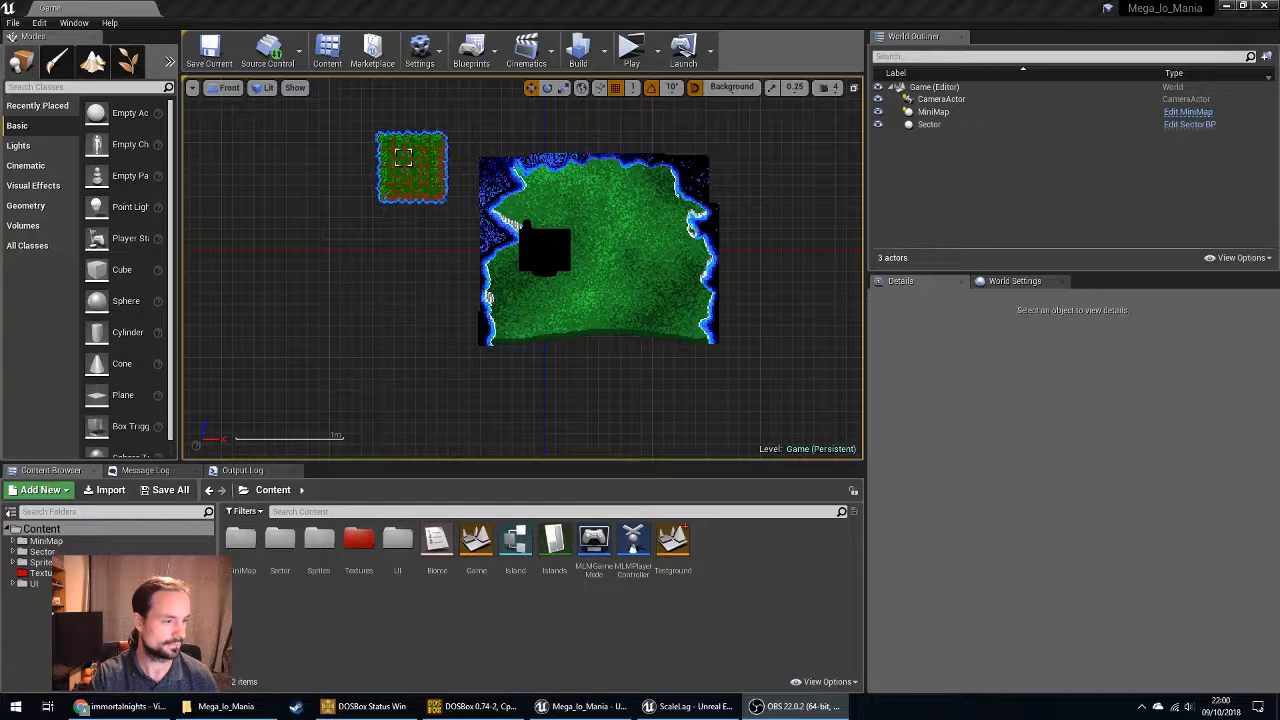
# Switch from the Mega_lo_Mania project to the ScaleLag project in Unreal Editor.
pyautogui.hotkey('alt', 'Tab')
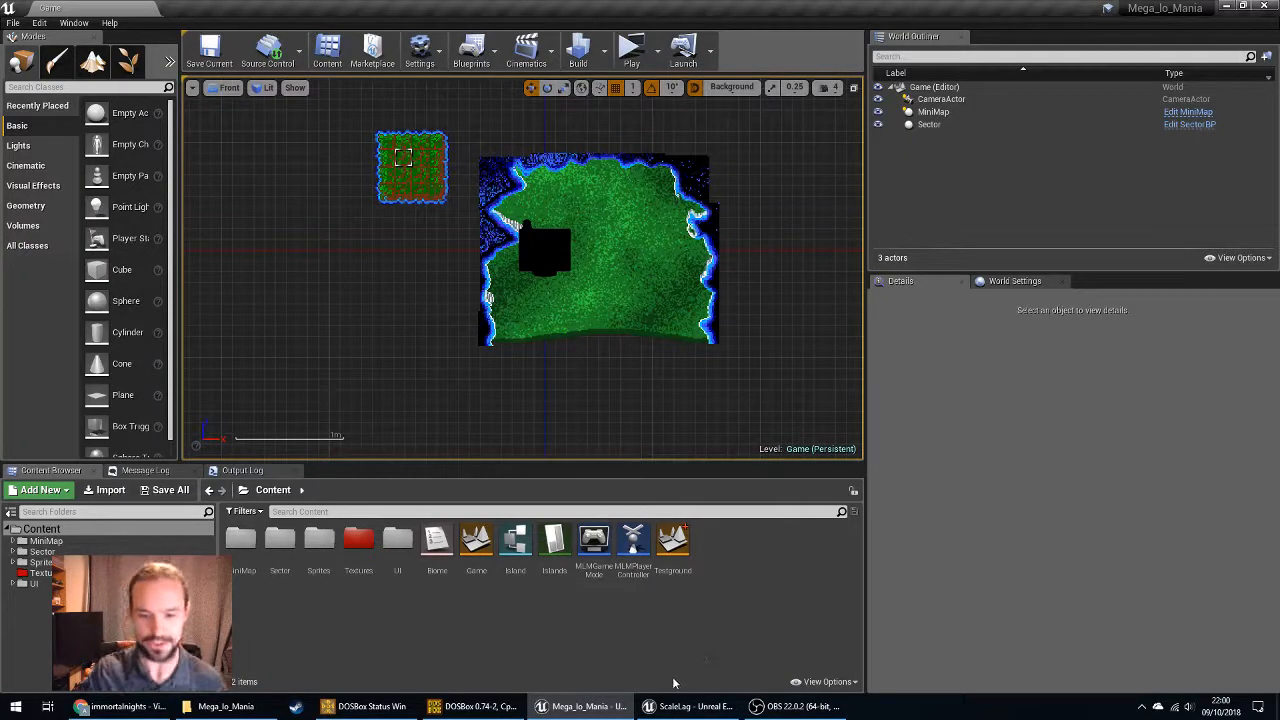
pyautogui.moveTo(685, 710)
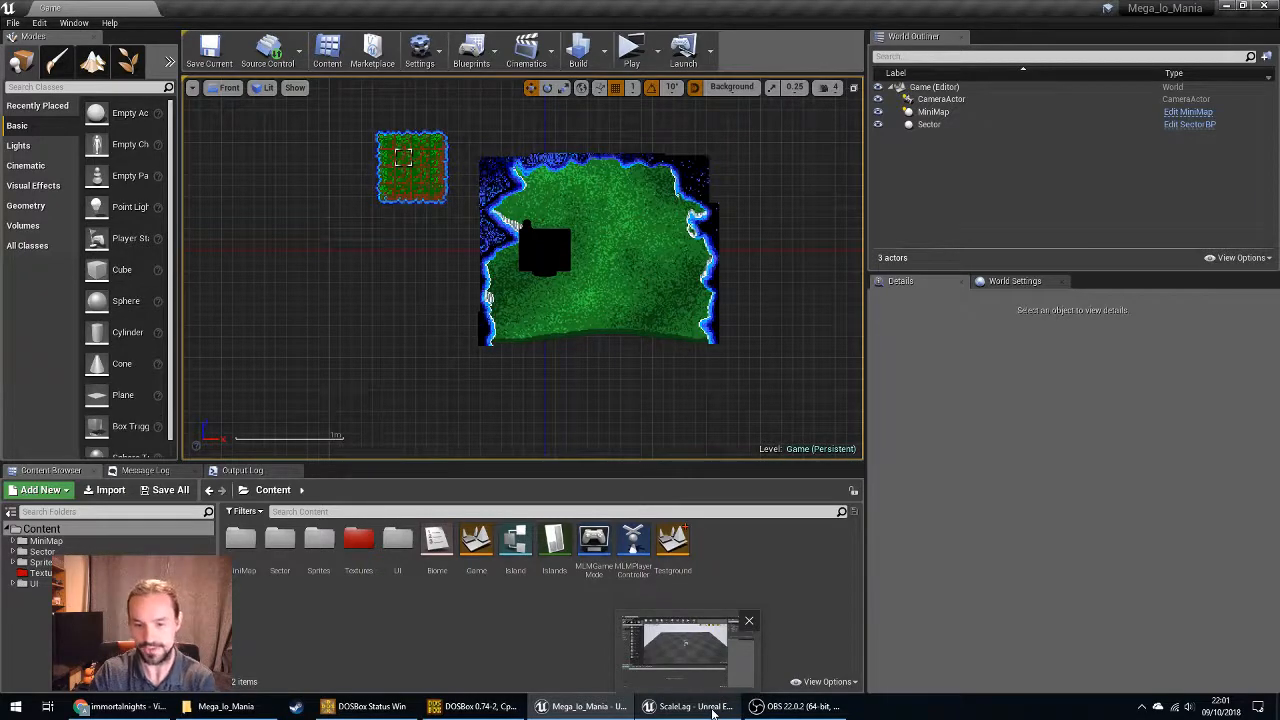
pyautogui.click(713, 710)
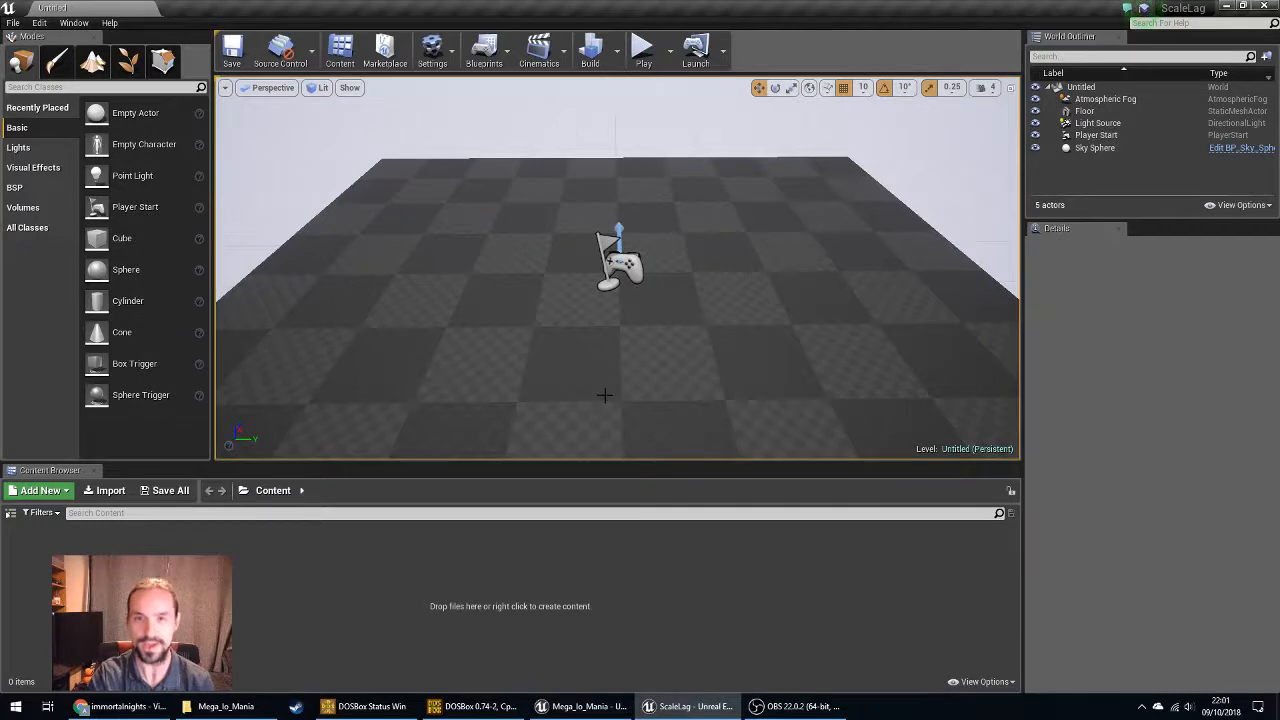
pyautogui.click(70, 493)
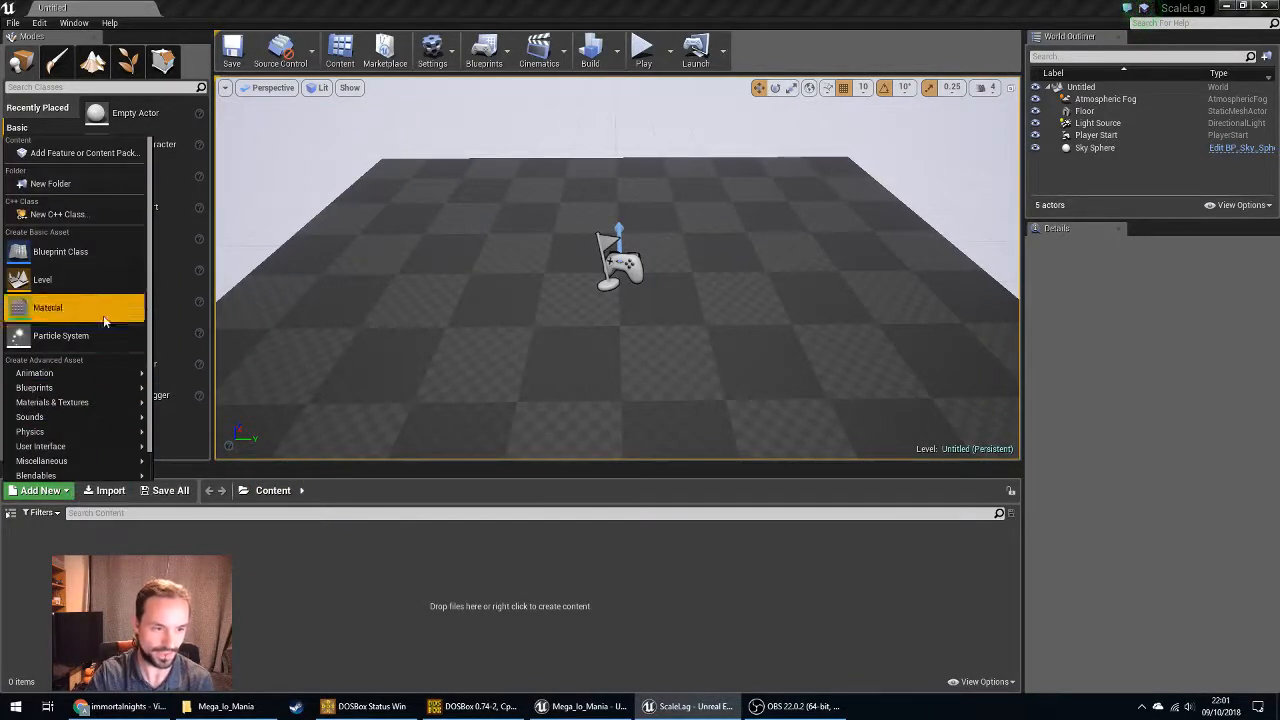
pyautogui.rightClick(218, 568)
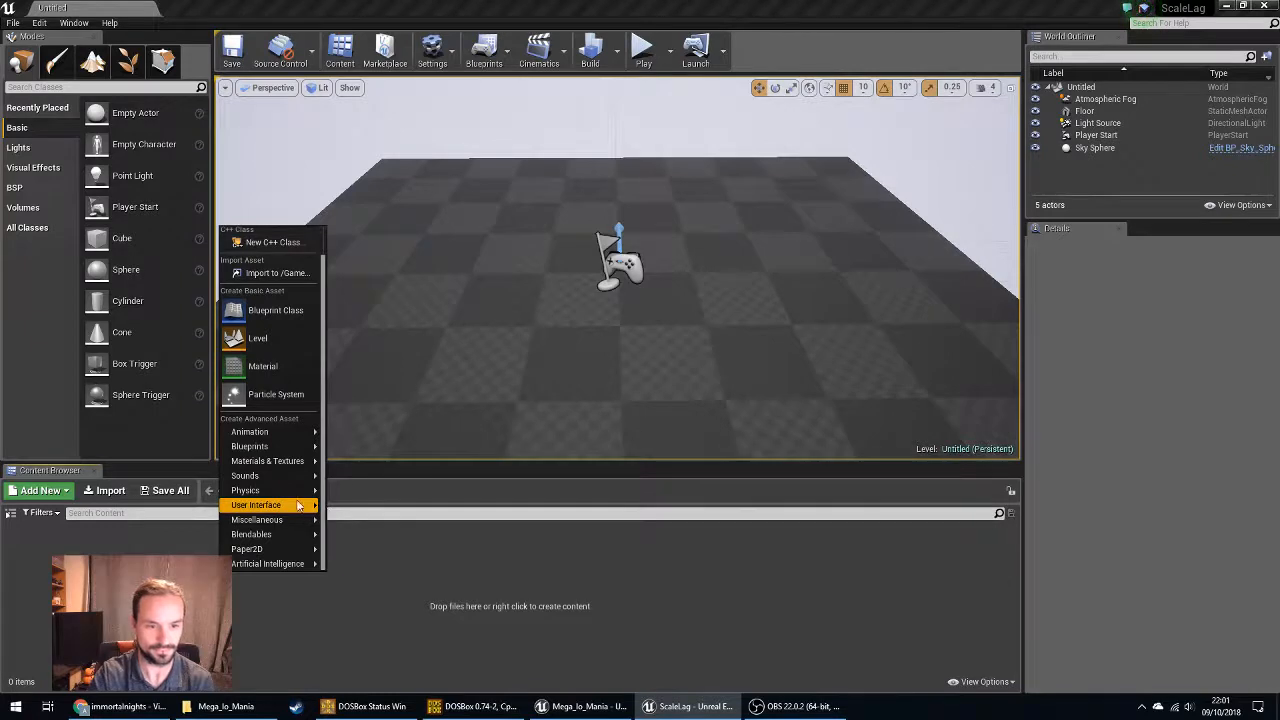
pyautogui.click(497, 589)
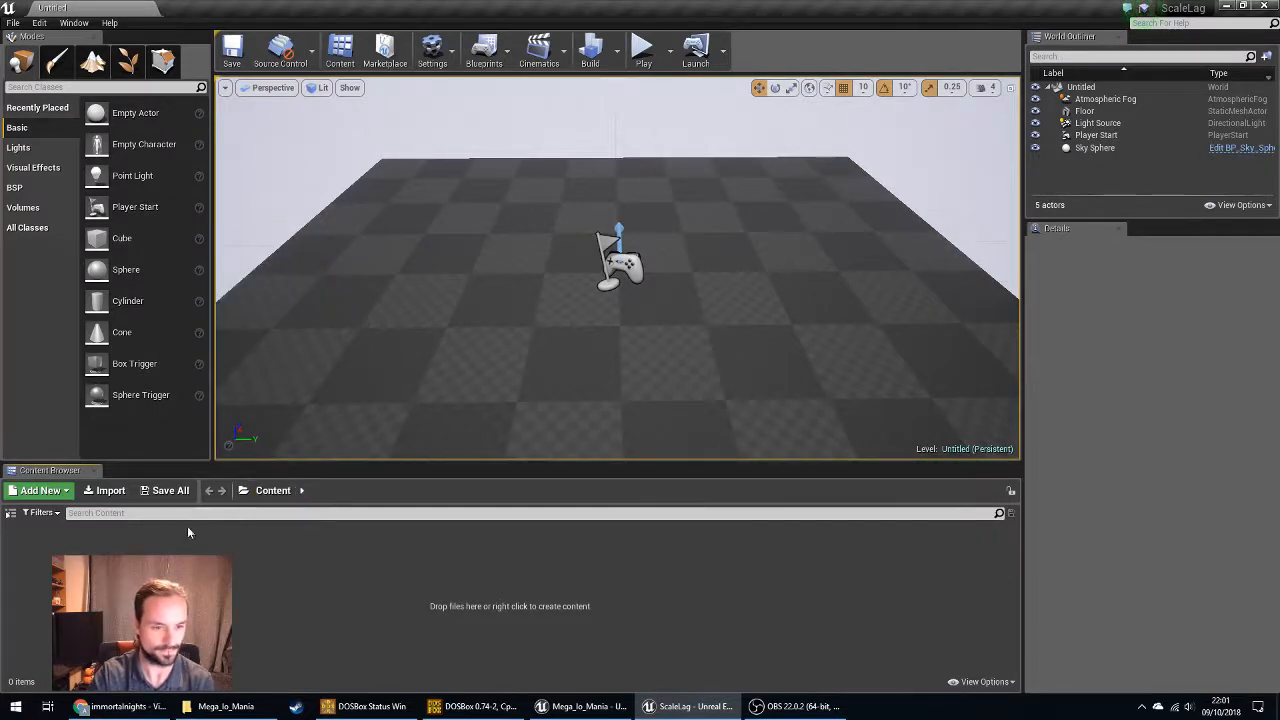
pyautogui.click(60, 491)
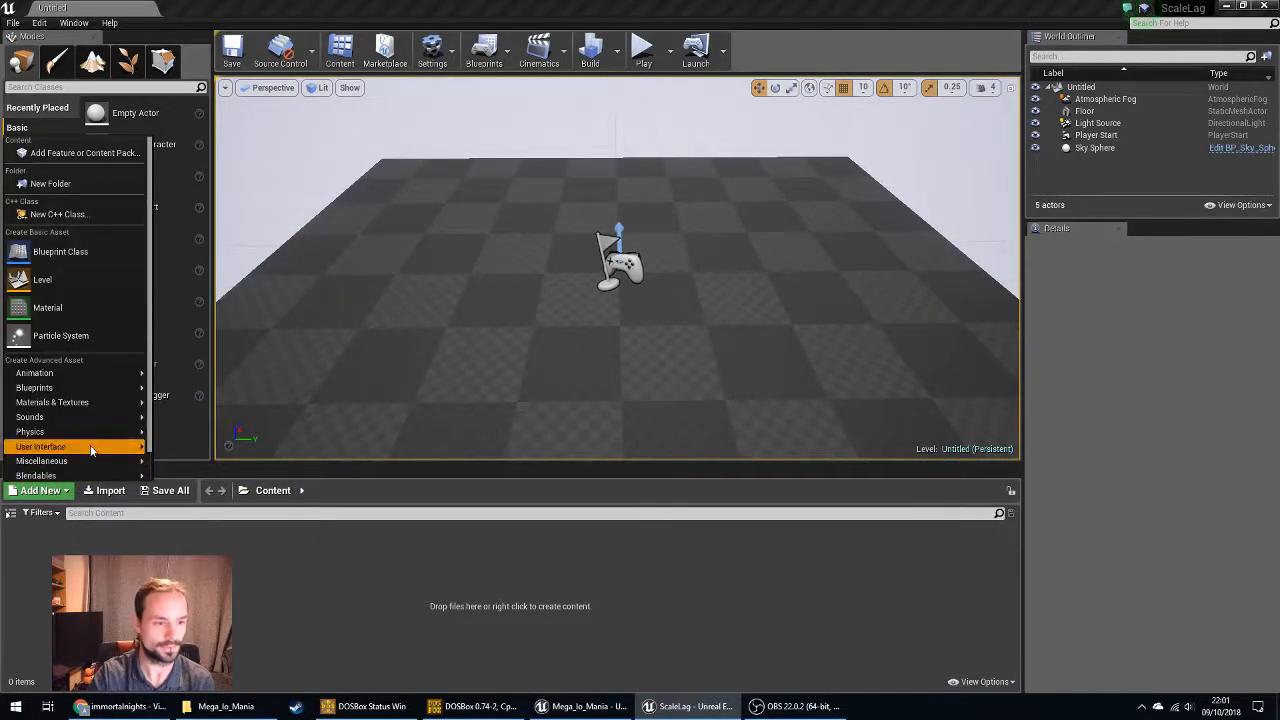
pyautogui.click(38, 88)
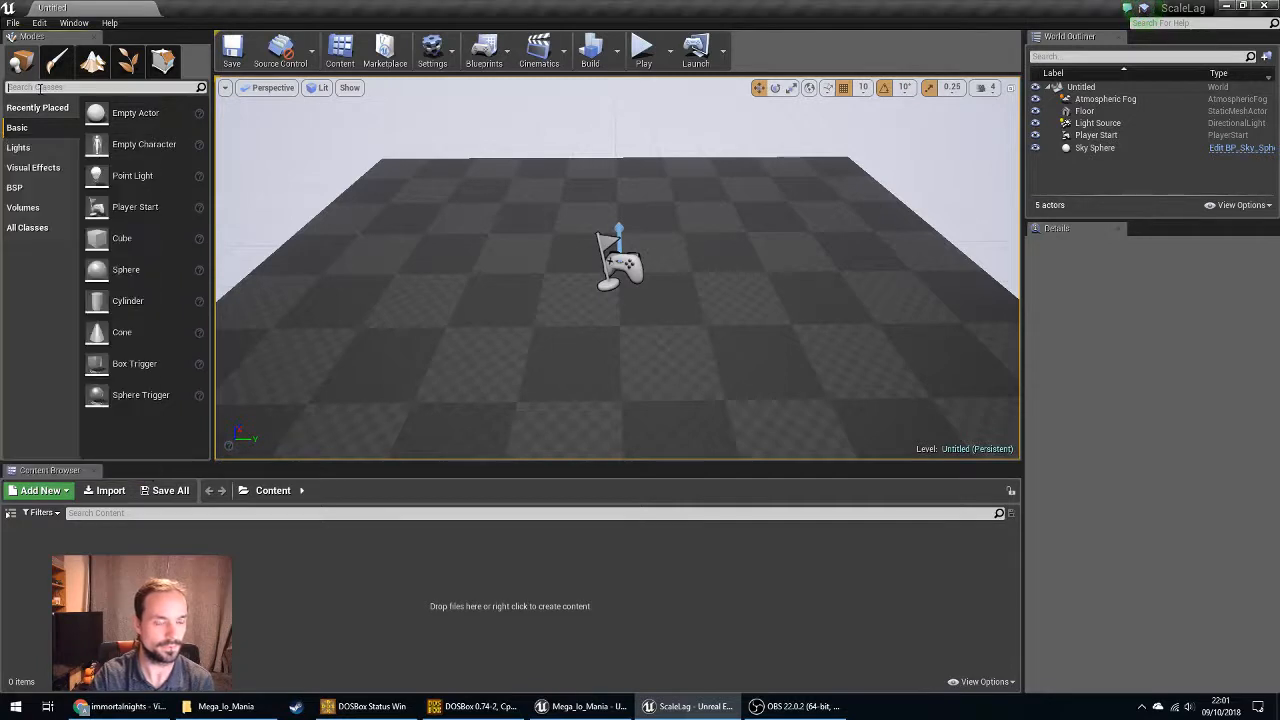
pyautogui.write('wid')
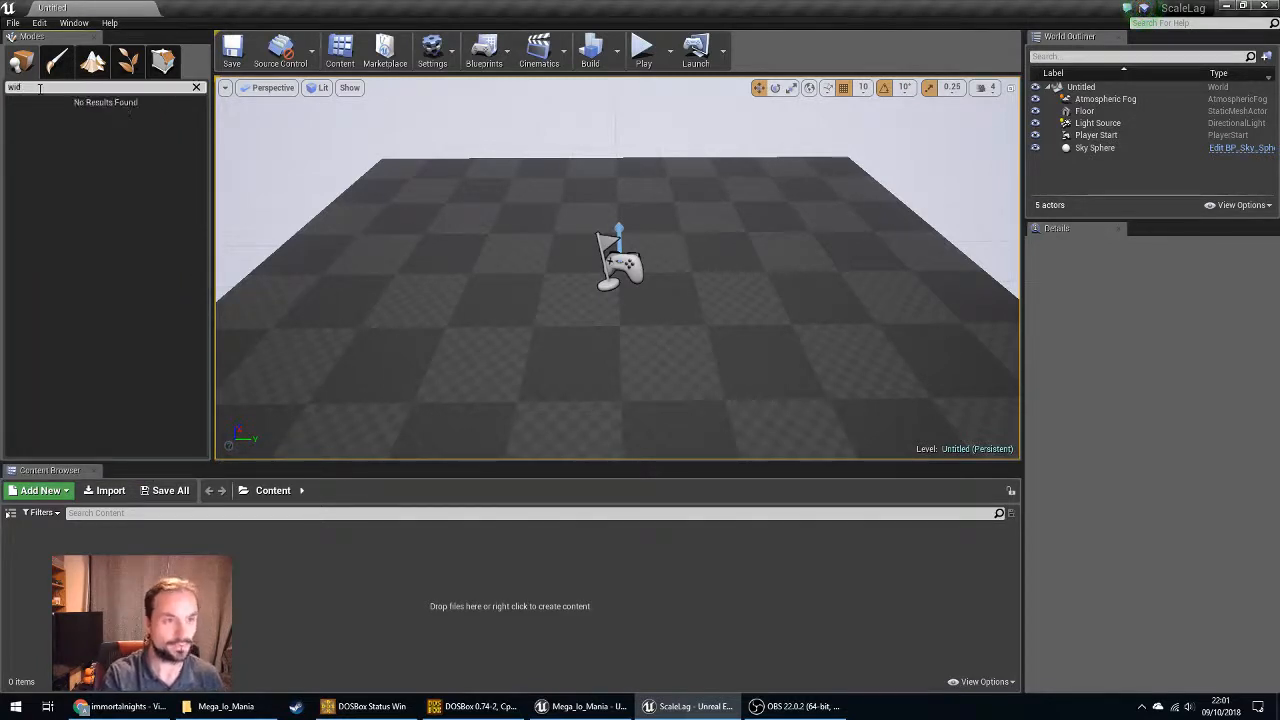
pyautogui.press('BackSpace')
pyautogui.press('BackSpace')
pyautogui.press('BackSpace')
# Create a Blueprint class with UserWidget as its parent class, keep the default name, and open it in the designer.
pyautogui.rightClick(236, 528)
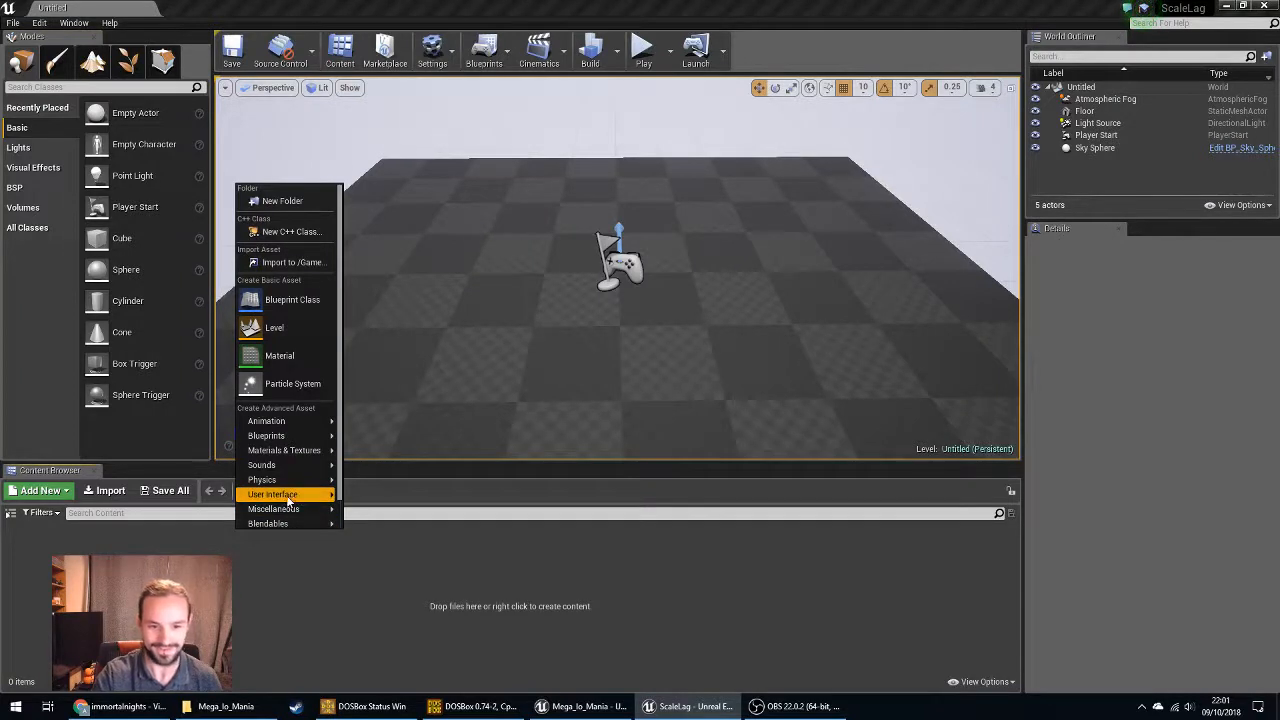
pyautogui.click(292, 300)
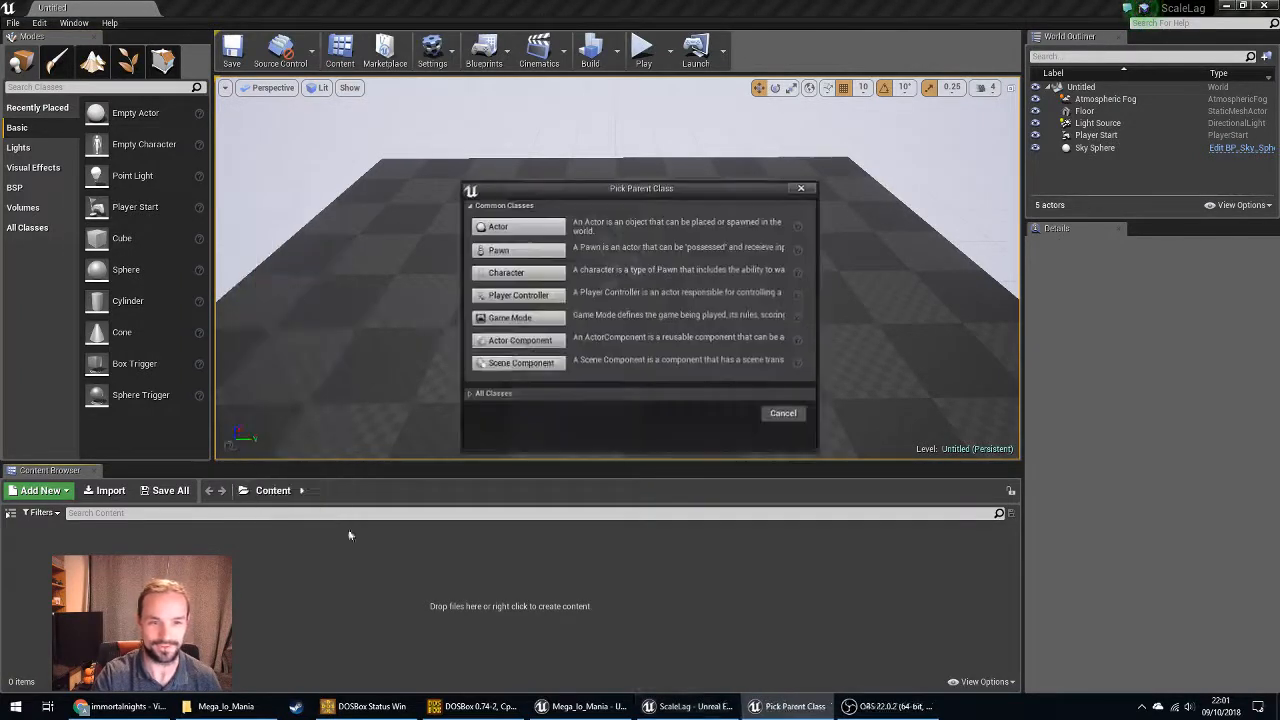
pyautogui.click(494, 403)
pyautogui.write('wi')
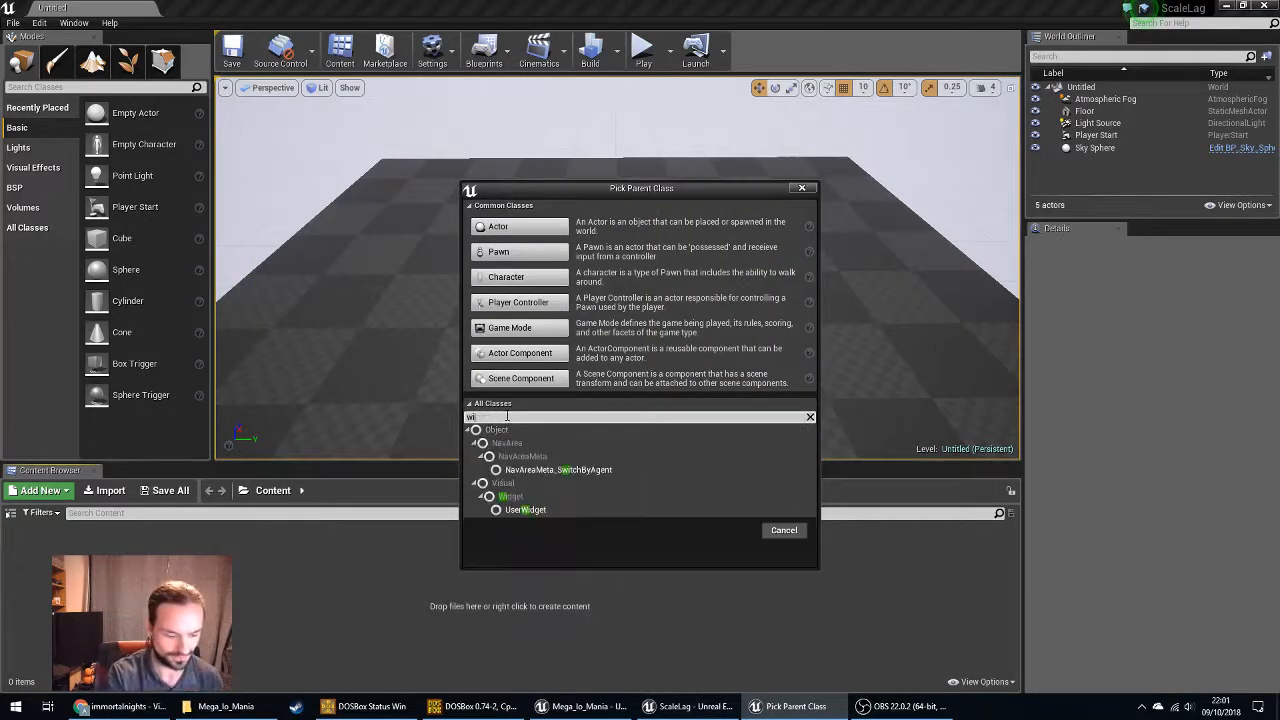
pyautogui.write('dget')
pyautogui.click(750, 470)
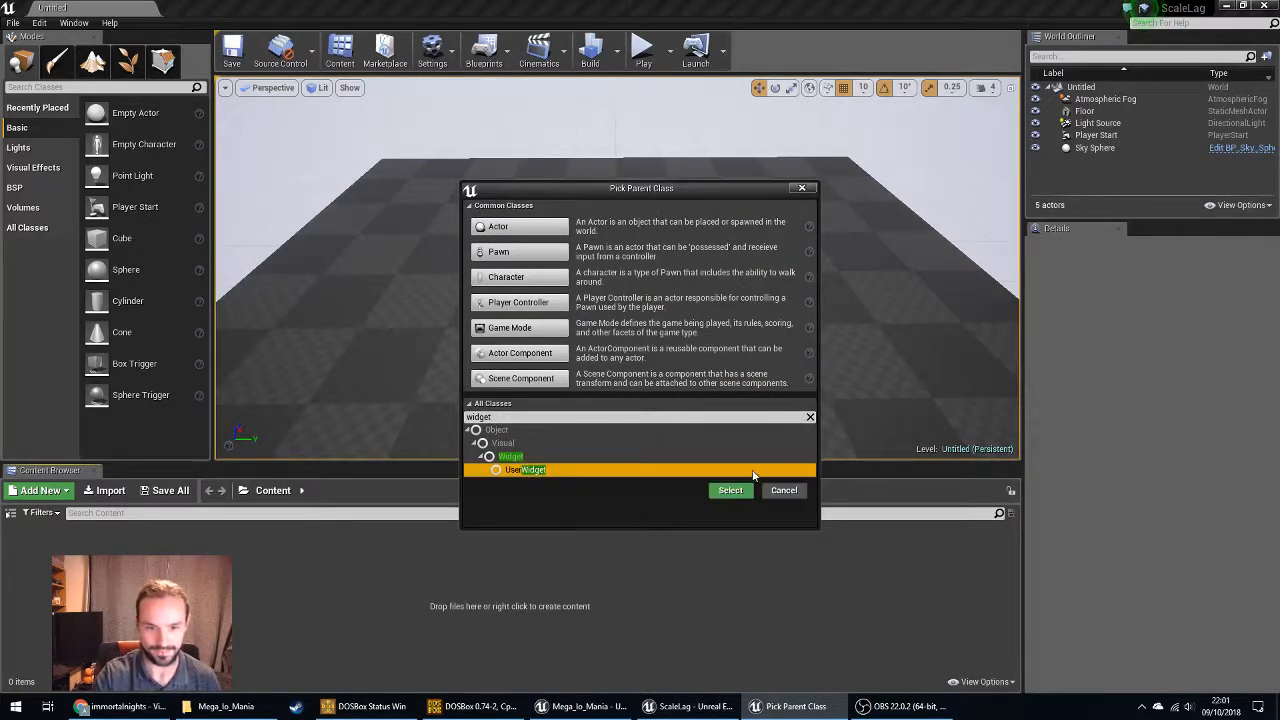
pyautogui.click(731, 490)
pyautogui.press('Return')
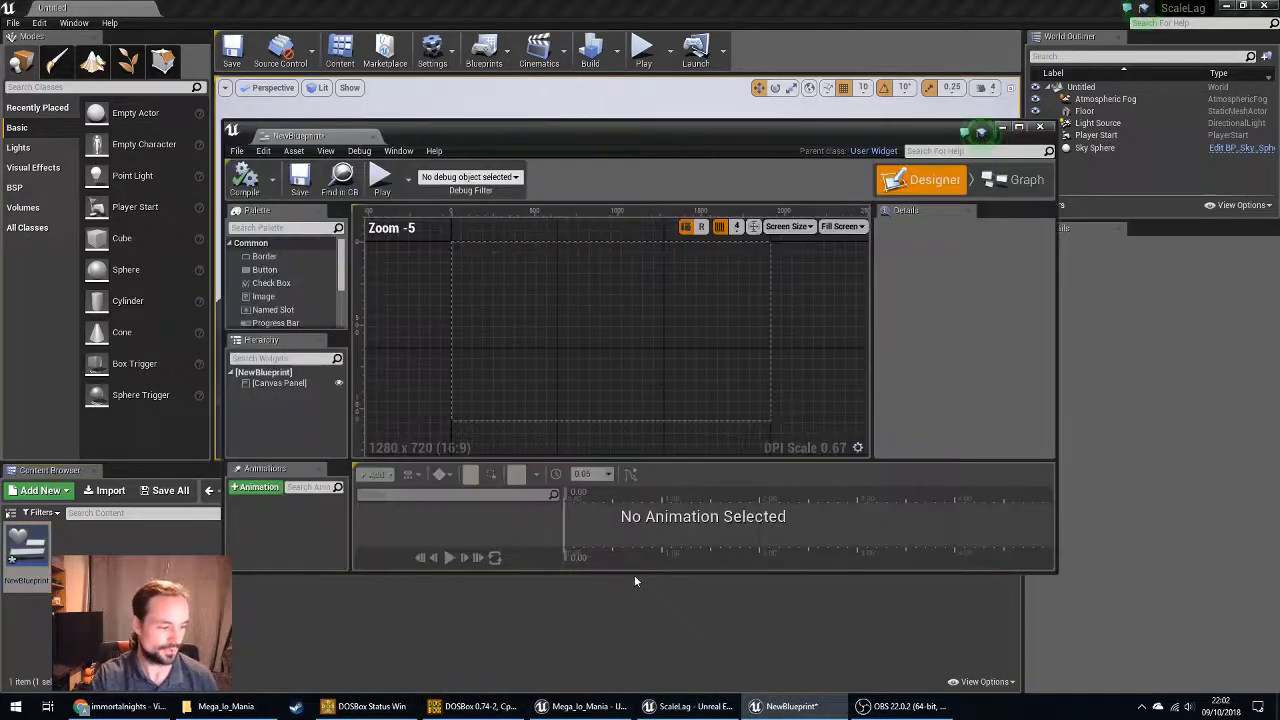
pyautogui.moveTo(568, 131); pyautogui.dragTo(532, 114)
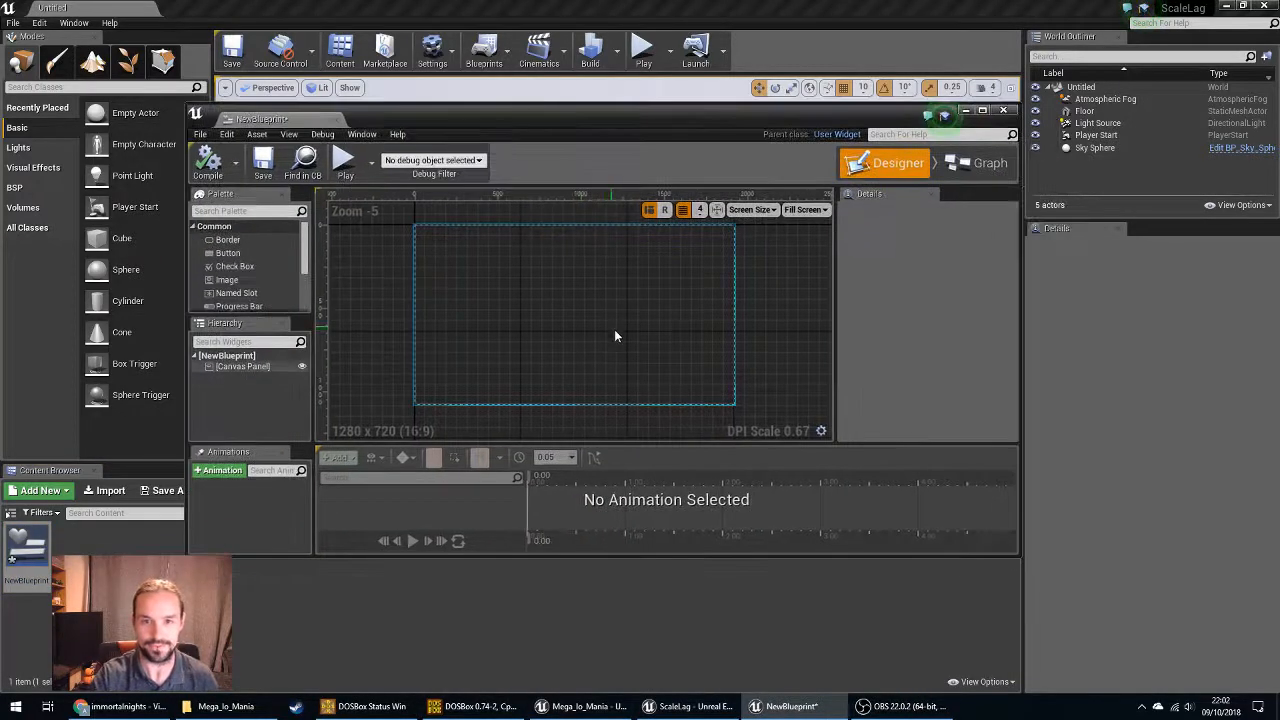
pyautogui.moveTo(615, 330); pyautogui.dragTo(620, 360, button='right')
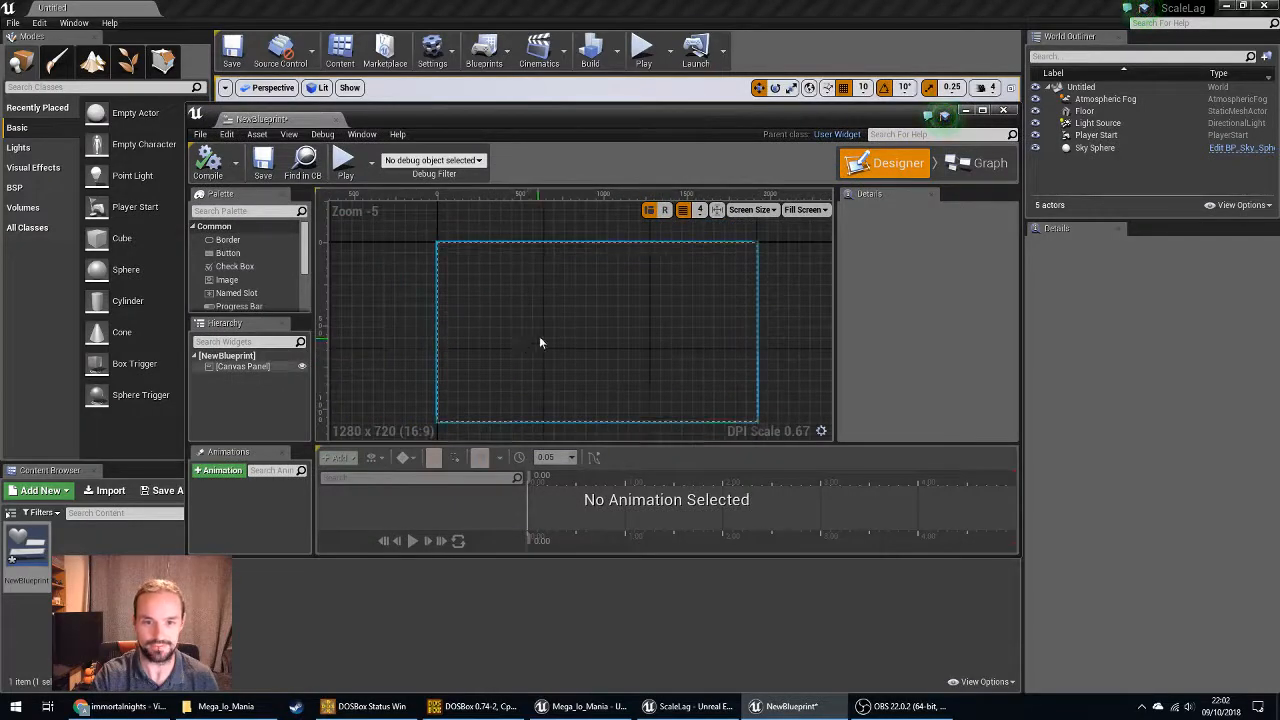
pyautogui.moveTo(539, 343); pyautogui.dragTo(484, 300, button='right')
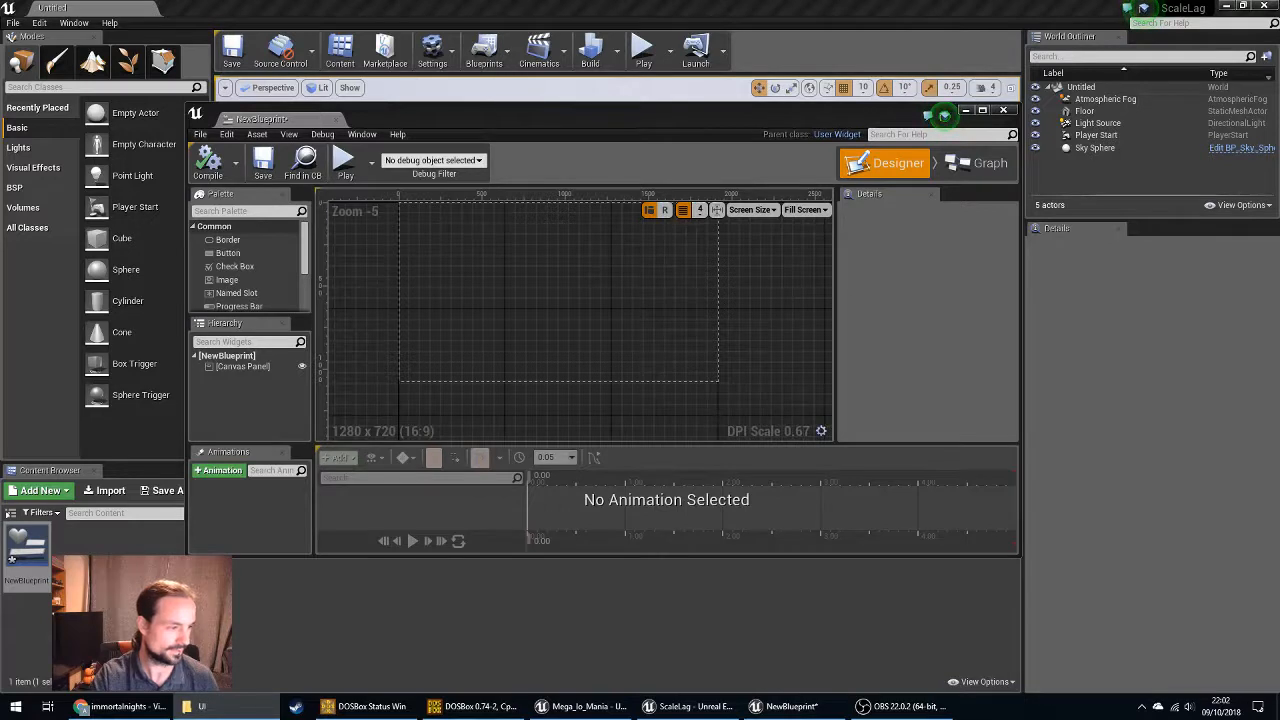
# Import ARMIES.png from the Desktop folder into the project's Content folder and open the texture.
pyautogui.hotkey('alt', 'Tab')
pyautogui.middleClick(250, 706)
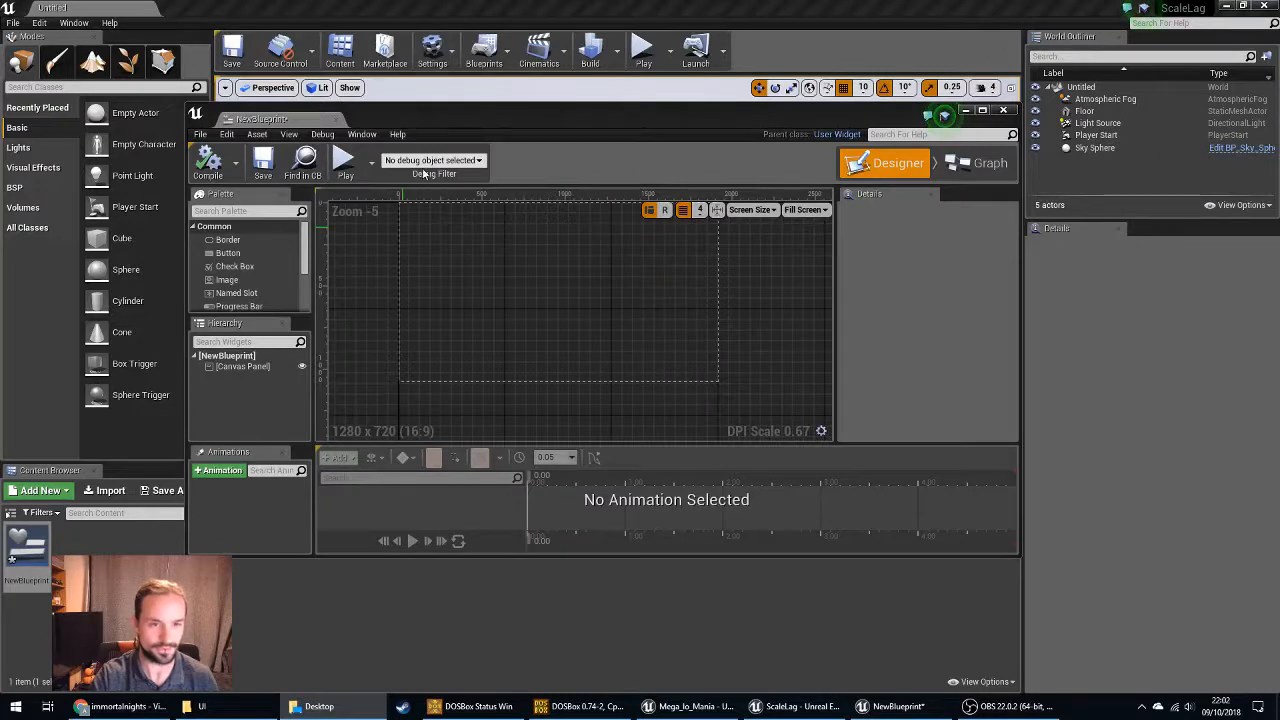
pyautogui.moveTo(496, 112); pyautogui.dragTo(901, 67)
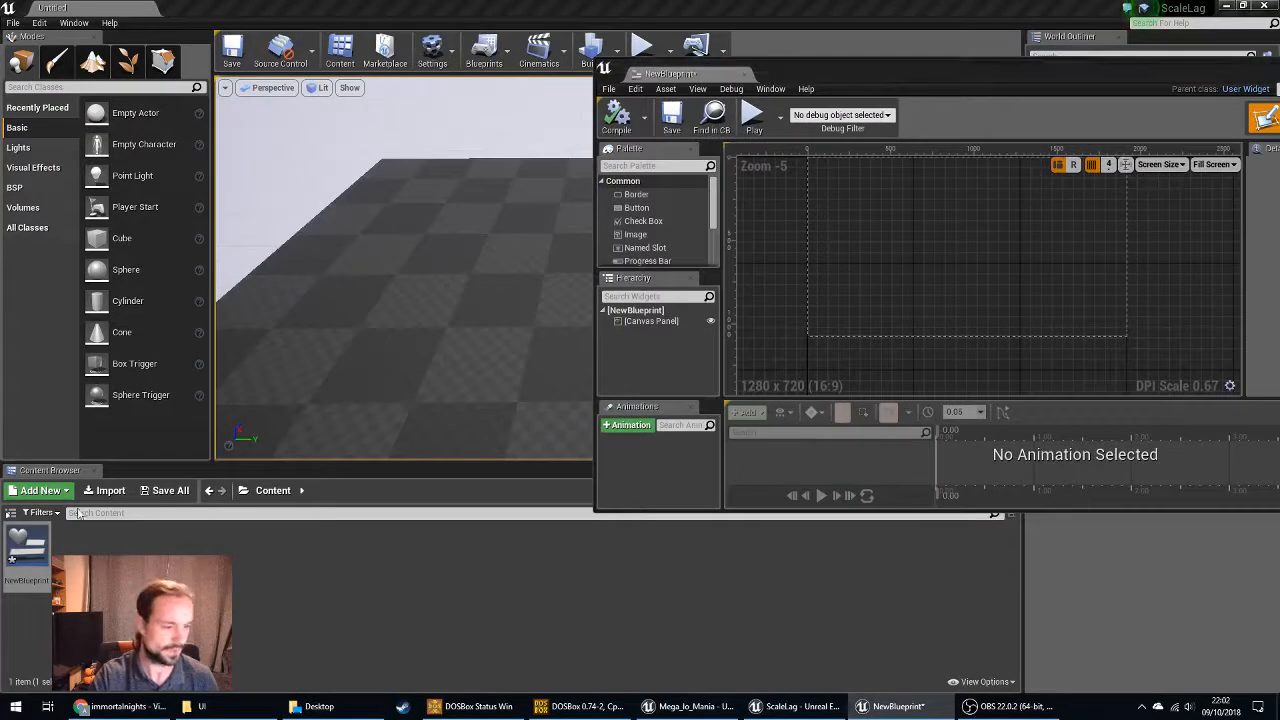
pyautogui.doubleClick(25, 550)
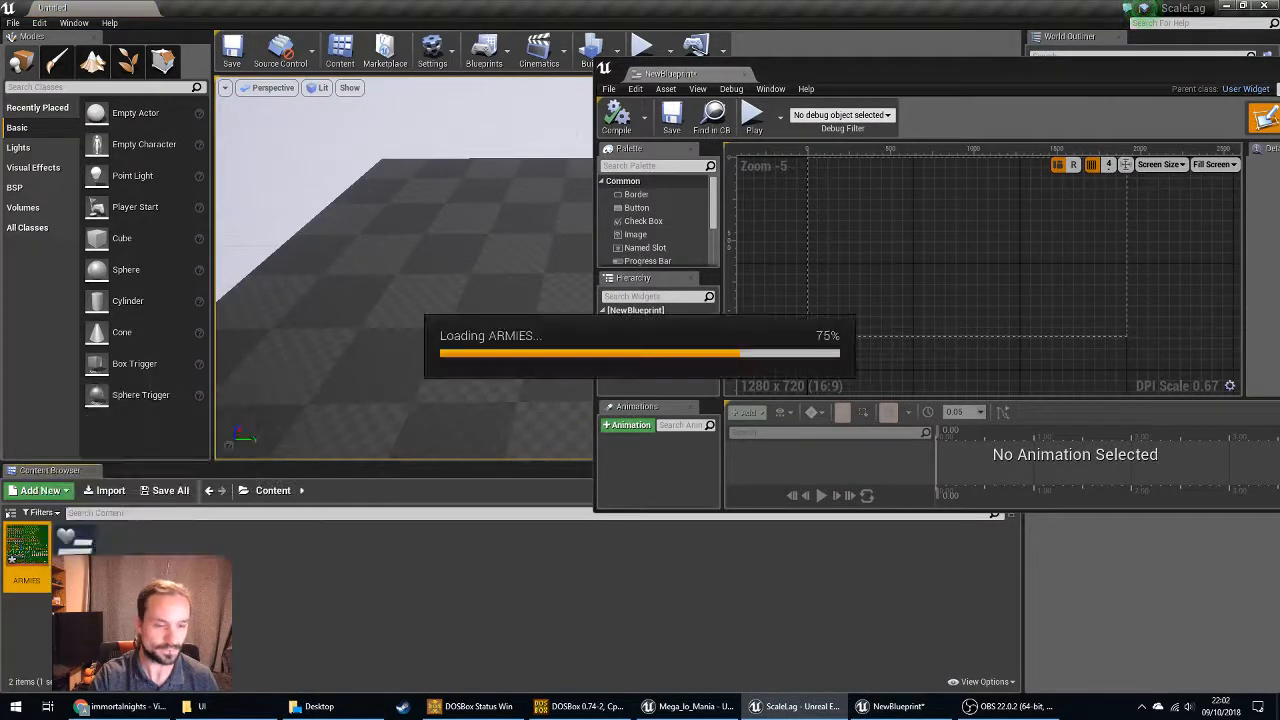
# Set the ARMIES texture's Texture Group to 2D Pixels (unfiltered) and close its editor window.
pyautogui.moveTo(1051, 73); pyautogui.dragTo(605, 102)
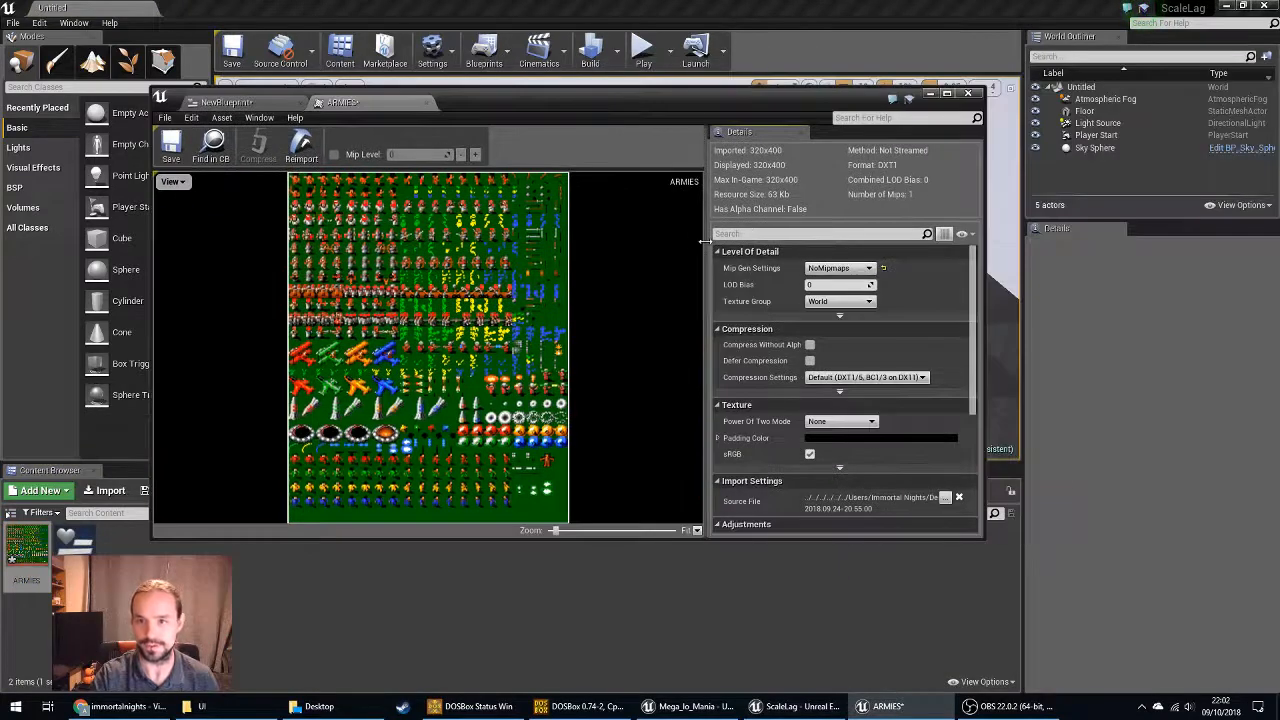
pyautogui.click(845, 301)
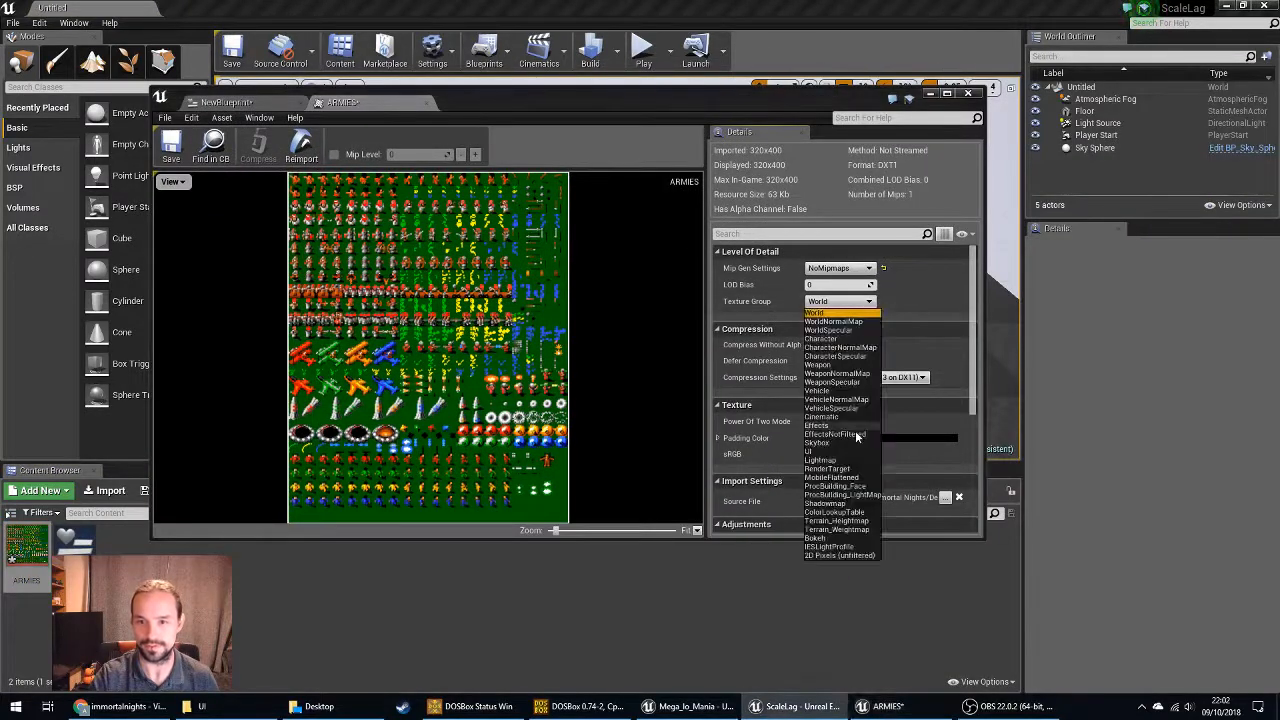
pyautogui.click(822, 556)
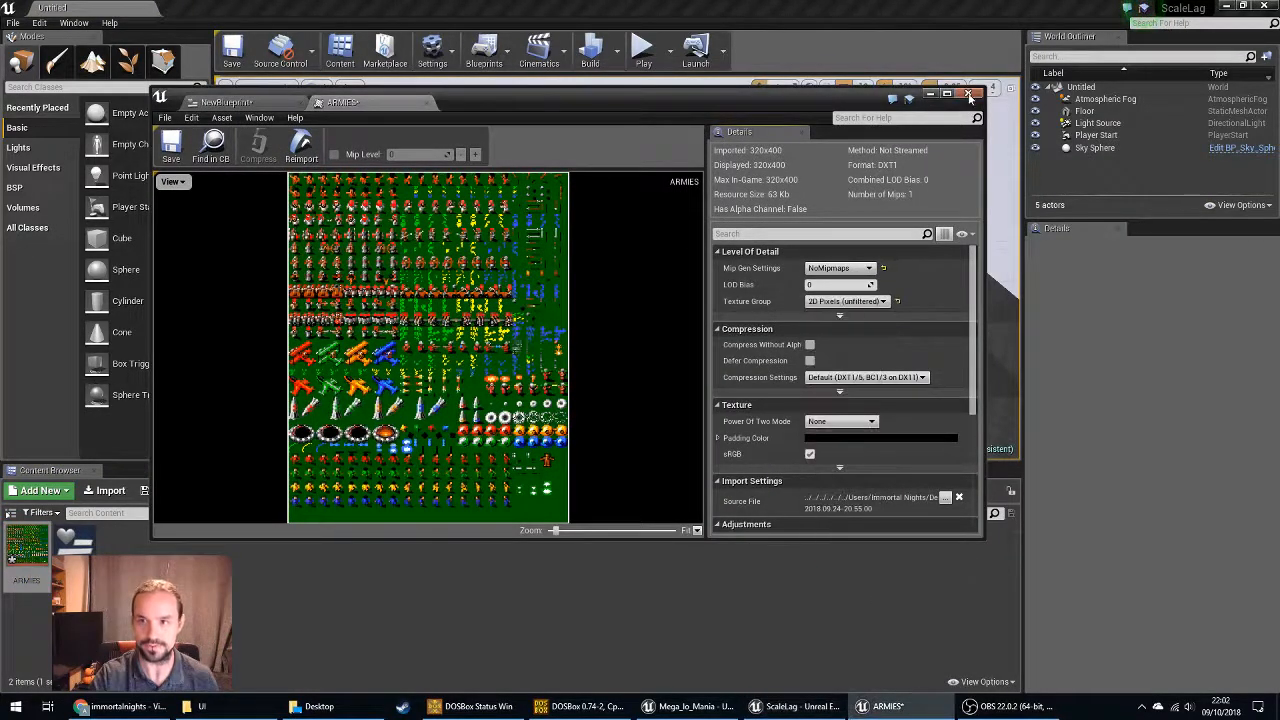
pyautogui.click(966, 94)
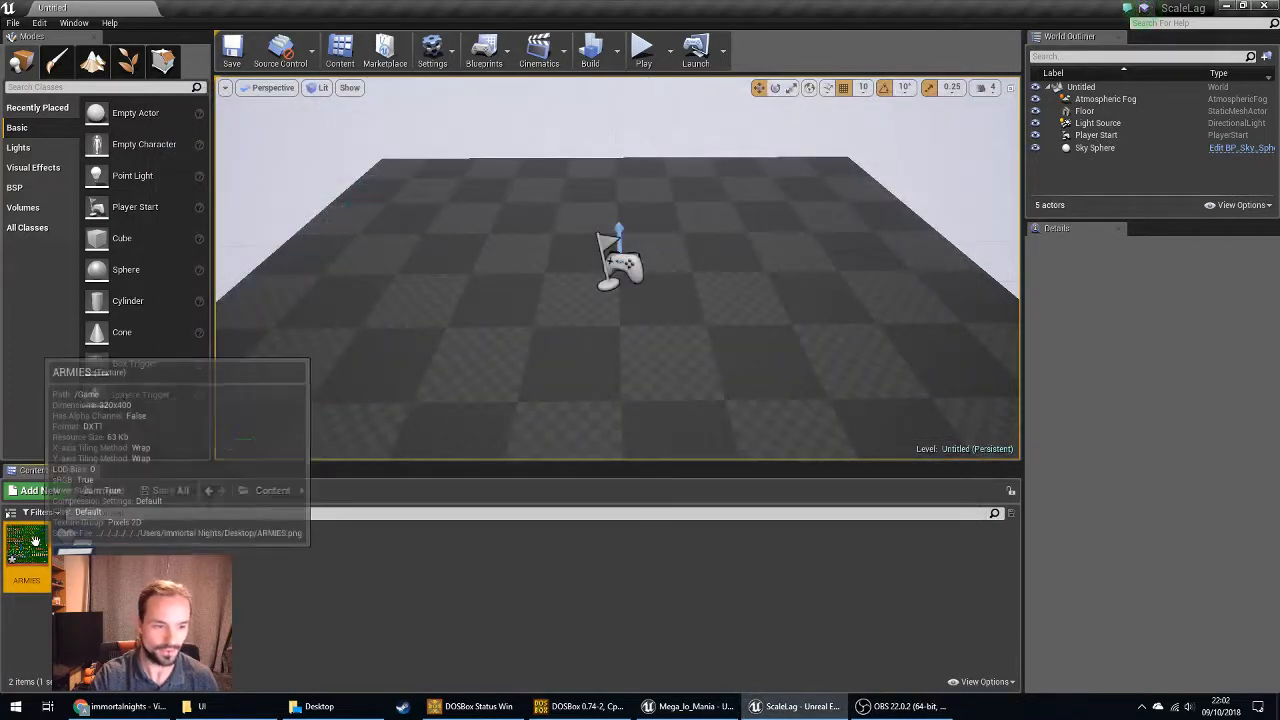
pyautogui.doubleClick(28, 546)
pyautogui.rightClick(30, 547)
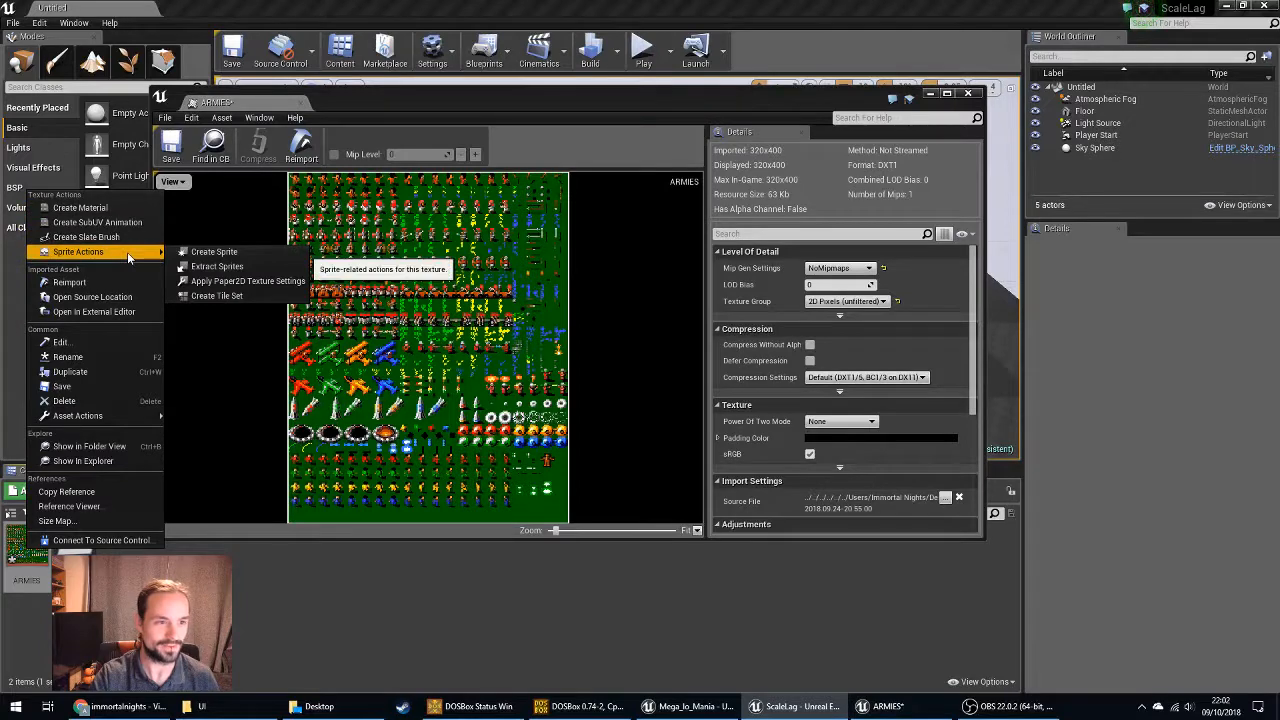
pyautogui.click(238, 266)
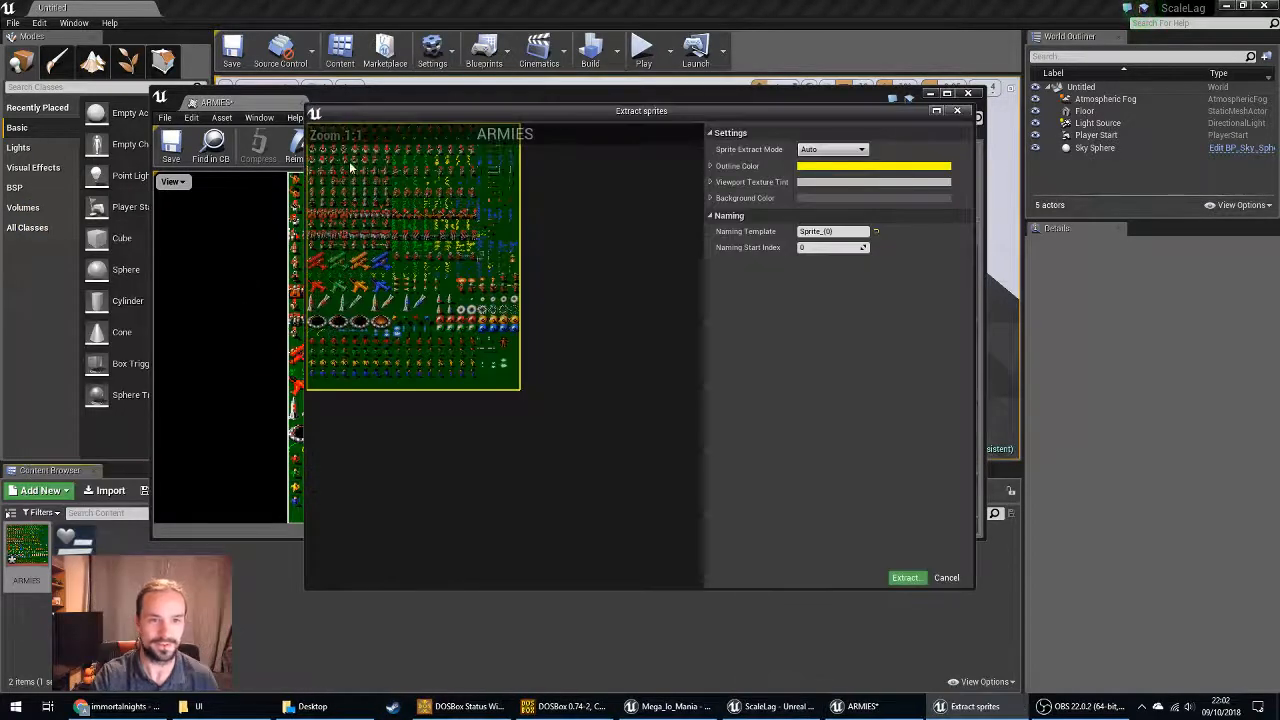
pyautogui.scroll(6, 350, 168)
pyautogui.rightClick(28, 553)
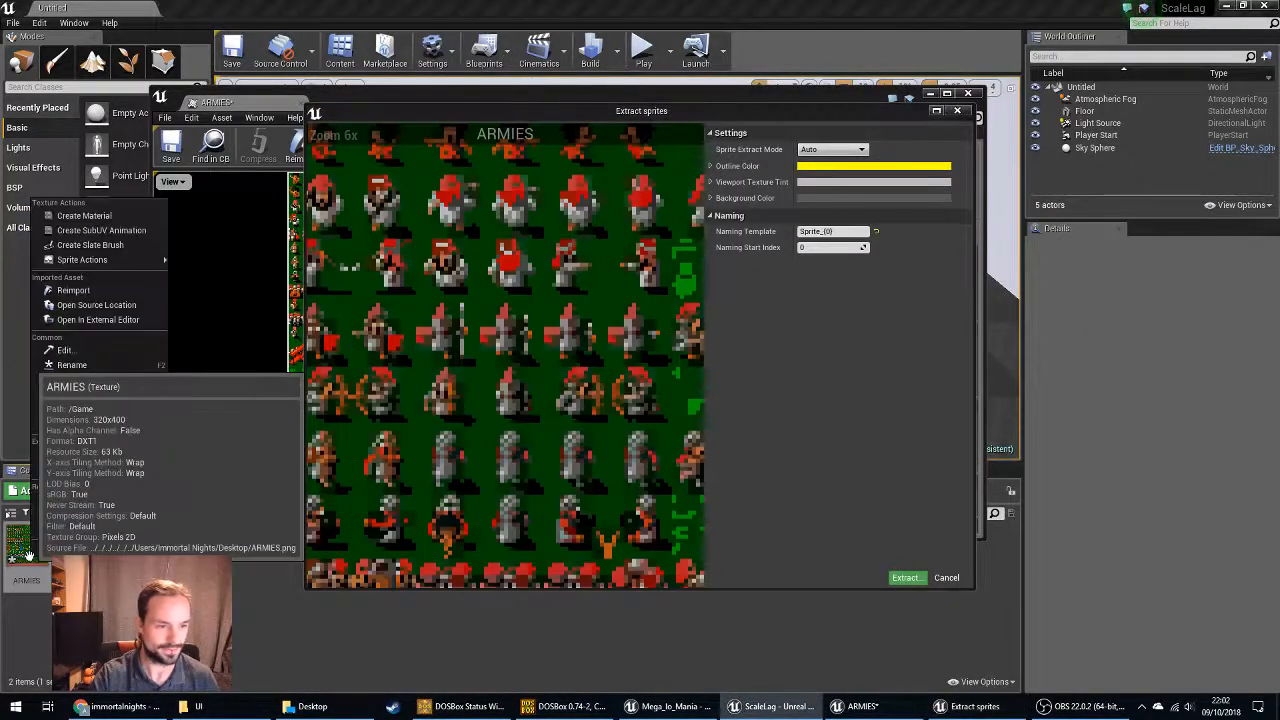
pyautogui.moveTo(137, 261)
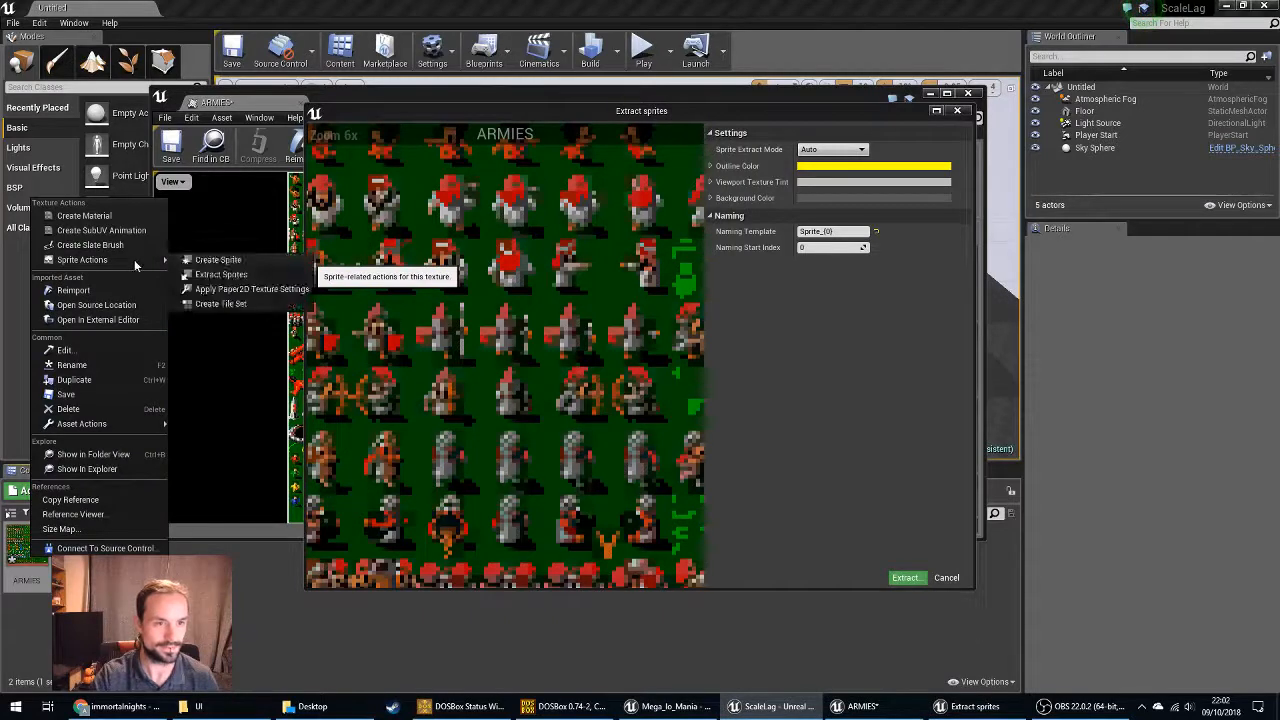
pyautogui.click(430, 190)
pyautogui.moveTo(430, 271); pyautogui.dragTo(643, 582, button='right')
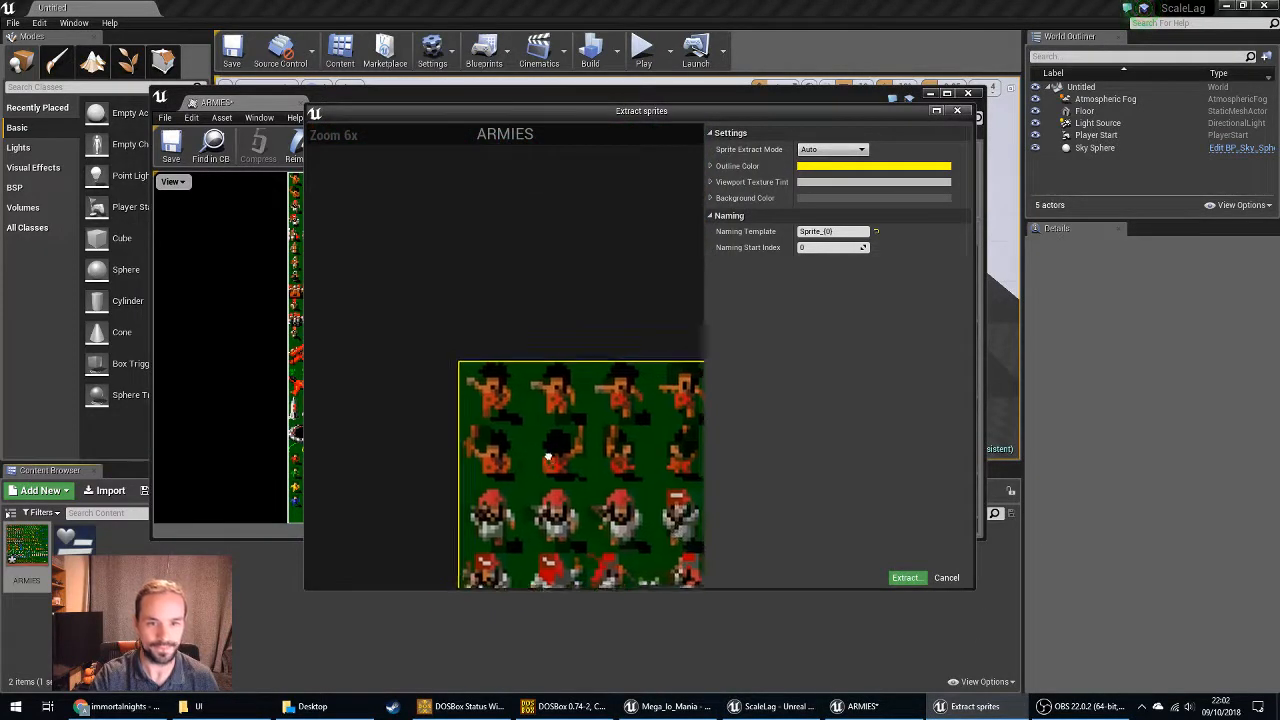
pyautogui.moveTo(548, 457); pyautogui.dragTo(472, 400, button='right')
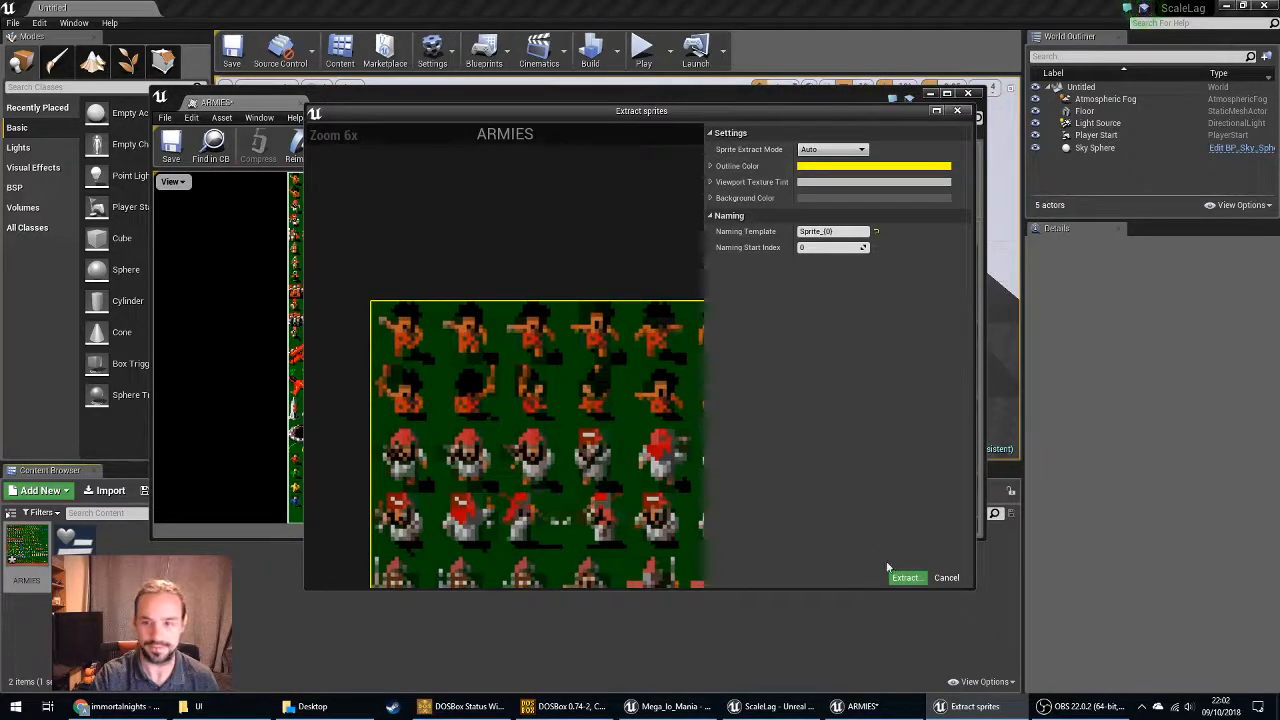
pyautogui.click(836, 150)
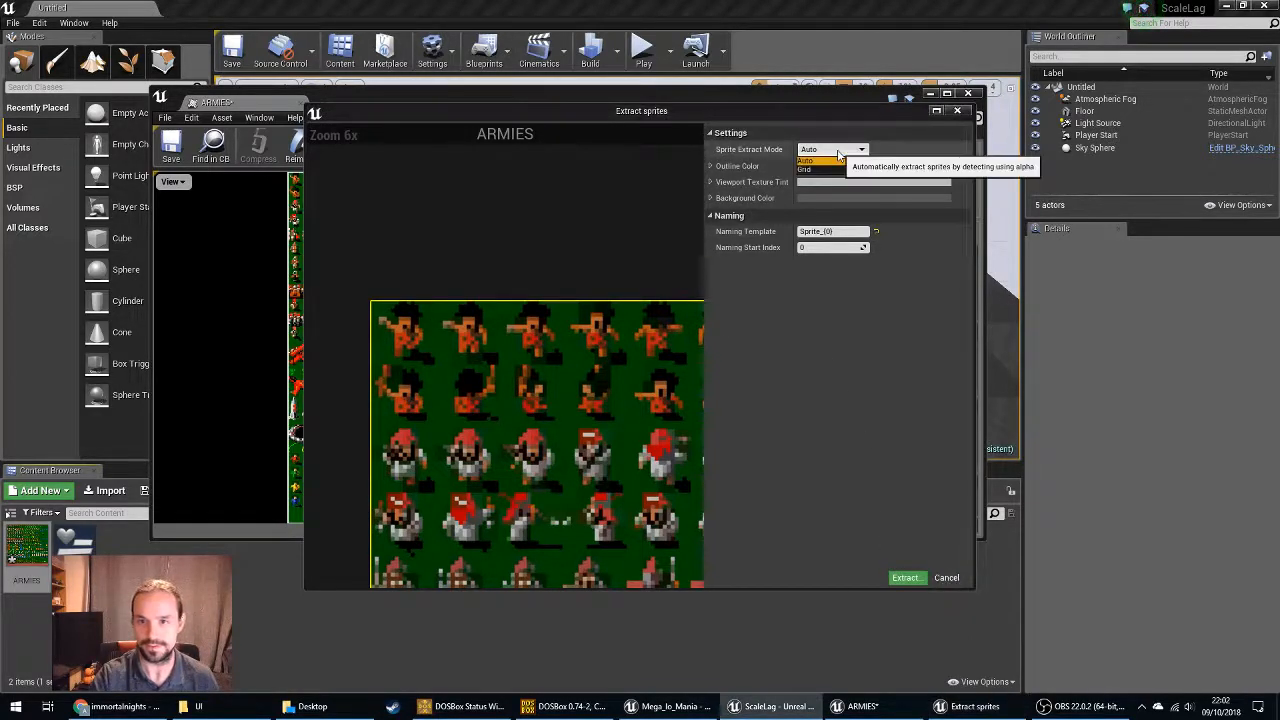
pyautogui.click(946, 577)
# Create a sprite from the ARMIES texture and open it in the Sprite Editor.
pyautogui.rightClick(31, 545)
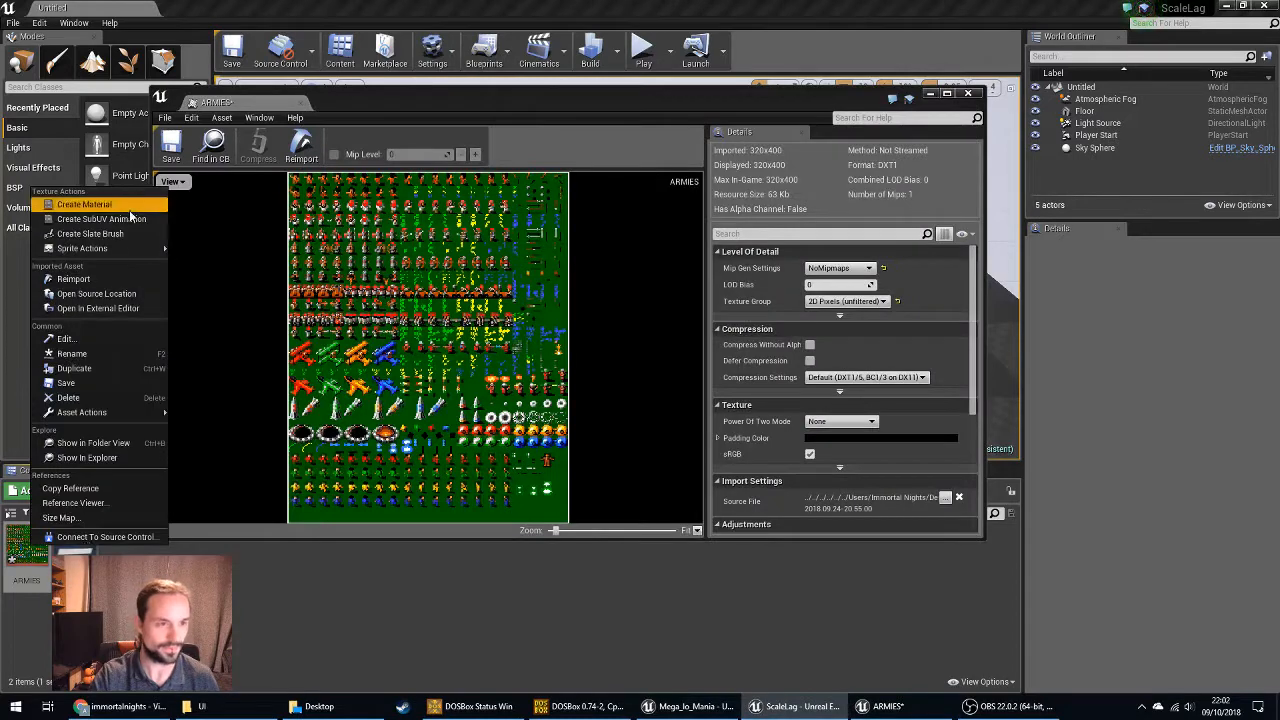
pyautogui.moveTo(118, 250)
pyautogui.click(190, 248)
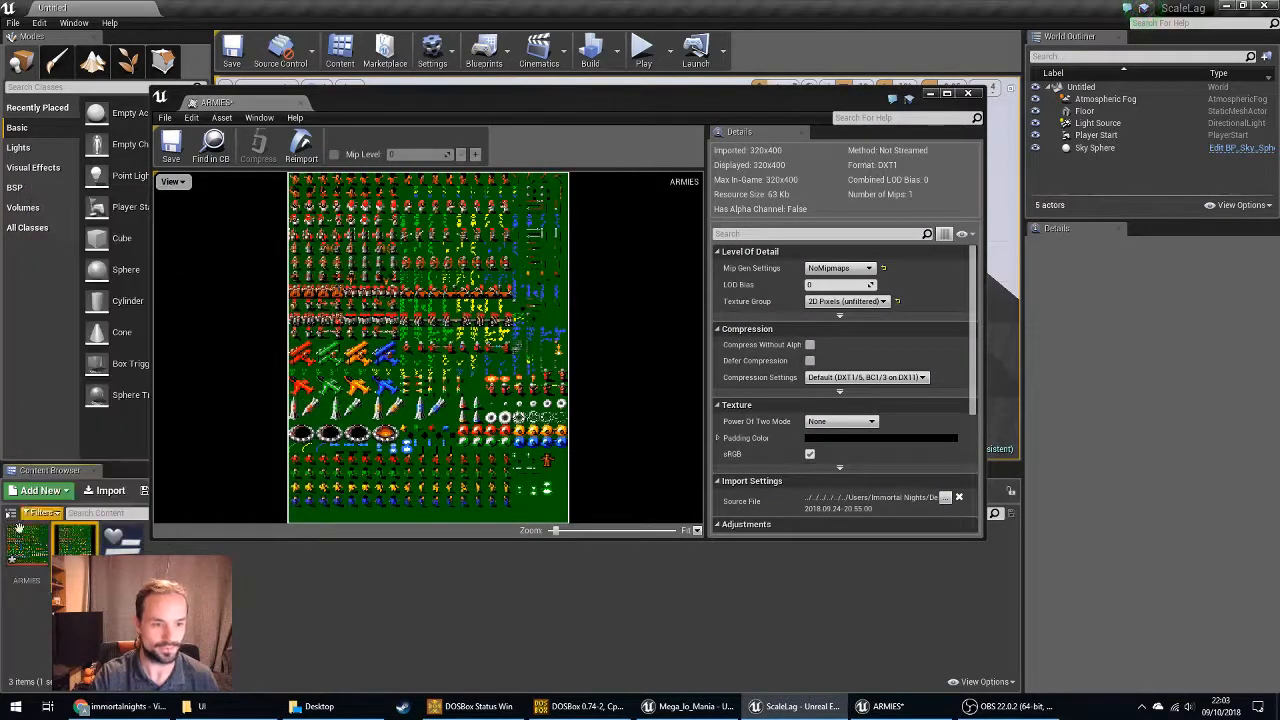
pyautogui.doubleClick(75, 540)
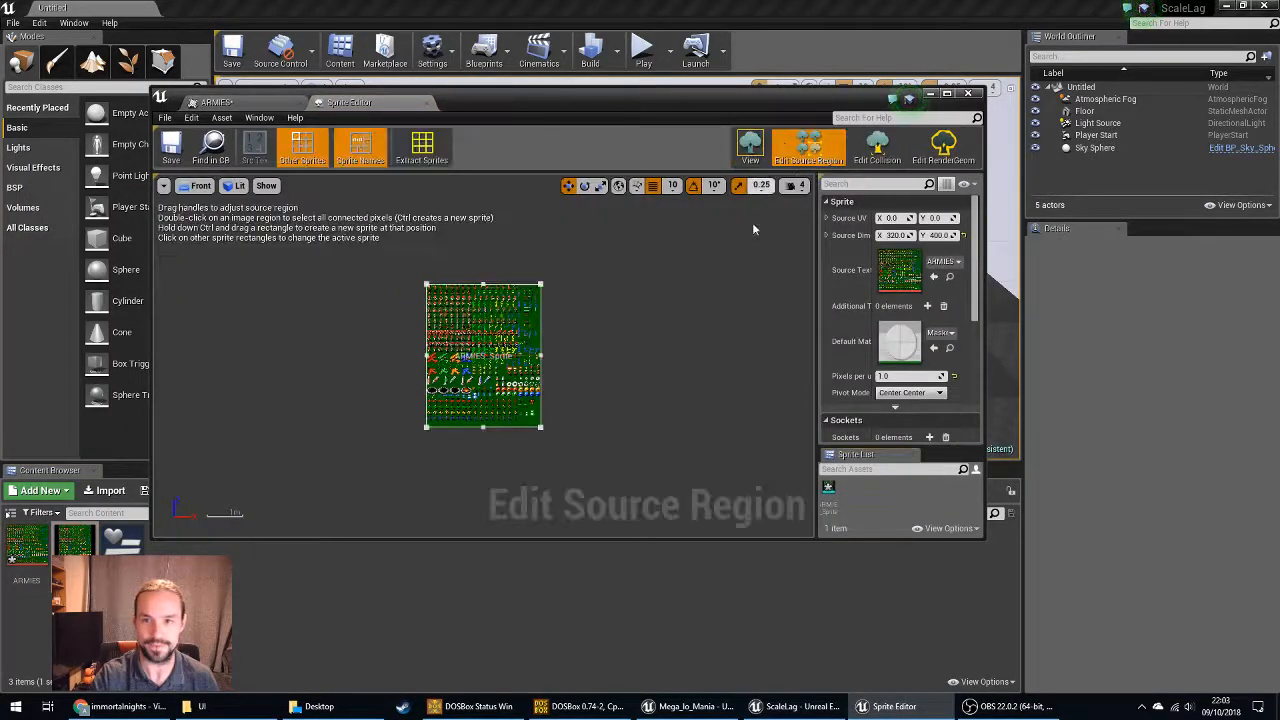
pyautogui.scroll(8, 390, 298)
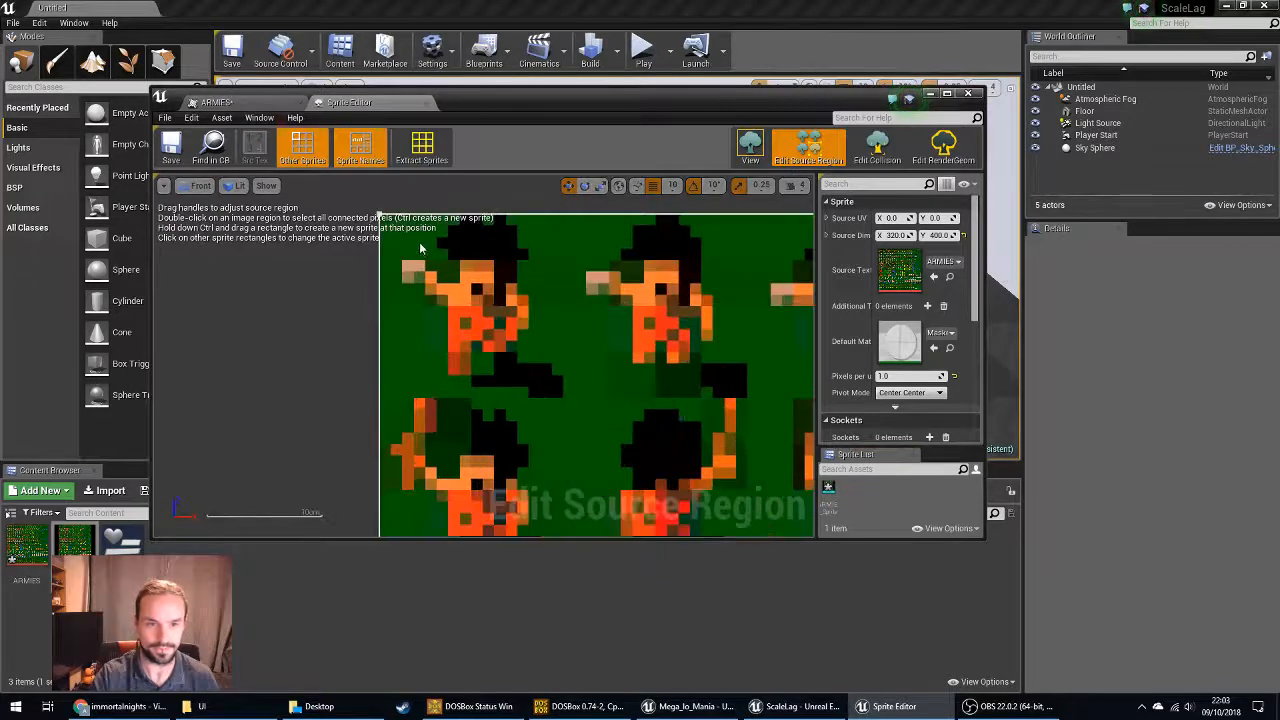
# Create a second sprite from the first figure's connected pixels in the ARMIES sheet and close the asset editor window.
pyautogui.doubleClick(557, 386)
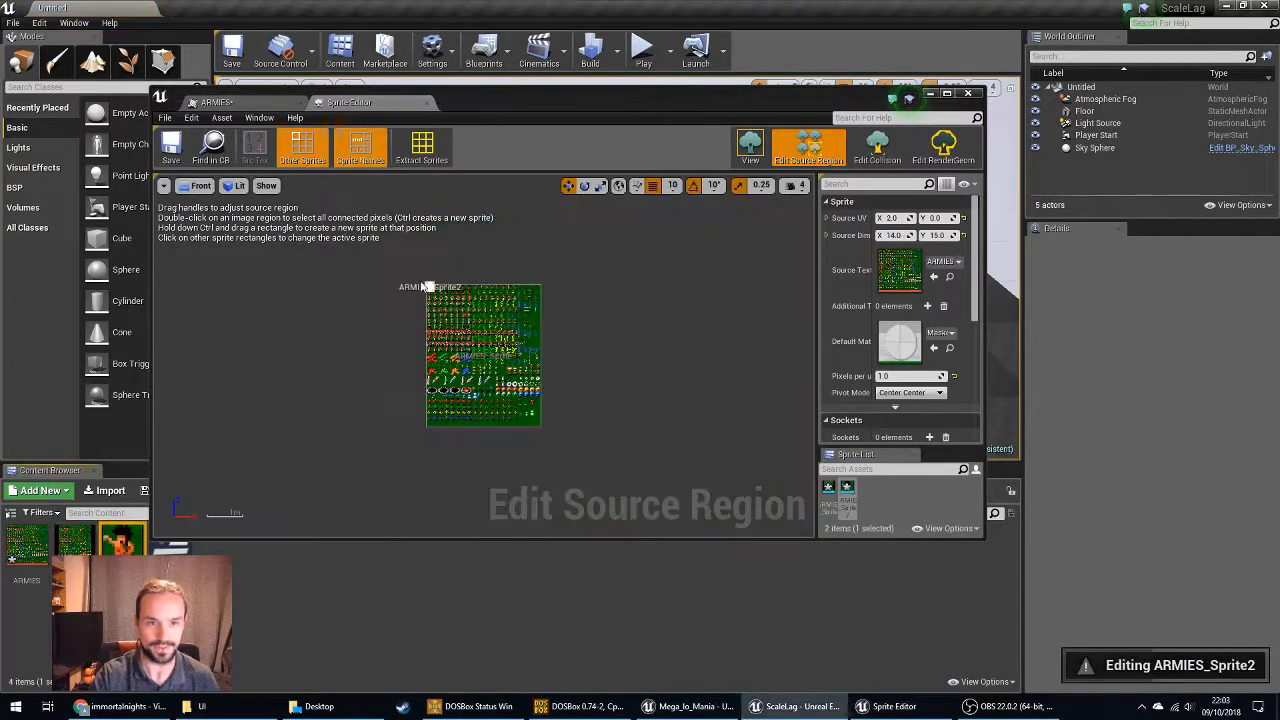
pyautogui.scroll(15, 431, 286)
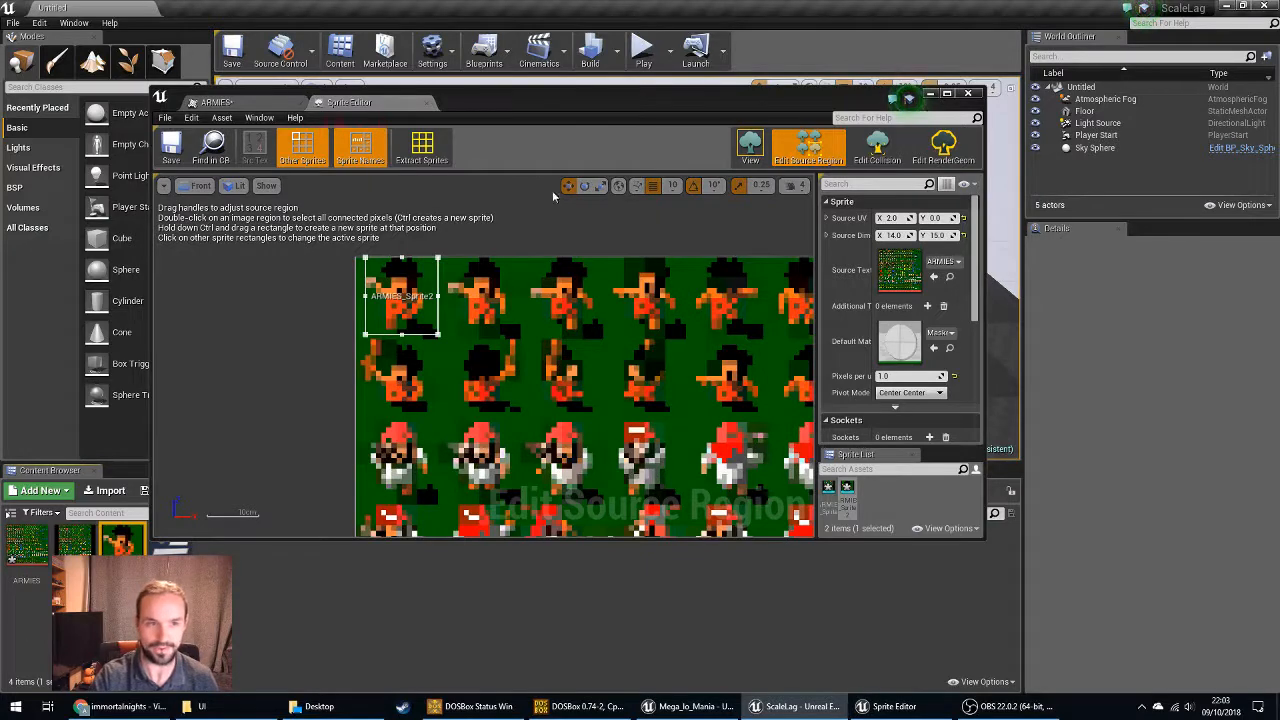
pyautogui.click(236, 102)
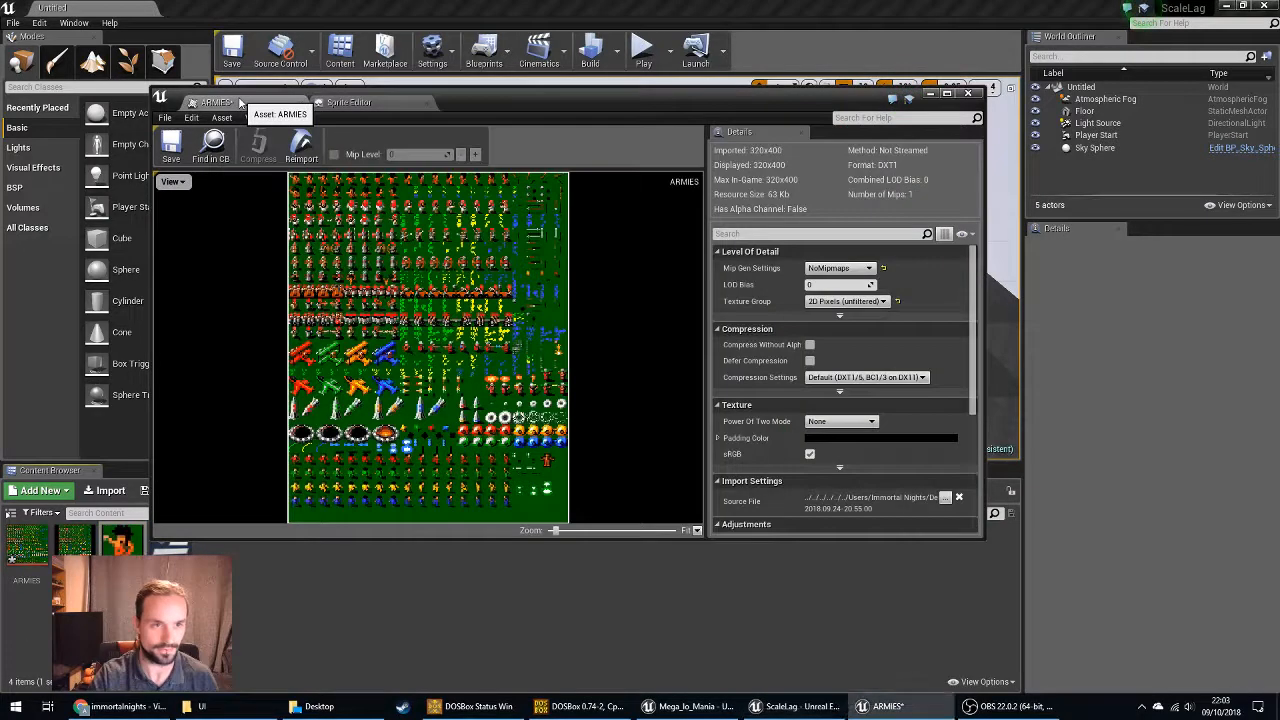
pyautogui.click(967, 93)
# Open the NewBlueprint widget in the designer and try to place the figure sprite directly on its canvas.
pyautogui.doubleClick(155, 541)
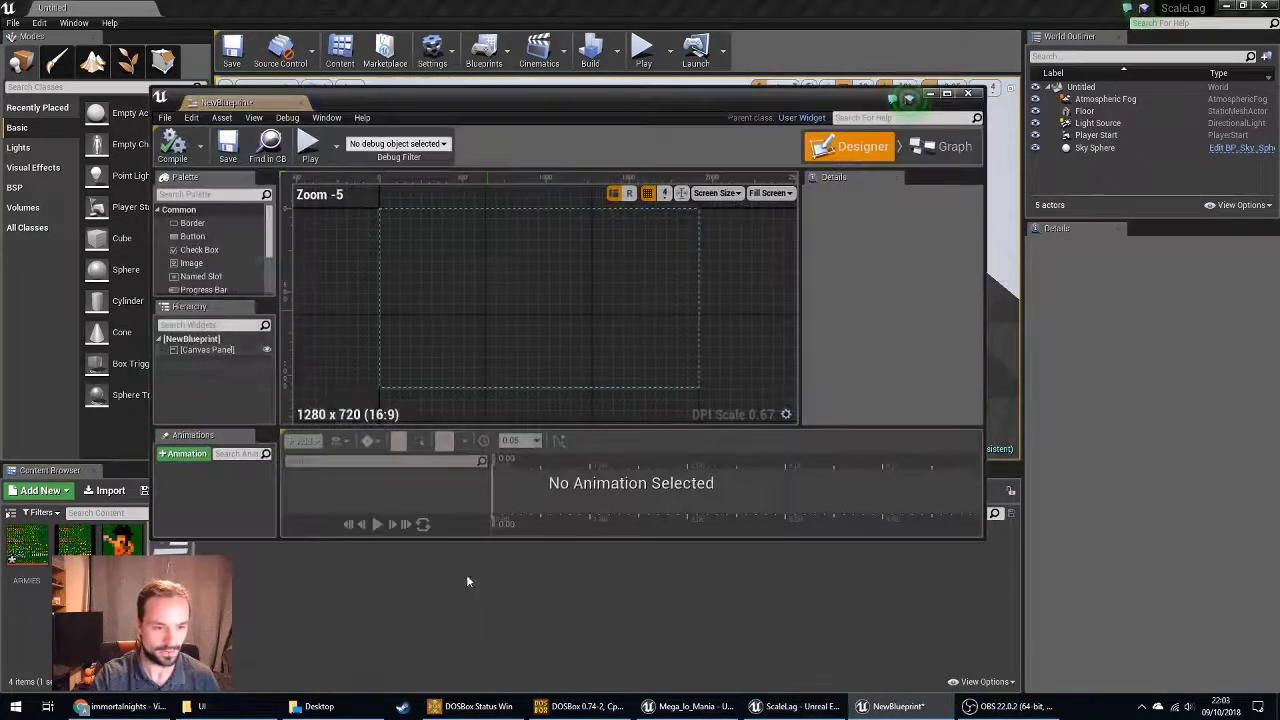
pyautogui.moveTo(501, 124); pyautogui.dragTo(586, 101)
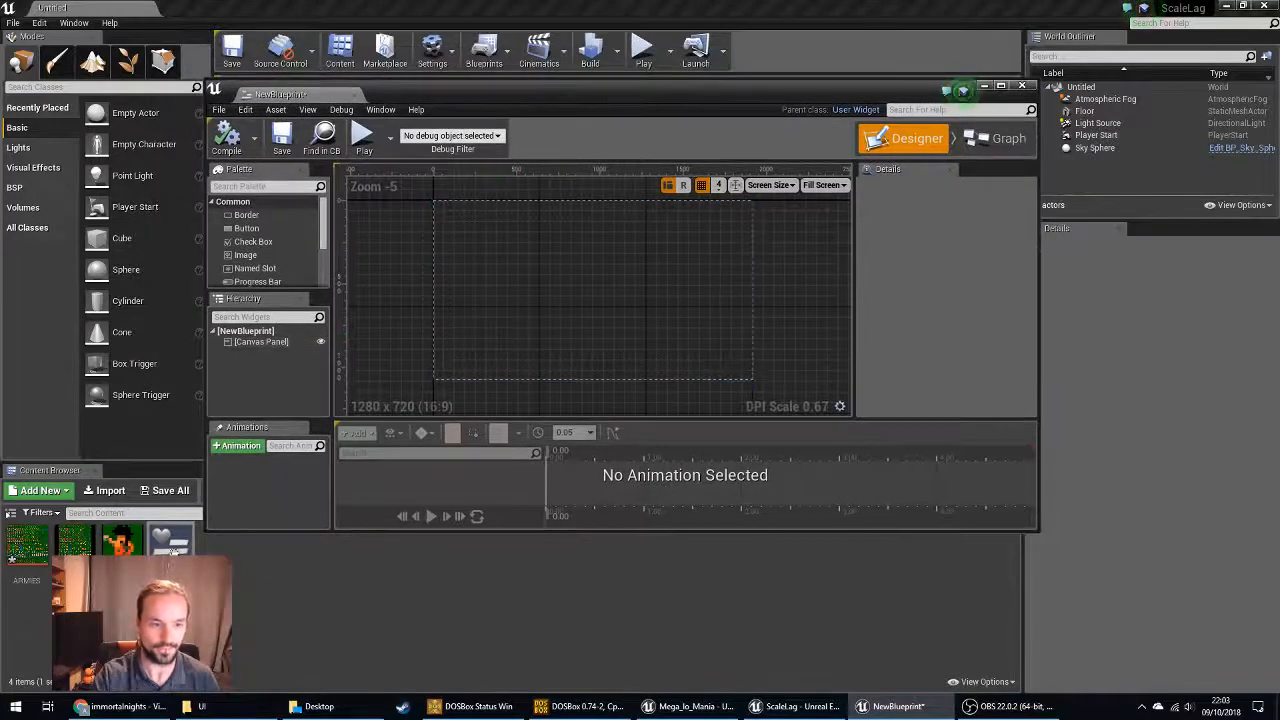
pyautogui.moveTo(122, 540); pyautogui.dragTo(605, 262)
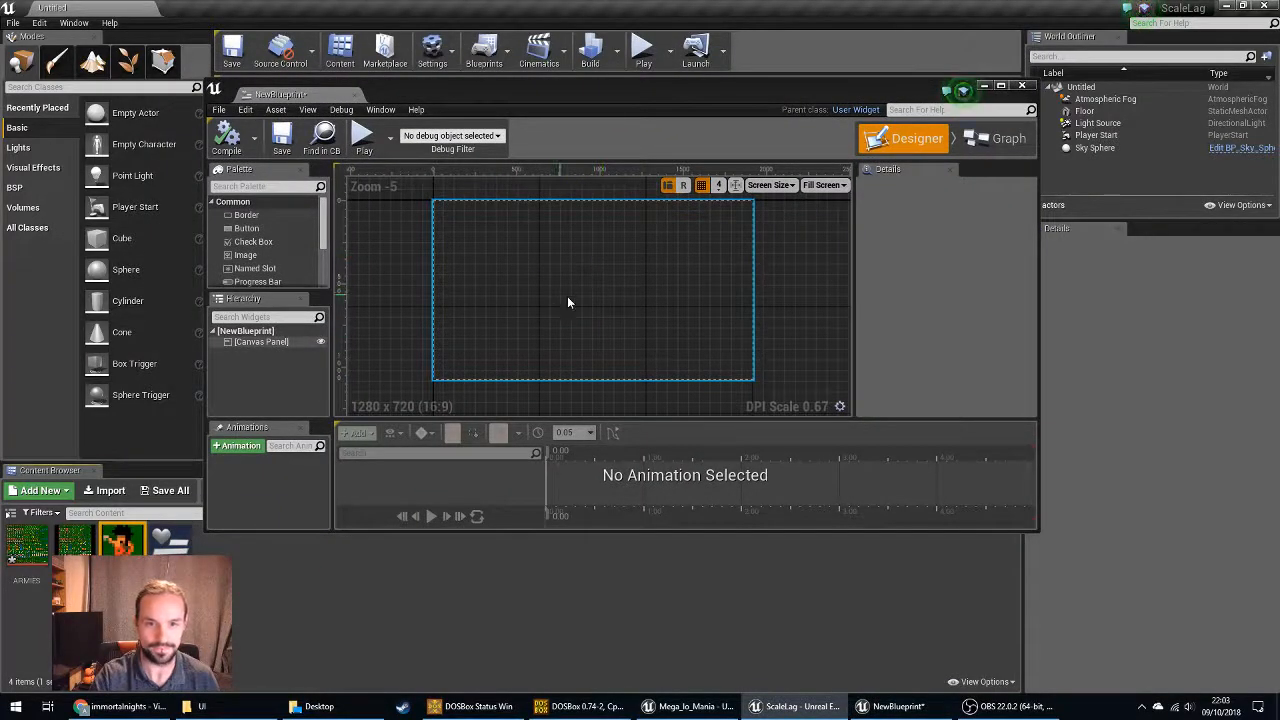
pyautogui.scroll(-5, 614, 294)
pyautogui.scroll(8, 614, 297)
pyautogui.scroll(-3, 549, 320)
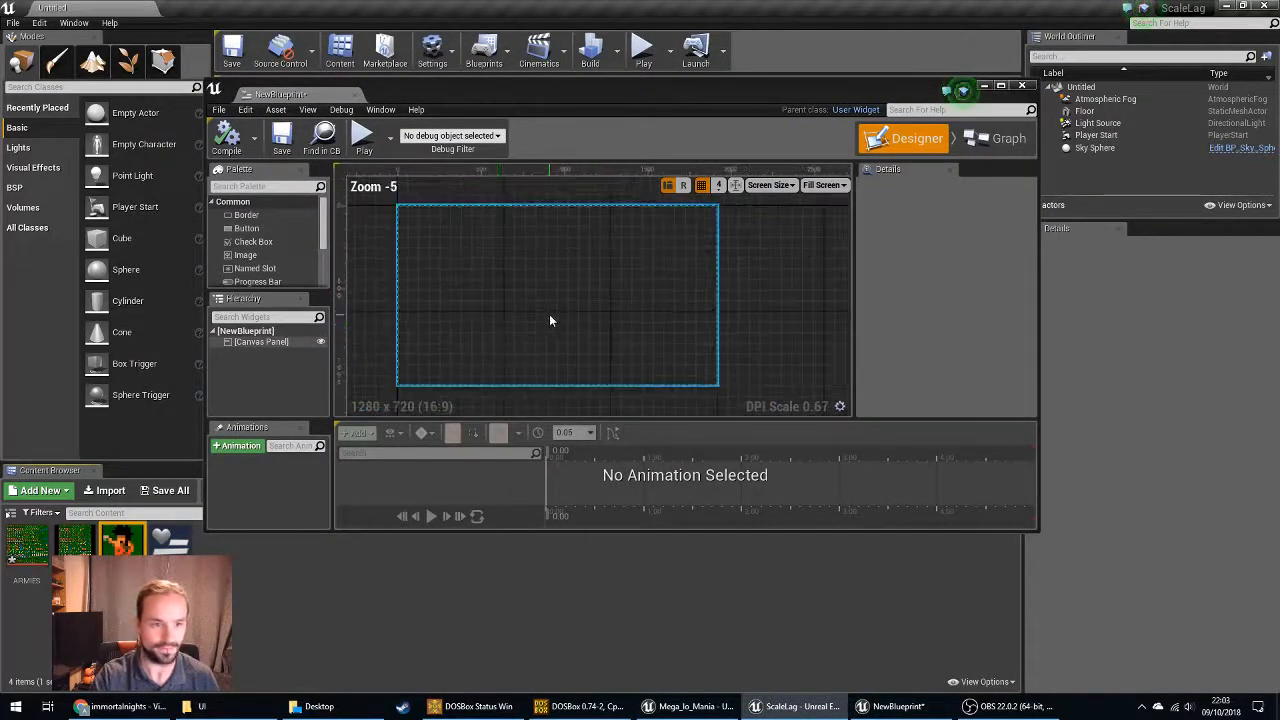
# Add an Image widget to the canvas panel at about X 960, Y 424 and expand its Brush settings.
pyautogui.click(246, 256)
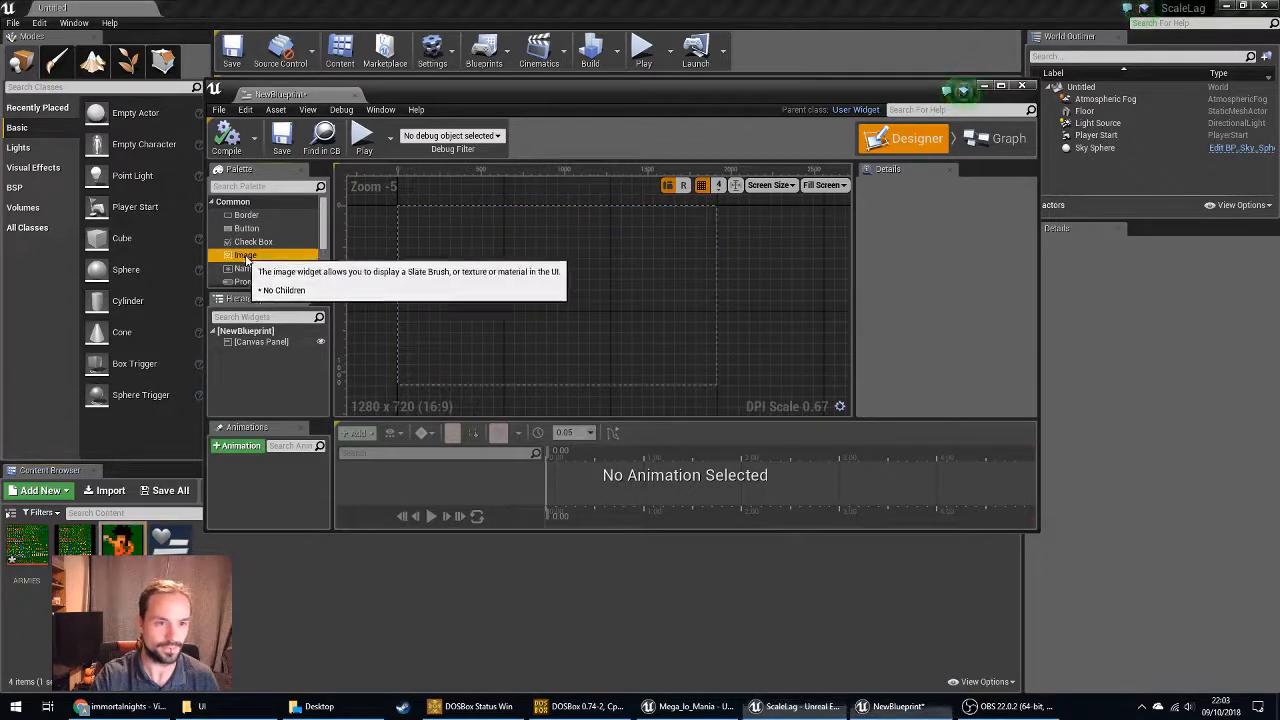
pyautogui.moveTo(246, 258); pyautogui.dragTo(565, 280)
pyautogui.scroll(-5, 982, 340)
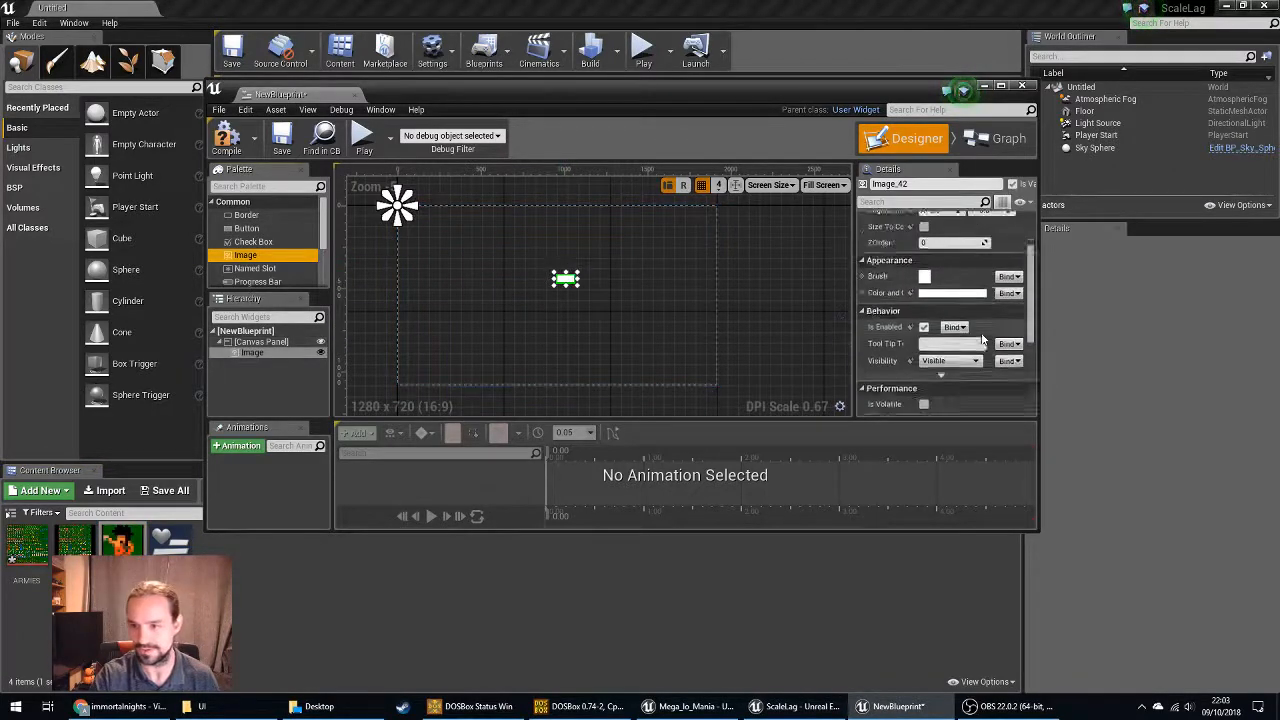
pyautogui.scroll(-5, 981, 334)
pyautogui.scroll(3, 991, 338)
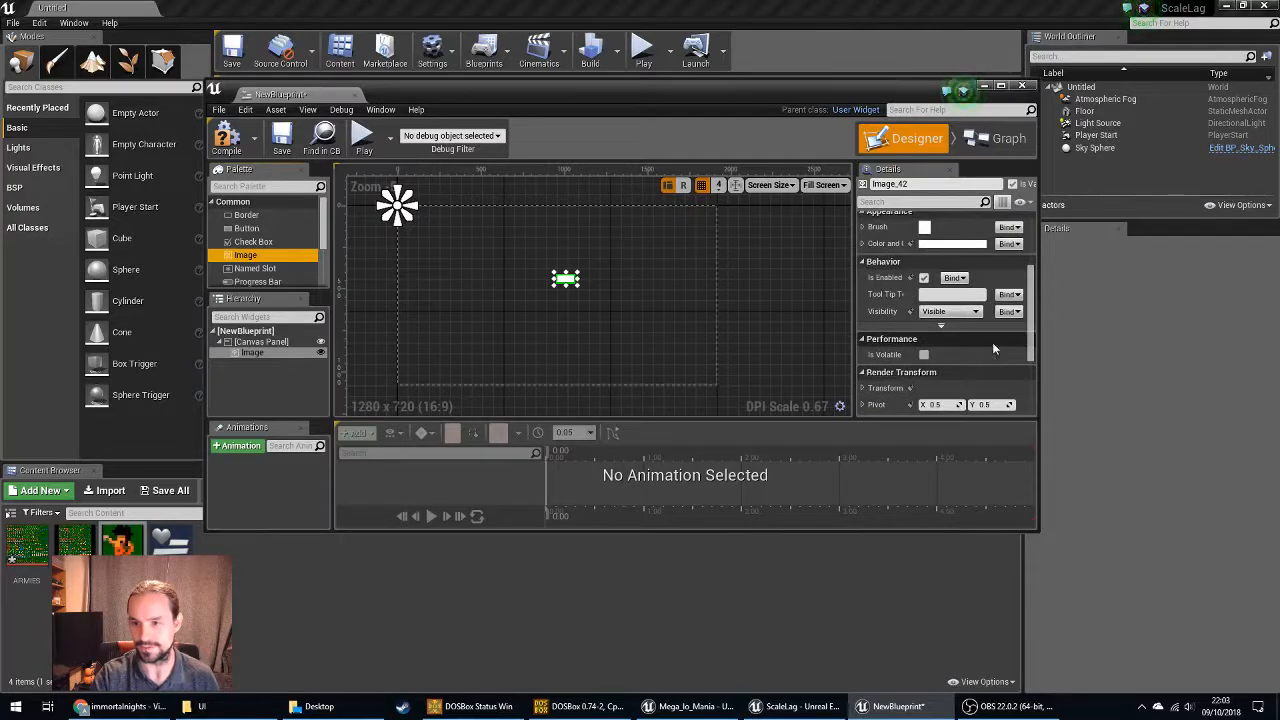
pyautogui.doubleClick(920, 97)
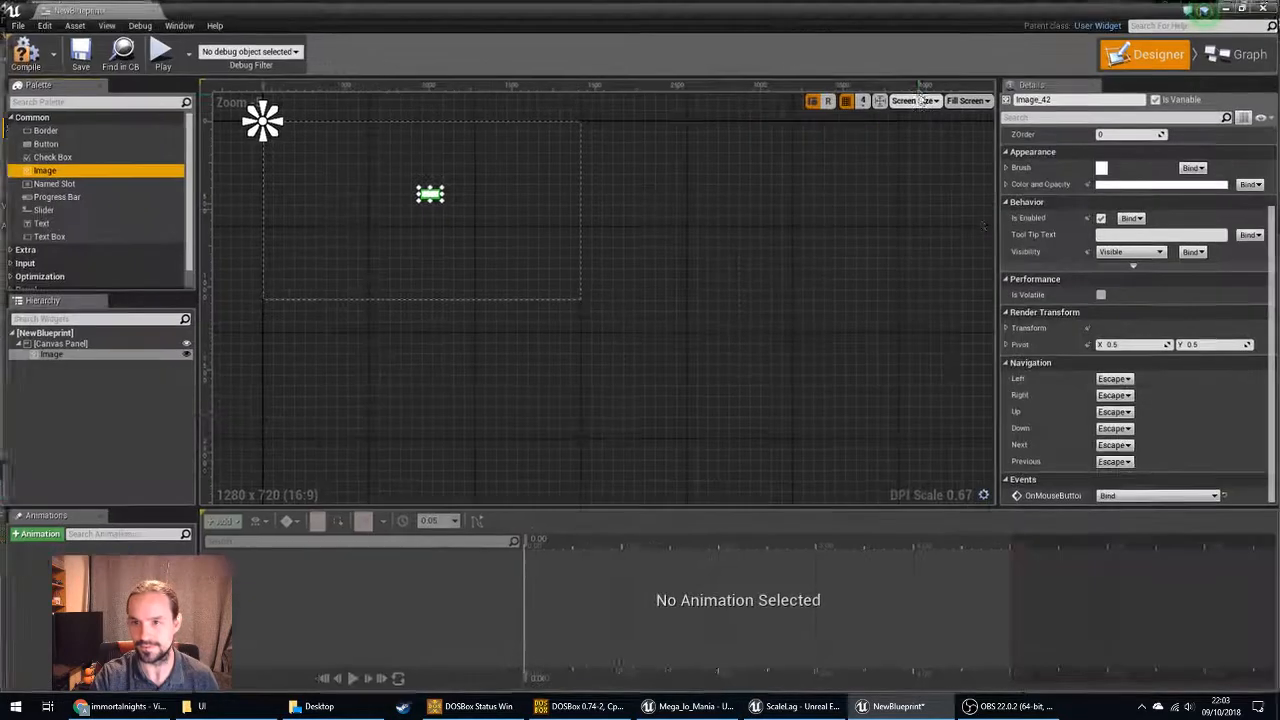
pyautogui.scroll(3, 1182, 234)
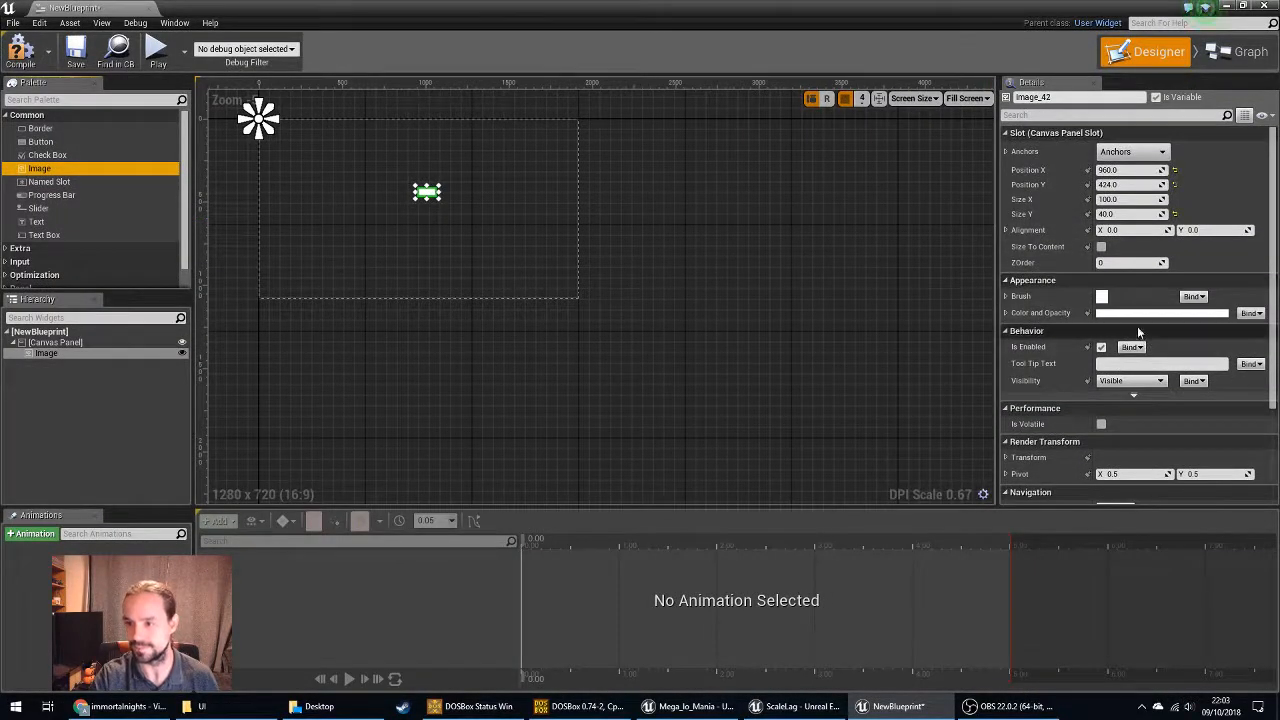
pyautogui.click(1006, 296)
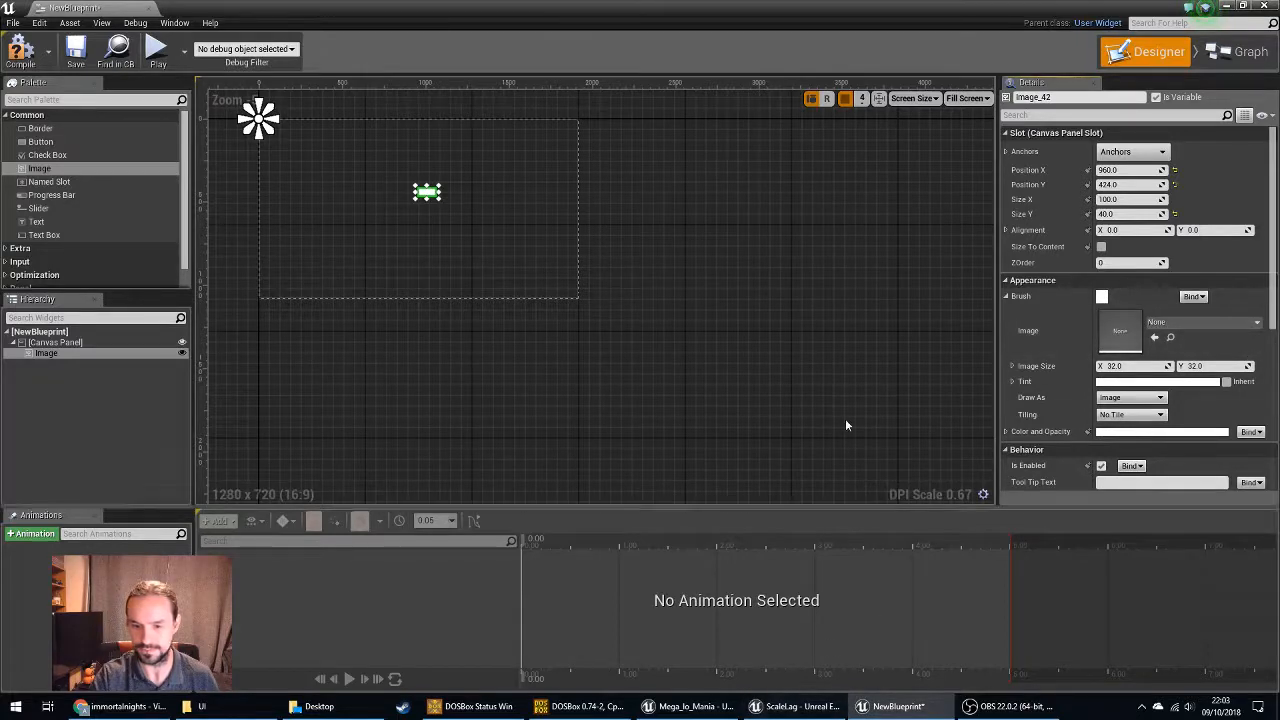
# Restore the widget editor's window size and try to add the figure sprite from the Content folder to the widget's canvas and hierarchy.
pyautogui.doubleClick(815, 12)
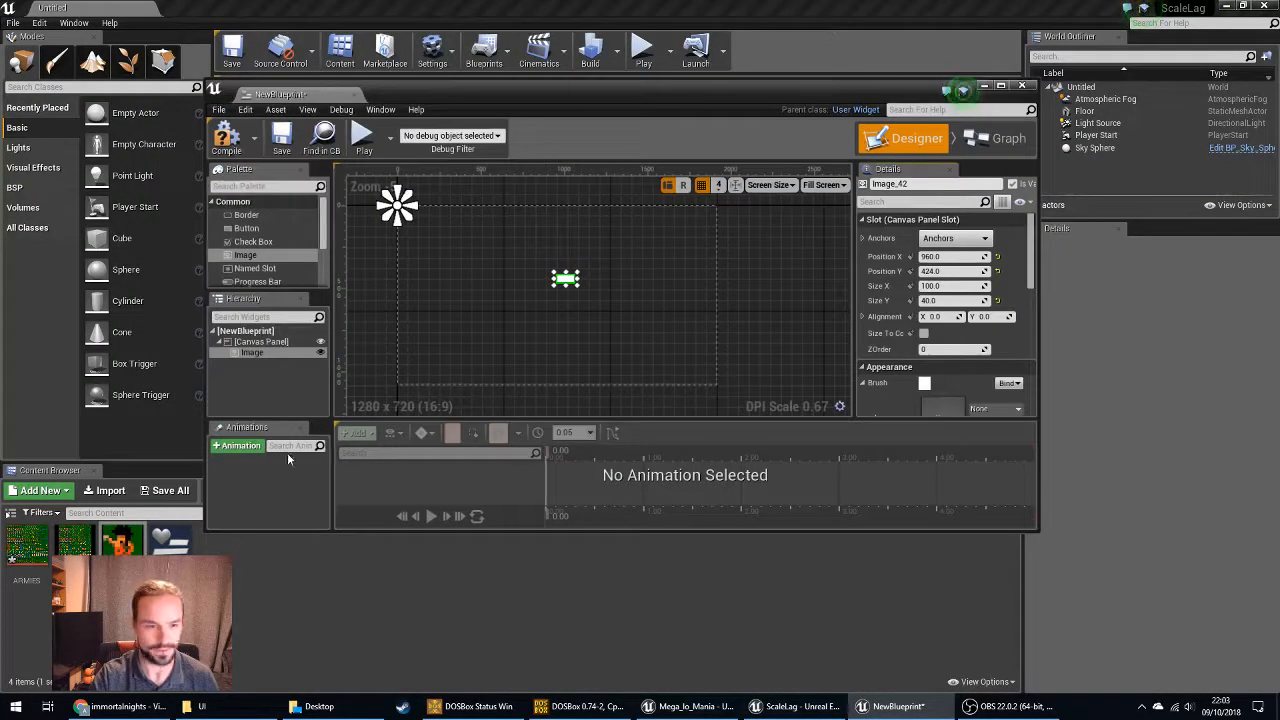
pyautogui.moveTo(123, 541); pyautogui.dragTo(457, 297)
pyautogui.moveTo(125, 541); pyautogui.dragTo(299, 382)
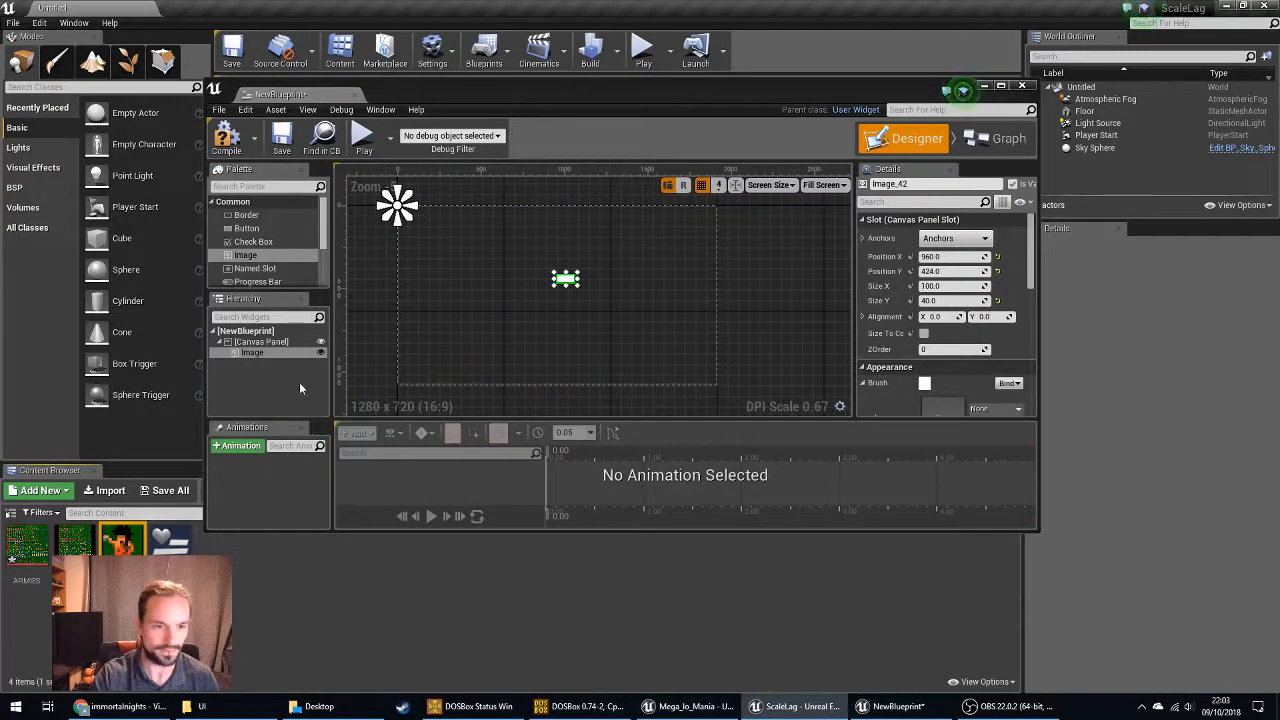
pyautogui.moveTo(130, 541); pyautogui.dragTo(469, 334)
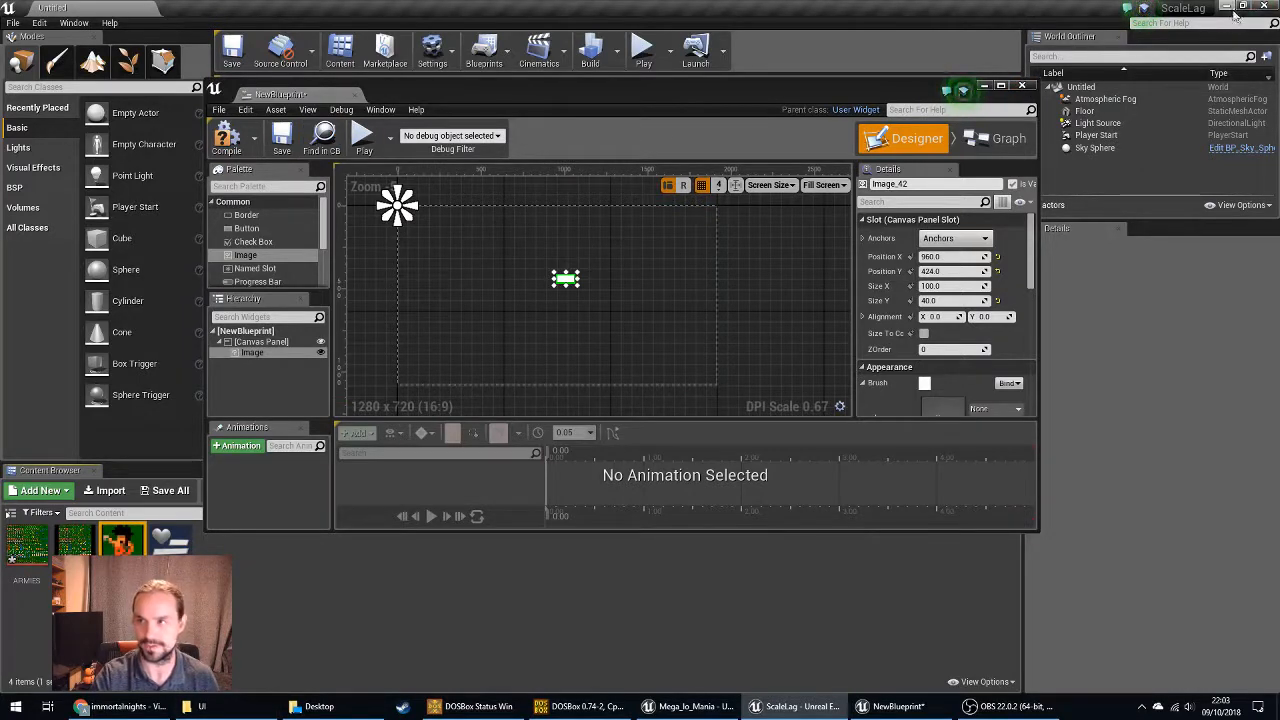
# Launch Unreal Engine 4.19.2 from the Epic Games Launcher, view the launcher's library and the existing projects, and close the project browser.
pyautogui.click(1142, 706)
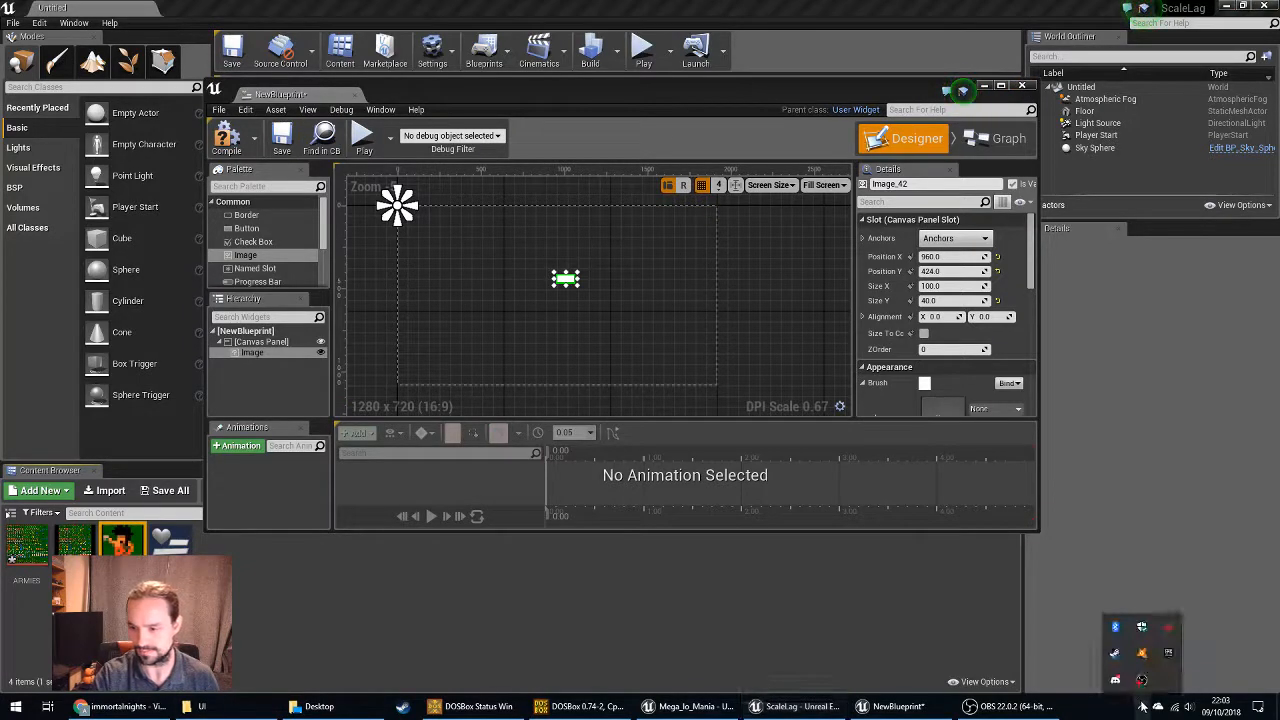
pyautogui.click(1141, 680)
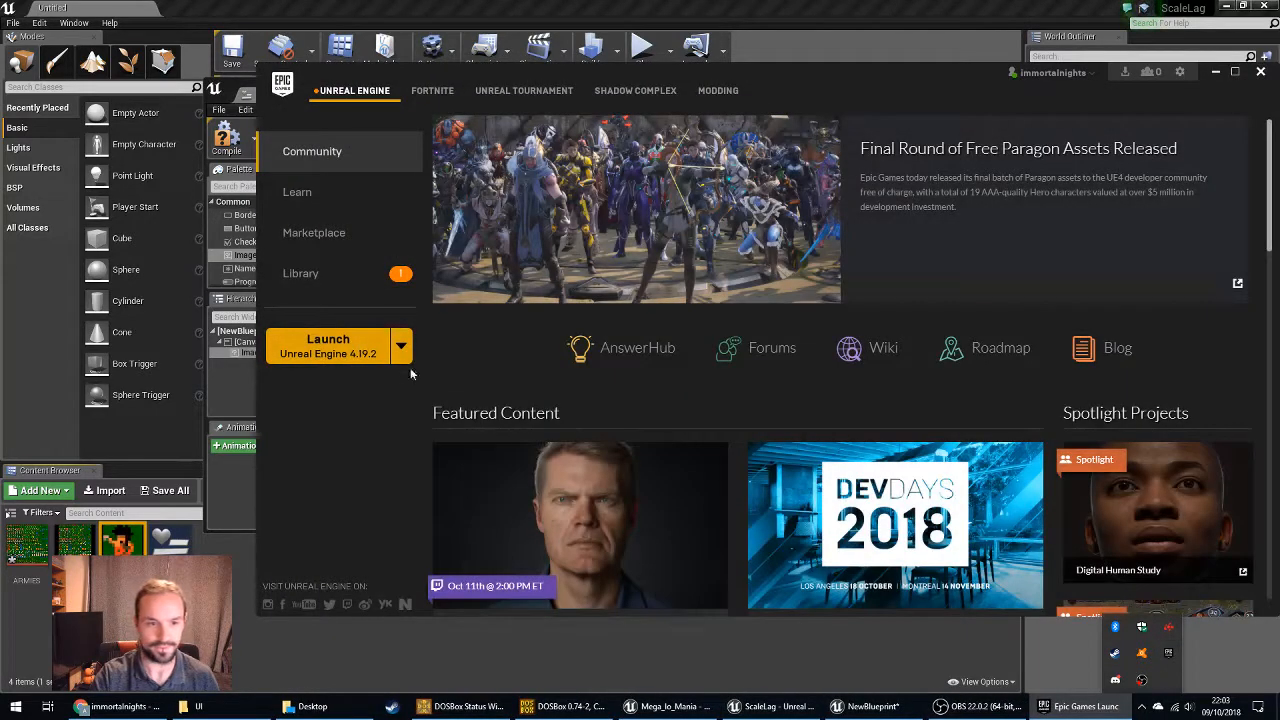
pyautogui.click(400, 348)
pyautogui.click(378, 377)
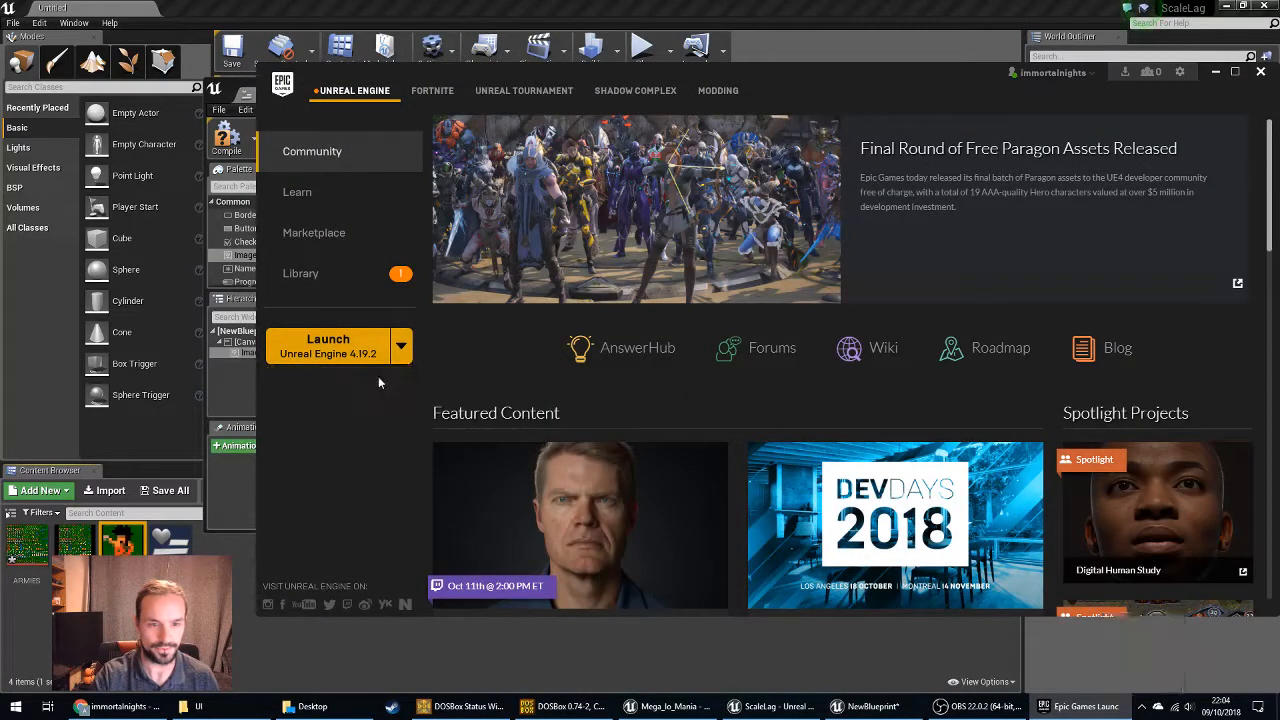
pyautogui.click(329, 352)
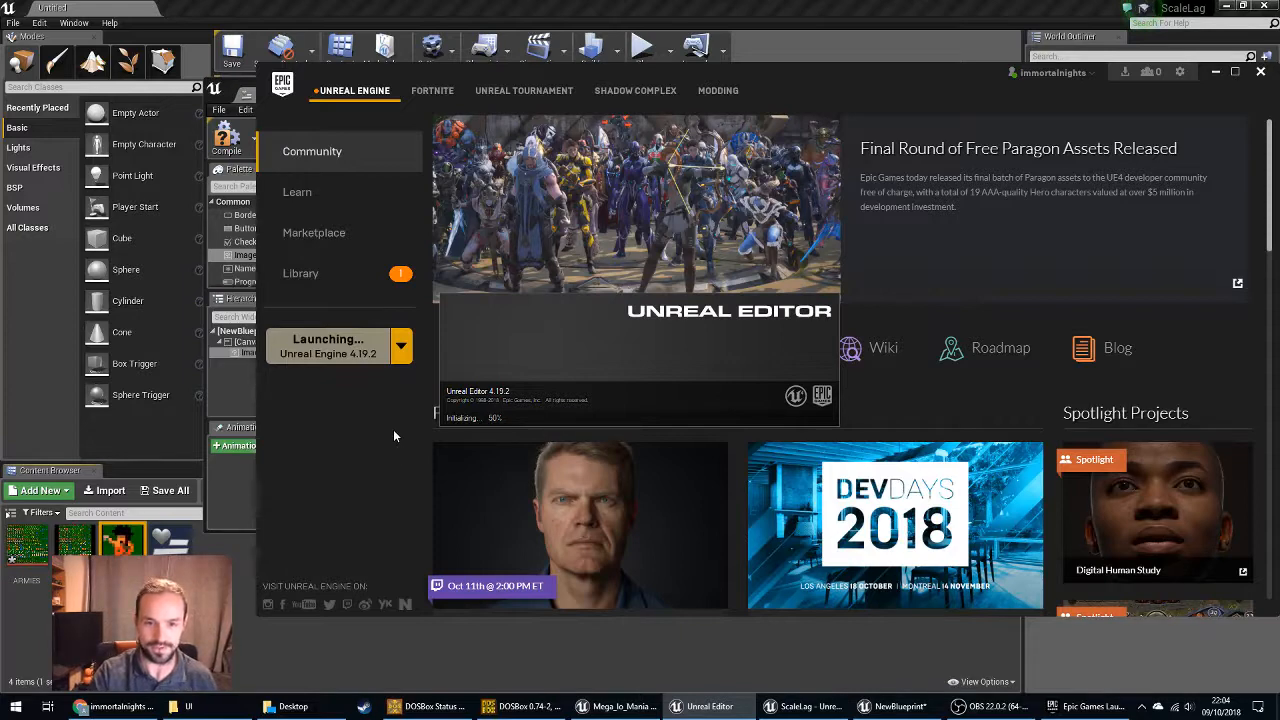
pyautogui.click(344, 275)
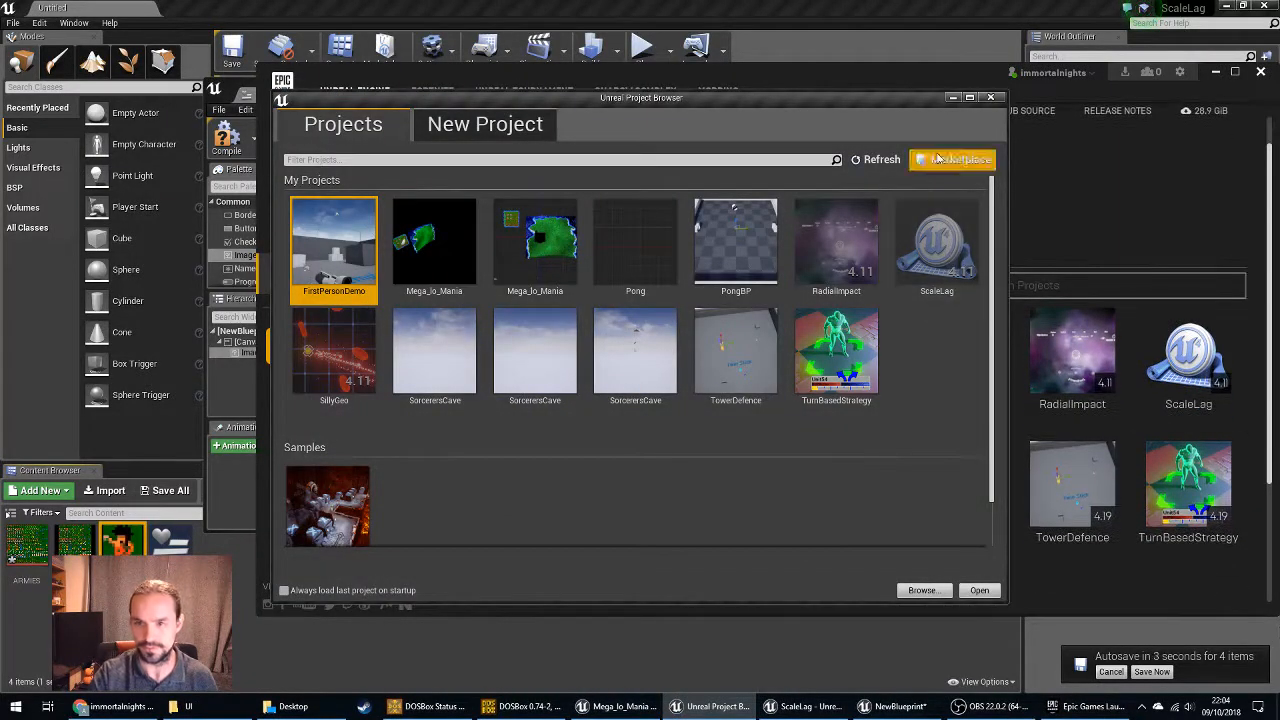
pyautogui.moveTo(906, 107); pyautogui.dragTo(903, 27)
pyautogui.doubleClick(903, 20)
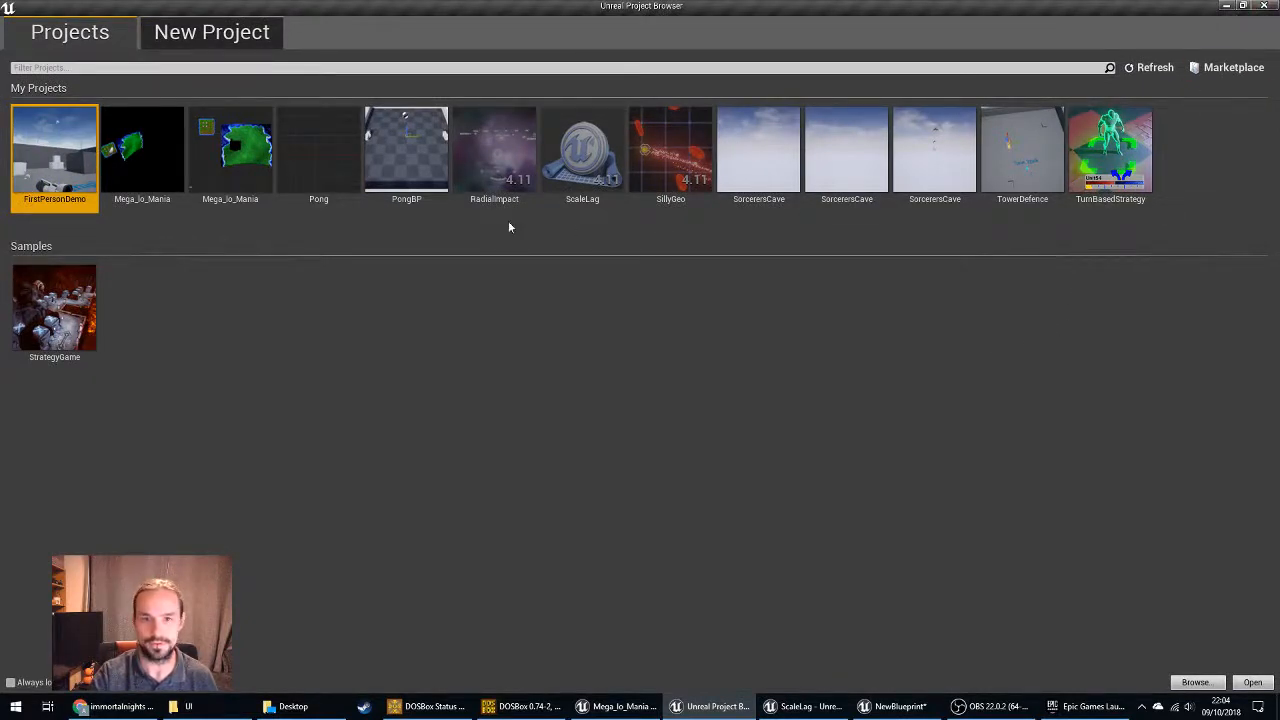
pyautogui.click(1266, 8)
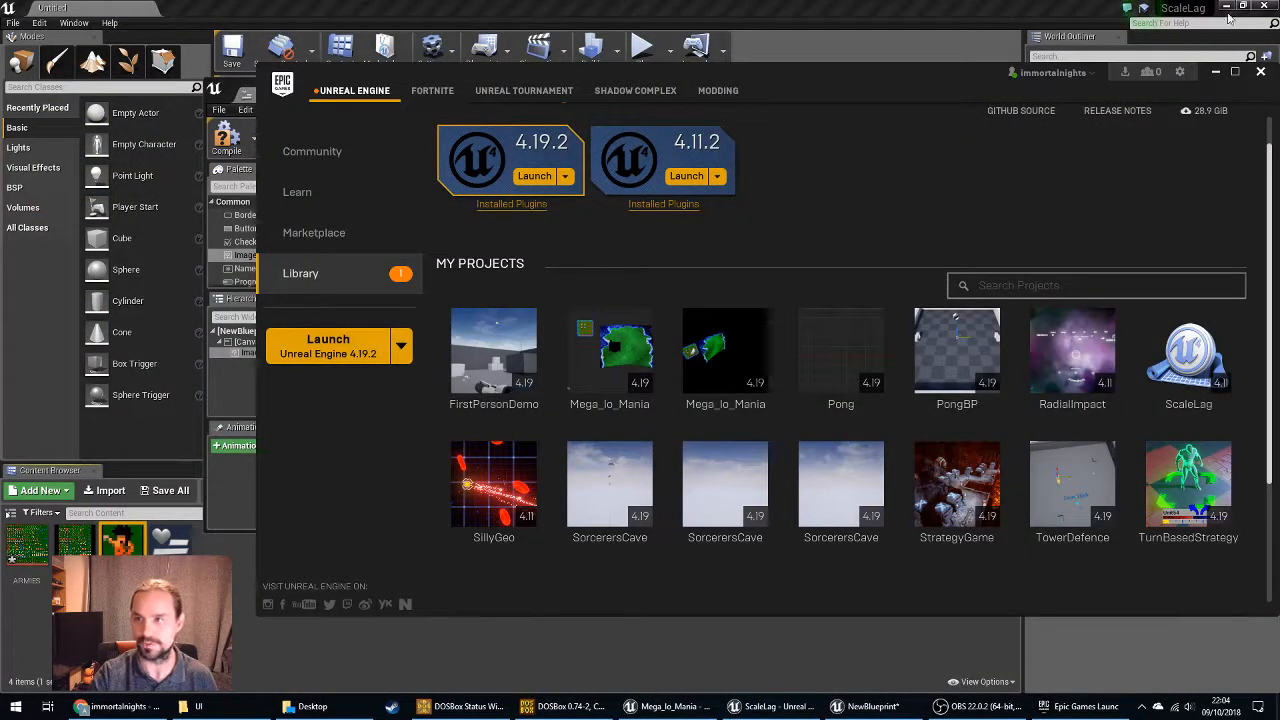
# Minimize the launcher, close the NewBlueprint widget editor, and close the ScaleLag project without saving its content.
pyautogui.moveTo(862, 76); pyautogui.dragTo(786, 90)
pyautogui.click(1139, 86)
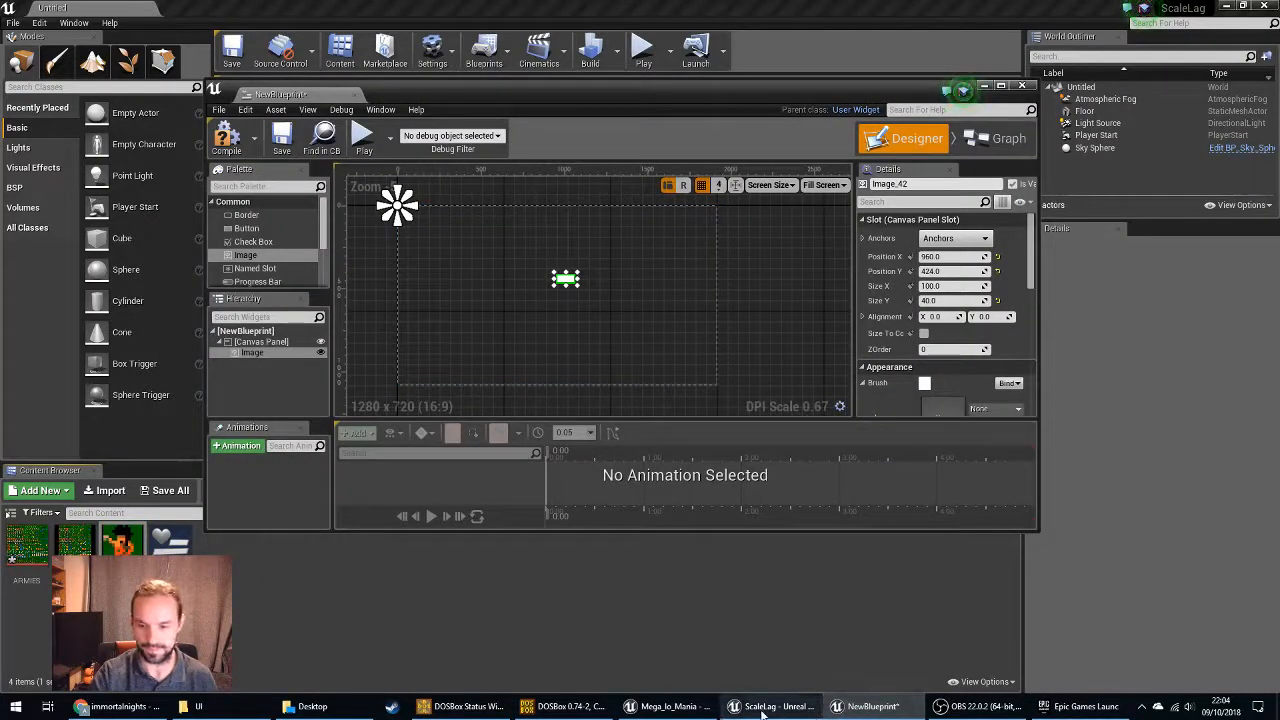
pyautogui.click(1021, 85)
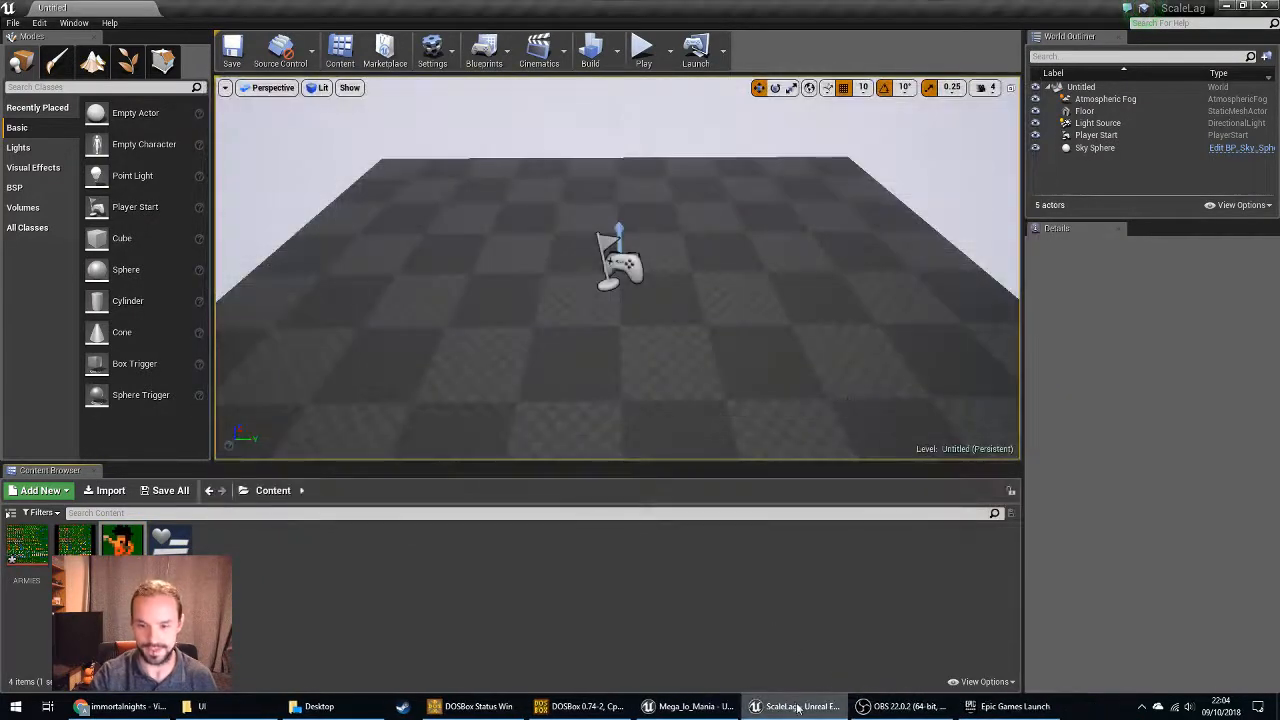
pyautogui.click(798, 706)
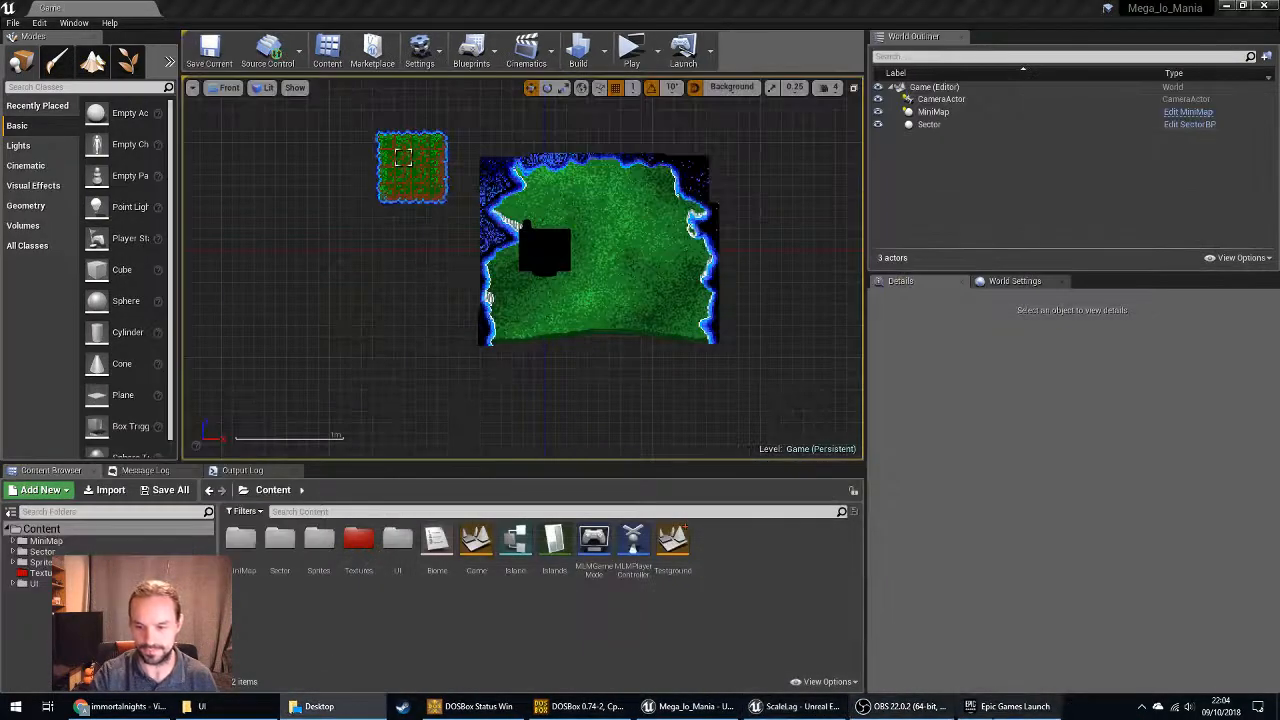
pyautogui.click(783, 707)
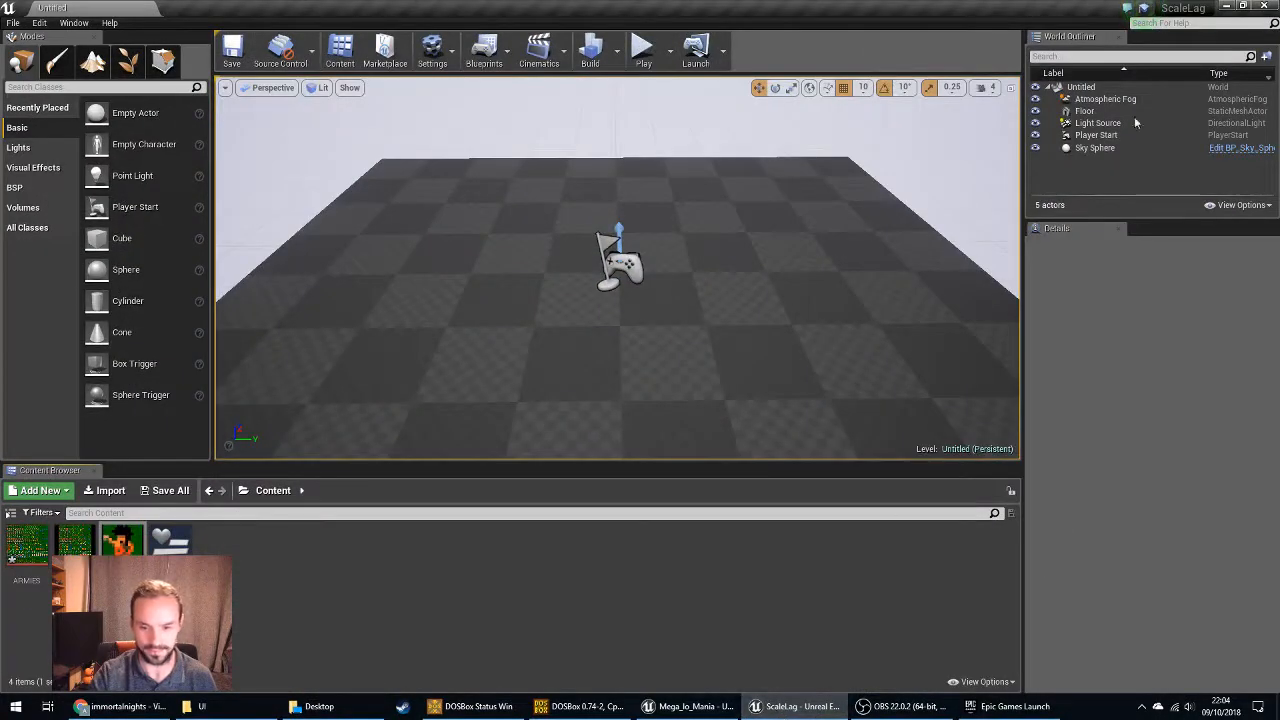
pyautogui.click(1264, 7)
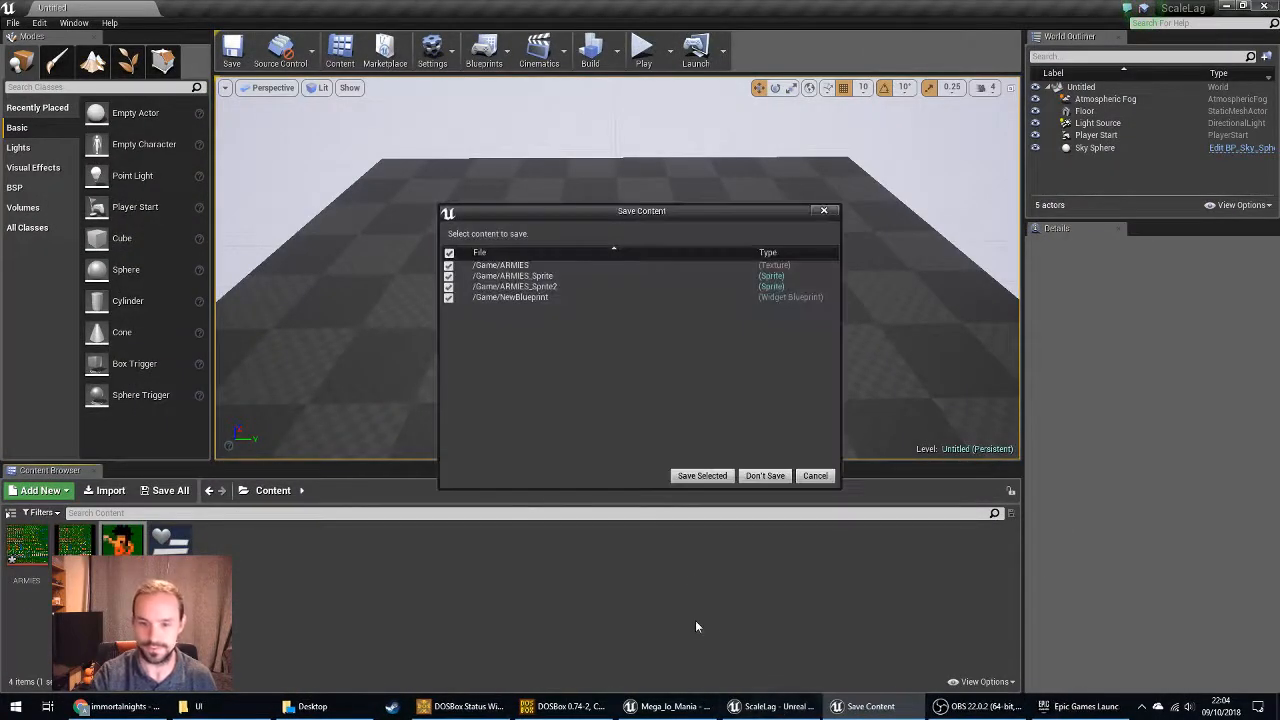
pyautogui.click(758, 475)
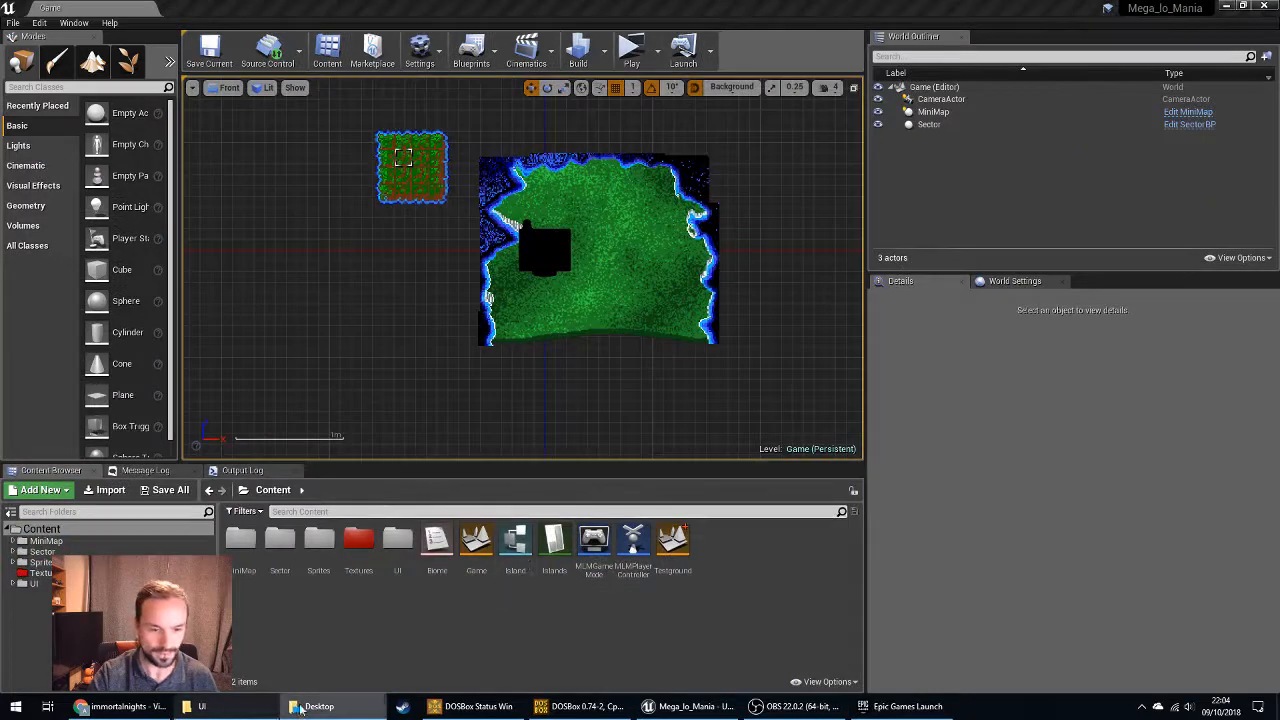
# Switch to the Epic Games Launcher, launch Unreal Engine 4.19.2 and minimize the launcher.
pyautogui.click(880, 707)
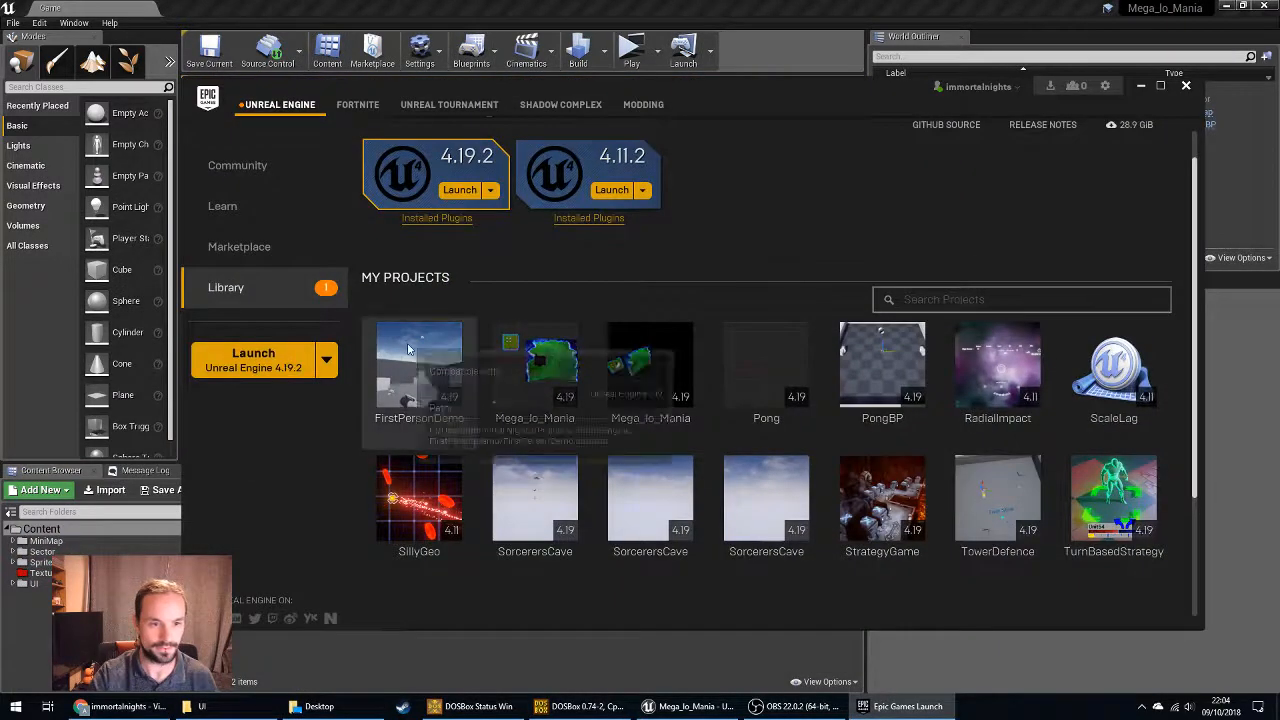
pyautogui.click(460, 190)
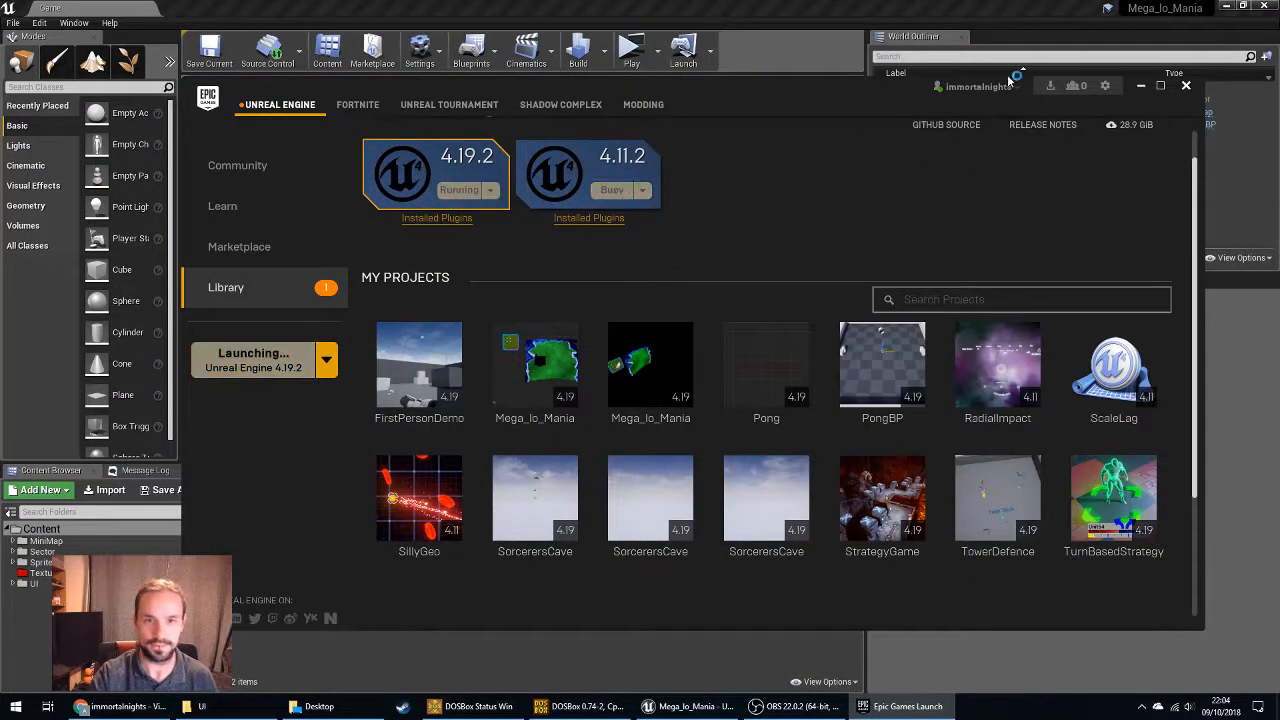
pyautogui.click(1141, 86)
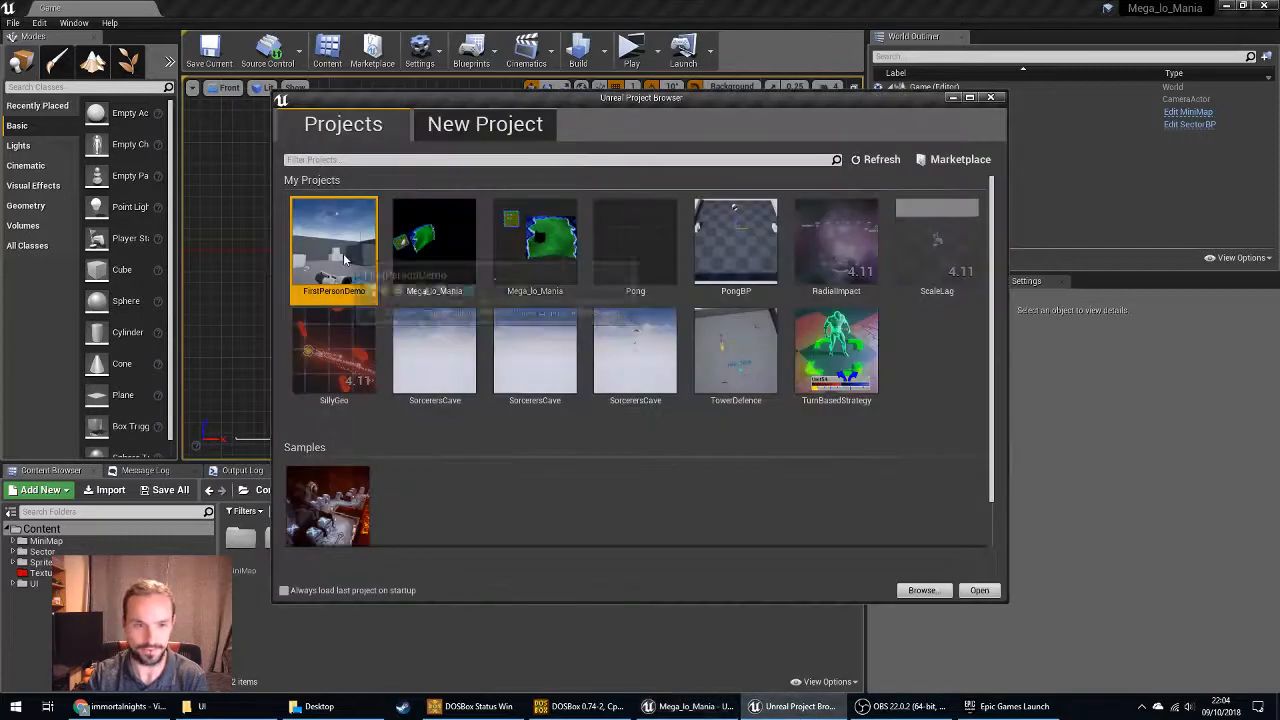
# Create a blank Blueprint project named ScaleWidgetLag with Scalable 3D or 2D quality and no starter content, and dismiss the launcher window.
pyautogui.click(460, 128)
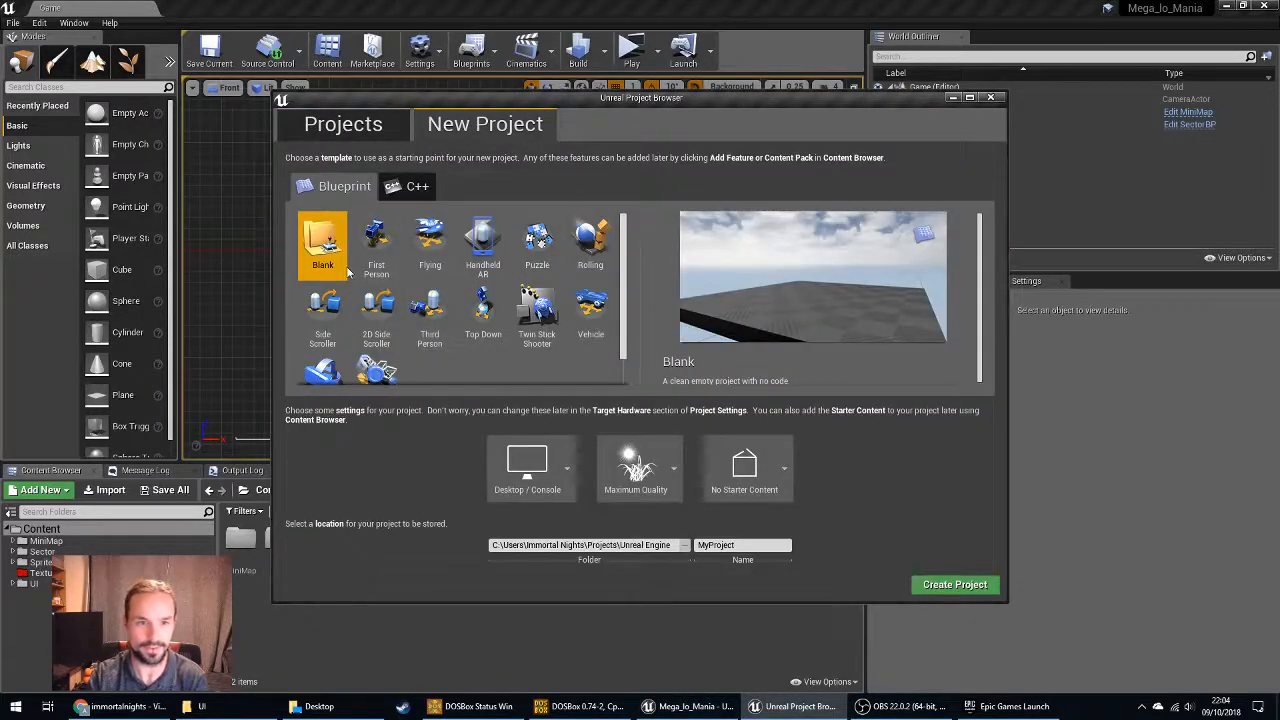
pyautogui.click(649, 485)
pyautogui.click(708, 540)
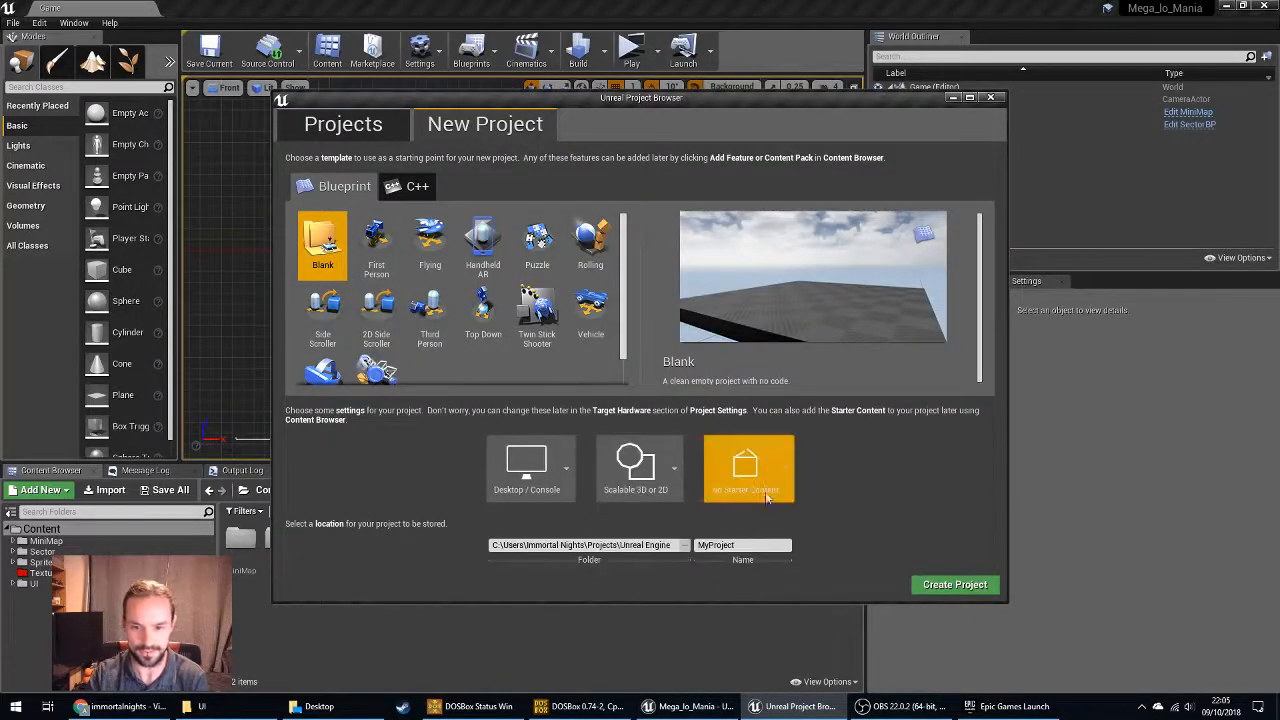
pyautogui.click(761, 488)
pyautogui.click(755, 542)
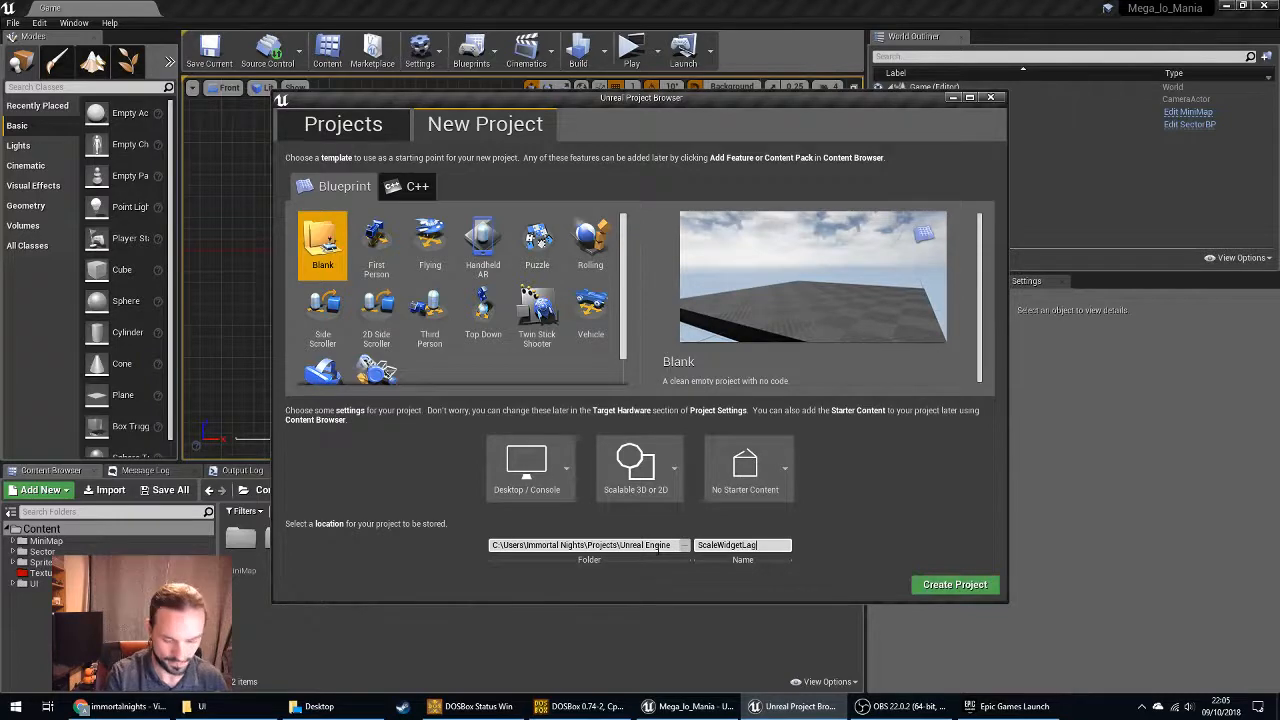
pyautogui.click(955, 584)
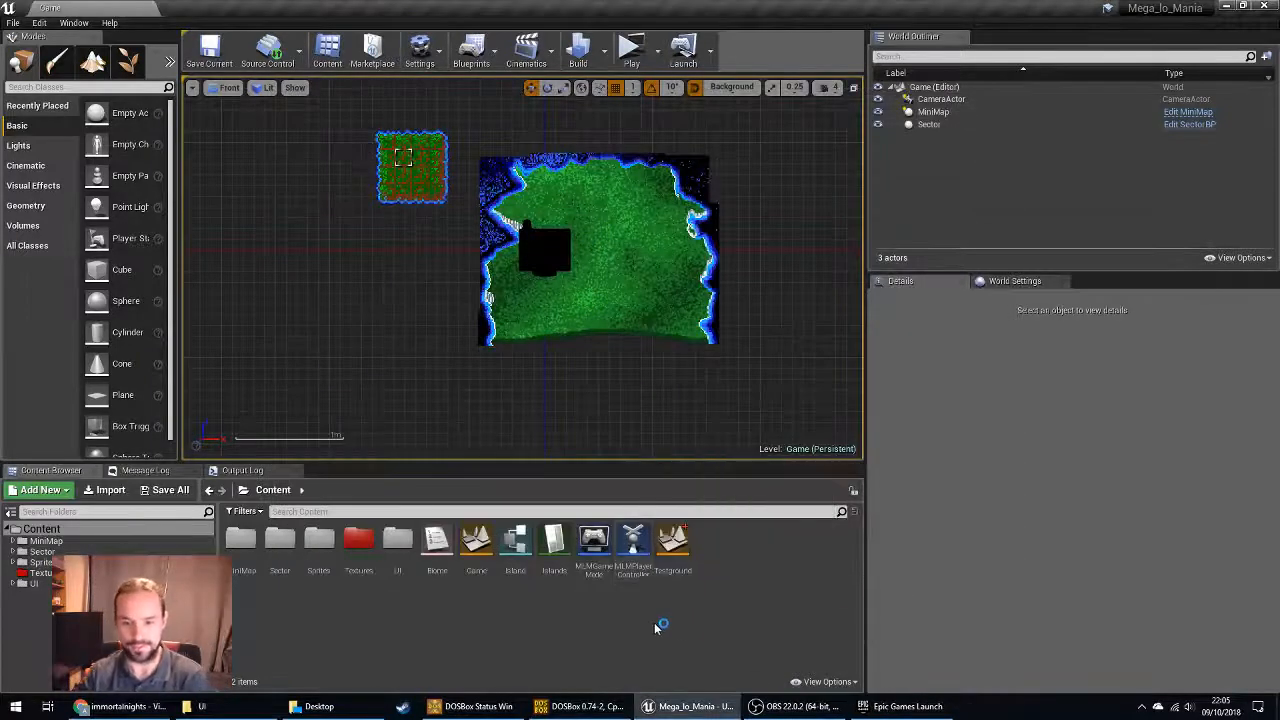
pyautogui.click(886, 700)
pyautogui.click(1188, 86)
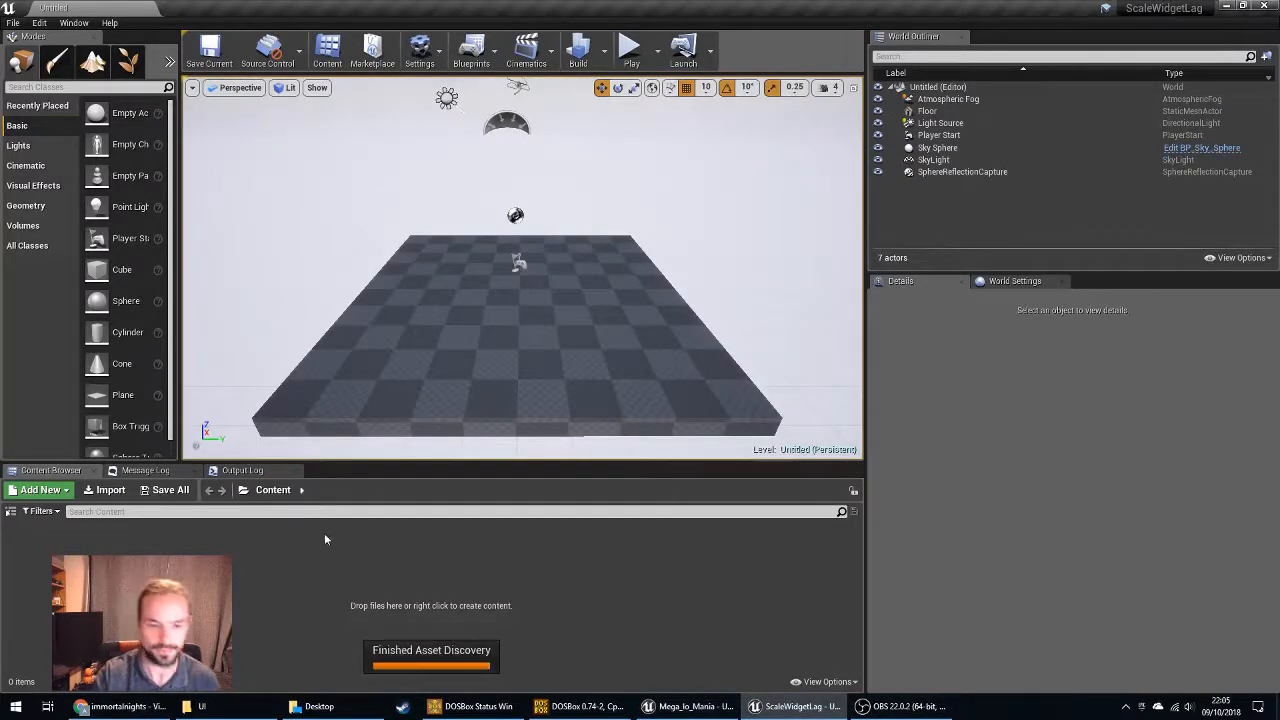
# Create a Widget Blueprint in the Content folder, keeping its default name.
pyautogui.rightClick(176, 570)
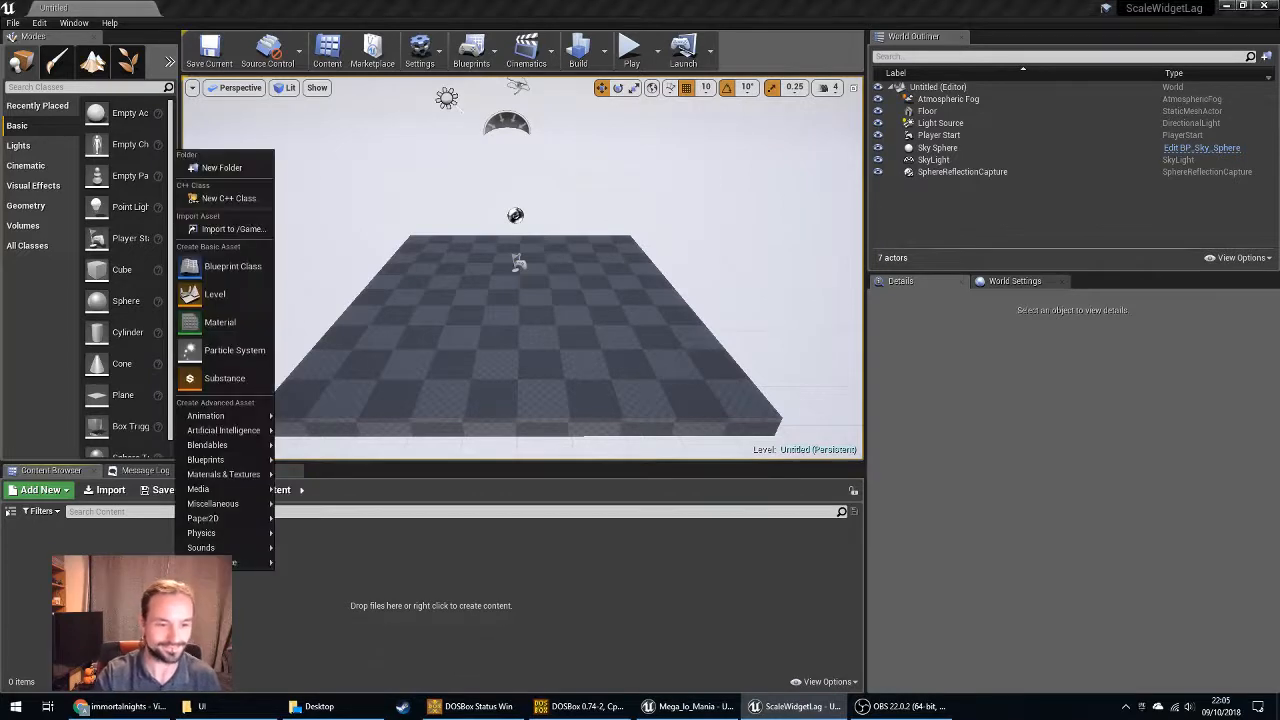
pyautogui.moveTo(240, 566)
pyautogui.click(333, 652)
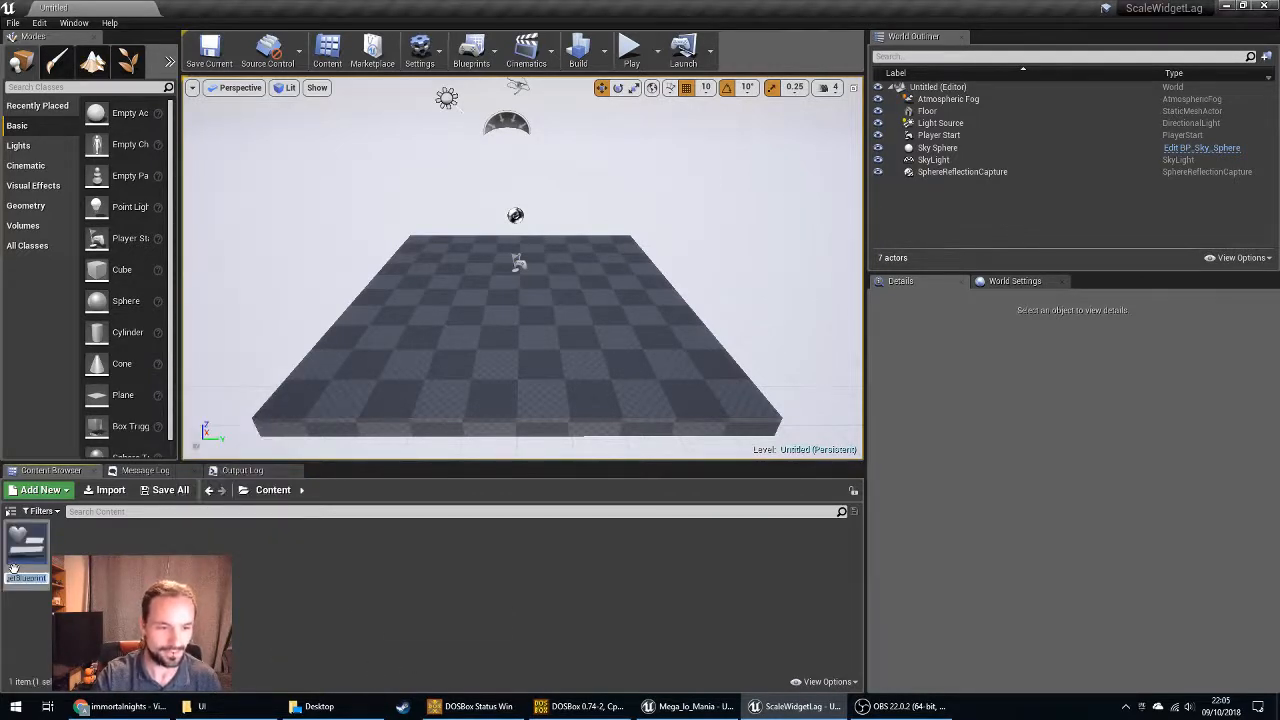
pyautogui.press('Escape')
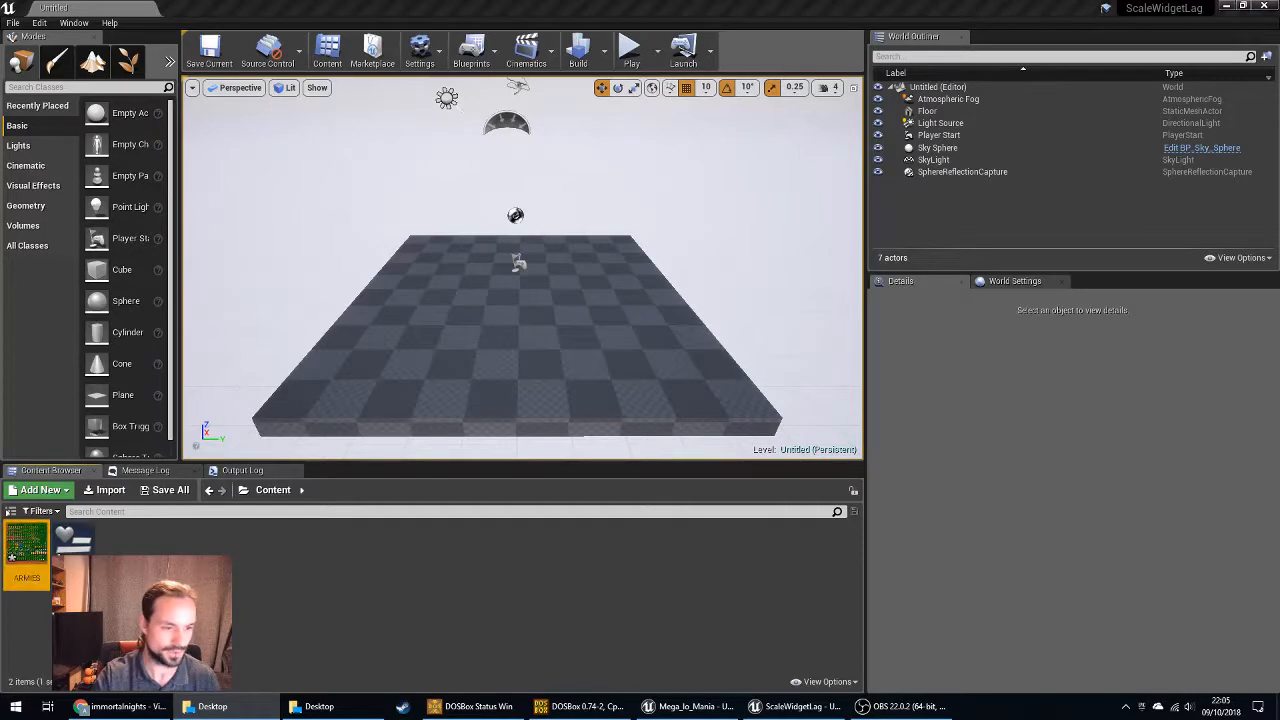
# Open the ARMIES texture and set its texture group to 2D Pixels (unfiltered).
pyautogui.doubleClick(28, 548)
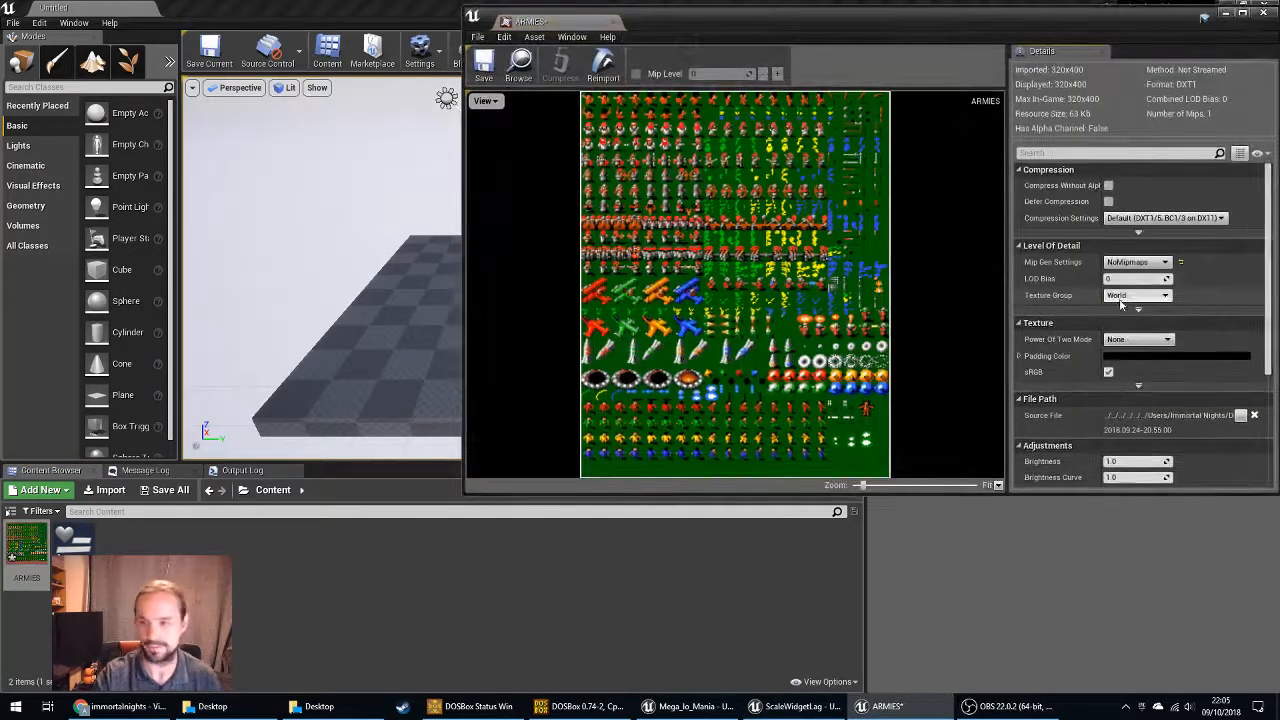
pyautogui.click(1137, 296)
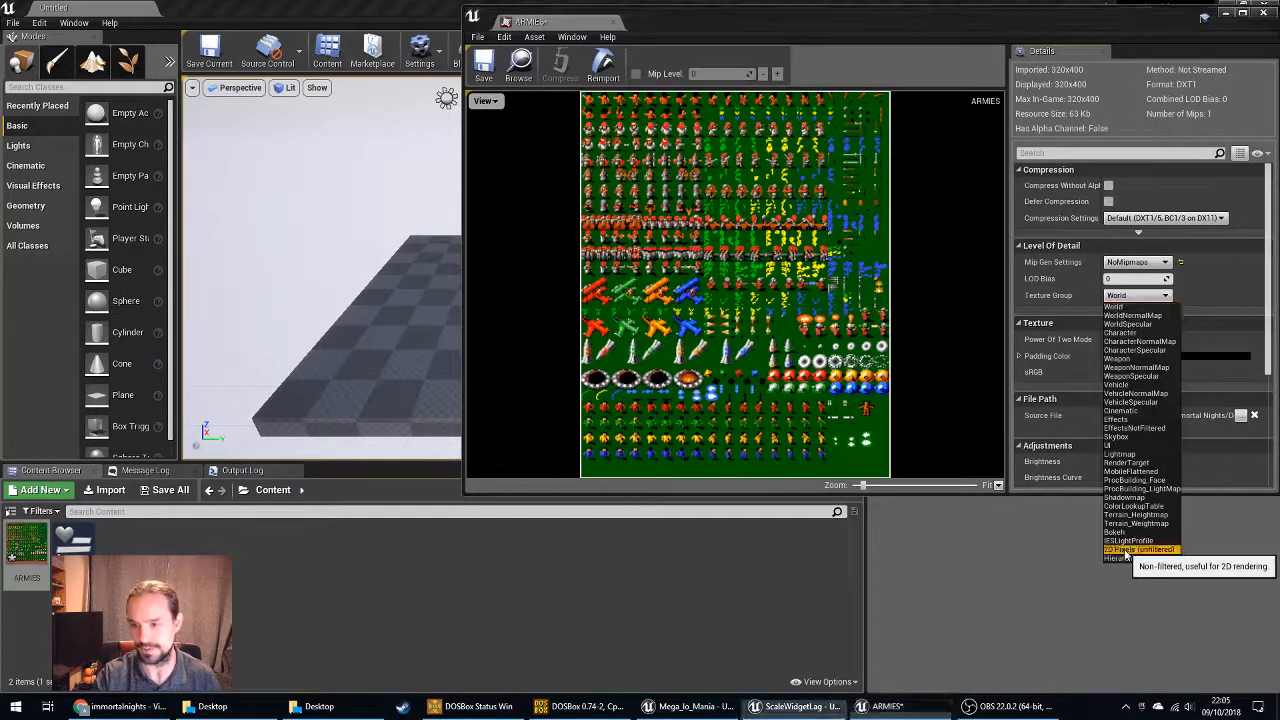
pyautogui.click(1115, 543)
pyautogui.scroll(10, 590, 110)
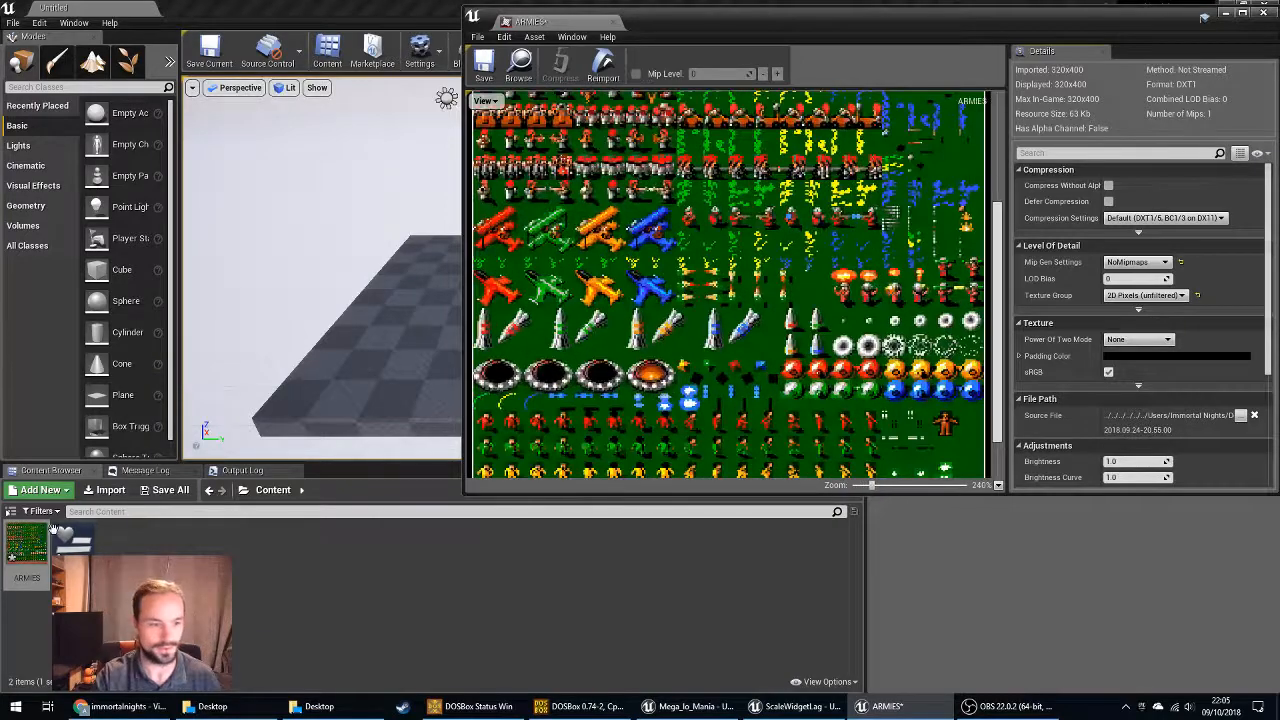
# Create a sprite from the ARMIES texture and close the texture editor.
pyautogui.rightClick(28, 548)
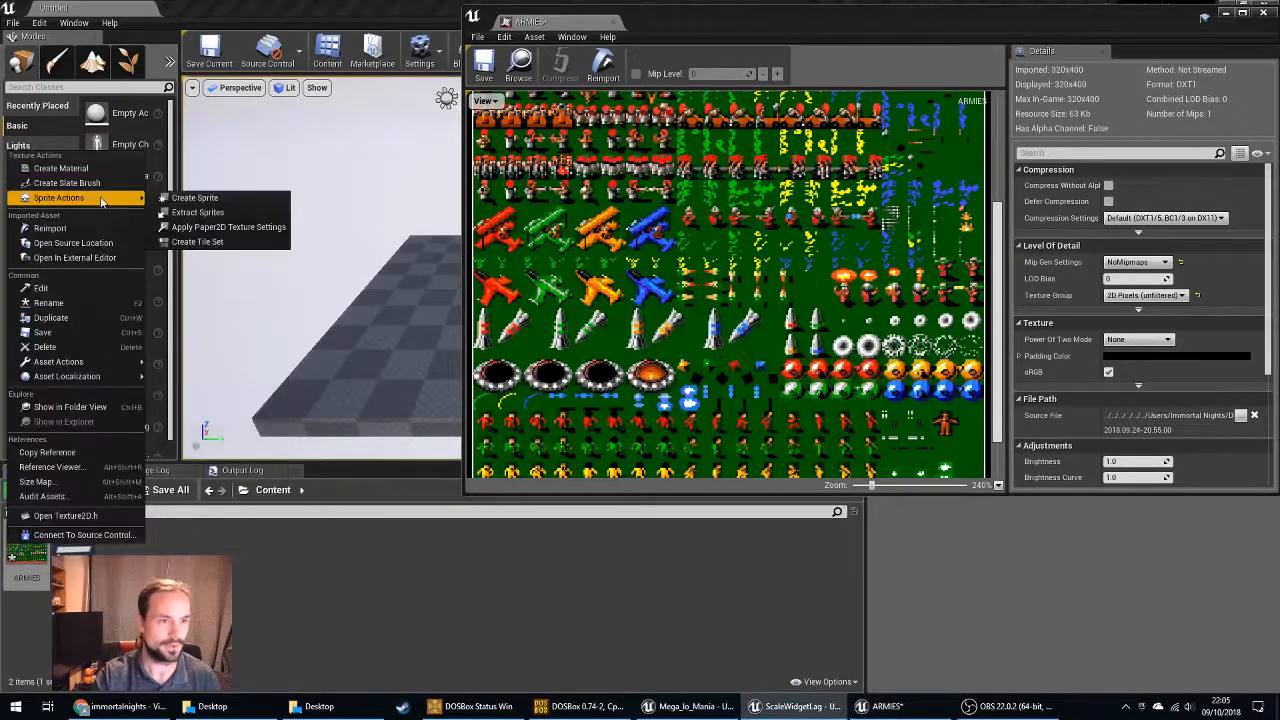
pyautogui.click(194, 197)
pyautogui.click(1266, 12)
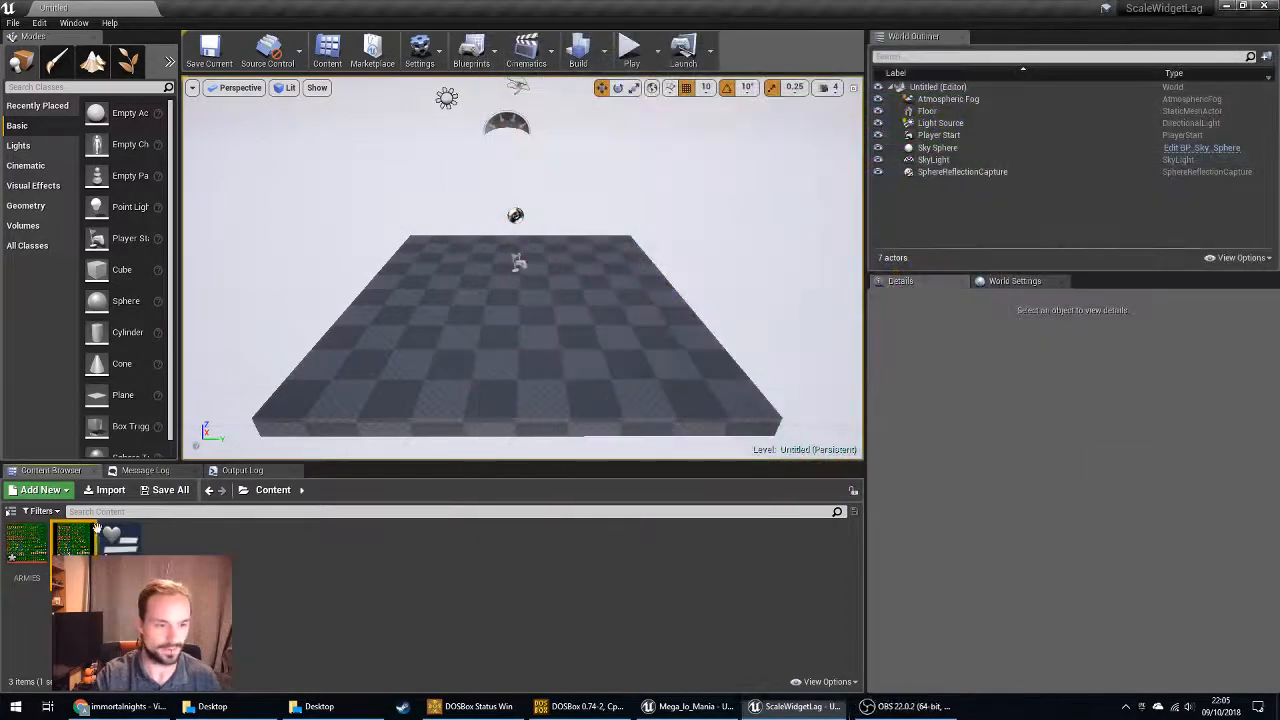
# In the ARMIES sprite's source region, draw a new 16 x 16 sprite around the first figure and close the sprite editor.
pyautogui.scroll(5, 679, 202)
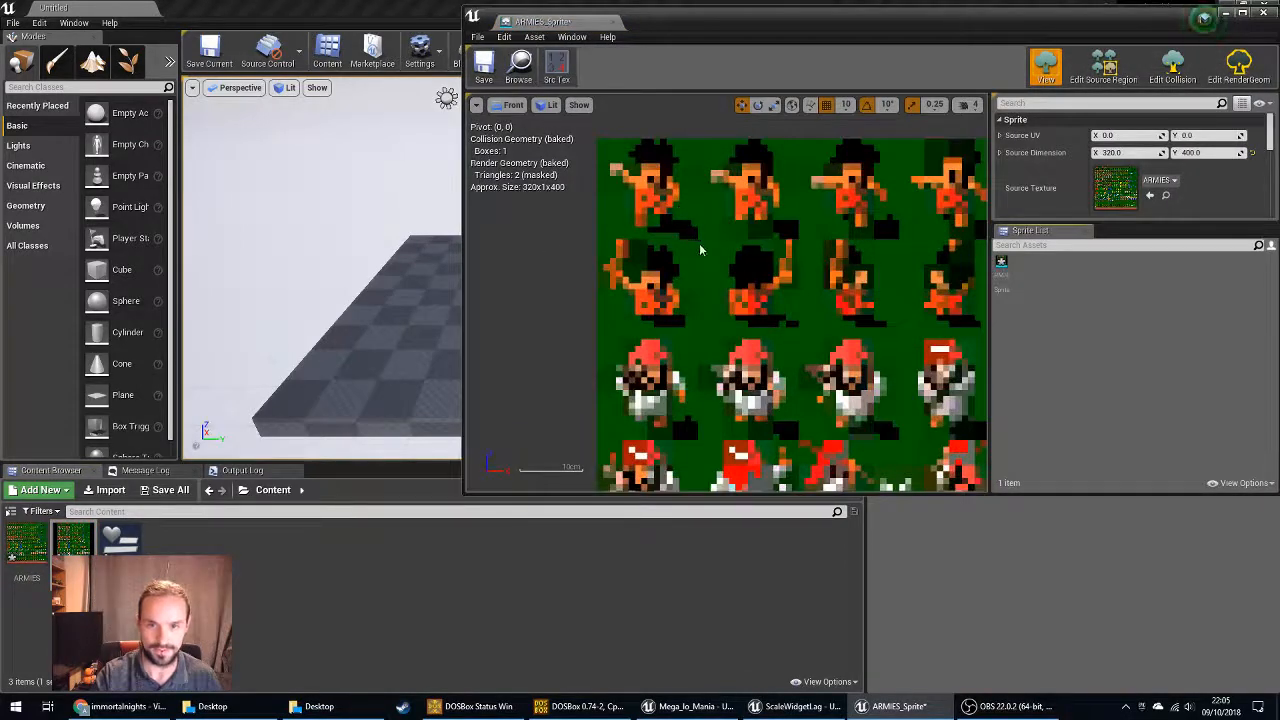
pyautogui.click(1103, 67)
pyautogui.scroll(7, 648, 195)
pyautogui.scroll(8, 668, 205)
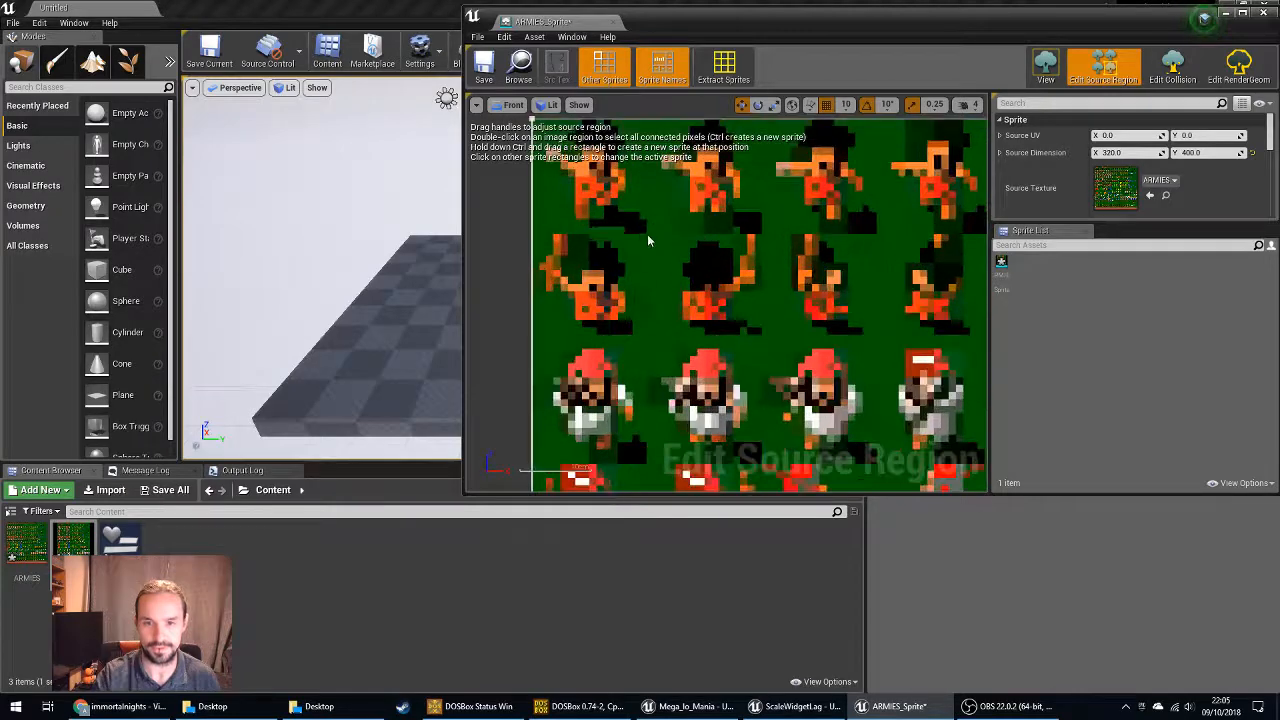
pyautogui.keyDown('ctrl'); pyautogui.moveTo(647, 234); pyautogui.dragTo(535, 116); pyautogui.keyUp('ctrl')
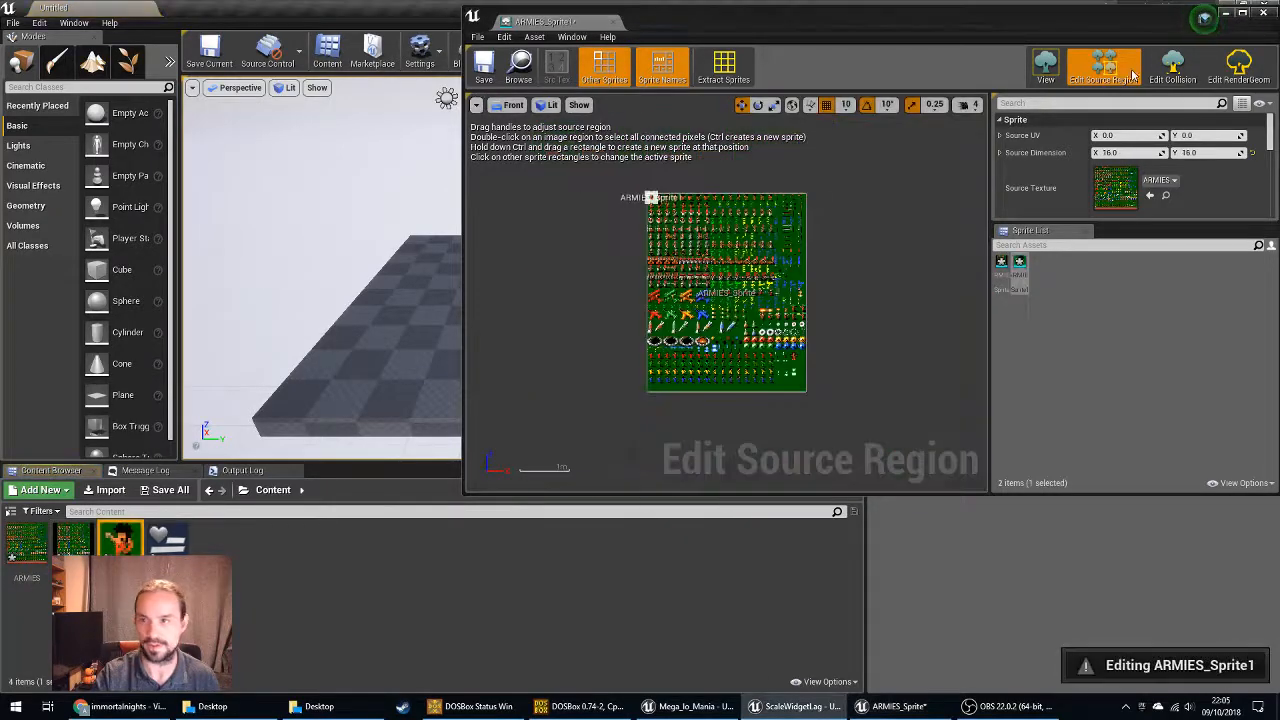
pyautogui.click(1263, 12)
# Open the widget blueprint, place the figure sprite on its canvas, and enable Size To Content for the image.
pyautogui.doubleClick(167, 538)
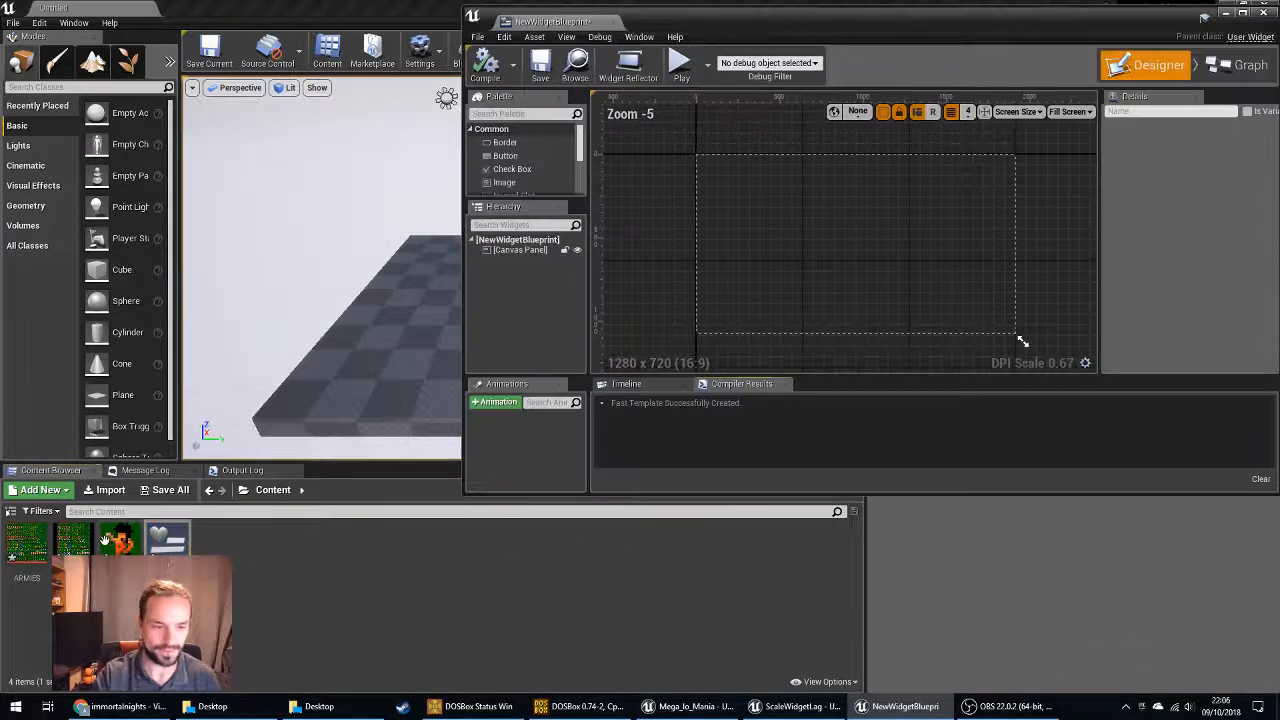
pyautogui.moveTo(105, 540); pyautogui.dragTo(820, 240)
pyautogui.moveTo(928, 22); pyautogui.dragTo(543, 75)
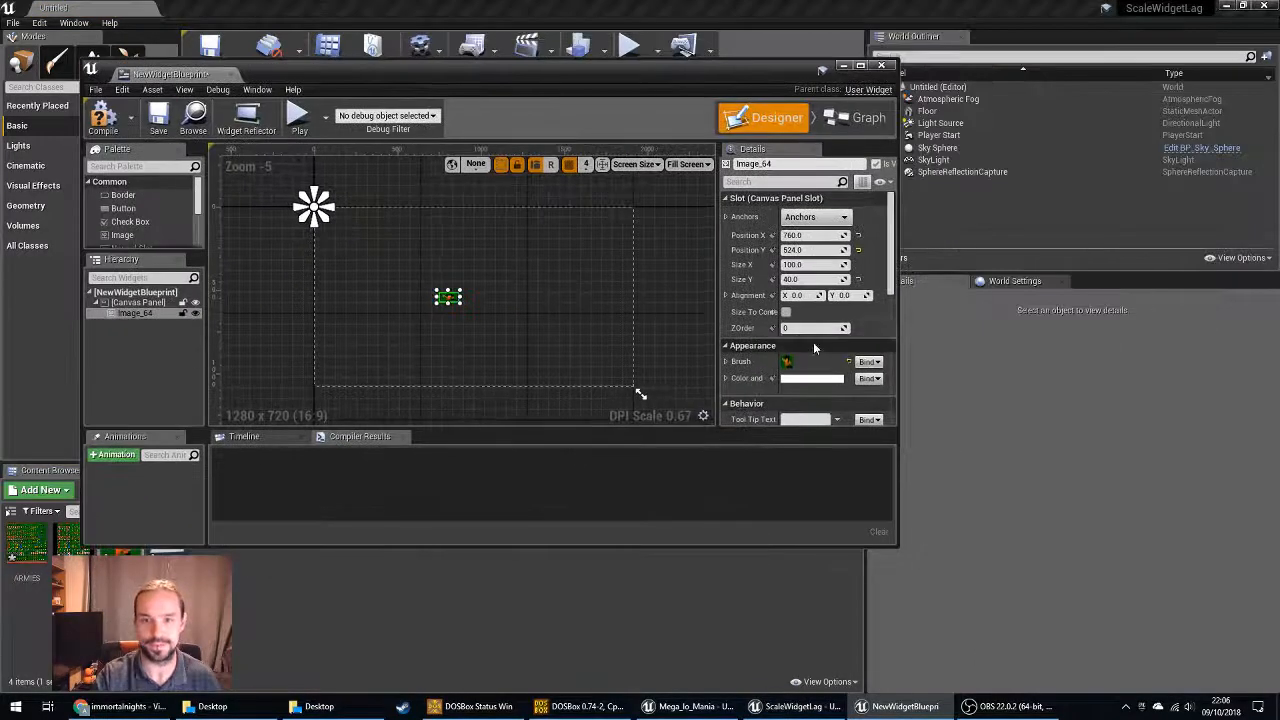
pyautogui.scroll(-3, 813, 342)
pyautogui.scroll(2, 742, 262)
pyautogui.click(727, 276)
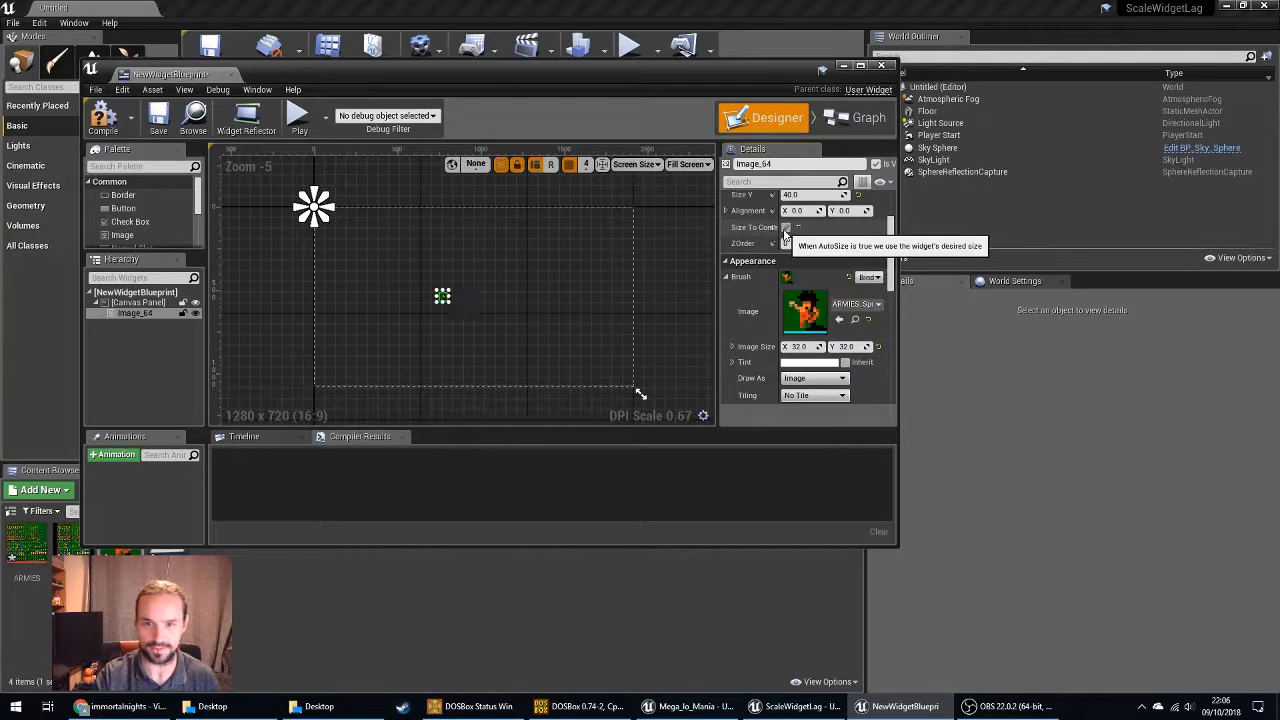
pyautogui.click(786, 228)
# Switch the image's brush to ARMIES_Sprite and back to ARMIES_Sprite1 to reset the image size to 16 x 16.
pyautogui.click(866, 305)
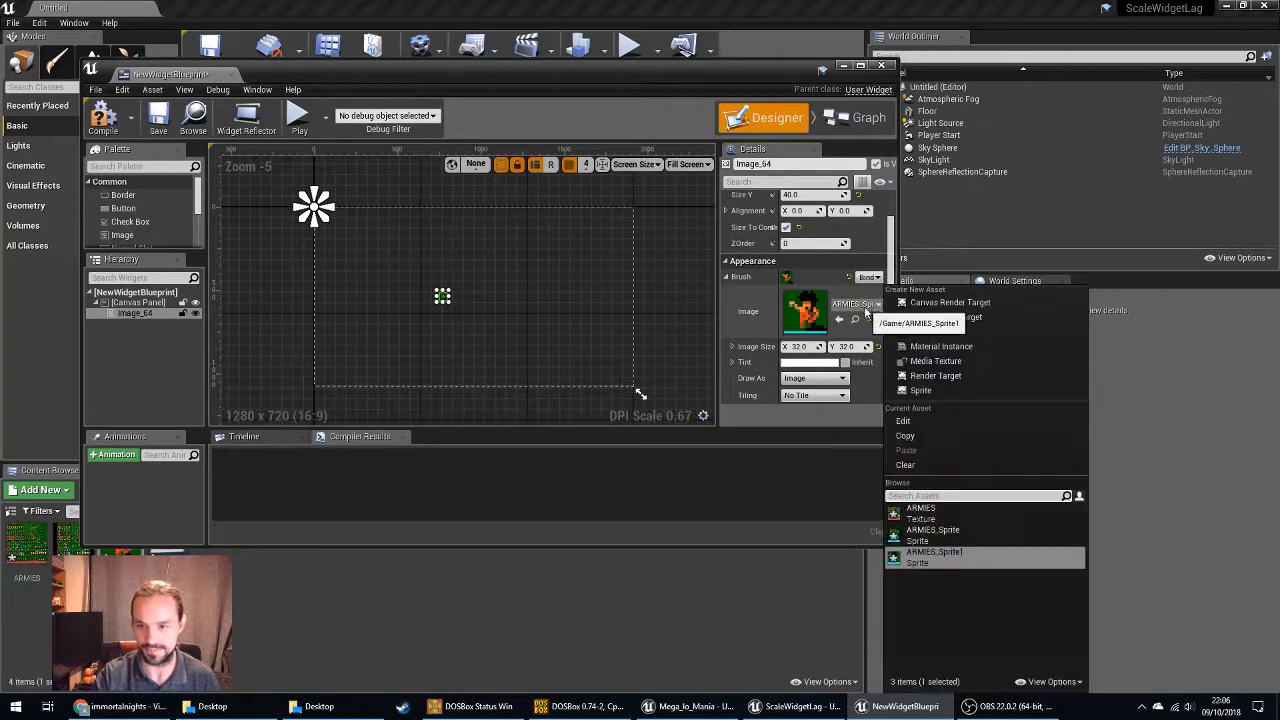
pyautogui.click(933, 535)
pyautogui.click(866, 304)
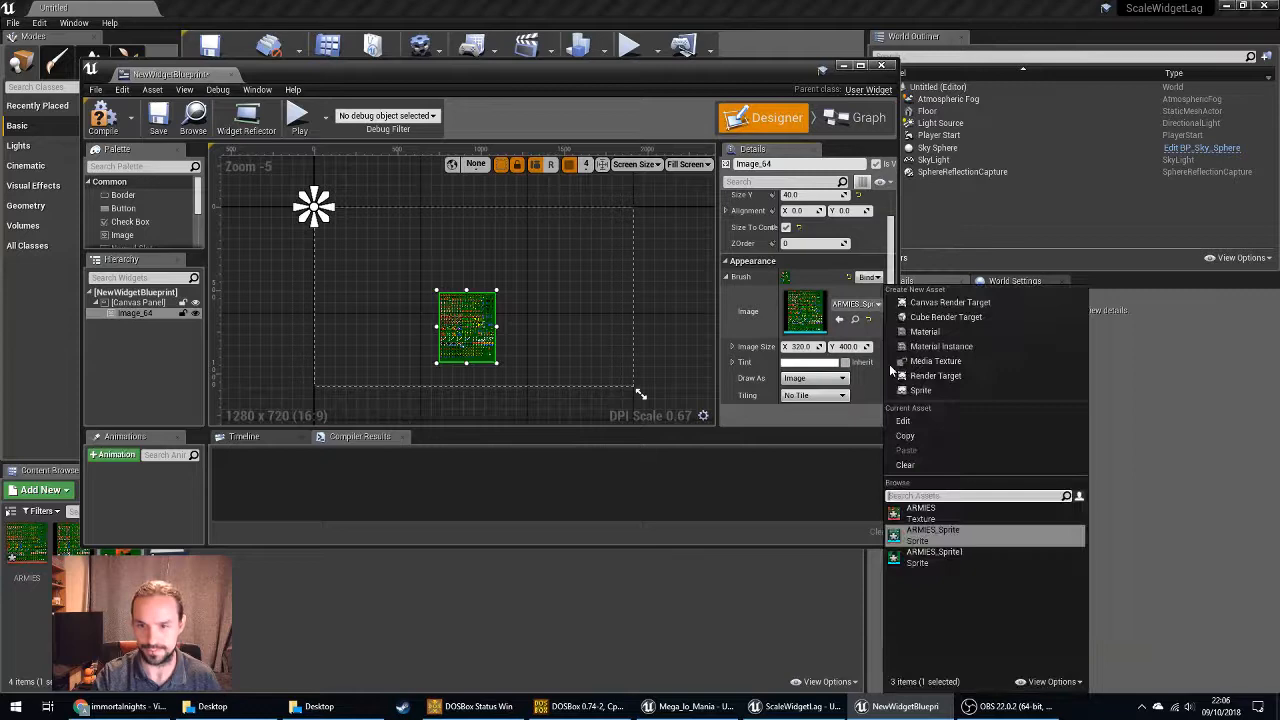
pyautogui.click(937, 557)
pyautogui.scroll(10, 430, 292)
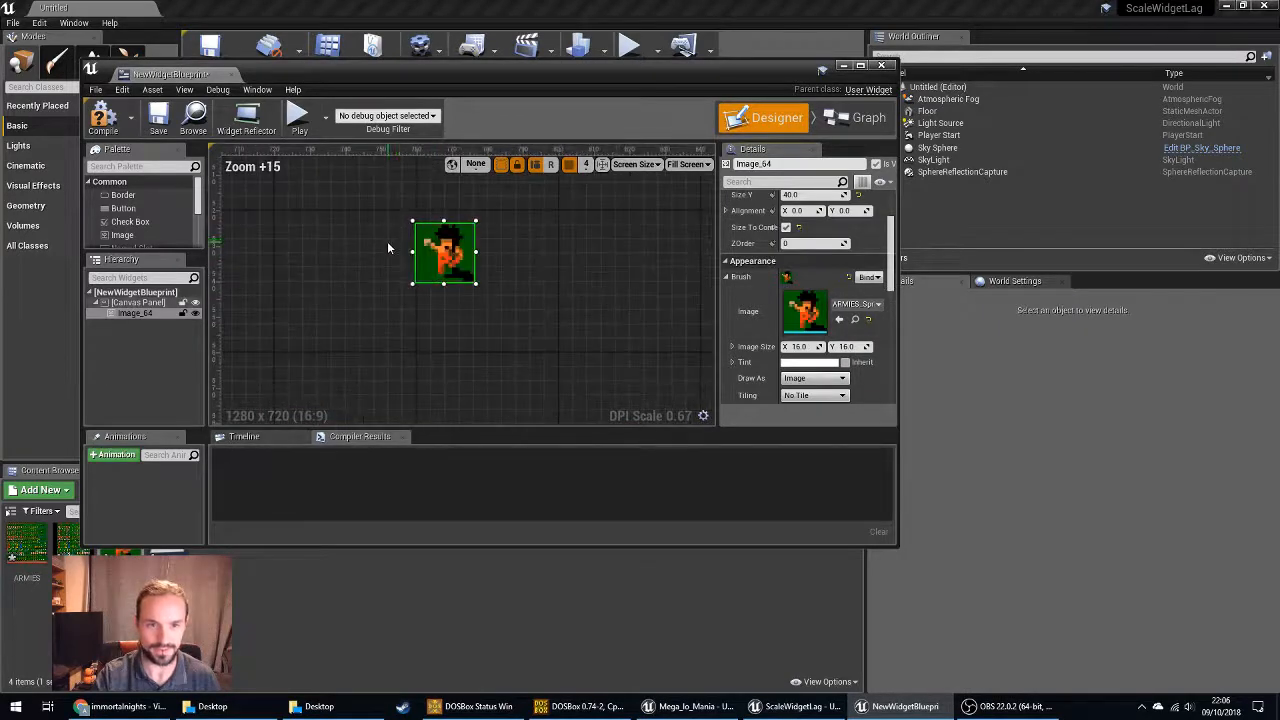
# Open the Level Blueprint and connect Event BeginPlay to a Create Widget node using the NewWidgetBlueprint class.
pyautogui.moveTo(490, 74); pyautogui.dragTo(801, 195)
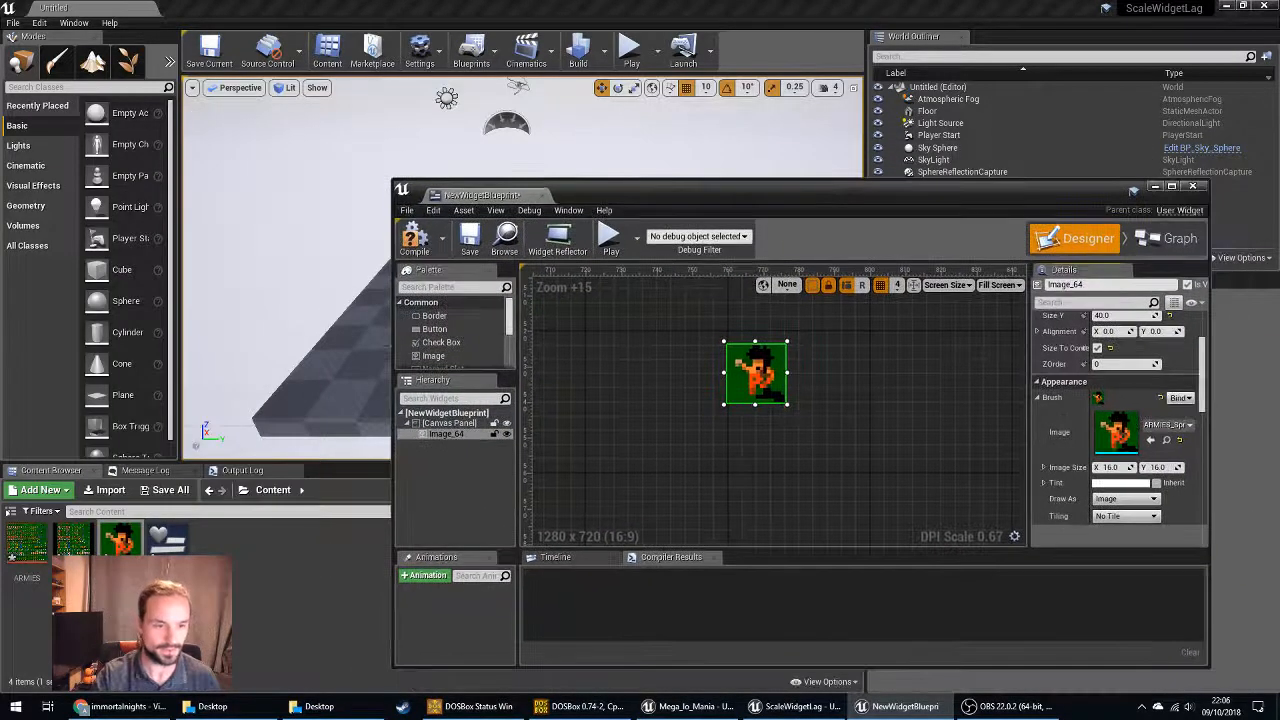
pyautogui.click(471, 50)
pyautogui.click(516, 178)
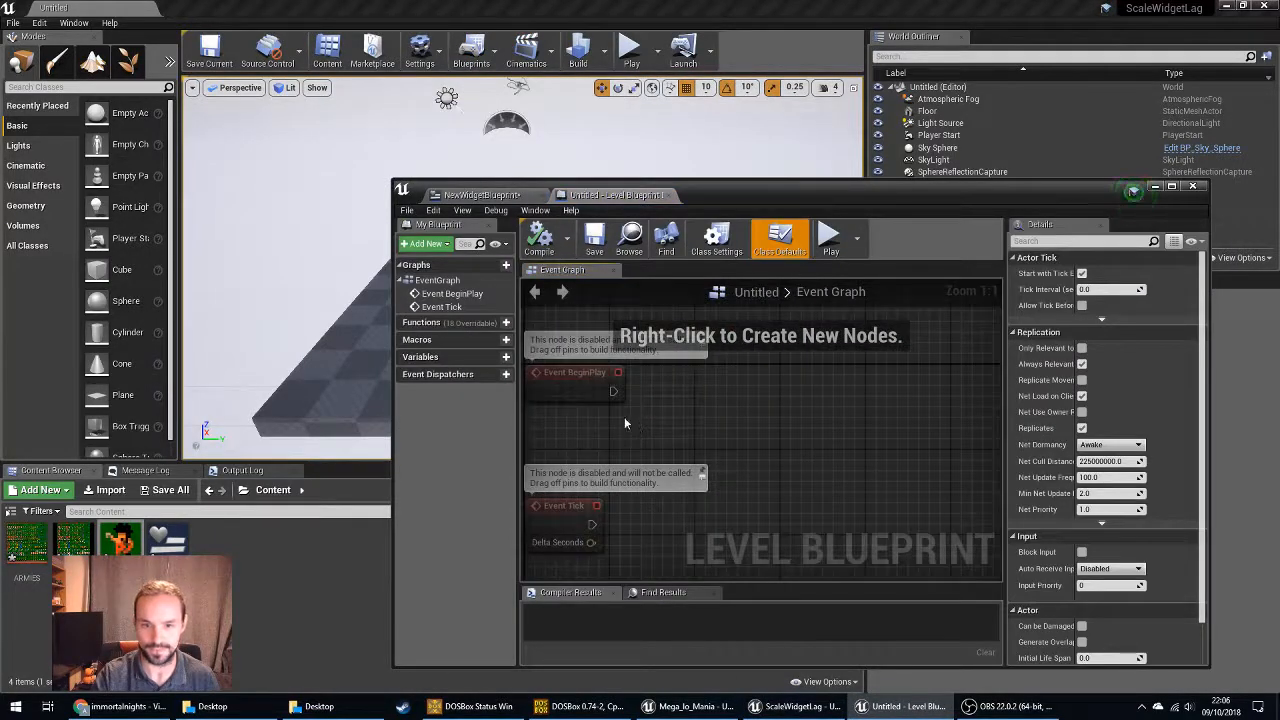
pyautogui.moveTo(610, 392); pyautogui.dragTo(721, 393)
pyautogui.write('createw')
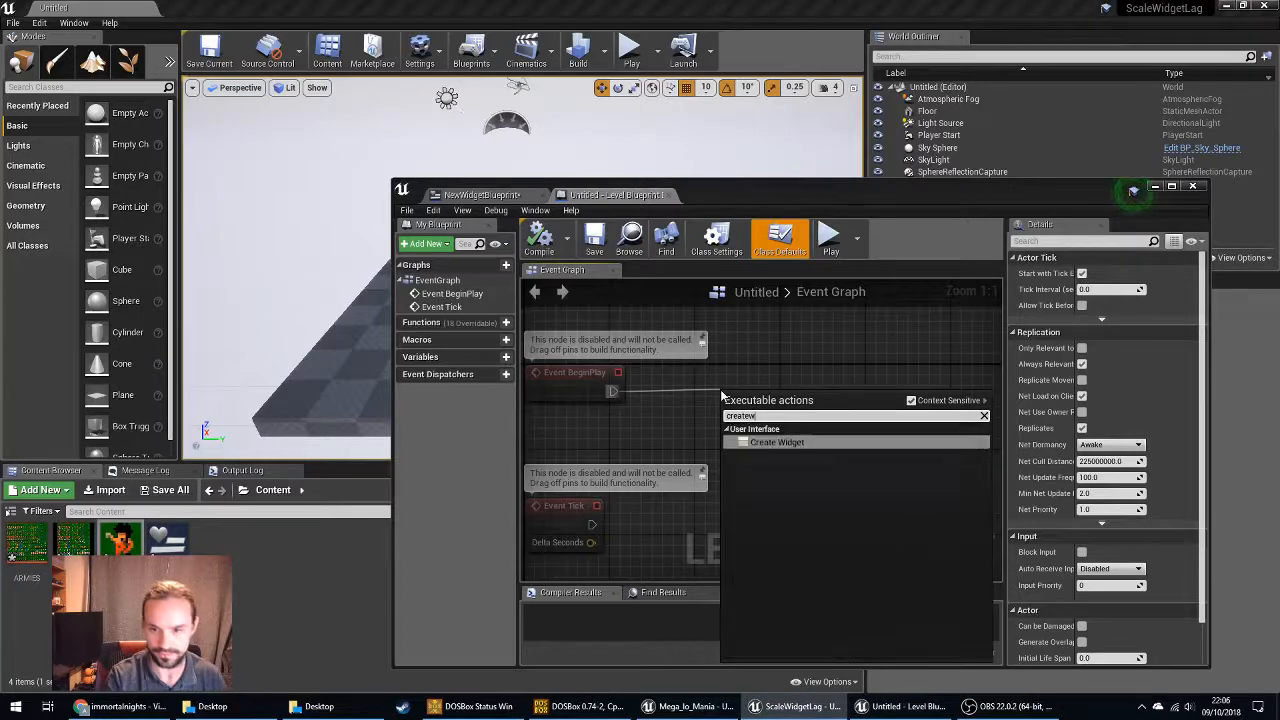
pyautogui.press('Return')
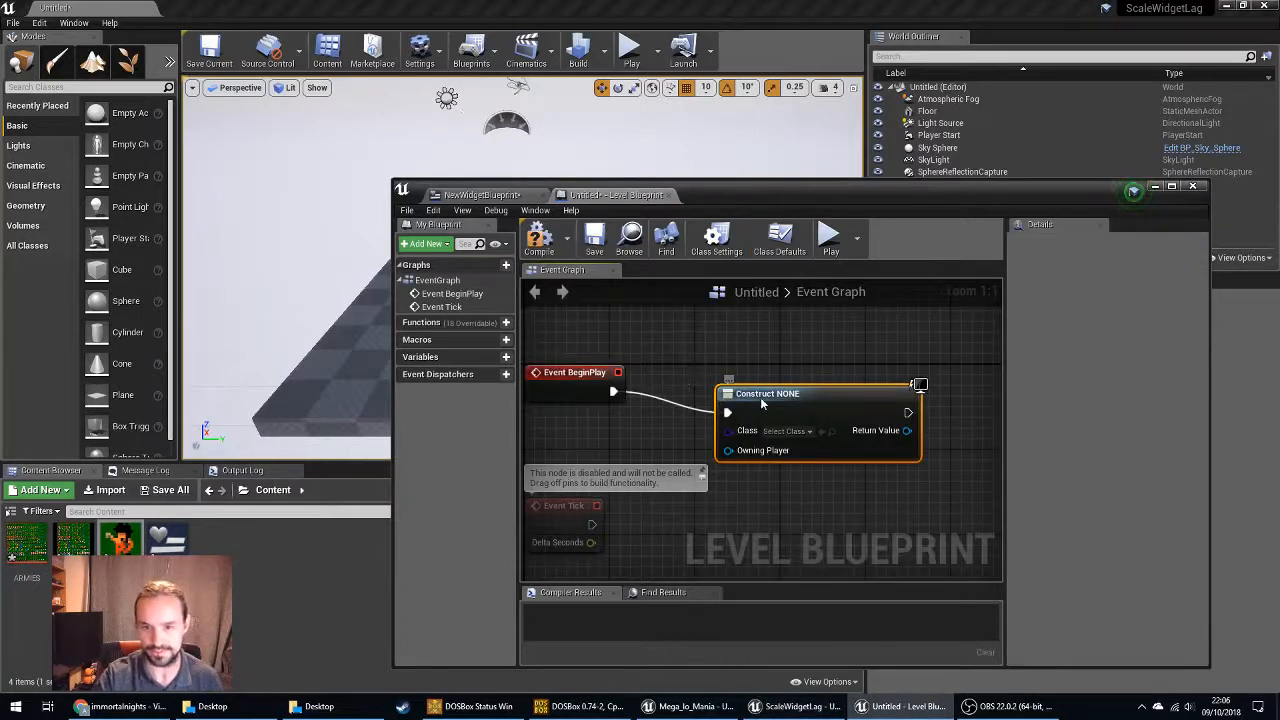
pyautogui.moveTo(762, 403); pyautogui.dragTo(762, 382)
pyautogui.click(785, 409)
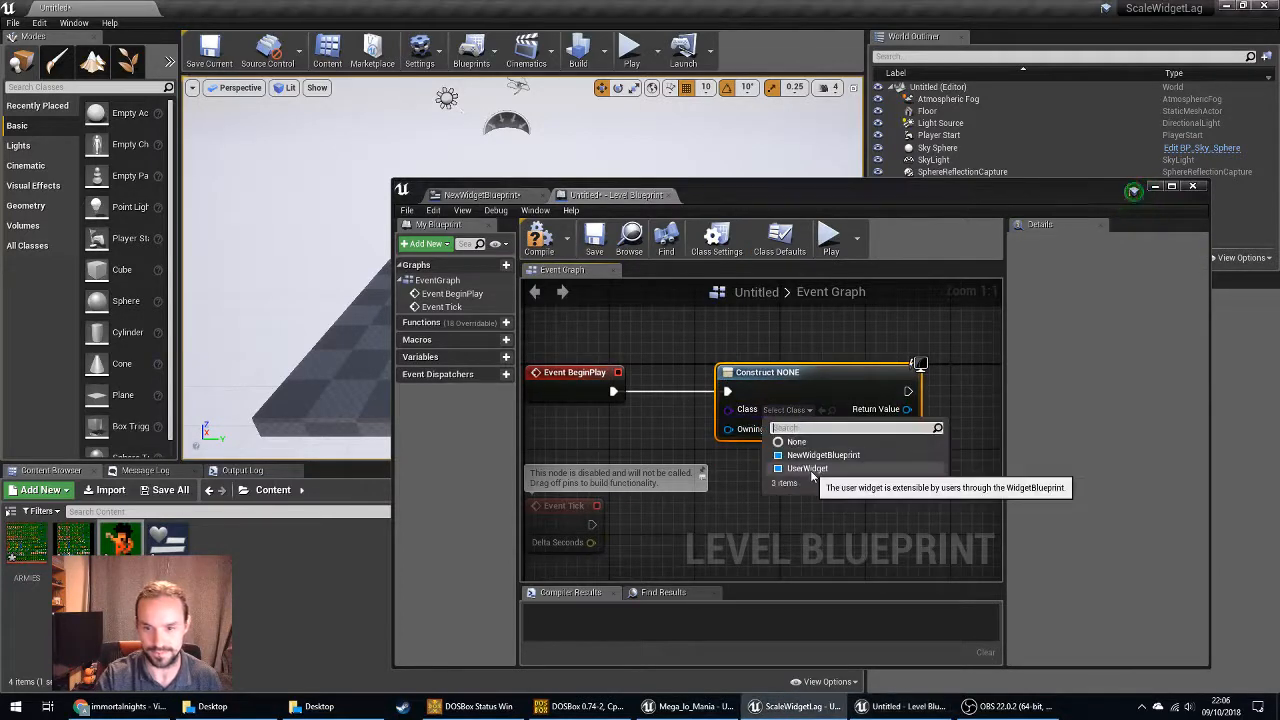
pyautogui.click(823, 455)
# Add an Add to Viewport node for the created widget's return value and line it up with the Create Widget node.
pyautogui.moveTo(900, 409); pyautogui.dragTo(945, 418)
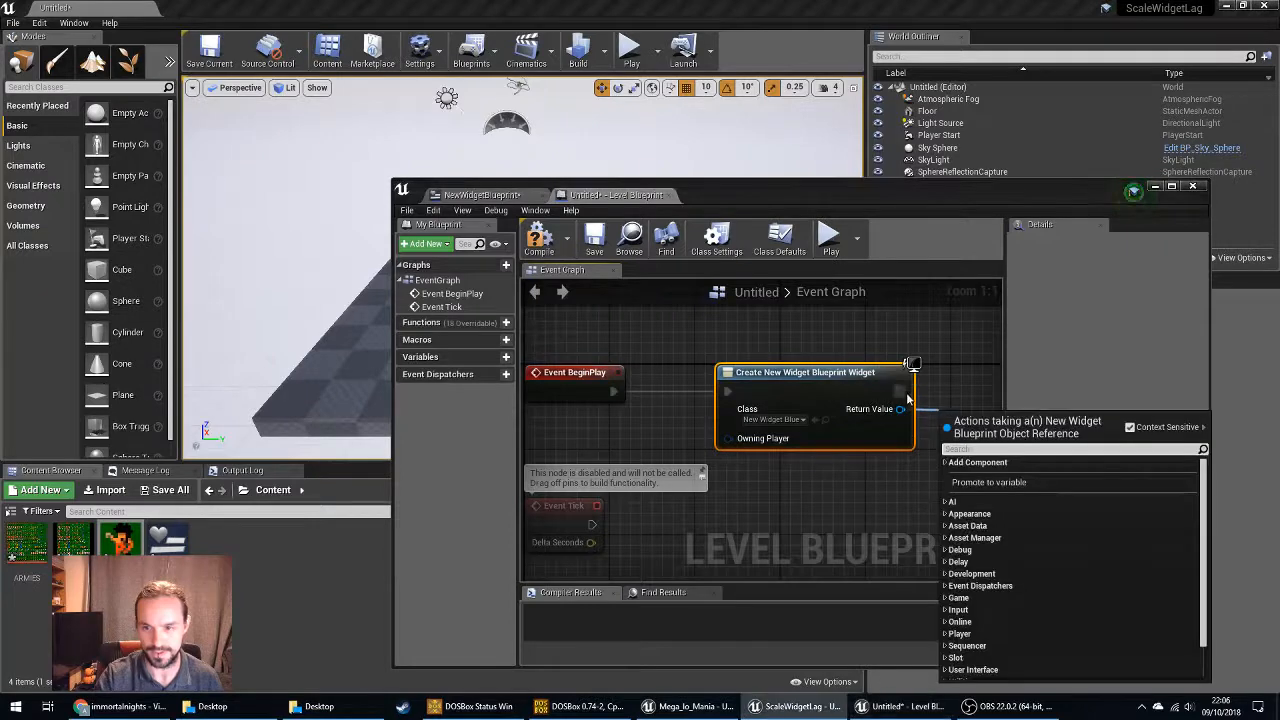
pyautogui.write('add')
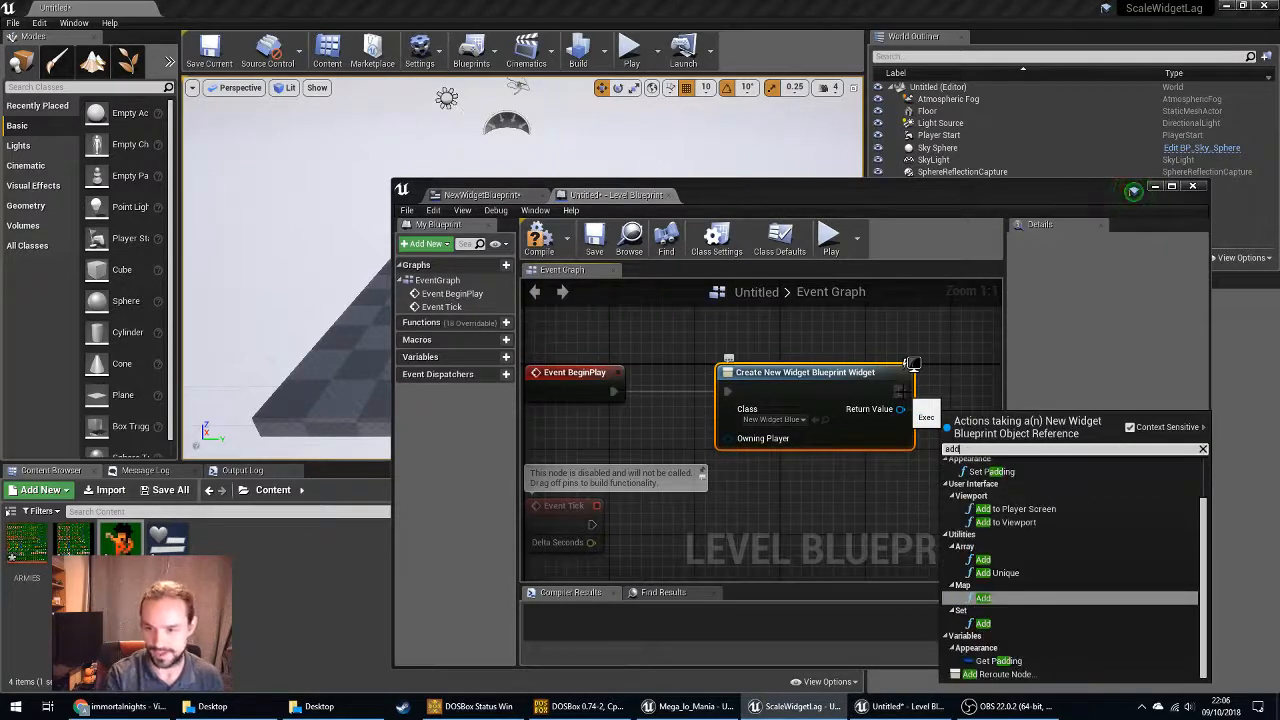
pyautogui.write('to')
pyautogui.press('Return')
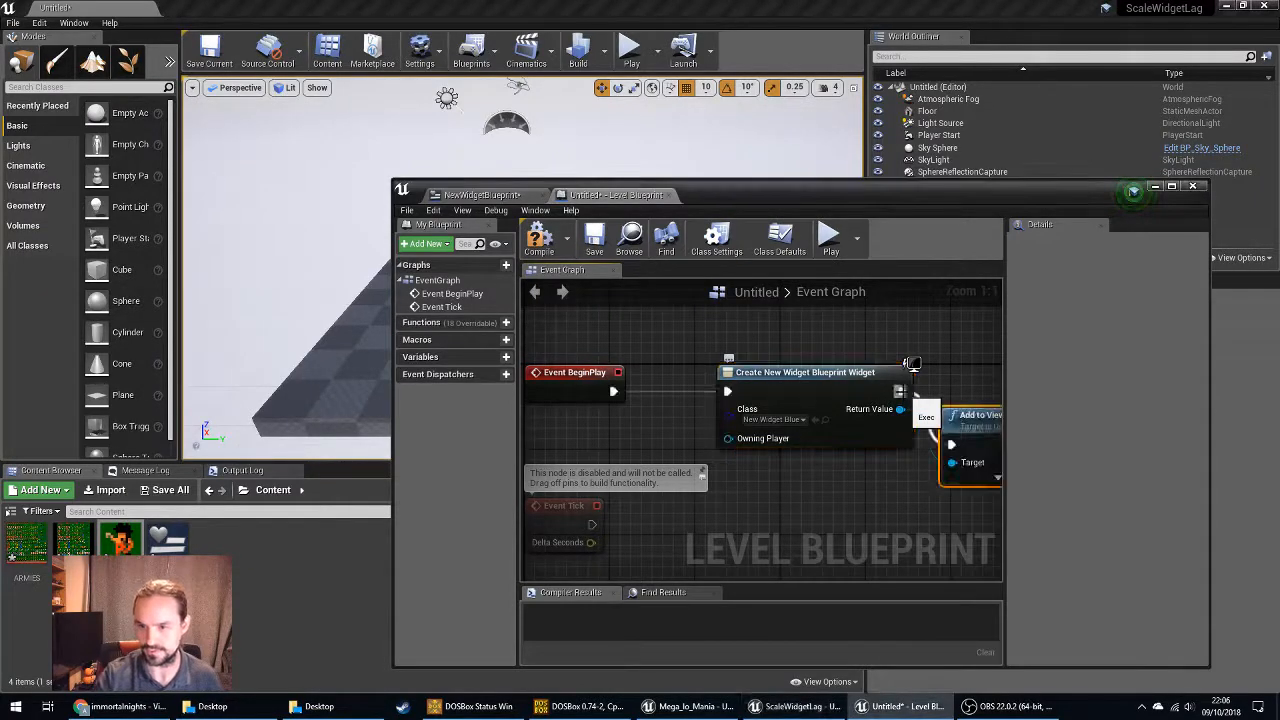
pyautogui.moveTo(1002, 374); pyautogui.dragTo(692, 366, button='right')
pyautogui.moveTo(692, 366); pyautogui.dragTo(692, 355)
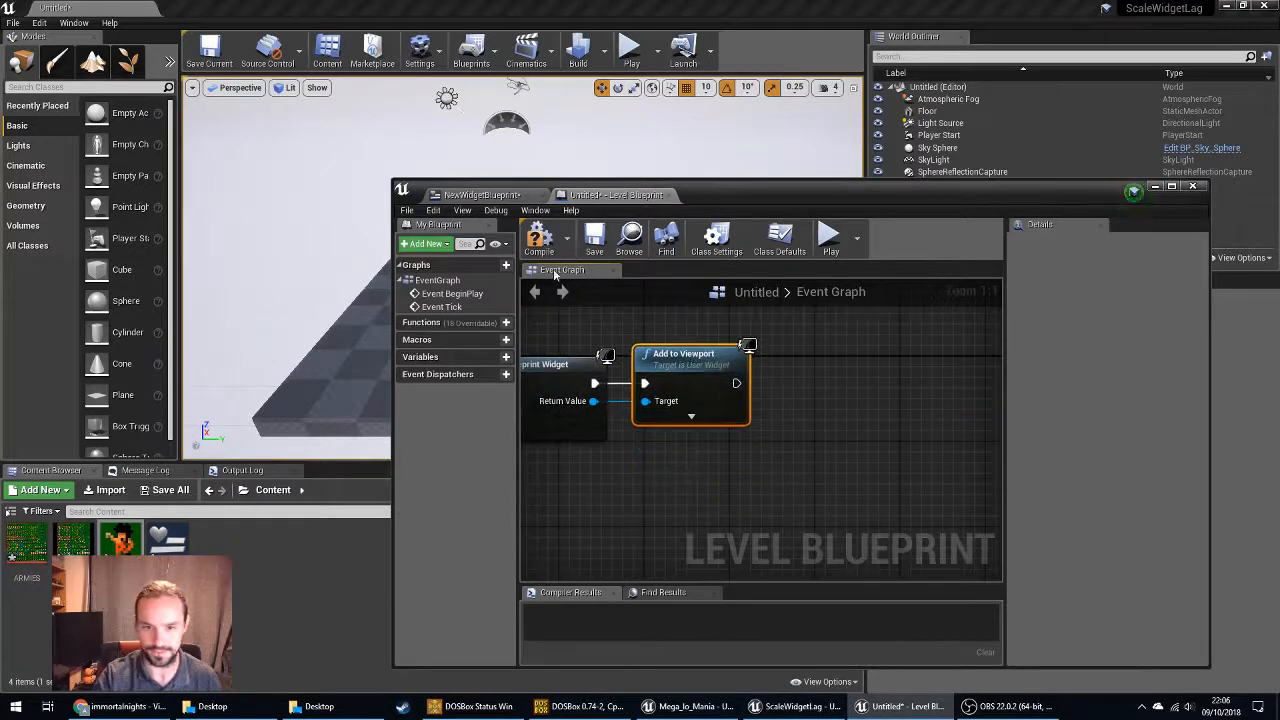
# Compile the Level Blueprint, play the level to view the widget's sprite, then close the blueprint editor and stop playing.
pyautogui.click(540, 240)
pyautogui.click(829, 238)
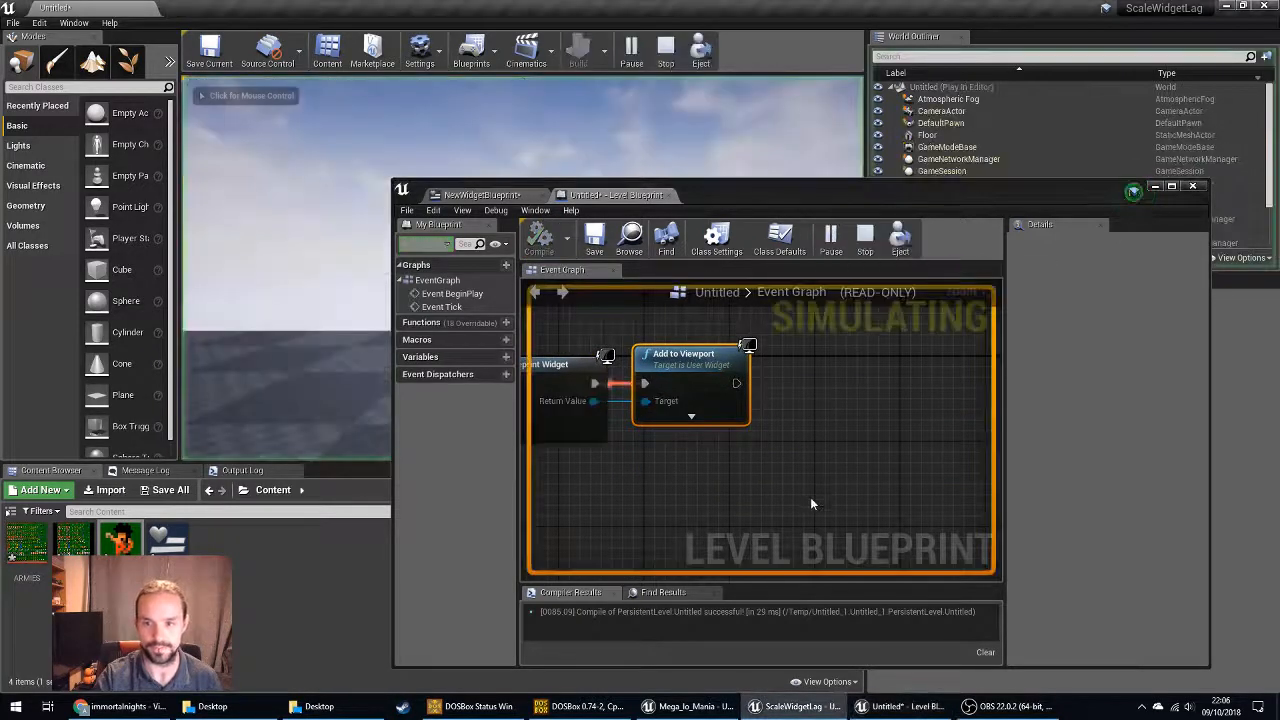
pyautogui.click(480, 194)
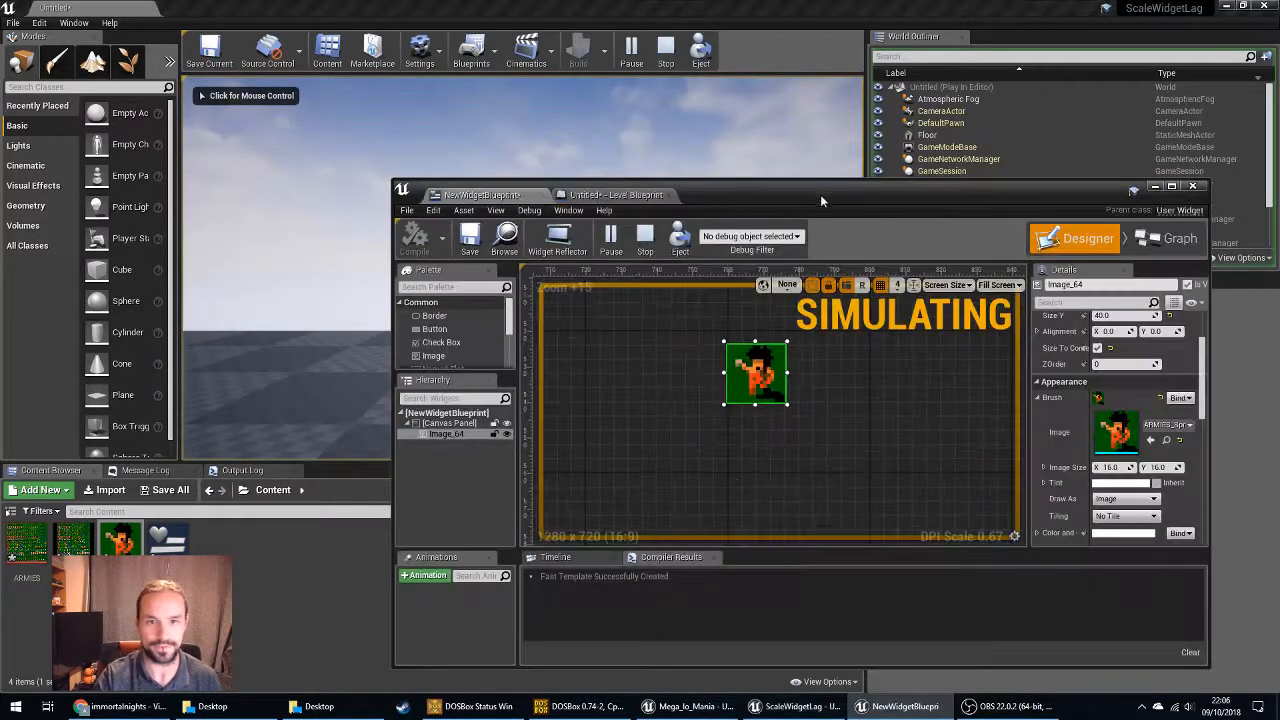
pyautogui.moveTo(820, 194); pyautogui.dragTo(720, 403)
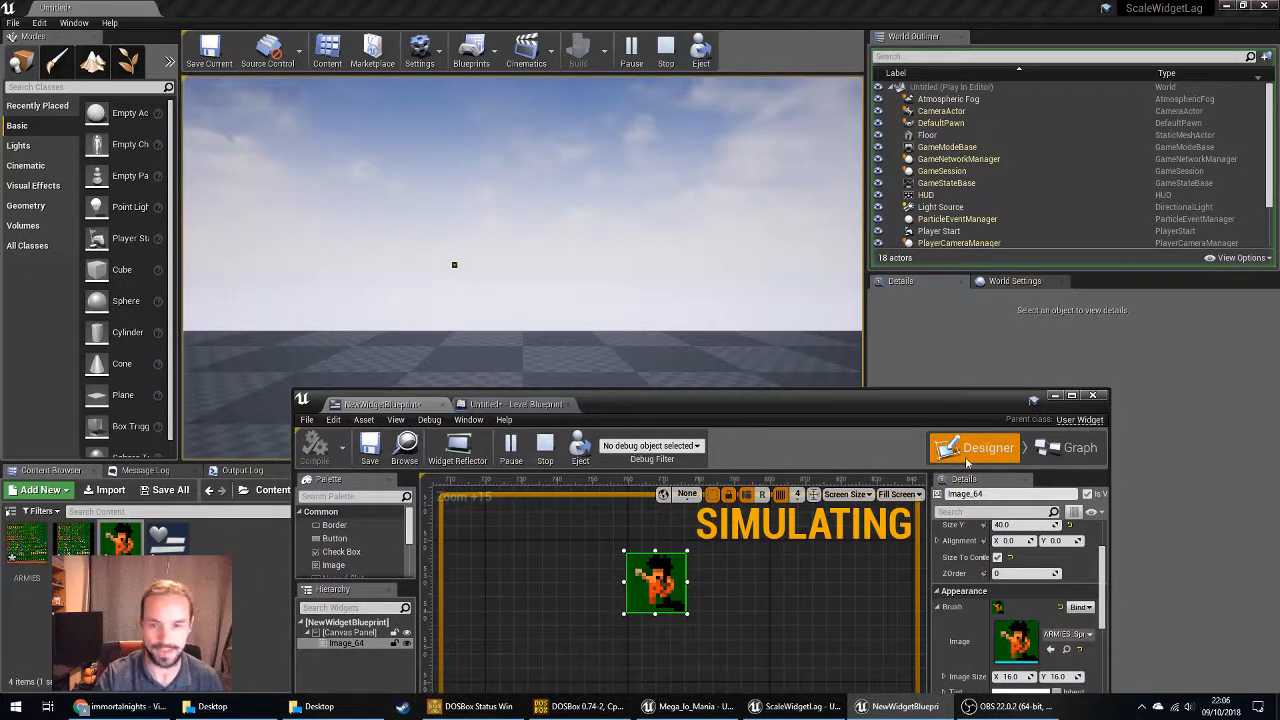
pyautogui.click(1092, 395)
pyautogui.click(665, 50)
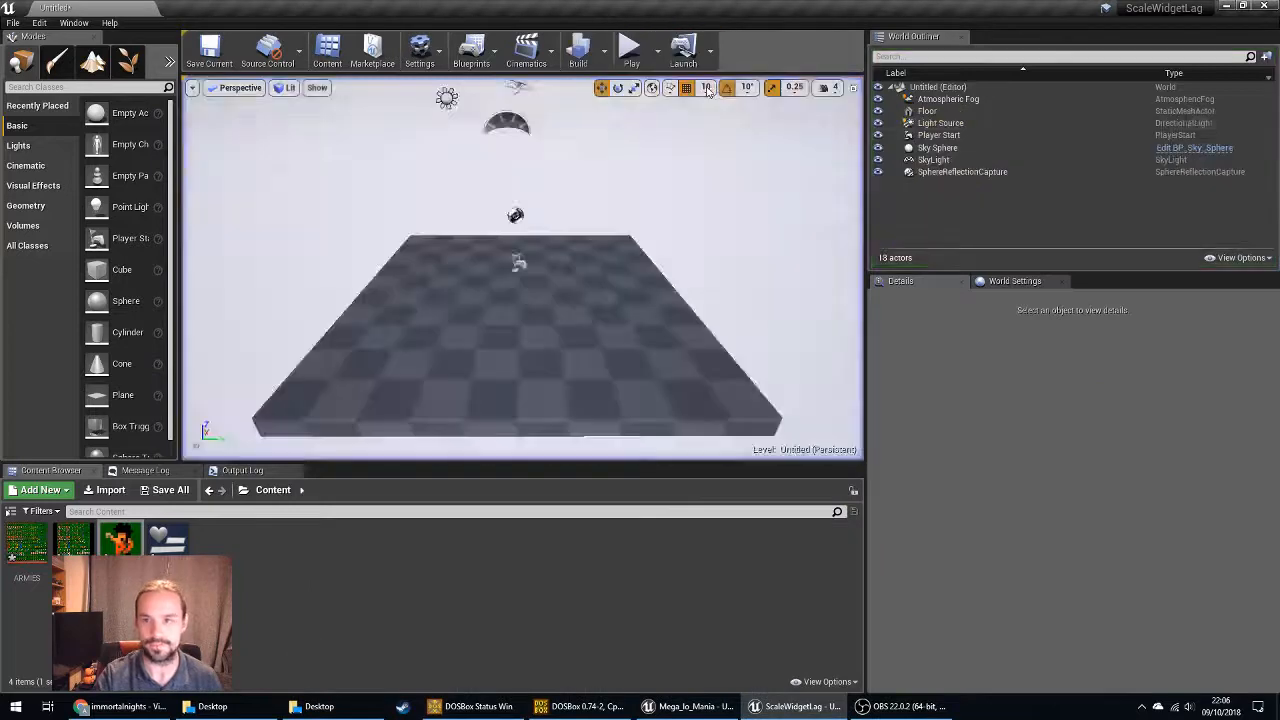
# Delete every actor from the level, breaking the Sky Sphere reference, and play the empty level briefly to view the sprite on black.
pyautogui.click(948, 99)
pyautogui.keyDown('shift'); pyautogui.click(950, 174); pyautogui.keyUp('shift')
pyautogui.press('Delete')
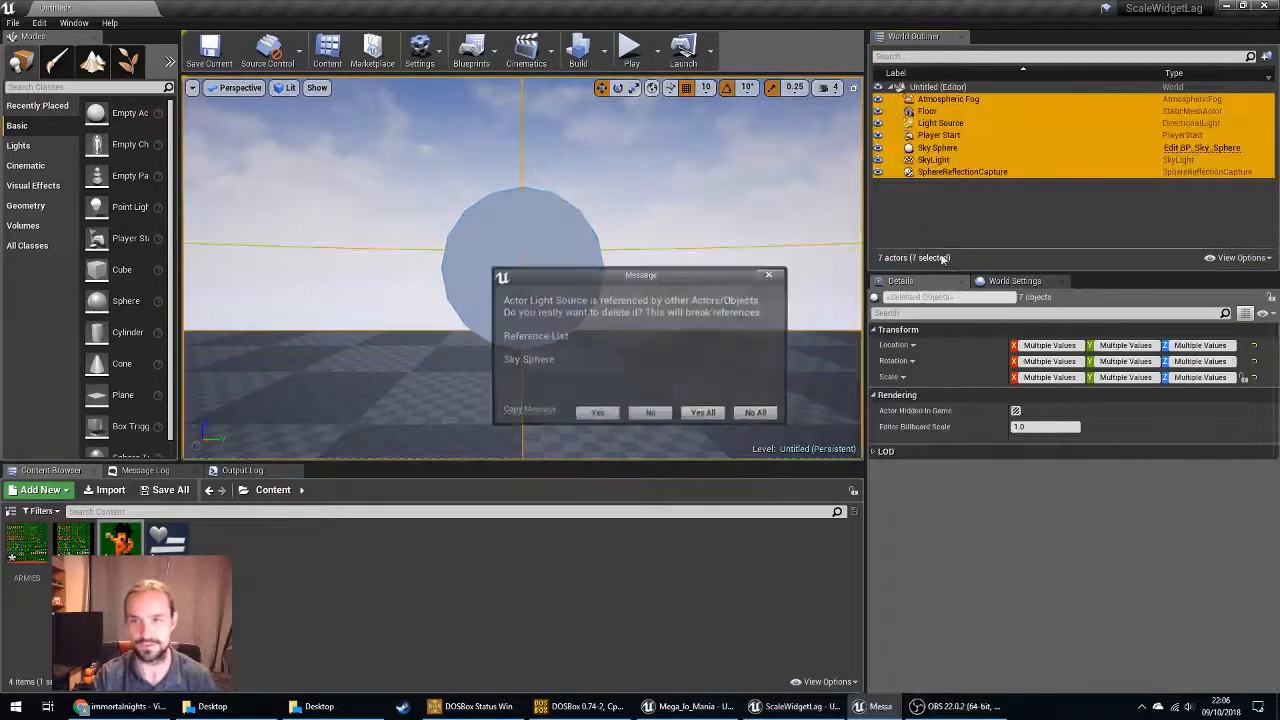
pyautogui.click(612, 415)
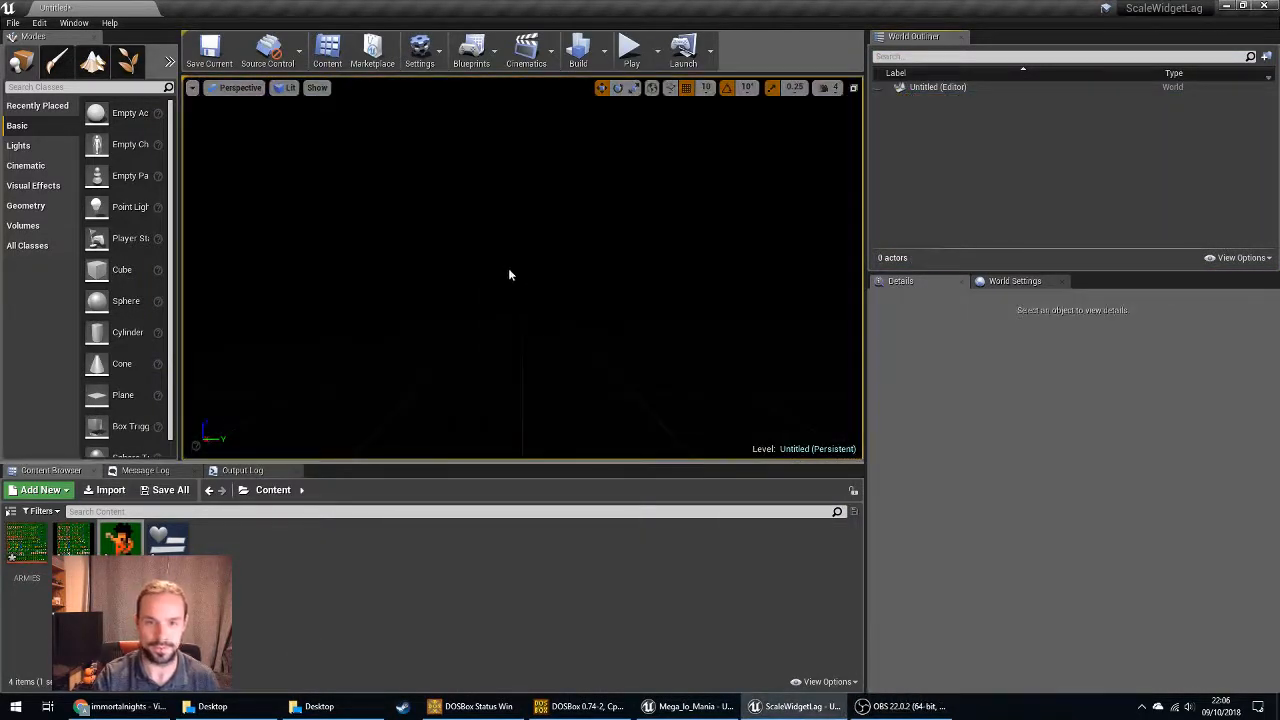
pyautogui.click(631, 50)
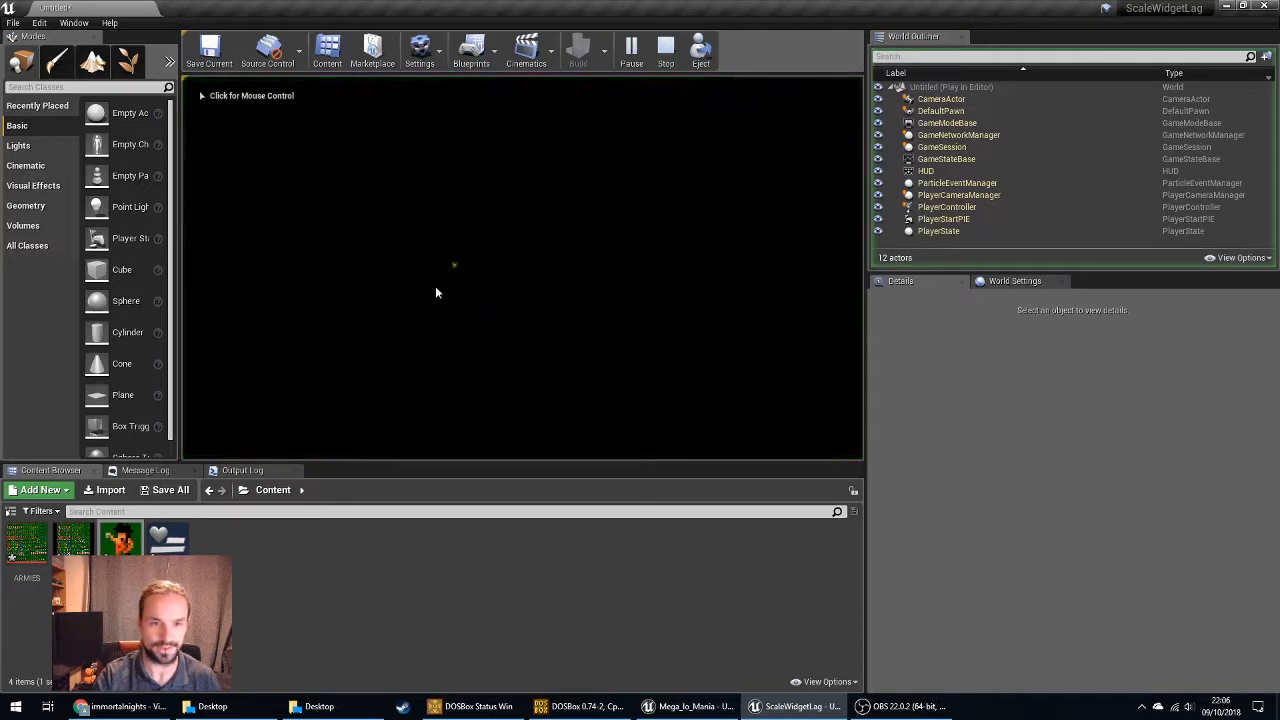
pyautogui.click(665, 50)
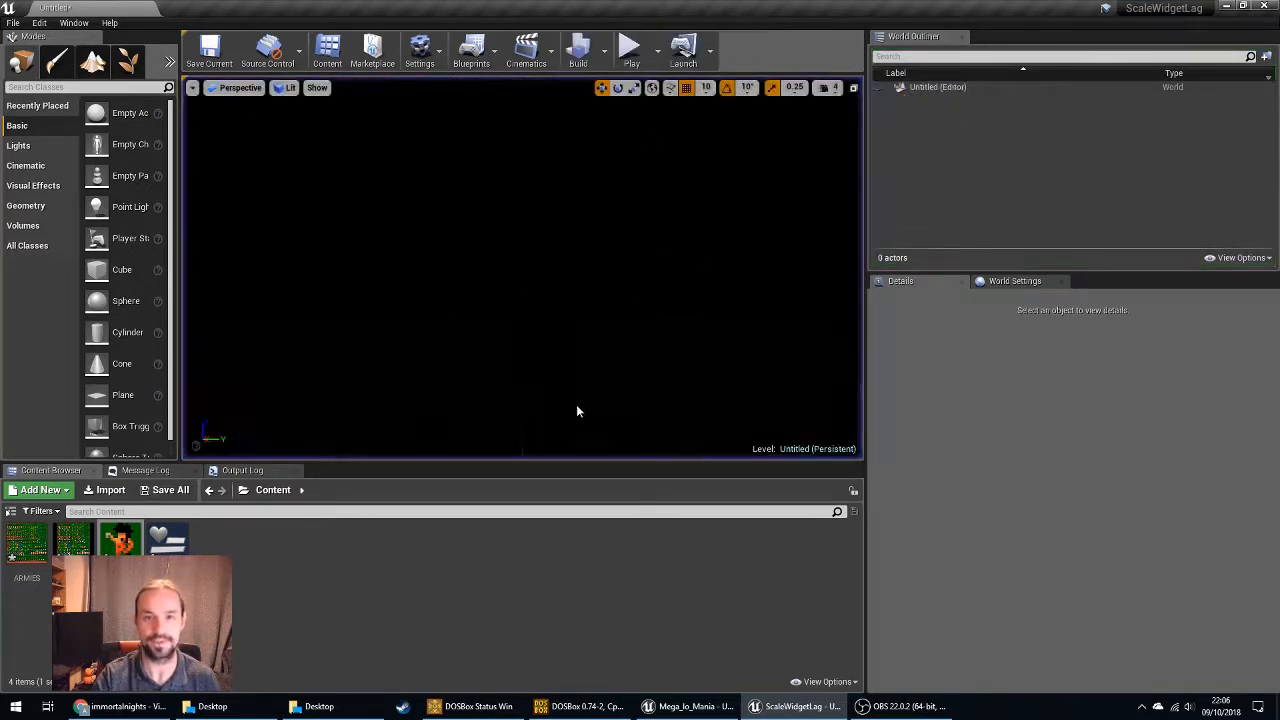
# Open NewWidgetBlueprint for editing, check the canvas panel's properties, and select Image_64 to review its slot and brush image size.
pyautogui.doubleClick(170, 540)
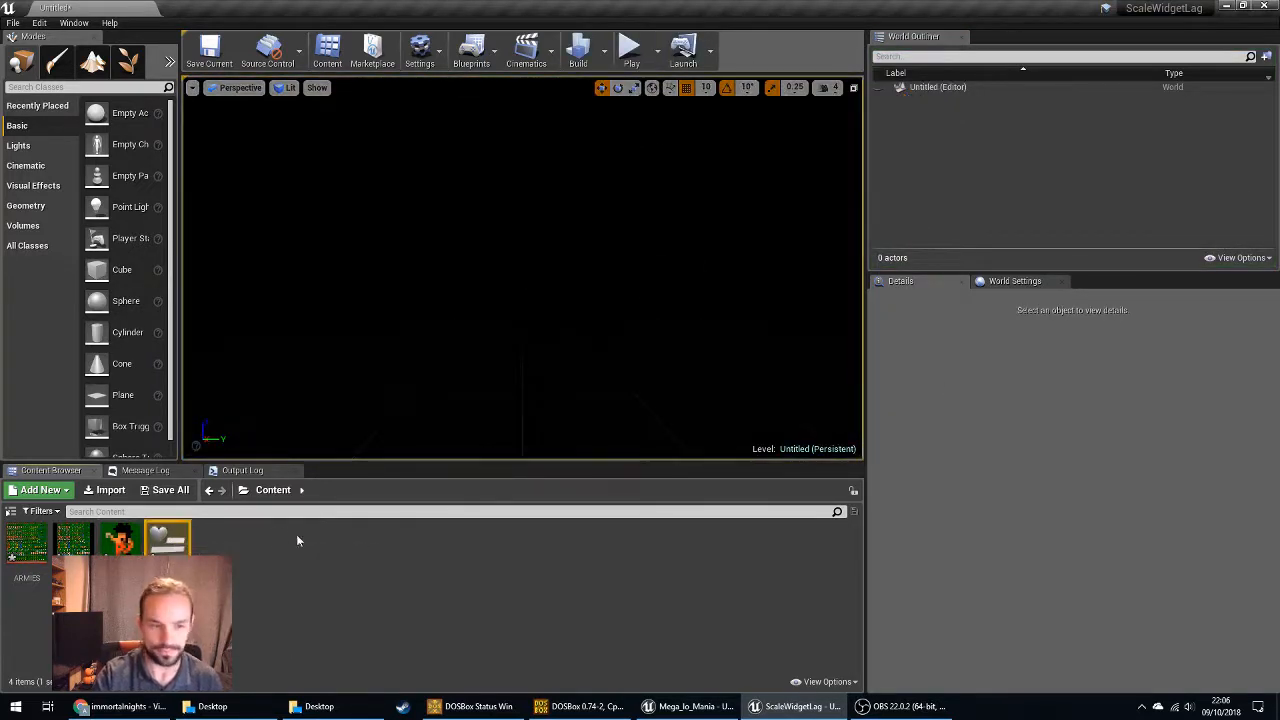
pyautogui.moveTo(710, 398); pyautogui.dragTo(752, 78)
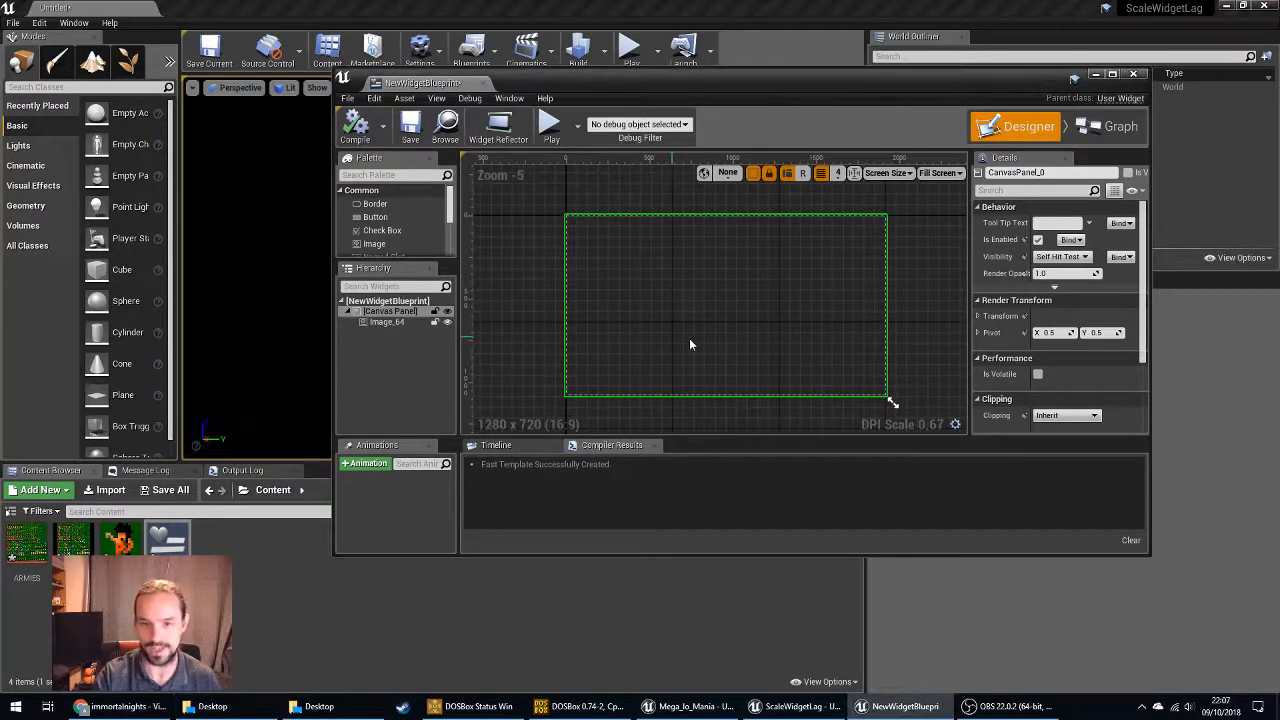
pyautogui.scroll(-3, 1128, 368)
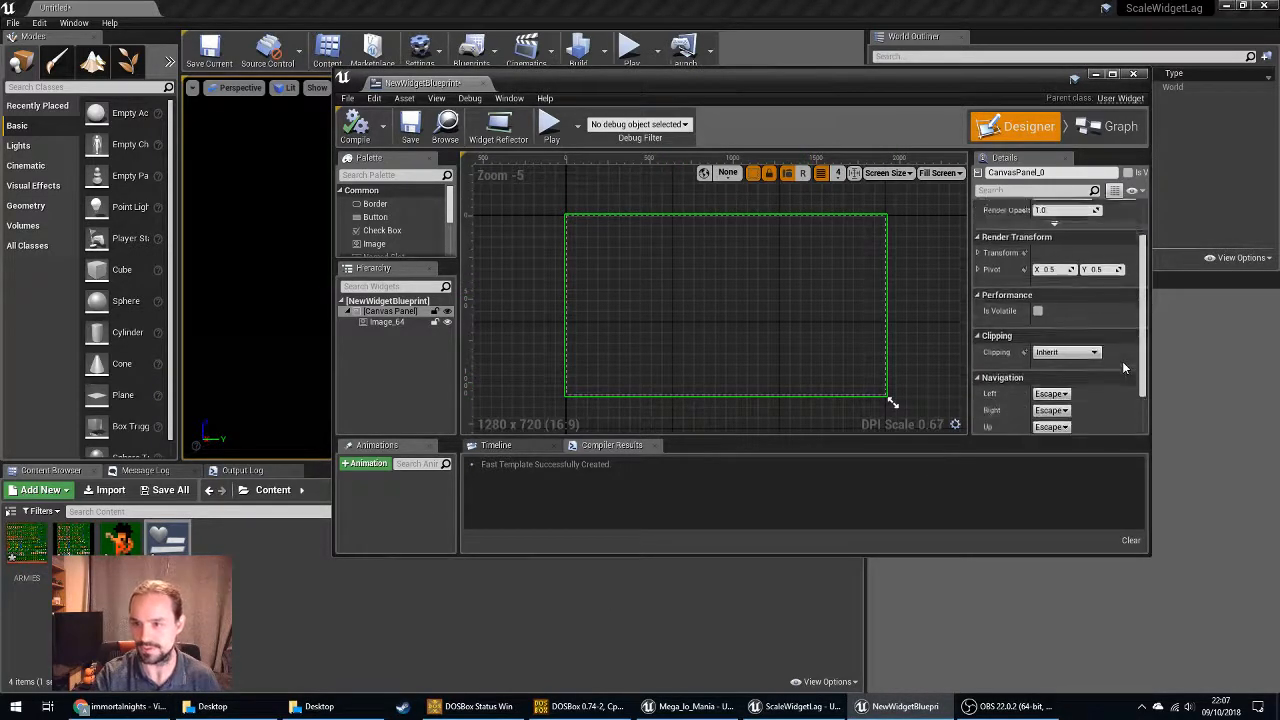
pyautogui.scroll(3, 1122, 361)
pyautogui.click(693, 314)
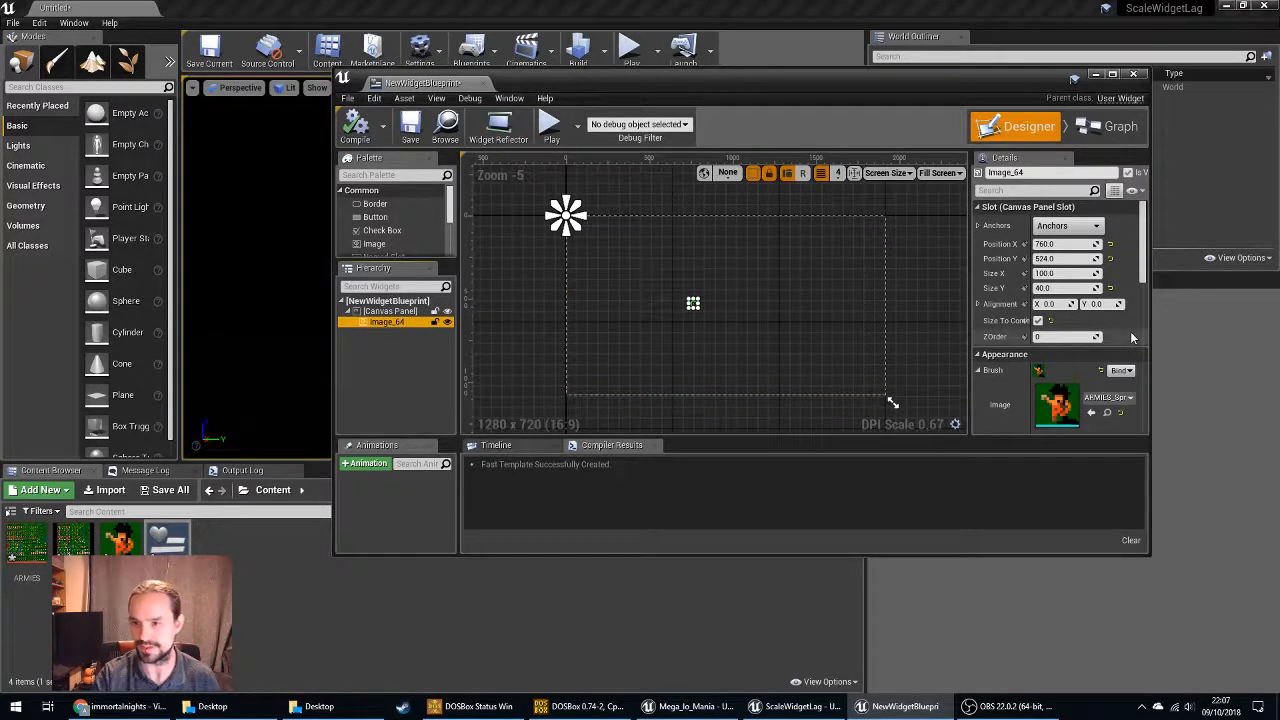
pyautogui.scroll(-2, 1070, 380)
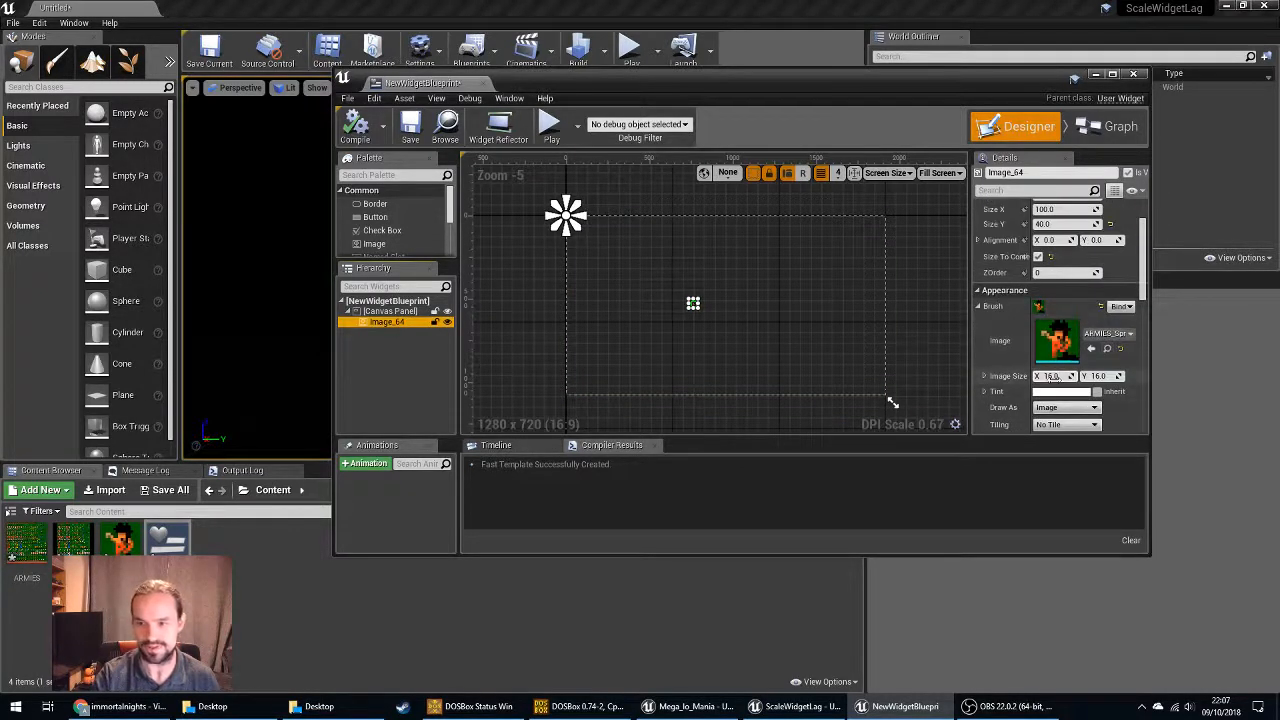
pyautogui.scroll(2, 1112, 372)
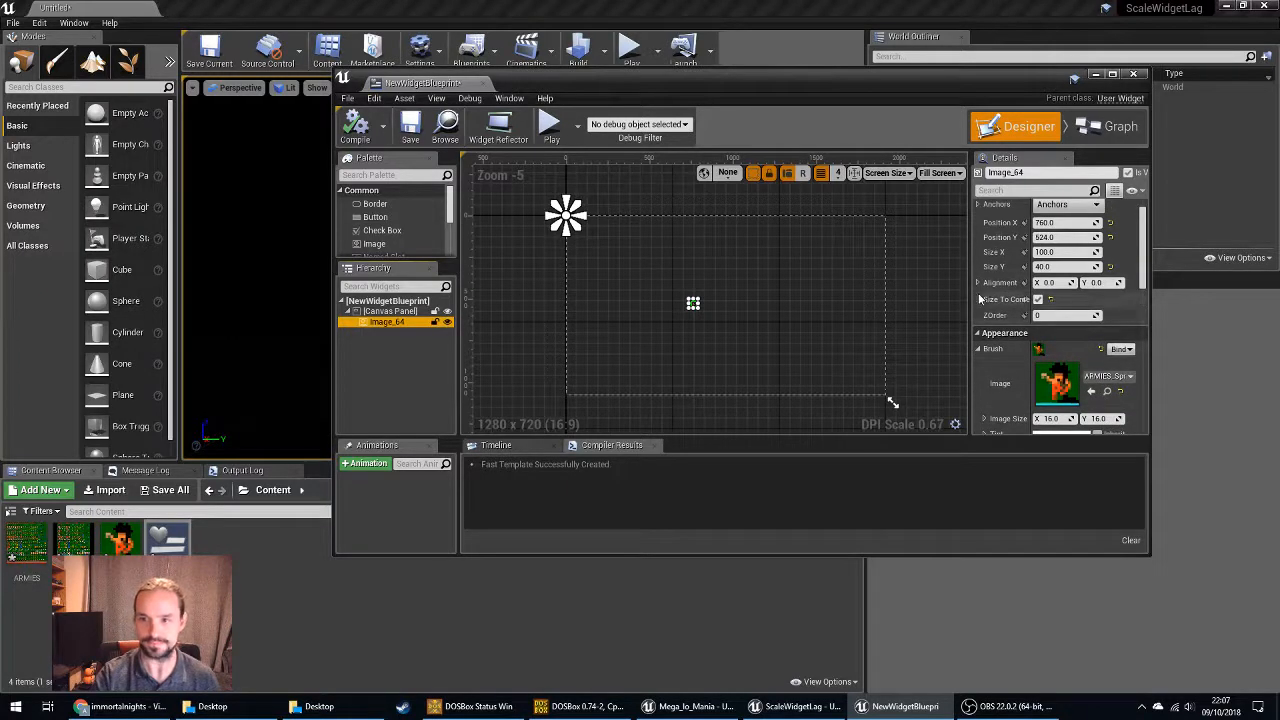
# Set Image_64's Size X and Size Y to 0 in its canvas slot and inspect the sprite up close.
pyautogui.click(1066, 252)
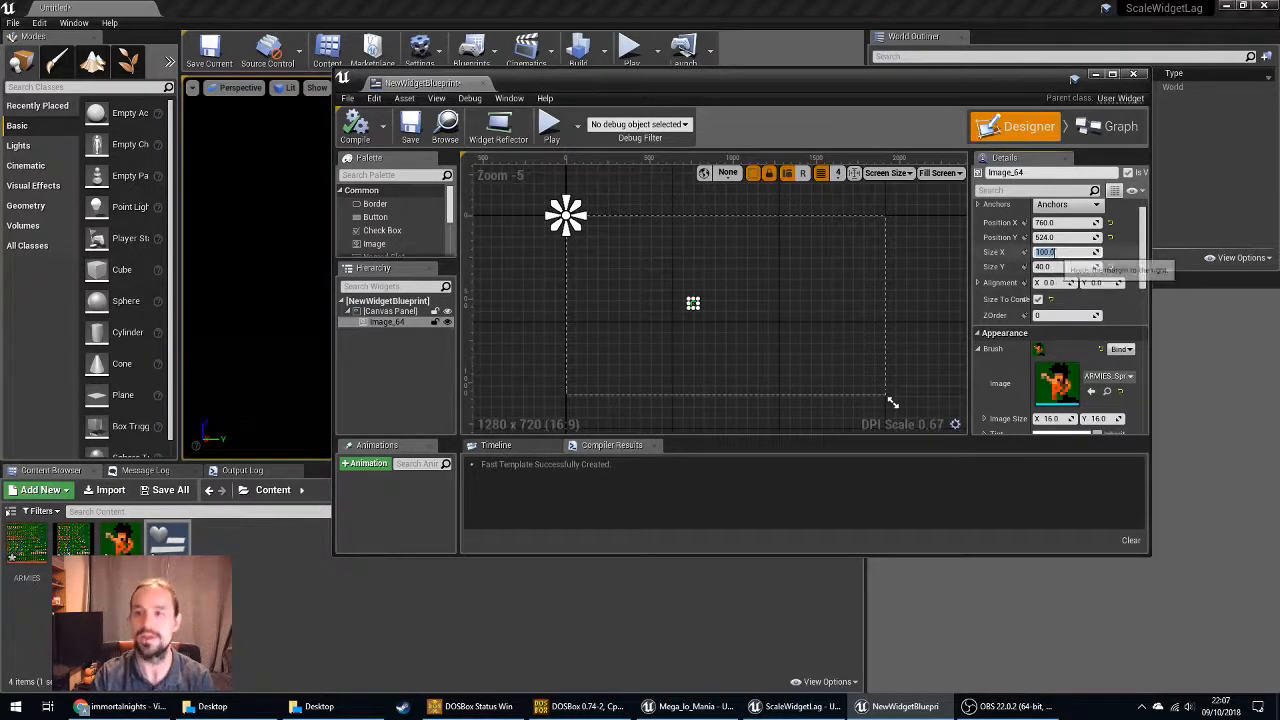
pyautogui.write('0')
pyautogui.press('Tab')
pyautogui.write('0')
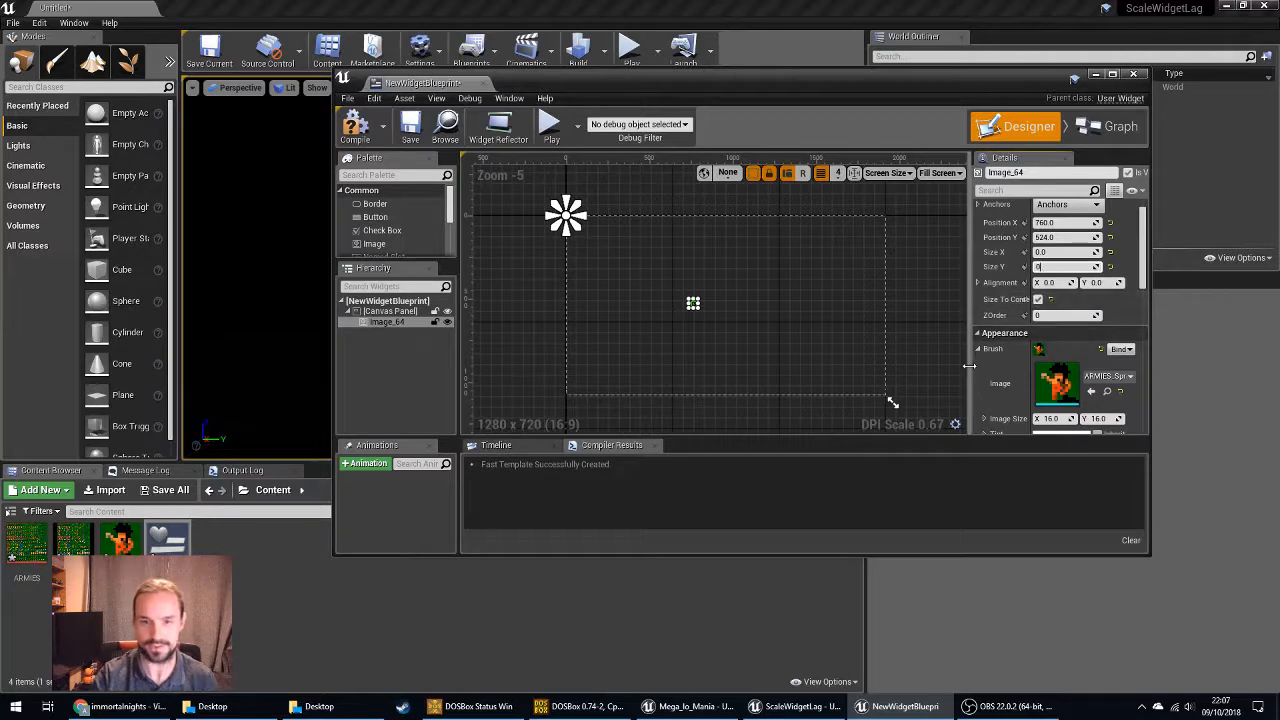
pyautogui.scroll(12, 699, 322)
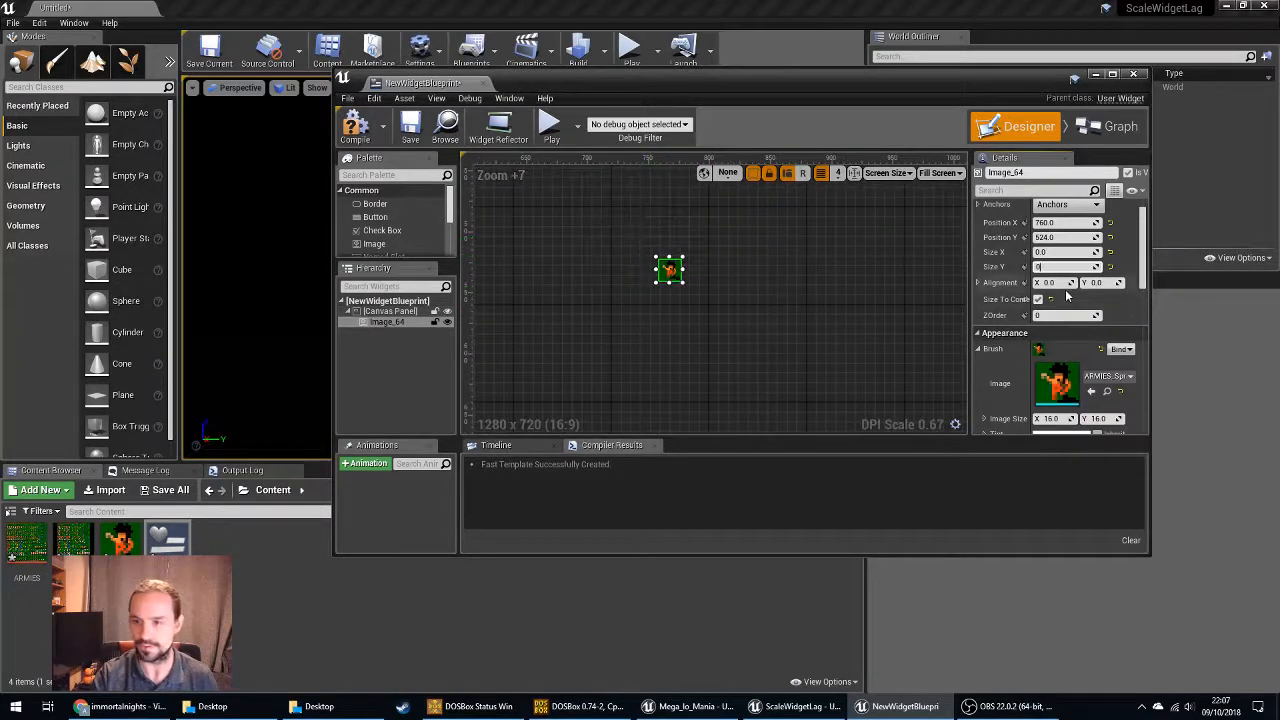
pyautogui.scroll(-3, 1083, 345)
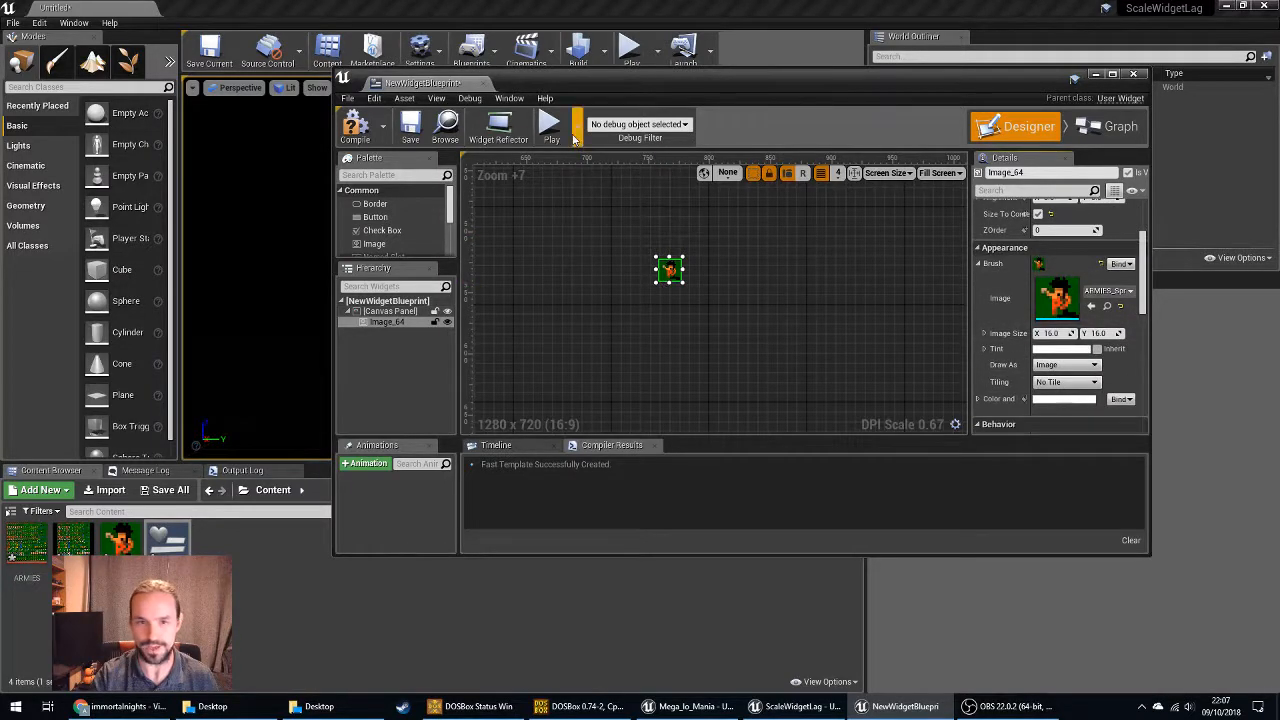
# Move the widget blueprint window off the level viewport, play the level to check the sprite, and stop playing.
pyautogui.moveTo(601, 87); pyautogui.dragTo(989, 84)
pyautogui.click(974, 121)
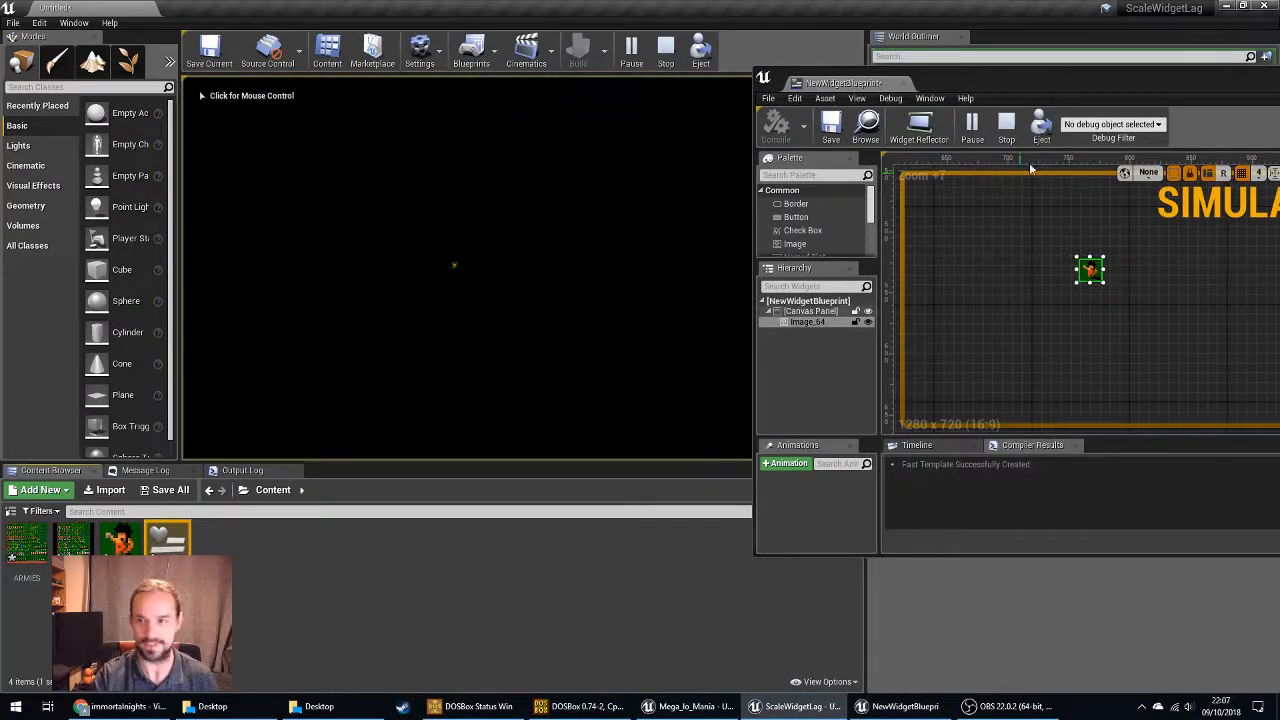
pyautogui.click(1006, 125)
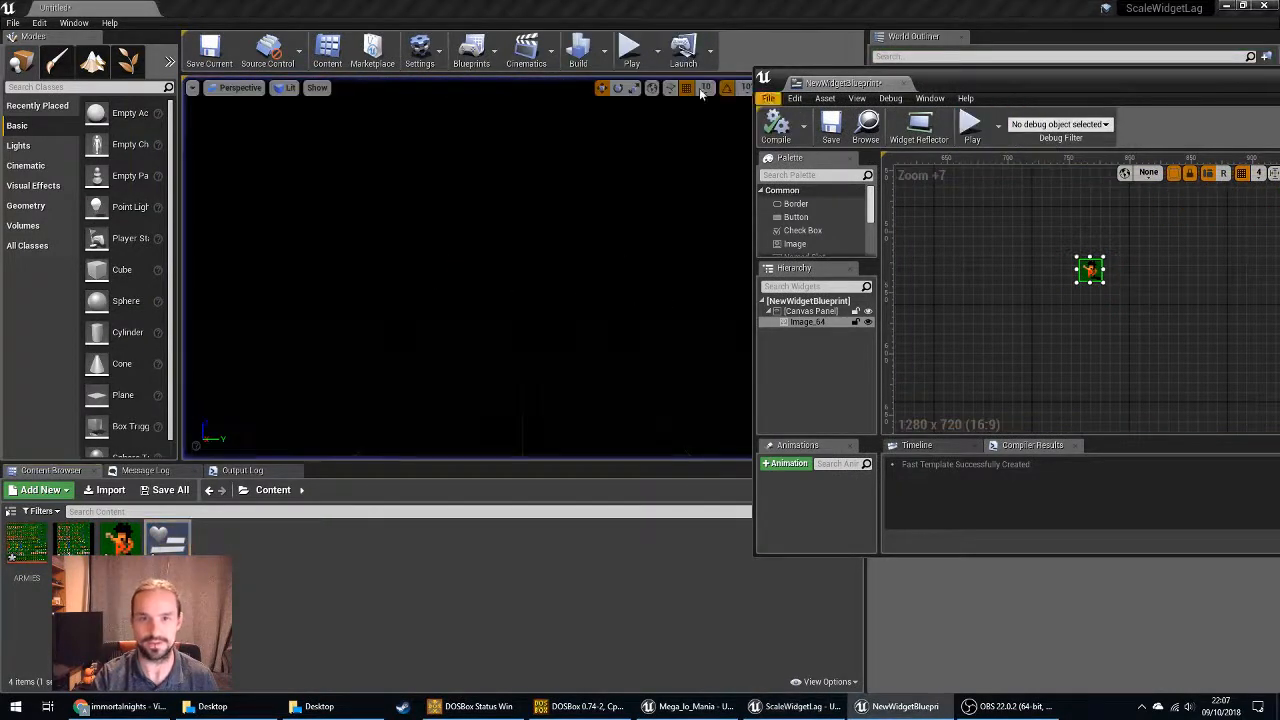
# Play the level in a New Editor Window (PIE) to view the sprite, and close the game preview.
pyautogui.click(658, 57)
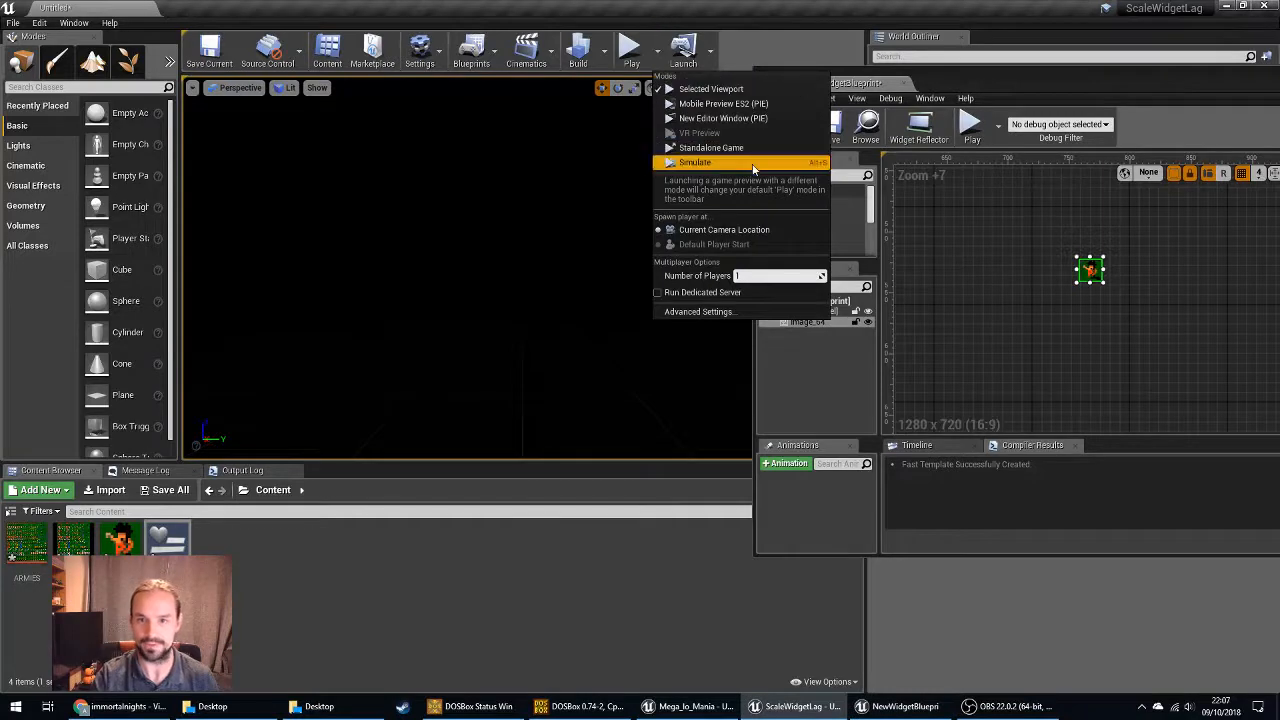
pyautogui.click(763, 119)
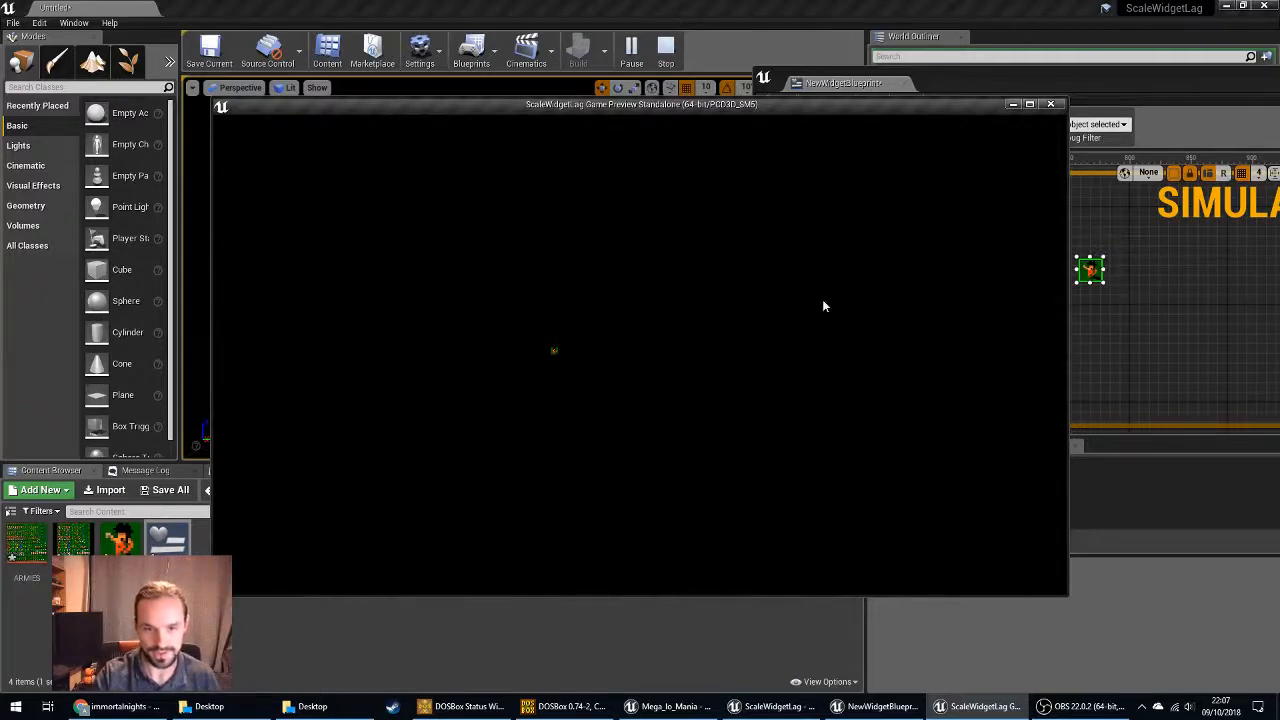
pyautogui.click(1050, 104)
# Open the UI scale curve settings from the widget designer and set the project's DPI Scale Rule to Custom.
pyautogui.moveTo(952, 64); pyautogui.dragTo(550, 105)
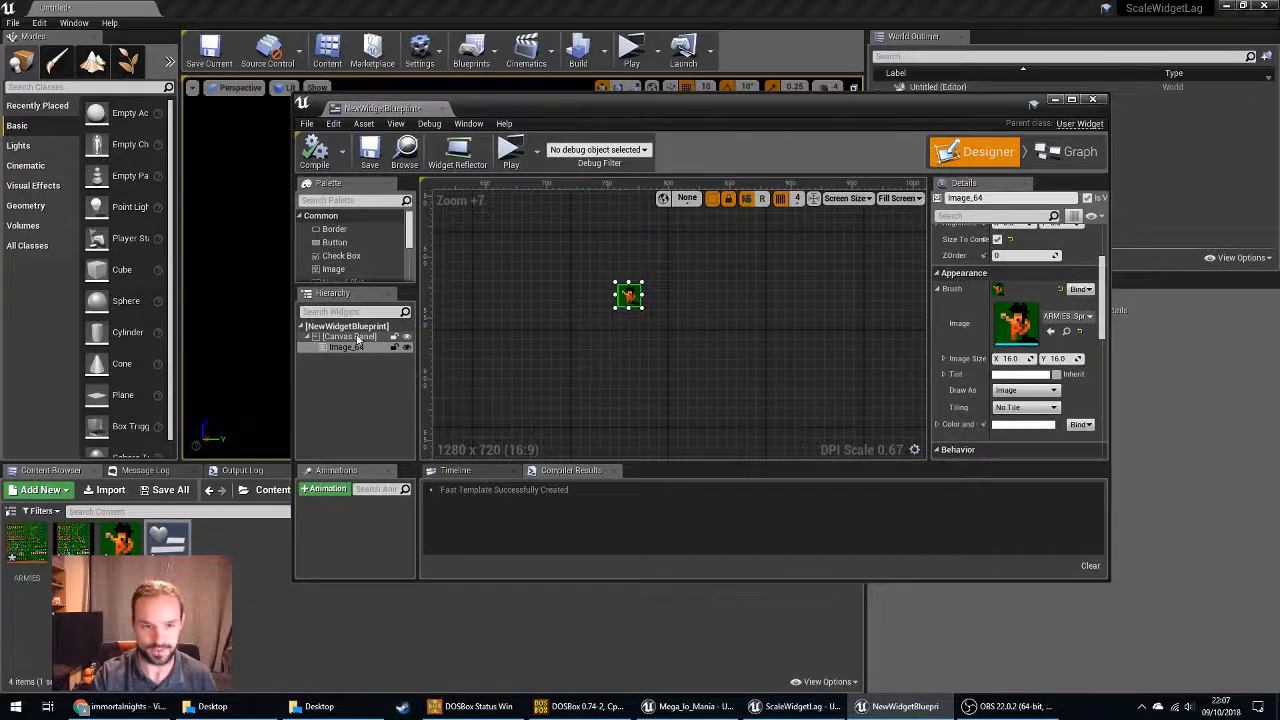
pyautogui.scroll(-13, 735, 363)
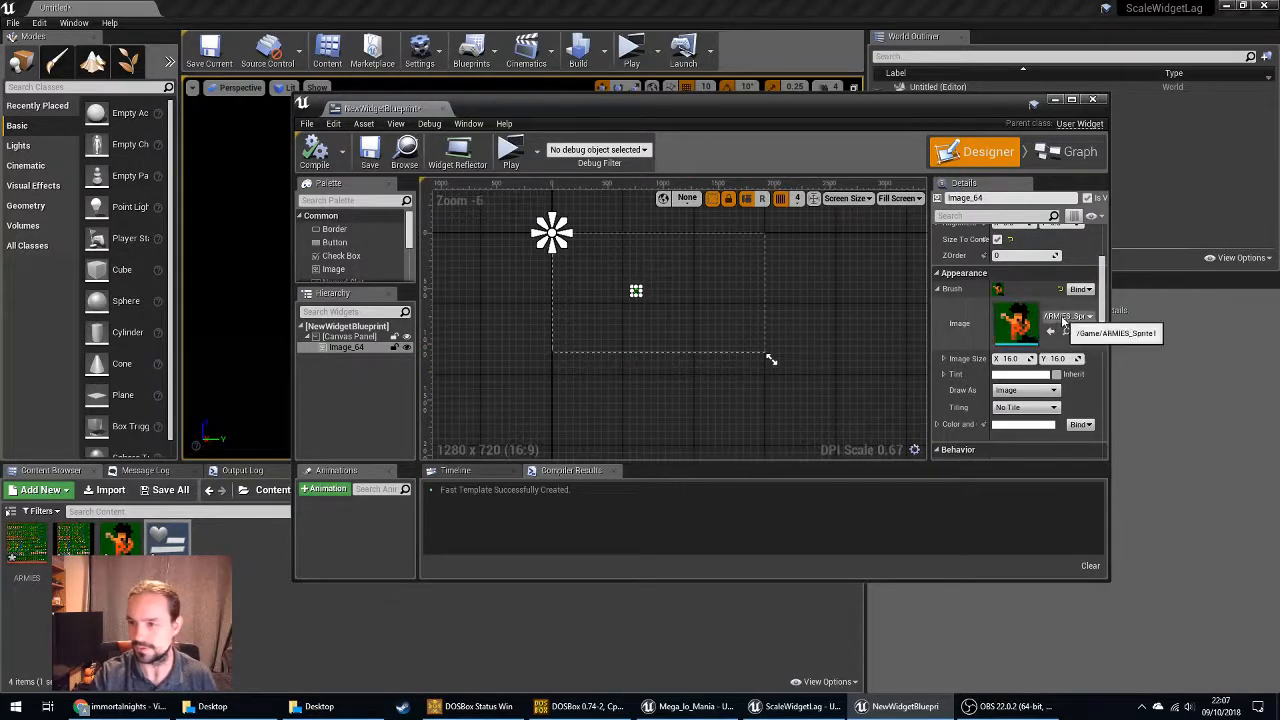
pyautogui.scroll(-1, 1060, 330)
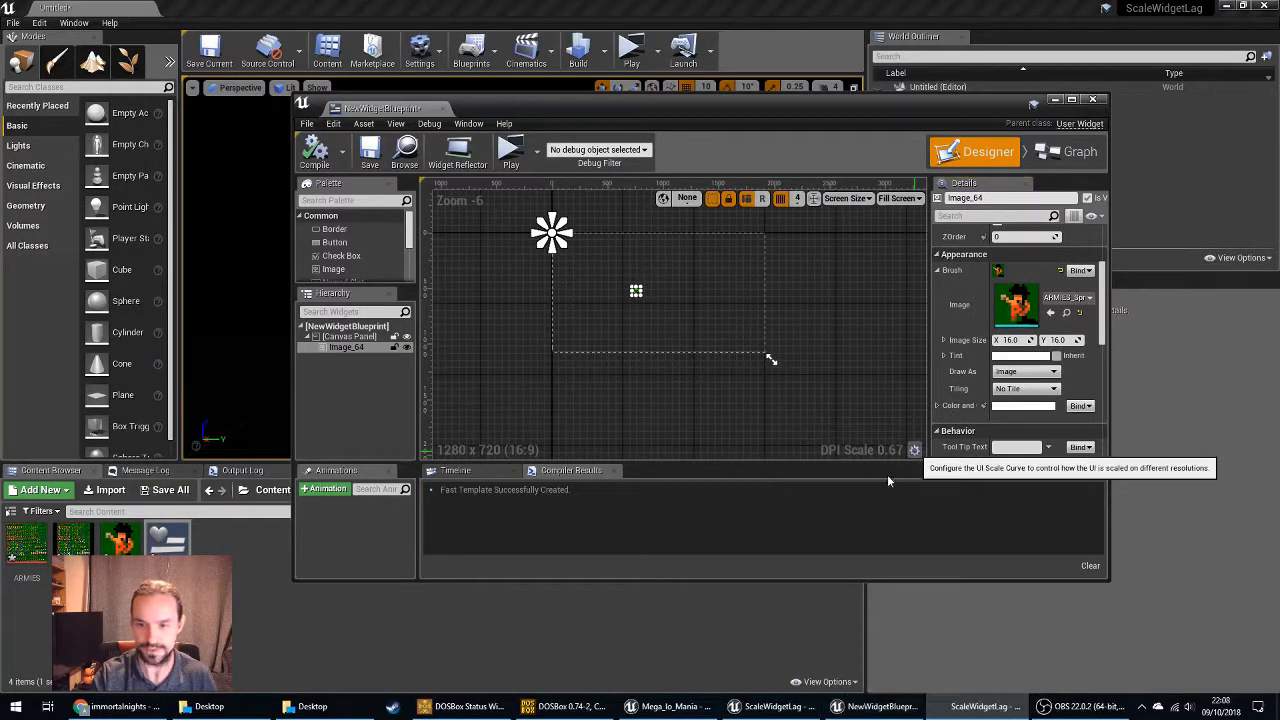
pyautogui.click(913, 449)
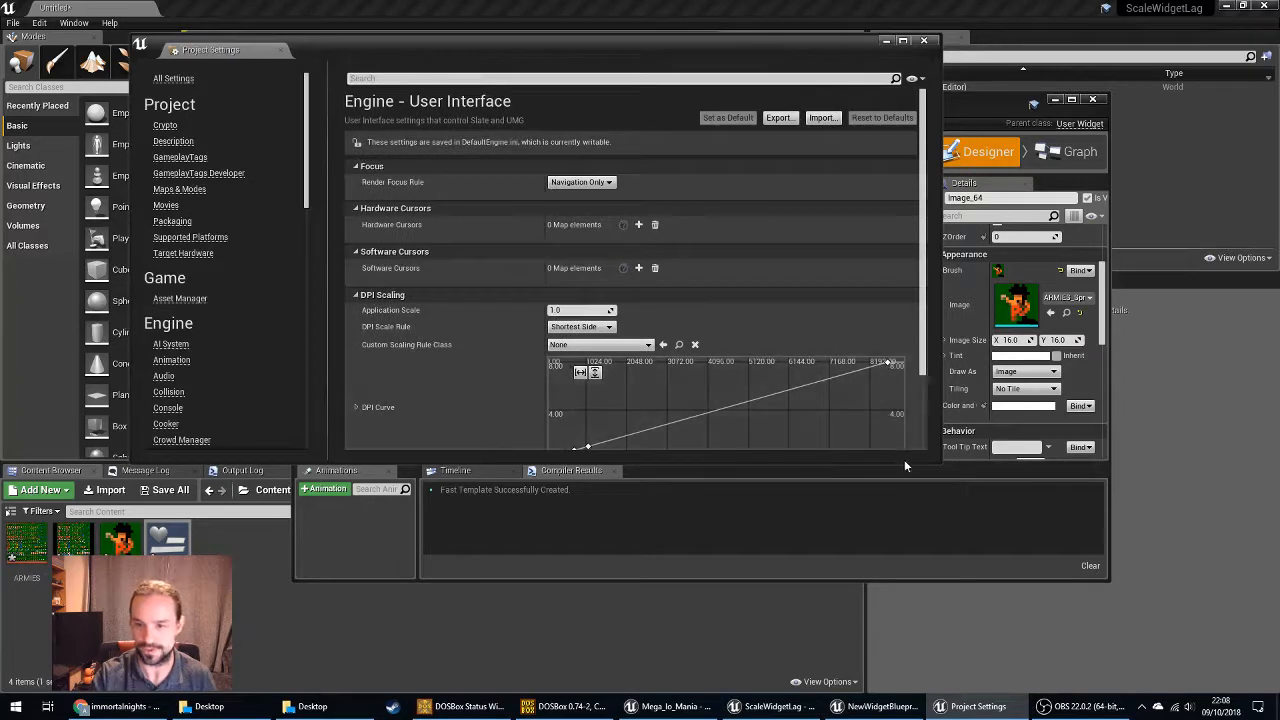
pyautogui.click(595, 327)
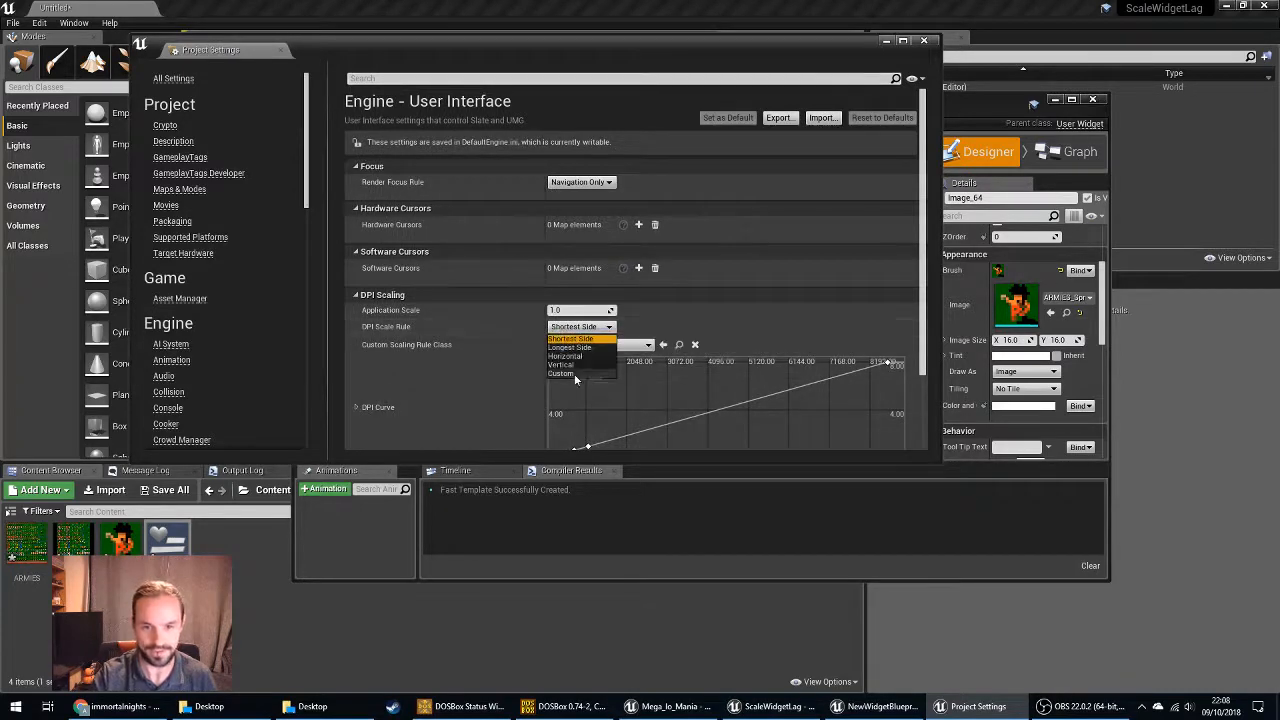
pyautogui.click(574, 373)
pyautogui.click(922, 42)
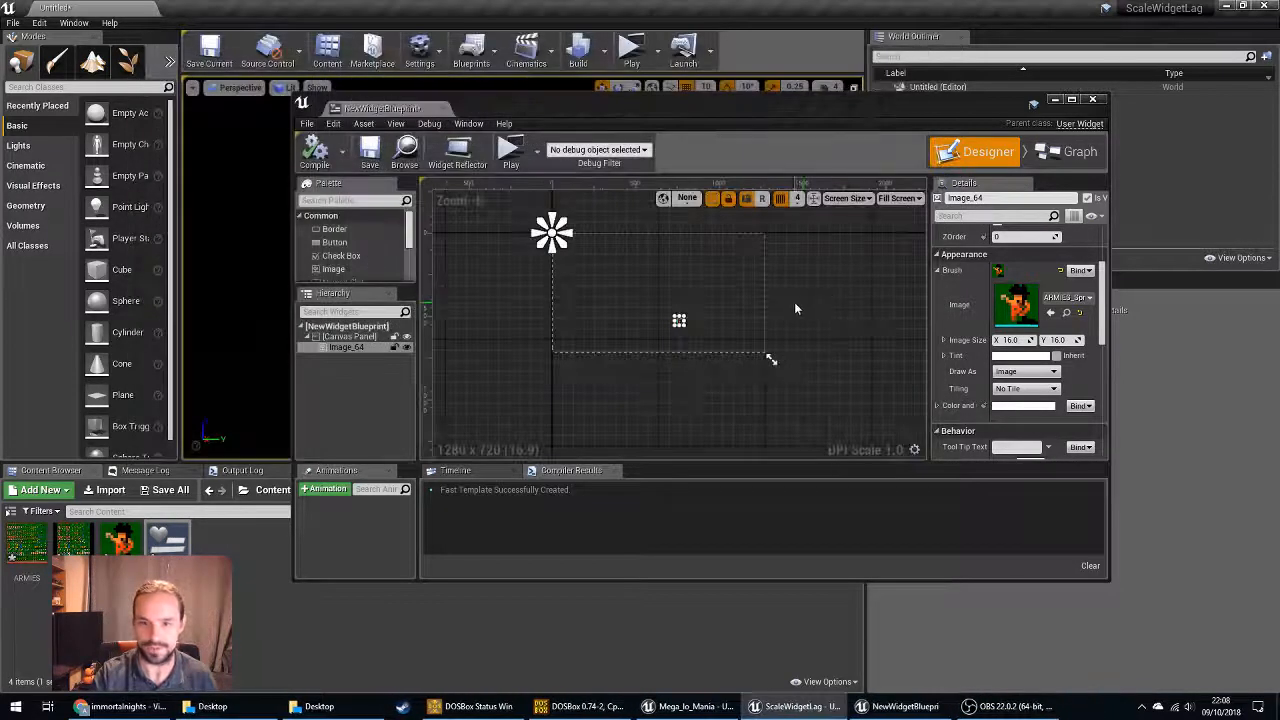
# Reposition Image_64 on the widget canvas so it sits slightly up and left of the canvas centre.
pyautogui.moveTo(790, 322); pyautogui.dragTo(762, 371, button='right')
pyautogui.scroll(5, 655, 367)
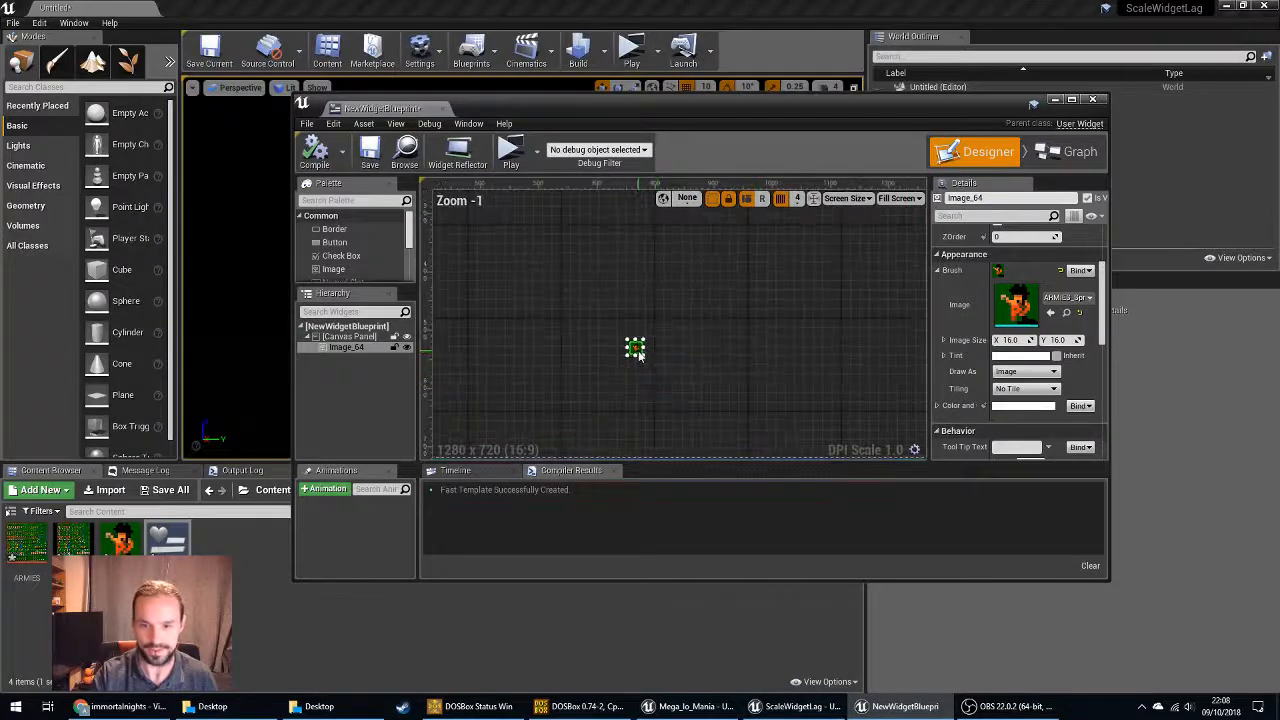
pyautogui.moveTo(639, 352); pyautogui.dragTo(599, 304)
pyautogui.moveTo(685, 294); pyautogui.dragTo(646, 320)
pyautogui.scroll(-6, 666, 320)
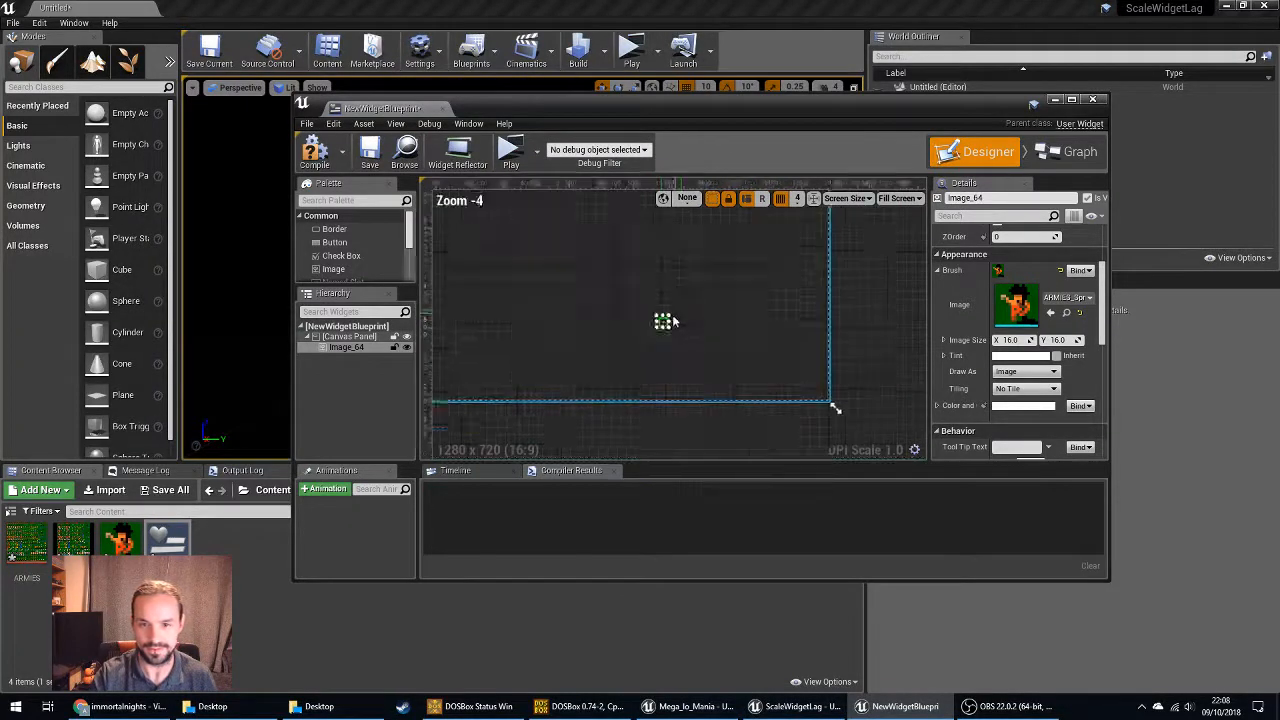
pyautogui.click(672, 323)
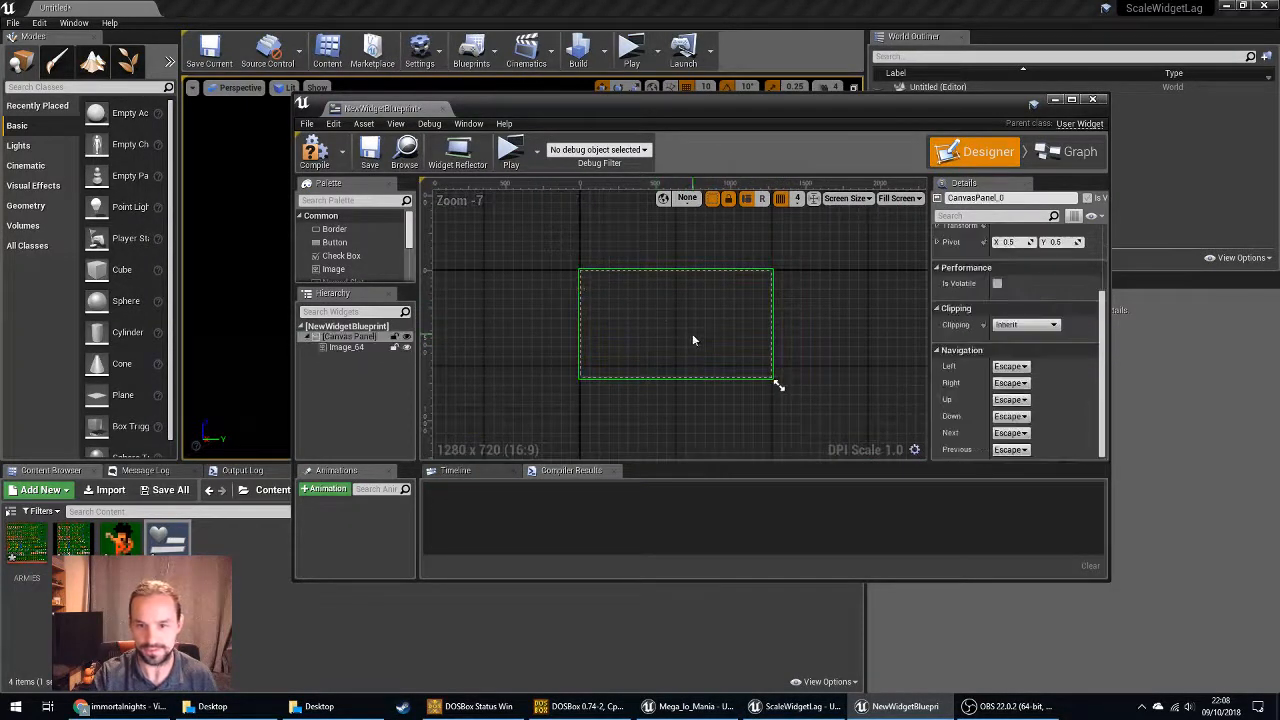
pyautogui.scroll(5, 697, 340)
pyautogui.moveTo(671, 331); pyautogui.dragTo(630, 312)
pyautogui.scroll(-3, 630, 310)
pyautogui.moveTo(692, 342); pyautogui.dragTo(684, 314, button='right')
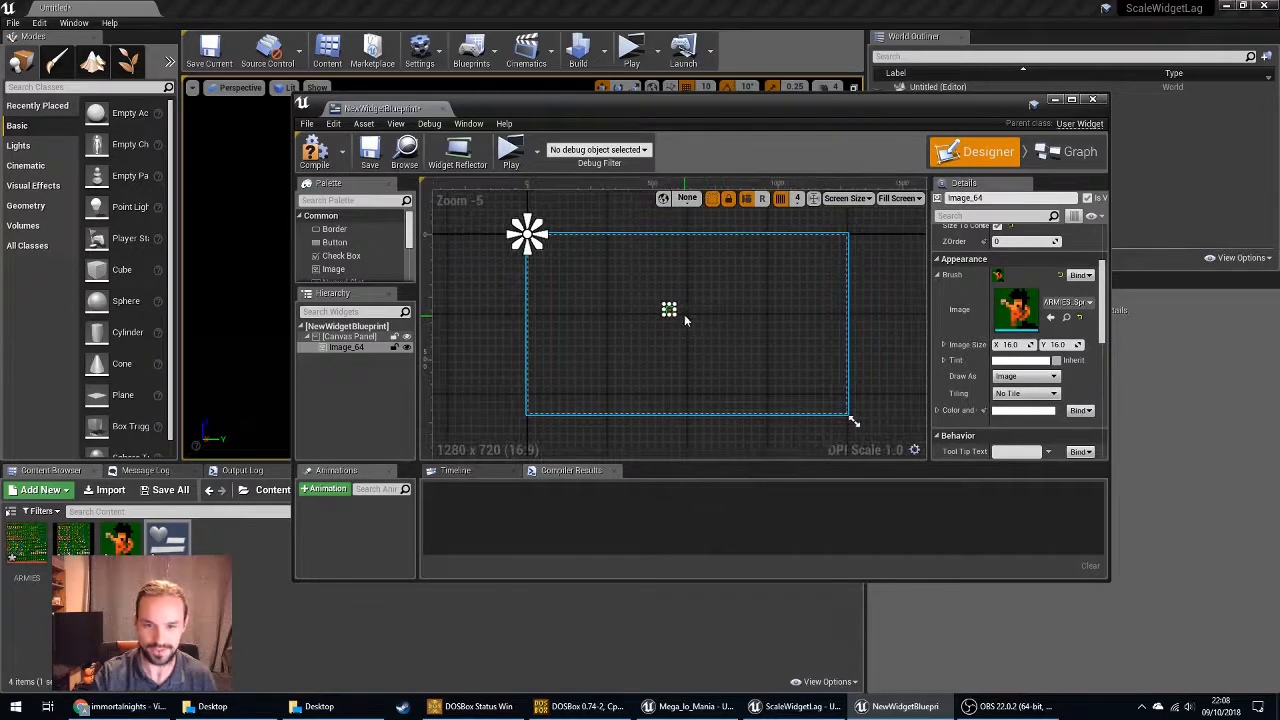
pyautogui.moveTo(669, 310)
pyautogui.mouseDown()
pyautogui.moveTo(709, 316)
pyautogui.moveTo(658, 313)
pyautogui.mouseUp()
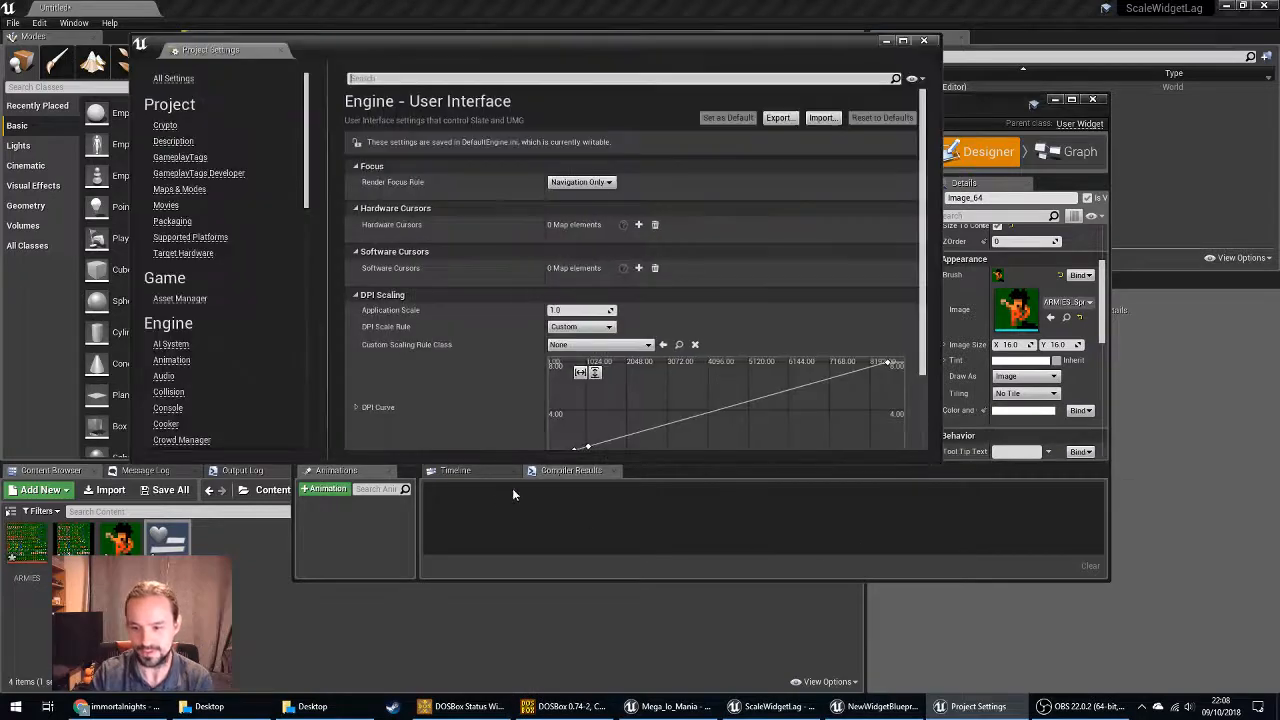
# Examine the DPI Curve in the project's User Interface settings, maximizing the settings window for a full view and restoring it.
pyautogui.scroll(-3, 642, 423)
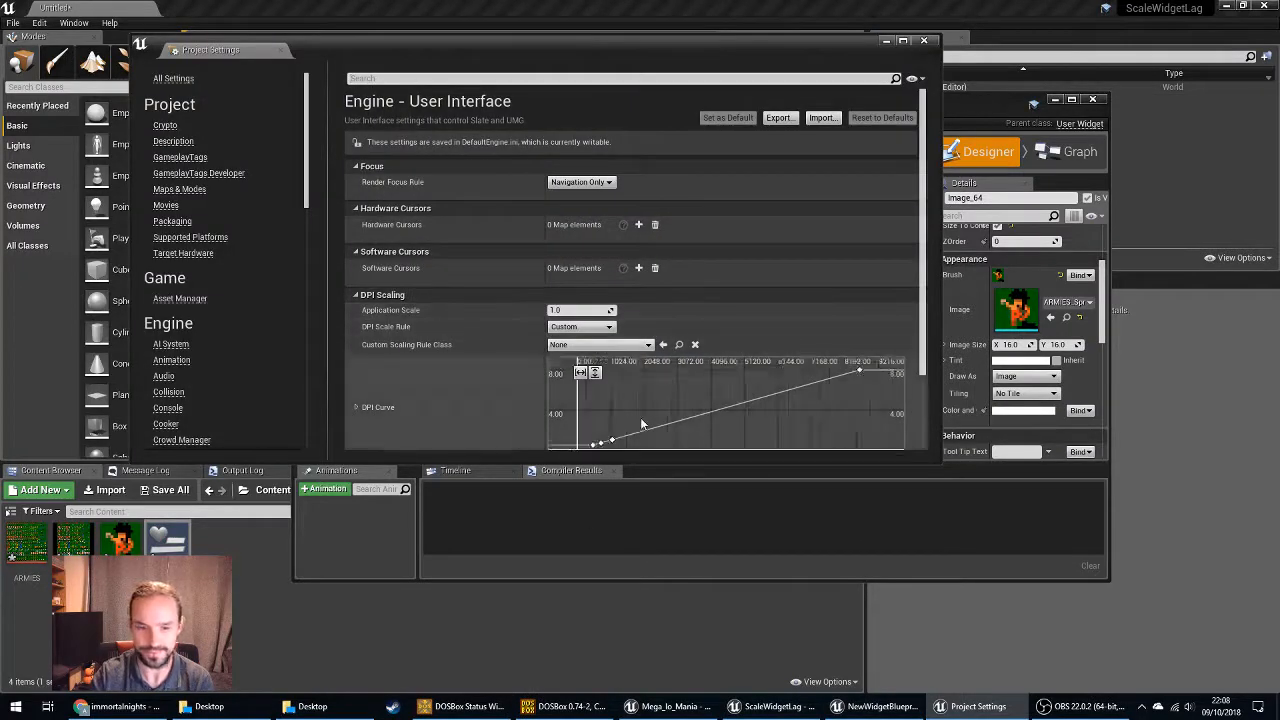
pyautogui.click(902, 41)
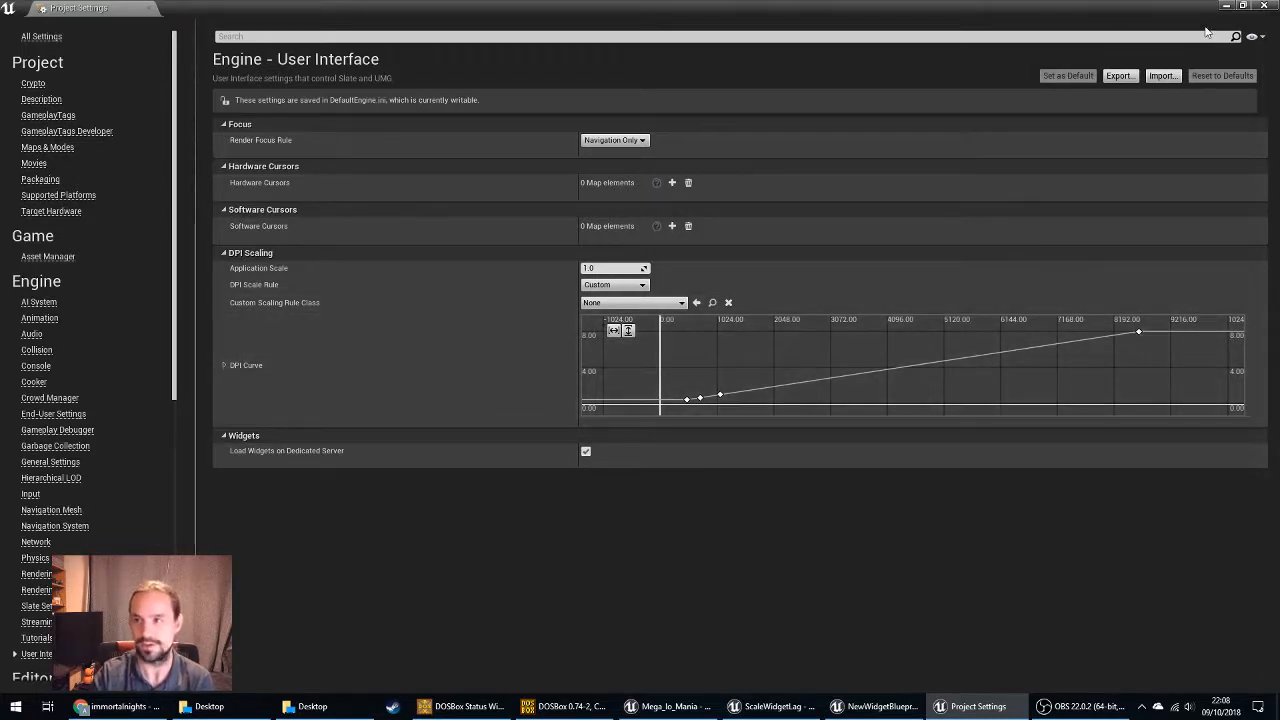
pyautogui.doubleClick(1174, 14)
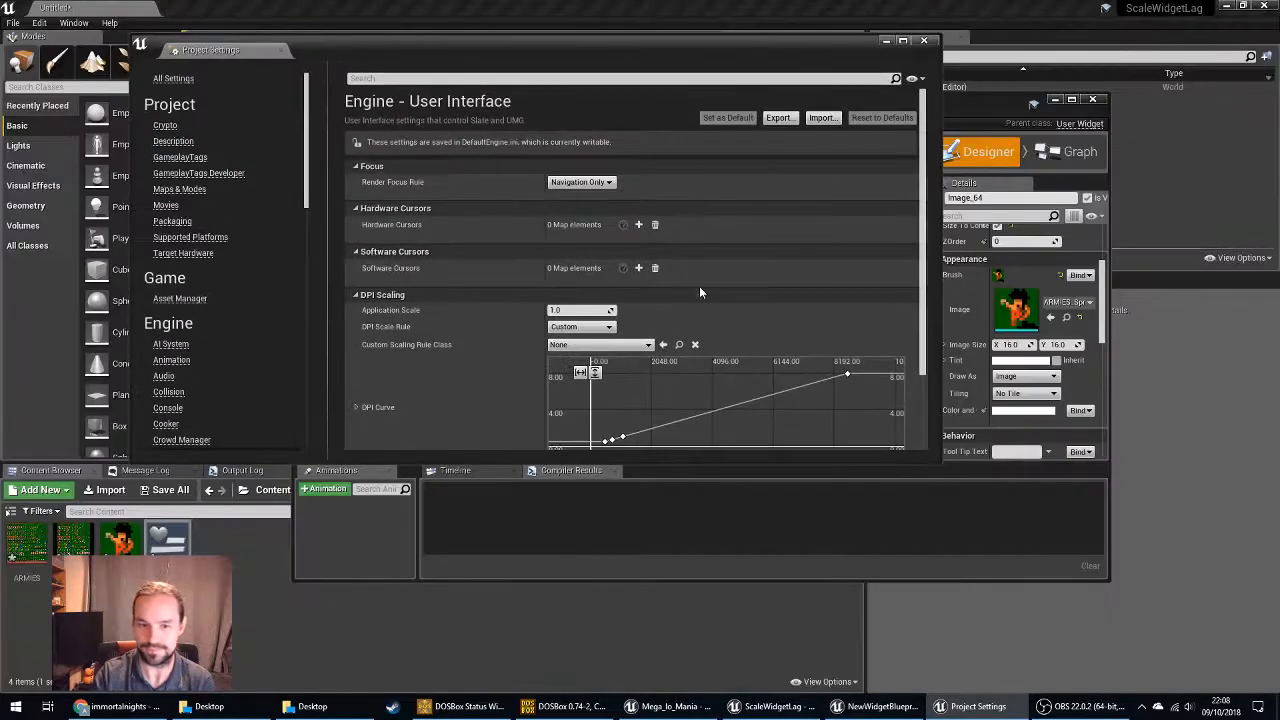
# Arrange the Project Settings window and the widget blueprint editor side by side, with the DPI Scaling settings in front.
pyautogui.moveTo(711, 41); pyautogui.dragTo(410, 39)
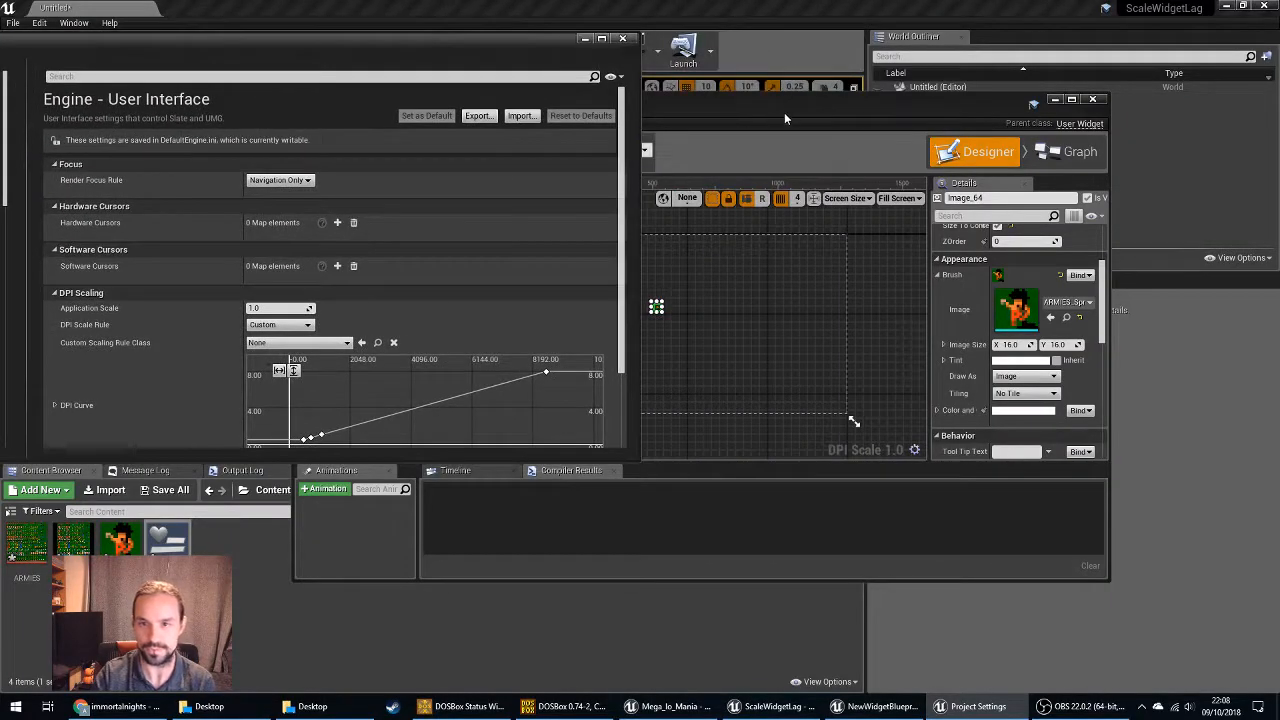
pyautogui.moveTo(784, 118); pyautogui.dragTo(966, 64)
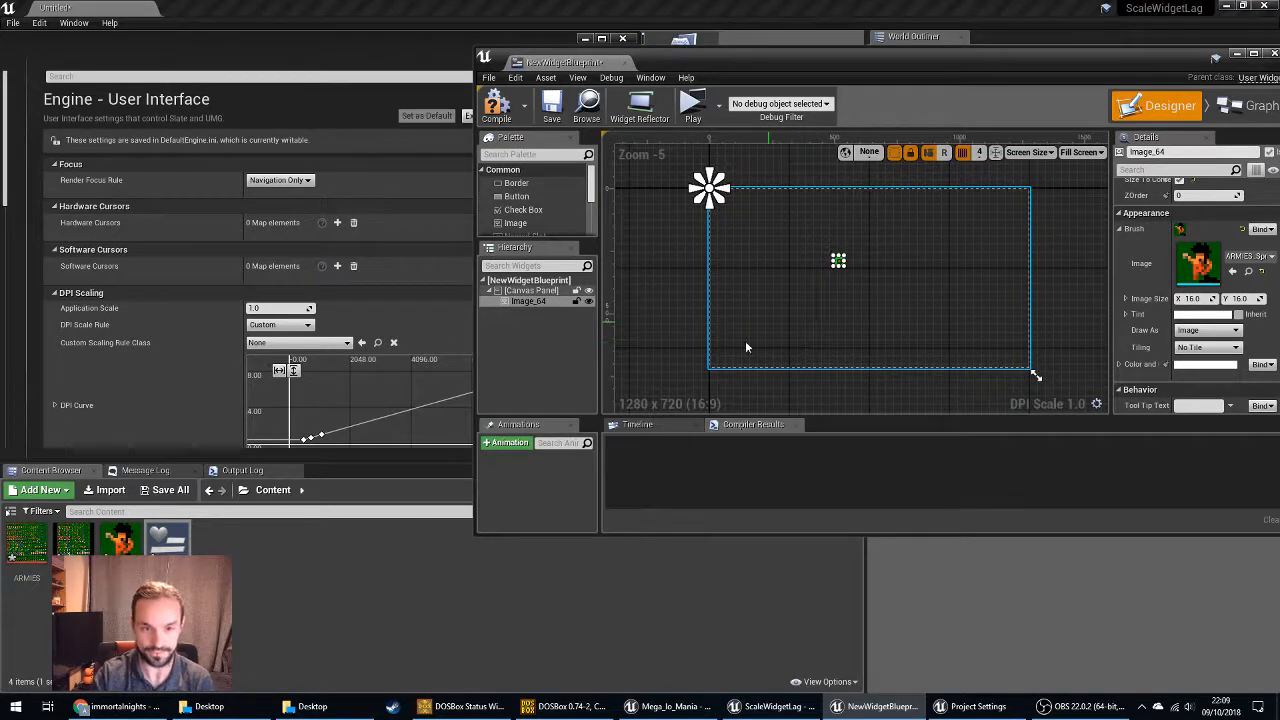
pyautogui.click(316, 387)
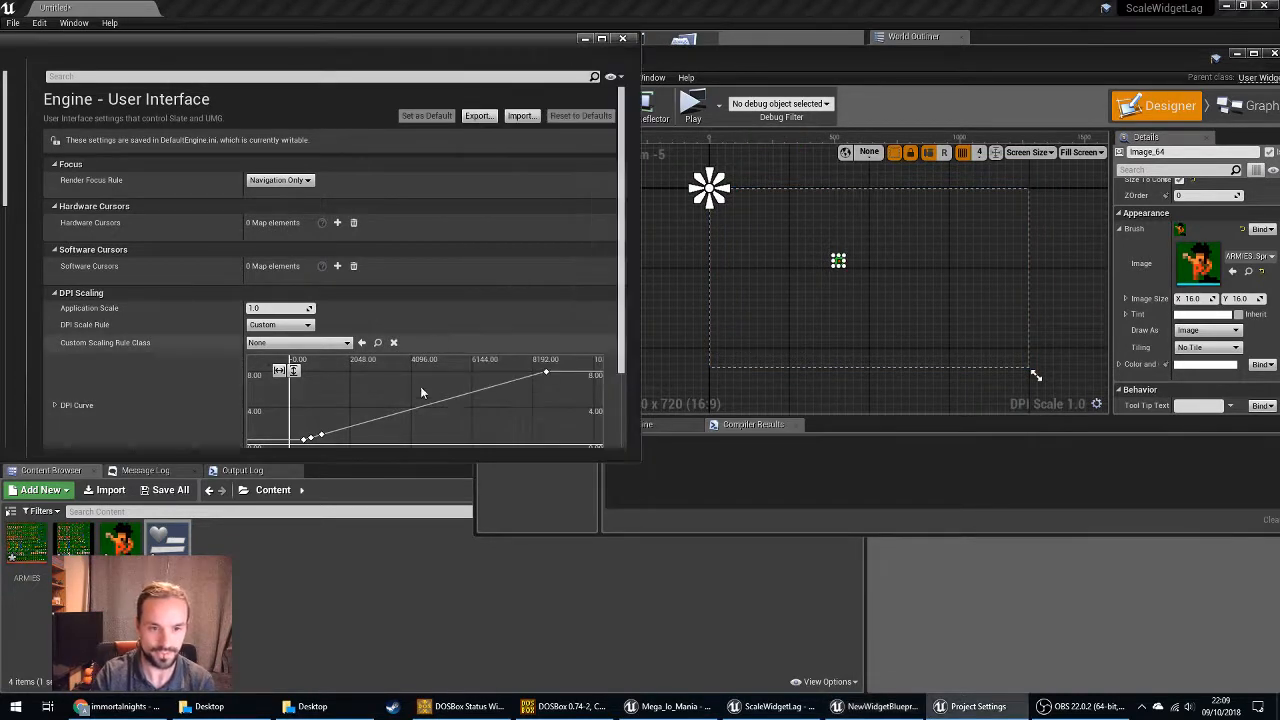
# Delete the DPI curve's three highest-resolution keys and set the DPI Scale Rule to Horizontal.
pyautogui.click(547, 374)
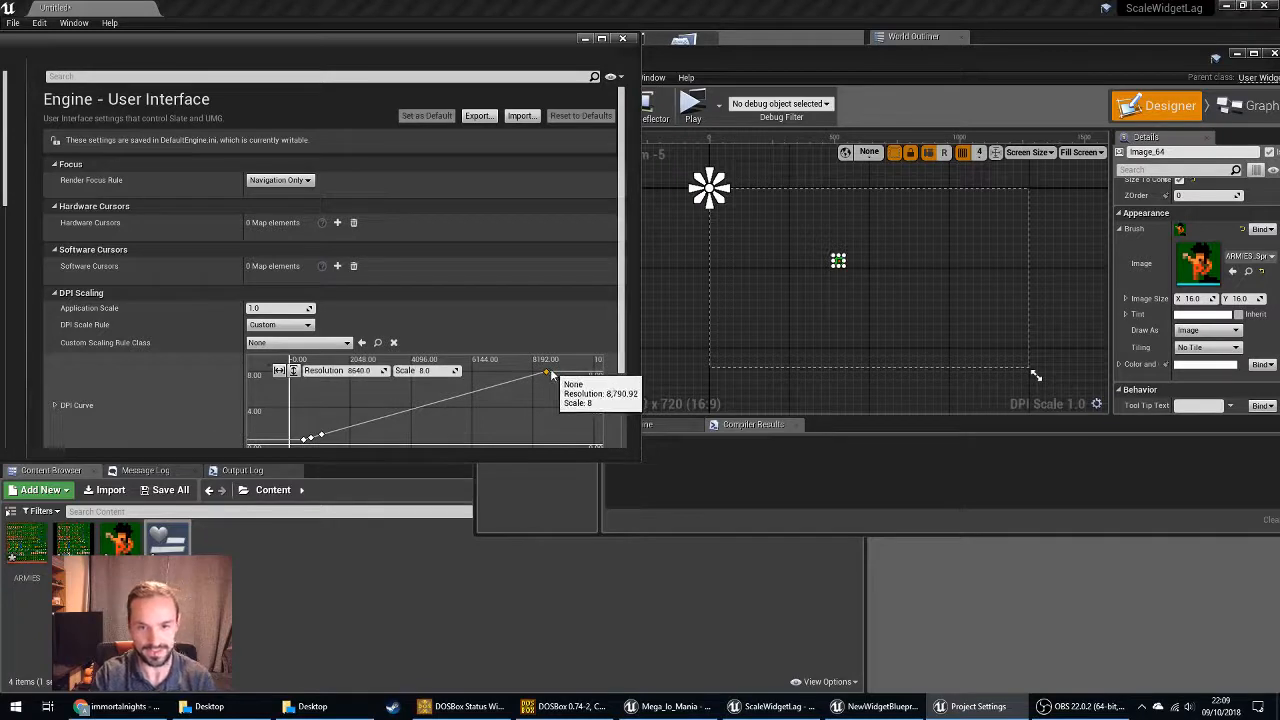
pyautogui.press('Delete')
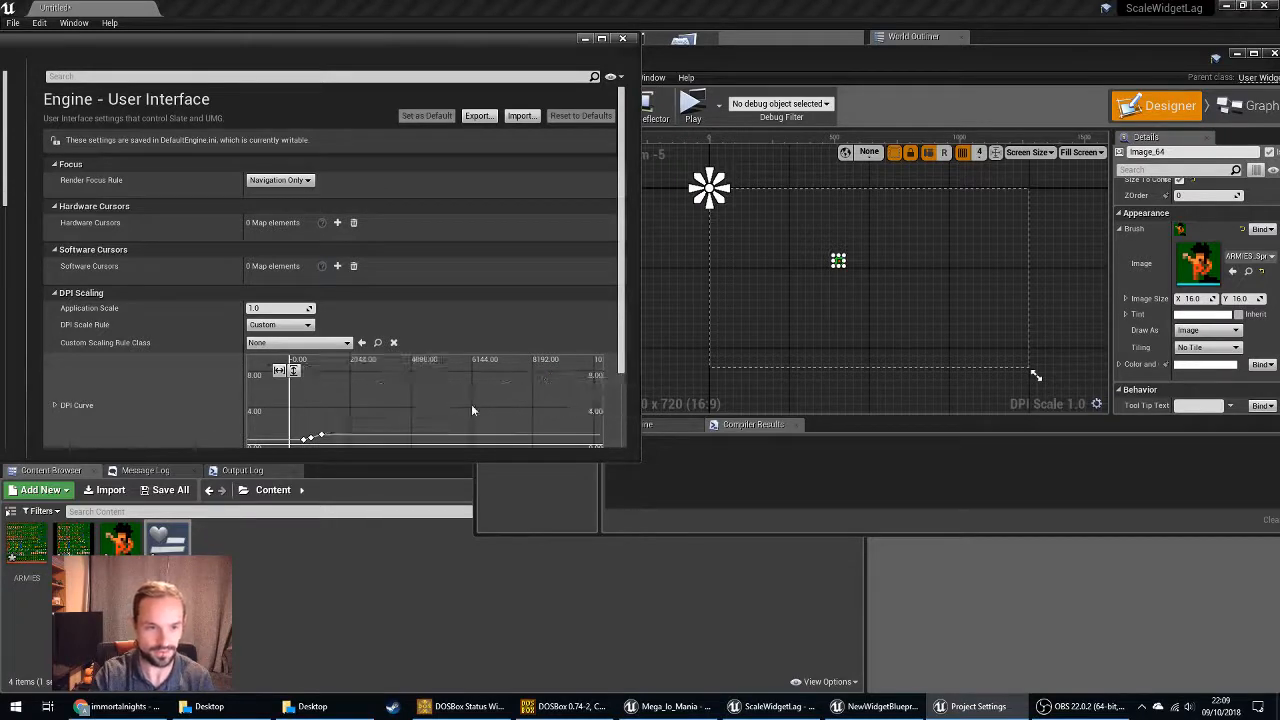
pyautogui.click(321, 435)
pyautogui.press('Delete')
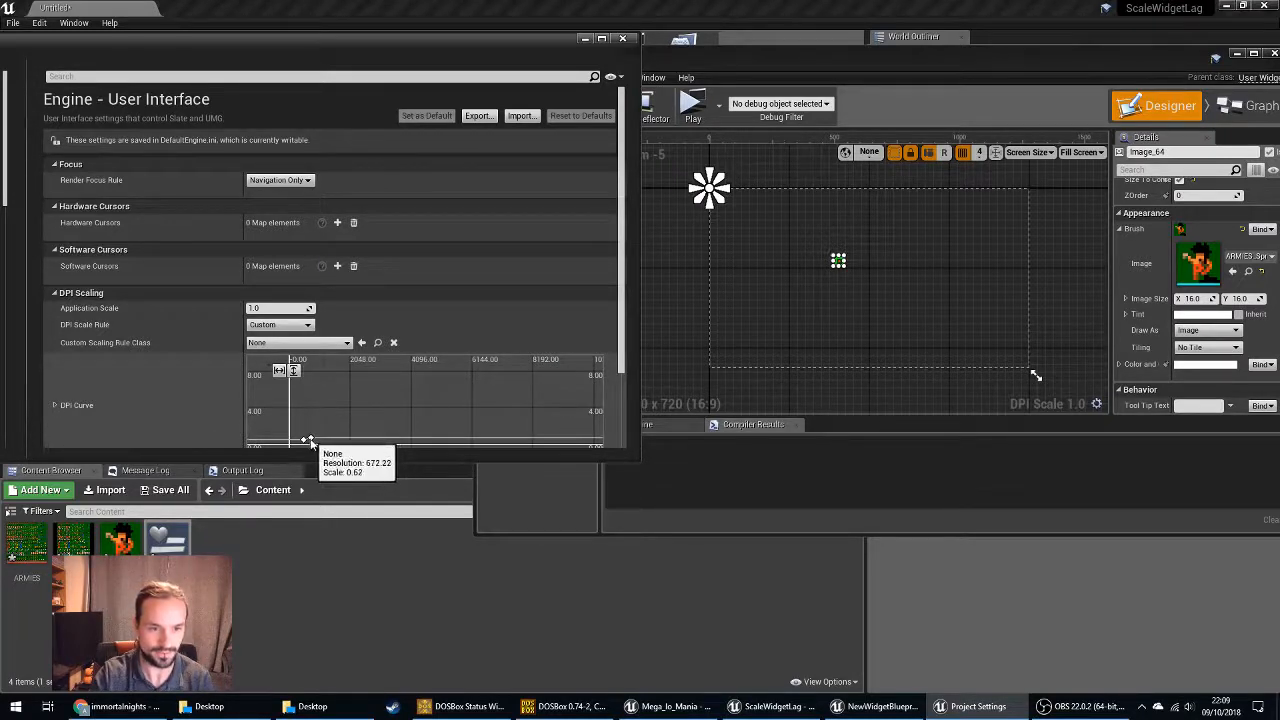
pyautogui.click(308, 441)
pyautogui.press('Delete')
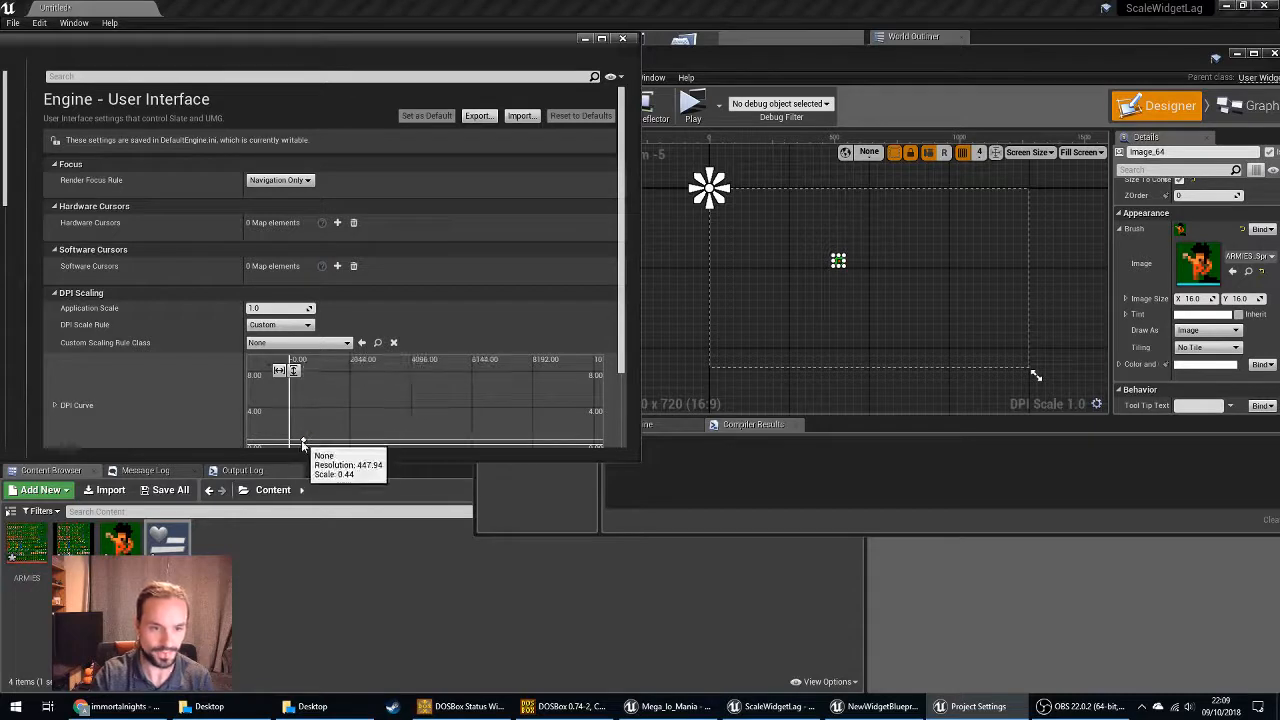
pyautogui.click(284, 326)
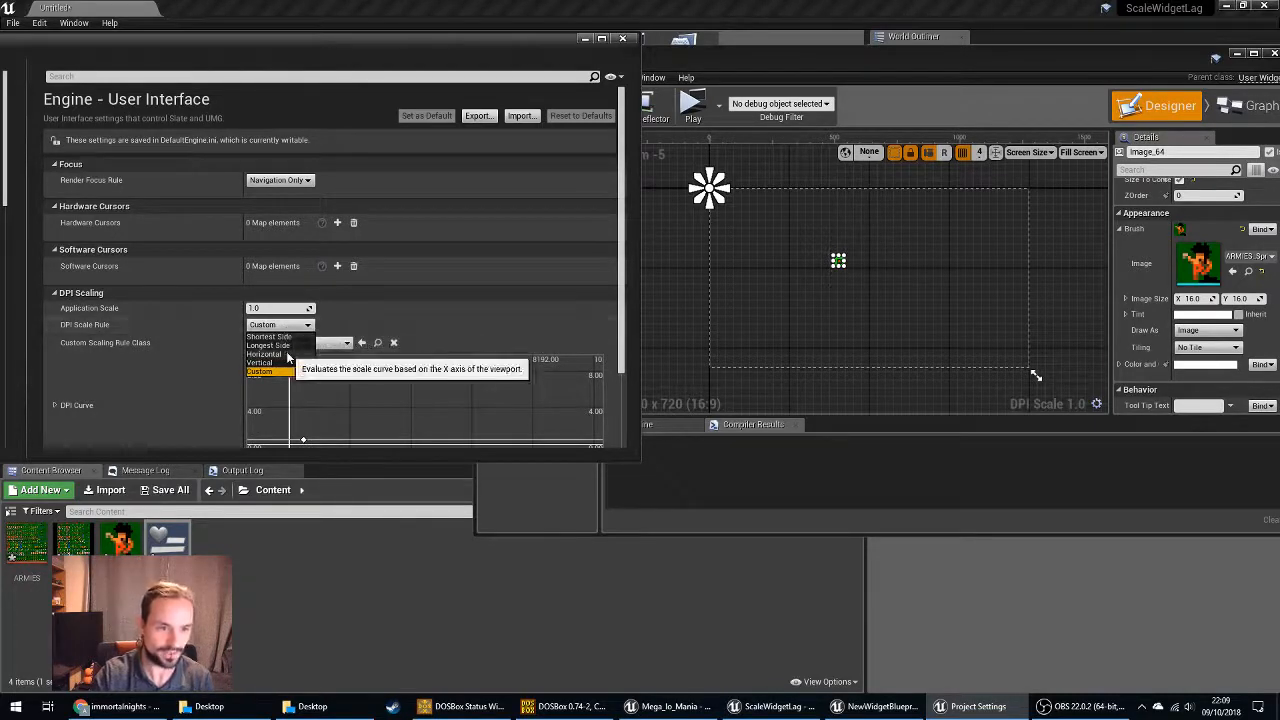
pyautogui.click(286, 355)
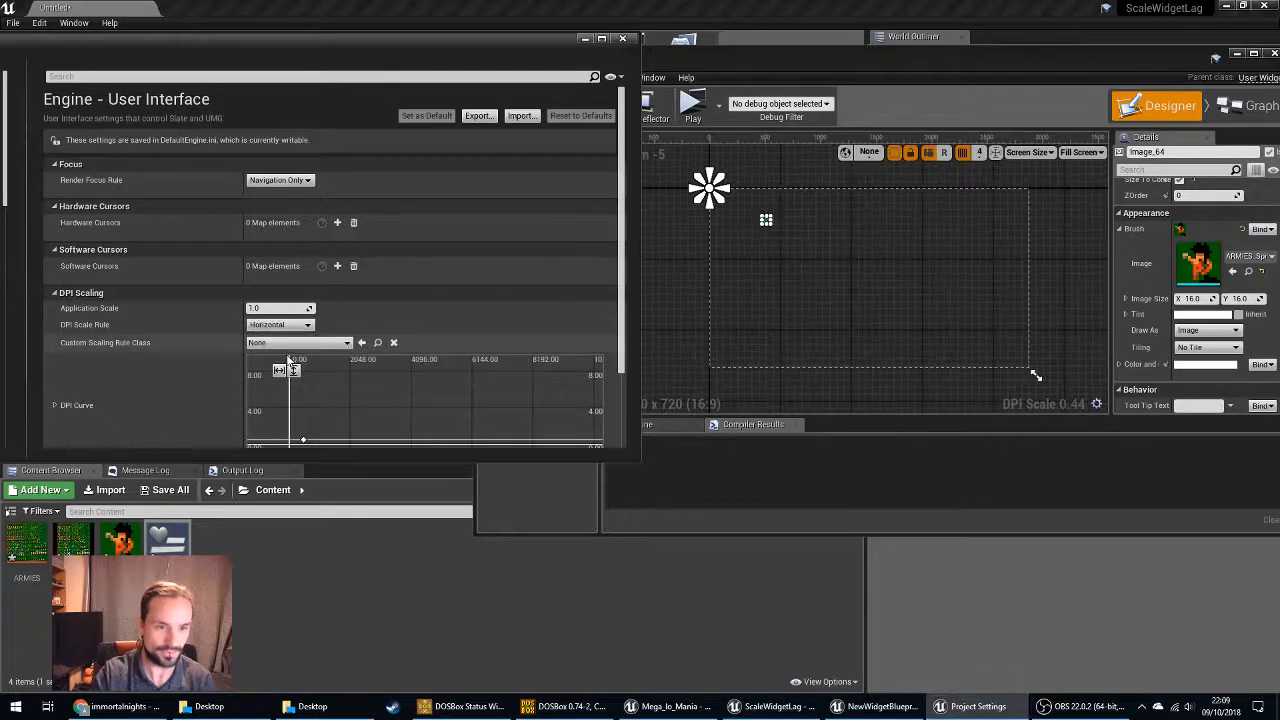
# Set the remaining DPI curve key to a resolution of 640 and a scale of 1.
pyautogui.click(302, 441)
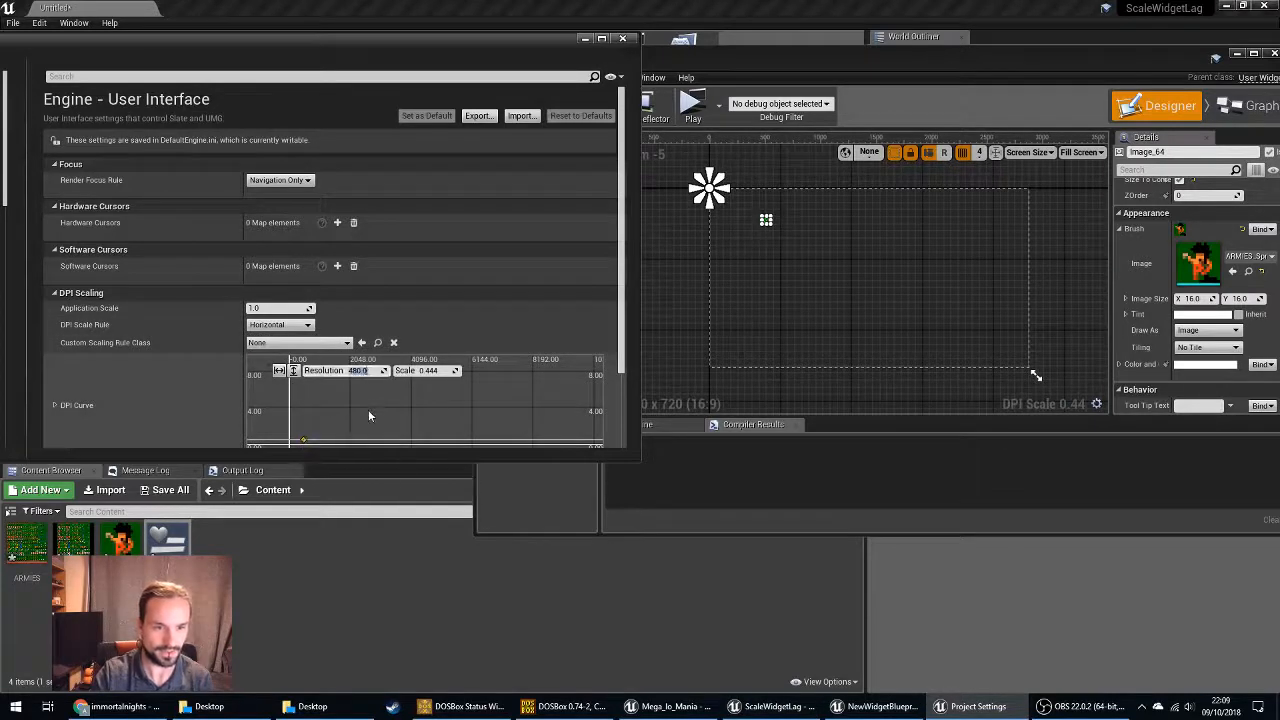
pyautogui.write('640.0')
pyautogui.press('BackSpace')
pyautogui.press('BackSpace')
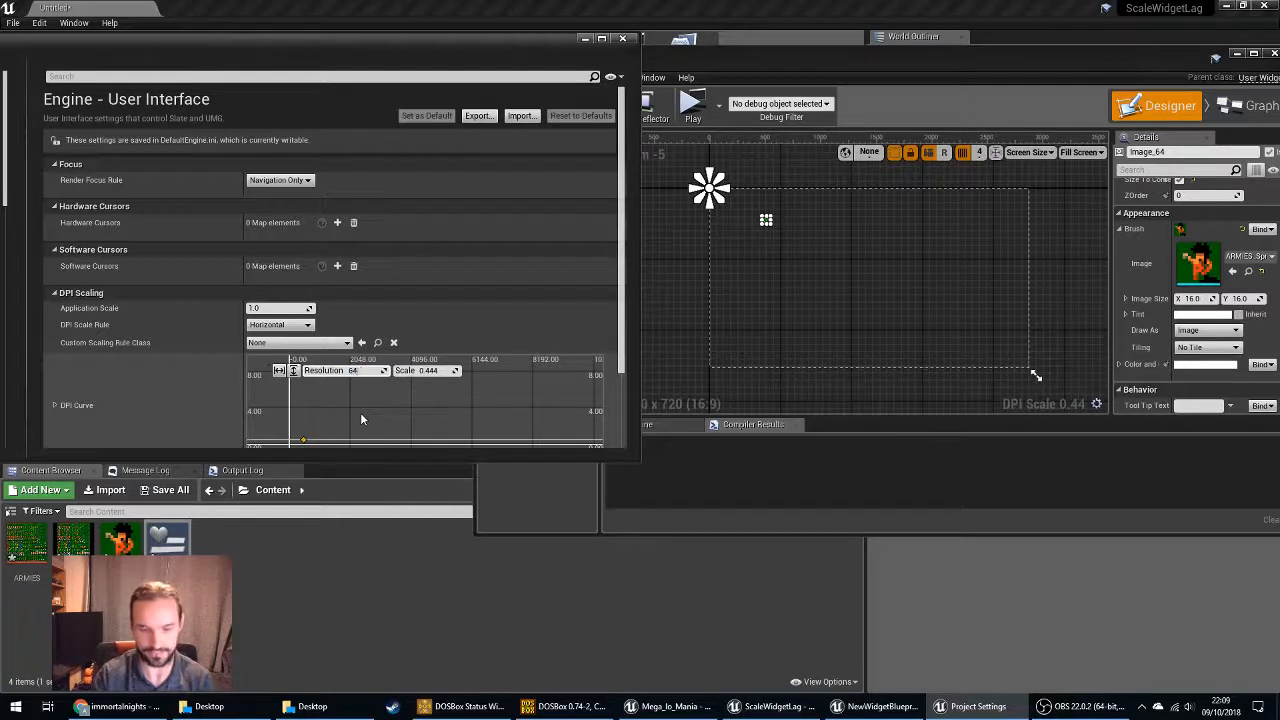
pyautogui.write('40')
pyautogui.press('Tab')
pyautogui.write('1')
pyautogui.click(360, 412)
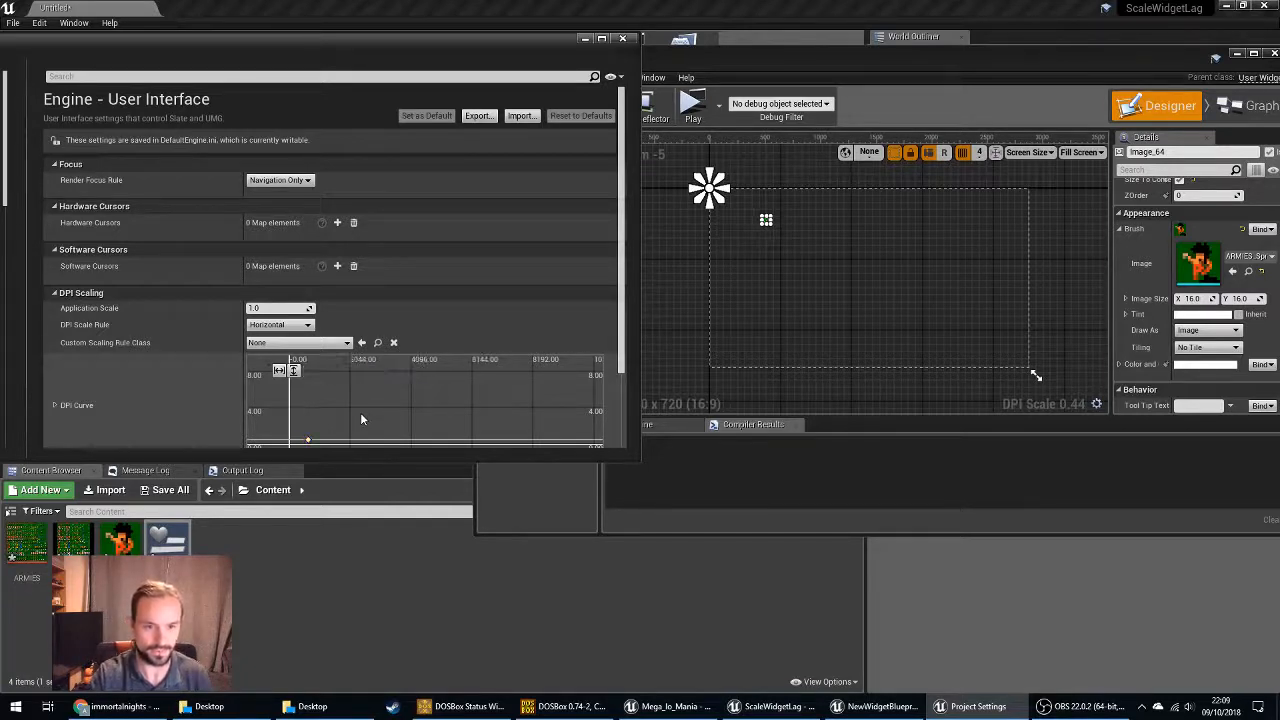
pyautogui.click(308, 441)
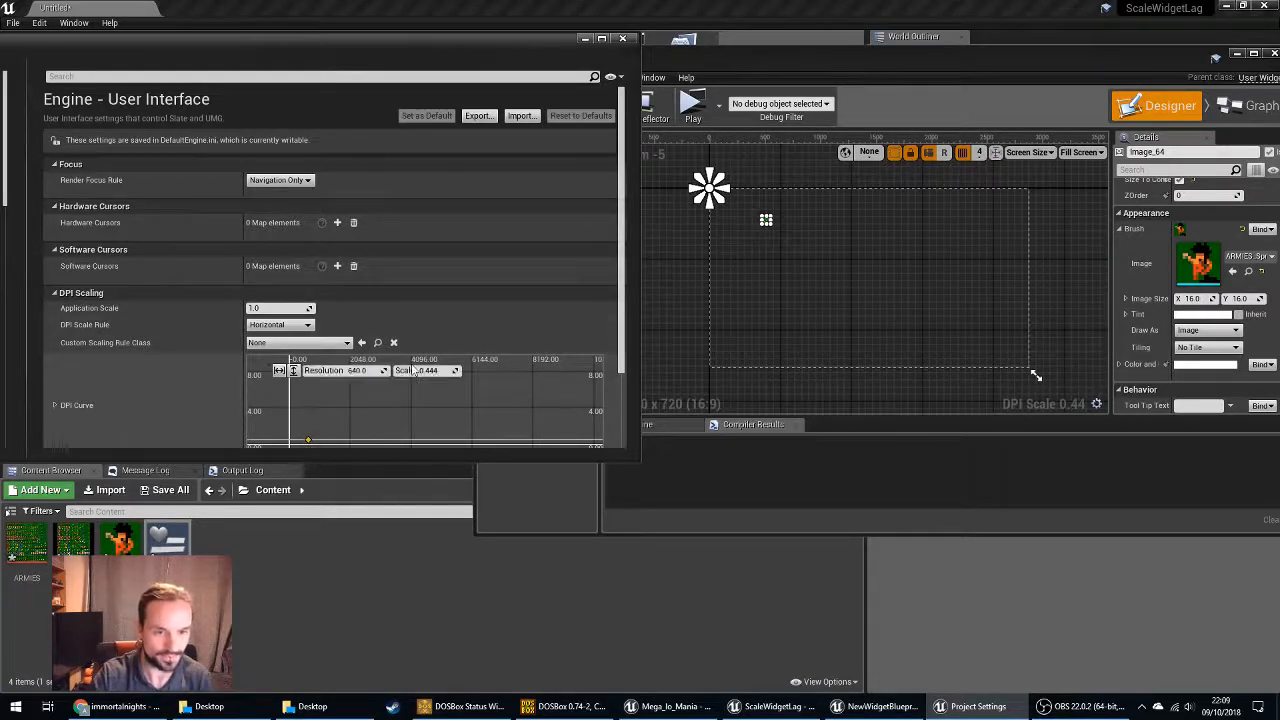
pyautogui.press('Return')
pyautogui.click(446, 405)
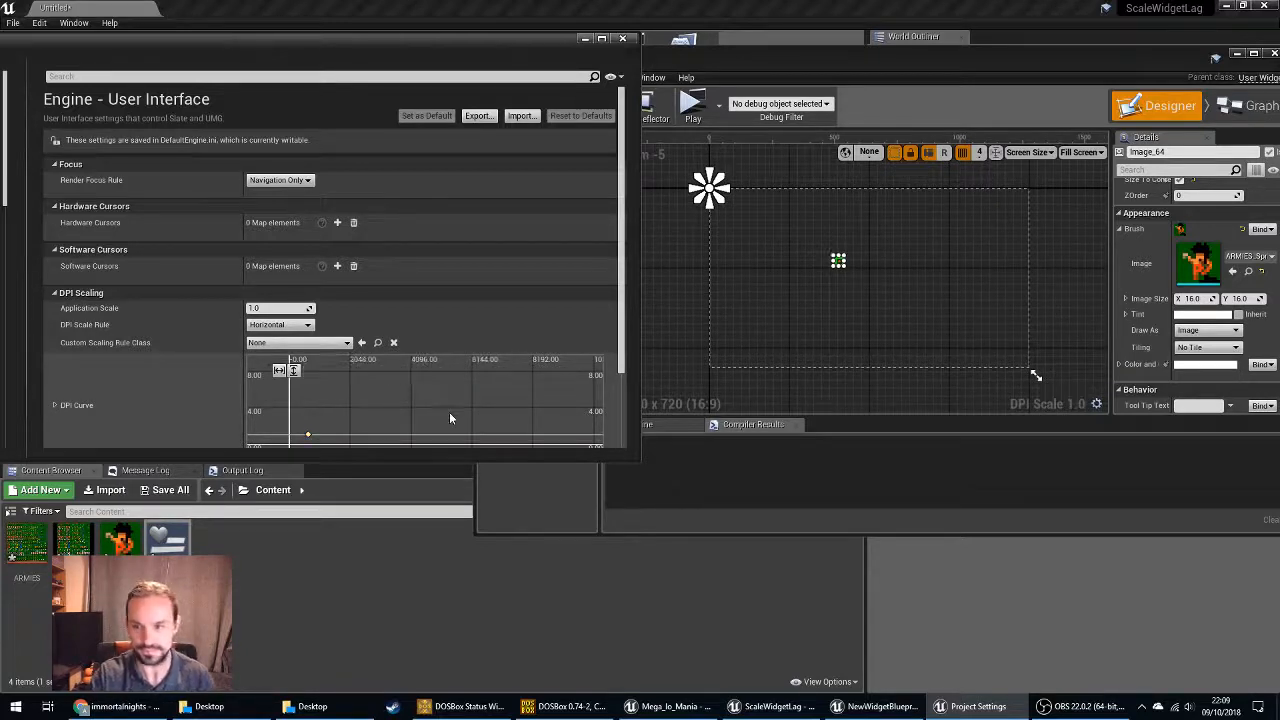
# Close the Project Settings, preview the widget in a new game window, and end the preview.
pyautogui.click(624, 40)
pyautogui.moveTo(930, 60); pyautogui.dragTo(1207, 164)
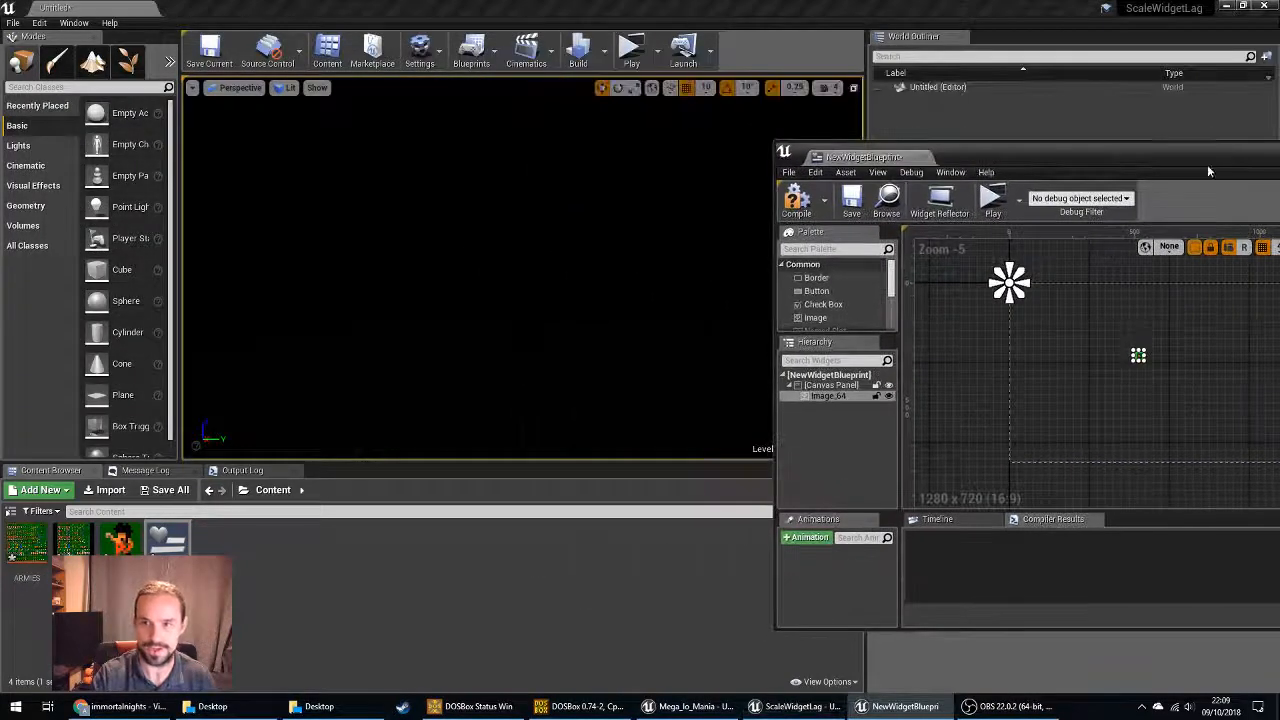
pyautogui.click(990, 200)
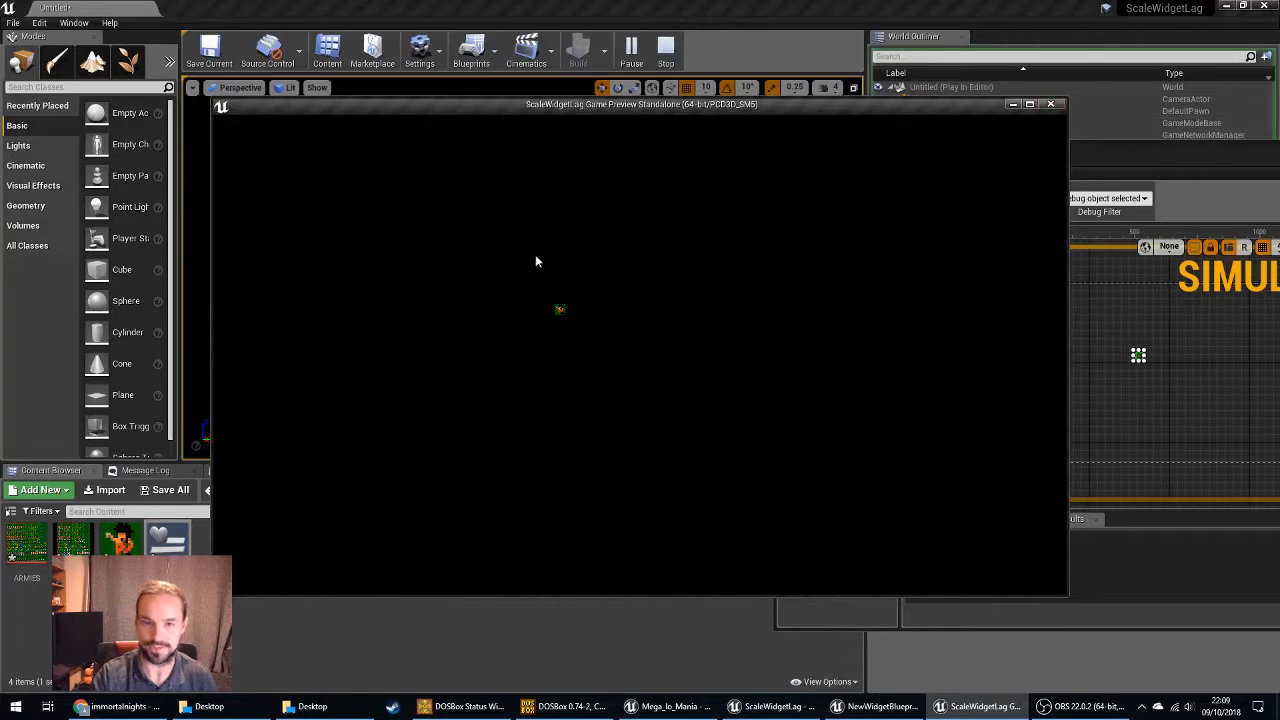
pyautogui.click(1049, 104)
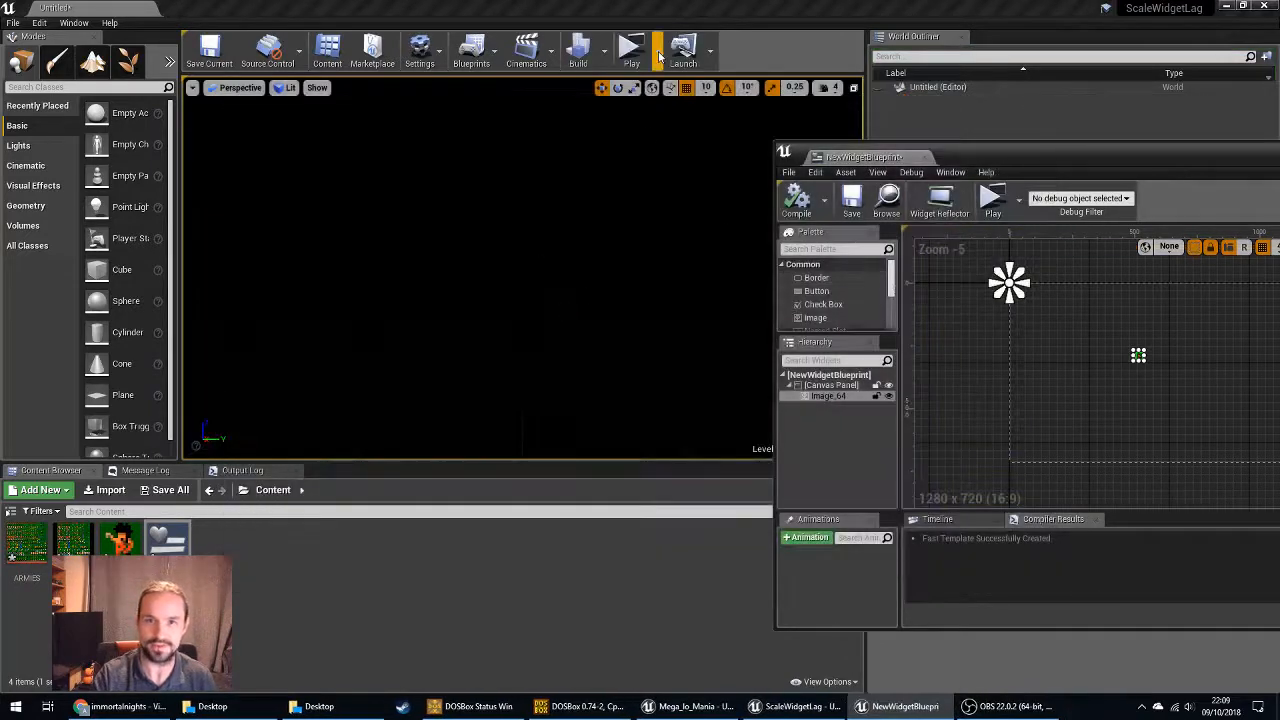
# Set the New Window Size for playing in the editor to 640 by 400 in the advanced play settings.
pyautogui.click(657, 52)
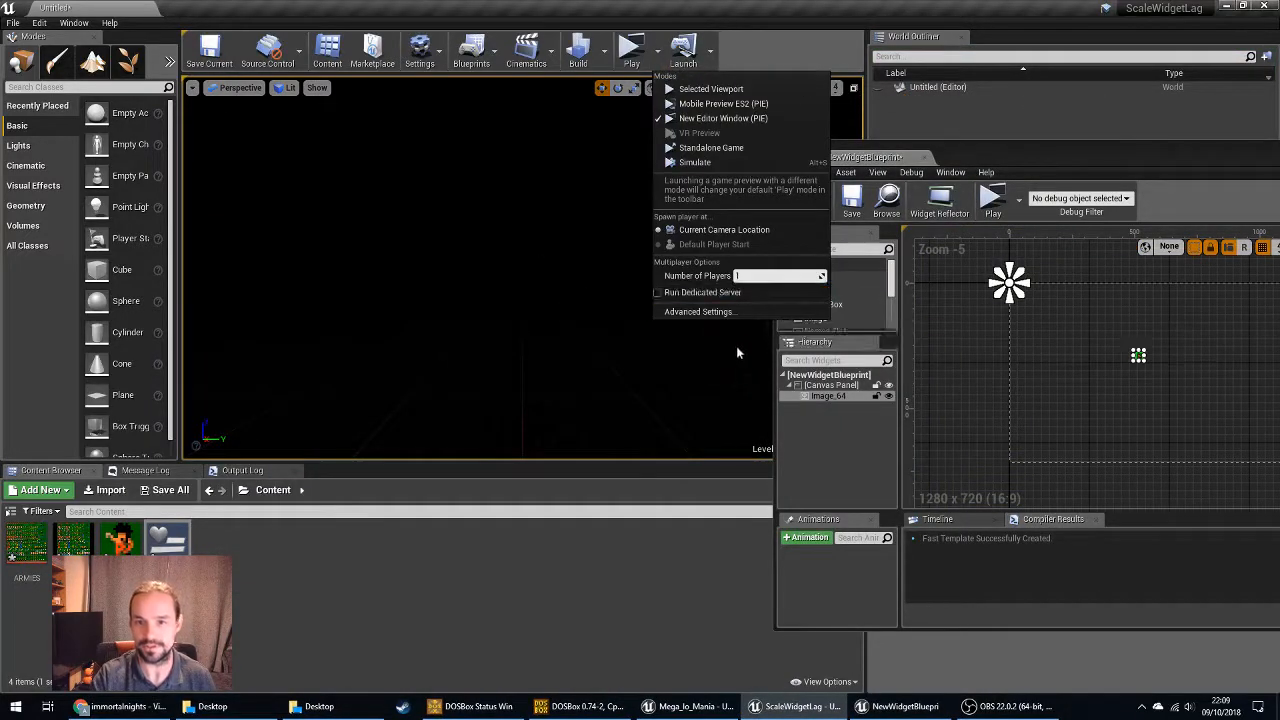
pyautogui.click(716, 312)
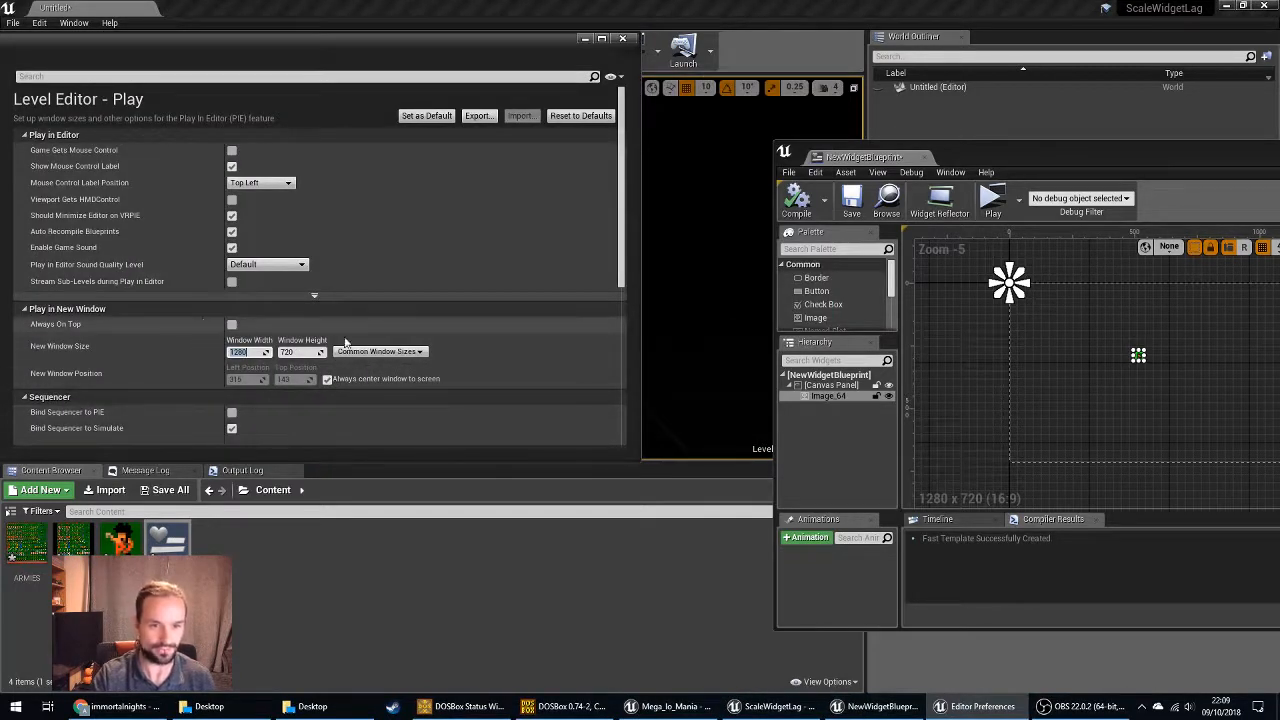
pyautogui.click(250, 351)
pyautogui.click(393, 352)
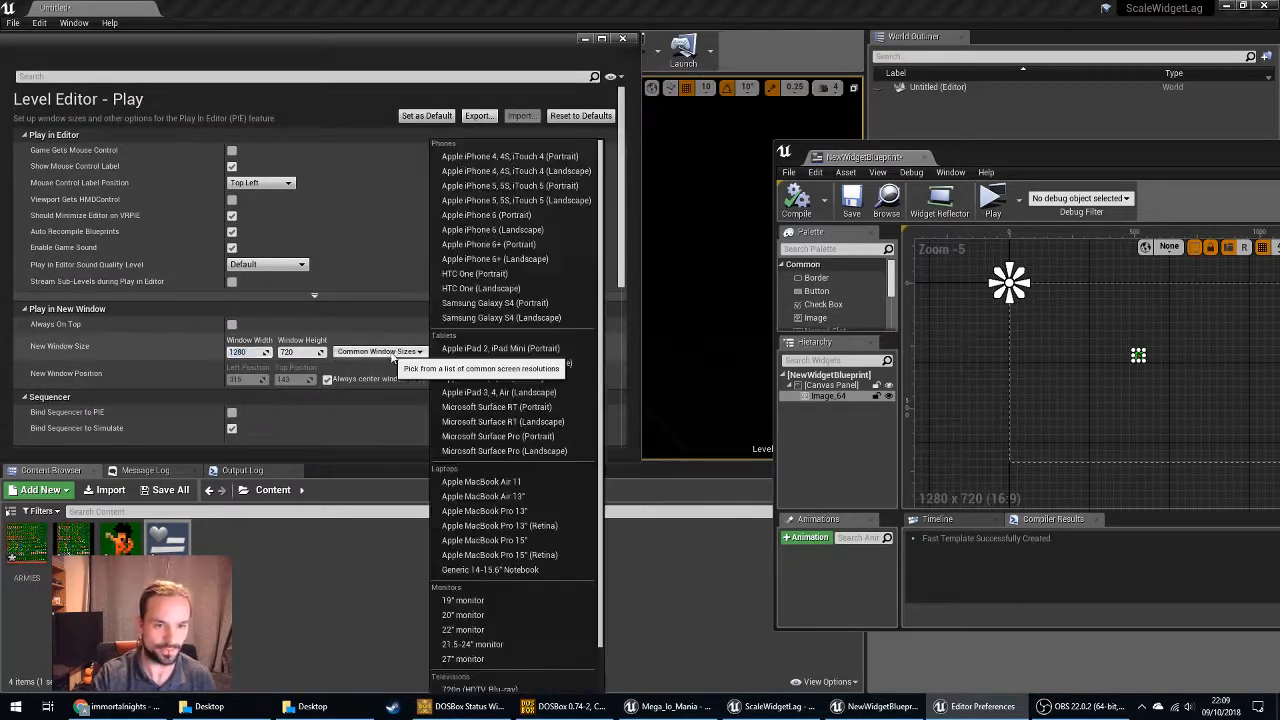
pyautogui.click(395, 353)
pyautogui.click(254, 351)
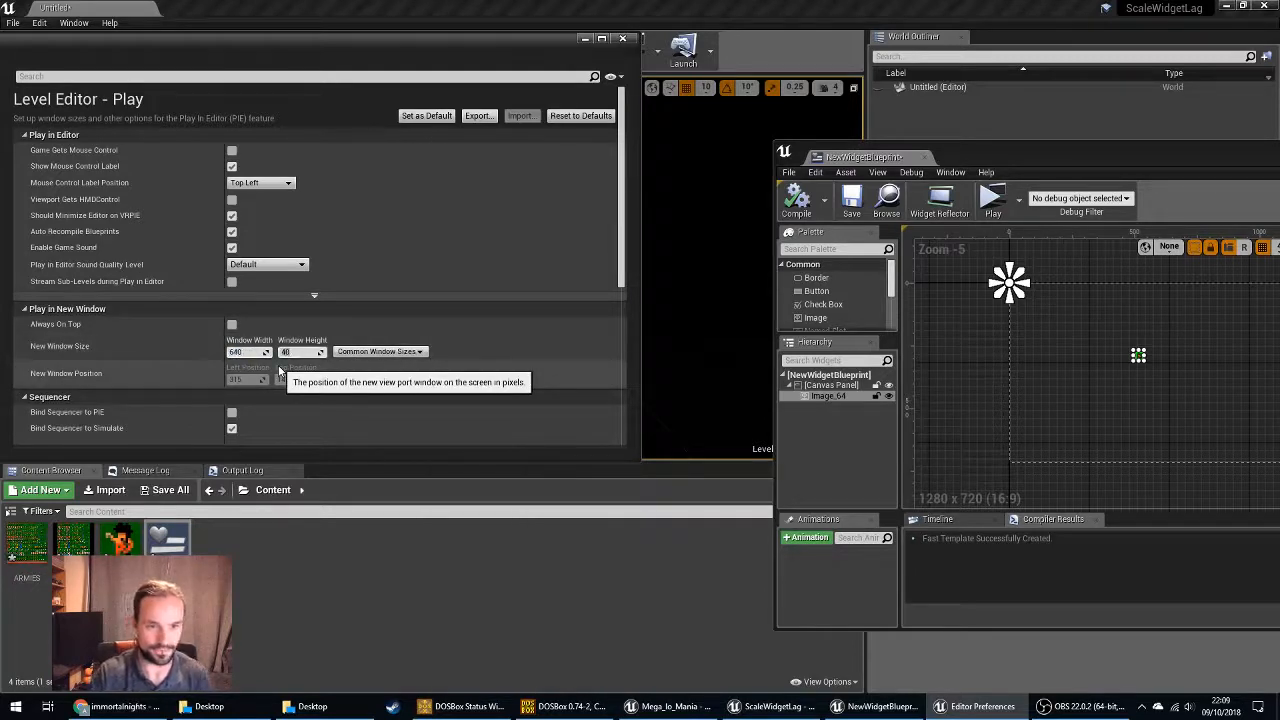
pyautogui.click(623, 39)
# Preview the widget in the resized game window, moving the window clear of the widget editor, and close it.
pyautogui.click(631, 52)
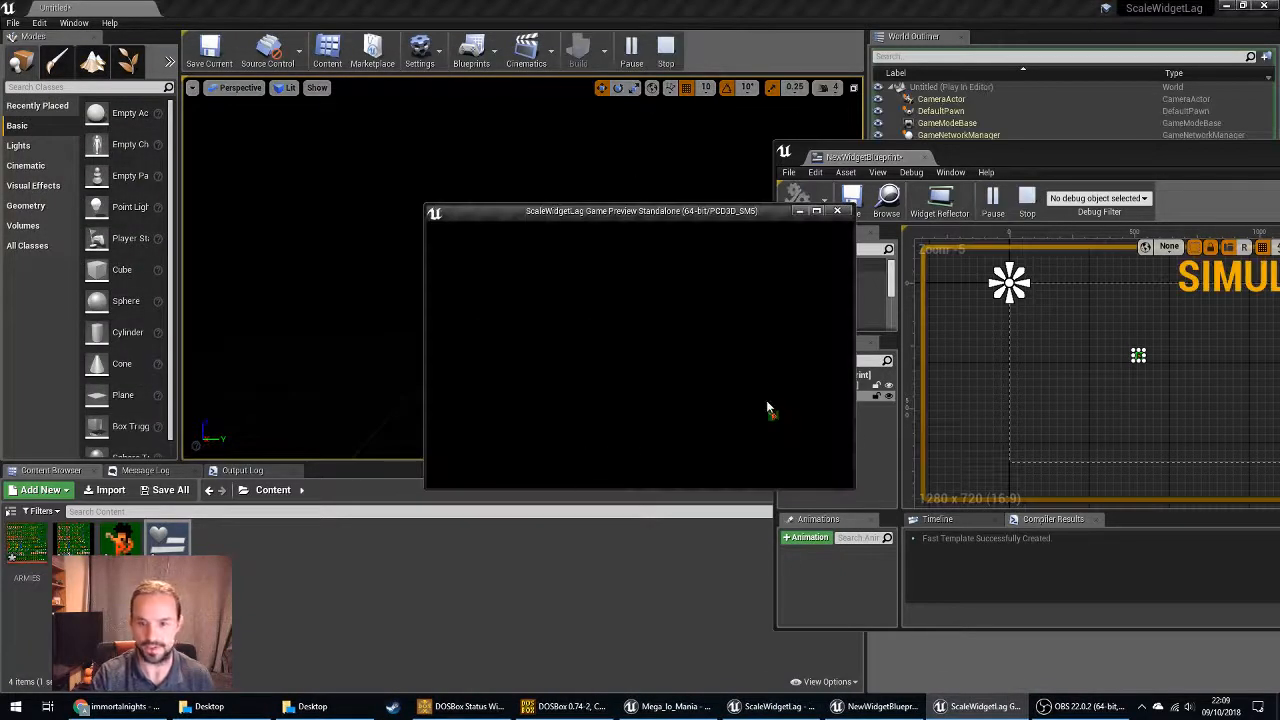
pyautogui.moveTo(744, 229); pyautogui.dragTo(483, 139)
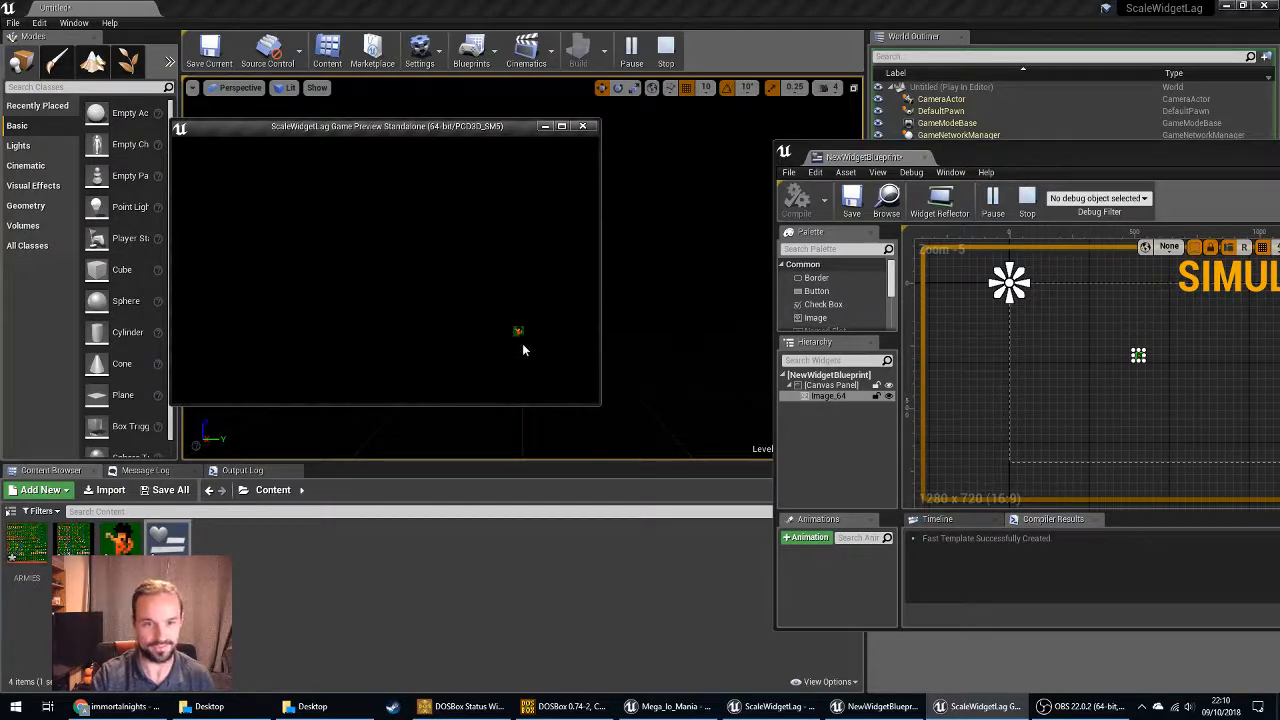
pyautogui.click(582, 127)
# Enable Chroma Key Texture on the ARMIES texture and sample the sprite sheet's dark green background as the Chroma Key Color.
pyautogui.doubleClick(73, 540)
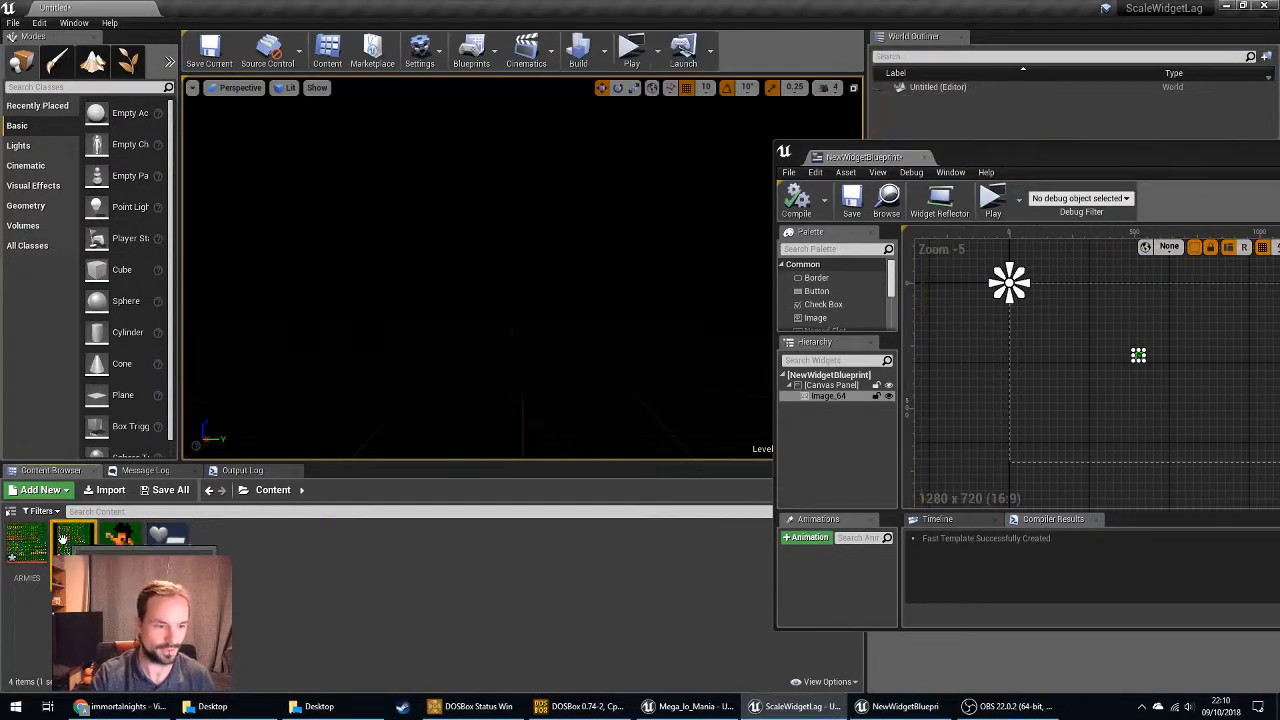
pyautogui.moveTo(1138, 153); pyautogui.dragTo(333, 91)
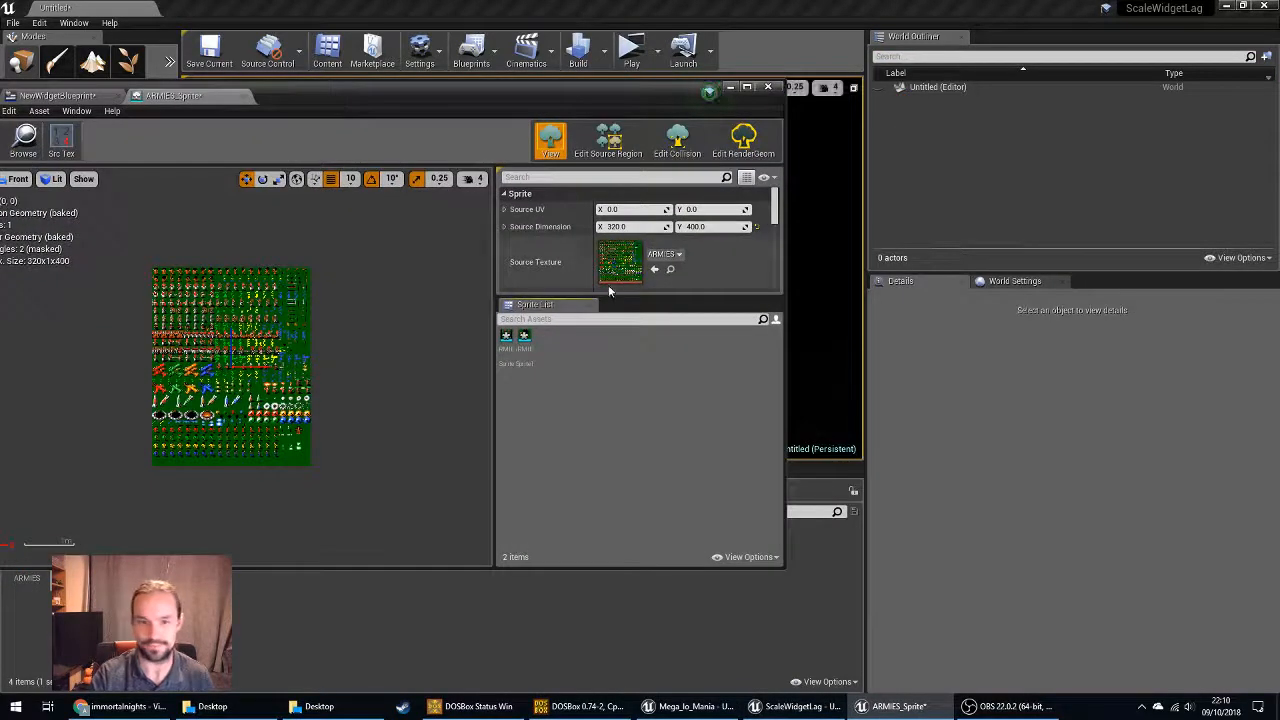
pyautogui.doubleClick(28, 584)
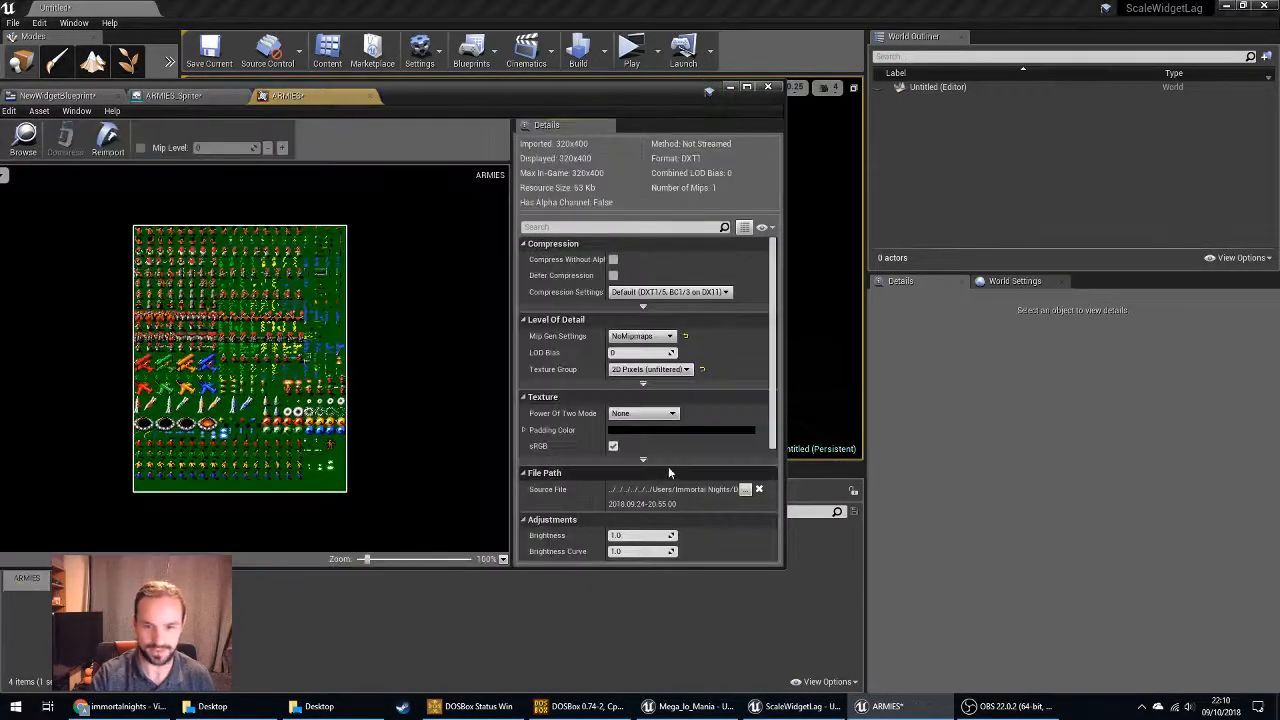
pyautogui.scroll(-5, 627, 443)
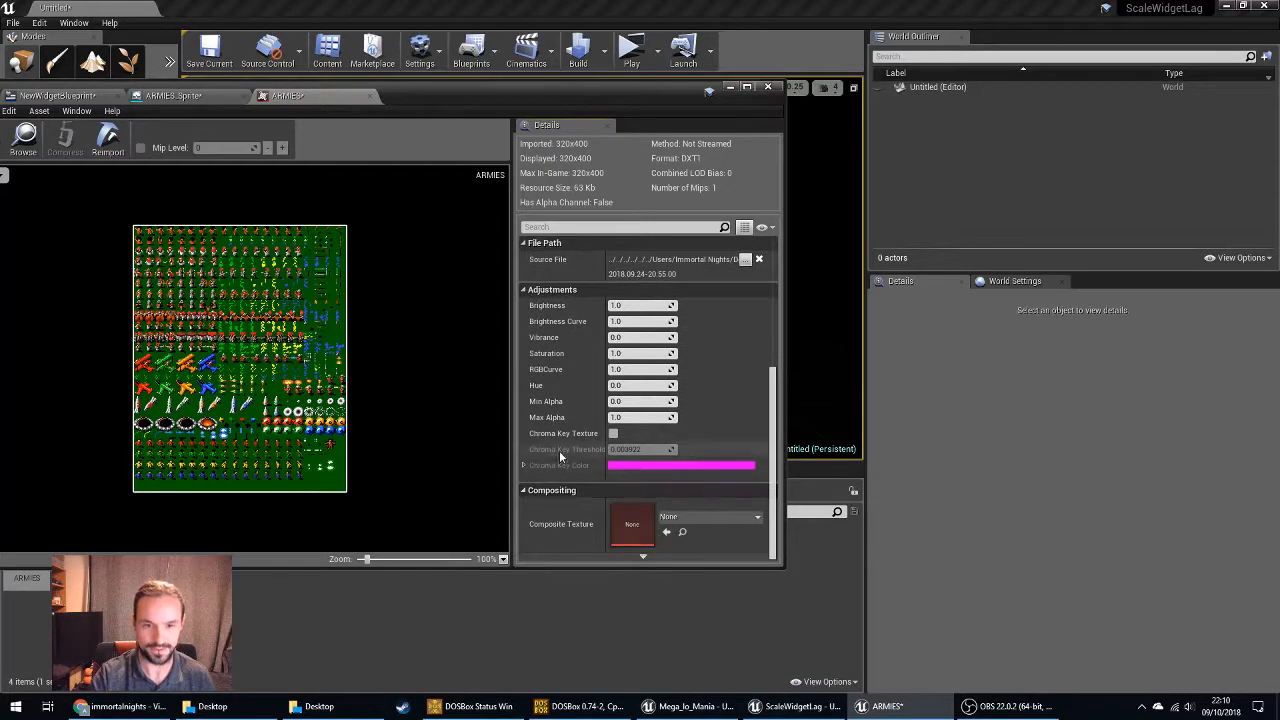
pyautogui.click(613, 434)
pyautogui.click(650, 465)
pyautogui.click(861, 466)
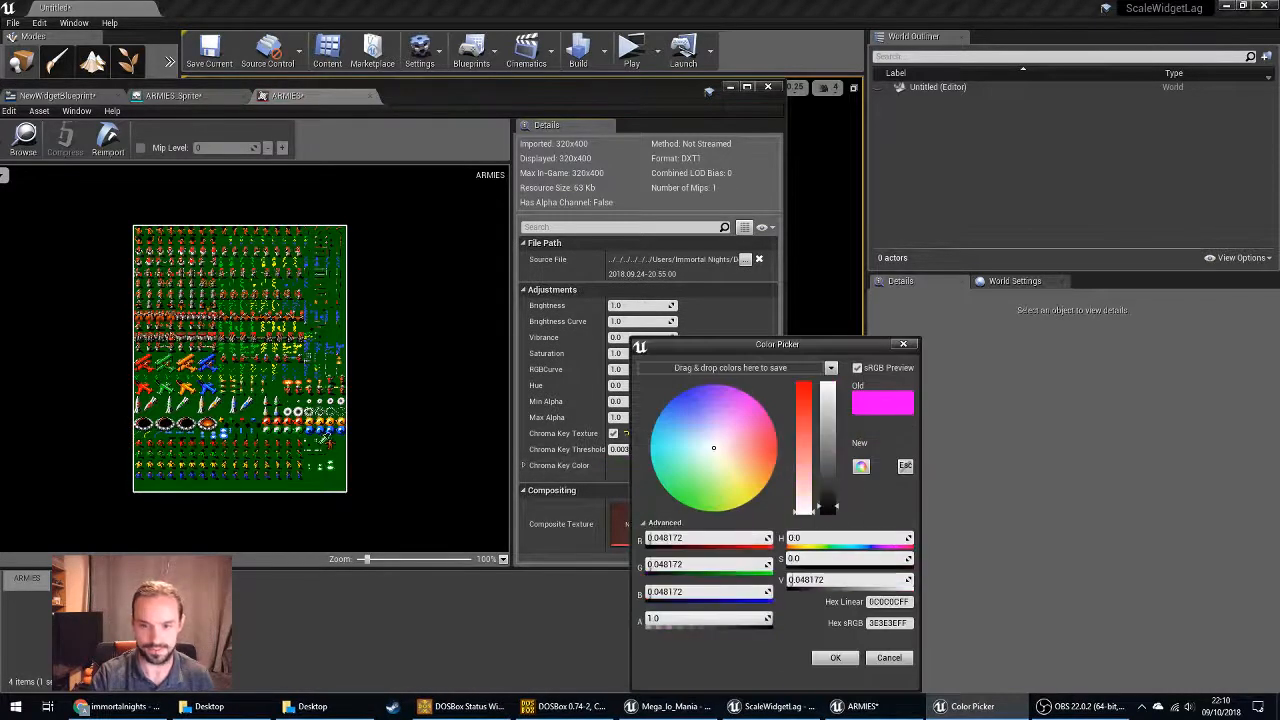
pyautogui.click(312, 478)
pyautogui.click(816, 654)
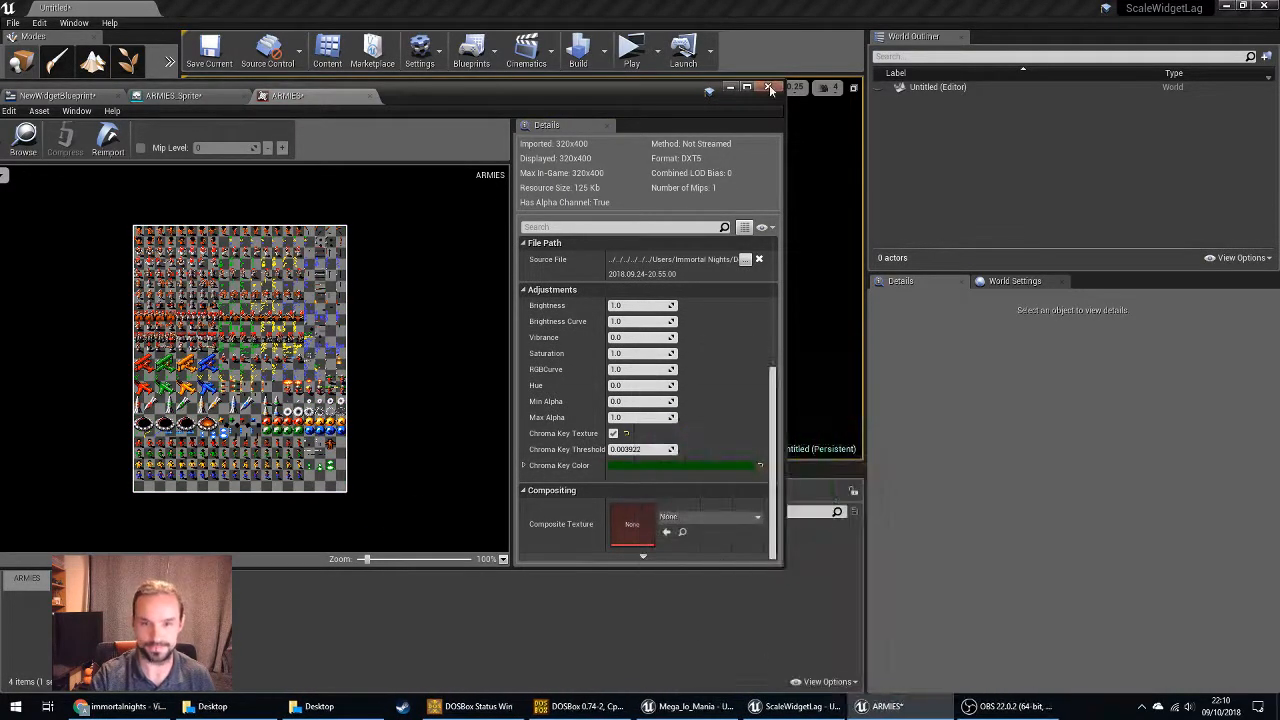
# Close the asset editor window and preview the chroma-keyed sprite in the game before ending the preview.
pyautogui.click(769, 88)
pyautogui.click(631, 50)
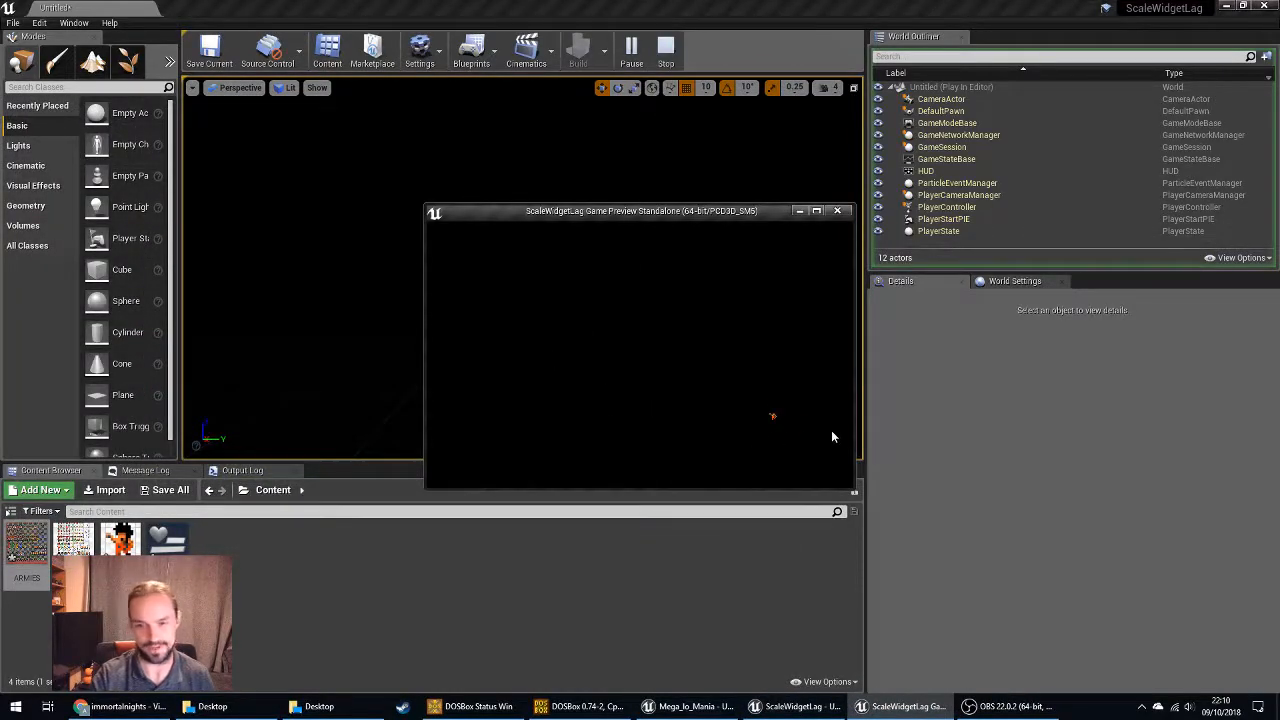
pyautogui.click(841, 212)
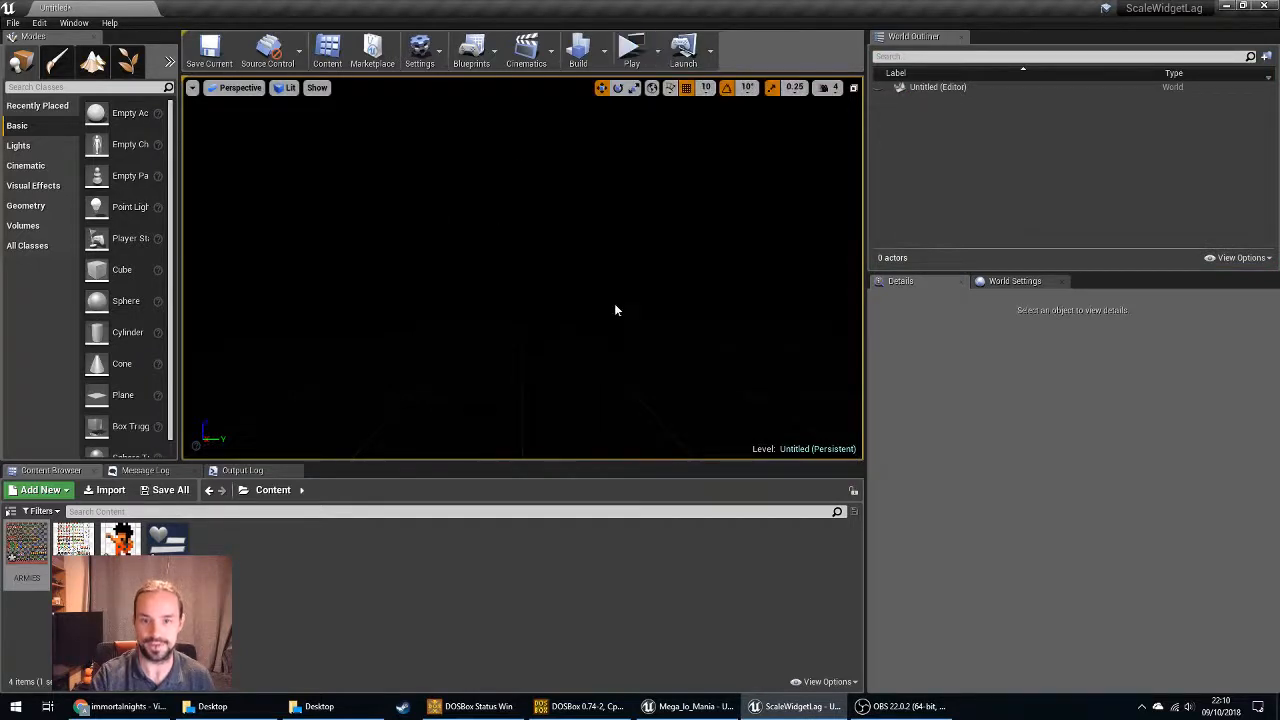
# Open the widget blueprint and select its Canvas Panel.
pyautogui.doubleClick(168, 546)
pyautogui.click(298, 287)
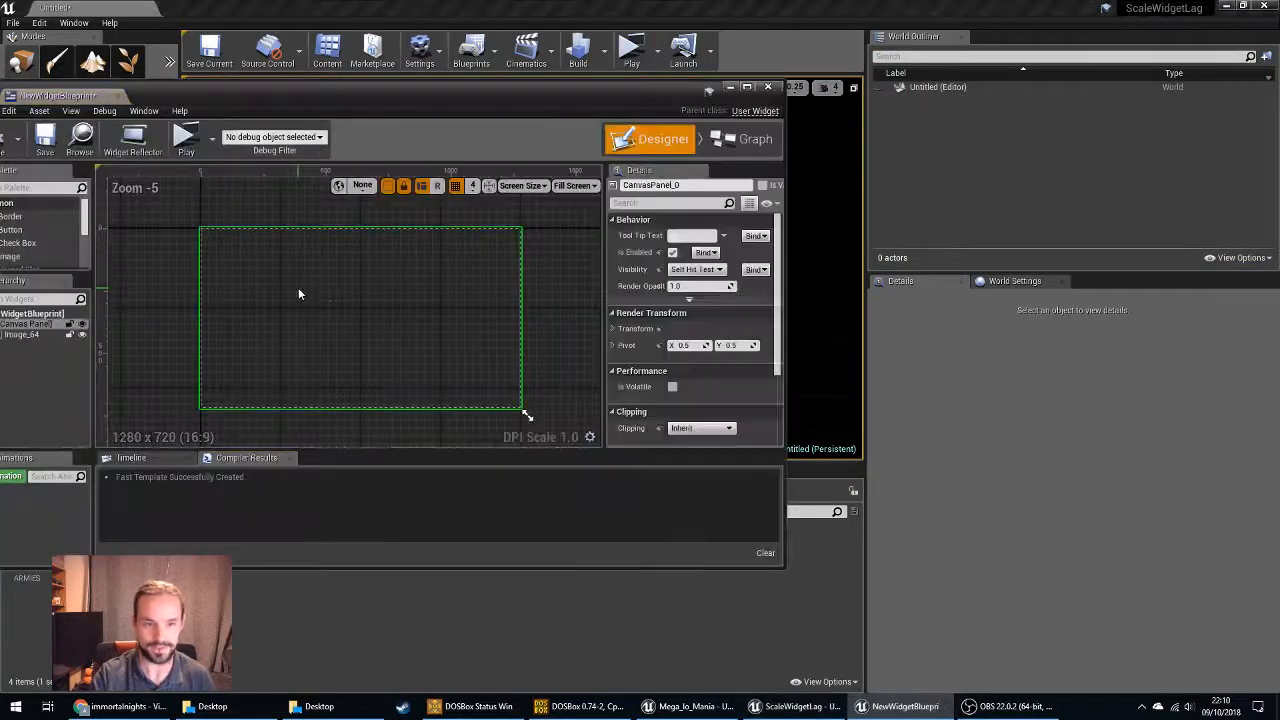
pyautogui.scroll(-1, 719, 366)
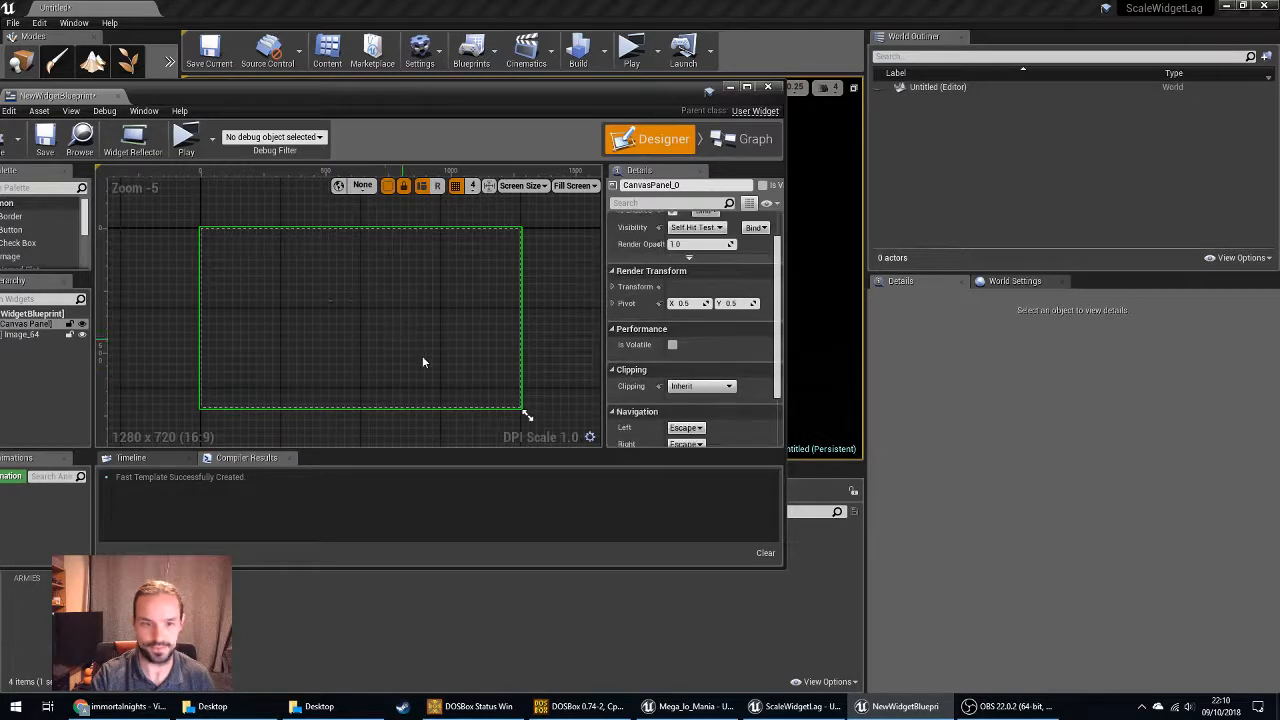
pyautogui.scroll(-2, 738, 366)
pyautogui.scroll(3, 732, 356)
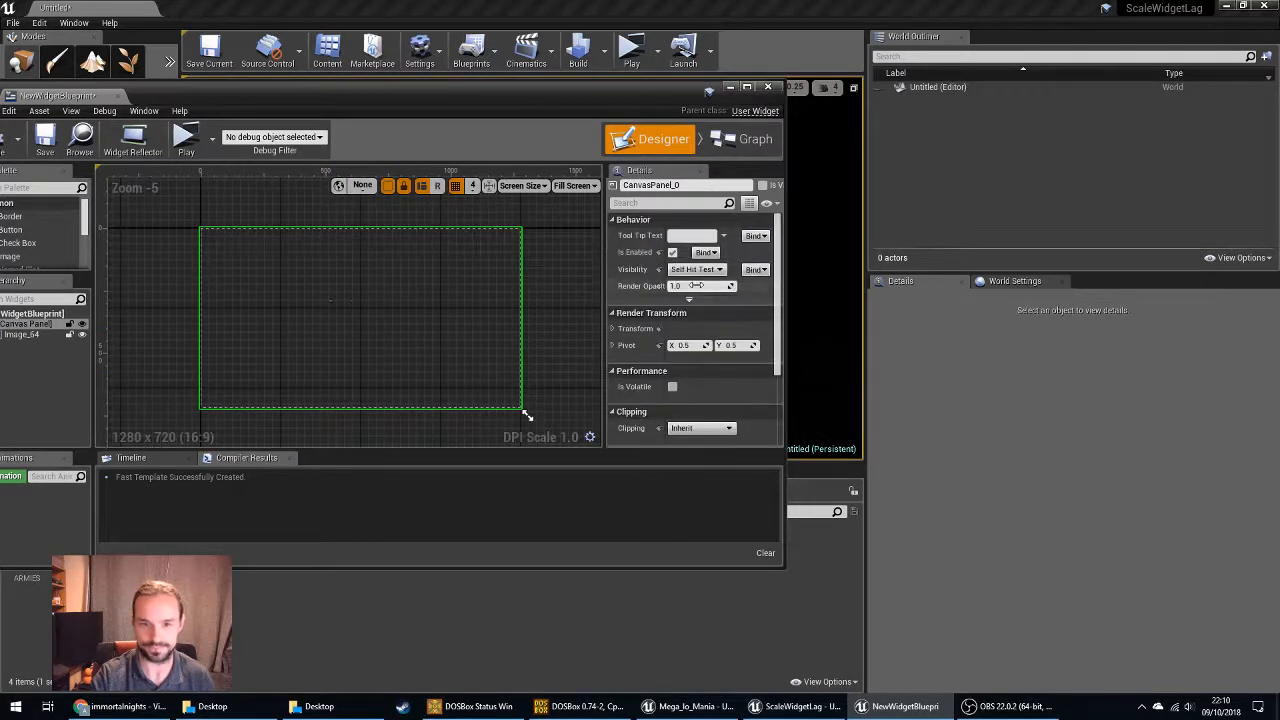
pyautogui.click(32, 334)
pyautogui.click(48, 324)
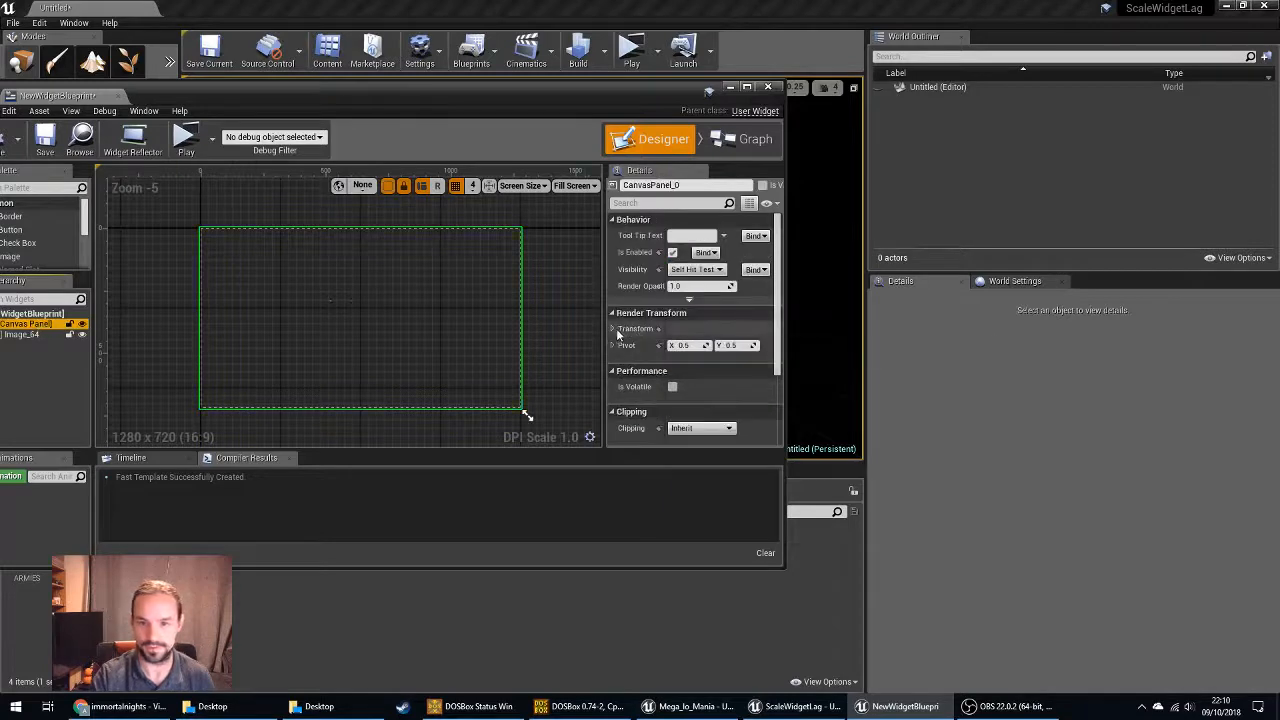
# Set the Canvas Panel's render transform scale to 2 in both X and Y, then preview the widget in the game and close the preview.
pyautogui.scroll(-1, 619, 326)
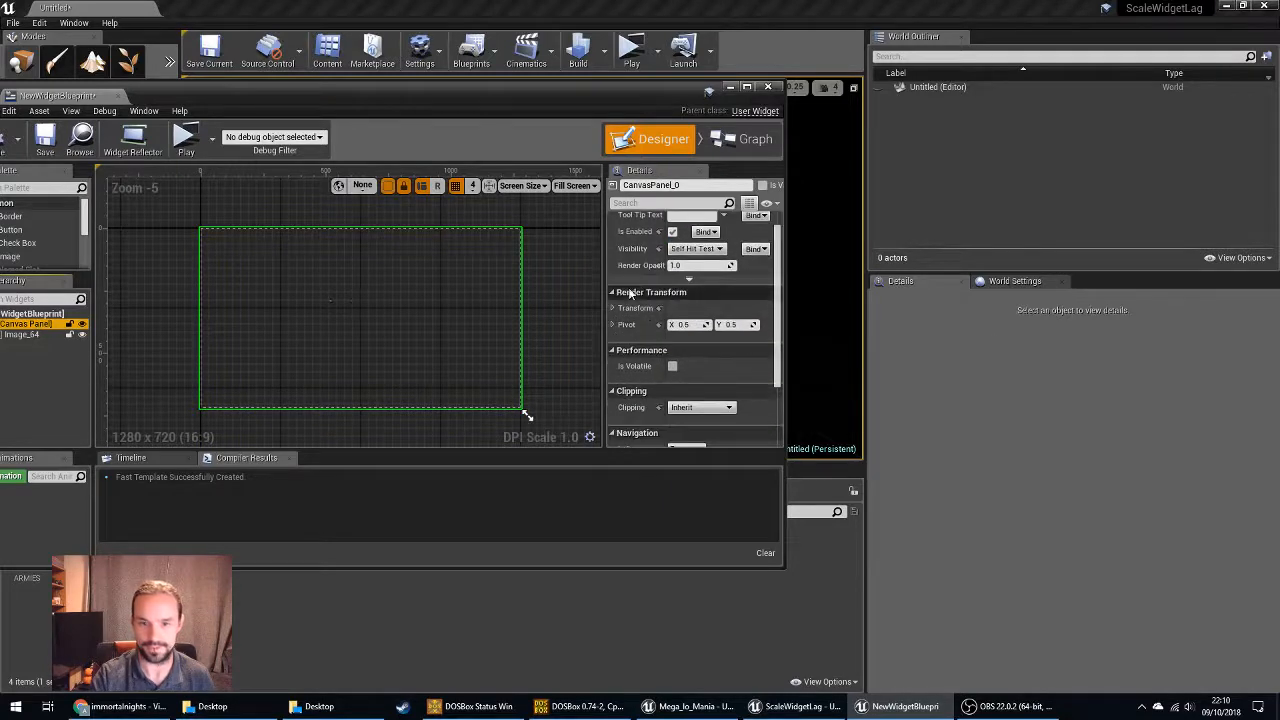
pyautogui.click(613, 308)
pyautogui.click(619, 341)
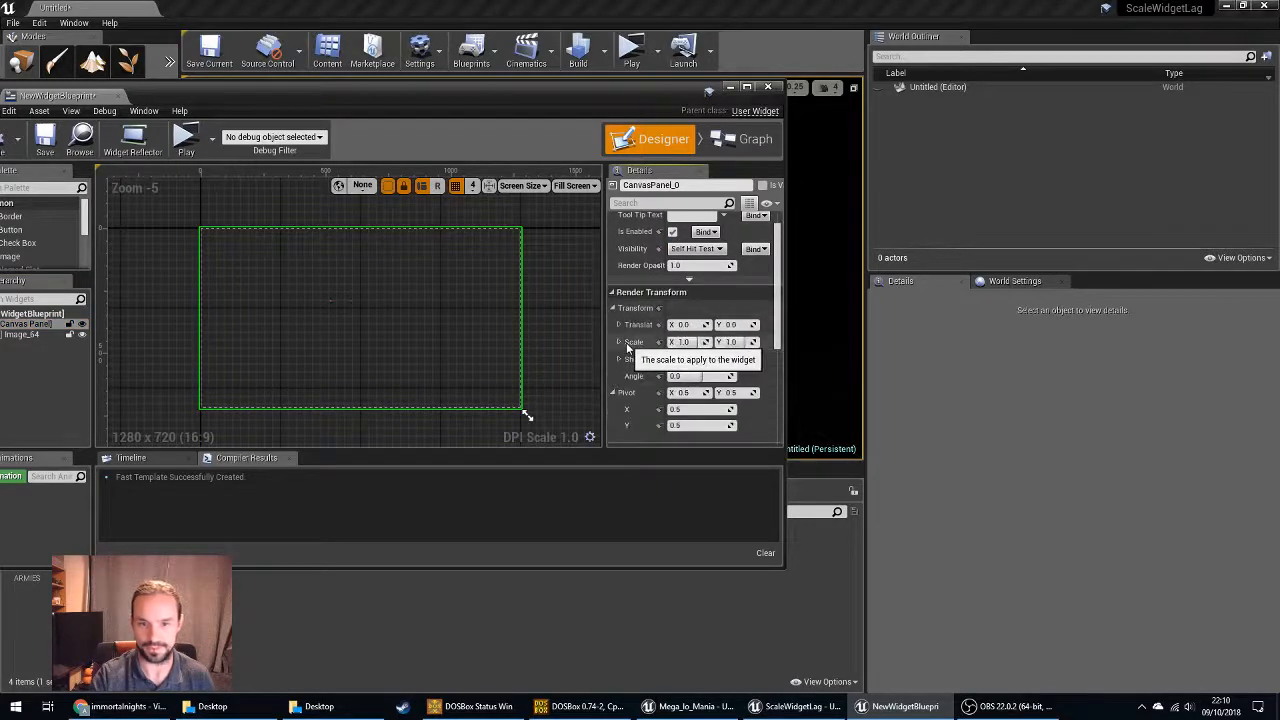
pyautogui.click(688, 358)
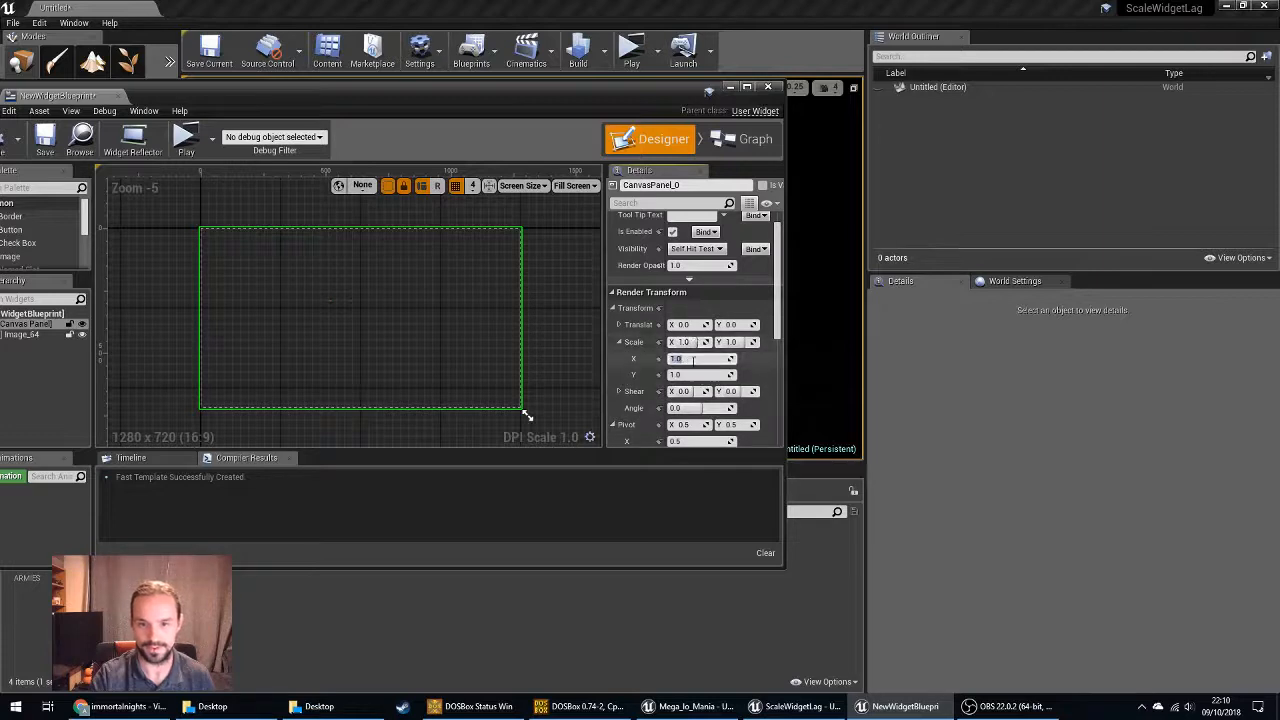
pyautogui.write('2')
pyautogui.click(695, 374)
pyautogui.write('2')
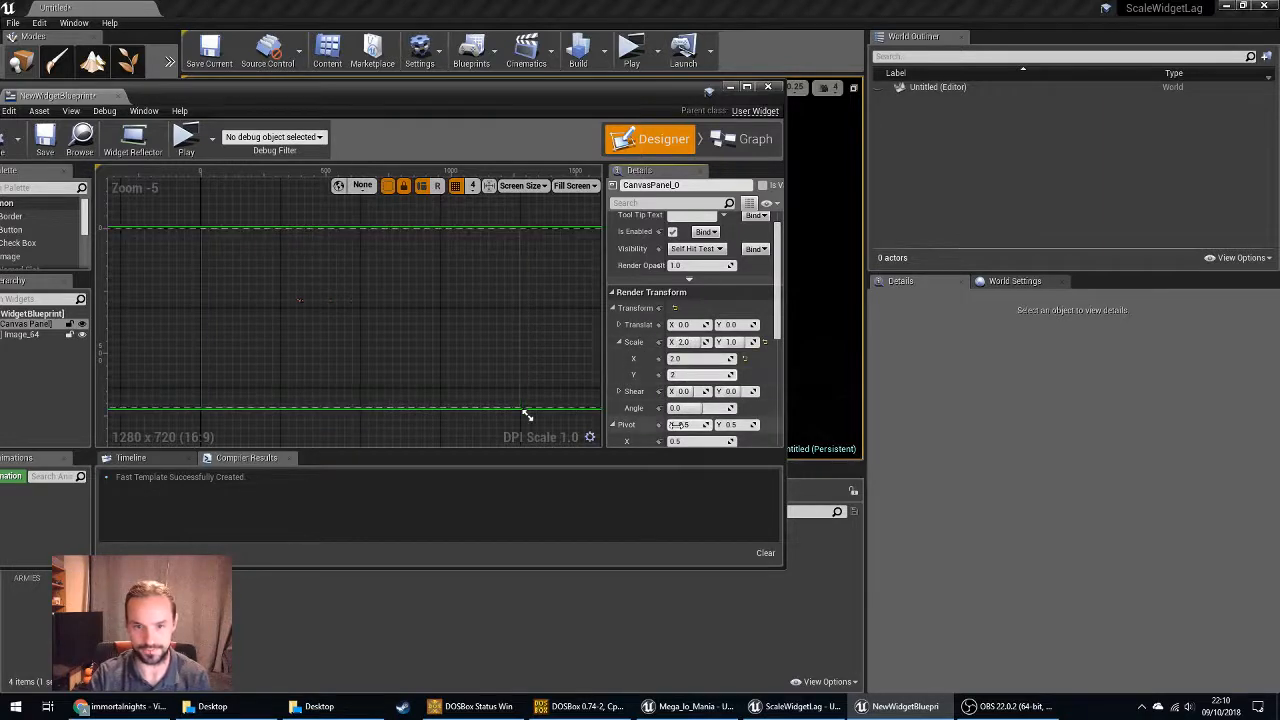
pyautogui.click(475, 442)
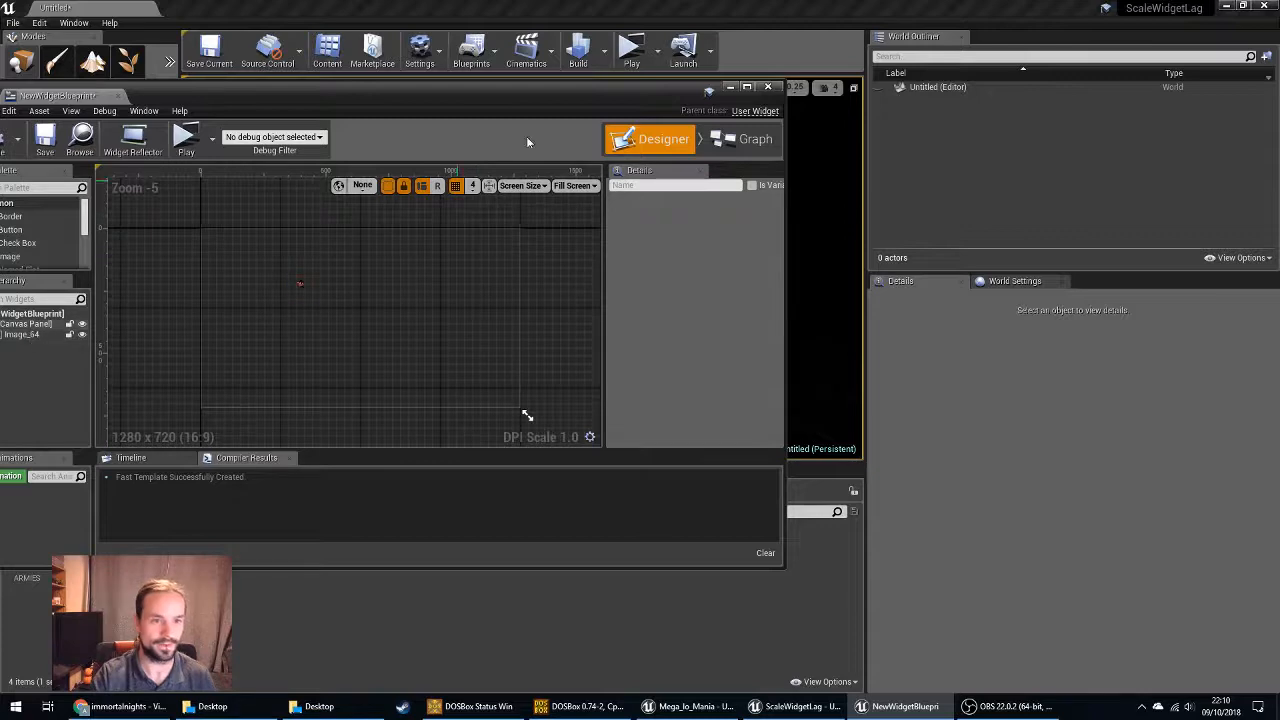
pyautogui.click(194, 134)
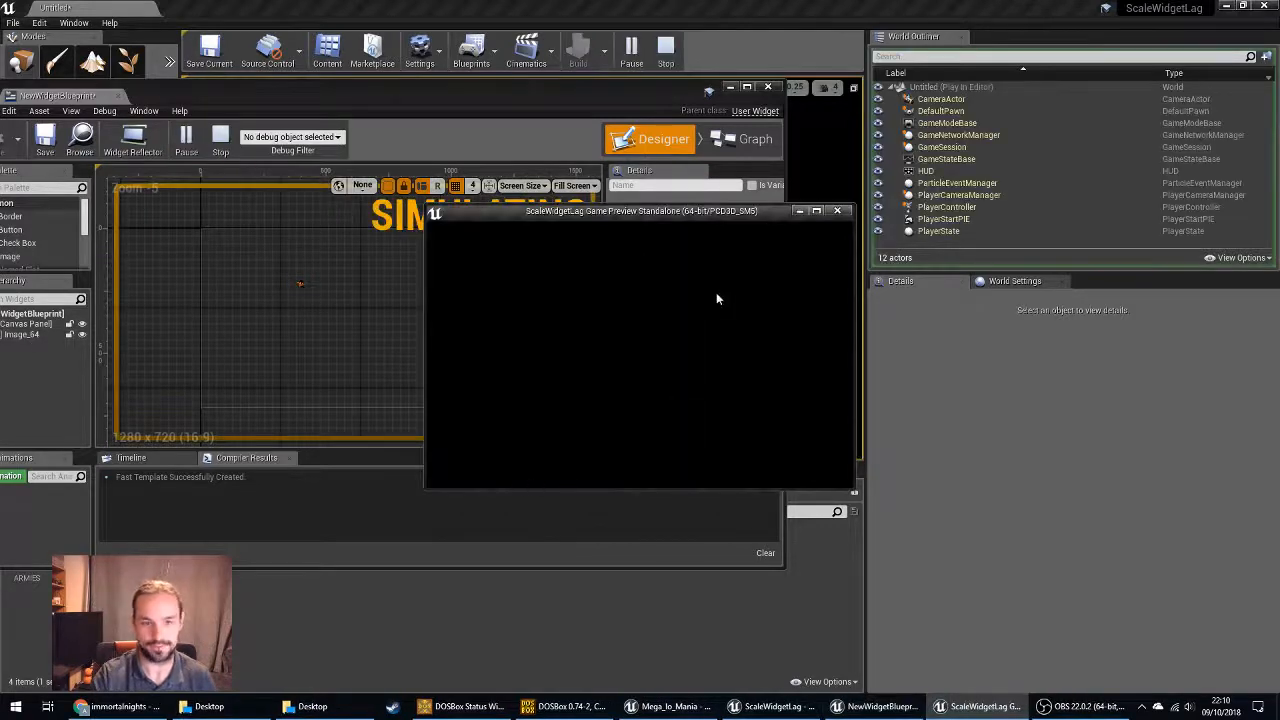
pyautogui.click(838, 212)
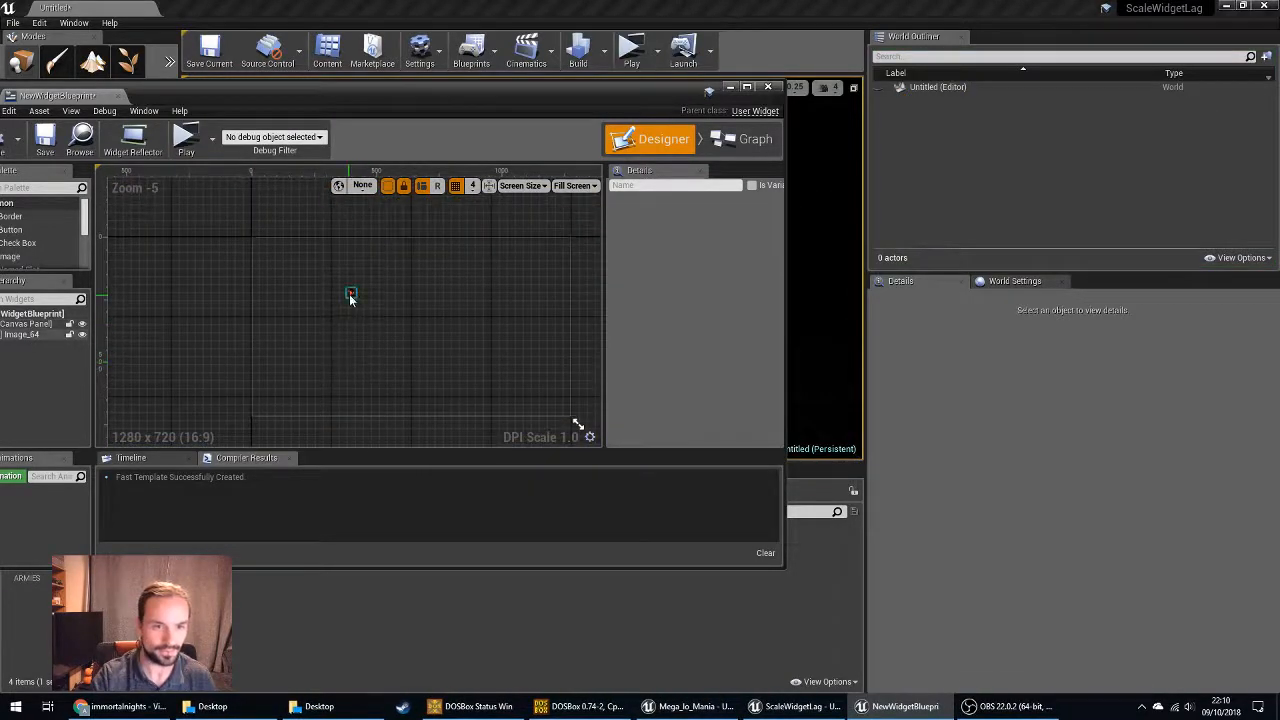
# Move the sprite image to Position X 328, Position Y 188, then preview it in the game and close the preview.
pyautogui.click(350, 292)
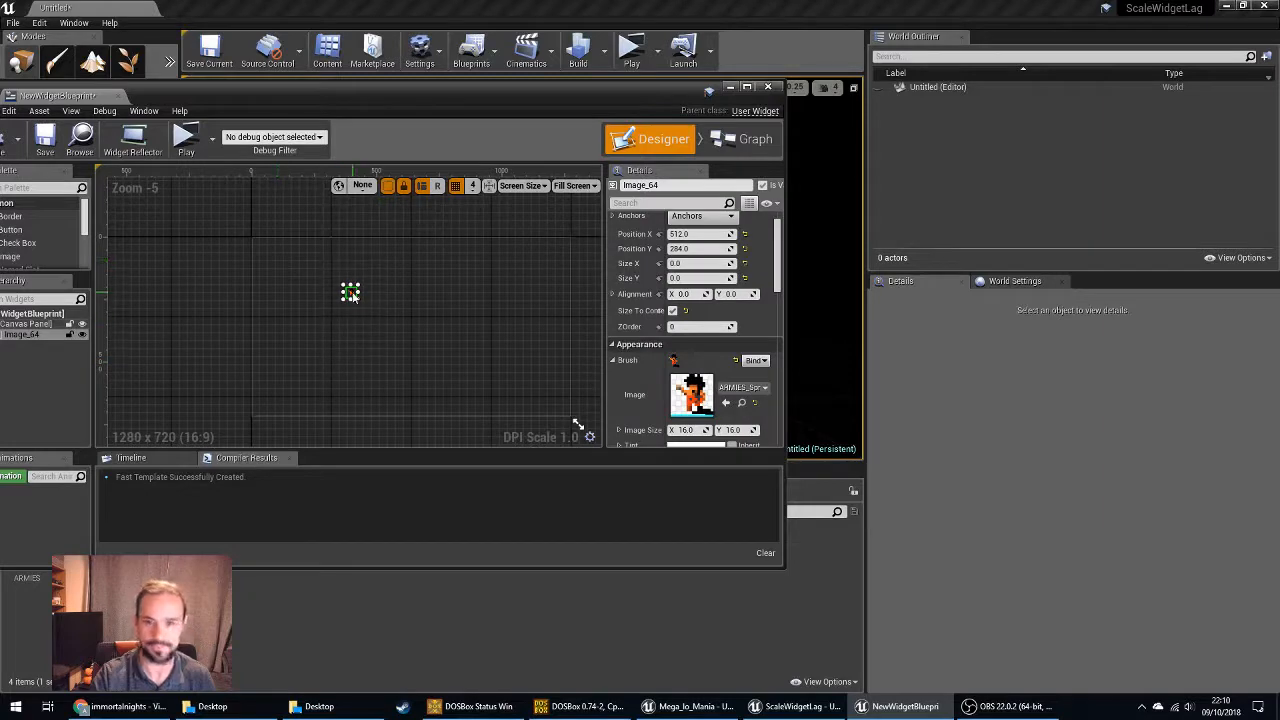
pyautogui.moveTo(351, 296); pyautogui.dragTo(260, 247)
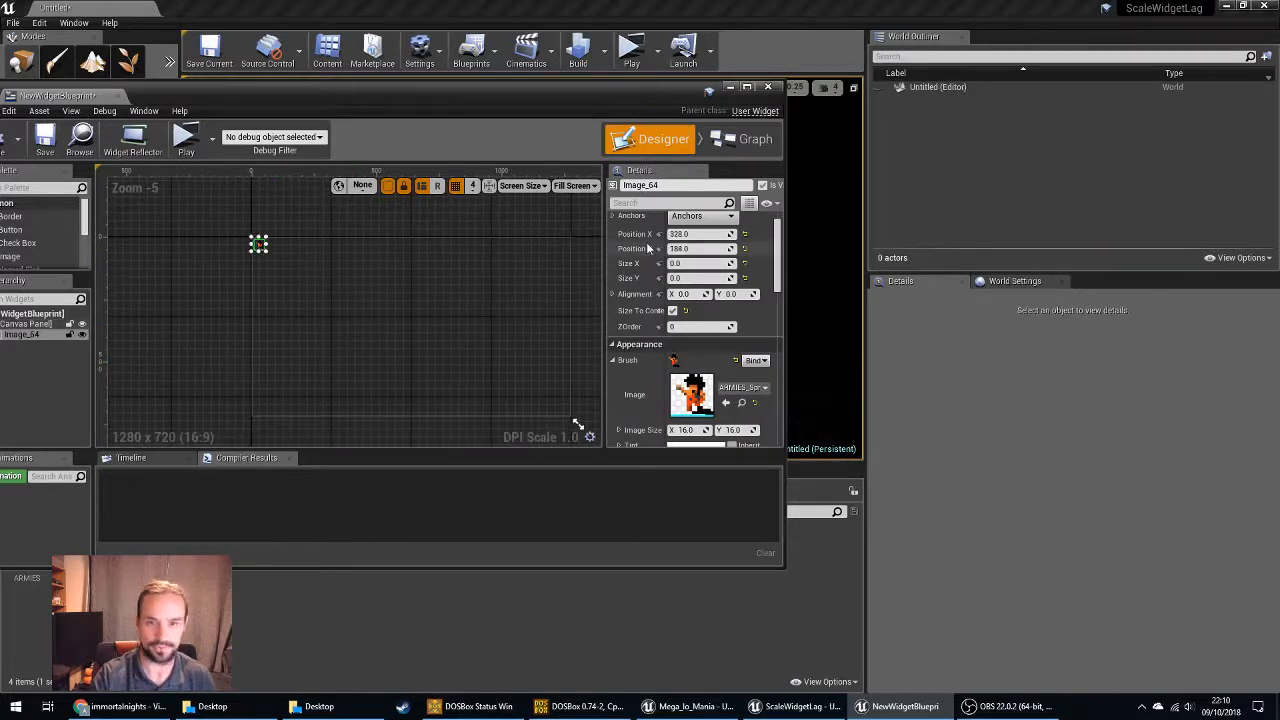
pyautogui.click(702, 216)
pyautogui.click(697, 239)
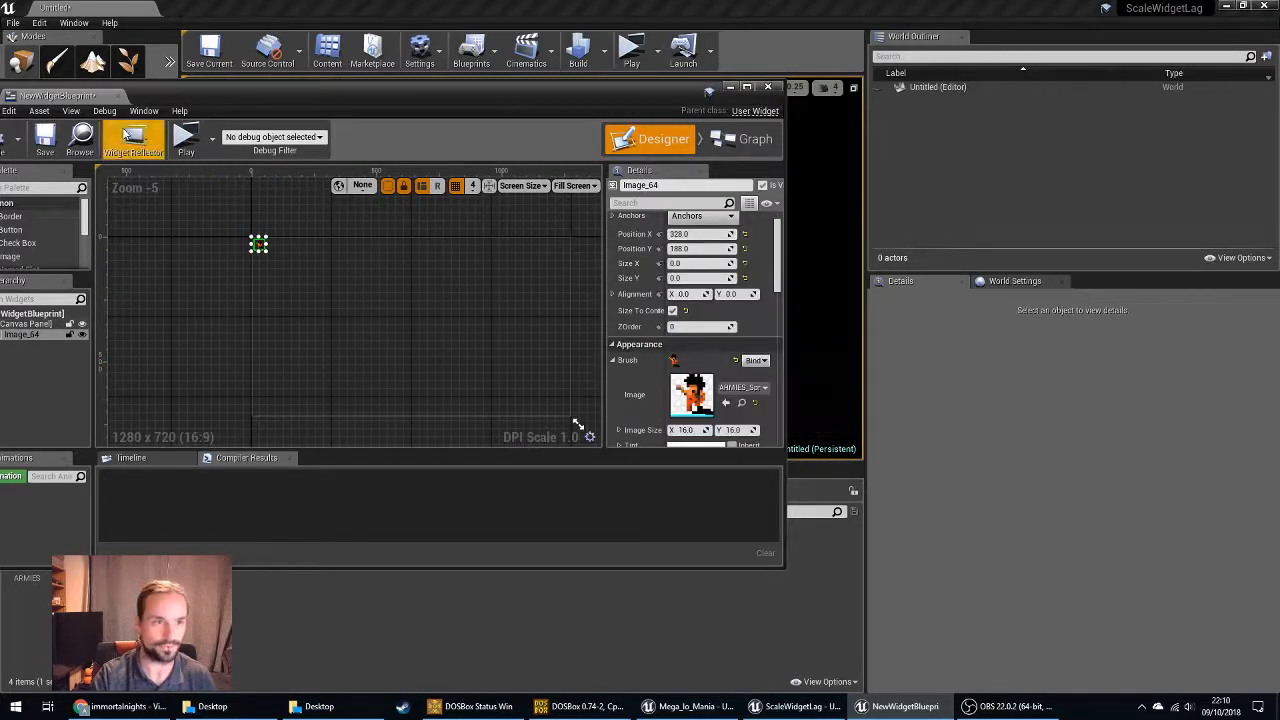
pyautogui.scroll(-3, 400, 370)
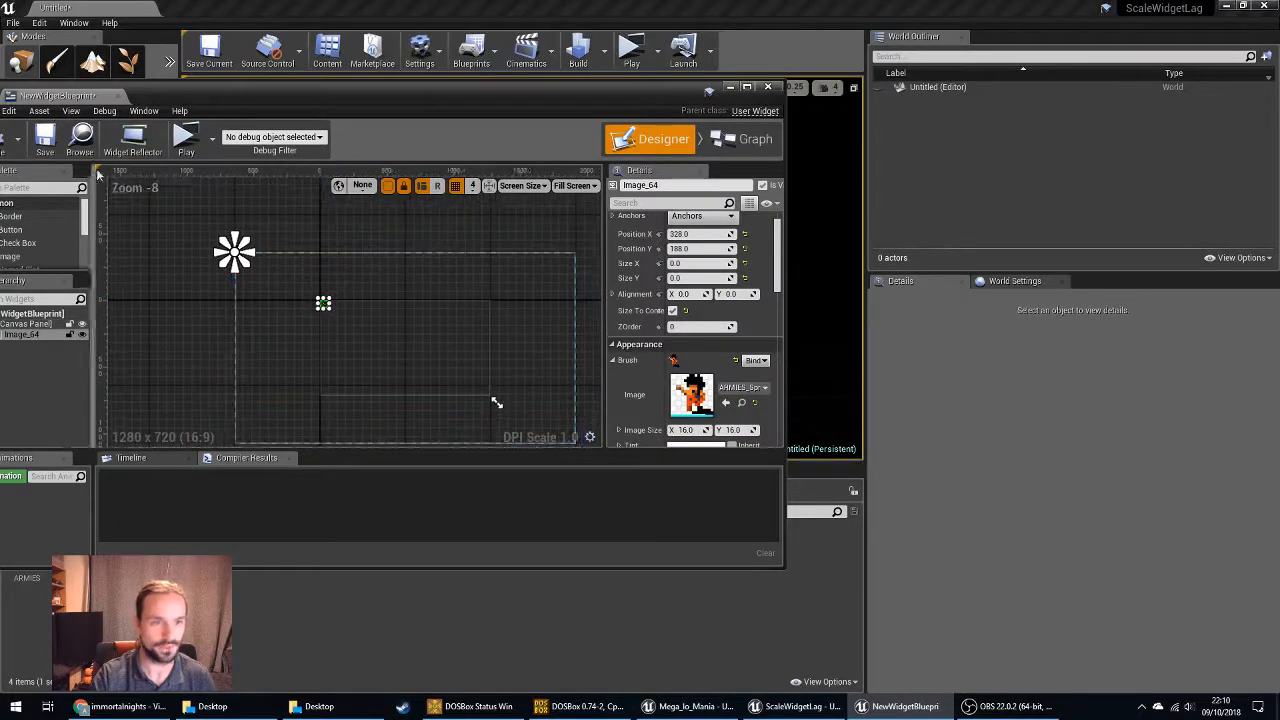
pyautogui.click(186, 140)
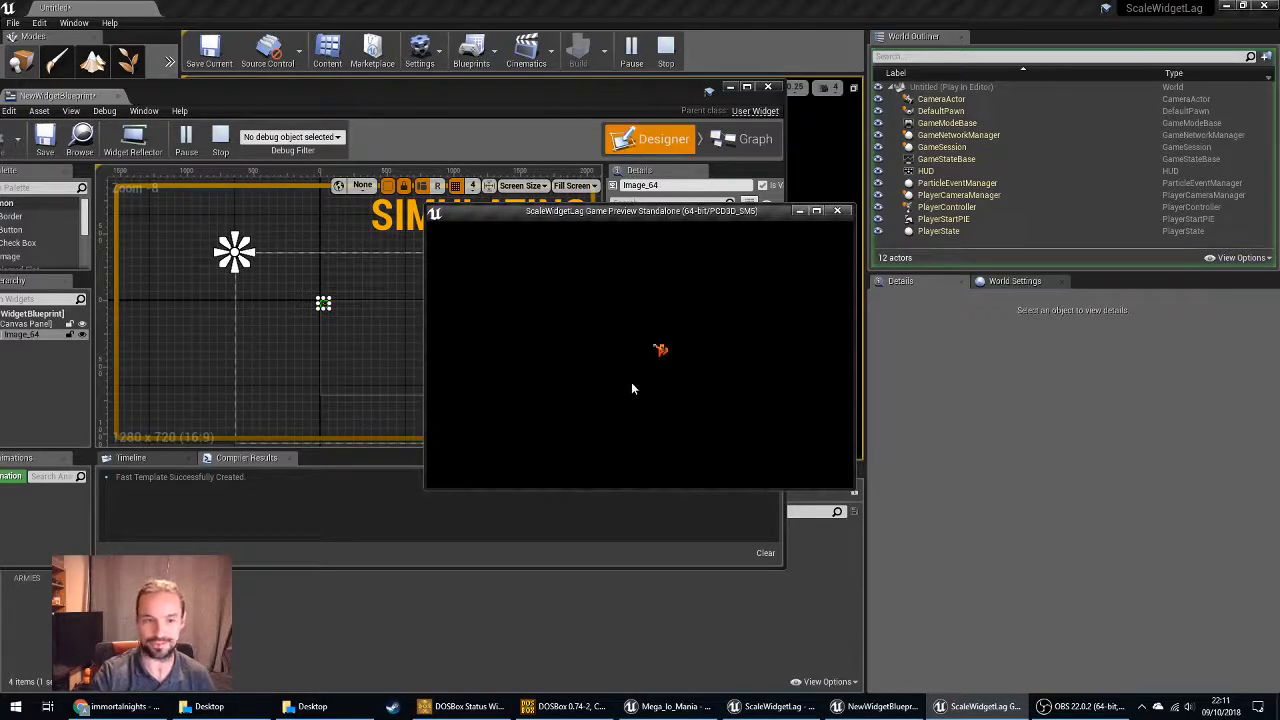
pyautogui.click(840, 212)
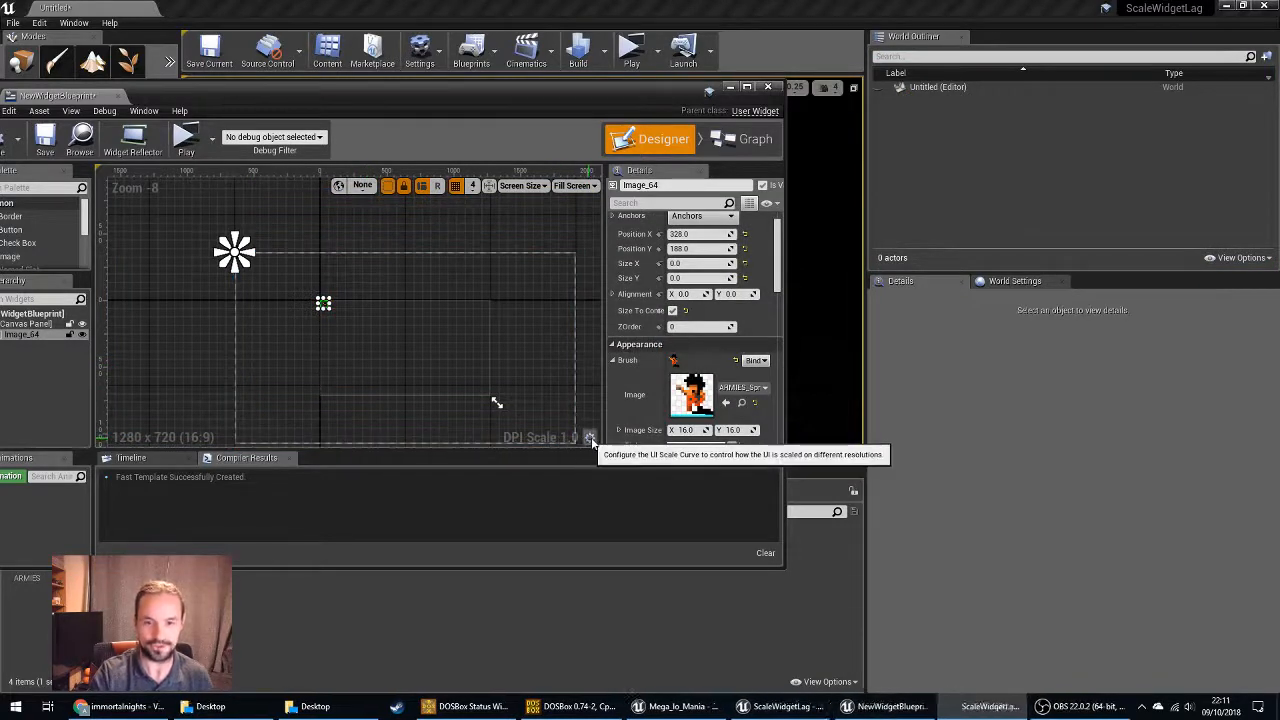
# Check the DPI Scaling section of the project's User Interface settings, then close the settings.
pyautogui.click(589, 437)
pyautogui.scroll(-2, 470, 401)
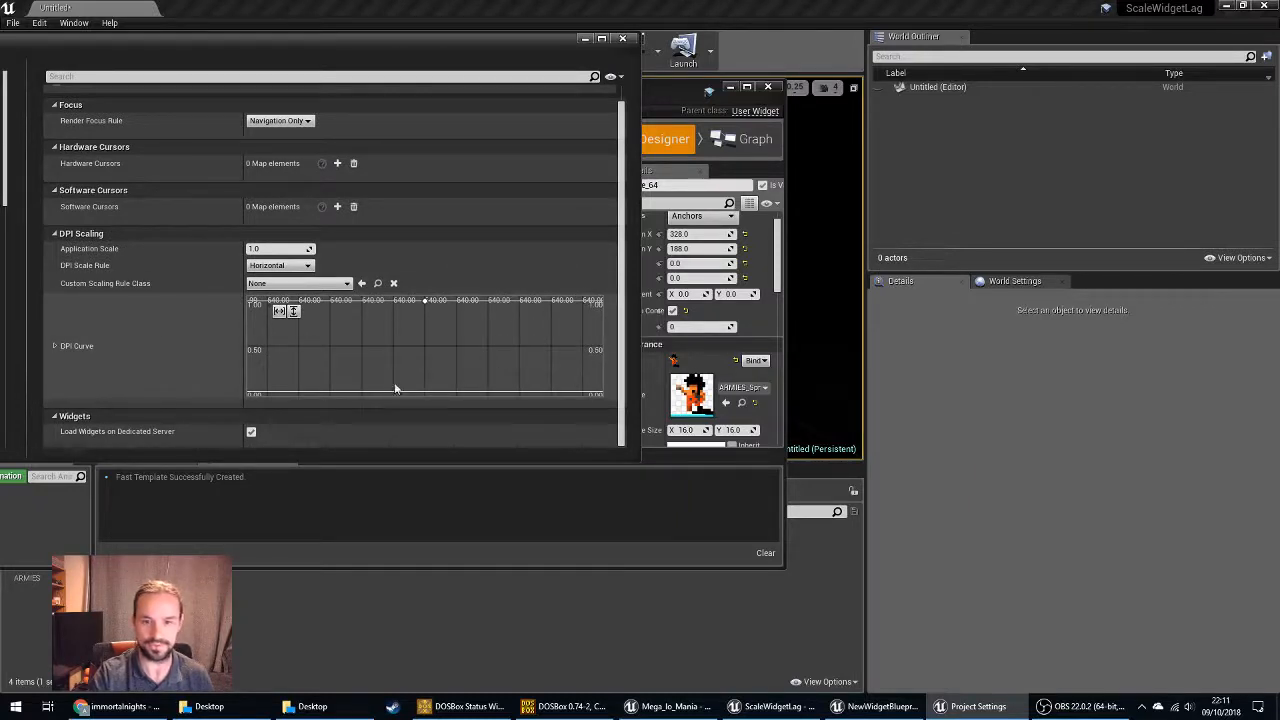
pyautogui.click(622, 38)
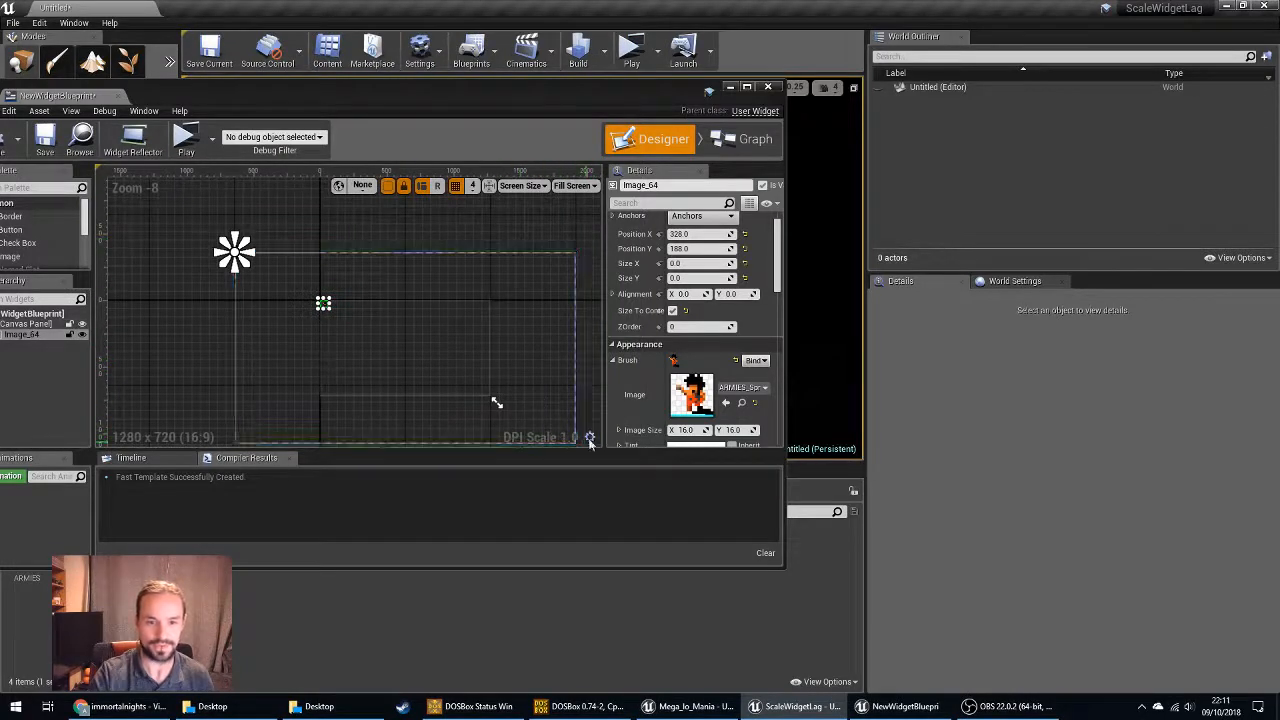
# Review the designer's canvas fill options and set the screen size preset to Apple iPhone 6+ (Portrait).
pyautogui.click(593, 188)
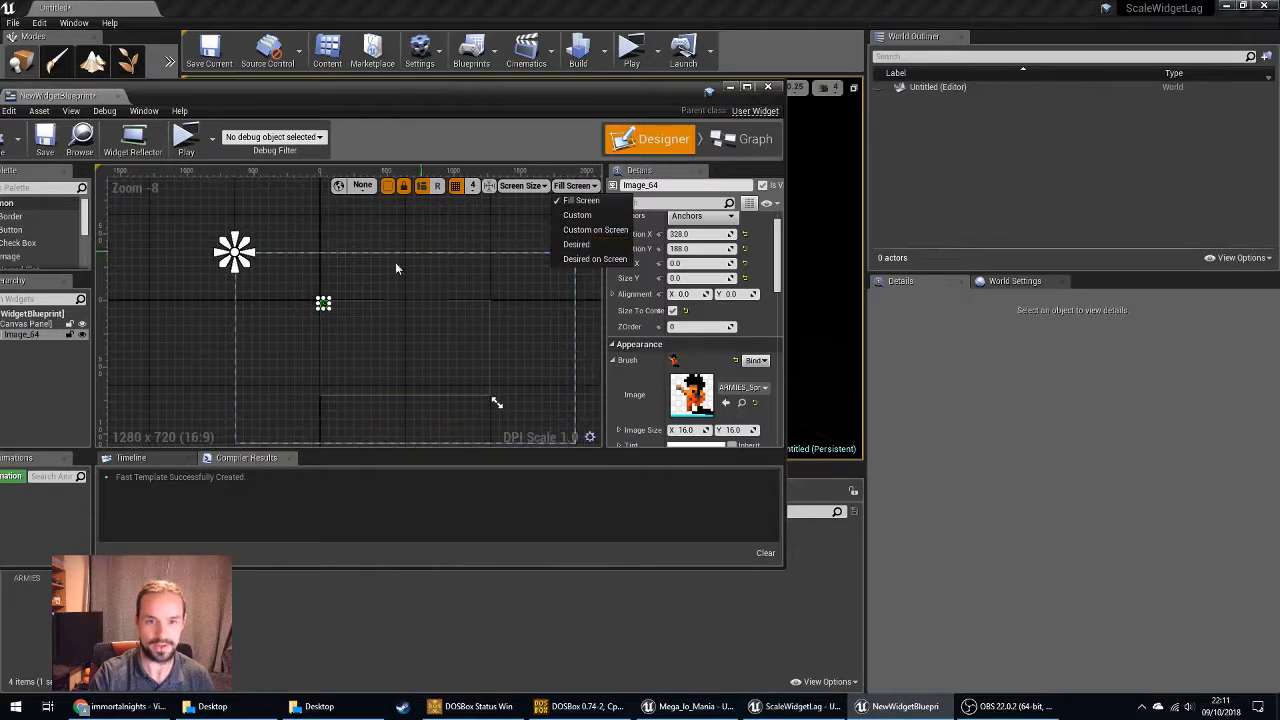
pyautogui.click(496, 304)
pyautogui.click(540, 186)
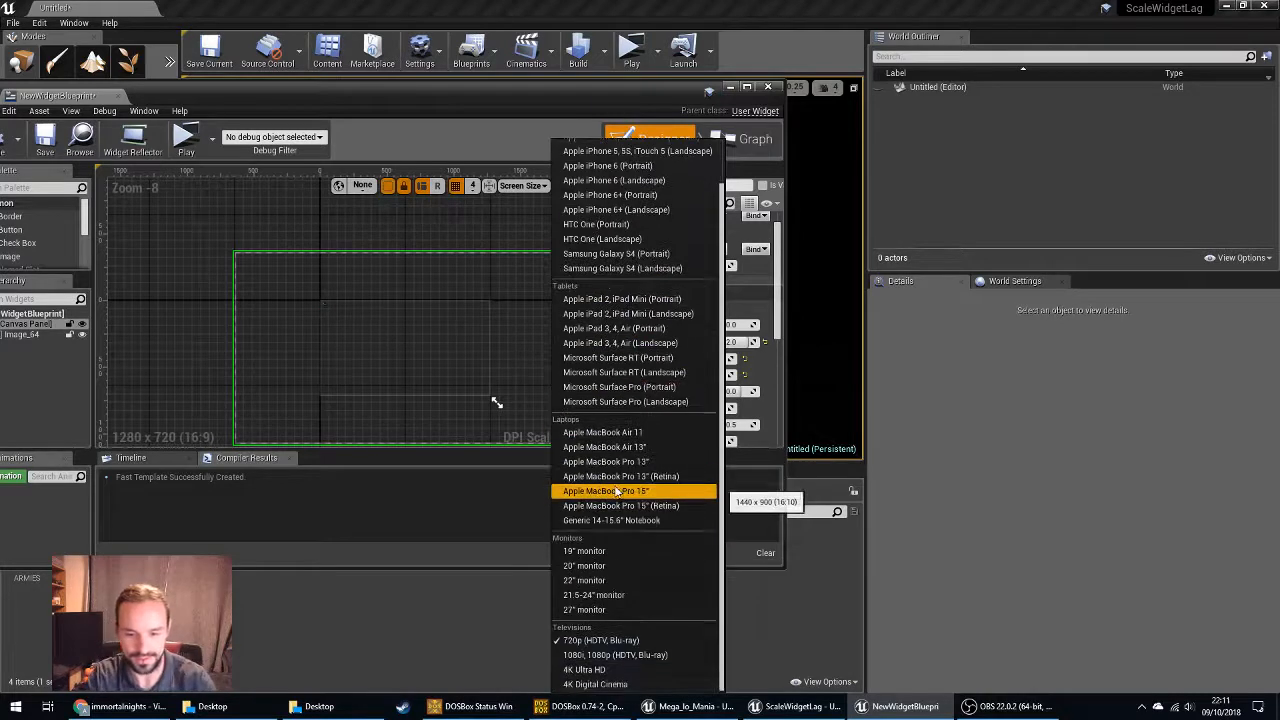
pyautogui.scroll(-1, 620, 490)
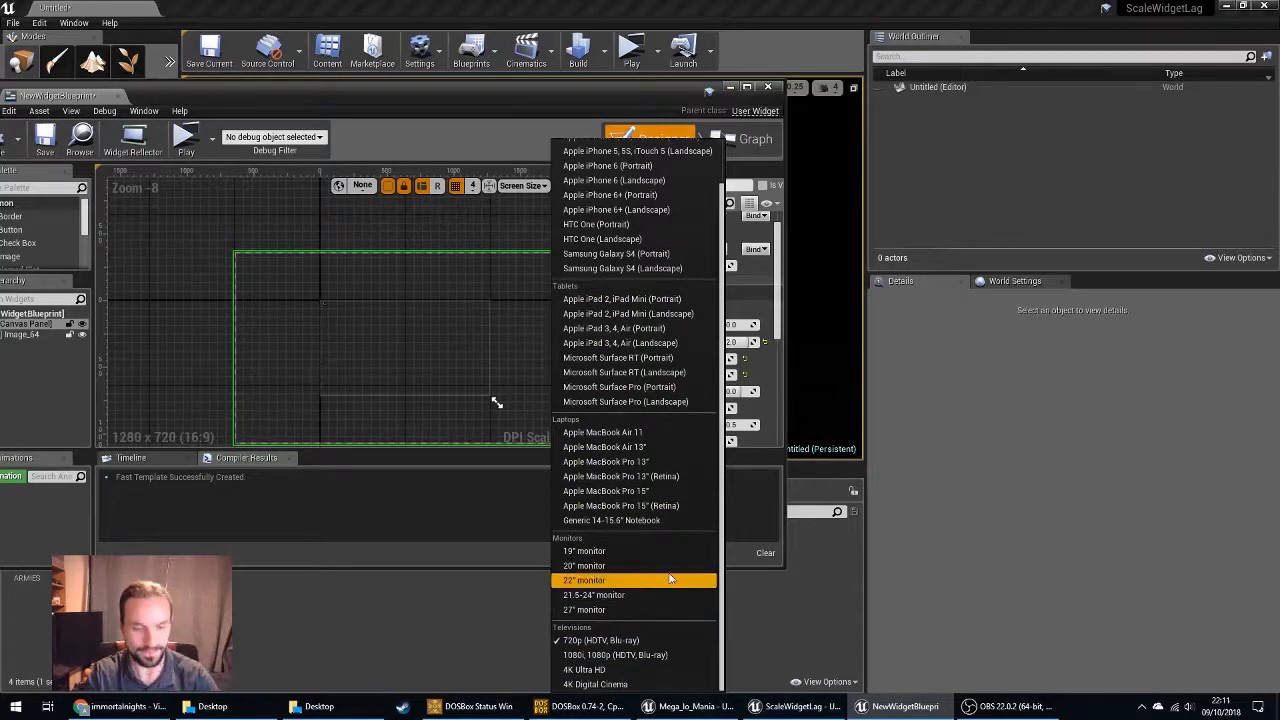
pyautogui.scroll(1, 685, 357)
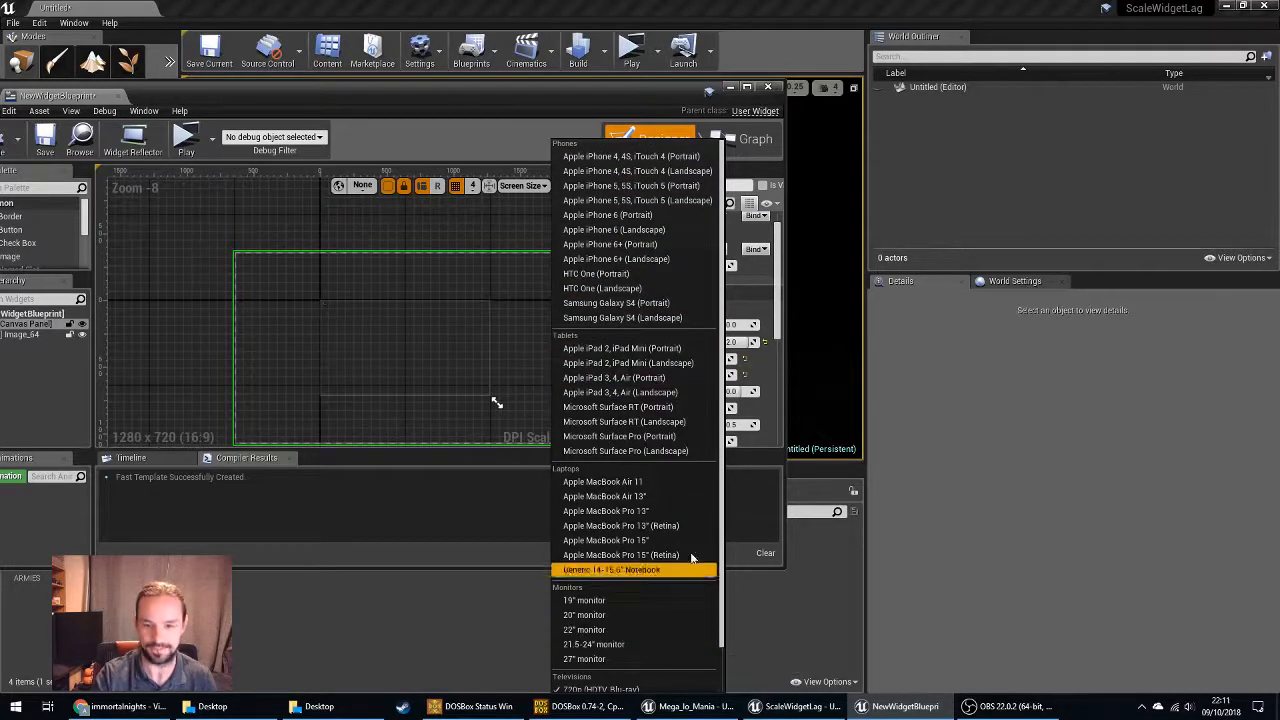
pyautogui.click(642, 250)
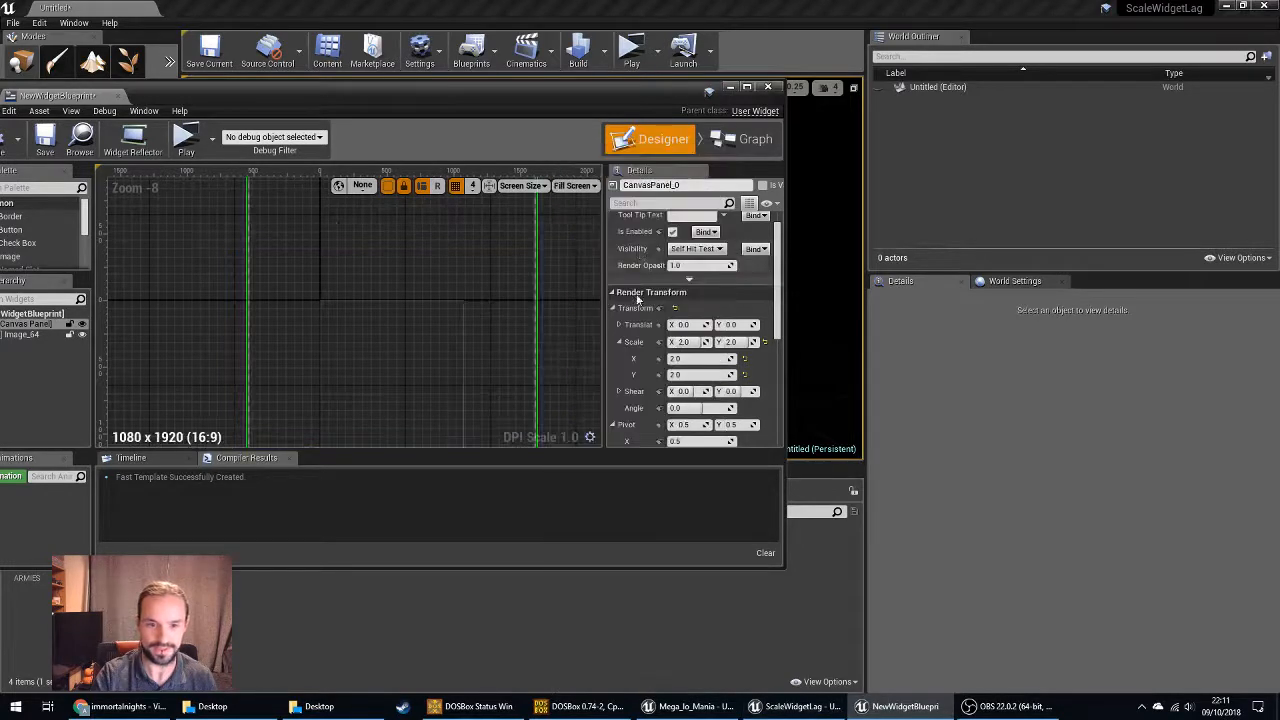
# Examine the scaled Canvas Panel's outline in the portrait designer view and check the active screen size presets.
pyautogui.scroll(-2, 546, 365)
pyautogui.scroll(2, 546, 365)
pyautogui.moveTo(546, 365); pyautogui.dragTo(464, 341, button='right')
pyautogui.scroll(-2, 464, 341)
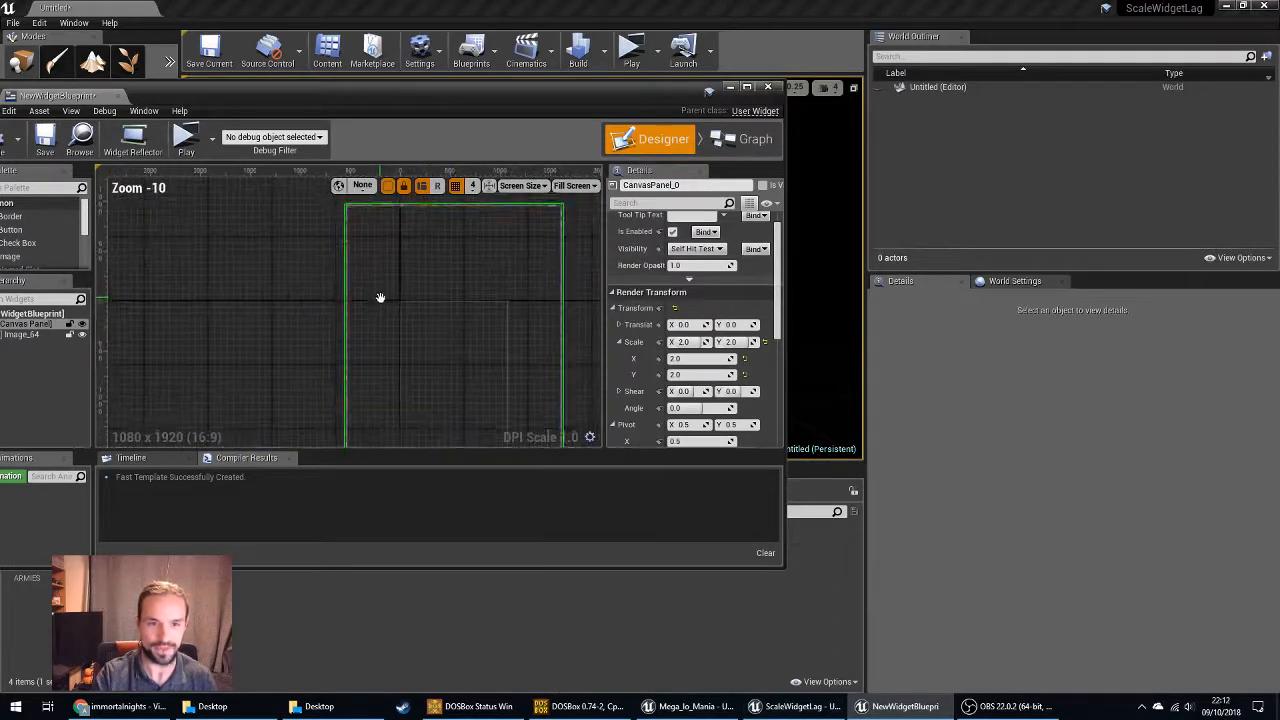
pyautogui.moveTo(380, 297); pyautogui.dragTo(374, 293, button='right')
pyautogui.moveTo(278, 348); pyautogui.dragTo(207, 297, button='right')
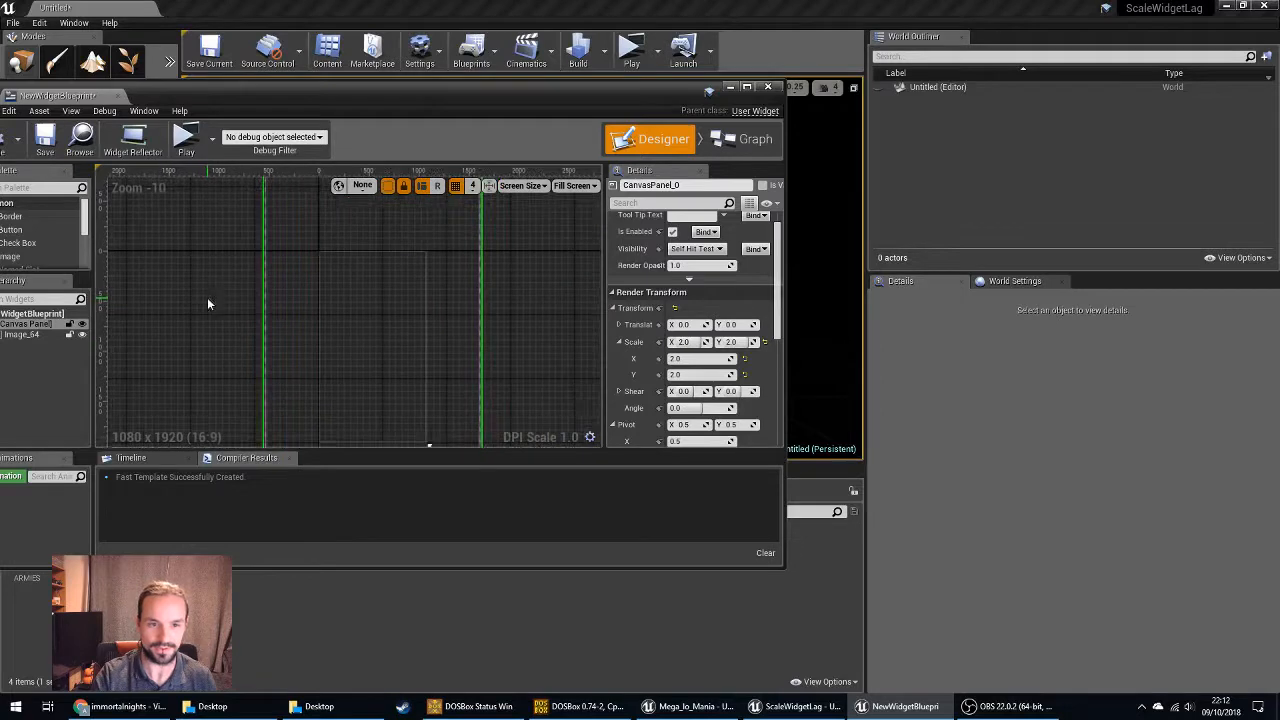
pyautogui.click(524, 186)
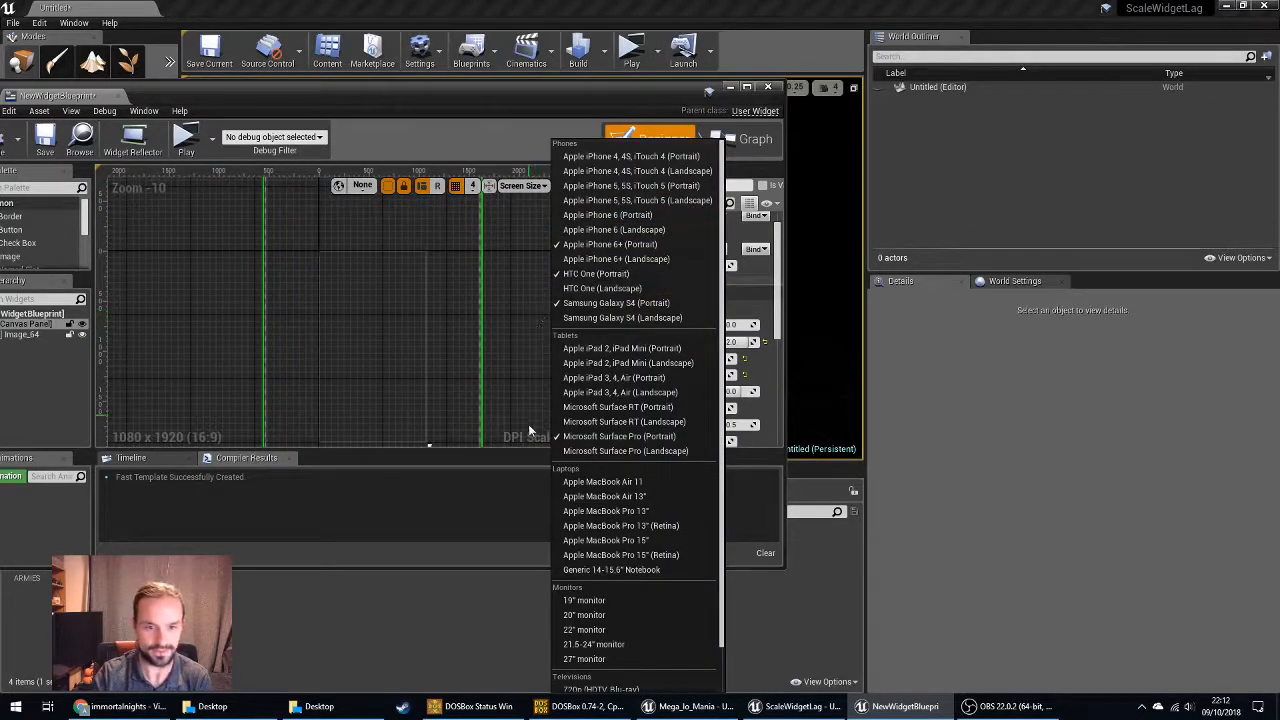
pyautogui.click(514, 380)
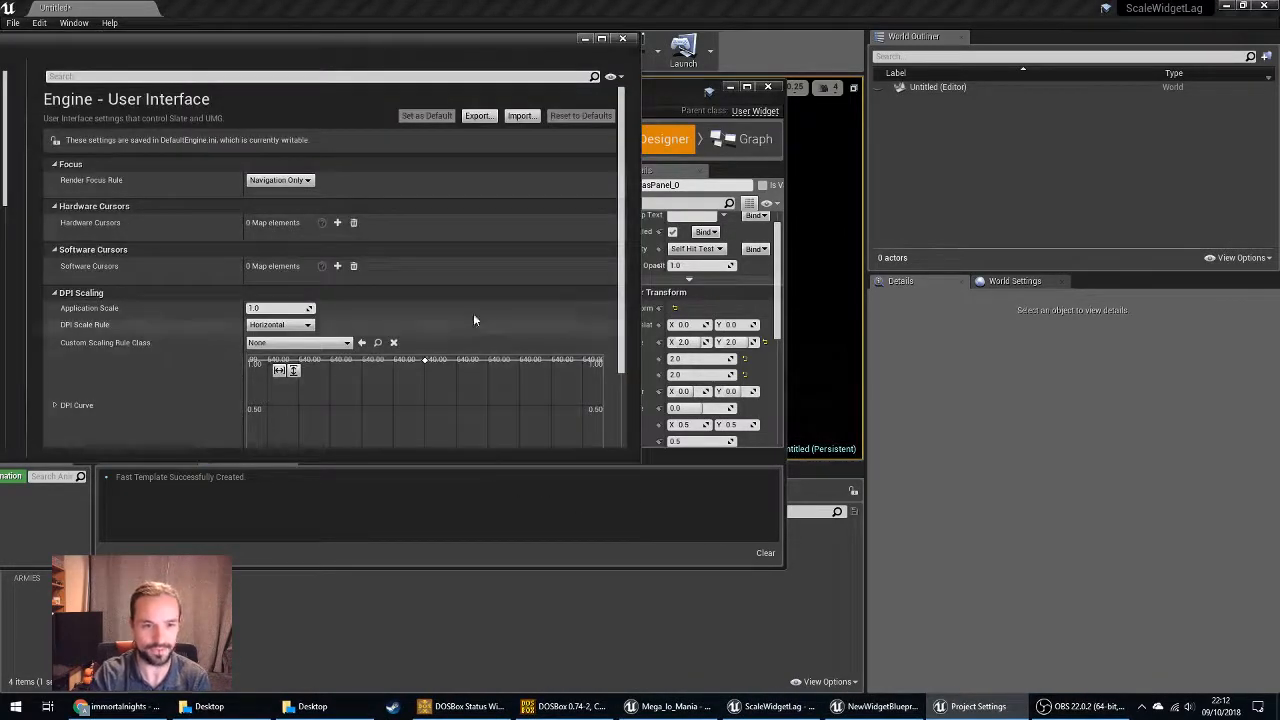
# Examine the DPI Curve and its key in the User Interface project settings over a wider range, then close the settings.
pyautogui.scroll(-2, 470, 300)
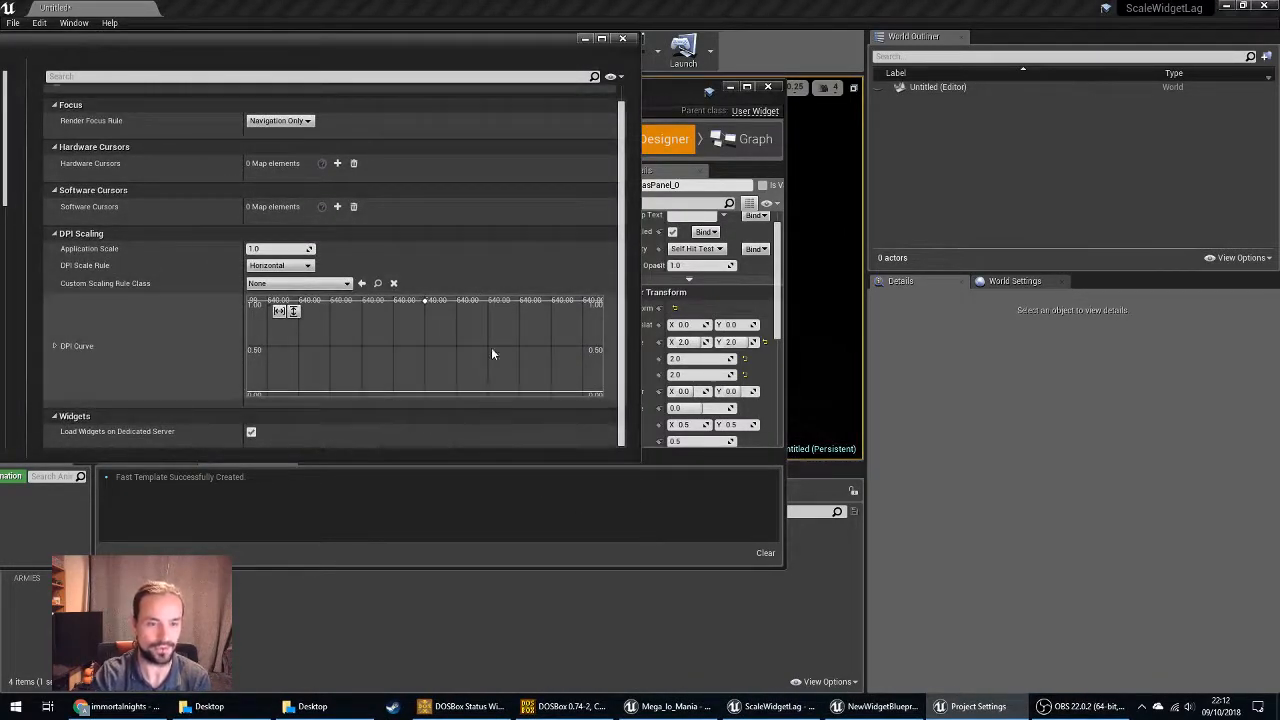
pyautogui.moveTo(491, 347); pyautogui.dragTo(471, 387, button='right')
pyautogui.moveTo(496, 334); pyautogui.dragTo(336, 375, button='right')
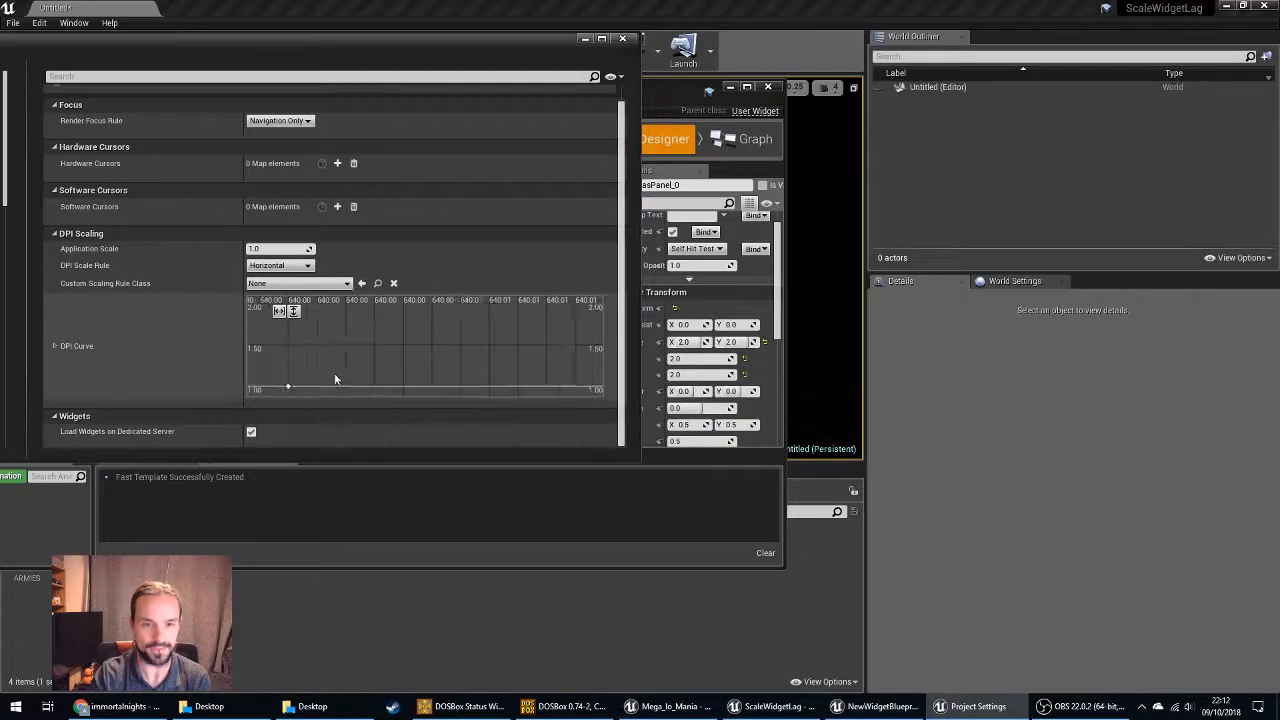
pyautogui.scroll(-4, 335, 373)
pyautogui.scroll(-15, 335, 373)
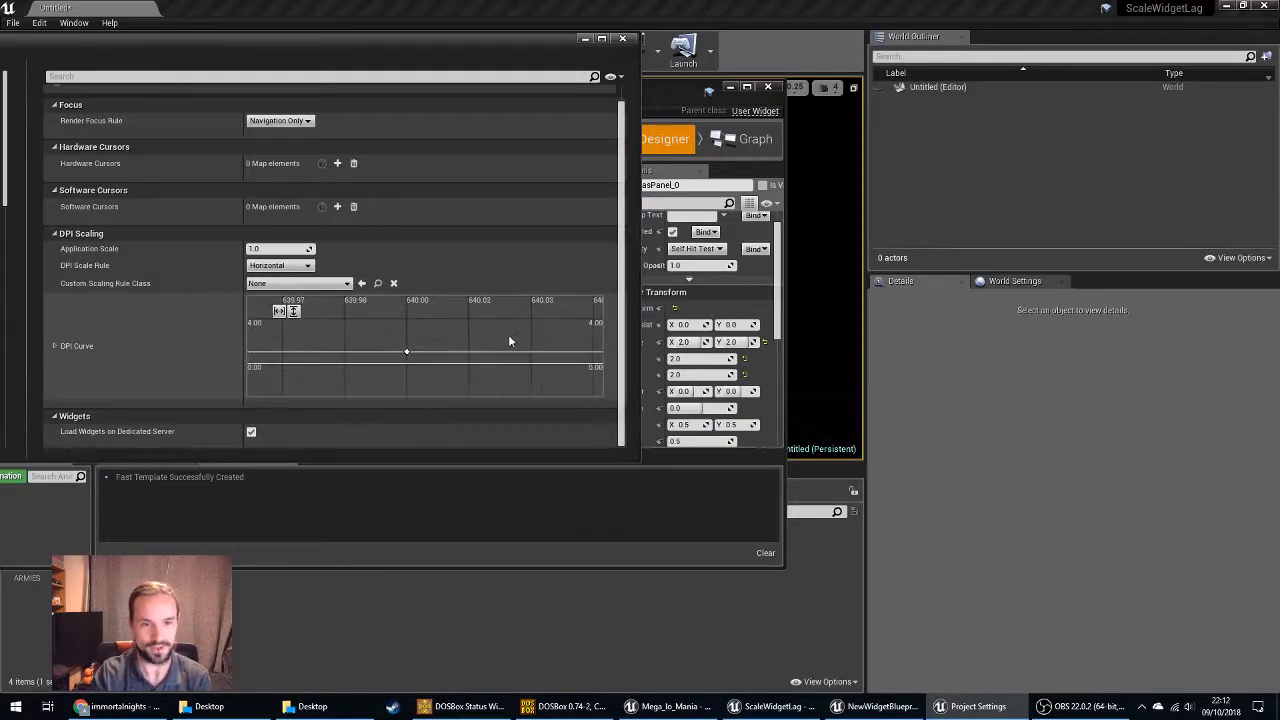
pyautogui.moveTo(508, 334); pyautogui.dragTo(434, 339, button='right')
pyautogui.scroll(-5, 434, 339)
pyautogui.scroll(-8, 434, 345)
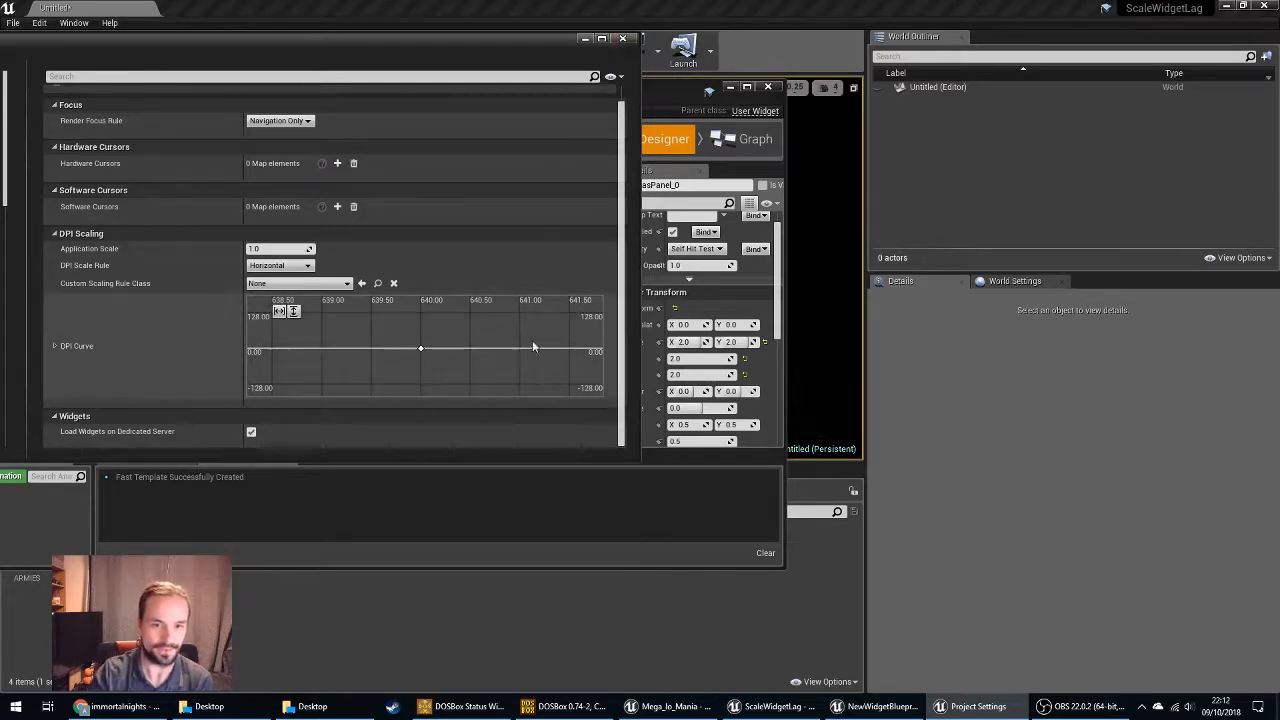
pyautogui.click(622, 39)
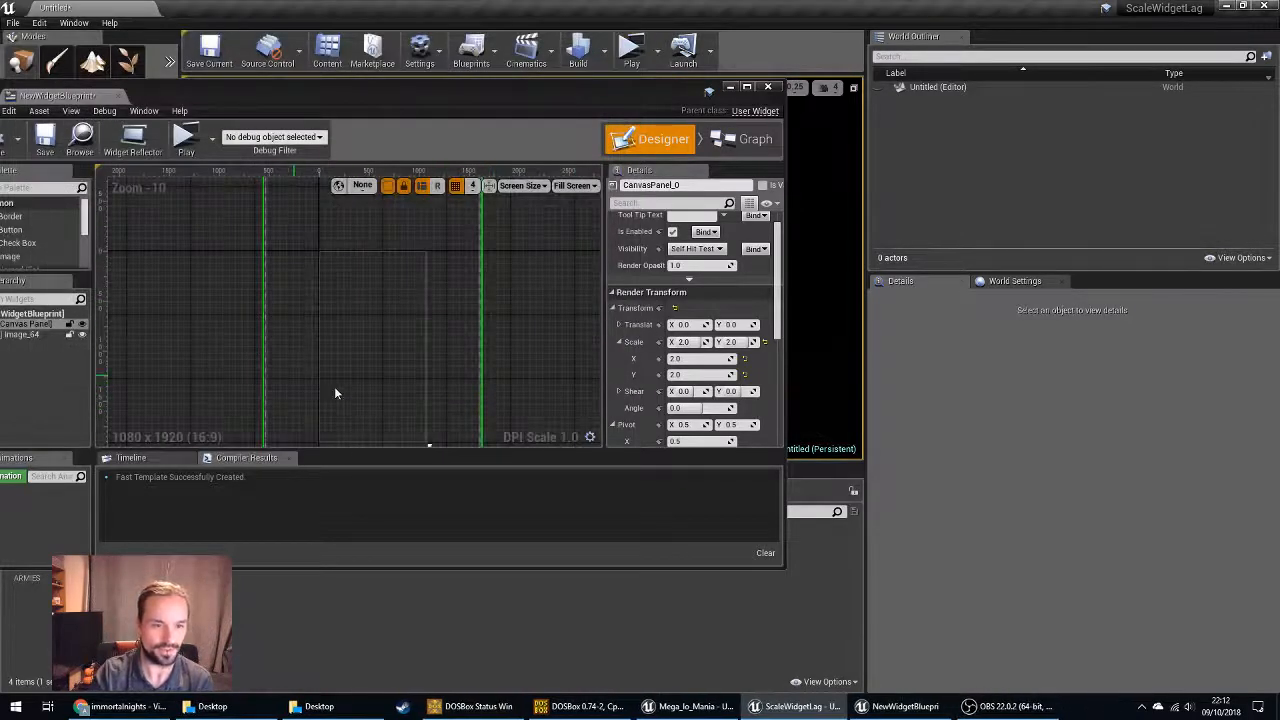
# Locate and select the sprite image on the portrait canvas.
pyautogui.moveTo(366, 382); pyautogui.dragTo(432, 427, button='right')
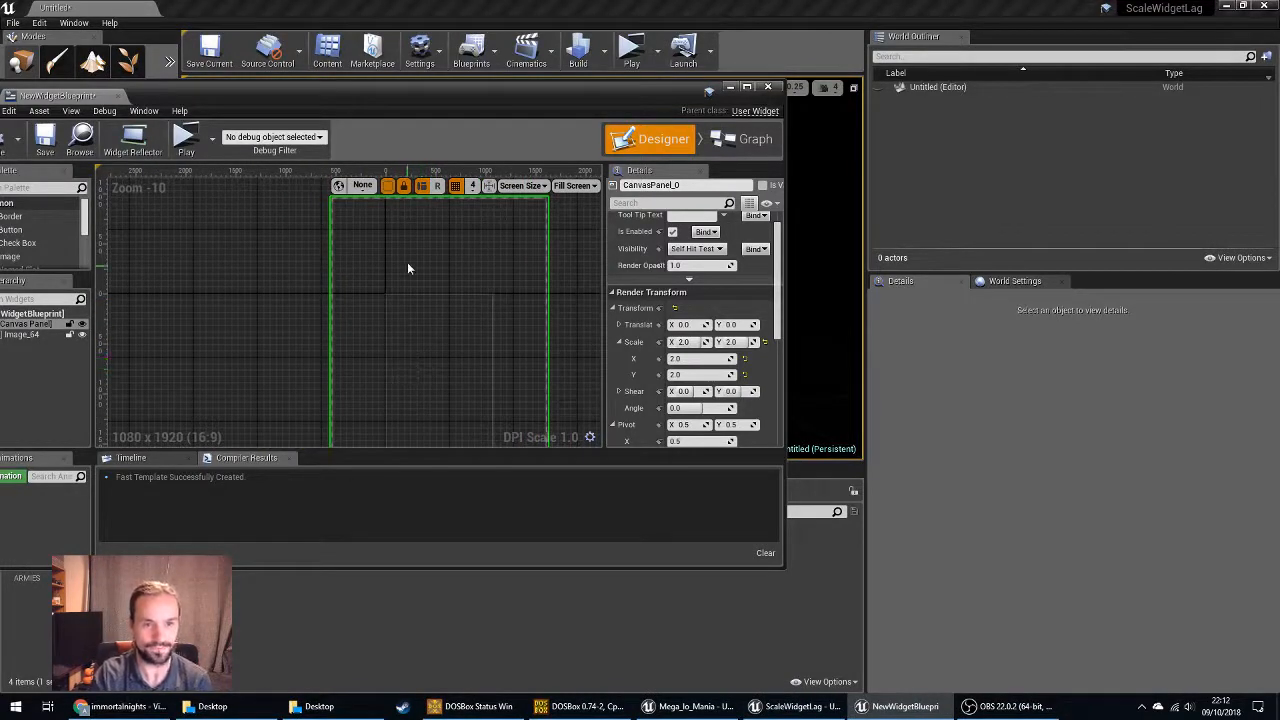
pyautogui.scroll(6, 408, 240)
pyautogui.moveTo(408, 240); pyautogui.dragTo(389, 263, button='right')
pyautogui.click(354, 240)
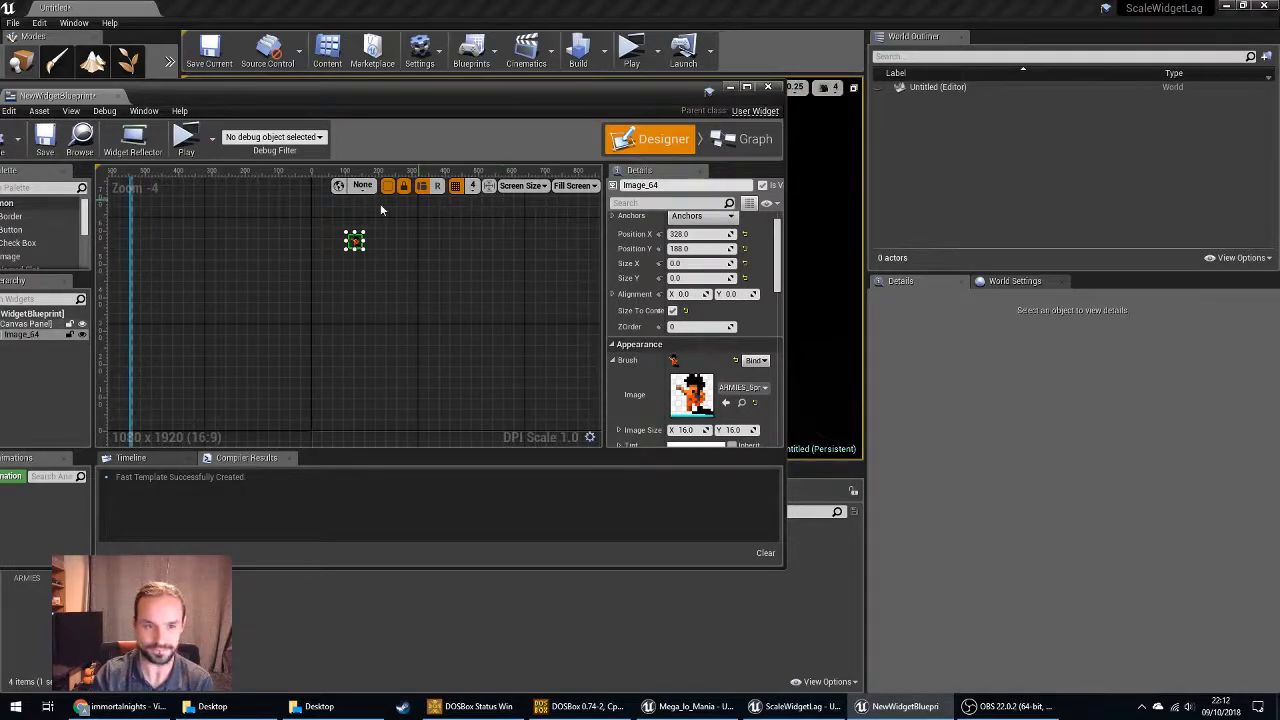
# Close the widget blueprint editor and the ScaleWidgetLag project without saving any of its content.
pyautogui.click(772, 88)
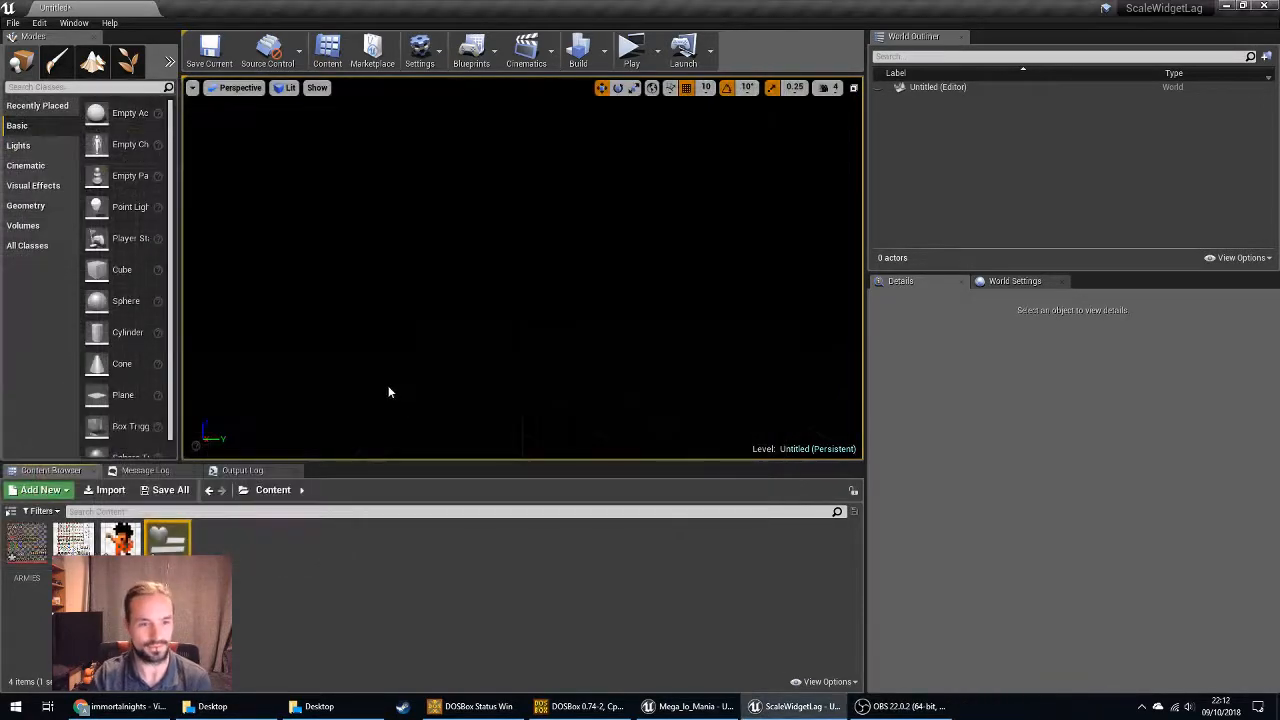
pyautogui.click(321, 600)
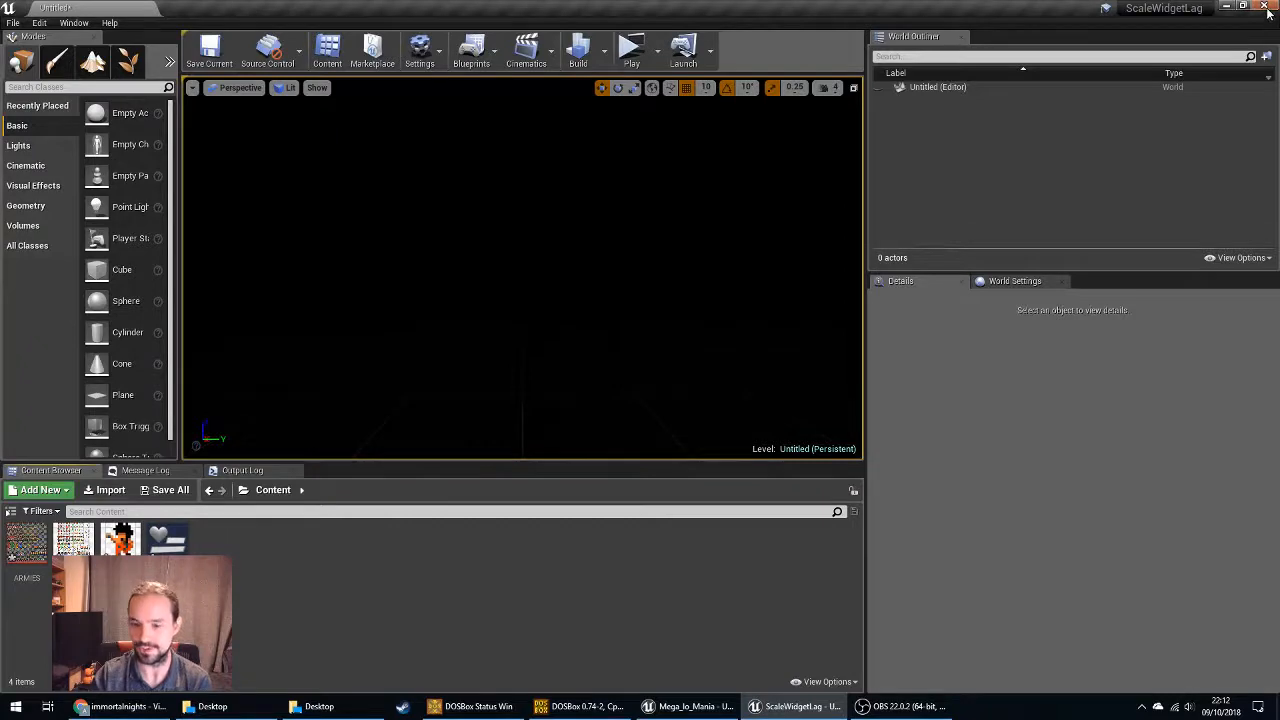
pyautogui.click(1266, 8)
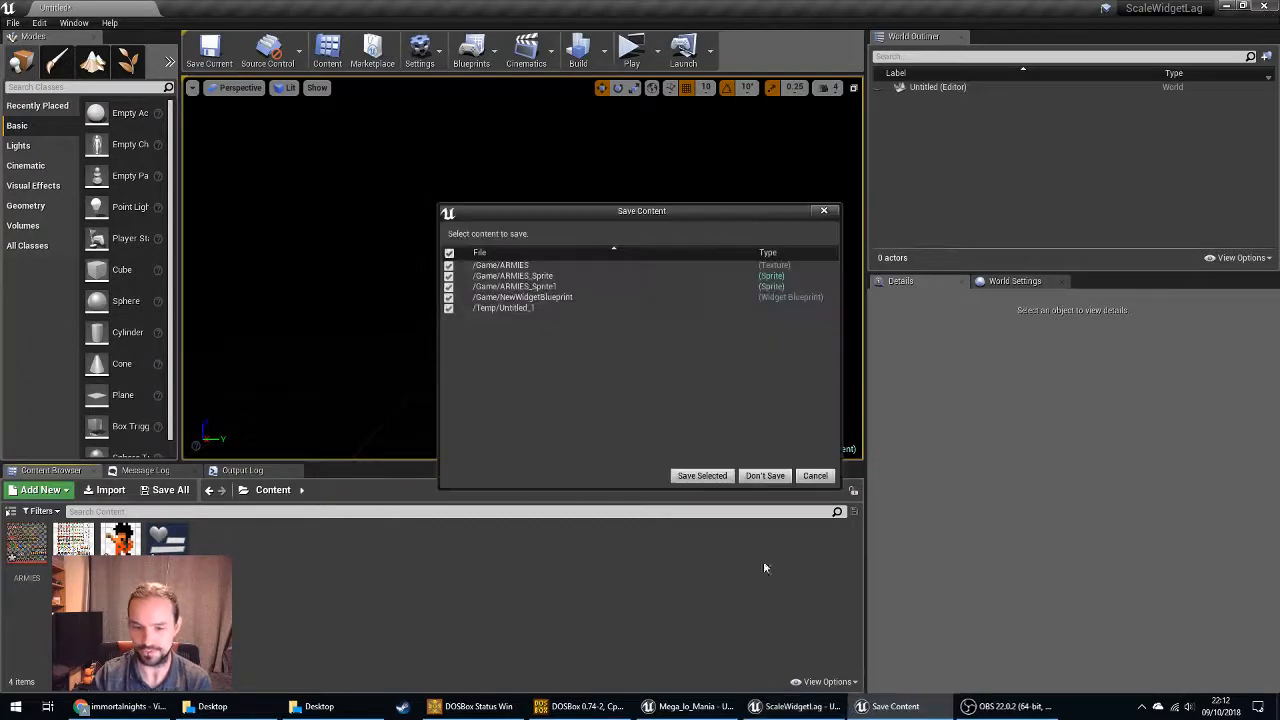
pyautogui.click(784, 480)
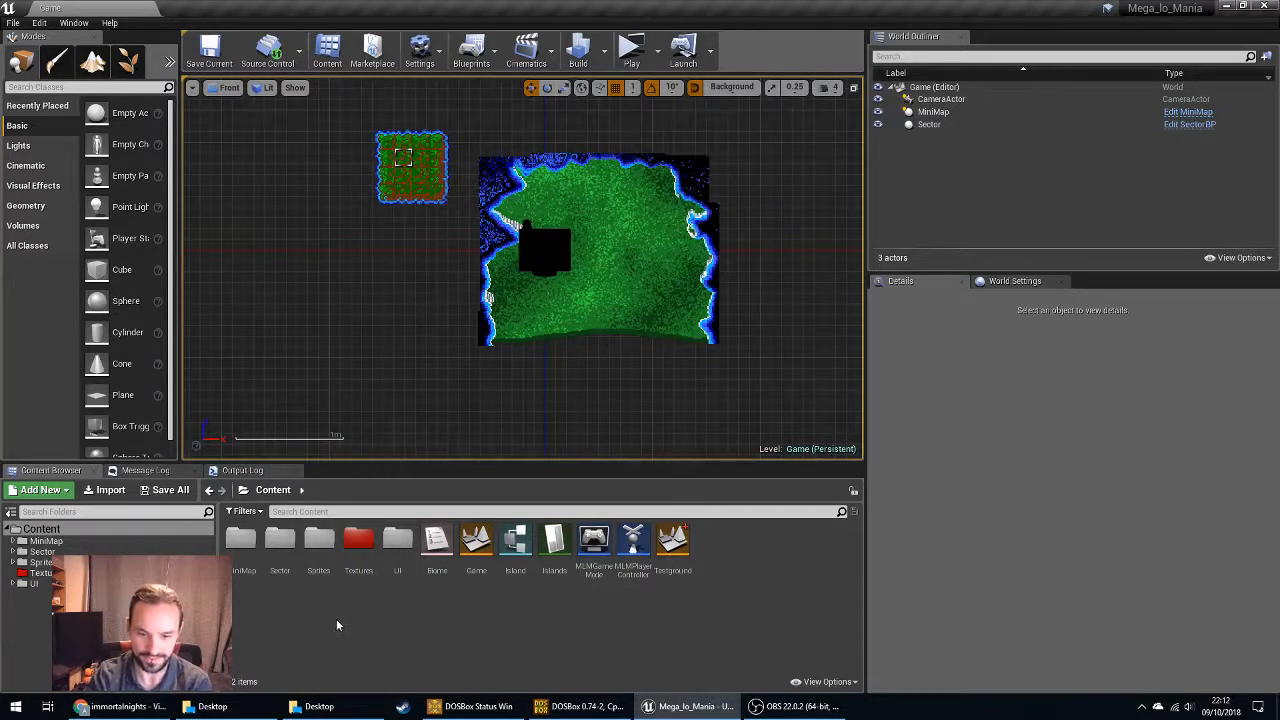
# Show the UI folder of the Mega_Io_Mania project and look over its BaseMenu, ResearchMenu and RootMenu widgets.
pyautogui.click(12, 585)
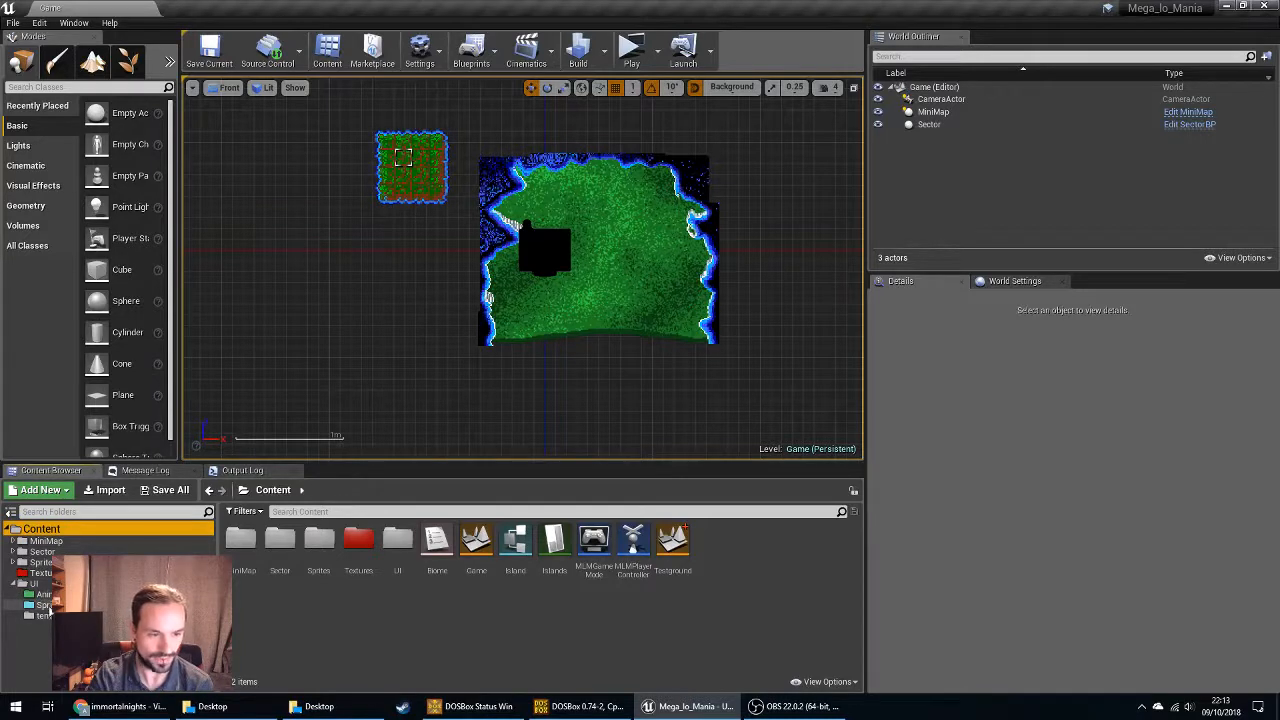
pyautogui.click(40, 584)
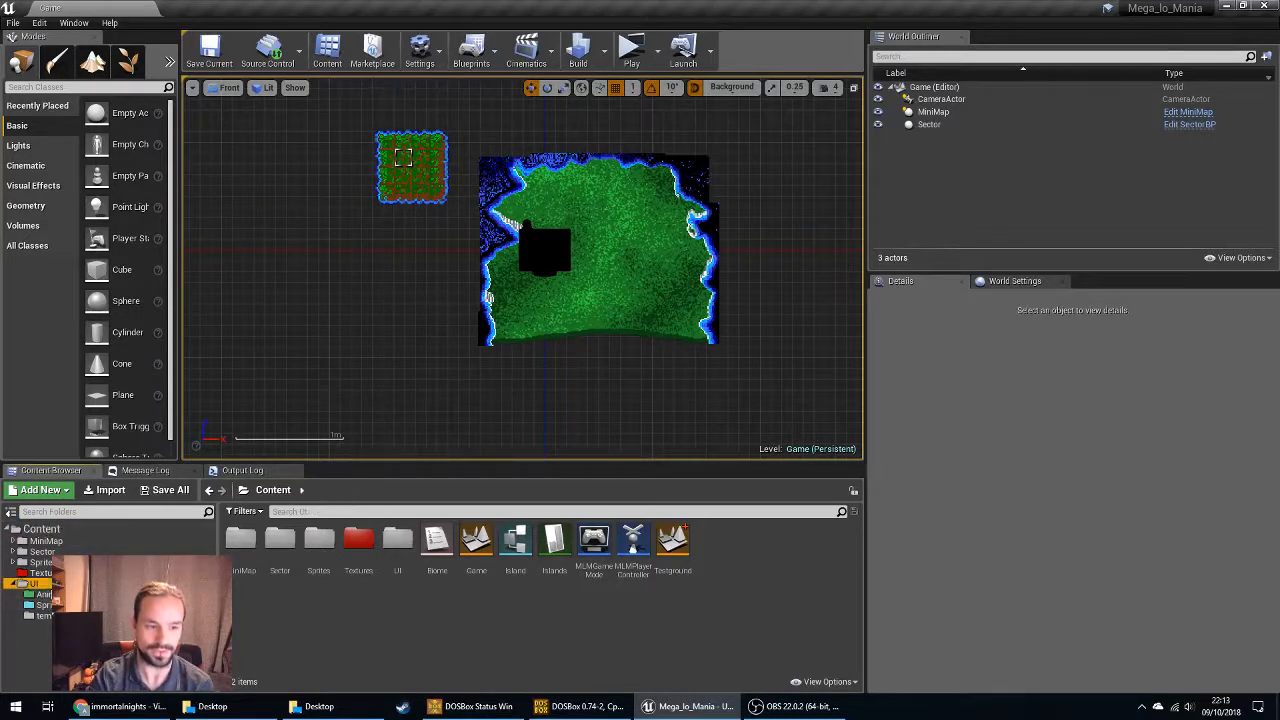
pyautogui.click(54, 531)
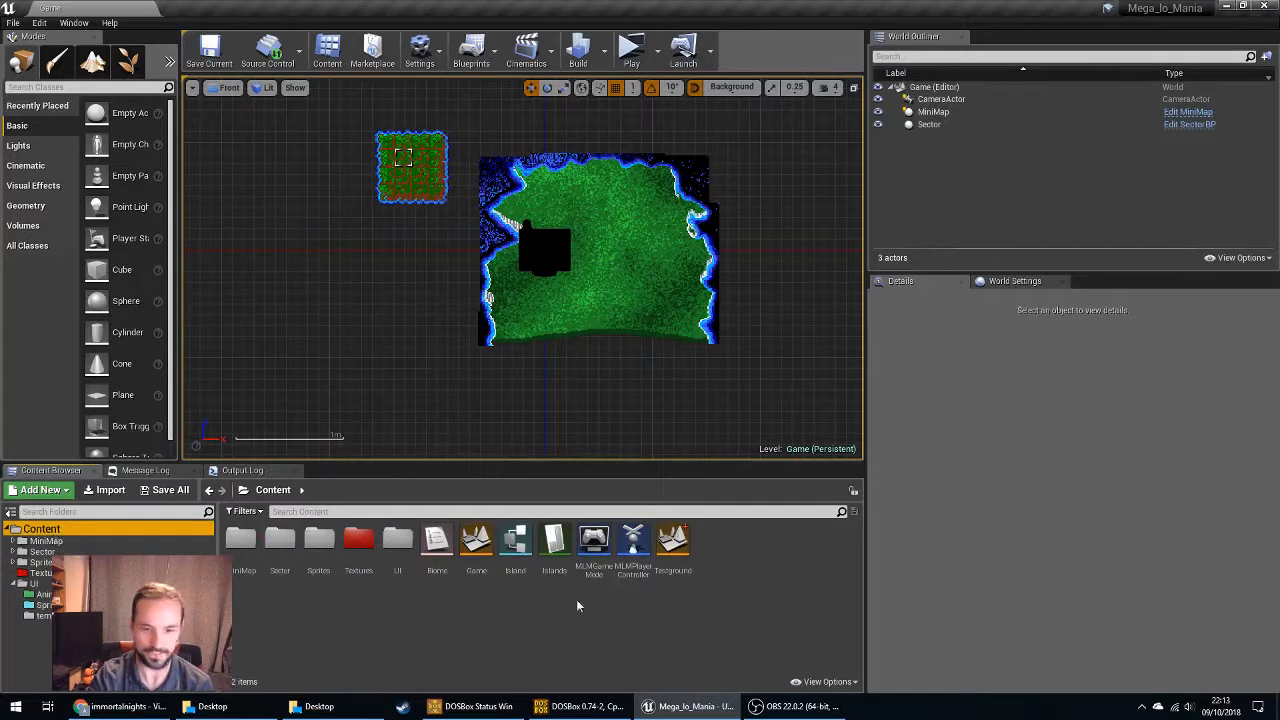
pyautogui.click(36, 583)
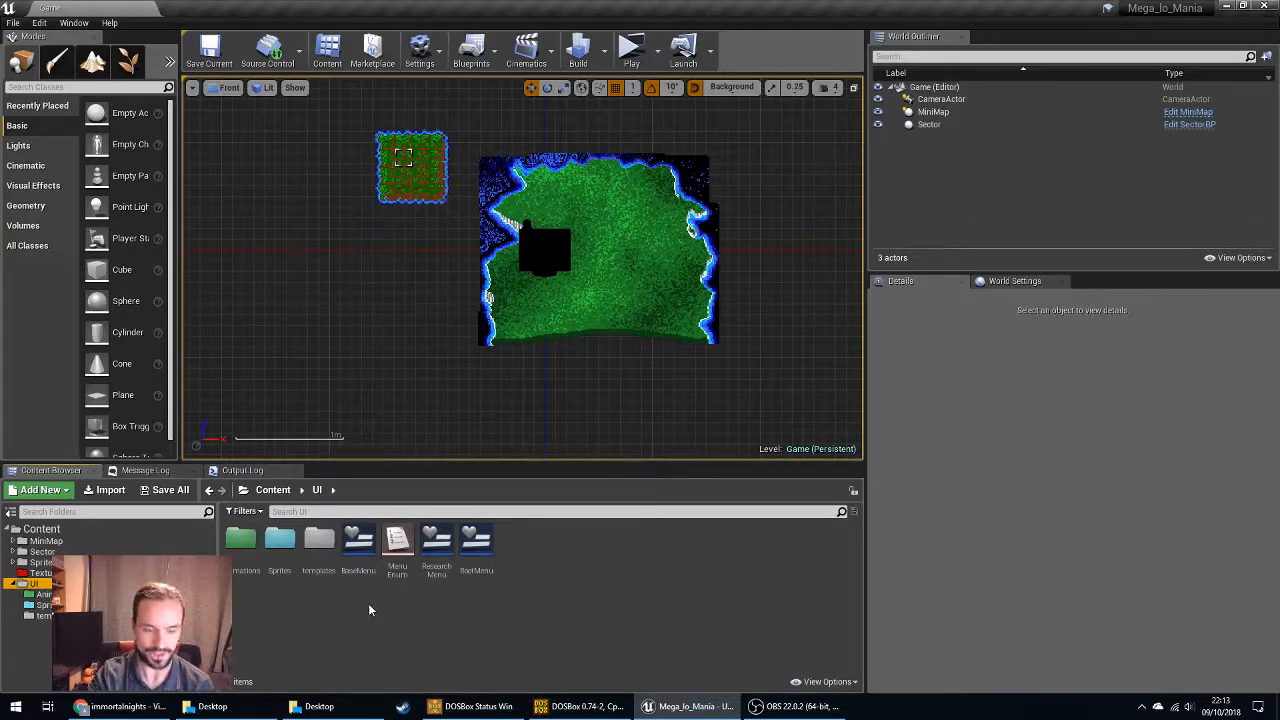
pyautogui.click(362, 538)
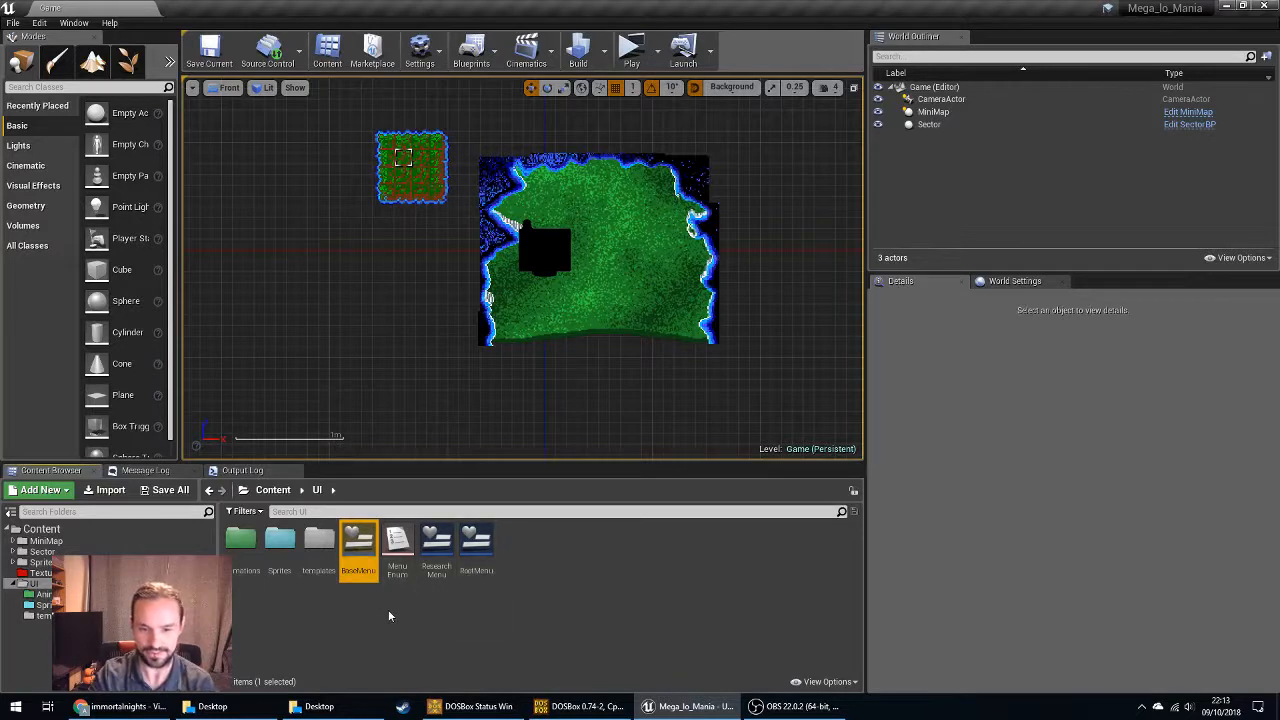
pyautogui.click(476, 548)
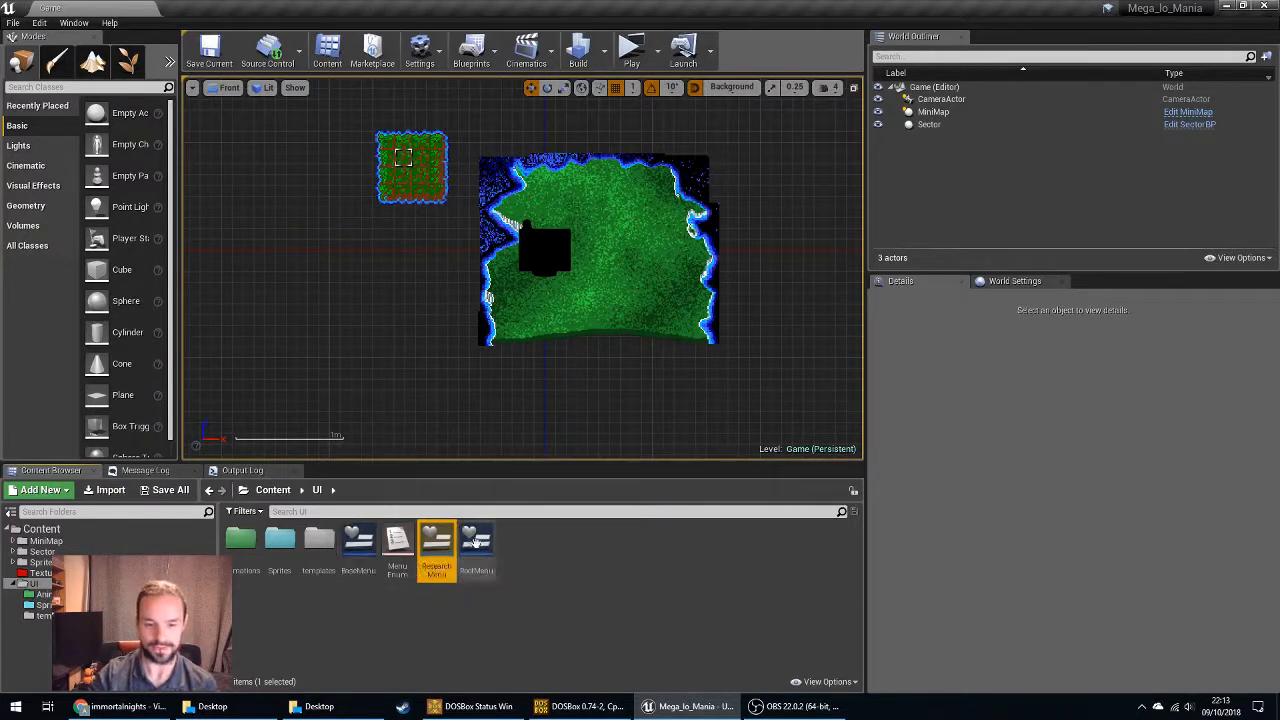
pyautogui.click(358, 546)
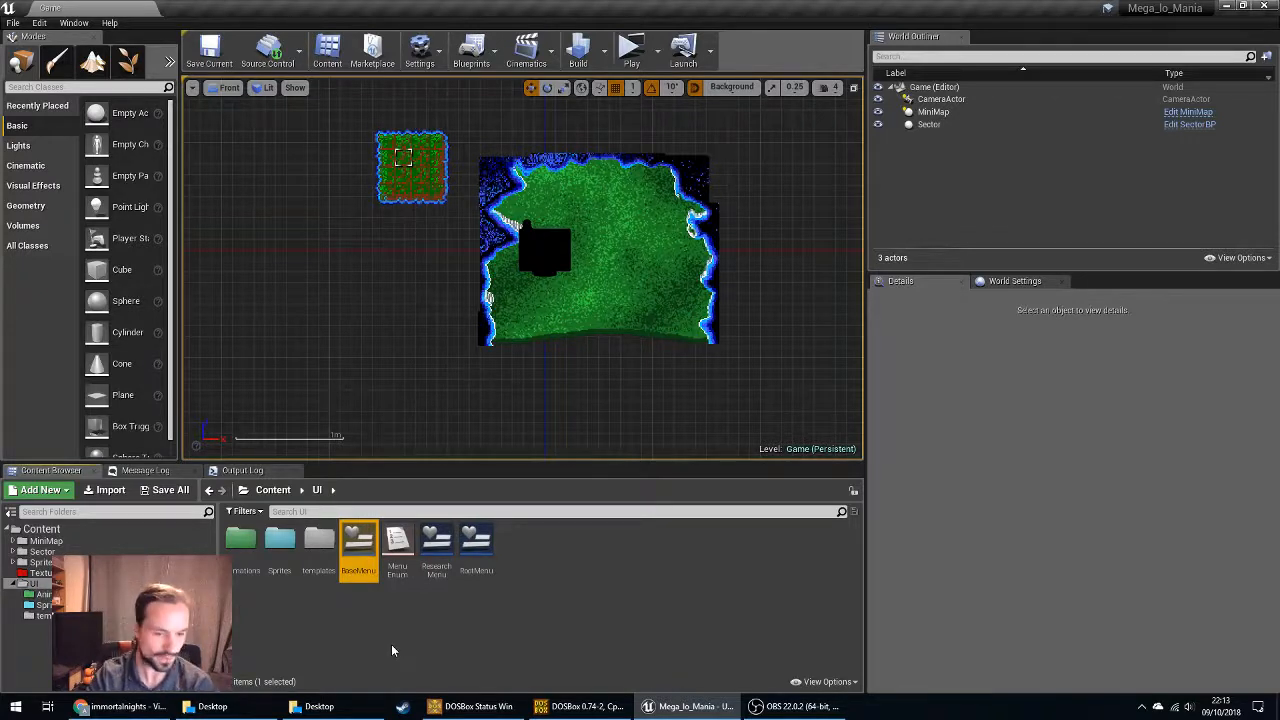
# Open the BaseMenu widget, examine its MenuChange event dispatcher and Event Graph in a maximized editor, then close it.
pyautogui.doubleClick(358, 545)
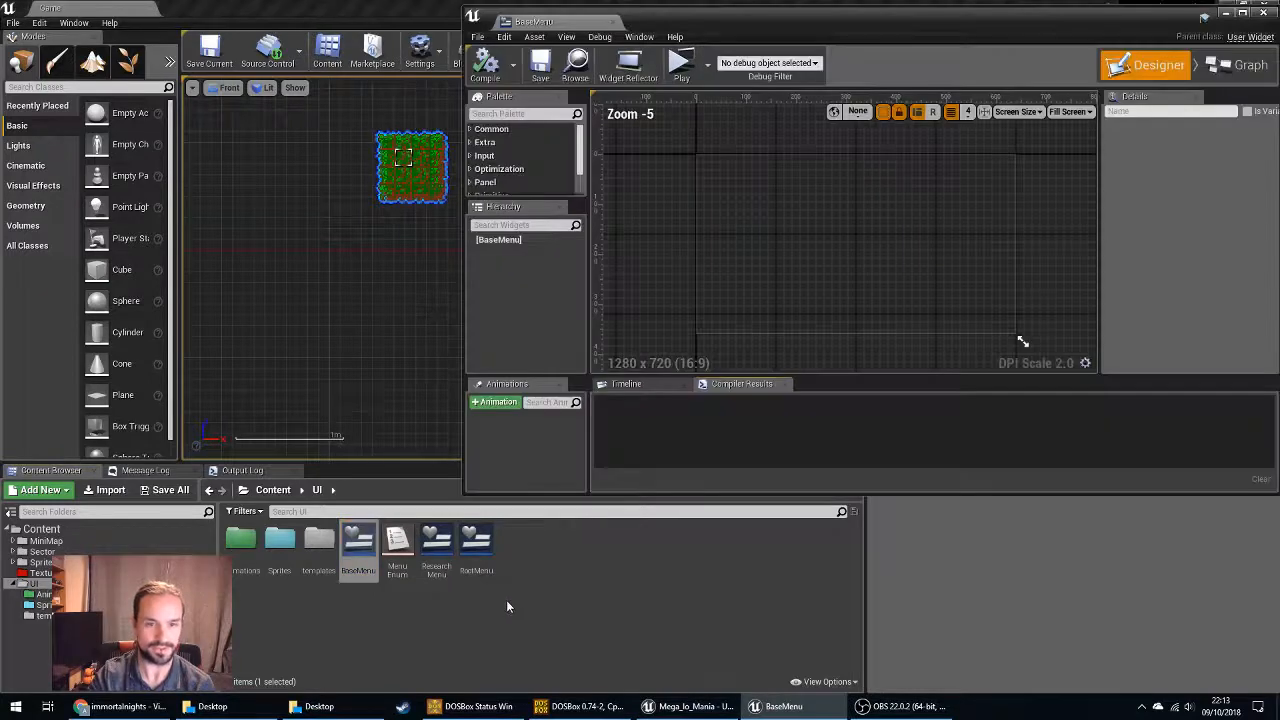
pyautogui.moveTo(536, 198); pyautogui.dragTo(536, 265)
pyautogui.click(1210, 73)
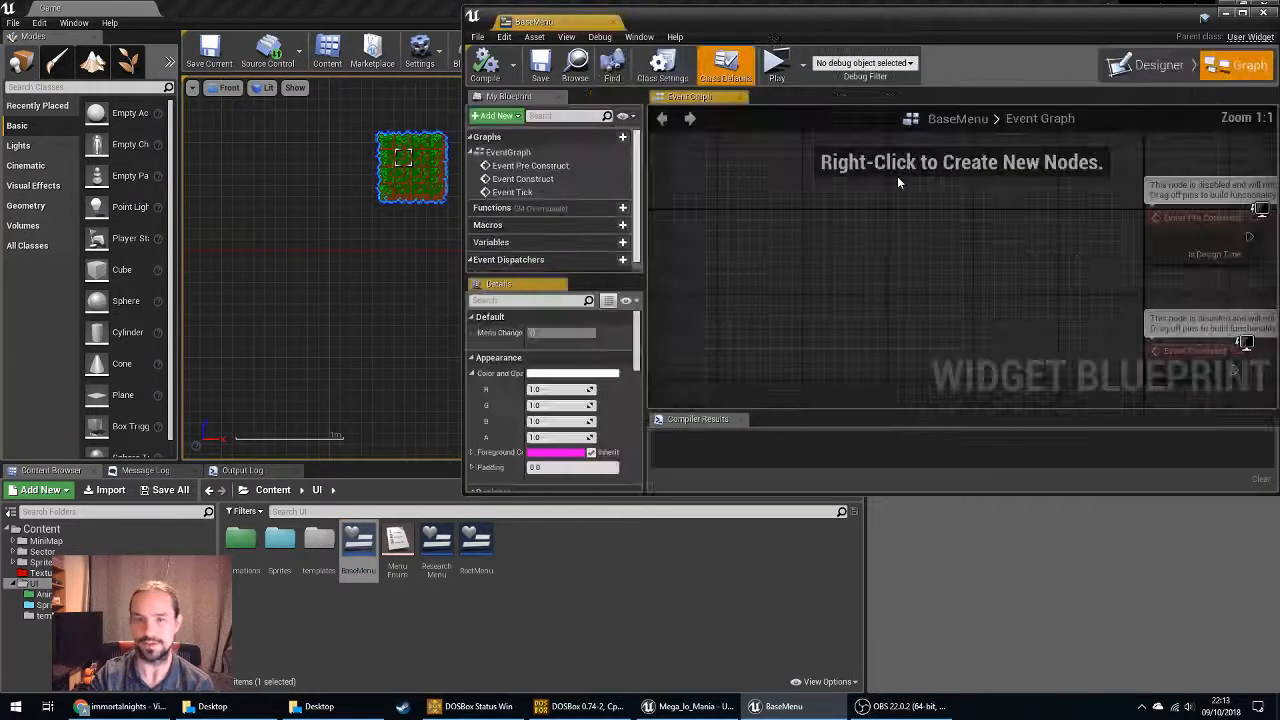
pyautogui.scroll(-1, 534, 270)
pyautogui.click(534, 268)
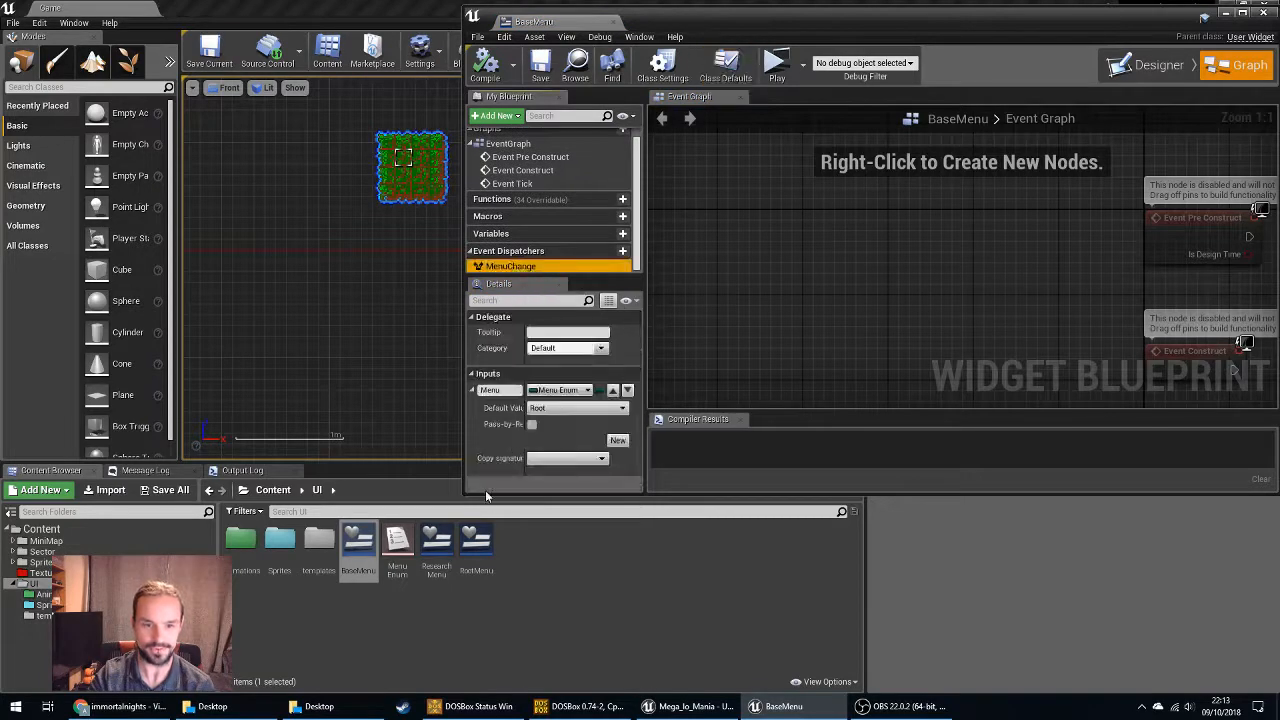
pyautogui.doubleClick(974, 24)
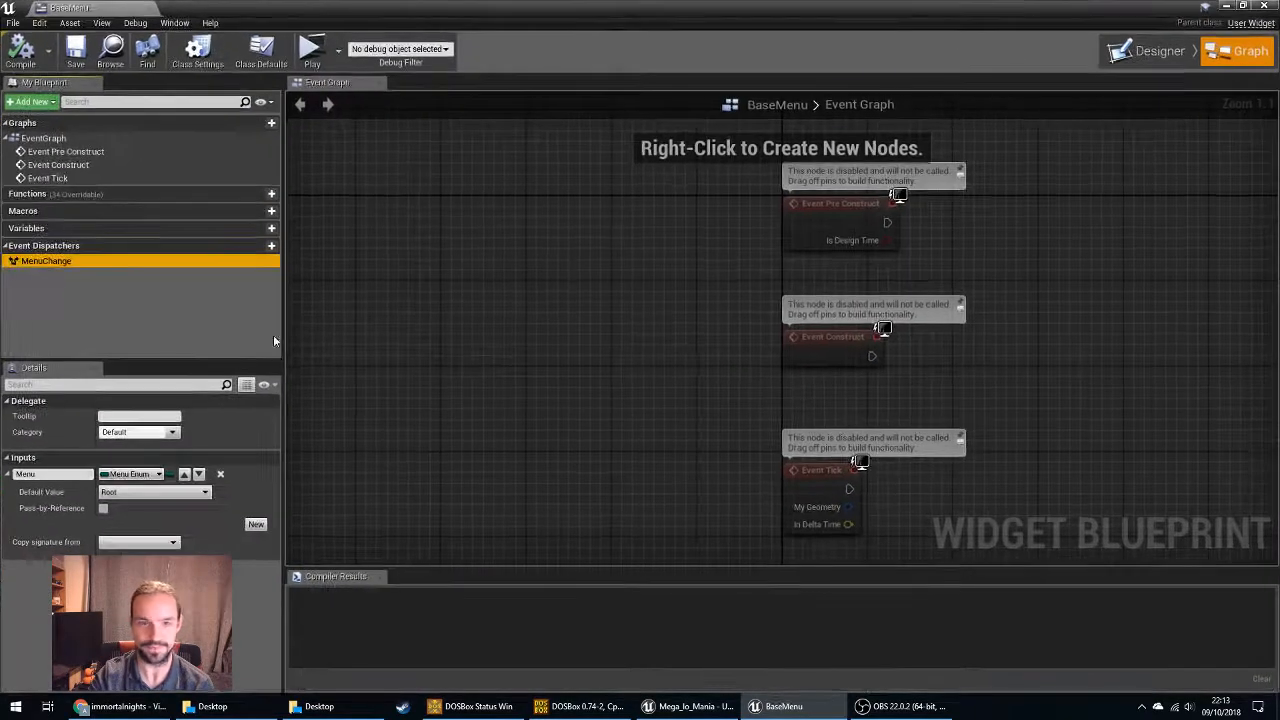
pyautogui.scroll(-2, 529, 311)
pyautogui.moveTo(720, 334); pyautogui.dragTo(536, 313, button='right')
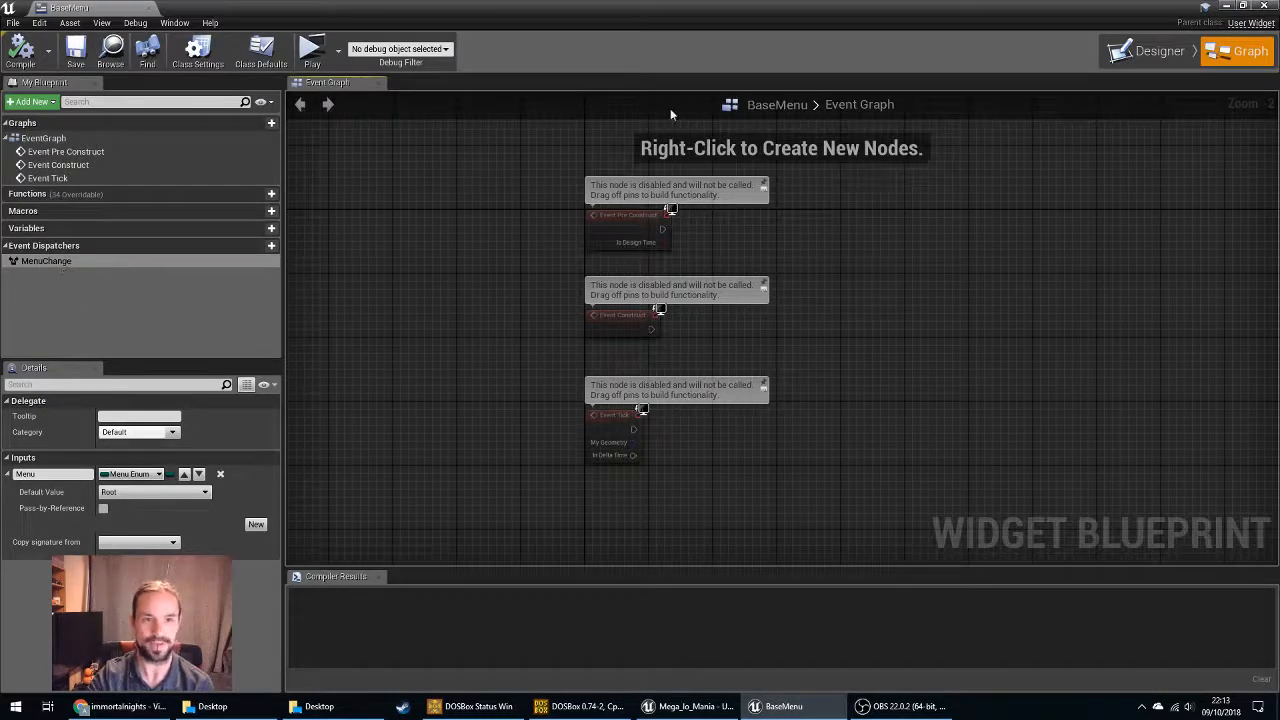
pyautogui.click(1265, 7)
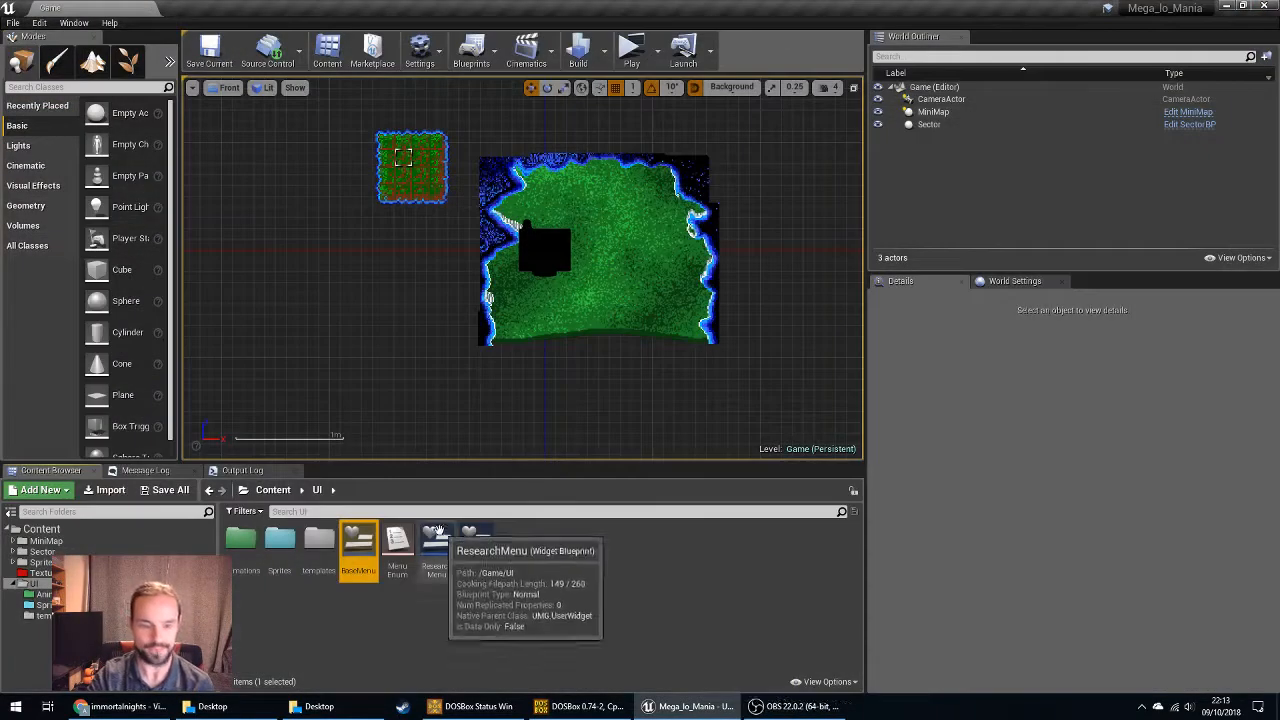
# Open the Game level blueprint and display the start of its ChangeMenu function graph.
pyautogui.click(471, 50)
pyautogui.click(510, 163)
pyautogui.moveTo(521, 437); pyautogui.dragTo(619, 470, button='right')
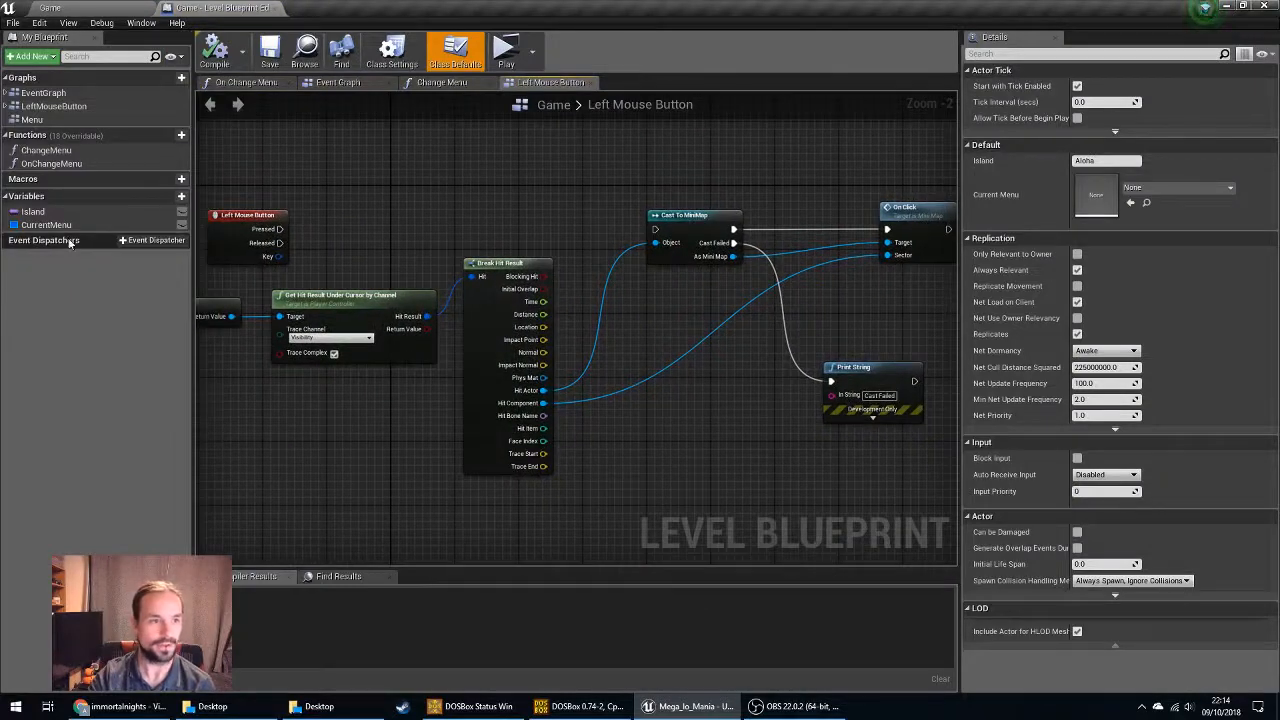
pyautogui.doubleClick(45, 150)
pyautogui.moveTo(398, 426); pyautogui.dragTo(790, 459, button='right')
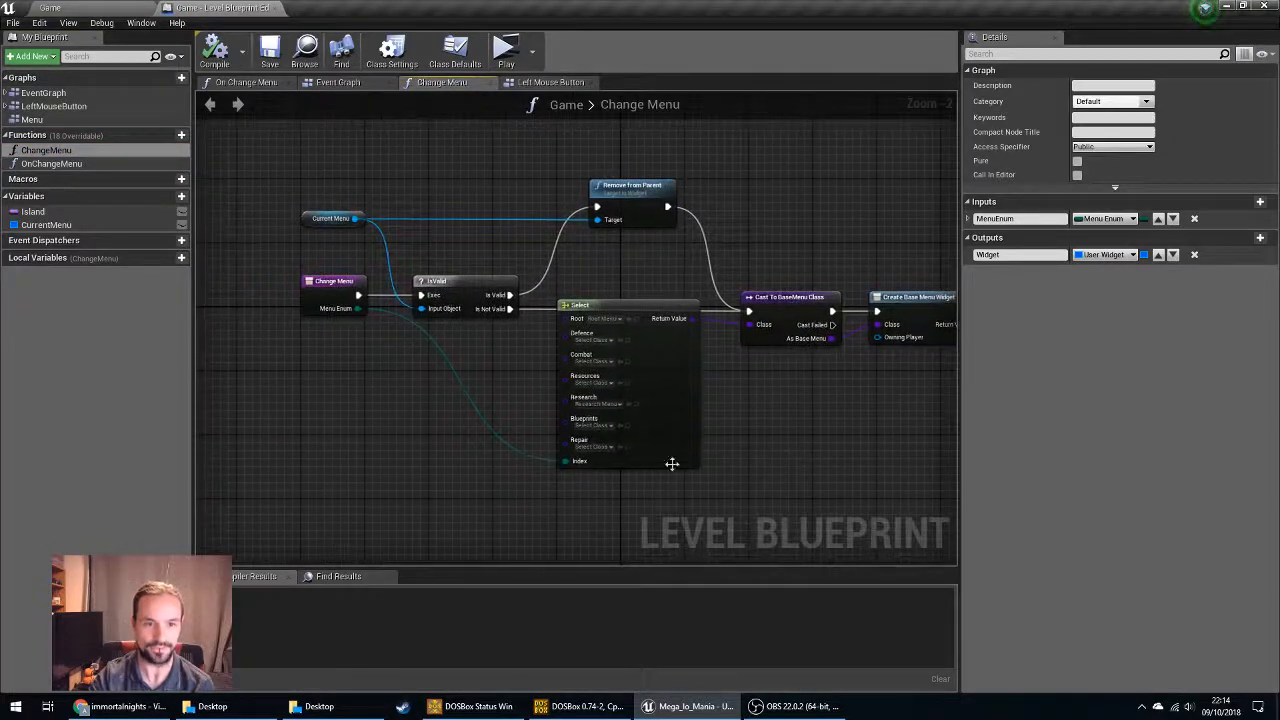
# Examine the ChangeMenu function's IsValid check, Remove from Parent node and the Select node that chooses the menu class.
pyautogui.moveTo(276, 135); pyautogui.dragTo(606, 284)
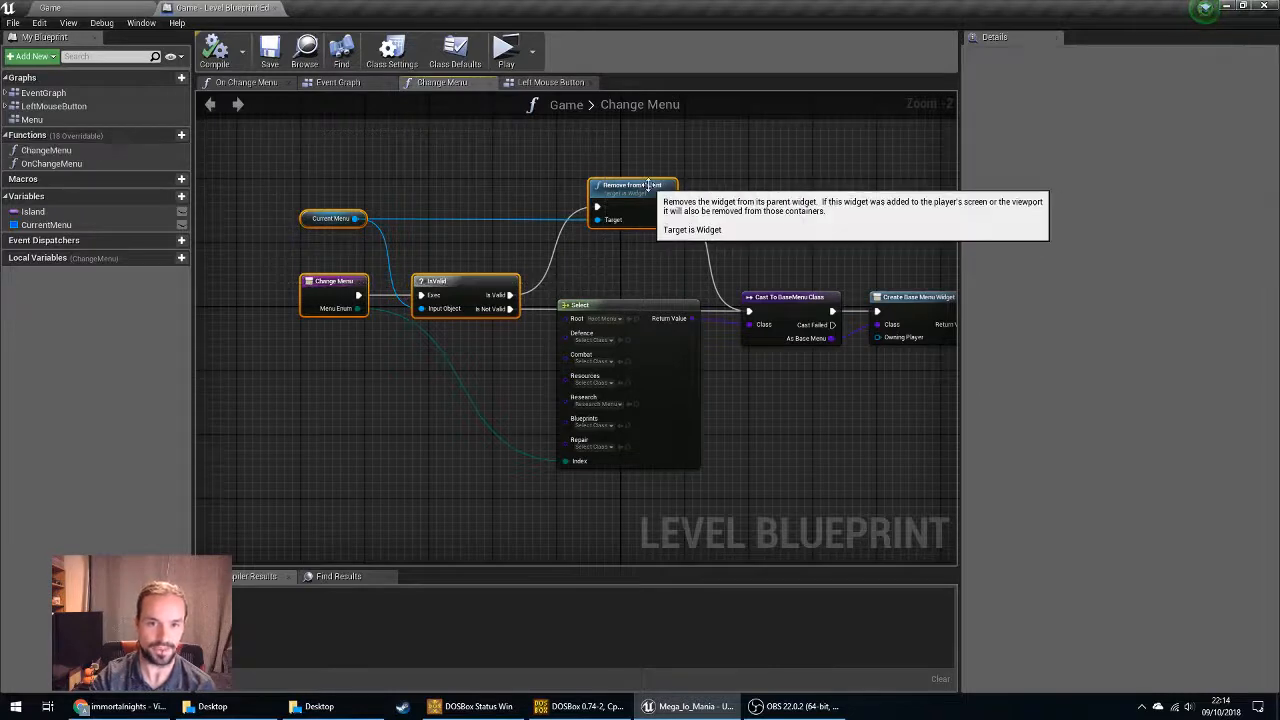
pyautogui.moveTo(610, 294); pyautogui.dragTo(427, 254, button='right')
pyautogui.click(427, 254)
pyautogui.click(430, 263)
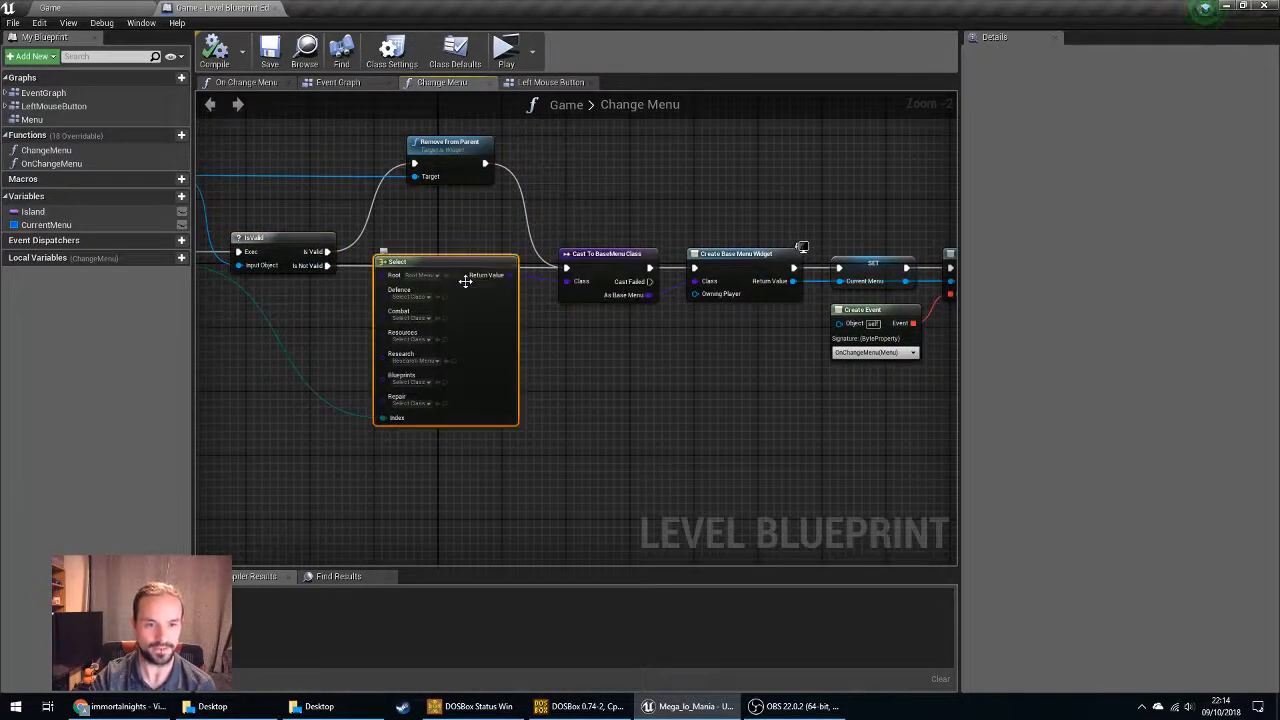
# Examine how the Select node's return value feeds the Cast To BaseMenu Class node ahead of widget creation.
pyautogui.moveTo(614, 408); pyautogui.dragTo(348, 401, button='right')
pyautogui.click(340, 248)
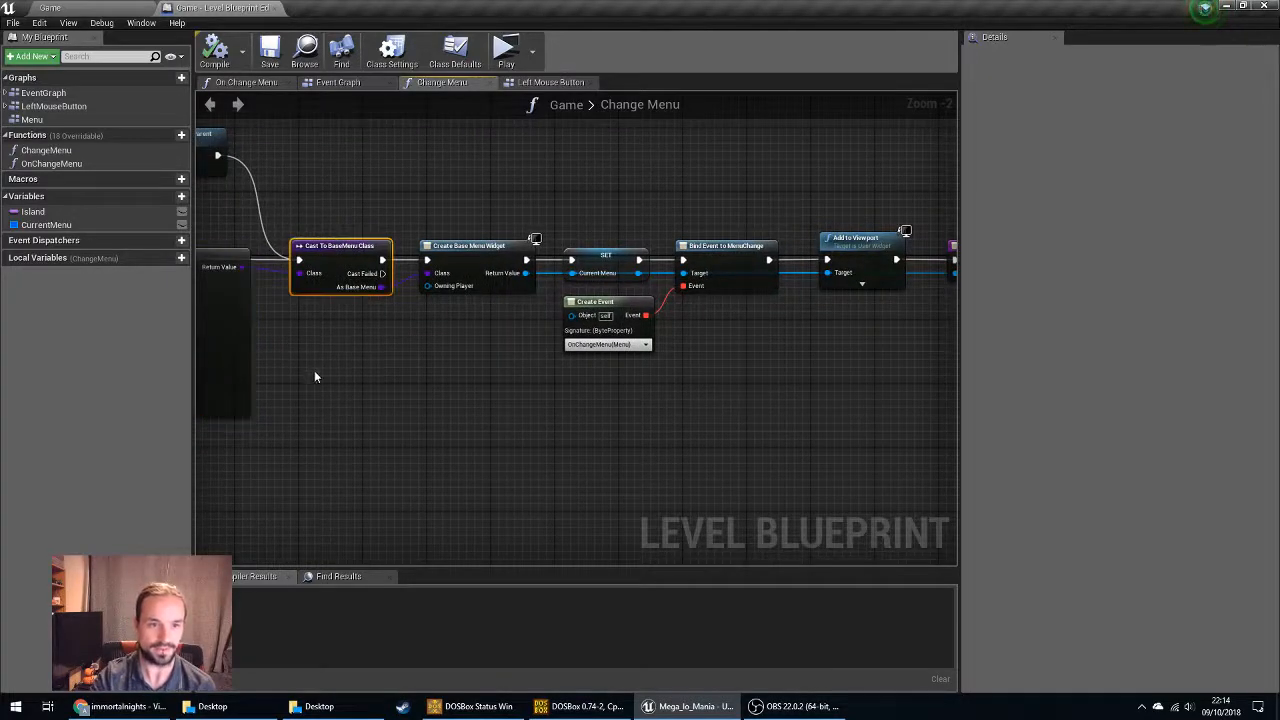
pyautogui.scroll(1, 474, 420)
pyautogui.scroll(1, 491, 300)
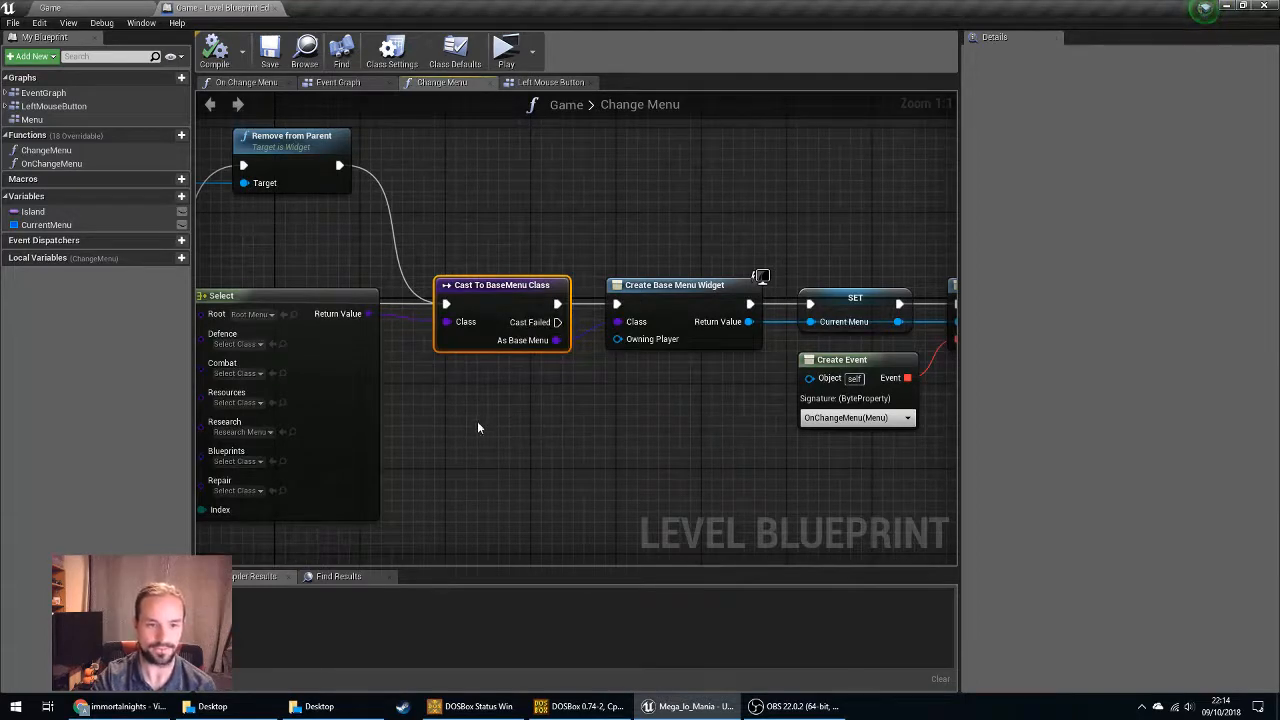
pyautogui.moveTo(477, 421); pyautogui.dragTo(512, 418, button='right')
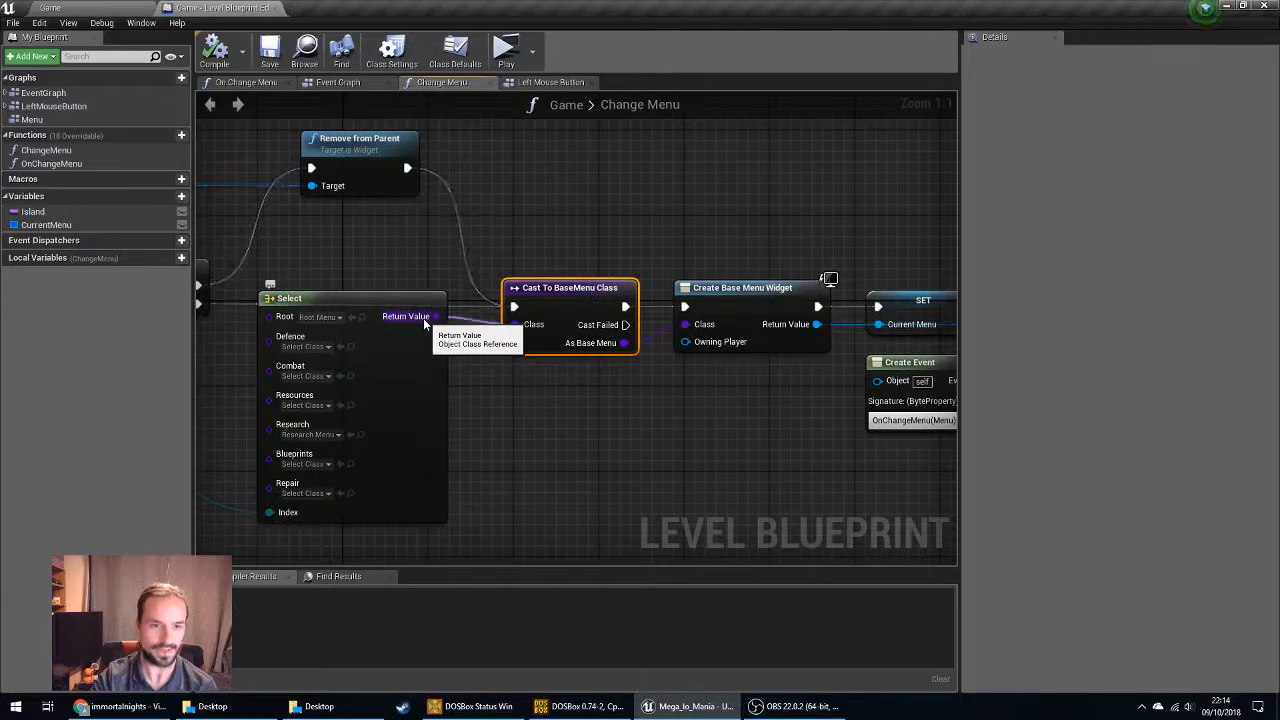
pyautogui.moveTo(574, 443); pyautogui.dragTo(480, 417, button='right')
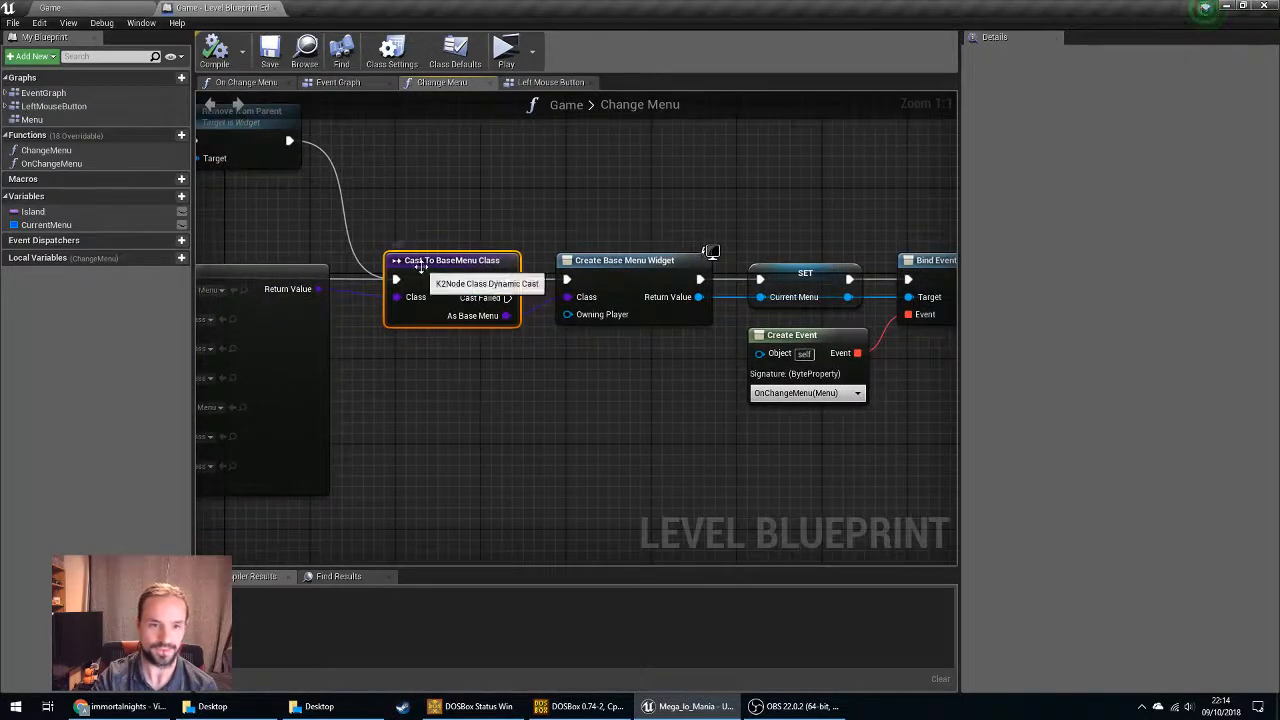
pyautogui.moveTo(405, 388); pyautogui.dragTo(566, 384, button='right')
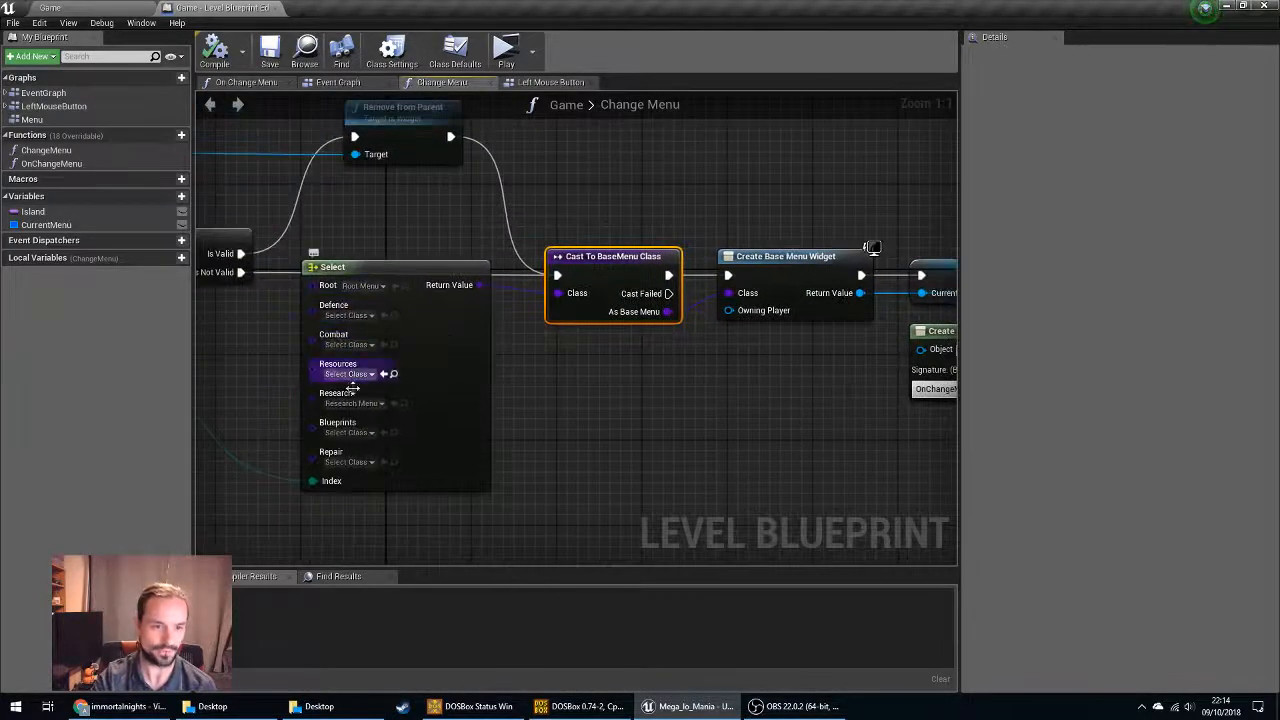
pyautogui.moveTo(743, 457); pyautogui.dragTo(445, 436, button='right')
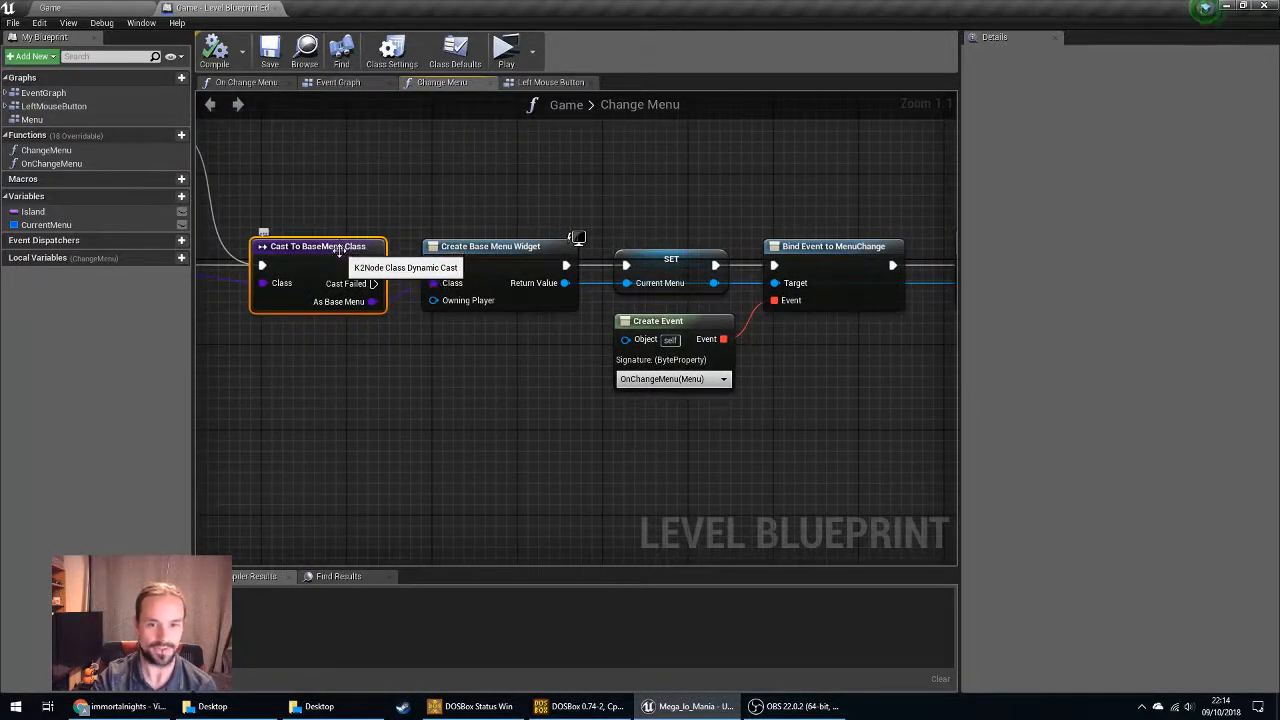
# Inspect the Create Base Menu Widget node and the SET Current Menu node that stores its return value.
pyautogui.click(476, 254)
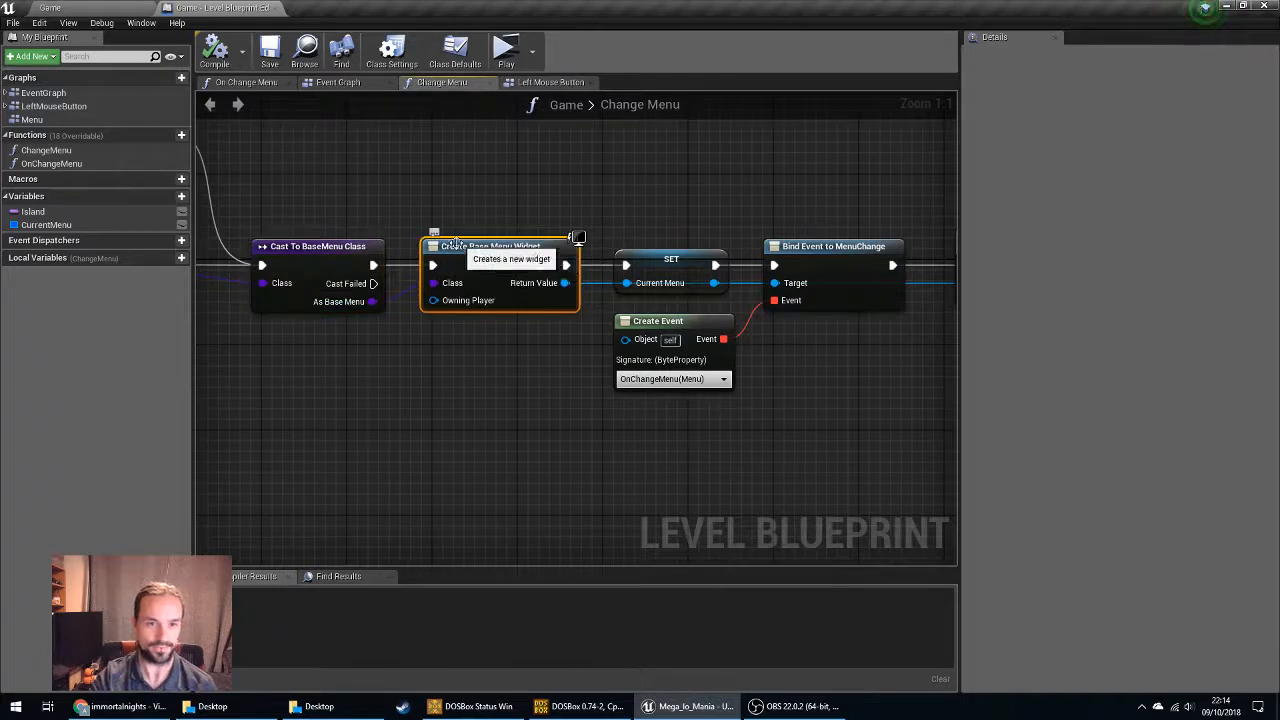
pyautogui.moveTo(511, 299); pyautogui.dragTo(362, 316, button='right')
pyautogui.click(530, 280)
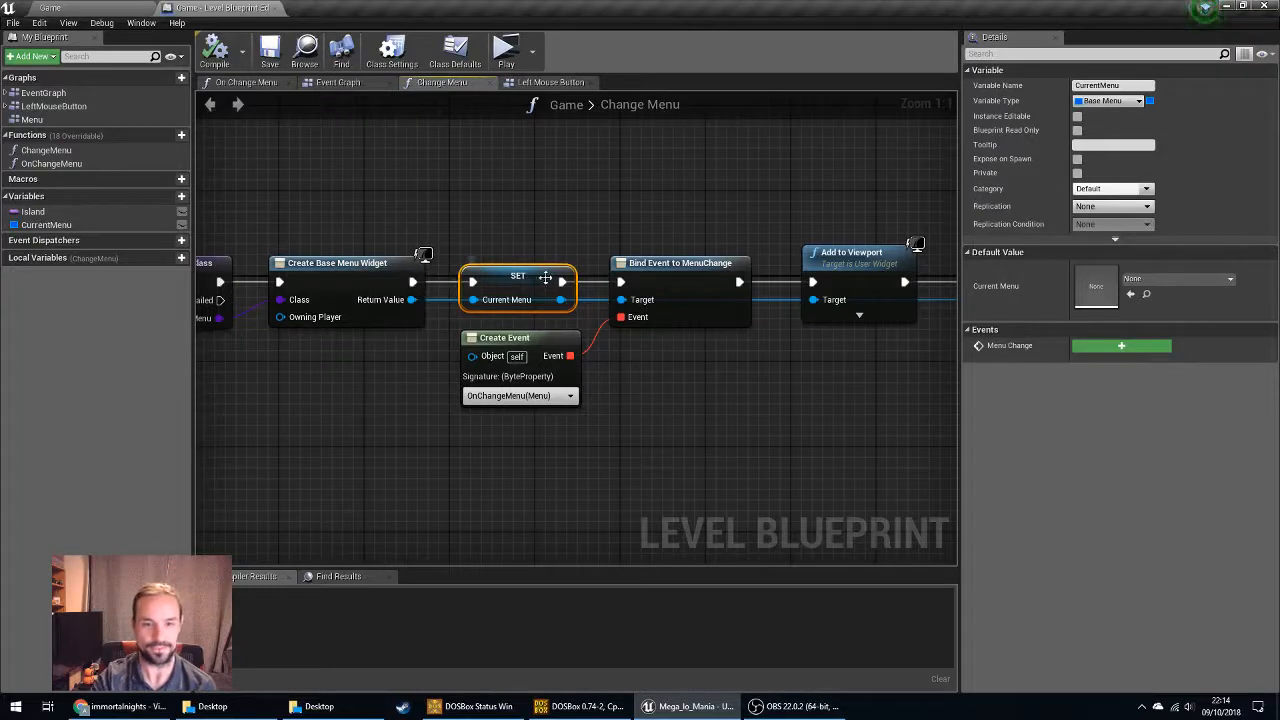
pyautogui.moveTo(512, 388); pyautogui.dragTo(386, 374, button='right')
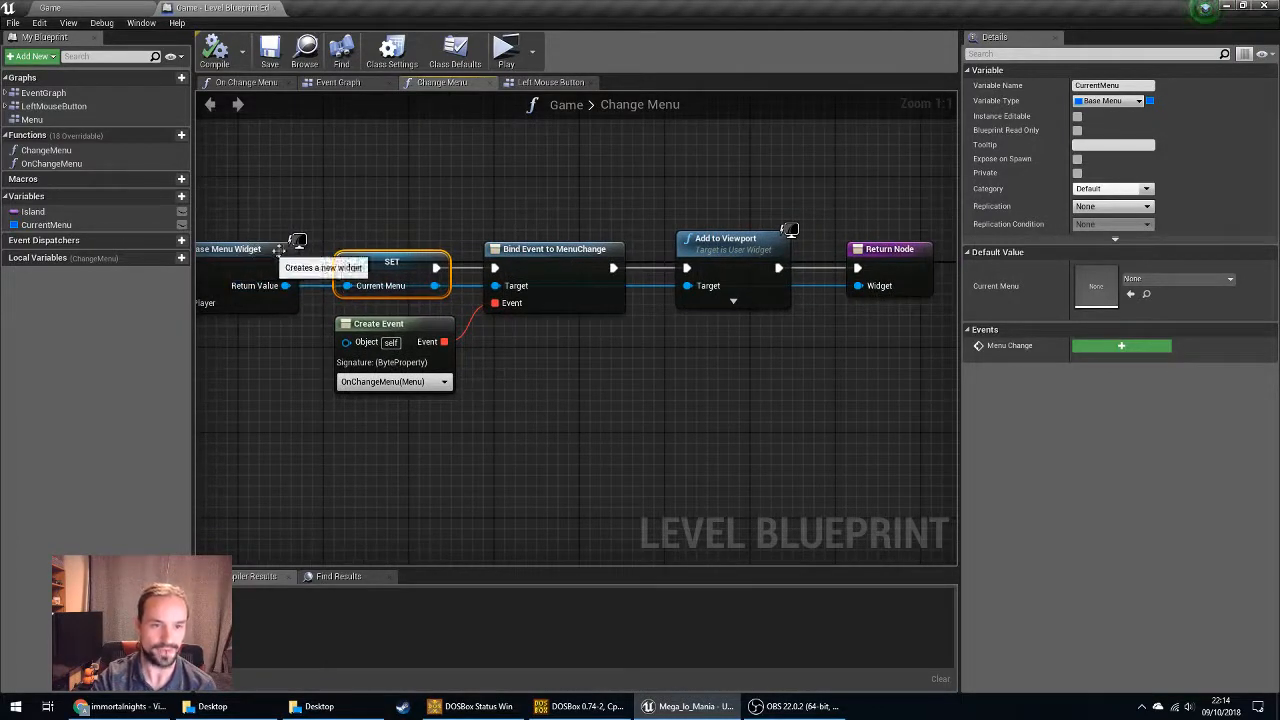
# Examine the Bind Event to MenuChange node with its Create Event input, and follow the chain to Add to Viewport and the Return Node.
pyautogui.click(556, 252)
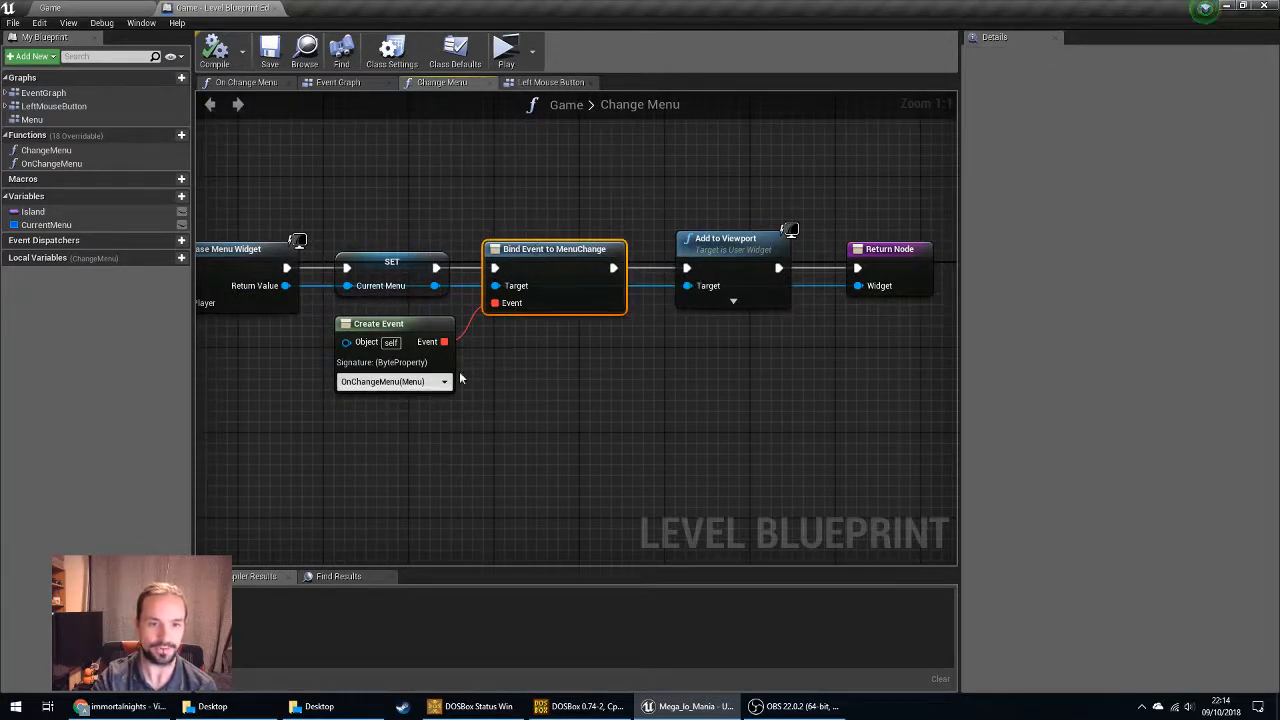
pyautogui.rightClick(224, 428)
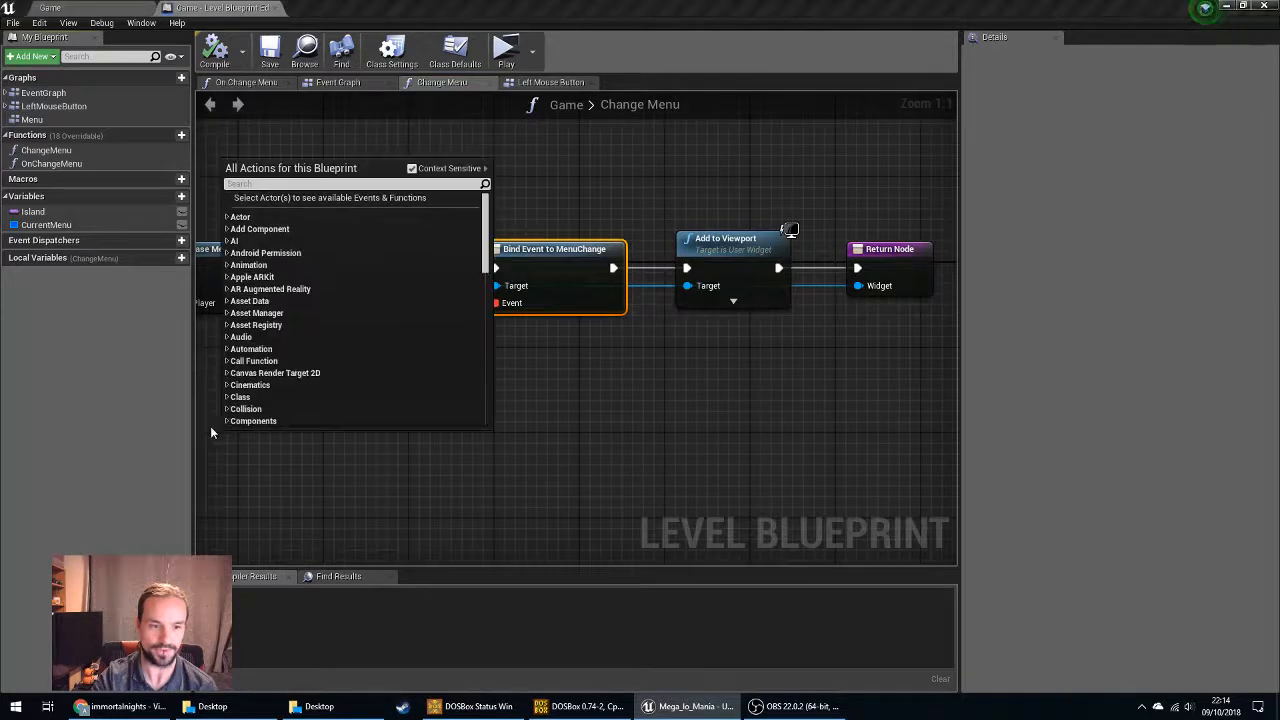
pyautogui.rightClick(236, 466)
pyautogui.click(204, 463)
pyautogui.moveTo(210, 429); pyautogui.dragTo(418, 440)
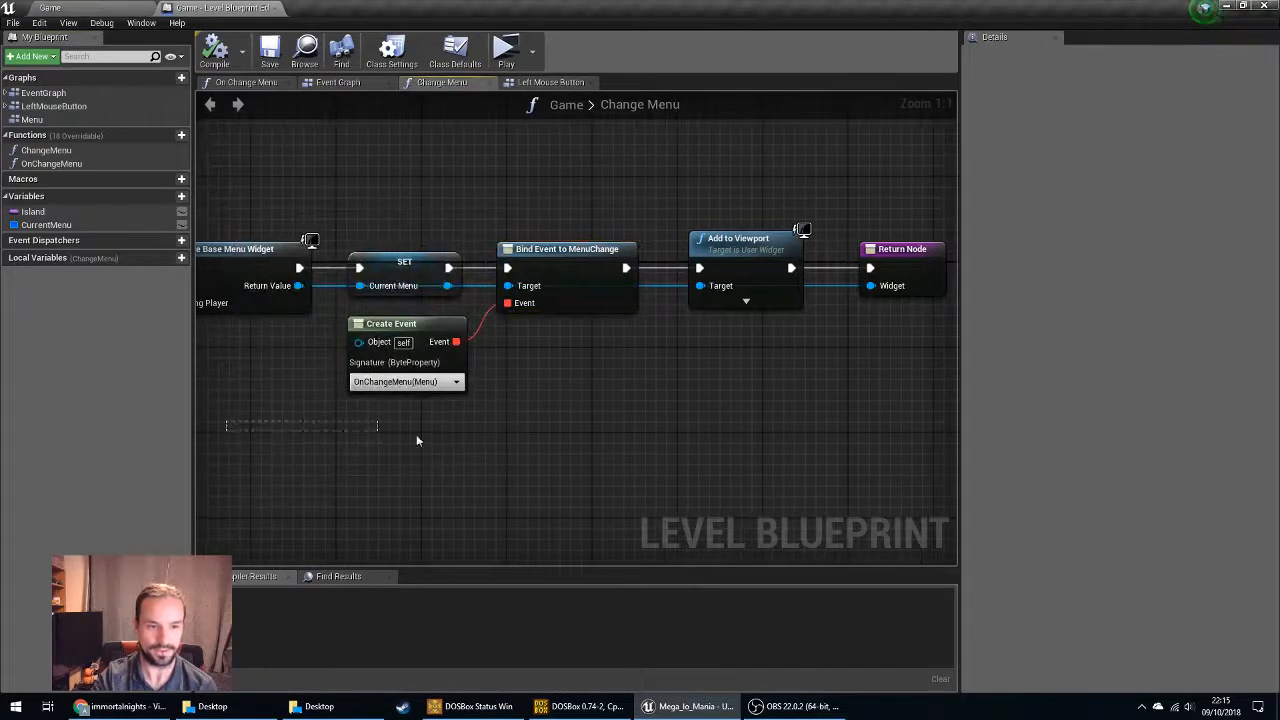
pyautogui.moveTo(324, 463); pyautogui.dragTo(317, 515, button='right')
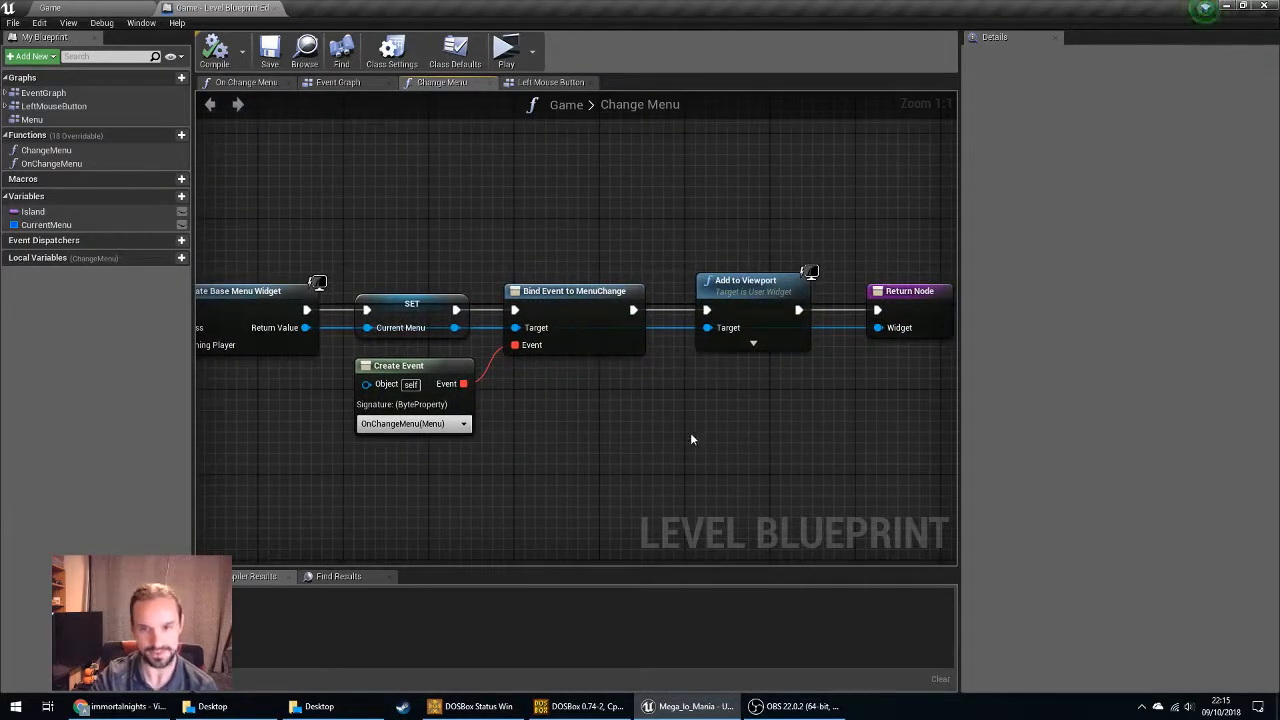
pyautogui.moveTo(690, 439); pyautogui.dragTo(502, 415, button='right')
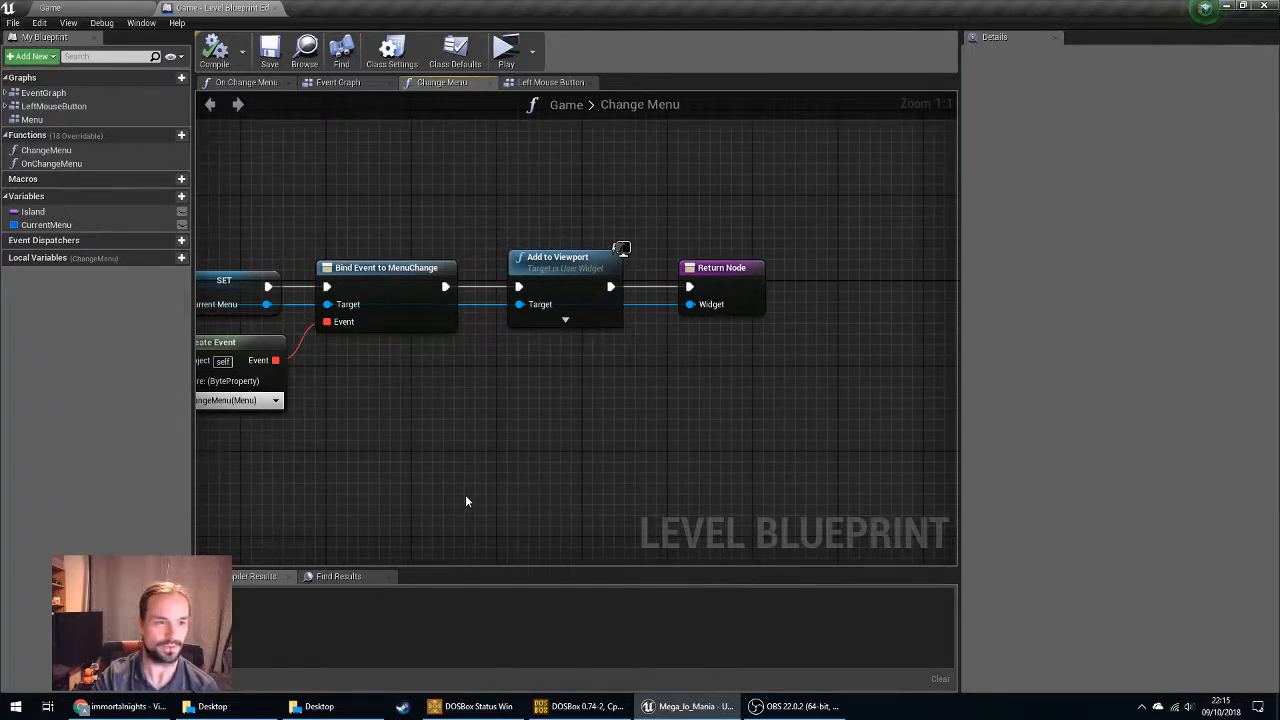
# Open the OnChangeMenu function and examine how its Menu input feeds the Change Menu call.
pyautogui.moveTo(458, 469); pyautogui.dragTo(573, 472, button='right')
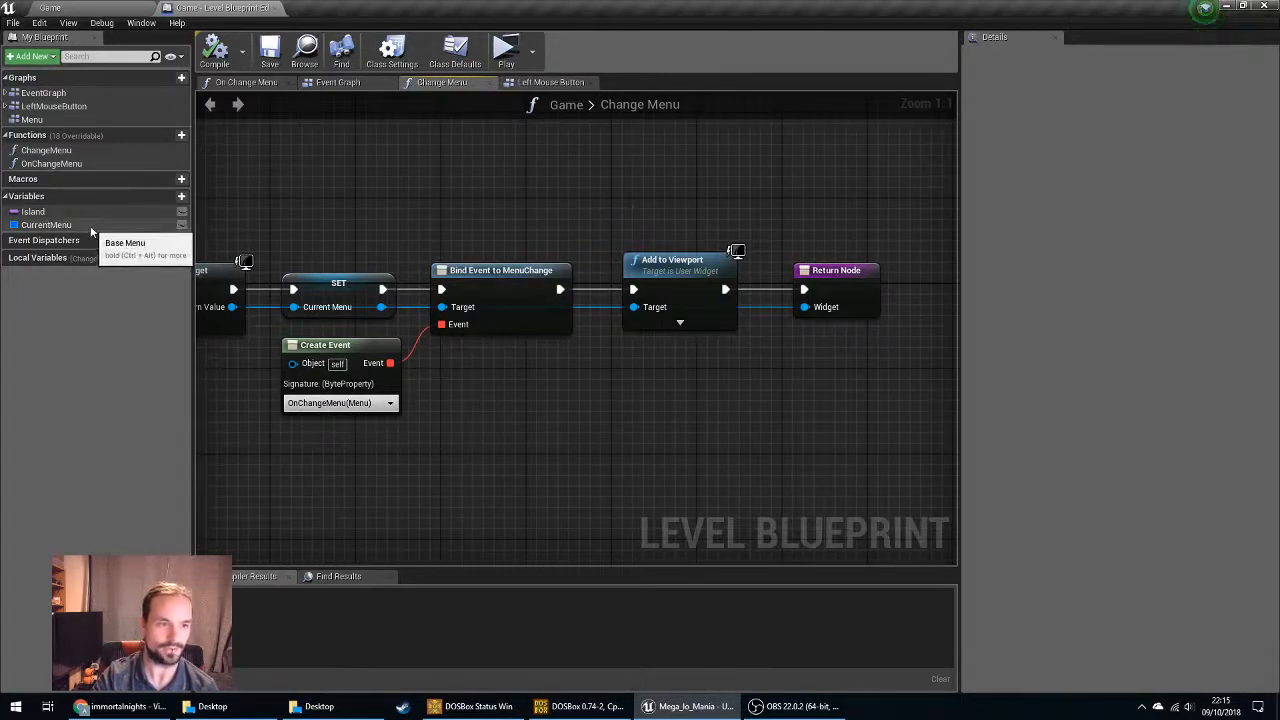
pyautogui.doubleClick(61, 165)
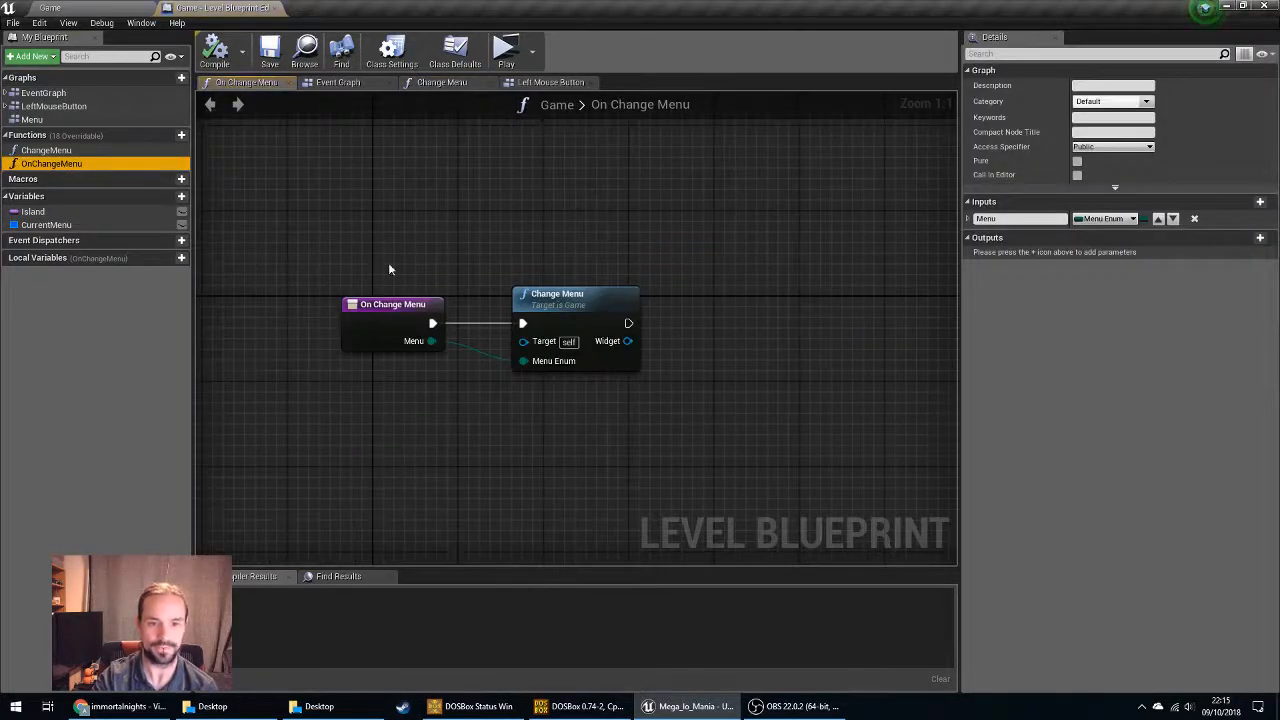
pyautogui.moveTo(357, 257); pyautogui.dragTo(694, 417)
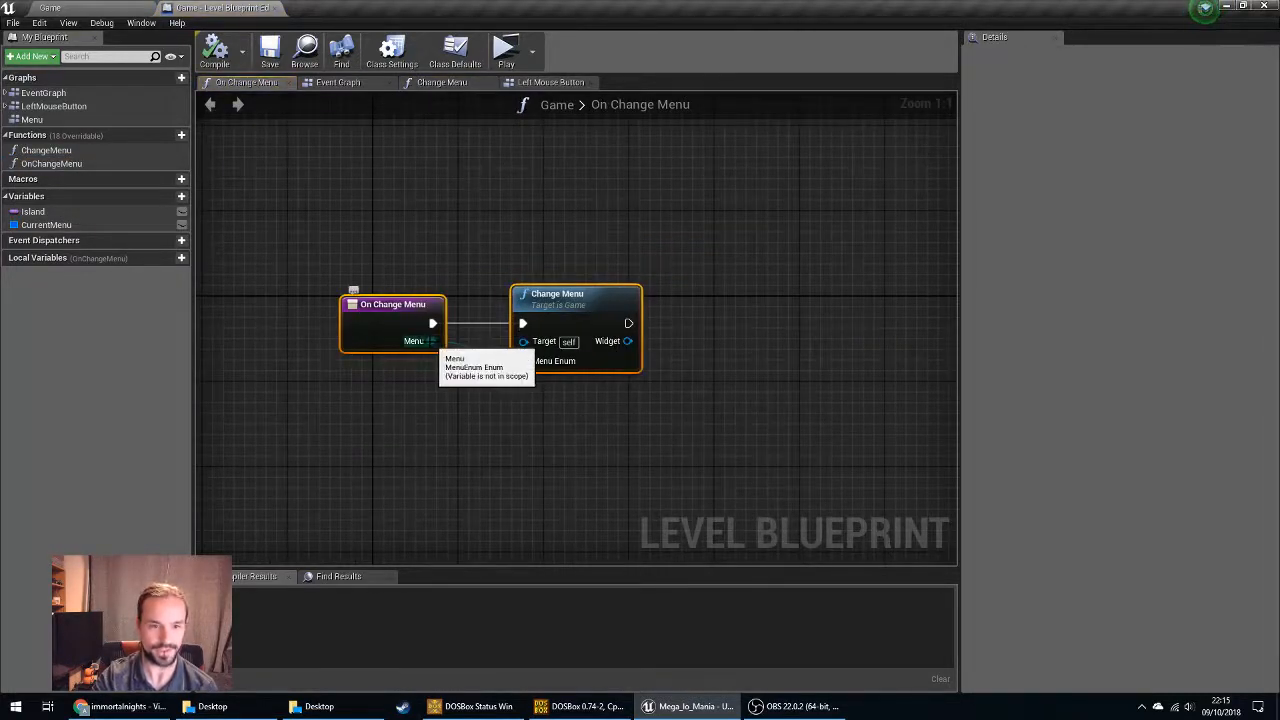
pyautogui.click(562, 309)
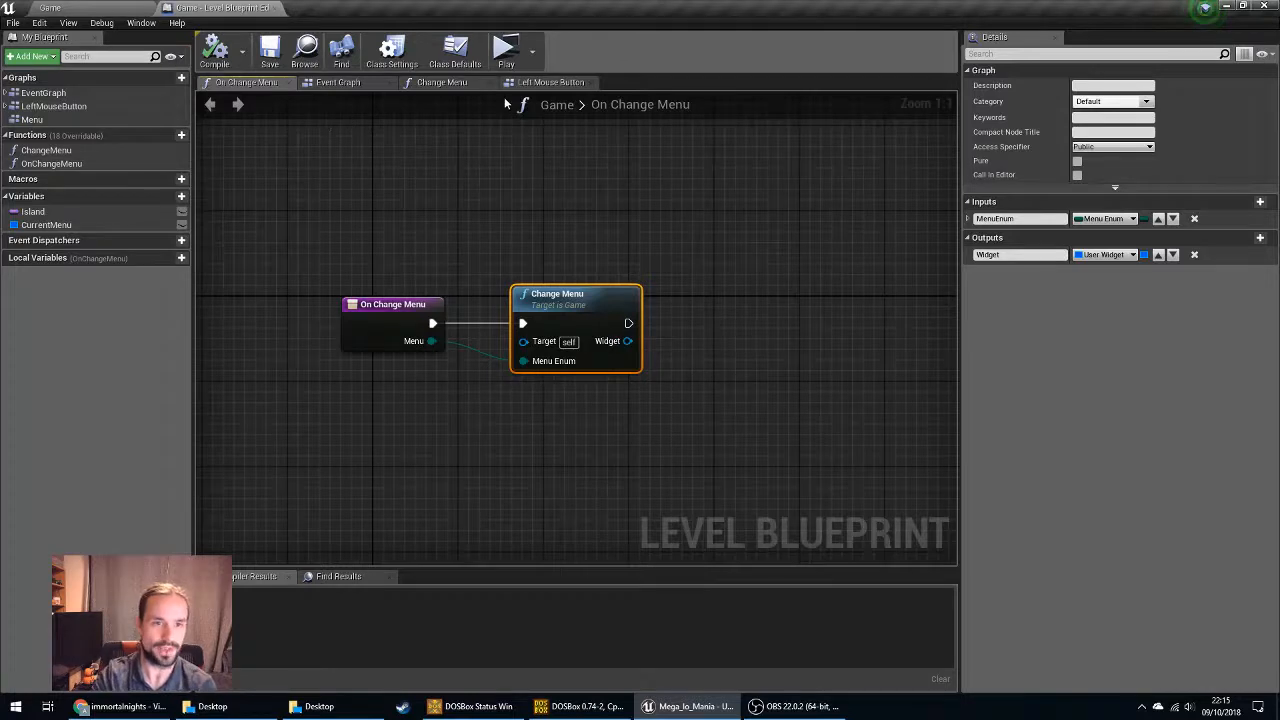
# Open the RootMenu widget's graph and examine the enter_research mouse-down function that calls MenuChange with Research.
pyautogui.click(111, 10)
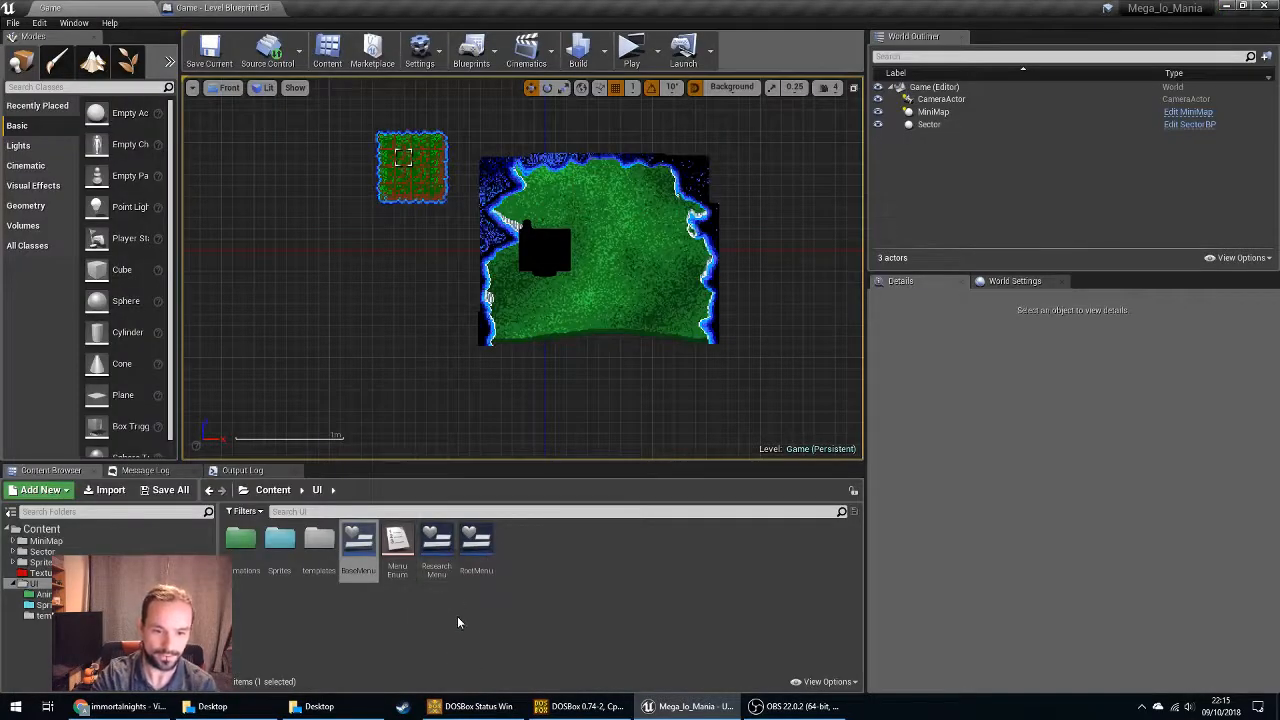
pyautogui.doubleClick(475, 543)
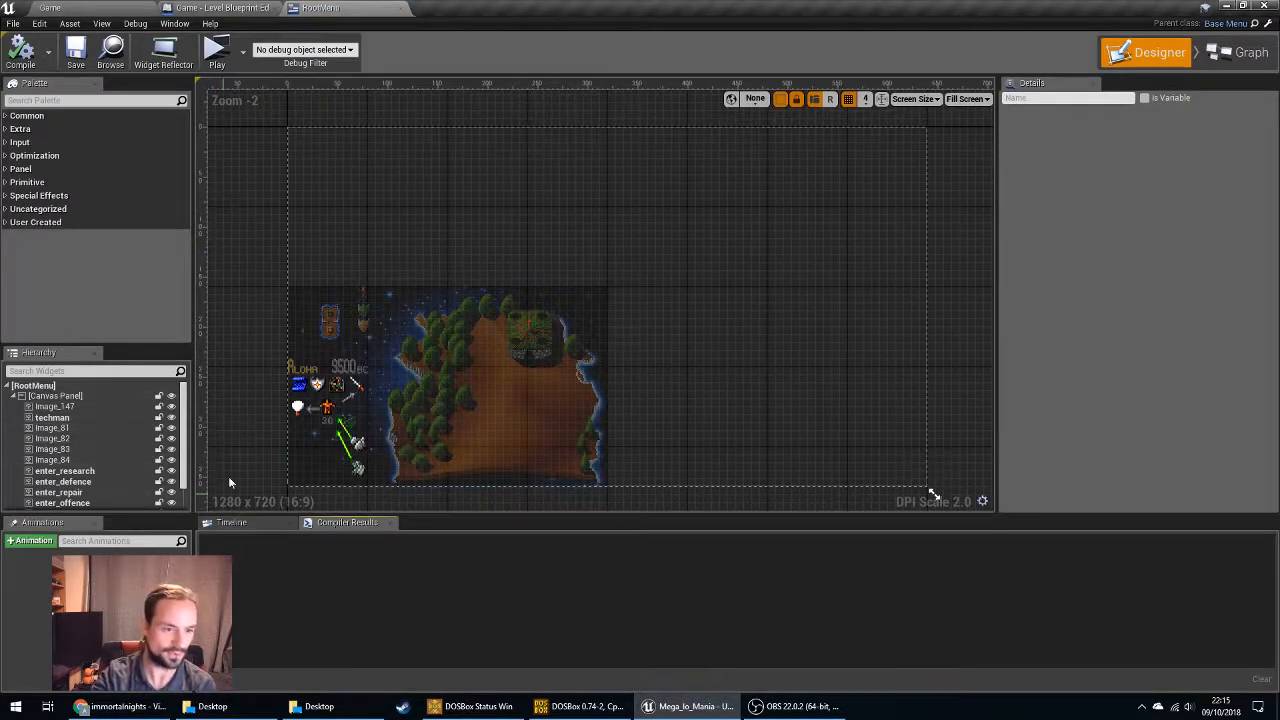
pyautogui.click(1240, 52)
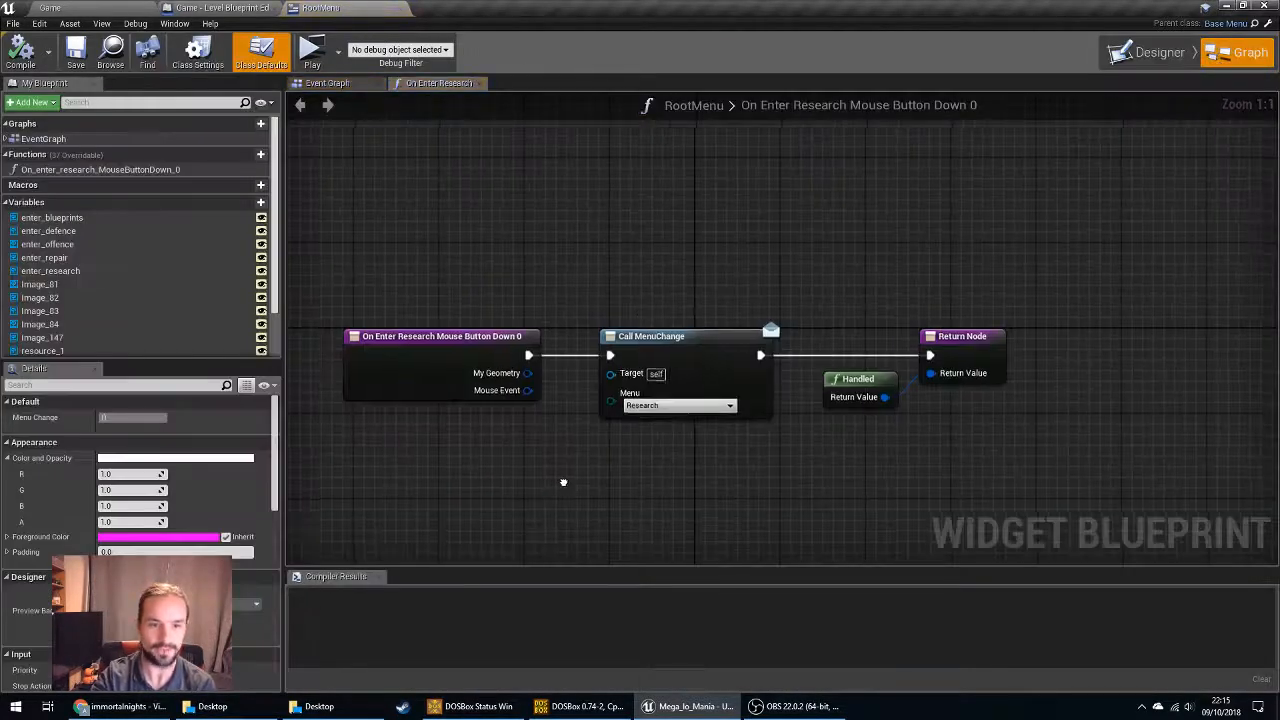
pyautogui.moveTo(567, 477); pyautogui.dragTo(534, 463, button='right')
pyautogui.click(353, 326)
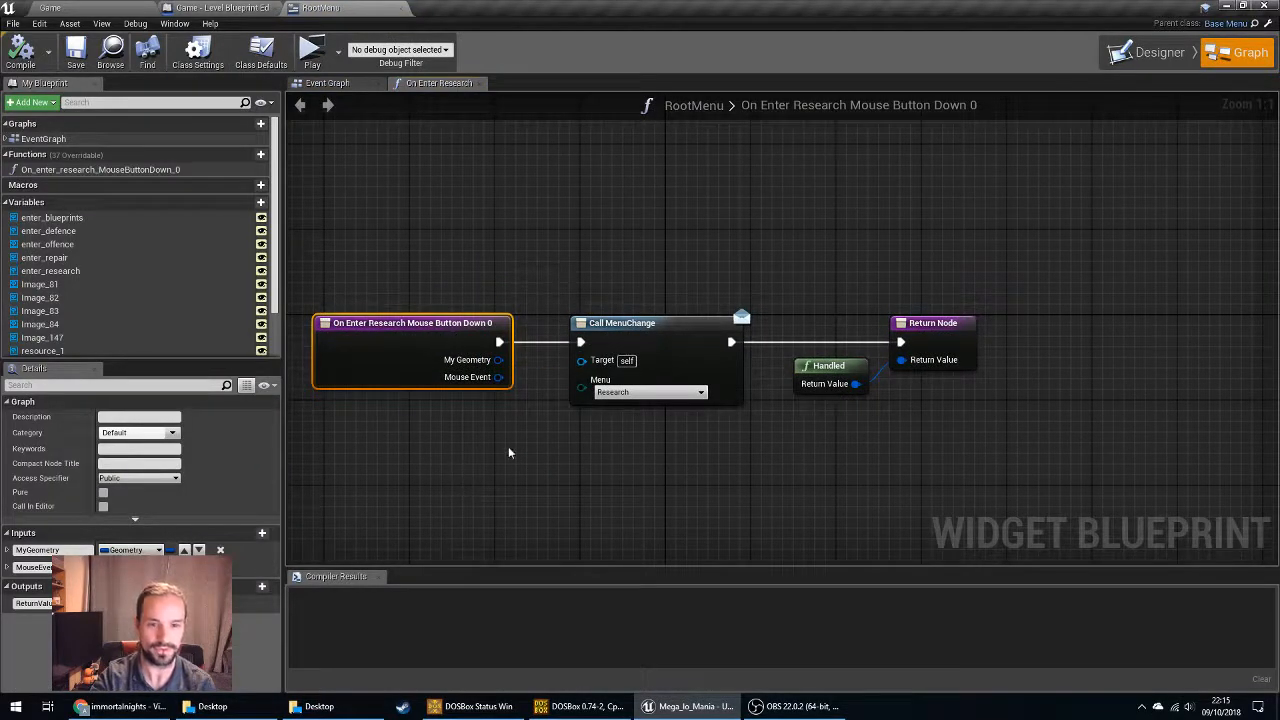
pyautogui.moveTo(647, 476); pyautogui.dragTo(627, 474, button='right')
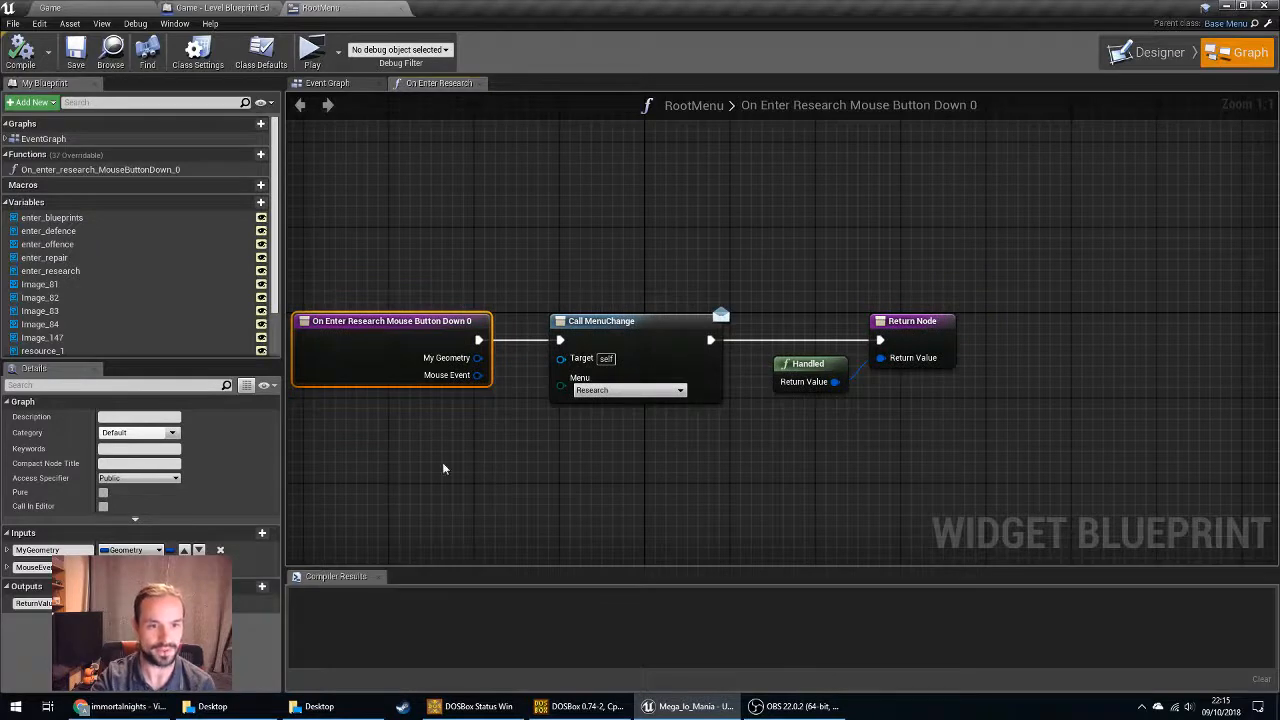
pyautogui.click(605, 335)
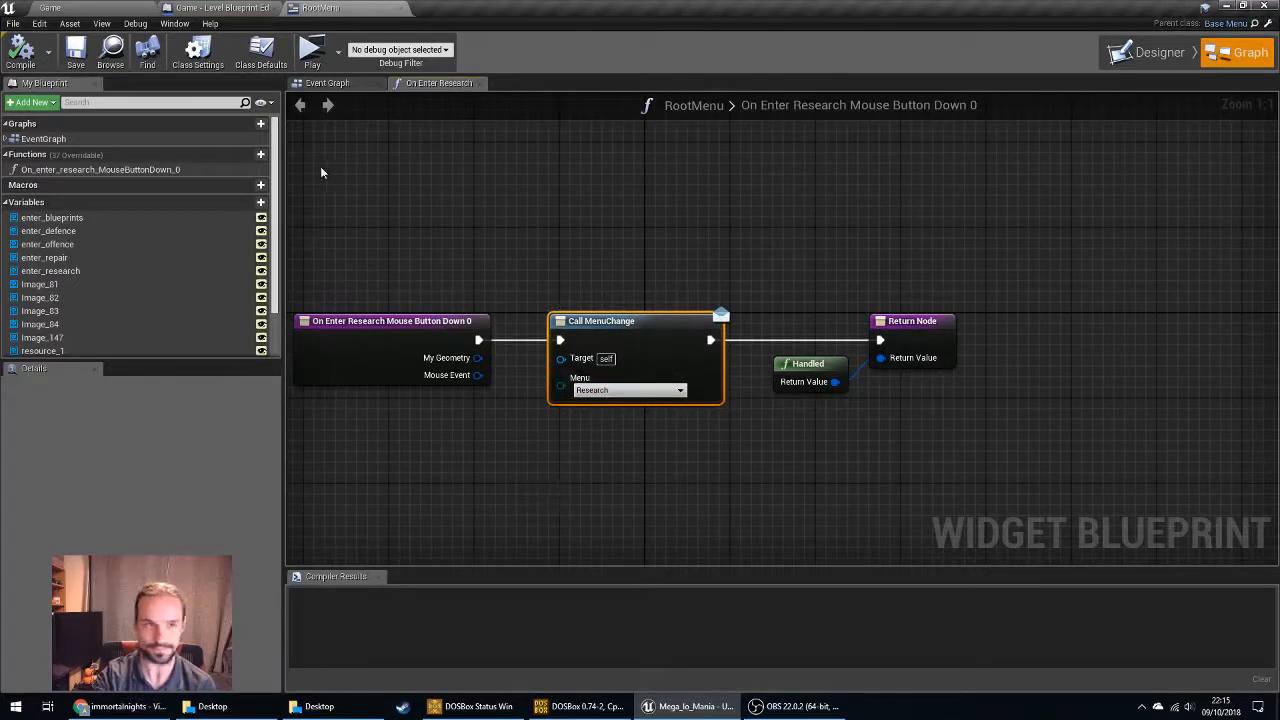
# Play the Game level in a preview window and test switching between the root and research menus.
pyautogui.click(222, 8)
pyautogui.click(100, 8)
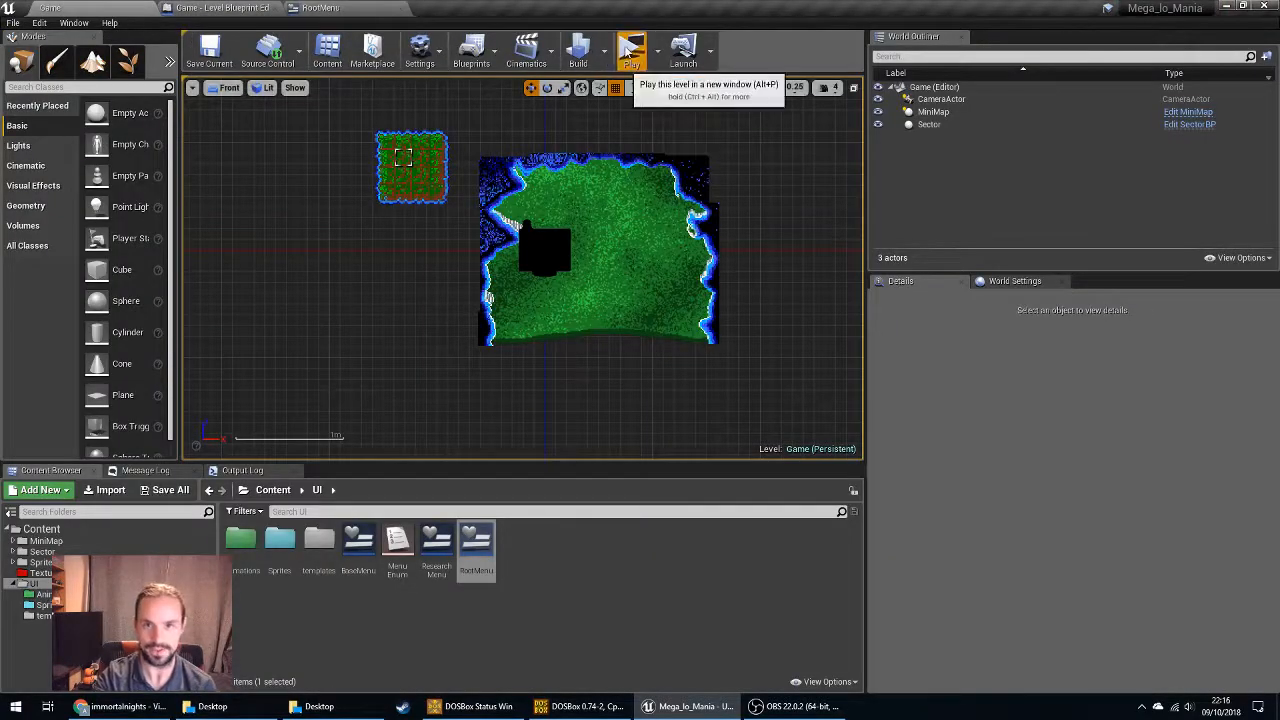
pyautogui.click(629, 52)
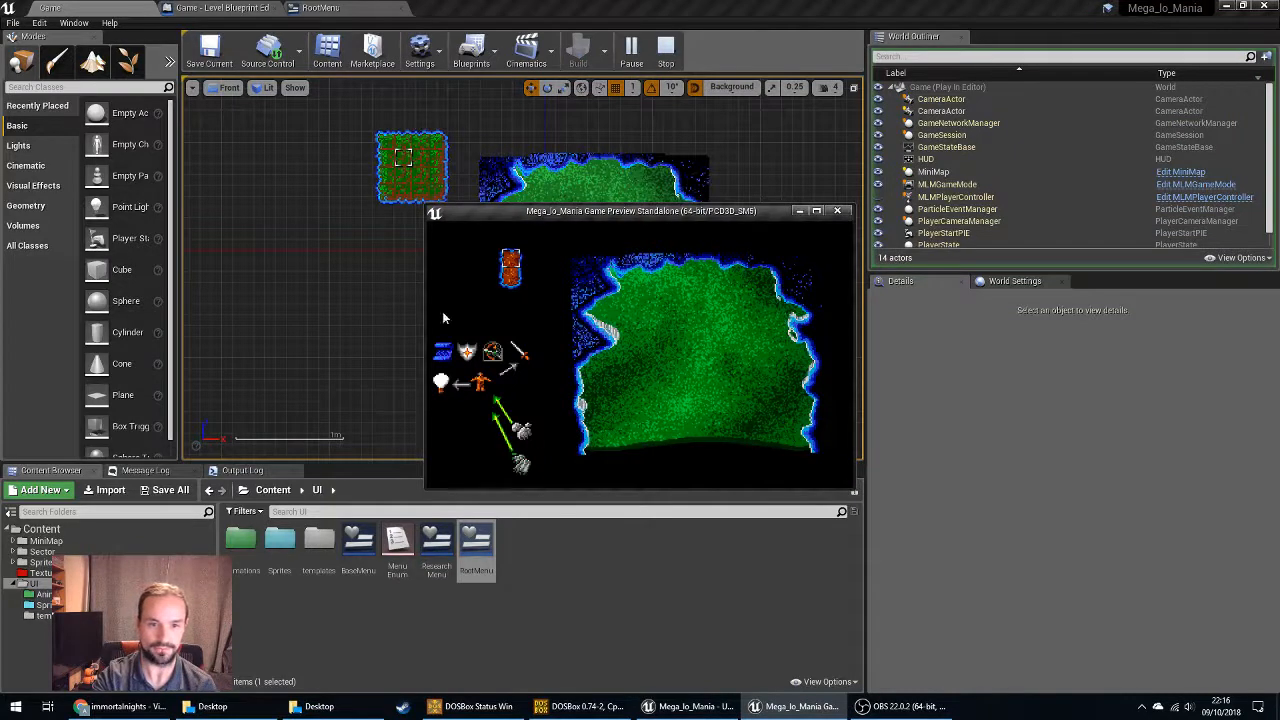
pyautogui.click(441, 384)
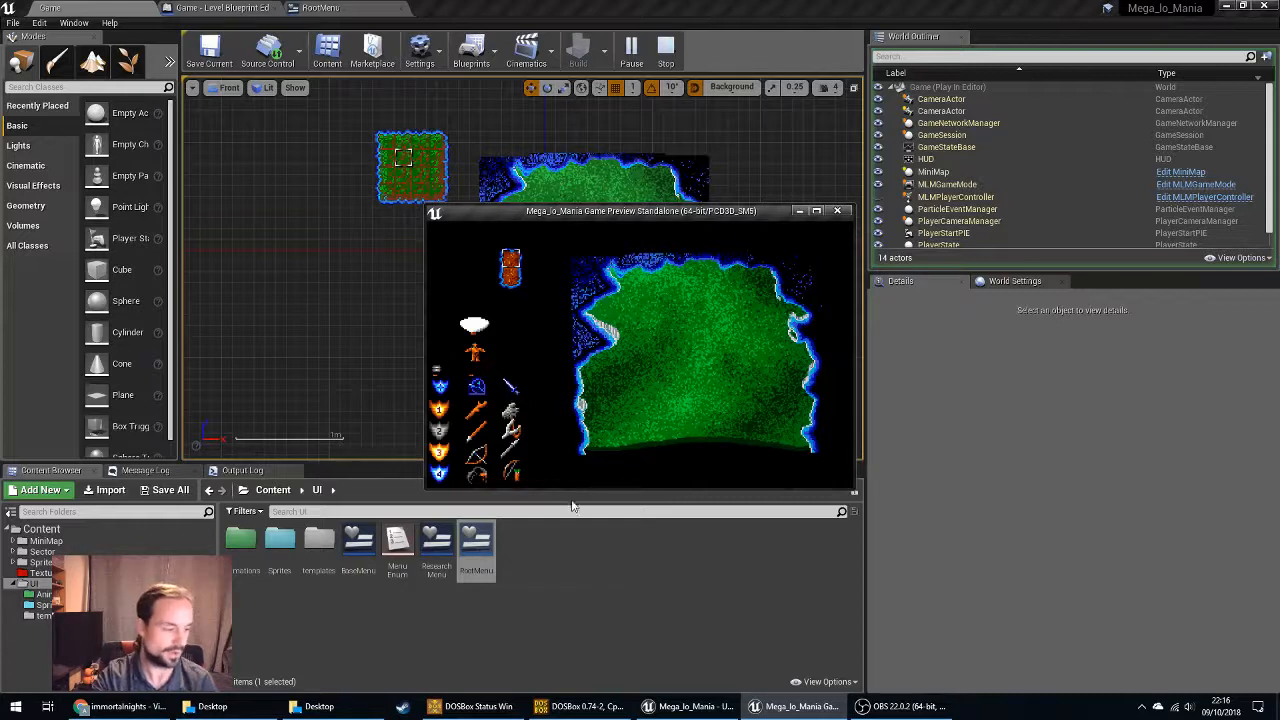
pyautogui.click(478, 336)
pyautogui.click(440, 390)
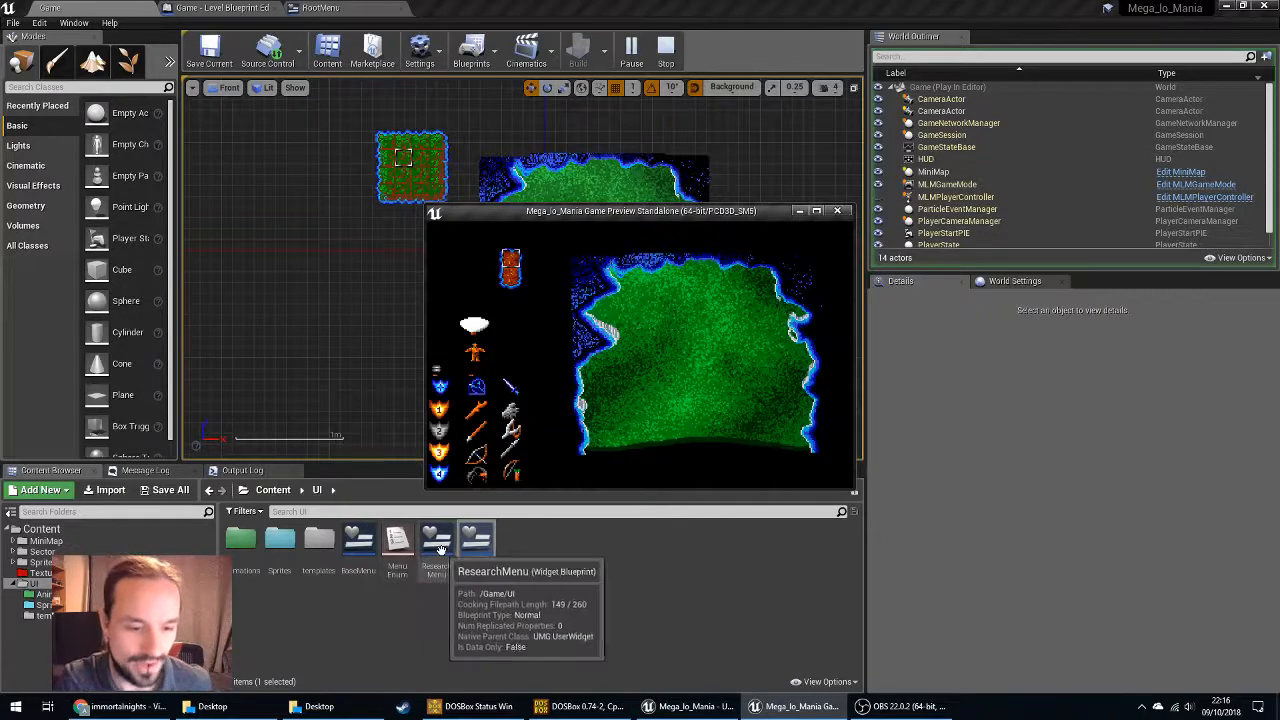
# Open RootMenu's visual layout, select its background reference image and compare it with the original game in DOSBox.
pyautogui.hotkey('alt', 'Left')
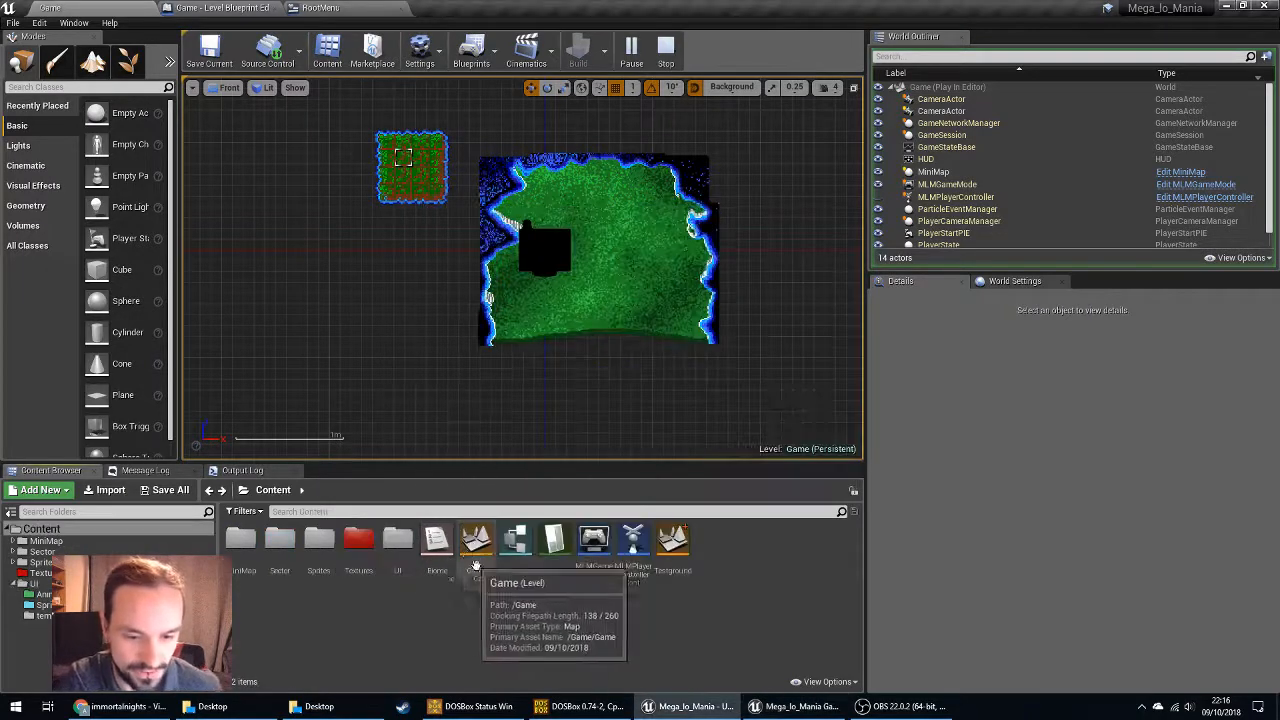
pyautogui.hotkey('alt', 'Right')
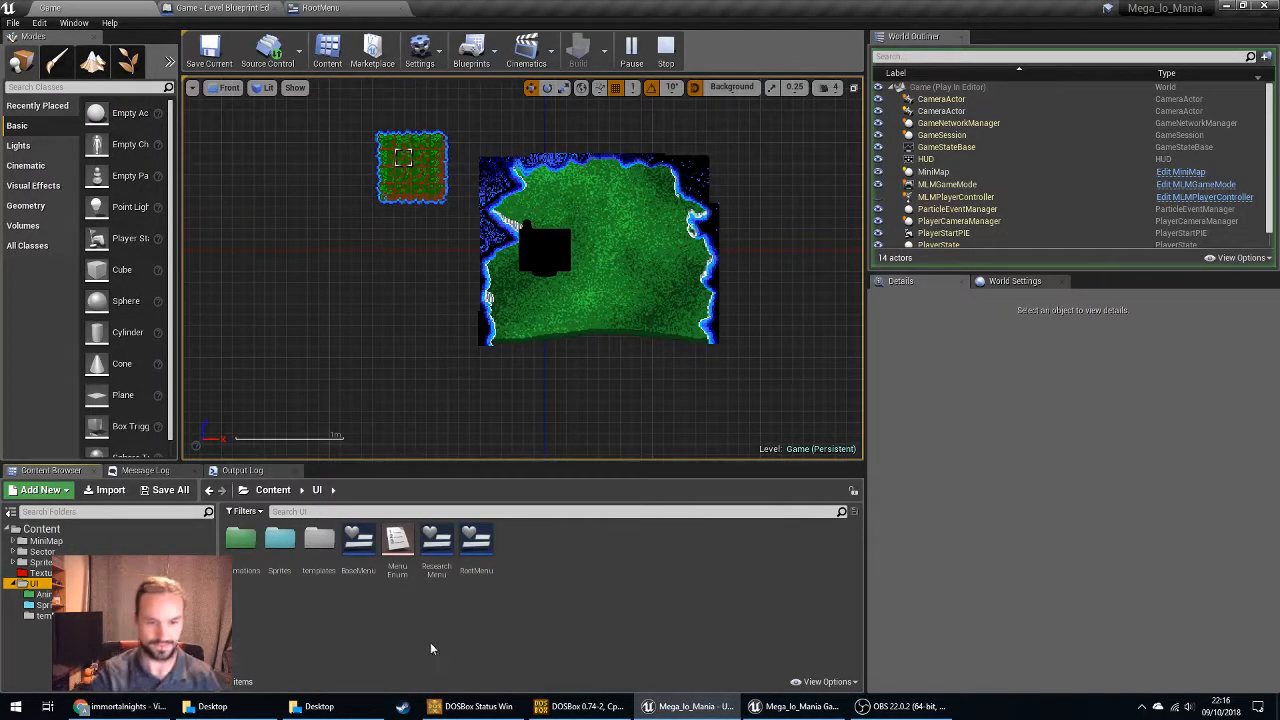
pyautogui.doubleClick(476, 545)
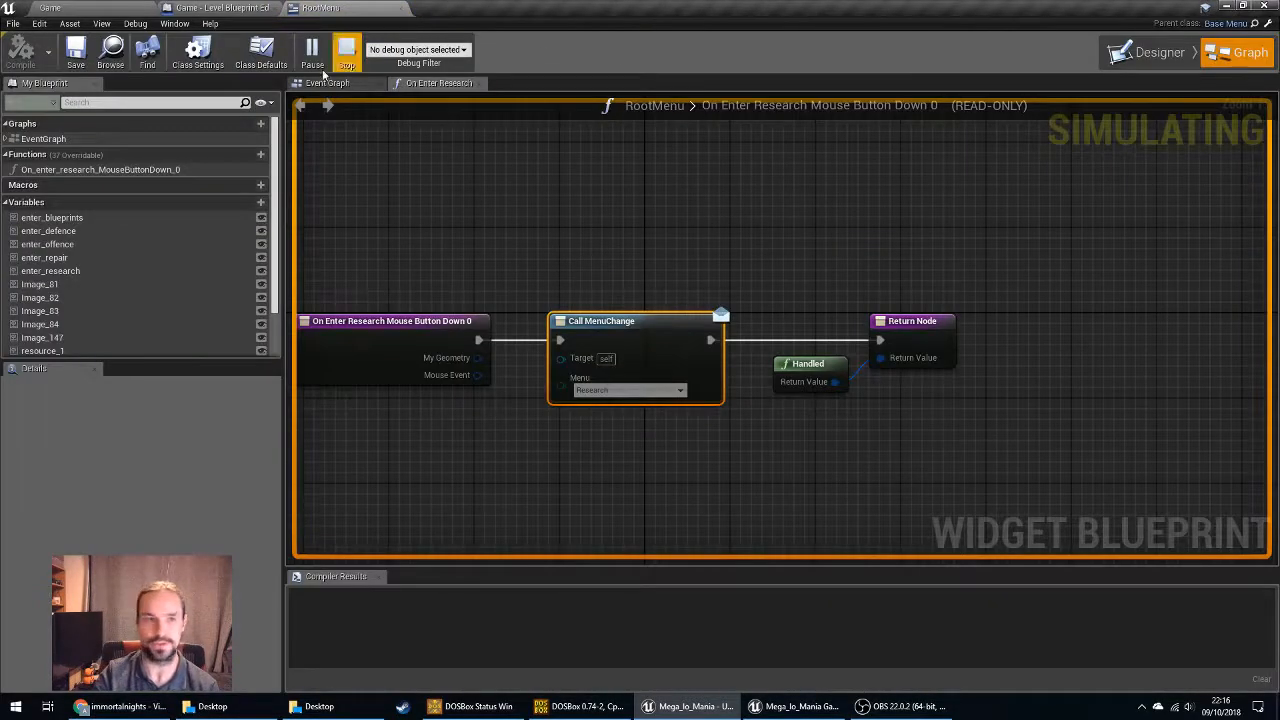
pyautogui.click(1148, 53)
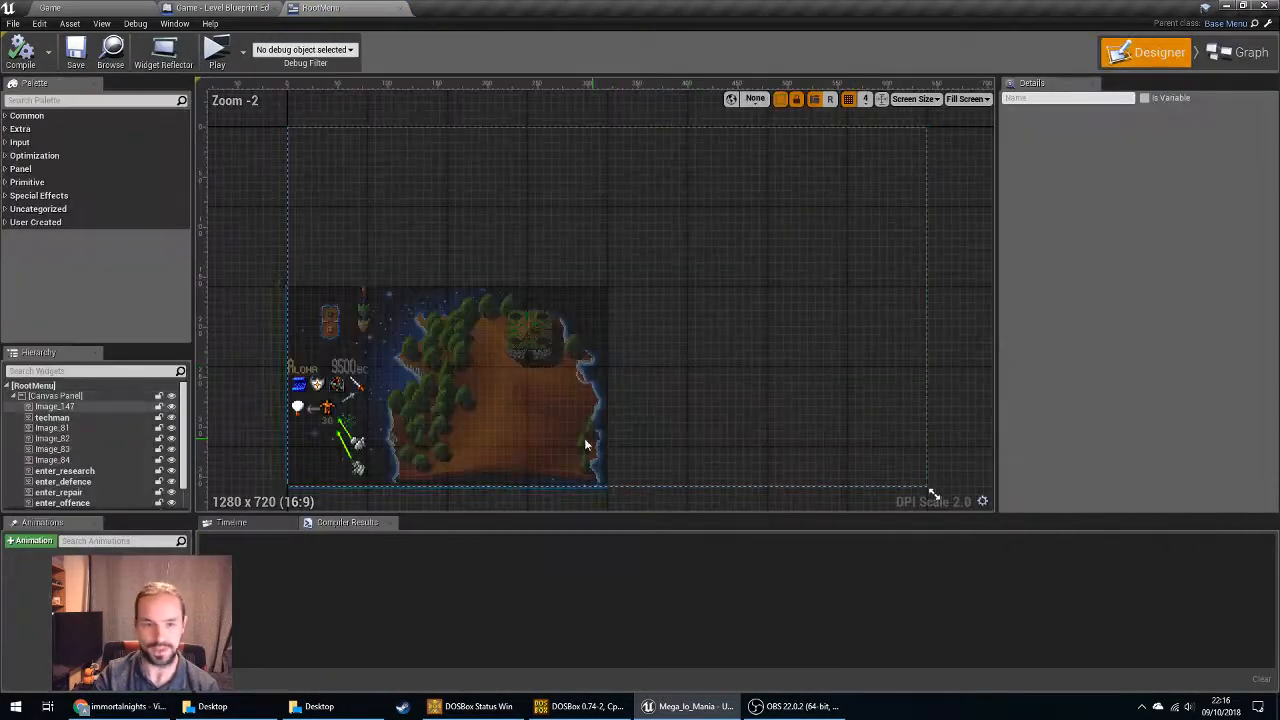
pyautogui.click(326, 290)
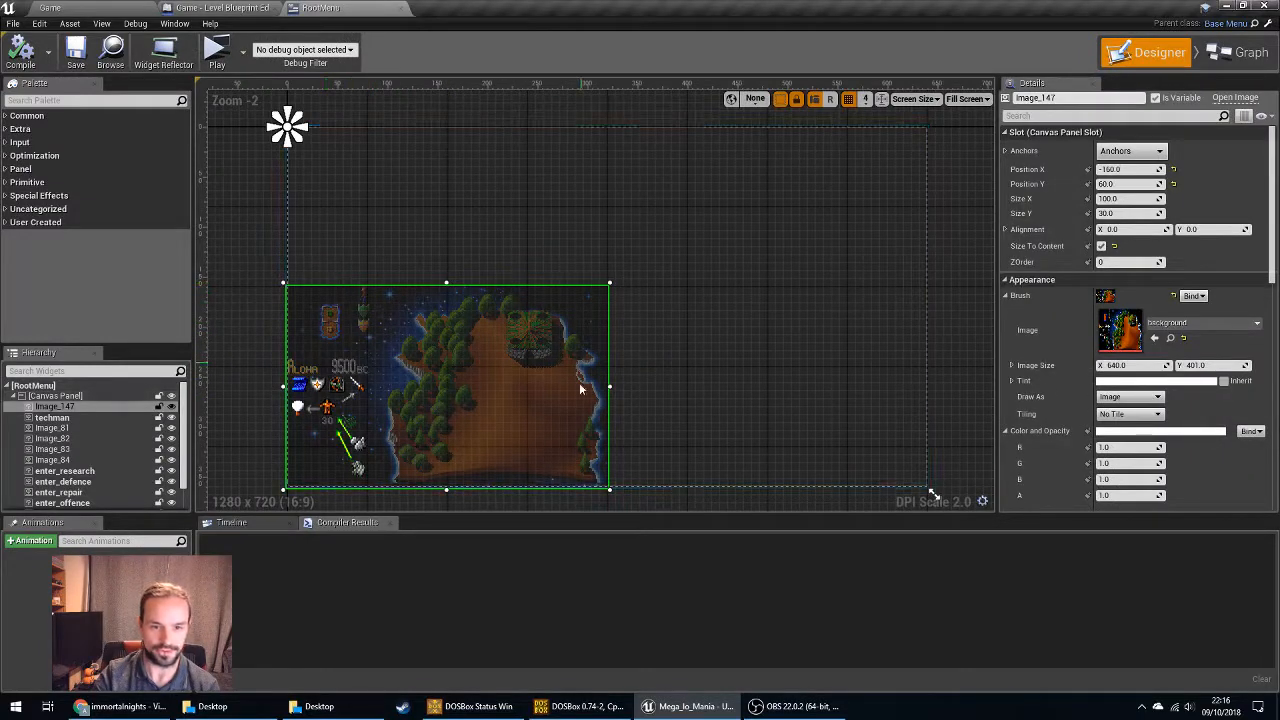
pyautogui.click(578, 708)
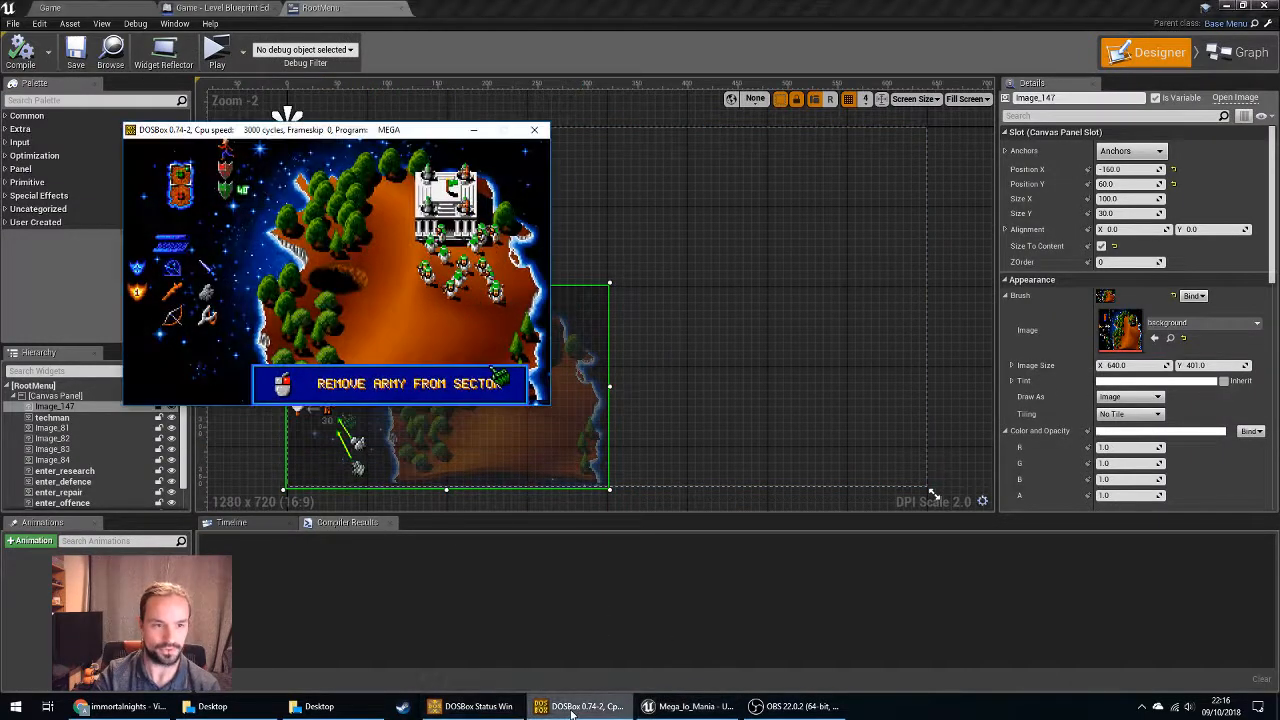
pyautogui.click(575, 708)
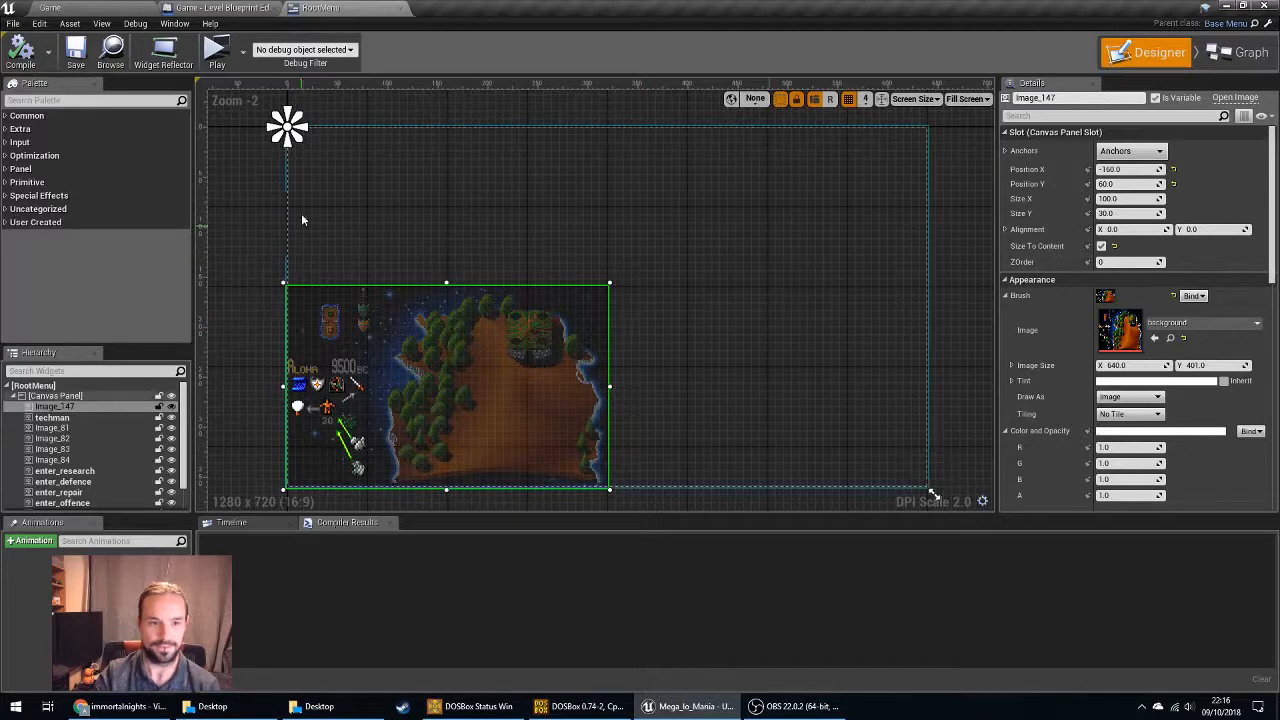
# Position the enter_repair shield icon at X 23, Y -109 and set the designer's grid snap size to 1.
pyautogui.scroll(8, 487, 365)
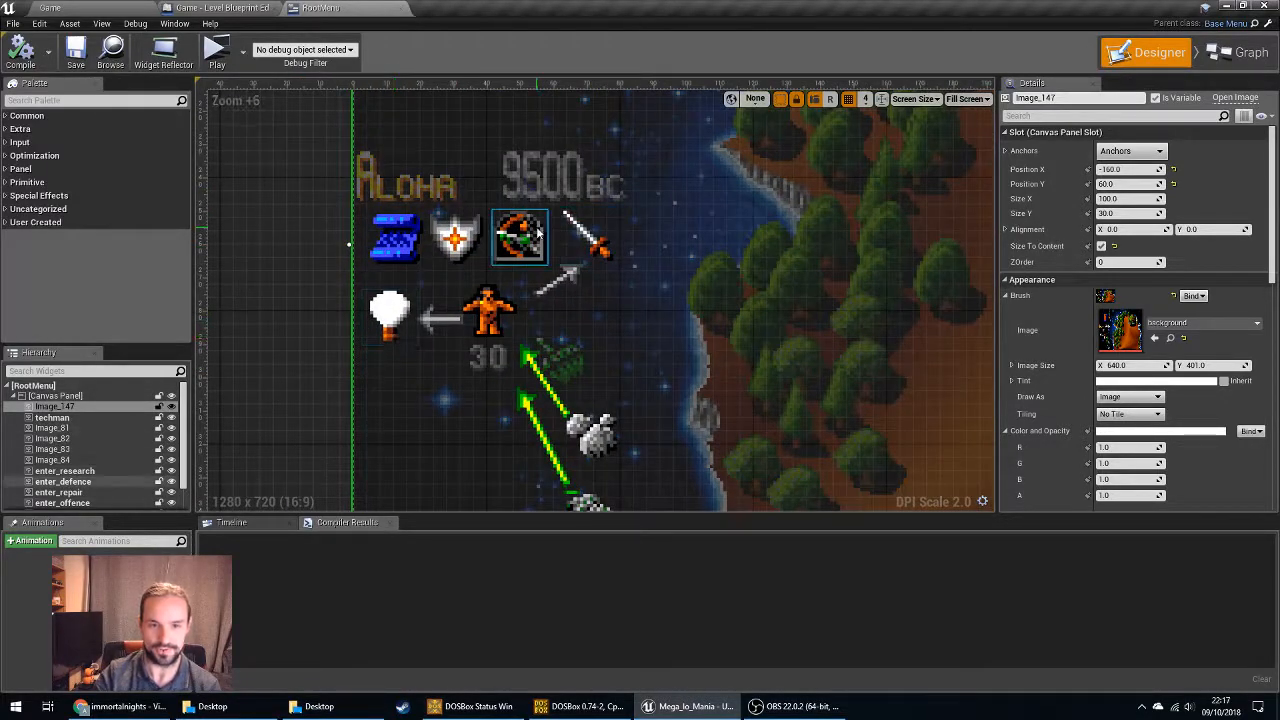
pyautogui.moveTo(476, 246)
pyautogui.mouseDown()
pyautogui.moveTo(503, 212)
pyautogui.moveTo(476, 246)
pyautogui.moveTo(460, 242)
pyautogui.moveTo(505, 242)
pyautogui.moveTo(452, 246)
pyautogui.mouseUp()
pyautogui.click(865, 99)
pyautogui.click(872, 126)
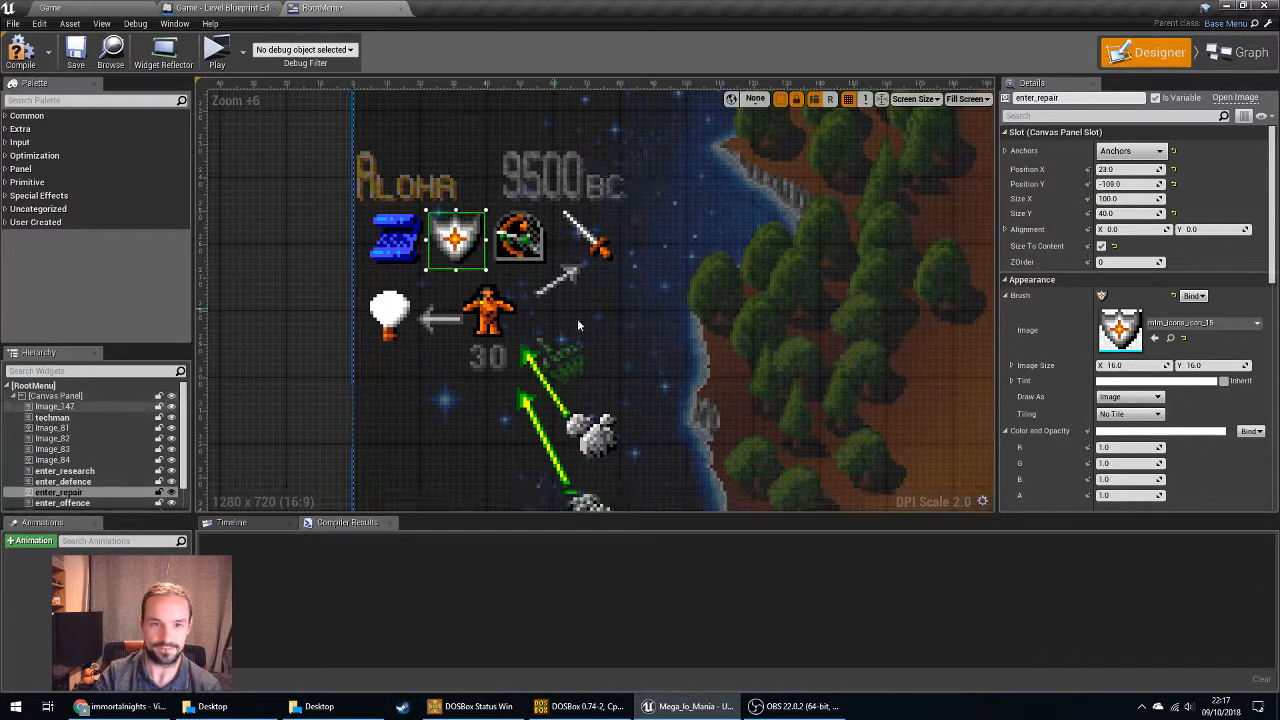
# Position the resource_1 rock icon at X 63, Y -50 and the enter_offence sword icon at X 63, Y -110.
pyautogui.moveTo(684, 358); pyautogui.dragTo(712, 236, button='right')
pyautogui.moveTo(615, 318)
pyautogui.mouseDown()
pyautogui.moveTo(729, 323)
pyautogui.moveTo(630, 318)
pyautogui.mouseUp()
pyautogui.moveTo(679, 241); pyautogui.dragTo(681, 339, button='right')
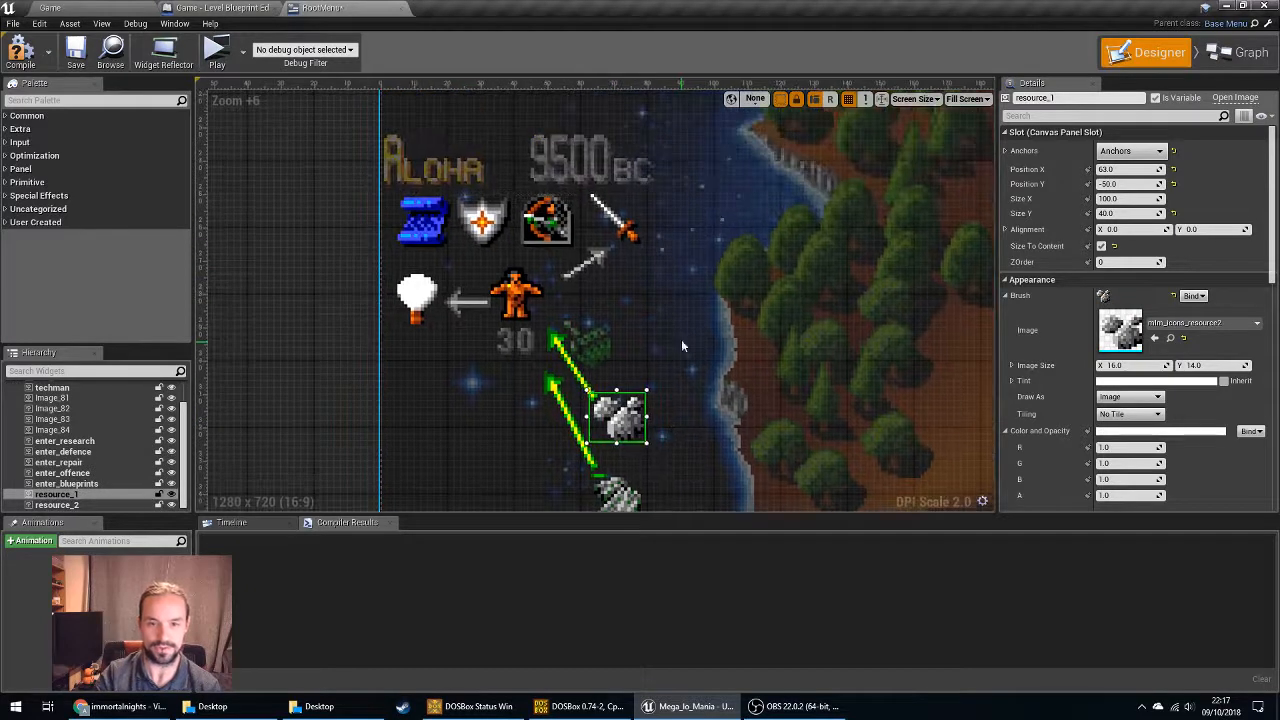
pyautogui.moveTo(640, 230)
pyautogui.mouseDown()
pyautogui.moveTo(760, 238)
pyautogui.moveTo(640, 234)
pyautogui.mouseUp()
pyautogui.scroll(13, 486, 344)
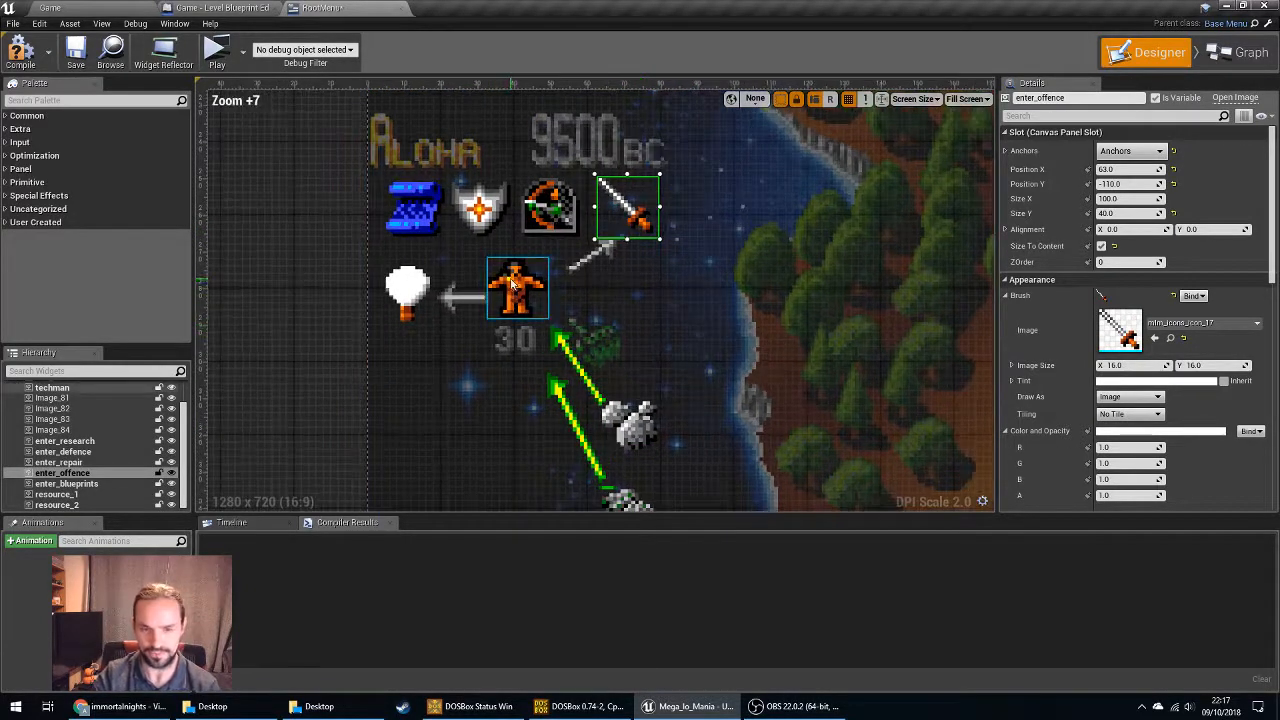
pyautogui.scroll(-10, 682, 296)
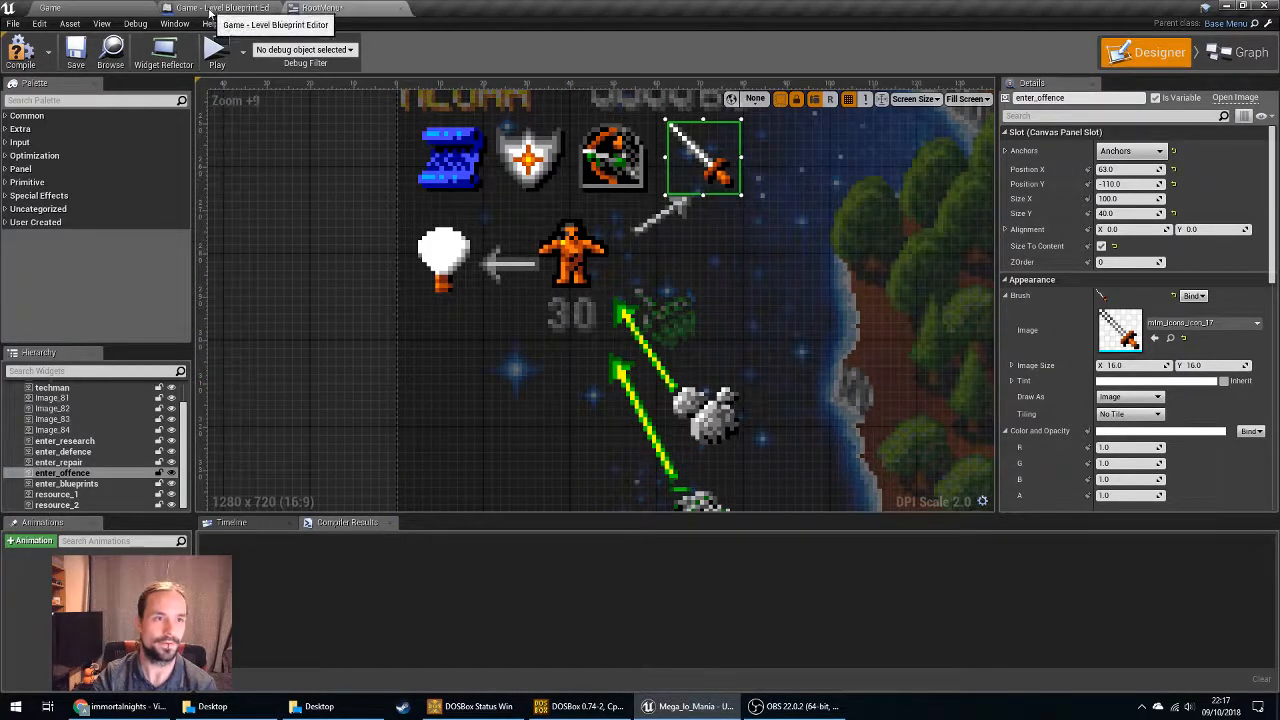
# Open the ResearchMenu widget from the UI folder and examine its icons arranged in vertical and horizontal boxes.
pyautogui.click(83, 8)
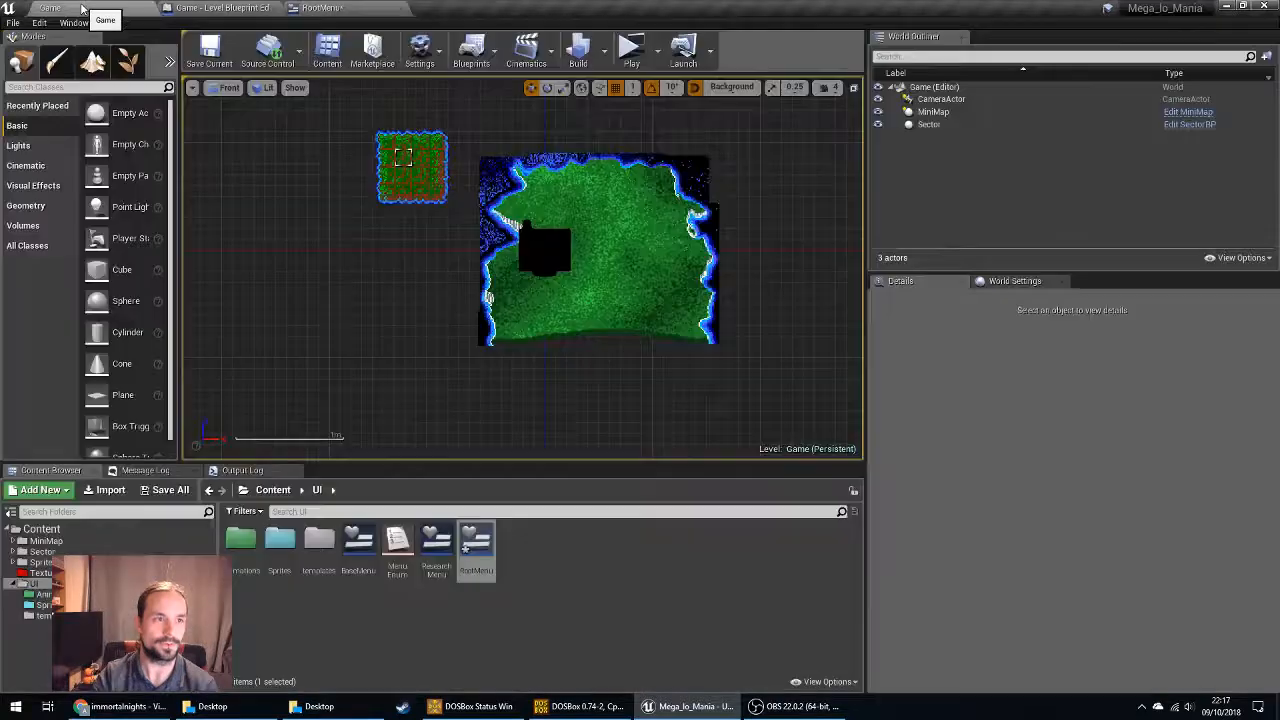
pyautogui.doubleClick(436, 545)
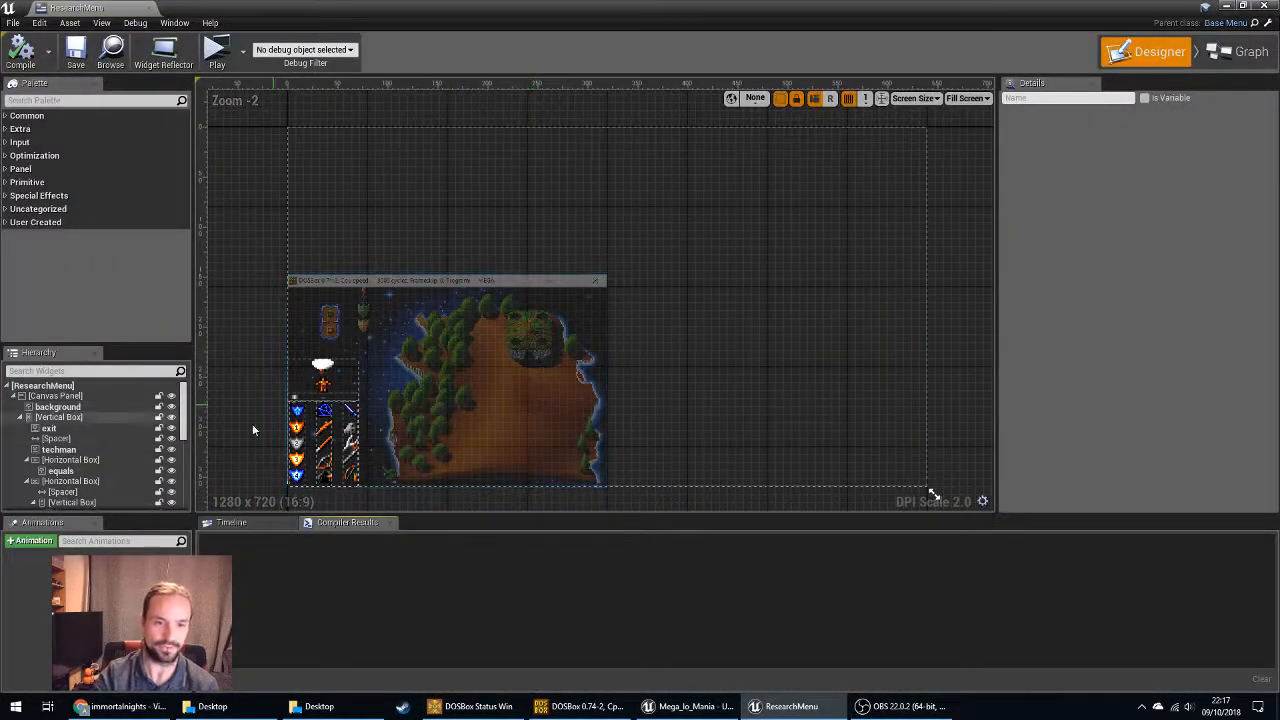
pyautogui.moveTo(252, 423); pyautogui.dragTo(352, 304, button='right')
pyautogui.scroll(5, 462, 294)
pyautogui.moveTo(537, 316); pyautogui.dragTo(630, 258, button='right')
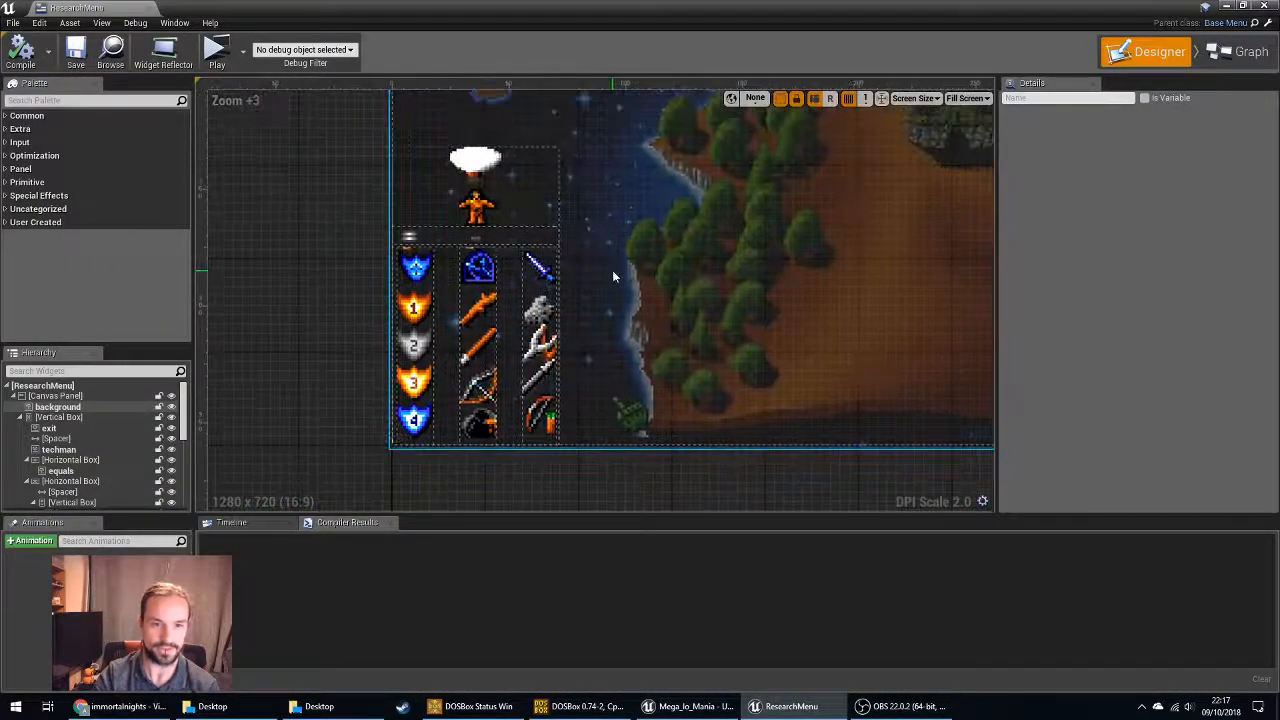
pyautogui.scroll(1, 612, 271)
# Try moving the techman icon into the horizontal box beside equals, undo the move and inspect the icon columns.
pyautogui.moveTo(457, 196); pyautogui.dragTo(486, 200)
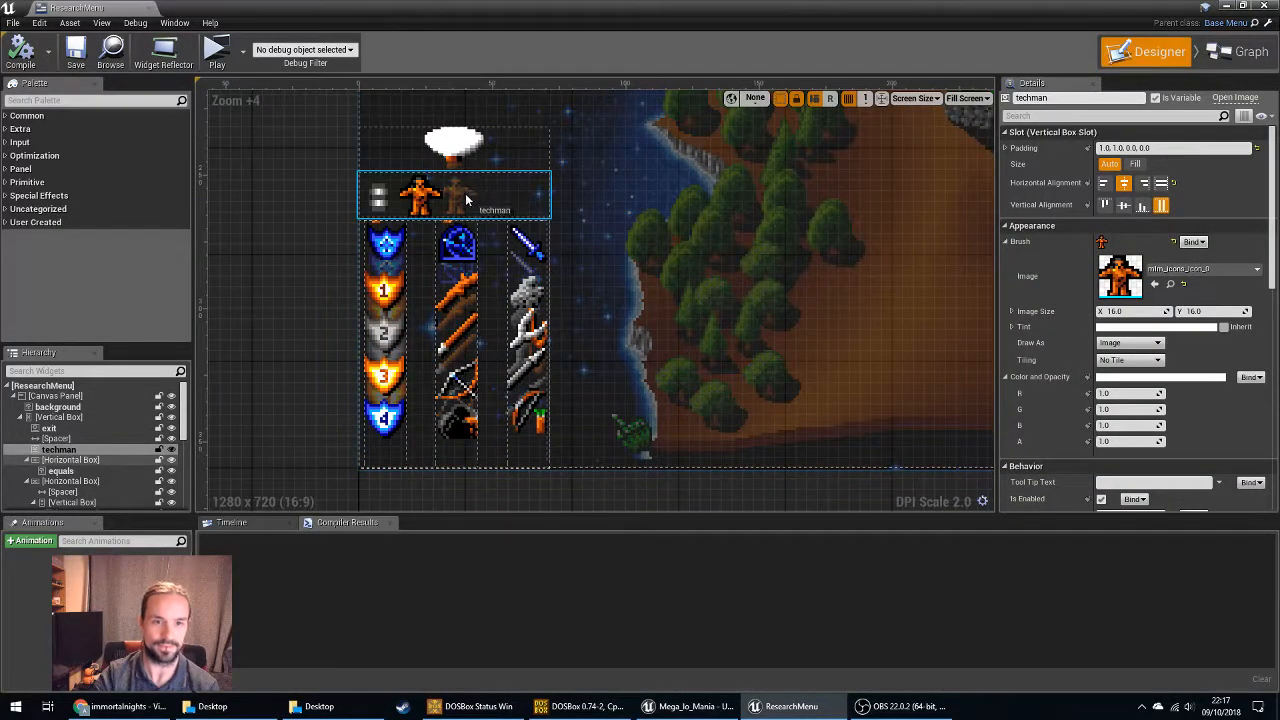
pyautogui.hotkey('ctrl', 'z')
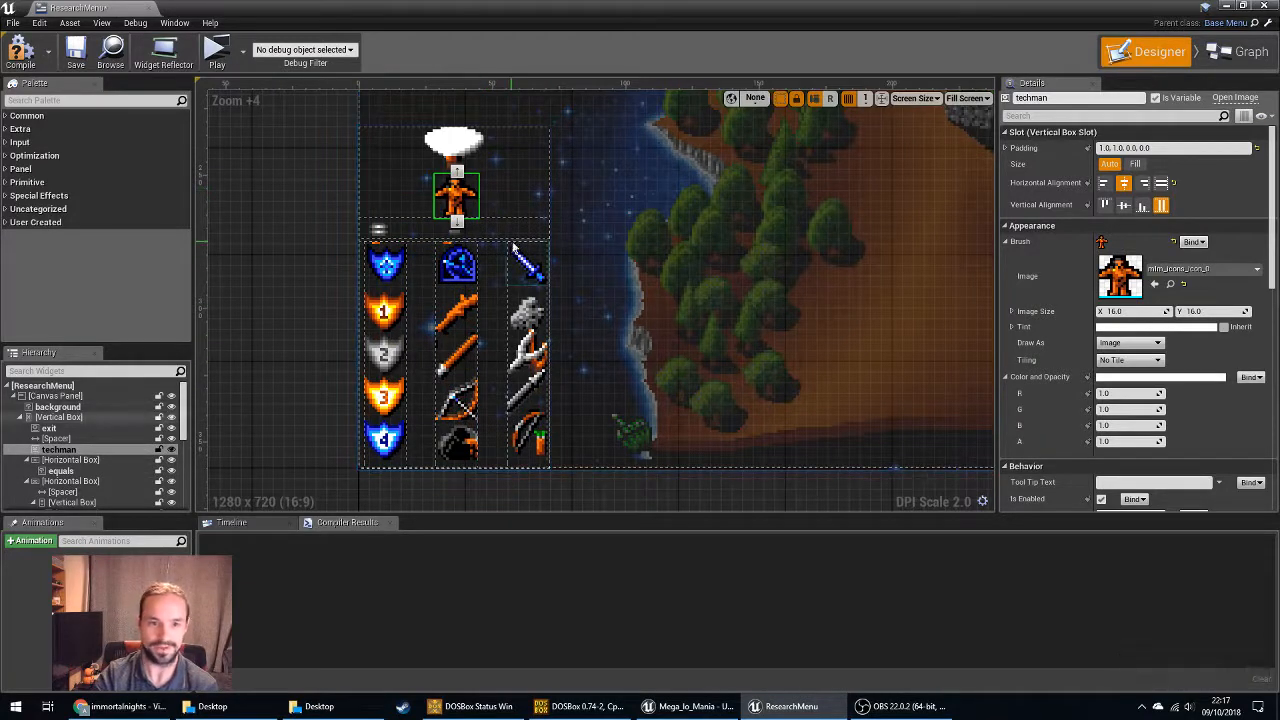
pyautogui.scroll(6, 516, 414)
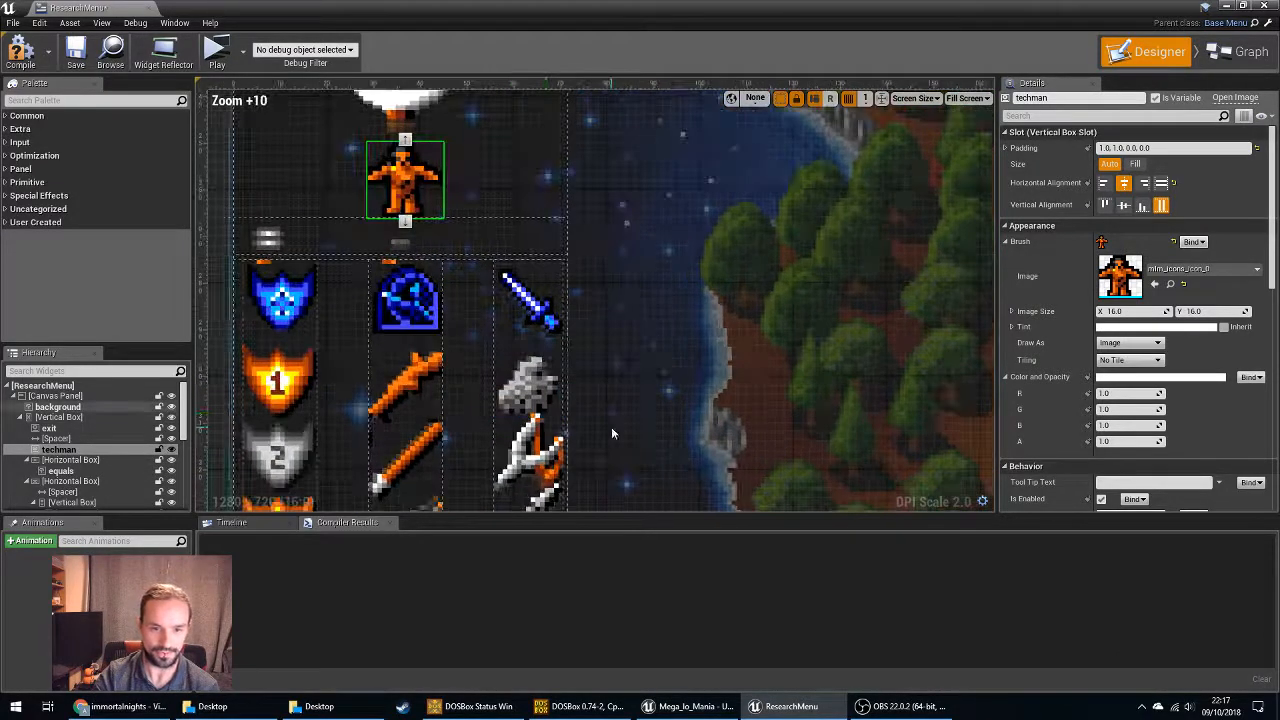
pyautogui.moveTo(611, 430); pyautogui.dragTo(659, 304, button='right')
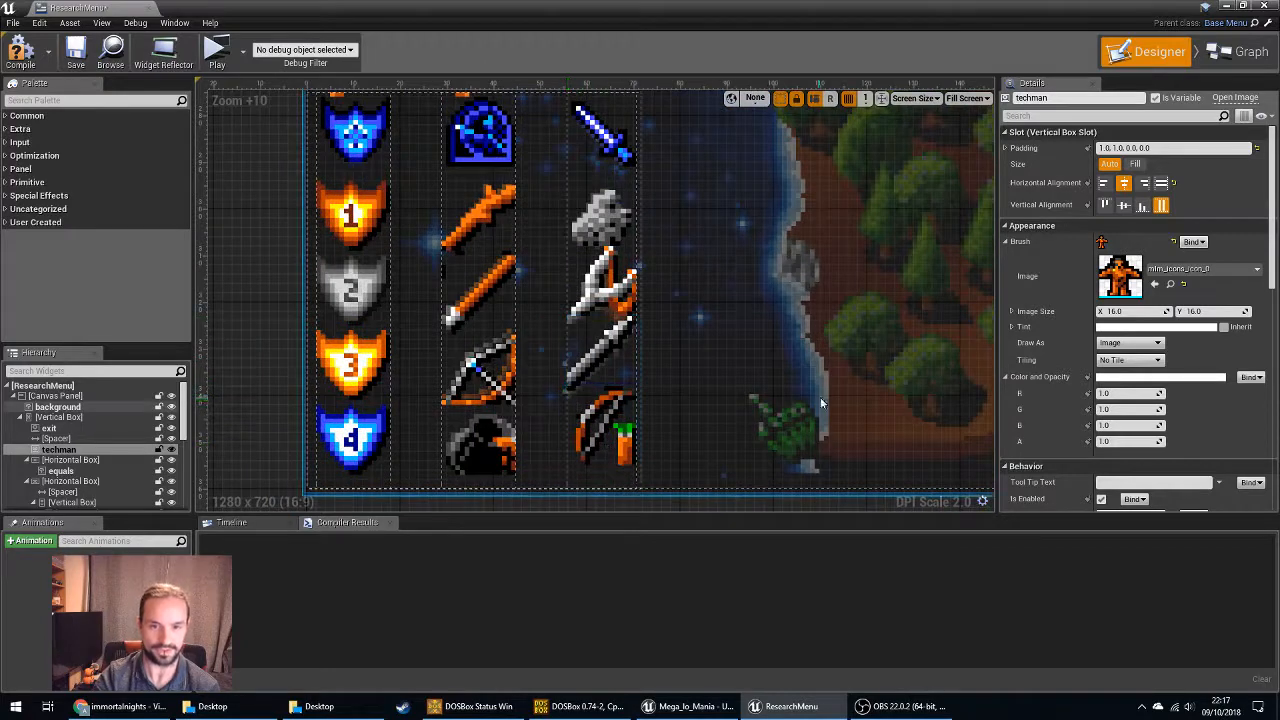
pyautogui.scroll(-6, 720, 344)
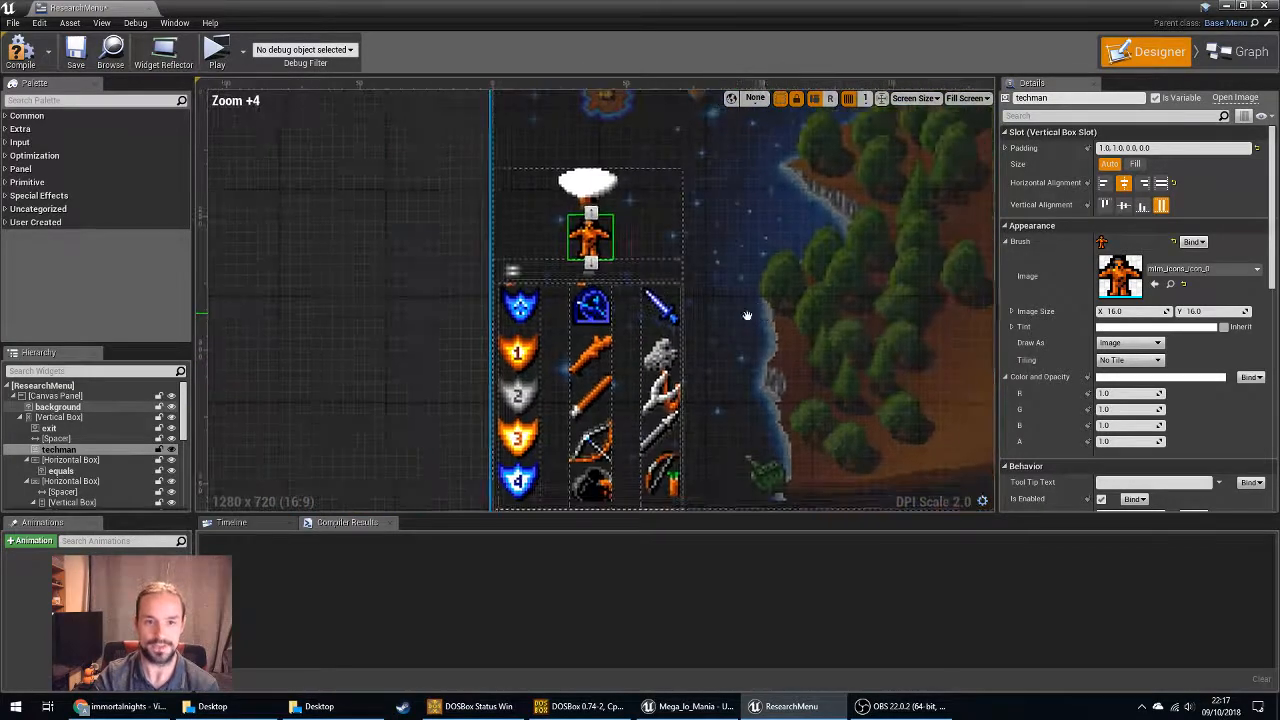
pyautogui.moveTo(765, 294); pyautogui.dragTo(676, 356, button='right')
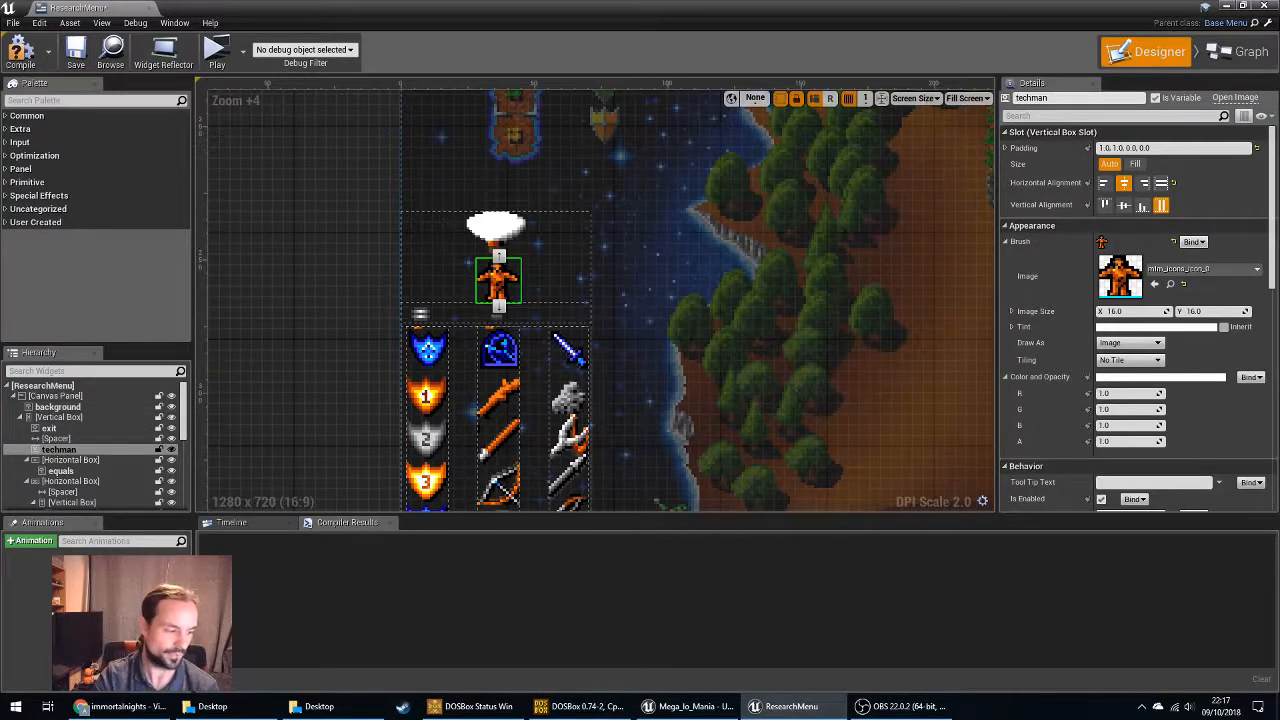
# Give the widget hierarchy more room and examine the canvas panel, background image, outer vertical box and exit icon of ResearchMenu.
pyautogui.moveTo(866, 384); pyautogui.dragTo(790, 300, button='right')
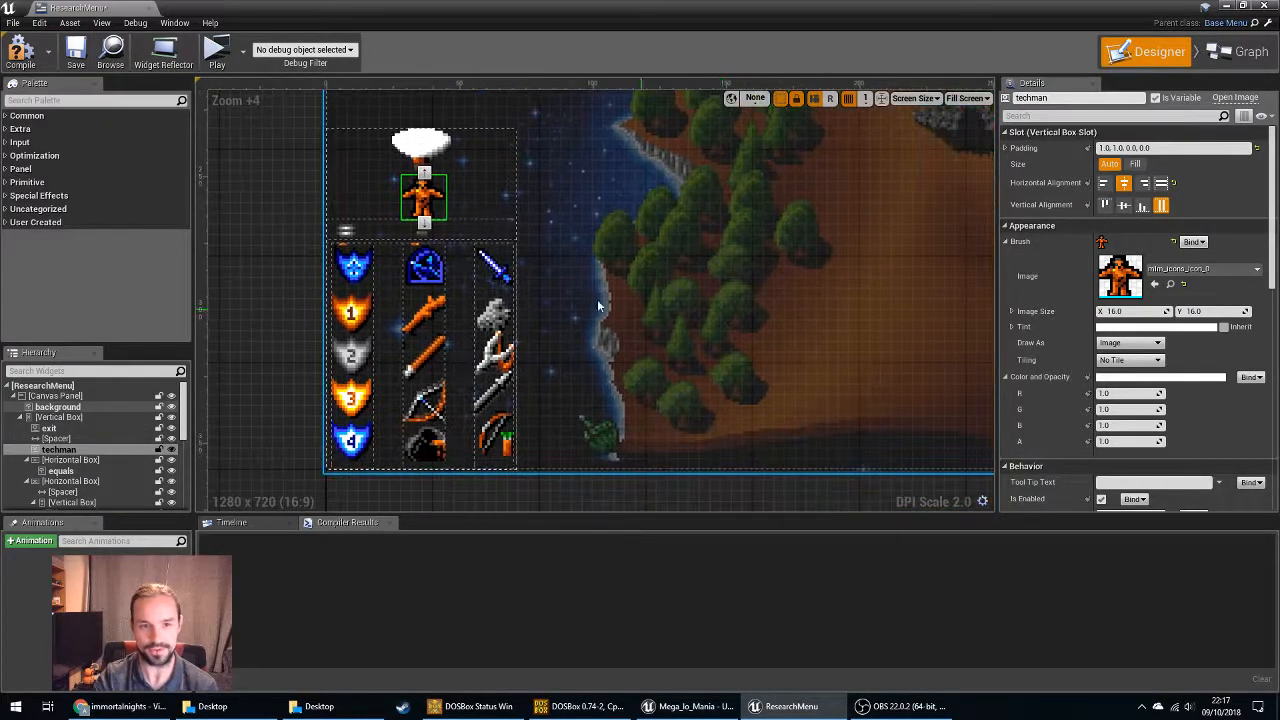
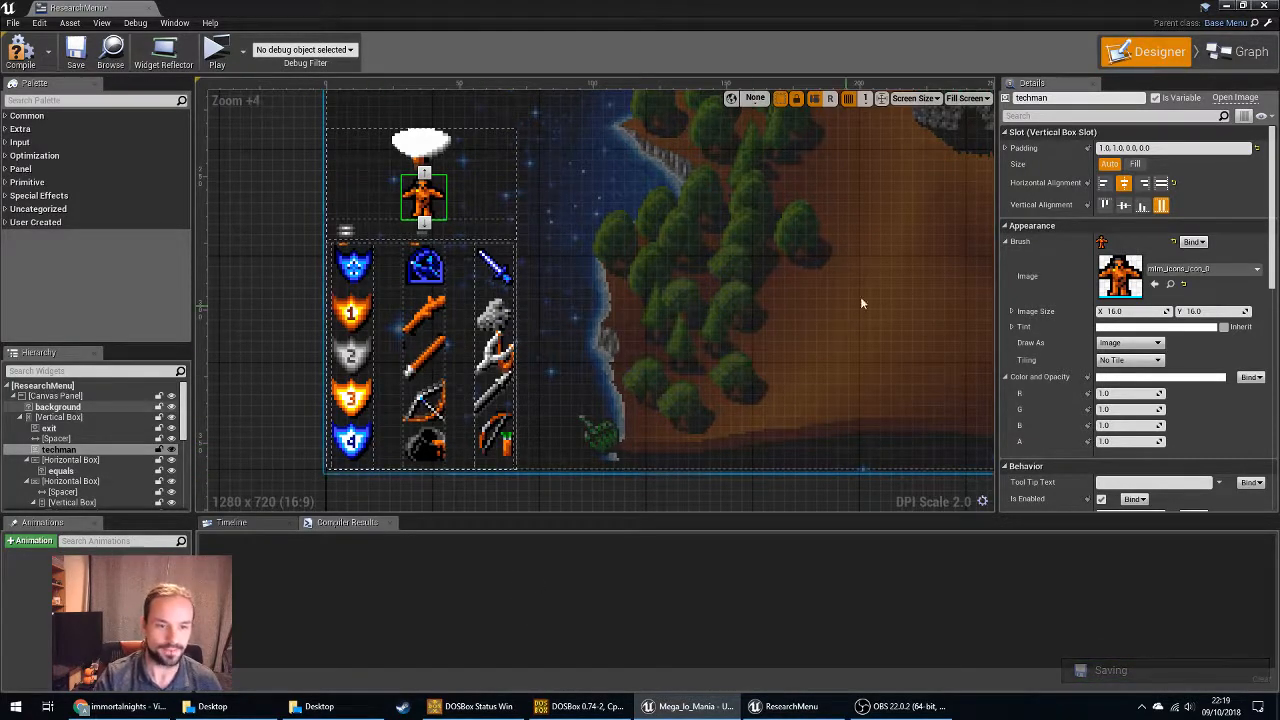
pyautogui.moveTo(849, 294); pyautogui.dragTo(788, 316, button='right')
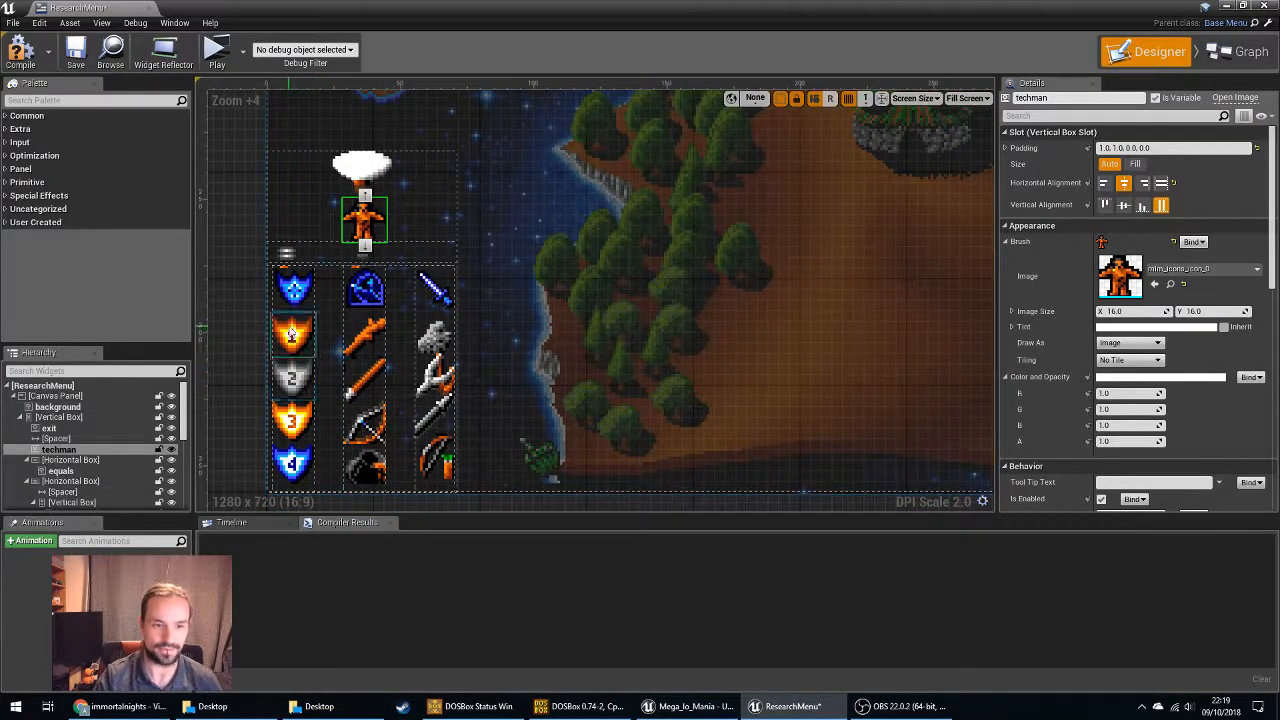
pyautogui.moveTo(636, 283); pyautogui.dragTo(686, 365, button='right')
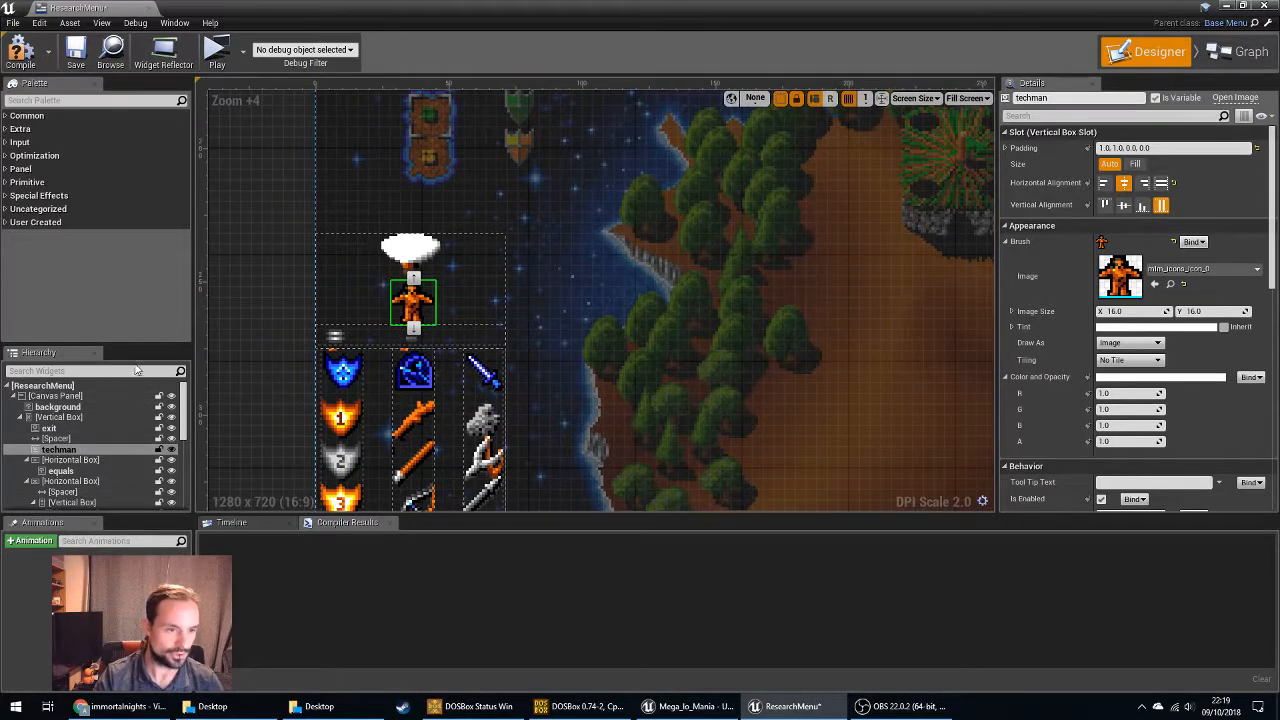
pyautogui.moveTo(138, 345); pyautogui.dragTo(118, 247)
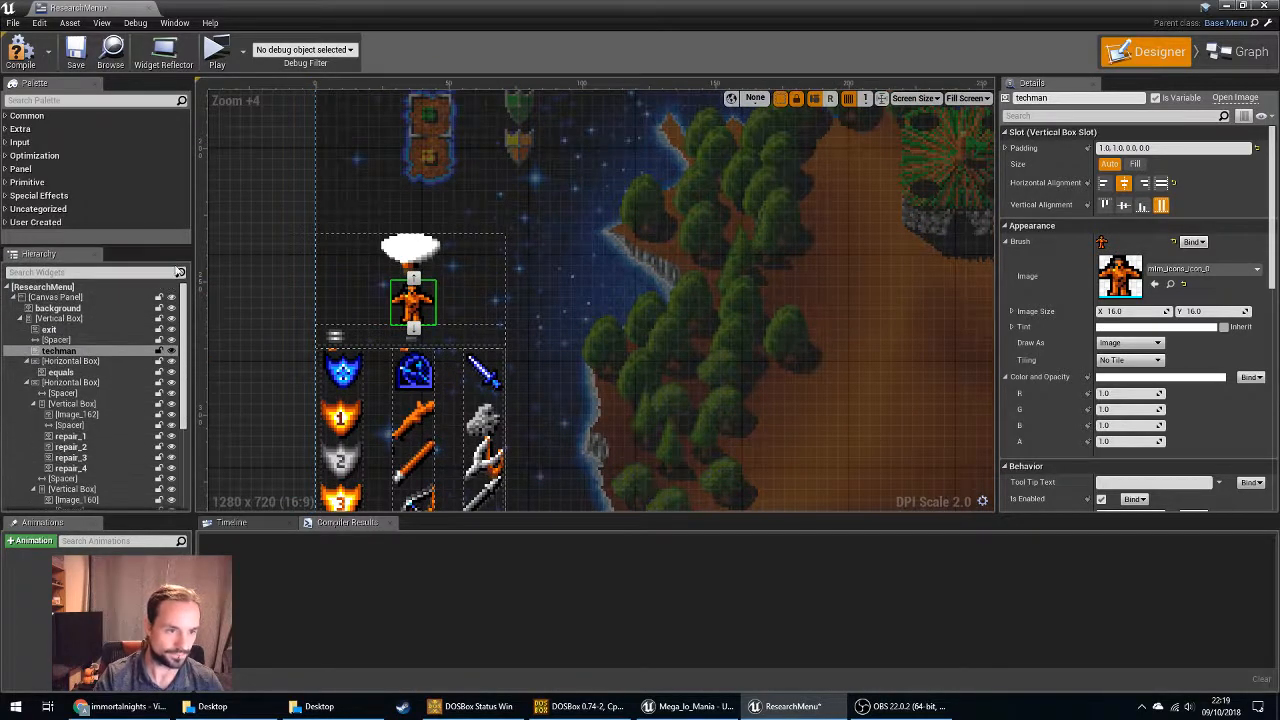
pyautogui.click(80, 297)
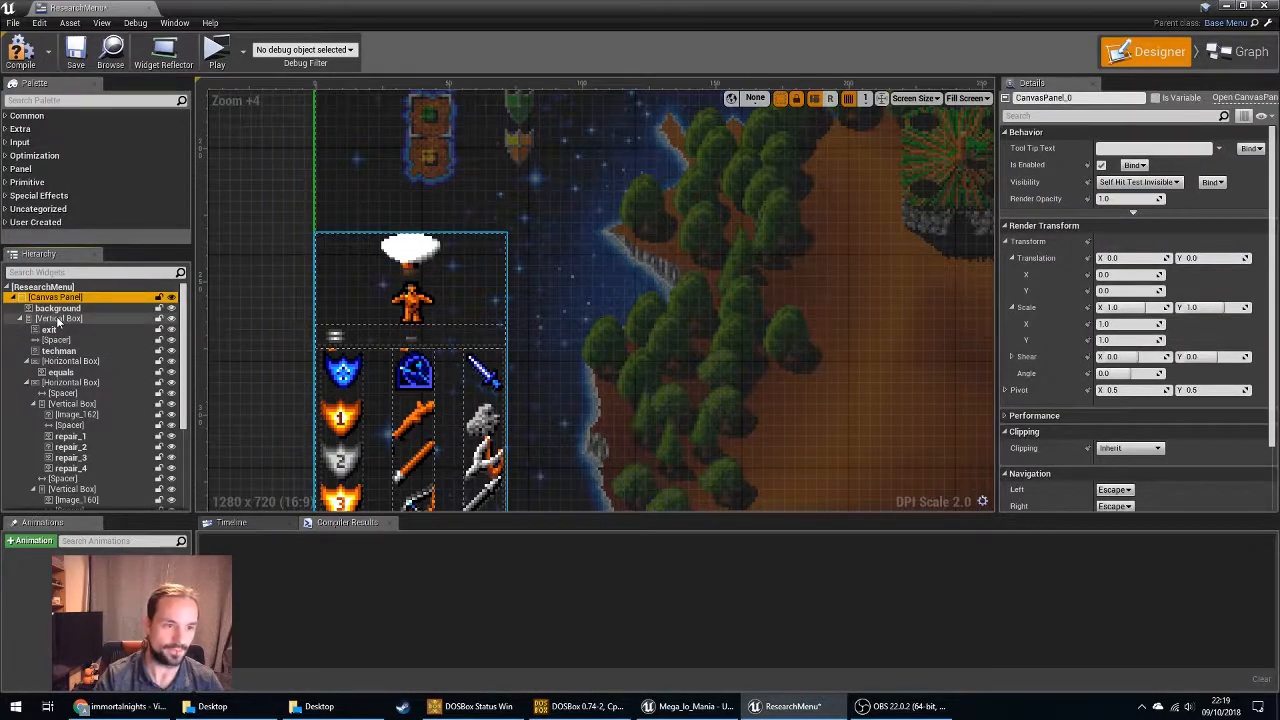
pyautogui.click(57, 309)
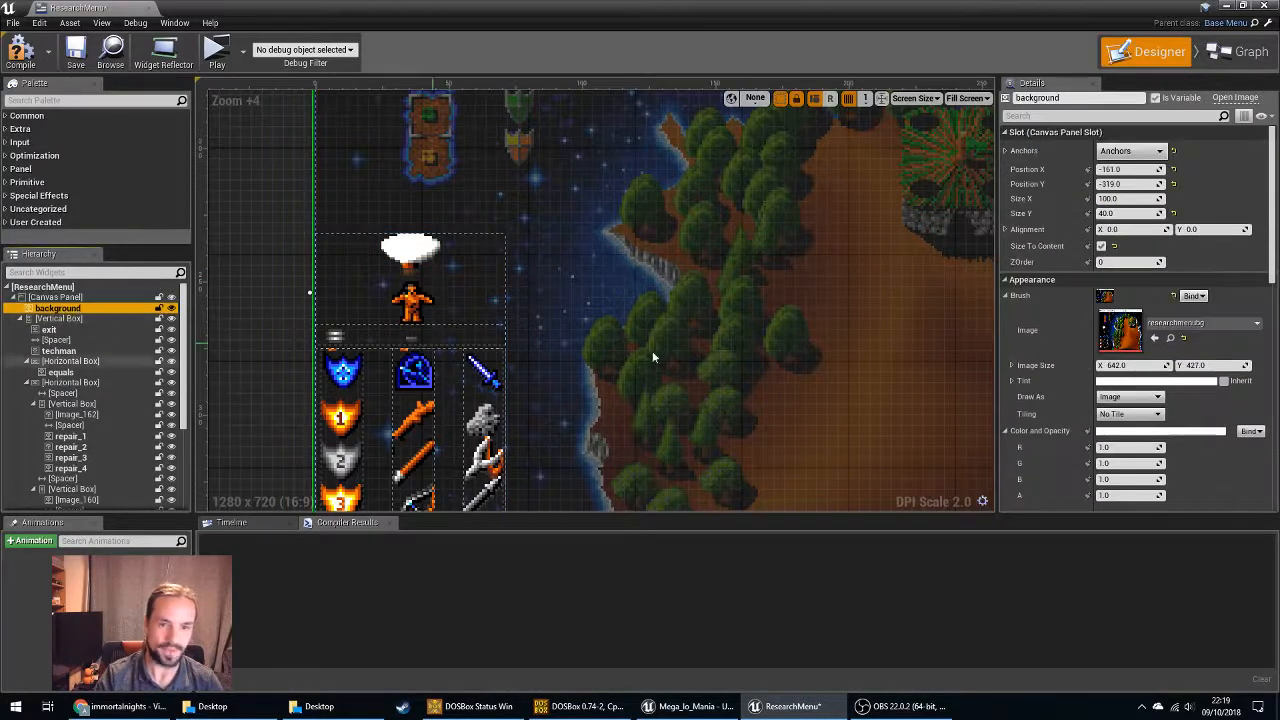
pyautogui.click(83, 319)
pyautogui.moveTo(722, 333); pyautogui.dragTo(802, 233, button='right')
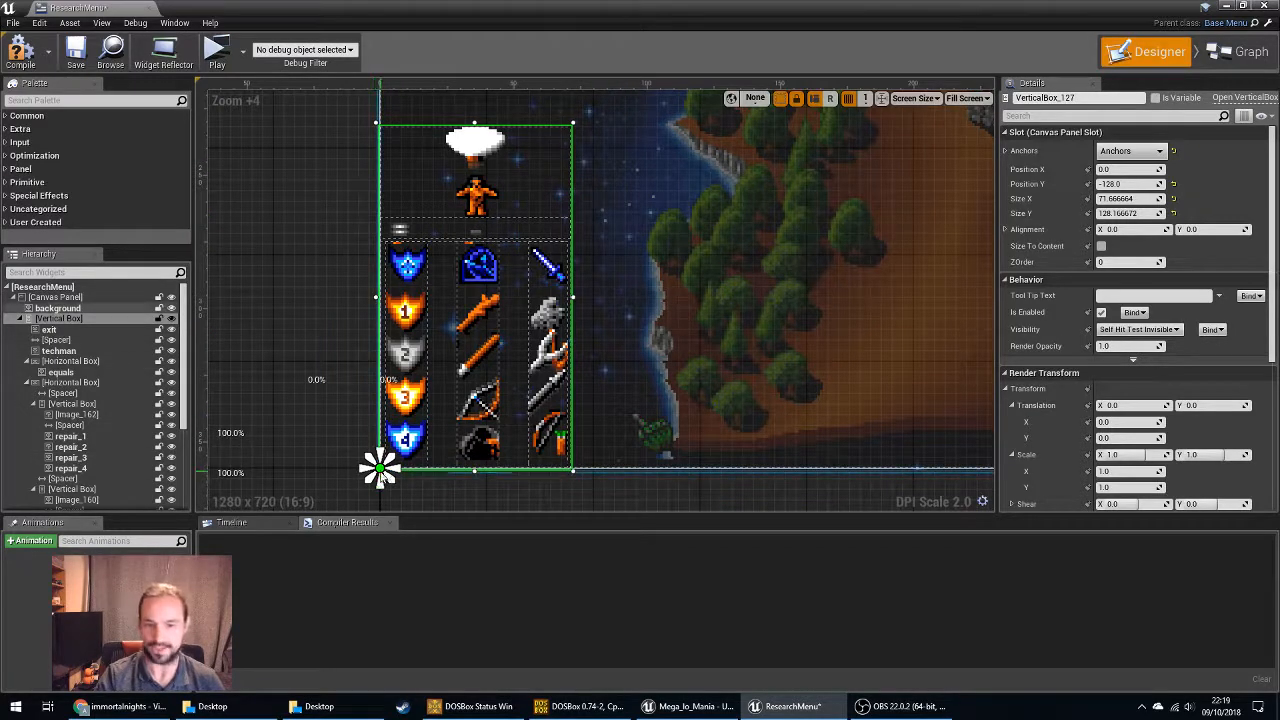
pyautogui.click(86, 330)
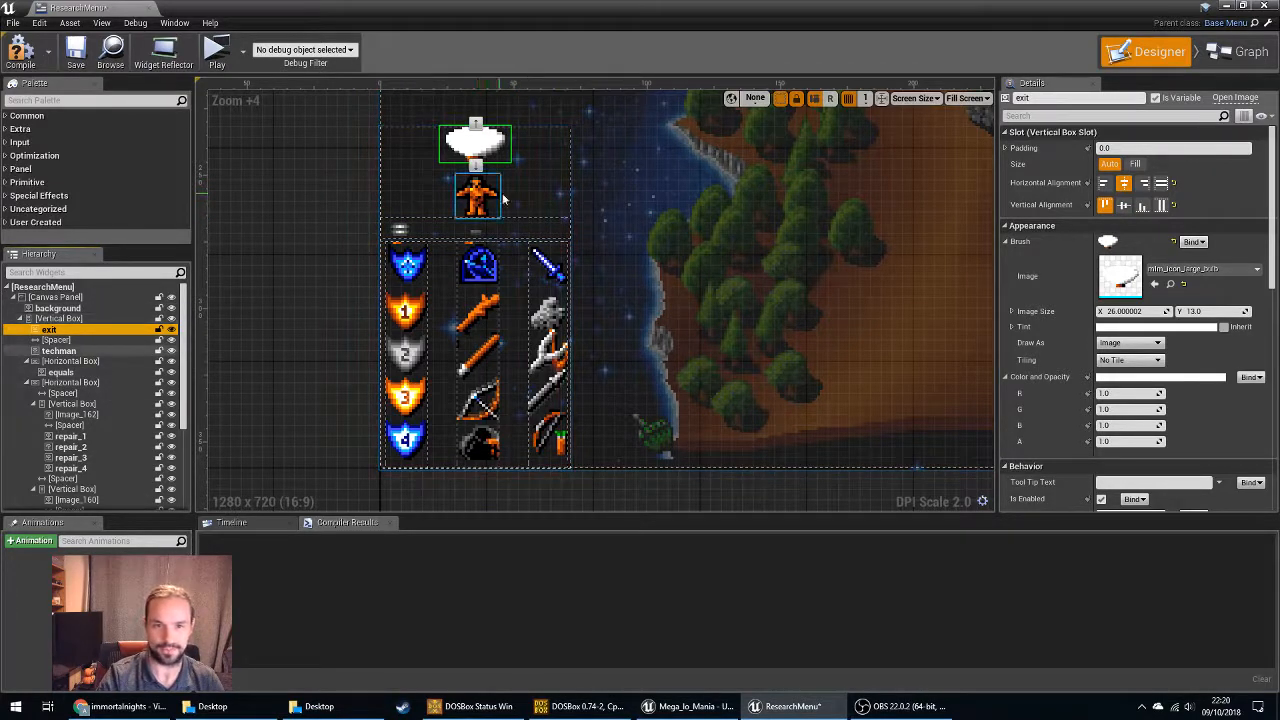
# Collapse the three vertical boxes inside the lower horizontal box to examine how spacers separate the icon columns.
pyautogui.click(102, 404)
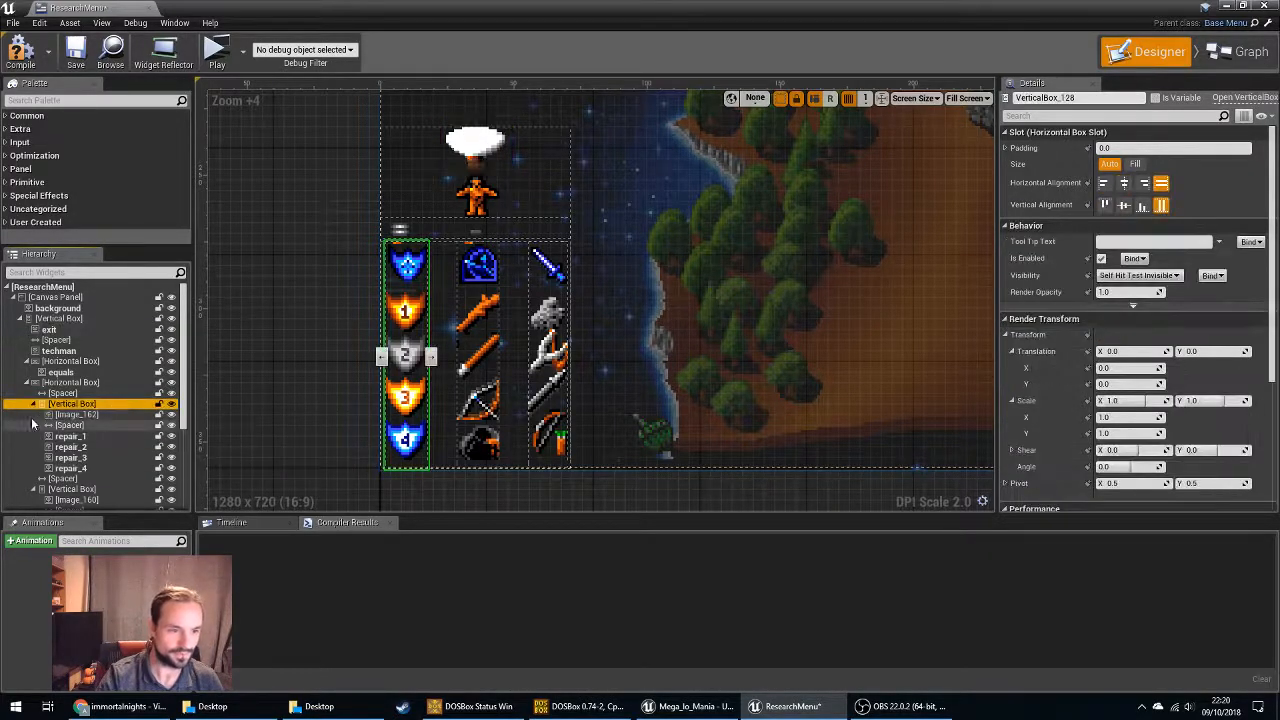
pyautogui.click(33, 404)
pyautogui.click(33, 425)
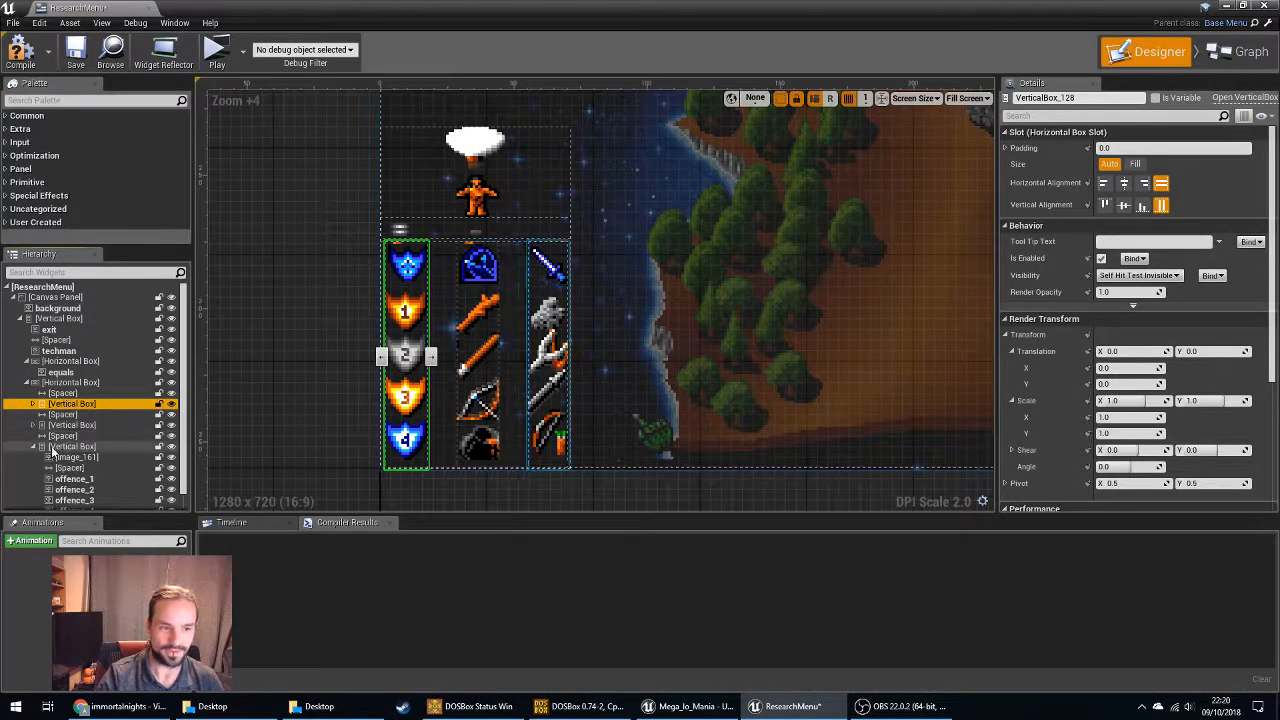
pyautogui.click(34, 447)
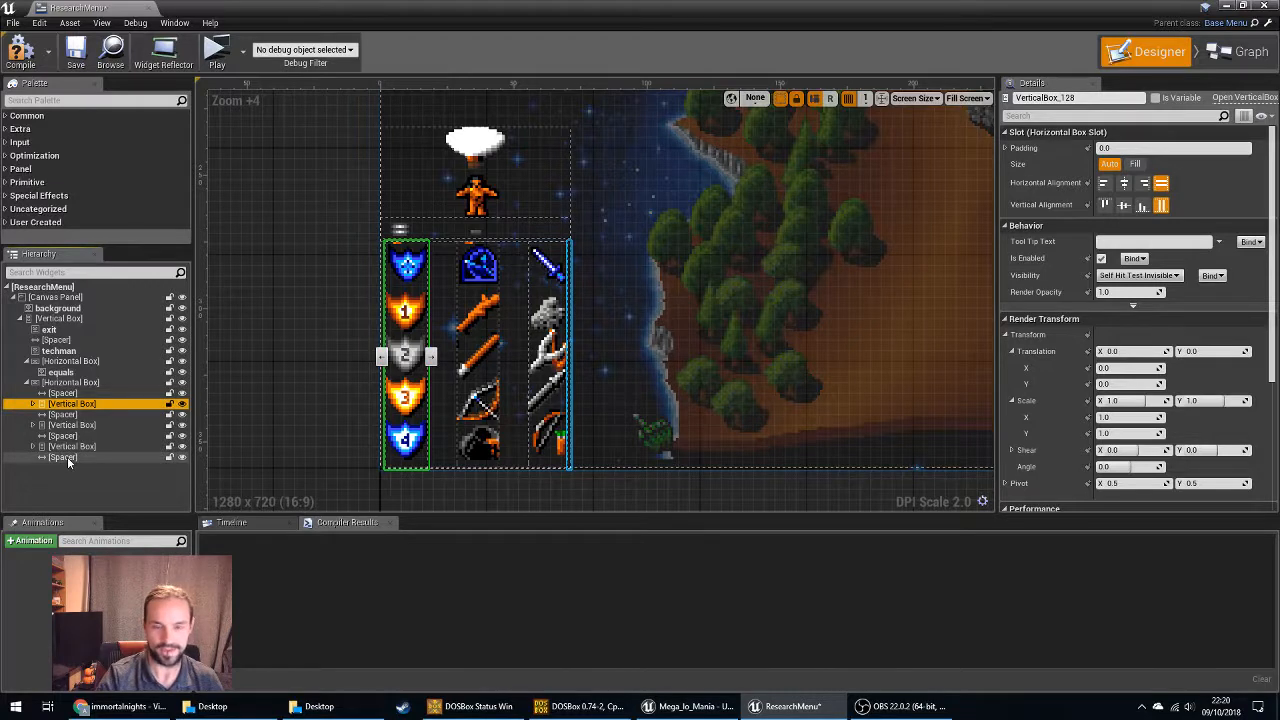
# Expand the first column's vertical box and inspect its header image, spacer and the icons repair_1 to repair_4.
pyautogui.click(33, 404)
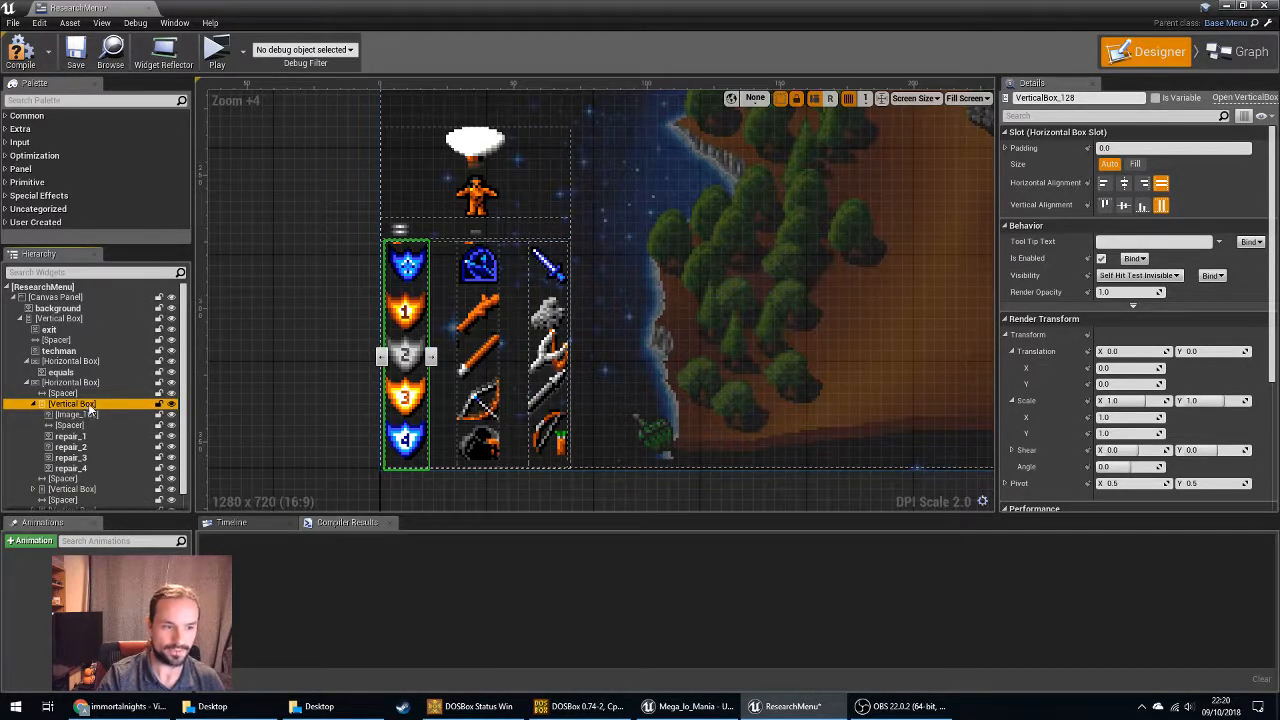
pyautogui.click(96, 414)
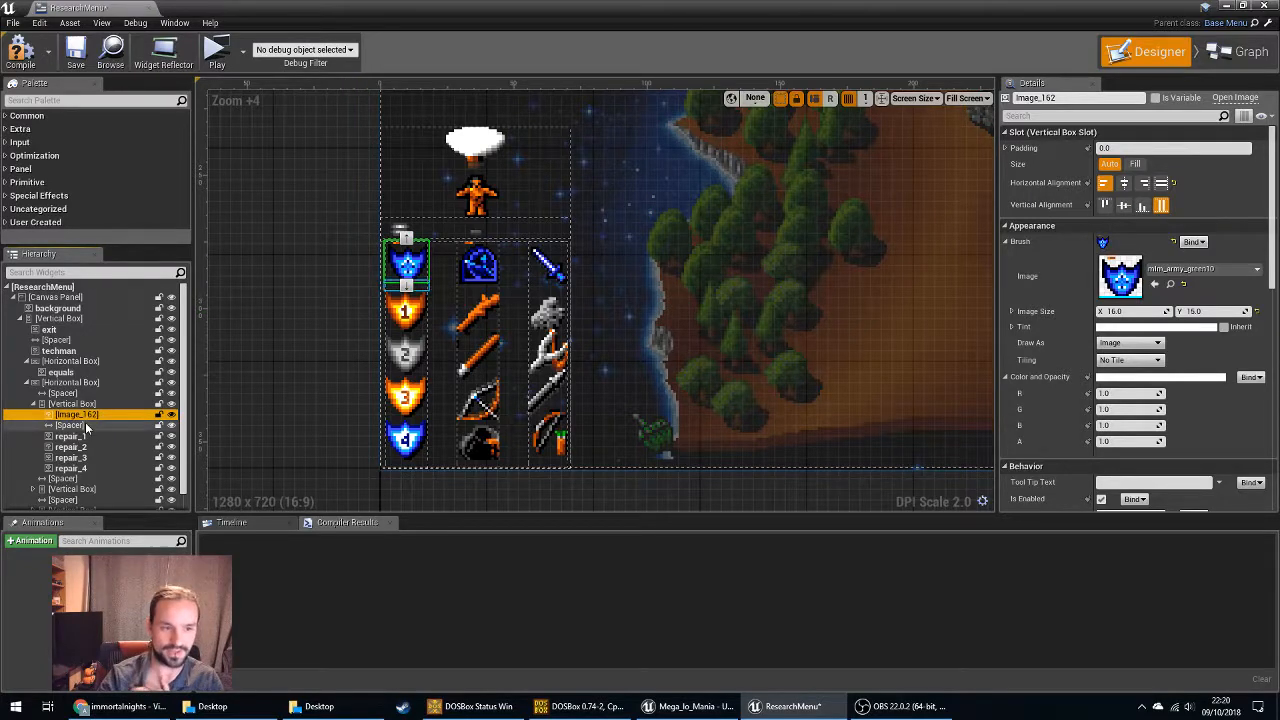
pyautogui.click(85, 426)
pyautogui.click(89, 435)
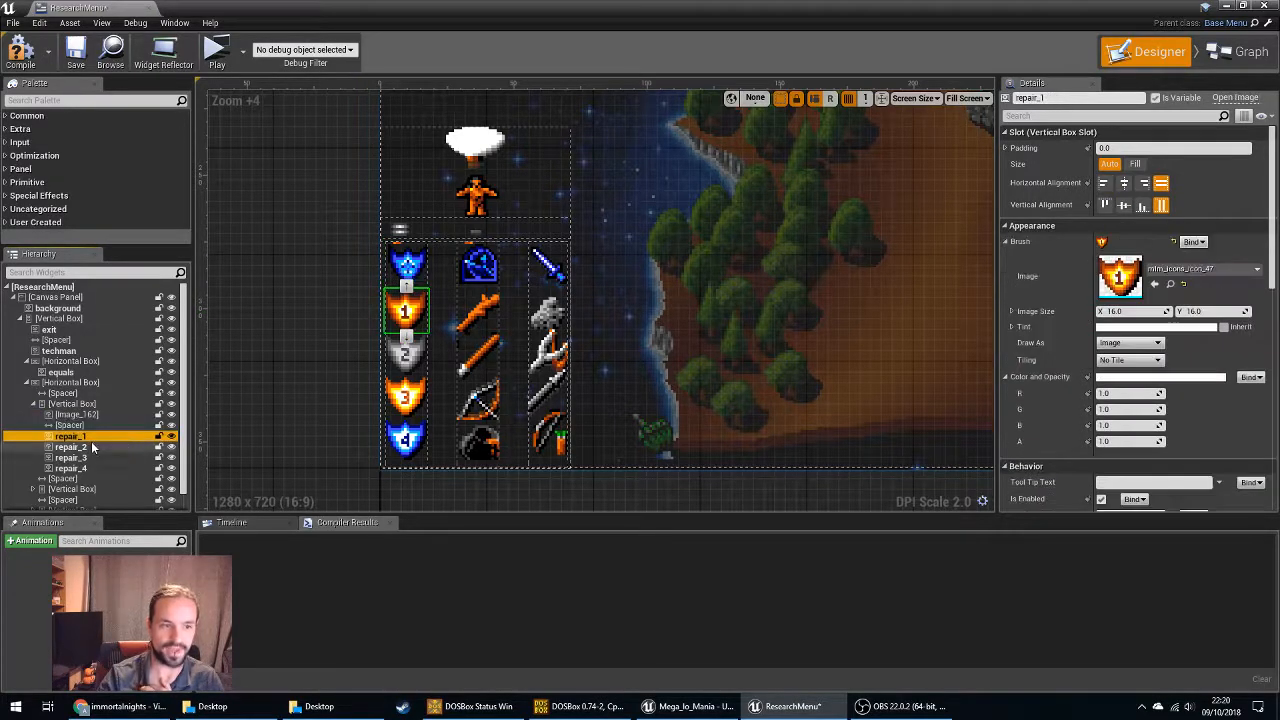
pyautogui.click(93, 447)
pyautogui.click(97, 458)
pyautogui.click(100, 469)
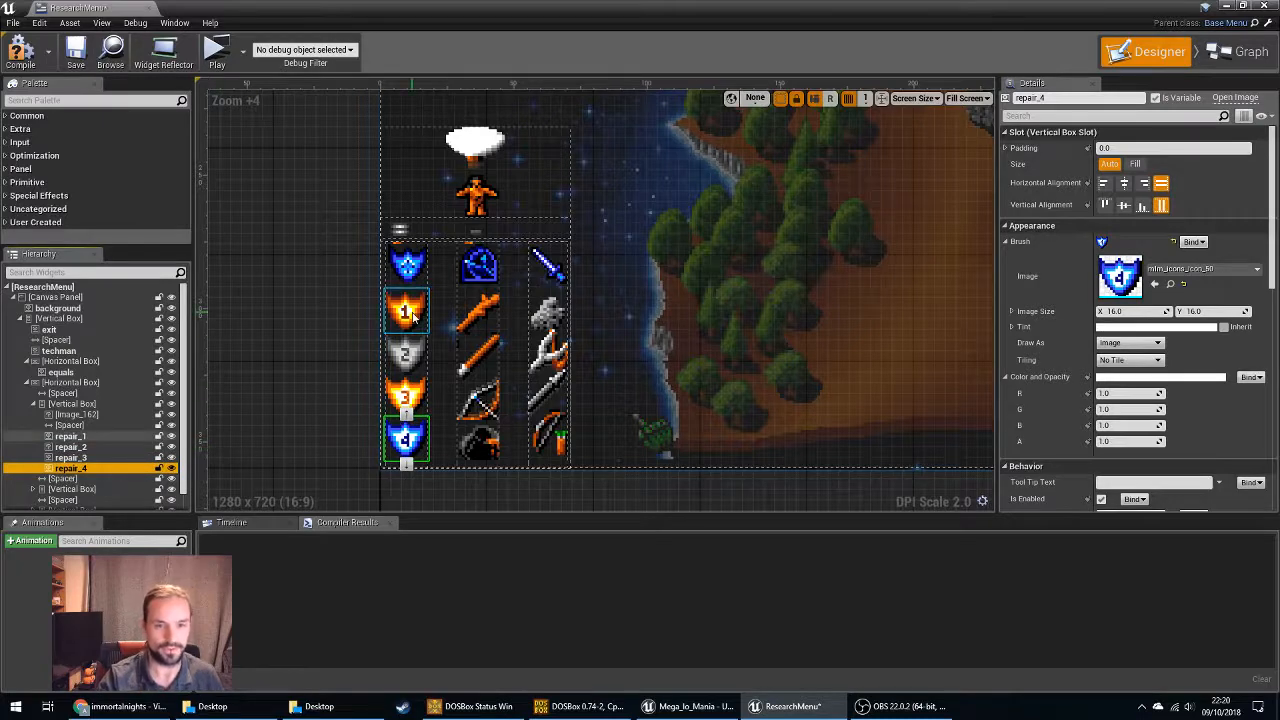
# Move the icons repair_1, repair_2, repair_3 and repair_4 out of their column onto the open canvas.
pyautogui.moveTo(75, 436); pyautogui.dragTo(806, 206)
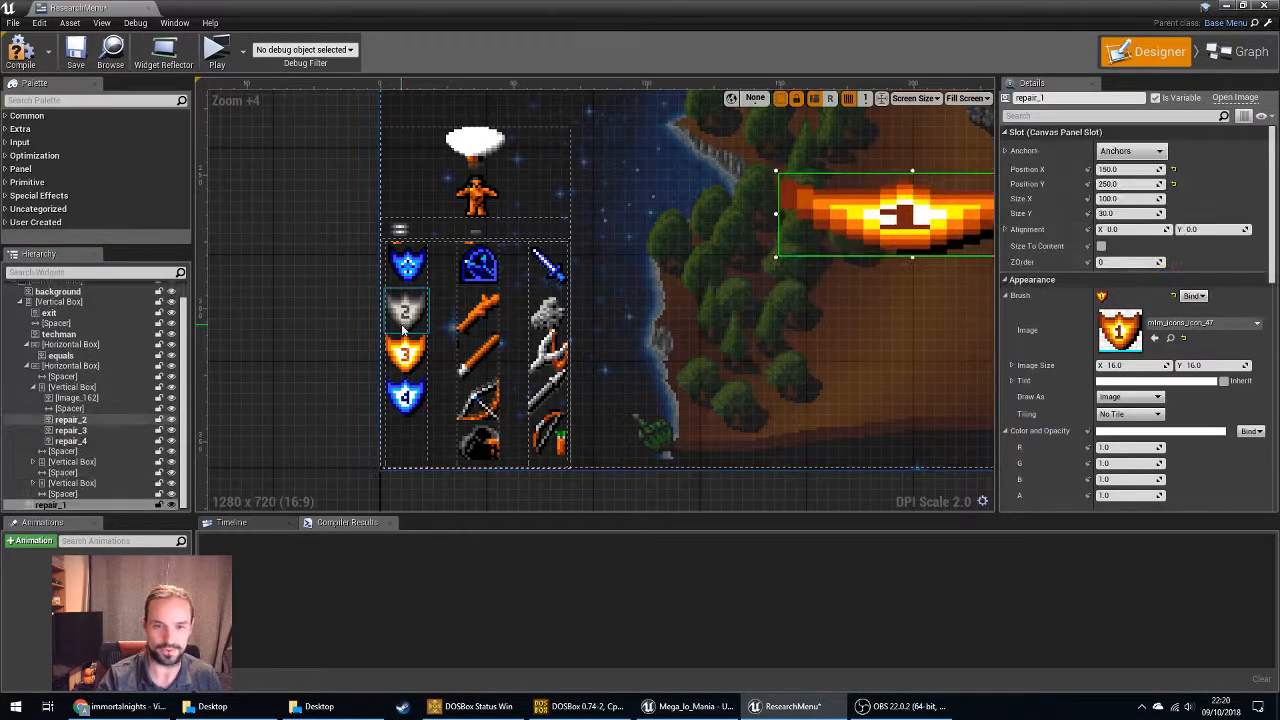
pyautogui.moveTo(405, 311); pyautogui.dragTo(786, 374)
pyautogui.moveTo(405, 355); pyautogui.dragTo(842, 455)
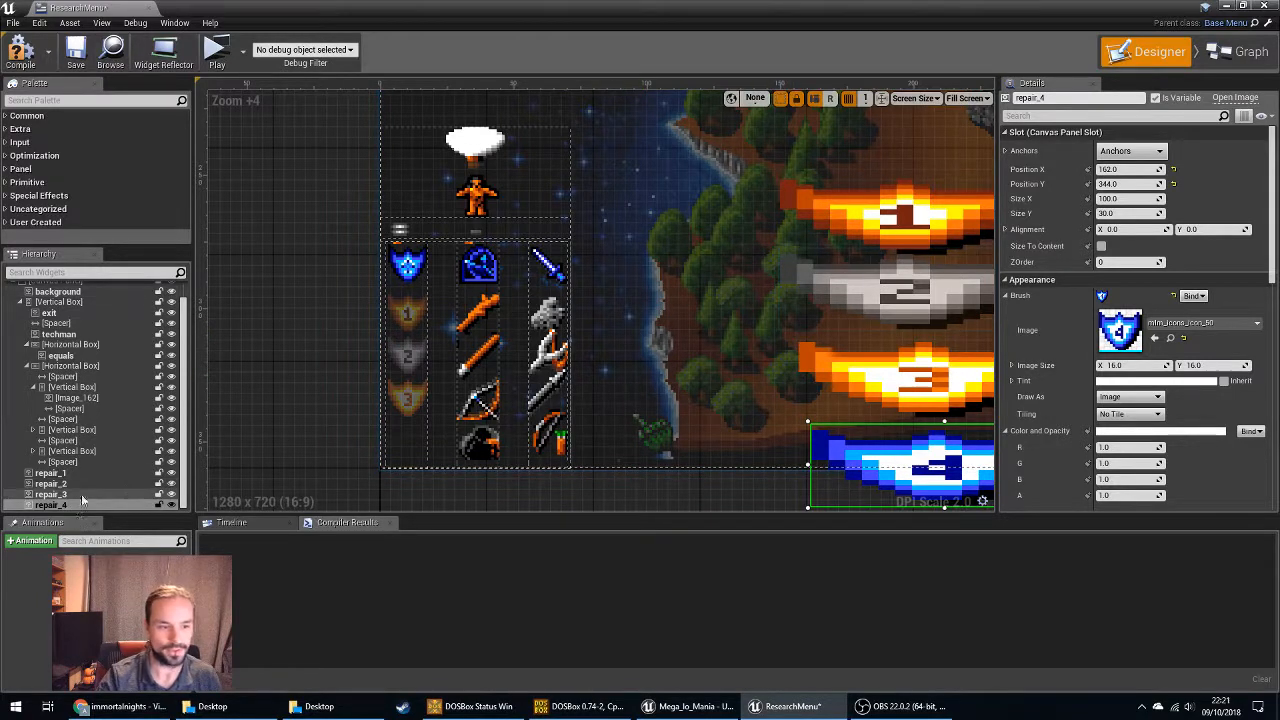
# Add a nested Vertical Box below the spacer in the first icon column's vertical box.
pyautogui.click(72, 386)
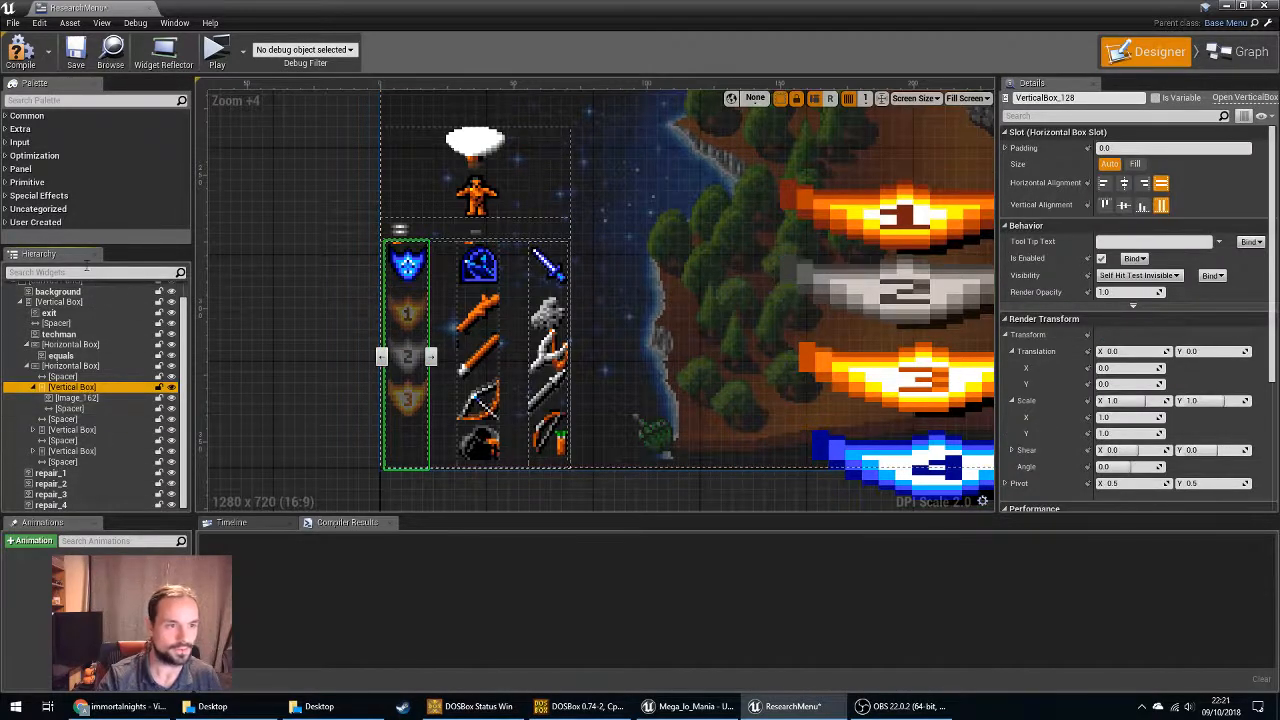
pyautogui.click(6, 168)
pyautogui.scroll(-3, 85, 205)
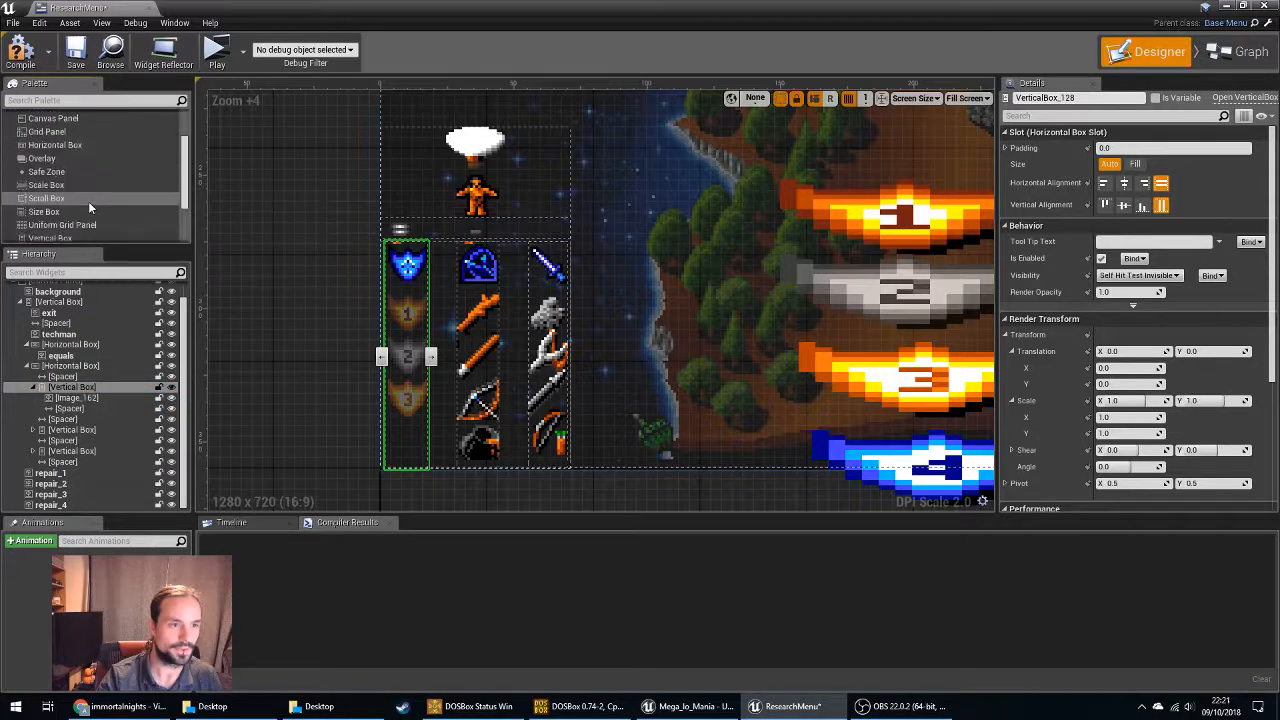
pyautogui.scroll(-1, 129, 212)
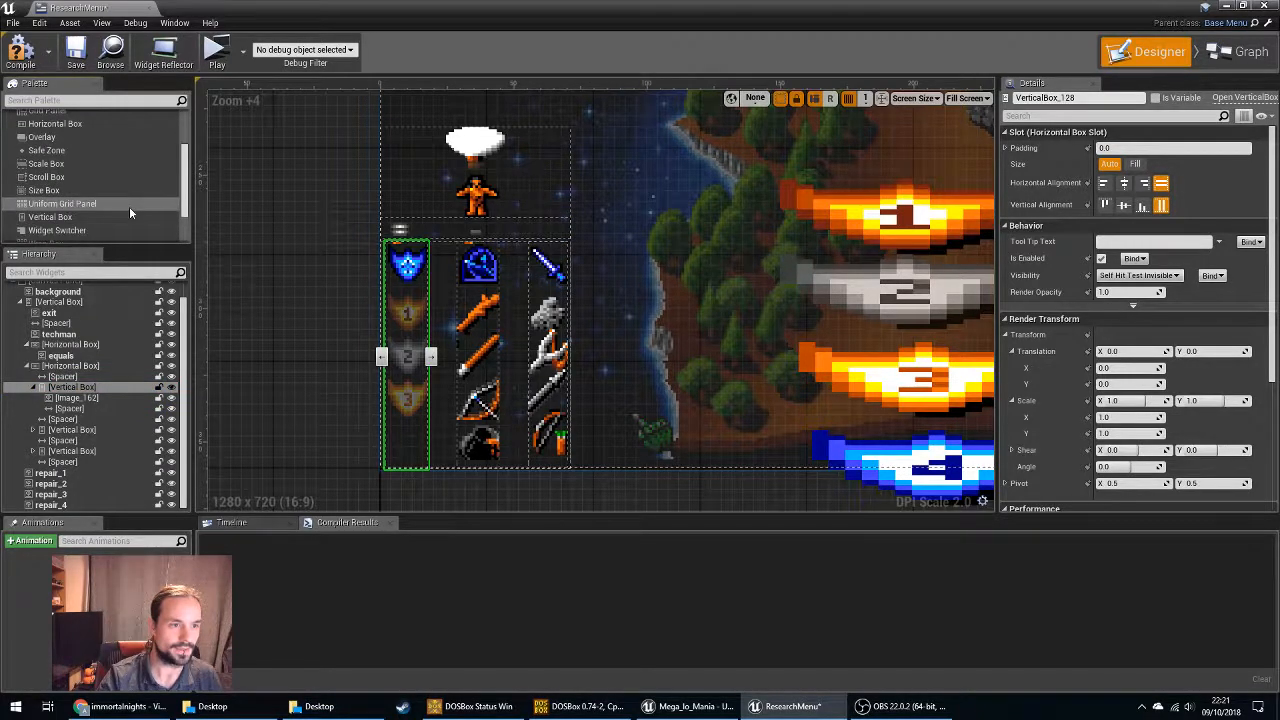
pyautogui.scroll(-2, 122, 213)
pyautogui.scroll(5, 122, 208)
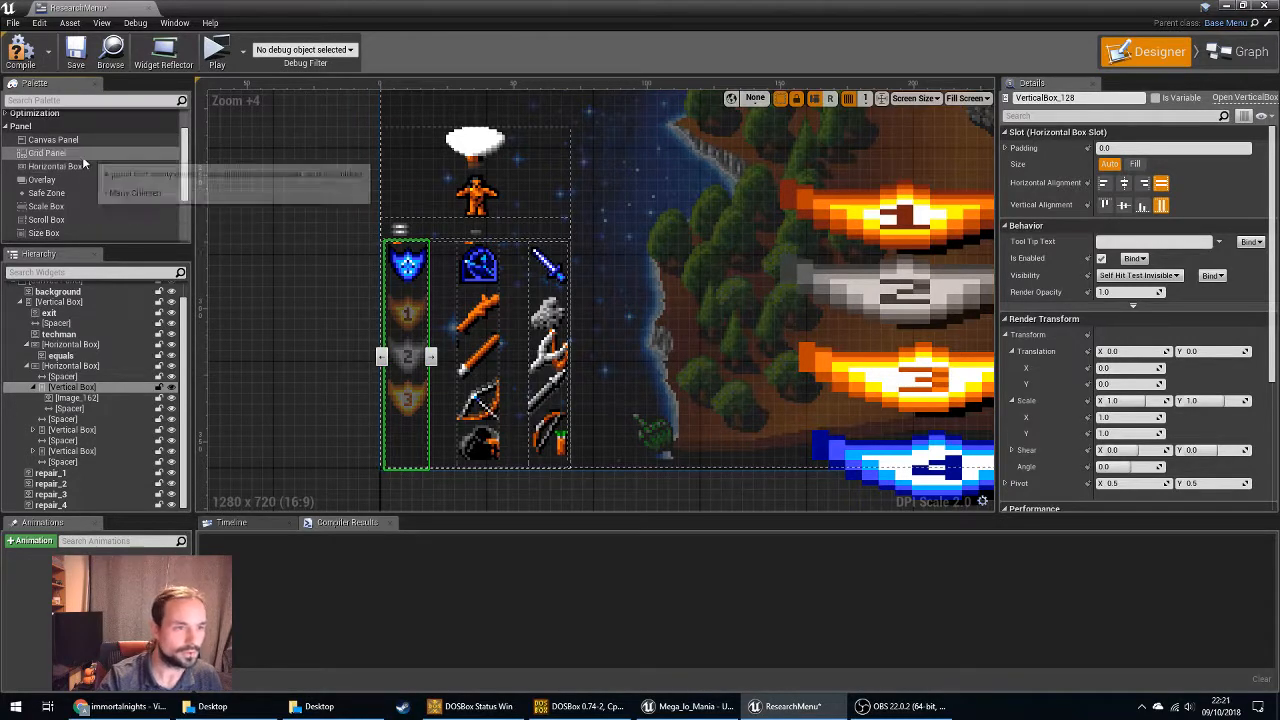
pyautogui.scroll(-2, 76, 214)
pyautogui.moveTo(77, 217); pyautogui.dragTo(75, 424)
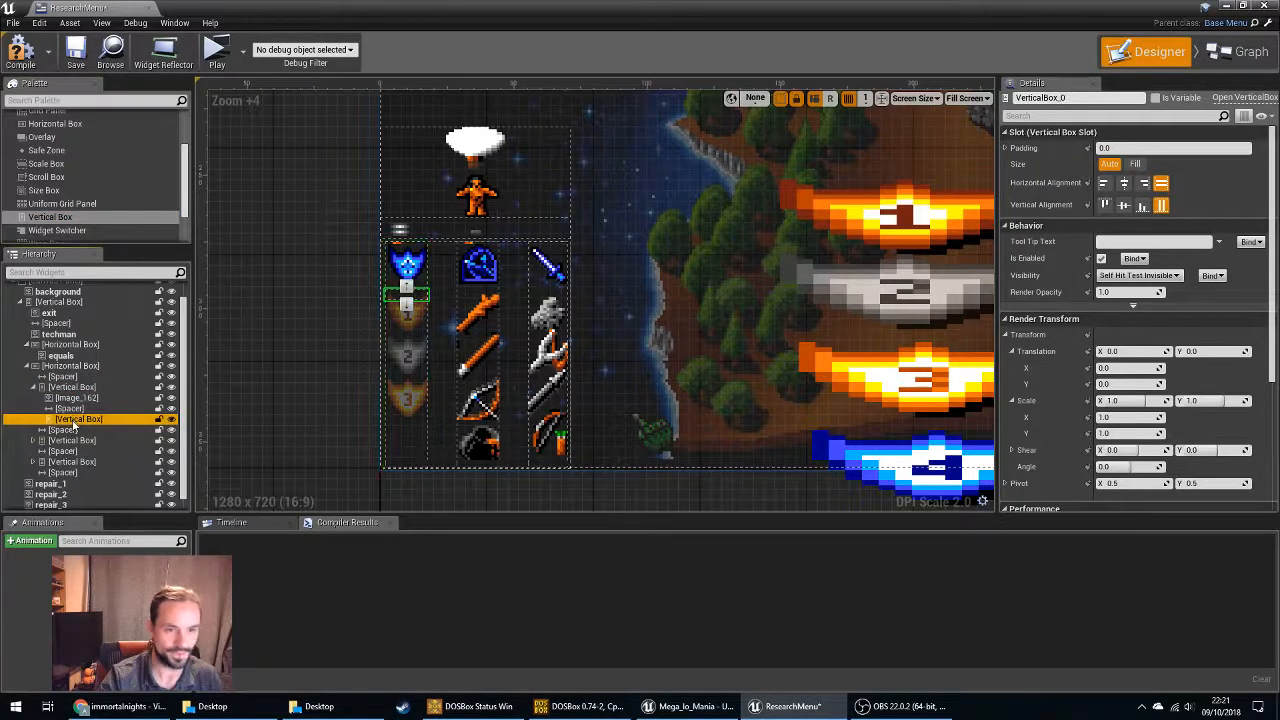
# Rename the new nested vertical box as repair_techs.
pyautogui.doubleClick(75, 423)
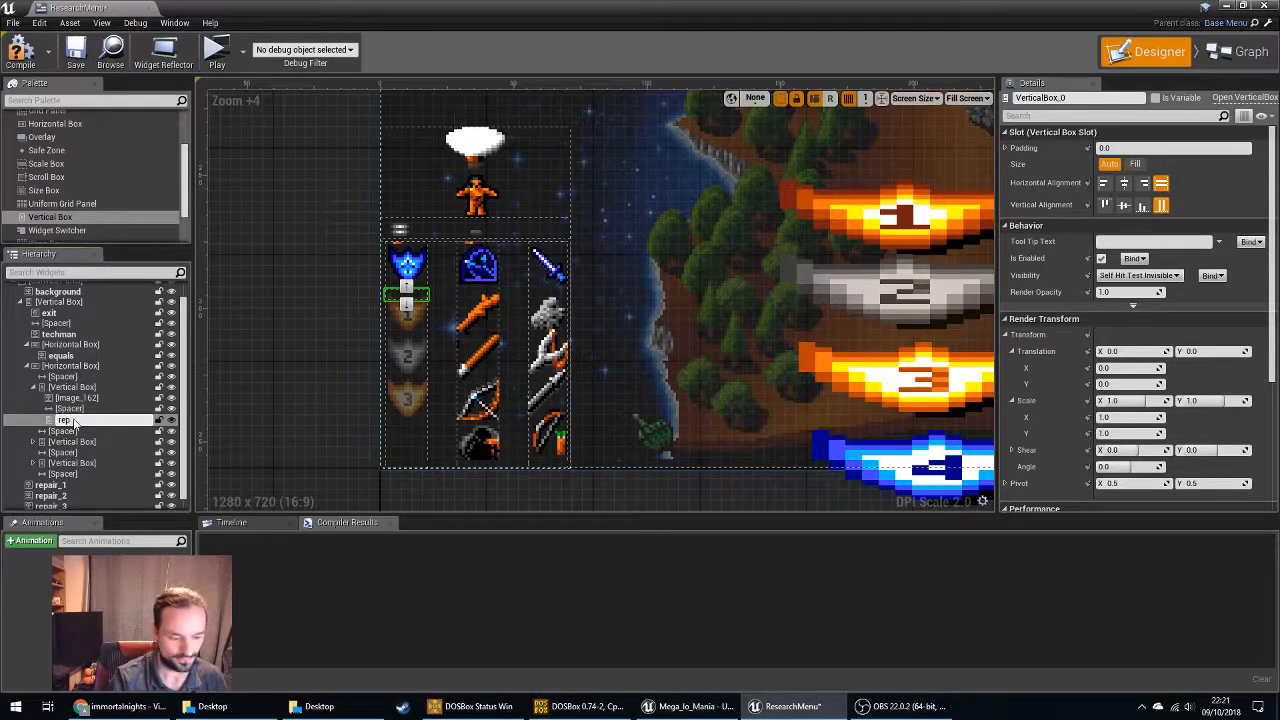
pyautogui.write('r')
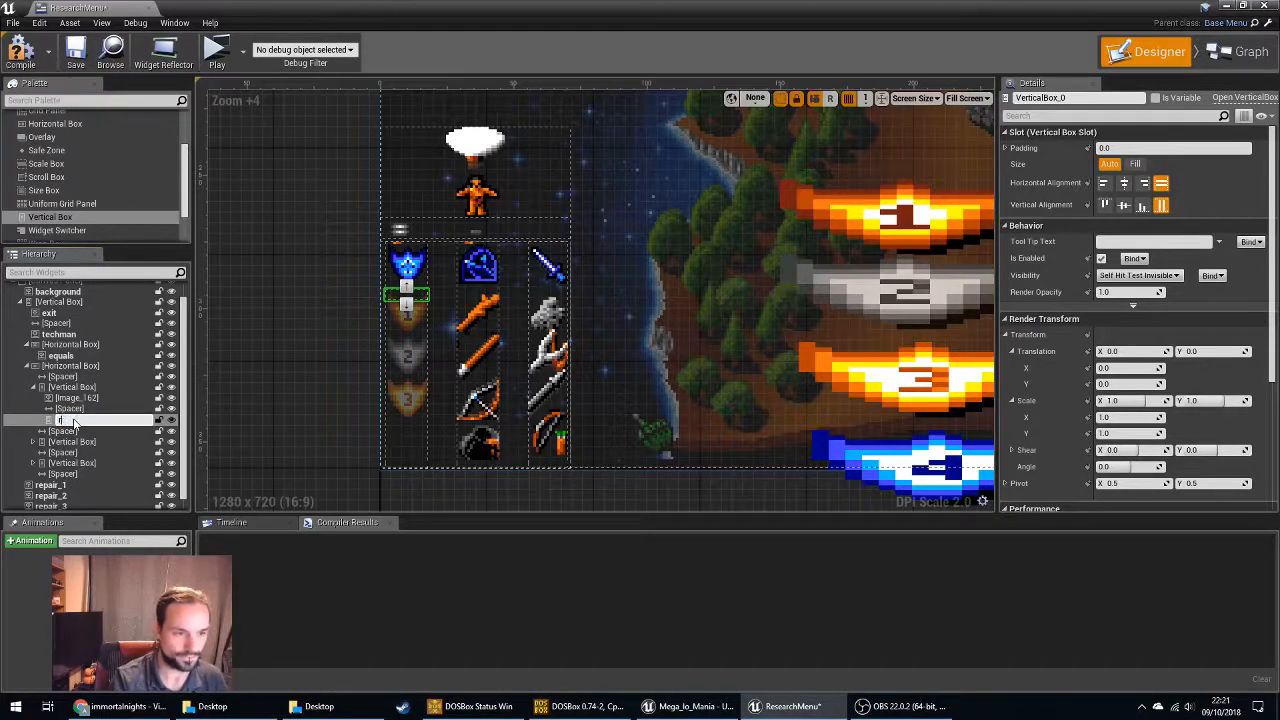
pyautogui.write('epairtechs')
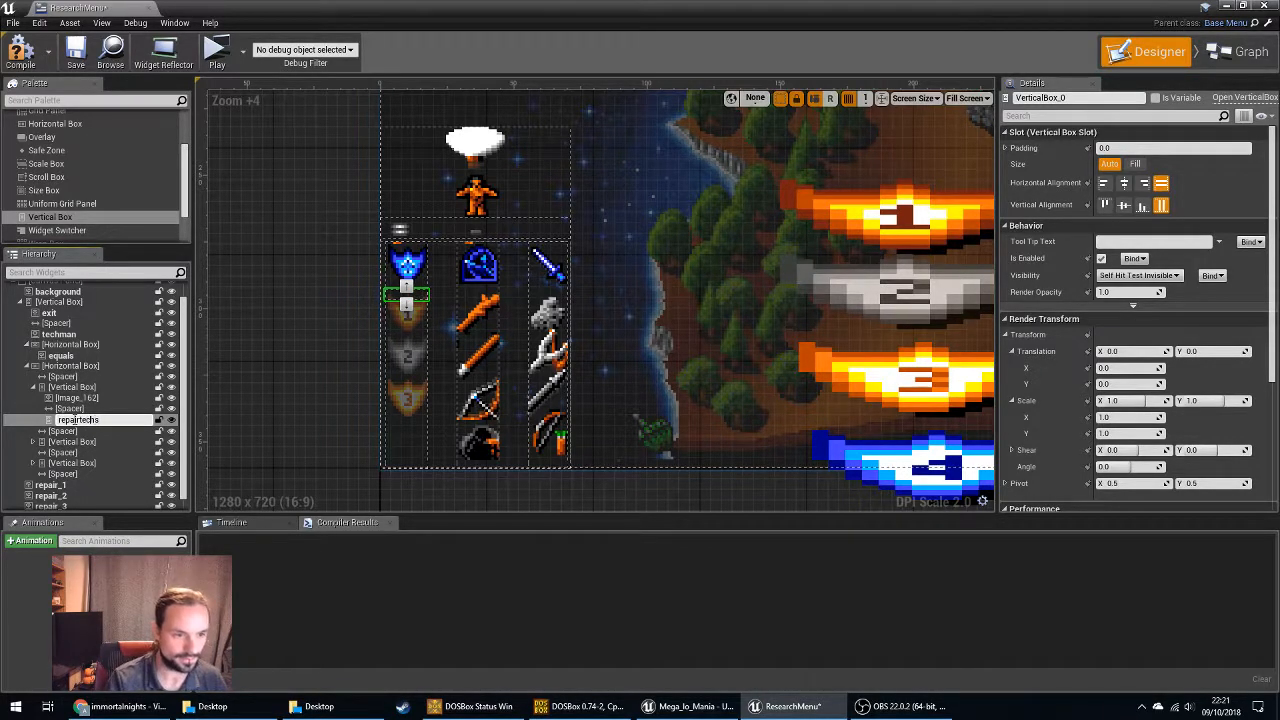
pyautogui.write('_')
pyautogui.press('Return')
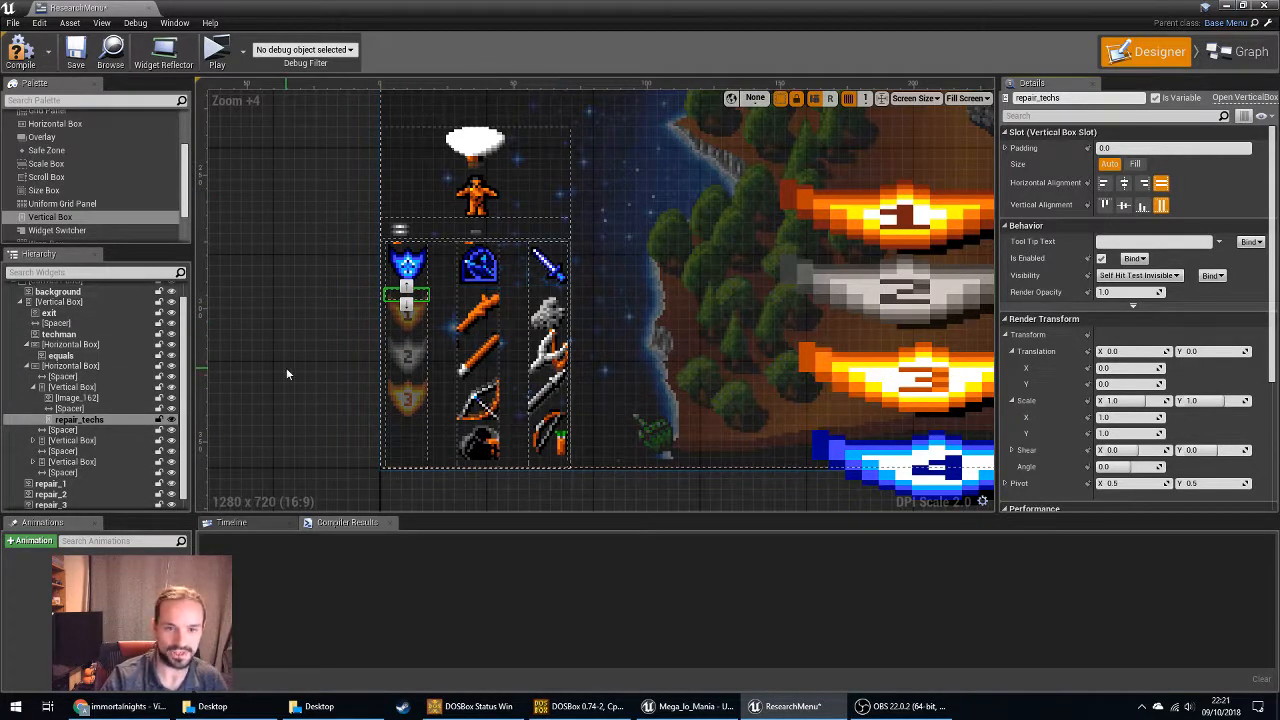
# Move all four repair icons from the canvas into the repair_techs vertical box.
pyautogui.scroll(-1, 45, 497)
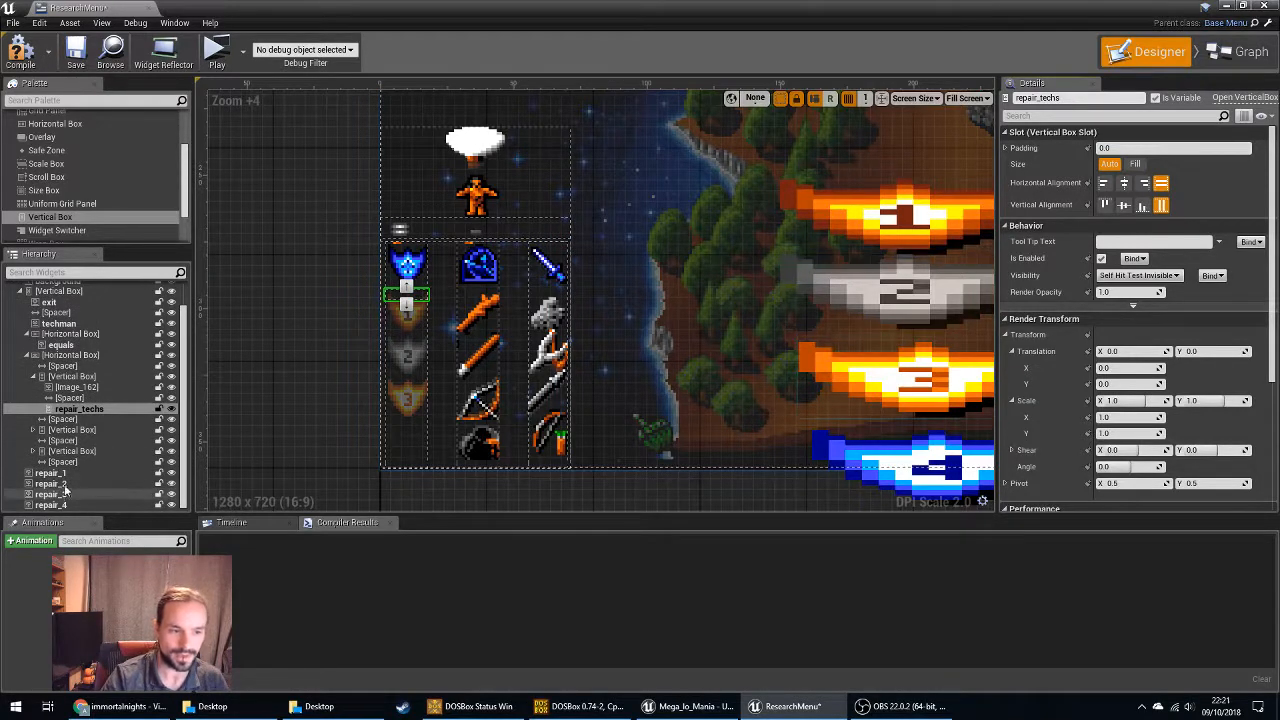
pyautogui.moveTo(50, 484); pyautogui.dragTo(84, 413)
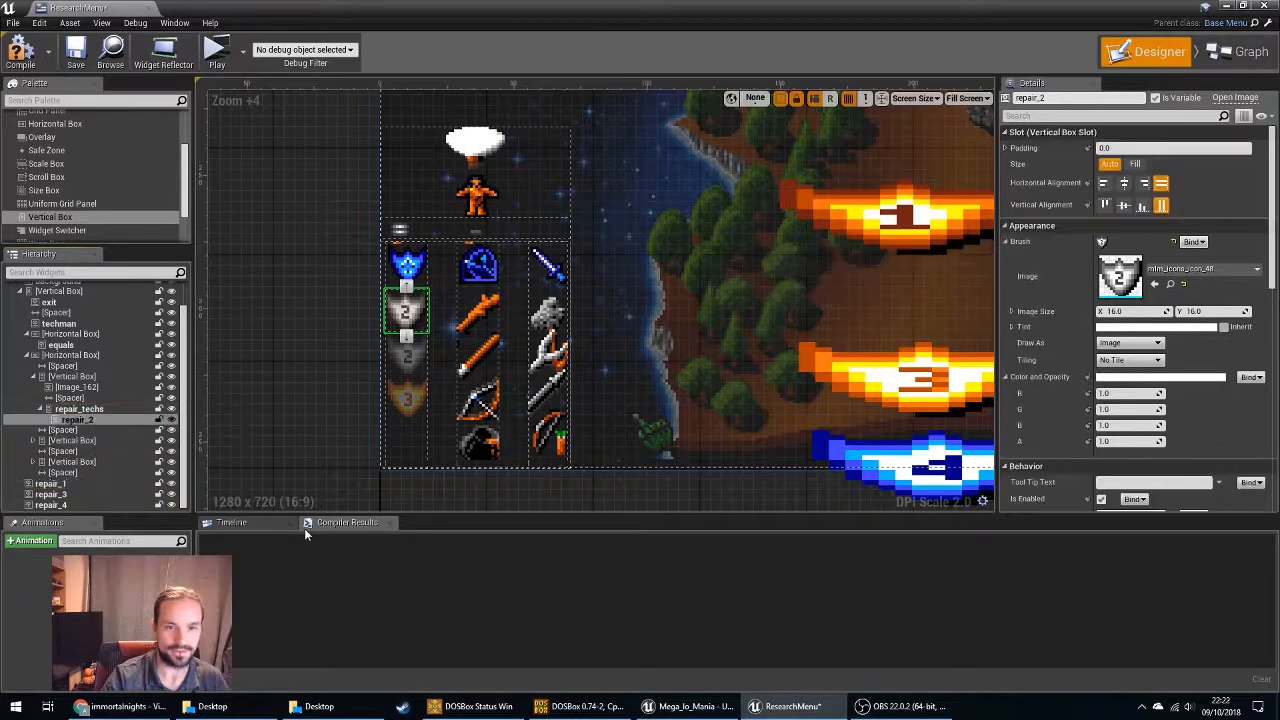
pyautogui.moveTo(62, 506); pyautogui.dragTo(93, 409)
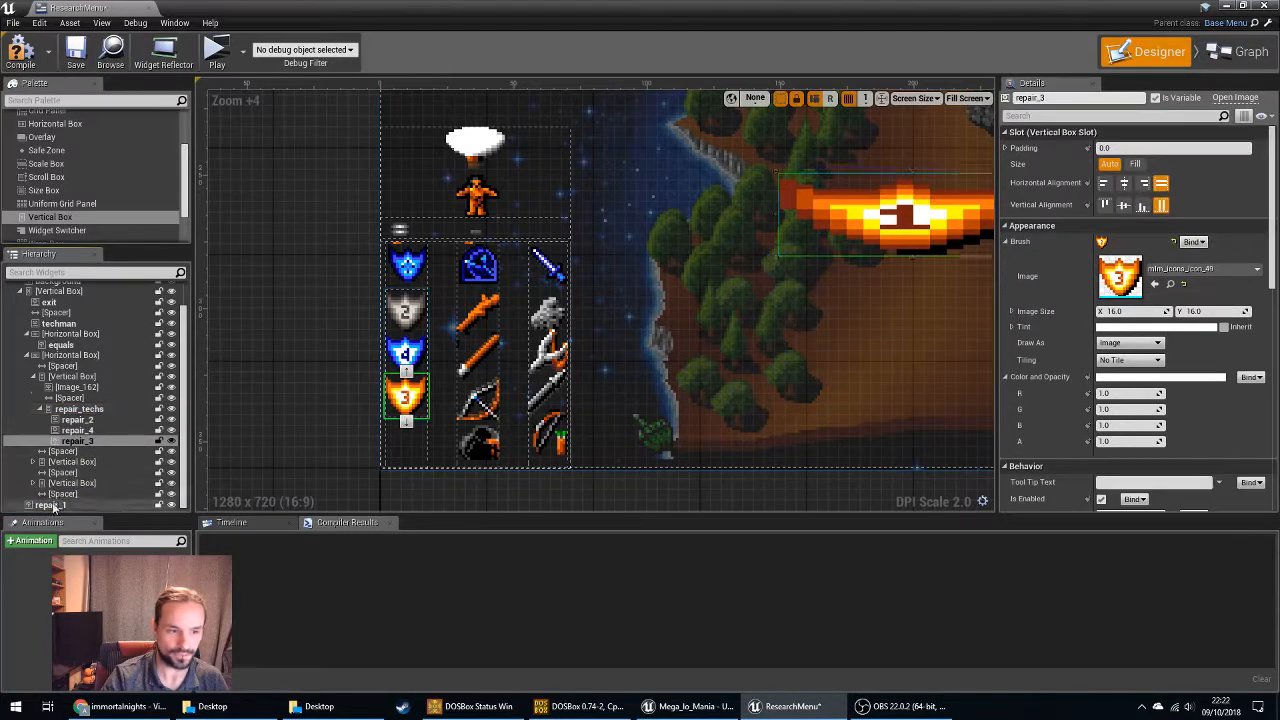
pyautogui.moveTo(52, 494); pyautogui.dragTo(96, 409)
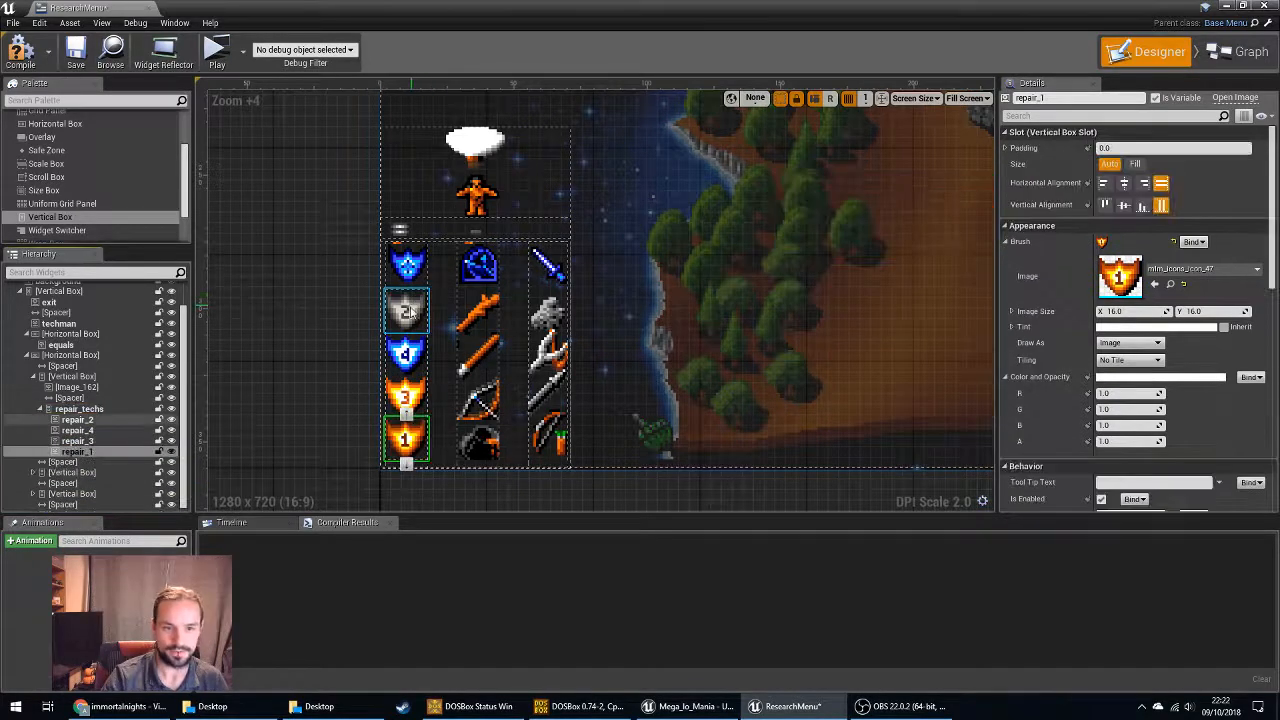
# Reorder the icons inside repair_techs as repair_1, repair_2, repair_3, repair_4 and check the box and its last icon.
pyautogui.click(374, 457)
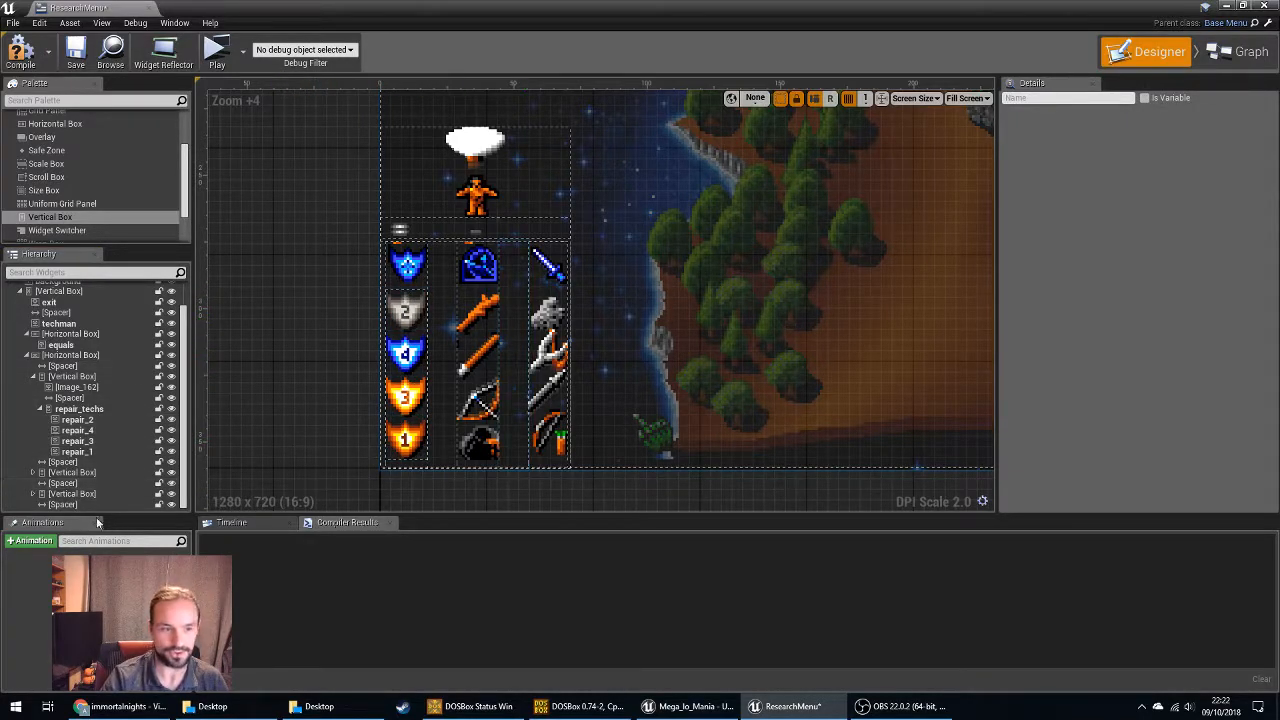
pyautogui.click(88, 451)
pyautogui.moveTo(90, 450)
pyautogui.mouseDown()
pyautogui.moveTo(89, 418)
pyautogui.moveTo(93, 447)
pyautogui.moveTo(97, 428)
pyautogui.mouseUp()
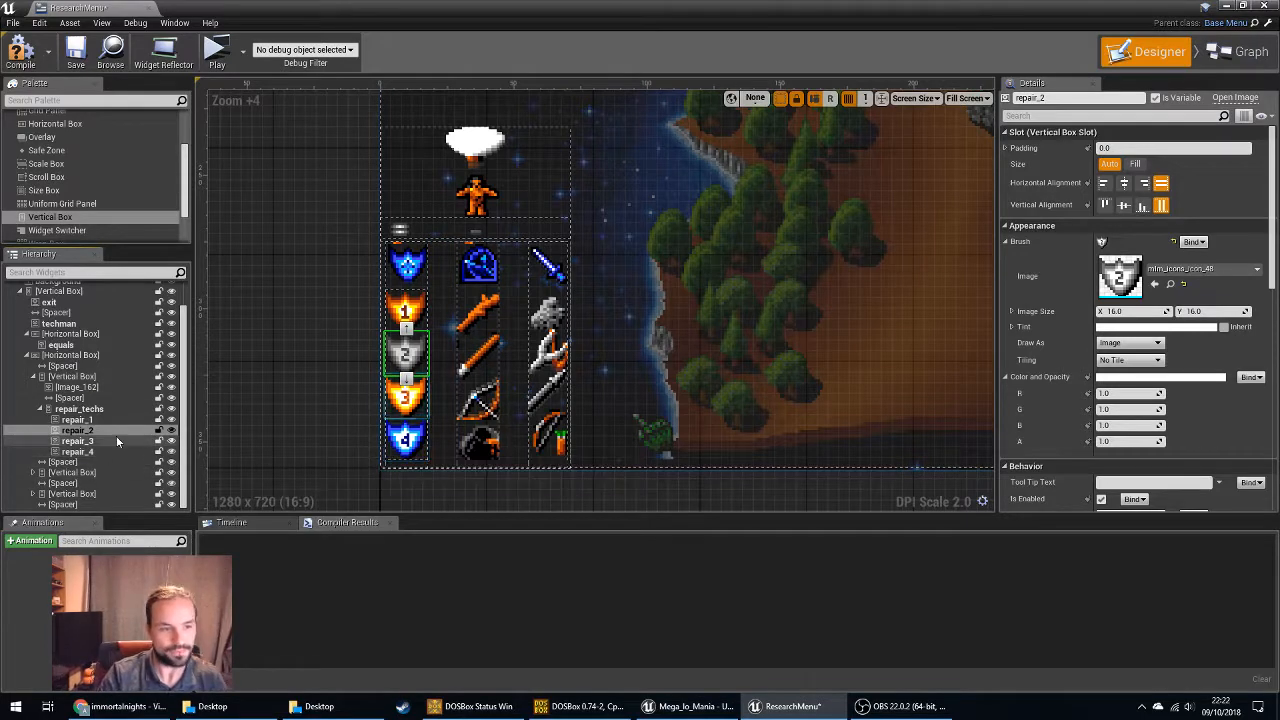
pyautogui.click(96, 409)
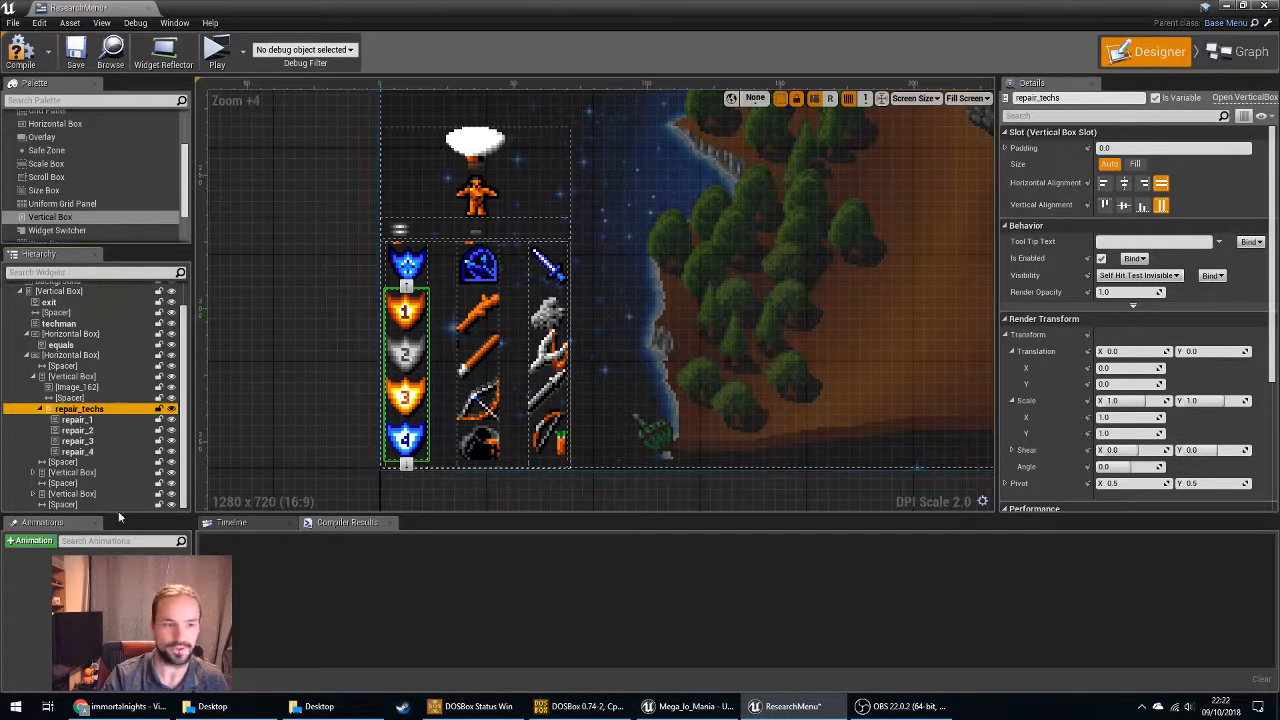
pyautogui.click(80, 451)
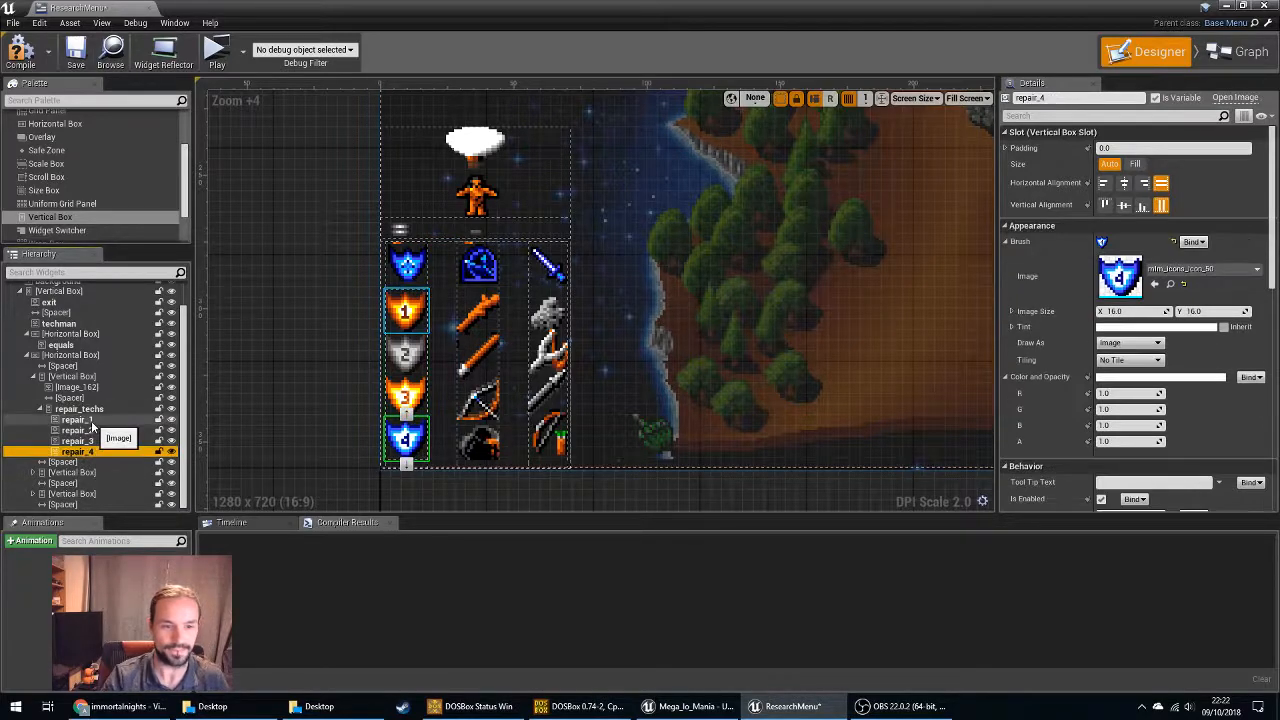
# Select all four icons in repair_techs, compile ResearchMenu and return to the main editor.
pyautogui.keyDown('shift'); pyautogui.click(88, 420); pyautogui.keyUp('shift')
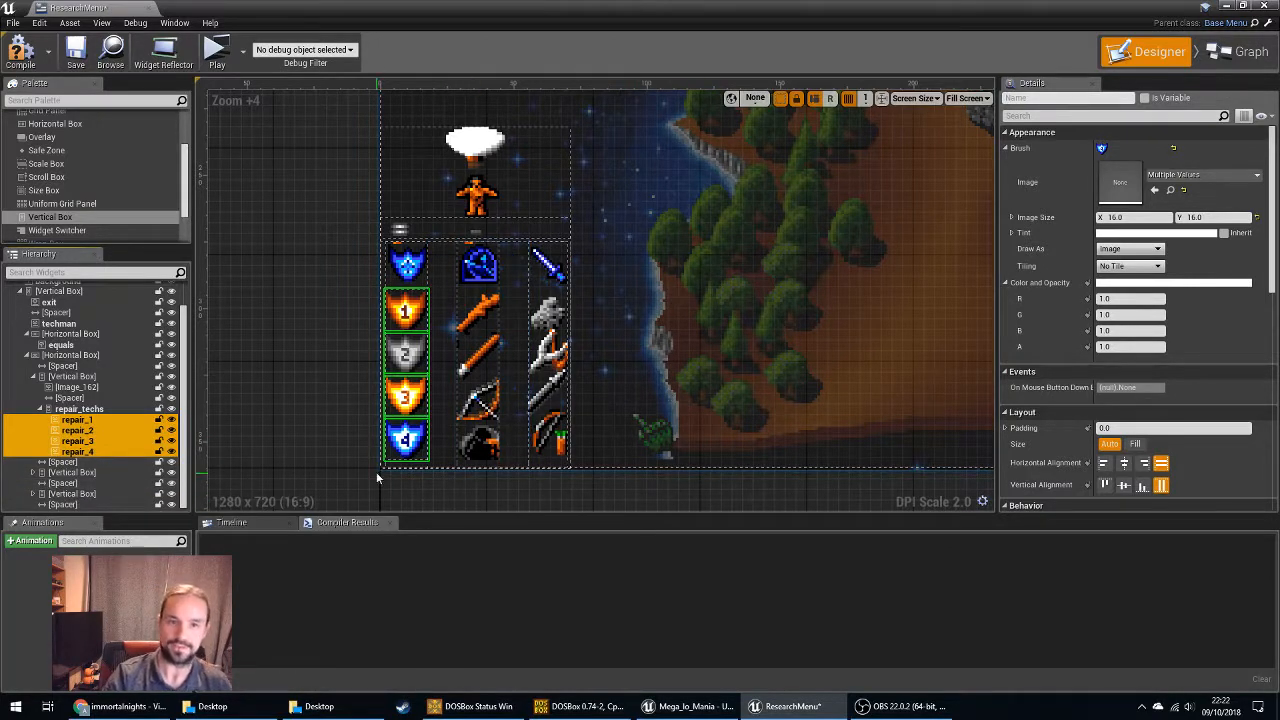
pyautogui.press('F7')
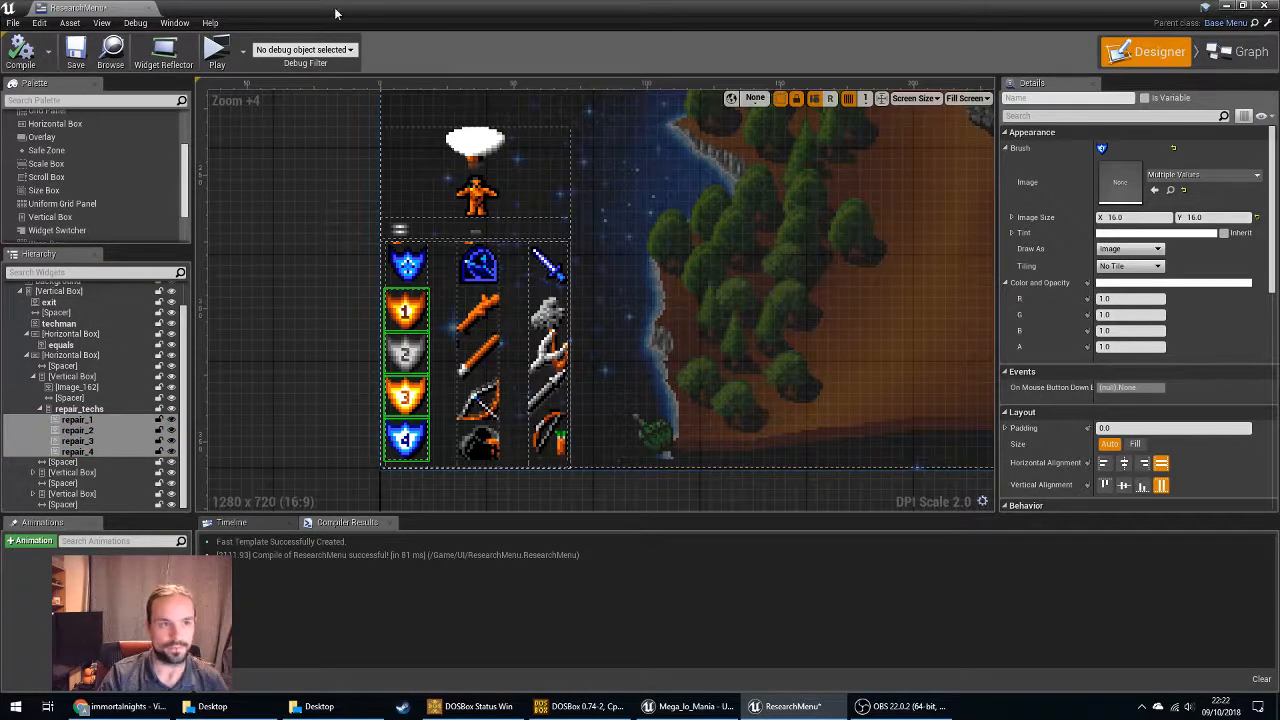
pyautogui.click(1226, 6)
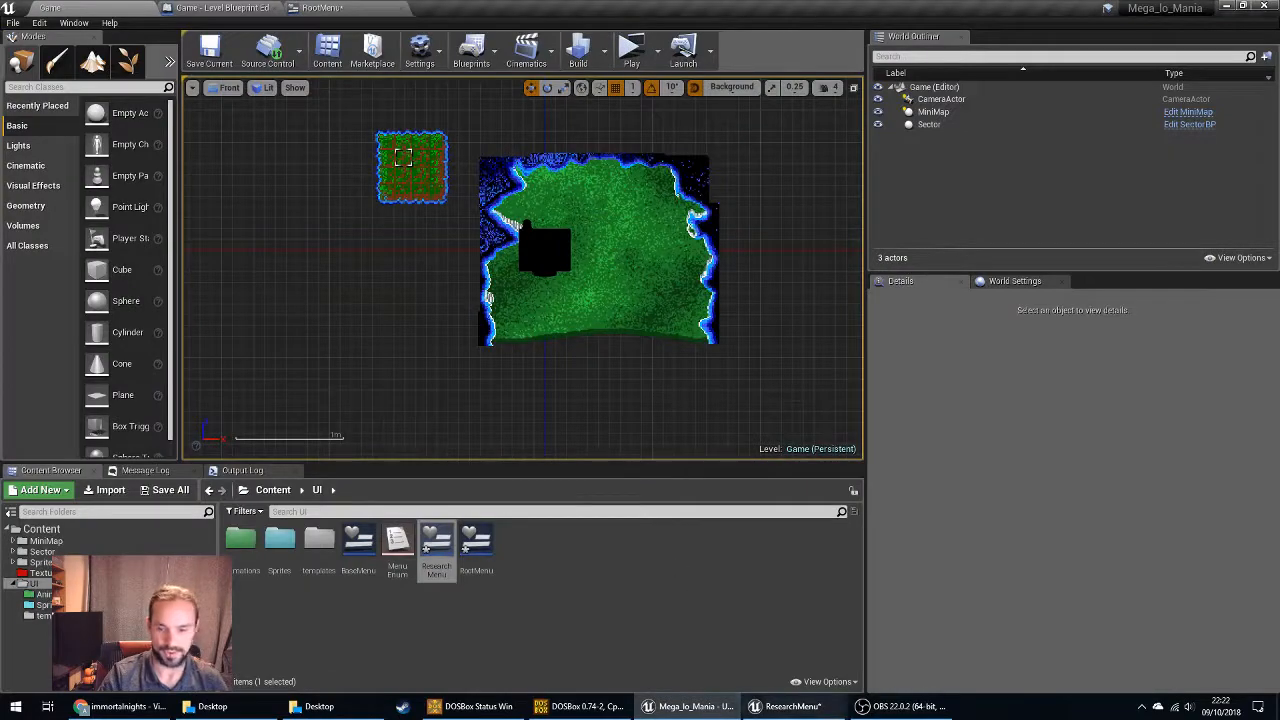
pyautogui.click(800, 710)
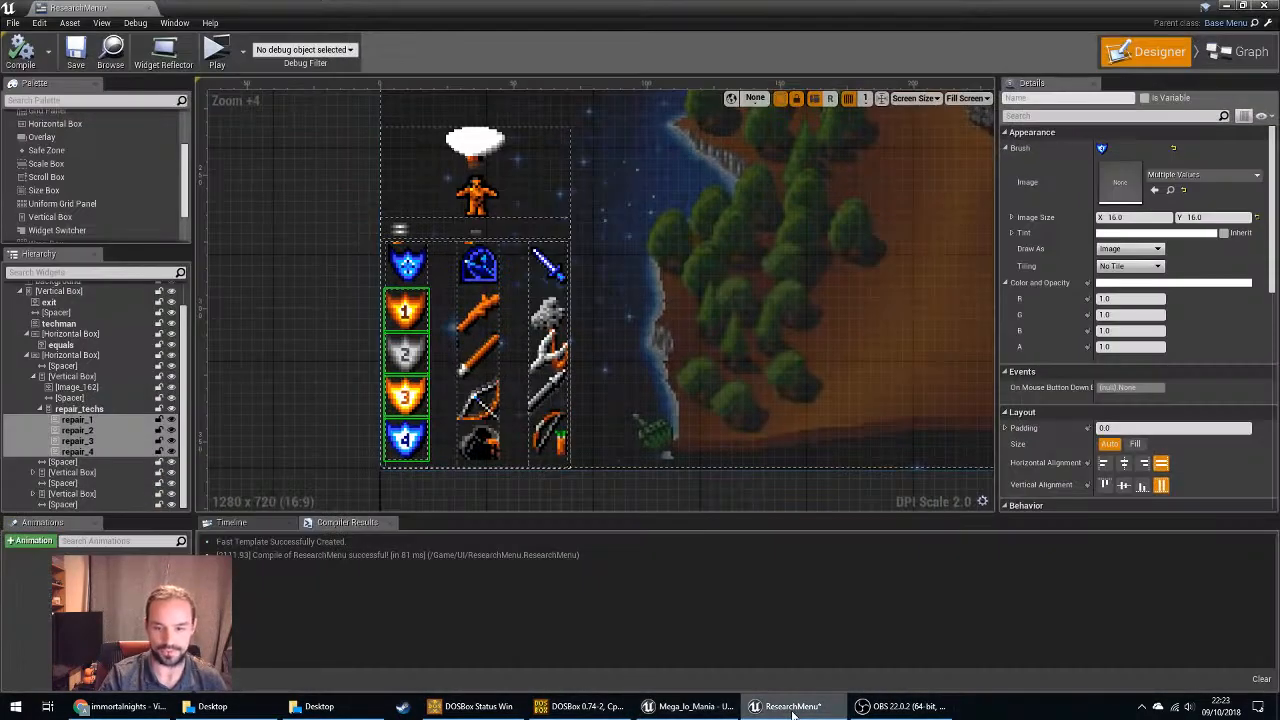
pyautogui.click(793, 710)
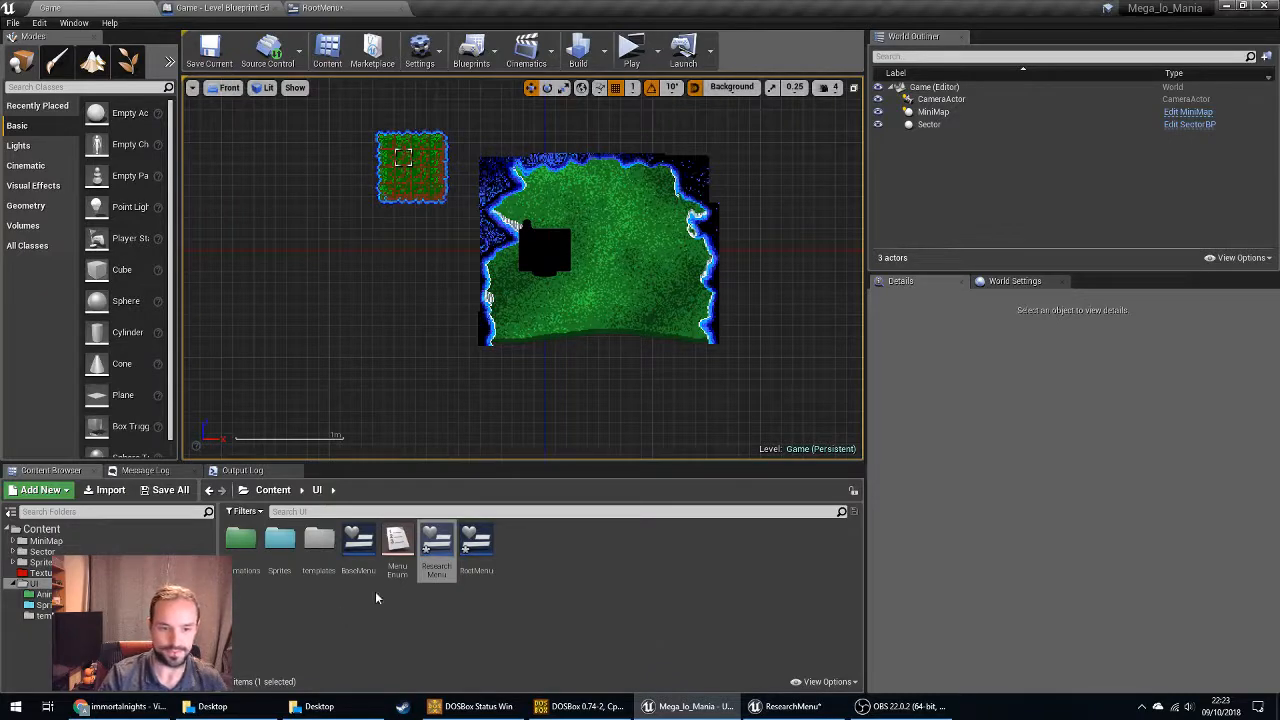
# Open RootMenu and examine the enter_blueprints icon's properties down to its mouse button event binding.
pyautogui.doubleClick(476, 543)
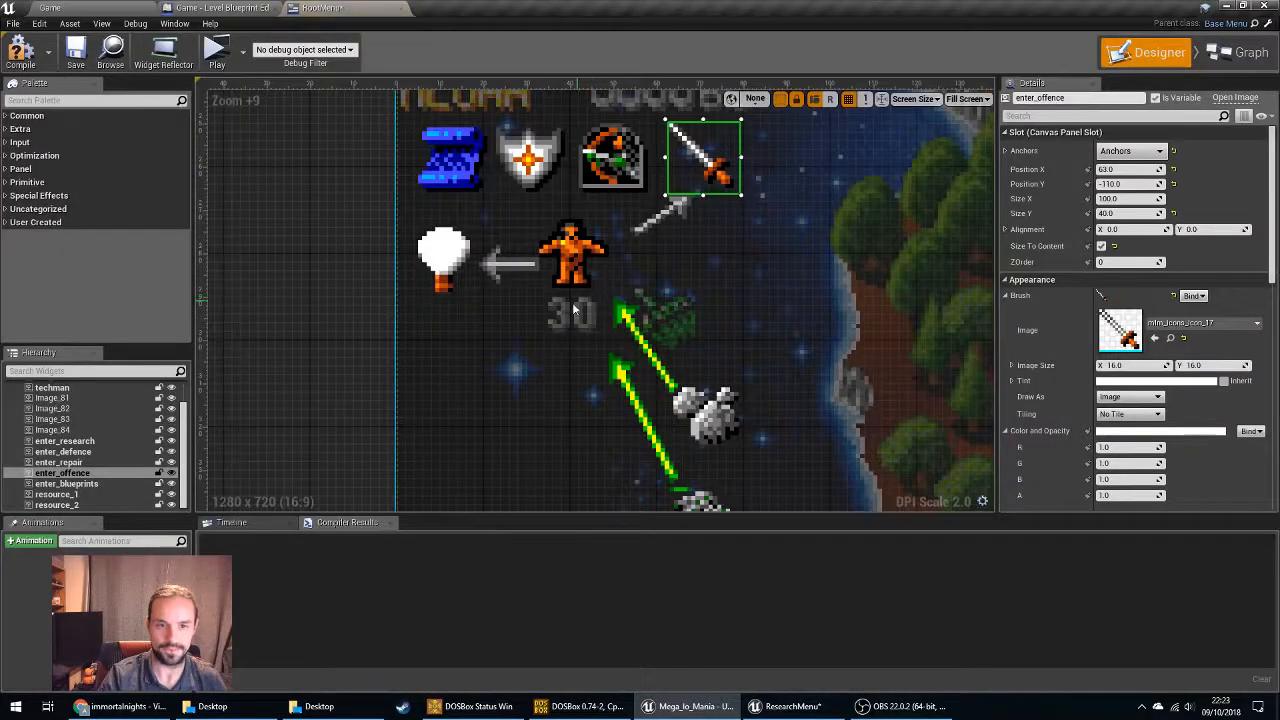
pyautogui.moveTo(302, 250); pyautogui.dragTo(296, 340, button='right')
pyautogui.click(449, 250)
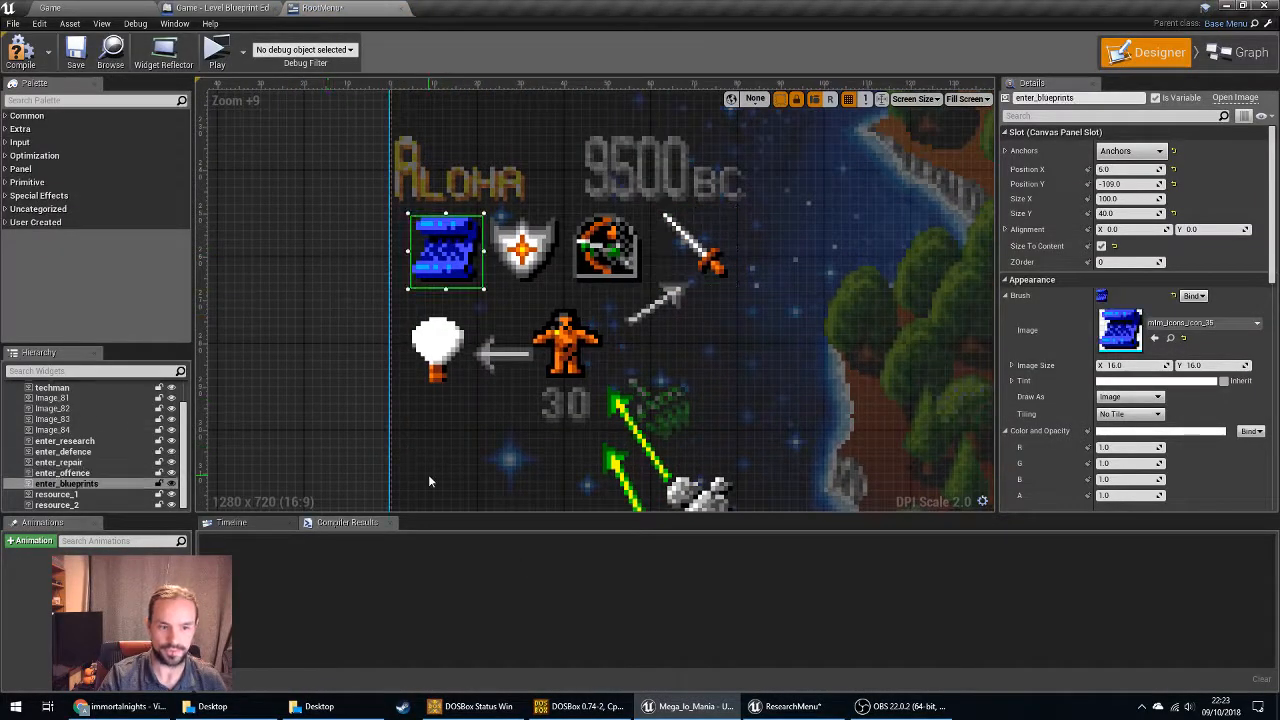
pyautogui.scroll(-6, 1150, 460)
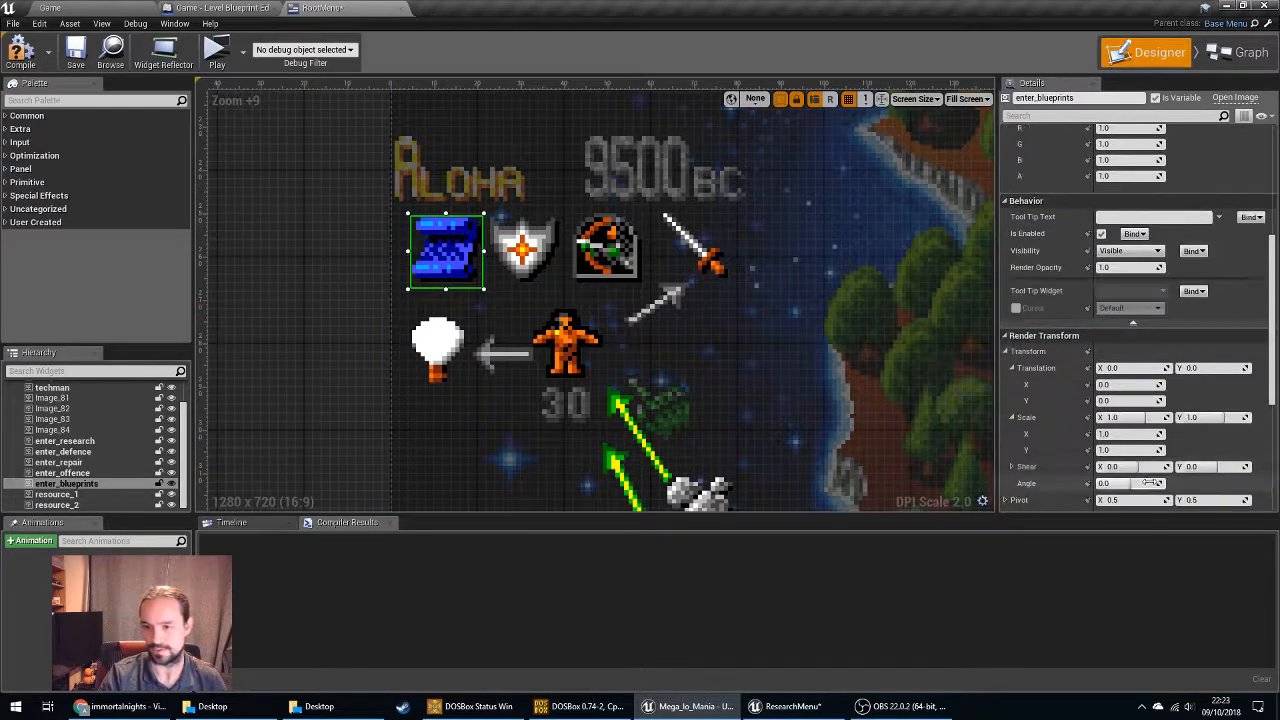
pyautogui.scroll(-8, 935, 503)
pyautogui.scroll(-5, 1236, 477)
pyautogui.moveTo(544, 410); pyautogui.dragTo(403, 309, button='right')
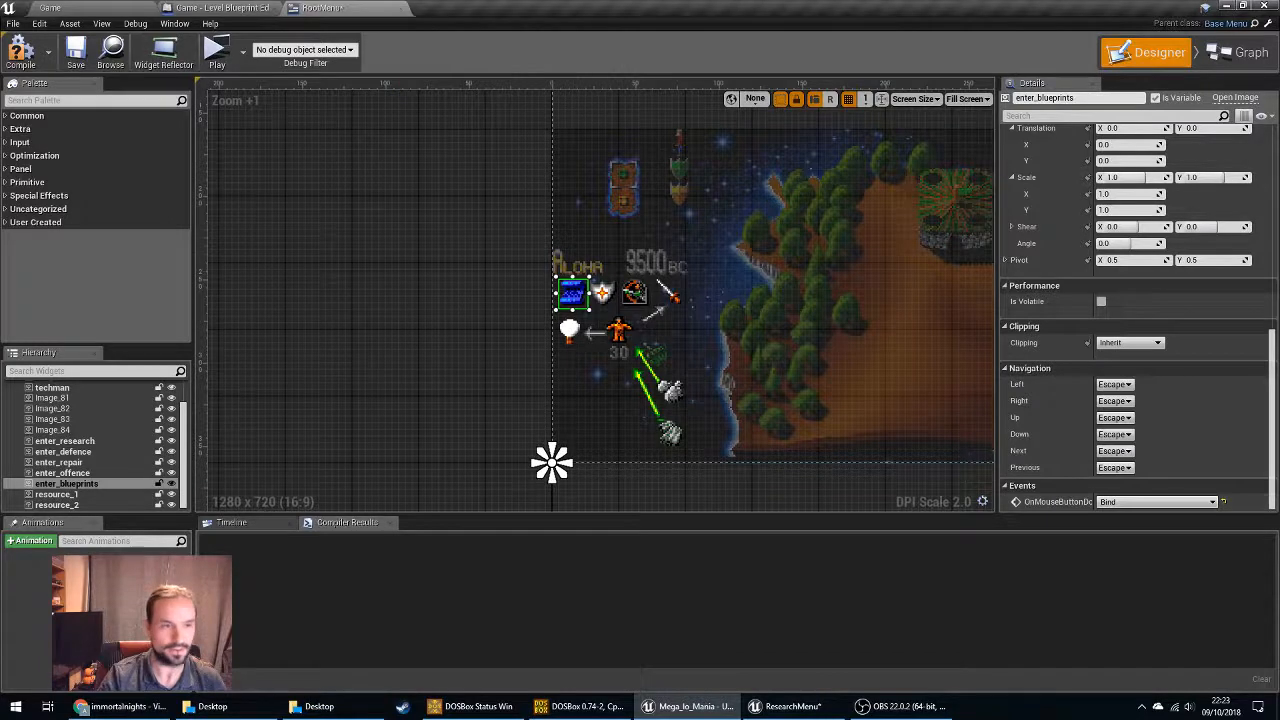
# Create a Widget Blueprint named BlueprintMenu in the project's UI folder.
pyautogui.click(55, 7)
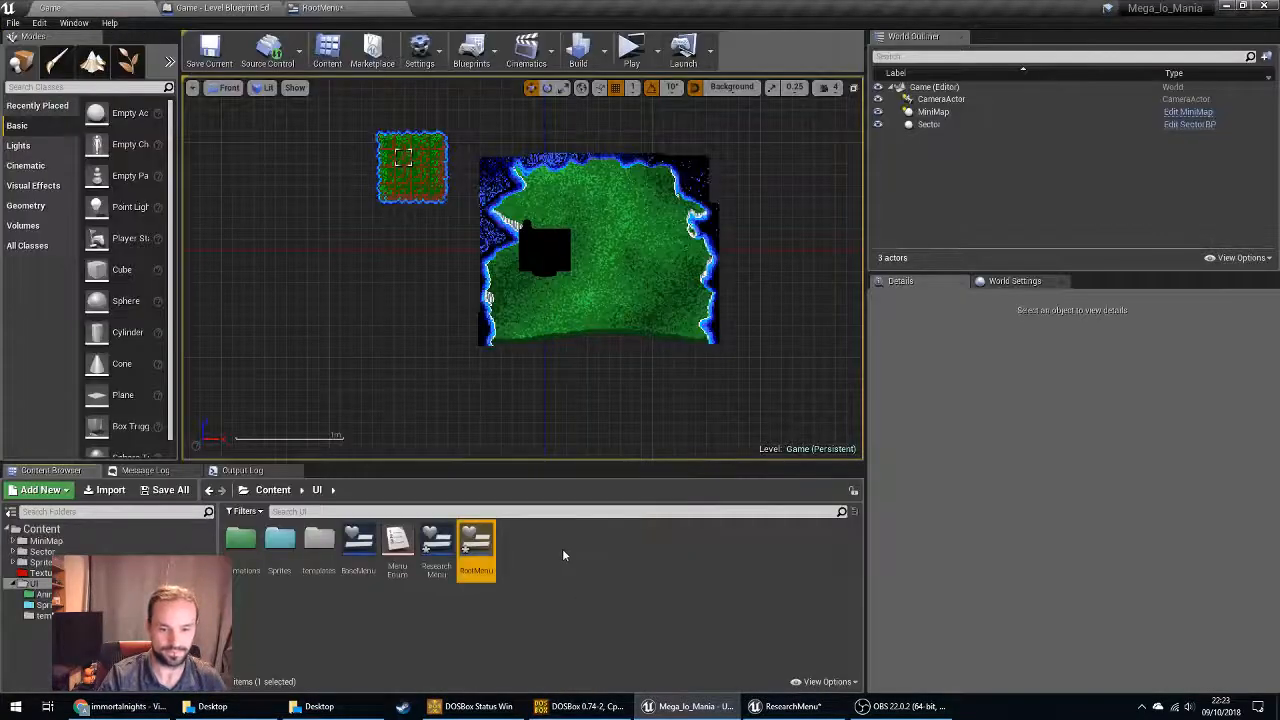
pyautogui.rightClick(562, 548)
pyautogui.moveTo(600, 541)
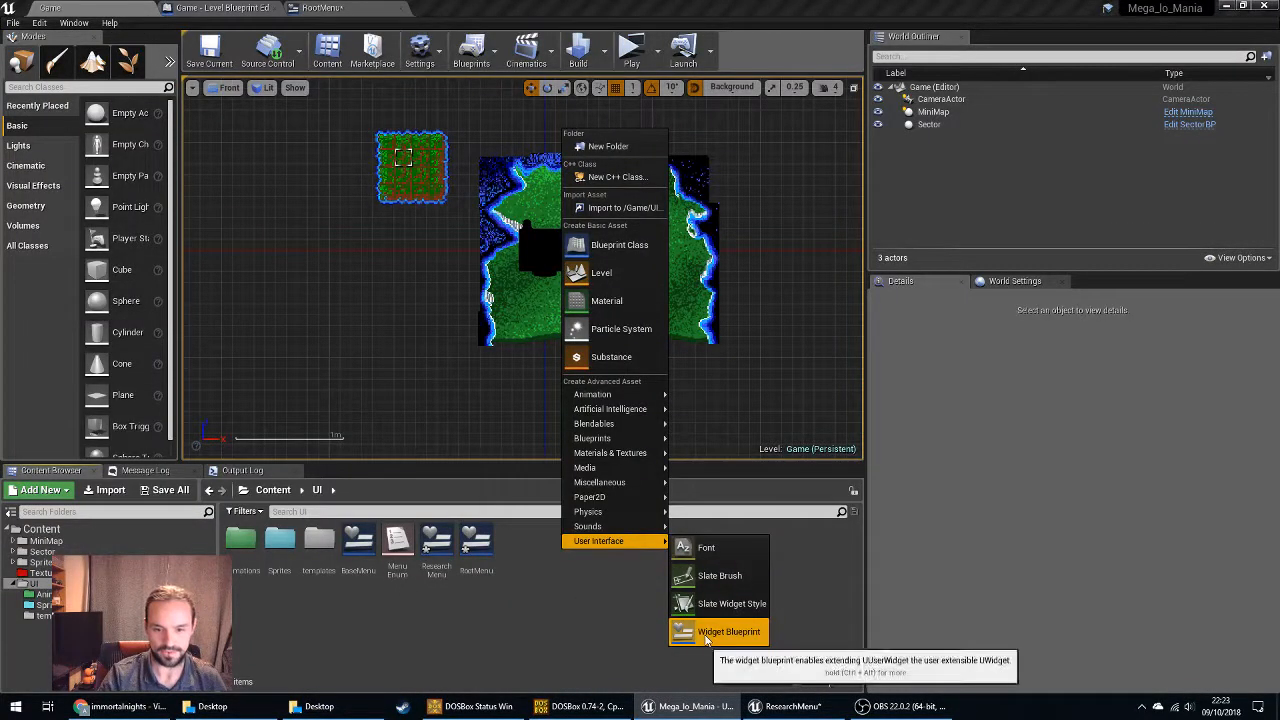
pyautogui.click(706, 638)
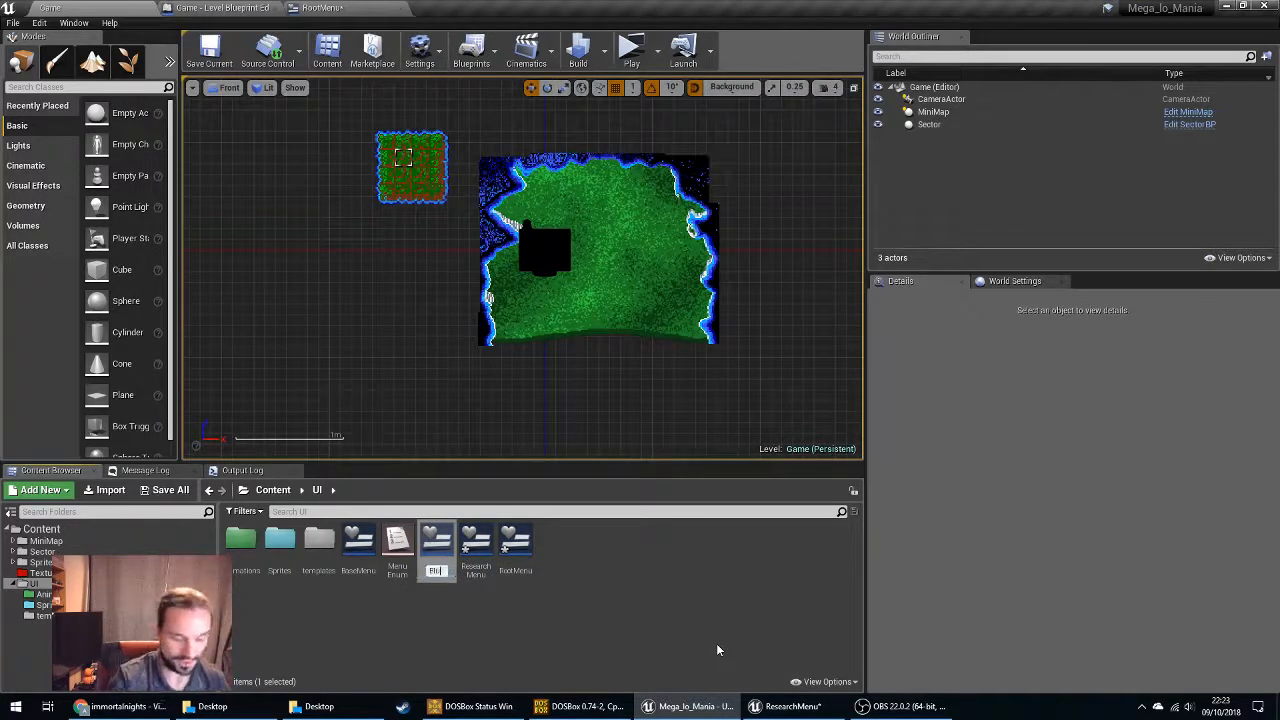
pyautogui.write('Bluepr')
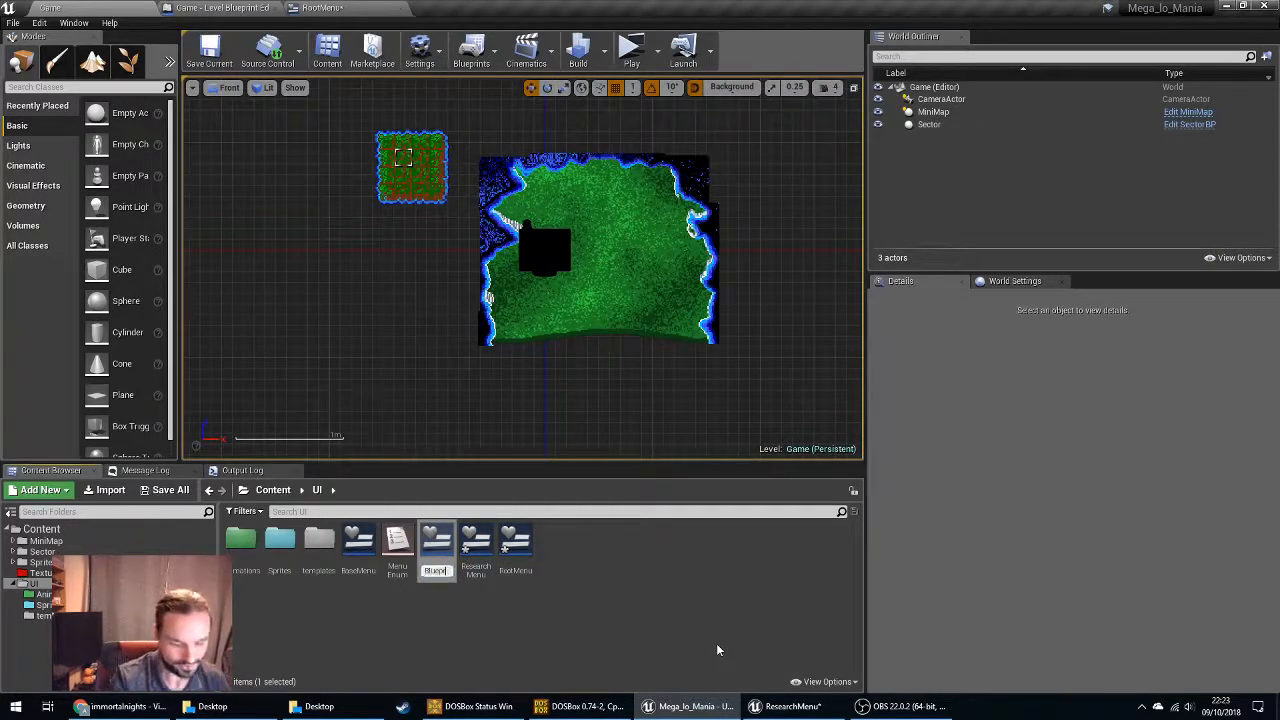
pyautogui.write('in')
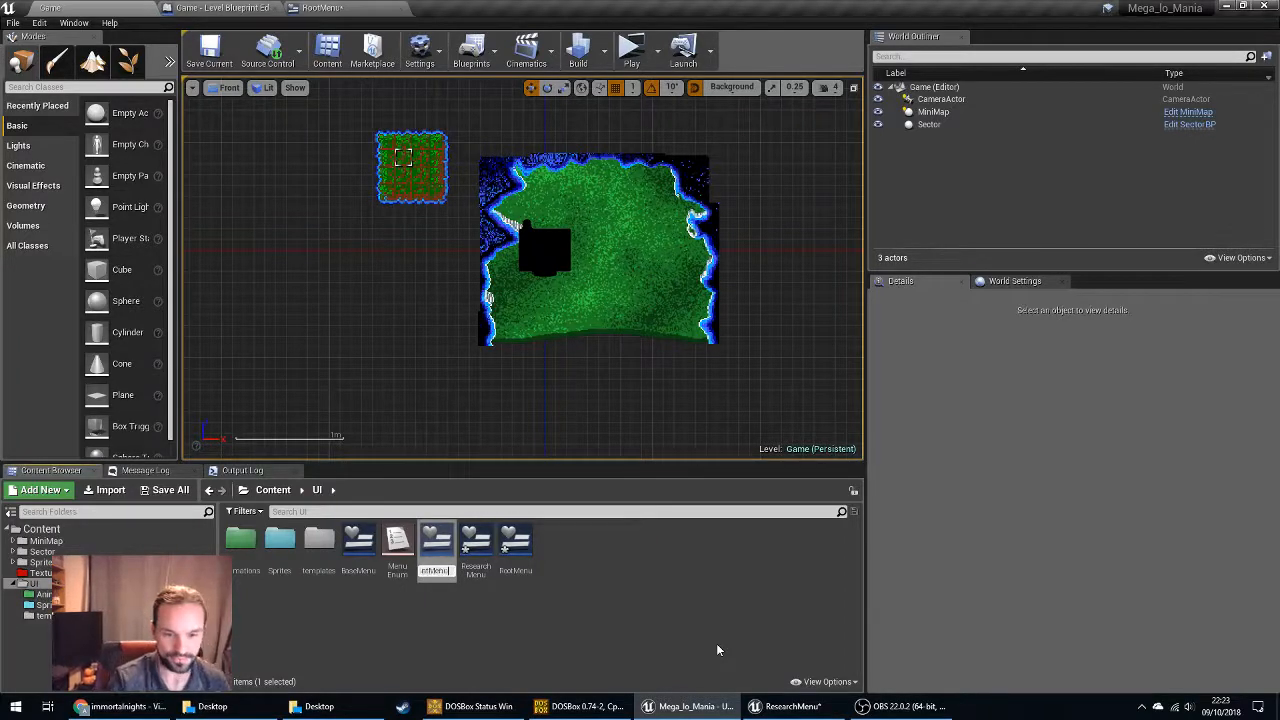
pyautogui.write('tMenu')
pyautogui.press('Return')
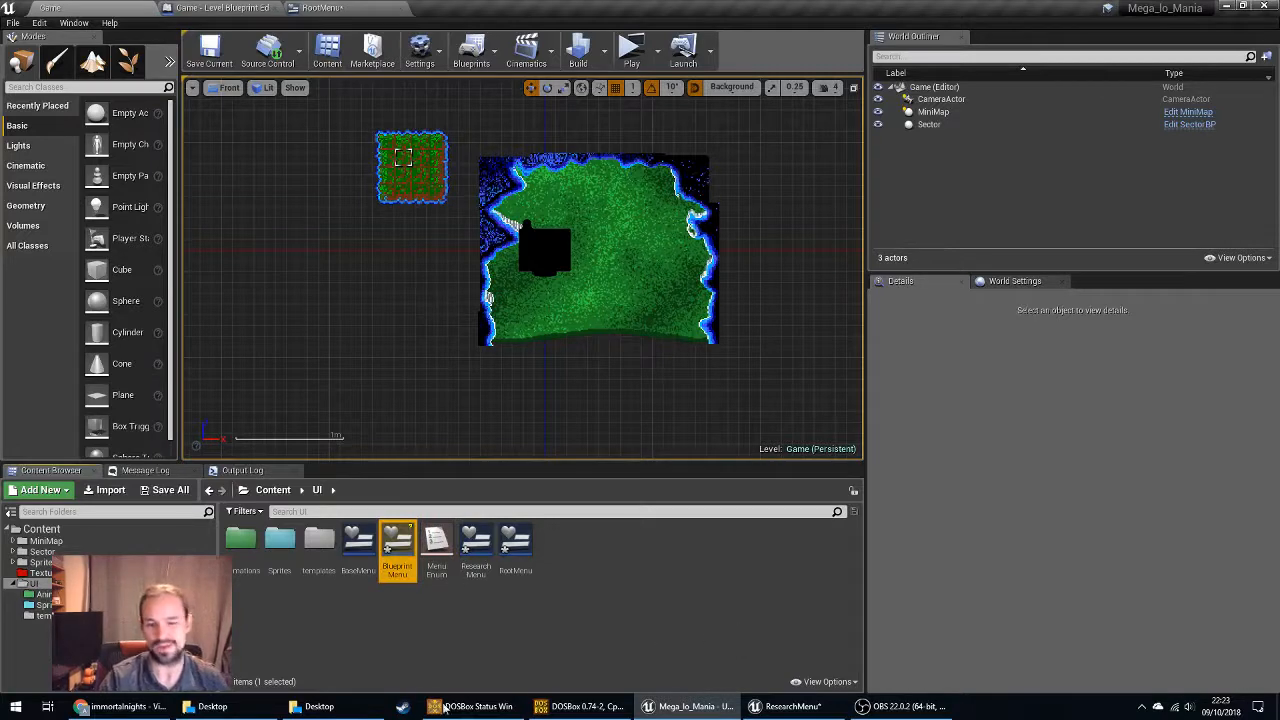
# Open BlueprintMenu in the widget designer and reduce its window so the content browser is accessible.
pyautogui.moveTo(445, 706)
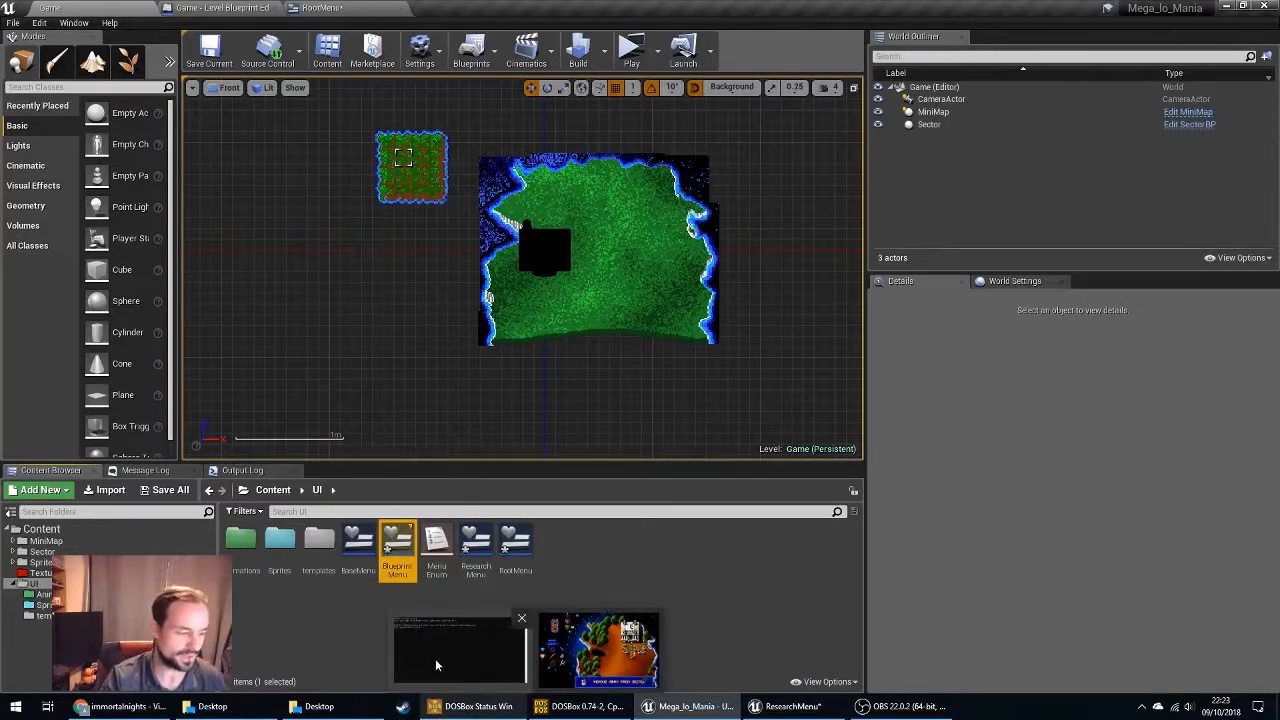
pyautogui.doubleClick(397, 548)
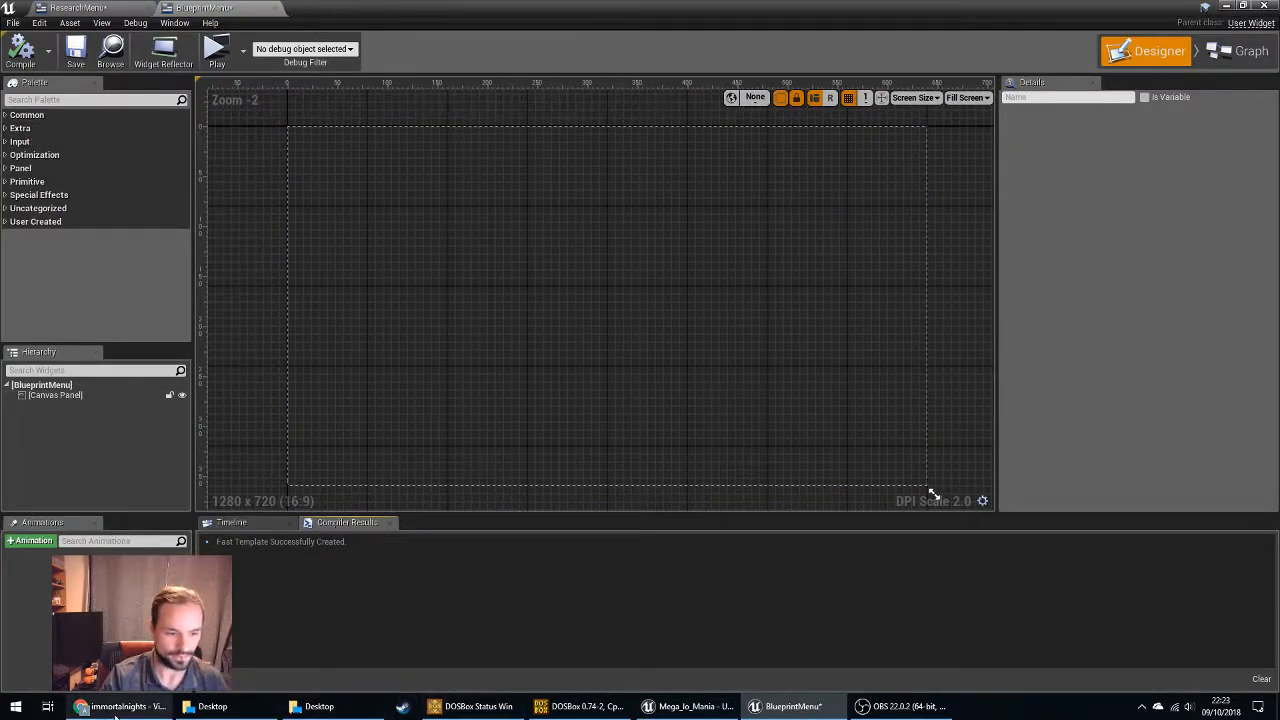
pyautogui.click(1240, 7)
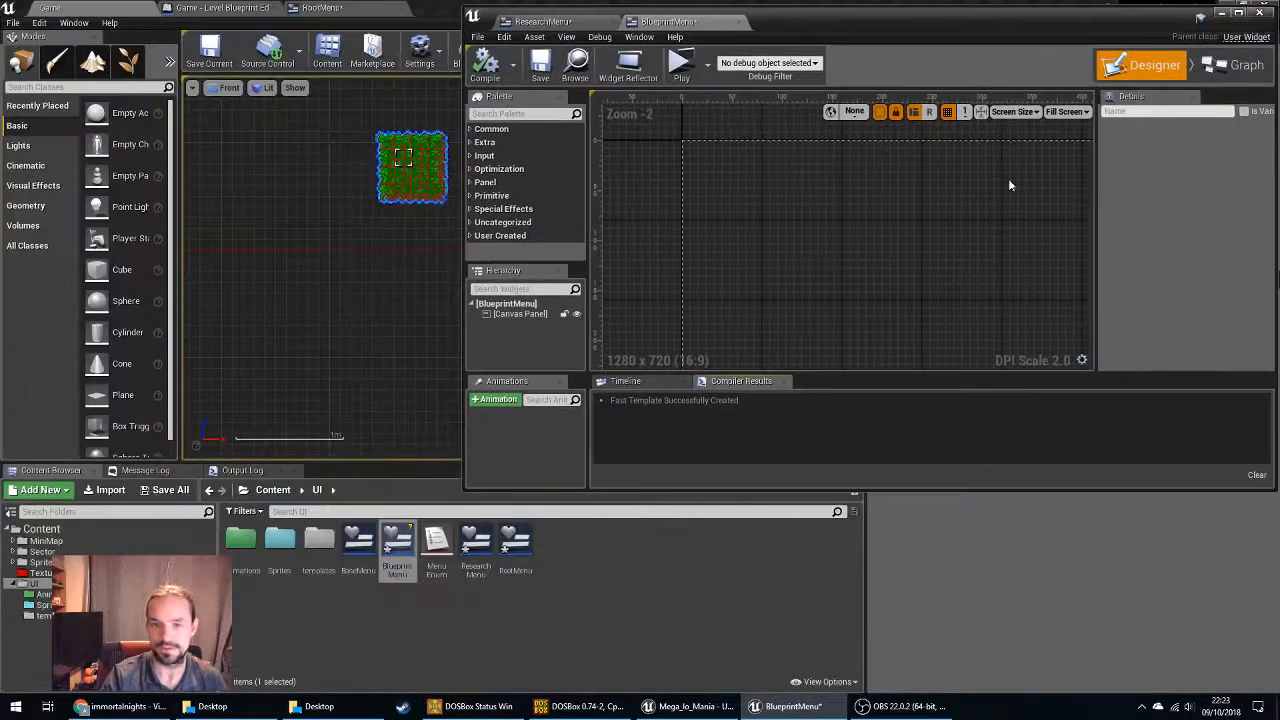
# Open the templates folder inside UI to bring in another menu template image.
pyautogui.click(42, 616)
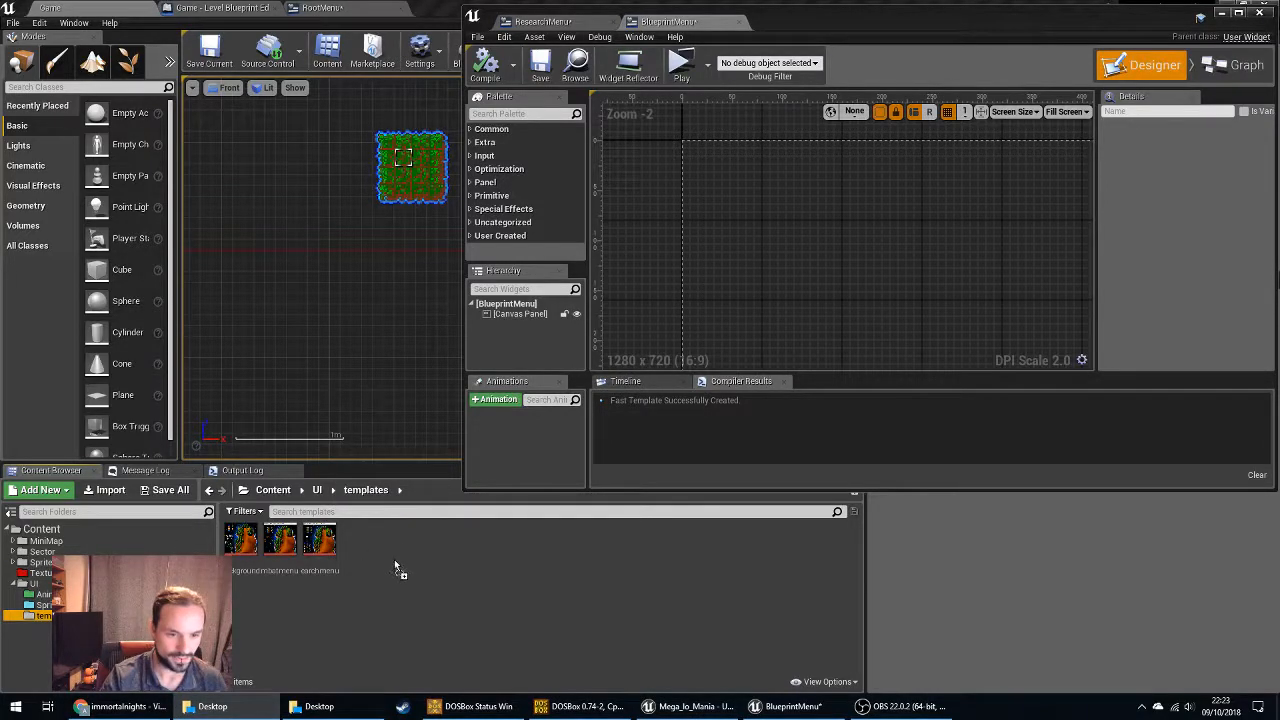
# Import the blueprintmenubg screenshot into the UI templates folder and place it as an image on the BlueprintMenu canvas.
pyautogui.moveTo(395, 567); pyautogui.dragTo(393, 558)
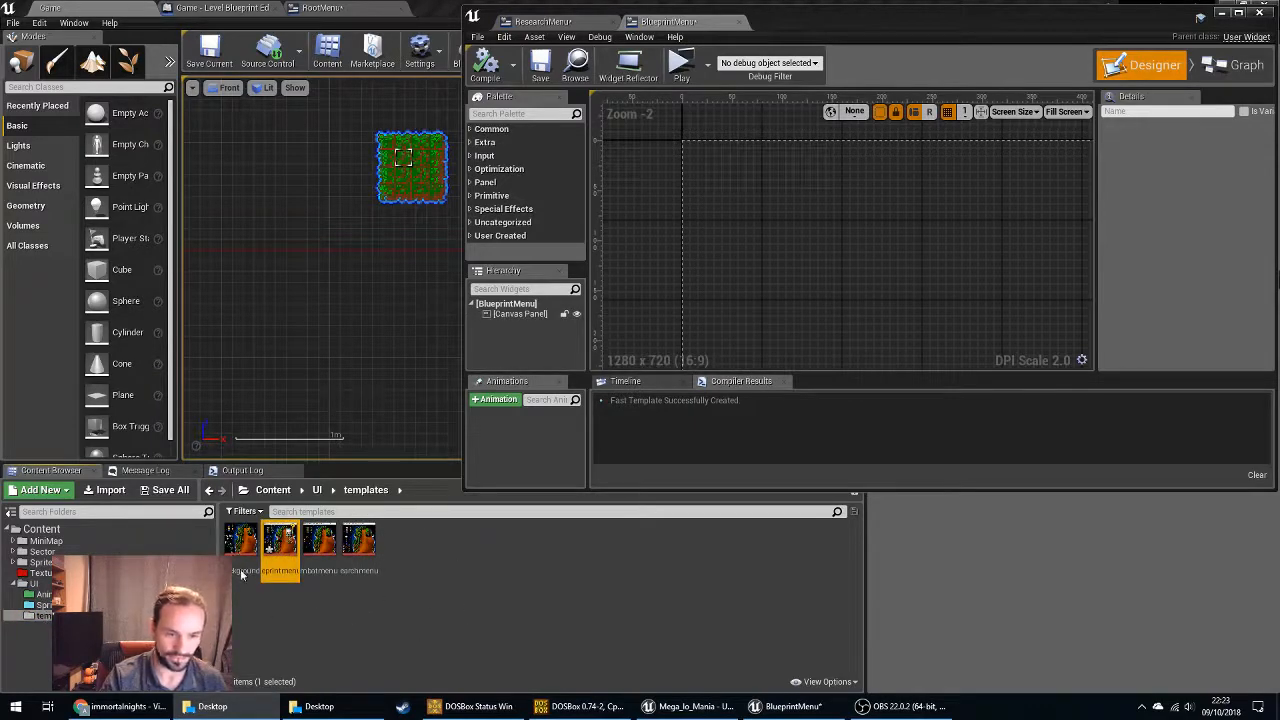
pyautogui.moveTo(280, 545); pyautogui.dragTo(836, 298)
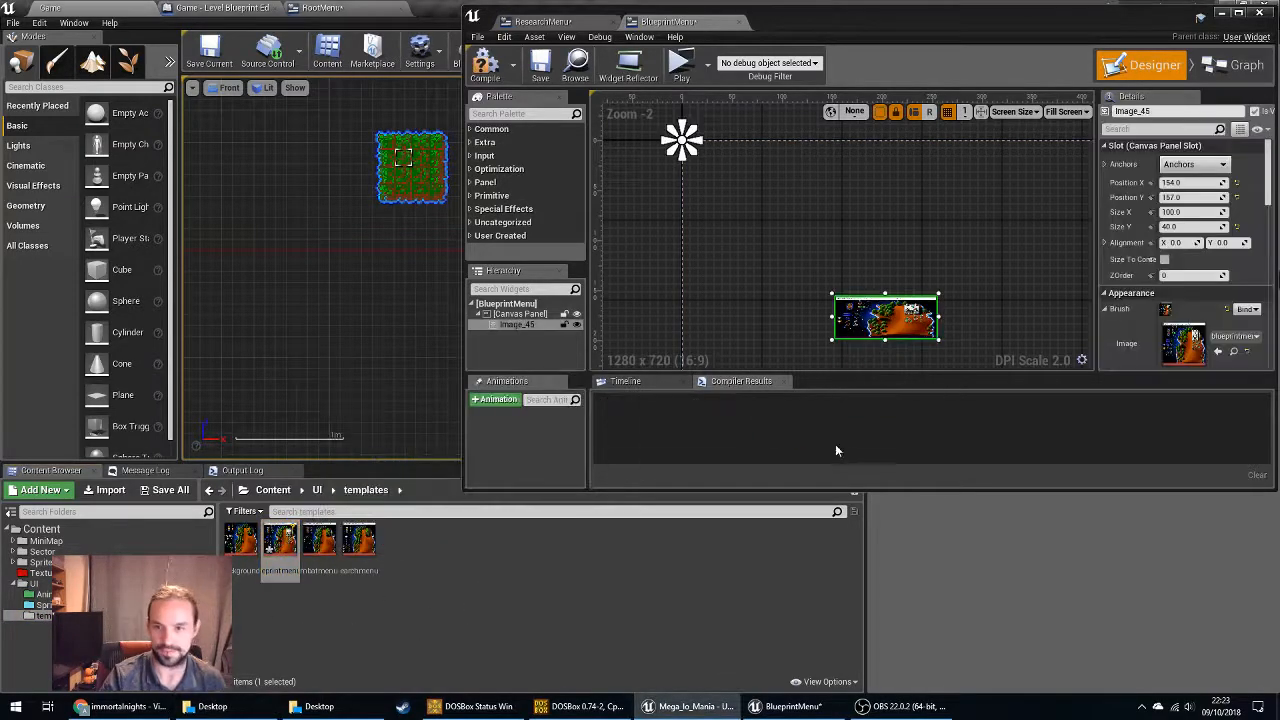
pyautogui.doubleClick(890, 35)
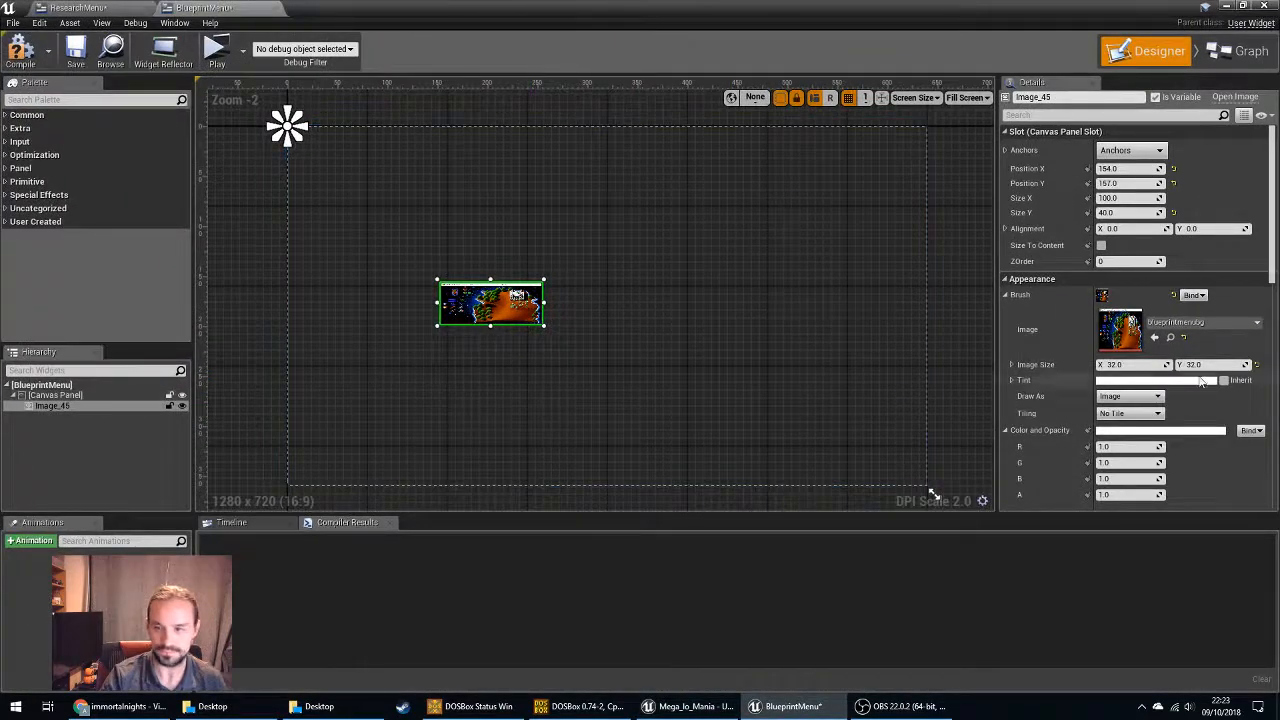
# Enable Size To Content for the image, then switch its texture to combatmenubg and back to blueprintmenubg to refresh its size.
pyautogui.click(1102, 246)
pyautogui.click(1200, 322)
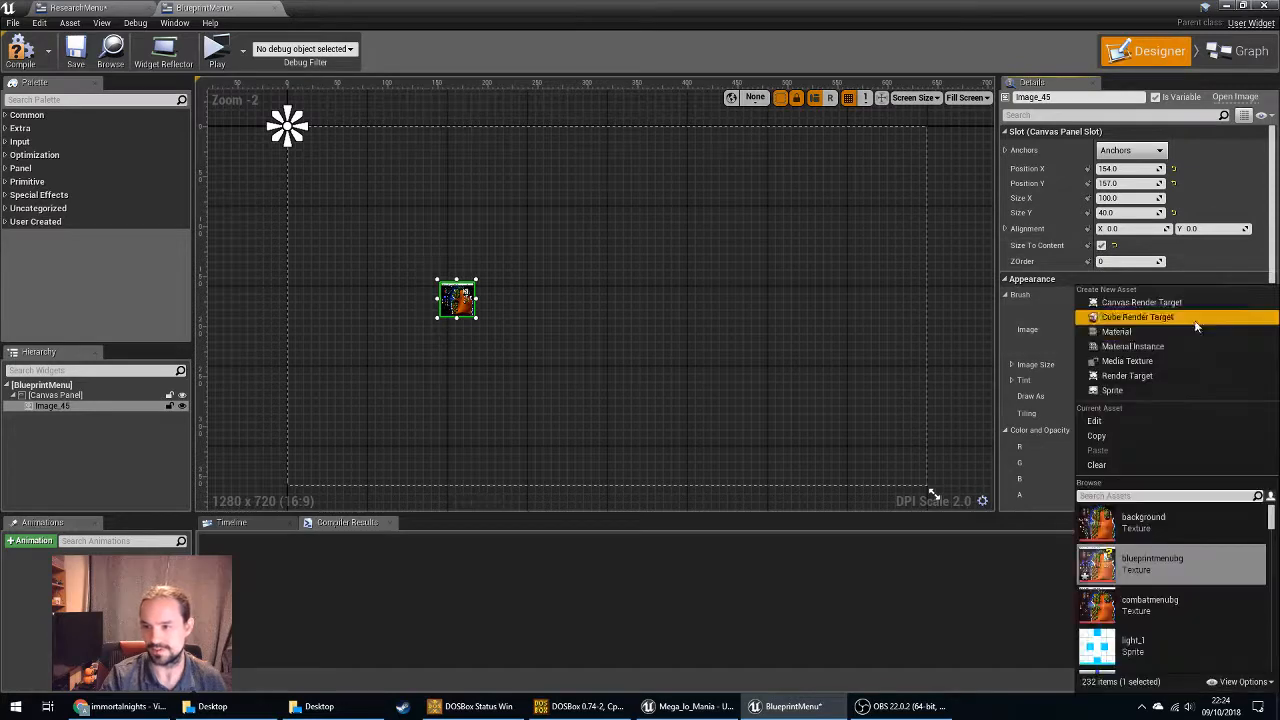
pyautogui.click(1186, 609)
pyautogui.click(1209, 323)
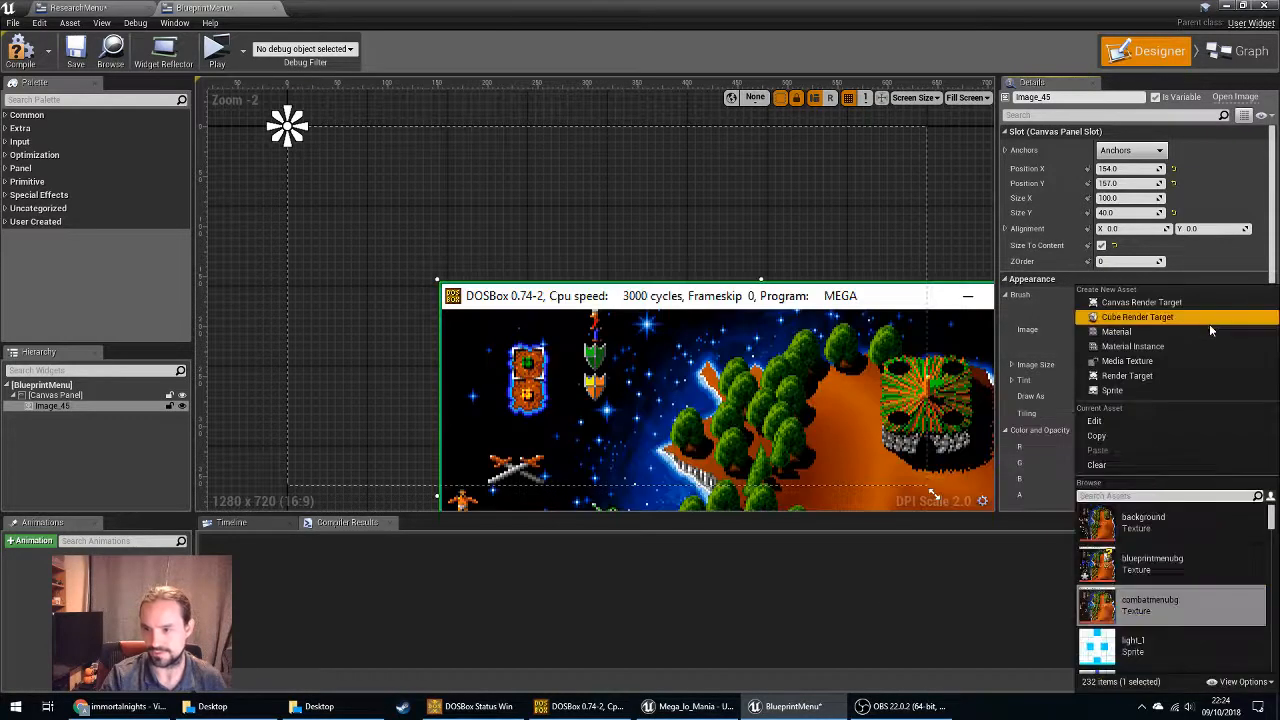
pyautogui.click(1158, 562)
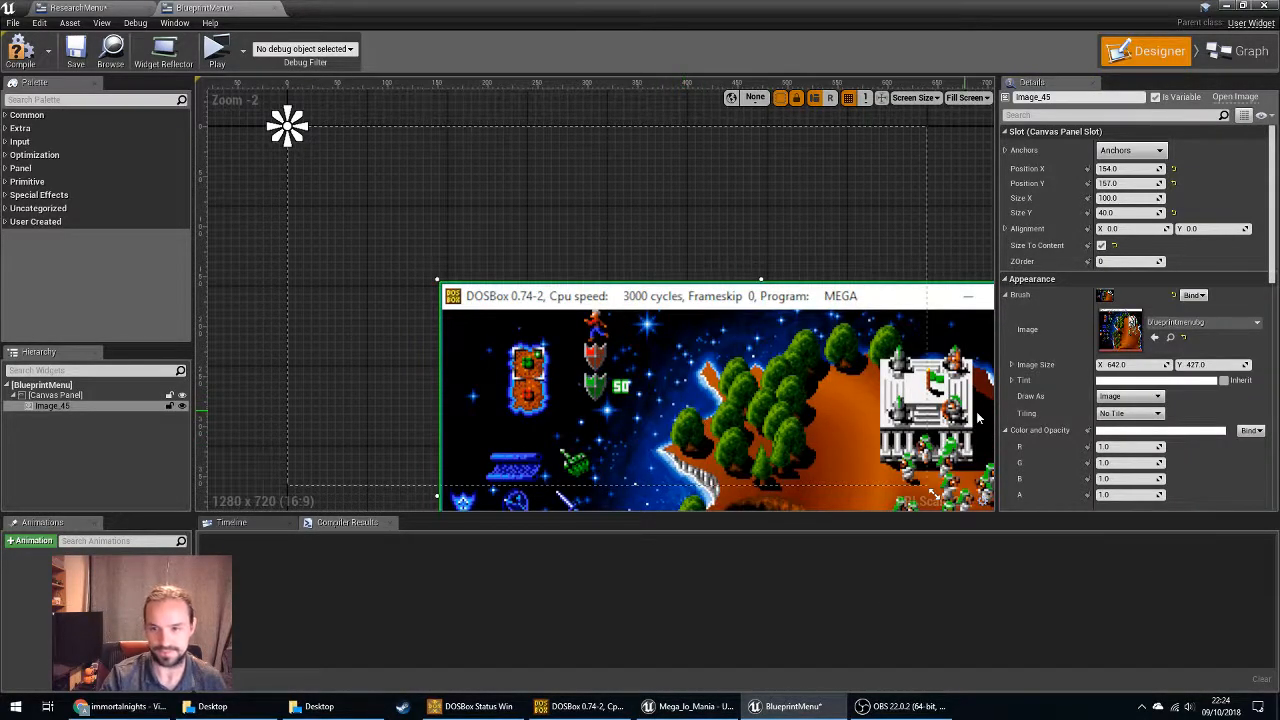
# Move the image to position X -1, Y -66 so the screenshot's game area lines up with the canvas outline.
pyautogui.moveTo(978, 418); pyautogui.dragTo(875, 222)
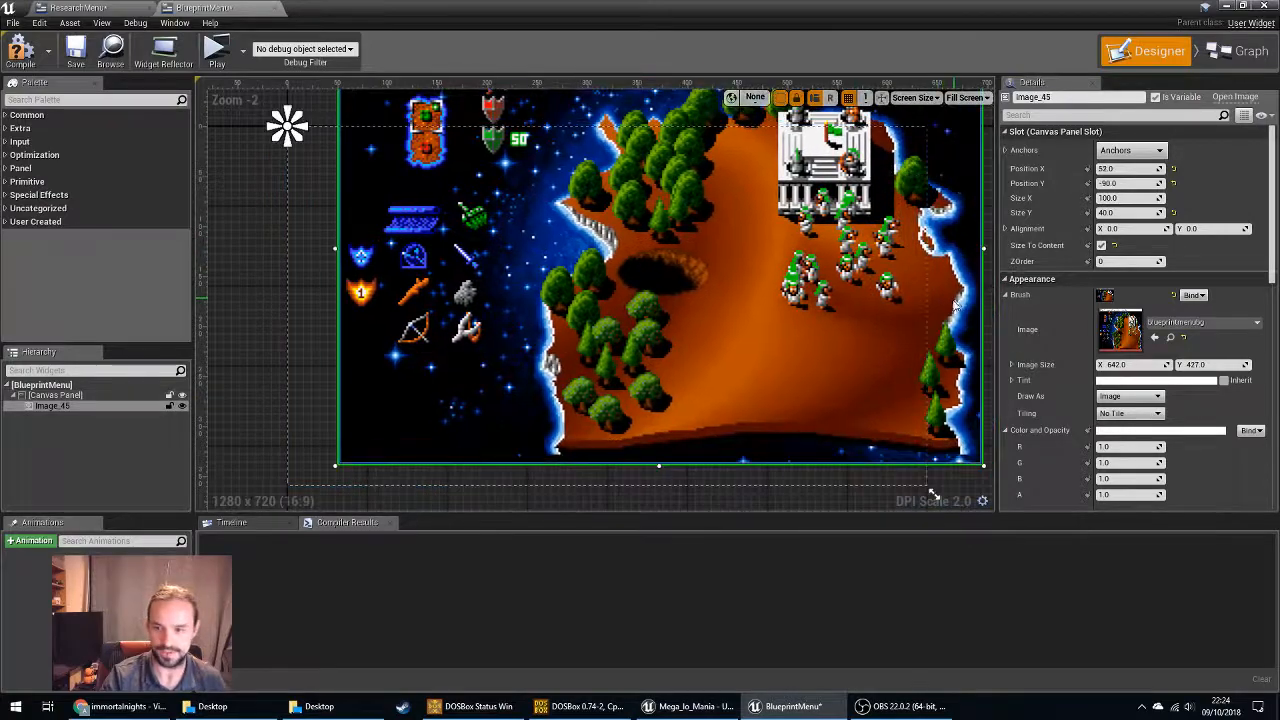
pyautogui.moveTo(955, 302); pyautogui.dragTo(902, 329)
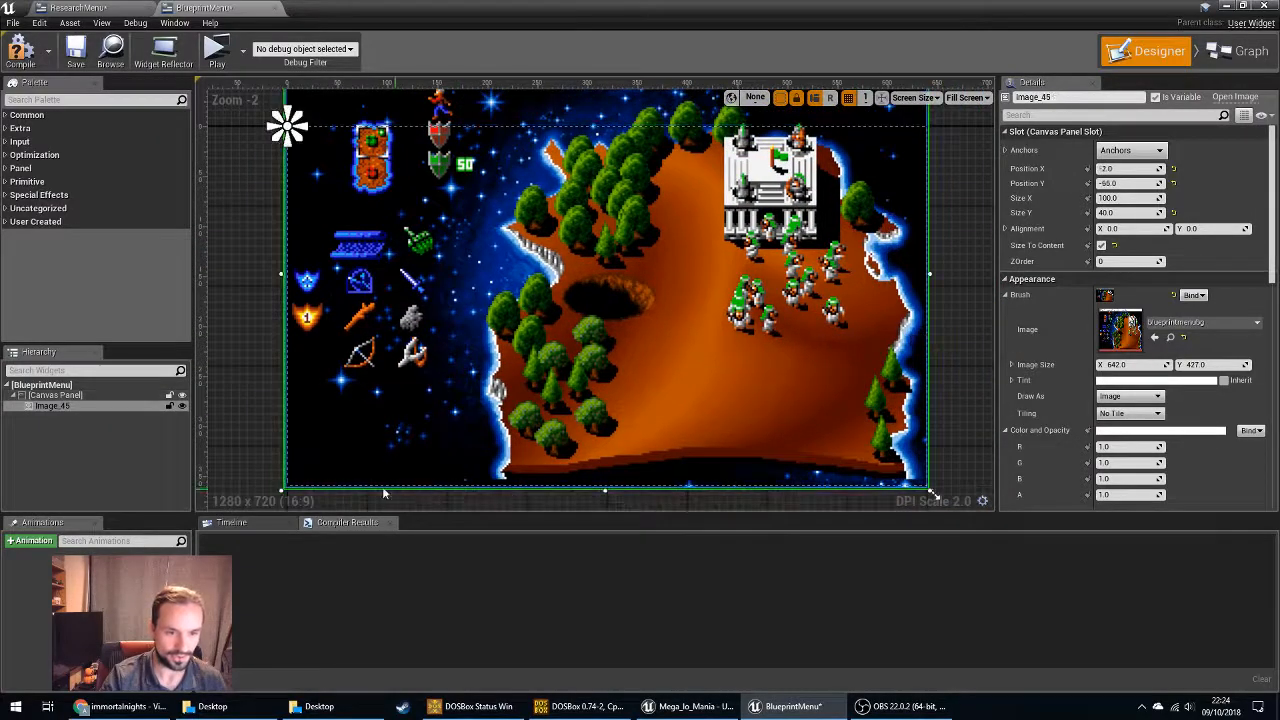
pyautogui.moveTo(246, 442); pyautogui.dragTo(314, 397, button='right')
pyautogui.scroll(7, 355, 389)
pyautogui.moveTo(341, 343); pyautogui.dragTo(315, 168, button='right')
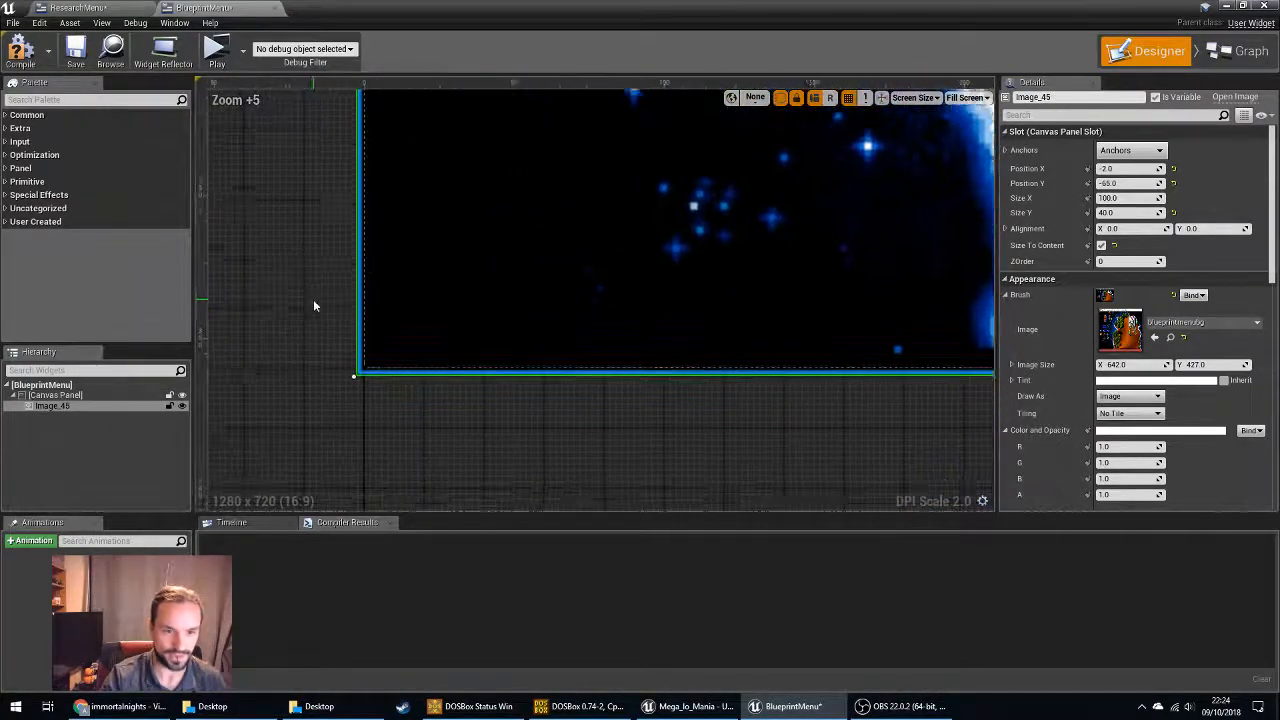
pyautogui.scroll(2, 325, 350)
pyautogui.moveTo(326, 389); pyautogui.dragTo(341, 170, button='right')
pyautogui.moveTo(539, 261); pyautogui.dragTo(537, 255)
pyautogui.moveTo(567, 385); pyautogui.dragTo(481, 457, button='right')
pyautogui.scroll(-12, 592, 425)
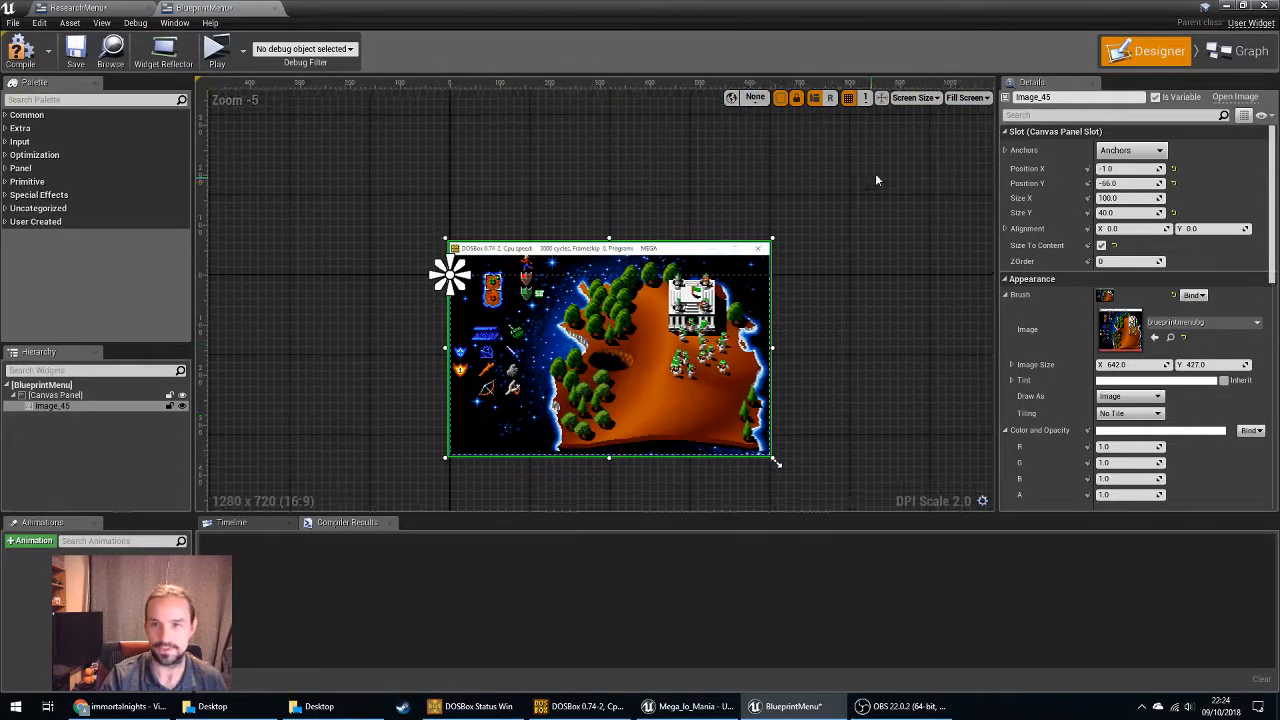
# Rename the image widget as background and turn off its Is Variable option.
pyautogui.doubleClick(61, 406)
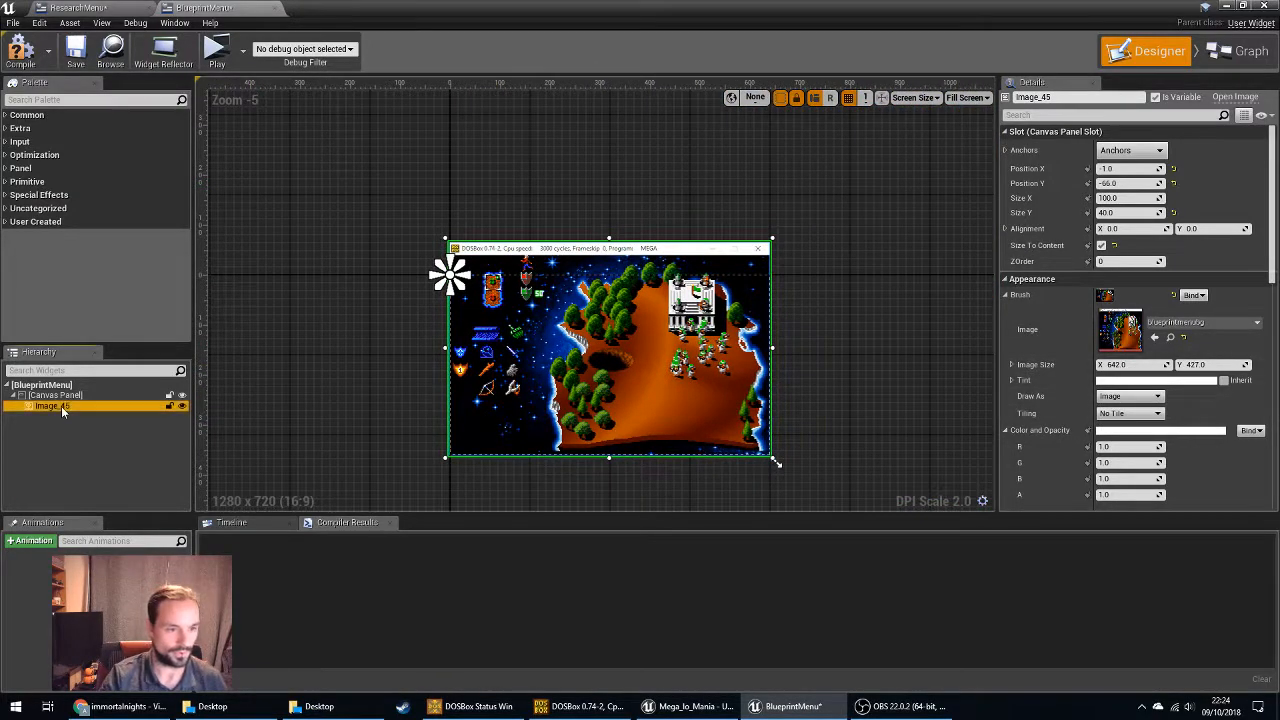
pyautogui.write('background')
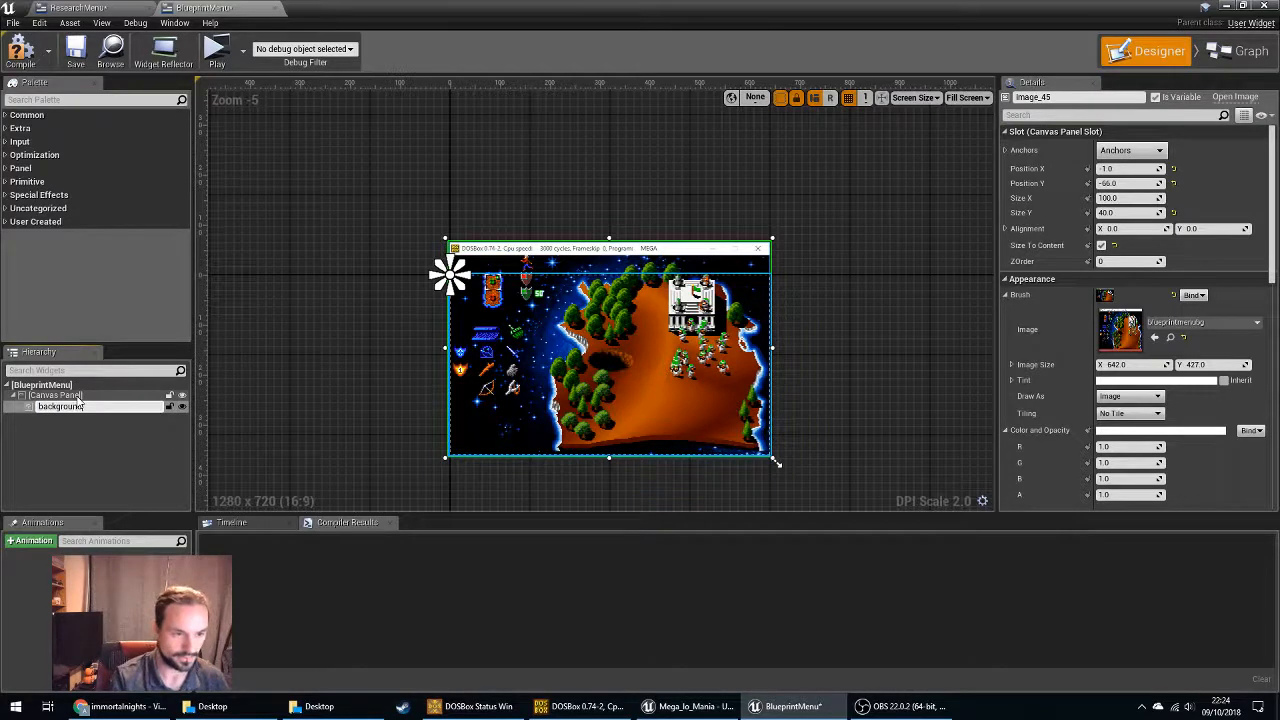
pyautogui.press('Return')
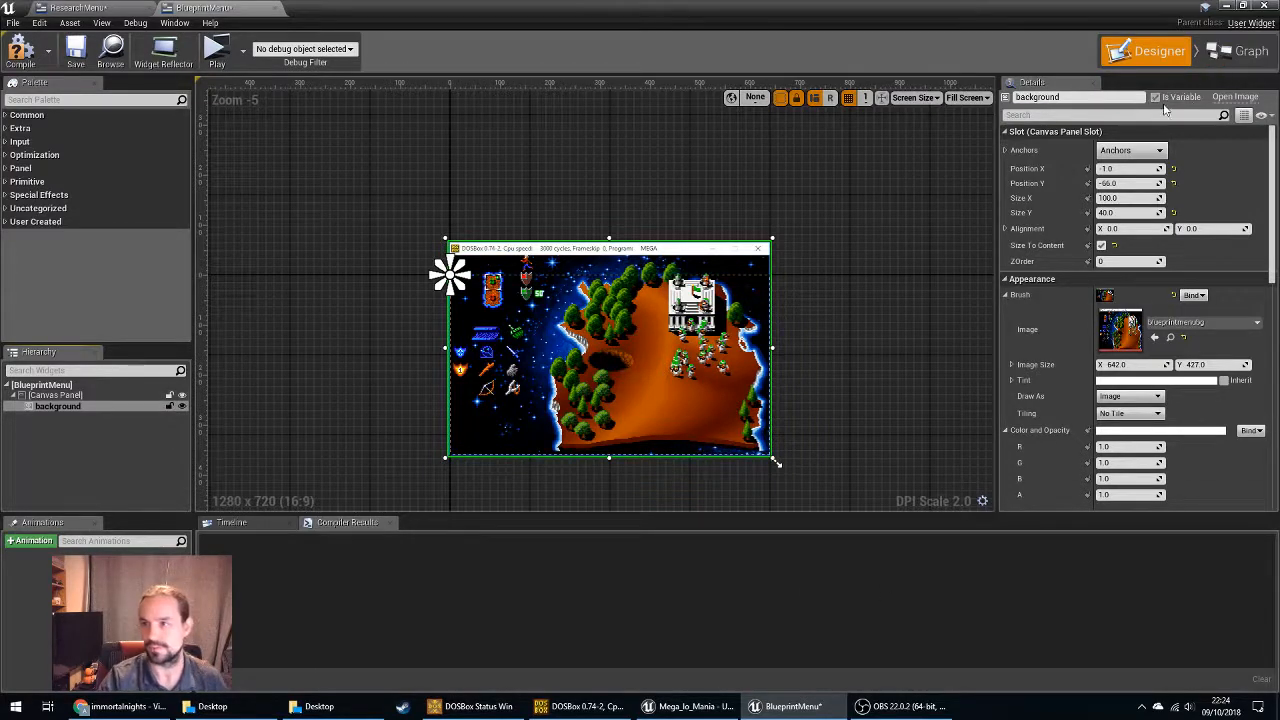
# Set the background image's visibility to Hidden.
pyautogui.scroll(-1, 1082, 355)
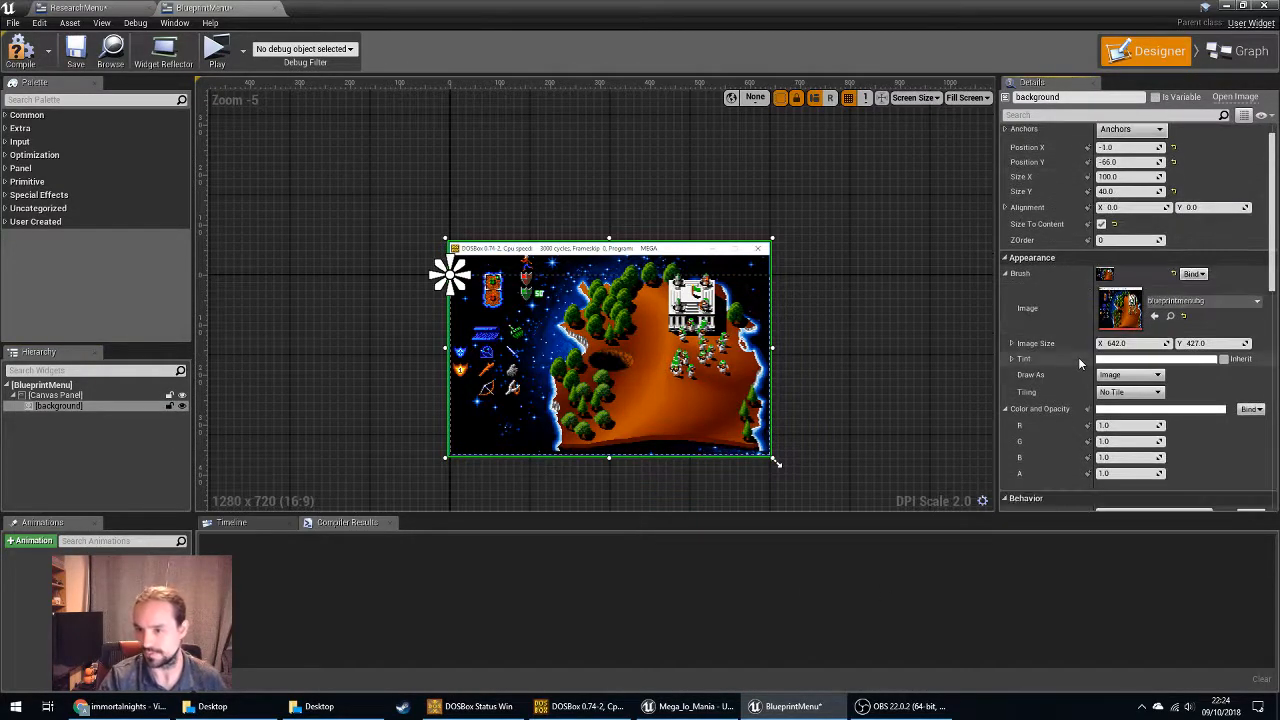
pyautogui.scroll(1, 1078, 357)
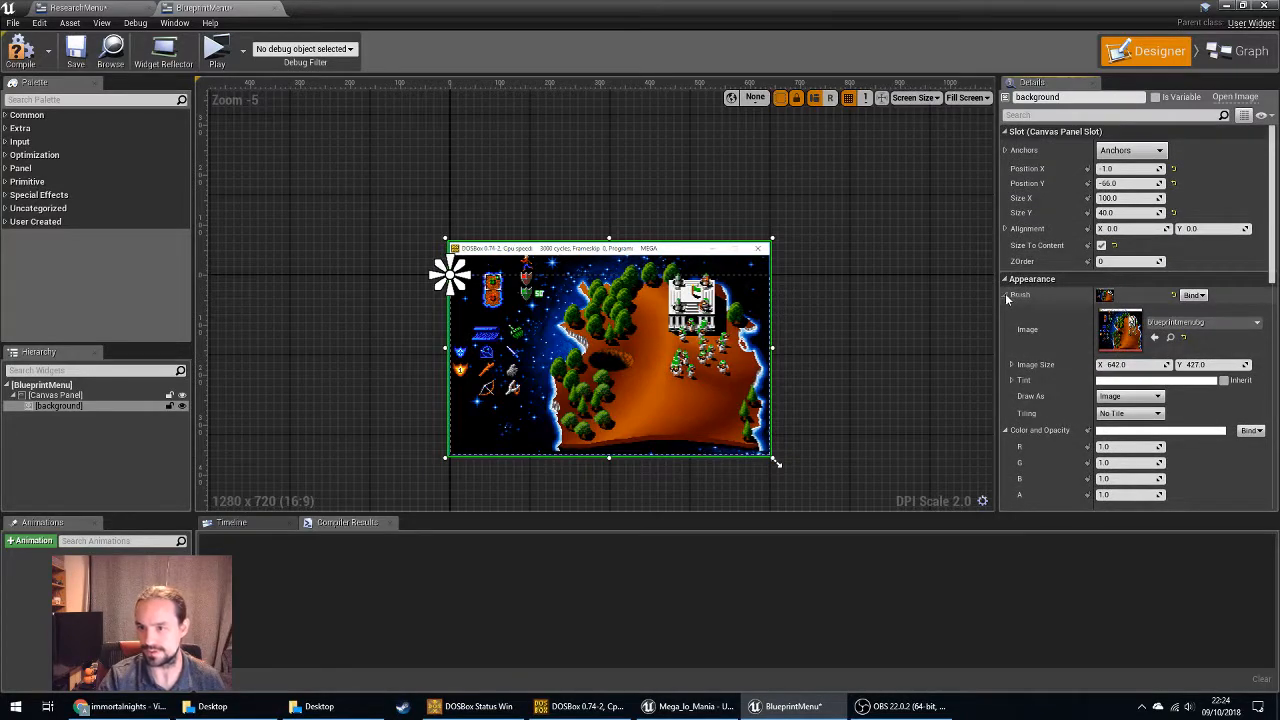
pyautogui.click(1007, 432)
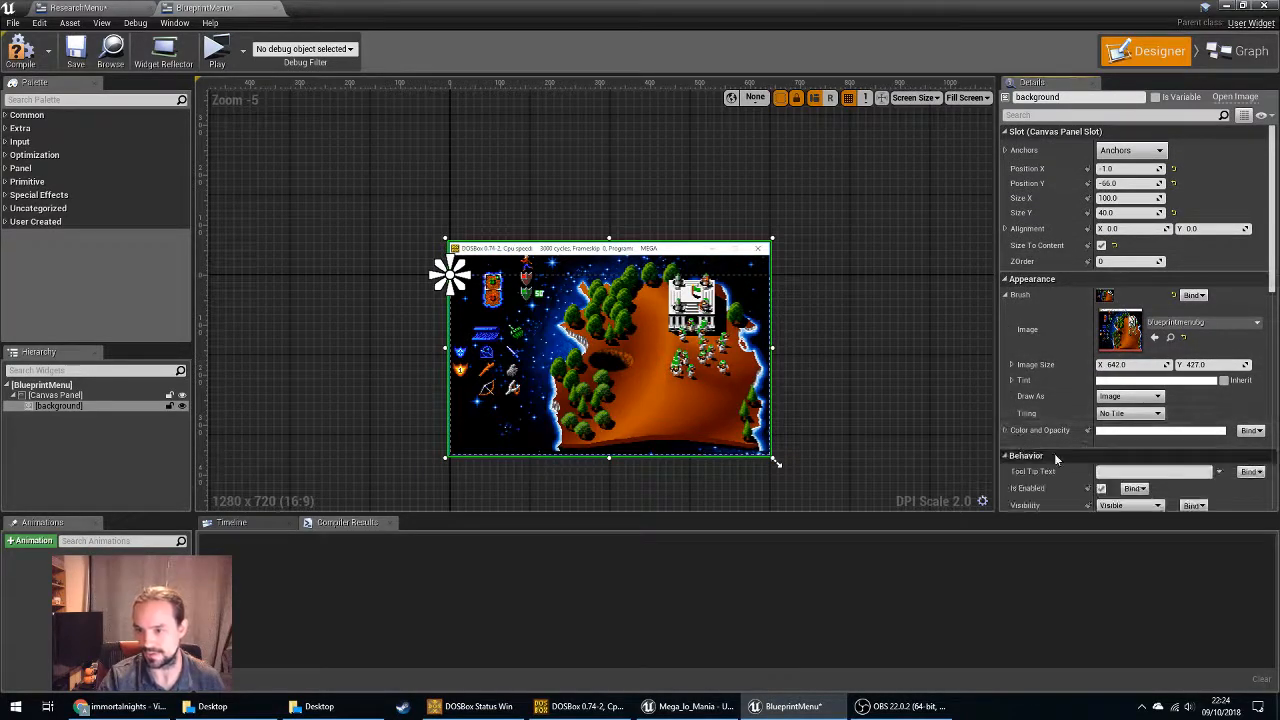
pyautogui.scroll(-2, 1055, 458)
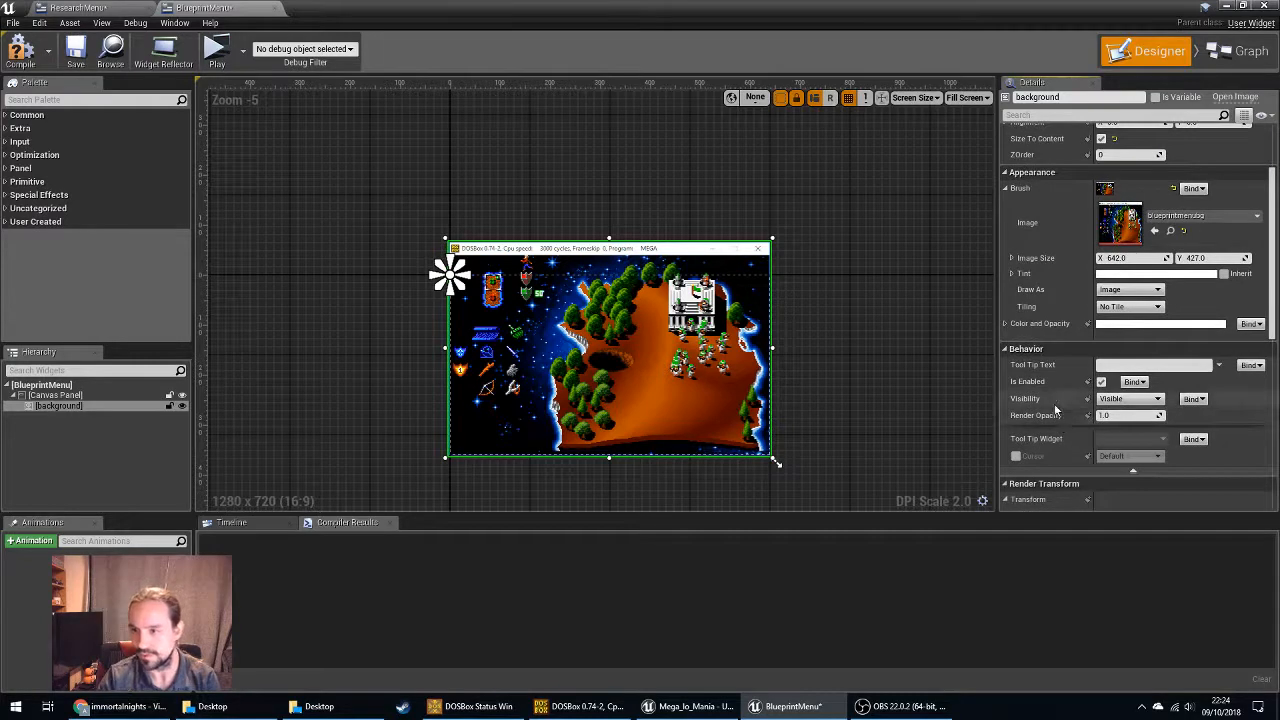
pyautogui.click(1125, 398)
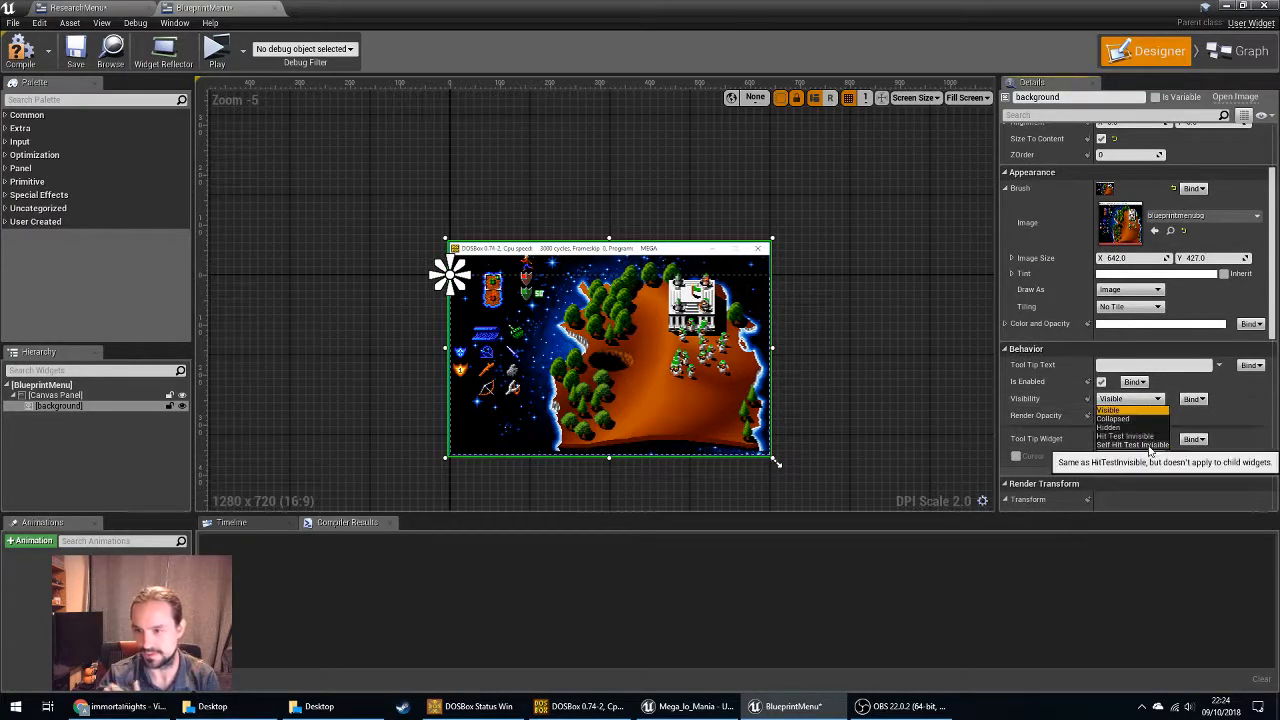
pyautogui.click(1115, 428)
# Set the background image's render opacity to .5 and compile the BlueprintMenu widget.
pyautogui.scroll(-3, 1130, 490)
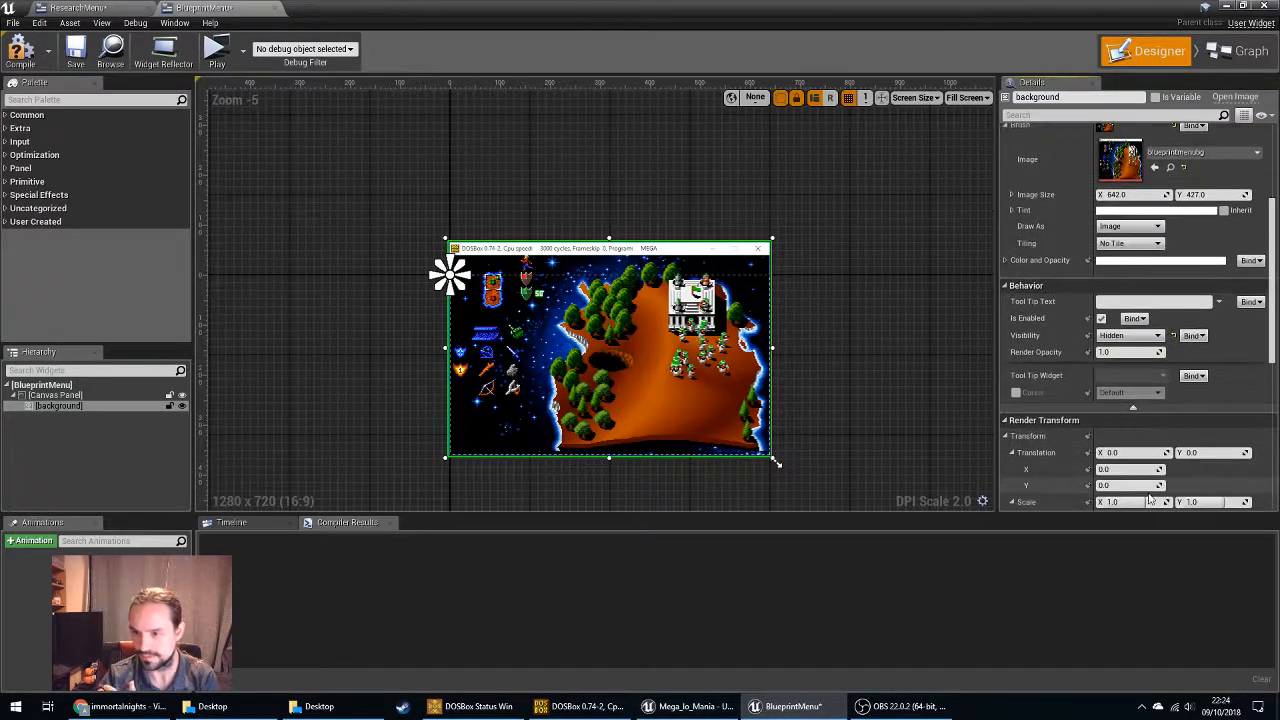
pyautogui.scroll(-4, 1130, 498)
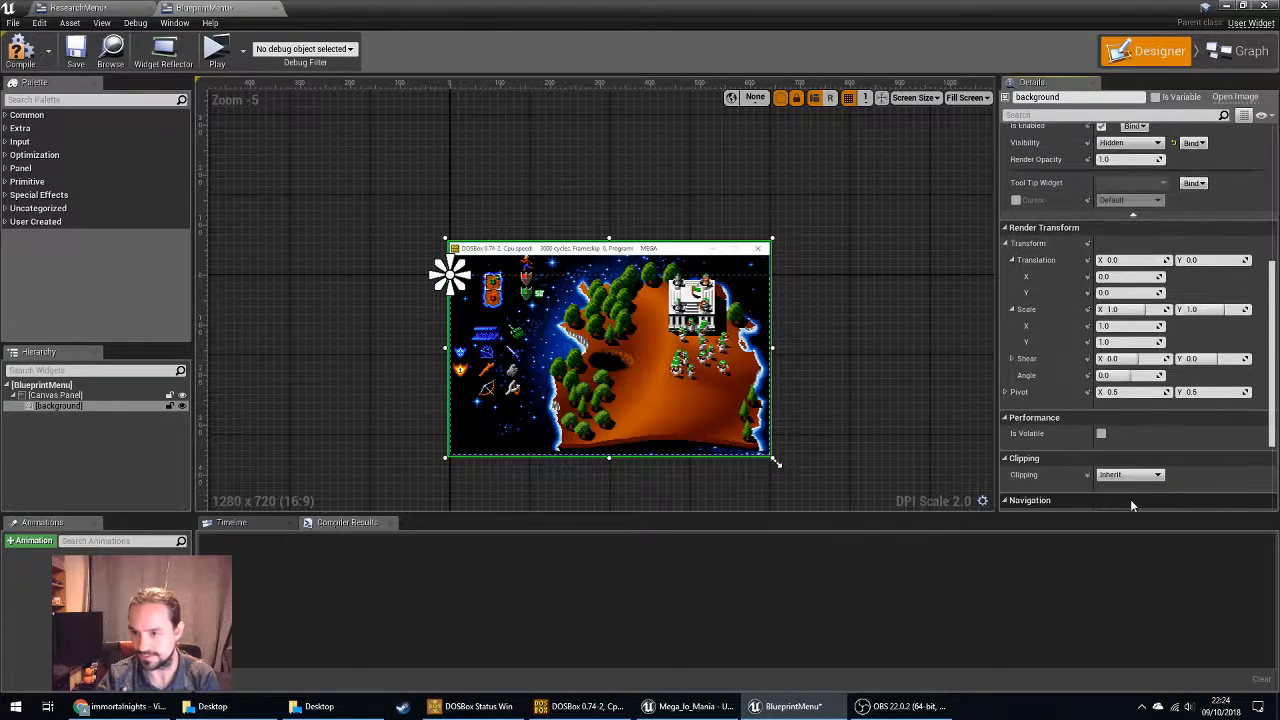
pyautogui.scroll(-1, 1150, 495)
pyautogui.scroll(4, 1194, 457)
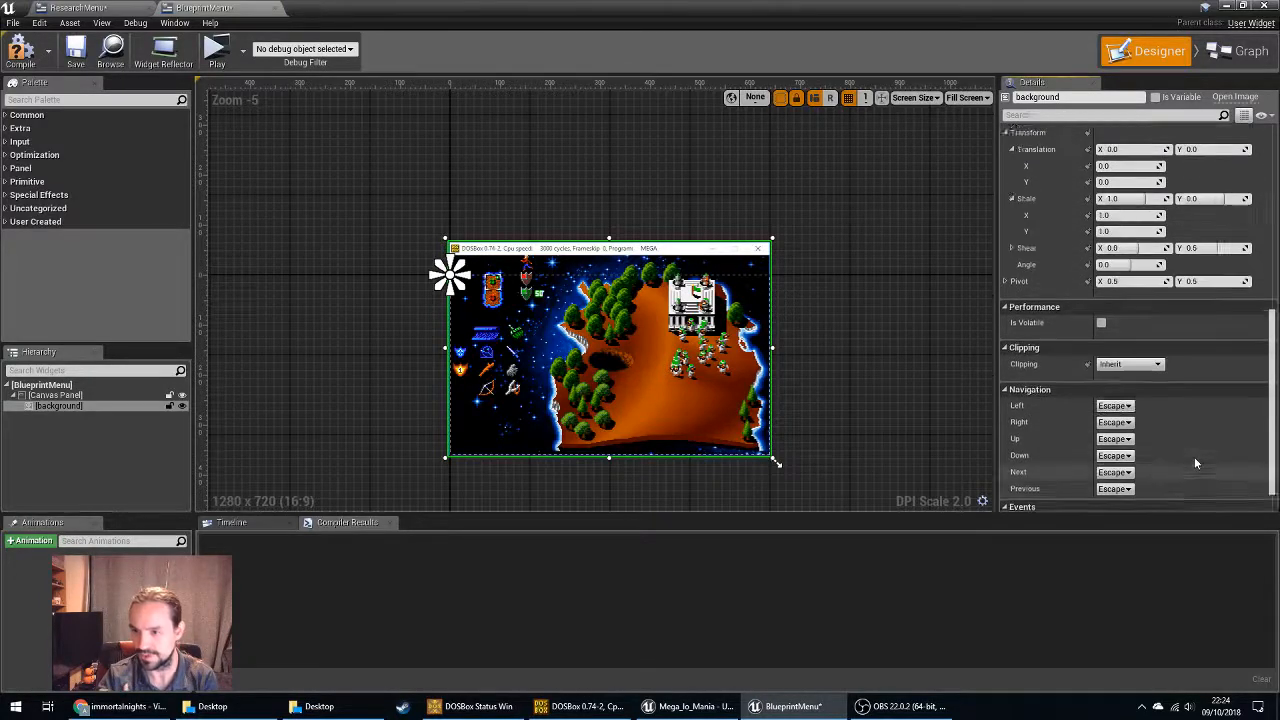
pyautogui.scroll(2, 1194, 446)
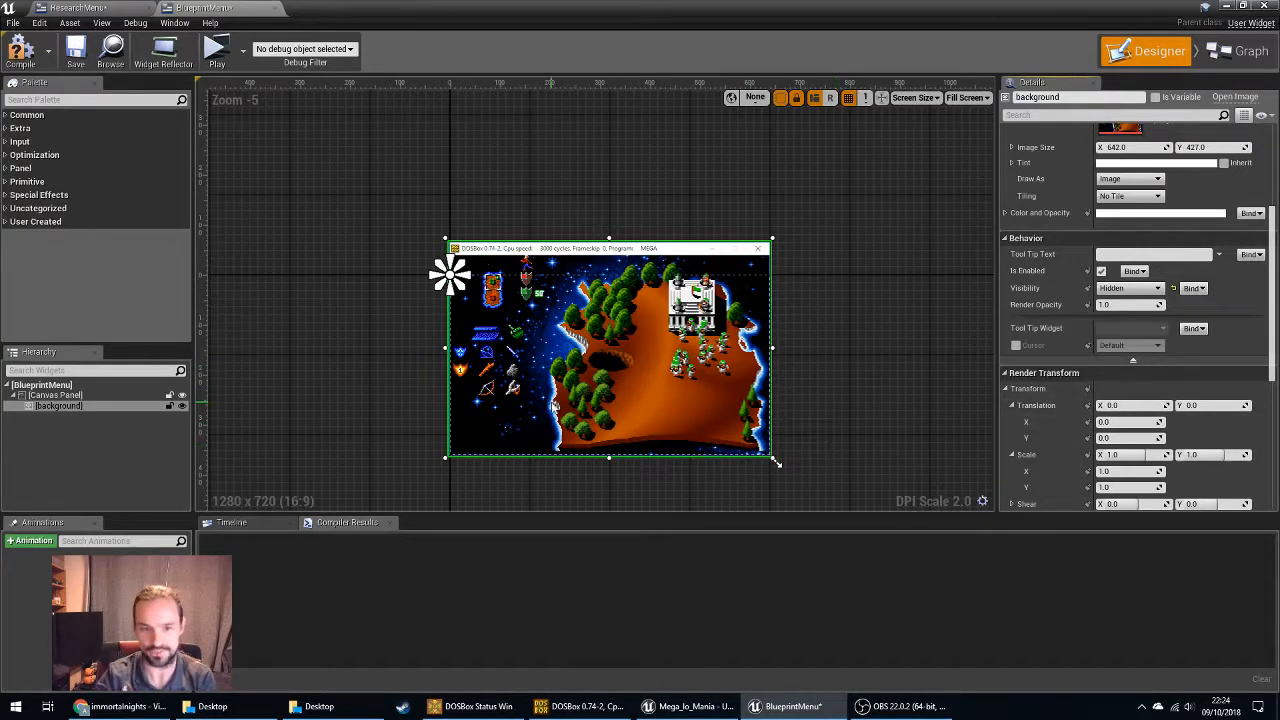
pyautogui.click(1142, 304)
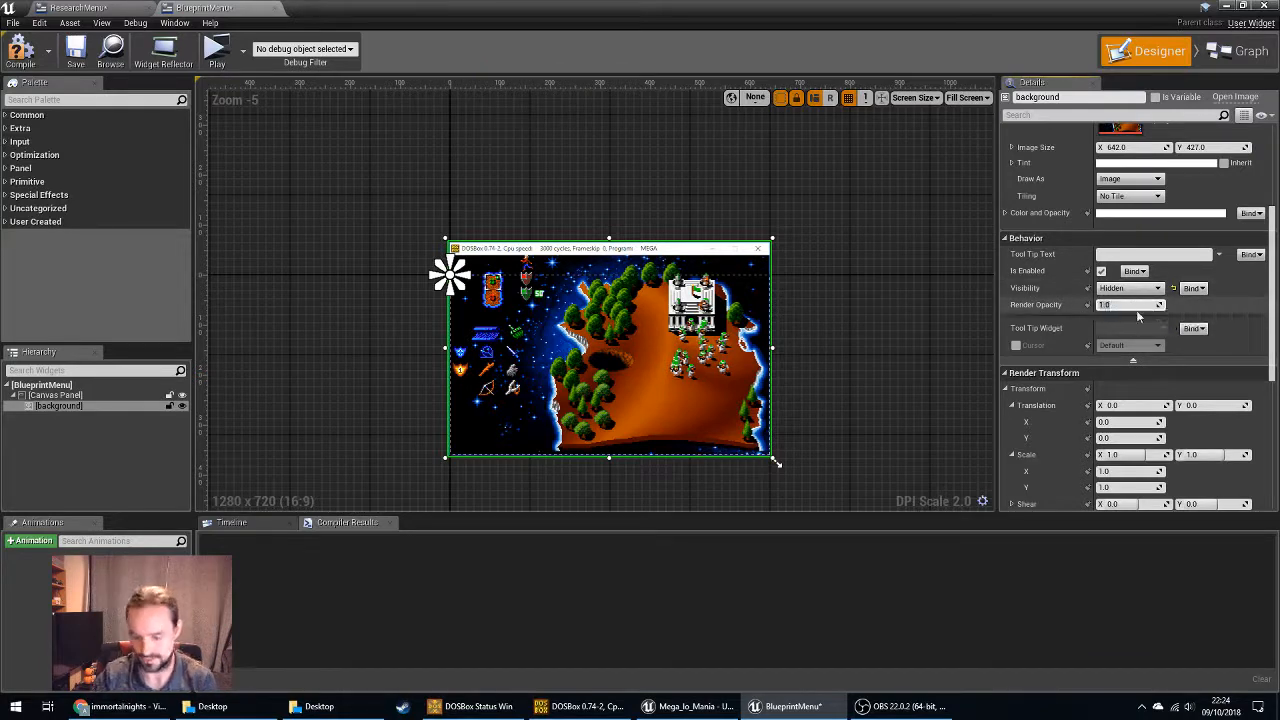
pyautogui.write('.')
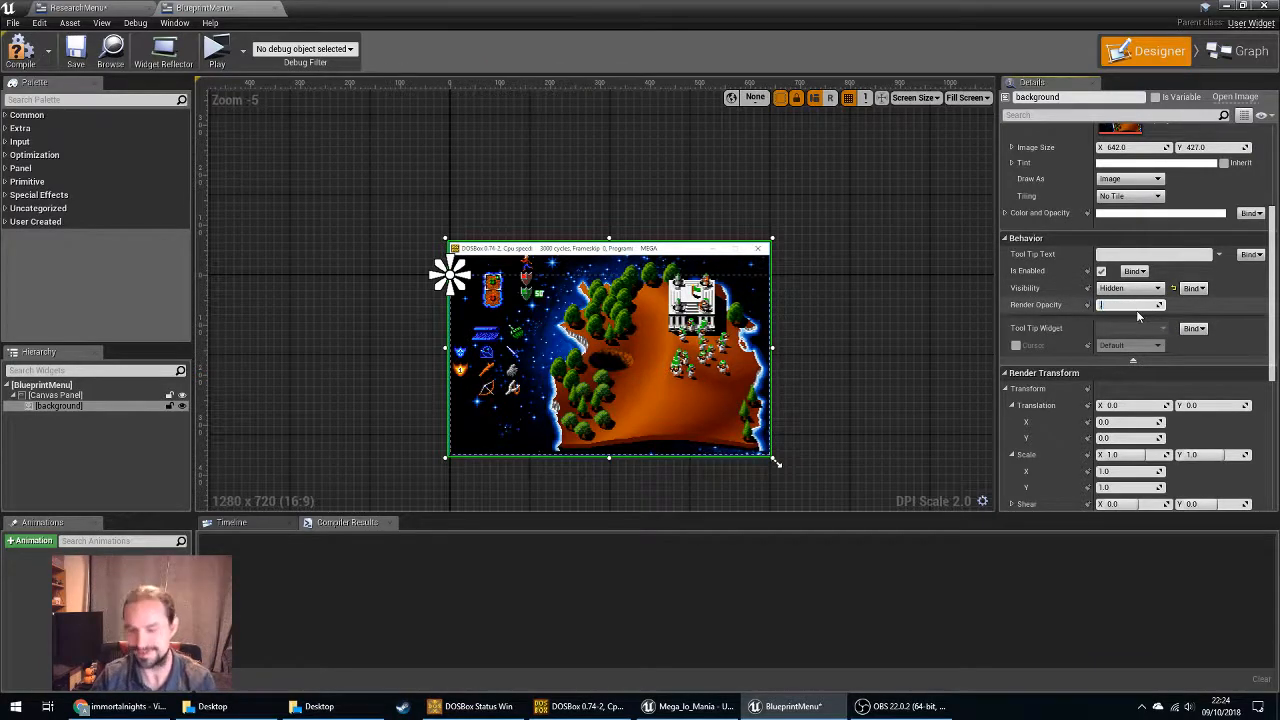
pyautogui.write('5')
pyautogui.press('Return')
pyautogui.click(362, 412)
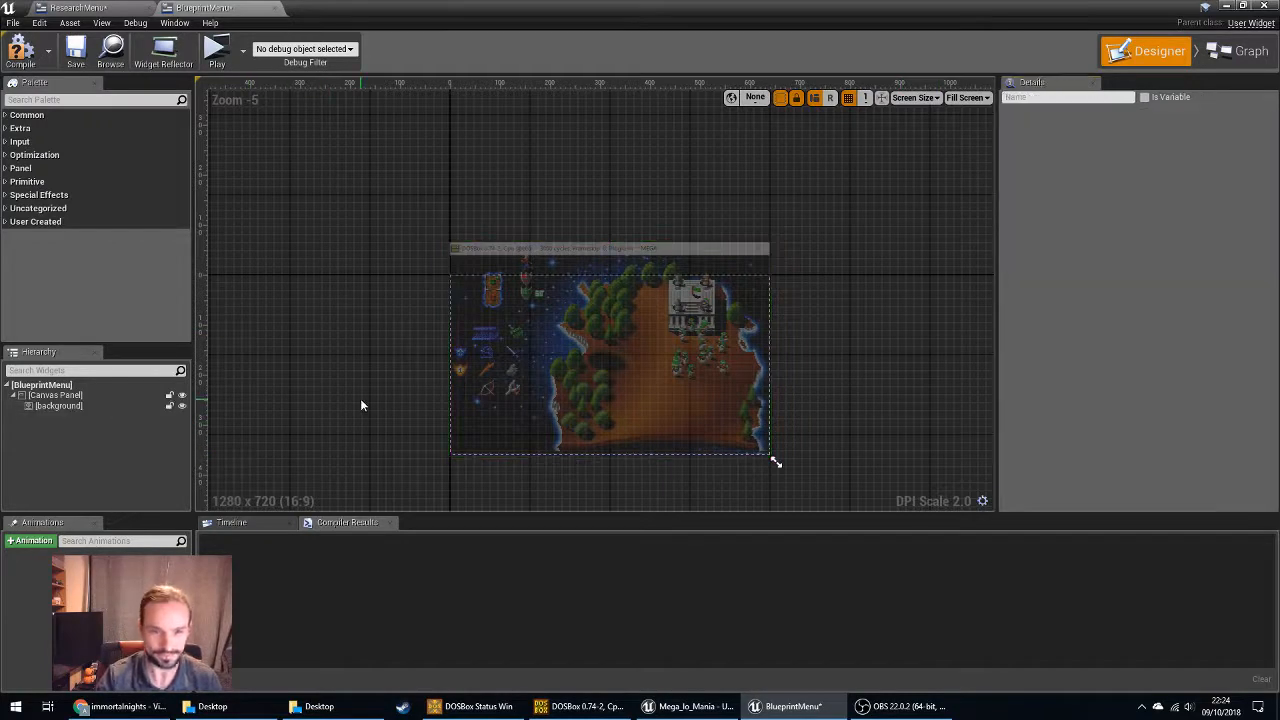
pyautogui.press('F7')
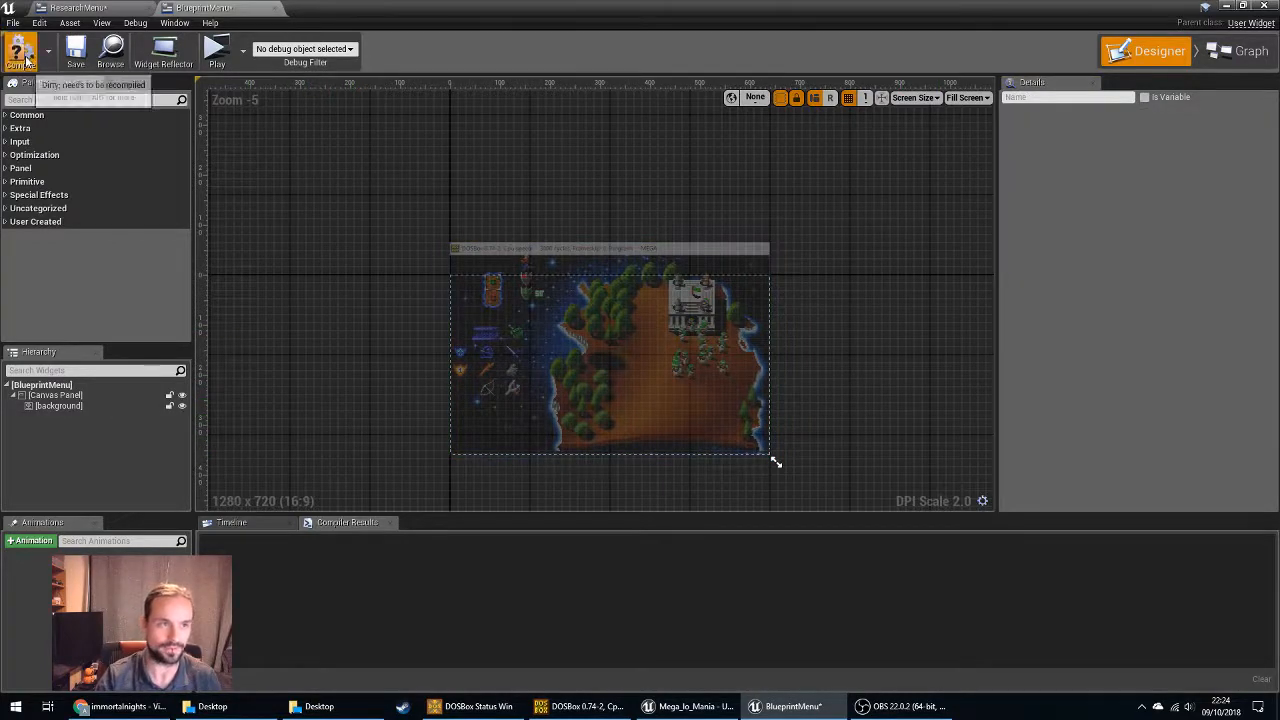
# Minimize the widget editor window and open the UI Sprites folder in the project content.
pyautogui.scroll(4, 443, 418)
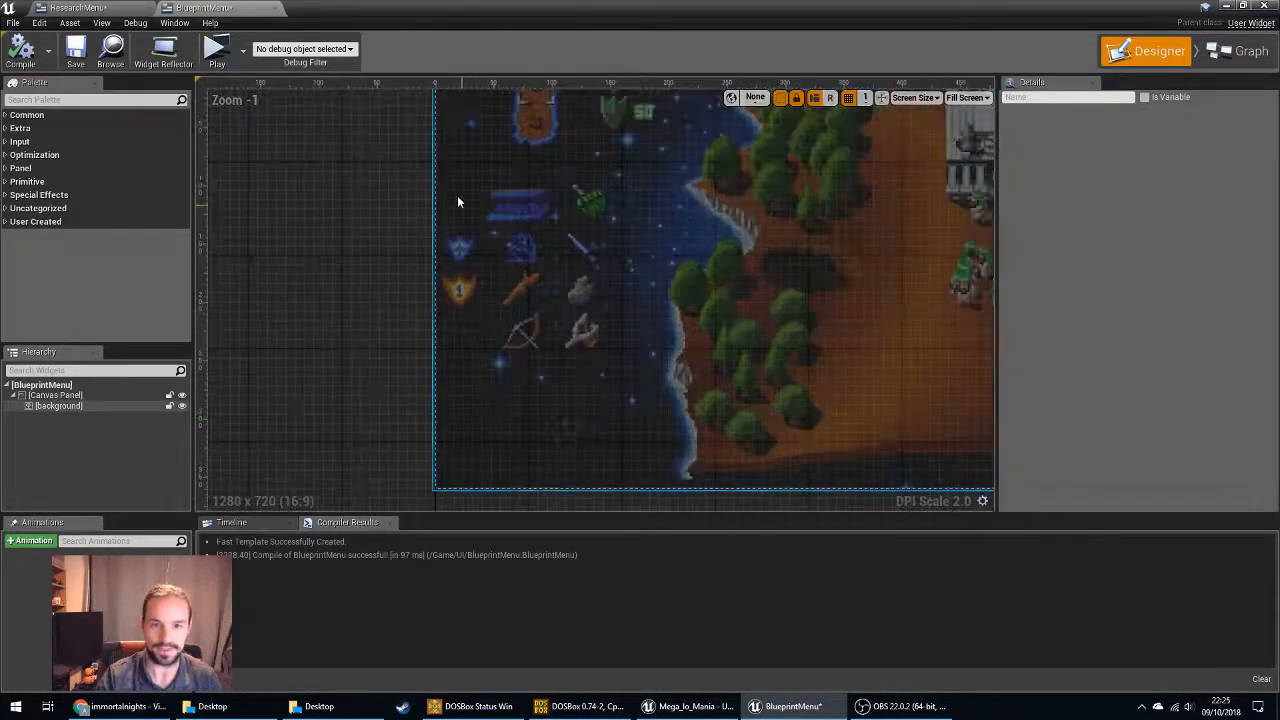
pyautogui.moveTo(286, 260); pyautogui.dragTo(282, 296, button='right')
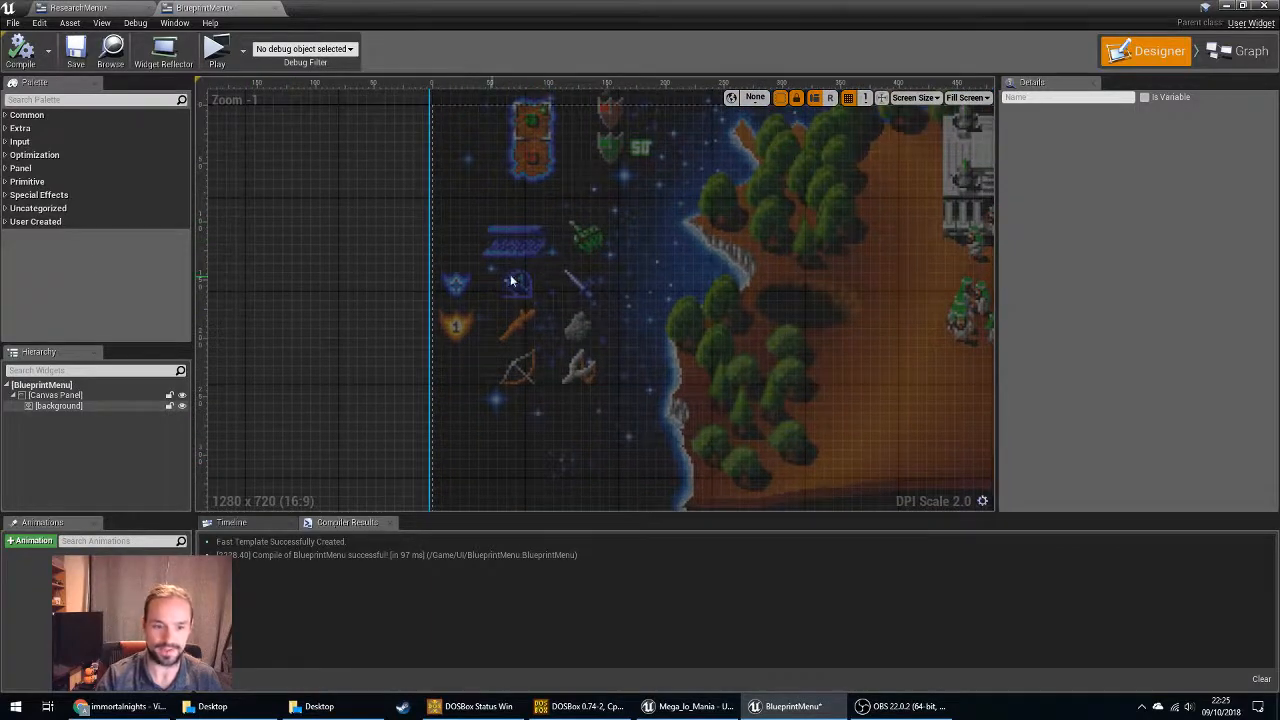
pyautogui.doubleClick(487, 8)
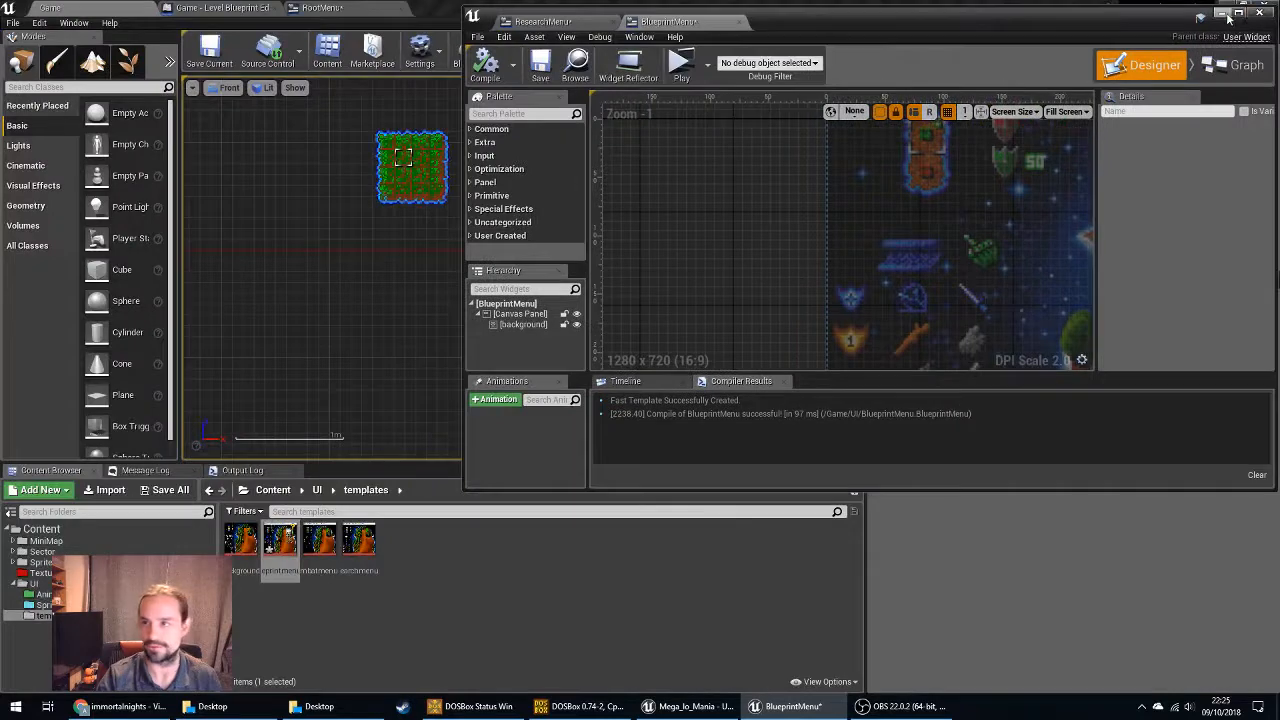
pyautogui.click(1223, 14)
pyautogui.click(44, 605)
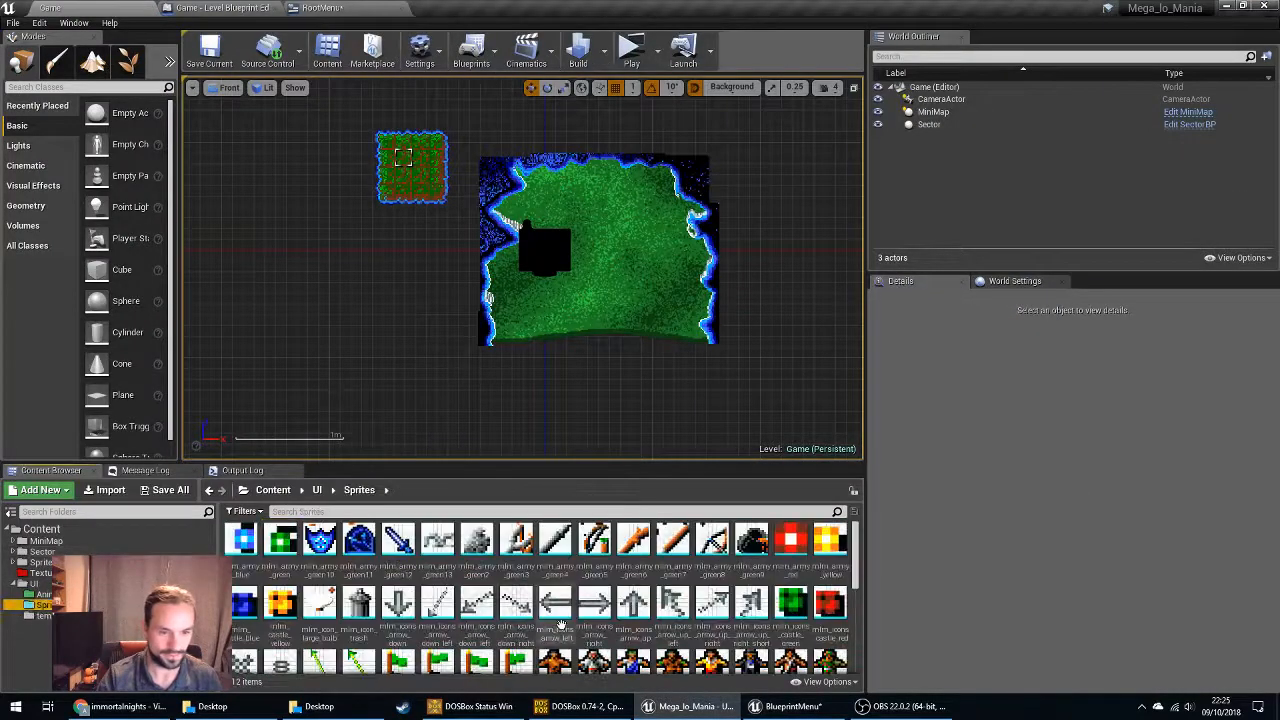
# Find the small blue scroll sprite mlm_icons_icon_35 in the UI Sprites folder and open it for editing.
pyautogui.scroll(-6, 574, 625)
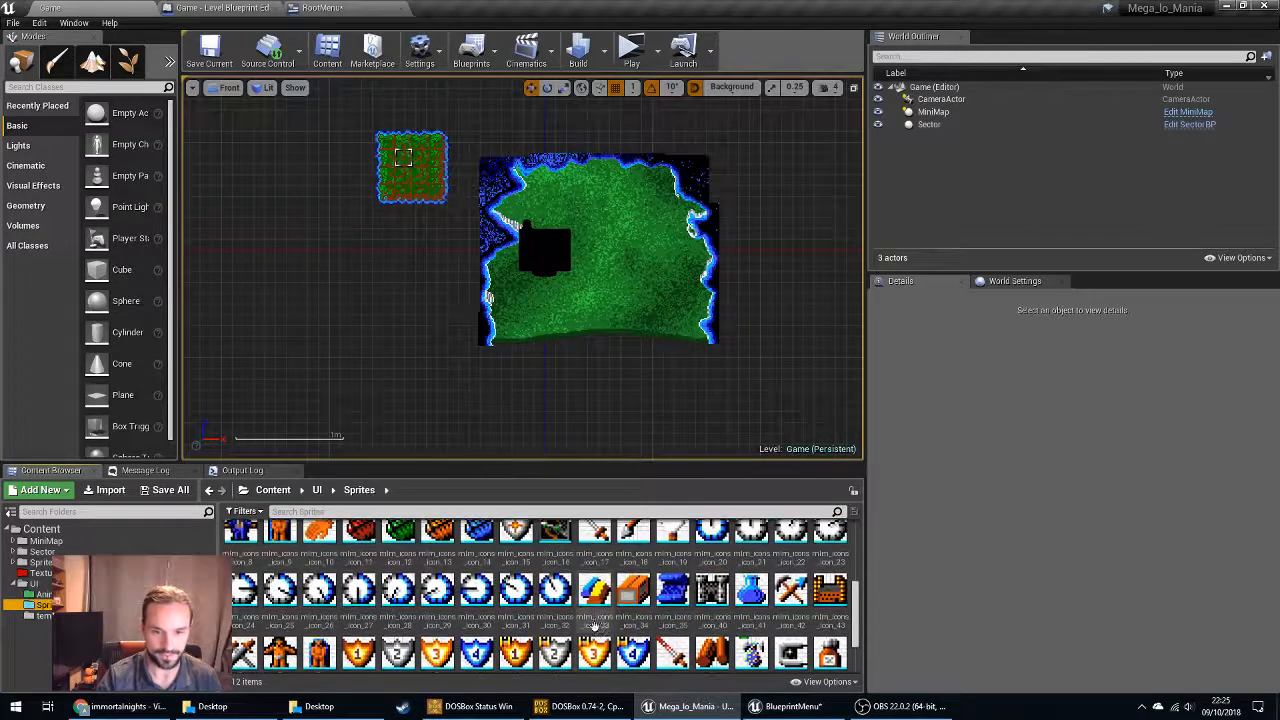
pyautogui.click(672, 592)
pyautogui.scroll(-2, 690, 620)
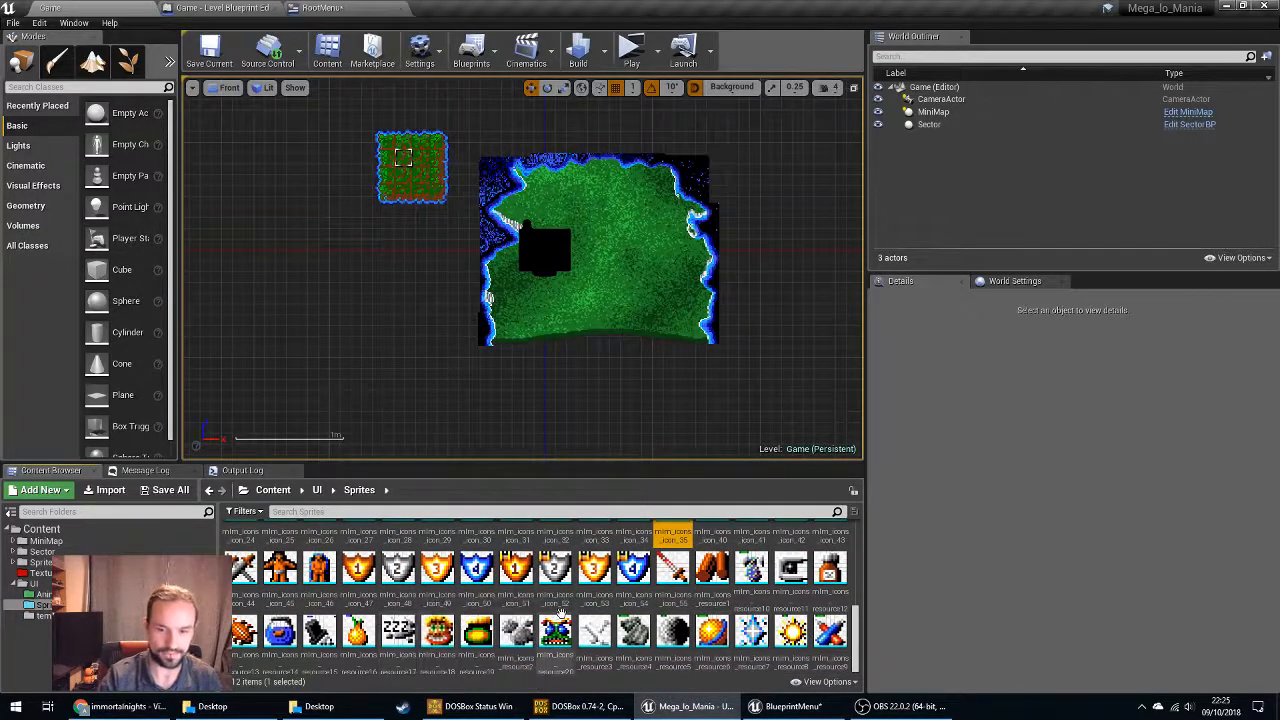
pyautogui.scroll(2, 565, 615)
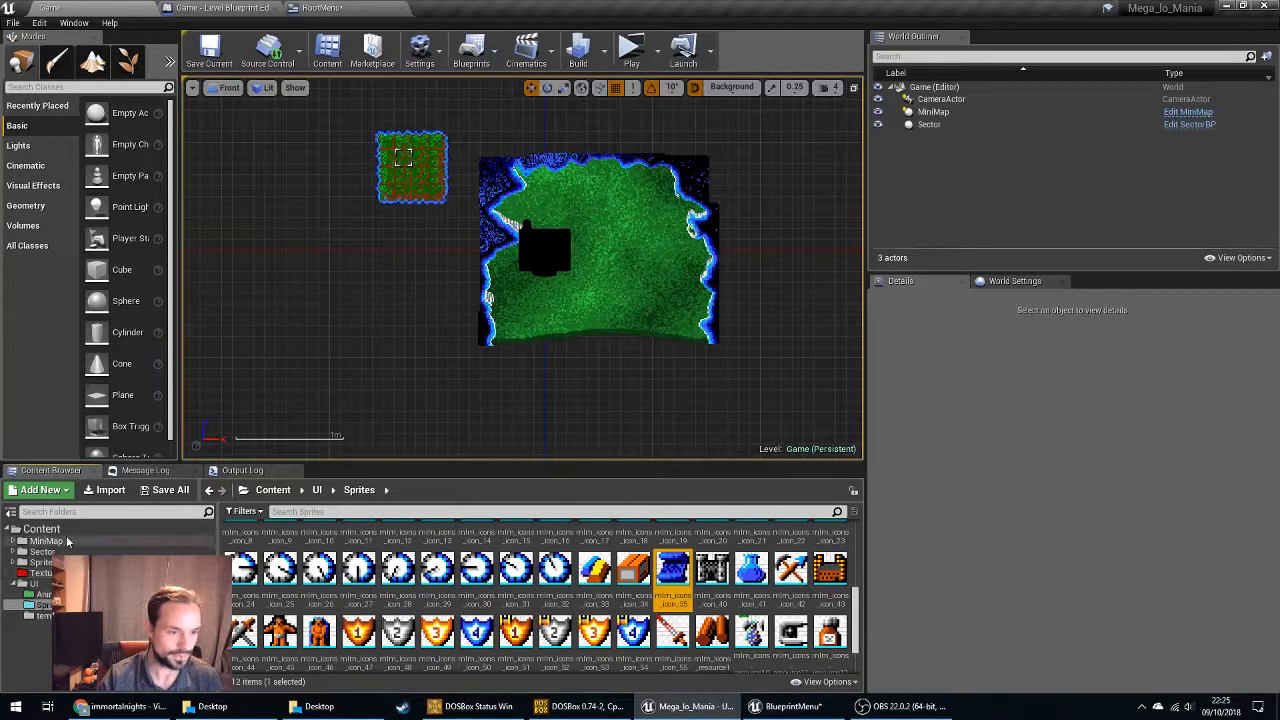
pyautogui.click(34, 583)
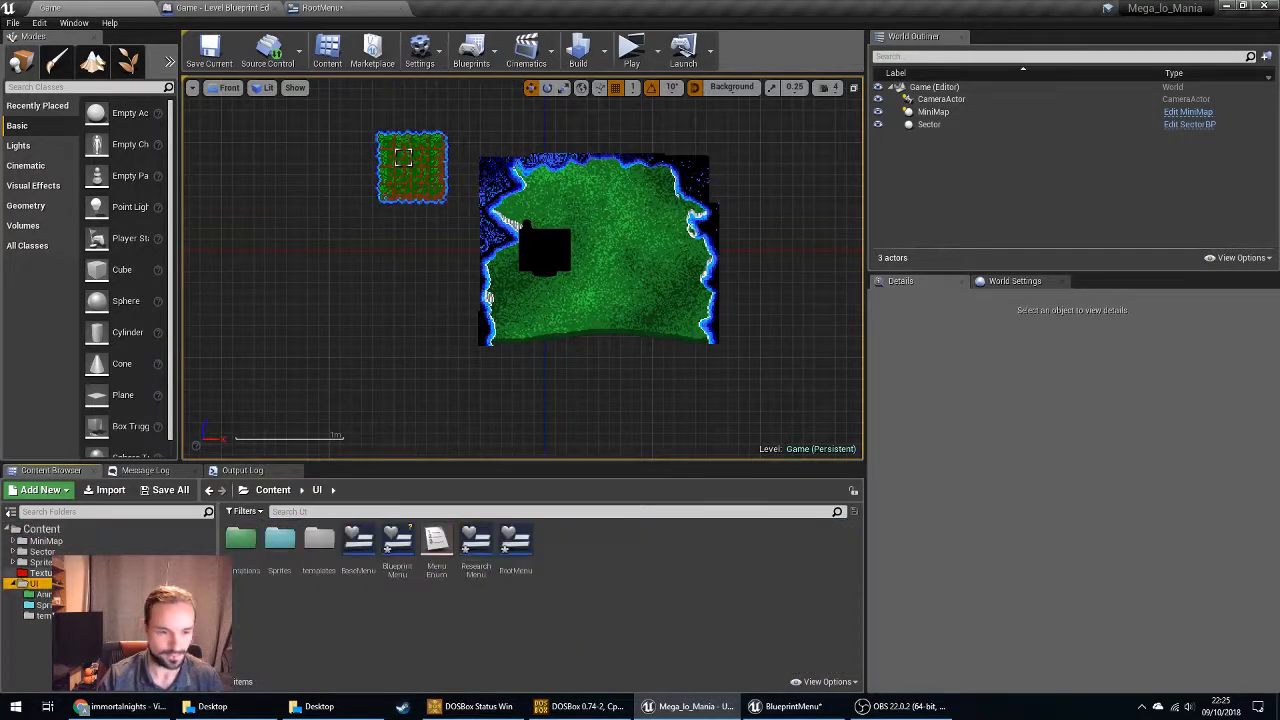
pyautogui.click(44, 604)
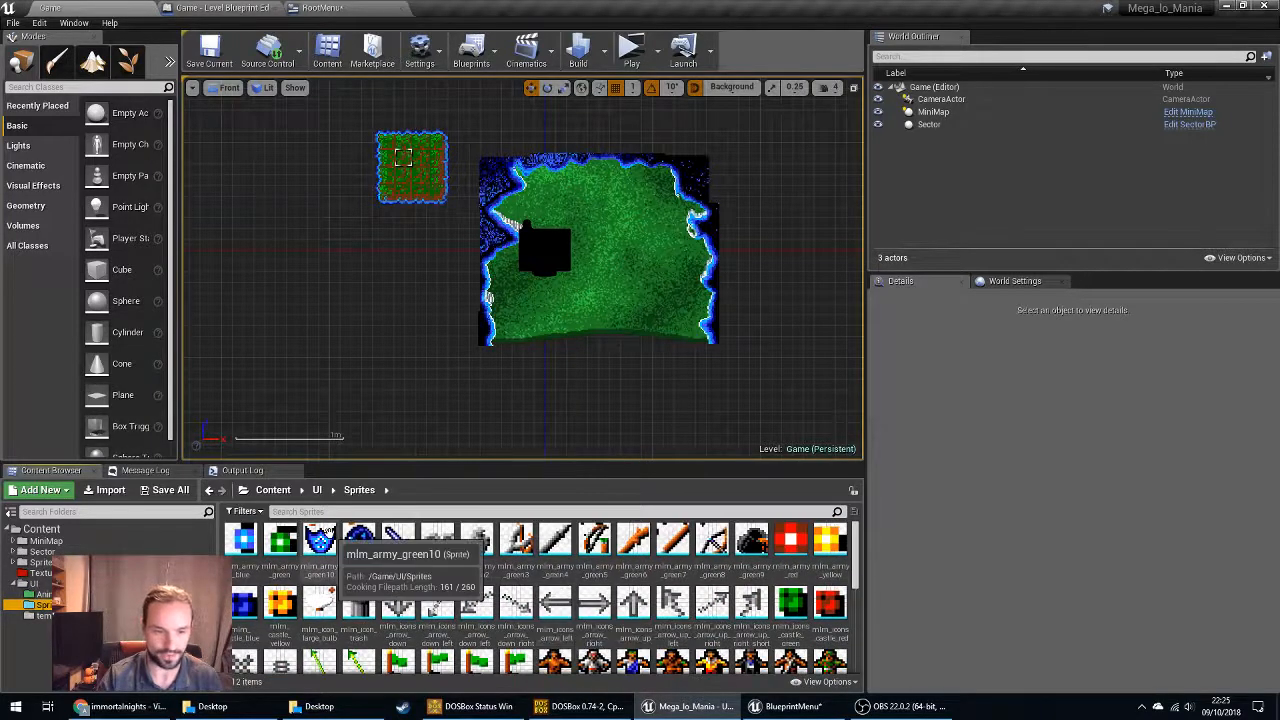
pyautogui.scroll(-3, 330, 537)
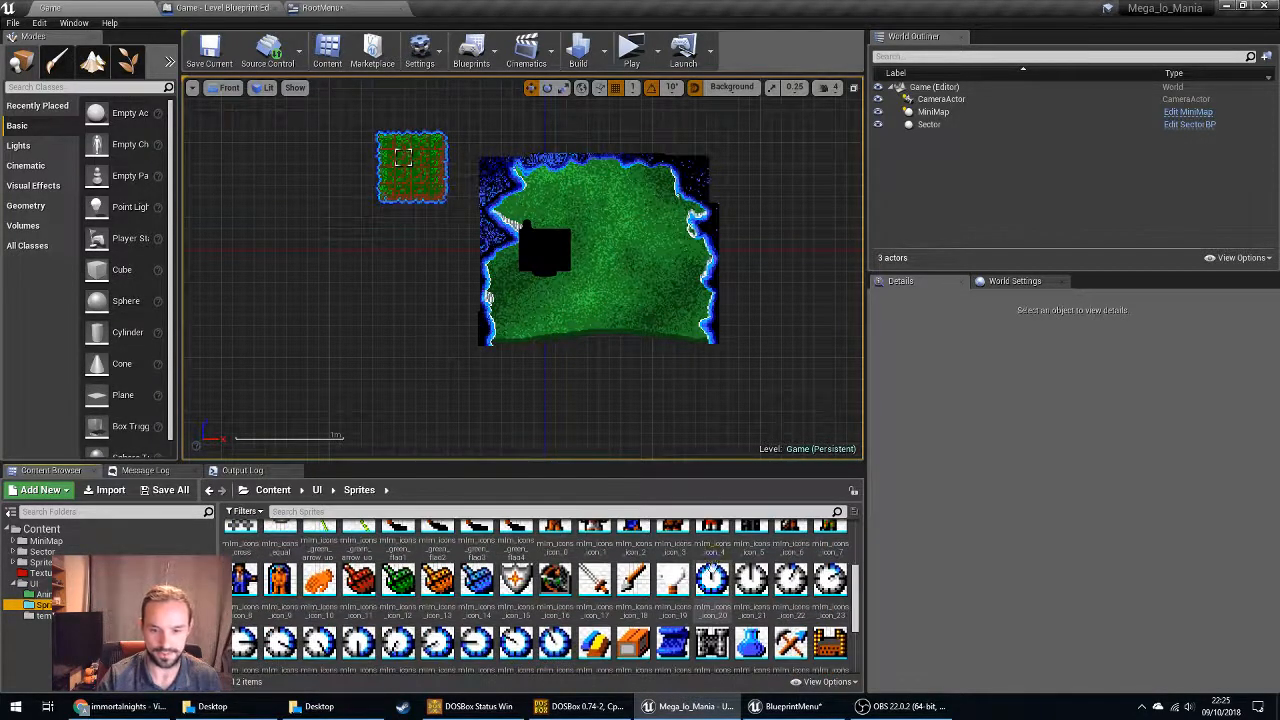
pyautogui.doubleClick(673, 643)
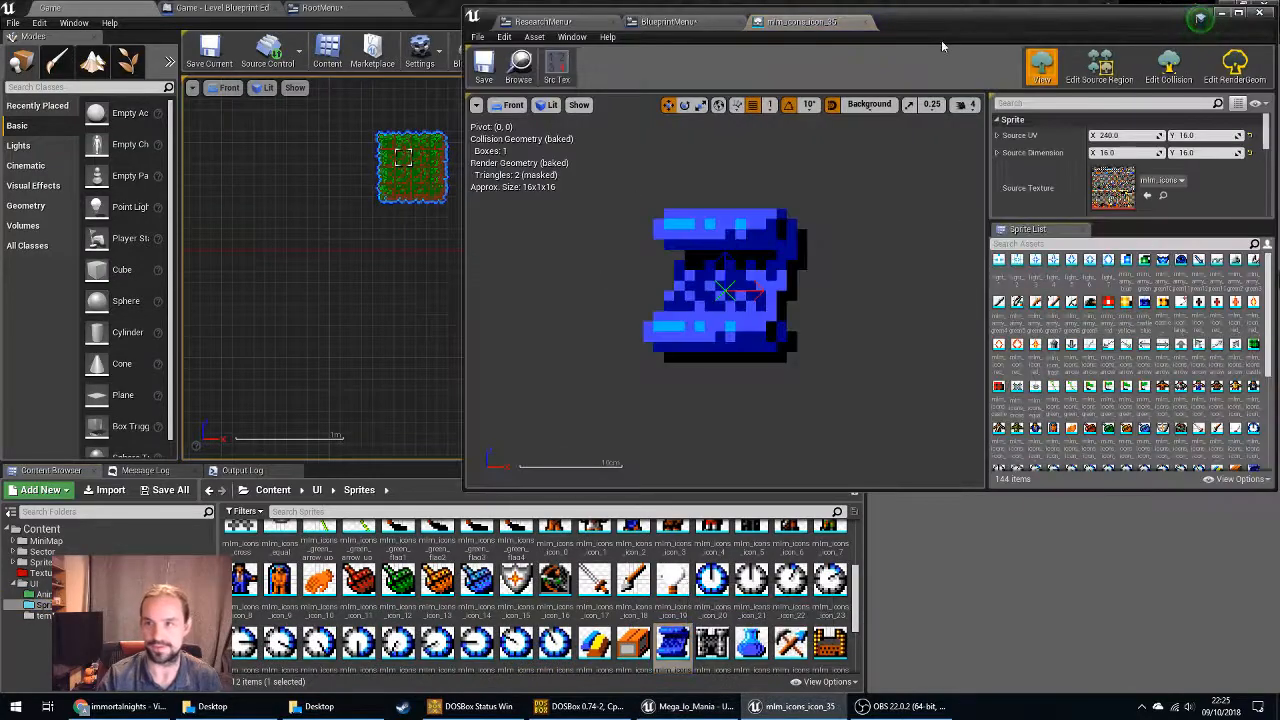
pyautogui.moveTo(942, 28); pyautogui.dragTo(610, 156)
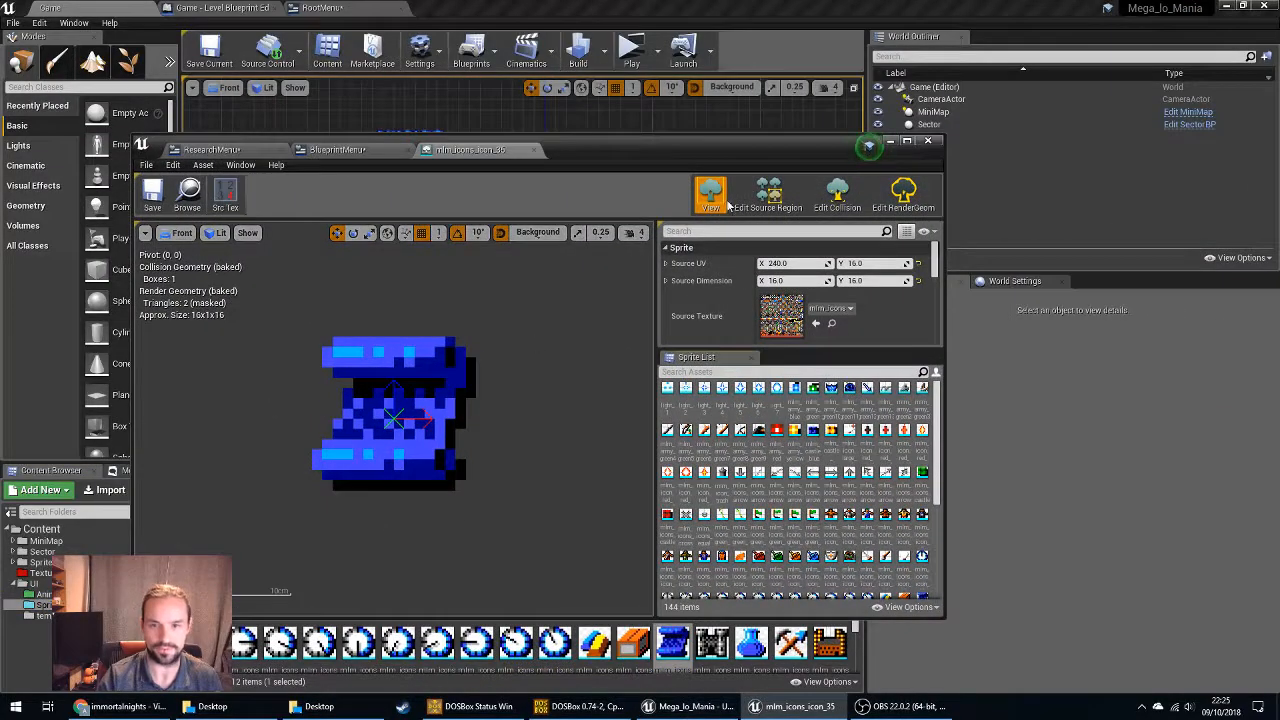
# Create a new sprite from the source region around the wide blue scroll in the icon sheet.
pyautogui.click(768, 195)
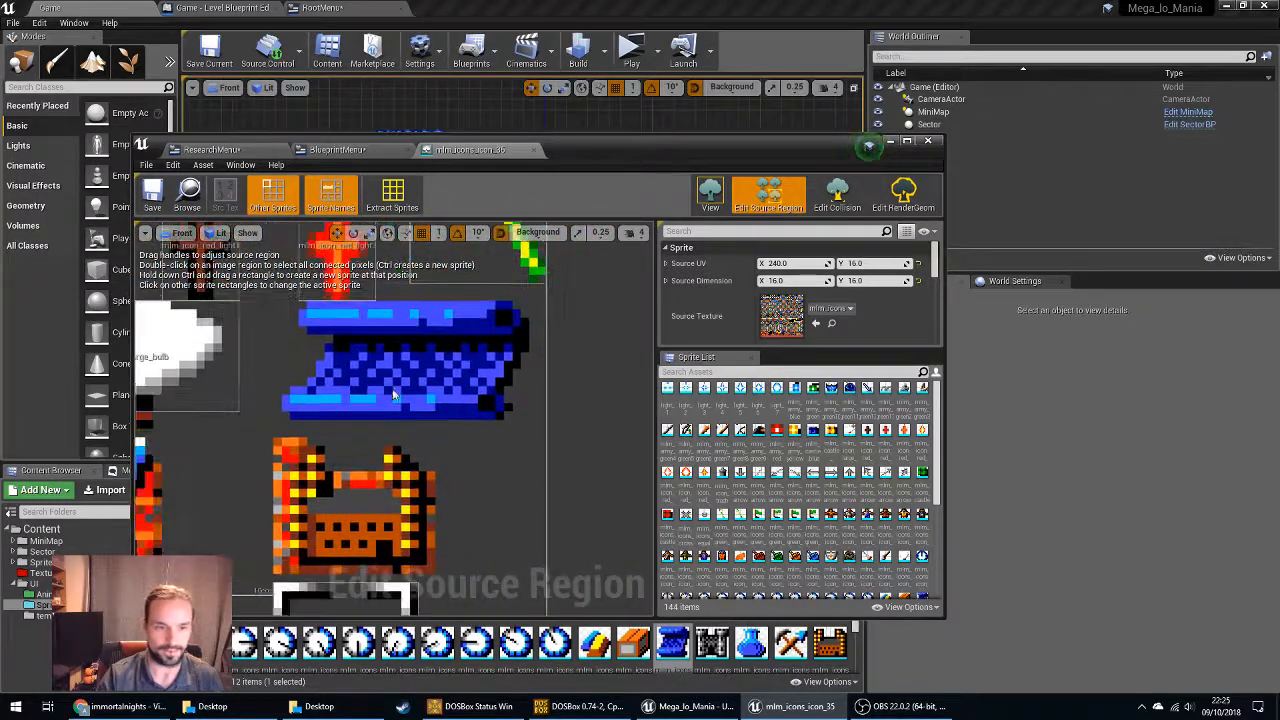
pyautogui.keyDown('ctrl'); pyautogui.moveTo(385, 363); pyautogui.dragTo(204, 256); pyautogui.keyUp('ctrl')
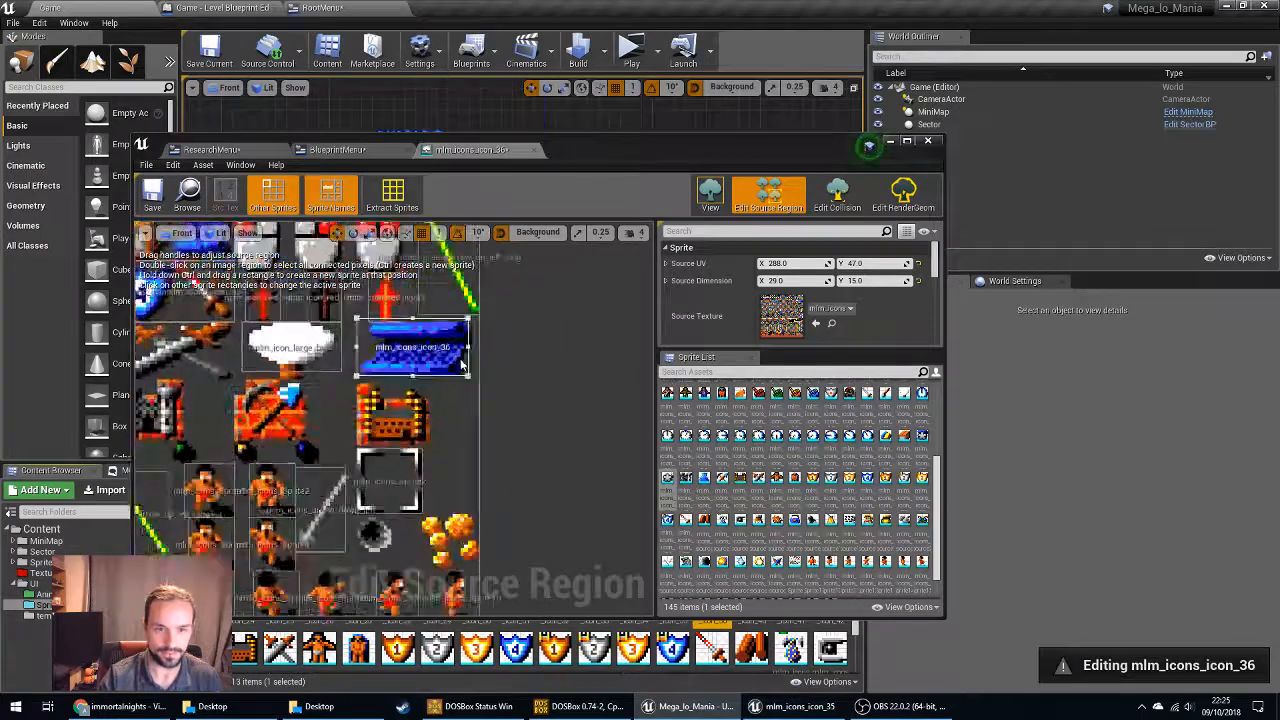
pyautogui.click(422, 425)
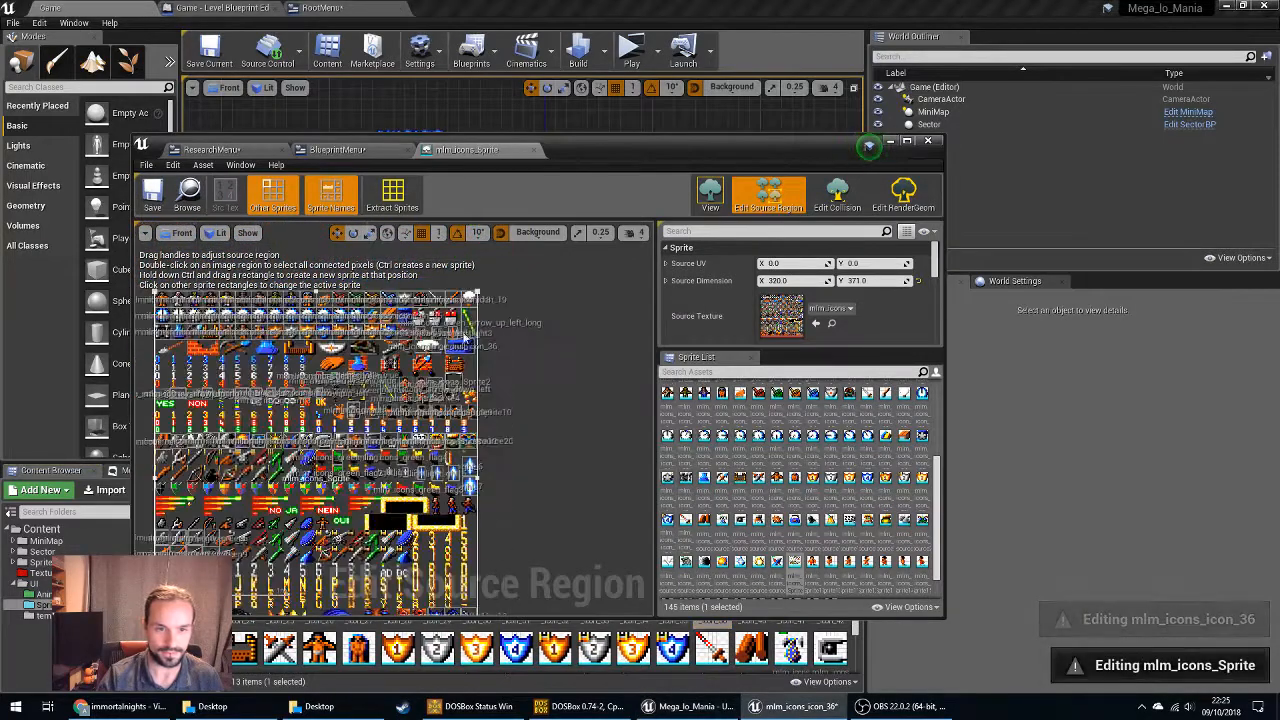
pyautogui.click(460, 383)
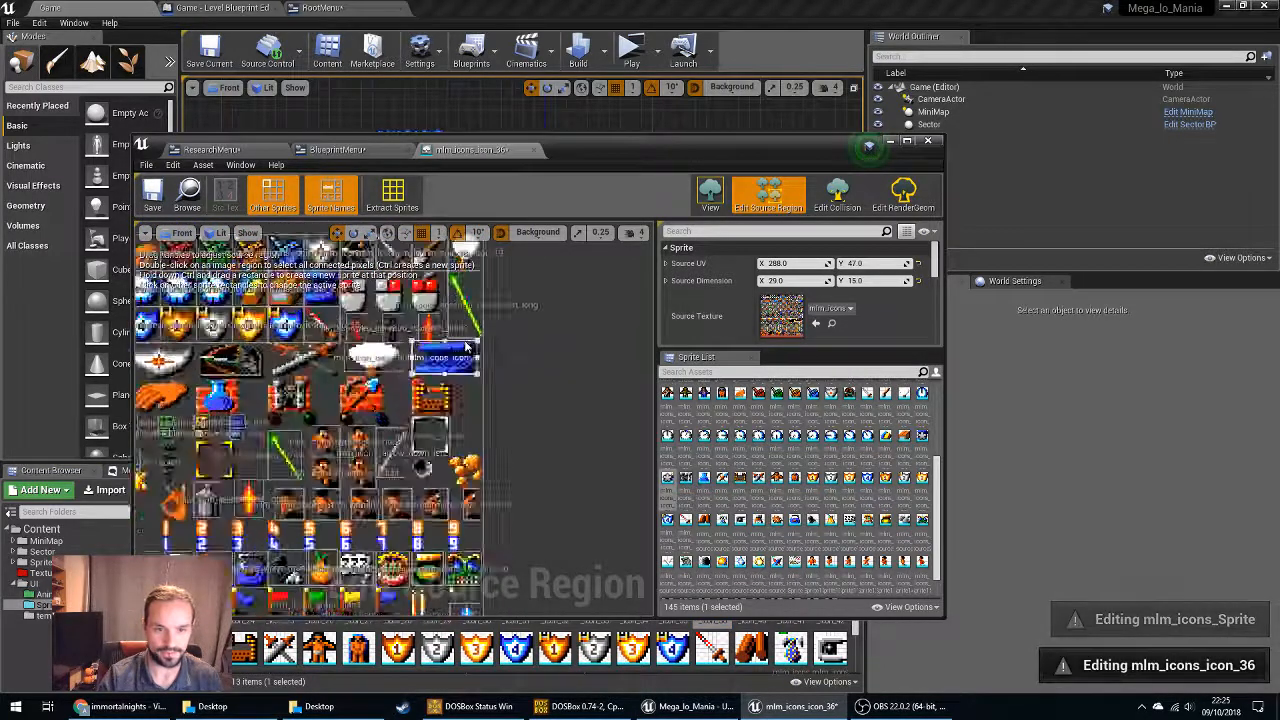
pyautogui.scroll(-2, 452, 357)
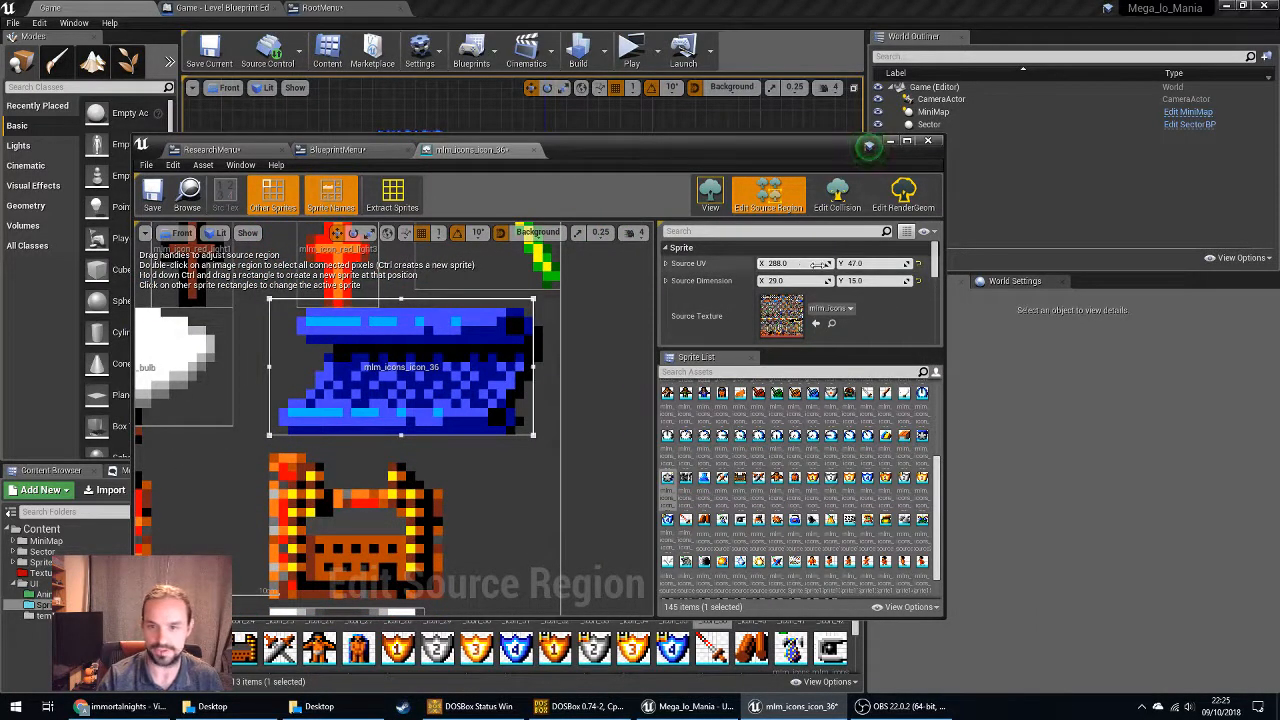
# Set the new sprite's Source UV to 289, 48 and its Source Dimension Y to 14, and close its editor.
pyautogui.write('48')
pyautogui.press('Return')
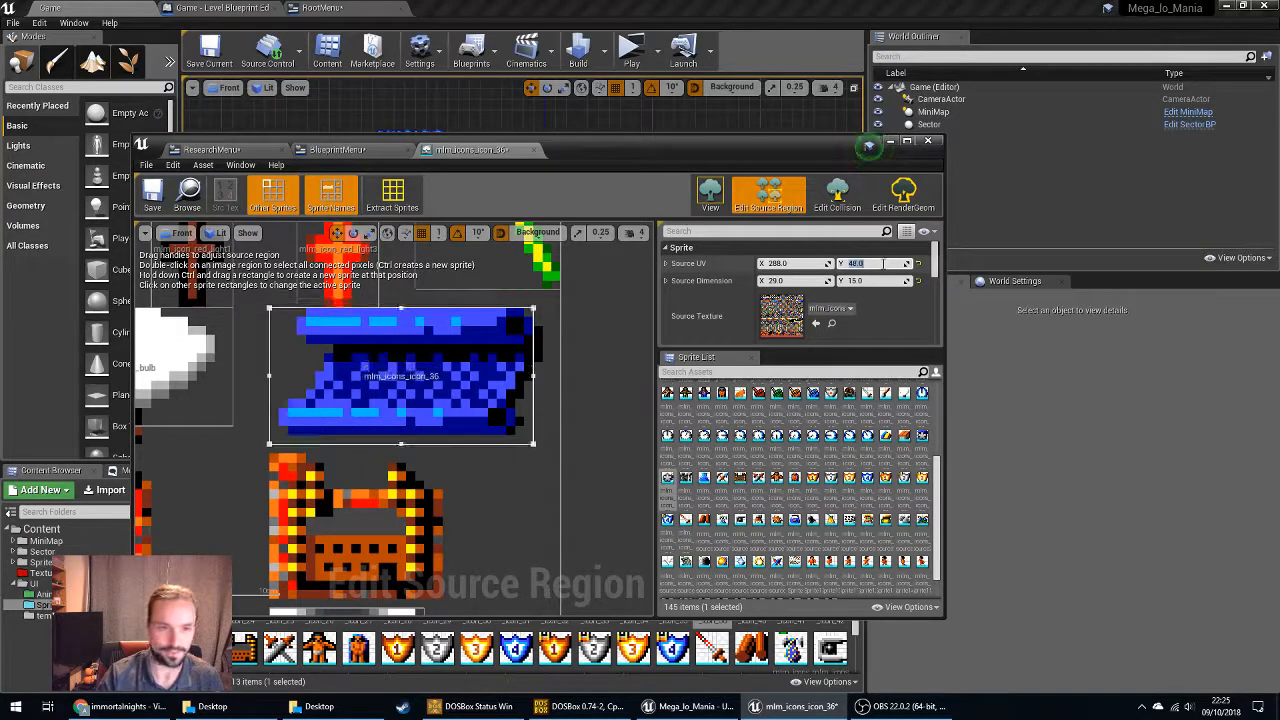
pyautogui.click(864, 280)
pyautogui.write('1')
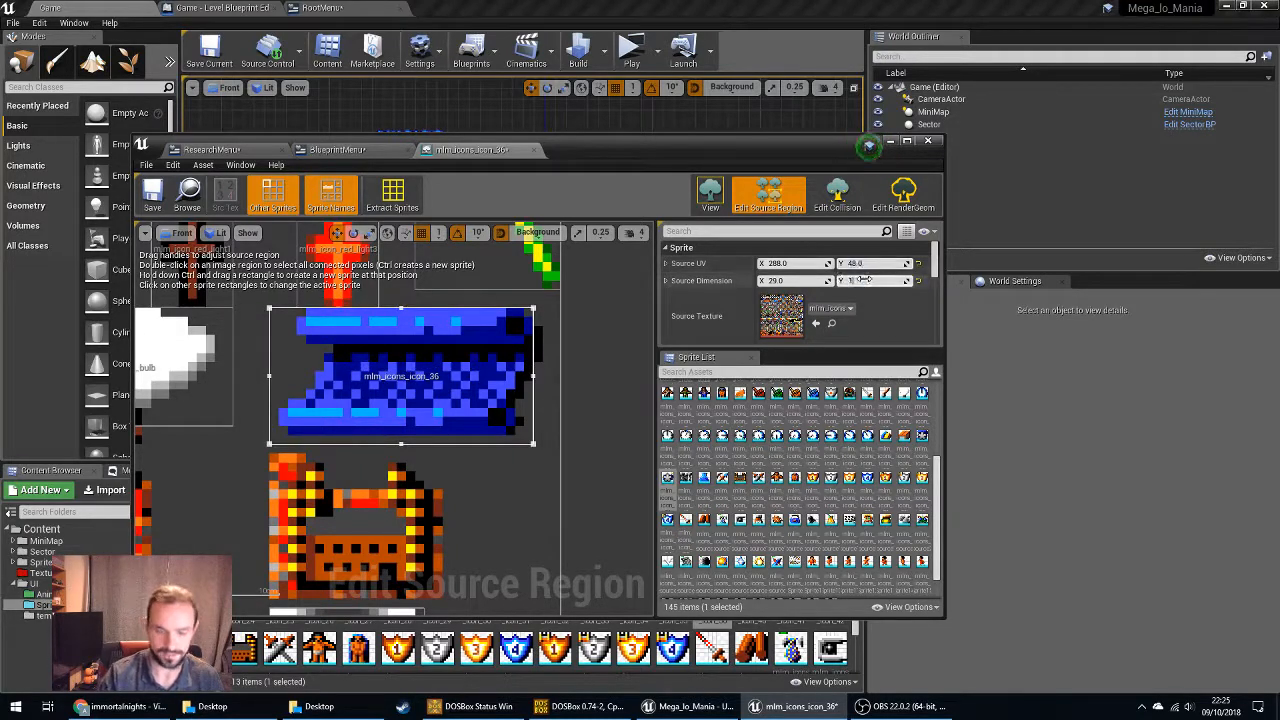
pyautogui.write('4')
pyautogui.press('Return')
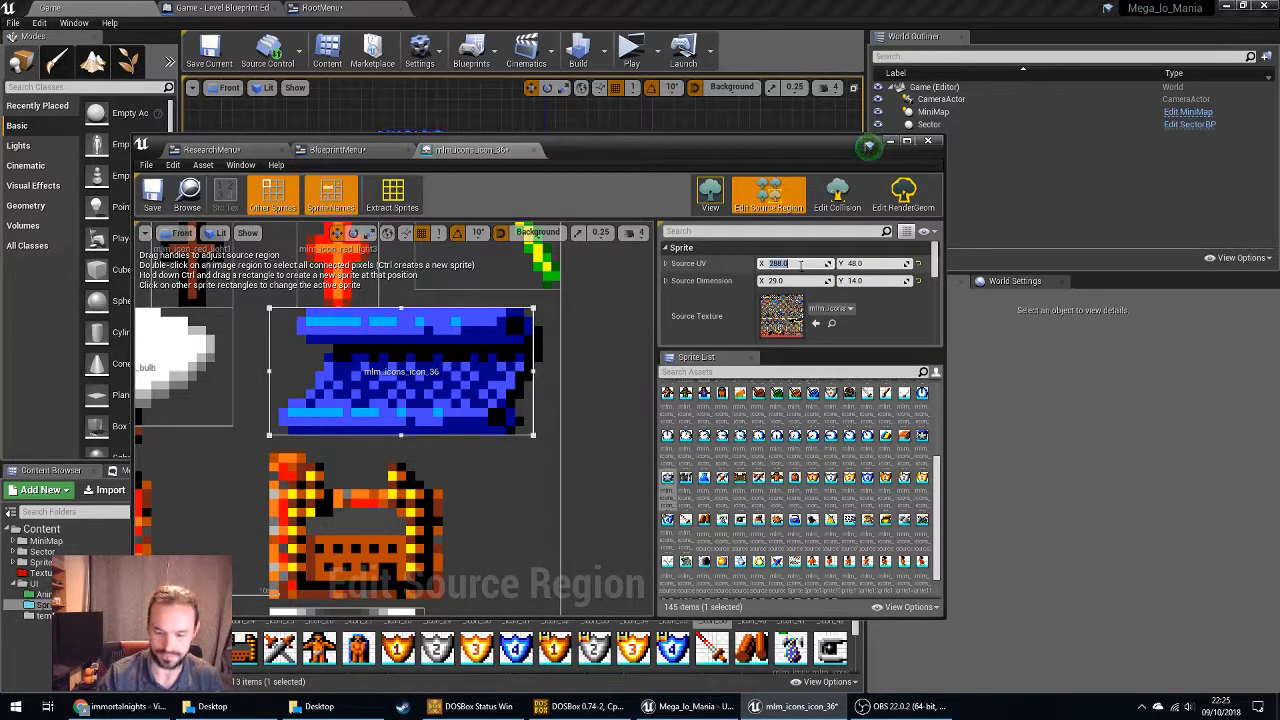
pyautogui.click(800, 264)
pyautogui.write('289')
pyautogui.press('Return')
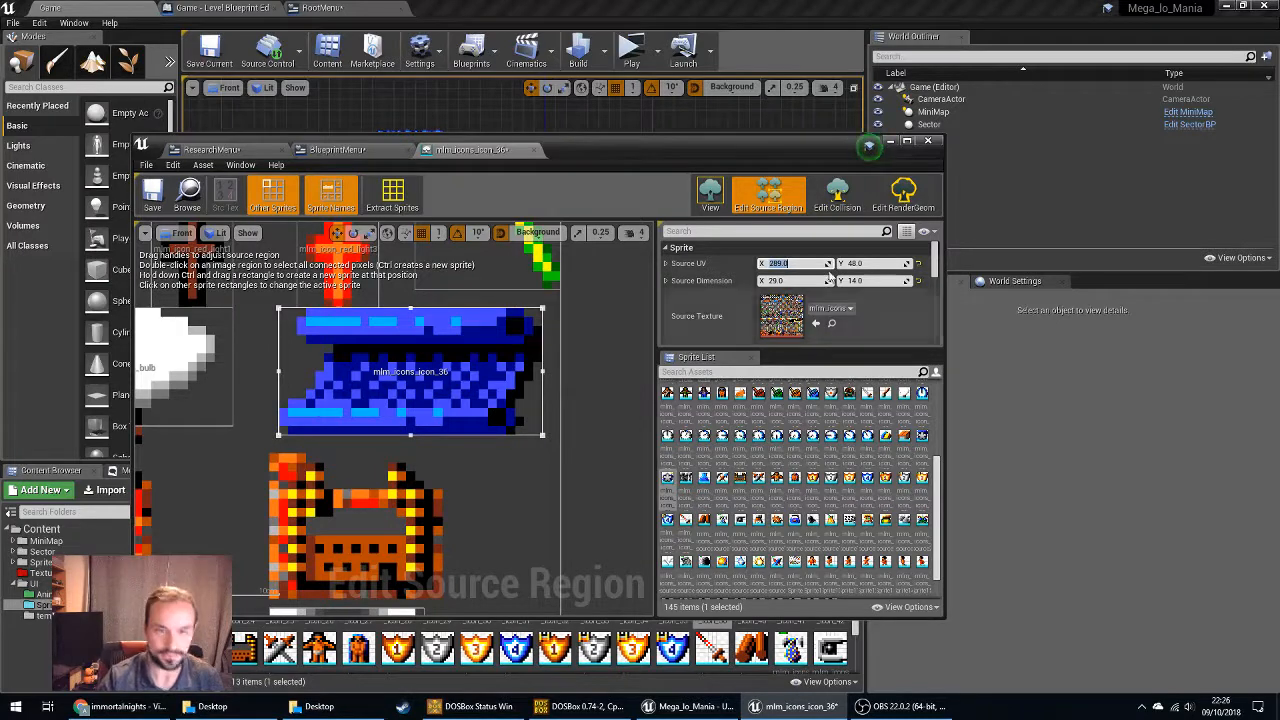
pyautogui.click(532, 149)
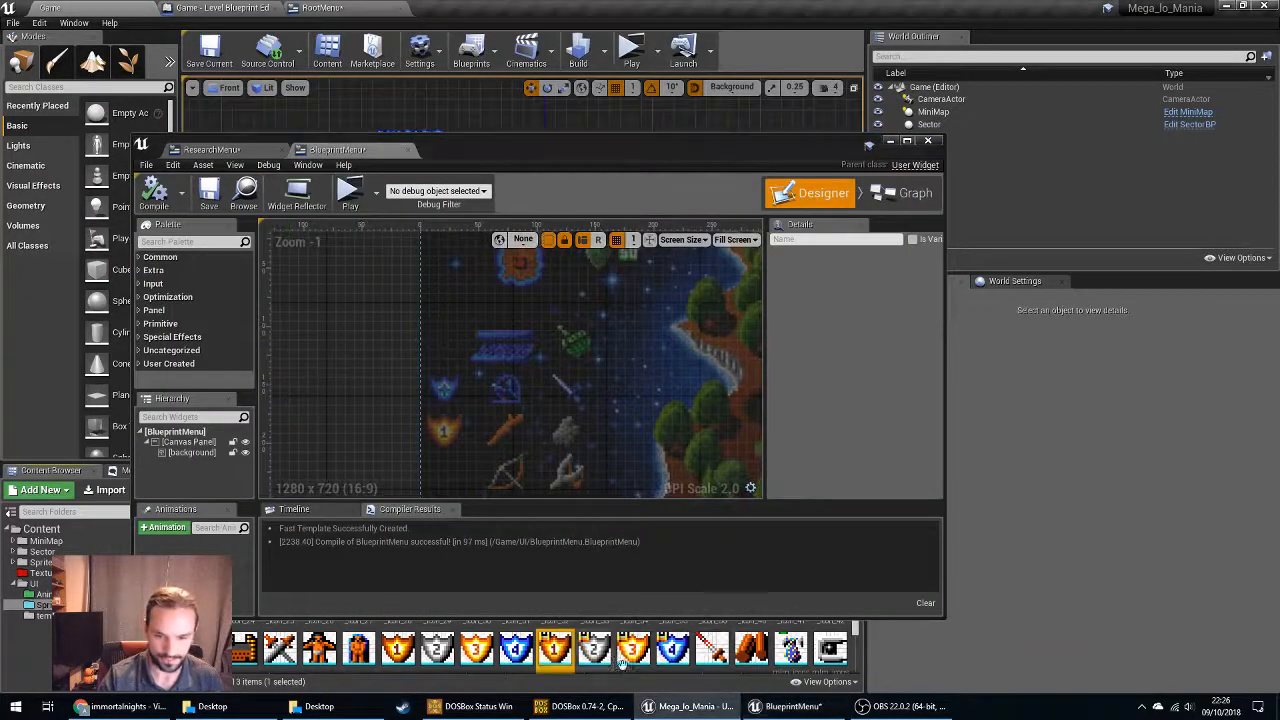
# Add the wide blue scroll sprite to the BlueprintMenu canvas as an image at about 18, 96.
pyautogui.scroll(-3, 736, 666)
pyautogui.scroll(-2, 736, 666)
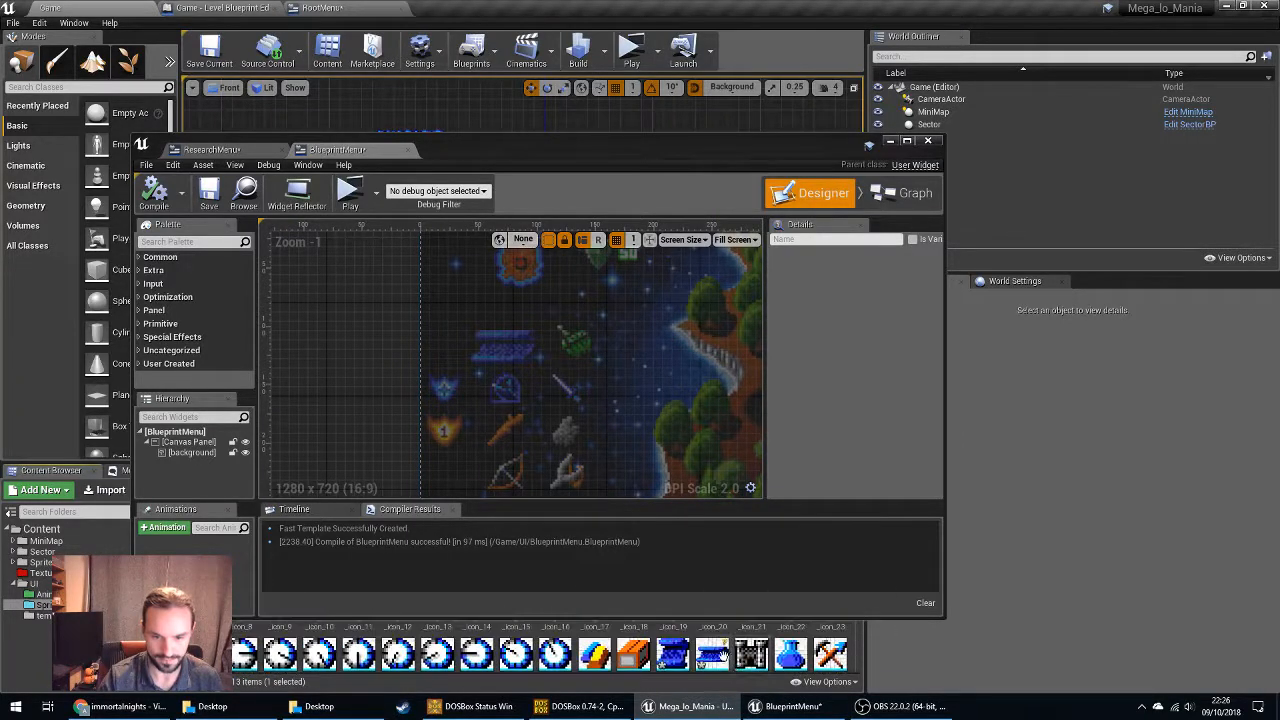
pyautogui.moveTo(704, 655); pyautogui.dragTo(493, 347)
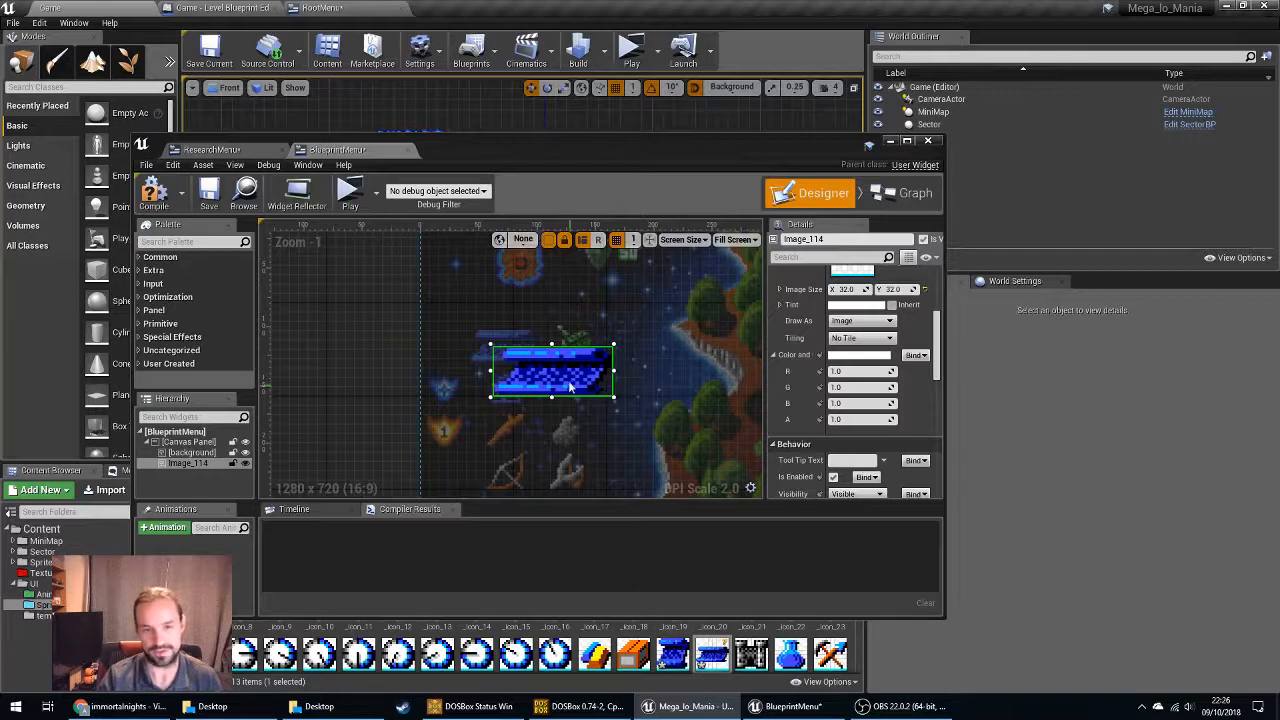
pyautogui.moveTo(555, 372); pyautogui.dragTo(501, 344)
pyautogui.scroll(1, 876, 383)
pyautogui.scroll(4, 876, 383)
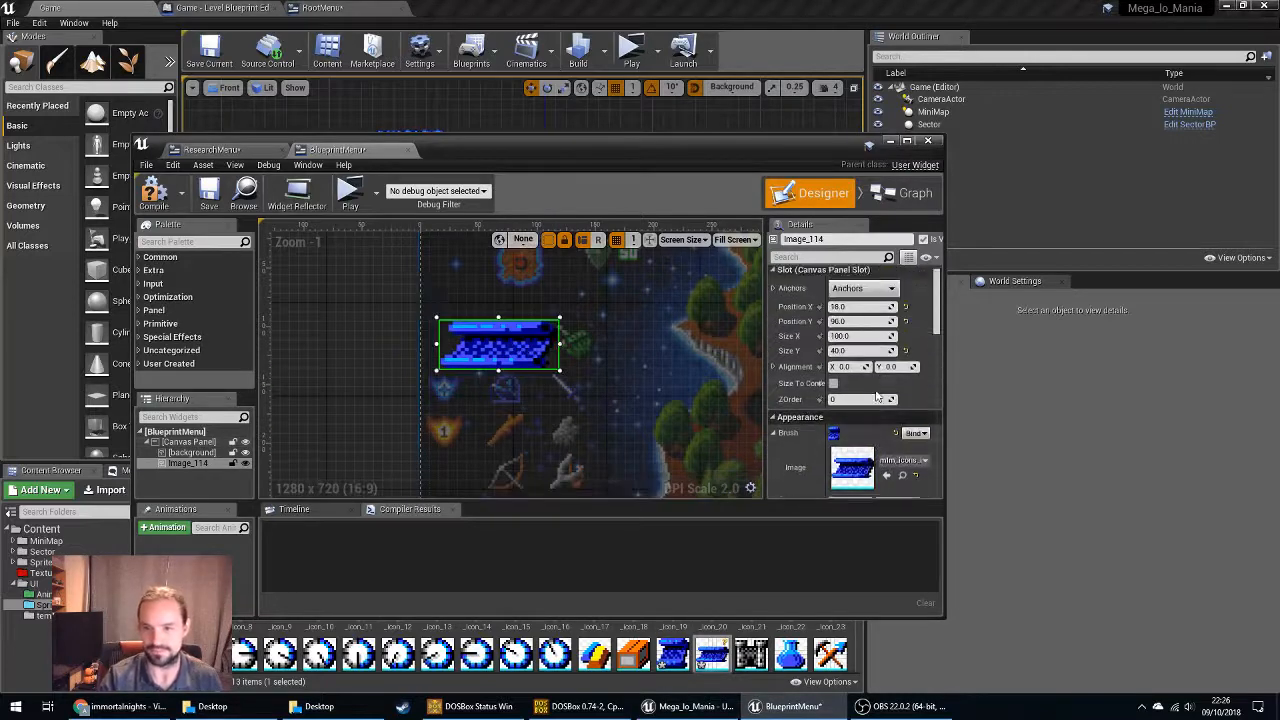
# Reassign the image's brush by switching to mlm_icons_icon_35 and back to mlm_icons_icon_36, and enable Size To Content.
pyautogui.click(904, 464)
pyautogui.click(950, 342)
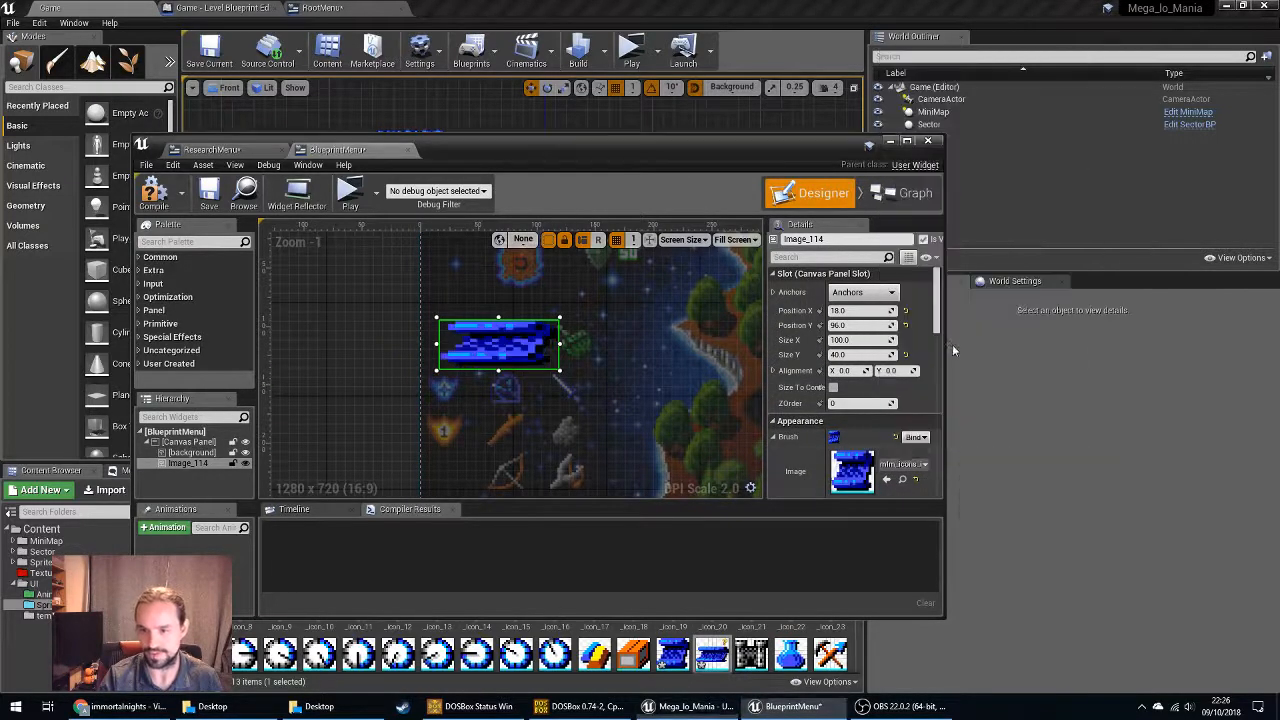
pyautogui.click(904, 464)
pyautogui.click(944, 410)
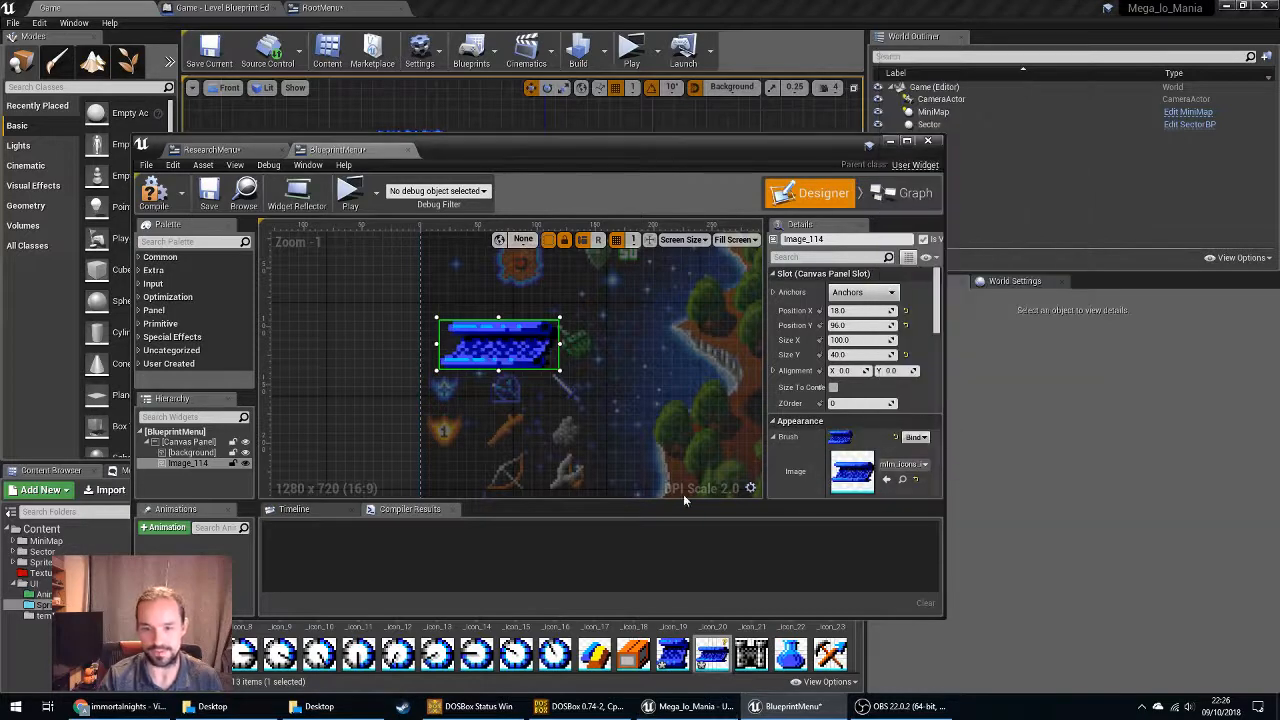
pyautogui.moveTo(516, 344); pyautogui.dragTo(574, 407)
pyautogui.click(833, 387)
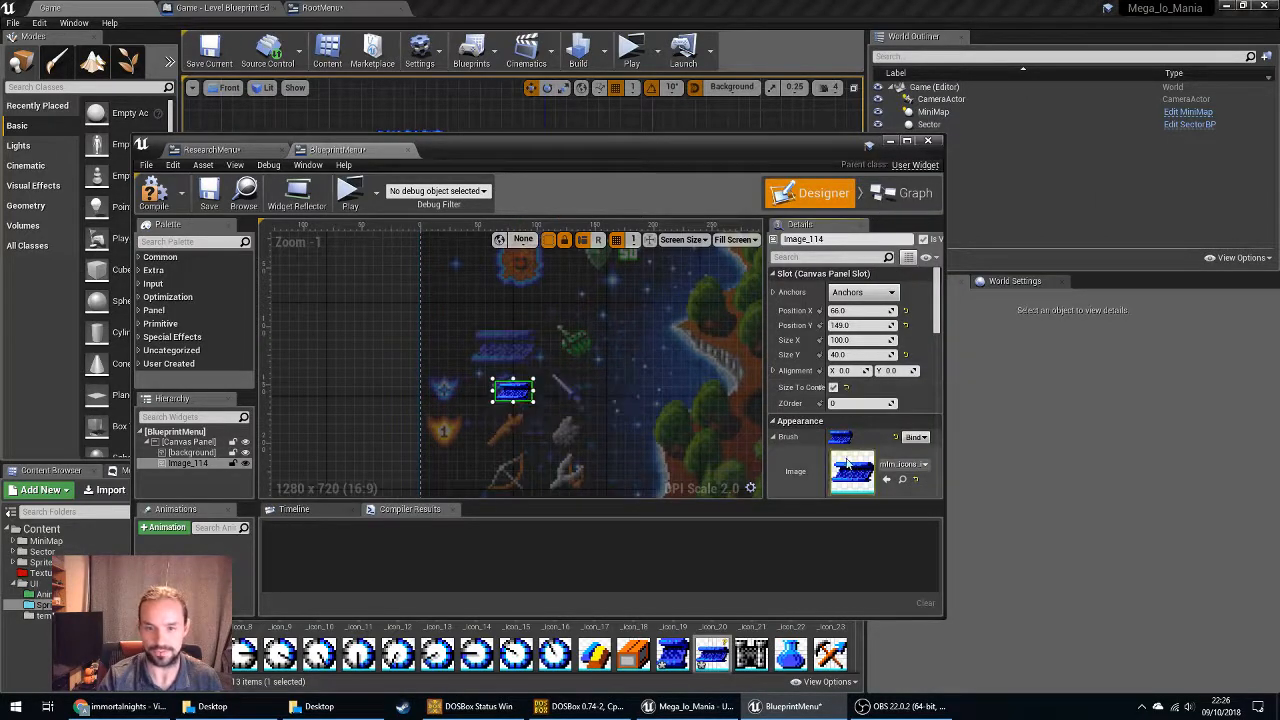
# Compare the scroll sizes by showing mlm_icons_icon_35 in the image and restoring mlm_icons_icon_36.
pyautogui.click(904, 464)
pyautogui.click(938, 374)
pyautogui.click(904, 464)
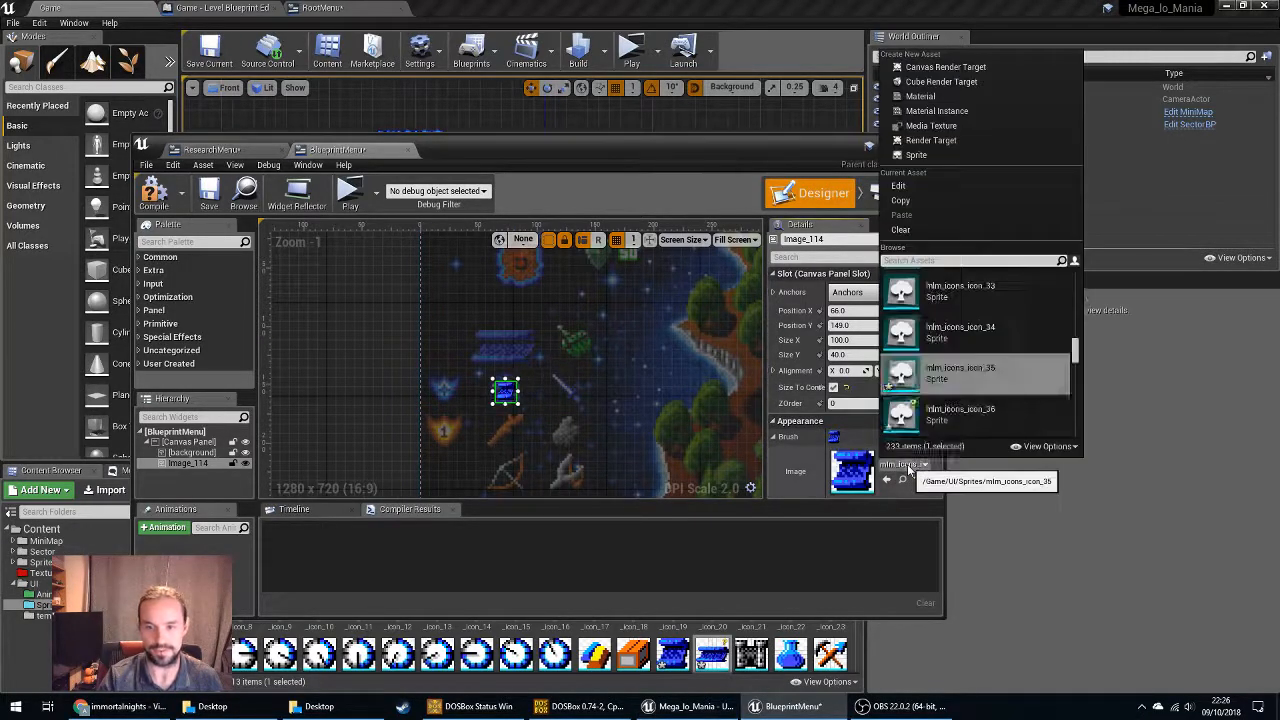
pyautogui.click(950, 412)
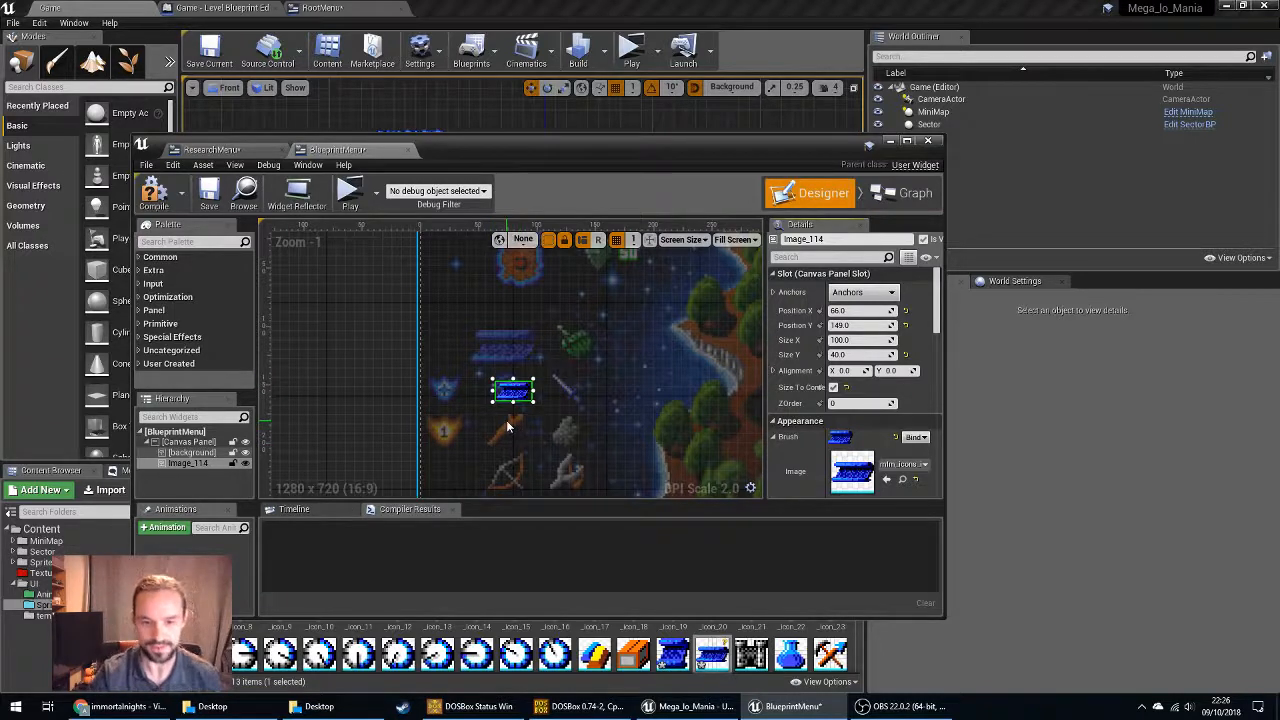
# Move the scroll image over the scroll in the reference screenshot, at about position 57, 109, and compare their sizes.
pyautogui.moveTo(515, 398); pyautogui.dragTo(509, 351)
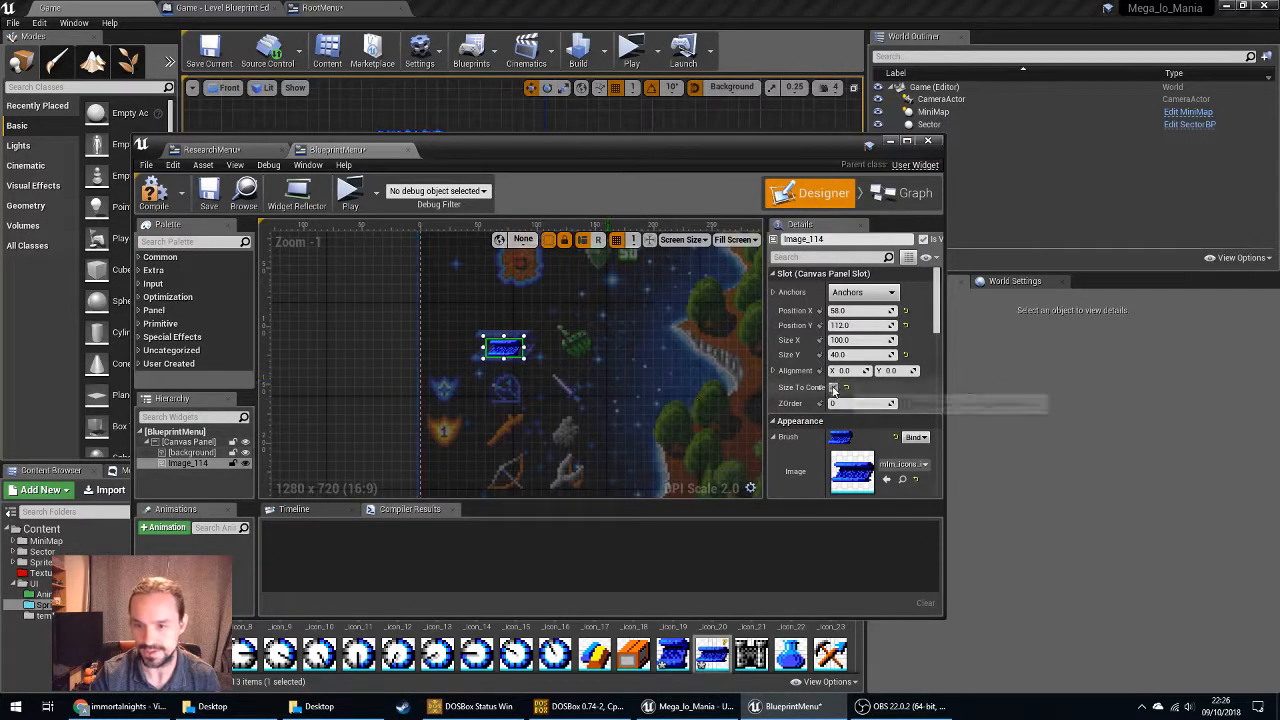
pyautogui.scroll(-4, 869, 405)
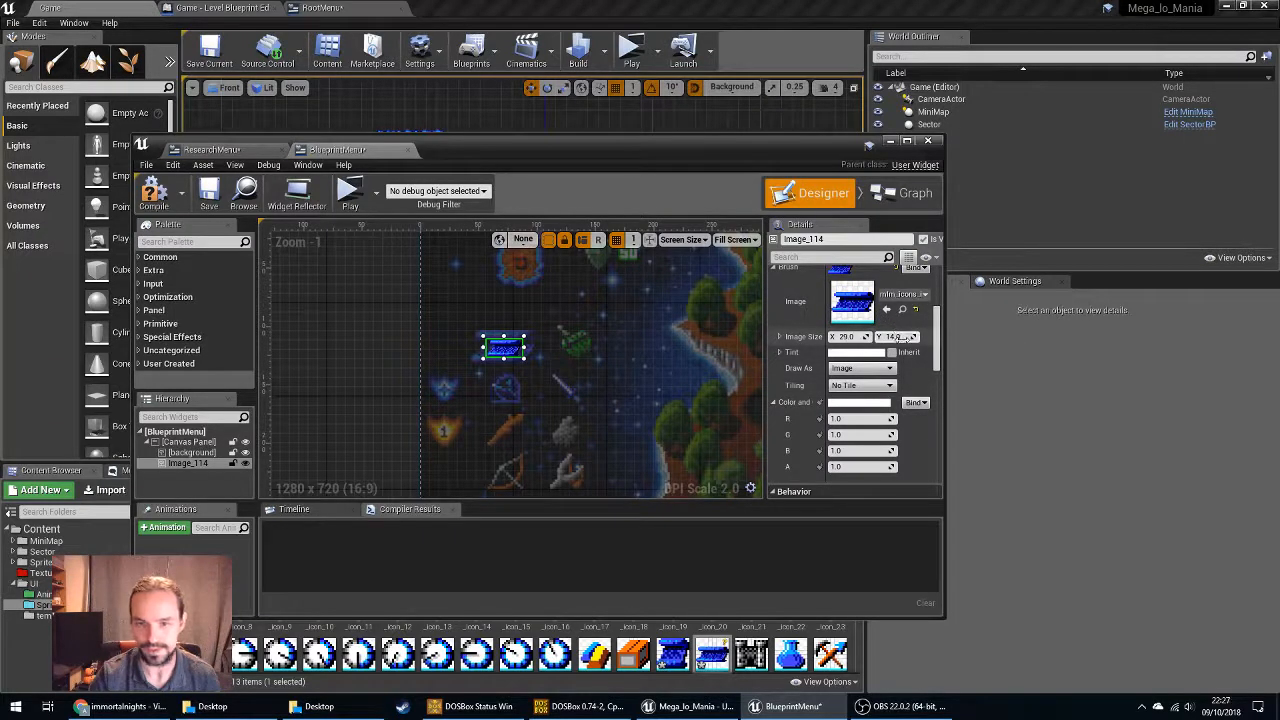
pyautogui.moveTo(513, 352)
pyautogui.mouseDown()
pyautogui.moveTo(497, 366)
pyautogui.moveTo(513, 347)
pyautogui.mouseUp()
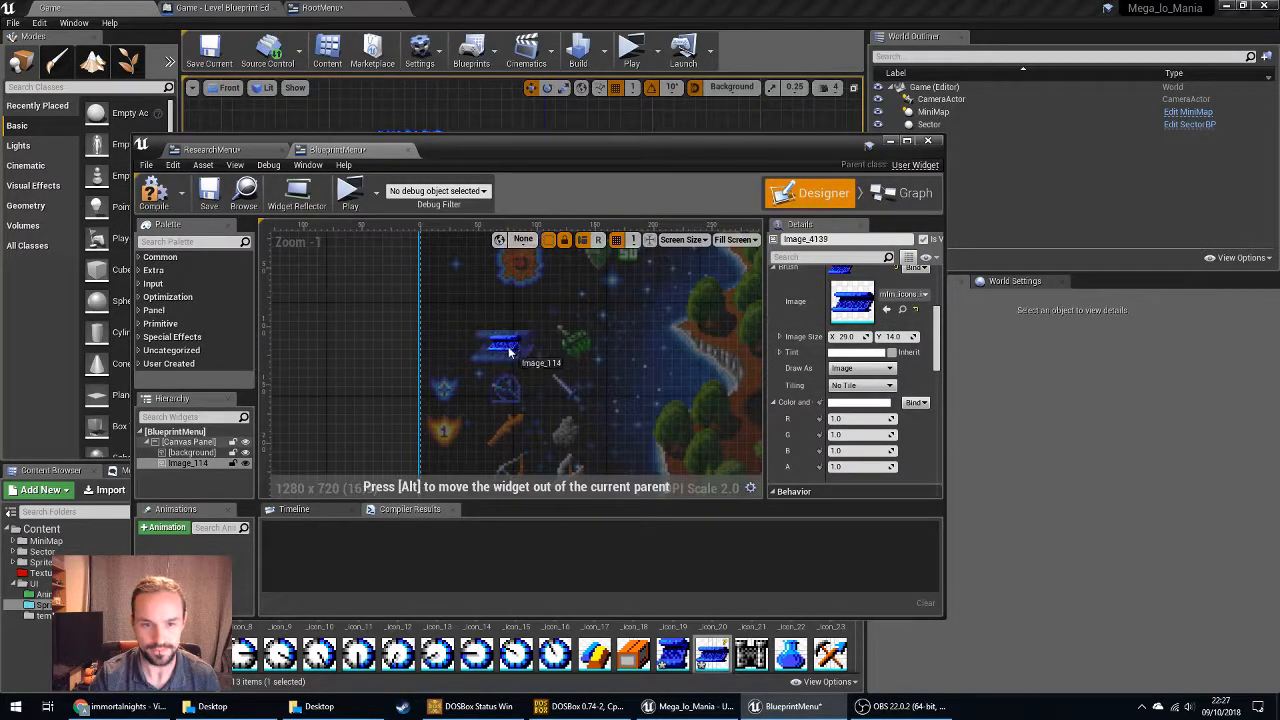
pyautogui.moveTo(595, 361); pyautogui.dragTo(595, 361)
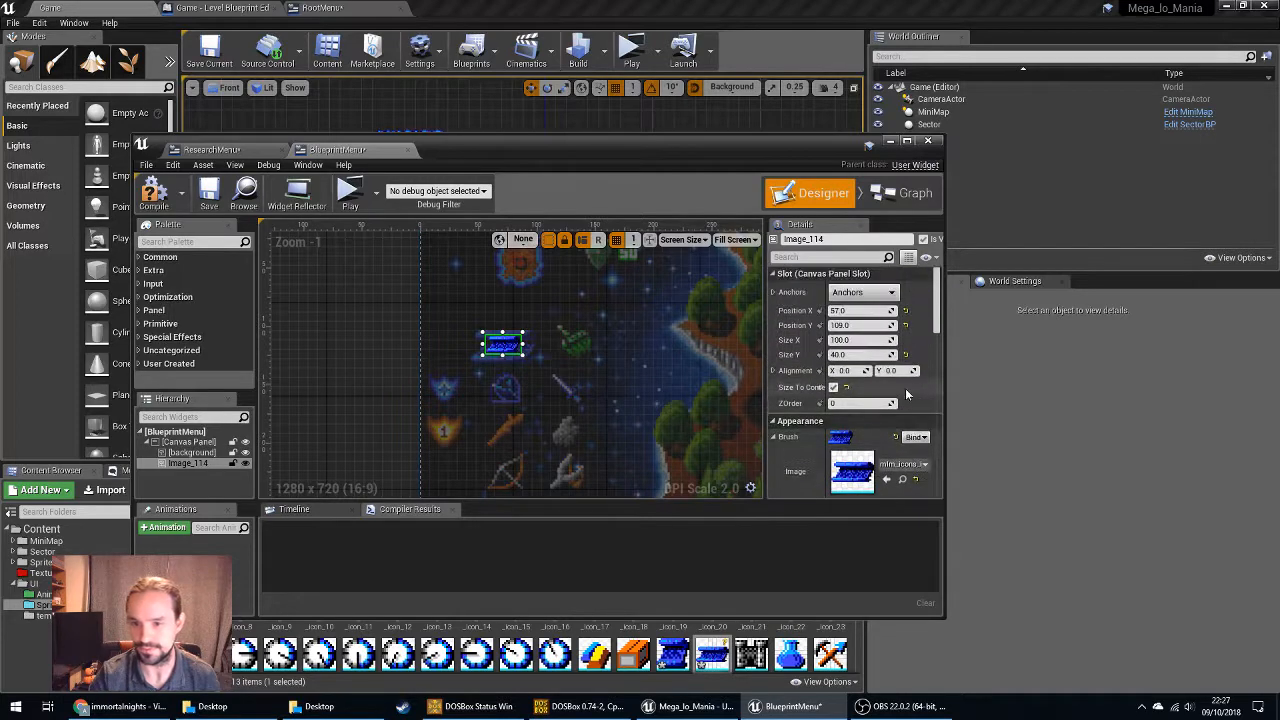
pyautogui.scroll(-7, 565, 430)
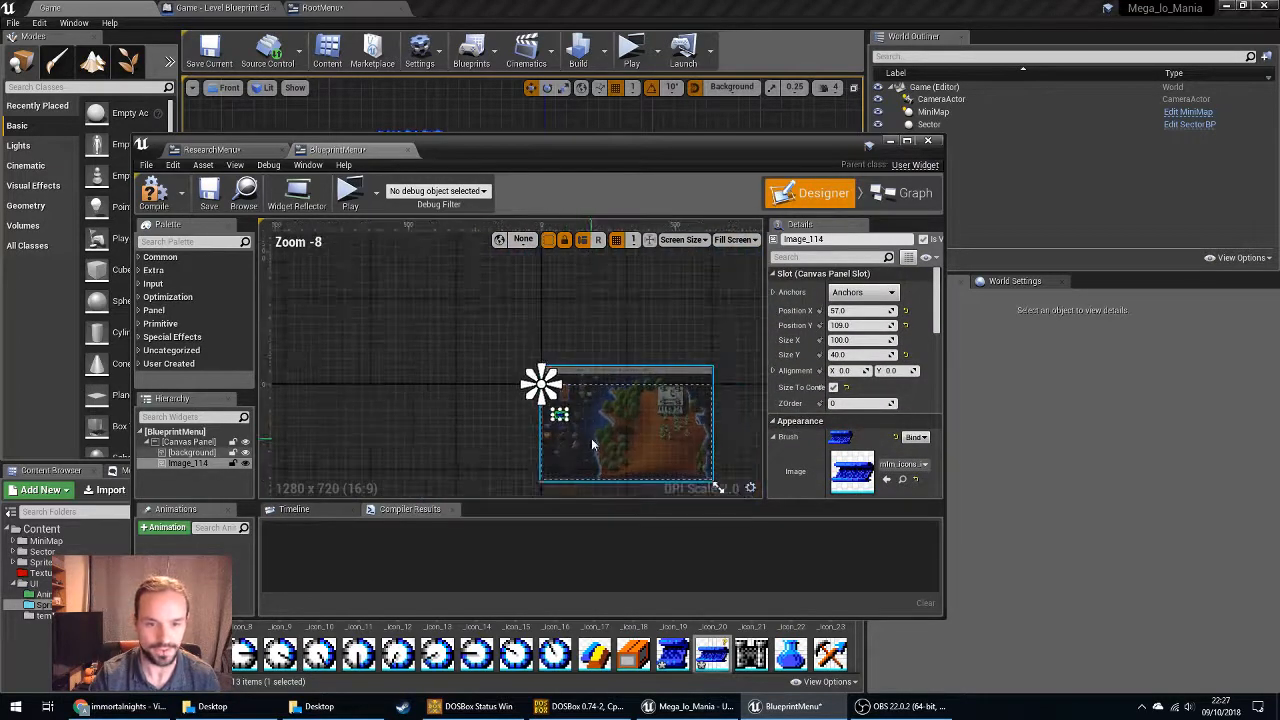
pyautogui.scroll(11, 488, 366)
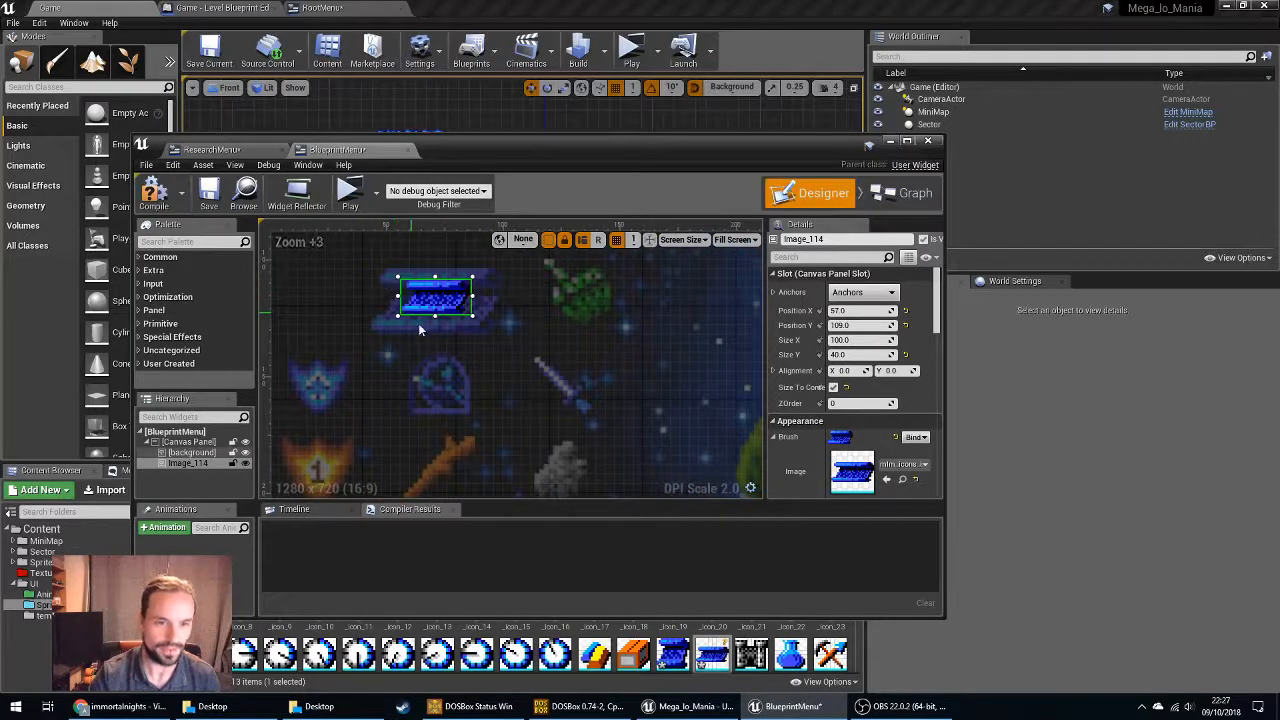
# Inspect the exit image's placement and size settings in the ResearchMenu widget for comparison.
pyautogui.click(222, 150)
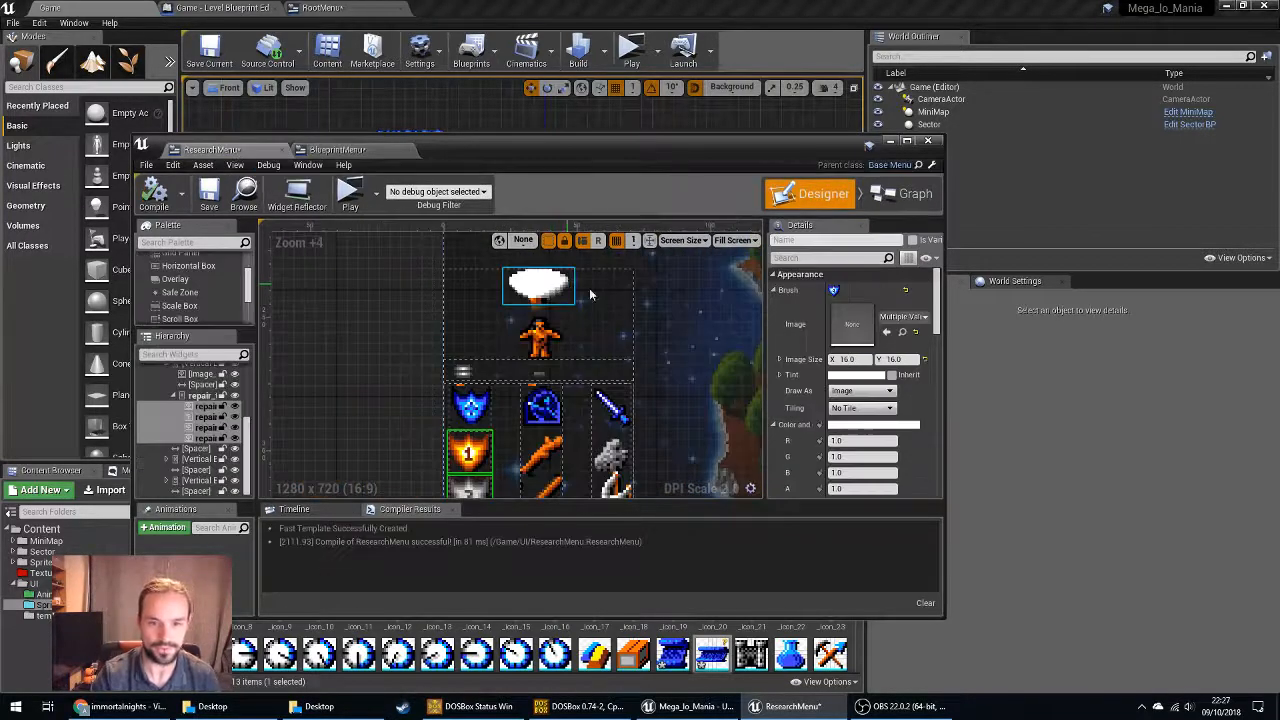
pyautogui.scroll(-8, 675, 356)
pyautogui.moveTo(476, 349); pyautogui.dragTo(322, 376, button='right')
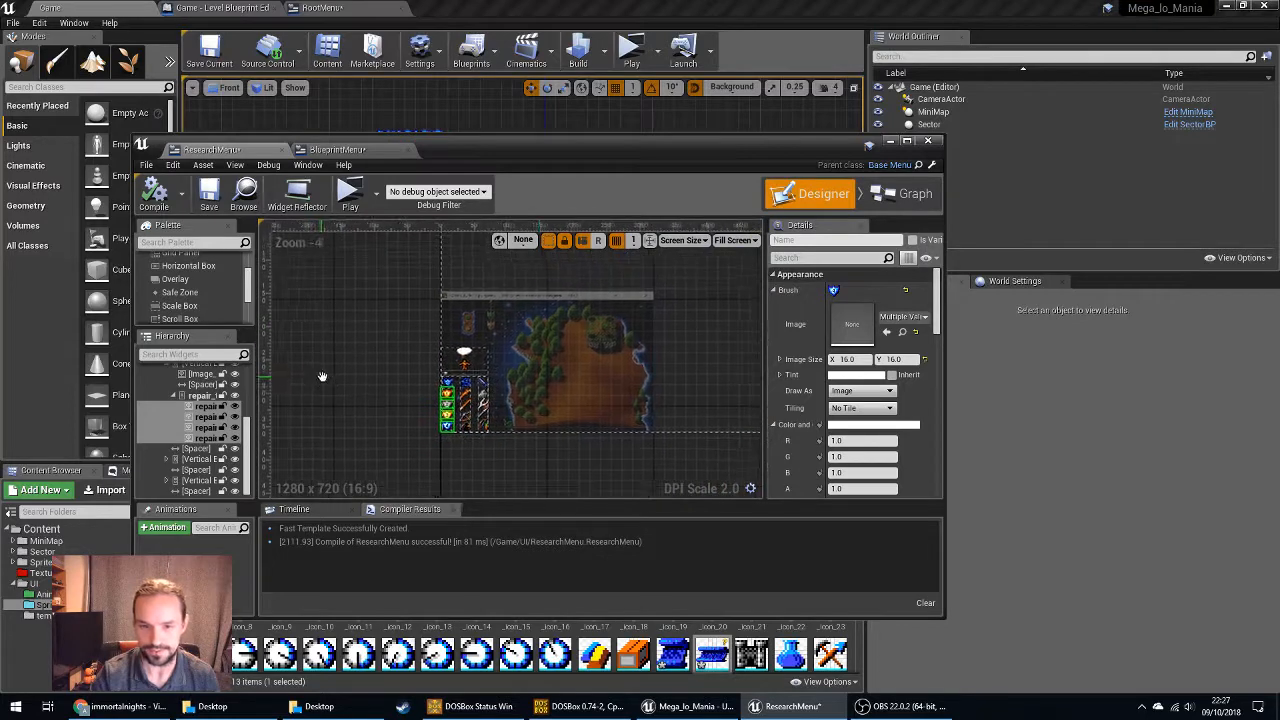
pyautogui.scroll(2, 588, 409)
pyautogui.click(400, 352)
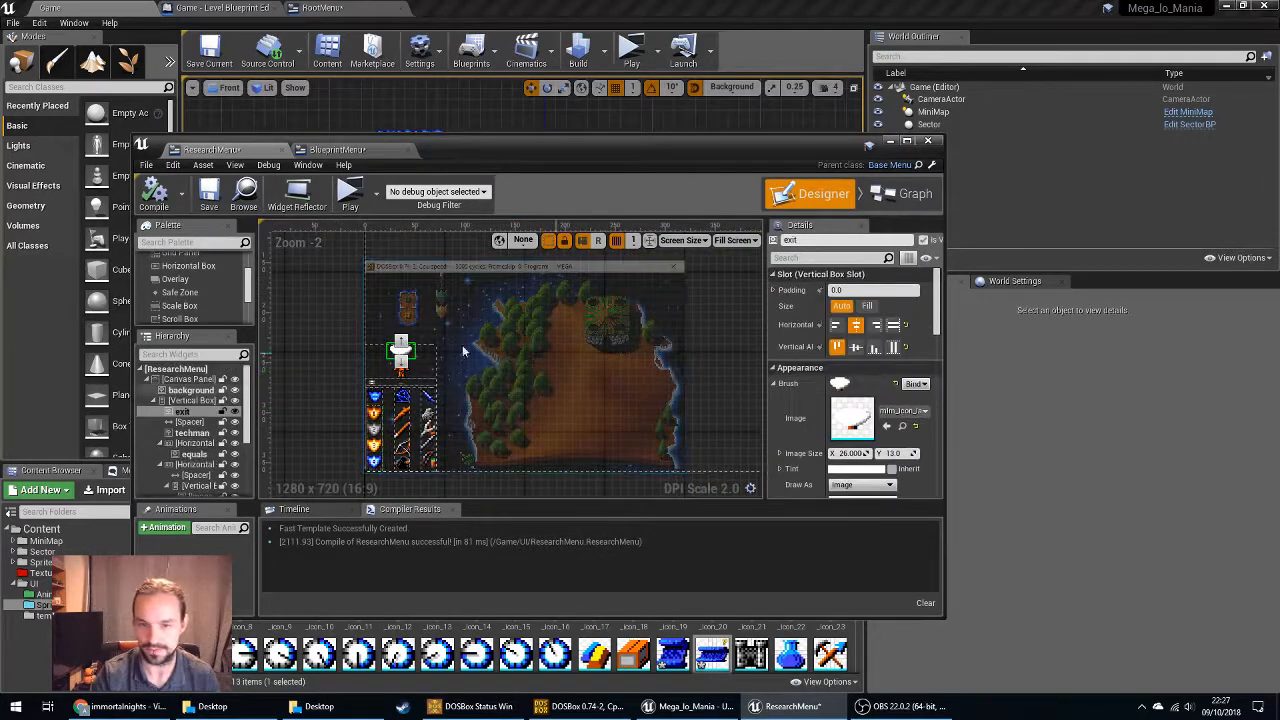
# Examine the detail settings of the ResearchMenu root, its canvas panel and the vertical box for anything affecting image scale.
pyautogui.click(172, 369)
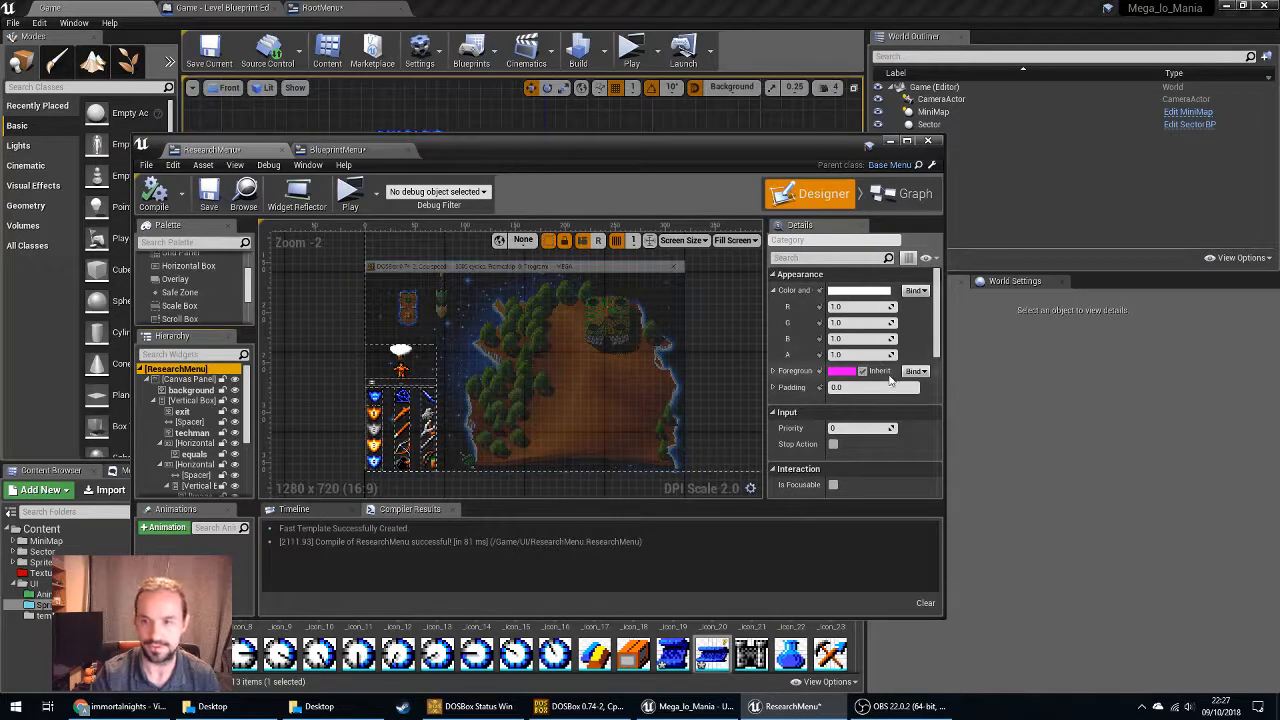
pyautogui.scroll(-3, 890, 373)
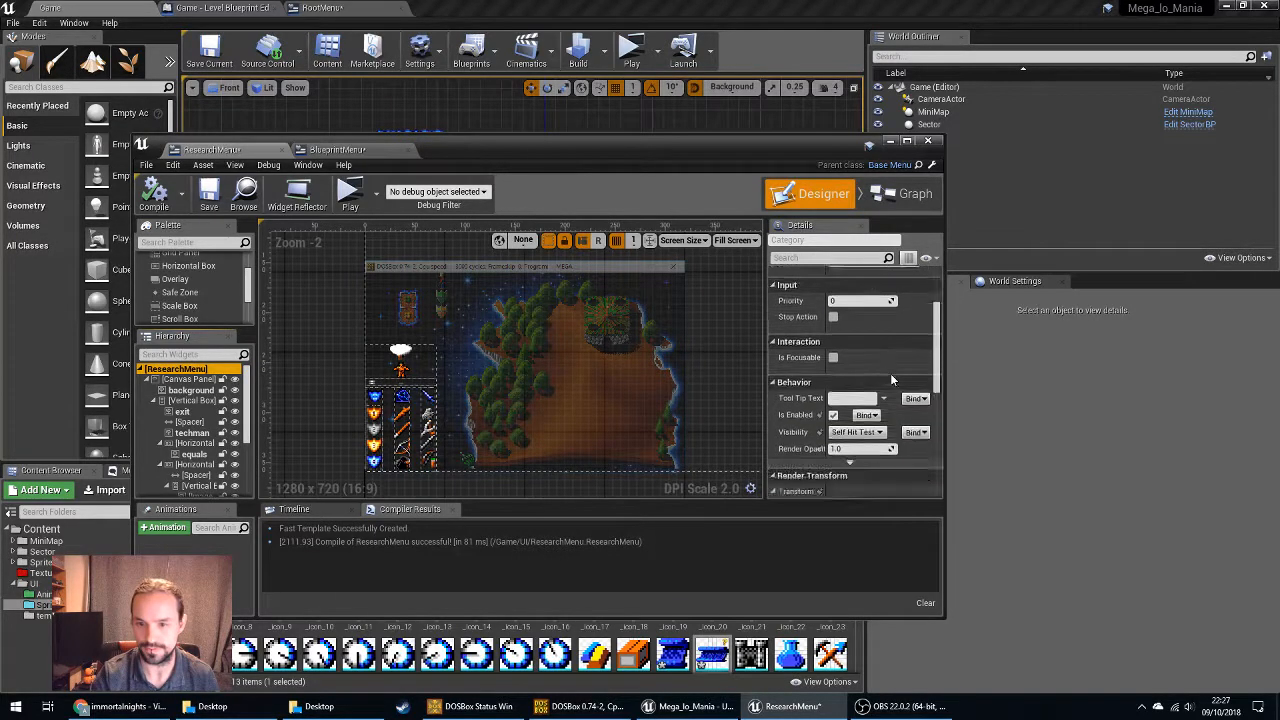
pyautogui.scroll(-3, 865, 400)
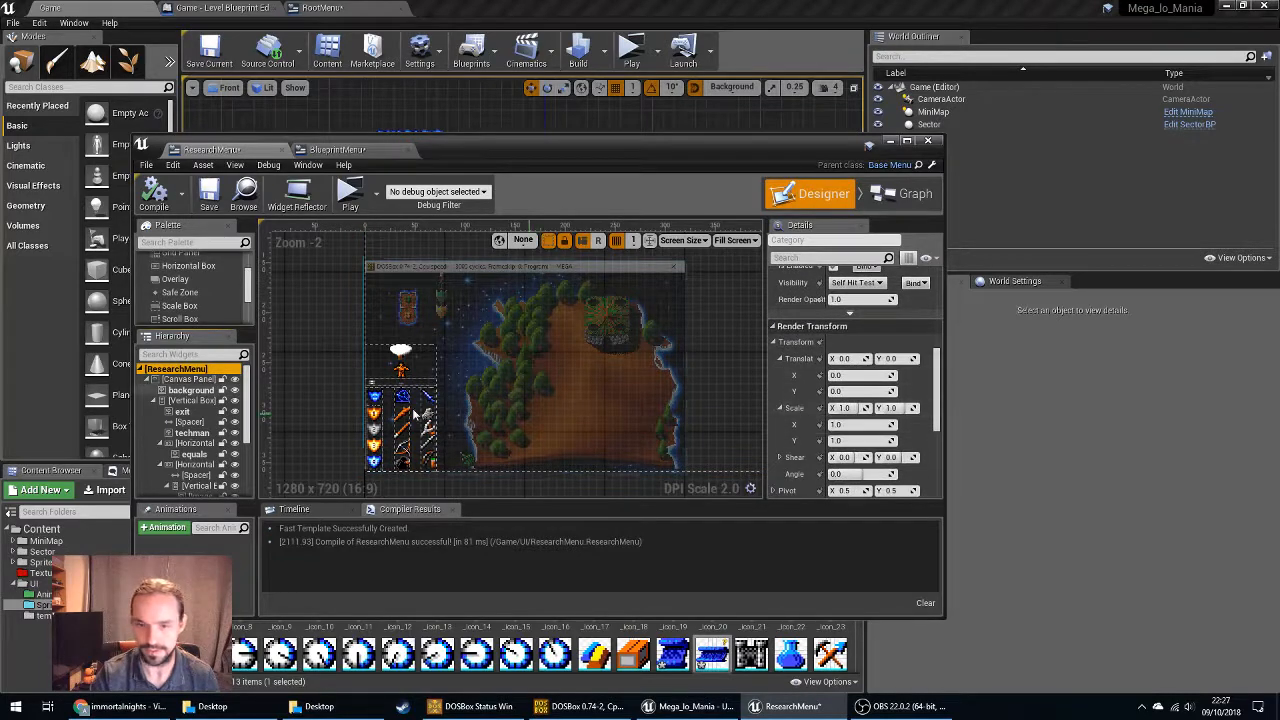
pyautogui.click(205, 380)
pyautogui.scroll(1, 886, 388)
pyautogui.scroll(2, 894, 389)
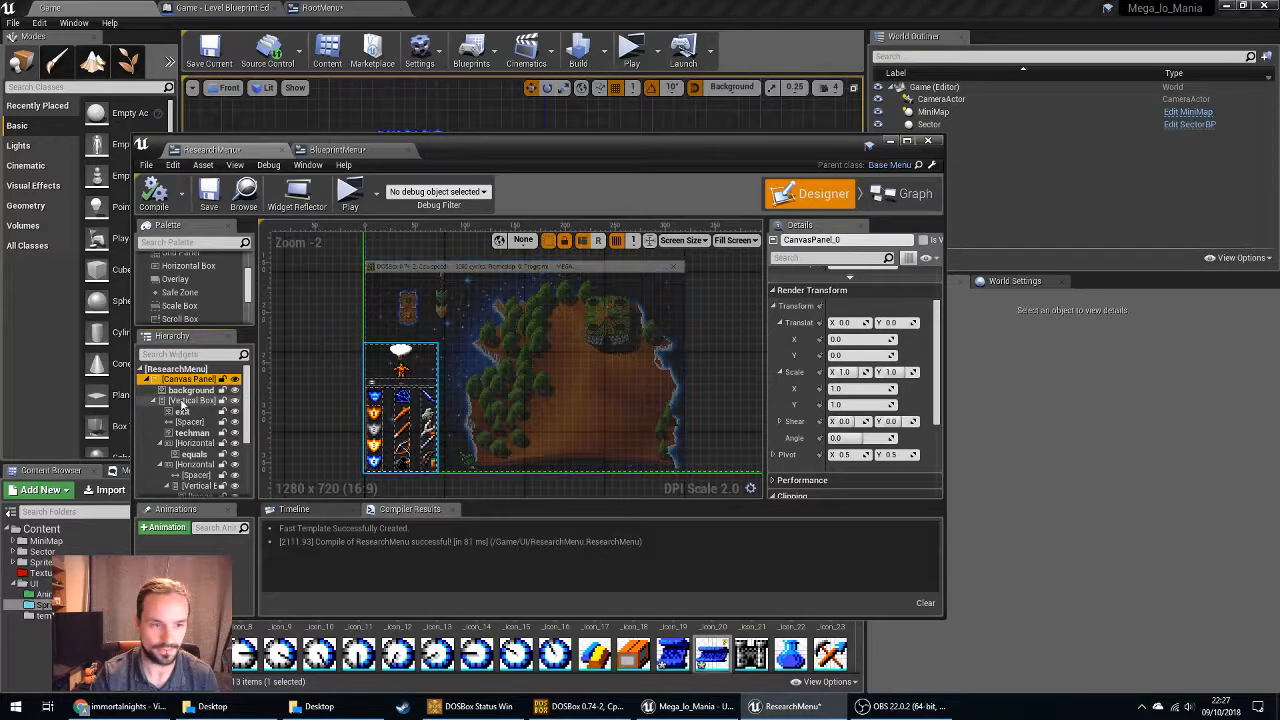
pyautogui.click(182, 402)
pyautogui.scroll(2, 810, 398)
pyautogui.scroll(-3, 810, 398)
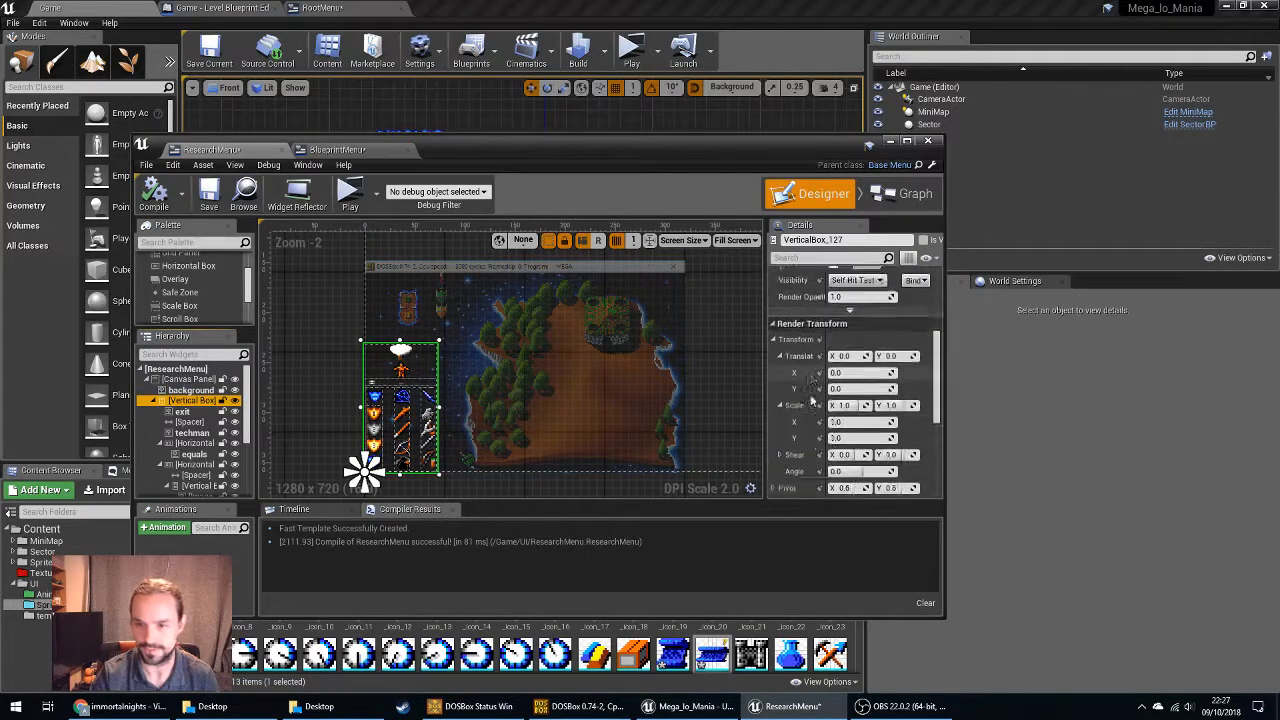
# Examine the background image's slot, appearance and behavior settings in the BlueprintMenu widget.
pyautogui.click(340, 150)
pyautogui.scroll(-6, 450, 345)
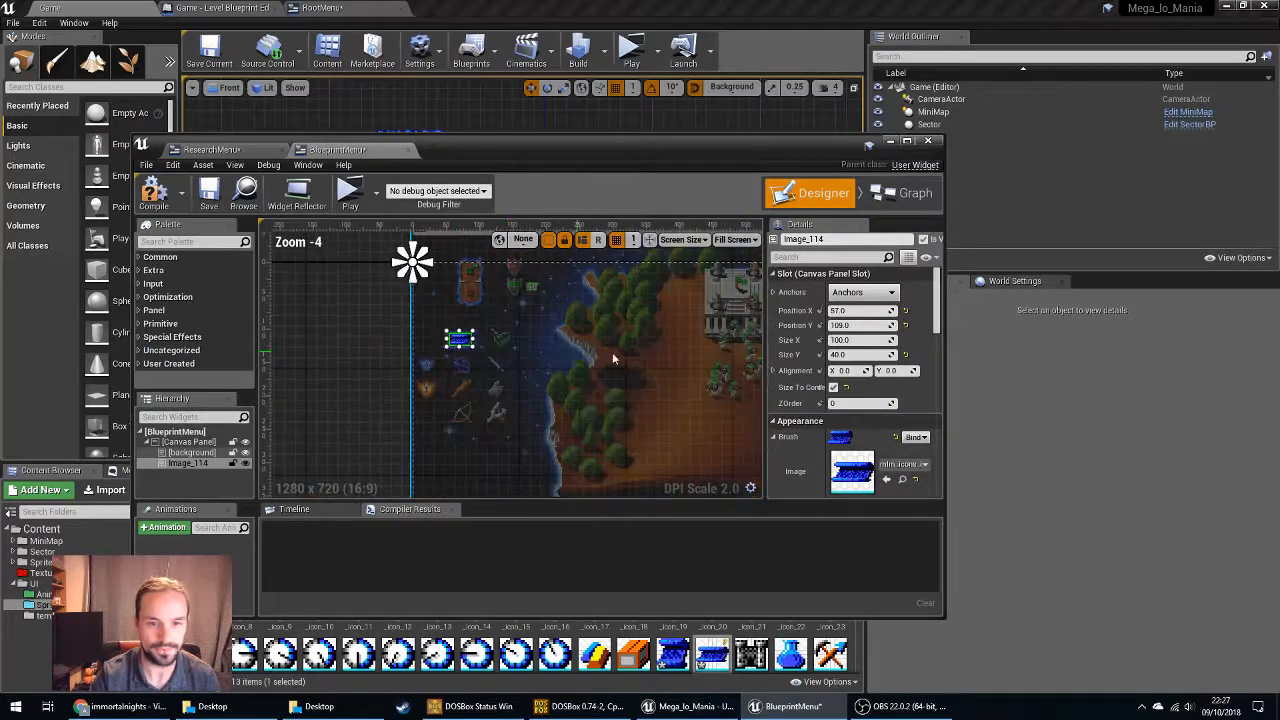
pyautogui.click(680, 350)
pyautogui.scroll(-4, 678, 350)
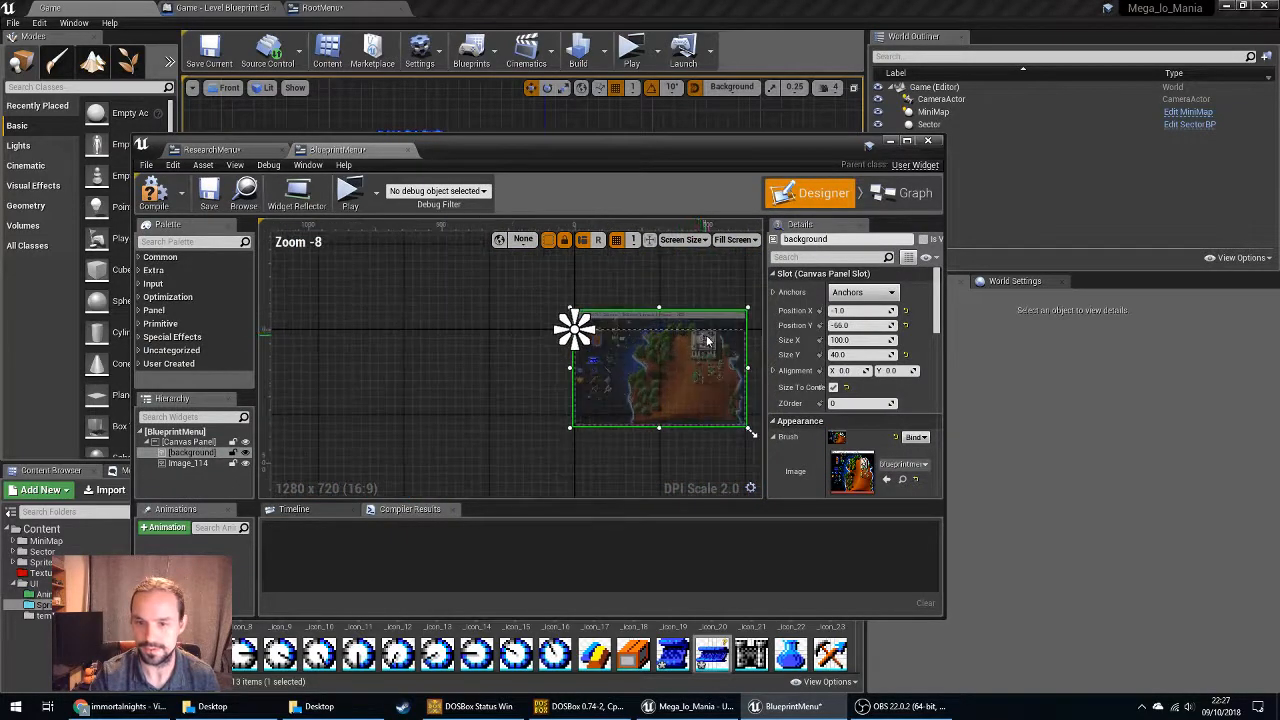
pyautogui.scroll(2, 707, 341)
pyautogui.scroll(-5, 912, 342)
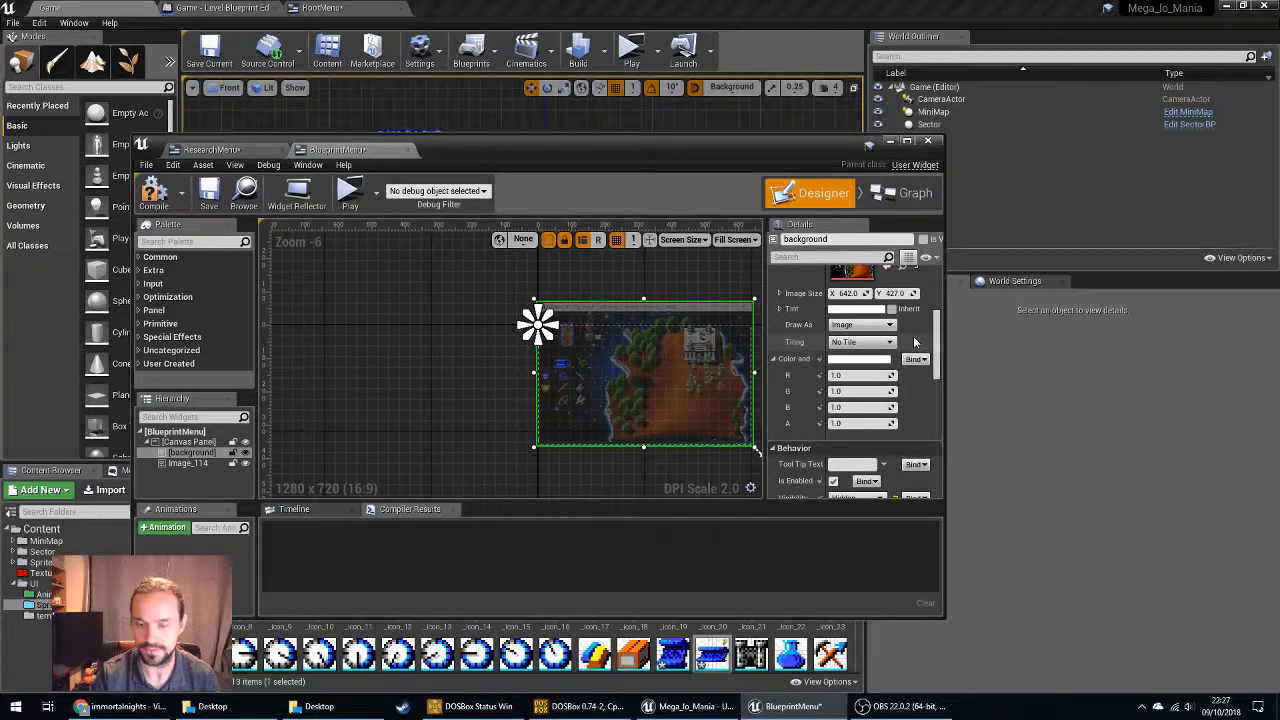
pyautogui.scroll(-4, 913, 342)
pyautogui.scroll(-1, 914, 400)
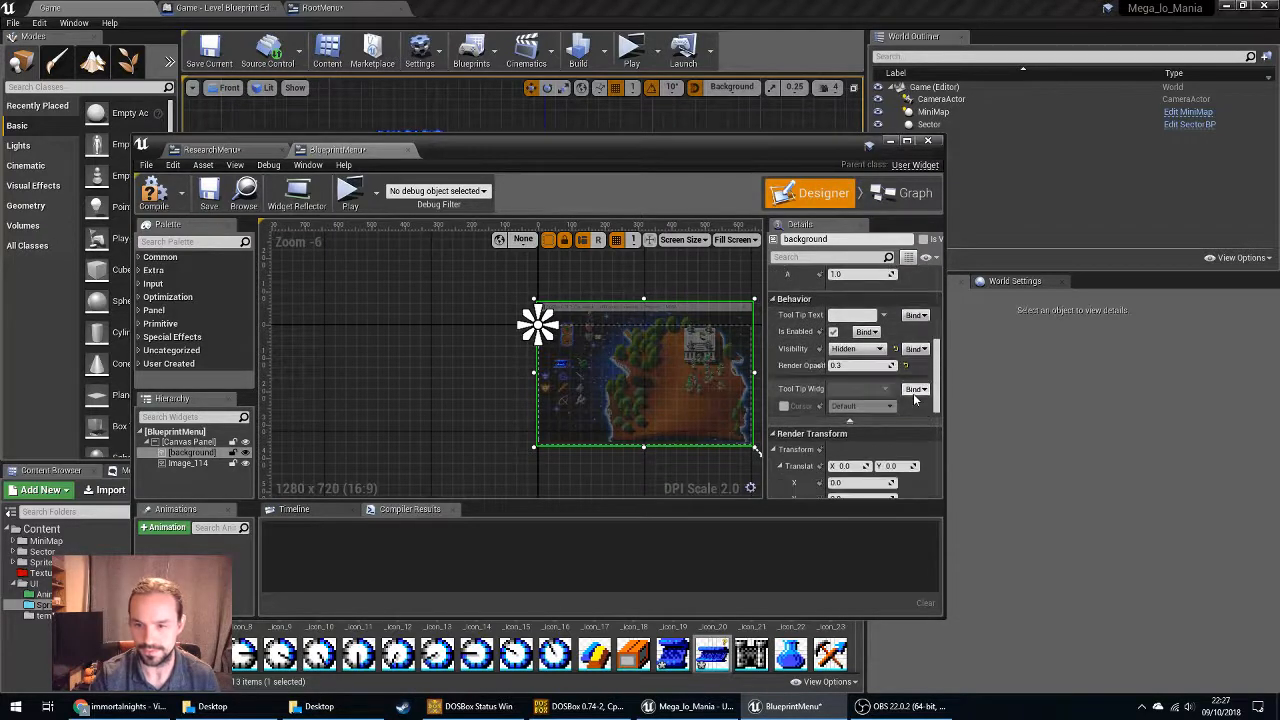
# Compare the icon layout in ResearchMenu with the scroll image over the reference screenshot in BlueprintMenu.
pyautogui.click(210, 150)
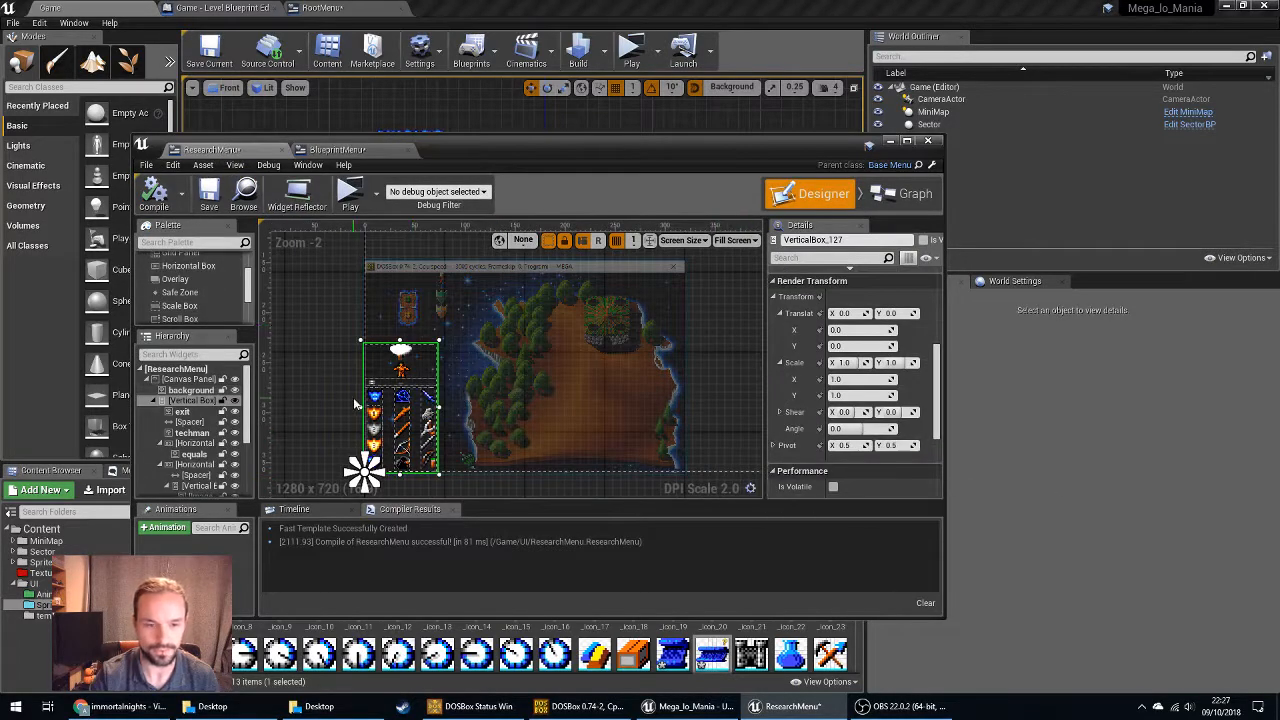
pyautogui.scroll(6, 355, 404)
pyautogui.scroll(-1, 356, 403)
pyautogui.click(337, 150)
pyautogui.moveTo(649, 393); pyautogui.dragTo(573, 393, button='right')
pyautogui.scroll(5, 511, 371)
pyautogui.moveTo(396, 378); pyautogui.dragTo(463, 334, button='right')
pyautogui.scroll(-3, 463, 340)
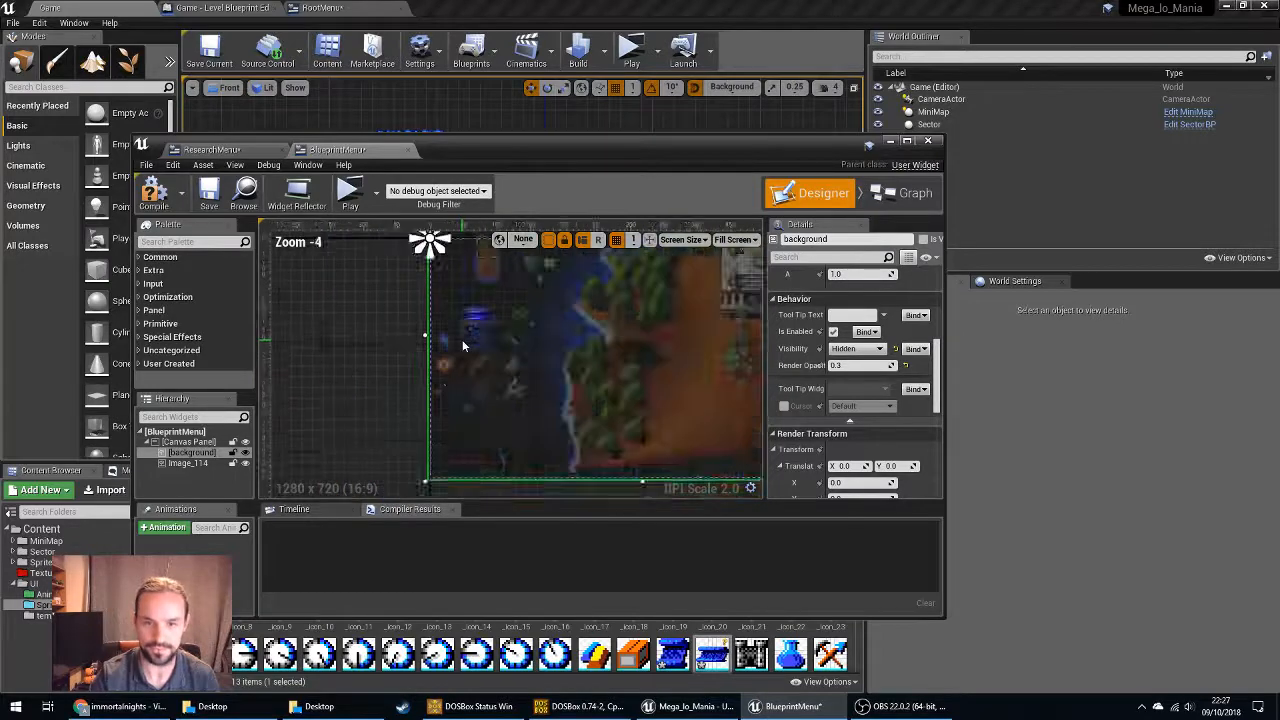
pyautogui.scroll(-2, 463, 345)
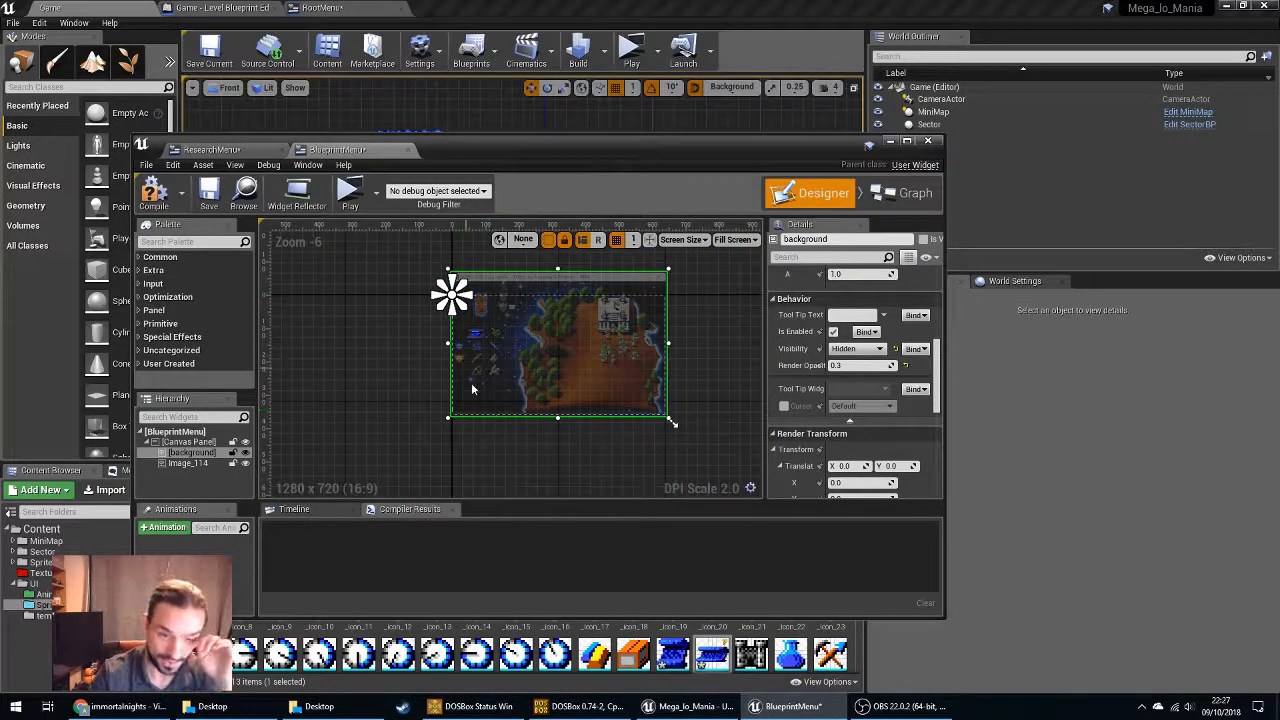
# Add the blue shield sprite mlm_army_green10 to the BlueprintMenu canvas near the reference shield icon.
pyautogui.moveTo(721, 160); pyautogui.dragTo(764, 37)
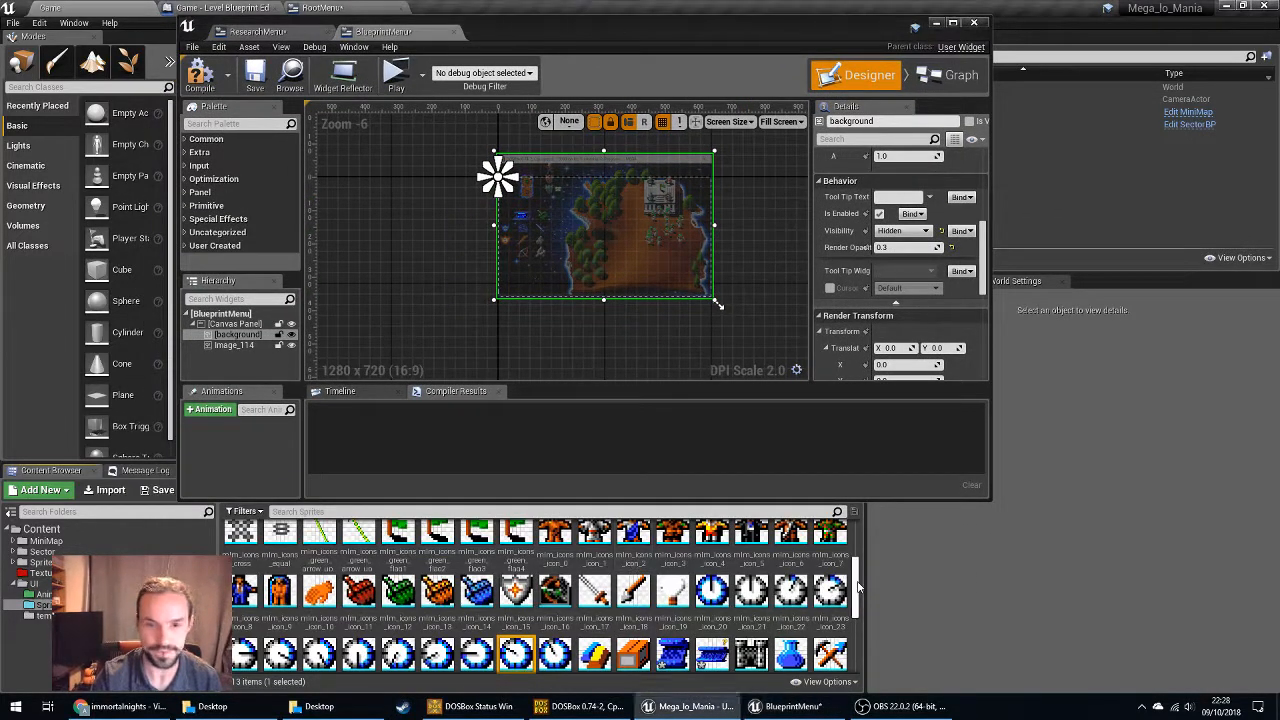
pyautogui.scroll(2, 857, 590)
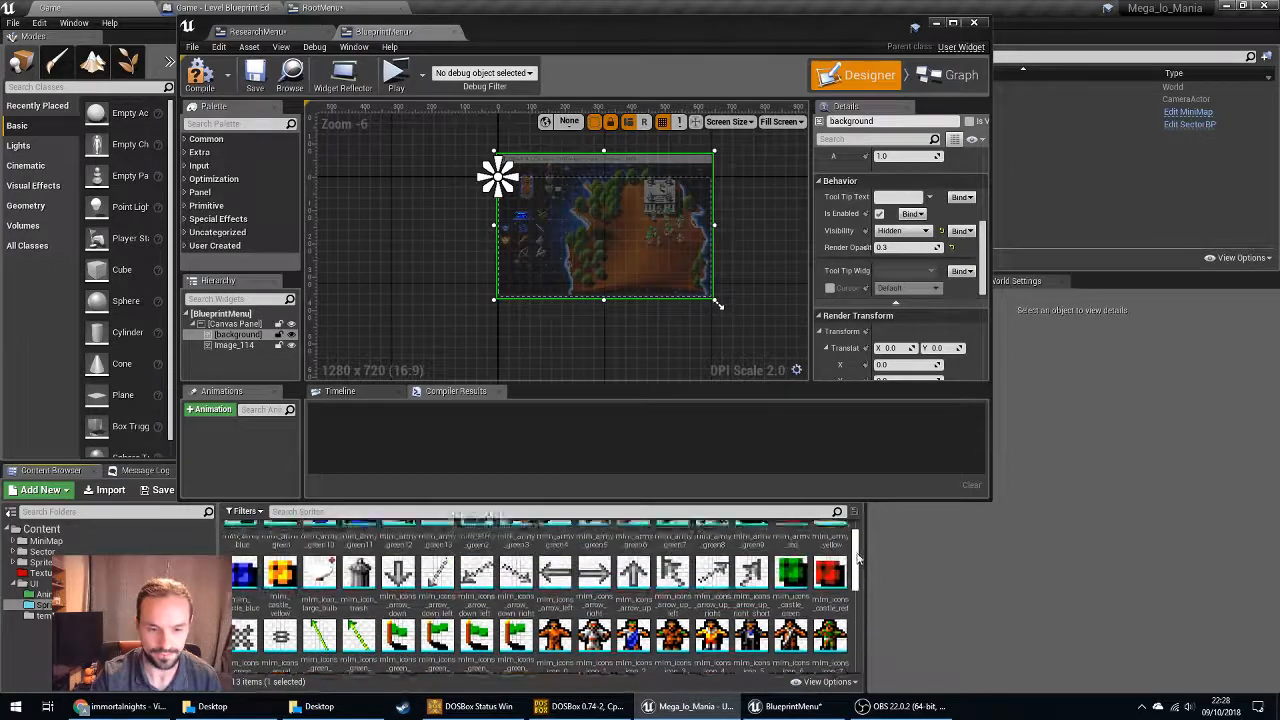
pyautogui.moveTo(857, 577); pyautogui.dragTo(863, 548)
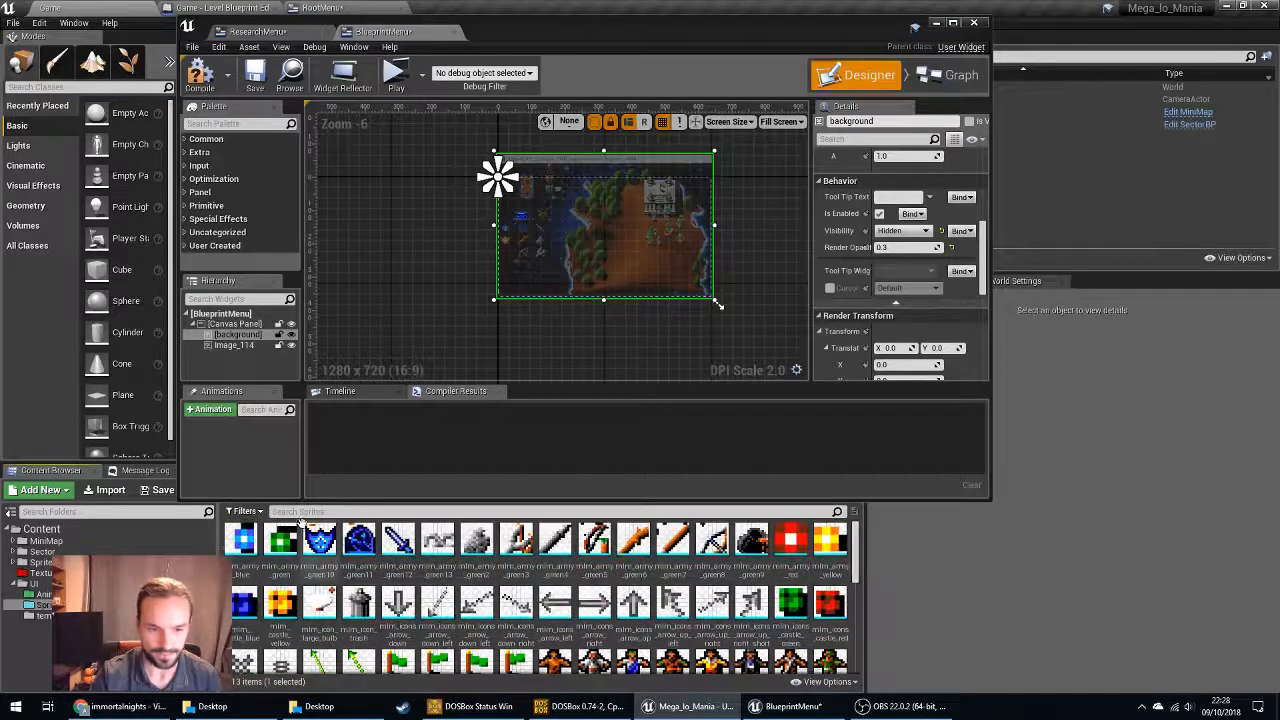
pyautogui.moveTo(320, 540); pyautogui.dragTo(502, 212)
pyautogui.scroll(1, 594, 268)
pyautogui.scroll(3, 594, 271)
pyautogui.moveTo(452, 157); pyautogui.dragTo(661, 259, button='right')
pyautogui.scroll(2, 615, 320)
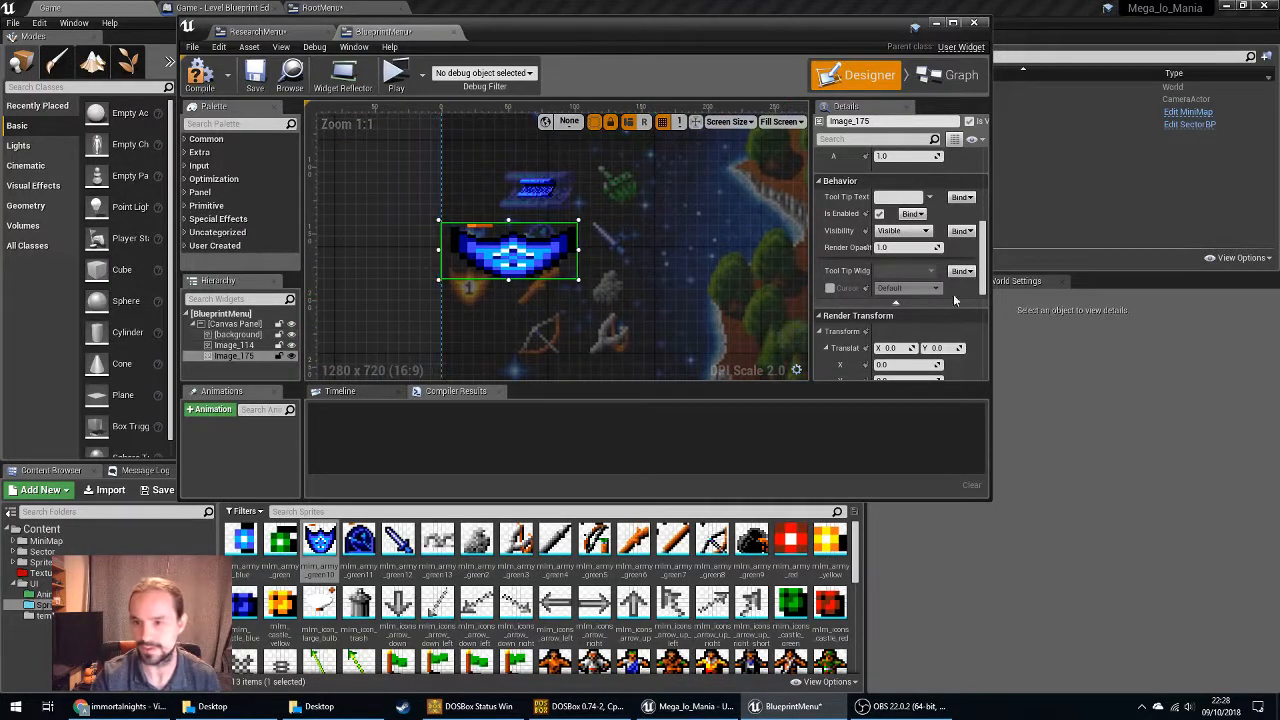
# Enable Size To Content on the shield image and reassign its brush by switching to the green army sprite and back to mlm_army_green10.
pyautogui.scroll(3, 984, 216)
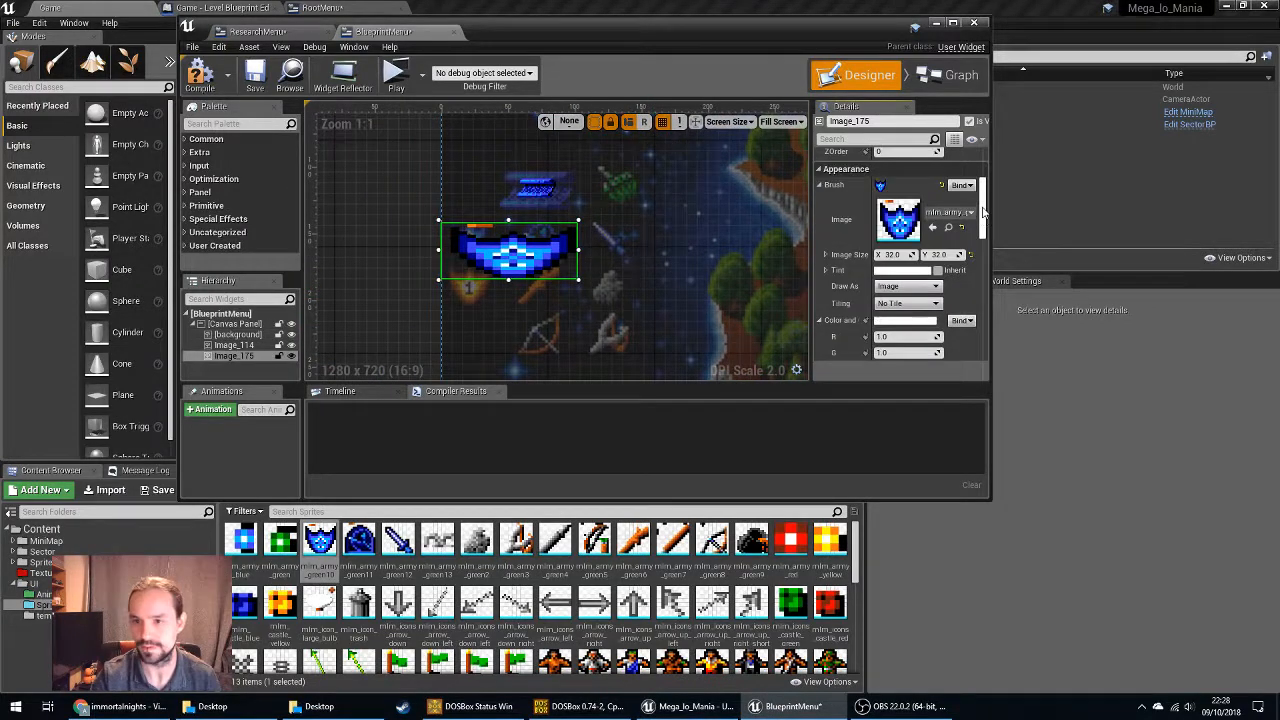
pyautogui.scroll(3, 900, 284)
pyautogui.click(880, 270)
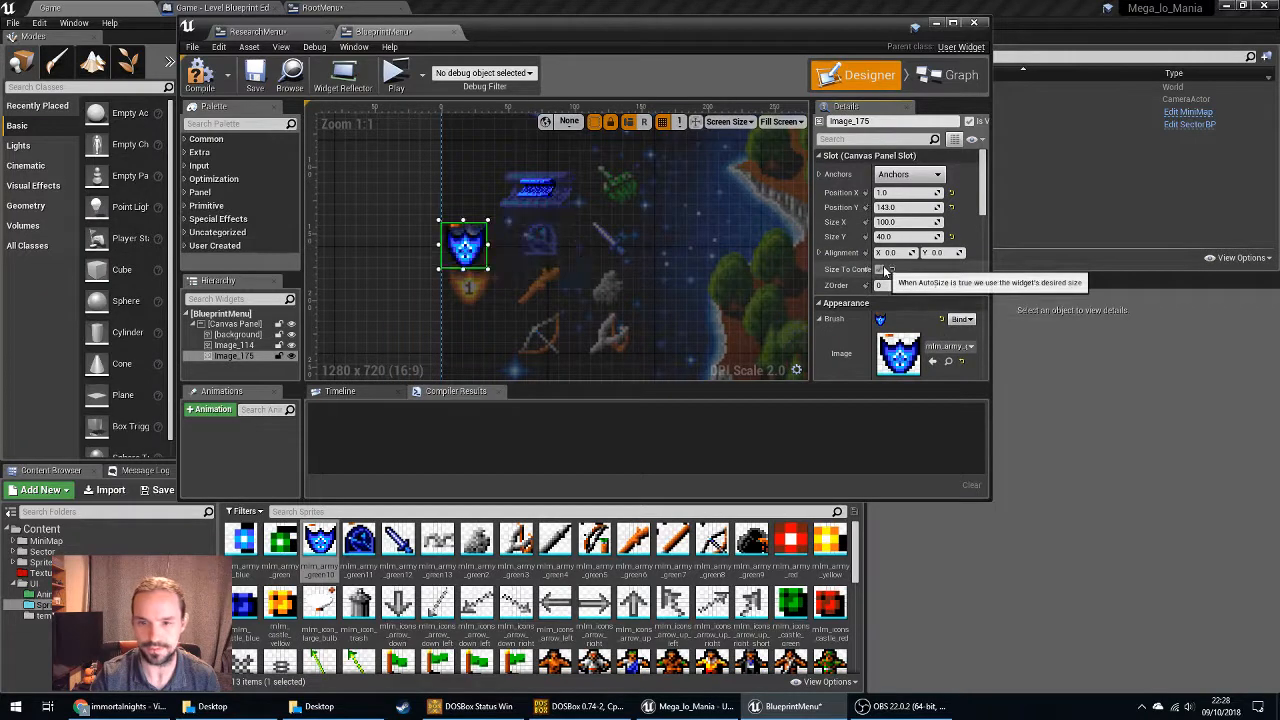
pyautogui.click(948, 346)
pyautogui.click(1095, 570)
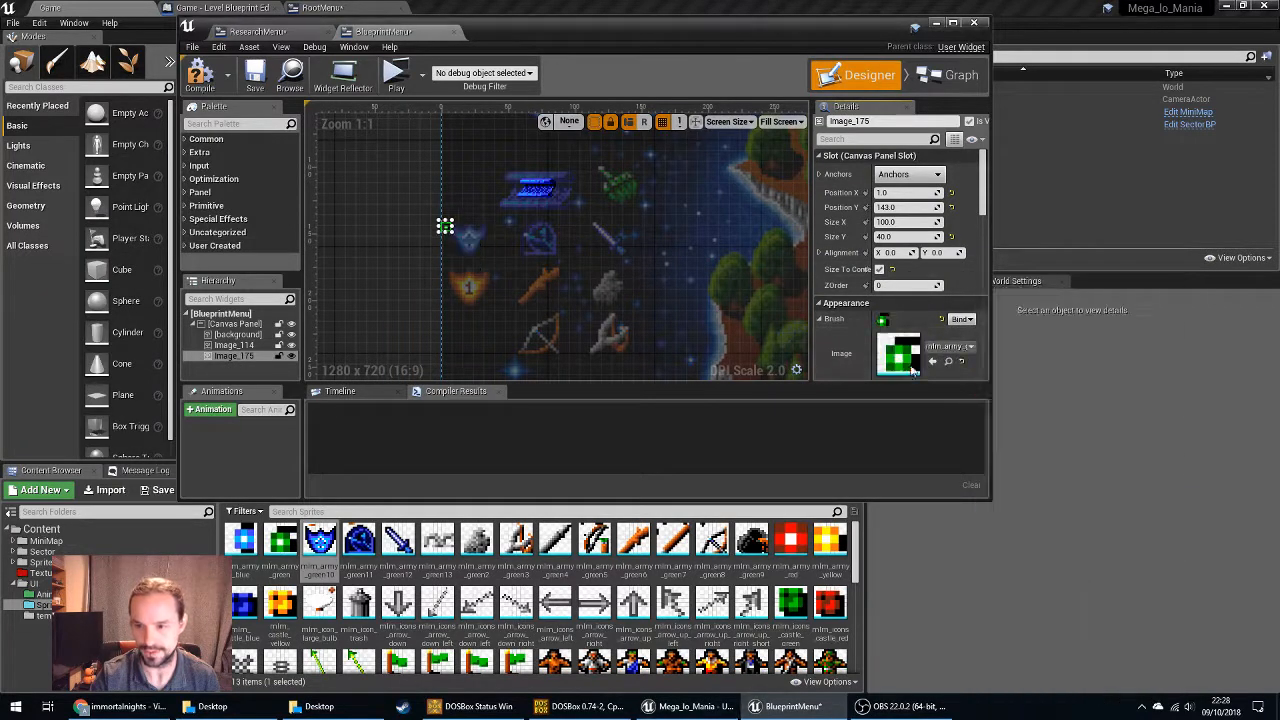
pyautogui.click(940, 347)
pyautogui.click(1080, 643)
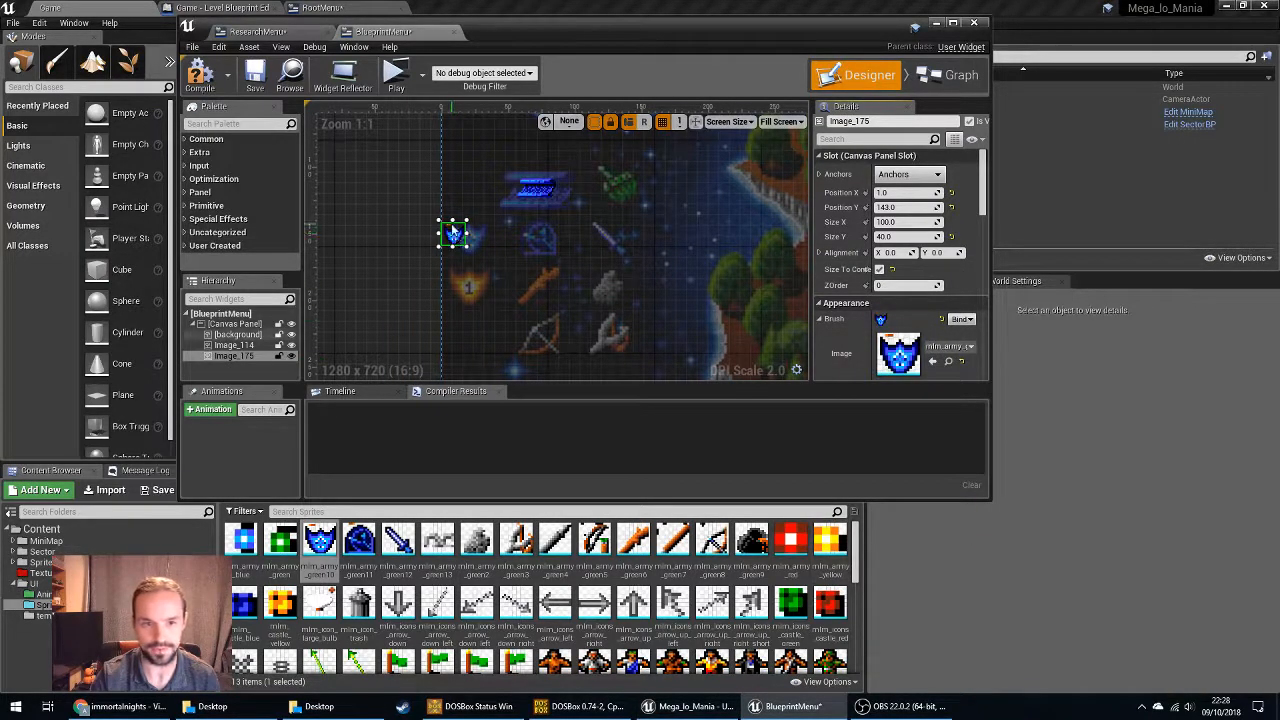
# Move the shield image over the reference shield, at about position 13, 146, and check its behavior and render transform settings.
pyautogui.scroll(8, 472, 237)
pyautogui.moveTo(426, 234); pyautogui.dragTo(471, 246)
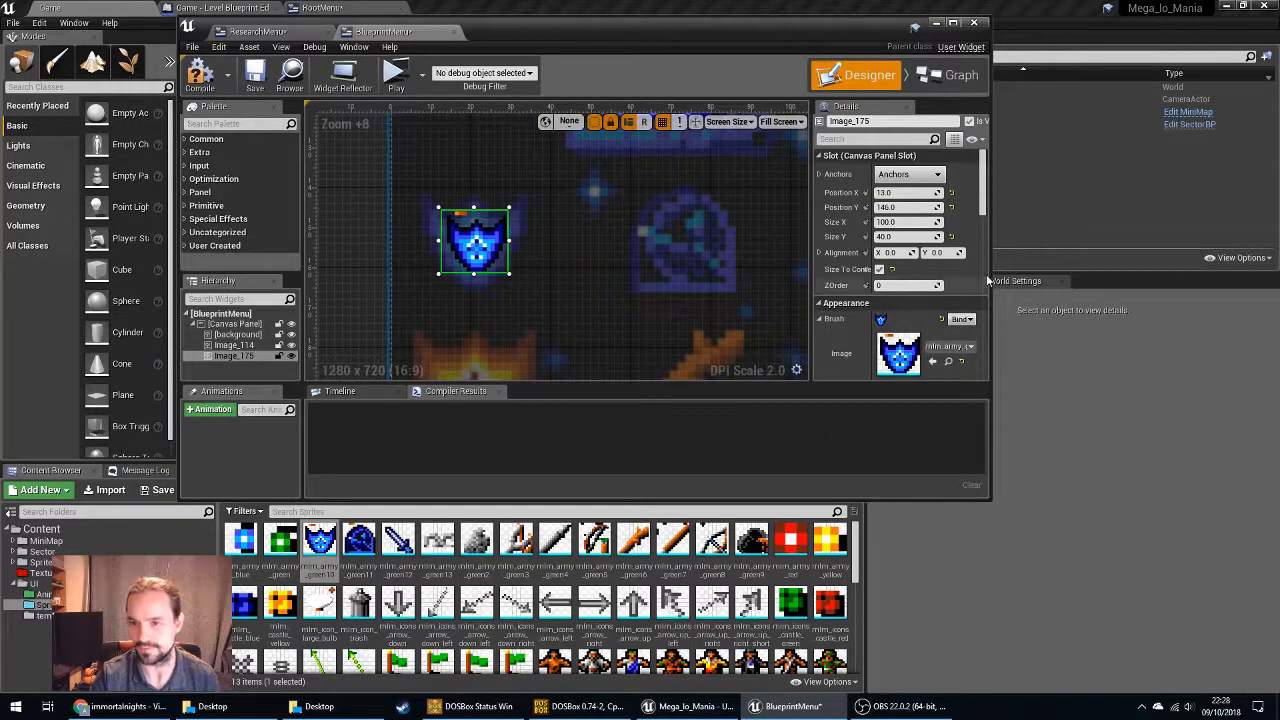
pyautogui.scroll(-3, 985, 280)
pyautogui.scroll(-3, 970, 275)
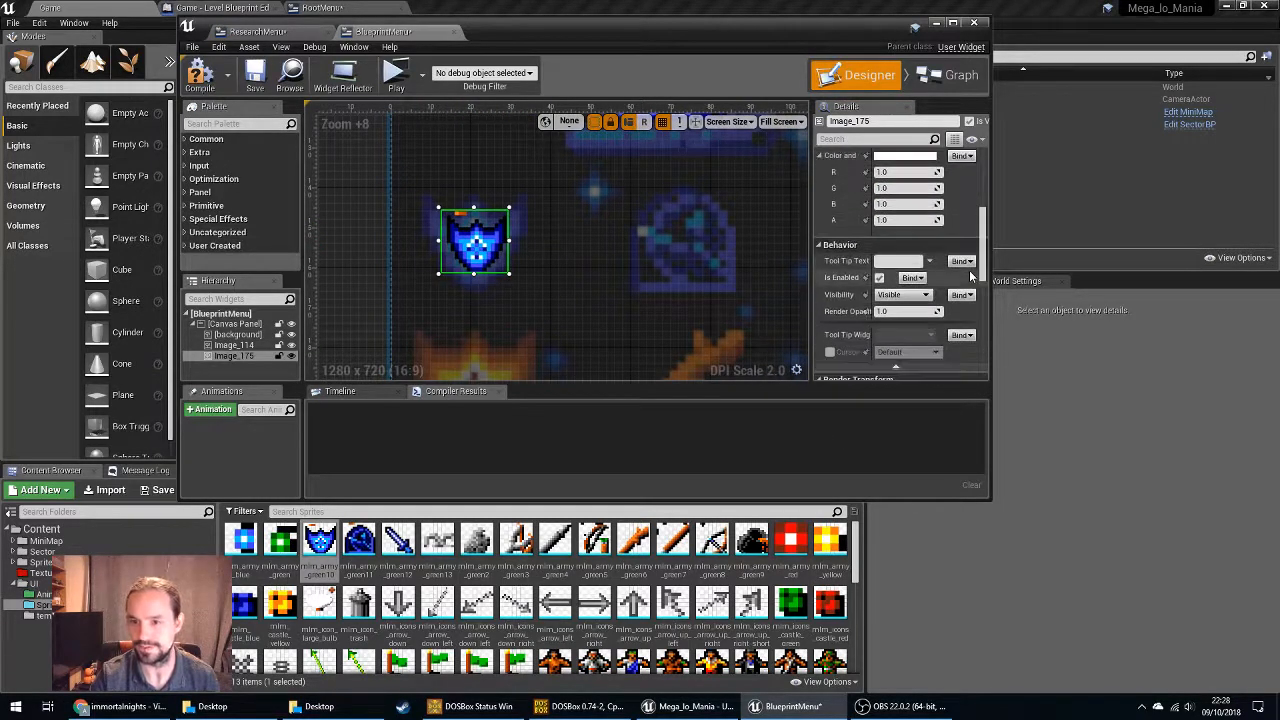
pyautogui.scroll(-3, 970, 275)
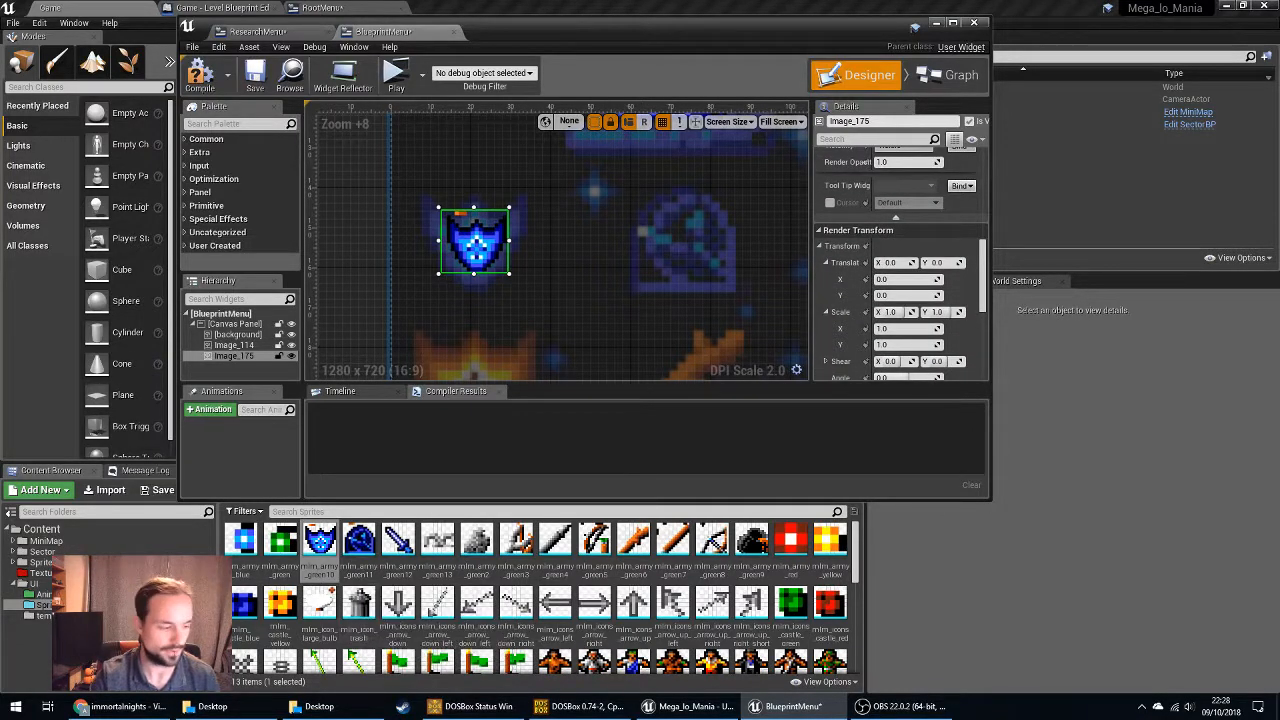
# Inspect the blue shield image's slot, size, transform and clipping settings in the ResearchMenu widget.
pyautogui.click(290, 33)
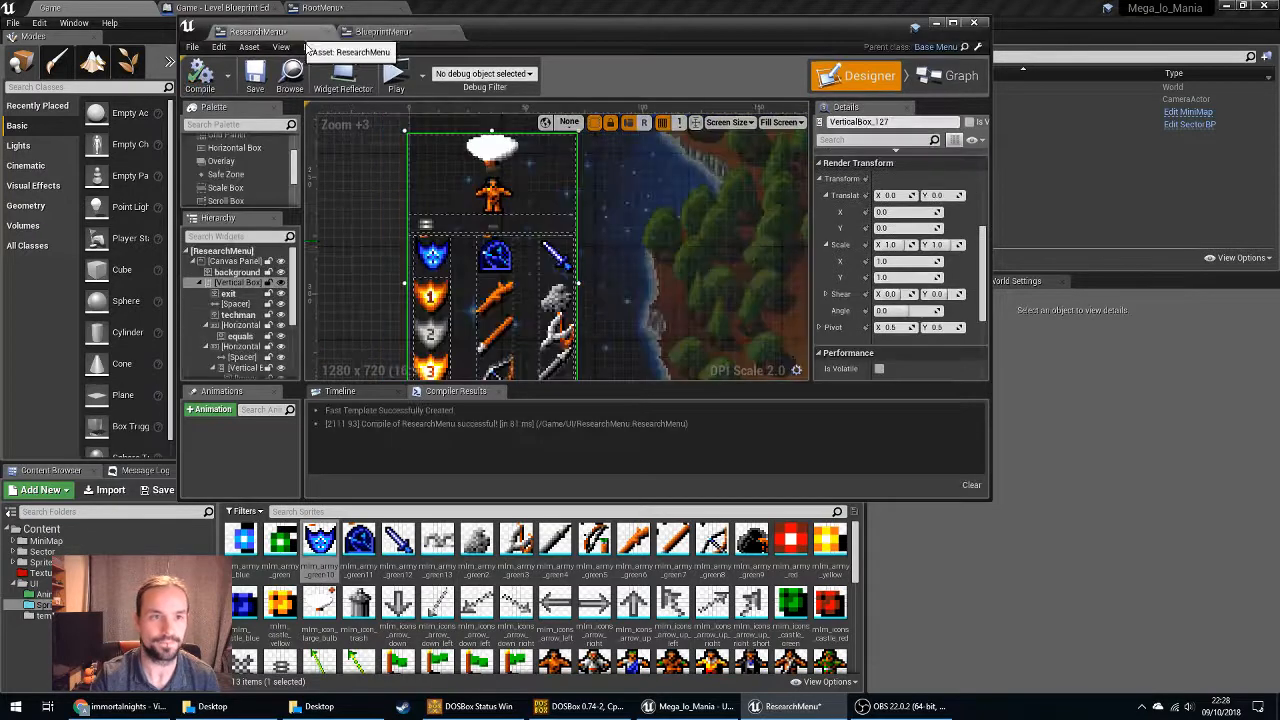
pyautogui.click(473, 265)
pyautogui.scroll(5, 935, 305)
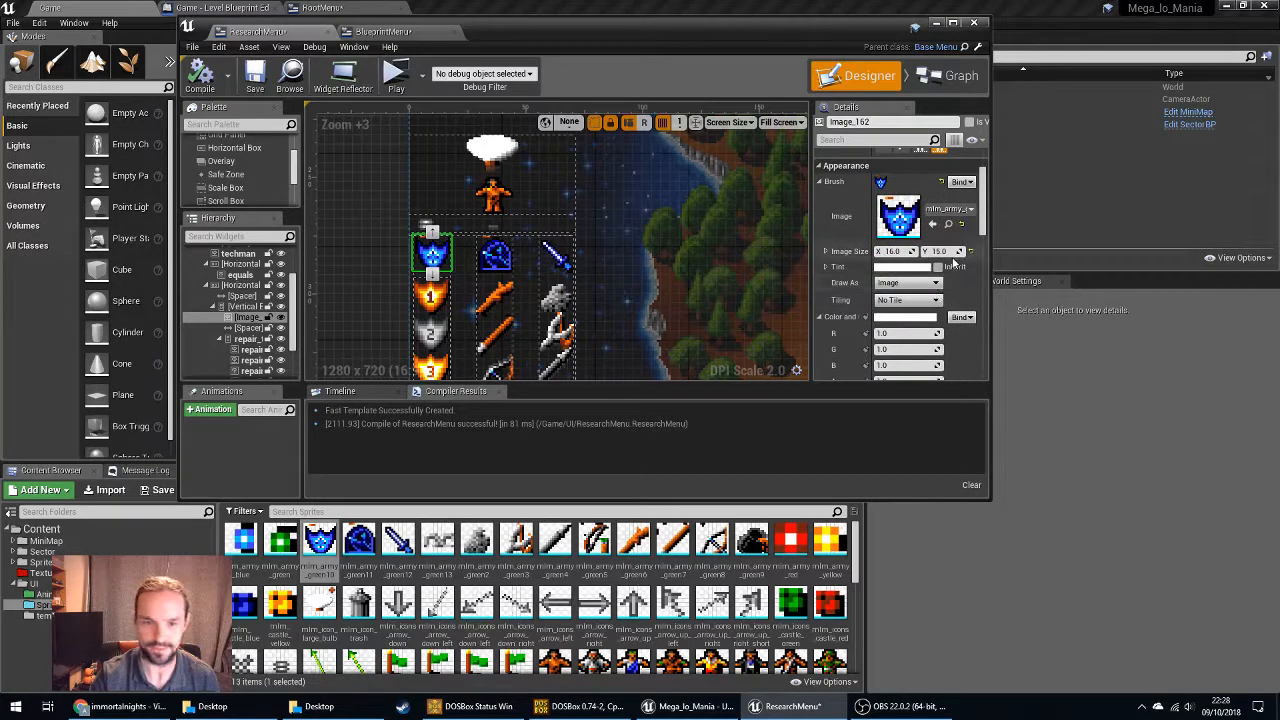
pyautogui.scroll(2, 955, 262)
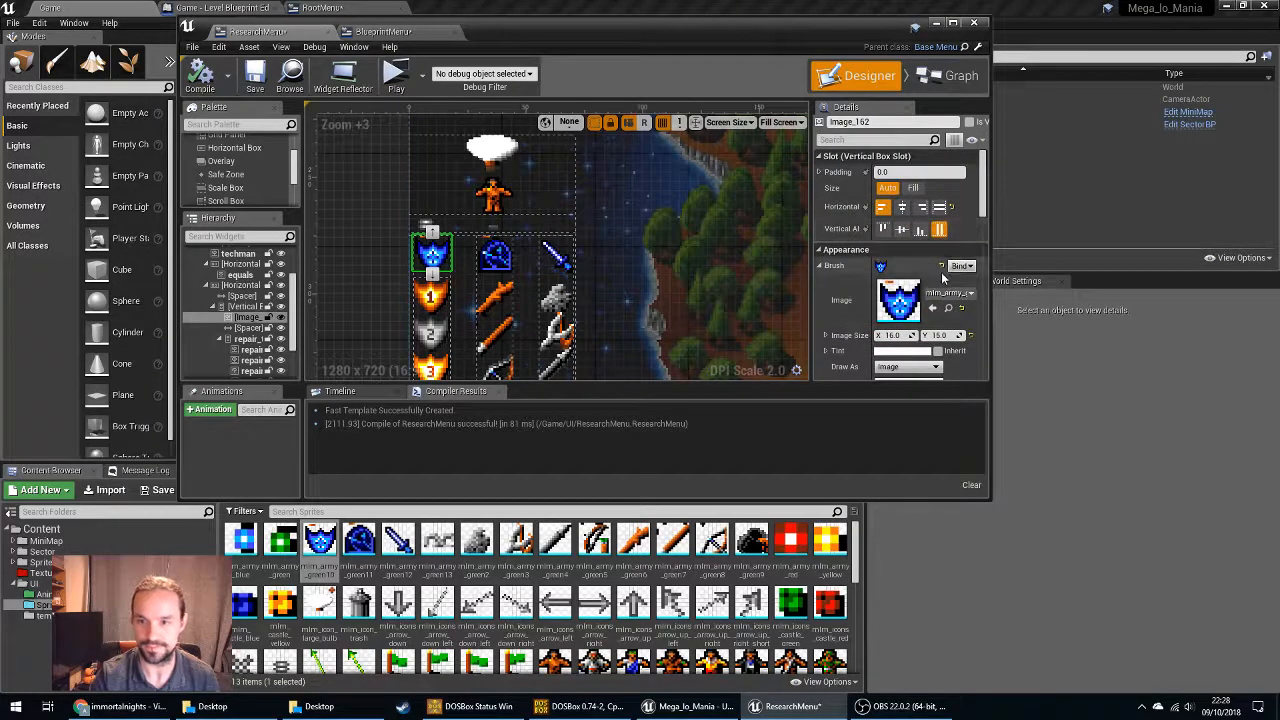
pyautogui.scroll(-8, 942, 278)
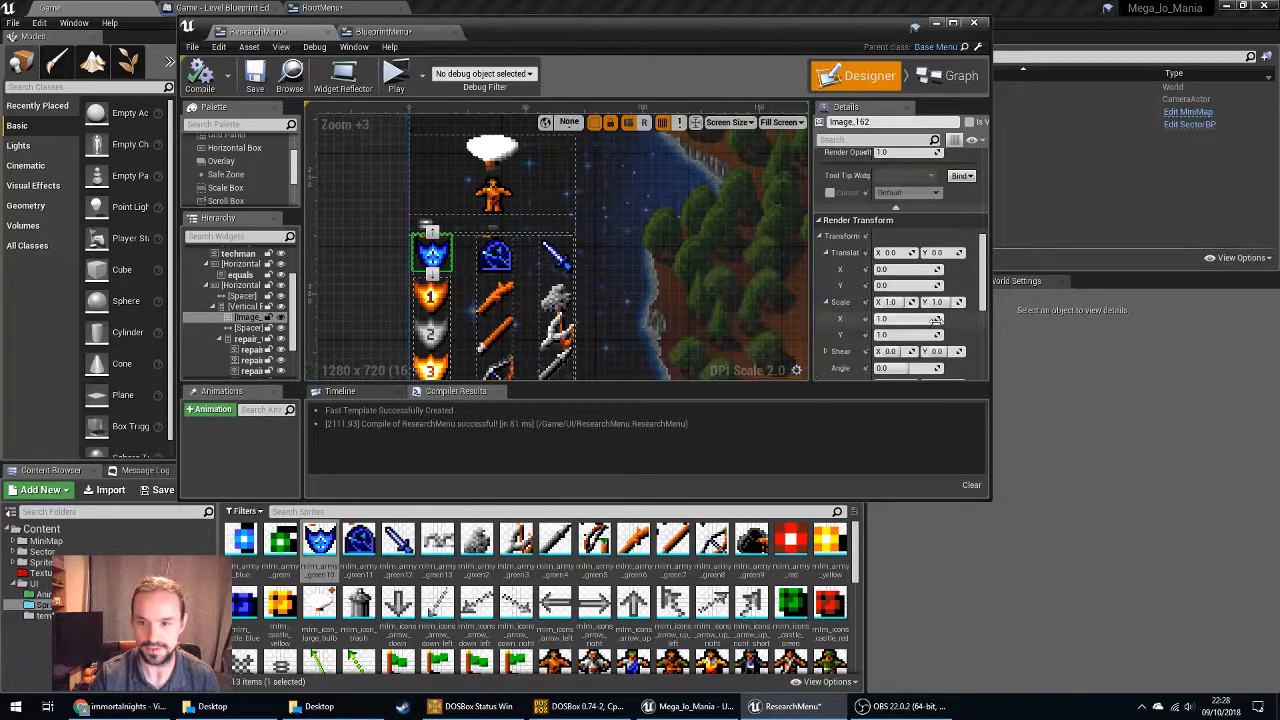
pyautogui.scroll(-4, 934, 325)
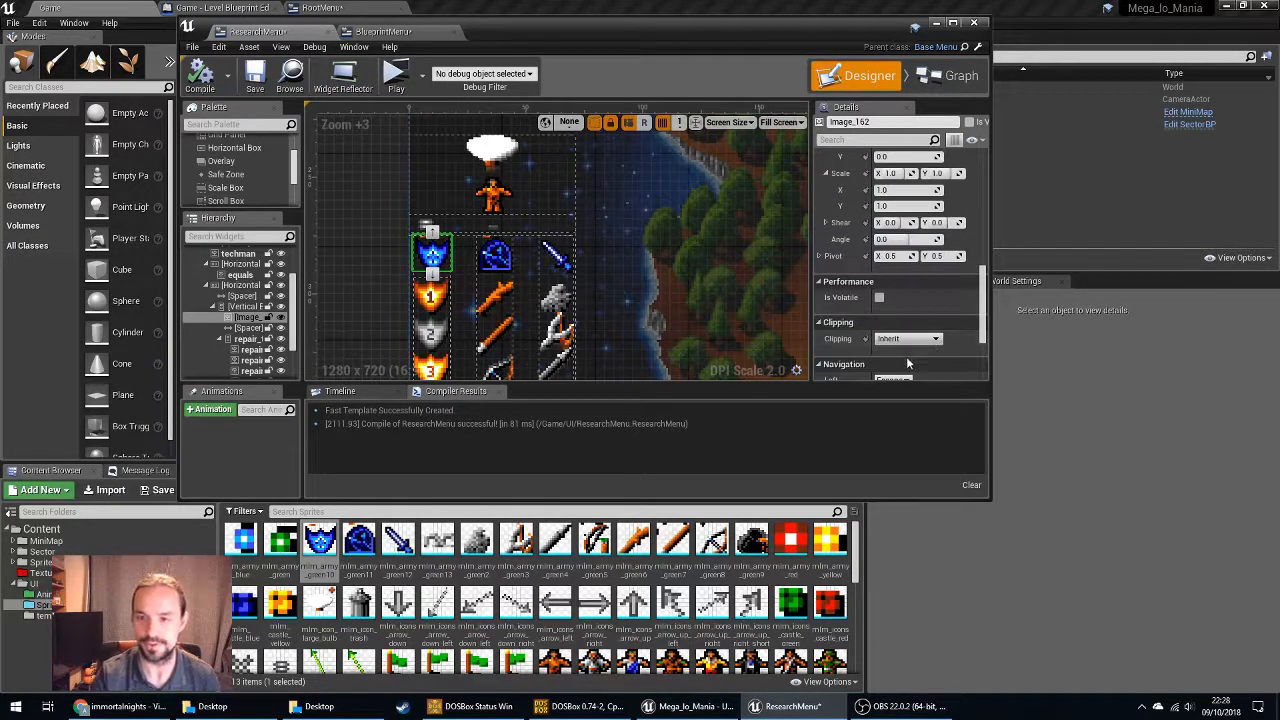
pyautogui.scroll(-4, 951, 360)
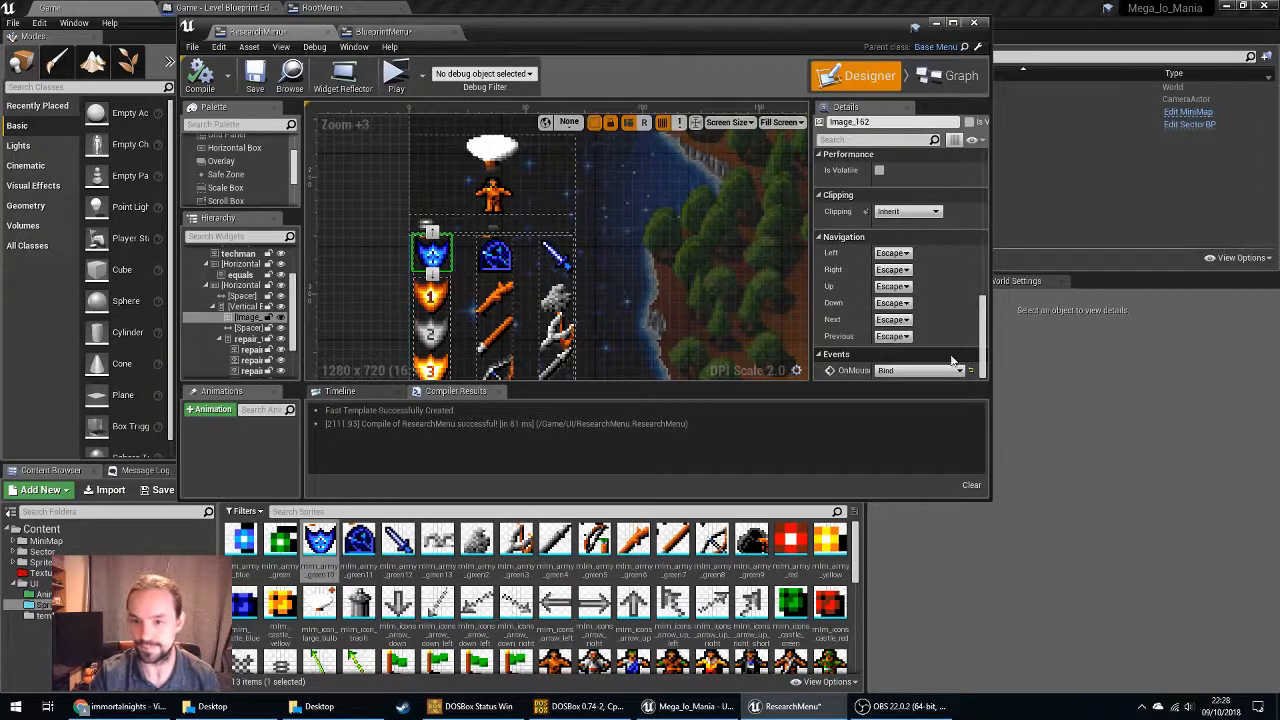
pyautogui.scroll(8, 951, 360)
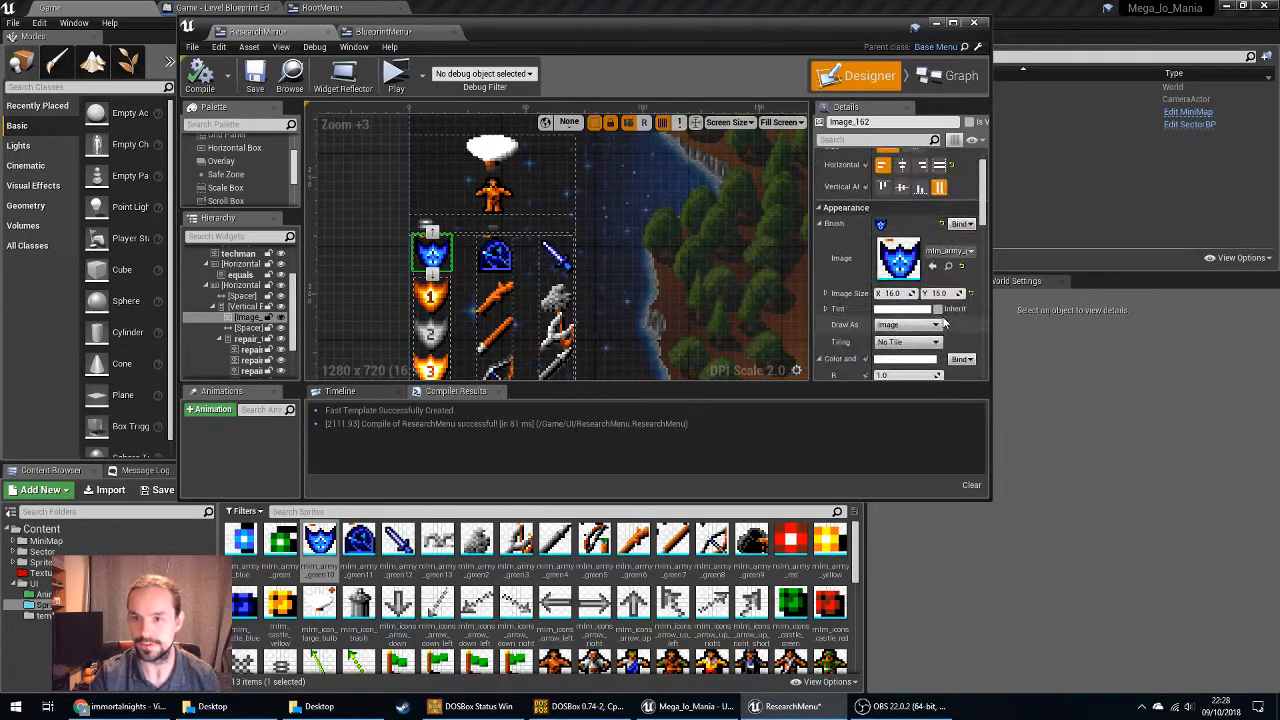
pyautogui.scroll(1, 940, 325)
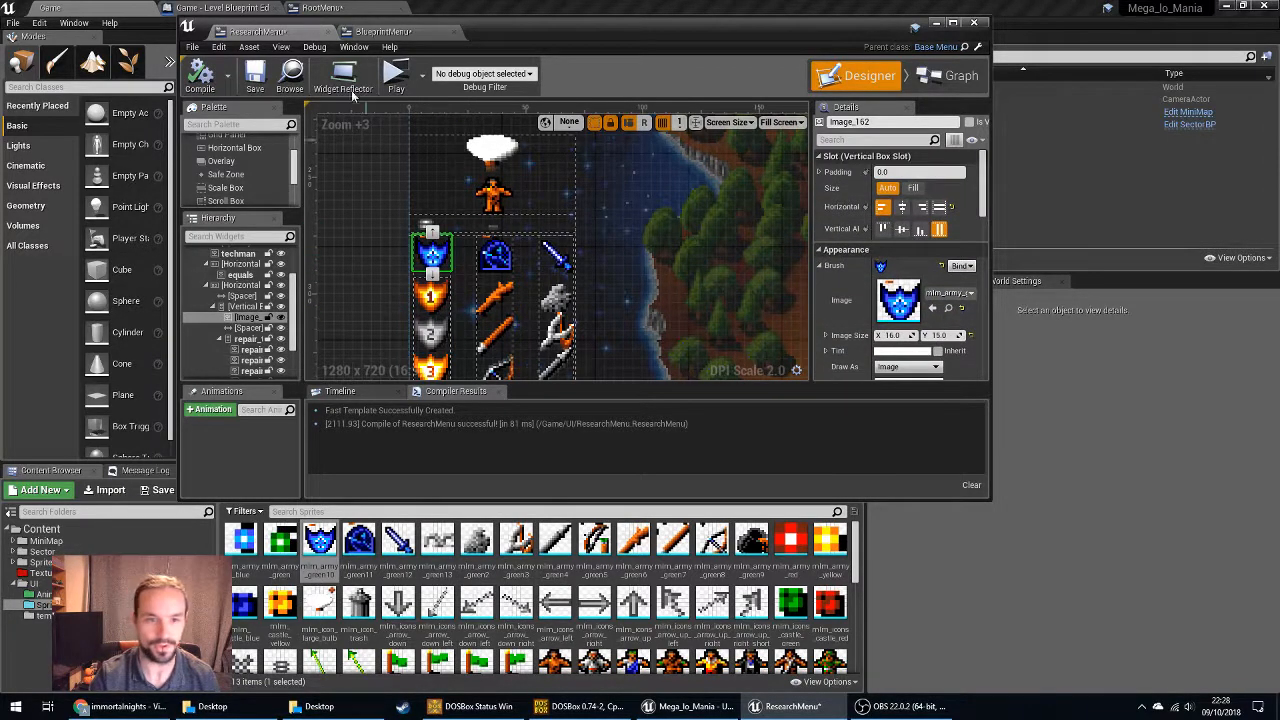
# Compare the background image's settings in ResearchMenu with those of the background in BlueprintMenu.
pyautogui.click(778, 248)
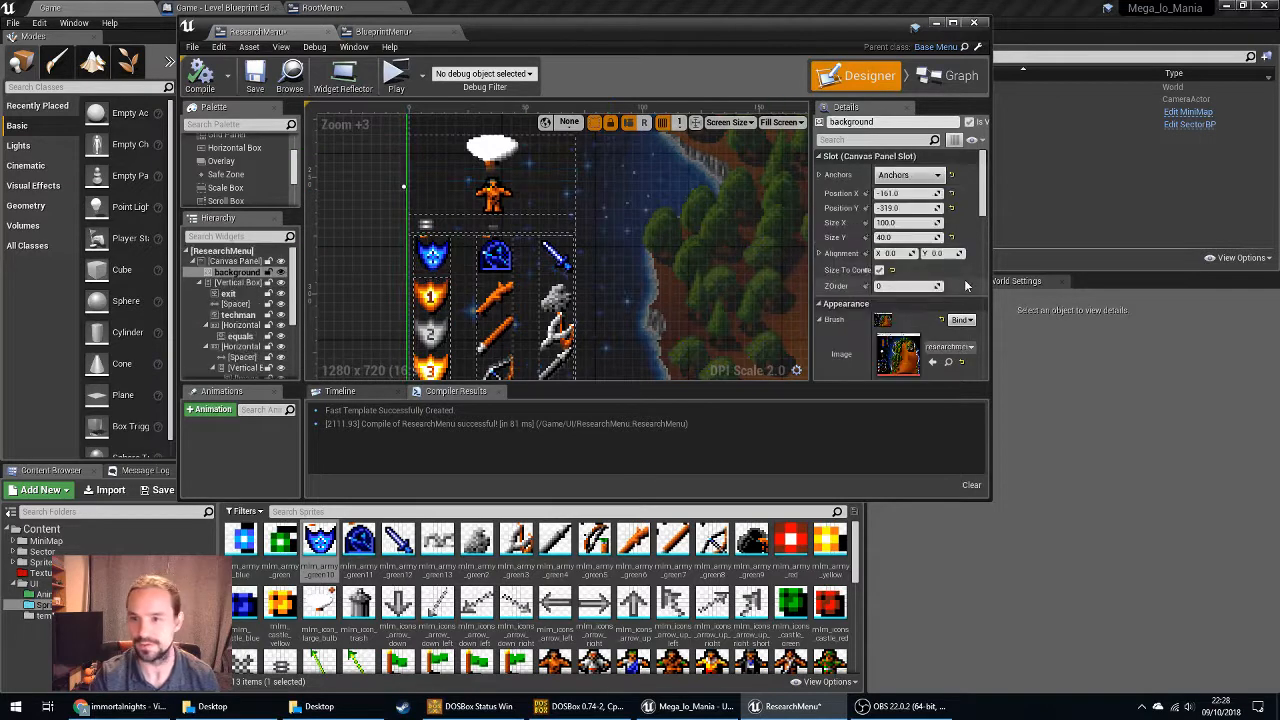
pyautogui.scroll(-2, 960, 286)
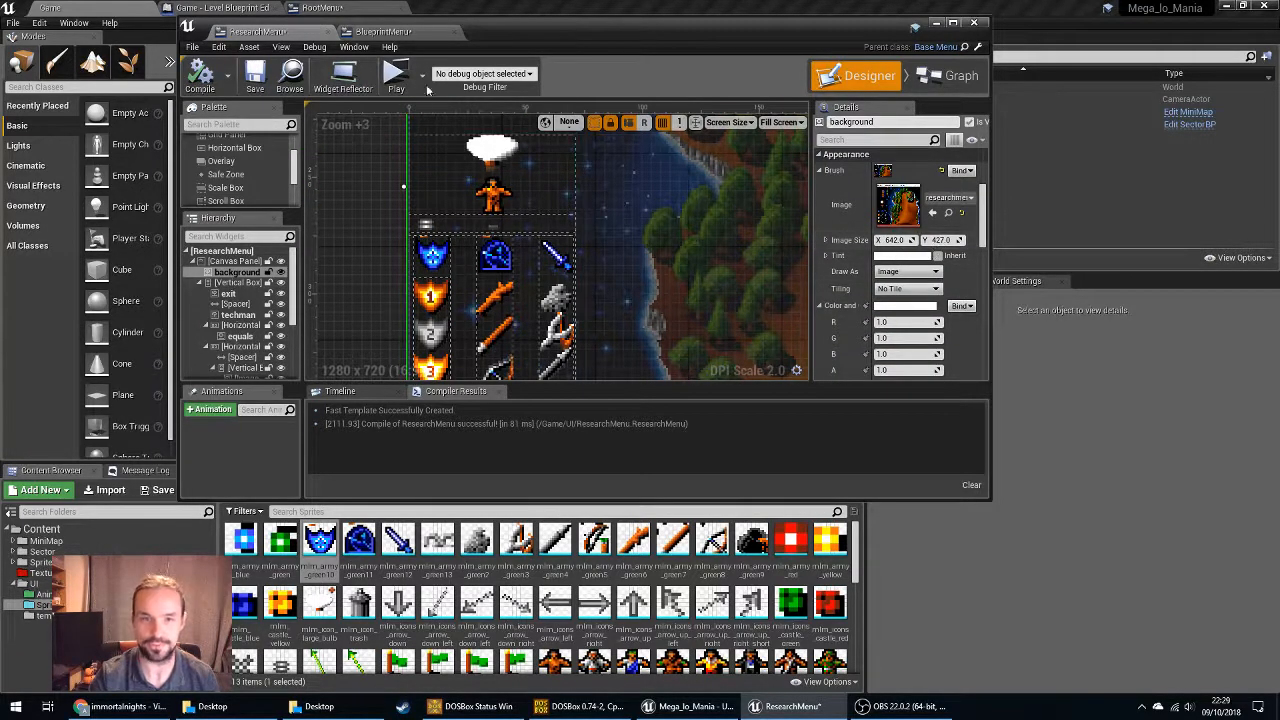
pyautogui.click(380, 31)
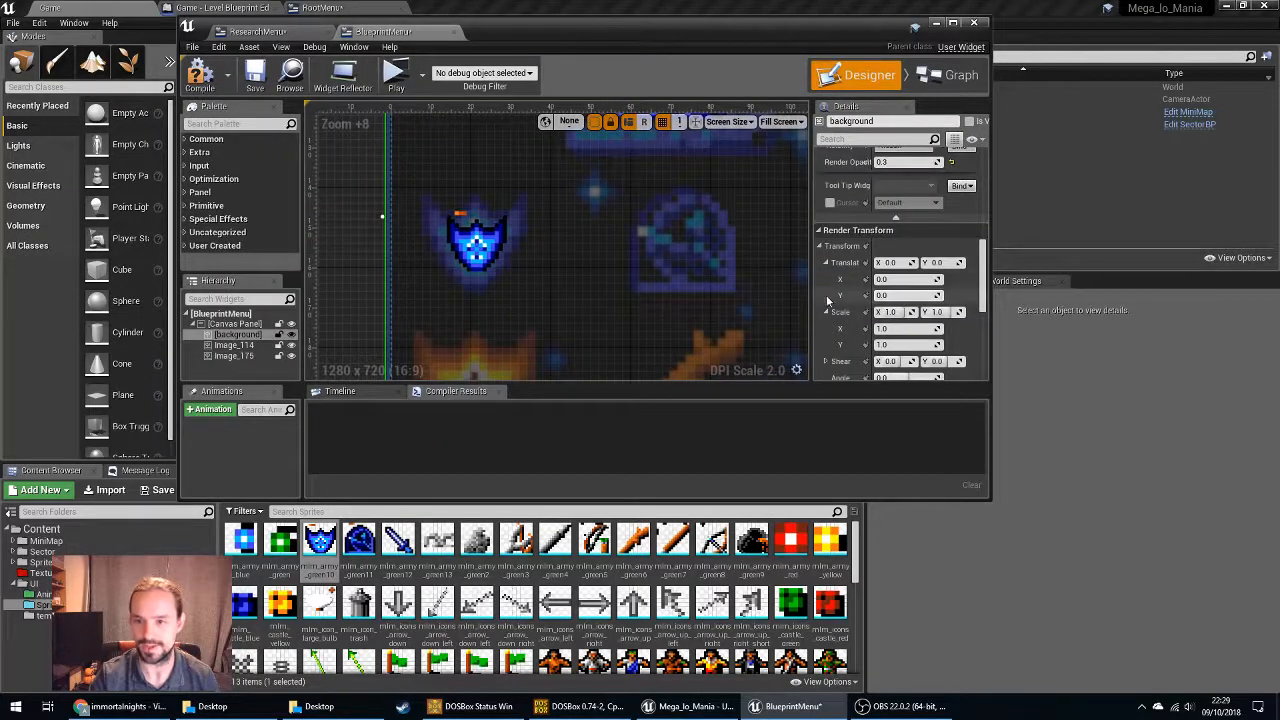
pyautogui.scroll(-4, 885, 312)
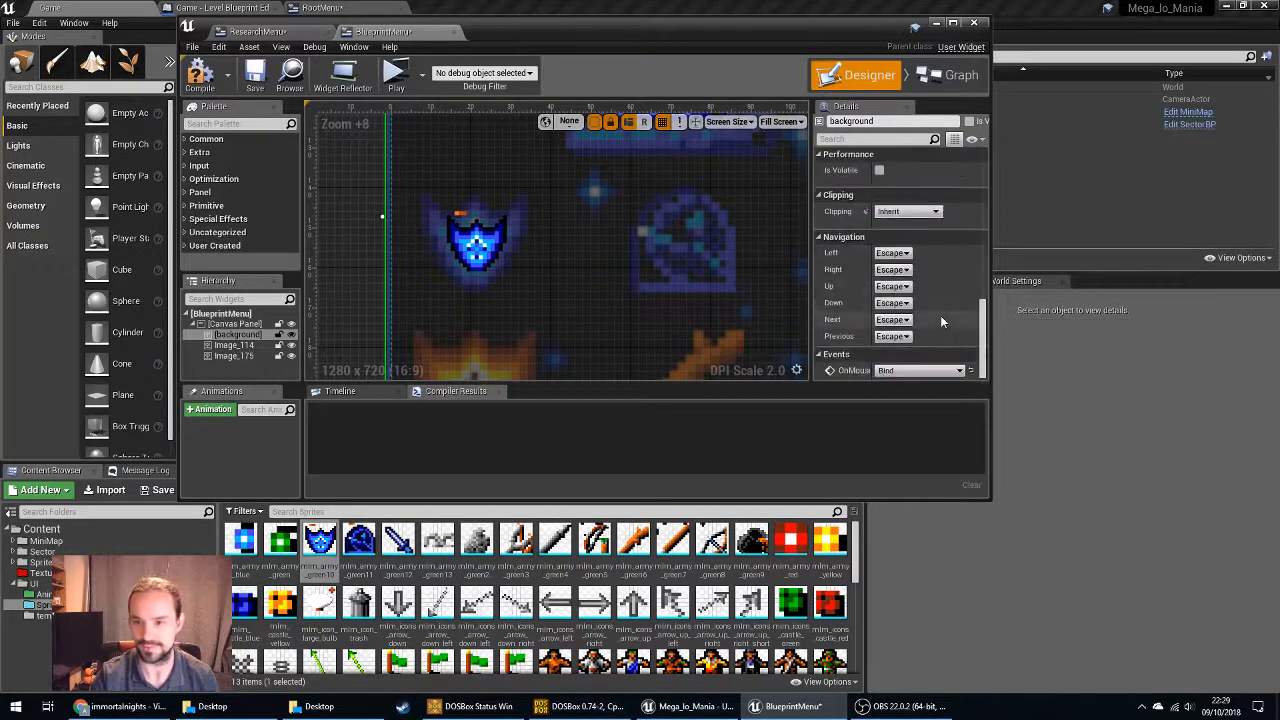
# Compare the background's appearance settings with the shield image's appearance and behavior settings.
pyautogui.scroll(5, 920, 313)
pyautogui.scroll(5, 938, 313)
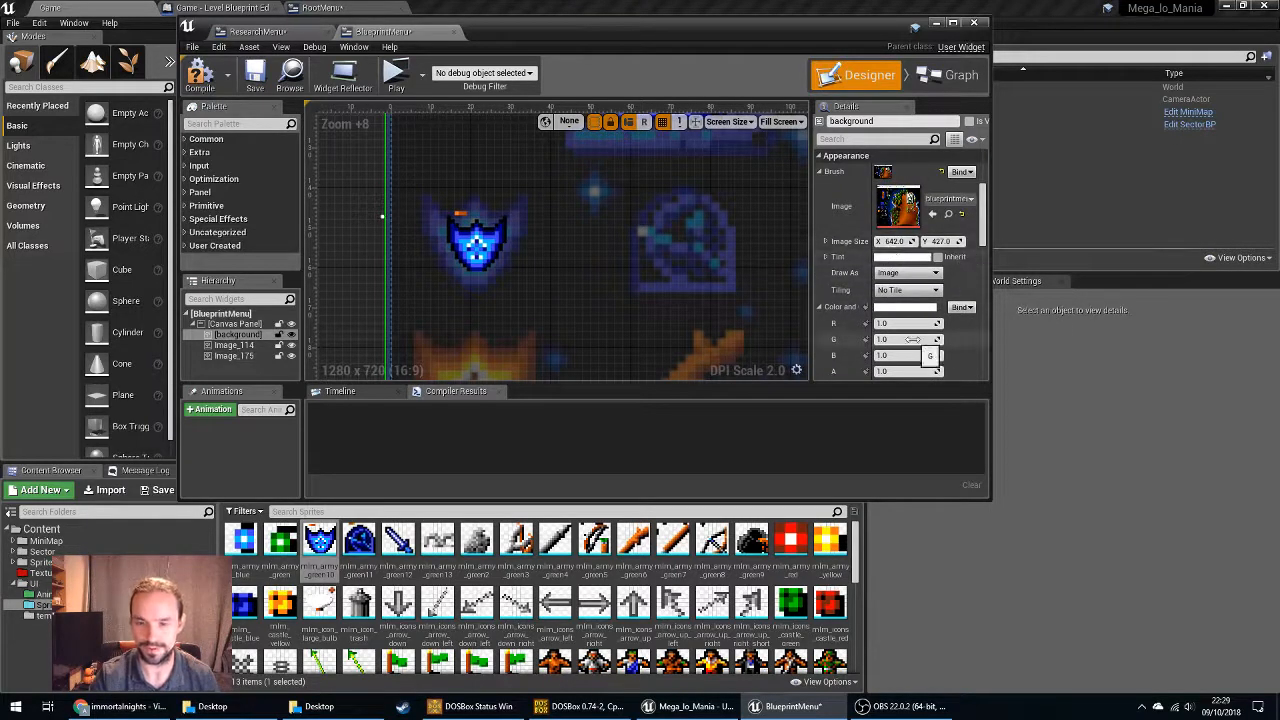
pyautogui.click(465, 262)
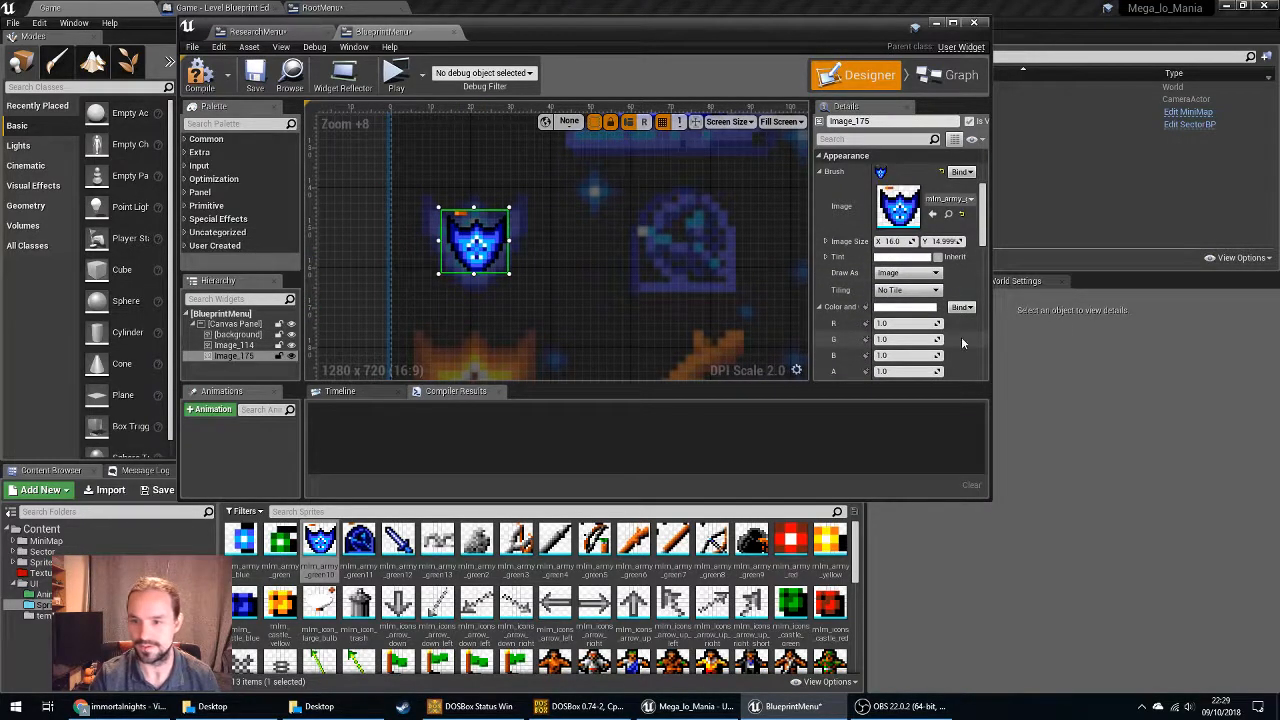
pyautogui.scroll(-5, 962, 340)
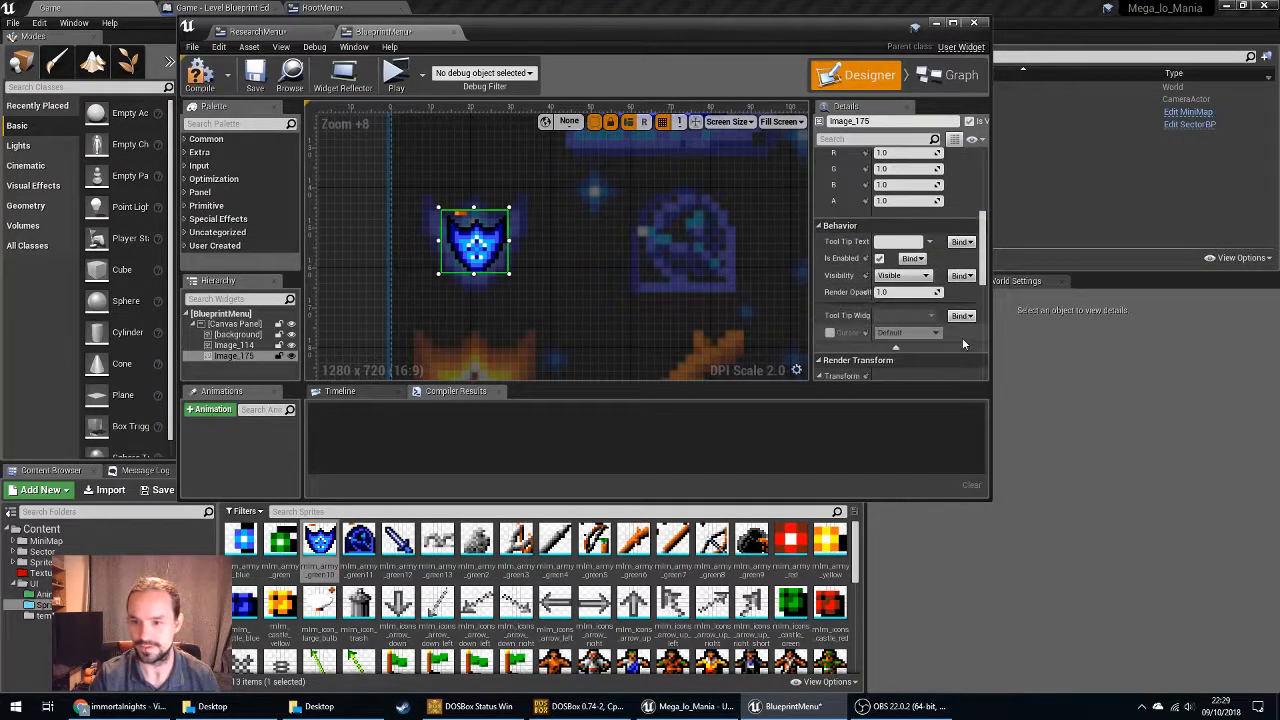
# Open the project's DPI scaling settings and check the resolution and scale of the DPI curve's point.
pyautogui.click(797, 371)
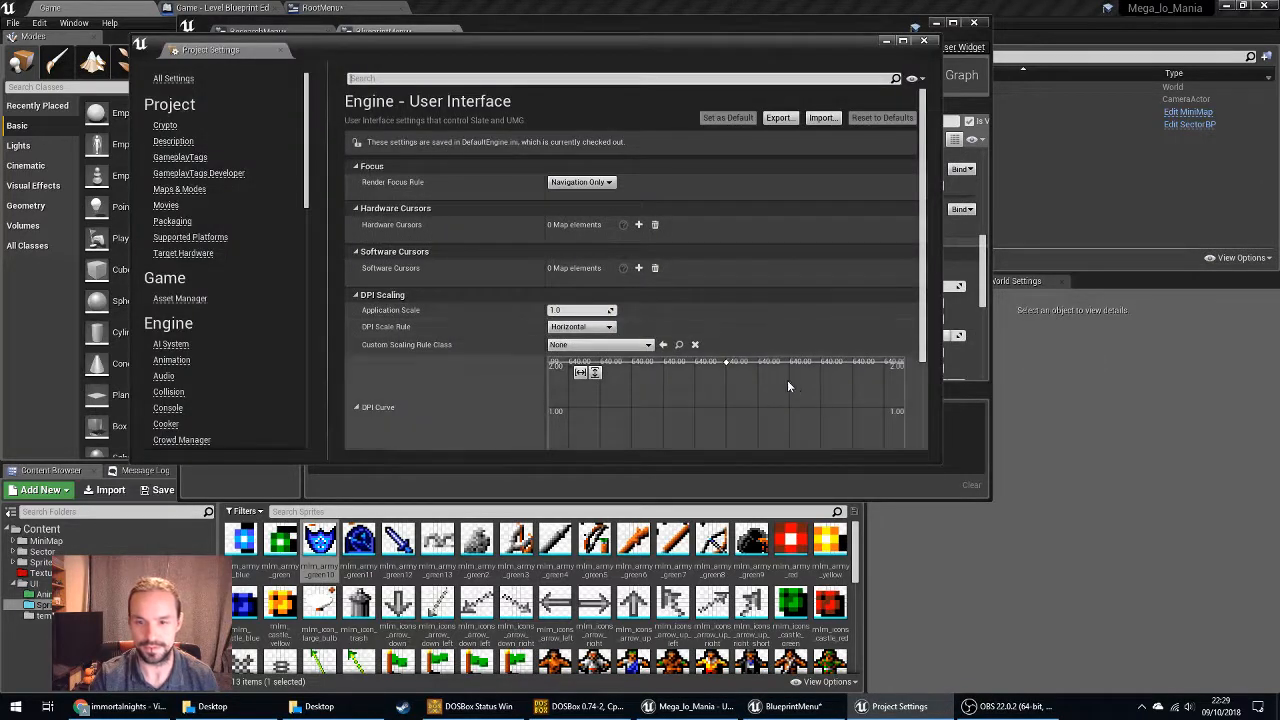
pyautogui.scroll(2, 733, 381)
pyautogui.scroll(-5, 732, 384)
pyautogui.moveTo(731, 388)
pyautogui.mouseDown(button='right')
pyautogui.moveTo(766, 388)
pyautogui.moveTo(726, 407)
pyautogui.mouseUp(button='right')
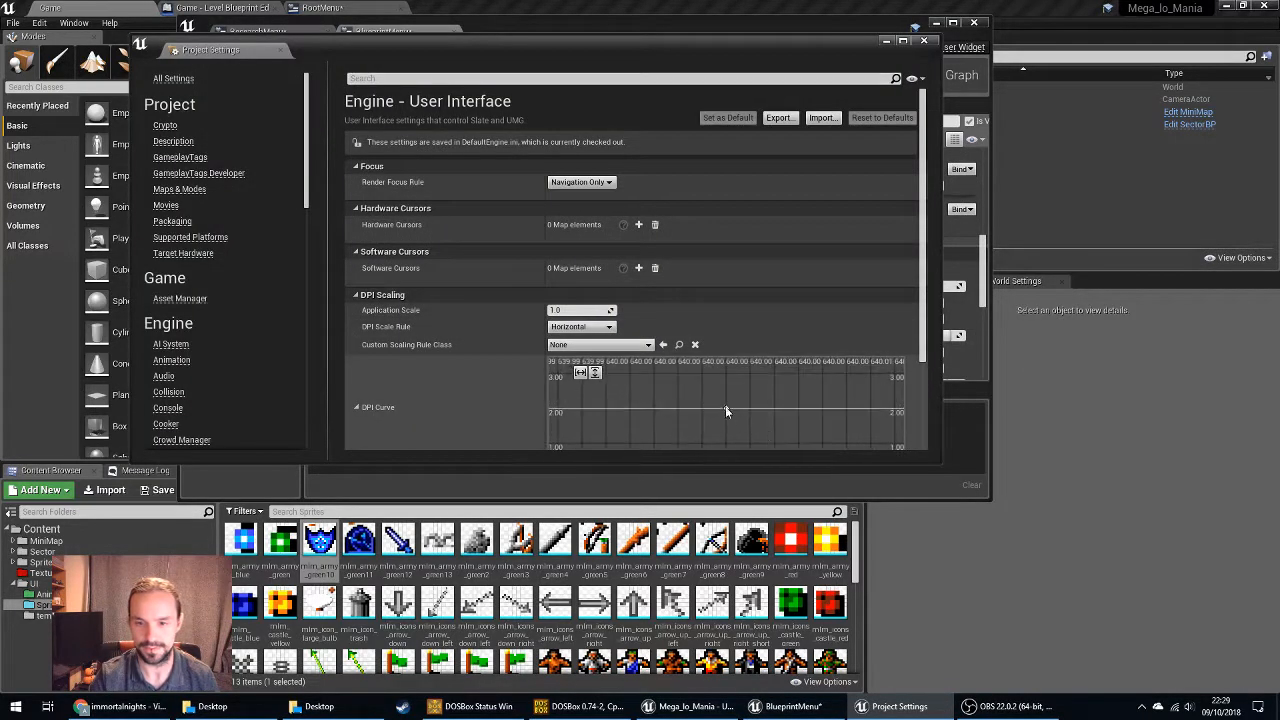
pyautogui.click(726, 408)
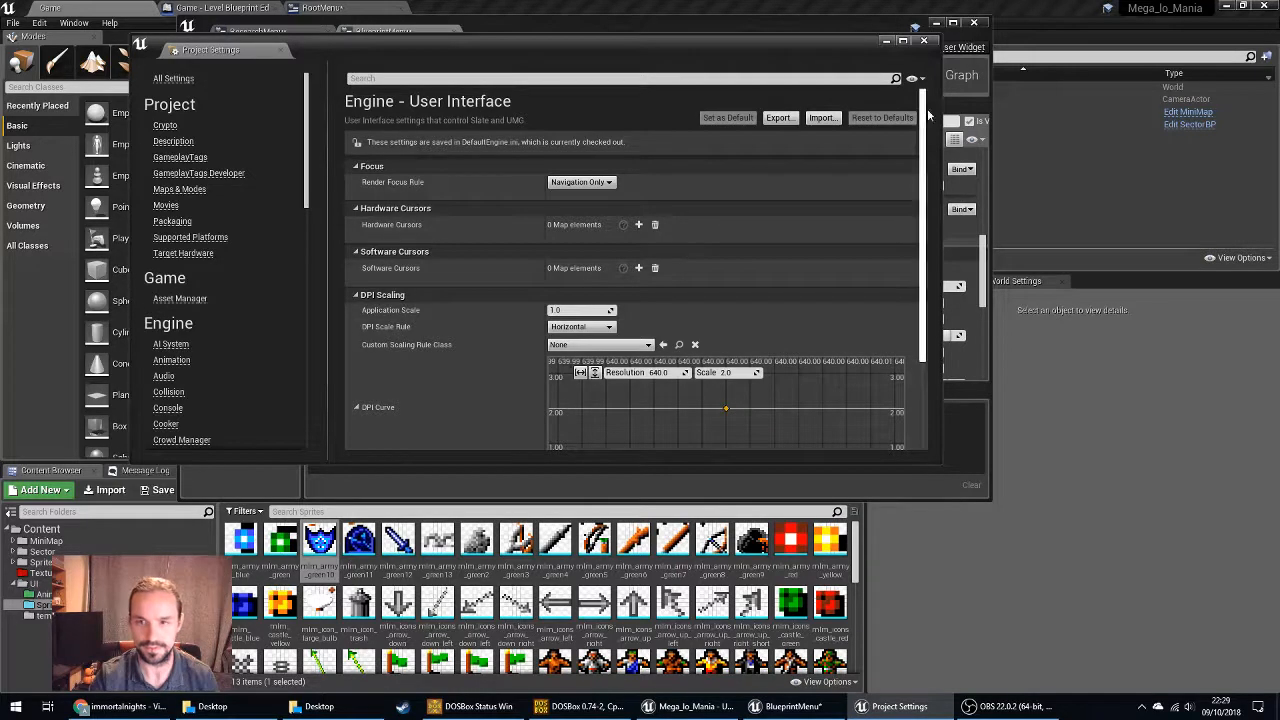
pyautogui.click(923, 41)
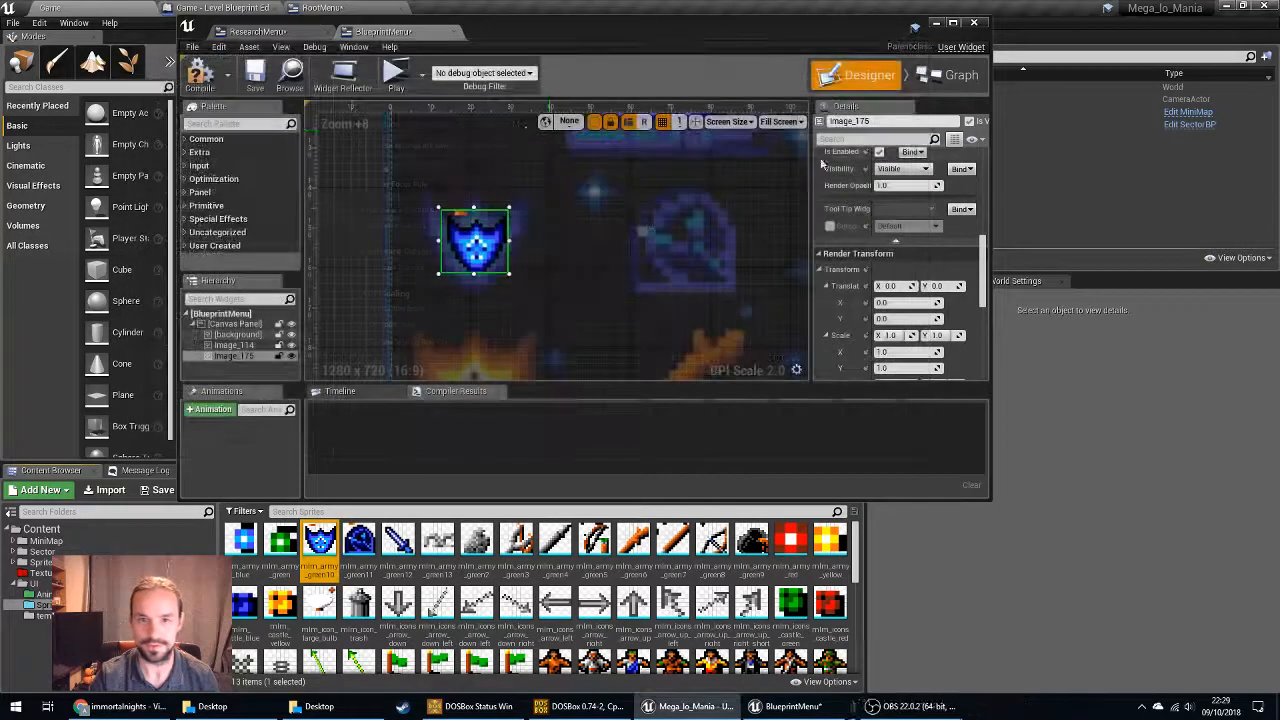
# Compile the BlueprintMenu widget and look over the shield and neighbouring reference icons.
pyautogui.click(200, 75)
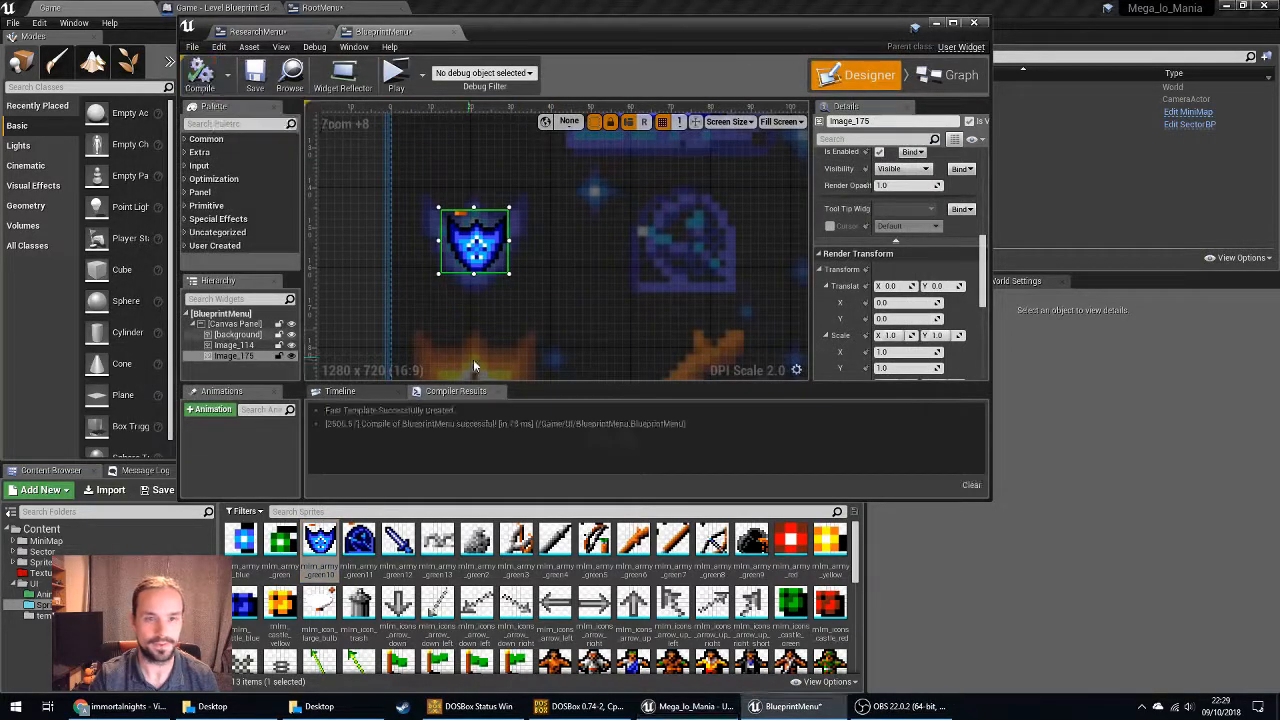
pyautogui.click(420, 75)
pyautogui.click(420, 75)
pyautogui.moveTo(684, 280); pyautogui.dragTo(612, 254, button='right')
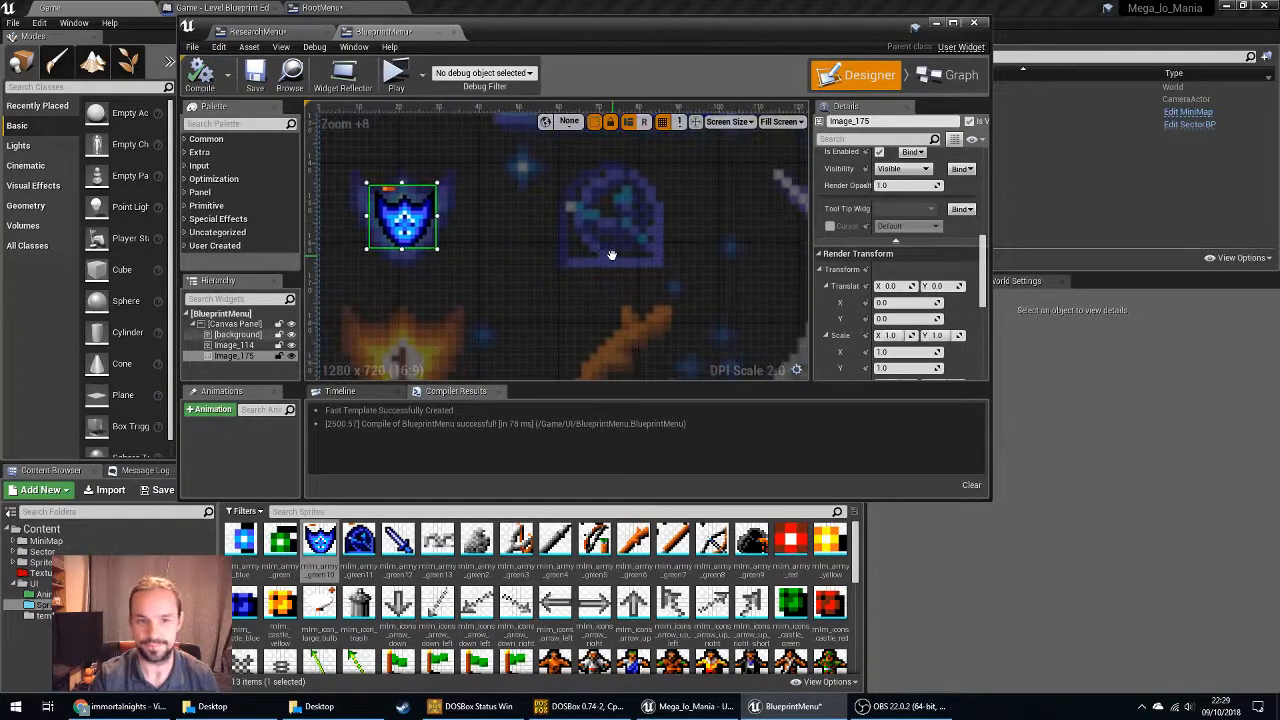
pyautogui.scroll(-6, 612, 254)
pyautogui.scroll(-2, 983, 285)
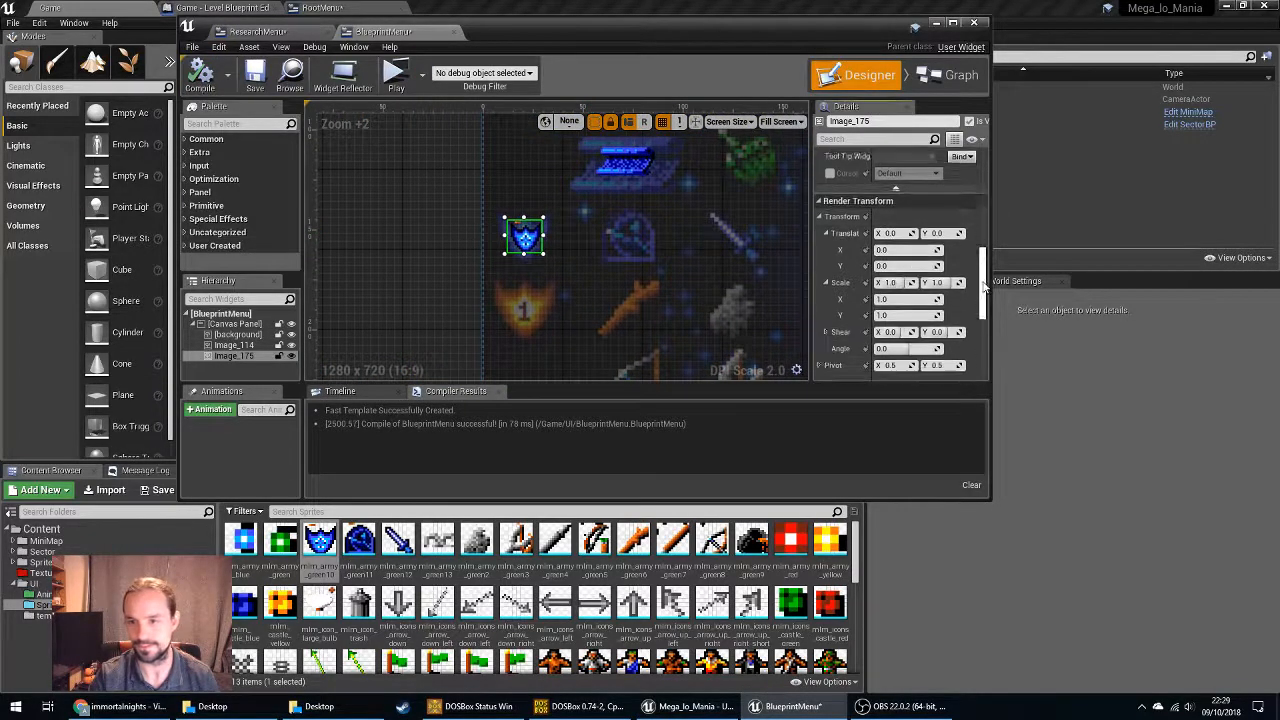
# Set the BlueprintMenu root widget's render transform scale to 2 in X and Y.
pyautogui.moveTo(983, 285); pyautogui.dragTo(983, 338)
pyautogui.click(221, 313)
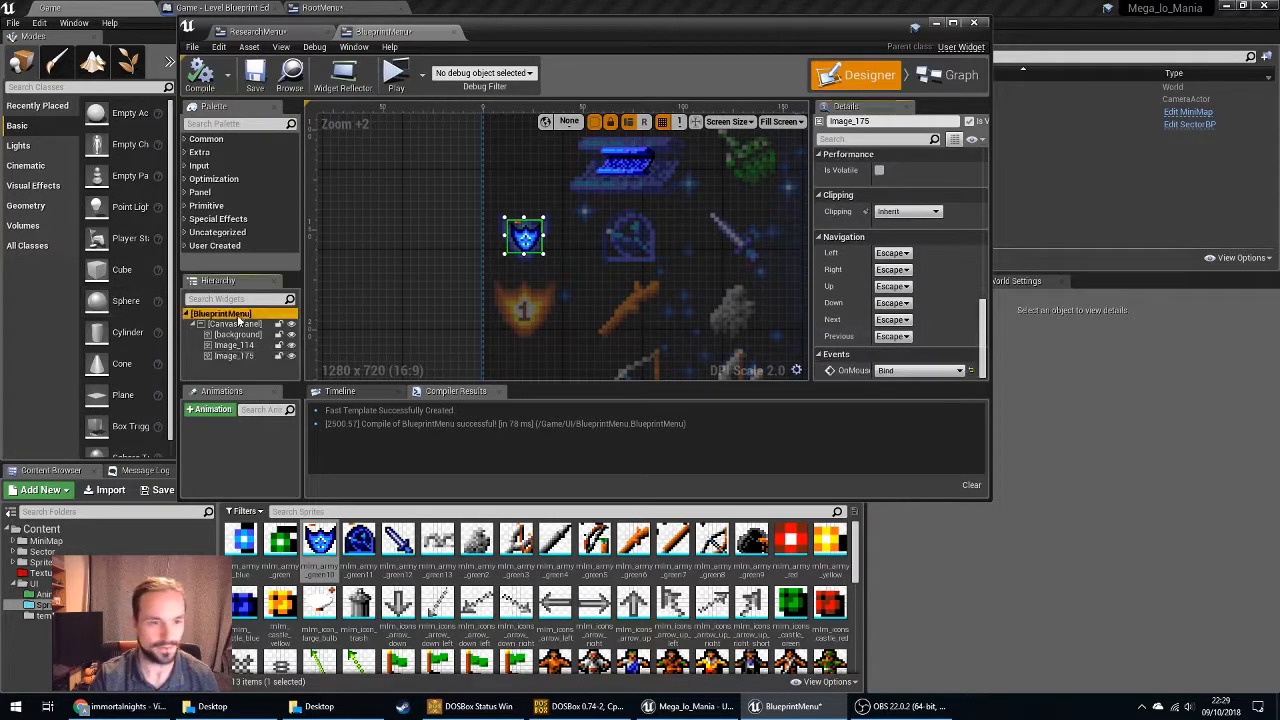
pyautogui.scroll(3, 955, 313)
pyautogui.scroll(1, 955, 313)
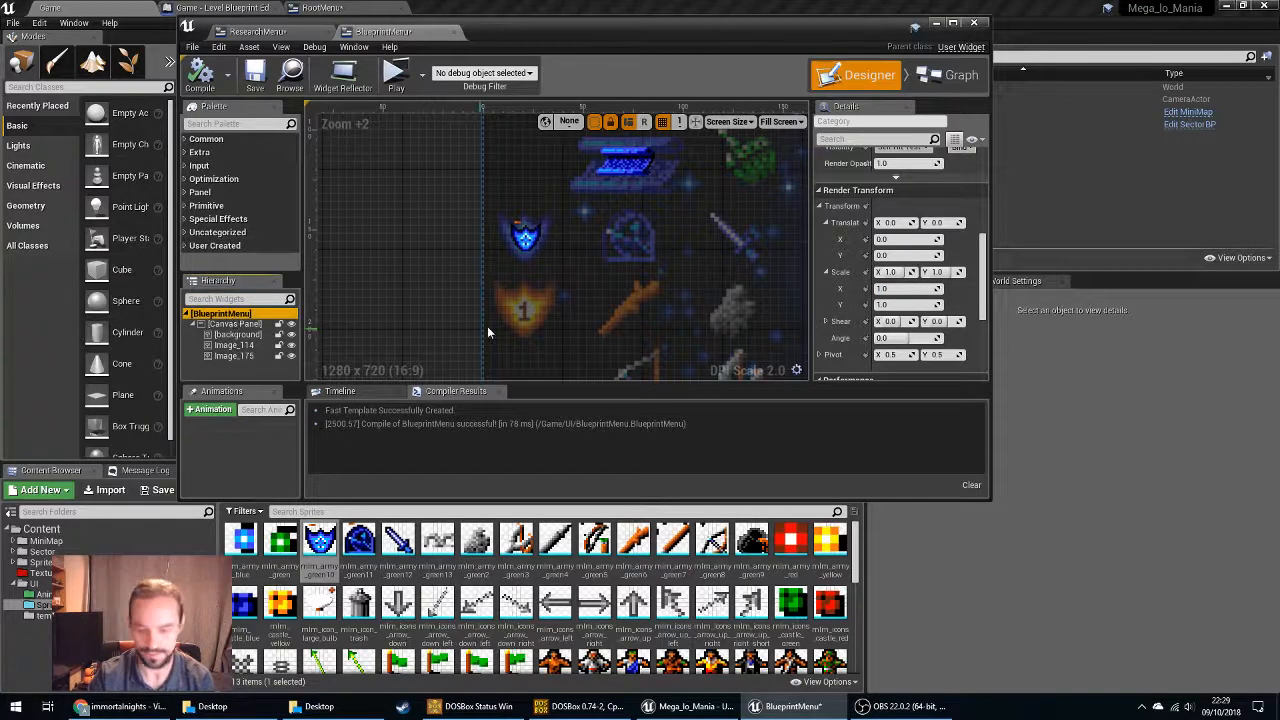
pyautogui.click(903, 289)
pyautogui.write('2')
pyautogui.press('Tab')
pyautogui.write('2')
pyautogui.click(683, 310)
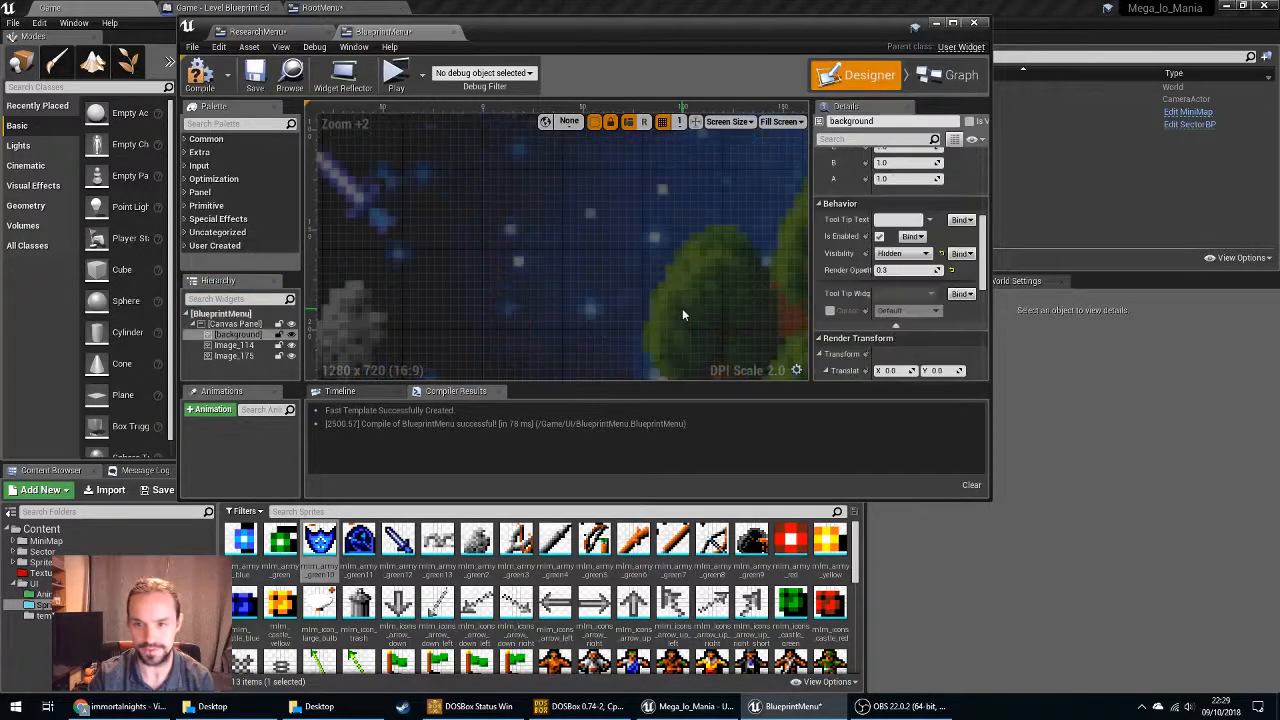
# Check the root widget's render transform and the background's behavior and slot settings against the full canvas.
pyautogui.scroll(-11, 683, 310)
pyautogui.moveTo(511, 328); pyautogui.dragTo(375, 258, button='right')
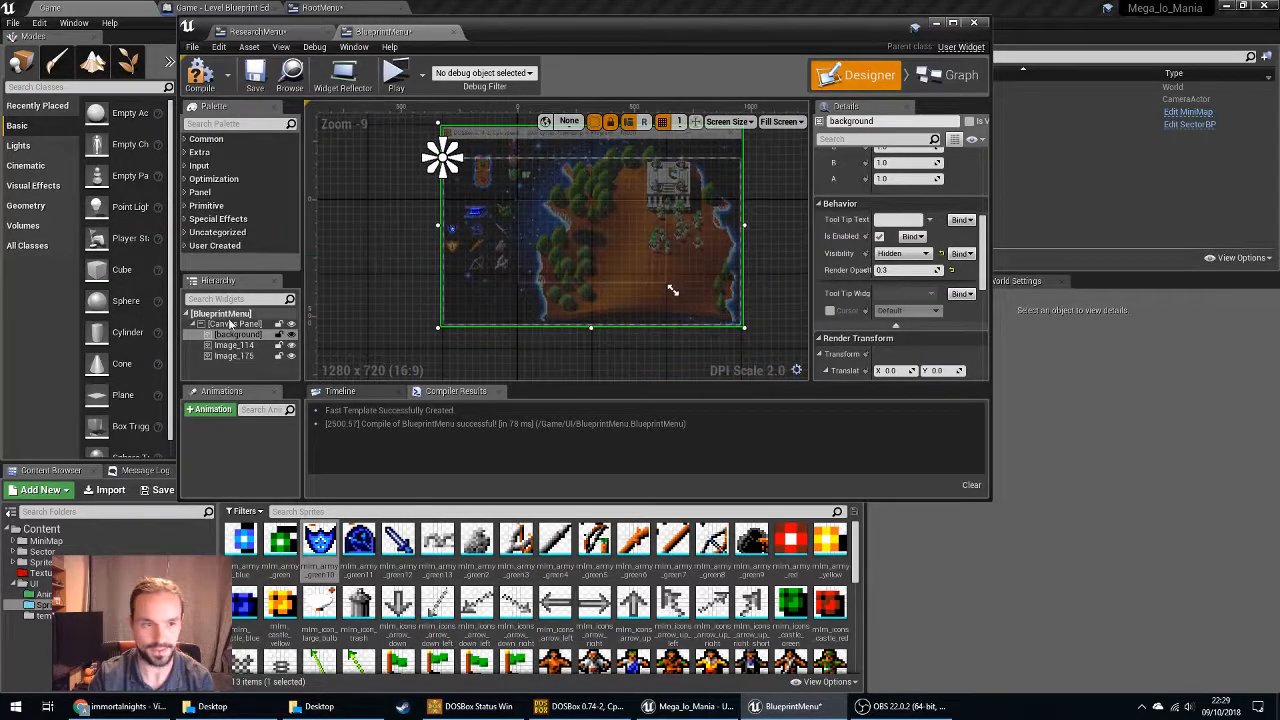
pyautogui.click(221, 313)
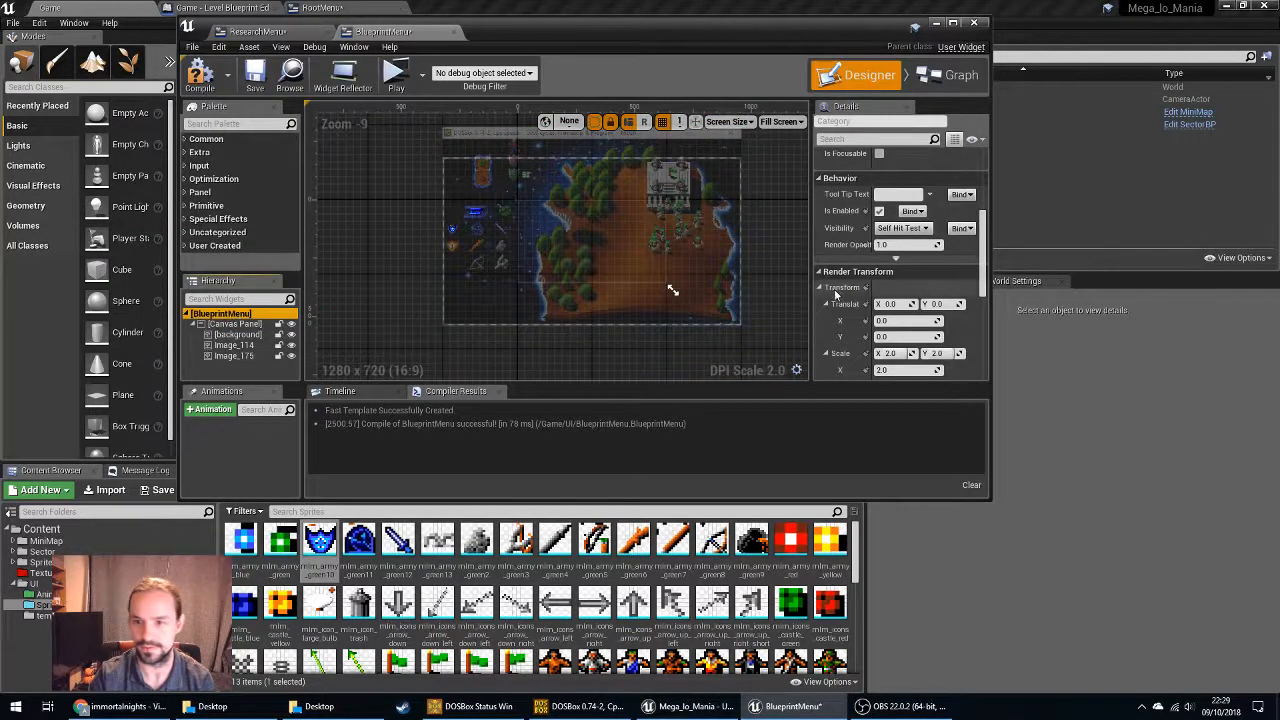
pyautogui.scroll(-3, 835, 293)
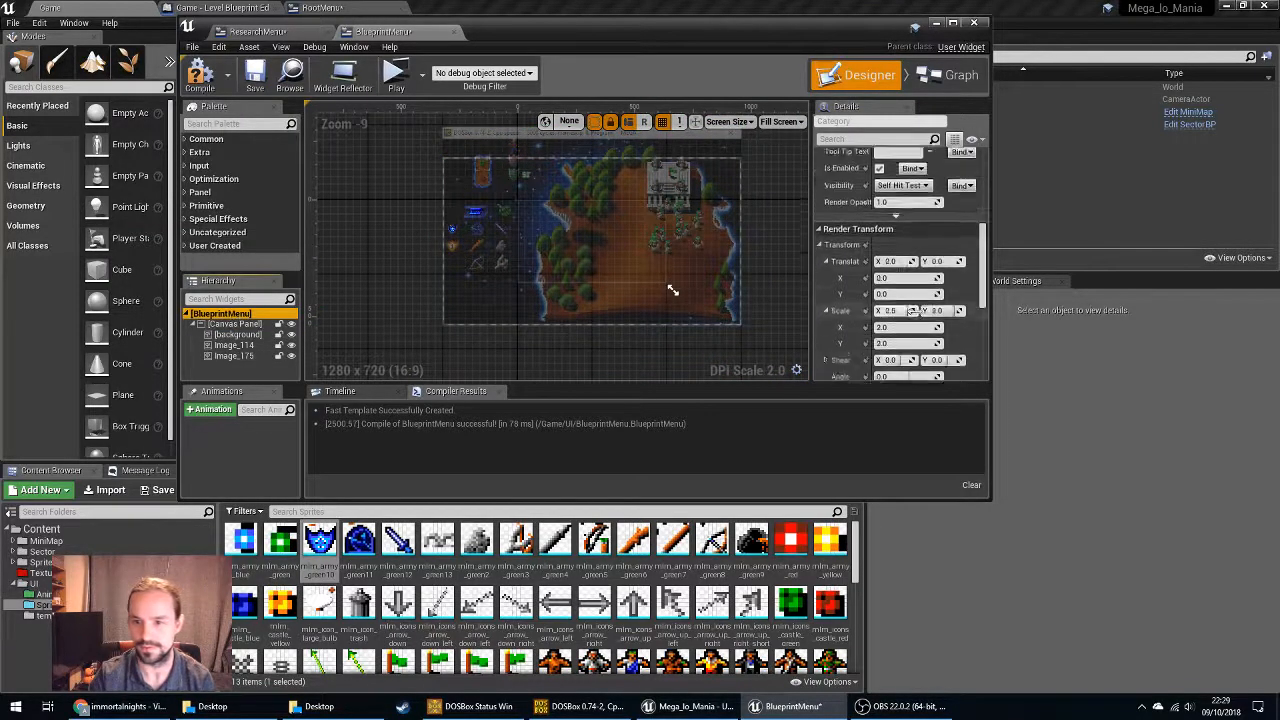
pyautogui.click(738, 269)
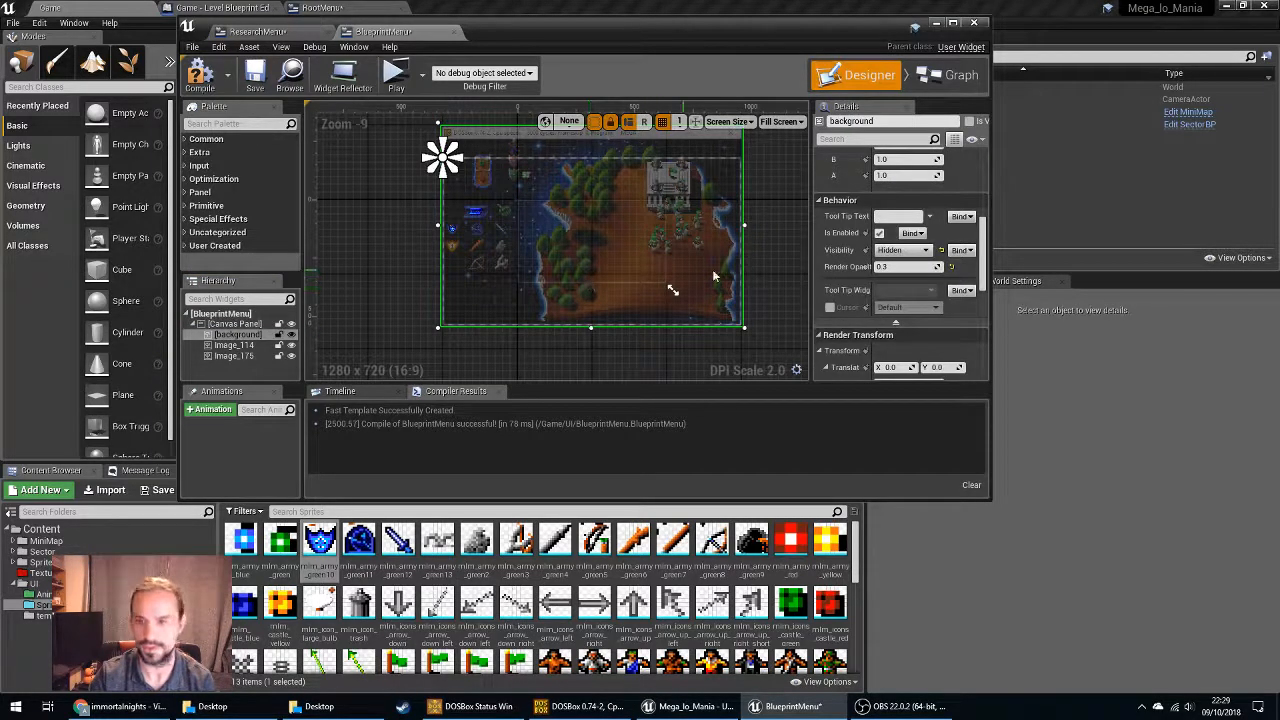
pyautogui.scroll(12, 913, 294)
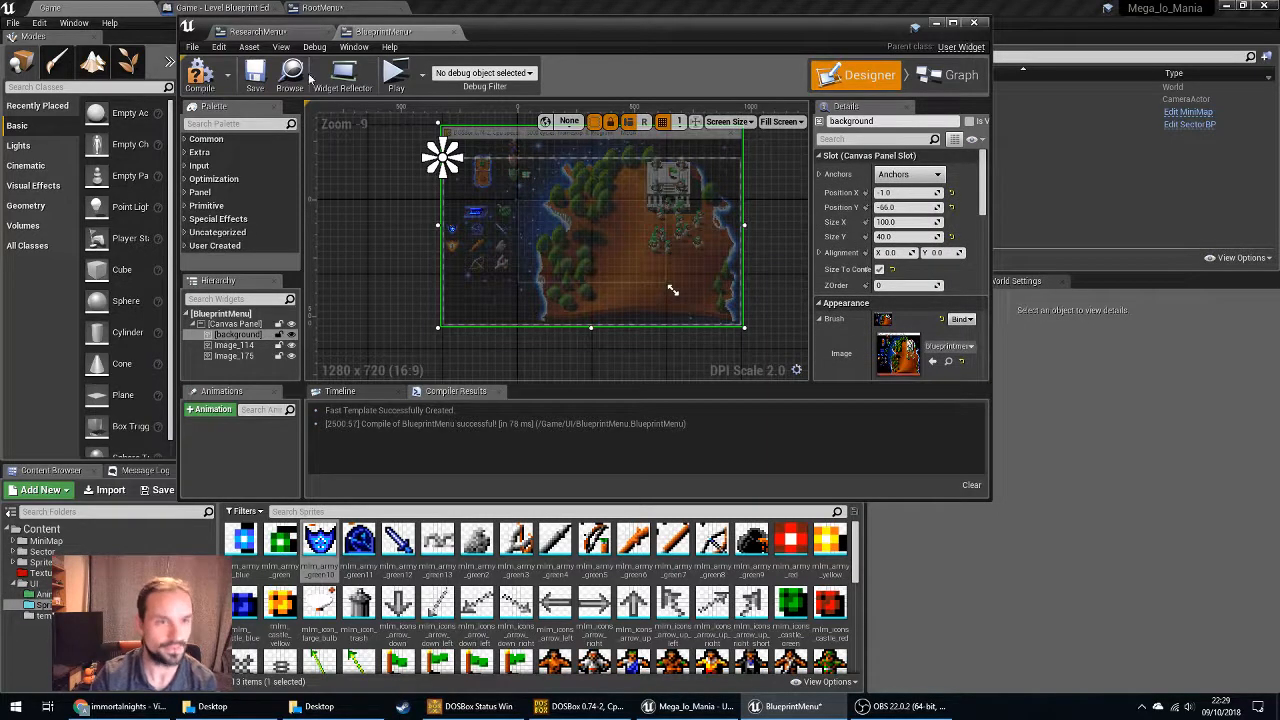
# Check the background's render transform in ResearchMenu and set the BlueprintMenu background's render scale to 0.5 in X and Y.
pyautogui.click(258, 31)
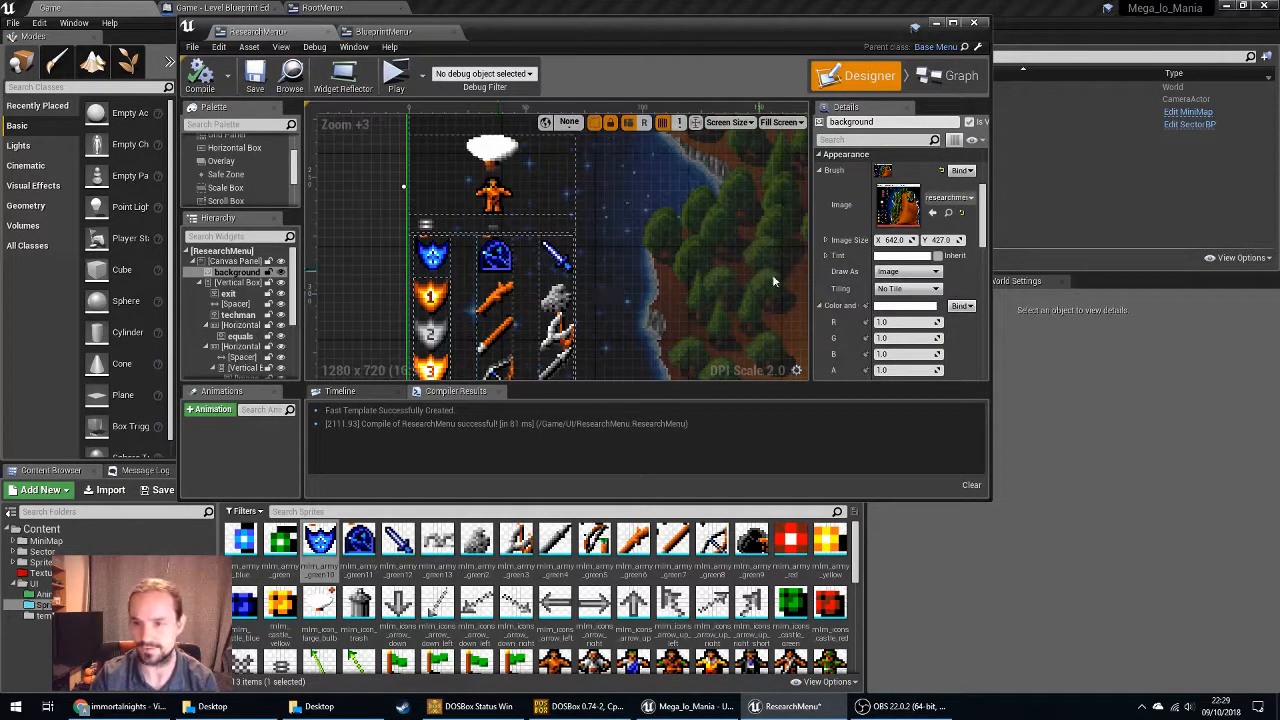
pyautogui.scroll(-10, 948, 310)
pyautogui.scroll(-3, 949, 313)
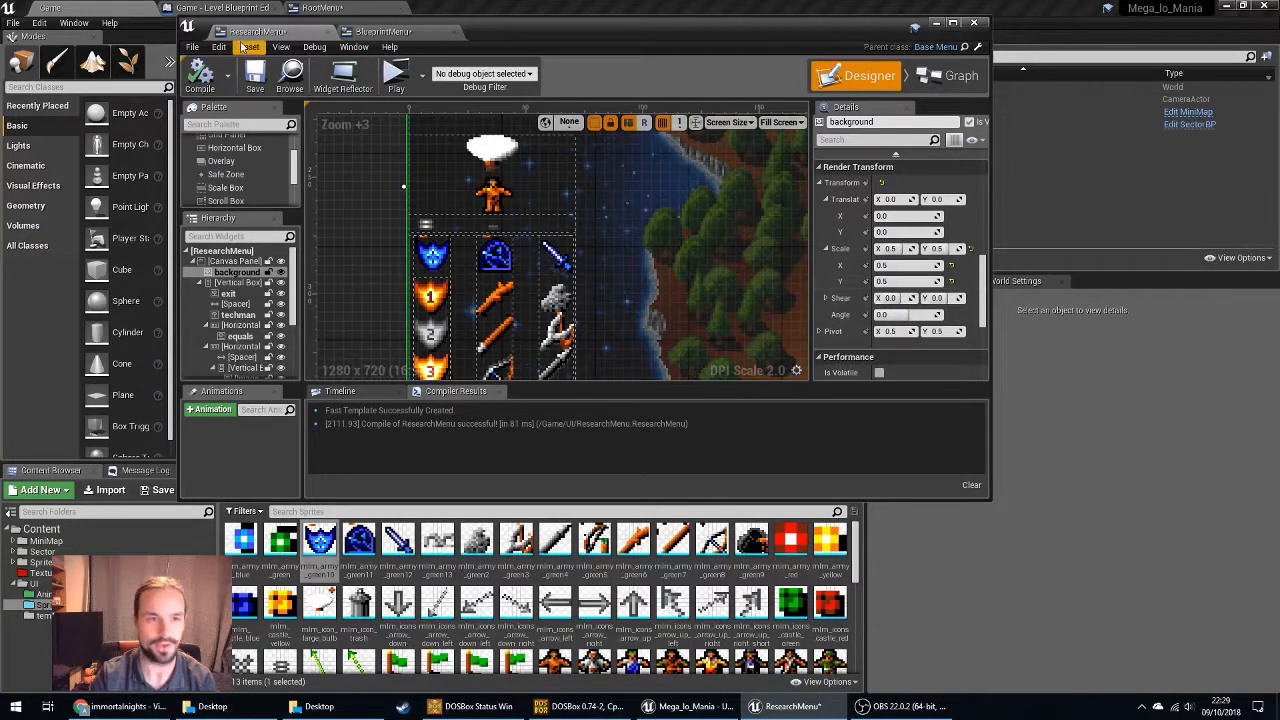
pyautogui.click(398, 32)
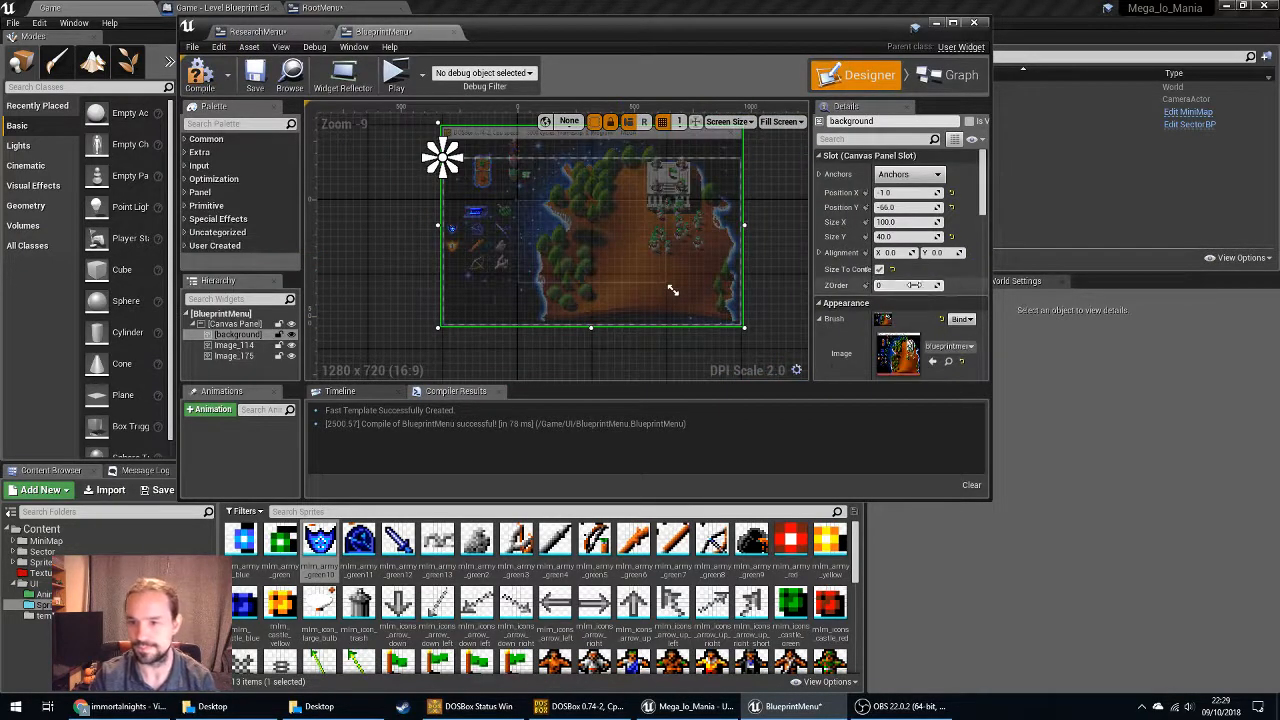
pyautogui.scroll(-5, 918, 295)
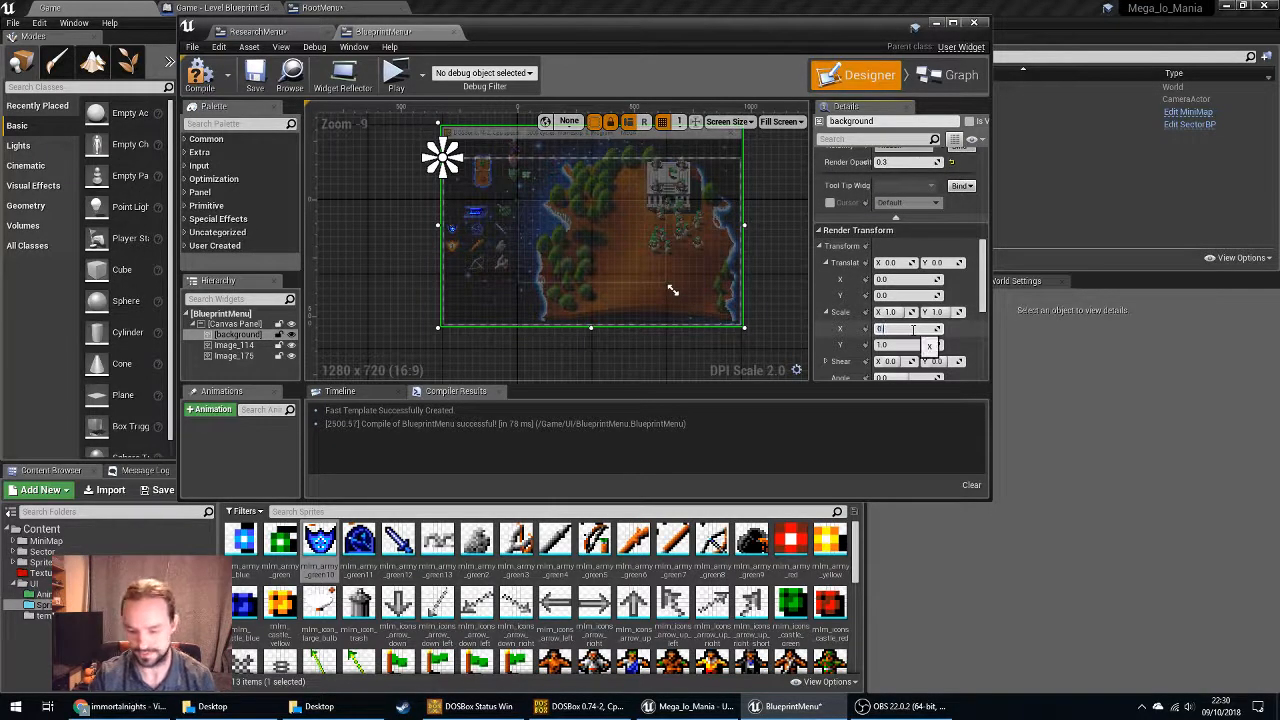
pyautogui.click(889, 345)
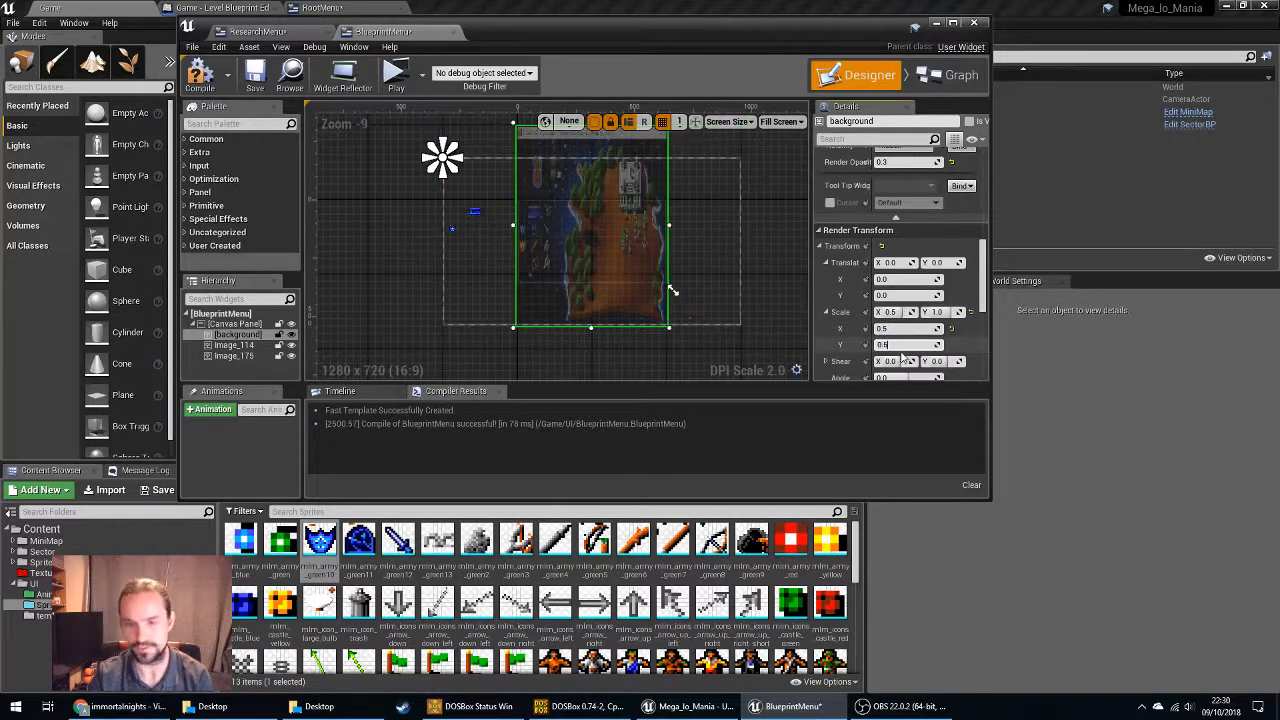
pyautogui.write('0.5')
pyautogui.press('Return')
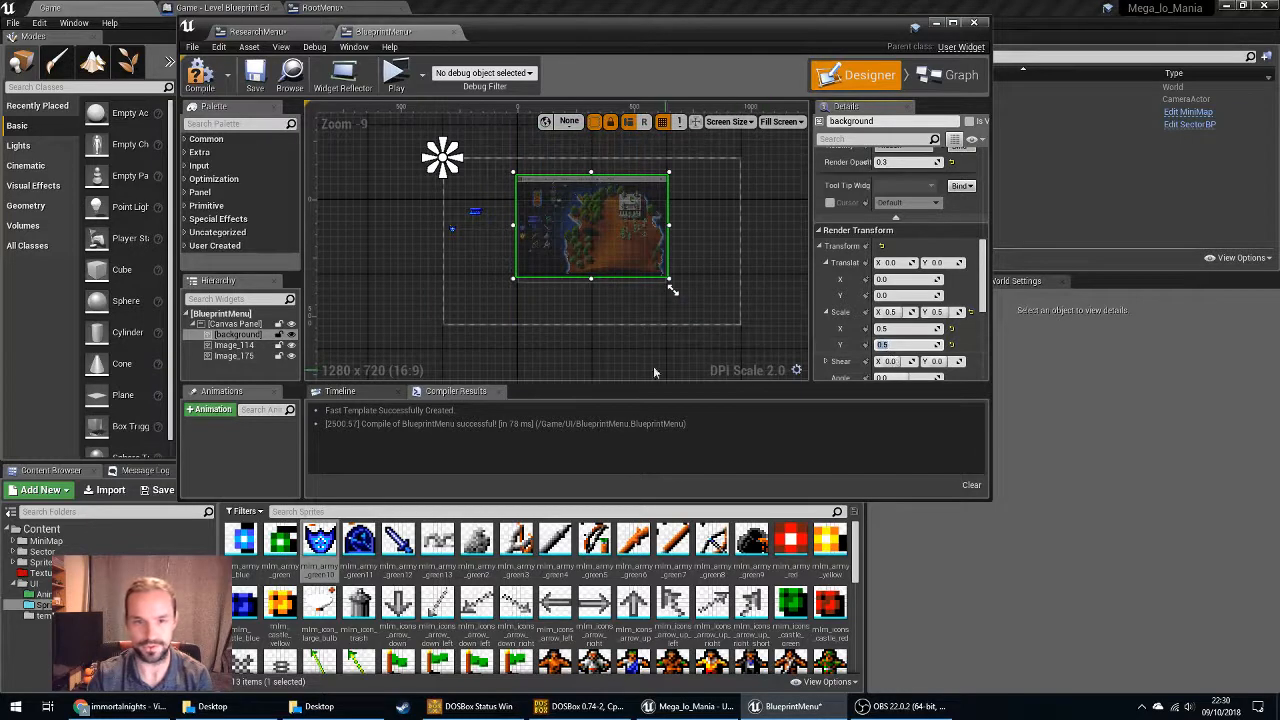
# Recheck the root widget's render transform and move the reduced background image to the canvas's lower-left corner.
pyautogui.click(478, 300)
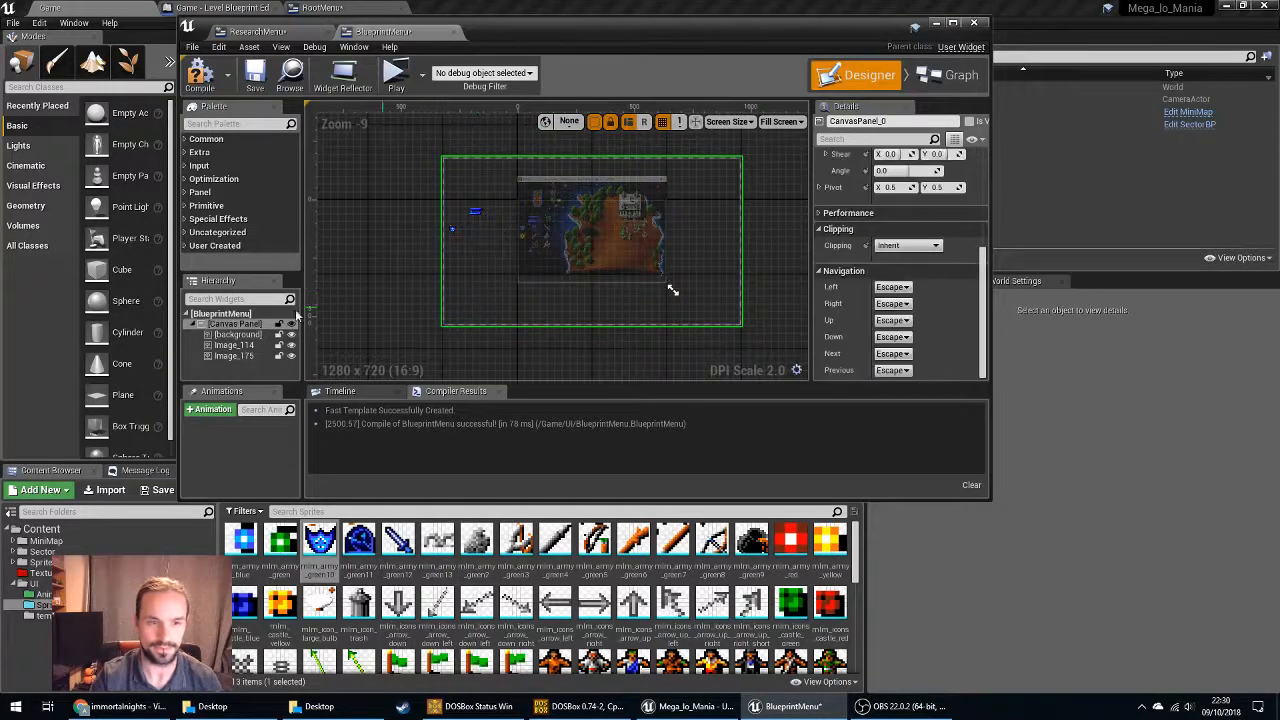
pyautogui.click(218, 313)
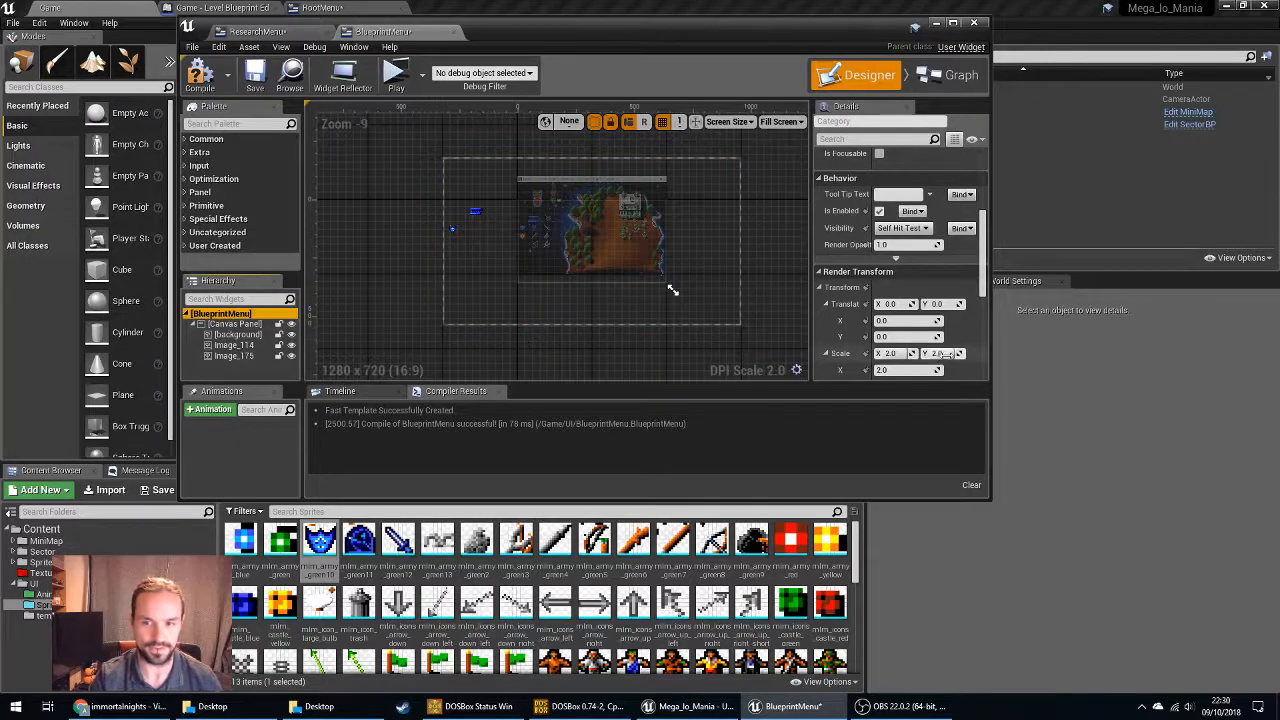
pyautogui.scroll(-2, 945, 354)
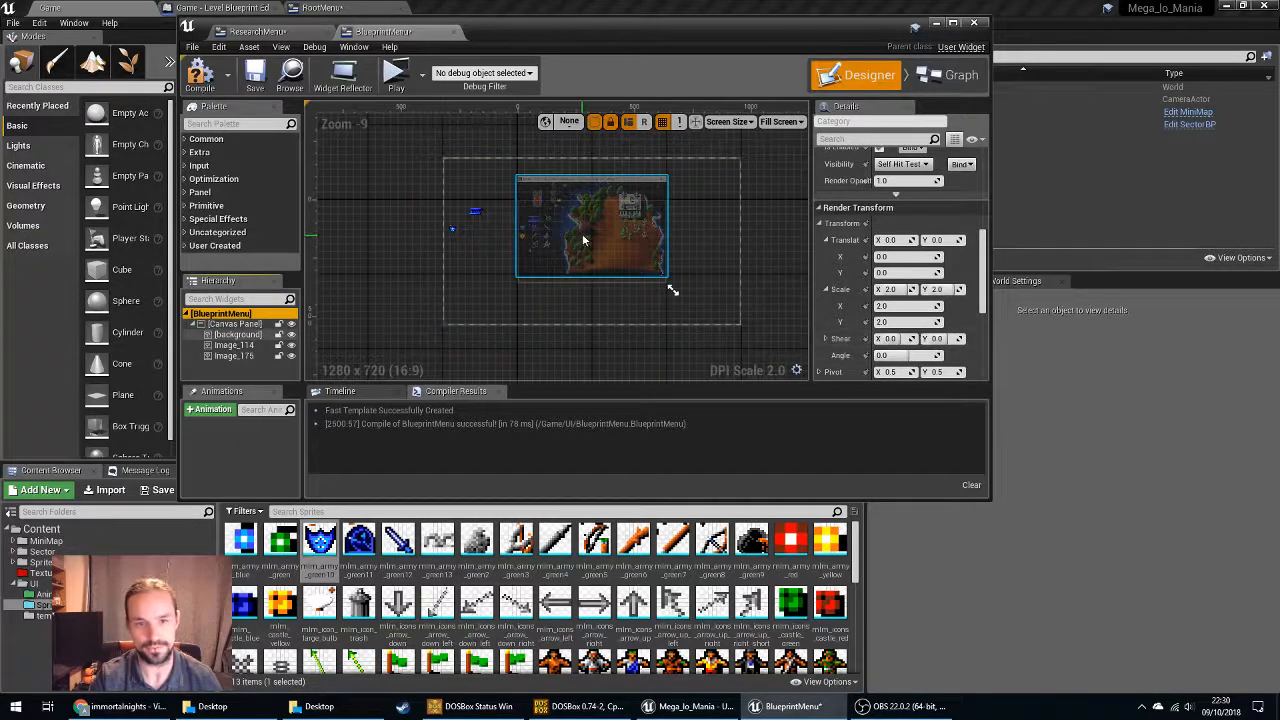
pyautogui.moveTo(583, 234); pyautogui.dragTo(456, 330)
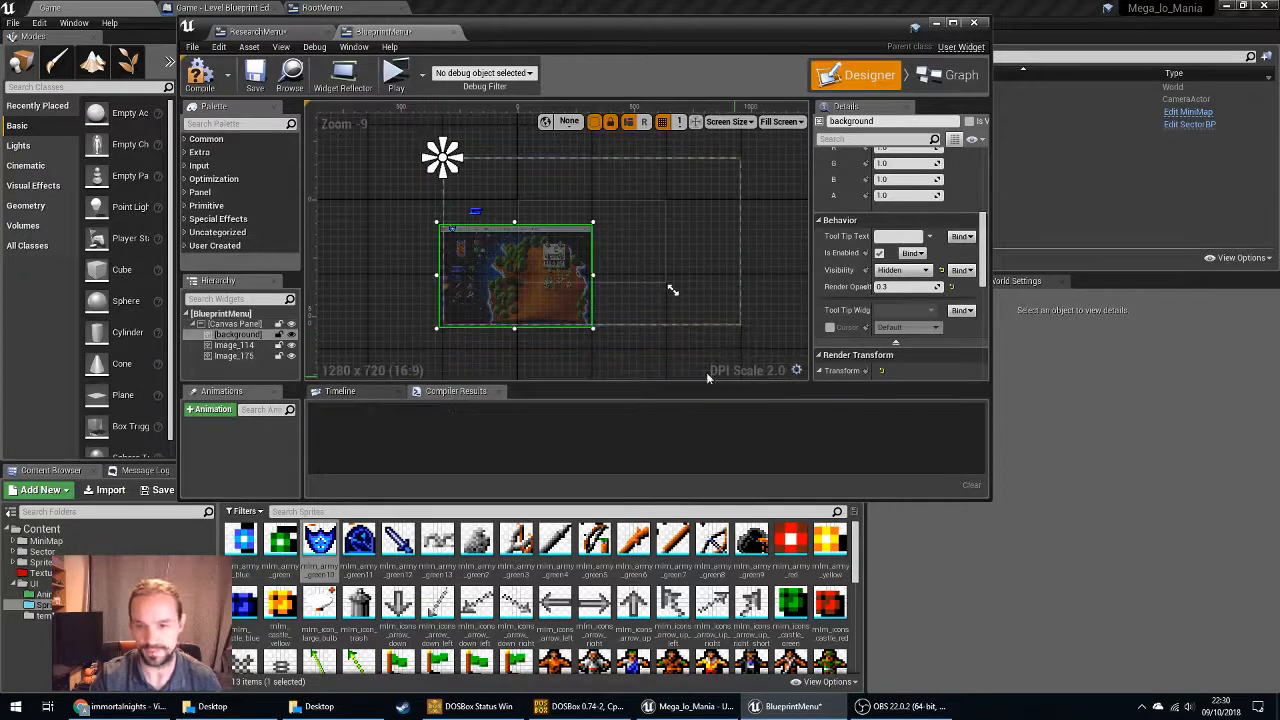
pyautogui.scroll(6, 453, 310)
pyautogui.moveTo(733, 188); pyautogui.dragTo(623, 157, button='right')
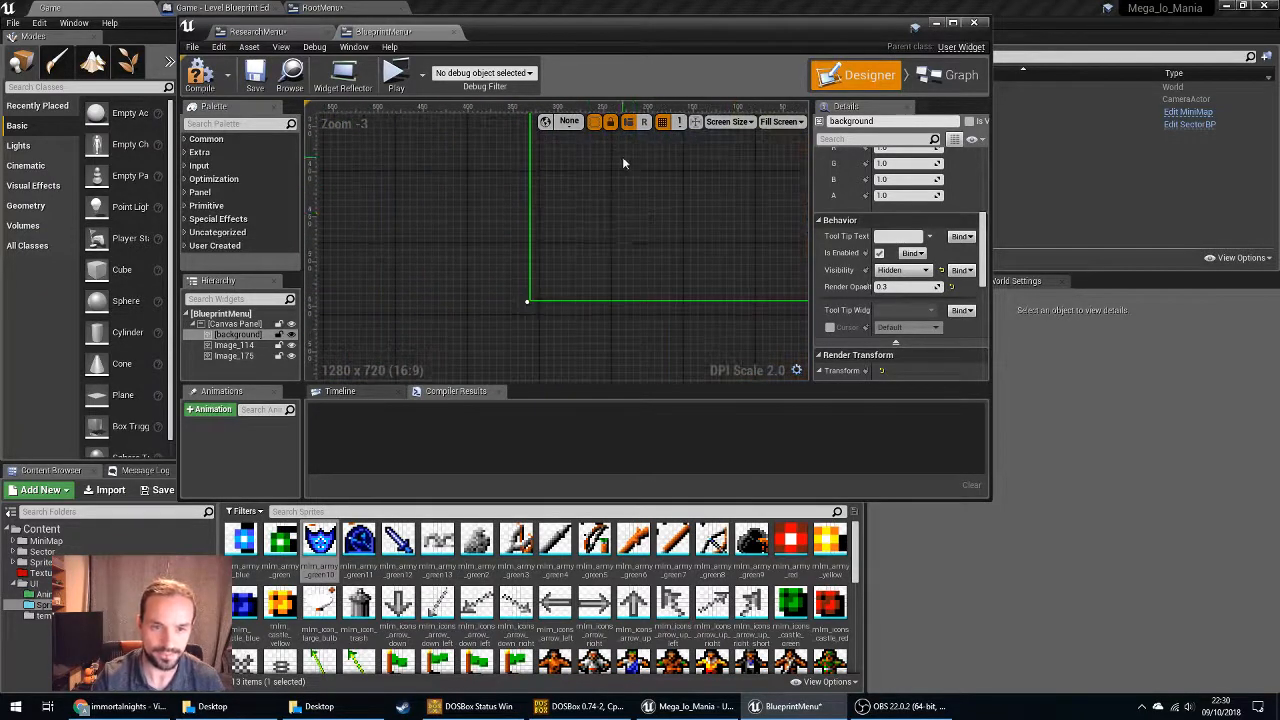
pyautogui.scroll(-5, 481, 289)
pyautogui.scroll(3, 469, 291)
pyautogui.moveTo(469, 291); pyautogui.dragTo(372, 317, button='right')
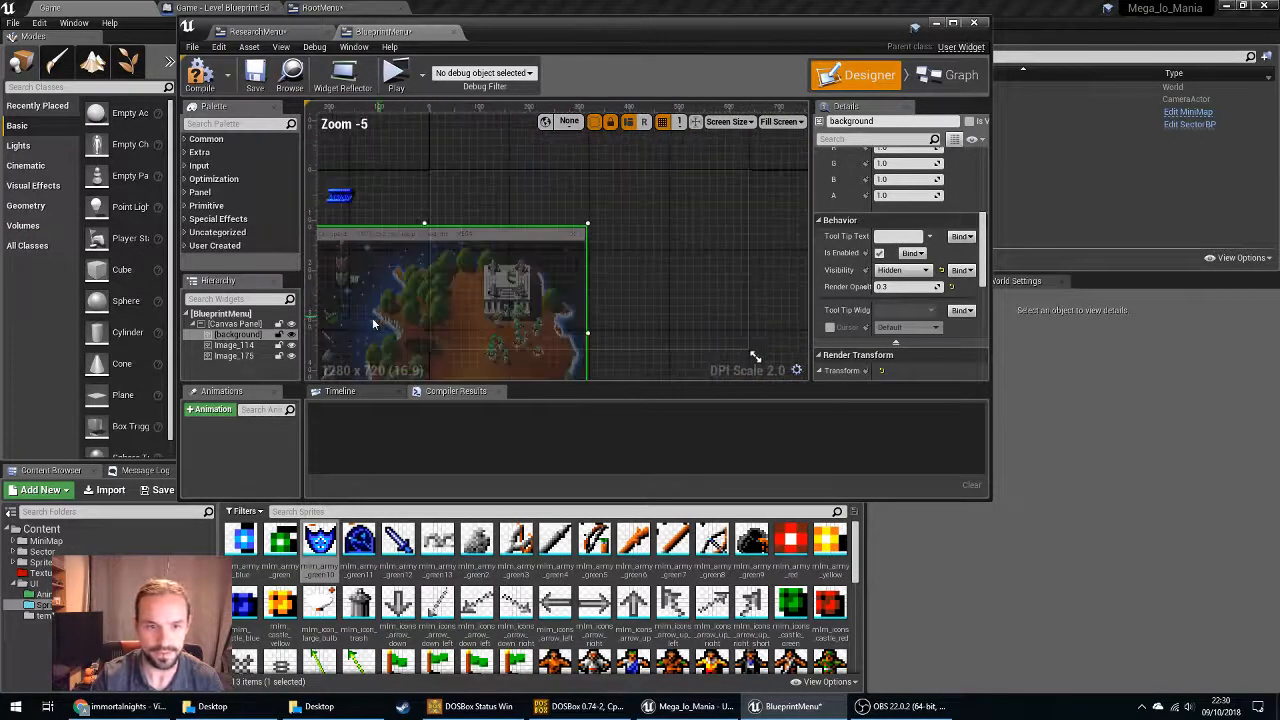
pyautogui.moveTo(486, 269); pyautogui.dragTo(645, 112, button='right')
pyautogui.moveTo(457, 262); pyautogui.dragTo(471, 295)
pyautogui.scroll(5, 401, 304)
pyautogui.scroll(-4, 470, 285)
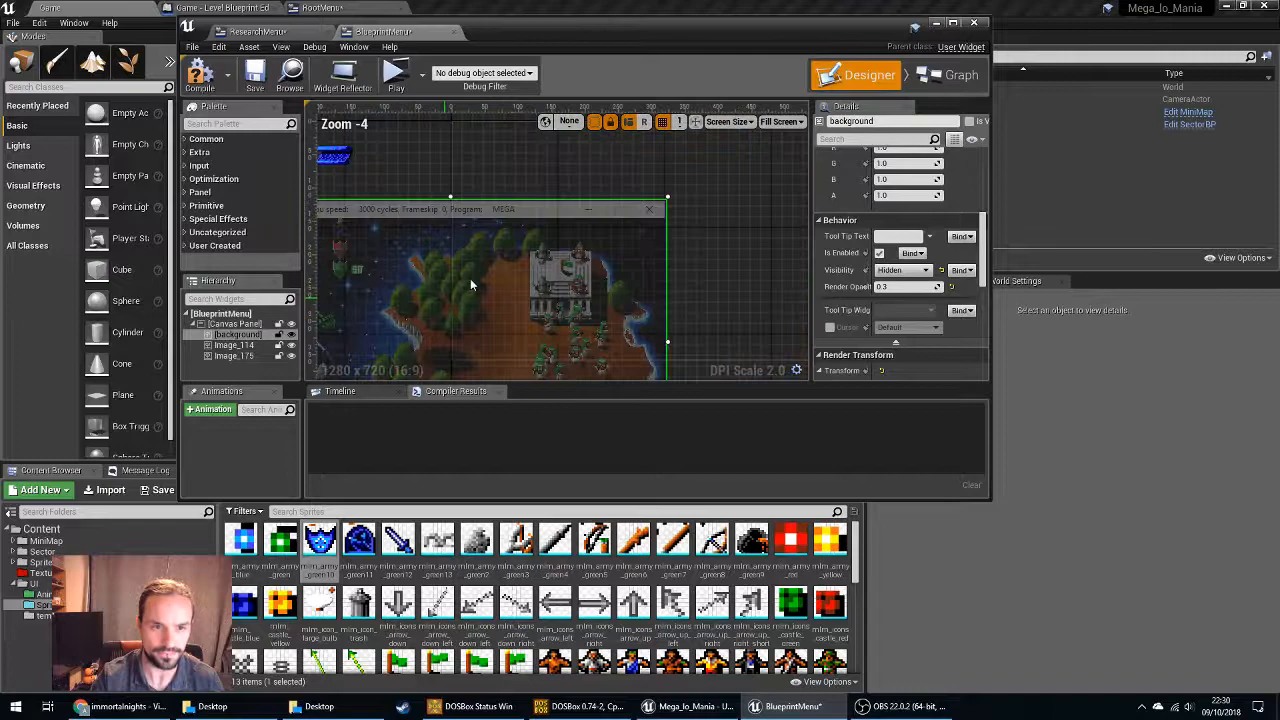
# Maximize the widget editor window and realign the background image with the canvas's left and bottom edges.
pyautogui.doubleClick(670, 29)
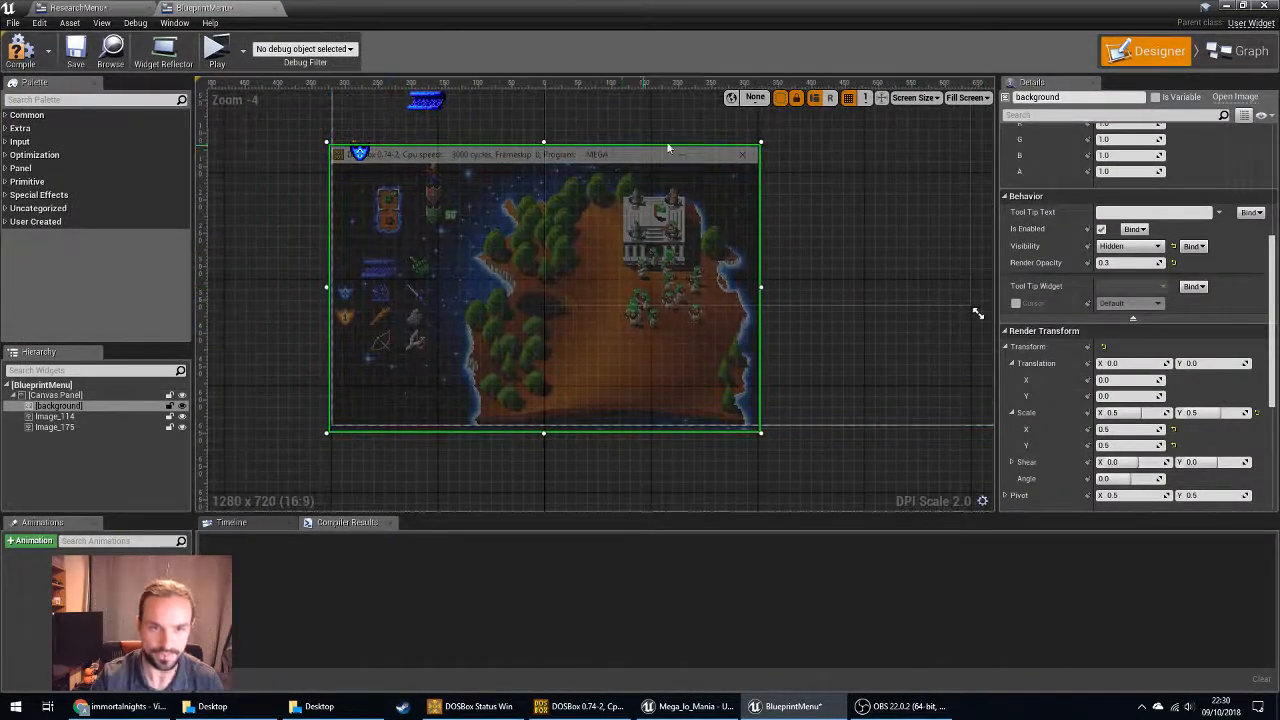
pyautogui.moveTo(368, 376); pyautogui.dragTo(404, 357)
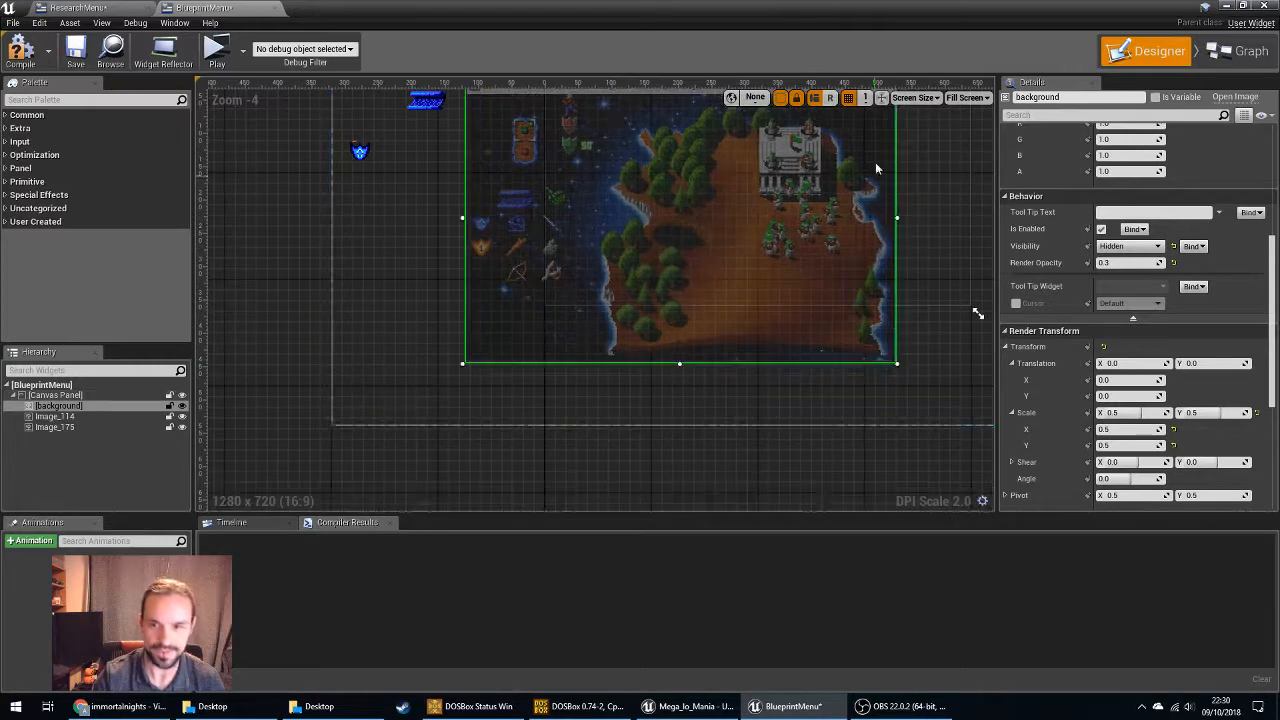
pyautogui.moveTo(875, 168); pyautogui.dragTo(775, 268)
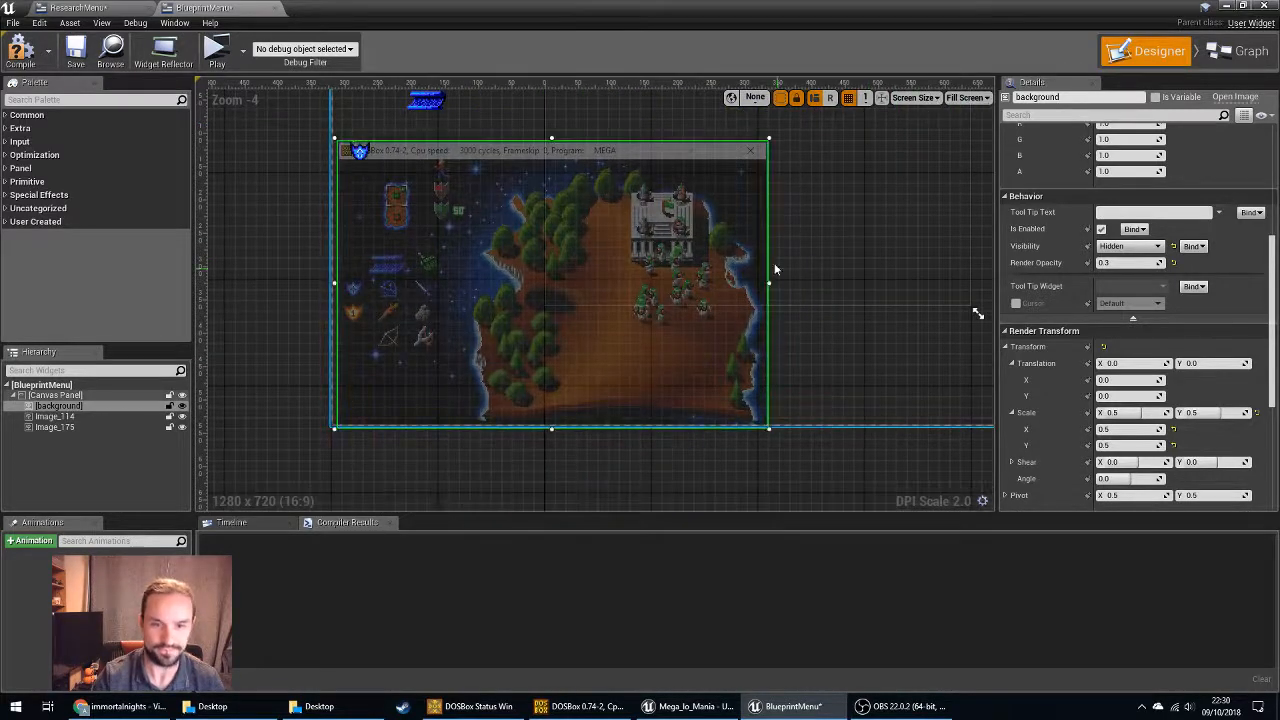
pyautogui.moveTo(591, 263); pyautogui.dragTo(628, 240)
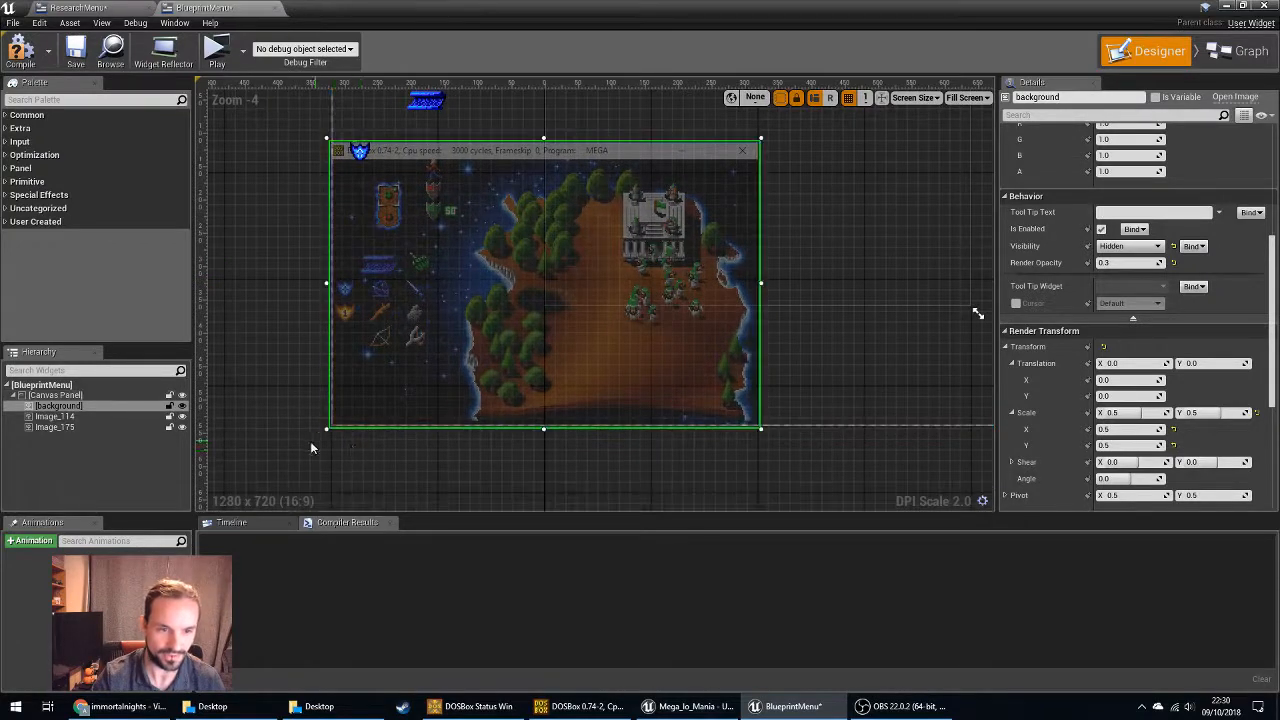
# Examine how the background image's lower-left corner lines up with the canvas edges at different magnifications.
pyautogui.scroll(8, 309, 455)
pyautogui.moveTo(309, 457); pyautogui.dragTo(486, 294, button='right')
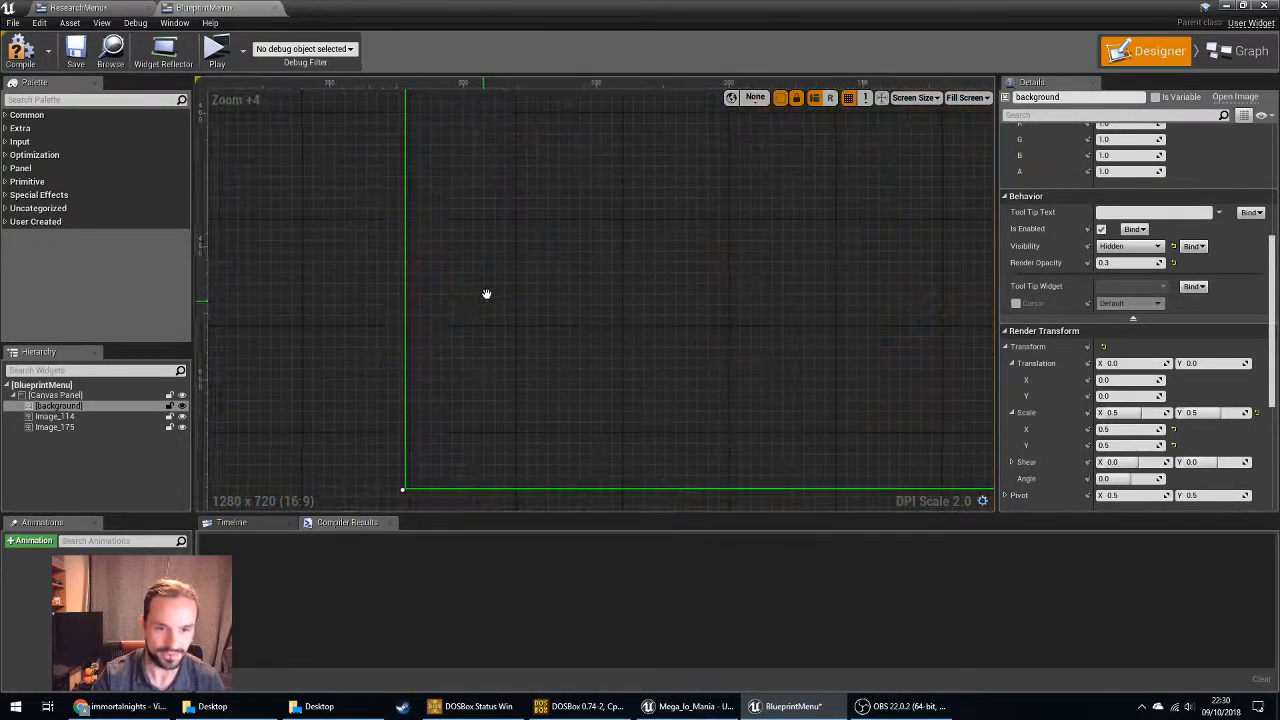
pyautogui.scroll(-3, 340, 380)
pyautogui.scroll(3, 427, 351)
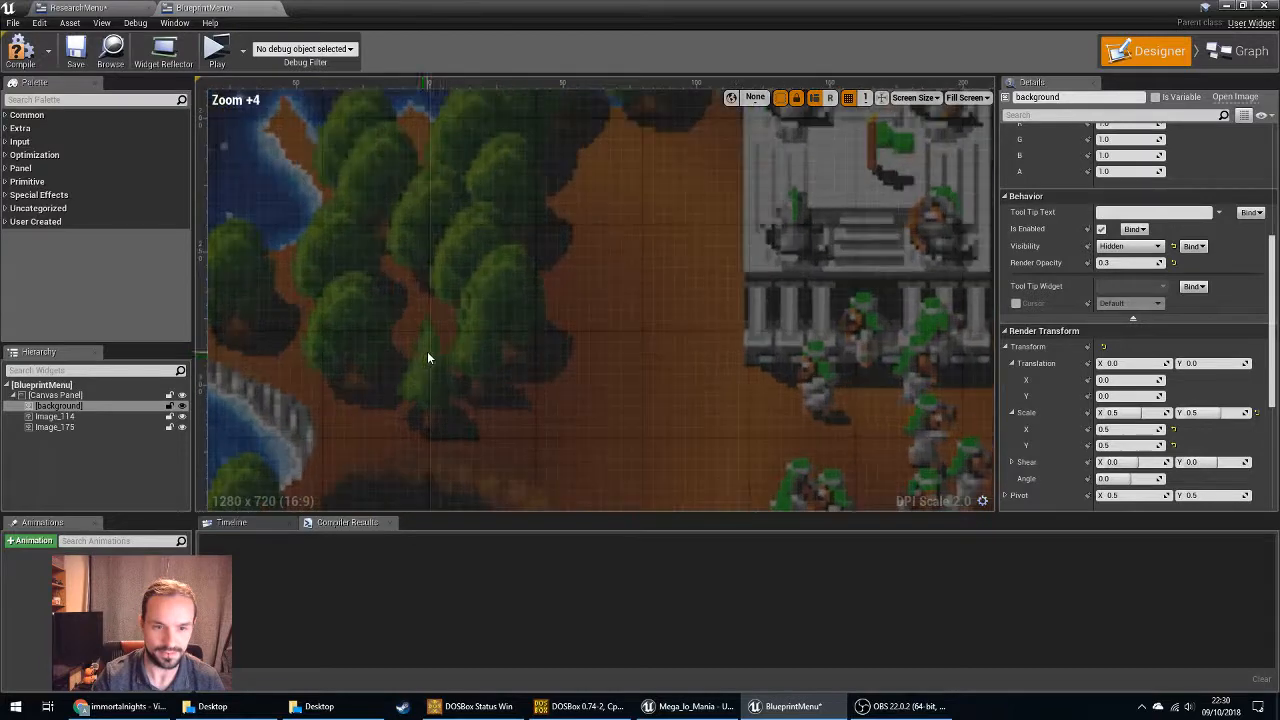
pyautogui.scroll(-10, 427, 352)
pyautogui.moveTo(391, 378); pyautogui.dragTo(580, 290, button='right')
pyautogui.scroll(1, 536, 307)
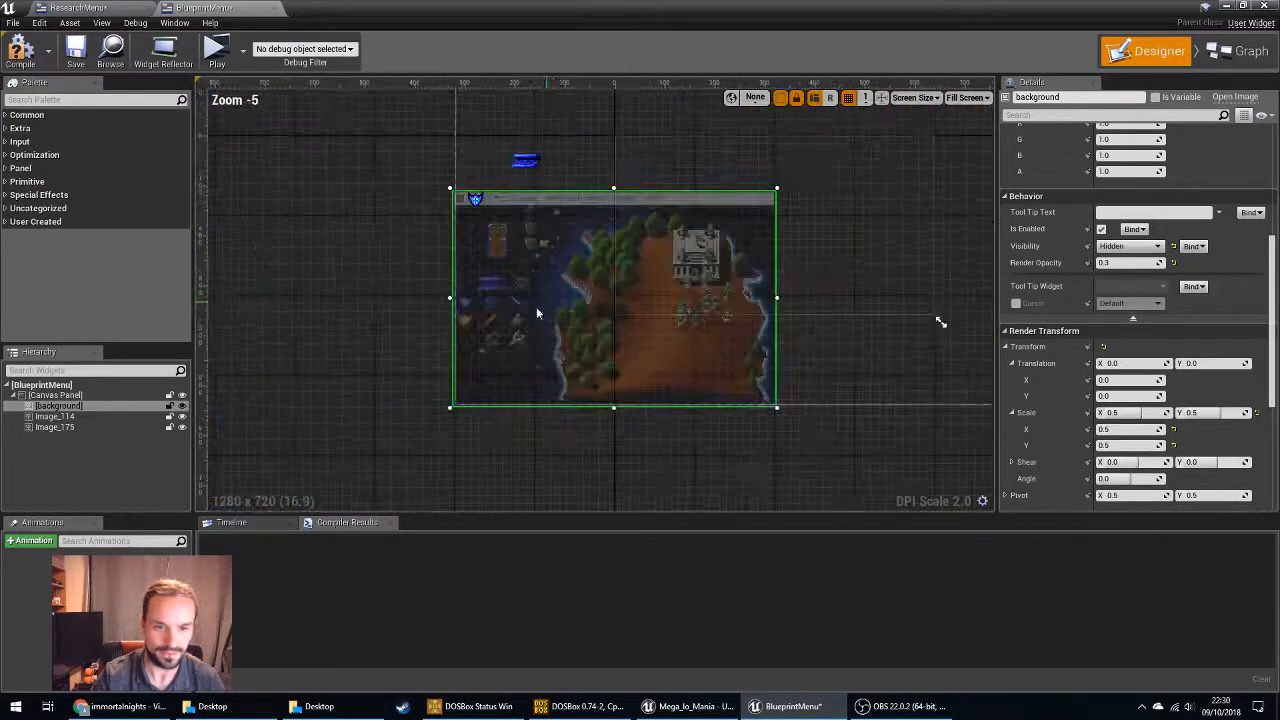
pyautogui.scroll(2, 494, 365)
pyautogui.moveTo(494, 365); pyautogui.dragTo(334, 485, button='right')
pyautogui.scroll(2, 505, 341)
pyautogui.moveTo(505, 341); pyautogui.dragTo(563, 303, button='right')
pyautogui.moveTo(343, 480); pyautogui.dragTo(464, 351, button='right')
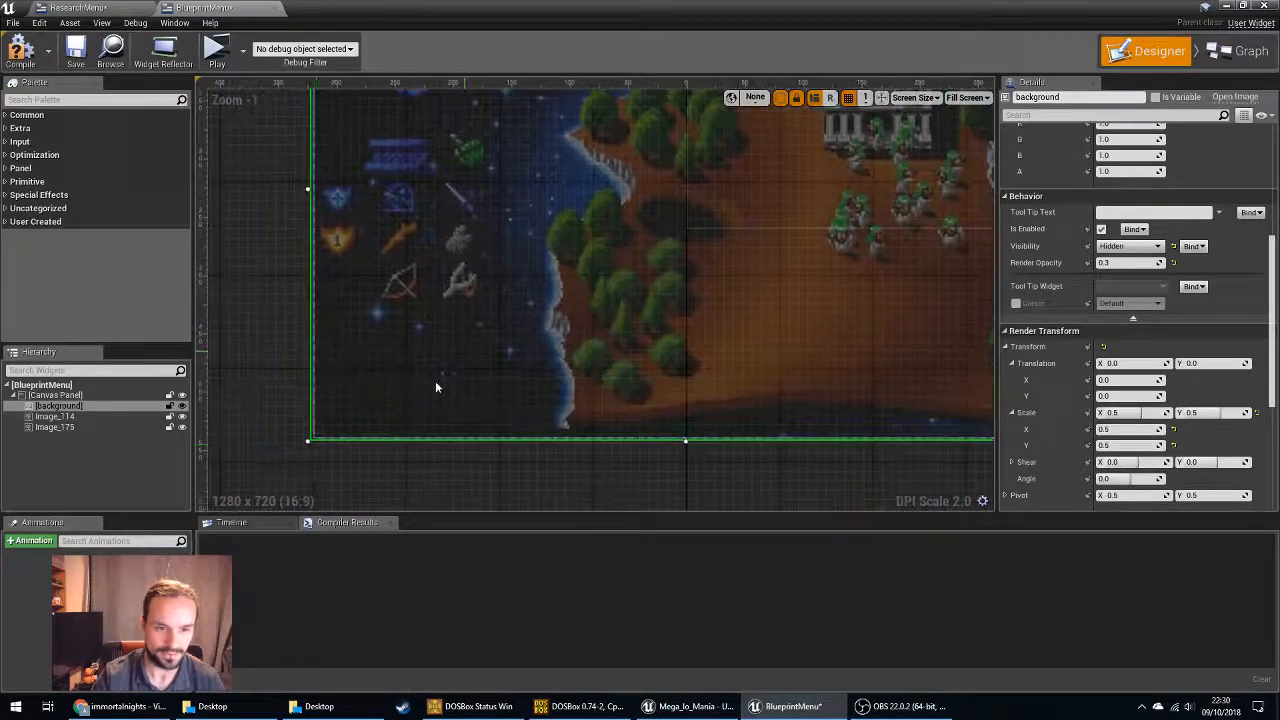
pyautogui.scroll(1, 300, 456)
pyautogui.moveTo(556, 218); pyautogui.dragTo(612, 172, button='right')
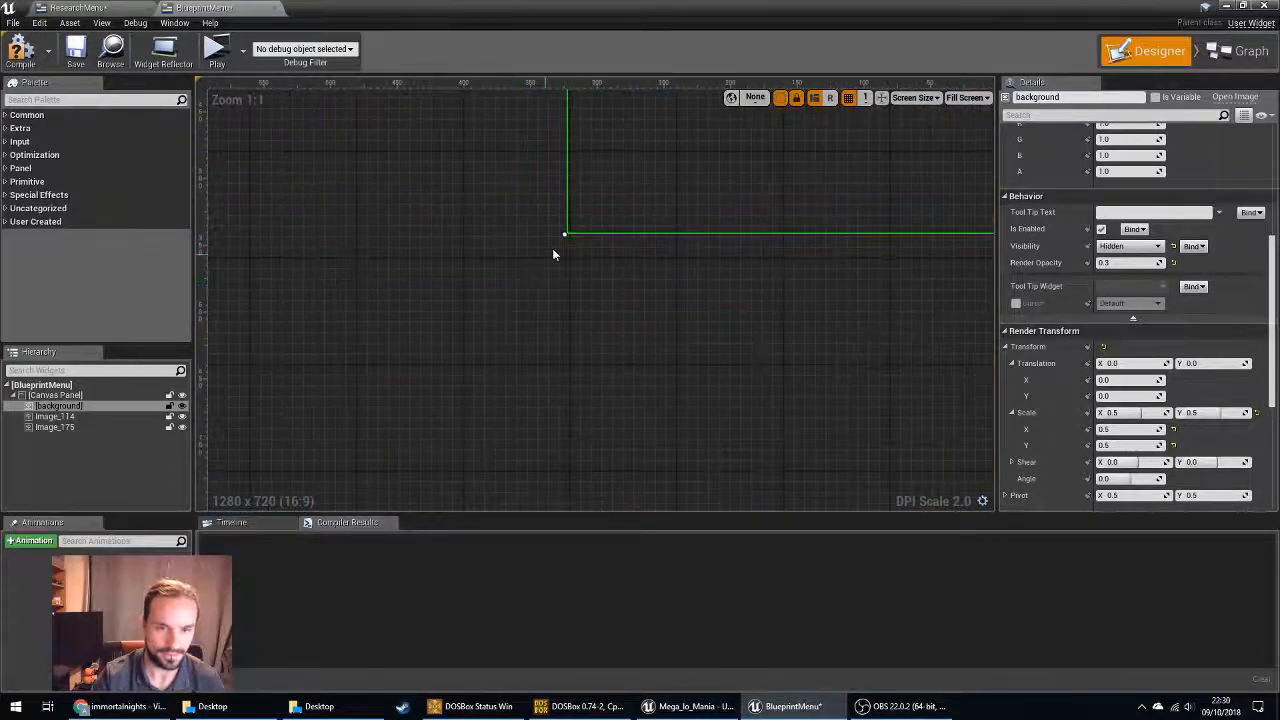
pyautogui.scroll(1, 552, 250)
pyautogui.moveTo(552, 250); pyautogui.dragTo(735, 173, button='right')
pyautogui.moveTo(437, 405); pyautogui.dragTo(497, 324, button='right')
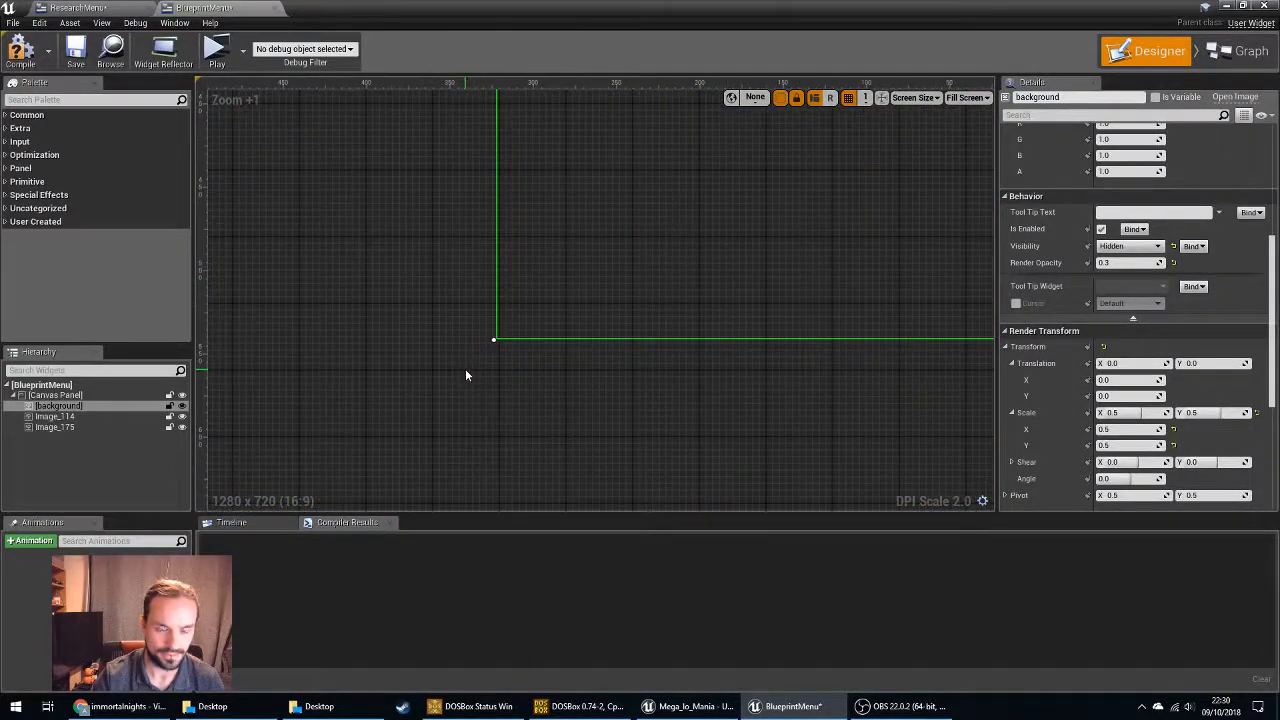
pyautogui.scroll(2, 465, 368)
pyautogui.moveTo(426, 400); pyautogui.dragTo(419, 331, button='right')
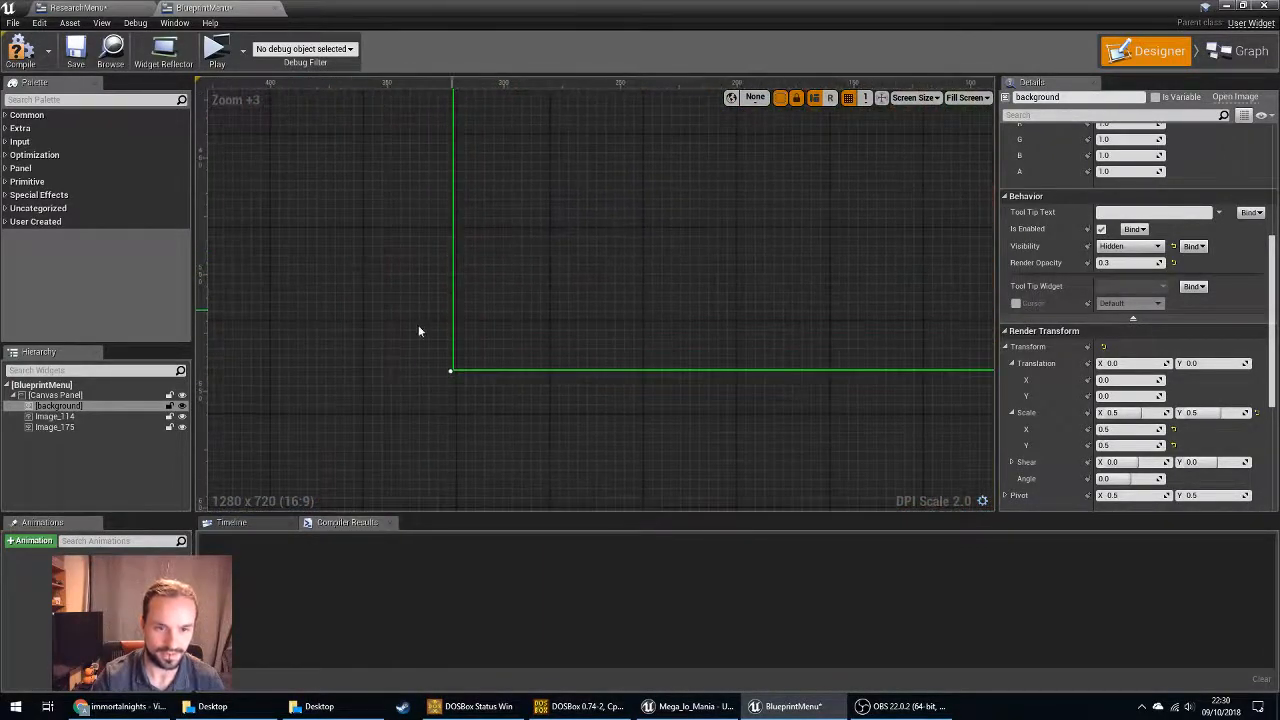
# Reselect the background image and compare its size and position with the whole canvas outline and its anchor.
pyautogui.click(68, 417)
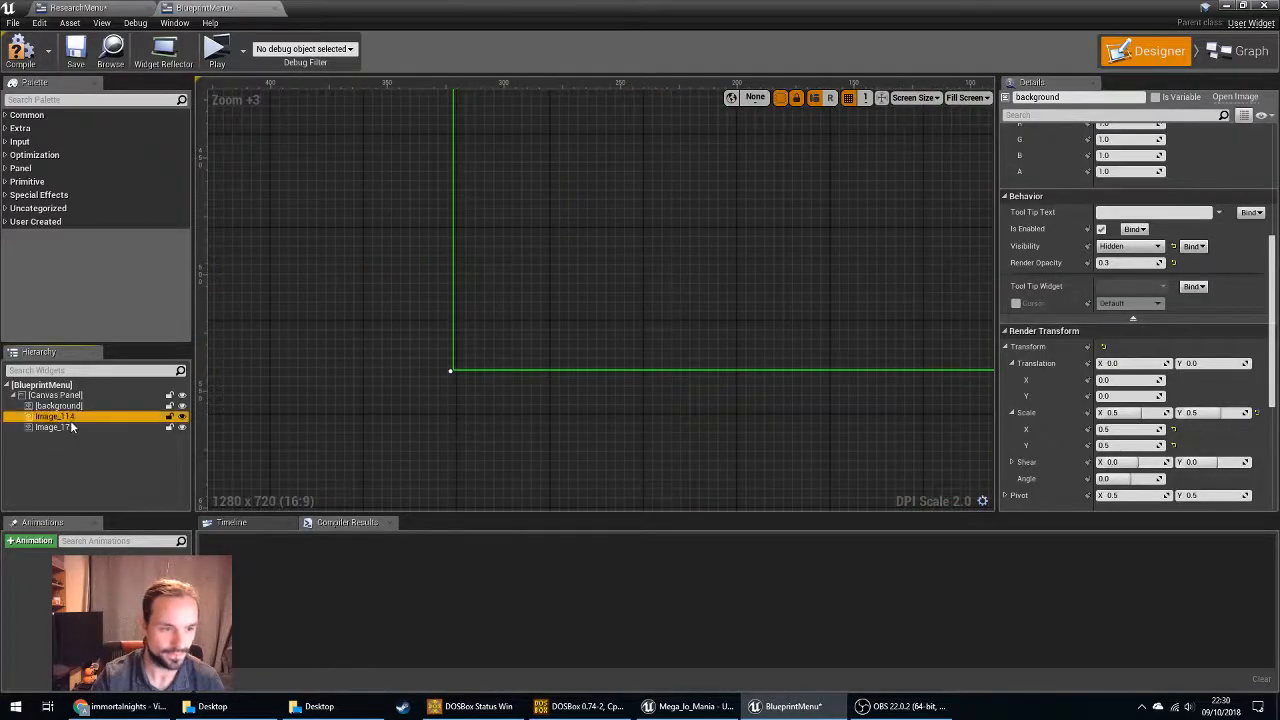
pyautogui.click(70, 427)
pyautogui.click(78, 406)
pyautogui.scroll(-2, 408, 404)
pyautogui.scroll(3, 400, 406)
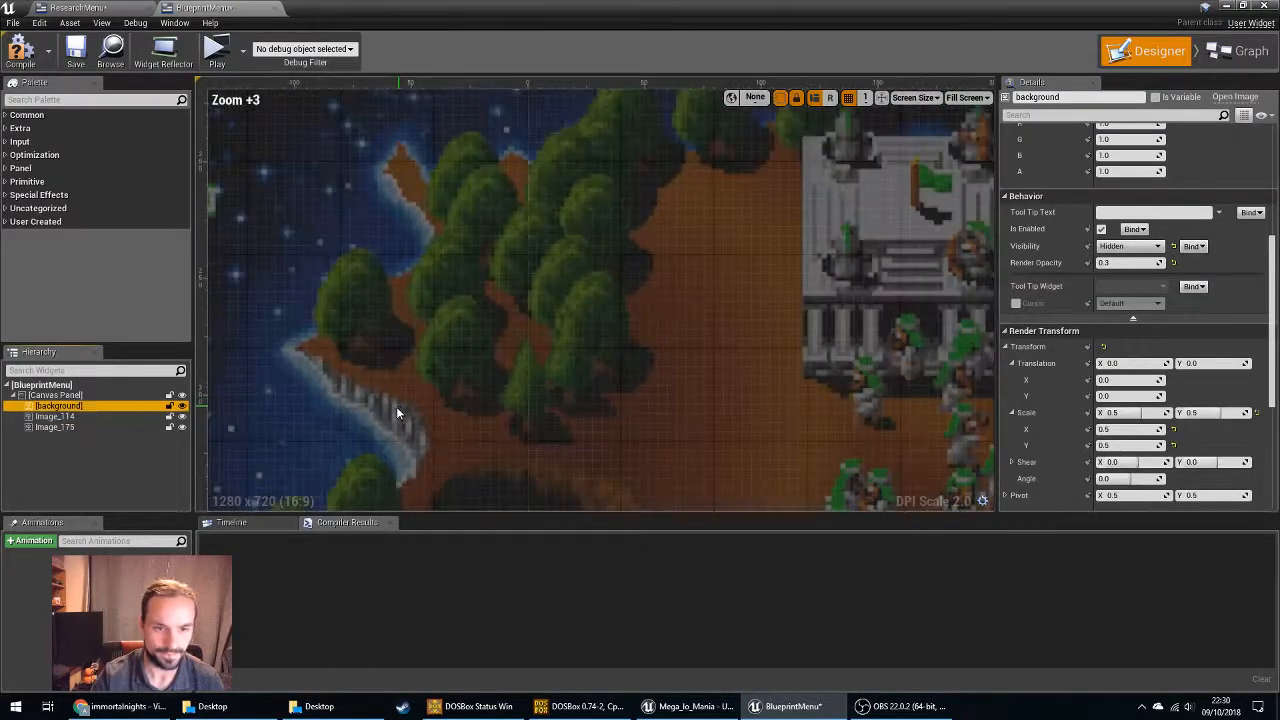
pyautogui.scroll(-9, 444, 358)
pyautogui.scroll(-3, 449, 375)
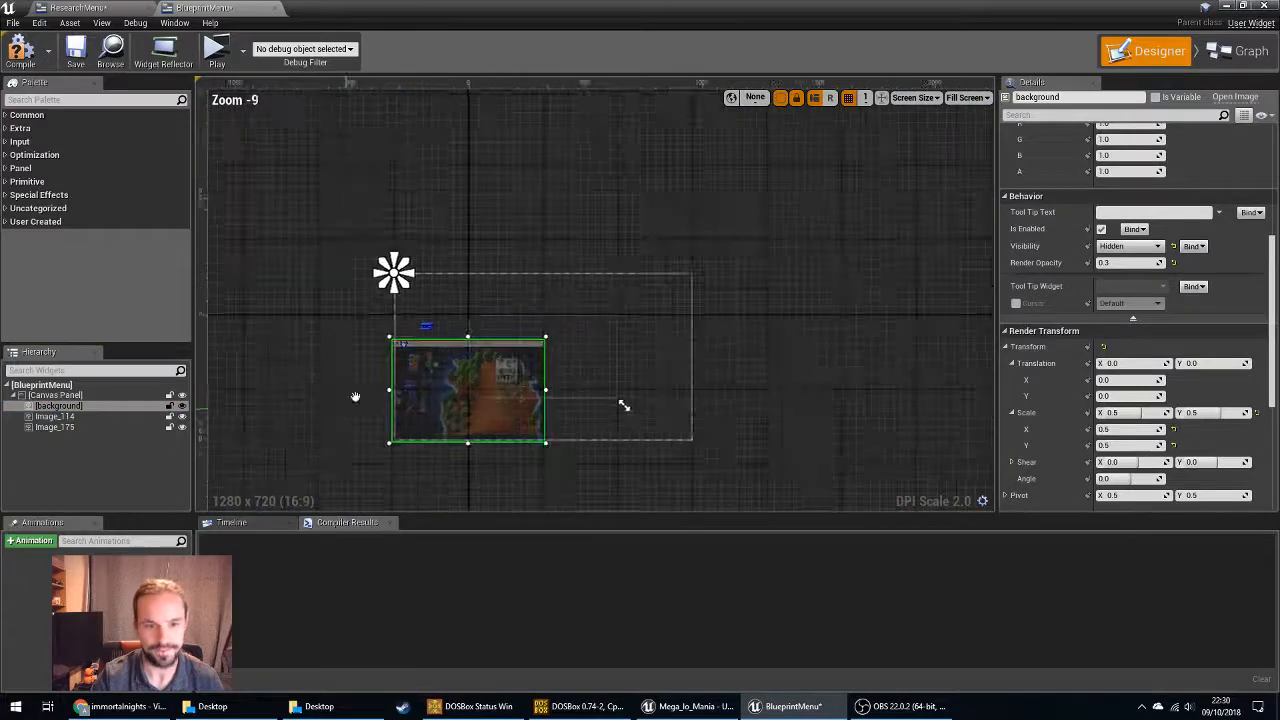
pyautogui.scroll(2, 364, 401)
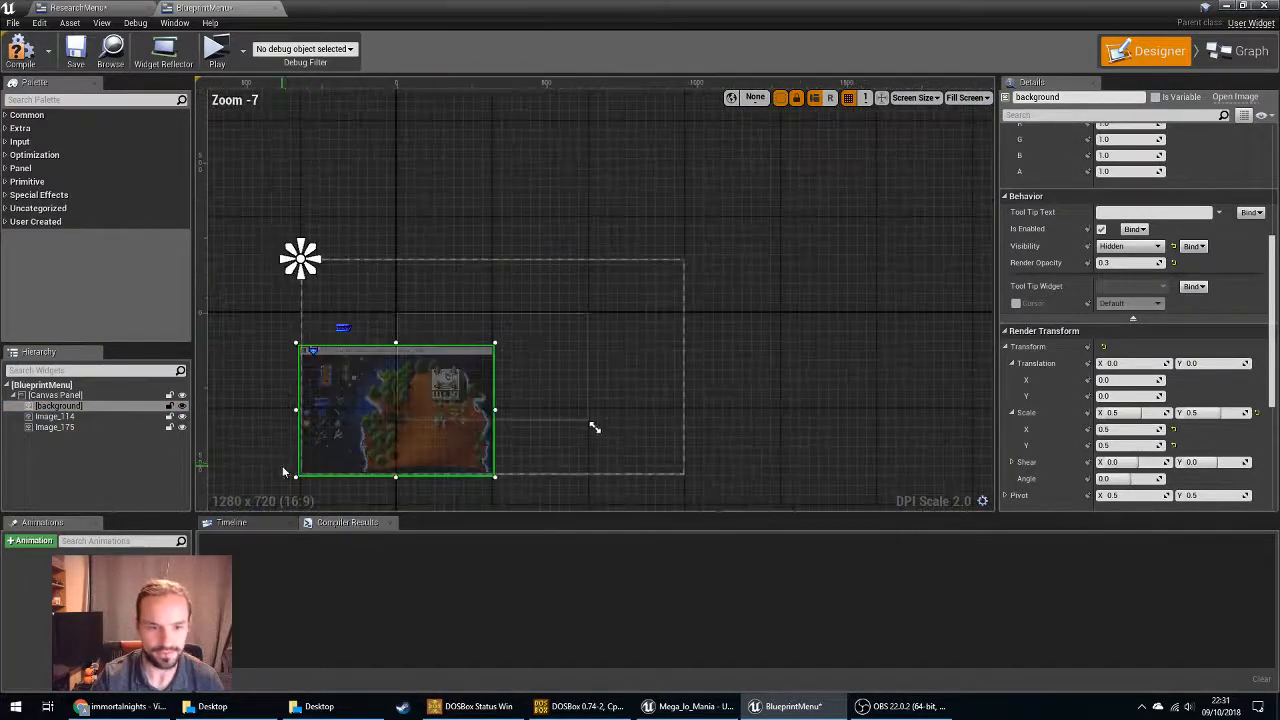
pyautogui.moveTo(454, 340); pyautogui.dragTo(704, 155, button='right')
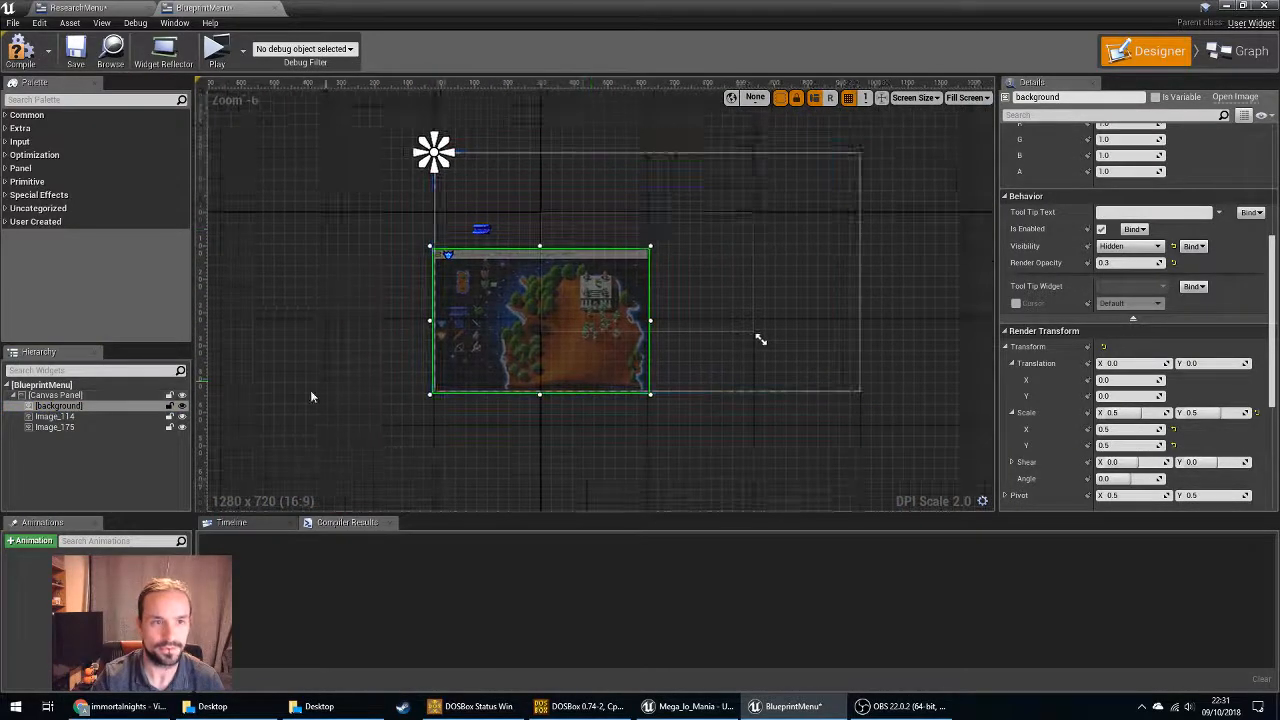
pyautogui.moveTo(309, 389); pyautogui.dragTo(494, 208, button='right')
pyautogui.scroll(1, 393, 402)
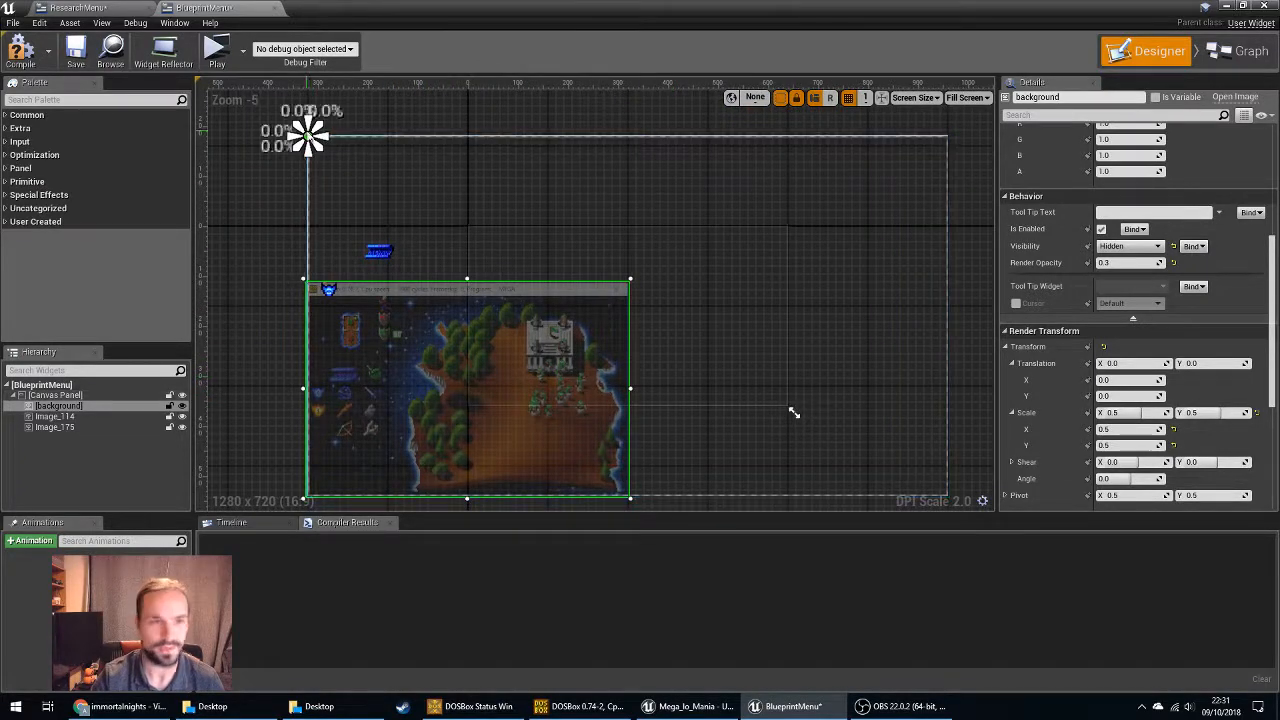
# Inspect the canvas panel's behavior and render transform in ResearchMenu for comparison with BlueprintMenu.
pyautogui.click(108, 6)
pyautogui.scroll(-10, 670, 422)
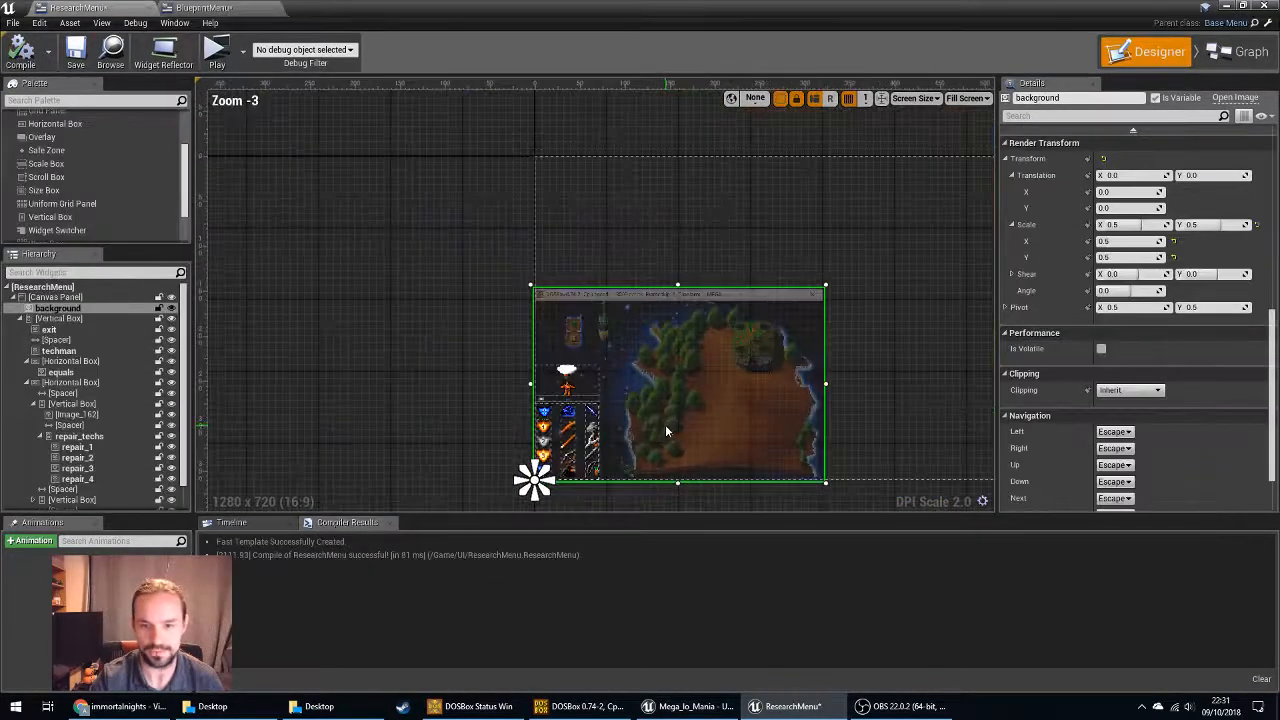
pyautogui.click(800, 407)
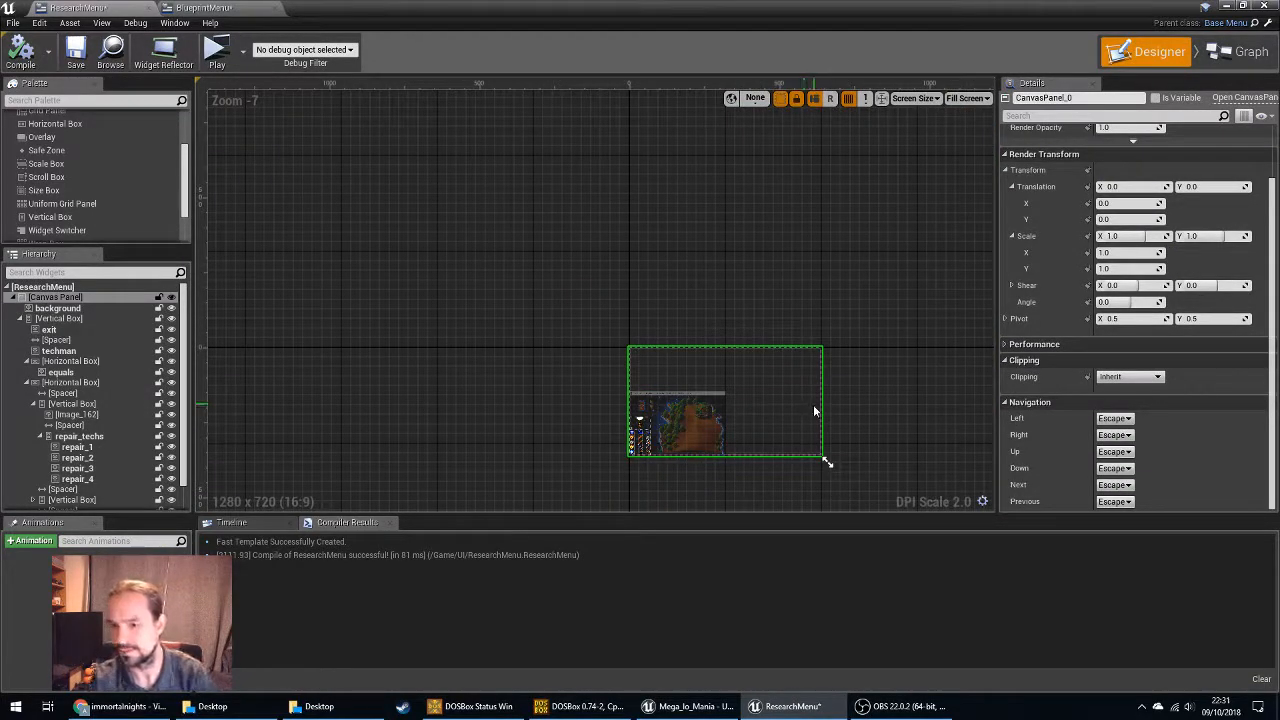
pyautogui.scroll(1, 1201, 405)
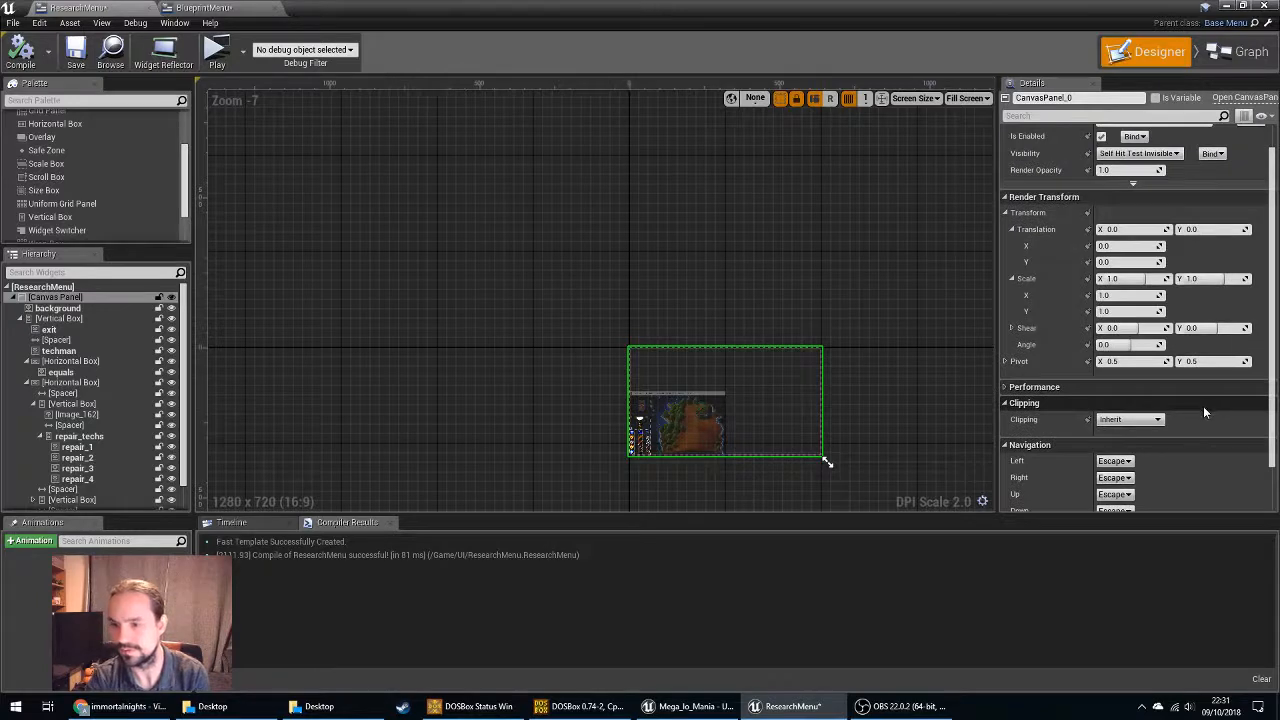
pyautogui.scroll(1, 1203, 406)
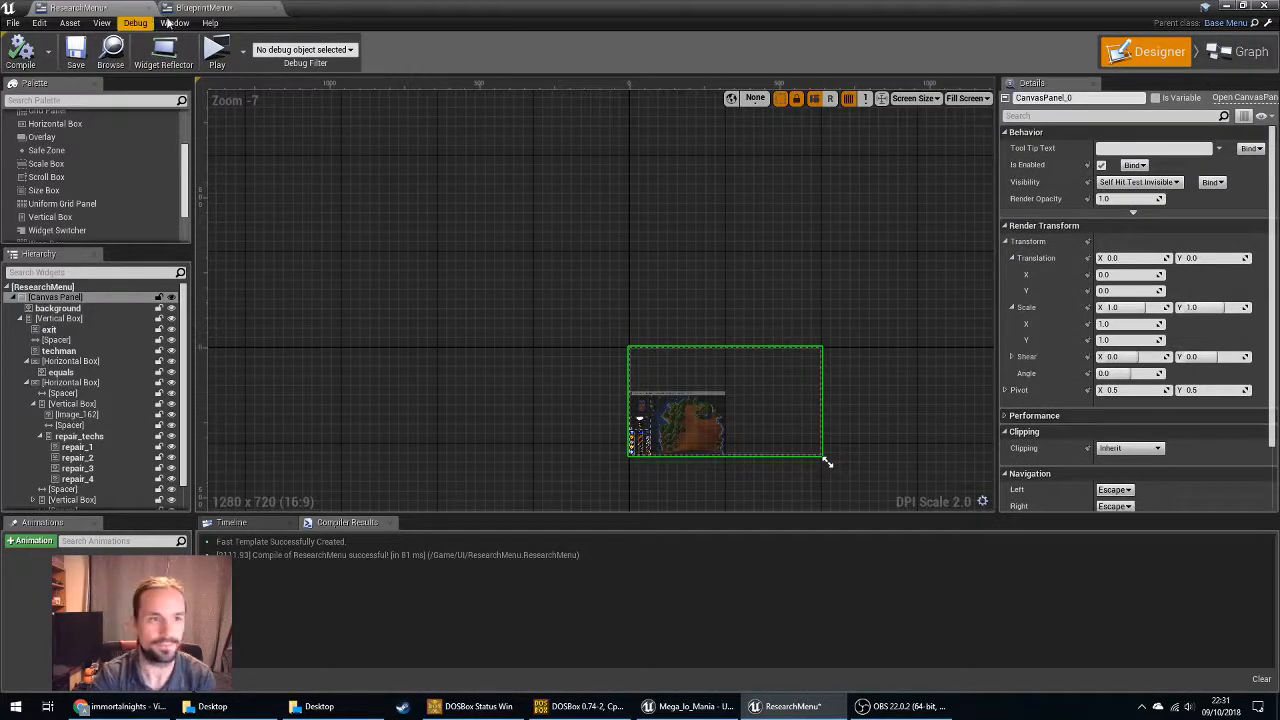
pyautogui.click(200, 8)
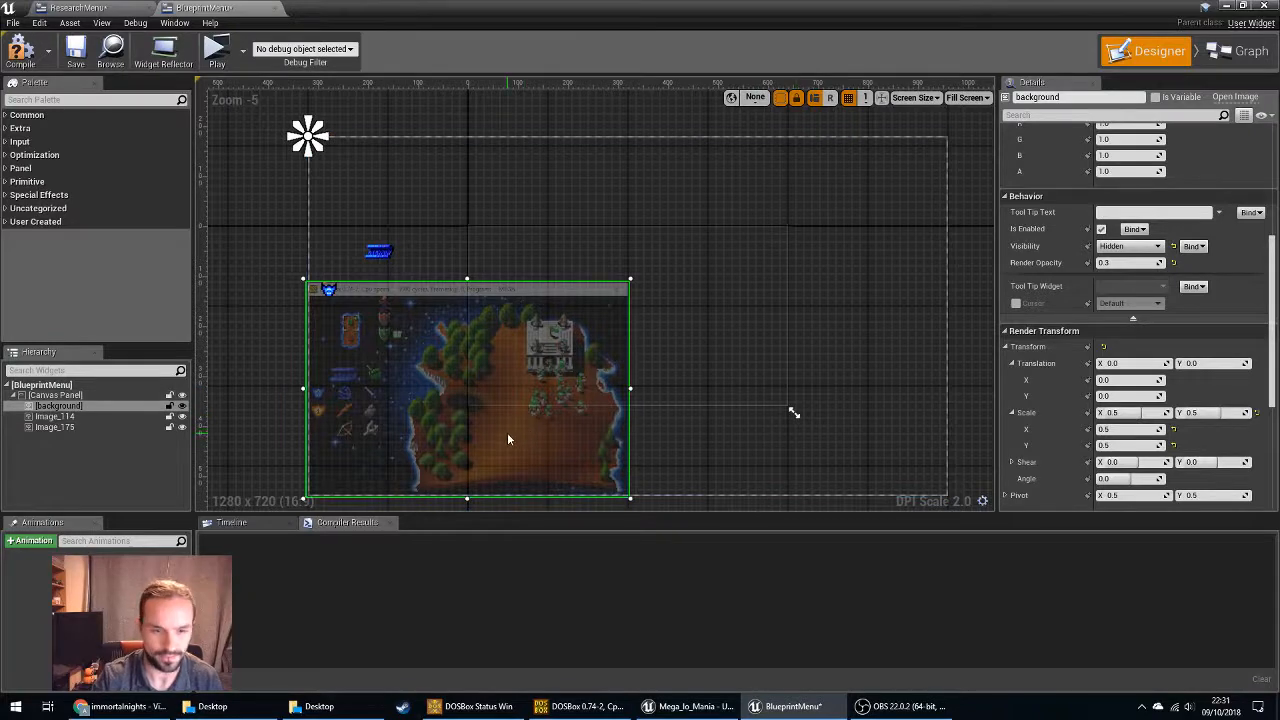
# Move the blue shield image and the blue blueprint image onto their matching icons in the reference screenshot.
pyautogui.moveTo(232, 435); pyautogui.dragTo(334, 324, button='right')
pyautogui.click(434, 179)
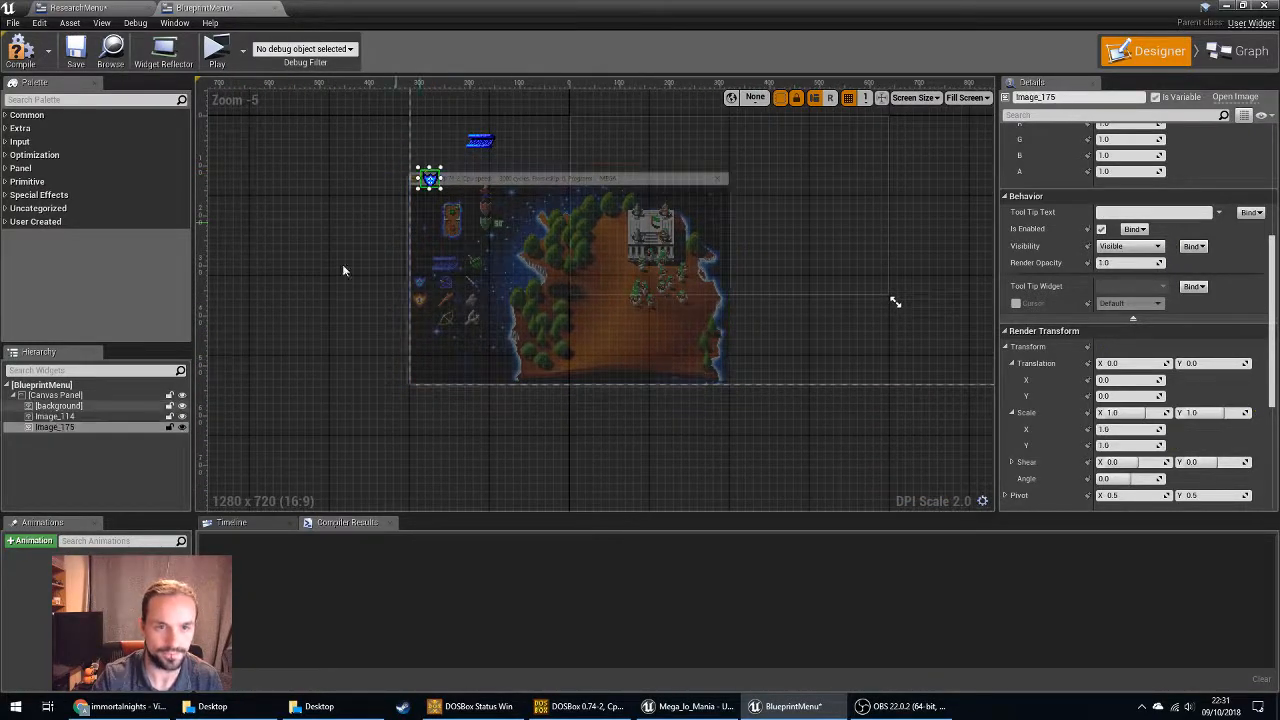
pyautogui.scroll(1, 318, 333)
pyautogui.moveTo(694, 328); pyautogui.dragTo(1025, 209, button='right')
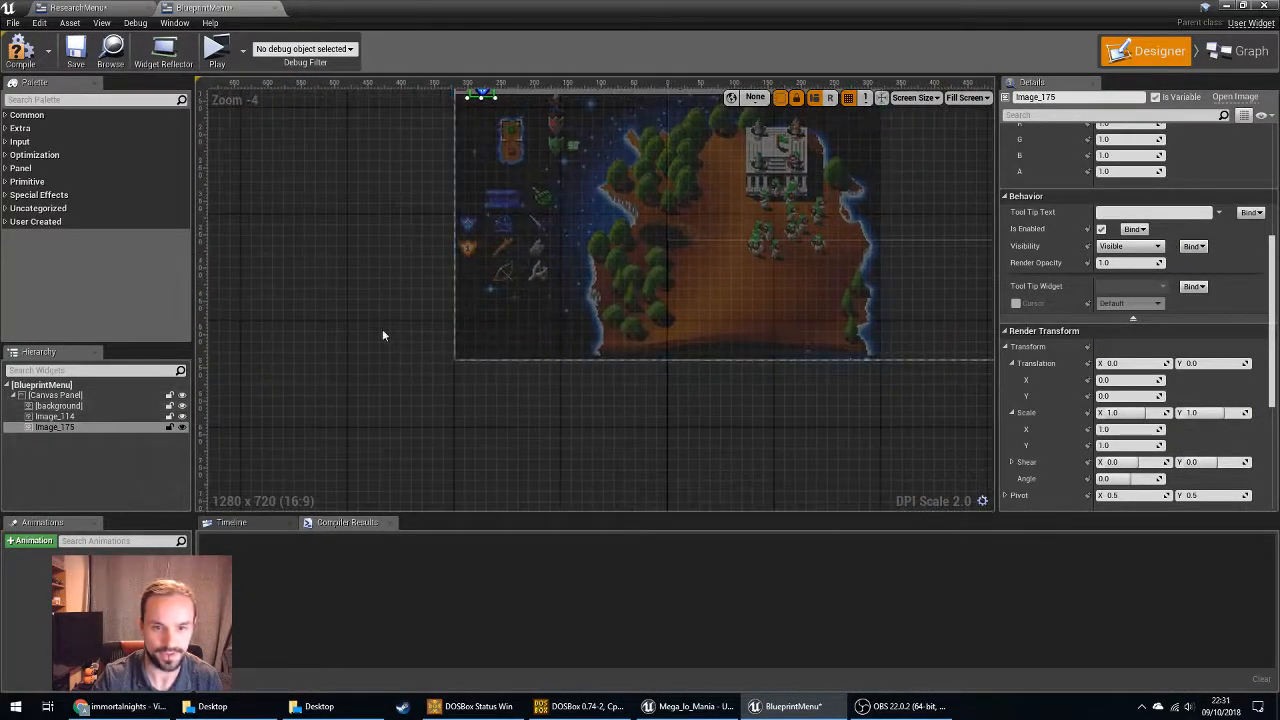
pyautogui.moveTo(337, 305); pyautogui.dragTo(385, 346, button='right')
pyautogui.scroll(1, 428, 334)
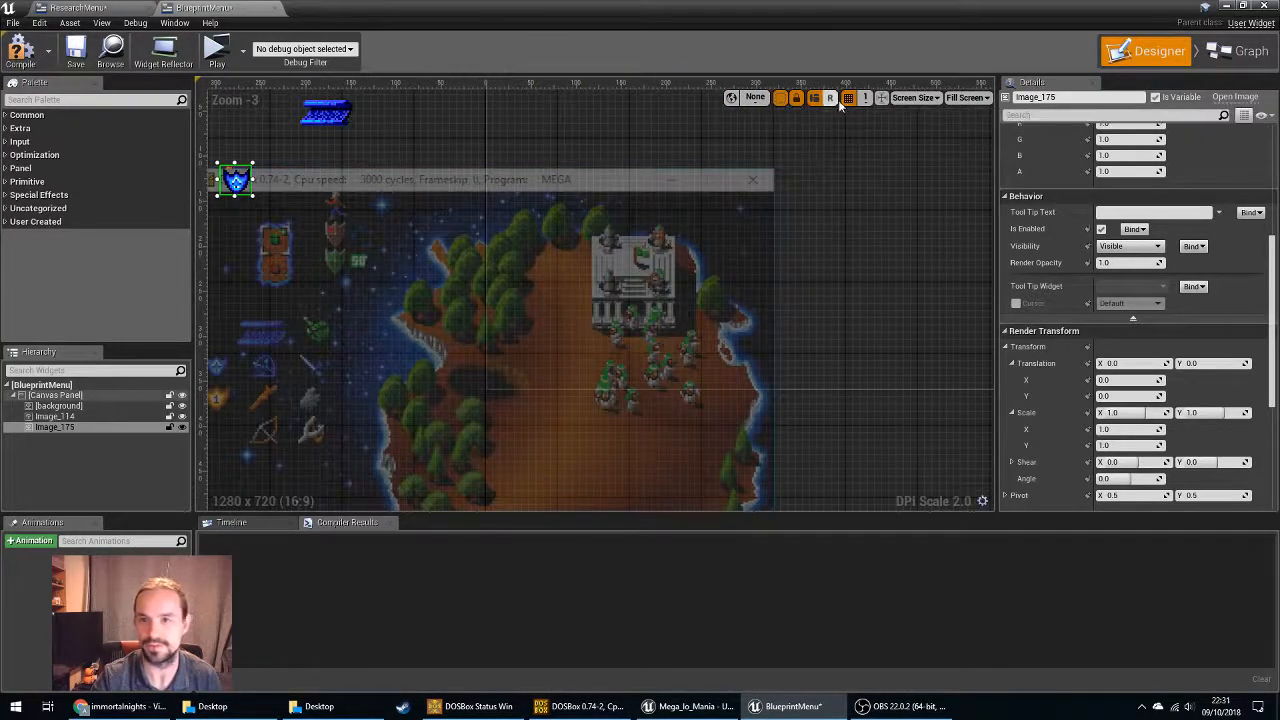
pyautogui.click(880, 98)
pyautogui.moveTo(687, 284); pyautogui.dragTo(959, 135, button='right')
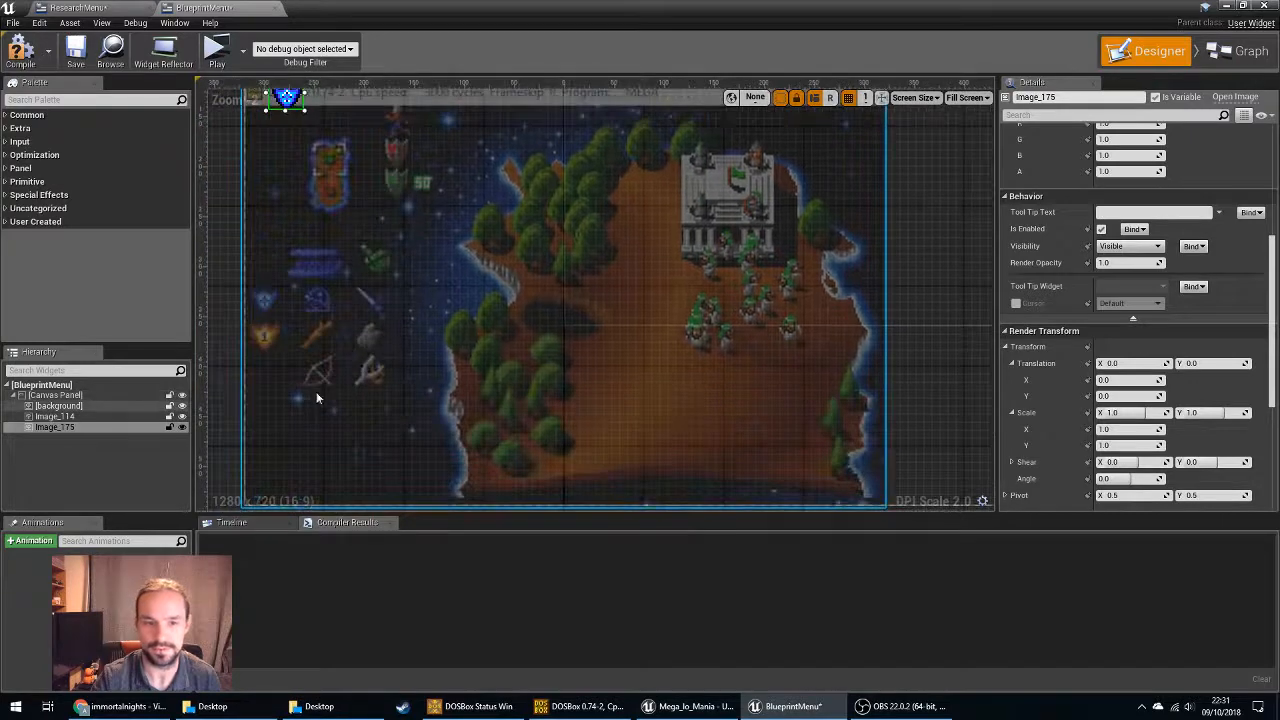
pyautogui.moveTo(221, 252); pyautogui.dragTo(310, 318, button='right')
pyautogui.moveTo(368, 170); pyautogui.dragTo(347, 377)
pyautogui.moveTo(461, 103); pyautogui.dragTo(392, 350)
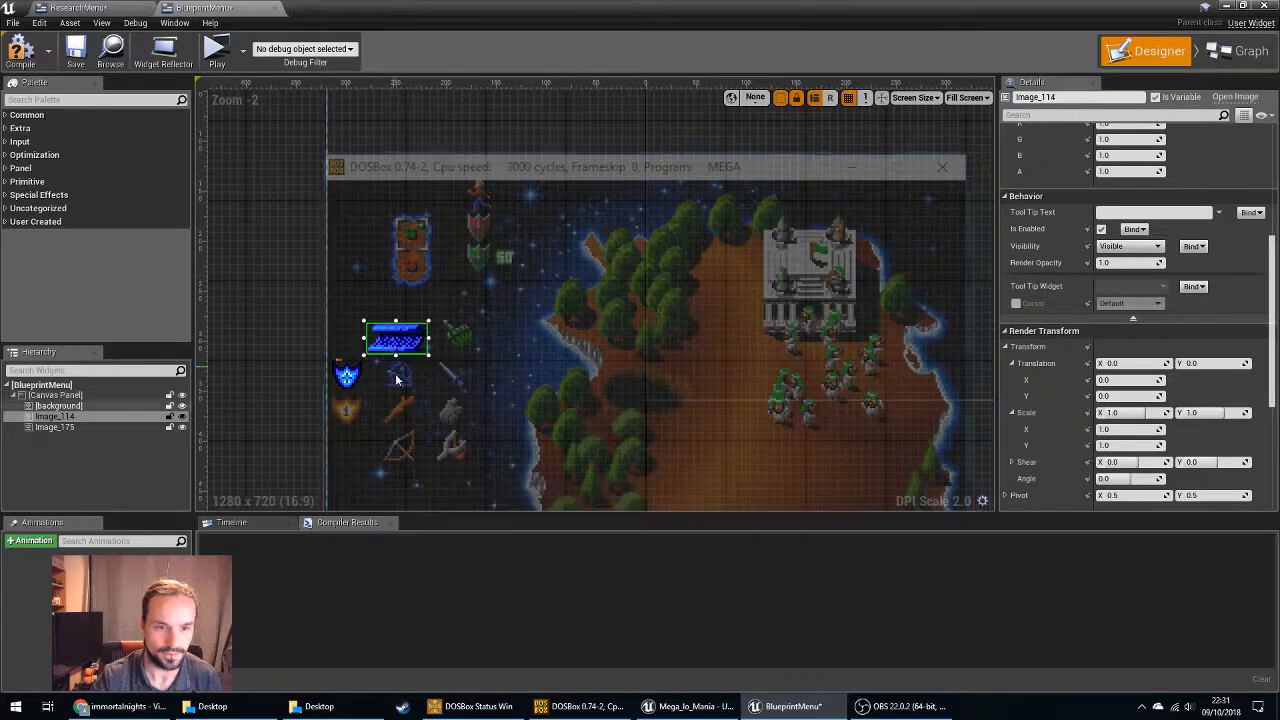
# Rename the blue blueprint image widget Image_114 as exit.
pyautogui.doubleClick(102, 417)
pyautogui.write('exit')
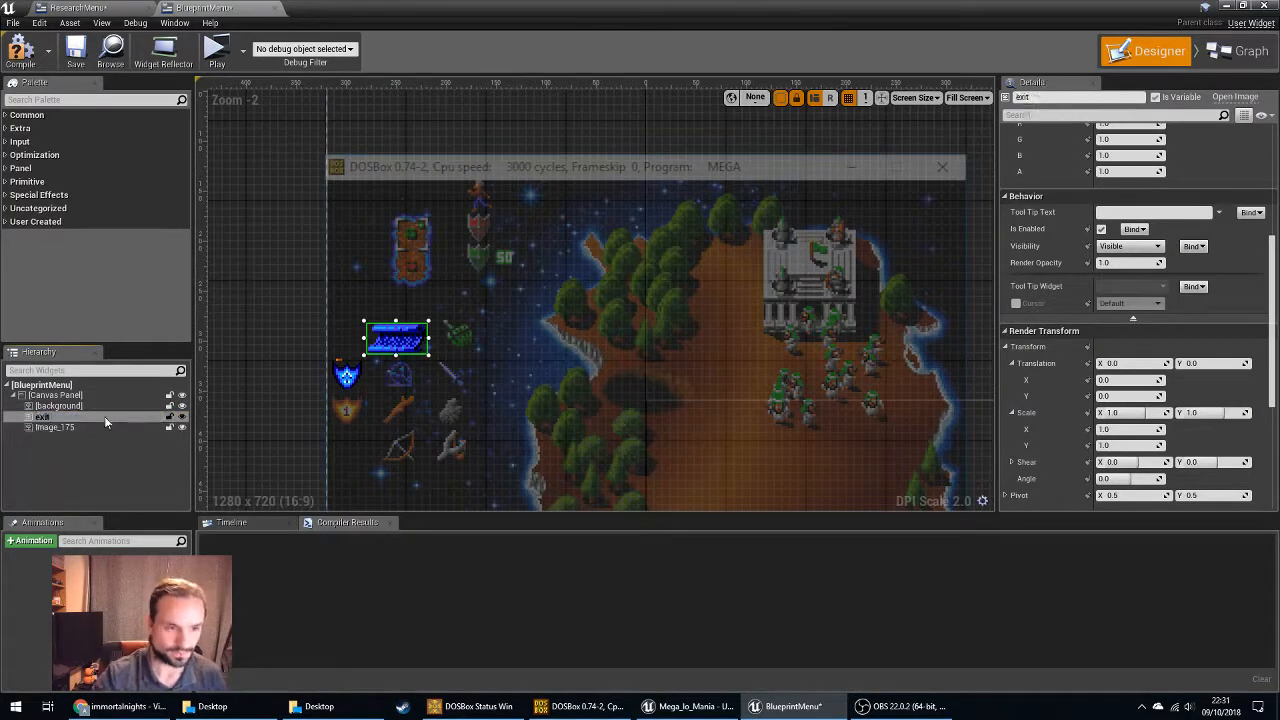
pyautogui.click(72, 437)
# Create a mouse button down binding function for the exit image.
pyautogui.click(70, 417)
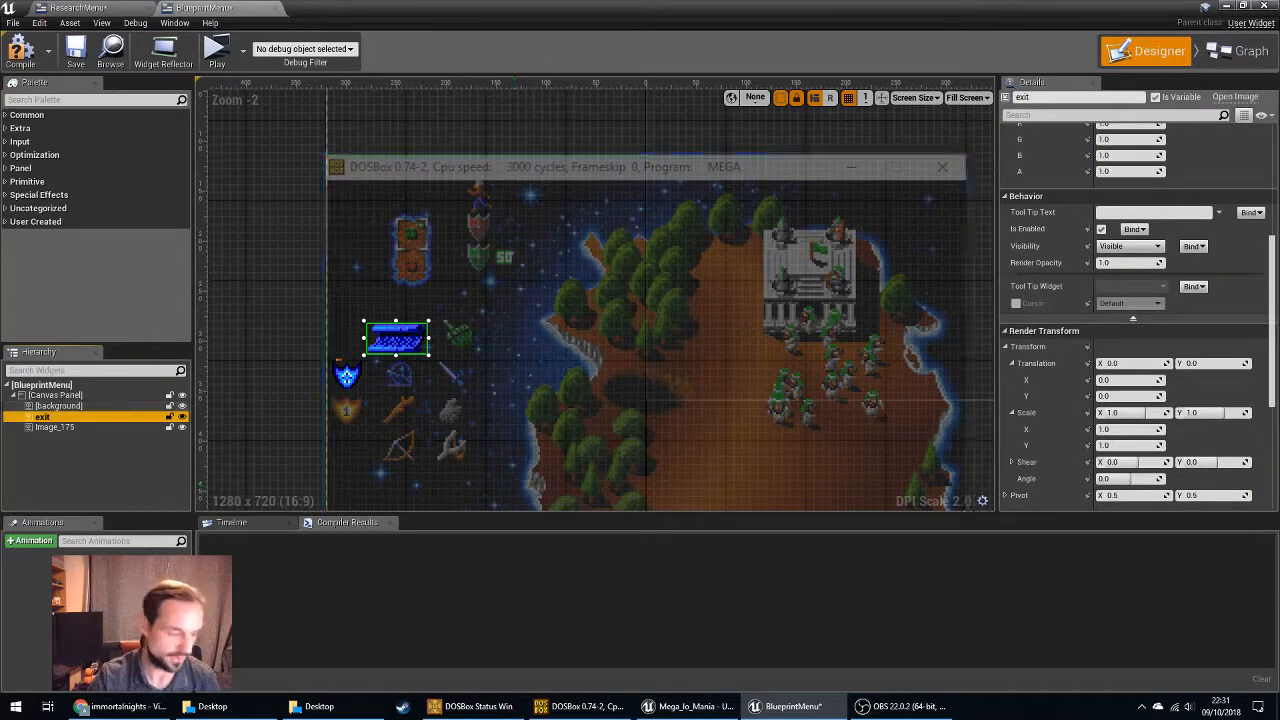
pyautogui.scroll(-5, 1150, 420)
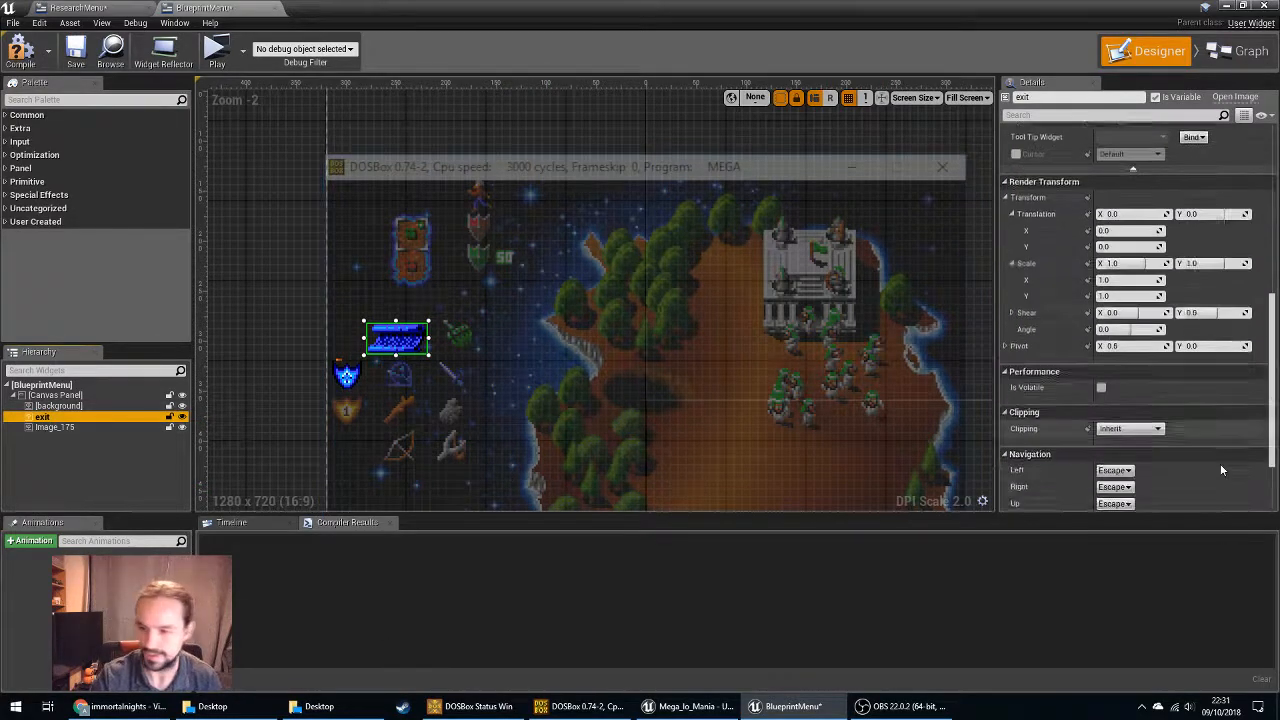
pyautogui.click(1157, 502)
pyautogui.click(1149, 515)
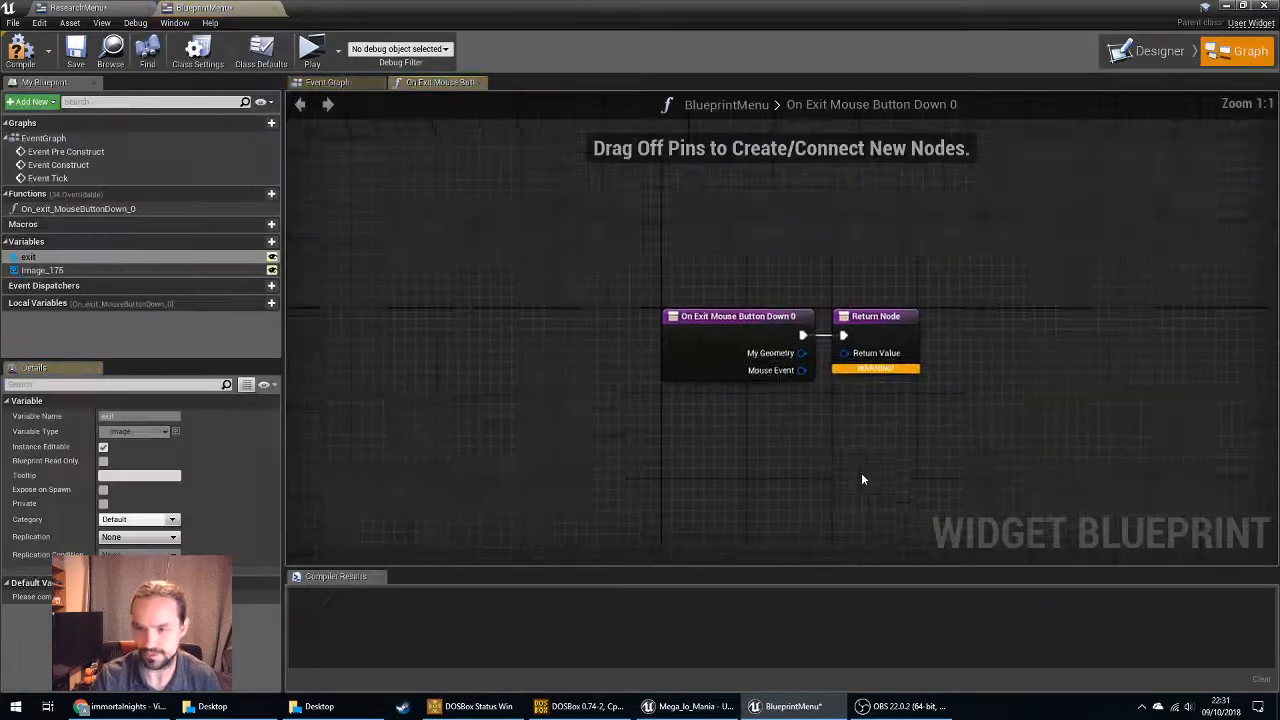
# Space the On Exit Mouse Button Down entry node away from the Return Node and search its executable actions for "call".
pyautogui.moveTo(788, 337); pyautogui.dragTo(594, 370)
pyautogui.write('call')
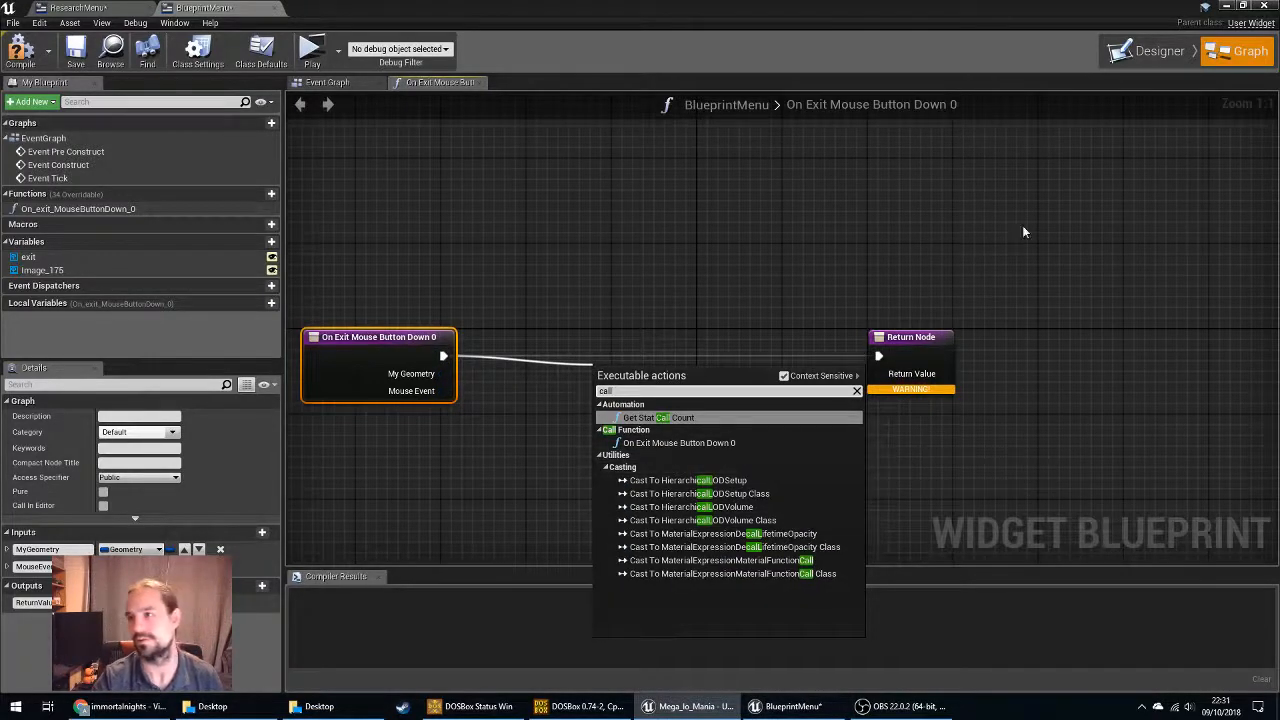
pyautogui.click(1238, 25)
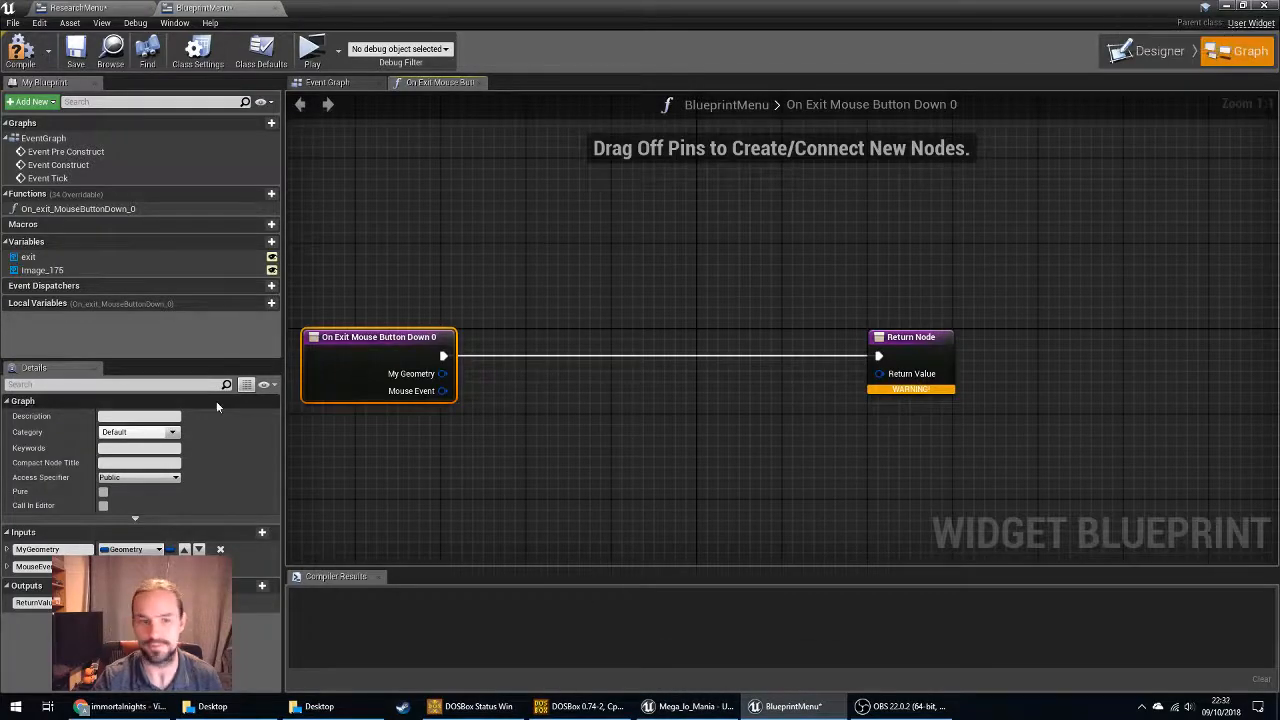
# Compare the parent class of ResearchMenu with that of BlueprintMenu.
pyautogui.click(75, 7)
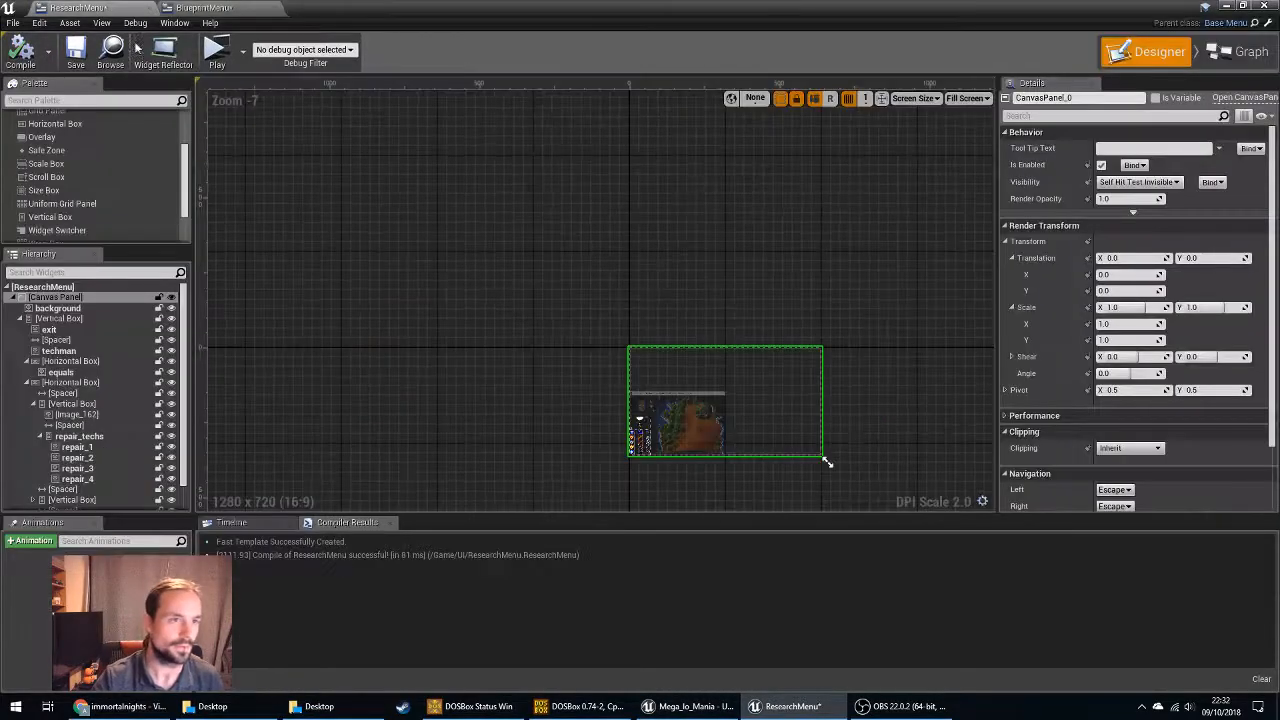
pyautogui.click(218, 9)
pyautogui.click(113, 8)
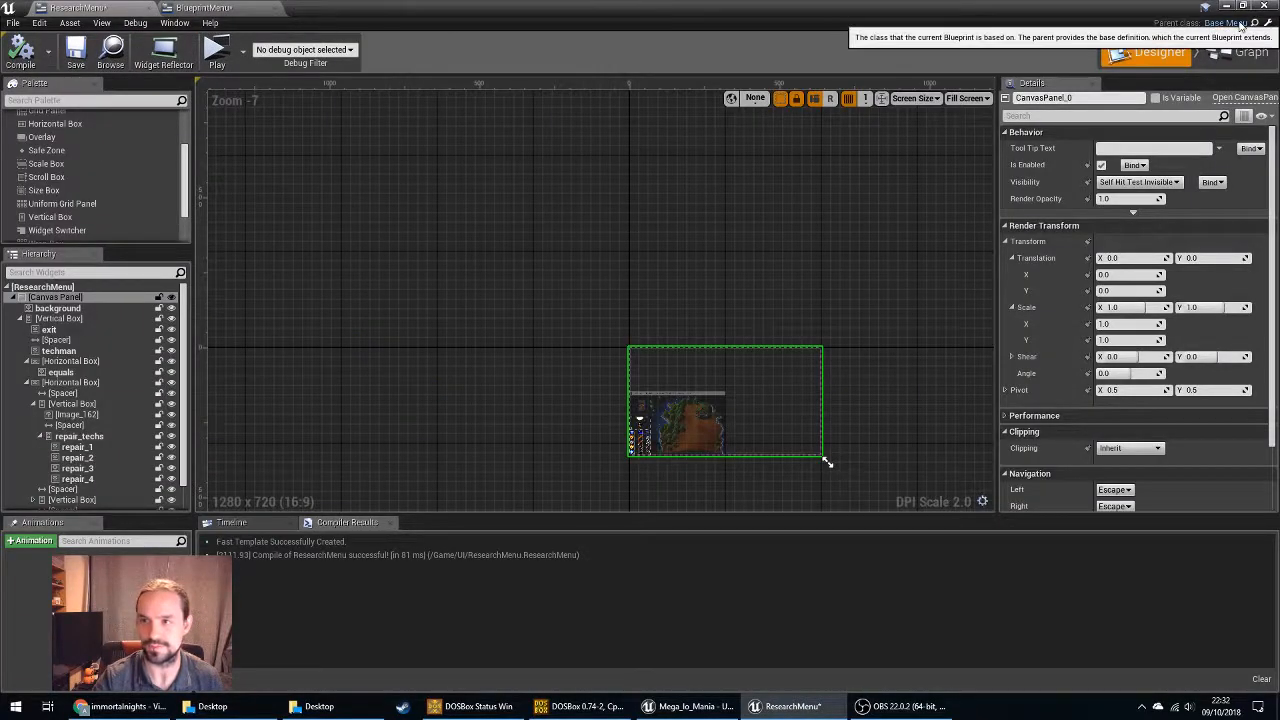
pyautogui.click(199, 8)
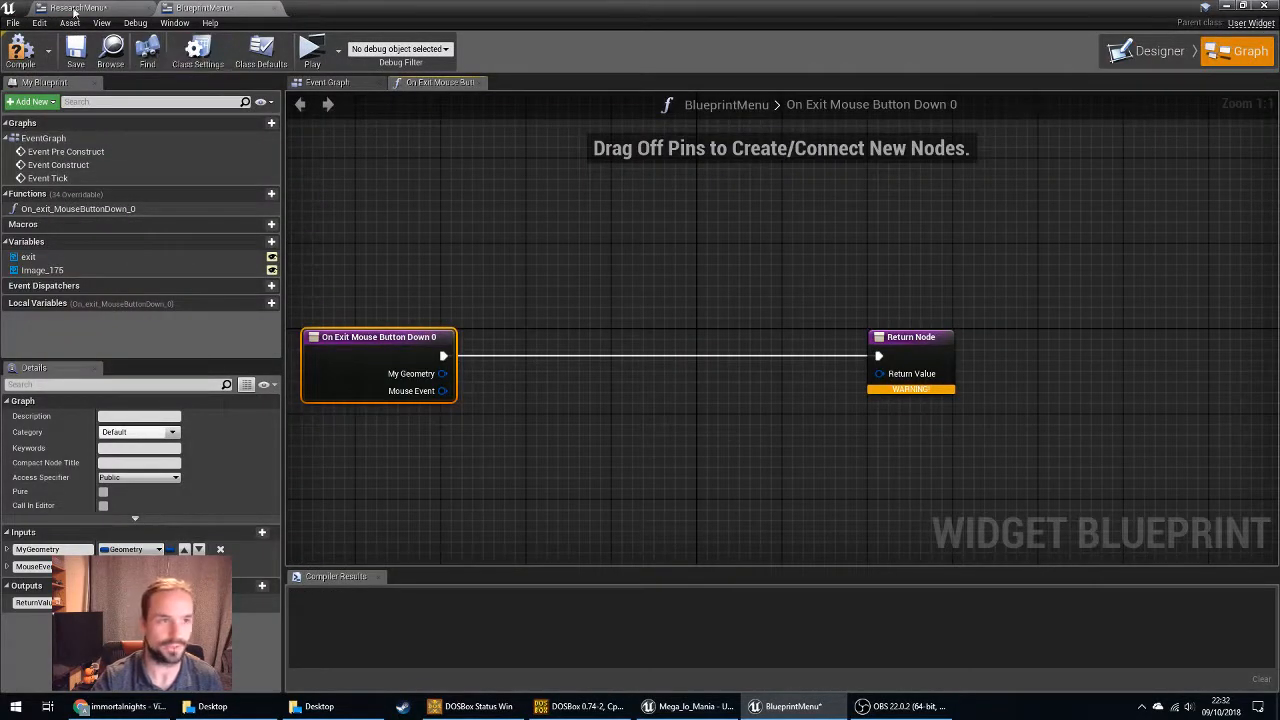
# Close the widget editor and delete the BlueprintMenu asset from the UI folder.
pyautogui.click(1265, 7)
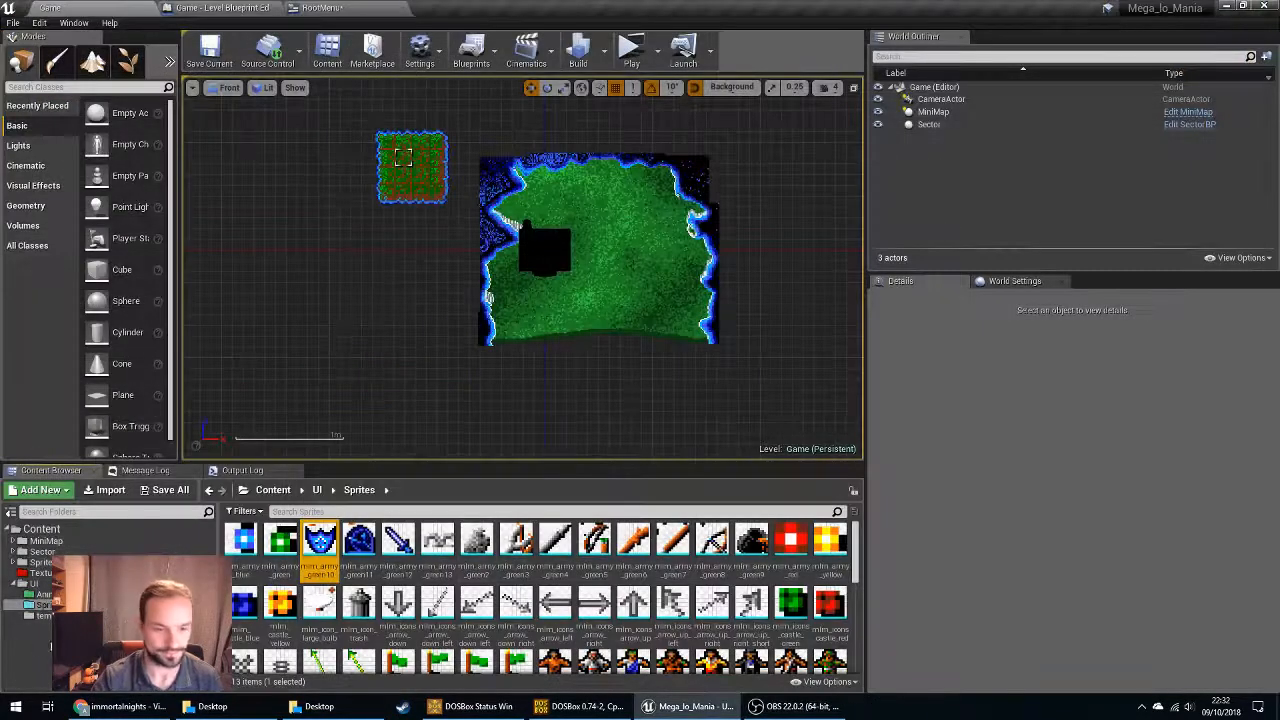
pyautogui.click(38, 584)
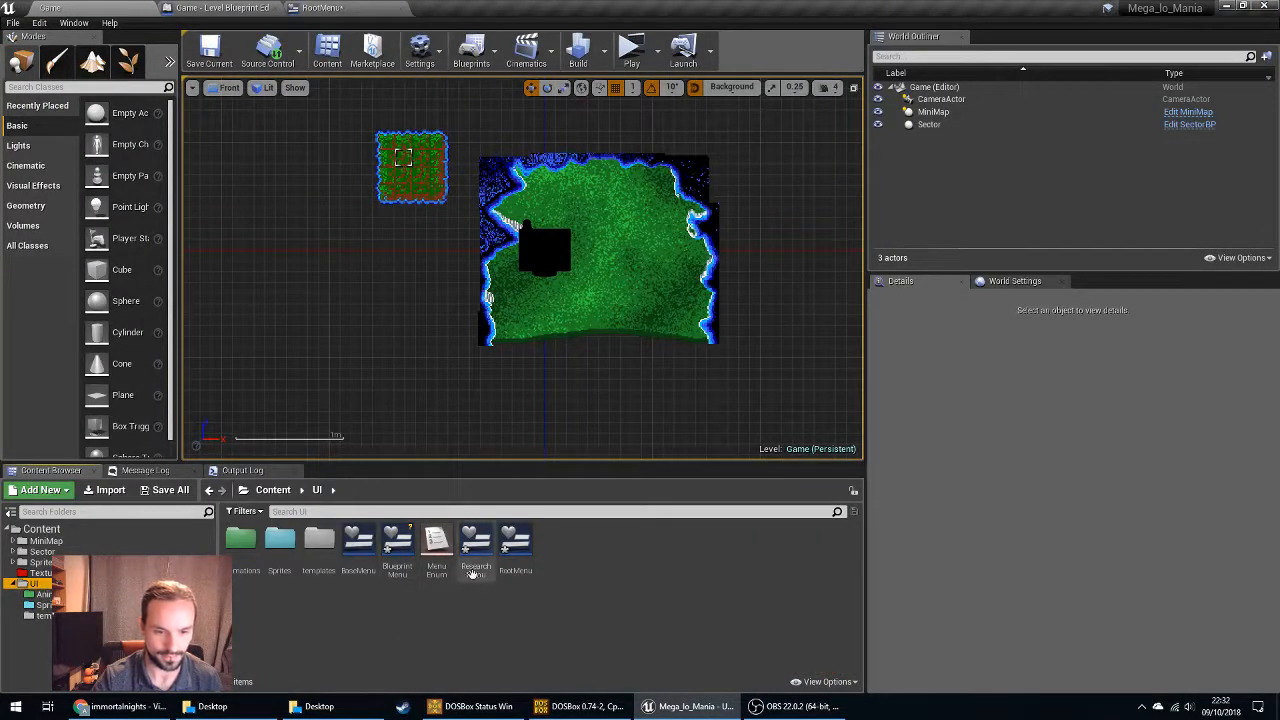
pyautogui.rightClick(397, 545)
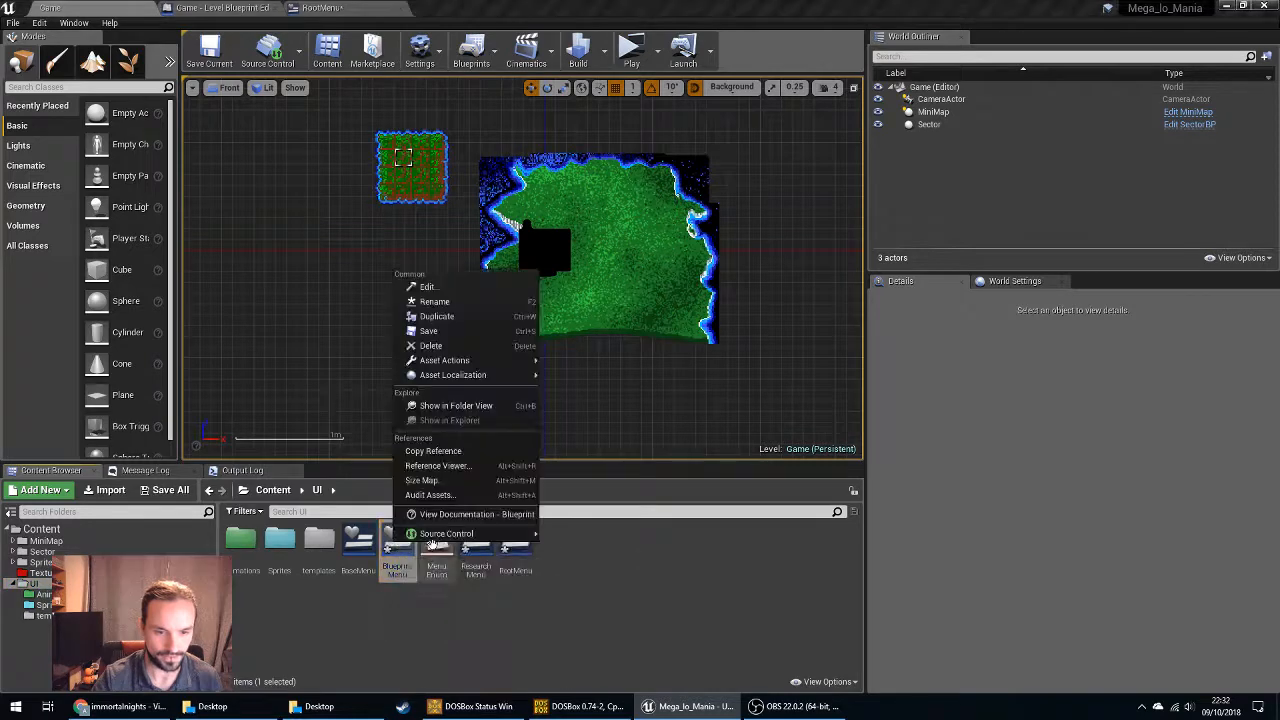
pyautogui.click(431, 345)
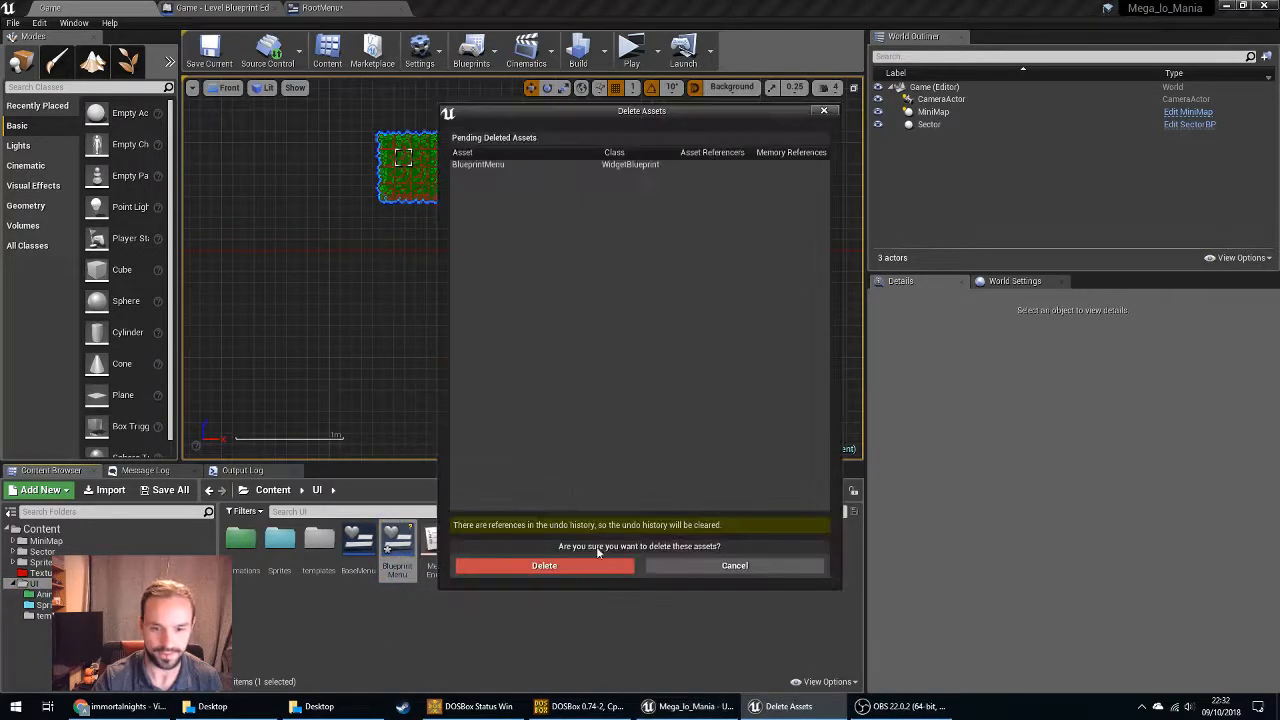
pyautogui.click(590, 565)
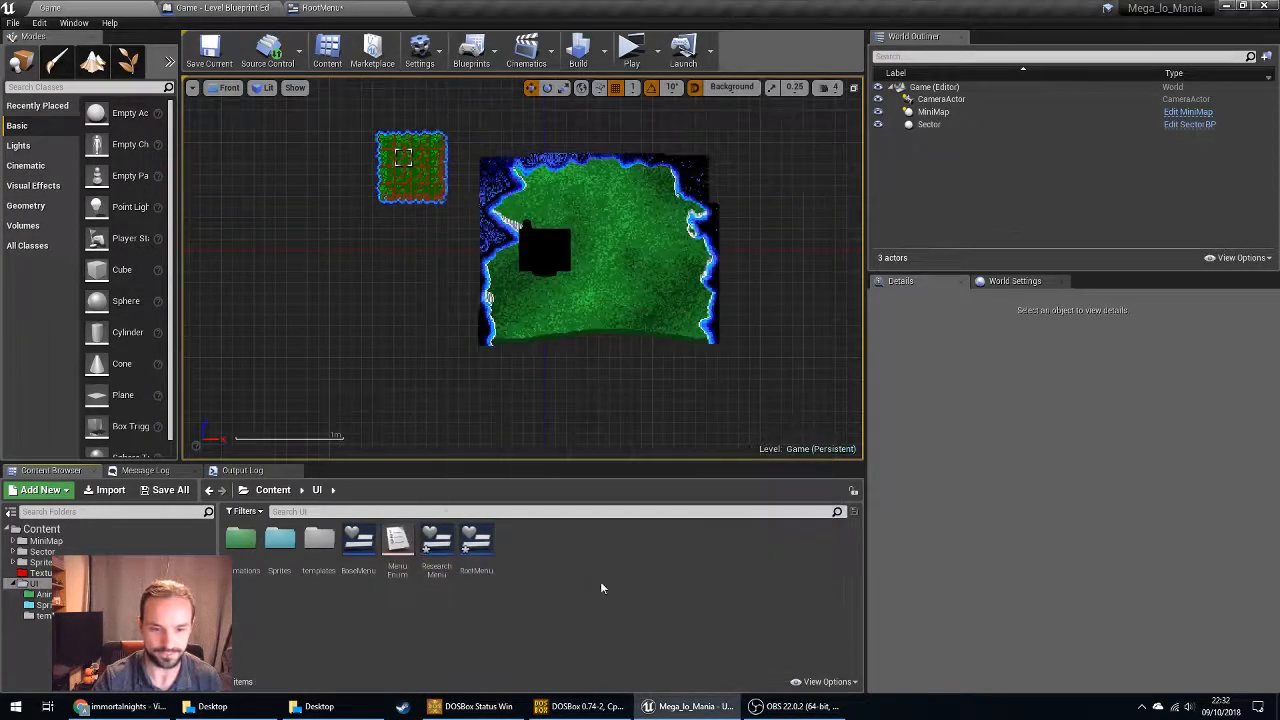
pyautogui.click(355, 538)
pyautogui.rightClick(355, 538)
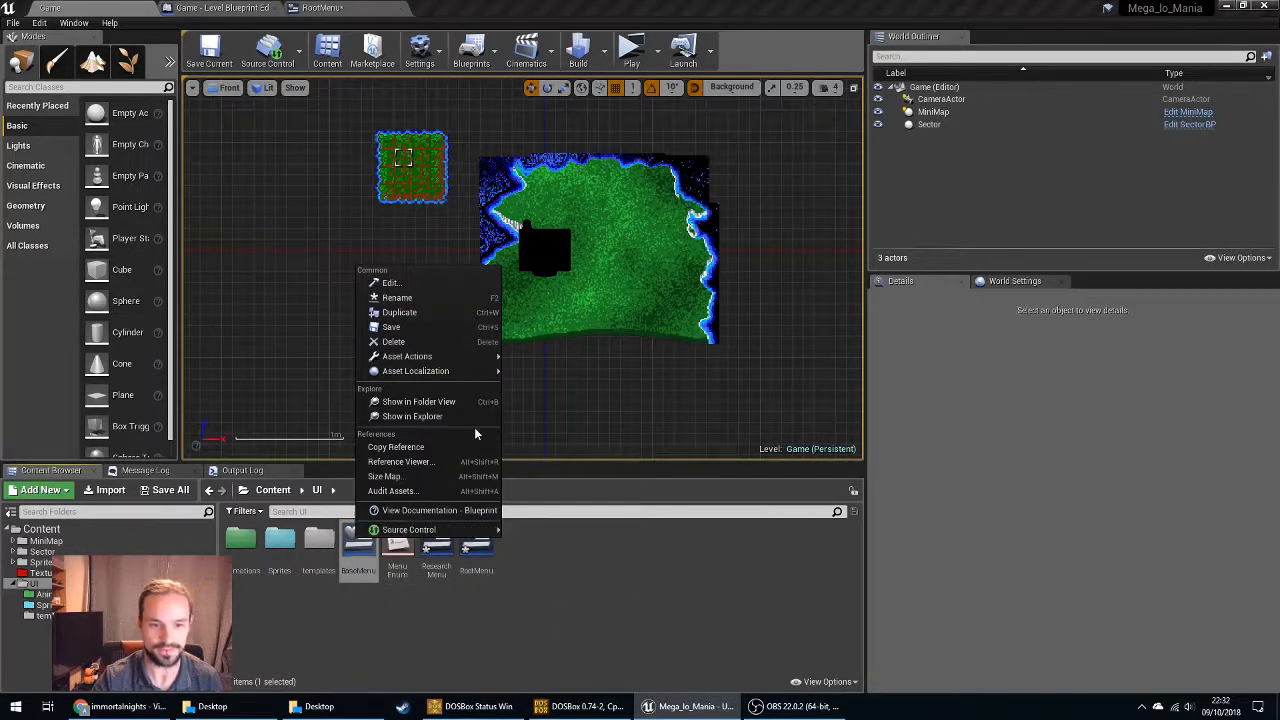
pyautogui.moveTo(463, 375)
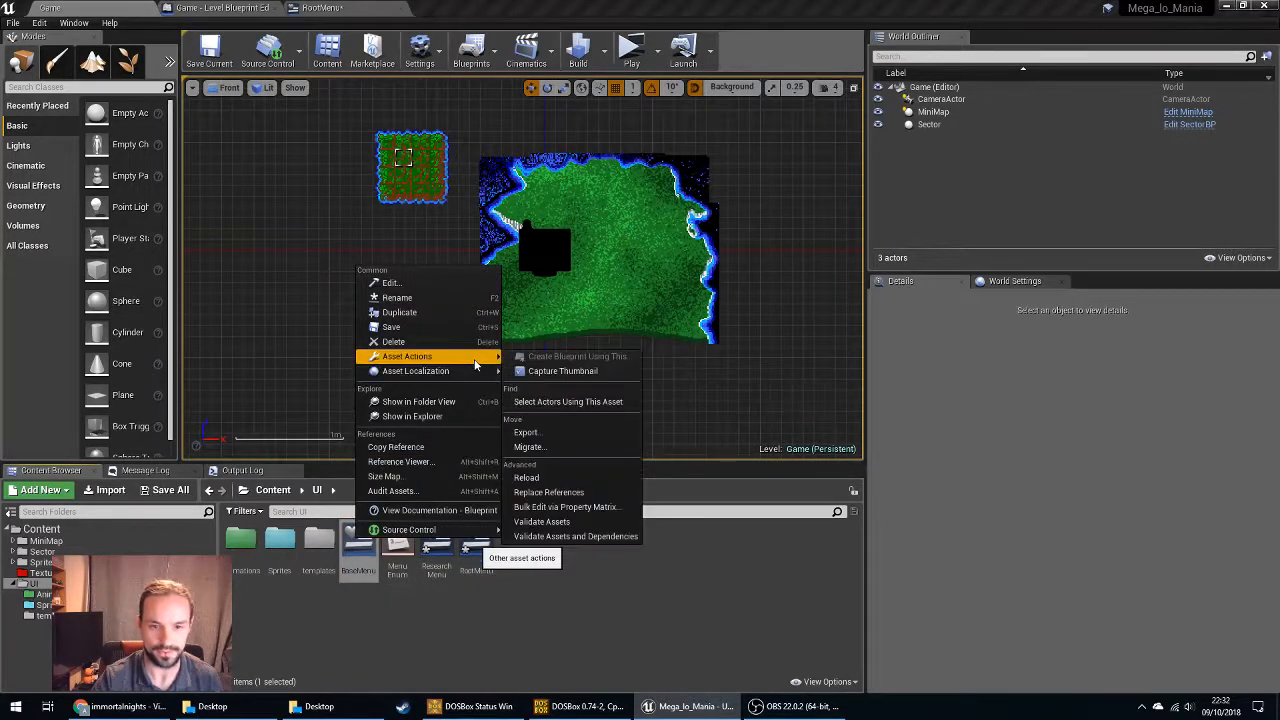
pyautogui.click(592, 584)
# Create a Blueprint Class in the UI folder with BaseMenu as its parent and name it BlueprintMenu.
pyautogui.rightClick(564, 539)
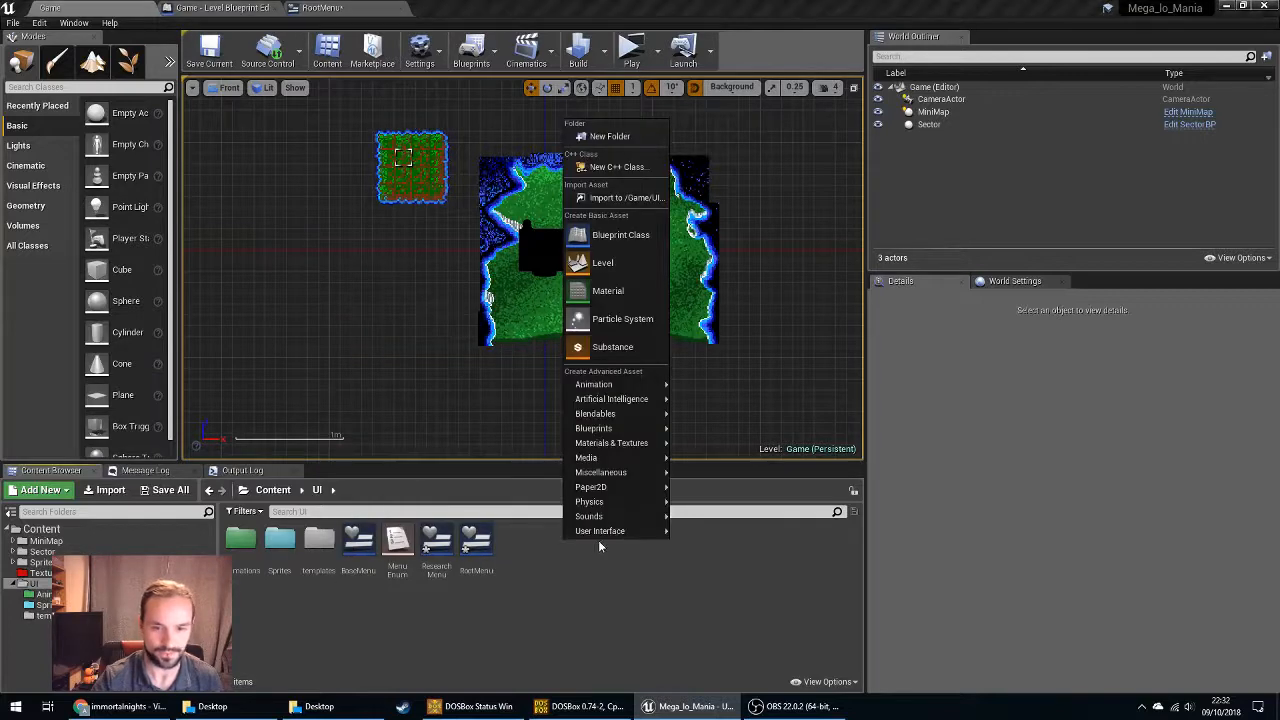
pyautogui.click(620, 235)
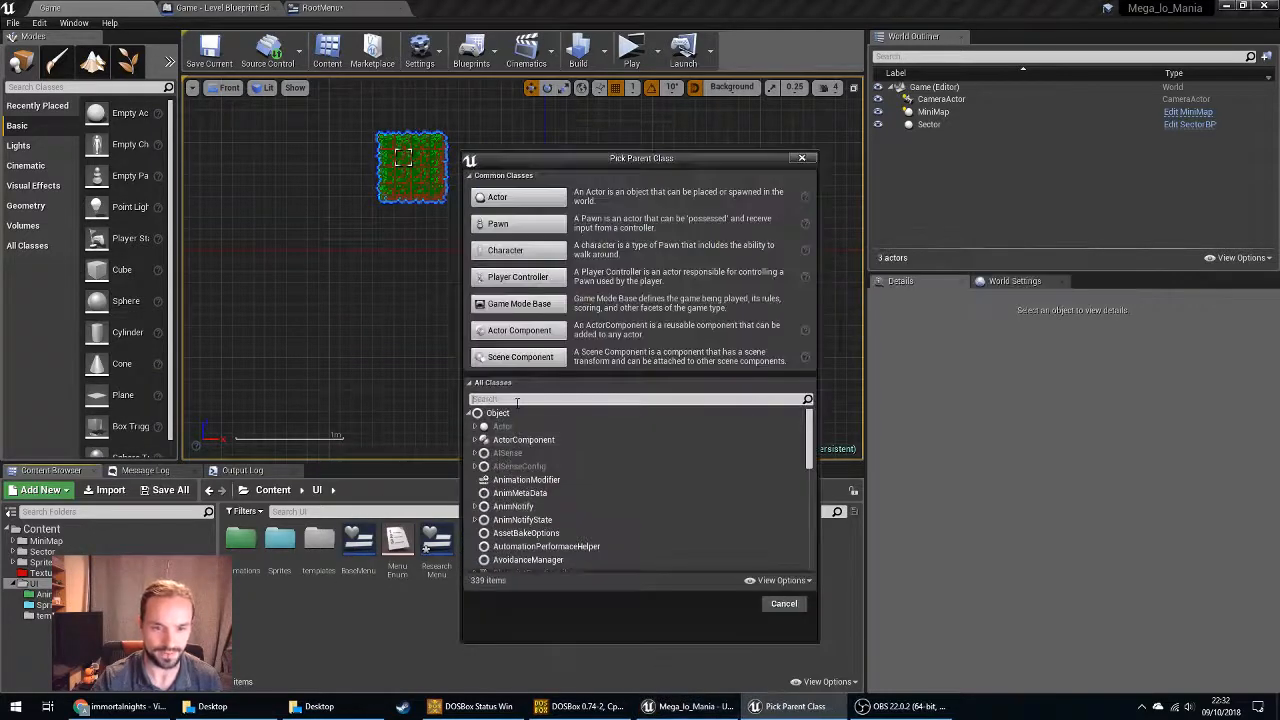
pyautogui.write('base')
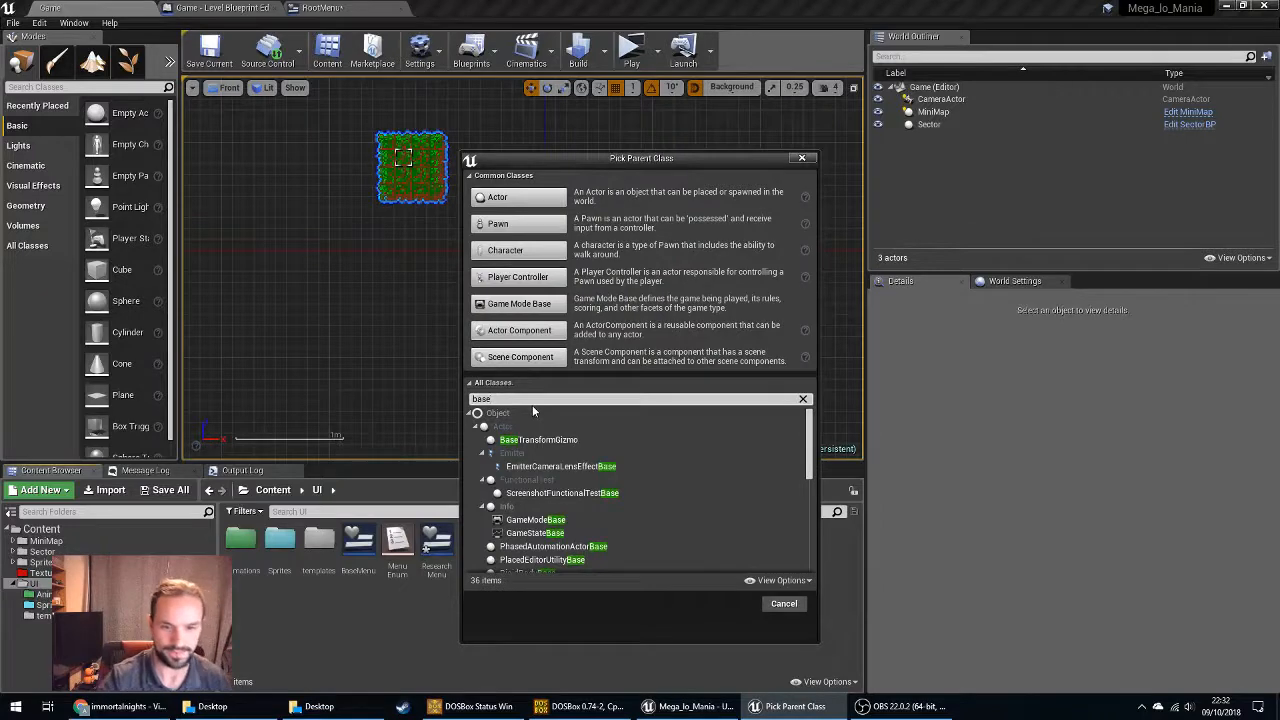
pyautogui.write('me')
pyautogui.click(528, 467)
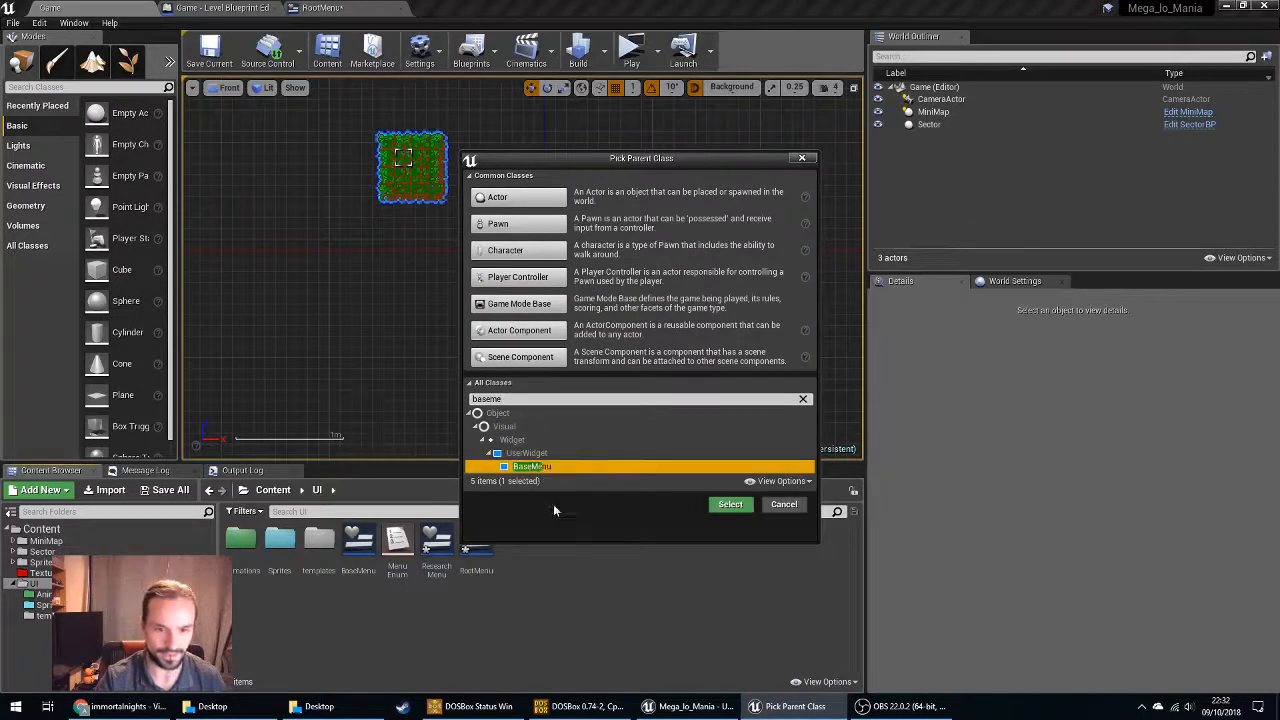
pyautogui.click(730, 504)
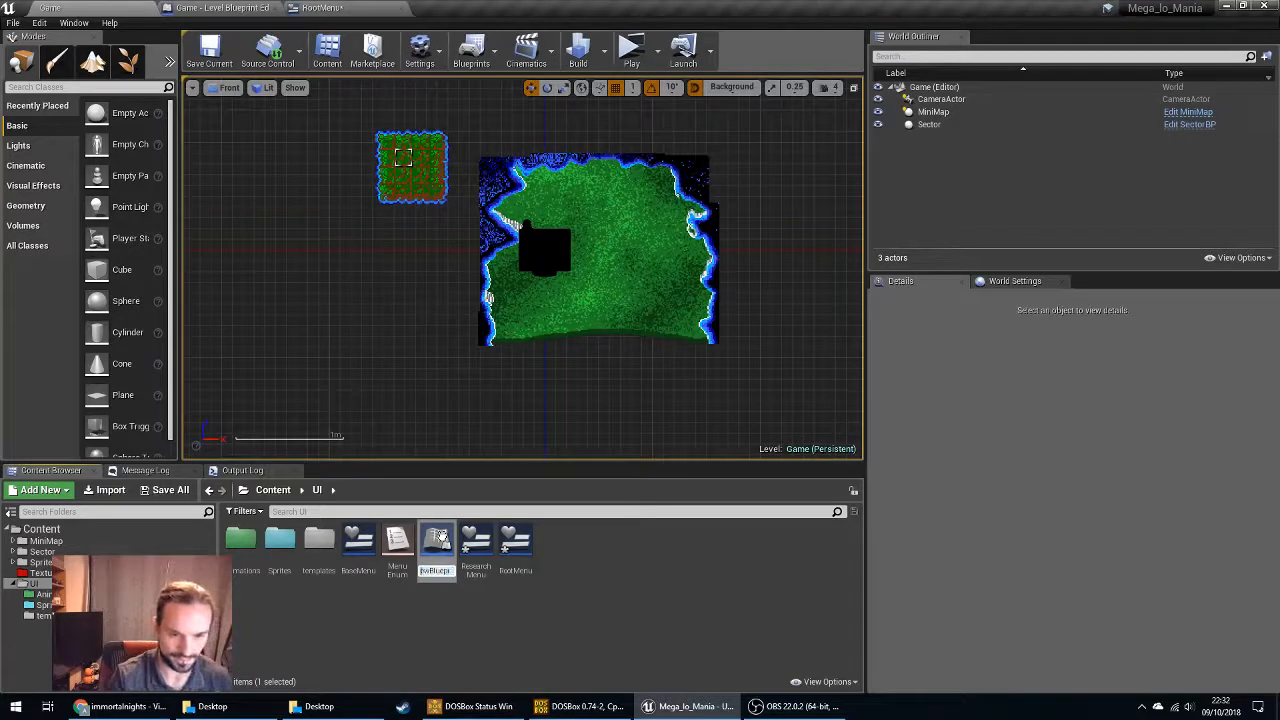
pyautogui.write('u')
pyautogui.press('Return')
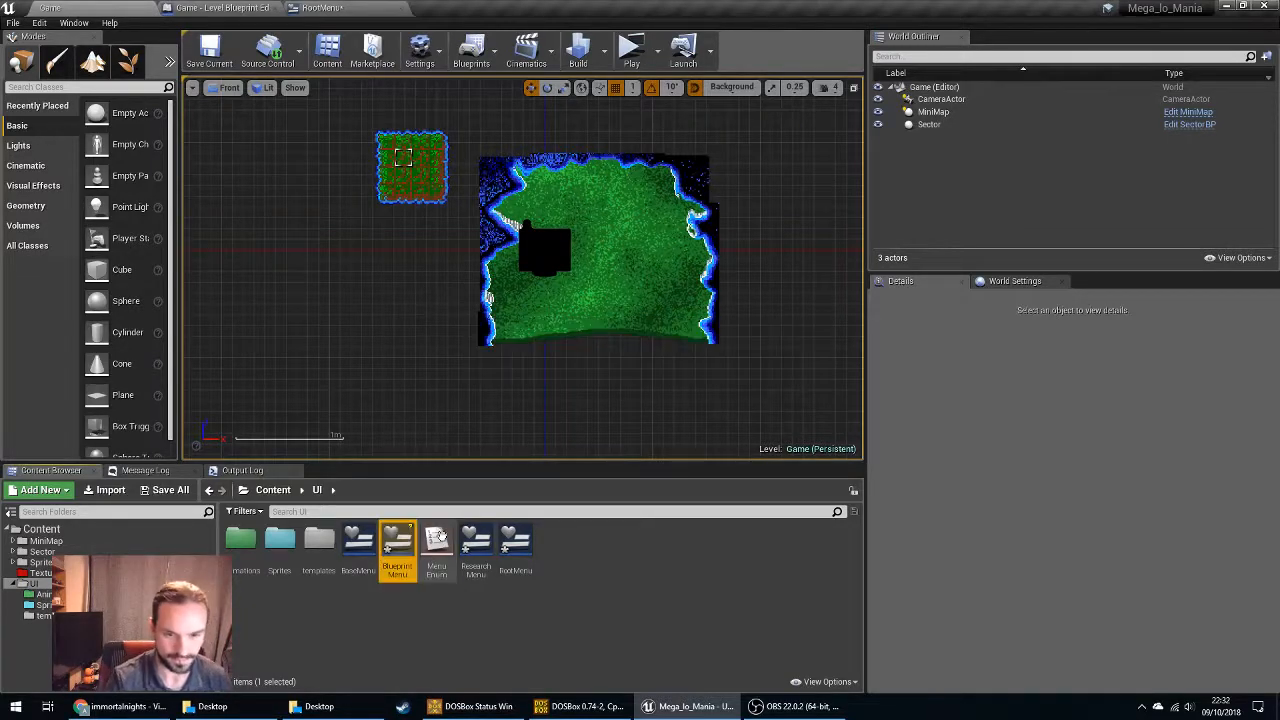
# Open the new BlueprintMenu widget in a reduced window and show the UI templates folder in the content browser.
pyautogui.doubleClick(441, 540)
pyautogui.scroll(-7, 608, 428)
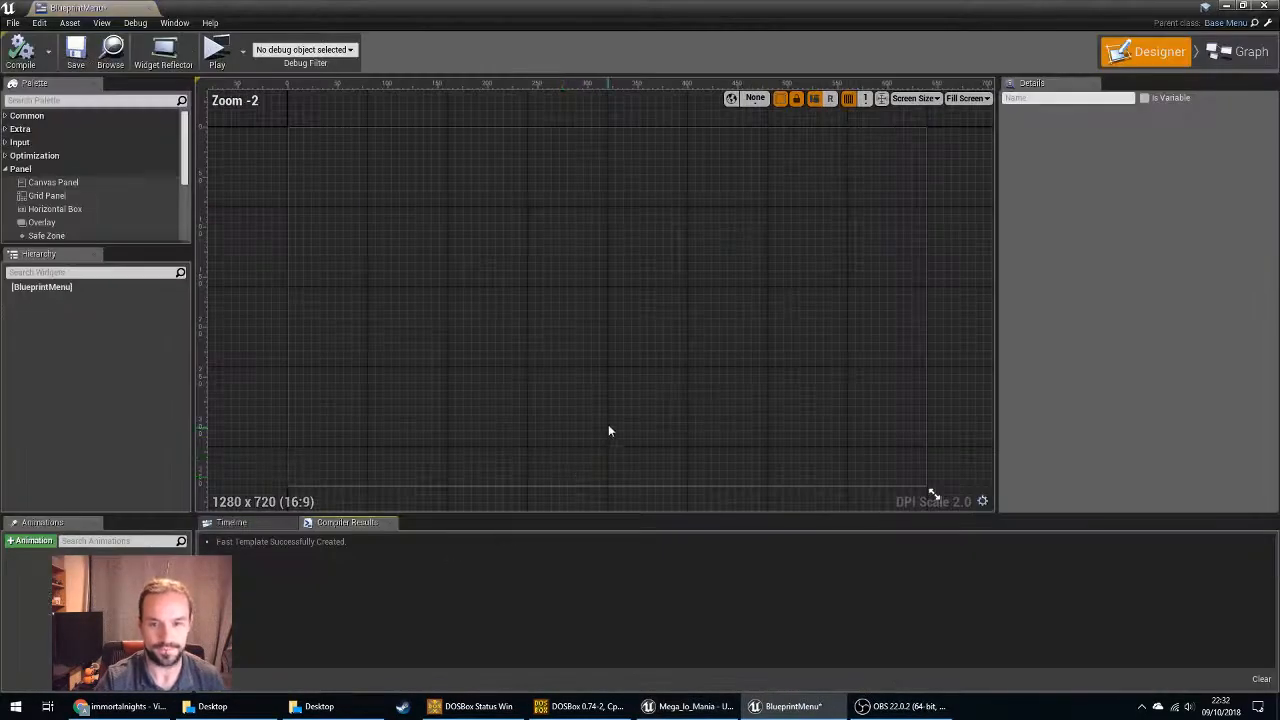
pyautogui.scroll(1, 720, 445)
pyautogui.moveTo(541, 6); pyautogui.dragTo(585, 100)
pyautogui.click(43, 615)
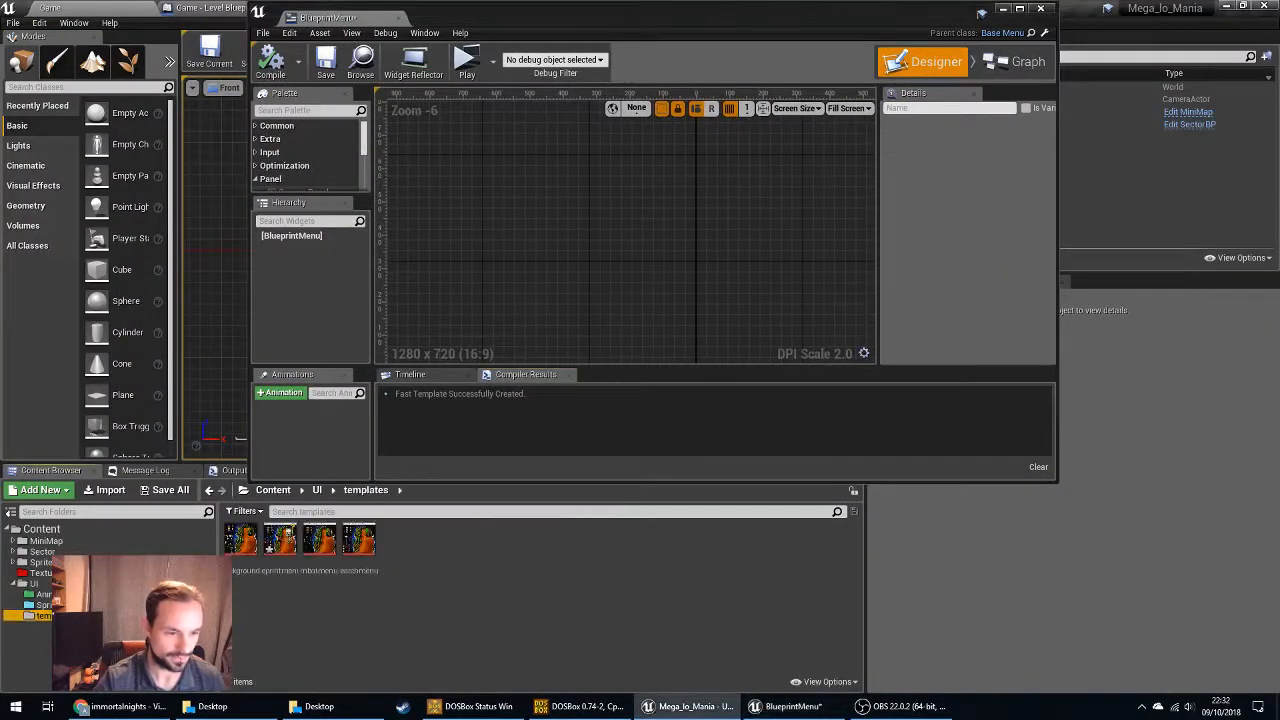
# Add the blueprintmenubg texture directly to the empty BlueprintMenu widget as its root image.
pyautogui.click(321, 545)
pyautogui.click(284, 545)
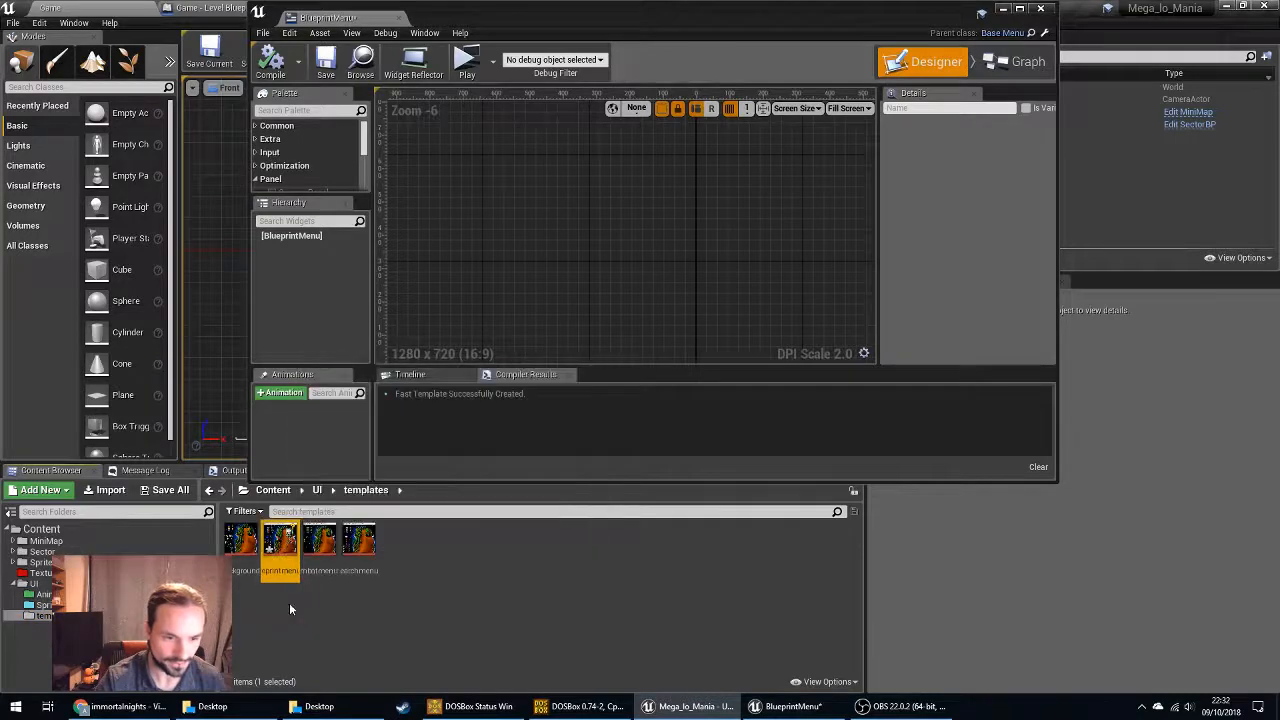
pyautogui.moveTo(284, 540); pyautogui.dragTo(524, 340)
pyautogui.scroll(-4, 655, 283)
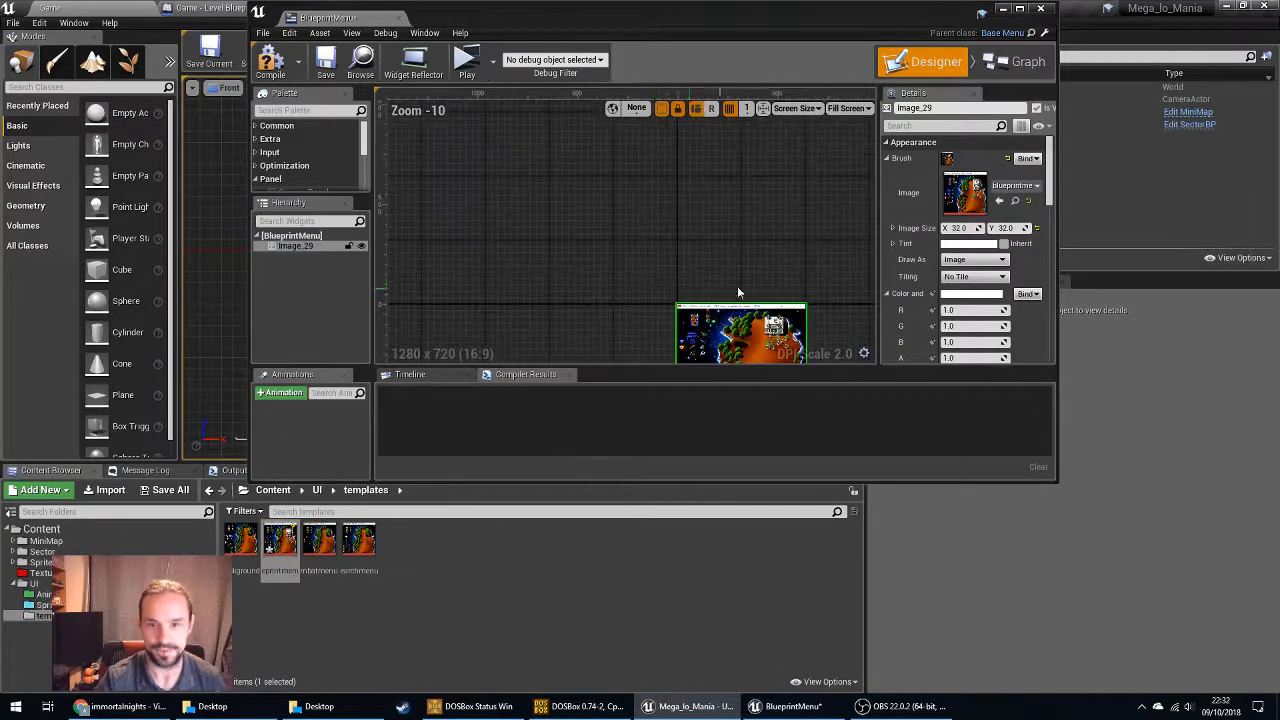
pyautogui.moveTo(737, 286); pyautogui.dragTo(634, 150, button='right')
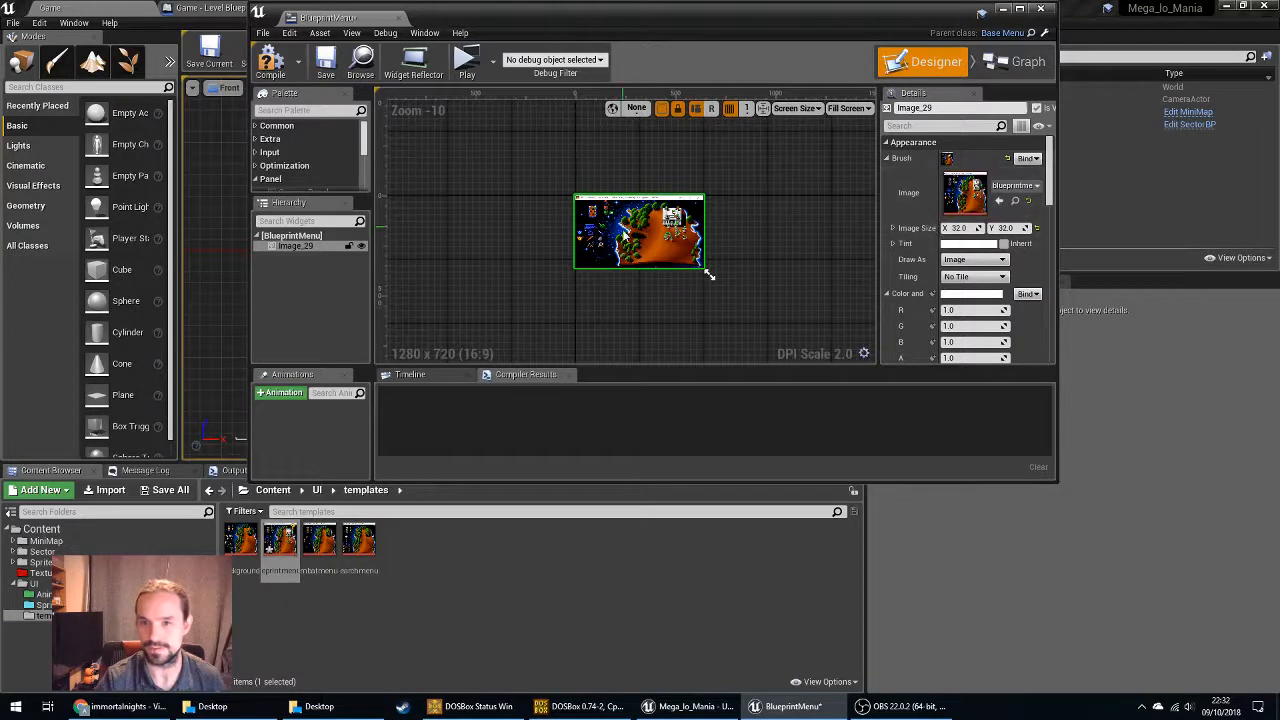
pyautogui.doubleClick(751, 21)
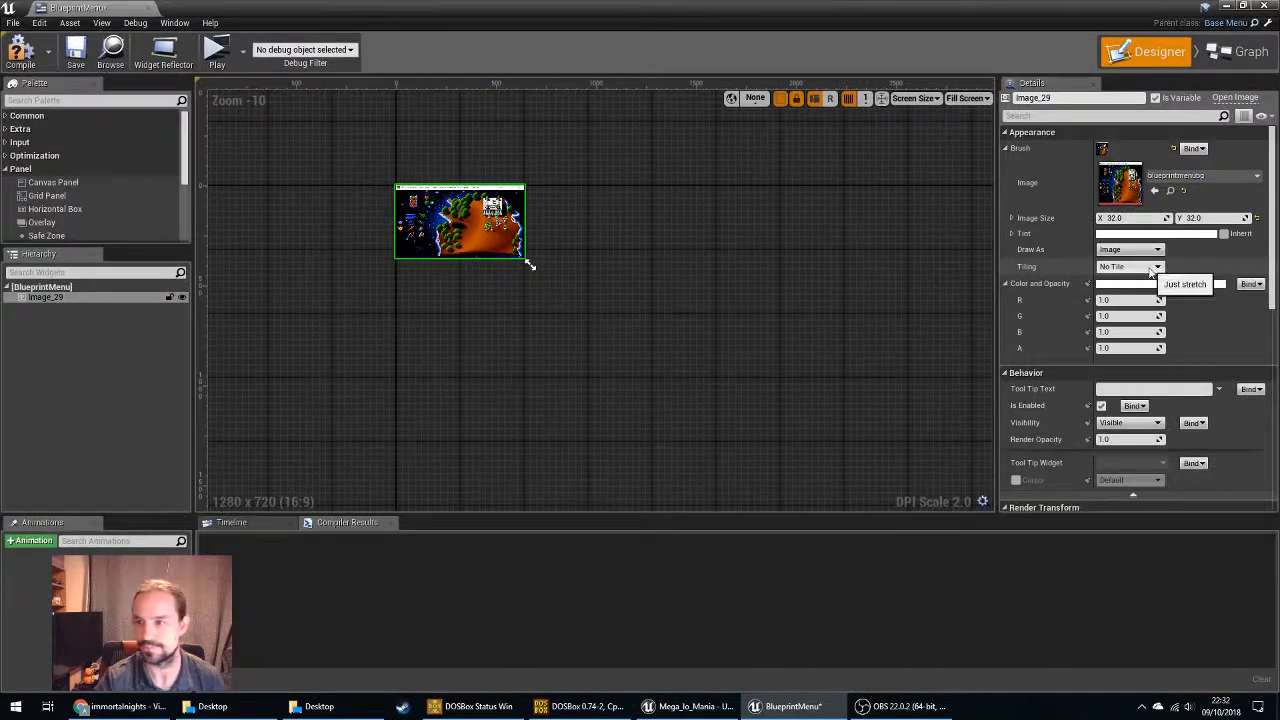
pyautogui.scroll(-3, 1075, 272)
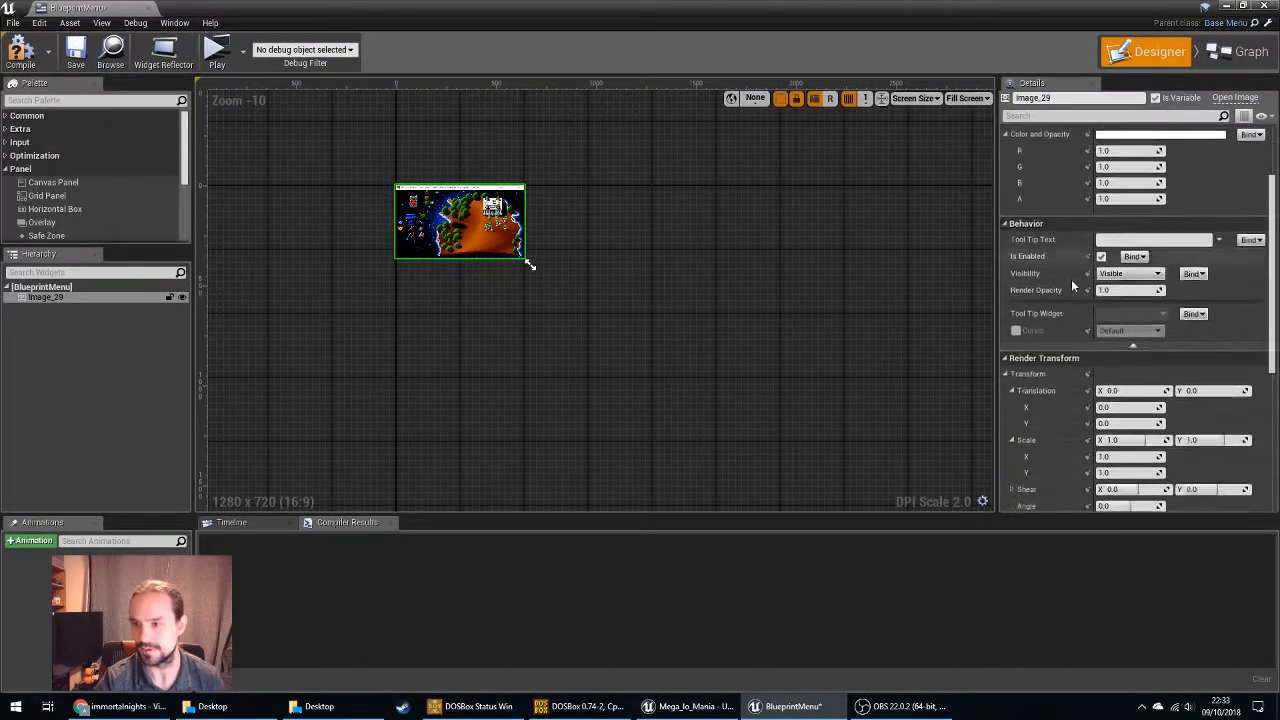
# Delete the root image and add a Canvas Panel as the root of BlueprintMenu.
pyautogui.click(80, 297)
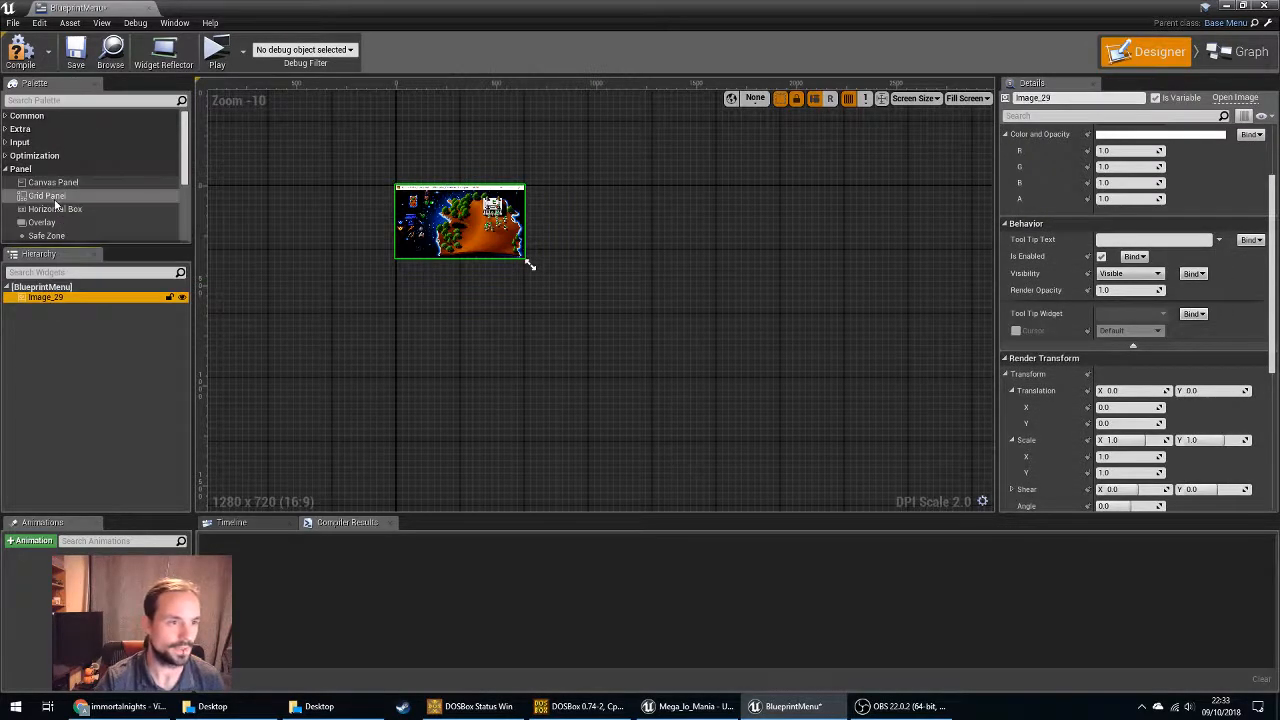
pyautogui.moveTo(55, 185); pyautogui.dragTo(52, 297)
pyautogui.click(52, 295)
pyautogui.press('Delete')
pyautogui.moveTo(50, 185); pyautogui.dragTo(55, 290)
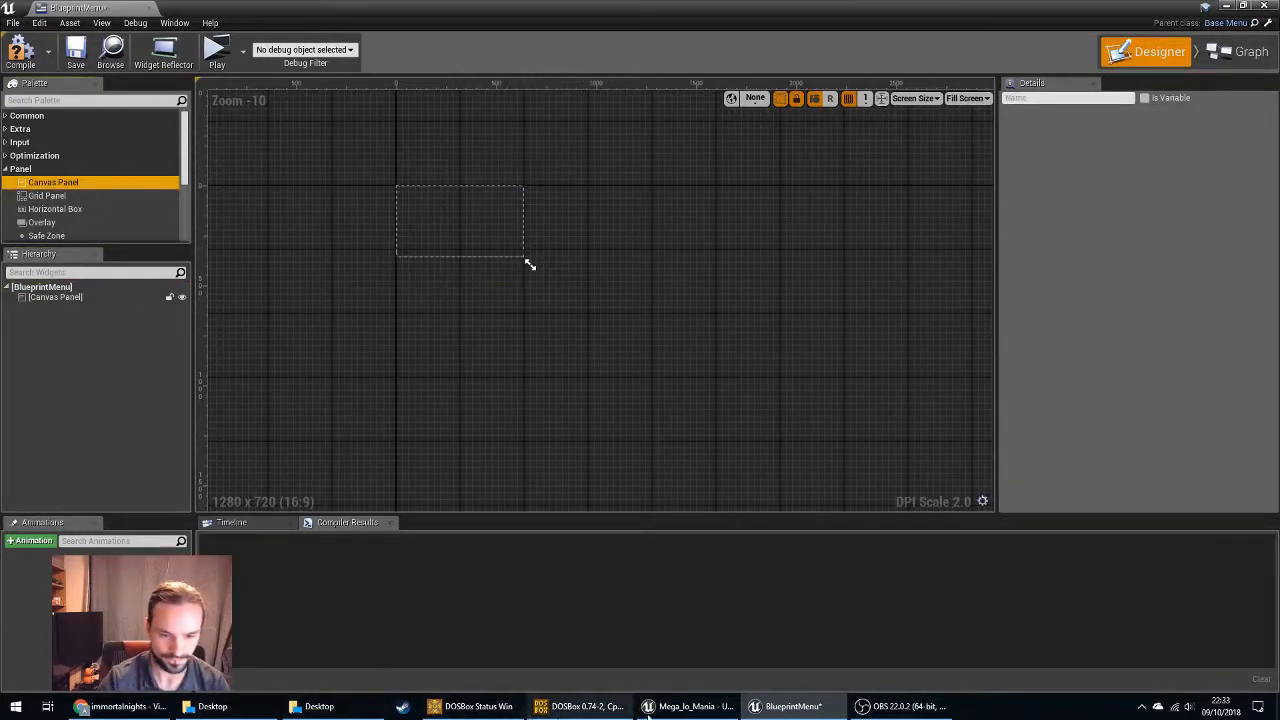
# Add the blueprintmenubg texture to the Canvas Panel as an image and name it background.
pyautogui.doubleClick(654, 6)
pyautogui.moveTo(281, 541); pyautogui.dragTo(576, 195)
pyautogui.doubleClick(668, 43)
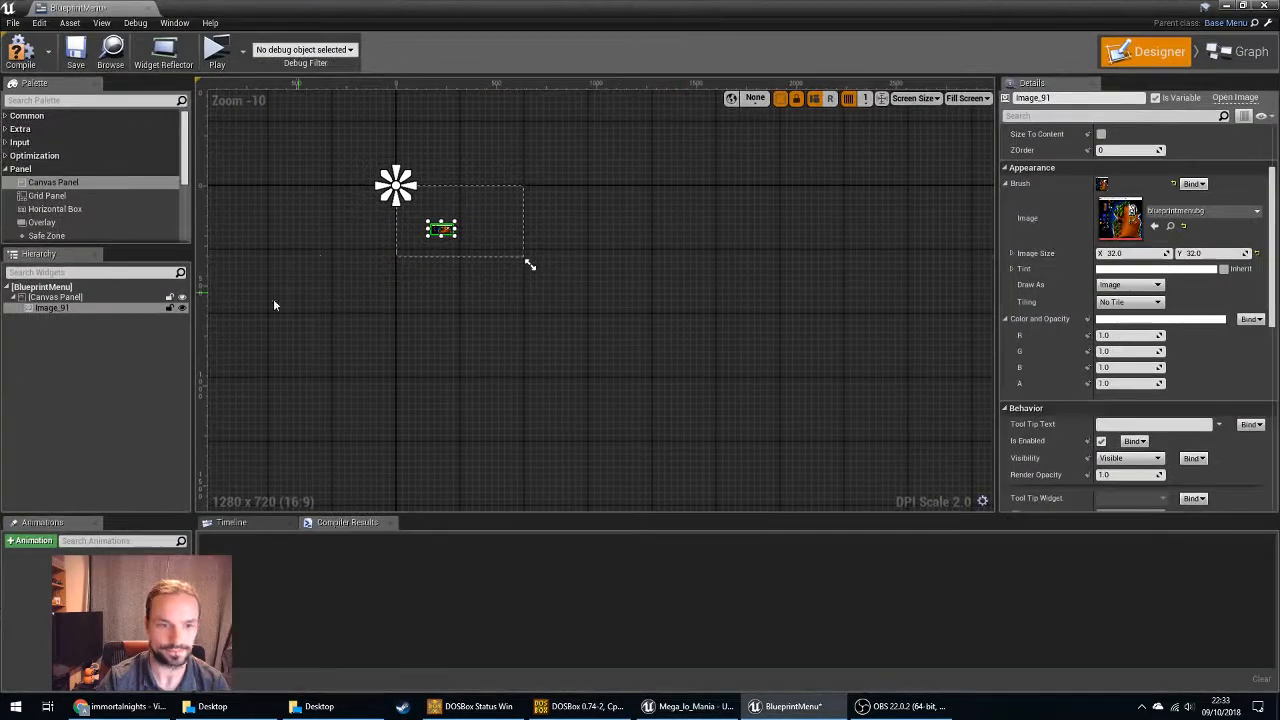
pyautogui.click(76, 311)
pyautogui.click(76, 313)
pyautogui.write('backu')
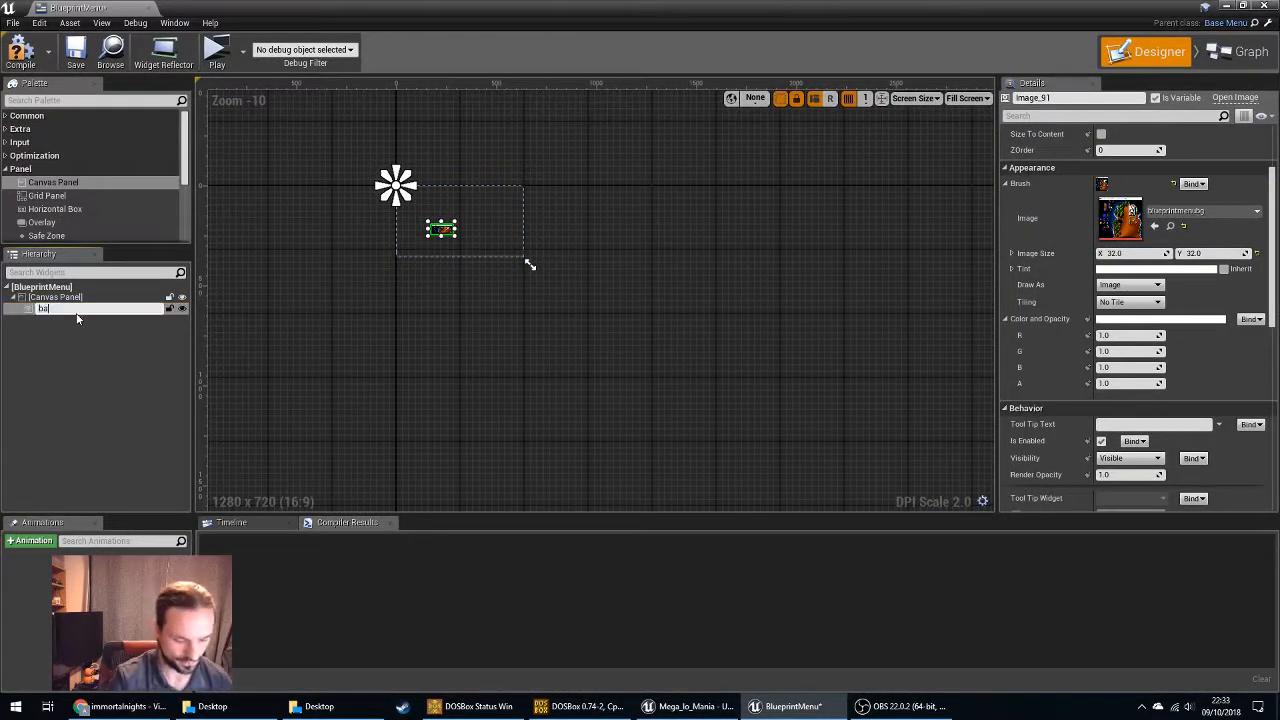
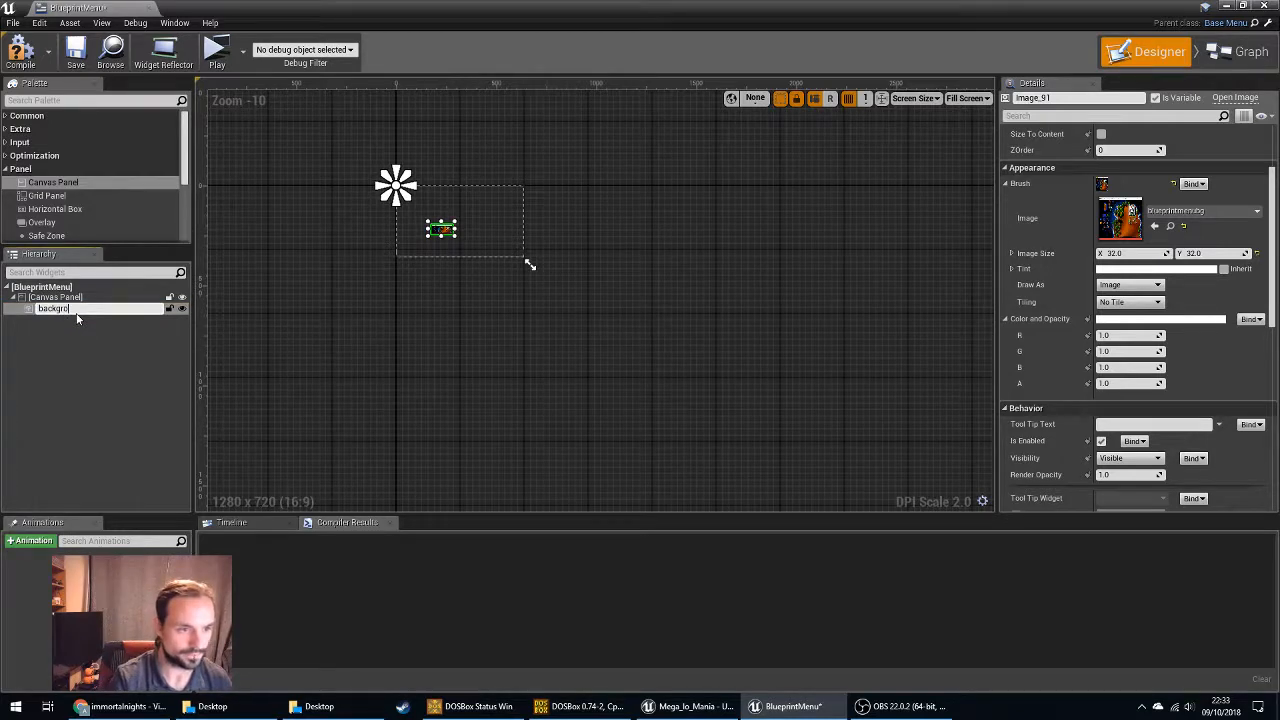
# Configure the background image as a non-variable with Hidden visibility and Size To Content enabled.
pyautogui.click(1156, 98)
pyautogui.scroll(-3, 1080, 370)
pyautogui.click(1130, 330)
pyautogui.click(1123, 365)
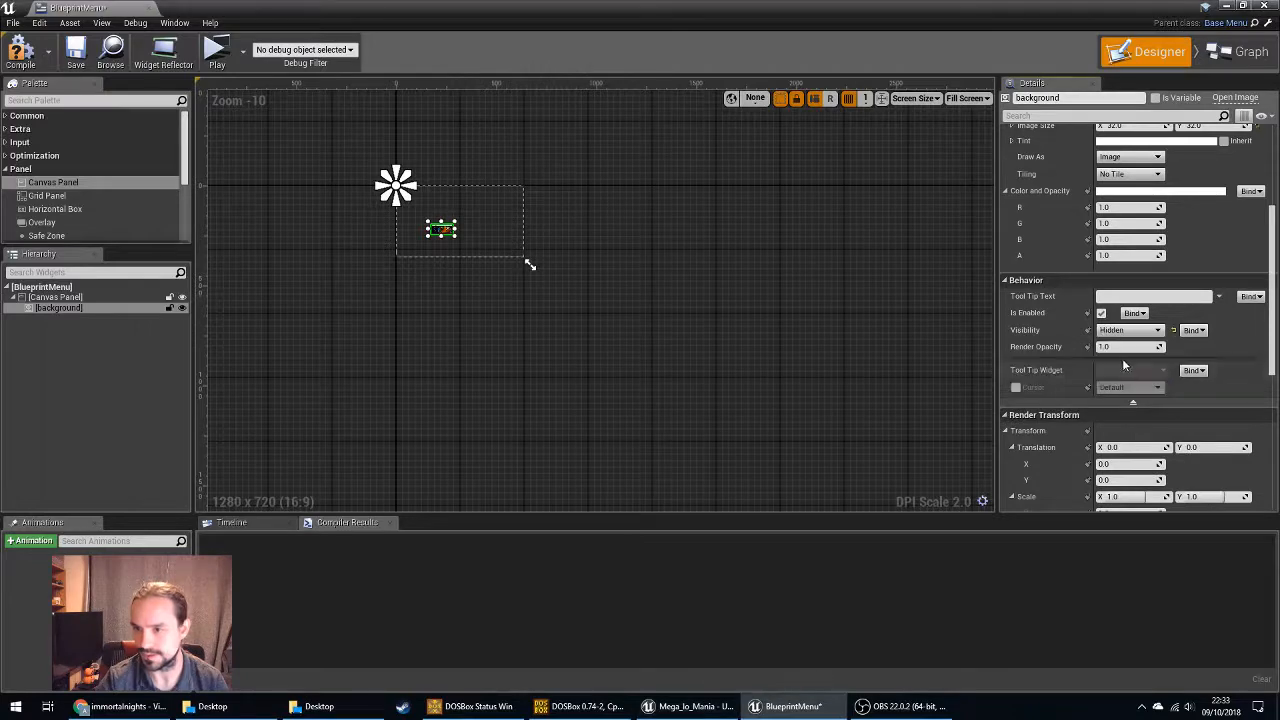
pyautogui.scroll(5, 1068, 328)
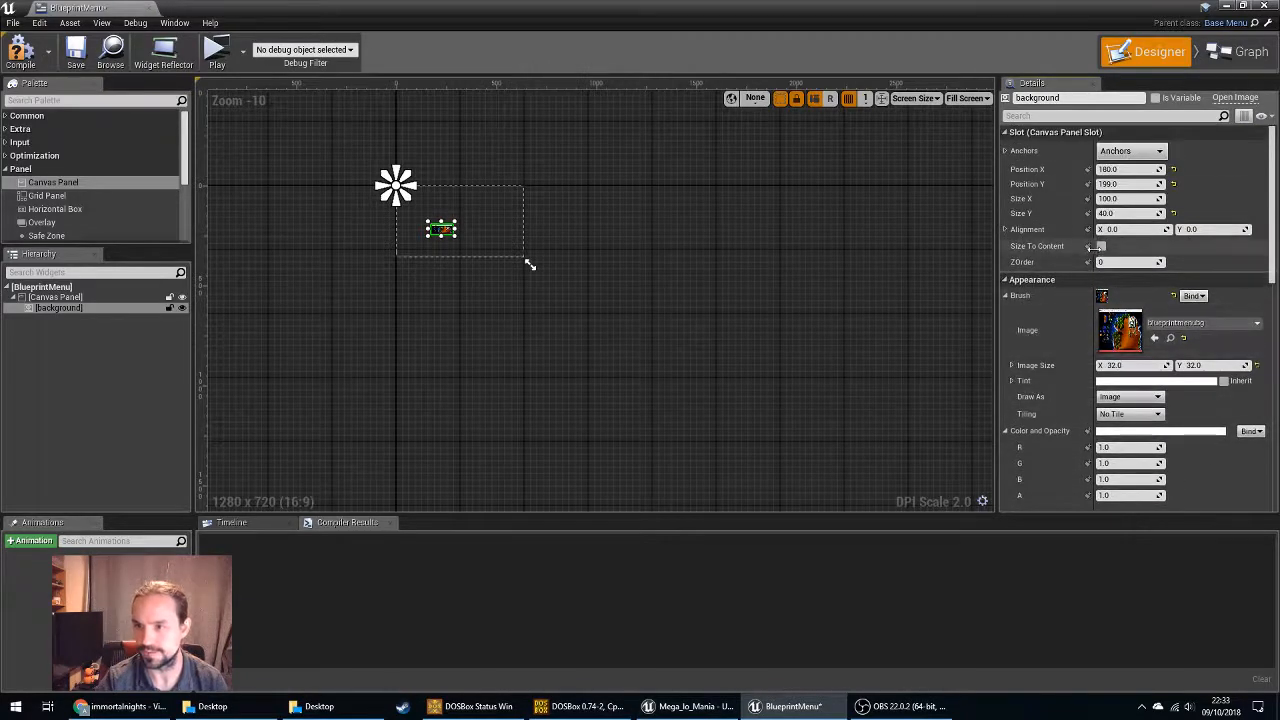
pyautogui.click(1100, 246)
pyautogui.click(1208, 327)
pyautogui.click(1206, 353)
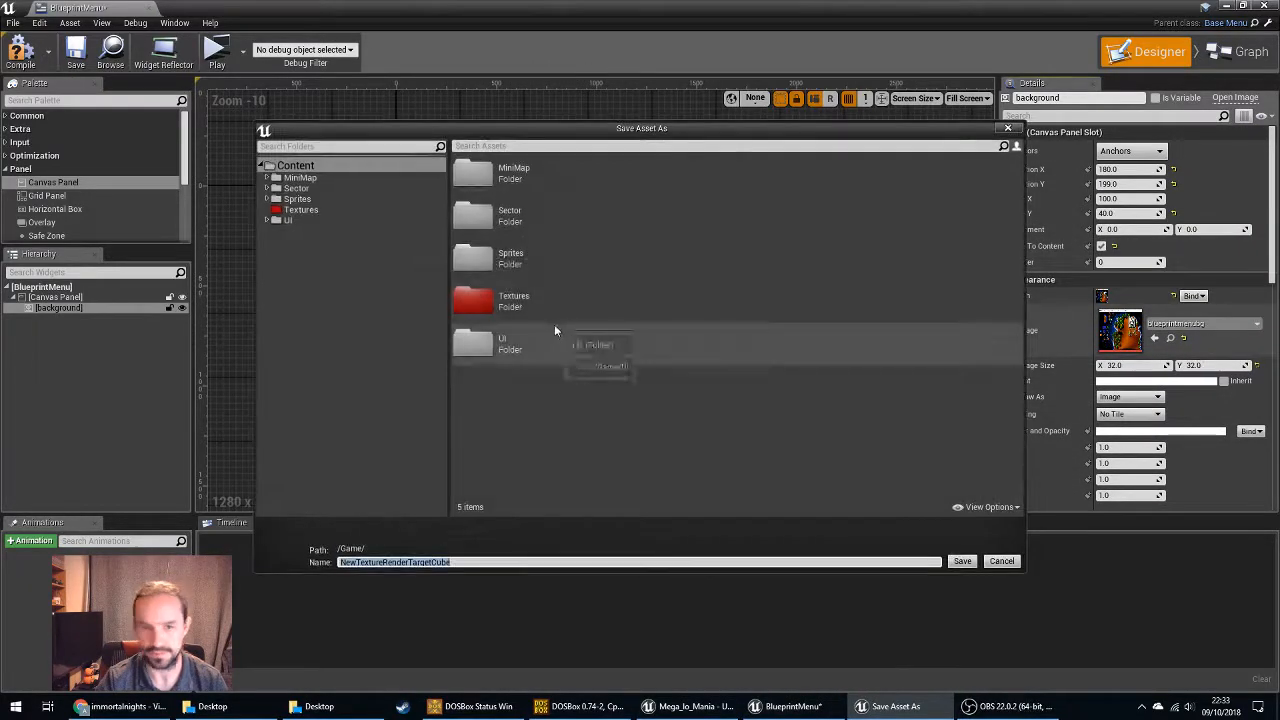
pyautogui.click(1008, 128)
# Switch the image's texture to background and back to blueprintmenubg to load its native image size.
pyautogui.click(1223, 323)
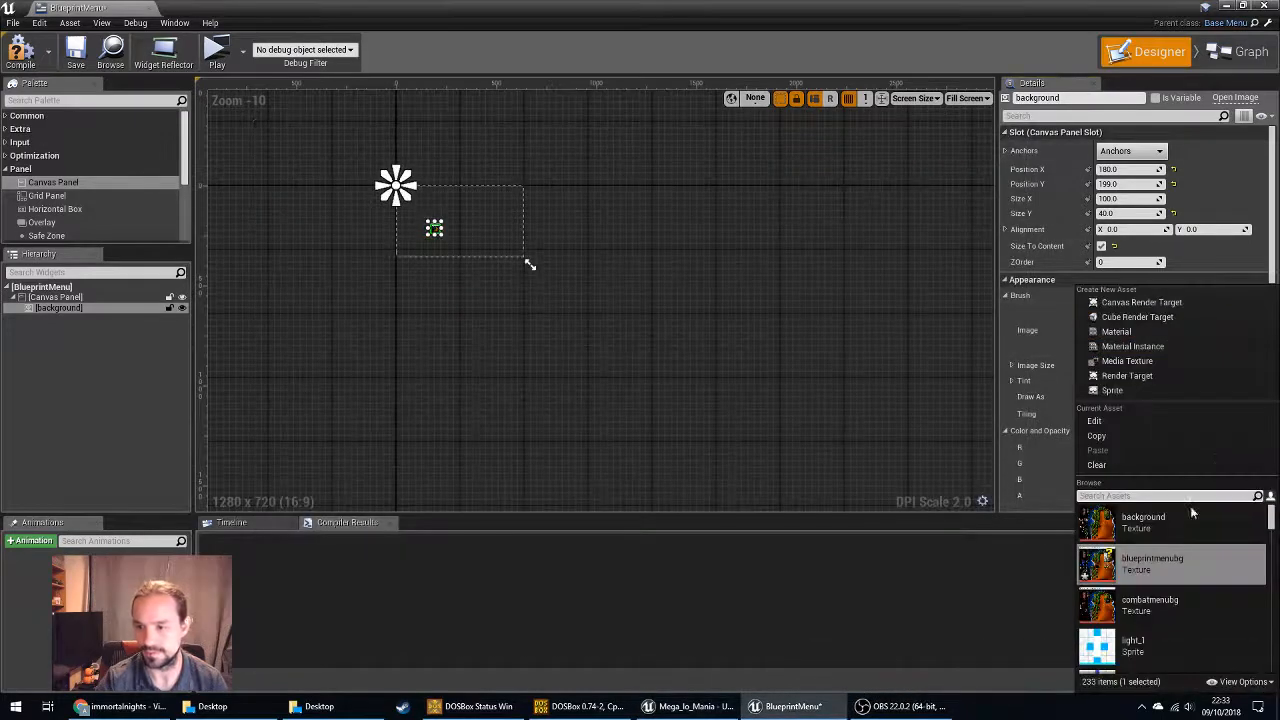
pyautogui.click(1150, 520)
pyautogui.click(1217, 323)
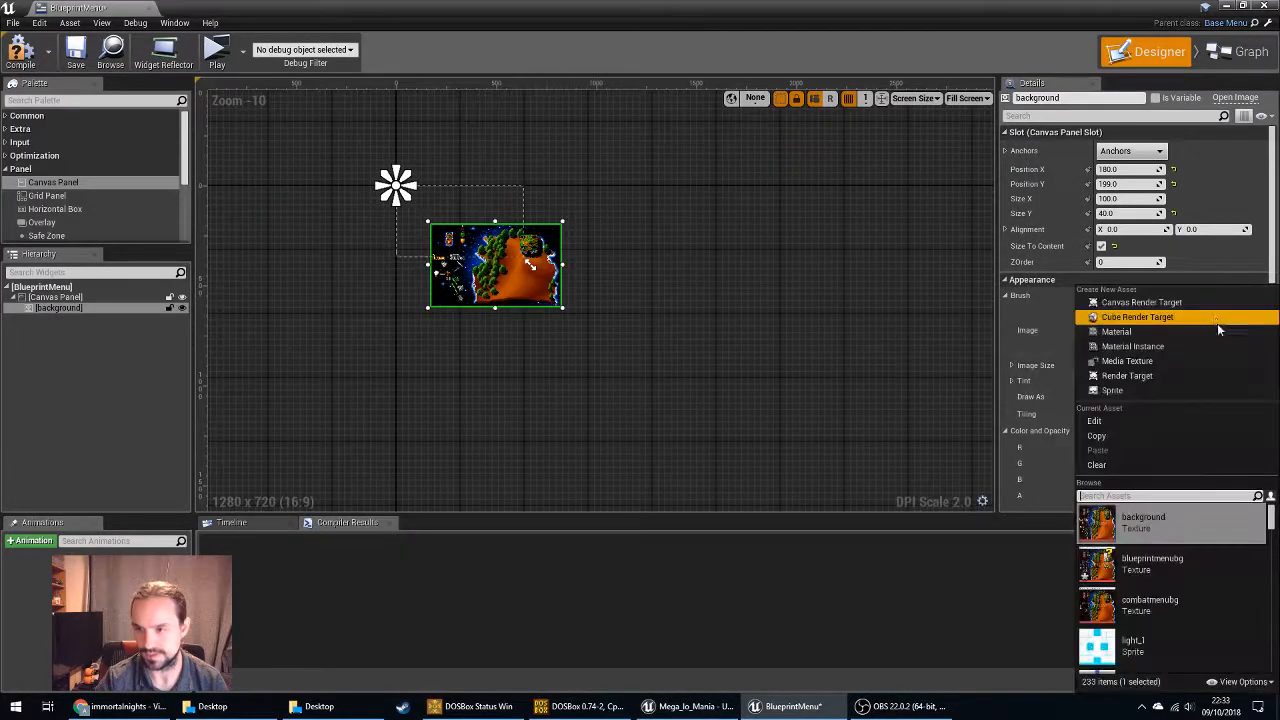
pyautogui.click(1160, 562)
# Move the background image so that it aligns with the canvas's left and bottom edges.
pyautogui.scroll(7, 404, 214)
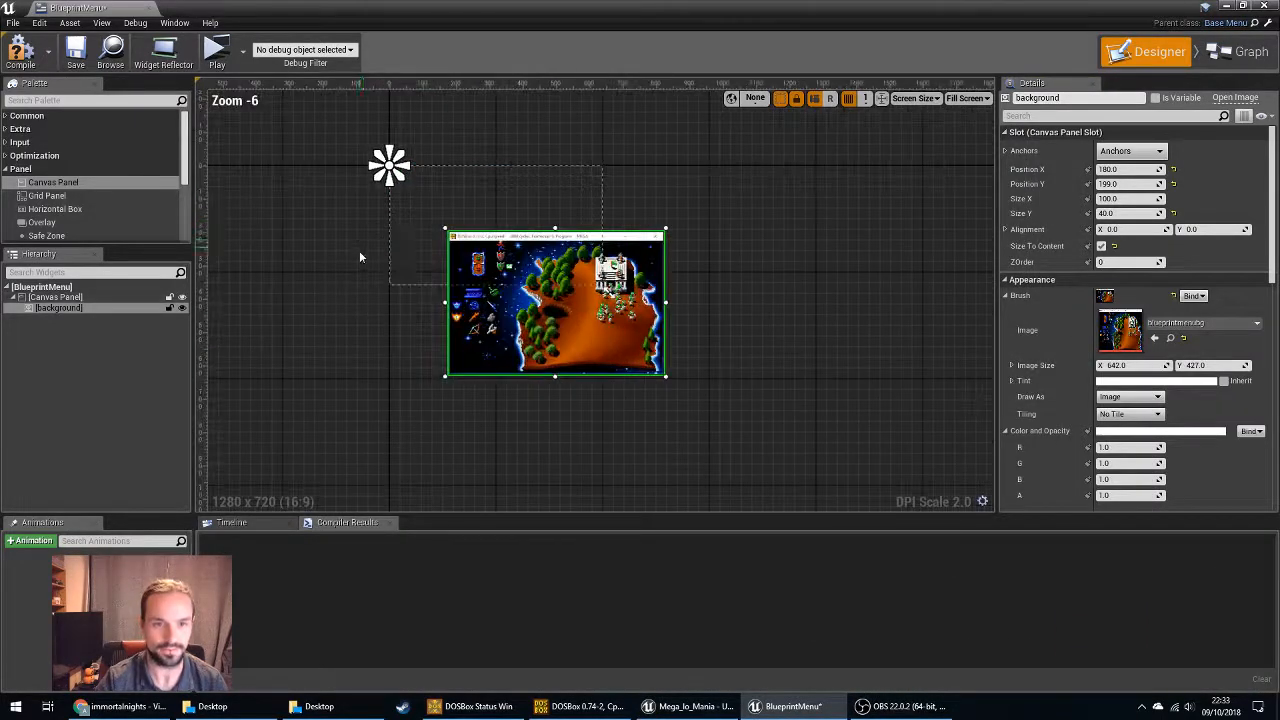
pyautogui.scroll(-3, 605, 326)
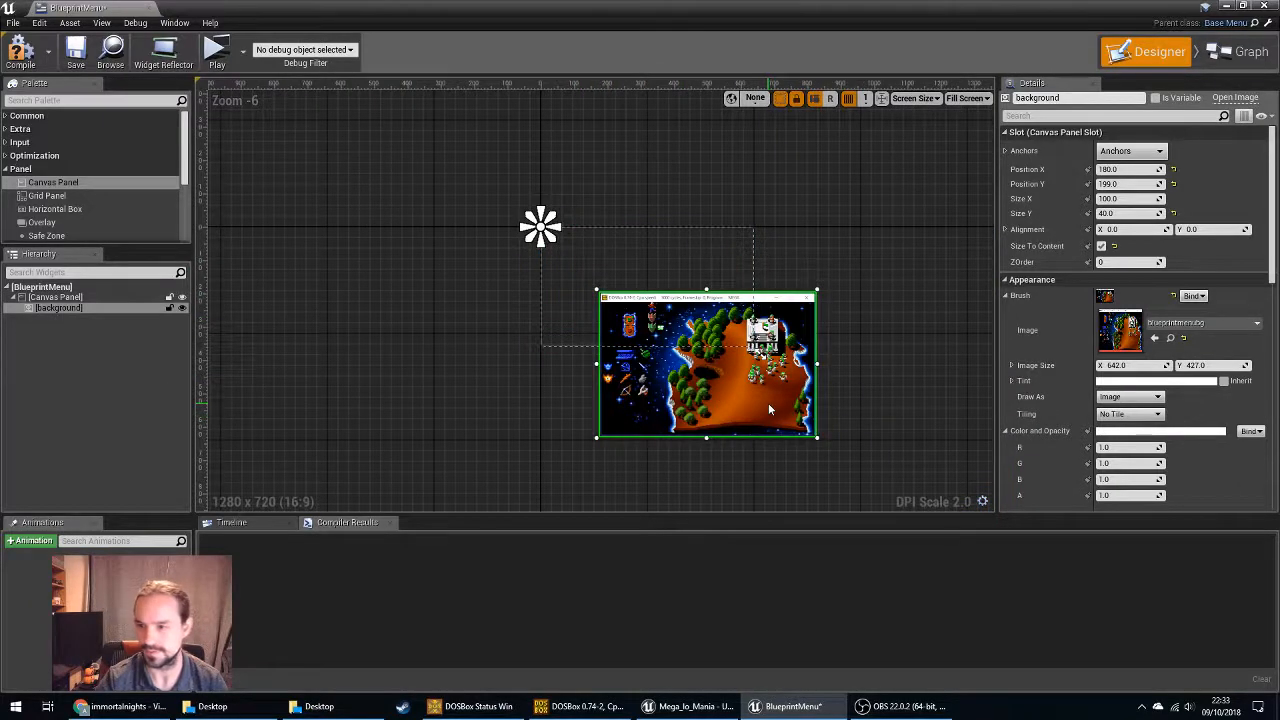
pyautogui.scroll(-8, 1175, 441)
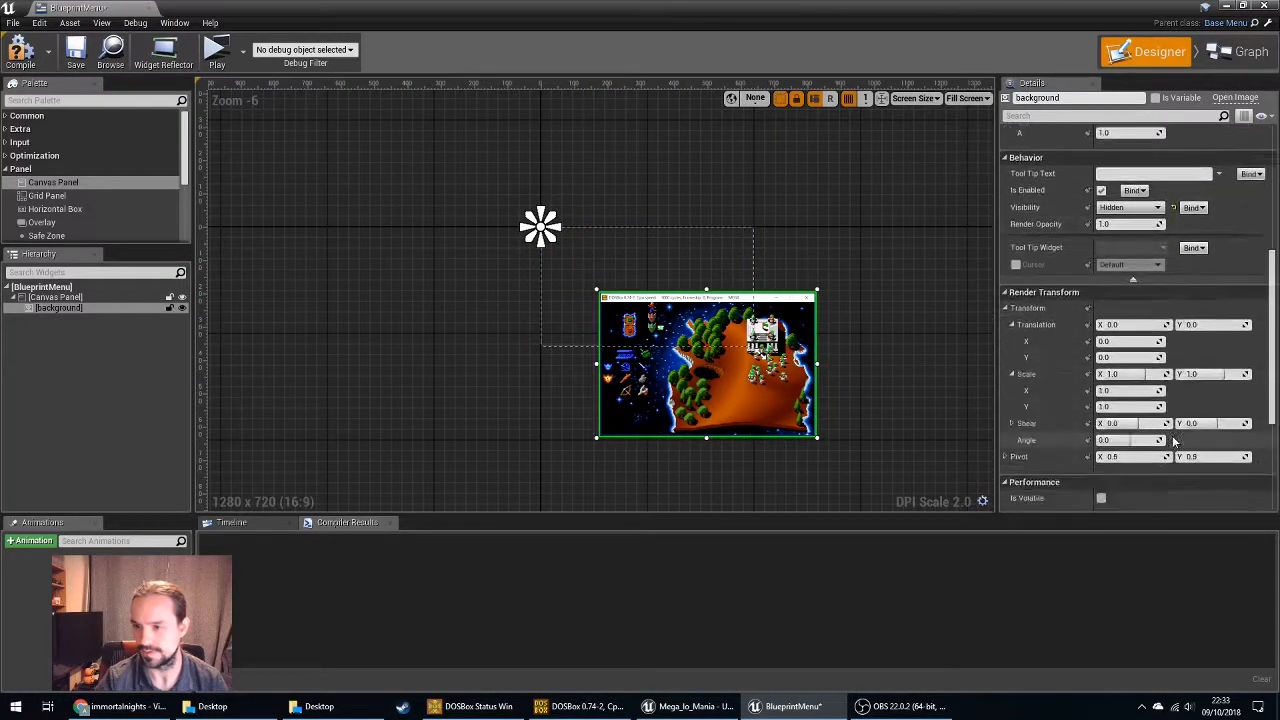
pyautogui.scroll(-1, 1160, 440)
pyautogui.moveTo(743, 392); pyautogui.dragTo(683, 302)
pyautogui.scroll(6, 555, 345)
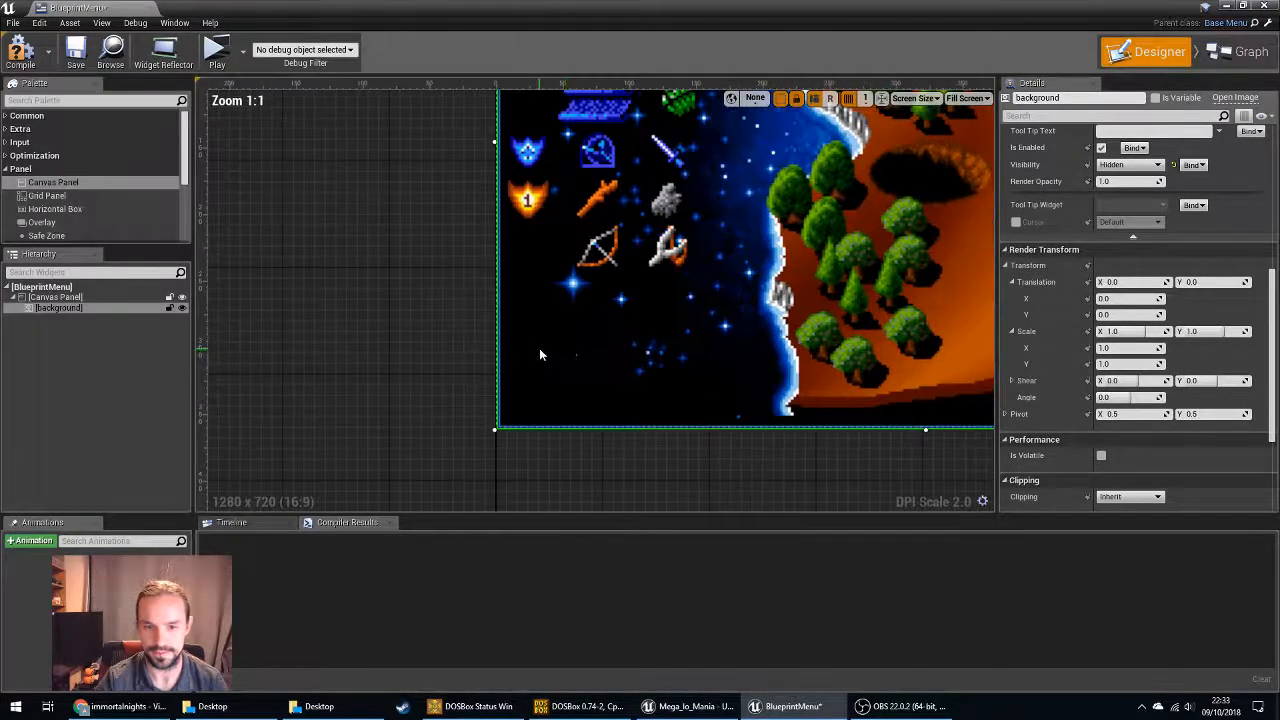
pyautogui.moveTo(567, 345); pyautogui.dragTo(567, 344)
pyautogui.scroll(-1, 427, 342)
pyautogui.scroll(-1, 329, 402)
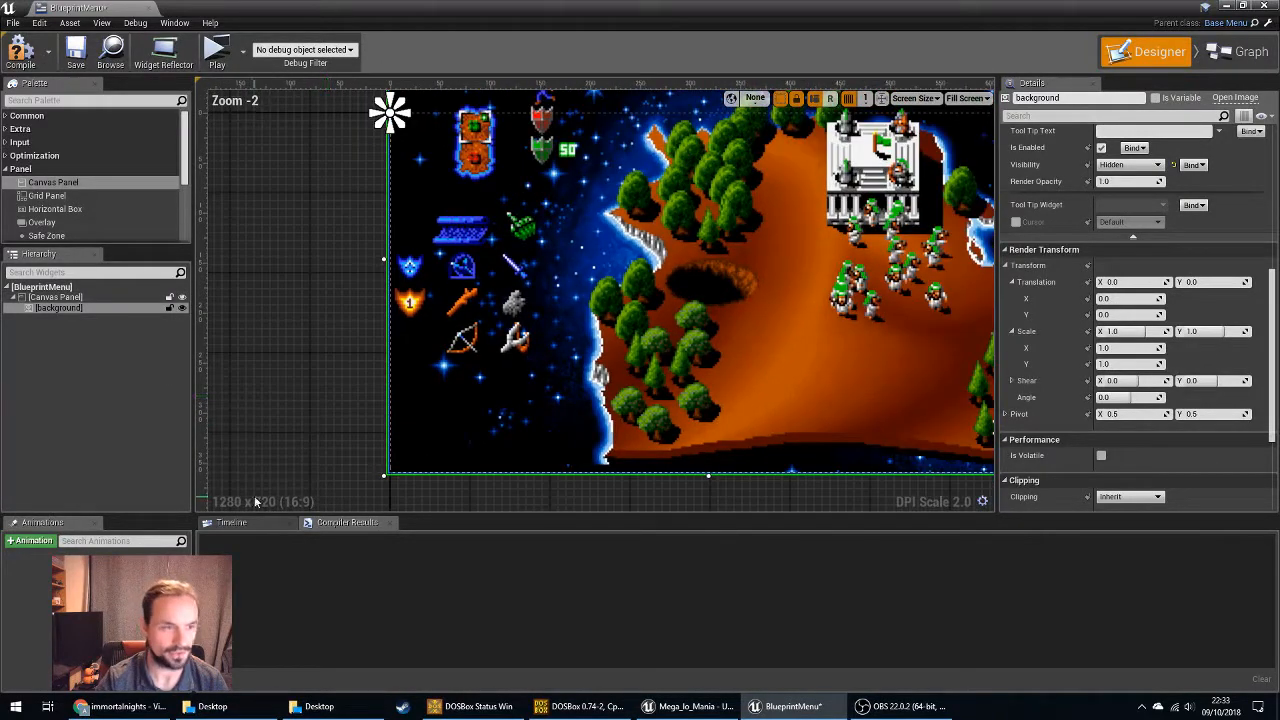
# Place the mlm_army_green10, mlm_army_green11 and mlm_army_green12 sprites from the UI Sprites folder on the canvas as images.
pyautogui.doubleClick(530, 6)
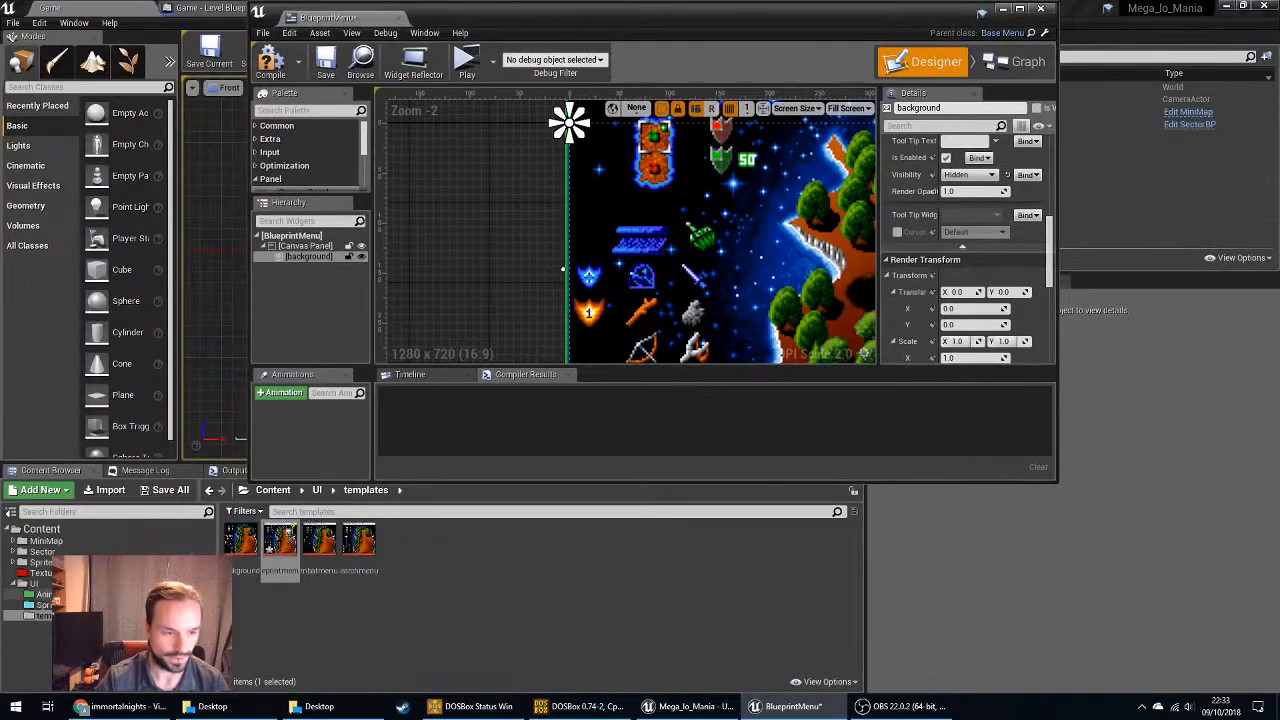
pyautogui.click(44, 605)
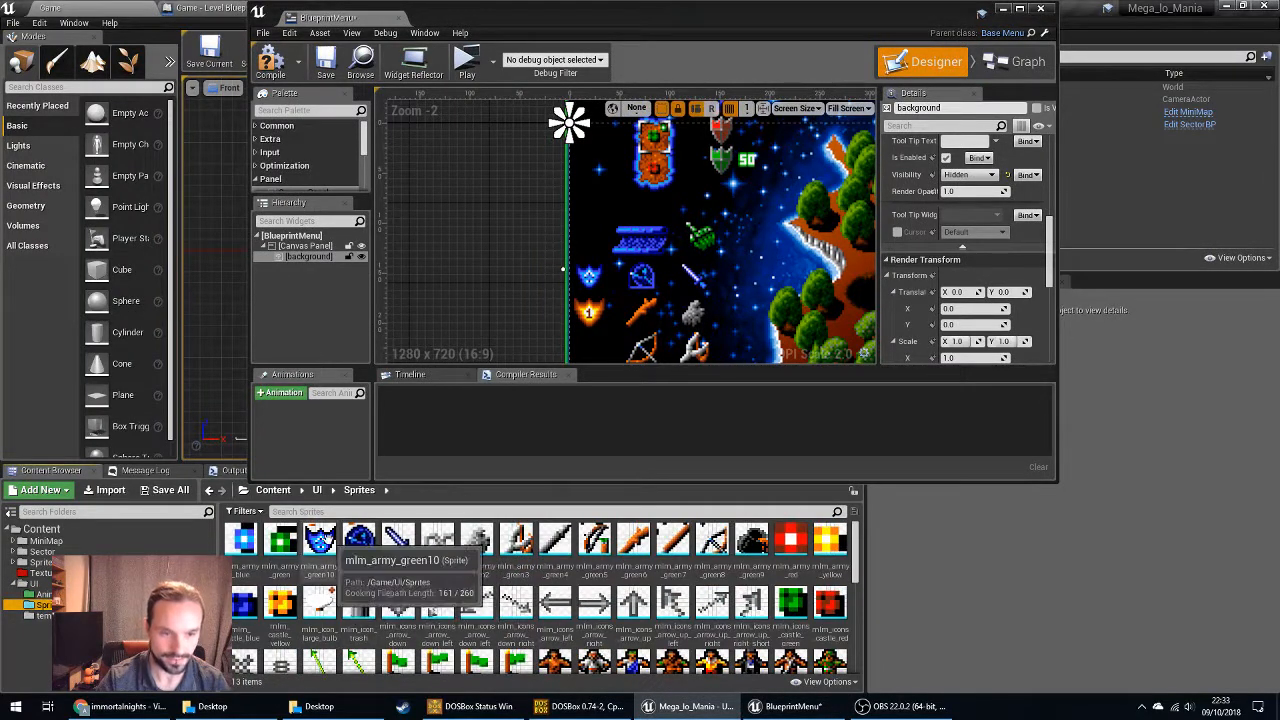
pyautogui.moveTo(320, 540); pyautogui.dragTo(512, 315)
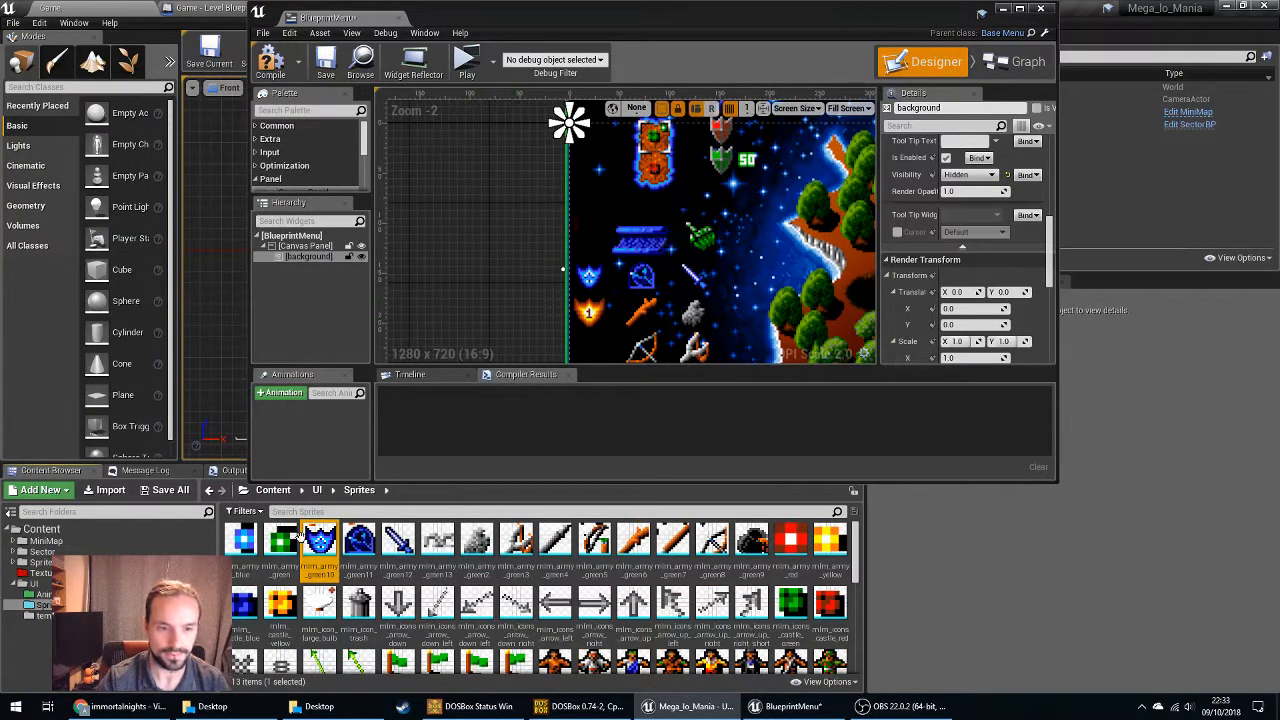
pyautogui.moveTo(299, 536); pyautogui.dragTo(674, 253)
pyautogui.scroll(-5, 550, 225)
pyautogui.moveTo(362, 540); pyautogui.dragTo(786, 248)
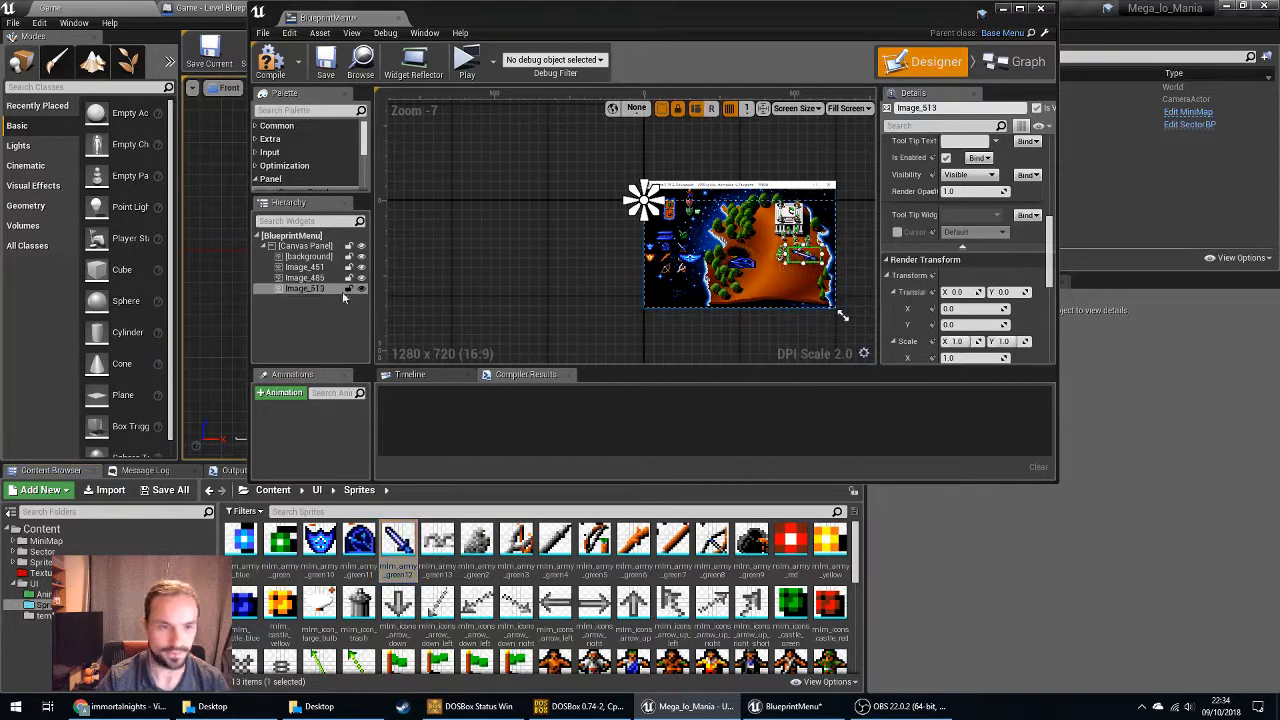
# Lower the background image's render opacity so that the reference screenshot is semi-transparent behind the sprites.
pyautogui.click(345, 257)
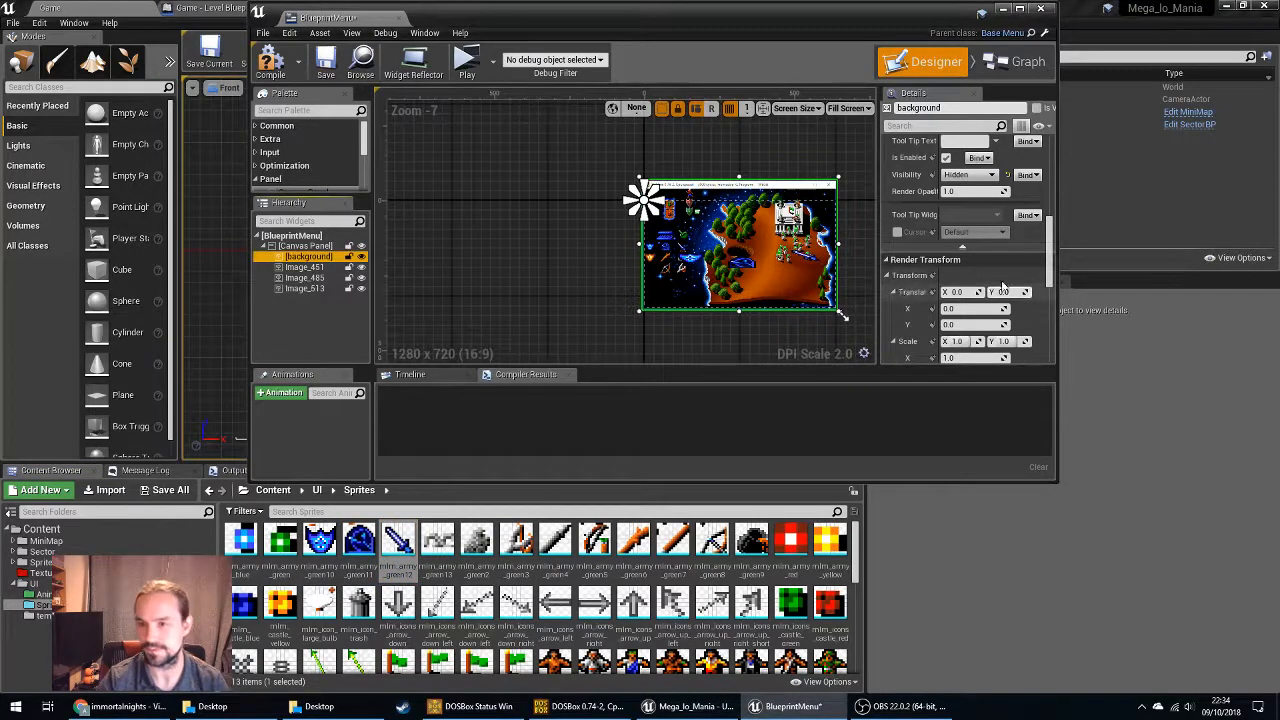
pyautogui.scroll(-3, 1002, 288)
pyautogui.scroll(-3, 996, 291)
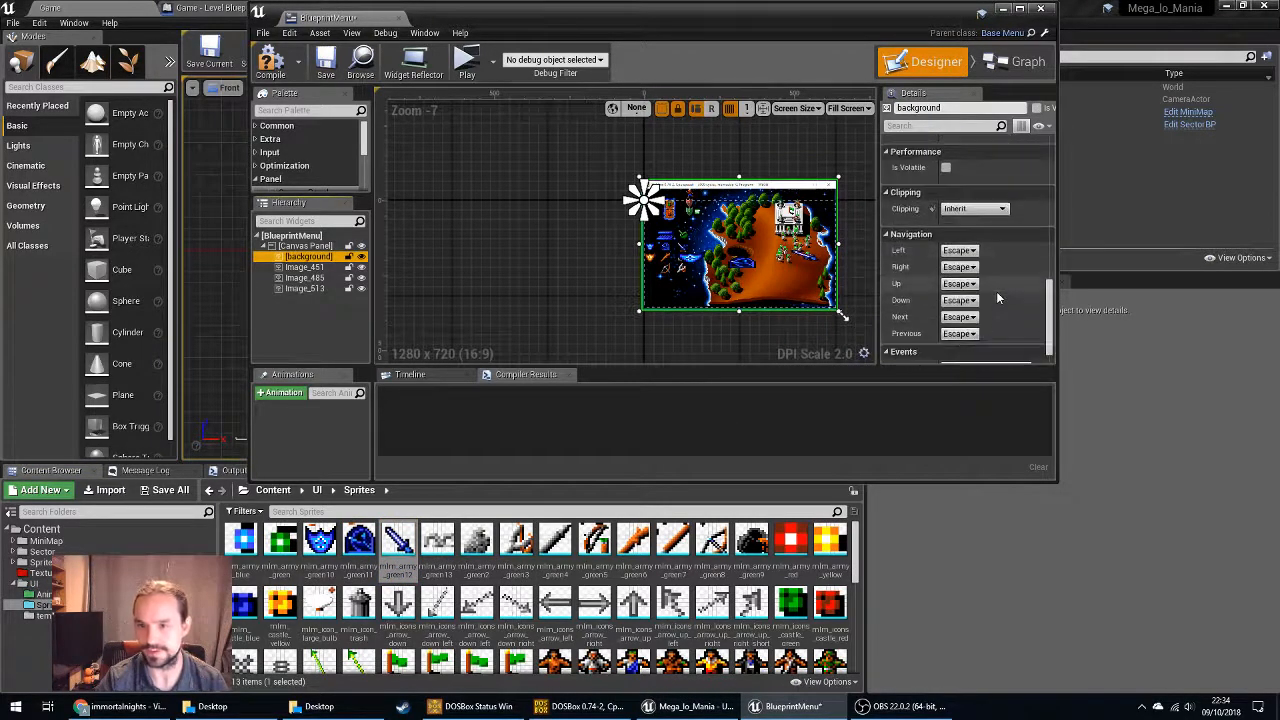
pyautogui.scroll(5, 996, 291)
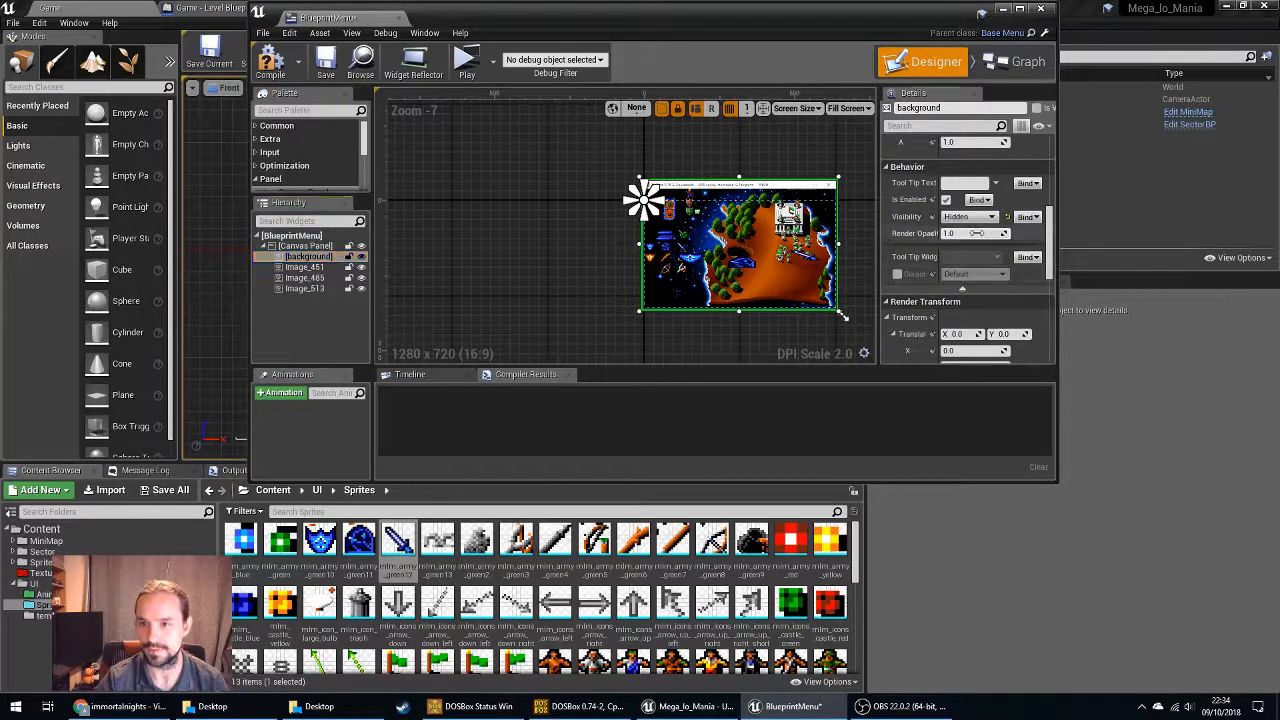
pyautogui.press('Return')
pyautogui.scroll(4, 618, 272)
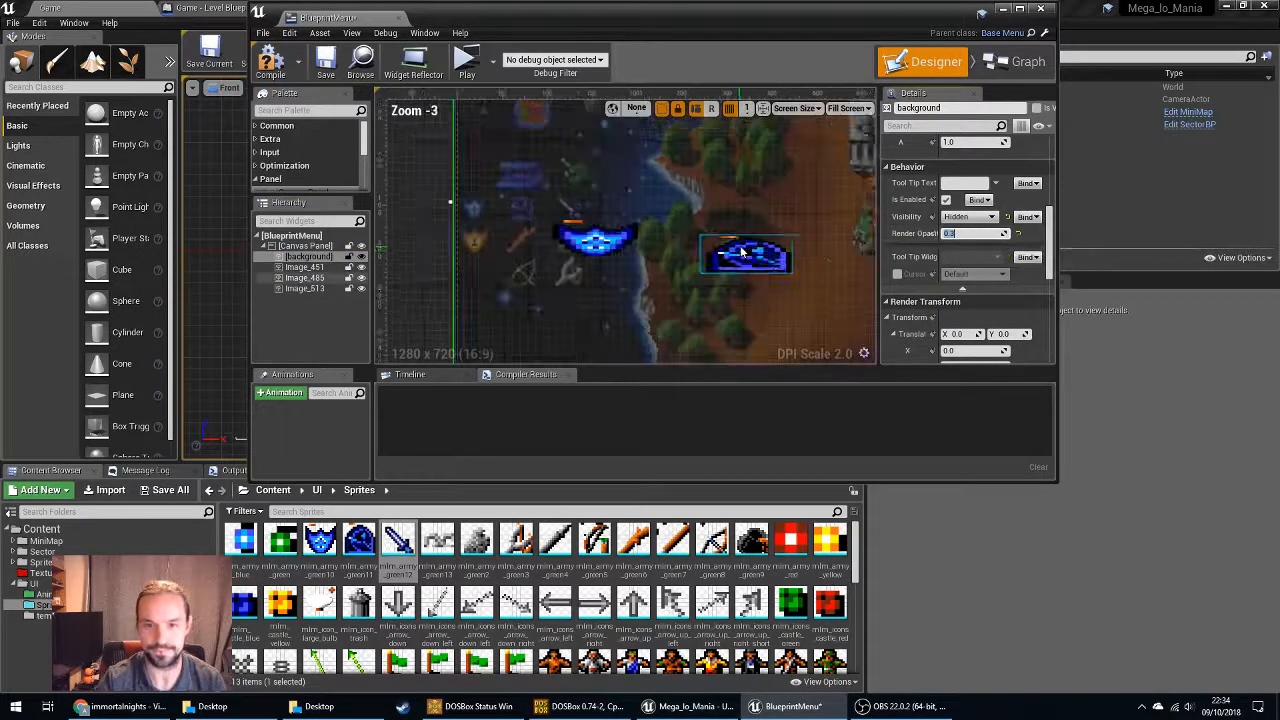
# Enable Size To Content on the shield image and switch its sprite to mlm_army_green and back to mlm_army_green10 to load its native size.
pyautogui.scroll(-2, 614, 268)
pyautogui.click(610, 265)
pyautogui.scroll(5, 950, 285)
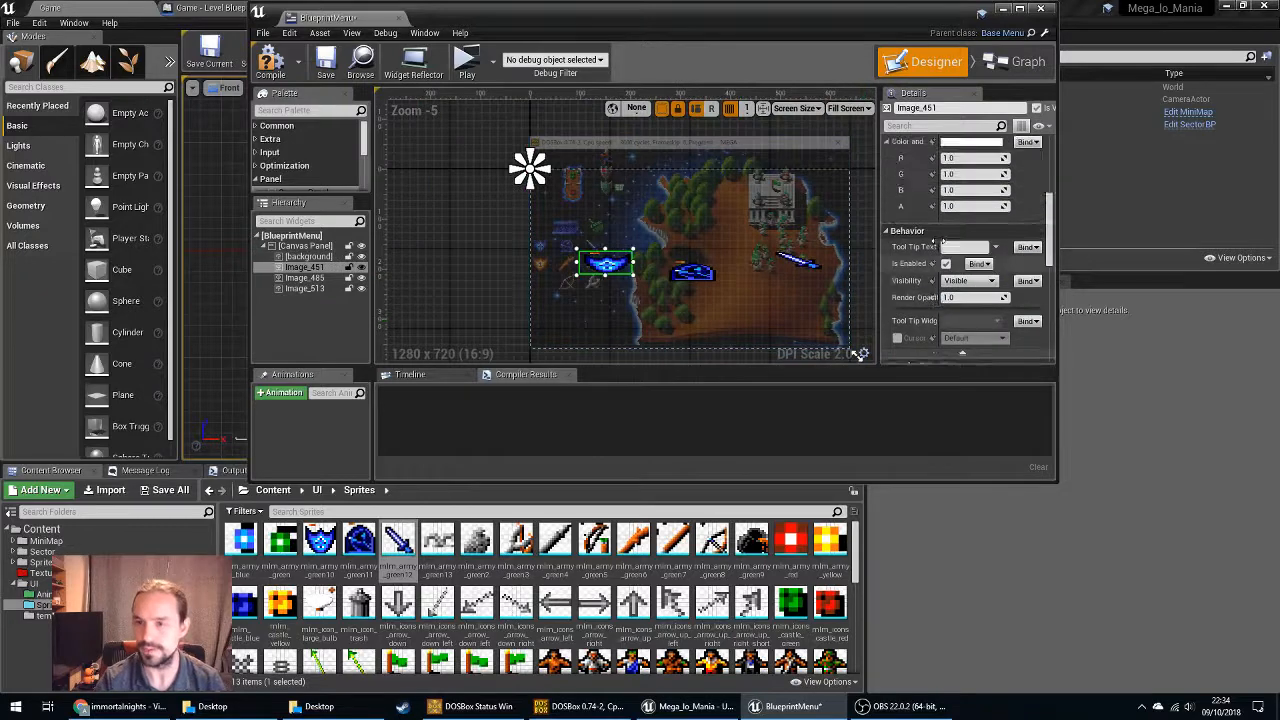
pyautogui.scroll(-1, 950, 285)
pyautogui.click(946, 234)
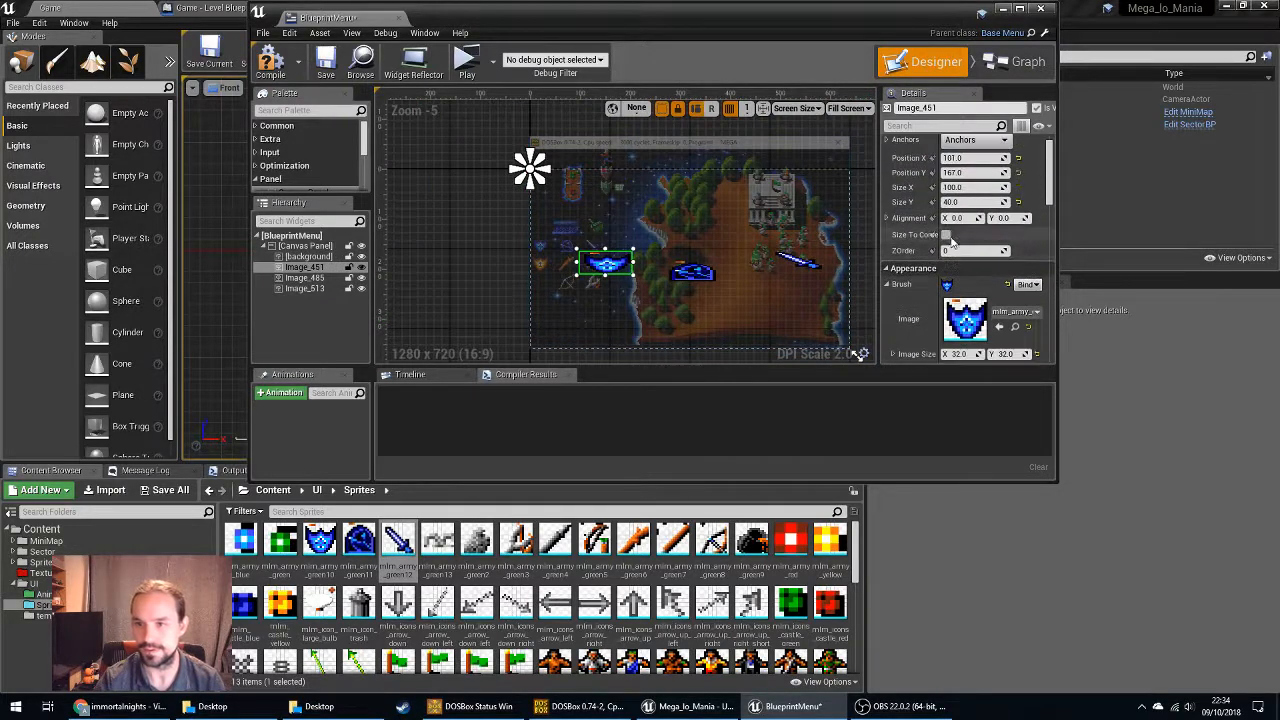
pyautogui.click(1016, 312)
pyautogui.click(1110, 590)
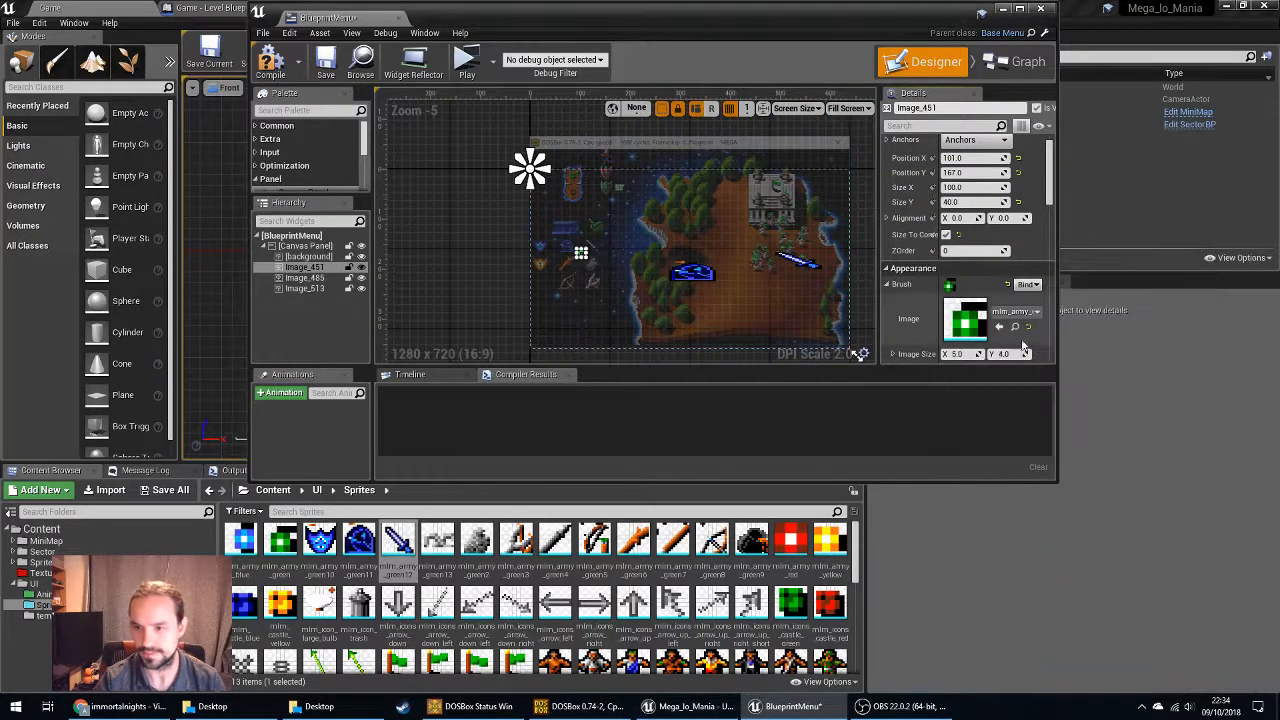
pyautogui.click(1024, 314)
pyautogui.click(1117, 646)
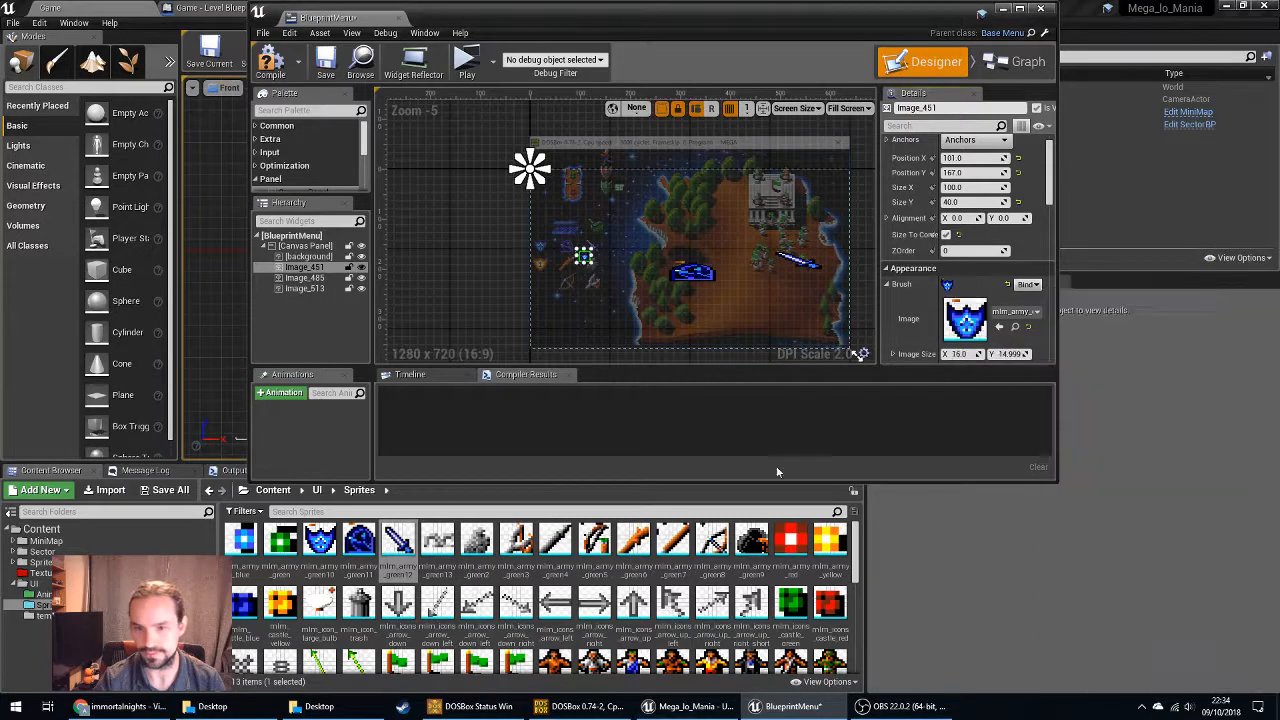
# Enable Size To Content on the mlm_army_green11 image and load its native size by switching its sprite to mlm_army_green10 and back.
pyautogui.click(687, 270)
pyautogui.click(1016, 312)
pyautogui.click(1120, 565)
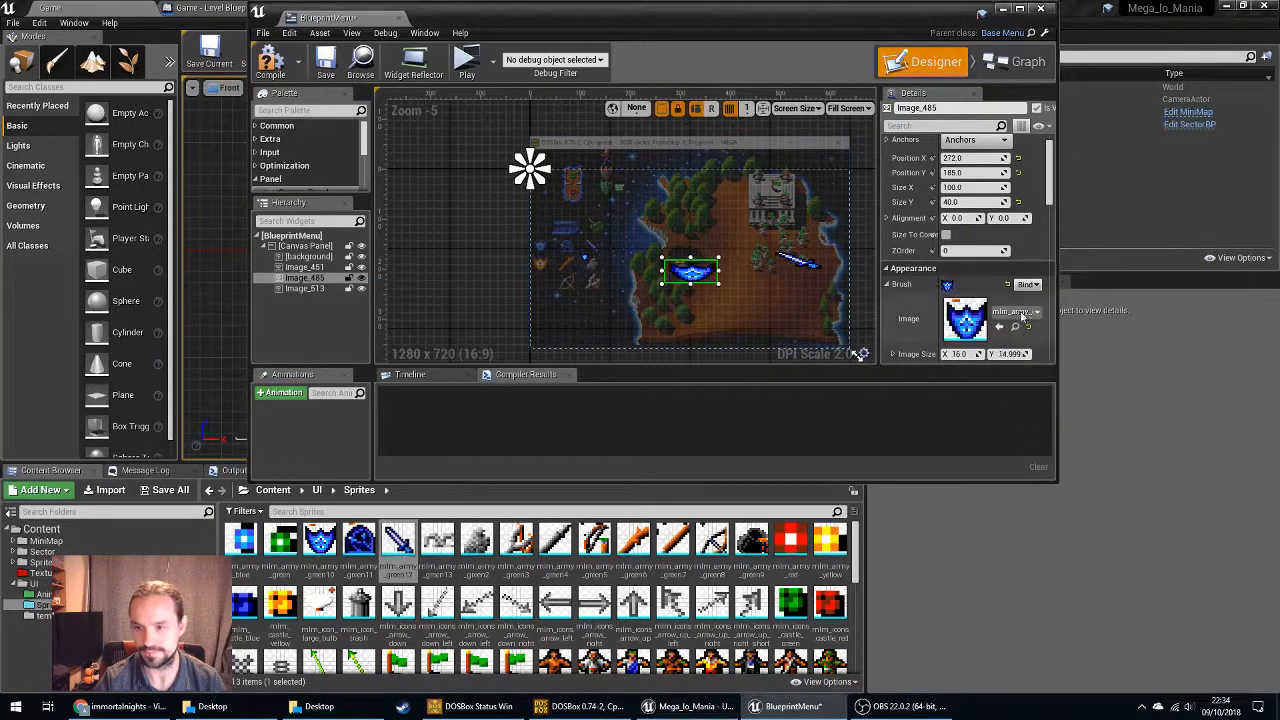
pyautogui.click(1016, 312)
pyautogui.click(1160, 652)
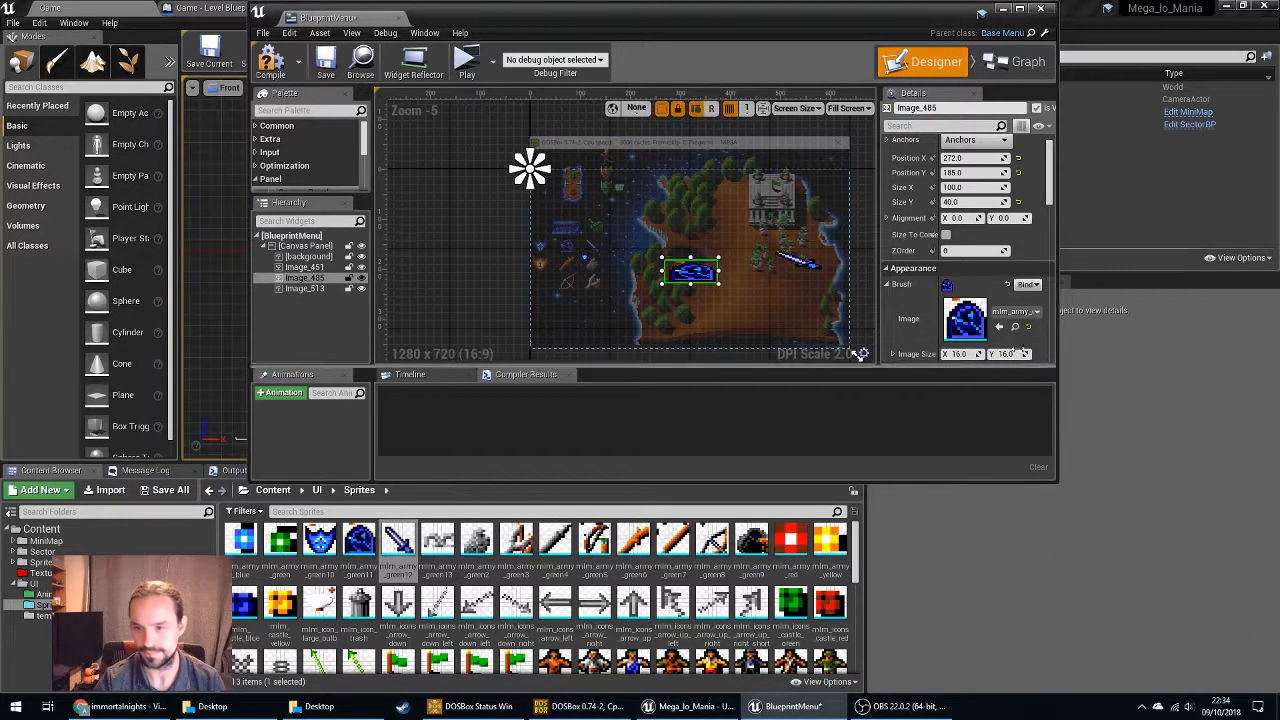
pyautogui.click(946, 235)
pyautogui.click(1016, 312)
pyautogui.click(1134, 568)
pyautogui.click(1016, 312)
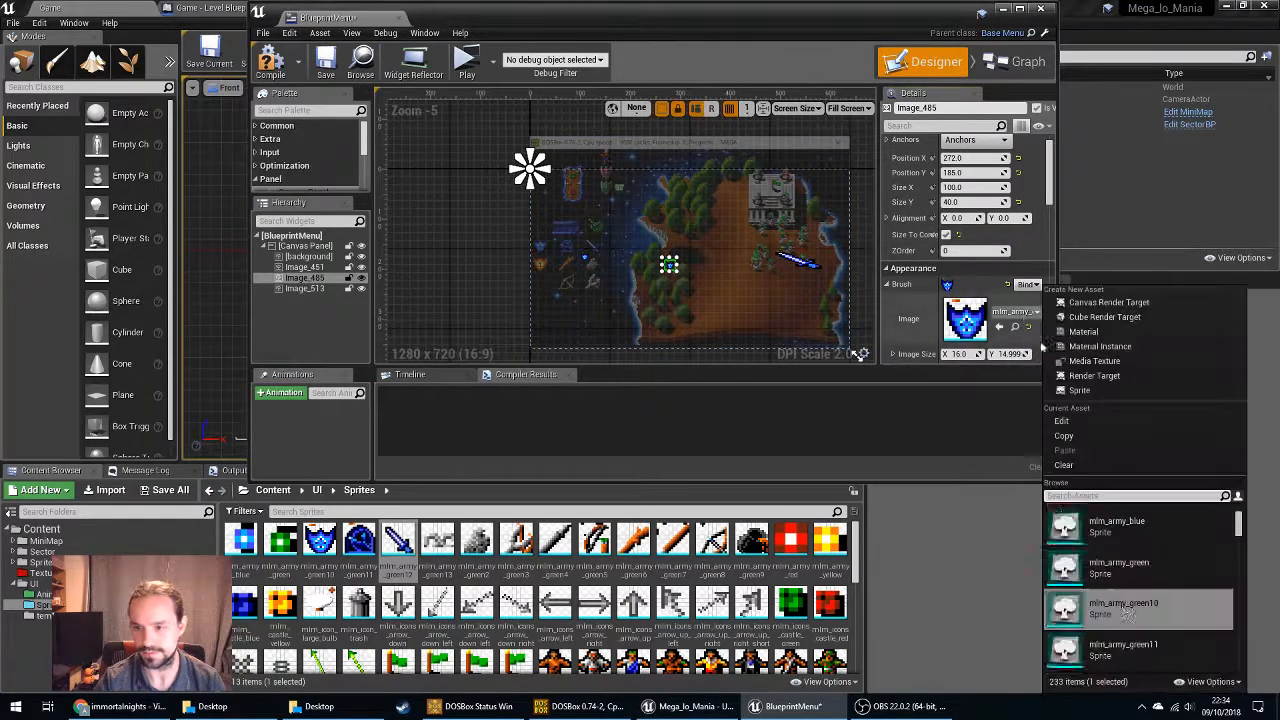
pyautogui.click(1140, 648)
# Enable Size To Content on the sword image and switch its sprite to mlm_army_green11 and back to mlm_army_green12 to load its native size.
pyautogui.click(795, 260)
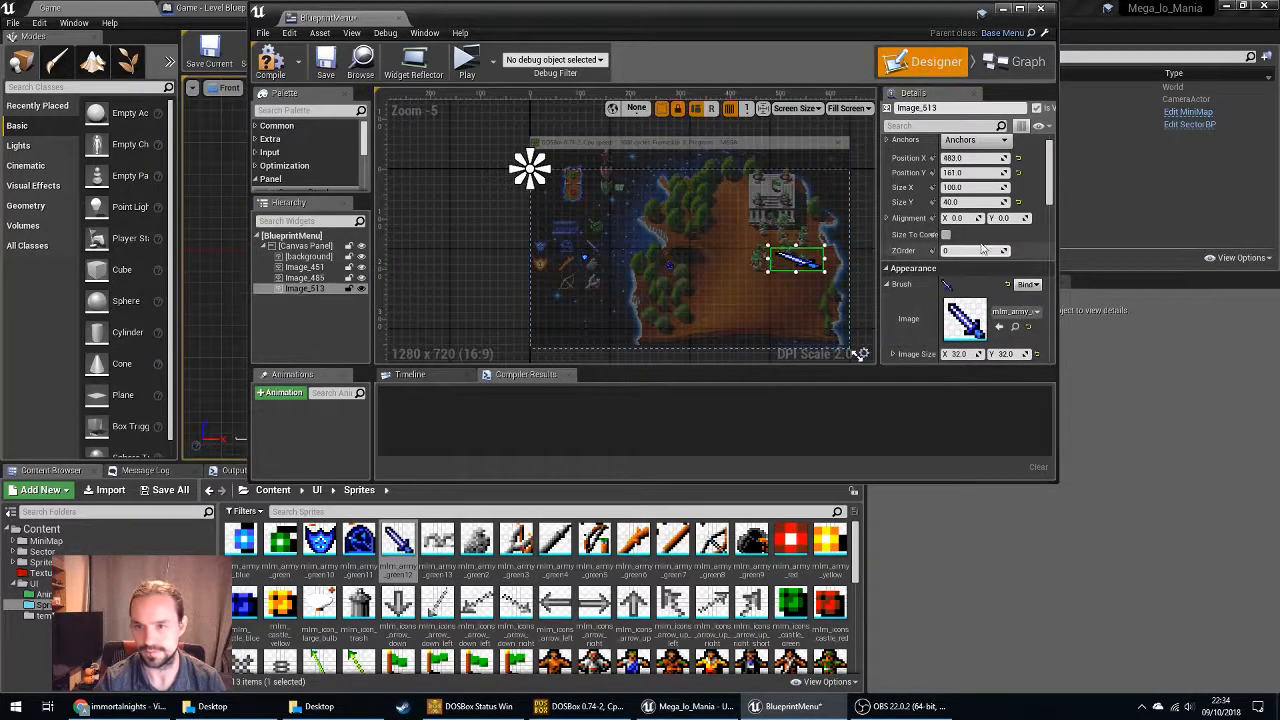
pyautogui.click(946, 235)
pyautogui.click(1016, 312)
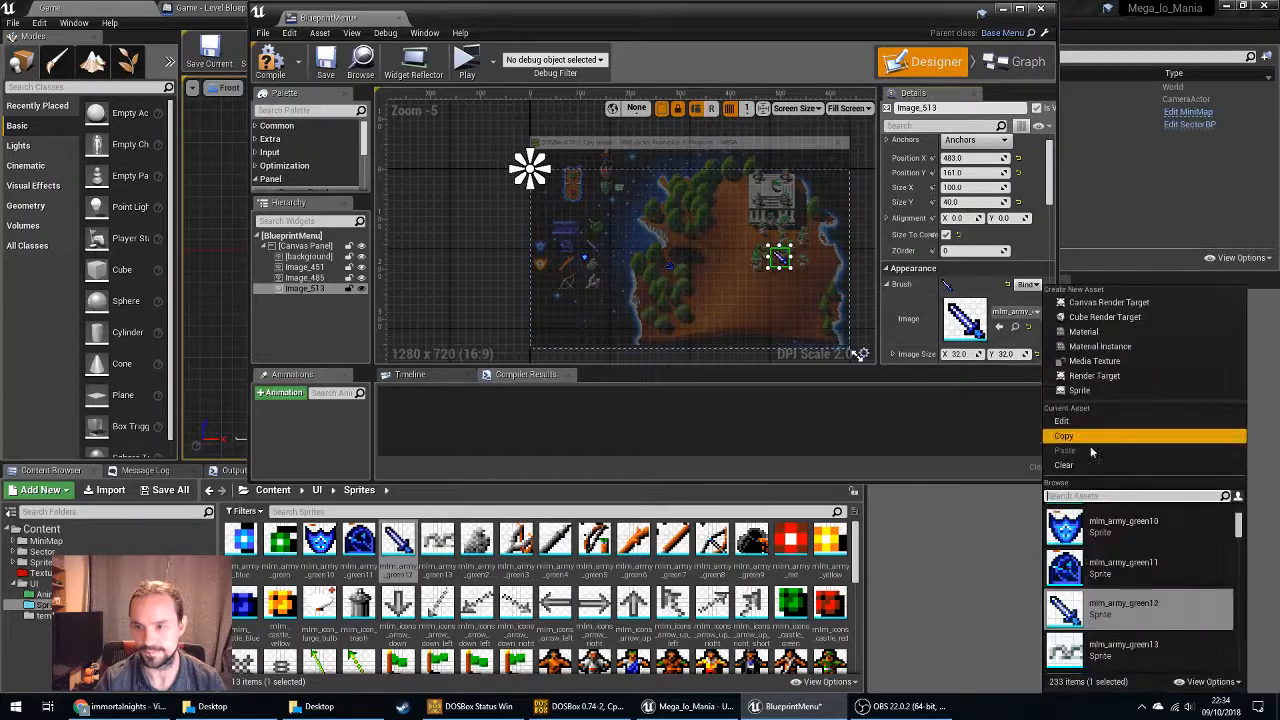
pyautogui.click(1140, 560)
pyautogui.click(1016, 312)
pyautogui.click(1076, 568)
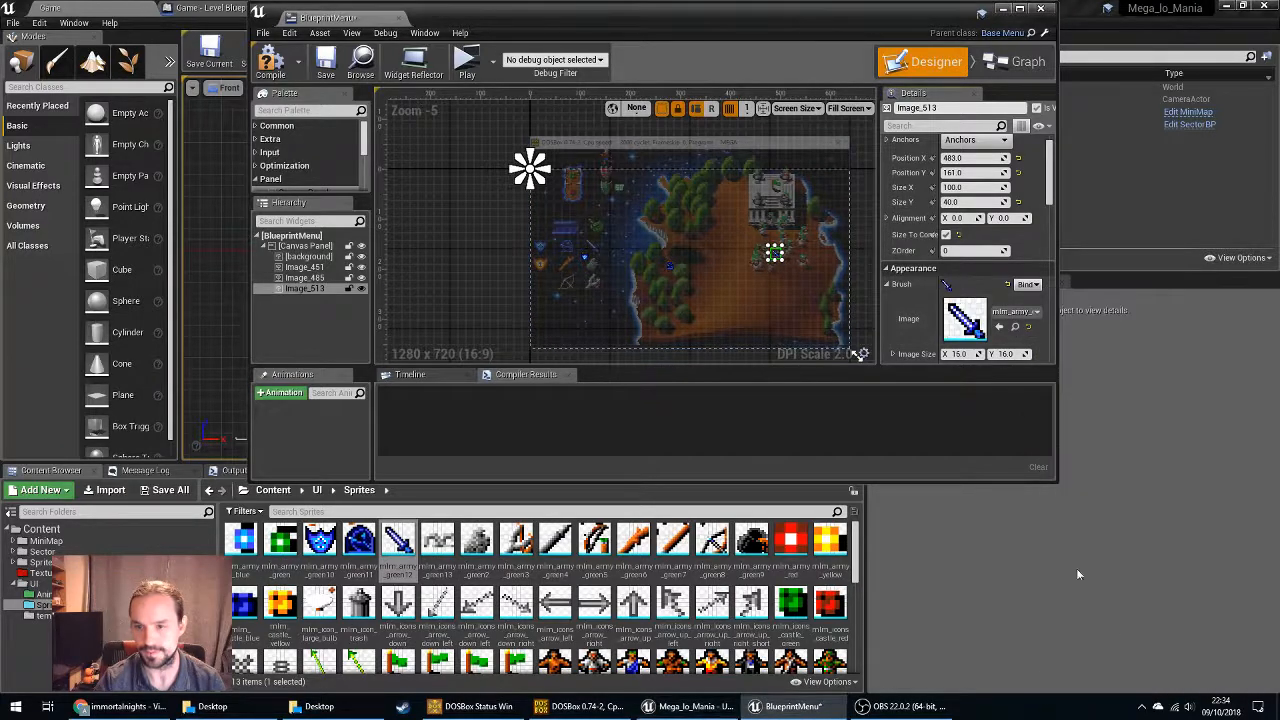
# Move the shield, bow and sword images over their matching blue icons in the reference screenshot.
pyautogui.moveTo(775, 252); pyautogui.dragTo(716, 263)
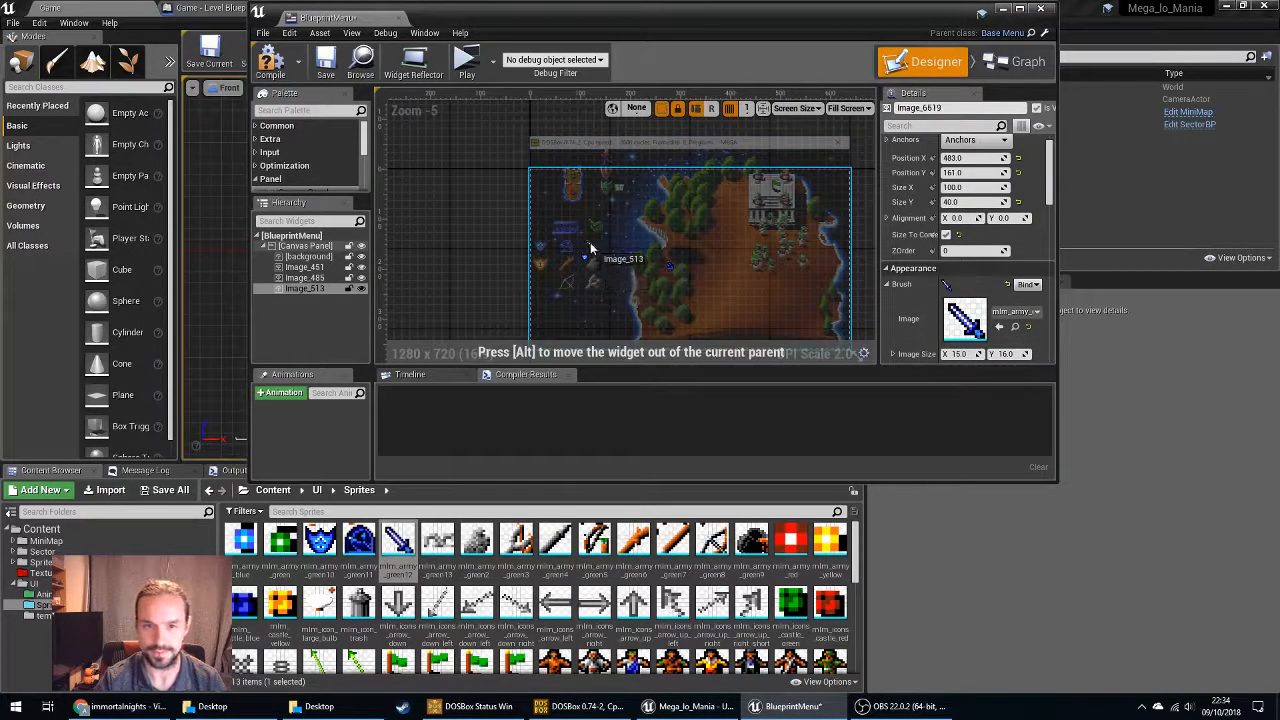
pyautogui.moveTo(590, 242)
pyautogui.mouseDown()
pyautogui.moveTo(539, 247)
pyautogui.moveTo(567, 245)
pyautogui.mouseUp()
# Add the wide blue blueprint sprite to the canvas as an image beside the reference blueprint icon.
pyautogui.click(560, 626)
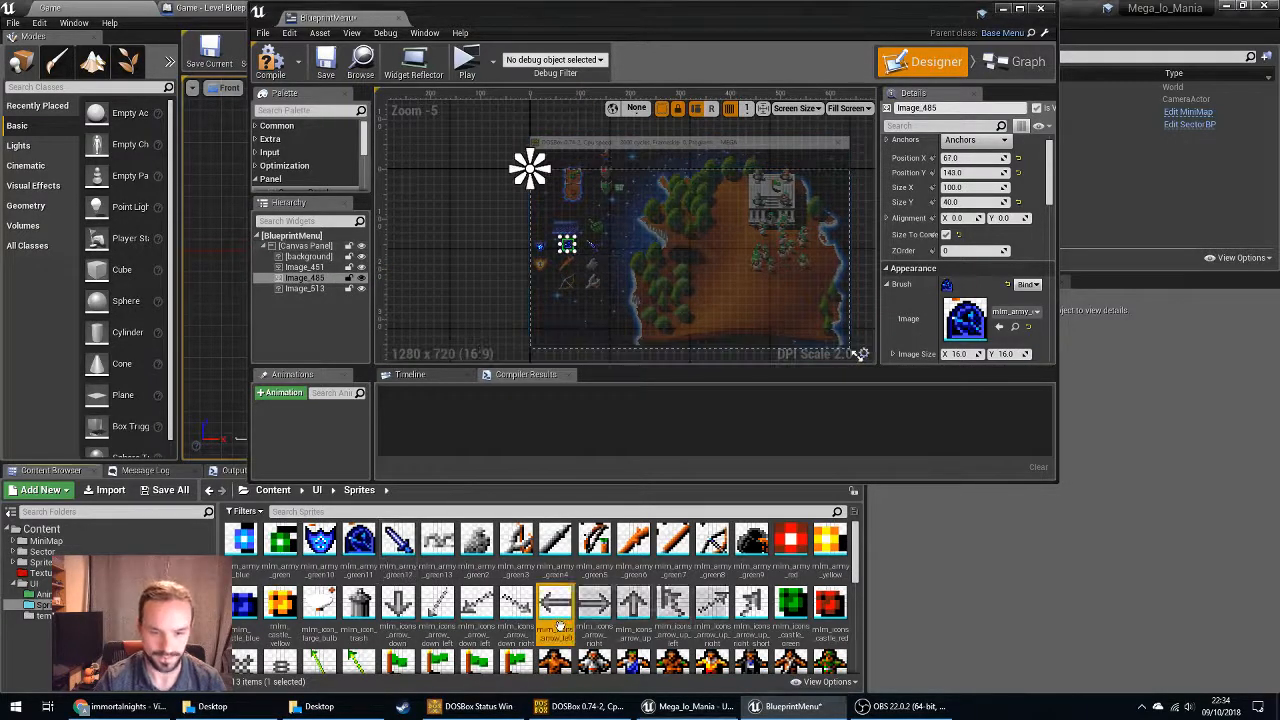
pyautogui.scroll(-3, 558, 626)
pyautogui.moveTo(712, 643); pyautogui.dragTo(590, 228)
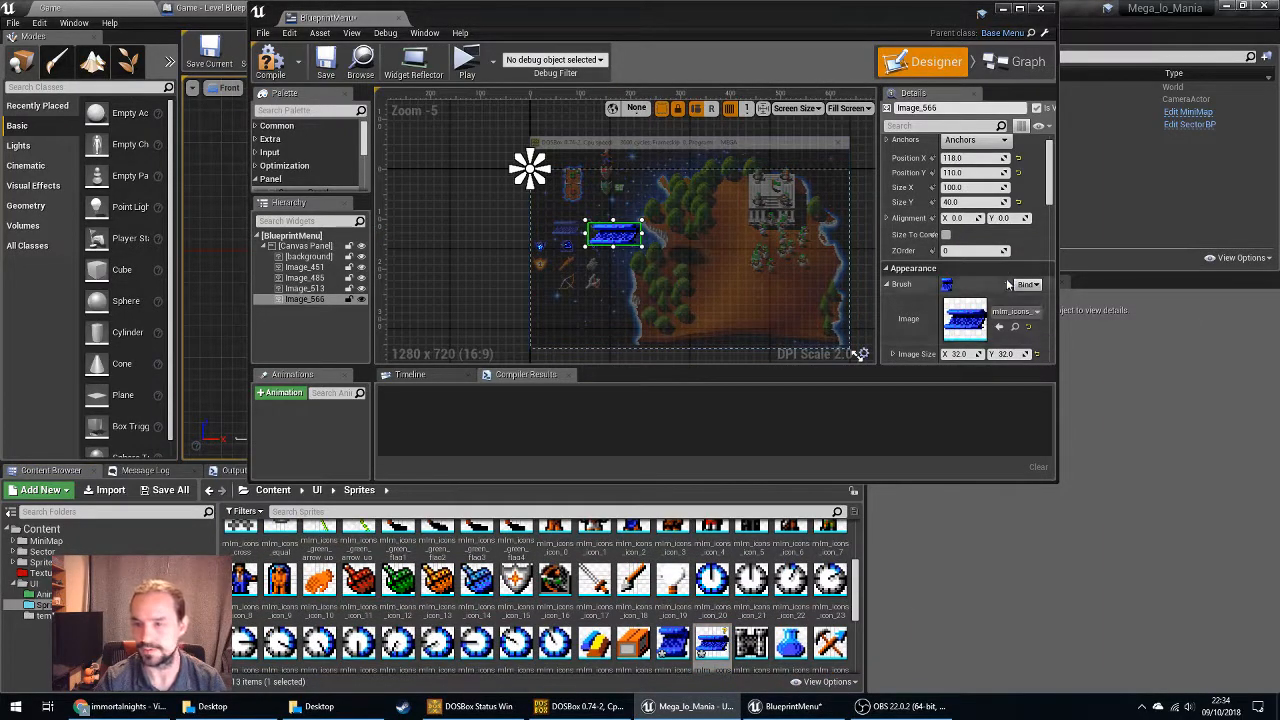
# Switch the blueprint image's sprite to another one and back to load its native image size.
pyautogui.scroll(-5, 1008, 284)
pyautogui.scroll(4, 1008, 284)
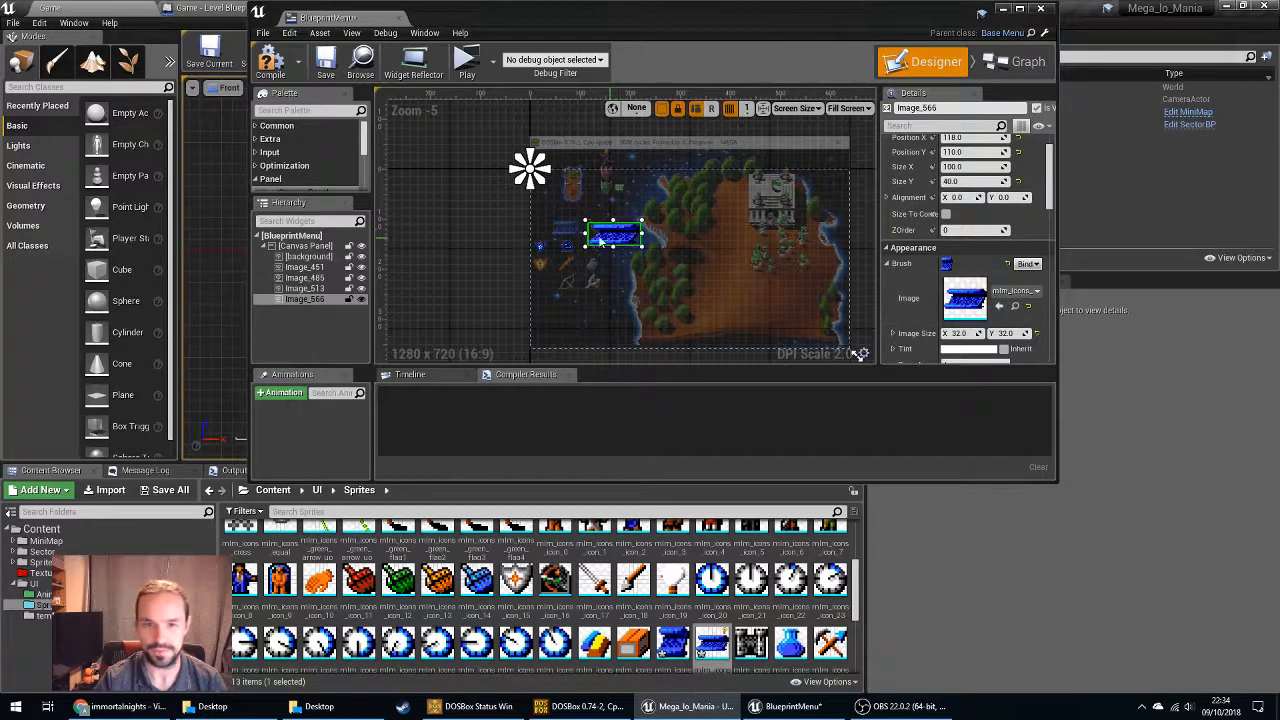
pyautogui.click(1015, 292)
pyautogui.click(1130, 569)
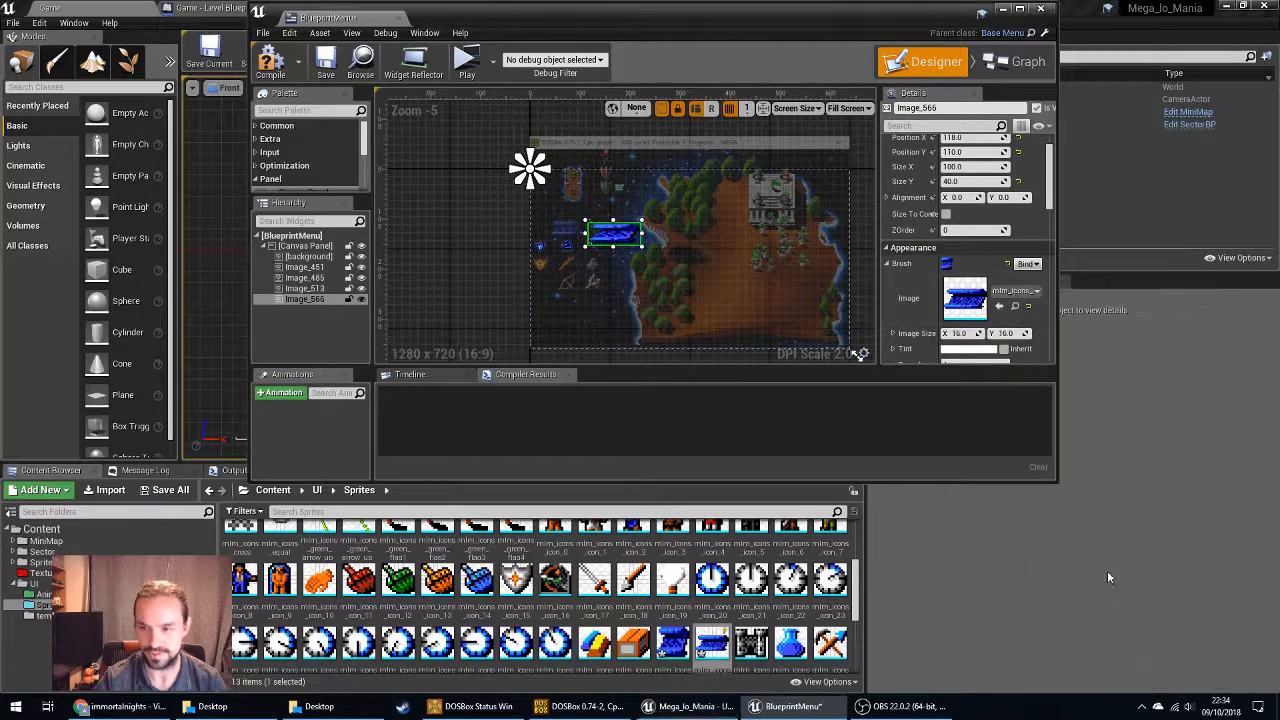
pyautogui.click(1019, 296)
pyautogui.click(1105, 618)
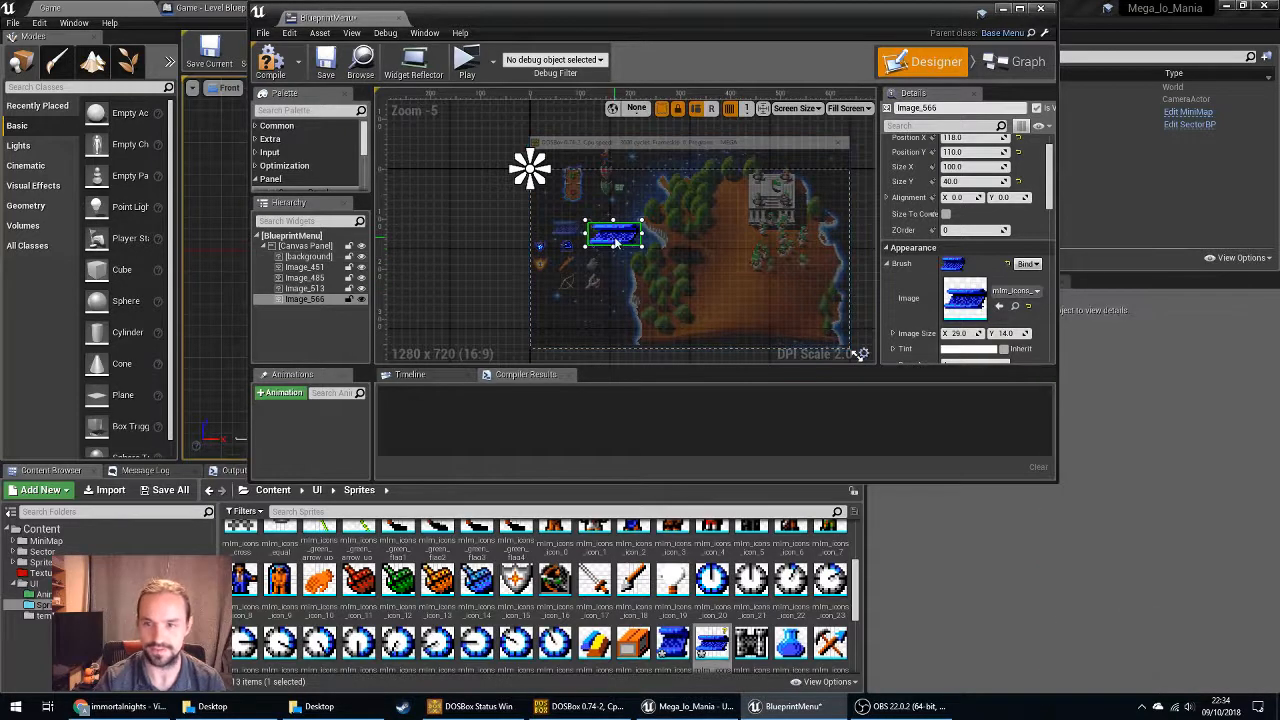
# Move the blueprint image to about X 31, Y 96, enable Size To Content, and reload its sprite's native size.
pyautogui.moveTo(615, 241); pyautogui.dragTo(561, 228)
pyautogui.click(946, 214)
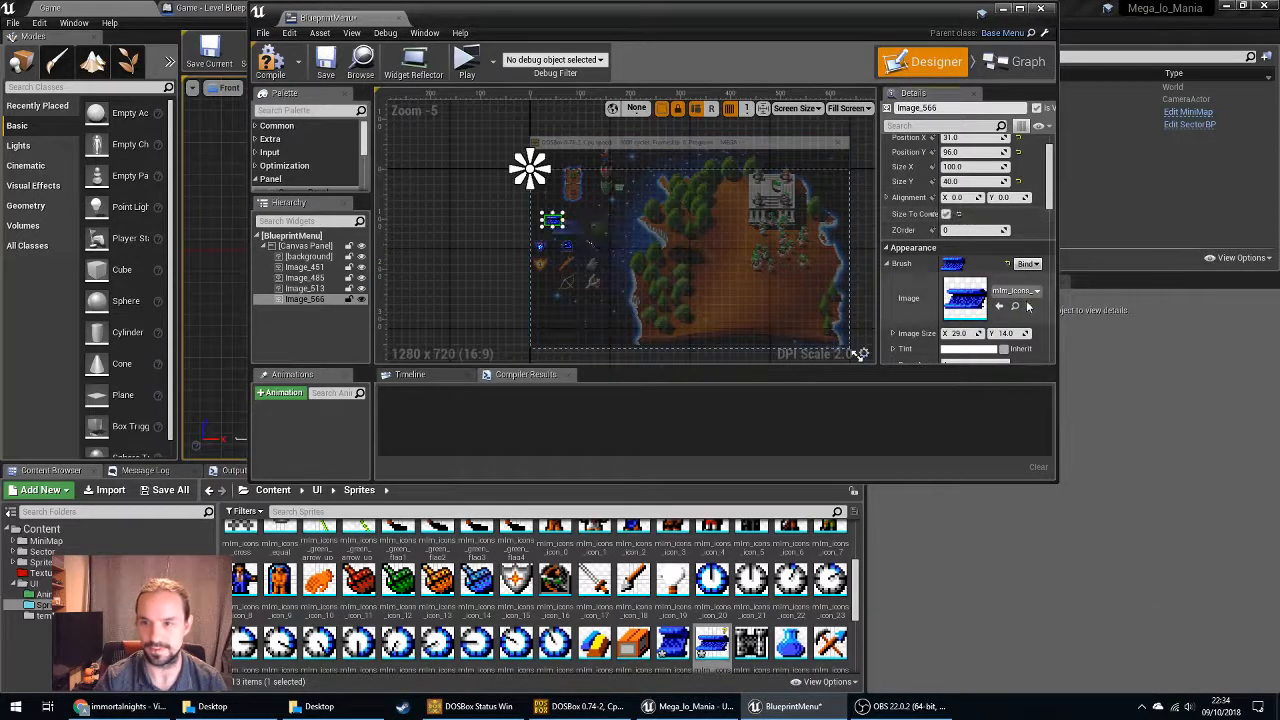
pyautogui.click(1015, 291)
pyautogui.click(1118, 578)
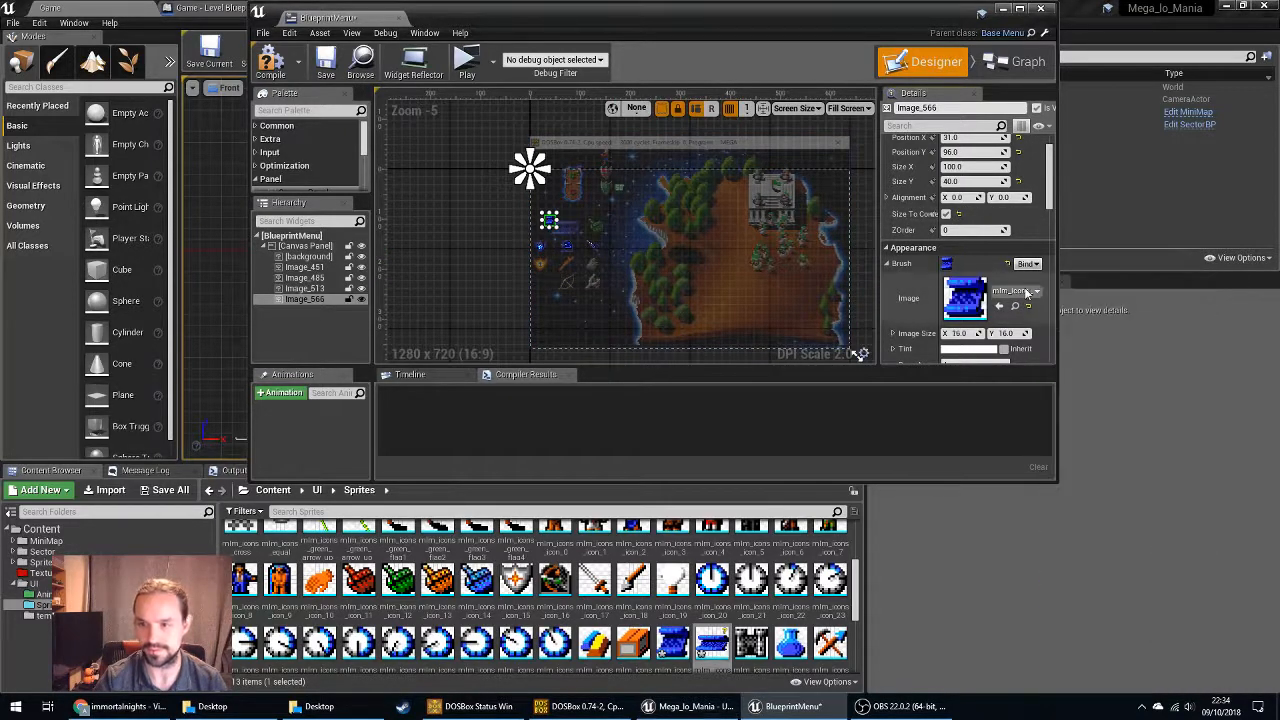
pyautogui.click(1025, 291)
pyautogui.click(1110, 615)
# Set the render transform scale of the root BlueprintMenu widget to 2 in both X and Y.
pyautogui.scroll(6, 545, 250)
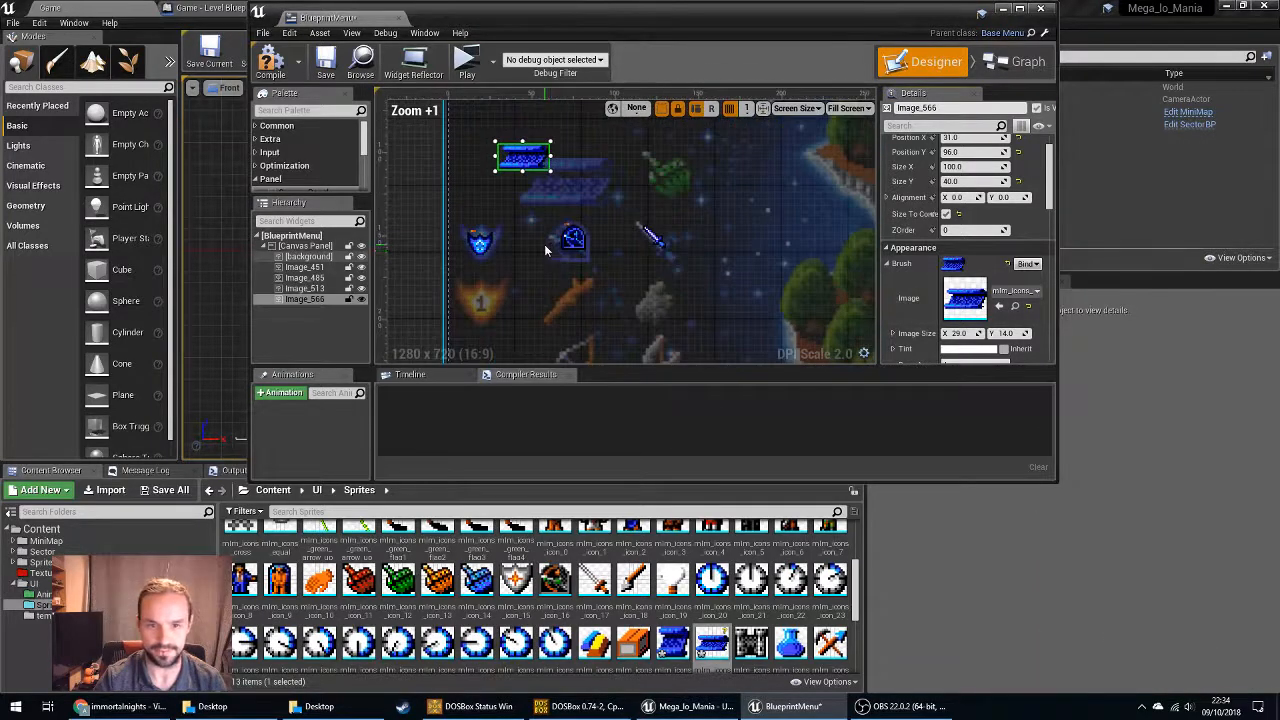
pyautogui.click(300, 237)
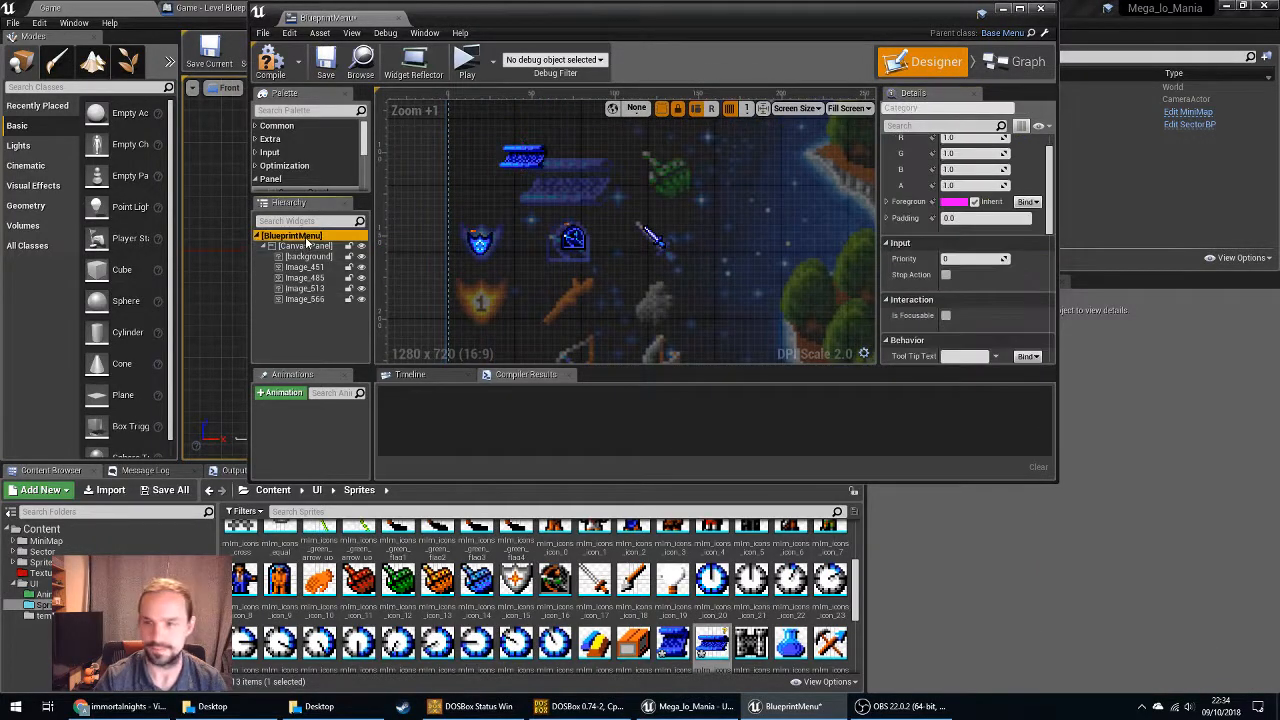
pyautogui.scroll(-8, 1020, 296)
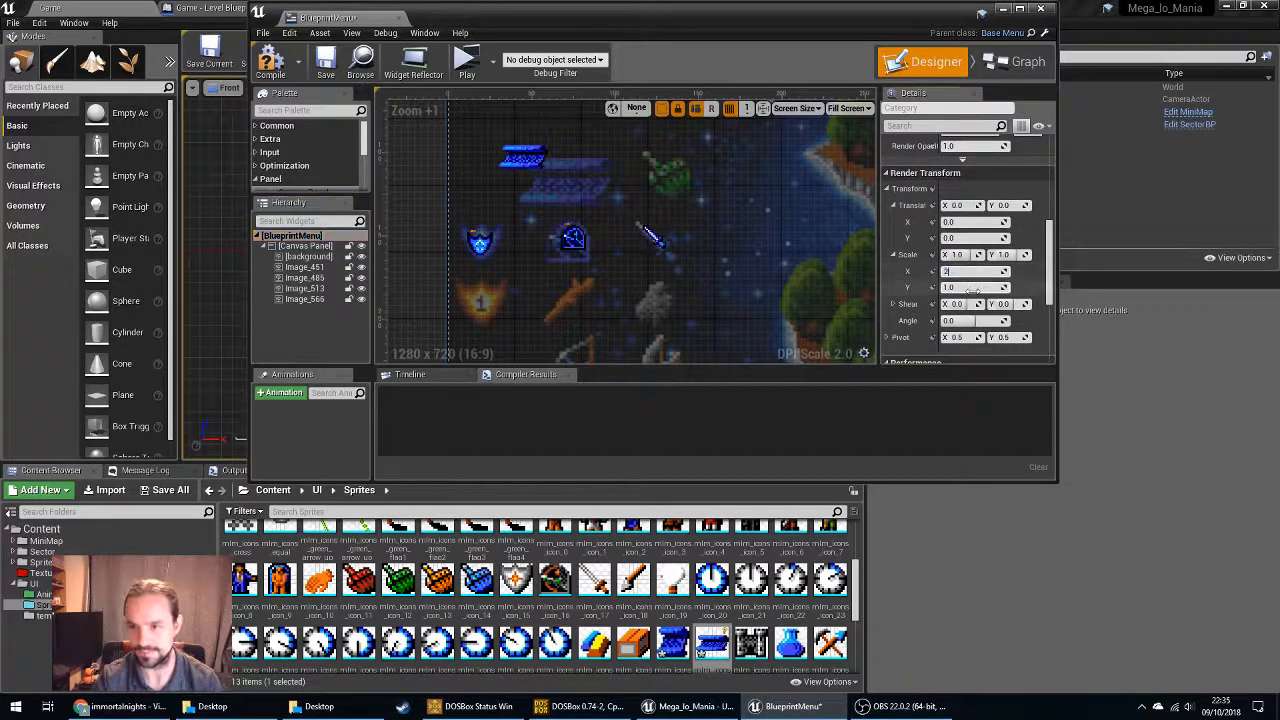
pyautogui.click(973, 288)
pyautogui.write('2')
pyautogui.click(703, 292)
# Set the background image's render transform scale to 0.5 in both X and Y.
pyautogui.click(306, 247)
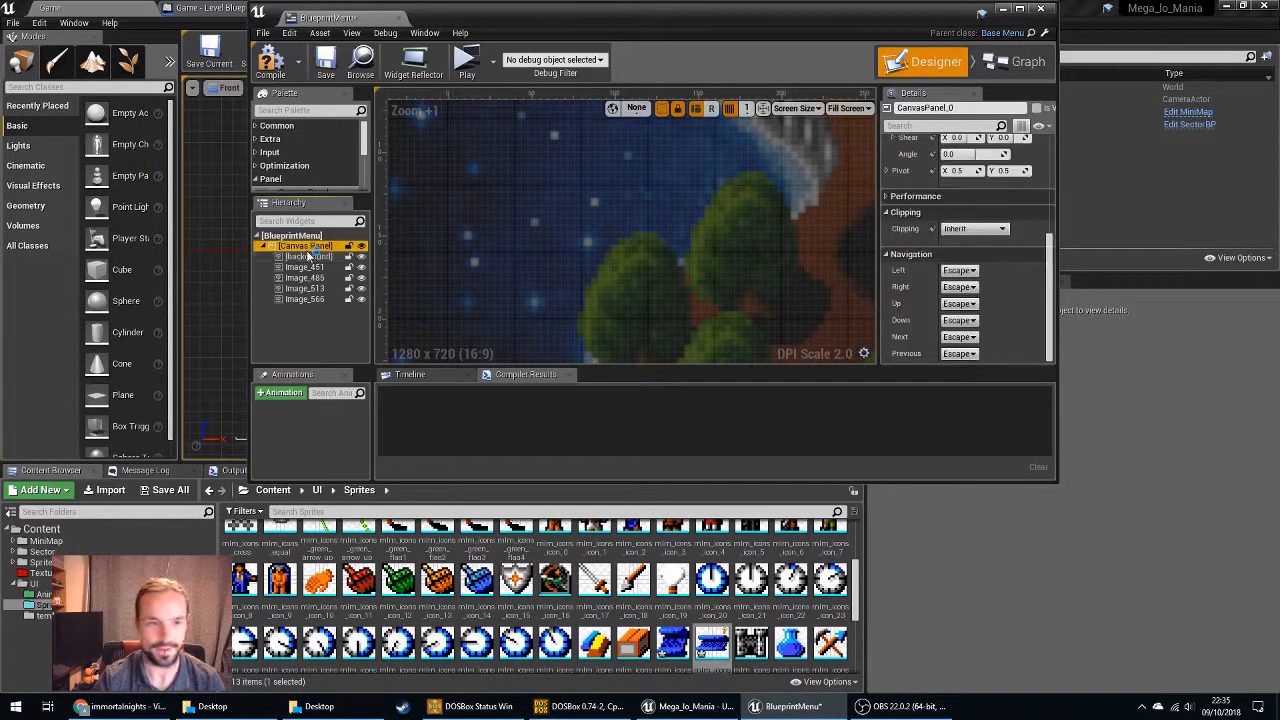
pyautogui.click(308, 256)
pyautogui.scroll(-5, 960, 260)
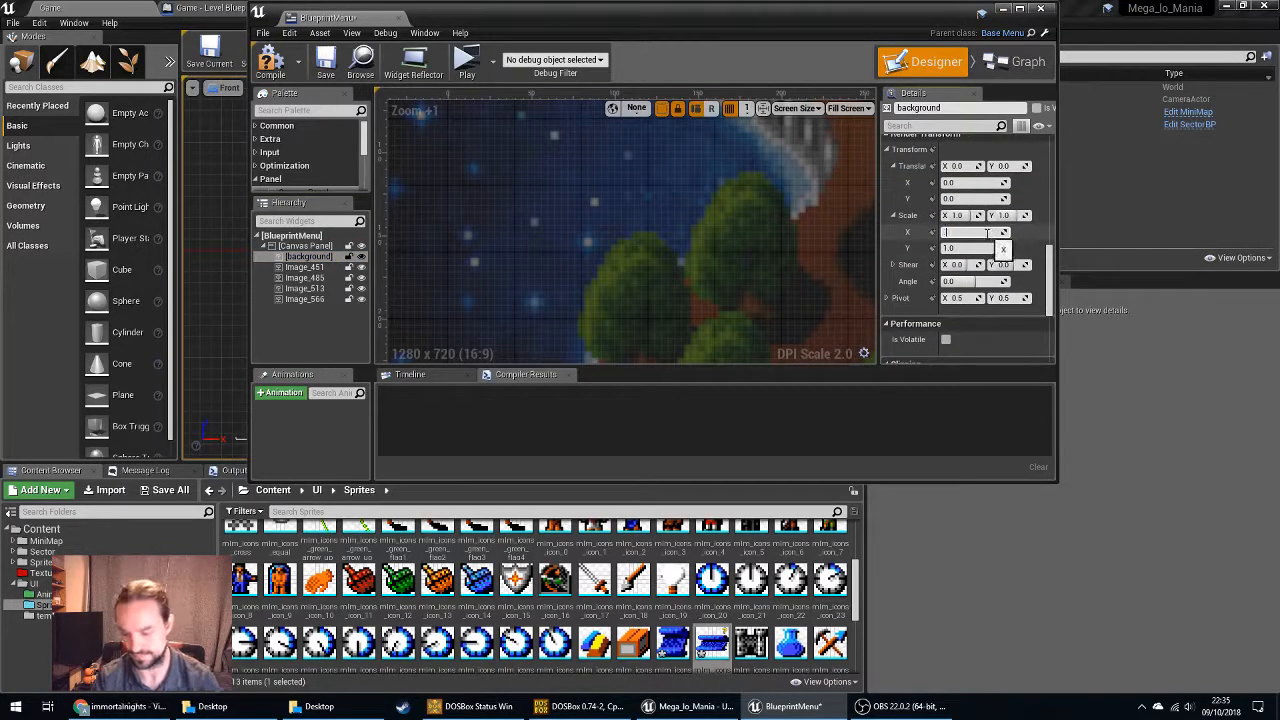
pyautogui.write('0.5')
pyautogui.click(971, 248)
pyautogui.write('0.5')
pyautogui.press('Return')
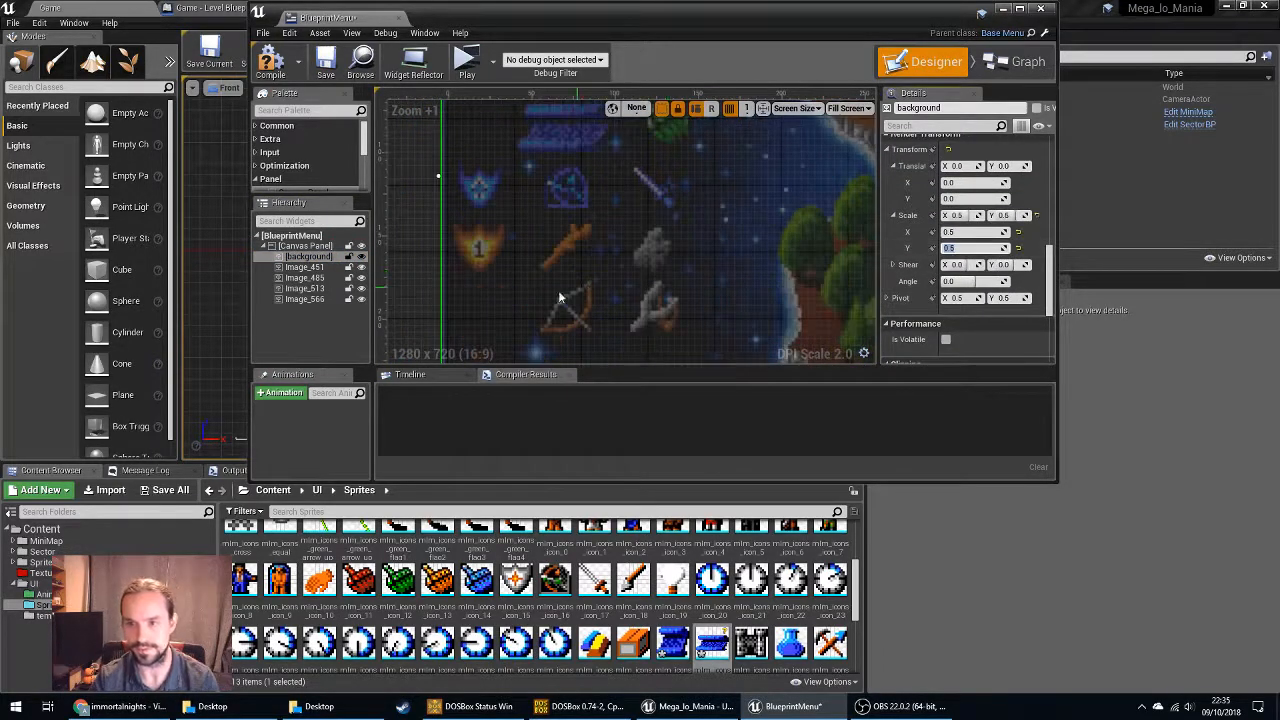
# Move the scaled background image toward the canvas's bottom-left corner.
pyautogui.scroll(-7, 550, 284)
pyautogui.moveTo(496, 306); pyautogui.dragTo(592, 251, button='right')
pyautogui.moveTo(669, 219); pyautogui.dragTo(585, 280)
# Anchor the background image to the canvas's bottom-left corner.
pyautogui.scroll(4, 960, 220)
pyautogui.scroll(6, 961, 219)
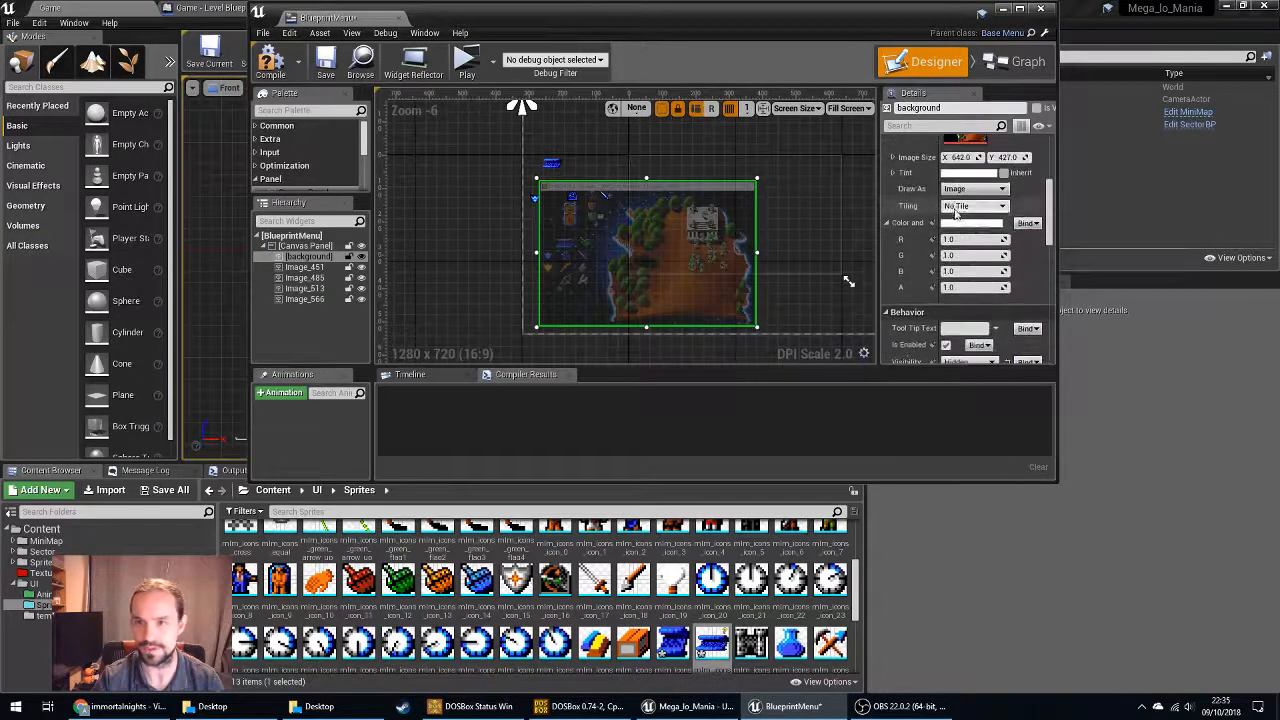
pyautogui.click(975, 161)
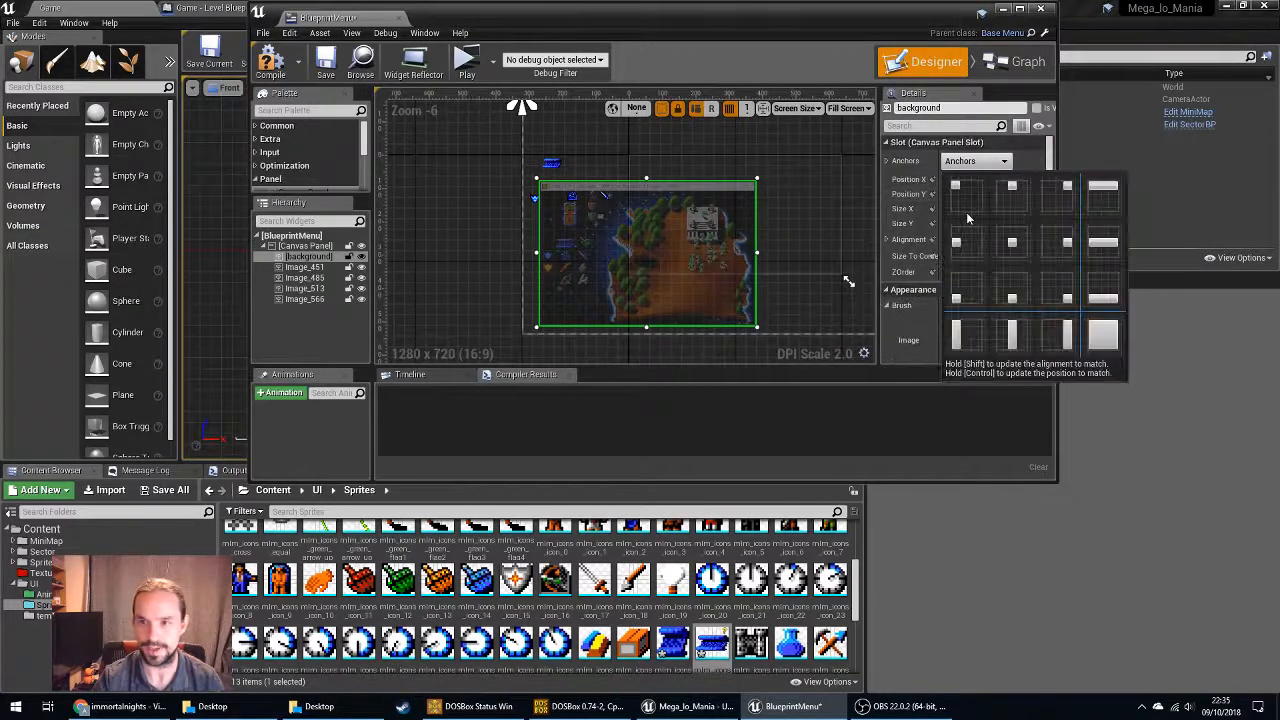
pyautogui.click(967, 290)
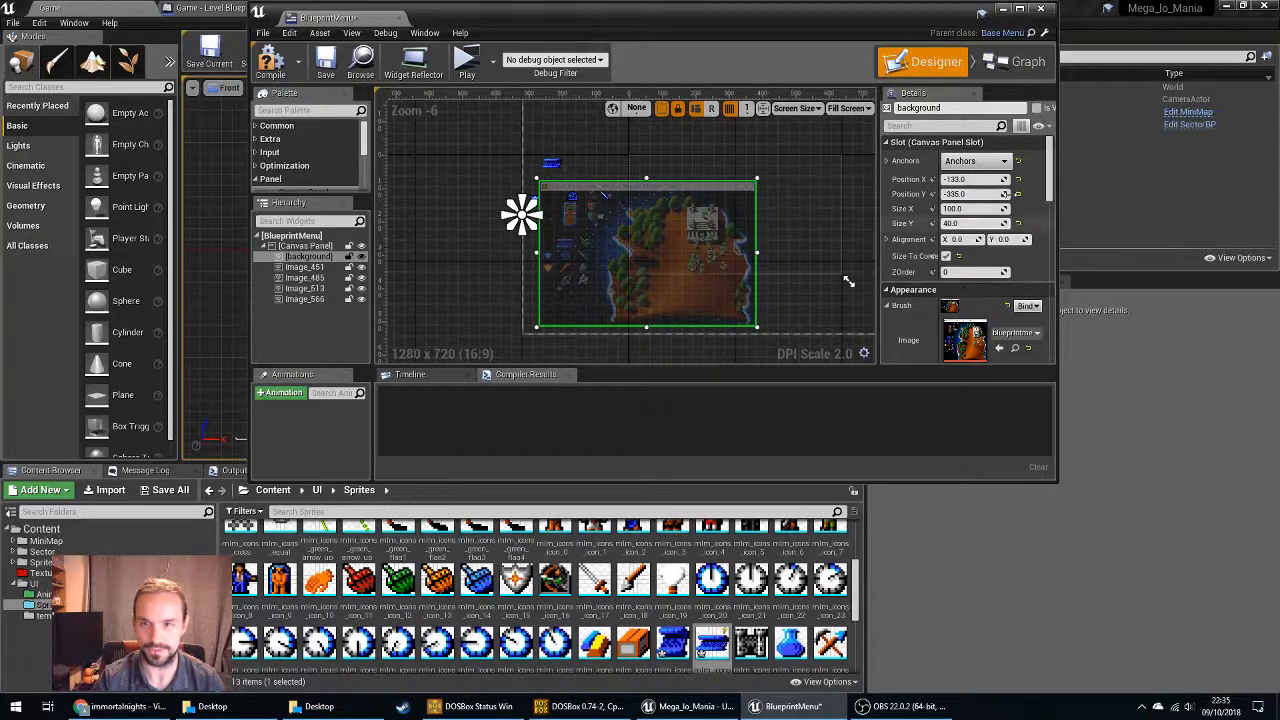
# Set the background image's slot Position X and Position Y to 0.
pyautogui.click(976, 161)
pyautogui.click(973, 293)
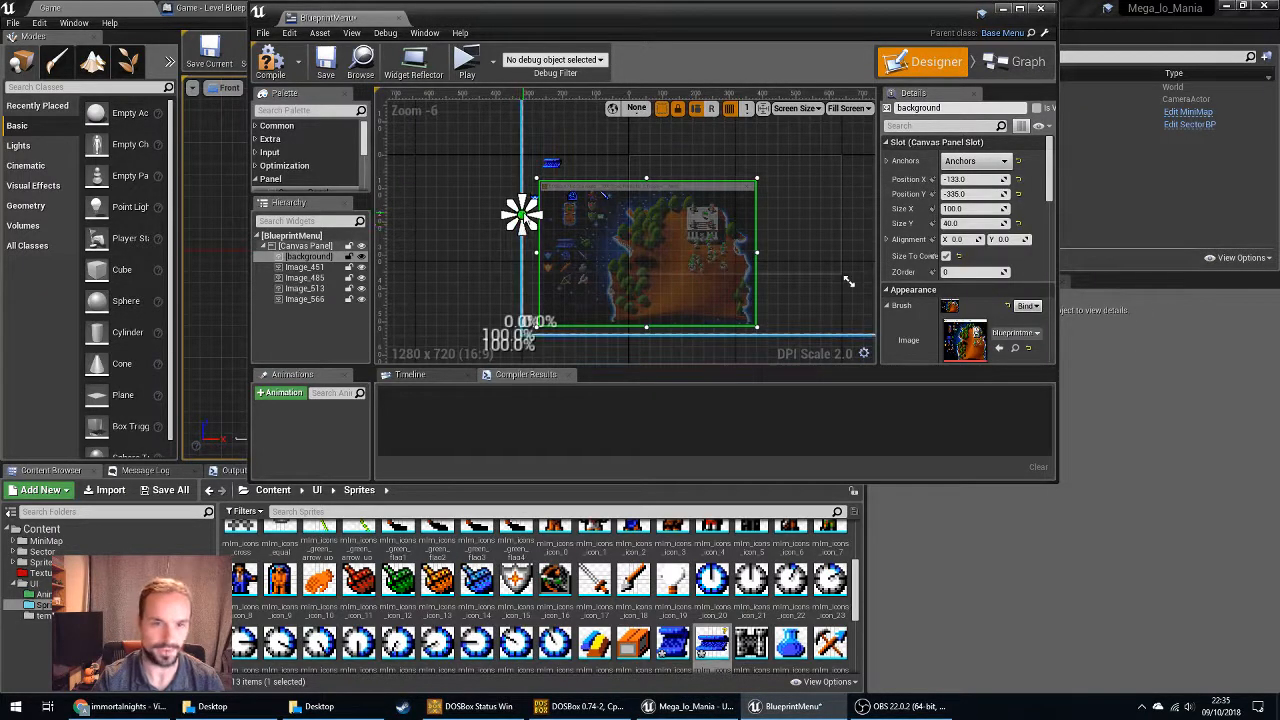
pyautogui.click(983, 194)
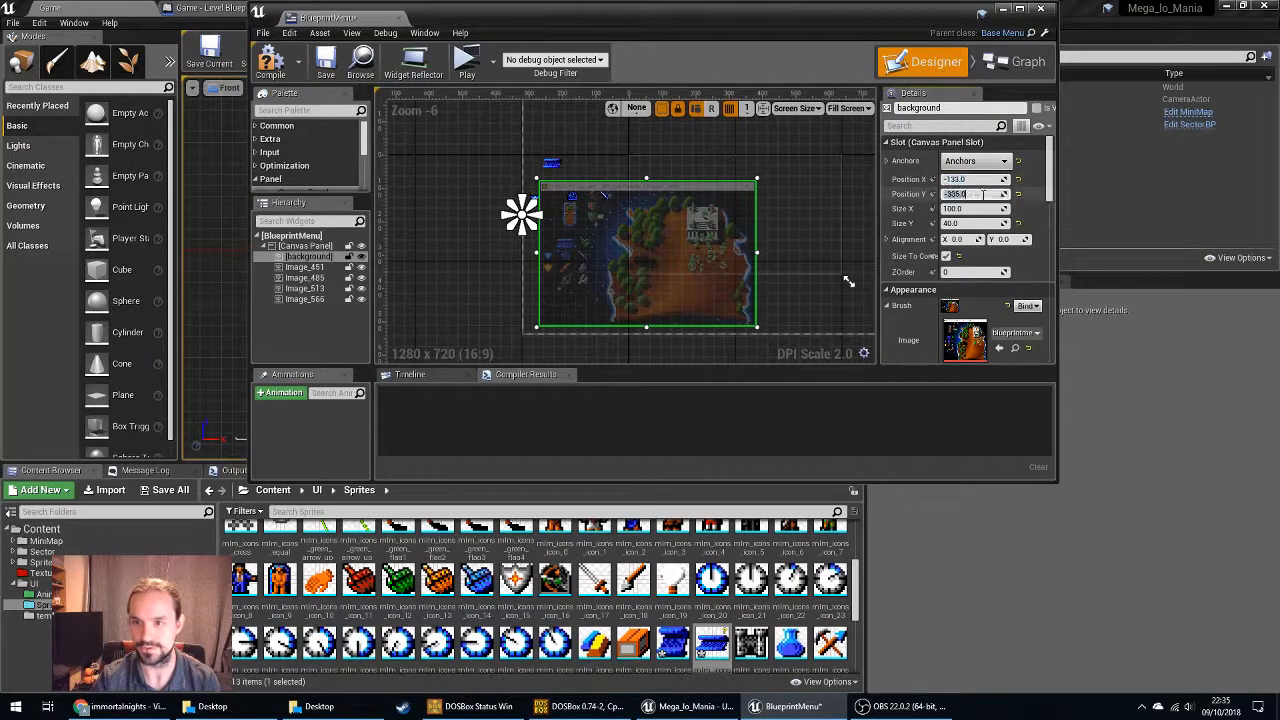
pyautogui.write('0')
pyautogui.press('Return')
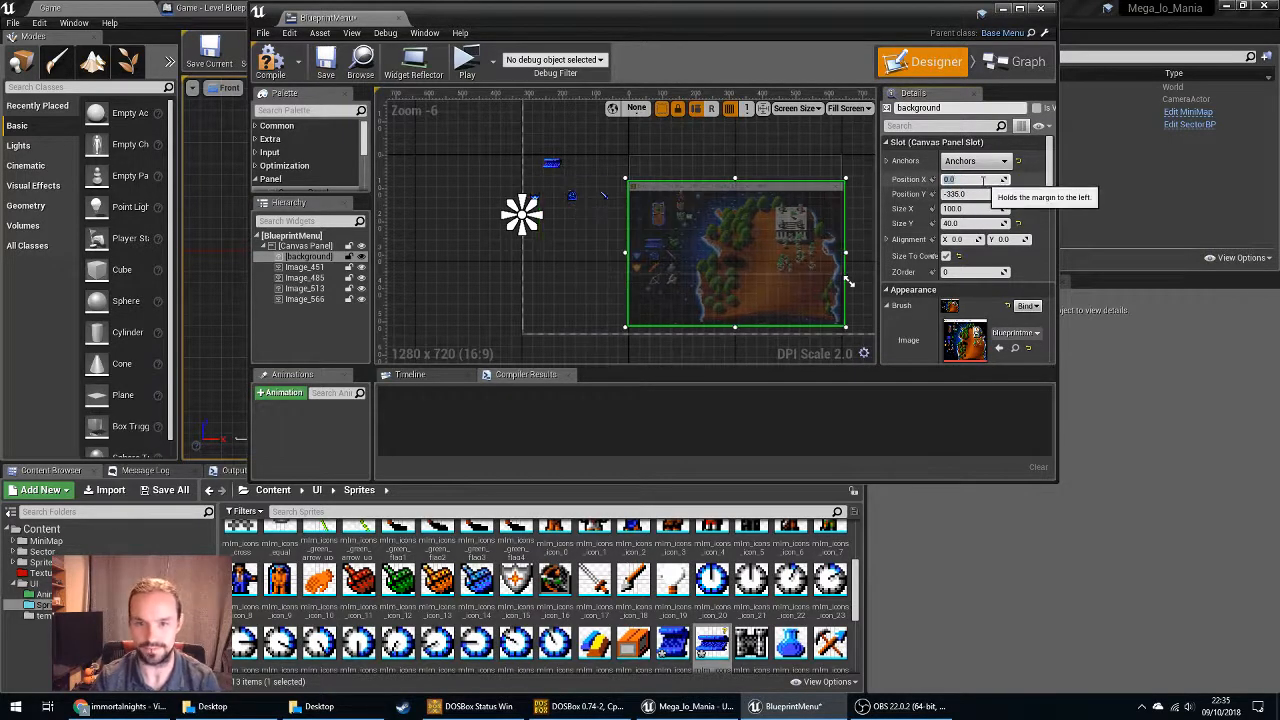
pyautogui.click(970, 194)
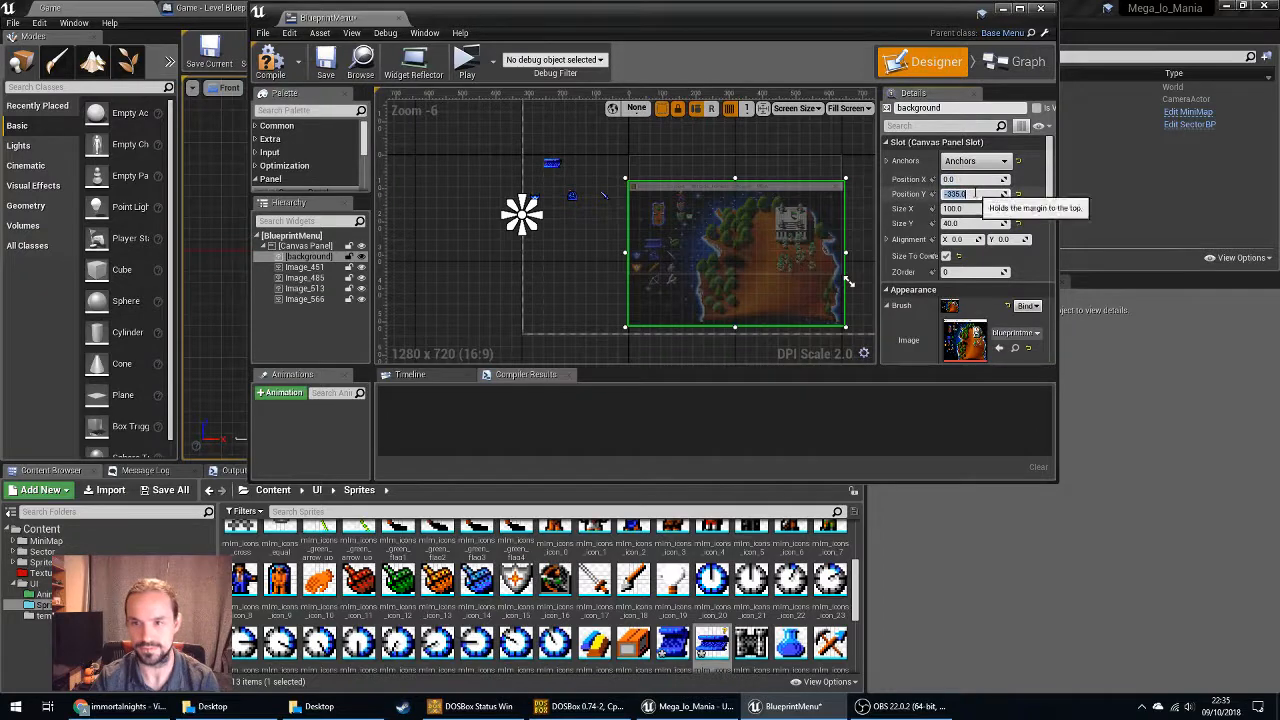
pyautogui.write('0')
pyautogui.press('Return')
# Move the background image flush with the canvas's bottom-left corner, at about X -159, Y -320.
pyautogui.scroll(-3, 600, 255)
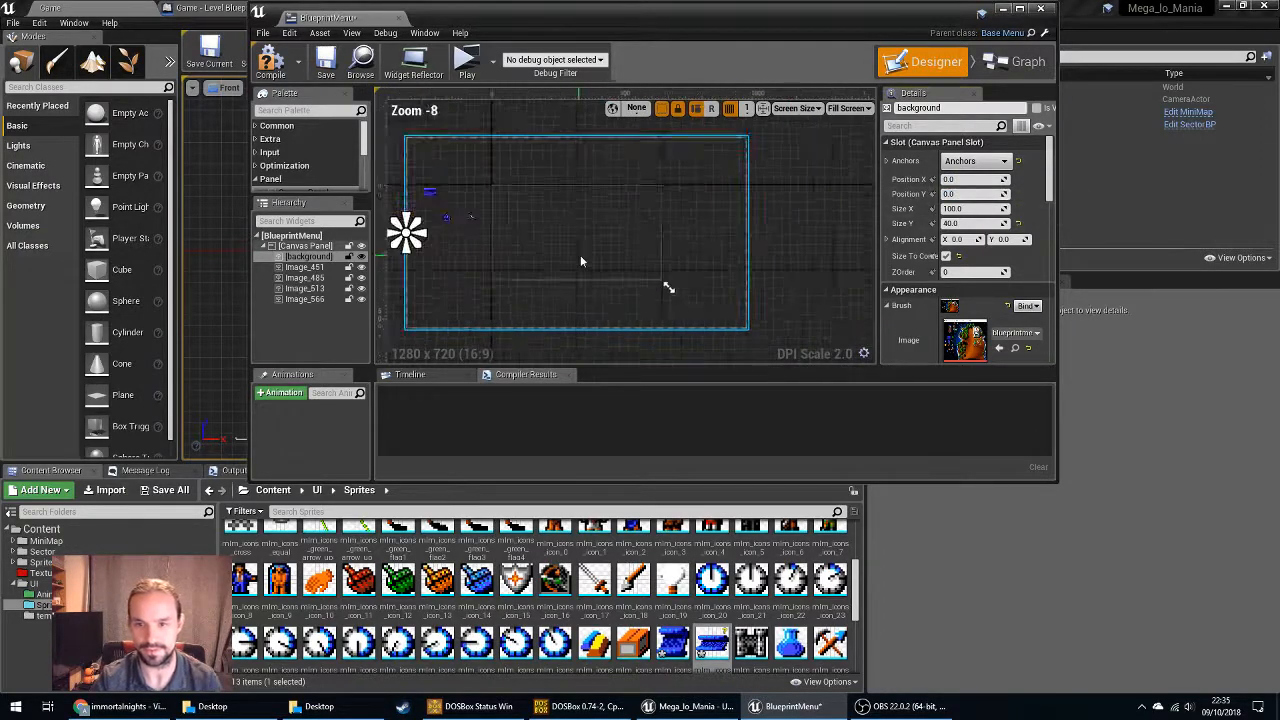
pyautogui.moveTo(580, 255); pyautogui.dragTo(720, 217, button='right')
pyautogui.scroll(-1, 784, 252)
pyautogui.moveTo(721, 313); pyautogui.dragTo(661, 186)
pyautogui.scroll(4, 661, 186)
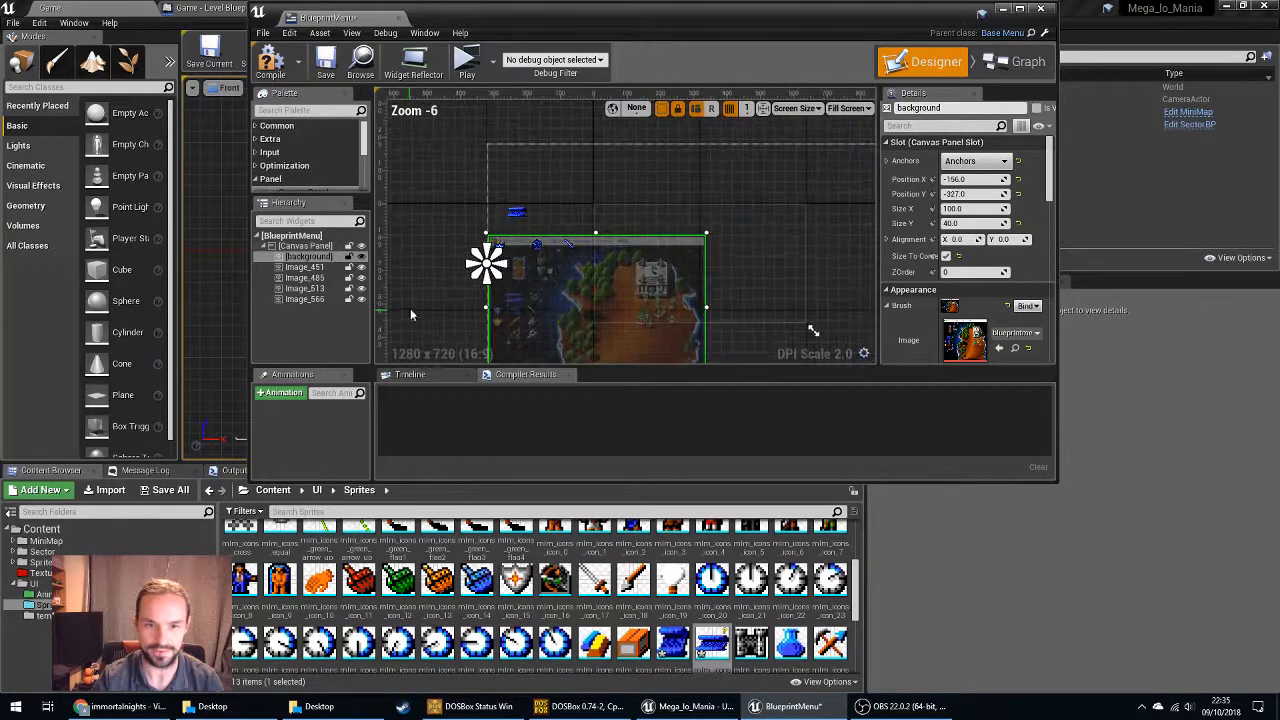
pyautogui.moveTo(436, 338); pyautogui.dragTo(744, 197, button='right')
pyautogui.scroll(1, 495, 229)
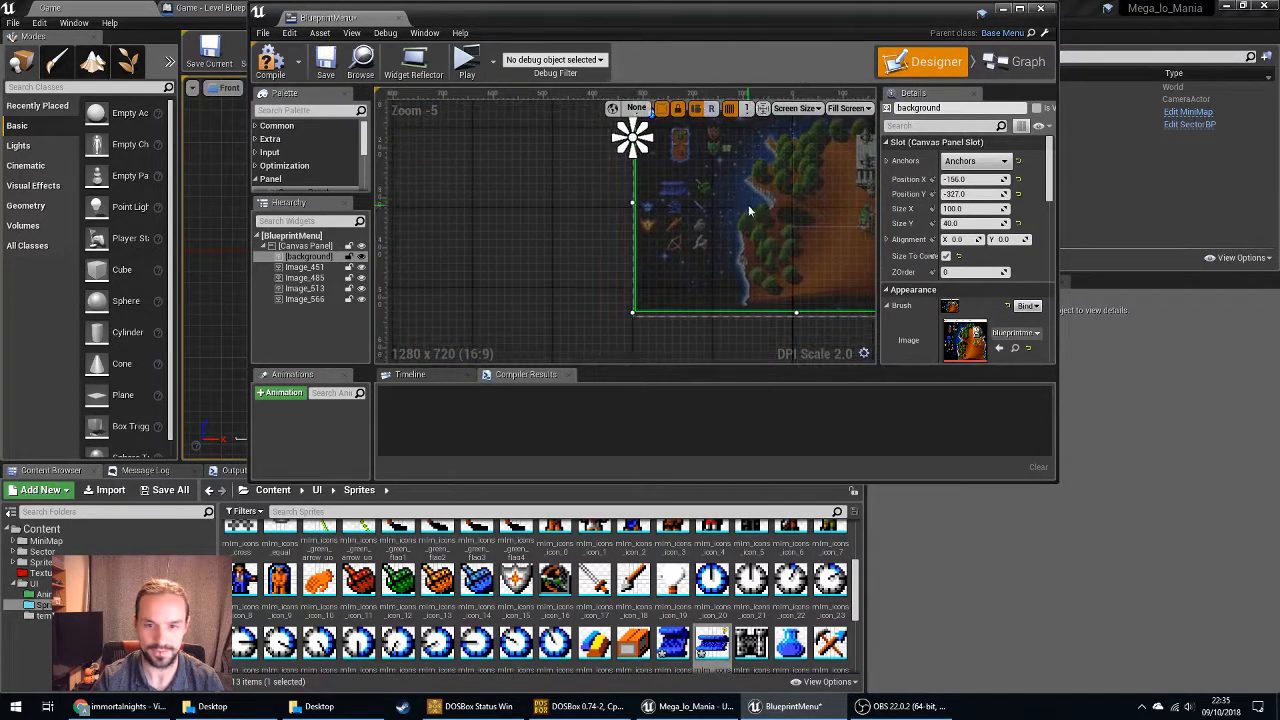
pyautogui.moveTo(747, 205); pyautogui.dragTo(697, 210)
pyautogui.moveTo(602, 260); pyautogui.dragTo(521, 297, button='right')
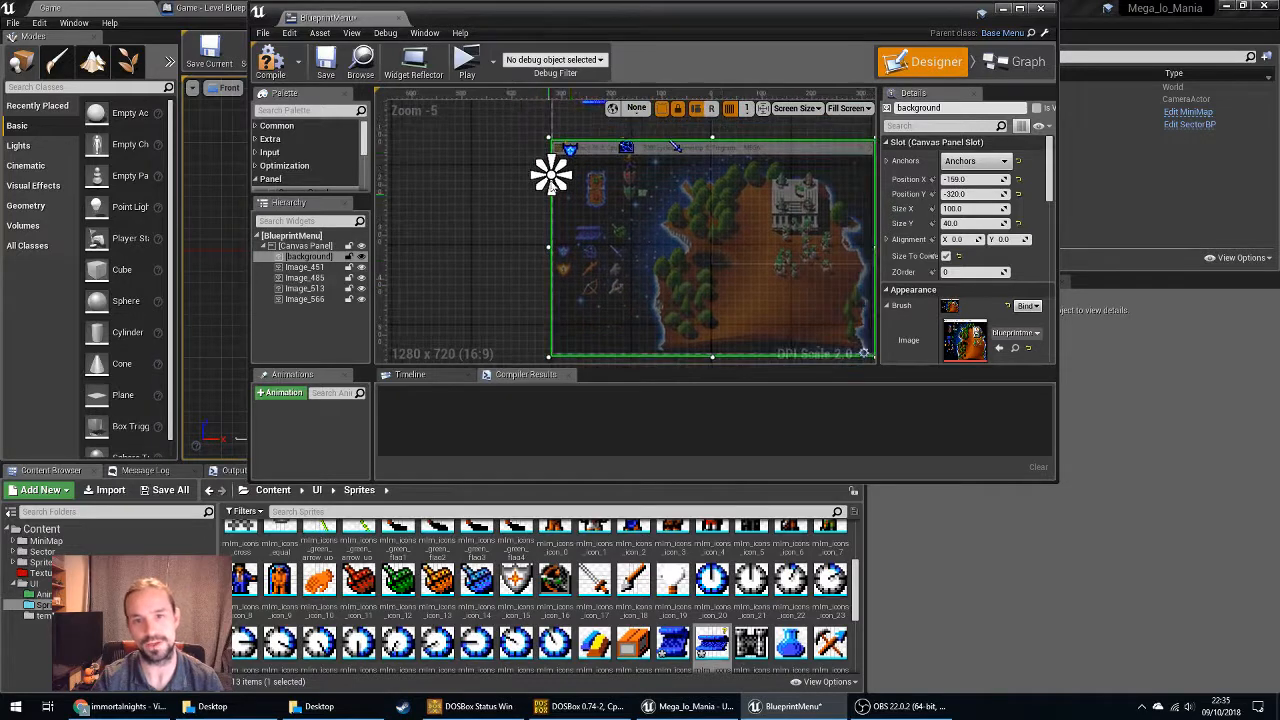
# Move the shield, Image_485, sword and blueprint sprites roughly onto the icon area at the left of the reference image.
pyautogui.moveTo(575, 150); pyautogui.dragTo(566, 249)
pyautogui.moveTo(629, 150); pyautogui.dragTo(591, 256)
pyautogui.moveTo(674, 146); pyautogui.dragTo(614, 256)
pyautogui.moveTo(595, 106); pyautogui.dragTo(587, 241)
# Fine-align the four sprites over the reference icons, placing the shield at X 4, Y 248 and the blueprint sprite at X 23, Y 232.
pyautogui.scroll(6, 587, 241)
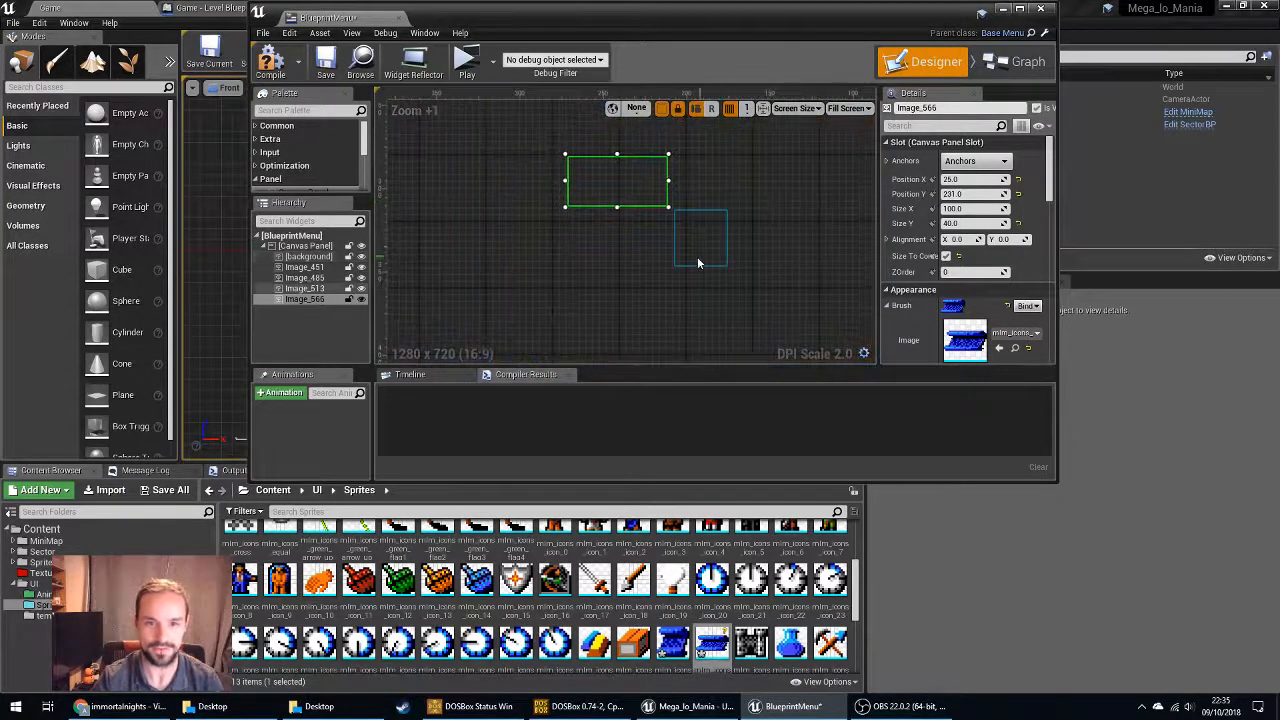
pyautogui.scroll(1, 683, 266)
pyautogui.scroll(-1, 700, 240)
pyautogui.moveTo(695, 230); pyautogui.dragTo(749, 204, button='right')
pyautogui.moveTo(679, 266); pyautogui.dragTo(701, 253, button='right')
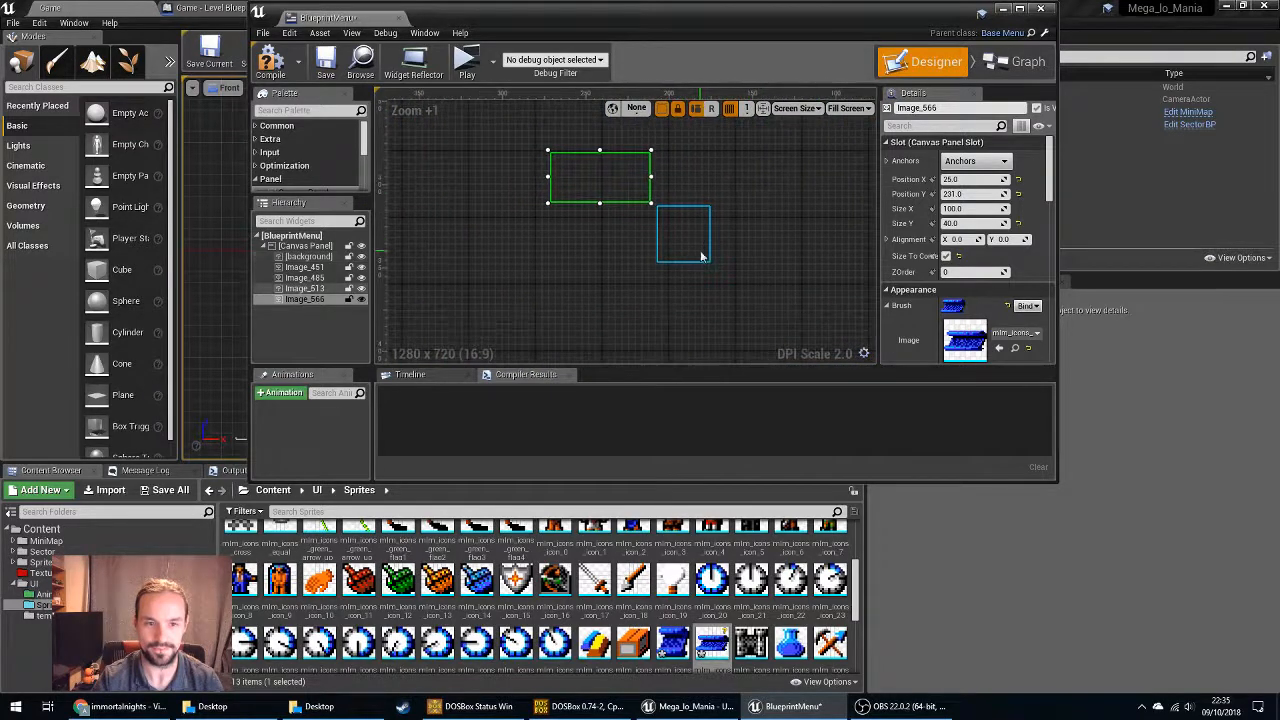
pyautogui.doubleClick(740, 21)
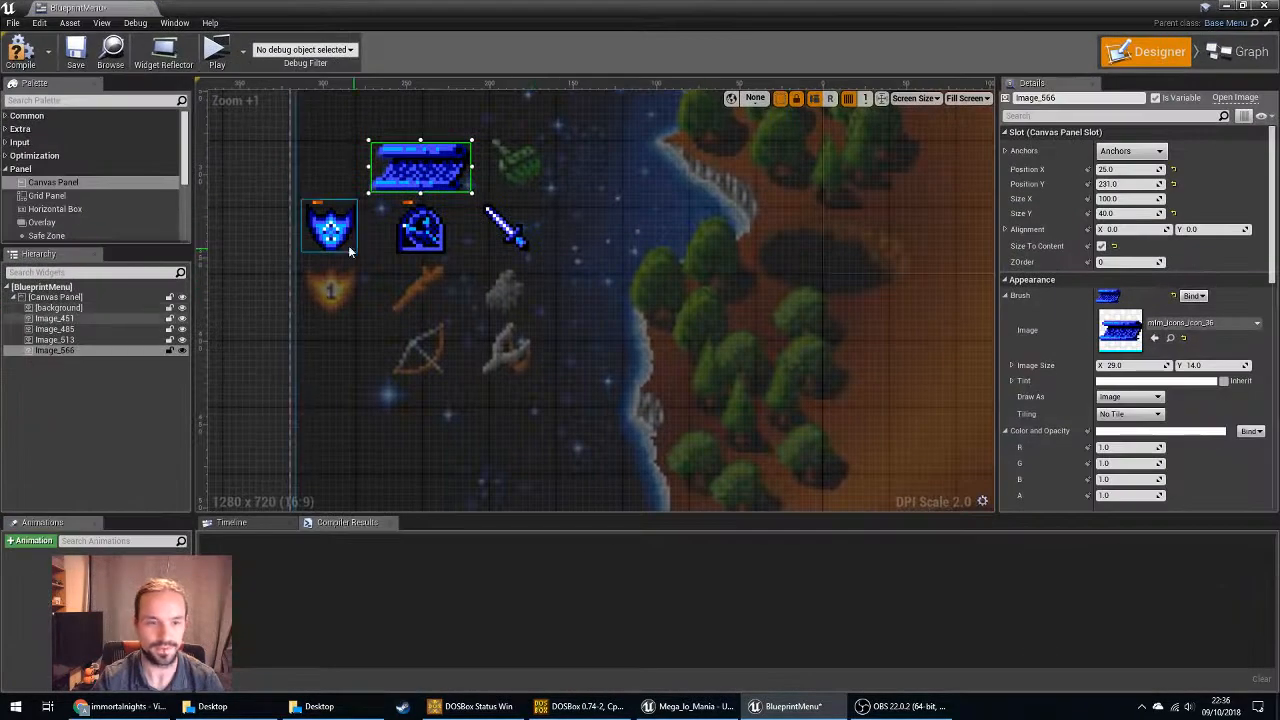
pyautogui.moveTo(348, 245)
pyautogui.mouseDown()
pyautogui.moveTo(410, 332)
pyautogui.moveTo(341, 240)
pyautogui.mouseUp()
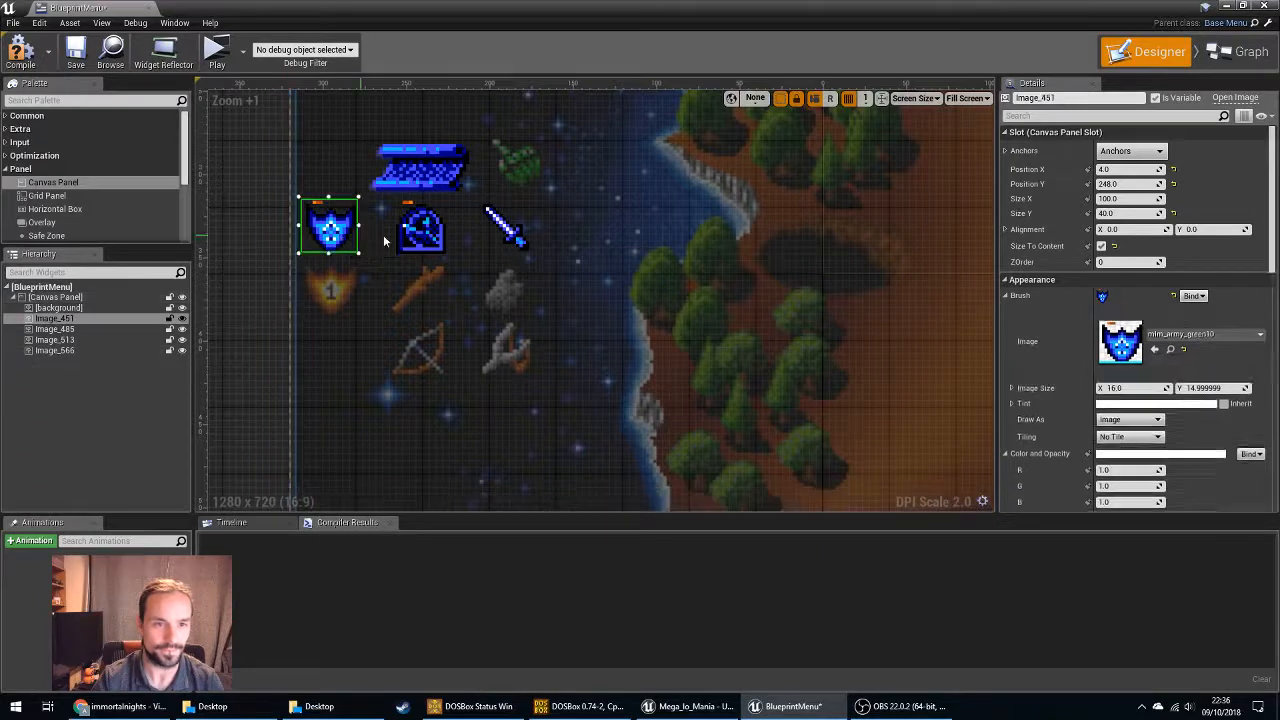
pyautogui.moveTo(422, 230)
pyautogui.mouseDown()
pyautogui.moveTo(549, 337)
pyautogui.moveTo(412, 234)
pyautogui.mouseUp()
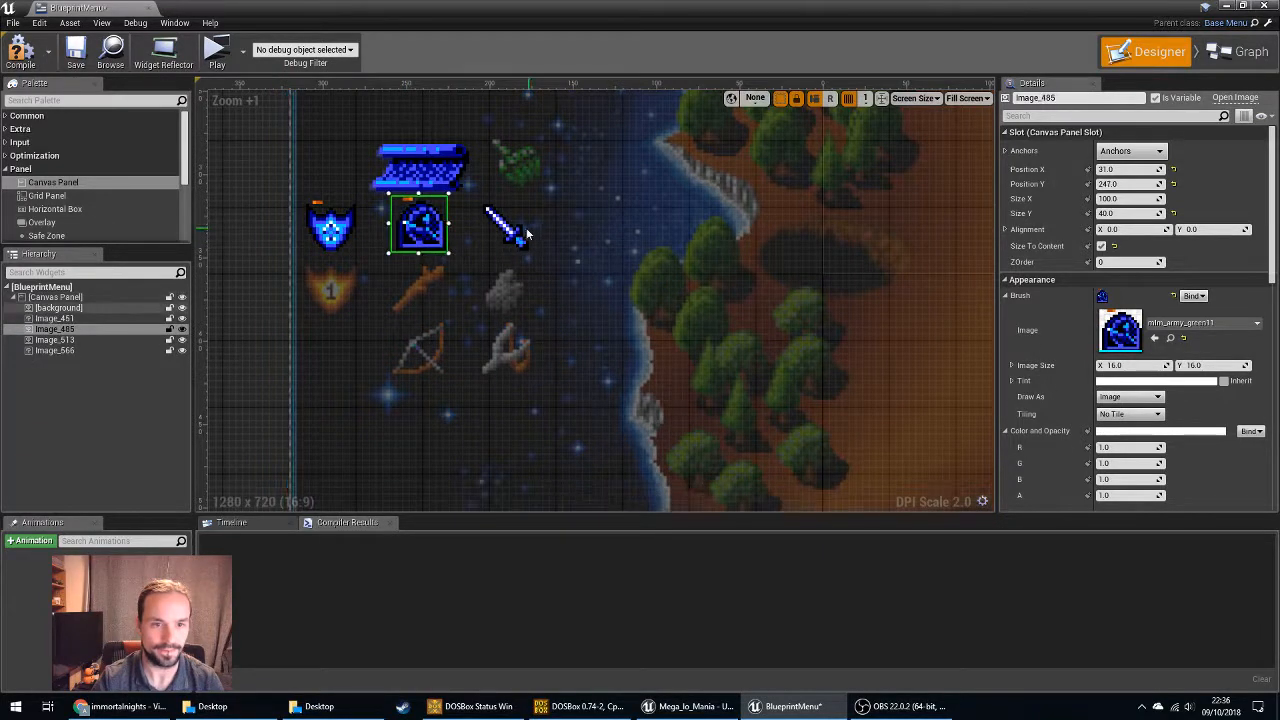
pyautogui.moveTo(505, 226); pyautogui.dragTo(565, 315)
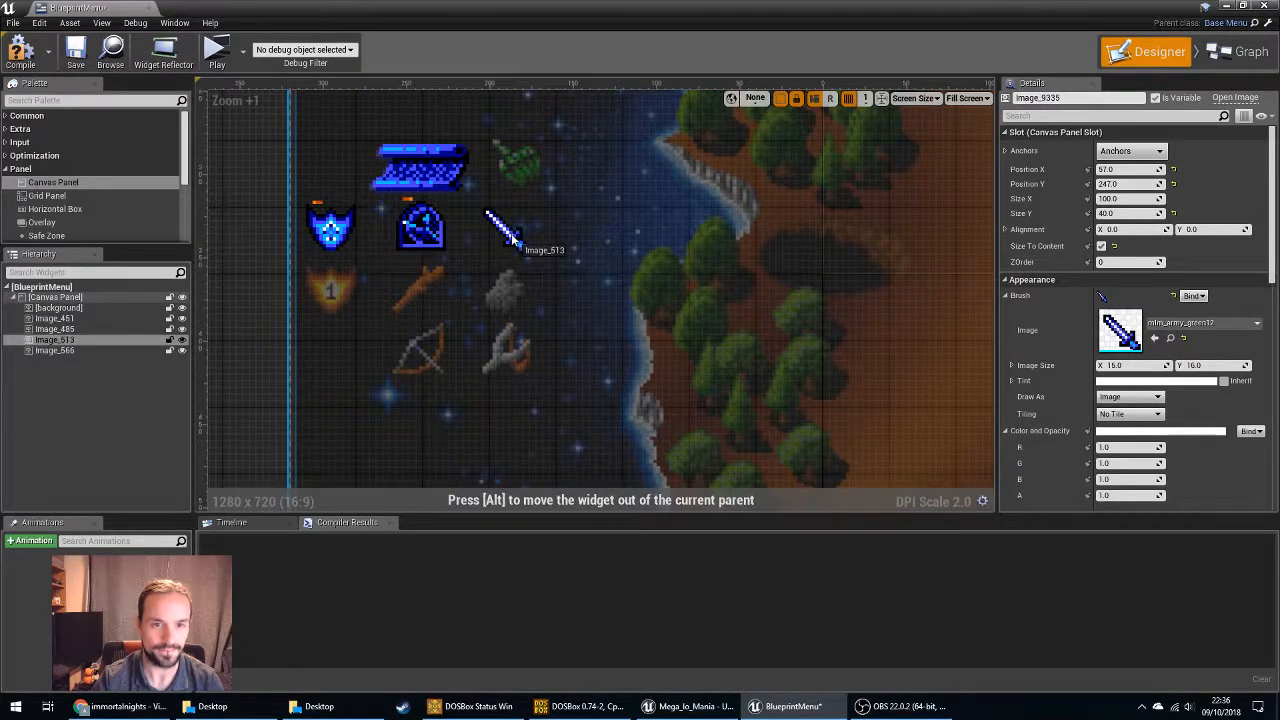
pyautogui.moveTo(512, 240); pyautogui.dragTo(510, 238)
pyautogui.moveTo(420, 170)
pyautogui.mouseDown()
pyautogui.moveTo(443, 228)
pyautogui.moveTo(415, 172)
pyautogui.mouseUp()
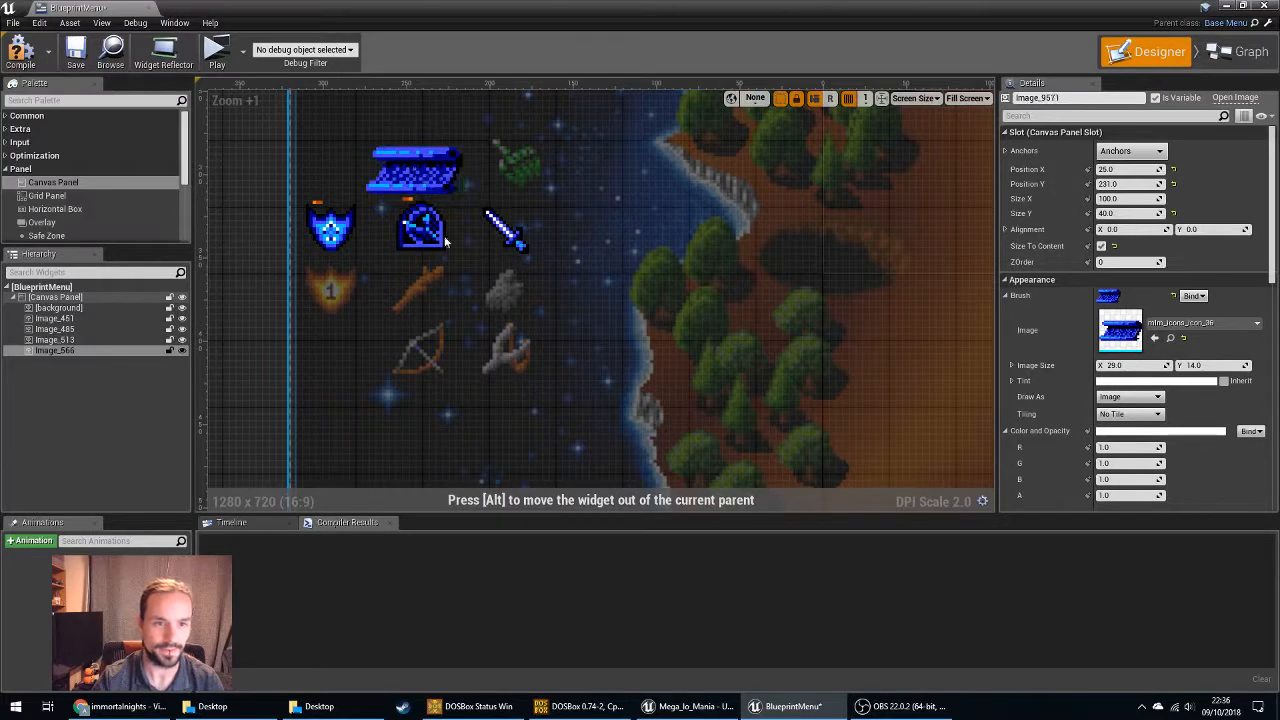
pyautogui.moveTo(447, 242); pyautogui.dragTo(445, 243)
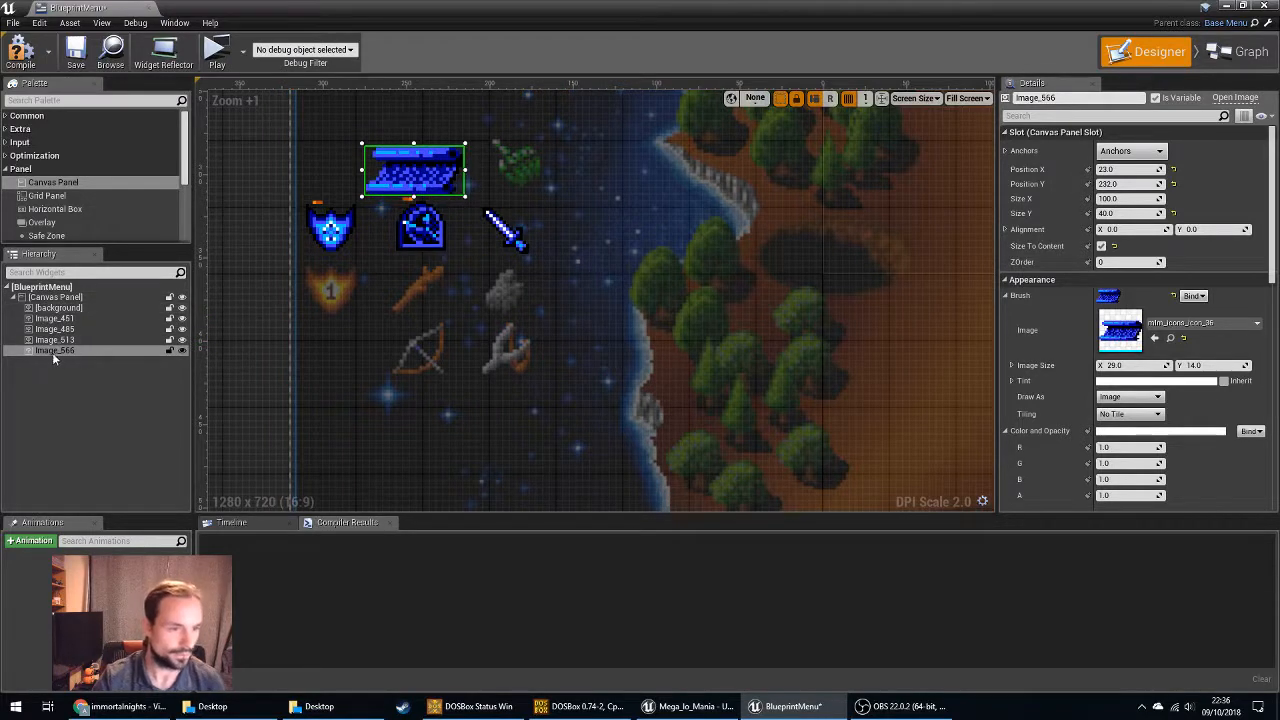
# Reorder Image_566 to sit directly after the background in the hierarchy and rename it exit.
pyautogui.moveTo(52, 352); pyautogui.dragTo(70, 316)
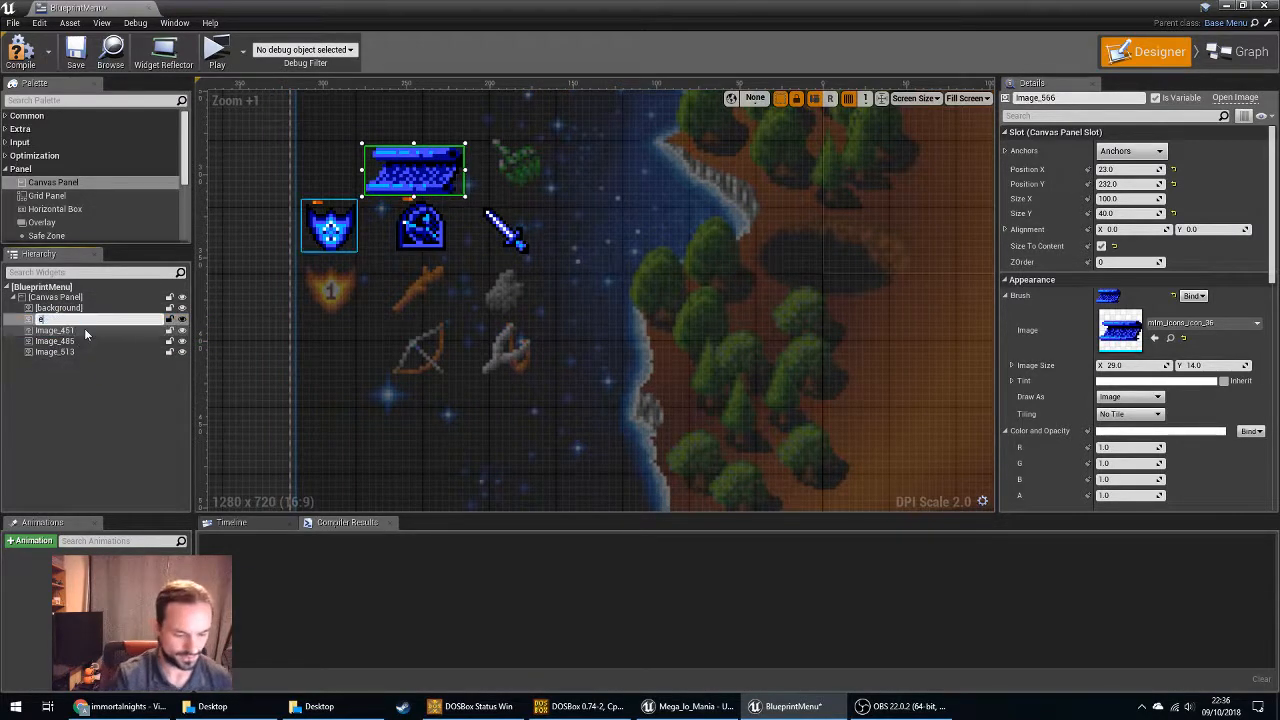
pyautogui.click(78, 378)
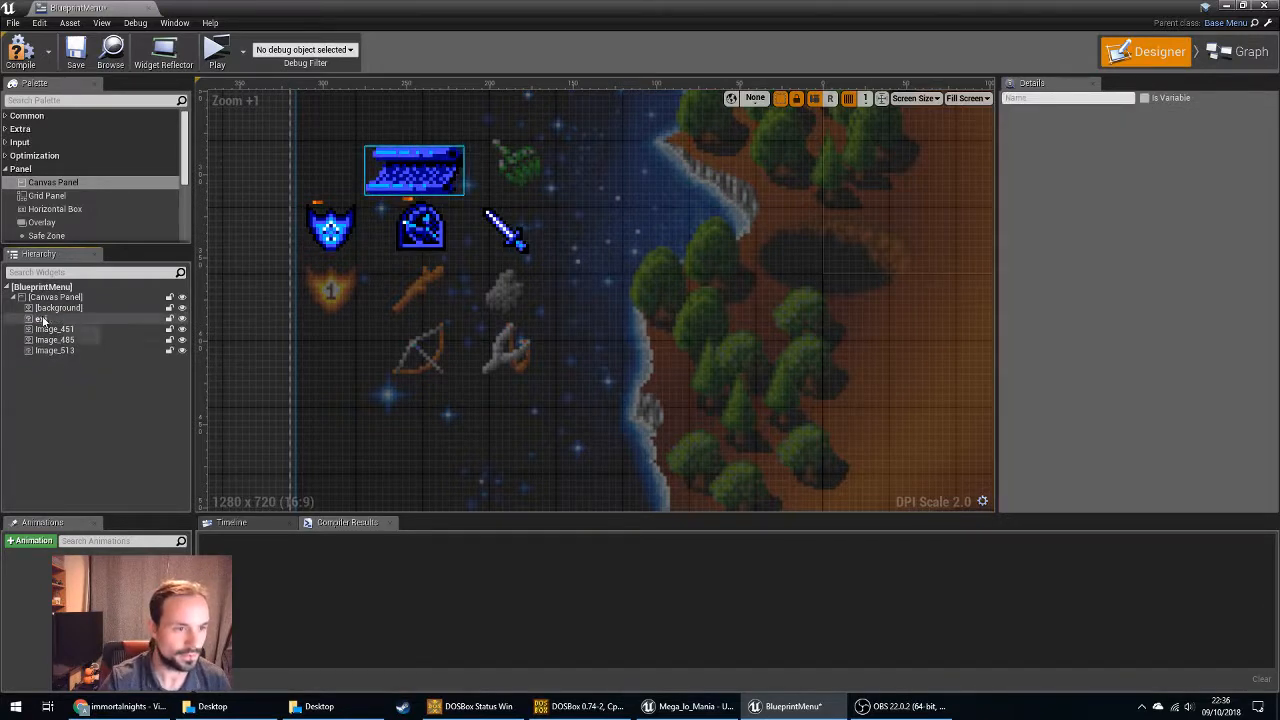
pyautogui.click(44, 320)
pyautogui.click(44, 320)
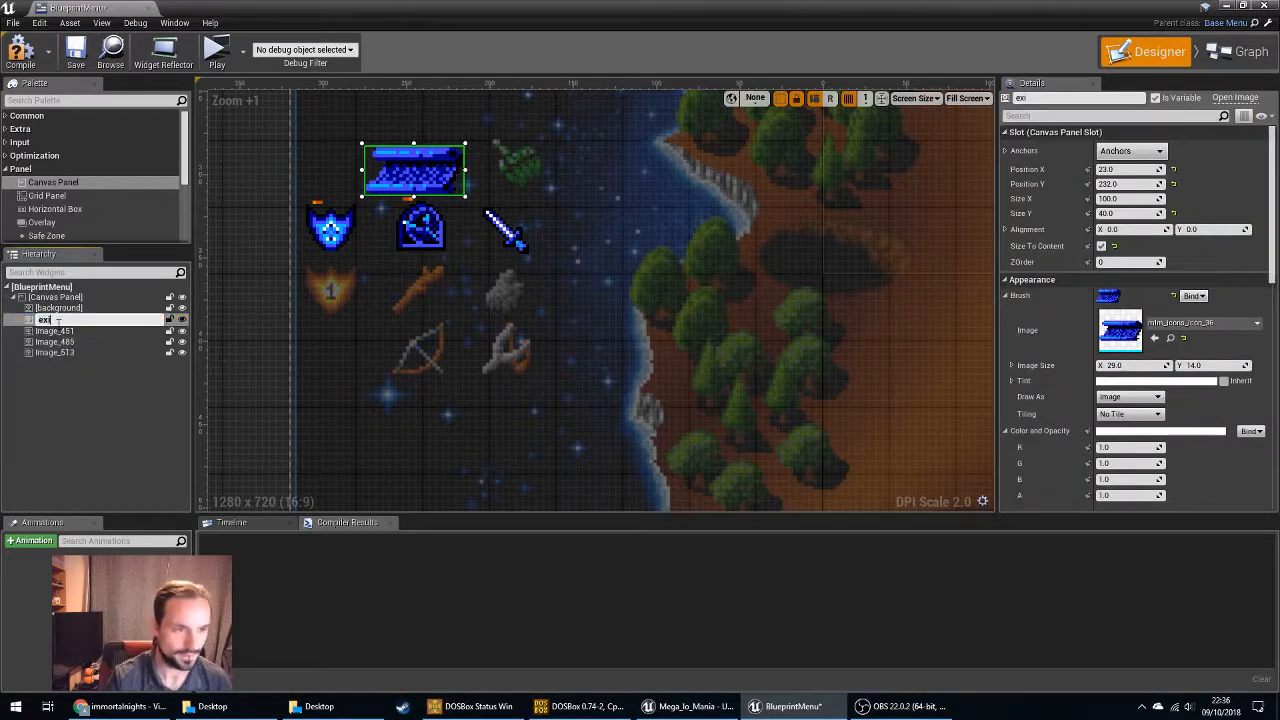
pyautogui.click(117, 376)
pyautogui.click(79, 321)
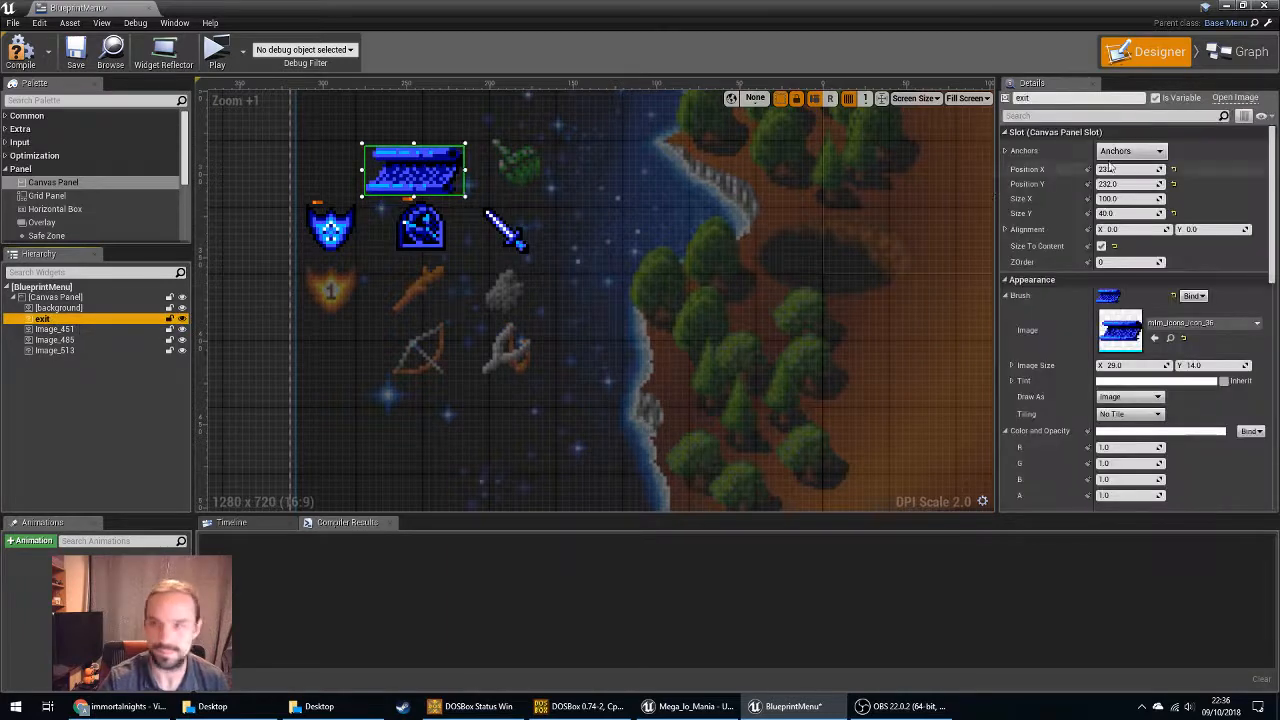
pyautogui.click(79, 321)
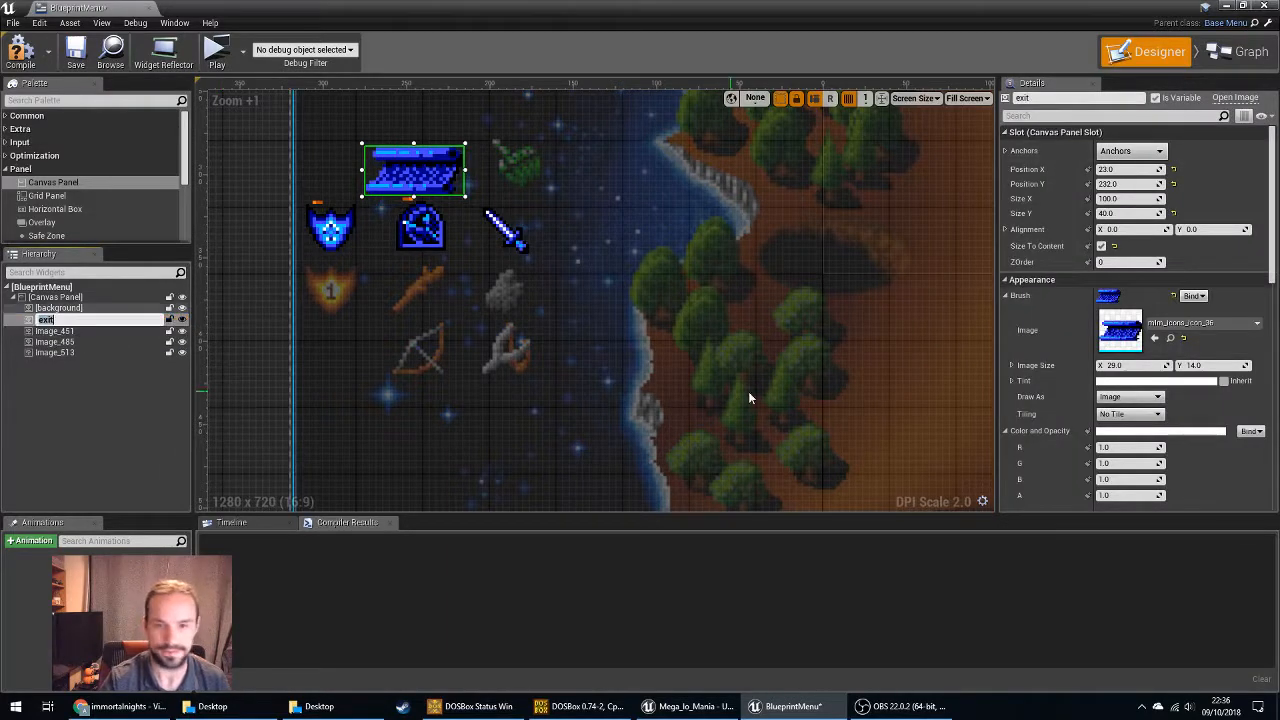
# Create a function binding for the exit image's OnMouseButtonDown event and space its entry node away from the Return Node.
pyautogui.scroll(-10, 1200, 440)
pyautogui.click(1131, 514)
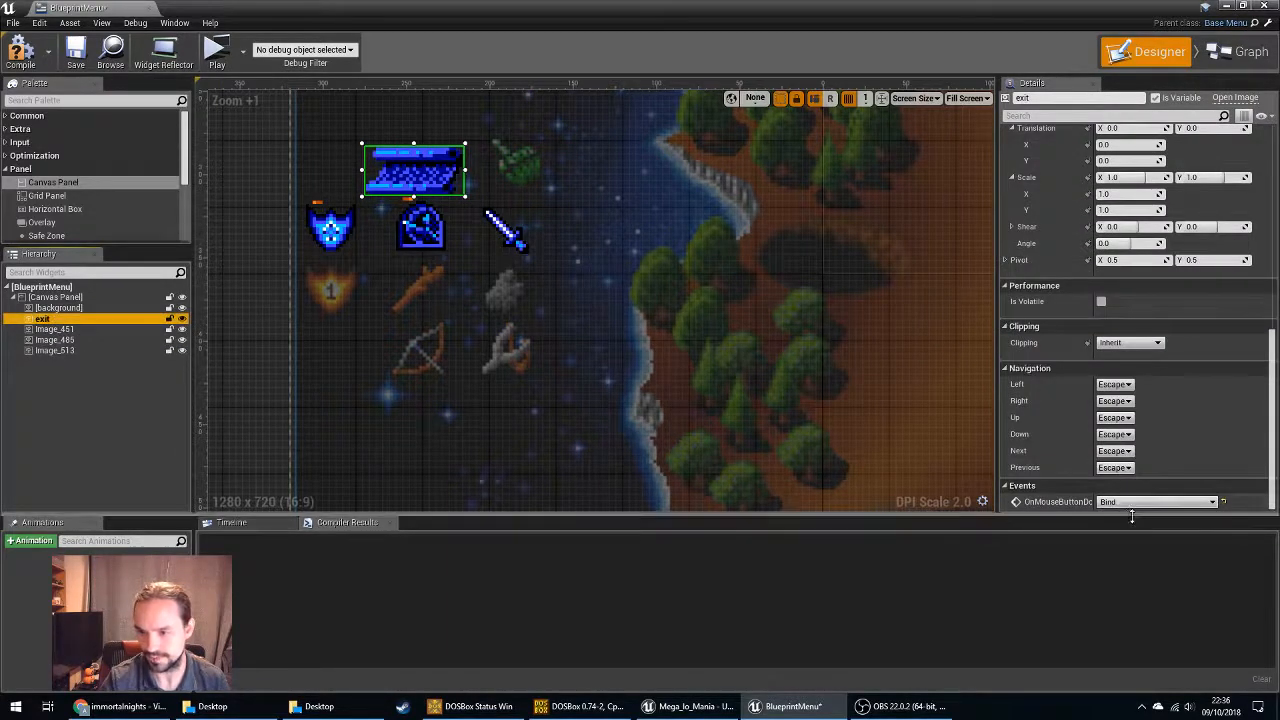
pyautogui.click(1155, 501)
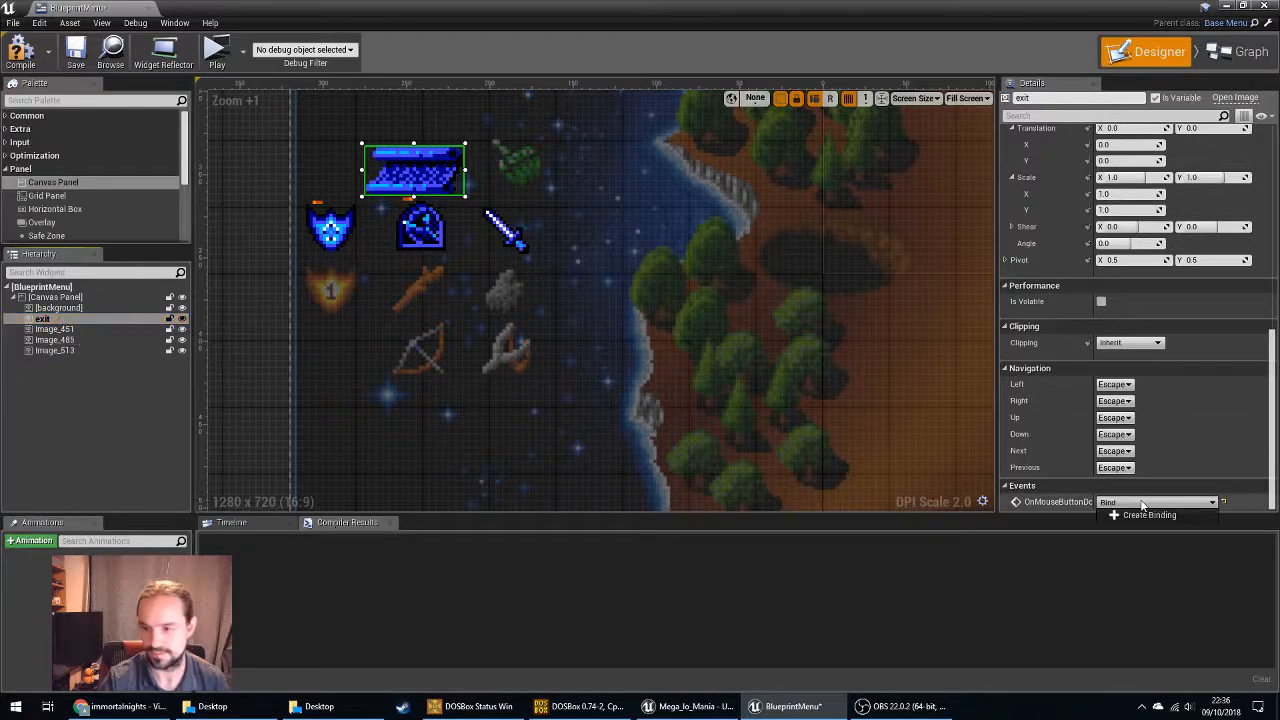
pyautogui.click(1145, 515)
pyautogui.moveTo(755, 341); pyautogui.dragTo(334, 343)
pyautogui.moveTo(413, 356); pyautogui.dragTo(620, 367)
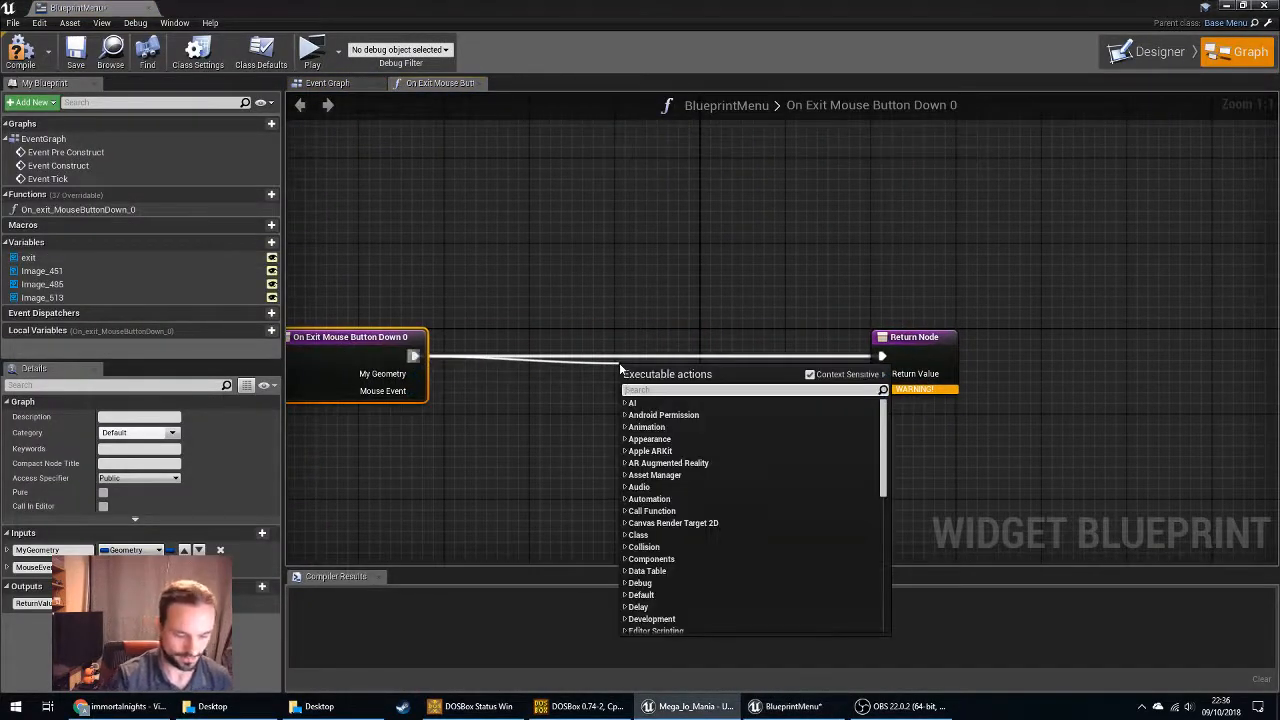
pyautogui.write('menu')
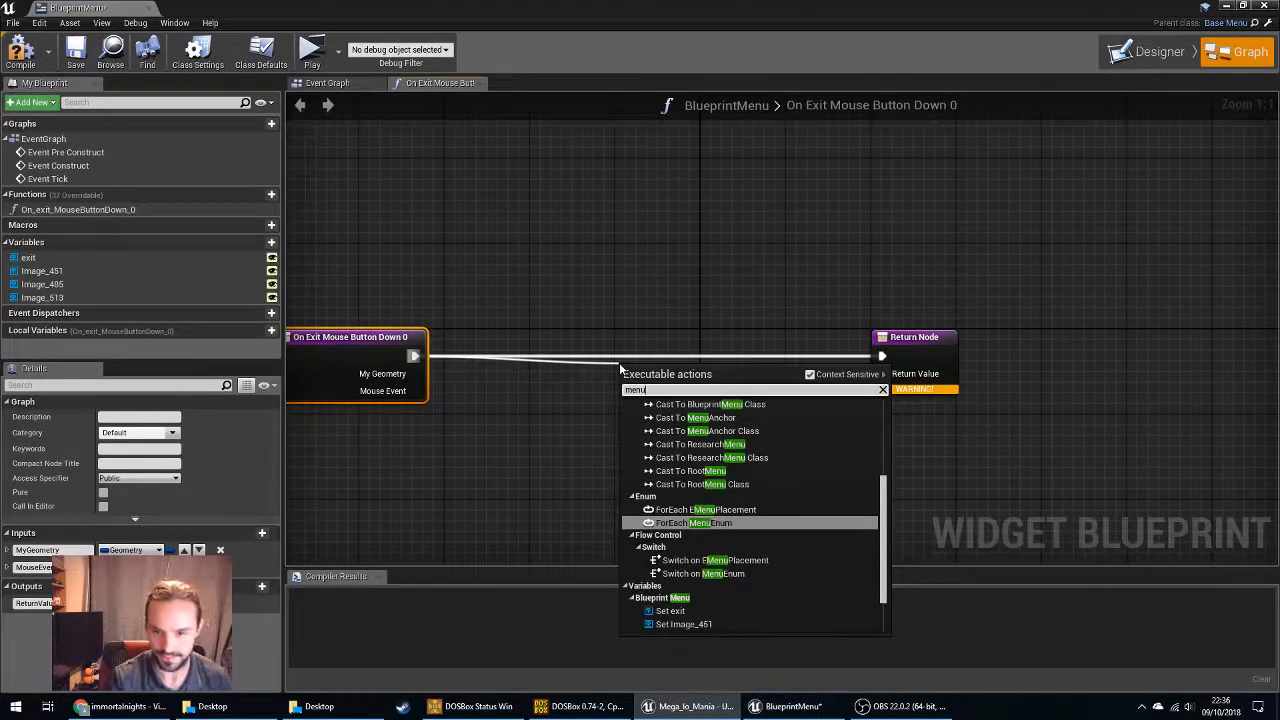
pyautogui.press('Home')
pyautogui.write('bind')
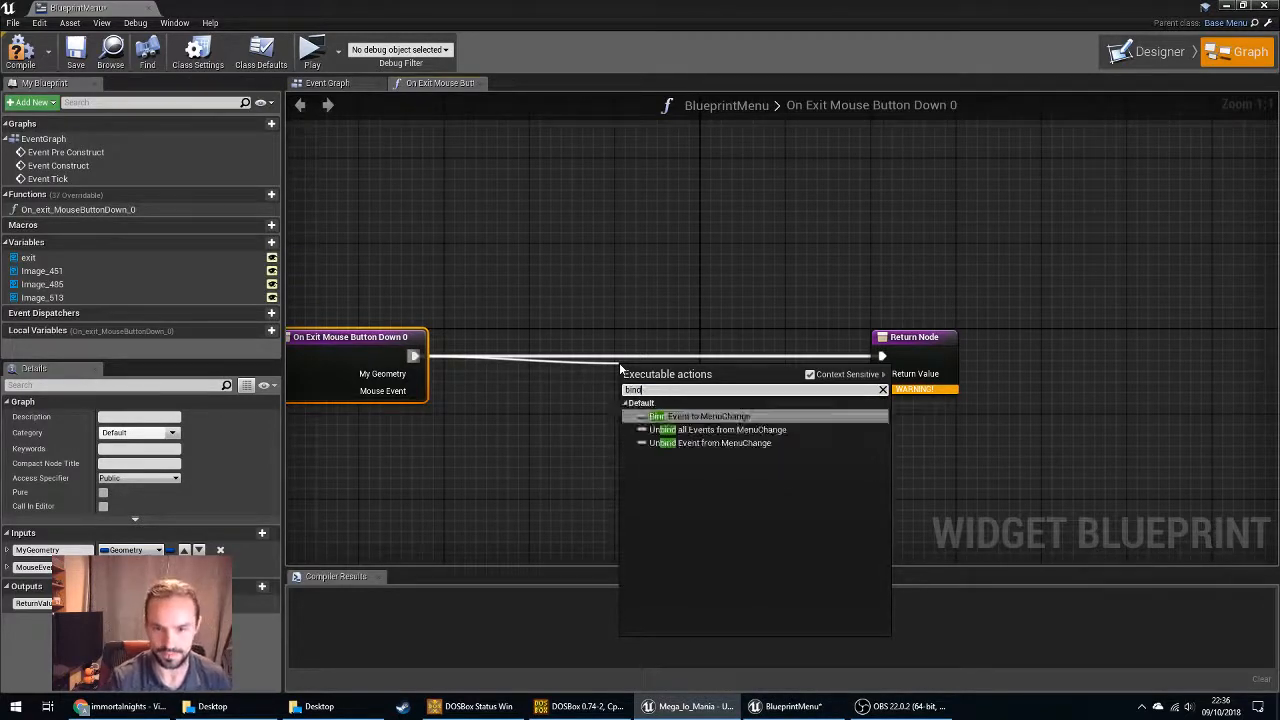
pyautogui.press('Return')
pyautogui.moveTo(664, 371); pyautogui.dragTo(626, 342)
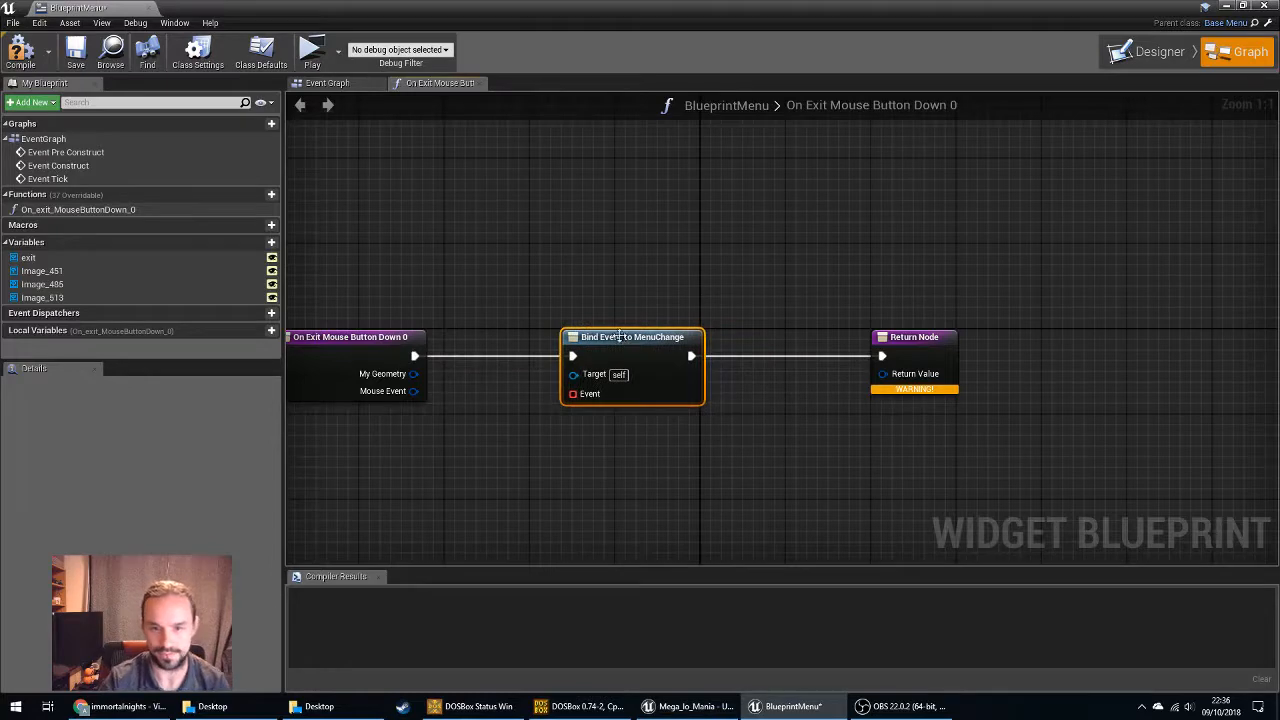
pyautogui.press('Delete')
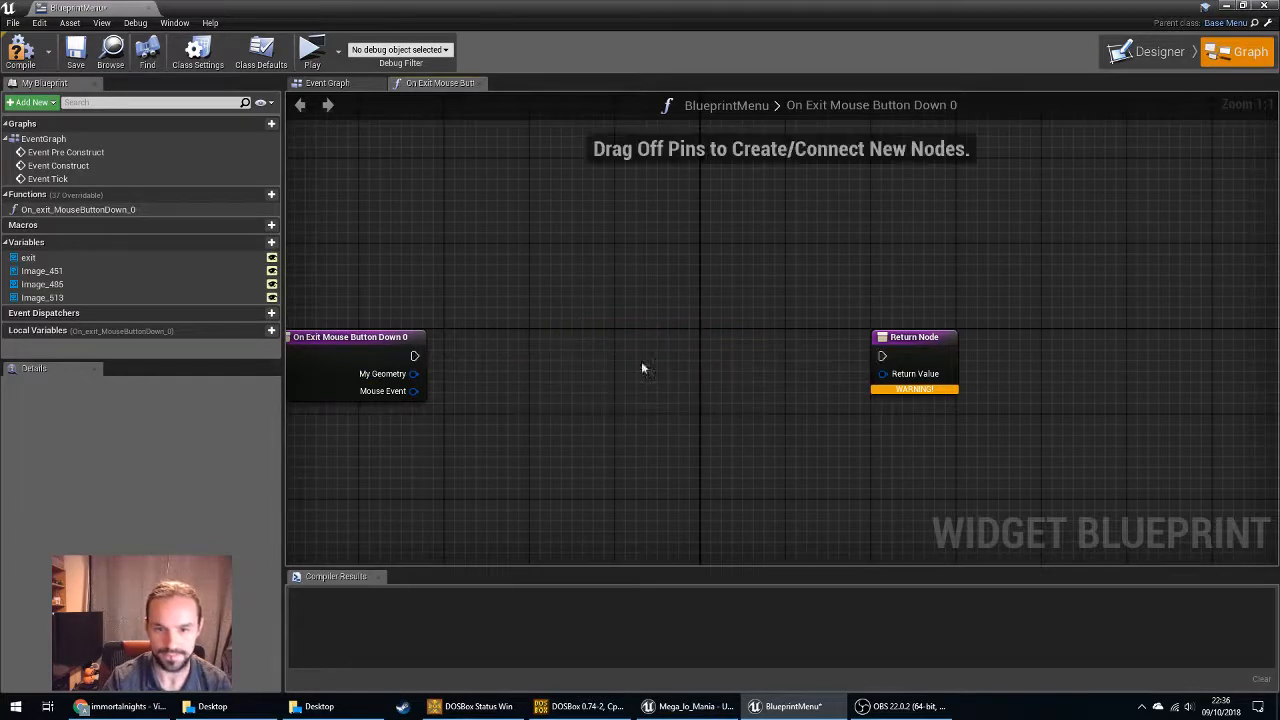
# Add a Call MenuChange node running from the On Exit Mouse Button Down 0 entry node.
pyautogui.moveTo(442, 16); pyautogui.dragTo(833, 30)
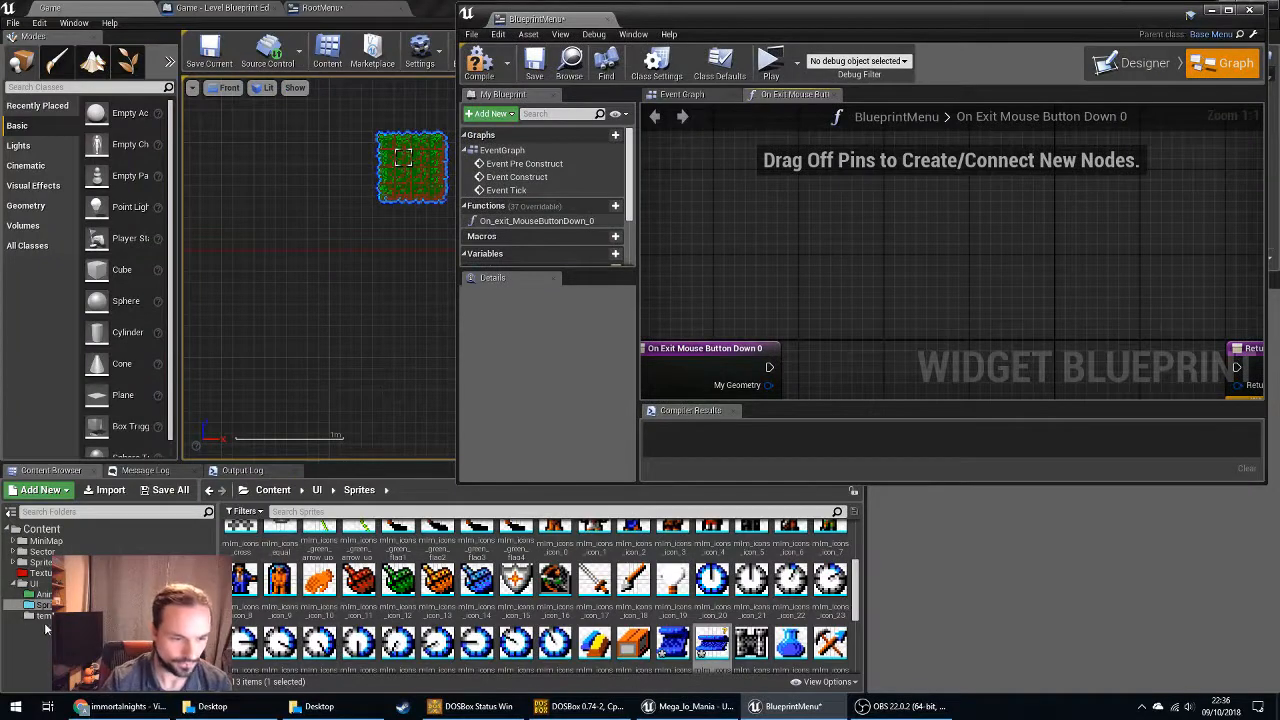
pyautogui.moveTo(768, 367); pyautogui.dragTo(903, 375)
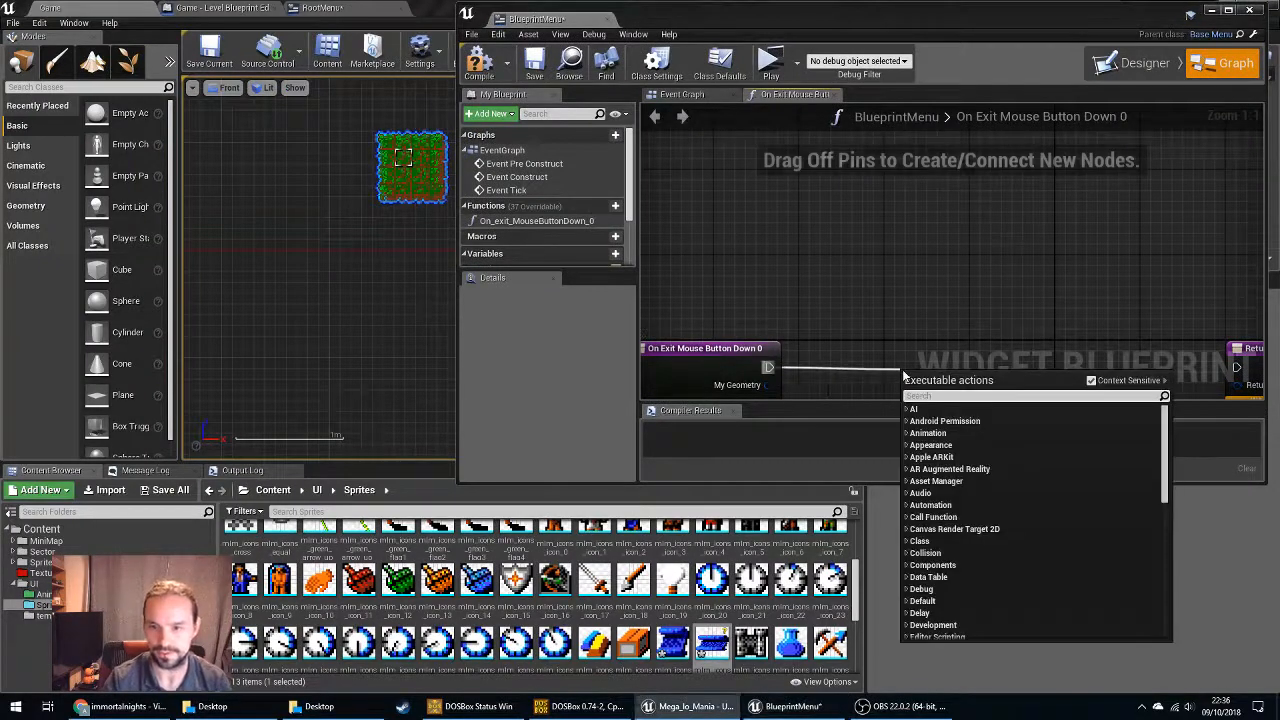
pyautogui.write('Men')
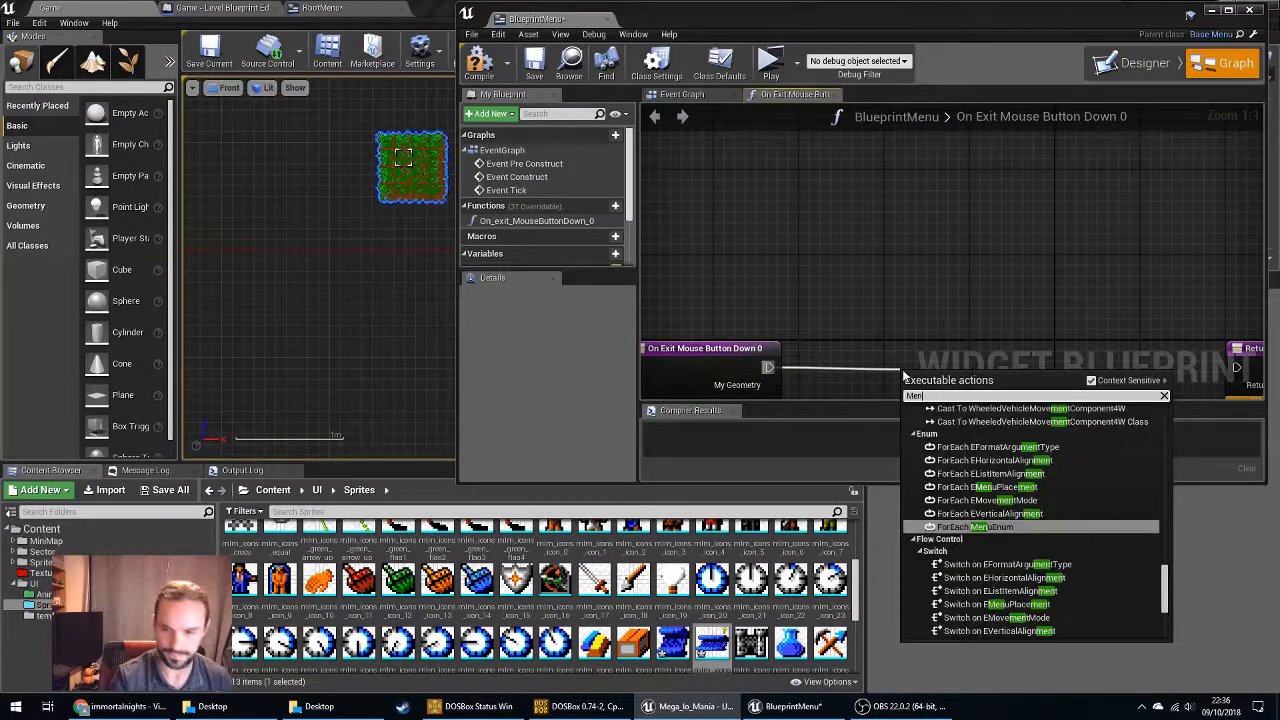
pyautogui.write('uChange')
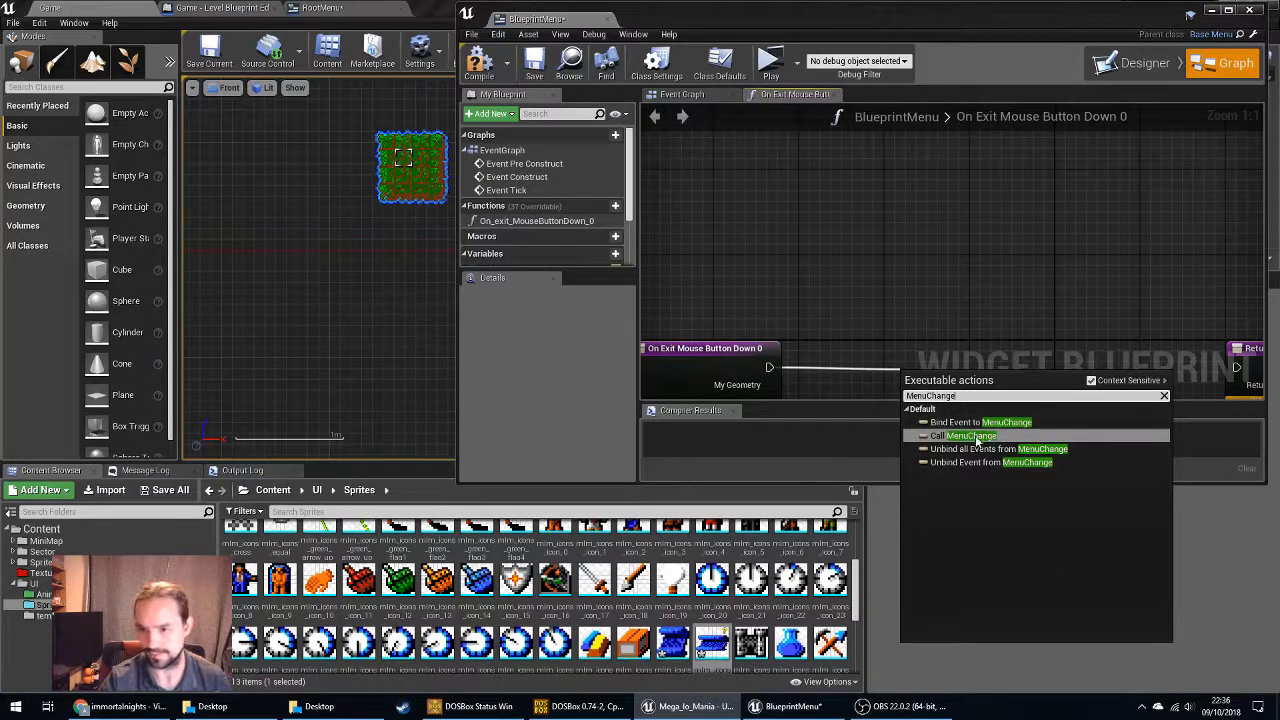
pyautogui.press('Return')
pyautogui.doubleClick(999, 21)
# Feed a Handled node into the Return Node's Return Value and set the Call MenuChange menu to Root.
pyautogui.moveTo(691, 428); pyautogui.dragTo(820, 385)
pyautogui.write('handled')
pyautogui.press('Return')
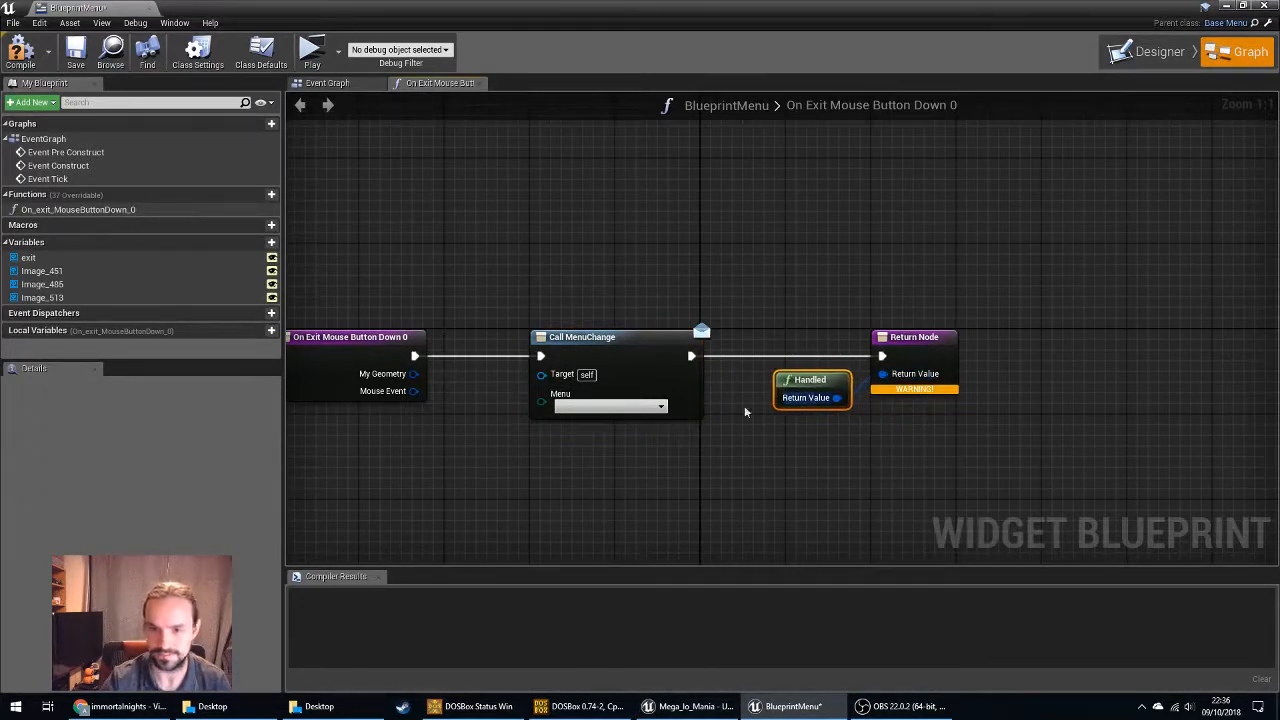
pyautogui.click(610, 406)
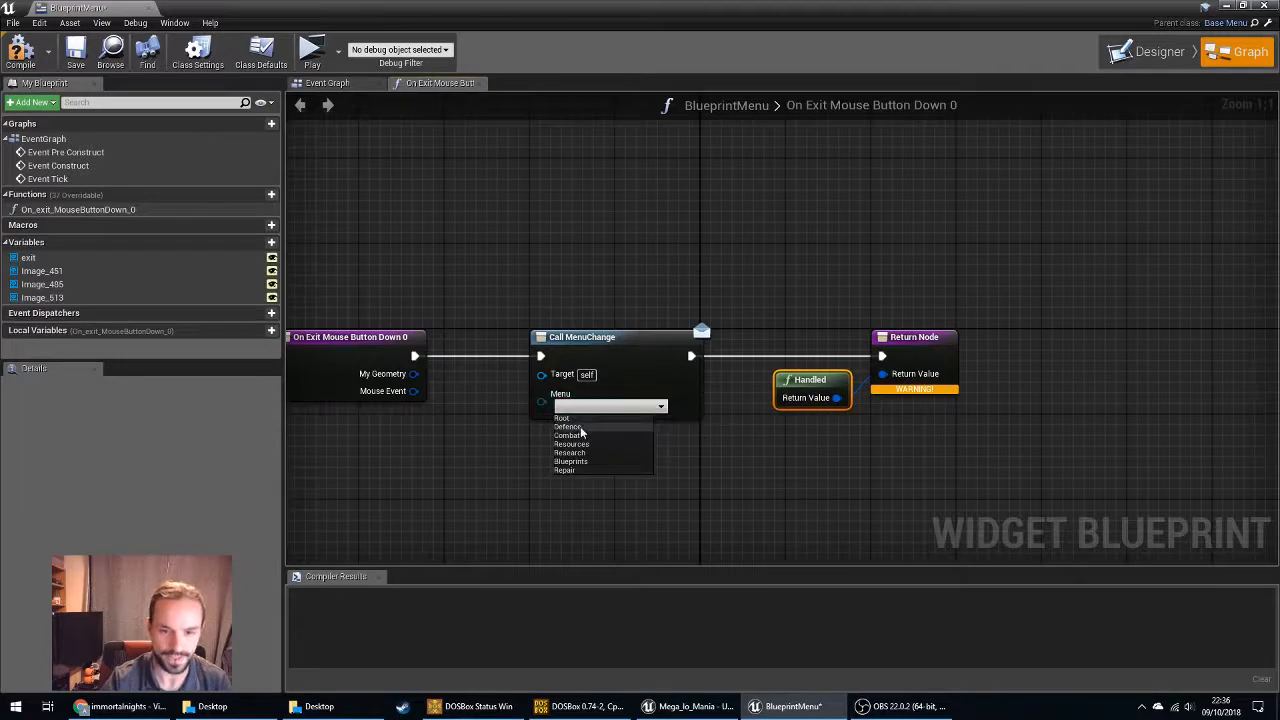
pyautogui.click(566, 418)
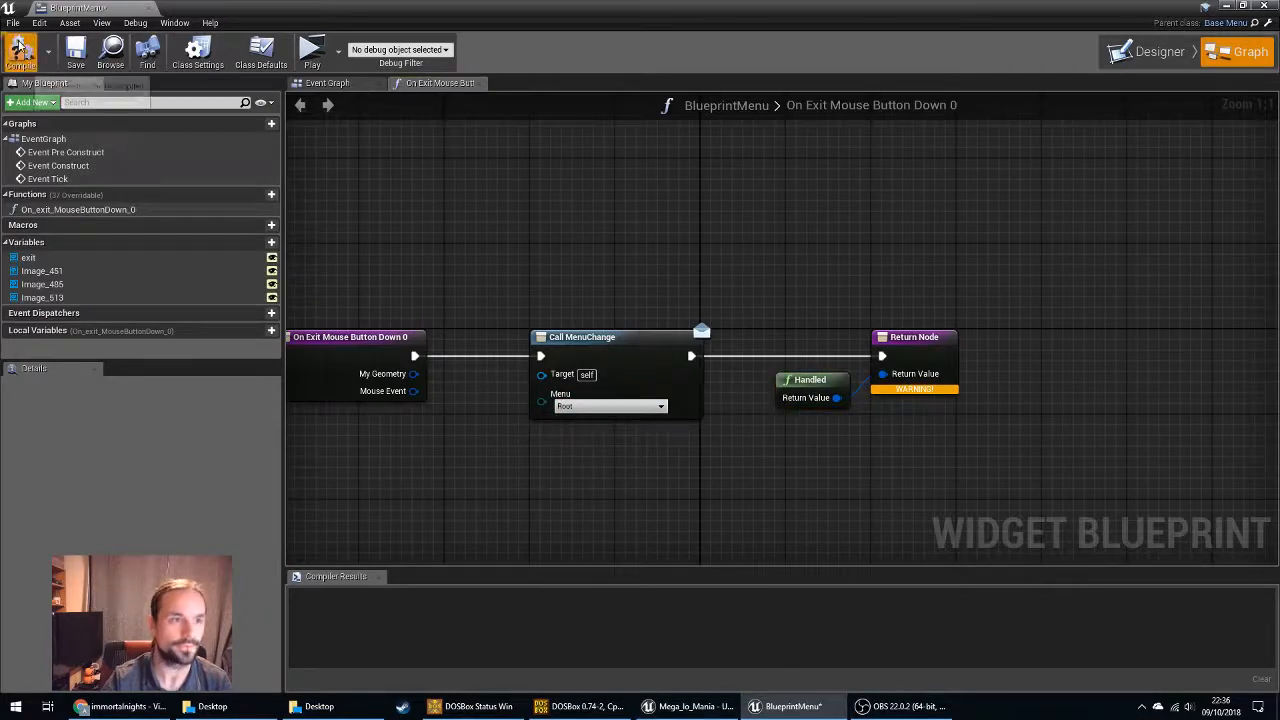
# Compile BlueprintMenu, close its editor and open the RootMenu widget from the UI folder.
pyautogui.click(20, 50)
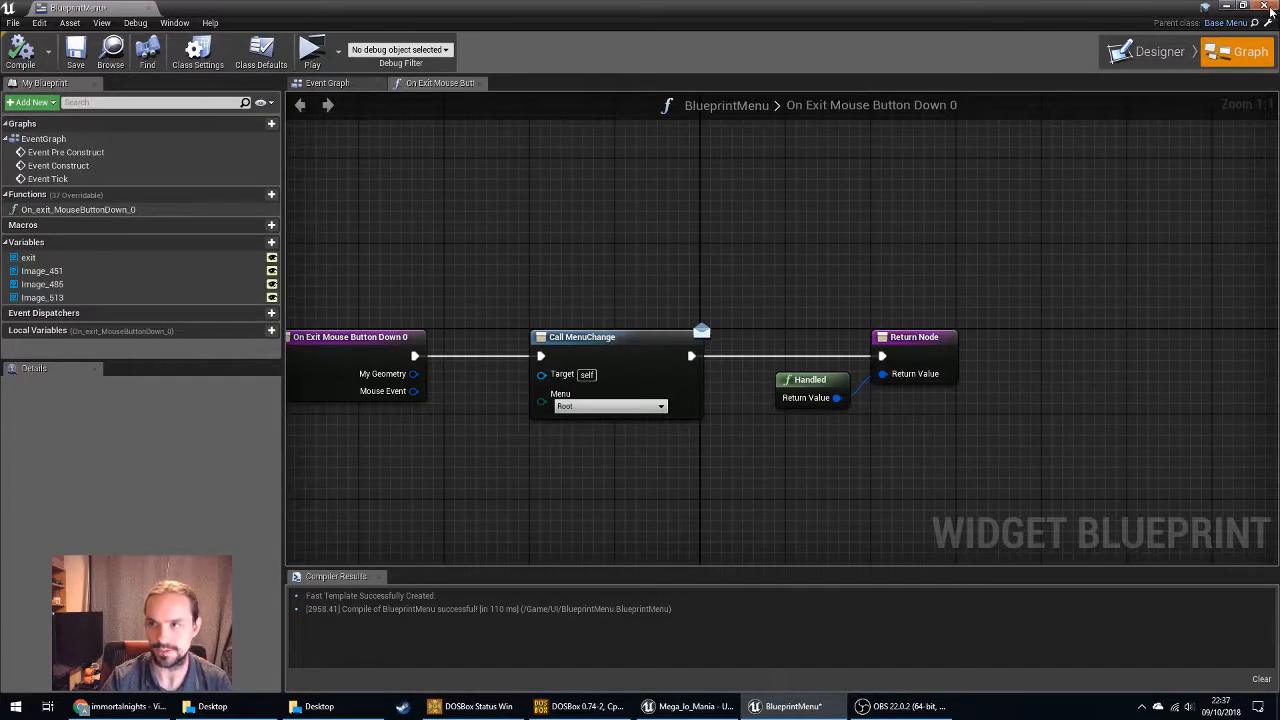
pyautogui.click(1267, 7)
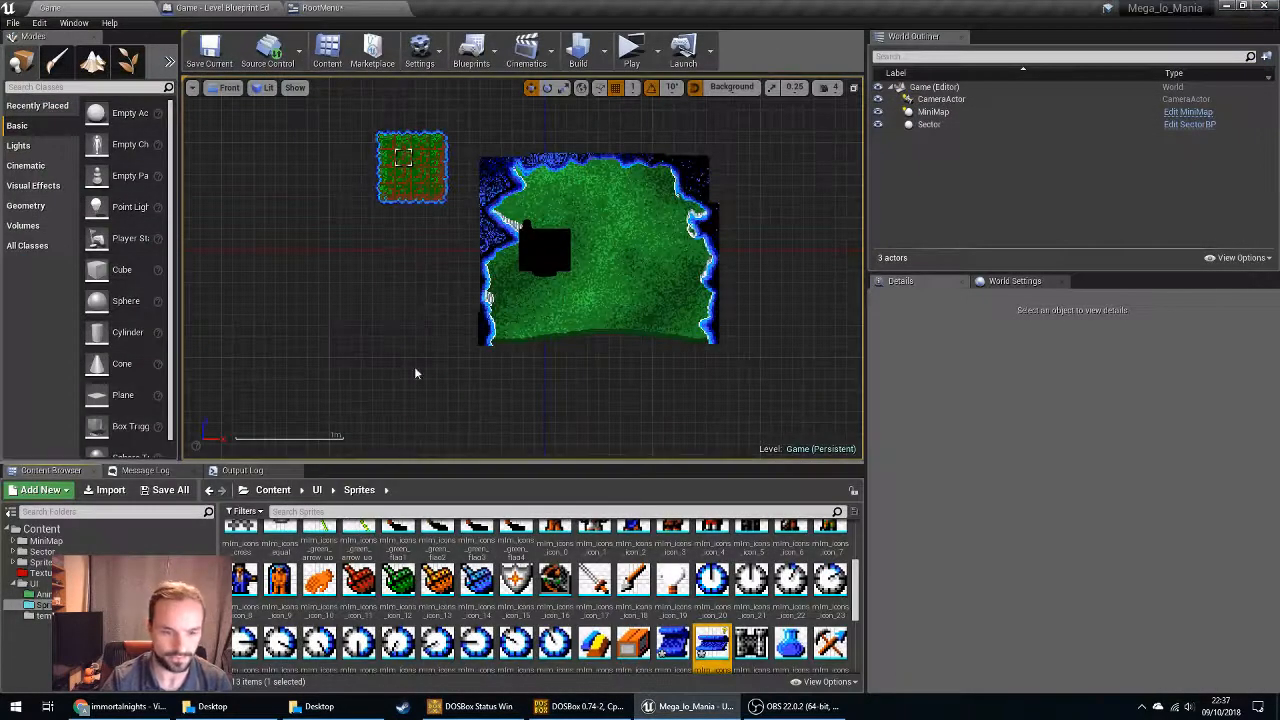
pyautogui.click(35, 583)
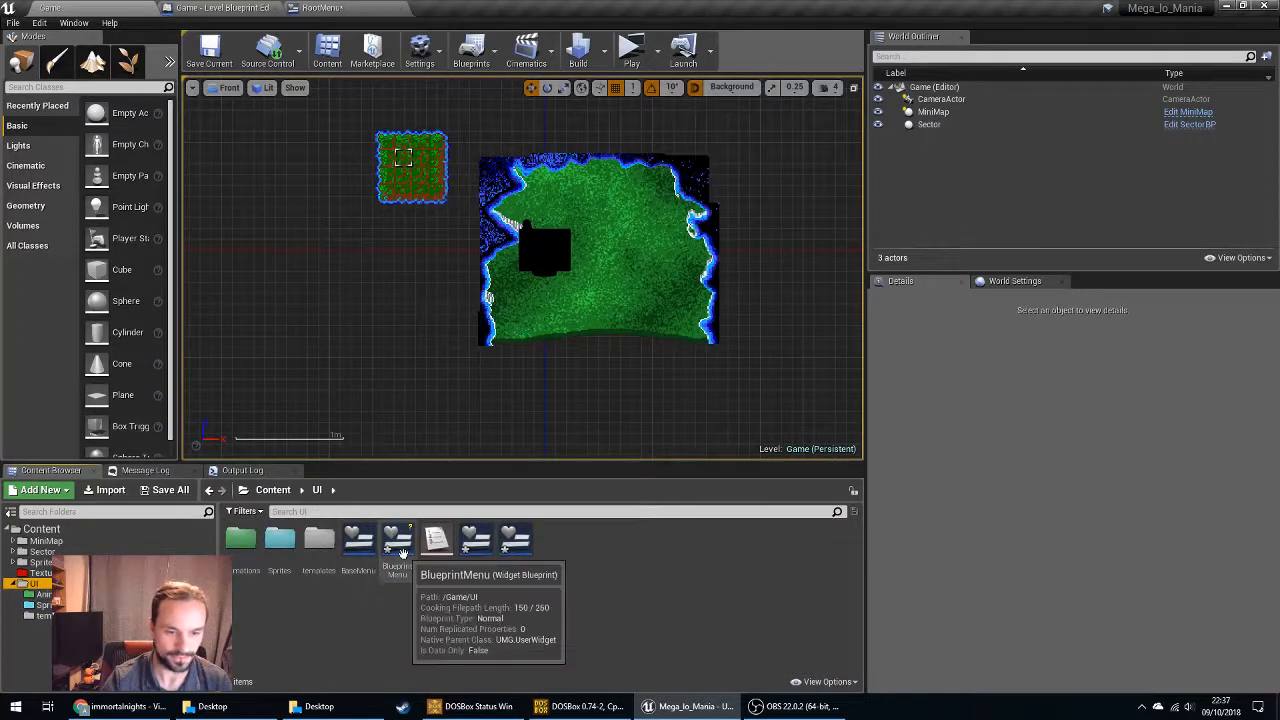
pyautogui.doubleClick(514, 537)
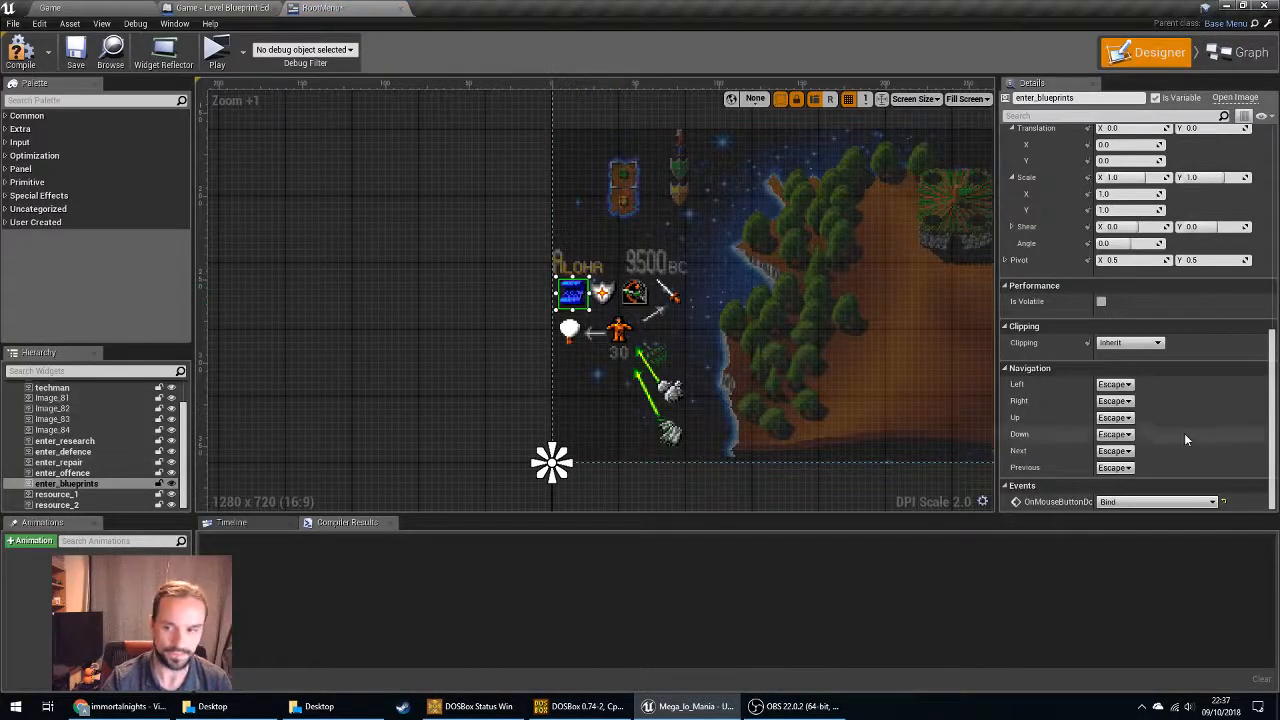
# Create a function binding for enter_blueprints' OnMouseButtonDown event and space its entry node away from the Return Node.
pyautogui.click(1152, 502)
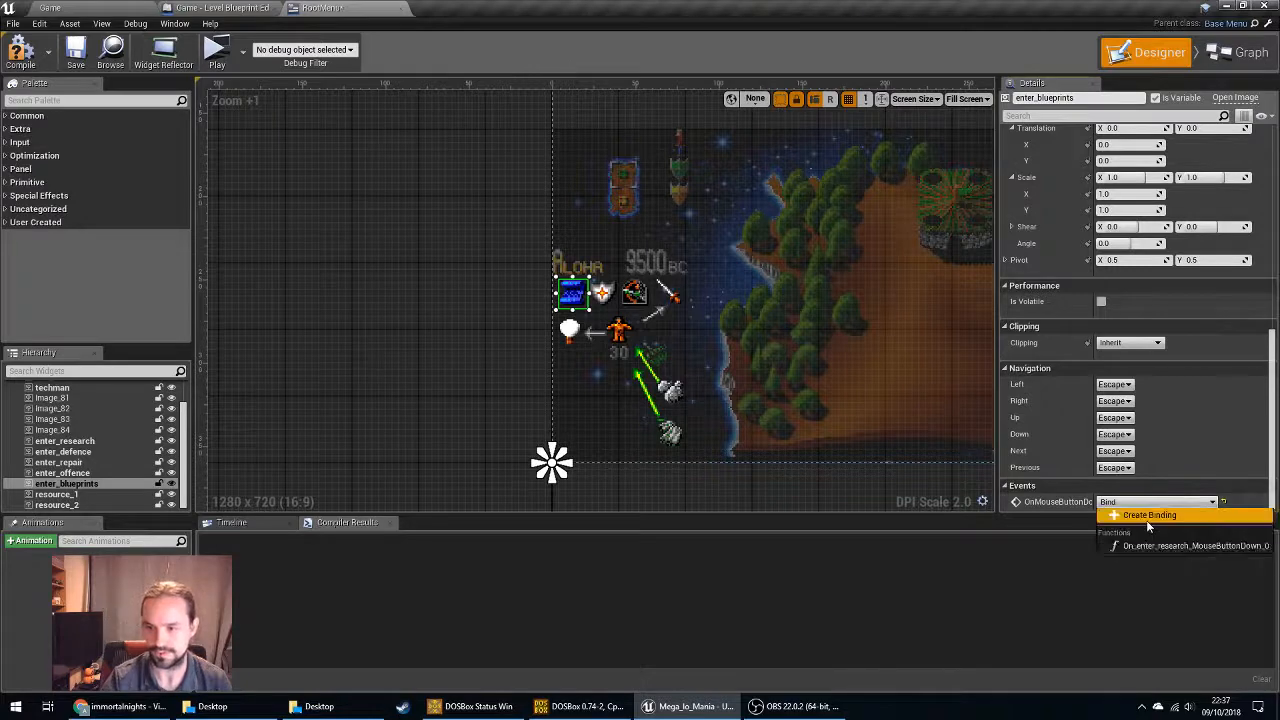
pyautogui.click(1146, 519)
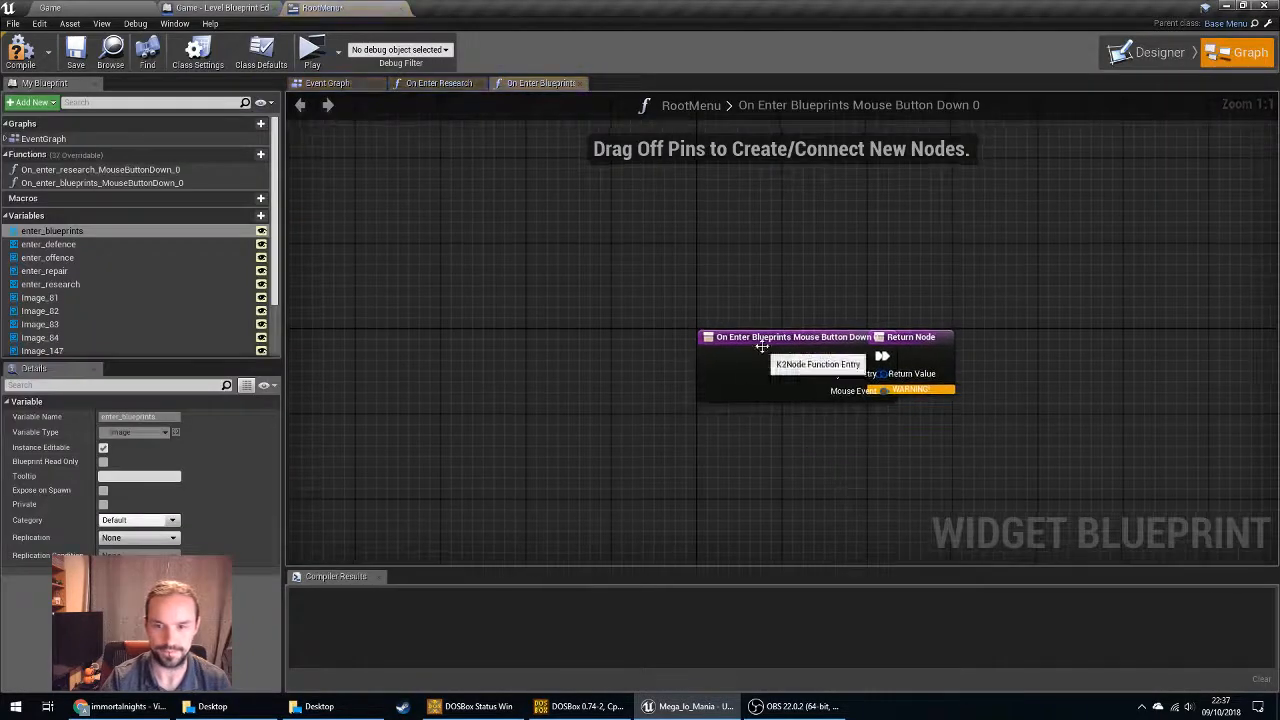
pyautogui.moveTo(762, 346); pyautogui.dragTo(430, 341)
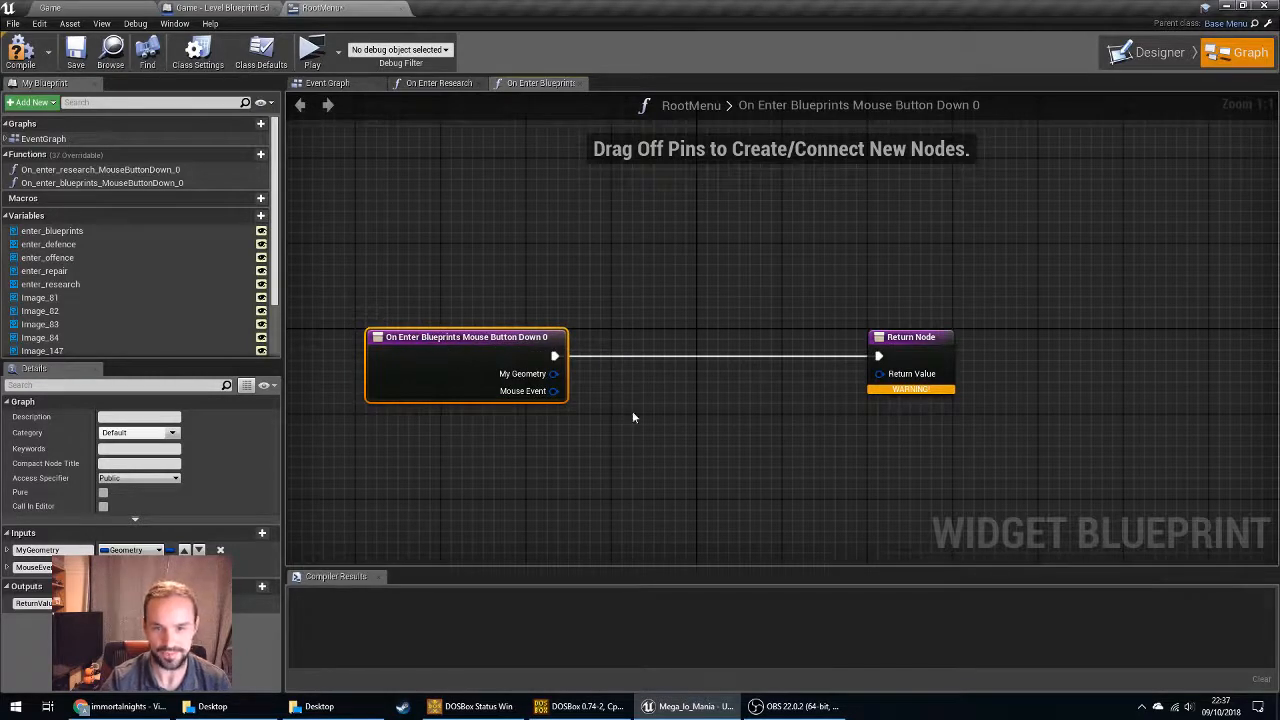
# Insert a Call MenuChange node between the On Enter Blueprints Mouse Button Down 0 entry node and the Return Node, aligned in their row.
pyautogui.moveTo(552, 355); pyautogui.dragTo(676, 365)
pyautogui.write('call m')
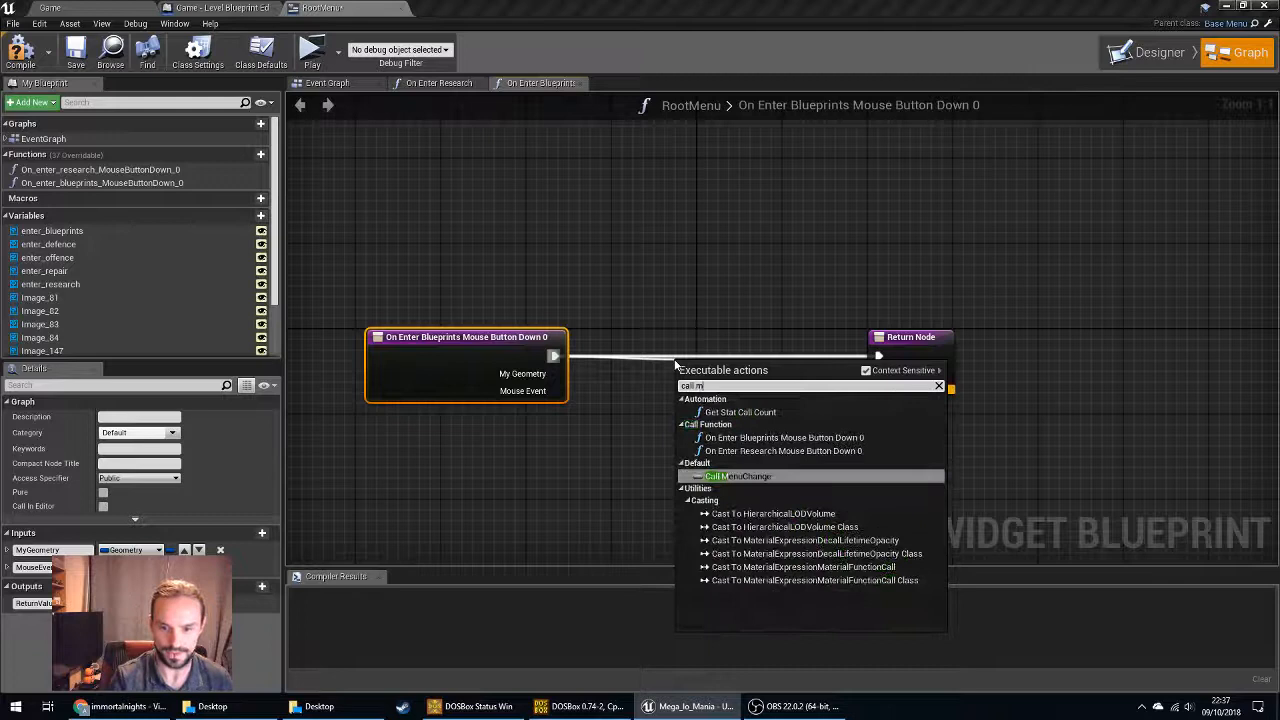
pyautogui.press('Return')
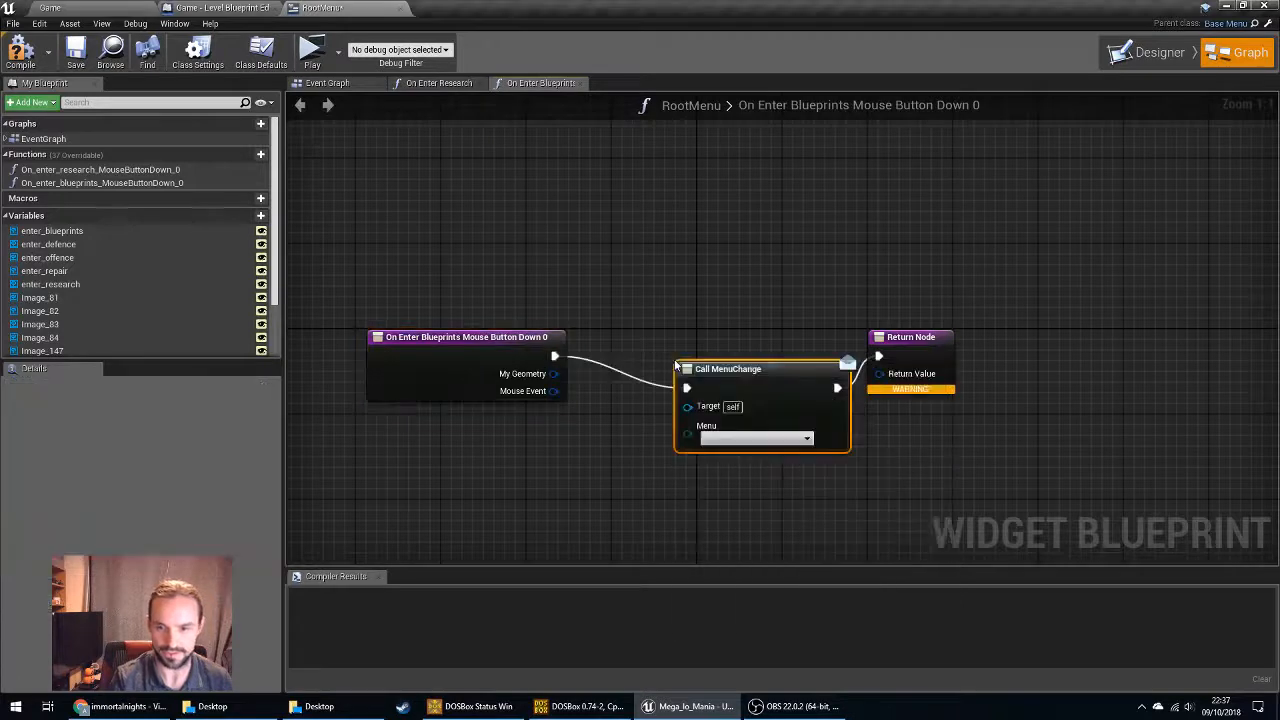
pyautogui.moveTo(725, 372); pyautogui.dragTo(639, 340)
# Feed a Handled node into the Return Node's Return Value and place it between Call MenuChange and the Return Node.
pyautogui.click(904, 376)
pyautogui.moveTo(880, 374); pyautogui.dragTo(843, 395)
pyautogui.write('hande')
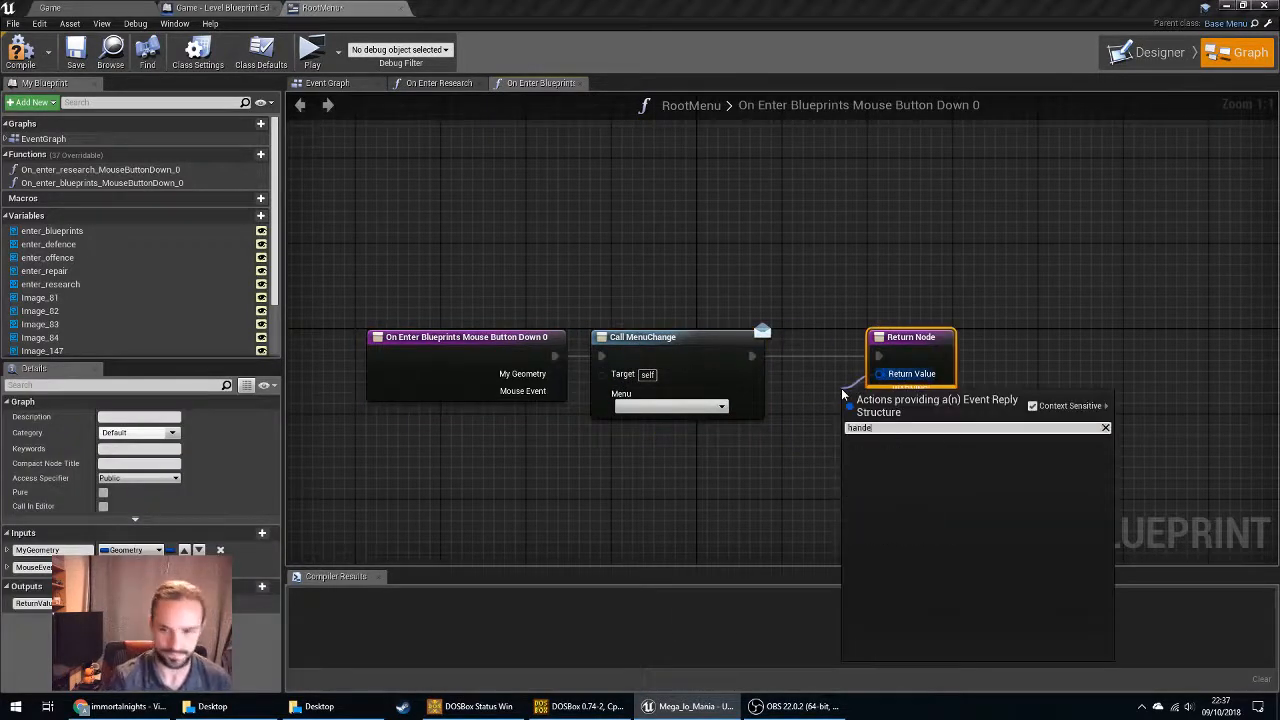
pyautogui.press('BackSpace')
pyautogui.write('k')
pyautogui.press('BackSpace')
pyautogui.press('Return')
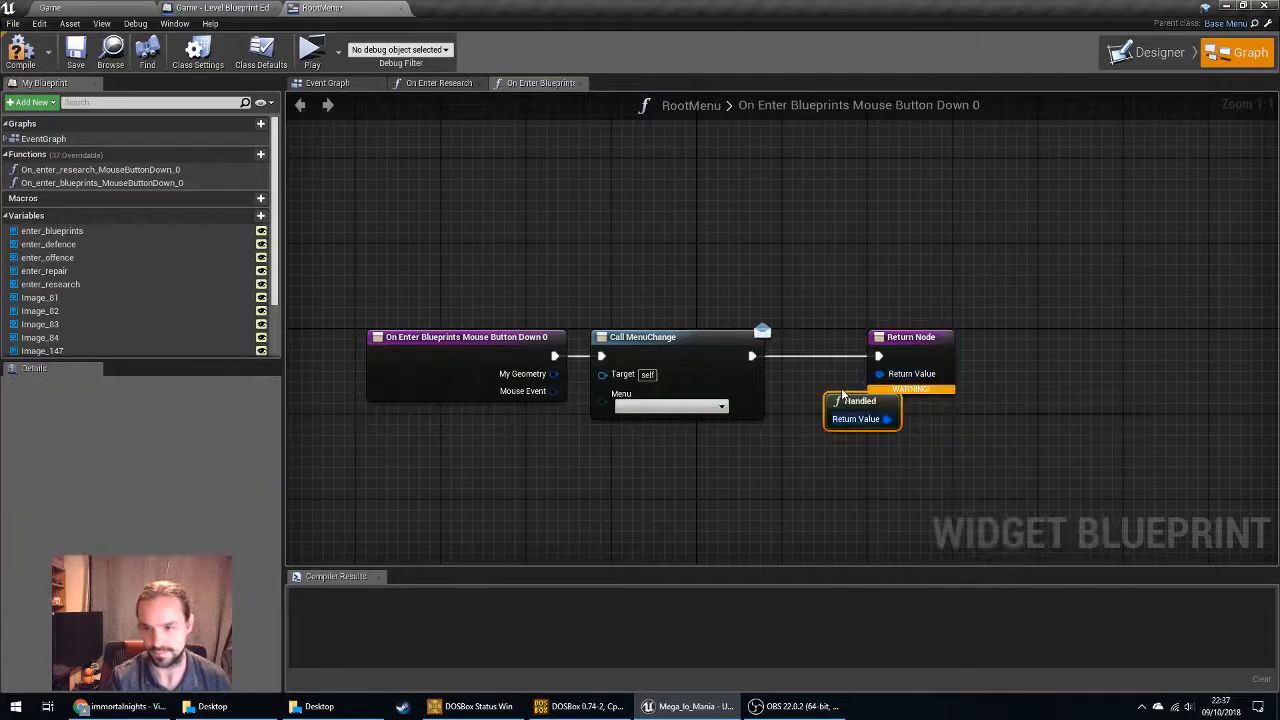
pyautogui.moveTo(843, 395); pyautogui.dragTo(800, 374)
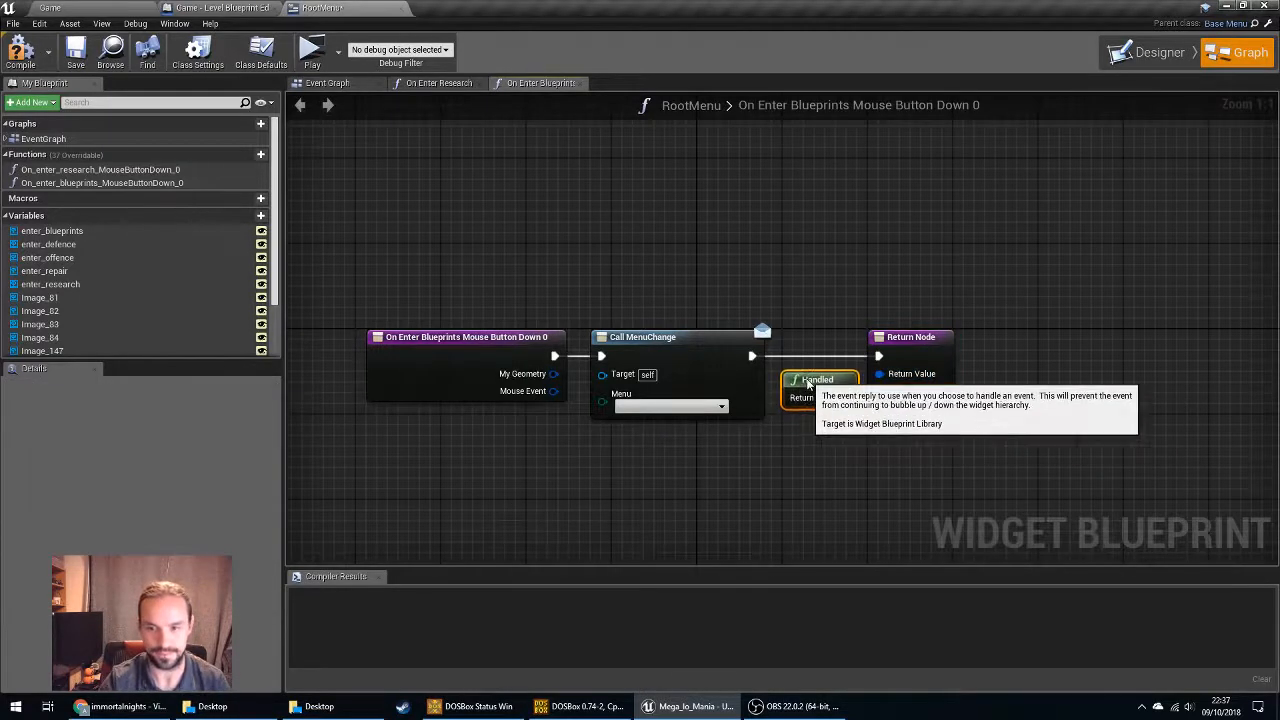
# Set the Call MenuChange node's menu to Research and compile RootMenu.
pyautogui.click(648, 409)
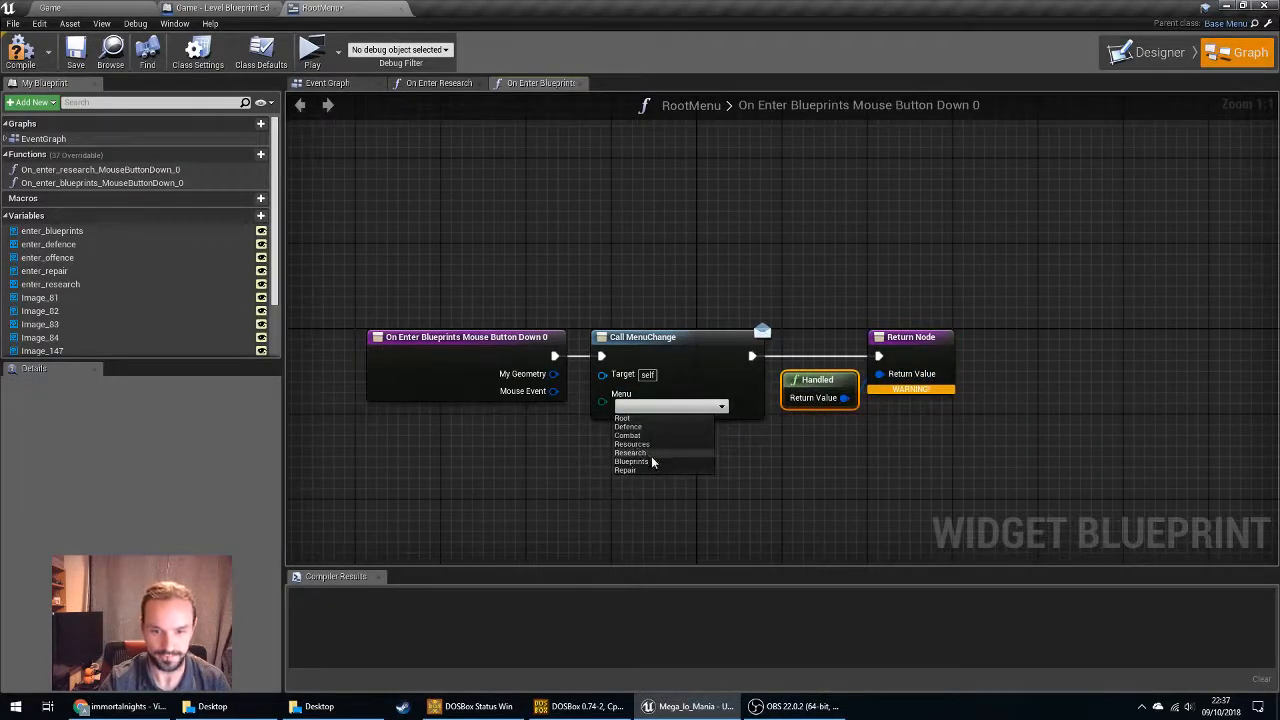
pyautogui.click(650, 454)
pyautogui.click(20, 50)
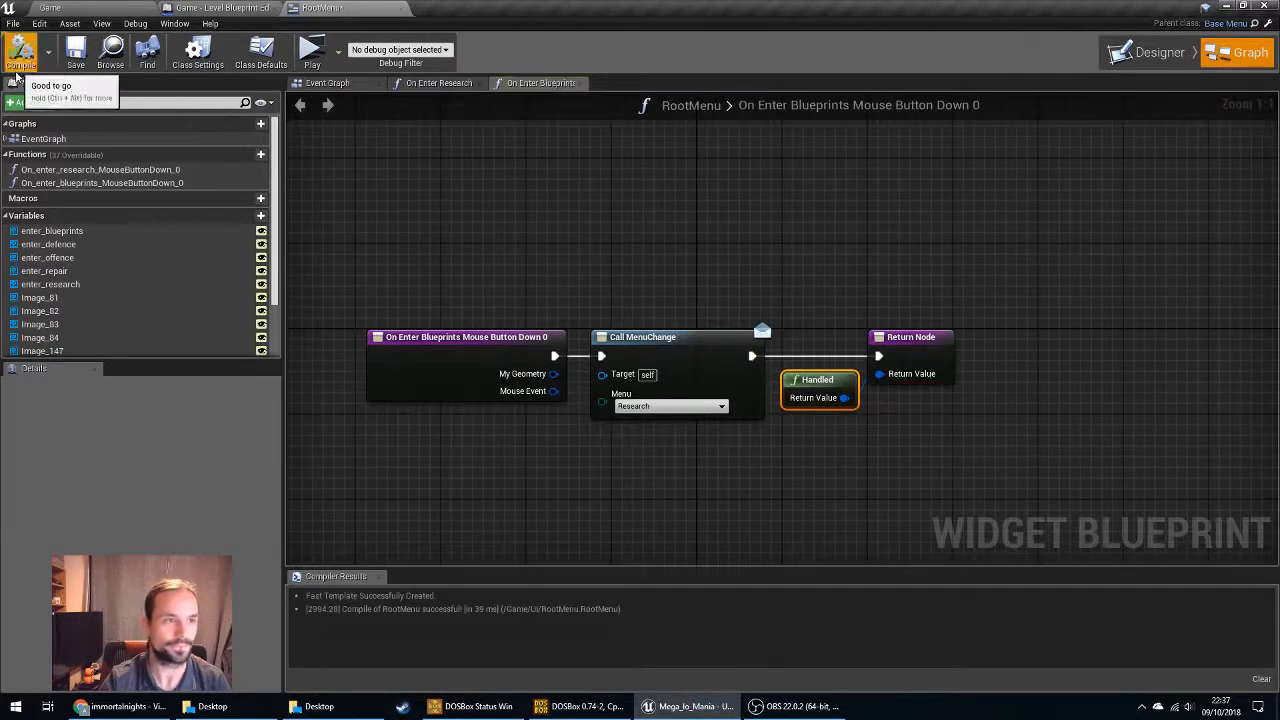
# Close the On Change Menu graph in the Level Blueprint and bring up the Select node in the Change Menu function.
pyautogui.click(142, 9)
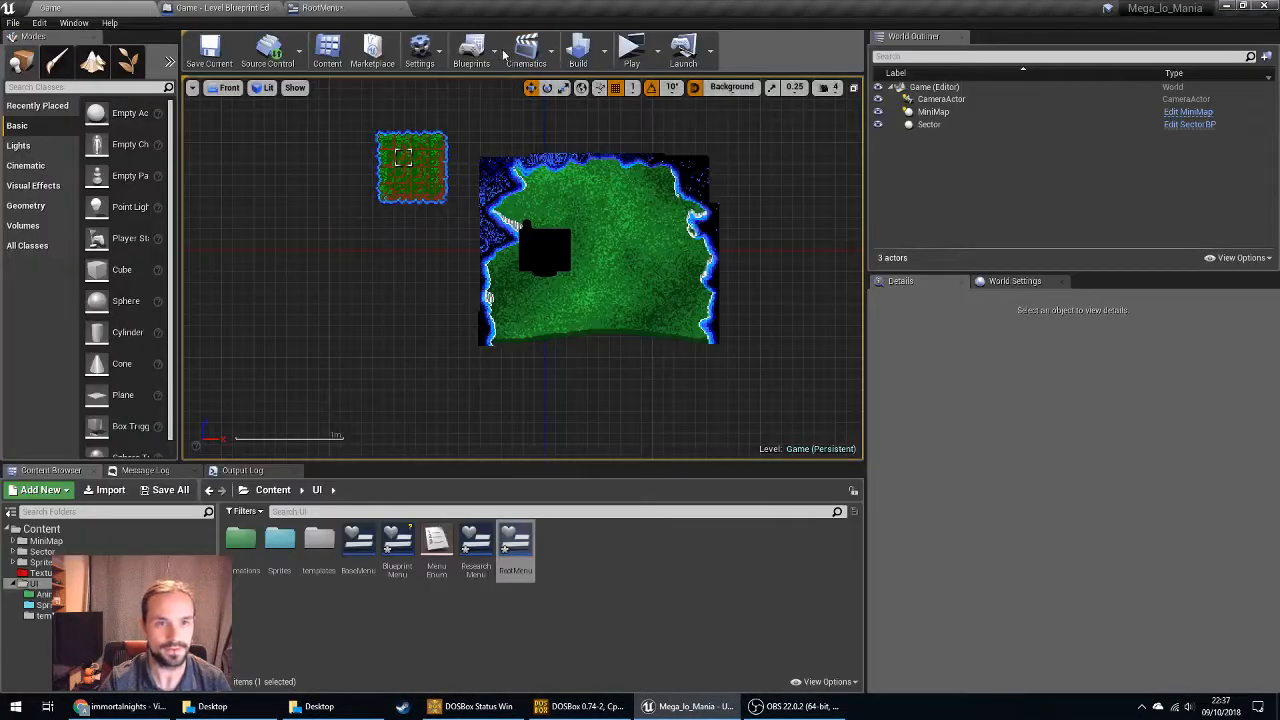
pyautogui.click(222, 8)
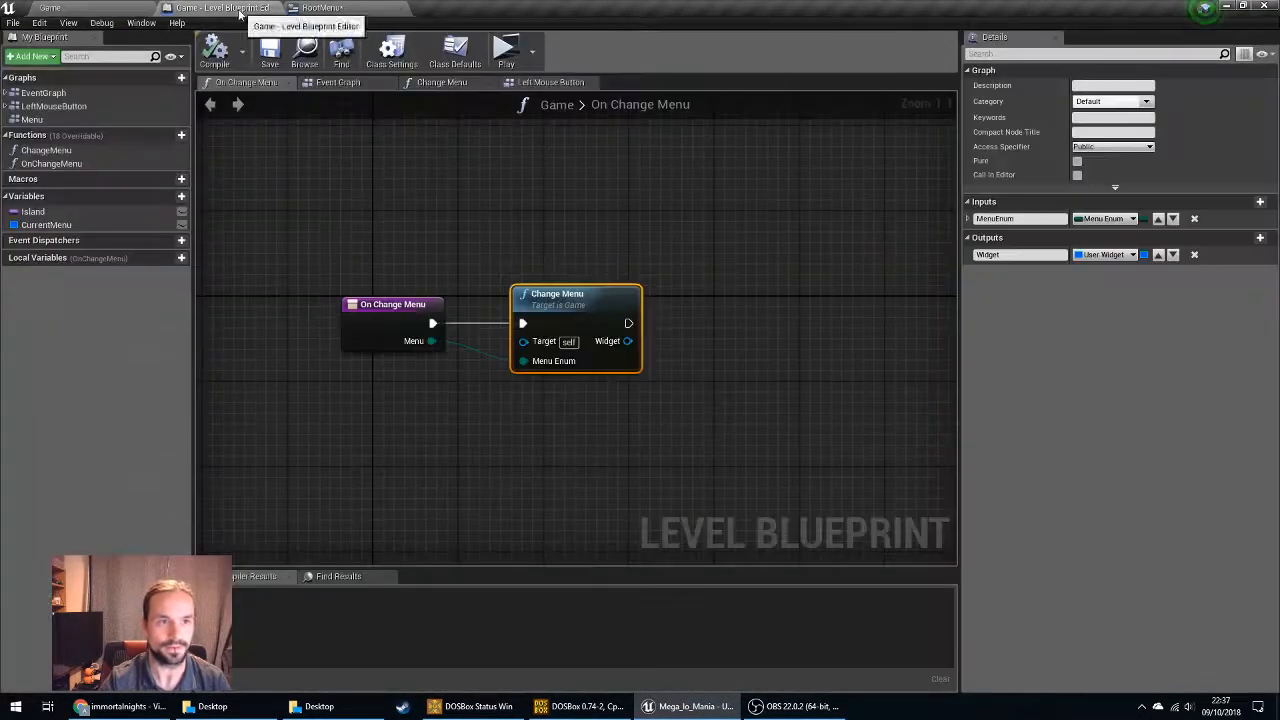
pyautogui.click(290, 82)
pyautogui.click(340, 83)
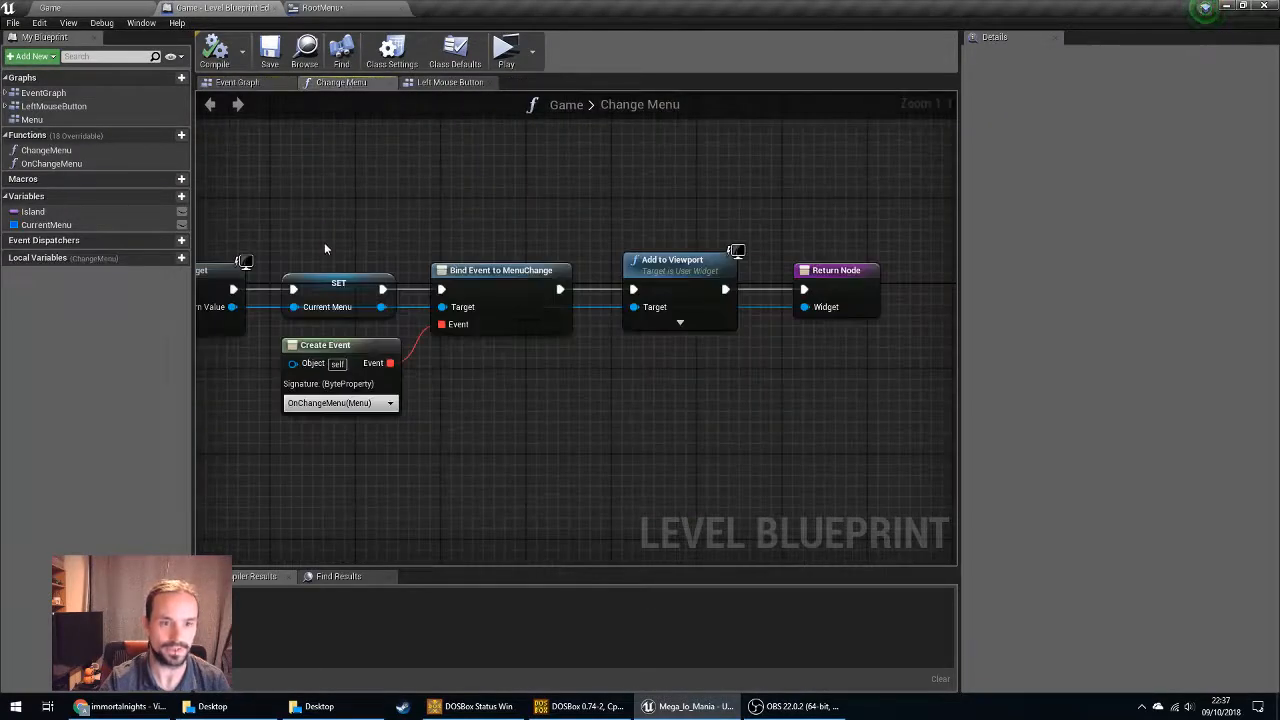
pyautogui.moveTo(324, 245); pyautogui.dragTo(928, 218, button='right')
pyautogui.moveTo(249, 386); pyautogui.dragTo(369, 382, button='right')
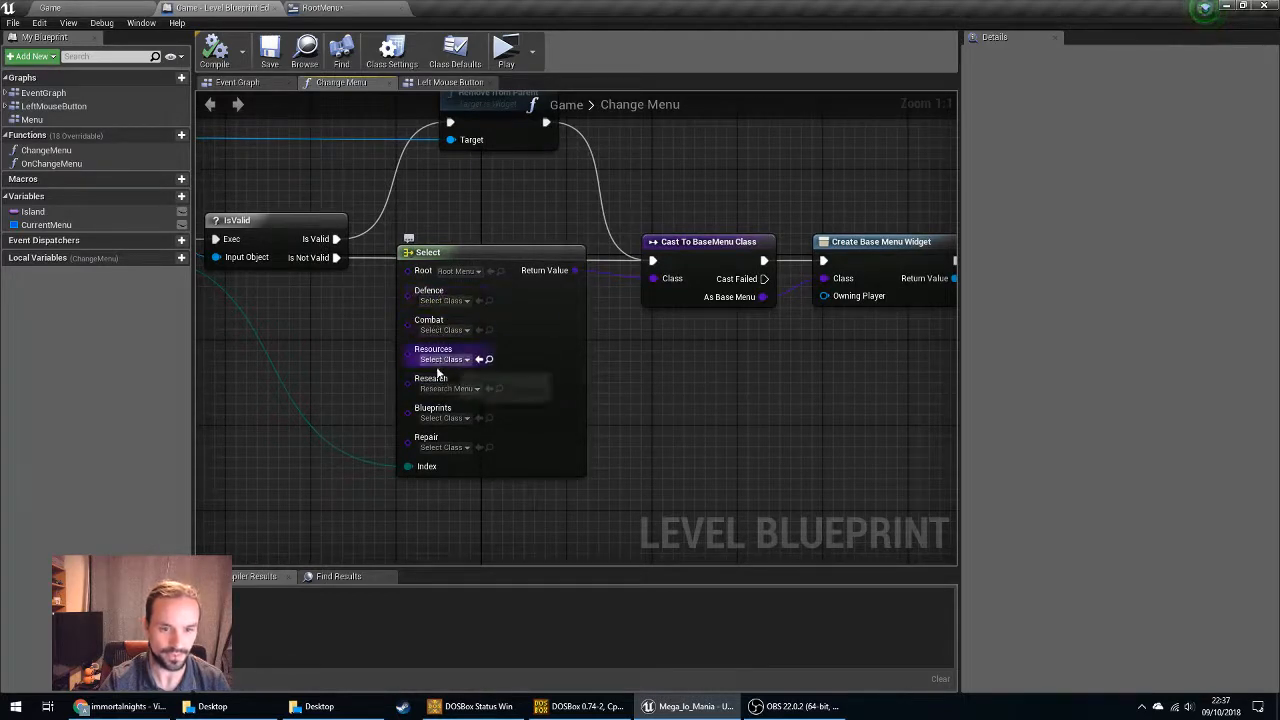
# Assign the BlueprintMenu class to the Select node's Blueprints option and save the level.
pyautogui.click(445, 419)
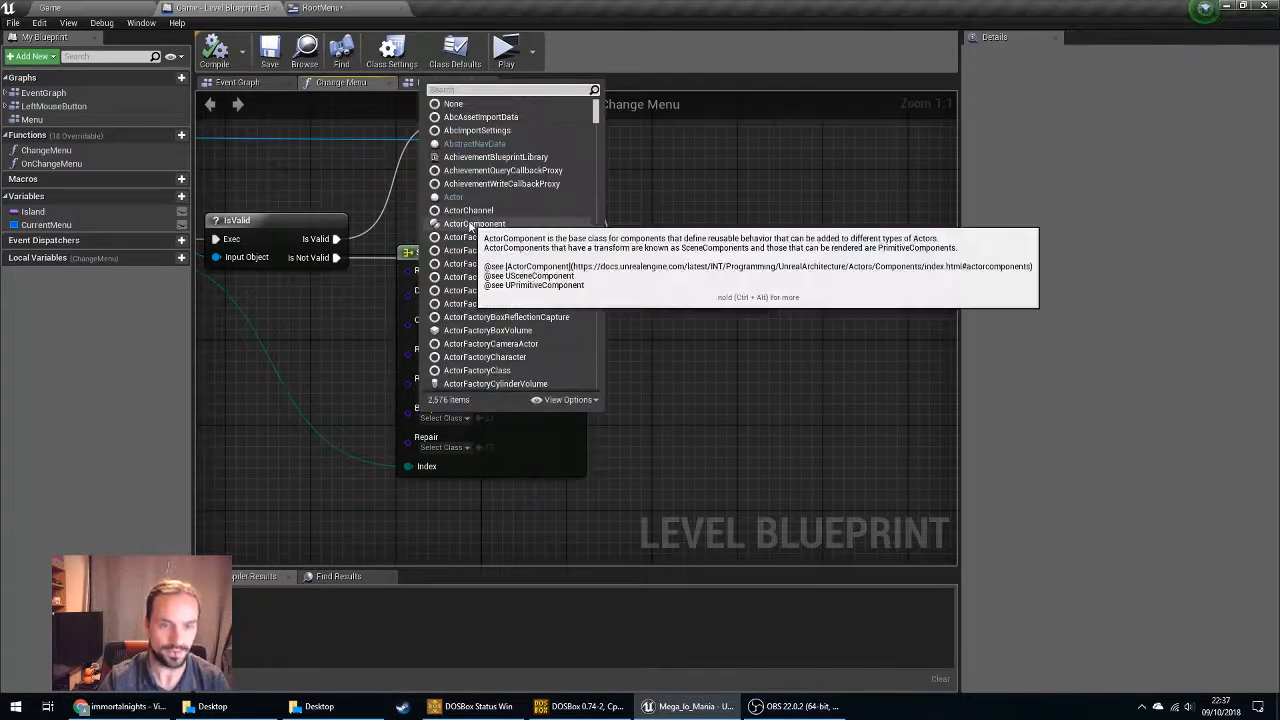
pyautogui.write('bluep')
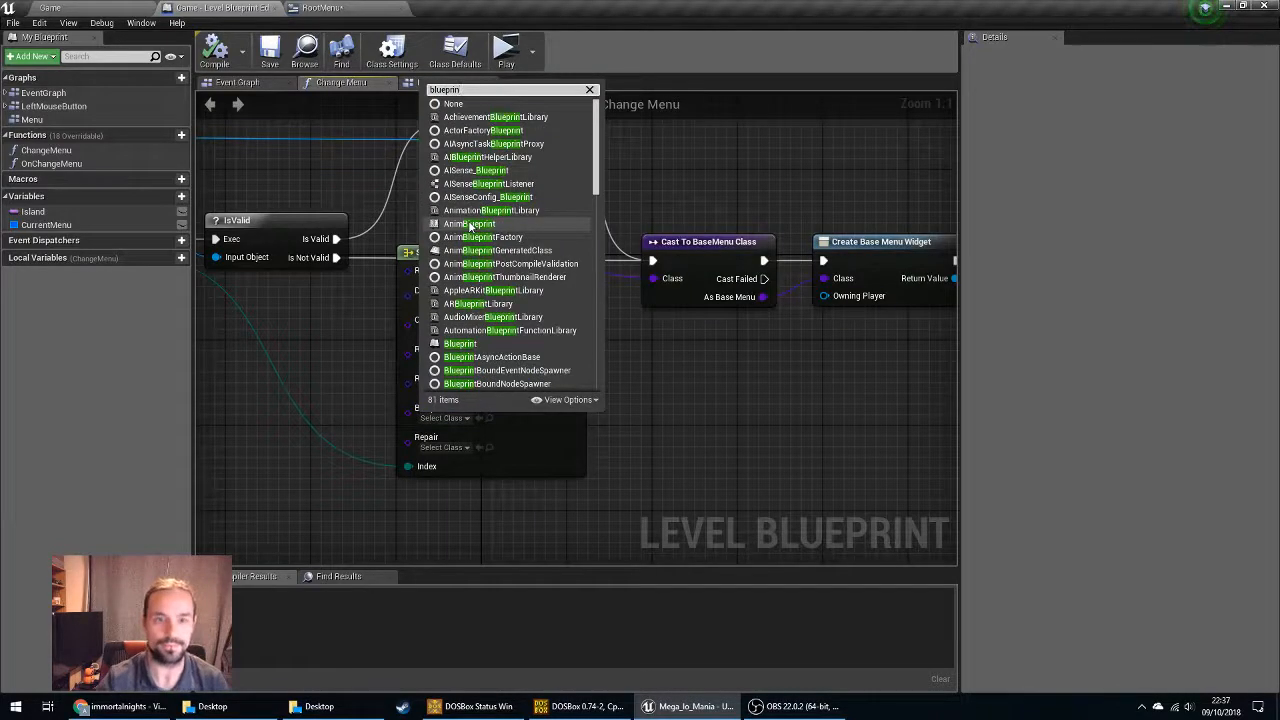
pyautogui.write('rint')
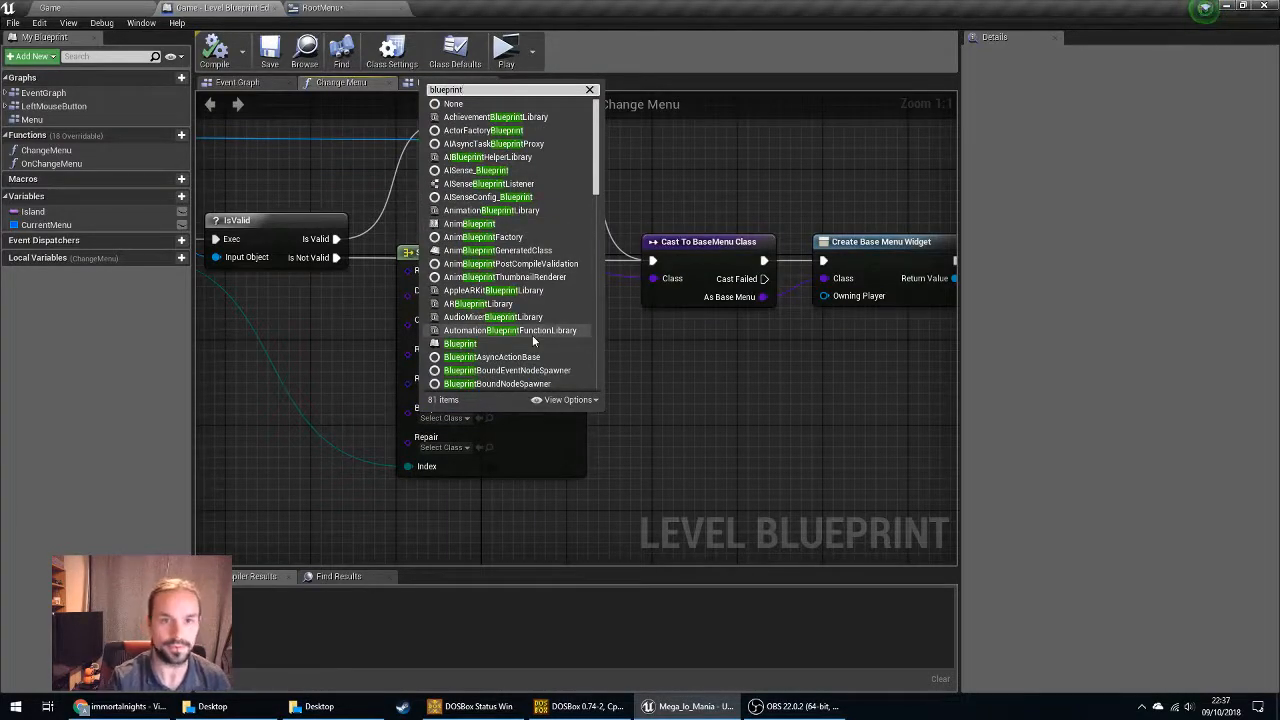
pyautogui.write('sme')
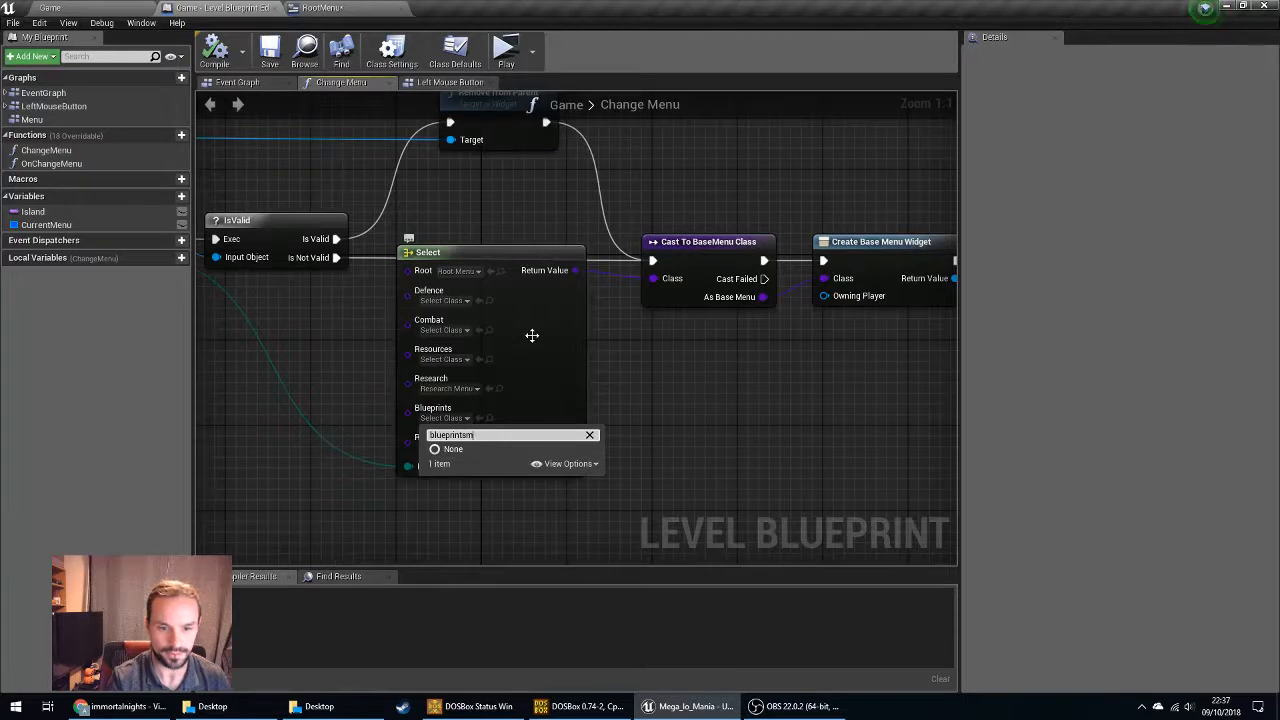
pyautogui.press('BackSpace')
pyautogui.press('BackSpace')
pyautogui.write('me')
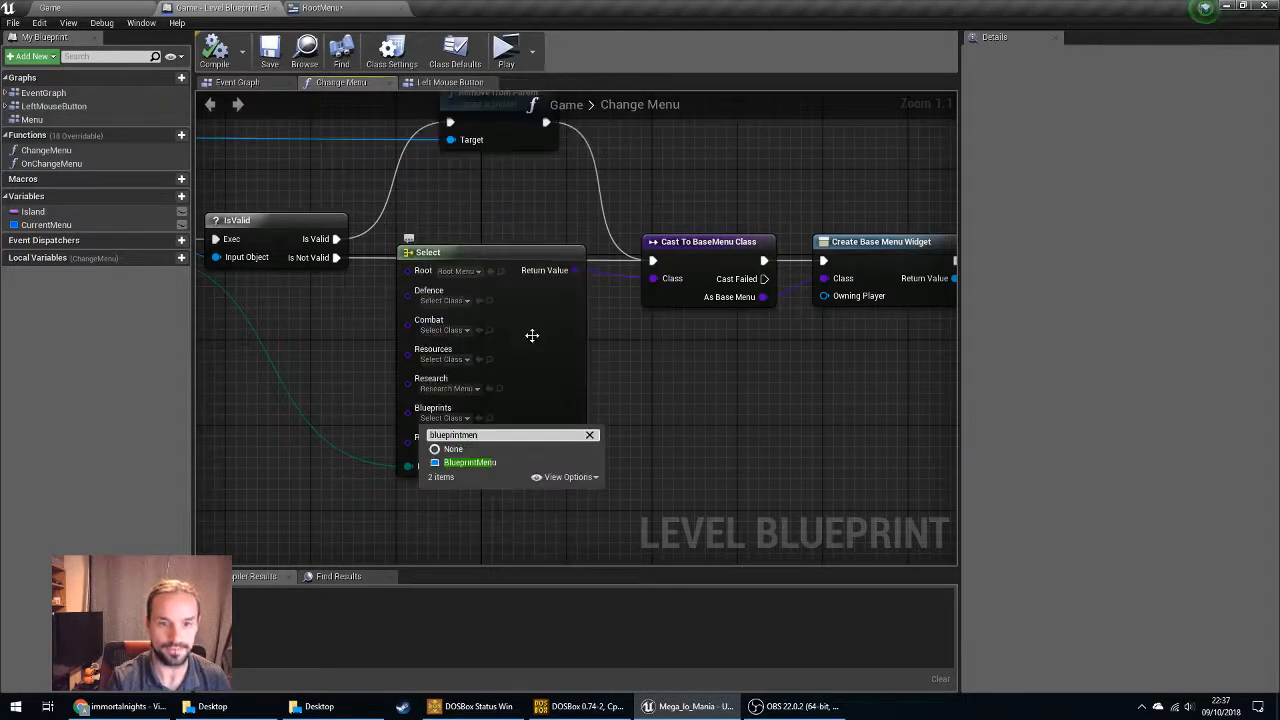
pyautogui.write('n')
pyautogui.press('Return')
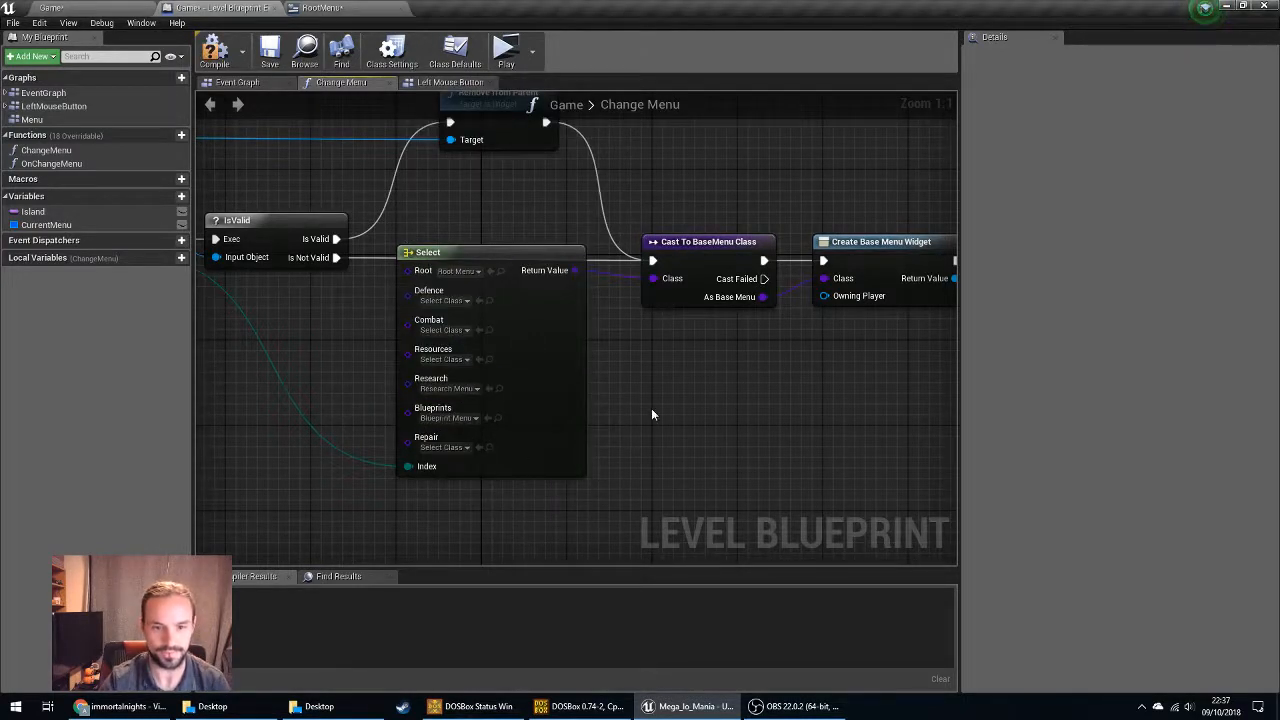
pyautogui.moveTo(651, 408); pyautogui.dragTo(307, 418, button='right')
pyautogui.click(269, 50)
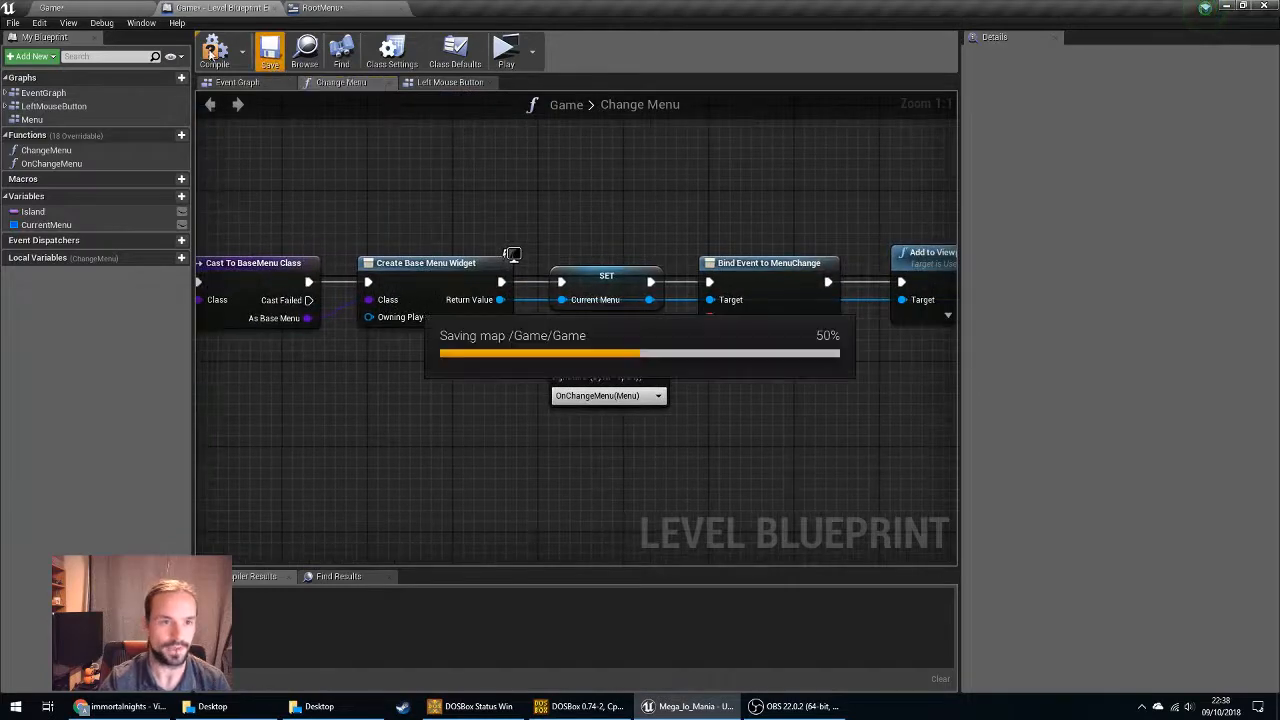
# Play the game and test entering and exiting the research and blueprints menus from the root menu, then stop the preview.
pyautogui.click(111, 7)
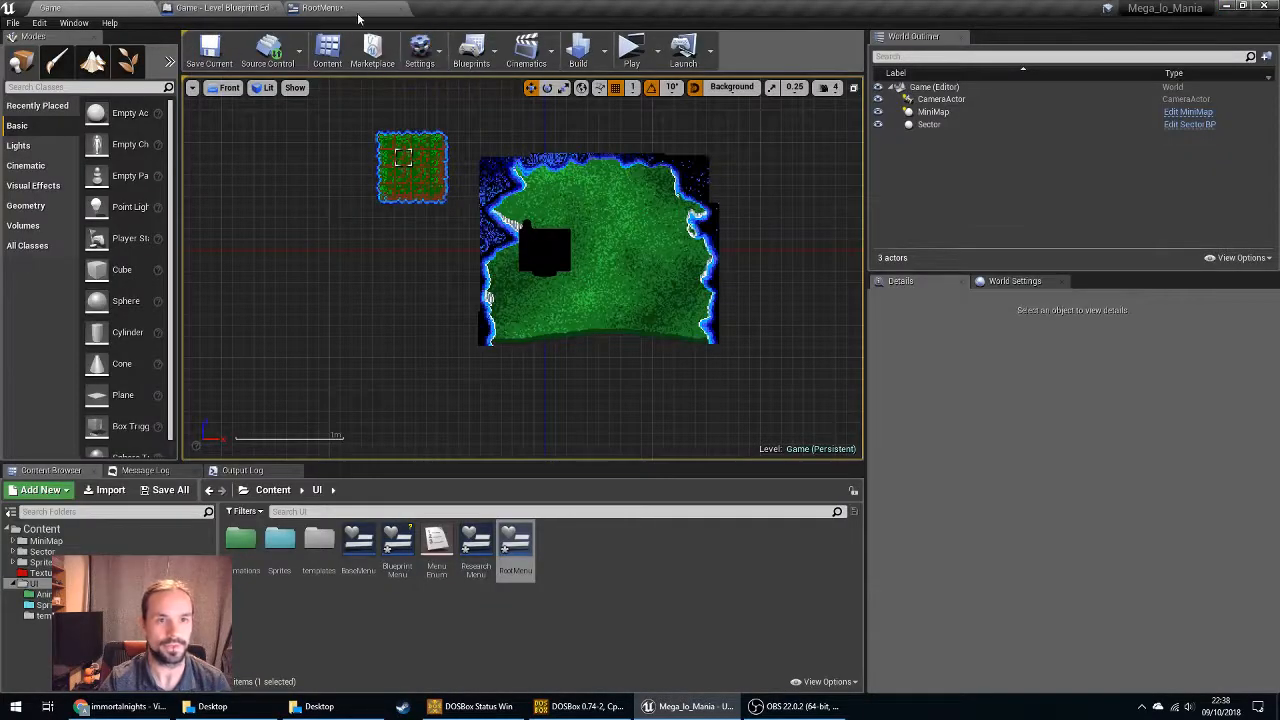
pyautogui.click(631, 48)
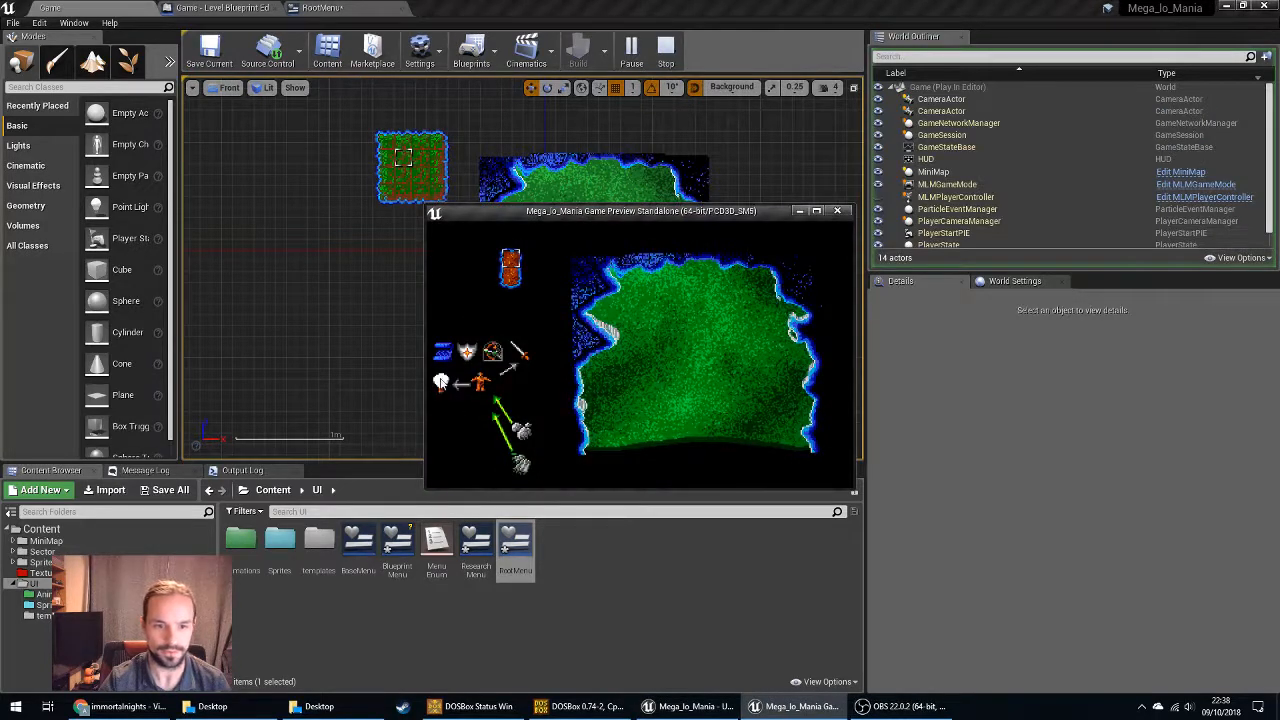
pyautogui.click(441, 381)
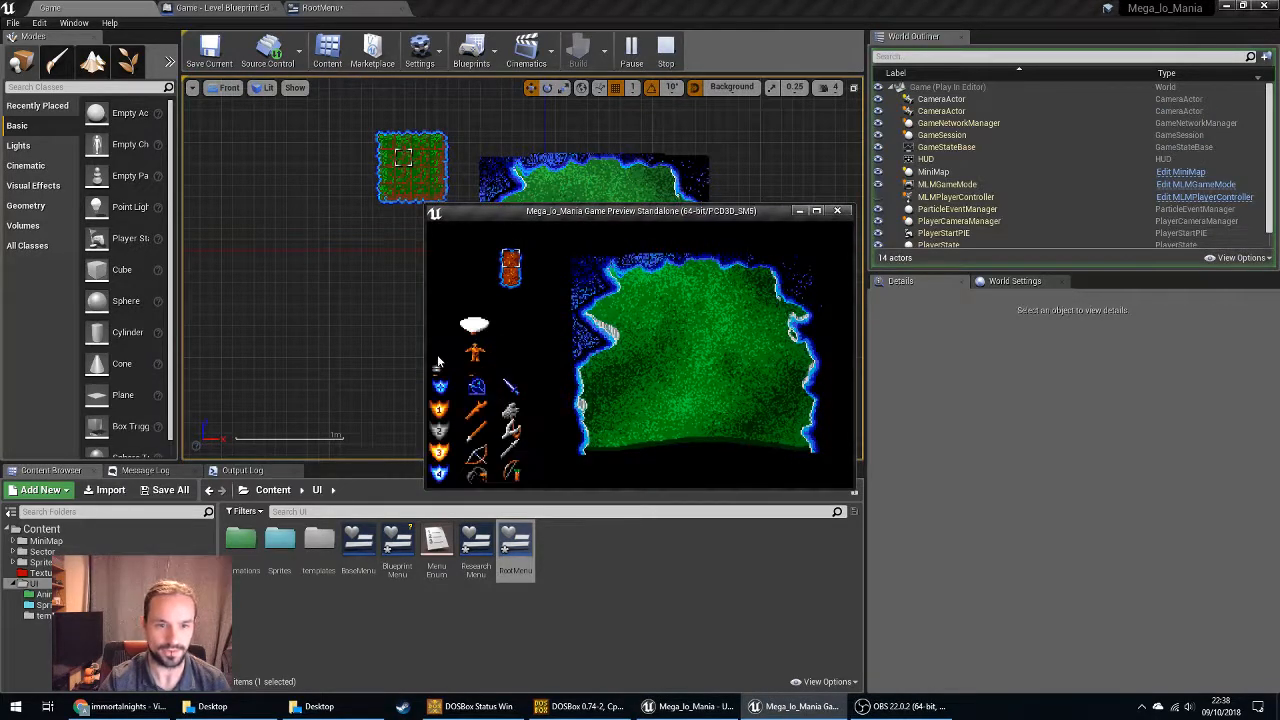
pyautogui.click(473, 326)
pyautogui.click(443, 354)
pyautogui.click(473, 325)
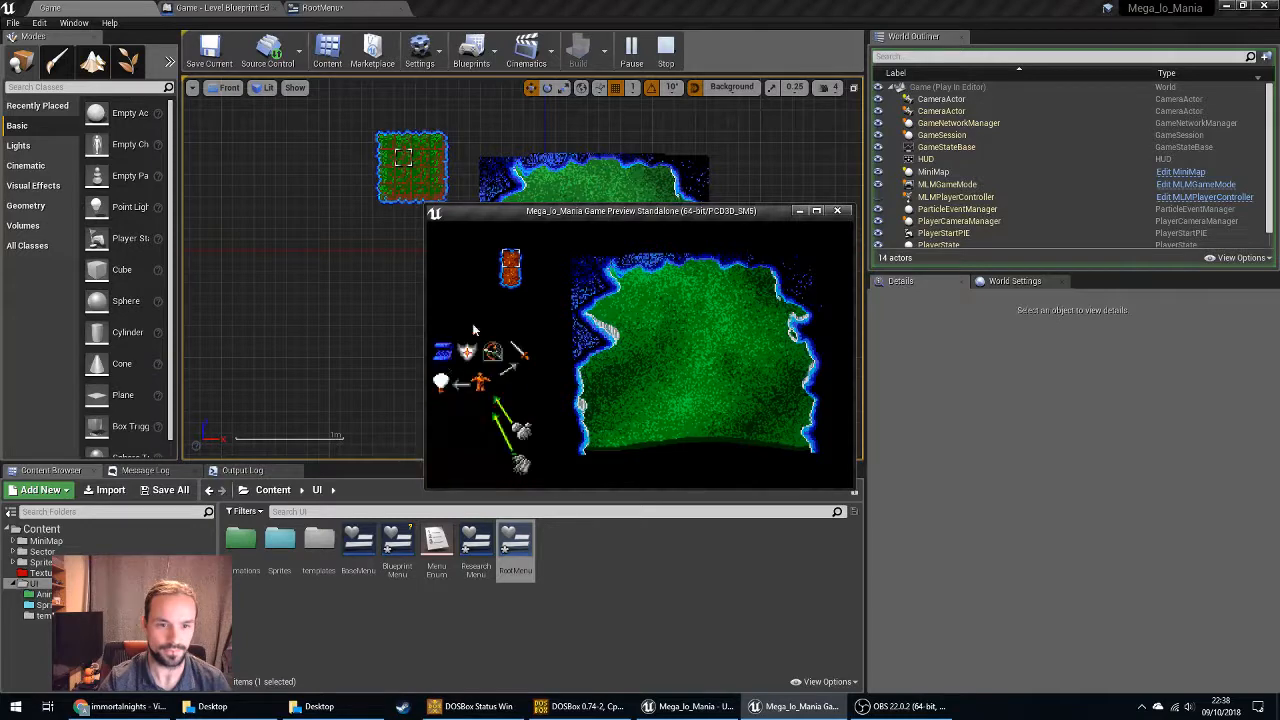
pyautogui.click(444, 354)
pyautogui.click(469, 327)
pyautogui.click(442, 383)
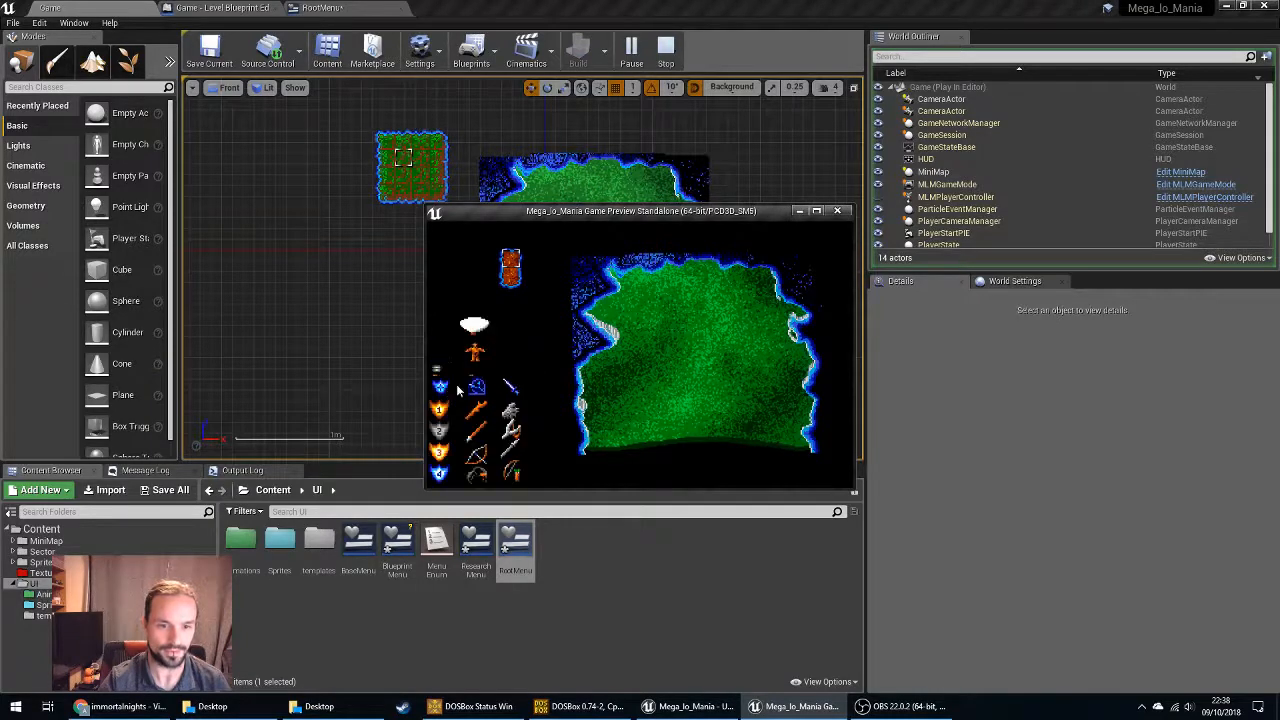
pyautogui.click(471, 329)
pyautogui.click(443, 354)
pyautogui.click(471, 328)
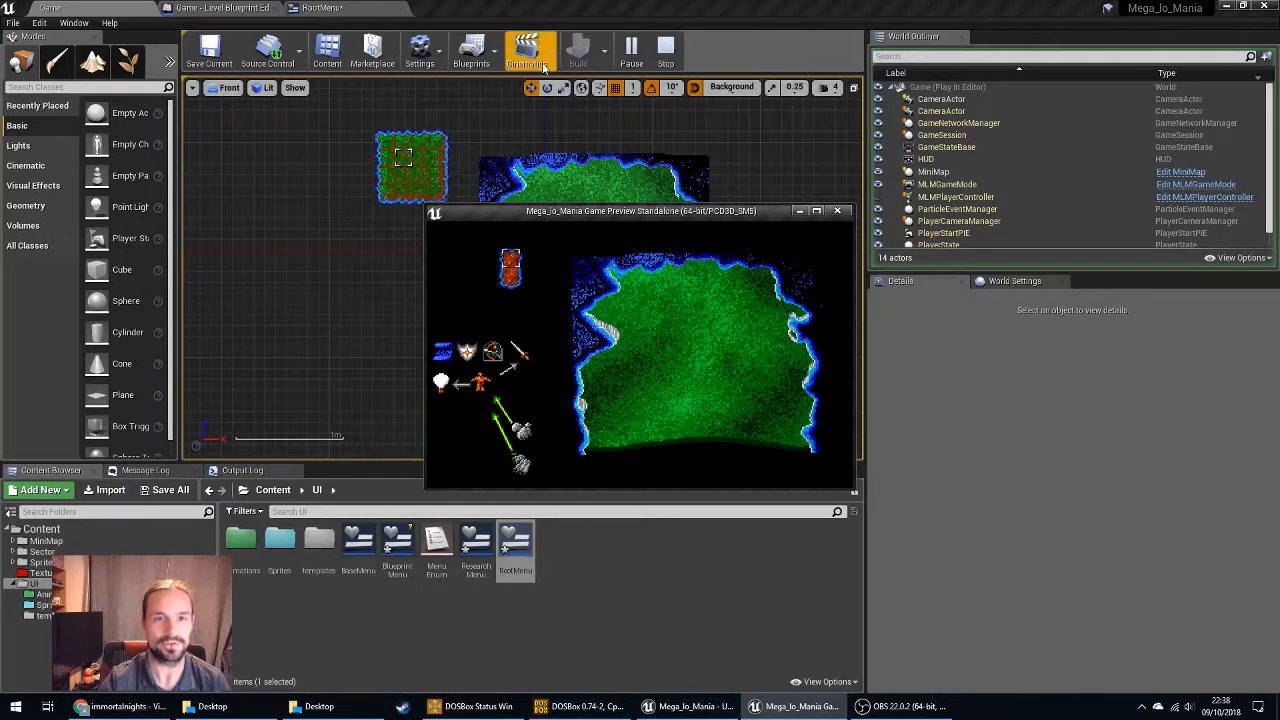
pyautogui.click(662, 55)
# Check the Select node's Blueprints class, set Call MenuChange's menu in RootMenu's On Enter Blueprints function to Blueprints, and save.
pyautogui.click(203, 8)
pyautogui.moveTo(371, 396); pyautogui.dragTo(877, 429, button='right')
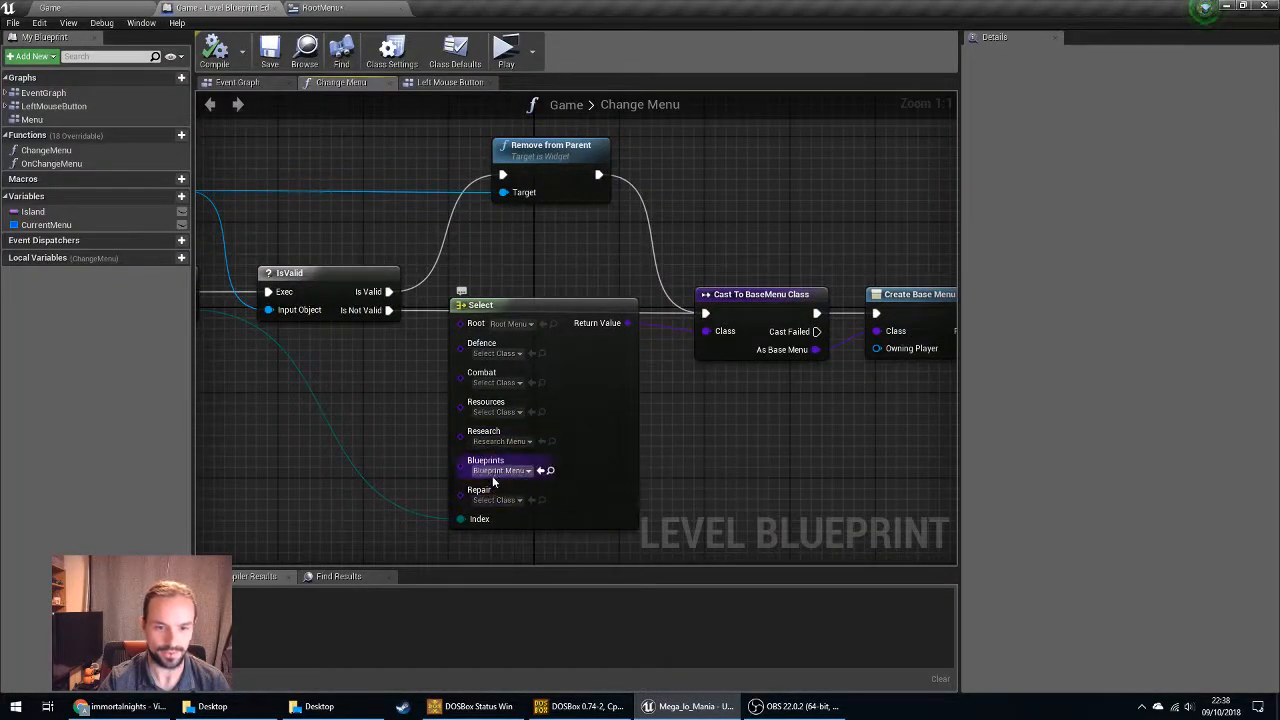
pyautogui.click(322, 8)
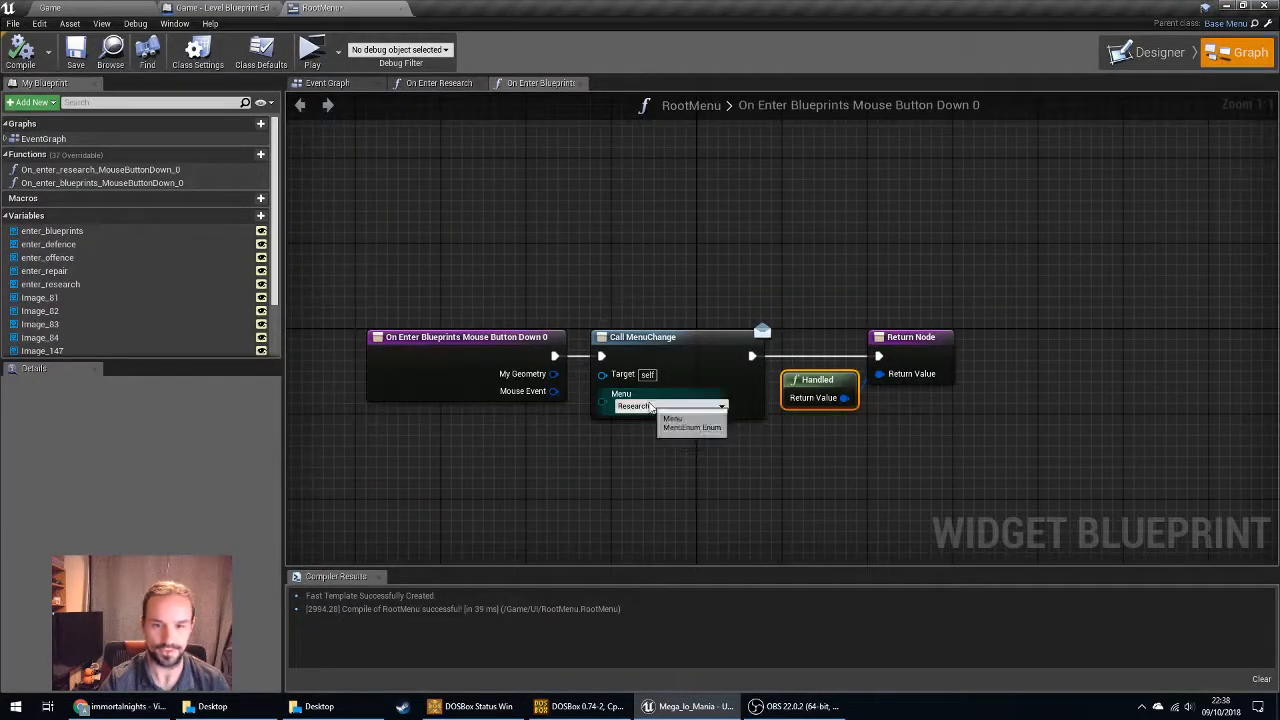
pyautogui.click(658, 406)
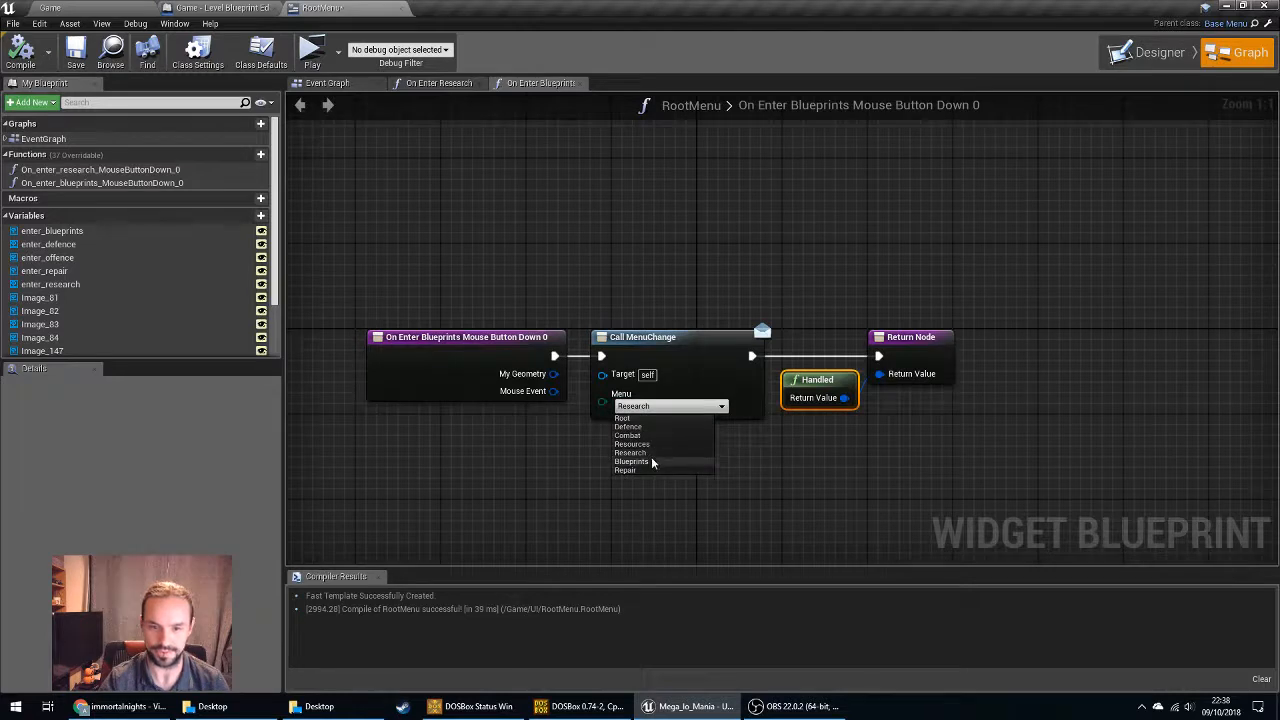
pyautogui.click(652, 463)
pyautogui.click(75, 50)
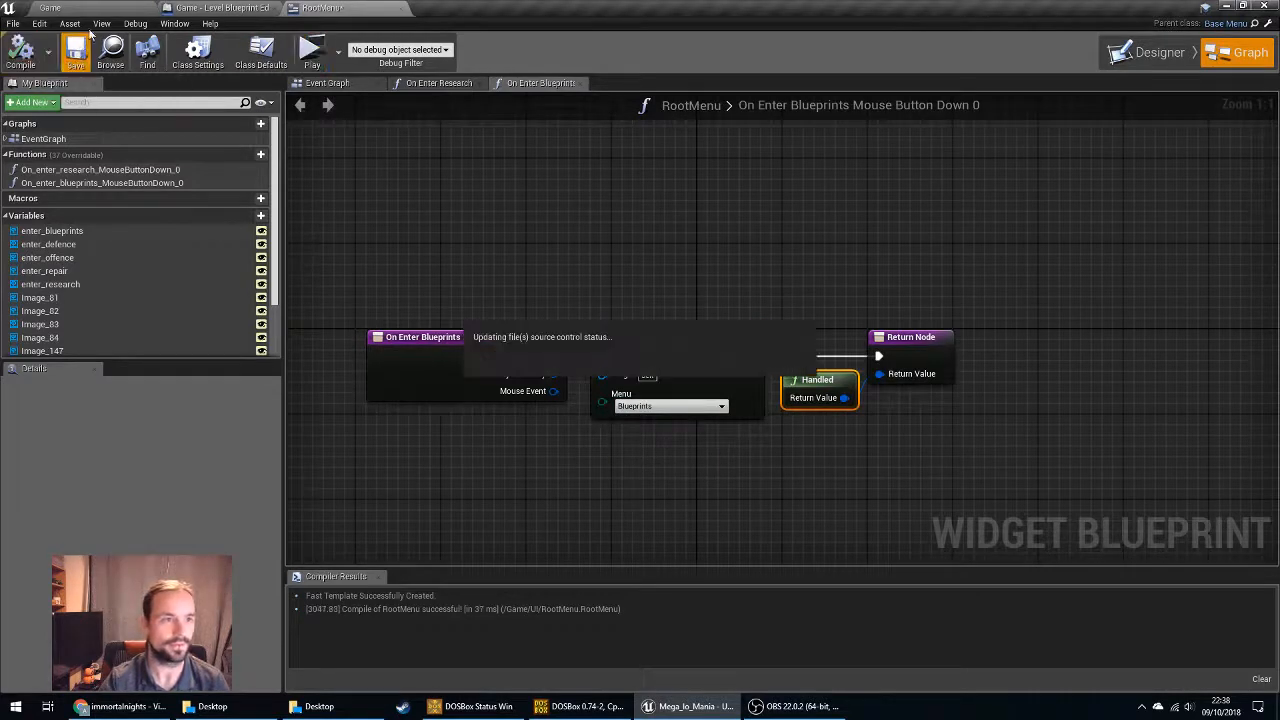
# Play the game from the level editor to test the menus, and stop the preview.
pyautogui.click(50, 7)
pyautogui.click(631, 46)
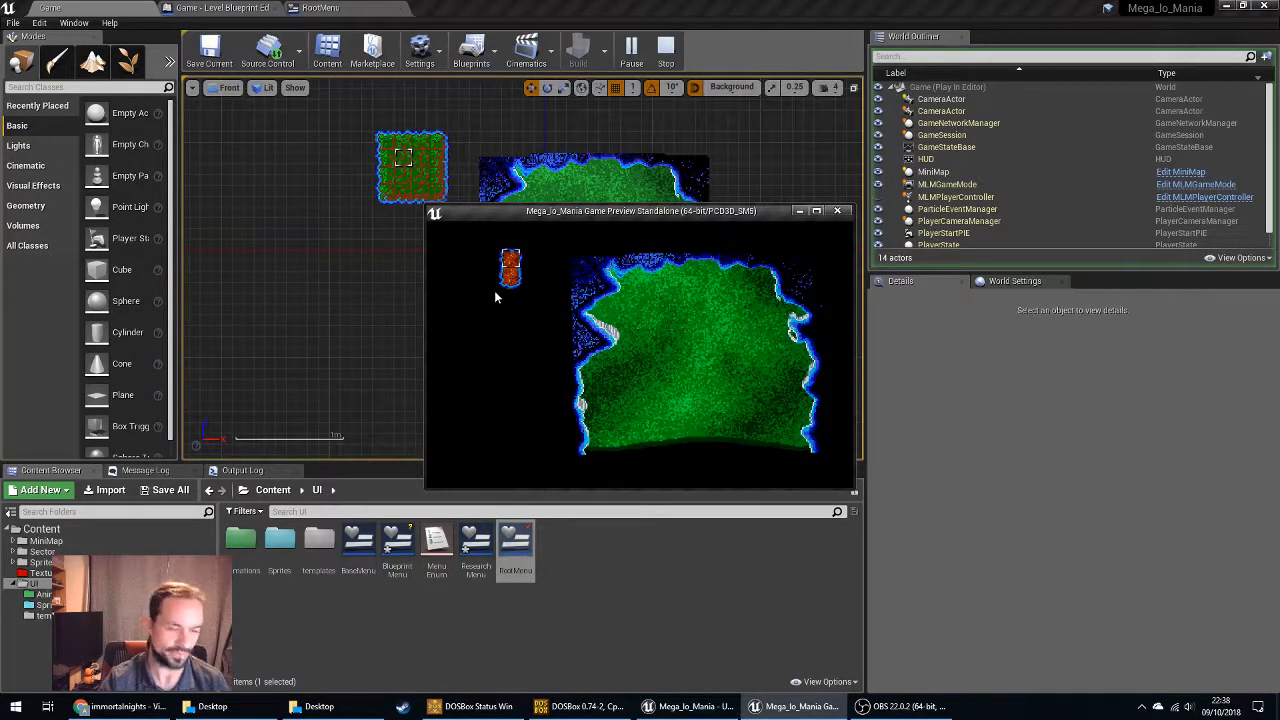
pyautogui.click(839, 212)
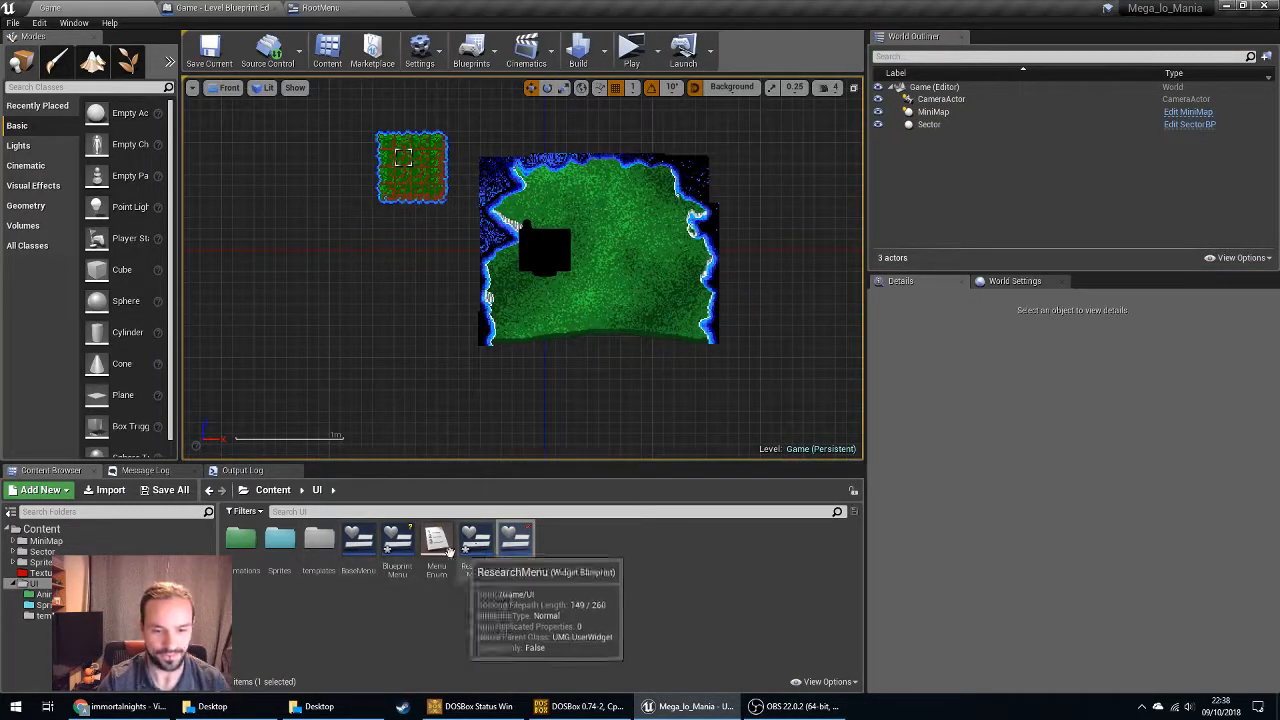
# Open BlueprintMenu and reset its root widget's X and Y render scale to the unscaled default.
pyautogui.doubleClick(403, 540)
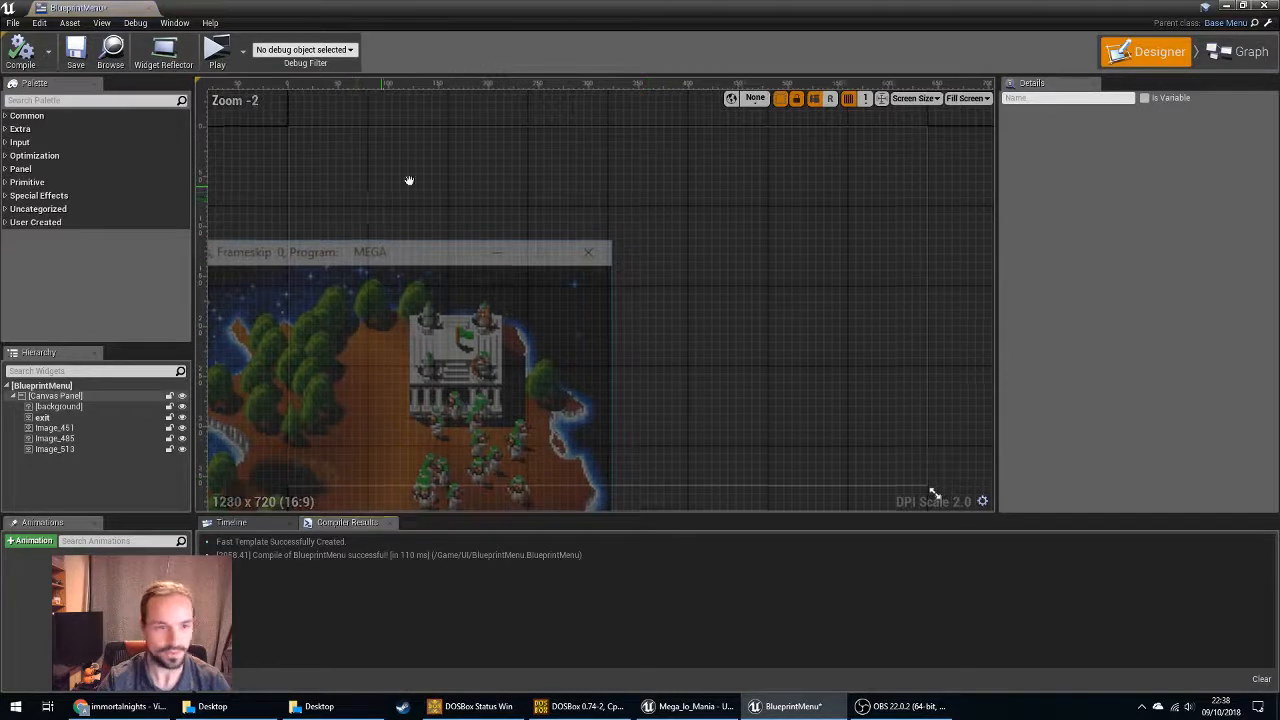
pyautogui.click(96, 386)
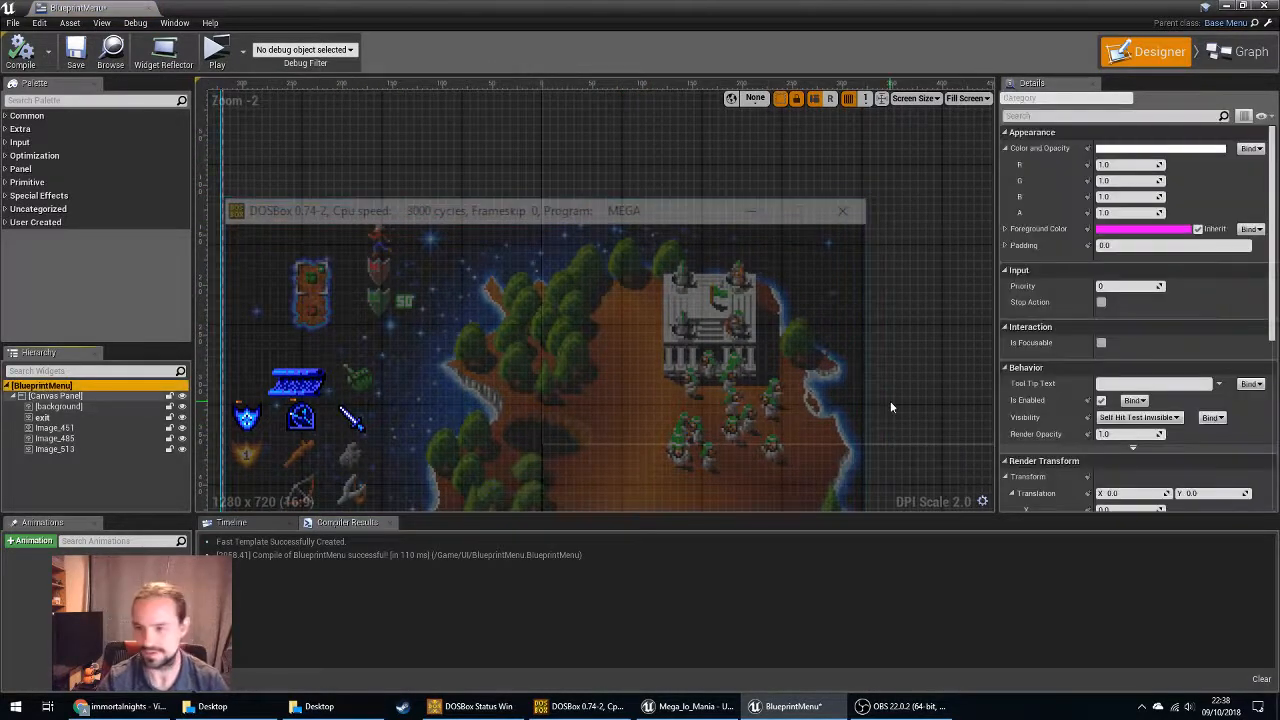
pyautogui.scroll(-5, 1194, 453)
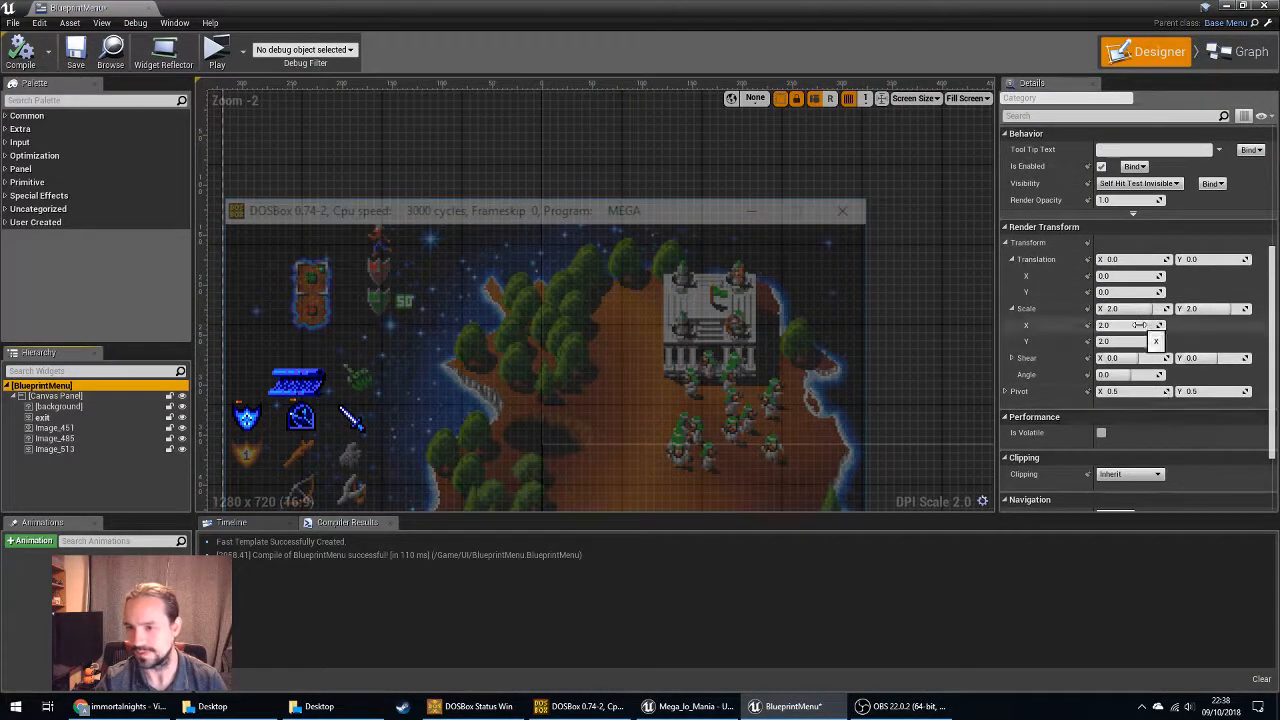
pyautogui.click(1139, 325)
pyautogui.write('0')
pyautogui.click(1131, 343)
pyautogui.write('0')
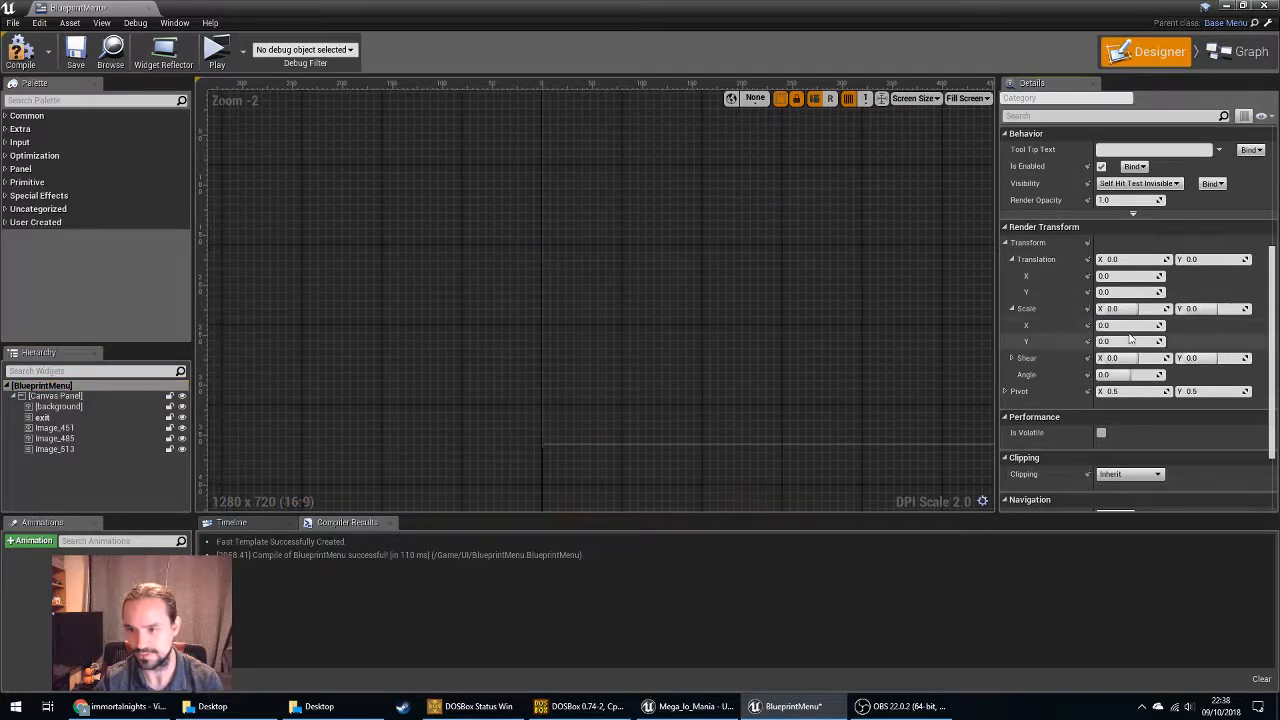
pyautogui.click(907, 360)
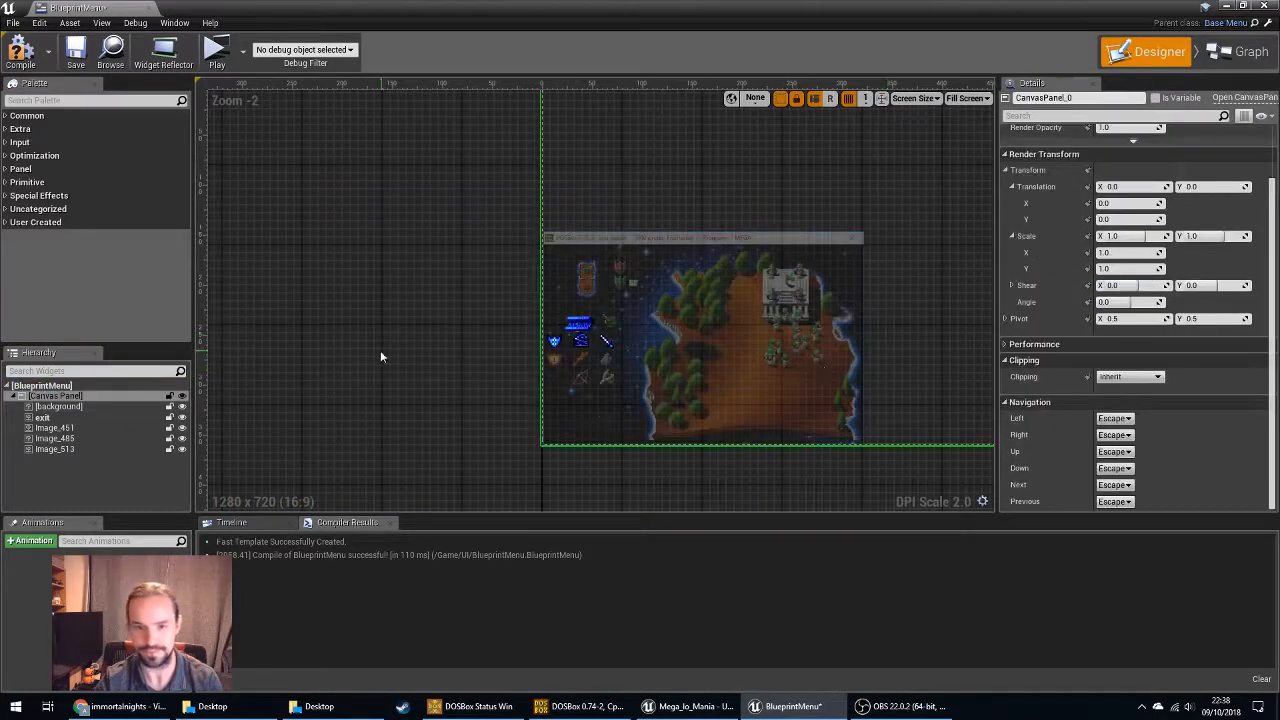
# Compile and save BlueprintMenu, and test it in the game preview.
pyautogui.moveTo(426, 322); pyautogui.dragTo(211, 309, button='right')
pyautogui.scroll(-3, 211, 309)
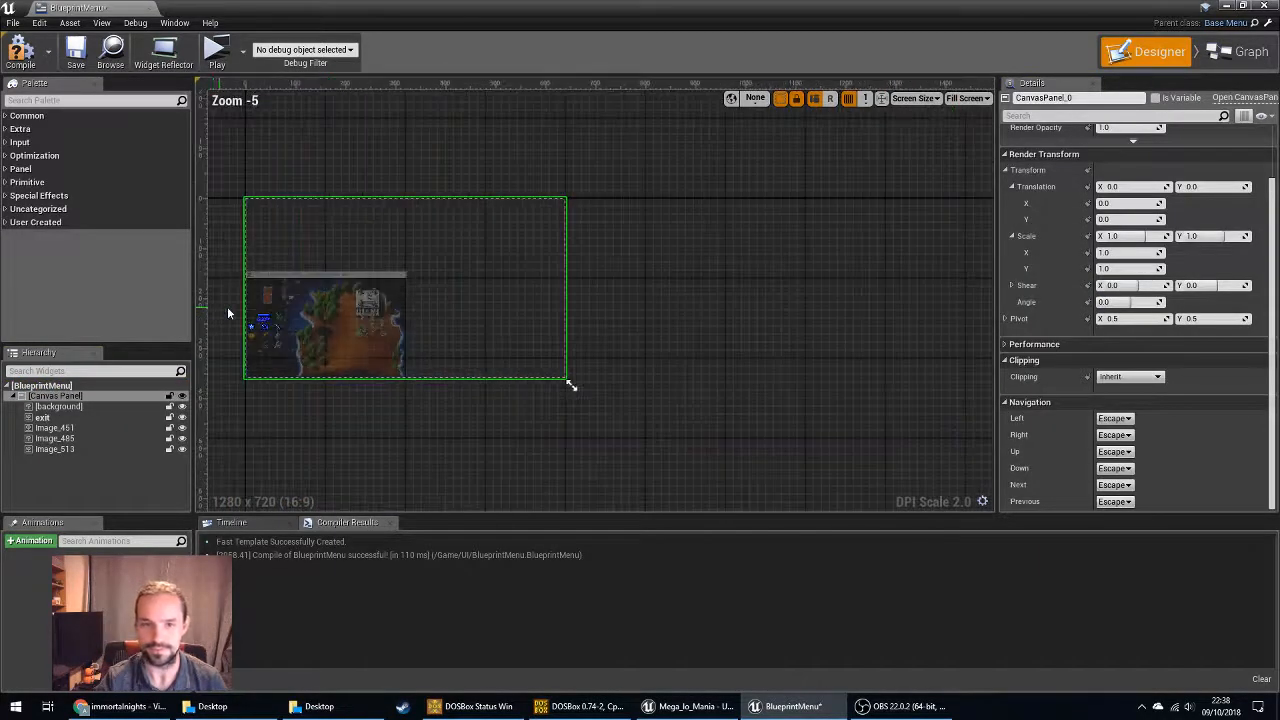
pyautogui.moveTo(328, 159); pyautogui.dragTo(562, 164, button='right')
pyautogui.scroll(5, 512, 344)
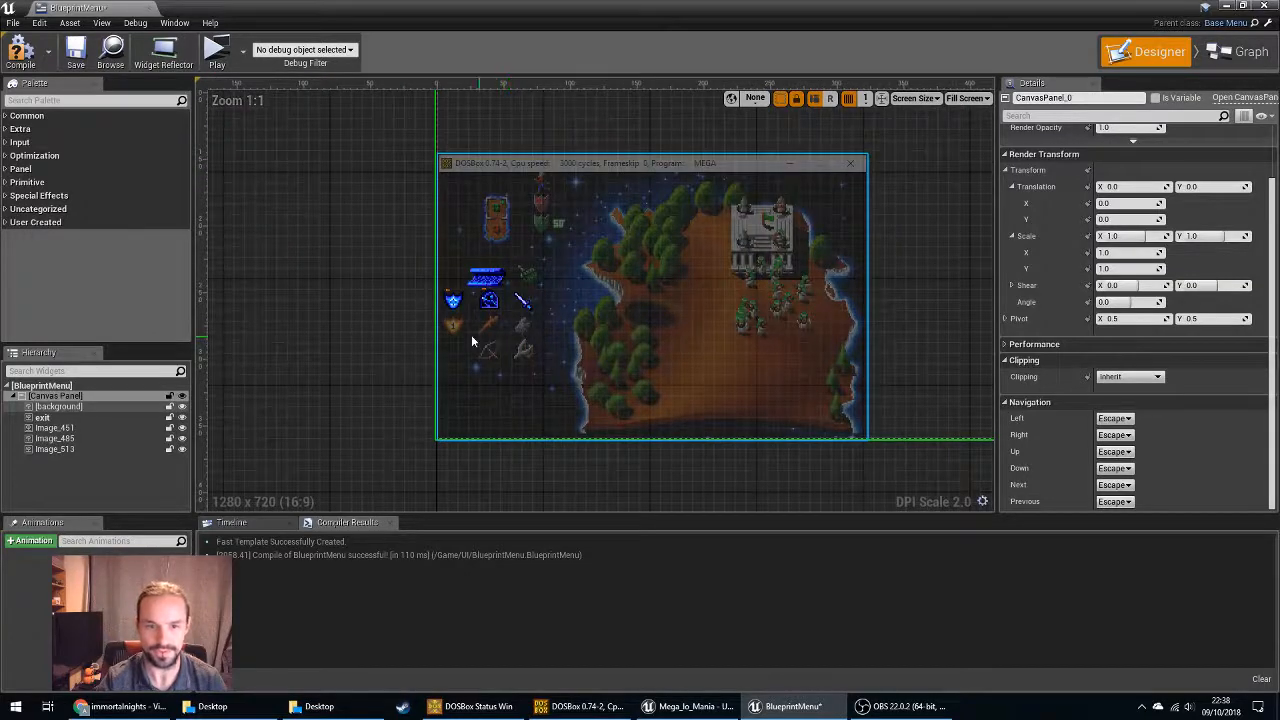
pyautogui.click(20, 52)
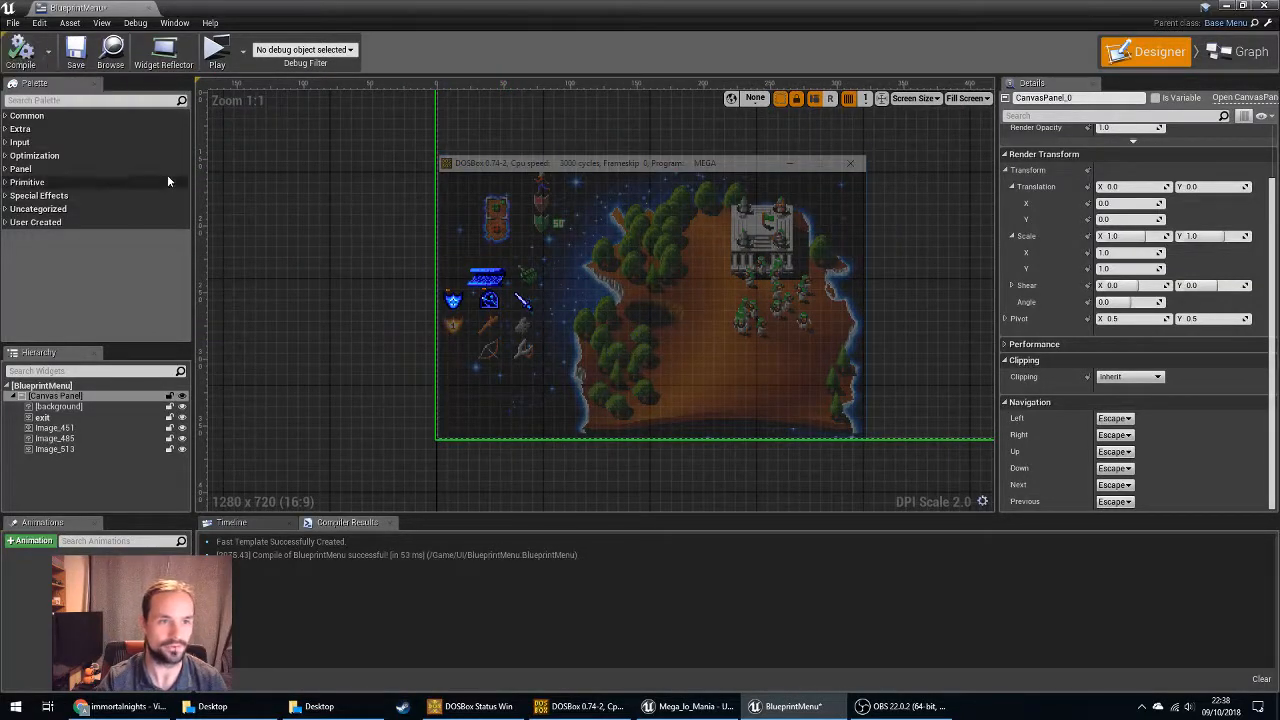
pyautogui.click(218, 55)
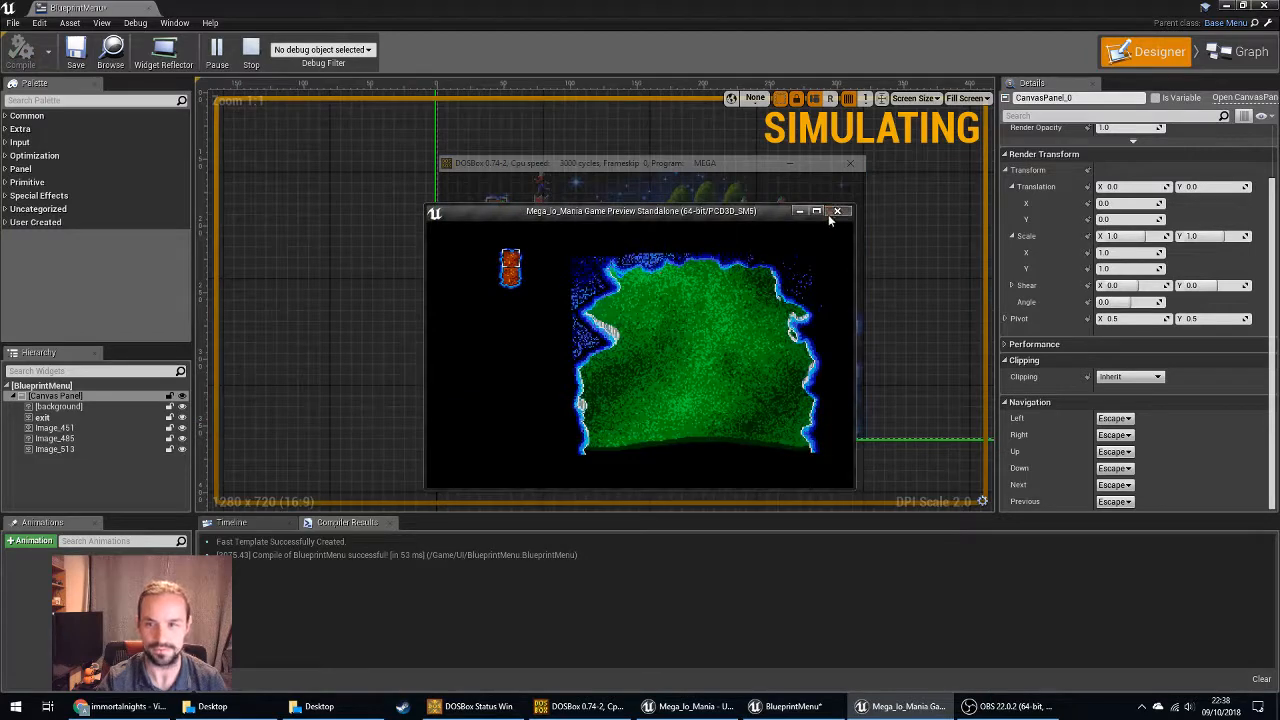
pyautogui.click(836, 212)
pyautogui.click(218, 55)
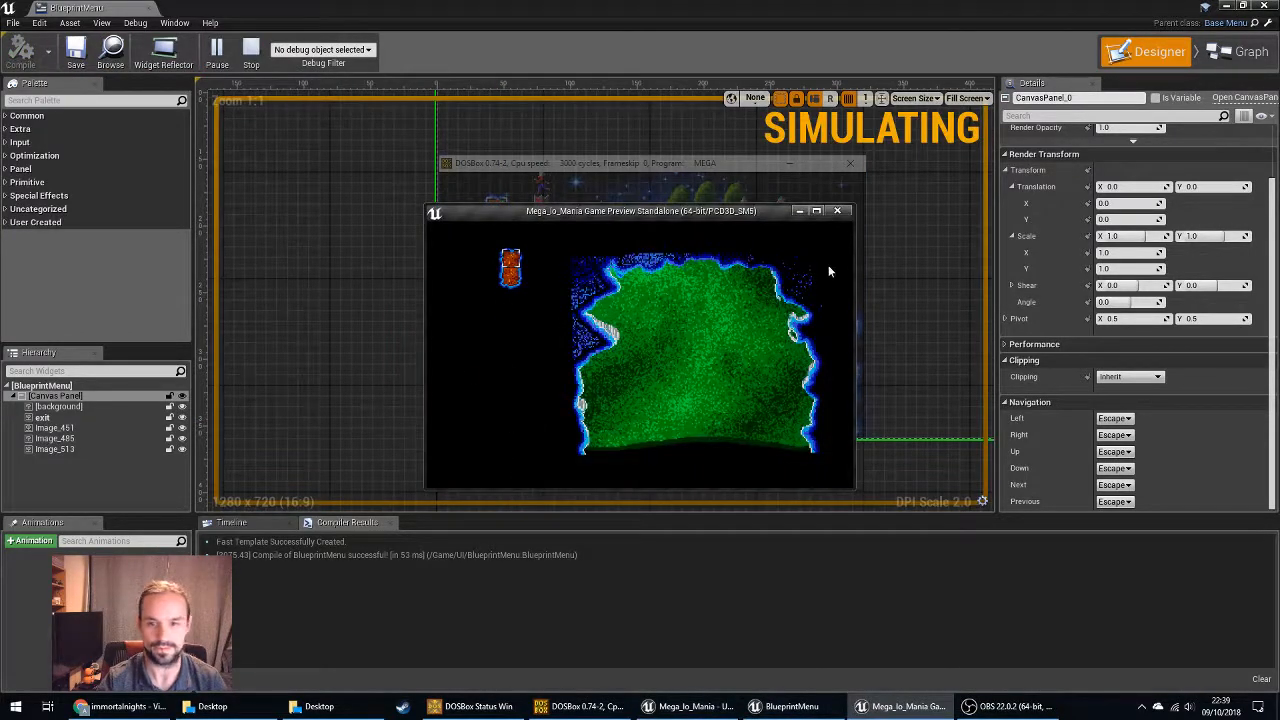
pyautogui.click(838, 212)
# Examine the blue shield image's properties and the icon layout against the background reference in BlueprintMenu.
pyautogui.scroll(-3, 310, 390)
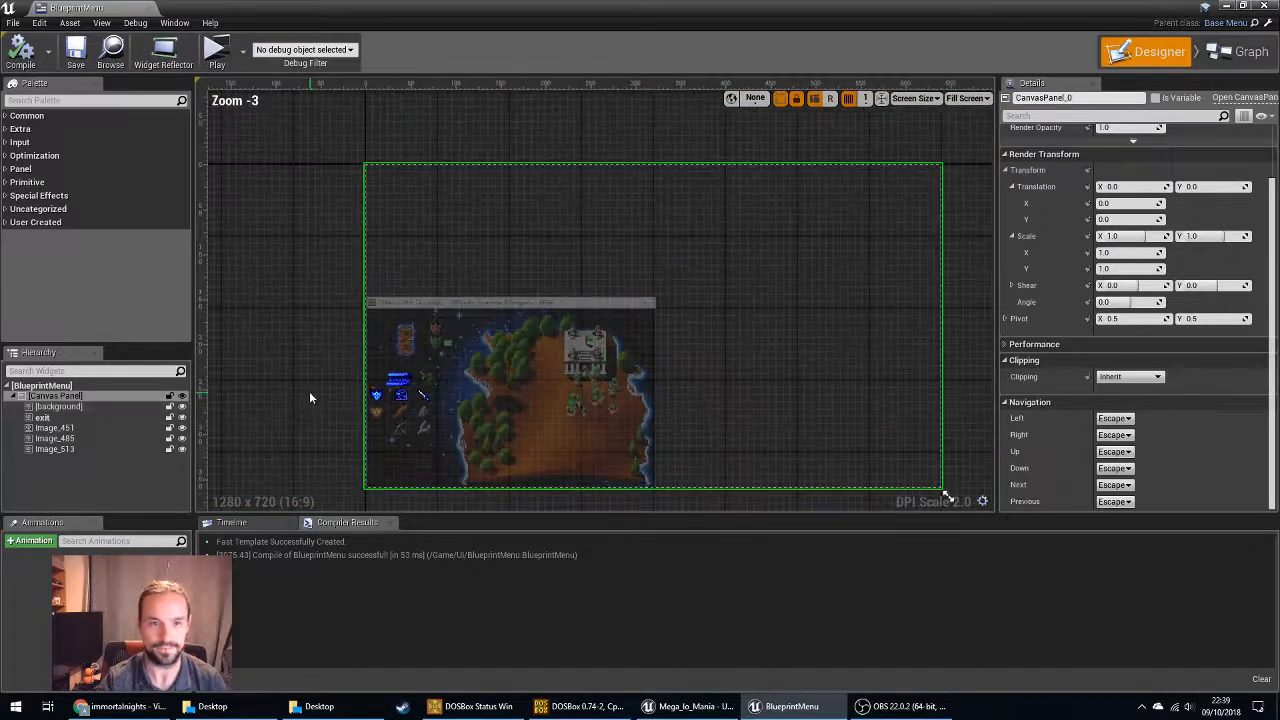
pyautogui.moveTo(309, 391)
pyautogui.mouseDown(button='right')
pyautogui.moveTo(314, 271)
pyautogui.moveTo(336, 213)
pyautogui.mouseUp(button='right')
pyautogui.click(403, 312)
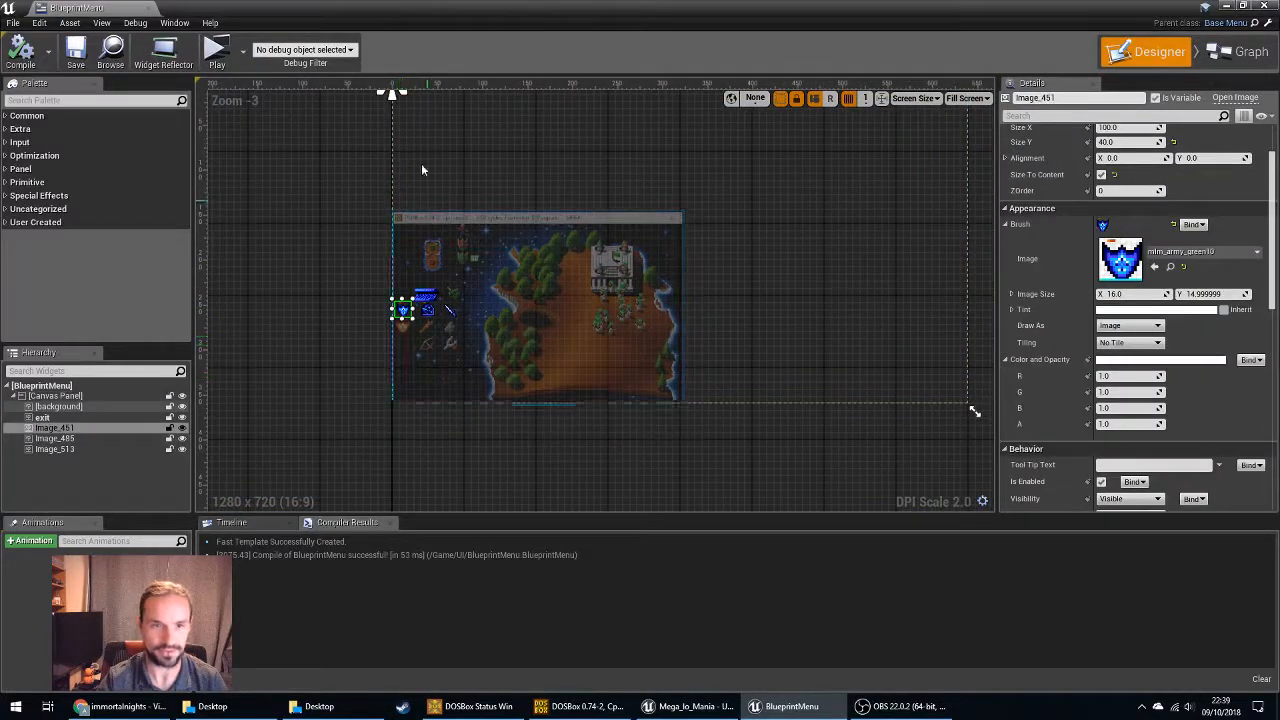
pyautogui.scroll(2, 1183, 273)
pyautogui.click(1142, 133)
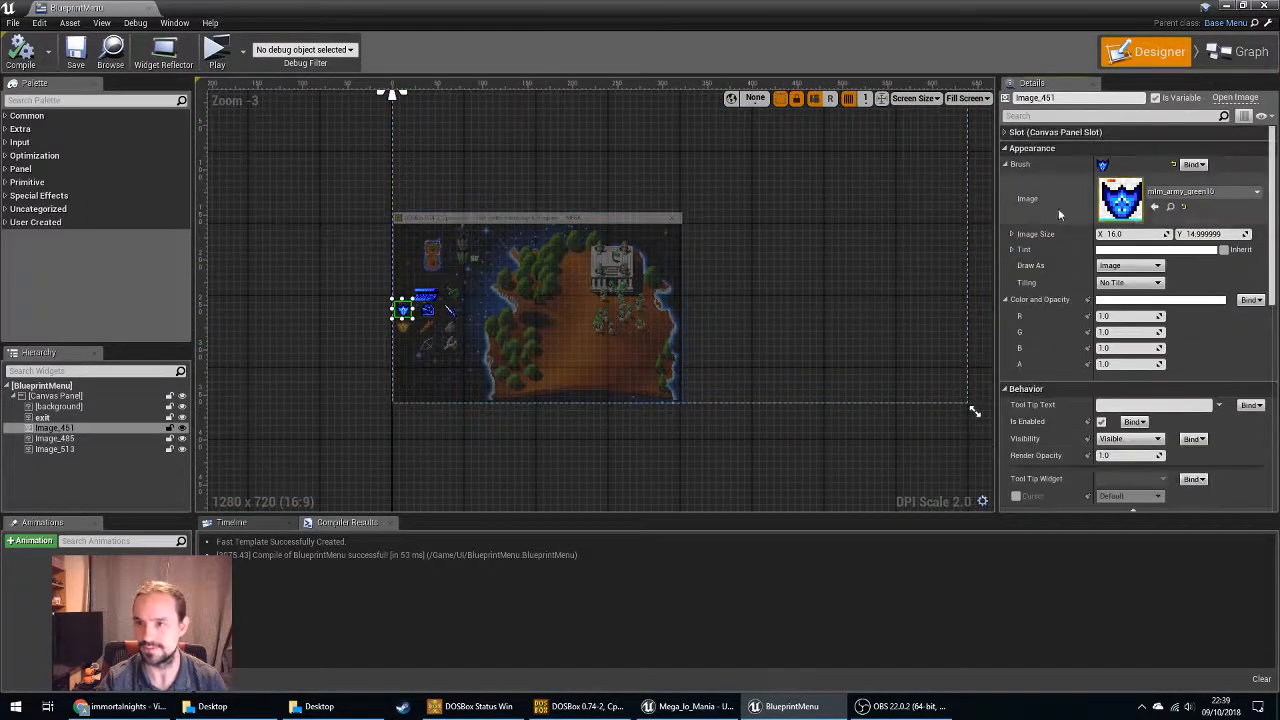
pyautogui.scroll(5, 342, 316)
pyautogui.scroll(-3, 338, 316)
pyautogui.moveTo(371, 303); pyautogui.dragTo(495, 339, button='right')
pyautogui.scroll(8, 495, 339)
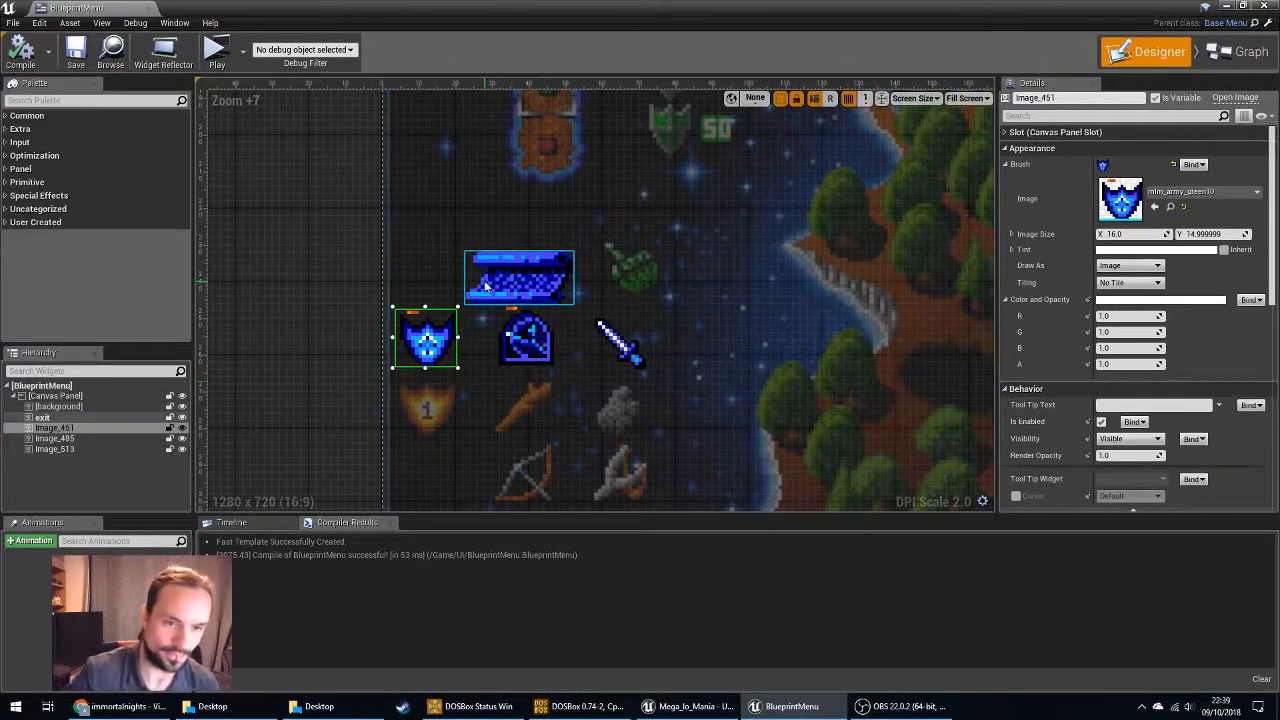
pyautogui.moveTo(319, 417); pyautogui.dragTo(322, 246, button='right')
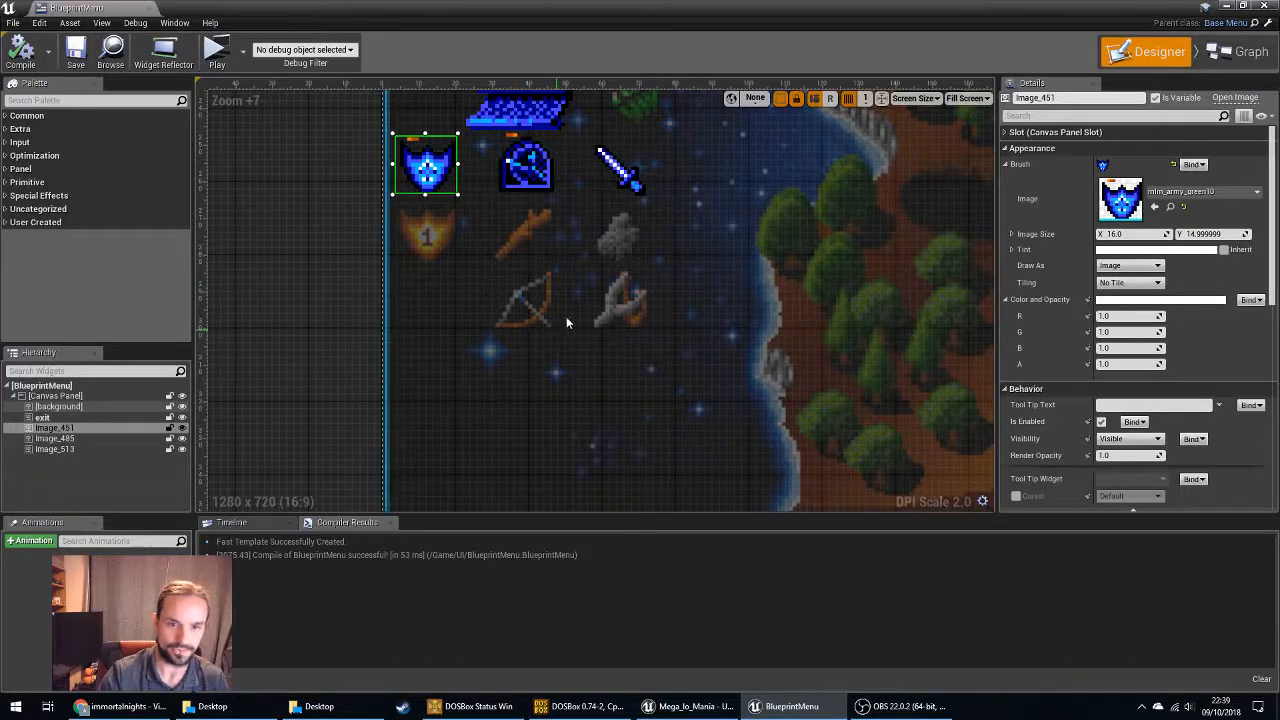
# Switch to the running DOSBox game to check the original menu's icon layout, and return to the BlueprintMenu widget.
pyautogui.click(585, 707)
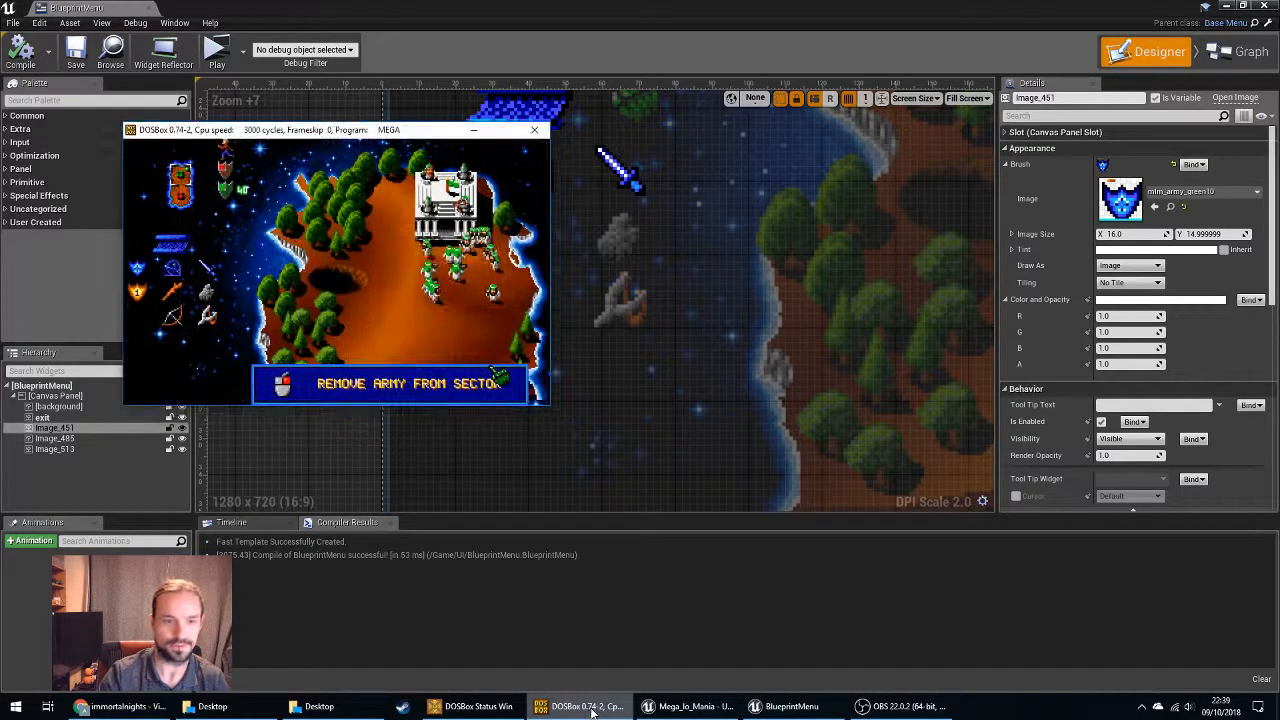
pyautogui.click(591, 708)
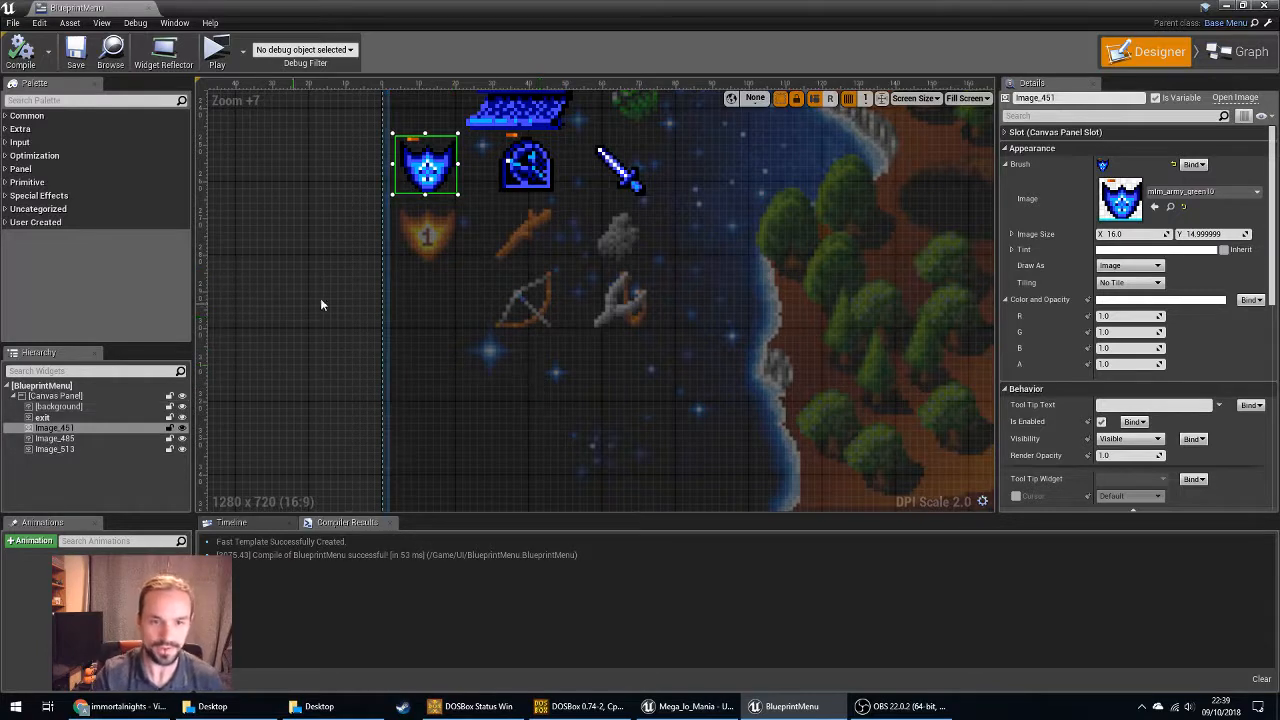
pyautogui.moveTo(715, 260); pyautogui.dragTo(720, 330, button='right')
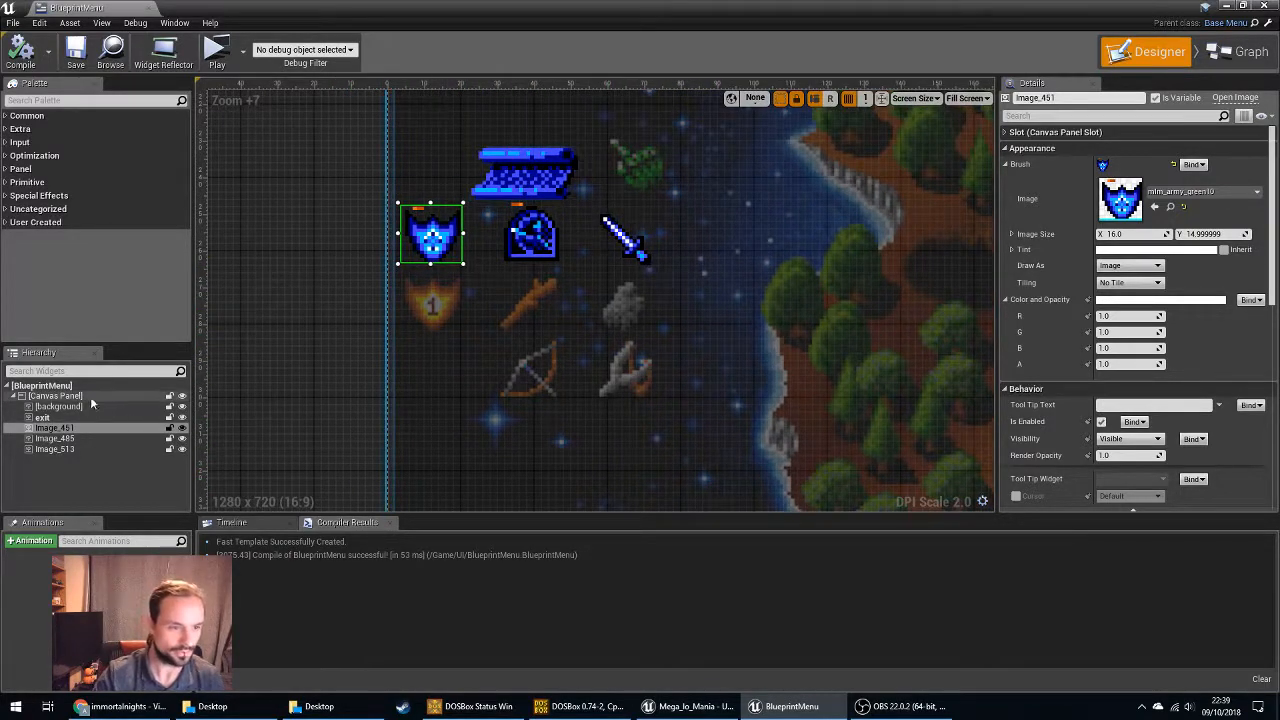
# Add a Vertical Box from the panel widgets to the canvas at about X 40, Y 276.
pyautogui.click(10, 170)
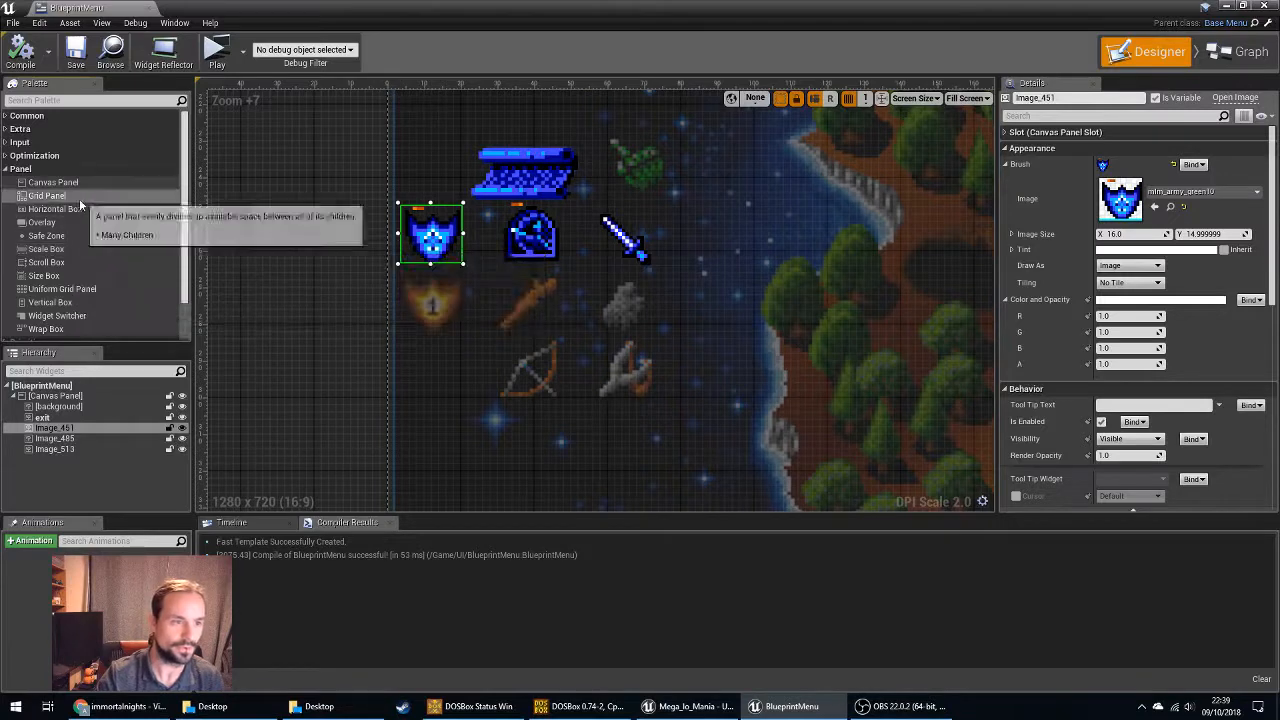
pyautogui.scroll(-2, 70, 245)
pyautogui.scroll(-2, 75, 232)
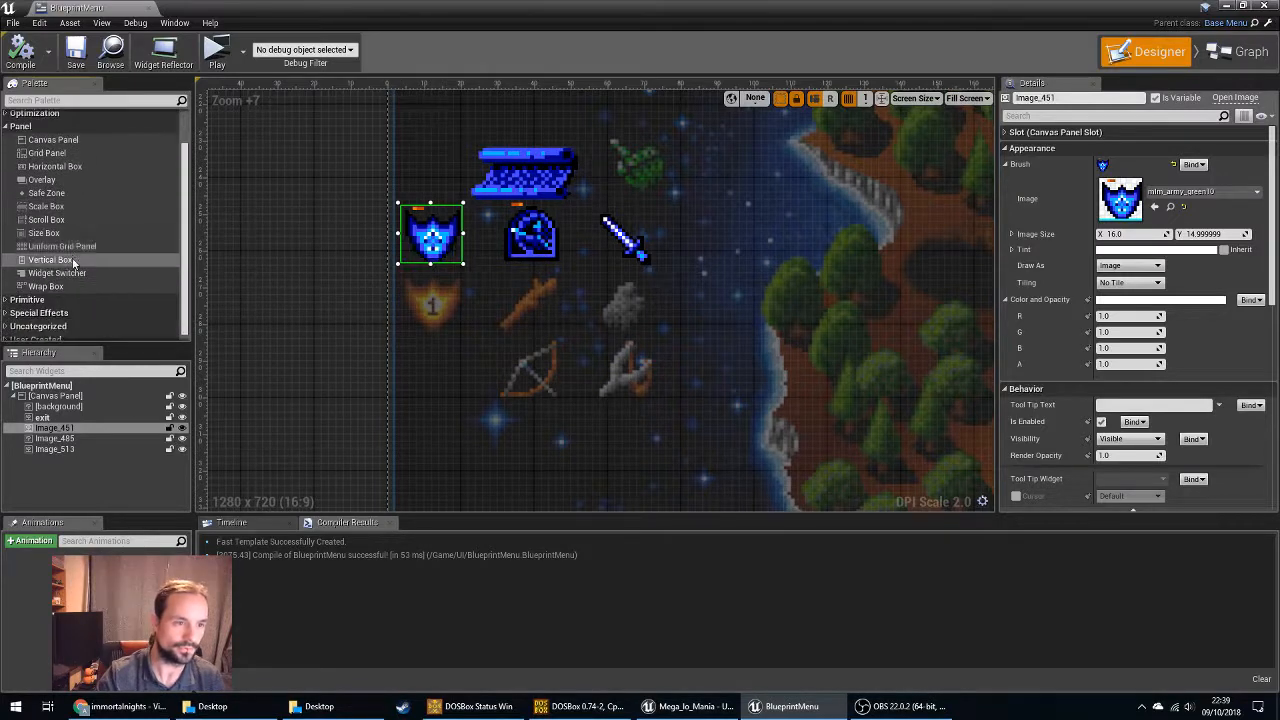
pyautogui.moveTo(55, 259); pyautogui.dragTo(537, 315)
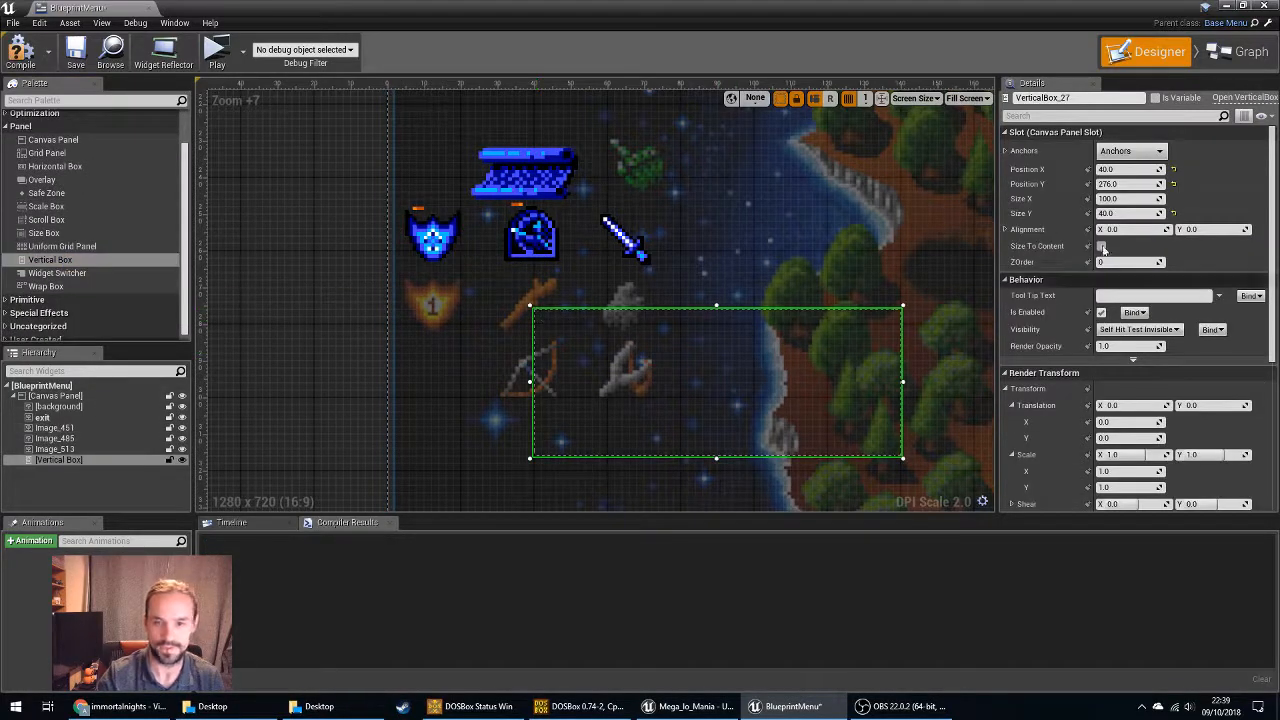
# Anchor the Vertical Box to the canvas's bottom-left corner and set its X position to 0.
pyautogui.click(1130, 150)
pyautogui.click(1120, 285)
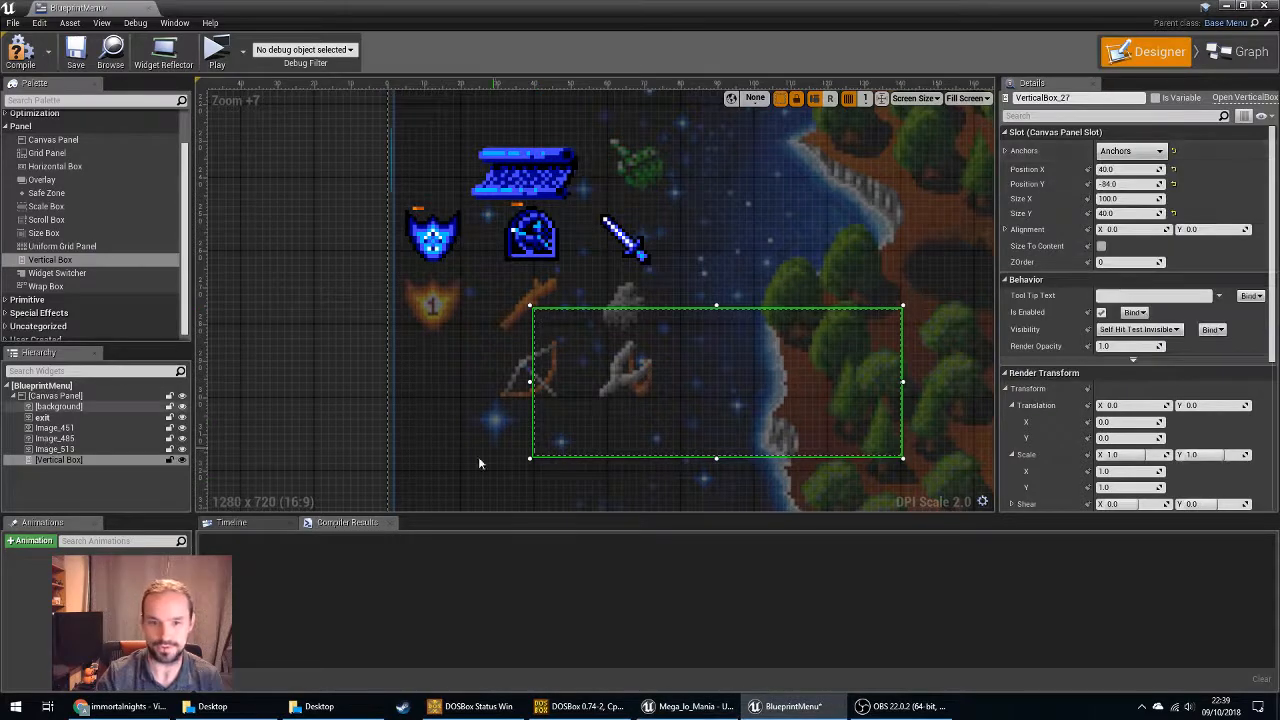
pyautogui.scroll(-6, 314, 413)
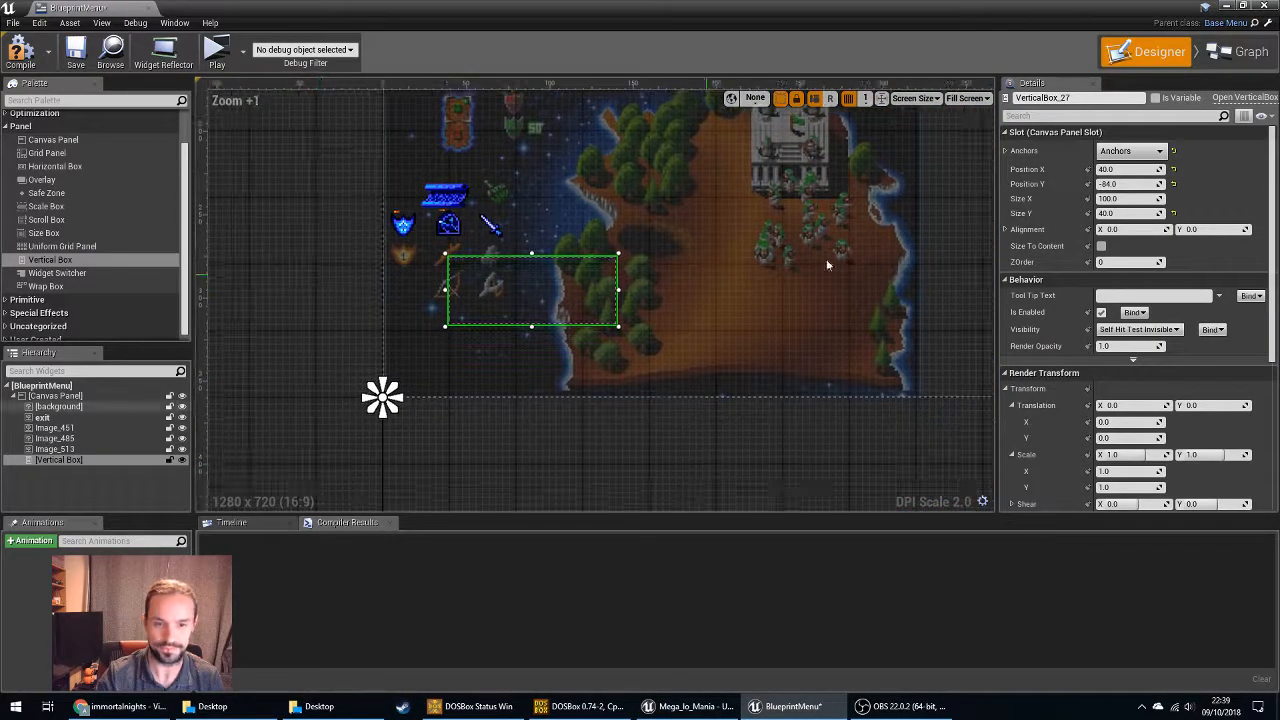
pyautogui.click(1122, 170)
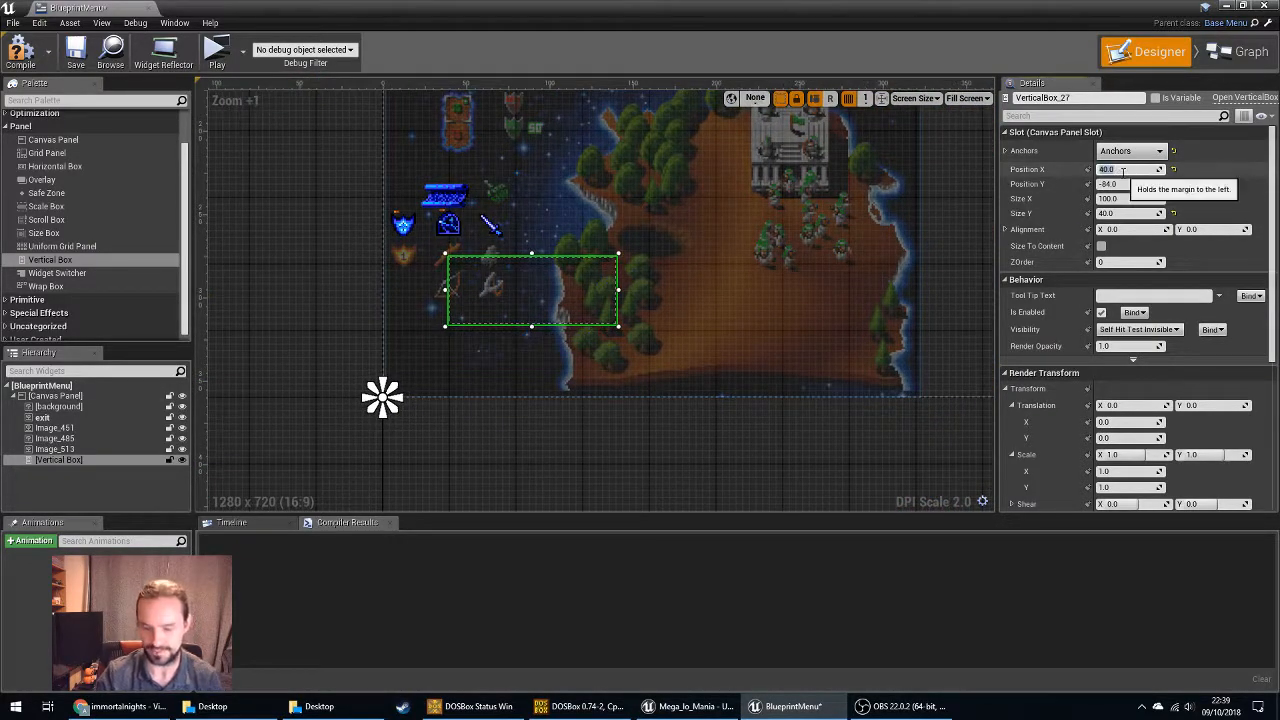
pyautogui.write('0')
pyautogui.press('Return')
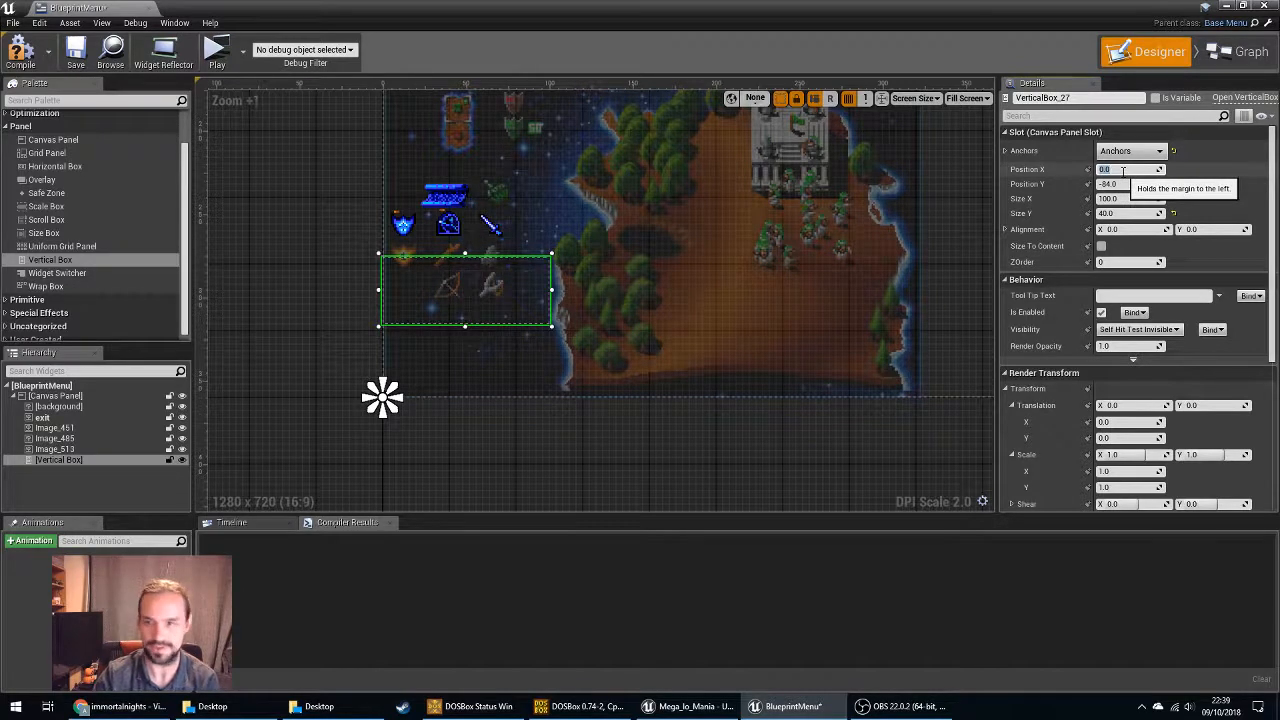
# Set the Vertical Box's Y position to 0 and resize it upward around the menu icons to about 130 high.
pyautogui.click(1128, 184)
pyautogui.write('0')
pyautogui.press('Return')
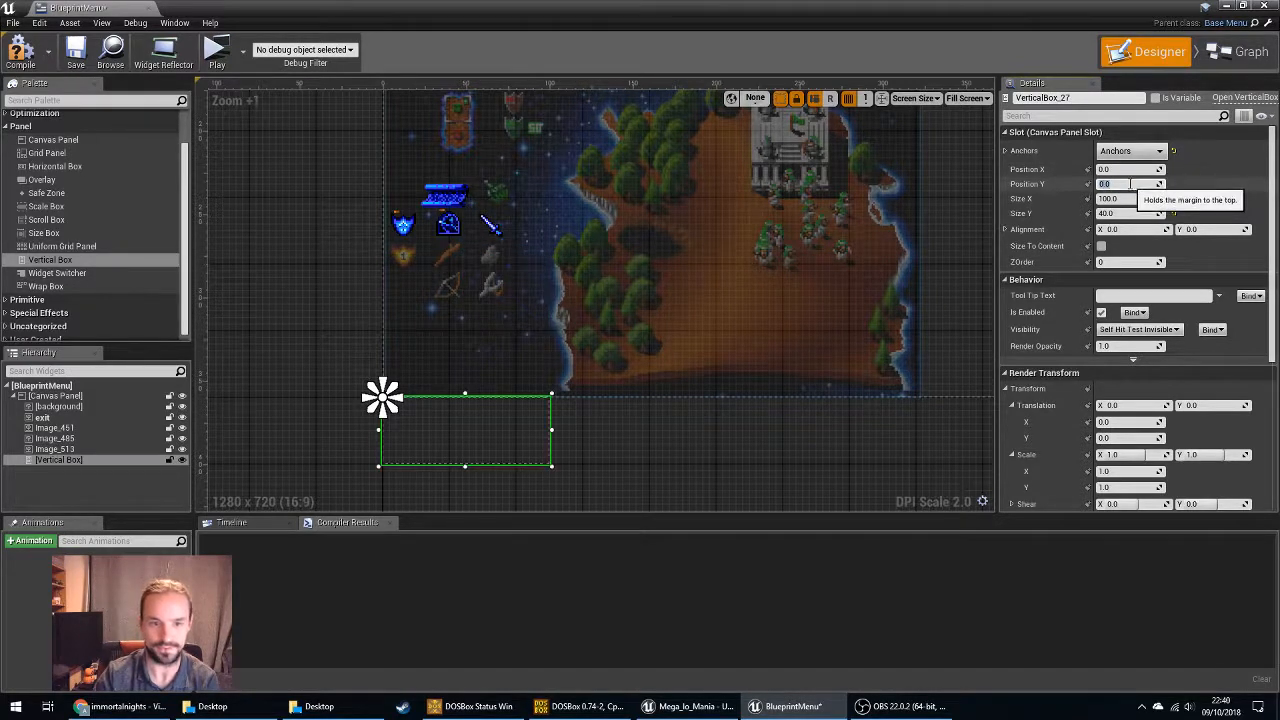
pyautogui.moveTo(464, 466); pyautogui.dragTo(490, 175)
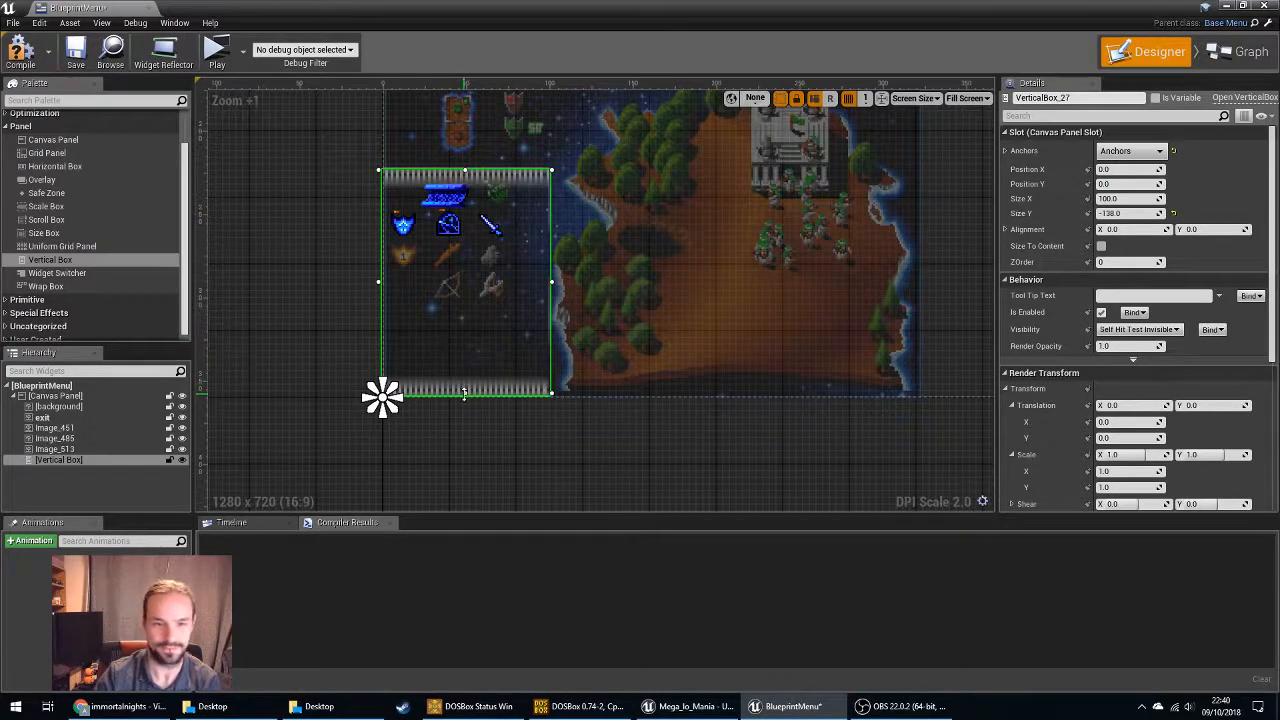
pyautogui.moveTo(464, 392)
pyautogui.mouseDown()
pyautogui.moveTo(464, 166)
pyautogui.moveTo(449, 396)
pyautogui.mouseUp()
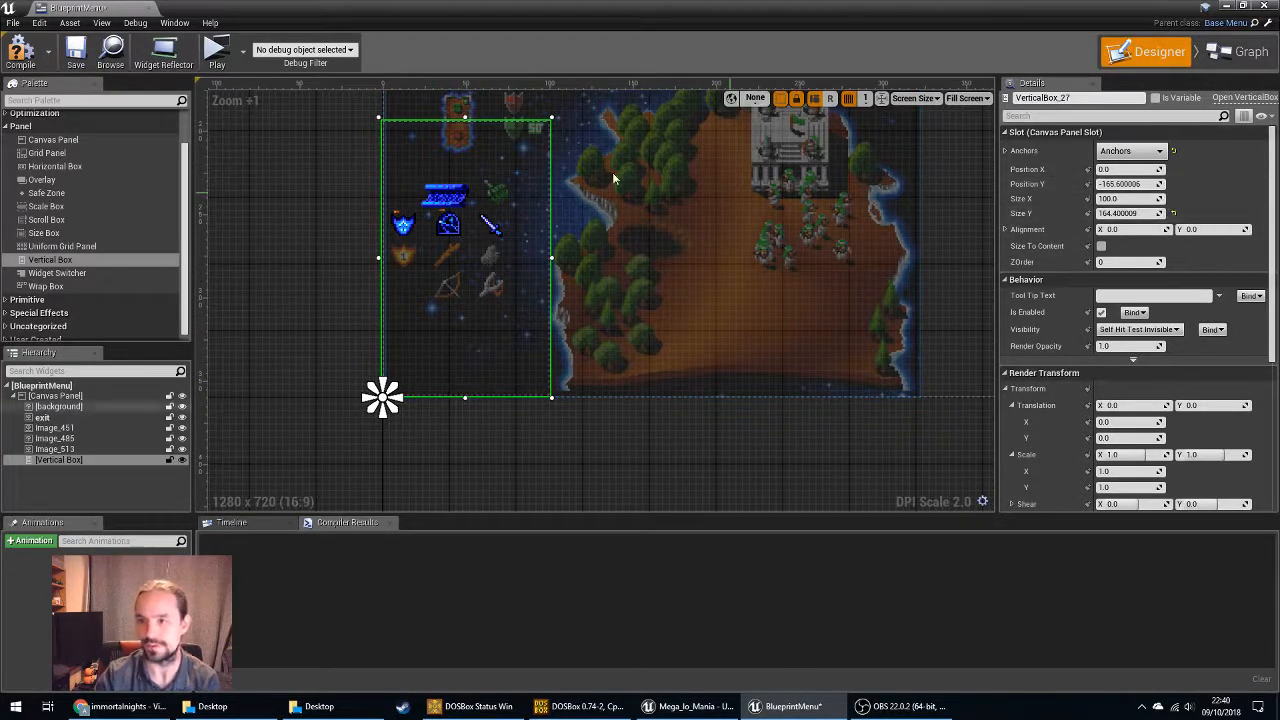
pyautogui.moveTo(465, 118); pyautogui.dragTo(465, 250)
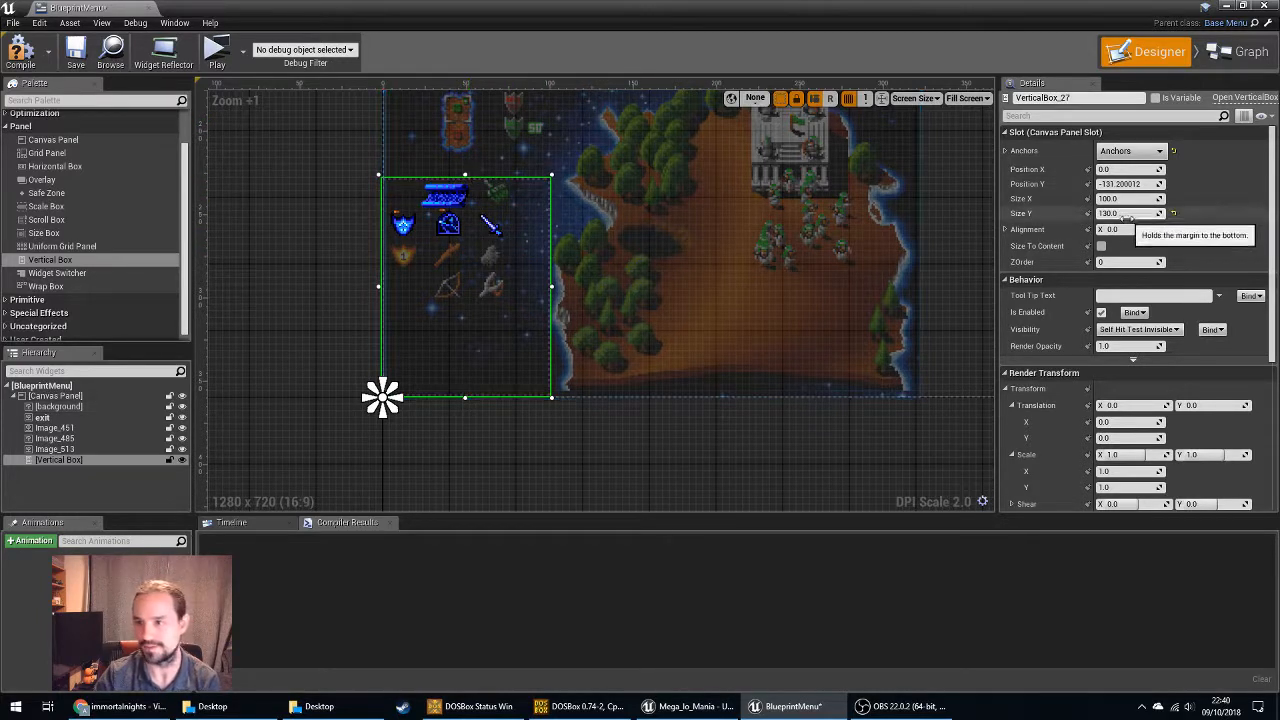
# Set the Vertical Box's Y position to -130 so its lower edge sits on the canvas edge.
pyautogui.click(1128, 213)
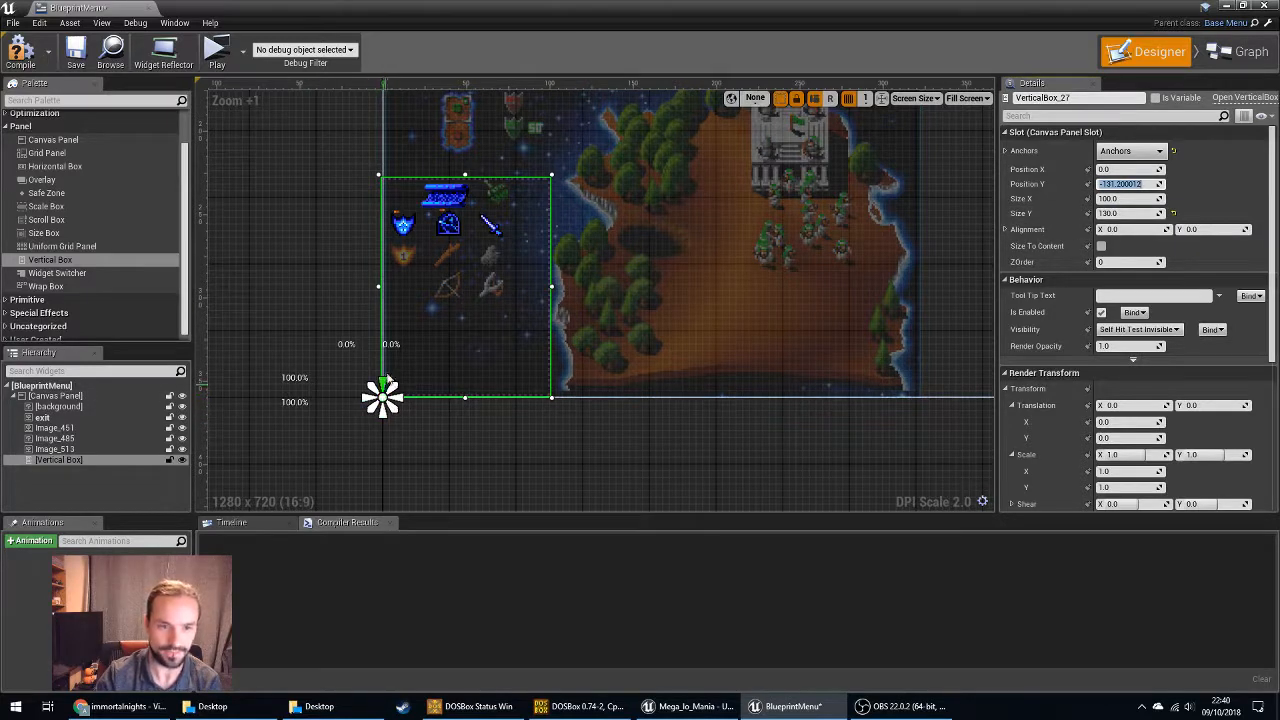
pyautogui.click(1124, 169)
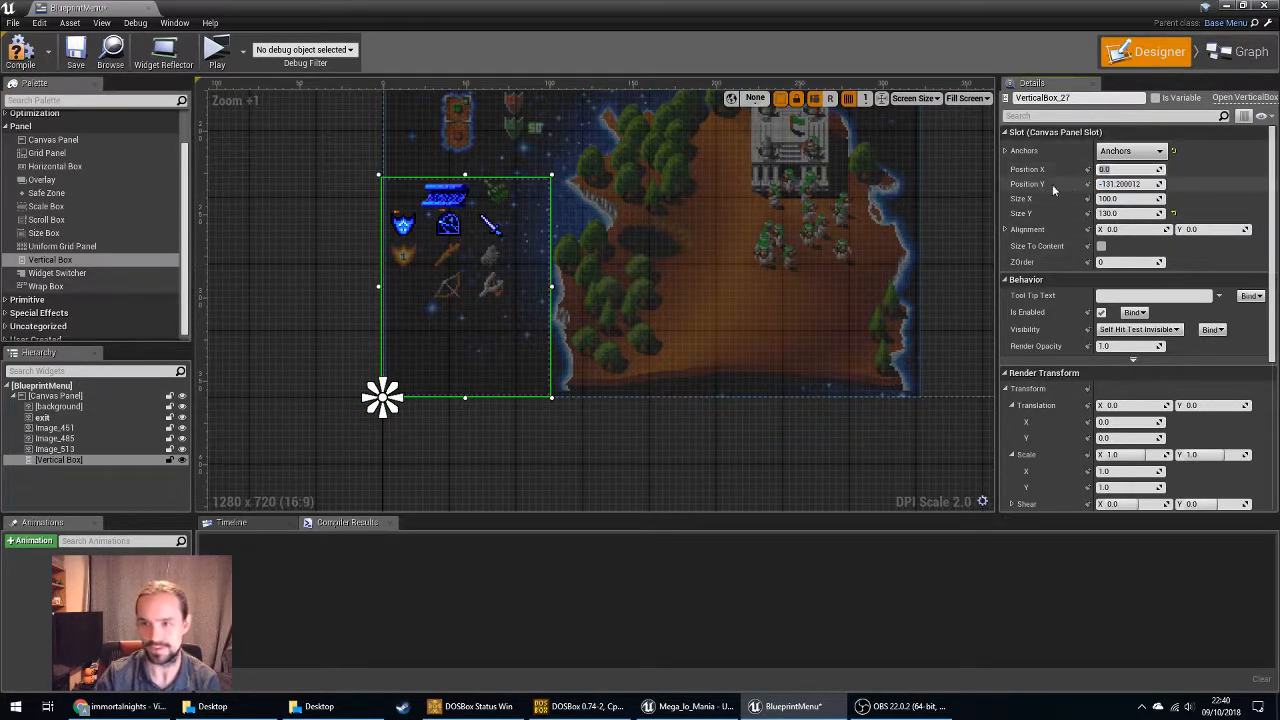
pyautogui.click(1130, 184)
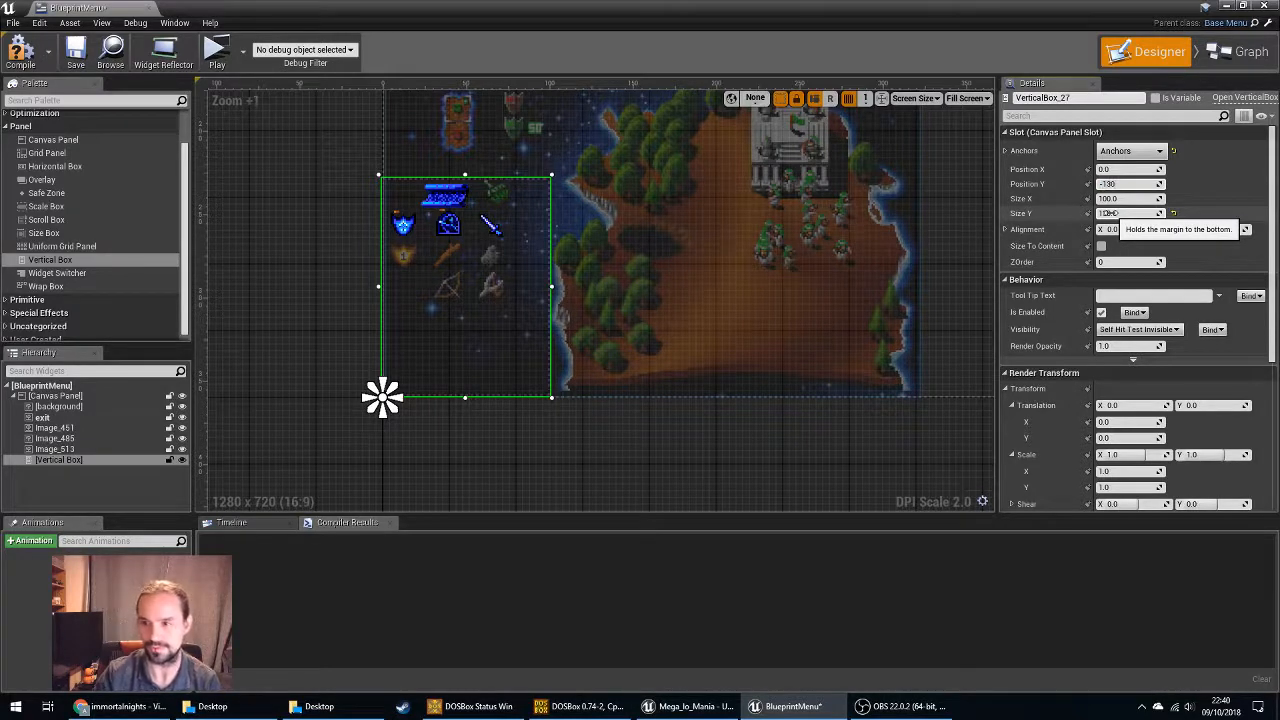
pyautogui.press('Return')
# Move the background image so its bottom-left corner aligns with the bottom-left corner of the canvas.
pyautogui.scroll(4, 406, 186)
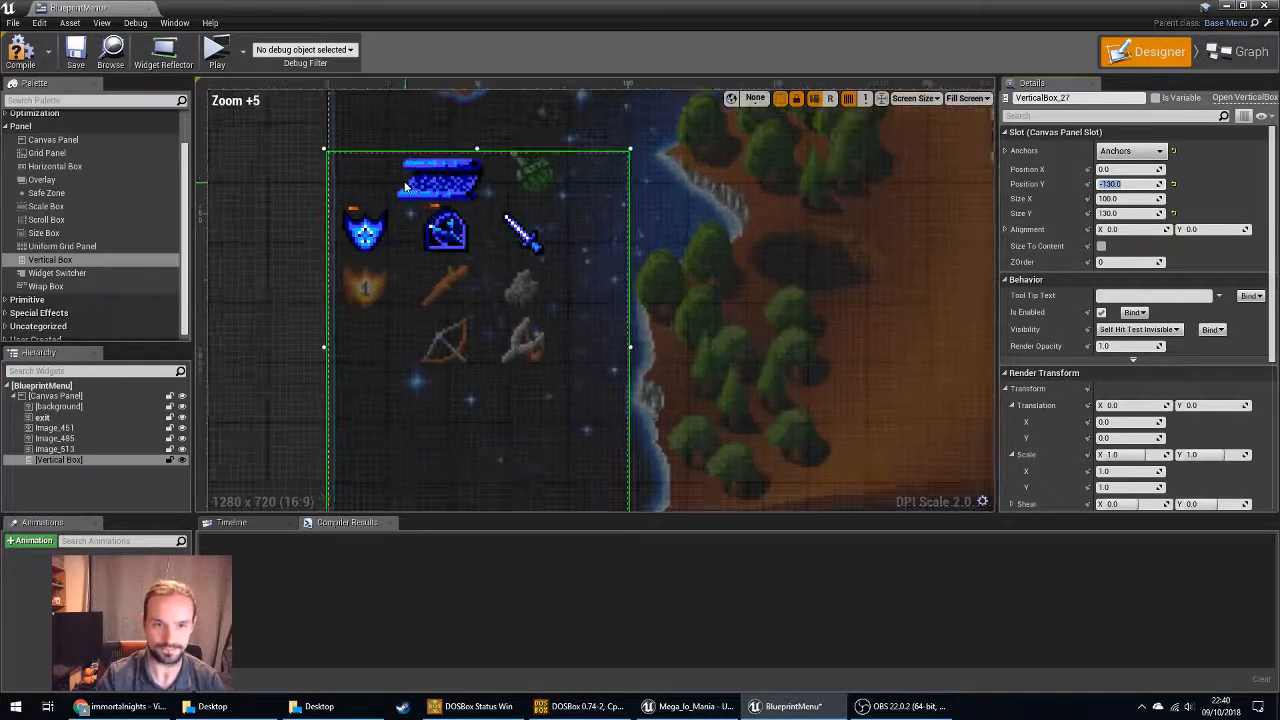
pyautogui.scroll(4, 406, 186)
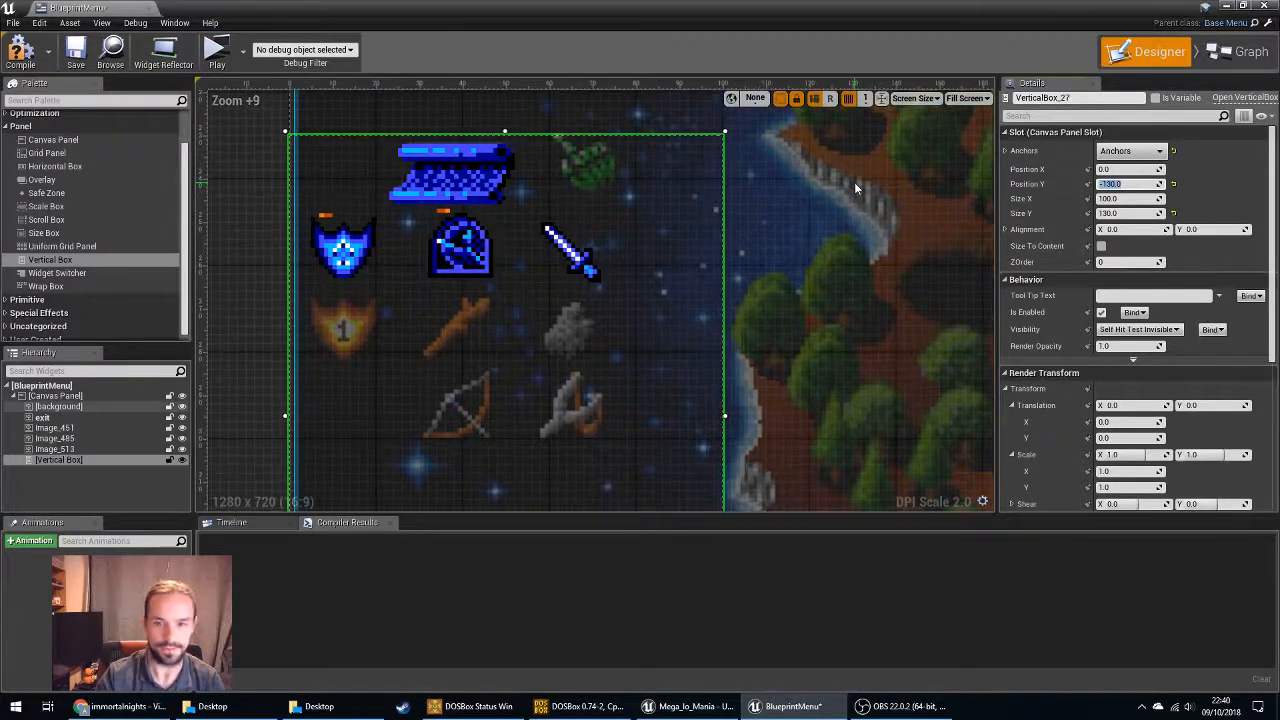
pyautogui.click(854, 182)
pyautogui.click(265, 231)
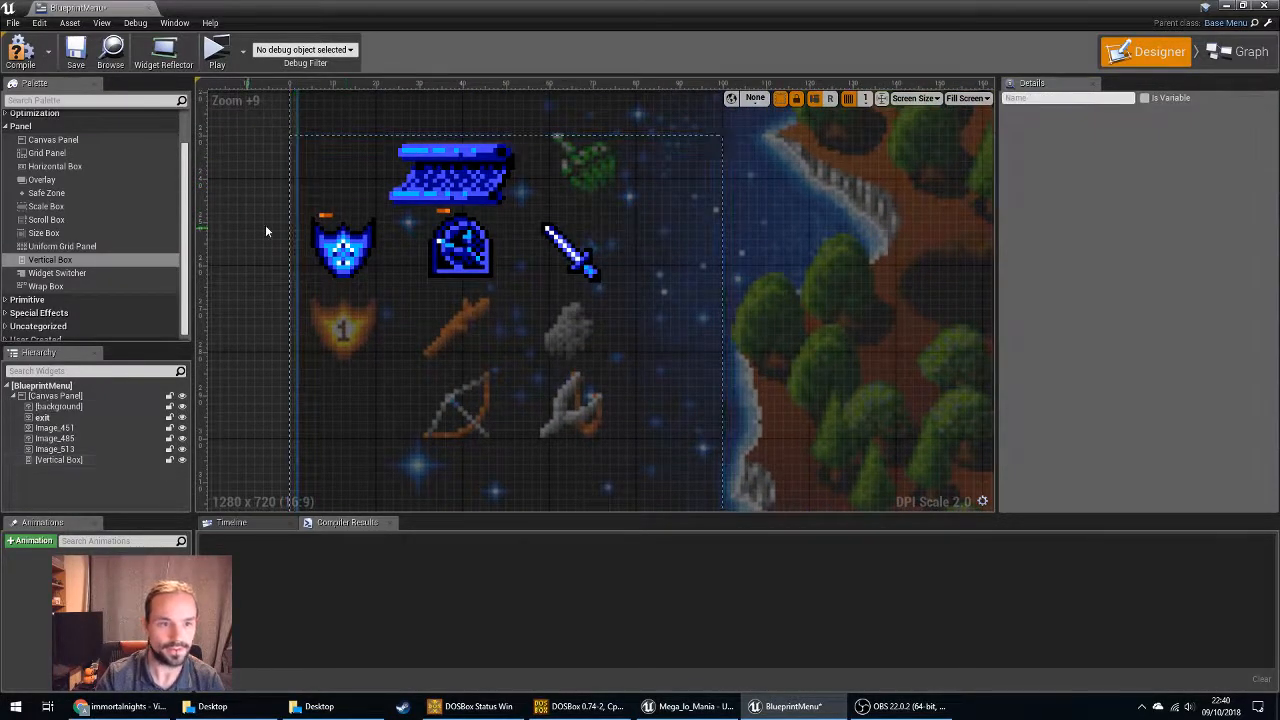
pyautogui.moveTo(788, 207); pyautogui.dragTo(575, 185)
pyautogui.moveTo(243, 414); pyautogui.dragTo(232, 168, button='right')
pyautogui.moveTo(757, 298); pyautogui.dragTo(592, 395)
pyautogui.moveTo(711, 116); pyautogui.dragTo(596, 468)
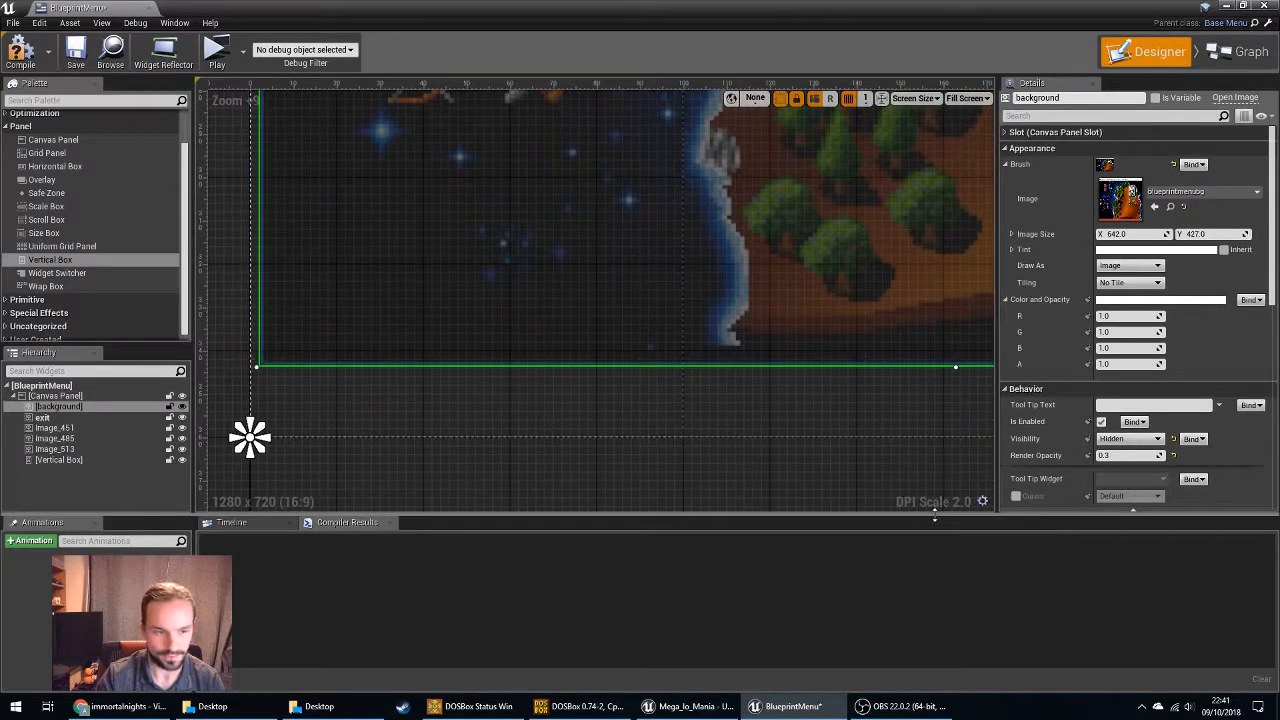
pyautogui.moveTo(934, 515); pyautogui.dragTo(910, 620)
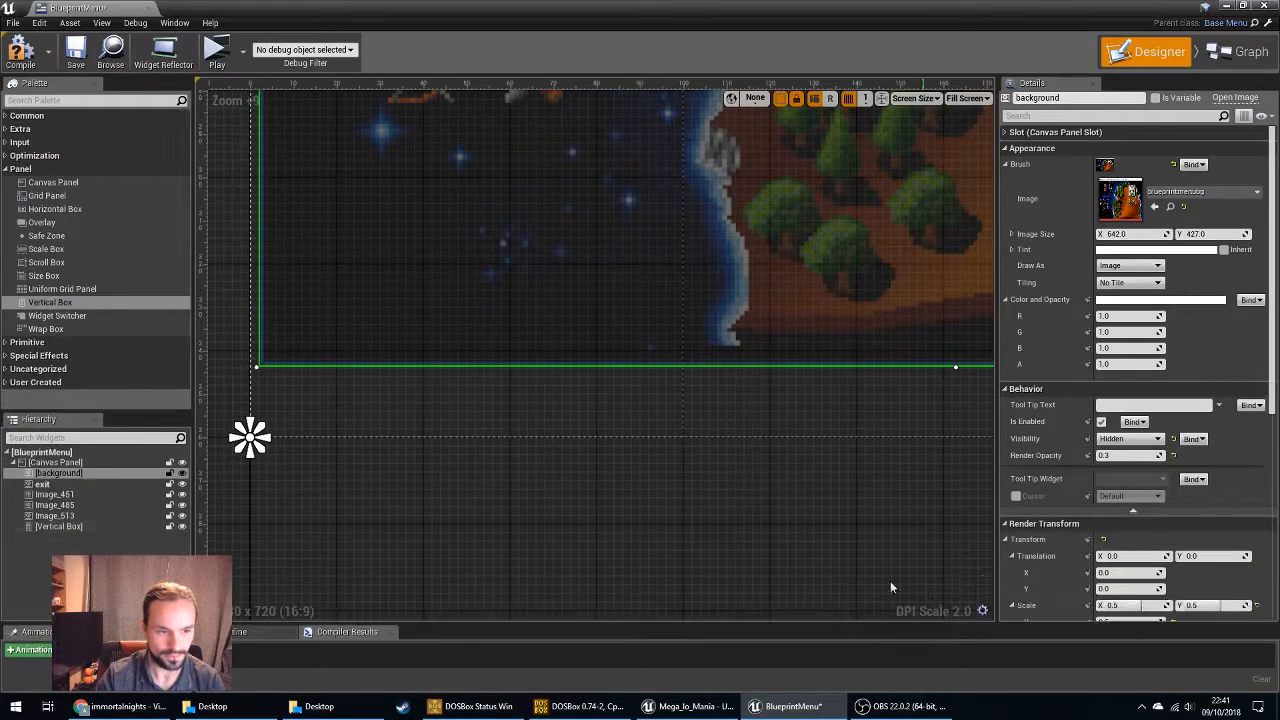
pyautogui.moveTo(878, 113); pyautogui.dragTo(785, 408)
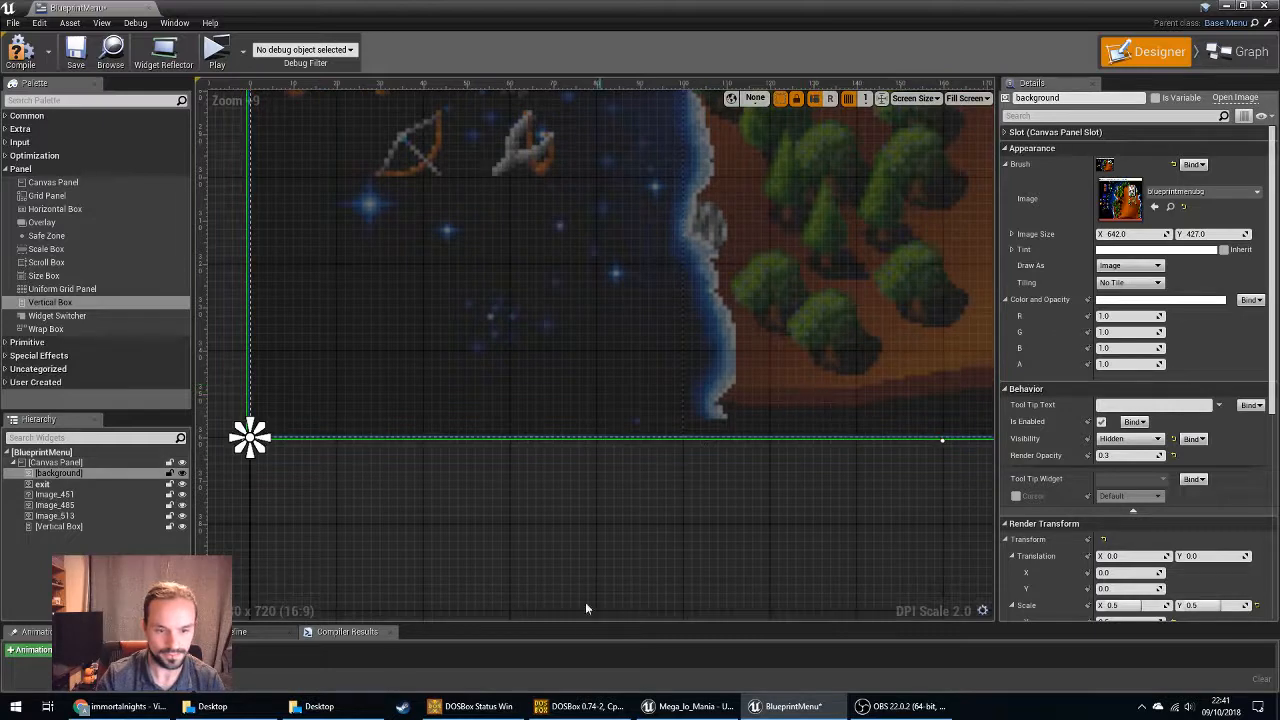
pyautogui.moveTo(590, 622); pyautogui.dragTo(560, 505)
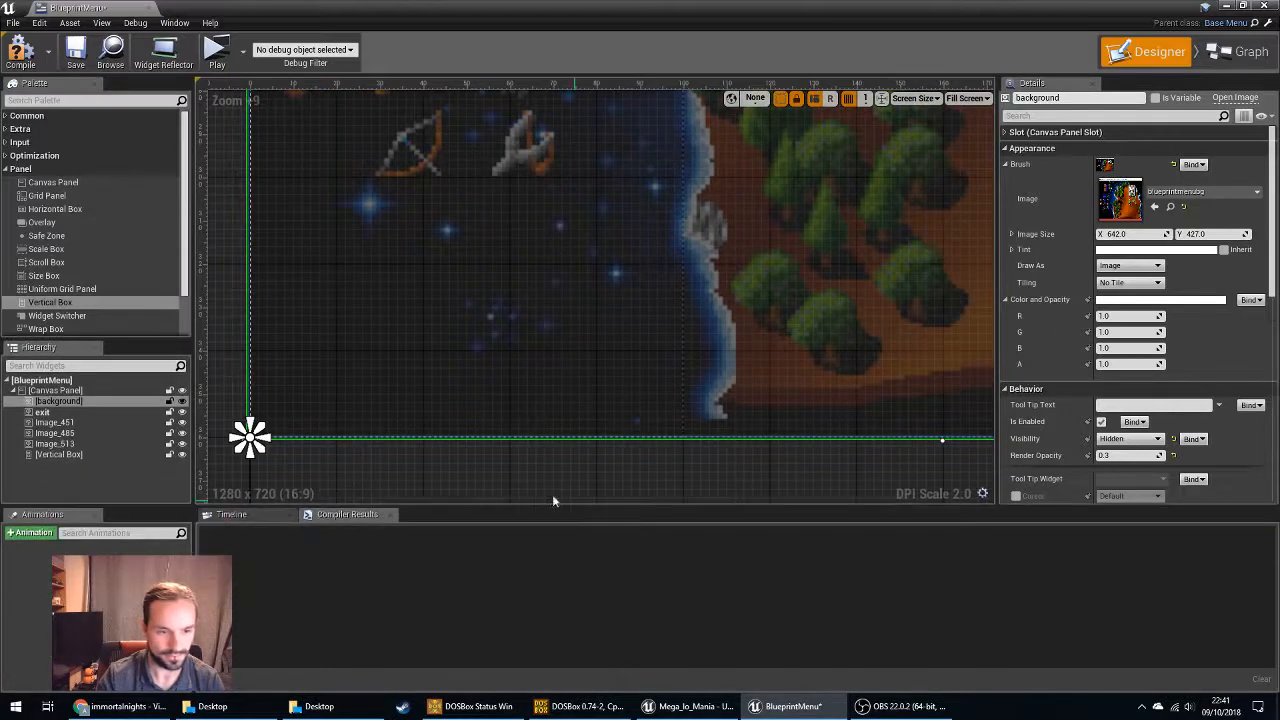
# Try placing the Vertical Box above Image_451 in the hierarchy, return it below the images, and try selecting the shield icon.
pyautogui.moveTo(401, 475); pyautogui.dragTo(617, 543, button='right')
pyautogui.moveTo(302, 134); pyautogui.dragTo(274, 383, button='right')
pyautogui.moveTo(393, 272); pyautogui.dragTo(378, 304, button='right')
pyautogui.click(477, 347)
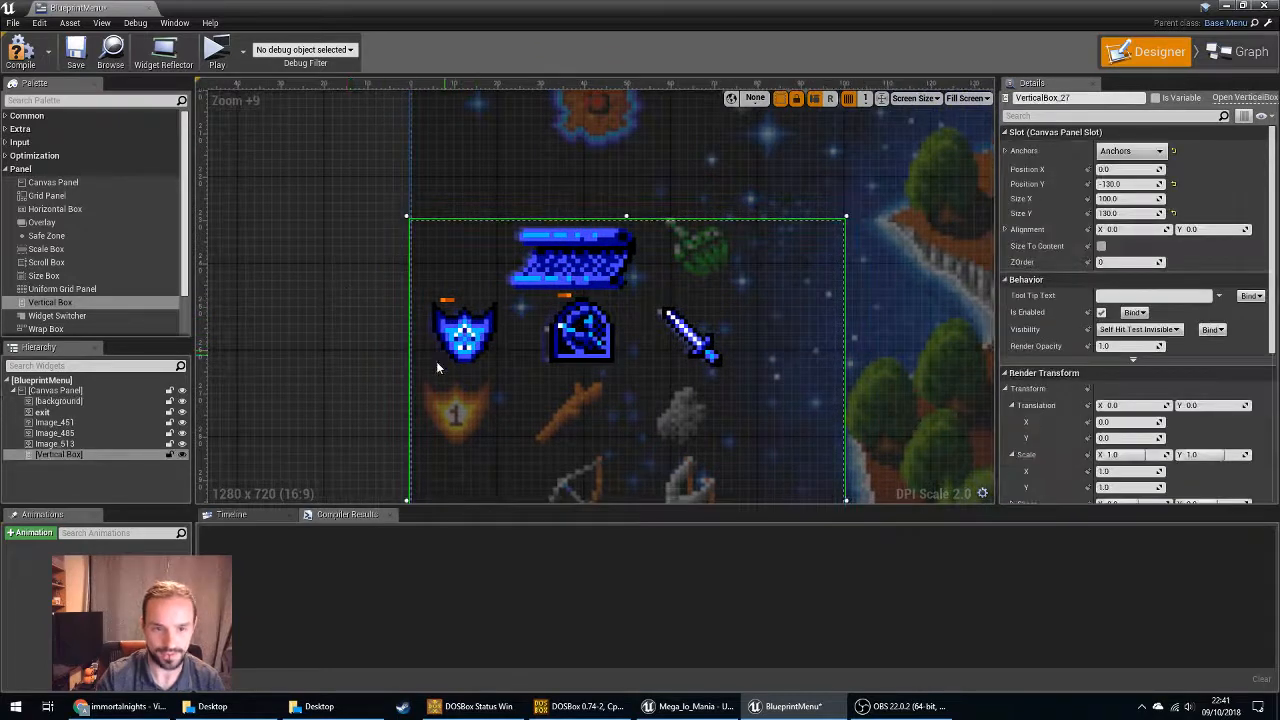
pyautogui.moveTo(59, 455); pyautogui.dragTo(60, 425)
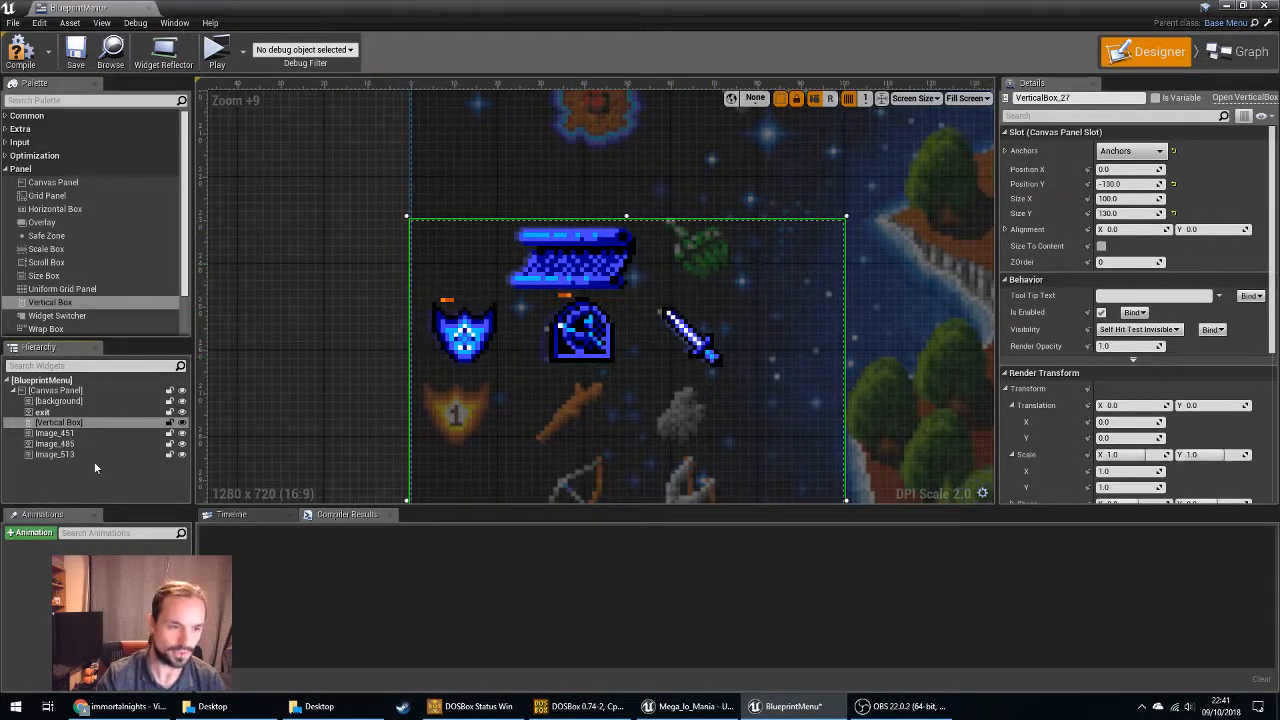
pyautogui.moveTo(62, 426); pyautogui.dragTo(57, 460)
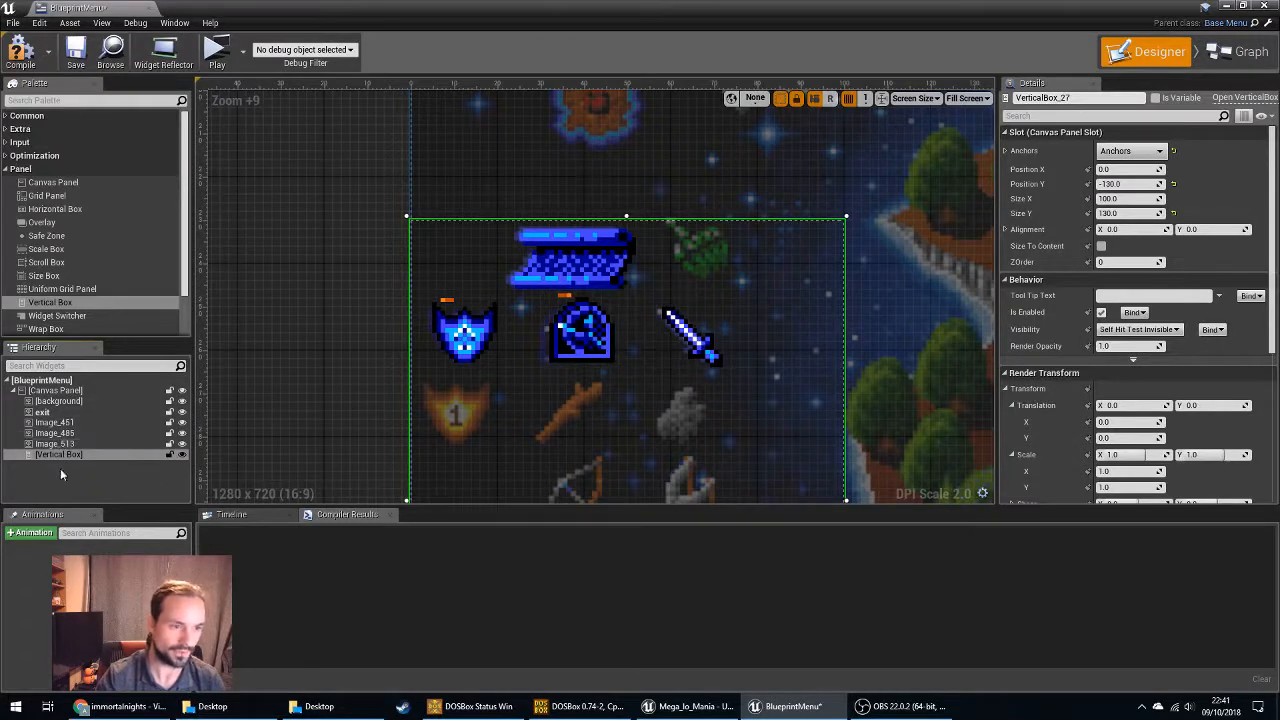
pyautogui.click(344, 348)
pyautogui.click(462, 330)
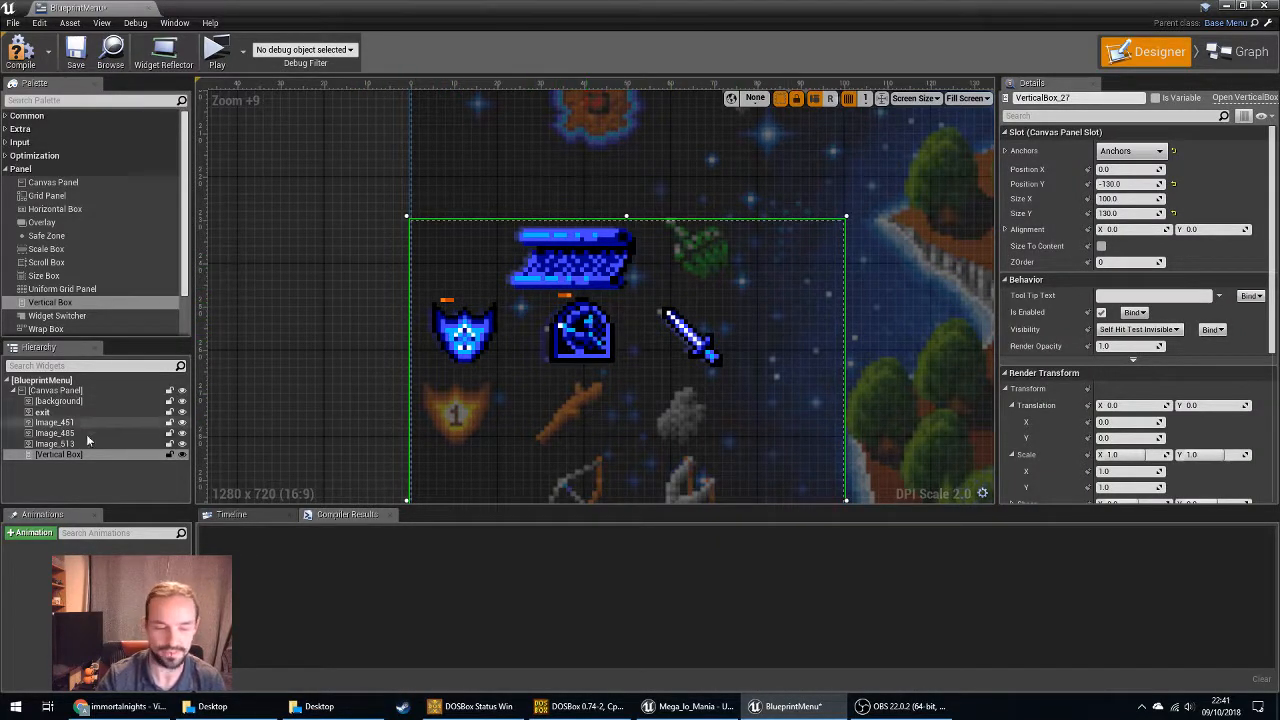
# Place the Vertical Box above the three unnamed images in the hierarchy and nest the exit image inside it.
pyautogui.moveTo(64, 454); pyautogui.dragTo(66, 423)
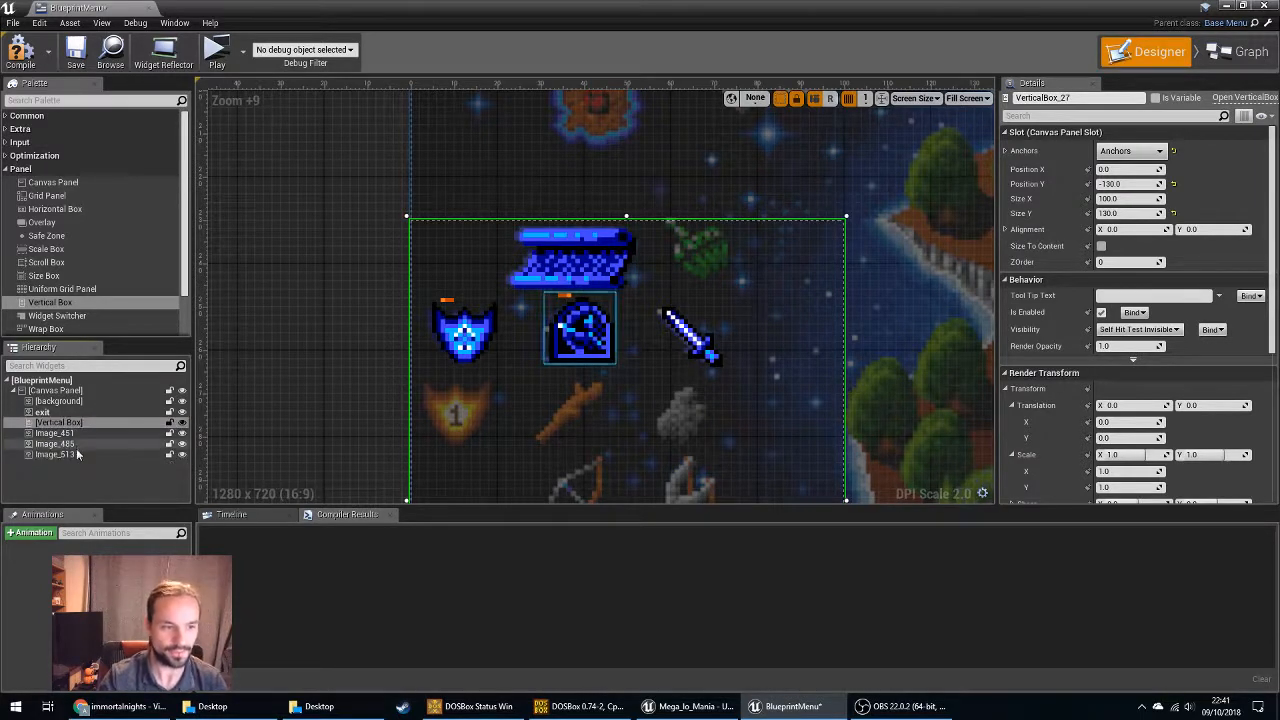
pyautogui.click(695, 335)
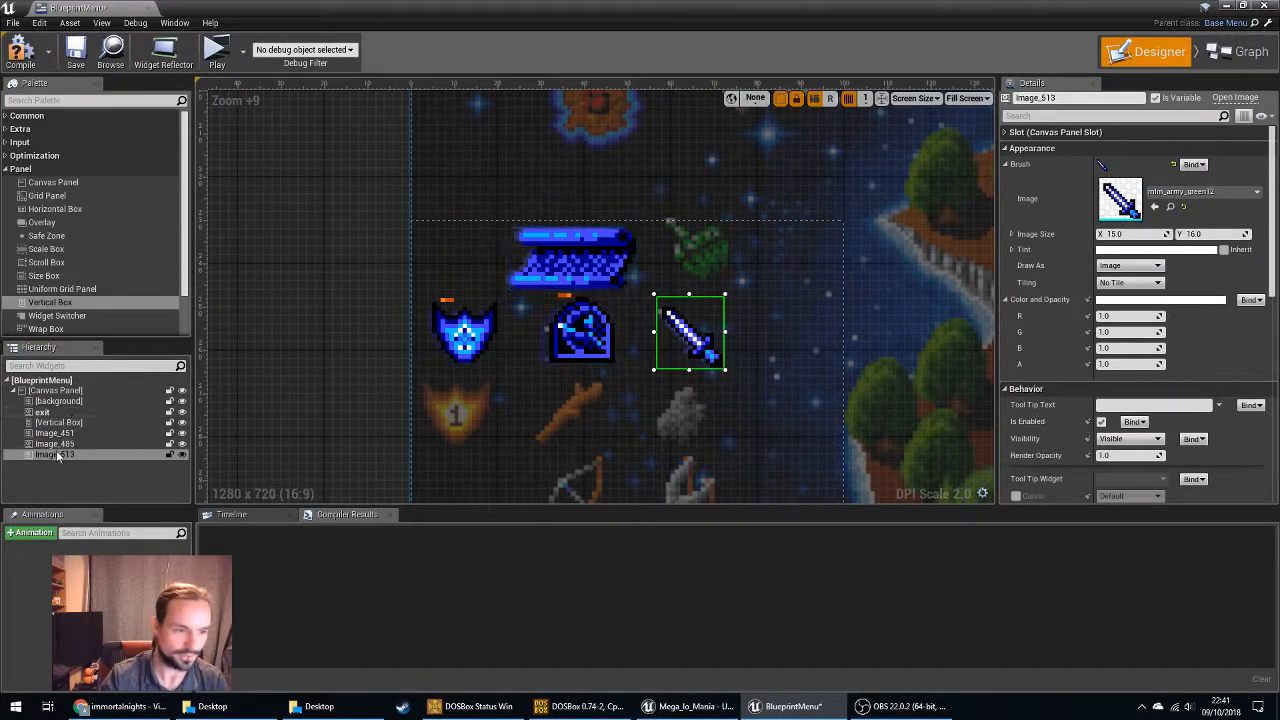
pyautogui.moveTo(45, 412); pyautogui.dragTo(62, 424)
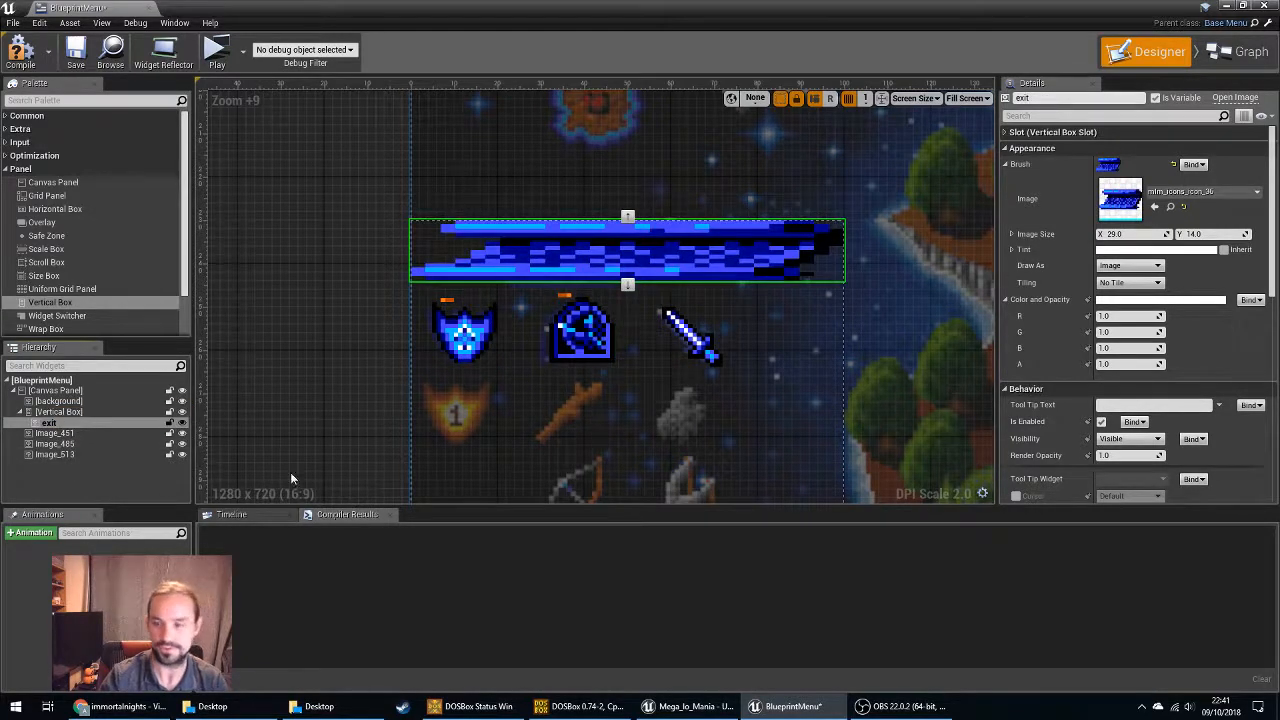
# Examine the exit image's Vertical Box slot and appearance settings, collapsing the behavior and render transform sections.
pyautogui.click(1008, 147)
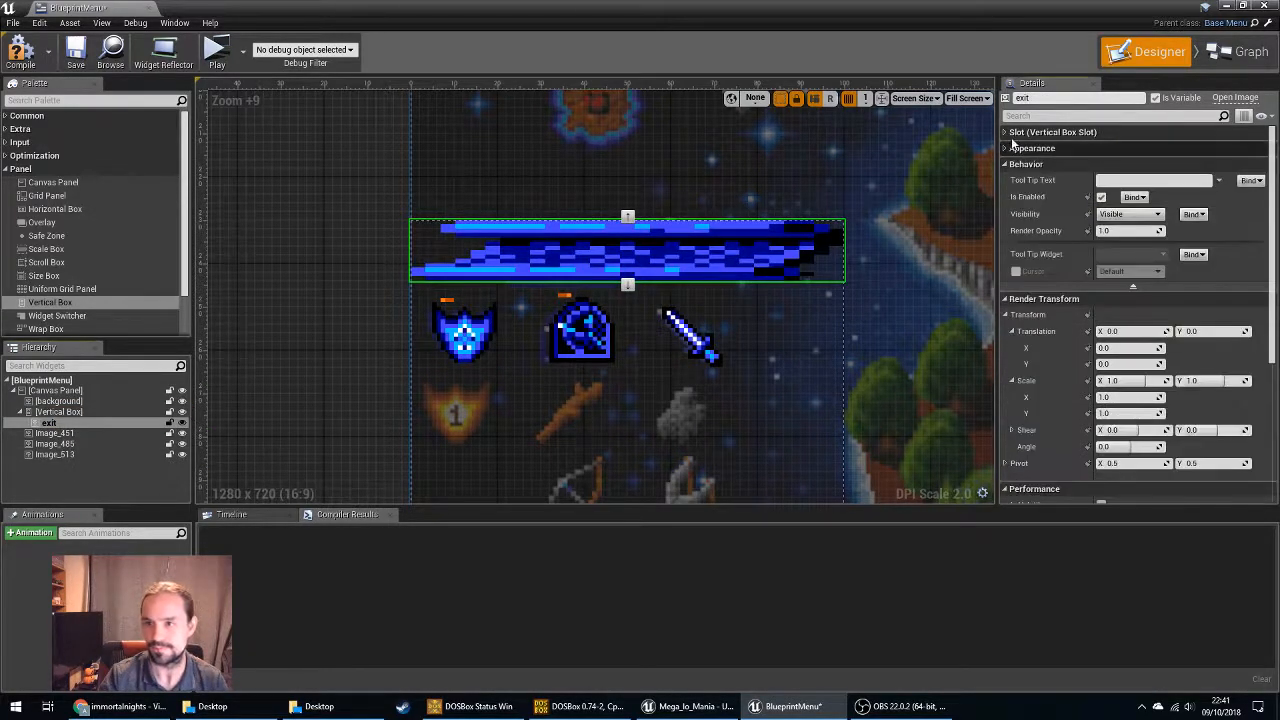
pyautogui.click(1011, 136)
pyautogui.click(1008, 241)
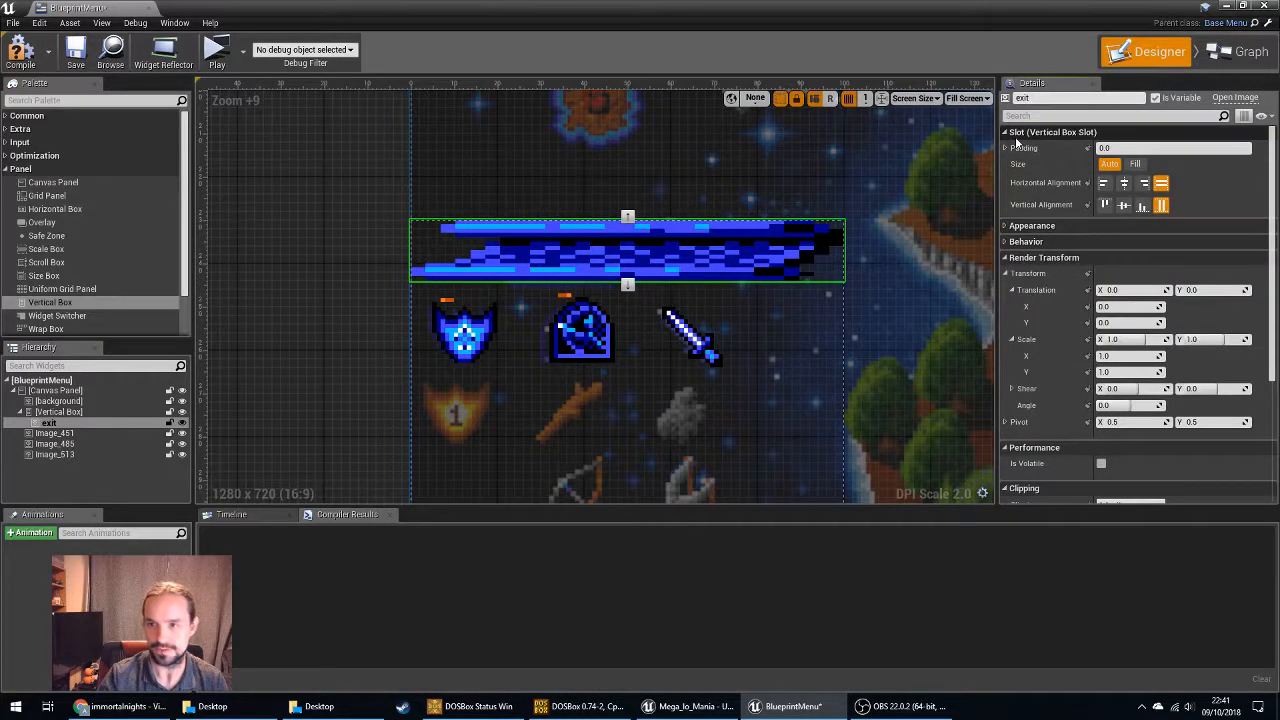
pyautogui.click(1006, 258)
pyautogui.click(1005, 256)
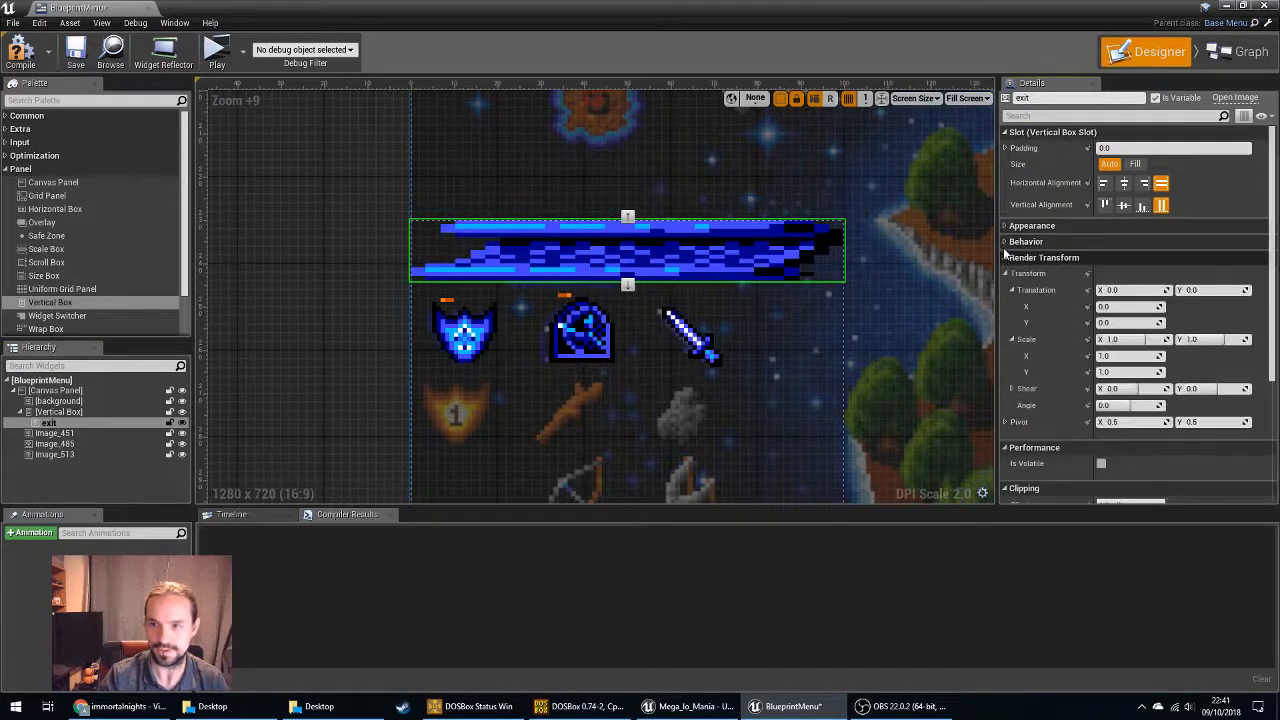
pyautogui.click(1006, 257)
pyautogui.click(1006, 226)
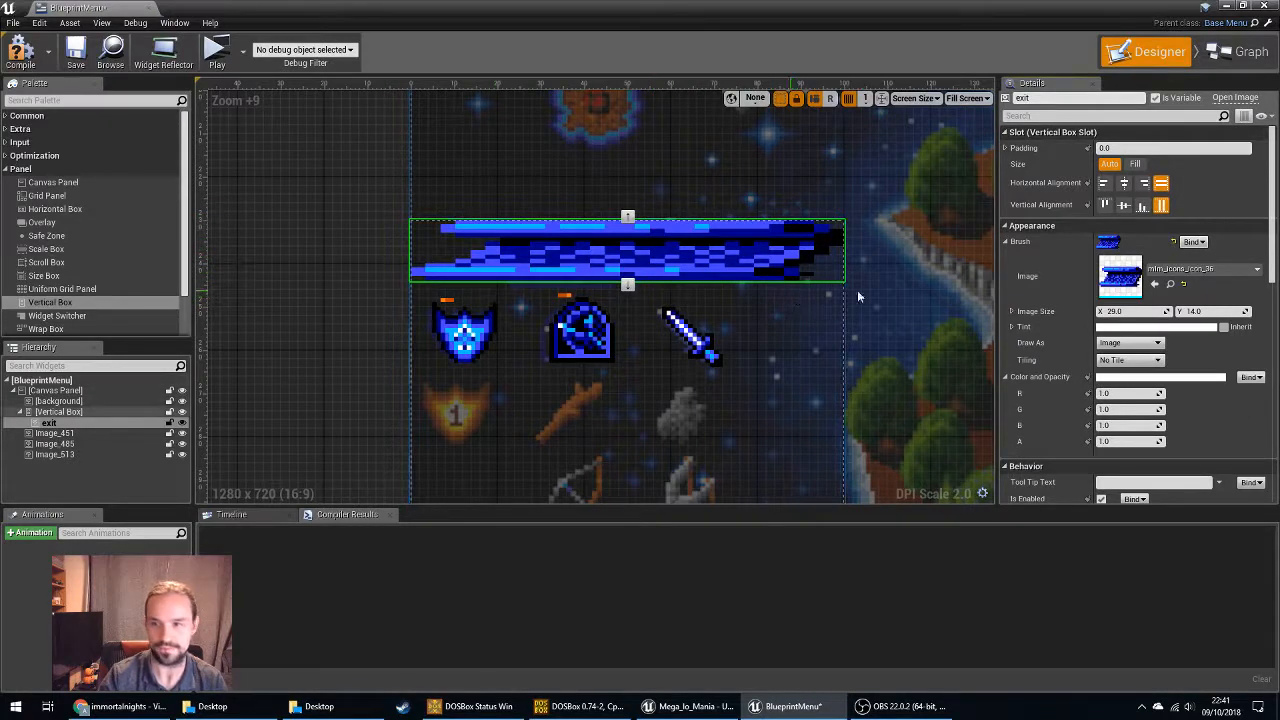
# Center the exit image horizontally and vertically in its slot, and narrow the Vertical Box to a width of about 71.
pyautogui.click(1124, 185)
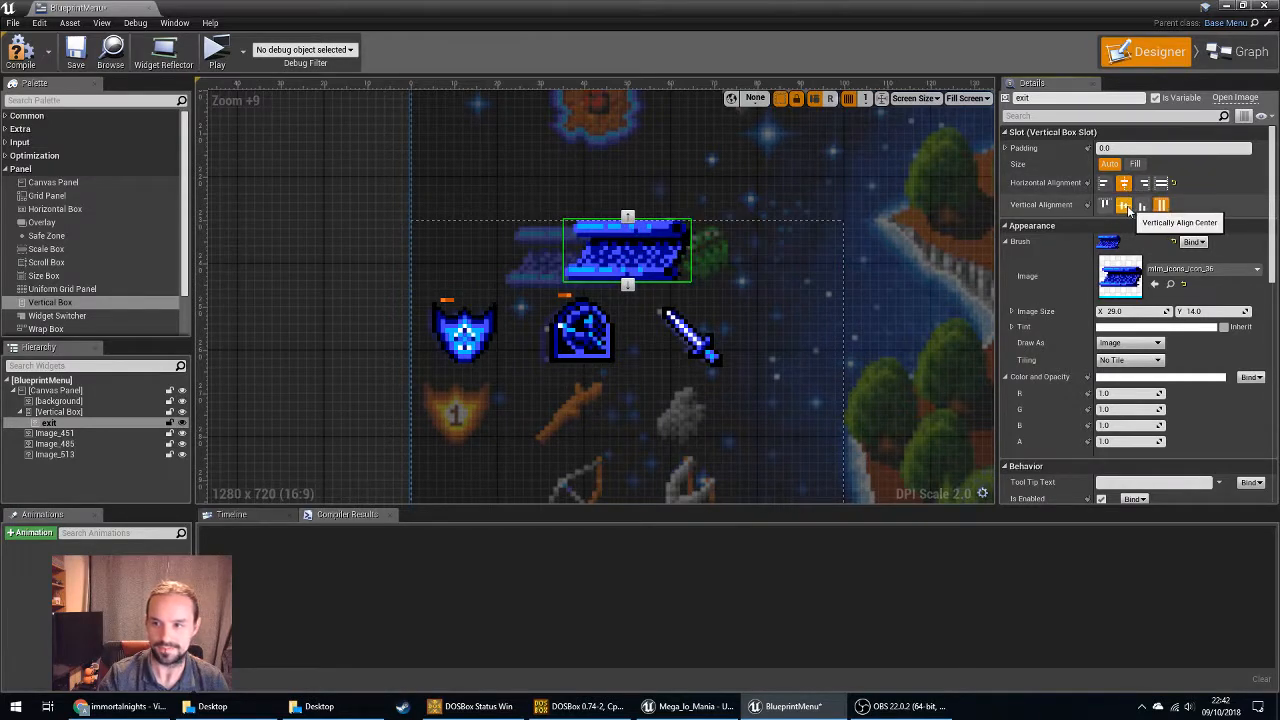
pyautogui.click(1125, 206)
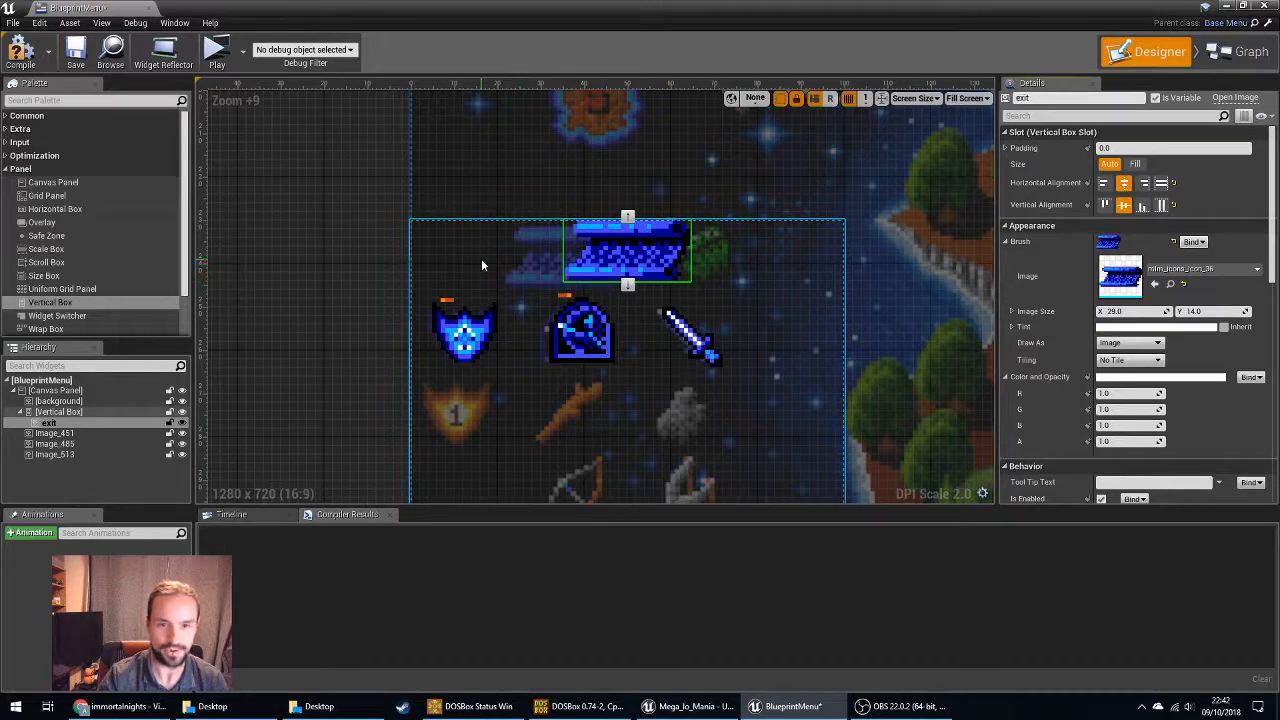
pyautogui.click(782, 441)
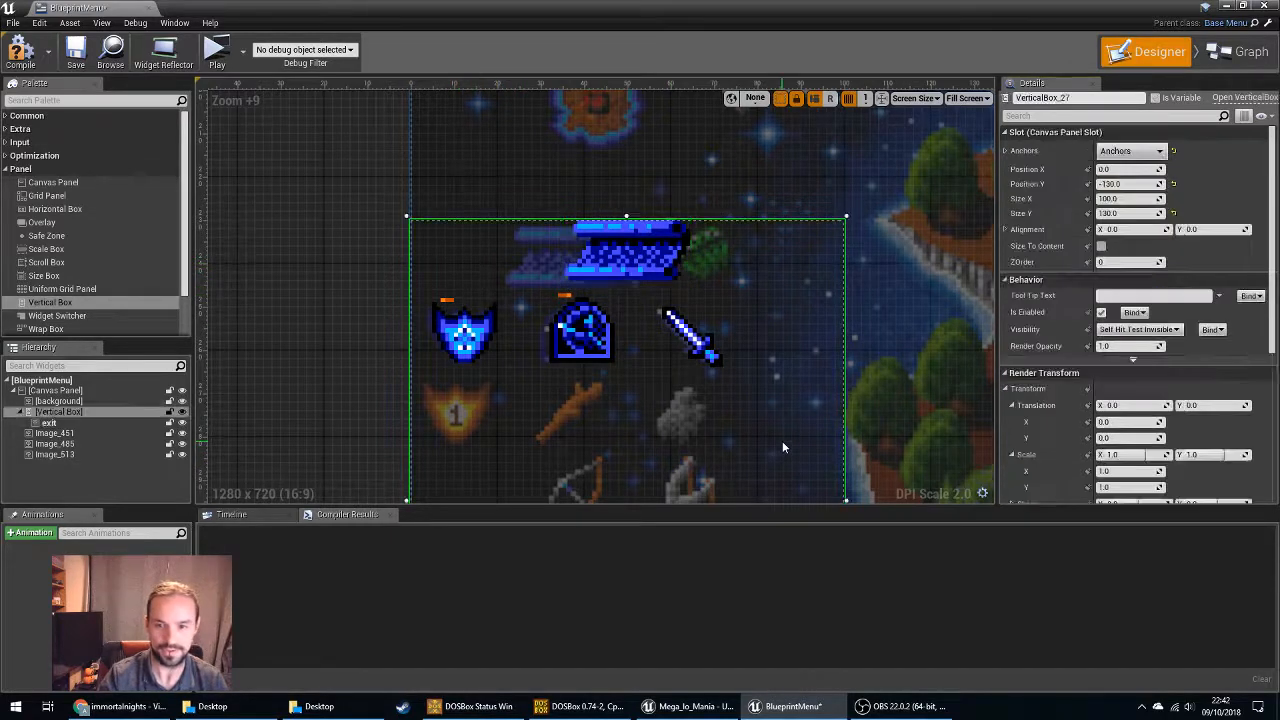
pyautogui.moveTo(843, 500); pyautogui.dragTo(721, 497)
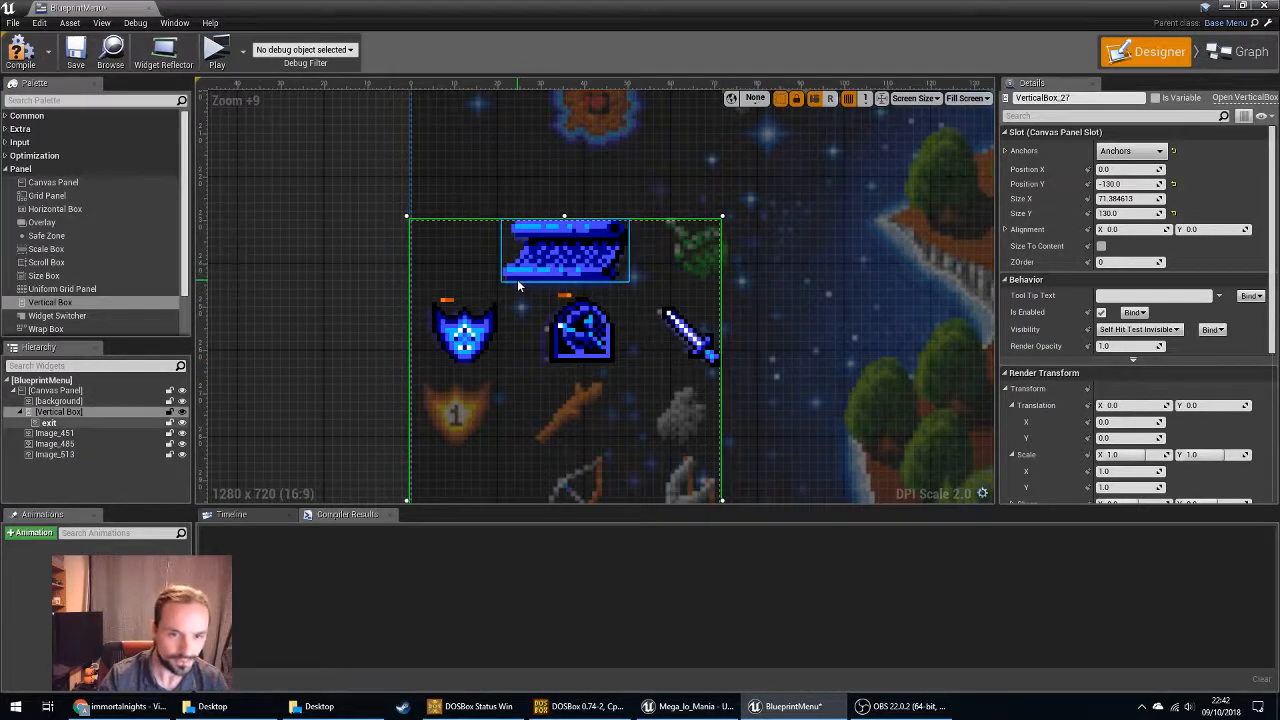
# Set the Vertical Box's Position Y to -129 and its Size Y to 129.
pyautogui.click(1128, 183)
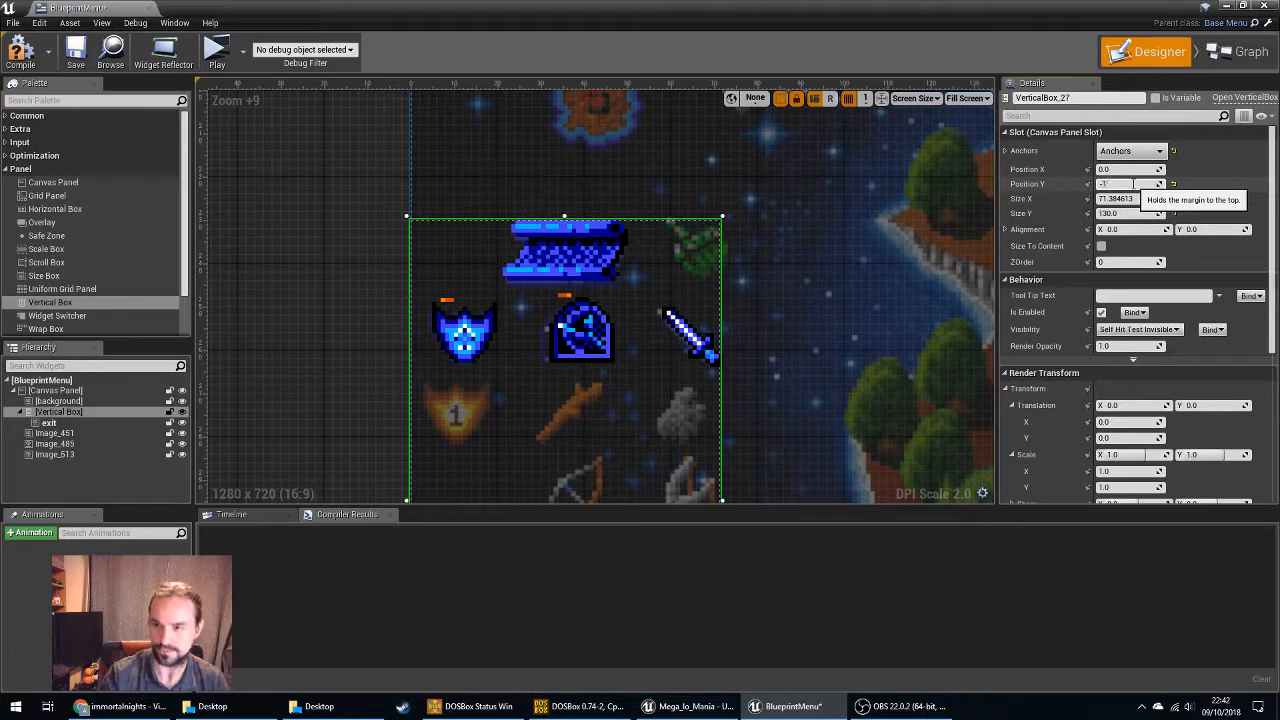
pyautogui.write('-129')
pyautogui.press('Return')
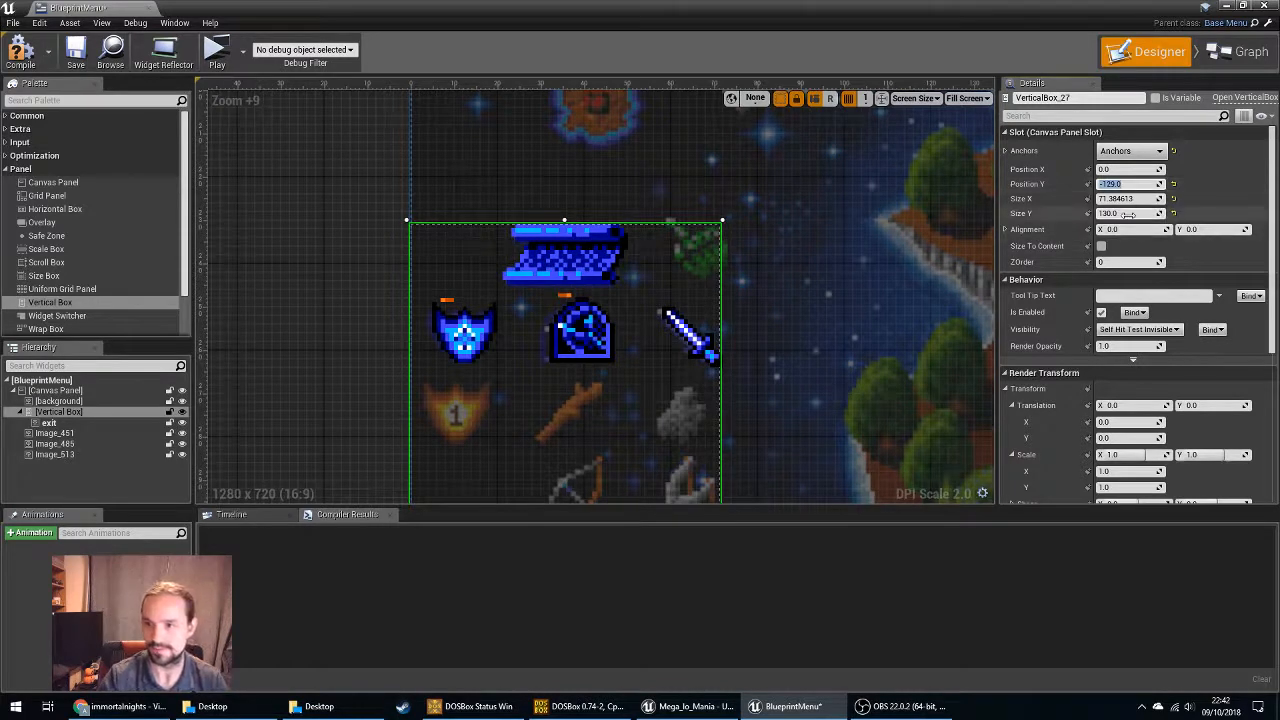
pyautogui.click(1128, 213)
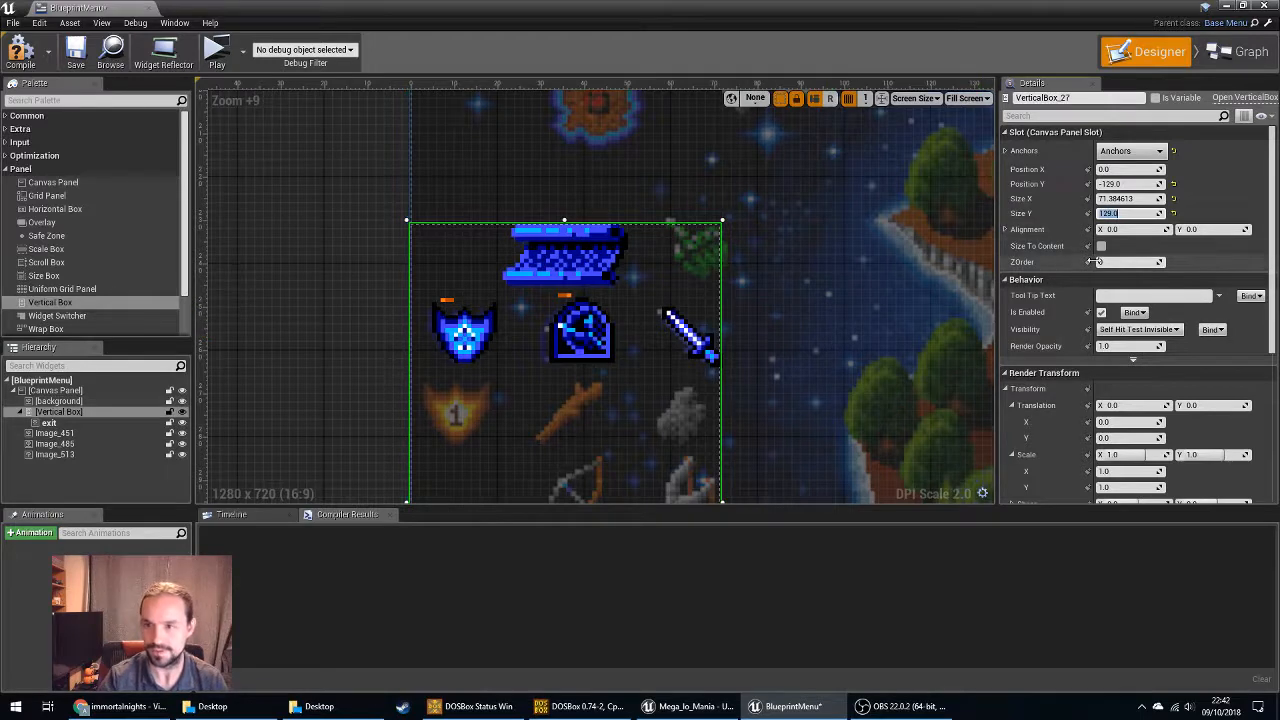
# Lower the exit image's render opacity to make it semi-transparent over the background.
pyautogui.click(532, 255)
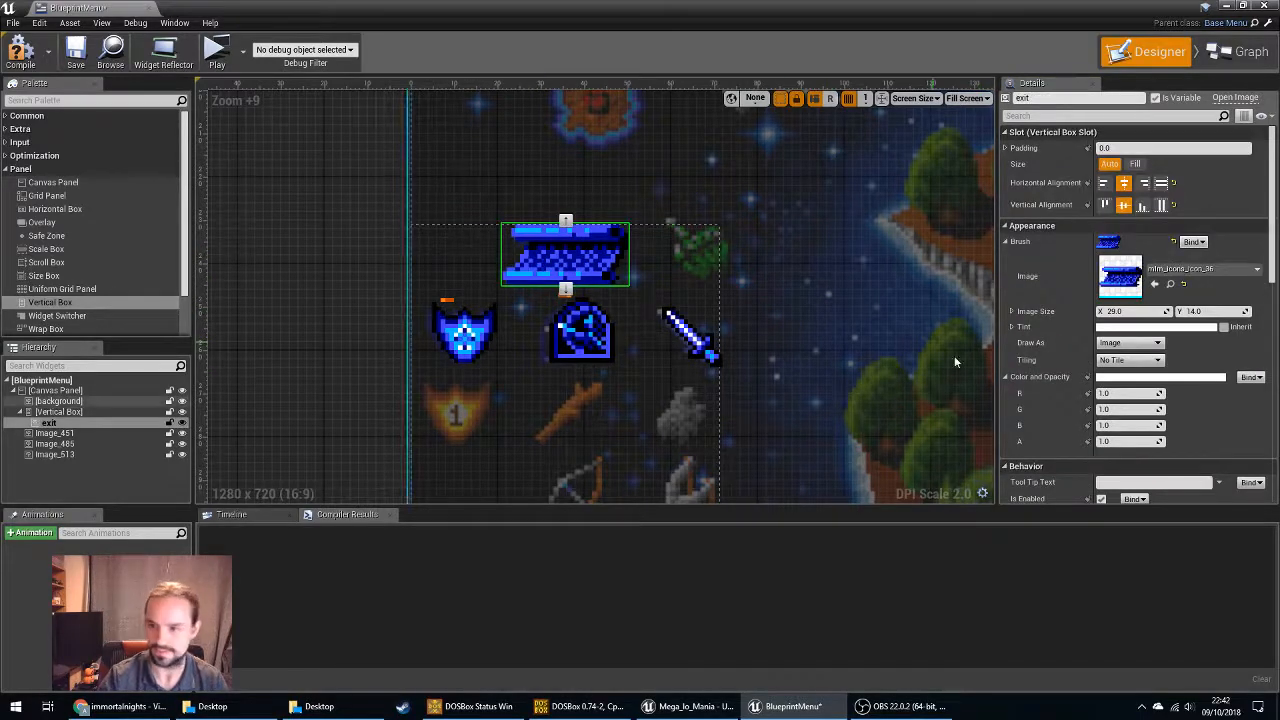
pyautogui.scroll(-4, 1080, 423)
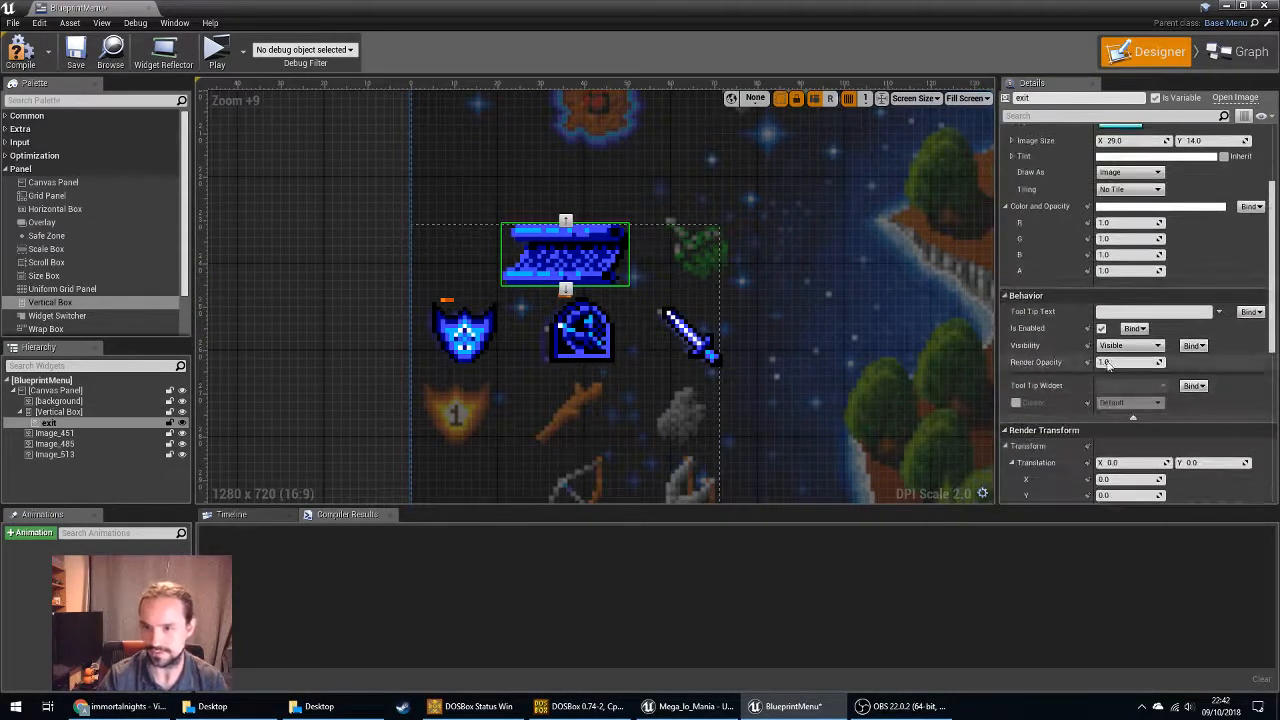
pyautogui.moveTo(1110, 362)
pyautogui.mouseDown()
pyautogui.moveTo(1070, 362)
pyautogui.moveTo(1115, 362)
pyautogui.mouseUp()
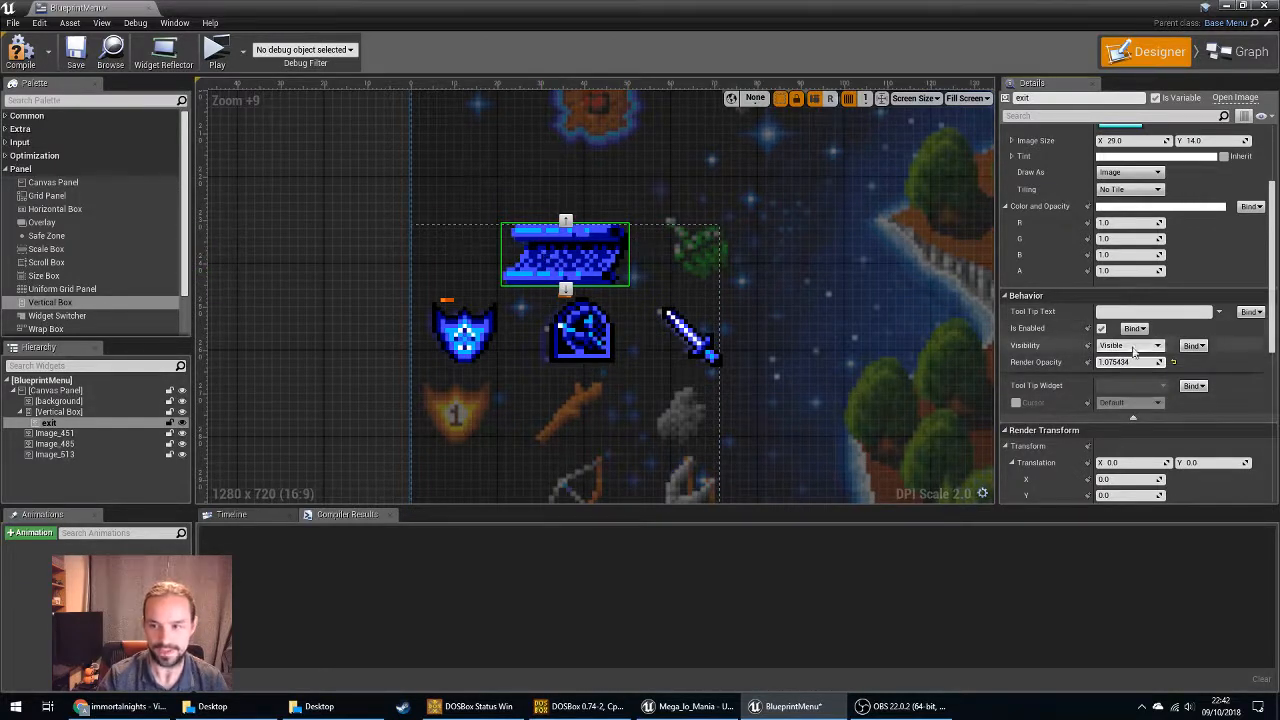
pyautogui.moveTo(1128, 362); pyautogui.dragTo(1104, 362)
# Lower the Vertical Box's upper edge slightly, with Position Y set to -128 and Size Y to 128.
pyautogui.click(652, 247)
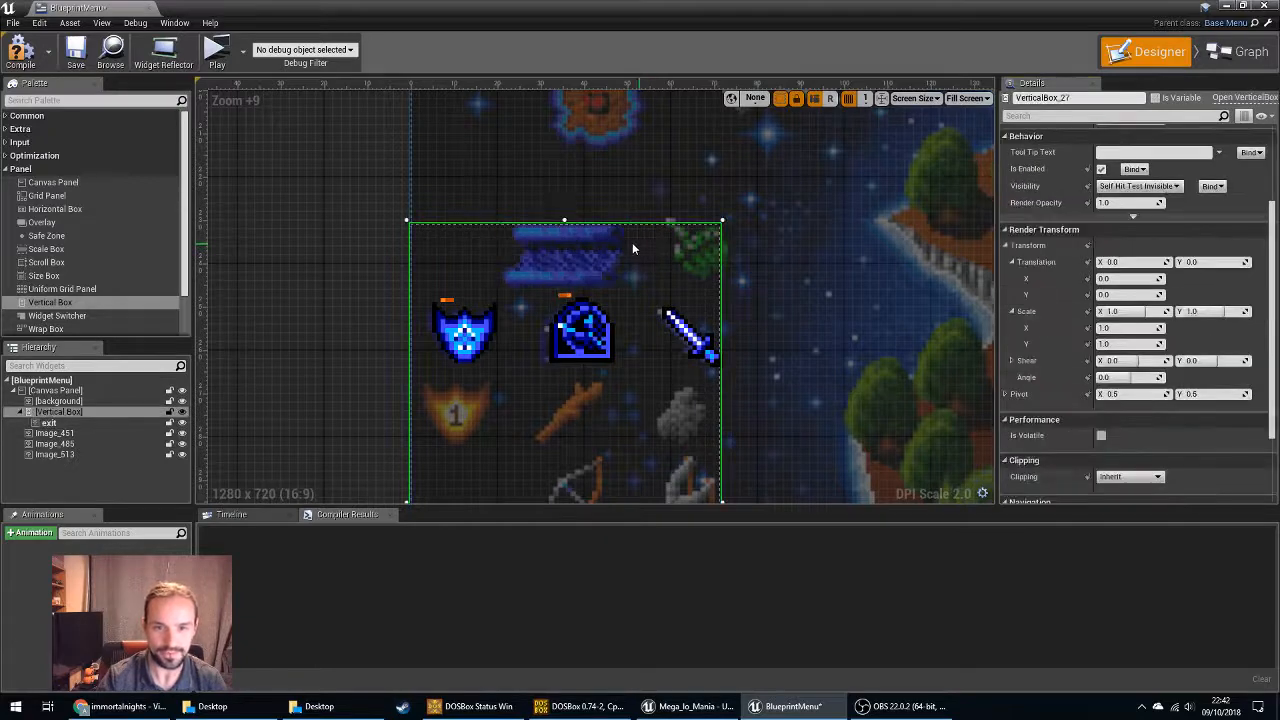
pyautogui.moveTo(565, 219); pyautogui.dragTo(567, 222)
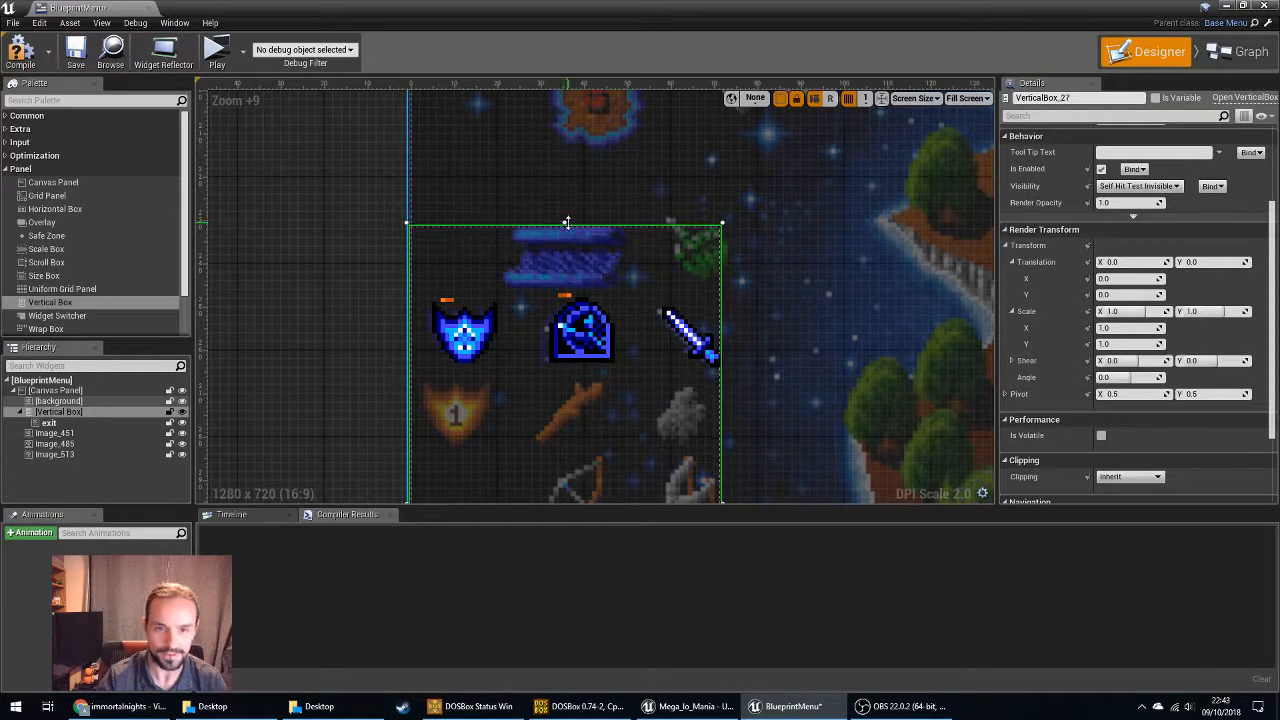
pyautogui.scroll(3, 1236, 289)
pyautogui.click(1130, 184)
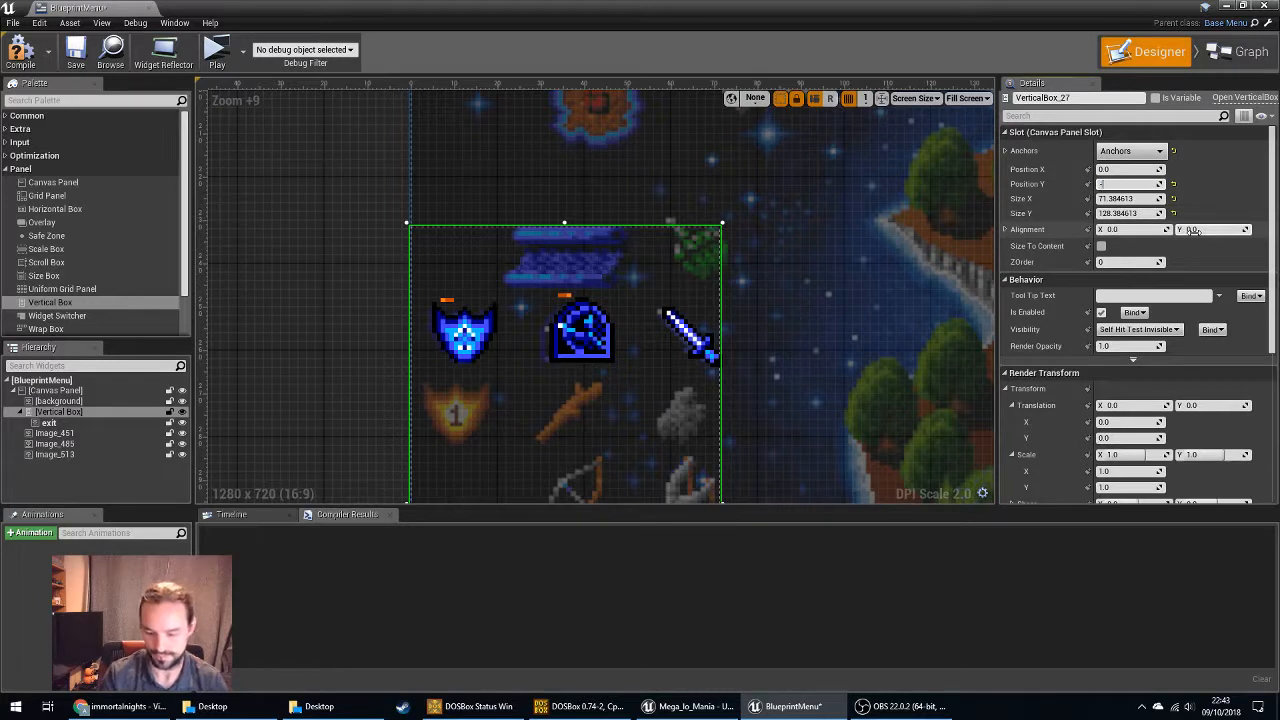
pyautogui.write('-128')
pyautogui.press('Return')
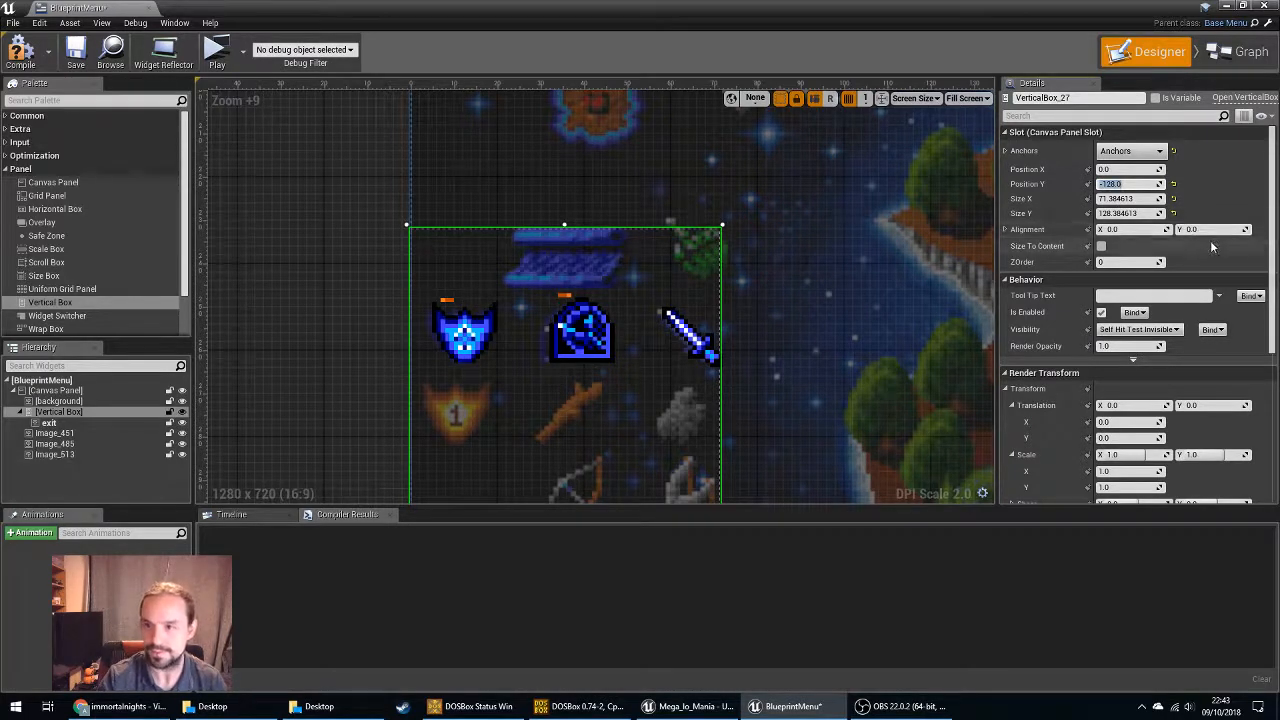
pyautogui.click(1140, 213)
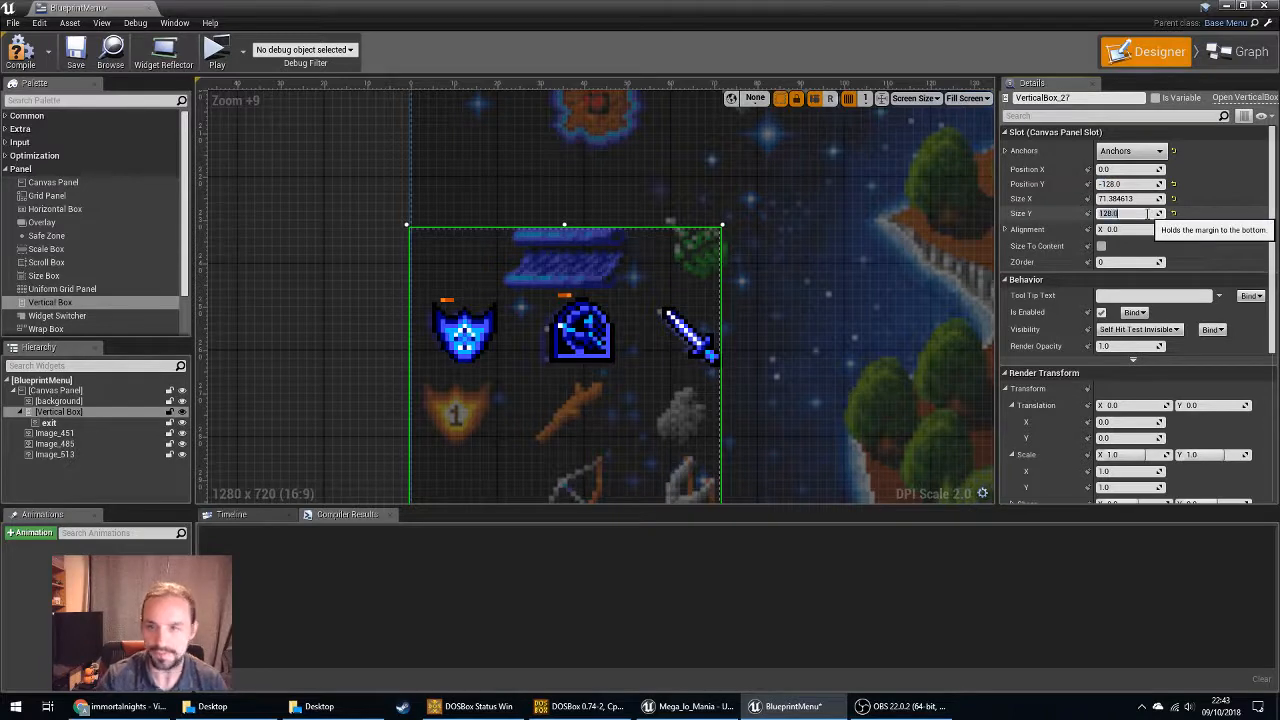
# Try widths of 71 and 70 for the Vertical Box, and set its Size X to 72.
pyautogui.click(1143, 199)
pyautogui.write('71')
pyautogui.press('Return')
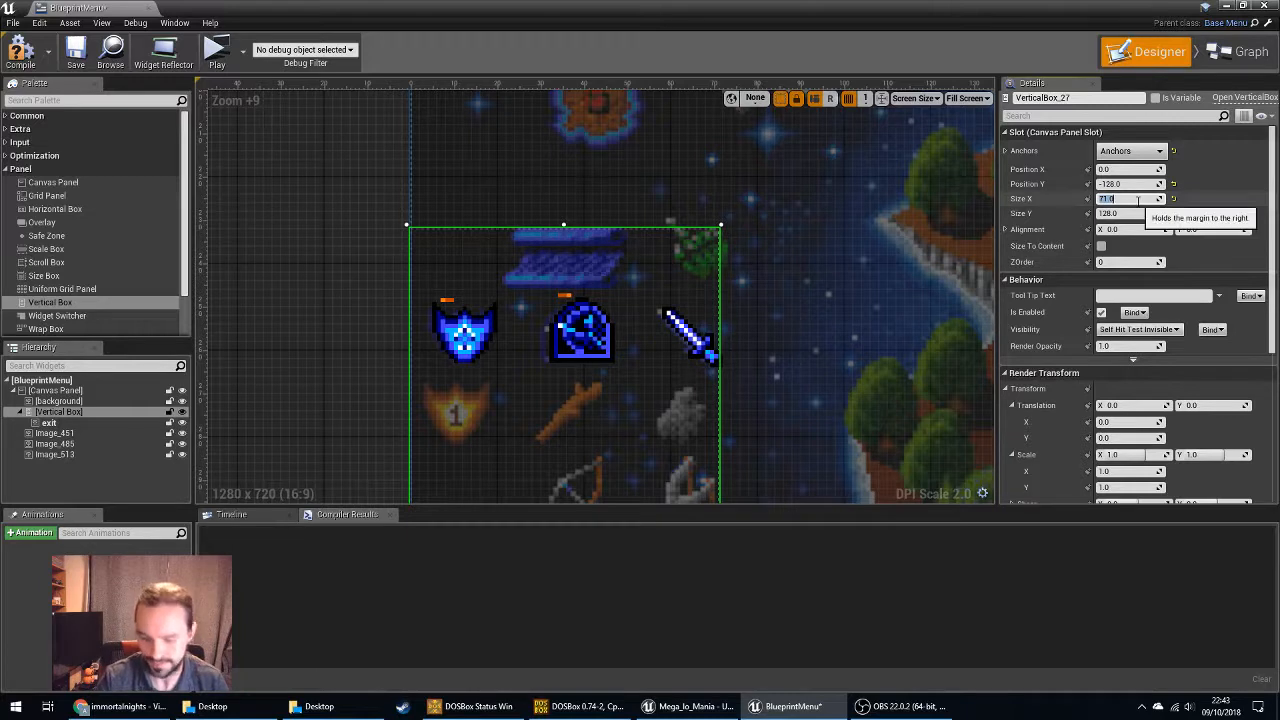
pyautogui.write('70')
pyautogui.press('Return')
pyautogui.write('7')
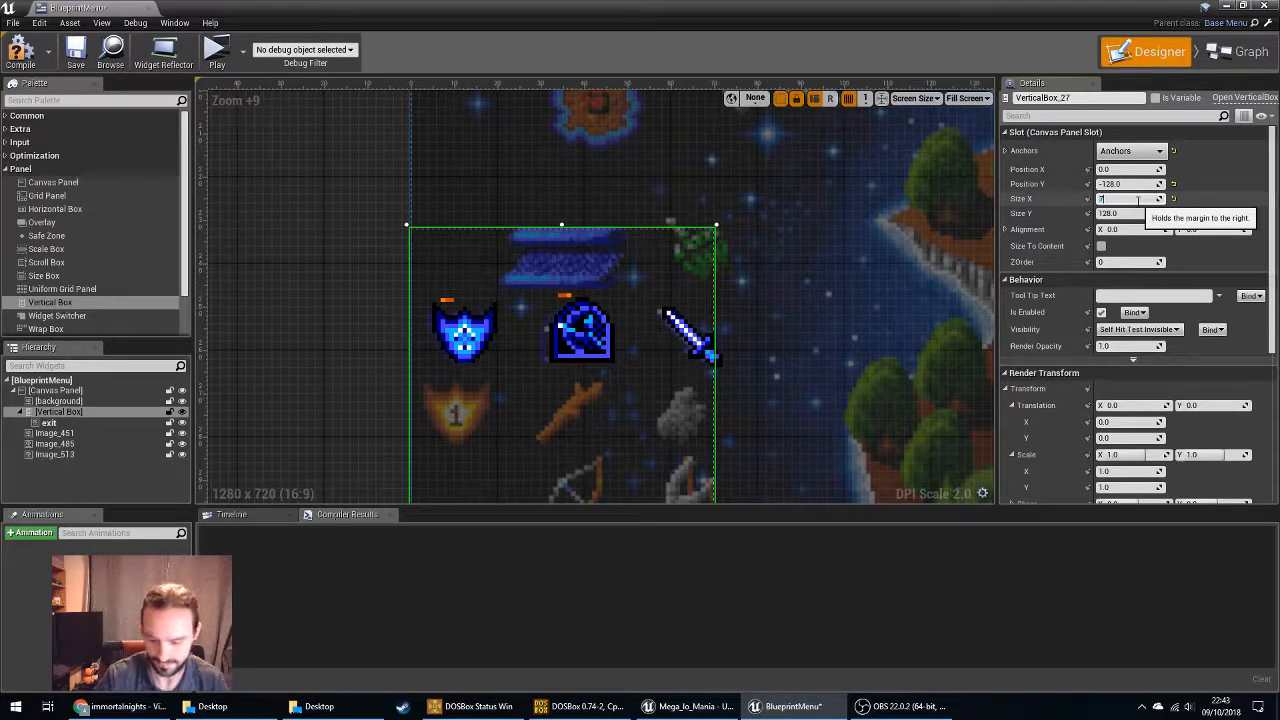
pyautogui.write('2')
pyautogui.press('Return')
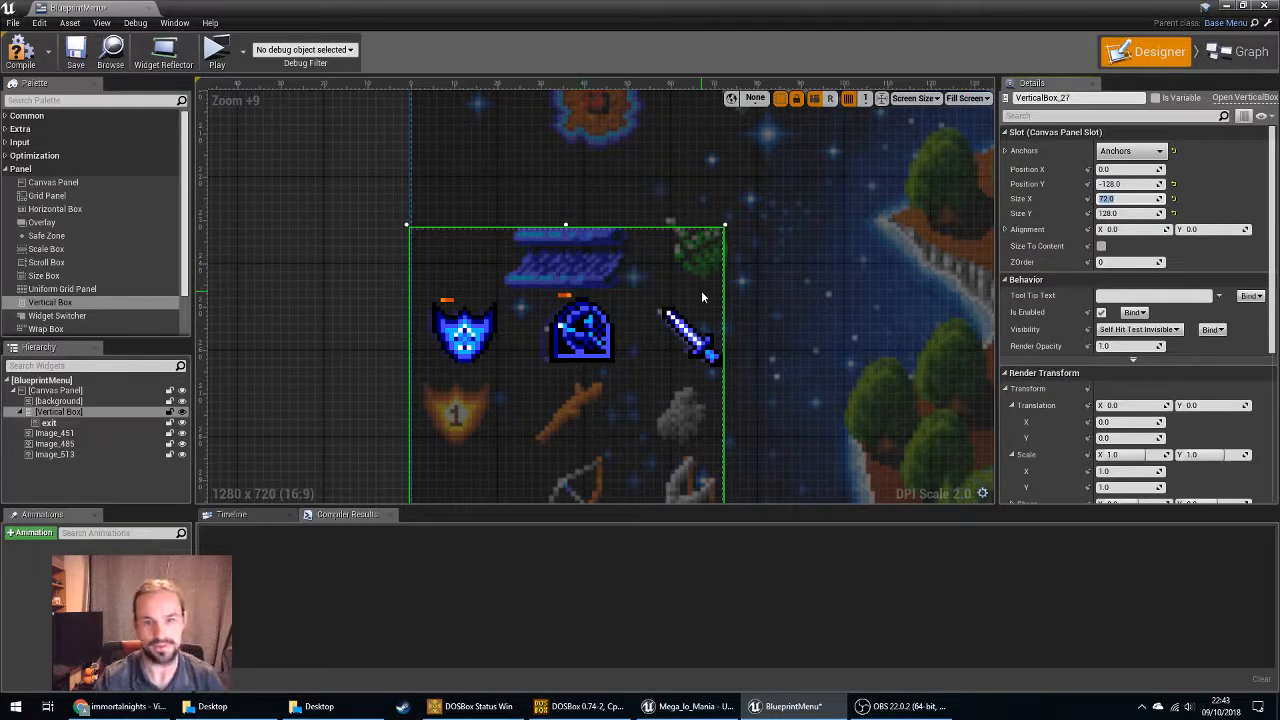
# Examine the placement of the background, exit image, Vertical Box and the shield, middle and sword icons.
pyautogui.click(805, 257)
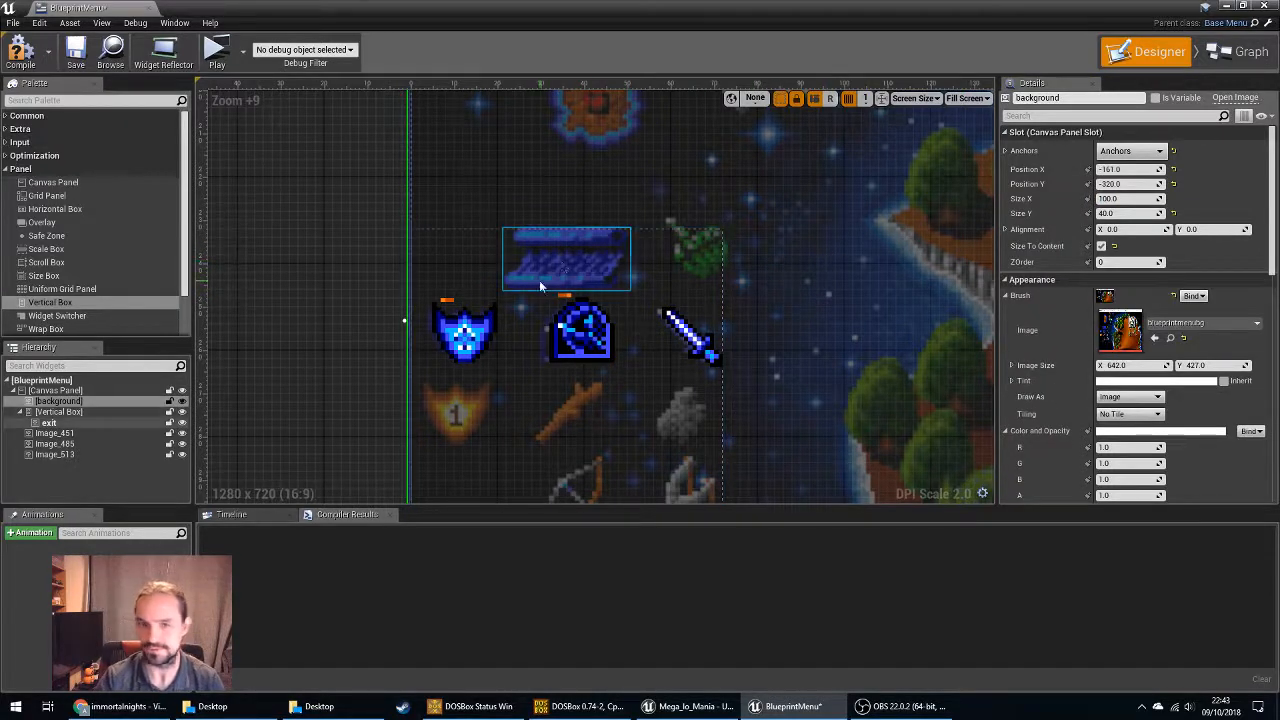
pyautogui.click(560, 263)
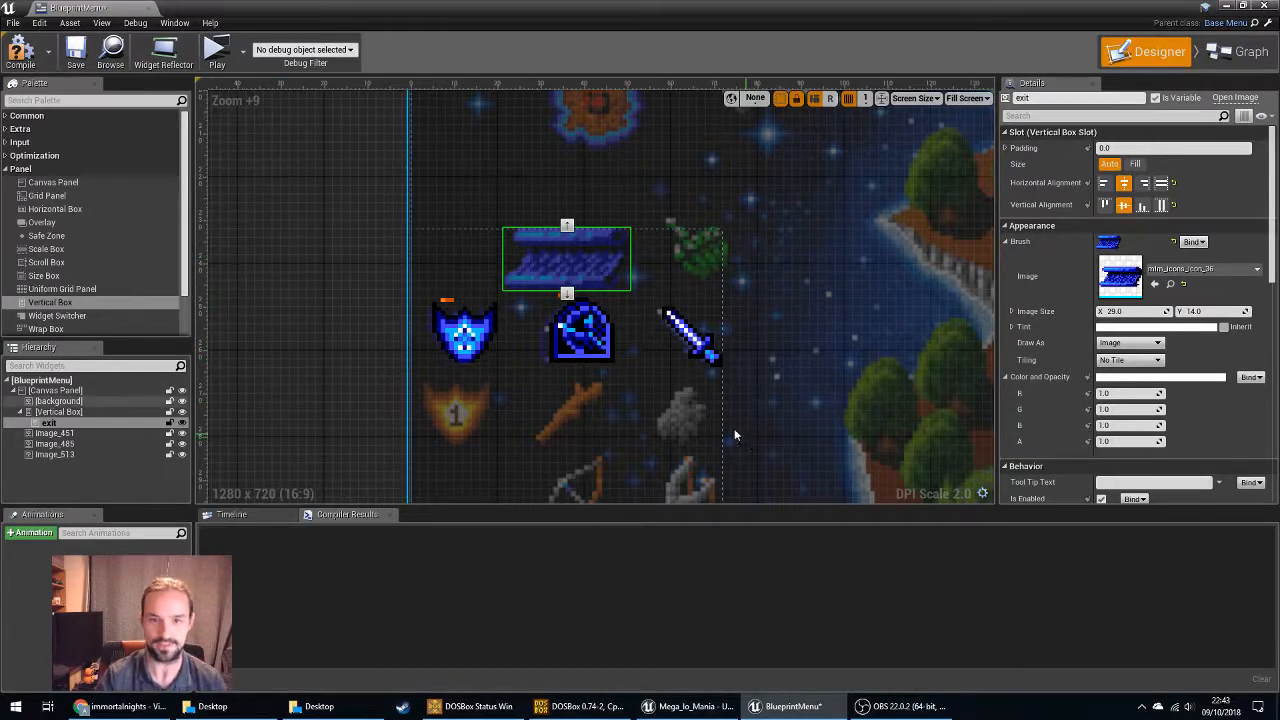
pyautogui.click(100, 413)
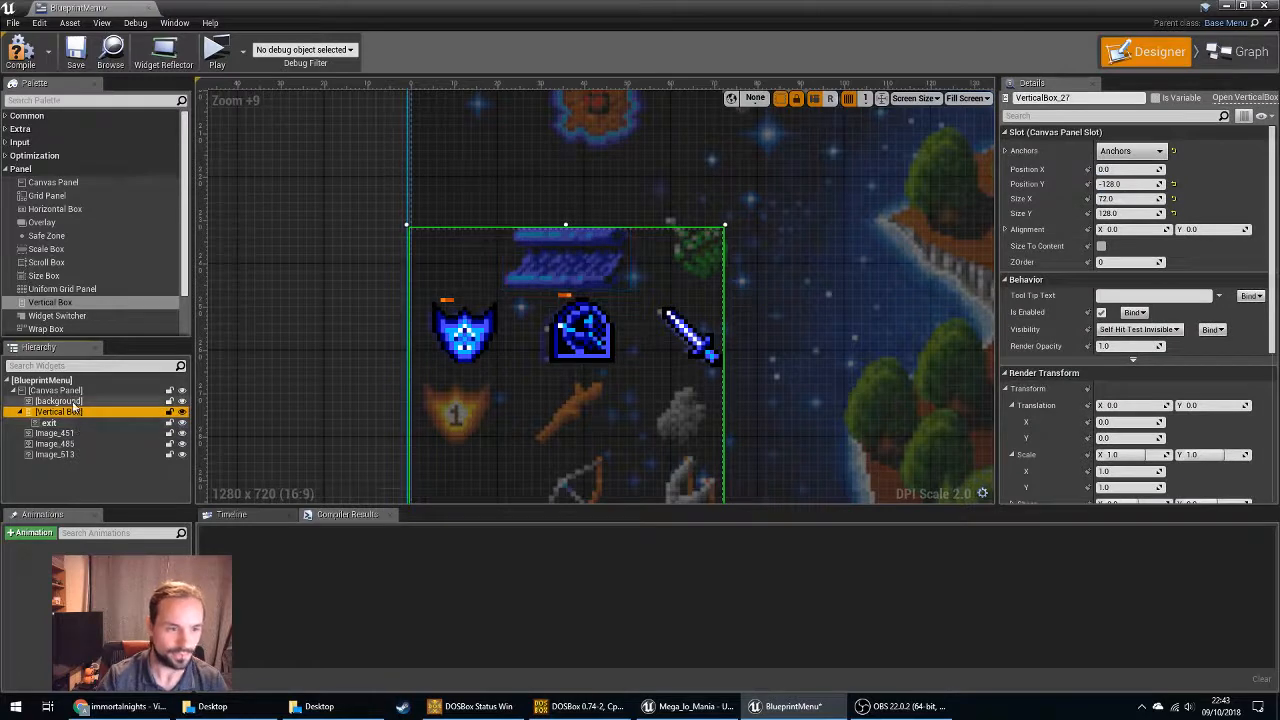
pyautogui.click(74, 402)
pyautogui.click(76, 413)
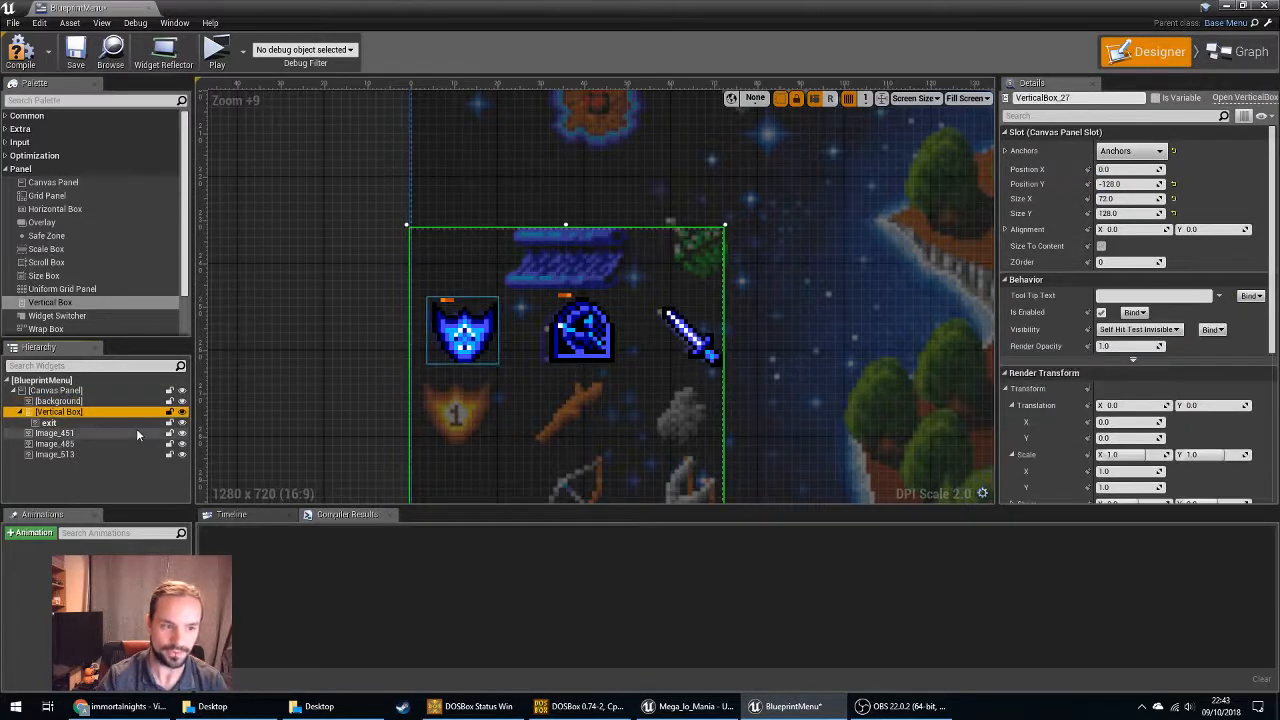
pyautogui.click(466, 337)
pyautogui.click(598, 334)
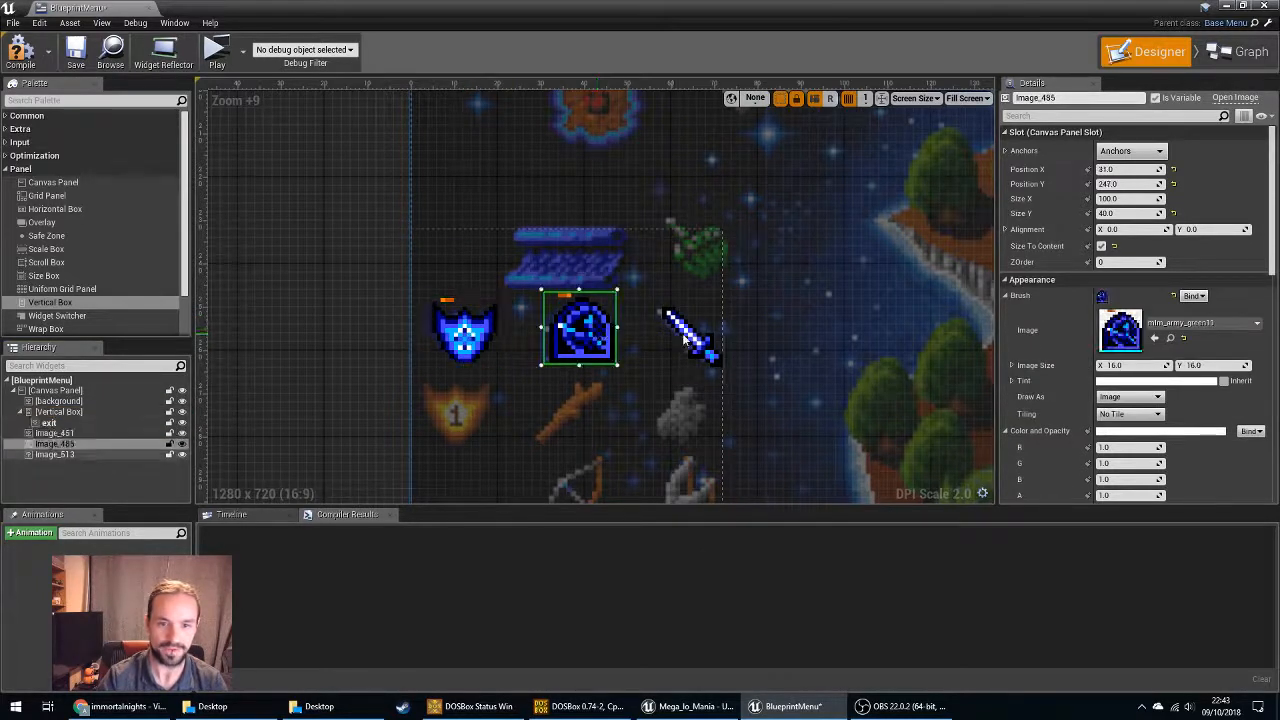
pyautogui.click(685, 333)
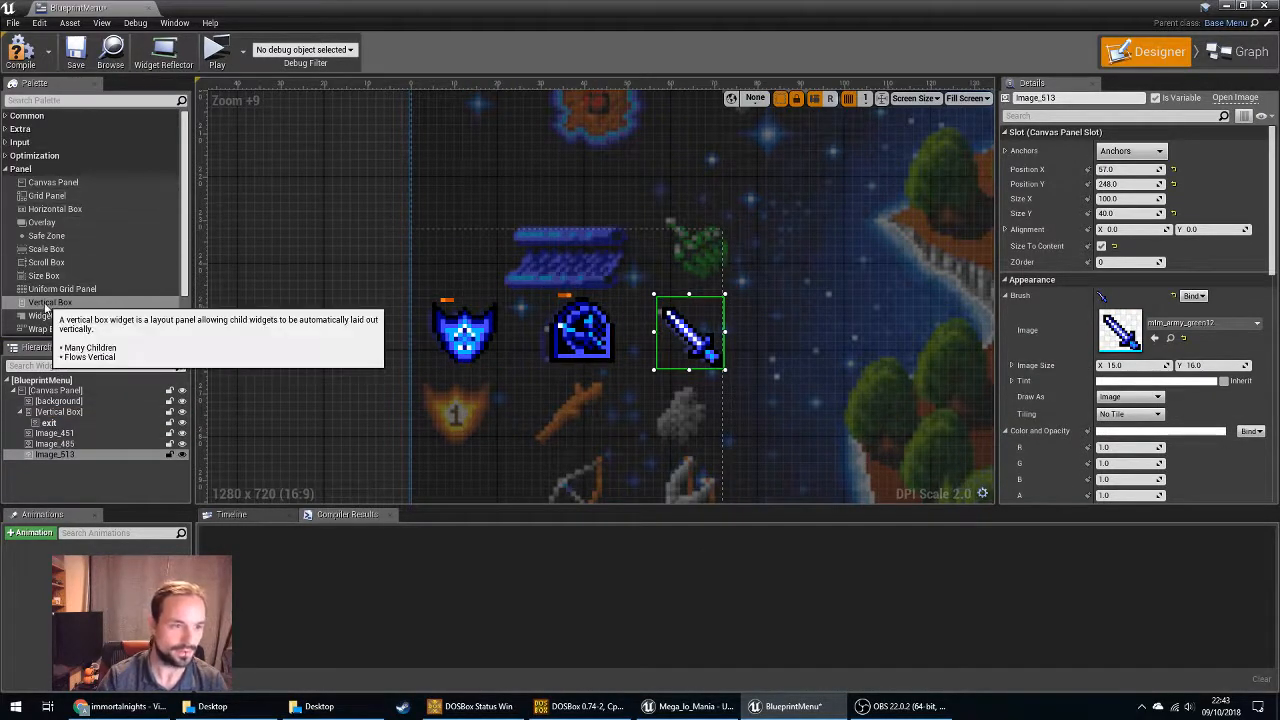
# Add three Vertical Boxes inside the existing Vertical Box, below the exit image, and check each one's position.
pyautogui.moveTo(50, 302); pyautogui.dragTo(66, 413)
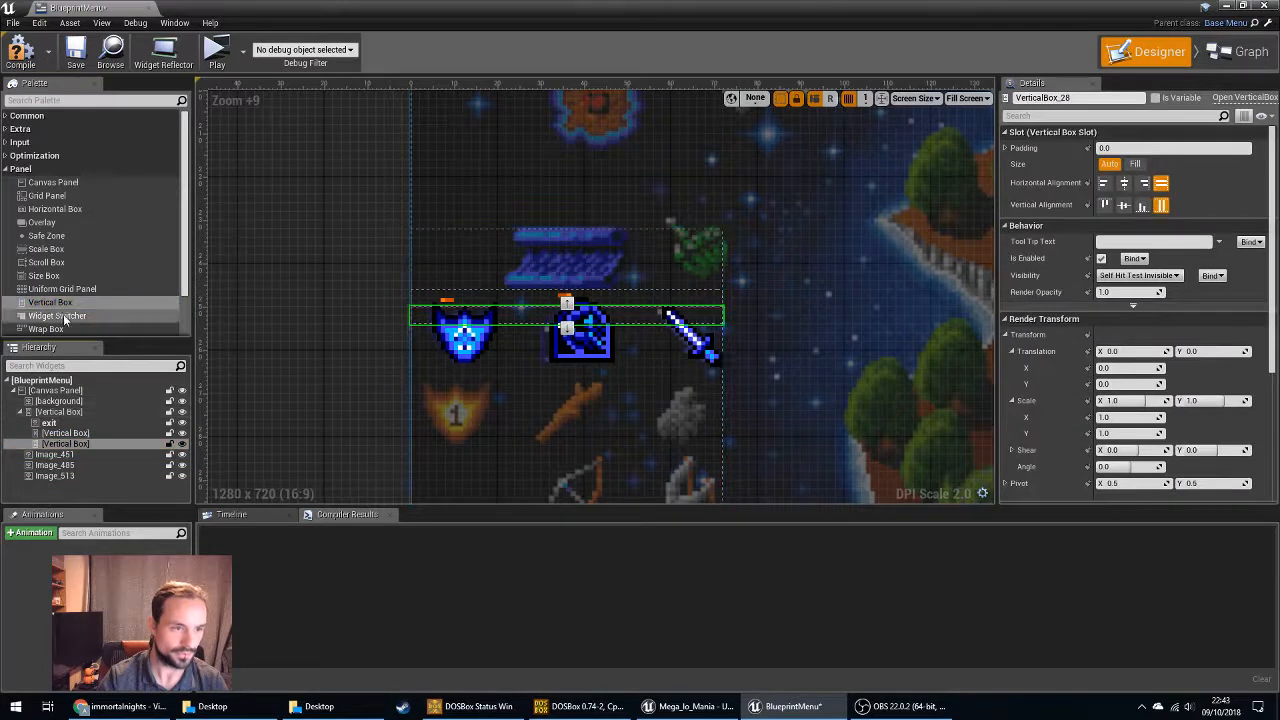
pyautogui.moveTo(62, 304); pyautogui.dragTo(74, 418)
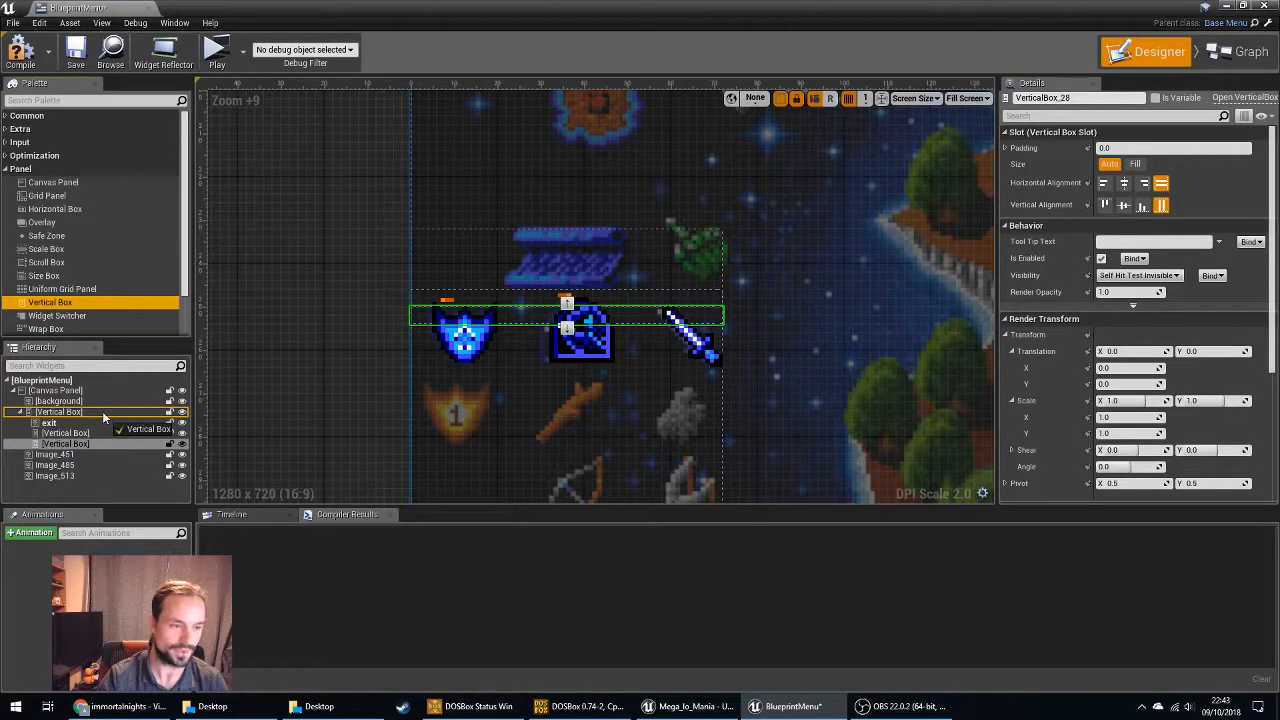
pyautogui.moveTo(102, 411); pyautogui.dragTo(102, 411)
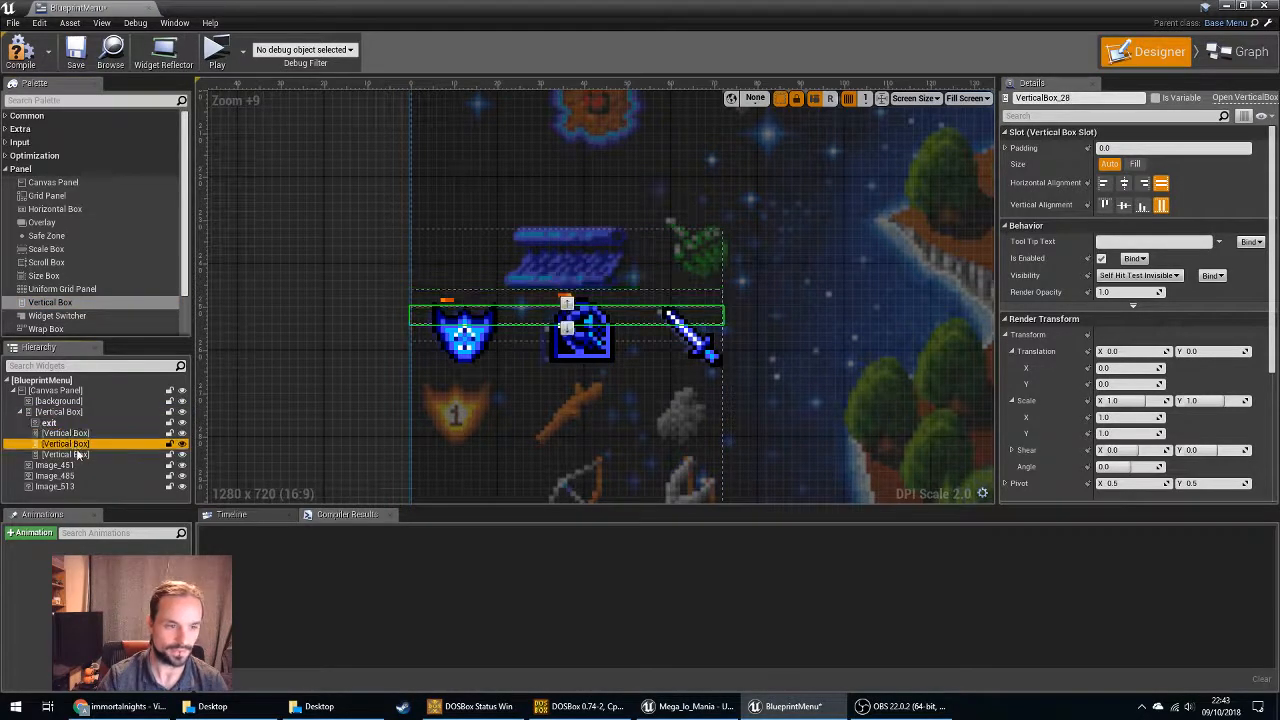
pyautogui.click(76, 452)
pyautogui.click(77, 443)
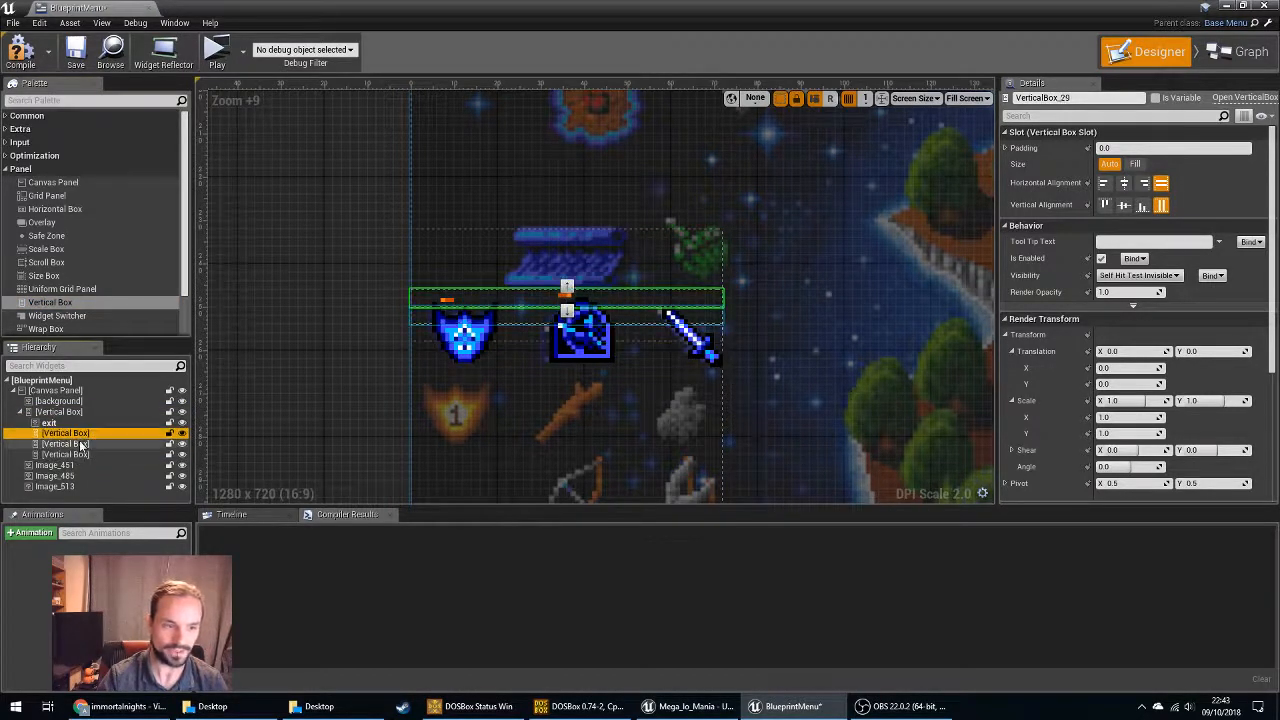
pyautogui.click(81, 455)
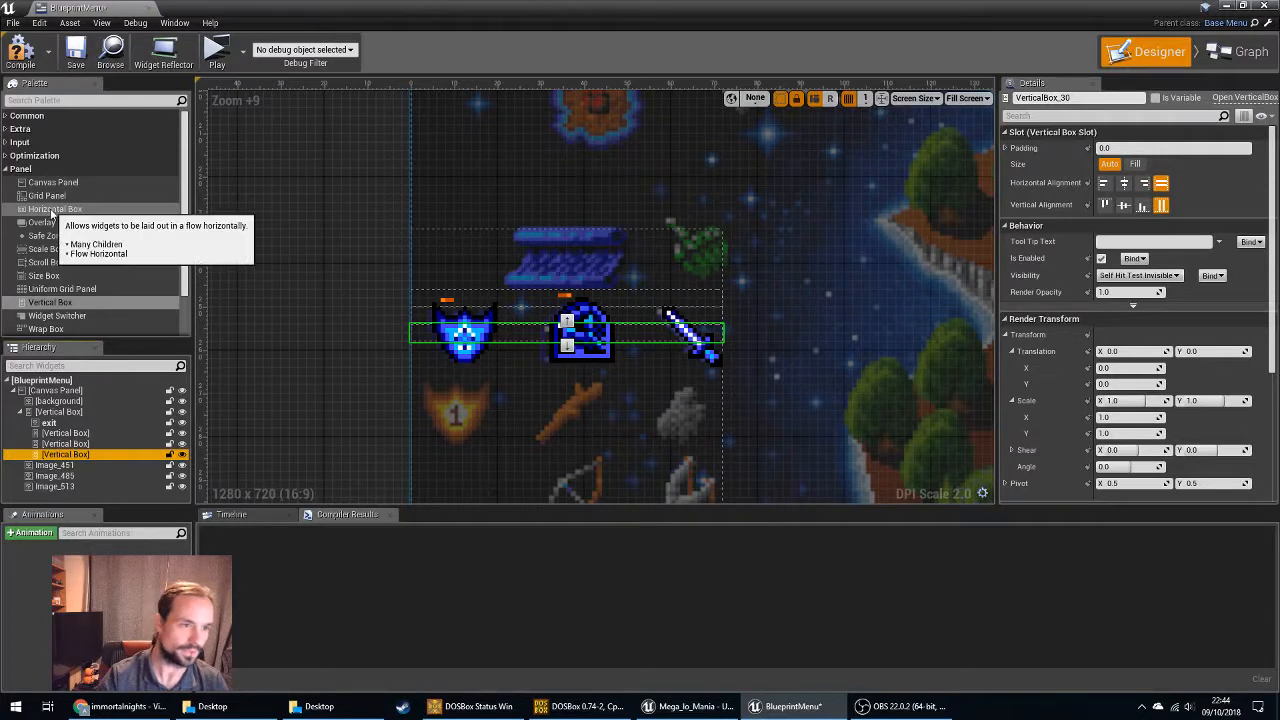
# Add a Horizontal Box below the exit image, nest the three inner Vertical Boxes in it, and check their layout.
pyautogui.moveTo(52, 213); pyautogui.dragTo(74, 444)
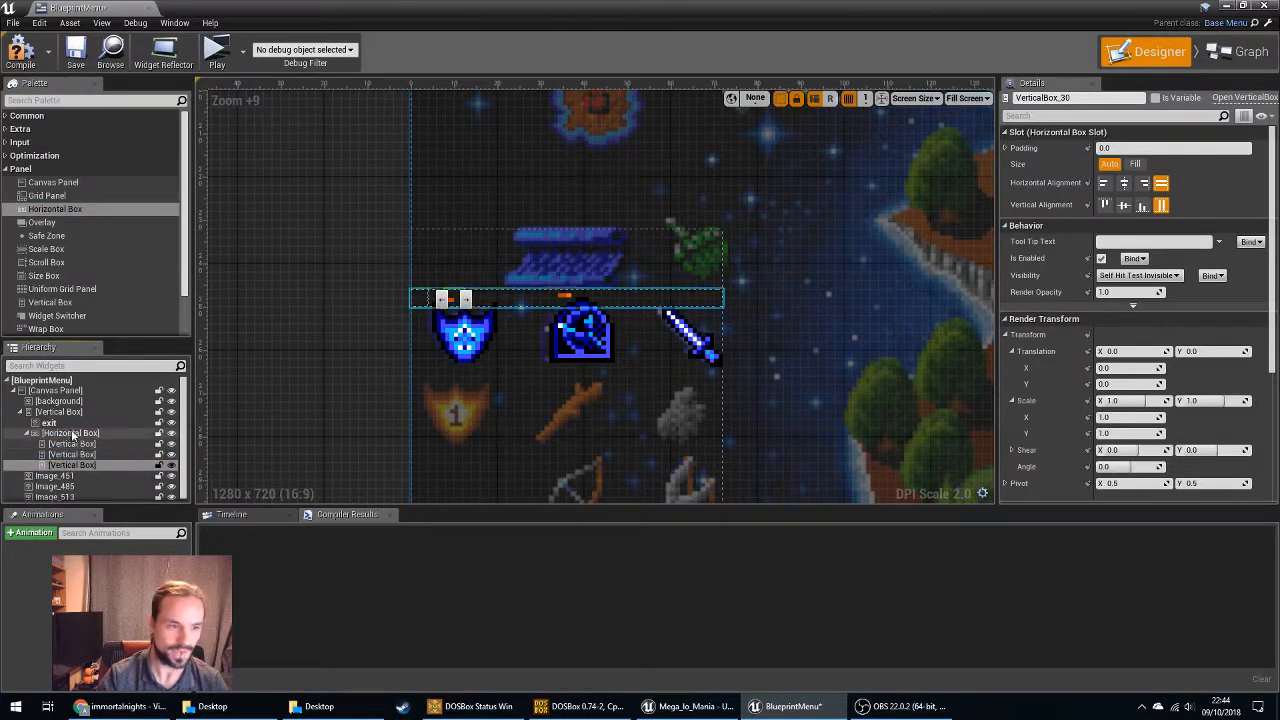
pyautogui.click(73, 434)
pyautogui.click(70, 443)
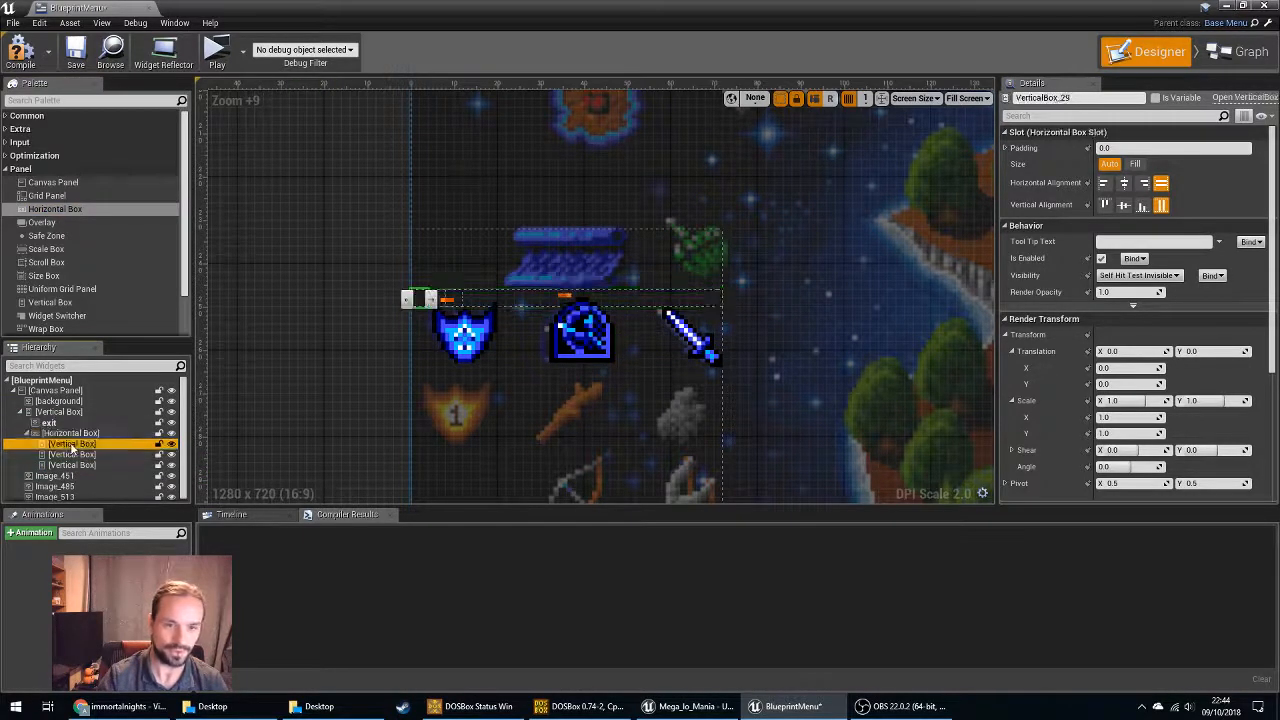
pyautogui.click(74, 455)
pyautogui.click(74, 465)
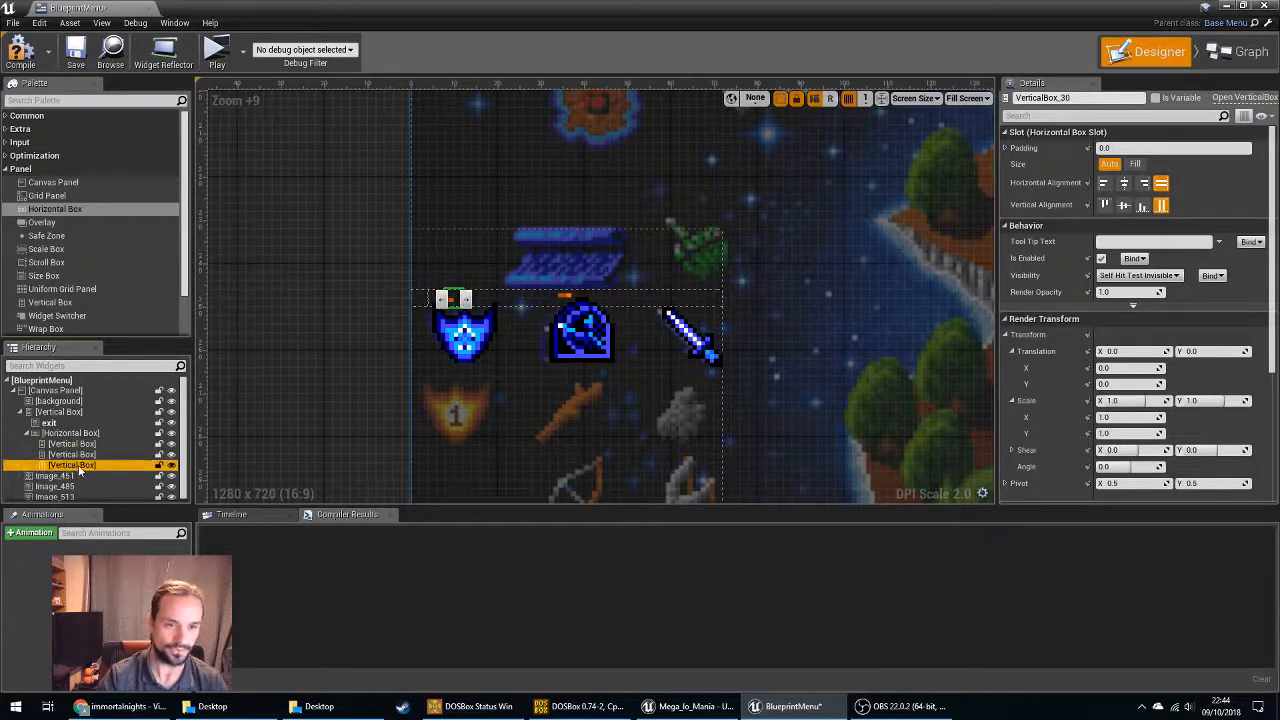
pyautogui.click(76, 433)
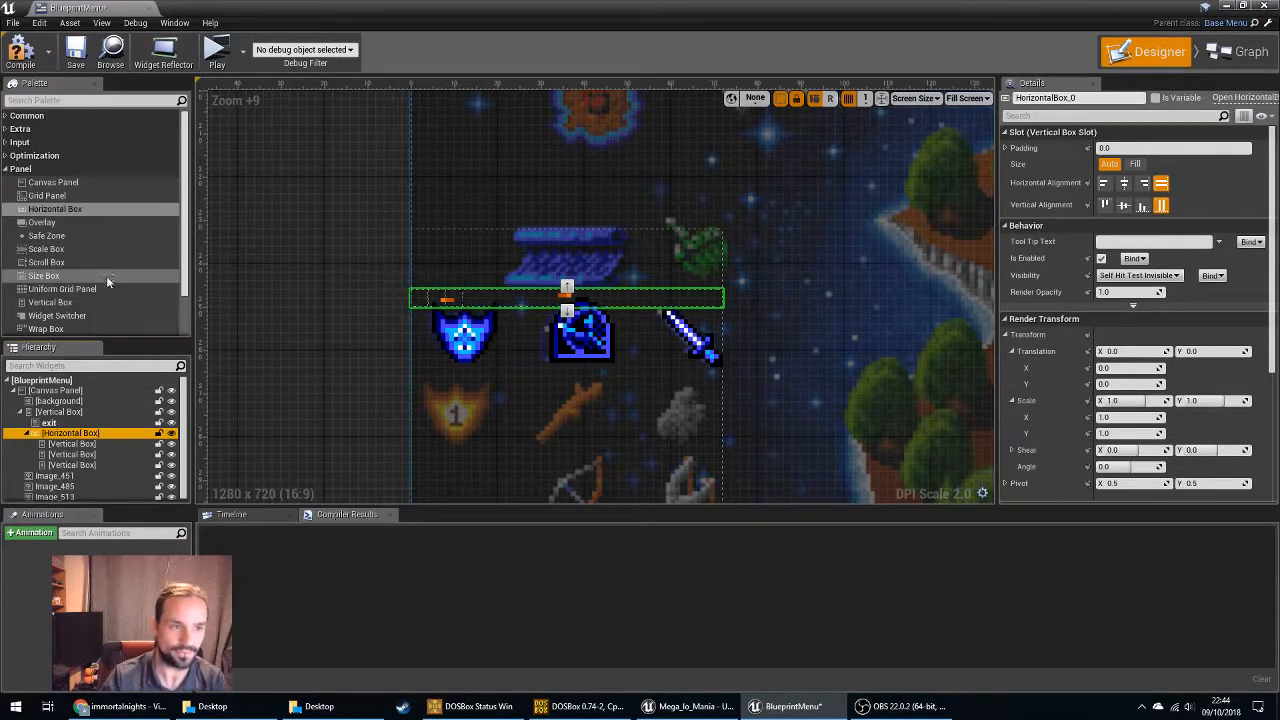
# Add four Spacers inside the Horizontal Box: one before, one between each, and one after the three Vertical Boxes.
pyautogui.scroll(-3, 104, 285)
pyautogui.scroll(2, 100, 280)
pyautogui.click(84, 101)
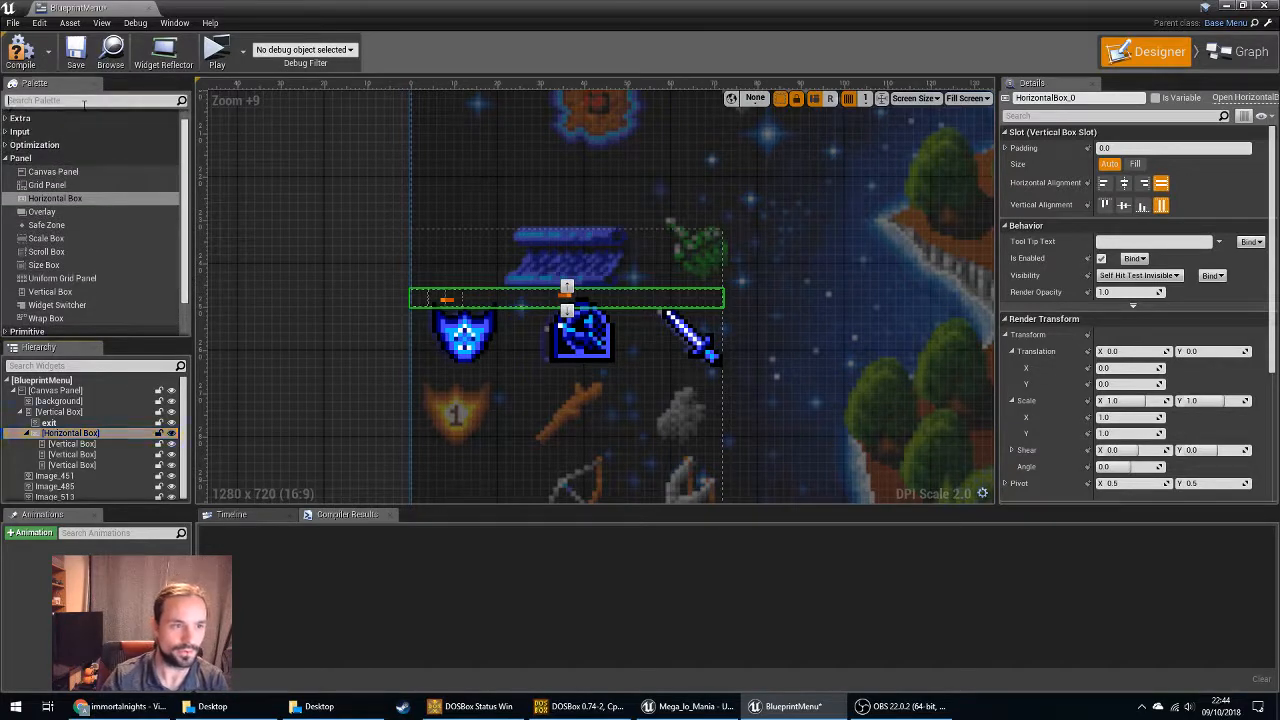
pyautogui.write('space')
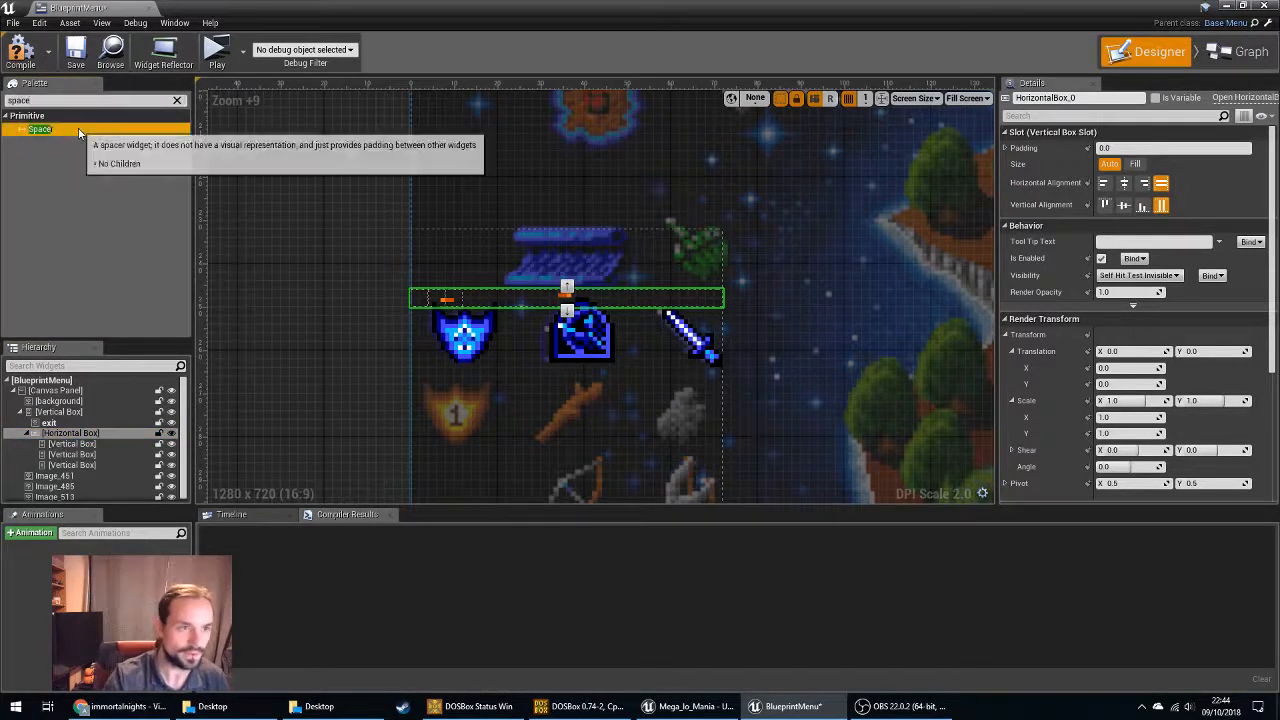
pyautogui.moveTo(60, 130); pyautogui.dragTo(109, 355)
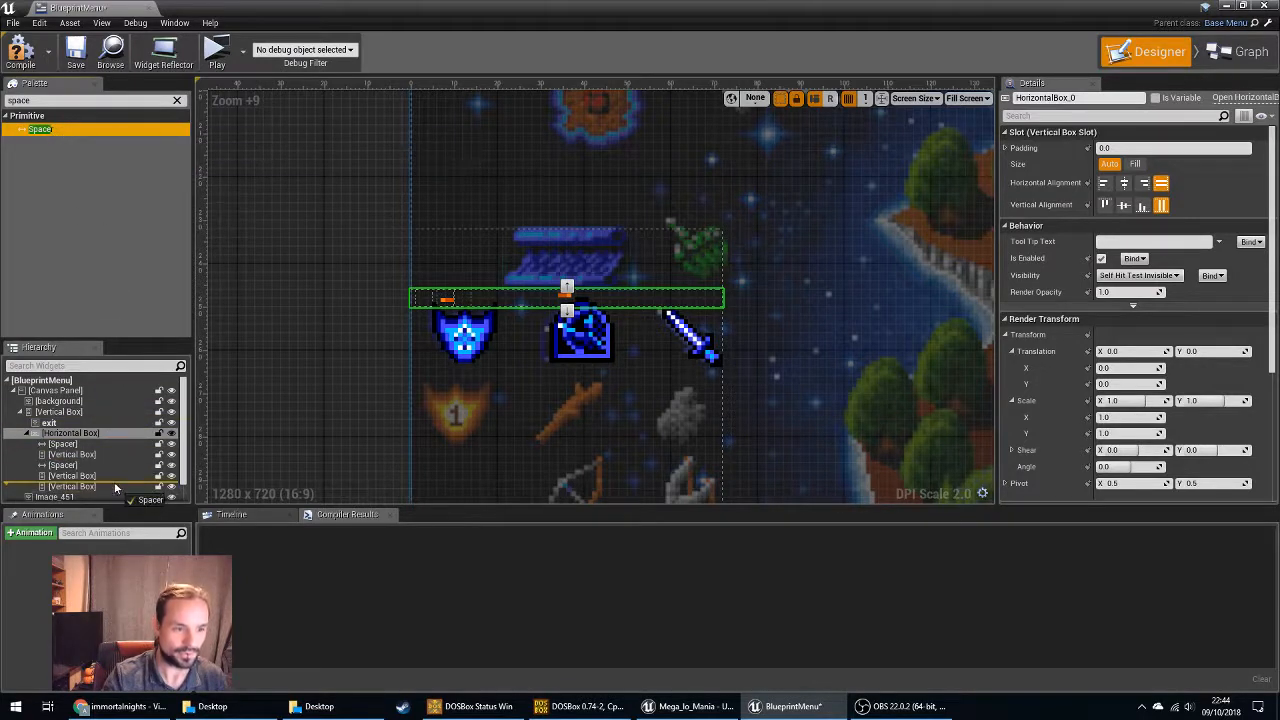
pyautogui.moveTo(114, 481); pyautogui.dragTo(114, 482)
pyautogui.moveTo(99, 437); pyautogui.dragTo(98, 435)
pyautogui.scroll(-2, 79, 414)
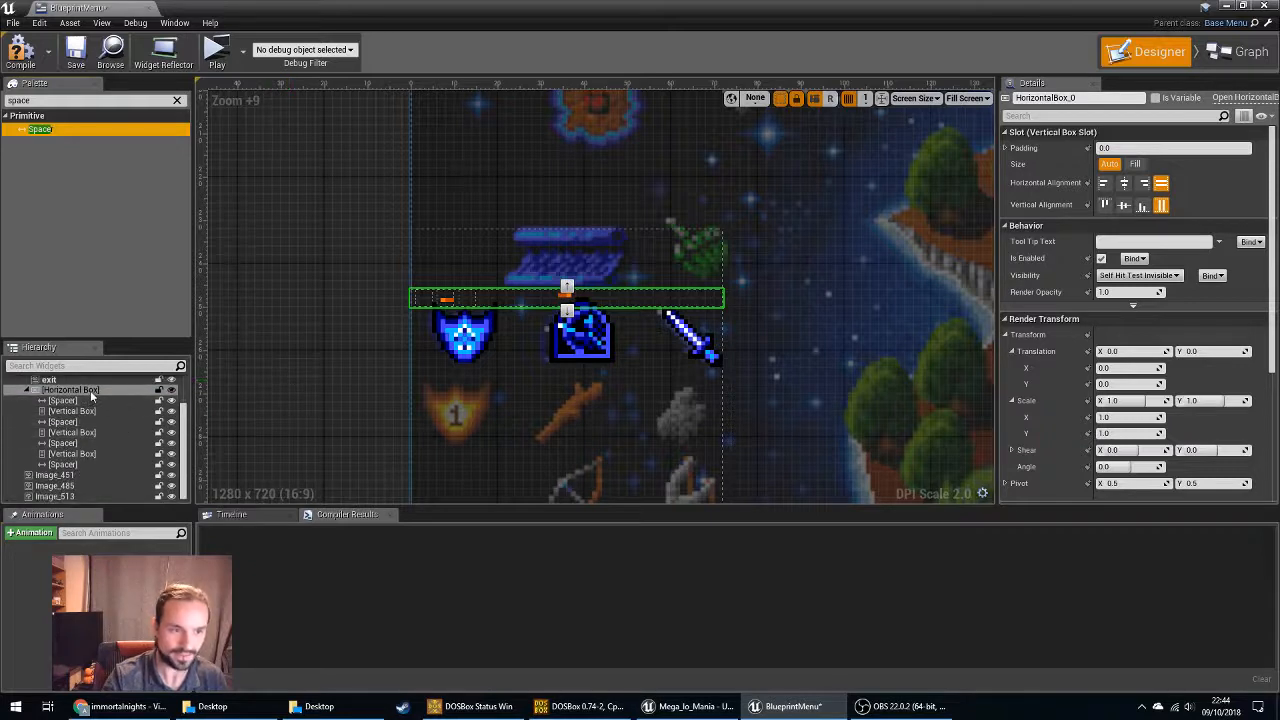
# Set the Horizontal Box's slot size to Fill and check how it spans the icon area.
pyautogui.click(90, 390)
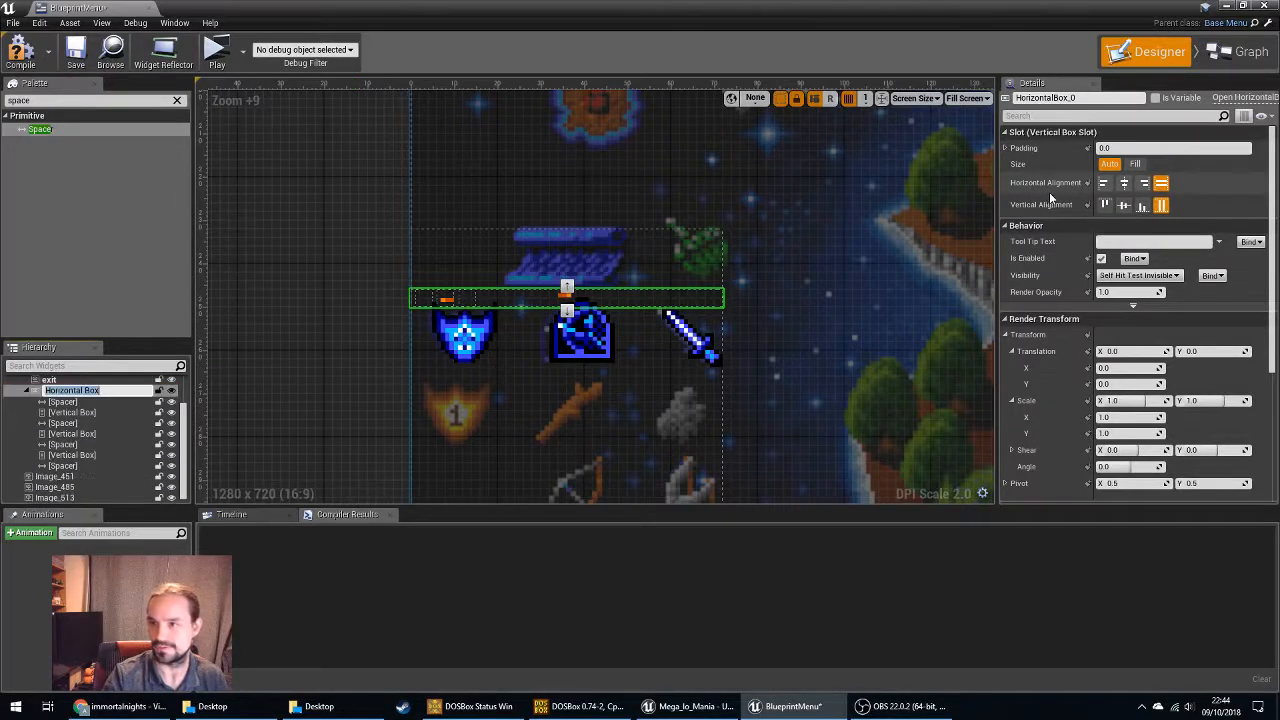
pyautogui.click(1136, 164)
pyautogui.scroll(-2, 797, 405)
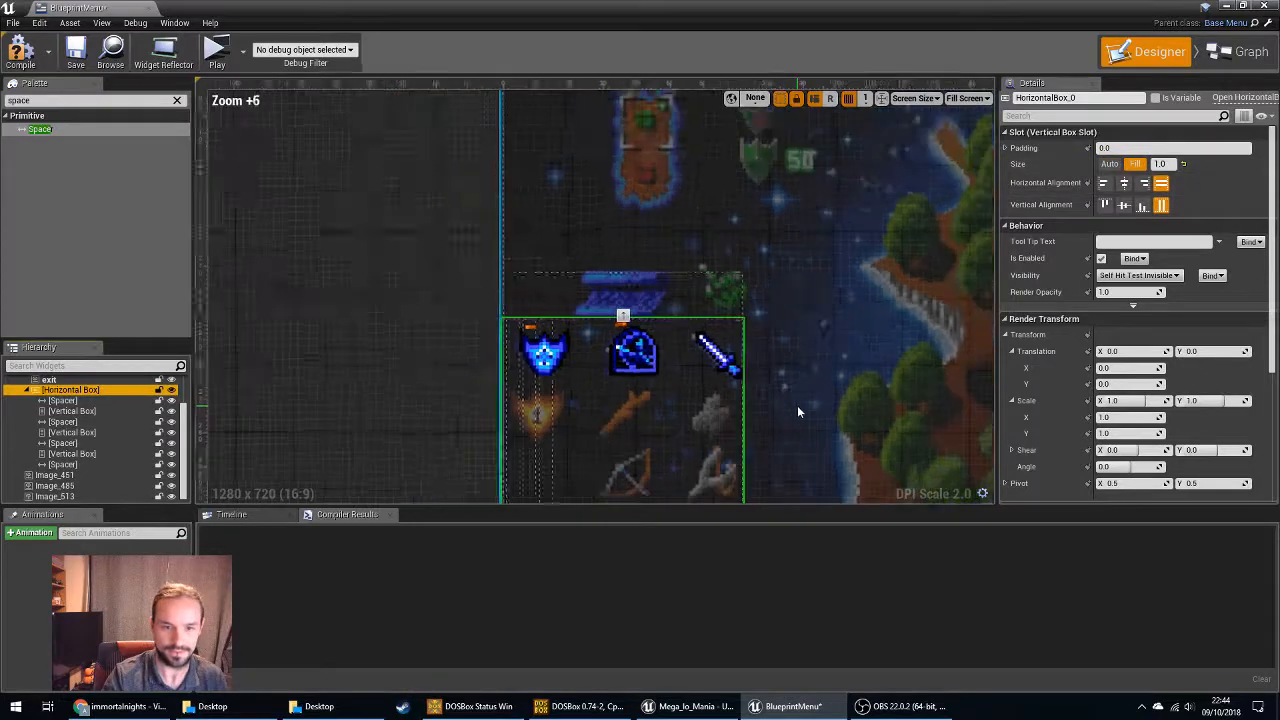
pyautogui.moveTo(797, 405); pyautogui.dragTo(768, 282, button='right')
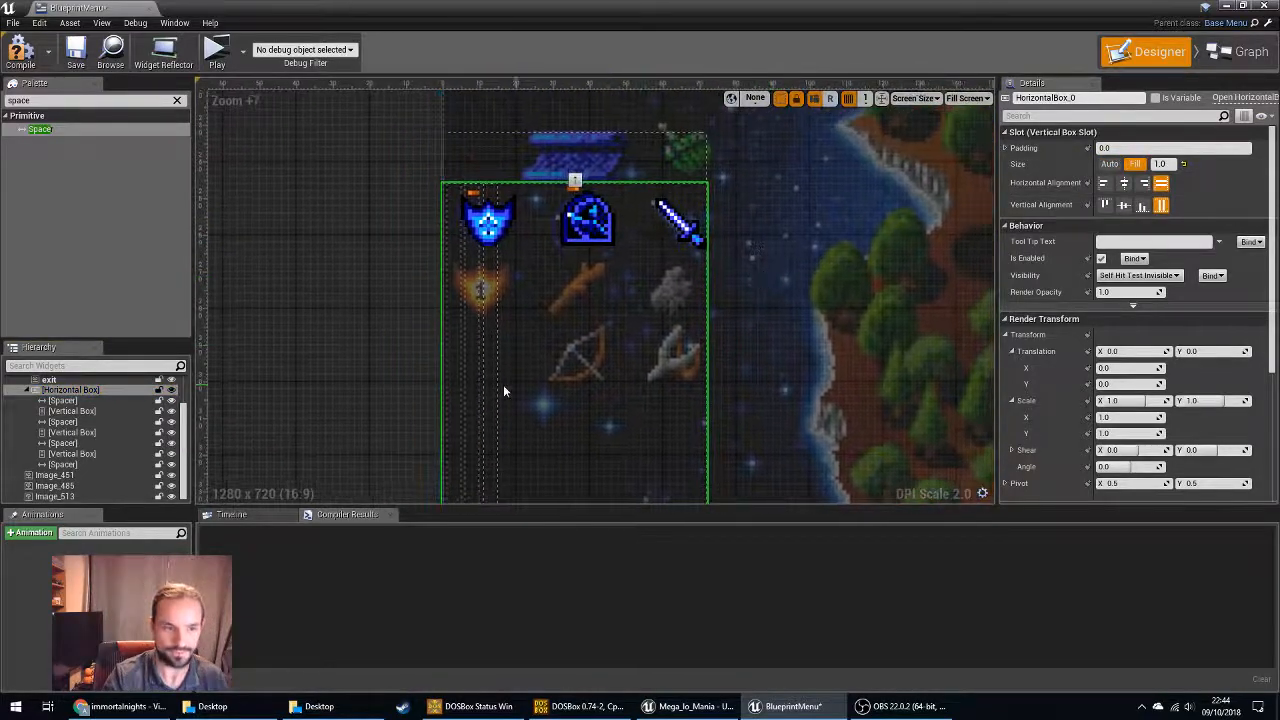
pyautogui.scroll(2, 48, 425)
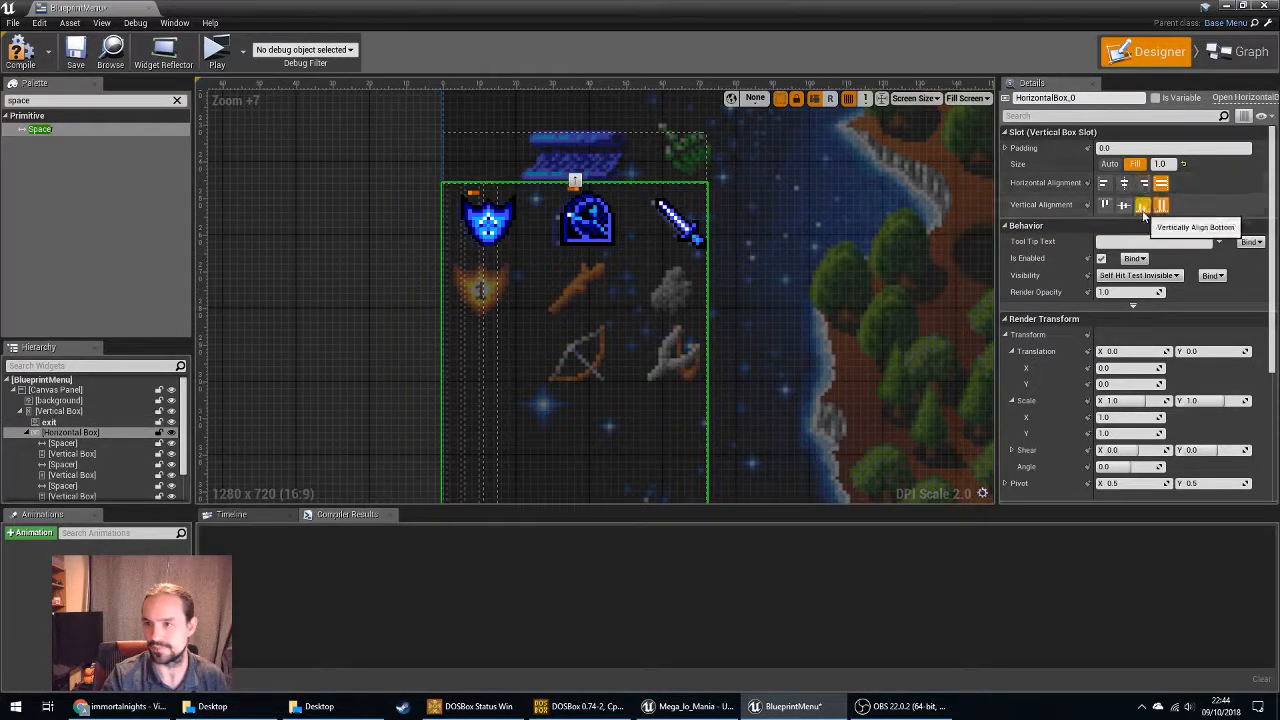
# Try centred horizontal and centred vertical alignment on the Horizontal Box, restoring each to Fill.
pyautogui.click(1124, 183)
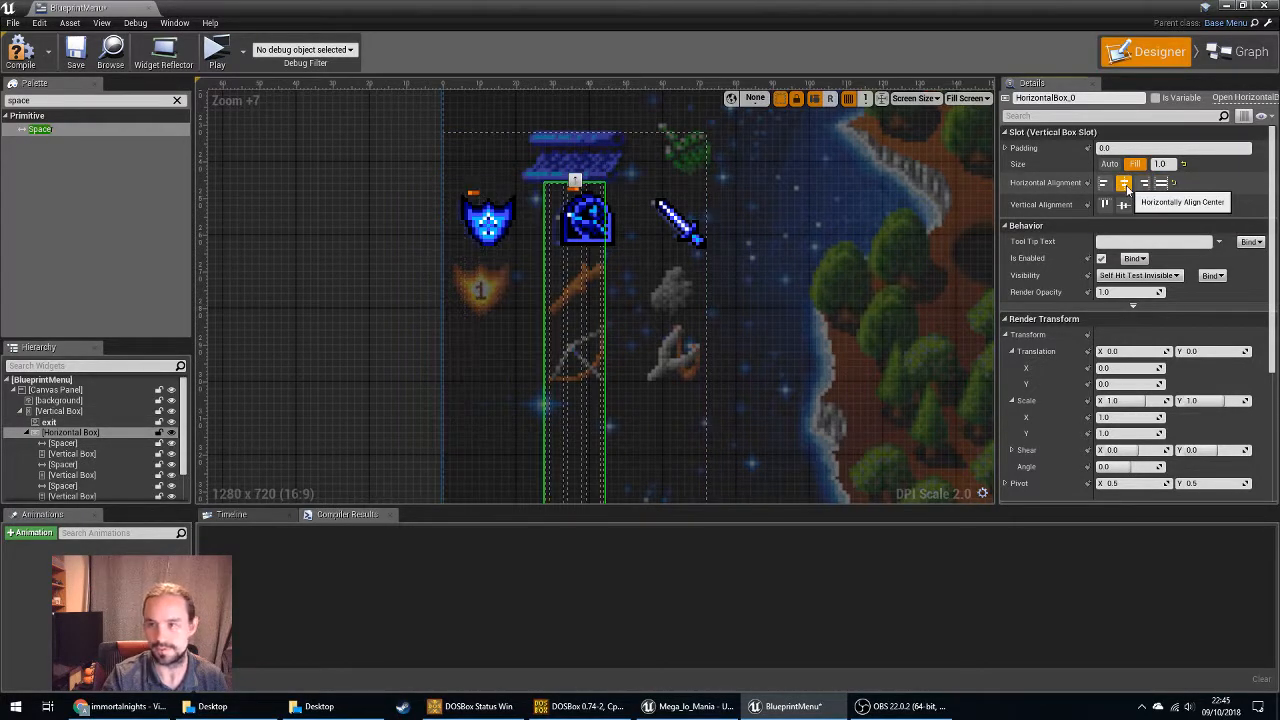
pyautogui.click(1161, 183)
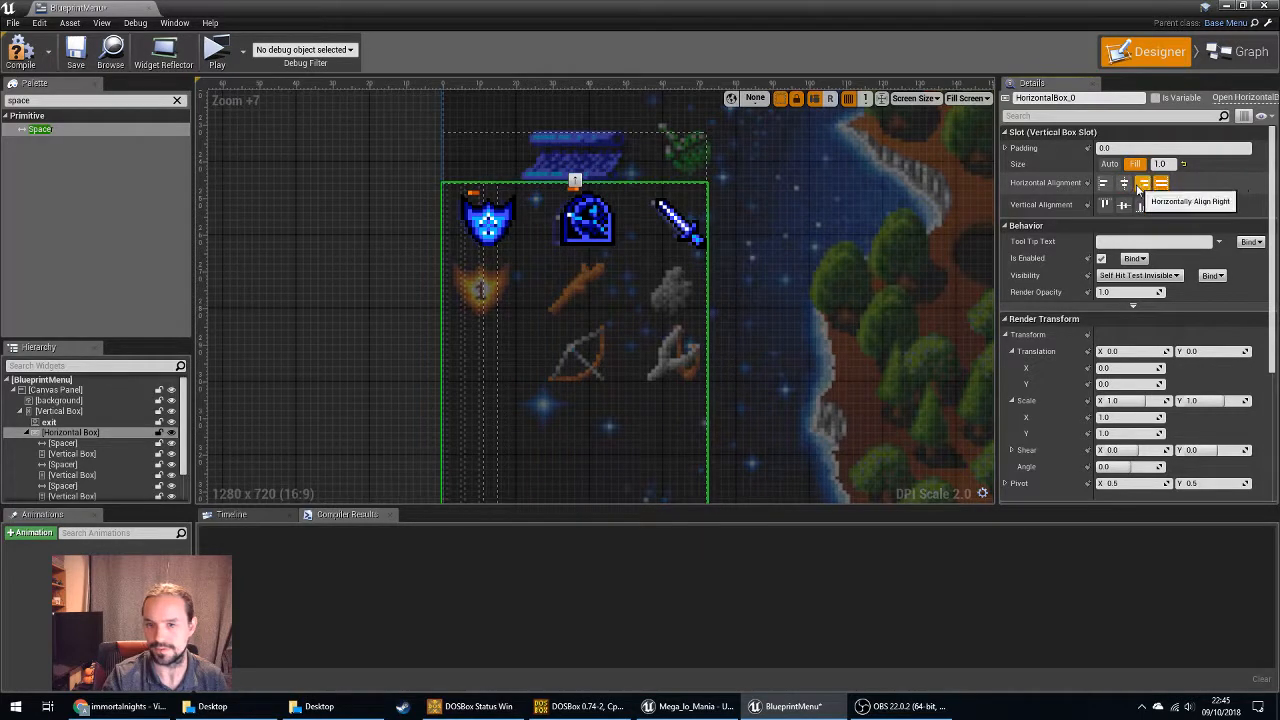
pyautogui.click(1124, 205)
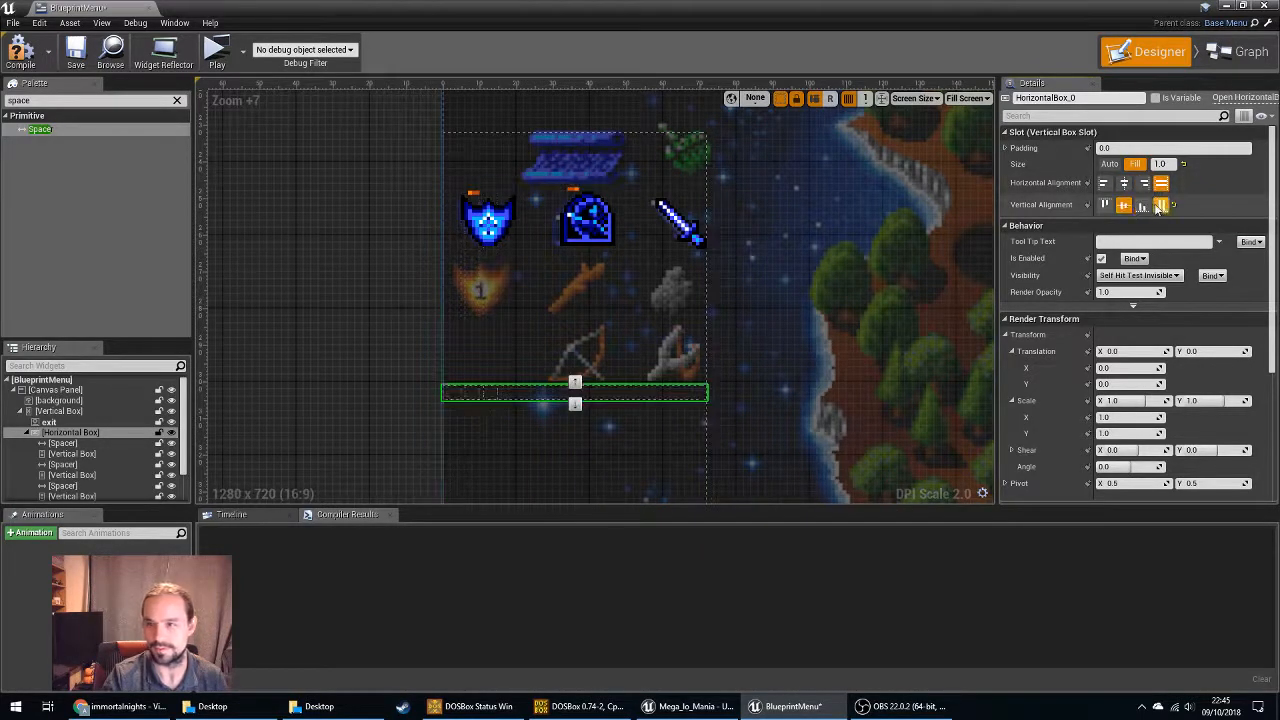
pyautogui.click(1160, 205)
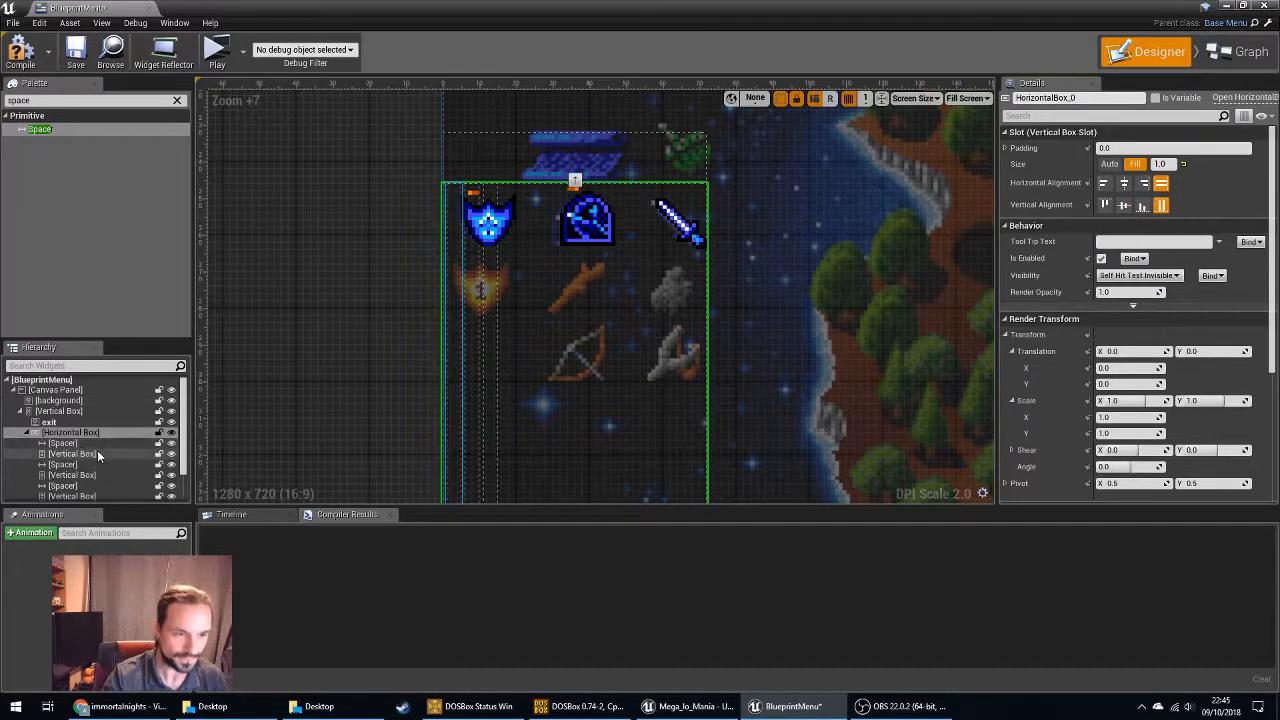
# Try the Fill slot size on each of the three Vertical Boxes inside the Horizontal Box.
pyautogui.click(98, 455)
pyautogui.click(1135, 163)
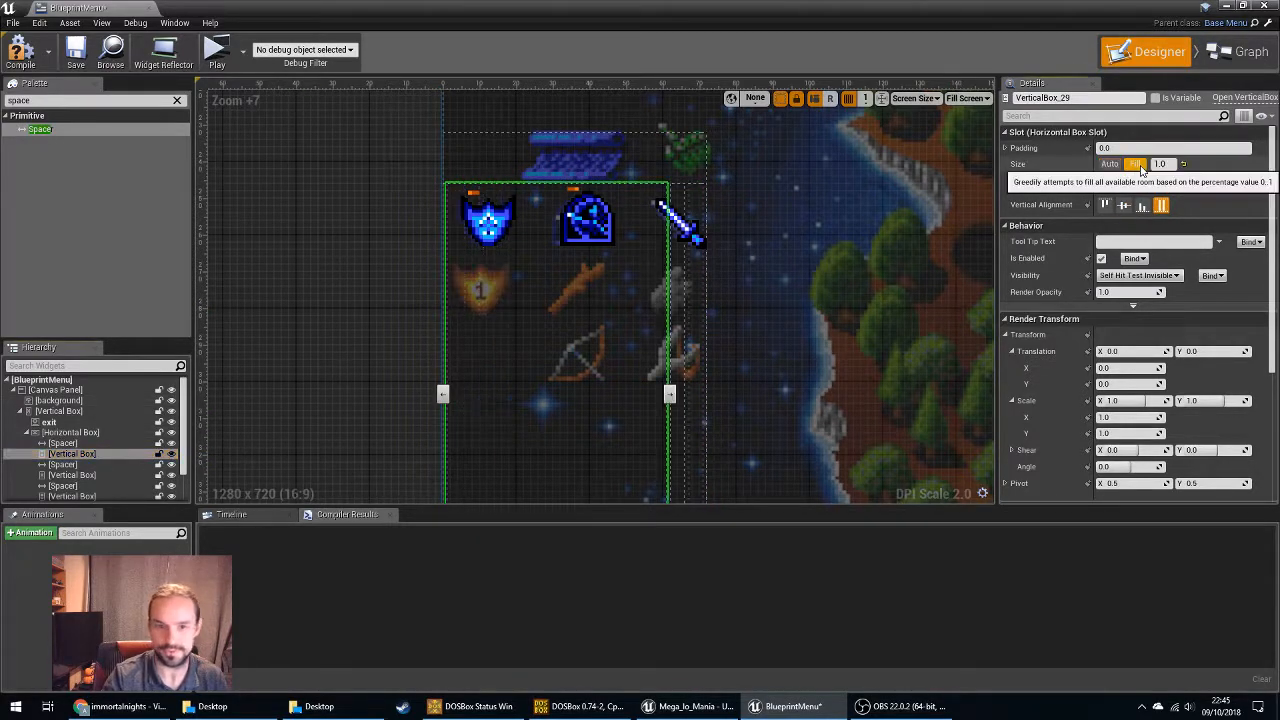
pyautogui.click(70, 475)
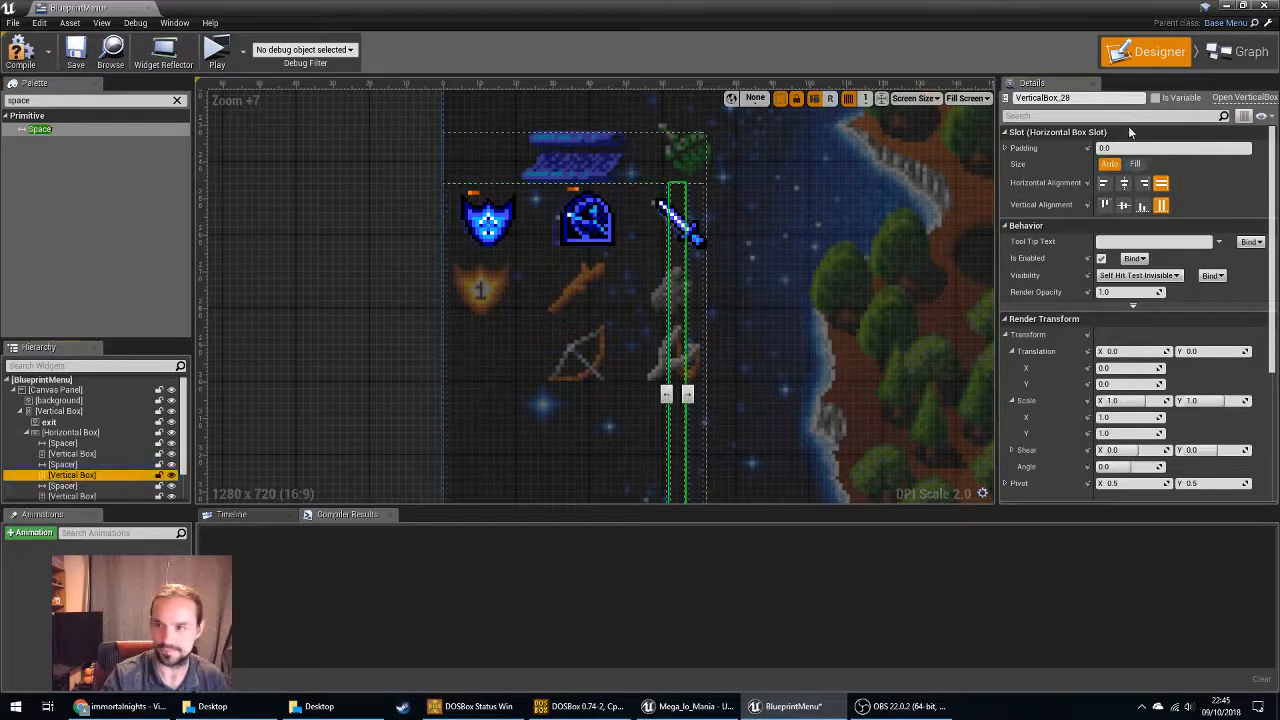
pyautogui.click(1135, 163)
pyautogui.click(70, 496)
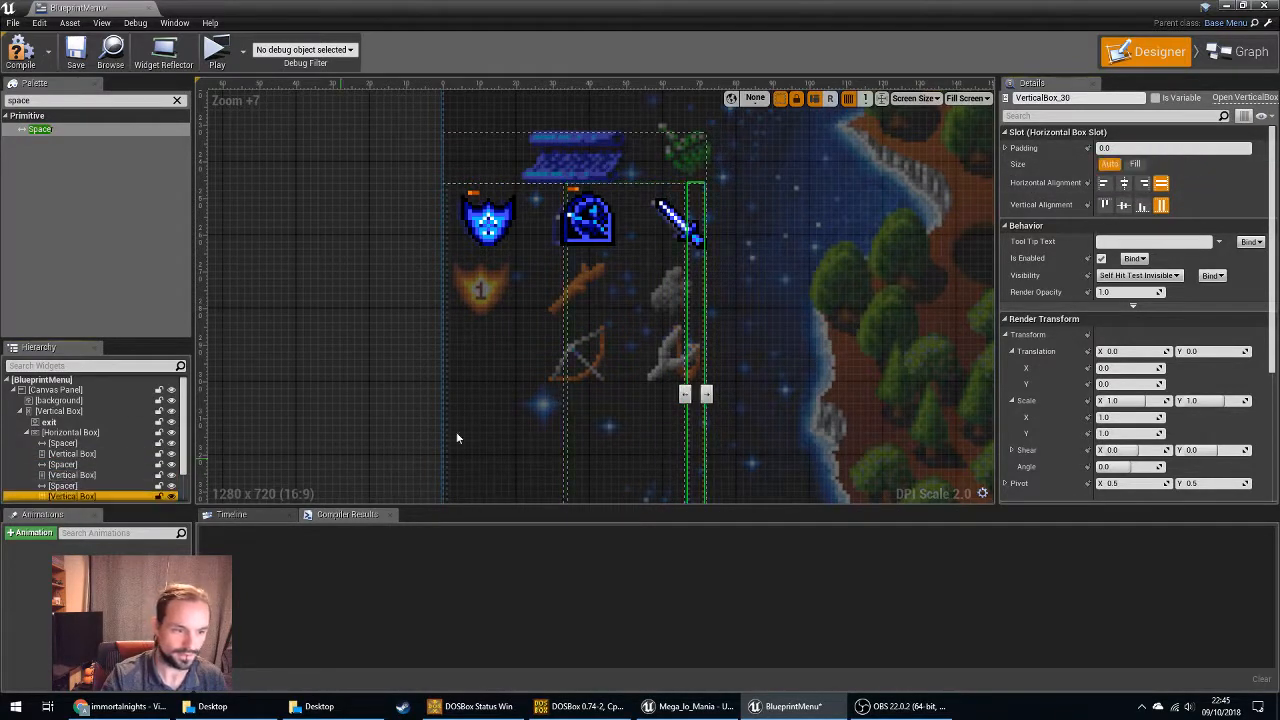
pyautogui.click(1135, 163)
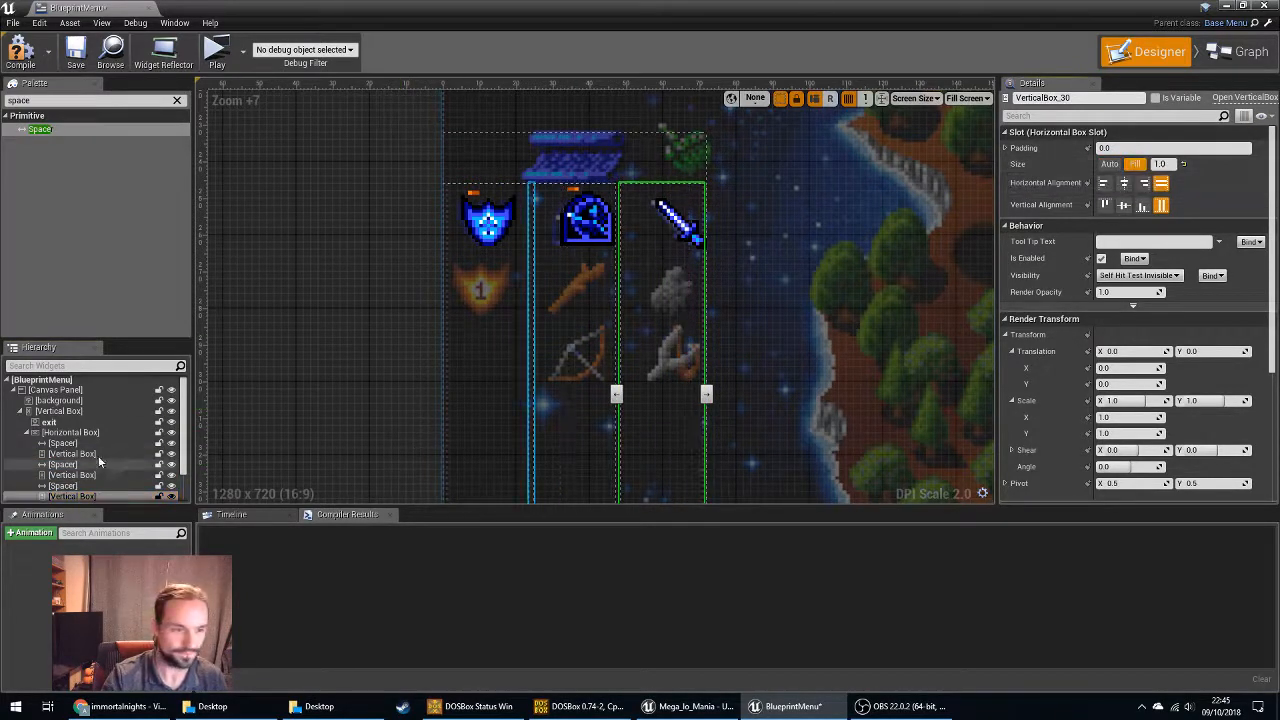
# Try the Fill slot size on the first Spacer in the Horizontal Box and return it to Auto.
pyautogui.click(62, 443)
pyautogui.click(1135, 163)
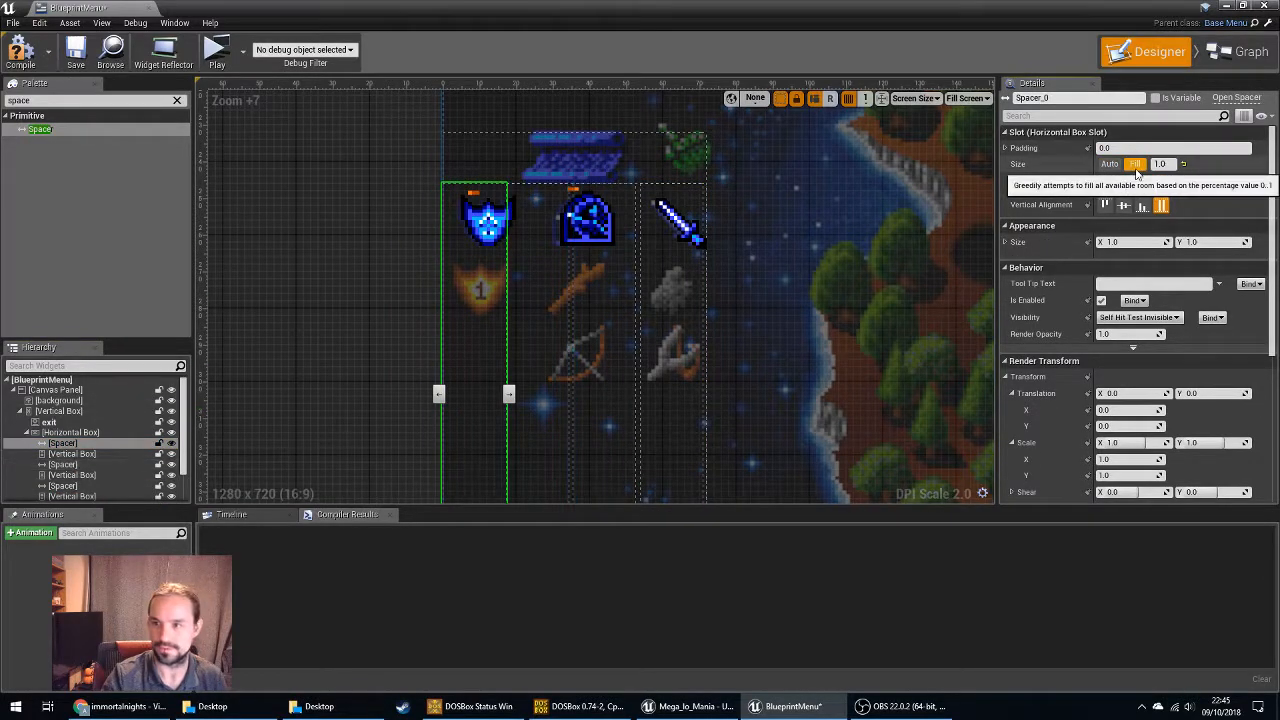
pyautogui.click(1110, 164)
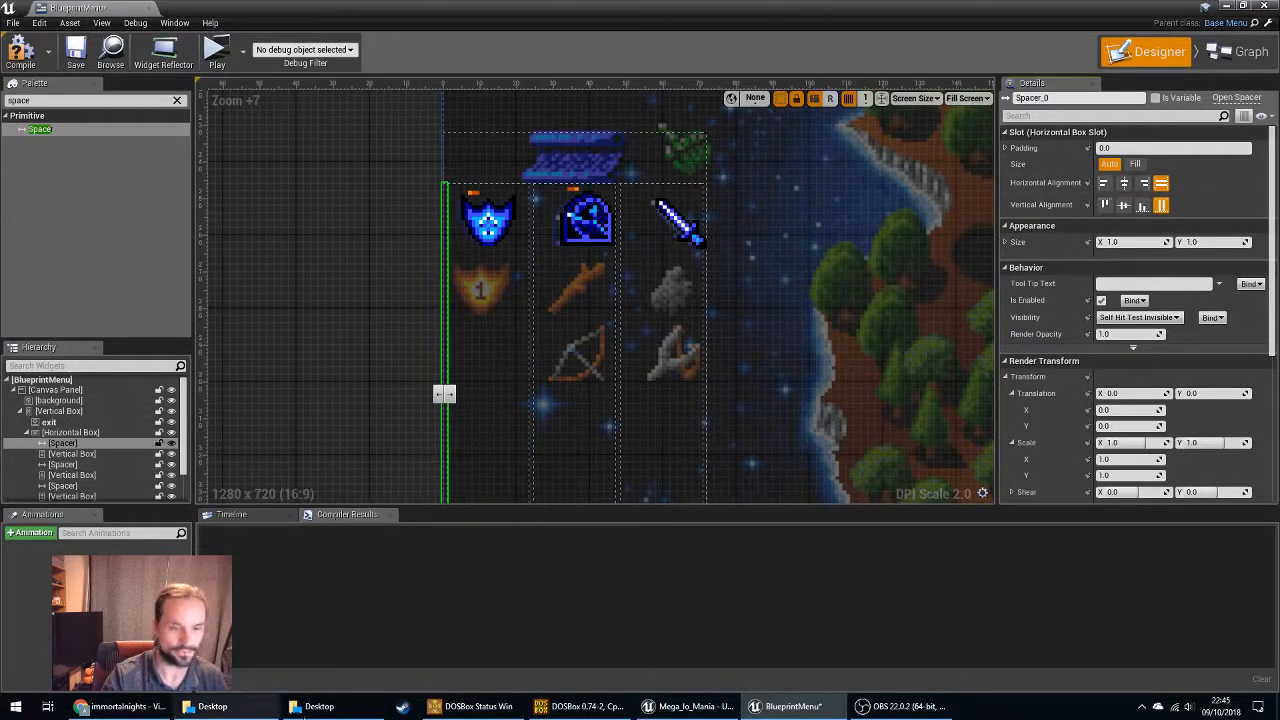
# Open the ResearchMenu widget from the UI content folder in a maximized editor, with its icon columns in close view.
pyautogui.click(686, 704)
pyautogui.doubleClick(334, 5)
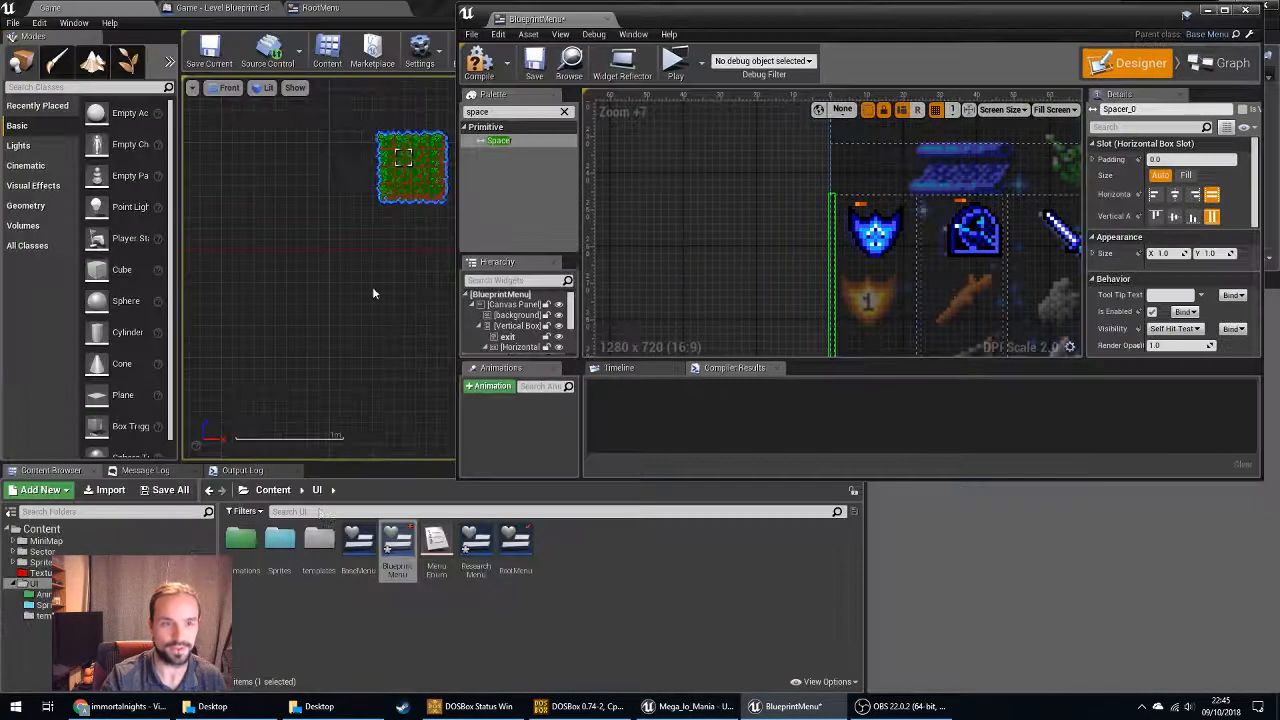
pyautogui.doubleClick(476, 545)
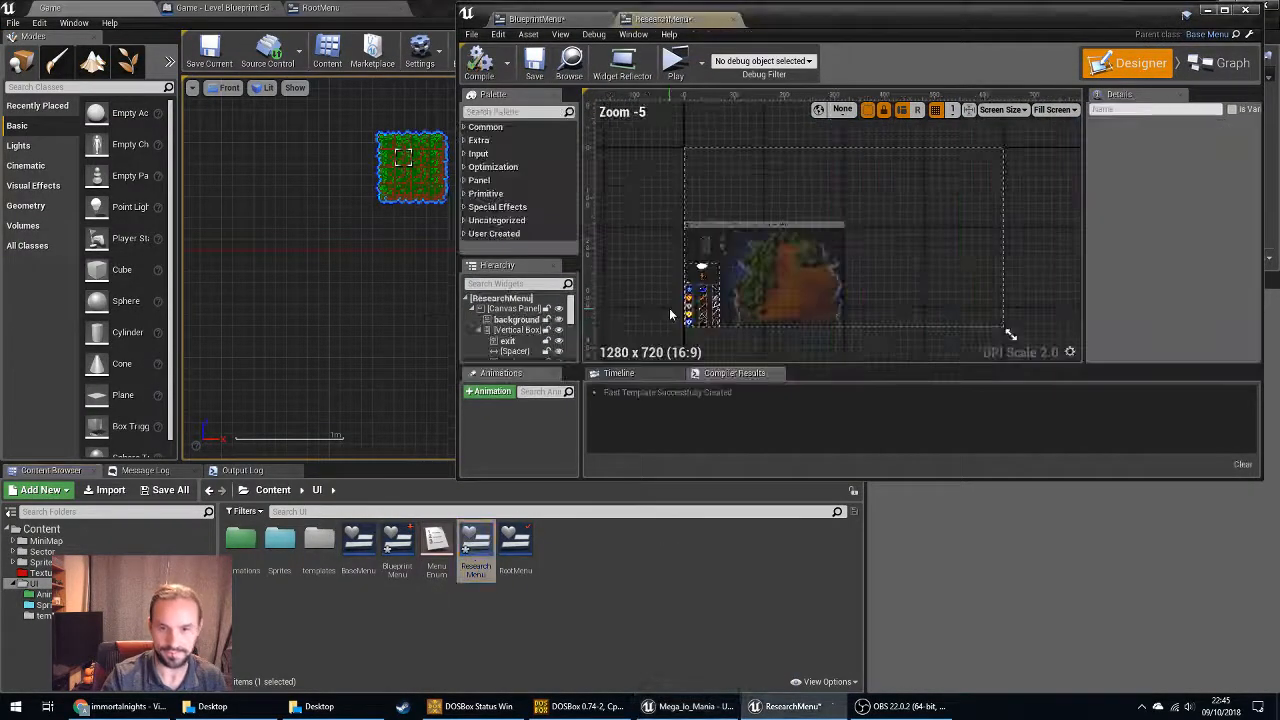
pyautogui.doubleClick(843, 21)
pyautogui.scroll(11, 262, 312)
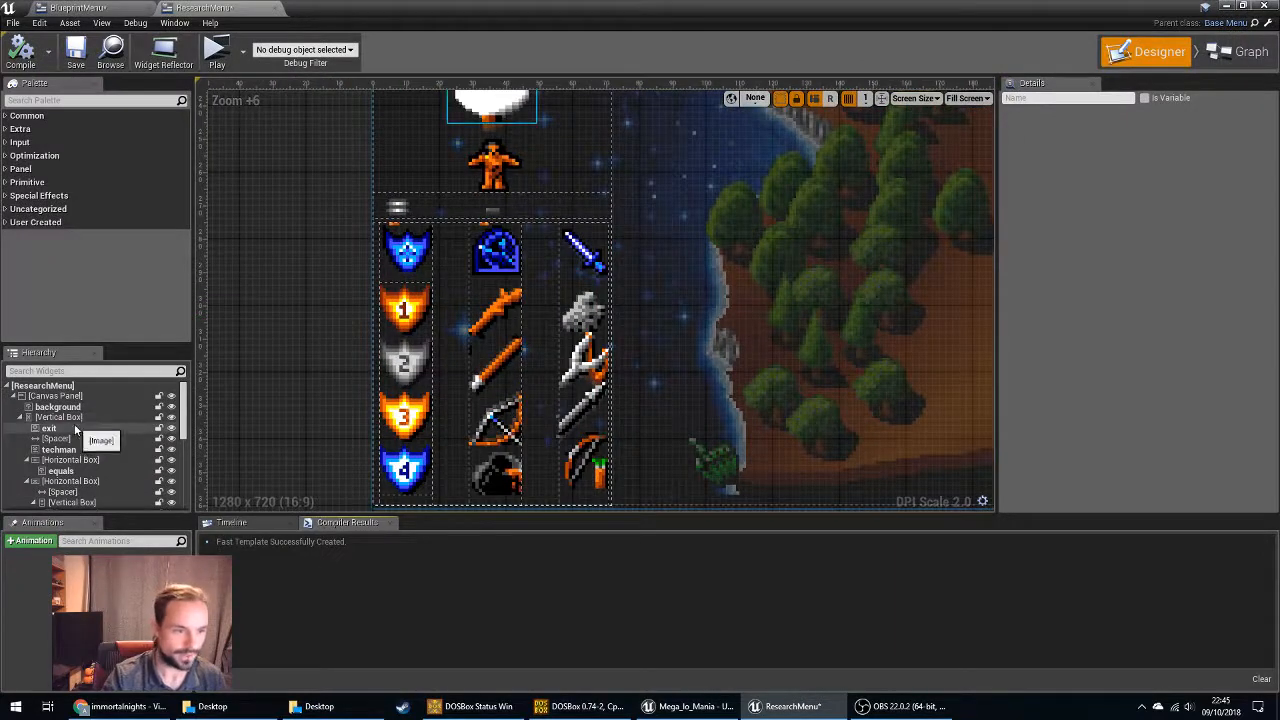
# Examine the slot and size settings of ResearchMenu's Horizontal Boxes, Spacers, first Vertical Box, repair_techs and repair_1.
pyautogui.click(70, 459)
pyautogui.click(72, 481)
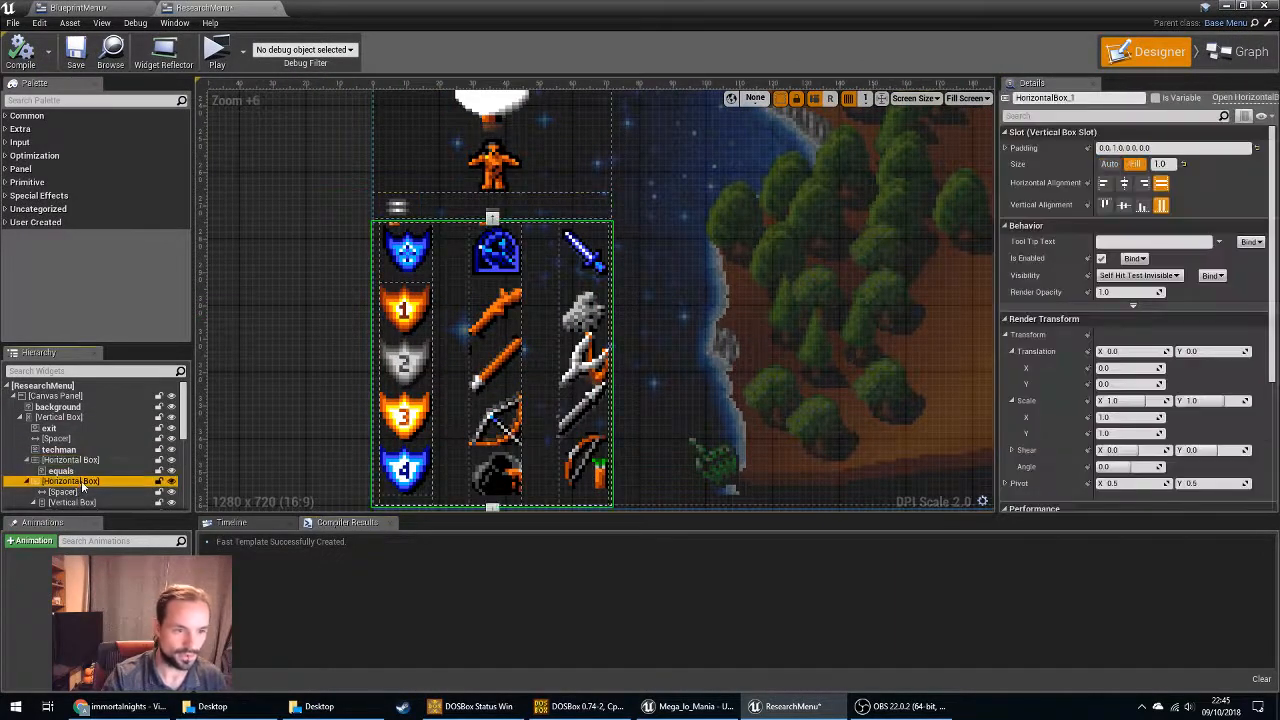
pyautogui.scroll(-2, 81, 480)
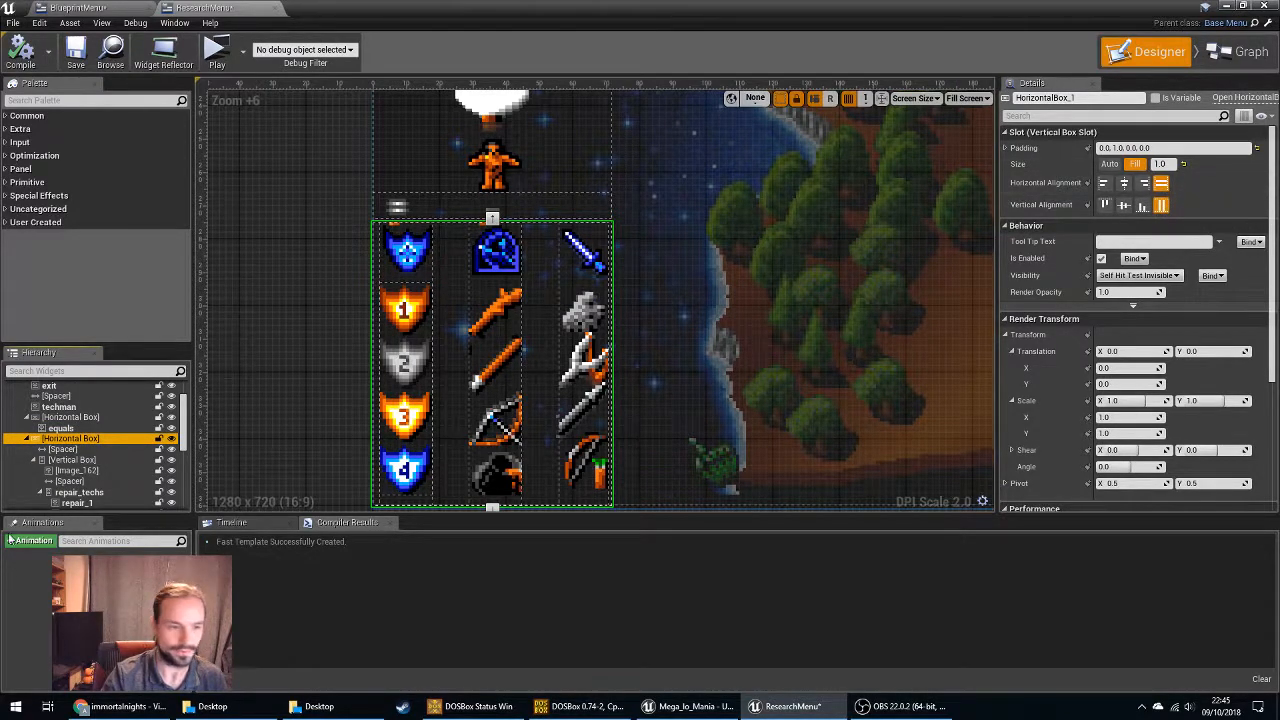
pyautogui.click(66, 449)
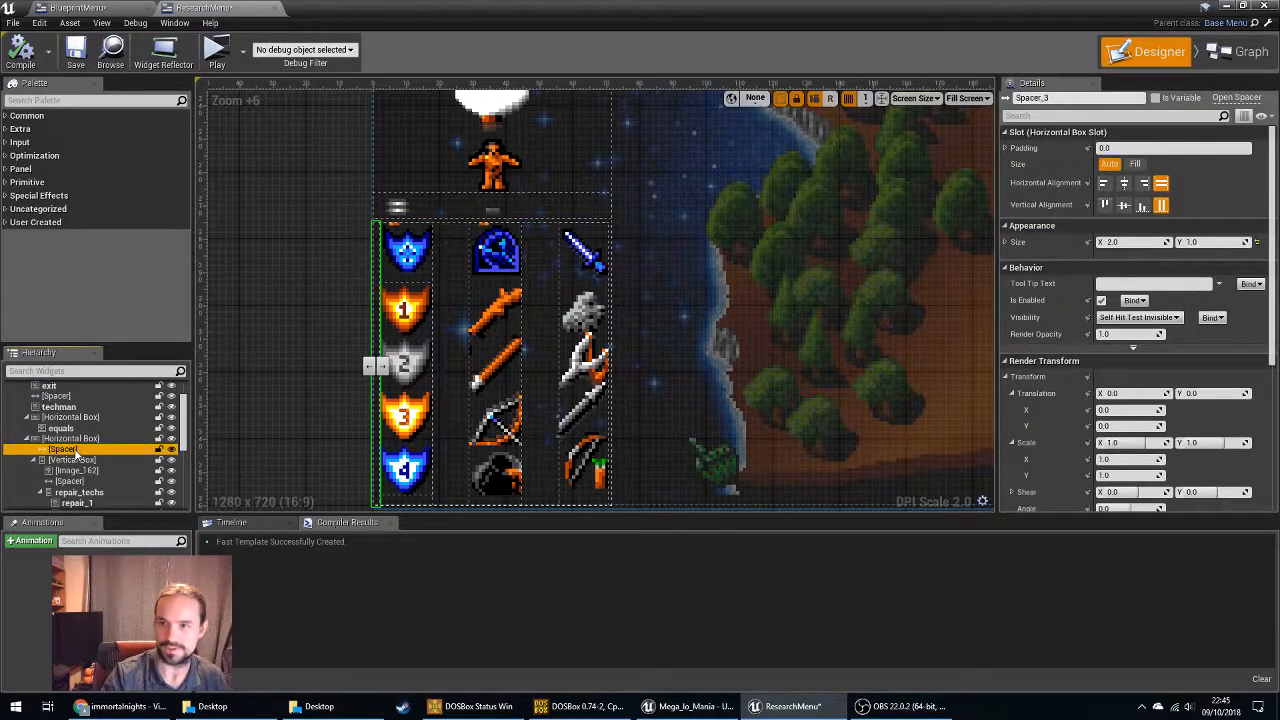
pyautogui.click(75, 460)
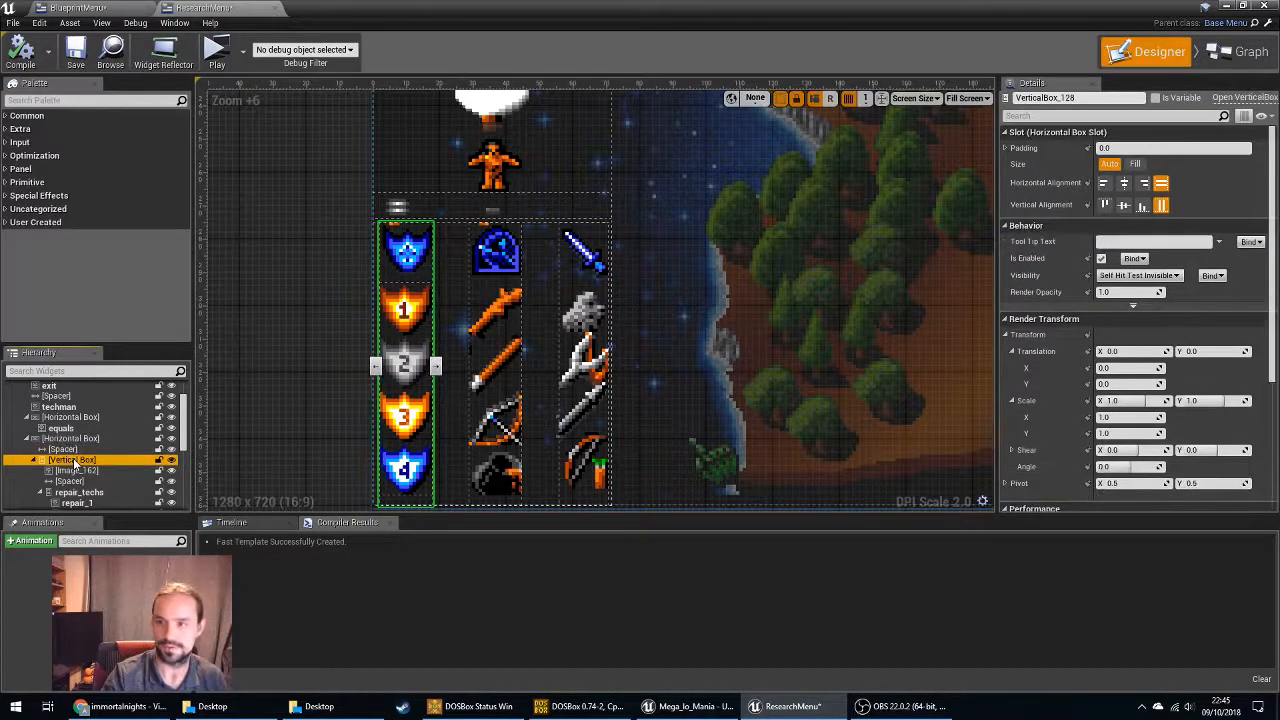
pyautogui.click(70, 481)
pyautogui.click(76, 492)
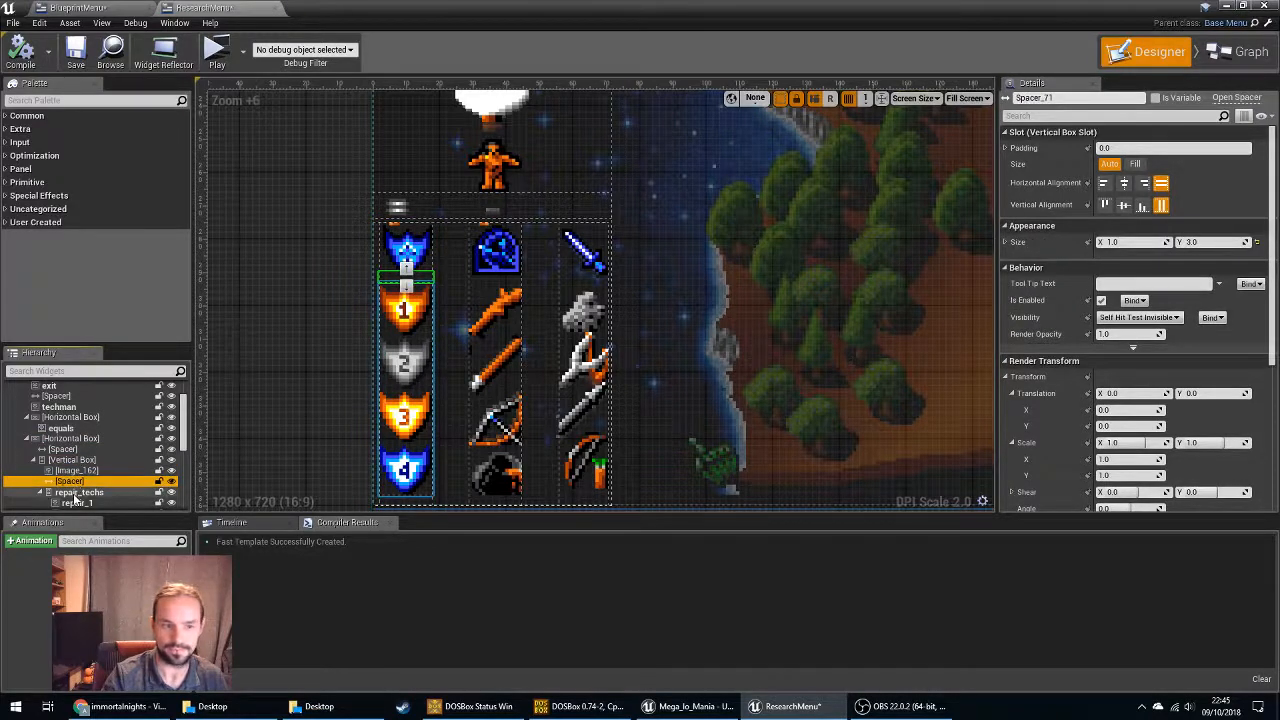
pyautogui.scroll(-2, 65, 475)
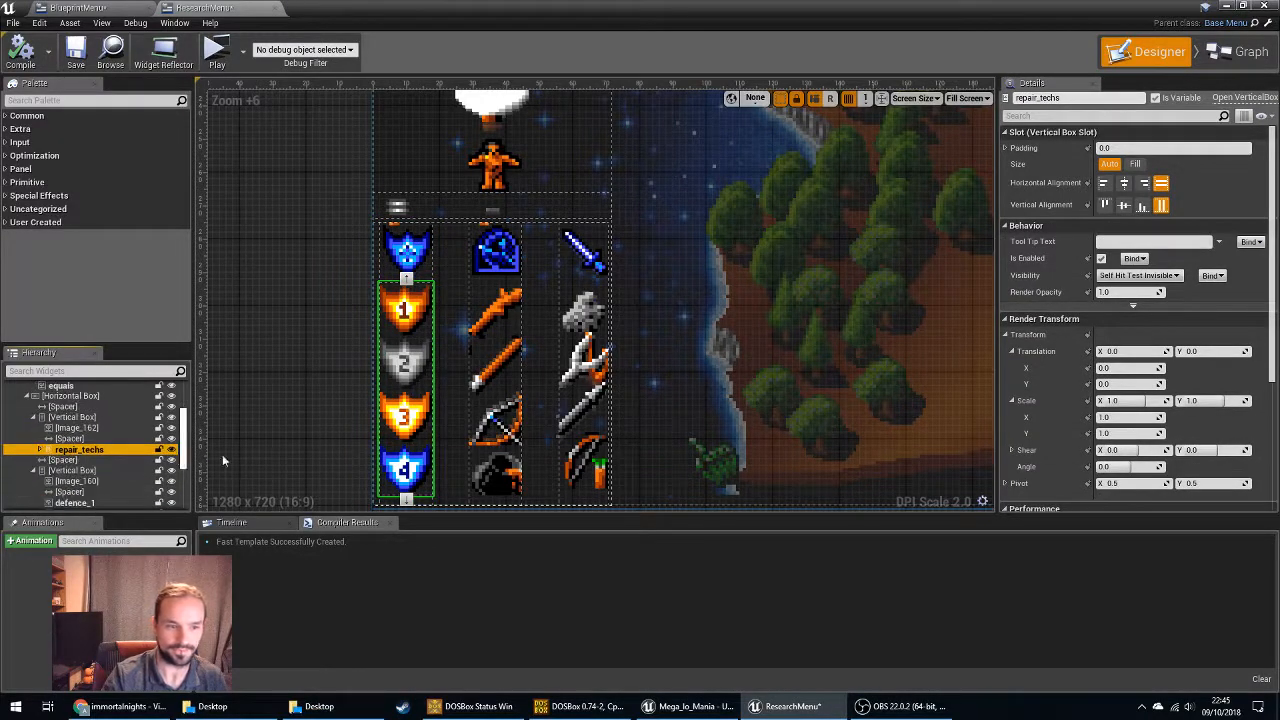
pyautogui.click(418, 298)
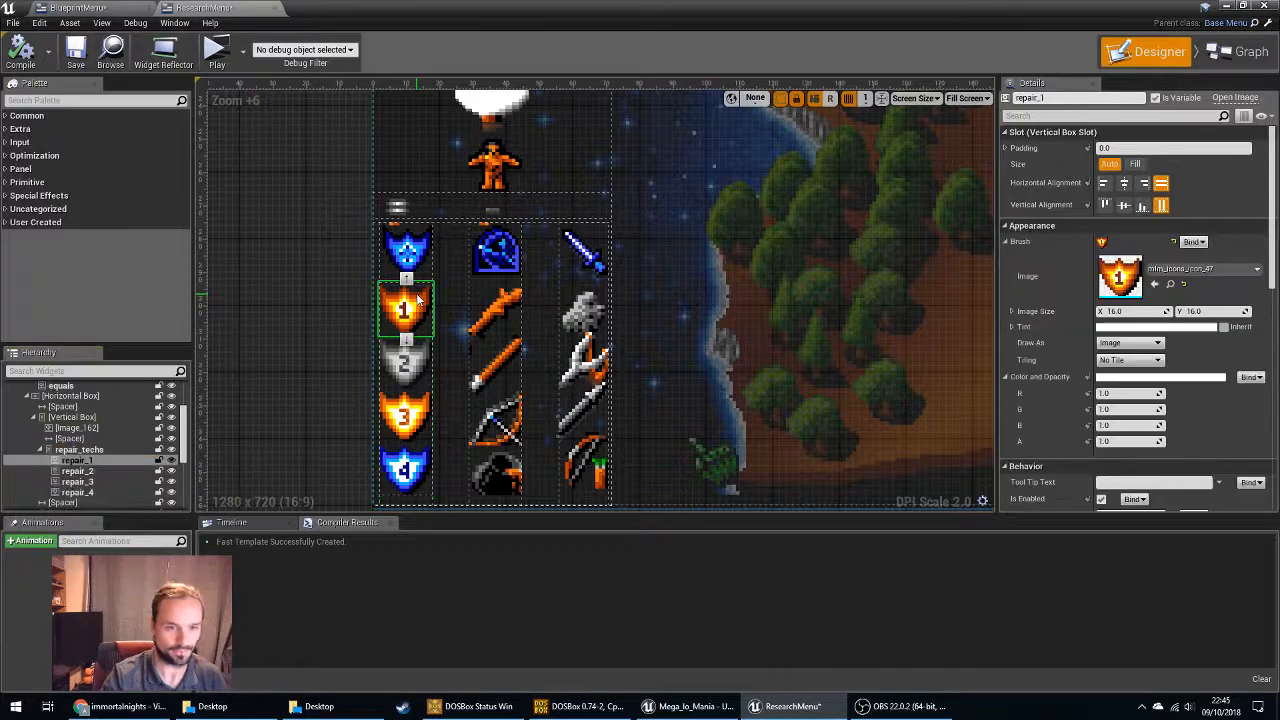
# Return to the BlueprintMenu widget and set the slot size of the three inner Vertical Boxes to Auto.
pyautogui.click(112, 9)
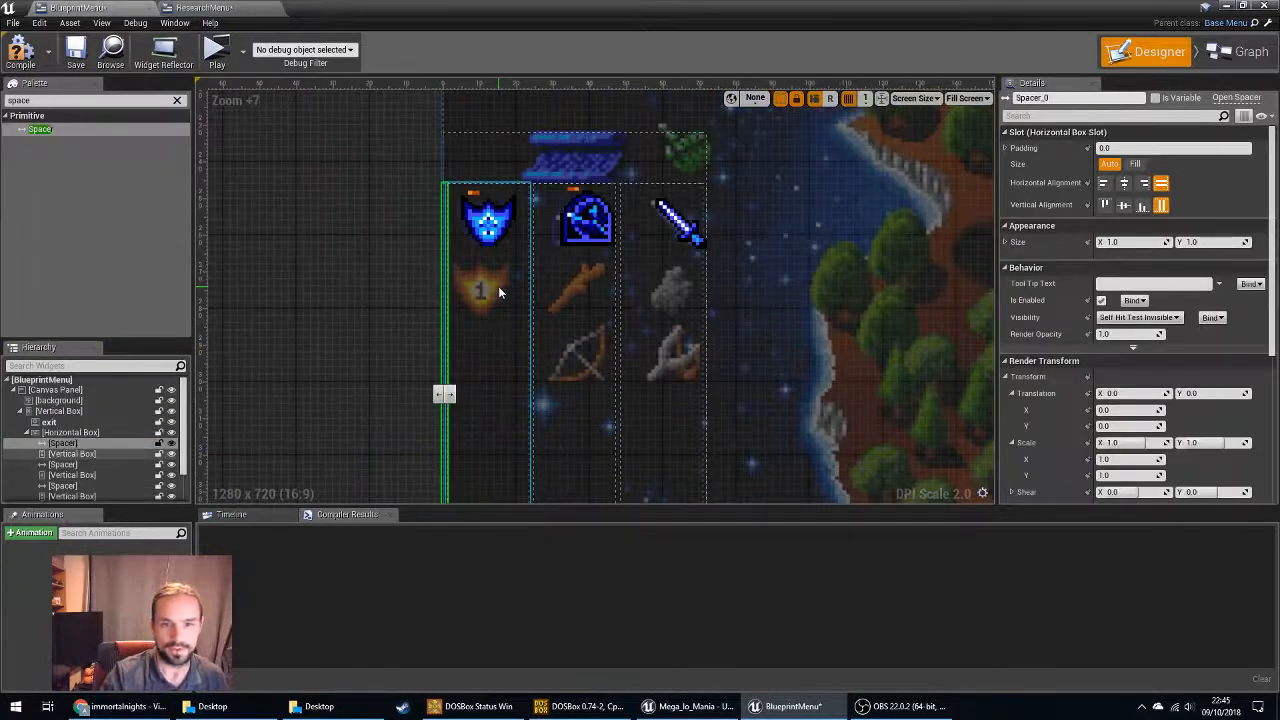
pyautogui.click(62, 464)
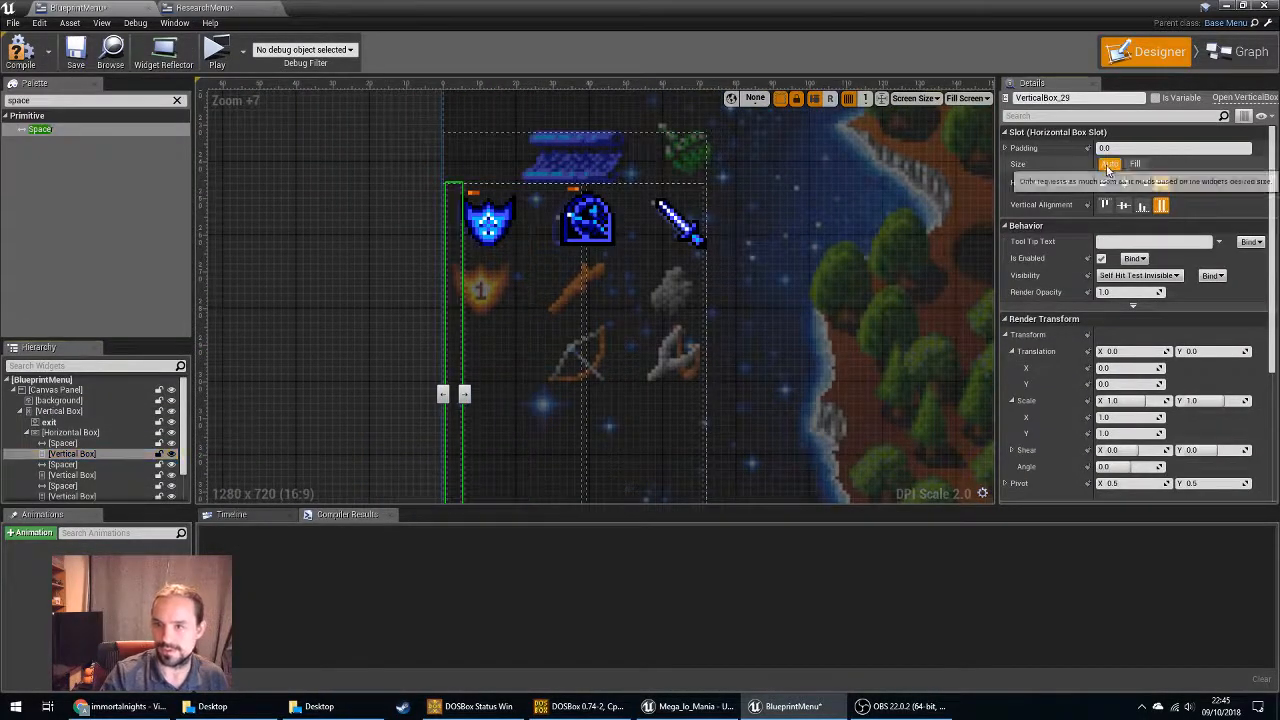
pyautogui.click(72, 475)
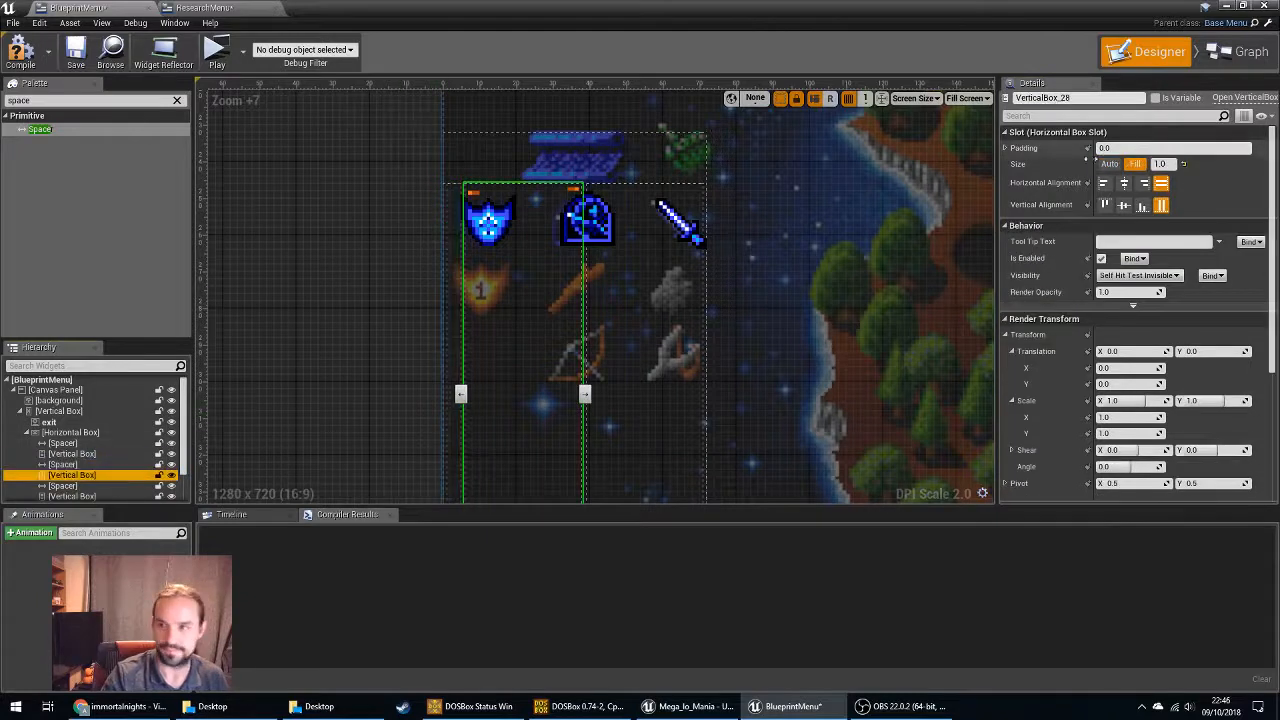
pyautogui.click(70, 496)
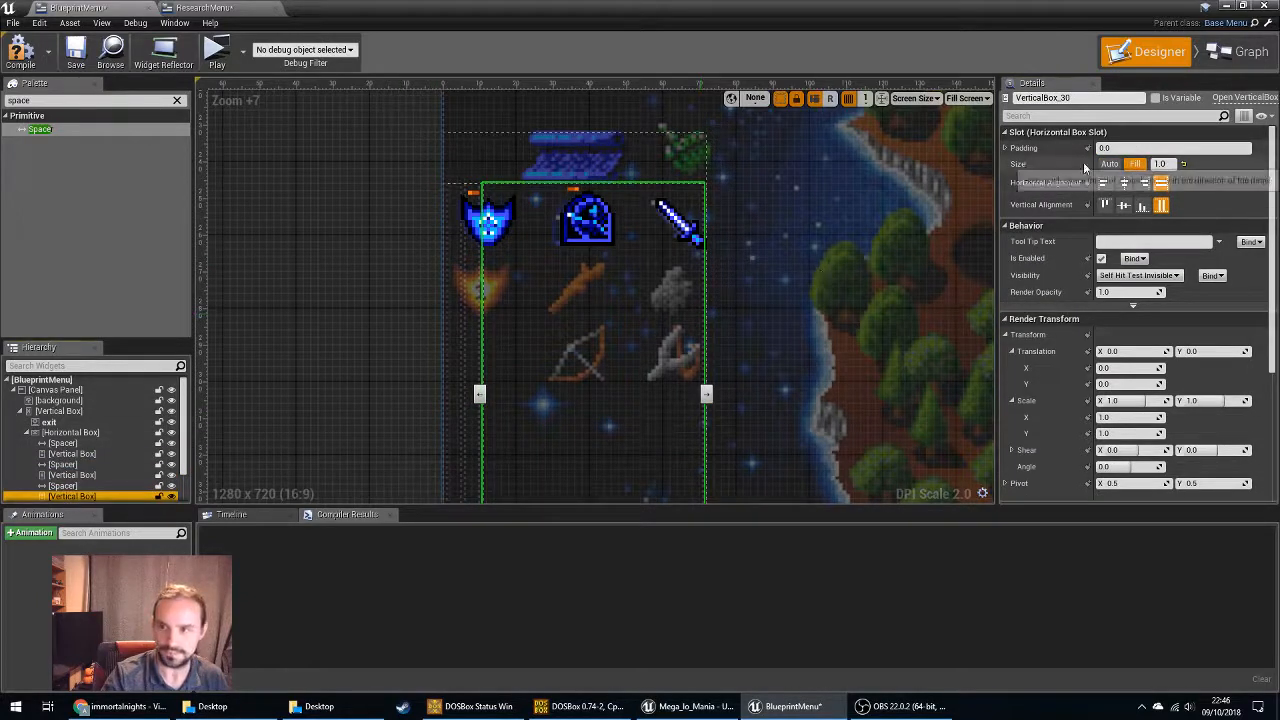
# Enlarge the widget hierarchy and nest Image_451, Image_485 and Image_513 in the first, second and third inner Vertical Boxes respectively.
pyautogui.scroll(-2, 112, 446)
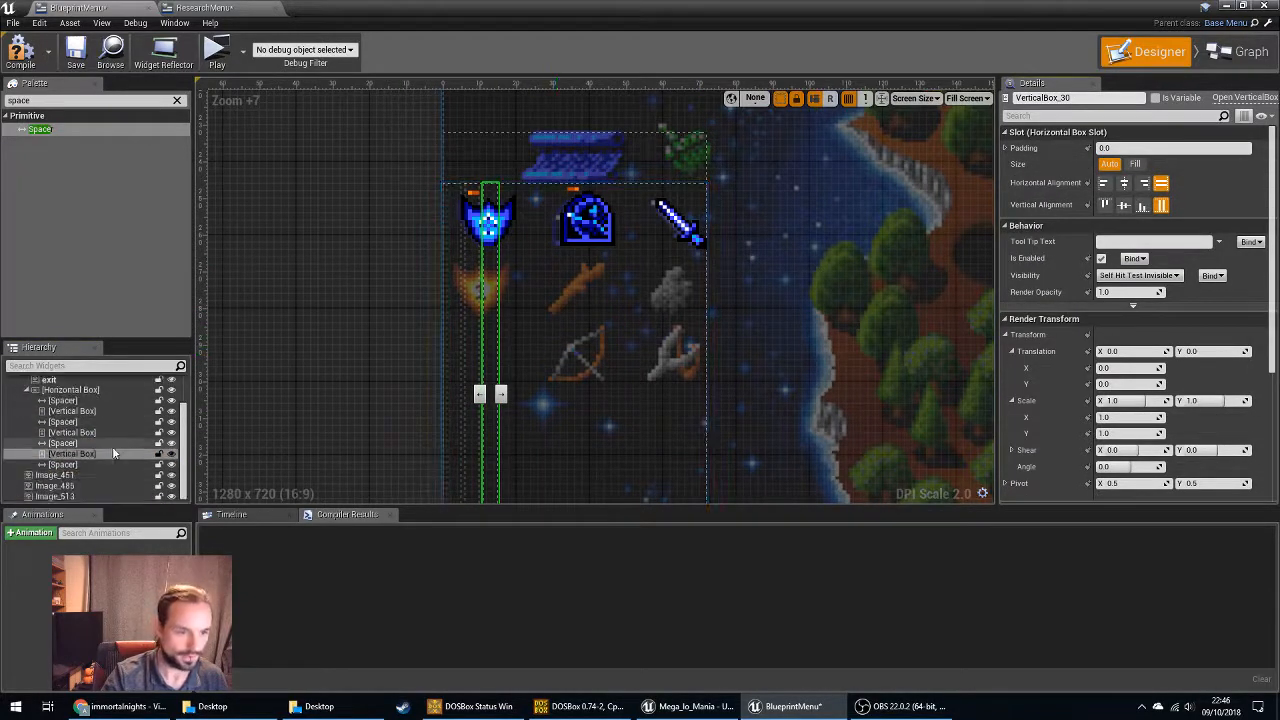
pyautogui.moveTo(139, 342); pyautogui.dragTo(145, 213)
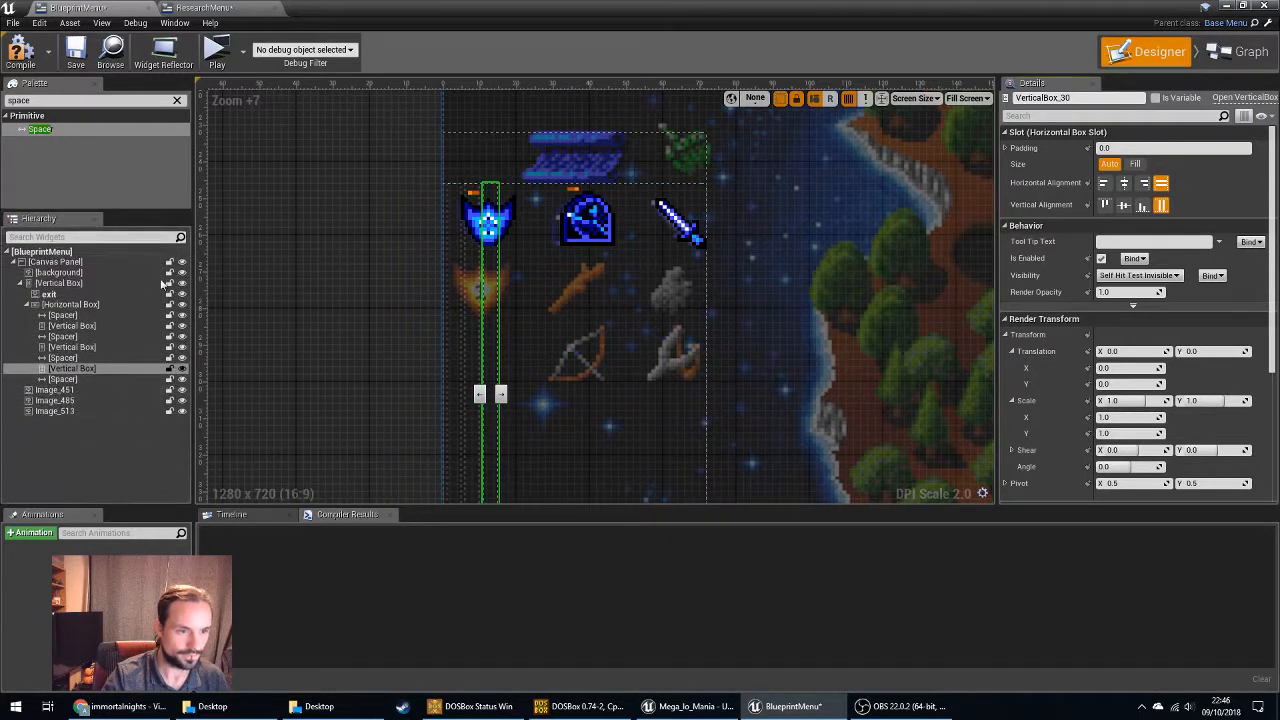
pyautogui.click(57, 390)
pyautogui.moveTo(70, 392); pyautogui.dragTo(101, 338)
pyautogui.moveTo(55, 400); pyautogui.dragTo(92, 362)
pyautogui.moveTo(58, 411); pyautogui.dragTo(93, 391)
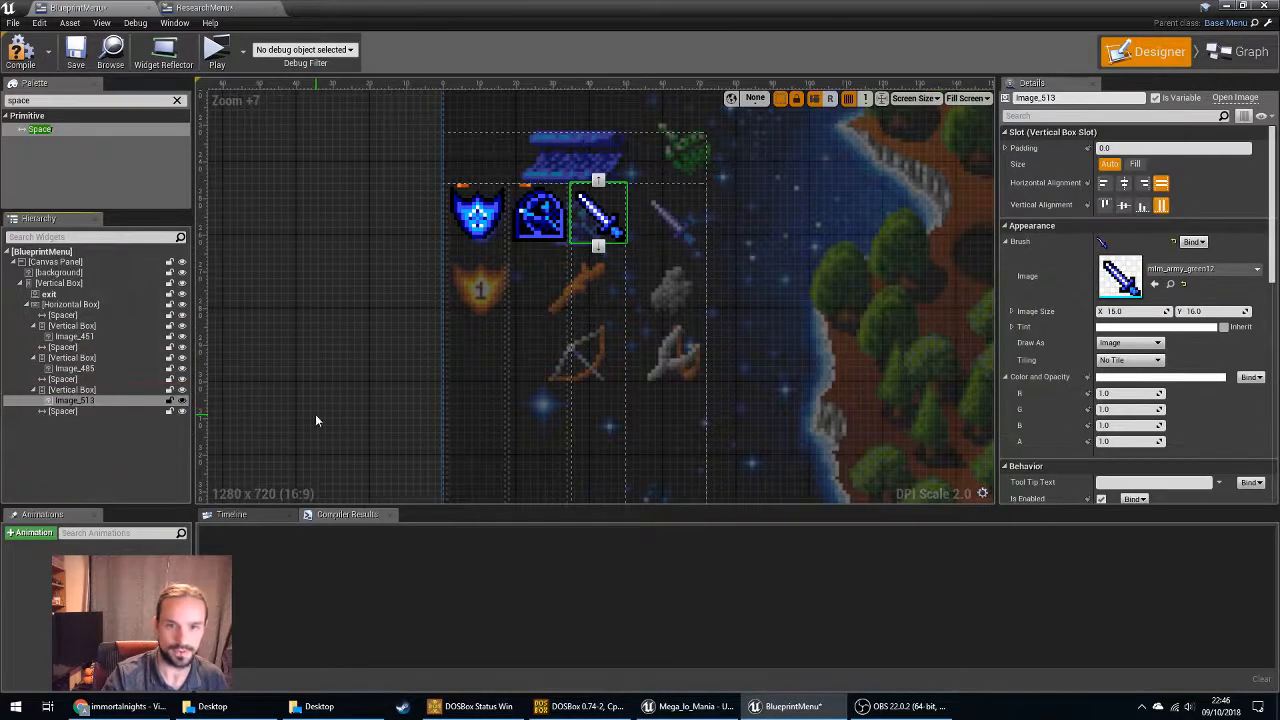
# Set the slot size of all four Spacers in the Horizontal Box to Fill.
pyautogui.click(70, 315)
pyautogui.keyDown('ctrl'); pyautogui.click(82, 347); pyautogui.keyUp('ctrl')
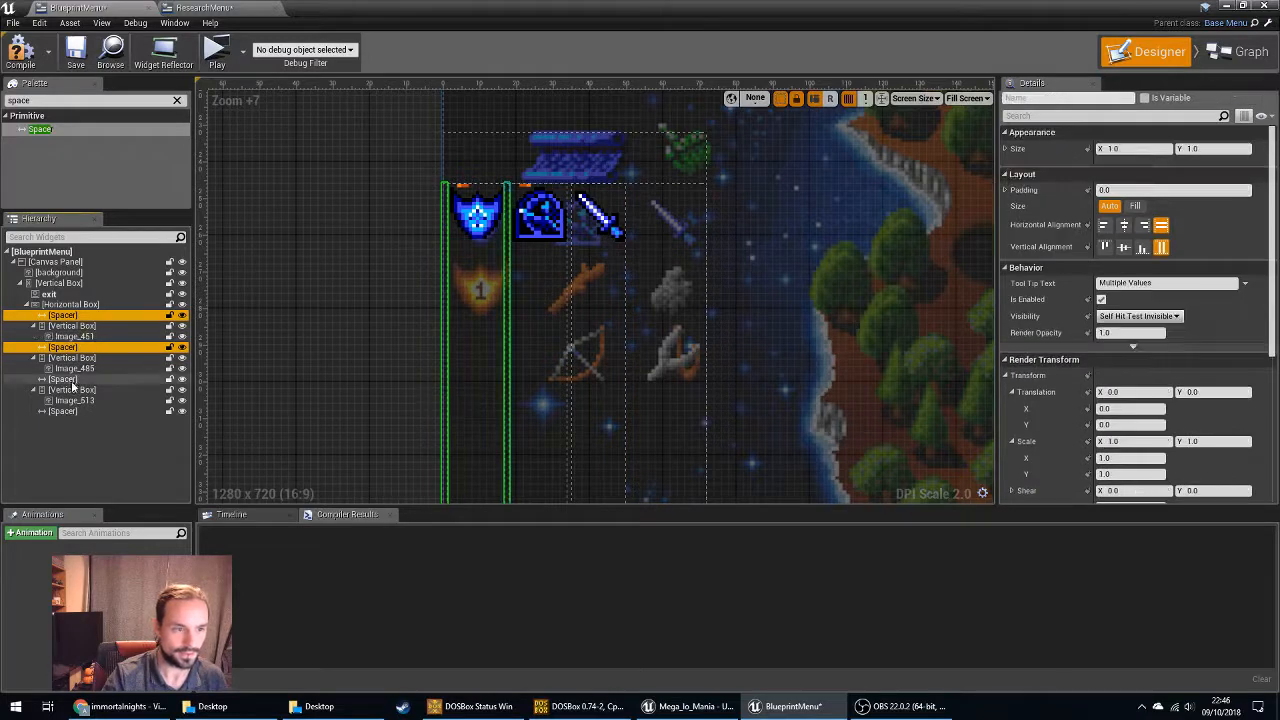
pyautogui.keyDown('ctrl'); pyautogui.click(68, 379); pyautogui.keyUp('ctrl')
pyautogui.keyDown('ctrl'); pyautogui.click(64, 411); pyautogui.keyUp('ctrl')
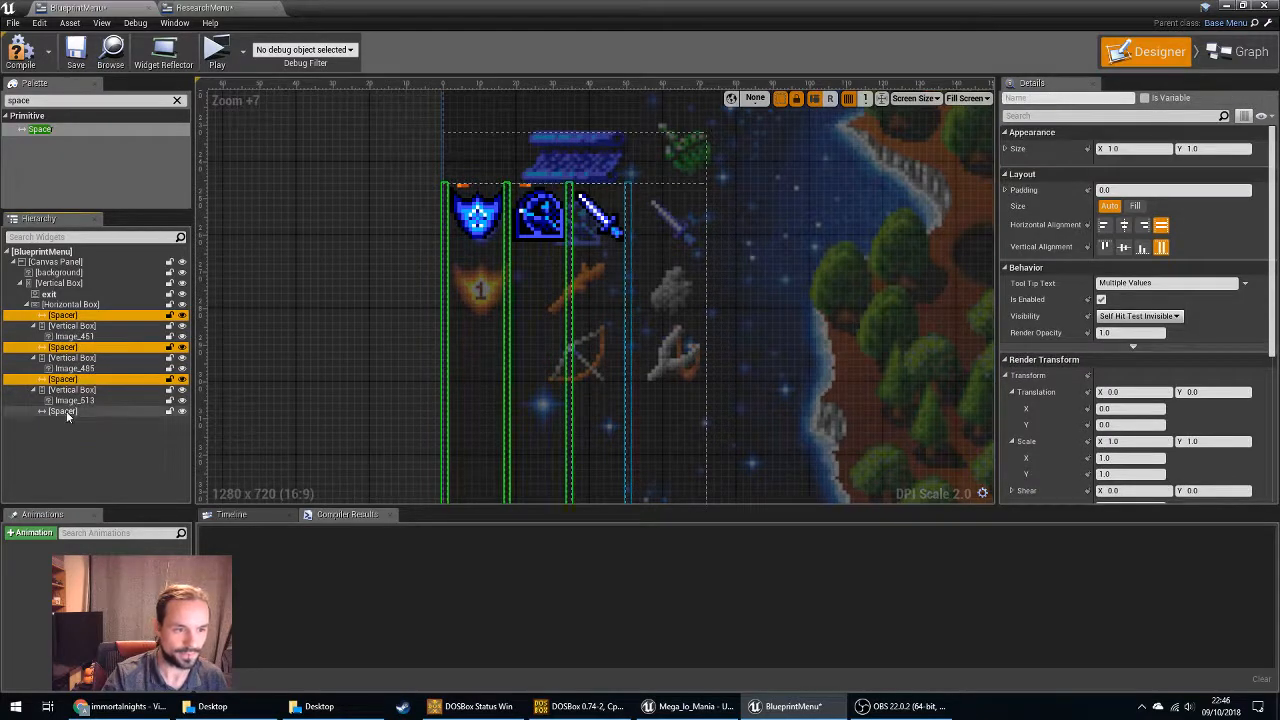
pyautogui.click(1135, 205)
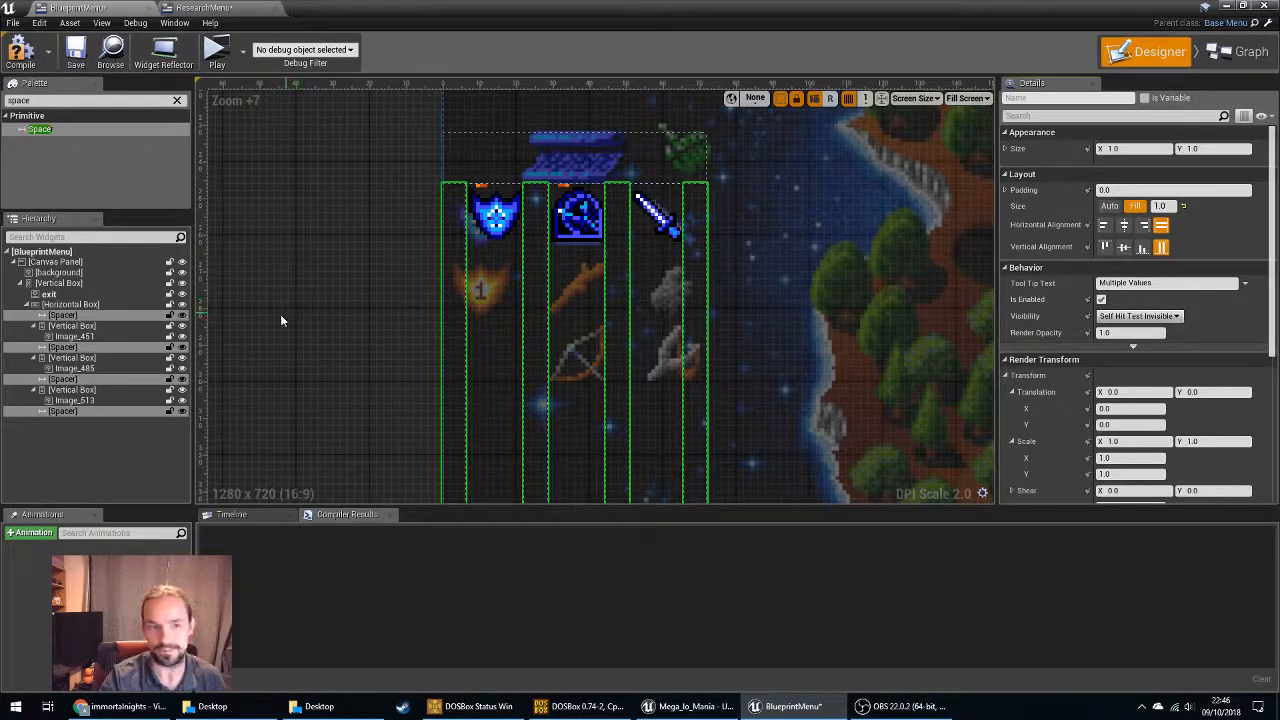
pyautogui.click(111, 441)
# Examine the slot and size settings of the four Spacers around ResearchMenu's icon columns.
pyautogui.click(228, 9)
pyautogui.click(440, 297)
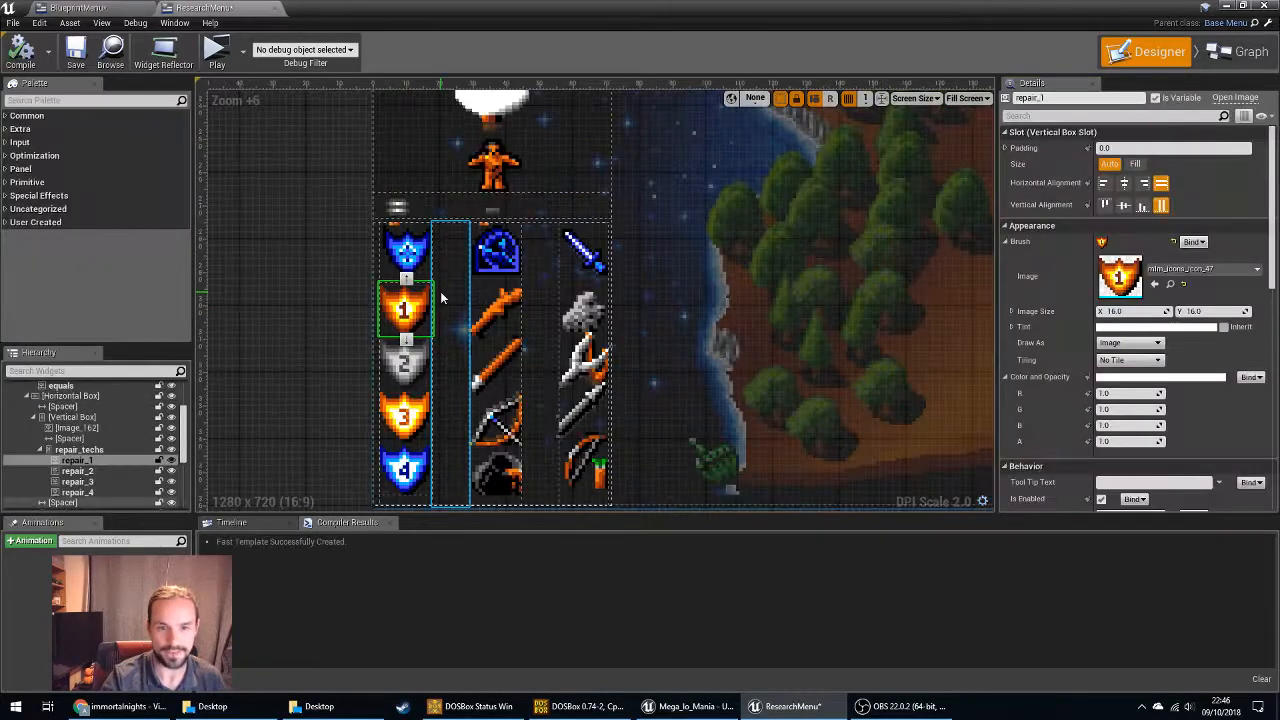
pyautogui.click(536, 284)
pyautogui.click(378, 288)
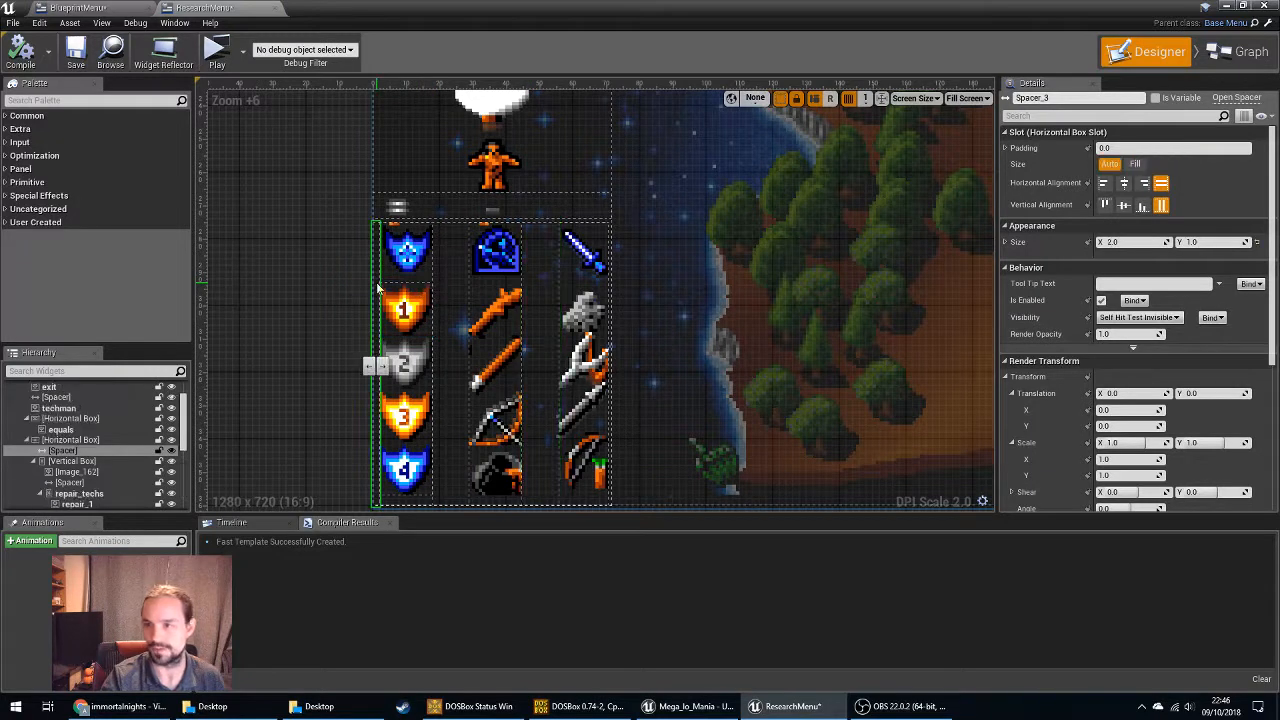
pyautogui.click(449, 286)
pyautogui.click(540, 290)
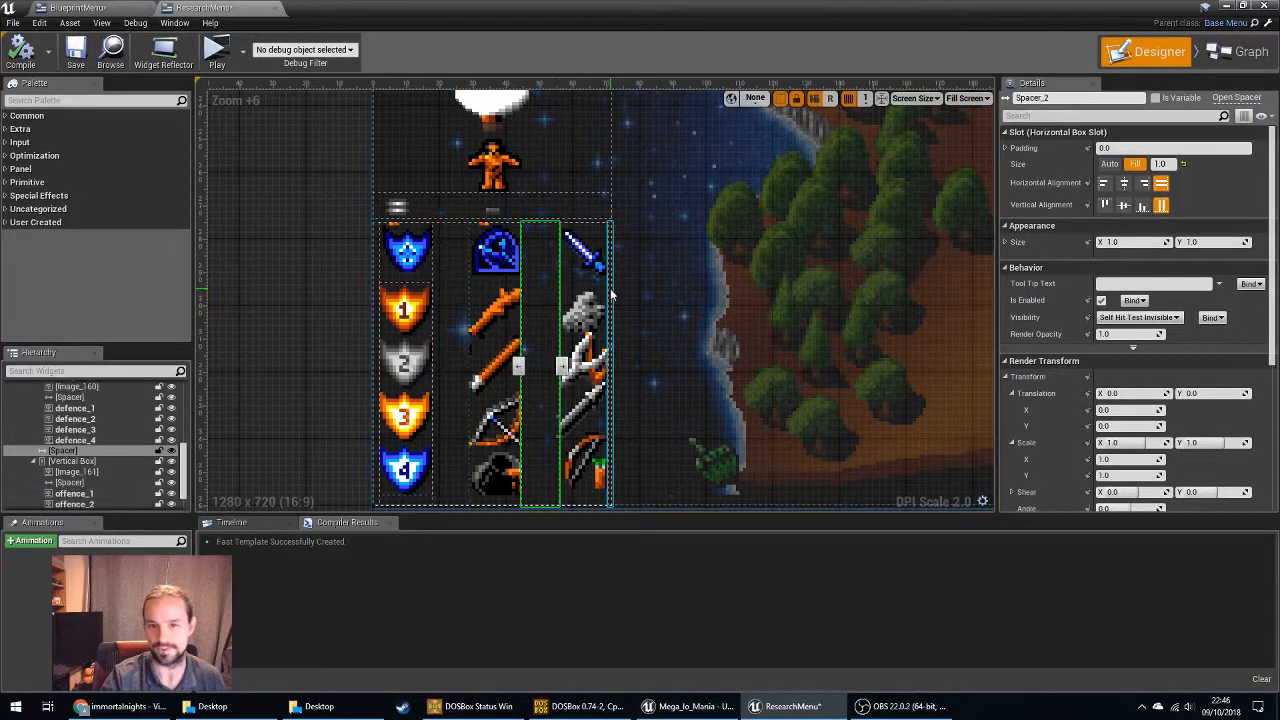
pyautogui.click(610, 293)
# Return to the BlueprintMenu widget and set the slot size of the first and last Spacers to Auto.
pyautogui.click(100, 7)
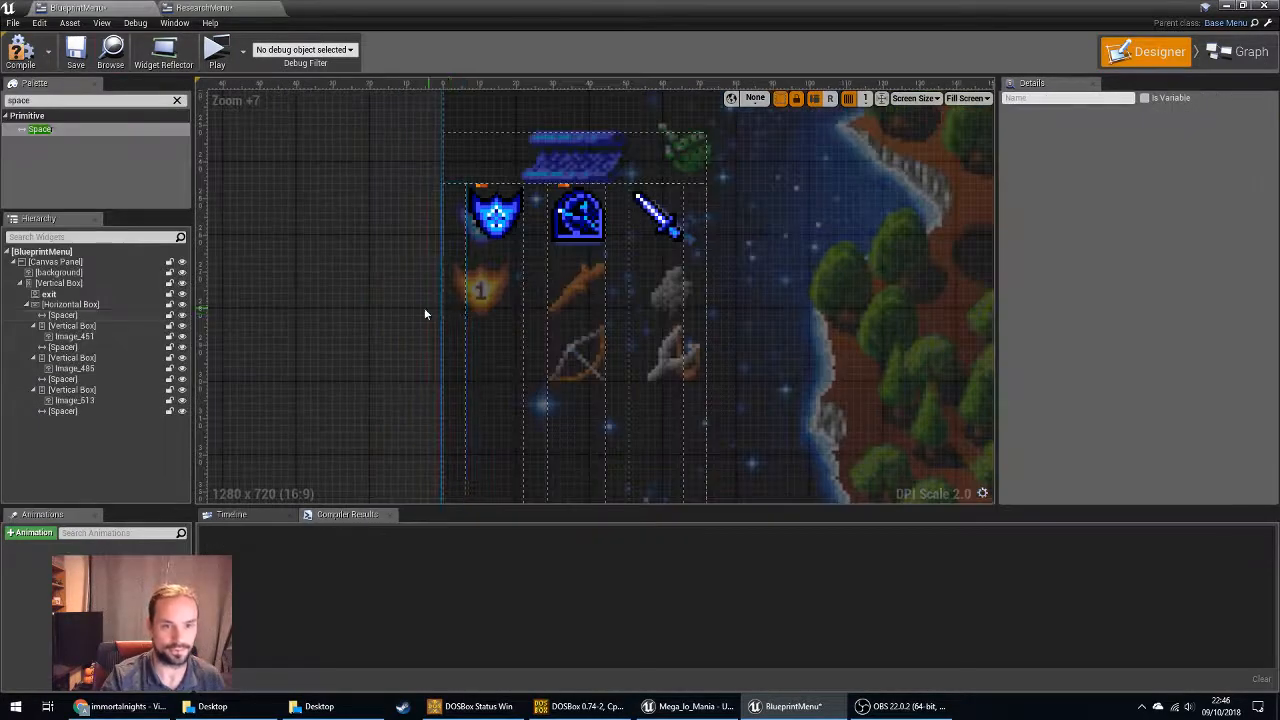
pyautogui.click(455, 310)
pyautogui.click(1110, 164)
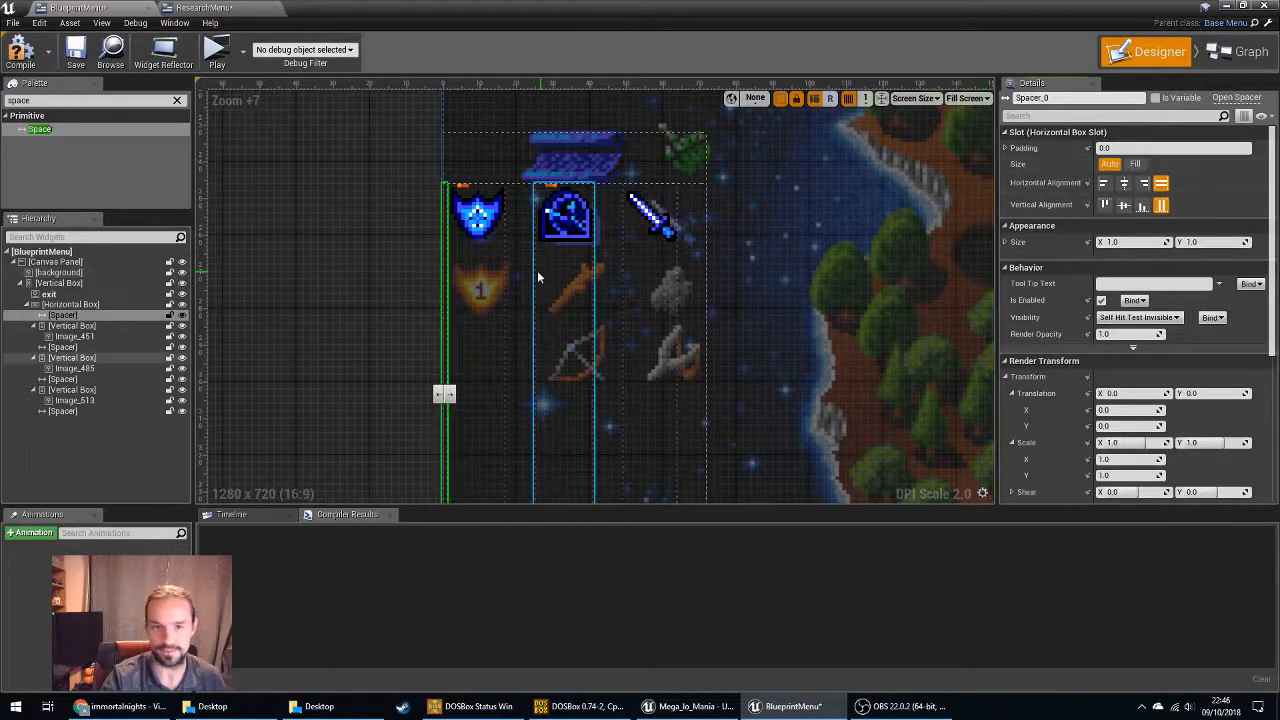
pyautogui.click(693, 275)
pyautogui.click(1110, 164)
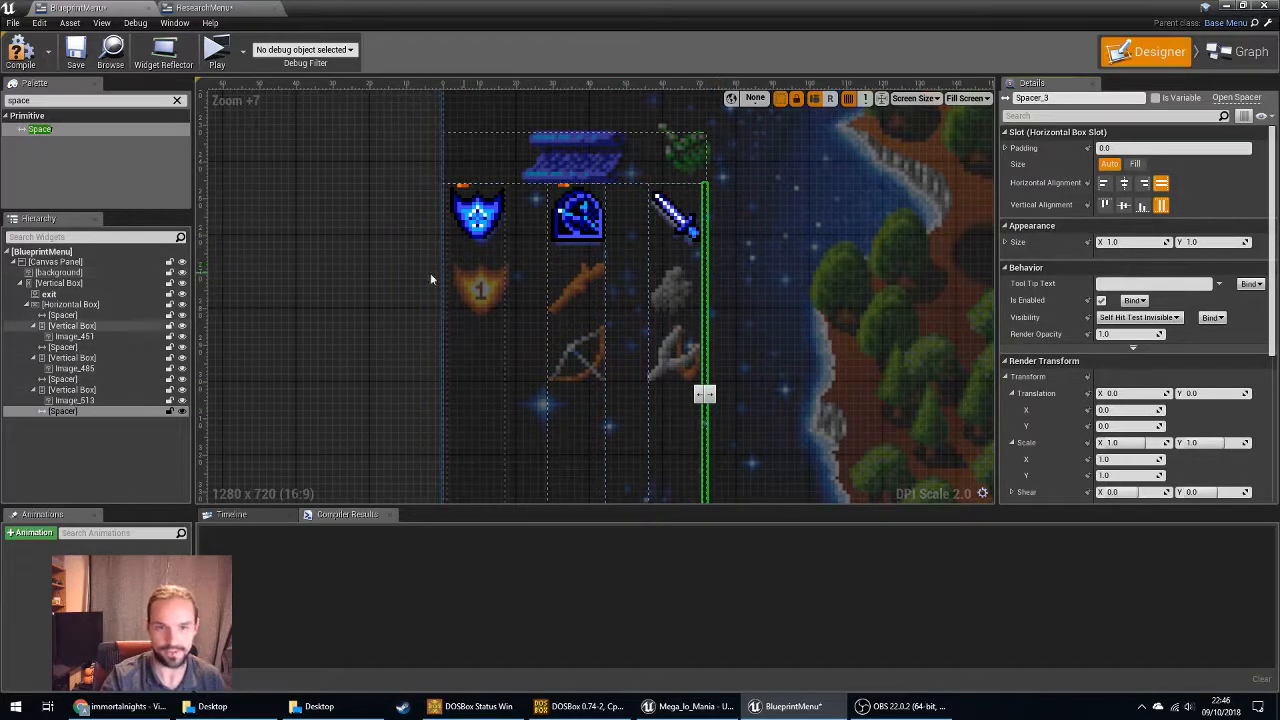
# Examine the slot settings of ResearchMenu's first column Vertical Box, Image_162, the leading Spacer and the enclosing Horizontal Box.
pyautogui.click(204, 7)
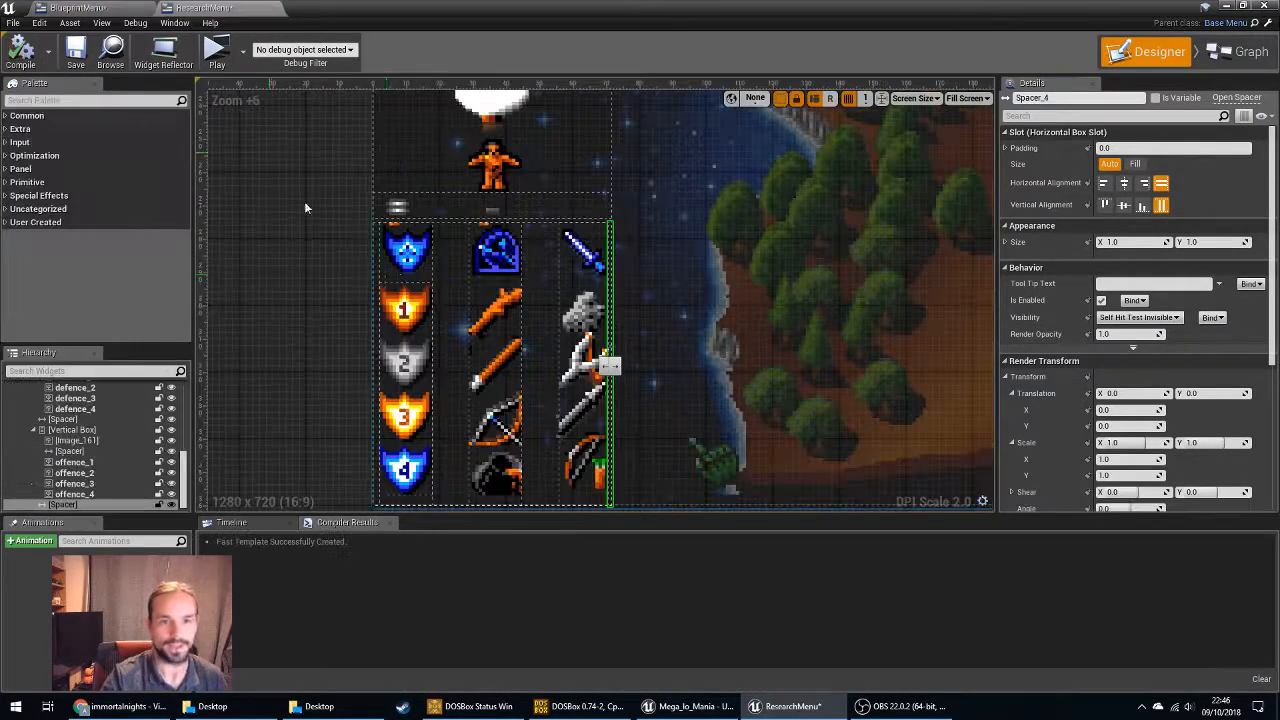
pyautogui.scroll(6, 95, 445)
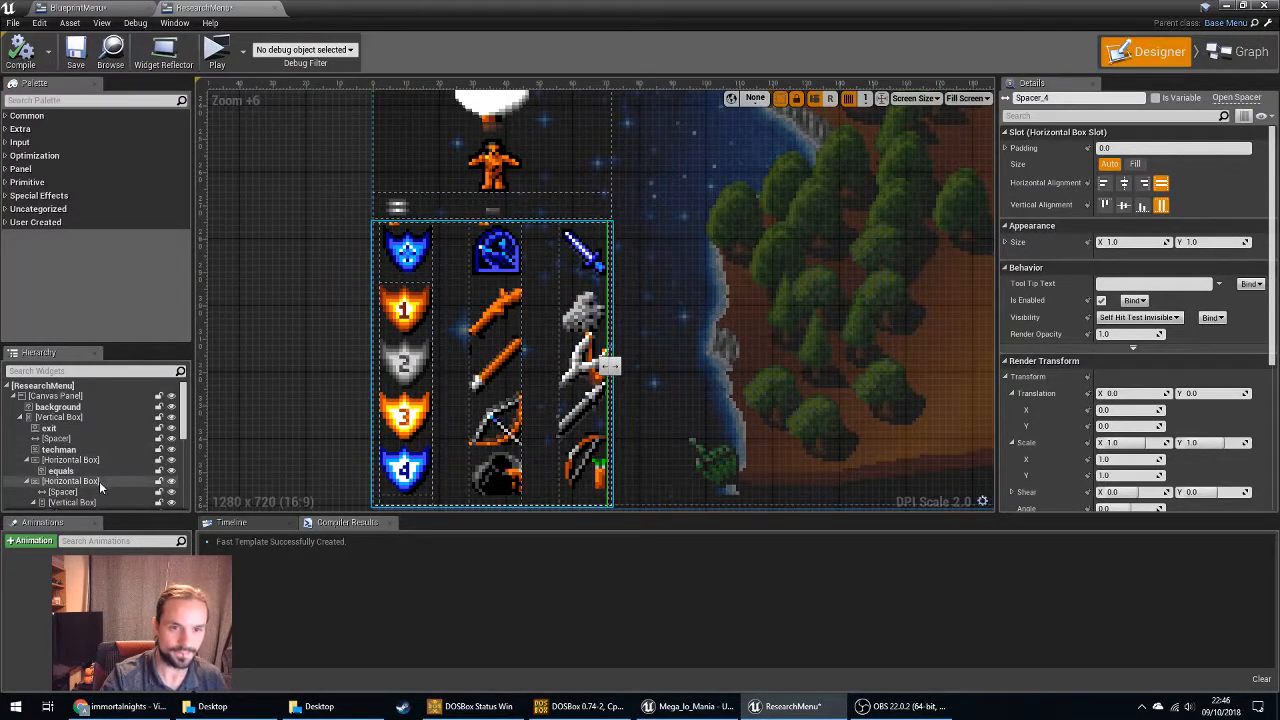
pyautogui.click(100, 502)
pyautogui.scroll(-2, 127, 477)
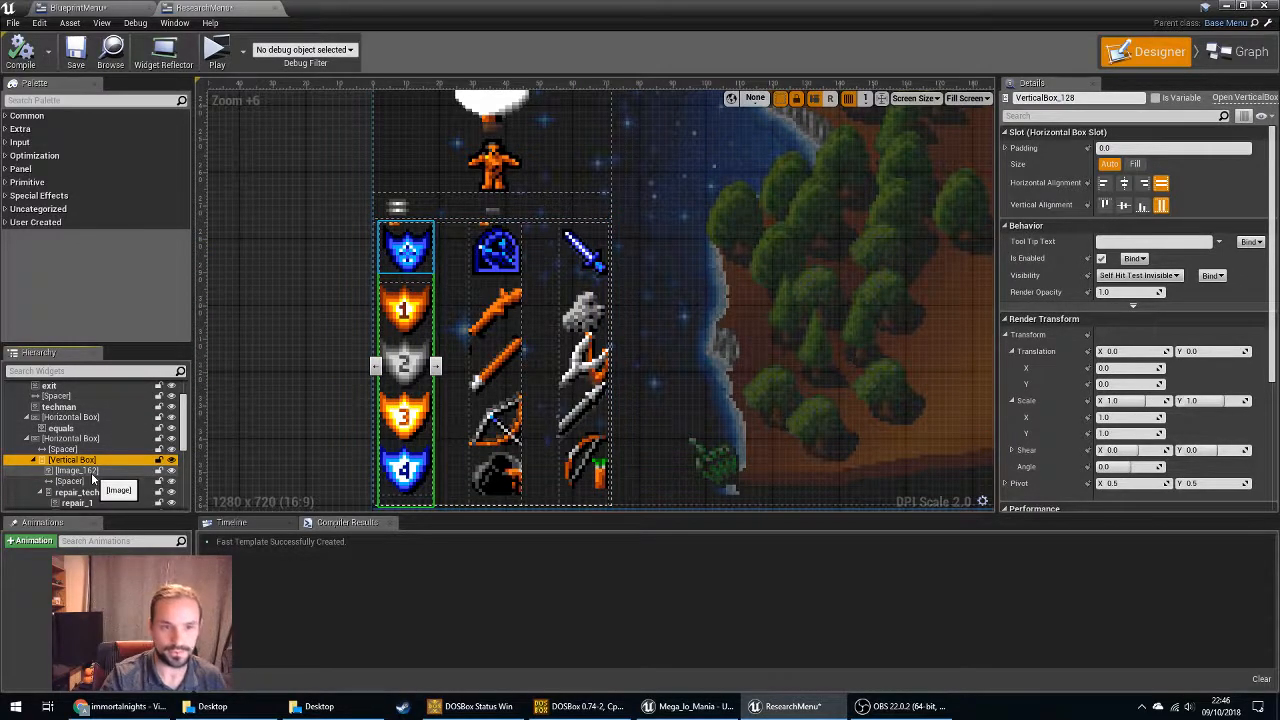
pyautogui.click(80, 470)
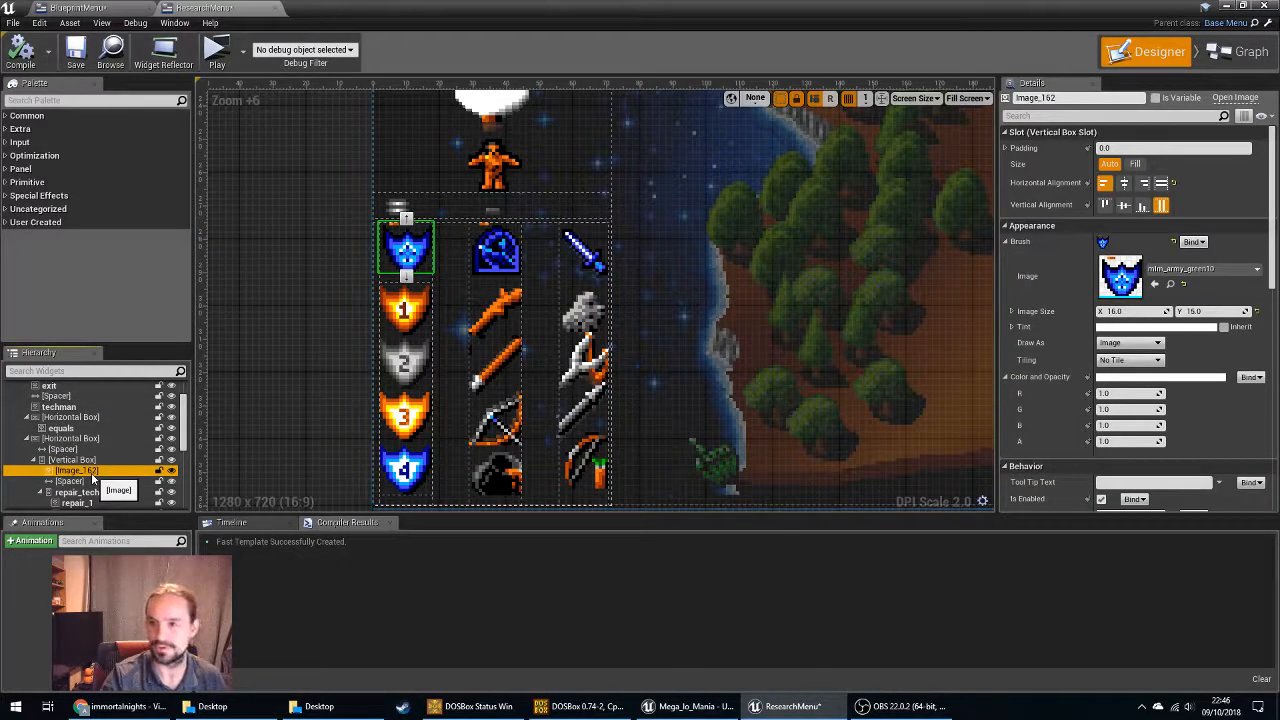
pyautogui.click(80, 459)
pyautogui.click(88, 450)
pyautogui.click(92, 439)
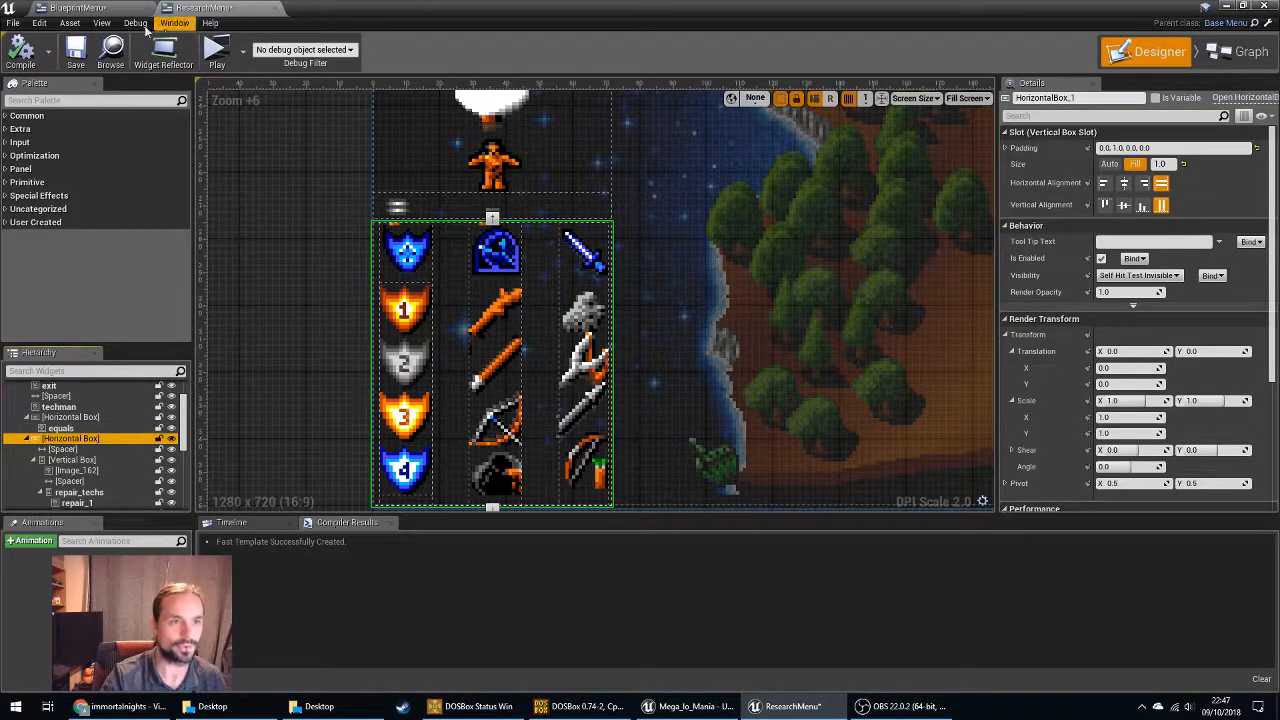
# Set the top padding of BlueprintMenu's Horizontal Box to 1.
pyautogui.click(78, 7)
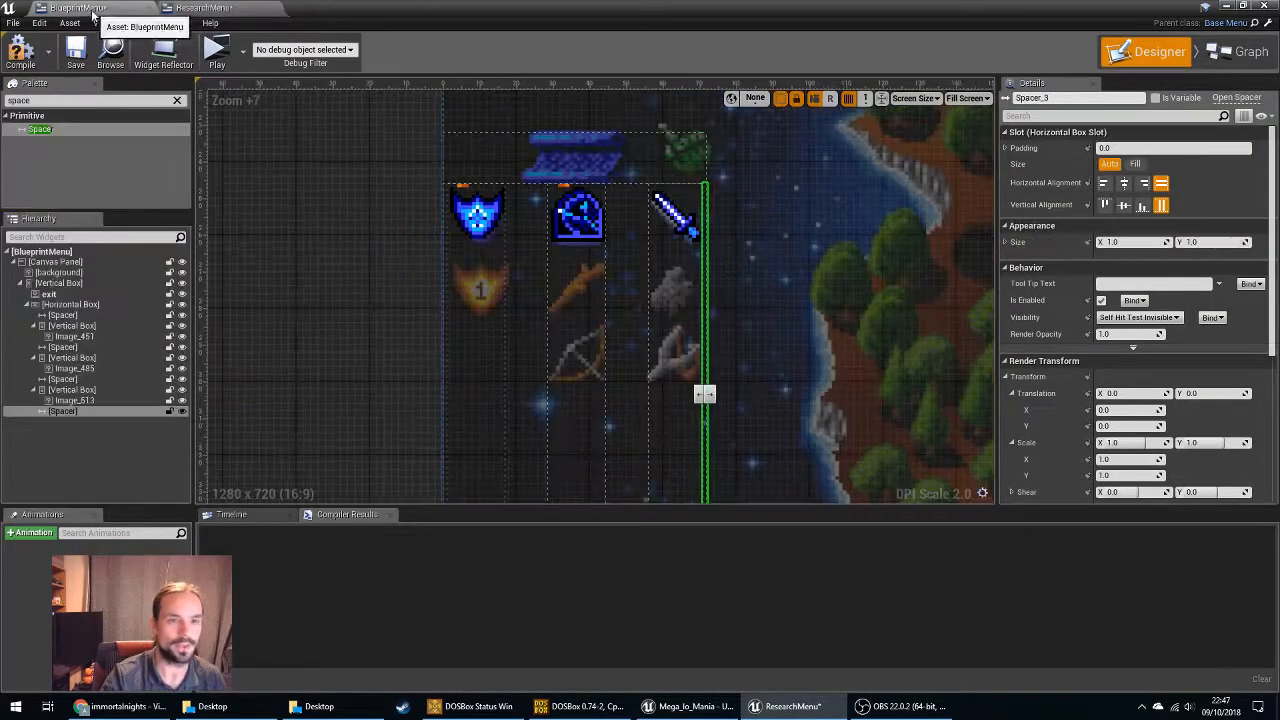
pyautogui.click(66, 305)
pyautogui.click(1006, 148)
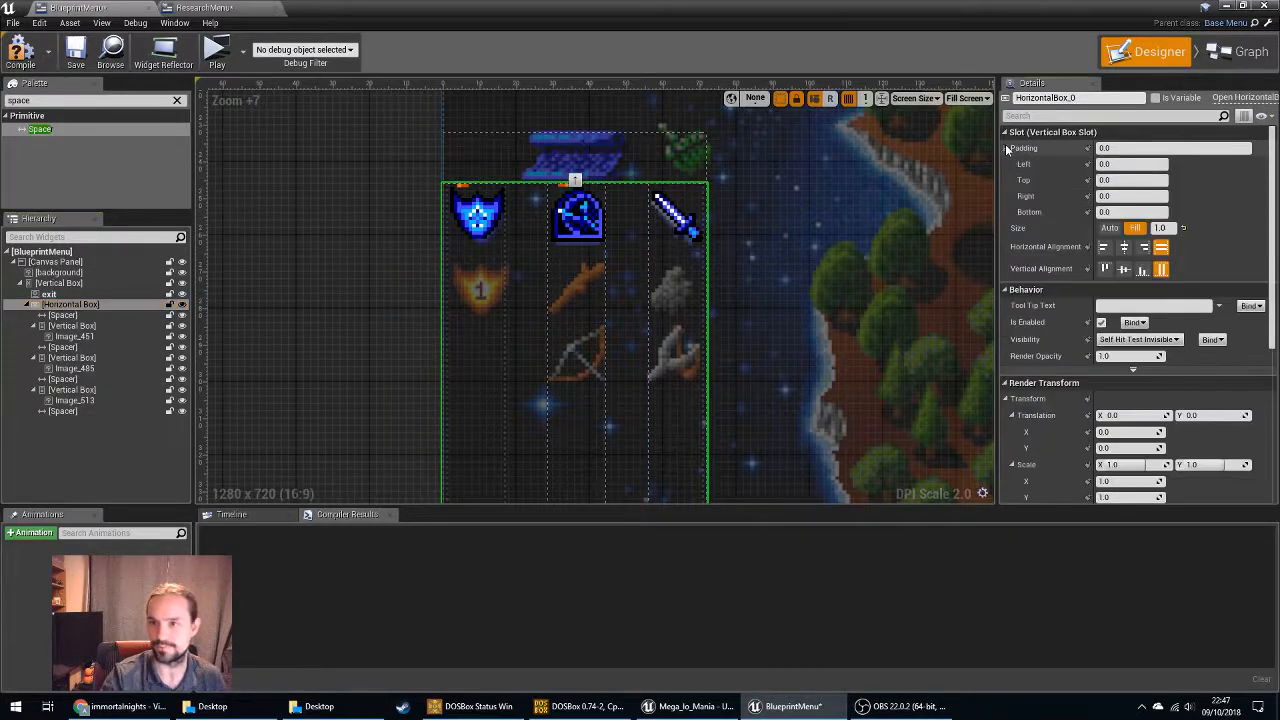
pyautogui.click(1125, 180)
pyautogui.write('1')
pyautogui.press('Return')
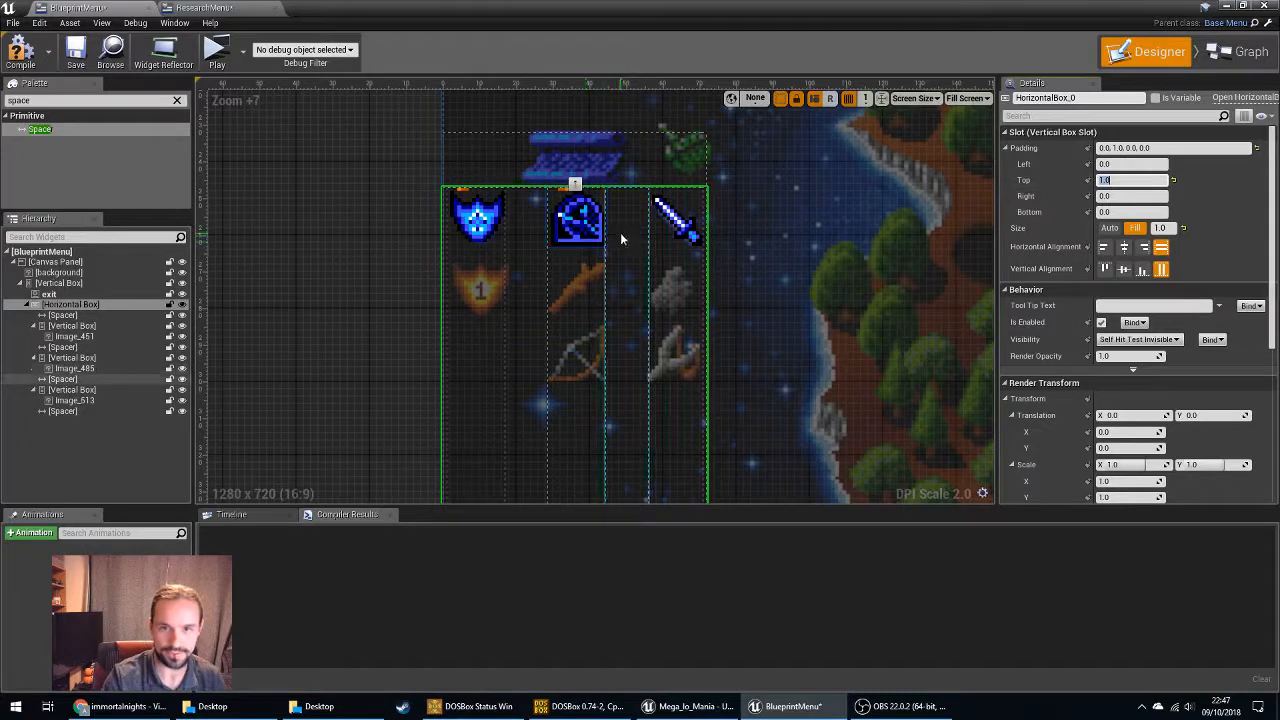
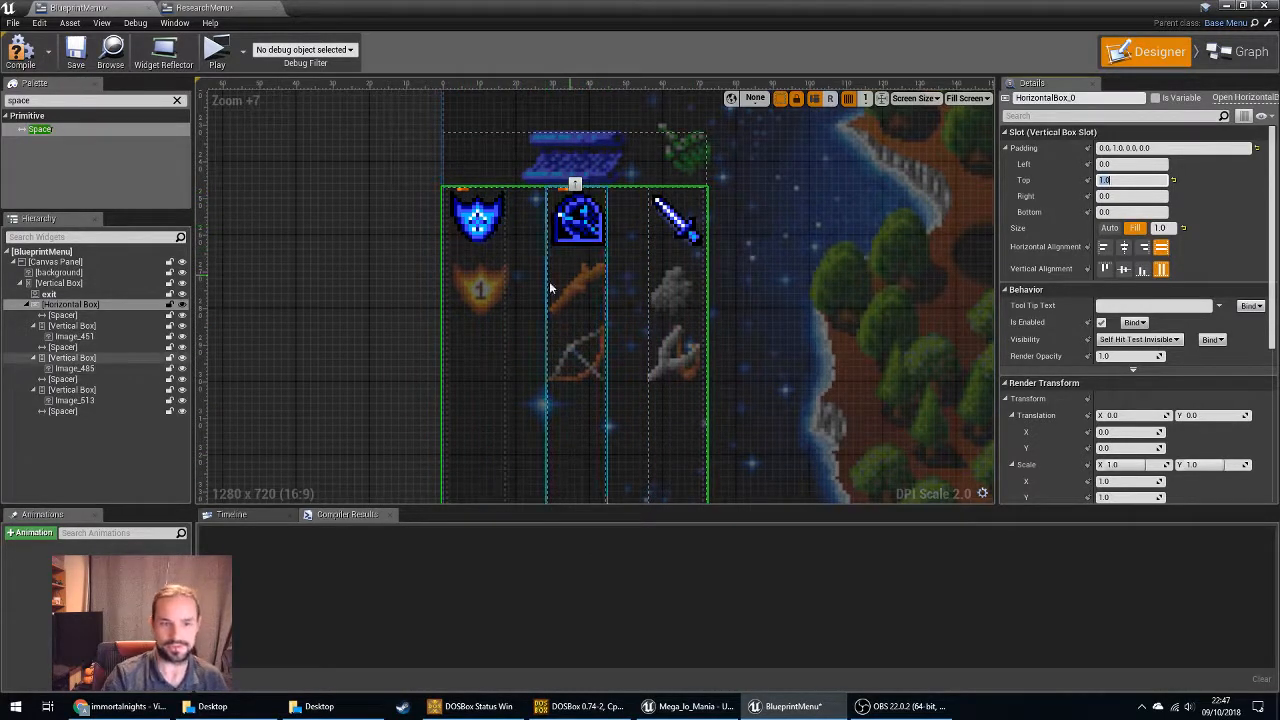
# Nest a new Vertical Box below Image_451 in BlueprintMenu's first inner Vertical Box and try the Fill slot size on it.
pyautogui.click(72, 326)
pyautogui.click(86, 337)
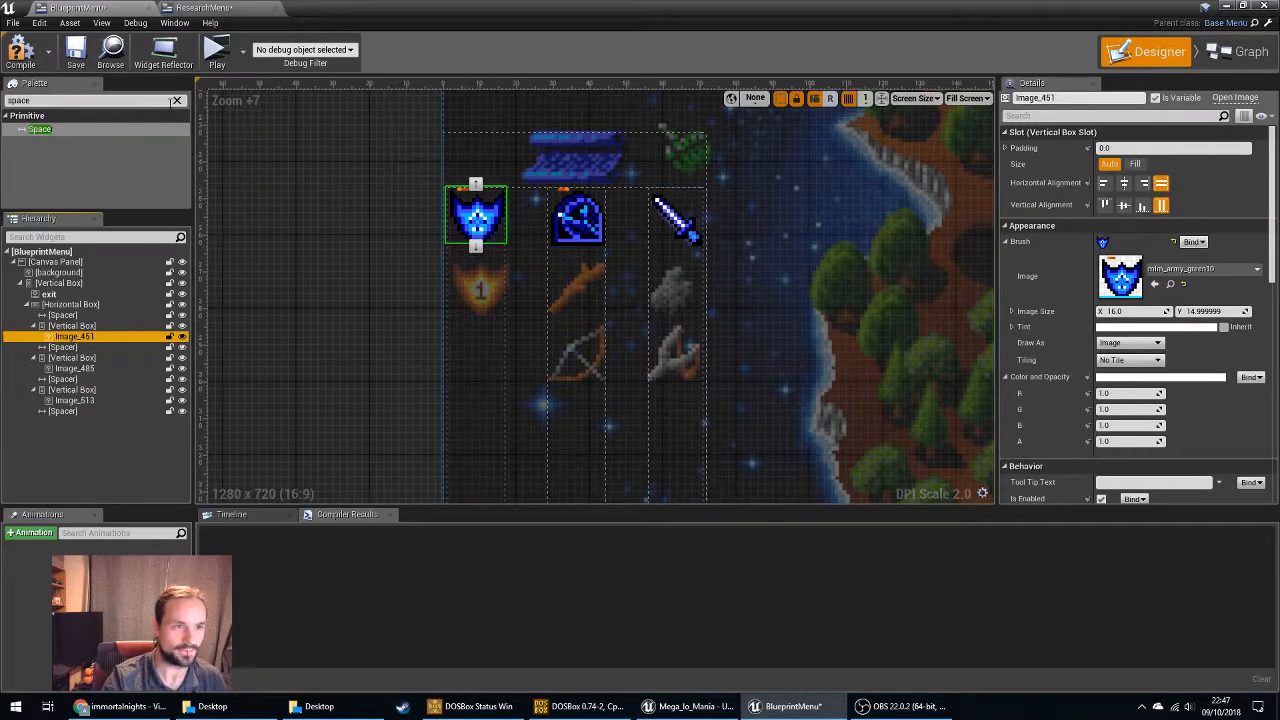
pyautogui.click(176, 101)
pyautogui.scroll(-5, 76, 180)
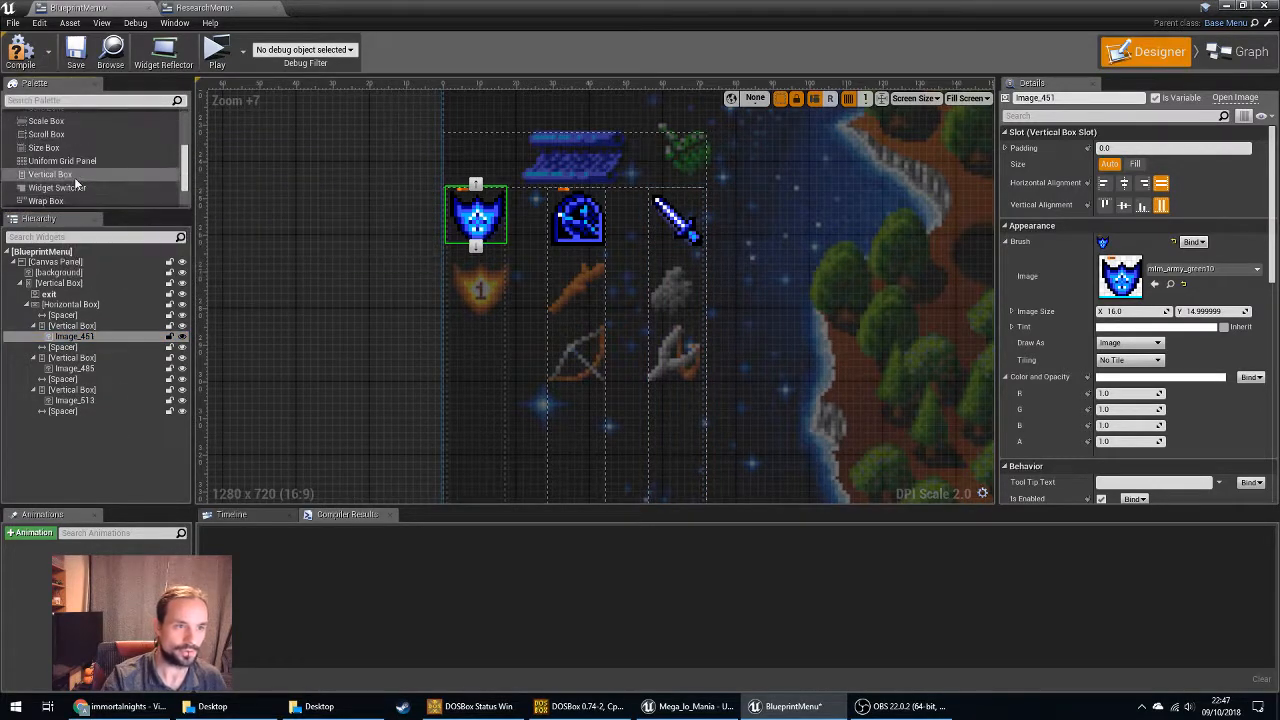
pyautogui.moveTo(76, 176); pyautogui.dragTo(93, 333)
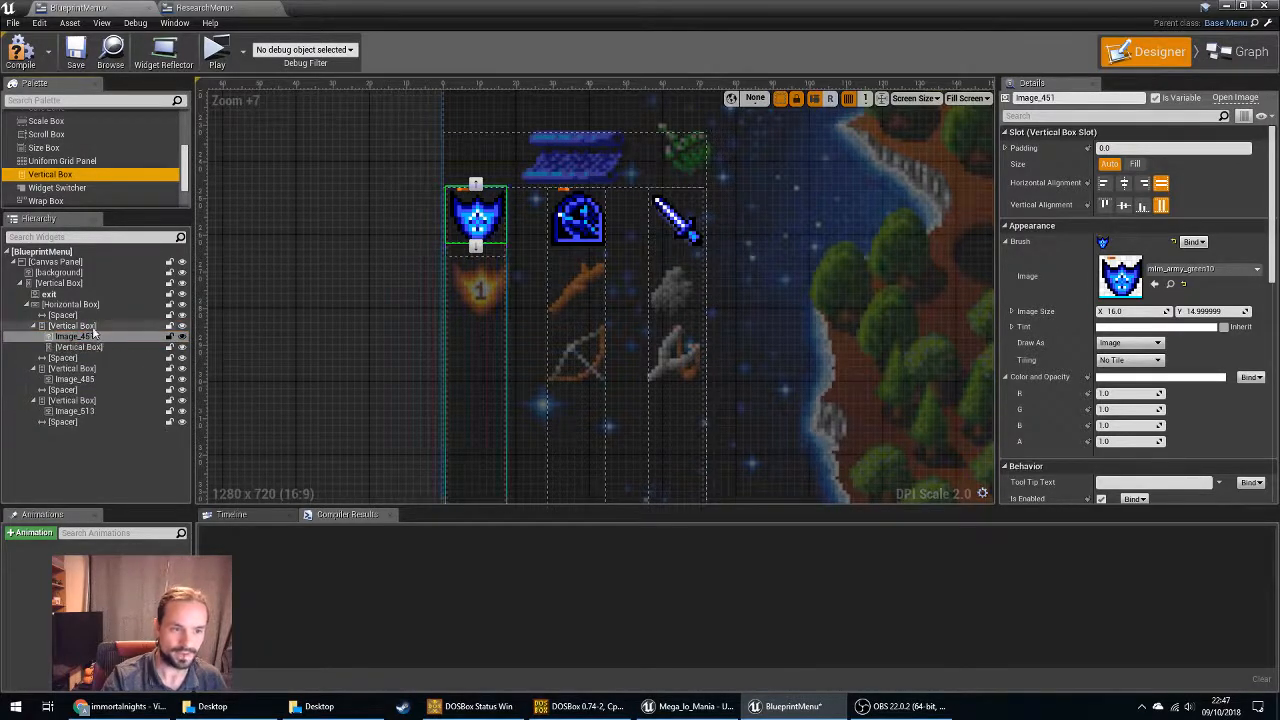
pyautogui.click(98, 349)
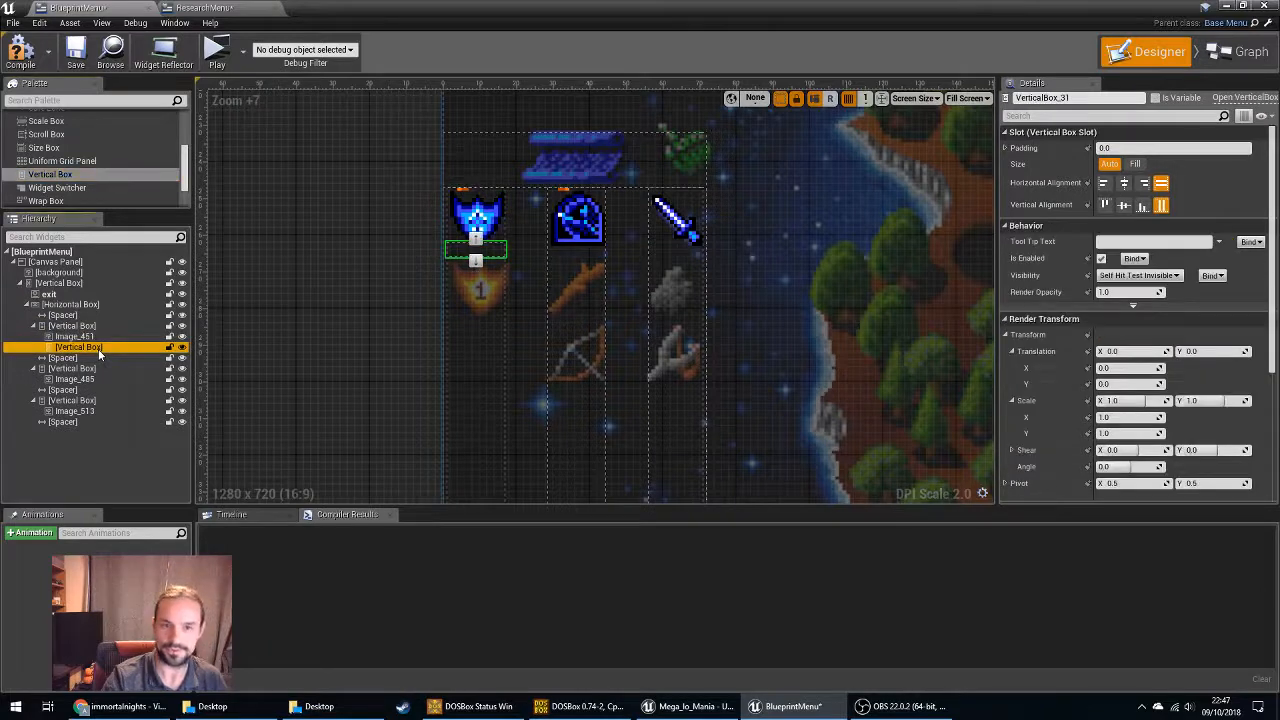
pyautogui.click(1135, 163)
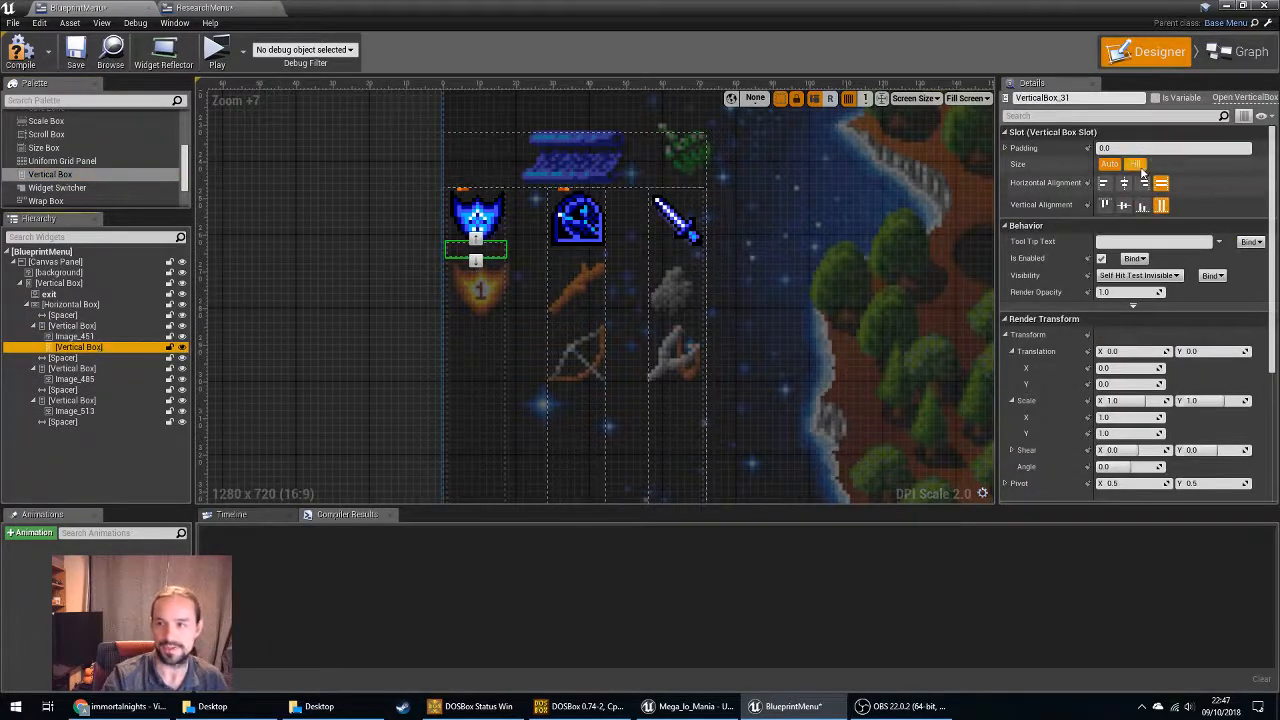
pyautogui.click(93, 346)
# Examine in ResearchMenu's hierarchy how repair_techs groups its icons compared with the defence column.
pyautogui.click(203, 7)
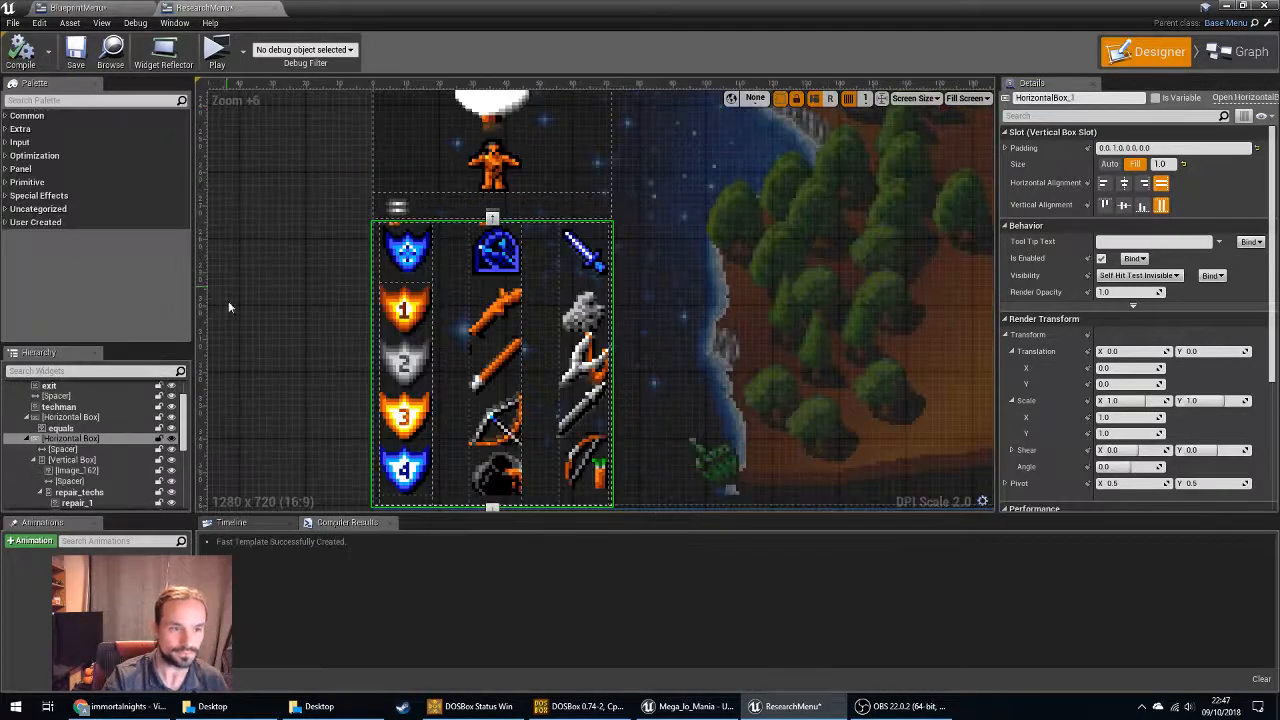
pyautogui.scroll(-5, 130, 445)
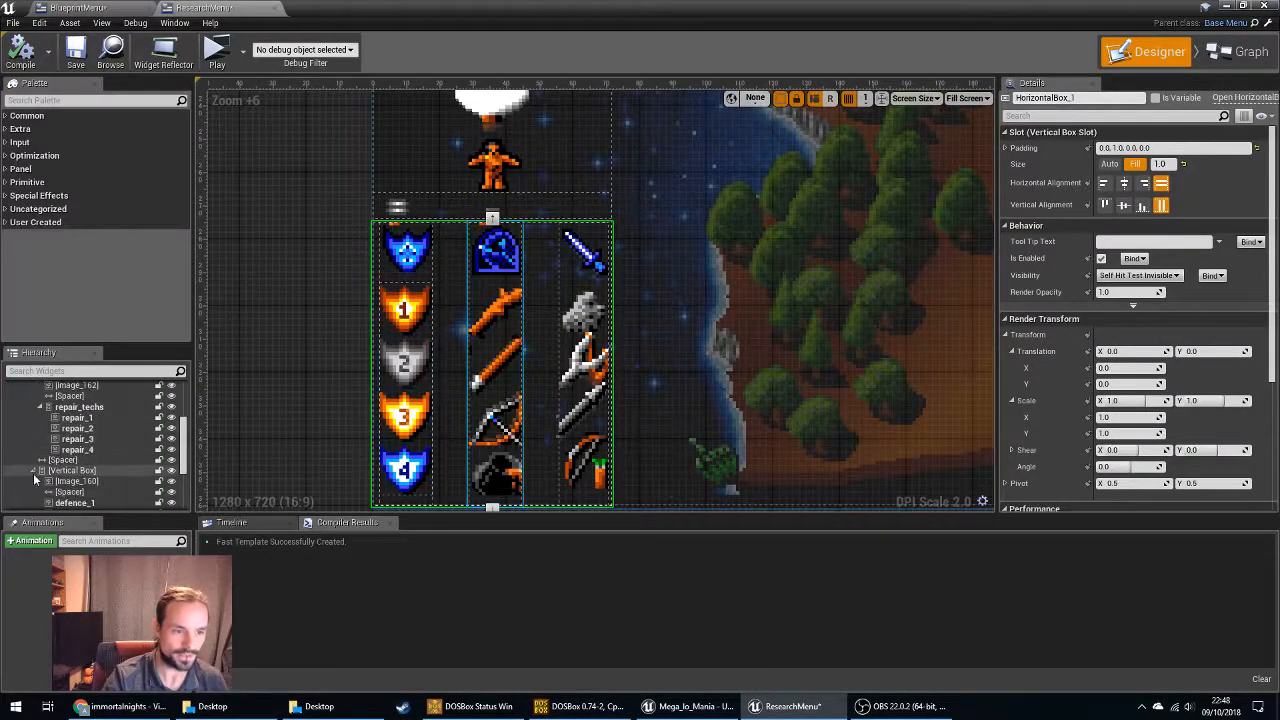
pyautogui.scroll(4, 30, 467)
pyautogui.scroll(-2, 30, 467)
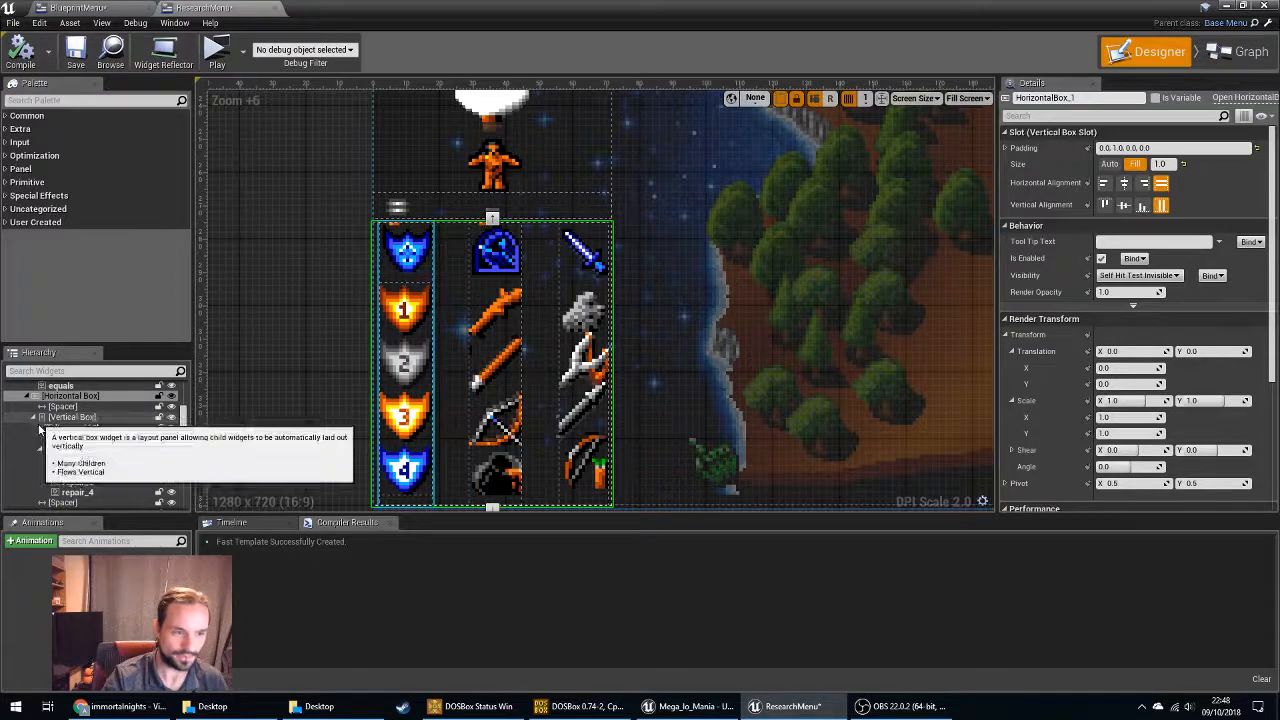
pyautogui.click(100, 450)
pyautogui.scroll(-3, 128, 487)
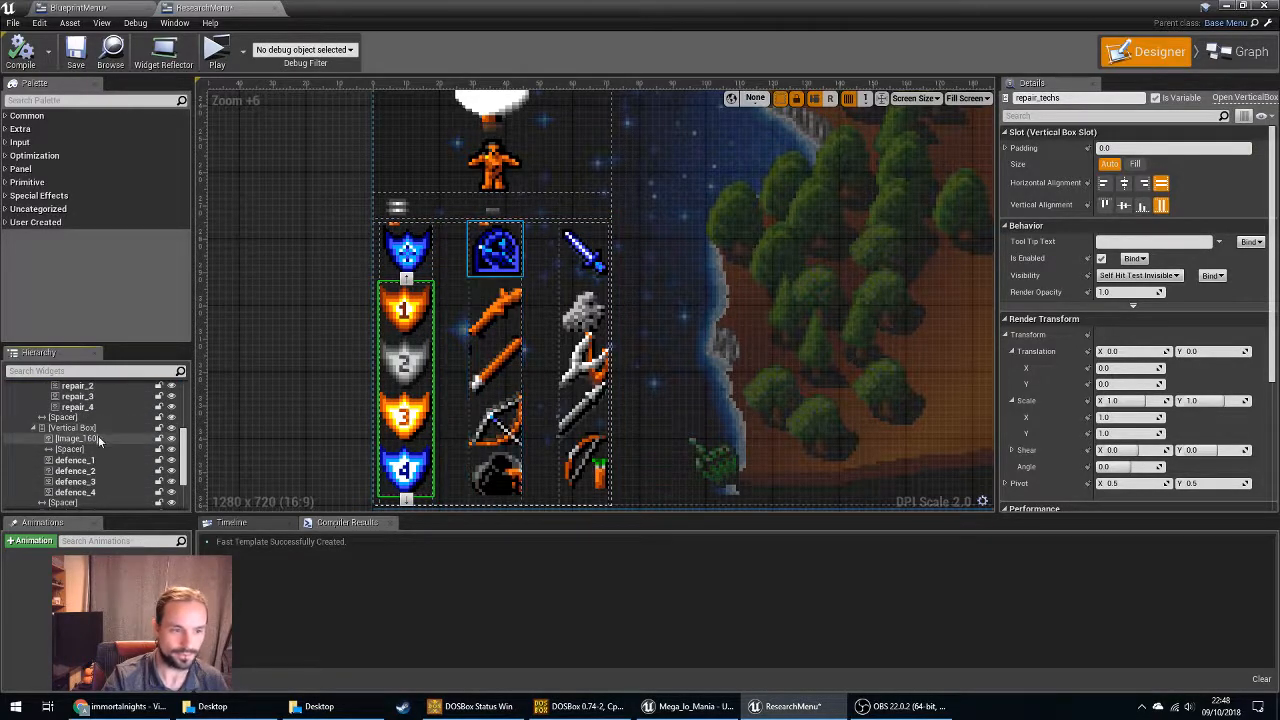
pyautogui.scroll(2, 98, 430)
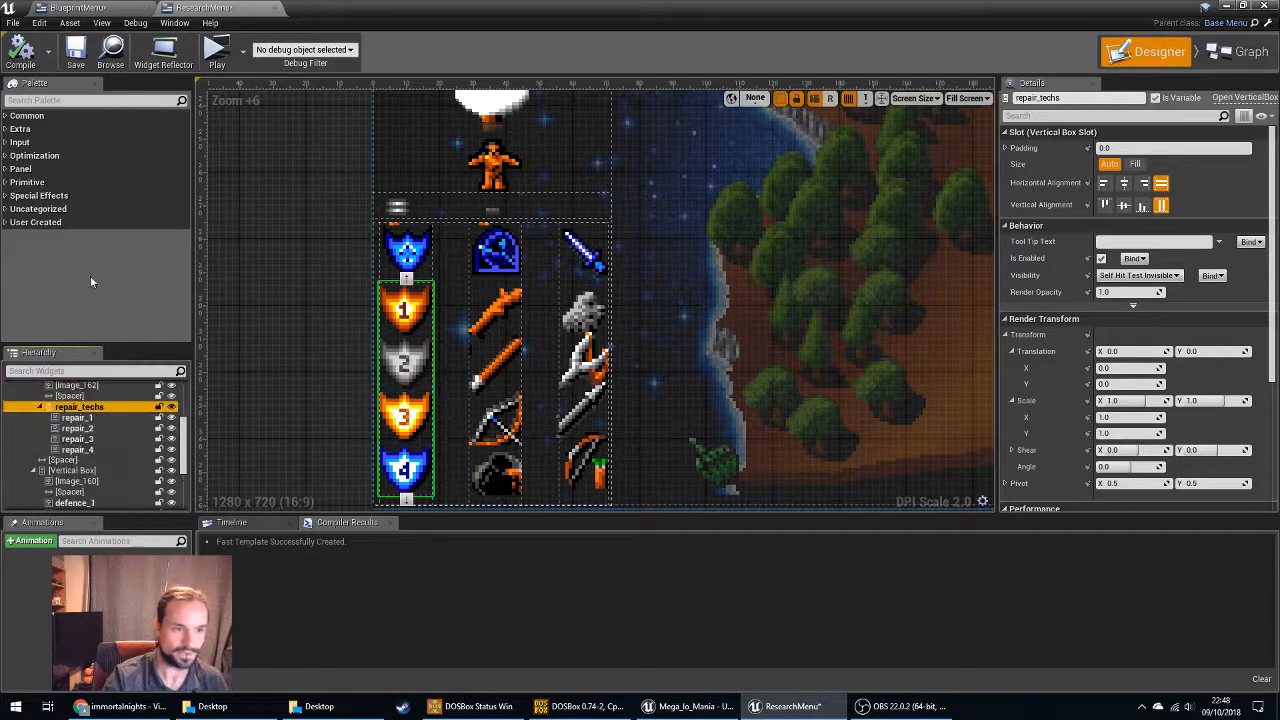
# Add a Vertical Box named defence_techs below the Spacer in ResearchMenu's second column and nest defence_1 to defence_4 in it.
pyautogui.click(83, 100)
pyautogui.write('vert')
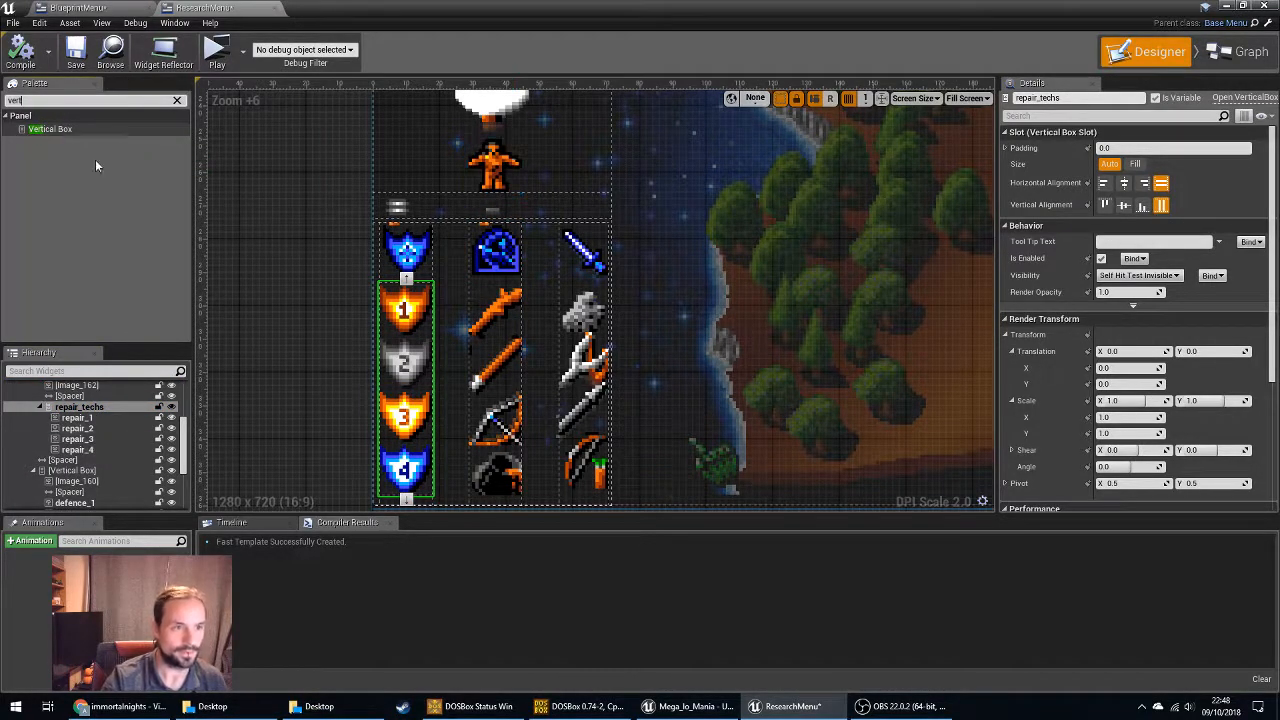
pyautogui.moveTo(50, 129); pyautogui.dragTo(103, 434)
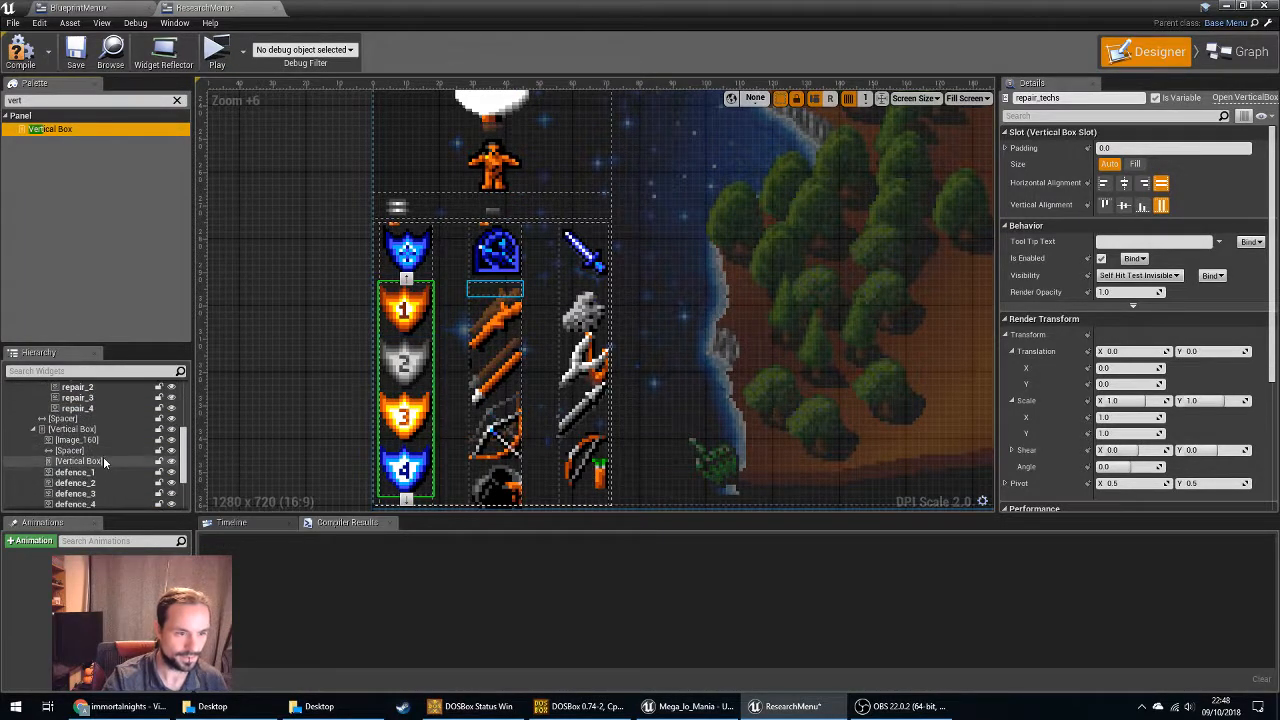
pyautogui.doubleClick(103, 461)
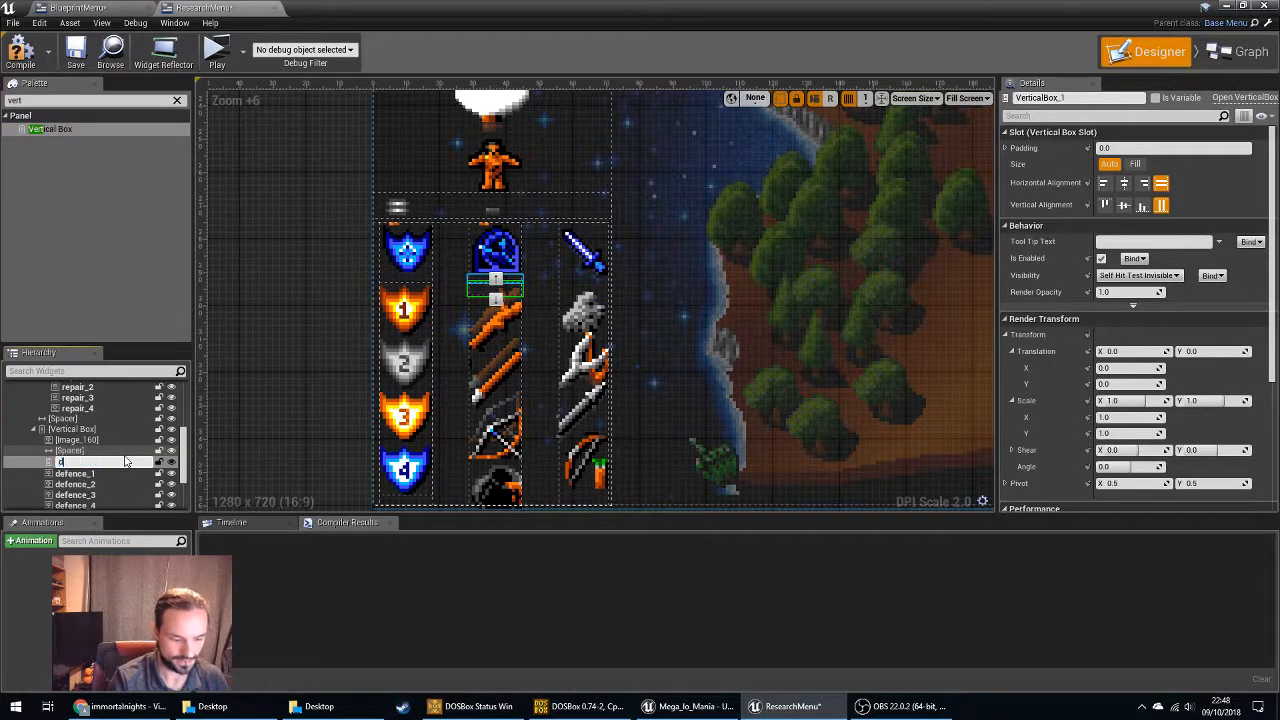
pyautogui.write('defence_tech')
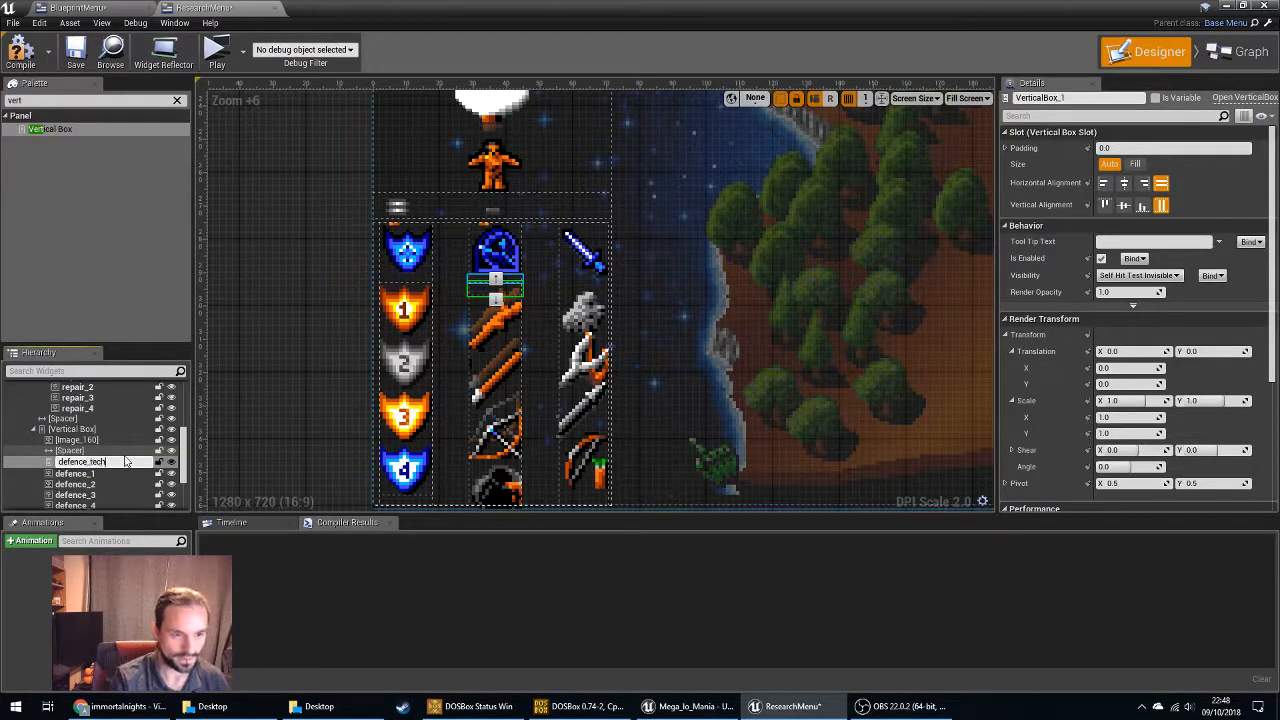
pyautogui.write('s')
pyautogui.press('Return')
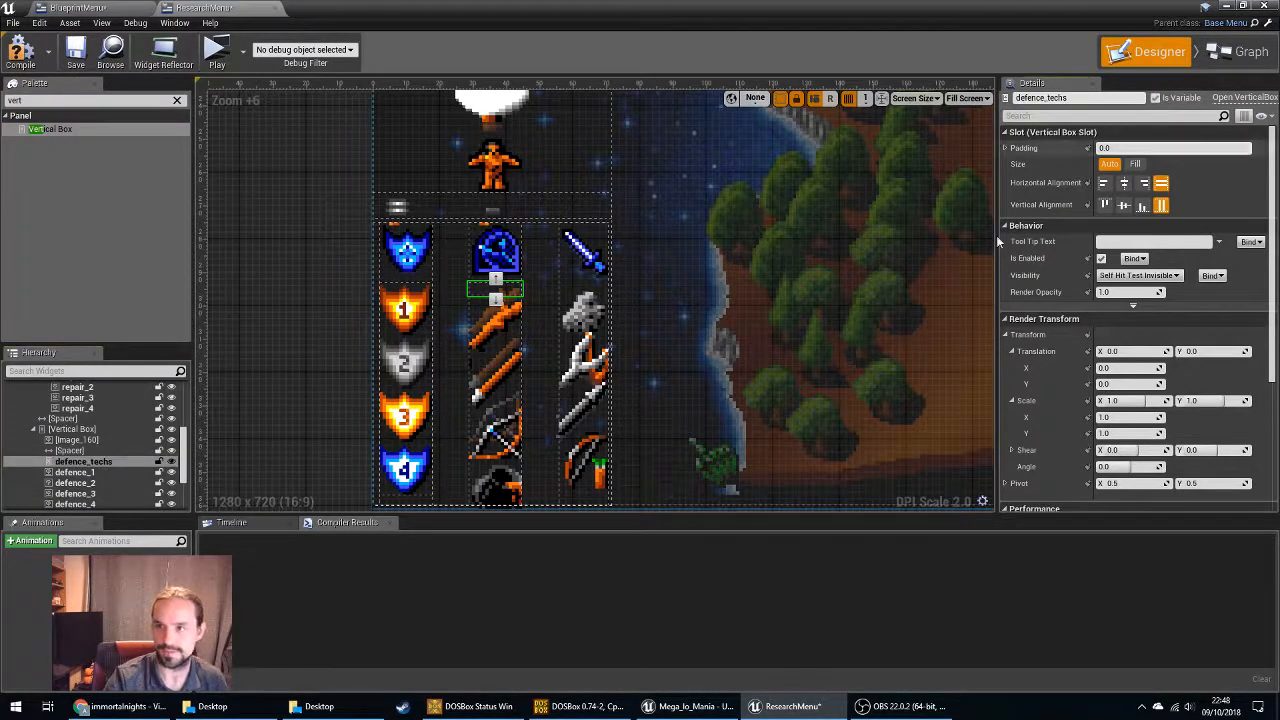
pyautogui.moveTo(75, 472); pyautogui.dragTo(86, 462)
pyautogui.moveTo(78, 494); pyautogui.dragTo(82, 462)
# Add a Vertical Box below the Spacer in ResearchMenu's third column and nest offence_1 to offence_4 in it.
pyautogui.scroll(-2, 95, 498)
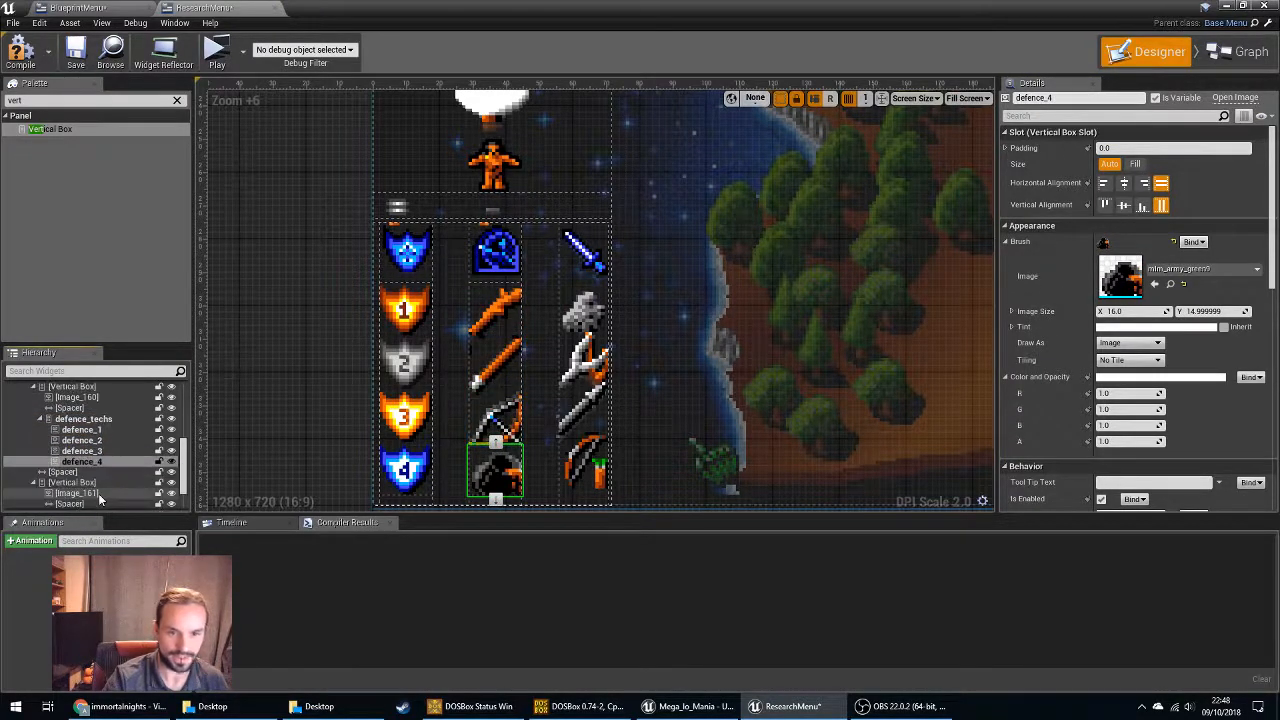
pyautogui.scroll(-2, 98, 493)
pyautogui.click(77, 130)
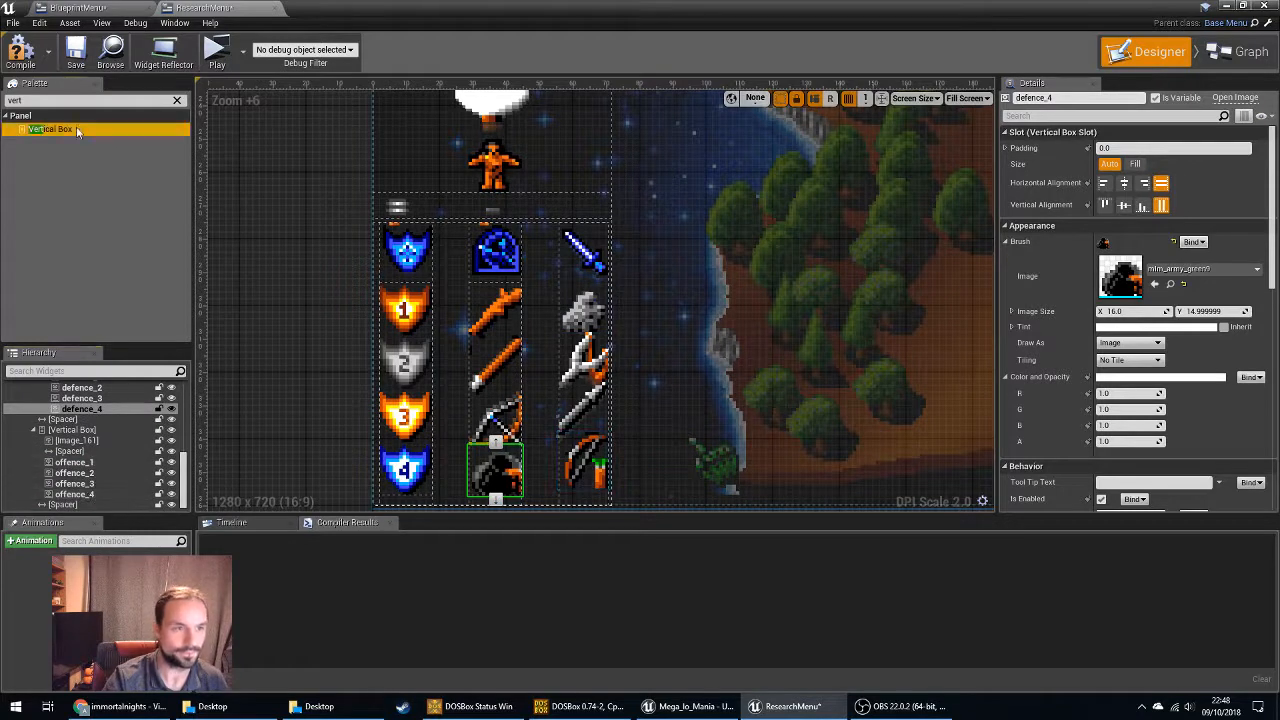
pyautogui.moveTo(93, 466); pyautogui.dragTo(97, 466)
pyautogui.moveTo(88, 494); pyautogui.dragTo(96, 466)
pyautogui.moveTo(94, 504); pyautogui.dragTo(98, 474)
pyautogui.click(97, 463)
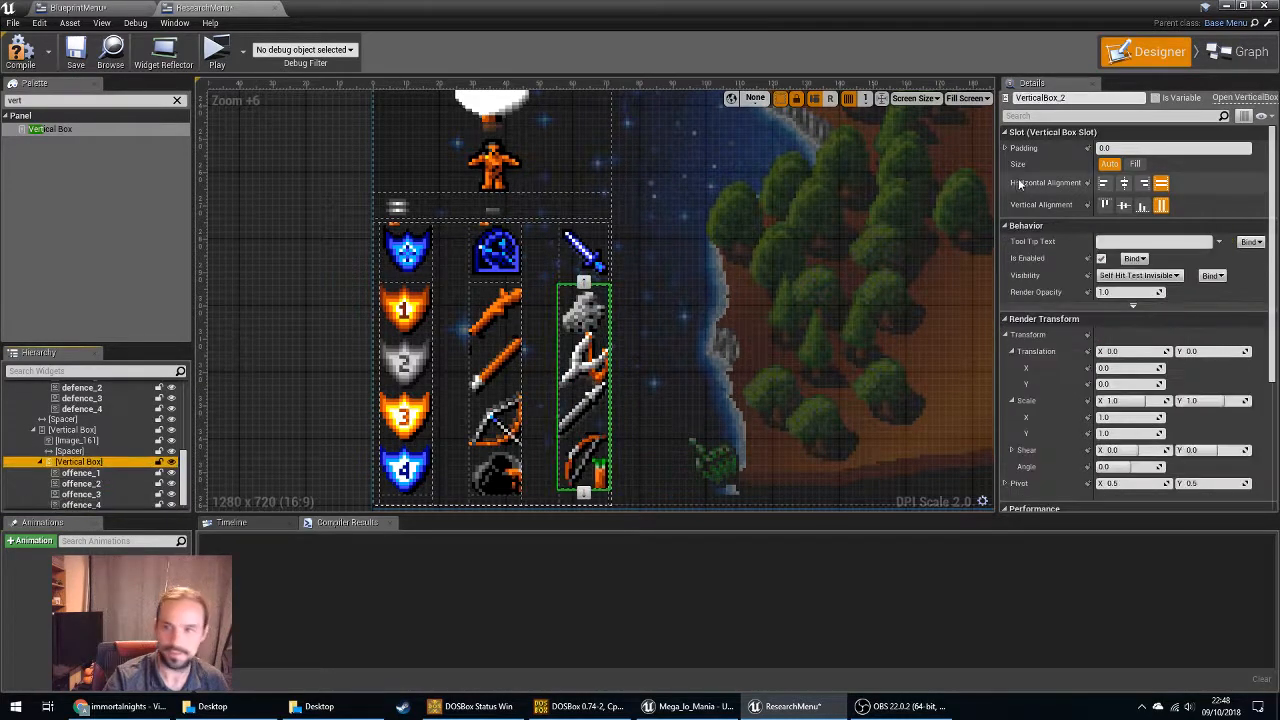
# Make the new Vertical Box around the offence icons a variable, set its slot size to Fill and rename it offence_techs.
pyautogui.click(1156, 97)
pyautogui.click(1135, 163)
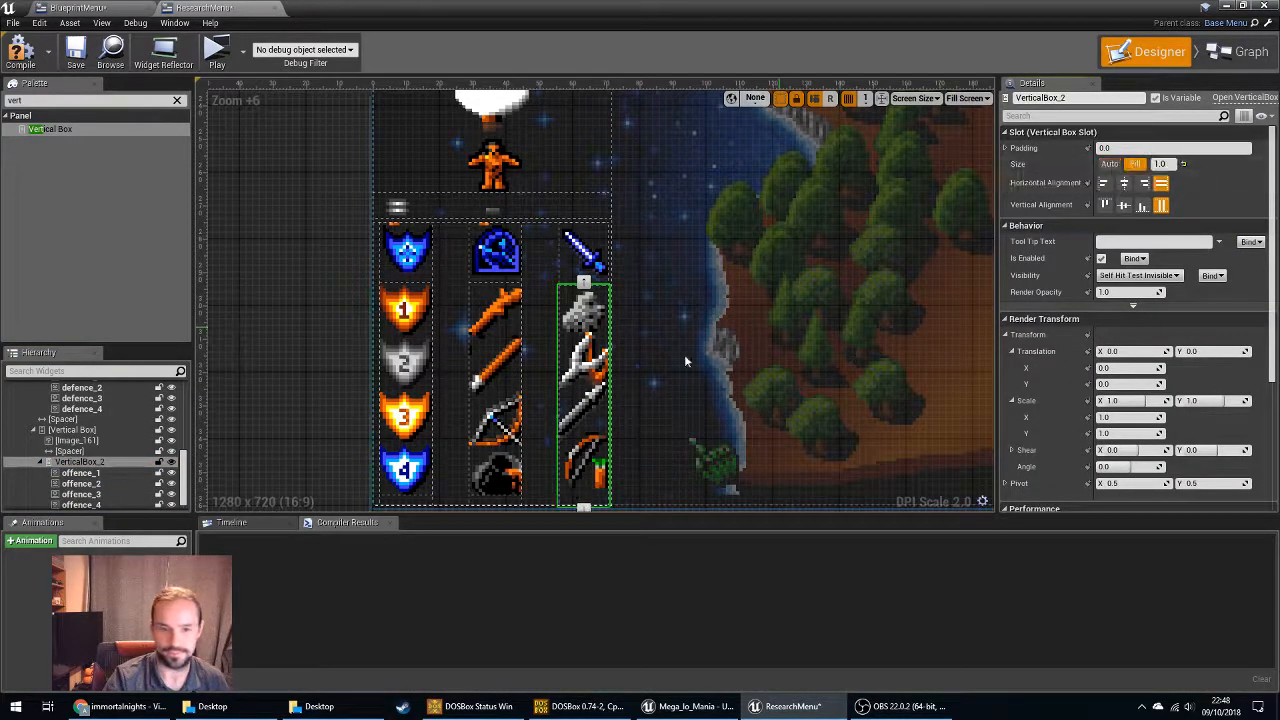
pyautogui.click(483, 490)
pyautogui.click(110, 463)
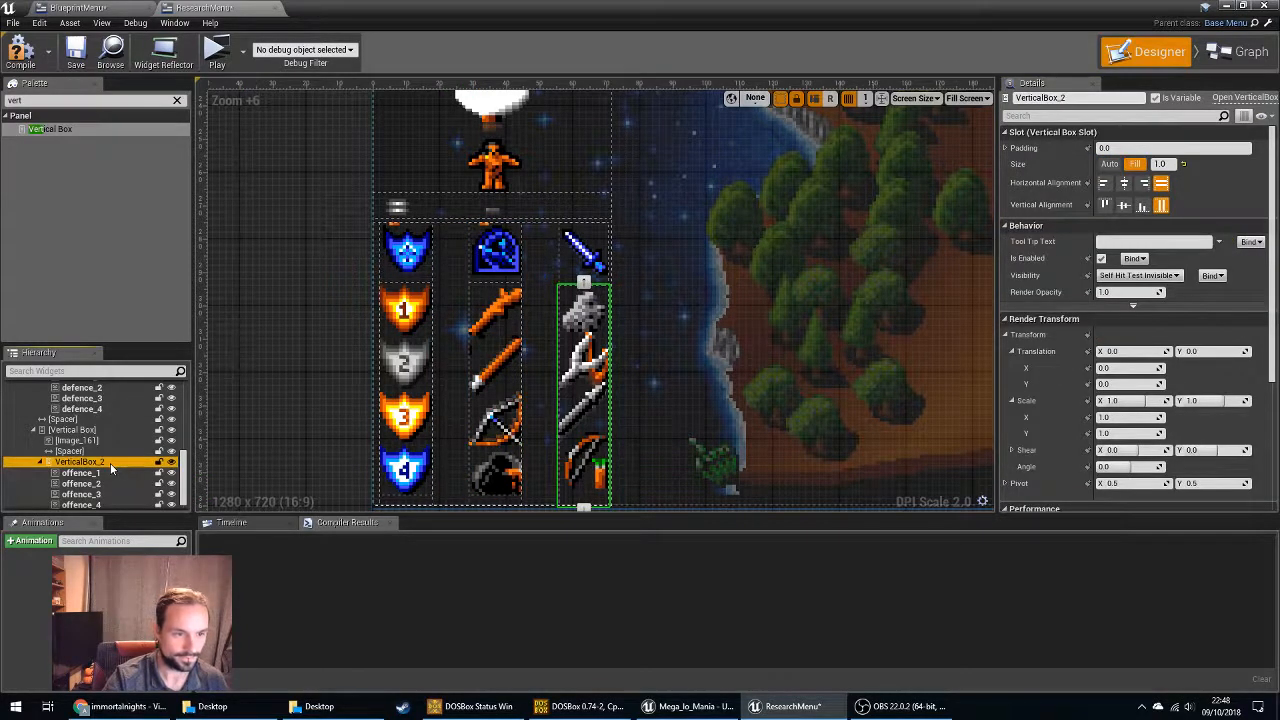
pyautogui.click(110, 463)
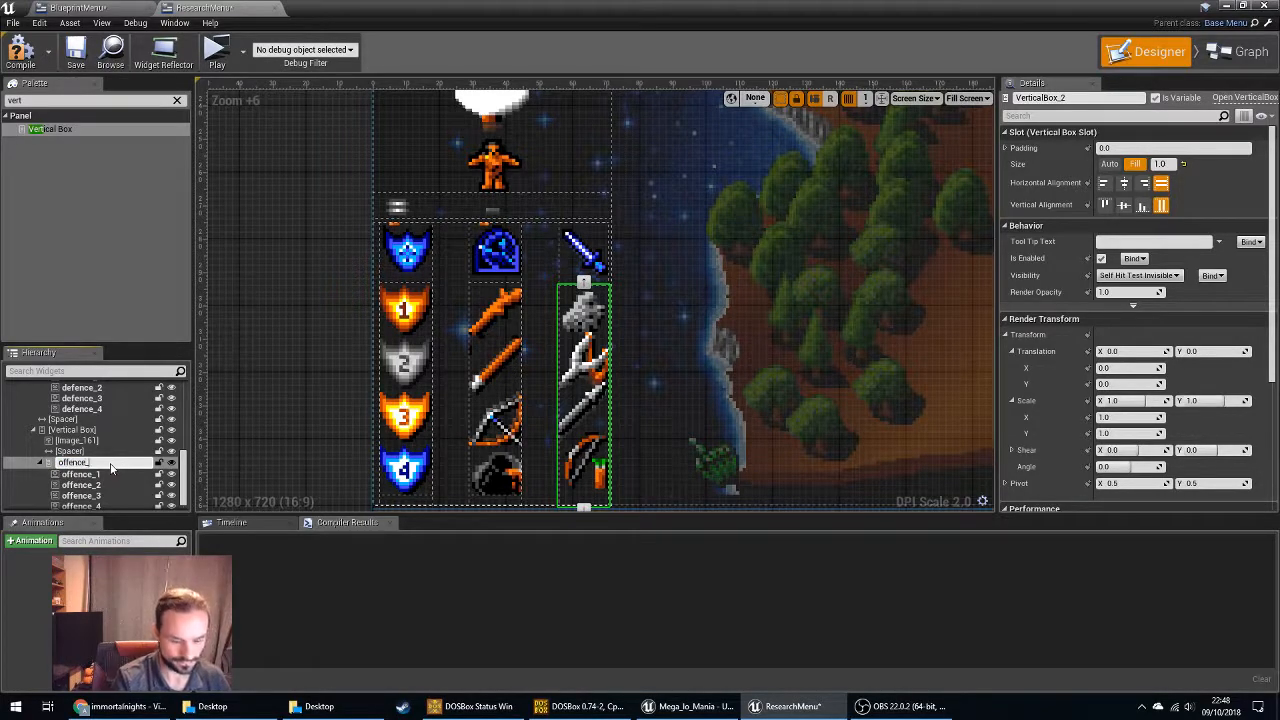
pyautogui.write('offence_techs')
pyautogui.press('Return')
pyautogui.scroll(4, 120, 421)
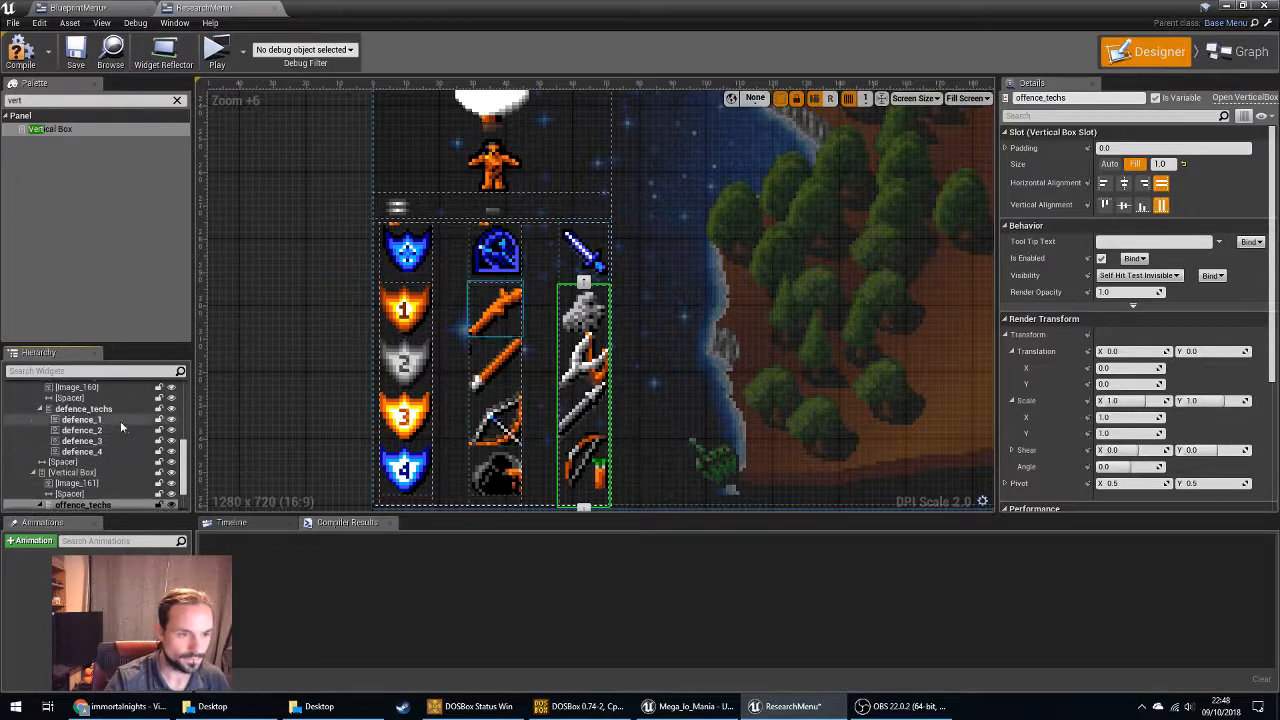
pyautogui.scroll(1, 123, 427)
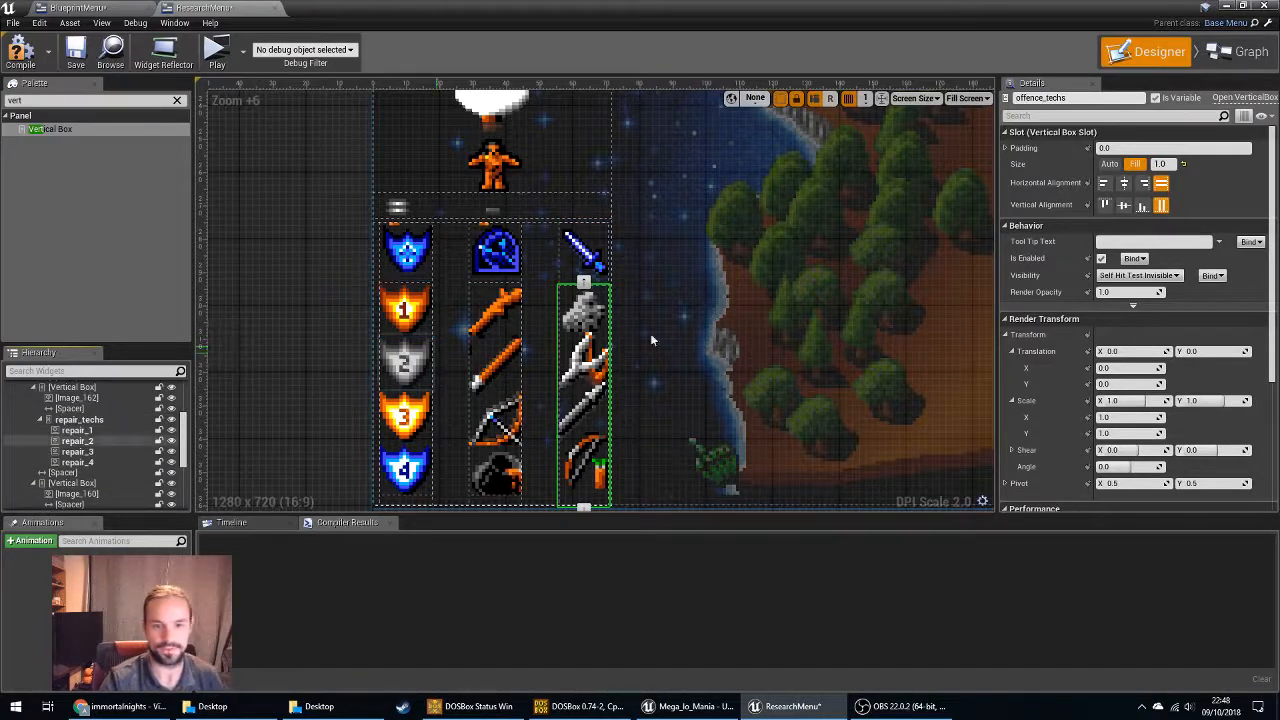
# Rename the Vertical Box below Image_451 in BlueprintMenu as repair_techs.
pyautogui.click(100, 7)
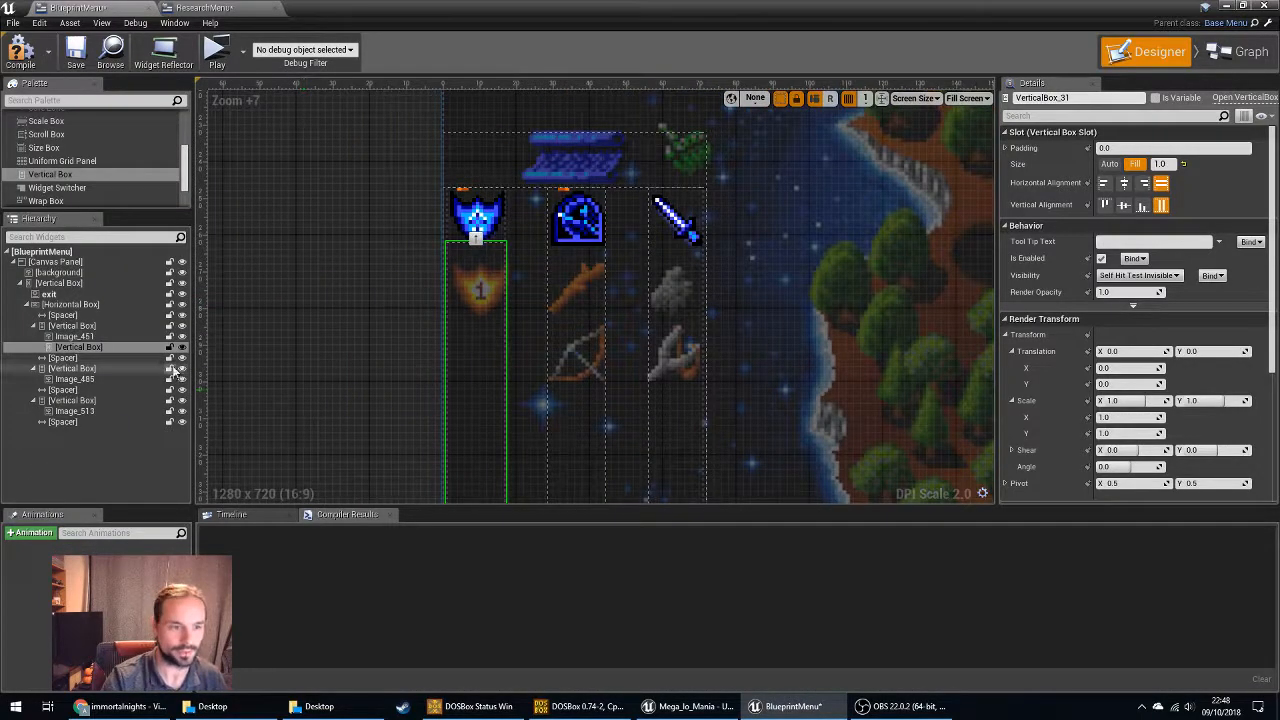
pyautogui.doubleClick(104, 347)
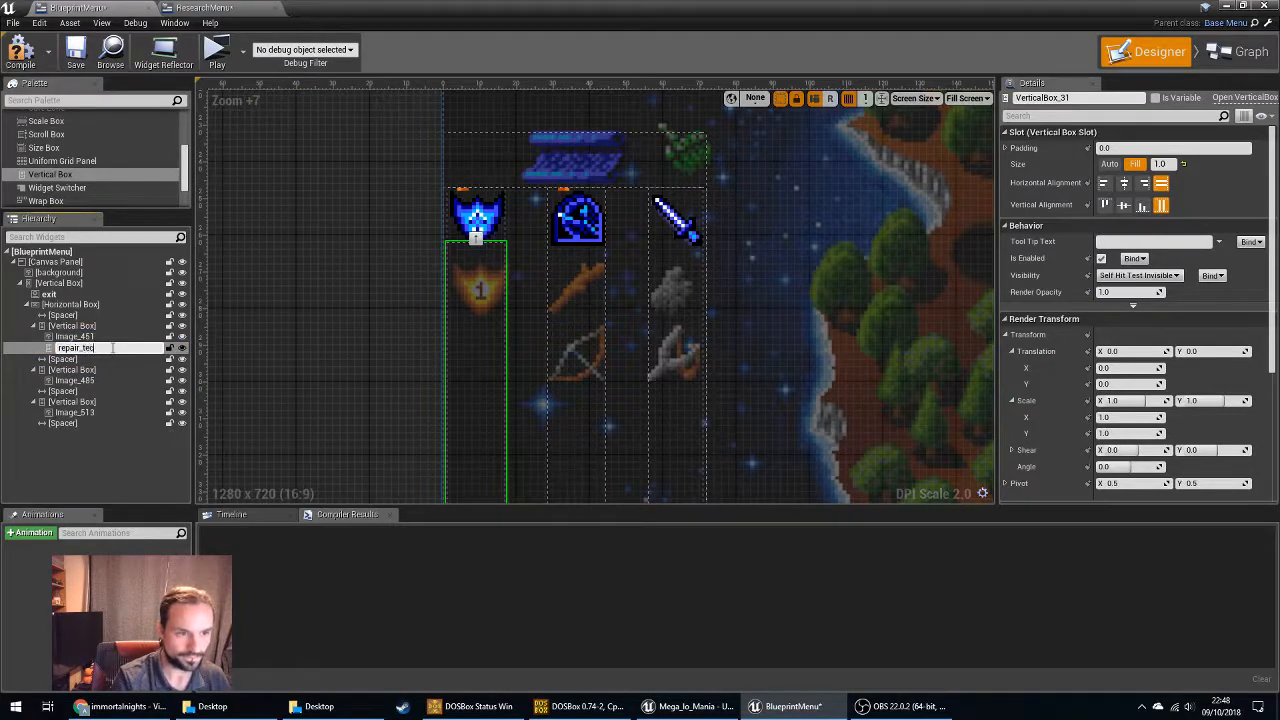
pyautogui.write('repair_techs')
pyautogui.press('Return')
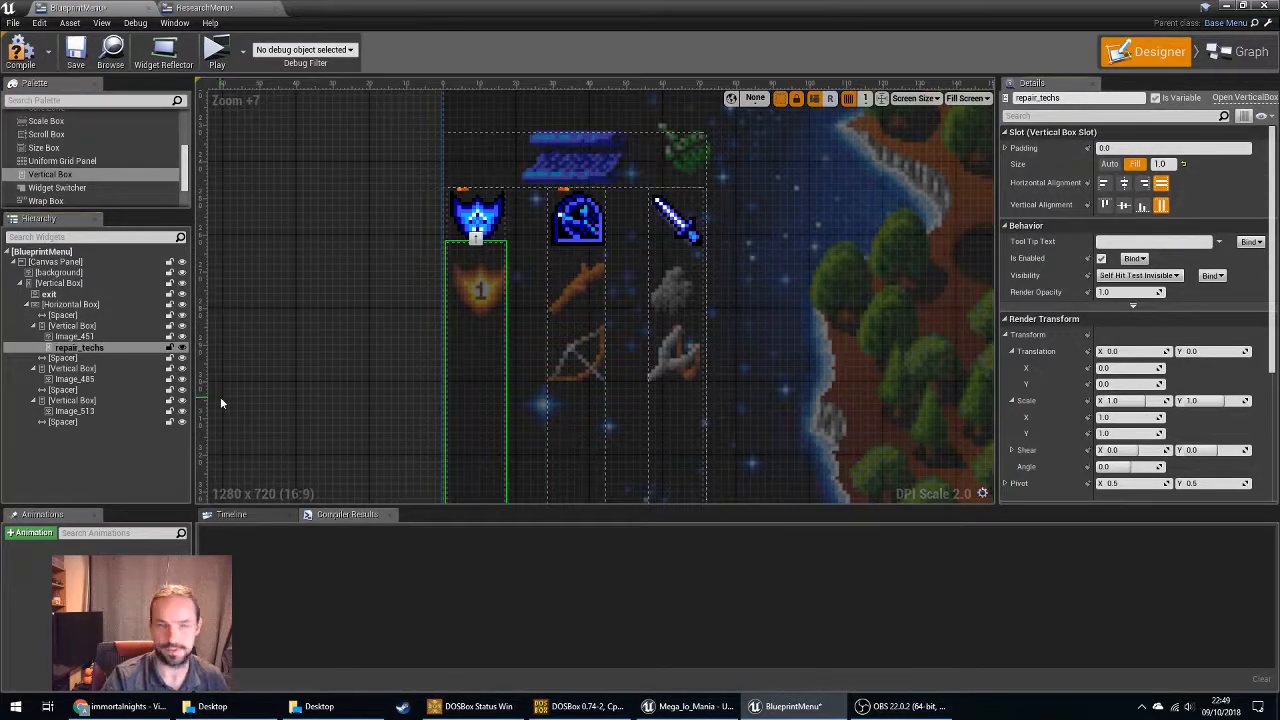
# Nest a new Vertical Box below Image_485 and another below Image_513 in BlueprintMenu's second and third columns.
pyautogui.moveTo(60, 174); pyautogui.dragTo(112, 367)
pyautogui.moveTo(81, 176); pyautogui.dragTo(105, 421)
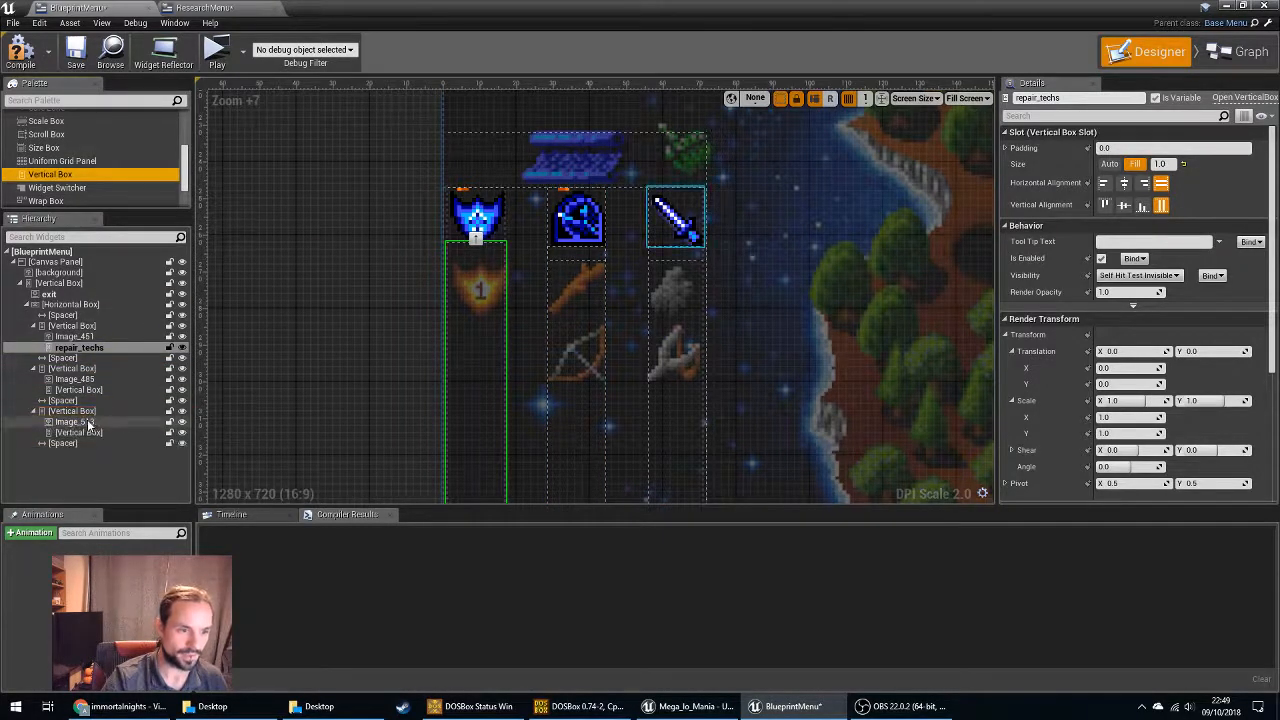
pyautogui.click(475, 225)
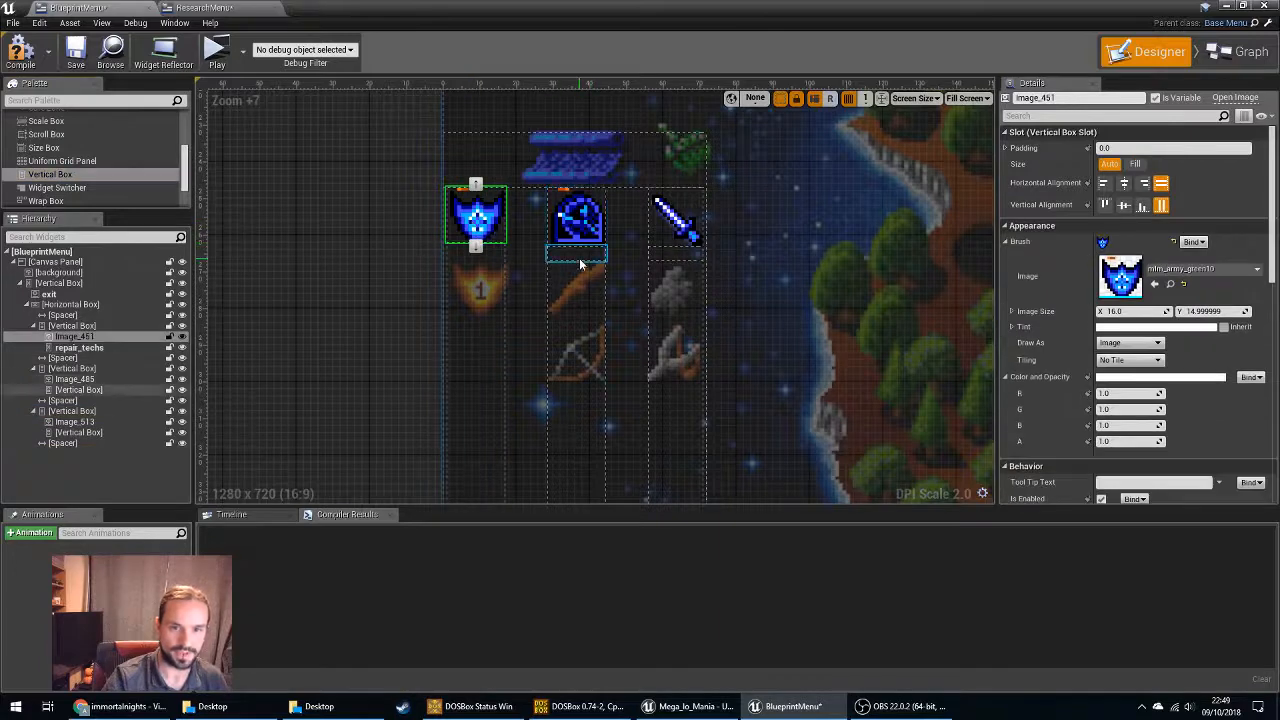
# Rename the Vertical Box below Image_485 as defence_techs.
pyautogui.click(107, 388)
pyautogui.press('F2')
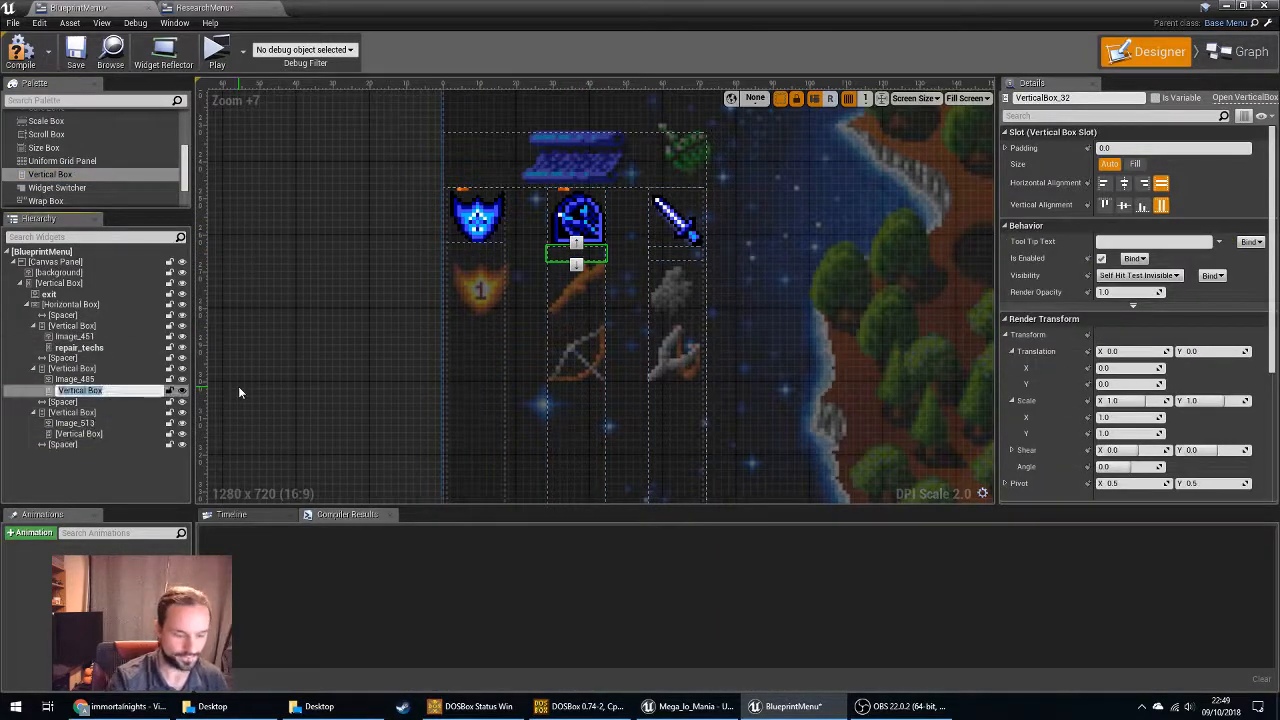
pyautogui.write('def')
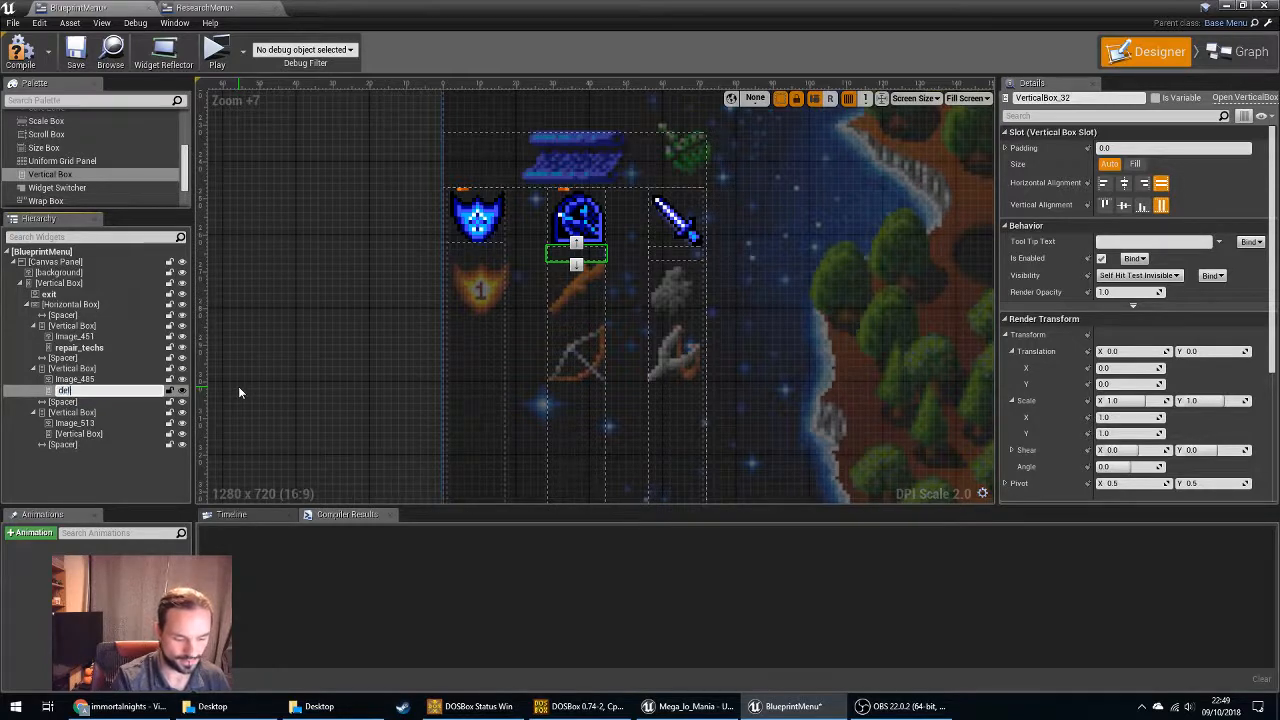
pyautogui.write('ence_techs')
pyautogui.press('Return')
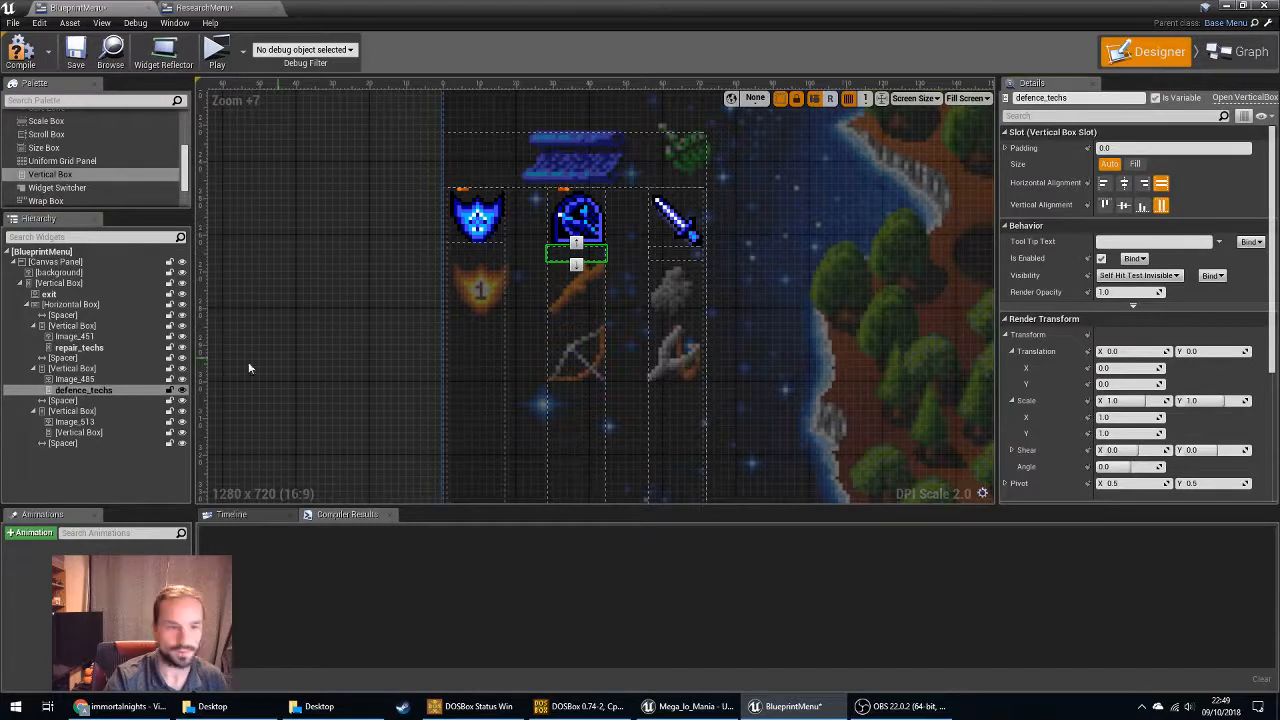
# Rename the Vertical Box below Image_513 as offence_techs and make it a variable.
pyautogui.doubleClick(79, 433)
pyautogui.write('off')
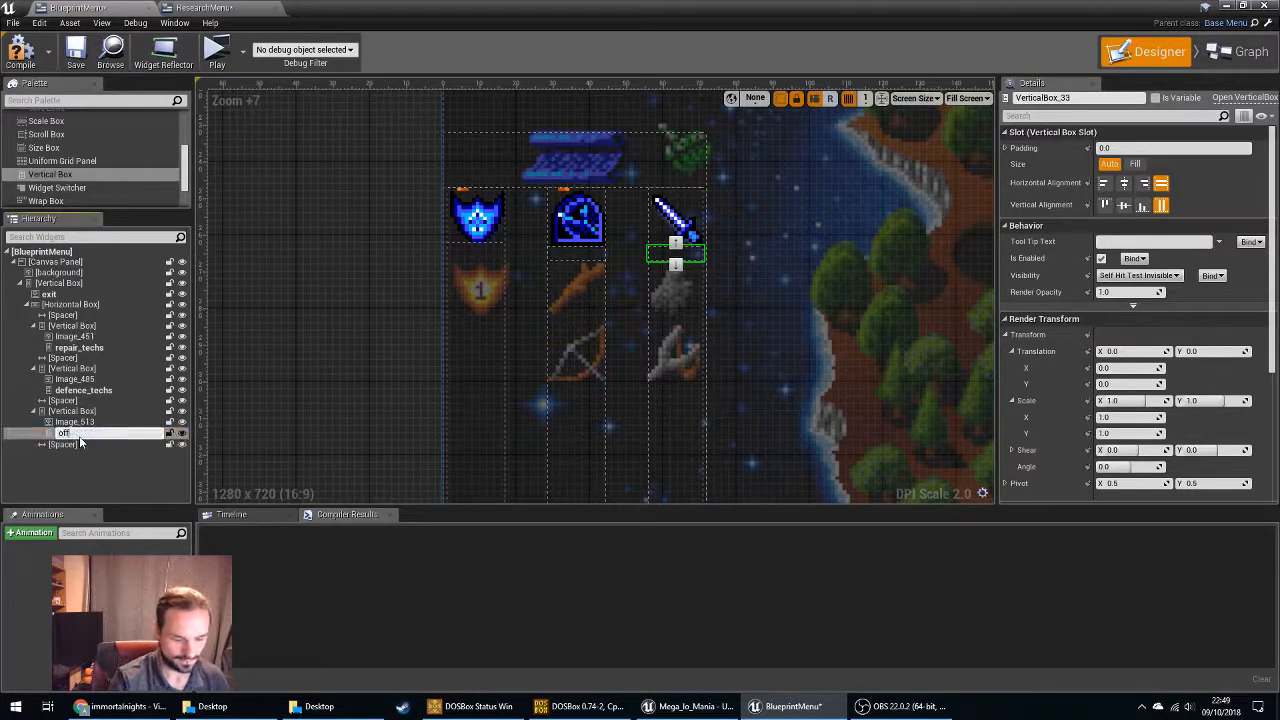
pyautogui.write('ence_tec')
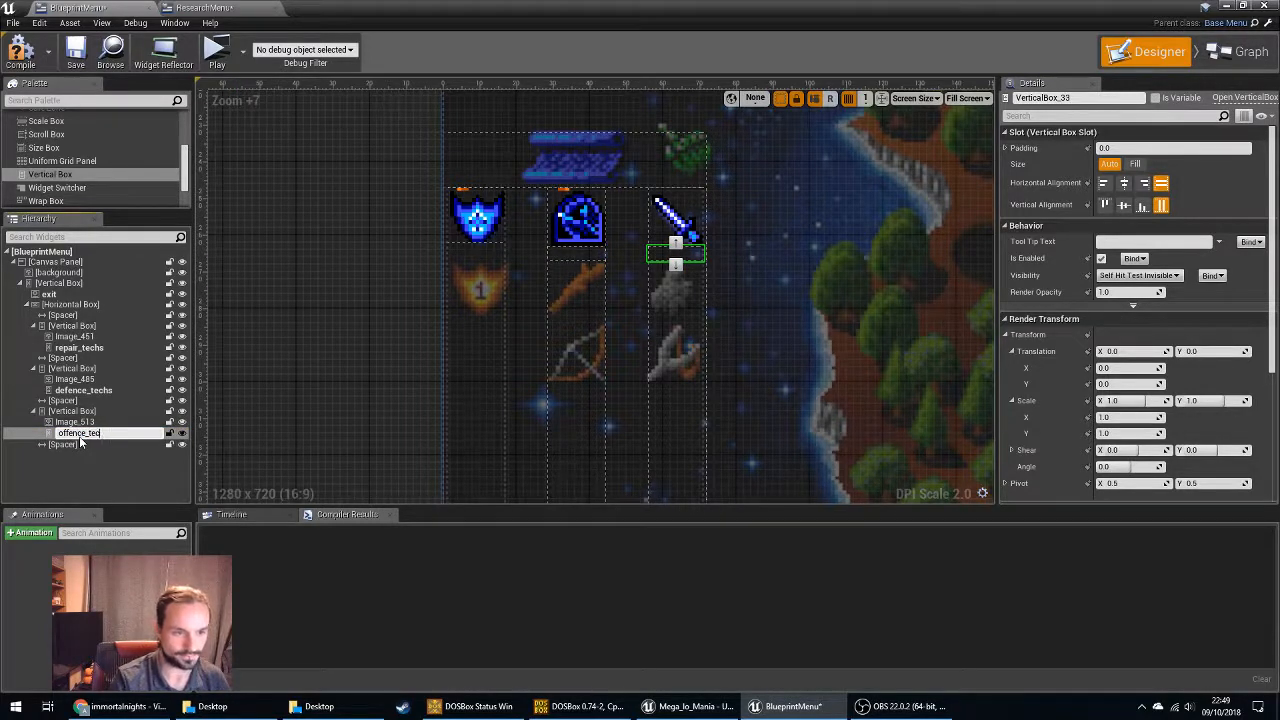
pyautogui.write('hs')
pyautogui.press('Return')
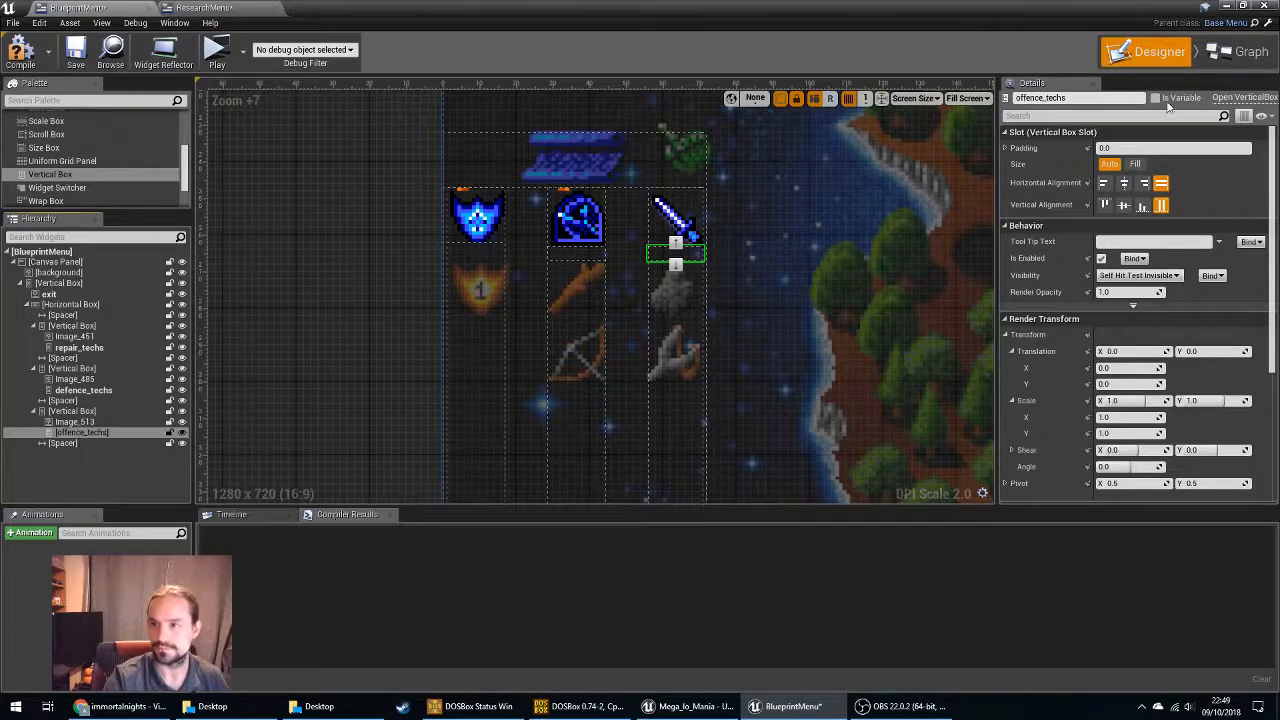
pyautogui.click(1158, 98)
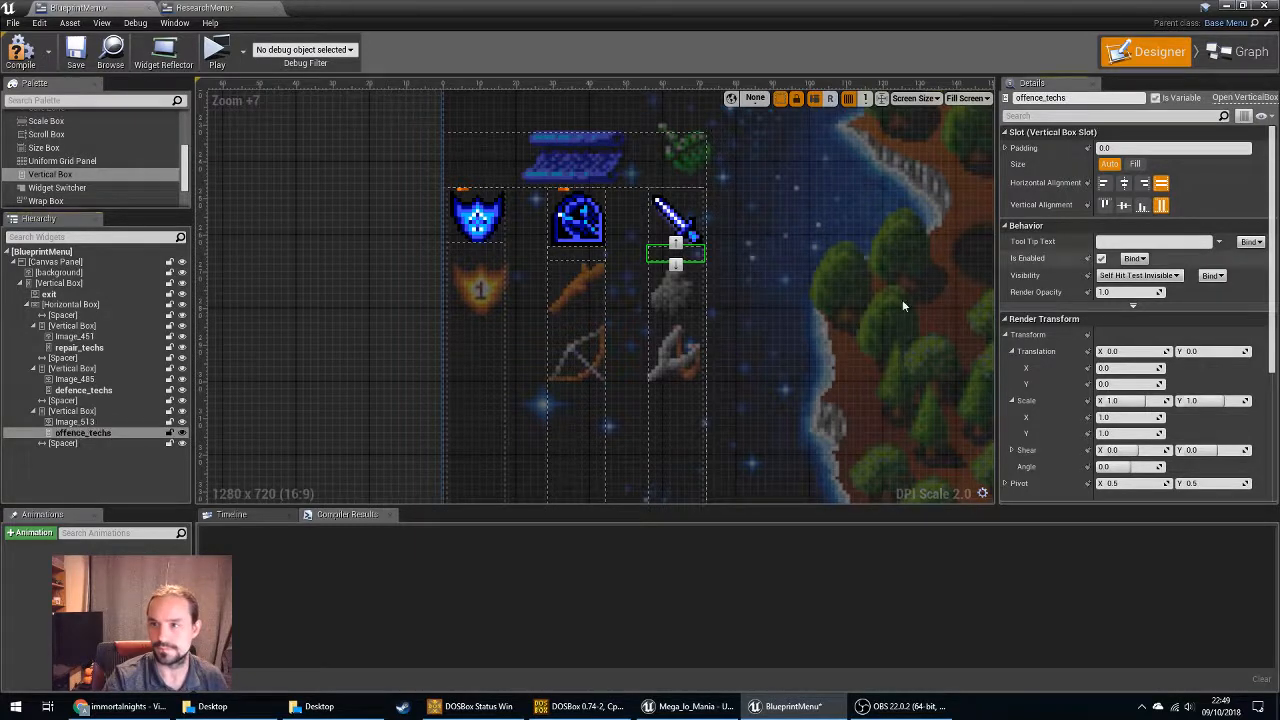
# Set the slot size of BlueprintMenu's offence_techs box to Fill and compile the widget.
pyautogui.click(544, 376)
pyautogui.click(20, 50)
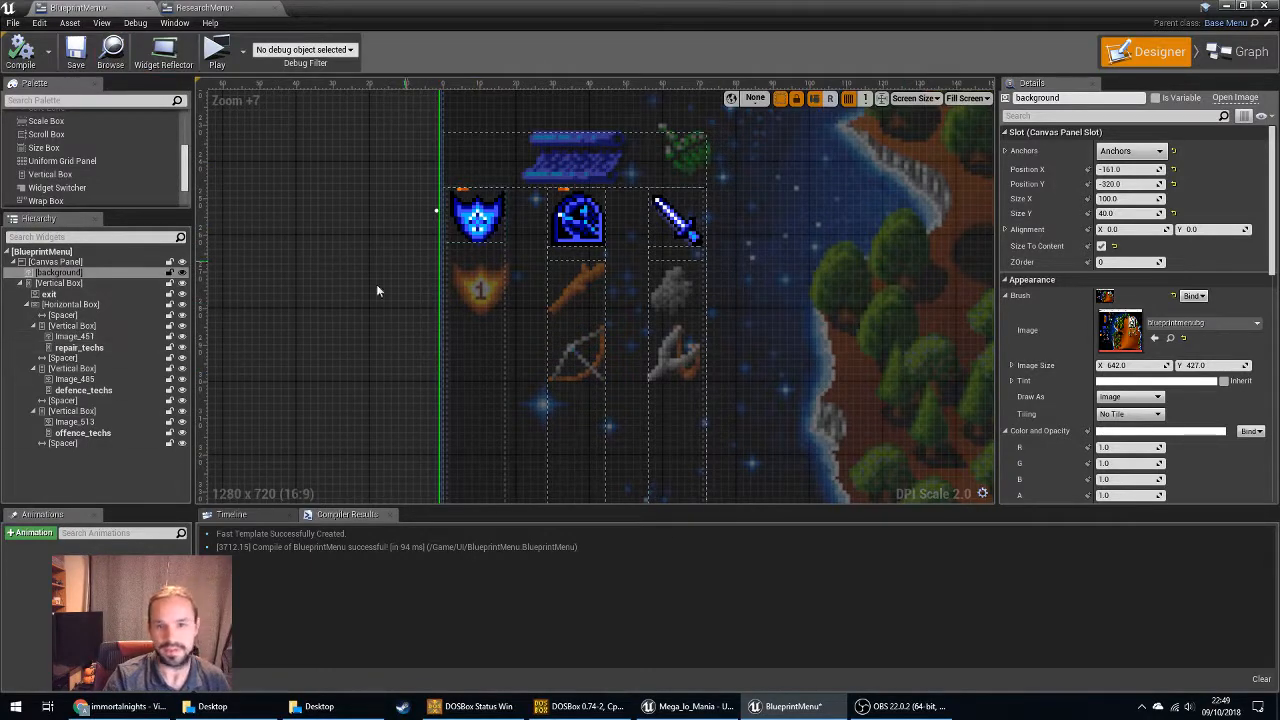
pyautogui.click(82, 390)
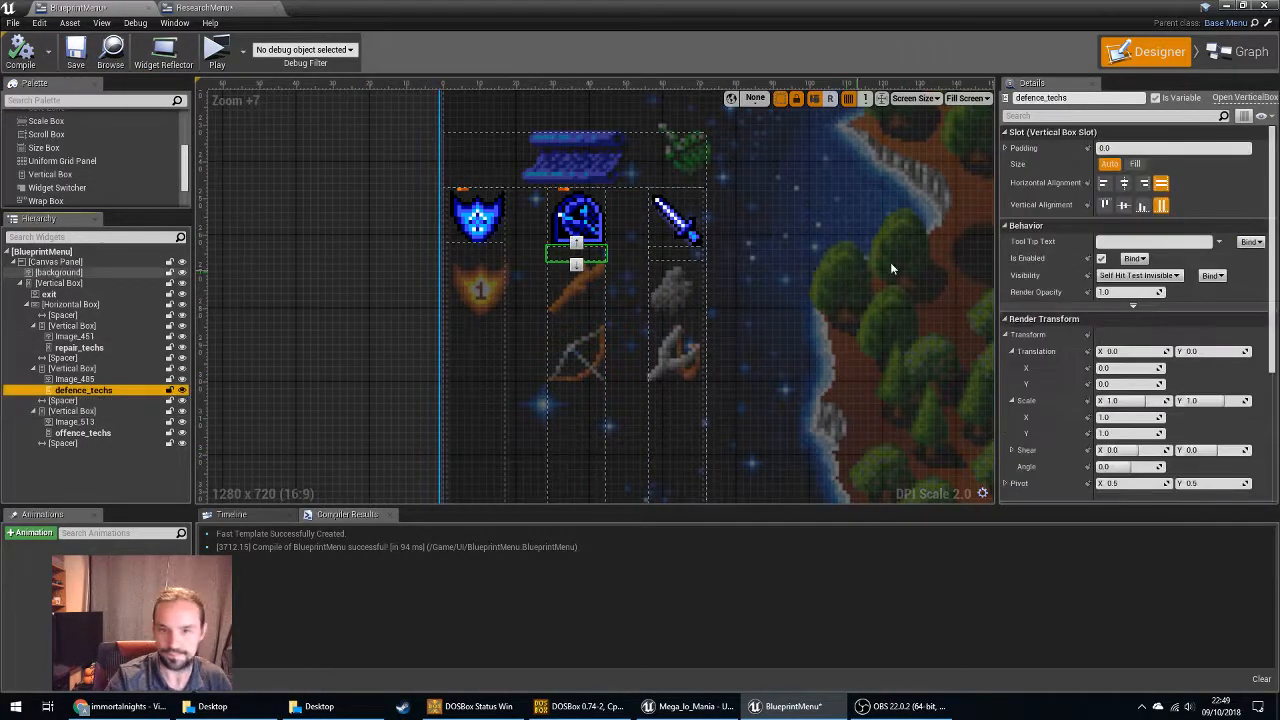
pyautogui.click(83, 432)
pyautogui.click(1135, 163)
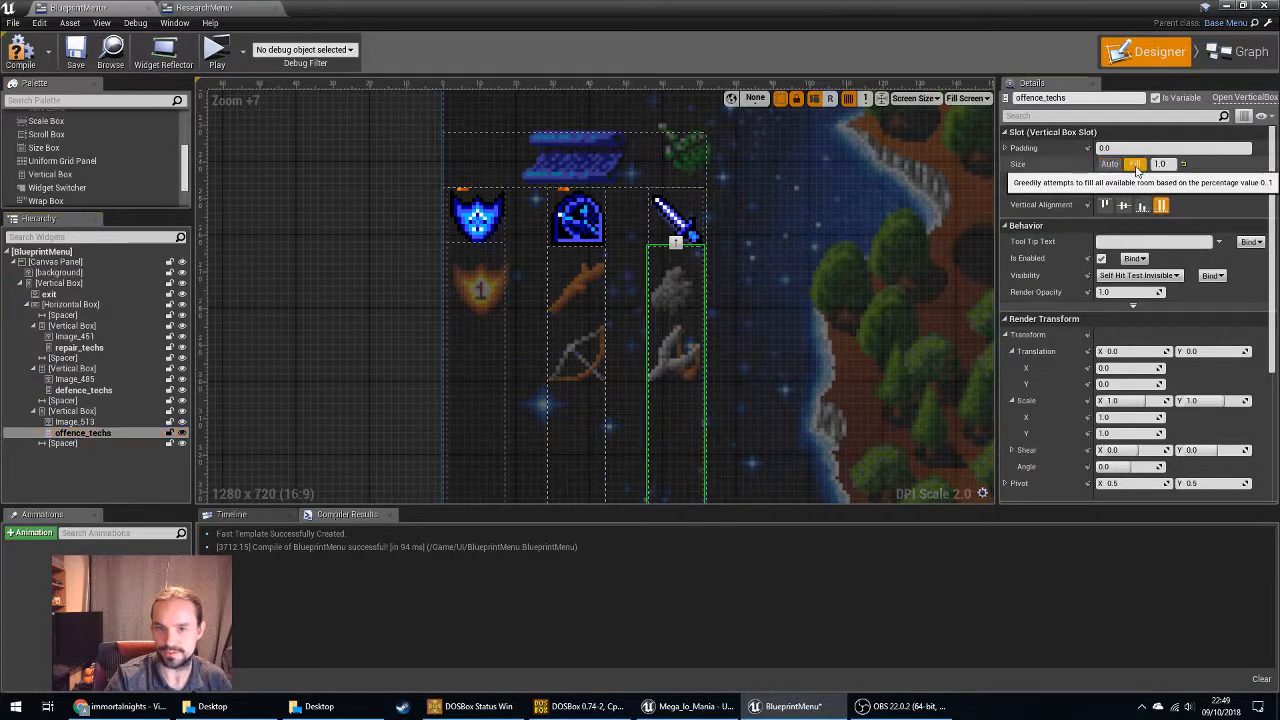
pyautogui.click(20, 50)
# Run the game preview, open the blueprint menu to check its layout, and stop the simulation.
pyautogui.click(217, 50)
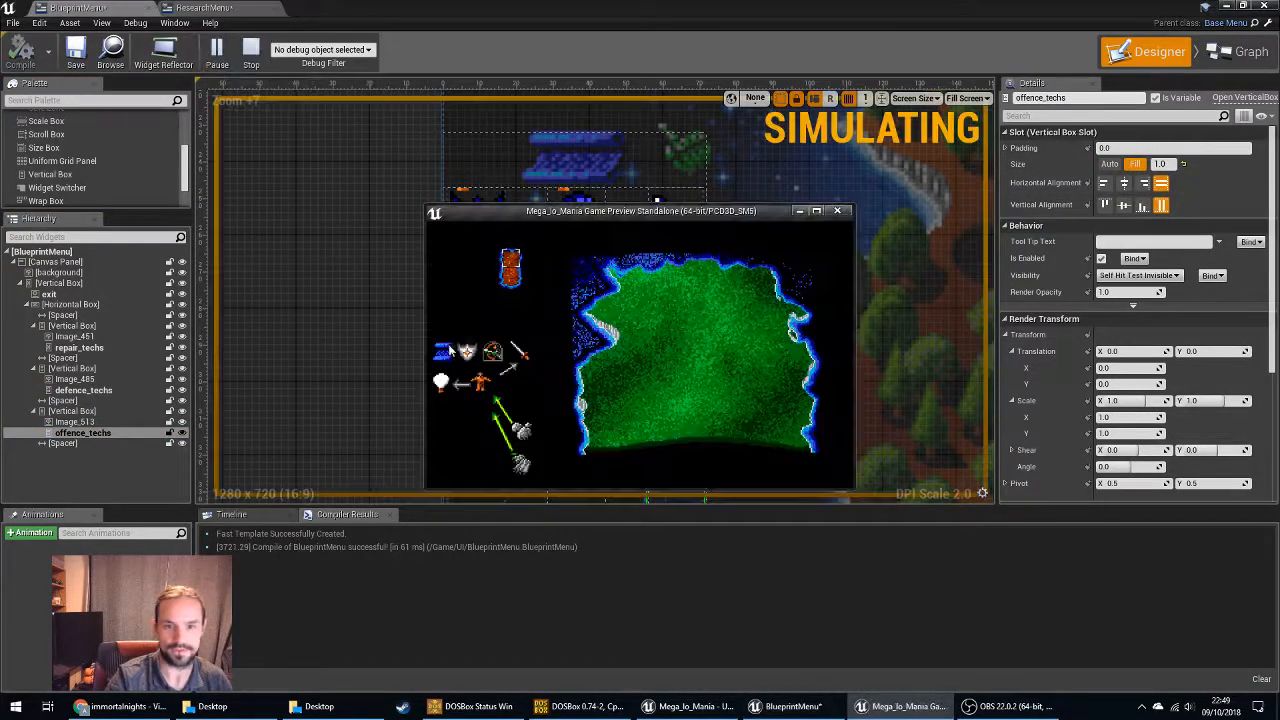
pyautogui.click(448, 354)
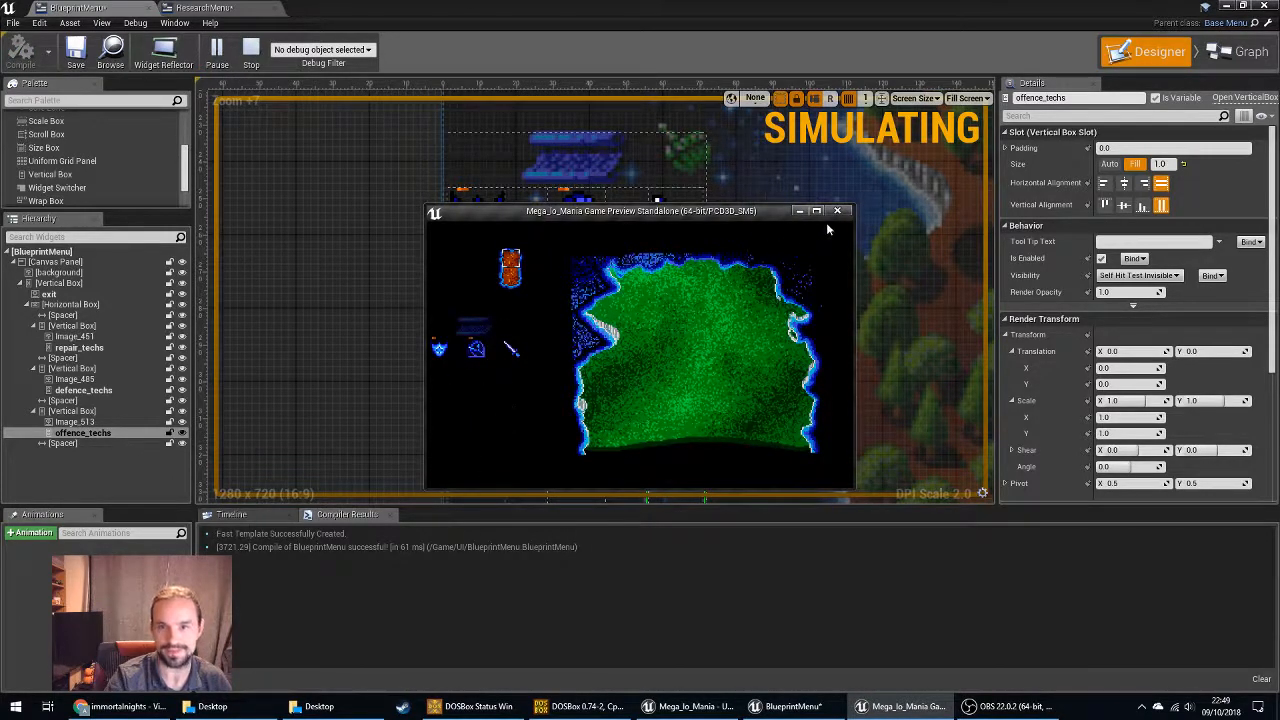
pyautogui.click(251, 50)
# Set the render opacity of BlueprintMenu's exit image to 1.
pyautogui.click(49, 294)
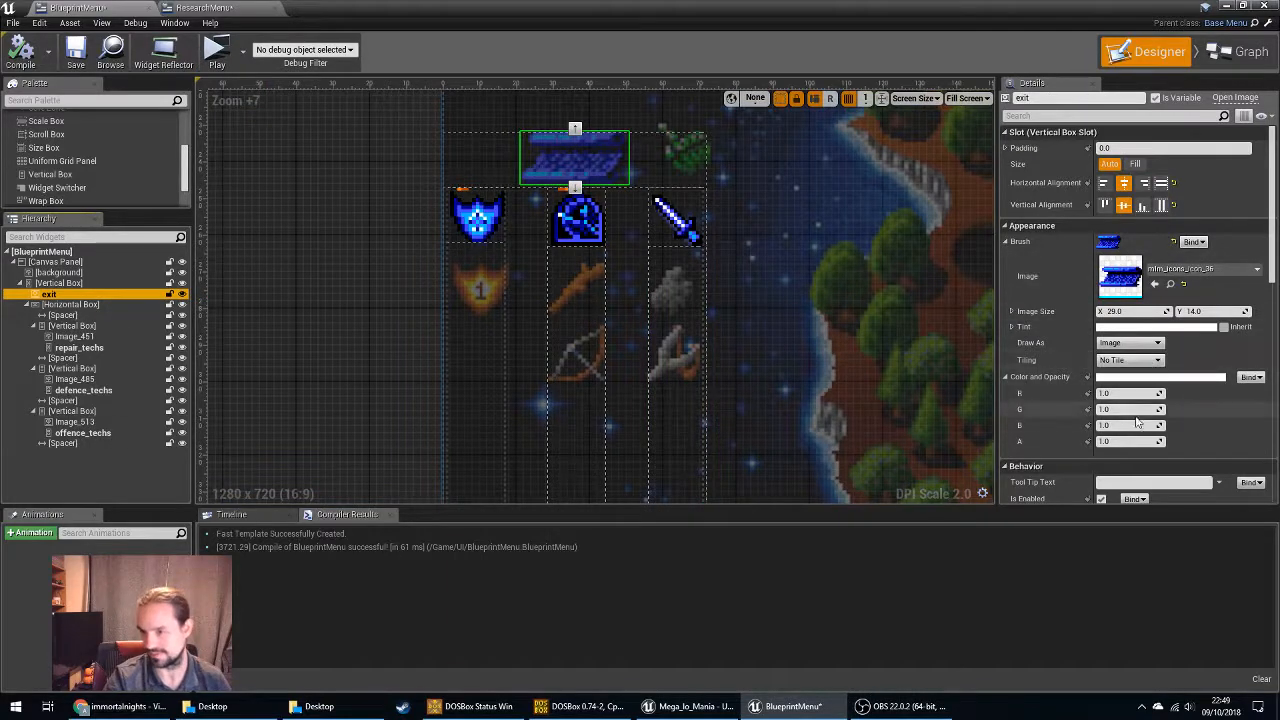
pyautogui.scroll(-3, 1142, 430)
pyautogui.scroll(-1, 1143, 430)
pyautogui.click(1147, 383)
pyautogui.write('1')
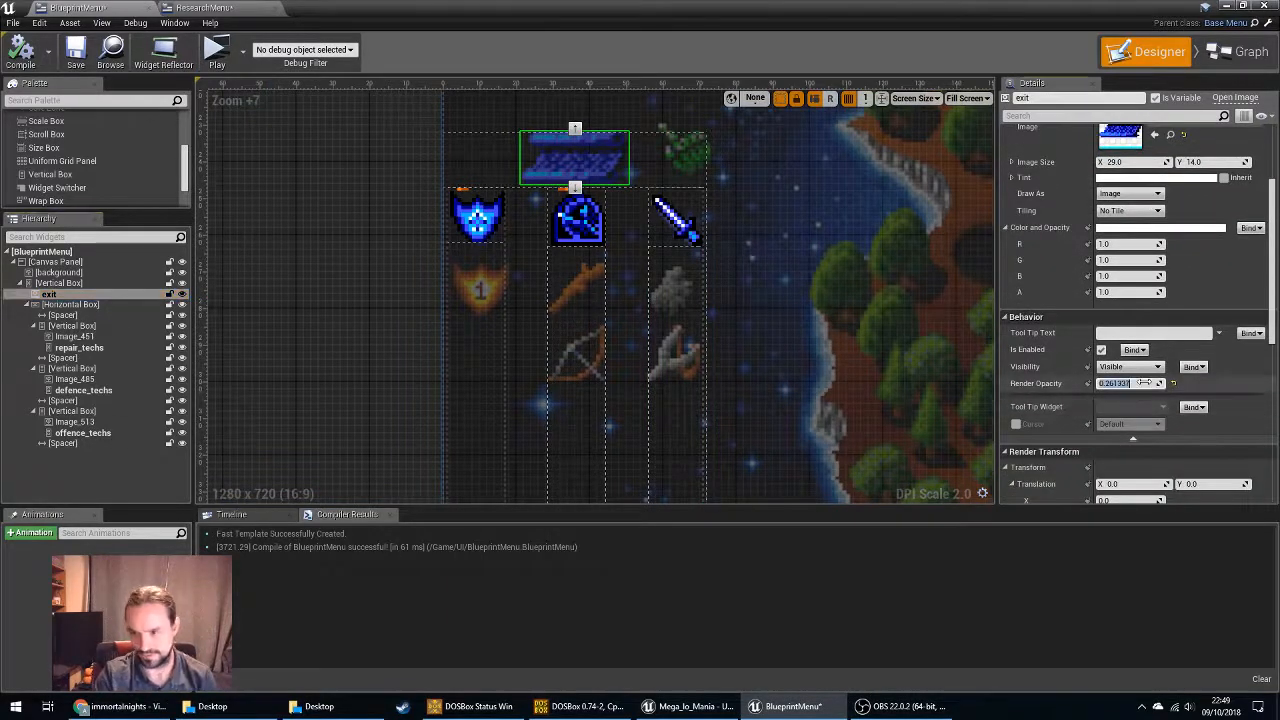
pyautogui.press('Return')
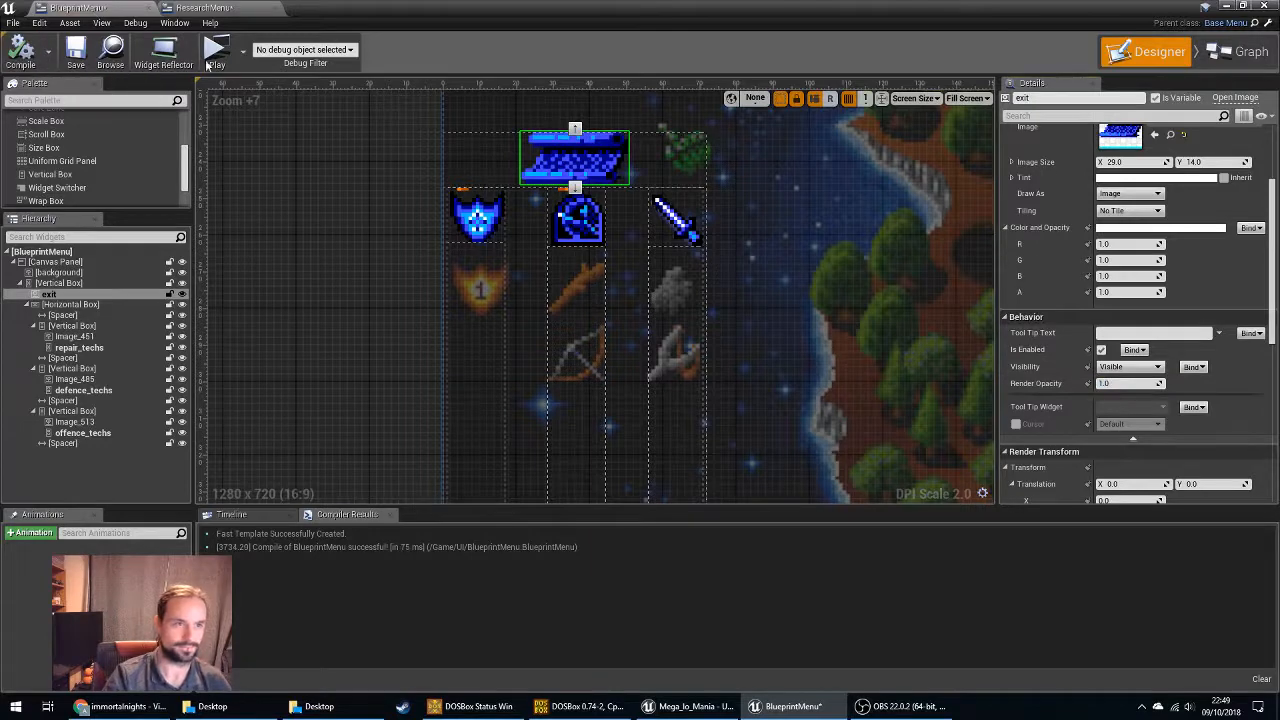
# Run the game preview again, test opening and exiting the in-game menus several times, and close the preview.
pyautogui.click(217, 50)
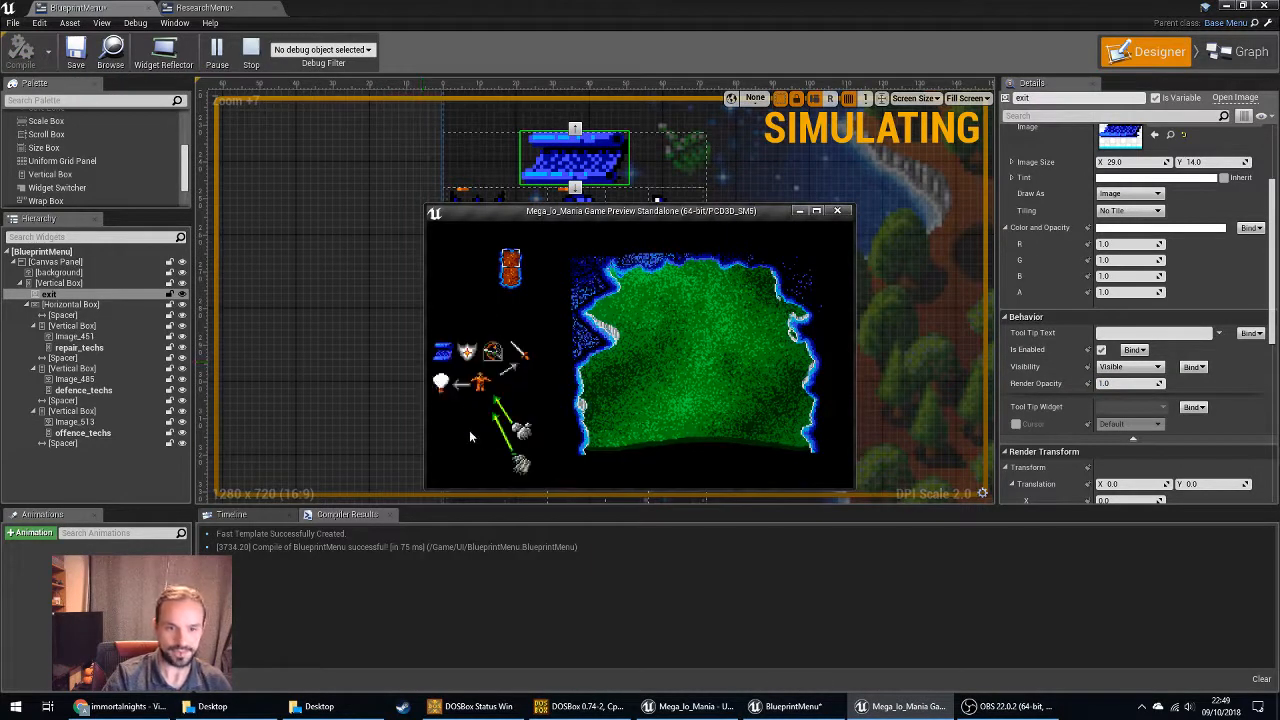
pyautogui.click(477, 324)
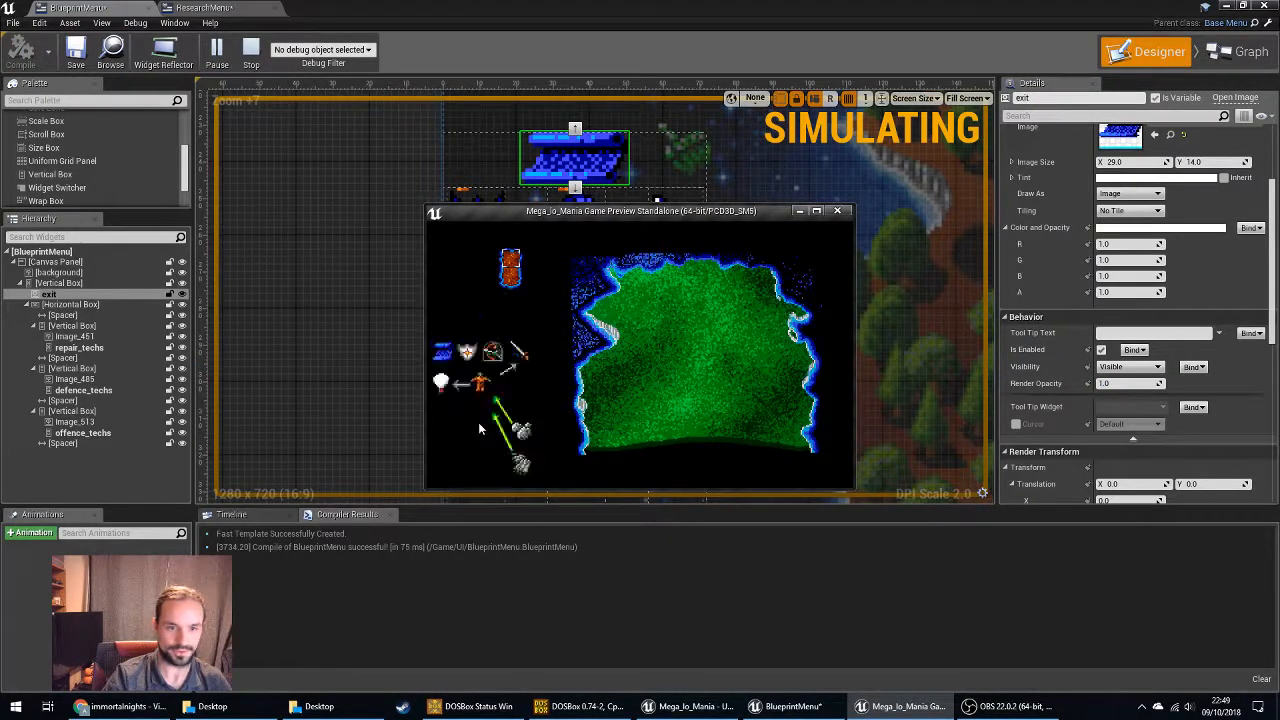
pyautogui.click(436, 393)
pyautogui.click(470, 329)
pyautogui.click(439, 388)
pyautogui.click(486, 330)
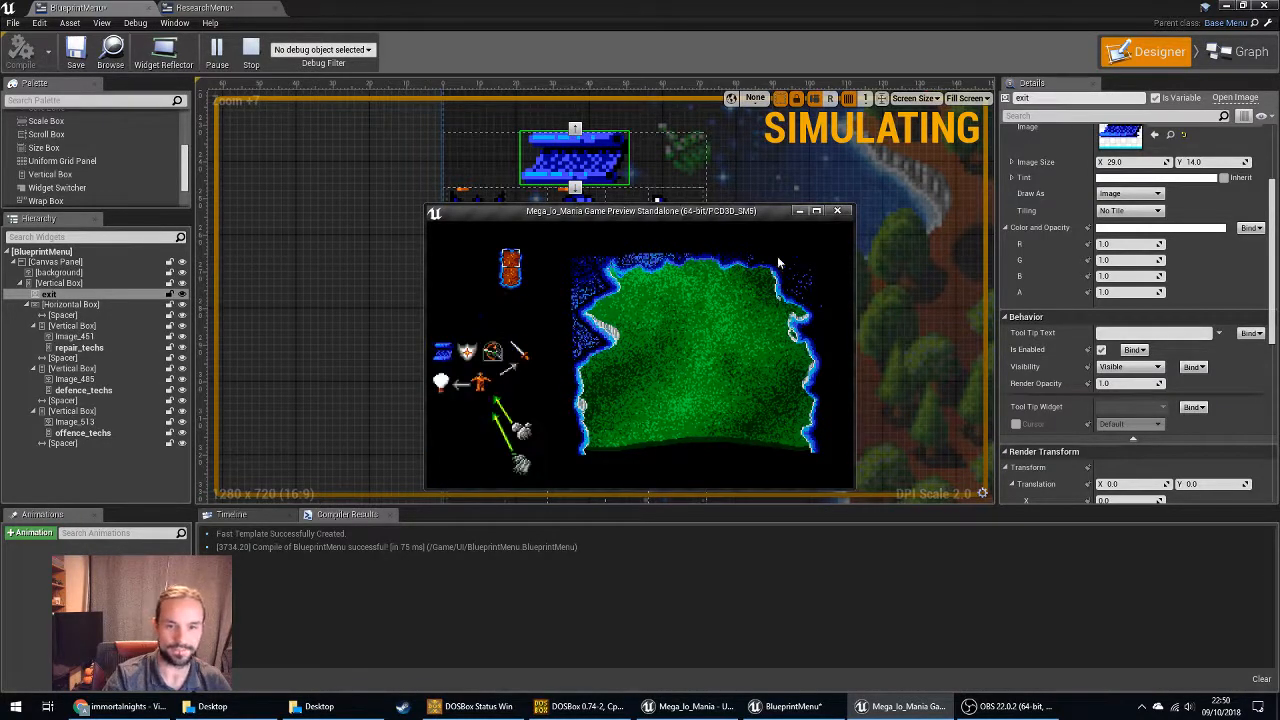
pyautogui.click(838, 211)
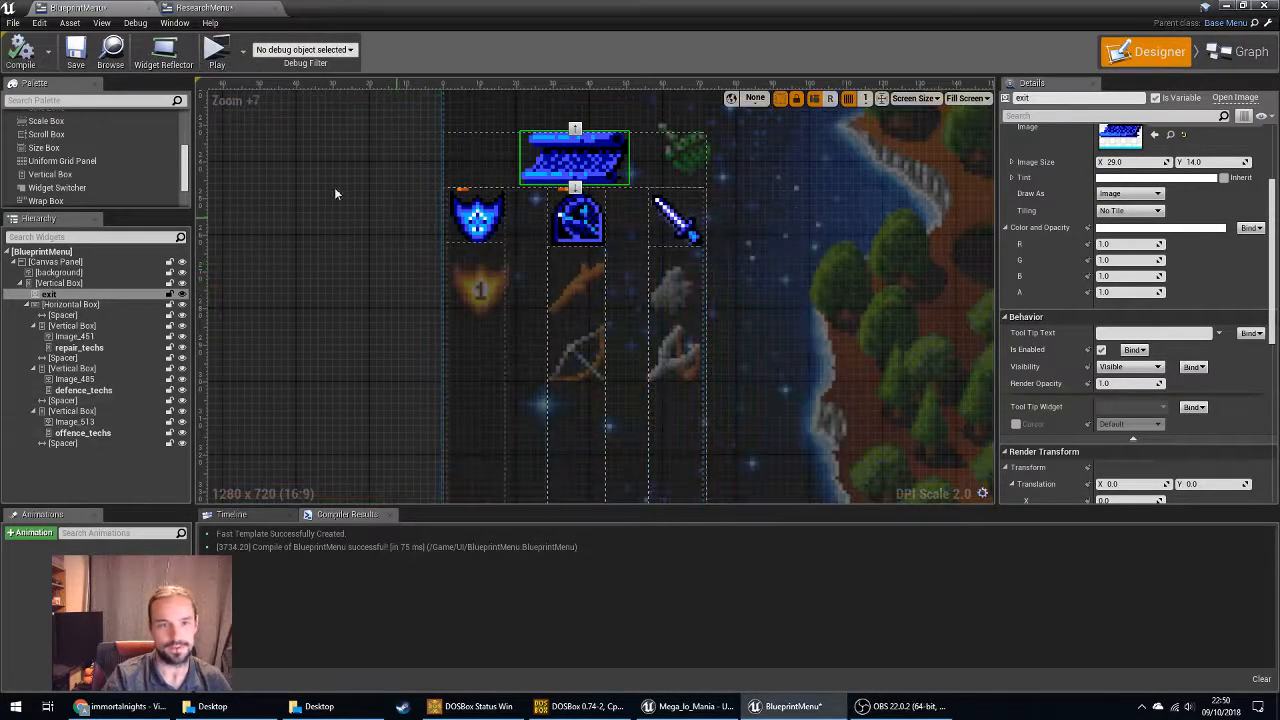
# Compare the column layout and tech boxes of ResearchMenu with those of BlueprintMenu.
pyautogui.click(230, 8)
pyautogui.click(112, 8)
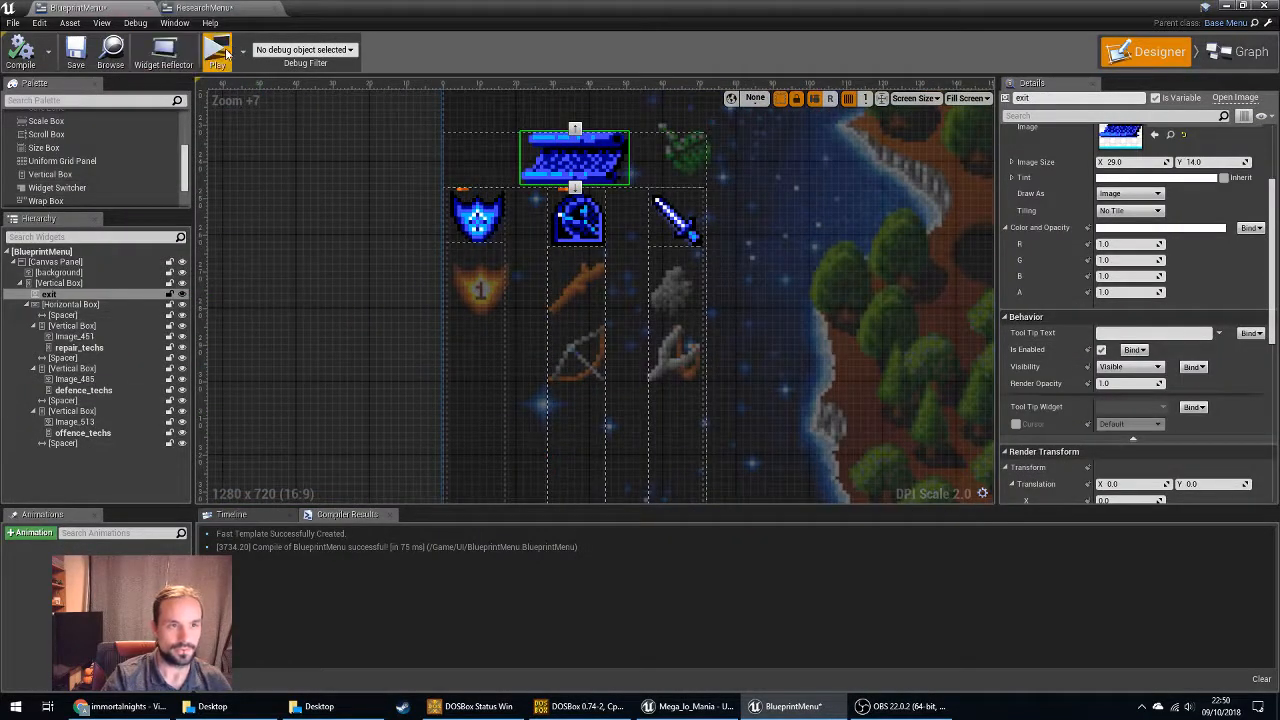
pyautogui.click(218, 8)
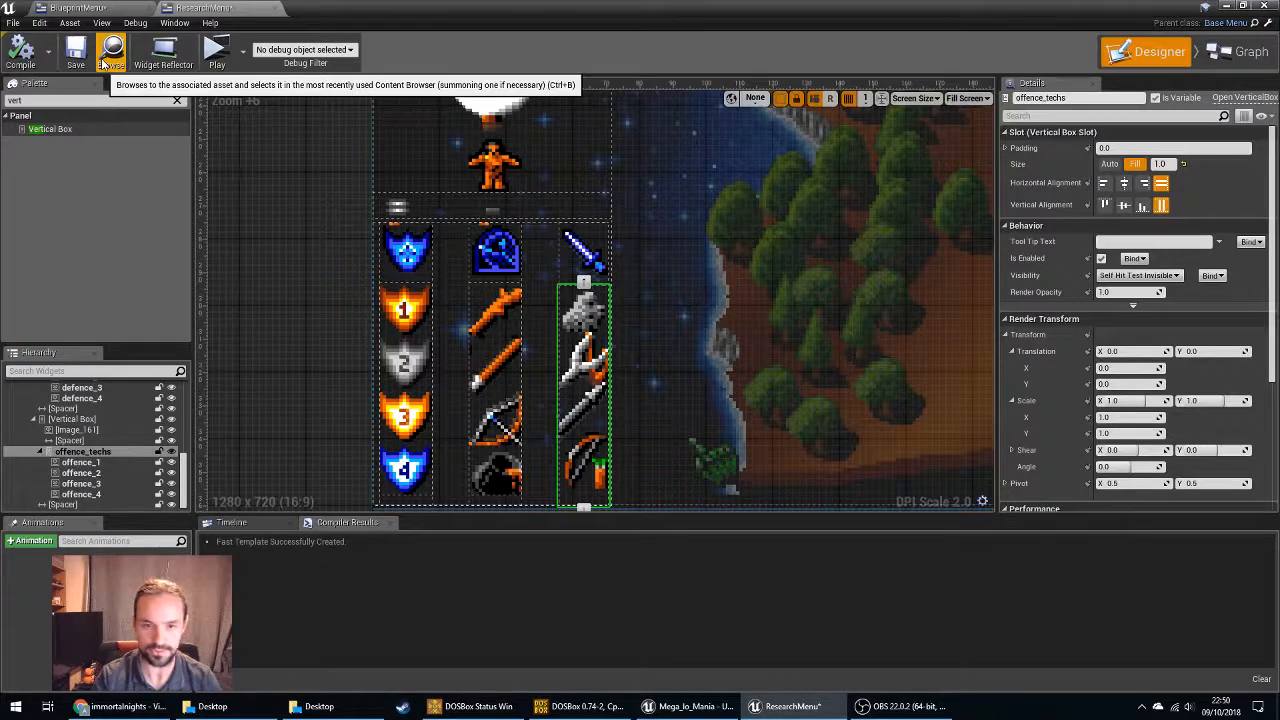
pyautogui.click(76, 8)
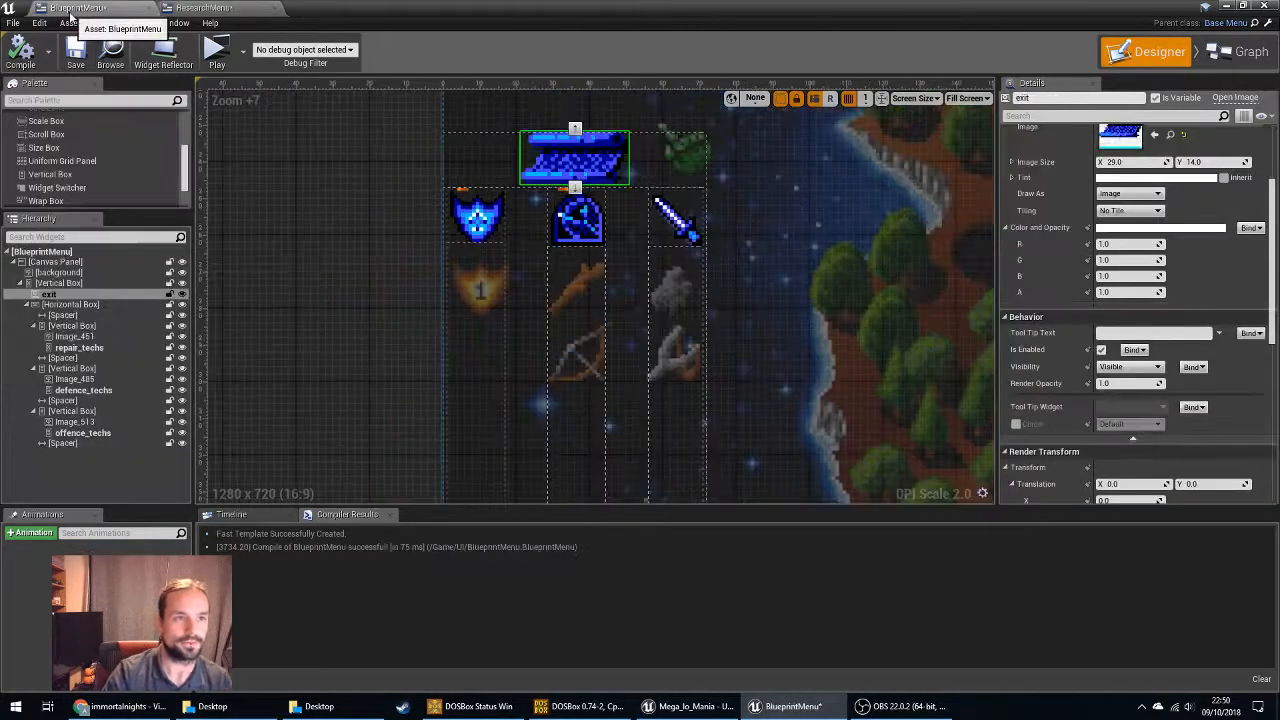
# Review the tech columns of ResearchMenu once more against the BlueprintMenu layout.
pyautogui.click(203, 8)
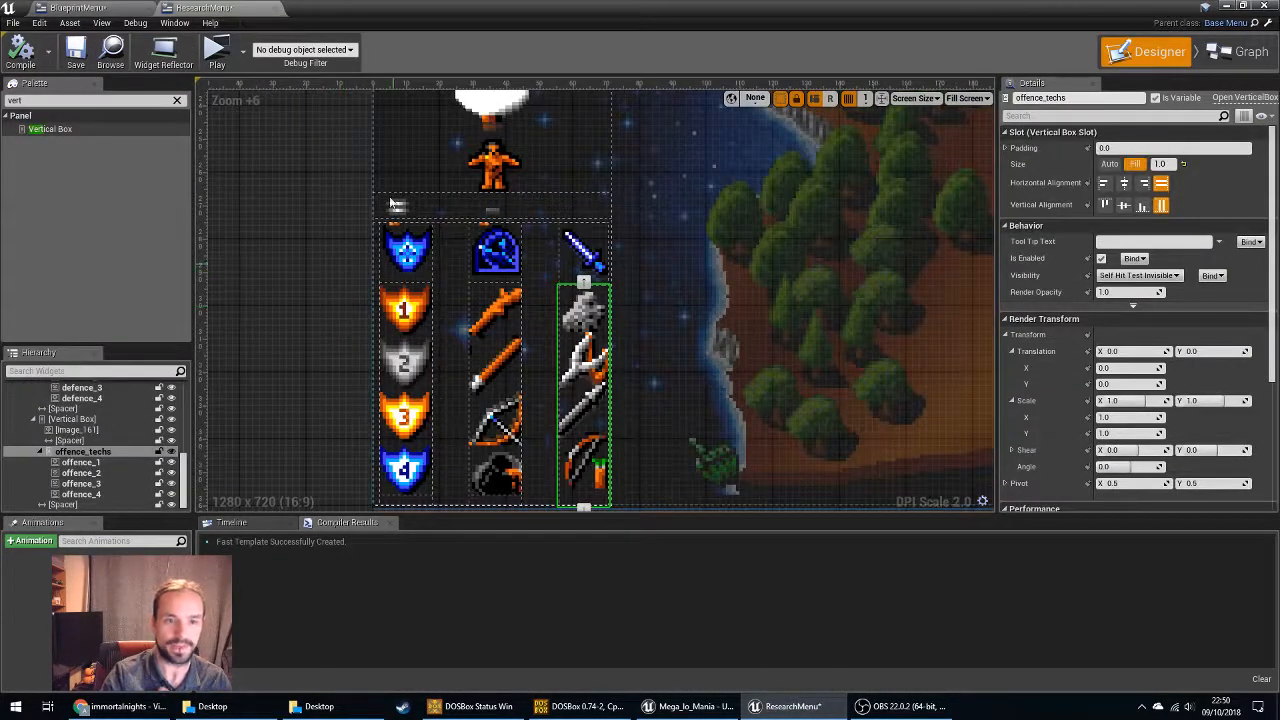
pyautogui.scroll(-2, 594, 395)
pyautogui.moveTo(376, 355); pyautogui.dragTo(278, 300, button='right')
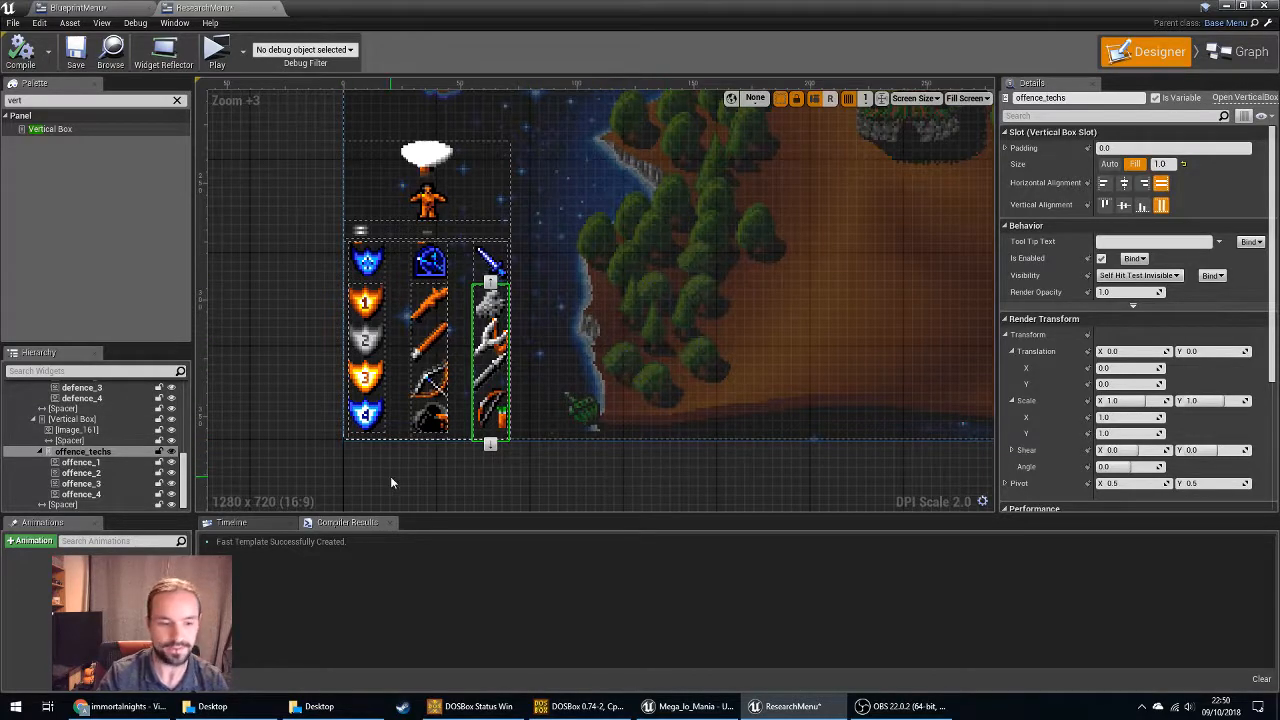
pyautogui.click(80, 8)
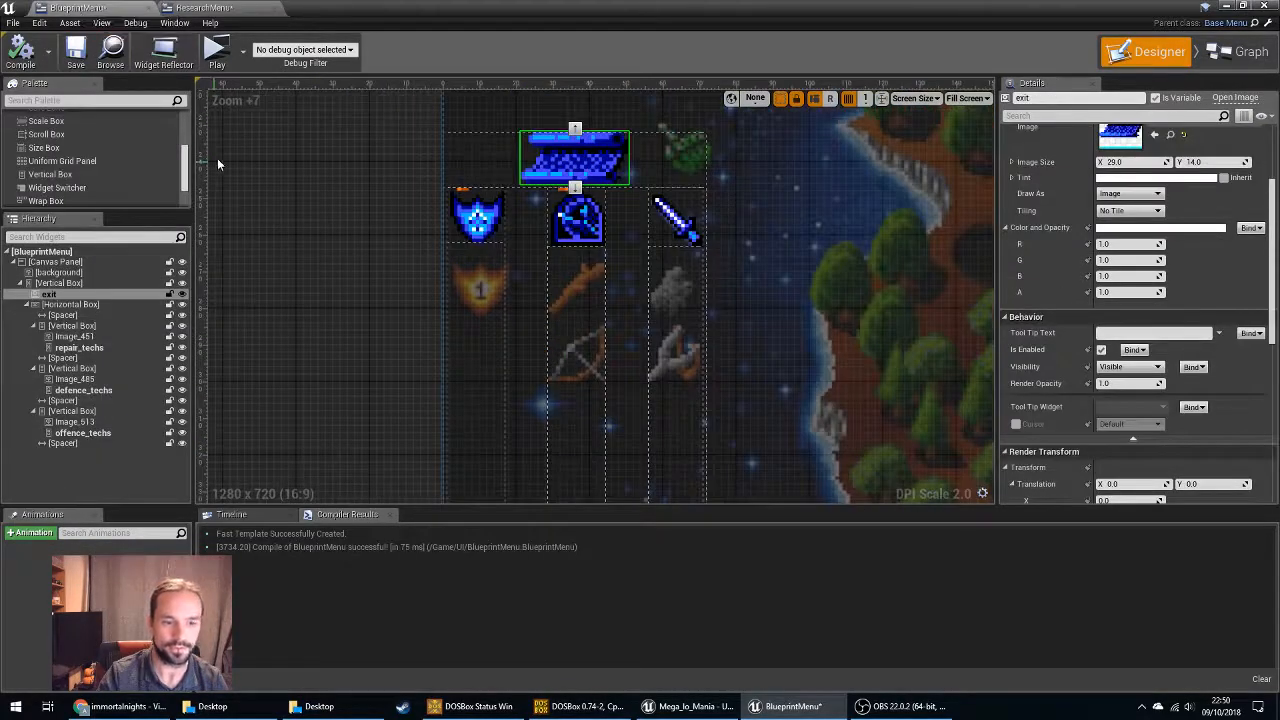
pyautogui.click(217, 9)
# Restore and shrink the widget editor window, set it aside from the content browser, and show the root Content folder.
pyautogui.doubleClick(420, 6)
pyautogui.moveTo(908, 28)
pyautogui.mouseDown()
pyautogui.moveTo(1034, 22)
pyautogui.moveTo(913, 36)
pyautogui.mouseUp()
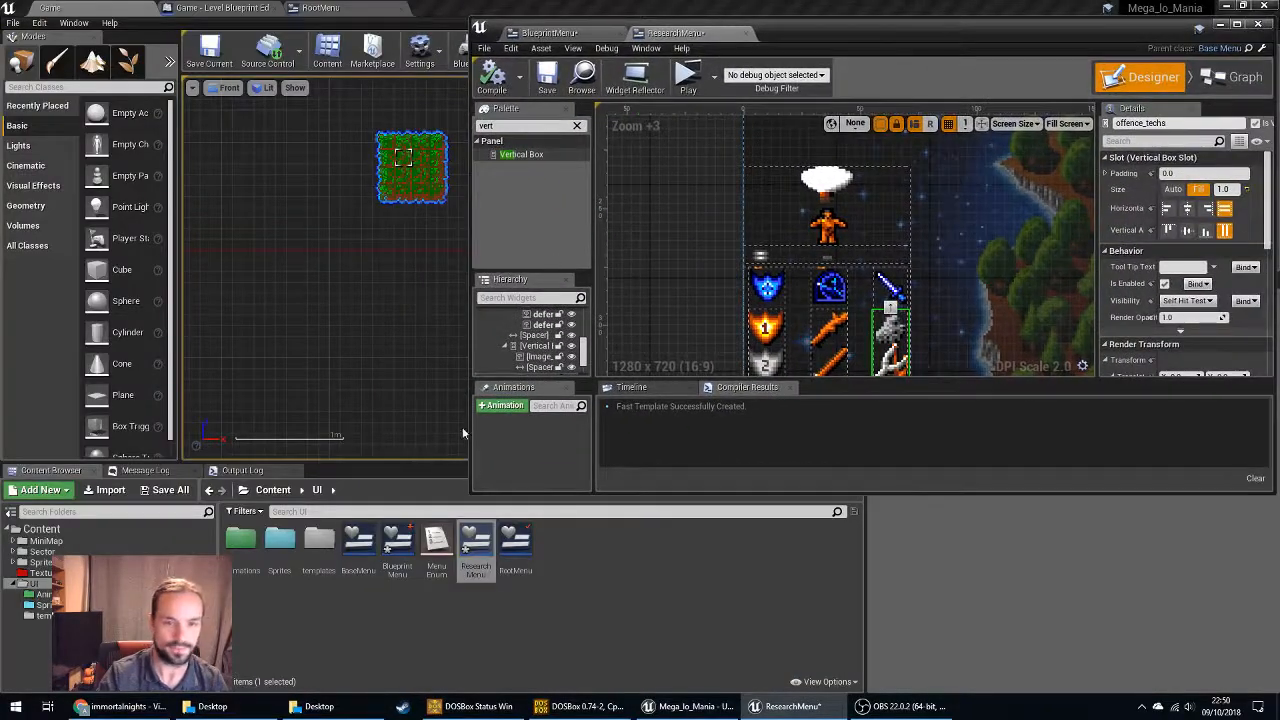
pyautogui.moveTo(474, 494); pyautogui.dragTo(628, 578)
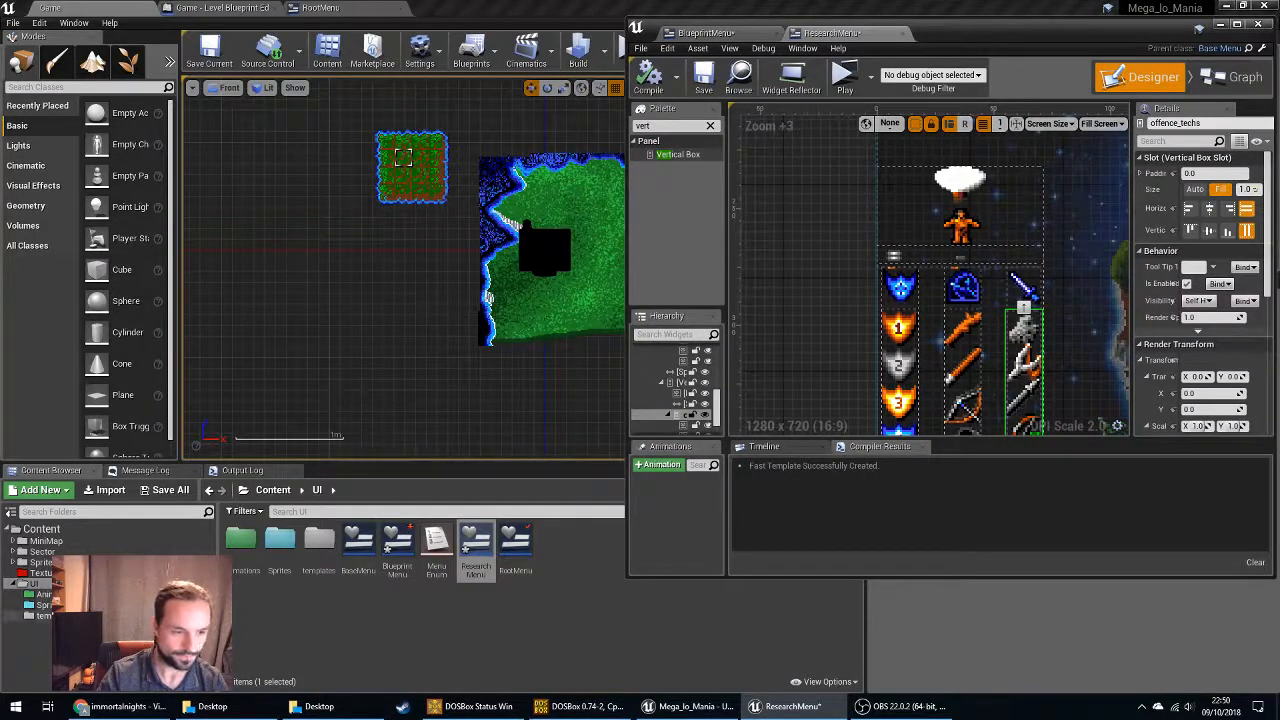
pyautogui.click(42, 530)
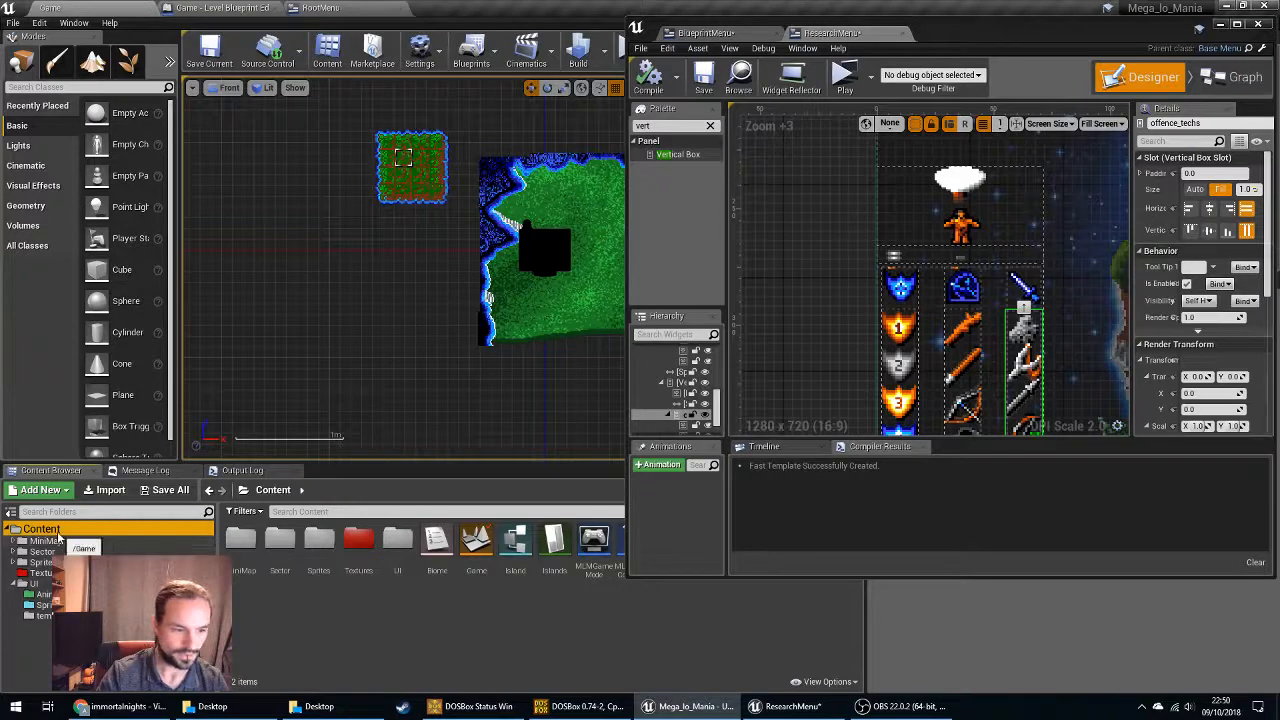
pyautogui.moveTo(862, 52); pyautogui.dragTo(1054, 63)
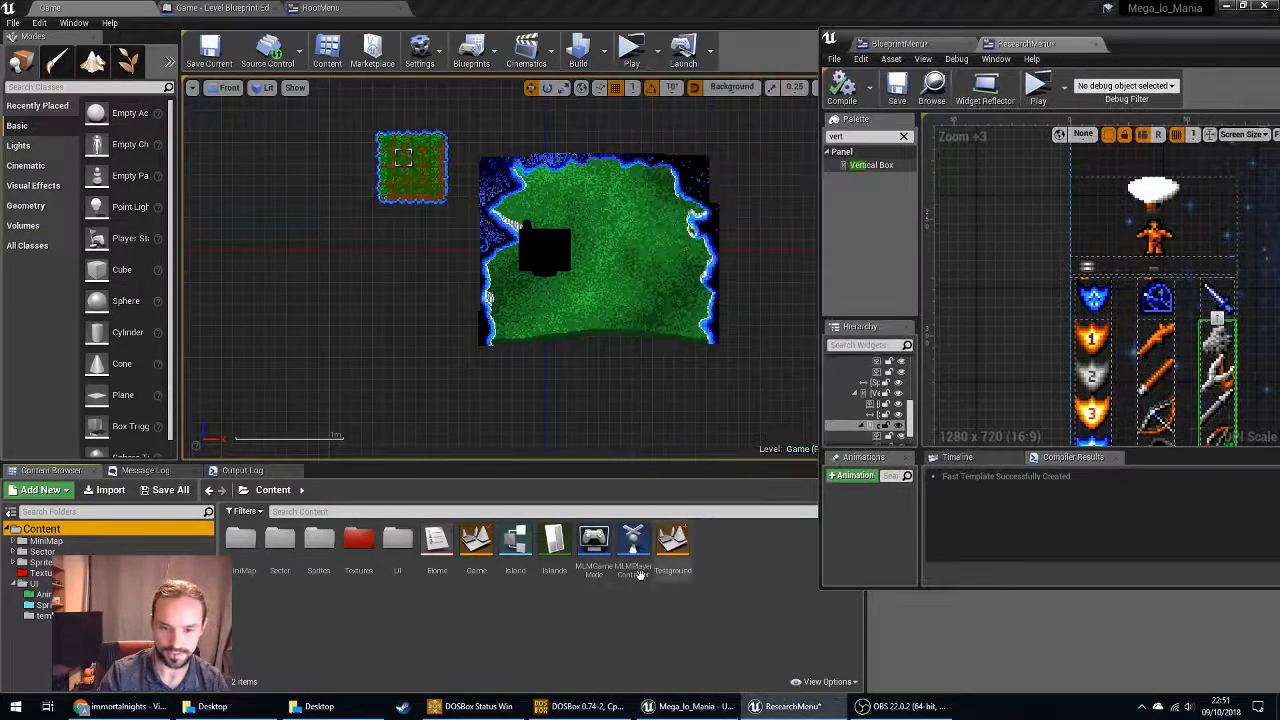
# Create a Blueprint Structure asset named Technologies in the Content folder.
pyautogui.rightClick(434, 612)
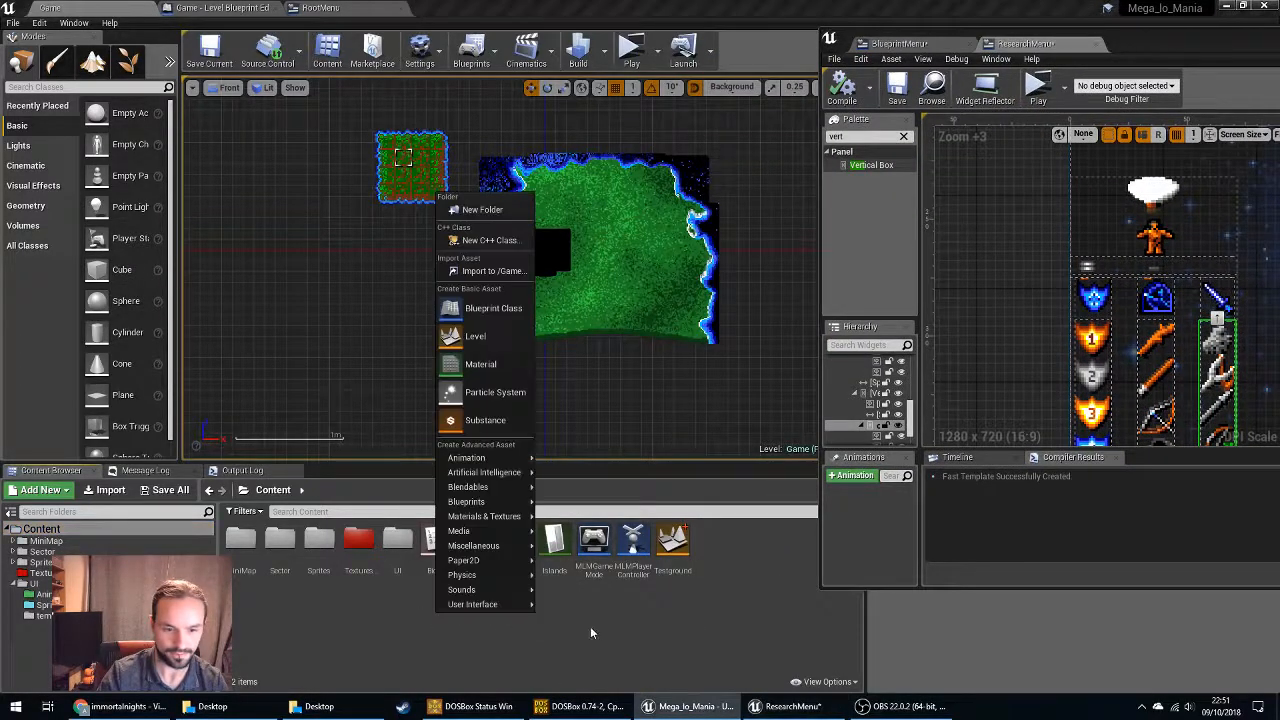
pyautogui.moveTo(474, 605)
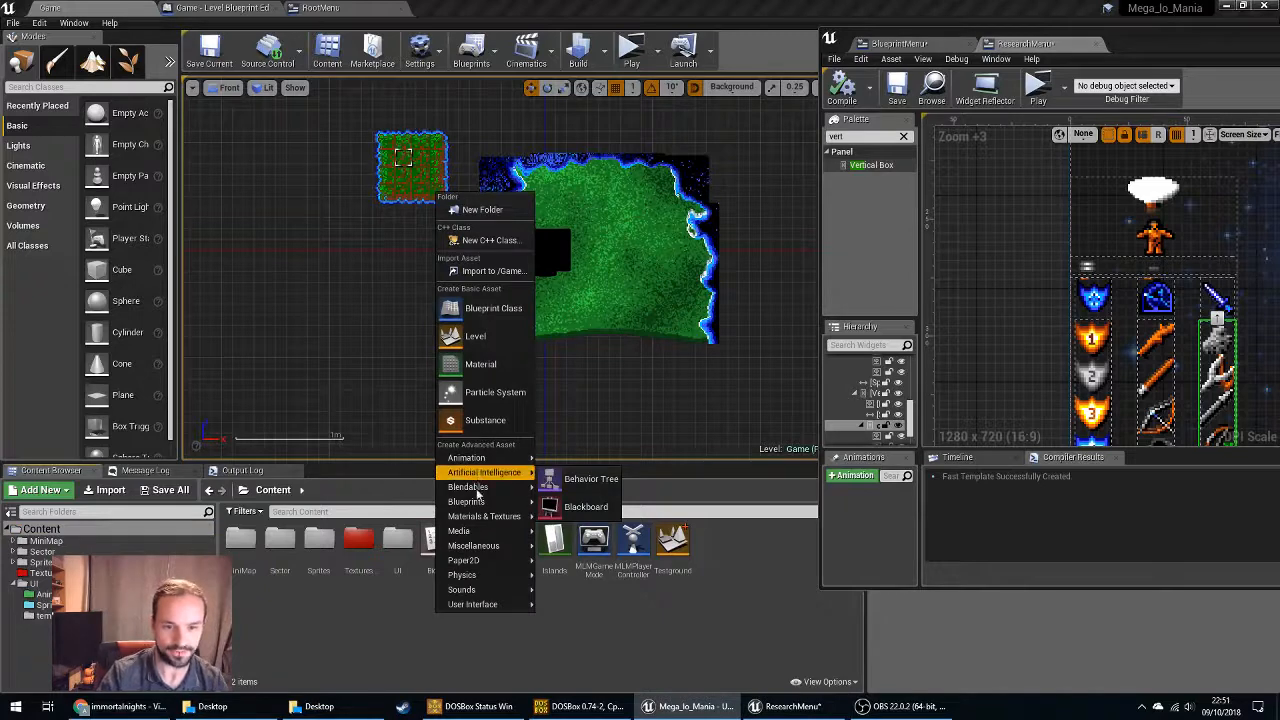
pyautogui.moveTo(477, 505)
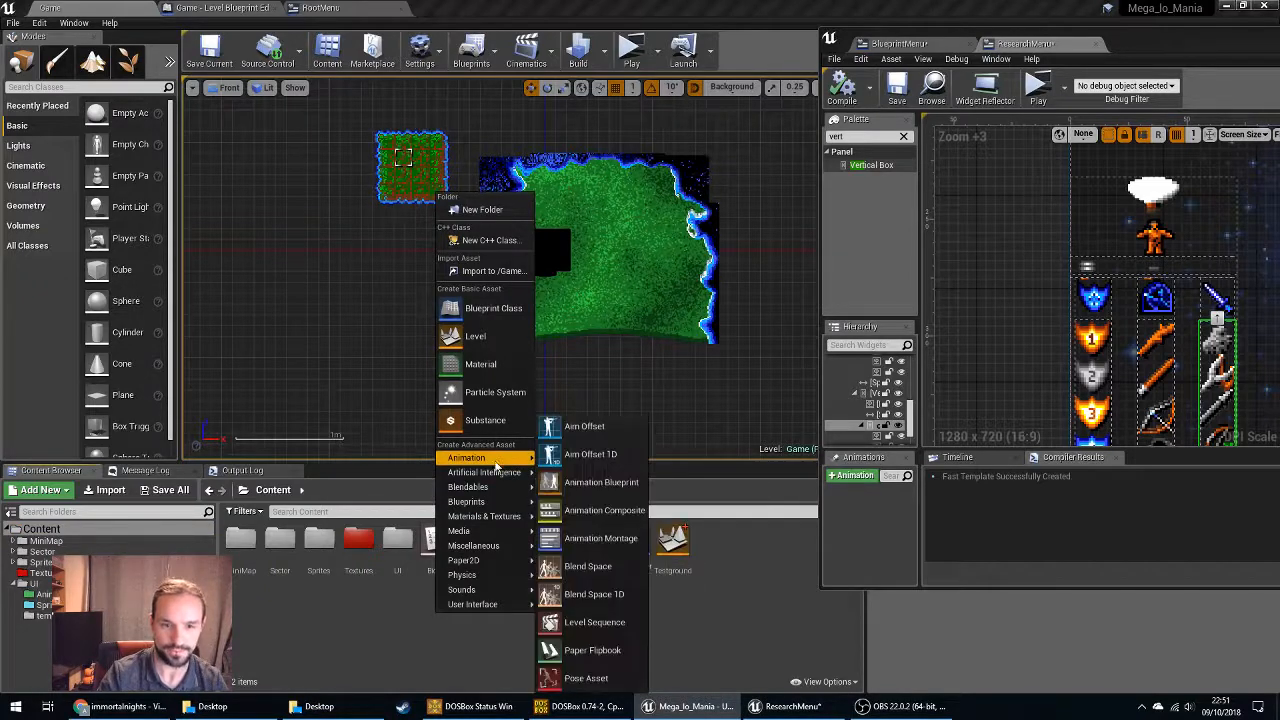
pyautogui.moveTo(495, 548)
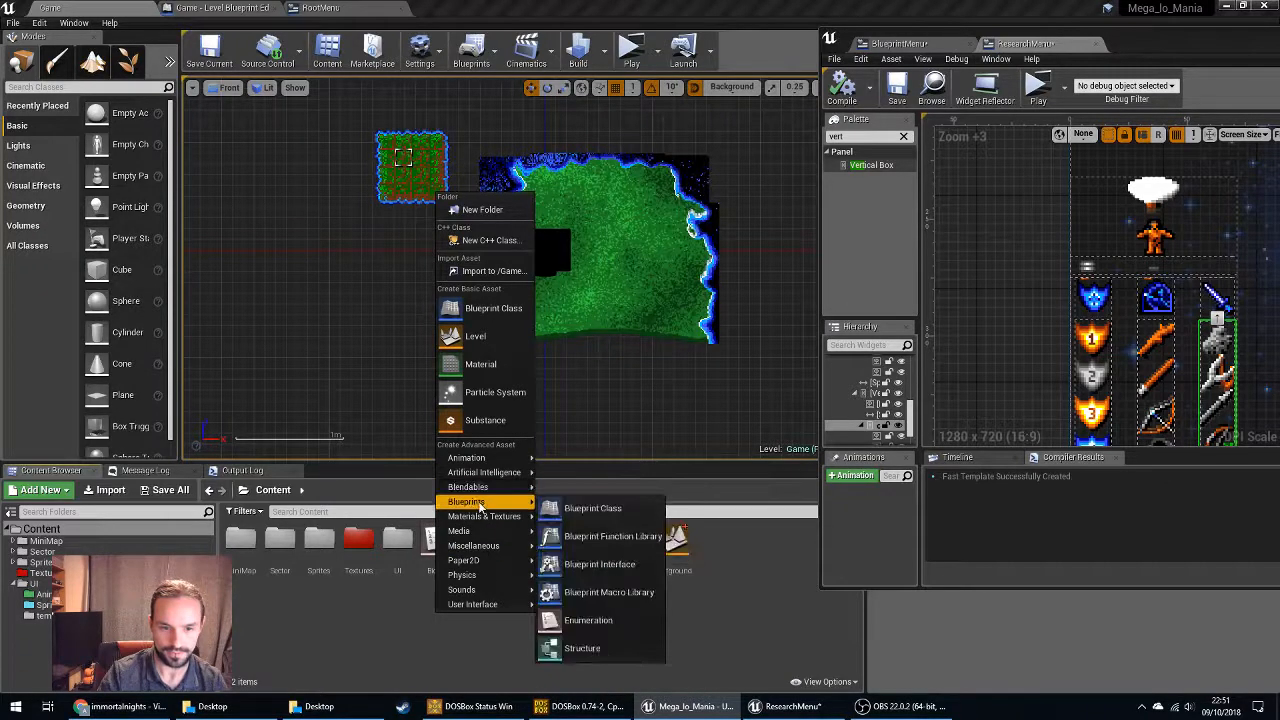
pyautogui.click(587, 645)
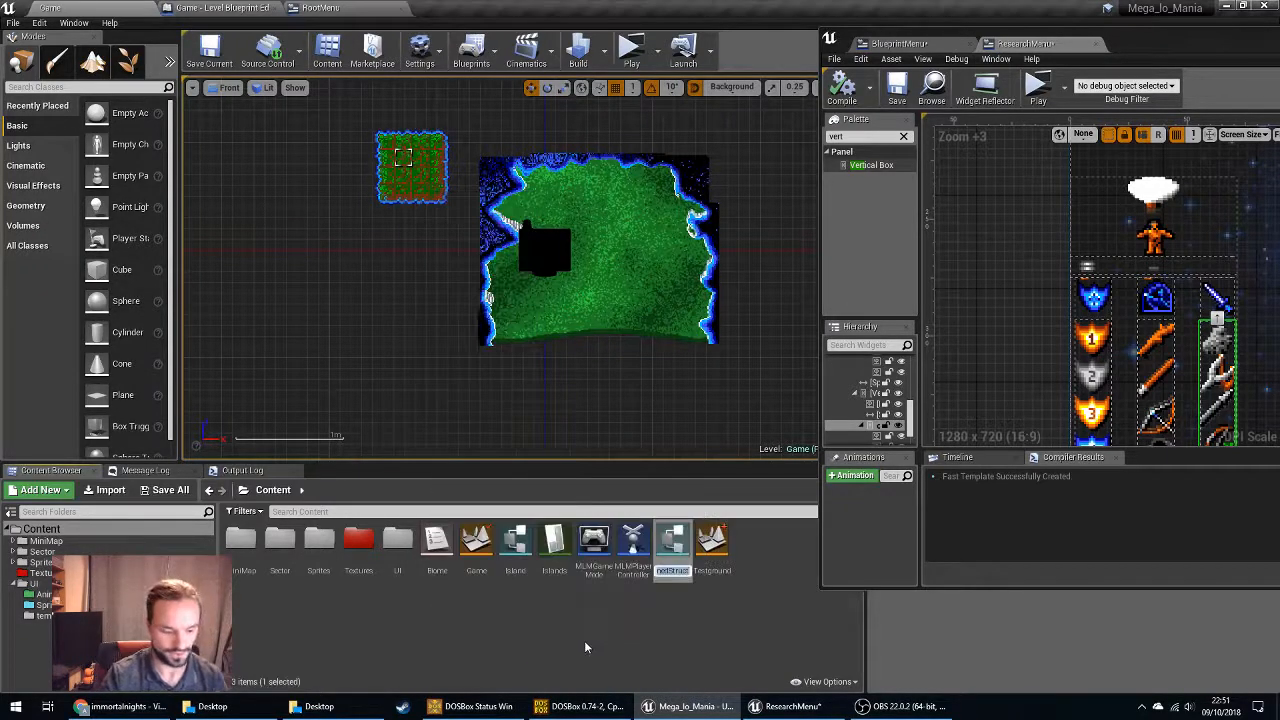
pyautogui.write('Tech')
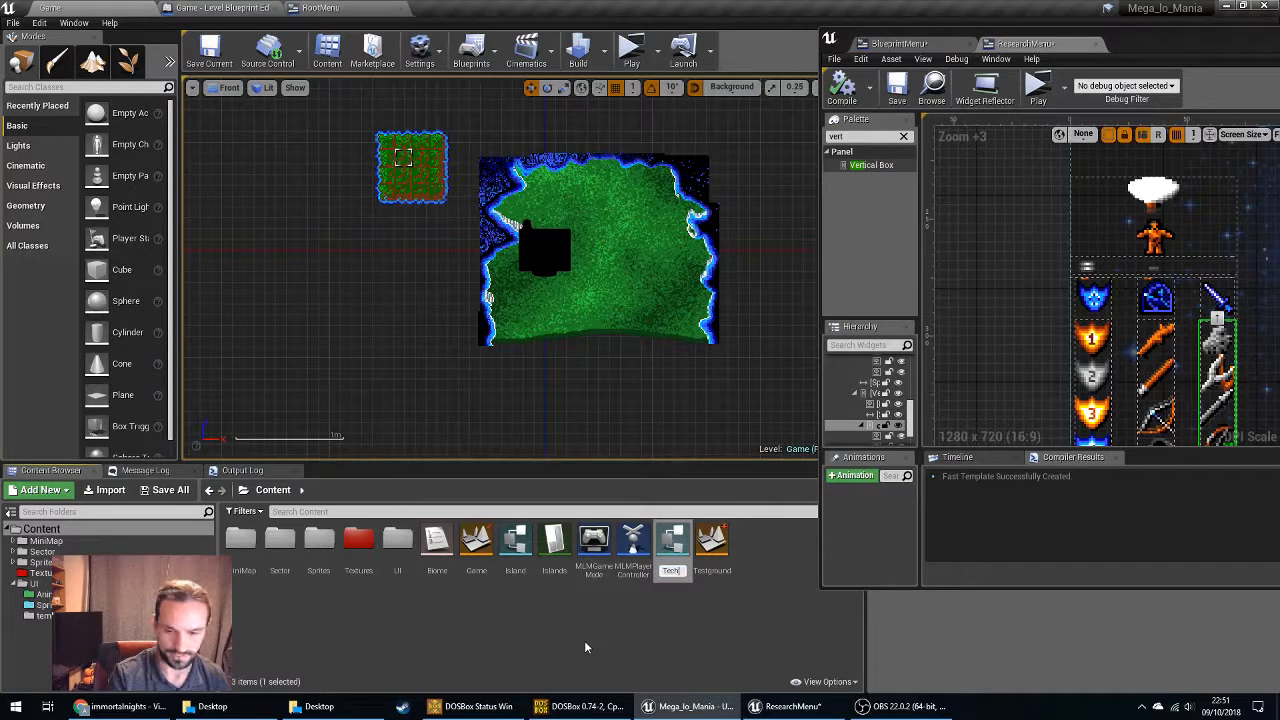
pyautogui.write('nologies')
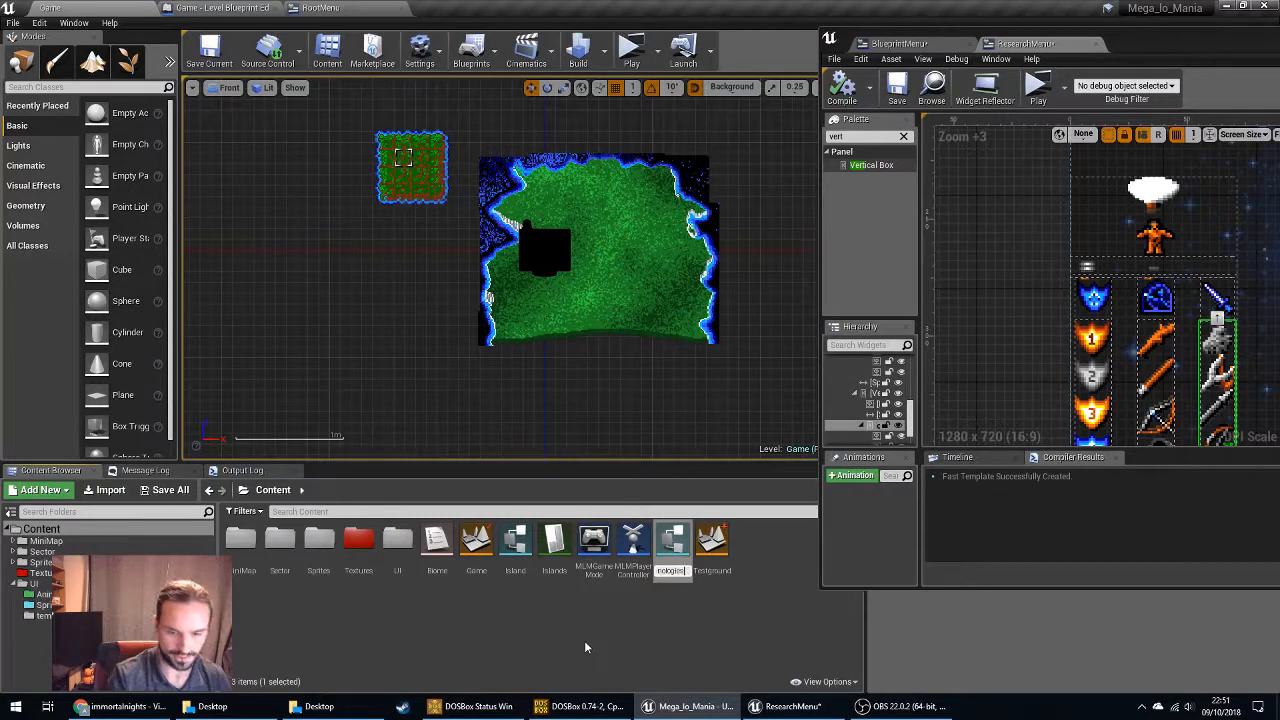
pyautogui.press('Return')
# Rename the new structure asset as Technology and open it for editing, with its window fully in view.
pyautogui.click(680, 546)
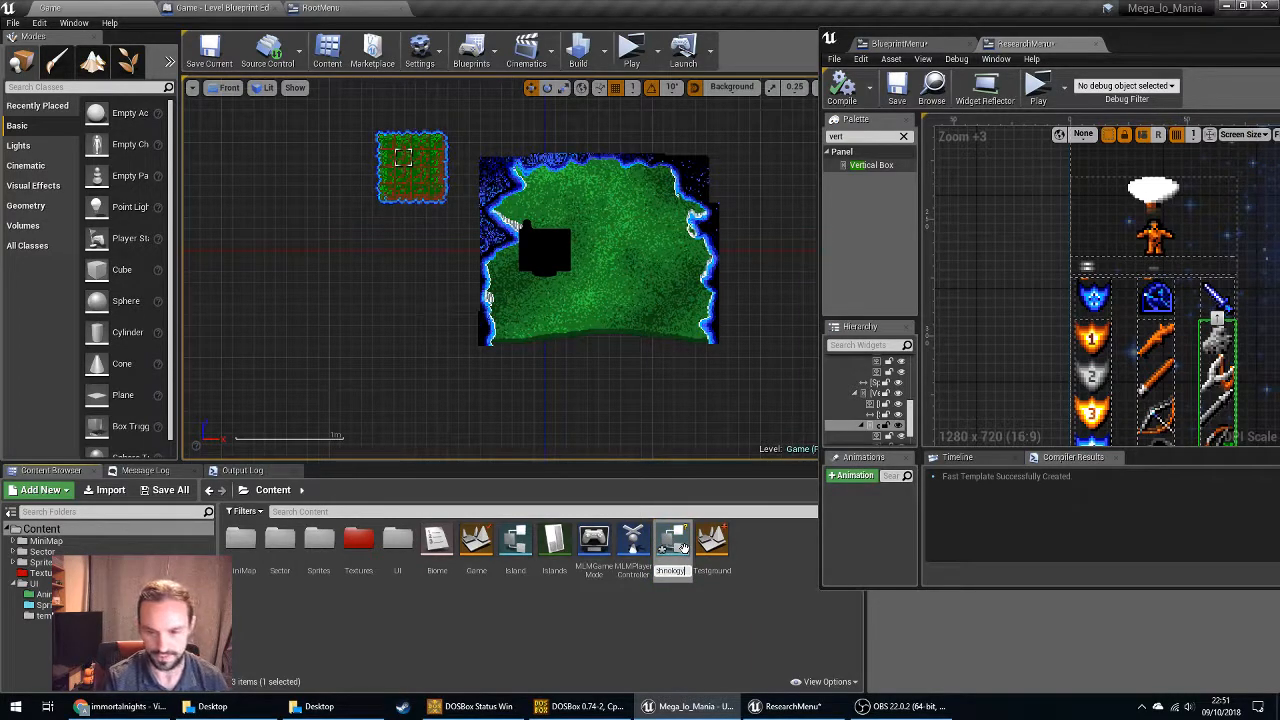
pyautogui.press('Return')
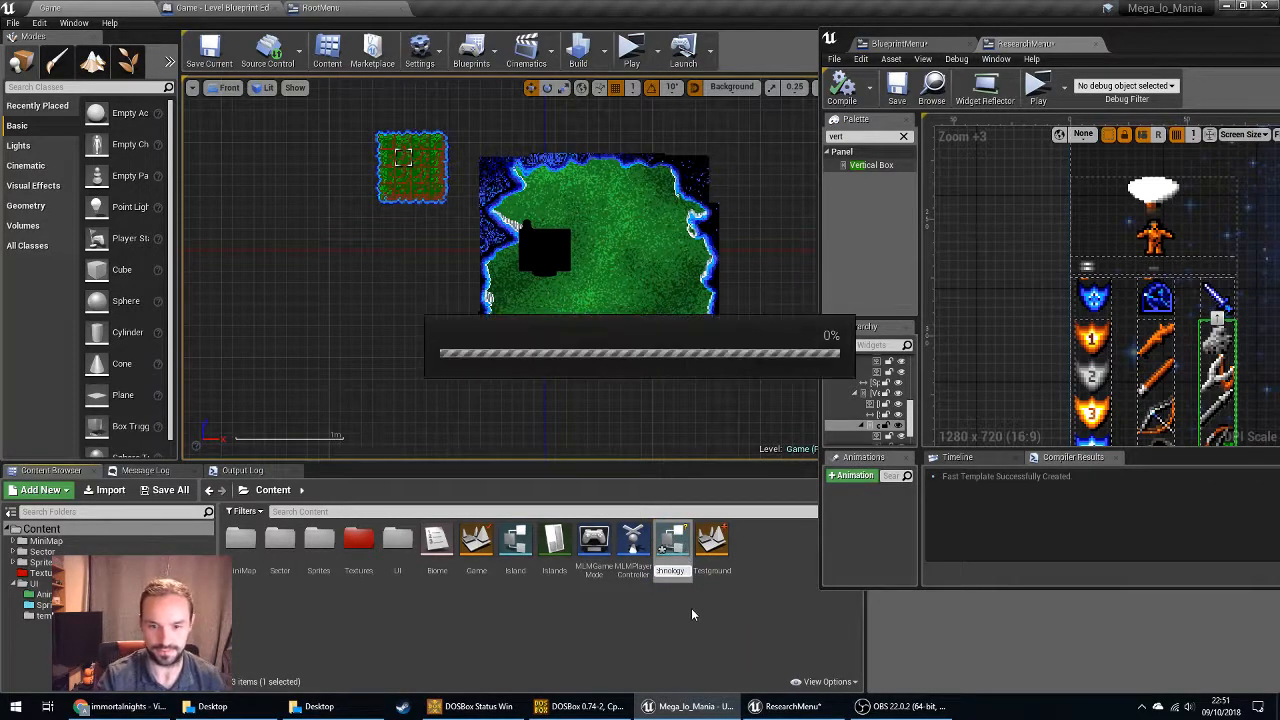
pyautogui.doubleClick(672, 545)
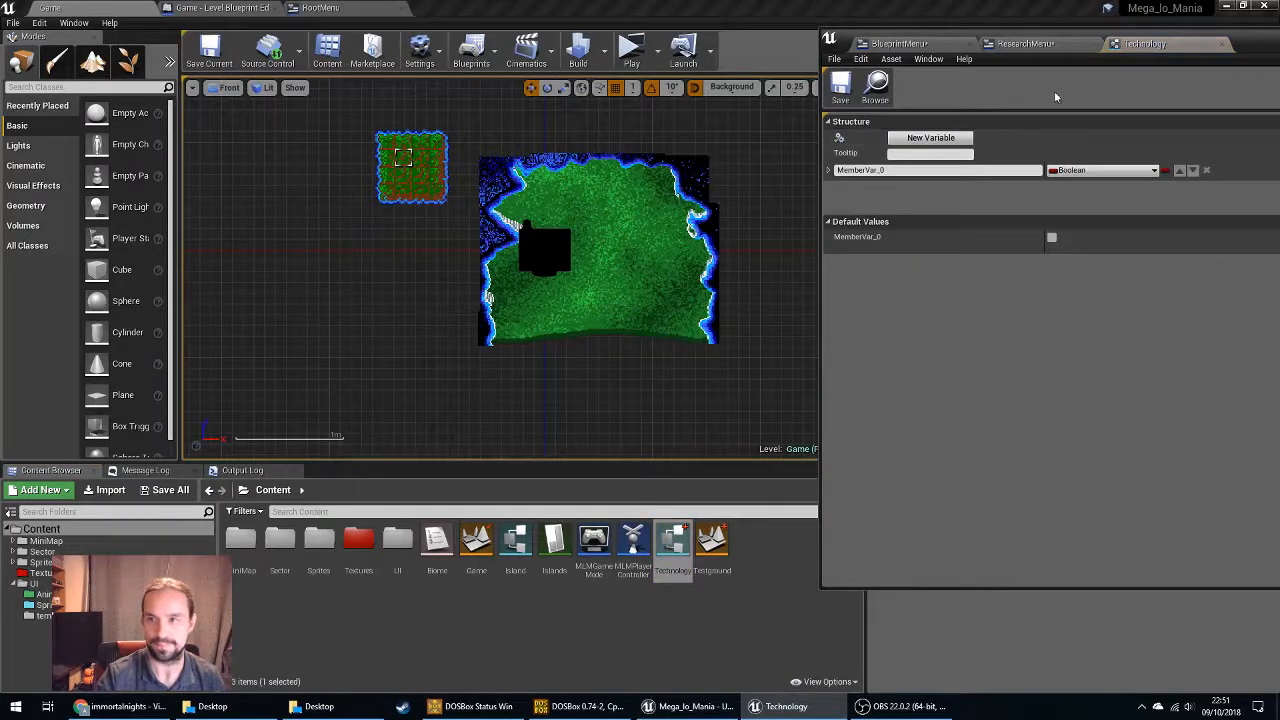
pyautogui.moveTo(1255, 52); pyautogui.dragTo(927, 82)
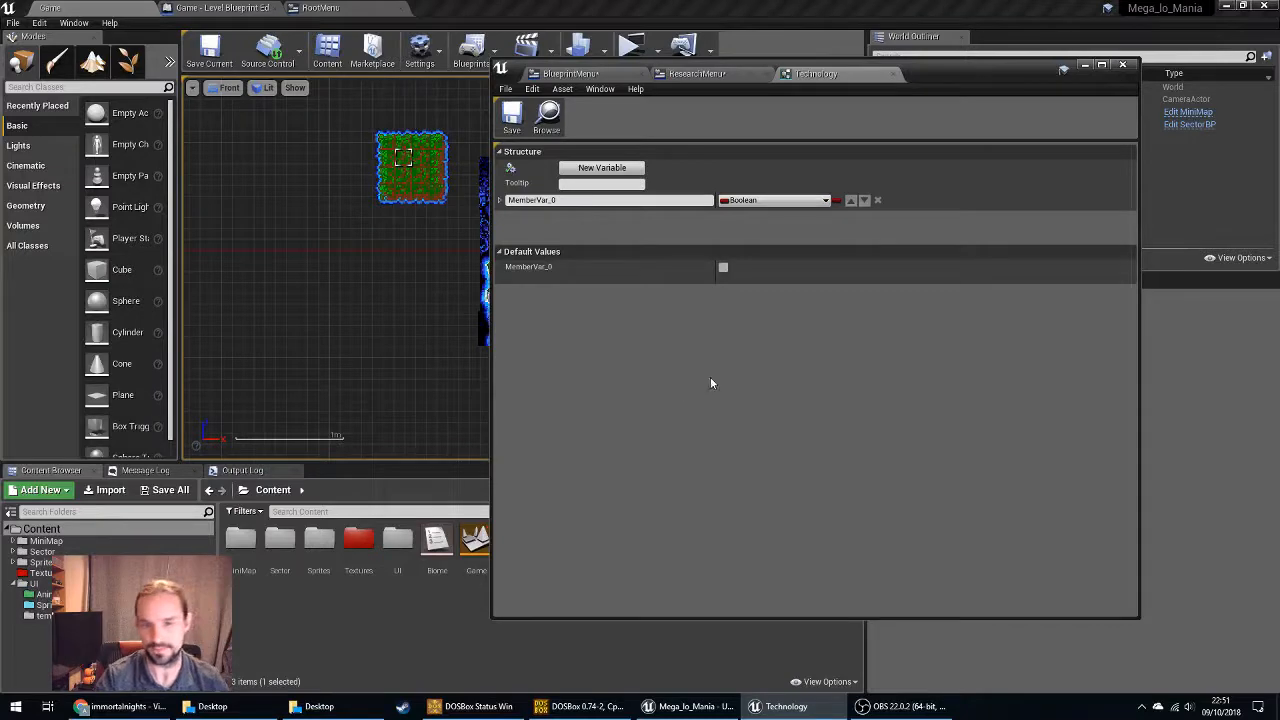
pyautogui.moveTo(909, 73); pyautogui.dragTo(1051, 85)
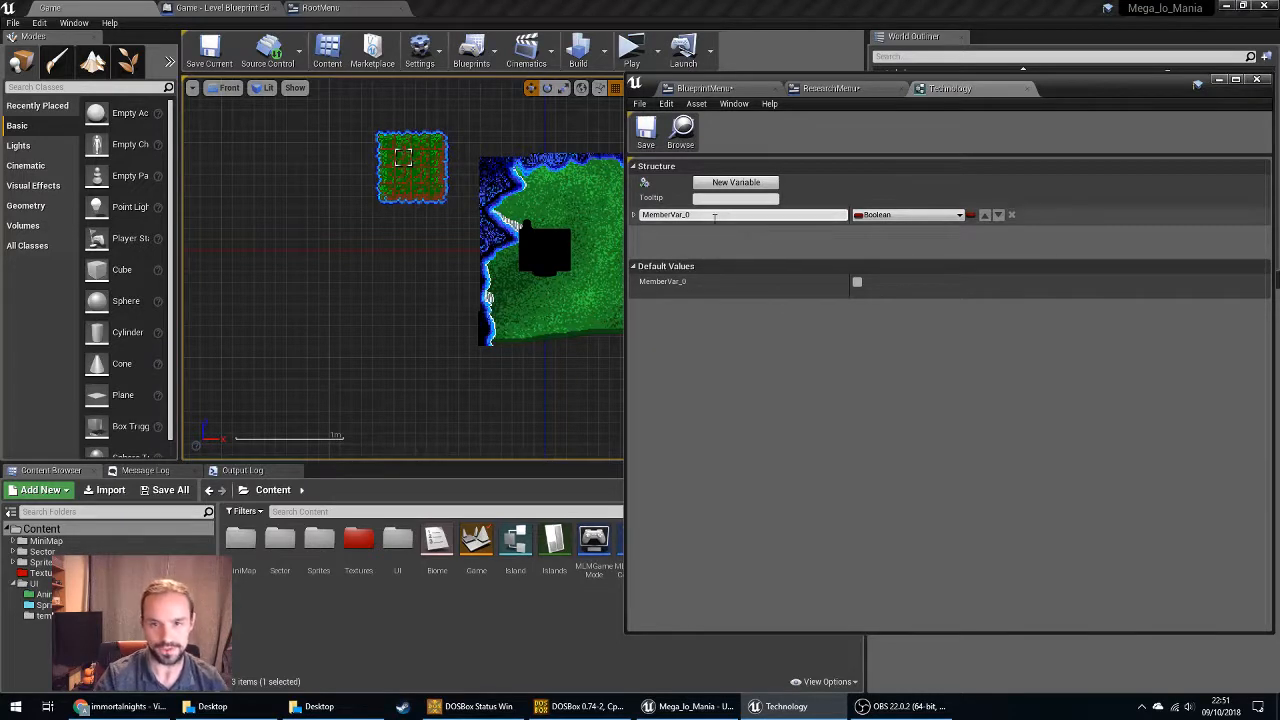
# Change the type of the Technology structure's only member variable to Paper Sprite.
pyautogui.moveTo(714, 216); pyautogui.dragTo(636, 217)
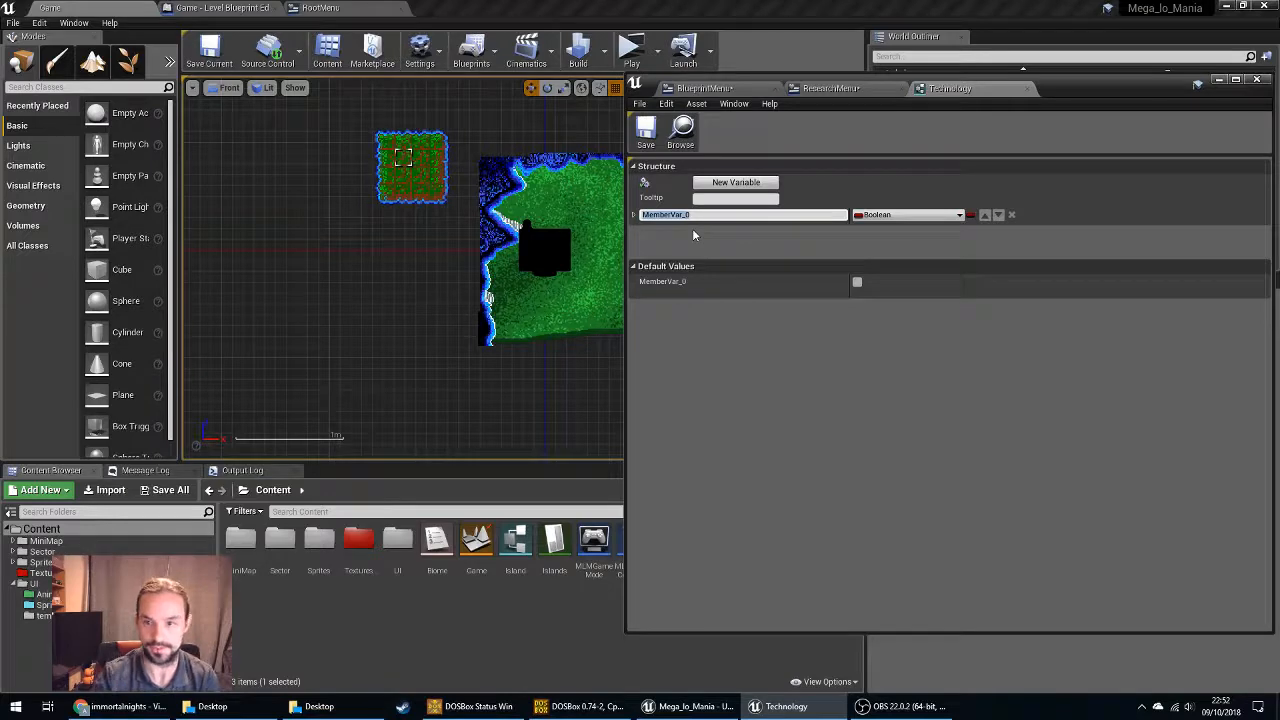
pyautogui.click(903, 215)
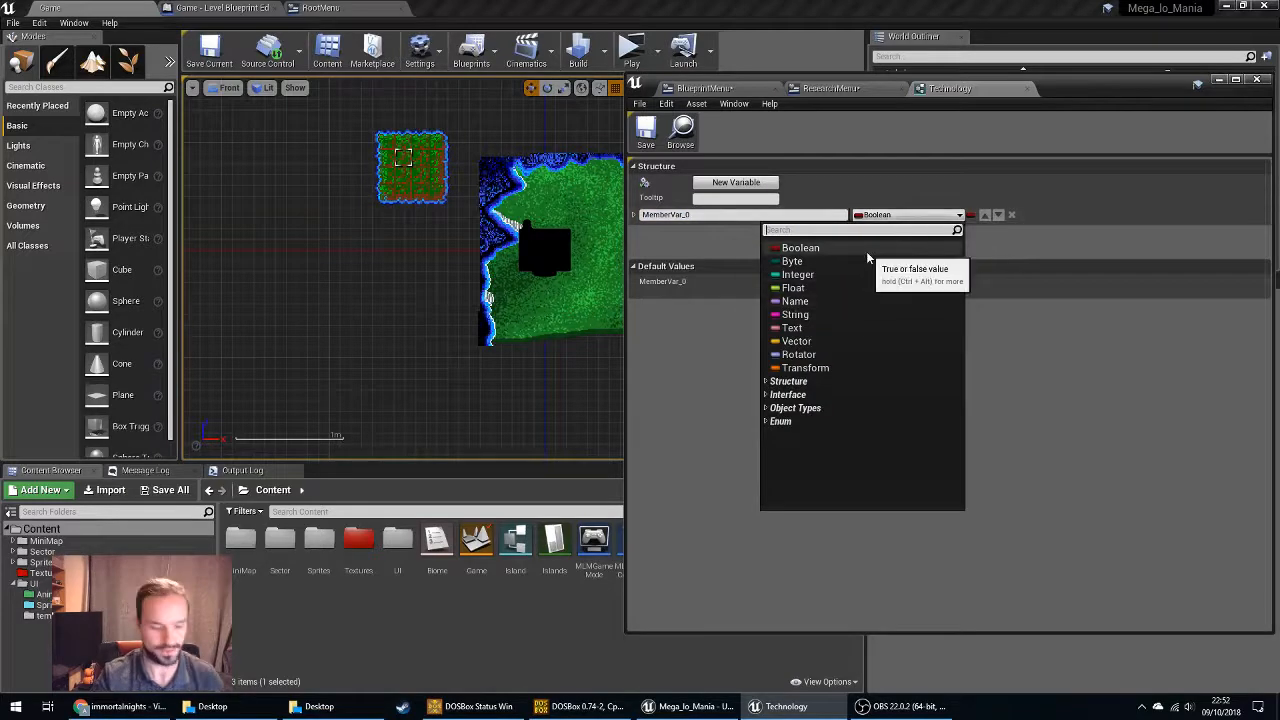
pyautogui.write('paper')
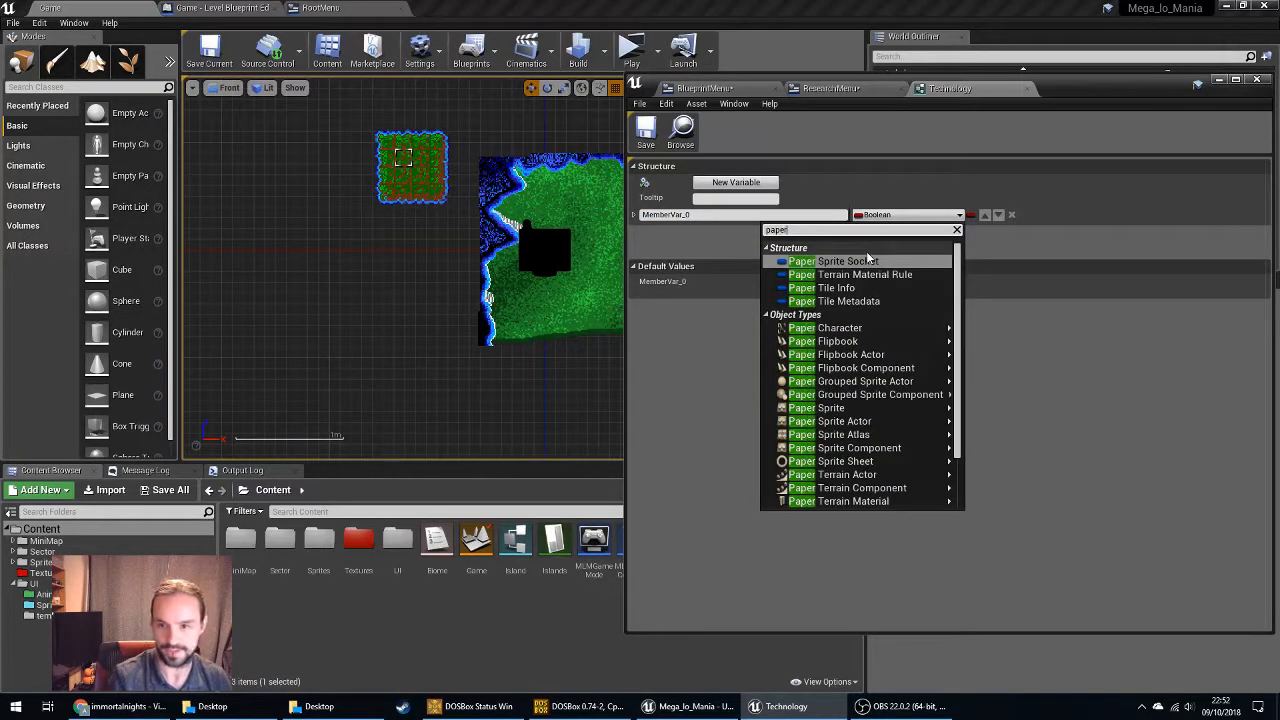
pyautogui.write('s')
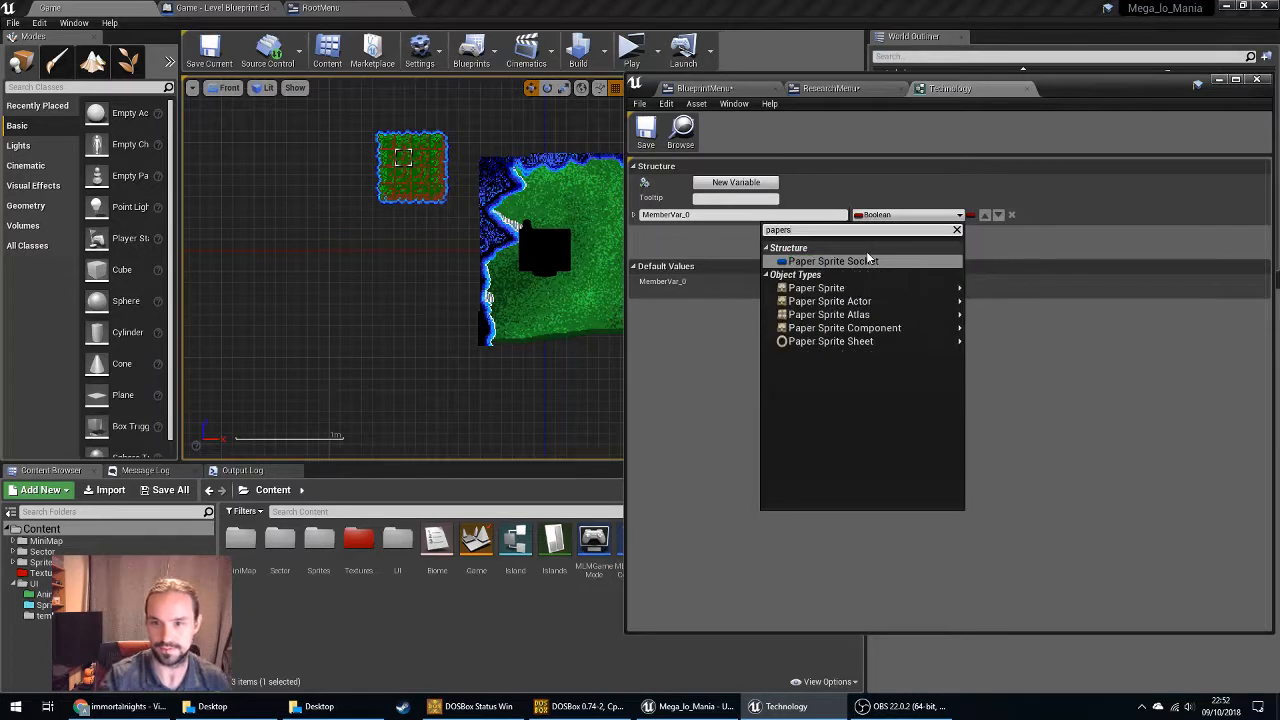
pyautogui.moveTo(830, 288)
pyautogui.click(1000, 287)
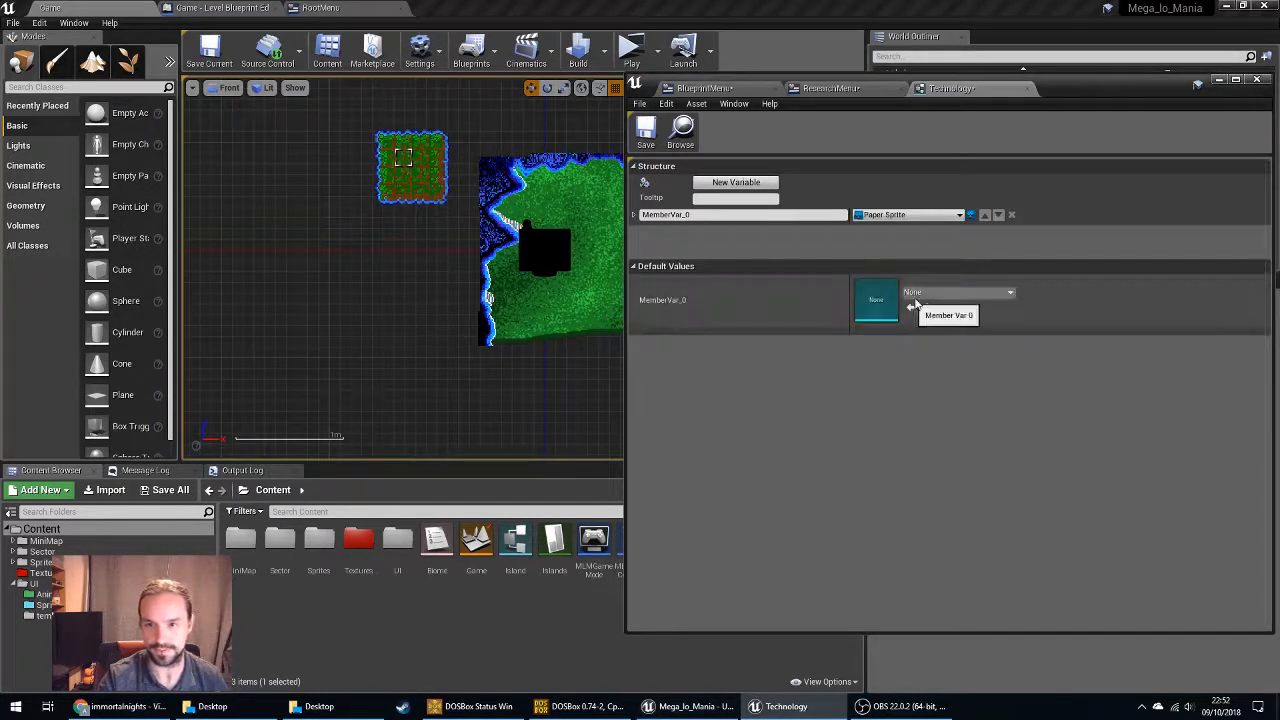
# Rename the Paper Sprite member variable as Sprite, check its extra options, and save the Technology structure.
pyautogui.click(676, 215)
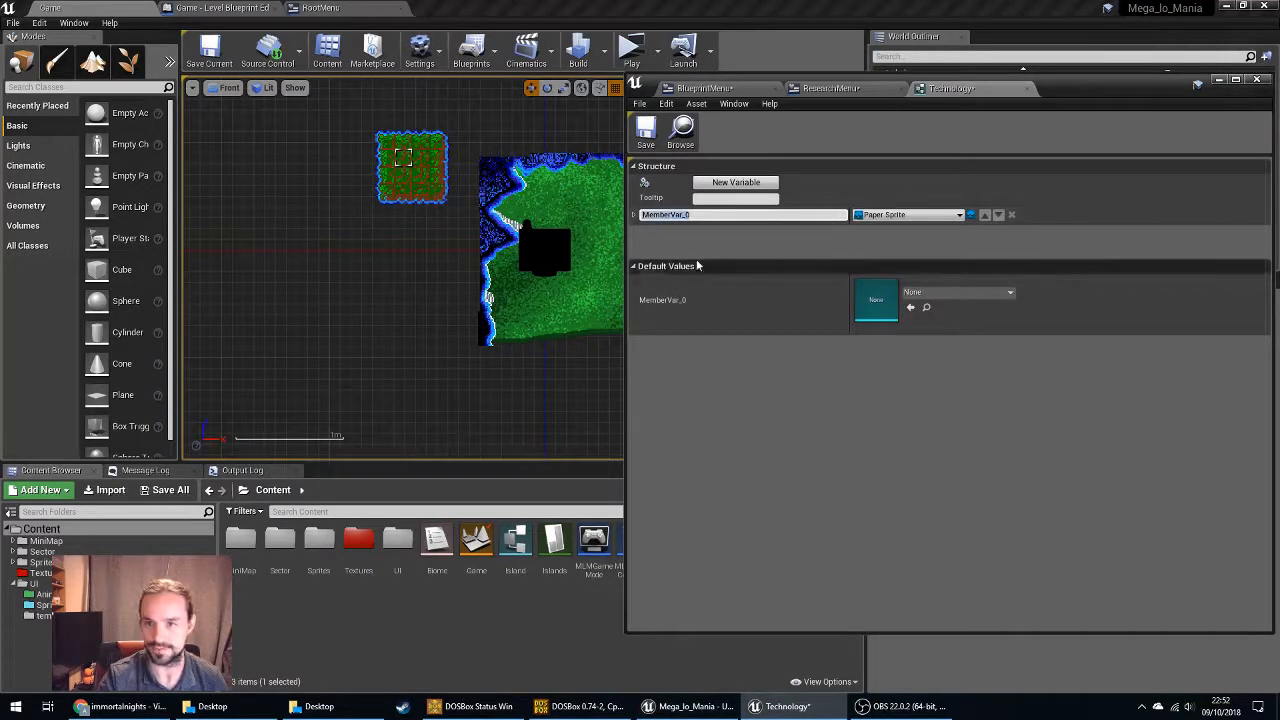
pyautogui.write('Sprite')
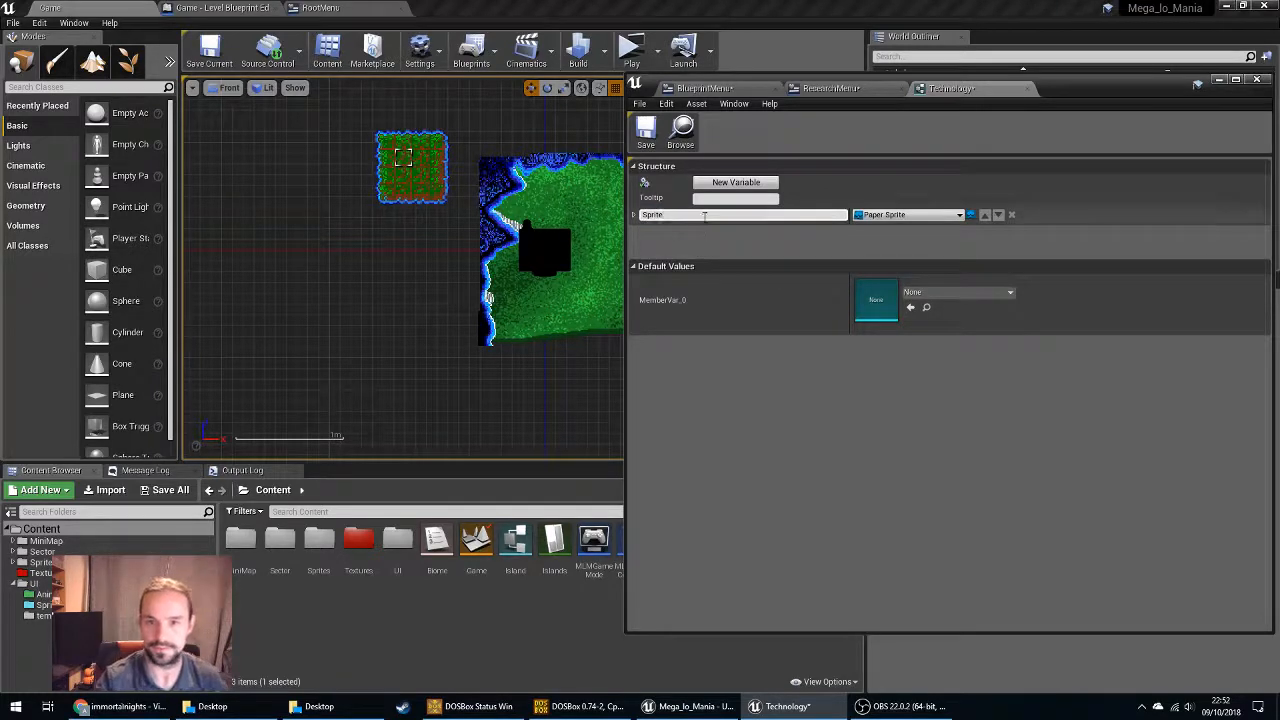
pyautogui.press('Return')
pyautogui.click(634, 215)
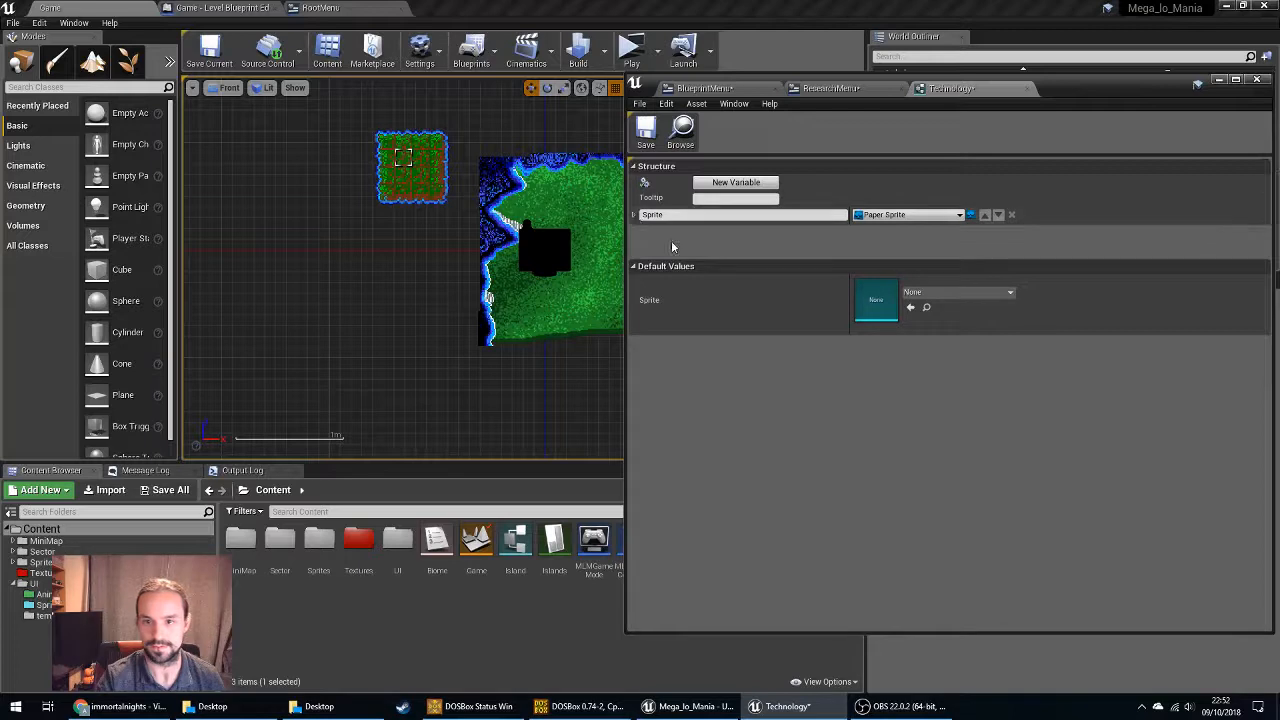
pyautogui.click(857, 245)
pyautogui.click(857, 246)
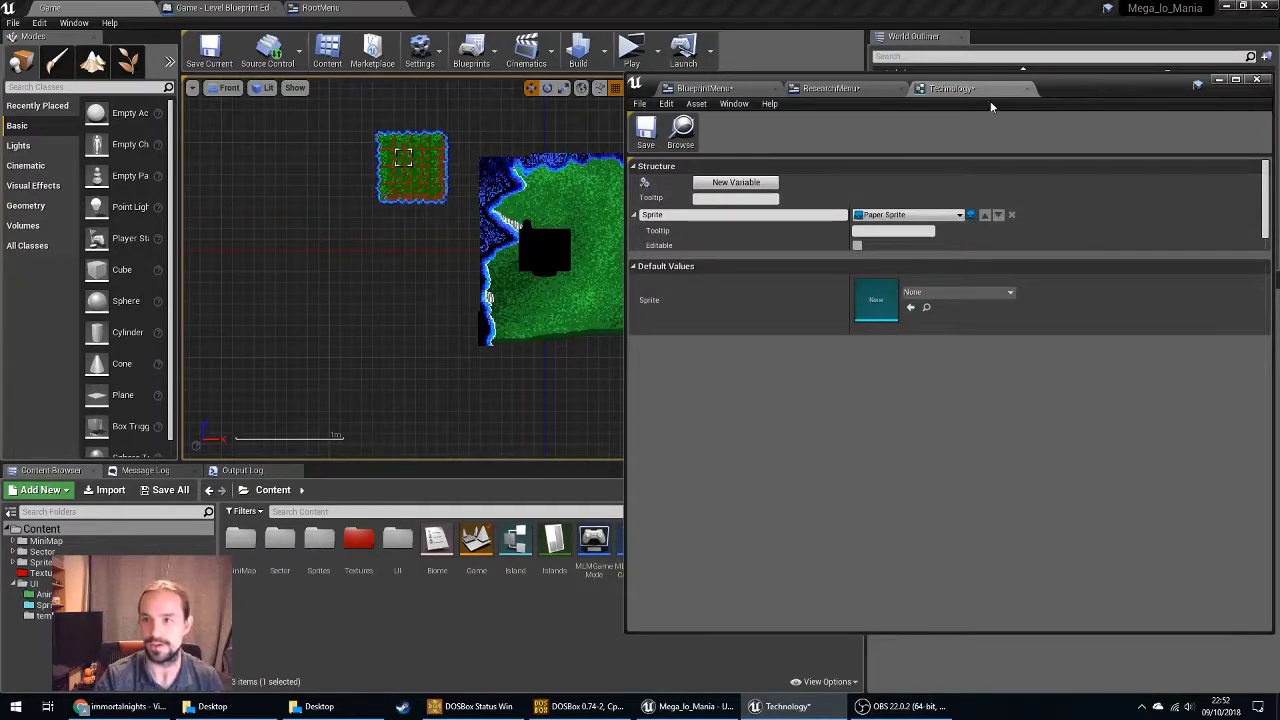
pyautogui.click(646, 130)
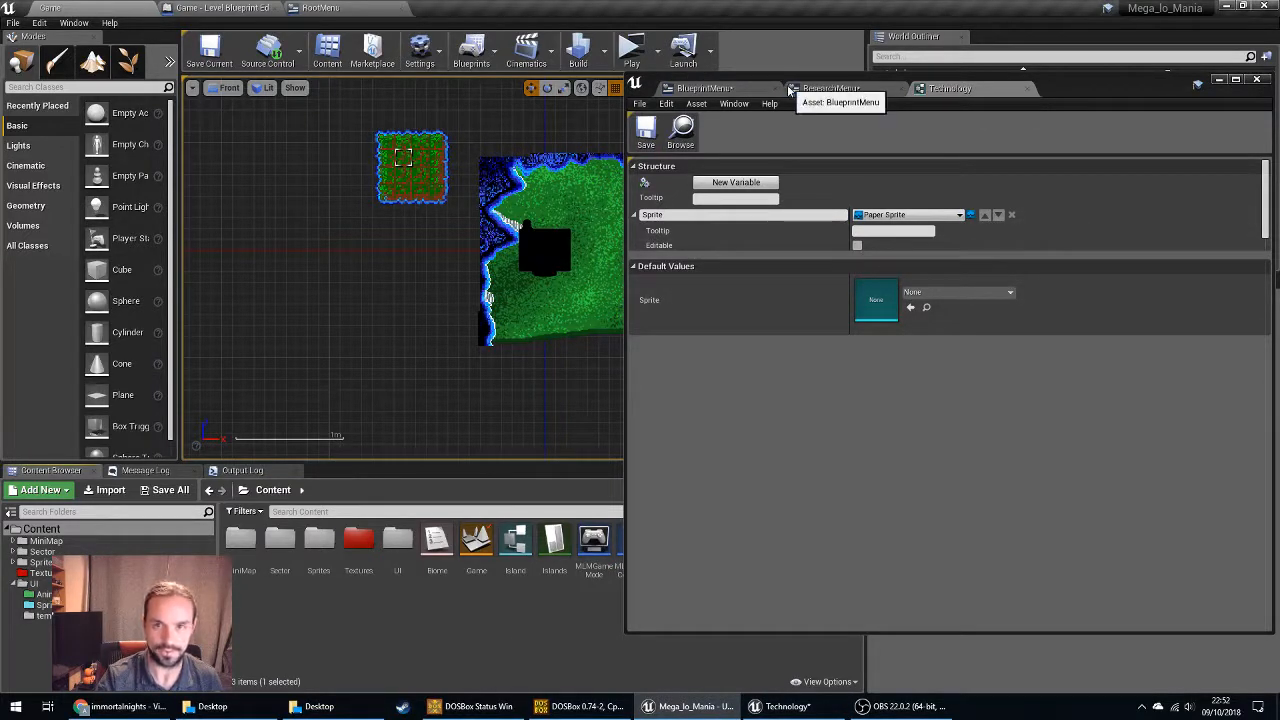
# Create a Data Table asset in the Content folder using Technology as its row structure.
pyautogui.moveTo(627, 120); pyautogui.dragTo(748, 122)
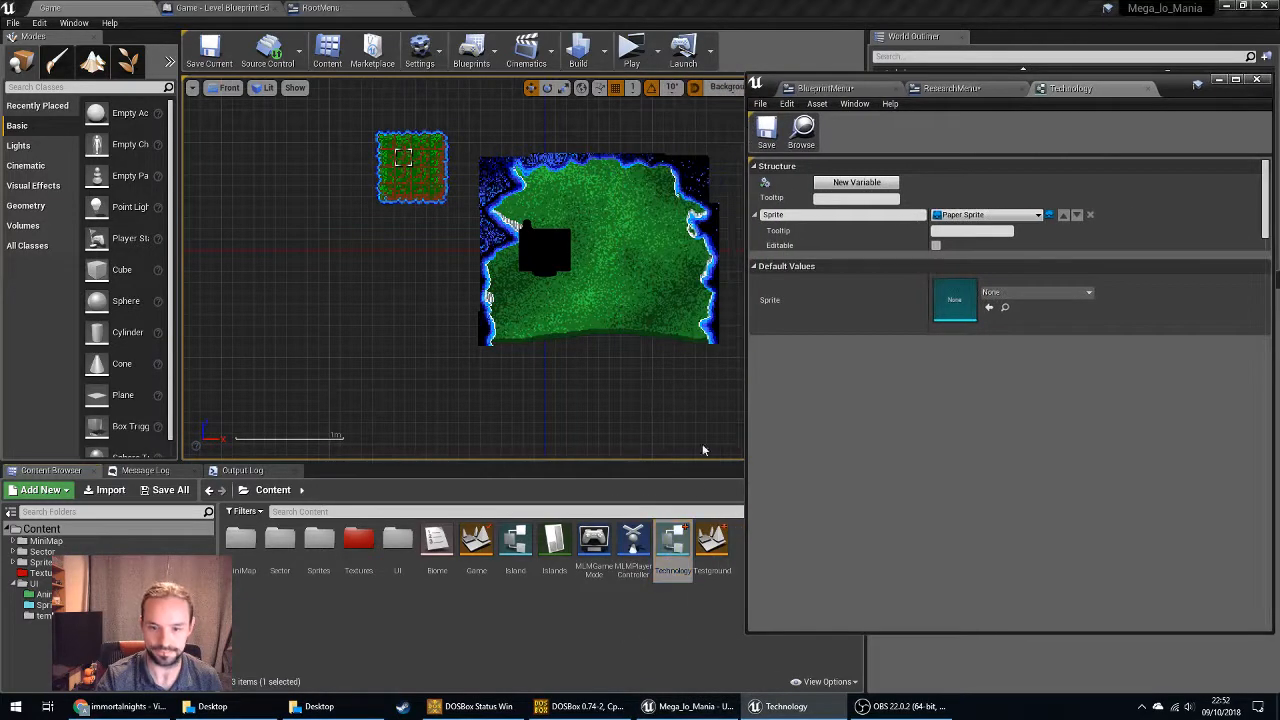
pyautogui.rightClick(478, 600)
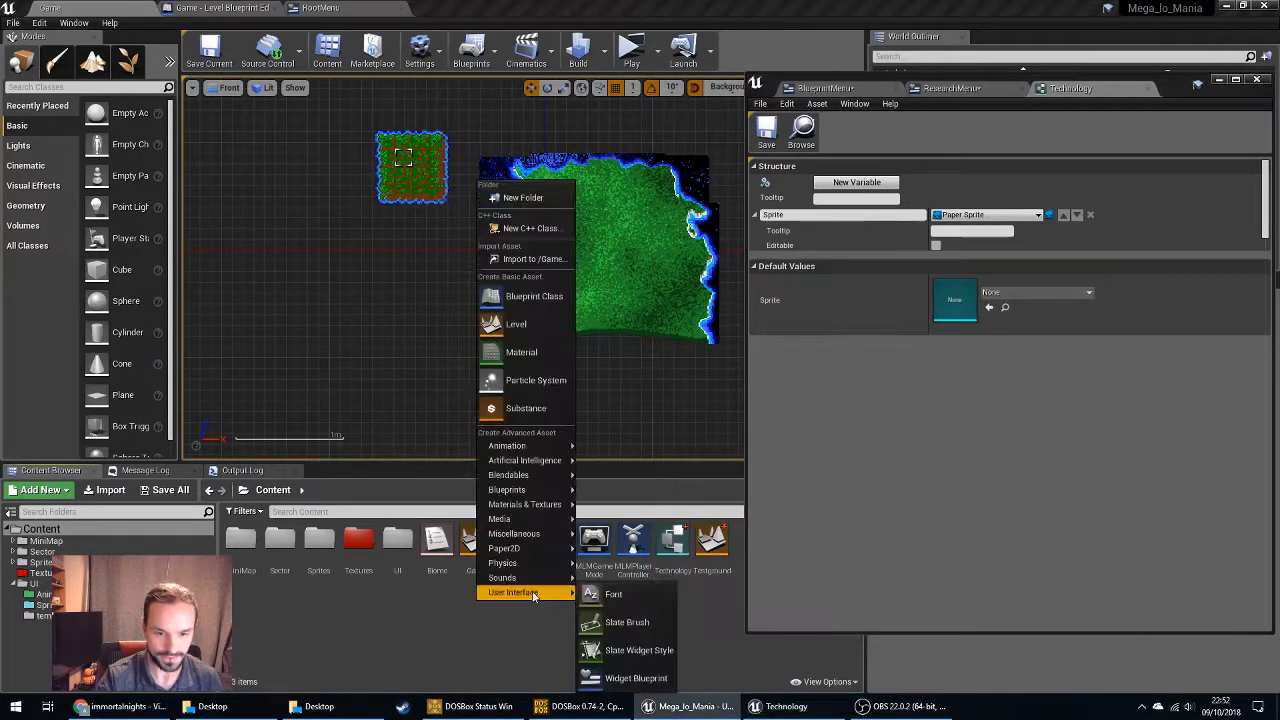
pyautogui.moveTo(535, 537)
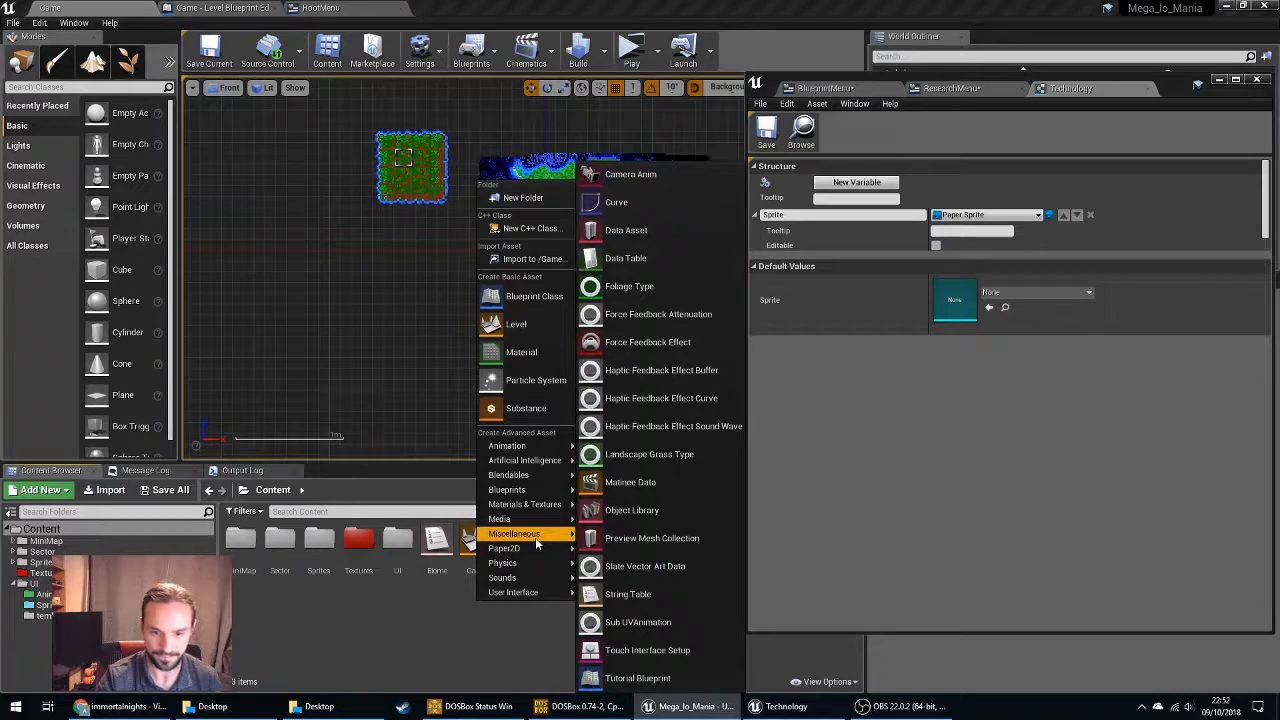
pyautogui.moveTo(540, 490)
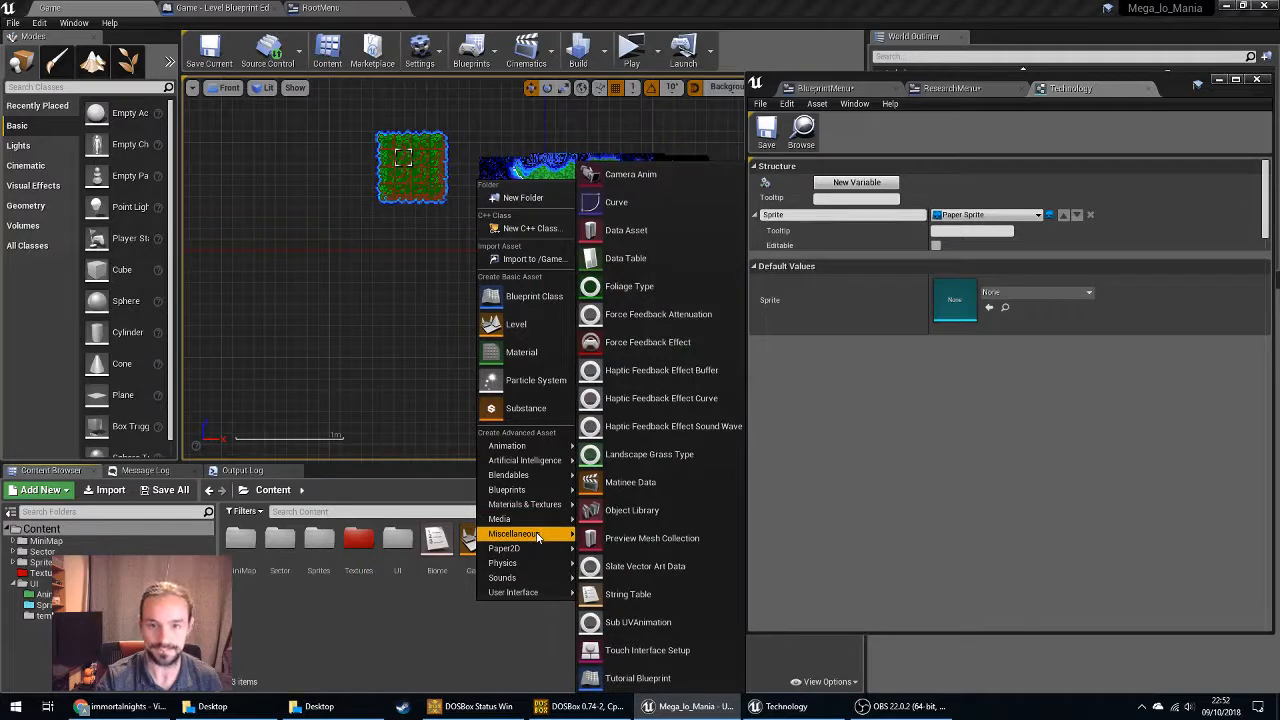
pyautogui.moveTo(541, 593)
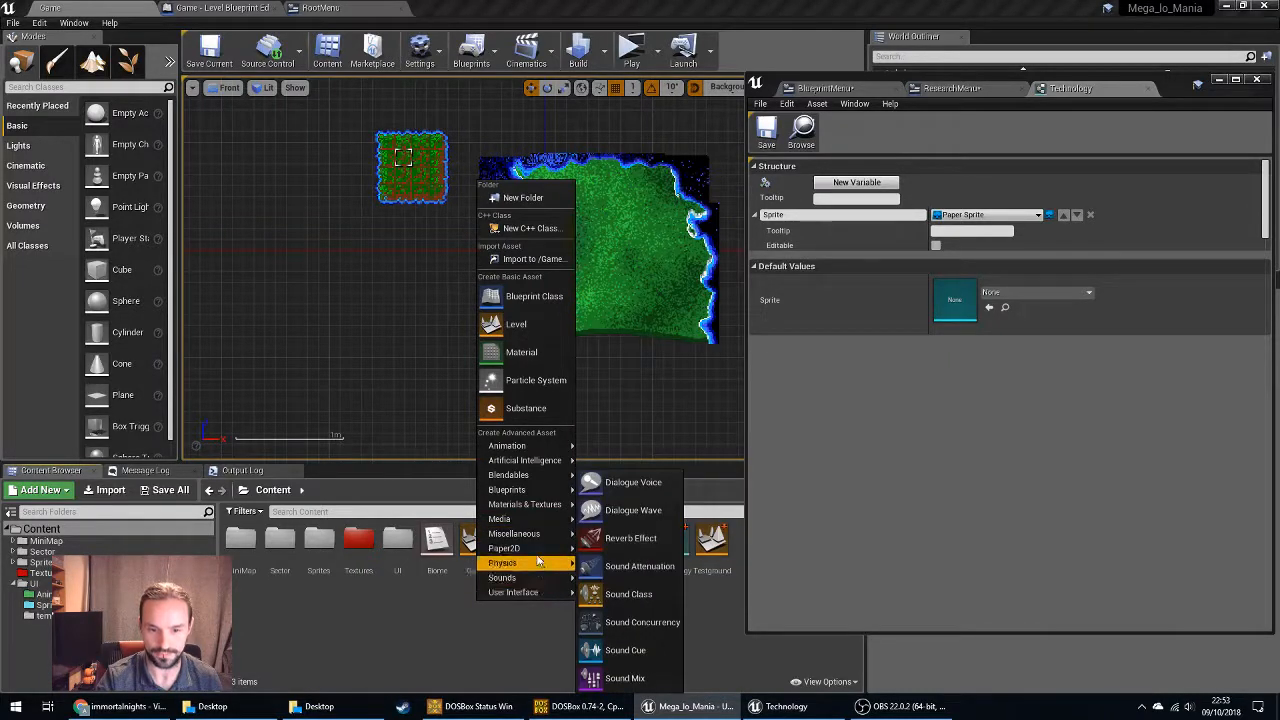
pyautogui.moveTo(538, 466)
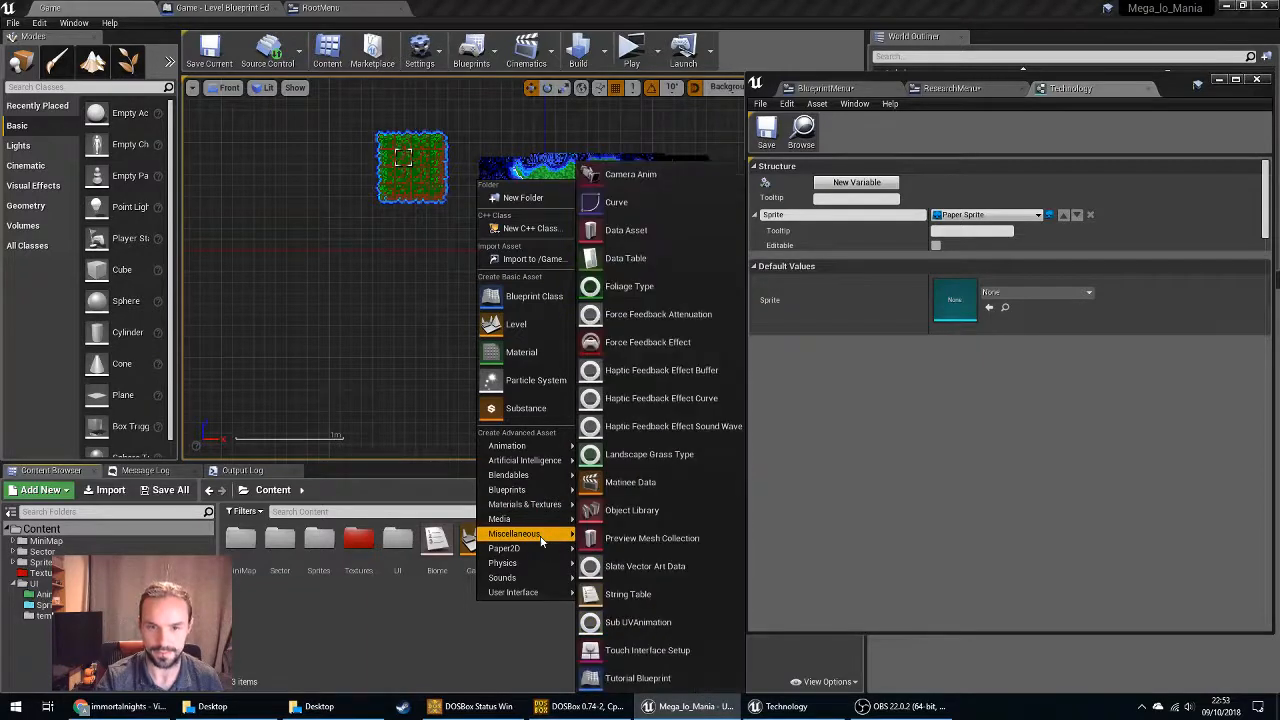
pyautogui.click(625, 258)
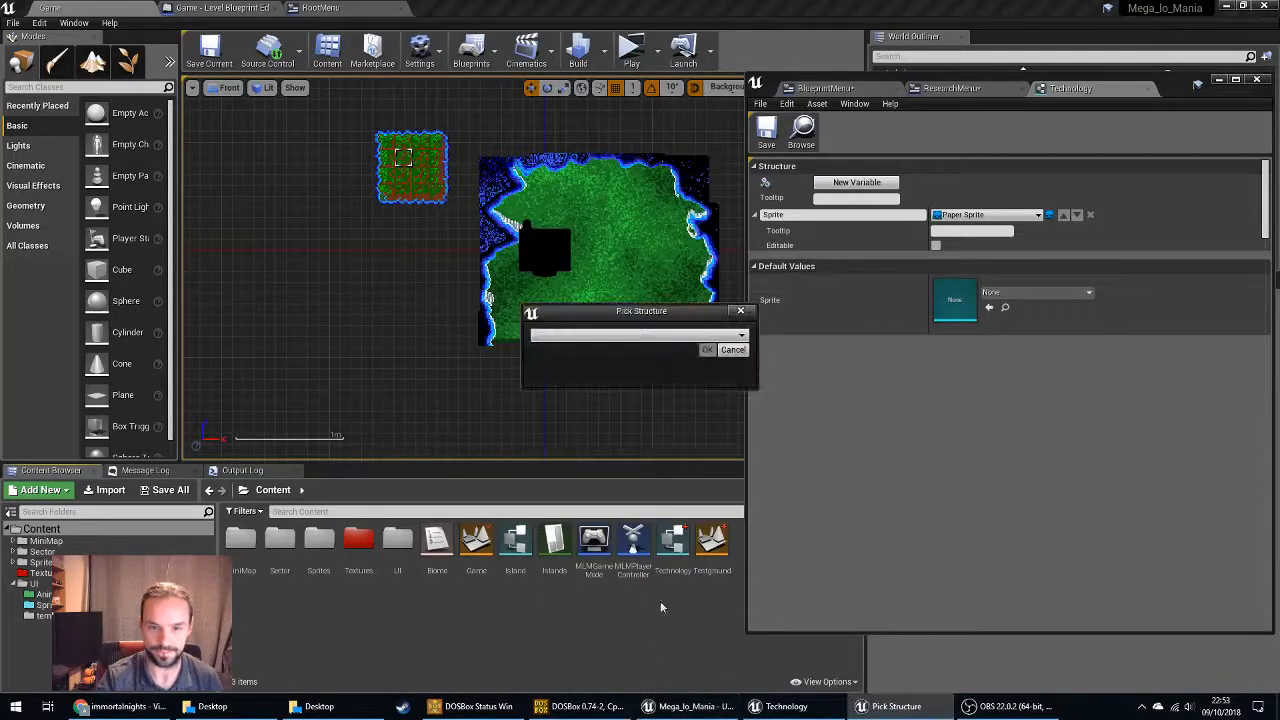
pyautogui.click(645, 336)
pyautogui.click(566, 378)
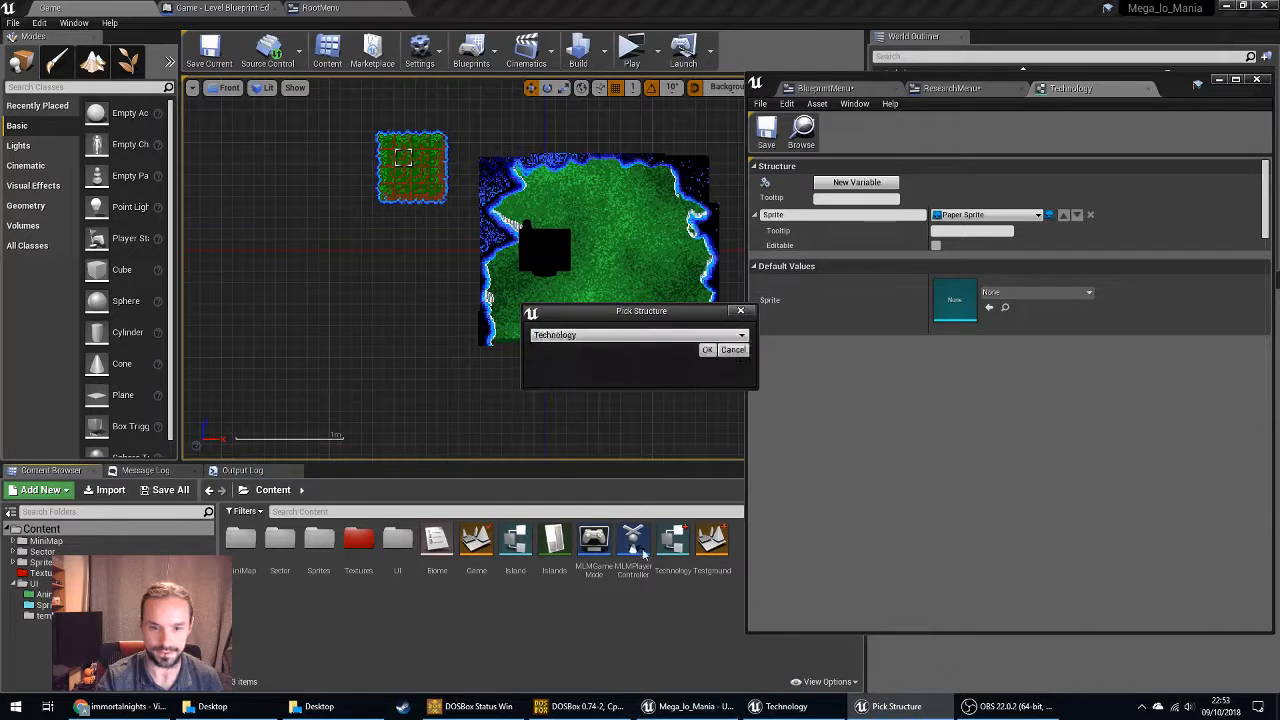
pyautogui.click(707, 350)
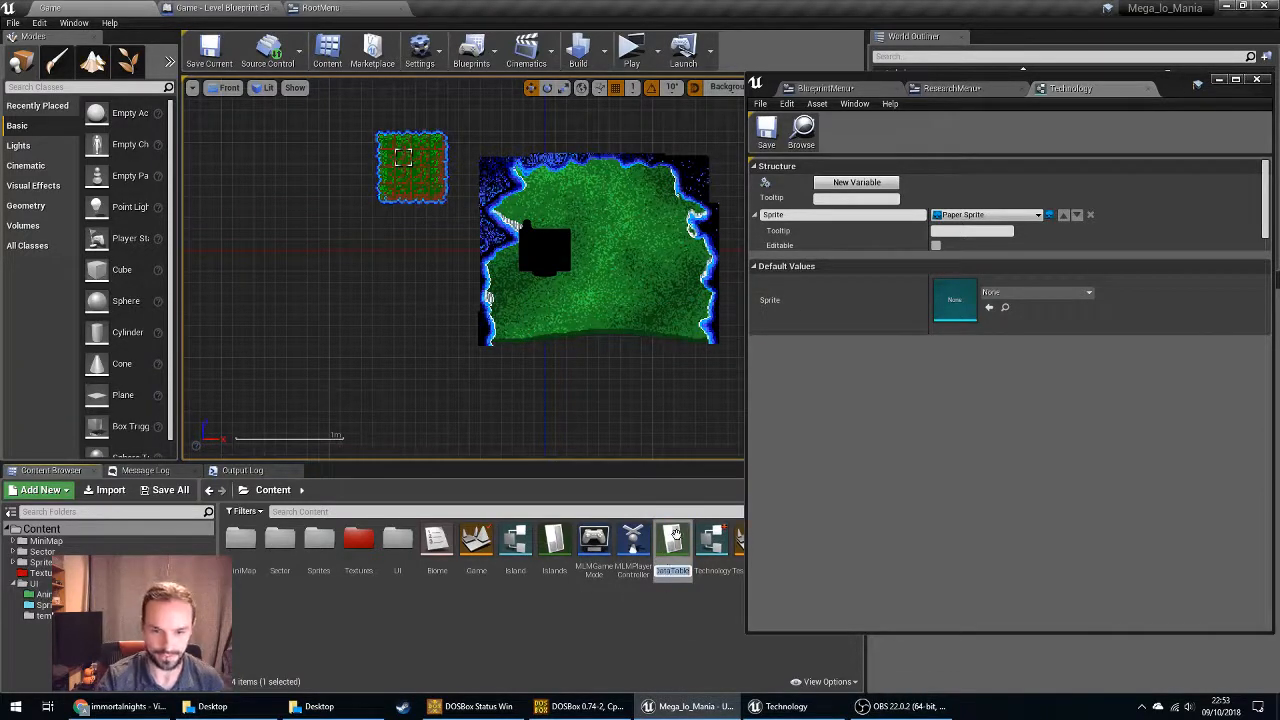
# Name the new data table Technologies and open it for editing, with its window fully in view.
pyautogui.write('Techn')
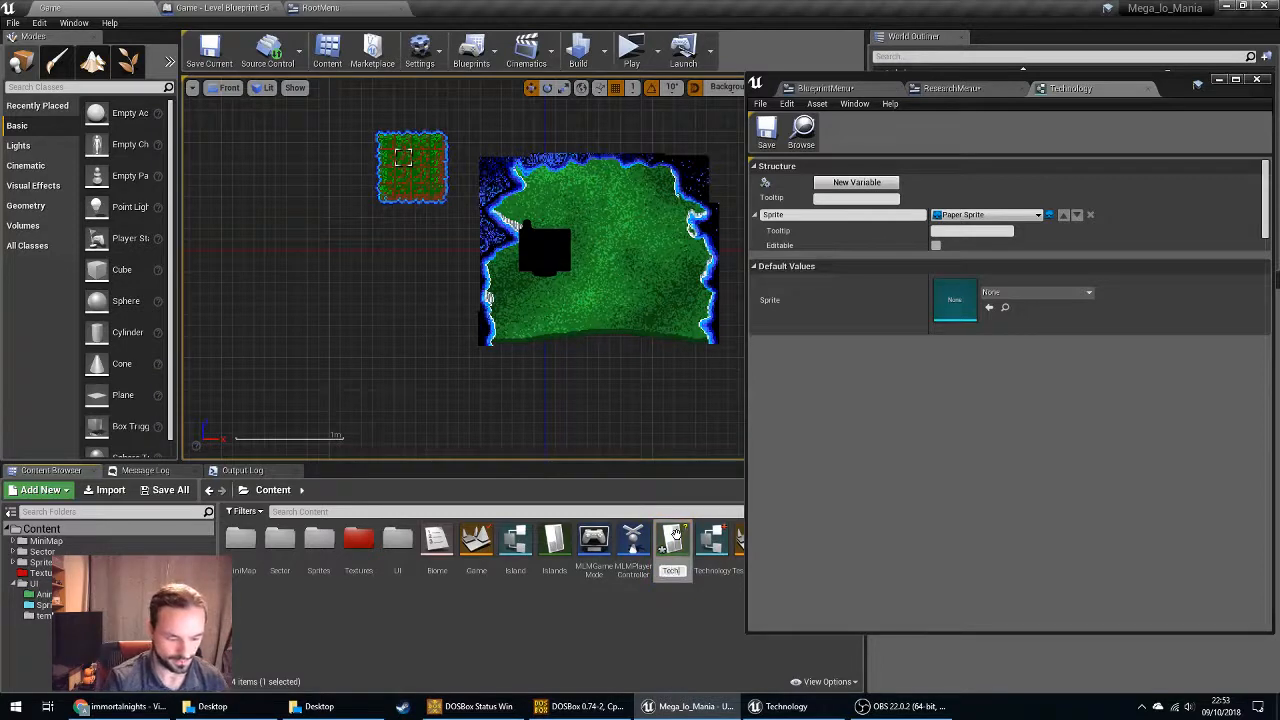
pyautogui.write('ologies')
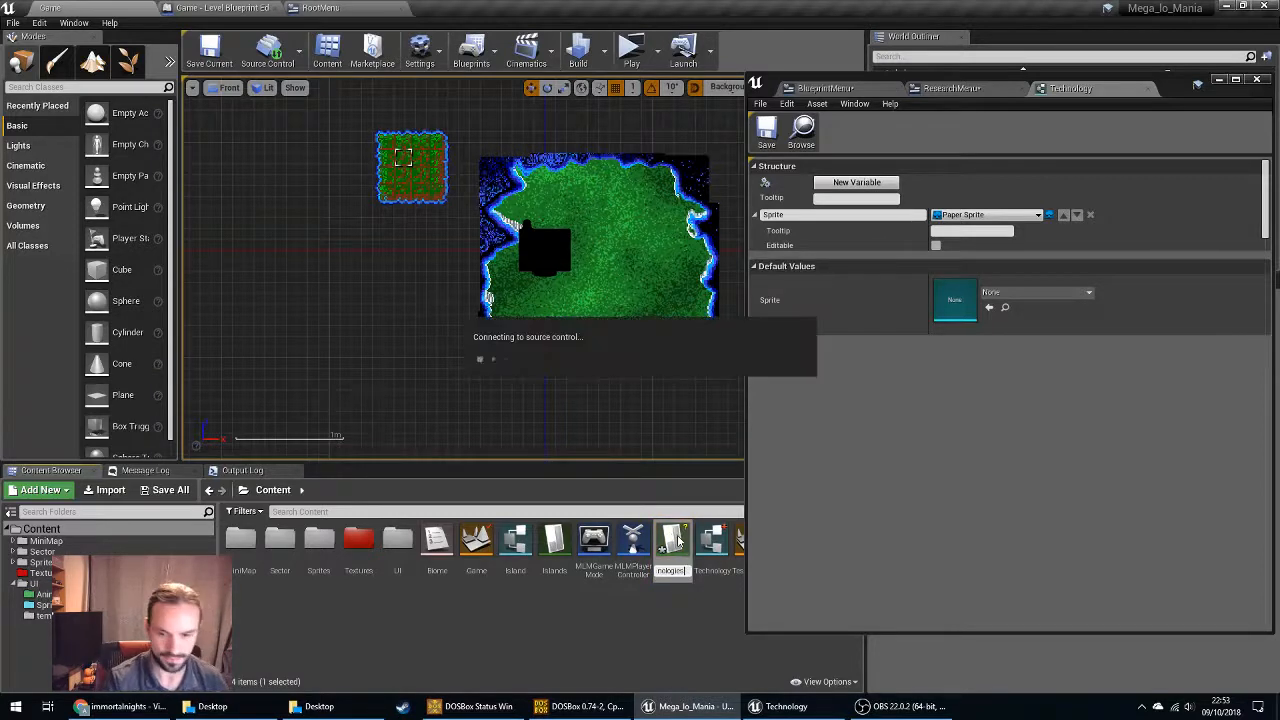
pyautogui.press('Return')
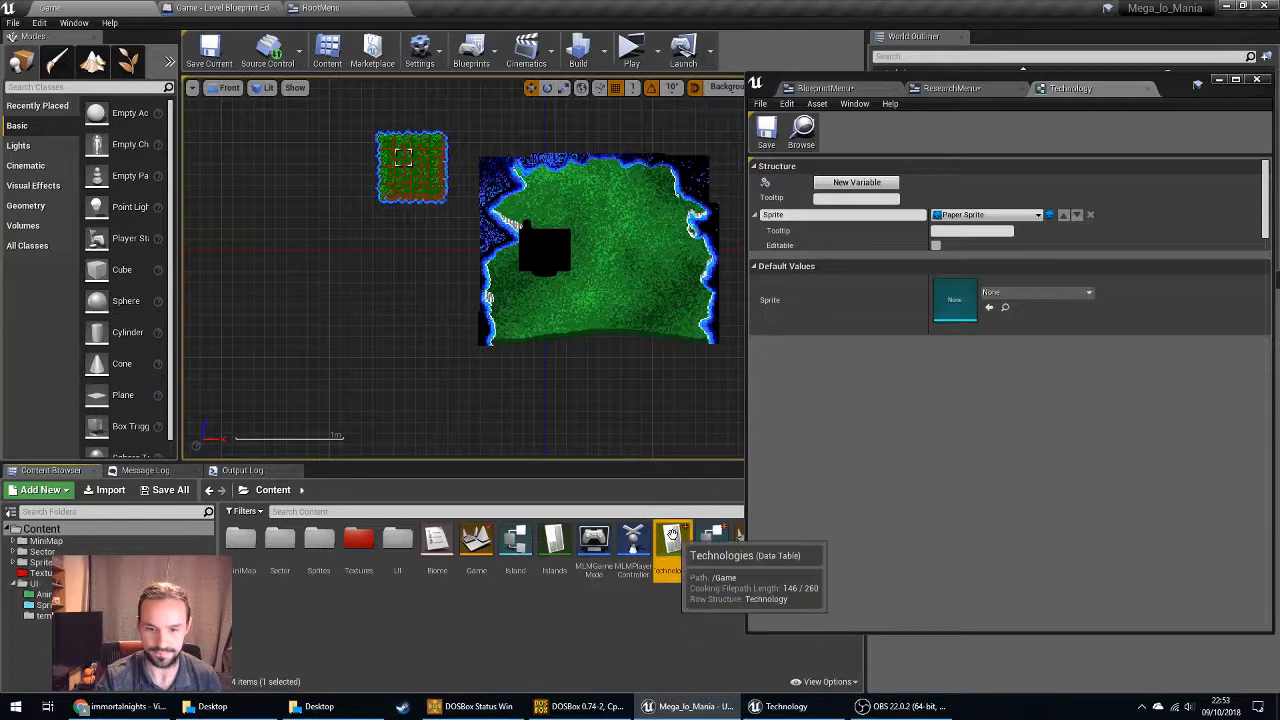
pyautogui.doubleClick(672, 540)
pyautogui.moveTo(1228, 93); pyautogui.dragTo(976, 97)
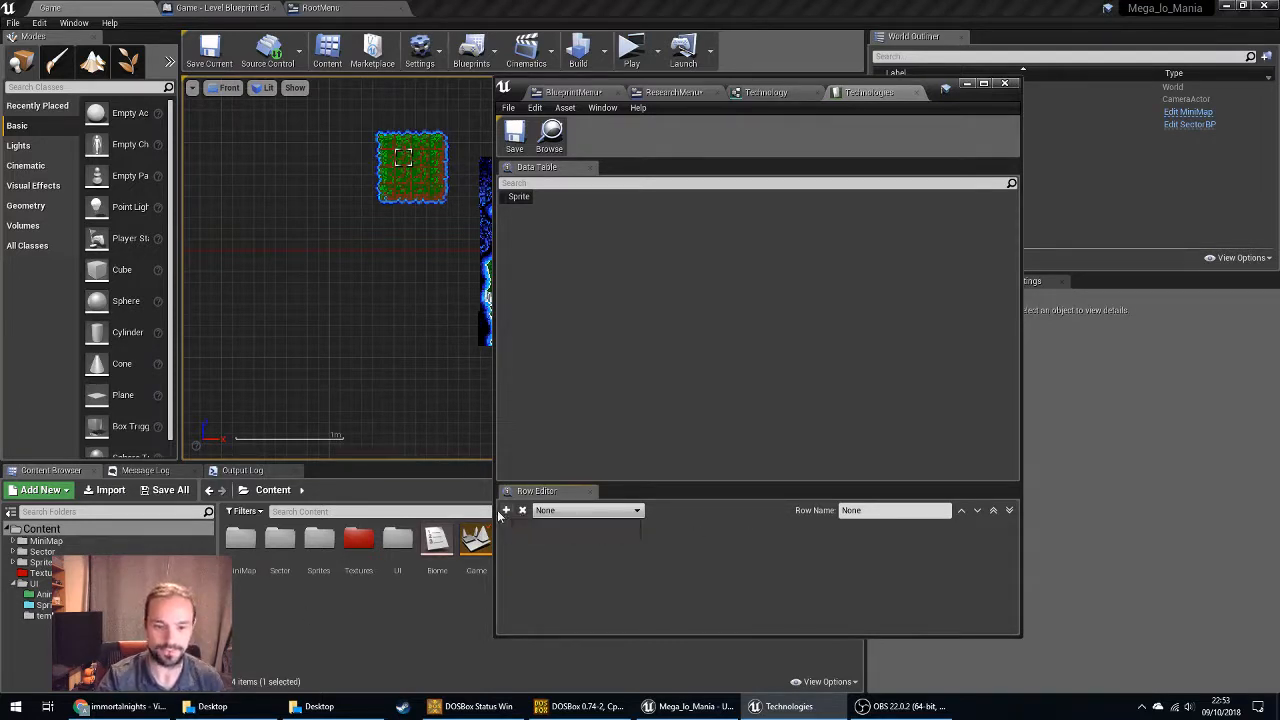
pyautogui.moveTo(964, 104); pyautogui.dragTo(1139, 101)
# Create a Blueprint Enumeration asset named TechnologyCategory in the Content folder.
pyautogui.click(940, 95)
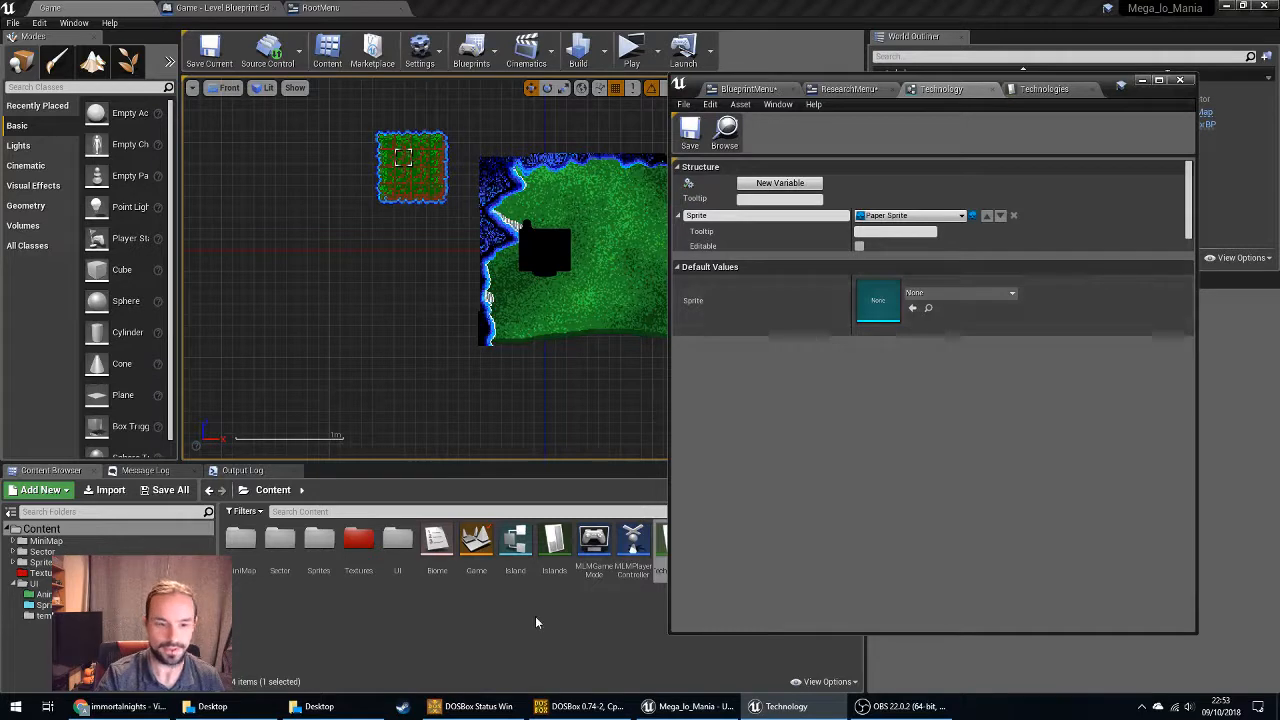
pyautogui.rightClick(472, 600)
pyautogui.moveTo(534, 448)
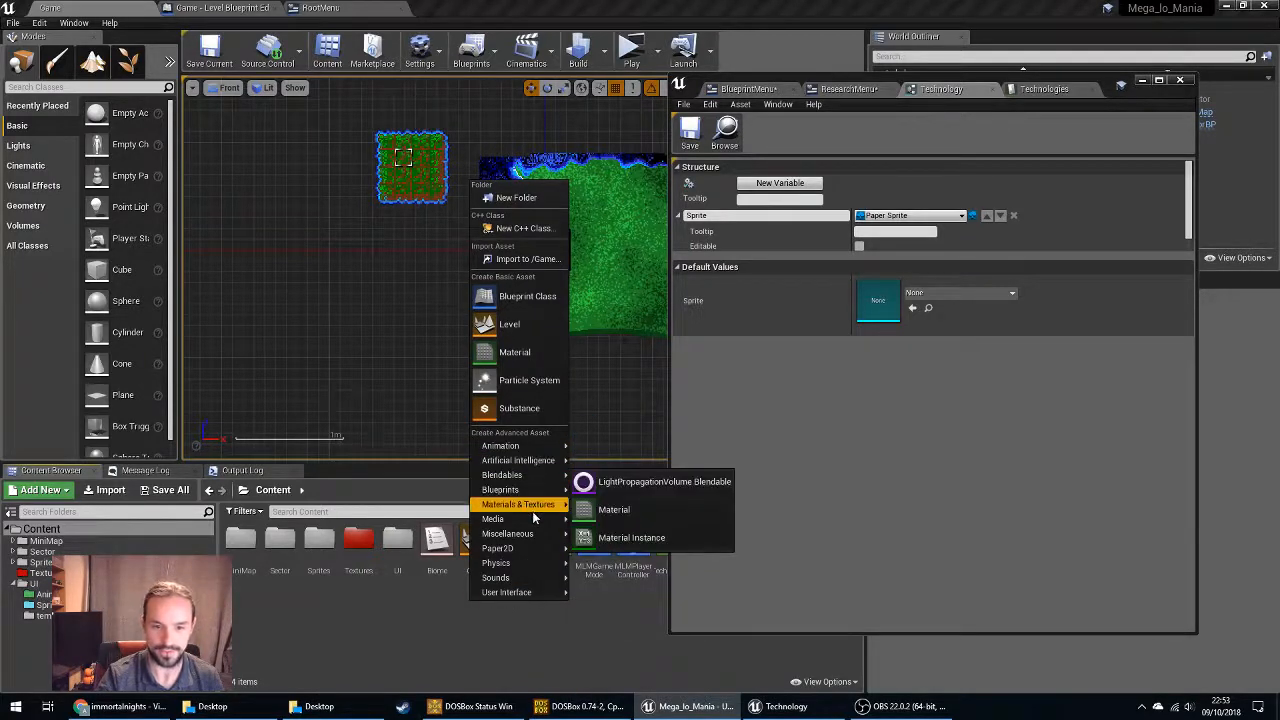
pyautogui.moveTo(536, 535)
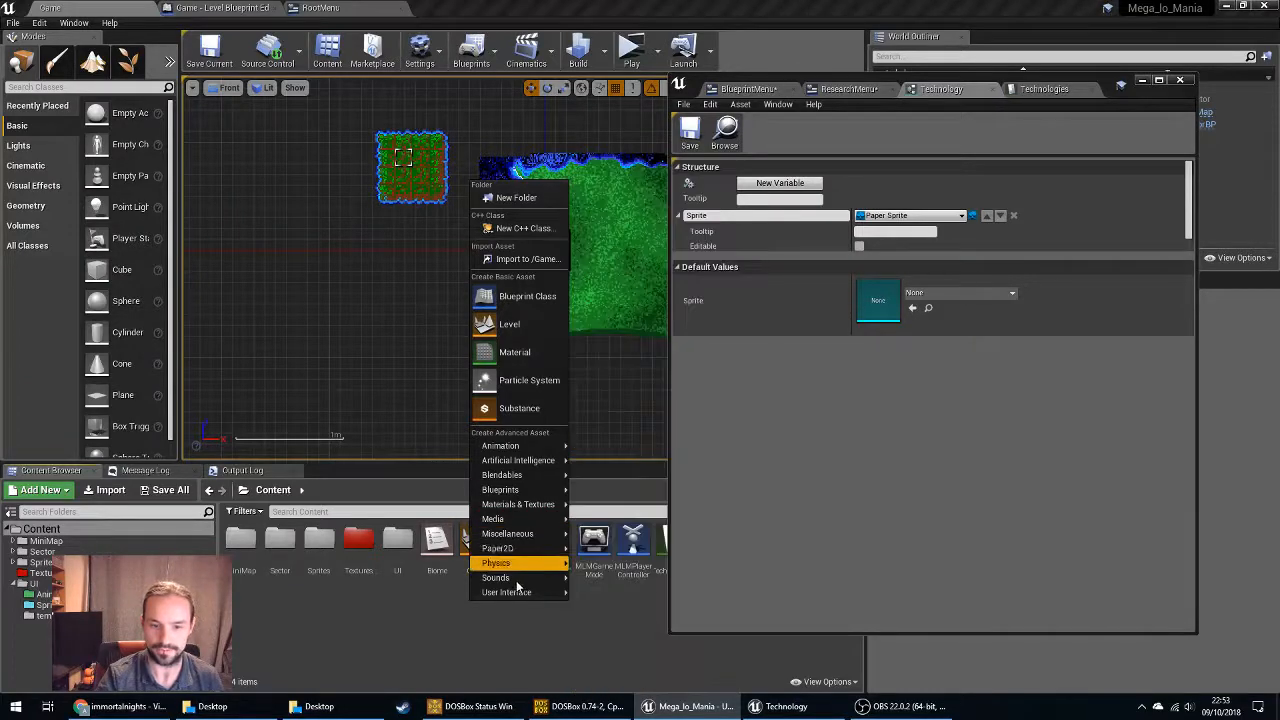
pyautogui.moveTo(517, 596)
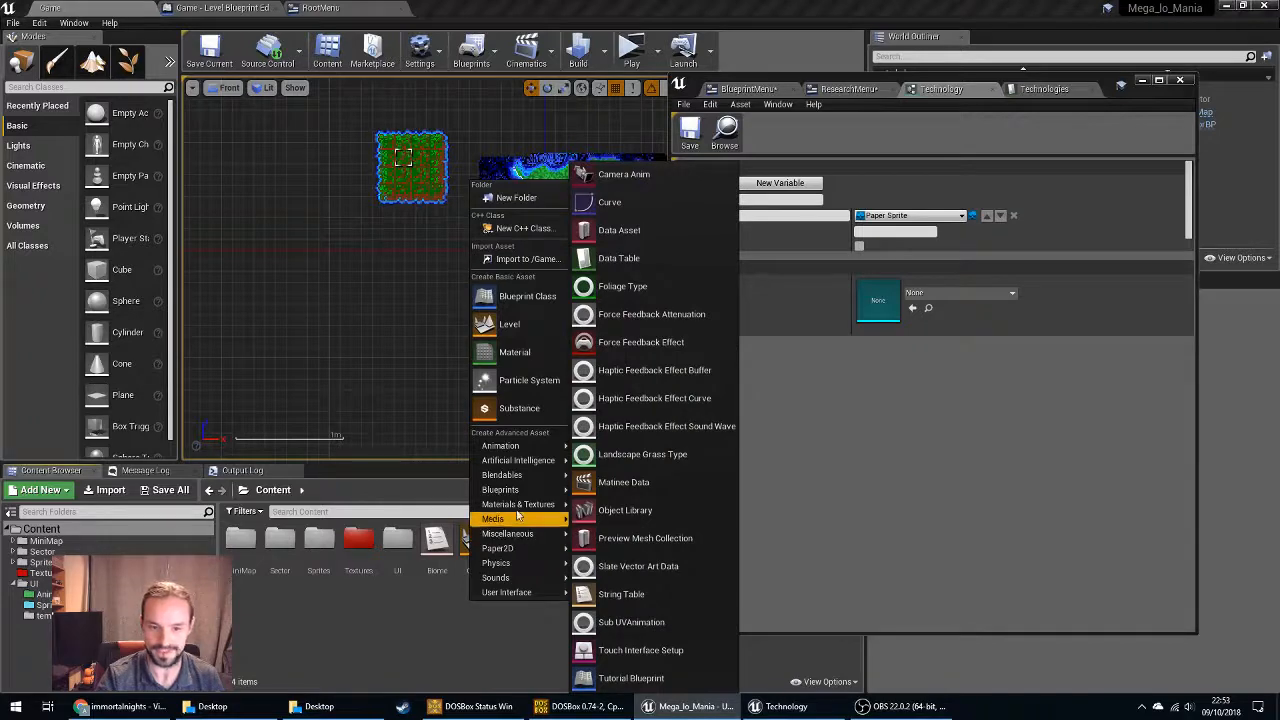
pyautogui.moveTo(519, 489)
pyautogui.click(610, 607)
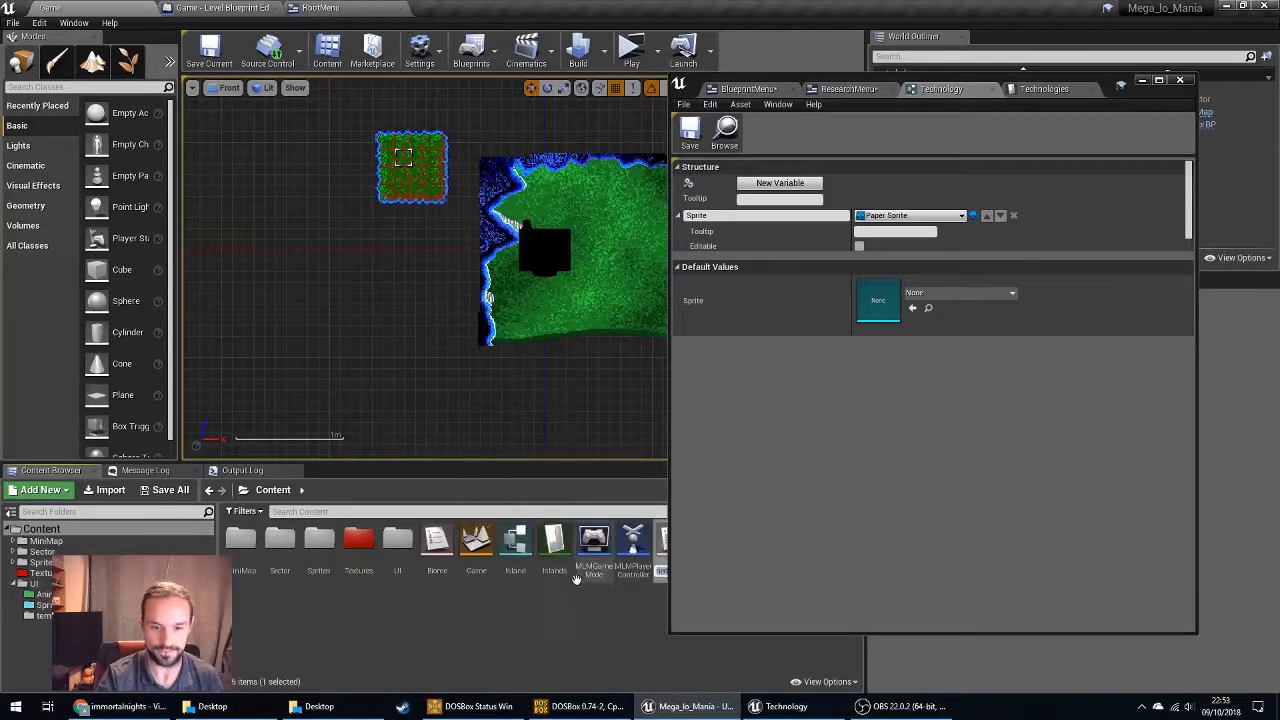
pyautogui.moveTo(1133, 103); pyautogui.dragTo(1239, 93)
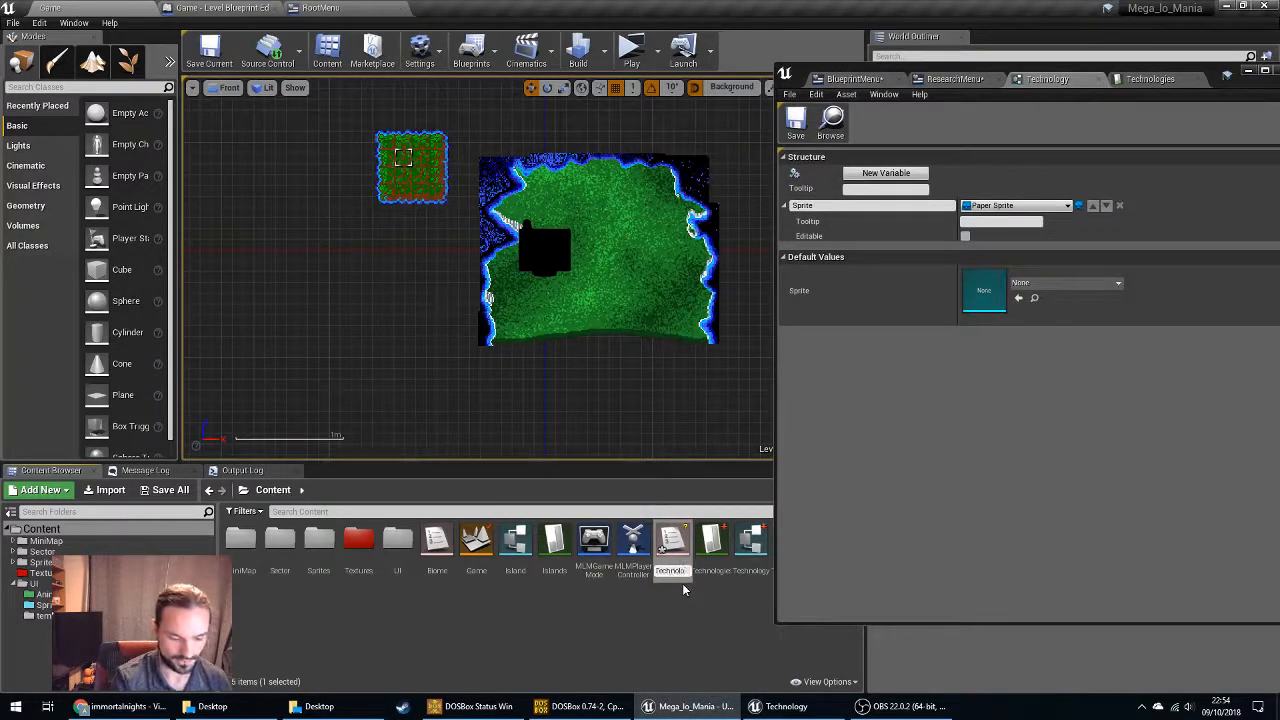
pyautogui.write('TechnologyC')
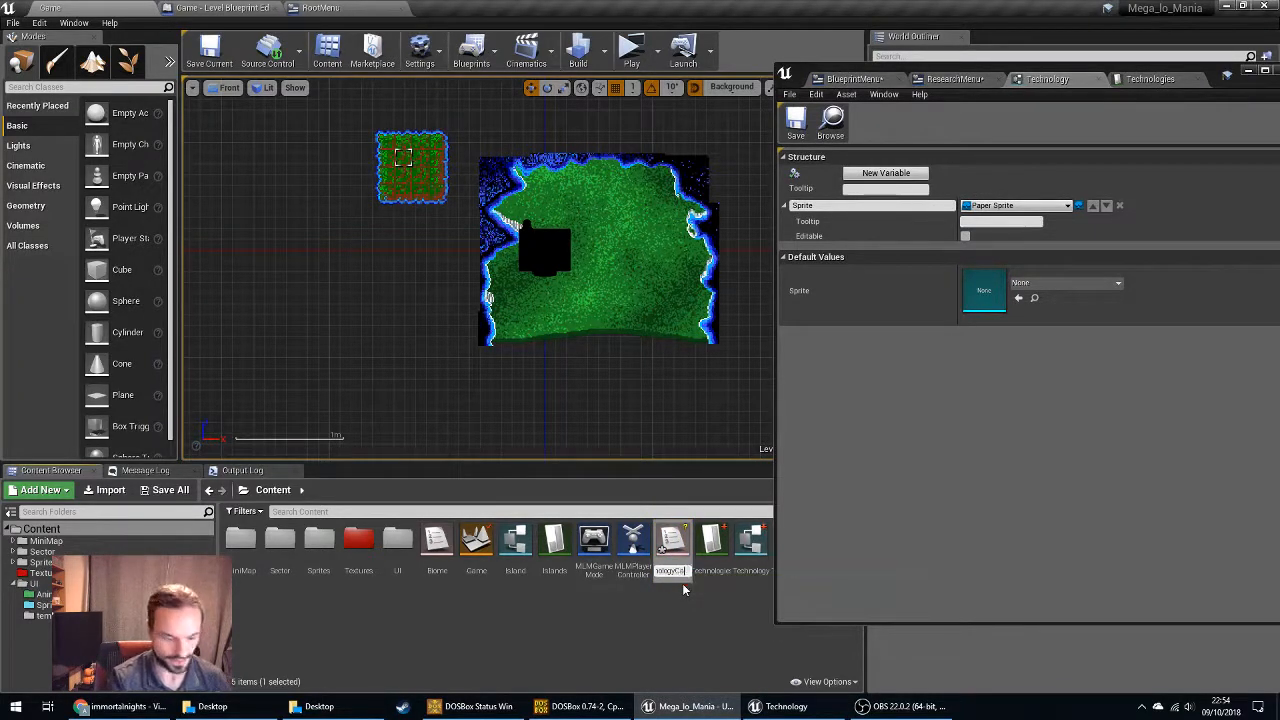
pyautogui.write('ategory')
pyautogui.press('Return')
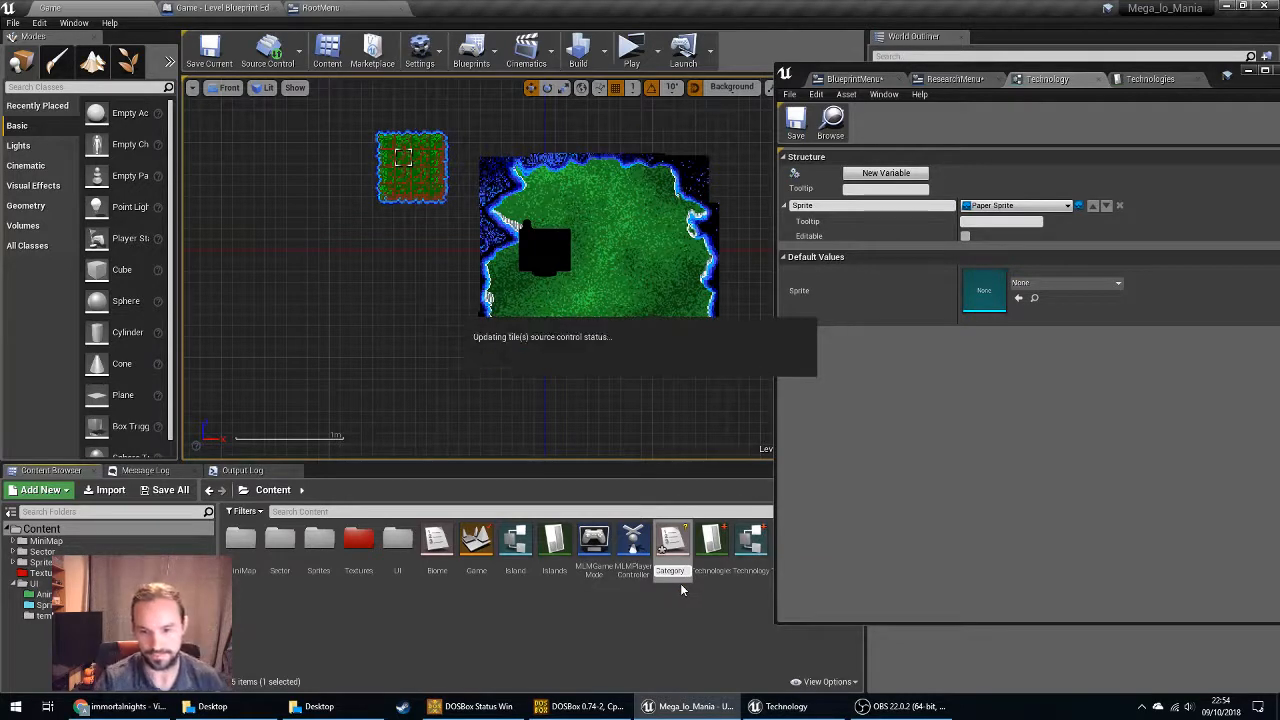
# Open the TechnologyCategory enumeration and add three enumerators to it.
pyautogui.doubleClick(752, 540)
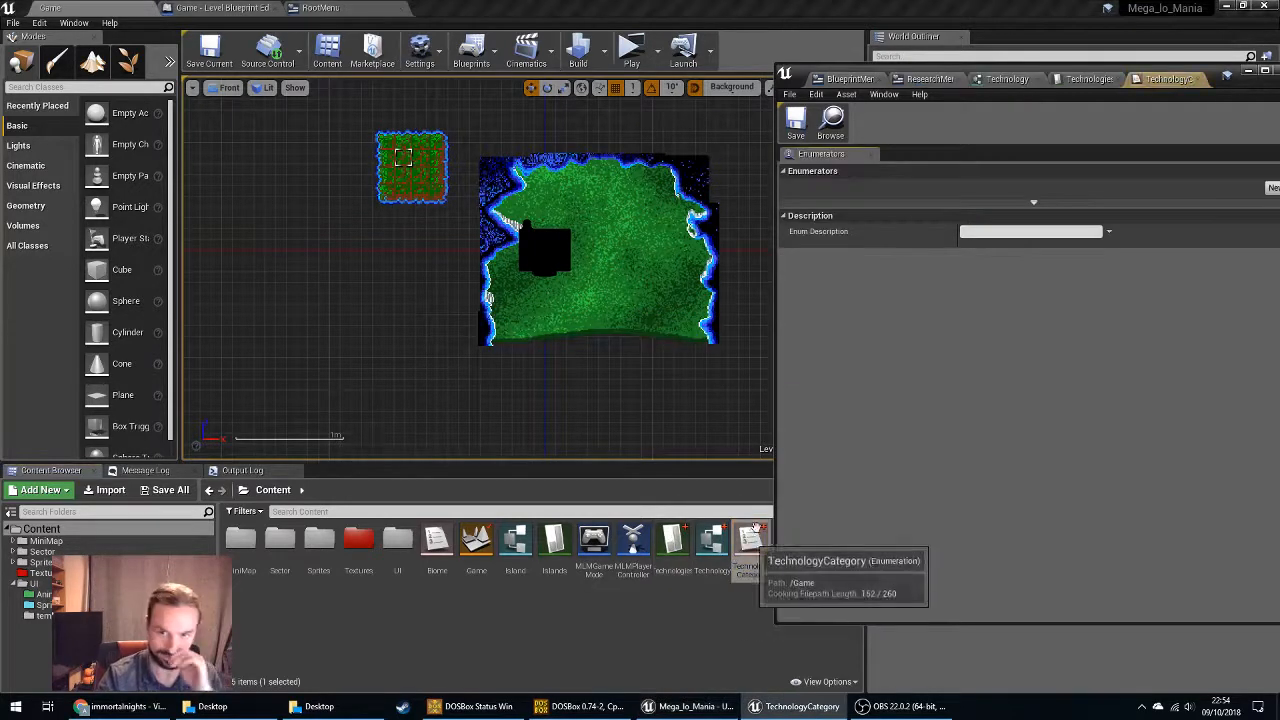
pyautogui.moveTo(1236, 79); pyautogui.dragTo(924, 98)
pyautogui.click(963, 207)
pyautogui.click(963, 207)
pyautogui.click(963, 207)
# Name the three enumerators Repair, Defence and Offence, then save and close the TechnologyCategory enumeration.
pyautogui.click(620, 225)
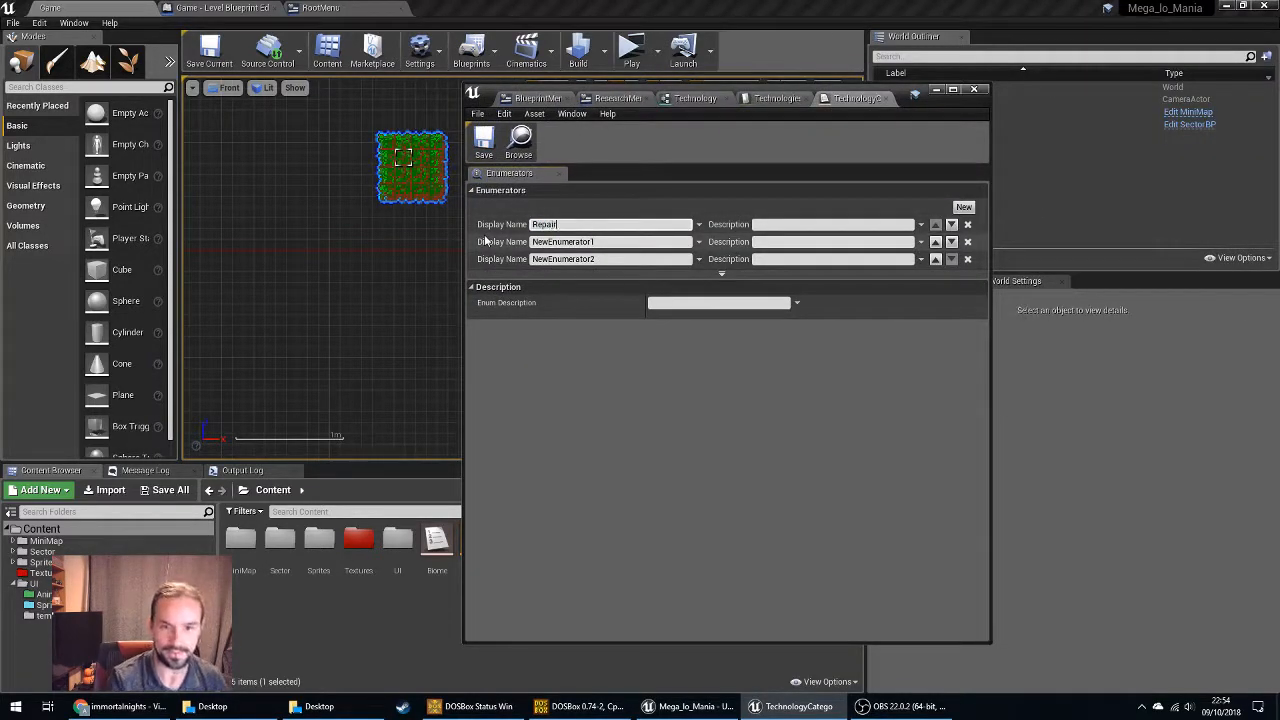
pyautogui.click(620, 242)
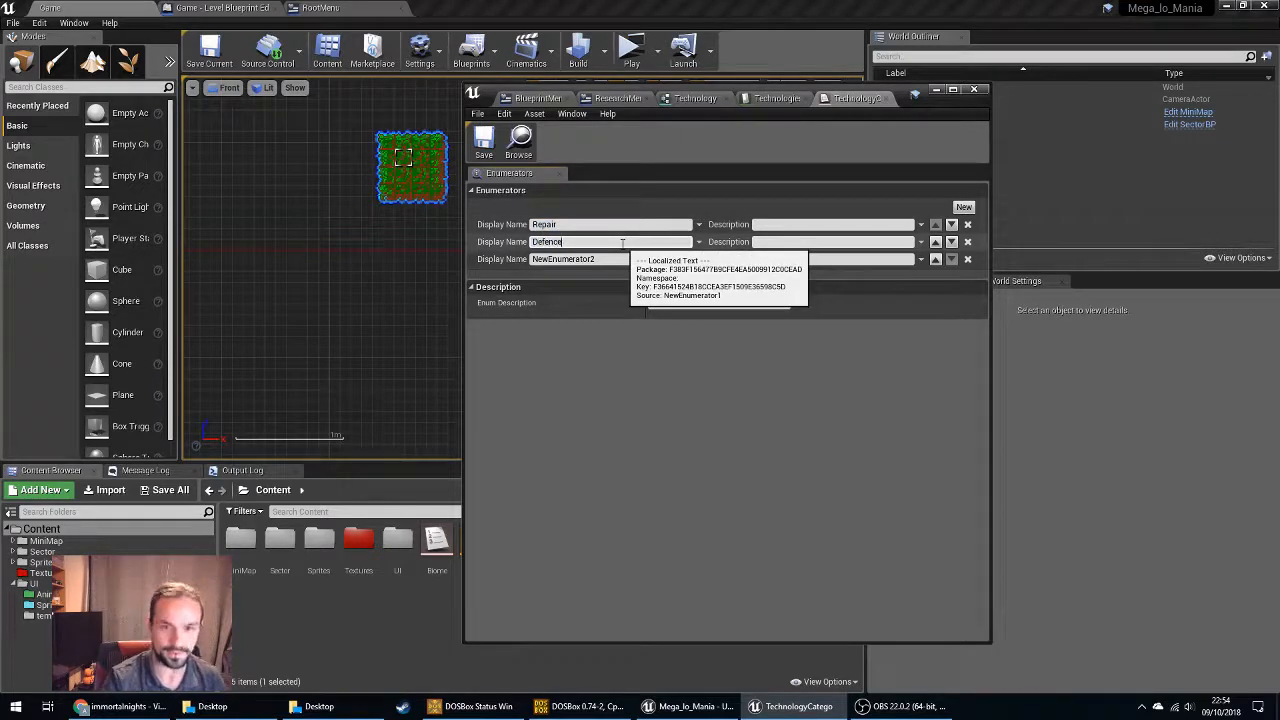
pyautogui.click(626, 259)
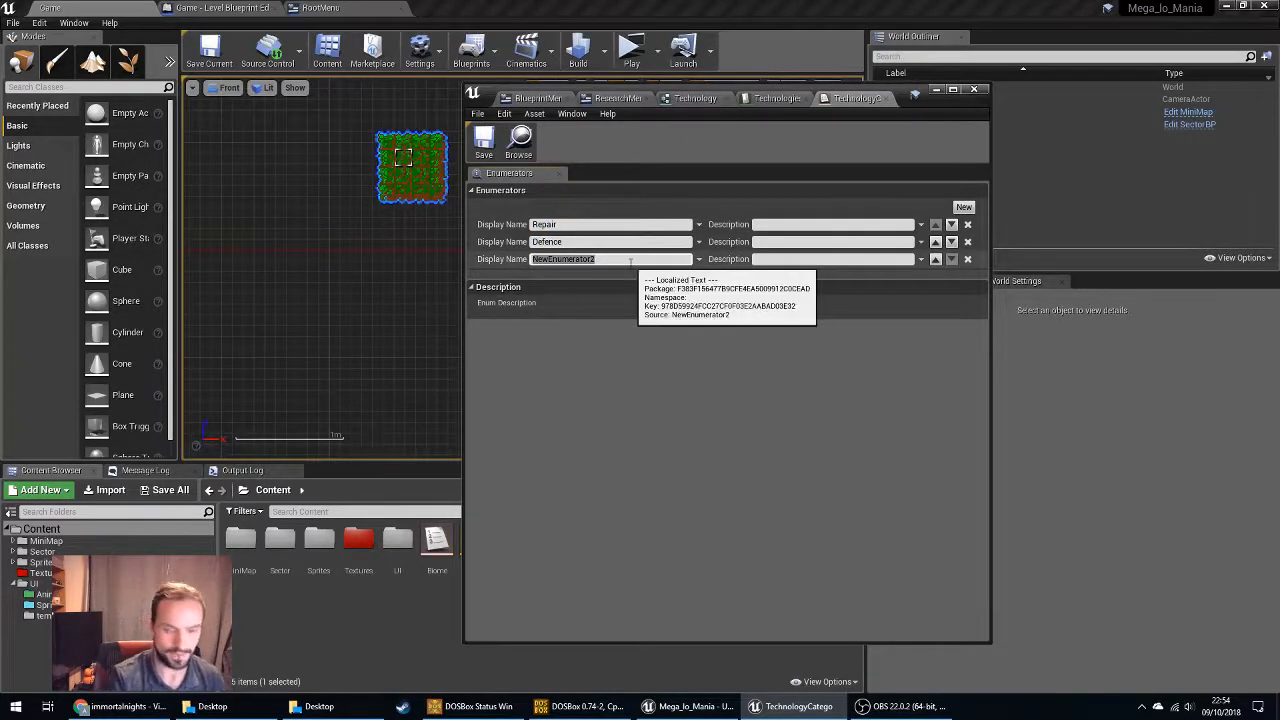
pyautogui.click(630, 261)
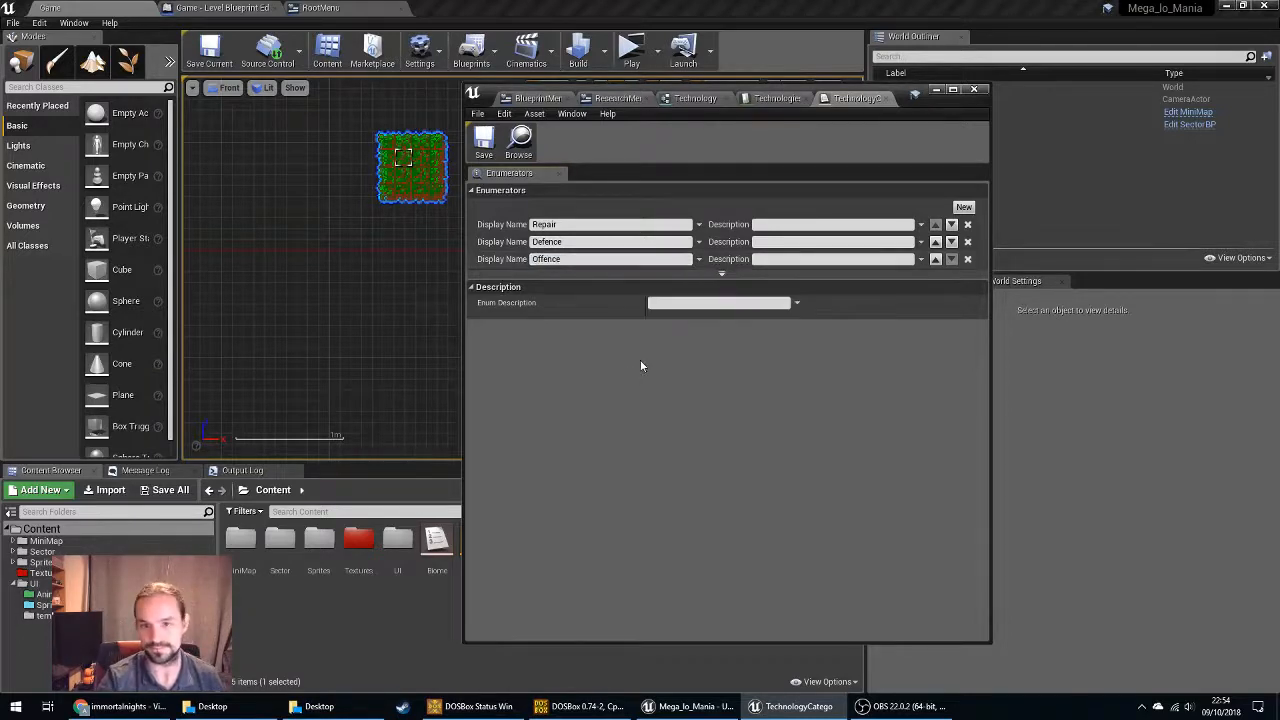
pyautogui.click(486, 142)
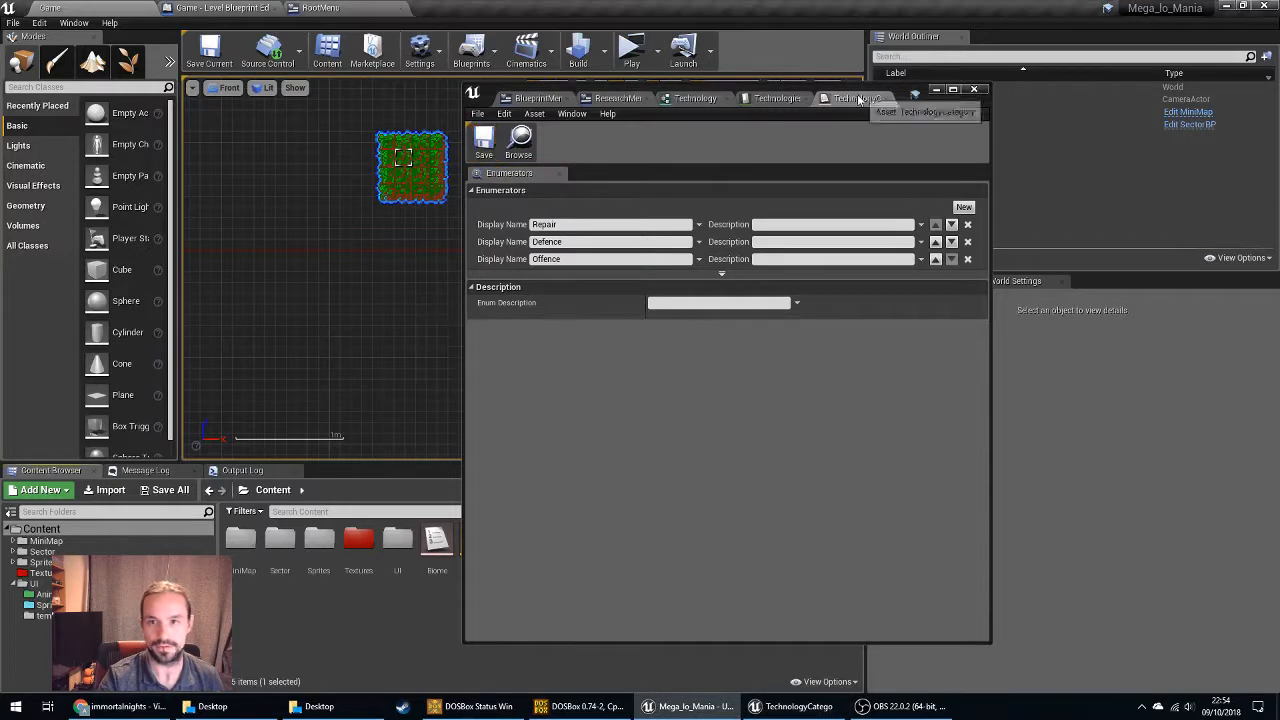
pyautogui.middleClick(857, 98)
# Add a second member variable to the Technology structure and move it above Sprite.
pyautogui.click(730, 99)
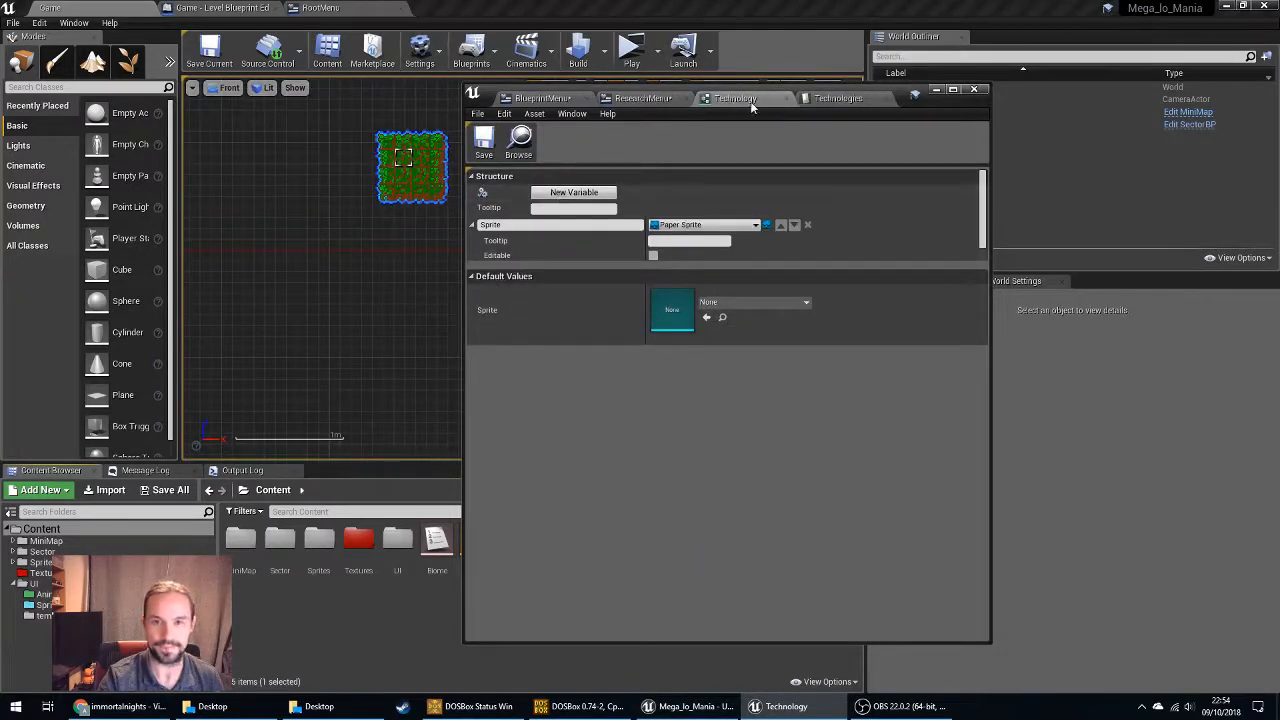
pyautogui.click(573, 192)
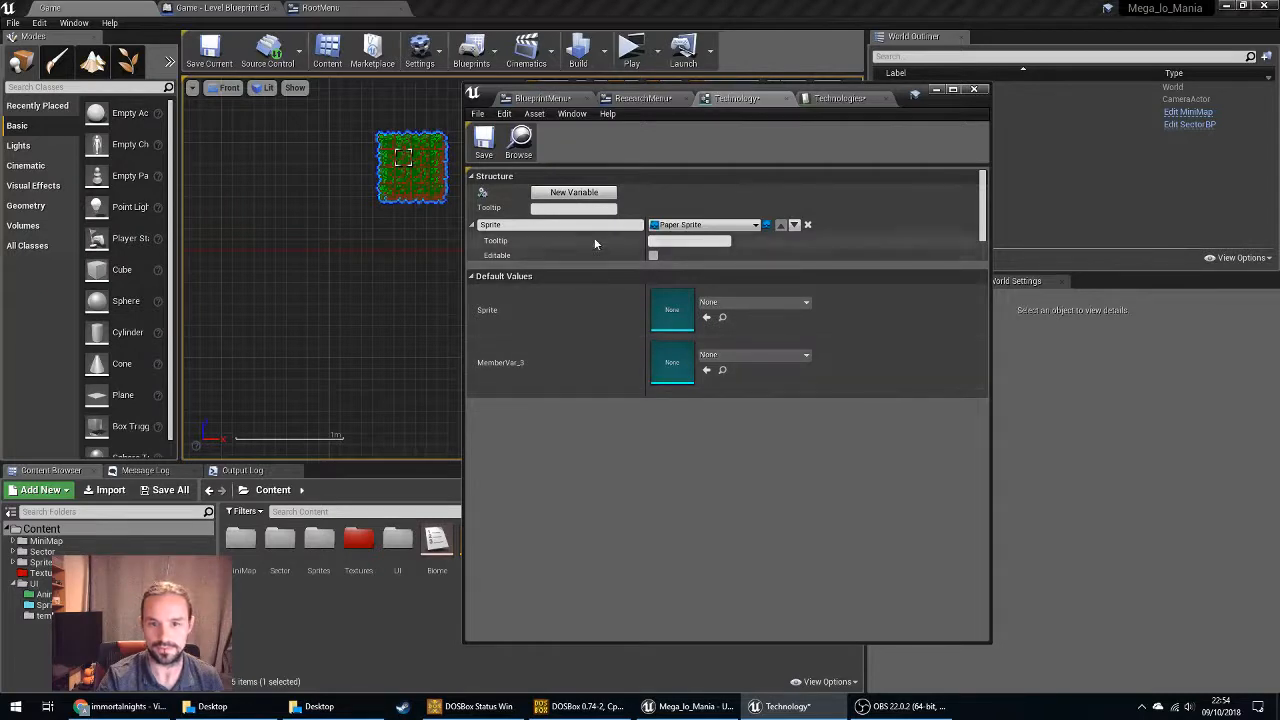
pyautogui.moveTo(592, 266); pyautogui.dragTo(593, 385)
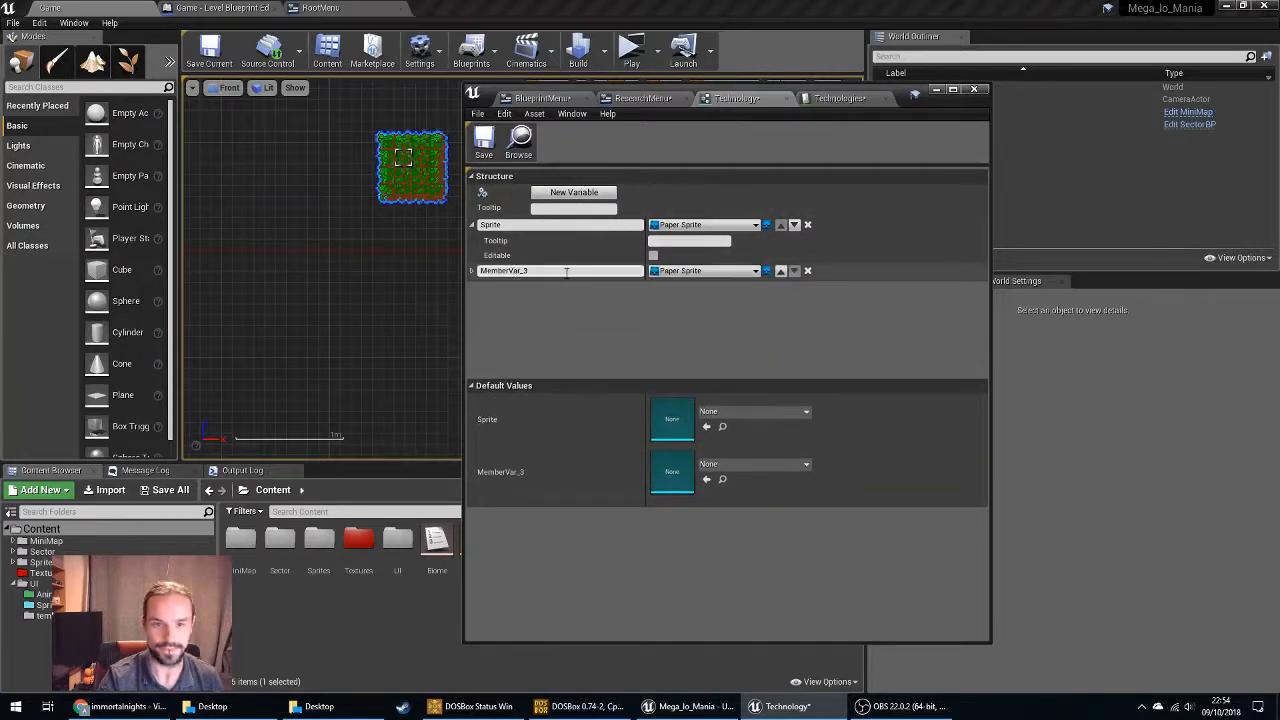
pyautogui.click(780, 270)
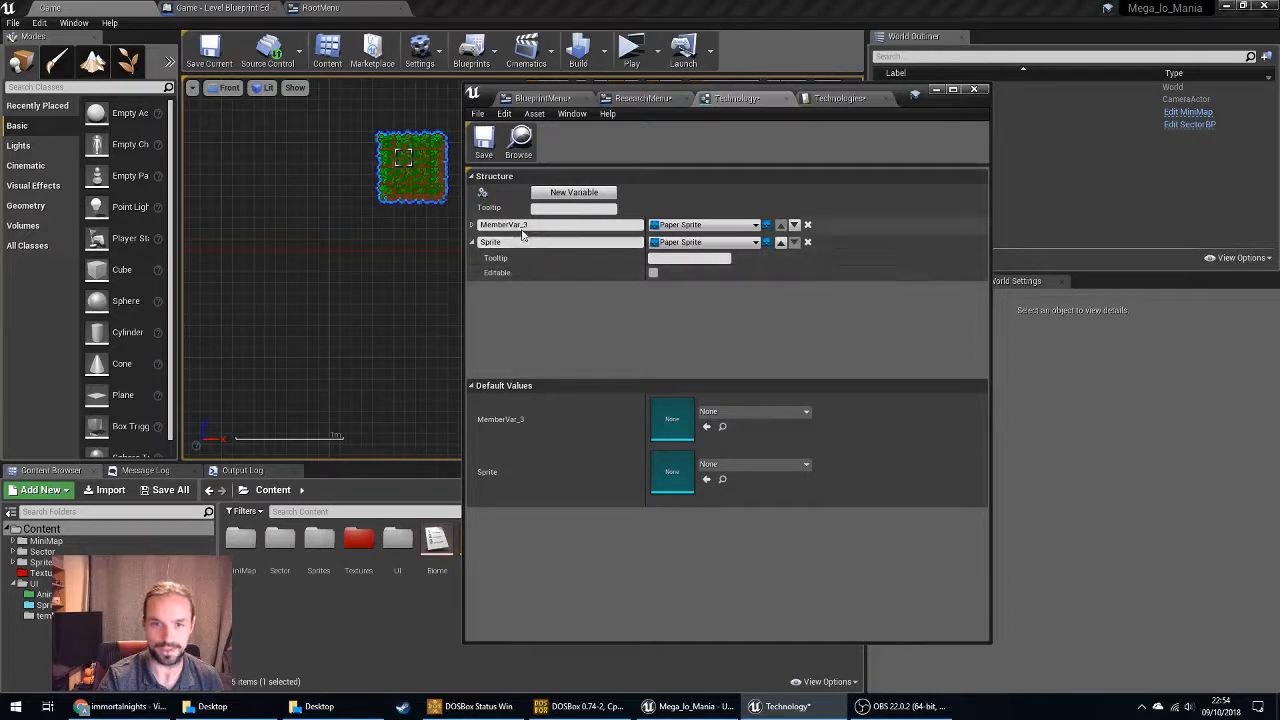
# Rename the first member variable of the Technology structure as Category and set its type to the Technology Category enum.
pyautogui.write('Cat')
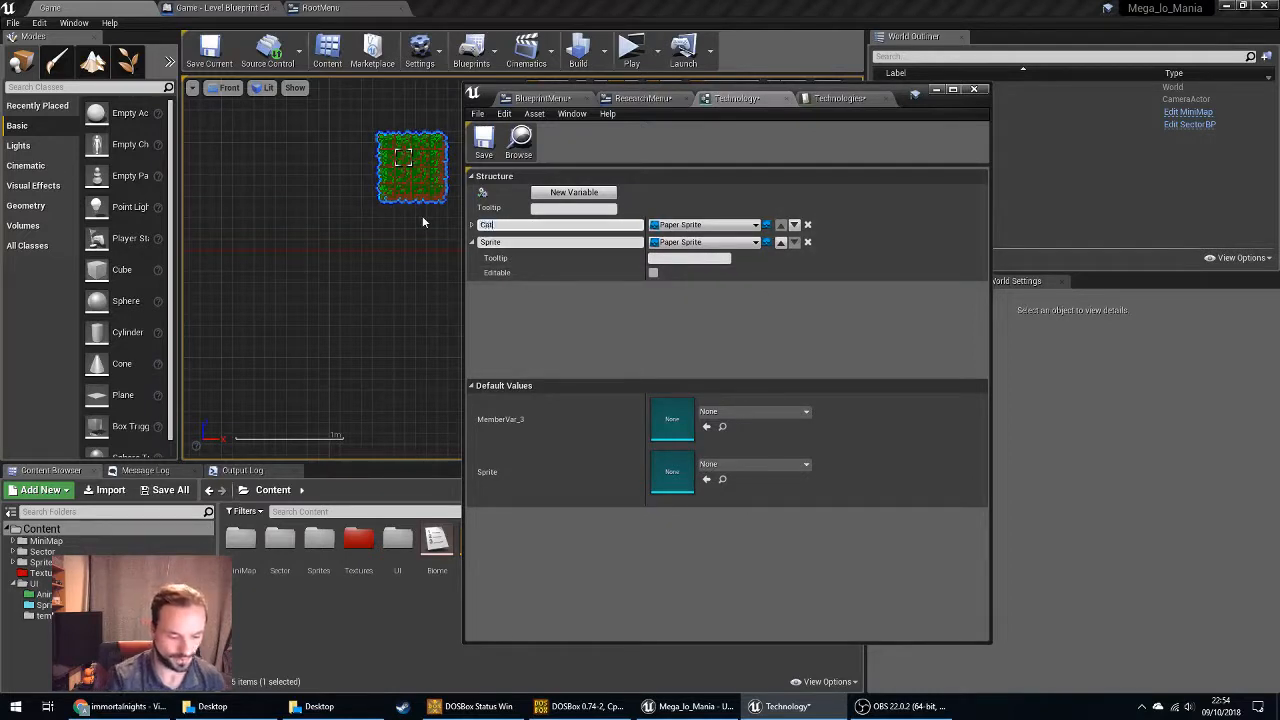
pyautogui.write('egory')
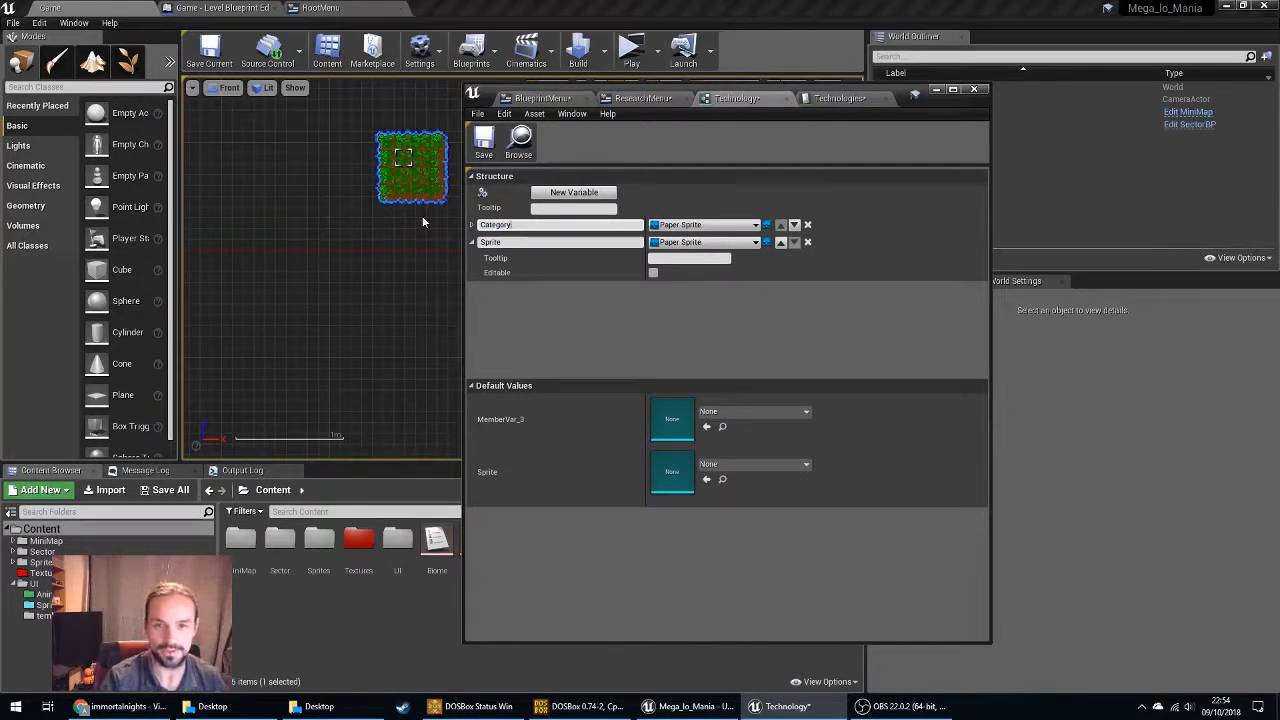
pyautogui.press('Return')
pyautogui.click(697, 228)
pyautogui.write('cate')
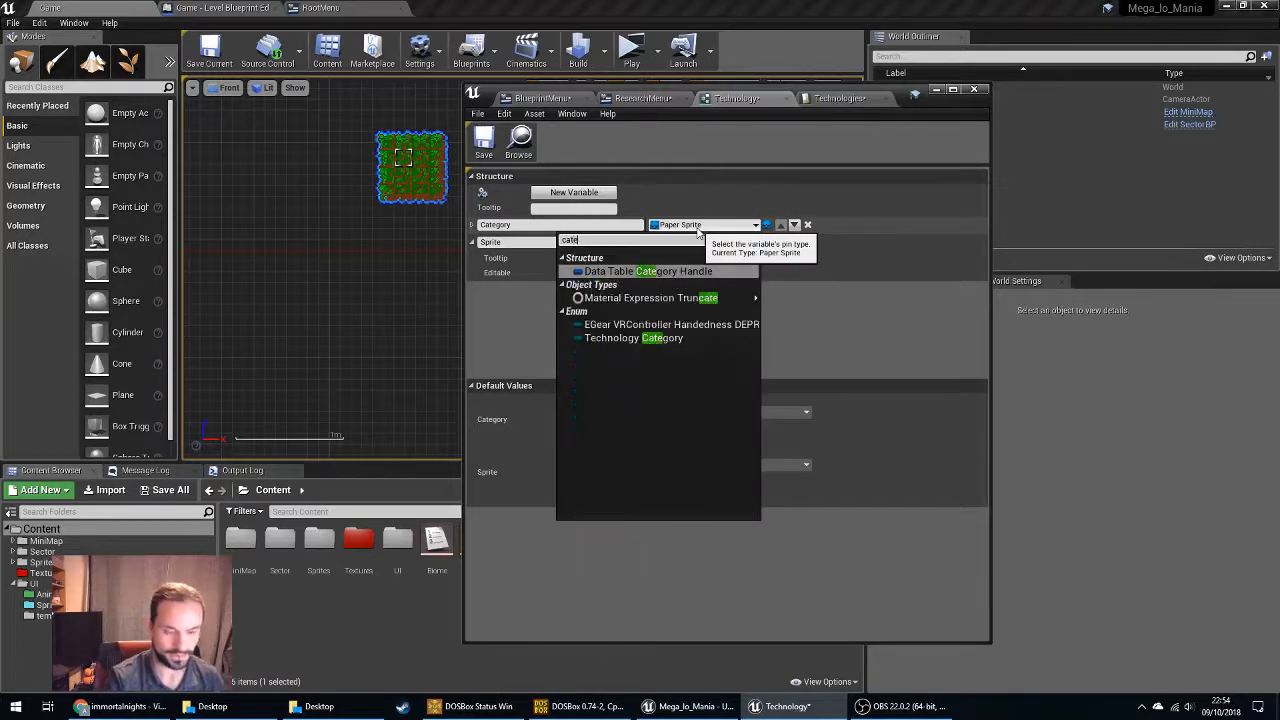
pyautogui.click(749, 337)
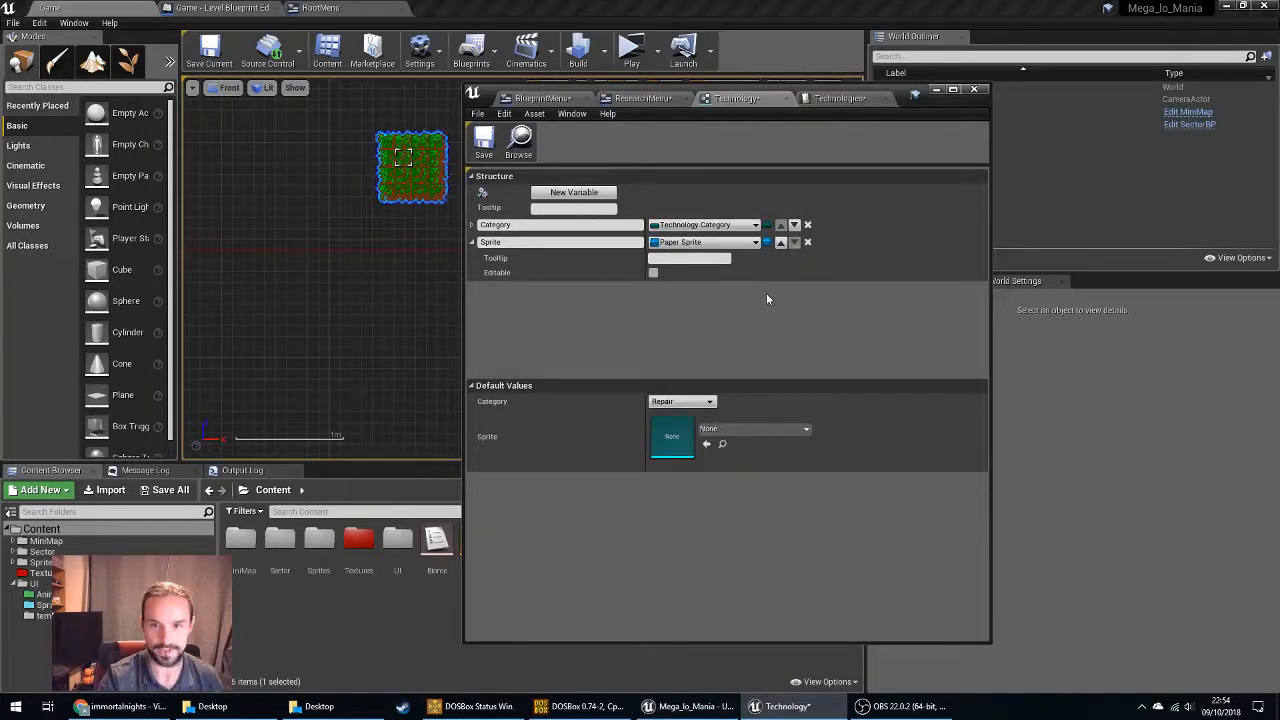
# Collapse the member details of the Technology structure, save it, and switch to the Technologies data table.
pyautogui.click(475, 226)
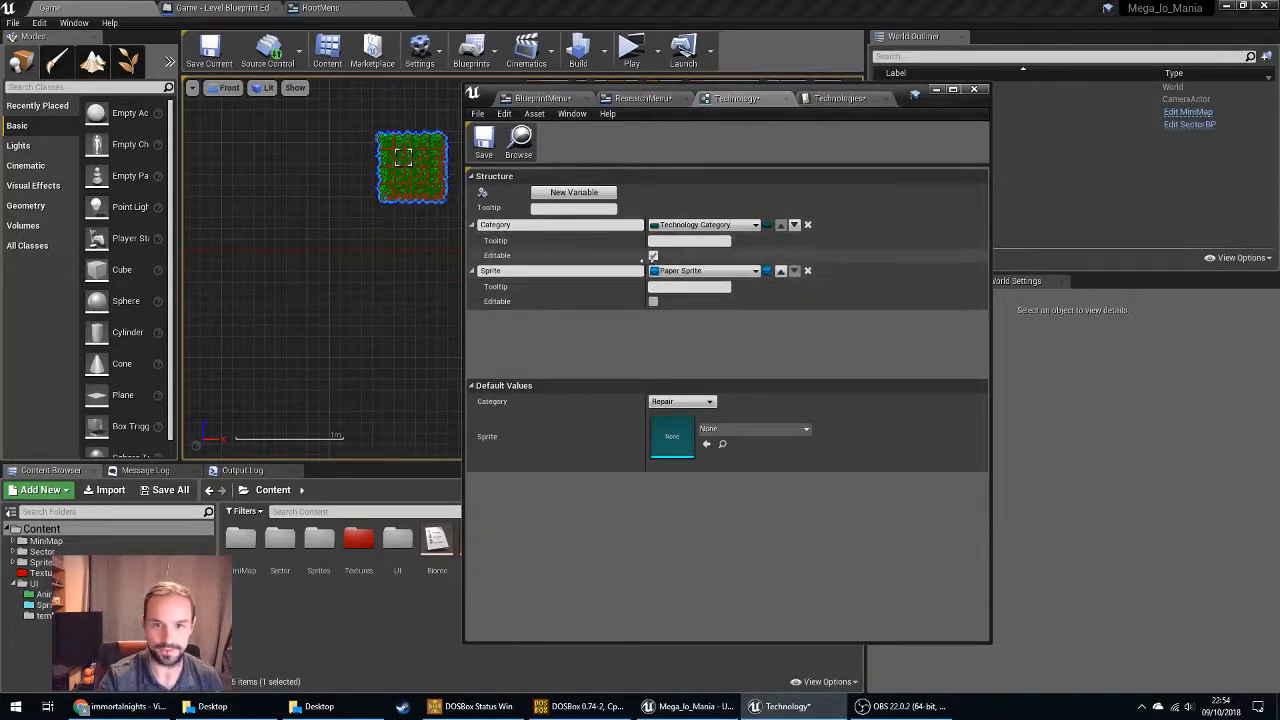
pyautogui.click(472, 225)
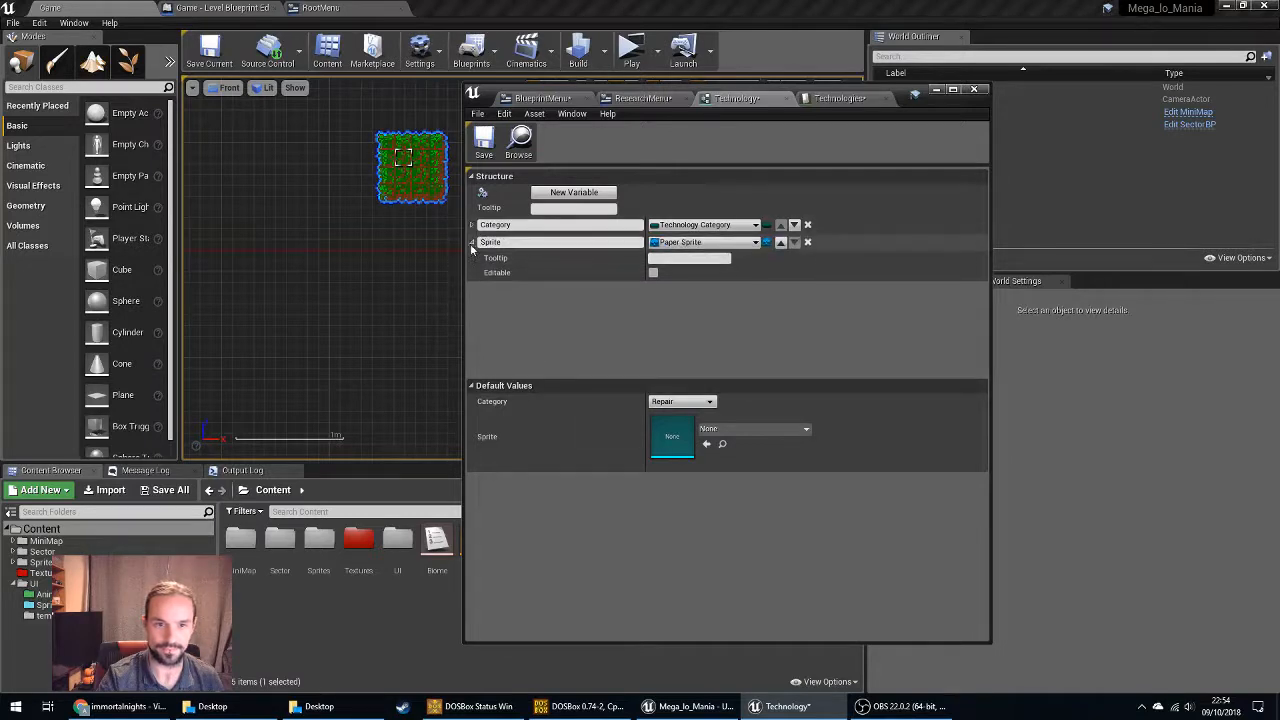
pyautogui.click(472, 242)
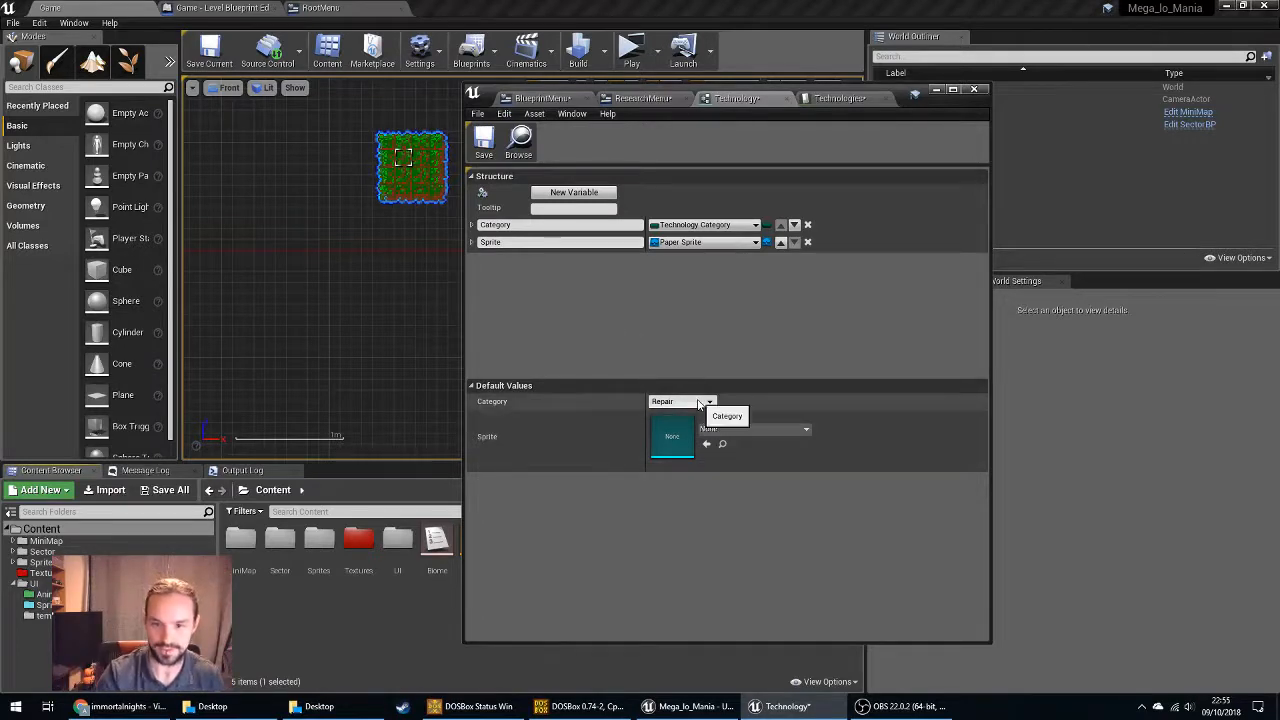
pyautogui.hotkey('ctrl', 's')
pyautogui.click(840, 98)
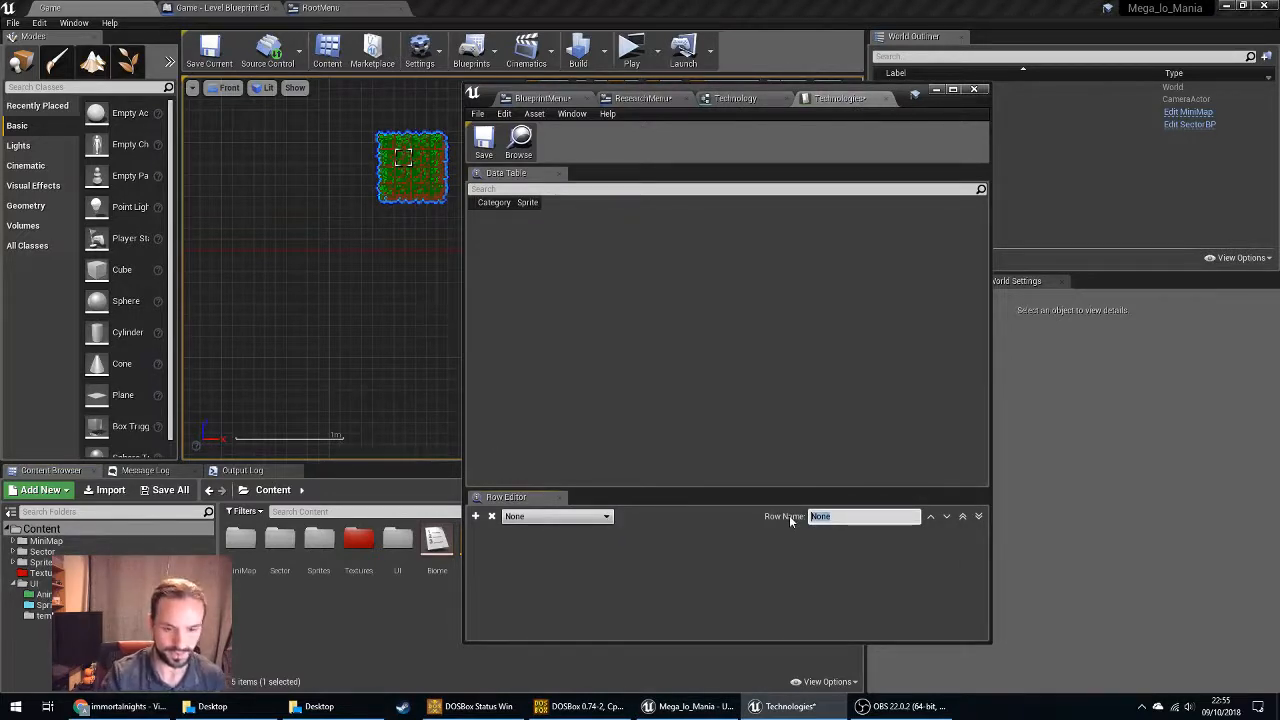
# Switch to the DOSBox game to examine the shield blueprint and building repair screens, then return to the Technologies data table.
pyautogui.click(580, 706)
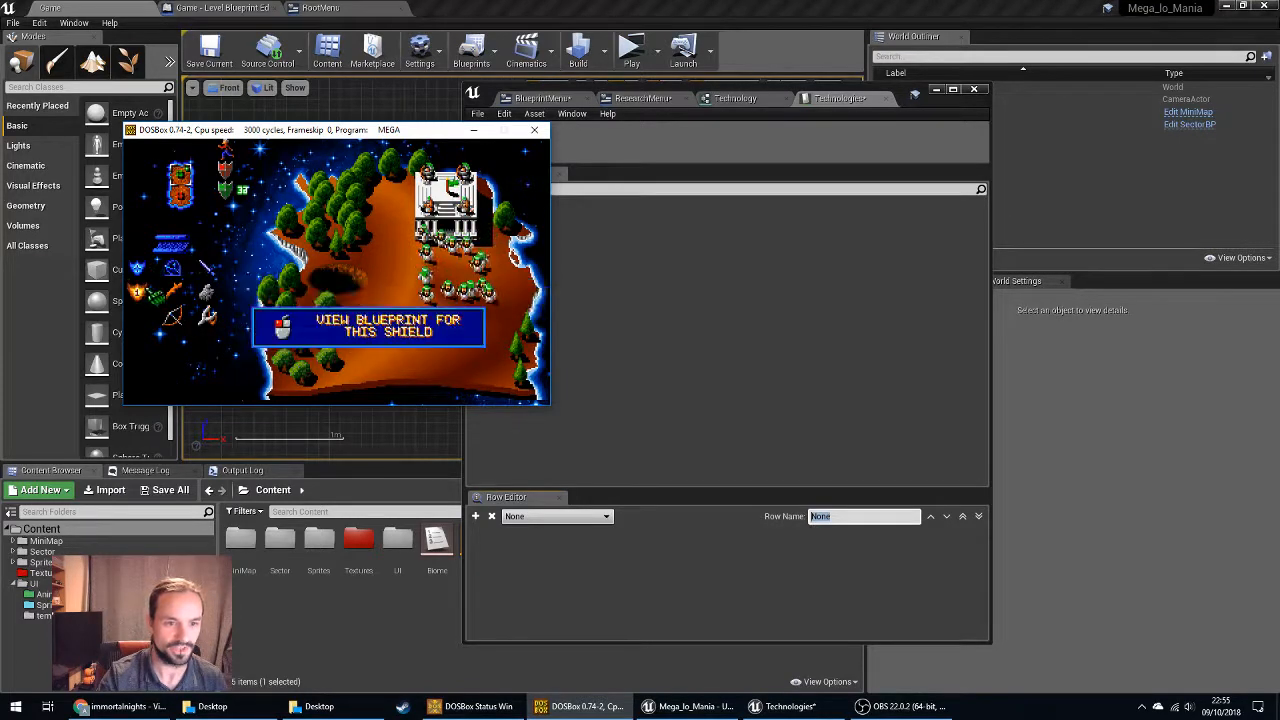
pyautogui.click(188, 250)
pyautogui.click(150, 312)
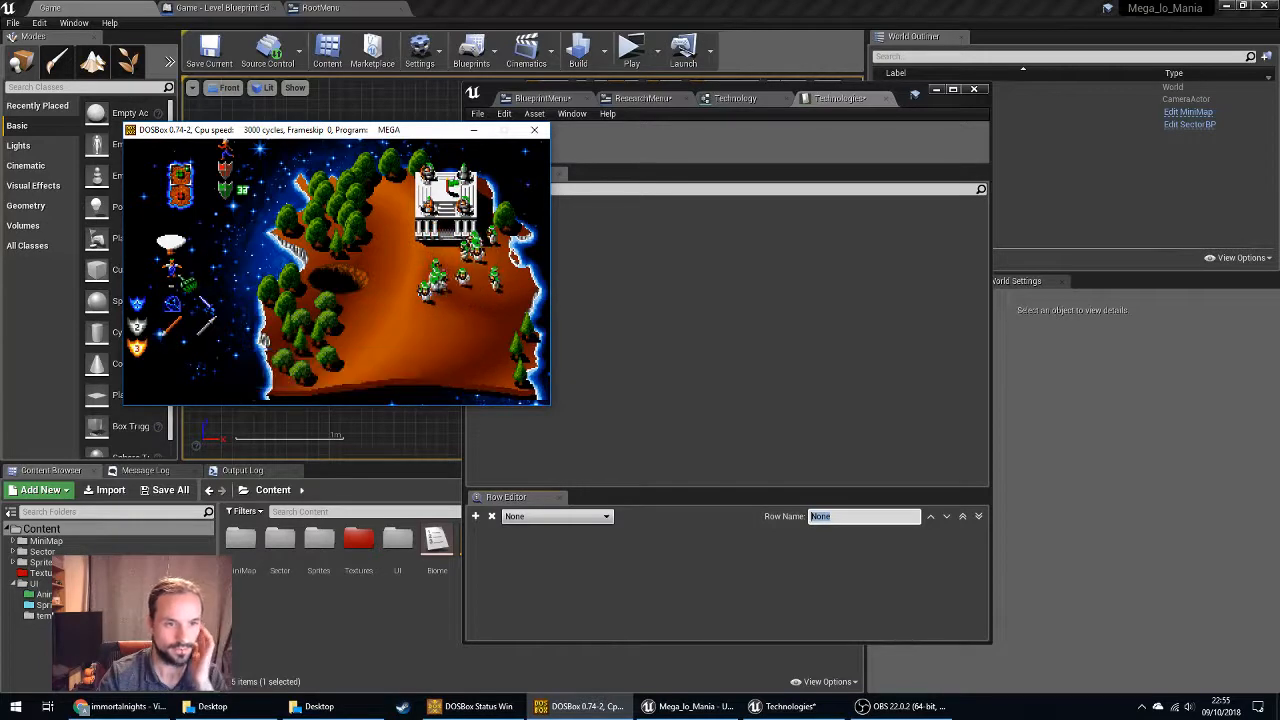
pyautogui.click(171, 242)
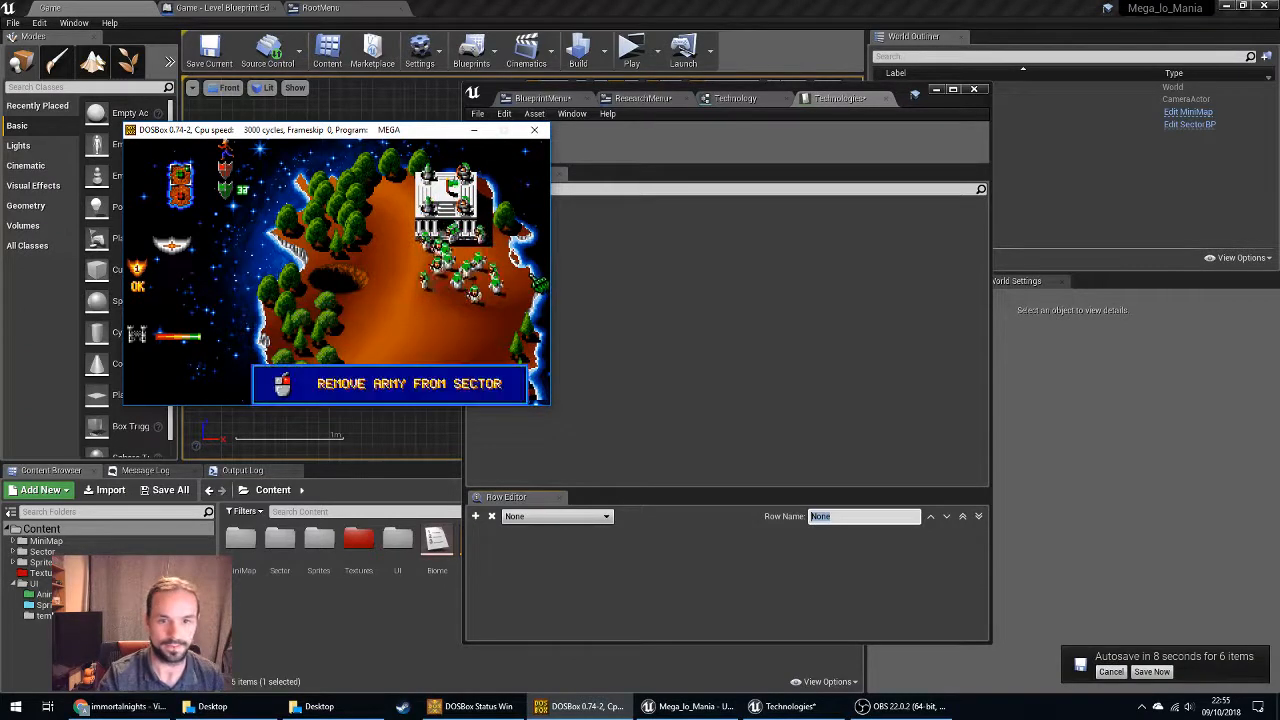
pyautogui.press('super')
pyautogui.click(632, 311)
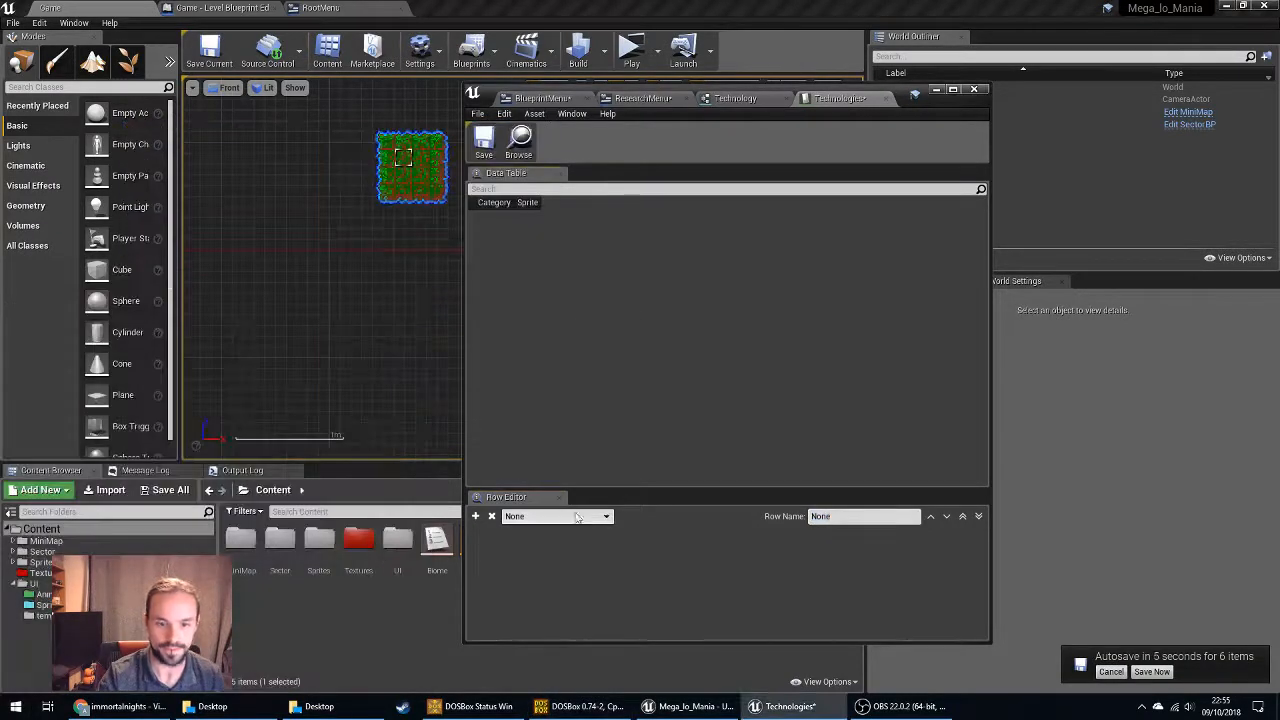
# Add a first row to the Technologies data table and name it Shield1.
pyautogui.click(829, 516)
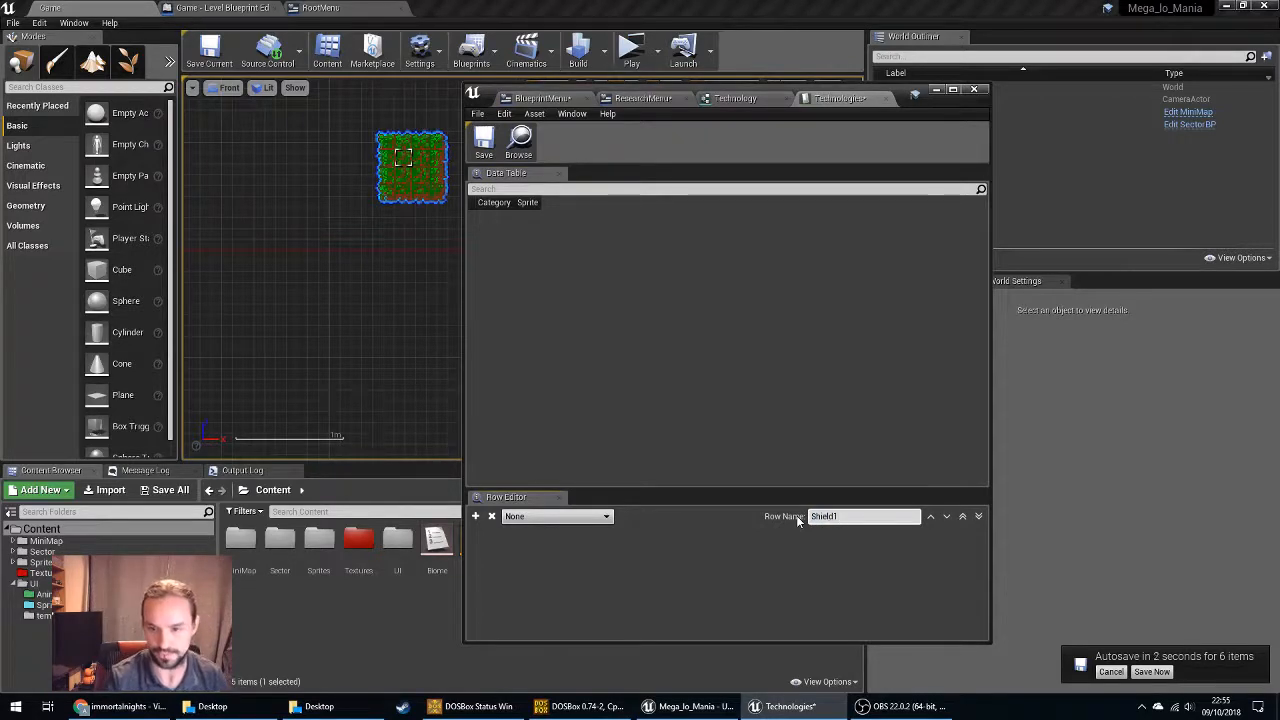
pyautogui.click(785, 548)
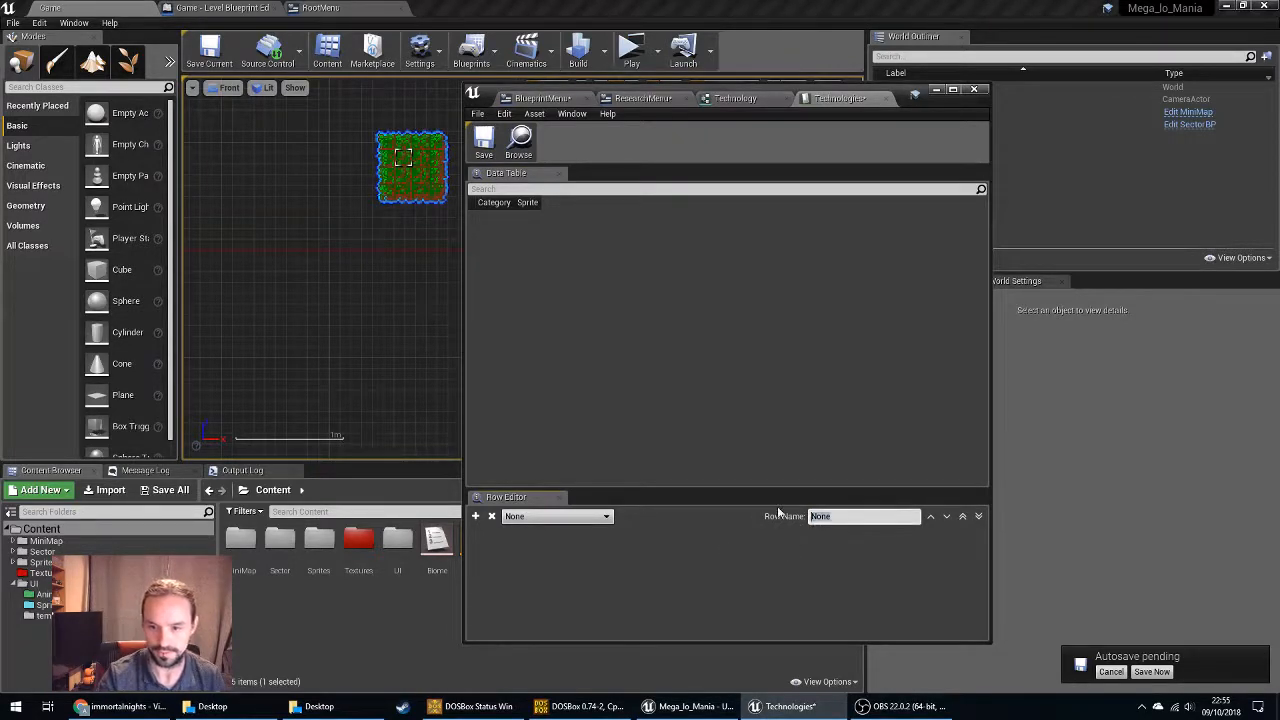
pyautogui.click(475, 516)
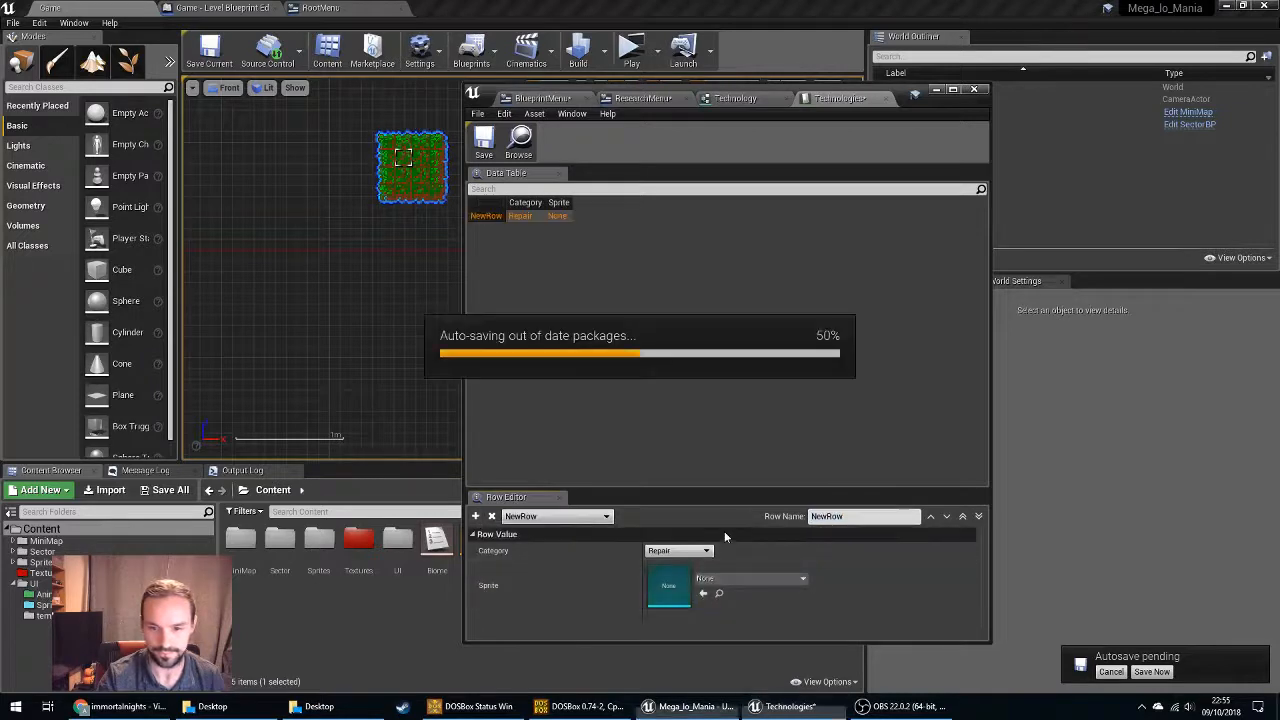
pyautogui.write('Shield12')
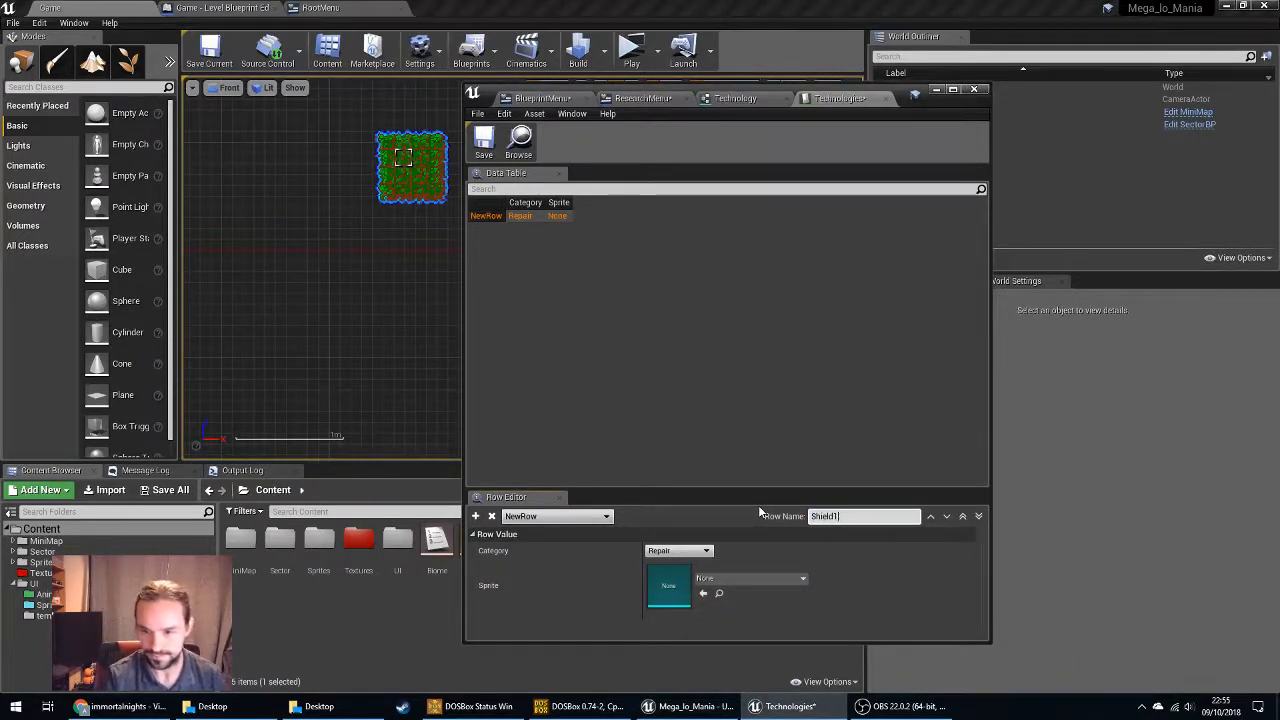
pyautogui.press('Return')
# Keep the Shield1 row's category as Repair and set its sprite to mlm_icons_icon_47.
pyautogui.click(686, 551)
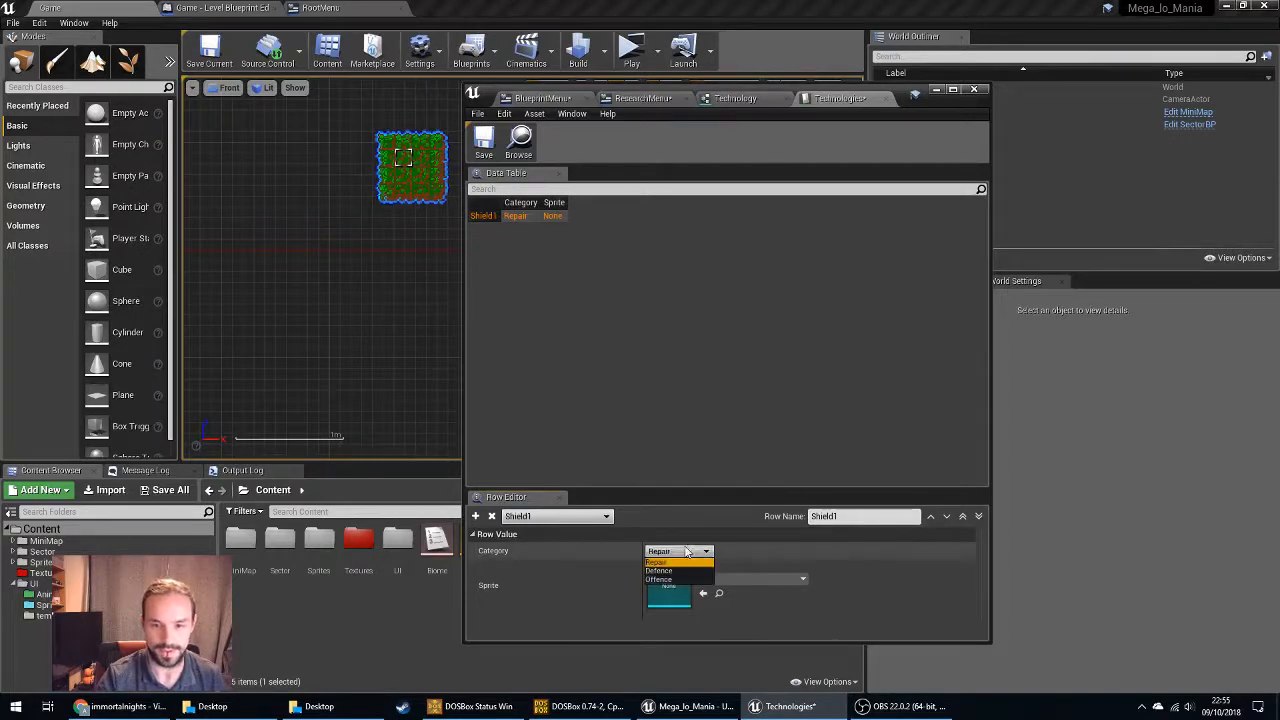
pyautogui.click(660, 562)
pyautogui.click(752, 578)
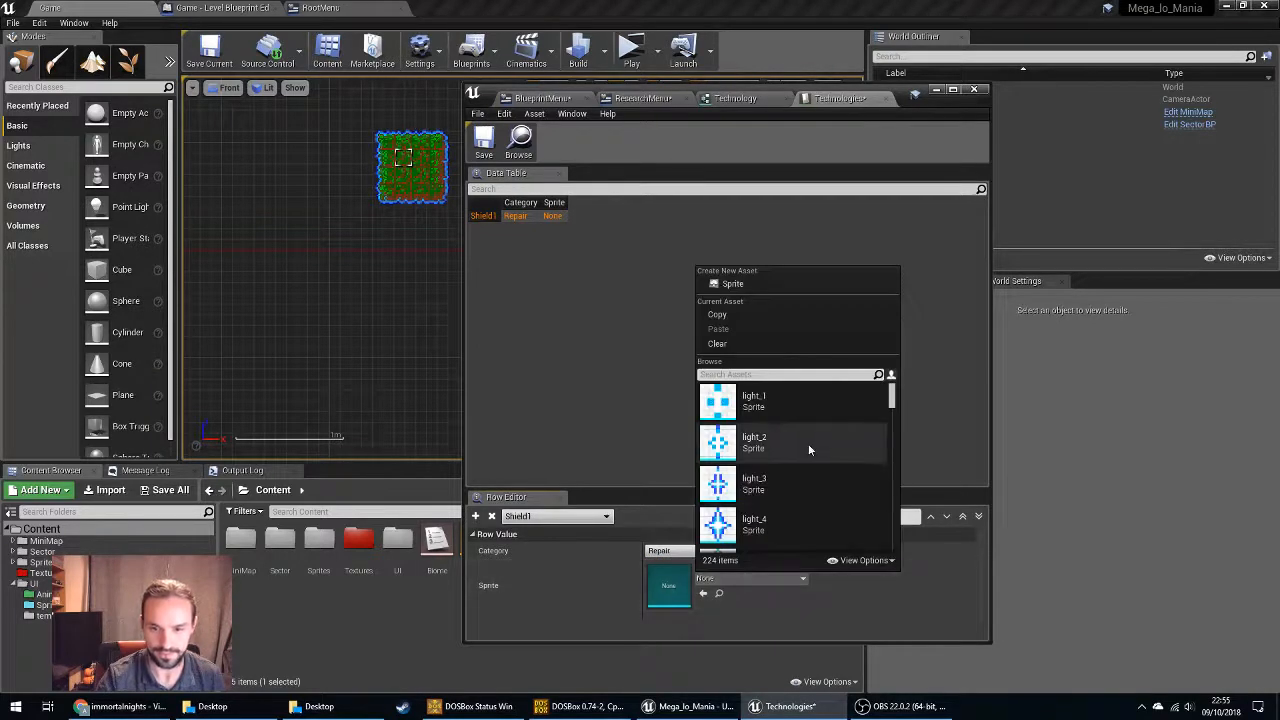
pyautogui.scroll(-10, 809, 449)
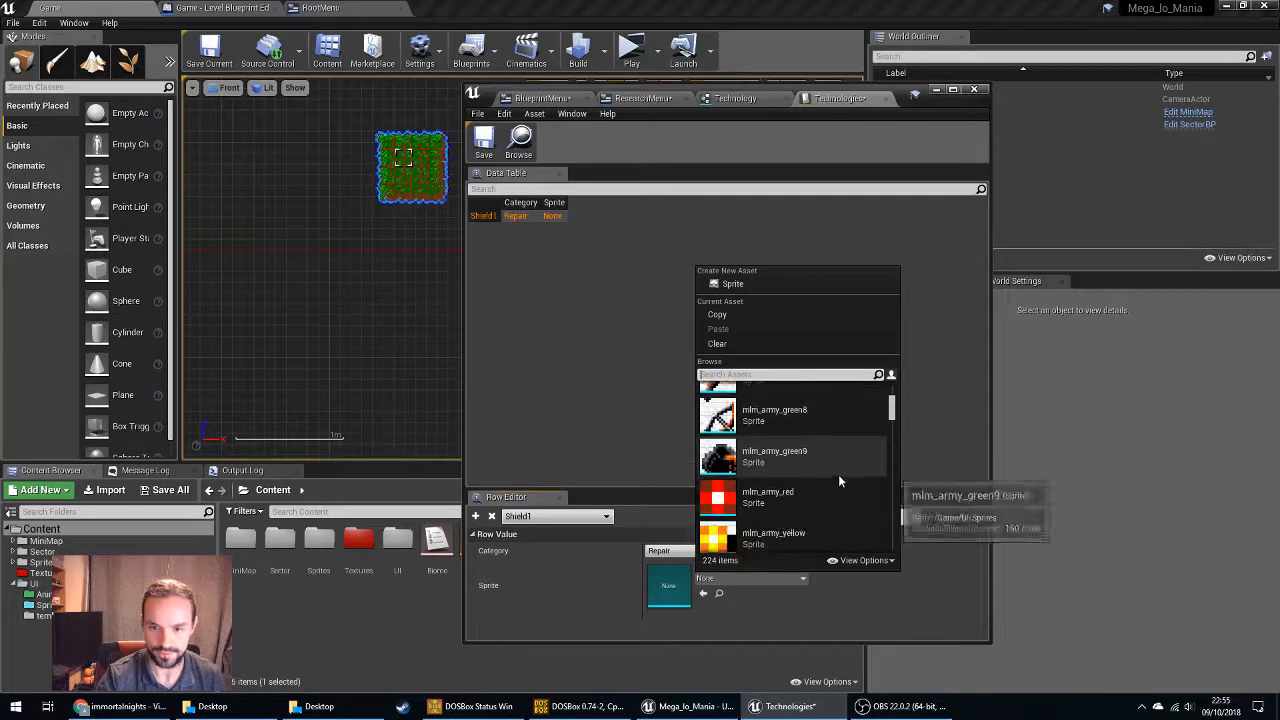
pyautogui.scroll(-3, 839, 476)
pyautogui.moveTo(893, 413); pyautogui.dragTo(892, 472)
pyautogui.click(845, 455)
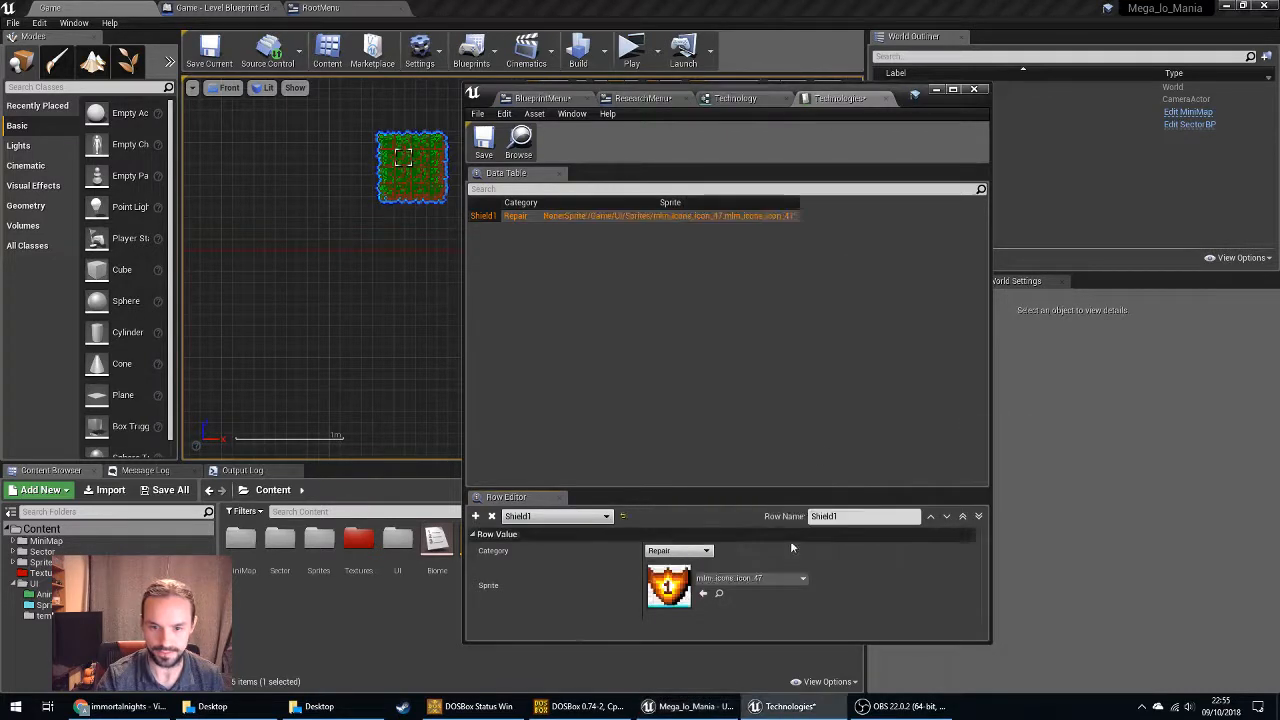
pyautogui.click(744, 432)
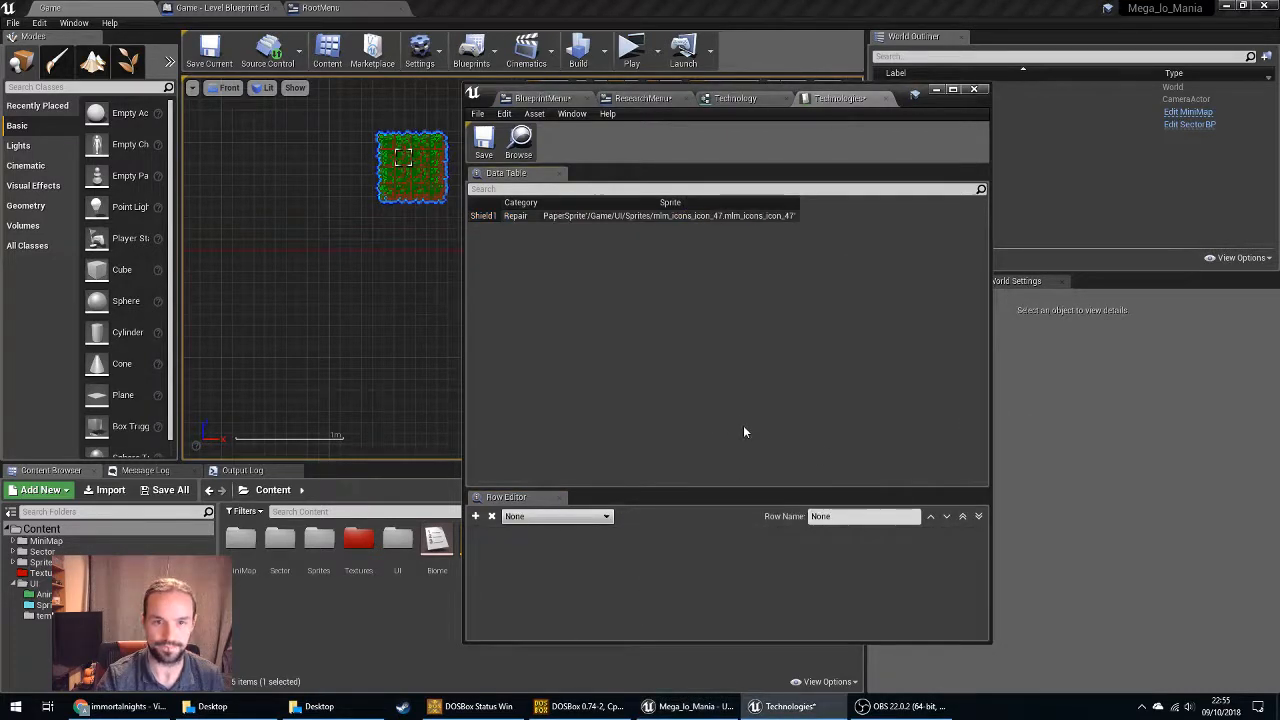
# Add a second row to the Technologies table, check the weapon blueprints in the DOSBox game, and name the row Stick.
pyautogui.click(475, 516)
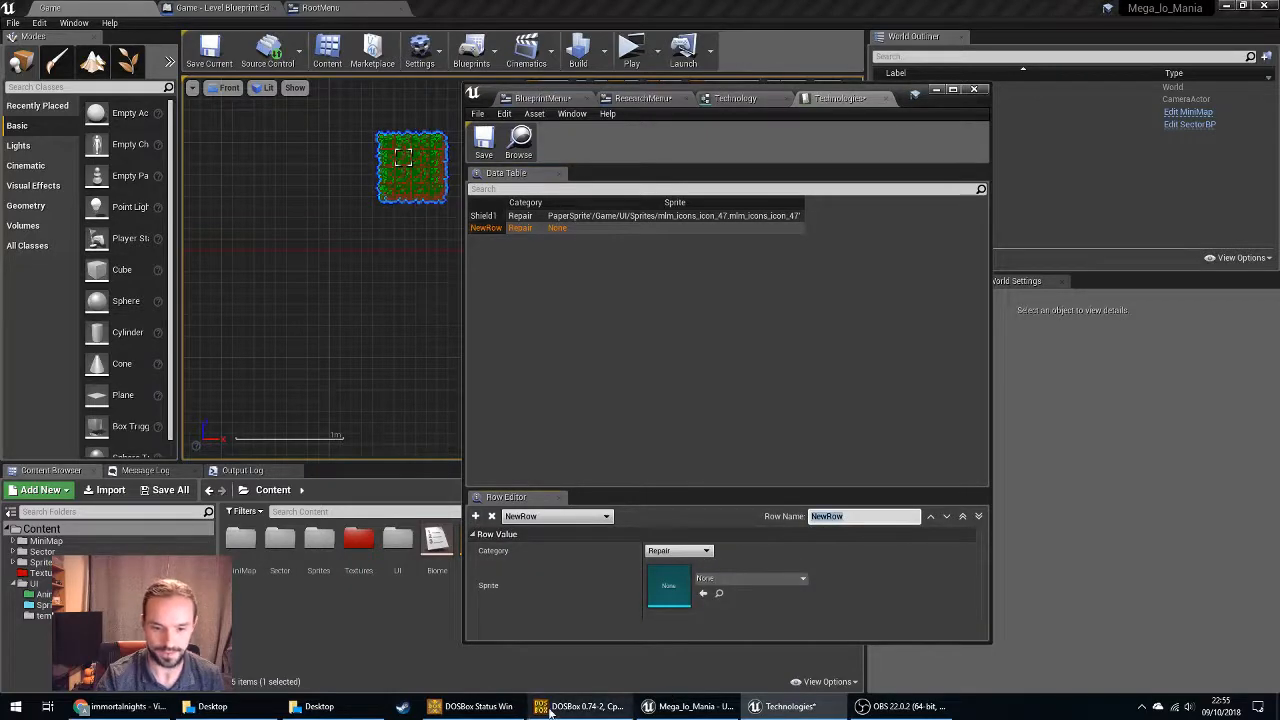
pyautogui.click(549, 707)
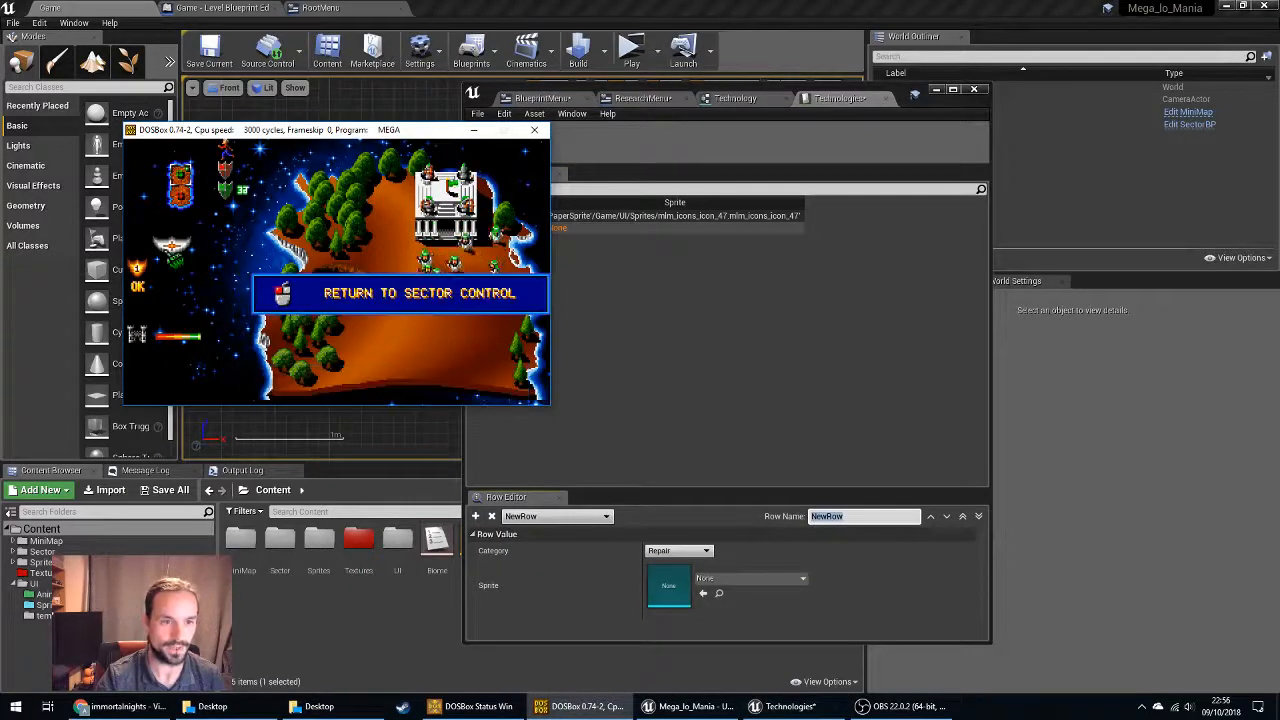
pyautogui.click(172, 250)
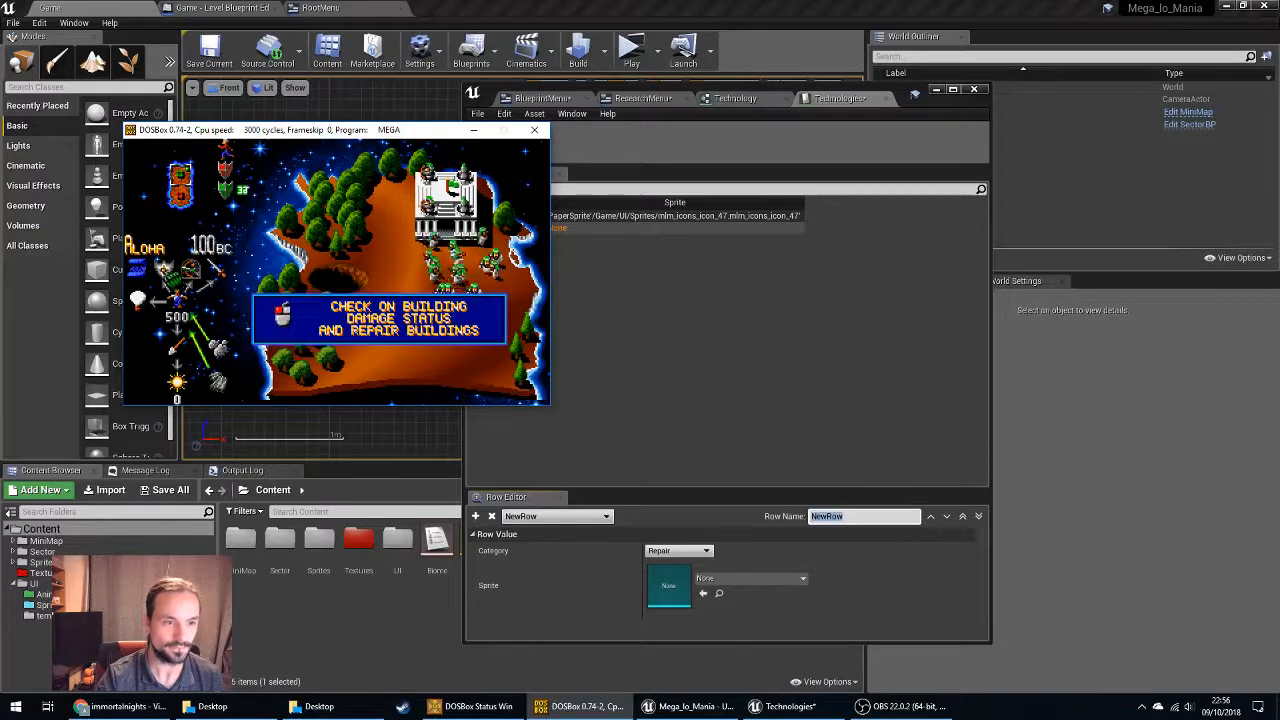
pyautogui.click(141, 270)
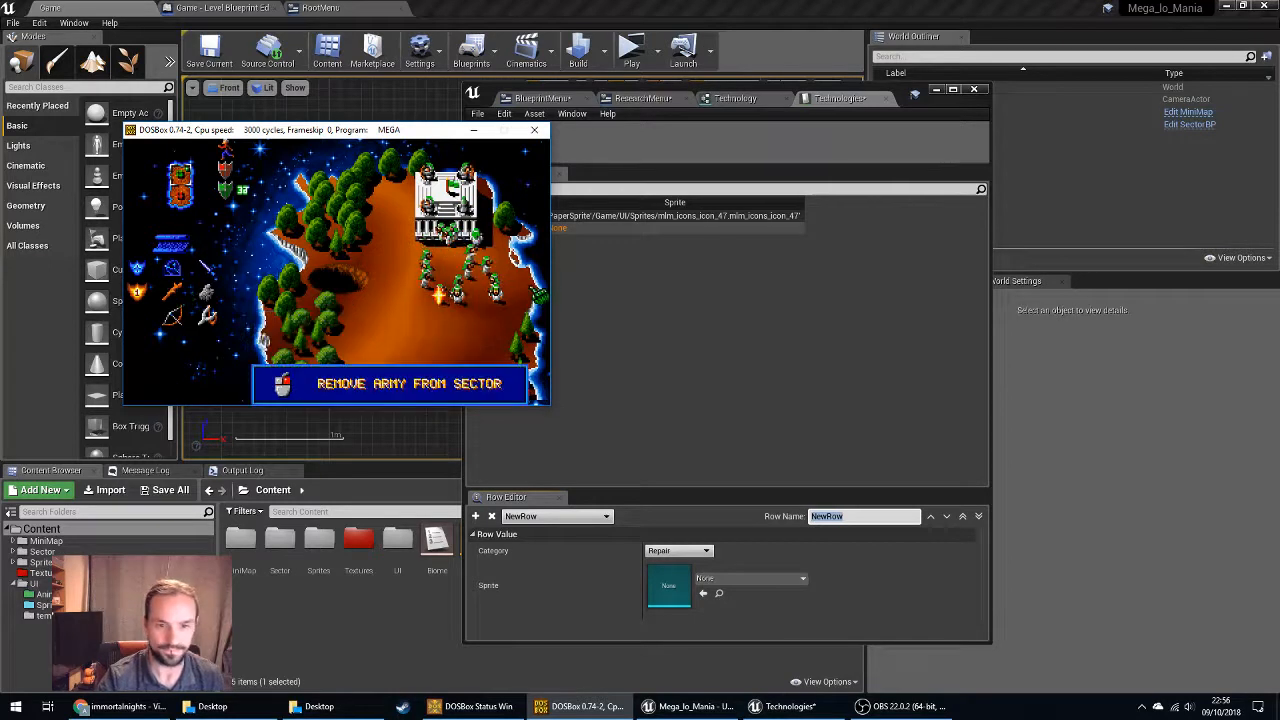
pyautogui.click(592, 283)
pyautogui.click(574, 228)
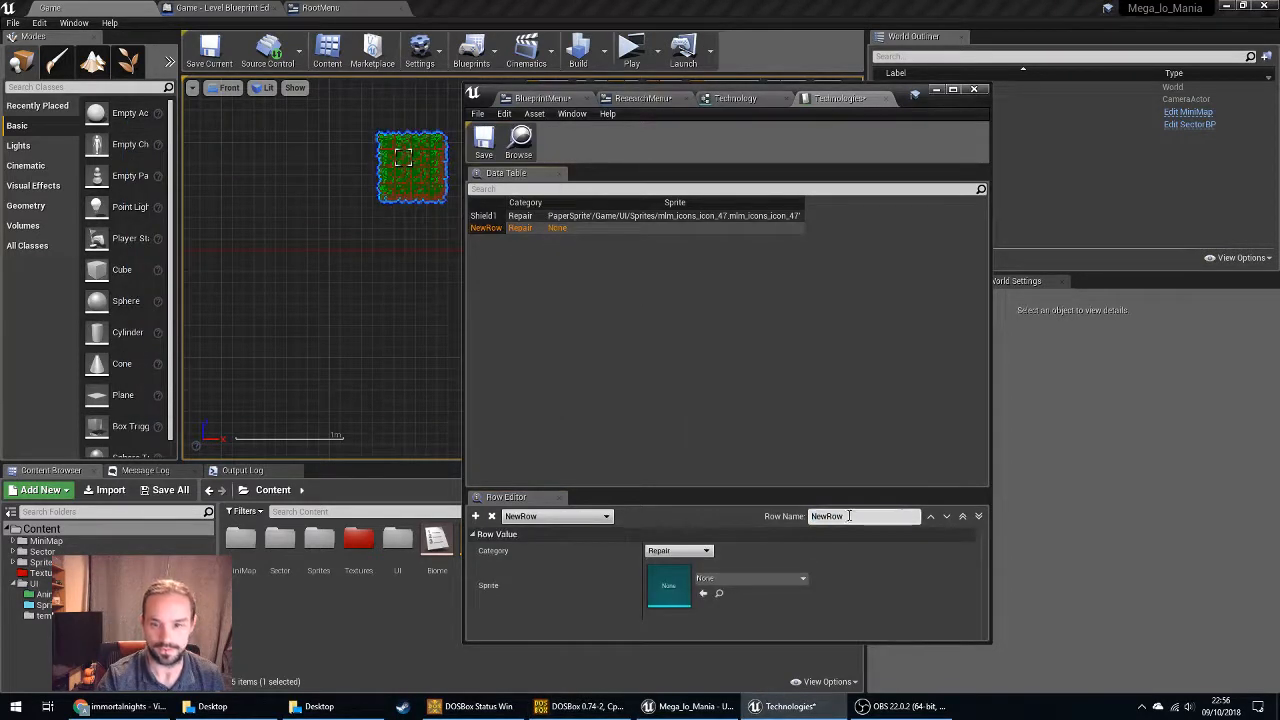
pyautogui.click(806, 517)
pyautogui.write('Stick')
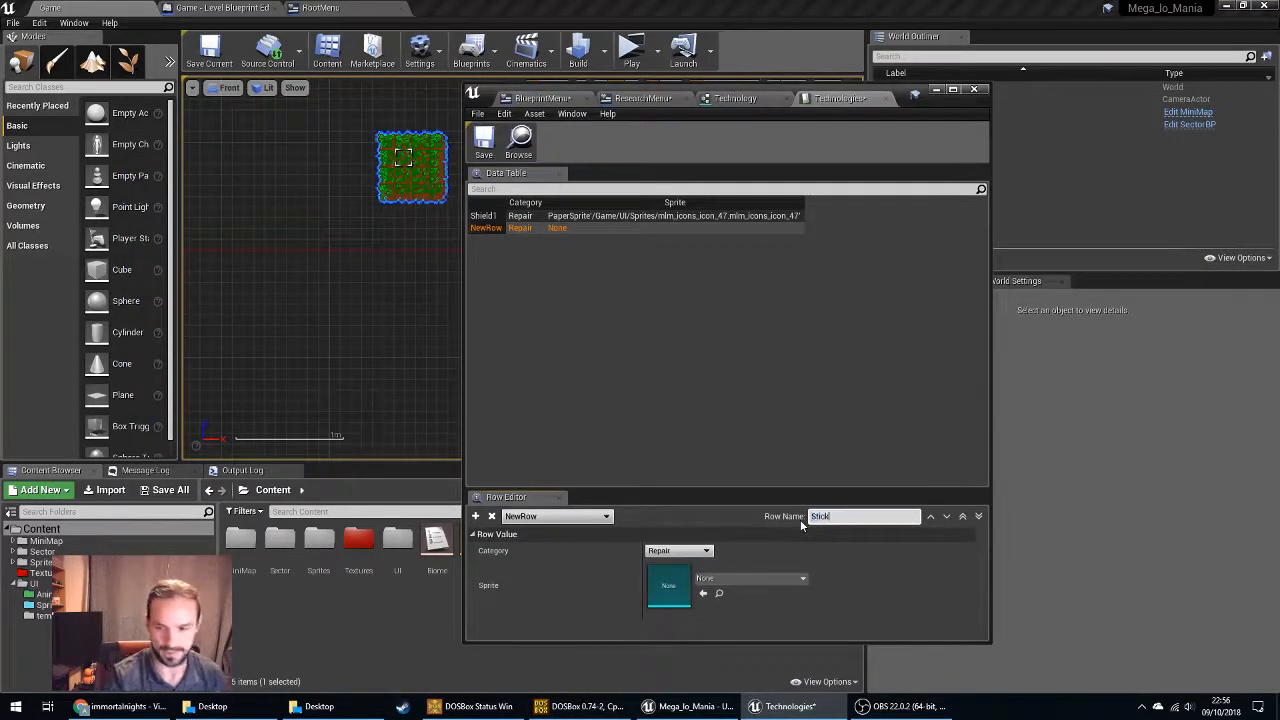
pyautogui.press('Return')
# Set the Stick row's category to Defence and its sprite to mlm_army_green6.
pyautogui.click(678, 550)
pyautogui.click(672, 571)
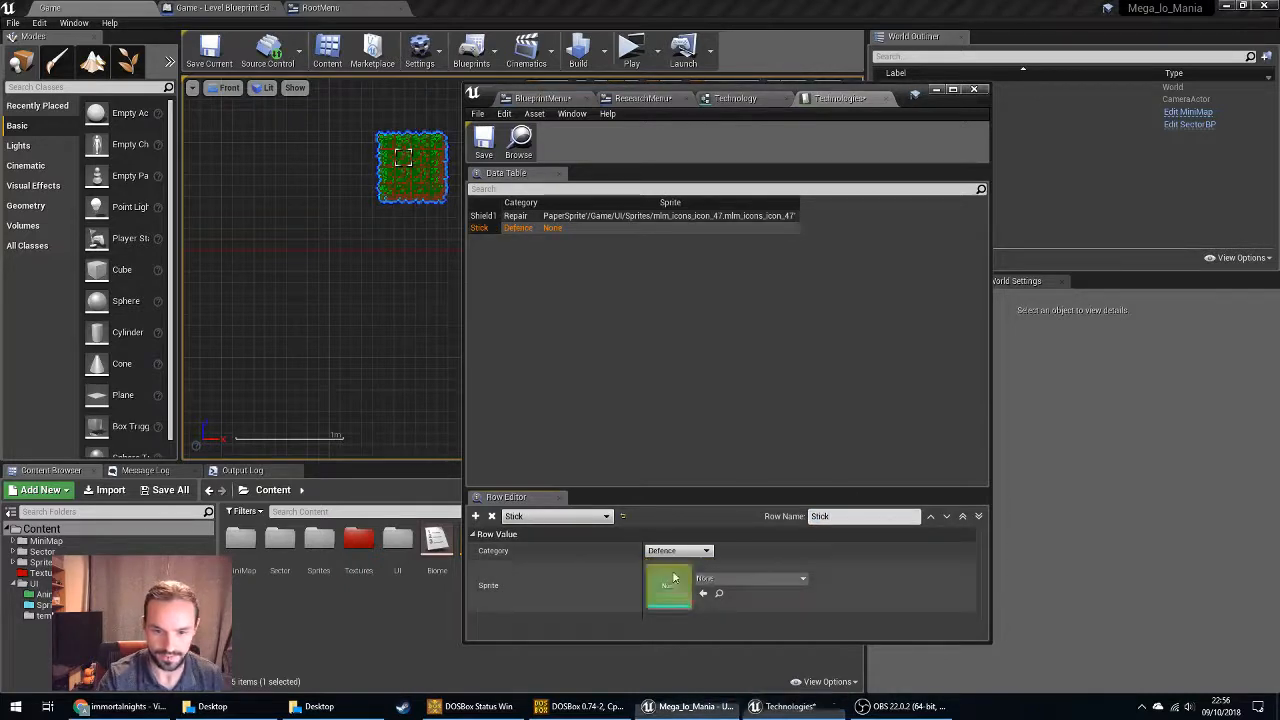
pyautogui.click(744, 578)
pyautogui.scroll(-10, 811, 437)
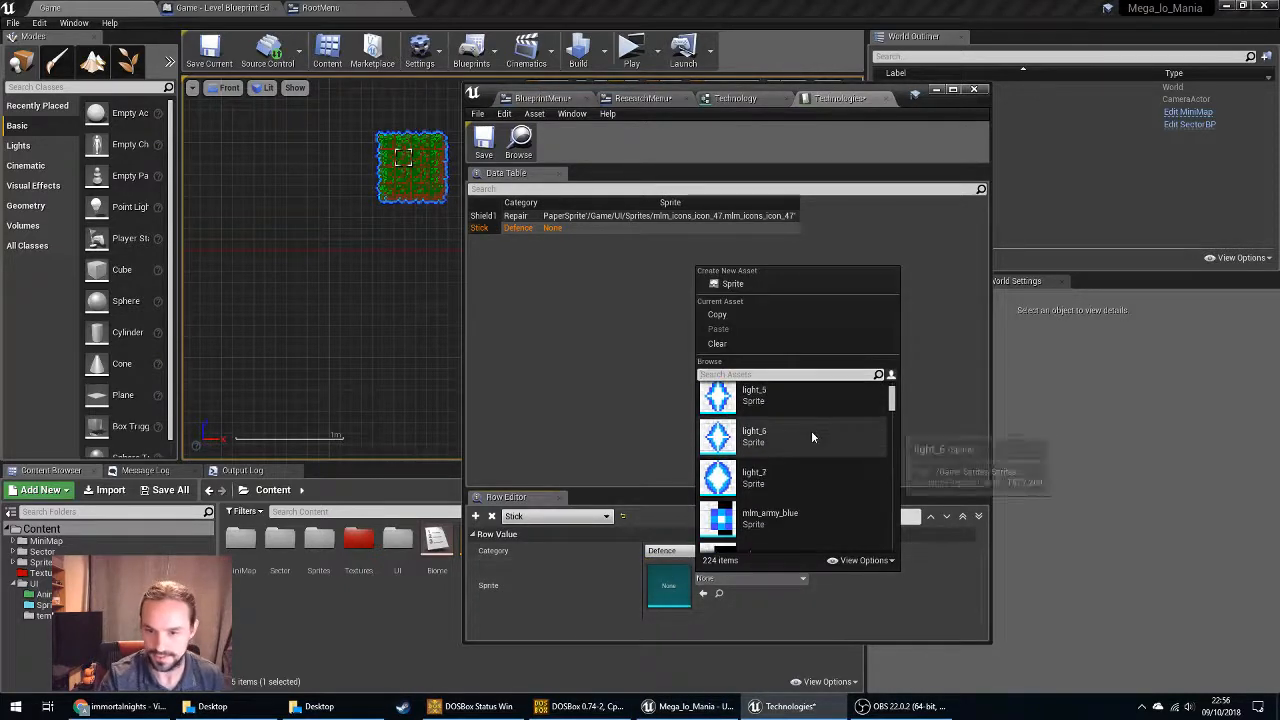
pyautogui.scroll(2, 893, 415)
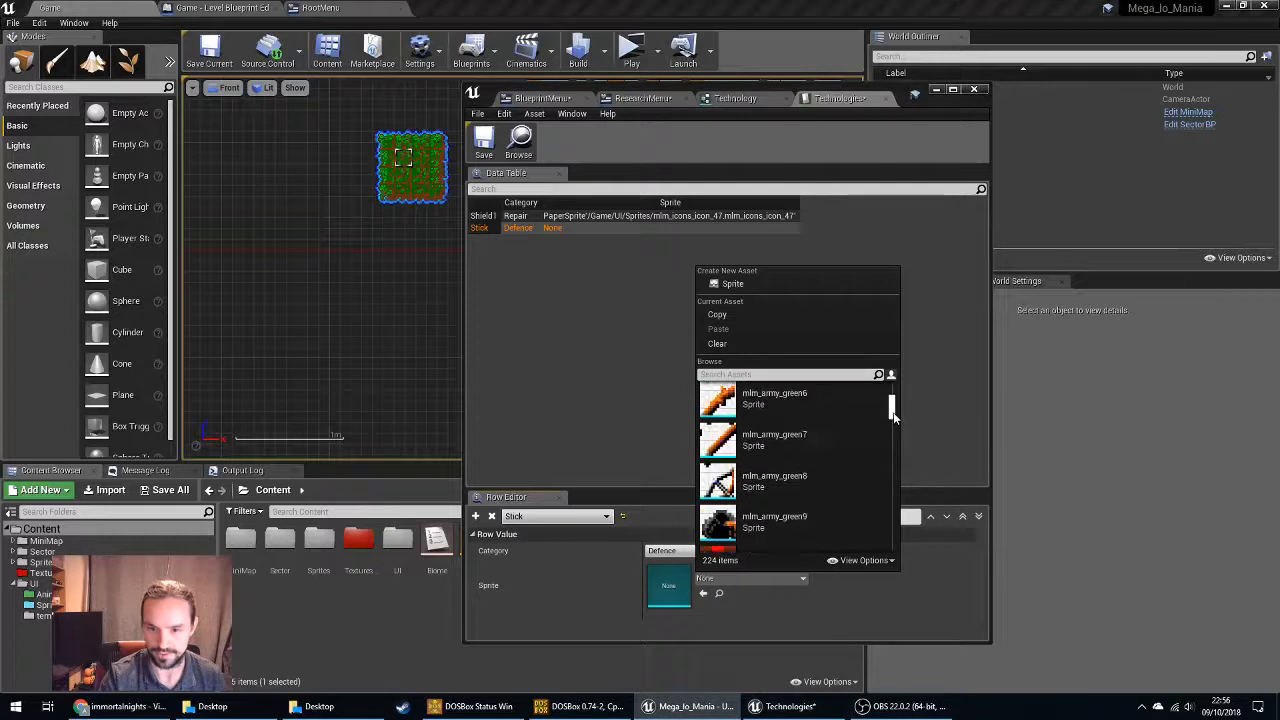
pyautogui.click(806, 461)
pyautogui.click(687, 423)
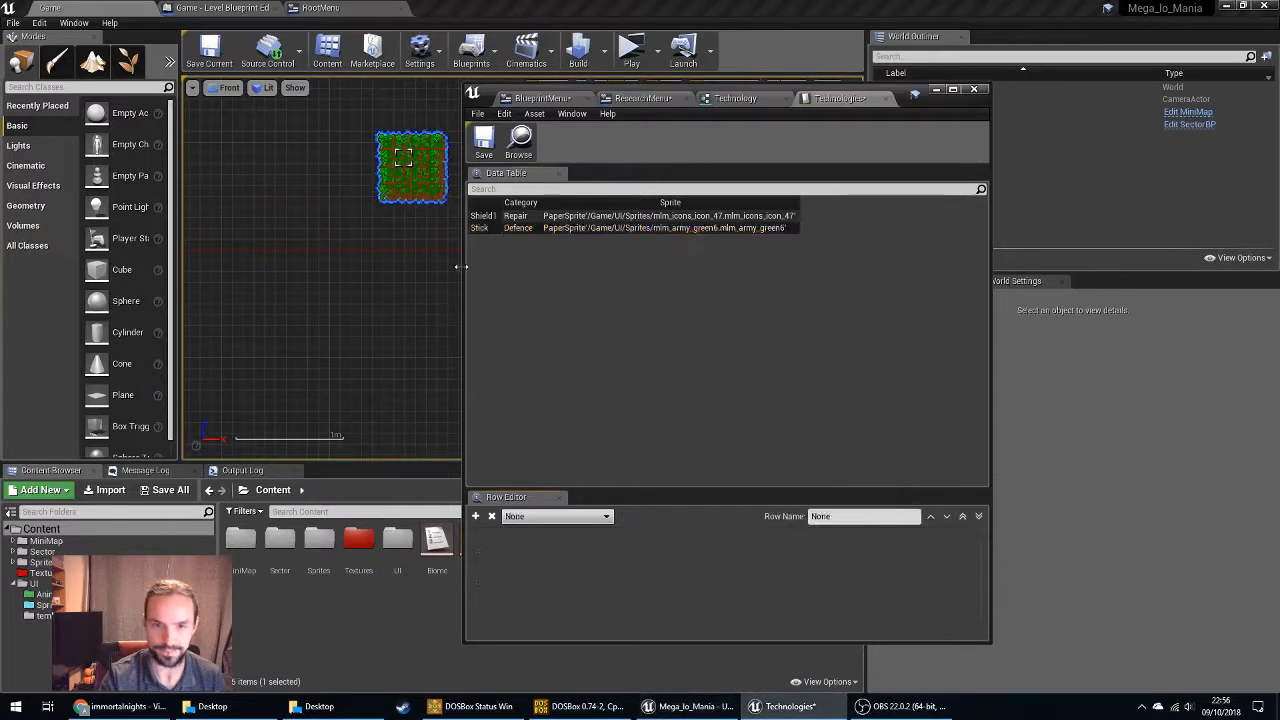
# Add a third row to the Technologies table, check the rock weapon blueprint in the DOSBox game, and name the row Rock.
pyautogui.click(475, 516)
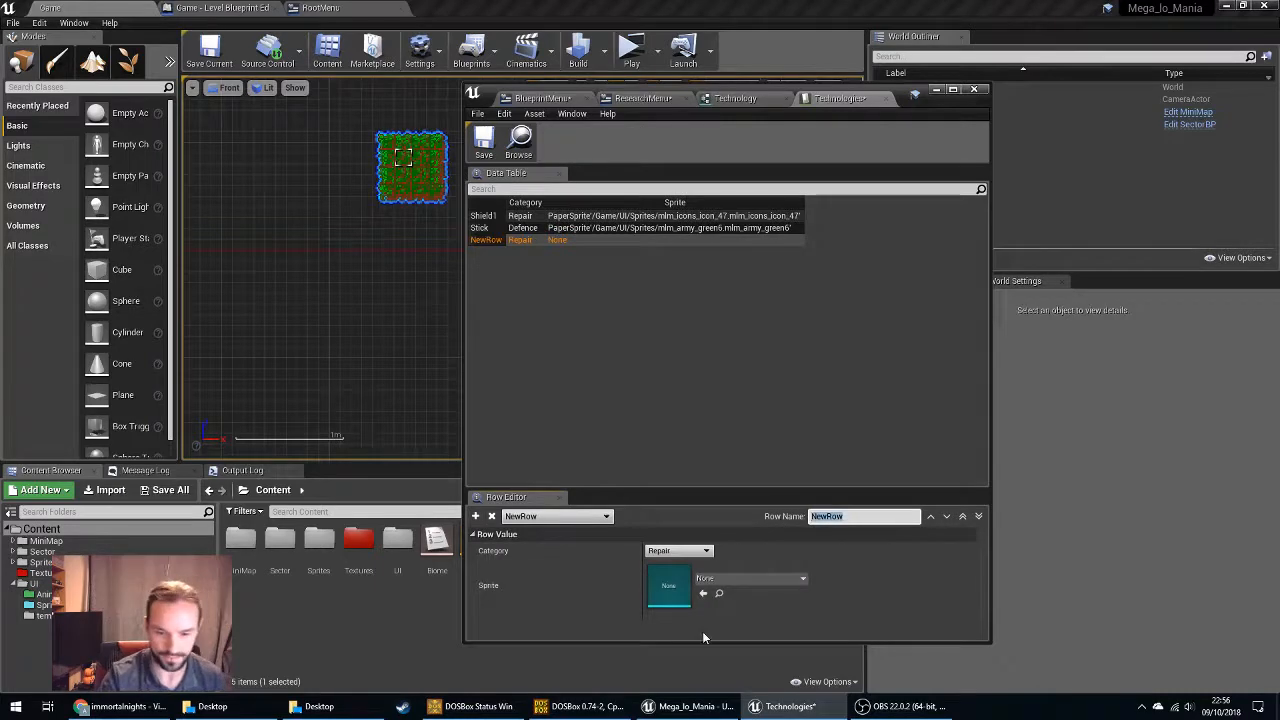
pyautogui.click(483, 707)
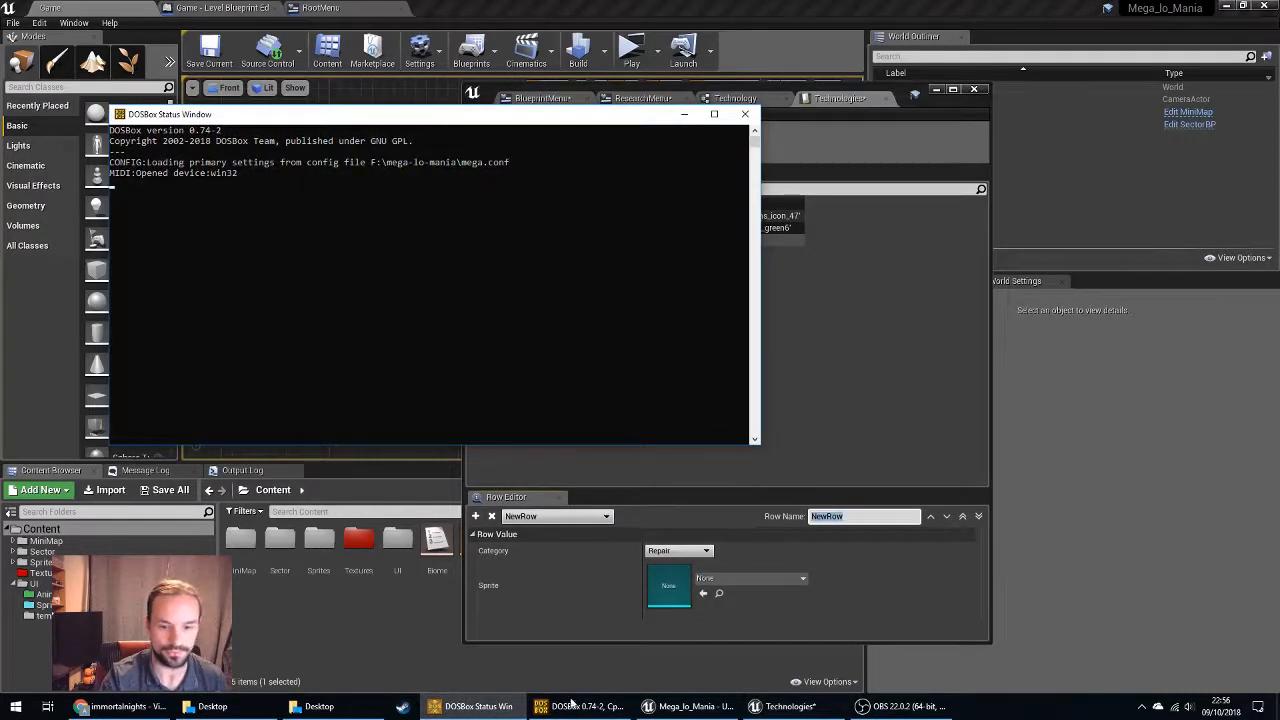
pyautogui.click(574, 706)
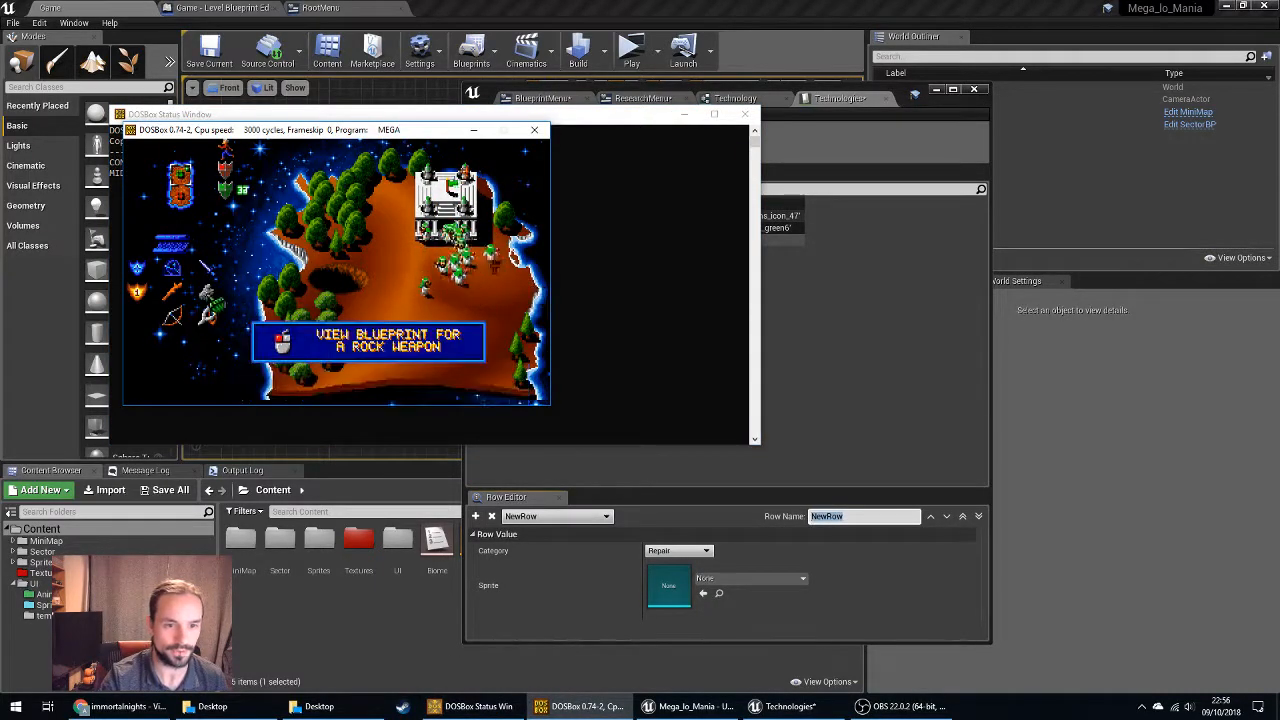
pyautogui.hotkey('alt', 'Tab')
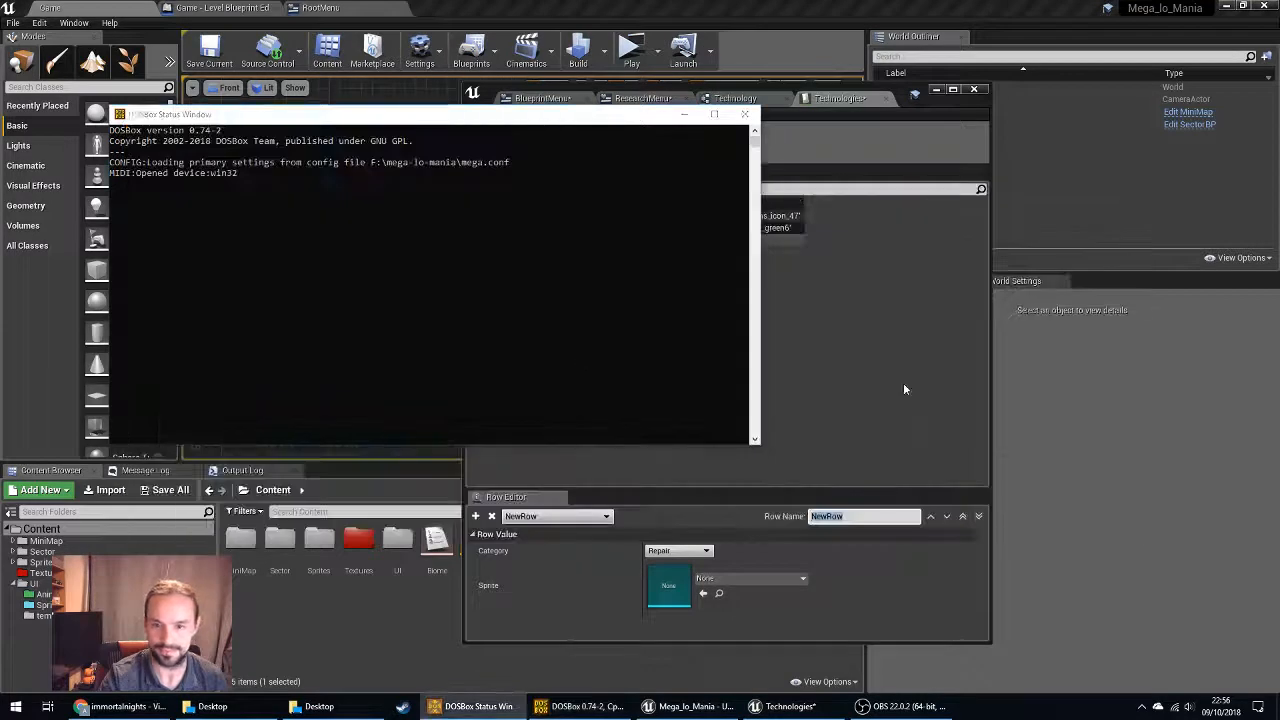
pyautogui.click(737, 465)
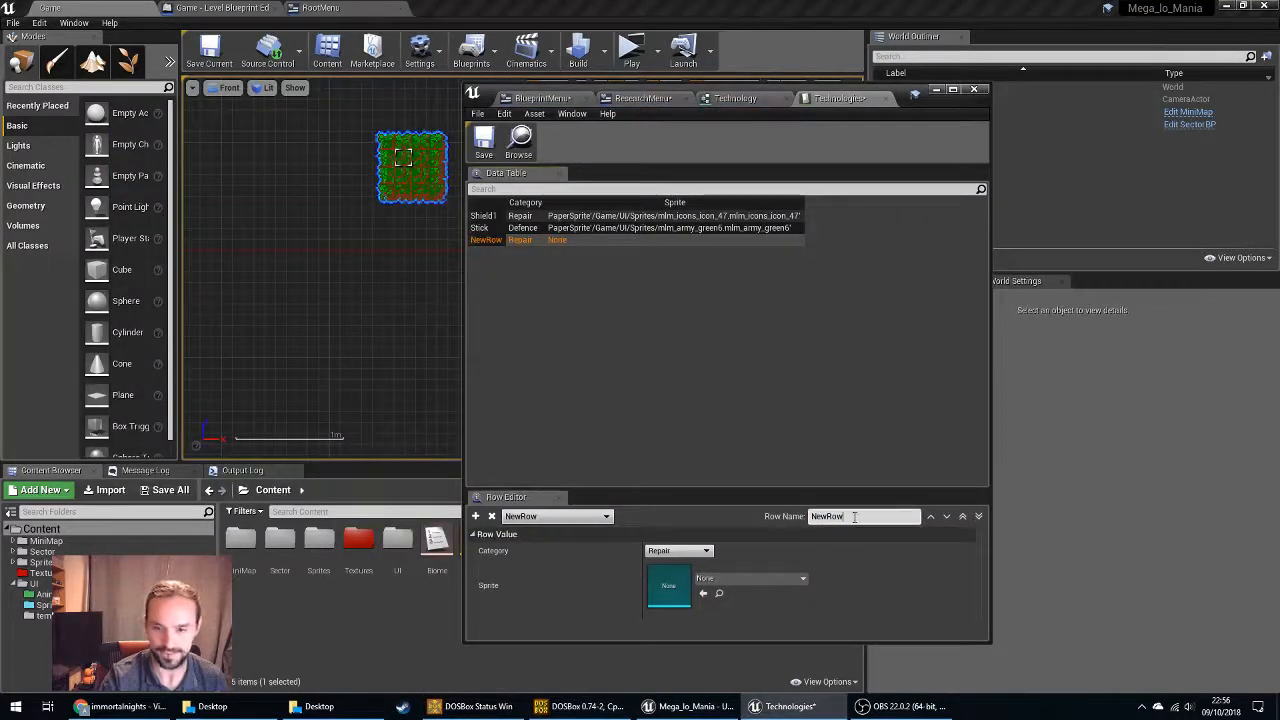
pyautogui.write('Rock')
pyautogui.press('Return')
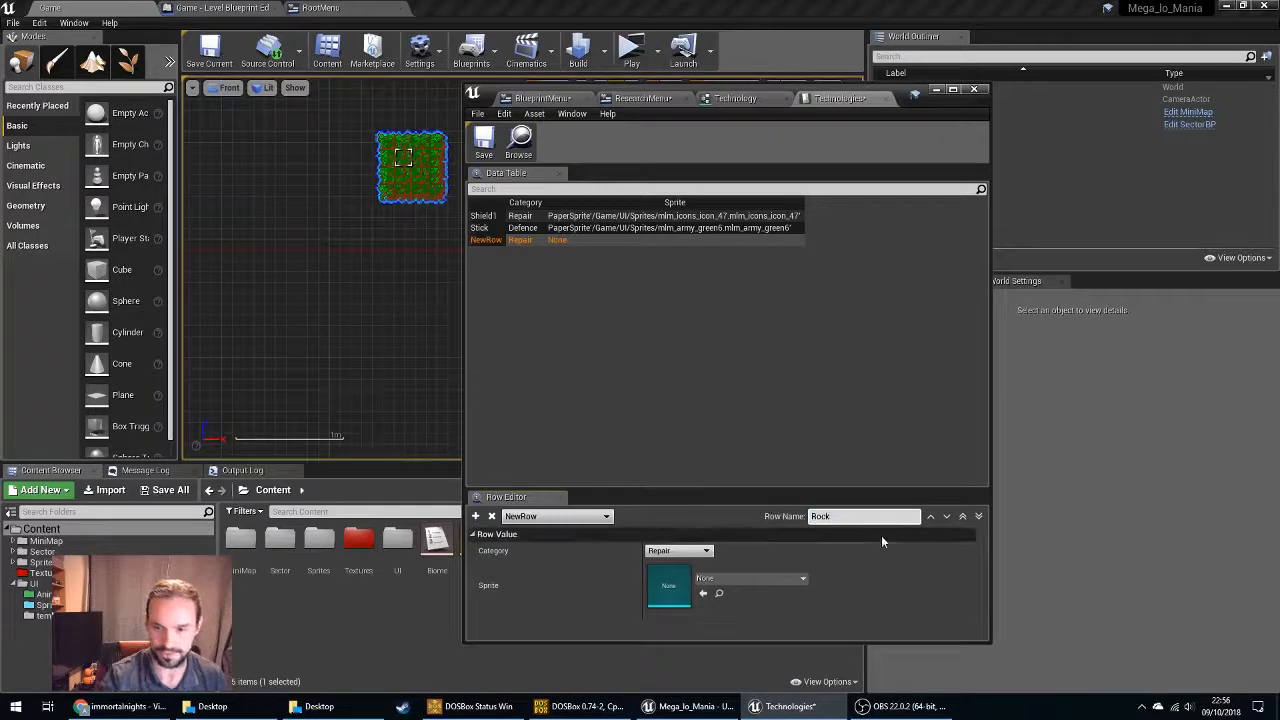
# Set the Rock row's category to Offence and its sprite to mlm_army_green2, and save the Technologies table.
pyautogui.click(679, 551)
pyautogui.click(679, 580)
pyautogui.click(750, 578)
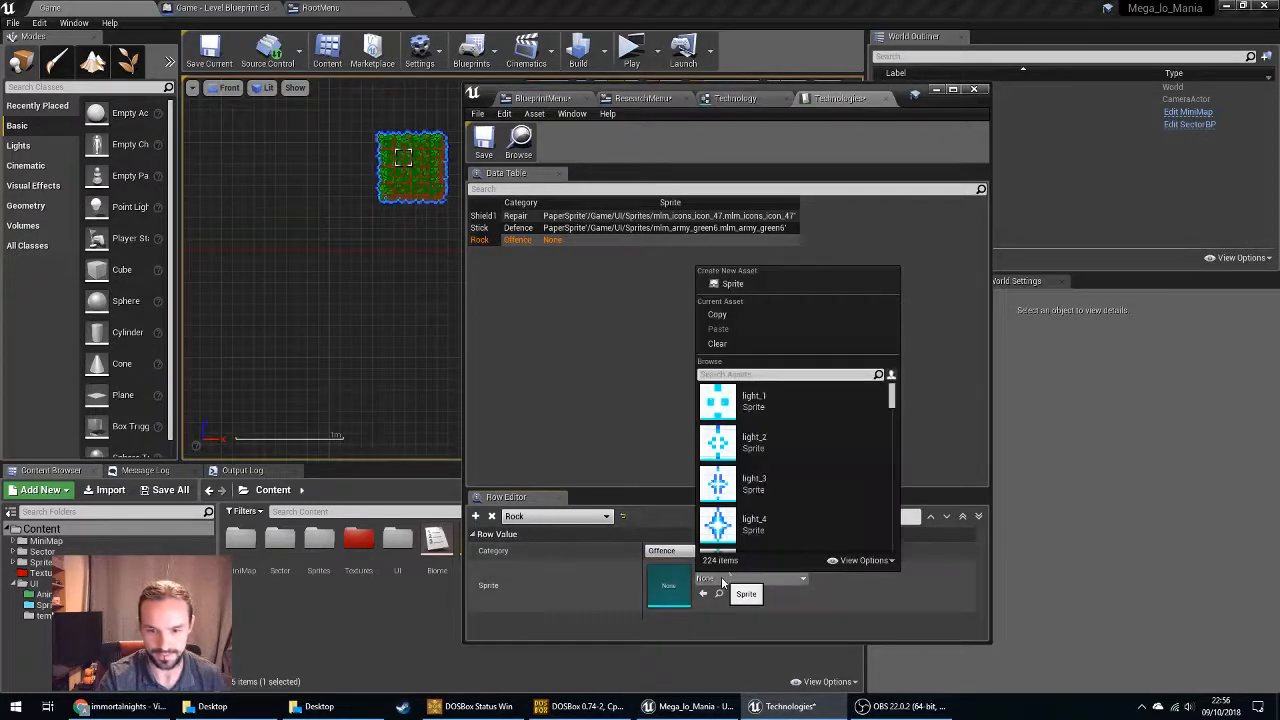
pyautogui.scroll(-3, 807, 492)
pyautogui.click(888, 410)
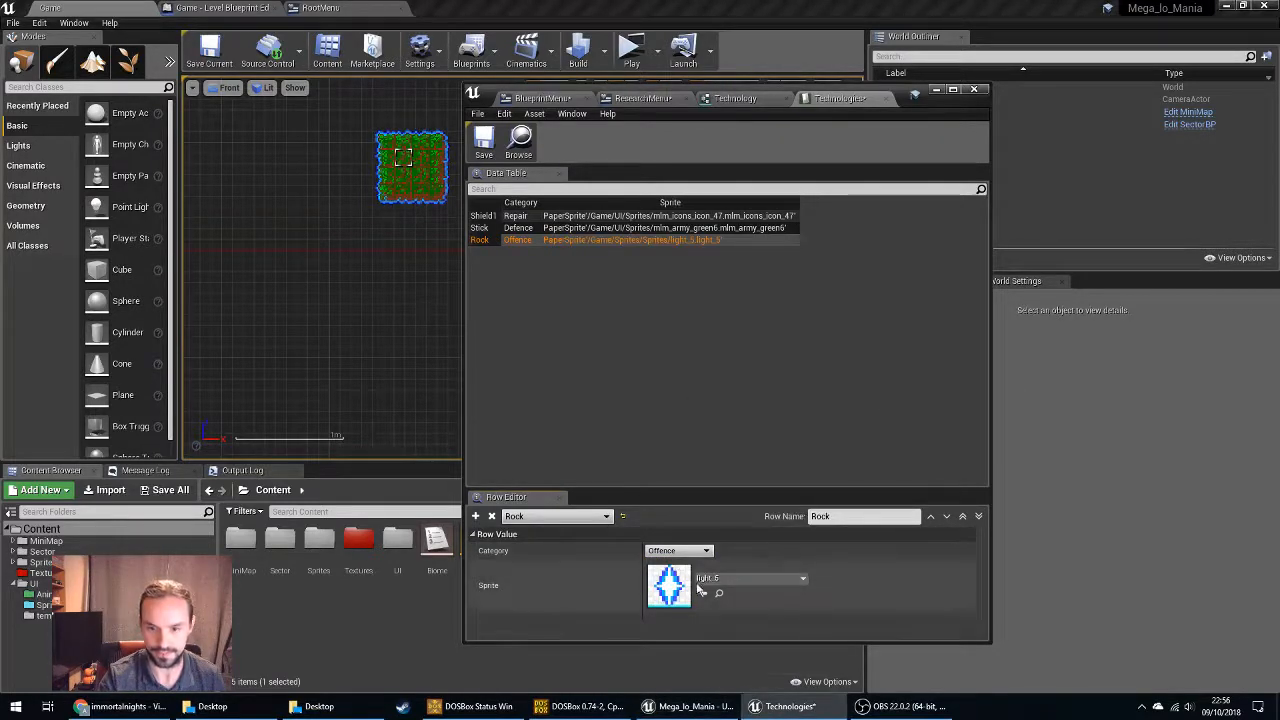
pyautogui.click(750, 578)
pyautogui.scroll(-5, 889, 400)
pyautogui.moveTo(894, 411); pyautogui.dragTo(892, 403)
pyautogui.click(775, 434)
pyautogui.click(628, 347)
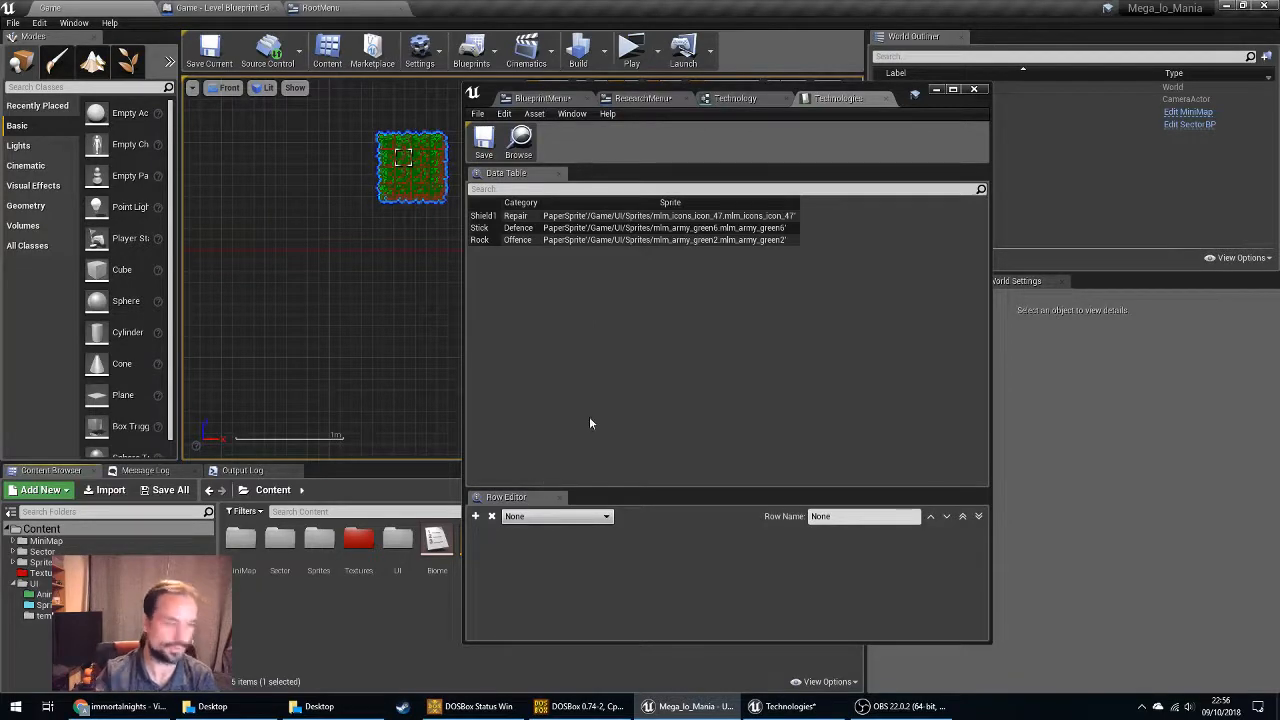
# Save the ResearchMenu widget, and compile and save the BlueprintMenu widget.
pyautogui.click(660, 99)
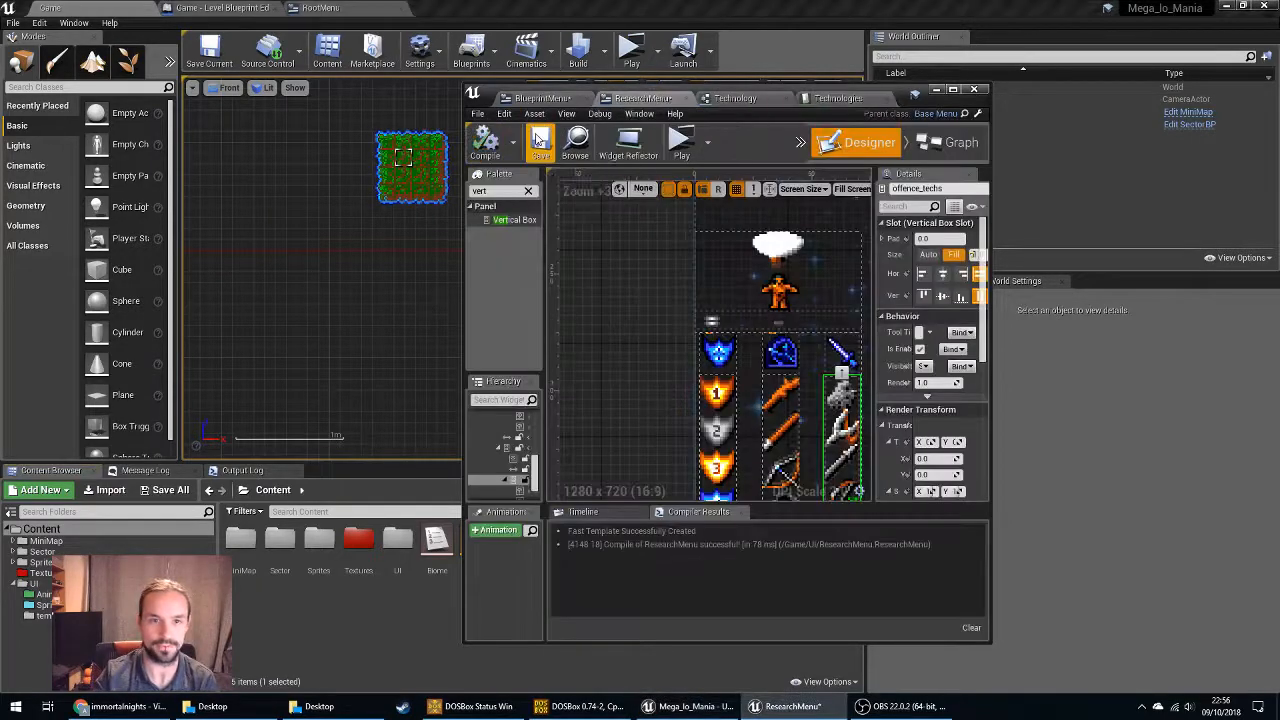
pyautogui.click(538, 139)
pyautogui.click(543, 97)
pyautogui.click(486, 142)
pyautogui.click(543, 150)
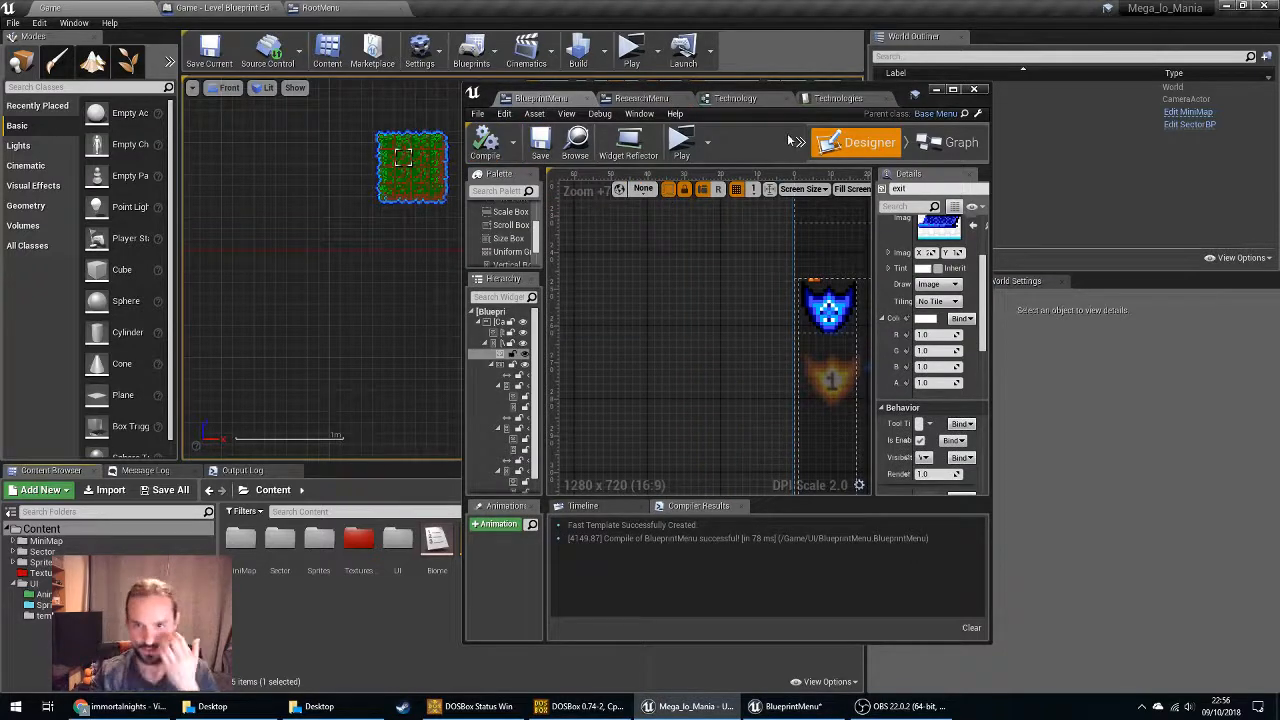
# Maximize the editor window on ResearchMenu, clear the palette search and switch the widget to its graph.
pyautogui.click(640, 98)
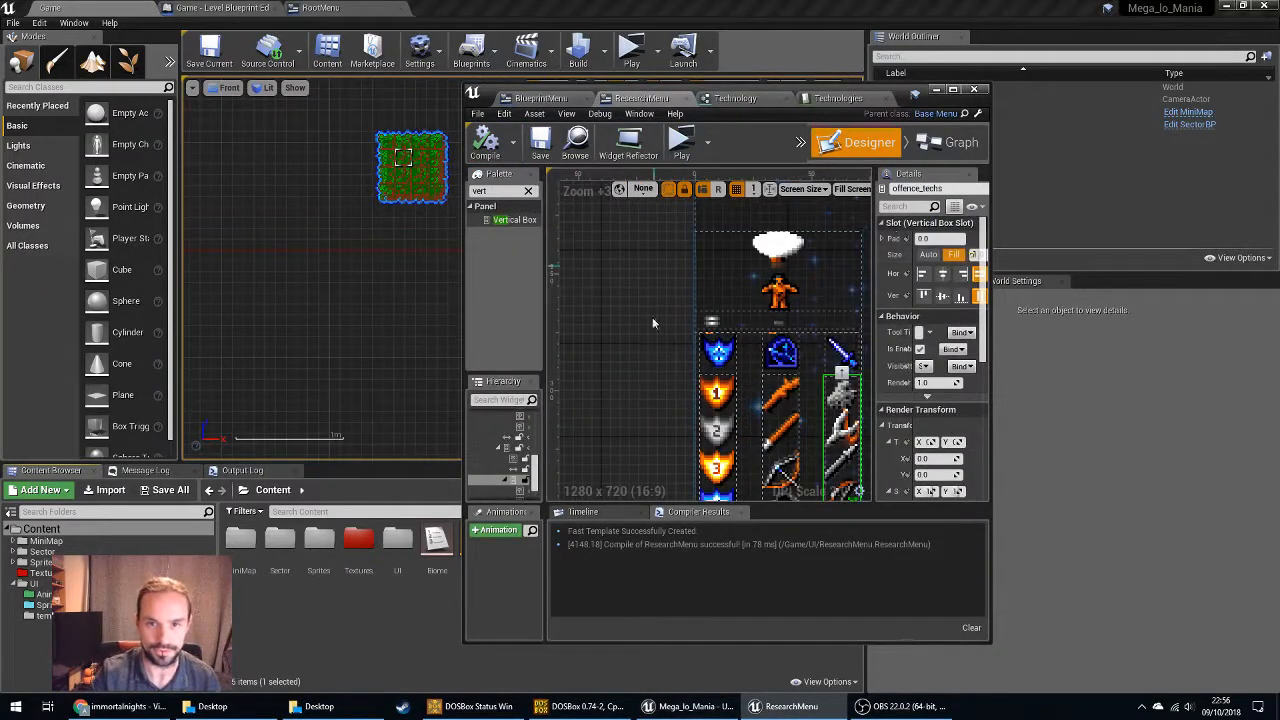
pyautogui.click(953, 89)
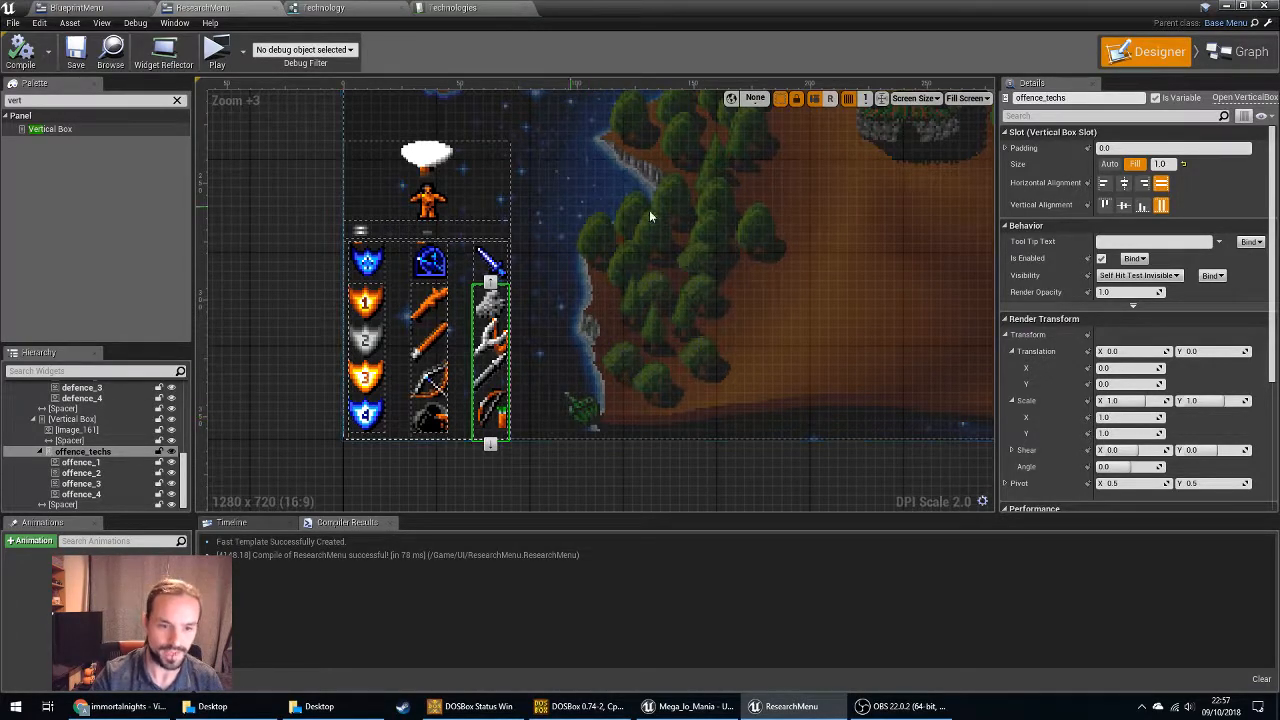
pyautogui.scroll(-3, 562, 484)
pyautogui.scroll(1, 563, 484)
pyautogui.moveTo(320, 434); pyautogui.dragTo(331, 271, button='right')
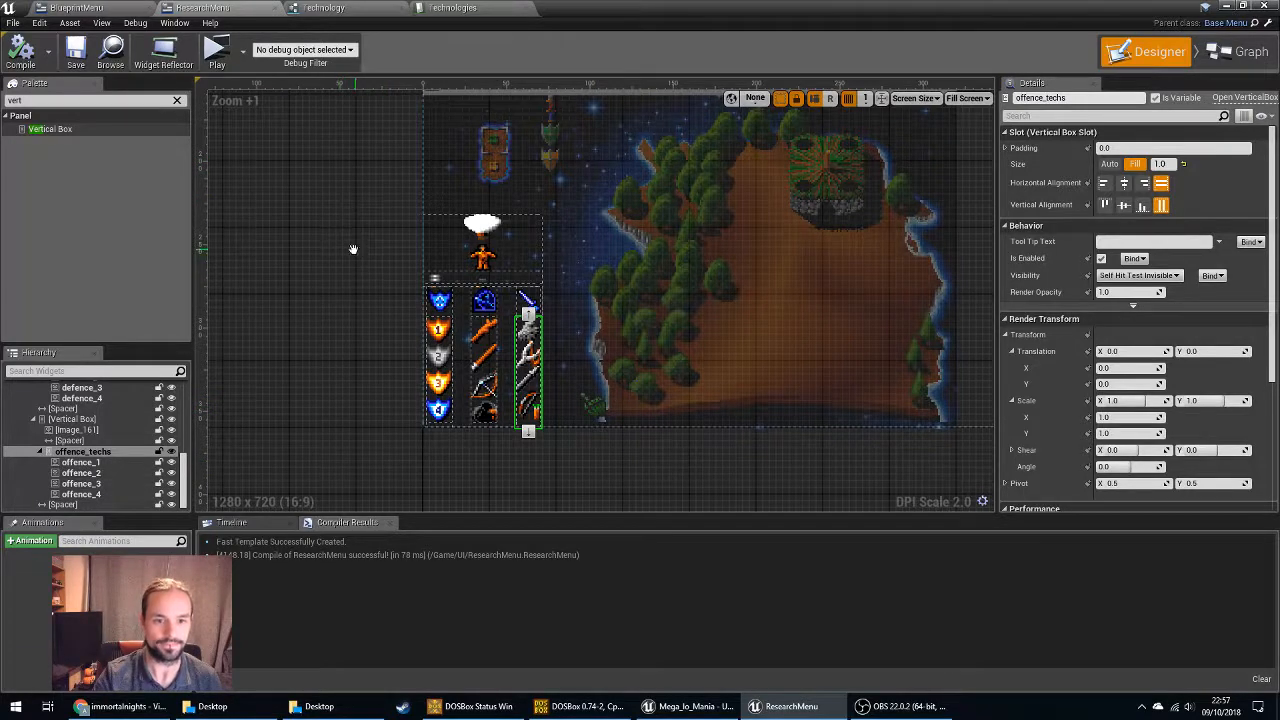
pyautogui.moveTo(352, 248); pyautogui.dragTo(285, 282, button='right')
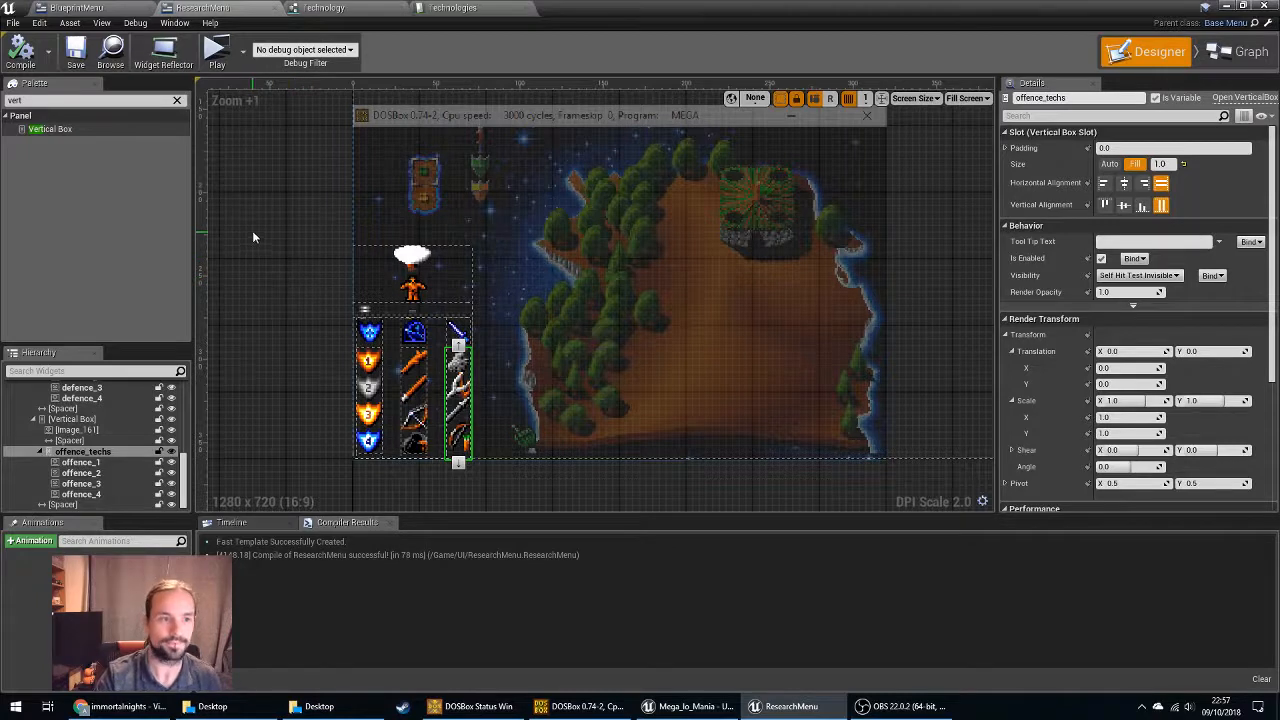
pyautogui.click(177, 101)
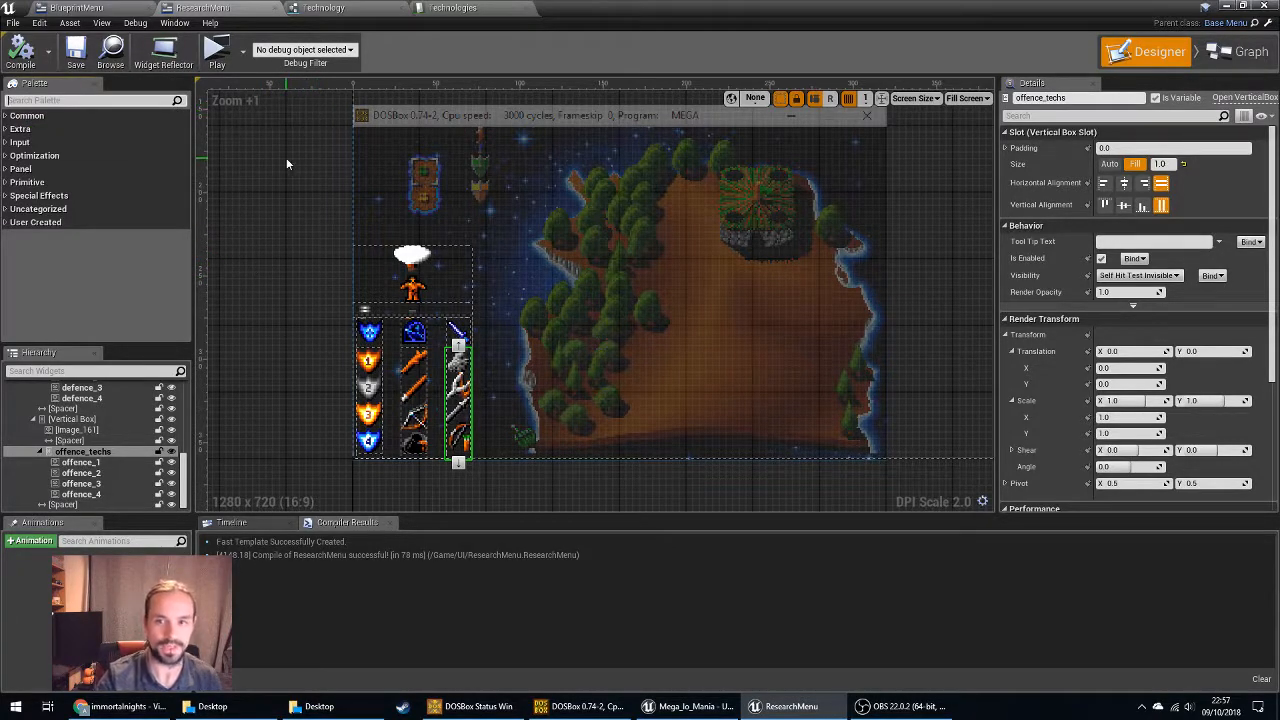
pyautogui.click(1240, 51)
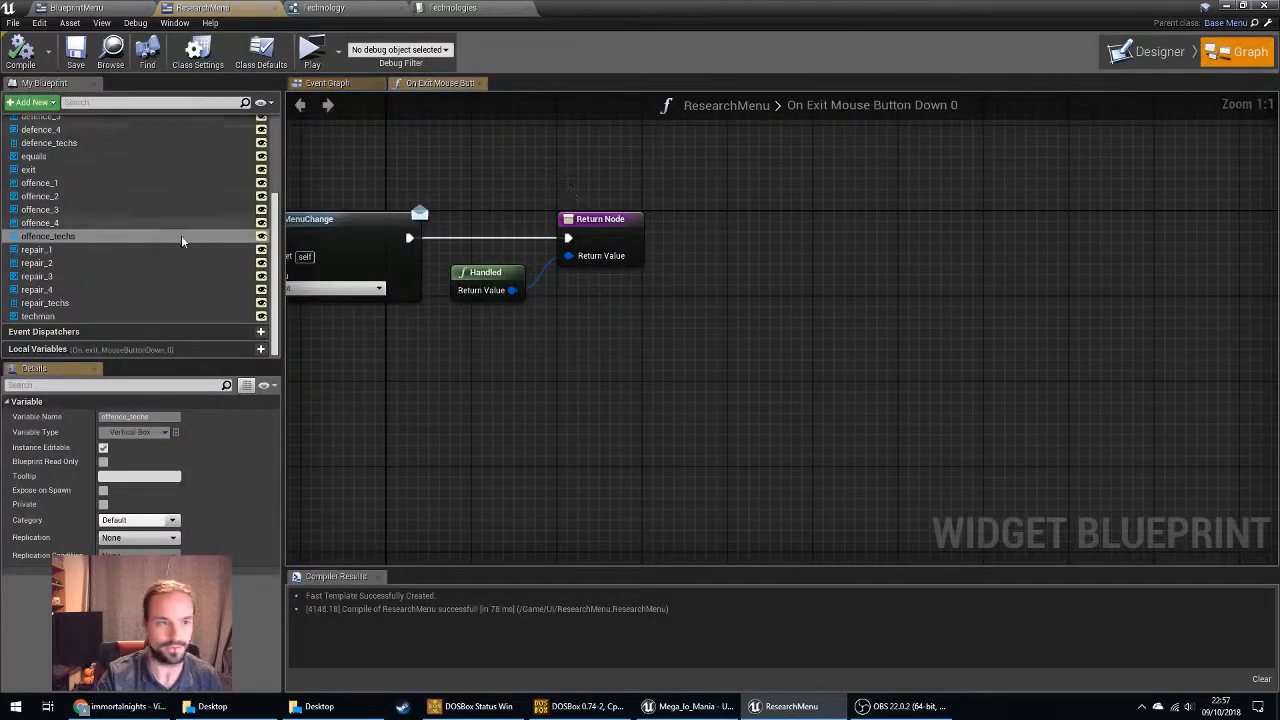
pyautogui.scroll(5, 188, 236)
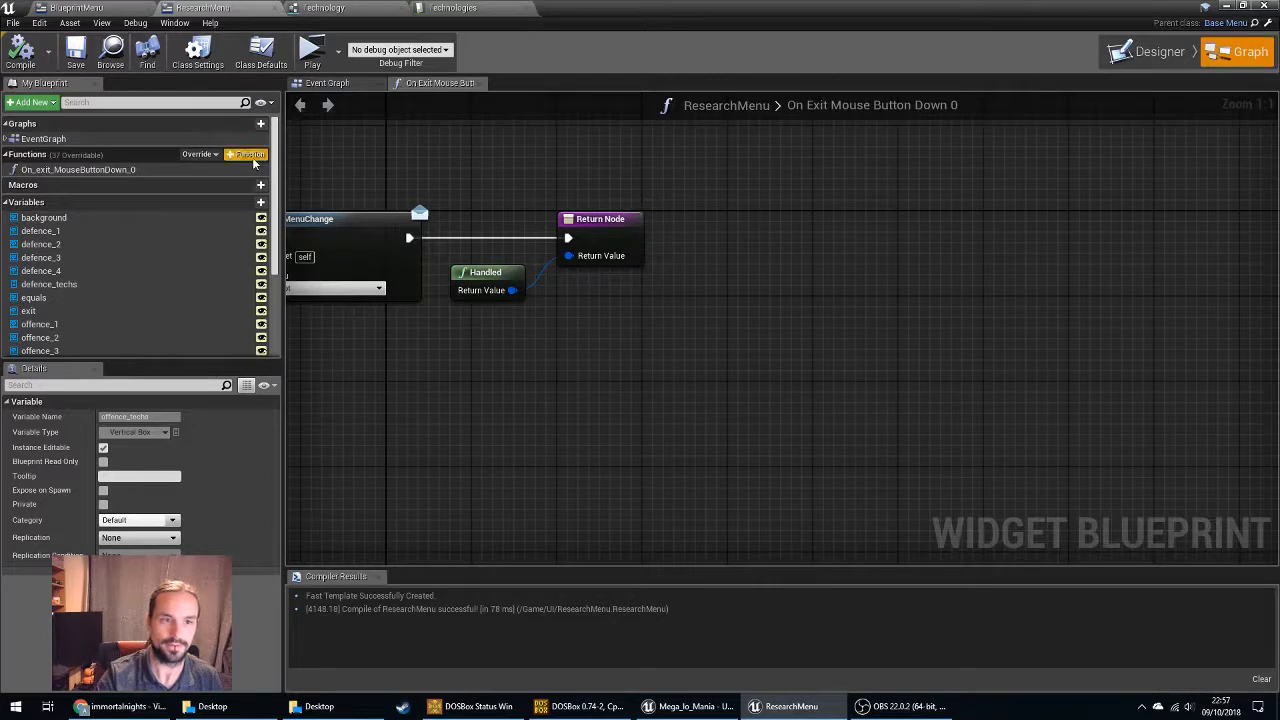
pyautogui.click(250, 156)
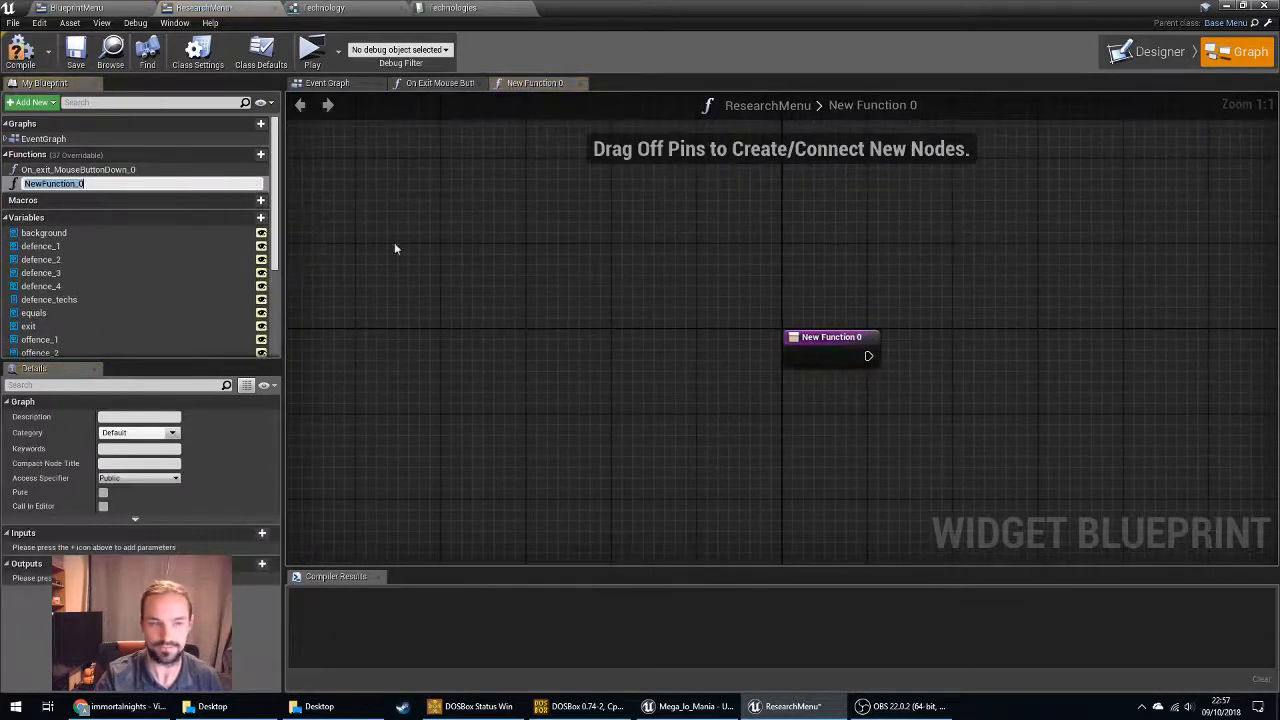
pyautogui.write('Tech')
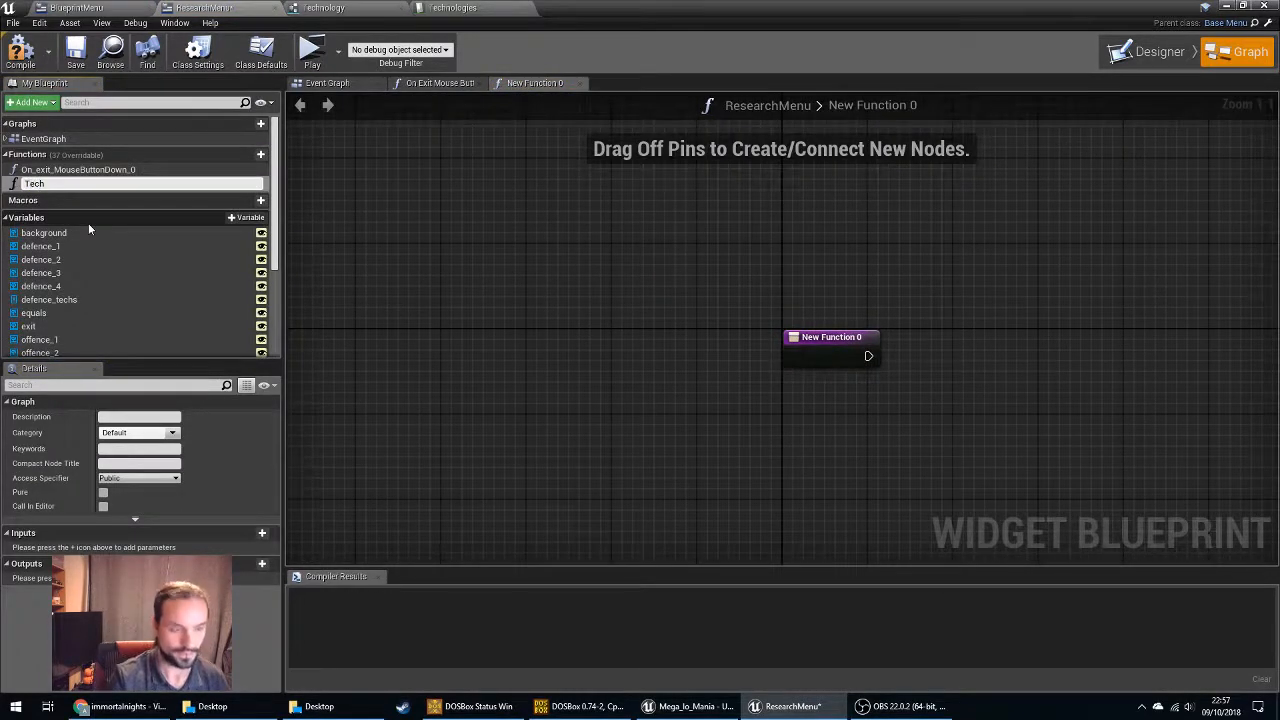
pyautogui.press('BackSpace')
pyautogui.press('BackSpace')
pyautogui.press('BackSpace')
pyautogui.press('BackSpace')
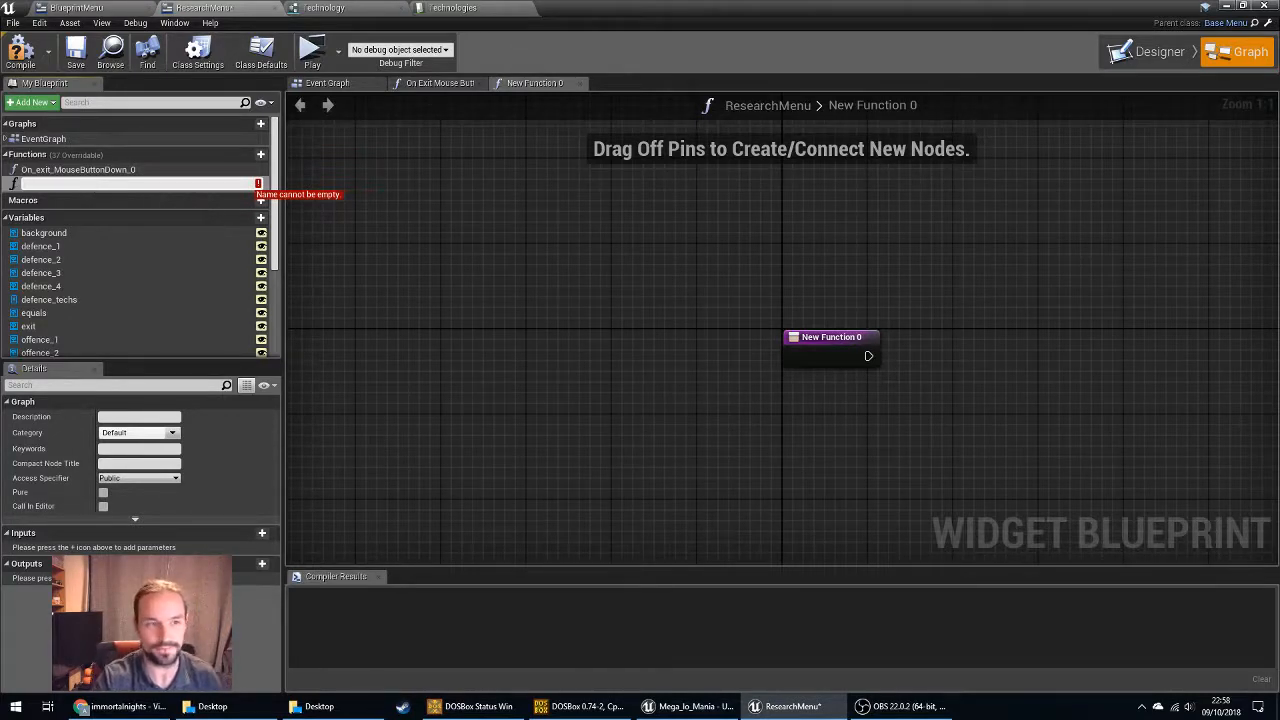
pyautogui.click(536, 281)
pyautogui.click(170, 183)
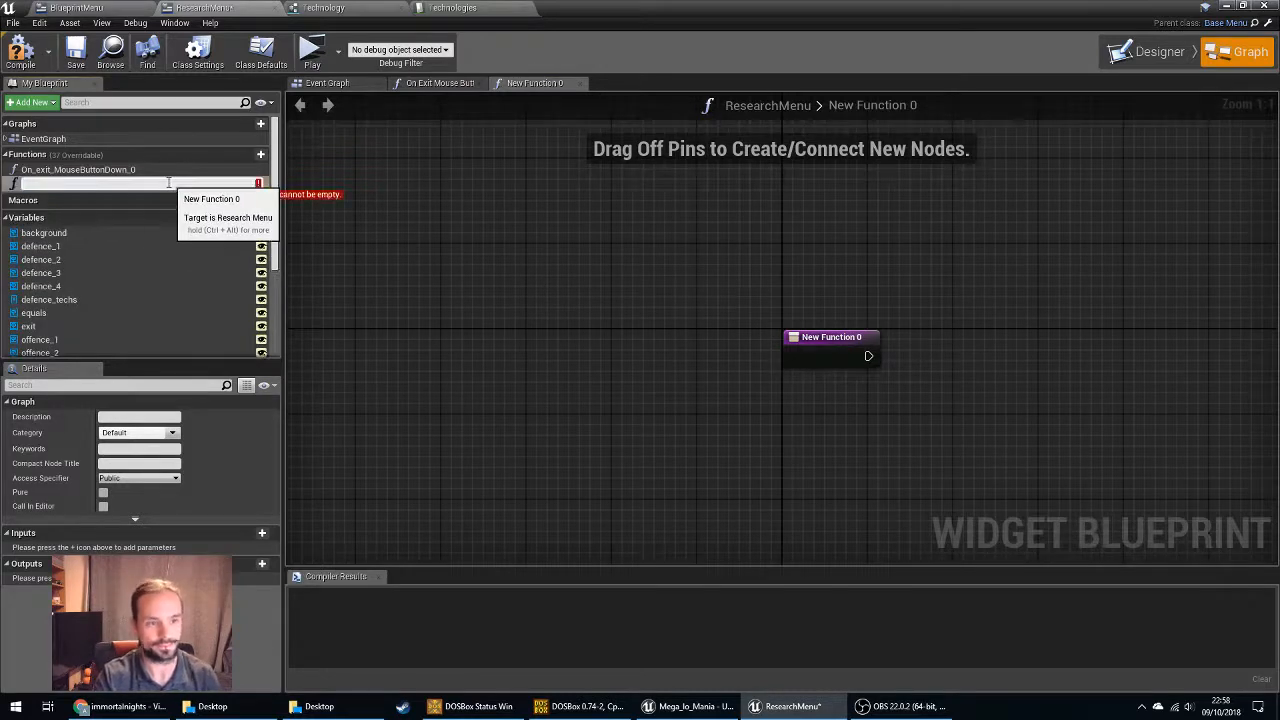
pyautogui.rightClick(100, 184)
pyautogui.click(148, 265)
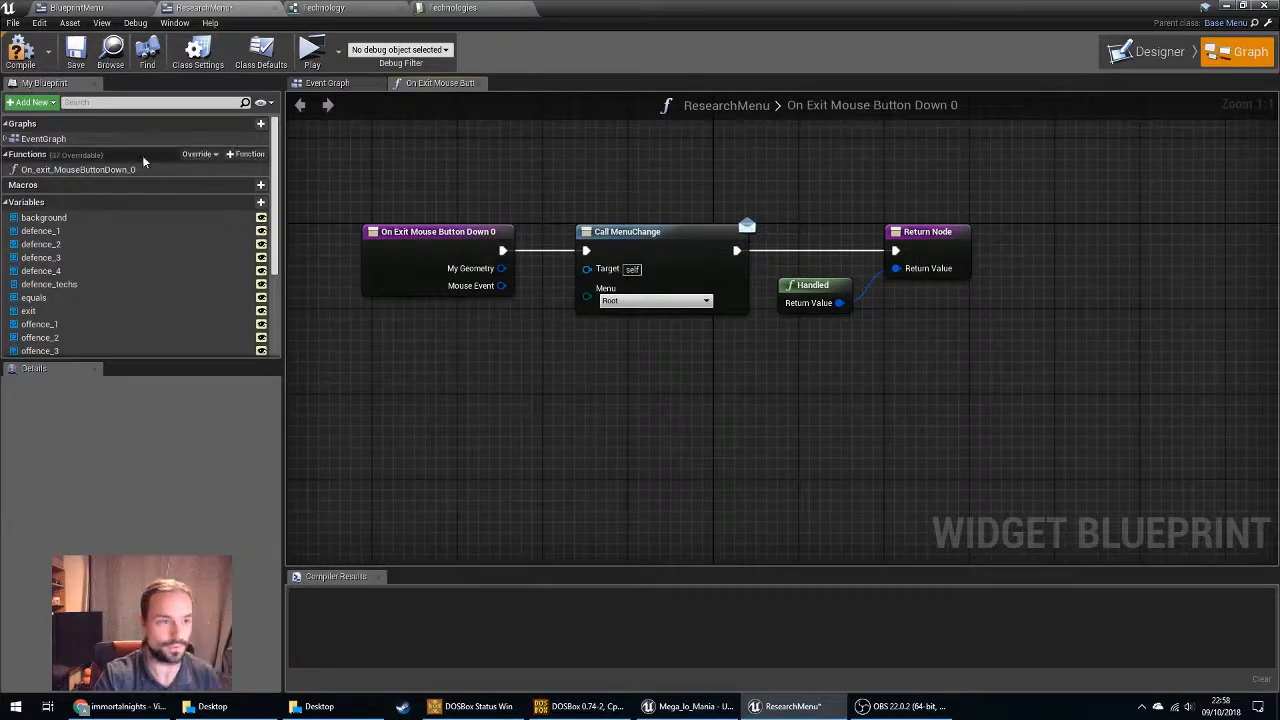
# Open ResearchMenu's event graph at the Event Pre Construct node and compile the widget.
pyautogui.click(45, 138)
pyautogui.click(6, 138)
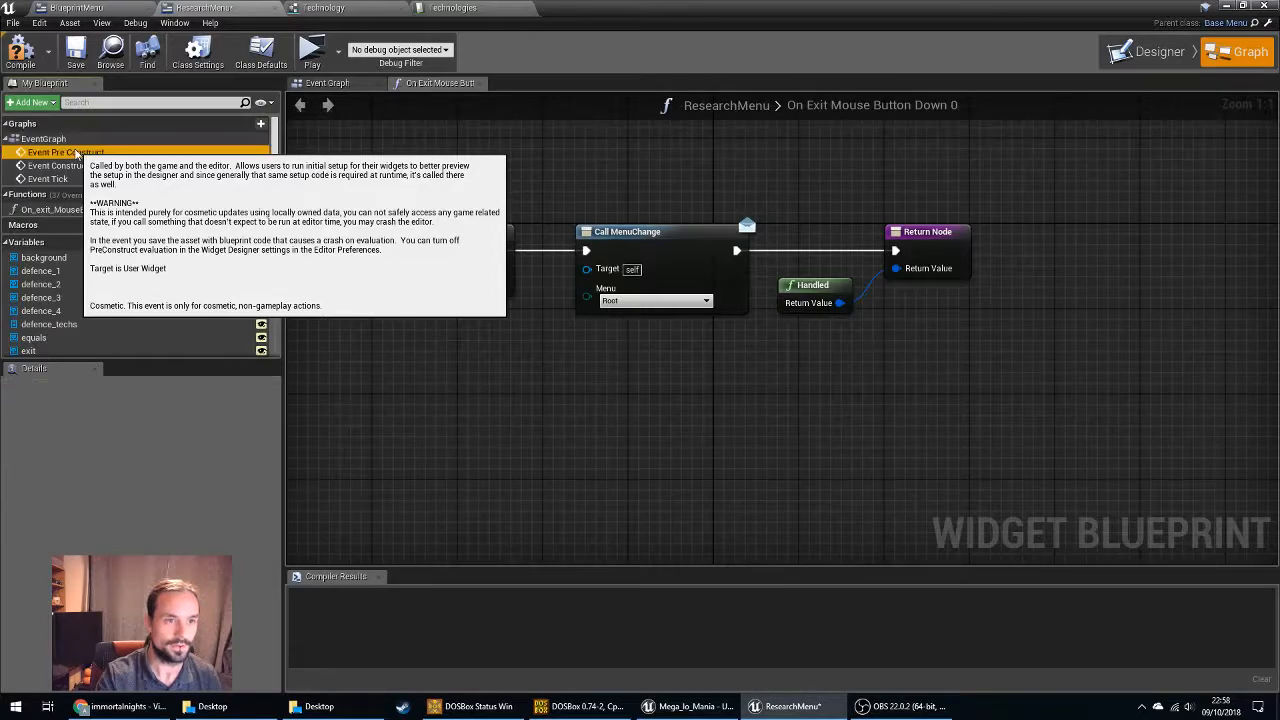
pyautogui.doubleClick(75, 153)
pyautogui.moveTo(442, 340); pyautogui.dragTo(394, 325, button='right')
pyautogui.scroll(-2, 443, 235)
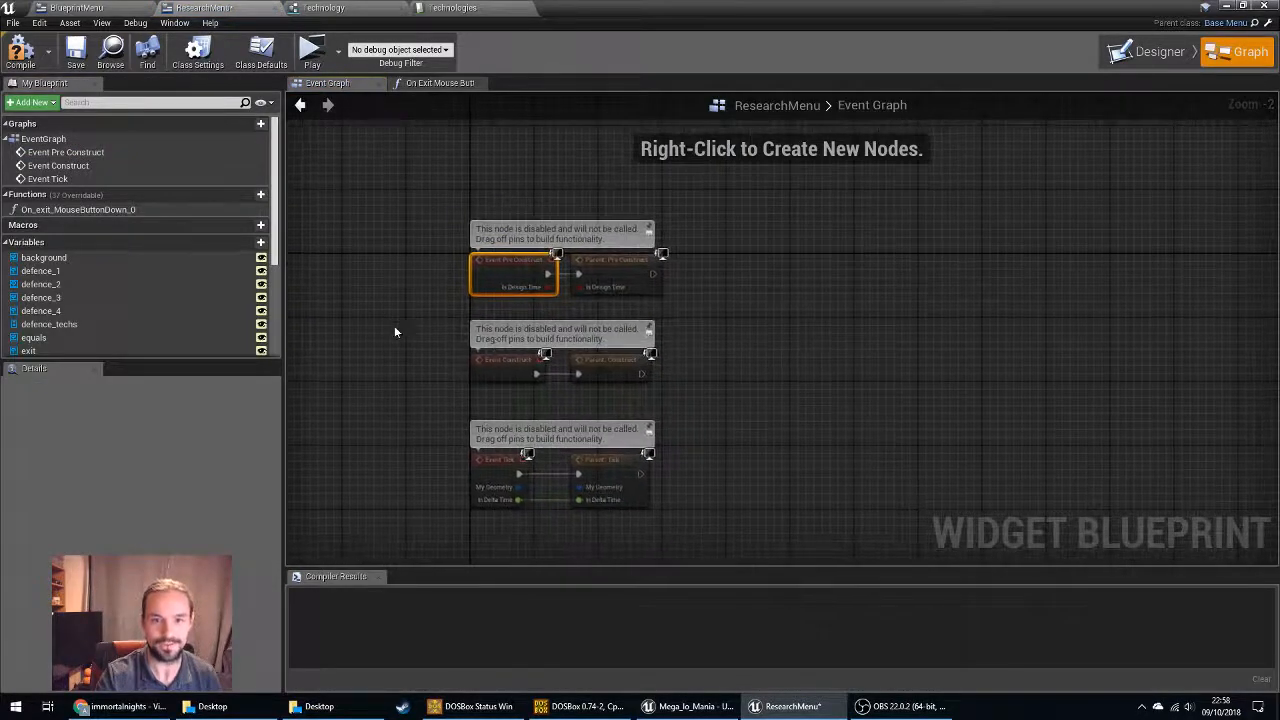
pyautogui.moveTo(871, 332); pyautogui.dragTo(744, 326, button='right')
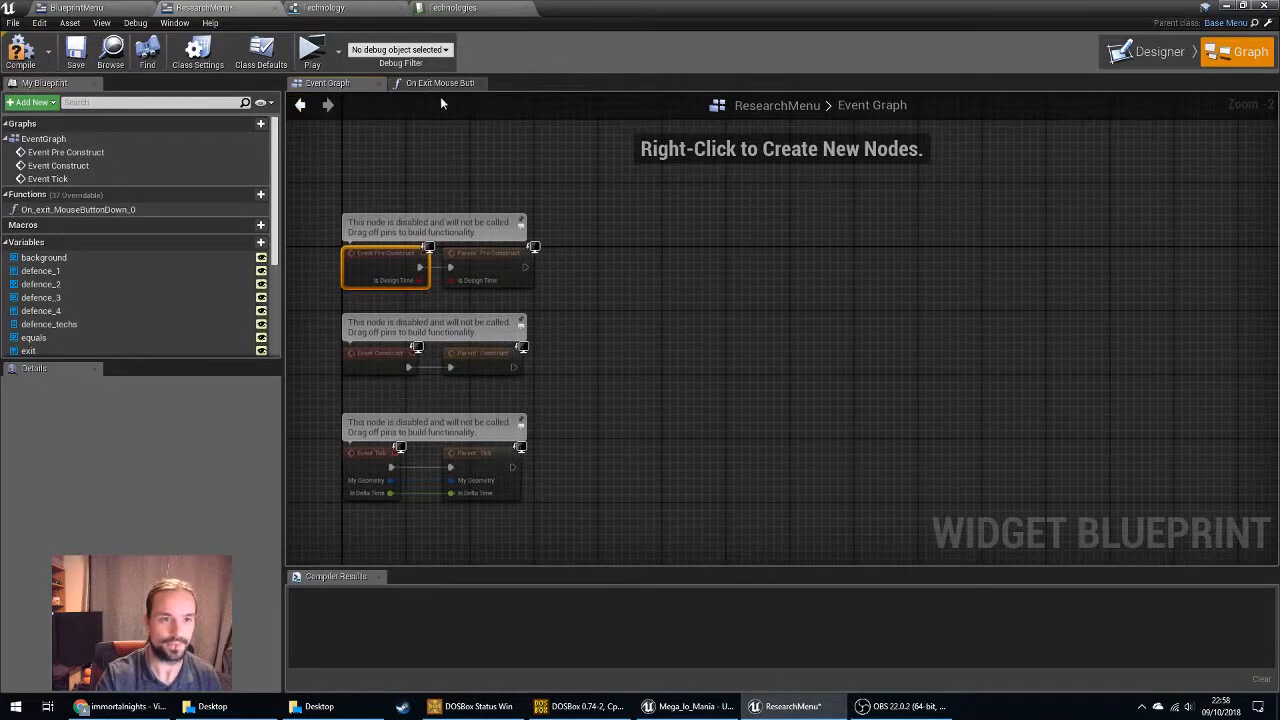
pyautogui.moveTo(524, 267); pyautogui.dragTo(686, 270)
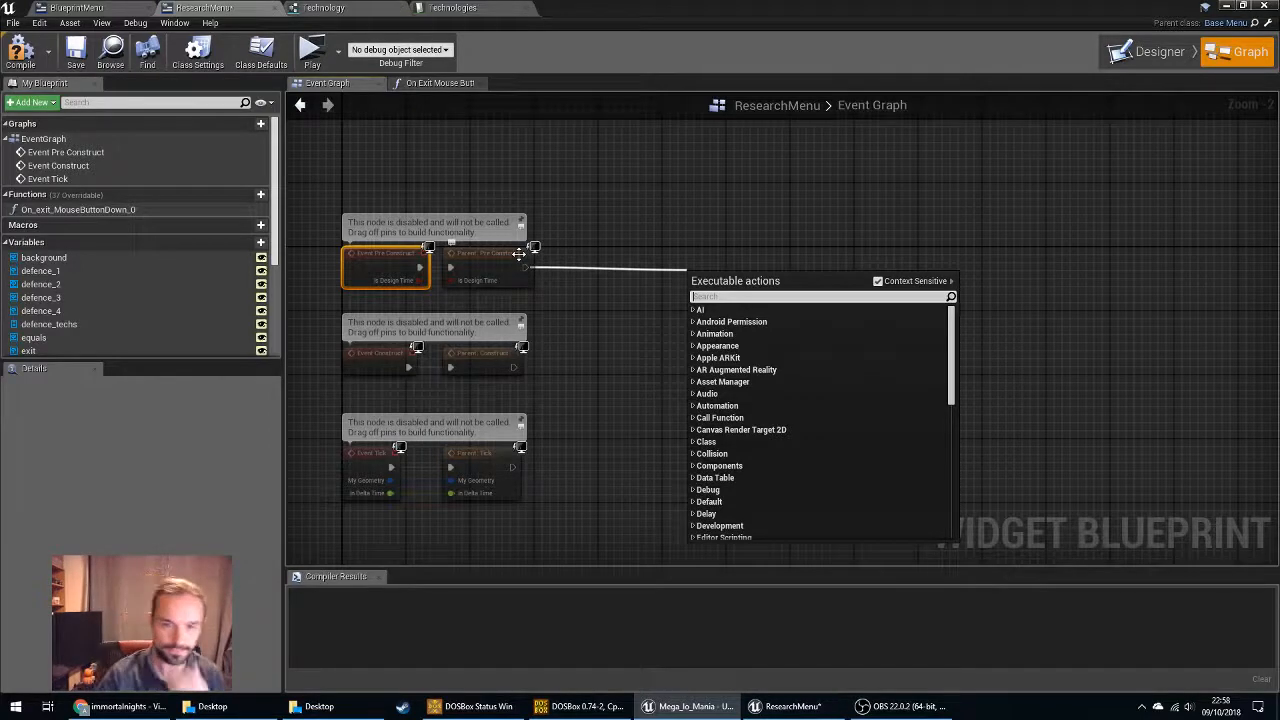
pyautogui.moveTo(717, 184); pyautogui.dragTo(573, 314, button='right')
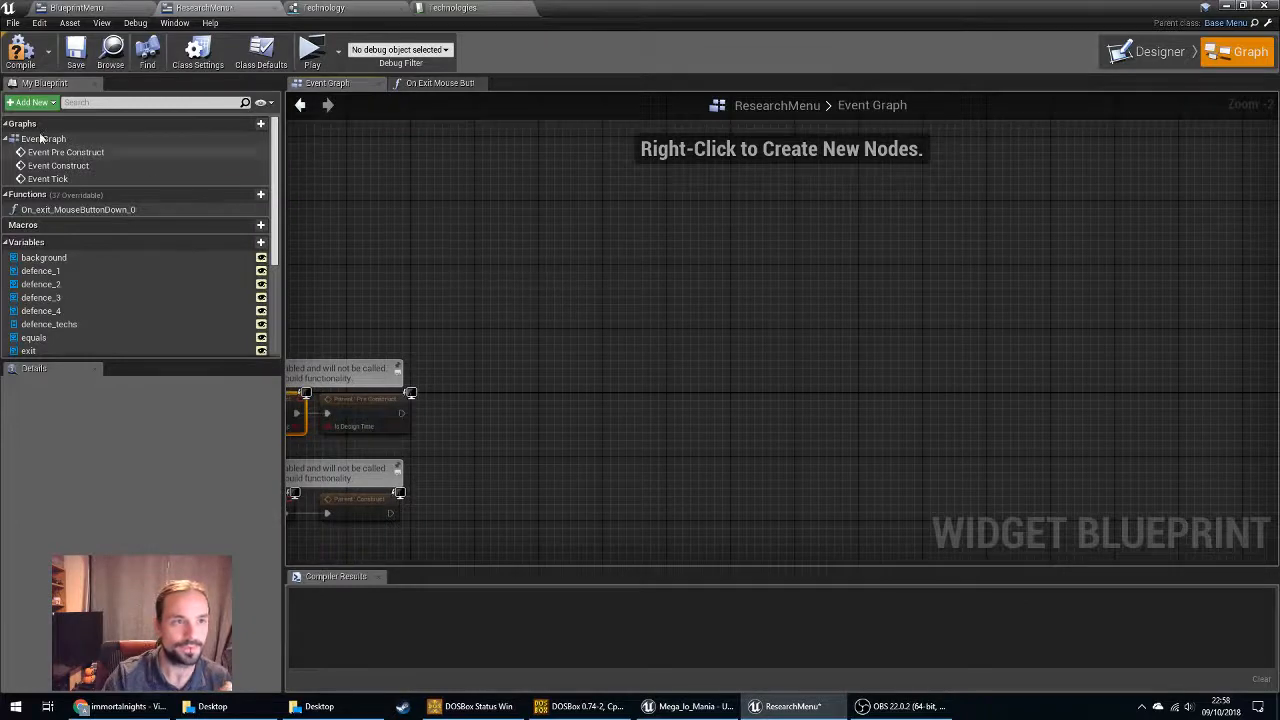
pyautogui.click(20, 51)
pyautogui.moveTo(527, 212); pyautogui.dragTo(675, 301, button='right')
pyautogui.moveTo(497, 299); pyautogui.dragTo(594, 300, button='right')
pyautogui.moveTo(505, 319); pyautogui.dragTo(677, 327)
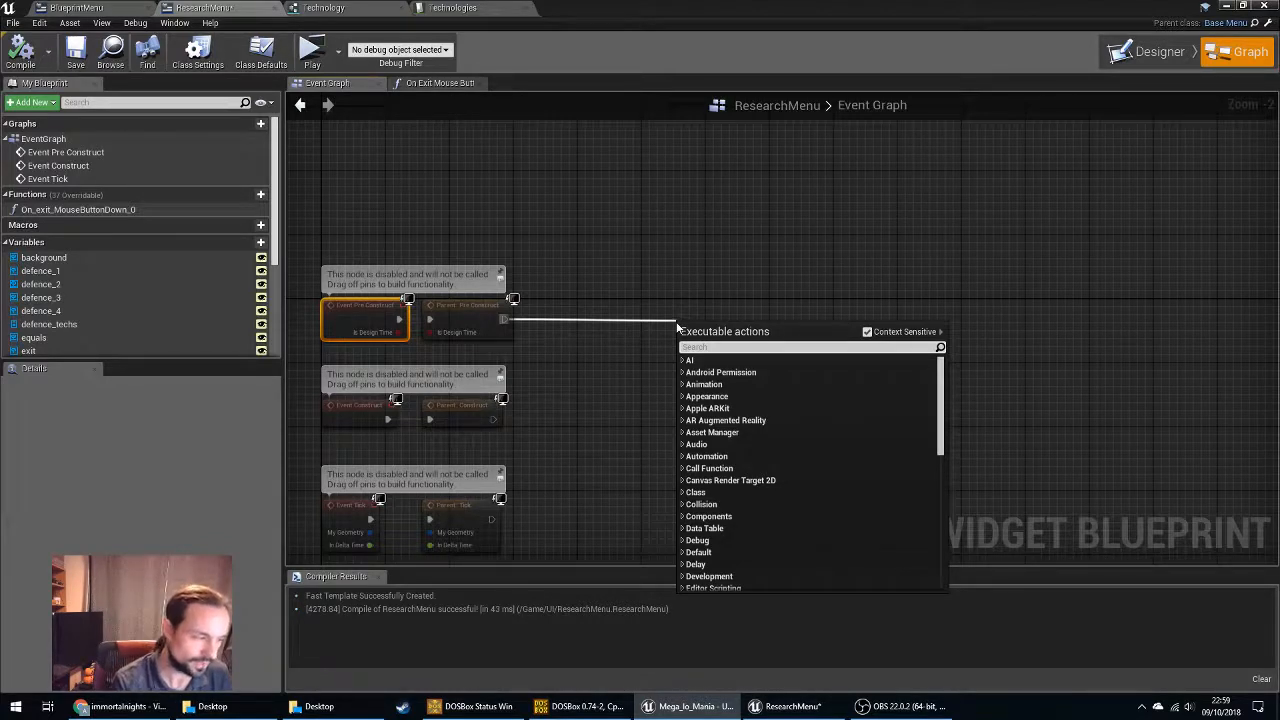
pyautogui.click(676, 230)
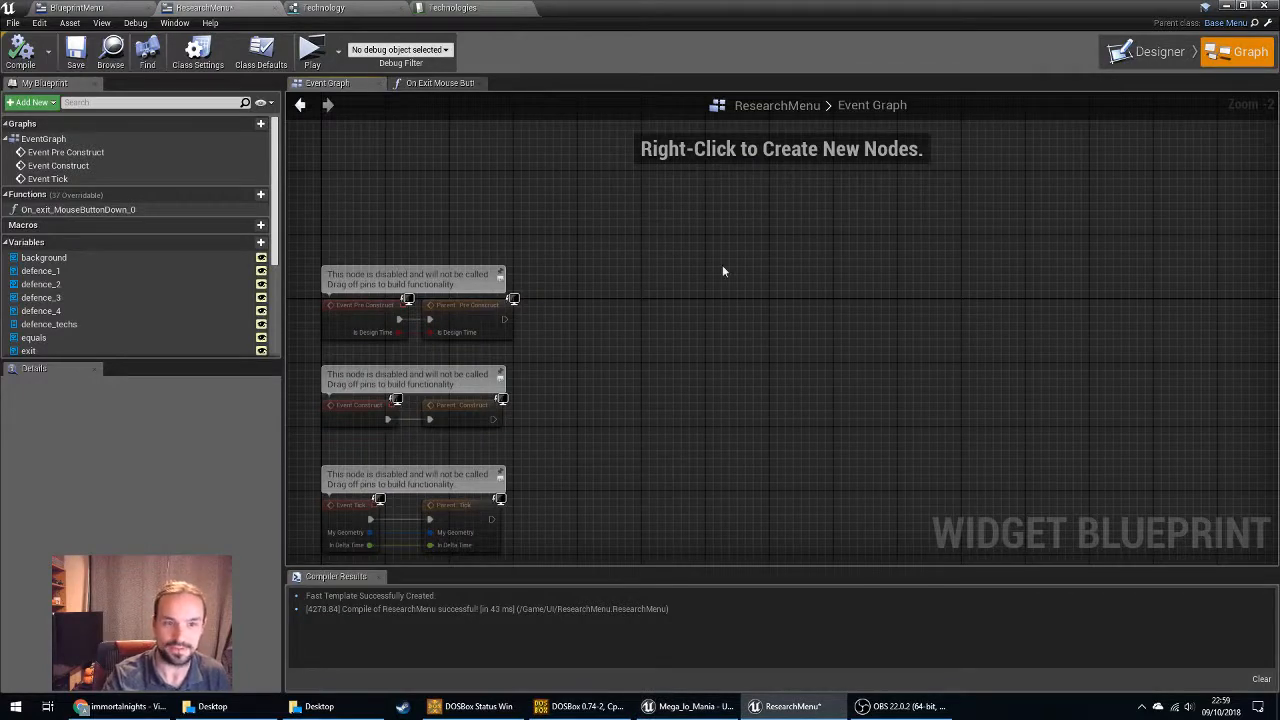
# Add a Make Array node to the event graph, placed above the construct event nodes.
pyautogui.rightClick(626, 222)
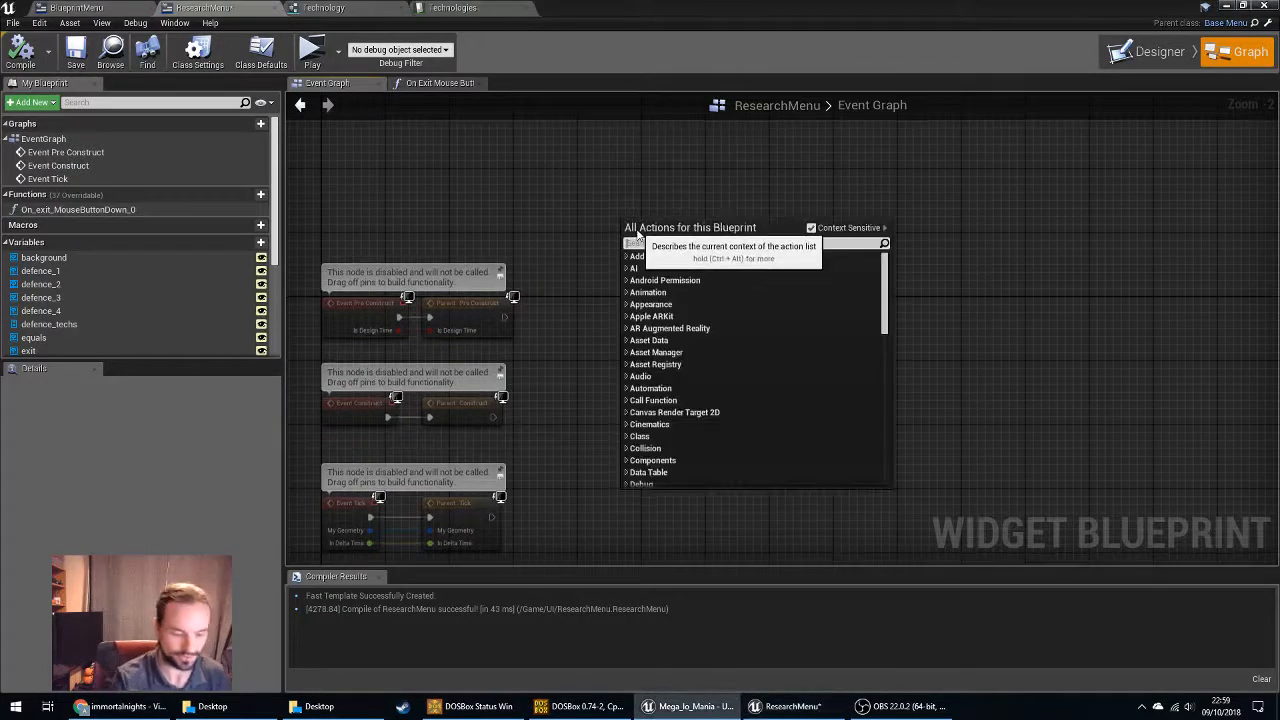
pyautogui.write('make')
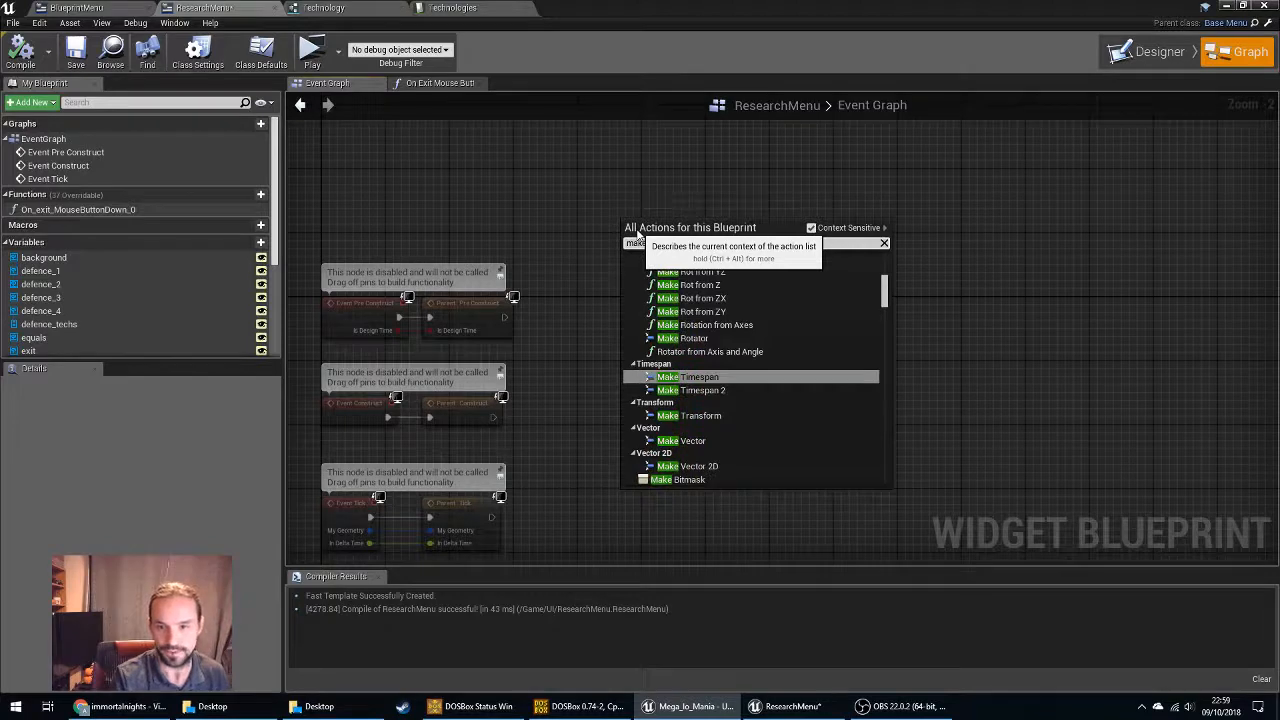
pyautogui.write(' arra')
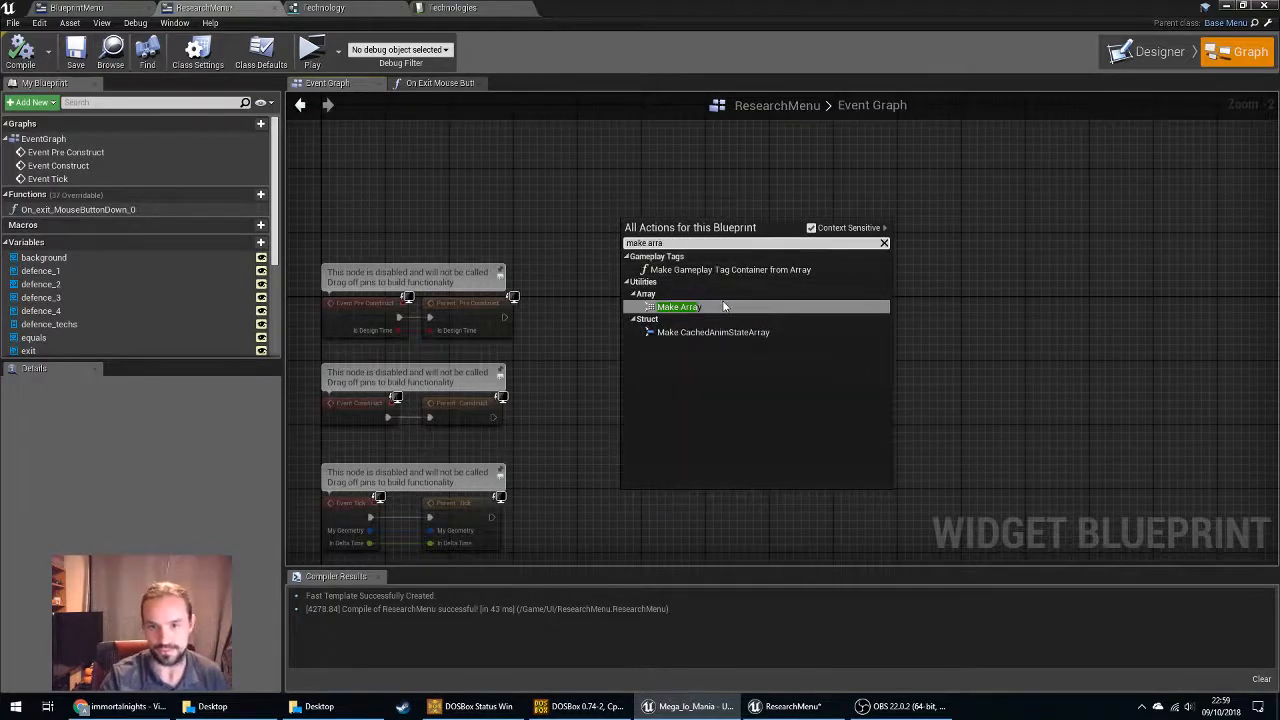
pyautogui.click(723, 305)
pyautogui.moveTo(645, 220); pyautogui.dragTo(631, 159)
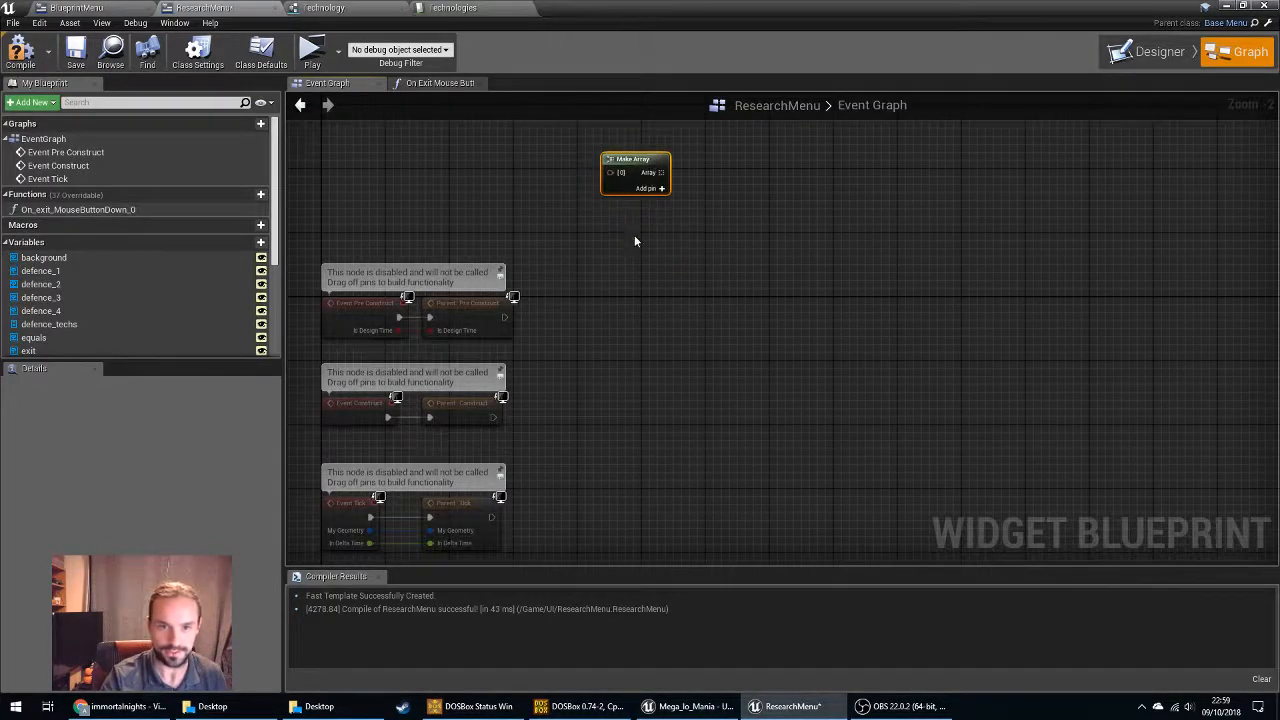
pyautogui.moveTo(634, 240); pyautogui.dragTo(605, 332, button='right')
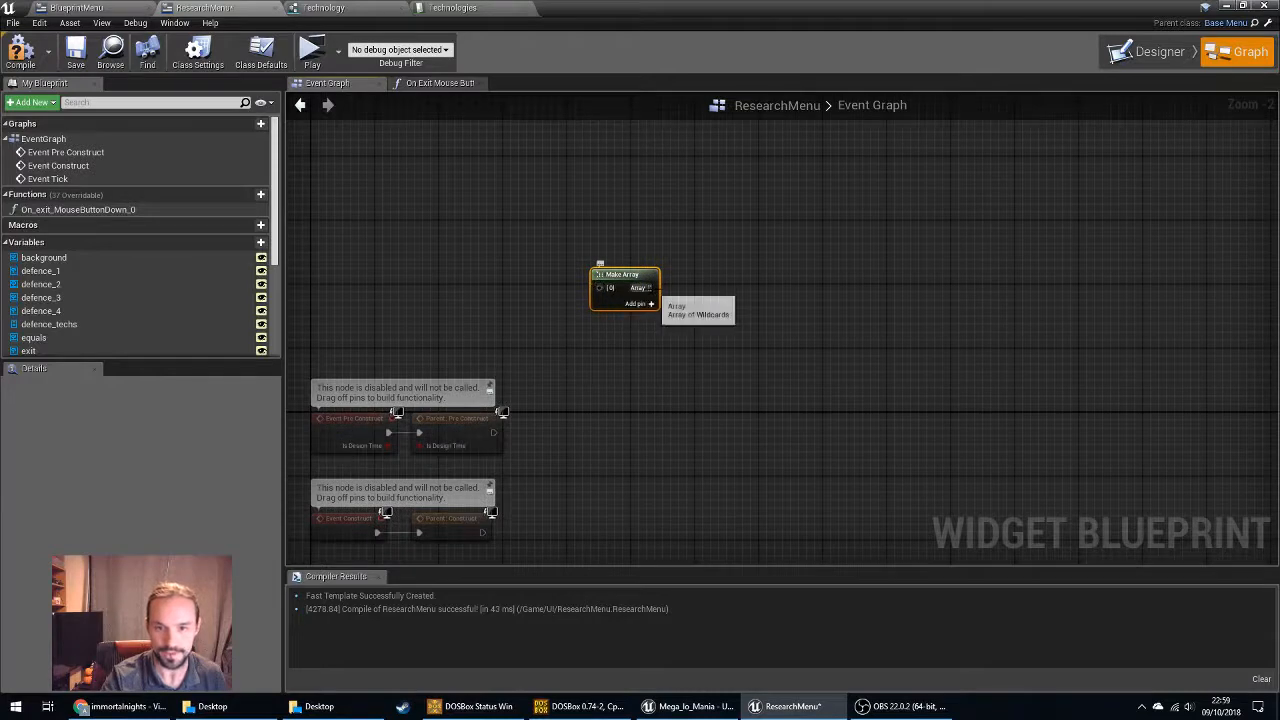
# Add a Get Data Table Row node beside the Make Array node, on its input side.
pyautogui.rightClick(393, 240)
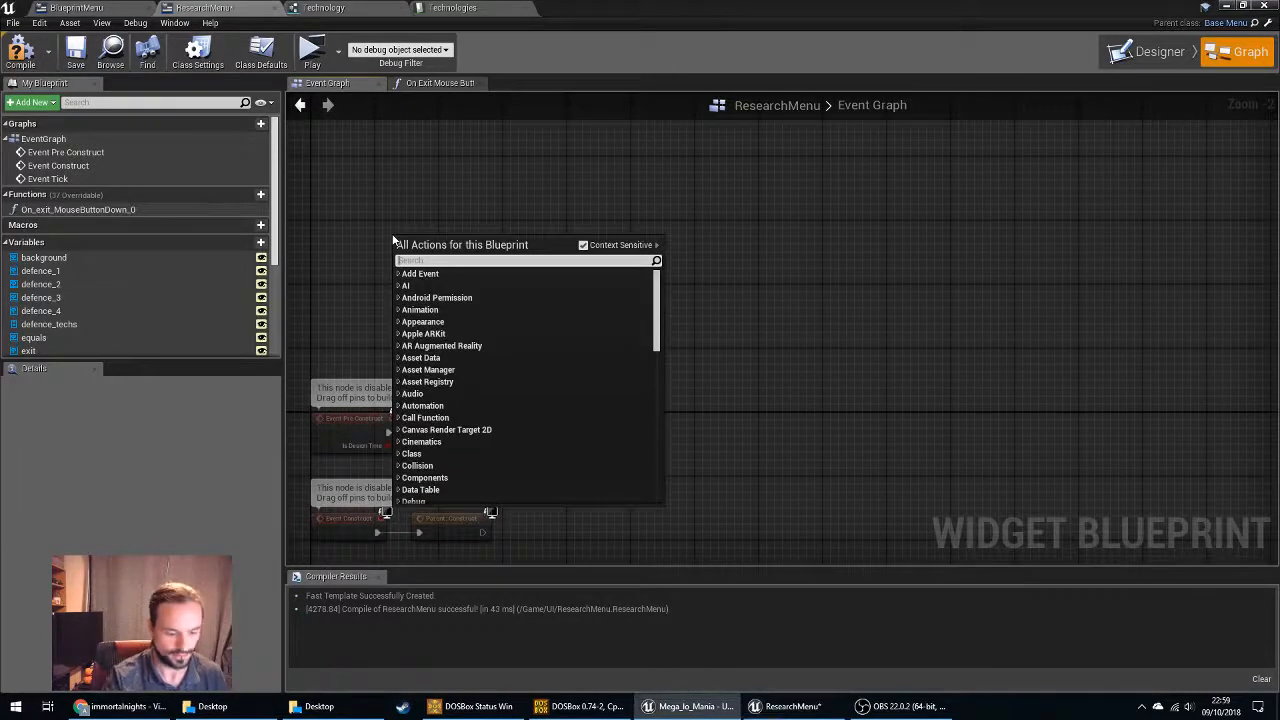
pyautogui.write('create')
pyautogui.press('BackSpace')
pyautogui.press('BackSpace')
pyautogui.press('BackSpace')
pyautogui.press('BackSpace')
pyautogui.press('BackSpace')
pyautogui.press('BackSpace')
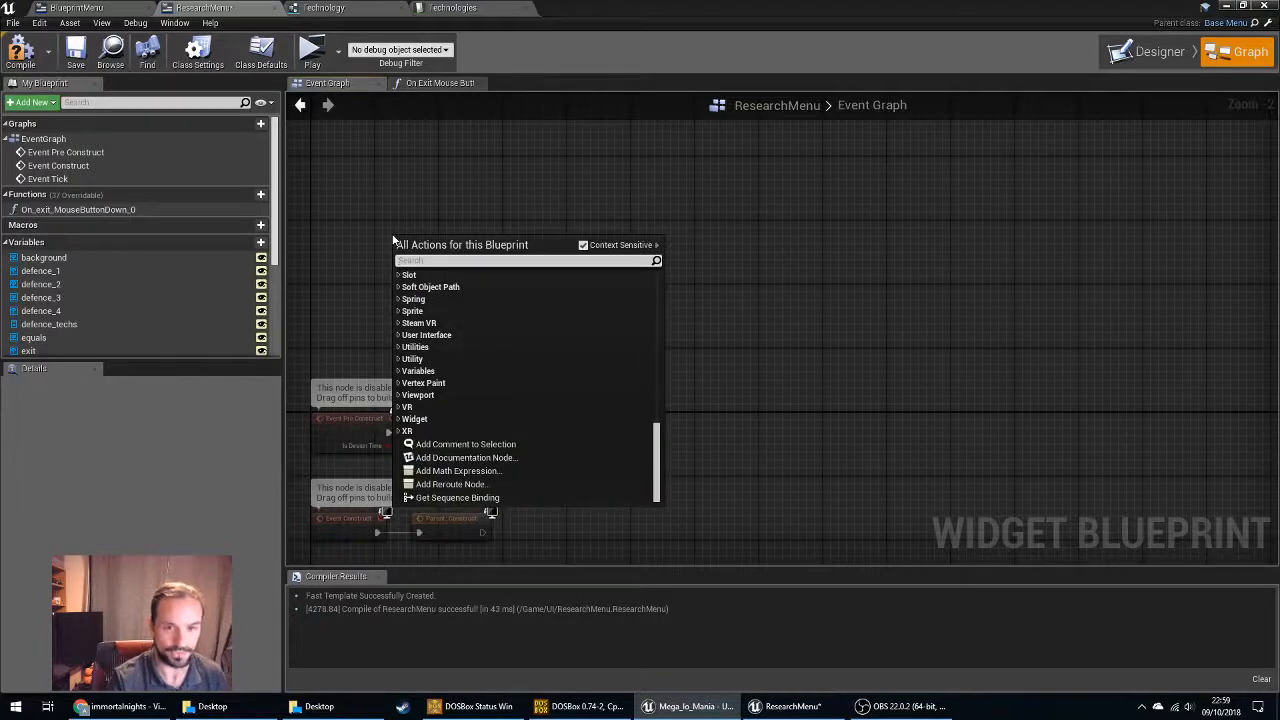
pyautogui.write('data table')
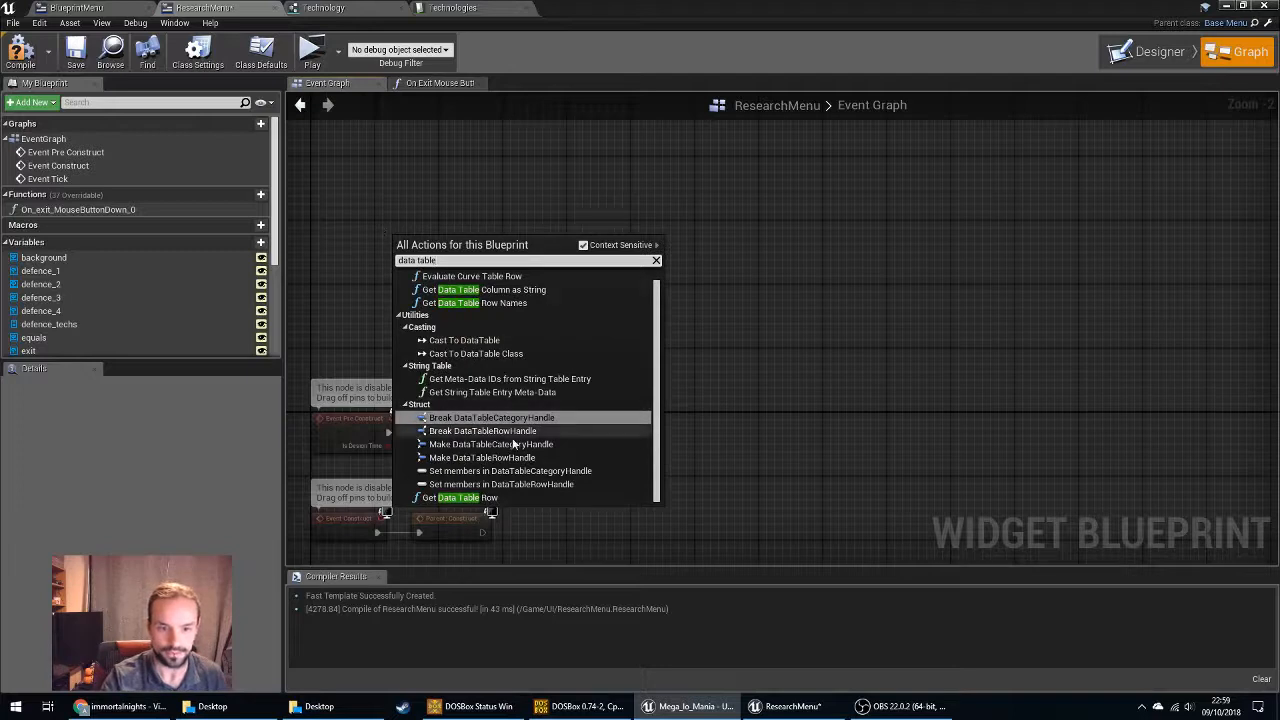
pyautogui.click(492, 499)
pyautogui.moveTo(482, 247)
pyautogui.mouseDown()
pyautogui.moveTo(462, 275)
pyautogui.moveTo(489, 262)
pyautogui.mouseUp()
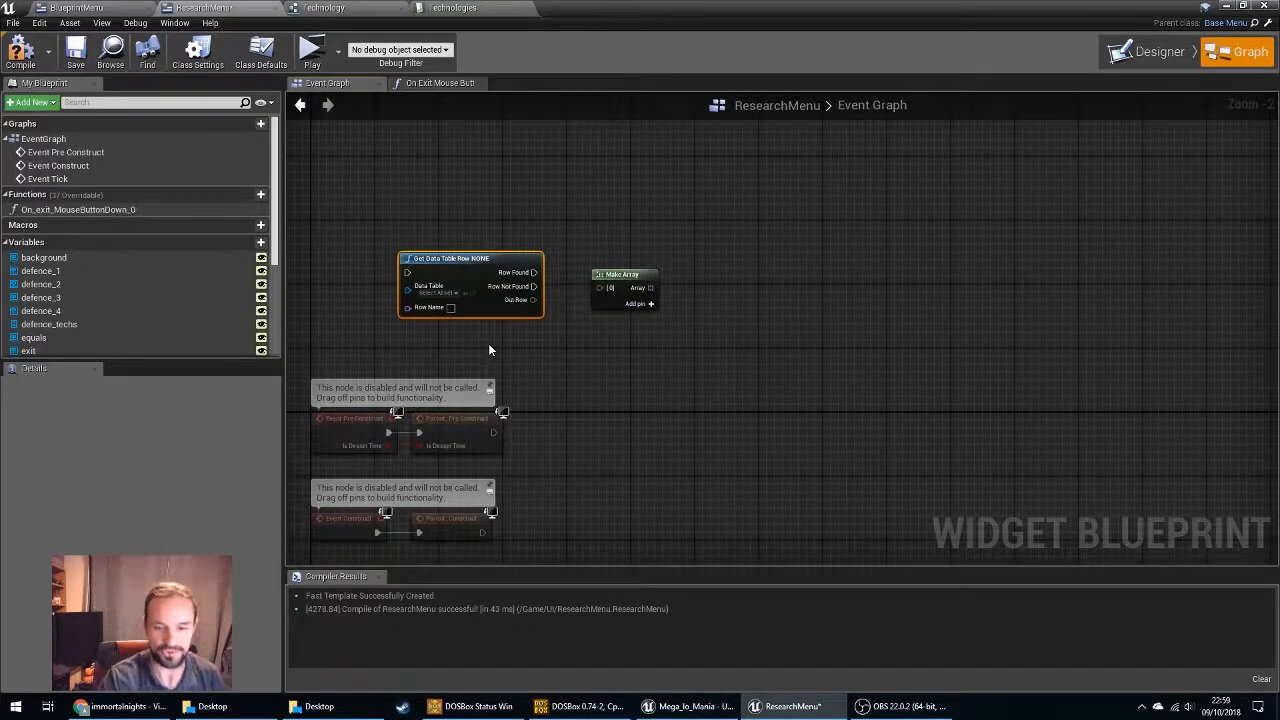
# Open the Technology structure and add a new variable named Epoch.
pyautogui.click(368, 7)
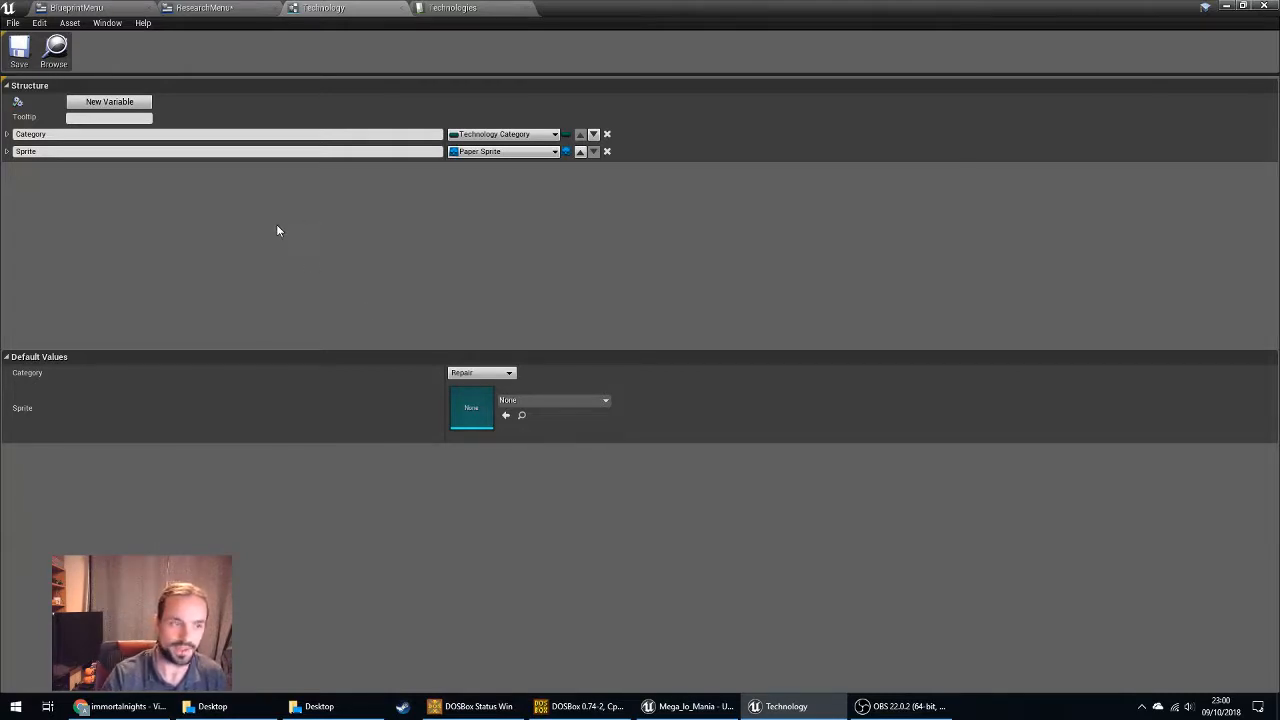
pyautogui.click(136, 106)
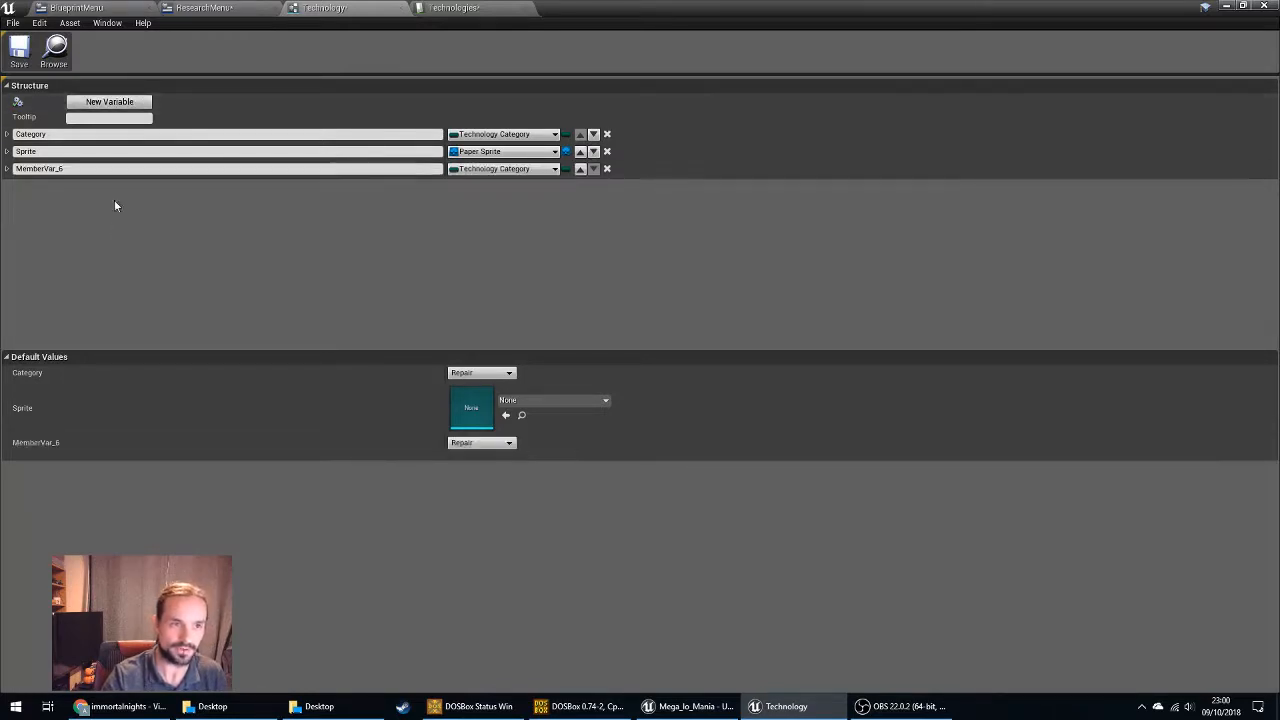
pyautogui.doubleClick(130, 169)
pyautogui.write('Levels')
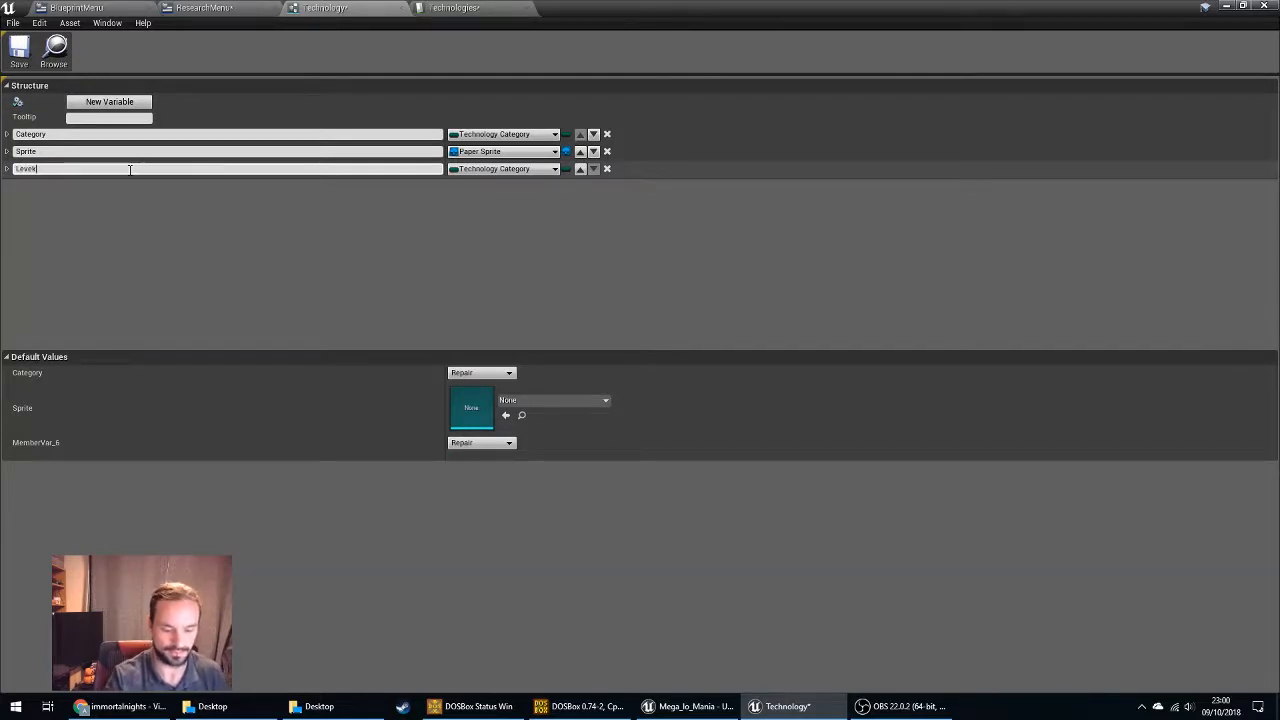
pyautogui.press('BackSpace')
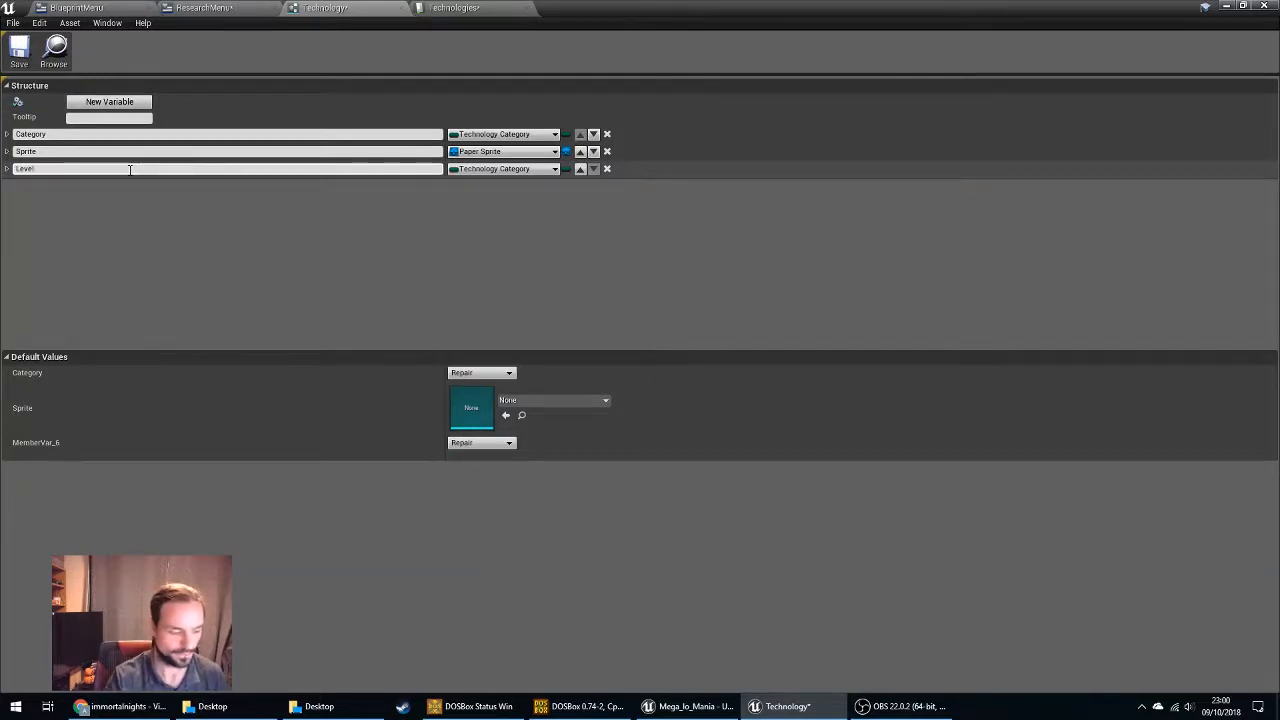
pyautogui.hotkey('ctrl', 'a')
pyautogui.write('E')
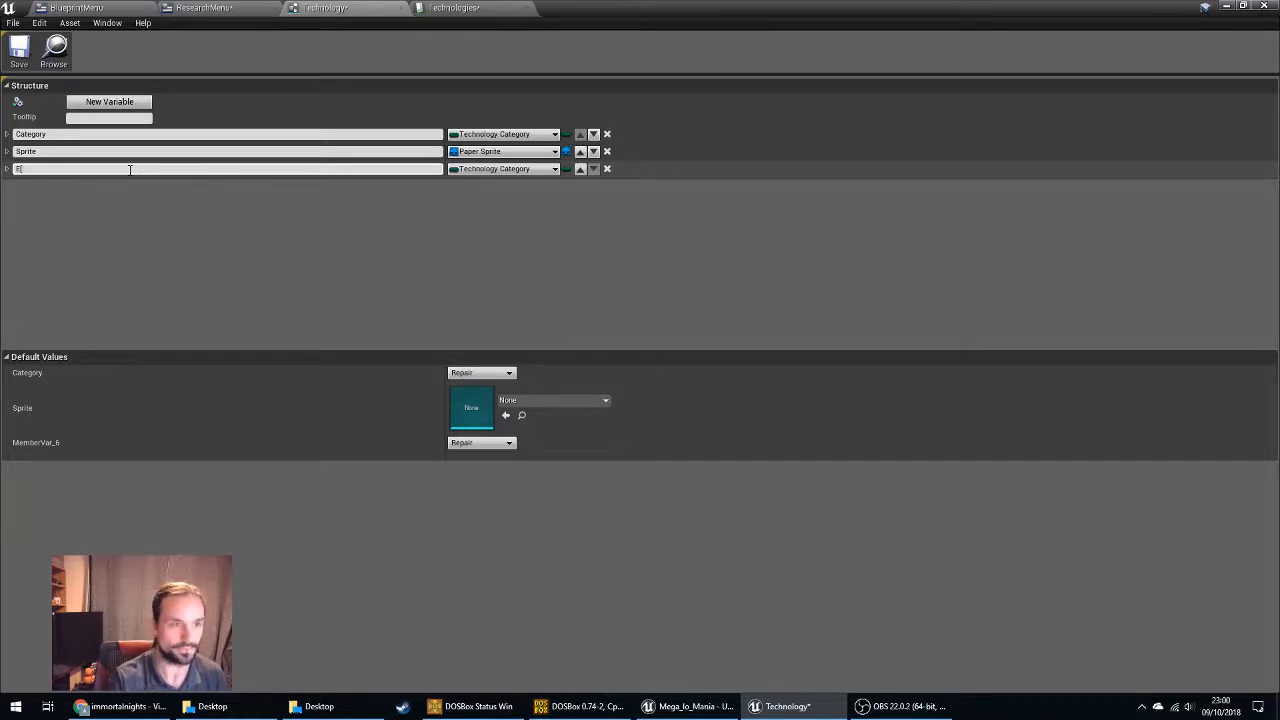
pyautogui.write('poch')
pyautogui.press('Return')
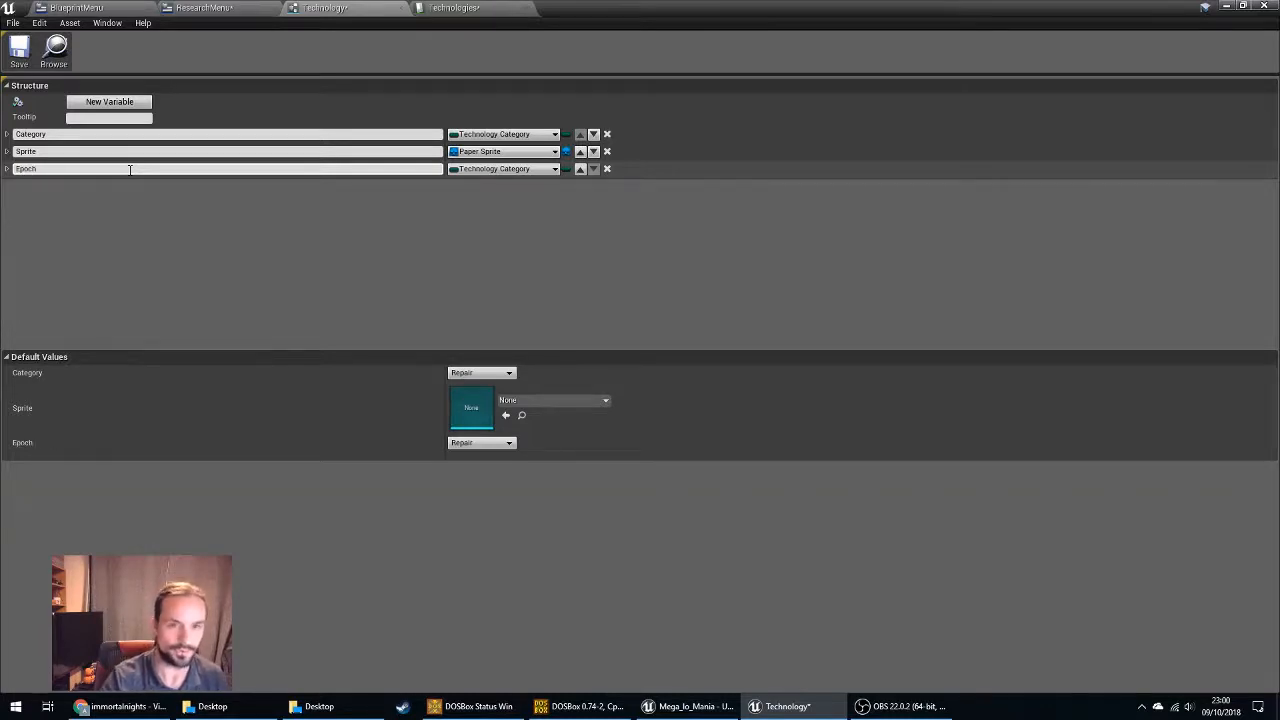
# Move the Epoch variable above Category and Sprite, set its type to Integer and save the Technology structure.
pyautogui.click(580, 169)
pyautogui.click(580, 151)
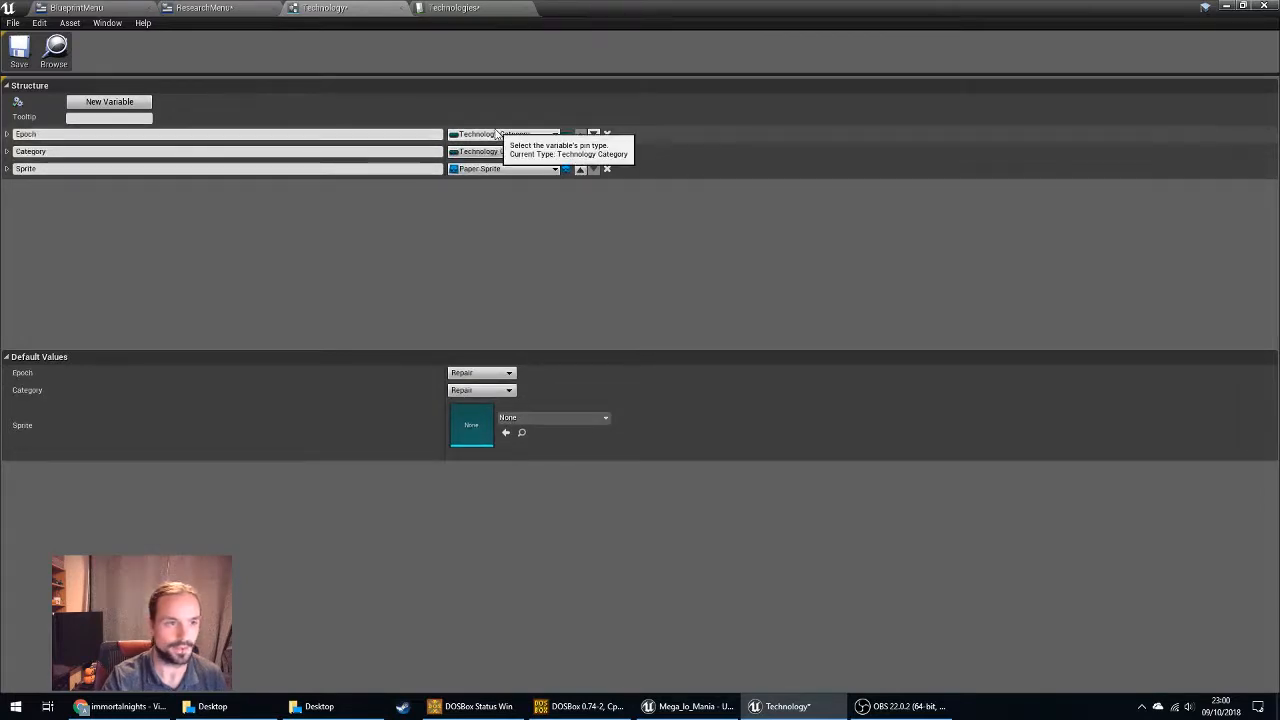
pyautogui.click(496, 132)
pyautogui.write('int')
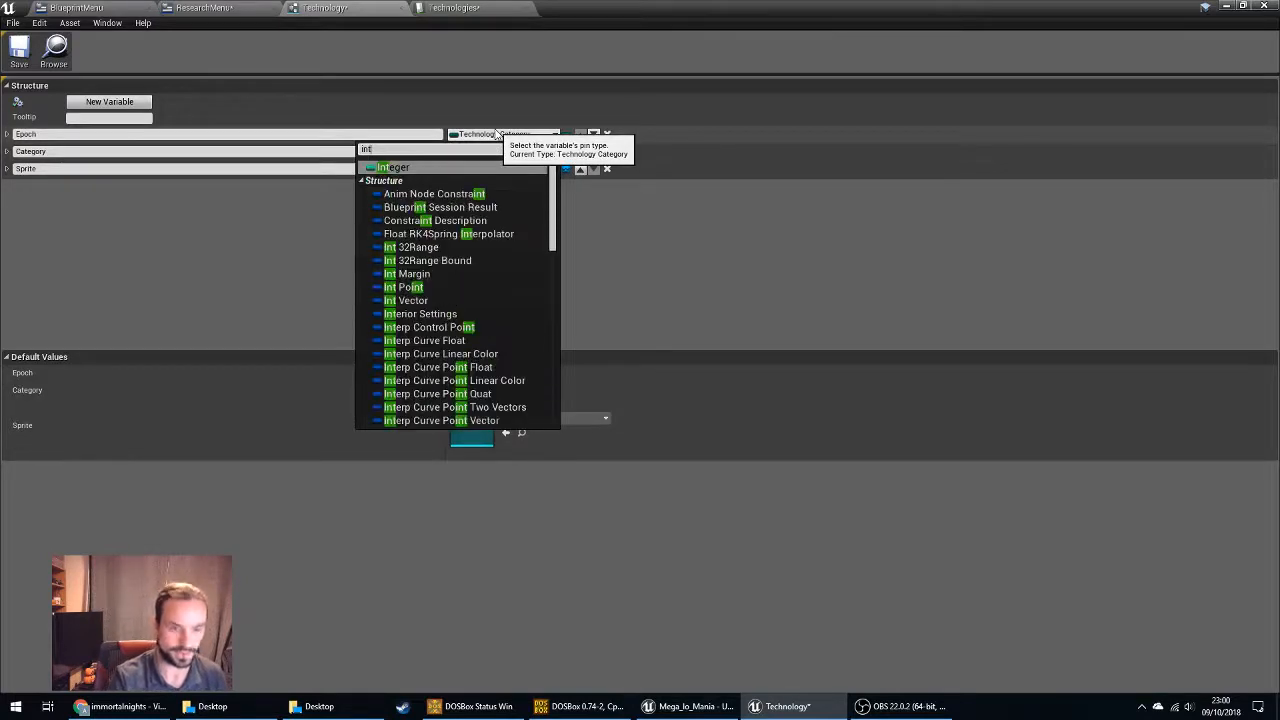
pyautogui.click(455, 169)
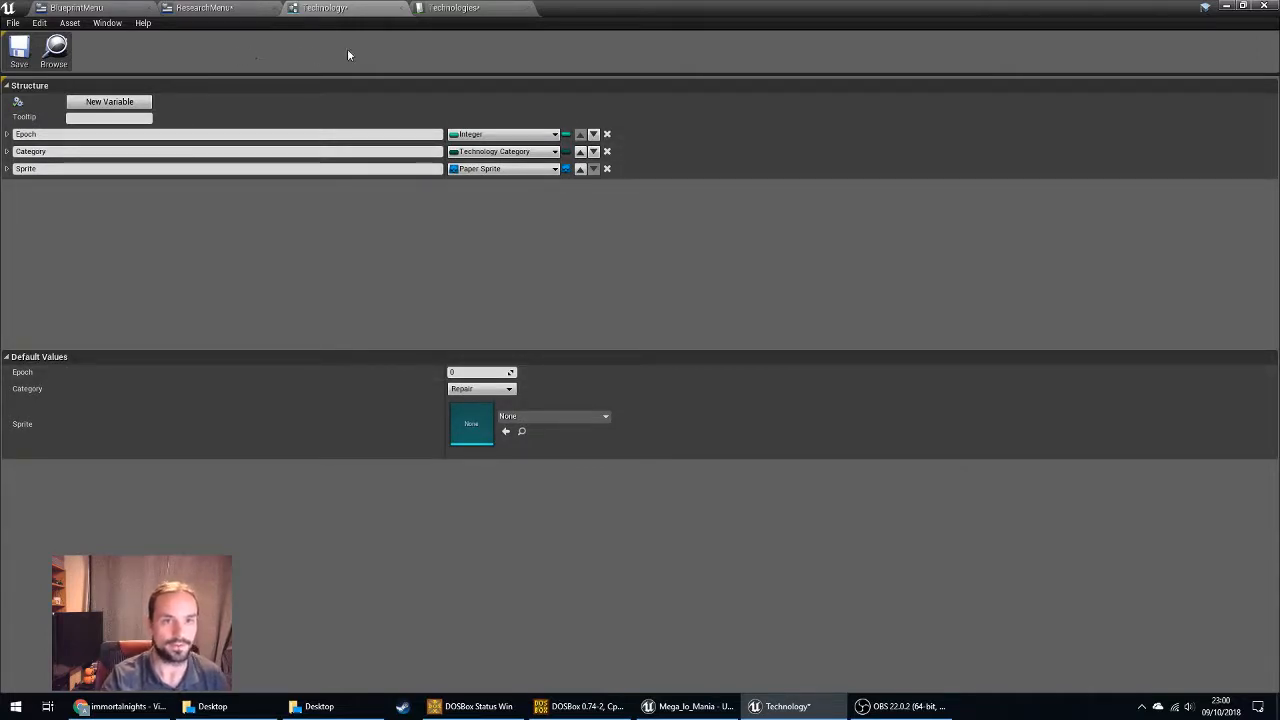
pyautogui.click(19, 50)
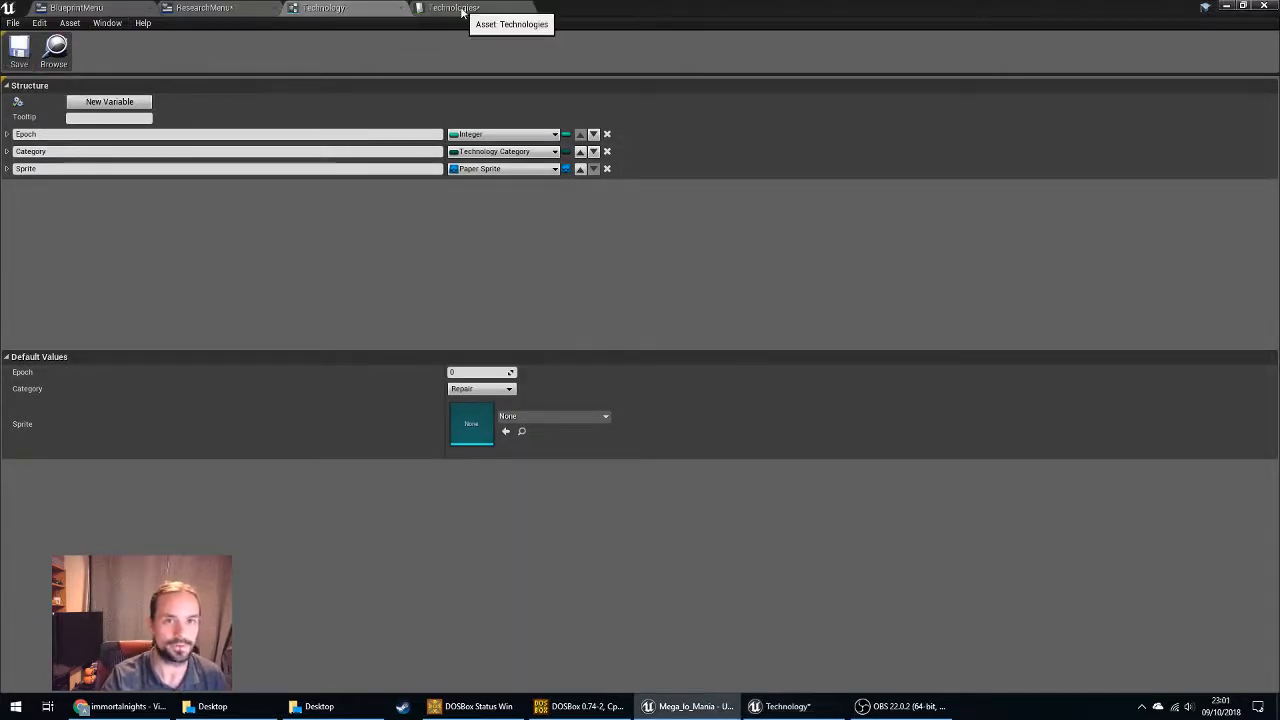
# Set Epoch to 1 for the Shield1, Stick and Rock rows of the Technologies data table, save it and return to ResearchMenu.
pyautogui.click(461, 10)
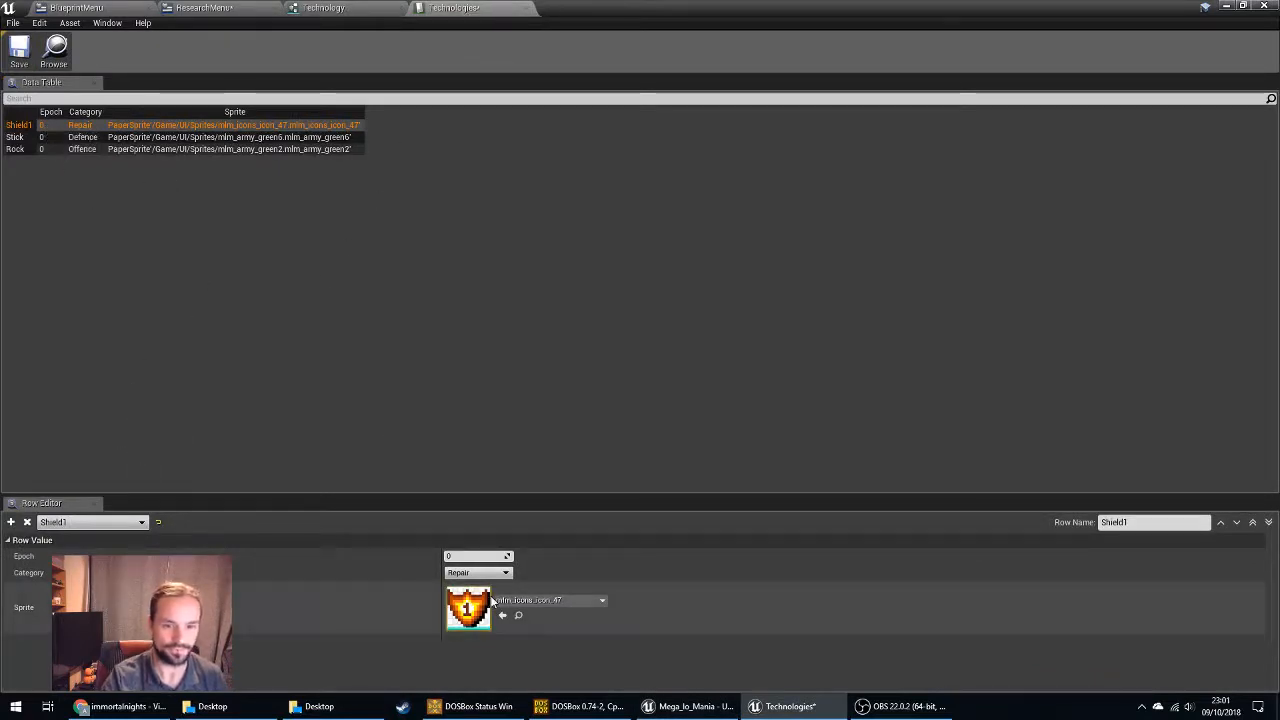
pyautogui.click(477, 556)
pyautogui.write('1')
pyautogui.click(108, 150)
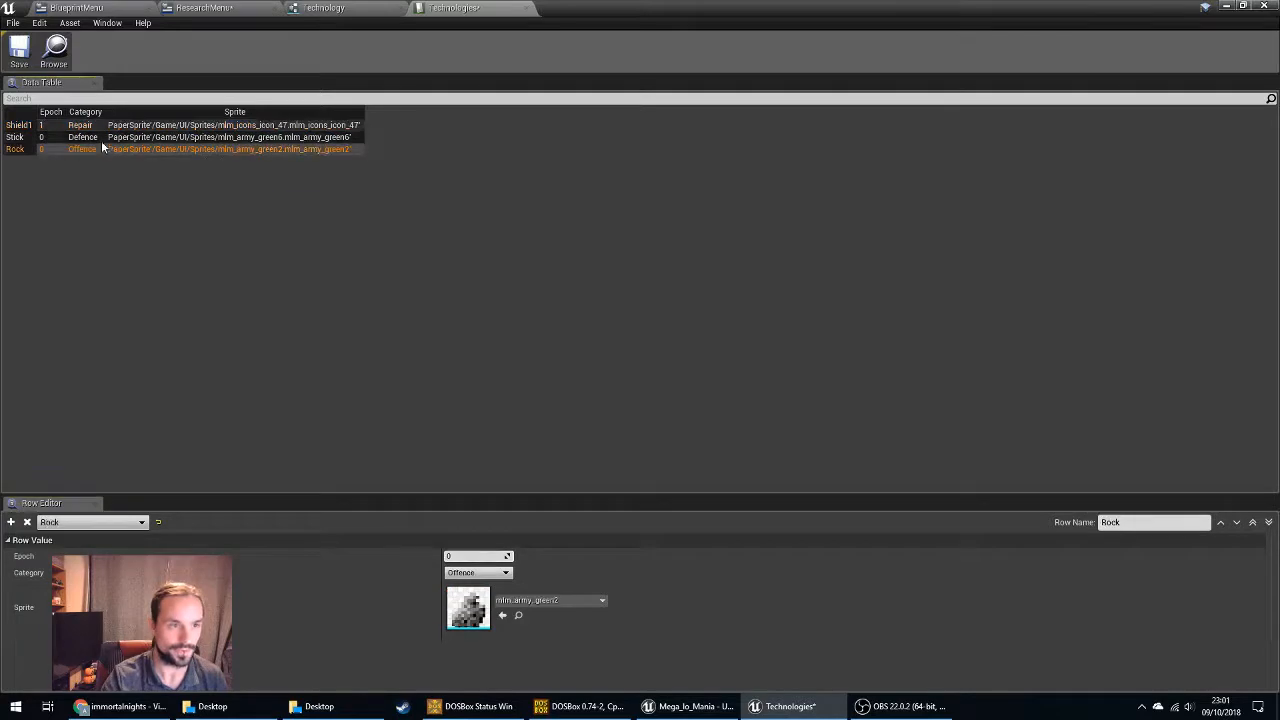
pyautogui.click(100, 137)
pyautogui.click(477, 556)
pyautogui.write('1')
pyautogui.click(97, 149)
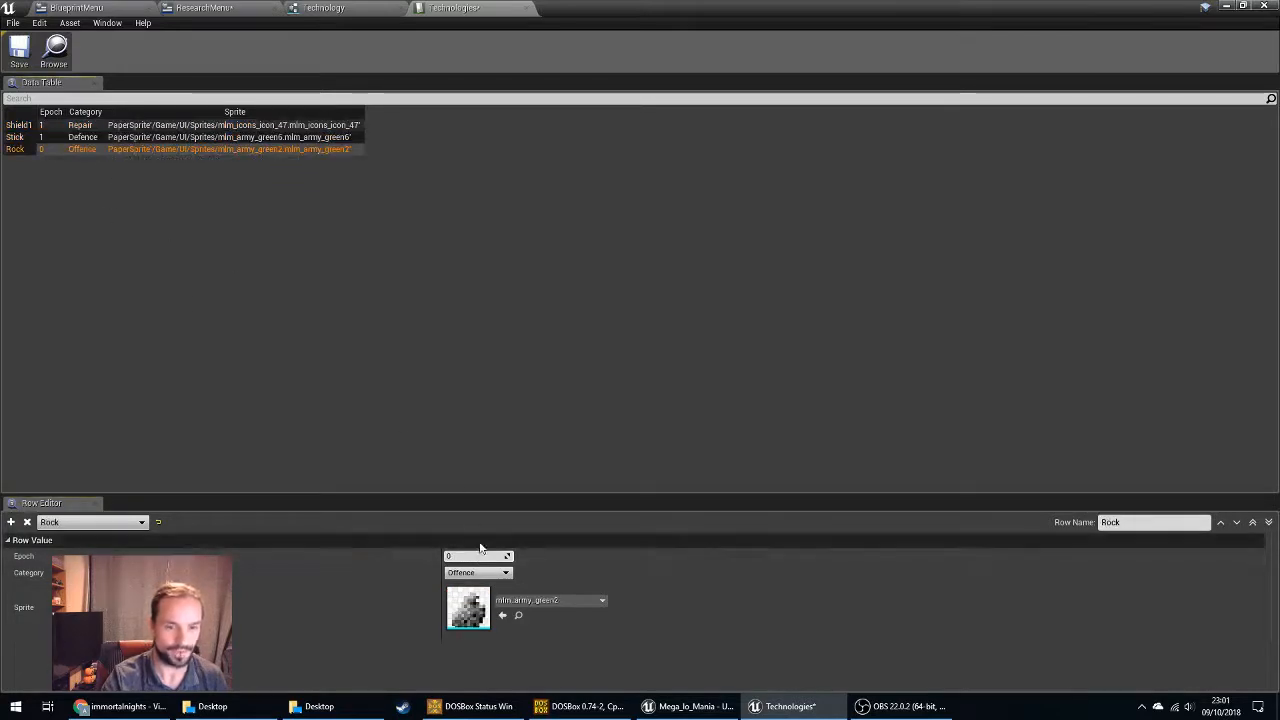
pyautogui.click(477, 556)
pyautogui.write('1')
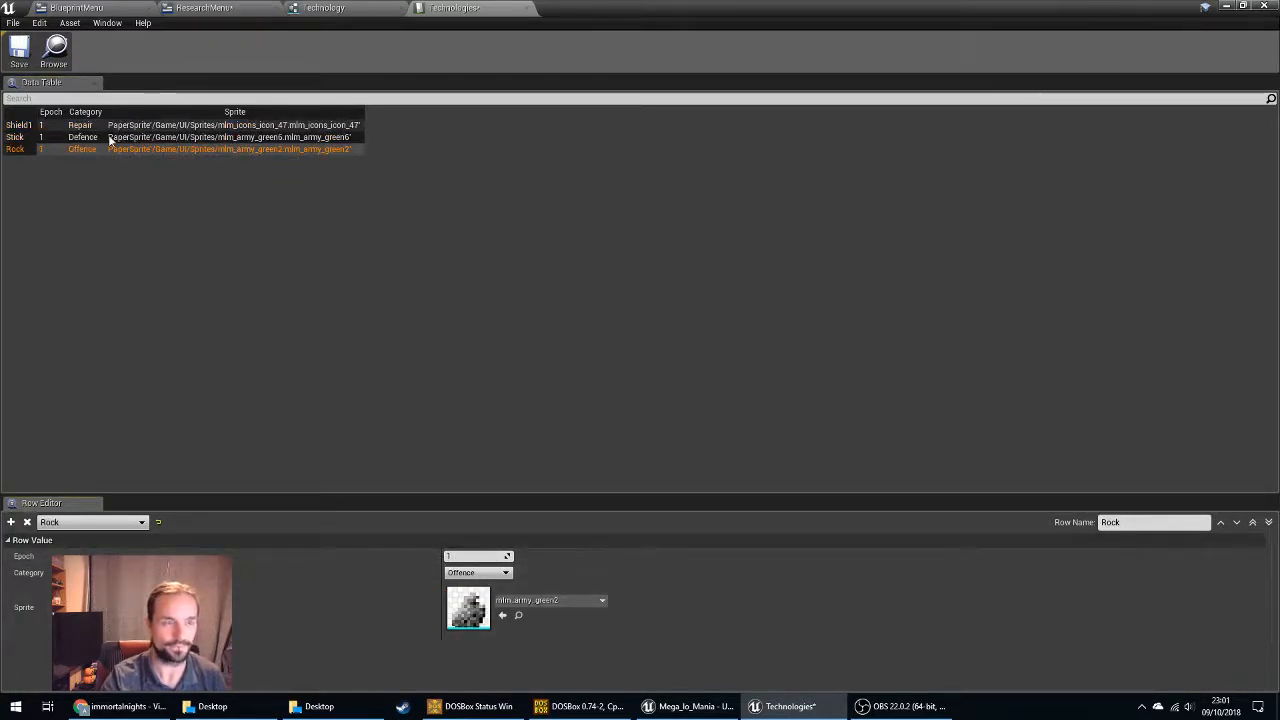
pyautogui.hotkey('ctrl', 's')
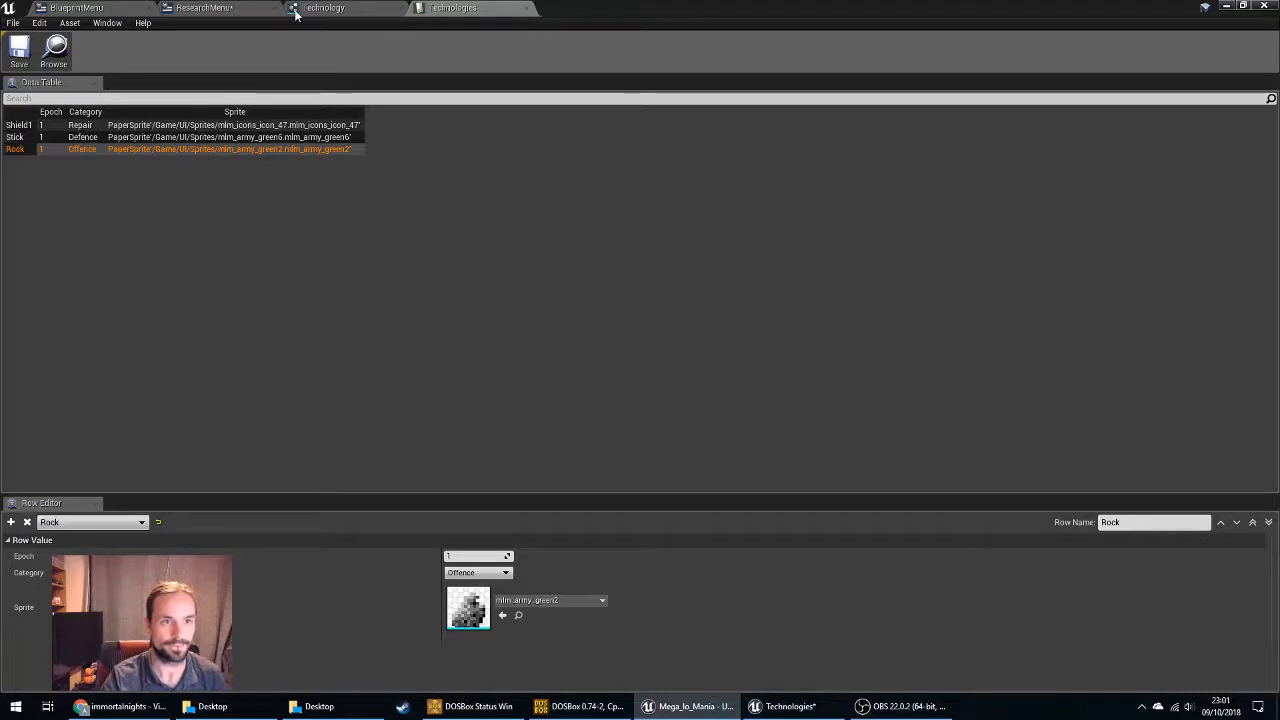
pyautogui.click(295, 14)
pyautogui.click(204, 8)
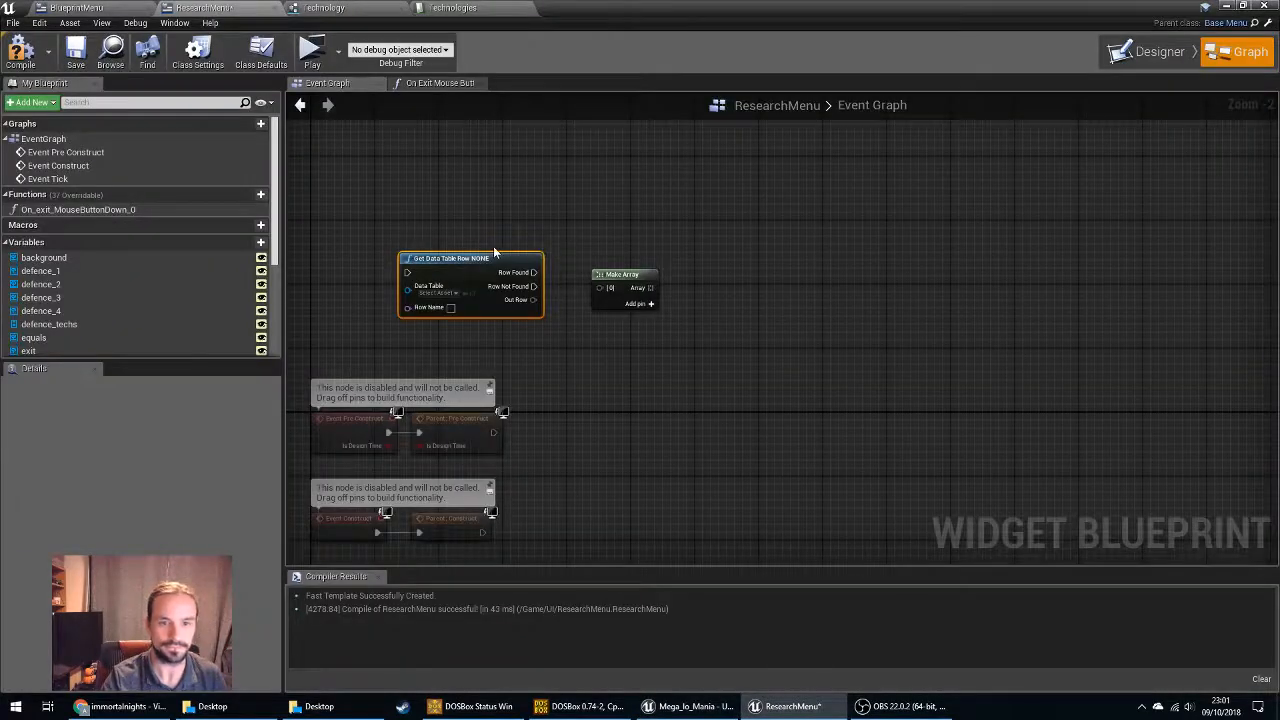
# Set the Get Data Table Row node's data table to Technologies and shift the node away from Make Array.
pyautogui.moveTo(464, 280); pyautogui.dragTo(424, 288)
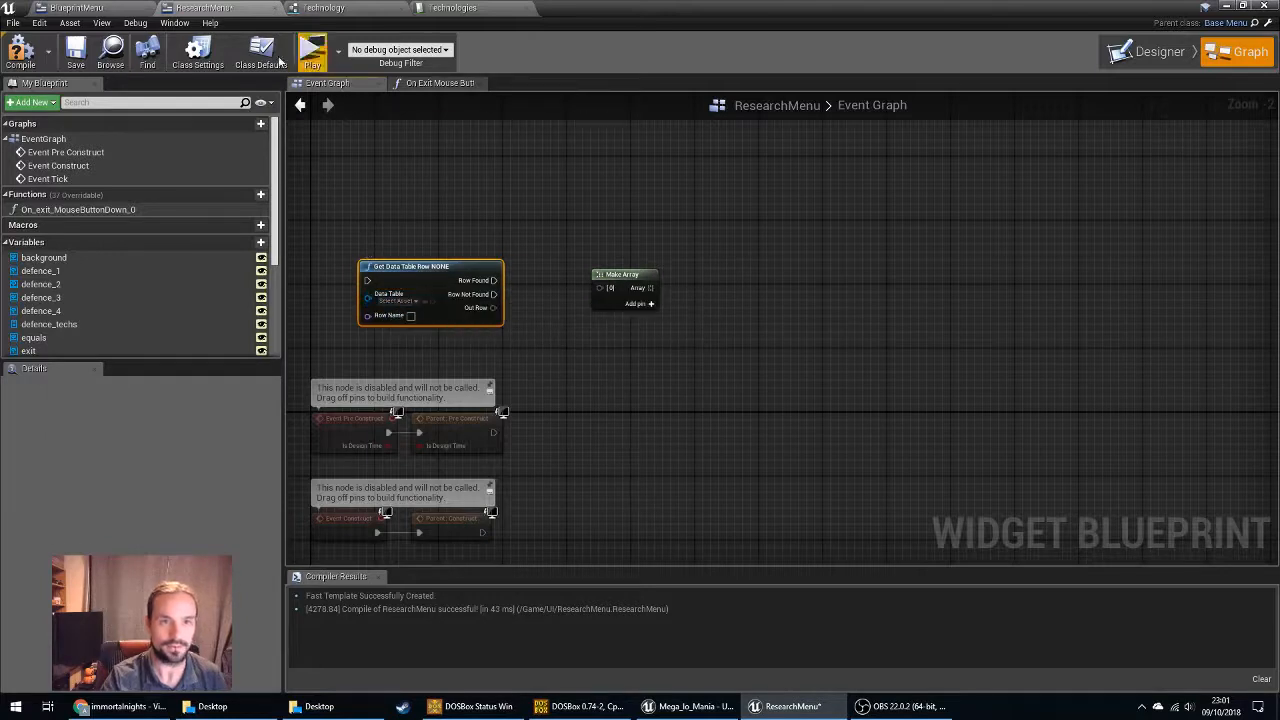
pyautogui.click(398, 300)
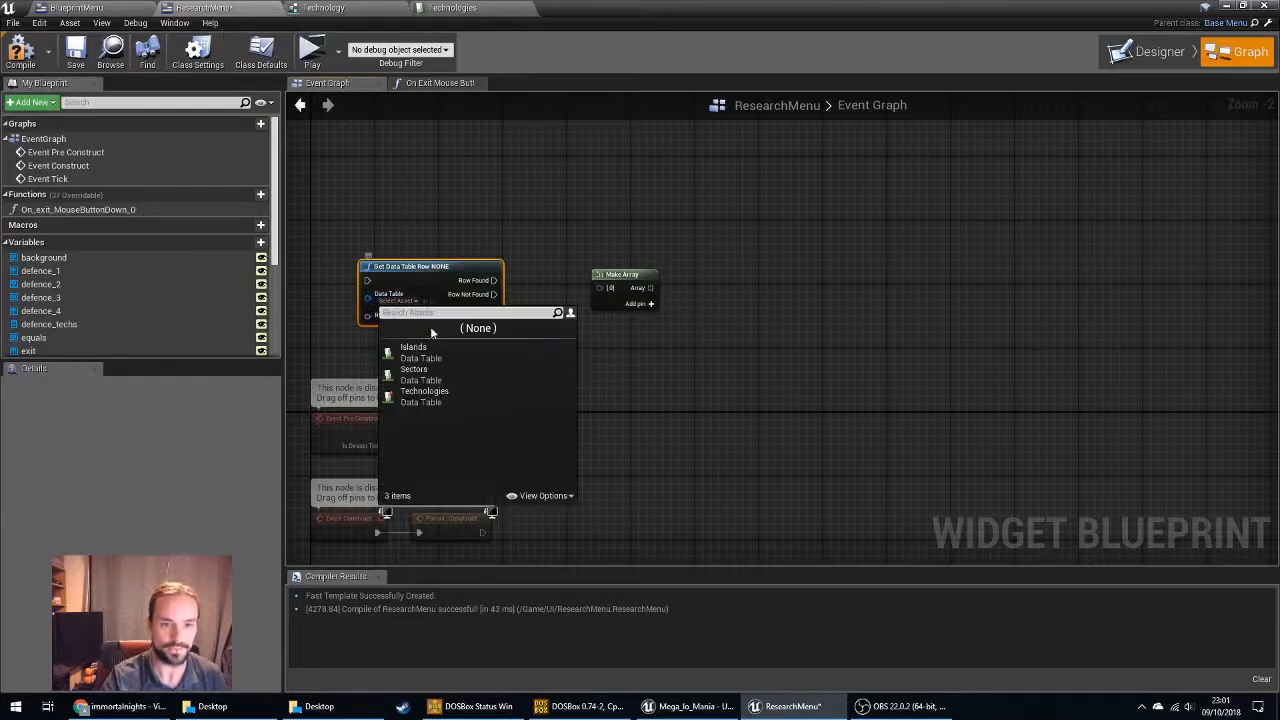
pyautogui.click(432, 396)
pyautogui.moveTo(435, 271); pyautogui.dragTo(419, 263)
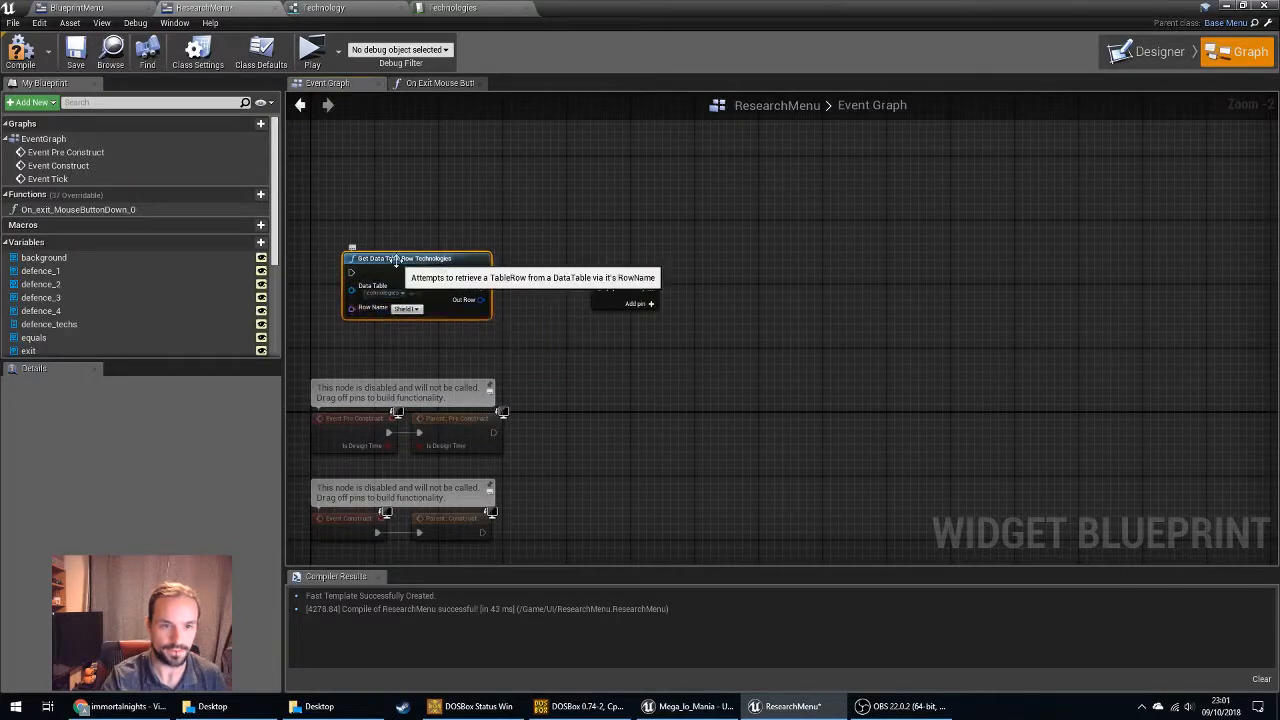
# Replace the Get Data Table Row node with a Get Data Table Row Names node beside Make Array.
pyautogui.press('Delete')
pyautogui.rightClick(421, 266)
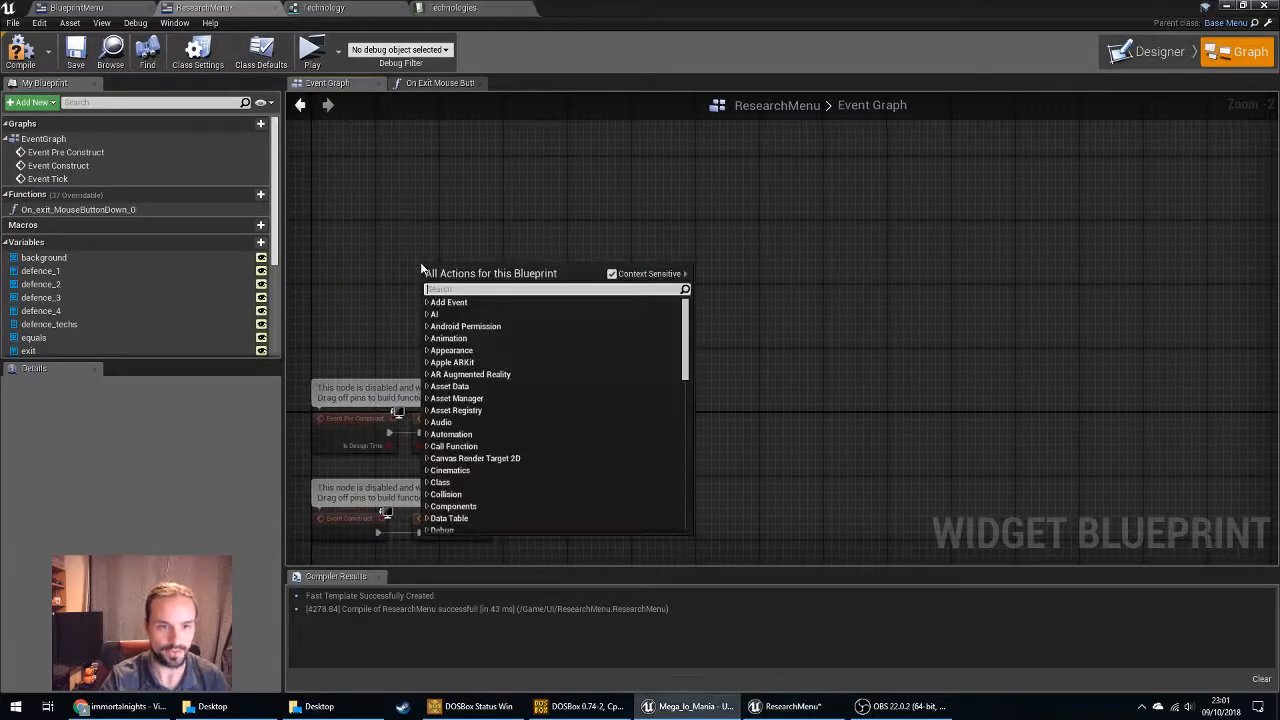
pyautogui.write('drag')
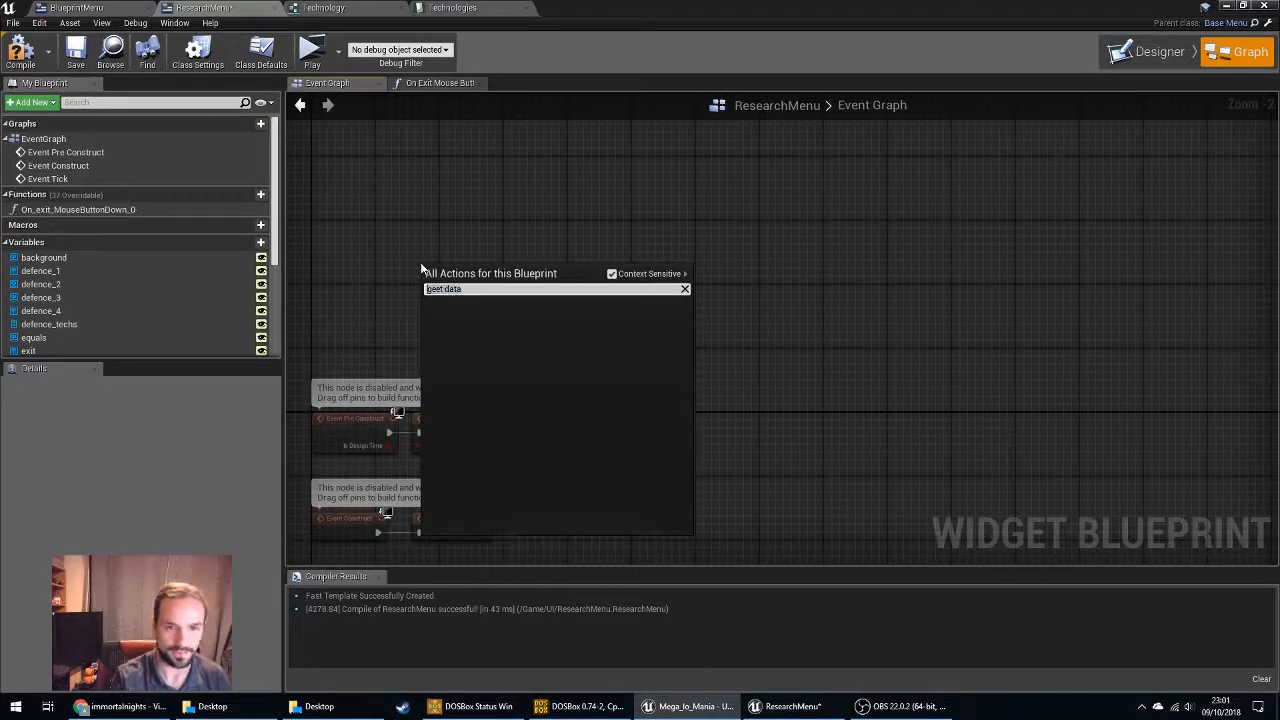
pyautogui.write('ata table')
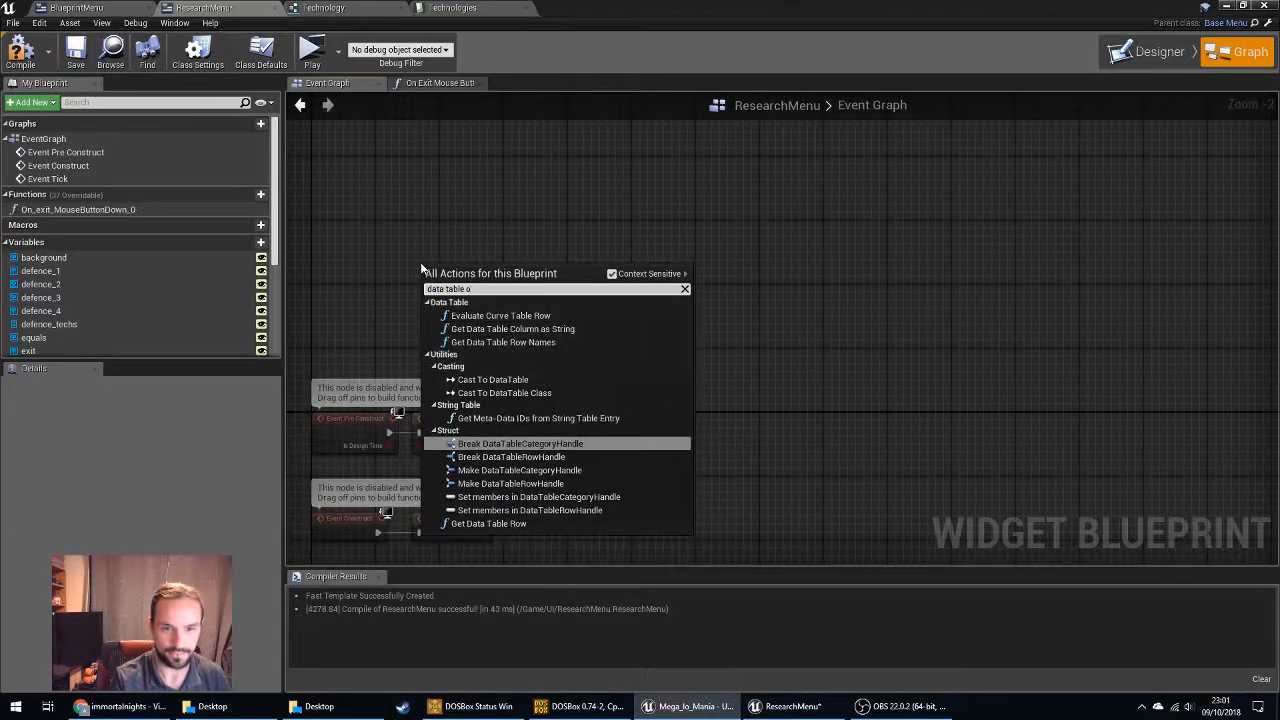
pyautogui.click(540, 342)
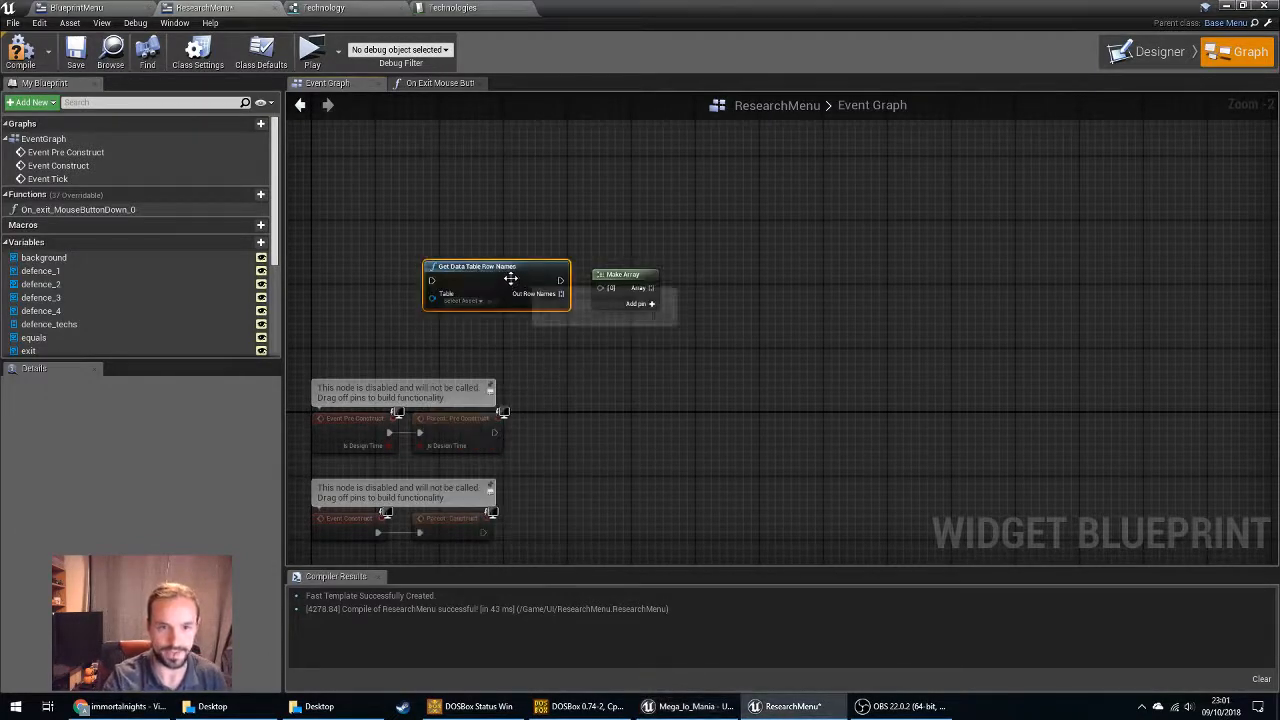
# Move the Get Data Table Row Names node away from the Make Array node and set its table to Technologies.
pyautogui.moveTo(438, 283); pyautogui.dragTo(446, 275)
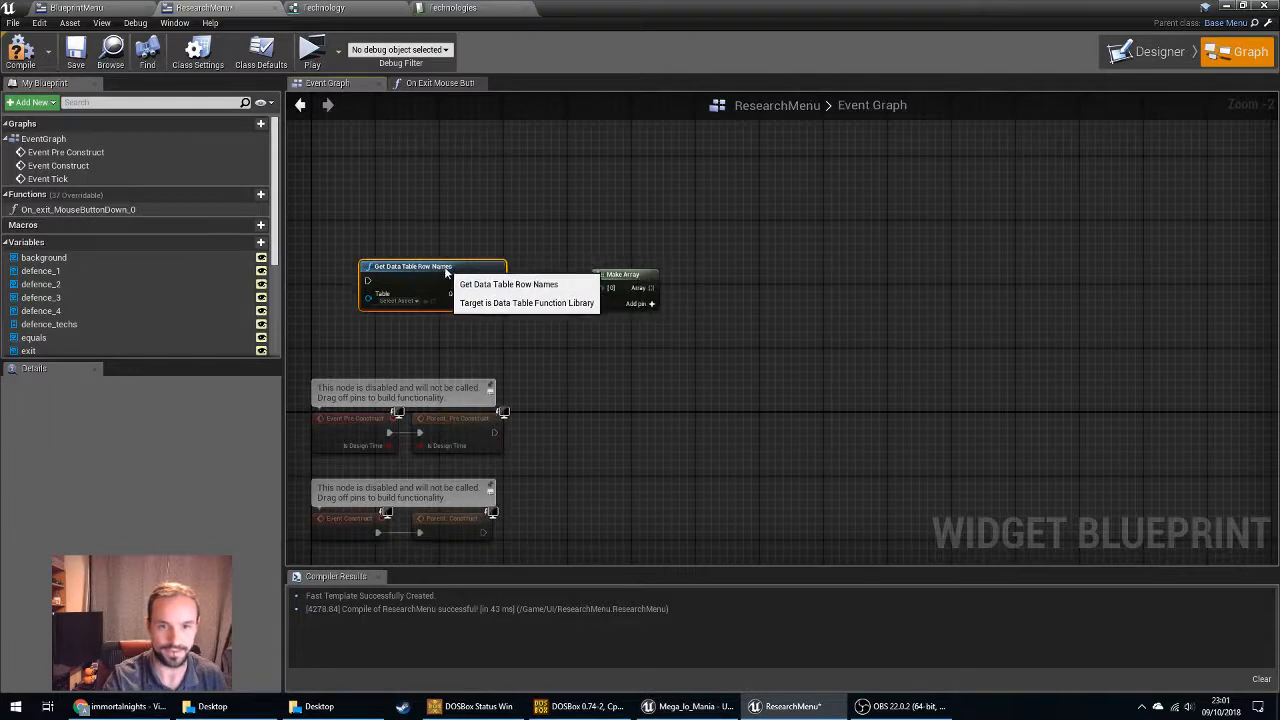
pyautogui.click(405, 301)
pyautogui.click(425, 393)
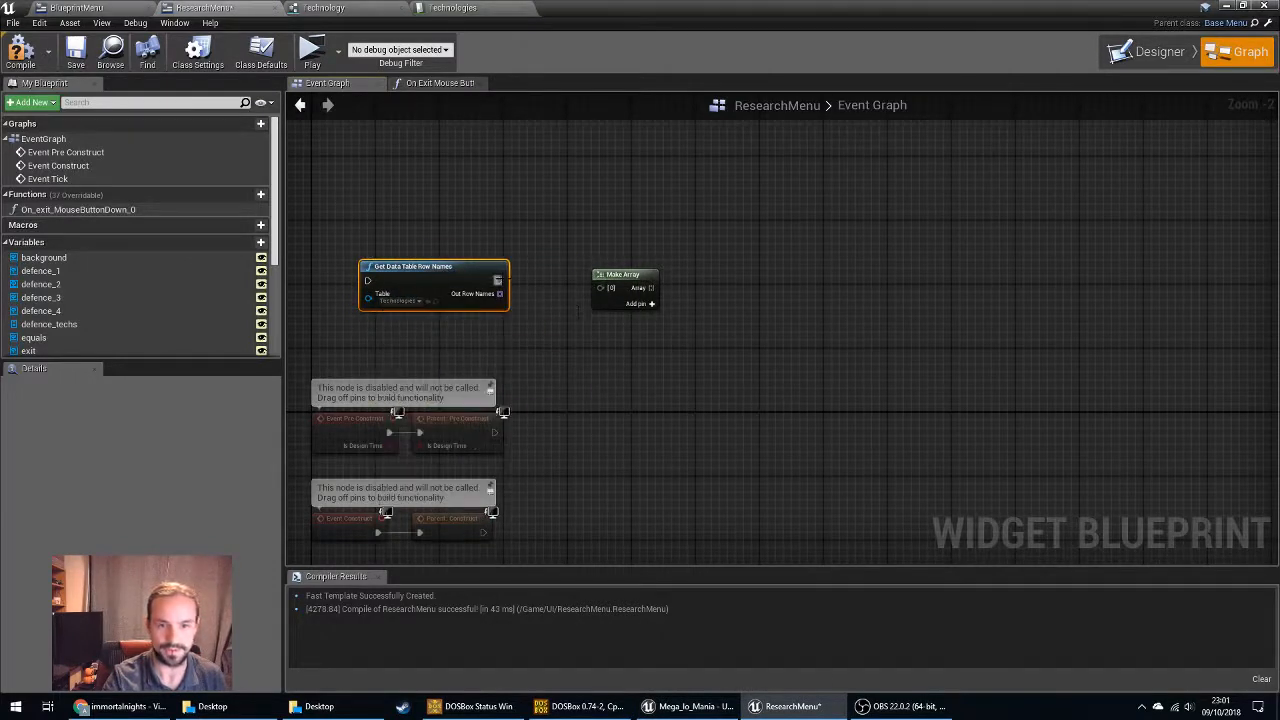
# Try to wire the Get Data Table Row Names node to the Make Array node, and delete the Make Array node.
pyautogui.moveTo(498, 280); pyautogui.dragTo(597, 286)
pyautogui.click(526, 293)
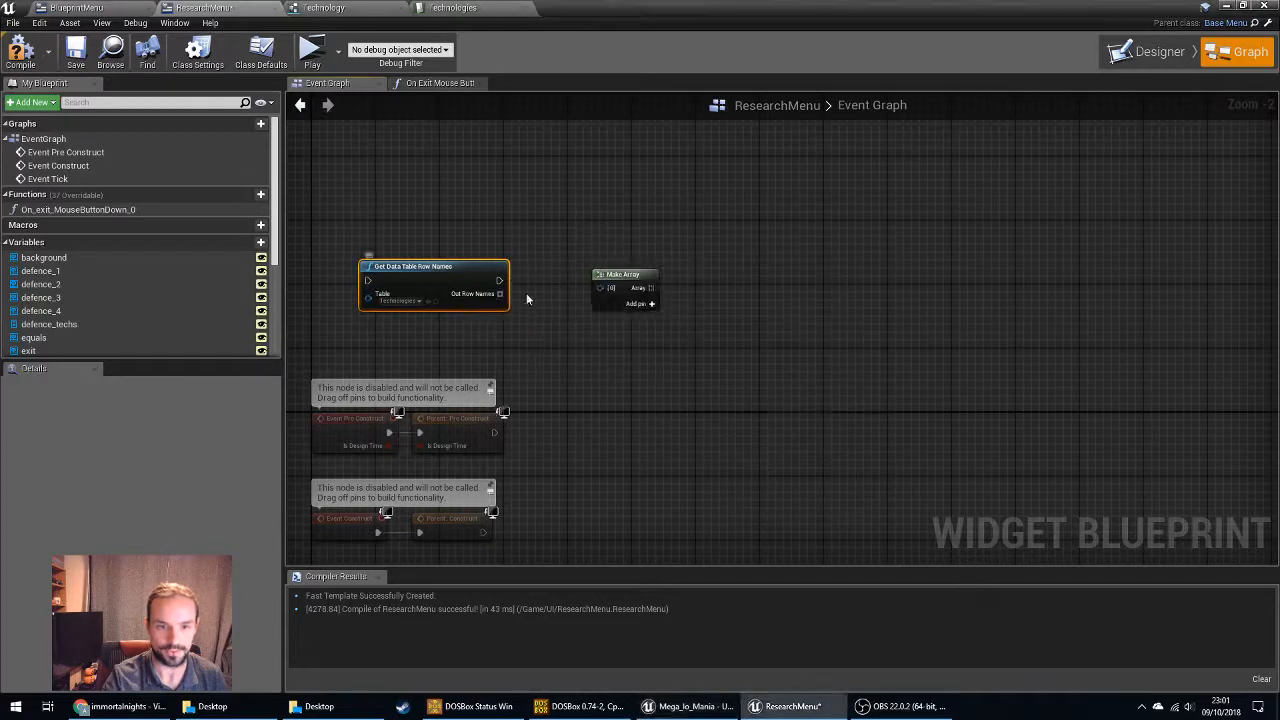
pyautogui.click(634, 279)
pyautogui.press('Delete')
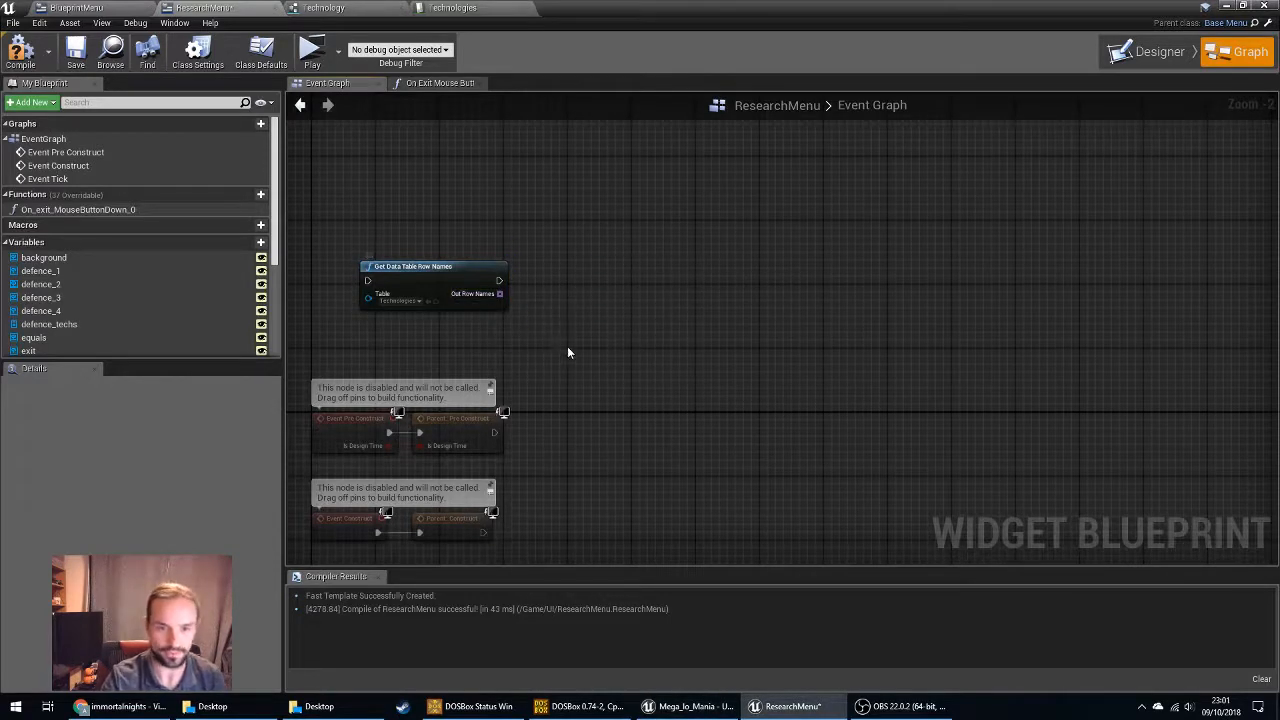
# Place Get Data Table Row Names beside the Parent Pre Construct node and connect Parent Pre Construct's execution output to it.
pyautogui.moveTo(567, 346)
pyautogui.mouseDown(button='right')
pyautogui.moveTo(466, 334)
pyautogui.moveTo(581, 360)
pyautogui.mouseUp(button='right')
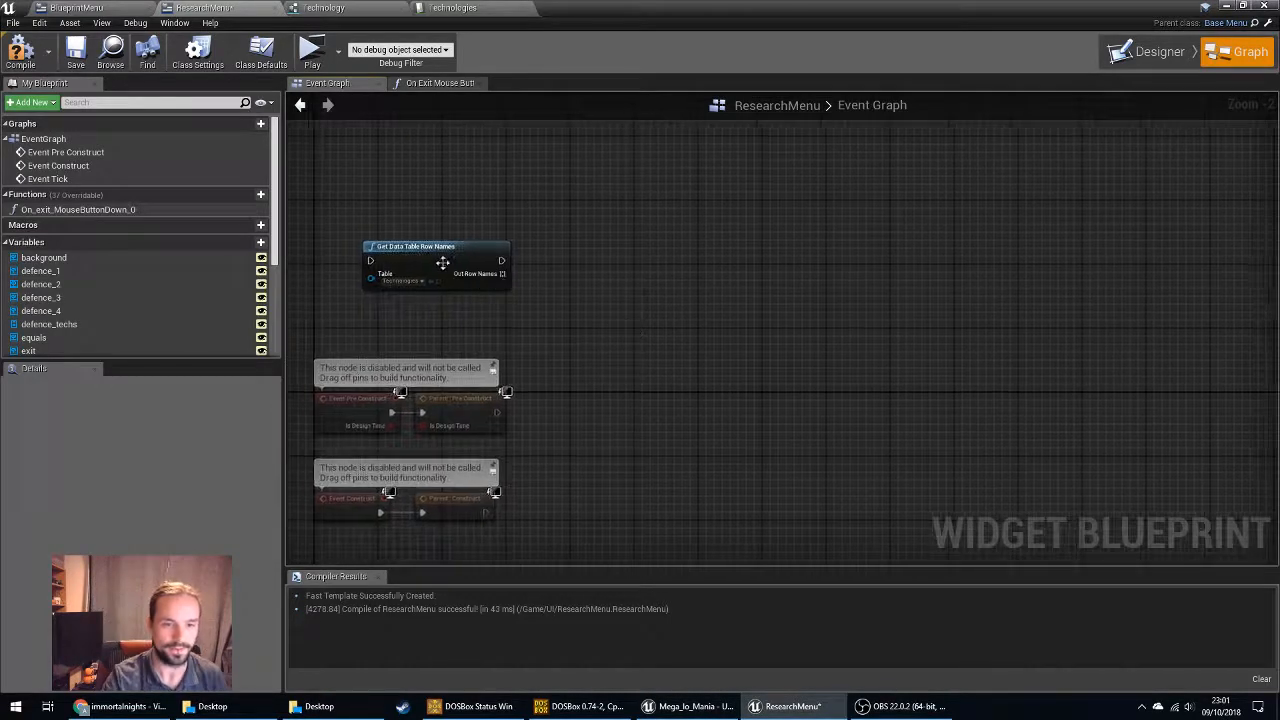
pyautogui.moveTo(443, 263); pyautogui.dragTo(683, 422)
pyautogui.click(498, 413)
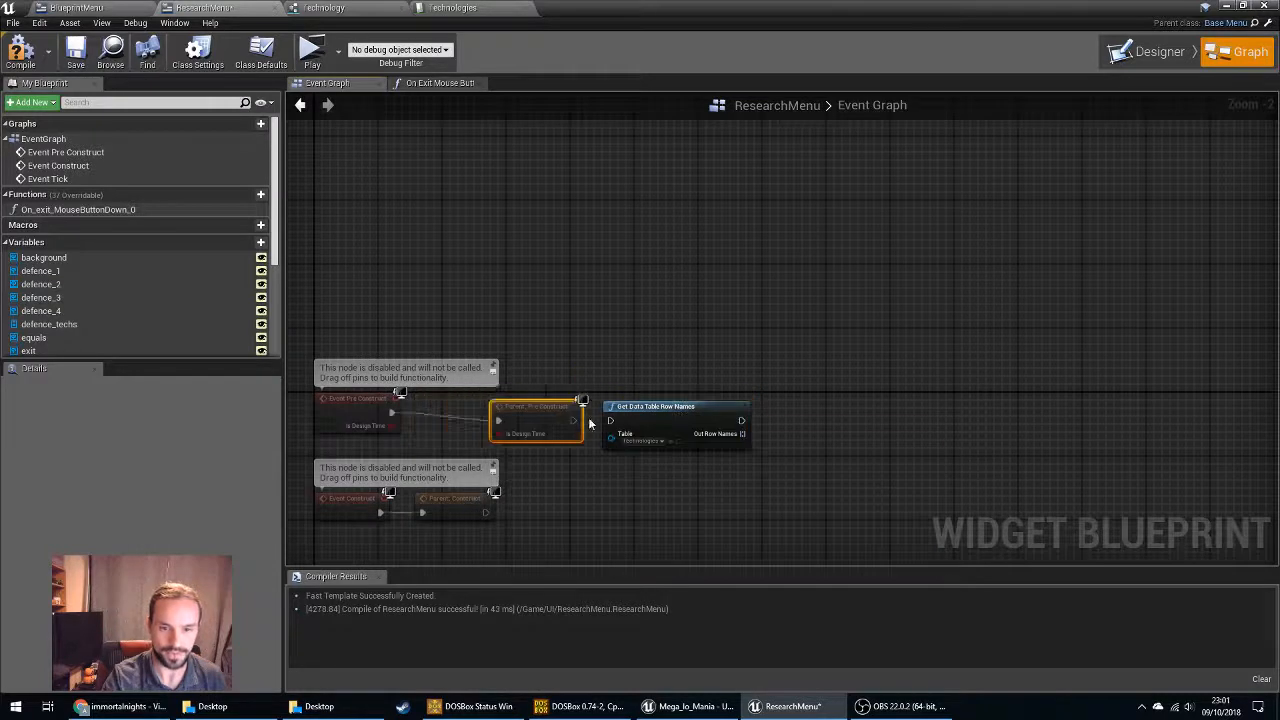
pyautogui.moveTo(496, 413); pyautogui.dragTo(612, 404)
pyautogui.moveTo(612, 404); pyautogui.dragTo(663, 357, button='right')
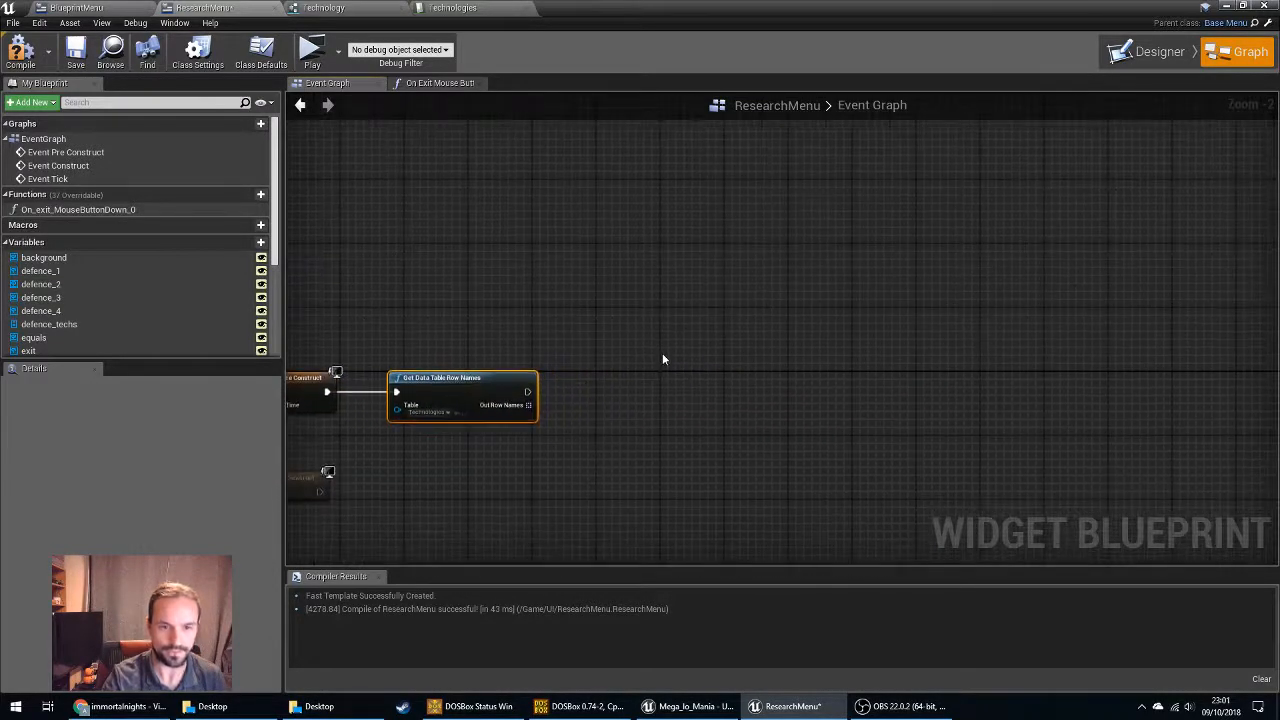
pyautogui.rightClick(662, 353)
pyautogui.click(640, 345)
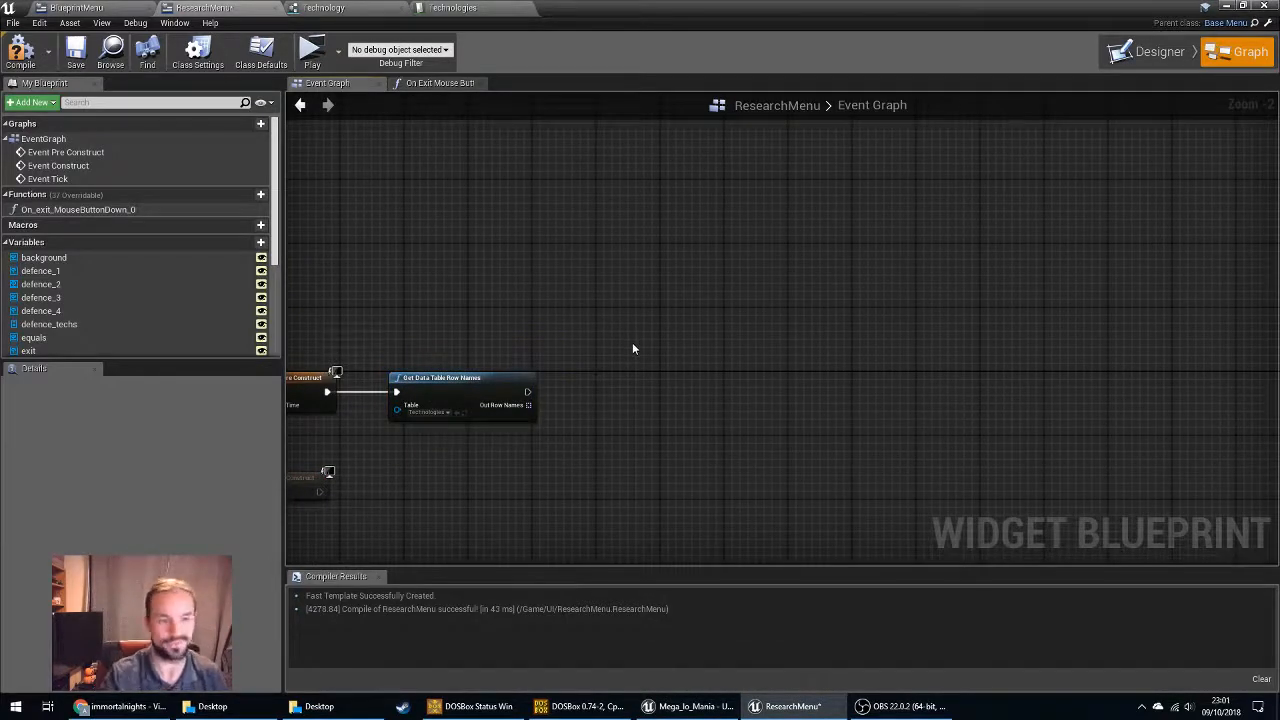
# Add a ForEachLoop after Get Data Table Row Names, align it, and connect Out Row Names to its Array input.
pyautogui.moveTo(551, 349); pyautogui.dragTo(540, 268, button='right')
pyautogui.moveTo(478, 313); pyautogui.dragTo(561, 317)
pyautogui.write('fore')
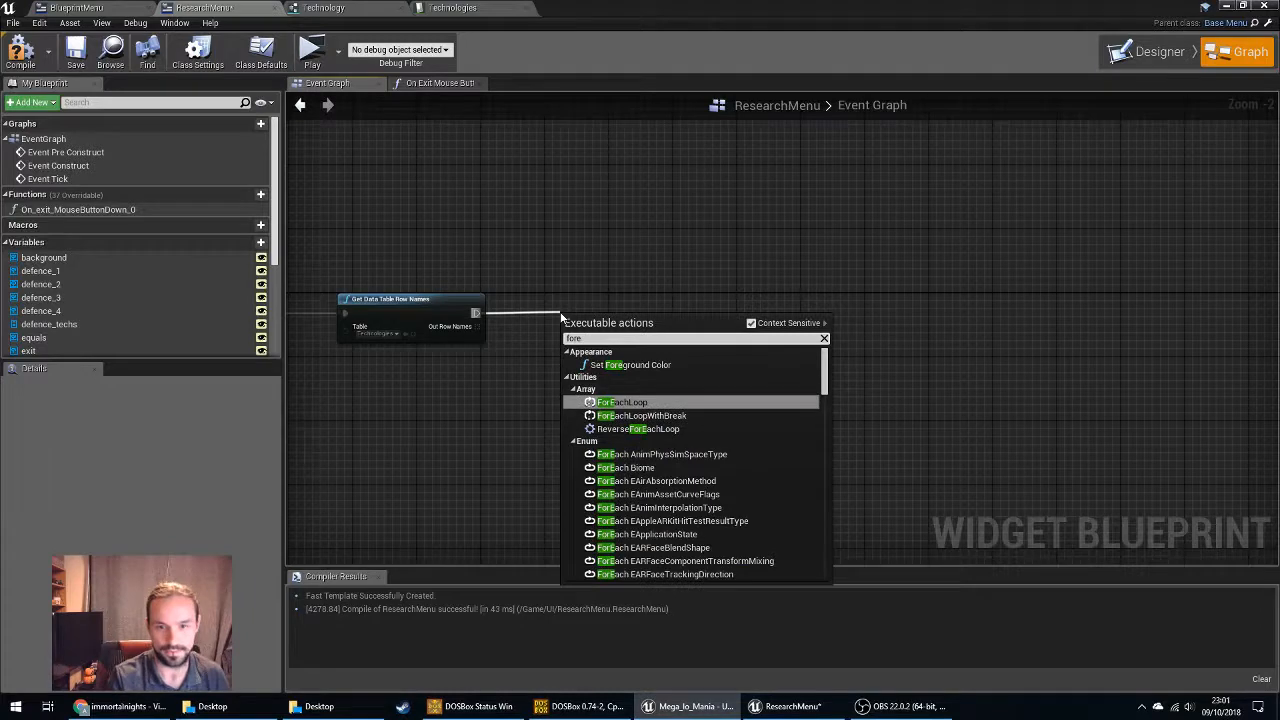
pyautogui.press('Return')
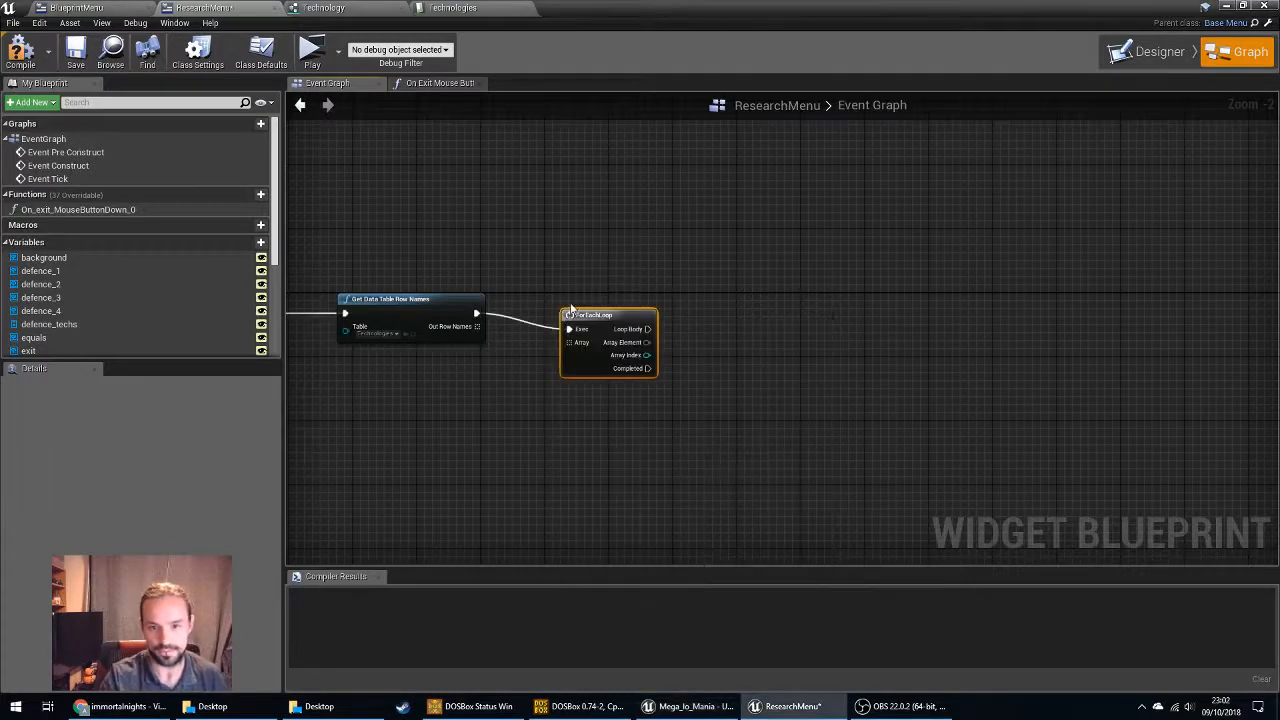
pyautogui.moveTo(612, 301); pyautogui.dragTo(590, 299)
pyautogui.moveTo(477, 326); pyautogui.dragTo(545, 327)
# Search the actions available from the ForEachLoop's Loop Body for "create" and turn off Context Sensitive filtering.
pyautogui.moveTo(738, 389); pyautogui.dragTo(627, 383, button='right')
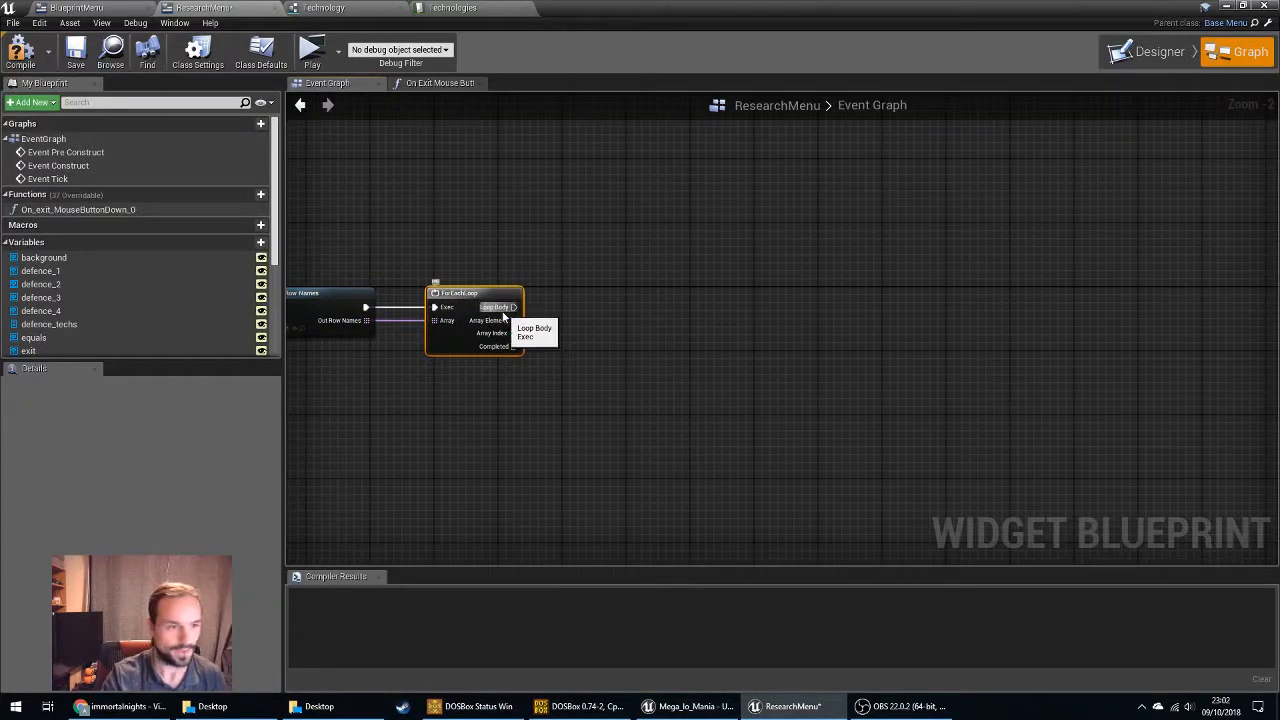
pyautogui.moveTo(513, 307); pyautogui.dragTo(610, 310)
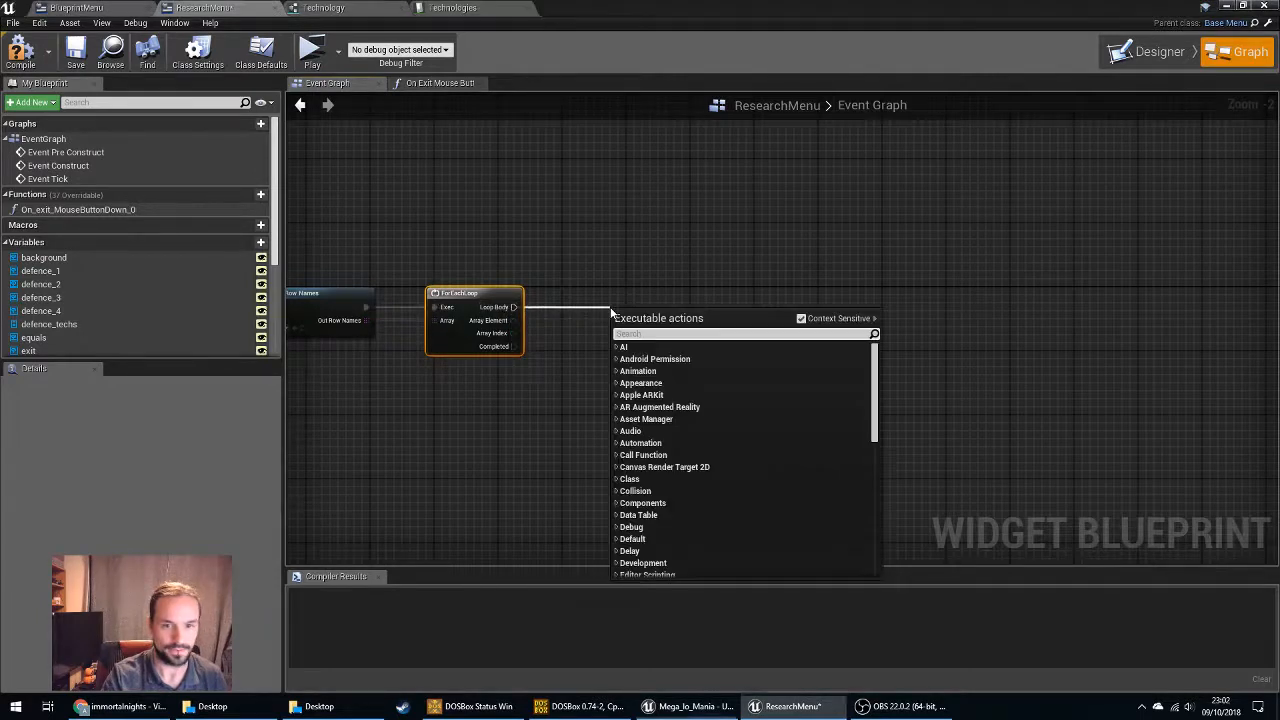
pyautogui.write('create i')
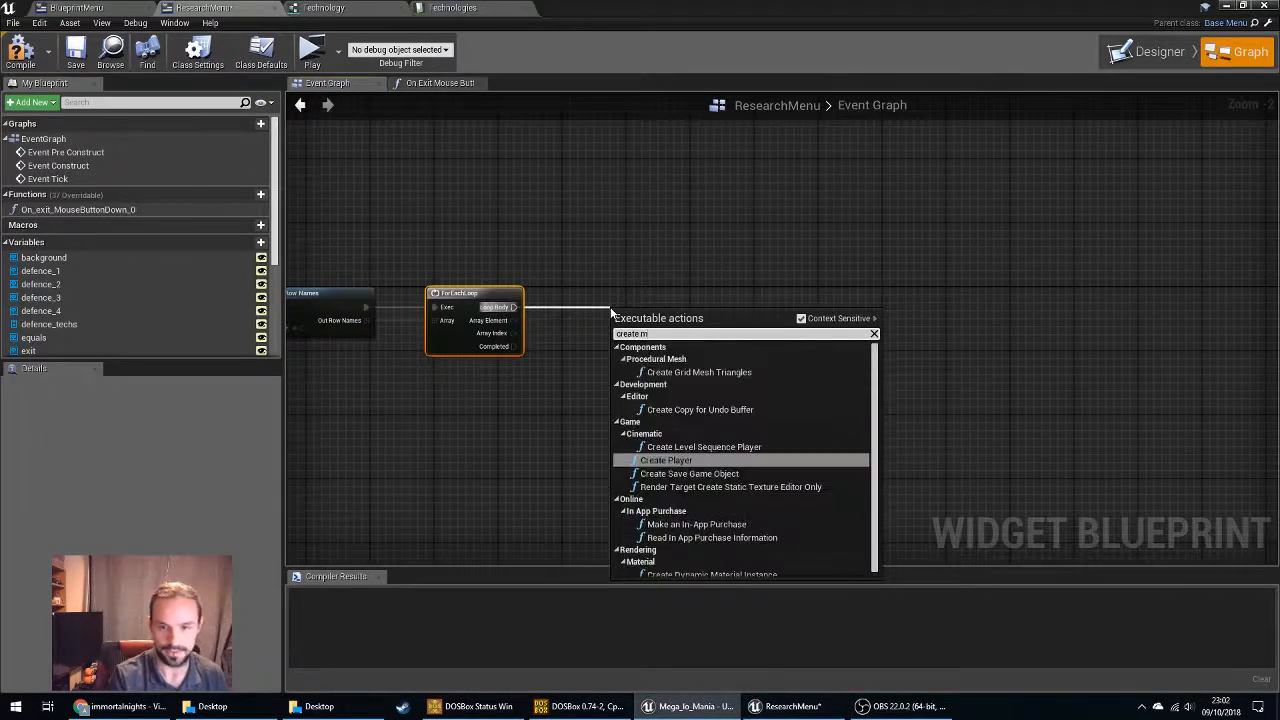
pyautogui.press('BackSpace')
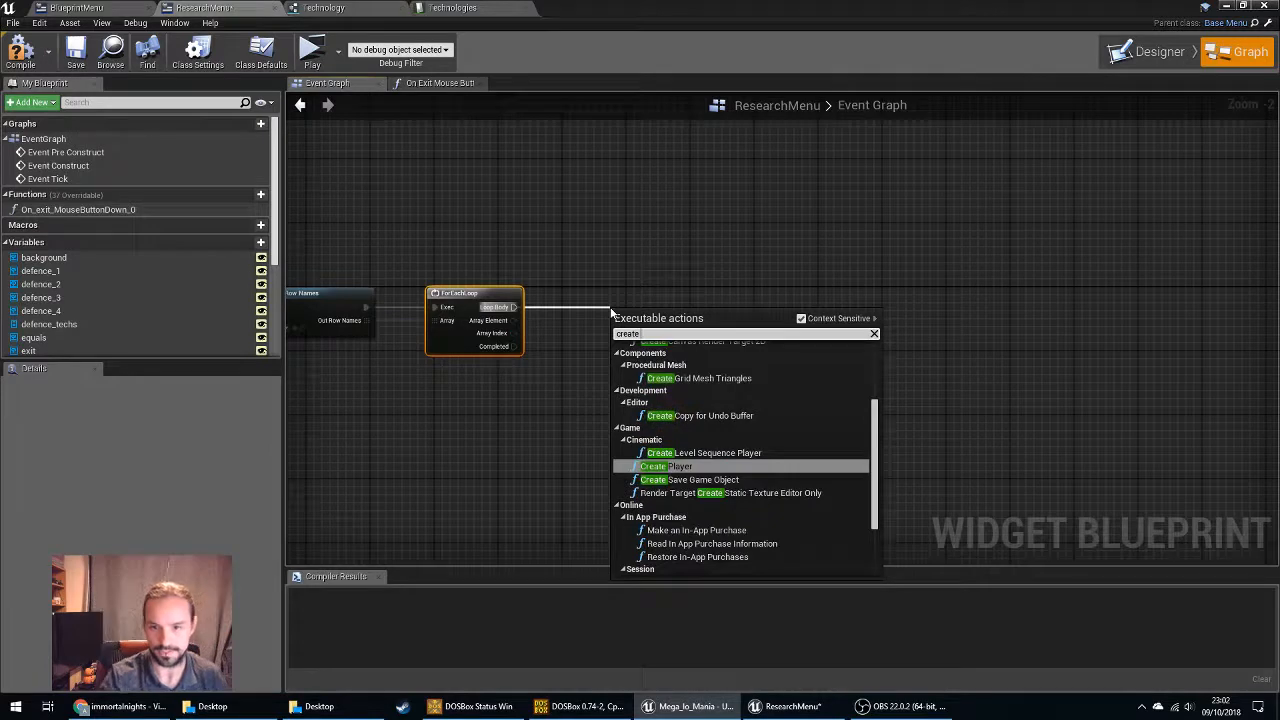
pyautogui.click(802, 318)
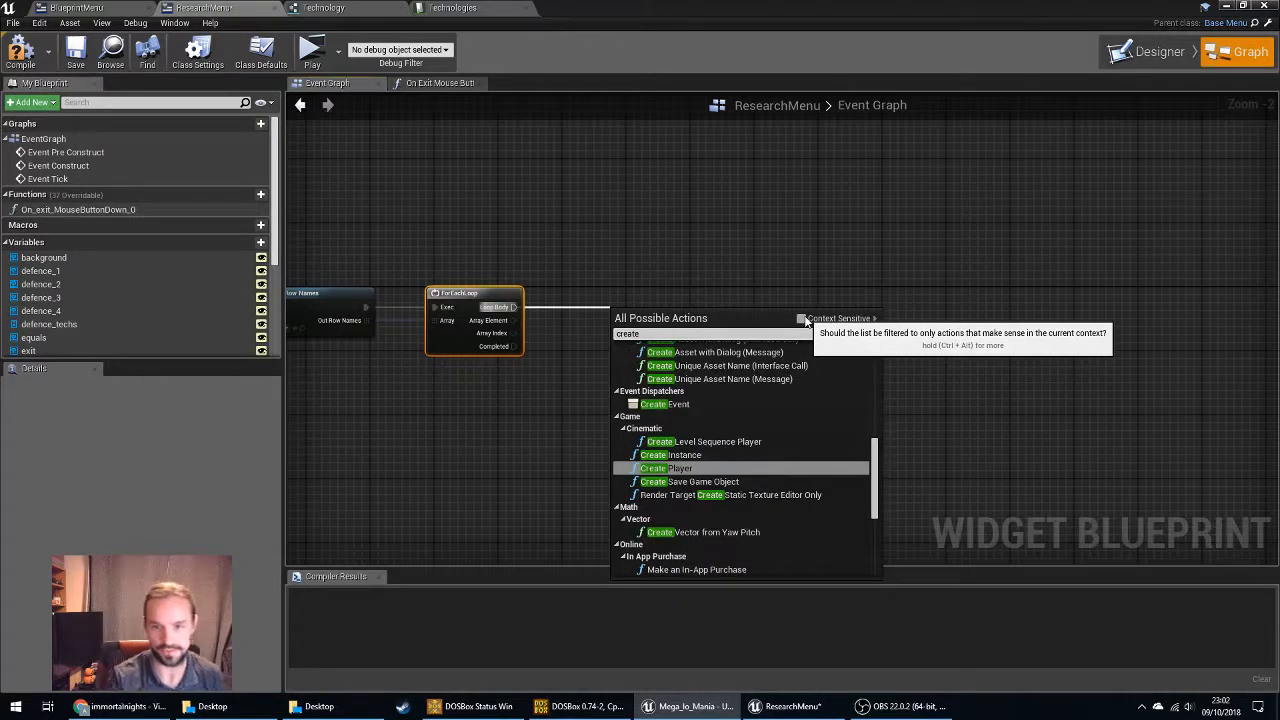
# Search all possible actions for "create image" and "image" to look for a node that makes an image.
pyautogui.write('0')
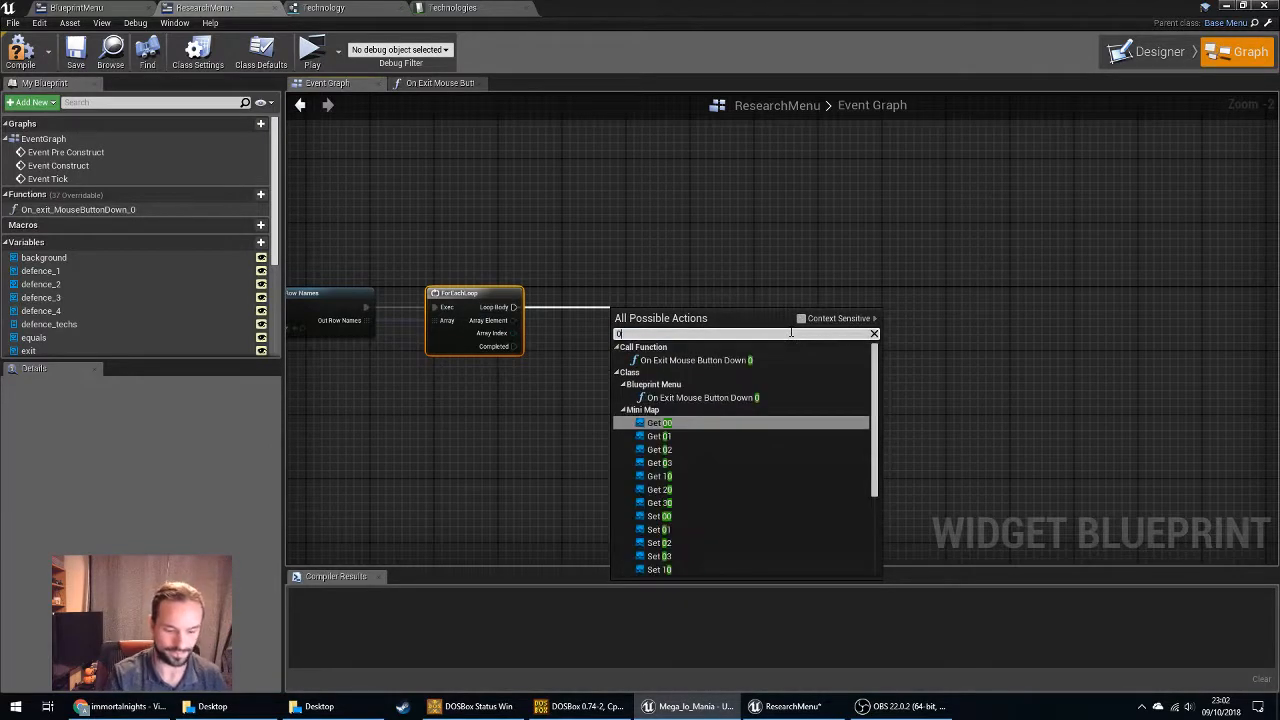
pyautogui.press('BackSpace')
pyautogui.write('create i')
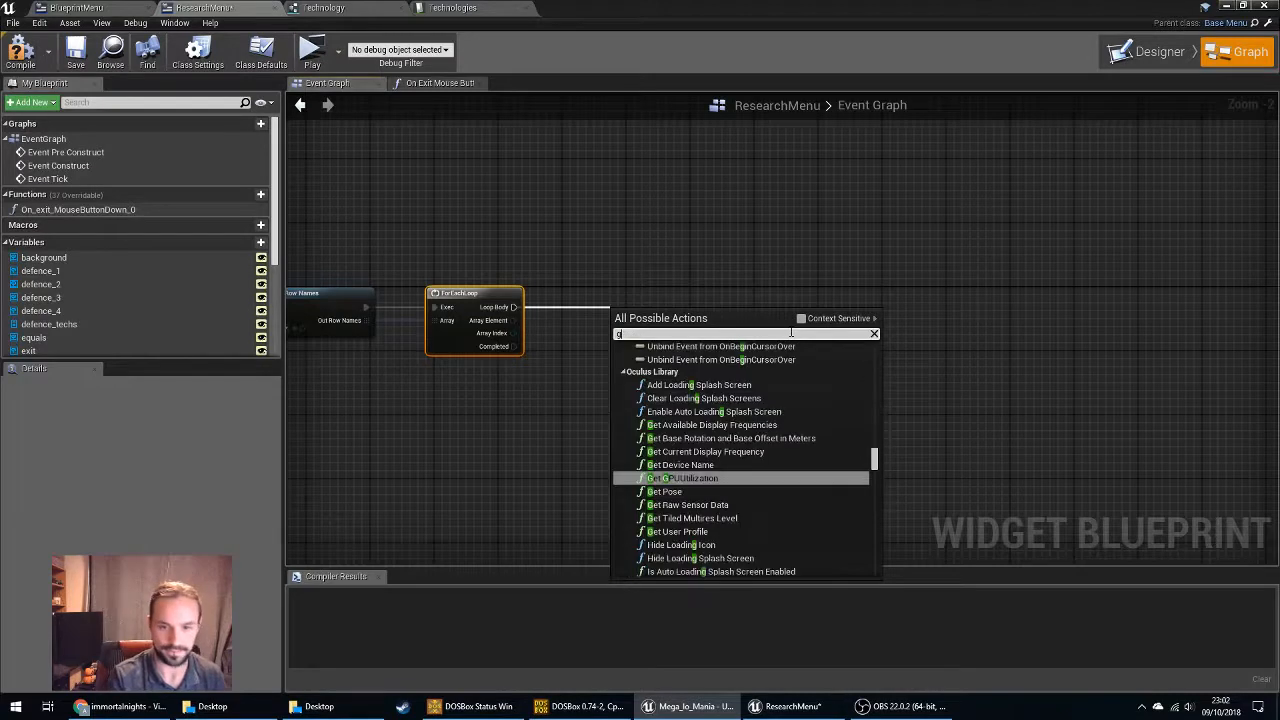
pyautogui.write('mage')
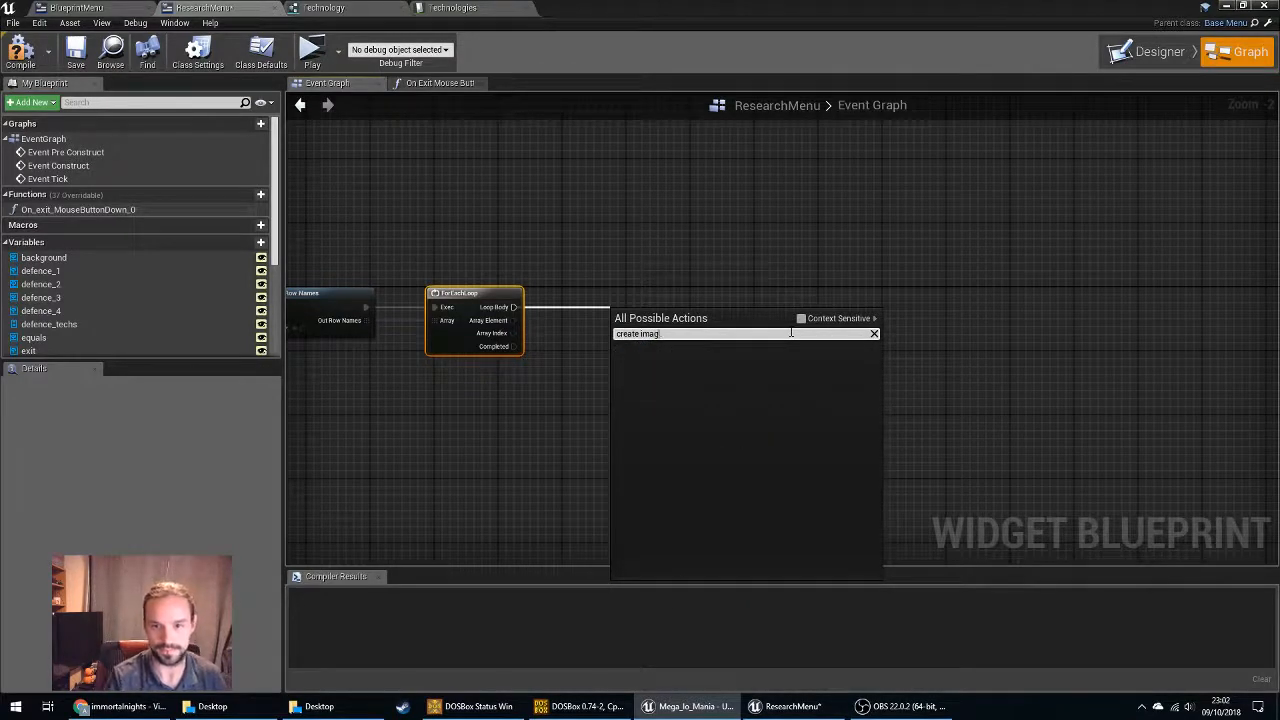
pyautogui.press('BackSpace')
pyautogui.press('BackSpace')
pyautogui.press('BackSpace')
pyautogui.write('m')
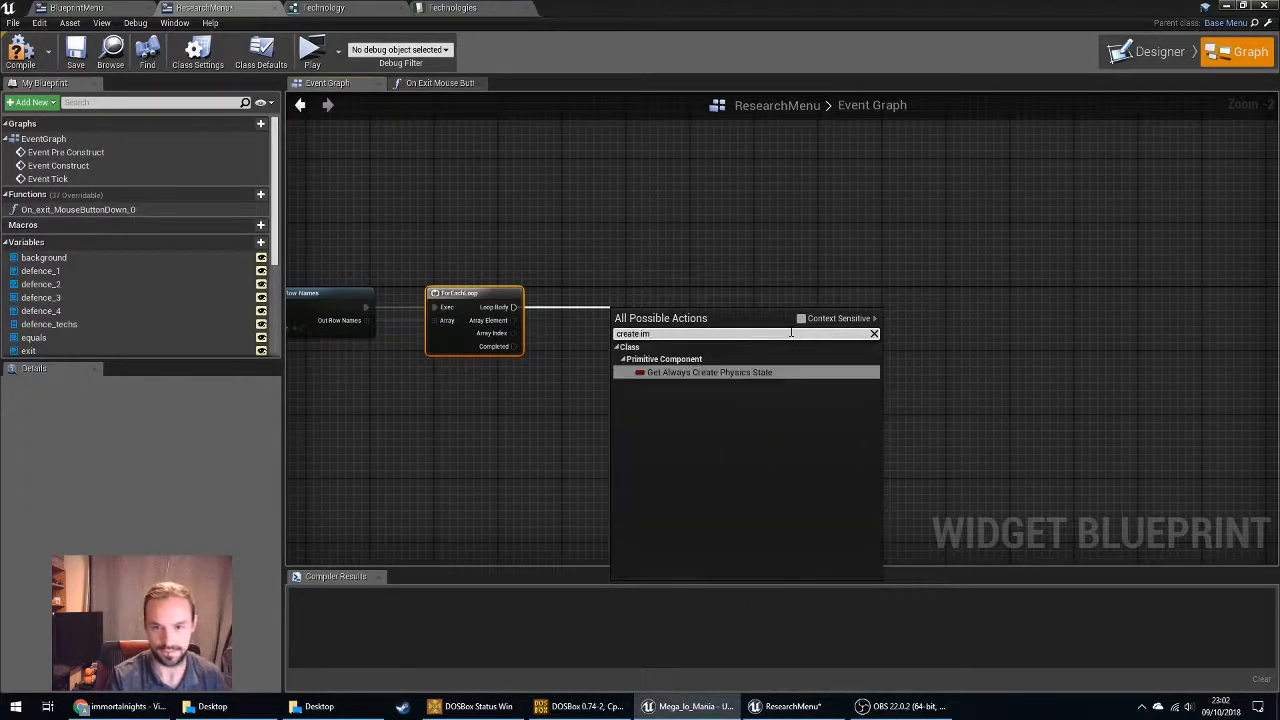
pyautogui.press('BackSpace')
pyautogui.press('BackSpace')
pyautogui.press('BackSpace')
pyautogui.press('BackSpace')
pyautogui.press('BackSpace')
pyautogui.press('BackSpace')
pyautogui.press('BackSpace')
pyautogui.press('BackSpace')
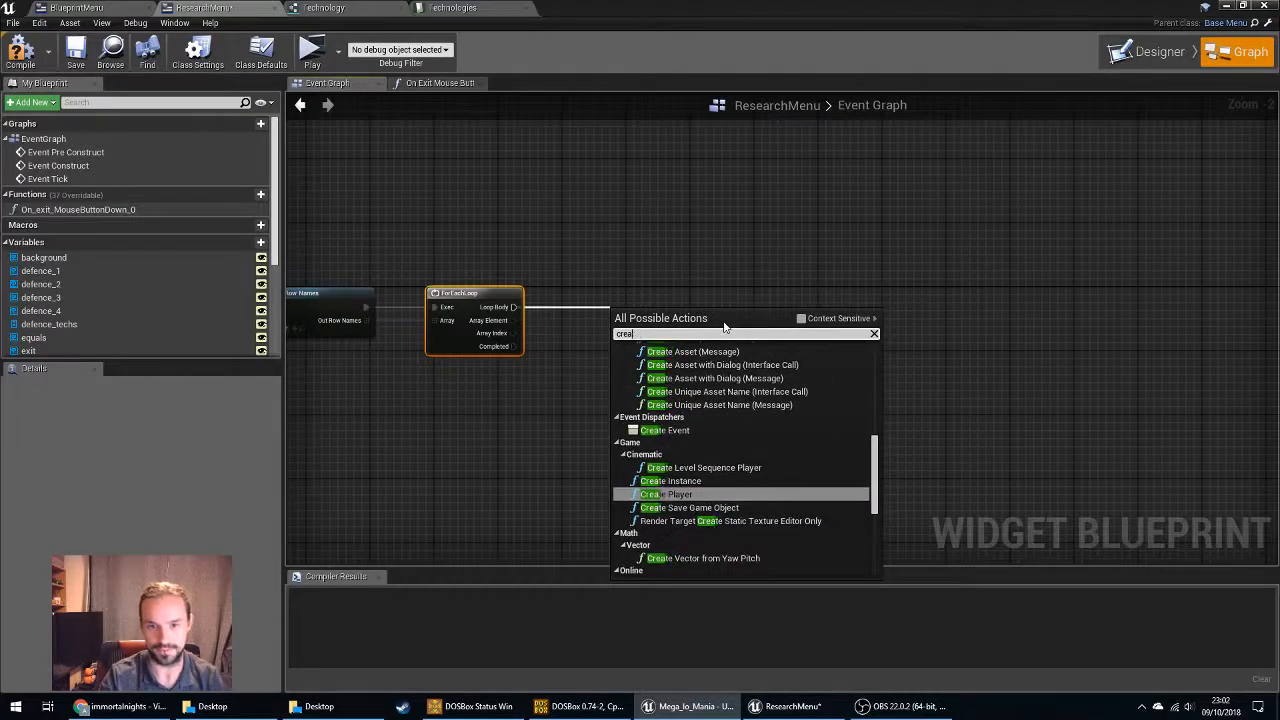
pyautogui.press('BackSpace')
pyautogui.write('image')
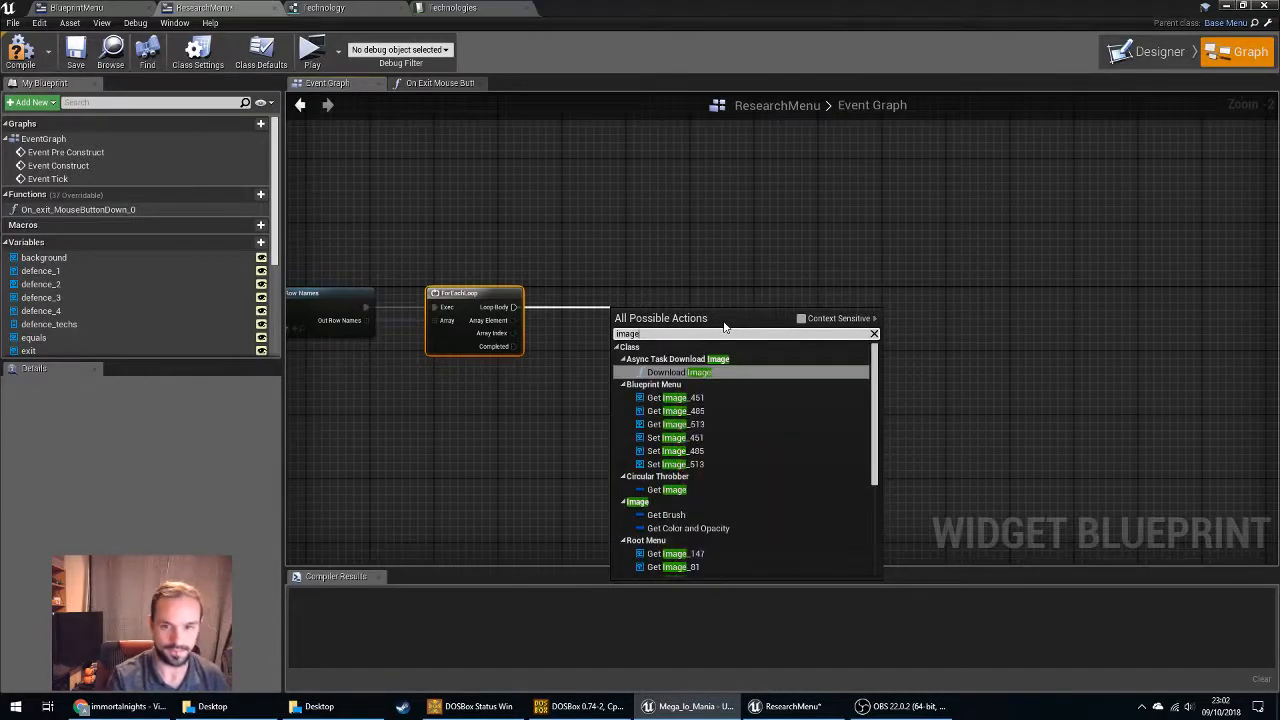
pyautogui.scroll(-1, 786, 407)
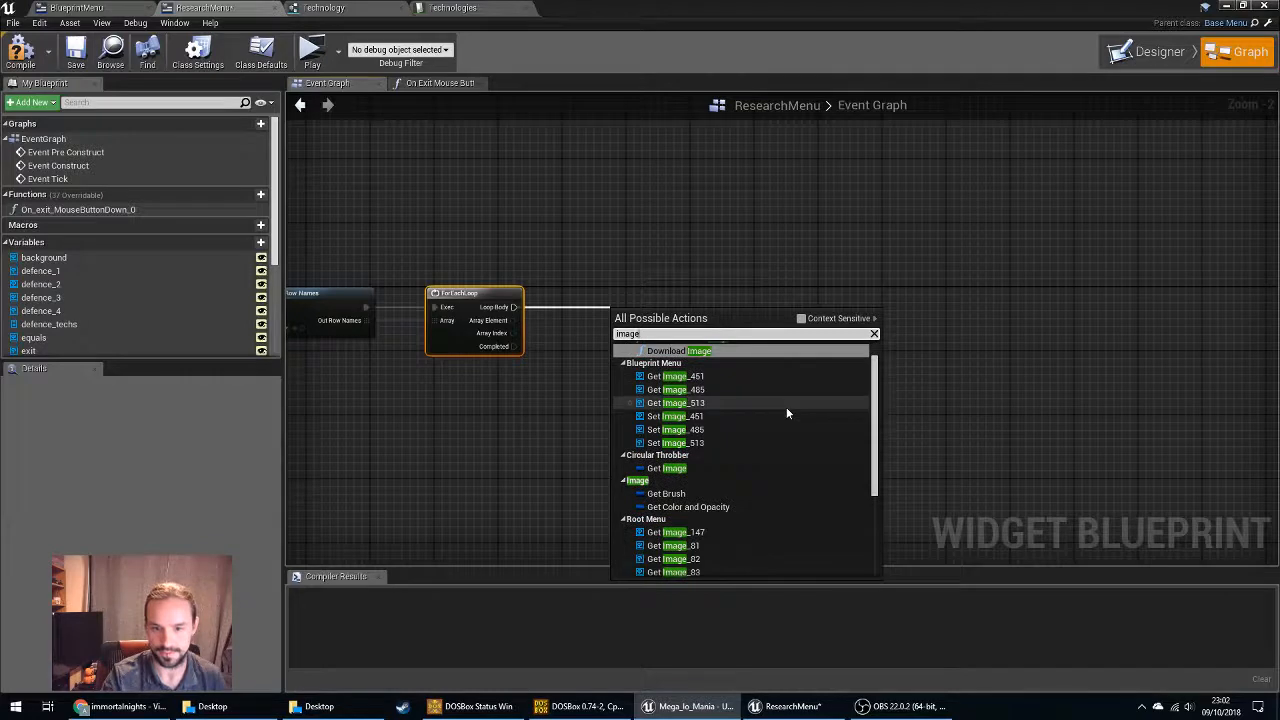
pyautogui.scroll(-4, 786, 412)
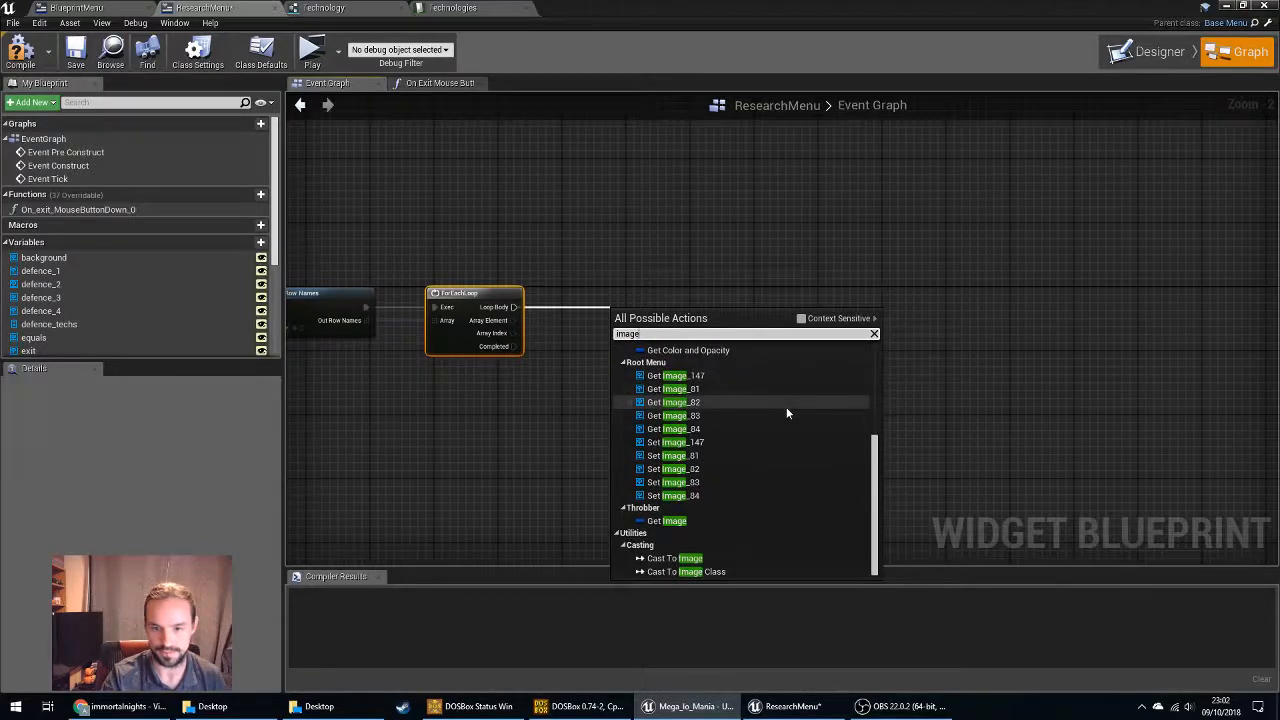
pyautogui.click(665, 246)
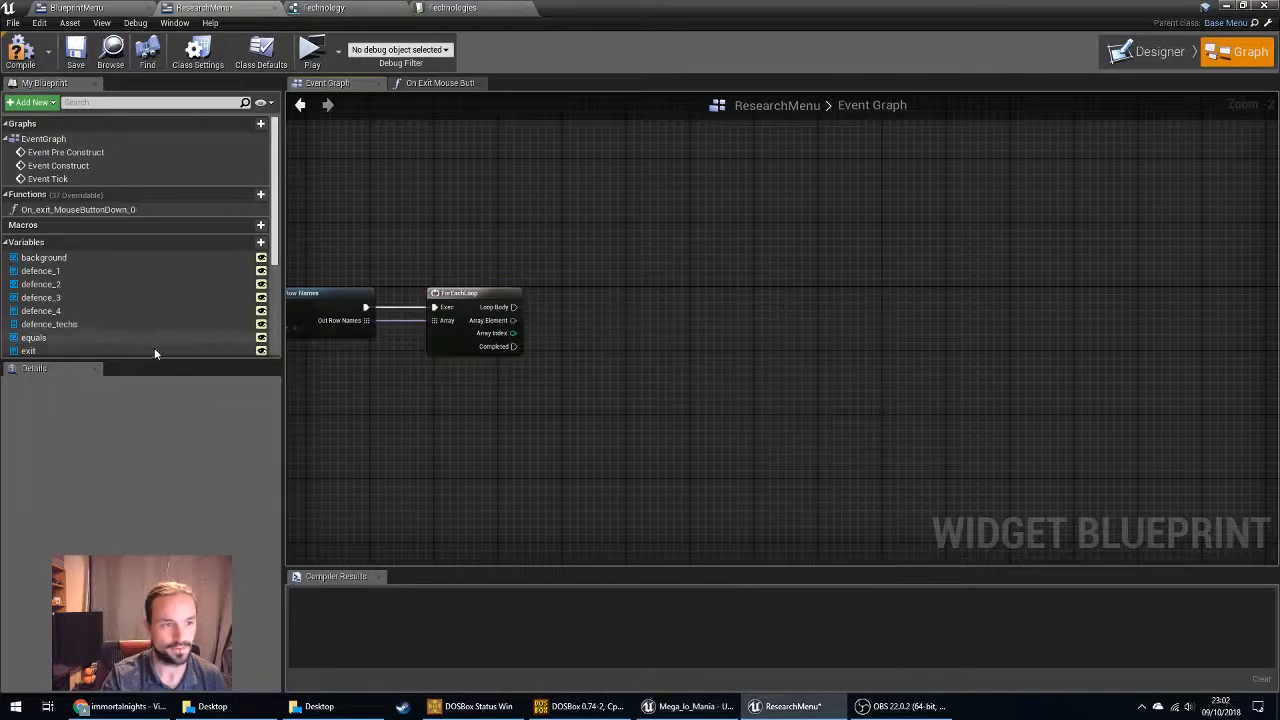
# Examine the Image widget among the Designer's Common palette widgets, and return to the event graph.
pyautogui.click(1152, 52)
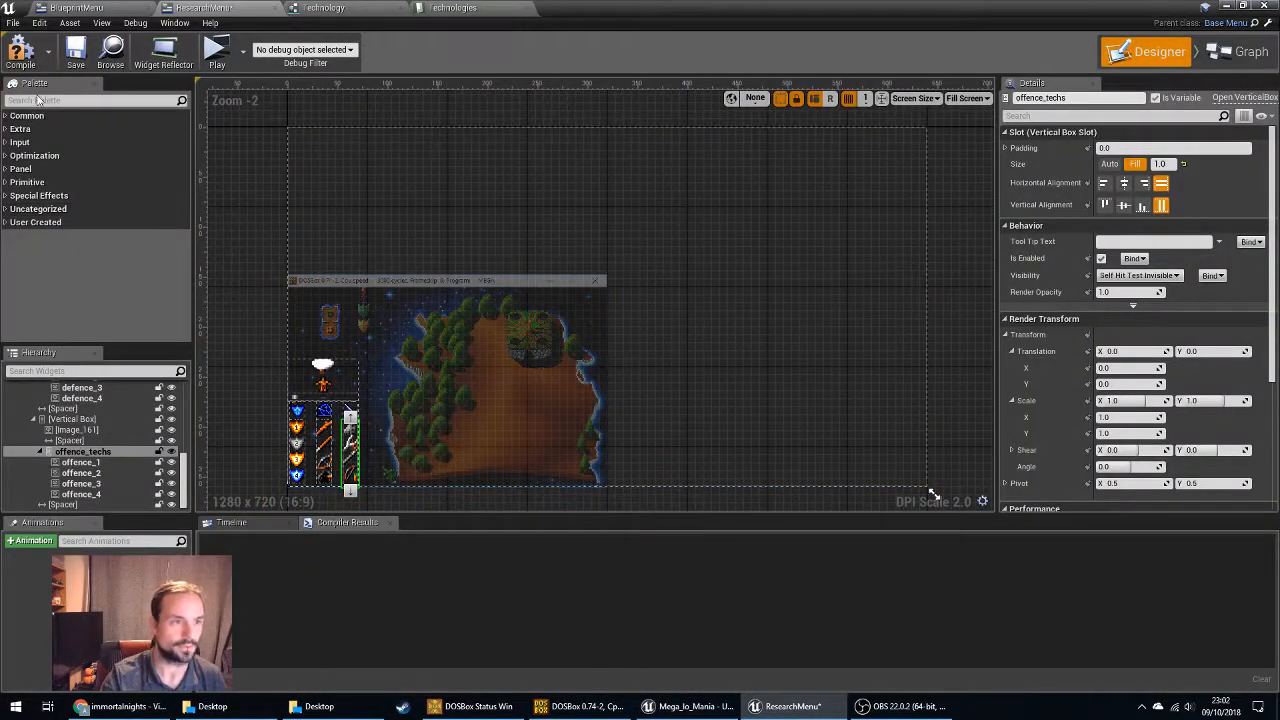
pyautogui.click(6, 142)
pyautogui.click(6, 142)
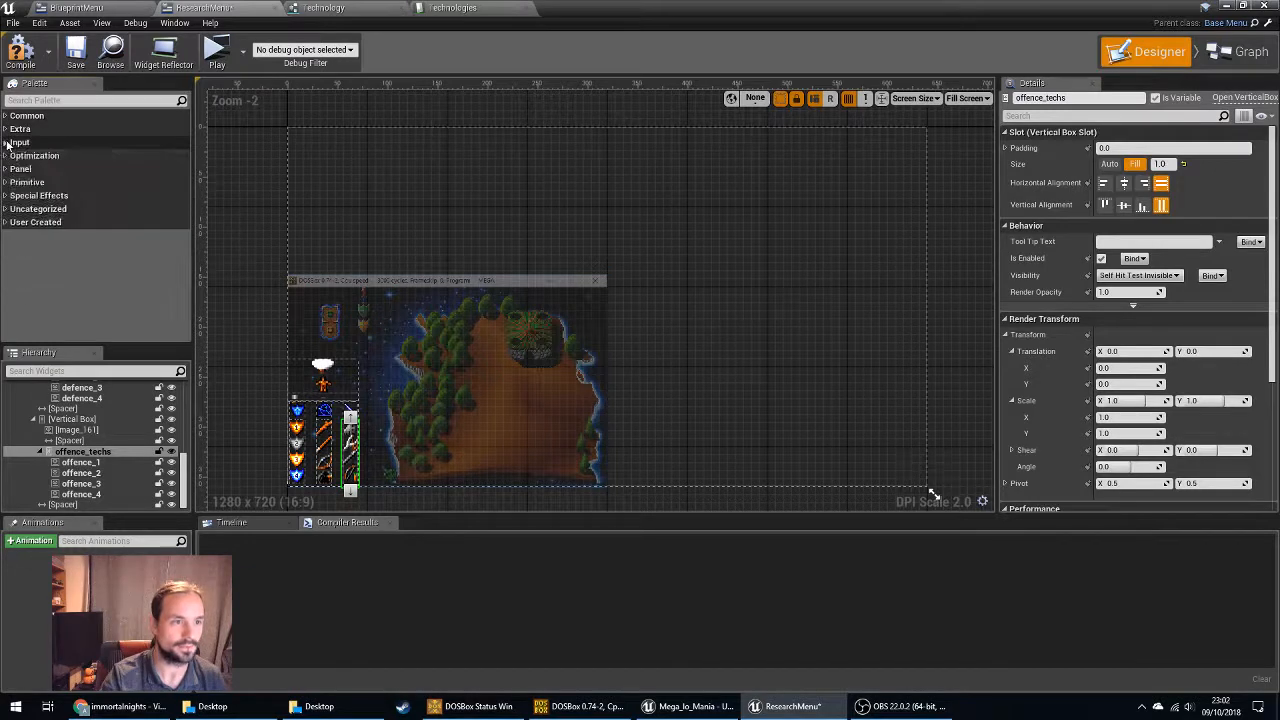
pyautogui.click(6, 129)
pyautogui.click(6, 129)
pyautogui.click(6, 116)
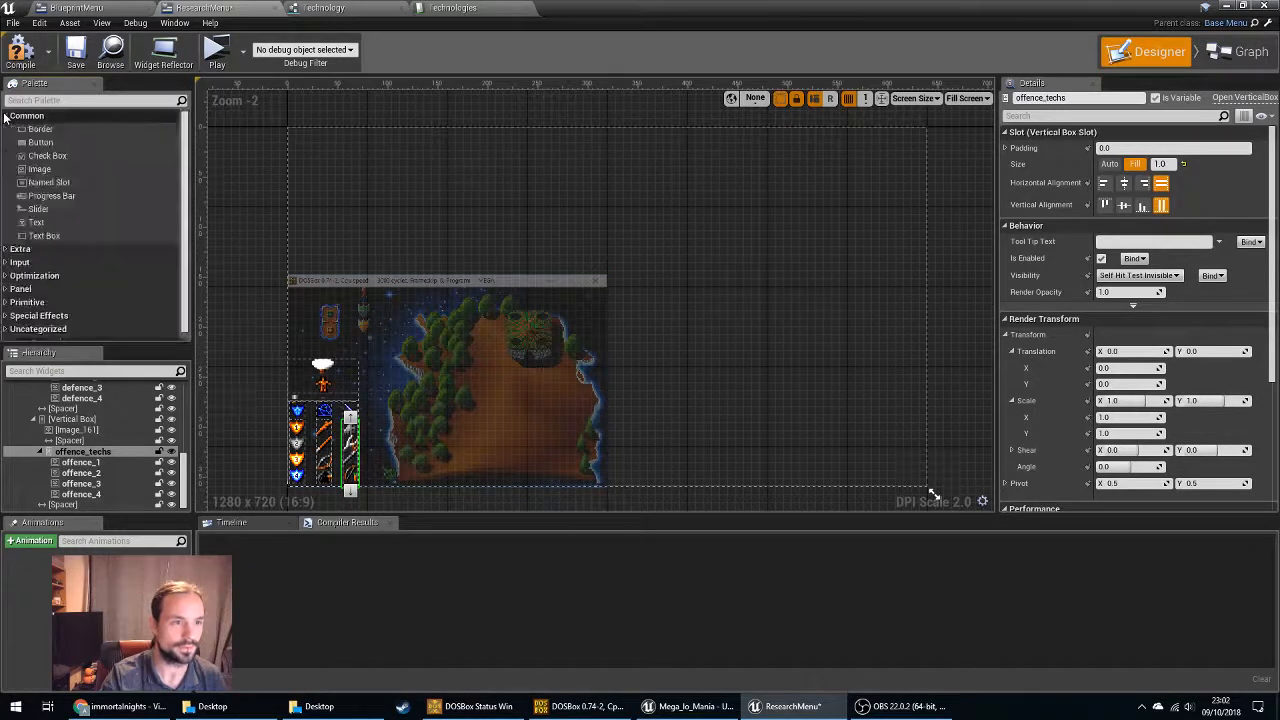
pyautogui.click(40, 171)
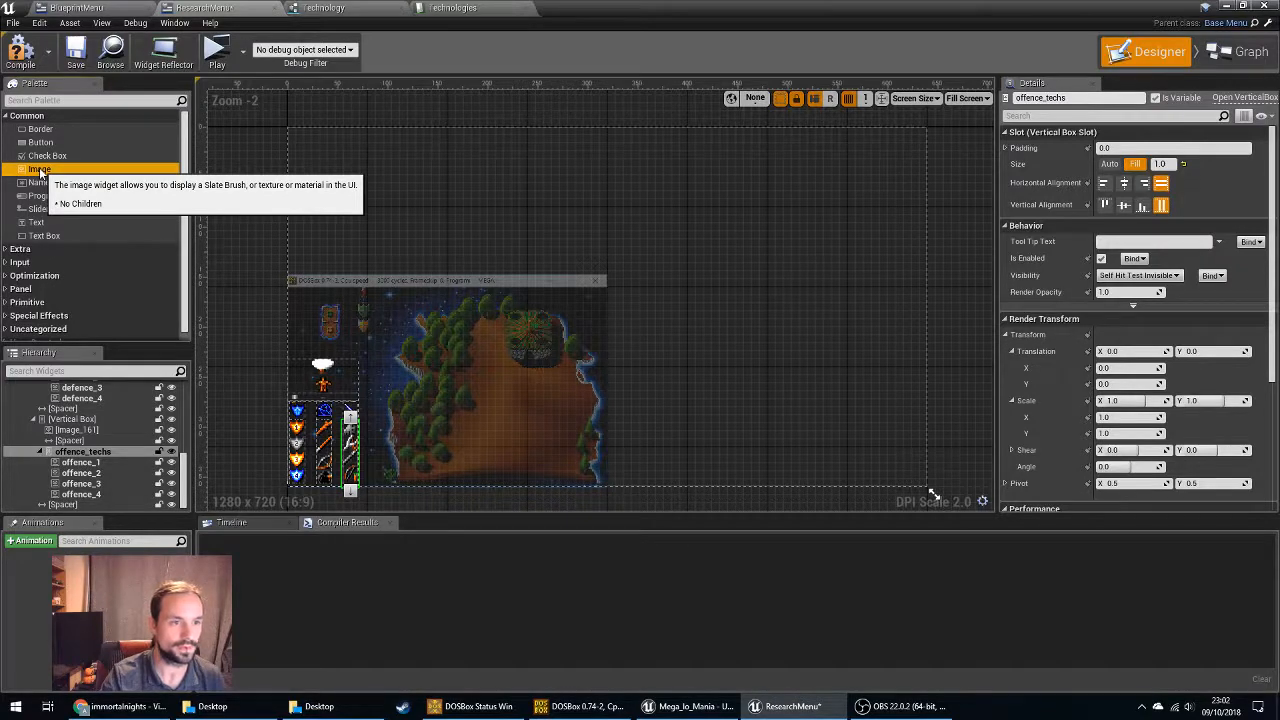
pyautogui.click(1225, 58)
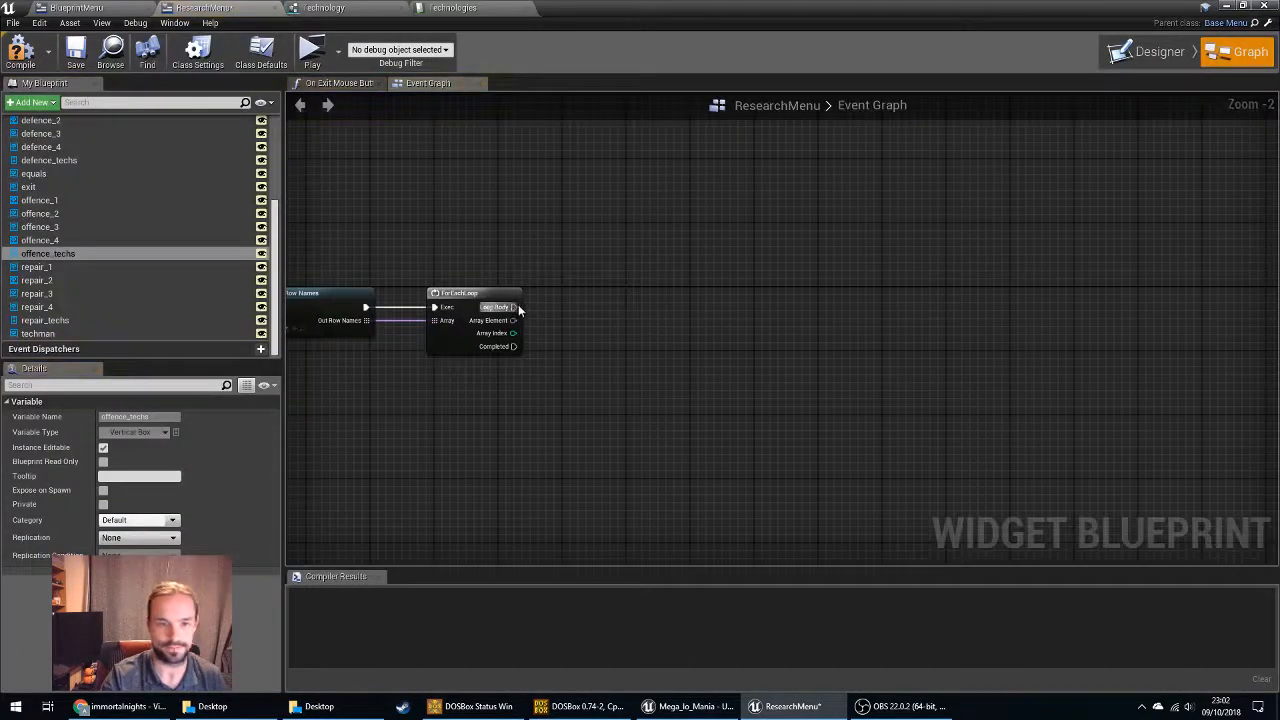
# Add a Create Widget node from the ForEachLoop's Loop Body and align it with the loop.
pyautogui.moveTo(518, 309); pyautogui.dragTo(596, 305)
pyautogui.write('create')
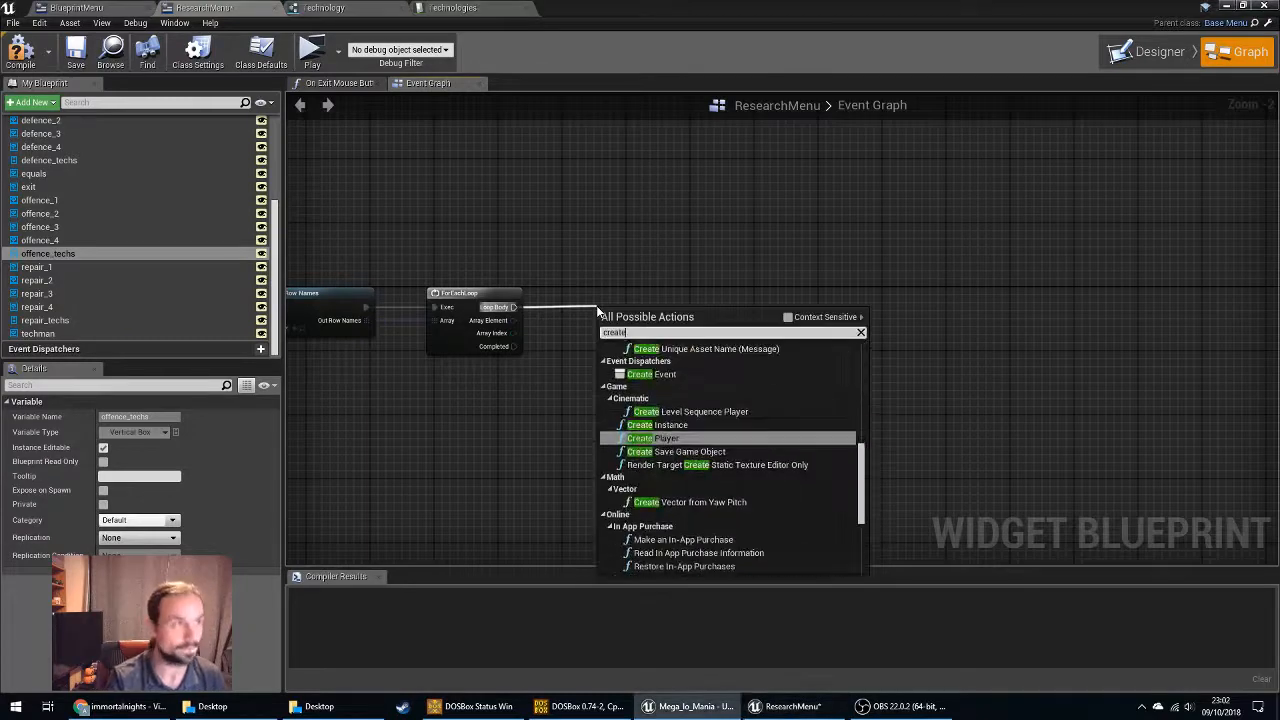
pyautogui.write(' widget')
pyautogui.press('Return')
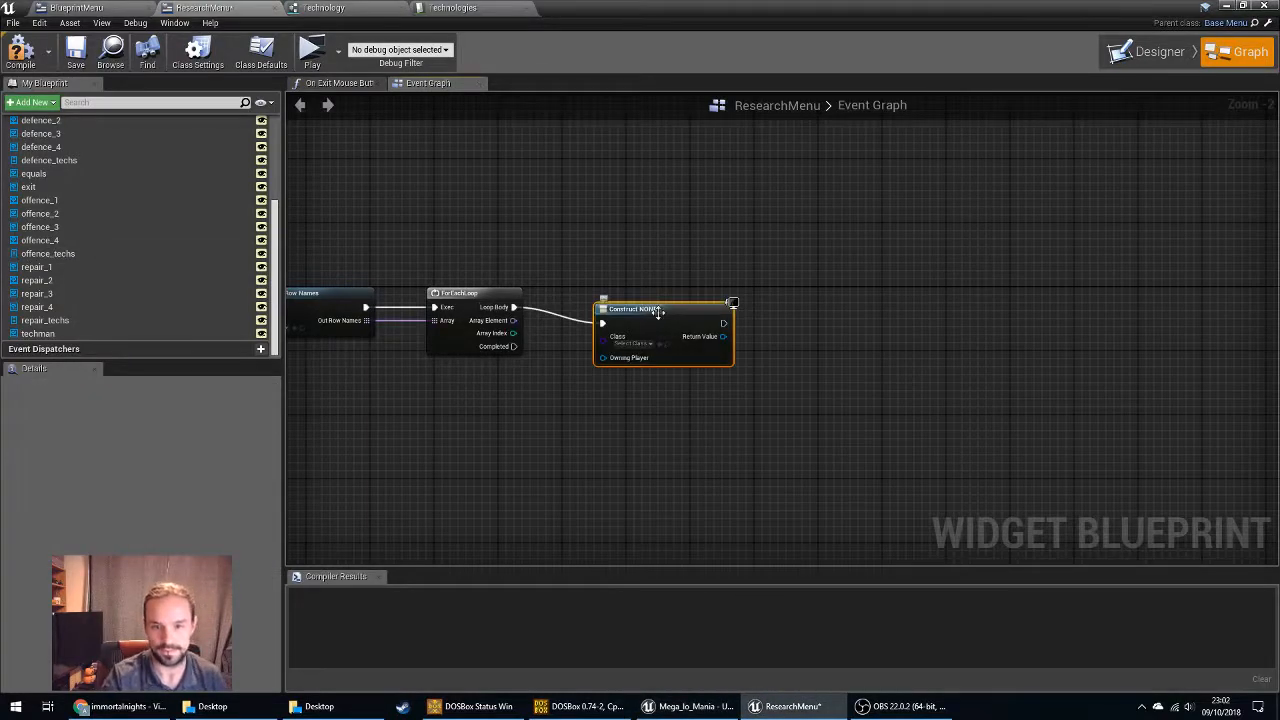
pyautogui.moveTo(658, 312); pyautogui.dragTo(651, 295)
# Examine the classes selectable for the Create Widget node with internal classes shown, and hide the internal classes again.
pyautogui.click(630, 329)
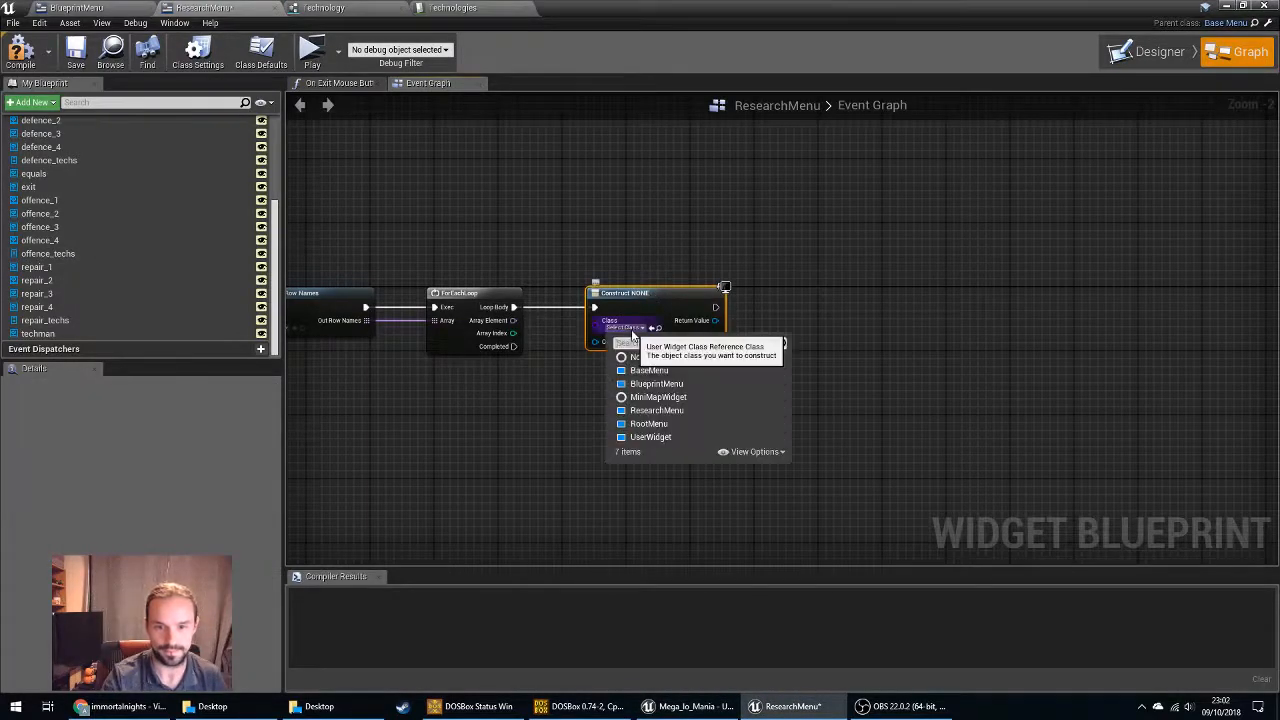
pyautogui.click(781, 456)
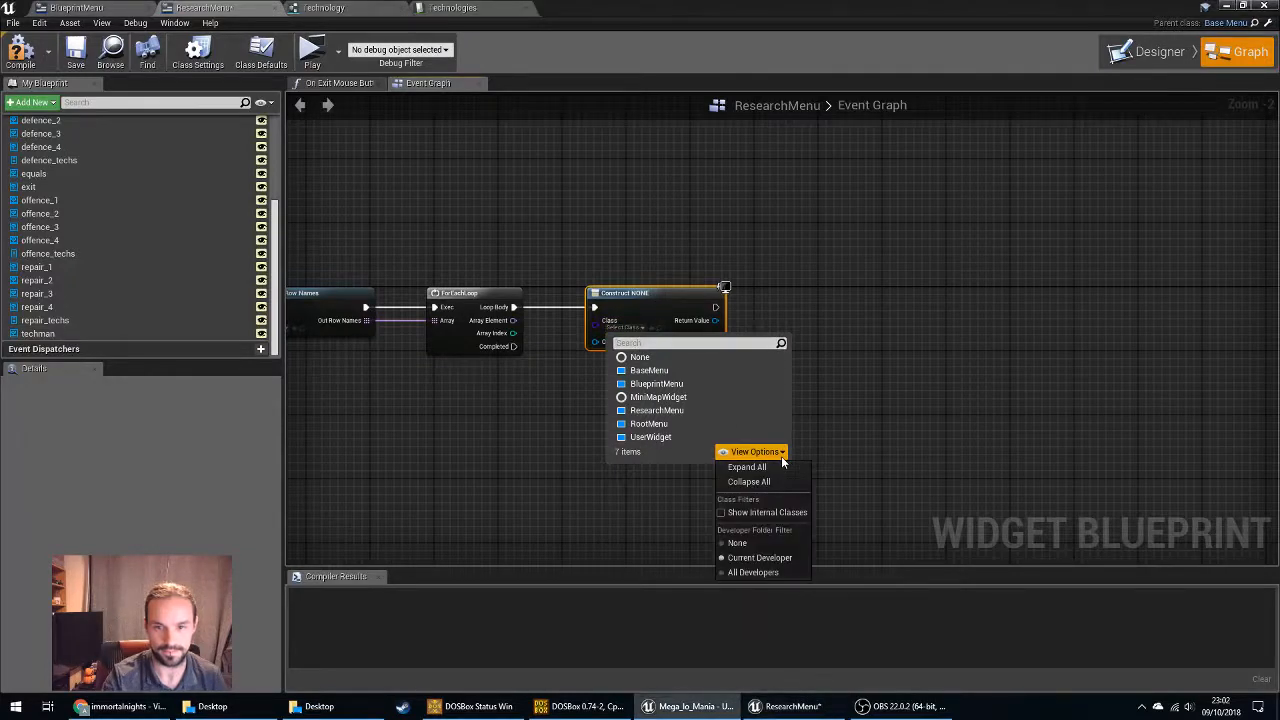
pyautogui.click(784, 513)
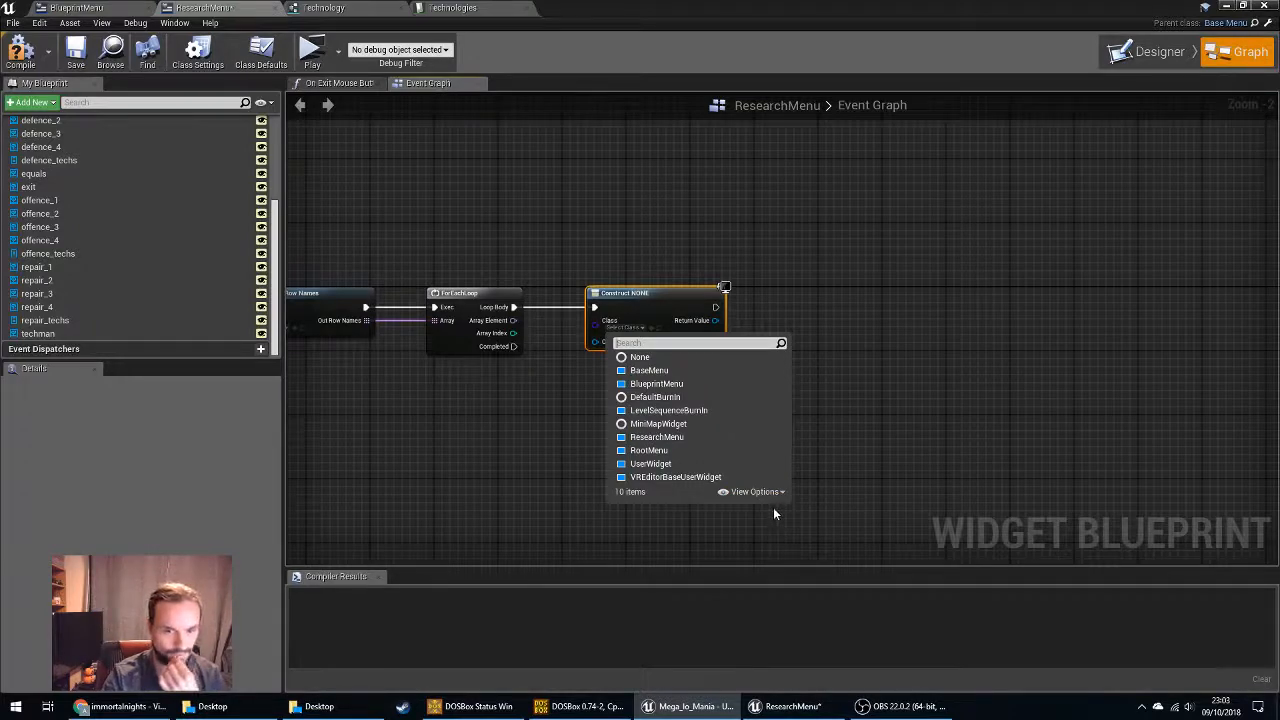
pyautogui.click(757, 491)
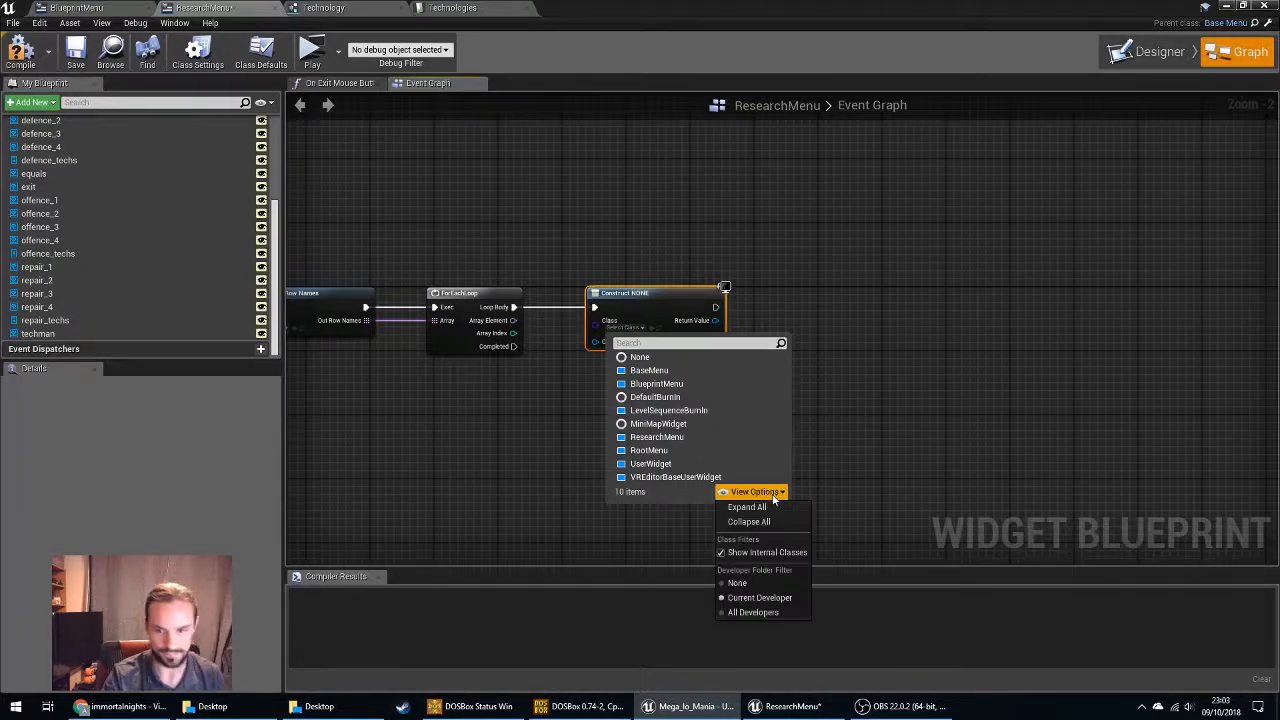
pyautogui.click(771, 553)
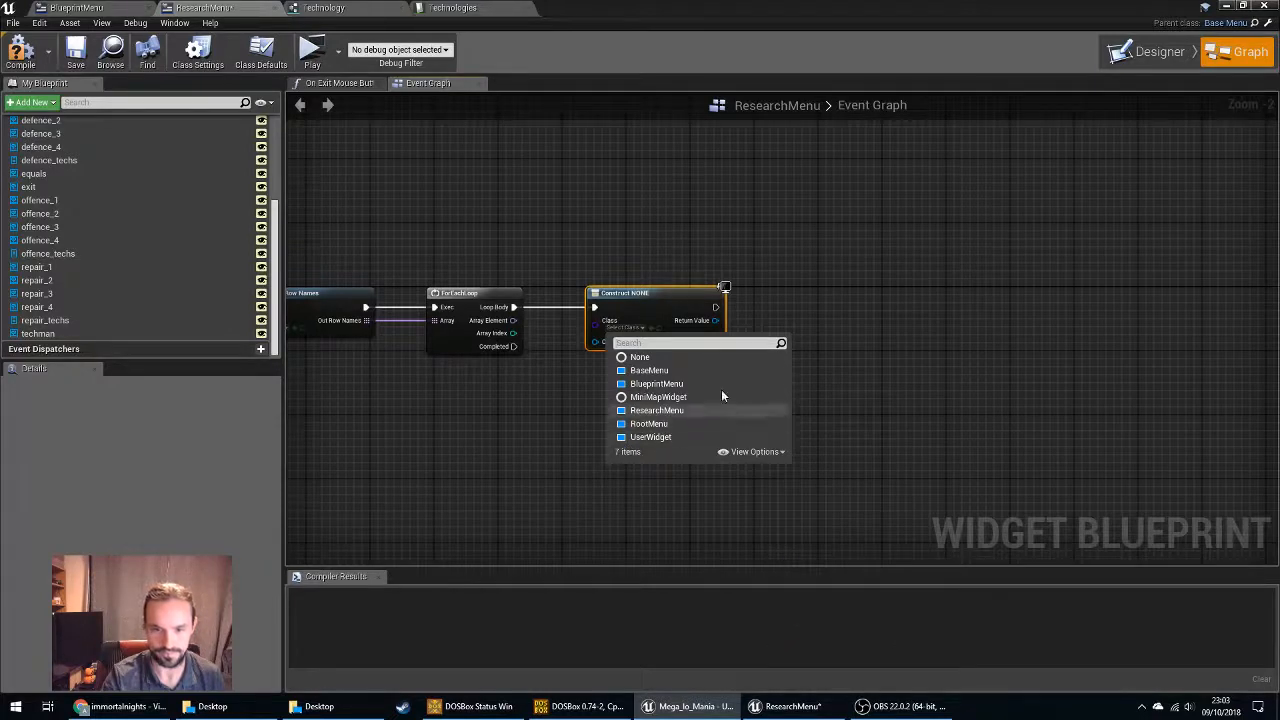
# Shift the Create Widget node away from the loop, look up adding and removing images in a new browser tab, and return to the graph.
pyautogui.click(632, 291)
pyautogui.moveTo(656, 292); pyautogui.dragTo(688, 292)
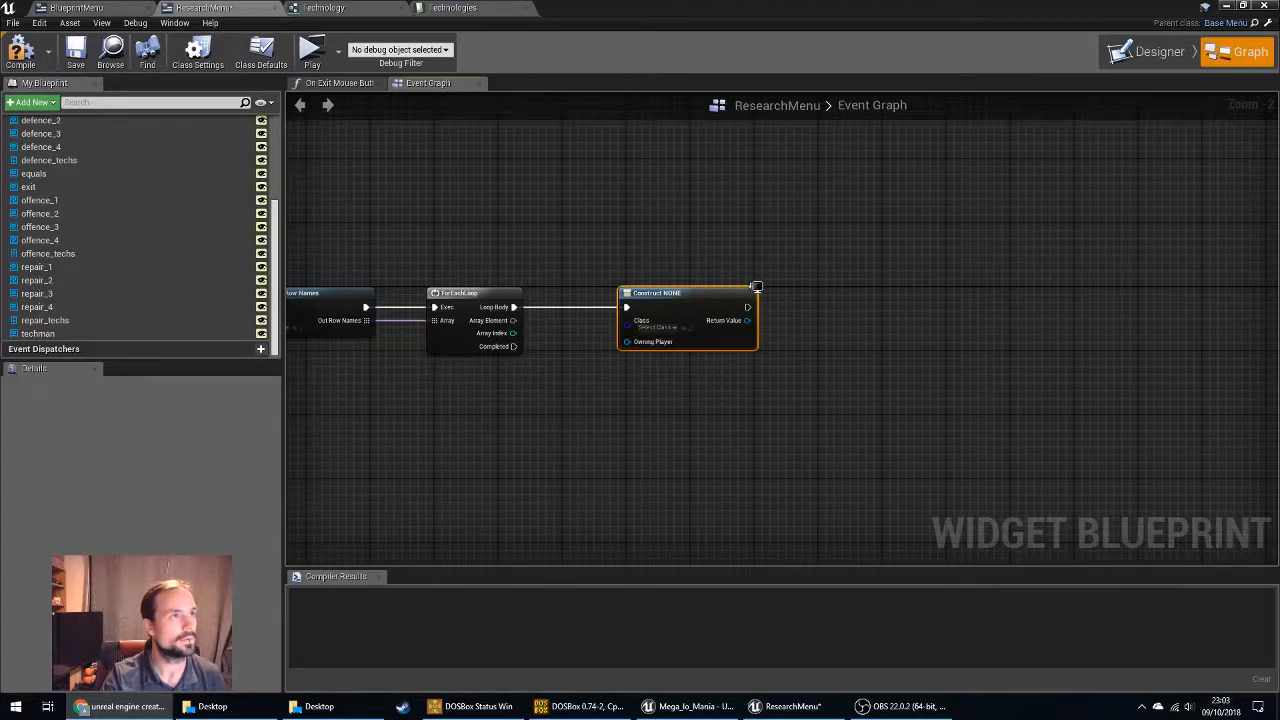
pyautogui.hotkey('ctrl', 't')
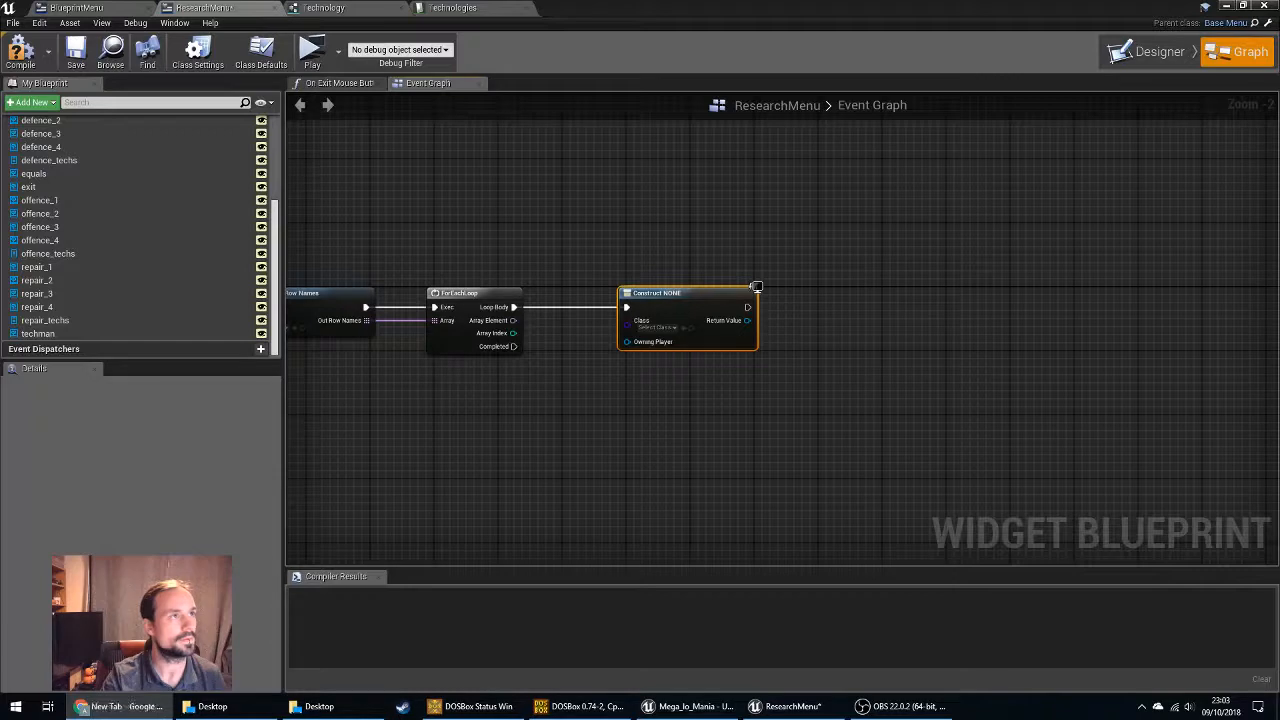
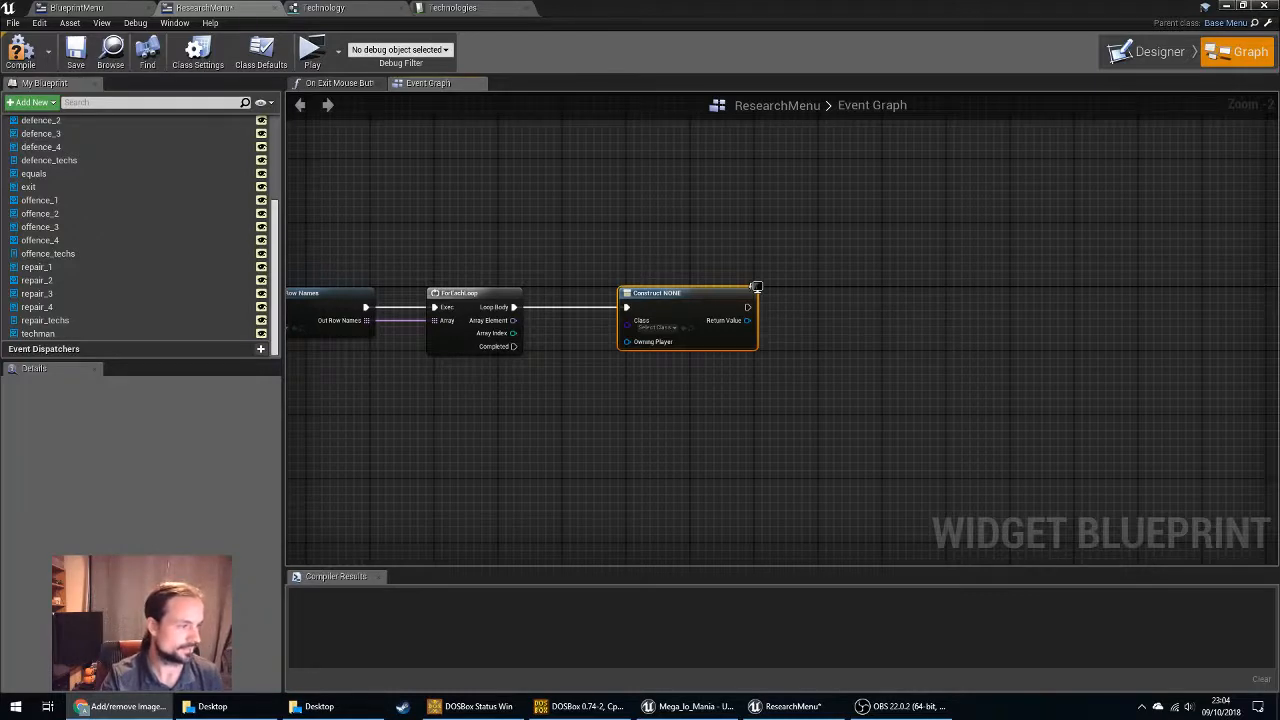
pyautogui.click(598, 436)
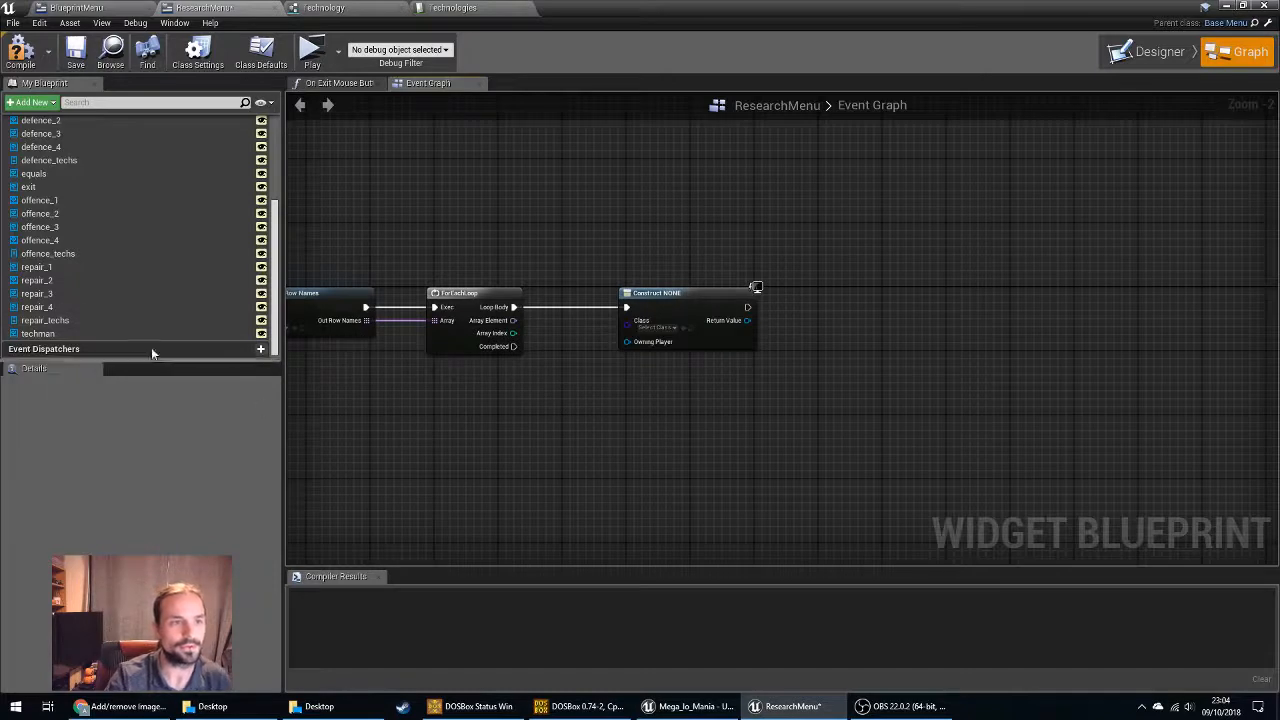
# Compile ResearchMenu and move the Create Widget node back closer to the ForEachLoop.
pyautogui.click(20, 52)
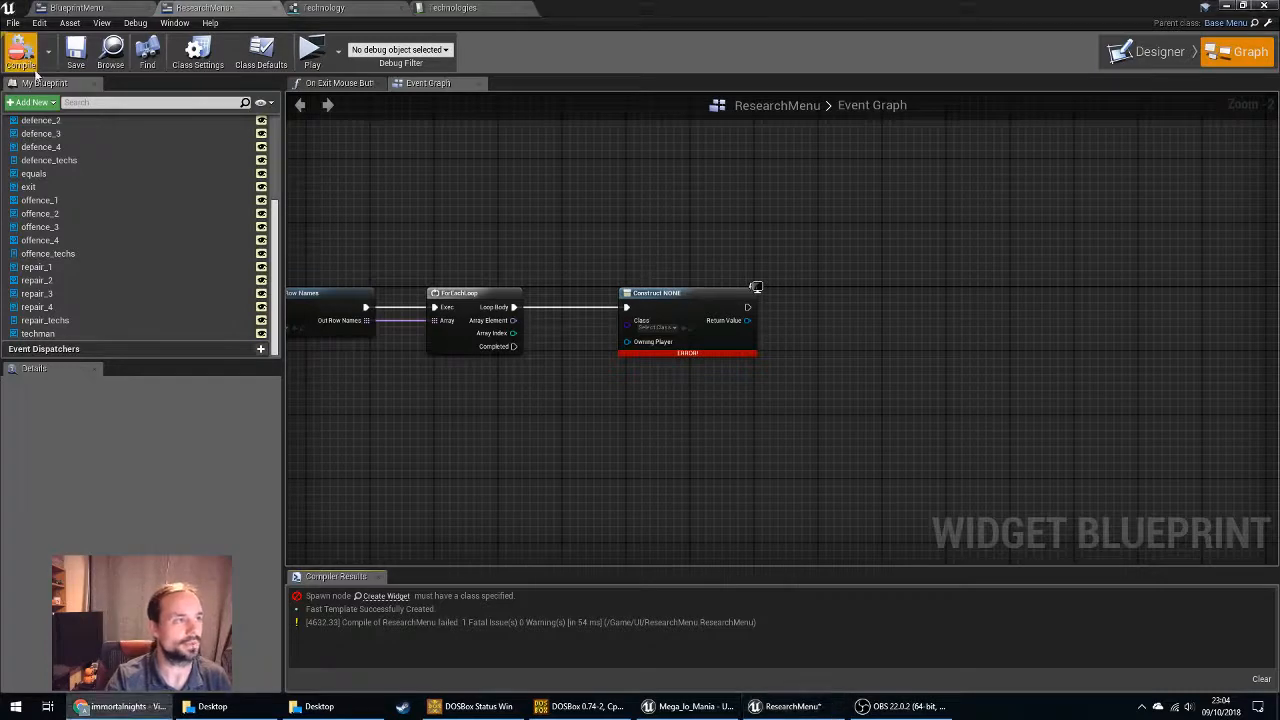
pyautogui.moveTo(676, 292); pyautogui.dragTo(643, 293)
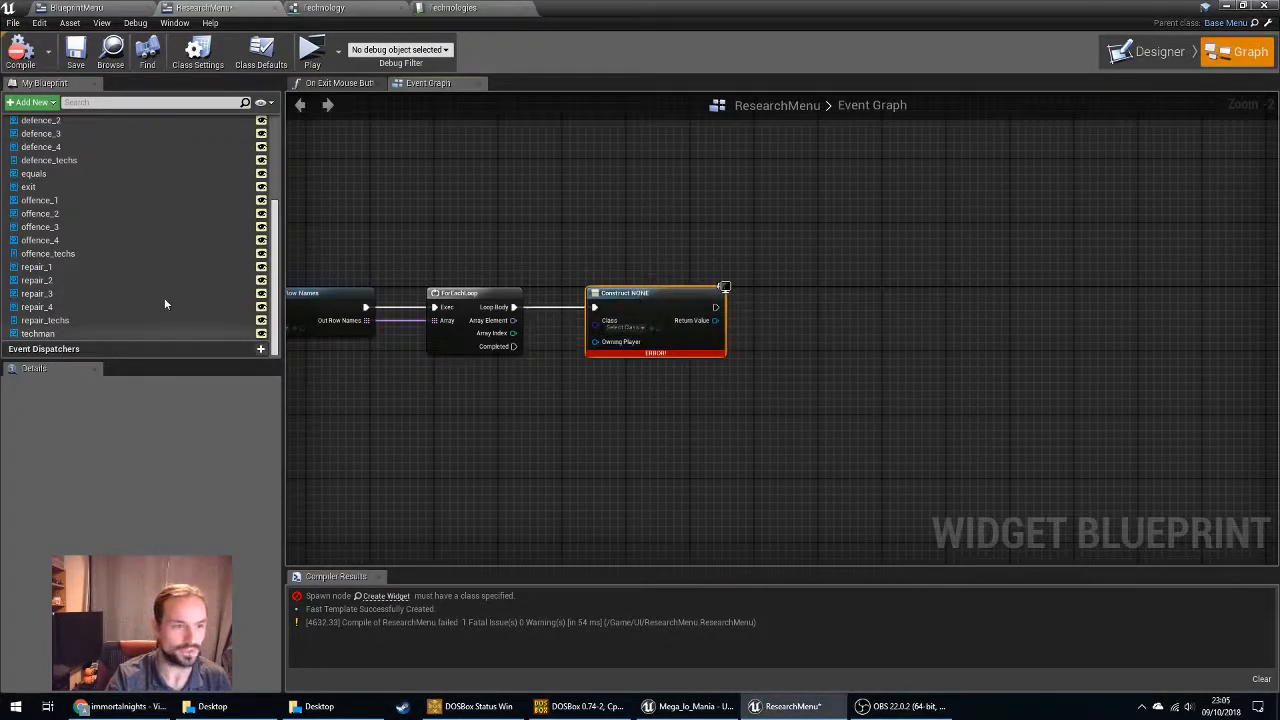
pyautogui.click(20, 50)
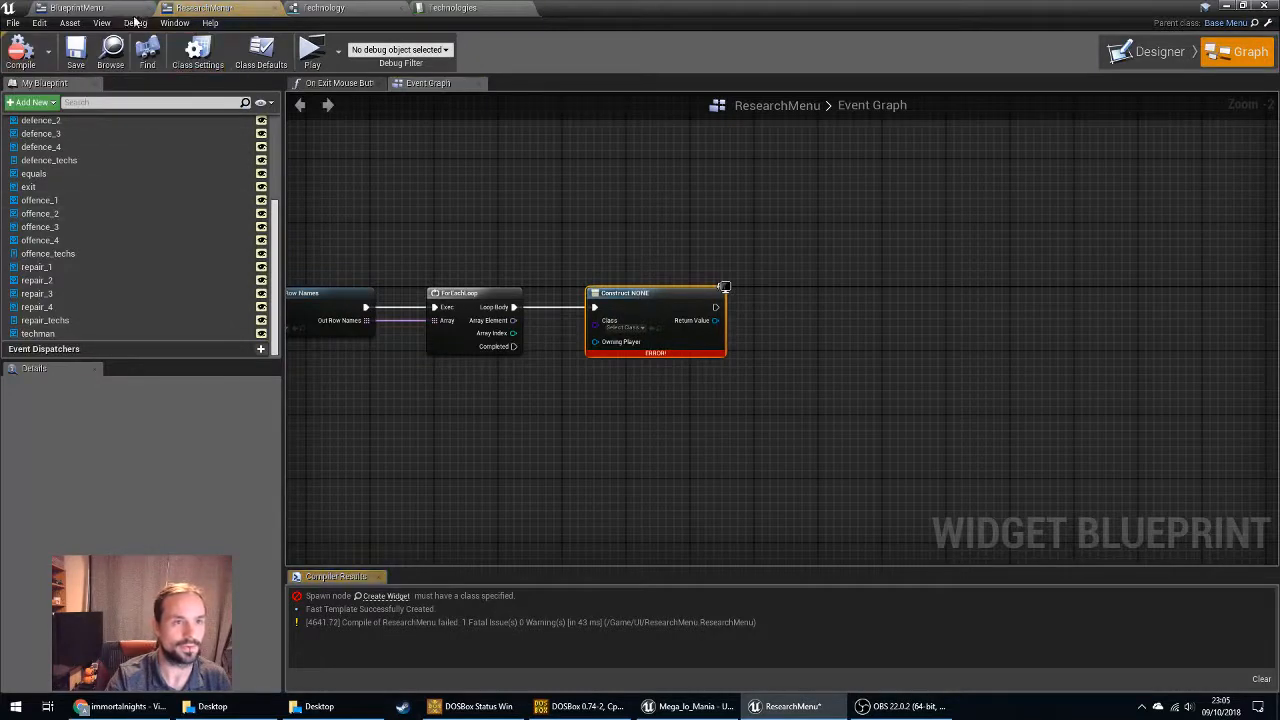
# Review the On Exit Mouse Button Down function and the Designer palette's Image widget, and return to the graph.
pyautogui.click(340, 84)
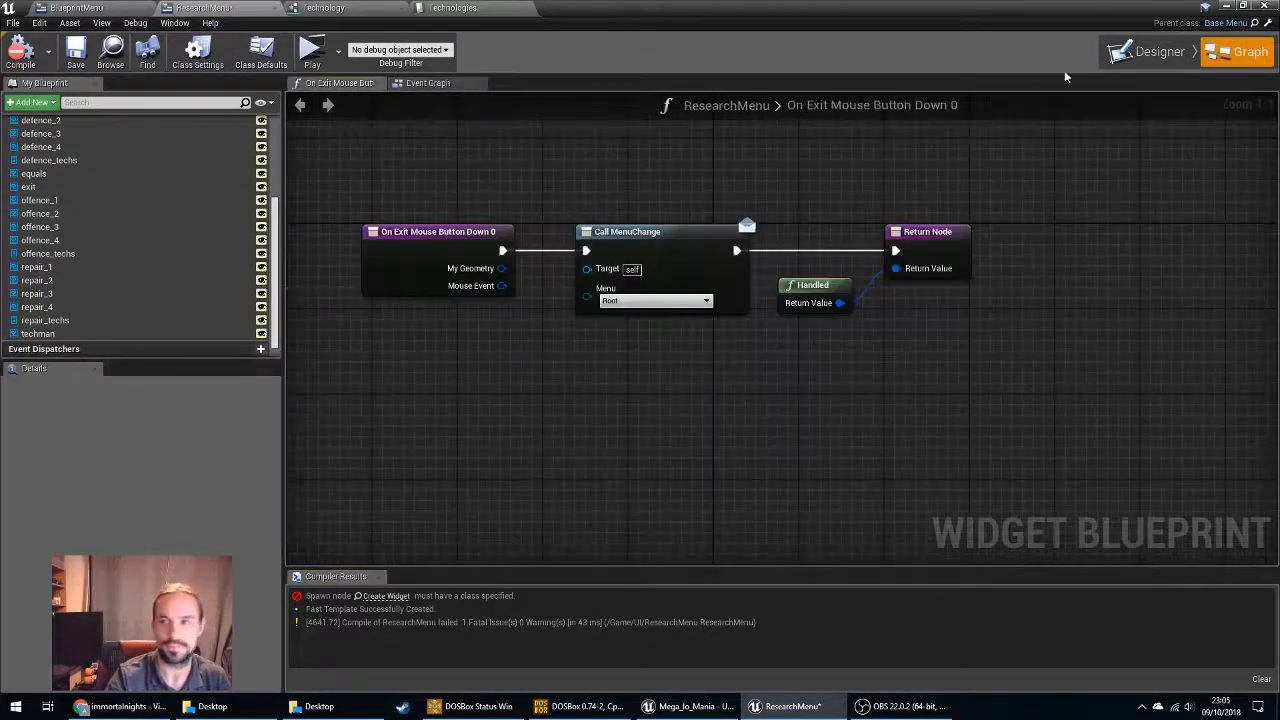
pyautogui.click(1150, 52)
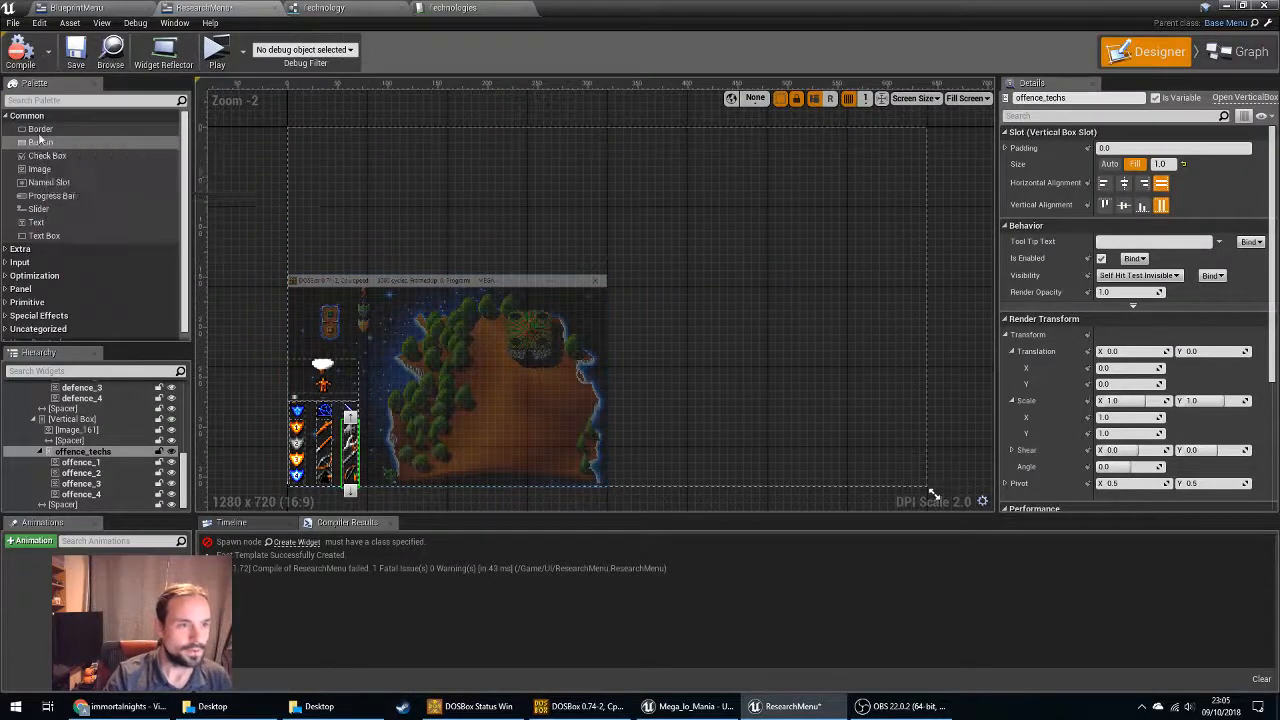
pyautogui.click(40, 169)
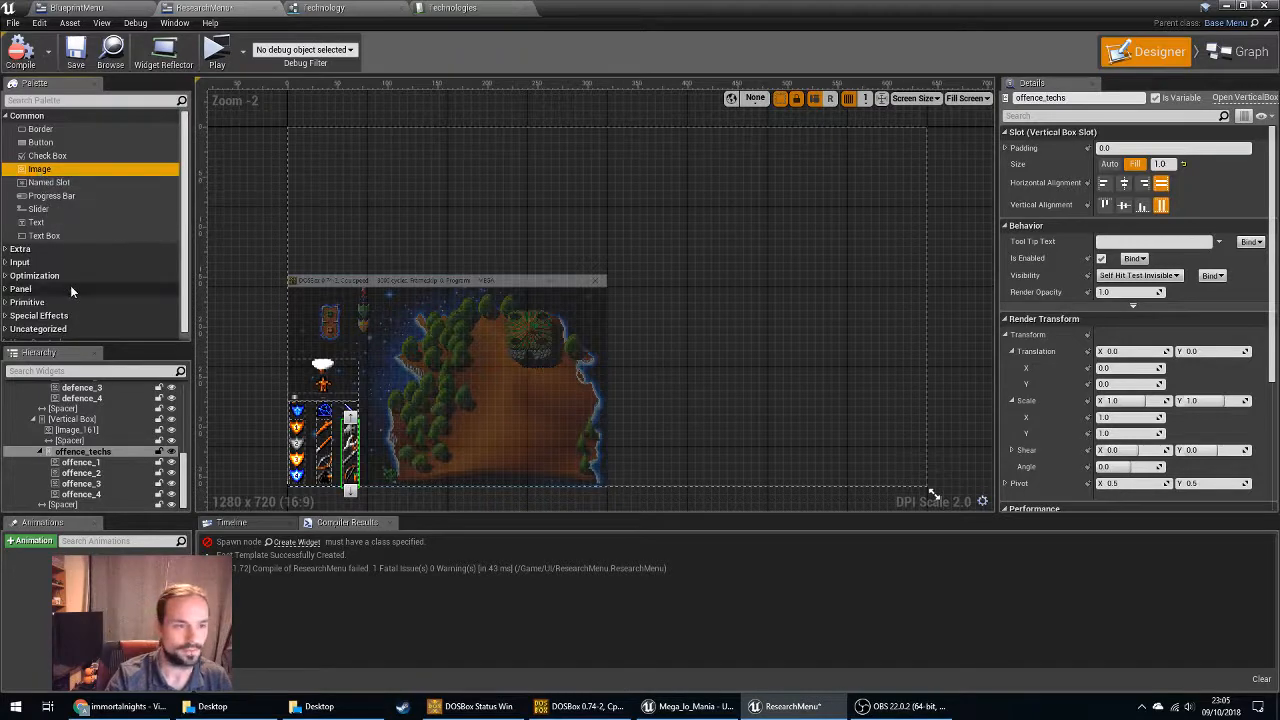
pyautogui.scroll(-1, 70, 290)
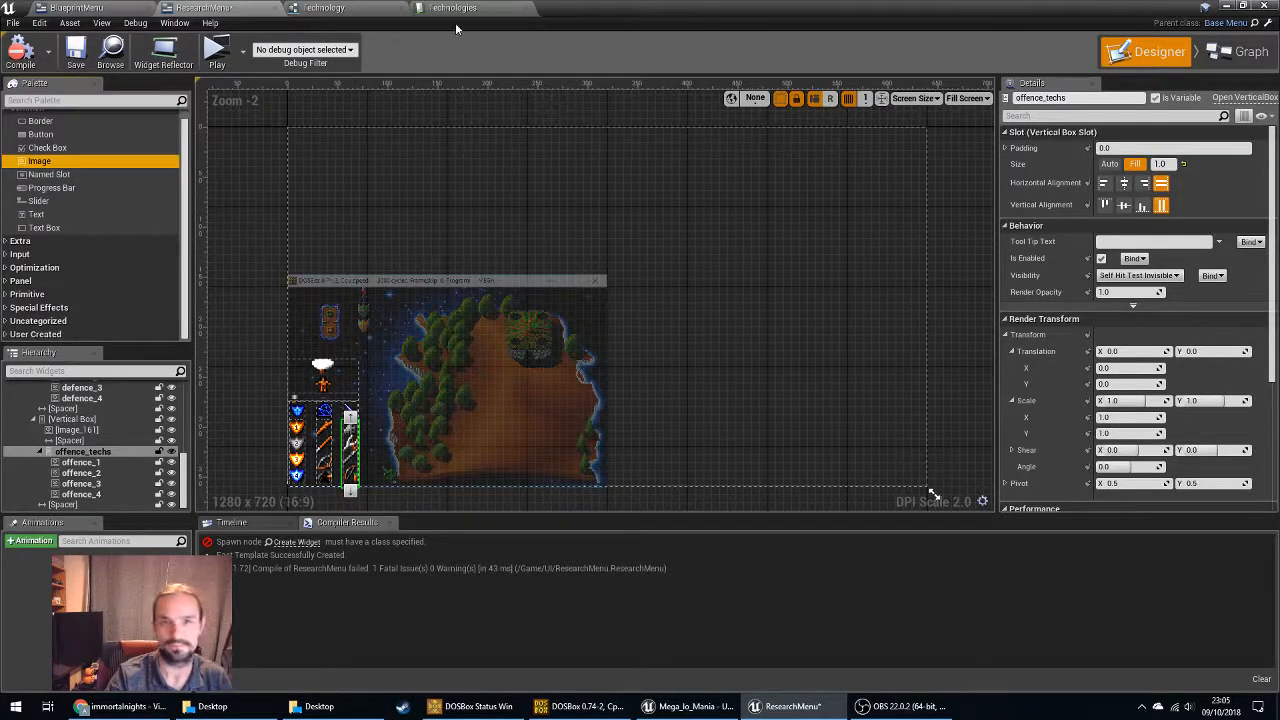
pyautogui.click(1240, 51)
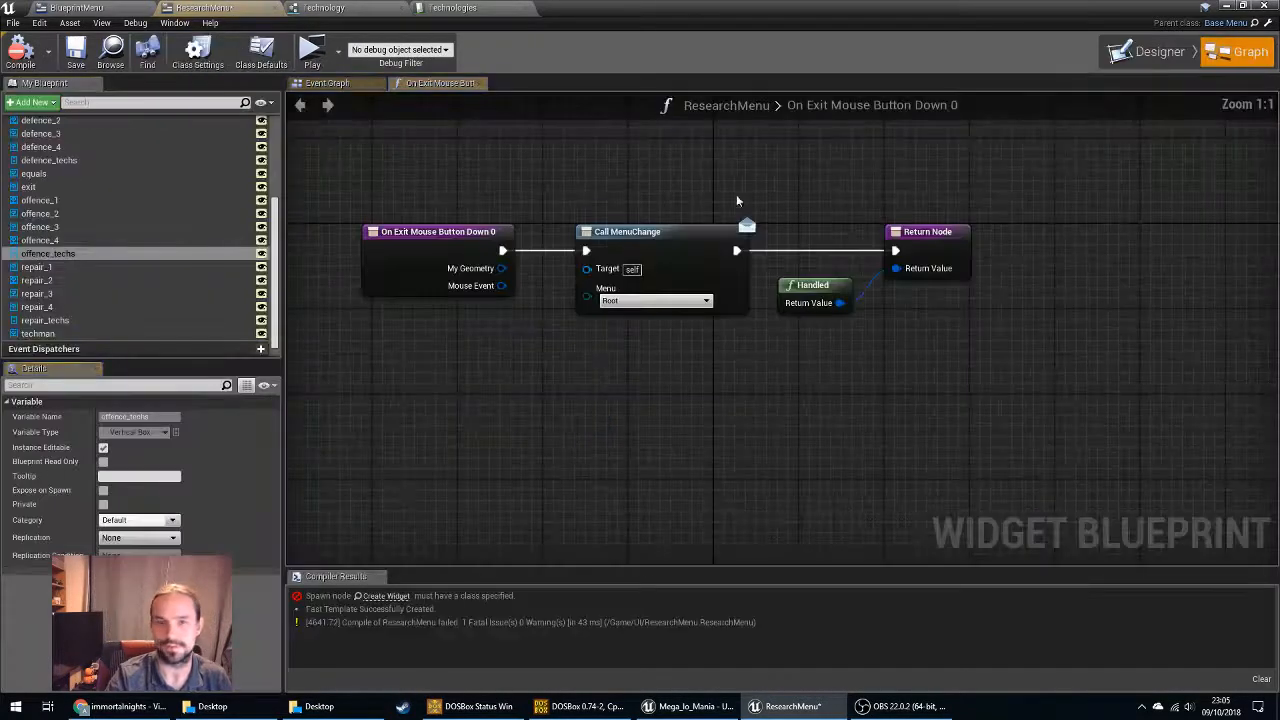
# Close the On Exit Mouse Button Down function graph and delete the Create Widget node from the Event Graph.
pyautogui.moveTo(680, 200); pyautogui.dragTo(595, 209, button='right')
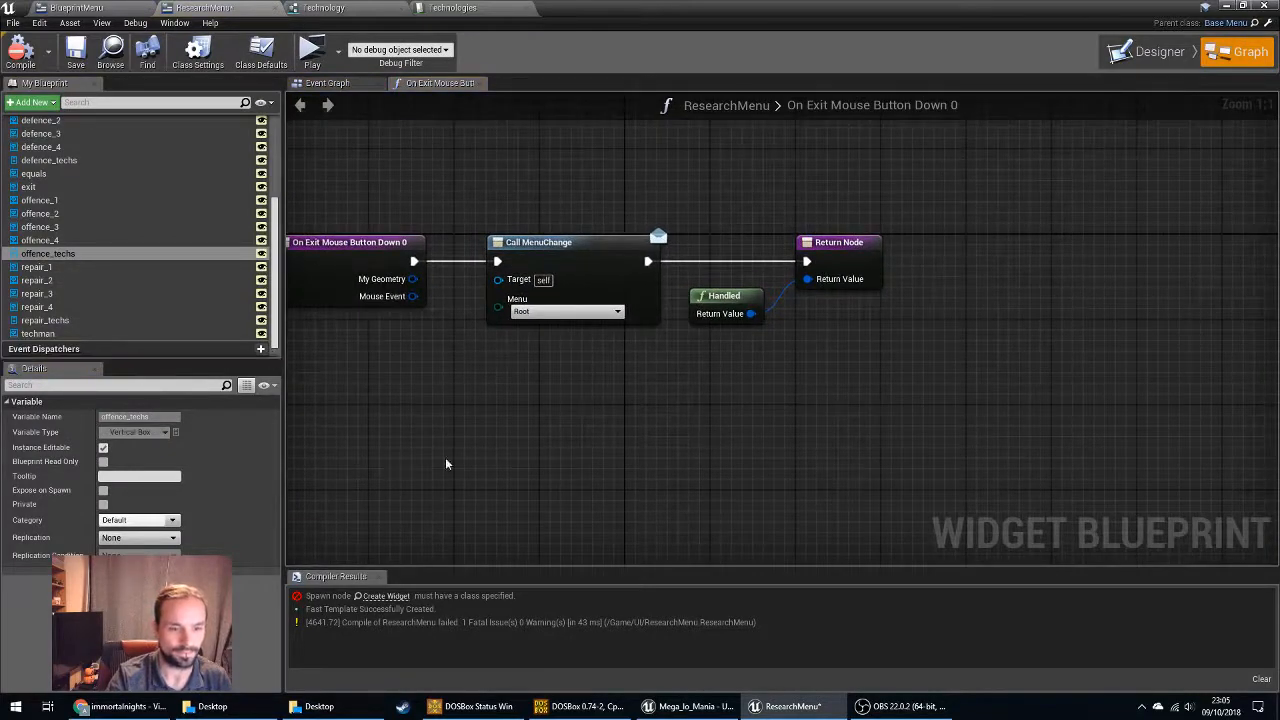
pyautogui.moveTo(465, 441); pyautogui.dragTo(577, 484, button='right')
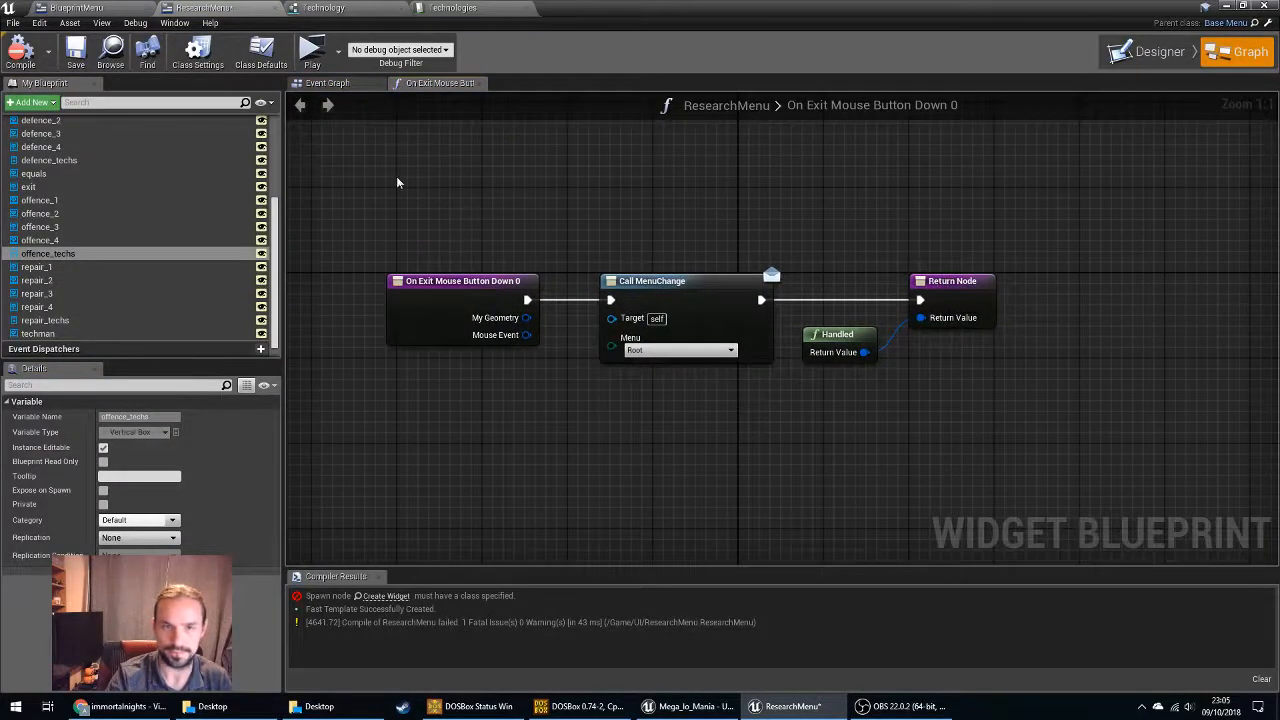
pyautogui.middleClick(438, 85)
pyautogui.moveTo(400, 174); pyautogui.dragTo(407, 209, button='right')
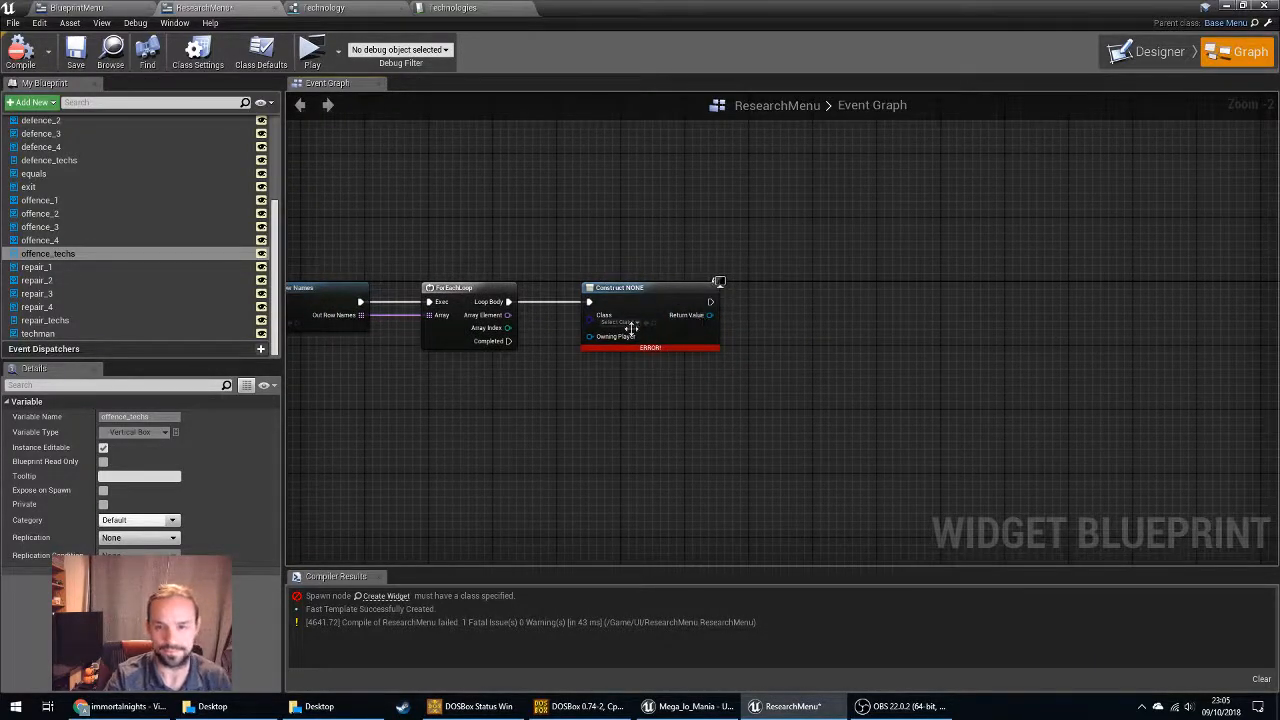
pyautogui.click(654, 282)
pyautogui.press('Delete')
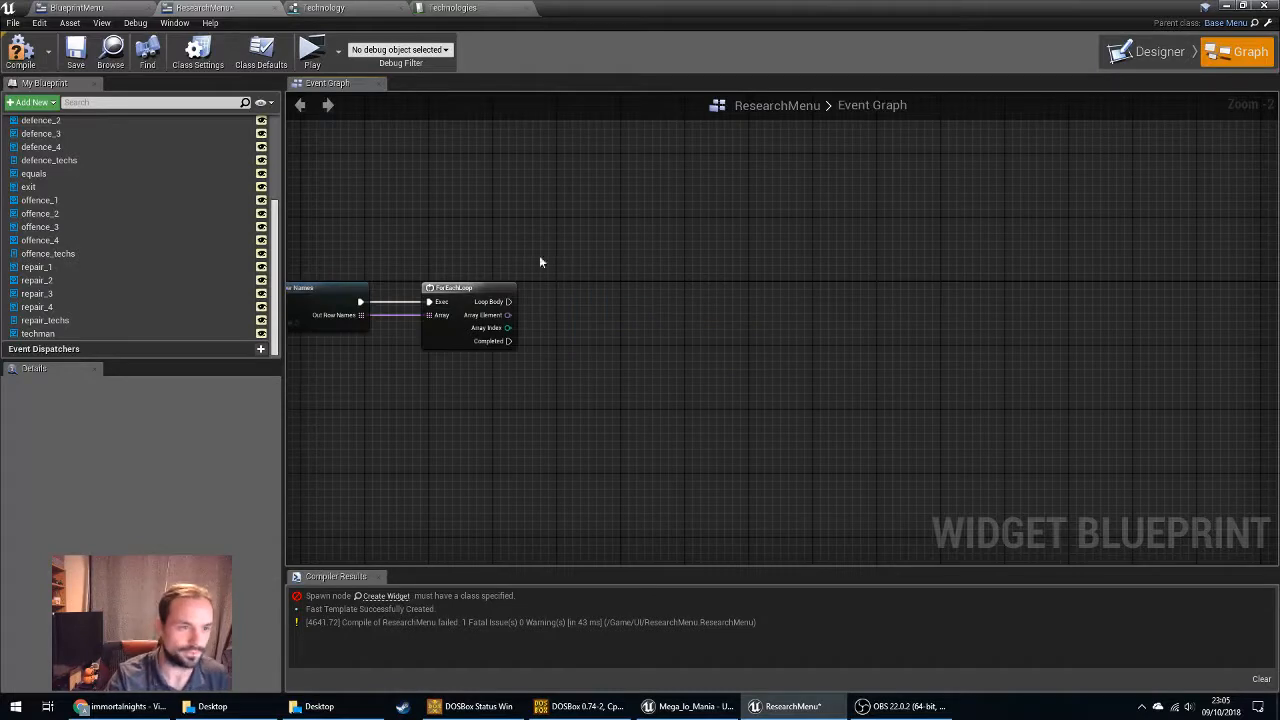
# Search all possible actions for "break" from the ForEachLoop's Array Element output.
pyautogui.moveTo(539, 255); pyautogui.dragTo(610, 279, button='right')
pyautogui.scroll(-1, 610, 279)
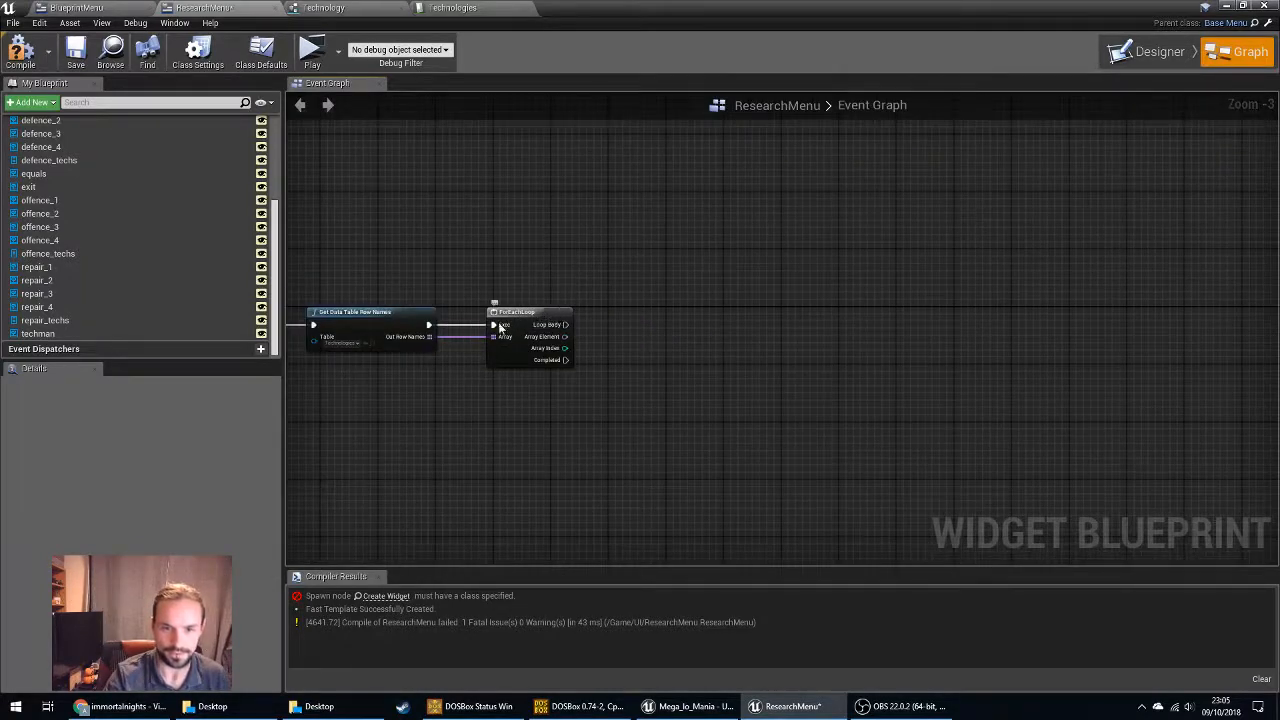
pyautogui.moveTo(565, 324)
pyautogui.mouseDown()
pyautogui.moveTo(790, 318)
pyautogui.moveTo(636, 324)
pyautogui.moveTo(654, 335)
pyautogui.moveTo(566, 325)
pyautogui.mouseUp()
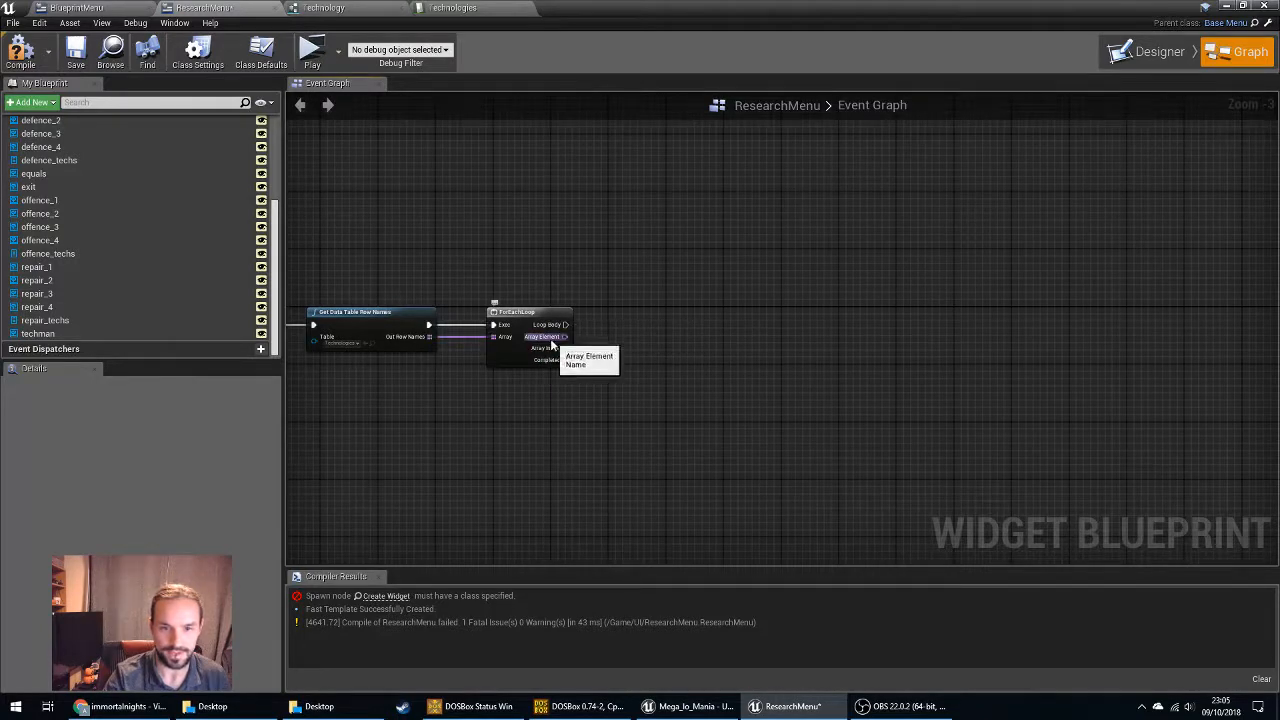
pyautogui.moveTo(551, 338); pyautogui.dragTo(609, 338)
pyautogui.write('break')
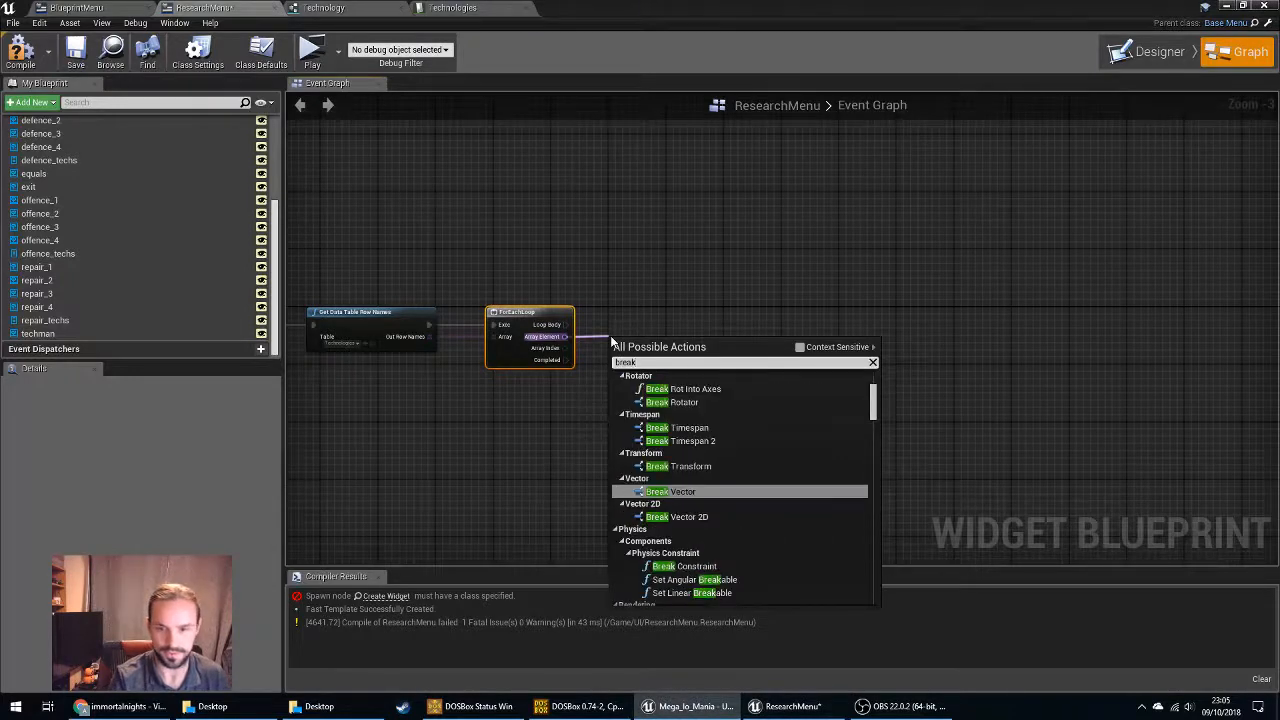
pyautogui.scroll(-5, 797, 485)
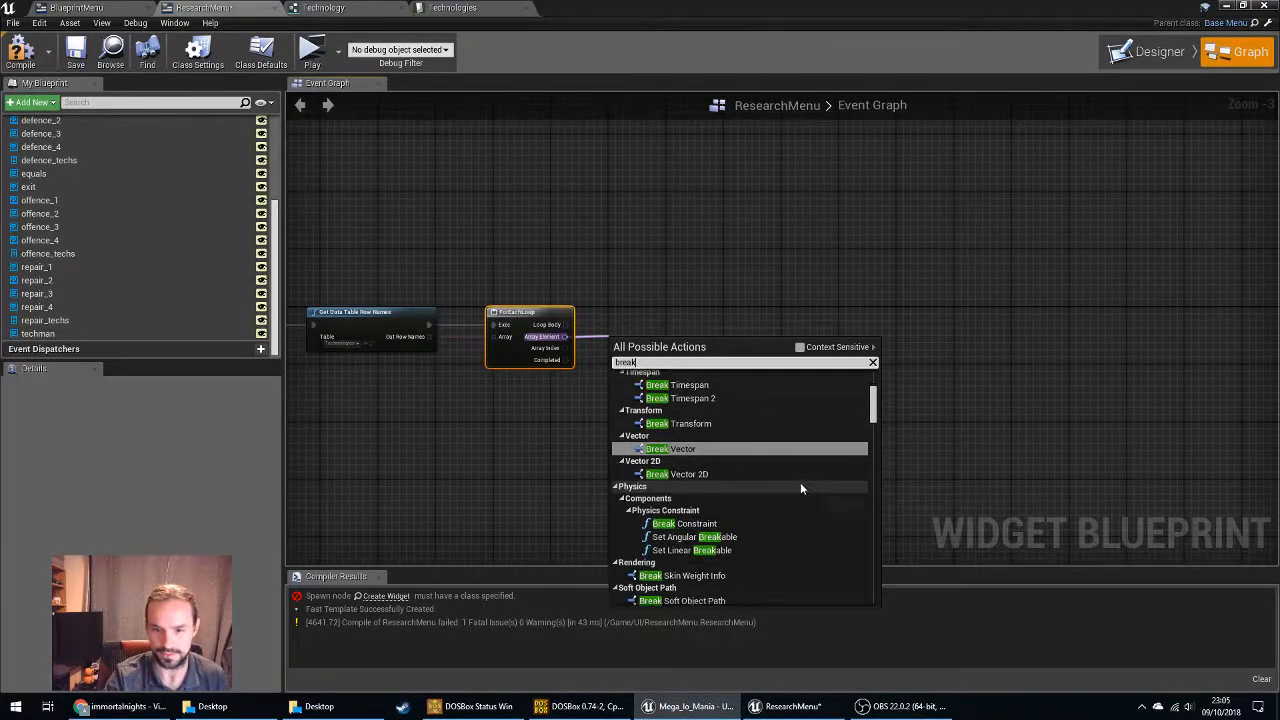
pyautogui.scroll(-2, 794, 482)
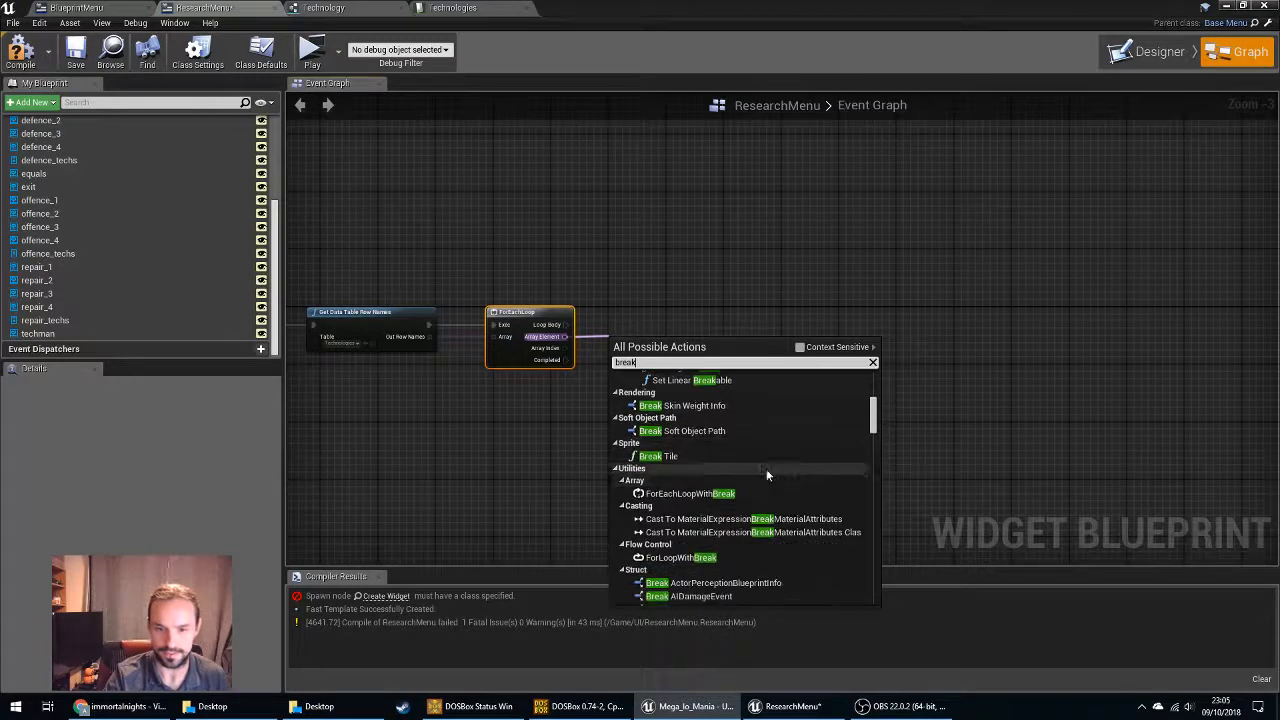
# Add a Get Data Table Row node from the ForEachLoop's Array Element and place it beside the loop.
pyautogui.moveTo(551, 338); pyautogui.dragTo(697, 335)
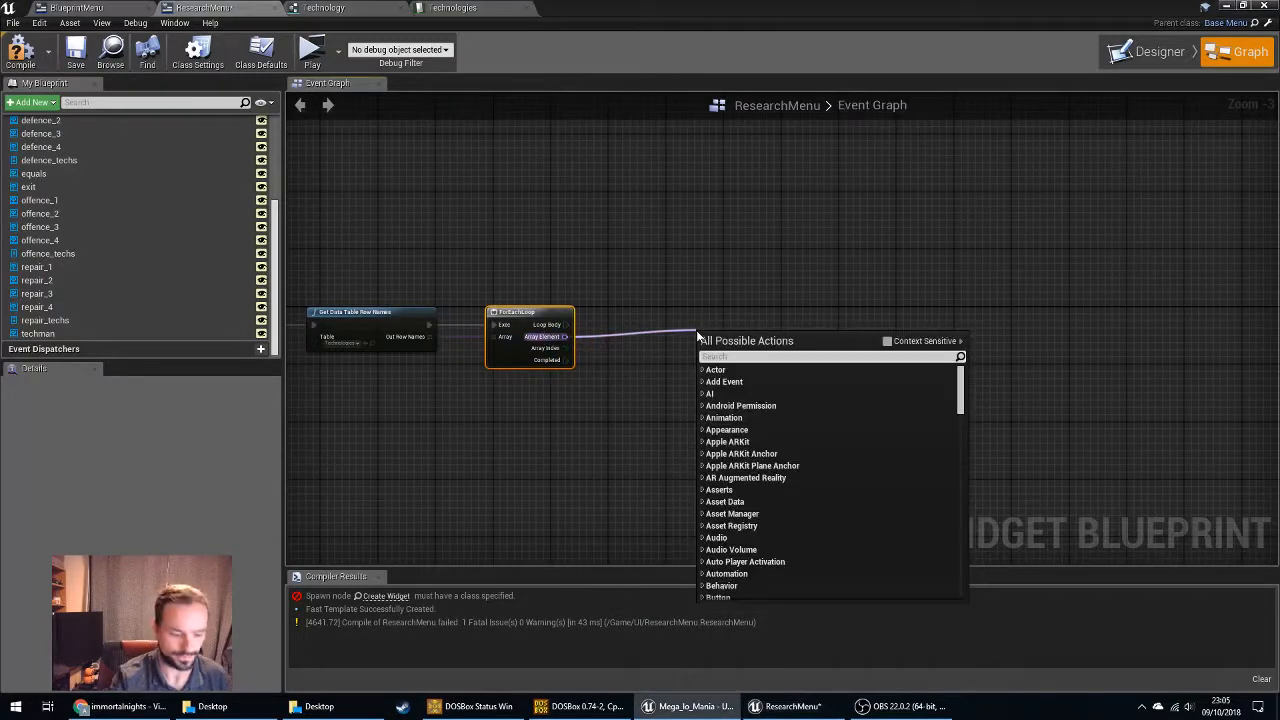
pyautogui.write('get data')
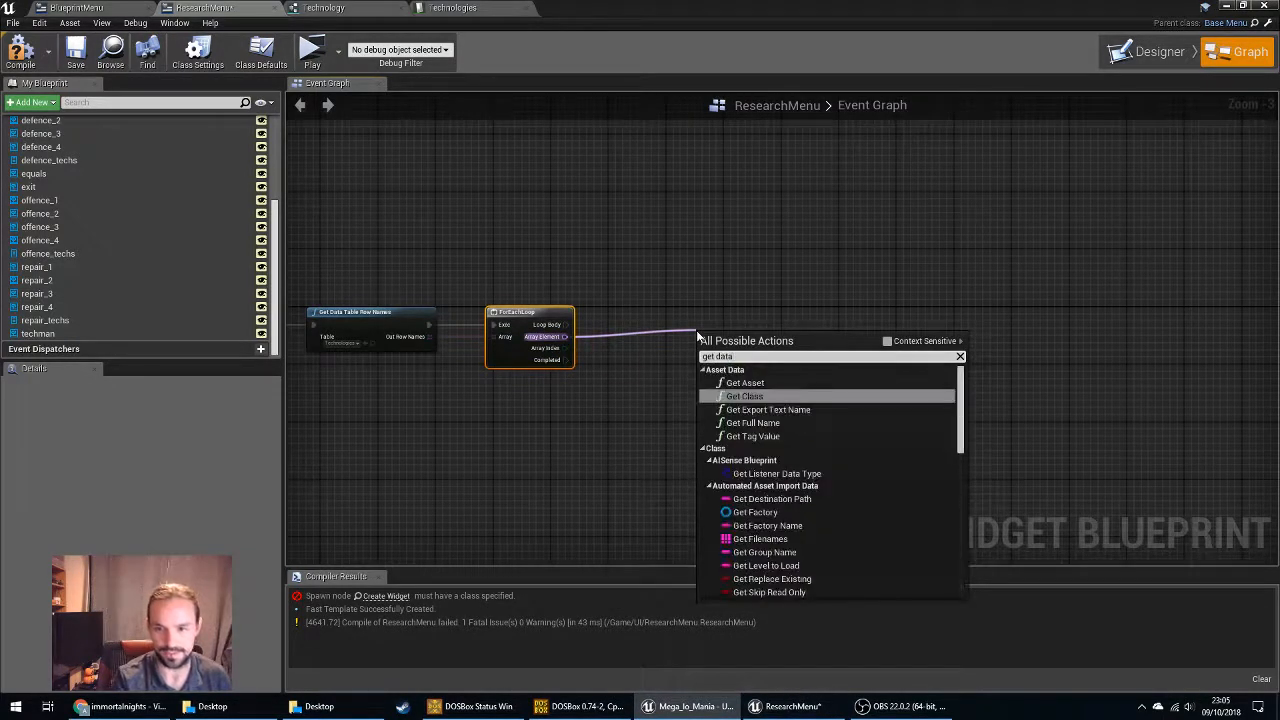
pyautogui.write(' table')
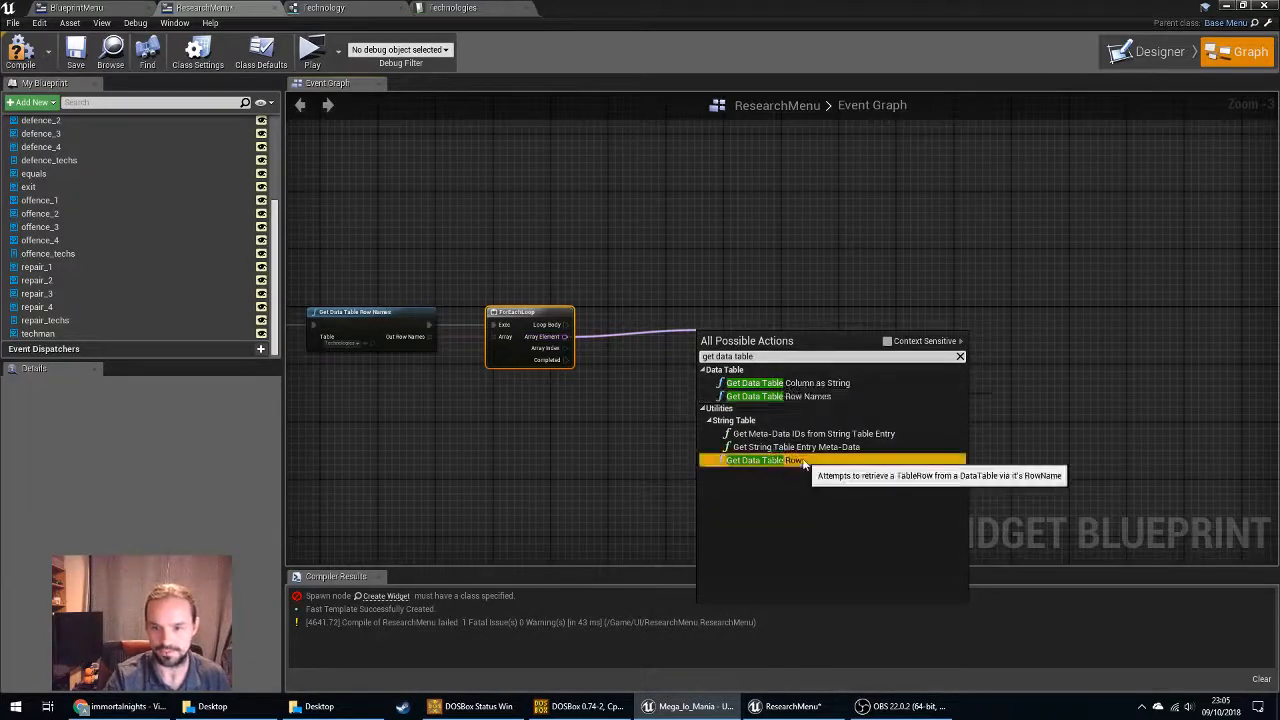
pyautogui.click(803, 461)
pyautogui.moveTo(761, 338); pyautogui.dragTo(684, 322)
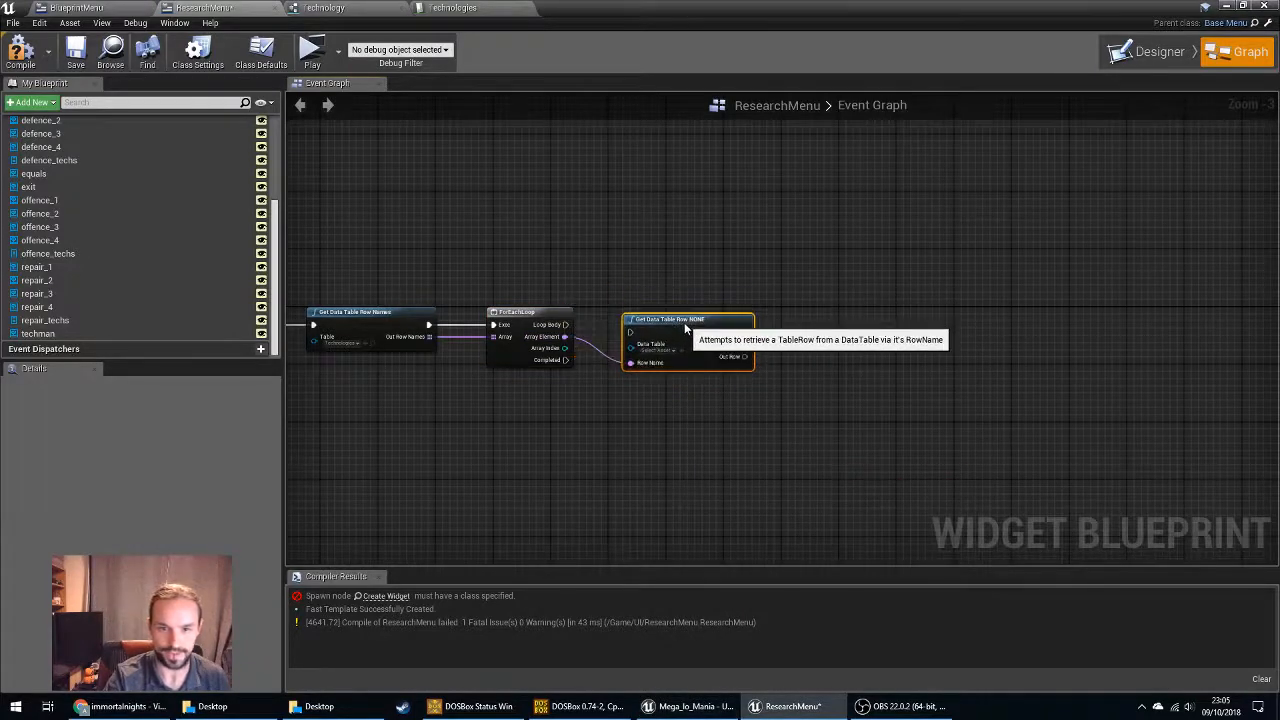
# Connect the Loop Body to the Get Data Table Row node and set its Data Table to Technologies.
pyautogui.moveTo(566, 325); pyautogui.dragTo(638, 332)
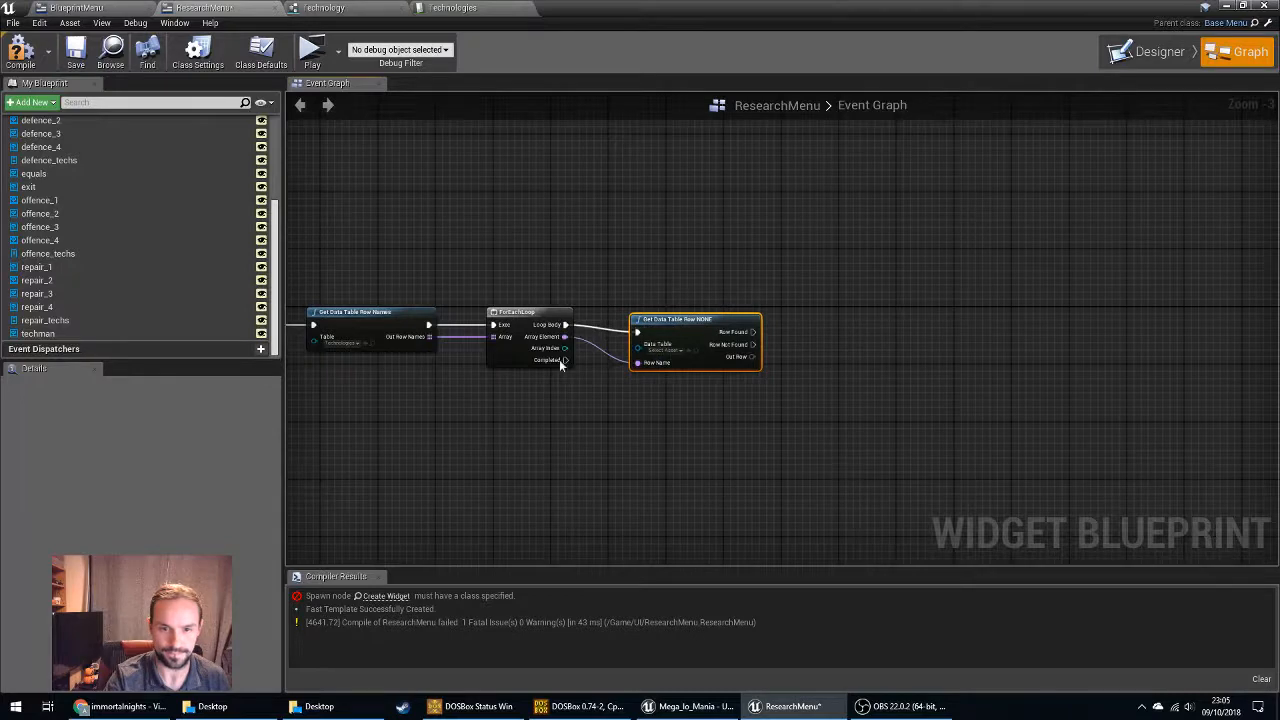
pyautogui.click(661, 349)
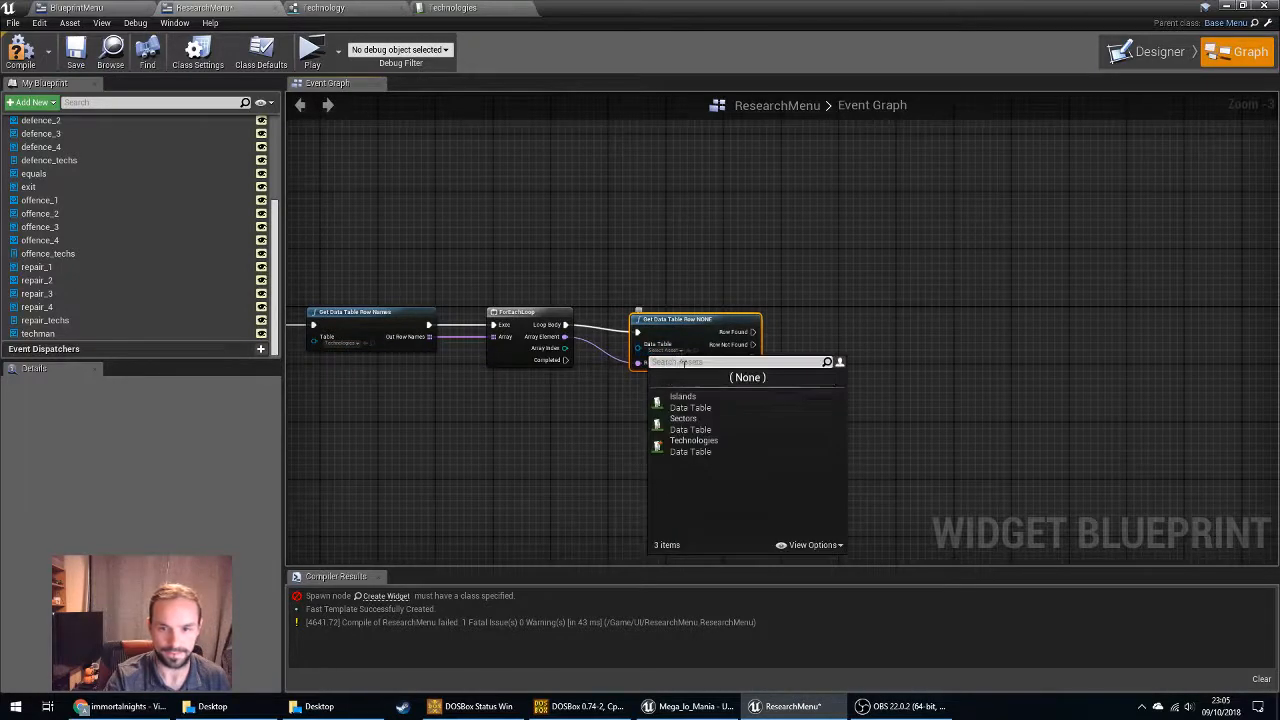
pyautogui.click(712, 445)
# Add a Break Technology node from the Get Data Table Row node's Out Row, with Context Sensitive filtering turned on.
pyautogui.moveTo(815, 441); pyautogui.dragTo(663, 418, button='right')
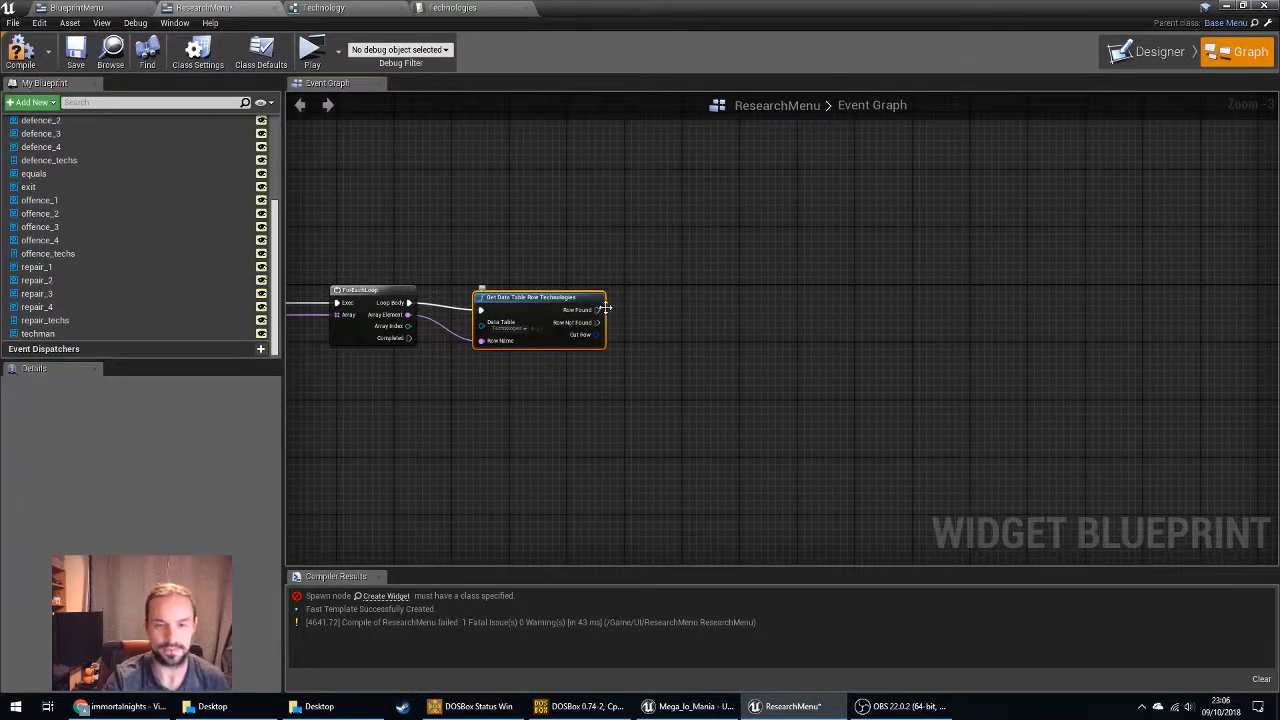
pyautogui.moveTo(596, 334); pyautogui.dragTo(634, 340)
pyautogui.write('break')
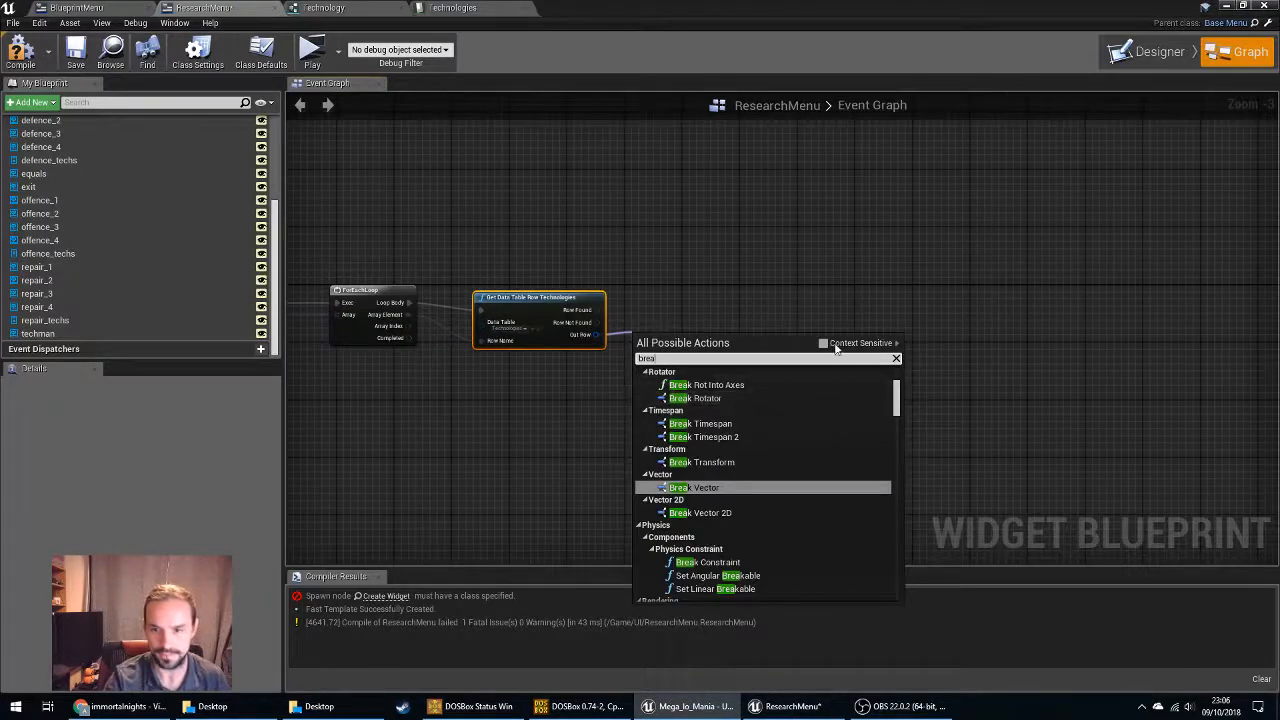
pyautogui.click(828, 344)
pyautogui.click(727, 389)
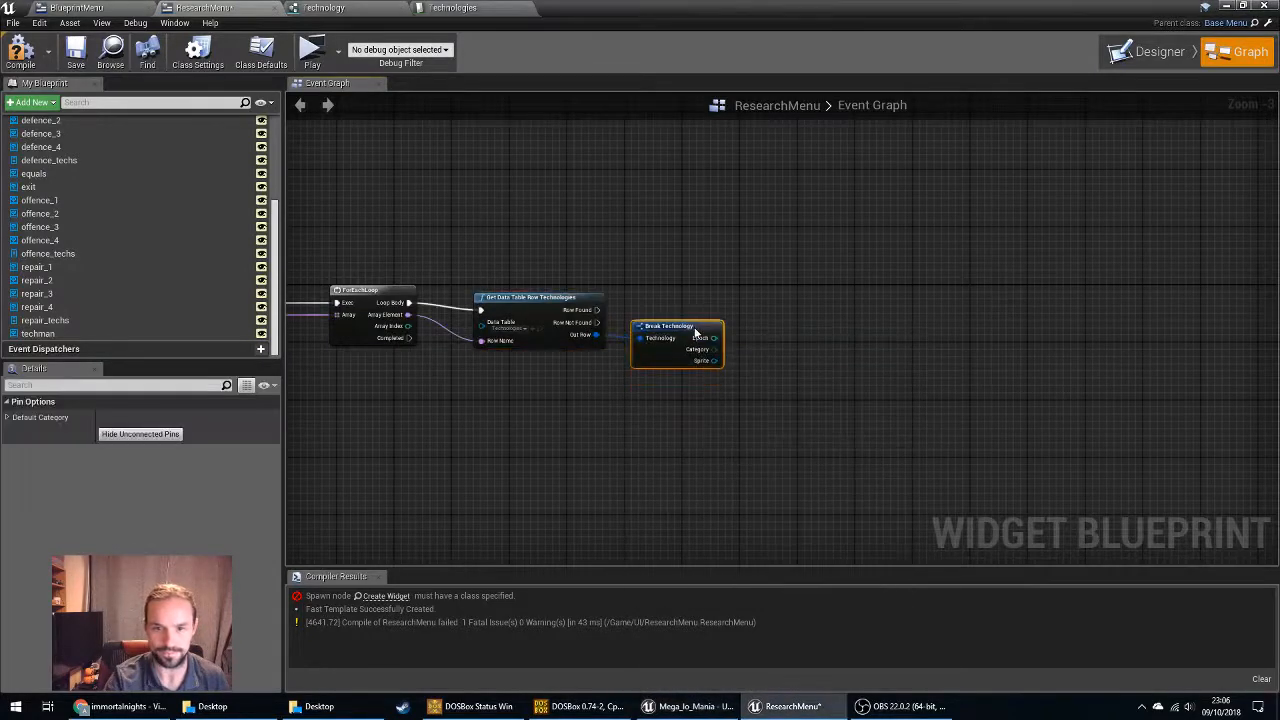
pyautogui.press('q')
pyautogui.moveTo(782, 361); pyautogui.dragTo(556, 394, button='right')
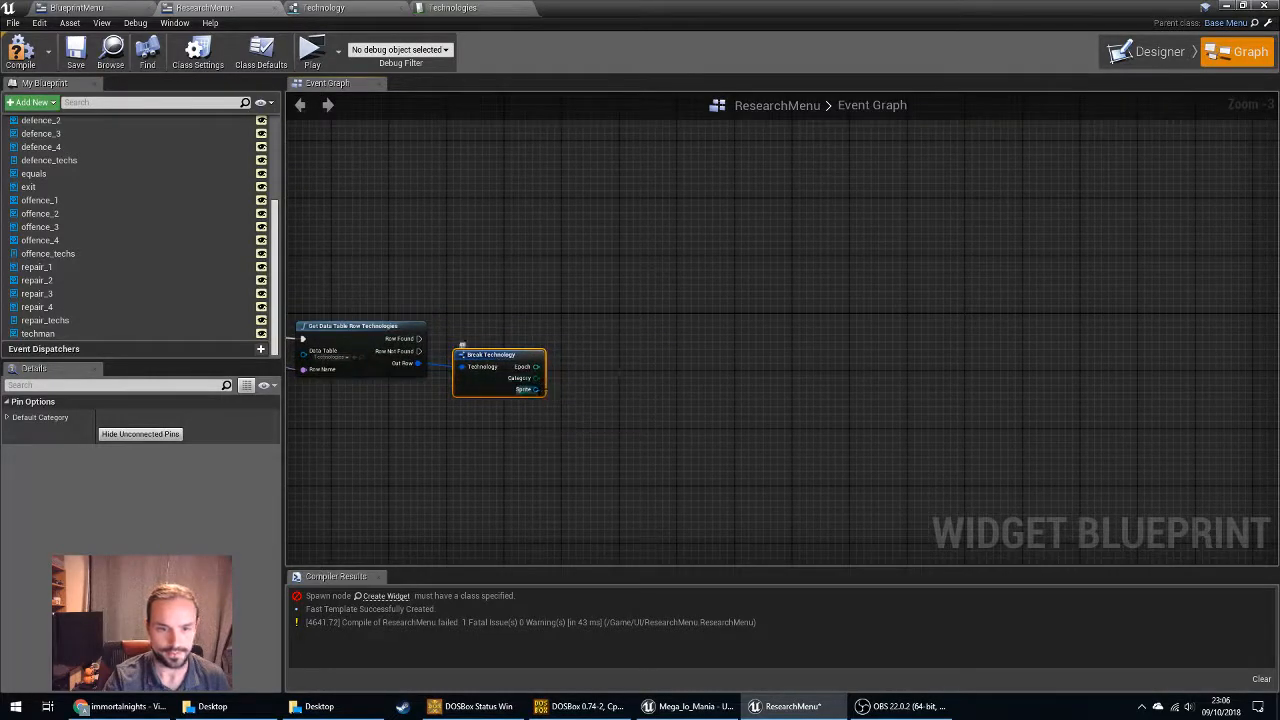
pyautogui.moveTo(537, 378); pyautogui.dragTo(654, 354)
pyautogui.write('select')
pyautogui.click(705, 474)
pyautogui.moveTo(544, 304); pyautogui.dragTo(514, 314, button='right')
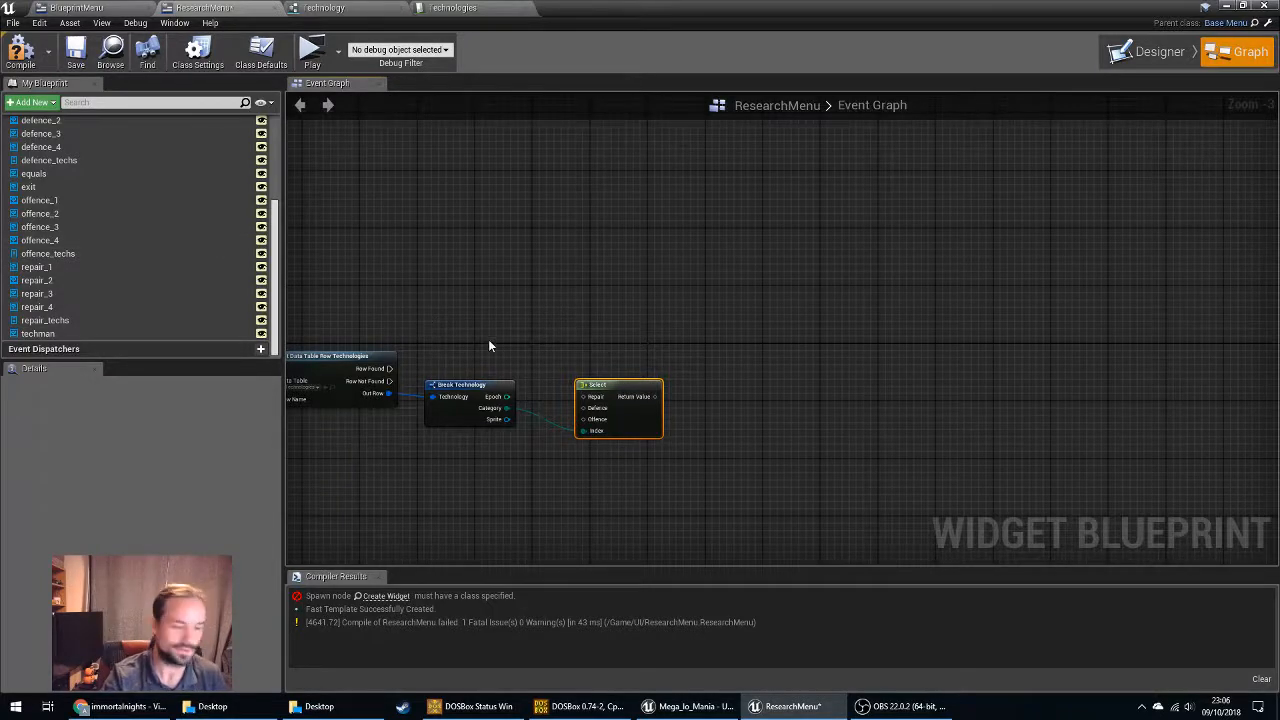
pyautogui.moveTo(488, 345); pyautogui.dragTo(605, 268, button='right')
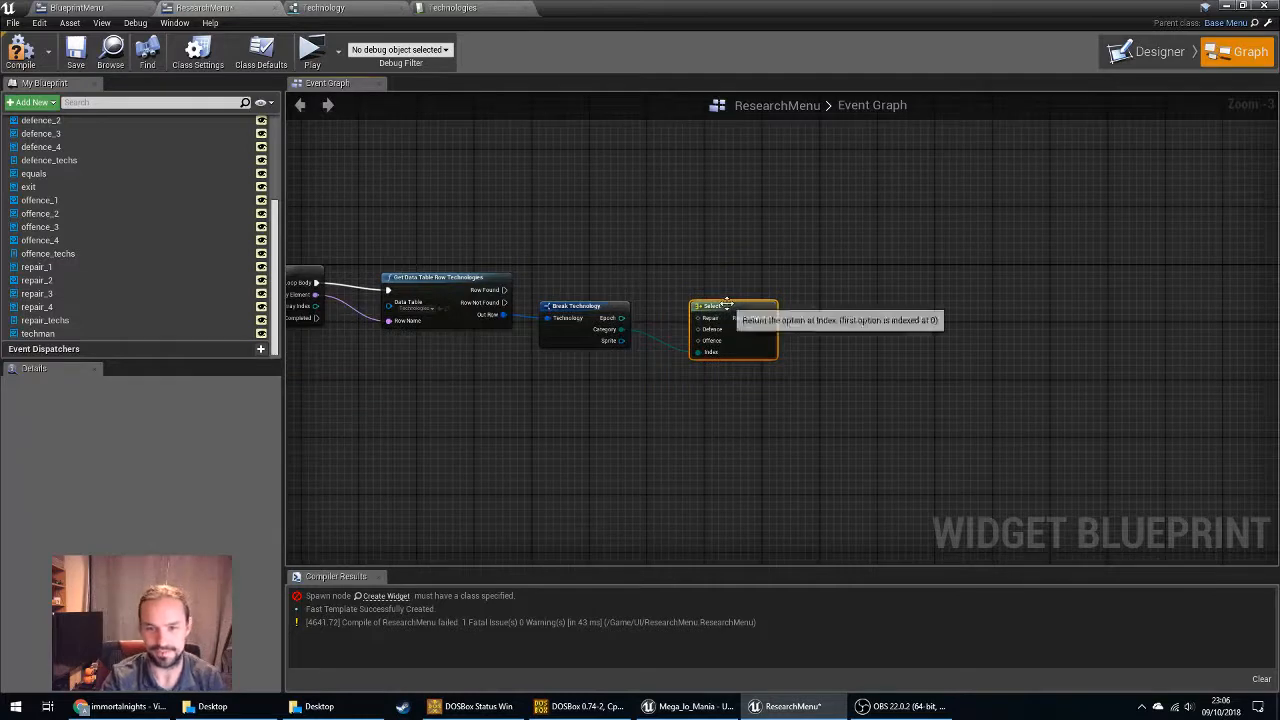
pyautogui.press('Delete')
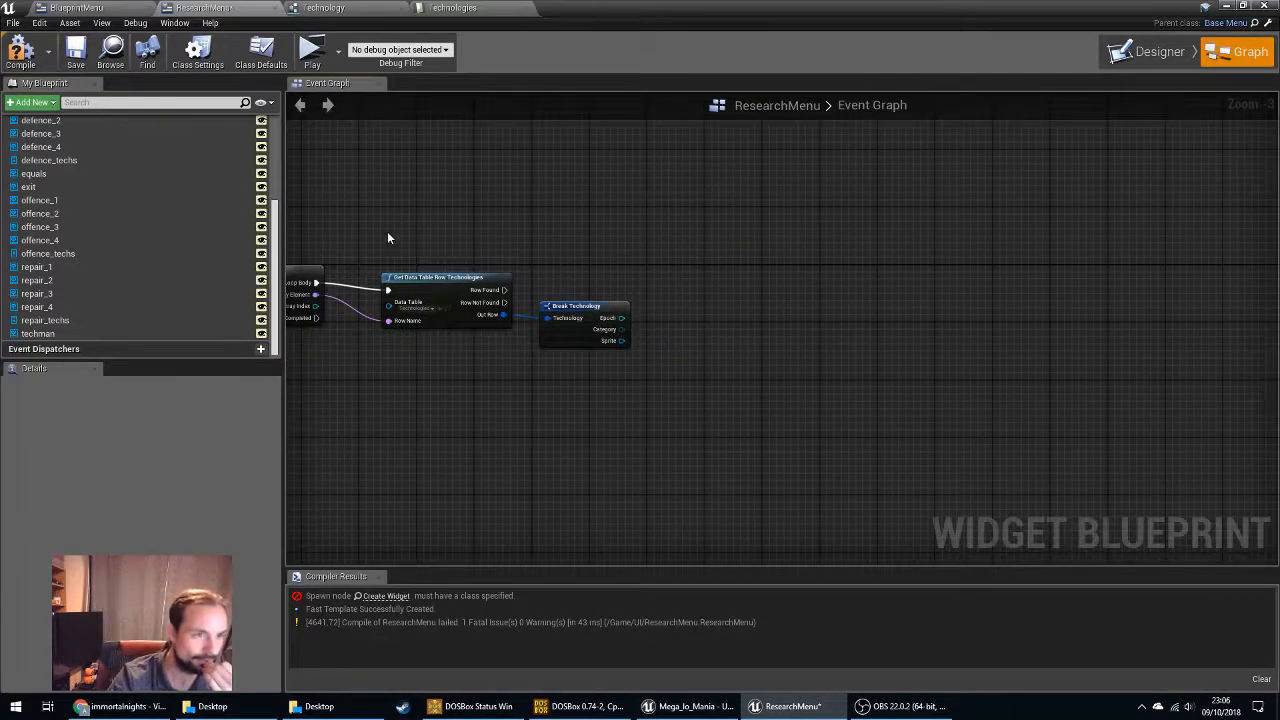
# In the ResearchMenu designer, clear the brush image of the repair_1 widget.
pyautogui.moveTo(494, 236); pyautogui.dragTo(629, 268, button='right')
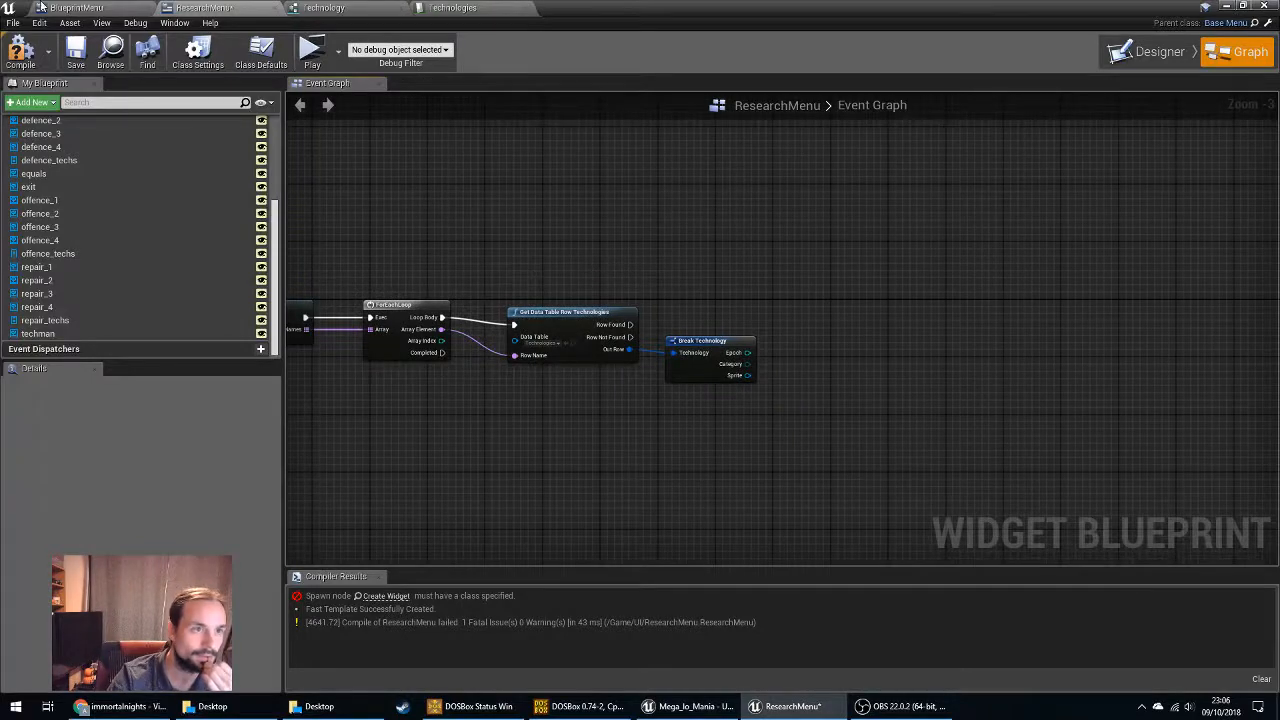
pyautogui.click(77, 8)
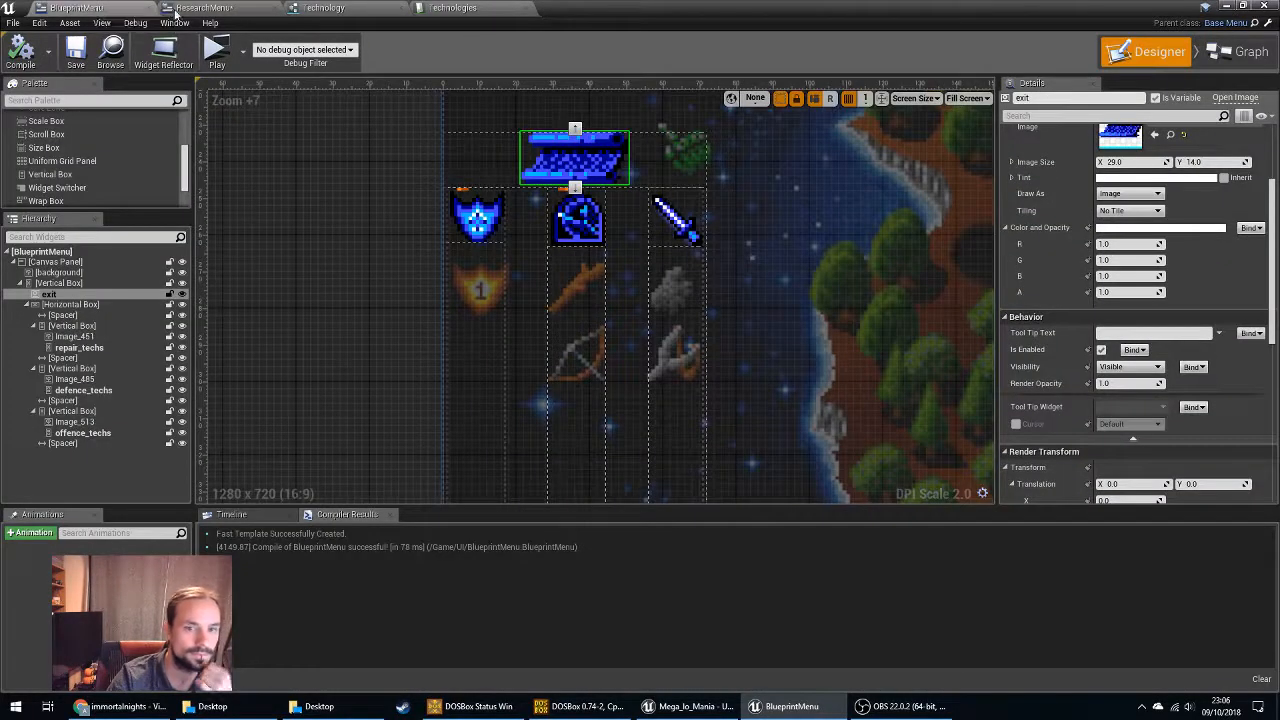
pyautogui.click(196, 8)
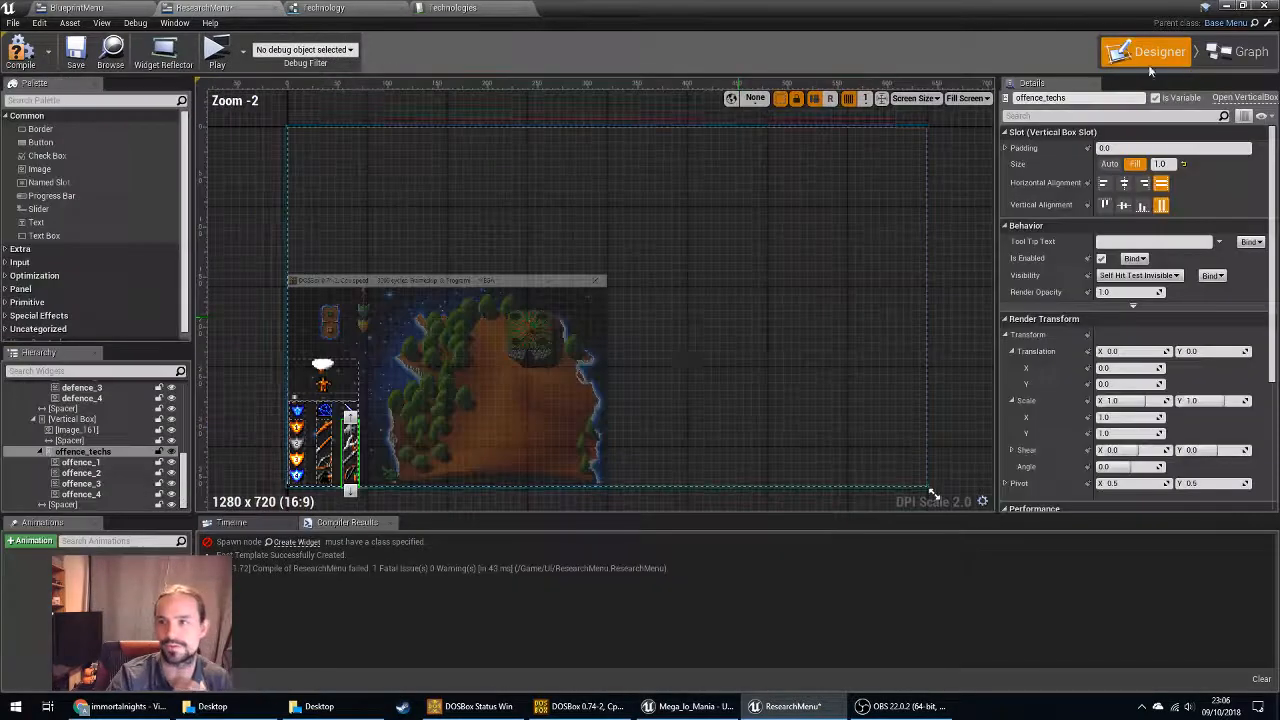
pyautogui.click(1150, 56)
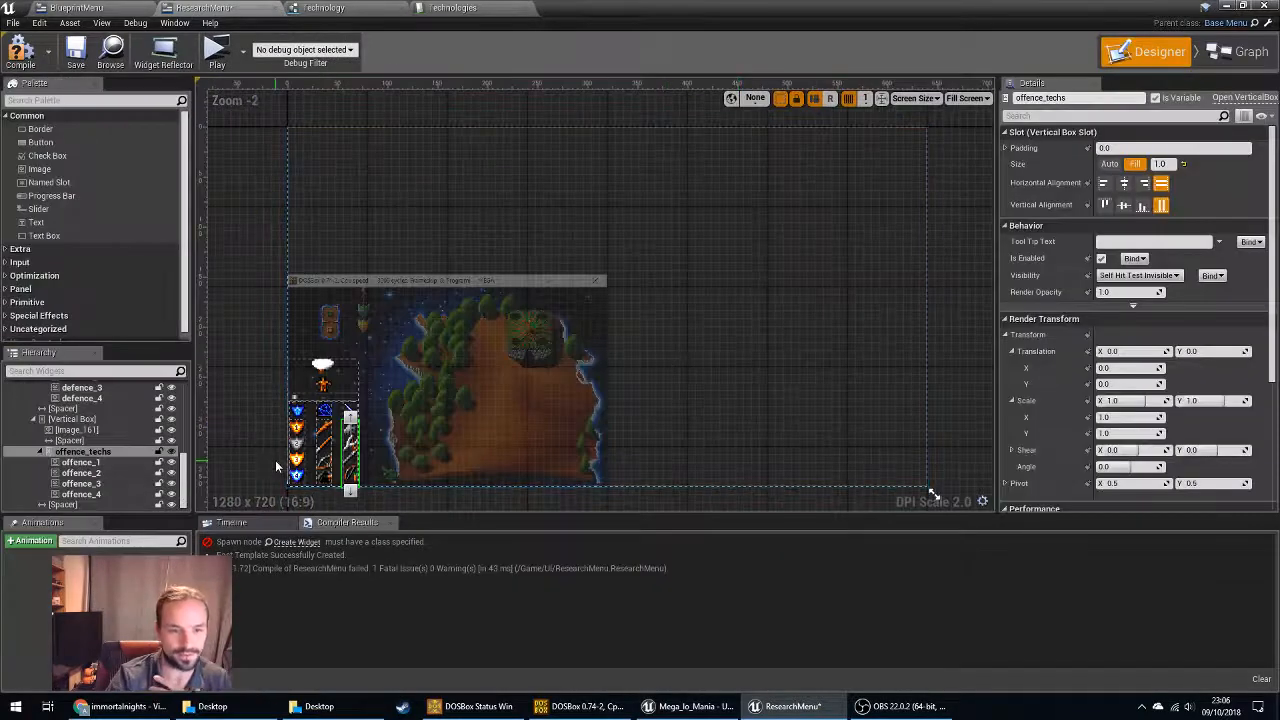
pyautogui.scroll(4, 275, 465)
pyautogui.moveTo(290, 379); pyautogui.dragTo(312, 347, button='right')
pyautogui.scroll(4, 315, 348)
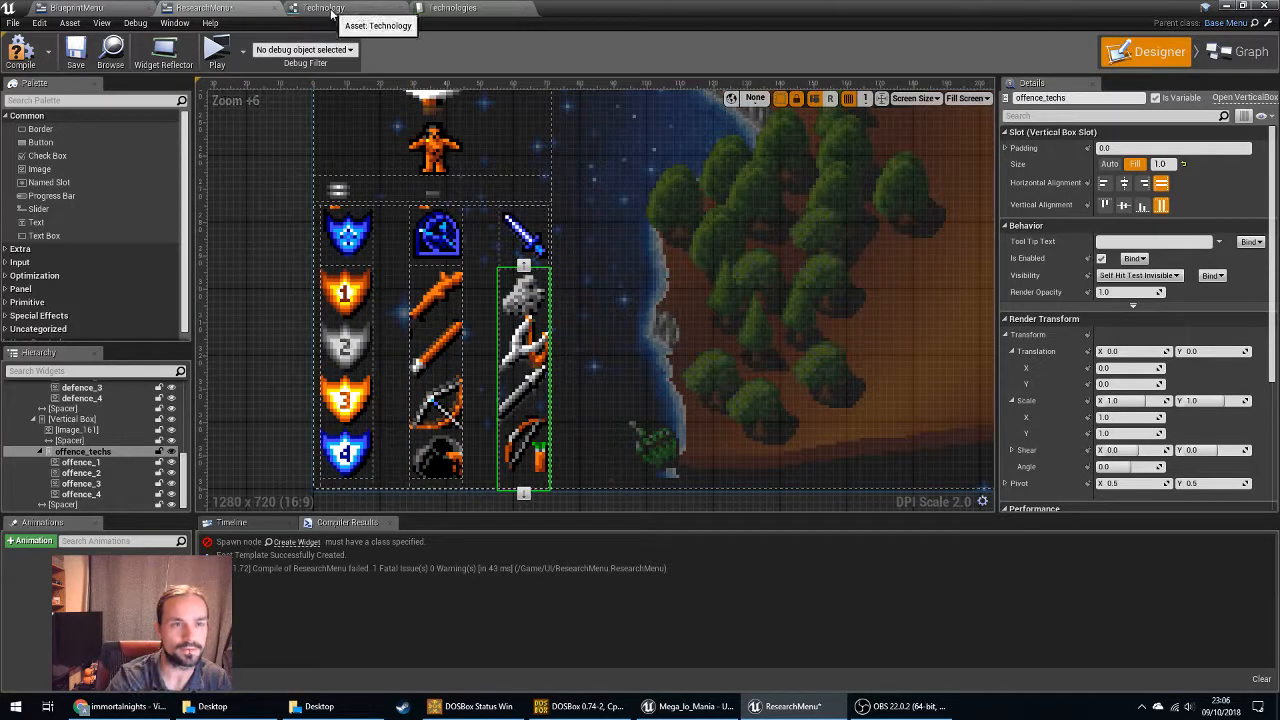
pyautogui.click(345, 292)
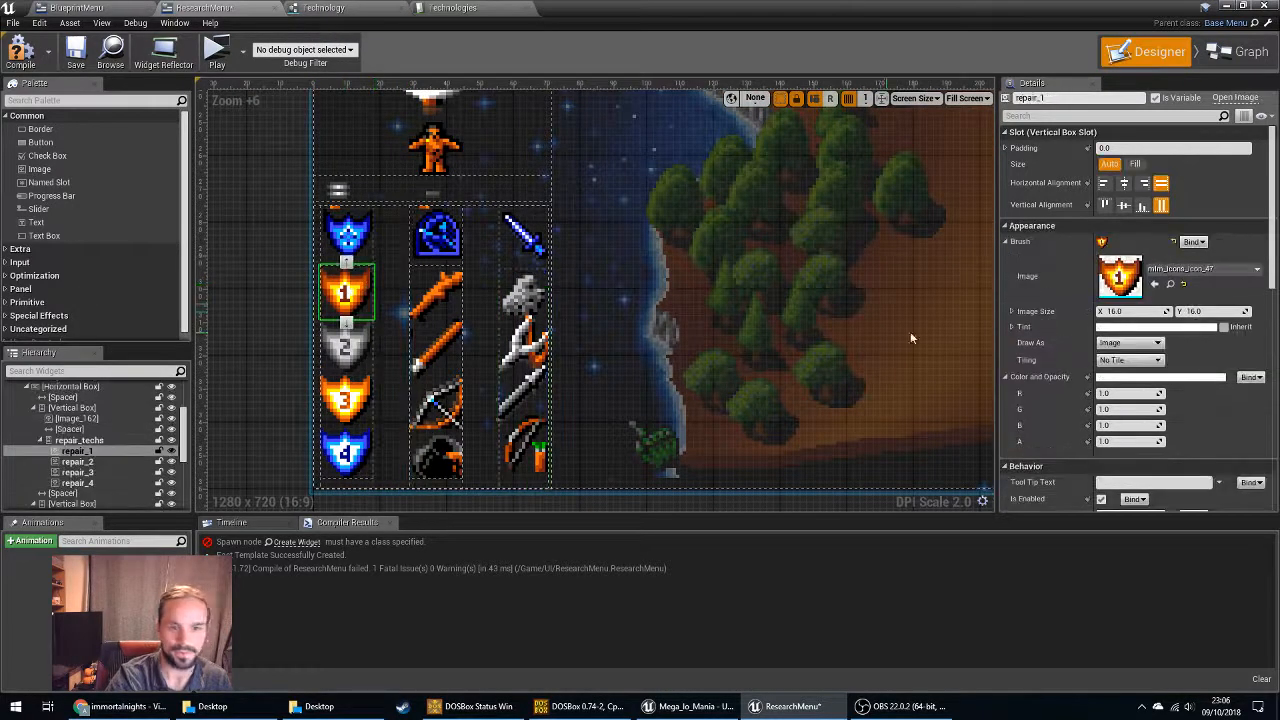
pyautogui.click(1199, 270)
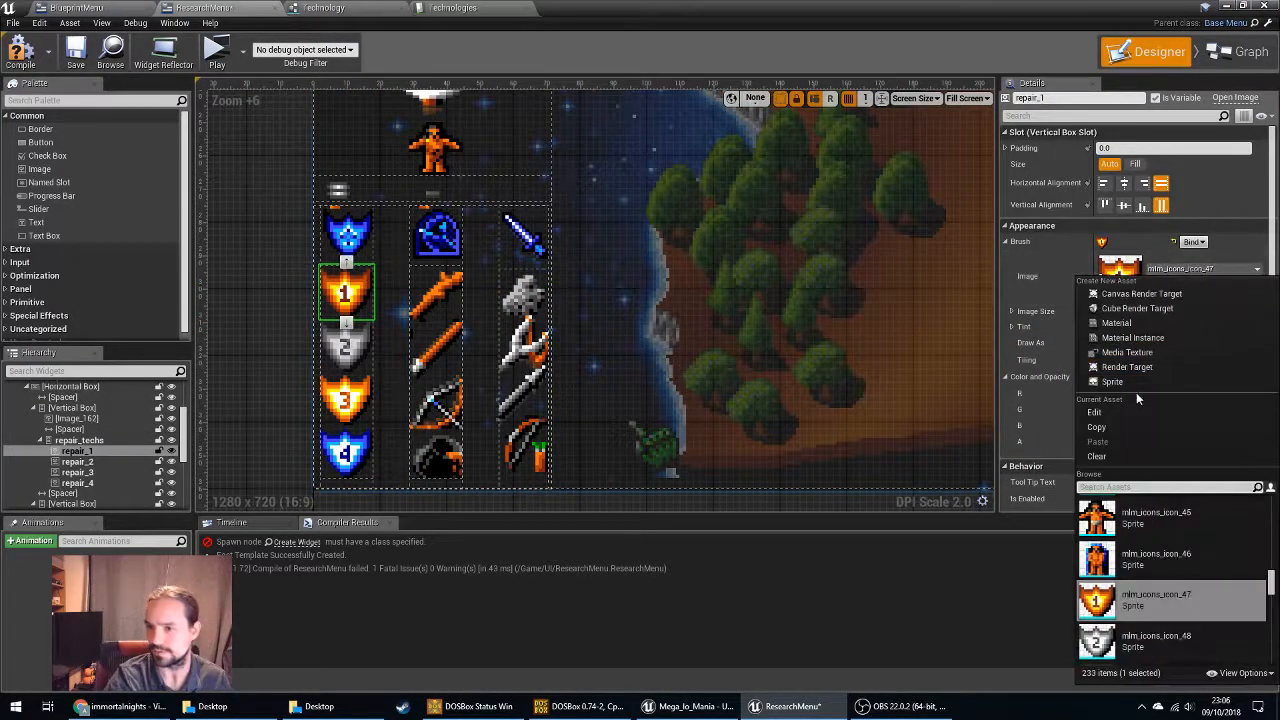
pyautogui.click(1115, 456)
# Clear the brush image of the repair_2 widget.
pyautogui.click(77, 461)
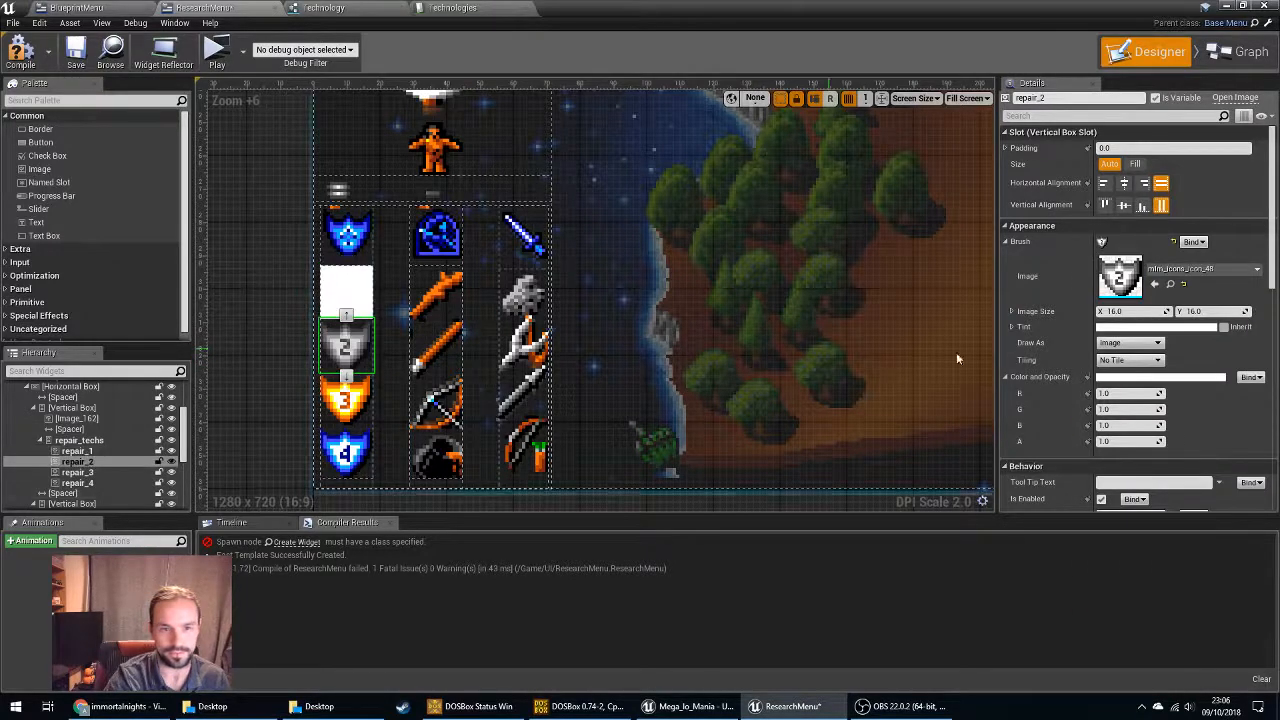
pyautogui.click(1199, 270)
pyautogui.click(1097, 456)
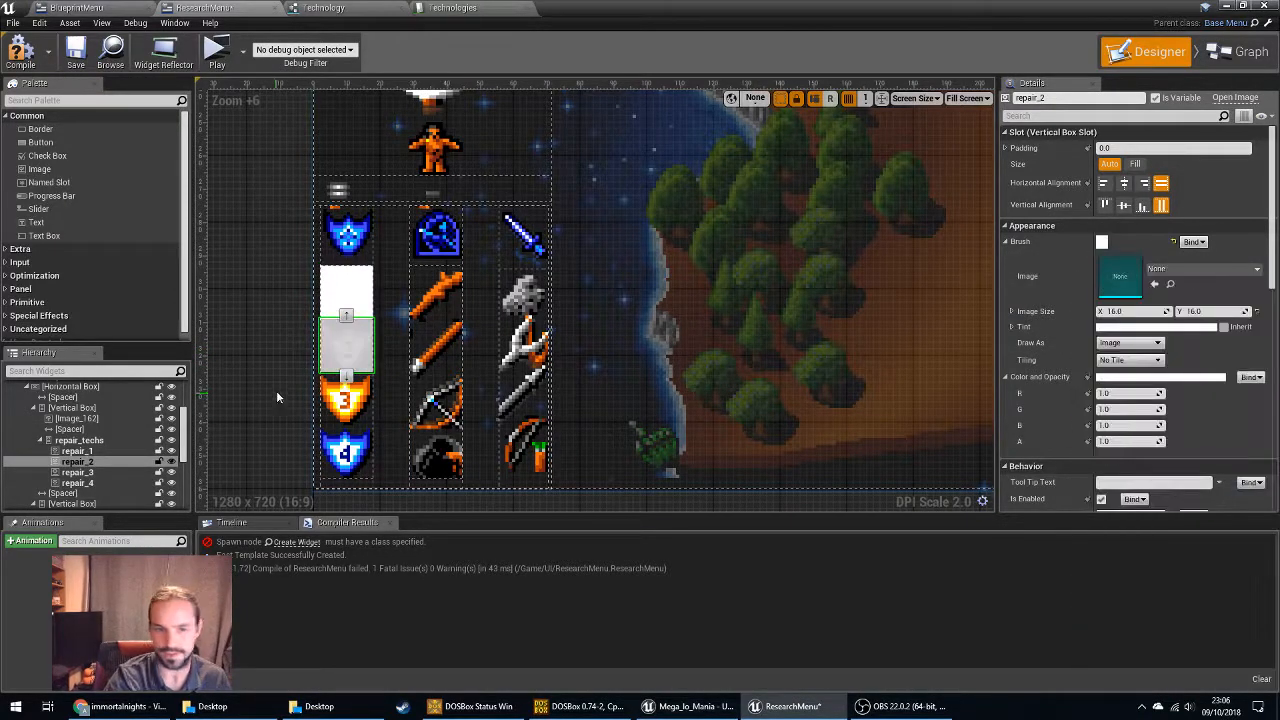
pyautogui.click(77, 472)
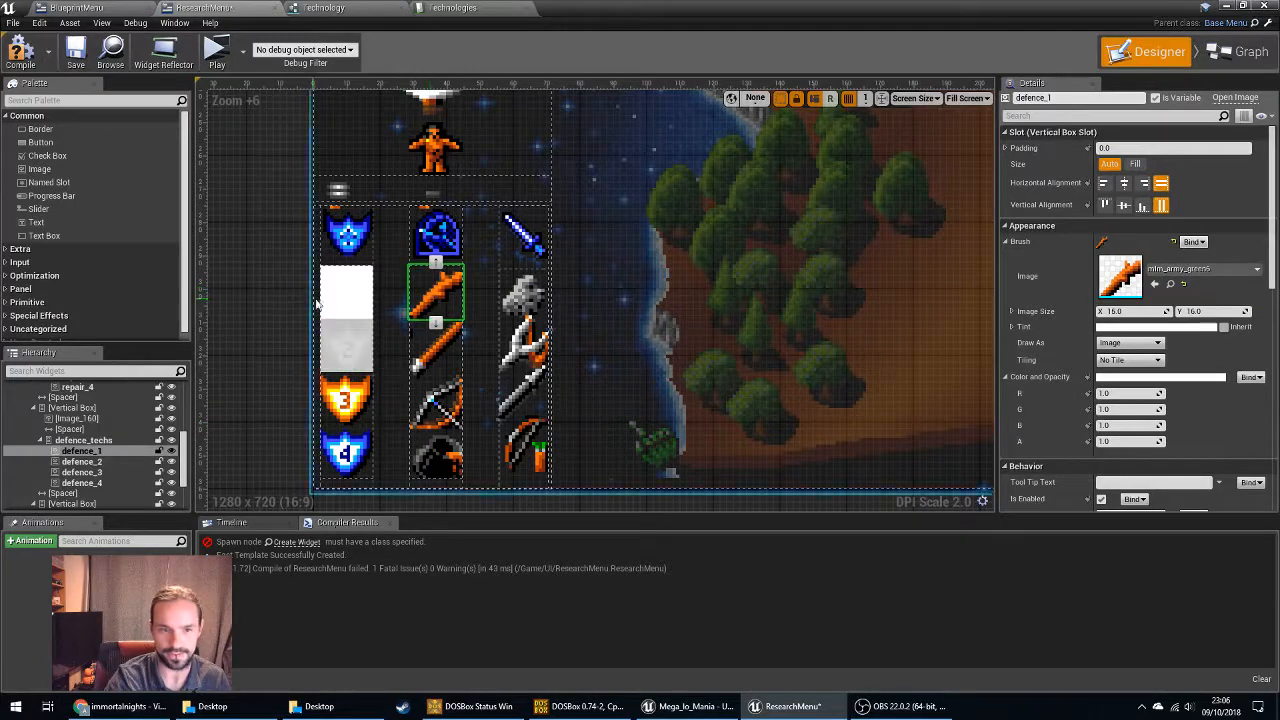
pyautogui.click(334, 352)
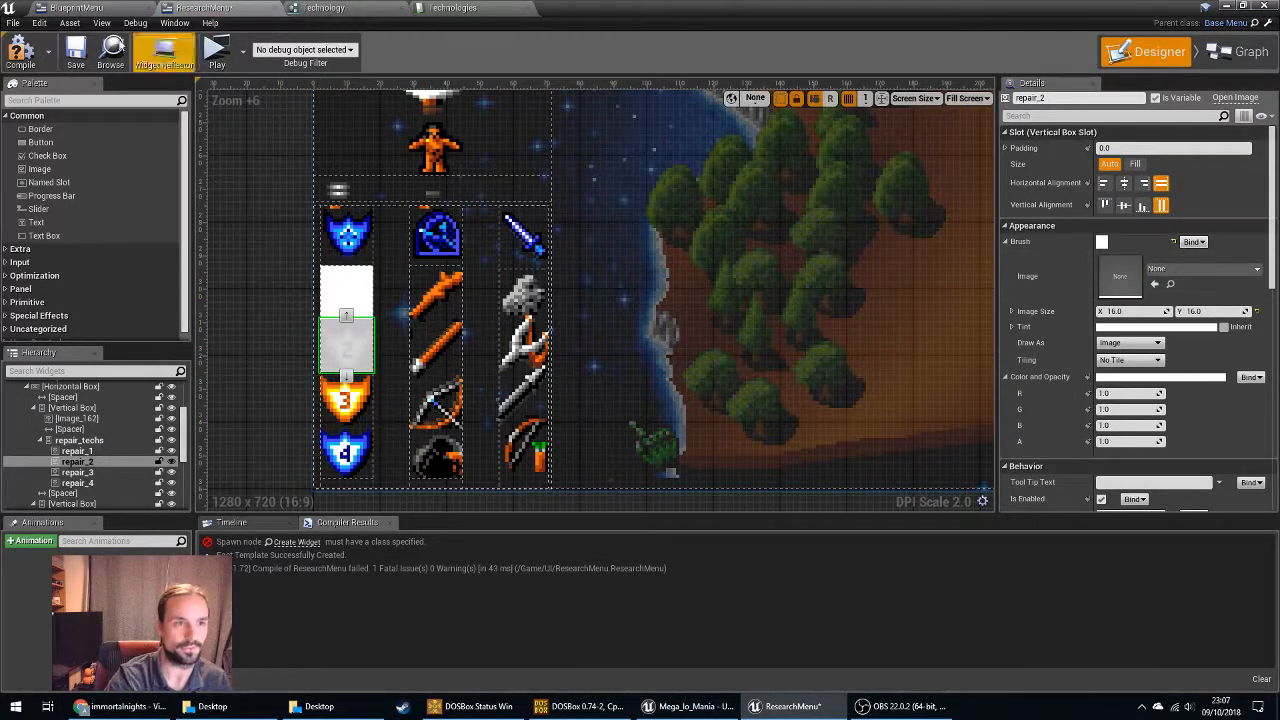
# Look over the Technology structure and the Technologies data table, and return to ResearchMenu.
pyautogui.click(325, 8)
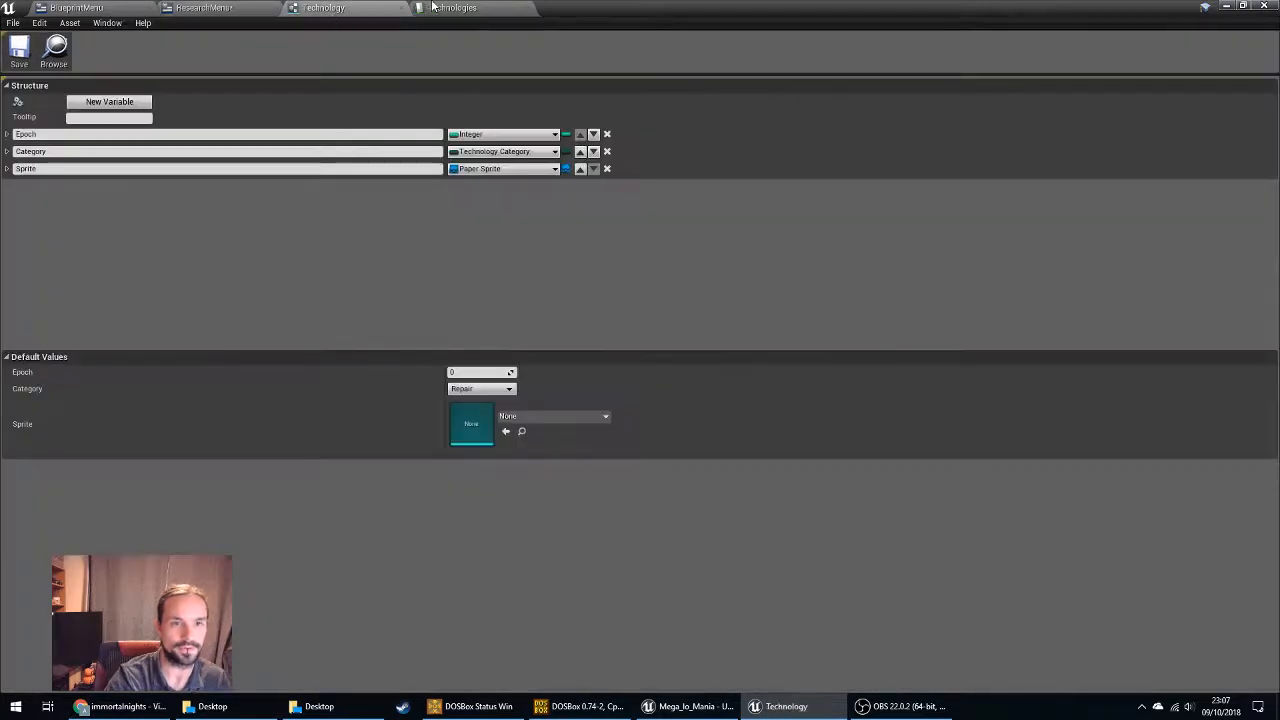
pyautogui.click(436, 8)
pyautogui.click(210, 8)
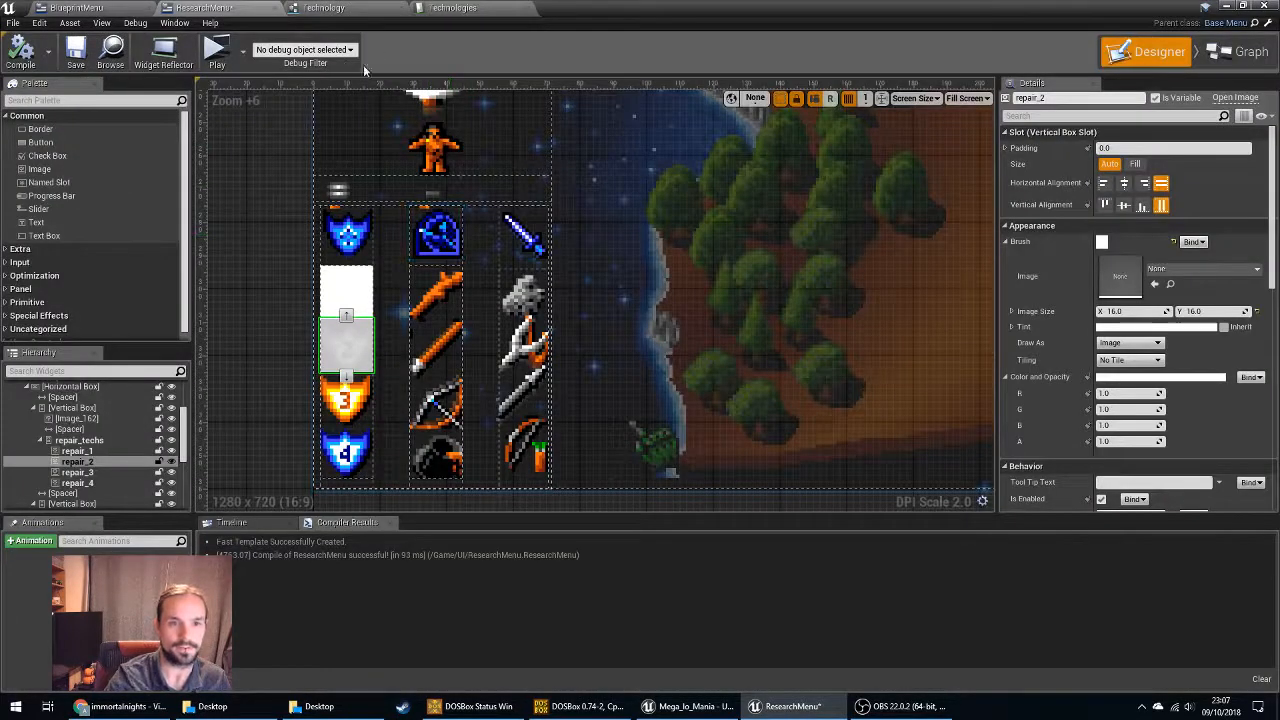
# In the Event Graph, add a Select node driven by Break Technology's Category output and place it beside that node.
pyautogui.click(1240, 52)
pyautogui.moveTo(634, 263); pyautogui.dragTo(445, 243, button='right')
pyautogui.moveTo(444, 337); pyautogui.dragTo(522, 335)
pyautogui.write('select')
pyautogui.press('Return')
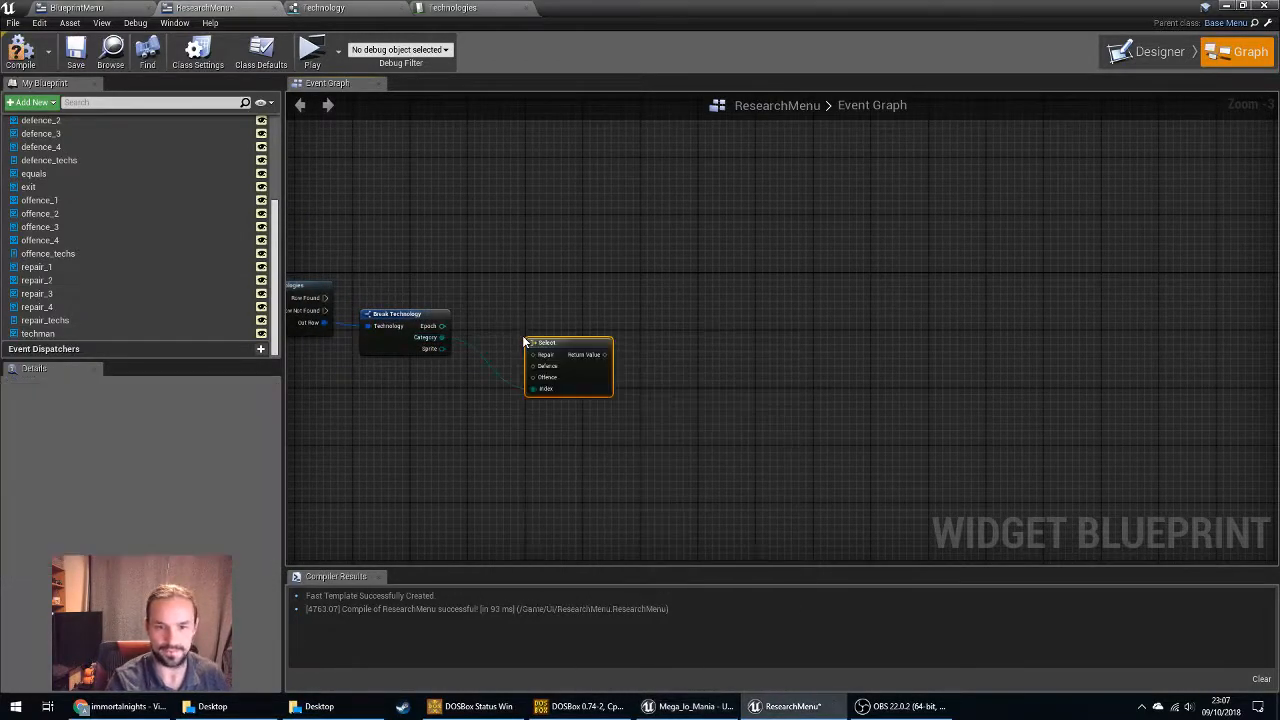
pyautogui.moveTo(553, 344); pyautogui.dragTo(574, 293)
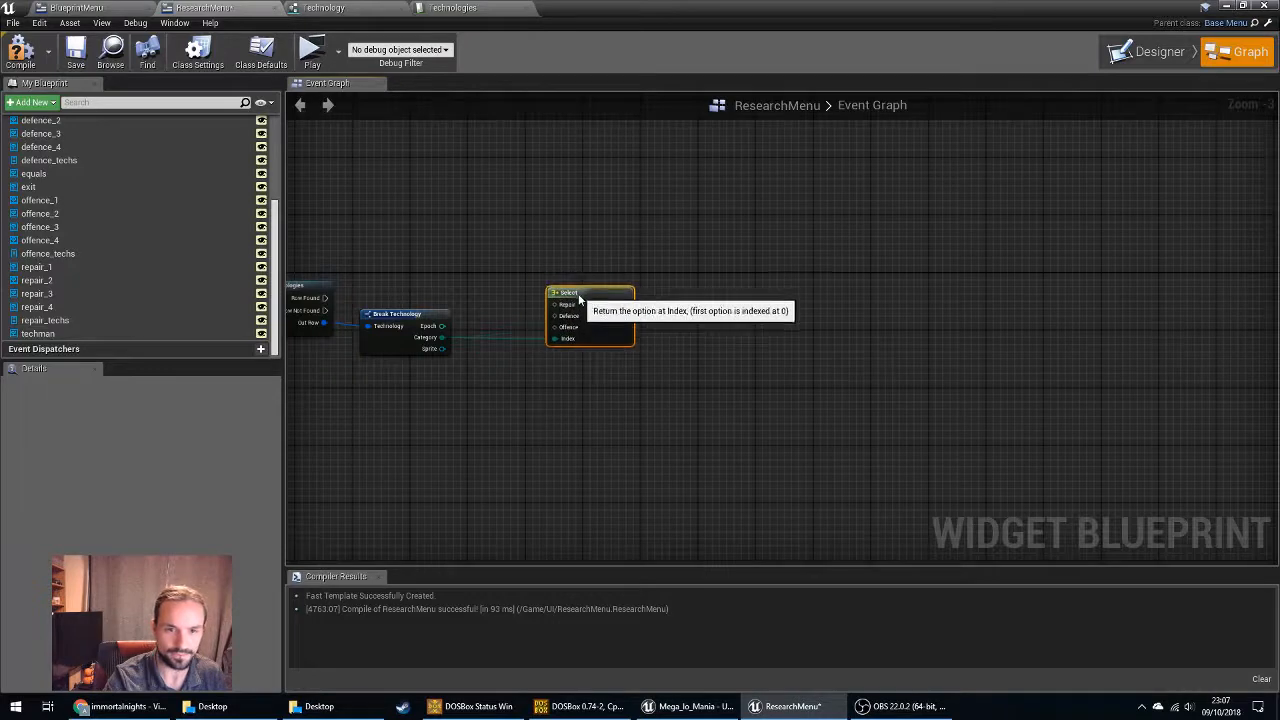
# Add a getter for the defence_1 variable and connect it to the Select node's Defence option.
pyautogui.scroll(3, 60, 268)
pyautogui.moveTo(40, 149); pyautogui.dragTo(482, 180)
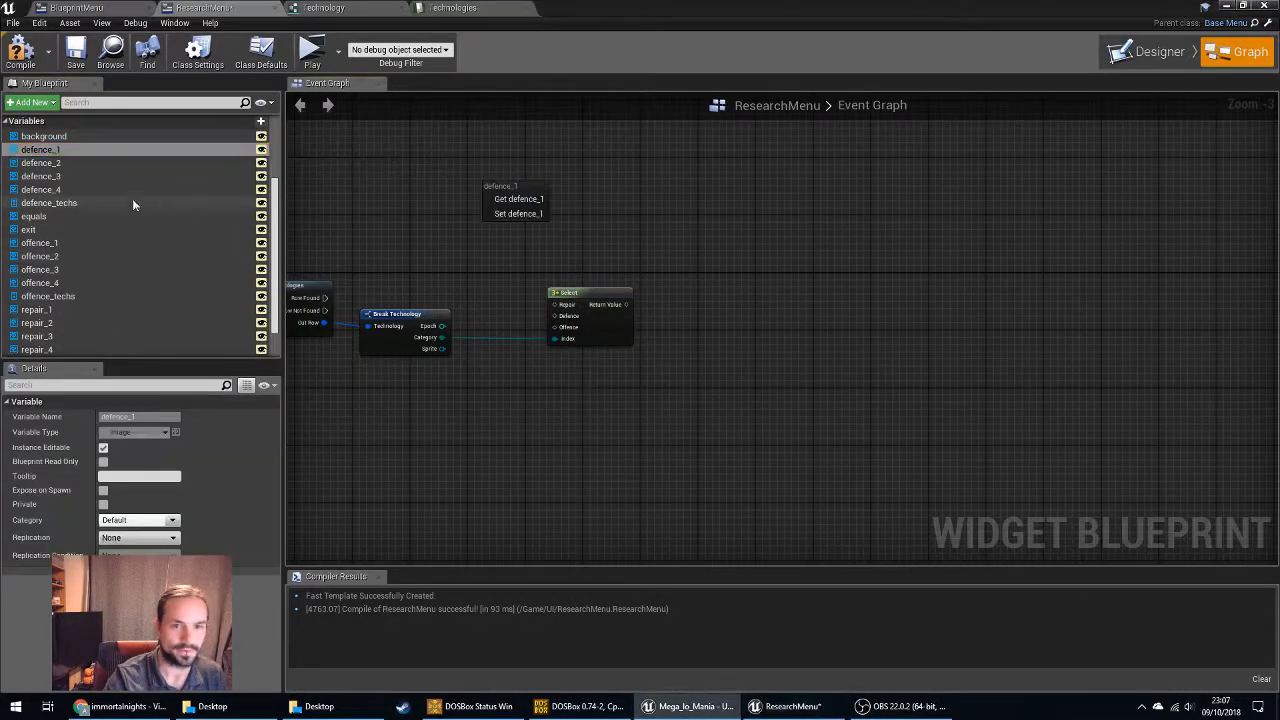
pyautogui.click(510, 199)
pyautogui.moveTo(508, 197); pyautogui.dragTo(555, 323)
pyautogui.click(546, 157)
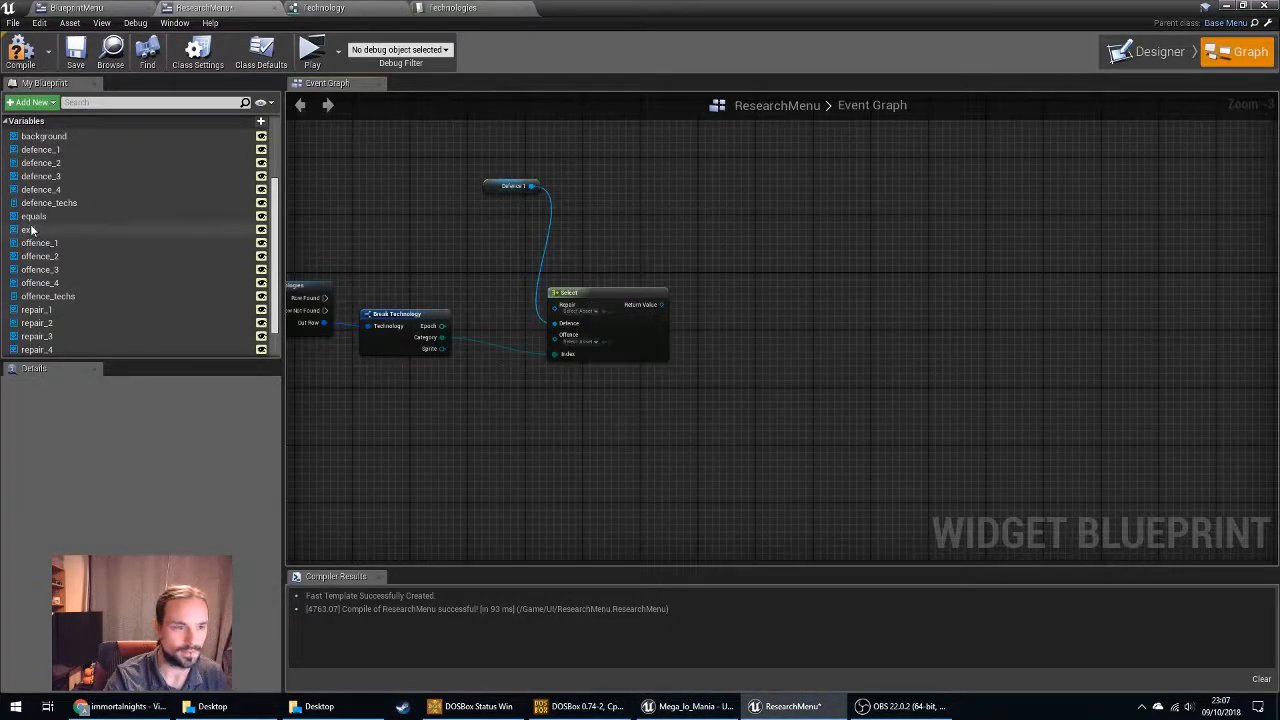
# Connect the repair_1 and offence_1 variables to the Select node's Repair and Offence options.
pyautogui.moveTo(36, 309); pyautogui.dragTo(555, 305)
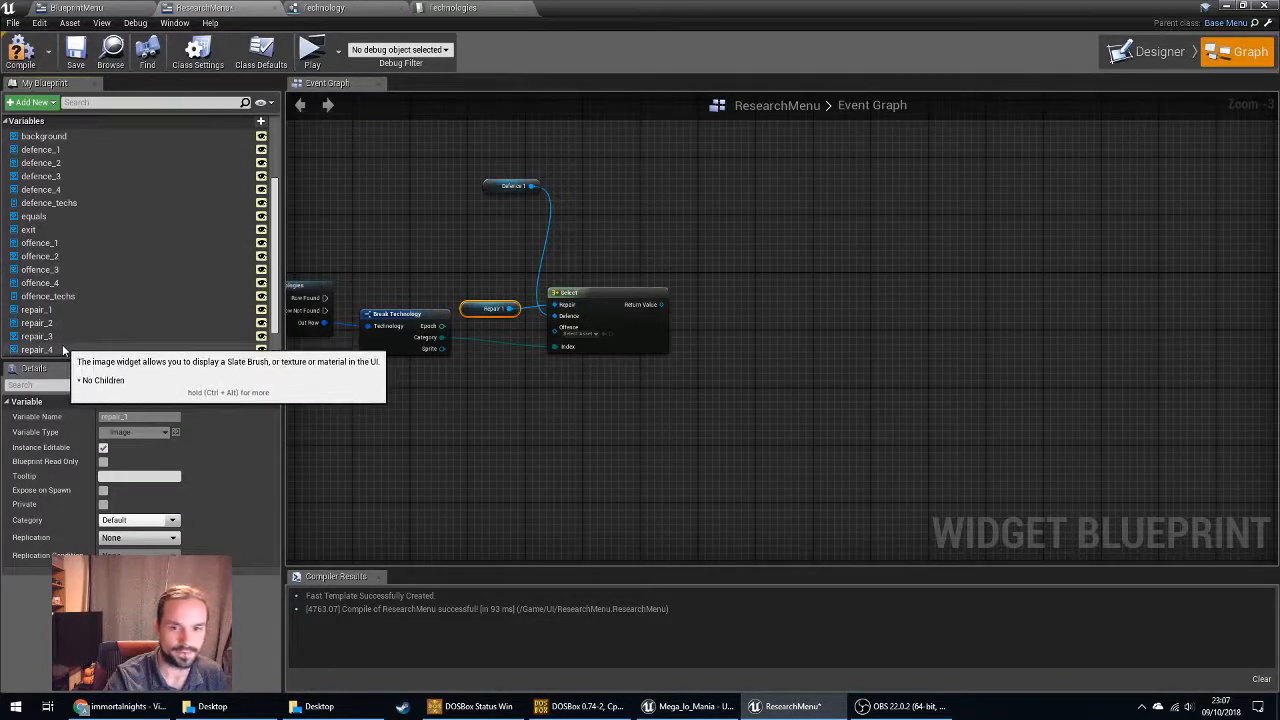
pyautogui.click(576, 334)
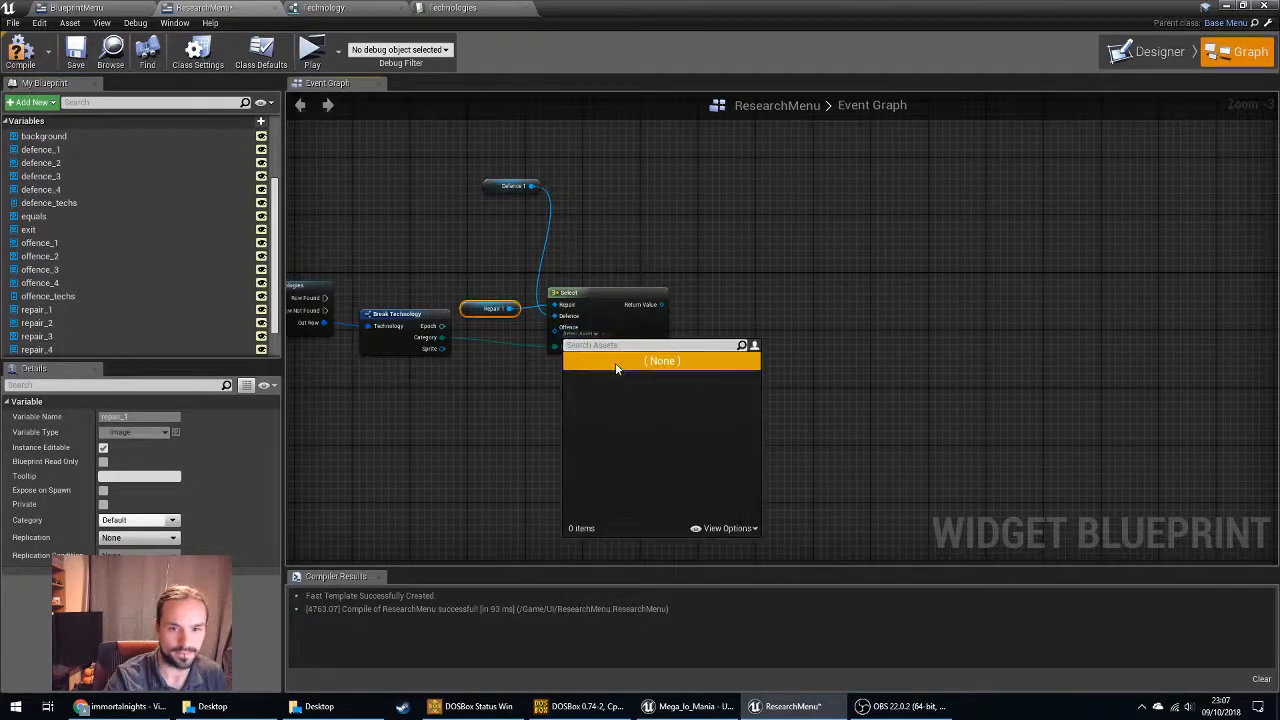
pyautogui.click(576, 334)
pyautogui.click(582, 334)
pyautogui.click(505, 359)
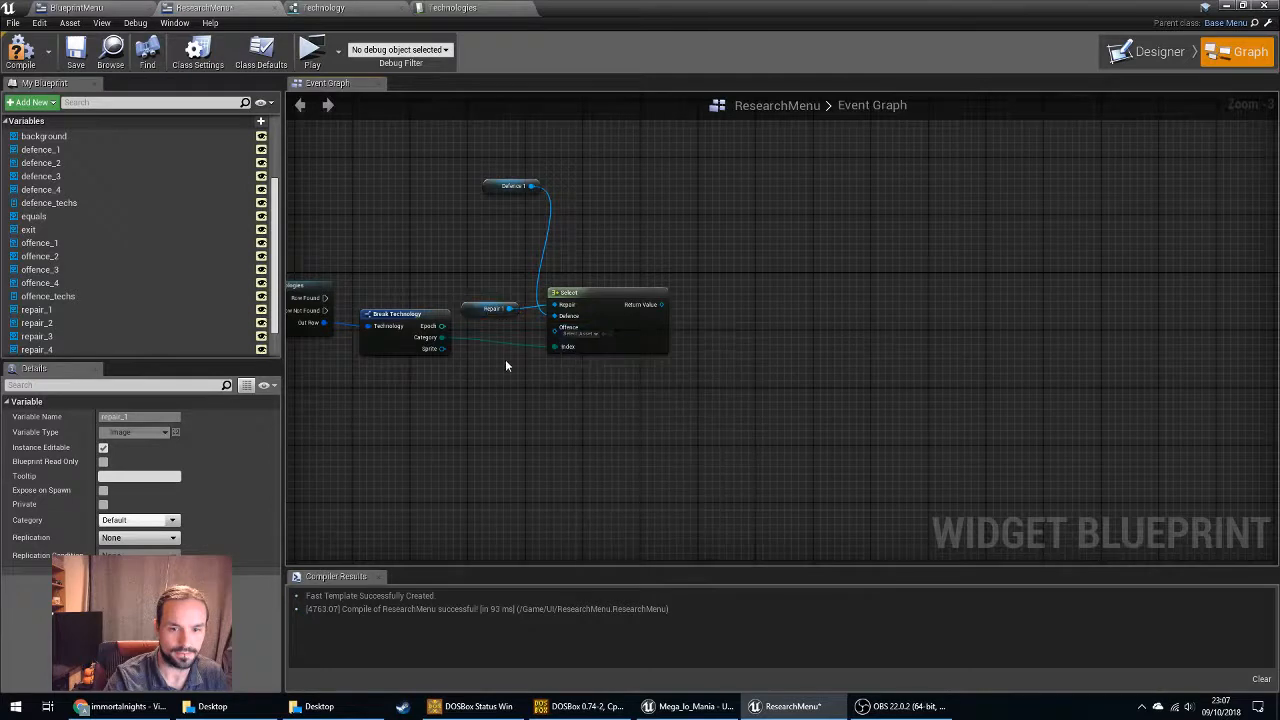
pyautogui.moveTo(40, 243); pyautogui.dragTo(544, 348)
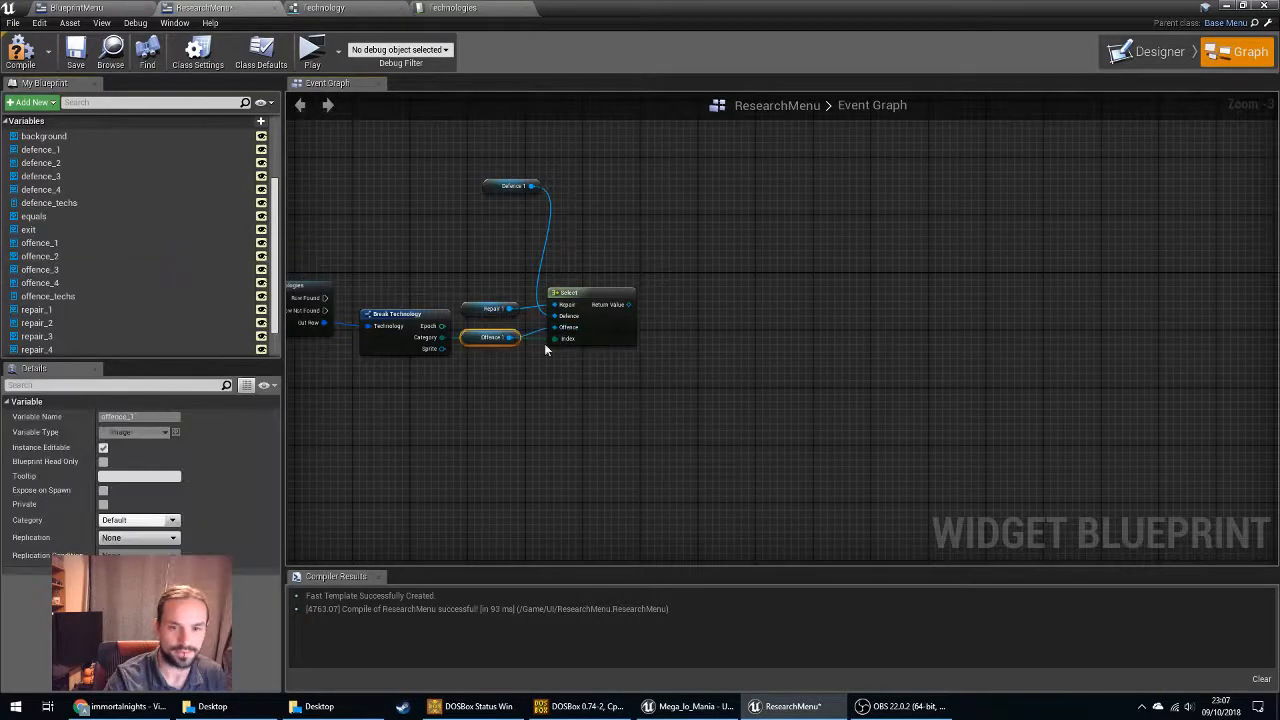
# Stack the Repair 1, Defence 1 and Offence 1 getters in that order above the Select node and move Select slightly away from Break Technology.
pyautogui.moveTo(490, 308); pyautogui.dragTo(511, 214)
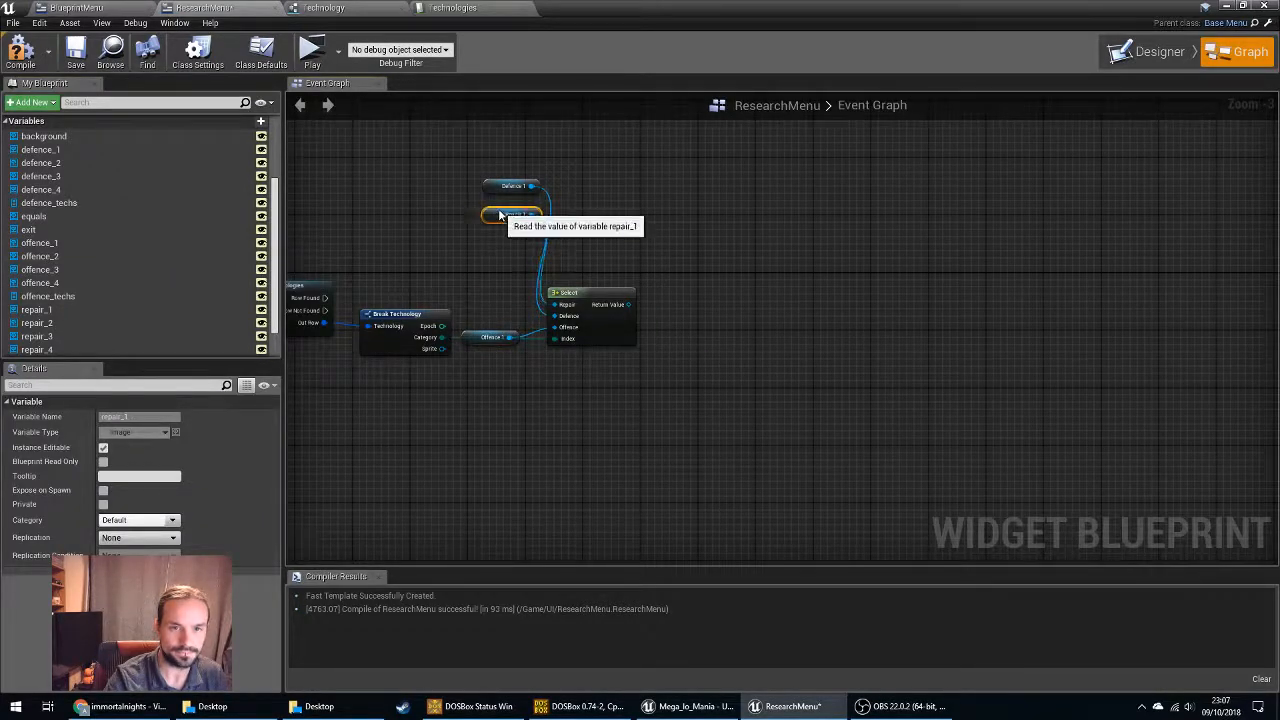
pyautogui.moveTo(476, 334); pyautogui.dragTo(488, 221)
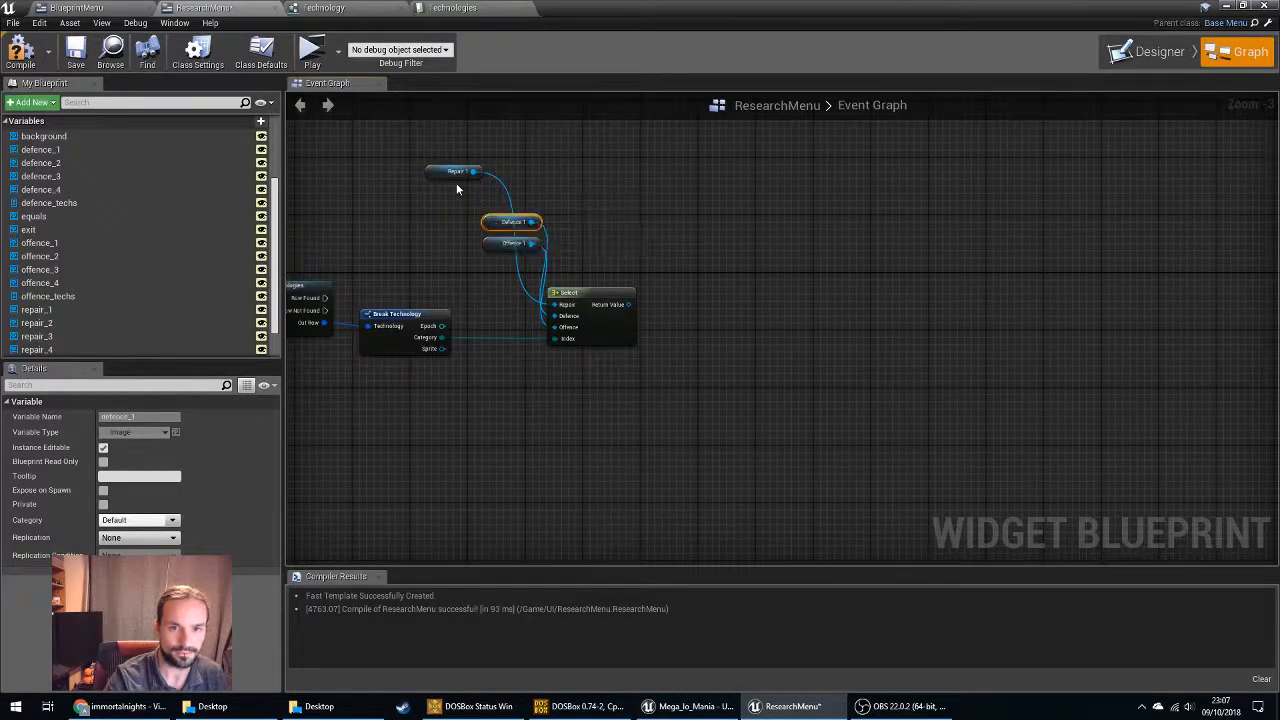
pyautogui.moveTo(430, 177); pyautogui.dragTo(488, 204)
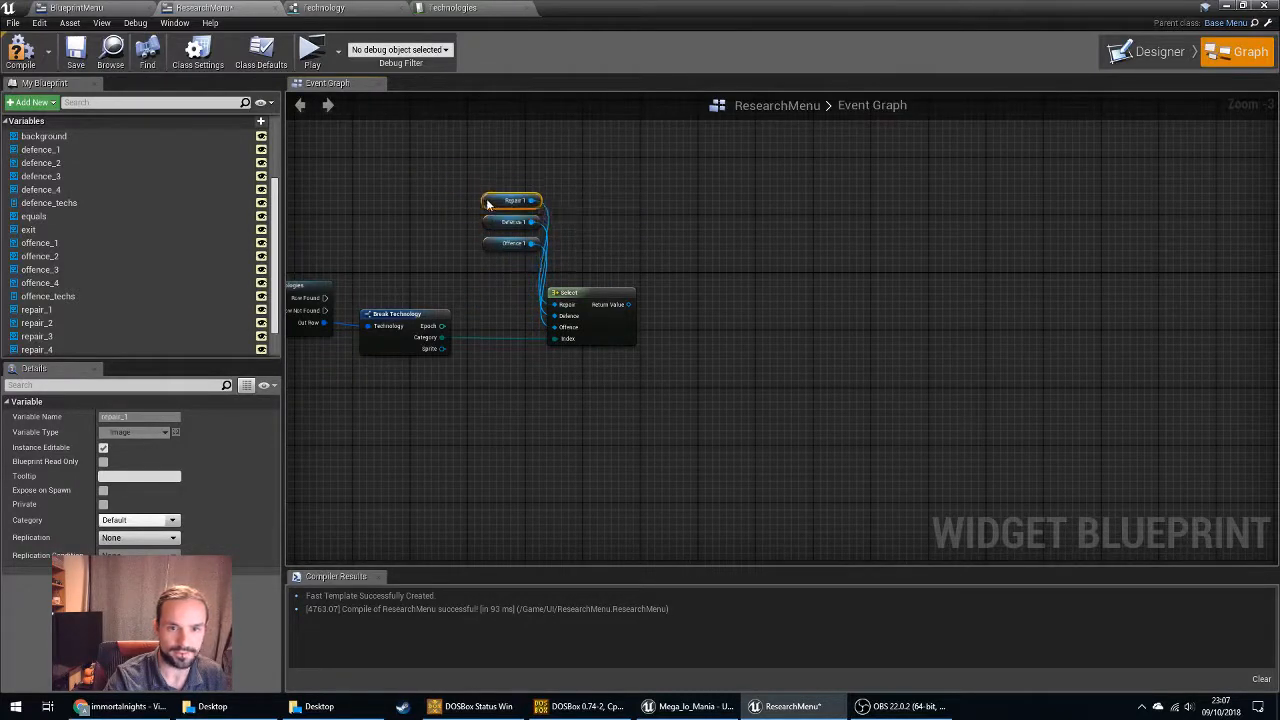
pyautogui.moveTo(590, 292); pyautogui.dragTo(627, 298)
pyautogui.moveTo(778, 414); pyautogui.dragTo(695, 414, button='right')
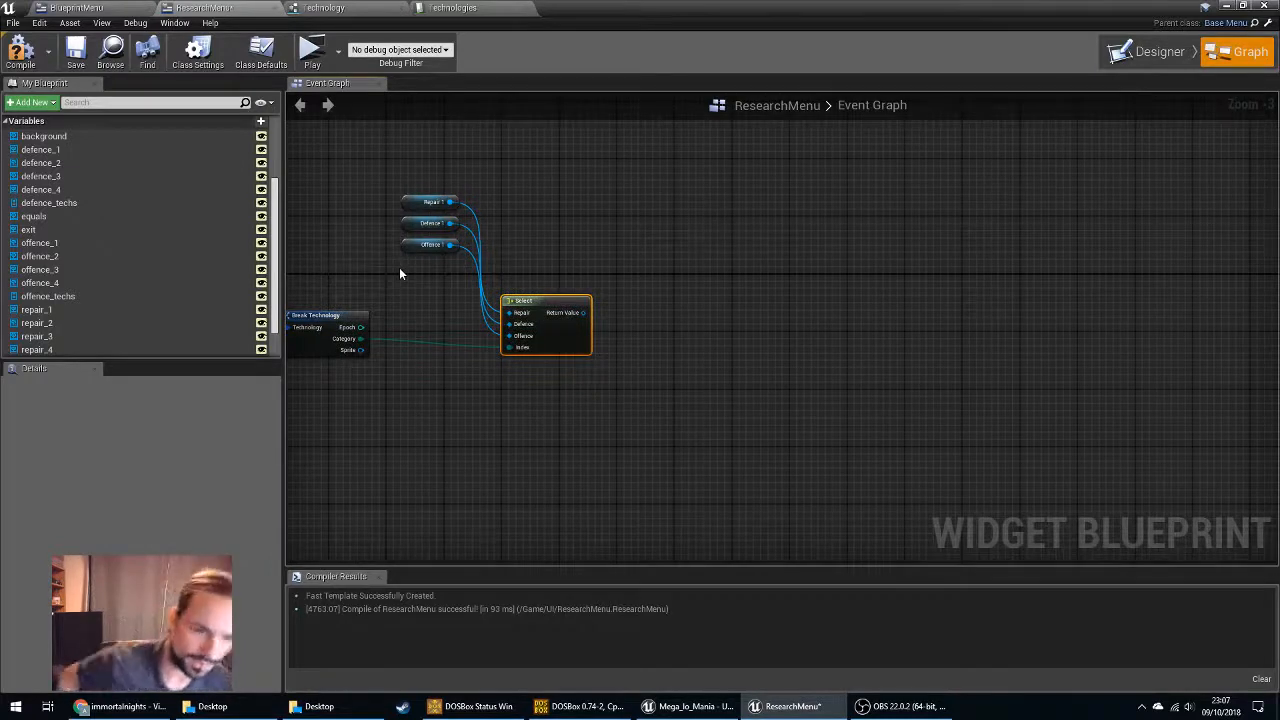
# Add a Set Brush node from the Select node's Return Value and try to connect Break Technology's Sprite to its In Brush input.
pyautogui.moveTo(583, 313); pyautogui.dragTo(710, 317)
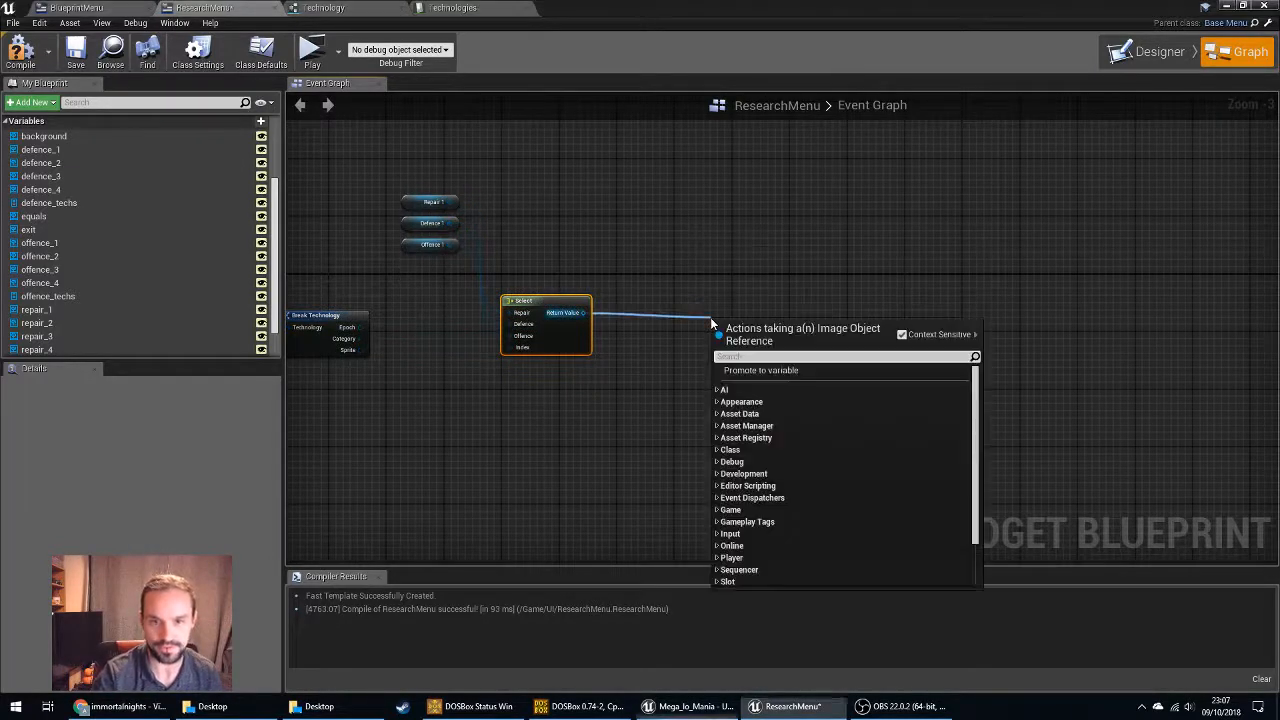
pyautogui.write('set')
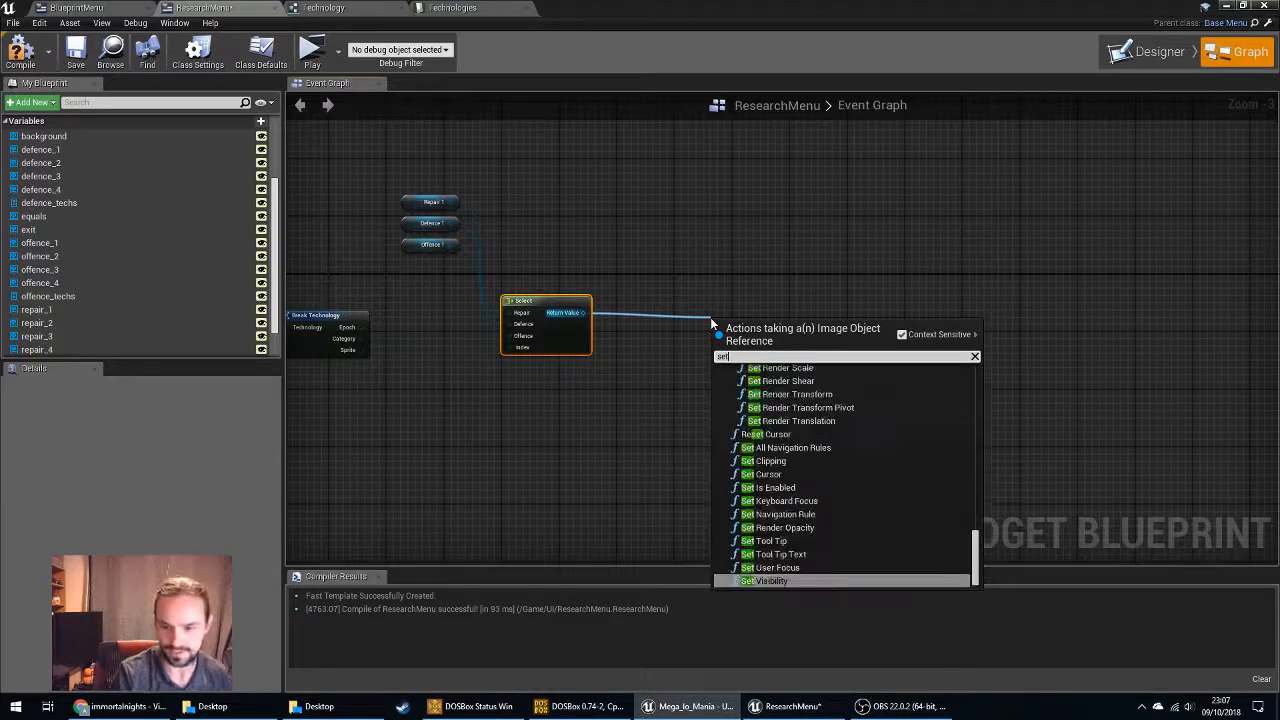
pyautogui.write(' sp')
pyautogui.press('BackSpace')
pyautogui.press('BackSpace')
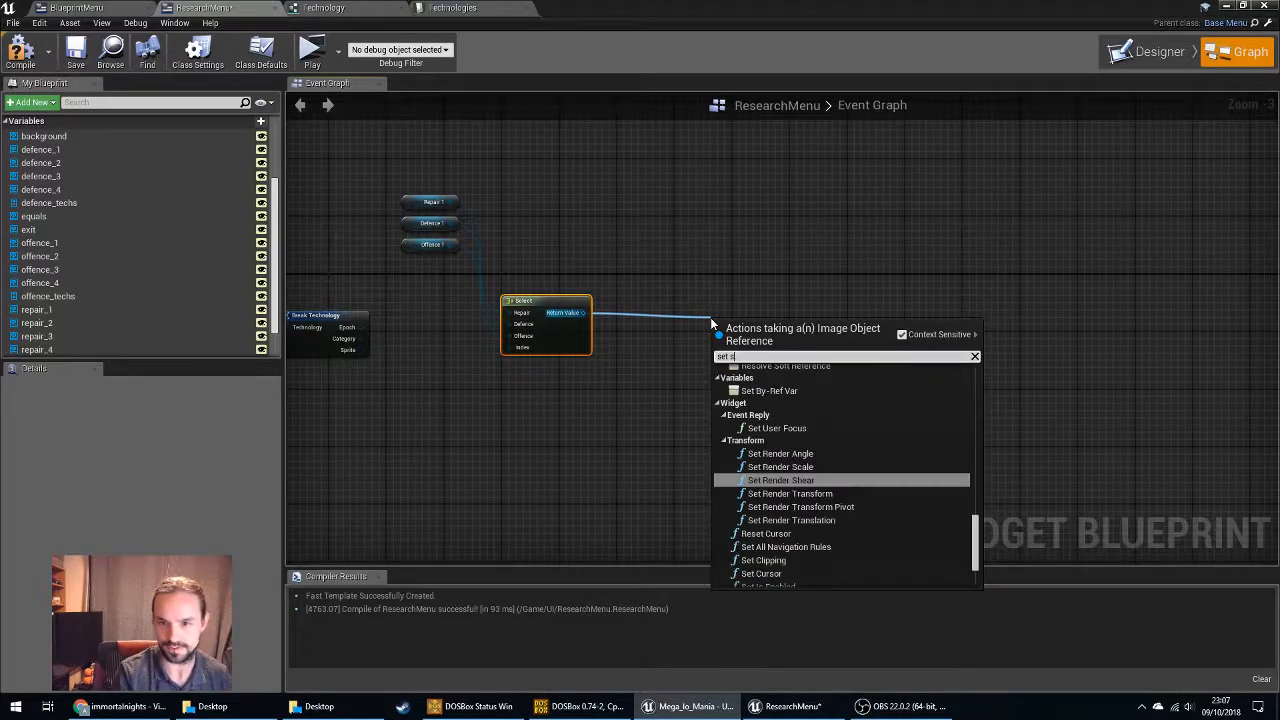
pyautogui.write('br')
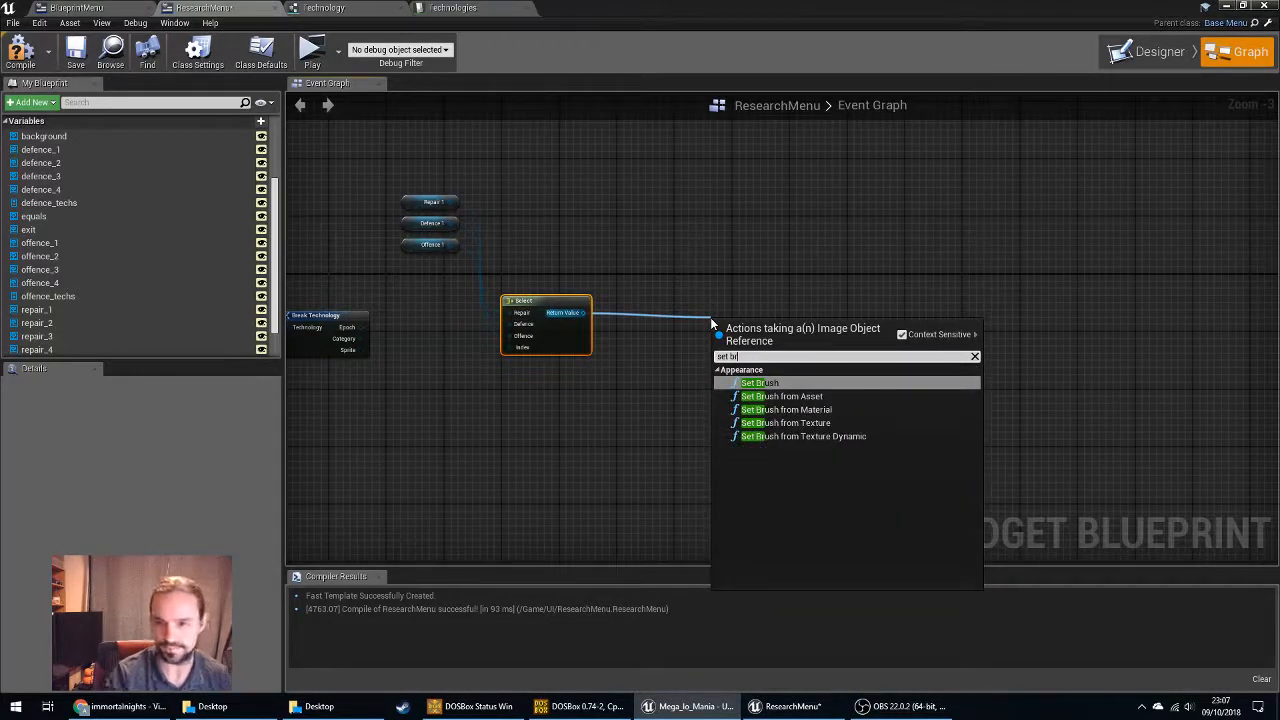
pyautogui.click(828, 386)
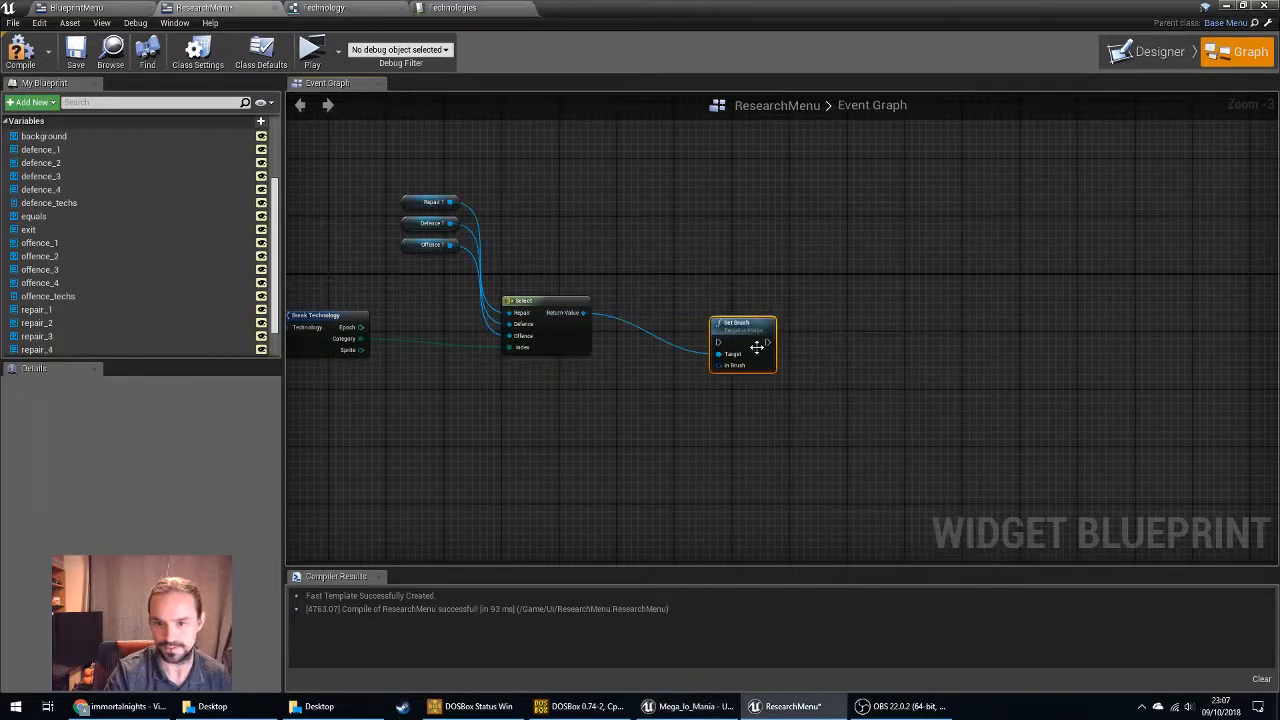
pyautogui.moveTo(757, 347); pyautogui.dragTo(714, 325)
pyautogui.moveTo(360, 350)
pyautogui.mouseDown()
pyautogui.moveTo(690, 355)
pyautogui.moveTo(690, 343)
pyautogui.mouseUp()
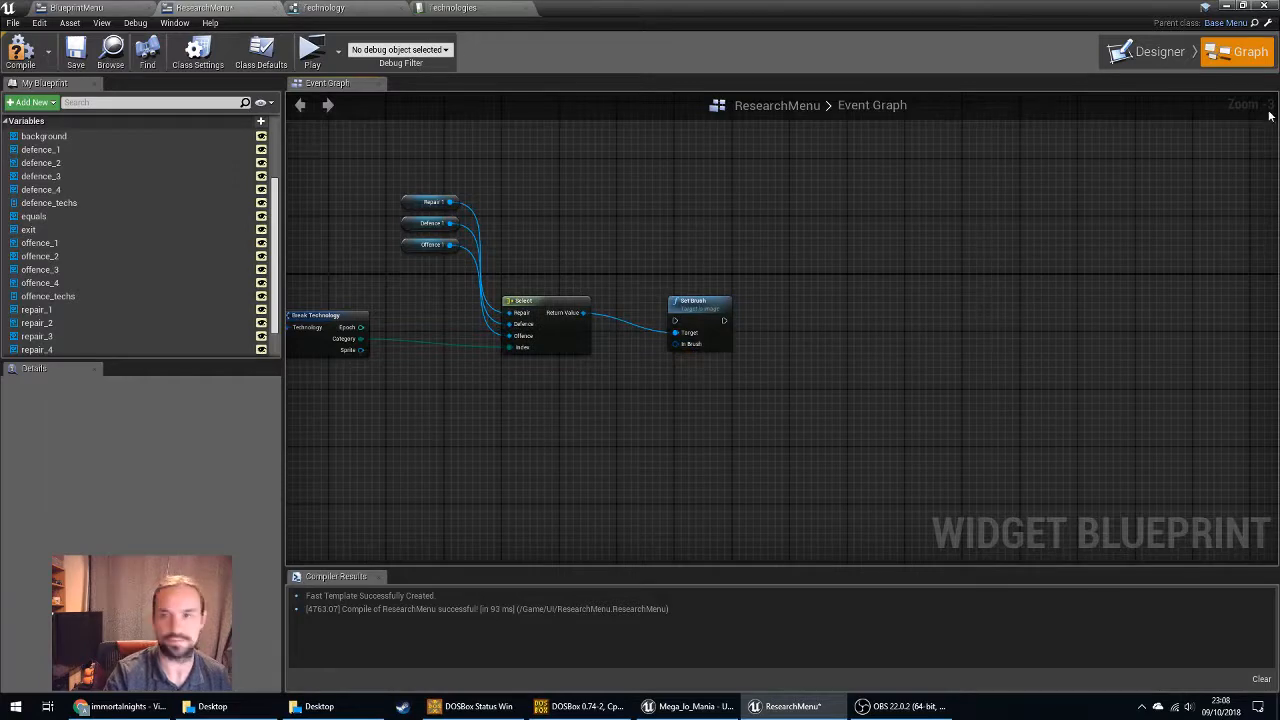
# Check the Sprite variable's type in the Technology structure and return to ResearchMenu's Event Graph.
pyautogui.click(1150, 52)
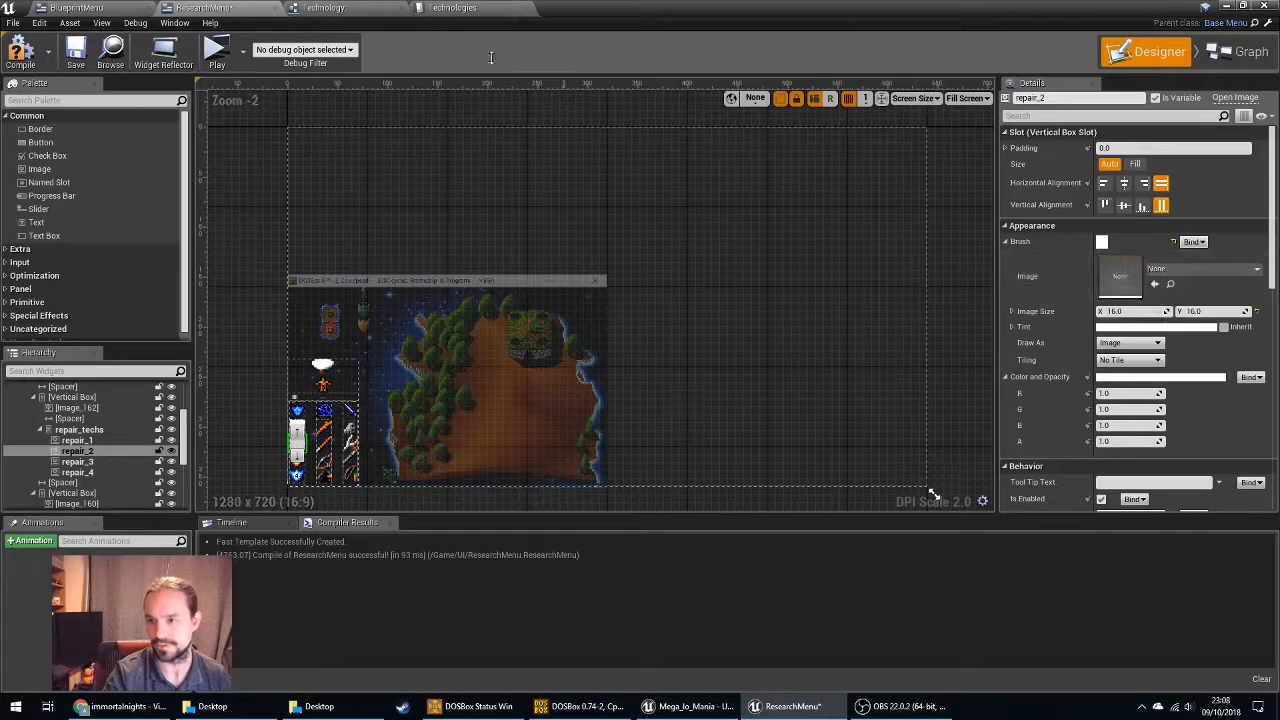
pyautogui.click(463, 12)
pyautogui.click(356, 14)
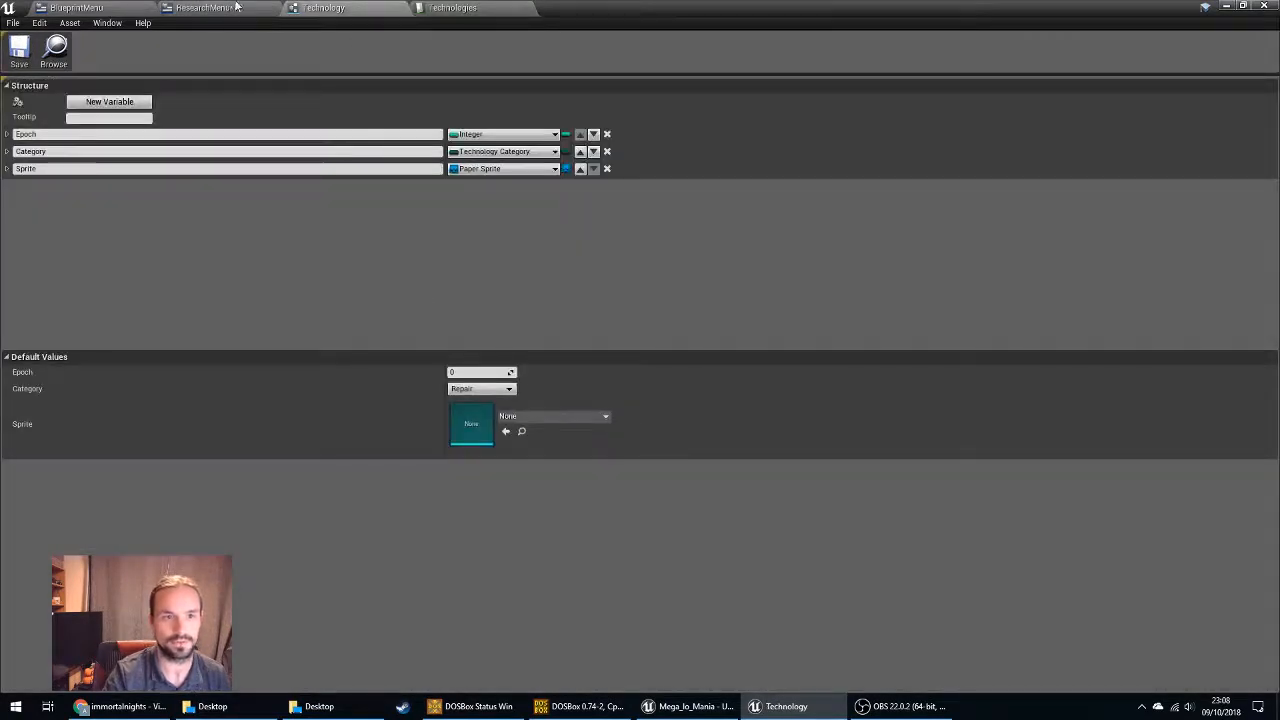
pyautogui.click(205, 8)
pyautogui.click(1240, 54)
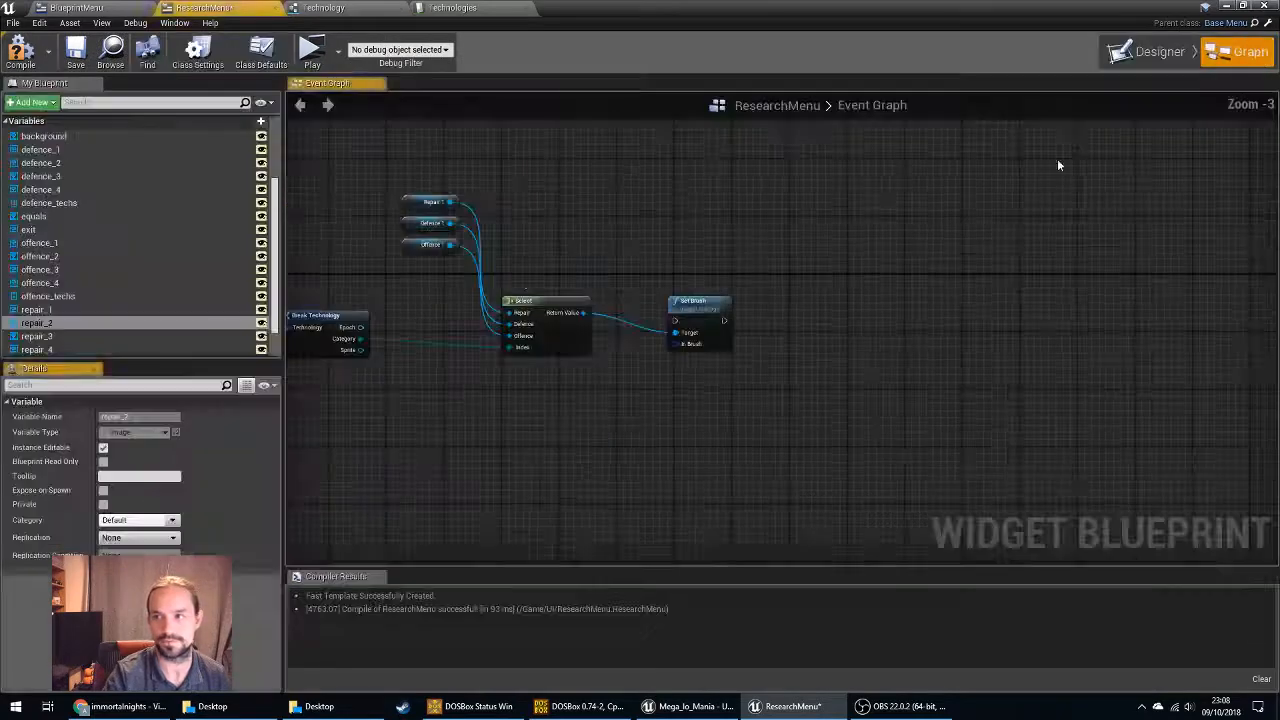
# Replace the Set Brush node with an Image Get Brush node fed by the Select node's Return Value.
pyautogui.click(679, 298)
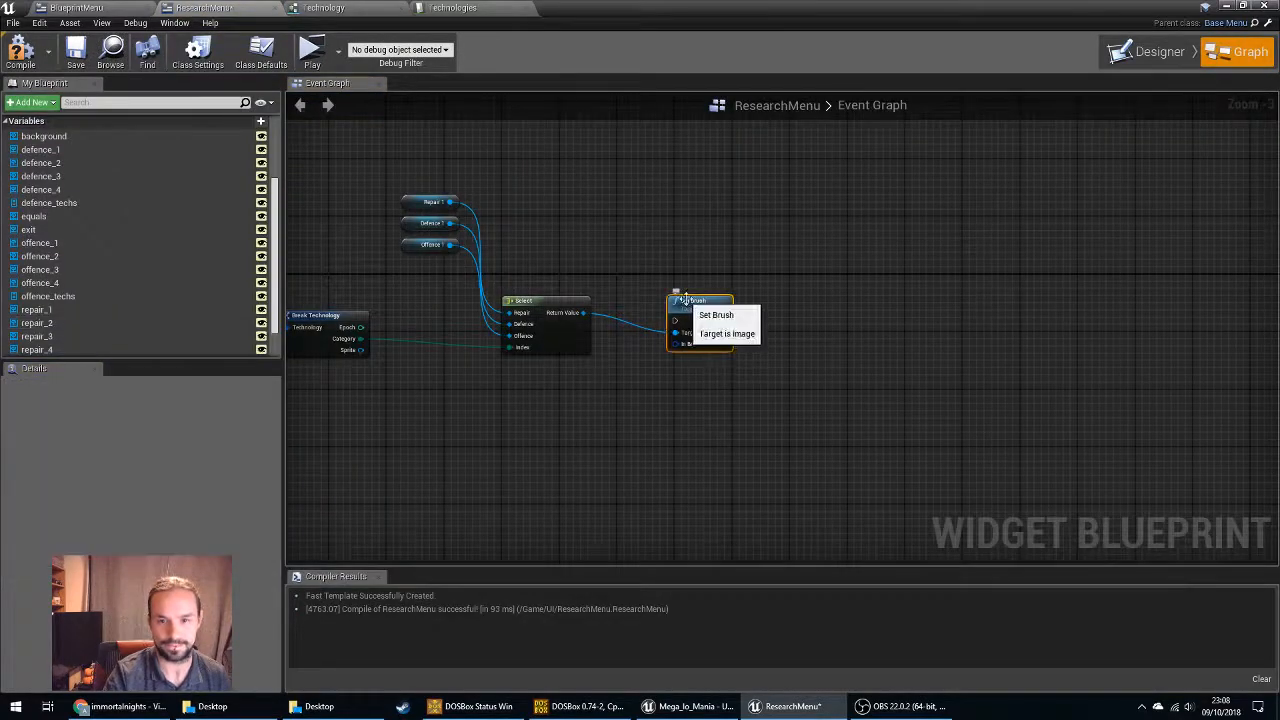
pyautogui.press('Delete')
pyautogui.moveTo(583, 313); pyautogui.dragTo(668, 324)
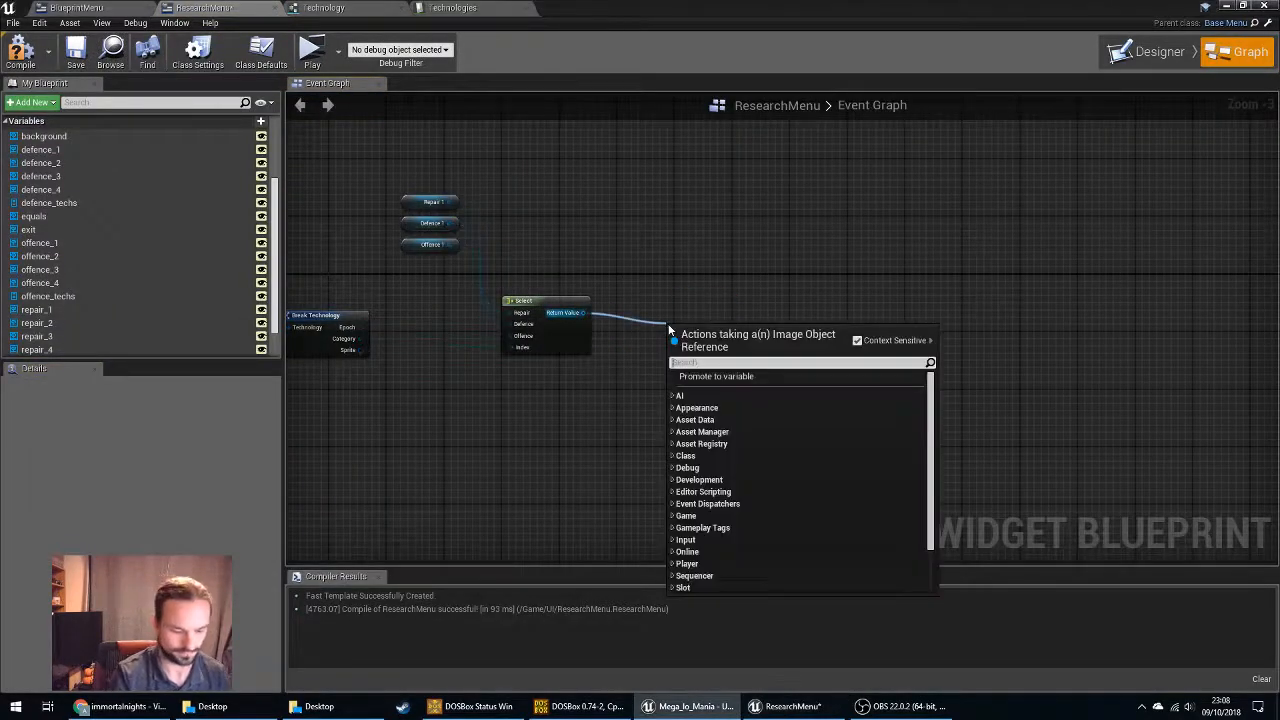
pyautogui.write('image')
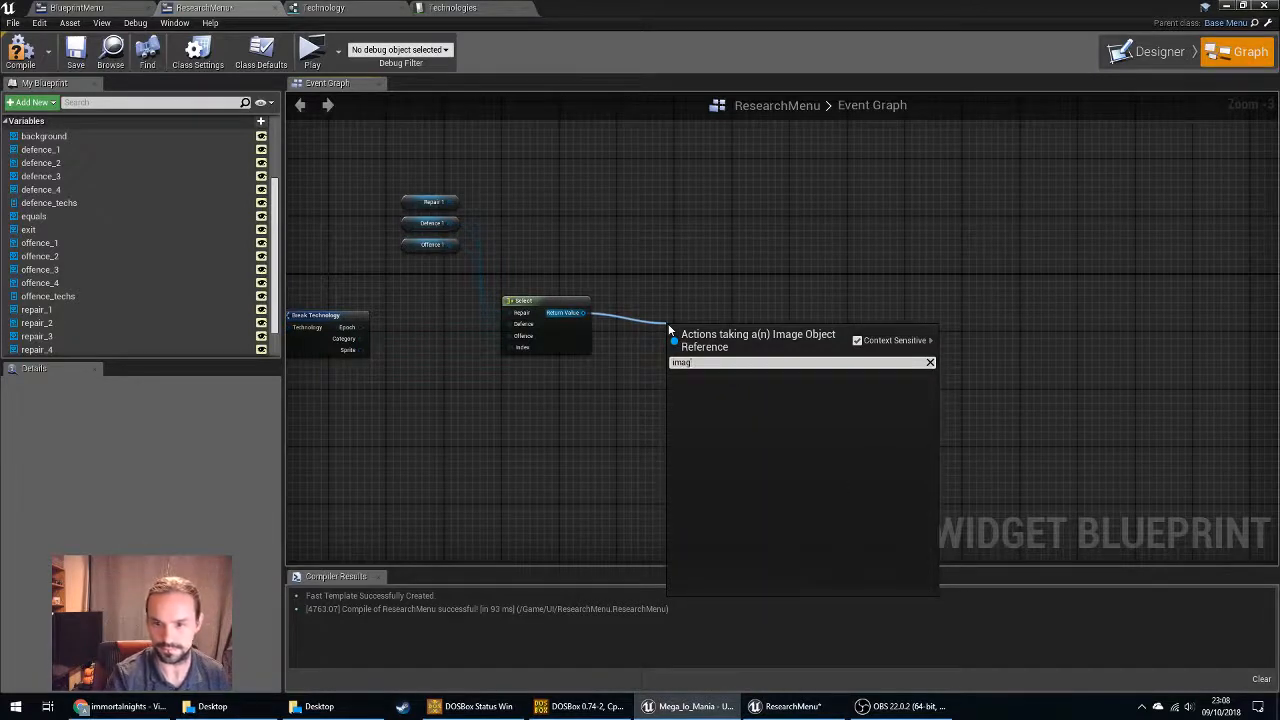
pyautogui.press('BackSpace')
pyautogui.click(857, 340)
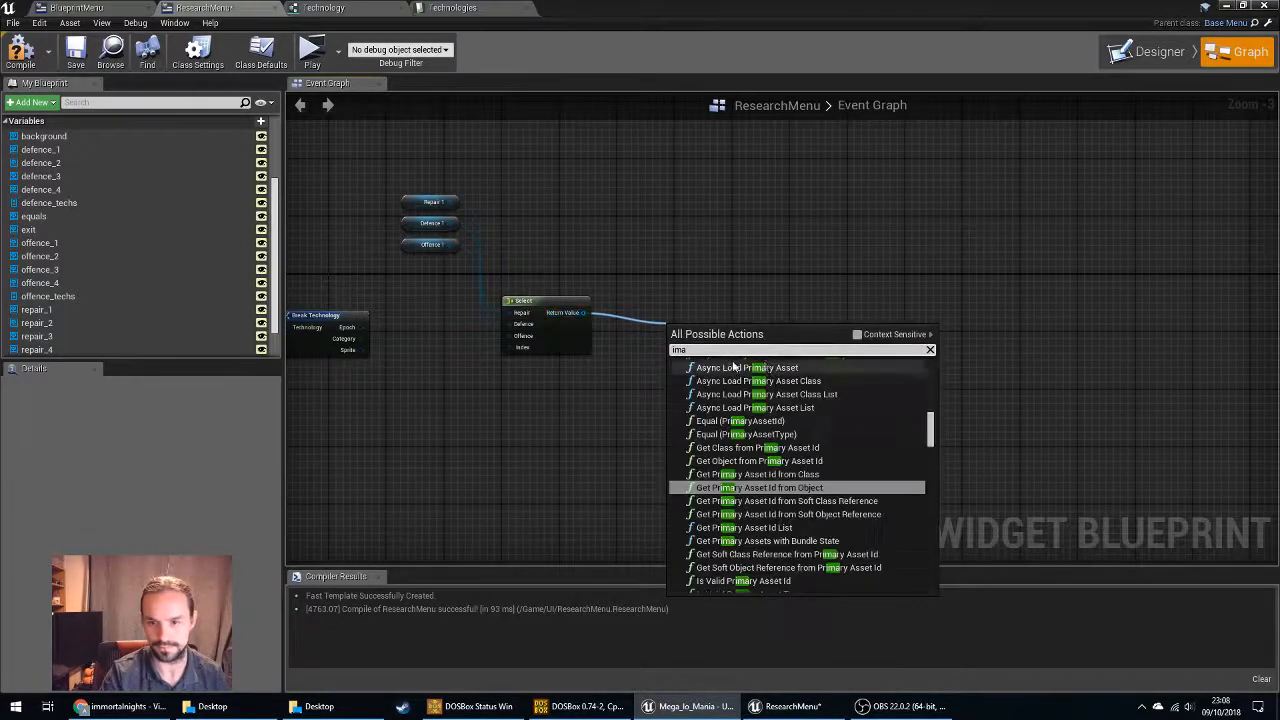
pyautogui.press('BackSpace')
pyautogui.press('BackSpace')
pyautogui.press('BackSpace')
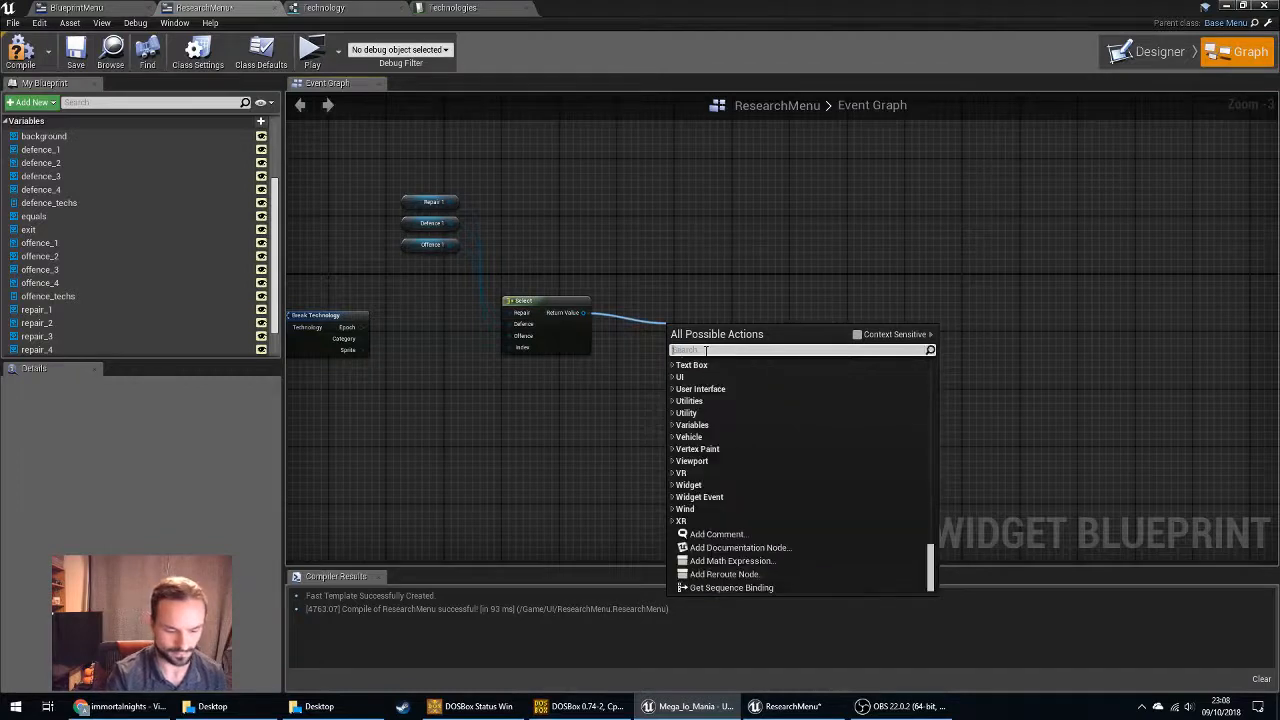
pyautogui.write('image')
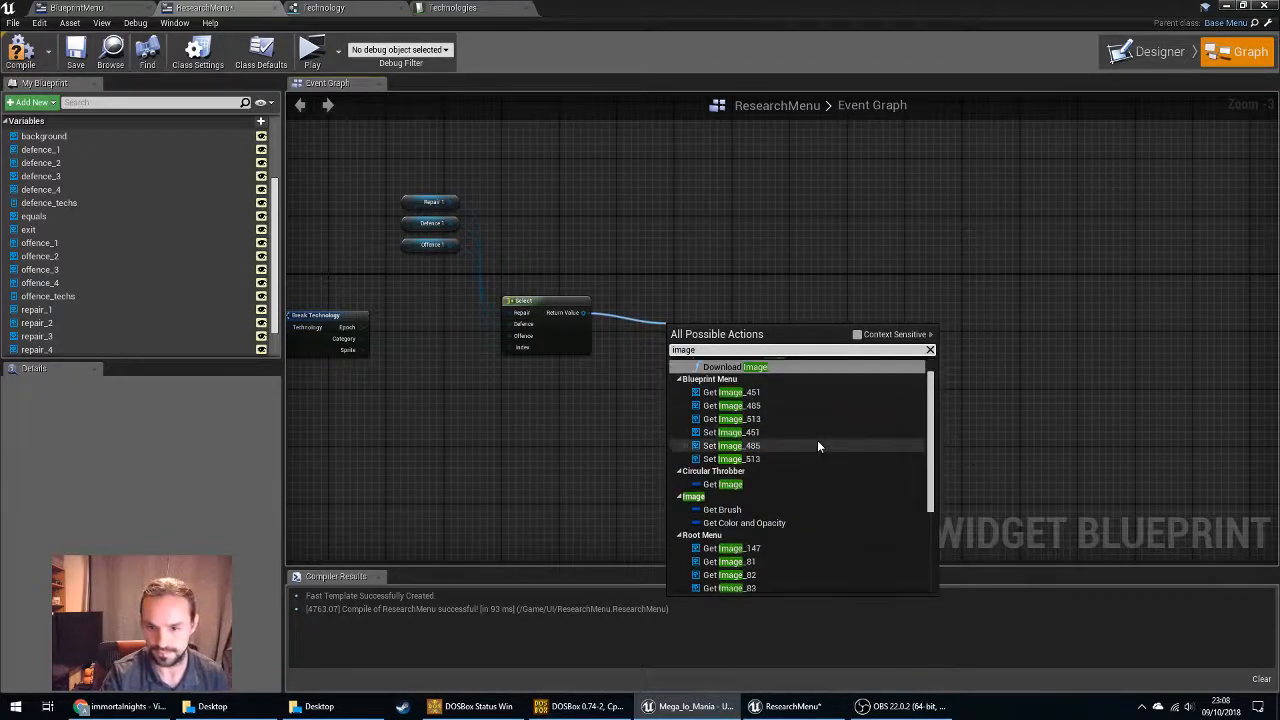
pyautogui.scroll(-5, 818, 442)
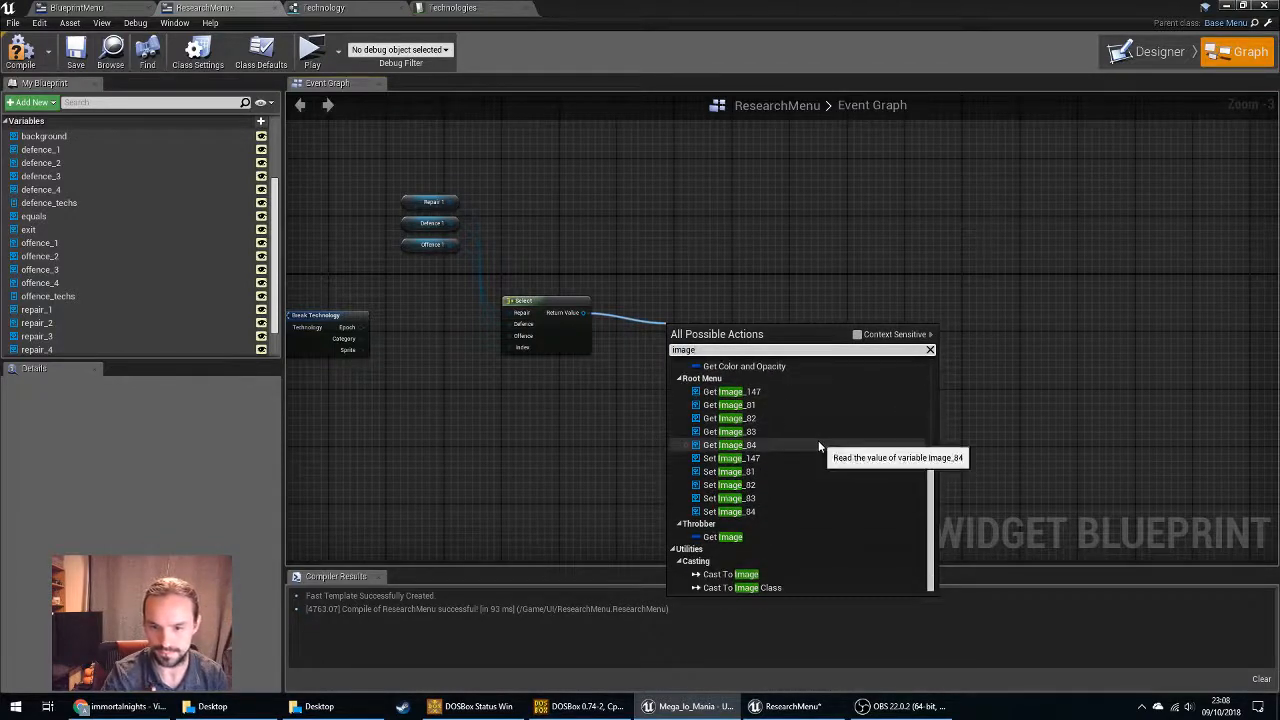
pyautogui.scroll(3, 818, 445)
pyautogui.click(722, 434)
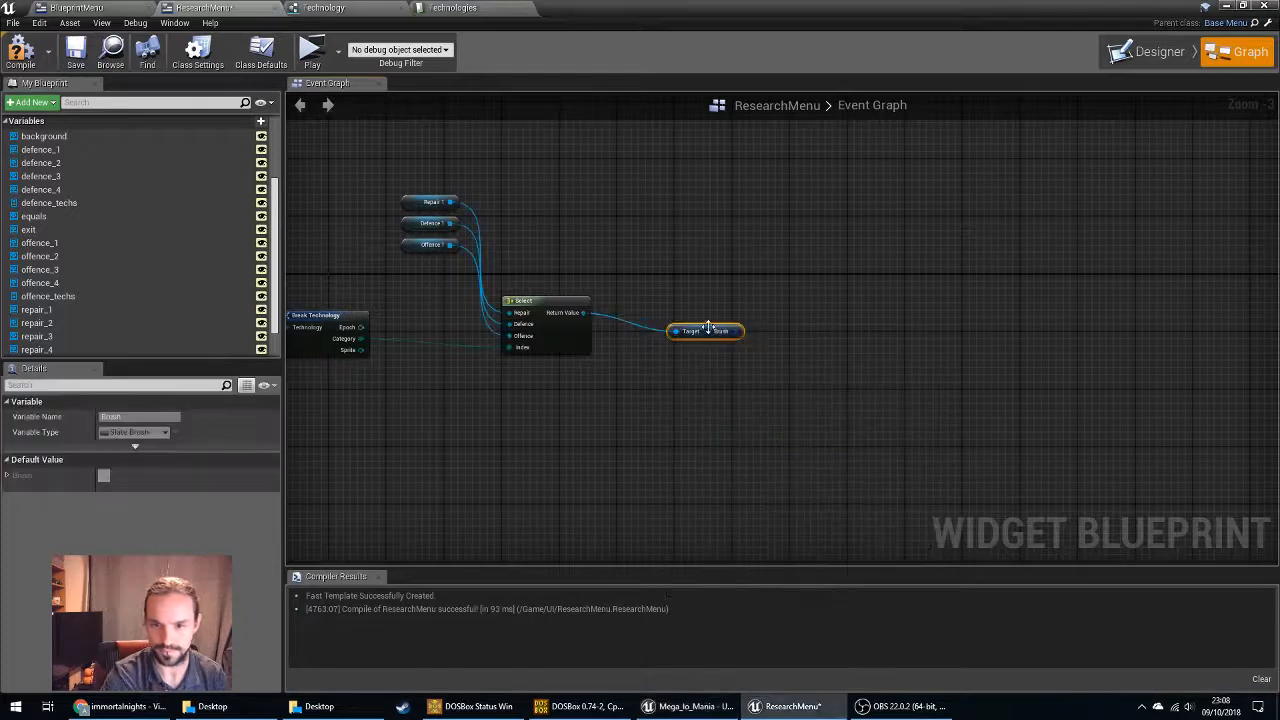
# Move the Get Brush node closer to Select and search the actions for its Brush output for an image setter.
pyautogui.moveTo(709, 331)
pyautogui.mouseDown()
pyautogui.moveTo(644, 305)
pyautogui.moveTo(748, 332)
pyautogui.mouseUp()
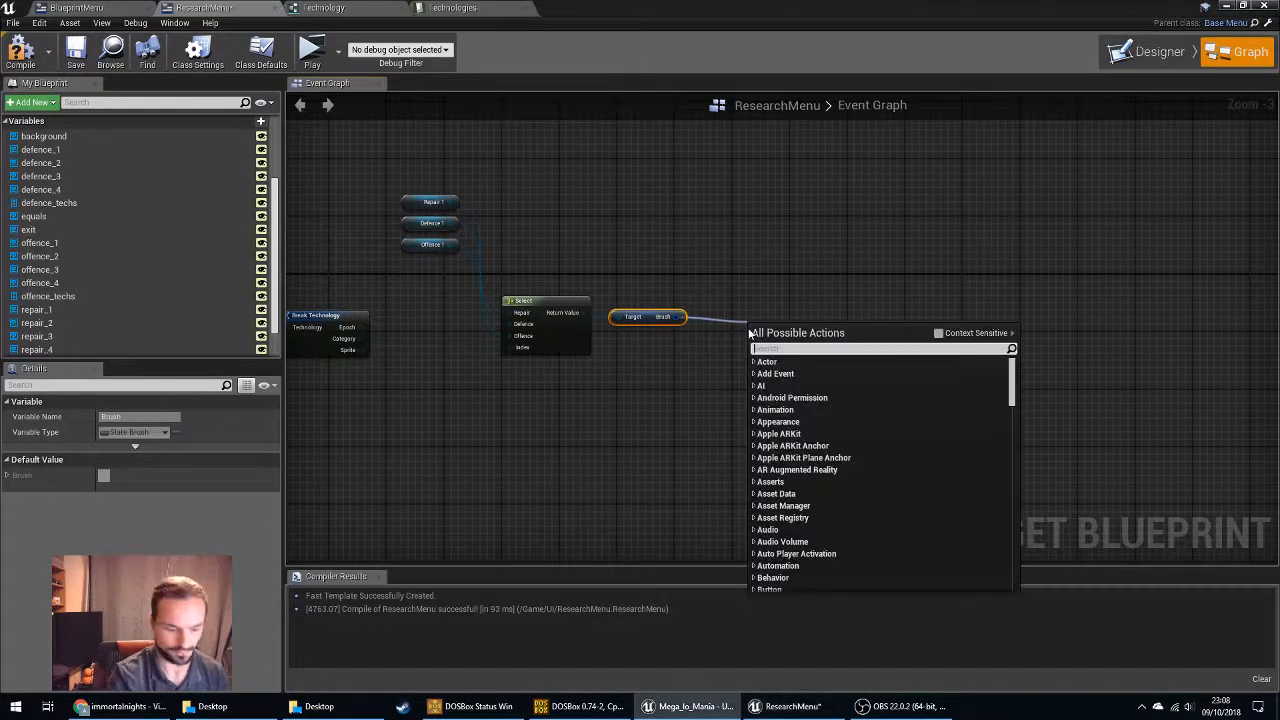
pyautogui.write('set image')
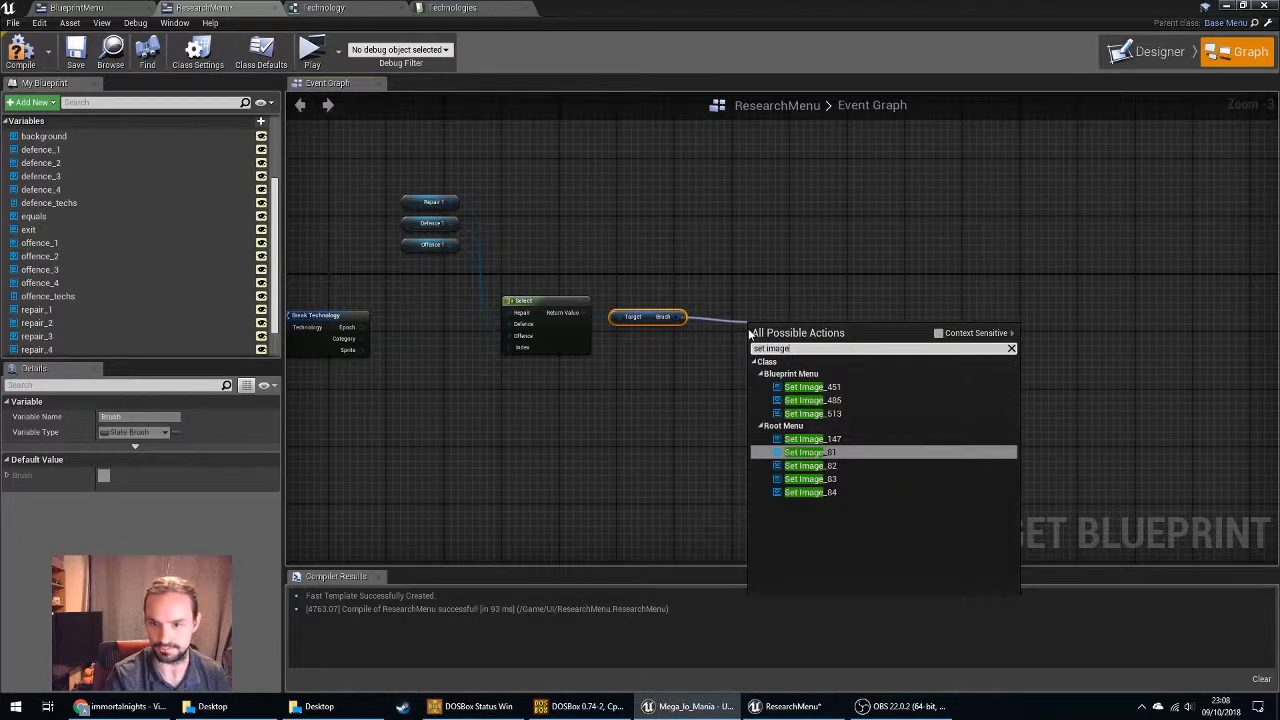
pyautogui.click(938, 333)
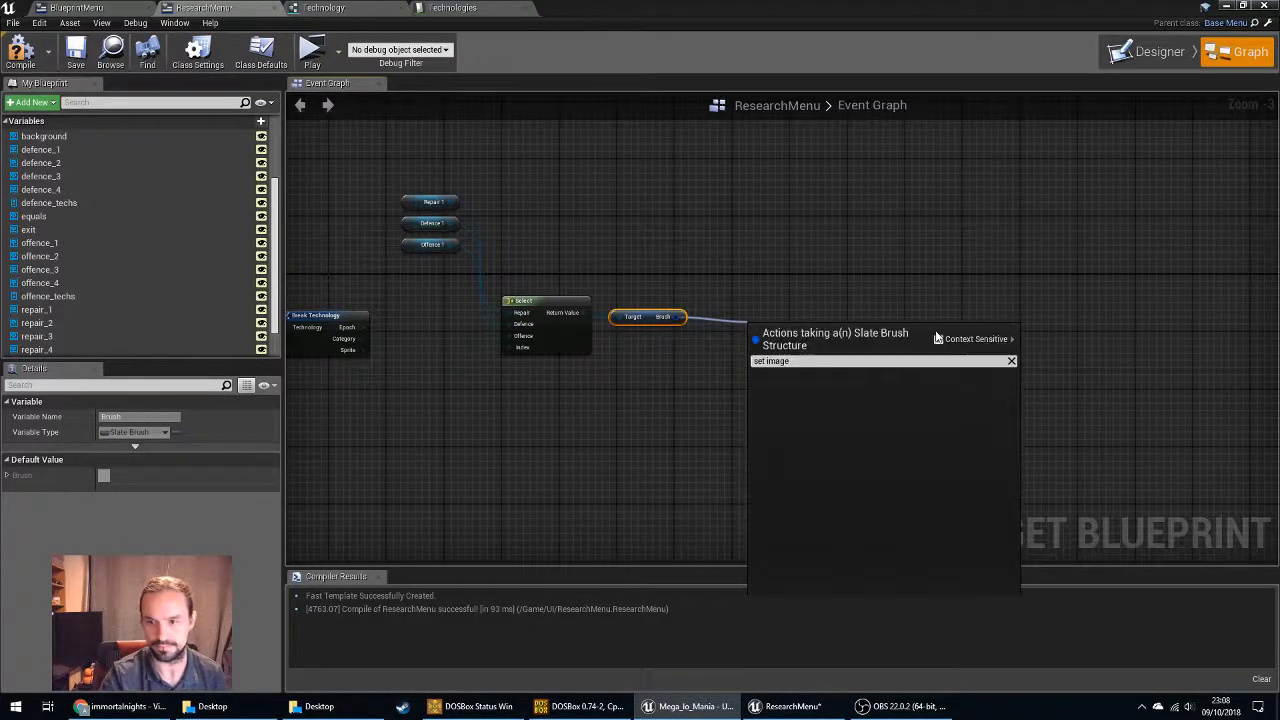
pyautogui.click(801, 362)
pyautogui.write('image')
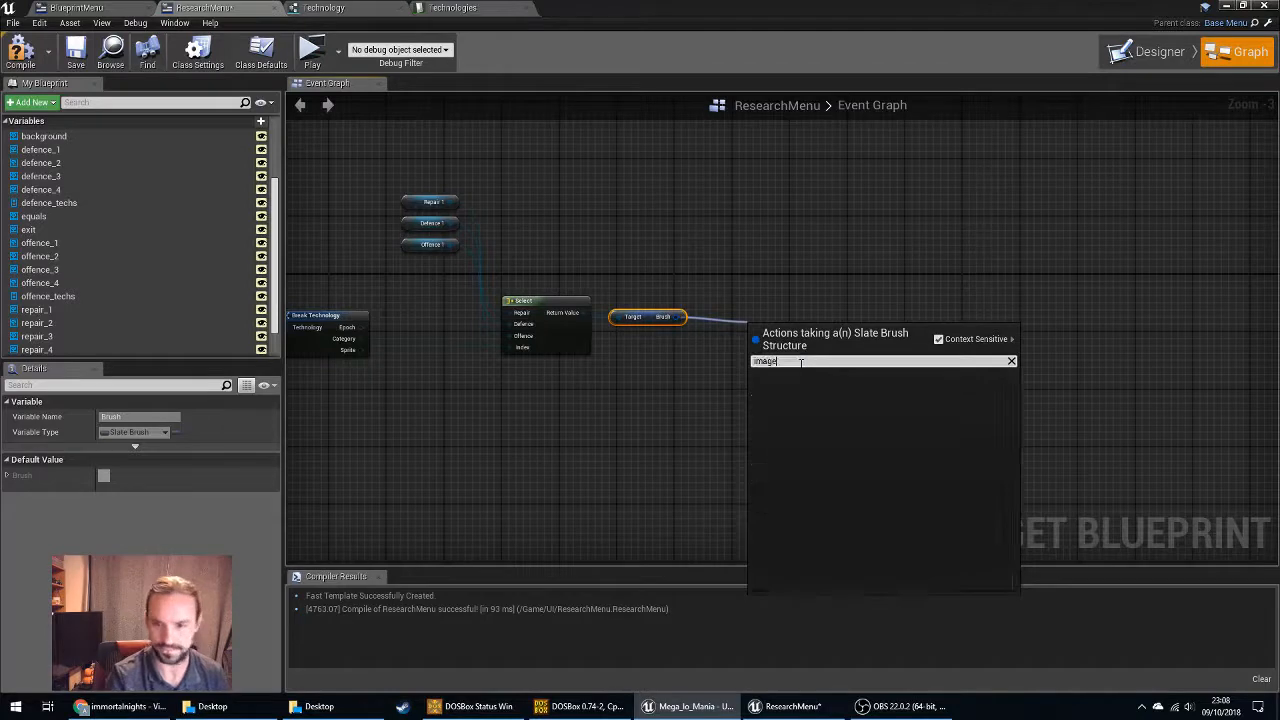
pyautogui.press('BackSpace')
pyautogui.press('BackSpace')
pyautogui.press('BackSpace')
pyautogui.click(681, 373)
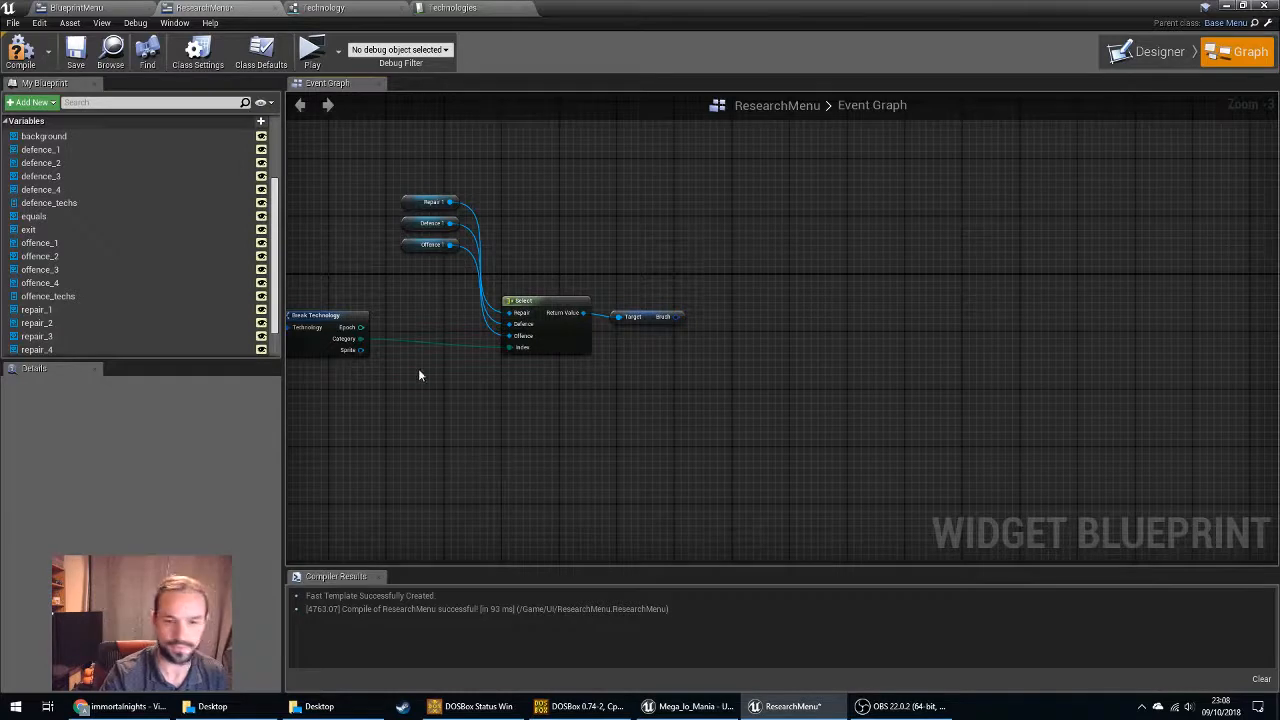
# Add a Set Brush from Asset node from the Select node's Return Value and try to connect Break Technology's Sprite to its Asset input.
pyautogui.click(651, 316)
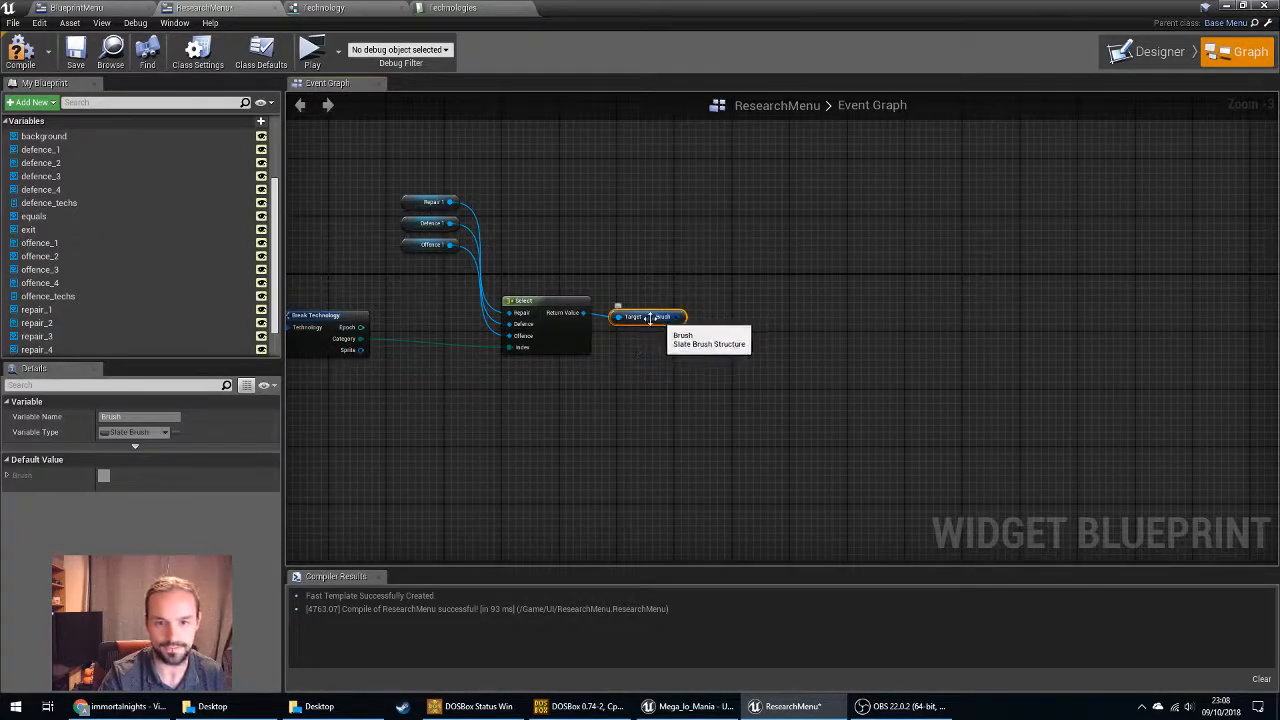
pyautogui.moveTo(583, 313); pyautogui.dragTo(662, 372)
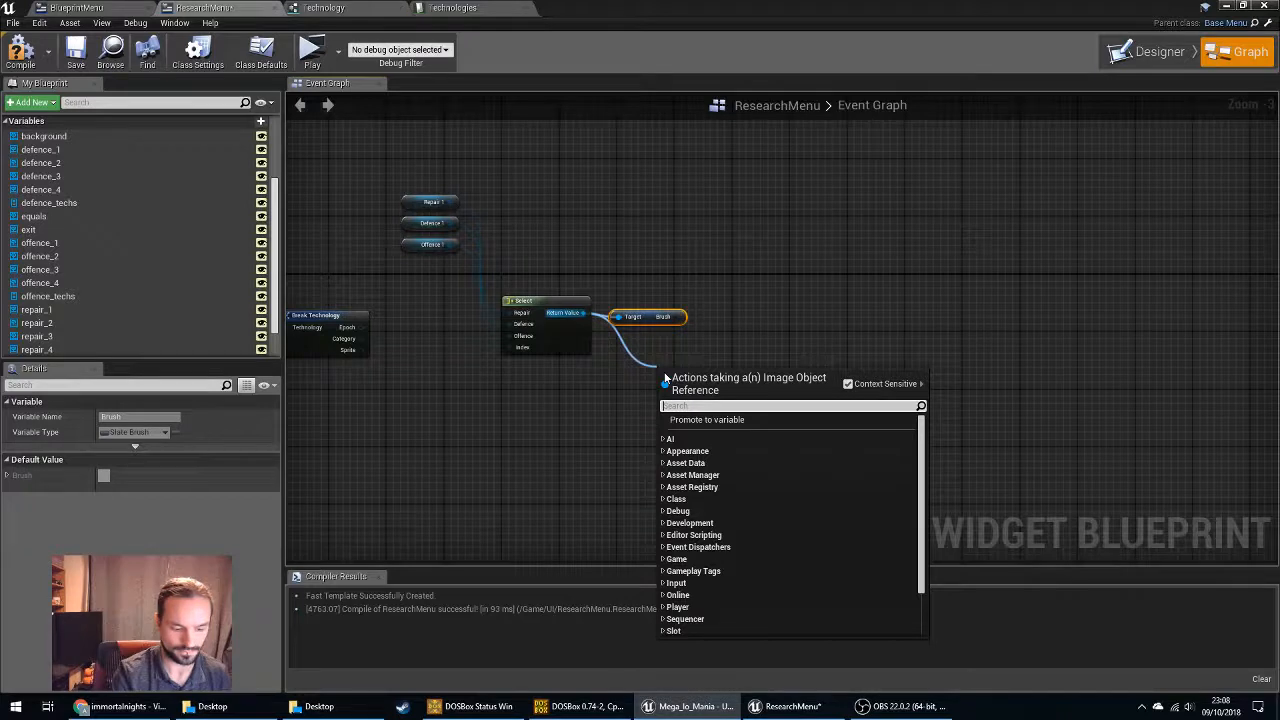
pyautogui.write('image')
pyautogui.press('BackSpace')
pyautogui.press('BackSpace')
pyautogui.press('BackSpace')
pyautogui.press('BackSpace')
pyautogui.press('BackSpace')
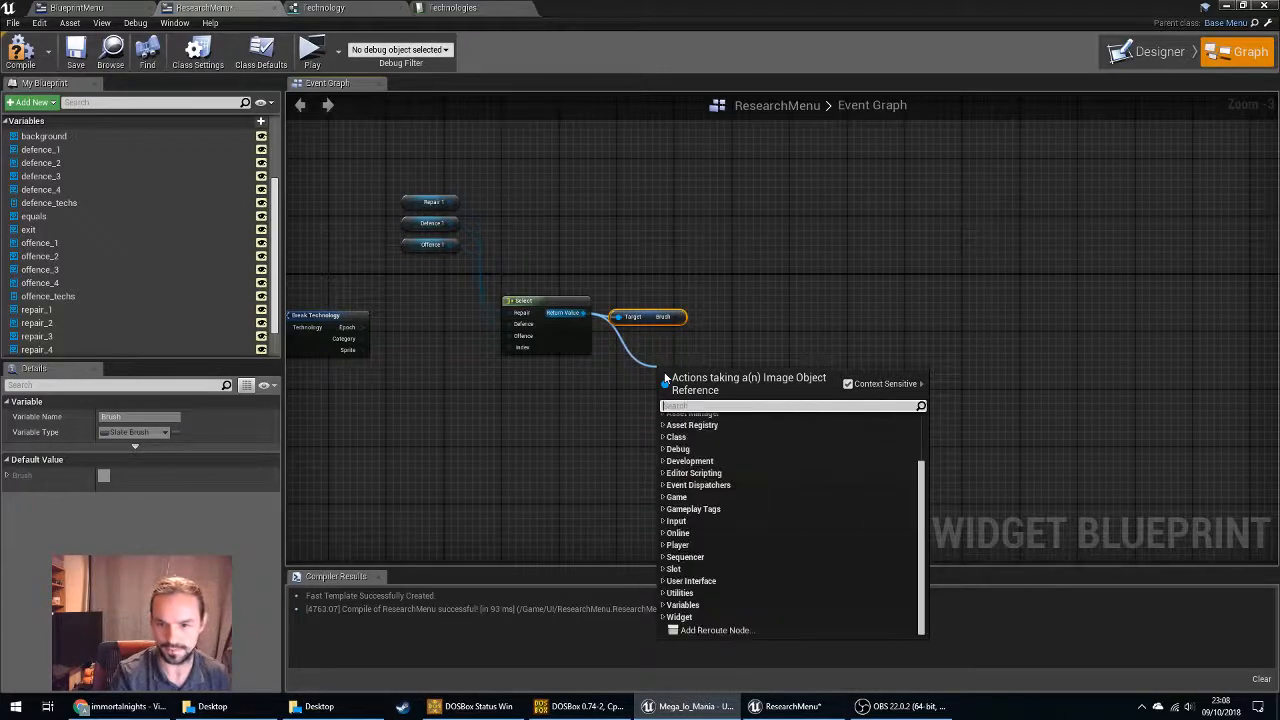
pyautogui.write('set')
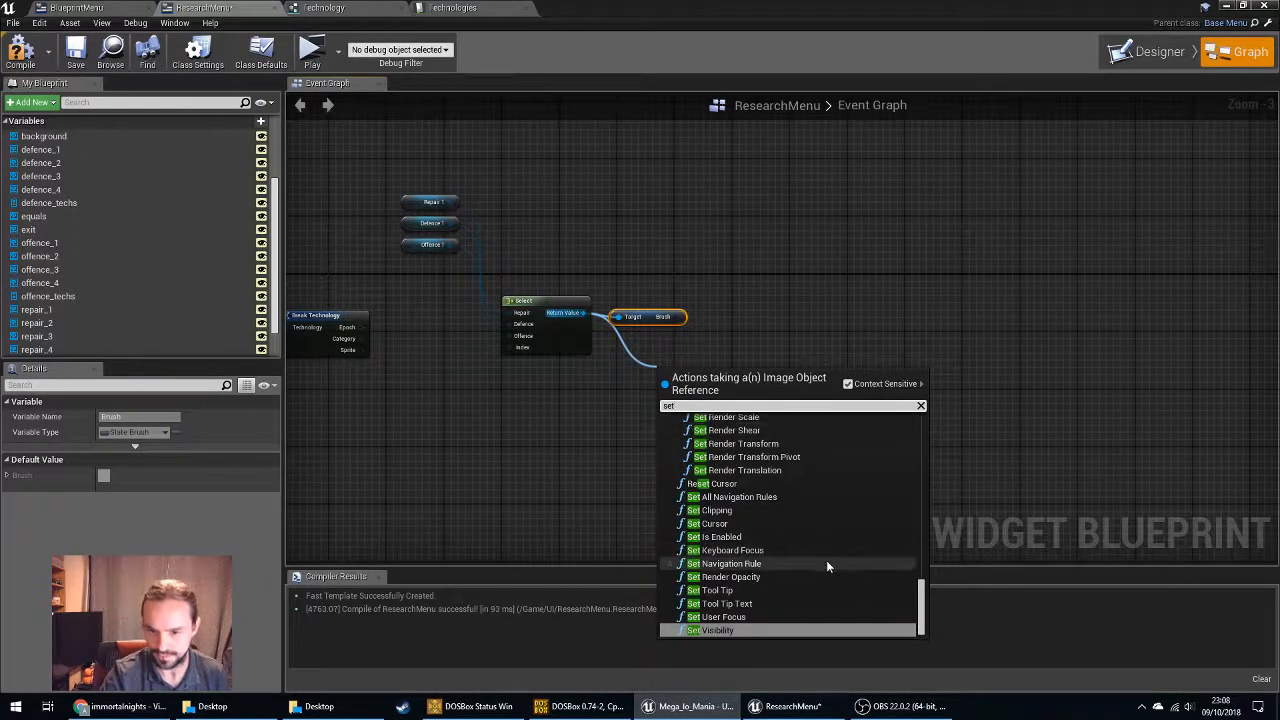
pyautogui.scroll(1, 790, 612)
pyautogui.scroll(2, 784, 610)
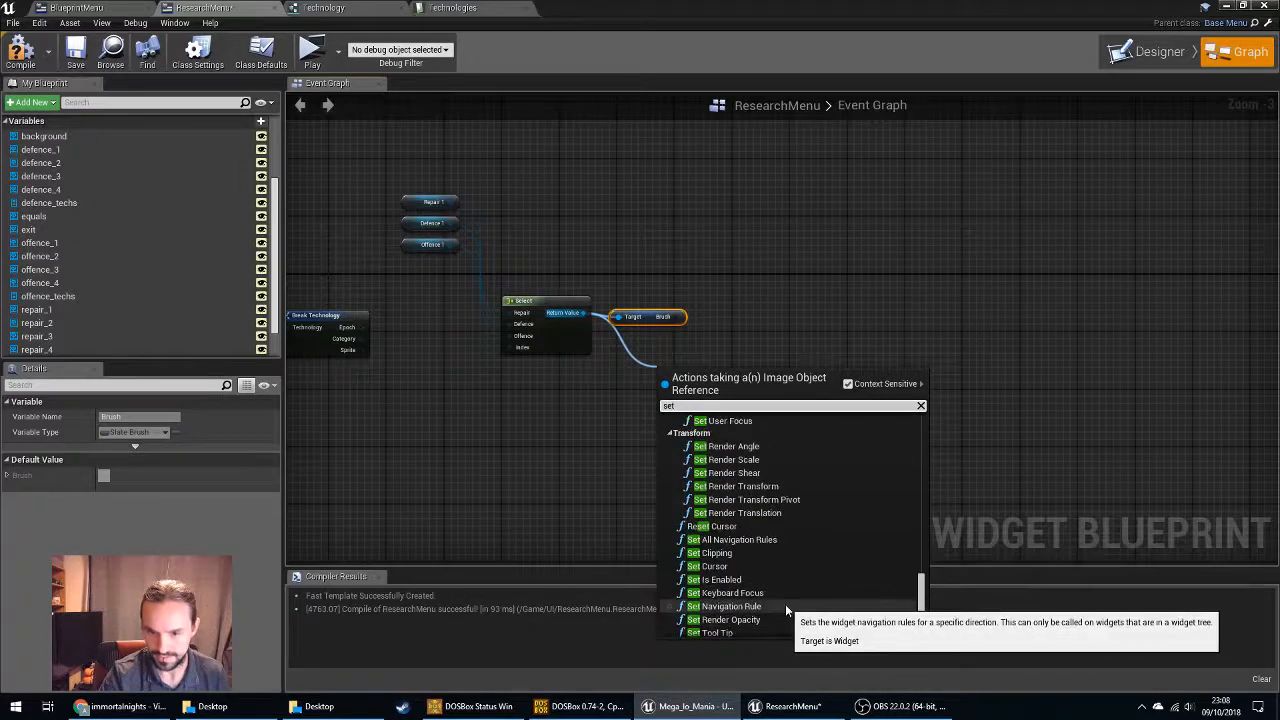
pyautogui.scroll(4, 781, 470)
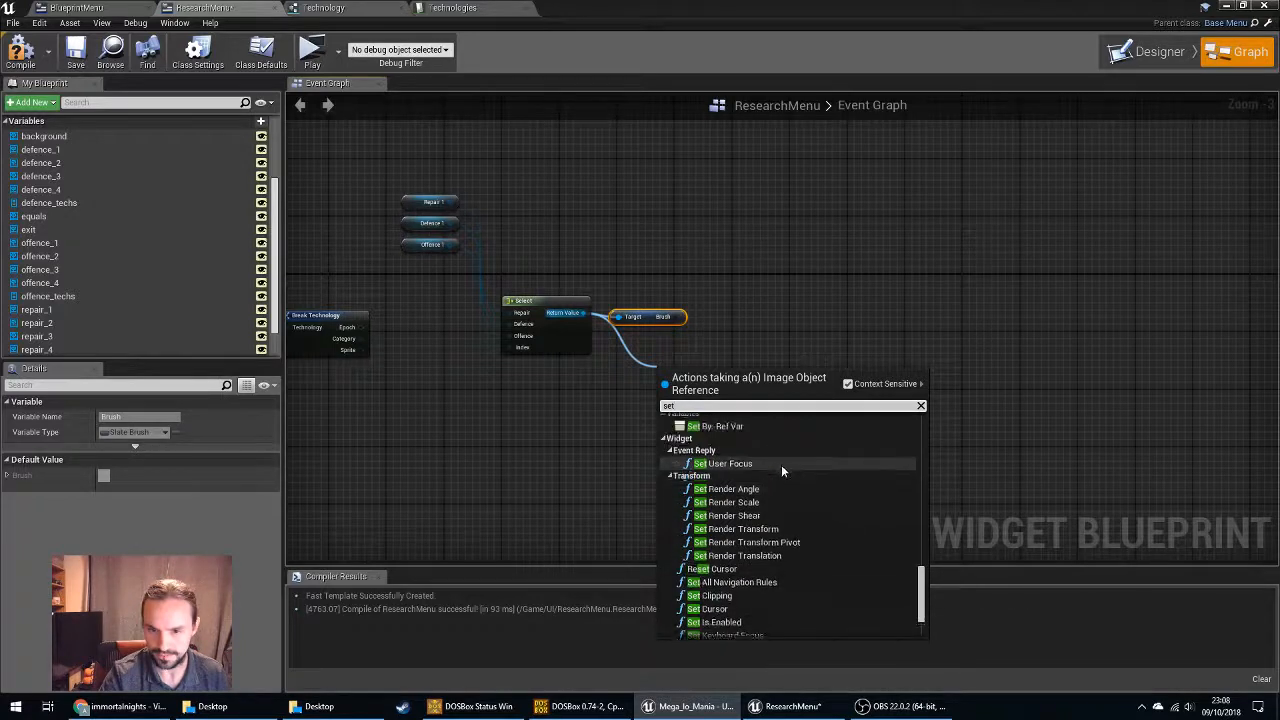
pyautogui.scroll(9, 768, 488)
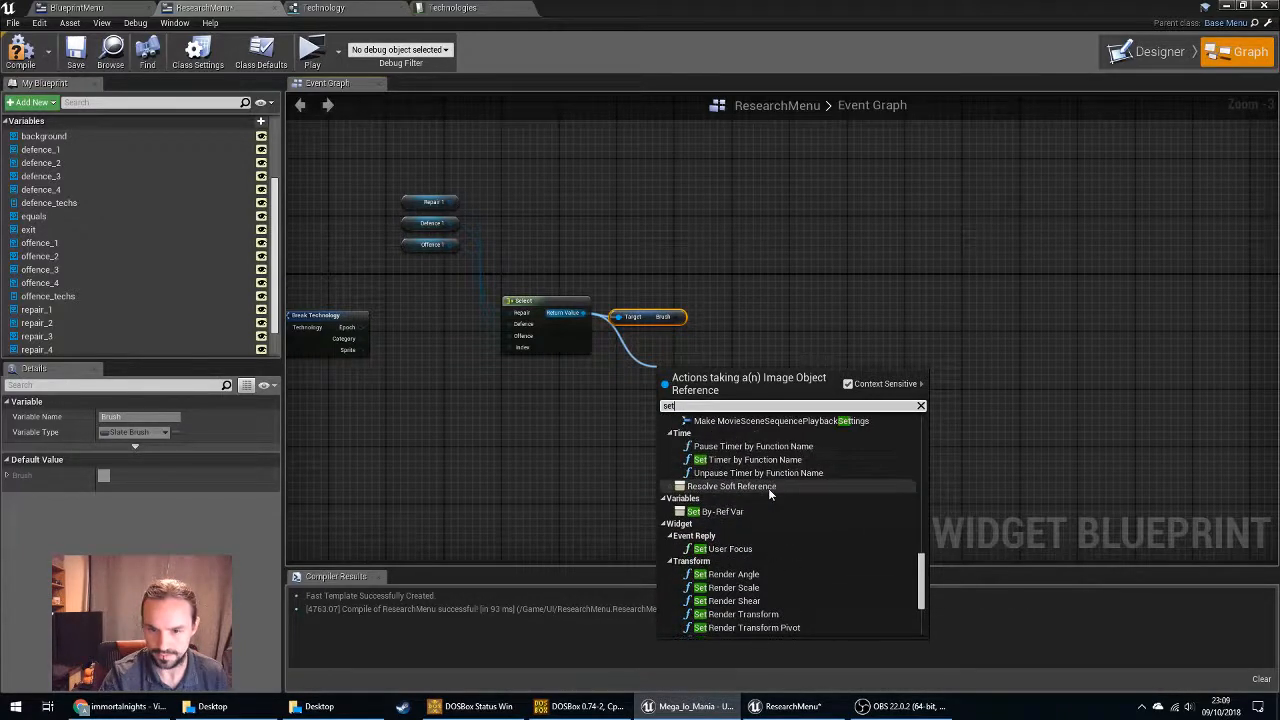
pyautogui.scroll(5, 766, 495)
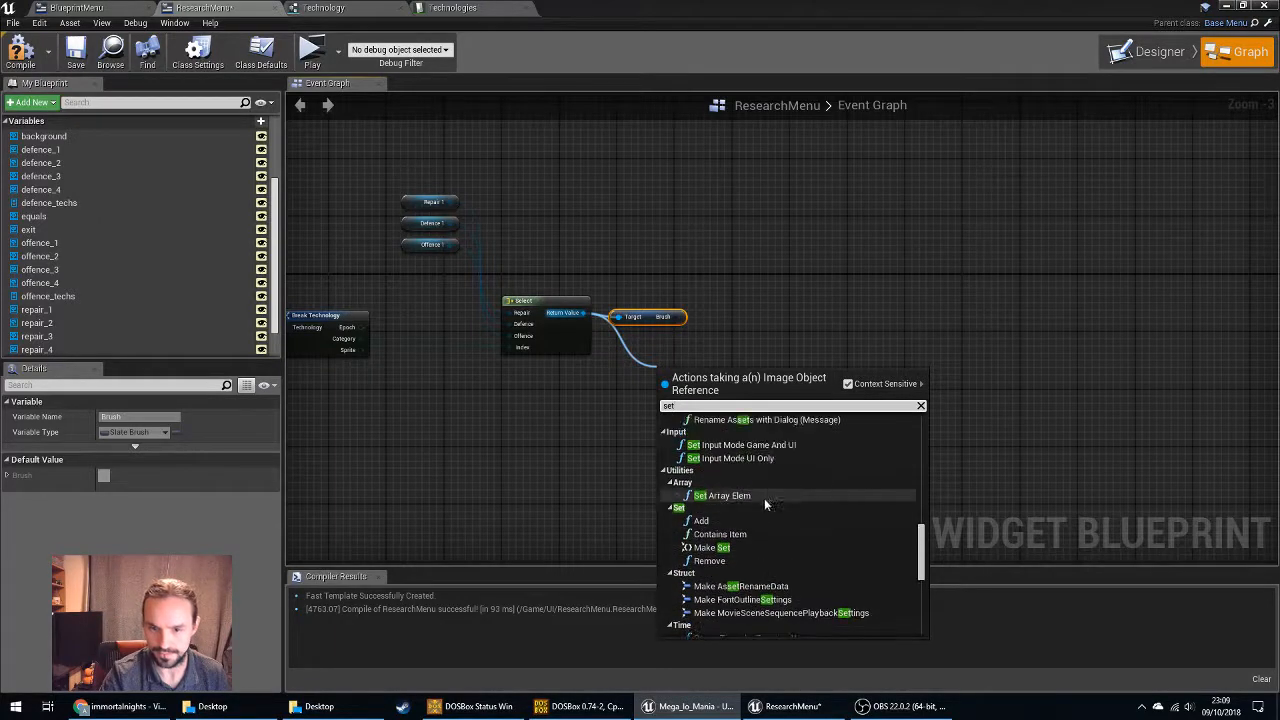
pyautogui.scroll(8, 764, 506)
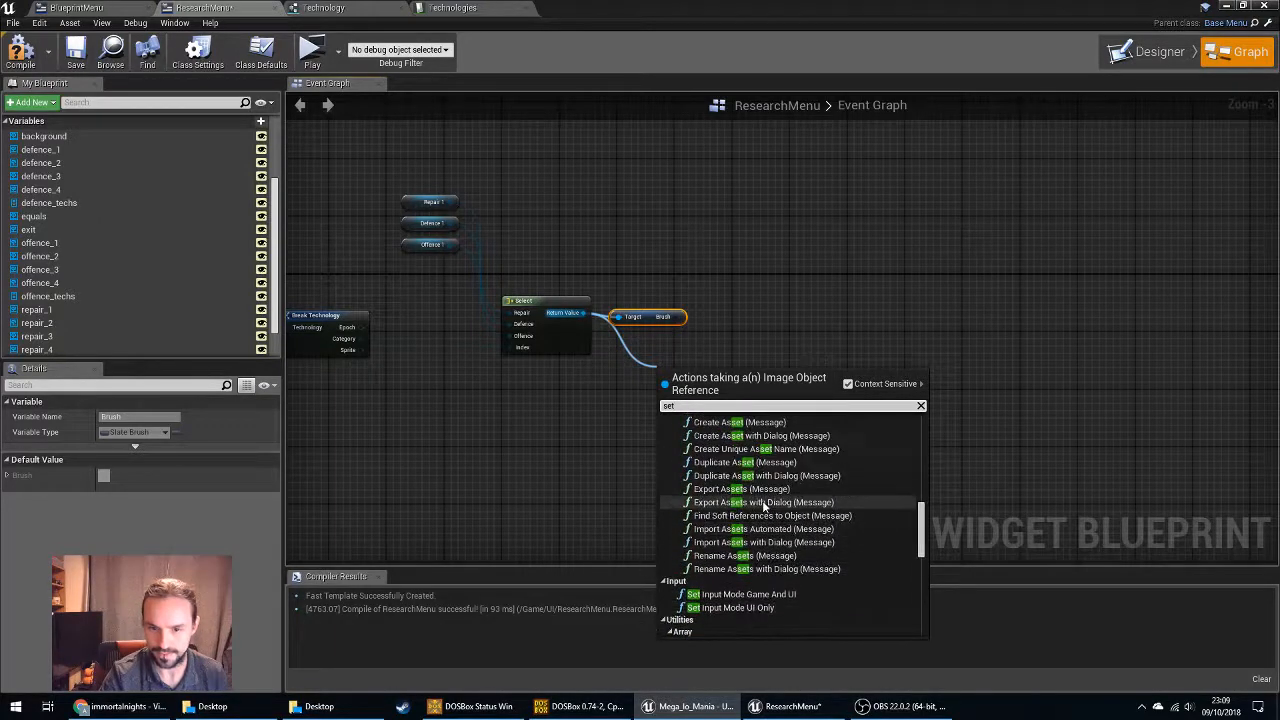
pyautogui.scroll(15, 762, 500)
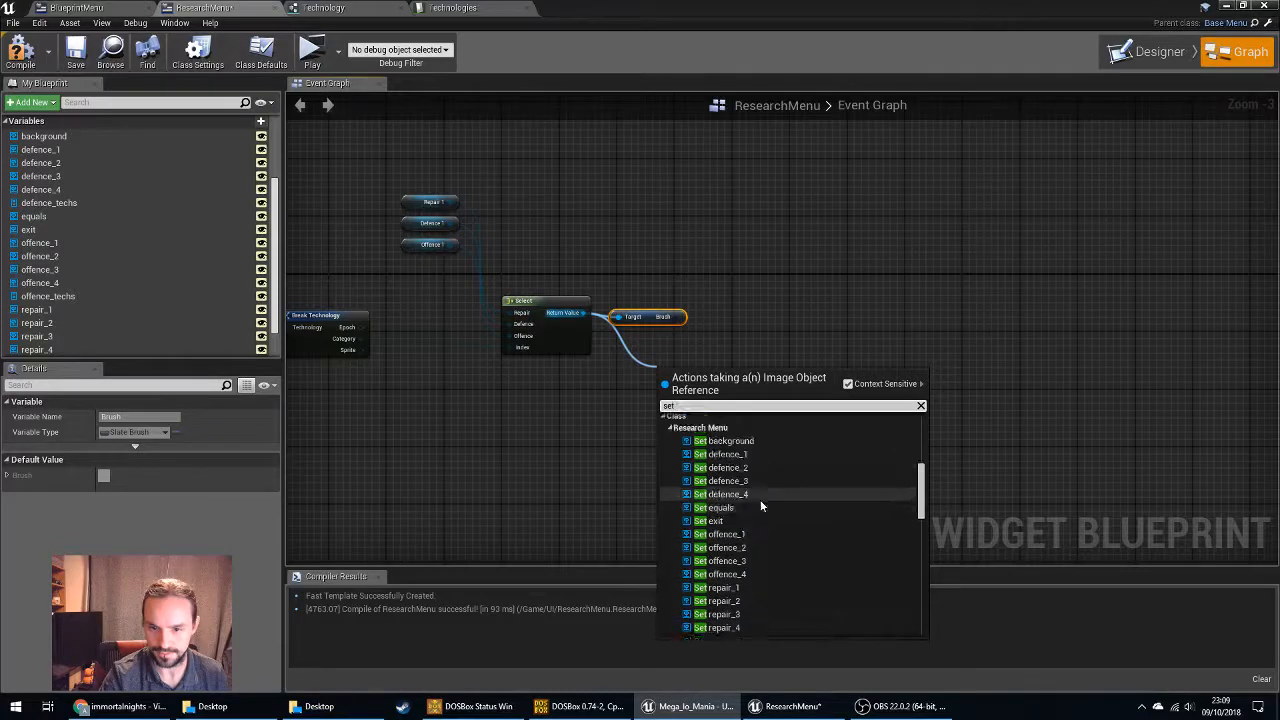
pyautogui.scroll(5, 752, 540)
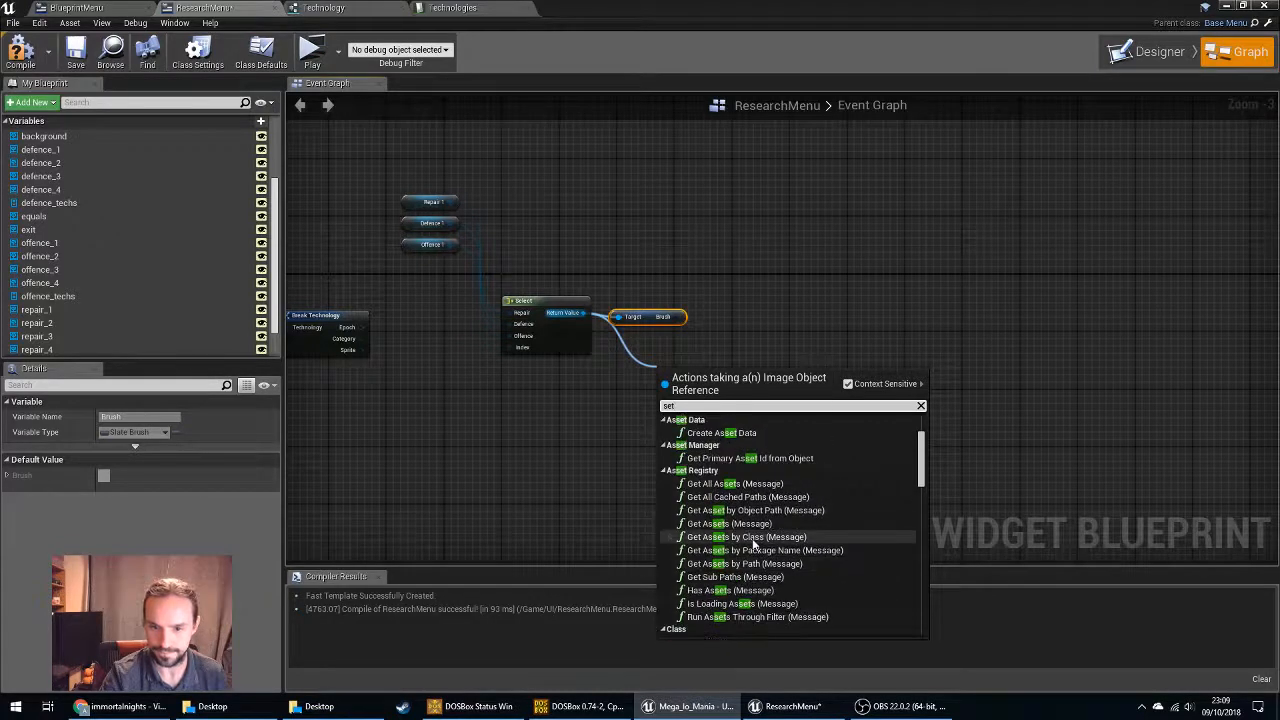
pyautogui.scroll(3, 792, 553)
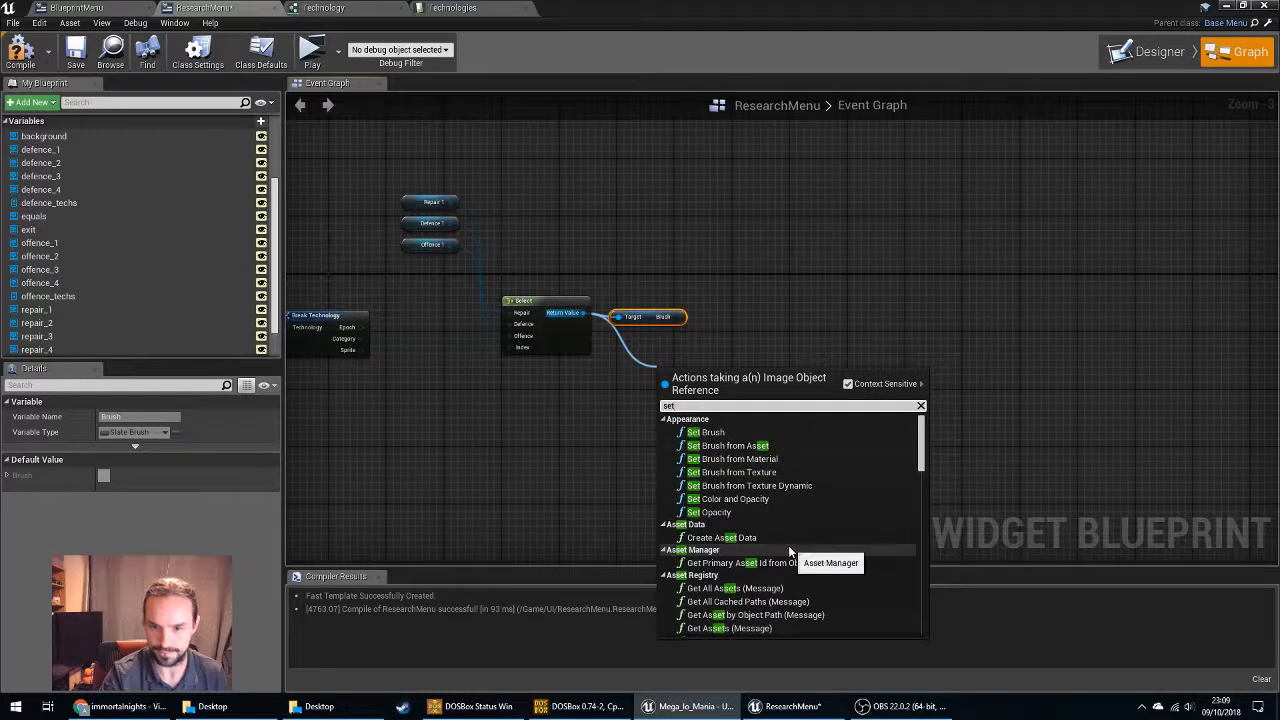
pyautogui.click(789, 445)
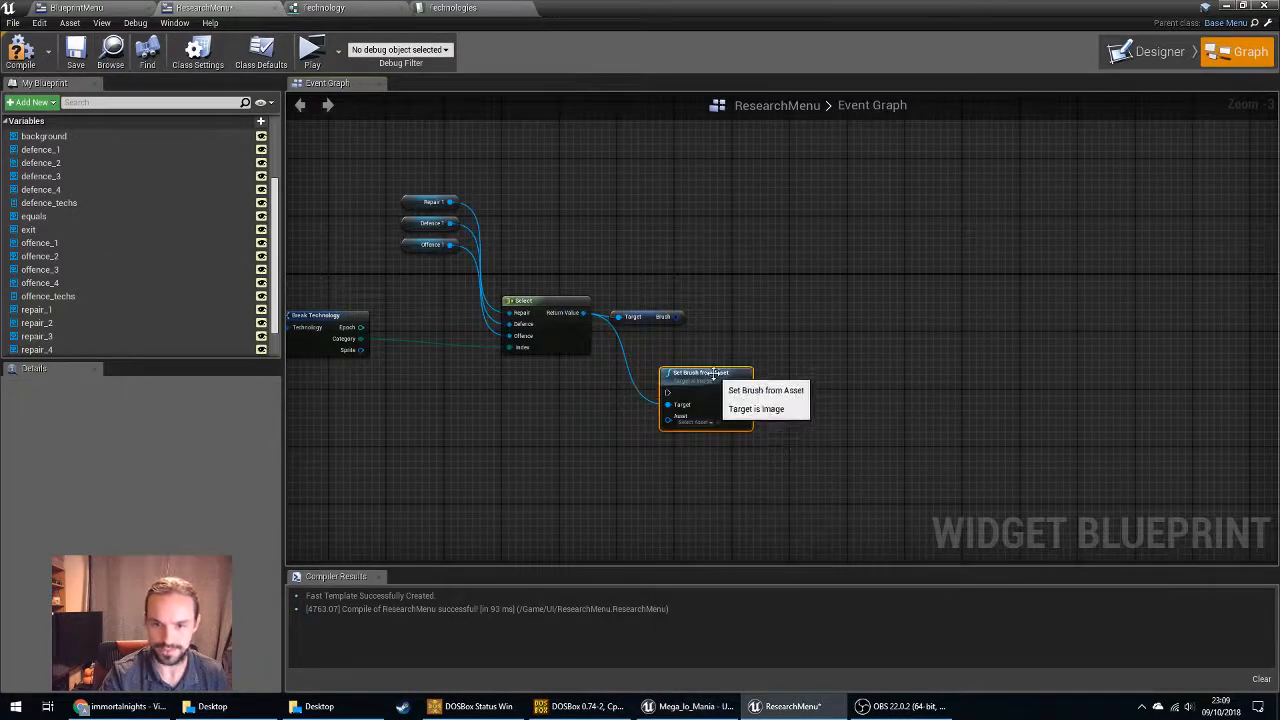
pyautogui.moveTo(340, 350)
pyautogui.mouseDown()
pyautogui.moveTo(437, 386)
pyautogui.moveTo(340, 336)
pyautogui.moveTo(622, 442)
pyautogui.moveTo(689, 422)
pyautogui.mouseUp()
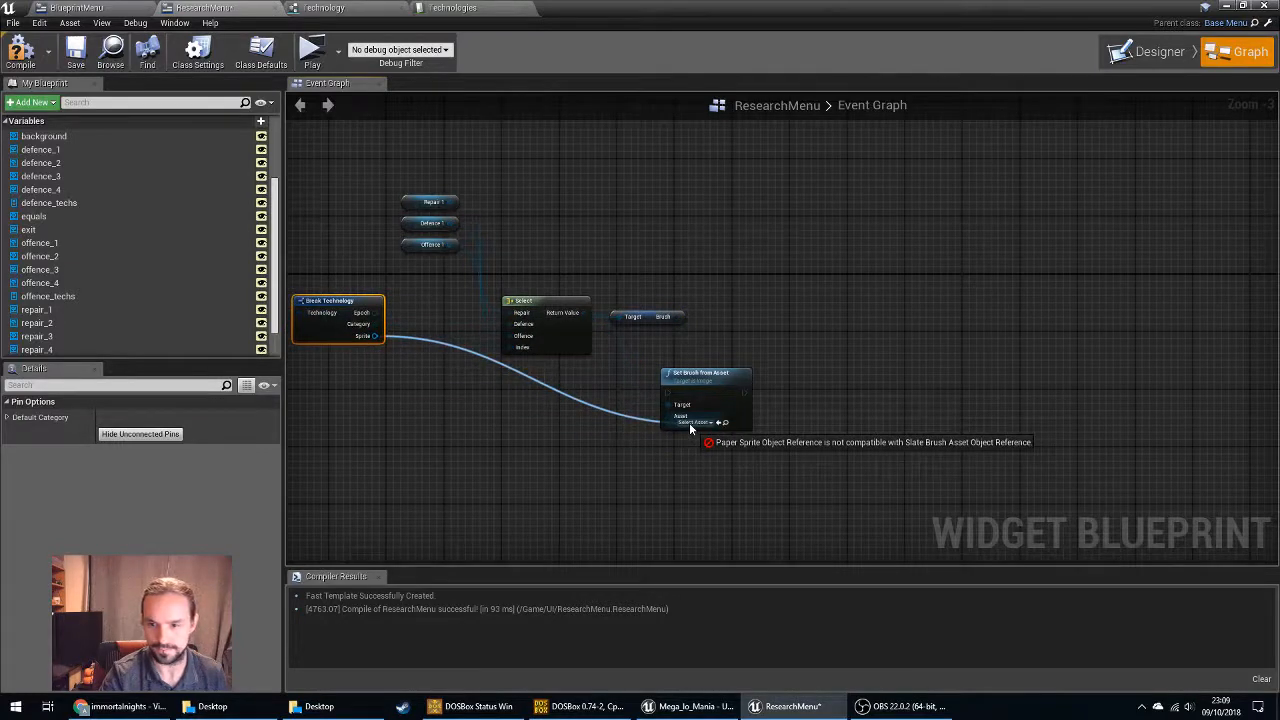
pyautogui.moveTo(689, 422); pyautogui.dragTo(695, 426)
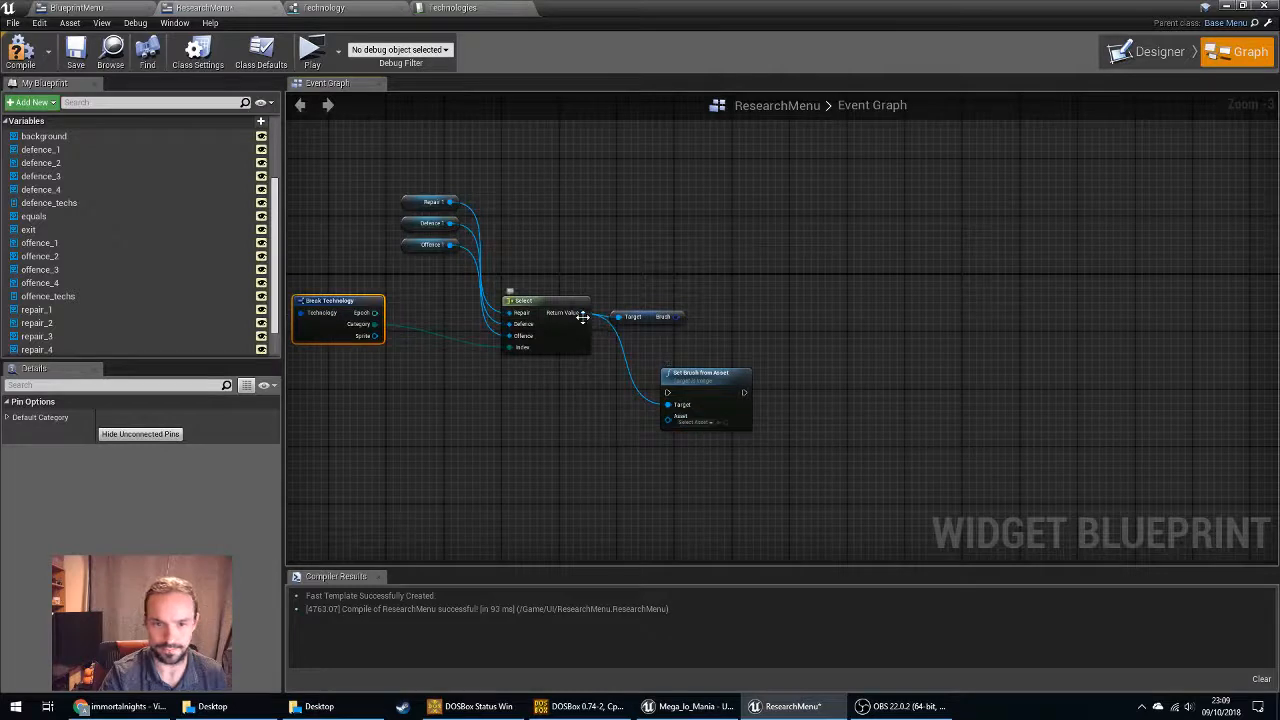
# Add a Set Brush from Texture node above from Select's Return Value and try to connect Break Technology's Sprite to its Texture input.
pyautogui.moveTo(582, 314); pyautogui.dragTo(744, 317)
pyautogui.write('set')
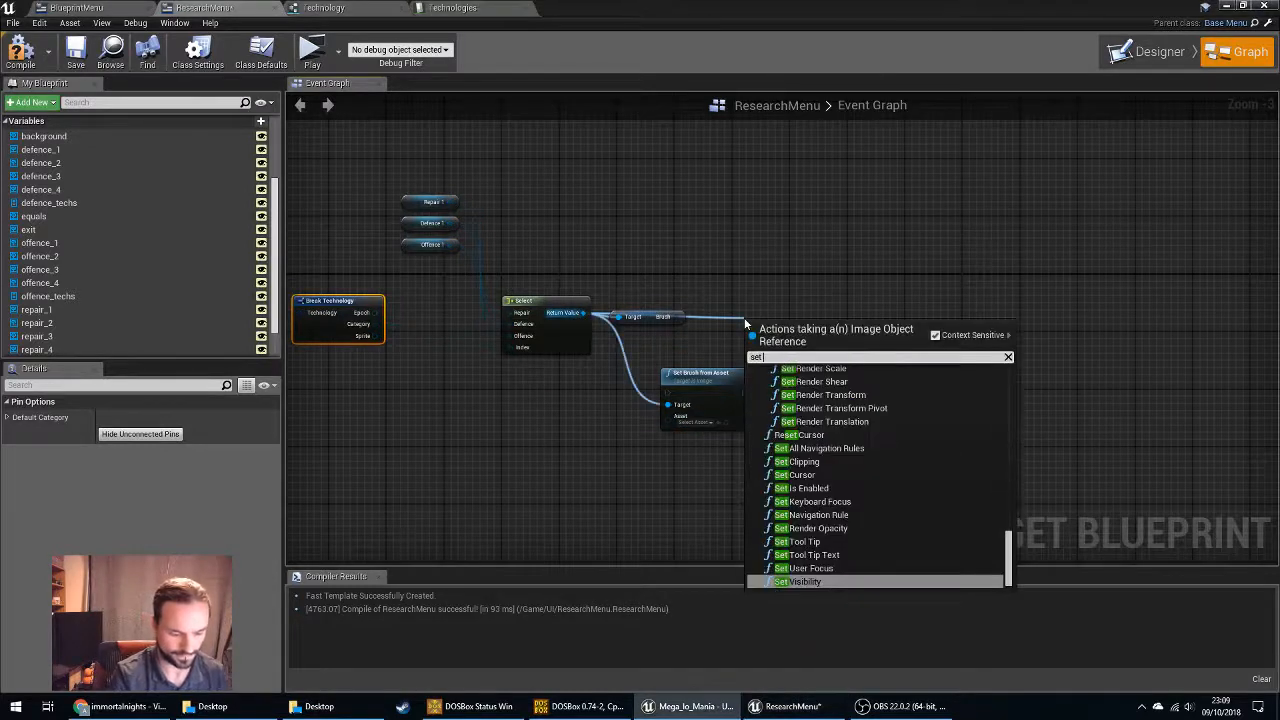
pyautogui.write(' brus')
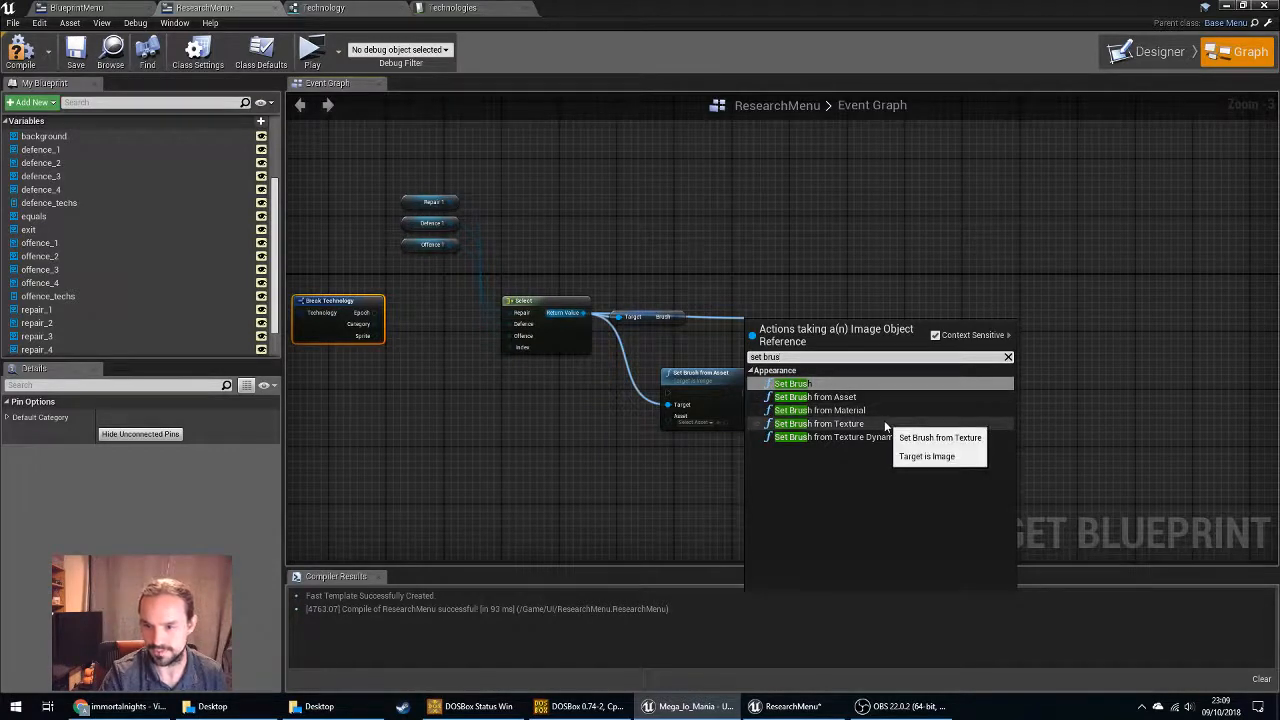
pyautogui.click(885, 425)
pyautogui.moveTo(796, 319); pyautogui.dragTo(780, 238)
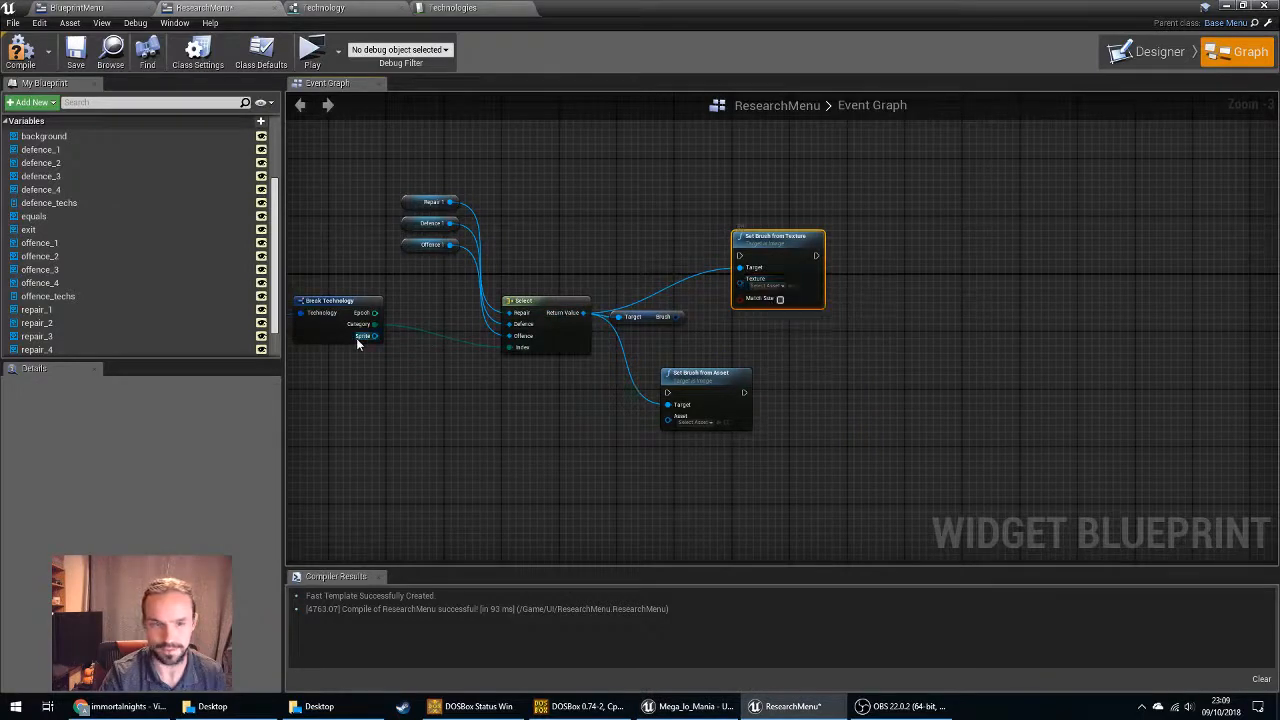
pyautogui.moveTo(374, 336); pyautogui.dragTo(775, 288)
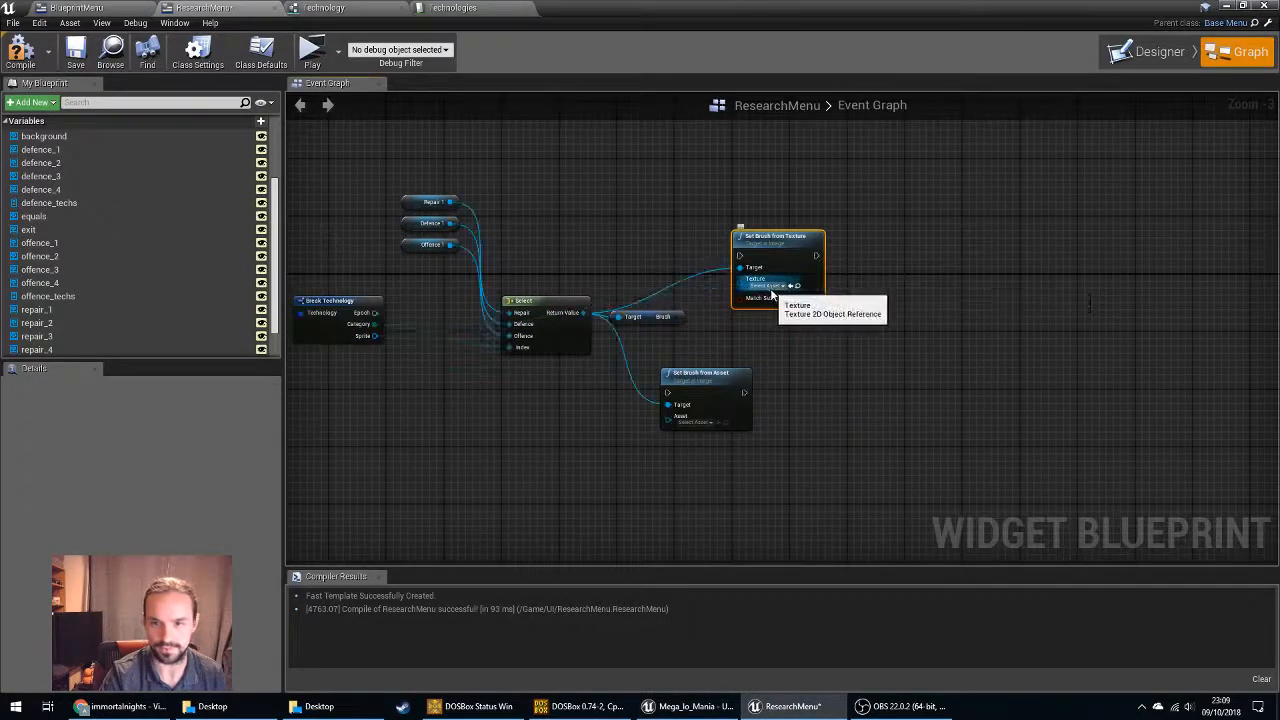
# Check the textures selectable on the Set Brush from Texture node and retry connecting Break Technology's Sprite to its Texture input.
pyautogui.moveTo(588, 313); pyautogui.dragTo(794, 336)
pyautogui.click(1012, 289)
pyautogui.click(772, 286)
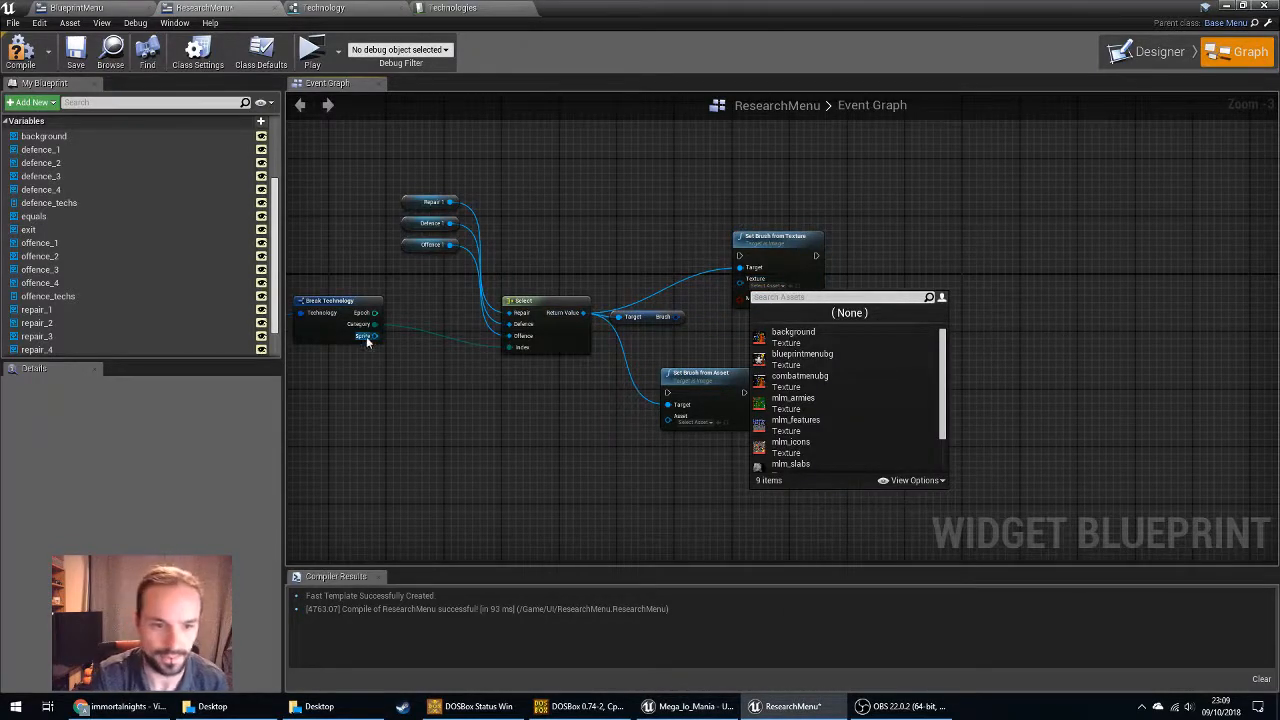
pyautogui.moveTo(370, 337); pyautogui.dragTo(764, 287)
pyautogui.click(766, 287)
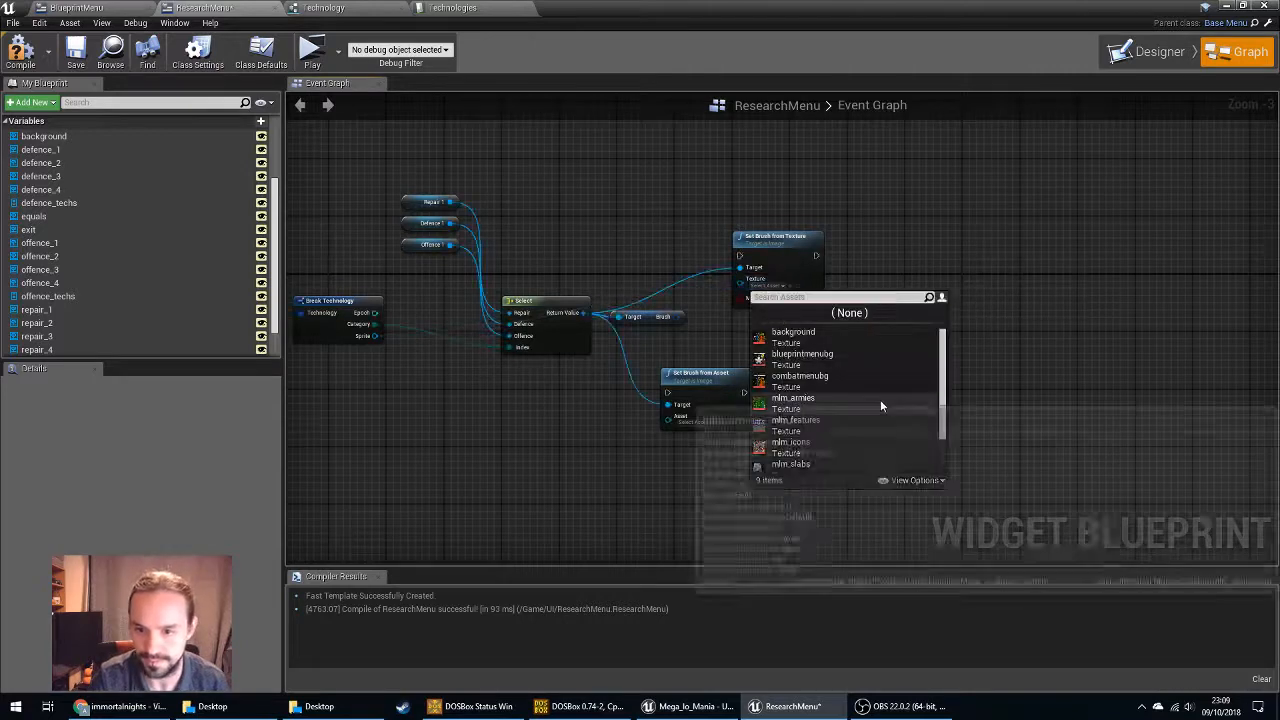
pyautogui.click(887, 238)
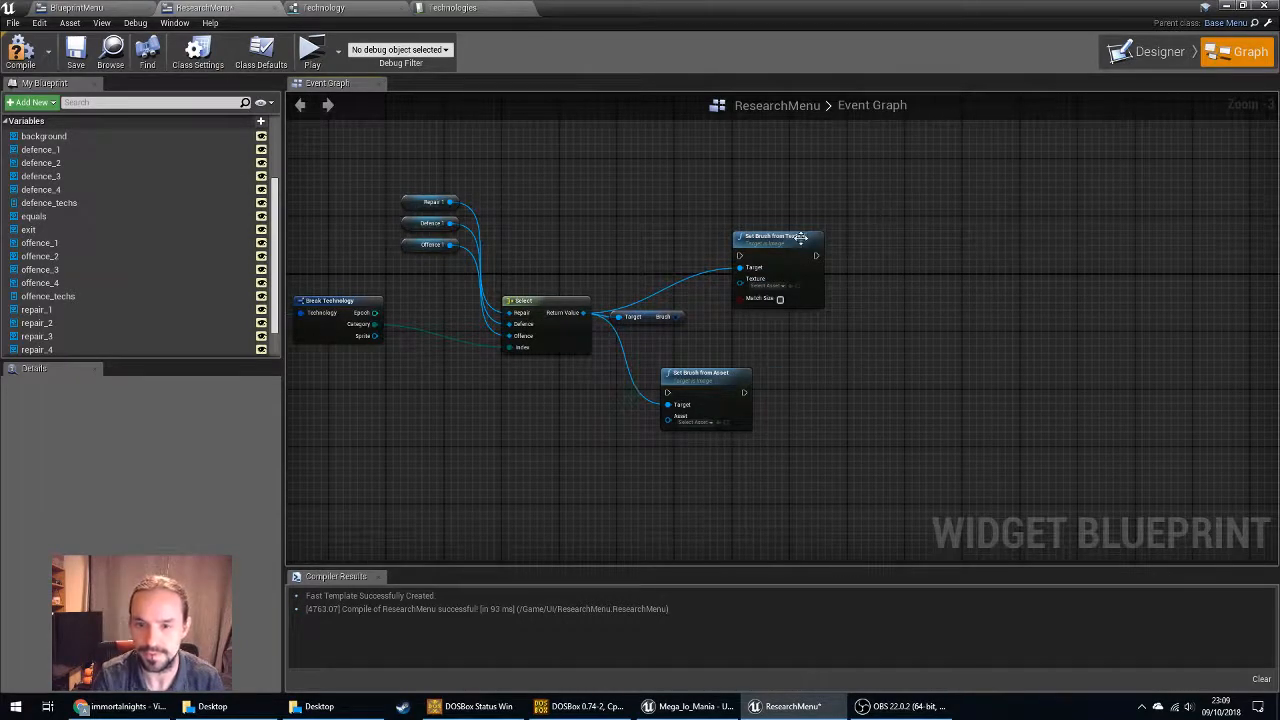
# Move the Set Brush from Texture node closer to Select and add a second one from Select's Return Value, farther to the right.
pyautogui.moveTo(800, 237); pyautogui.dragTo(735, 222)
pyautogui.click(712, 373)
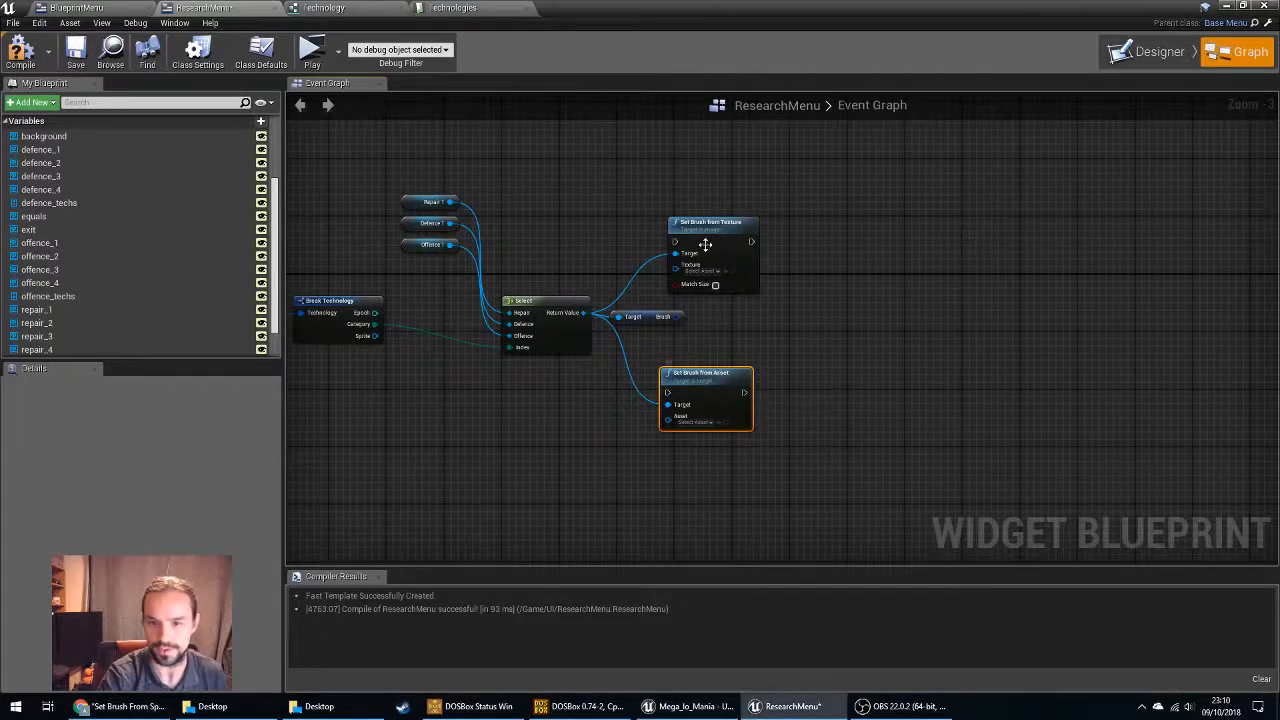
pyautogui.moveTo(585, 312); pyautogui.dragTo(775, 328)
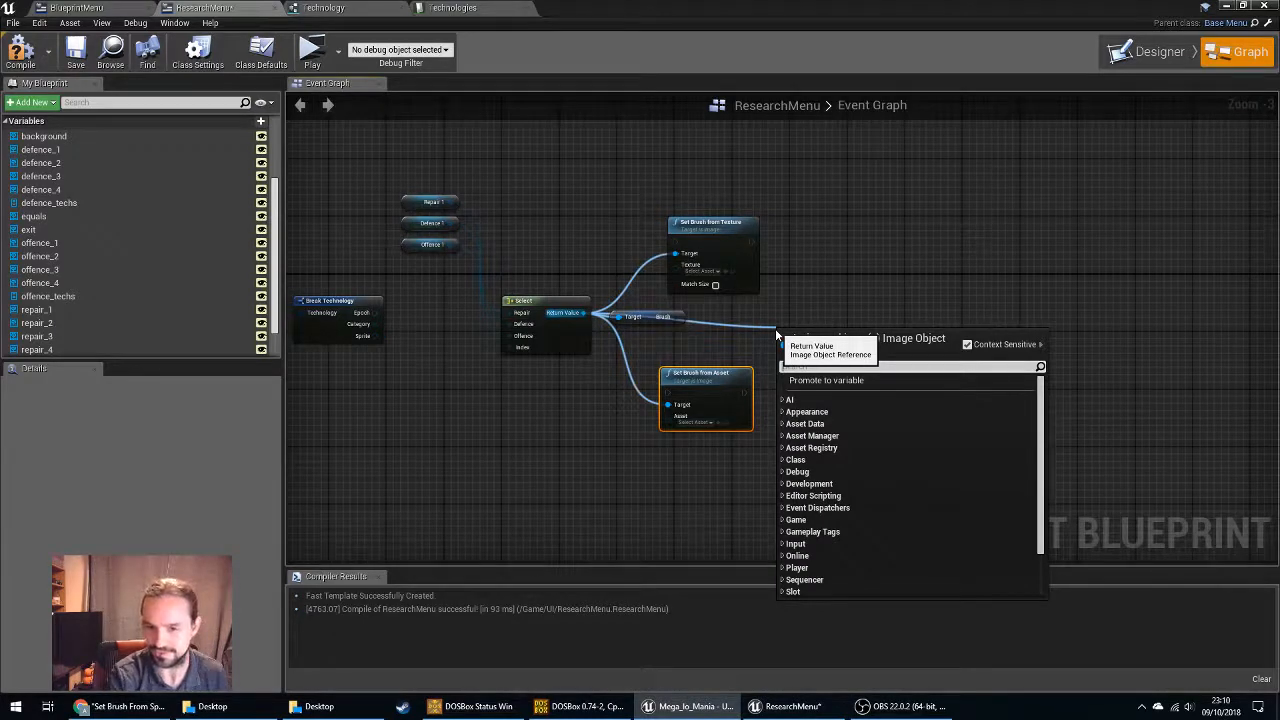
pyautogui.write('set')
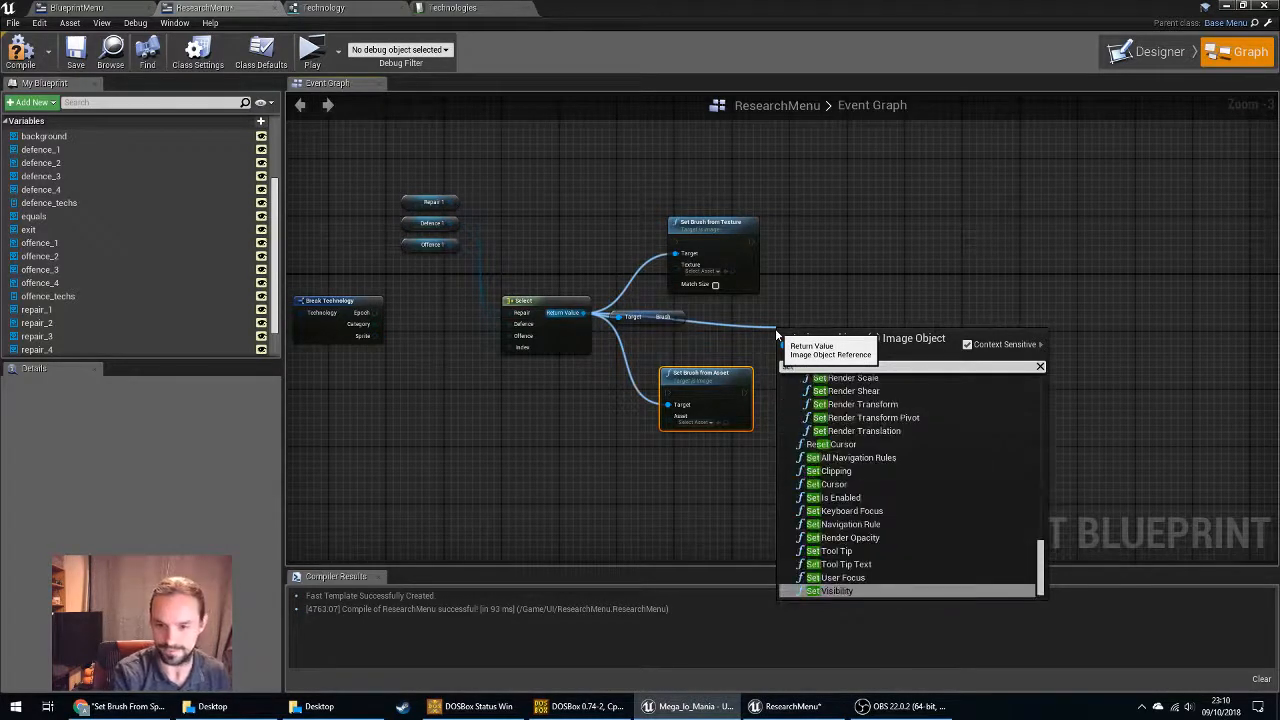
pyautogui.write(' brus')
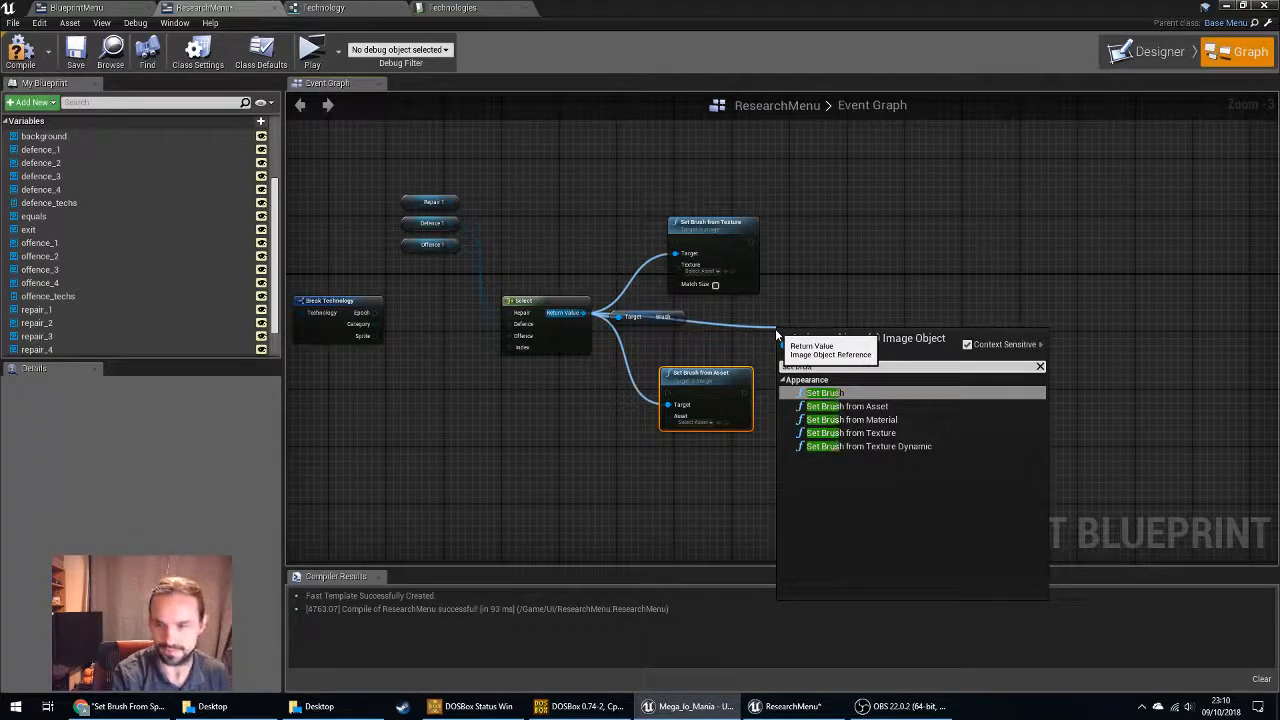
pyautogui.click(903, 436)
pyautogui.moveTo(831, 330); pyautogui.dragTo(789, 294)
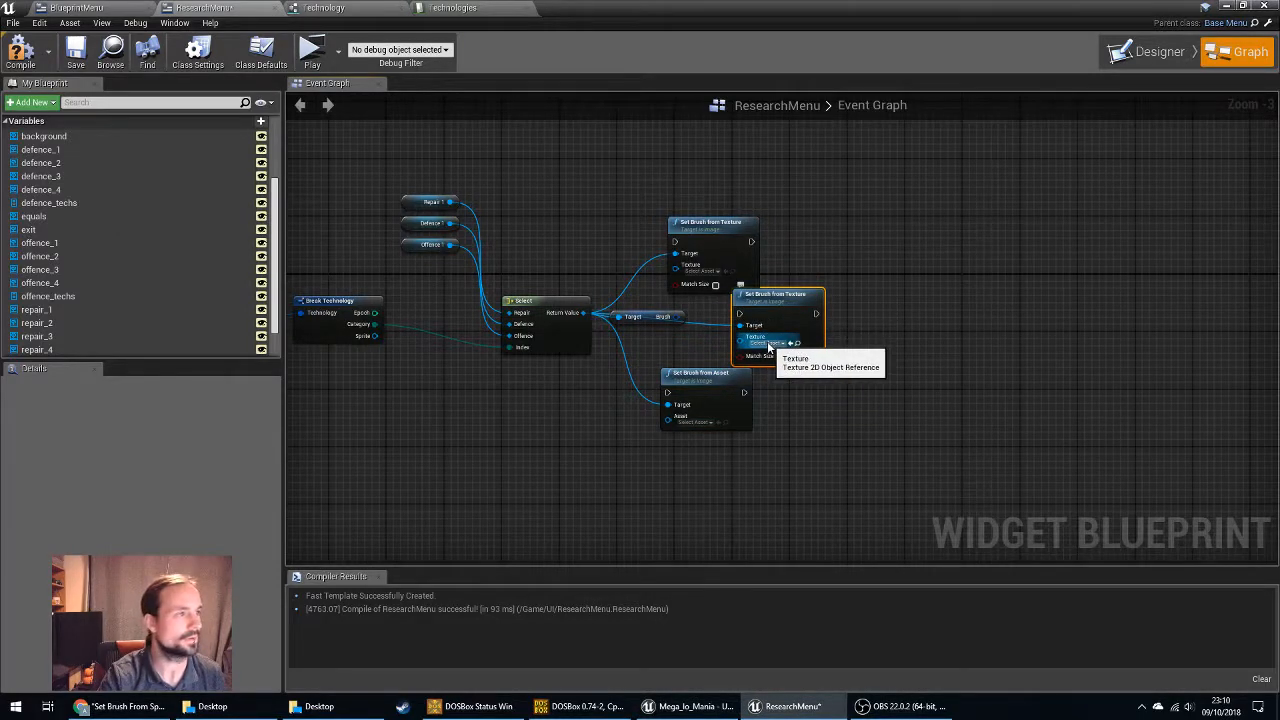
pyautogui.moveTo(789, 316); pyautogui.dragTo(911, 308)
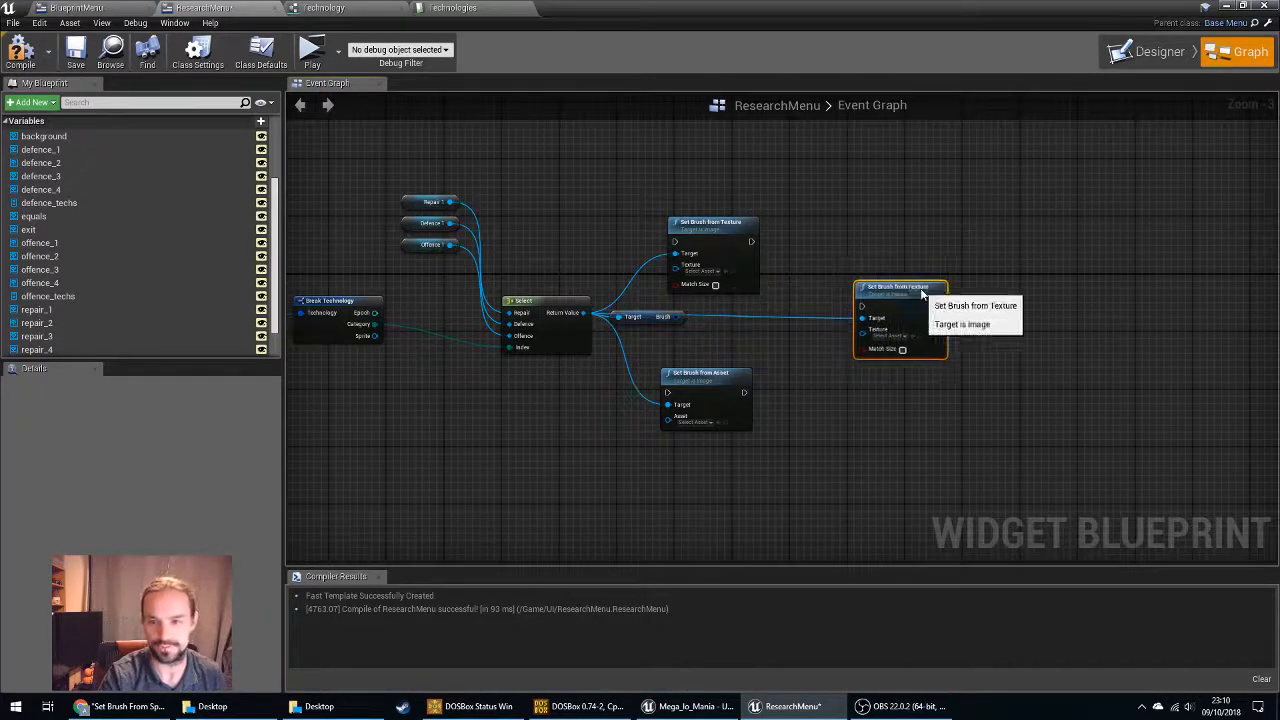
# Add a Make SlateBrush node below Select, expand its hidden pins and connect Break Technology's Sprite to its Image input.
pyautogui.rightClick(482, 392)
pyautogui.write('slateb')
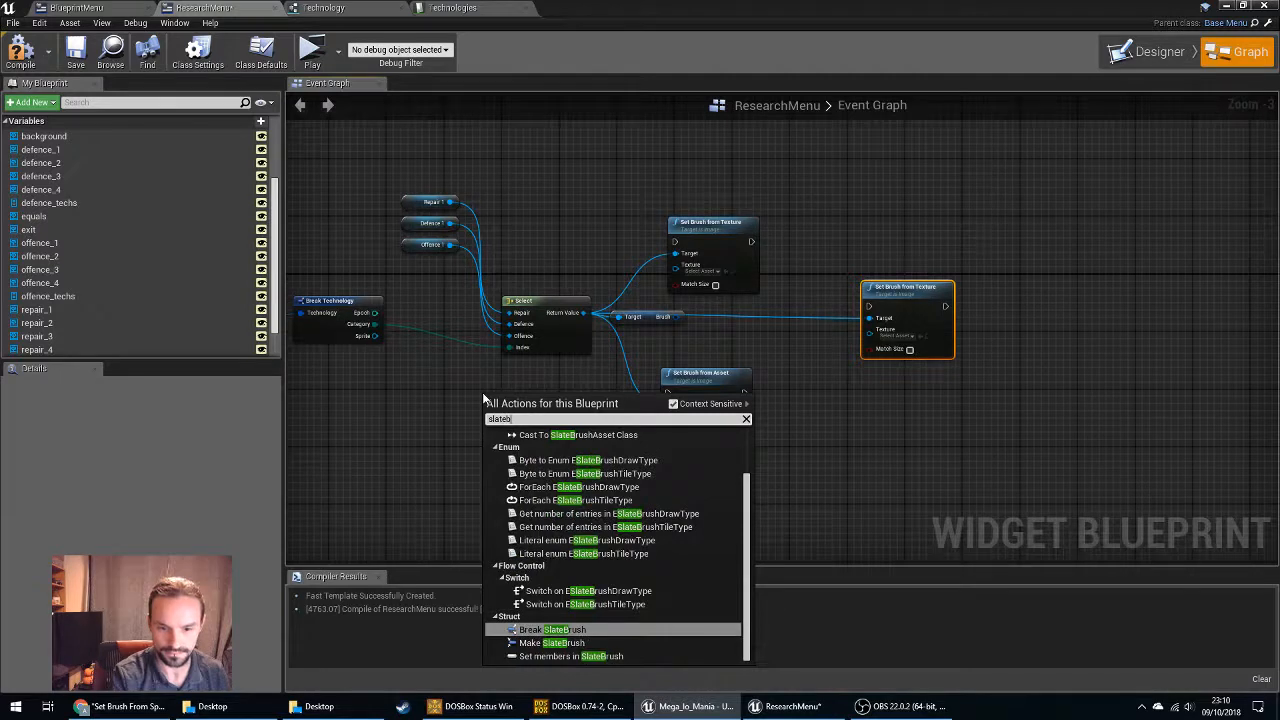
pyautogui.write('rus')
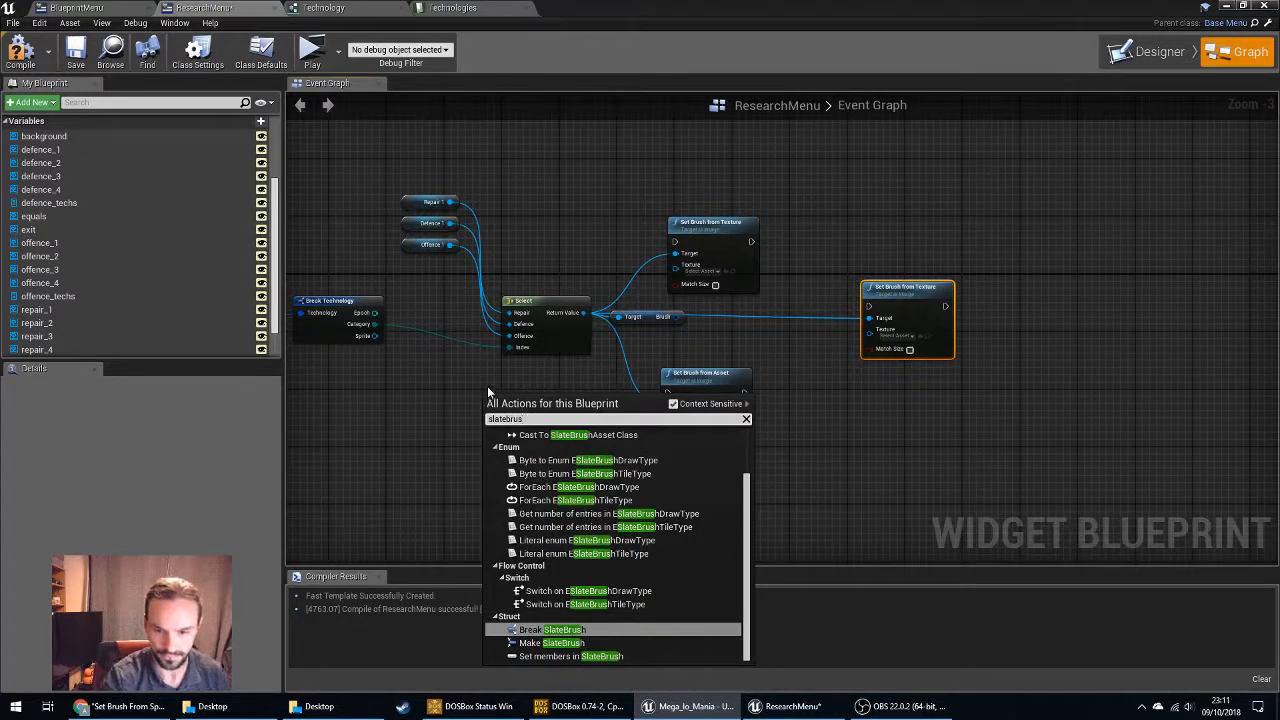
pyautogui.click(551, 643)
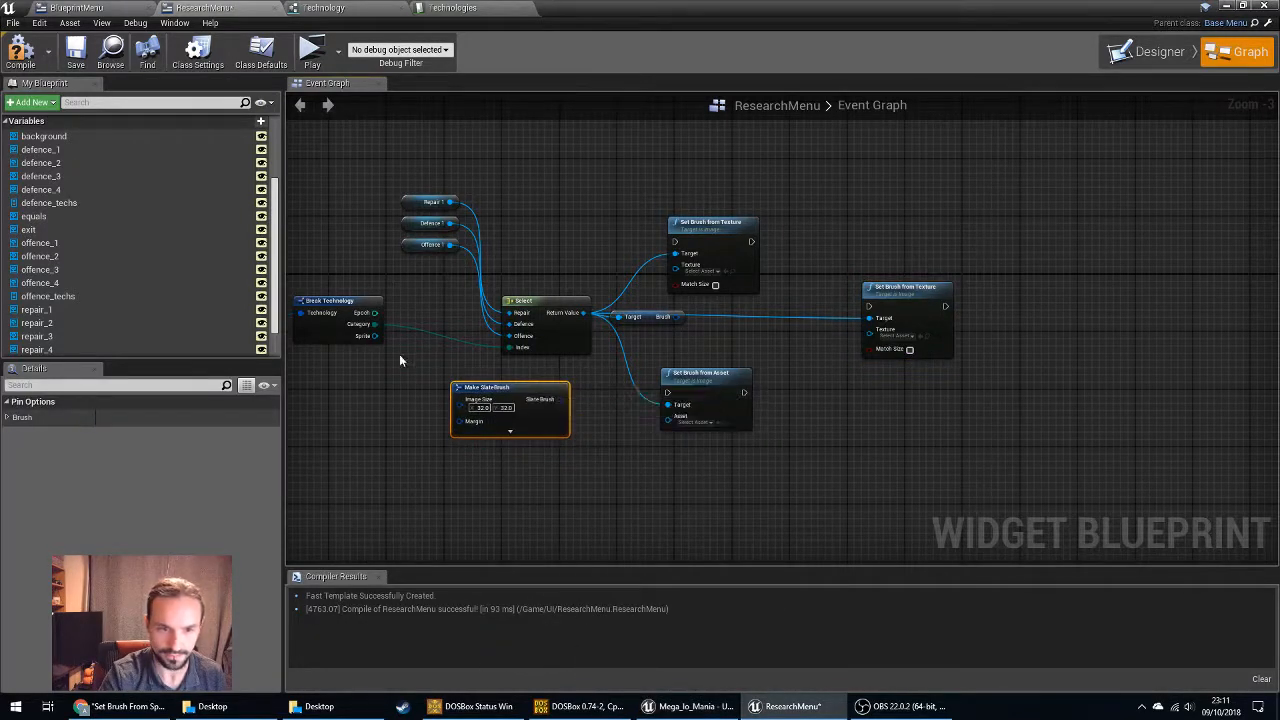
pyautogui.moveTo(374, 336); pyautogui.dragTo(468, 423)
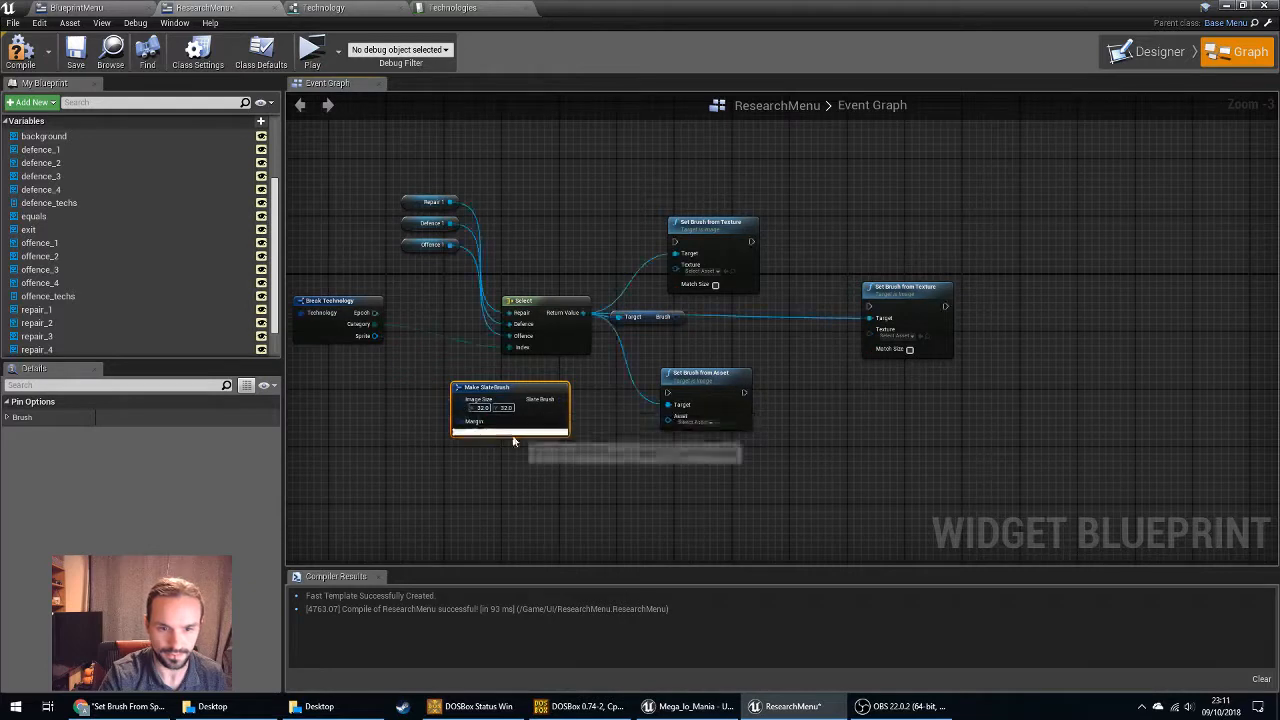
pyautogui.click(512, 430)
pyautogui.moveTo(374, 336); pyautogui.dragTo(461, 444)
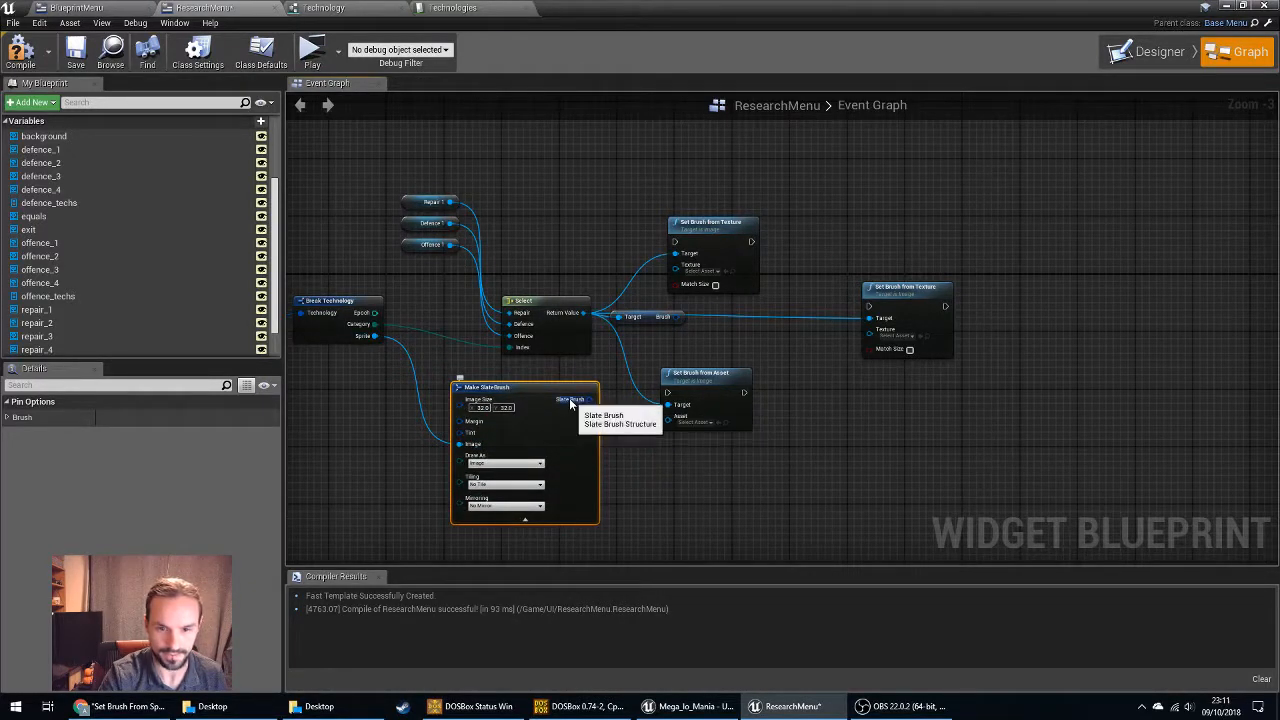
# Search the actions for Make SlateBrush's output for "make tex" and "make image".
pyautogui.moveTo(569, 398)
pyautogui.mouseDown()
pyautogui.moveTo(737, 390)
pyautogui.moveTo(920, 345)
pyautogui.moveTo(855, 337)
pyautogui.moveTo(686, 266)
pyautogui.moveTo(723, 303)
pyautogui.moveTo(883, 340)
pyautogui.moveTo(672, 418)
pyautogui.moveTo(546, 400)
pyautogui.moveTo(615, 403)
pyautogui.moveTo(677, 356)
pyautogui.moveTo(714, 357)
pyautogui.mouseUp()
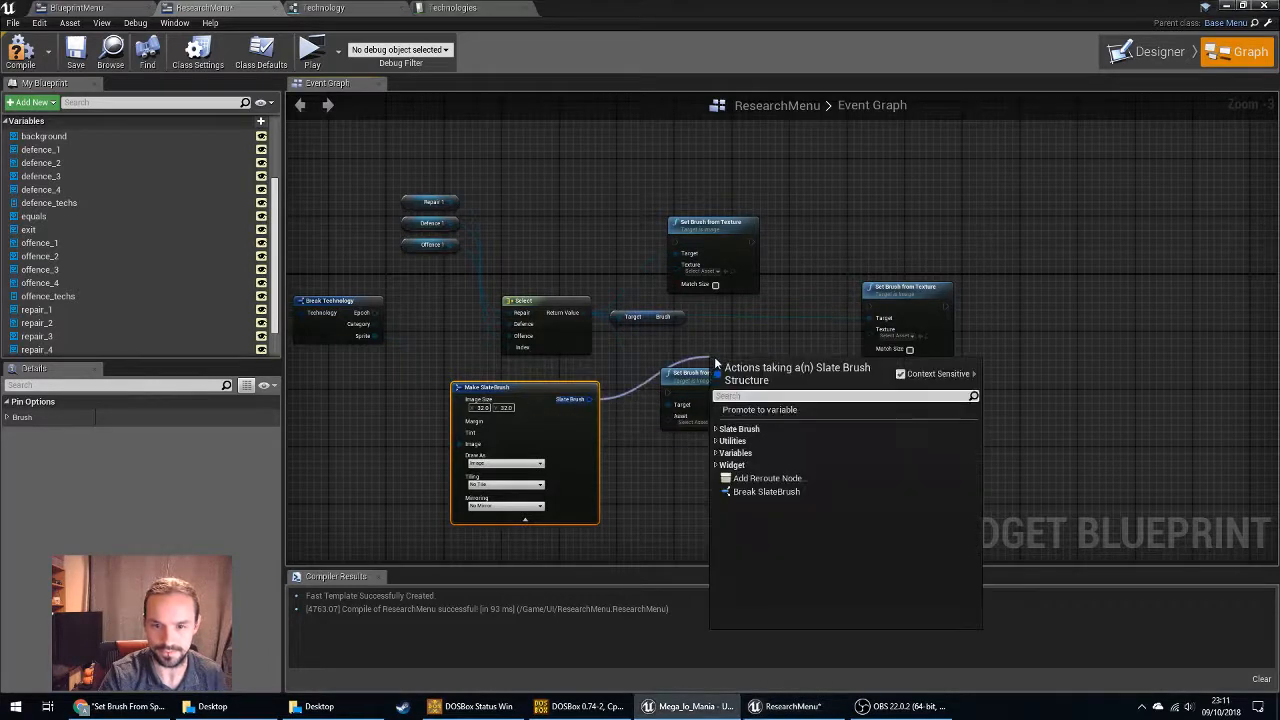
pyautogui.write('make tex')
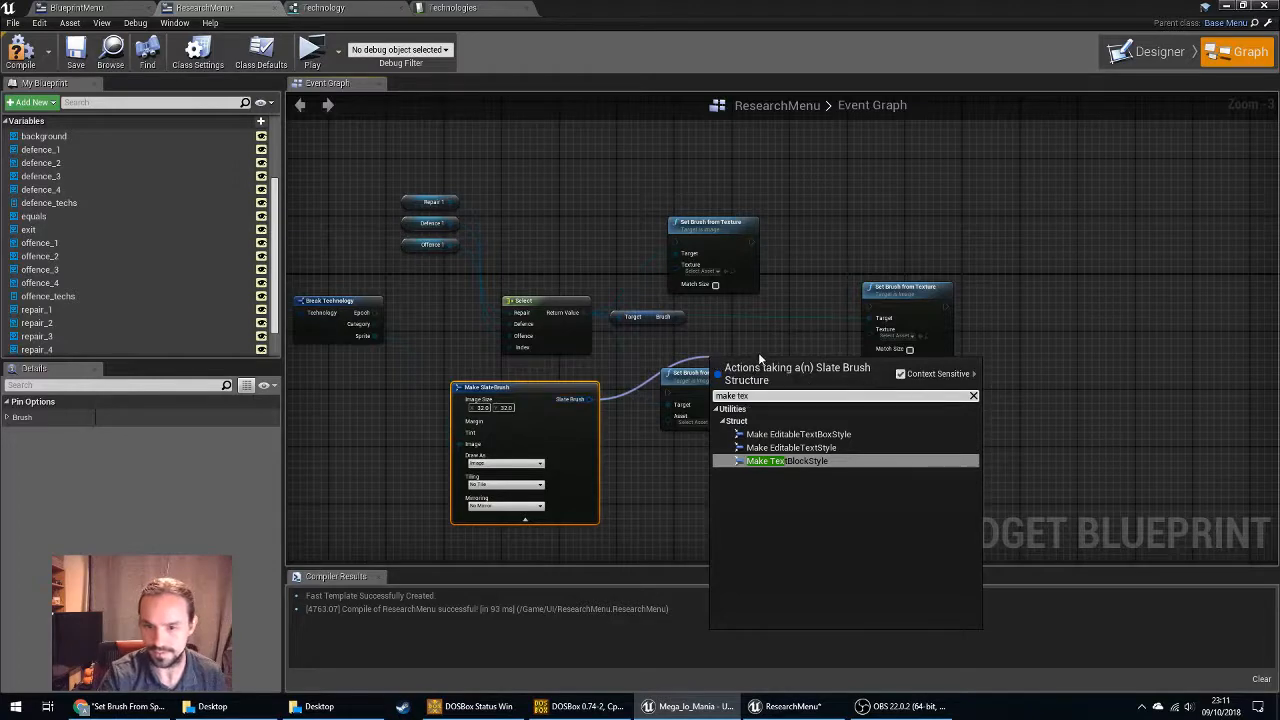
pyautogui.press('BackSpace')
pyautogui.press('BackSpace')
pyautogui.press('BackSpace')
pyautogui.write('ima')
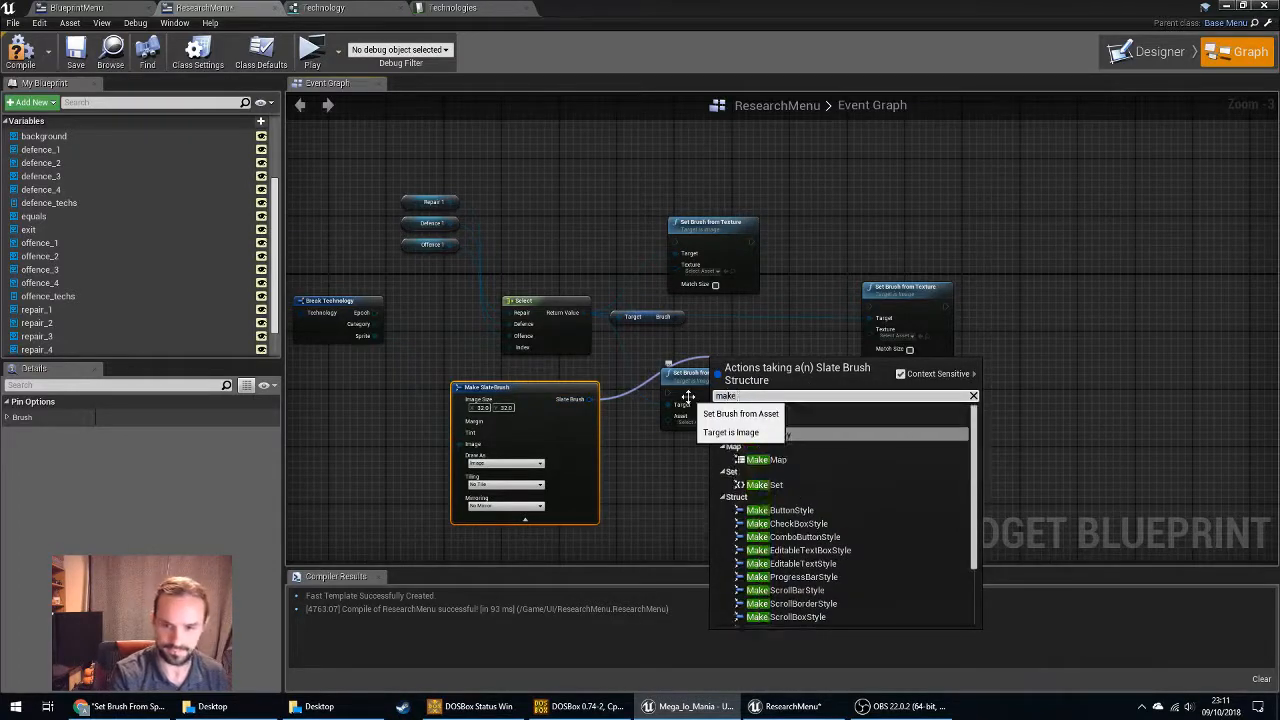
pyautogui.write('ge')
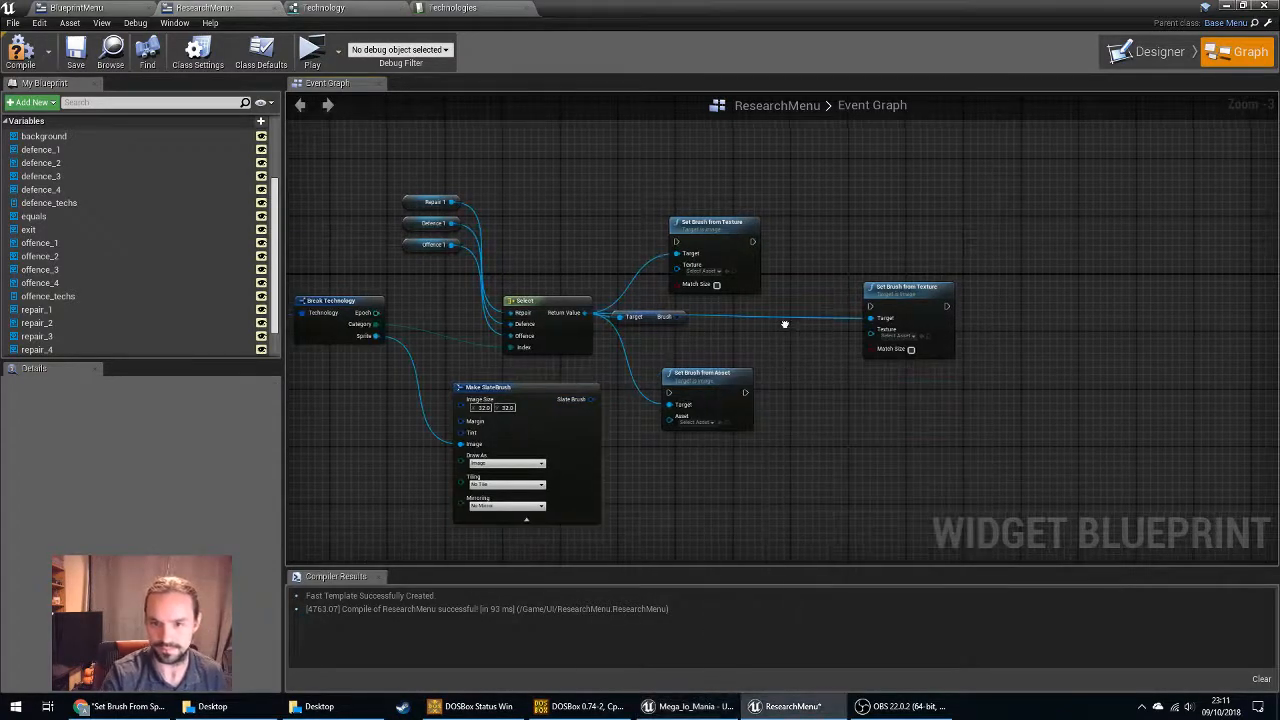
# Search all blueprint actions for "make image", both with and without context-sensitive filtering.
pyautogui.click(786, 333)
pyautogui.rightClick(786, 333)
pyautogui.write('make image')
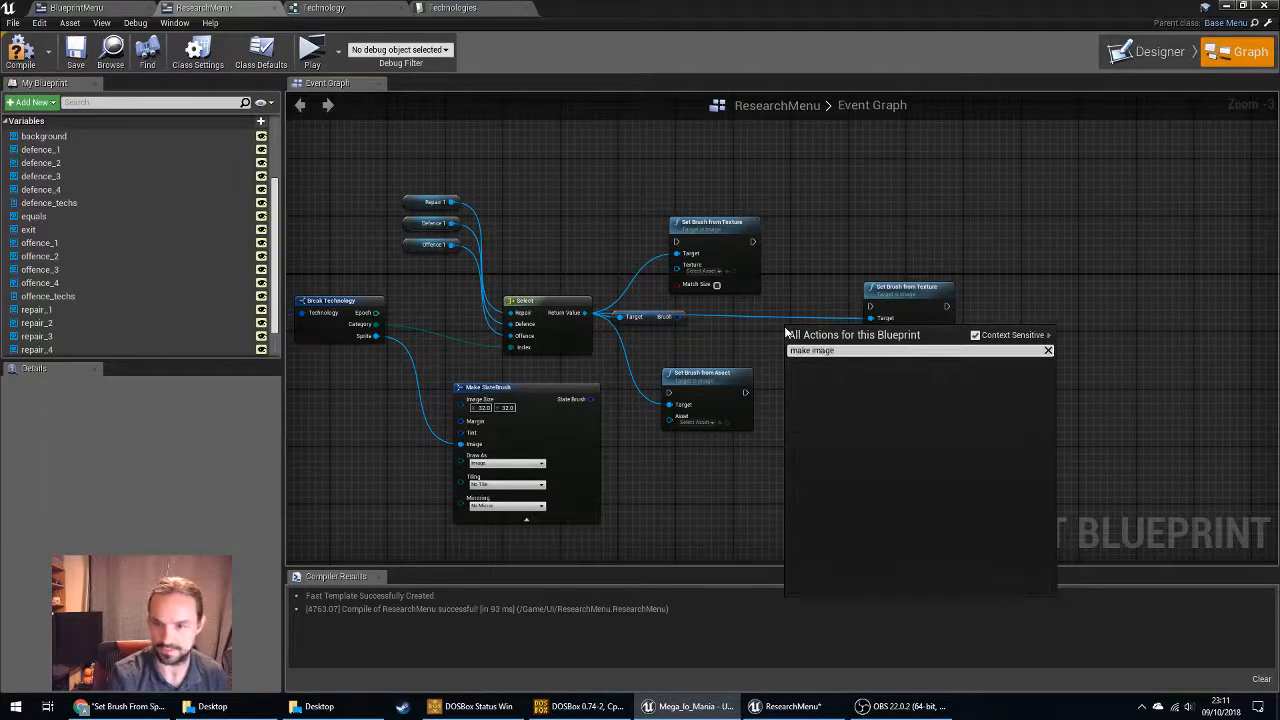
pyautogui.press('BackSpace')
pyautogui.press('BackSpace')
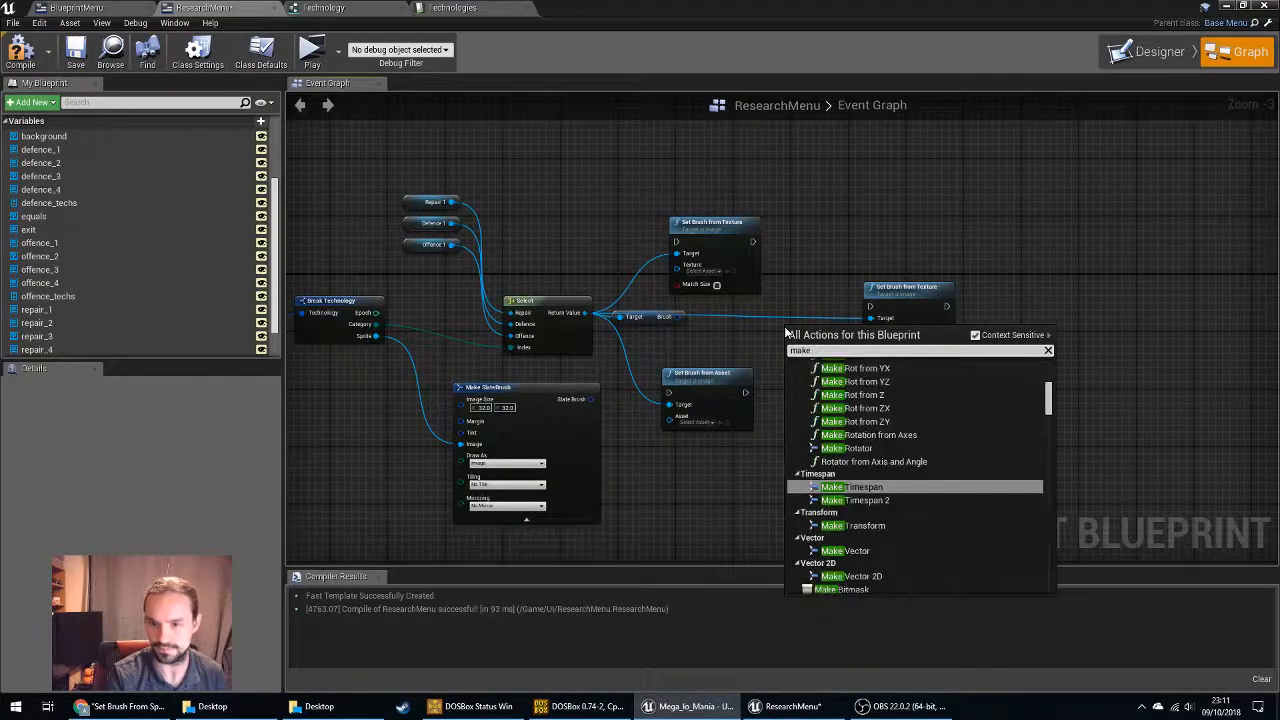
pyautogui.click(975, 337)
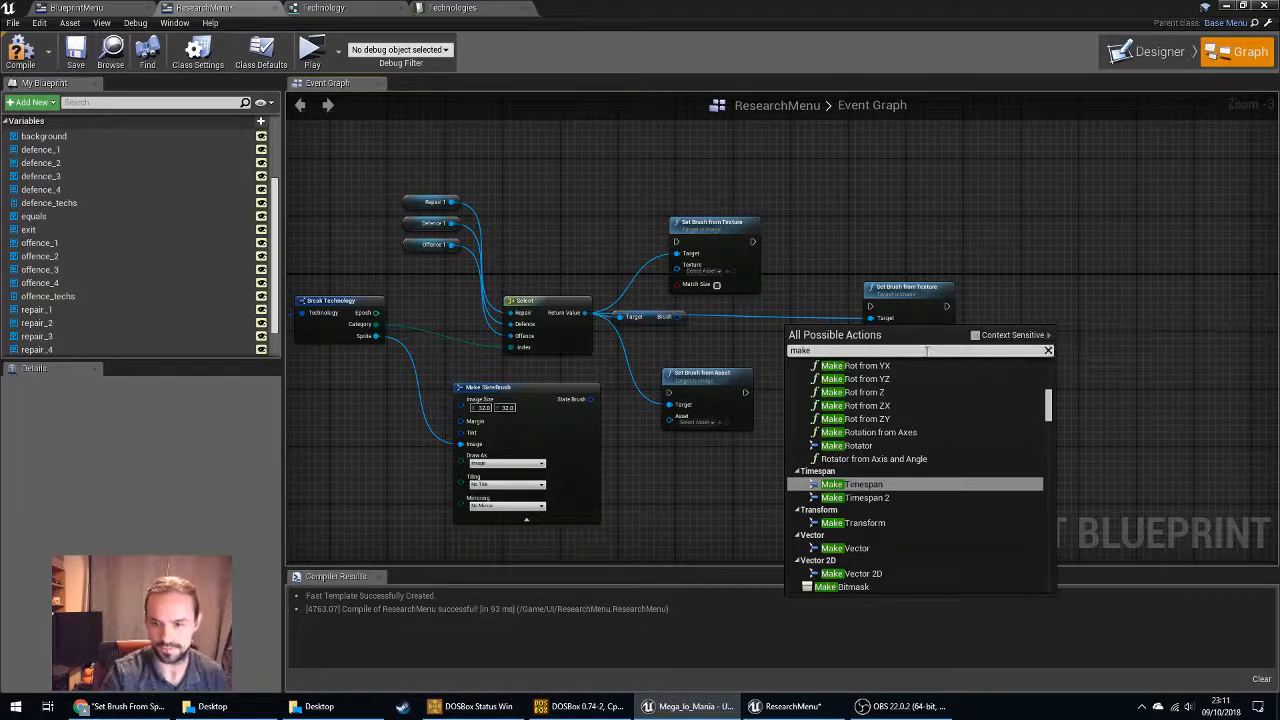
pyautogui.write('image')
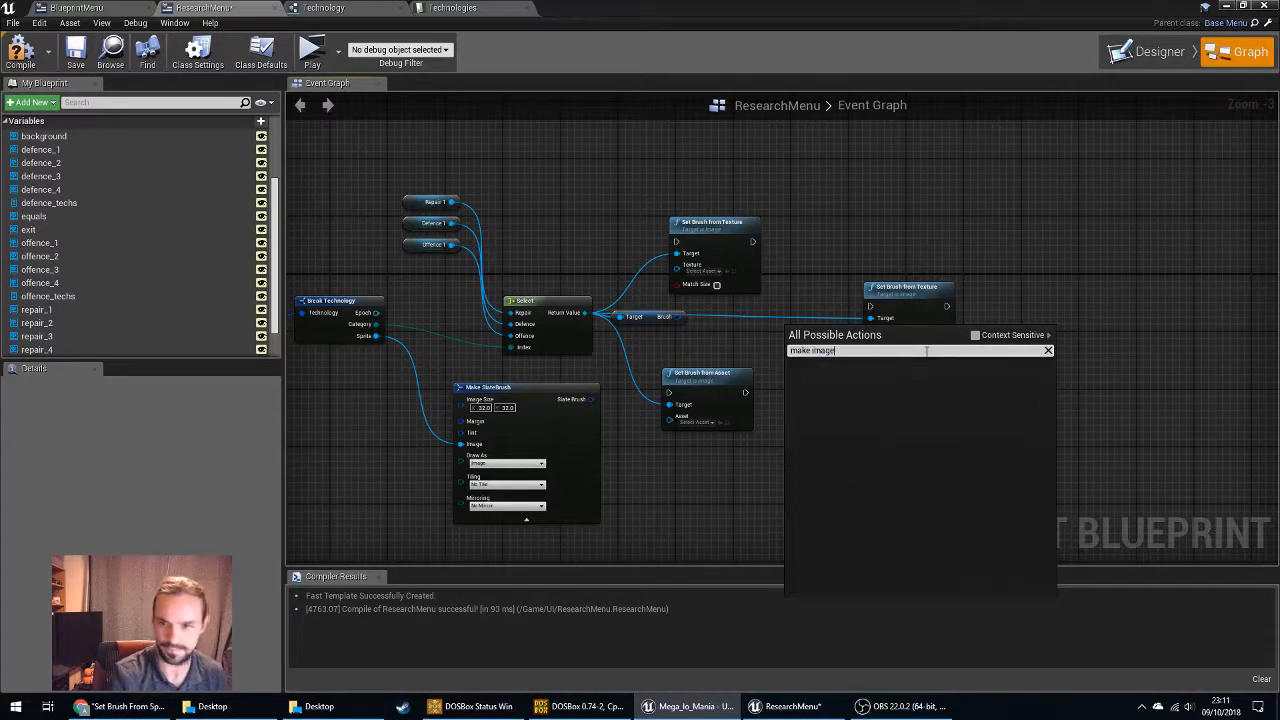
pyautogui.press('BackSpace')
pyautogui.press('BackSpace')
pyautogui.press('BackSpace')
pyautogui.press('BackSpace')
pyautogui.press('BackSpace')
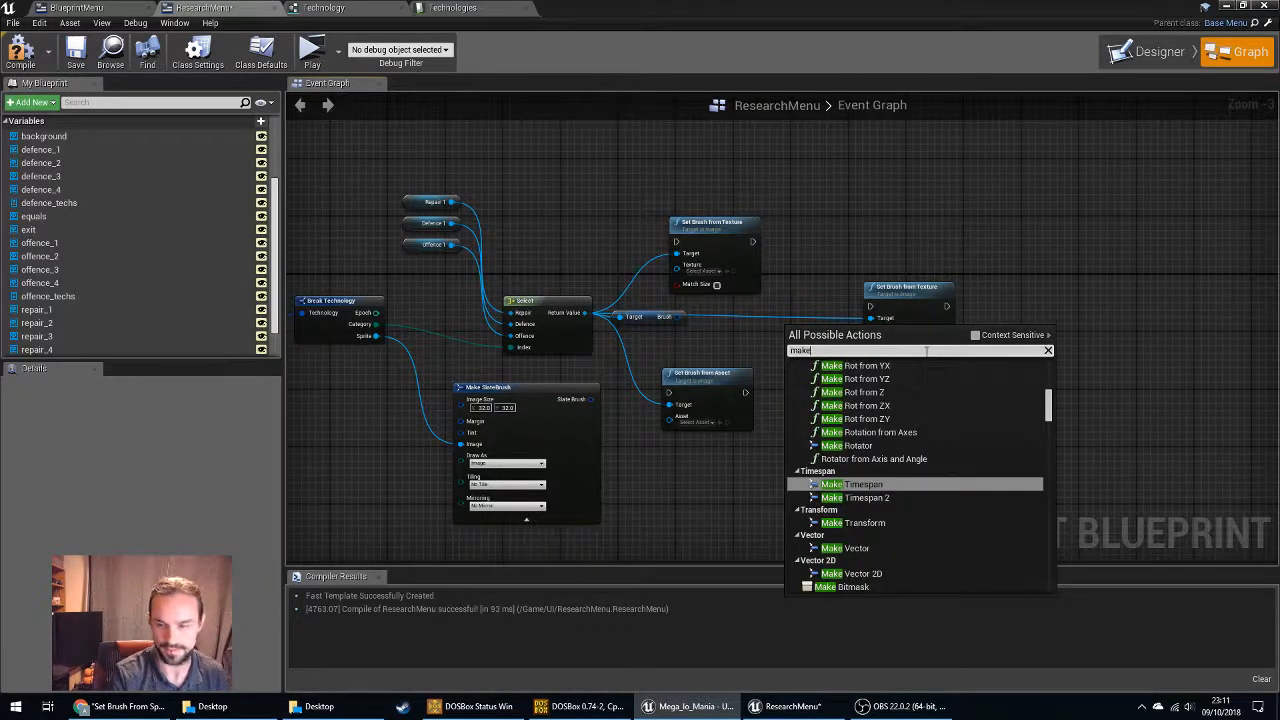
pyautogui.press('BackSpace')
pyautogui.press('BackSpace')
pyautogui.press('BackSpace')
pyautogui.press('BackSpace')
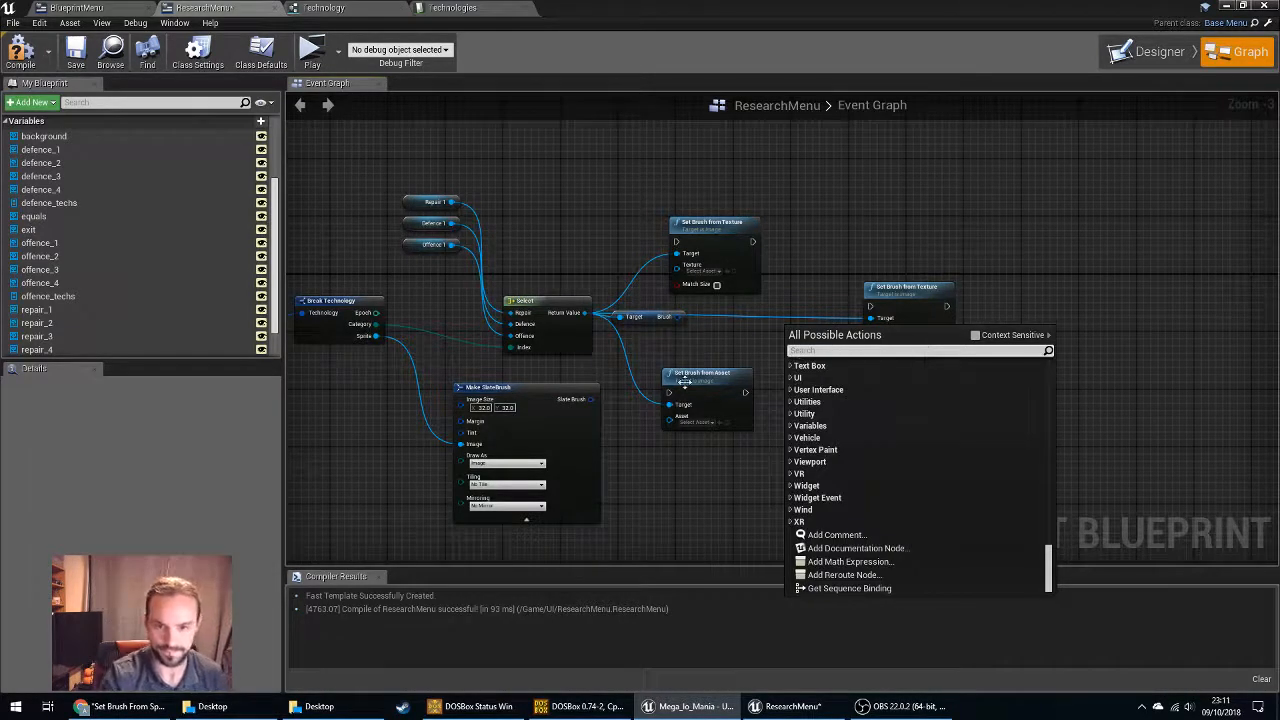
# Restore context-sensitive filtering, try a Break SlateBrush node on Make SlateBrush's output and delete that node.
pyautogui.moveTo(592, 399); pyautogui.dragTo(838, 402)
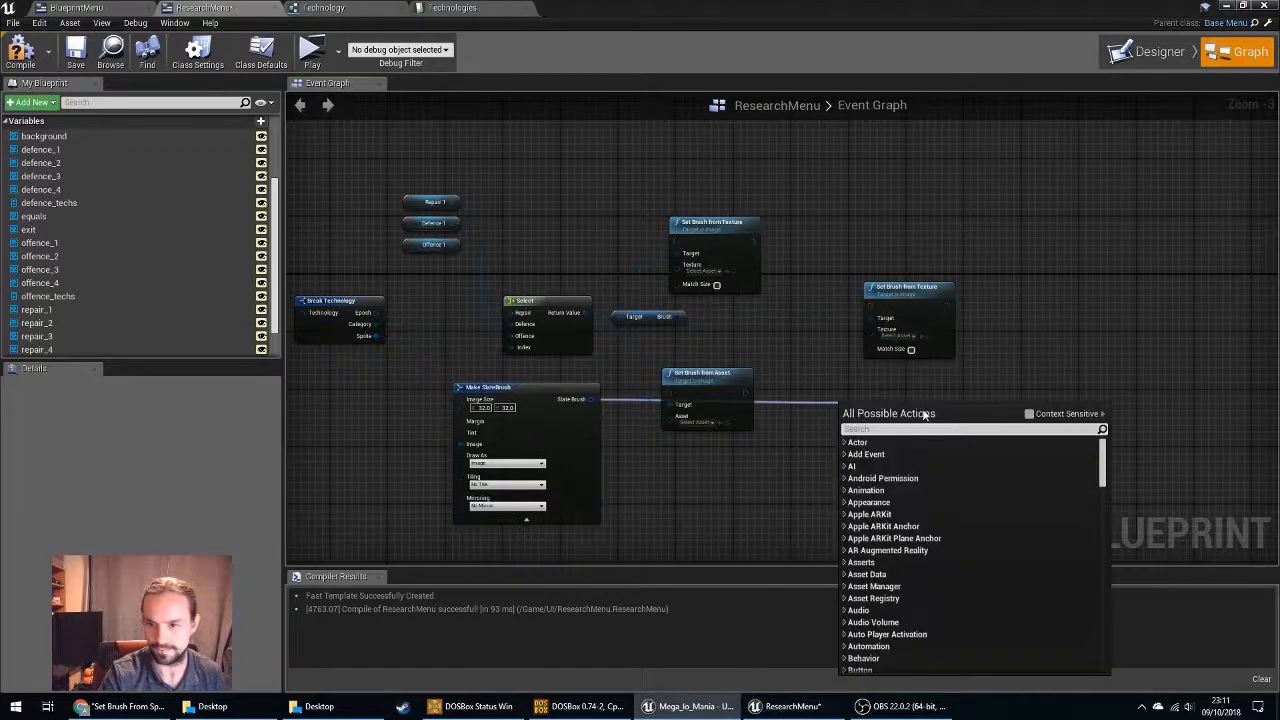
pyautogui.click(1030, 415)
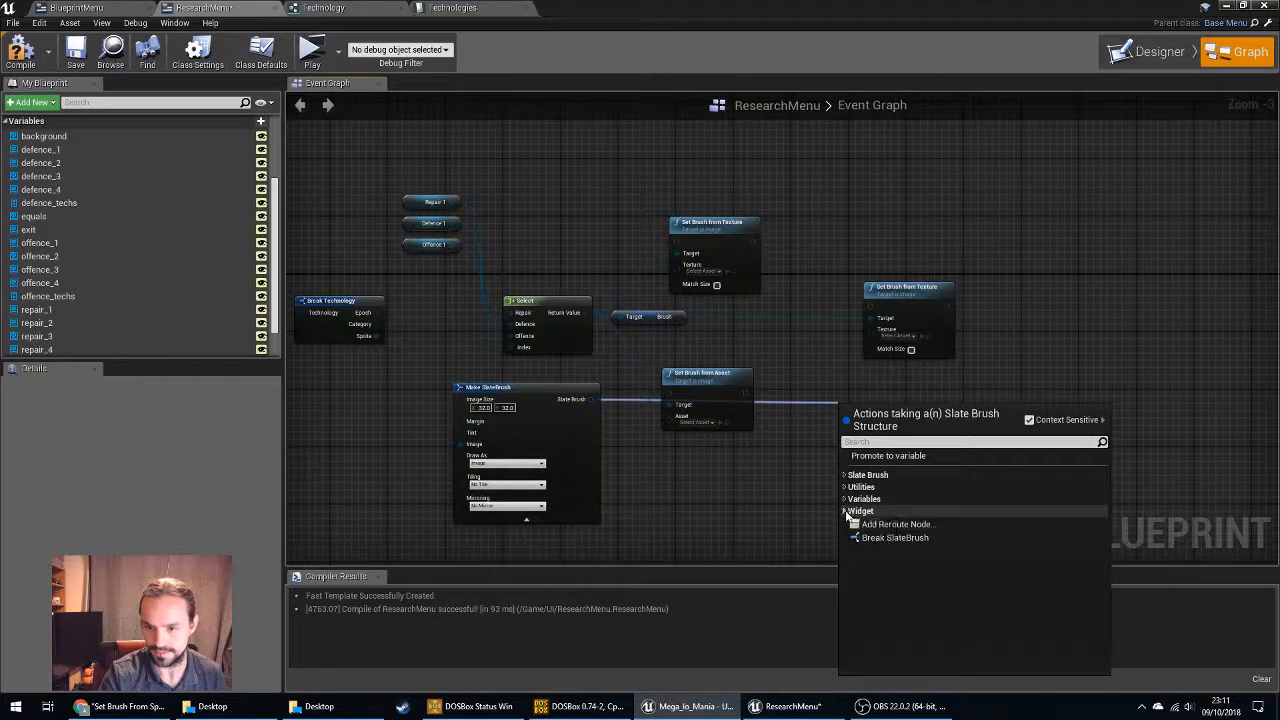
pyautogui.click(880, 538)
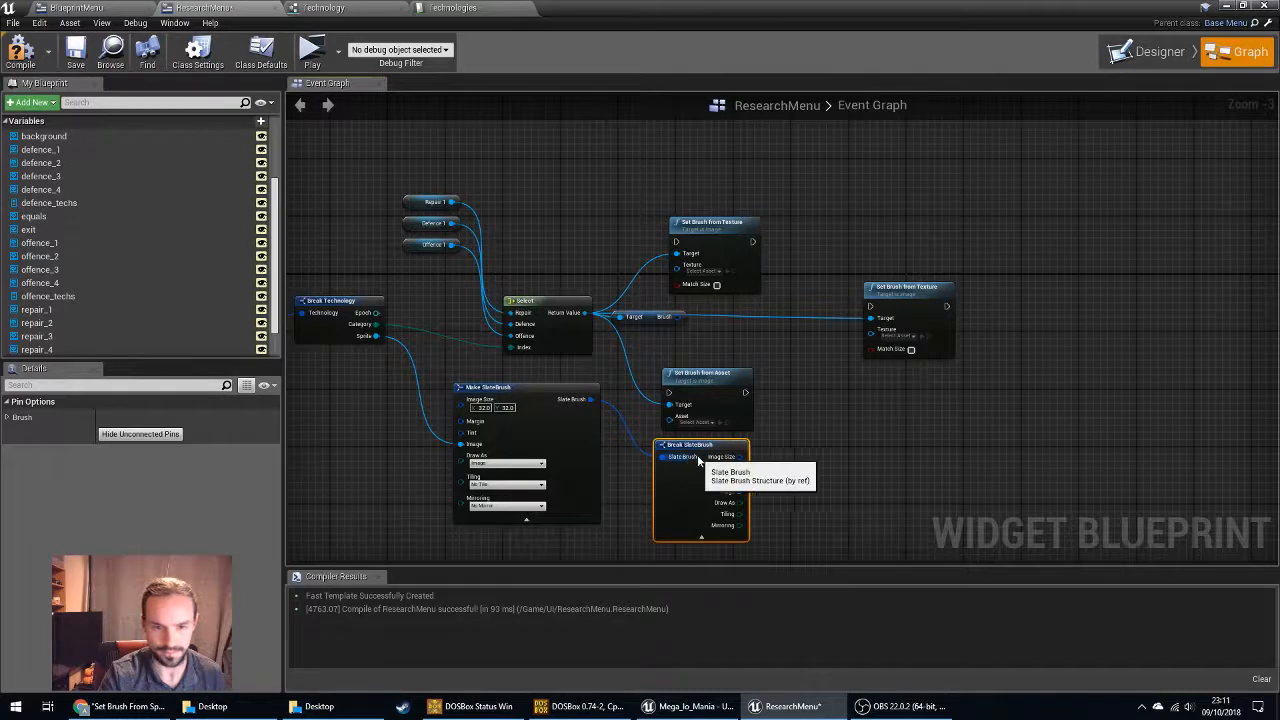
pyautogui.press('Delete')
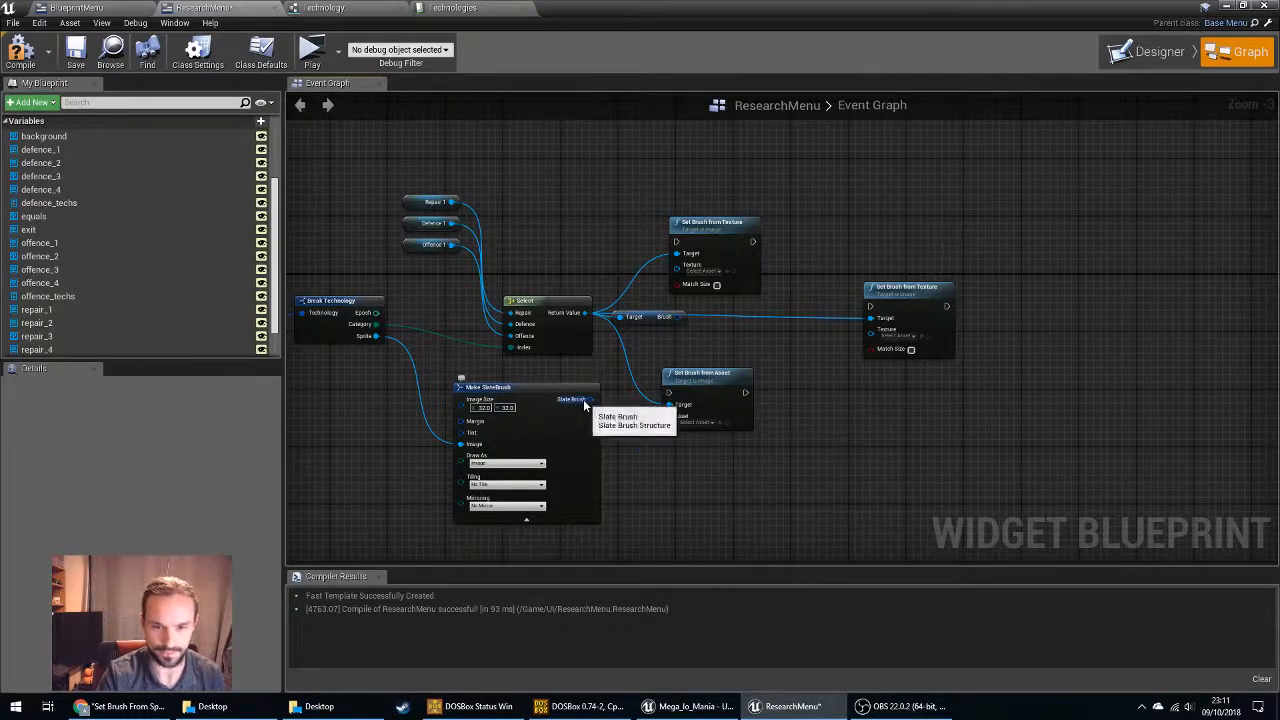
# Examine the Draw As options of the Make SlateBrush node.
pyautogui.moveTo(590, 399); pyautogui.dragTo(694, 469)
pyautogui.click(514, 467)
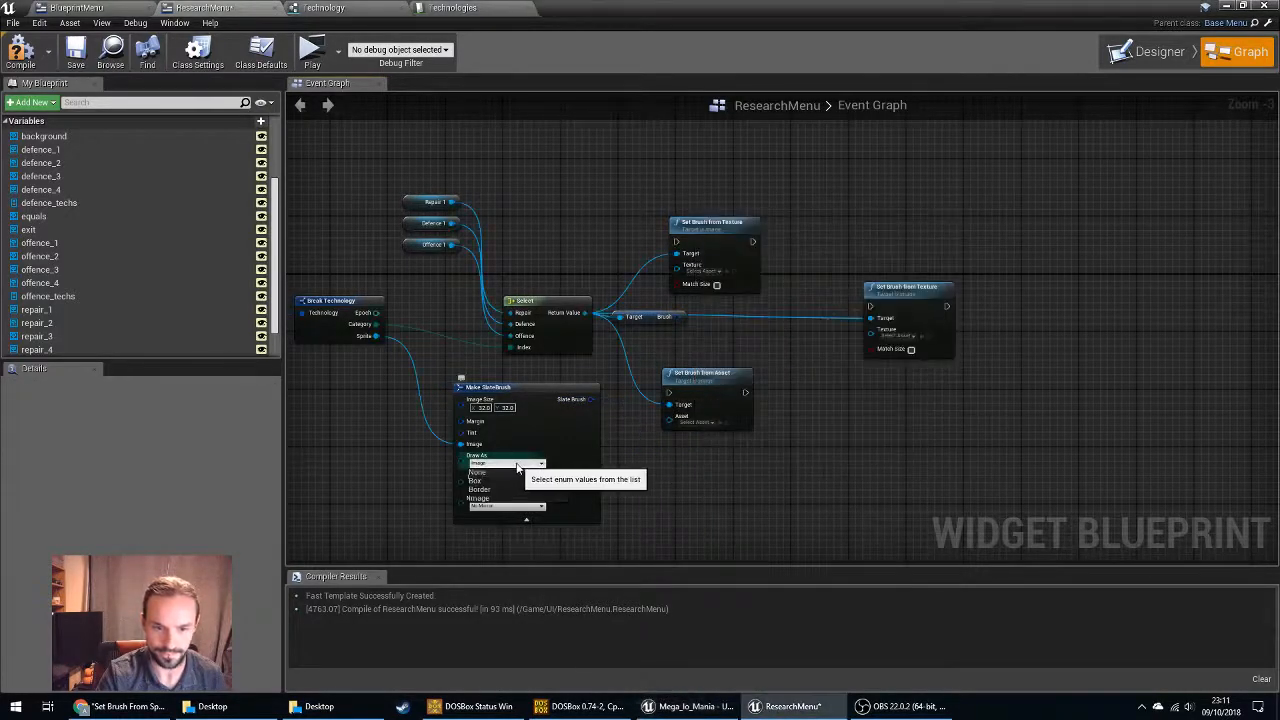
pyautogui.click(551, 438)
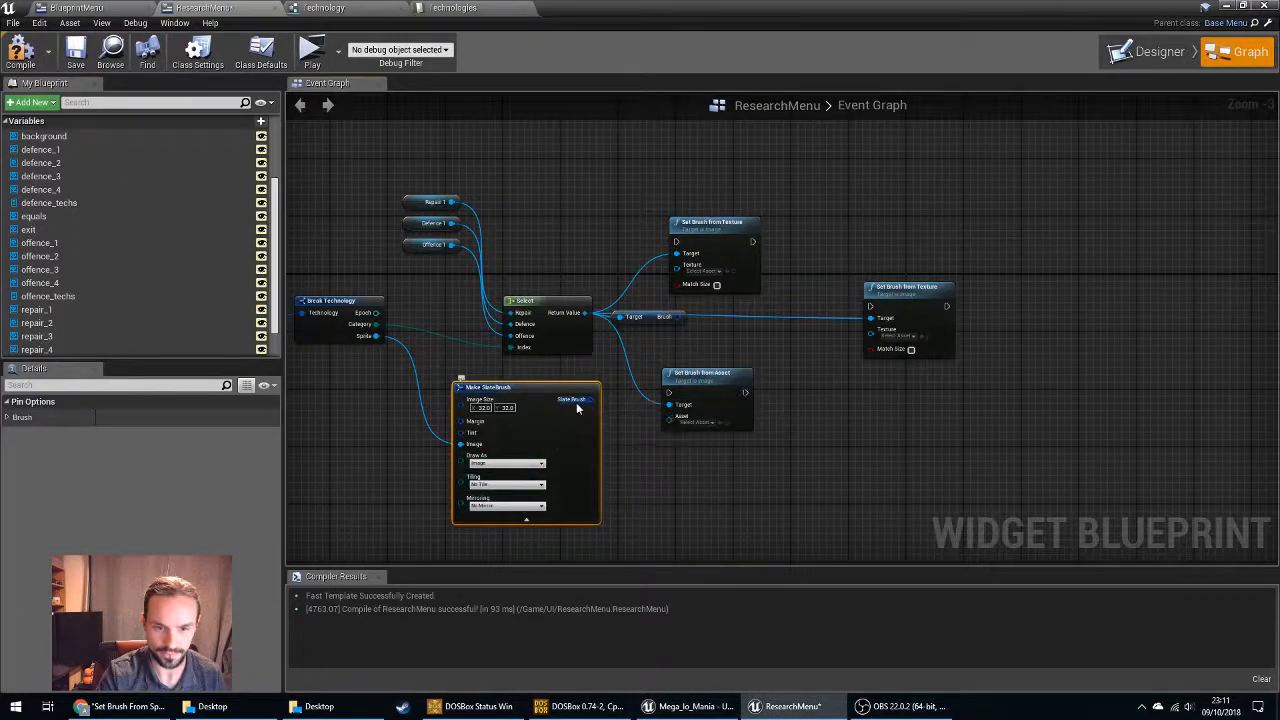
# Try an Equal (SlateBrush) node on Make SlateBrush's output and delete that node.
pyautogui.moveTo(590, 399); pyautogui.dragTo(666, 464)
pyautogui.click(671, 265)
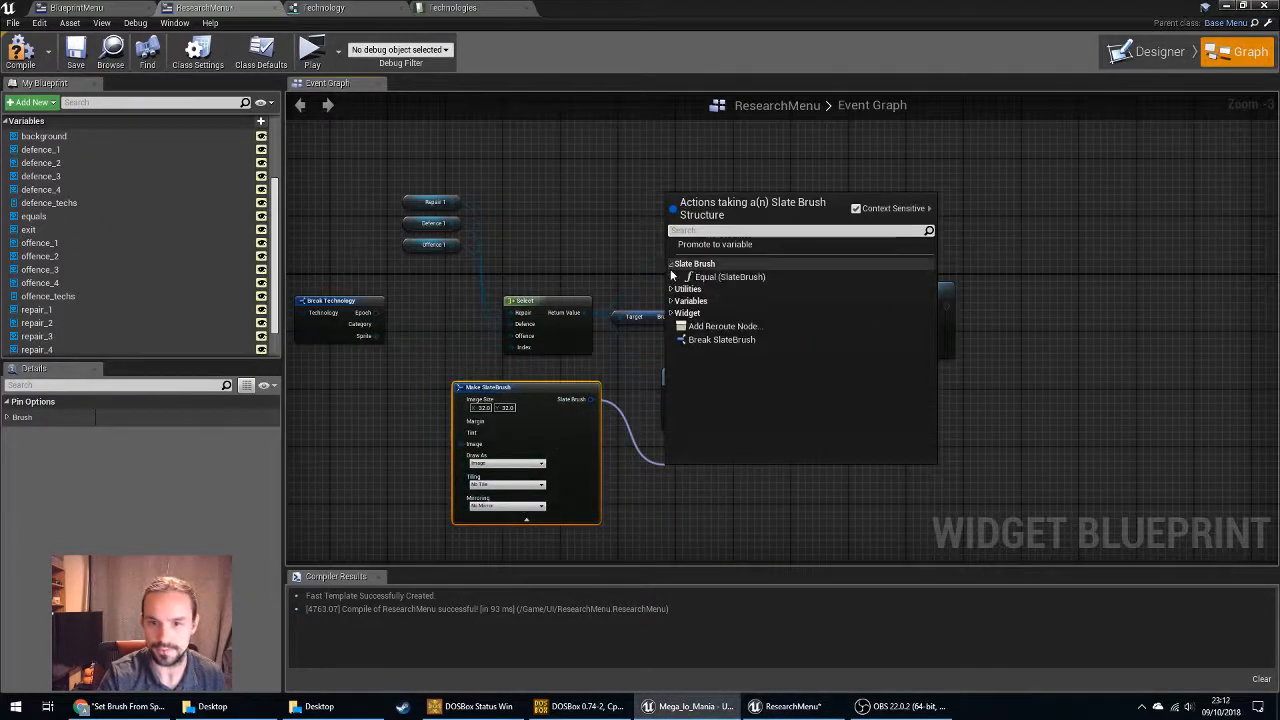
pyautogui.click(672, 281)
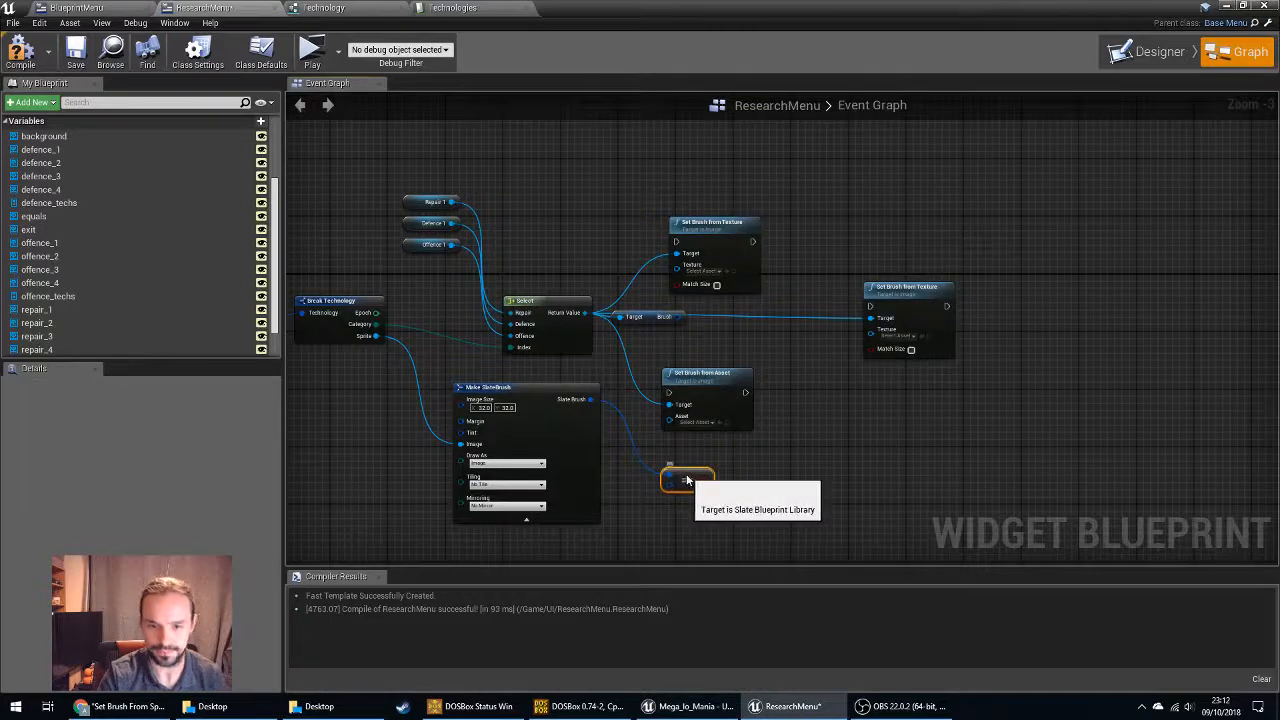
pyautogui.press('Delete')
# Browse the actions available for Make SlateBrush's output and add a Get Brush Resource as Texture 2D node from it.
pyautogui.moveTo(592, 399); pyautogui.dragTo(680, 450)
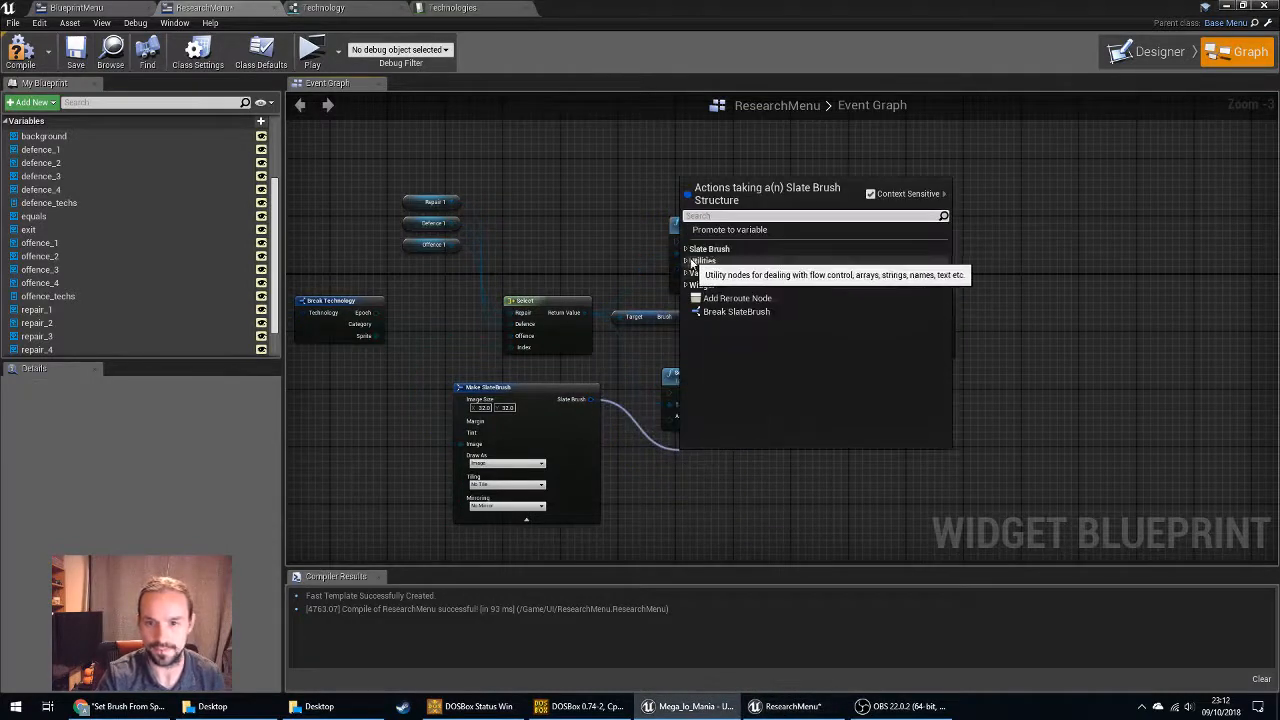
pyautogui.click(686, 260)
pyautogui.click(692, 285)
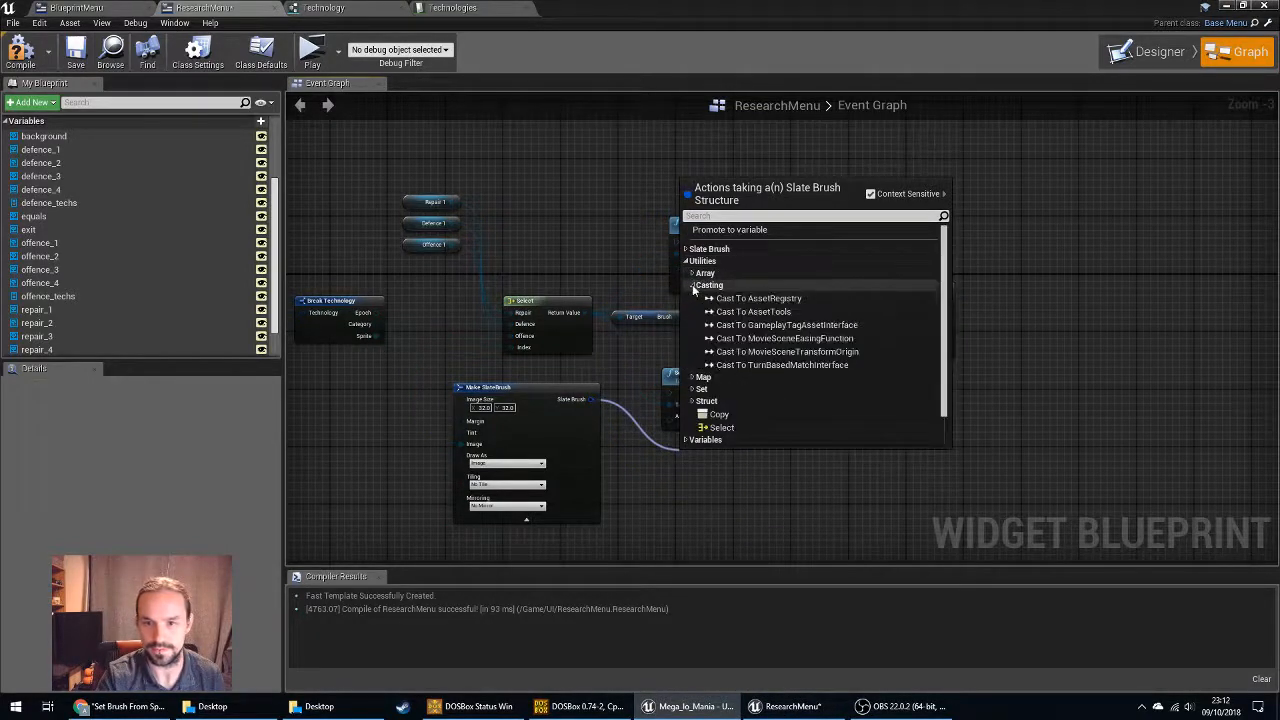
pyautogui.click(692, 285)
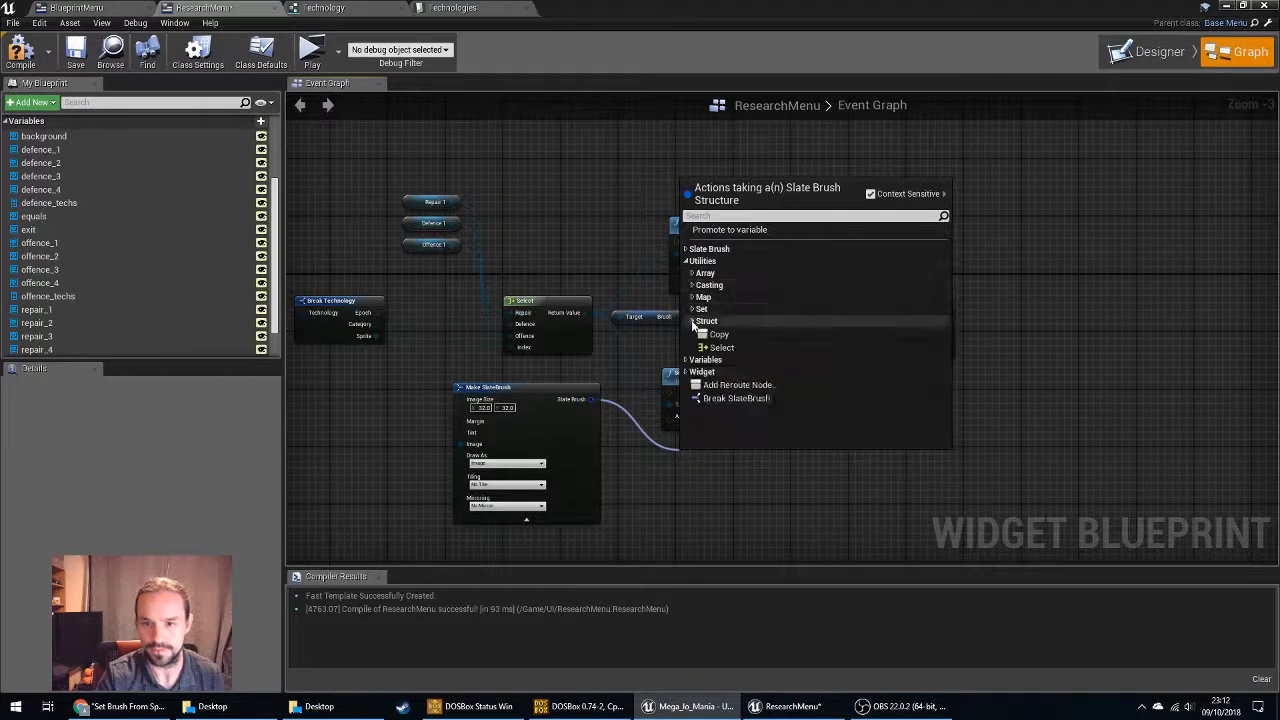
pyautogui.click(692, 321)
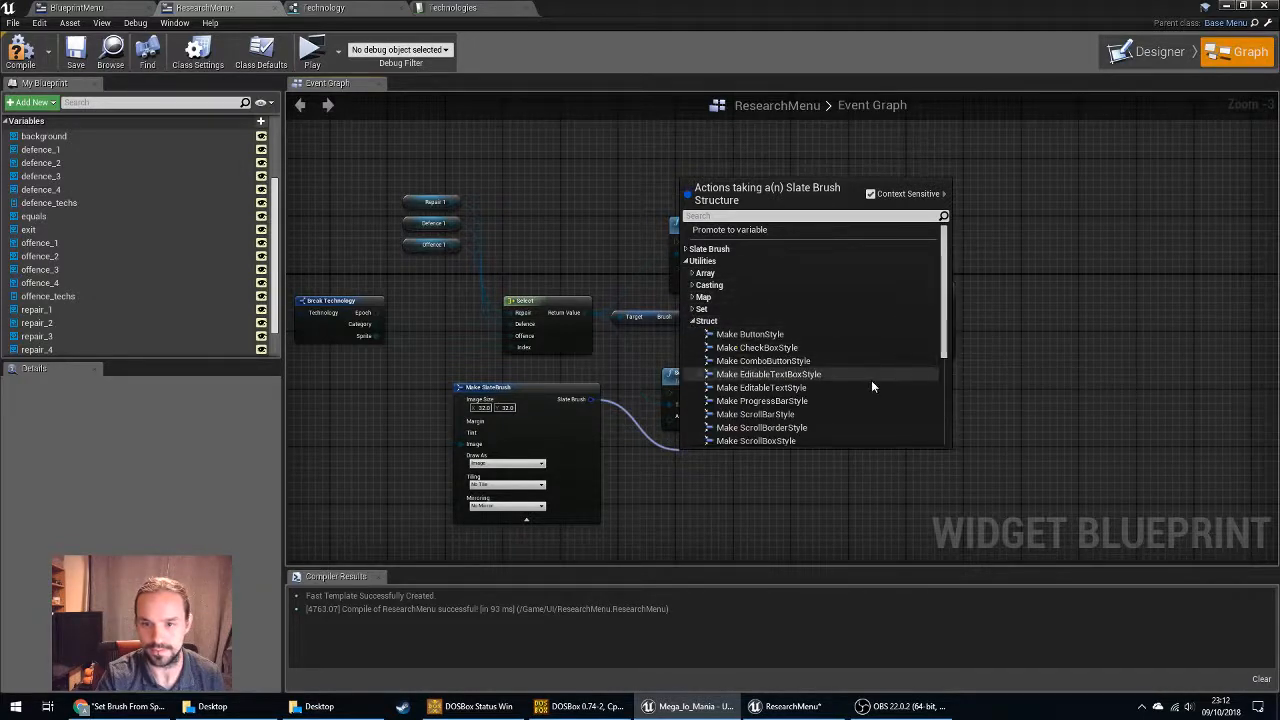
pyautogui.scroll(-5, 871, 380)
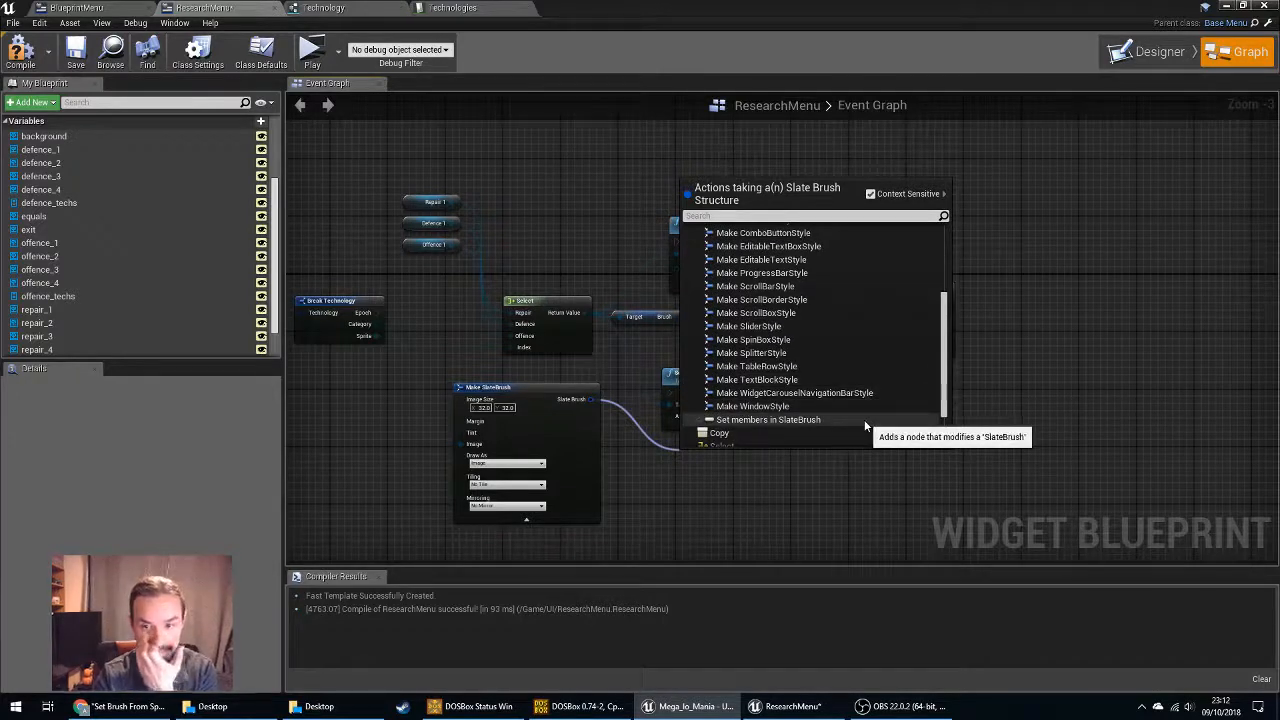
pyautogui.scroll(2, 865, 417)
pyautogui.scroll(1, 867, 420)
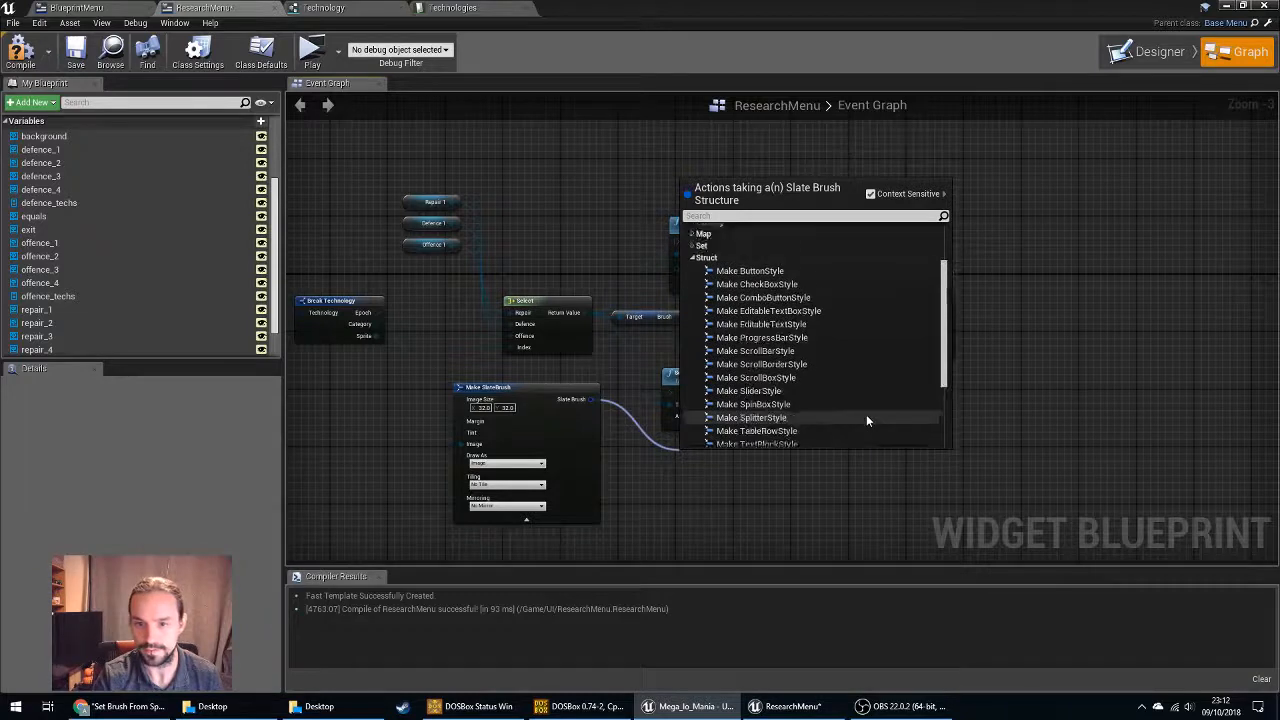
pyautogui.scroll(-3, 866, 420)
pyautogui.scroll(2, 860, 330)
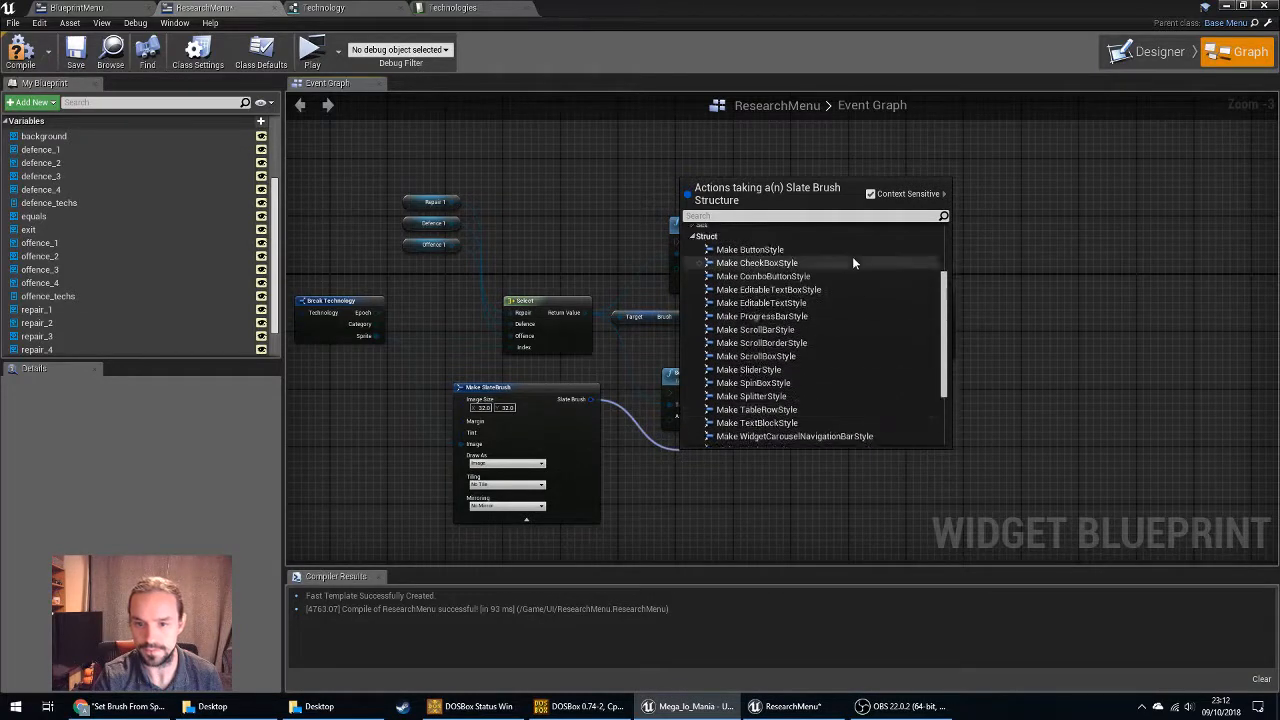
pyautogui.scroll(-5, 830, 391)
pyautogui.click(687, 414)
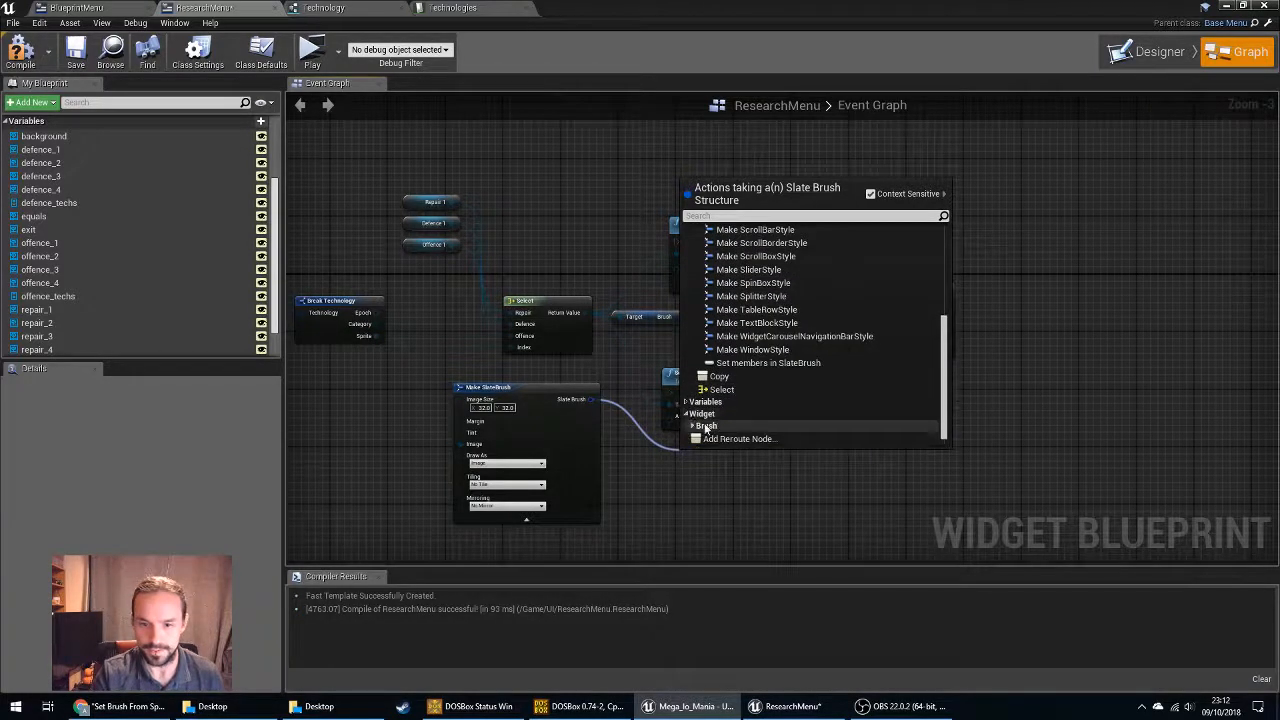
pyautogui.click(703, 414)
pyautogui.scroll(-2, 820, 426)
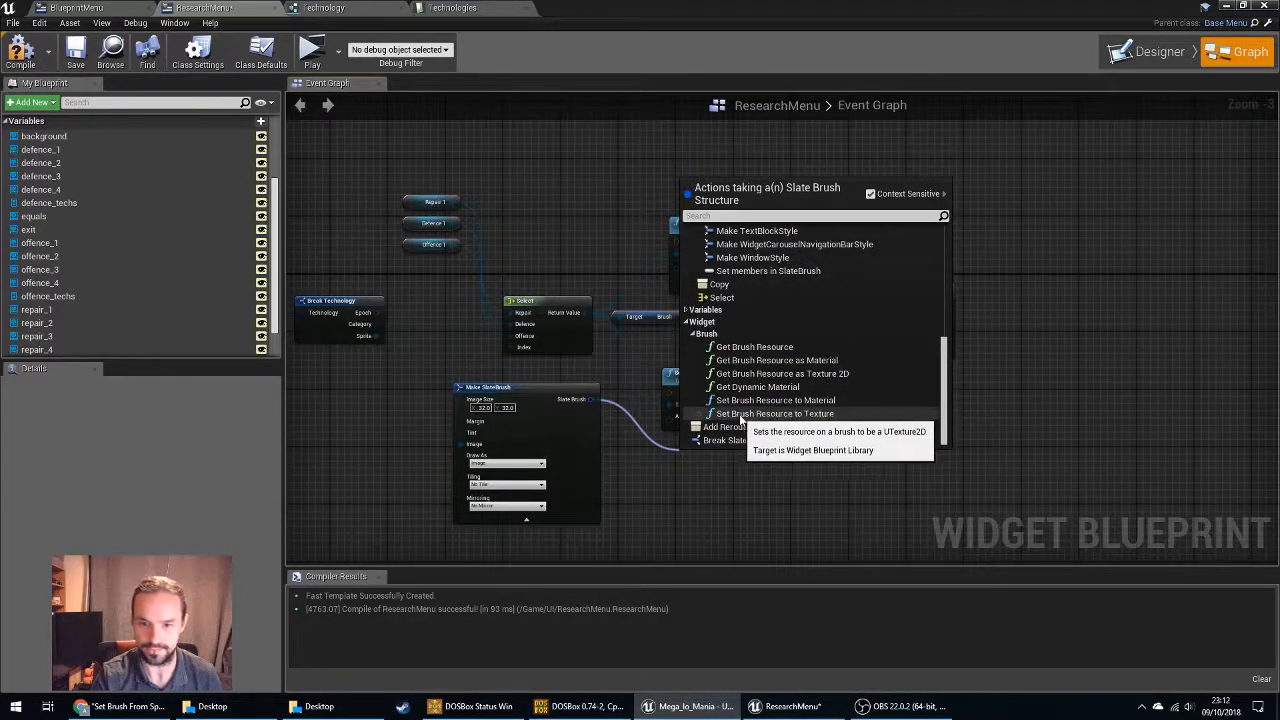
pyautogui.click(828, 374)
# Feed the texture resource into Set Brush from Texture and delete the unused Set Brush from Asset, Brush getter and duplicate Set Brush from Texture nodes.
pyautogui.moveTo(745, 460)
pyautogui.mouseDown()
pyautogui.moveTo(709, 446)
pyautogui.moveTo(762, 458)
pyautogui.moveTo(875, 340)
pyautogui.moveTo(681, 313)
pyautogui.moveTo(718, 322)
pyautogui.moveTo(737, 252)
pyautogui.moveTo(737, 300)
pyautogui.mouseUp()
pyautogui.click(708, 380)
pyautogui.keyDown('ctrl'); pyautogui.click(640, 318); pyautogui.keyUp('ctrl')
pyautogui.press('Delete')
pyautogui.click(728, 236)
pyautogui.press('Delete')
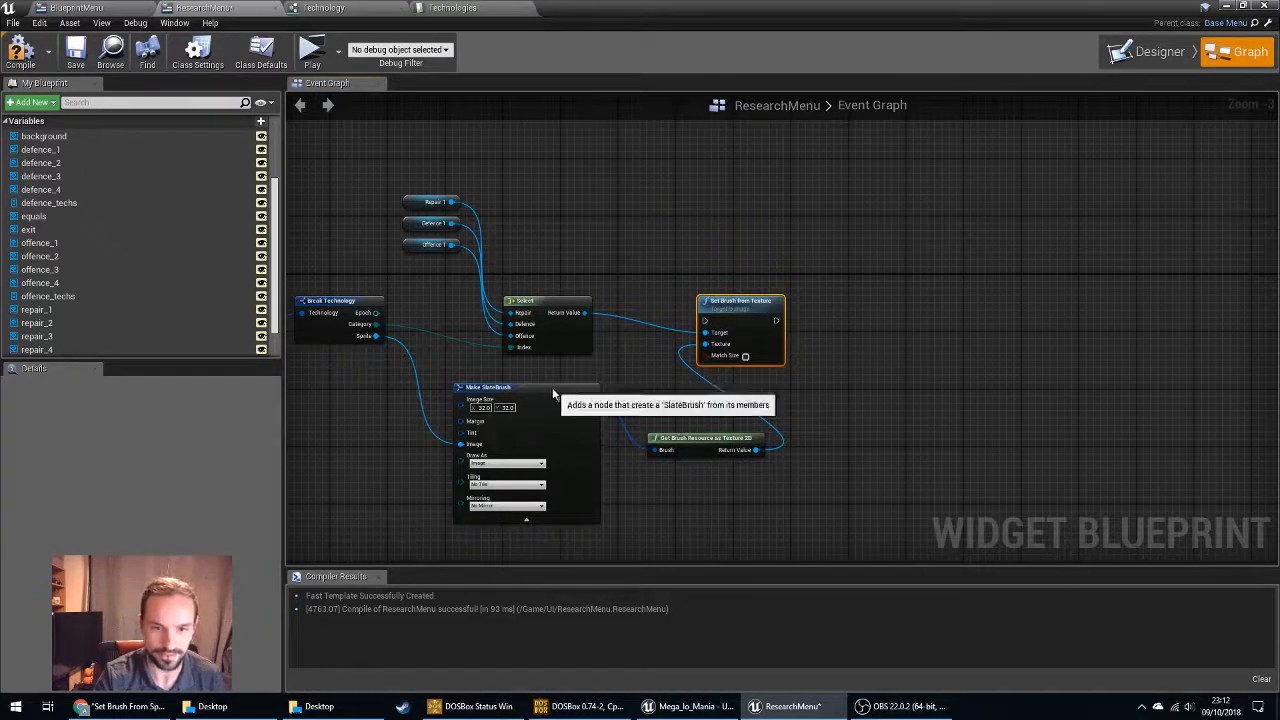
# Tidy the Make SlateBrush and texture nodes, and wire the data table node's Row Found output to Set Brush from Texture's execution input.
pyautogui.moveTo(551, 390); pyautogui.dragTo(512, 390)
pyautogui.moveTo(697, 440); pyautogui.dragTo(624, 390)
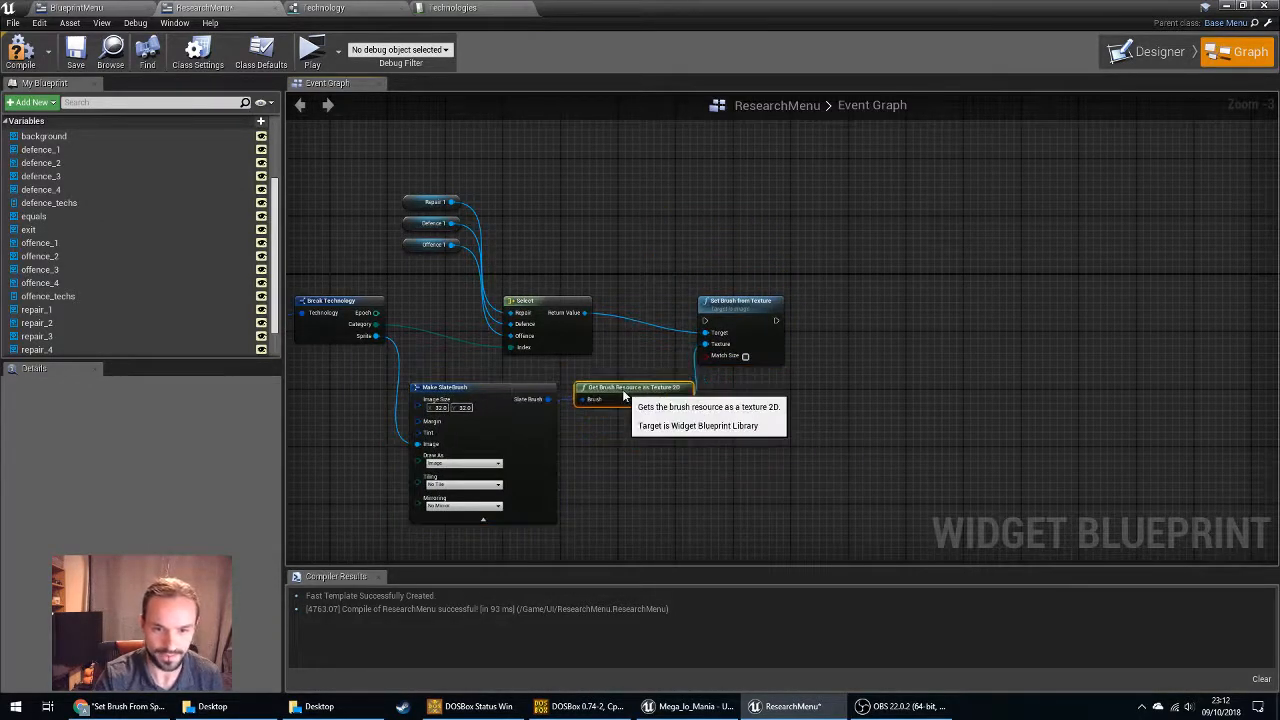
pyautogui.moveTo(568, 273)
pyautogui.mouseDown(button='right')
pyautogui.moveTo(720, 263)
pyautogui.moveTo(707, 302)
pyautogui.mouseUp(button='right')
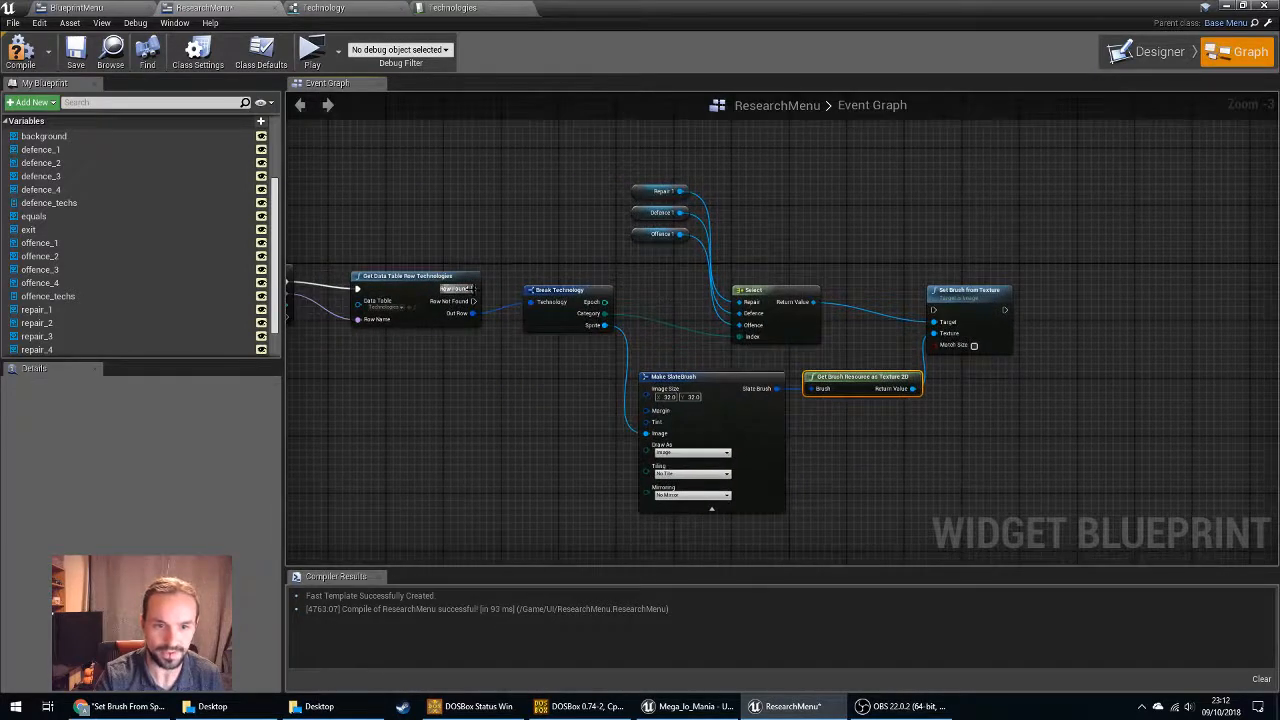
pyautogui.moveTo(472, 289); pyautogui.dragTo(936, 310)
pyautogui.moveTo(964, 295)
pyautogui.mouseDown()
pyautogui.moveTo(969, 267)
pyautogui.moveTo(962, 281)
pyautogui.mouseUp()
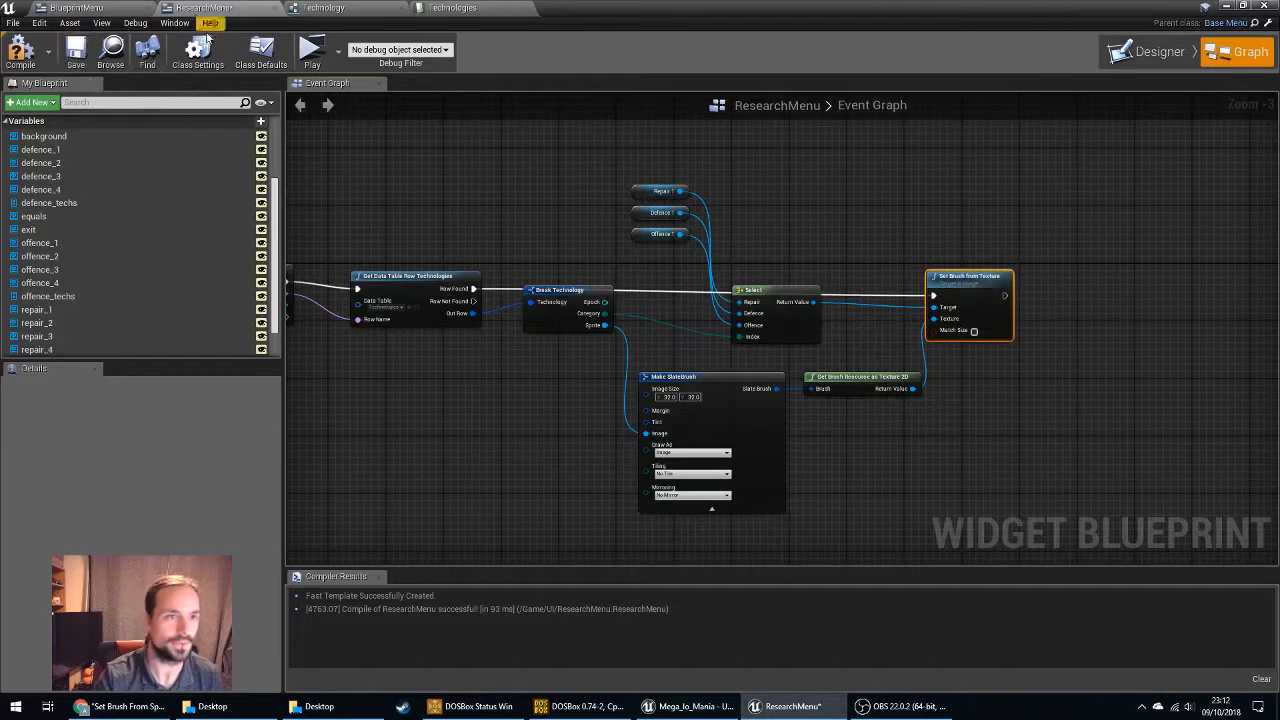
# Compile ResearchMenu, then play the game from the Designer view and open the research menu to check its technology images.
pyautogui.press('F7')
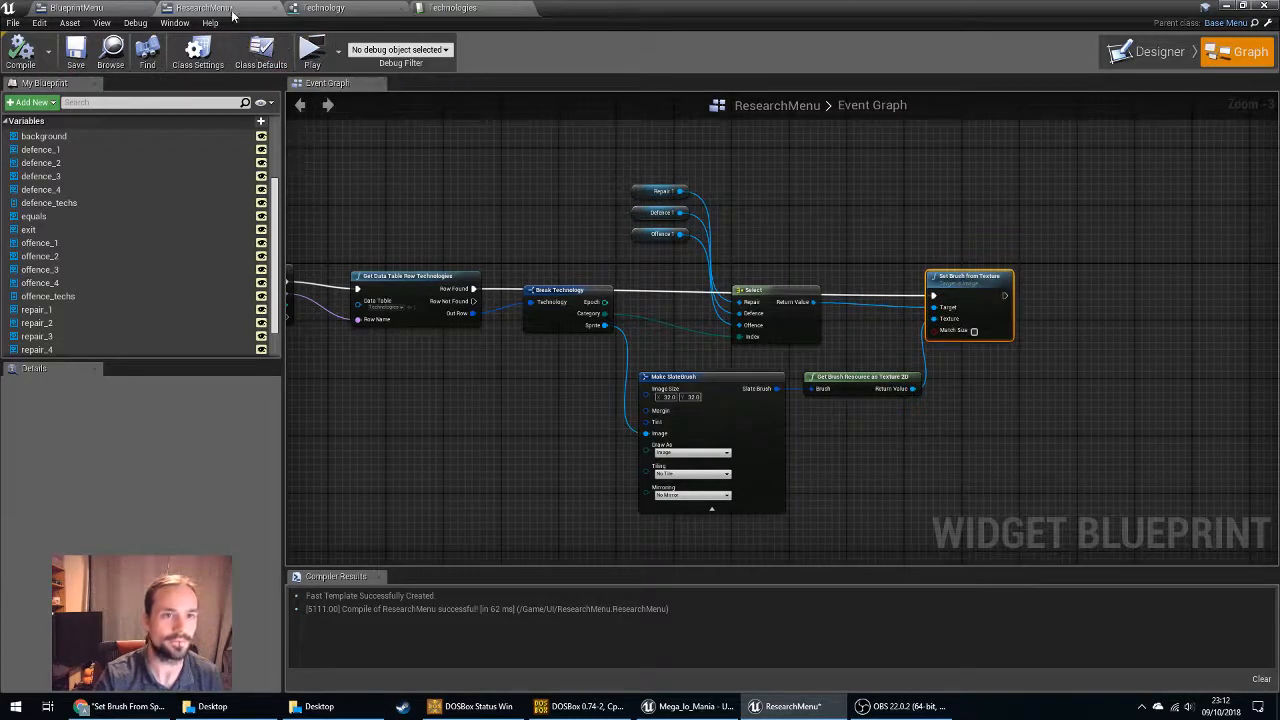
pyautogui.click(1119, 58)
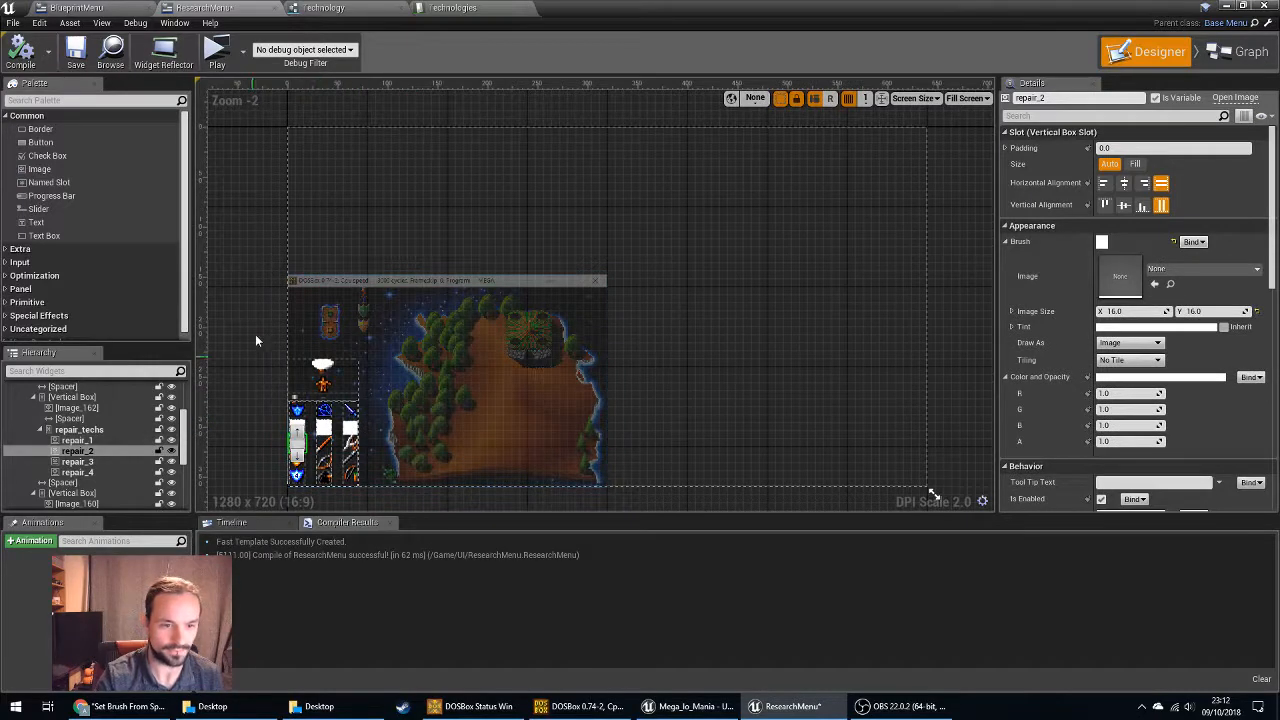
pyautogui.click(216, 50)
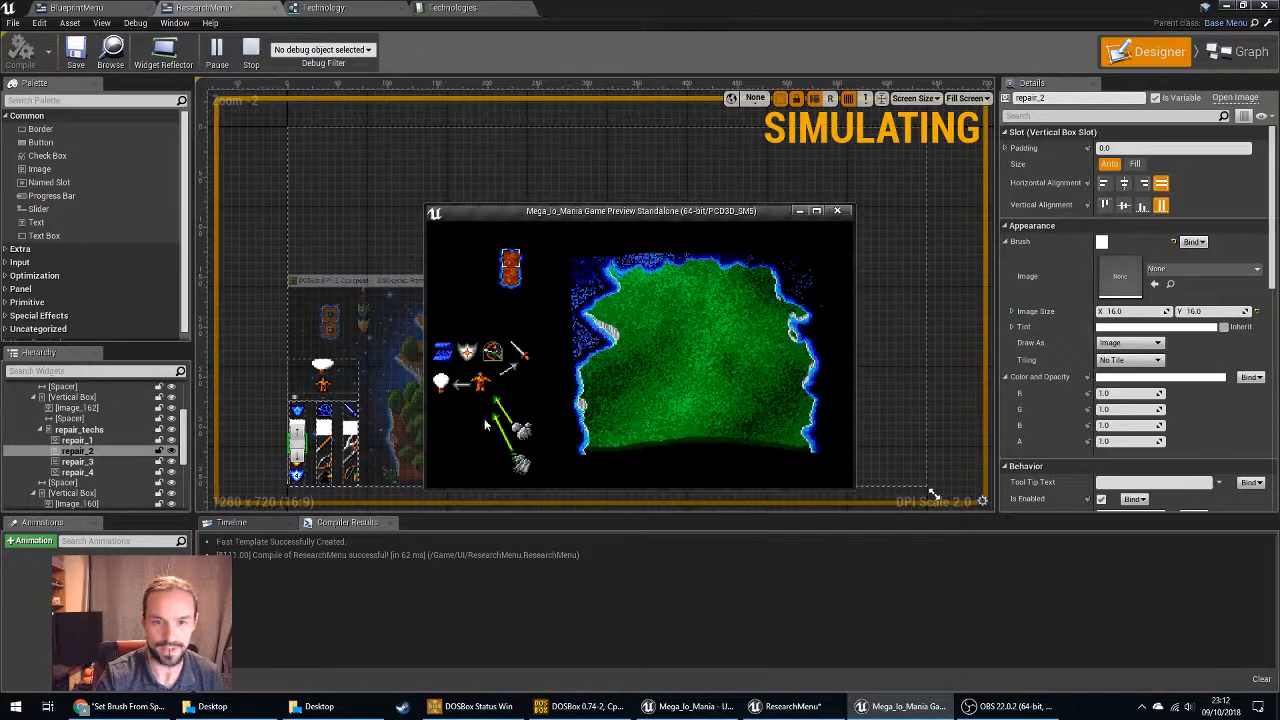
pyautogui.click(441, 387)
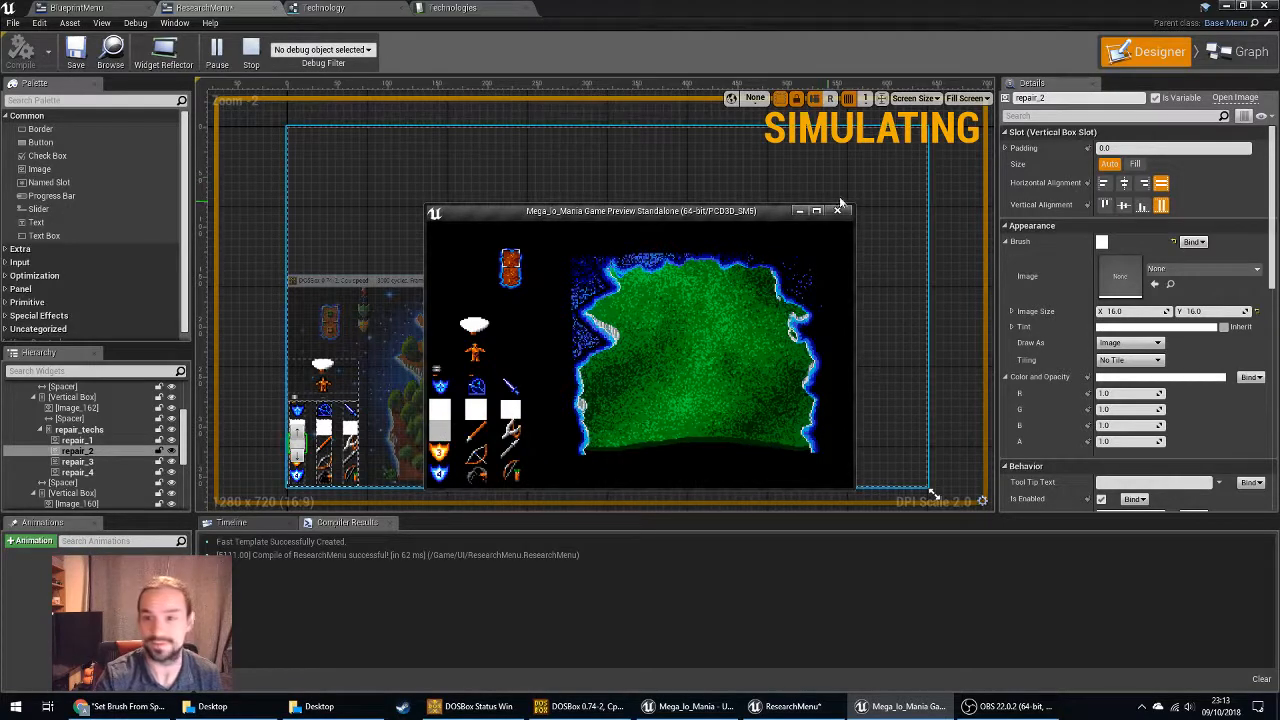
pyautogui.click(251, 50)
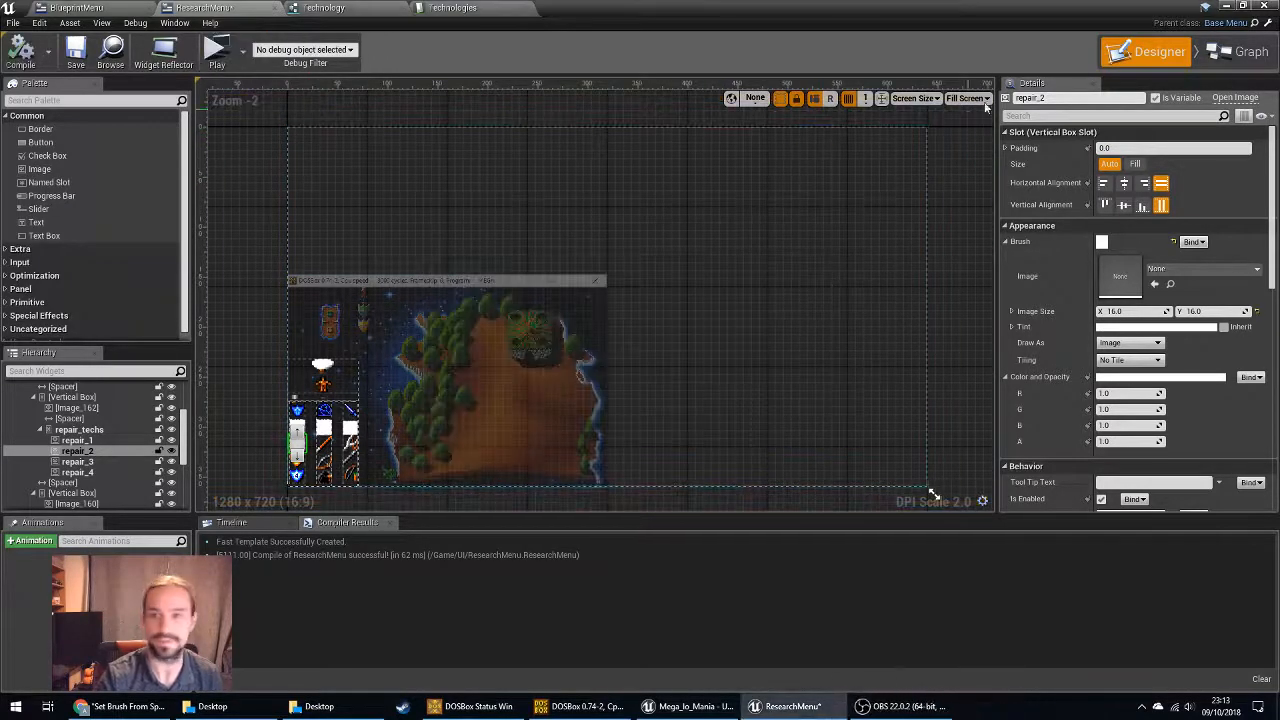
# Return to the event graph's Pre Construct chain and replay the game to check the research menu again.
pyautogui.click(1240, 52)
pyautogui.moveTo(491, 414); pyautogui.dragTo(966, 421, button='right')
pyautogui.moveTo(768, 412); pyautogui.dragTo(600, 374, button='right')
pyautogui.click(324, 50)
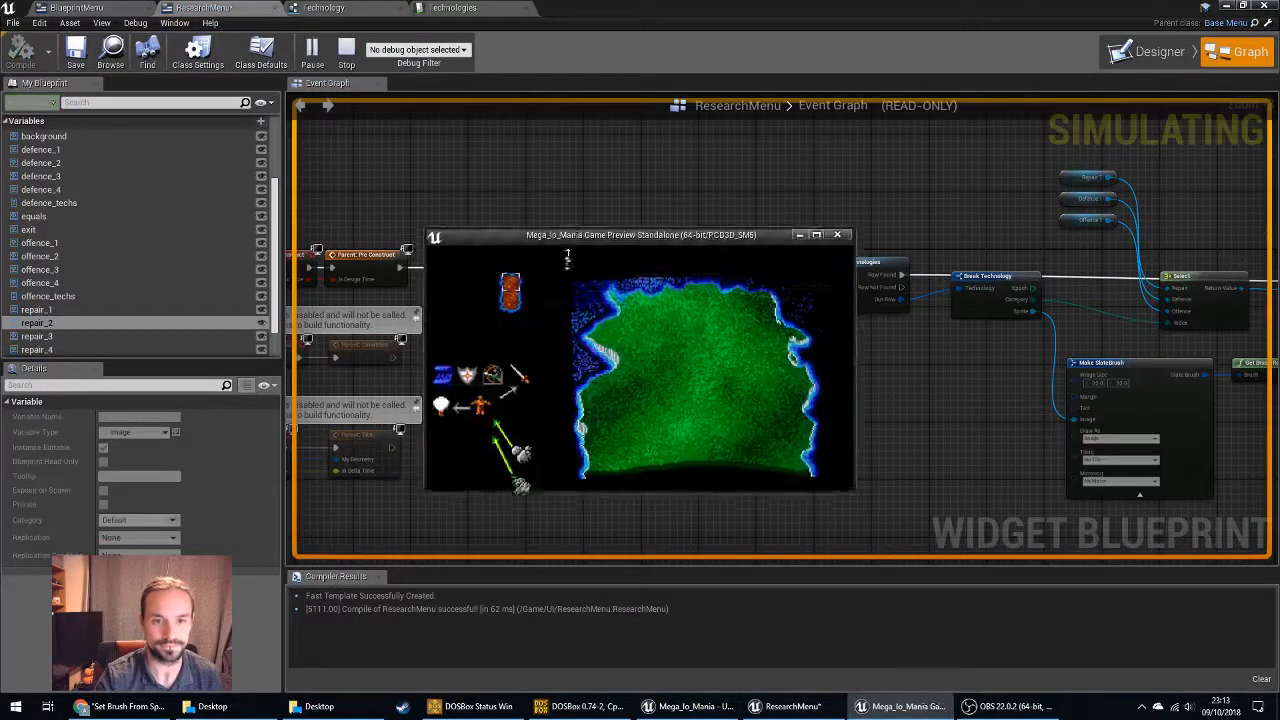
pyautogui.click(838, 218)
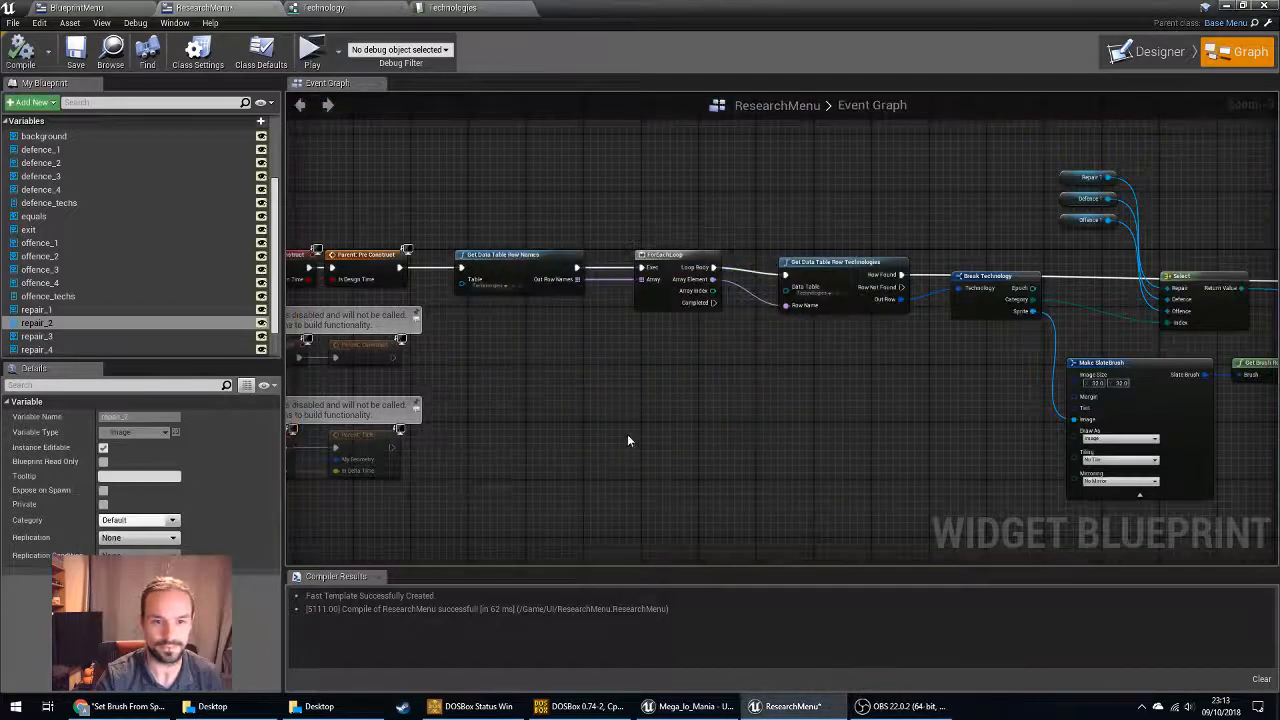
pyautogui.click(311, 55)
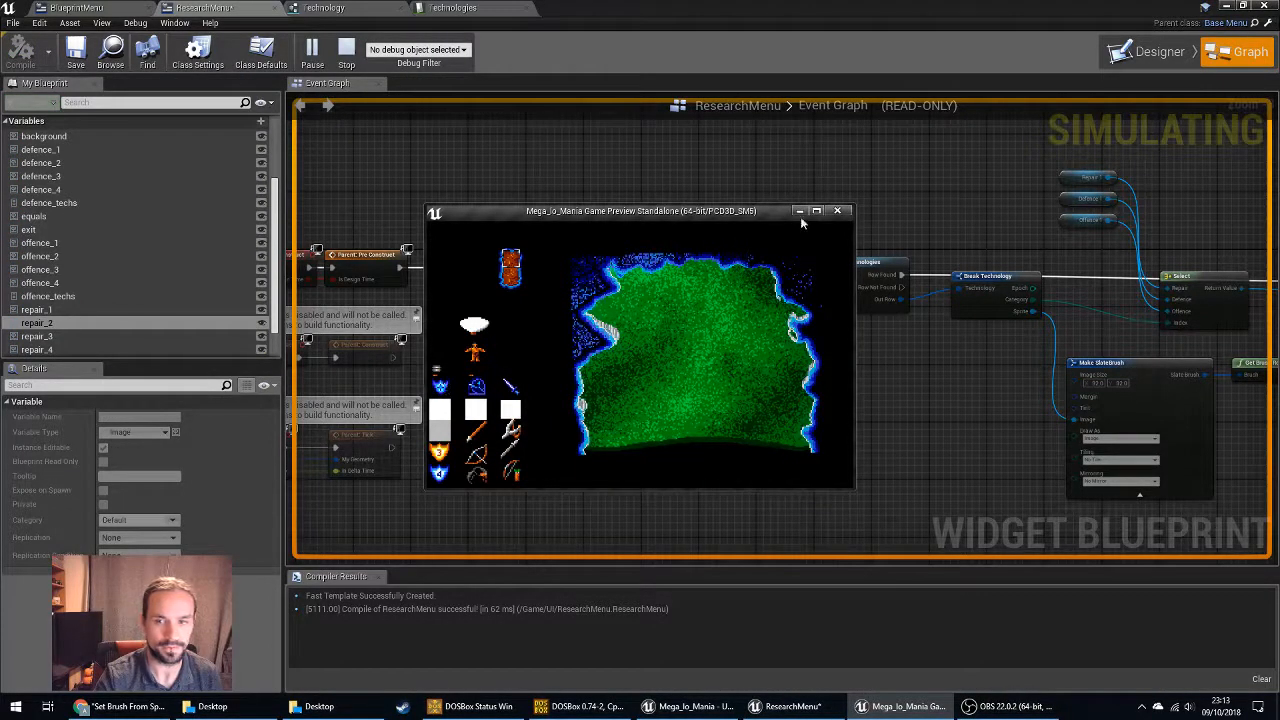
pyautogui.click(837, 211)
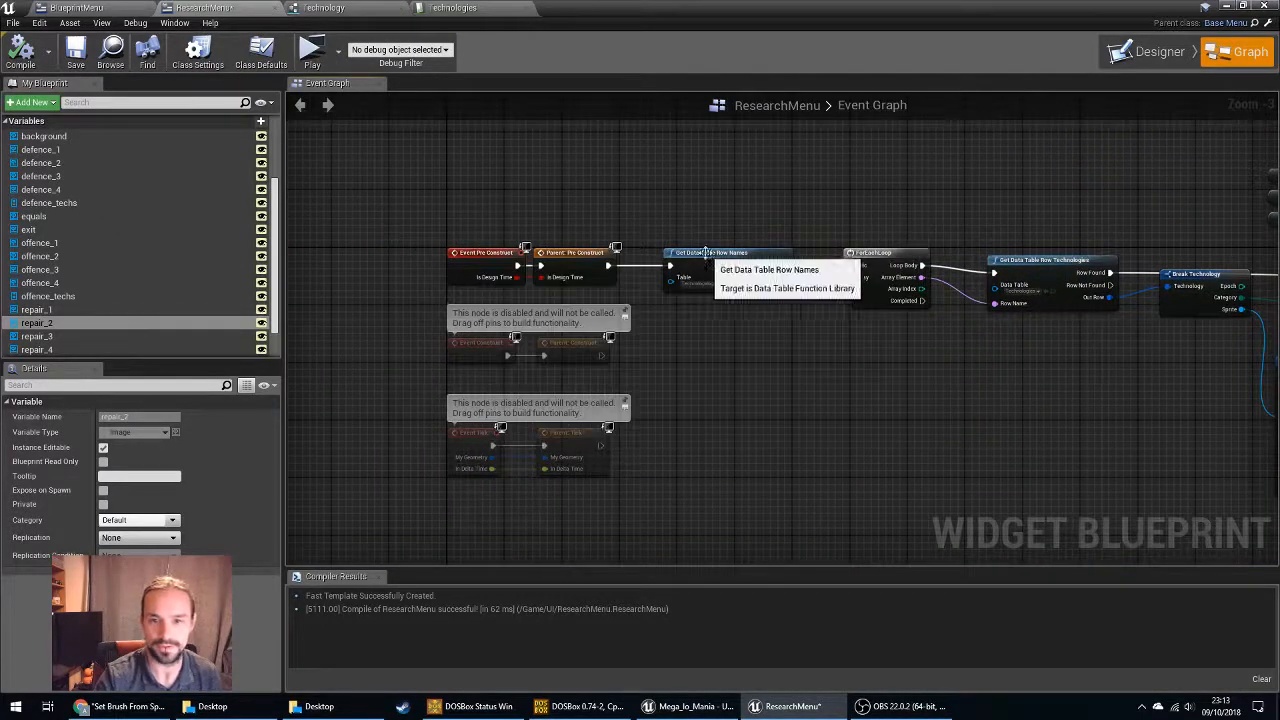
# Add a breakpoint to the Get Data Table Row Names node, save the blueprint and play the game until it halts there.
pyautogui.rightClick(705, 252)
pyautogui.click(775, 492)
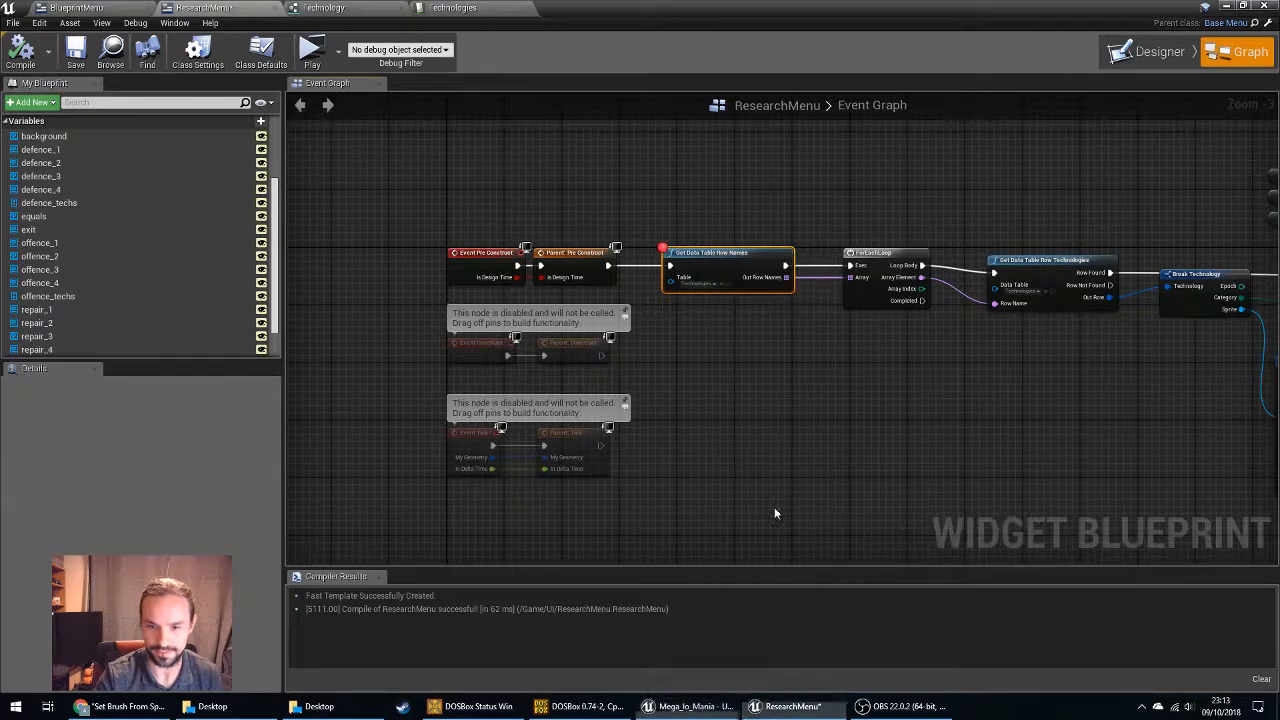
pyautogui.click(77, 52)
pyautogui.click(311, 50)
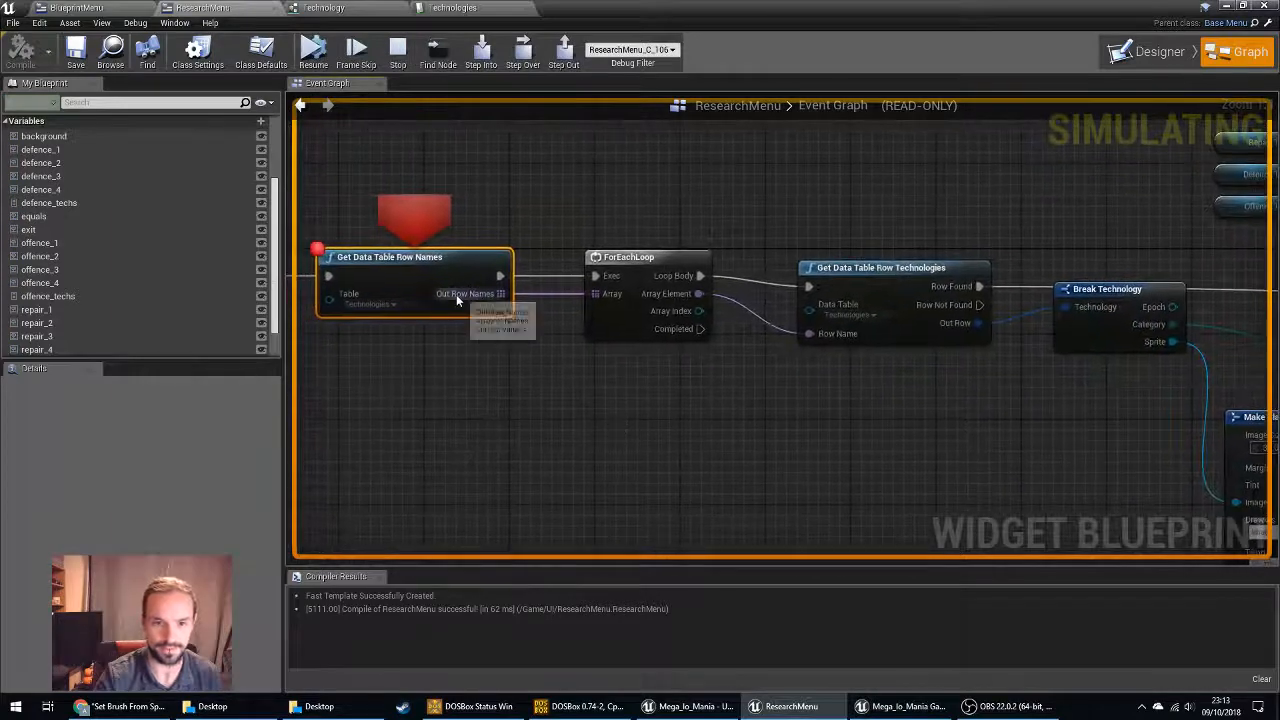
# Step the paused execution through ForEachLoop and on to the Set Brush from Texture node.
pyautogui.click(481, 50)
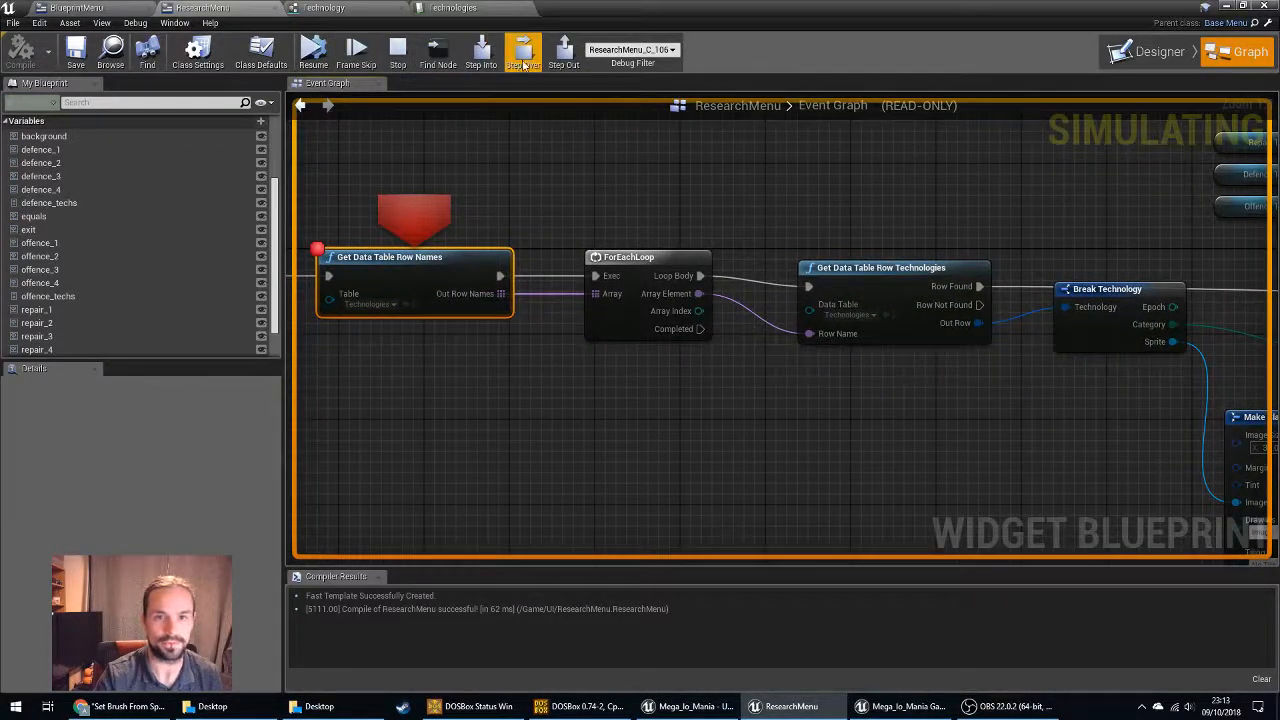
pyautogui.moveTo(736, 334)
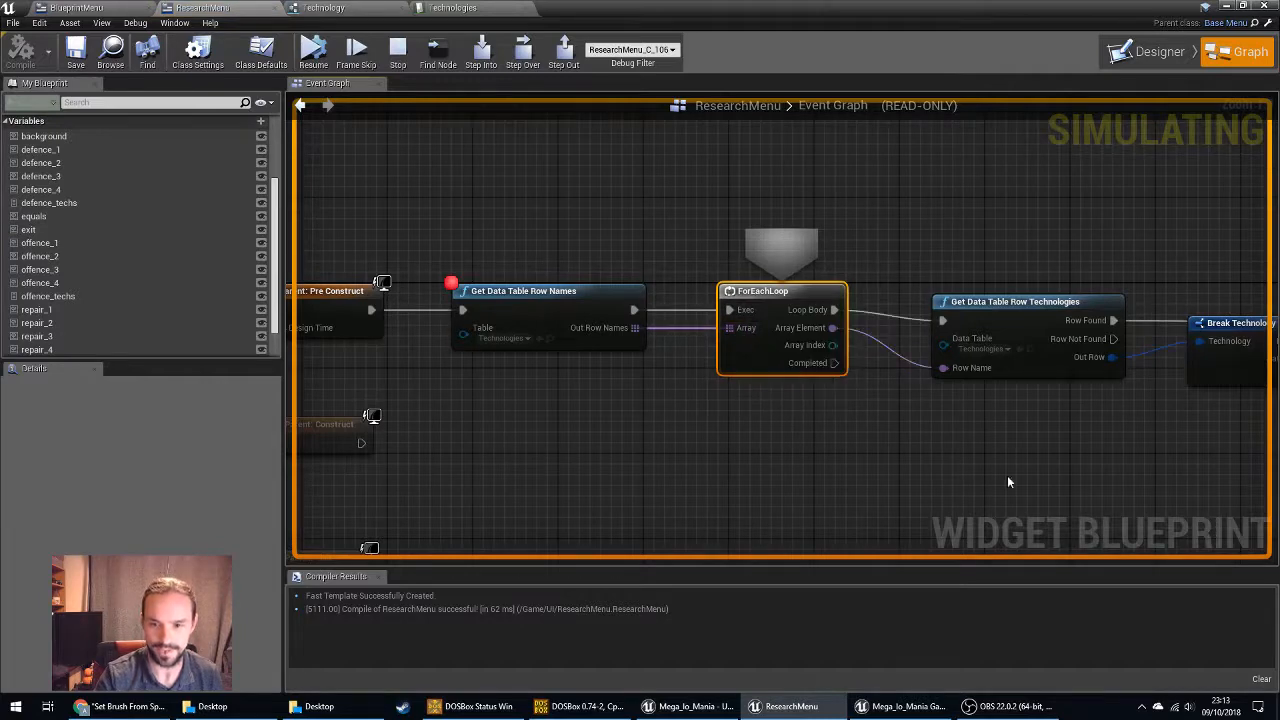
pyautogui.moveTo(1006, 480); pyautogui.dragTo(628, 414, button='right')
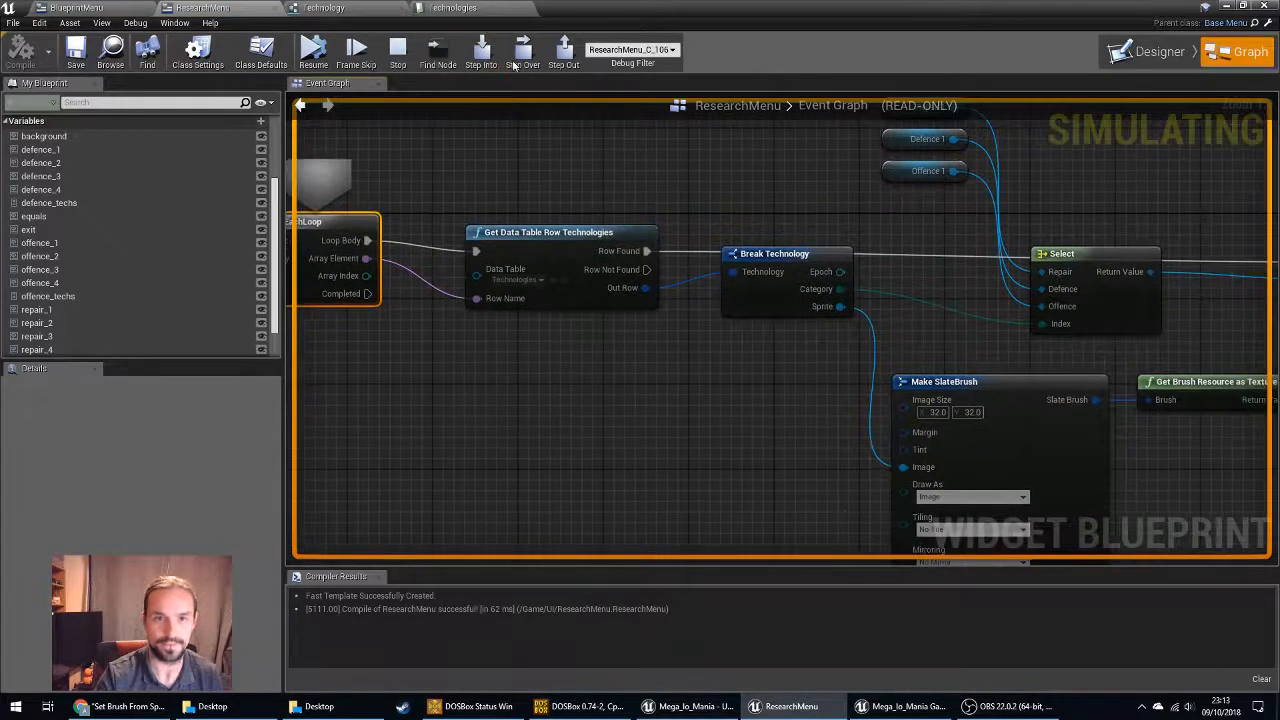
pyautogui.click(522, 50)
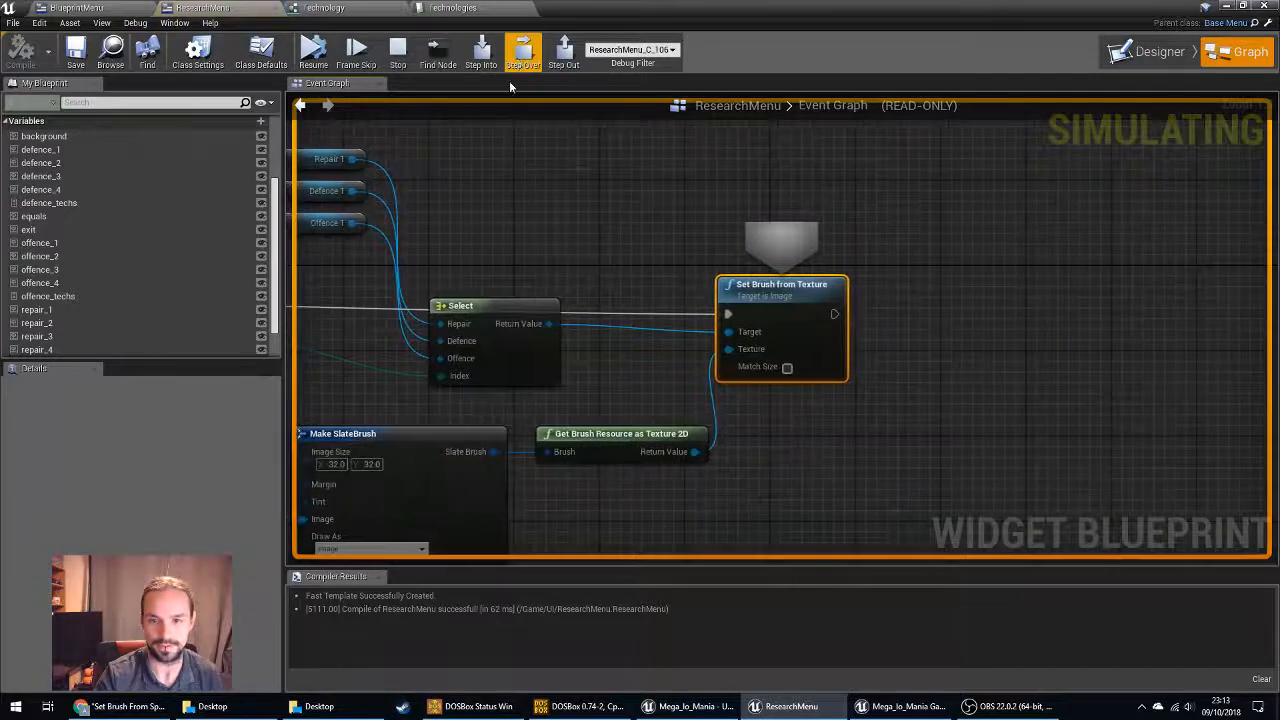
# Inspect the debug values of the technology's Out Row, the Get Brush Resource as Texture 2D pins and Set Brush from Texture's Texture input.
pyautogui.moveTo(506, 232); pyautogui.dragTo(965, 229, button='right')
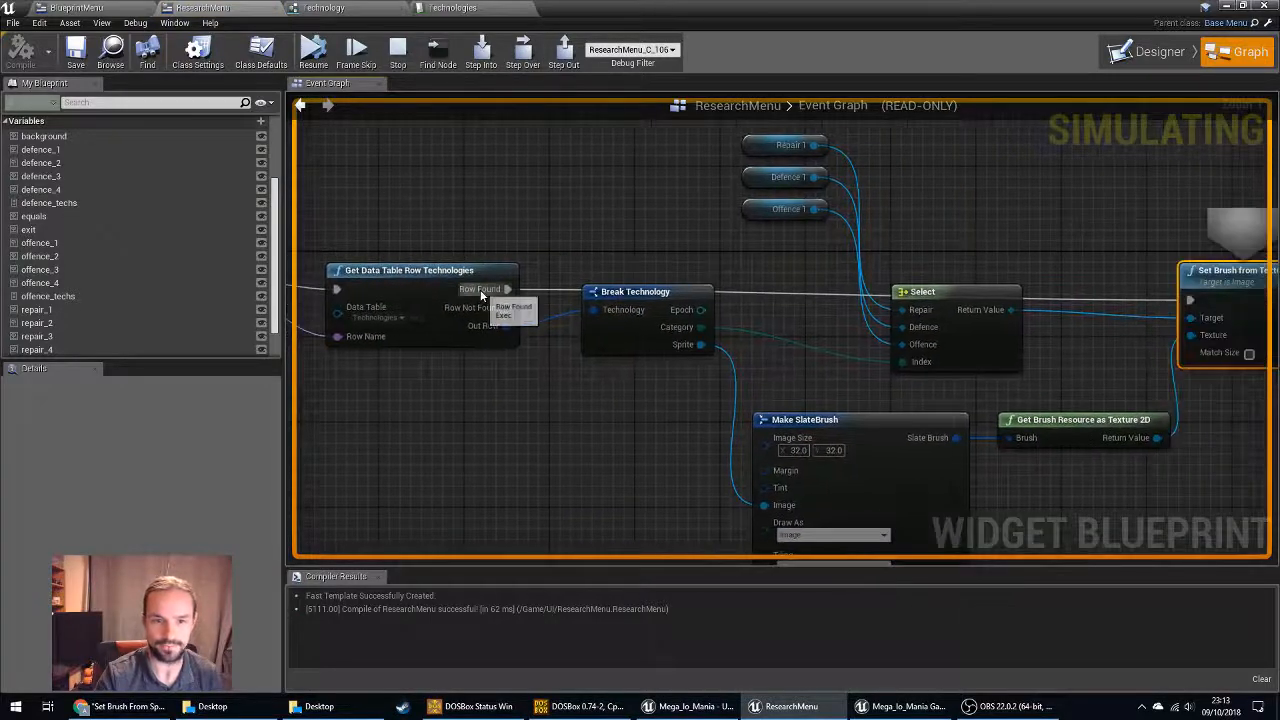
pyautogui.moveTo(489, 330)
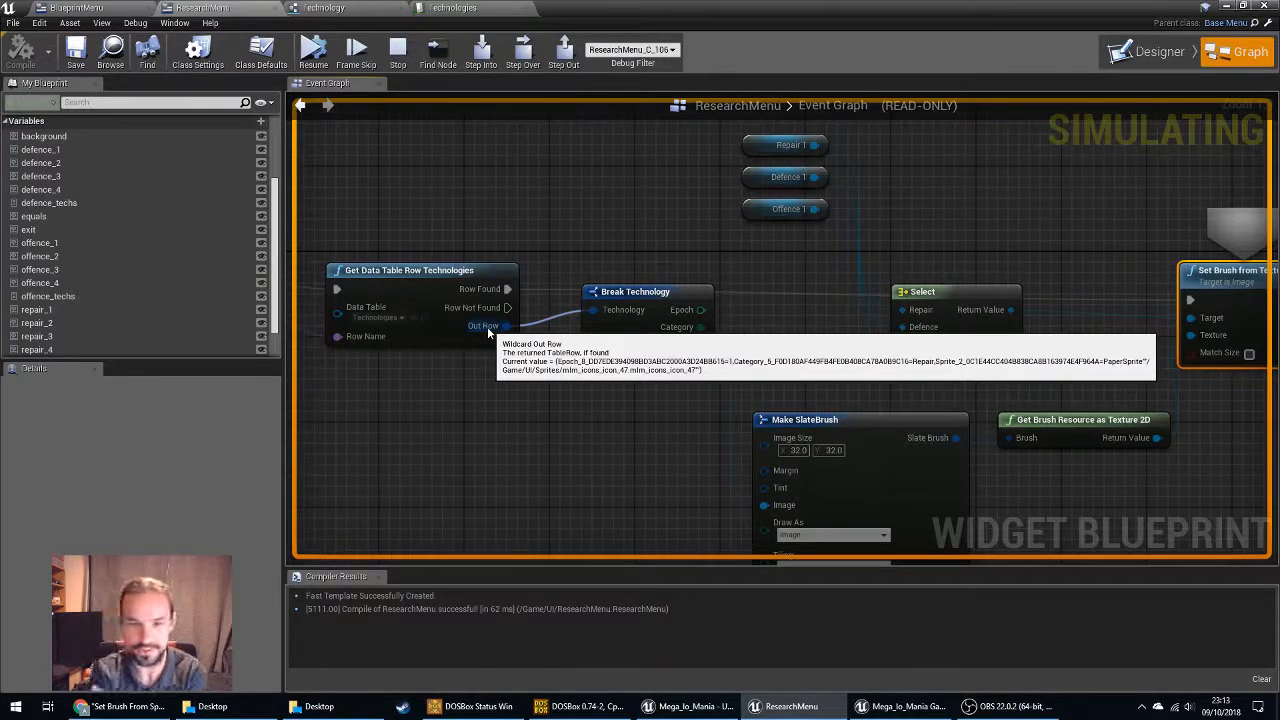
pyautogui.moveTo(703, 338); pyautogui.dragTo(417, 283, button='right')
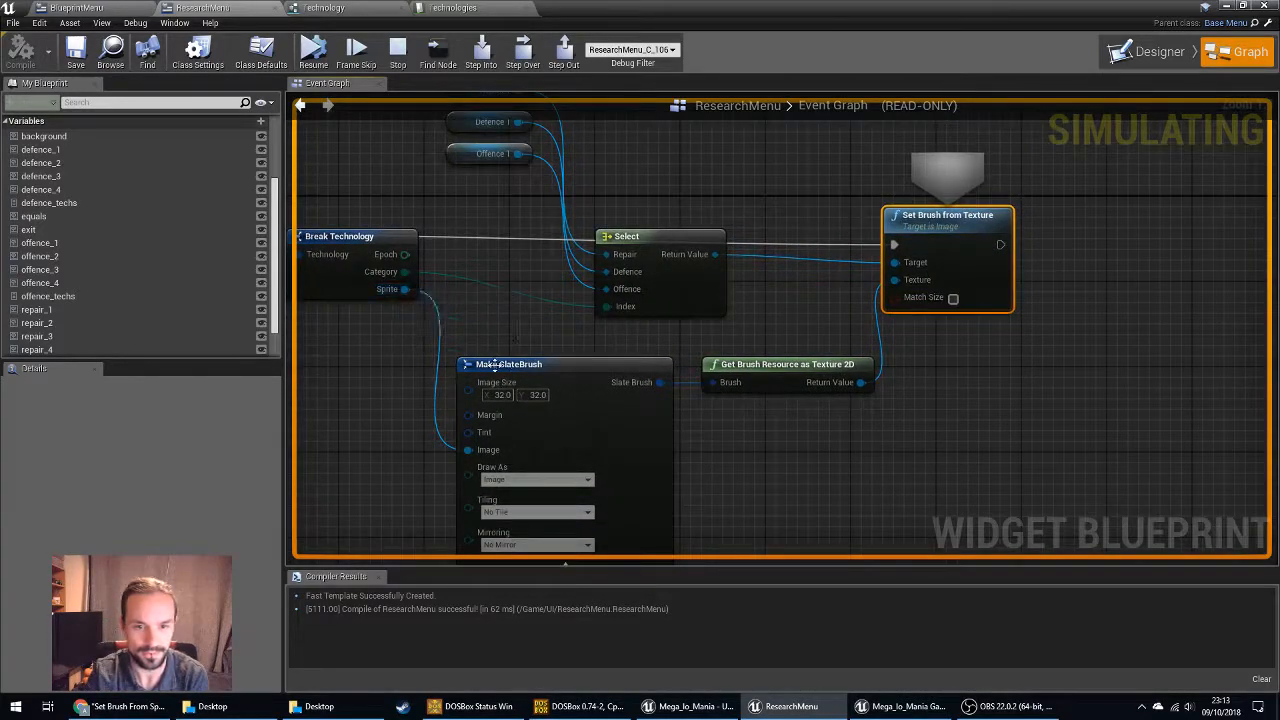
pyautogui.moveTo(838, 386)
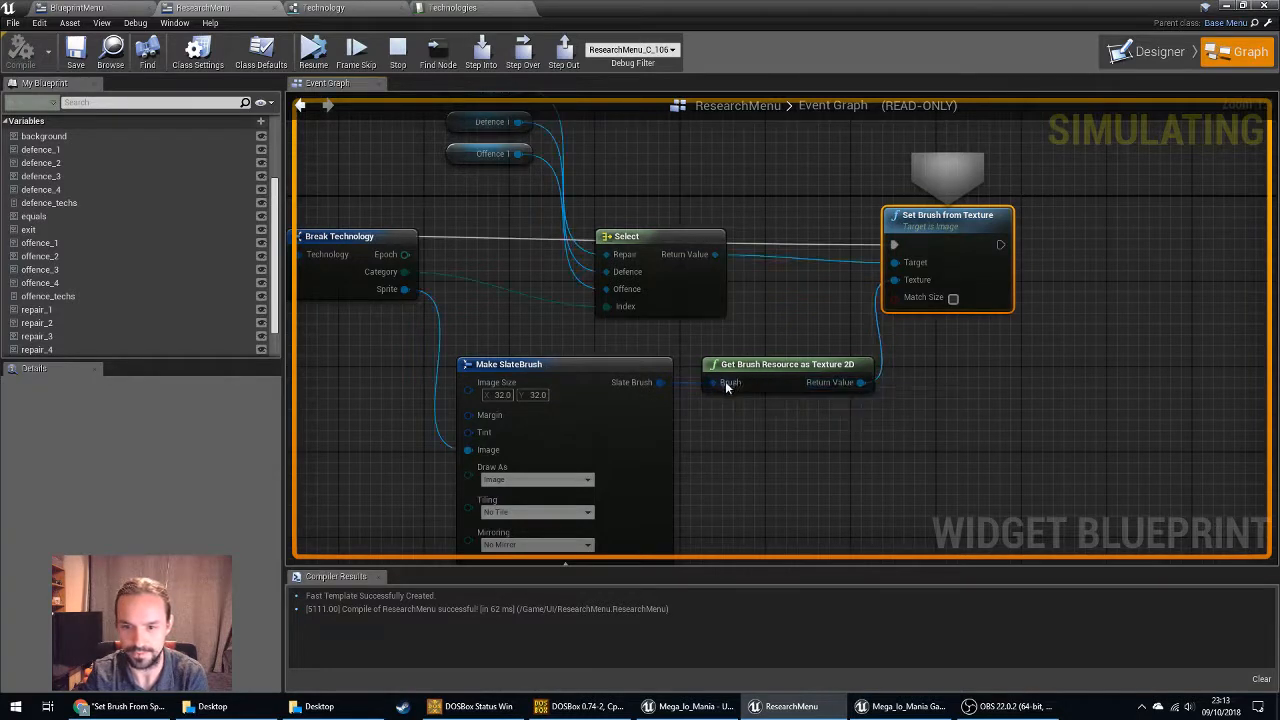
pyautogui.moveTo(726, 386)
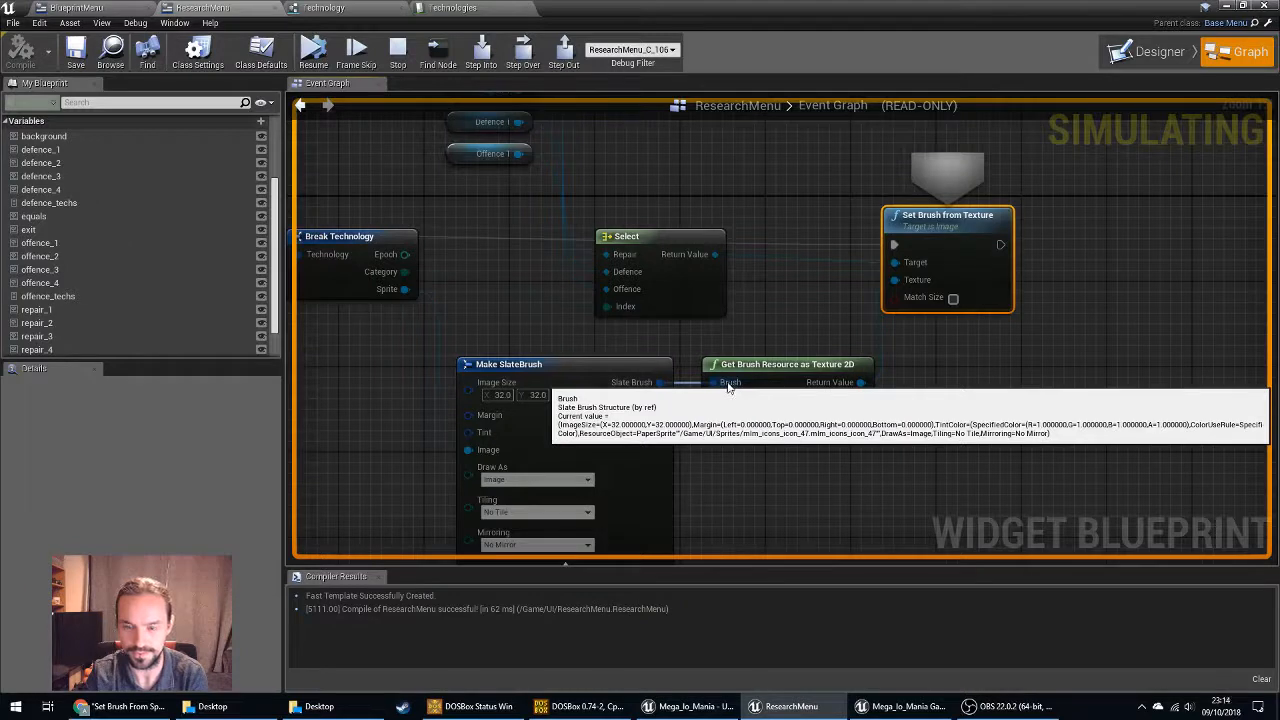
pyautogui.moveTo(860, 382); pyautogui.dragTo(894, 280)
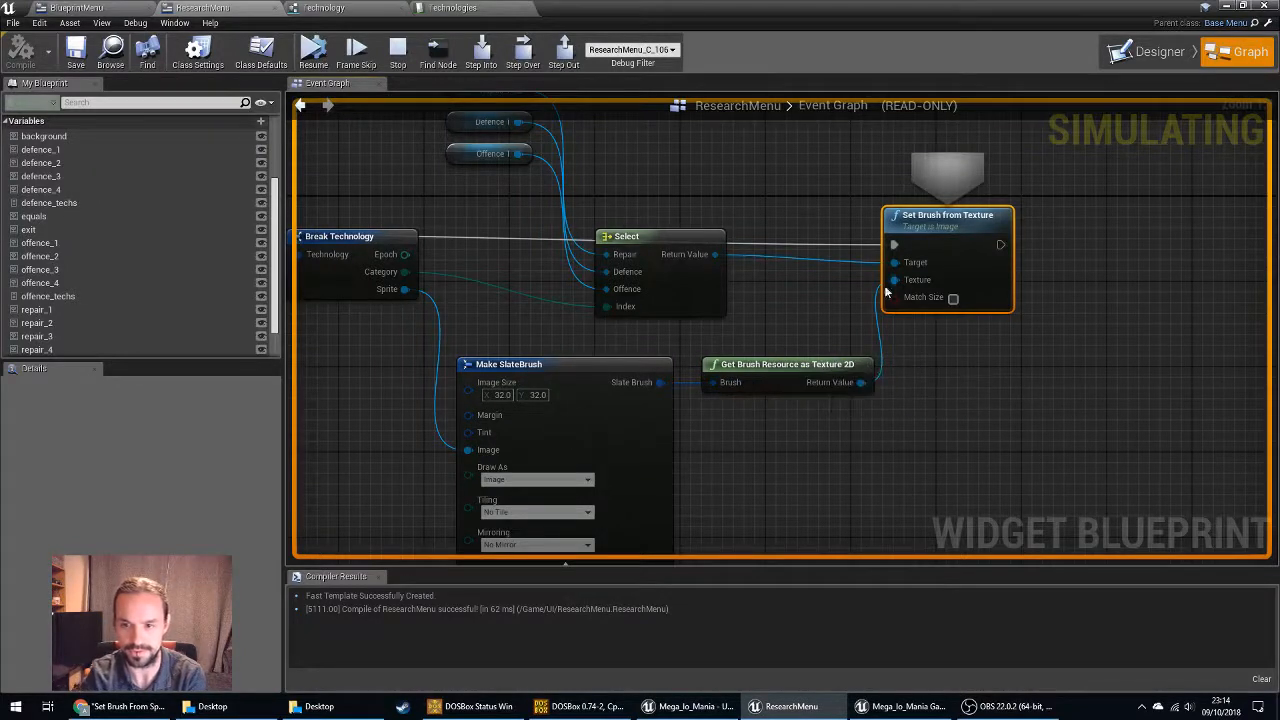
pyautogui.moveTo(904, 284)
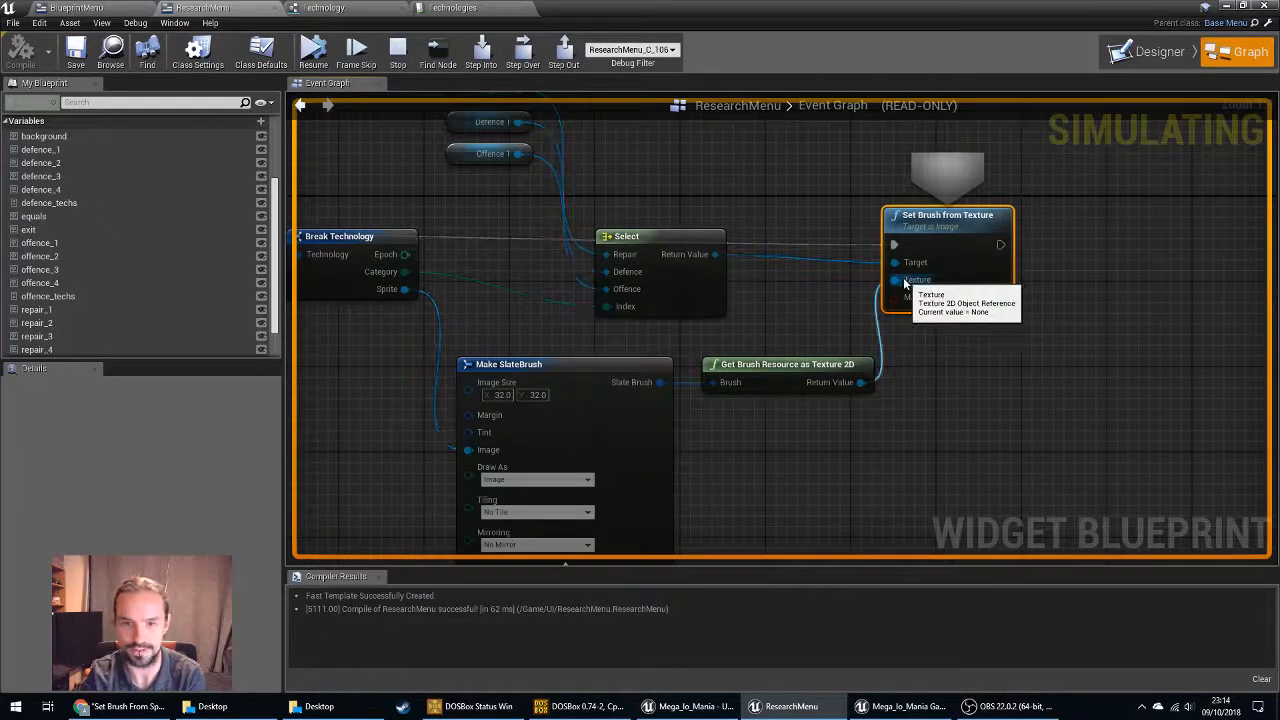
# Inspect the debug values of Make SlateBrush's output and Get Brush Resource as Texture 2D's Brush input, and stop the play session.
pyautogui.moveTo(714, 424); pyautogui.dragTo(709, 304, button='right')
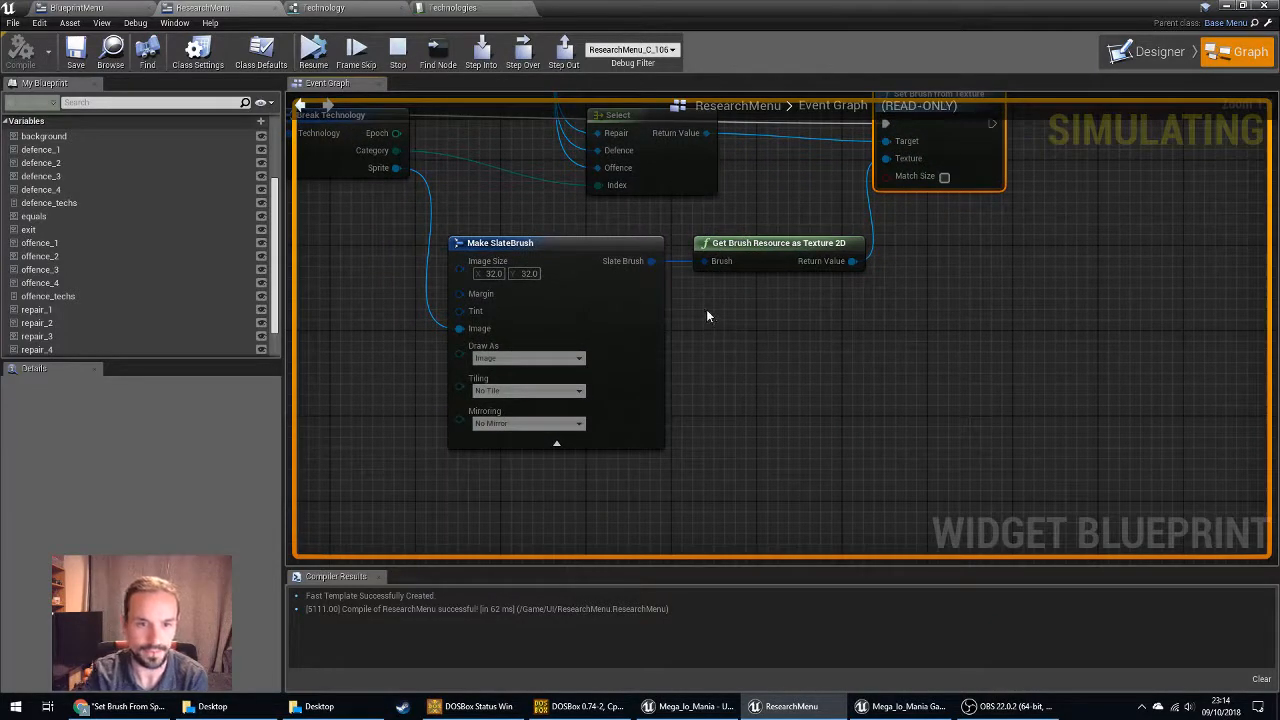
pyautogui.moveTo(645, 264)
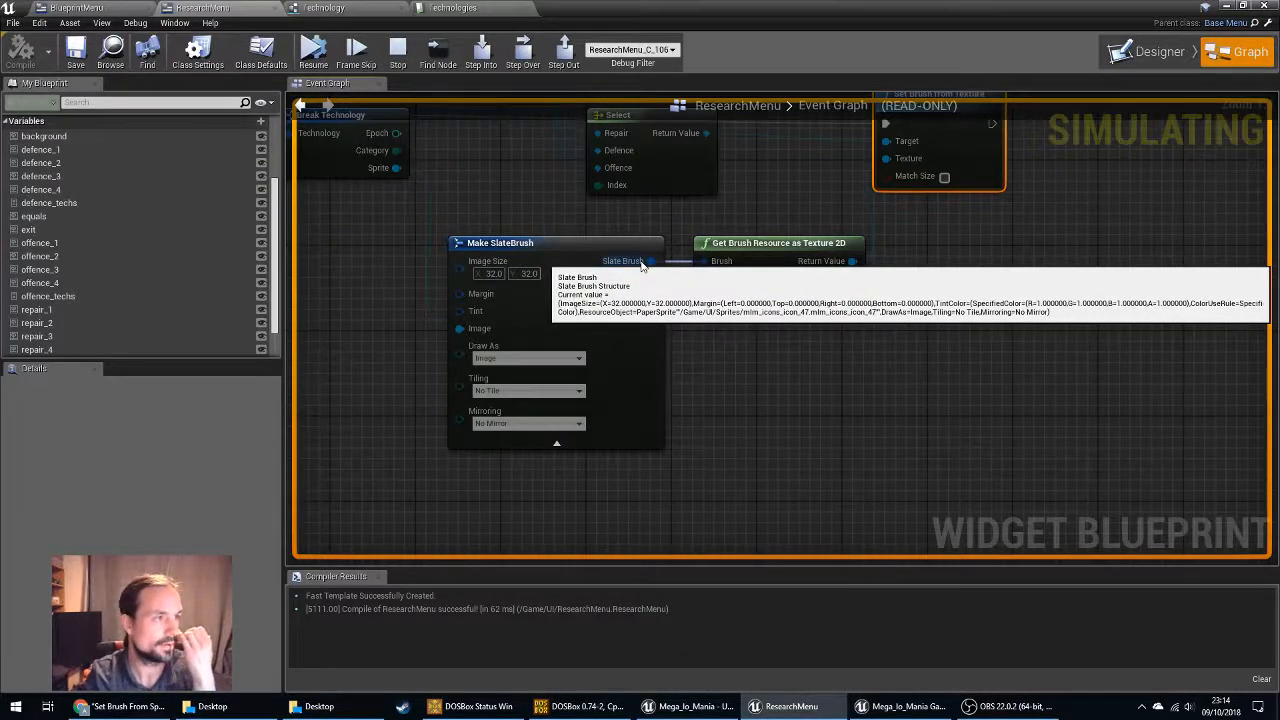
pyautogui.moveTo(812, 199)
pyautogui.mouseDown(button='right')
pyautogui.moveTo(708, 330)
pyautogui.moveTo(689, 331)
pyautogui.moveTo(782, 292)
pyautogui.mouseUp(button='right')
pyautogui.moveTo(706, 364)
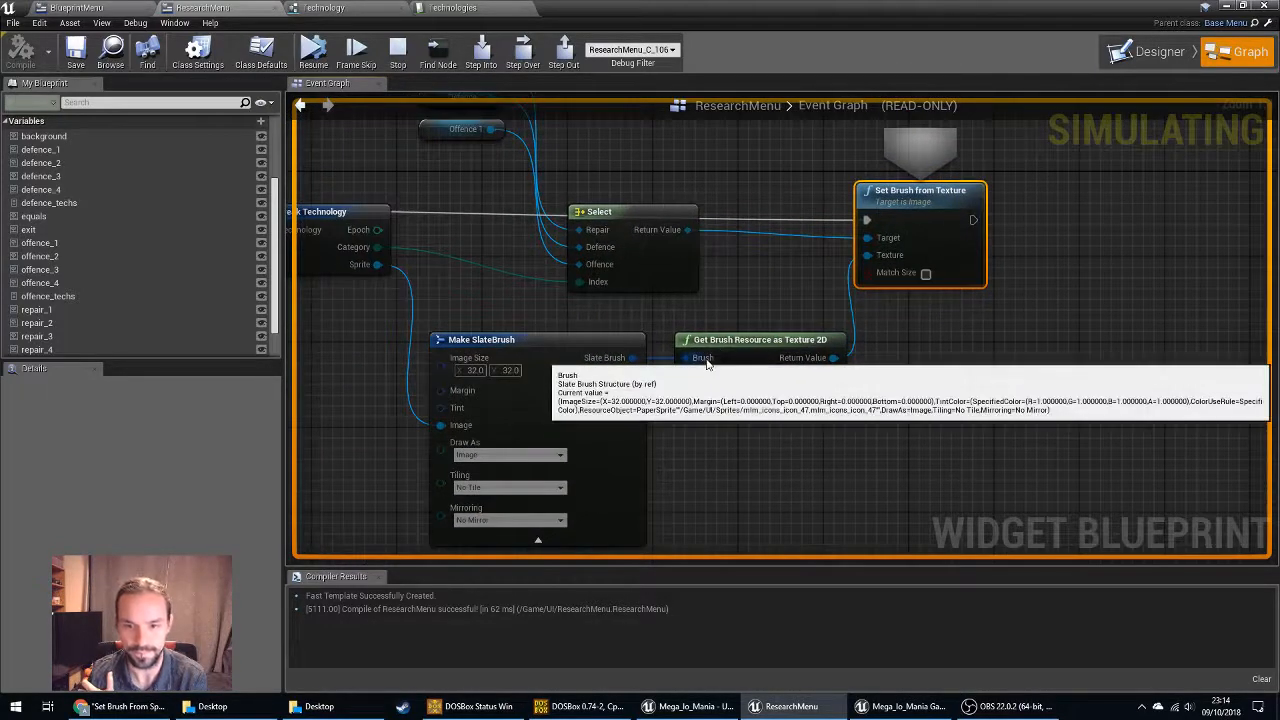
pyautogui.rightClick(807, 359)
pyautogui.click(401, 54)
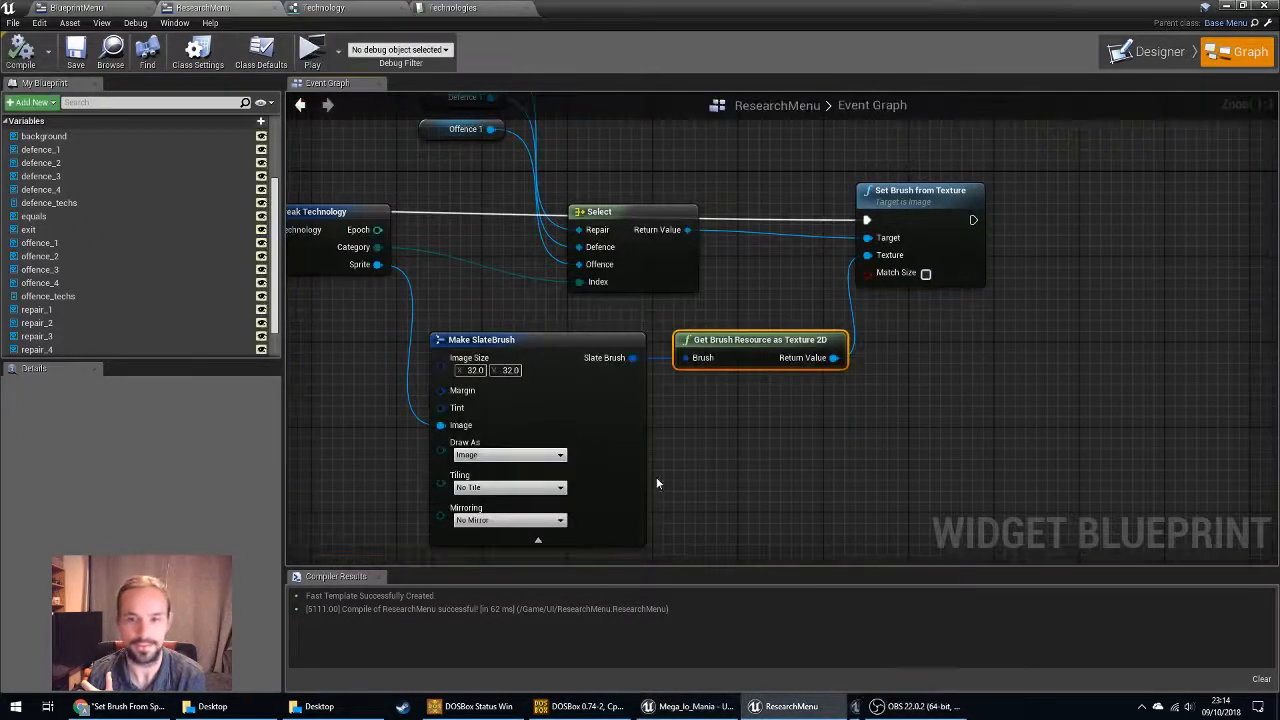
pyautogui.rightClick(812, 353)
pyautogui.rightClick(807, 359)
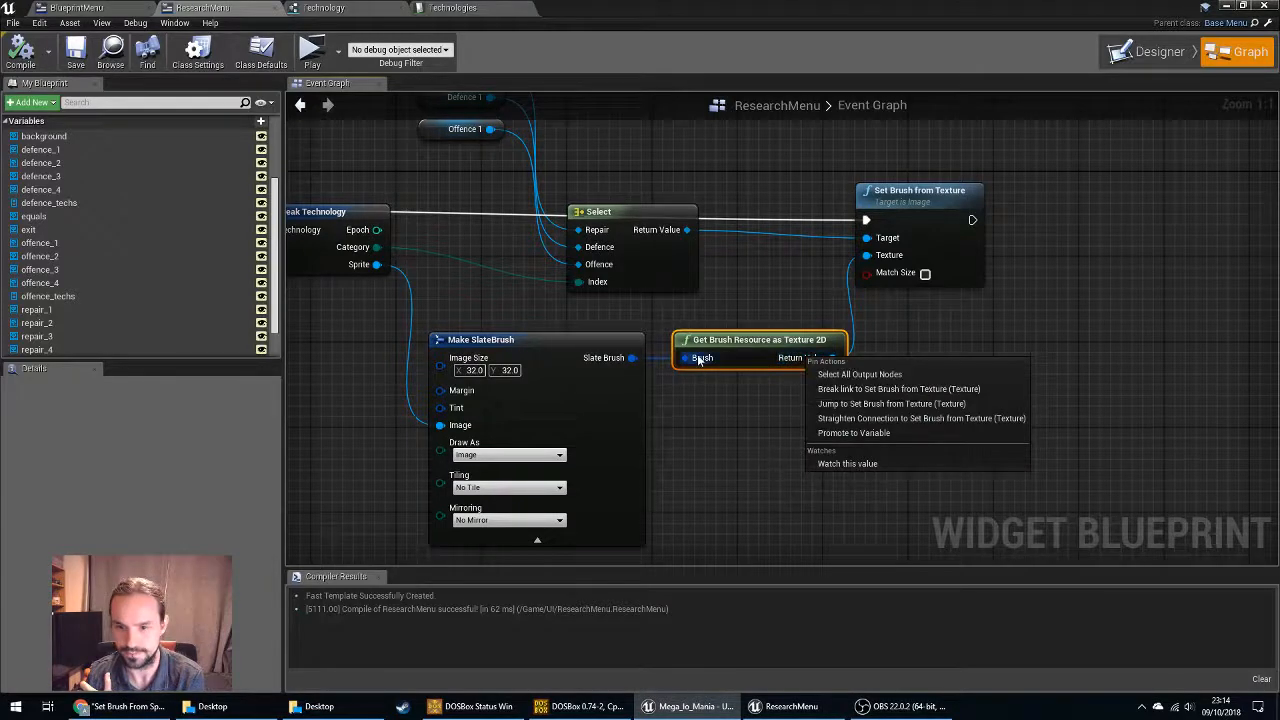
pyautogui.moveTo(698, 360)
pyautogui.mouseDown(button='right')
pyautogui.moveTo(656, 404)
pyautogui.moveTo(659, 420)
pyautogui.moveTo(762, 352)
pyautogui.mouseUp(button='right')
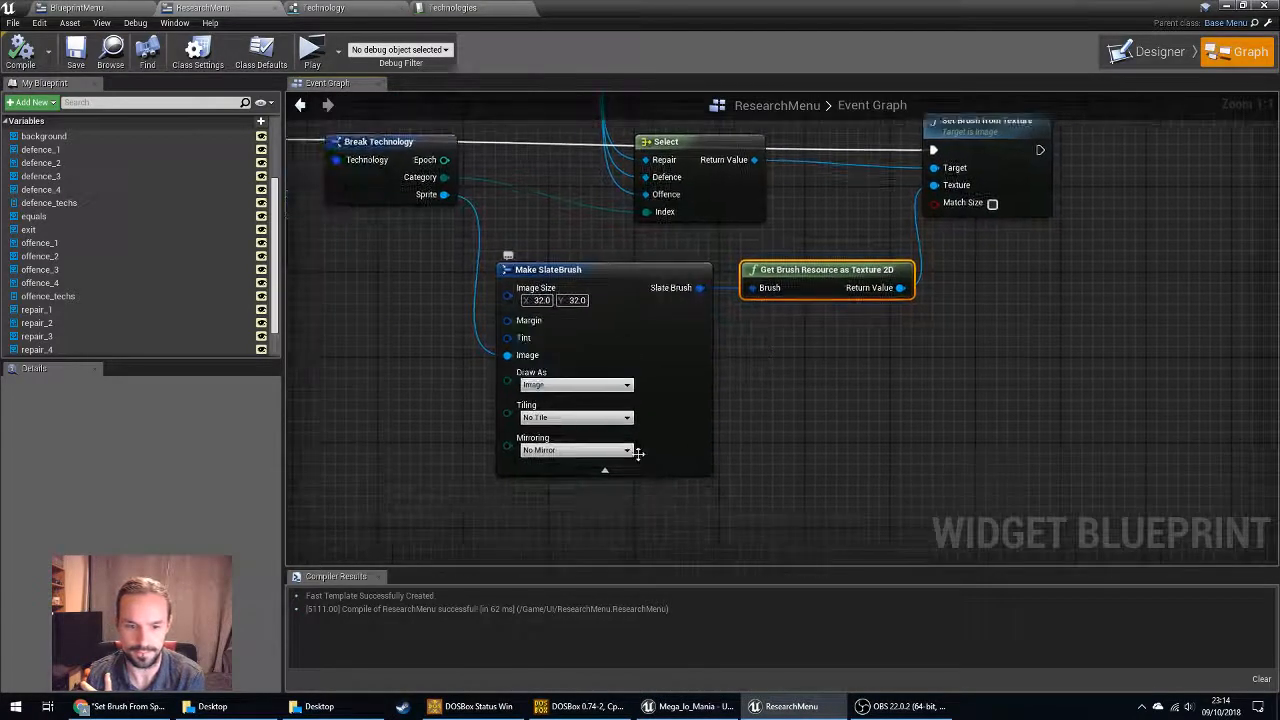
pyautogui.click(586, 386)
pyautogui.click(587, 390)
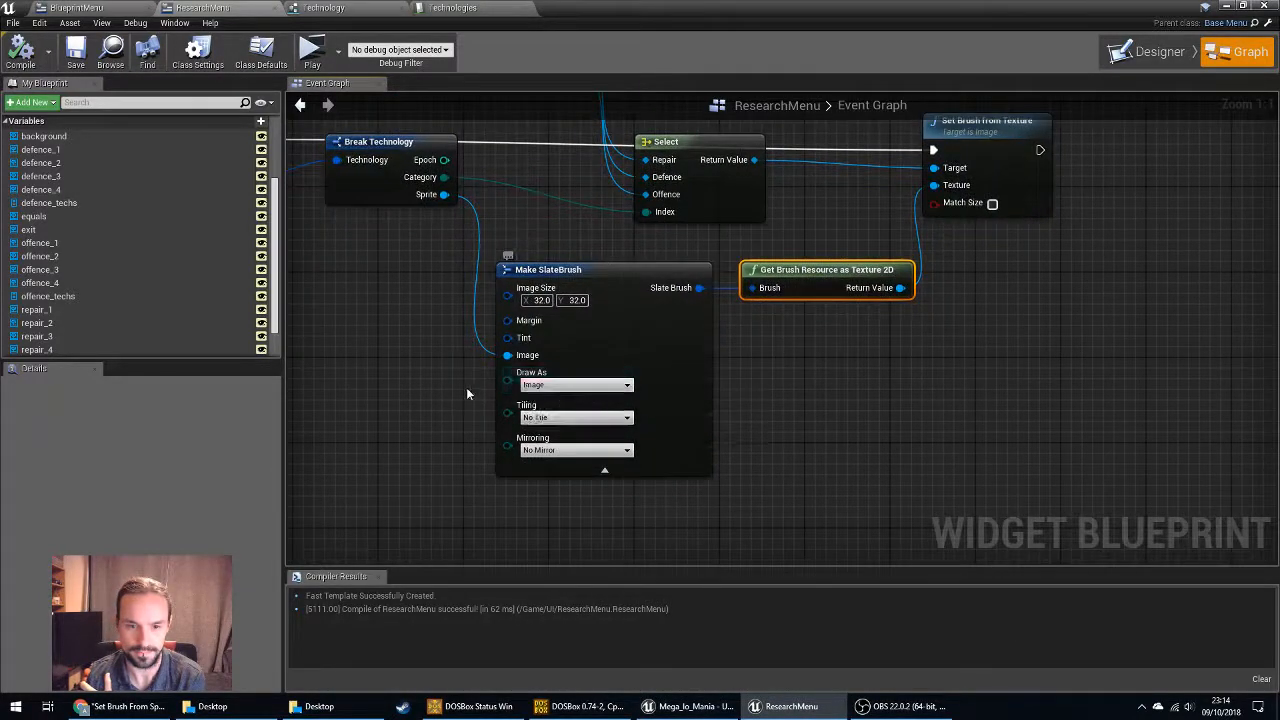
pyautogui.moveTo(464, 389)
pyautogui.mouseDown(button='right')
pyautogui.moveTo(505, 483)
pyautogui.moveTo(545, 498)
pyautogui.moveTo(634, 479)
pyautogui.mouseUp(button='right')
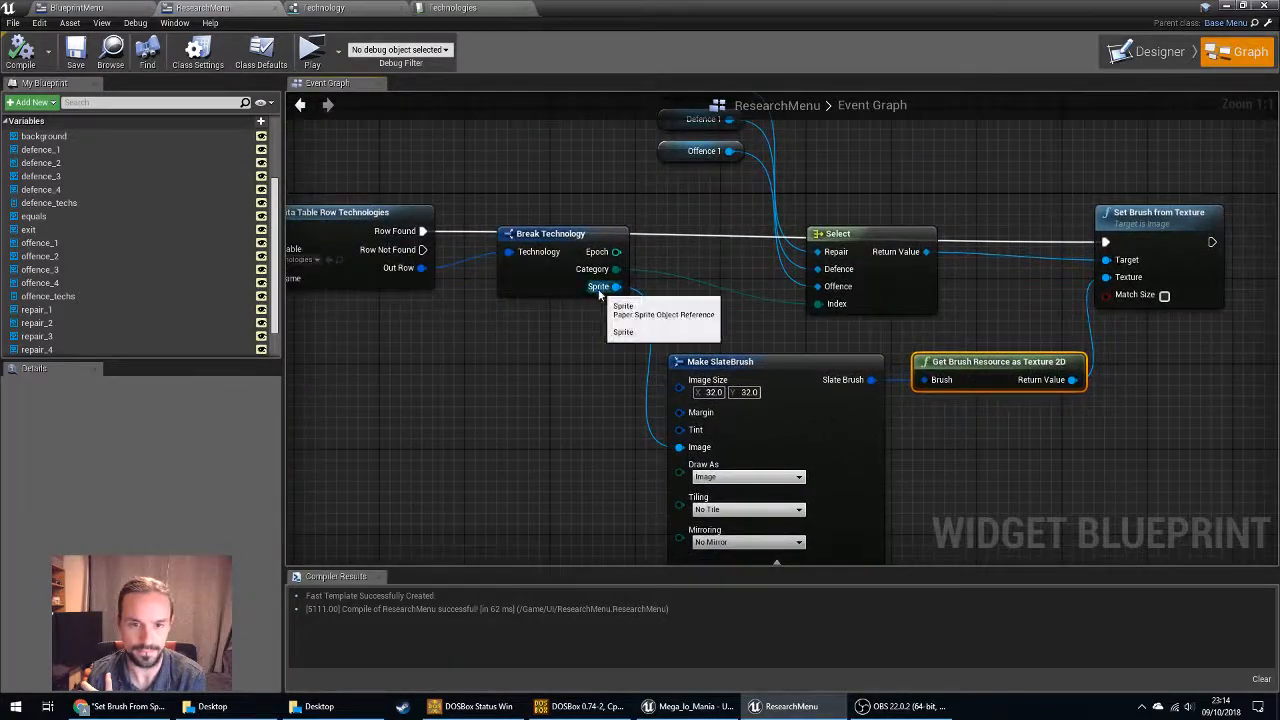
# Replay the game to the breakpoint and step the execution over to the Set Brush from Texture node.
pyautogui.click(311, 50)
pyautogui.click(438, 388)
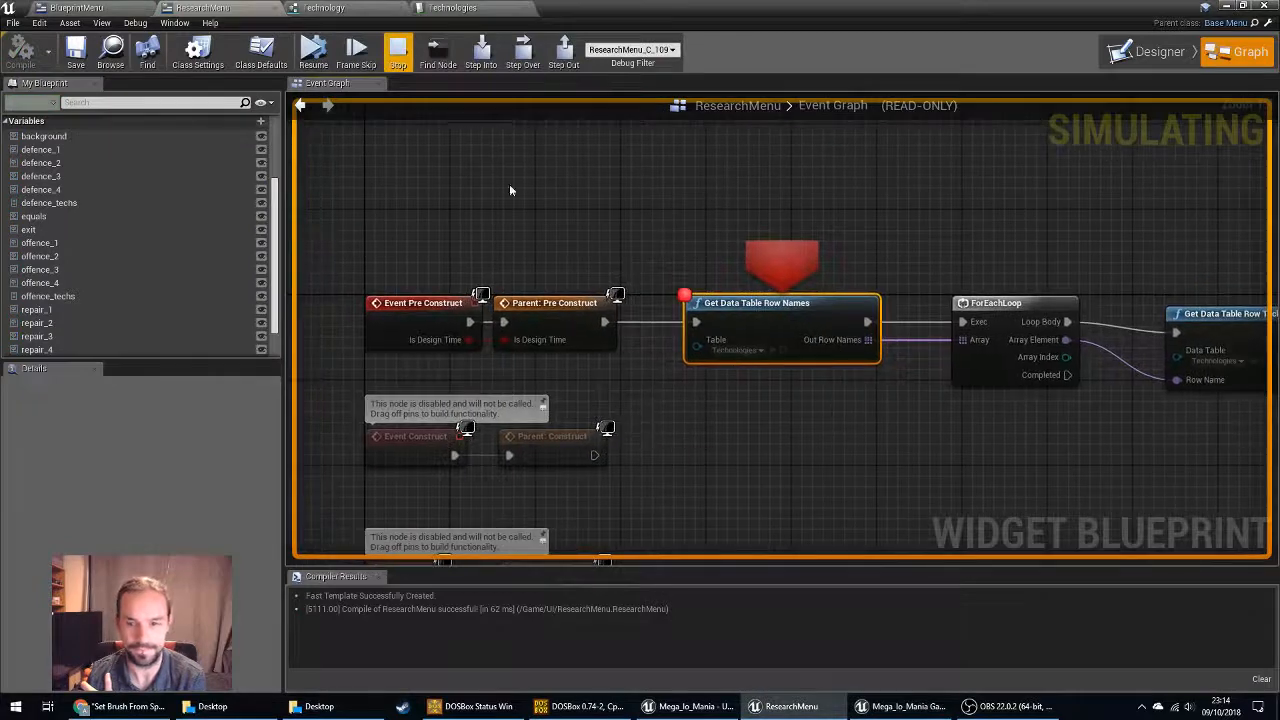
pyautogui.click(519, 58)
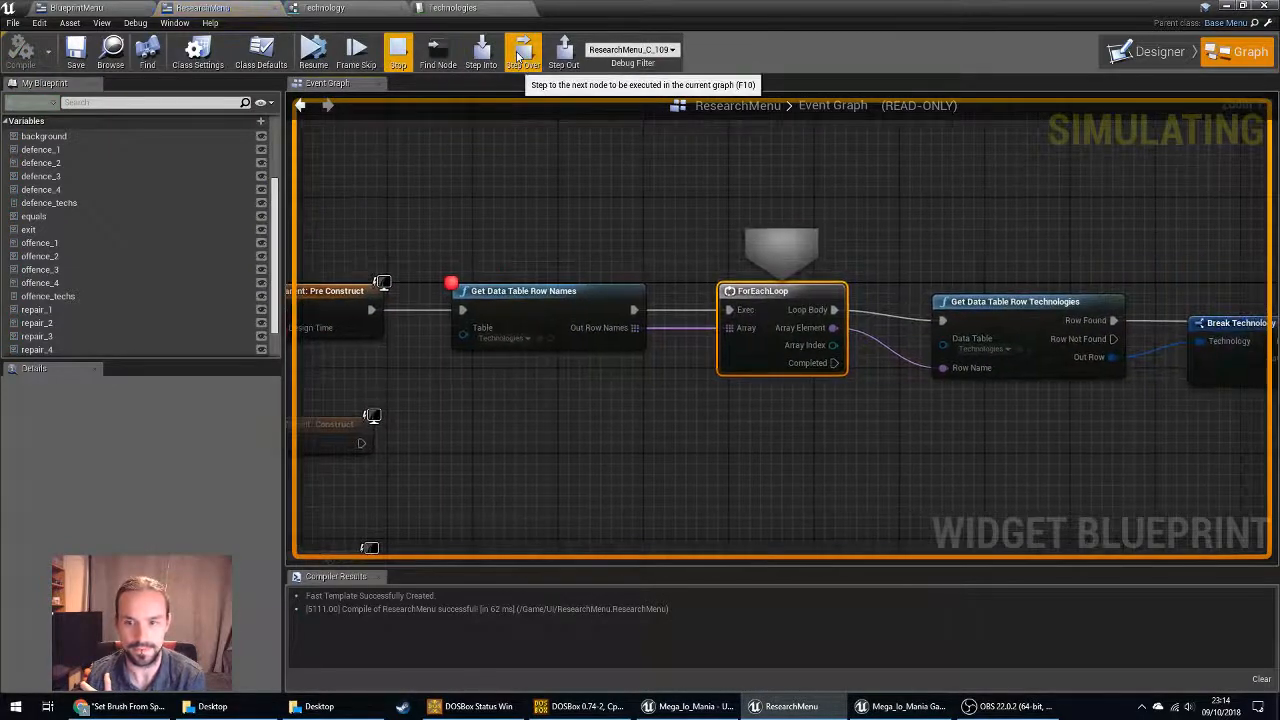
pyautogui.click(519, 58)
pyautogui.click(519, 58)
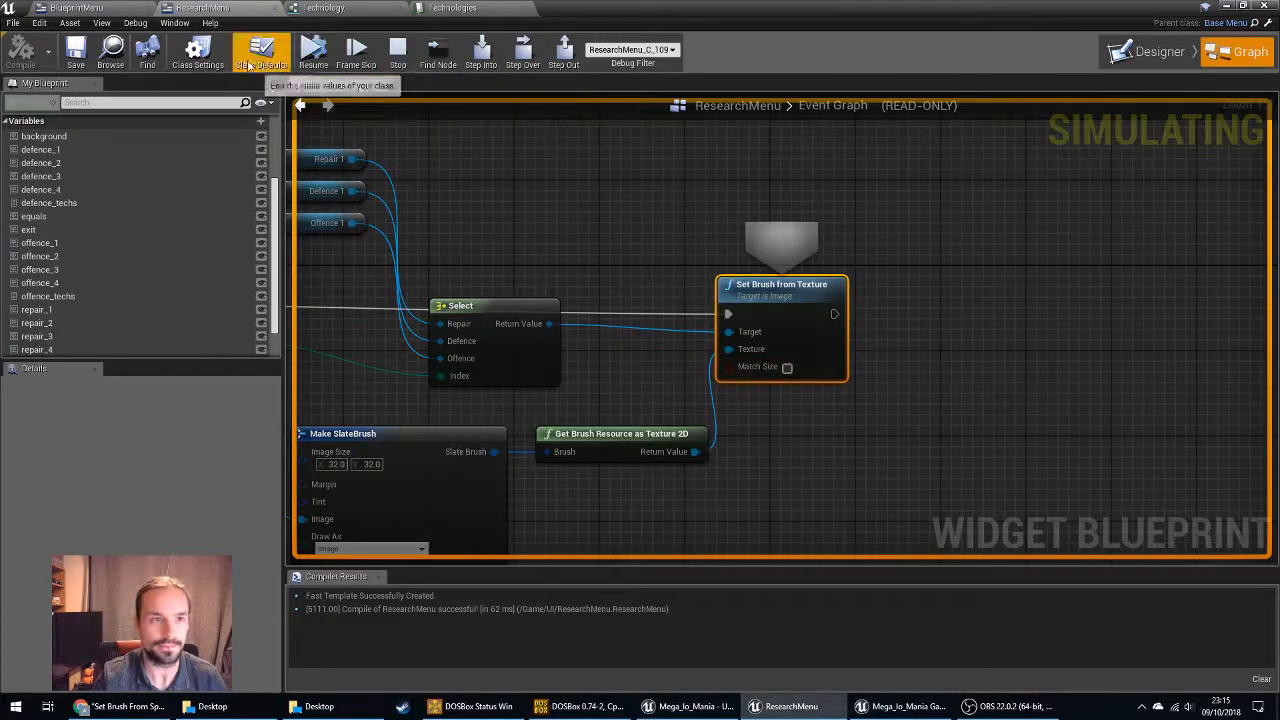
# Stop the play session and enable Match Size on the Set Brush from Texture node.
pyautogui.press('Escape')
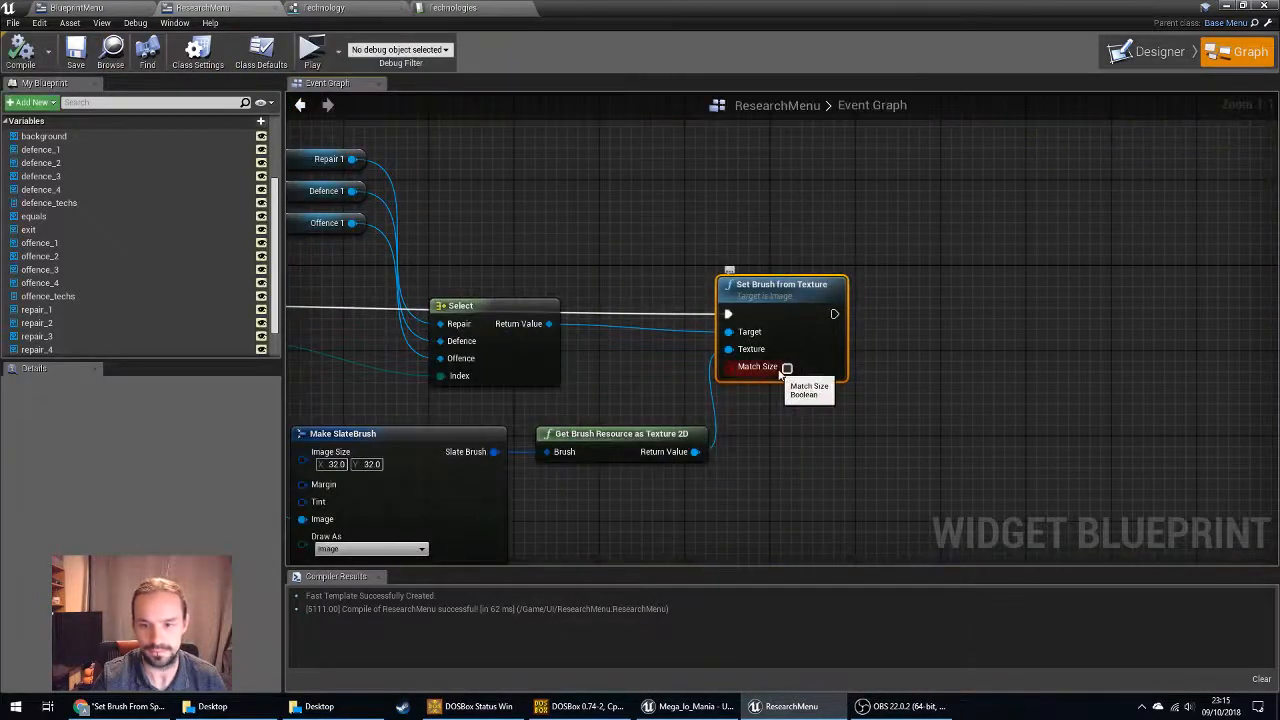
pyautogui.moveTo(929, 354); pyautogui.dragTo(915, 384, button='right')
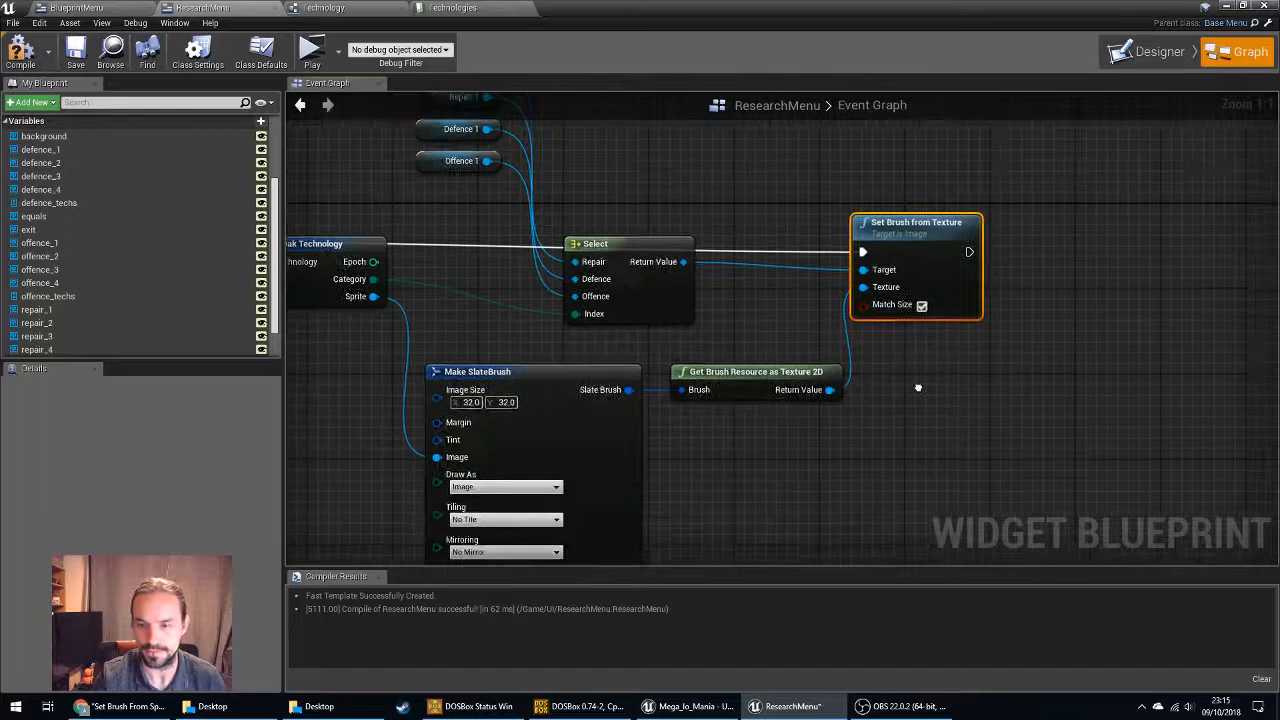
pyautogui.click(752, 372)
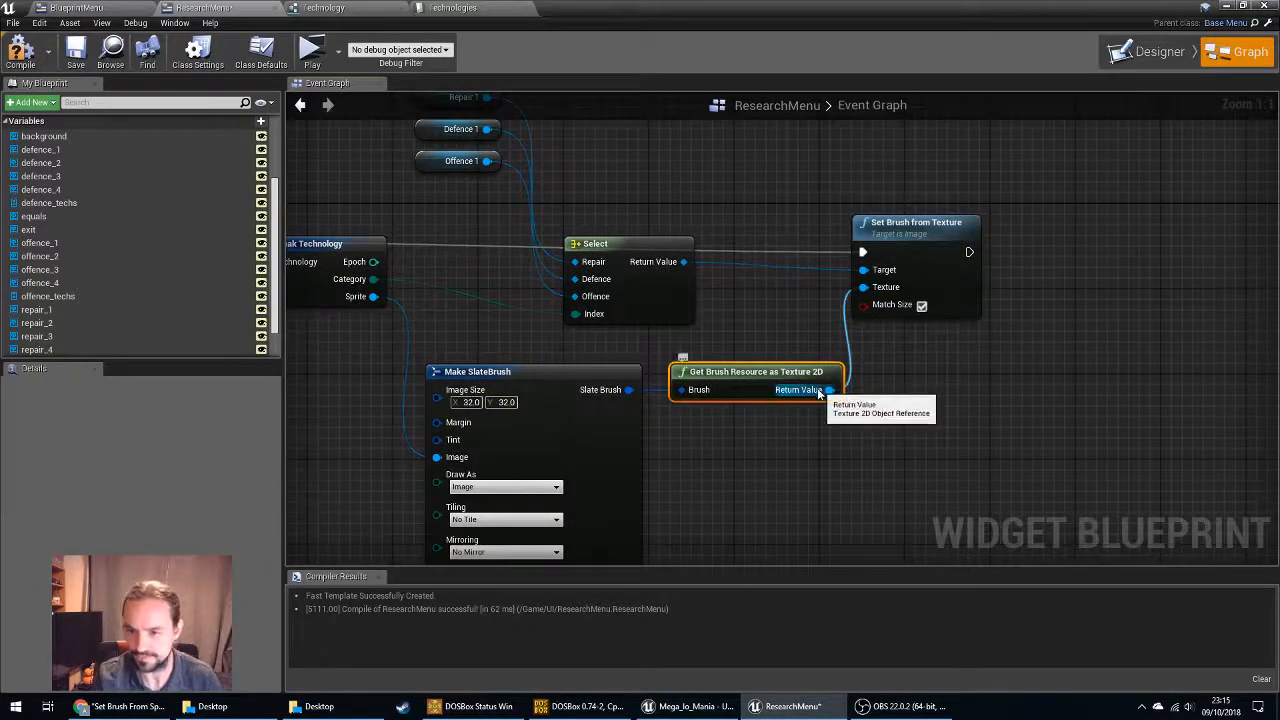
pyautogui.moveTo(820, 392); pyautogui.dragTo(806, 262, button='right')
# Hide the Mirroring, Tiling, Tint and Margin pins of the Make SlateBrush node, keeping Draw As exposed.
pyautogui.click(484, 253)
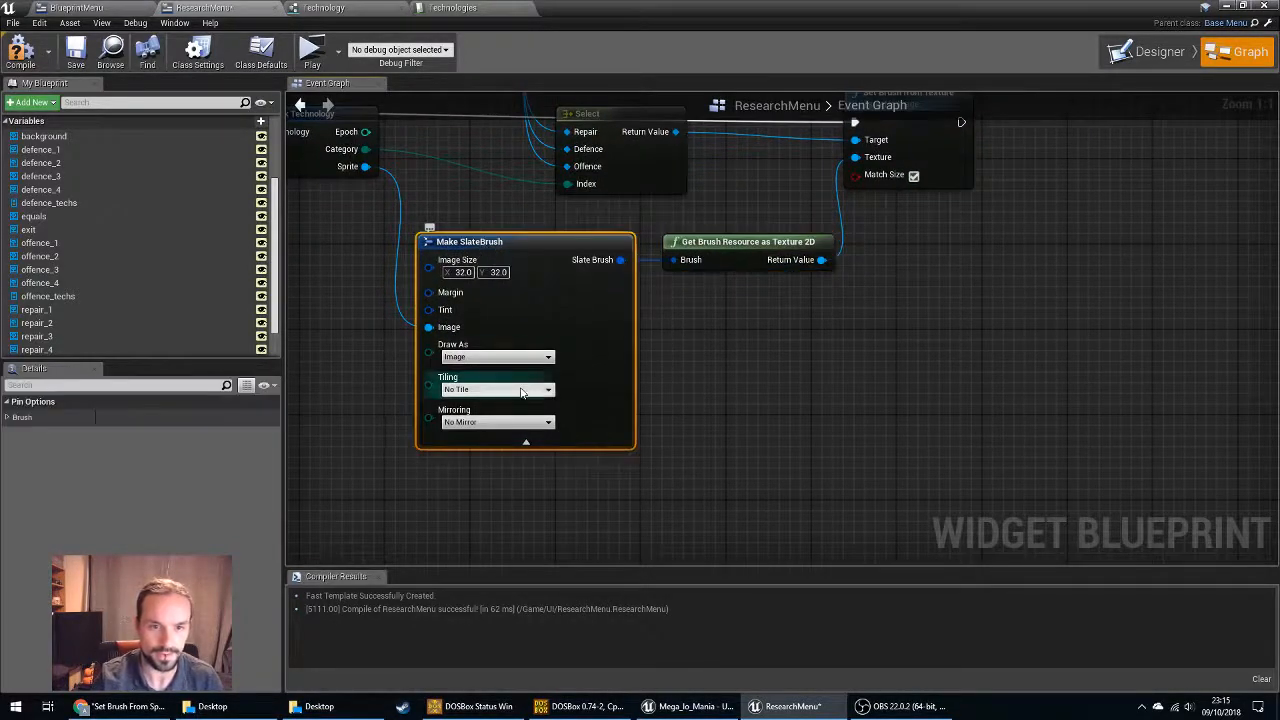
pyautogui.click(6, 418)
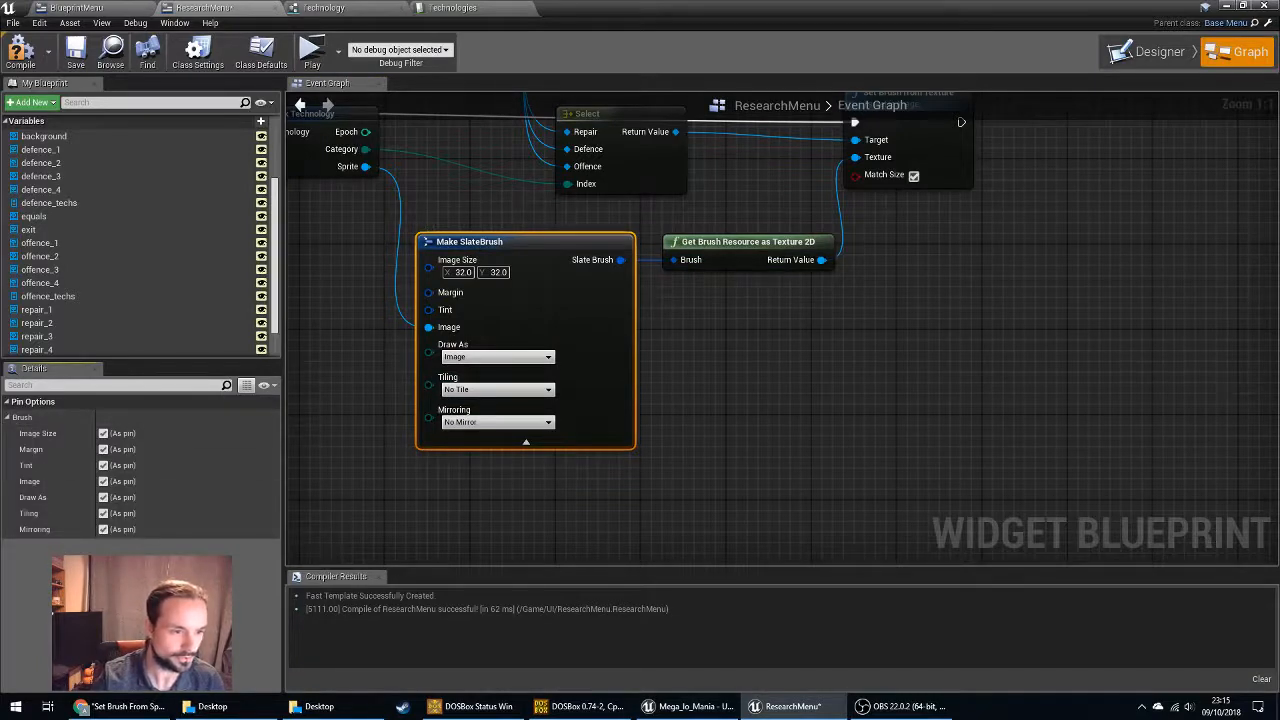
pyautogui.click(103, 529)
pyautogui.click(103, 513)
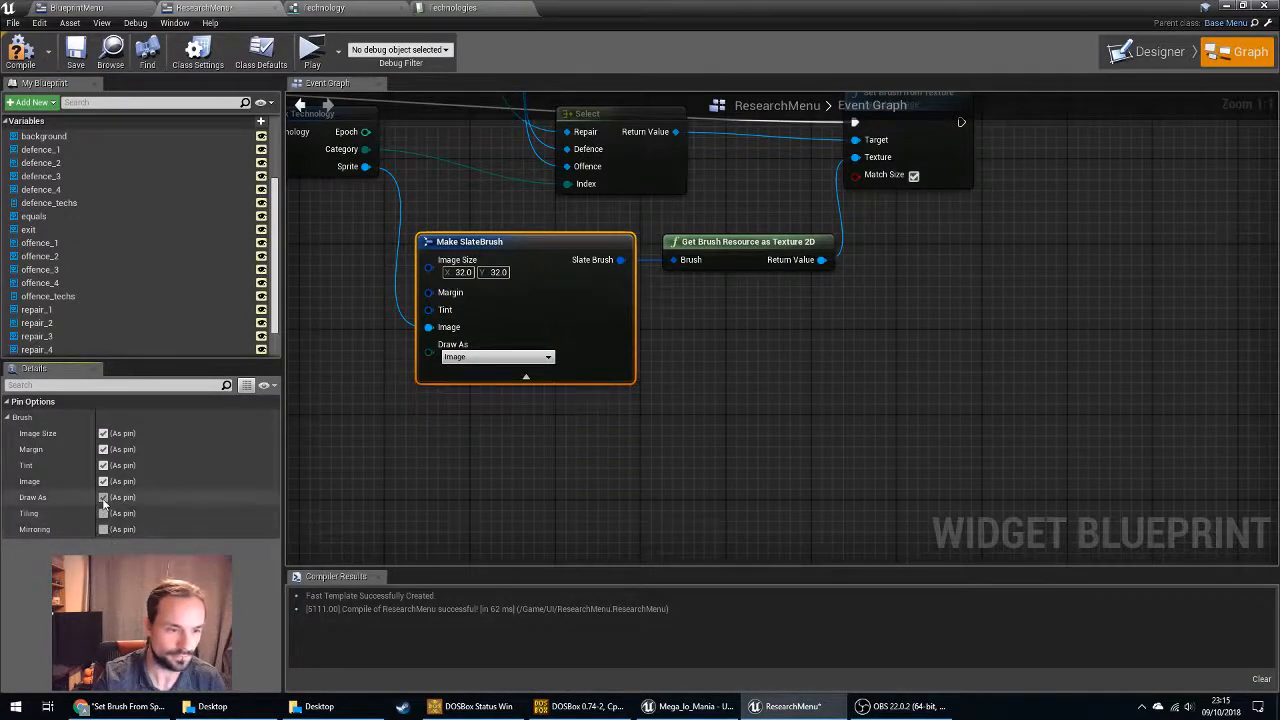
pyautogui.click(103, 497)
pyautogui.click(103, 497)
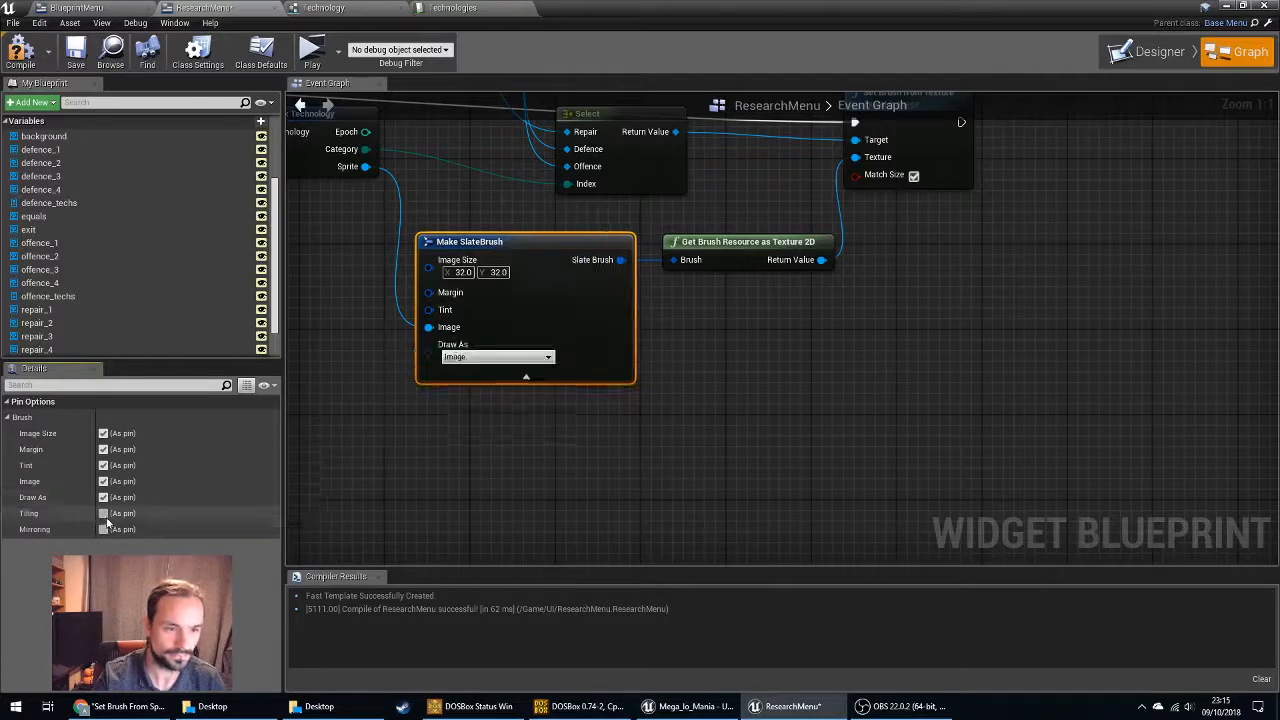
pyautogui.click(103, 465)
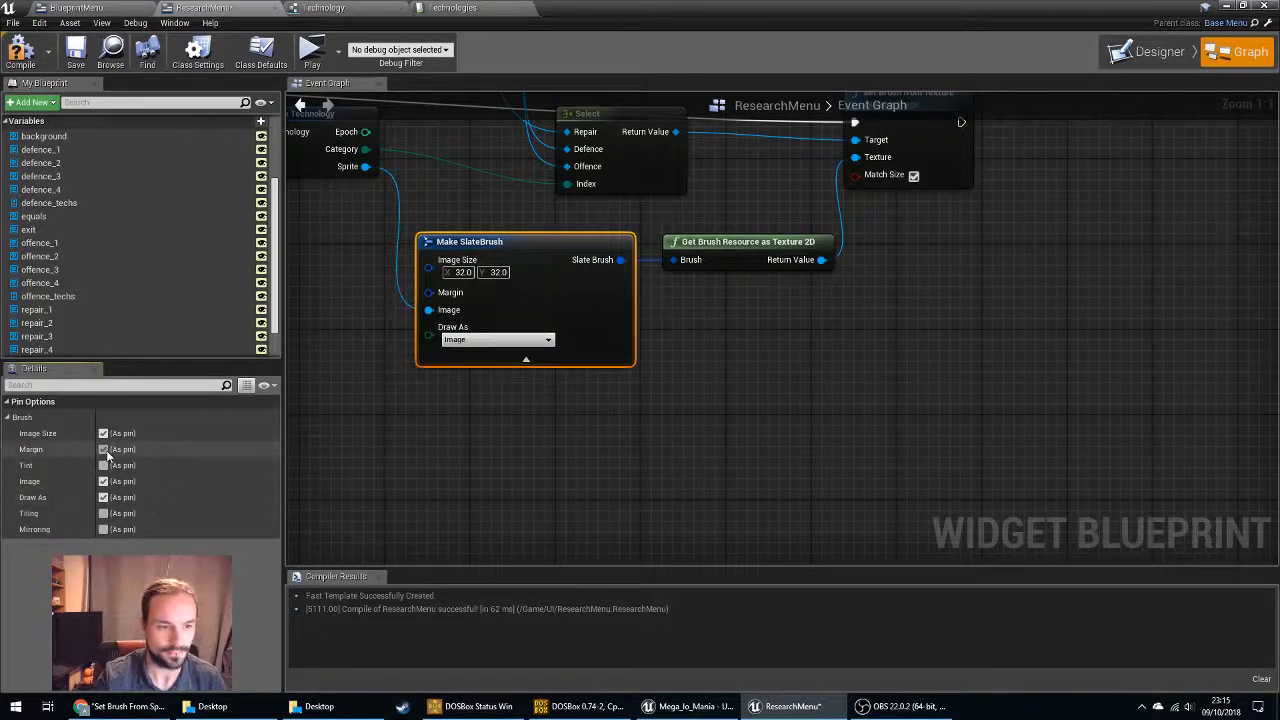
pyautogui.click(103, 449)
pyautogui.click(410, 481)
# Tidy the event graph by raising the Select node and aligning Set Brush from Texture with the execution line.
pyautogui.moveTo(703, 398); pyautogui.dragTo(746, 484, button='right')
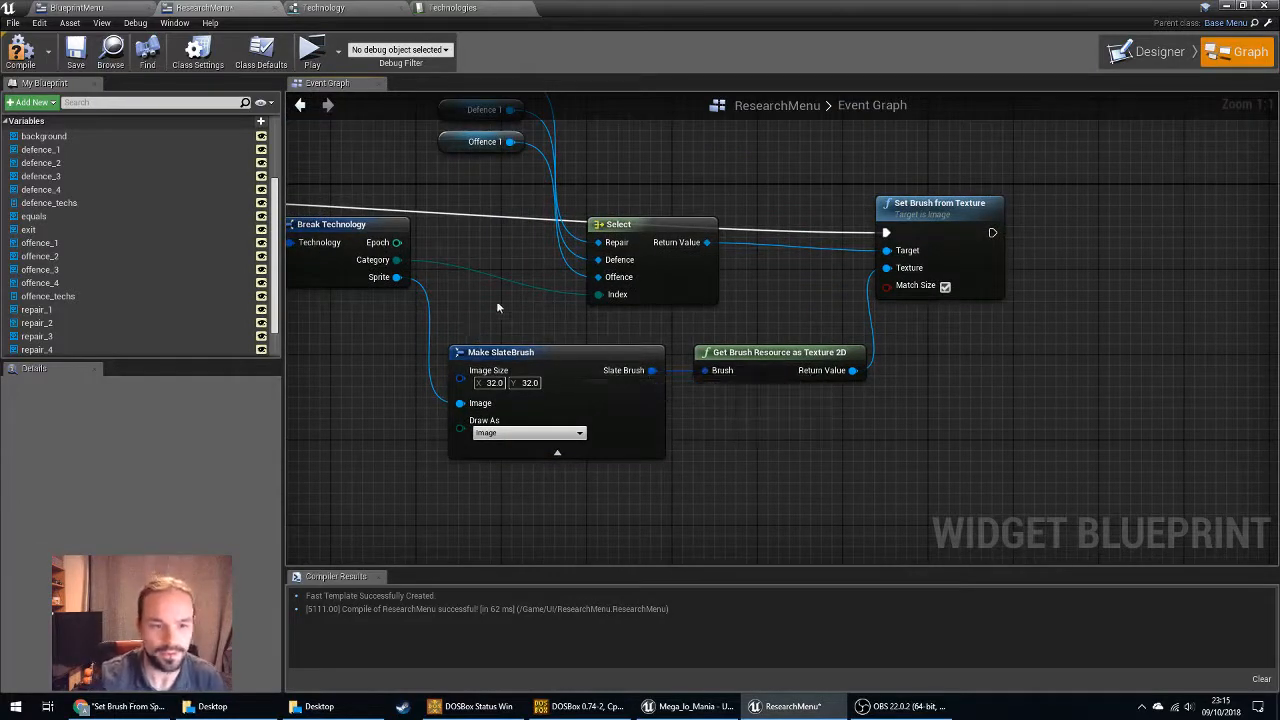
pyautogui.moveTo(592, 336); pyautogui.dragTo(578, 416, button='right')
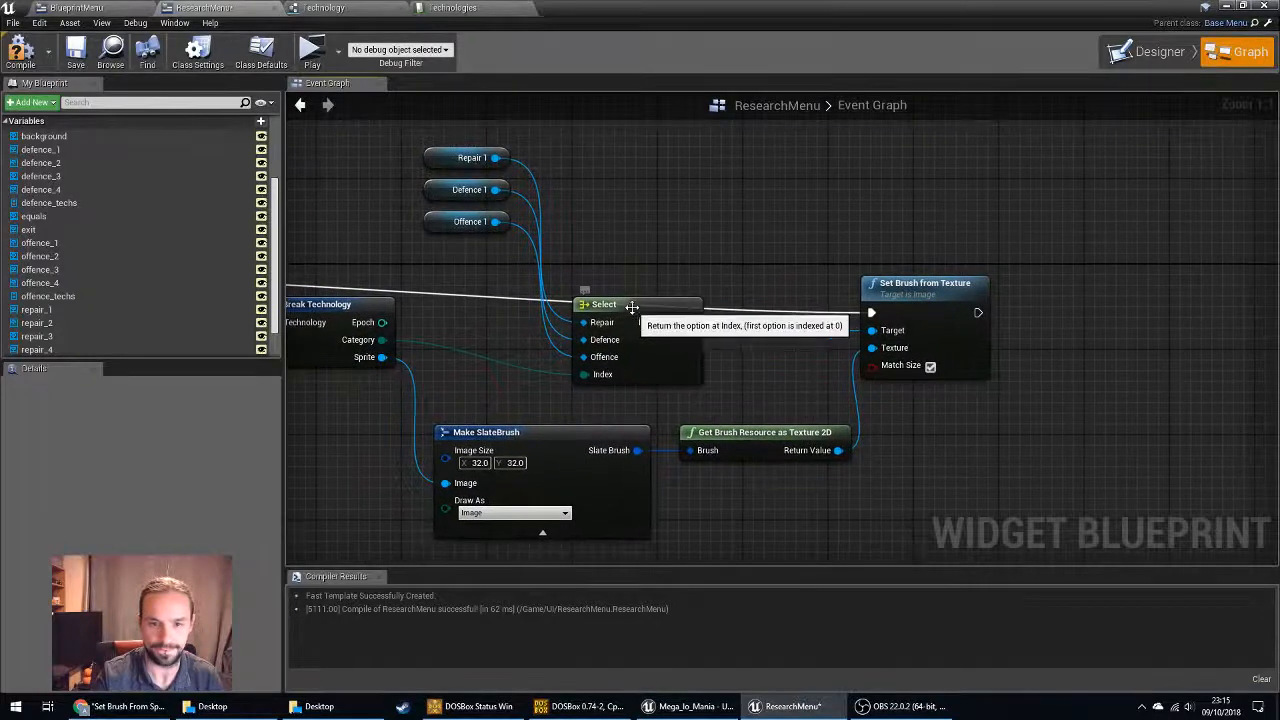
pyautogui.moveTo(637, 311); pyautogui.dragTo(638, 279)
pyautogui.moveTo(637, 279)
pyautogui.mouseDown(button='right')
pyautogui.moveTo(624, 272)
pyautogui.moveTo(1259, 225)
pyautogui.mouseUp(button='right')
pyautogui.moveTo(849, 226); pyautogui.dragTo(369, 231, button='right')
pyautogui.moveTo(1059, 278); pyautogui.dragTo(1059, 268)
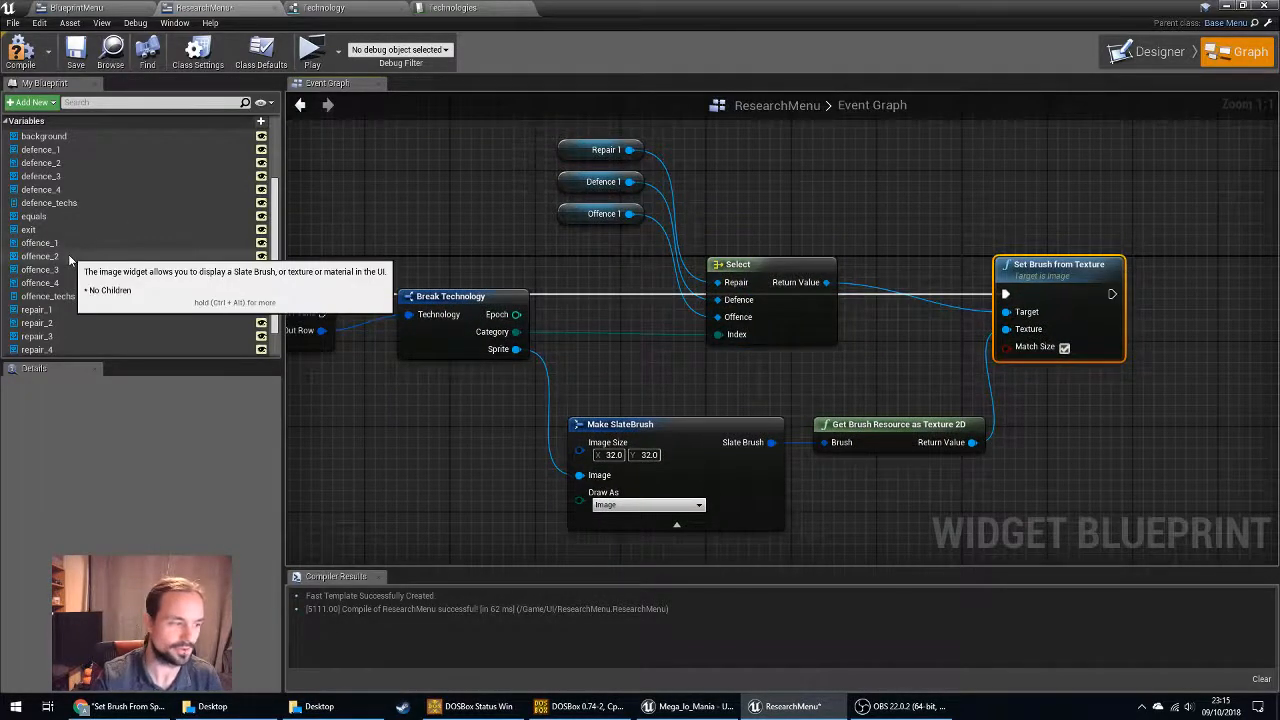
pyautogui.moveTo(502, 402); pyautogui.dragTo(403, 355, button='right')
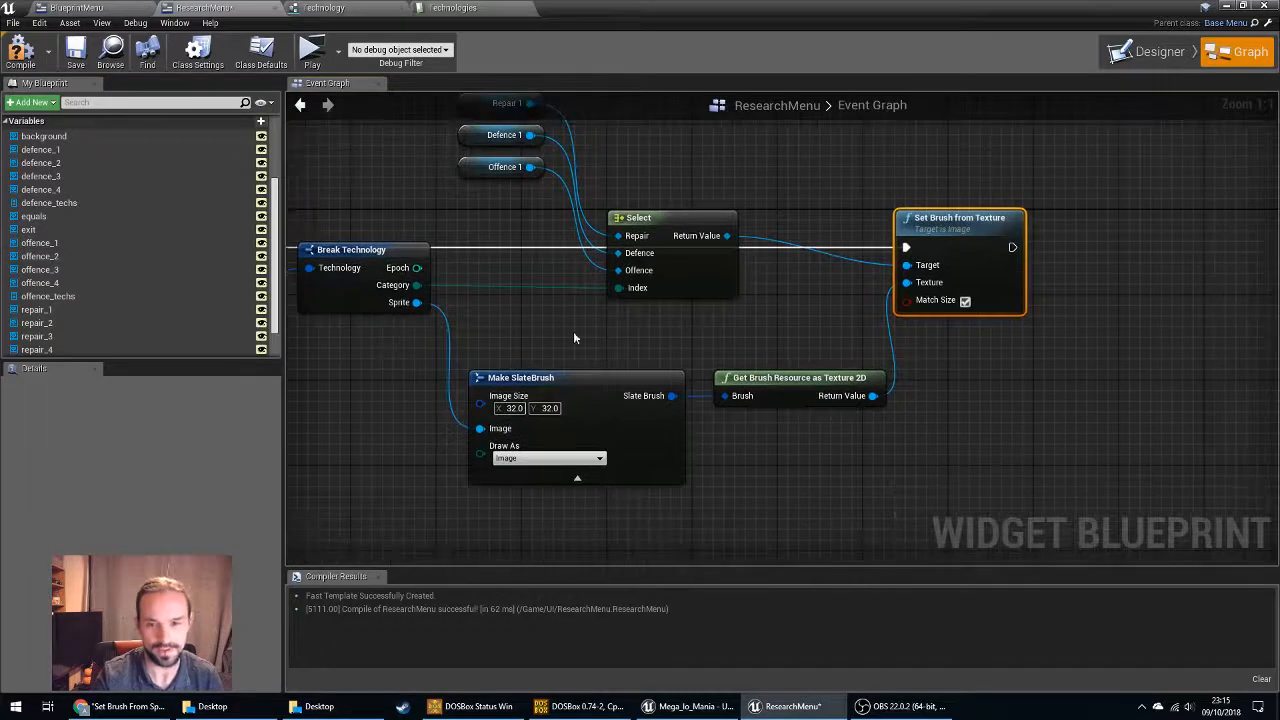
pyautogui.click(632, 217)
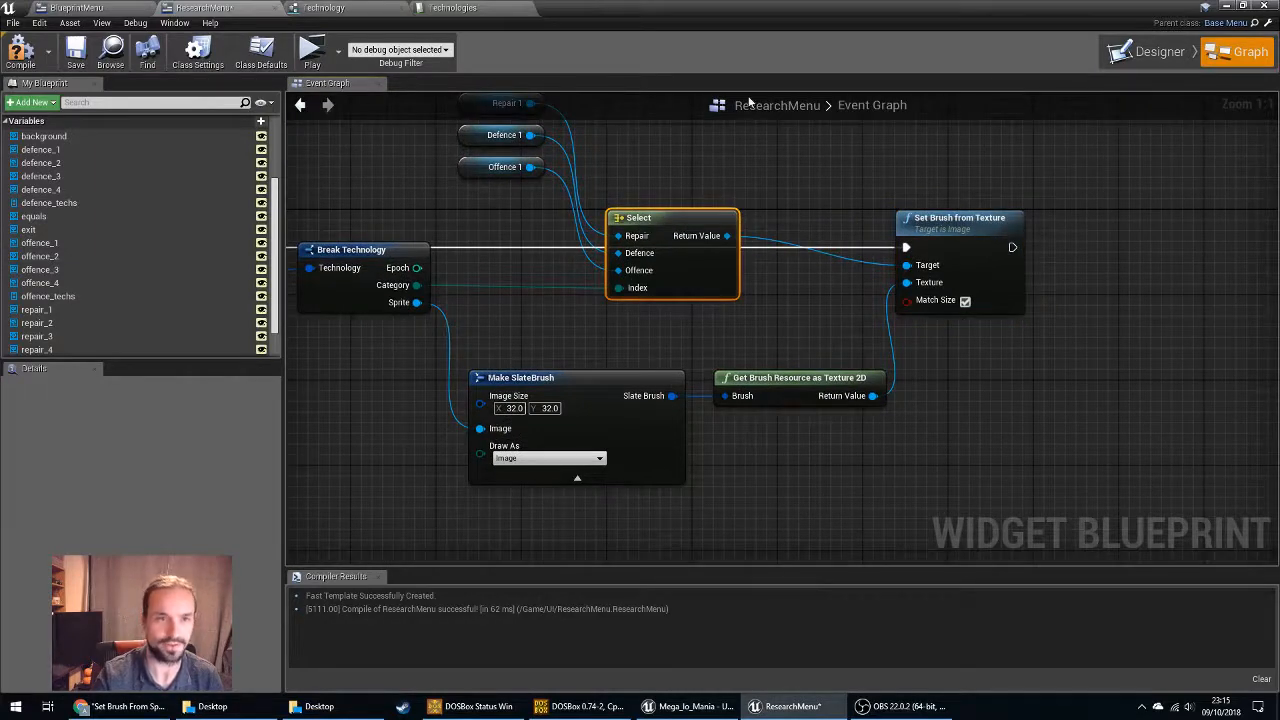
# Check the research menu's designer preview and review the Pre Construct node chain in the event graph.
pyautogui.click(1160, 51)
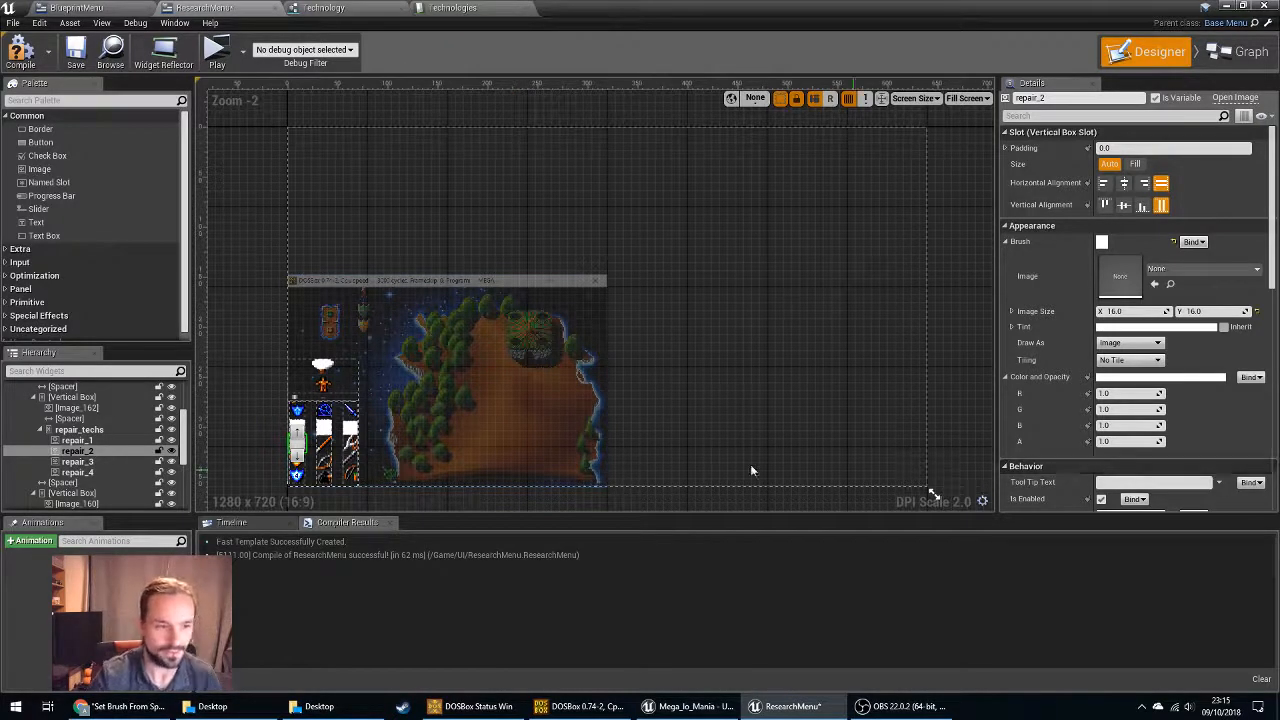
pyautogui.moveTo(305, 252); pyautogui.dragTo(334, 190, button='right')
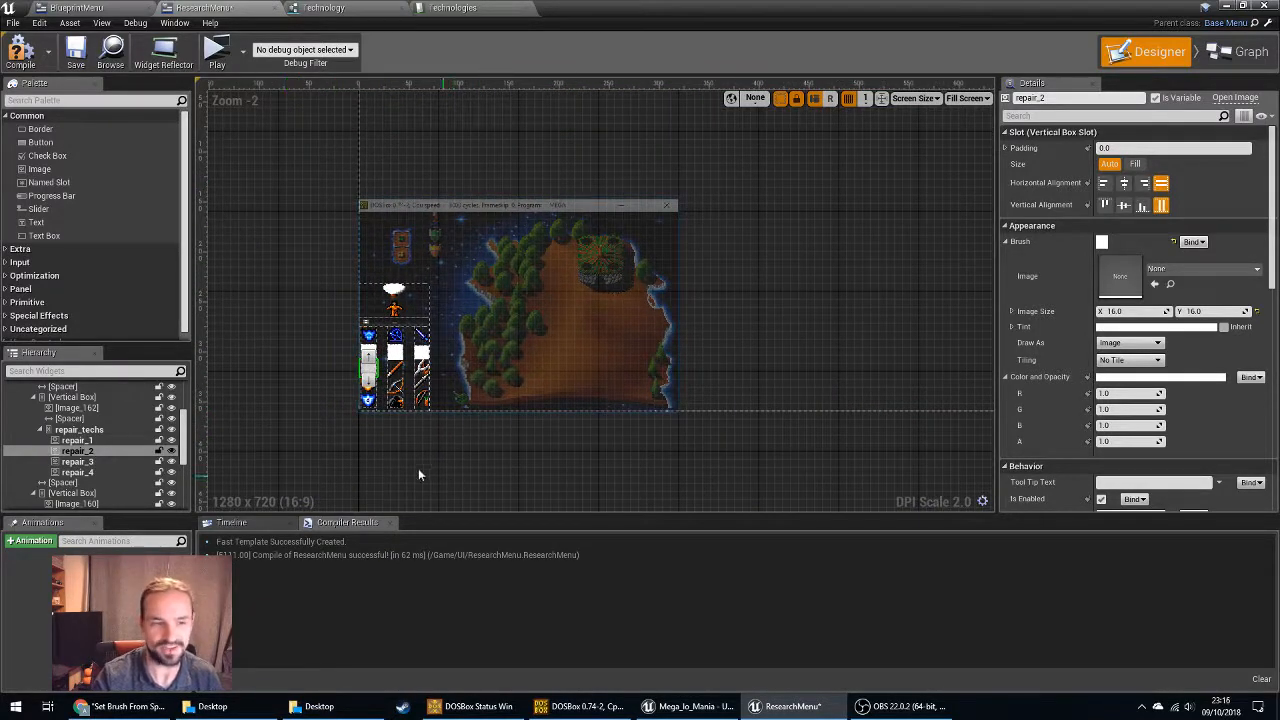
pyautogui.click(1240, 52)
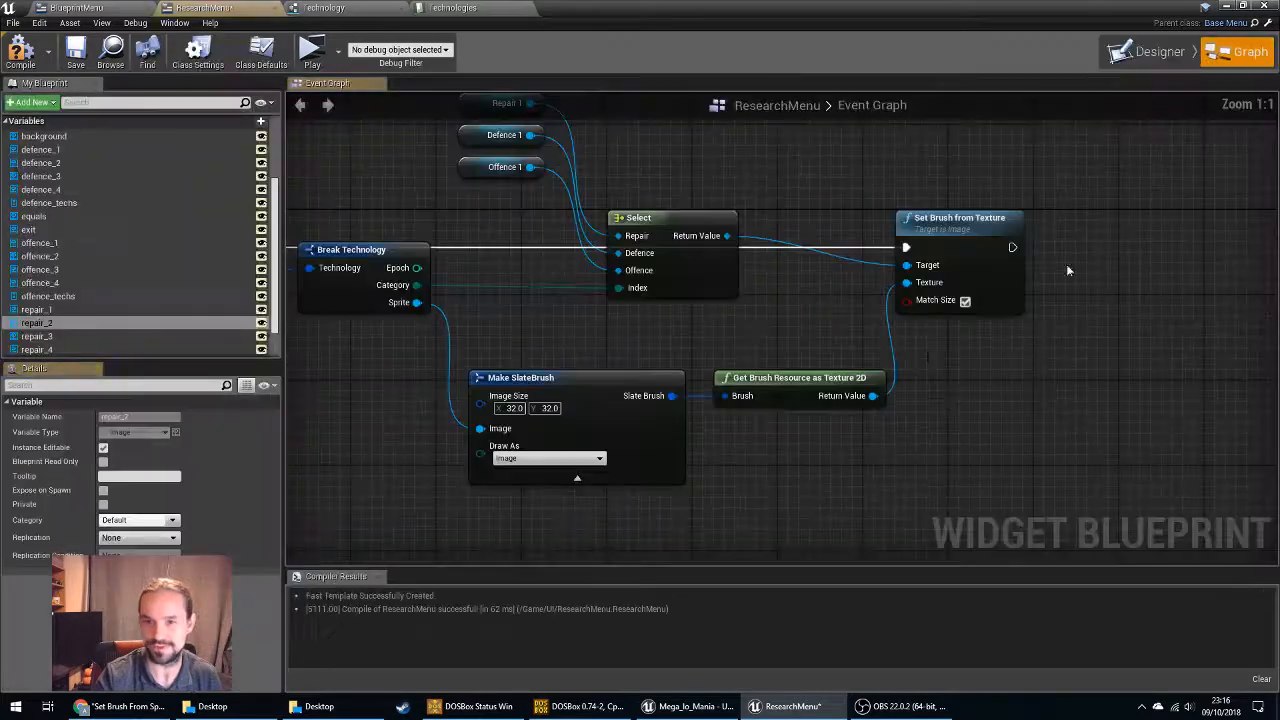
pyautogui.scroll(-5, 715, 324)
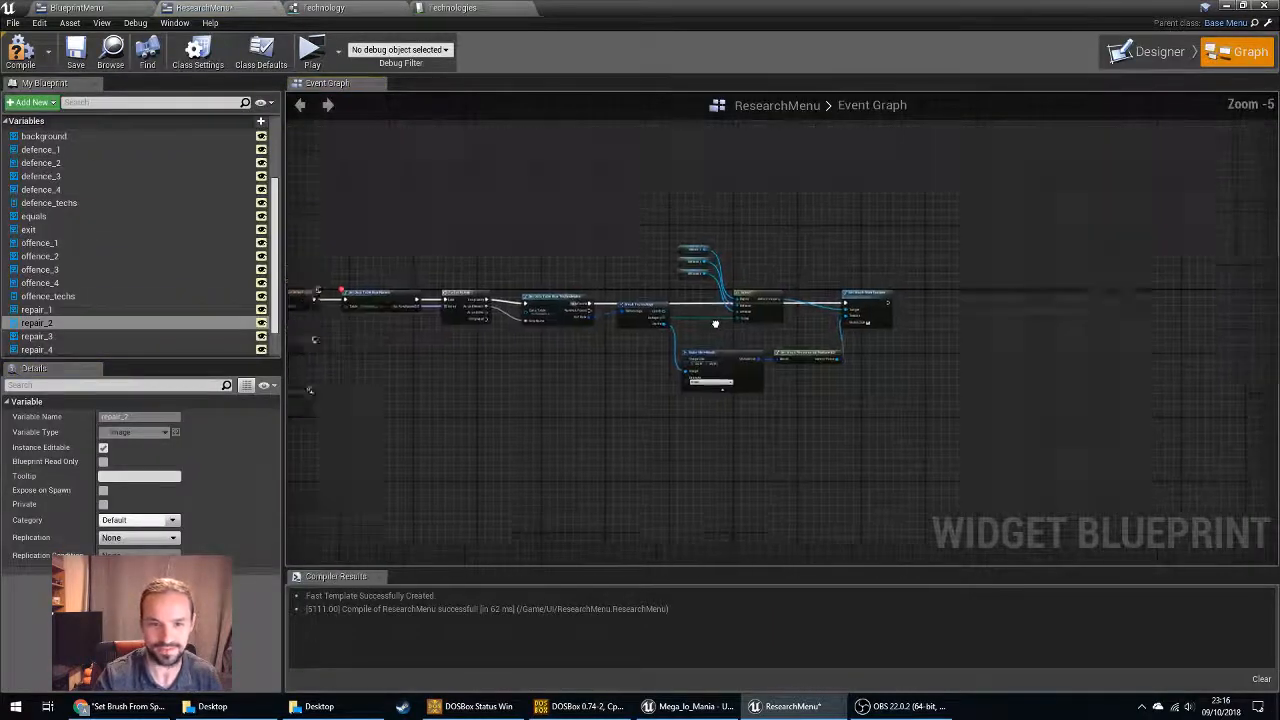
pyautogui.moveTo(715, 324); pyautogui.dragTo(813, 368, button='right')
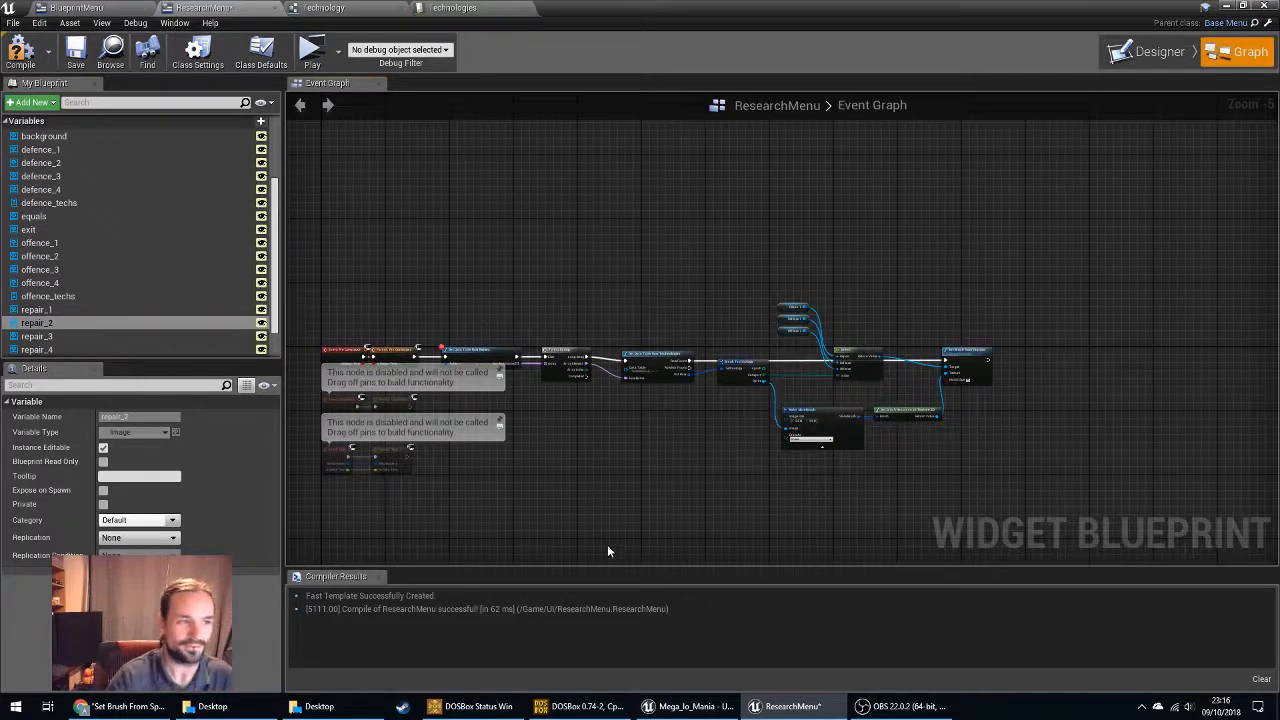
pyautogui.scroll(5, 716, 519)
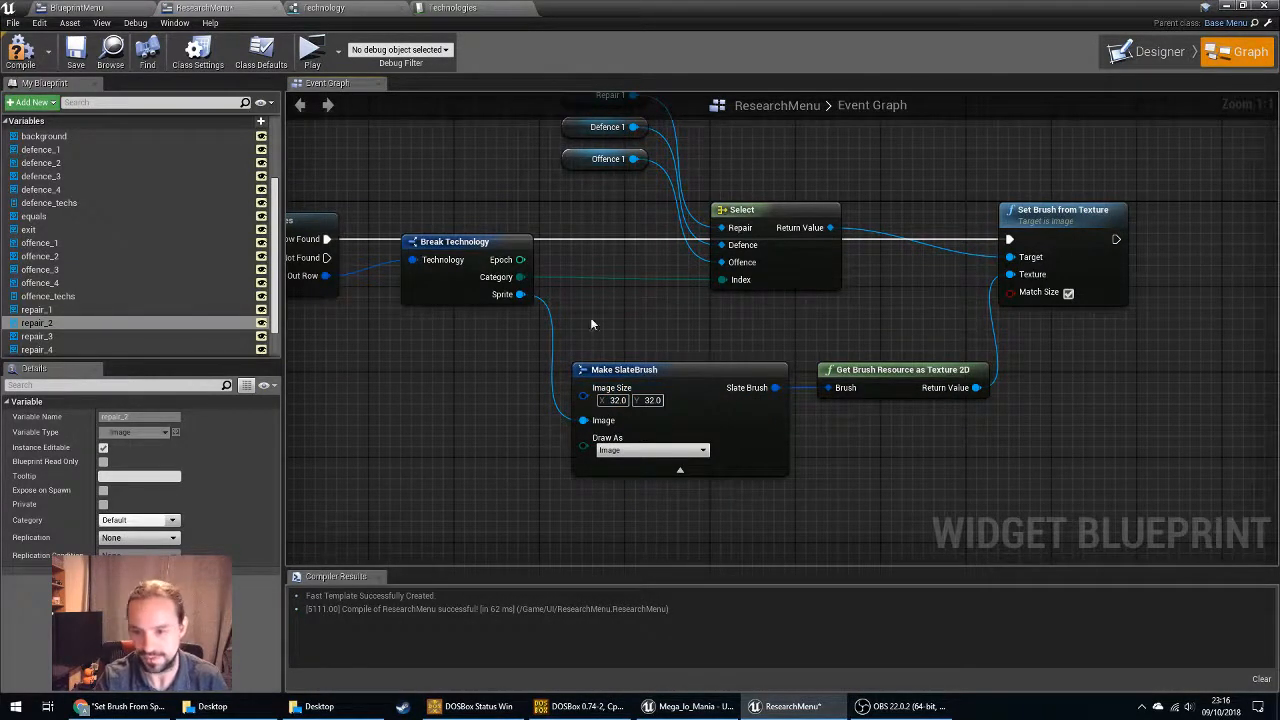
pyautogui.moveTo(893, 488); pyautogui.dragTo(1043, 482, button='right')
pyautogui.moveTo(438, 431)
pyautogui.mouseDown(button='right')
pyautogui.moveTo(594, 437)
pyautogui.moveTo(819, 471)
pyautogui.moveTo(596, 455)
pyautogui.moveTo(604, 443)
pyautogui.moveTo(916, 462)
pyautogui.moveTo(600, 411)
pyautogui.moveTo(381, 427)
pyautogui.mouseUp(button='right')
pyautogui.scroll(-1, 808, 469)
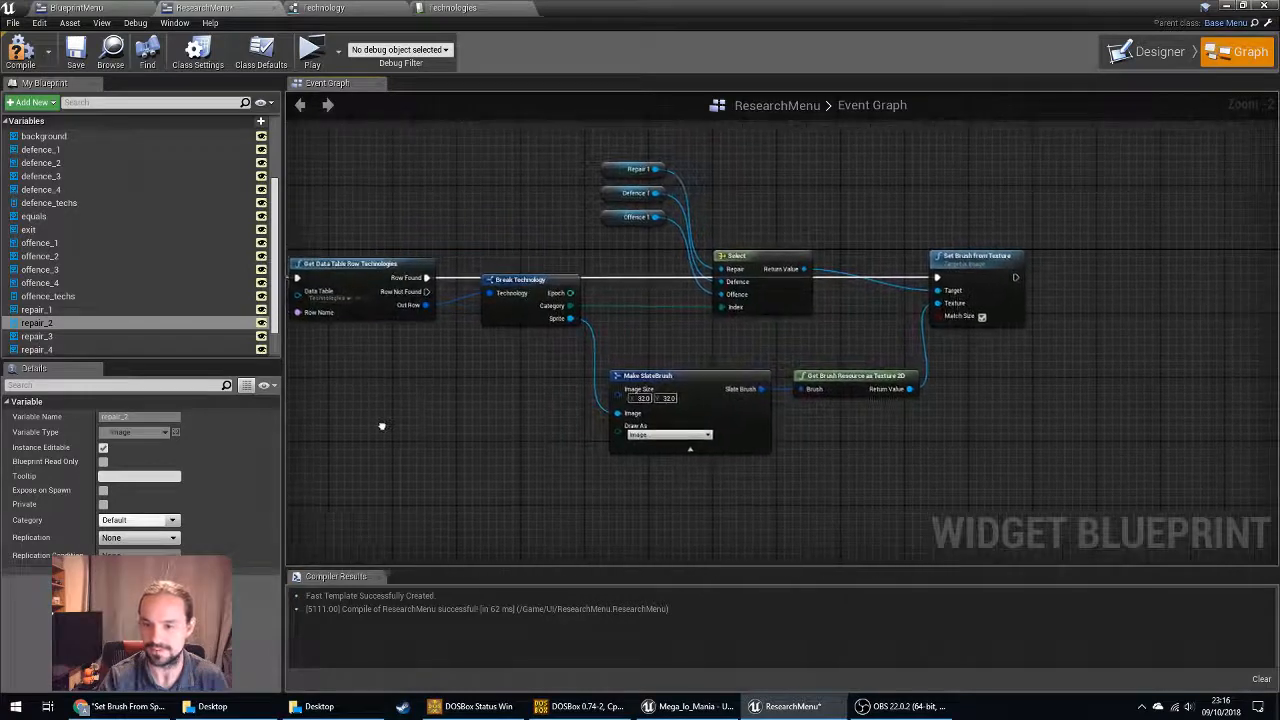
pyautogui.moveTo(840, 439); pyautogui.dragTo(713, 448, button='right')
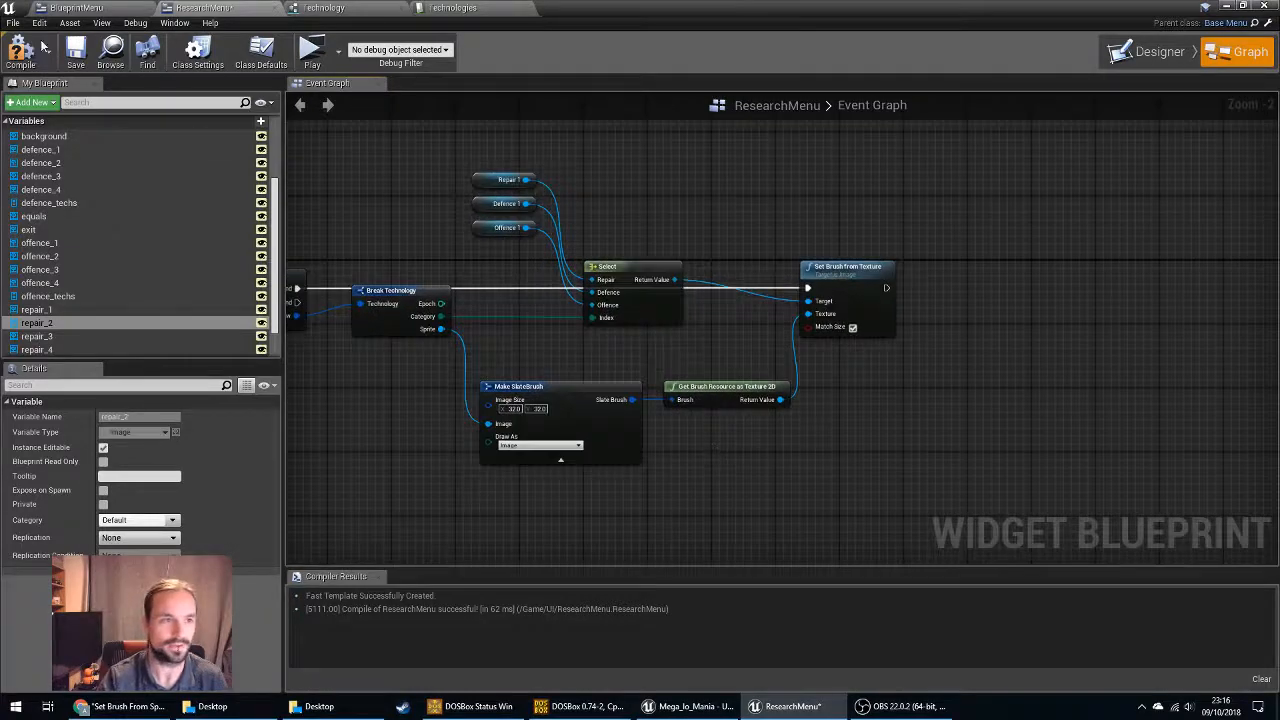
# Compile ResearchMenu and examine its technology icon columns up close in the designer preview, with a brief look at BlueprintMenu's layout.
pyautogui.click(82, 8)
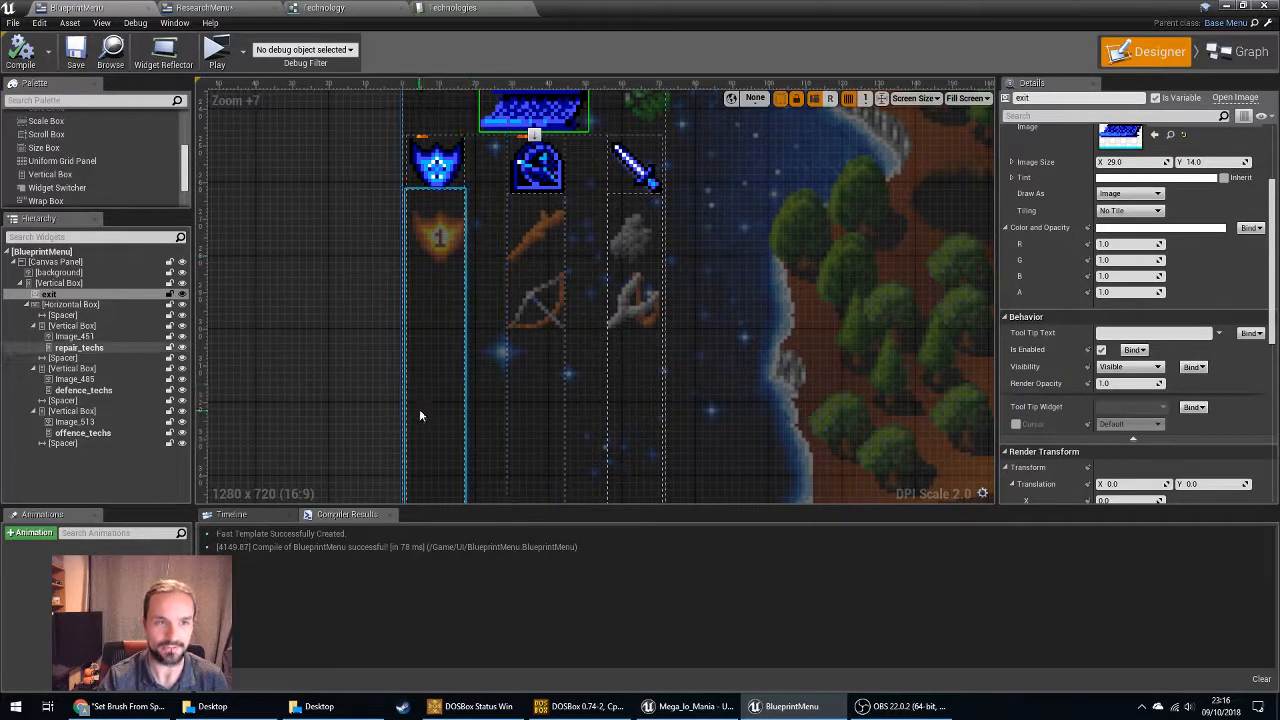
pyautogui.click(203, 8)
pyautogui.click(1145, 52)
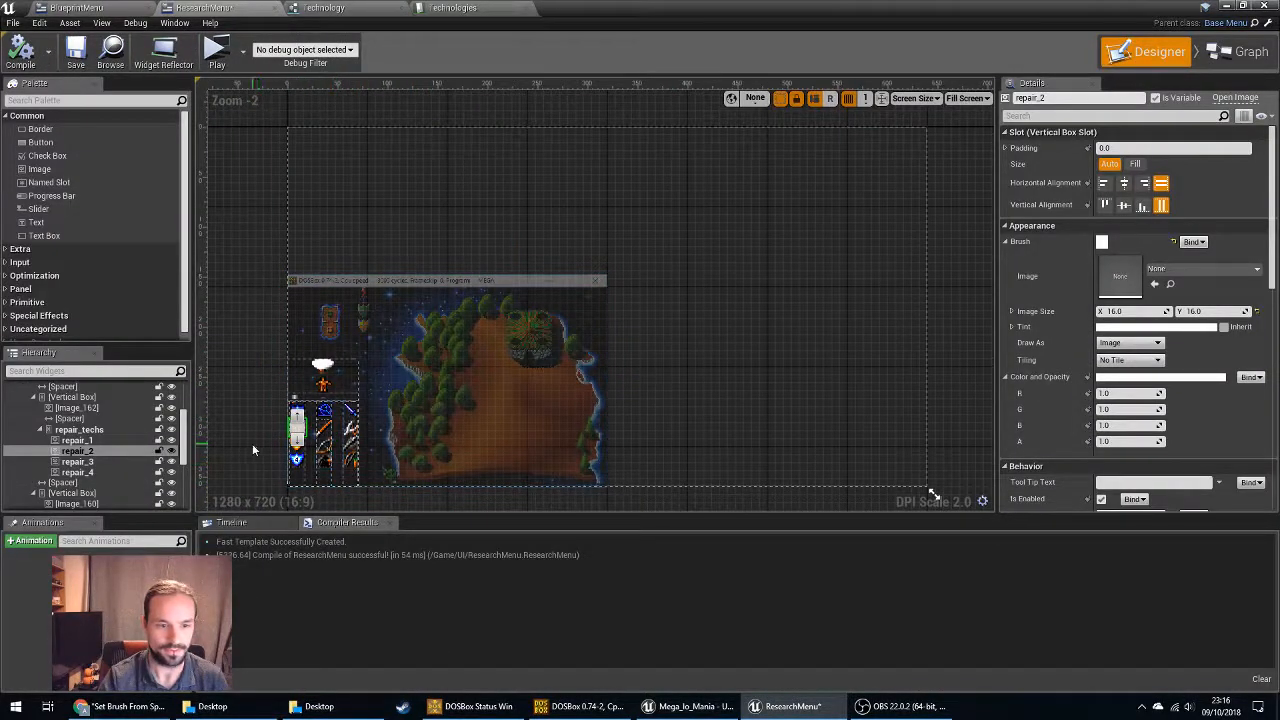
pyautogui.scroll(6, 300, 420)
pyautogui.moveTo(254, 388); pyautogui.dragTo(428, 332, button='right')
pyautogui.scroll(2, 534, 340)
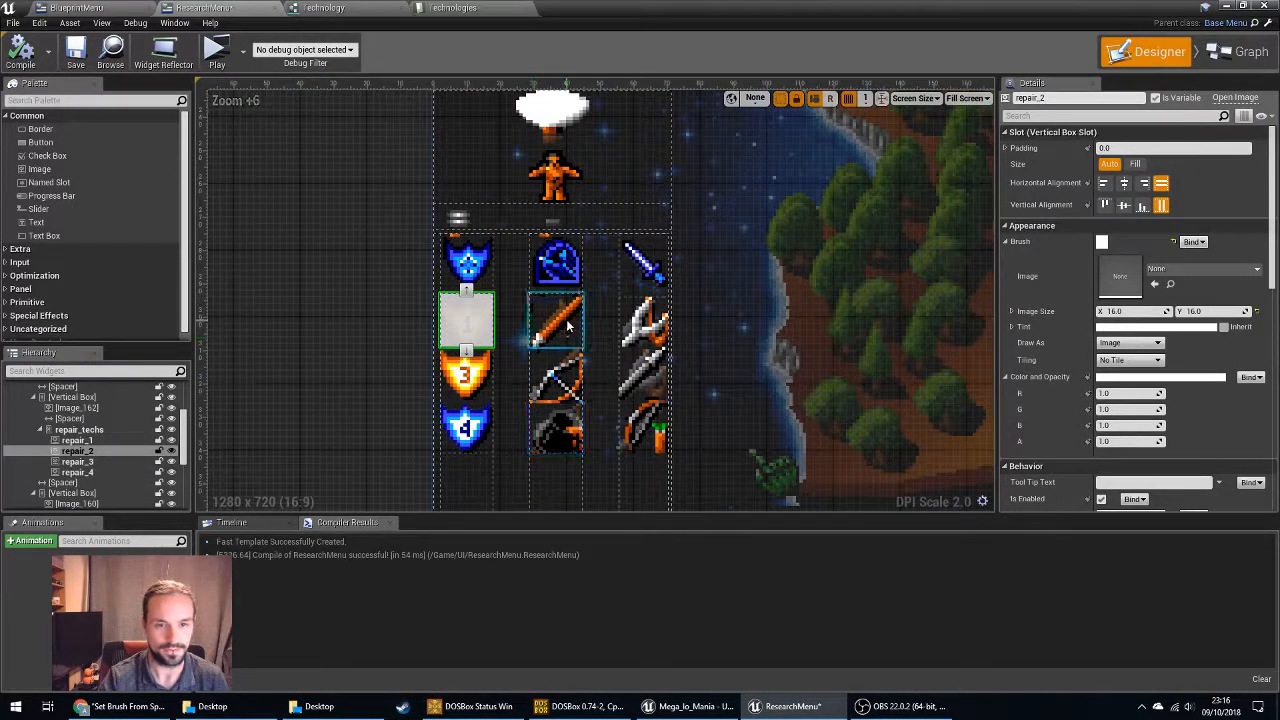
# Inspect the brush settings of the offence_2 and offence_1 images in the designer.
pyautogui.click(643, 322)
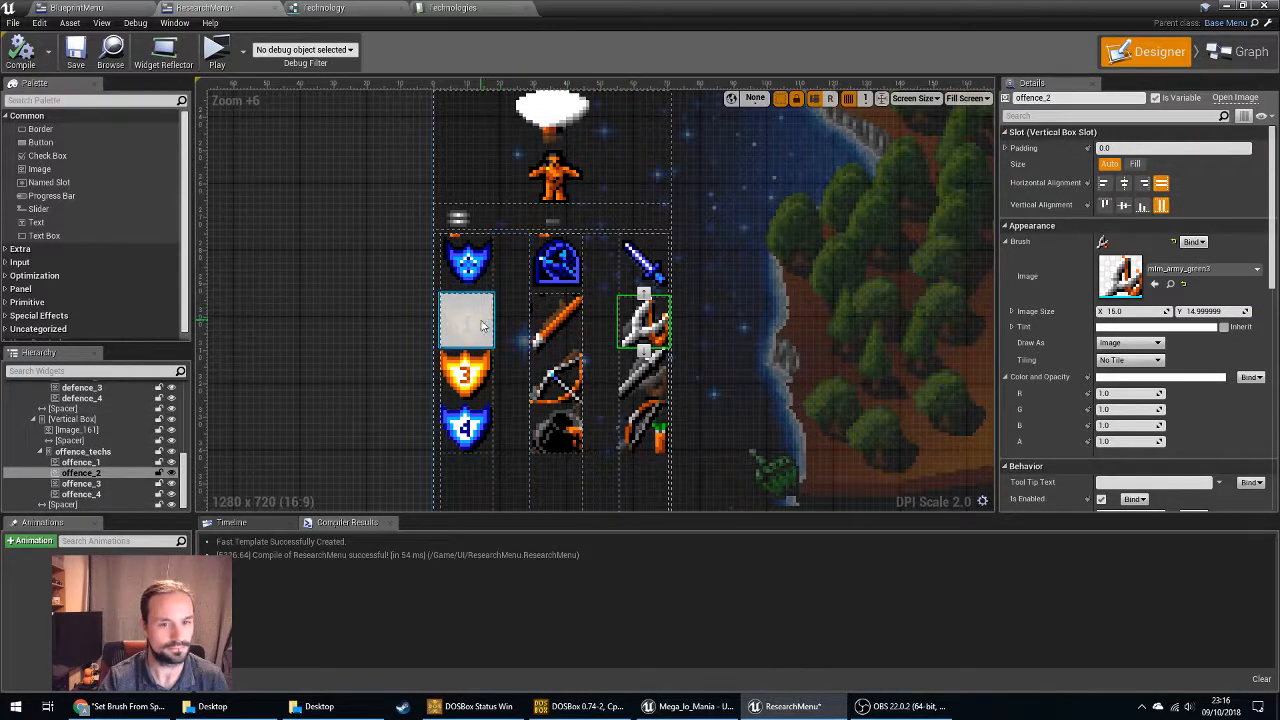
pyautogui.click(84, 463)
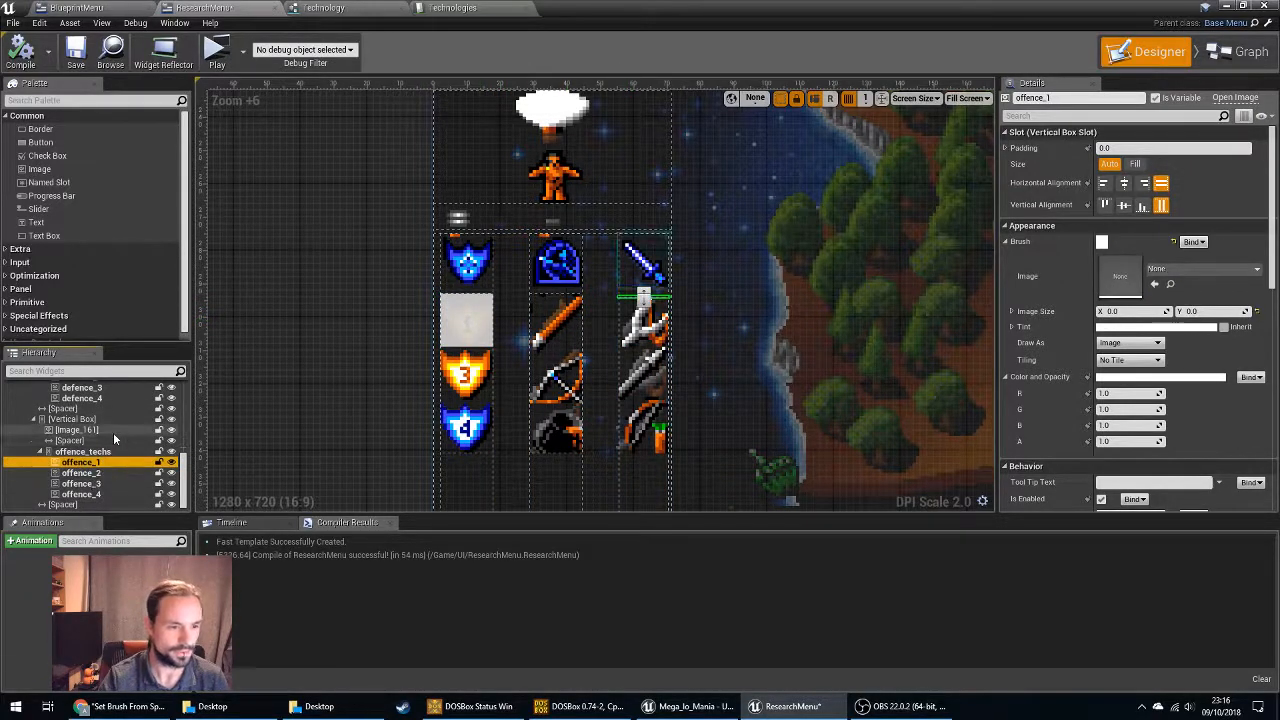
pyautogui.scroll(2, 113, 432)
# Run the game preview and open the research menu to trigger its Pre Construct logic.
pyautogui.click(218, 55)
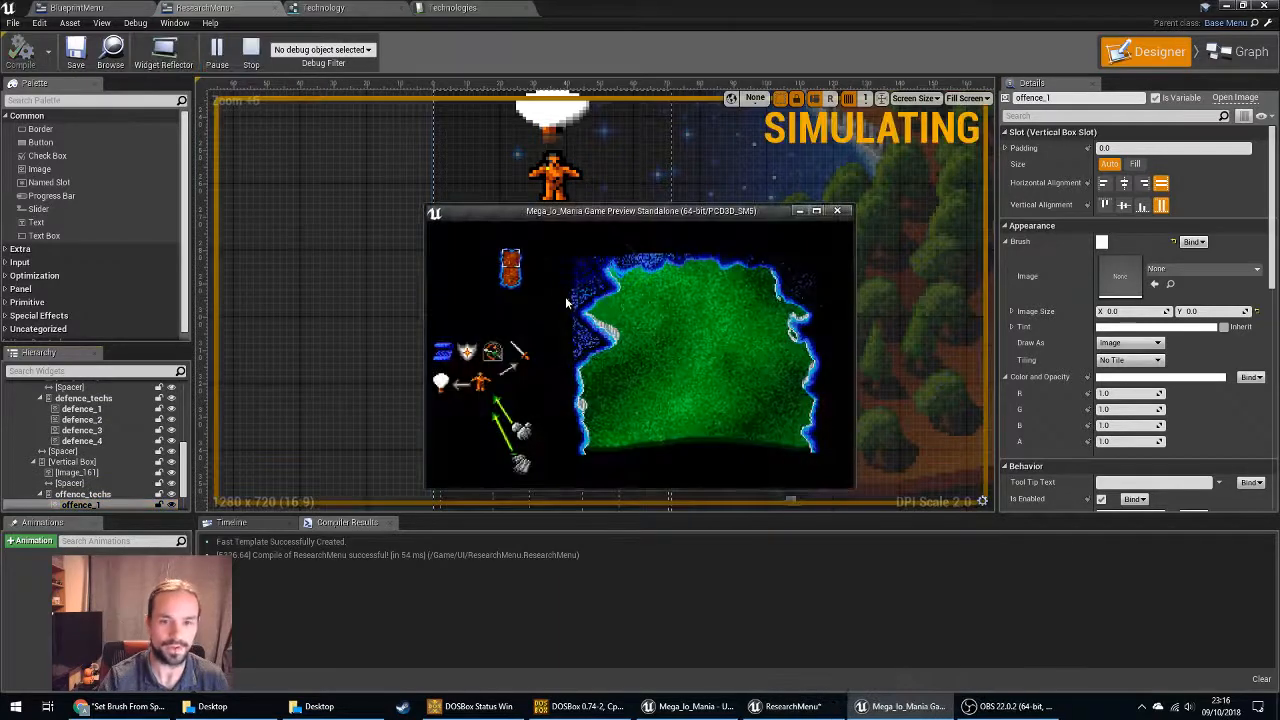
pyautogui.click(446, 384)
pyautogui.scroll(2, 863, 357)
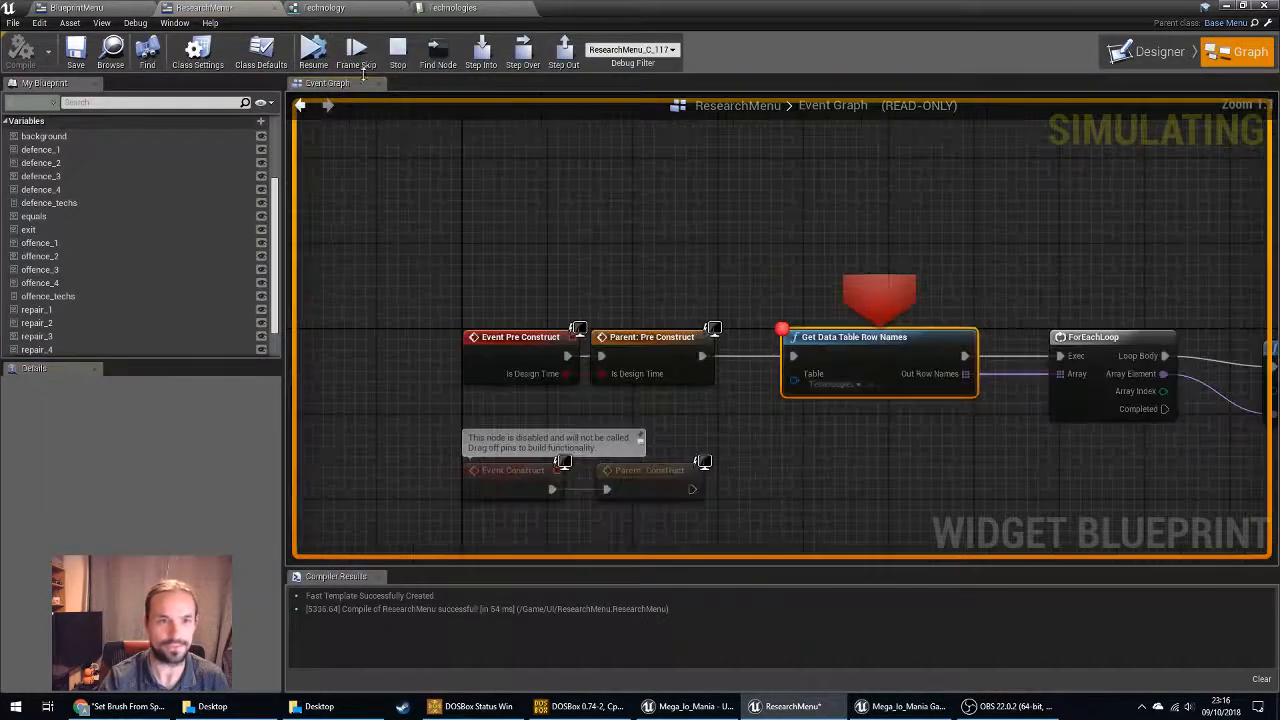
pyautogui.scroll(1, 870, 380)
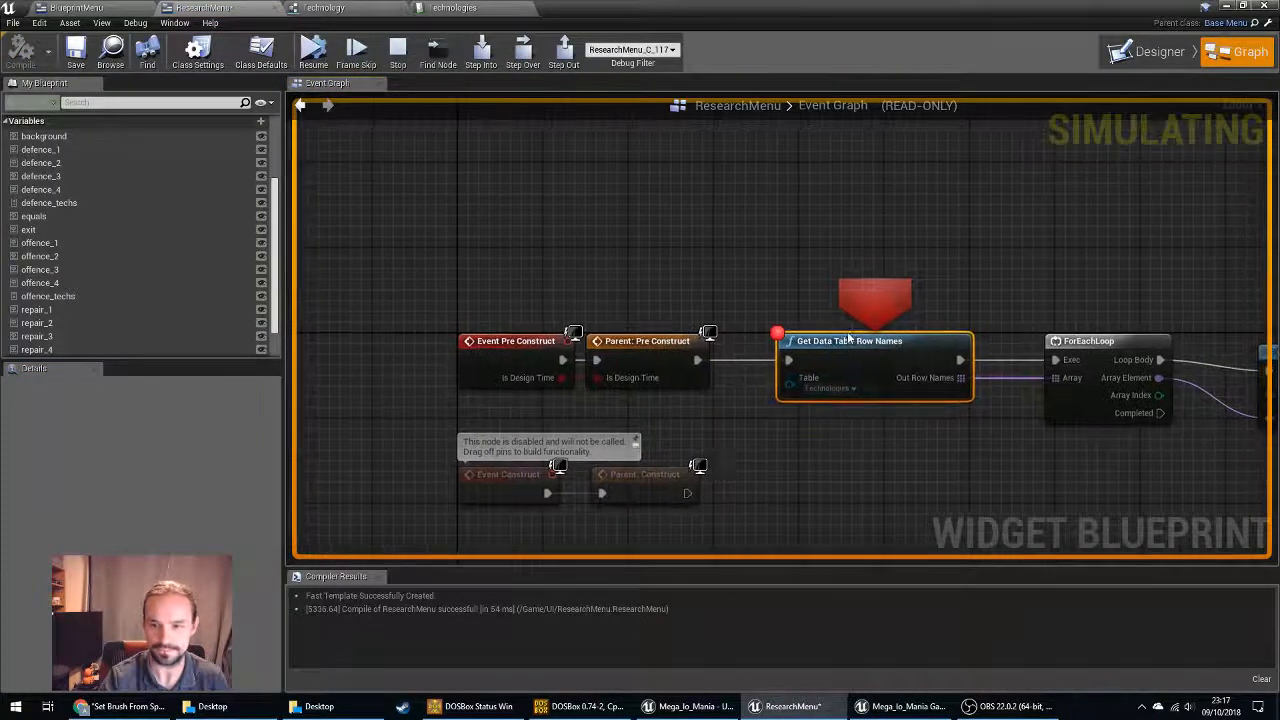
# Remove the breakpoint from the Get Data Table Row Names node and end the game preview.
pyautogui.rightClick(851, 340)
pyautogui.click(898, 416)
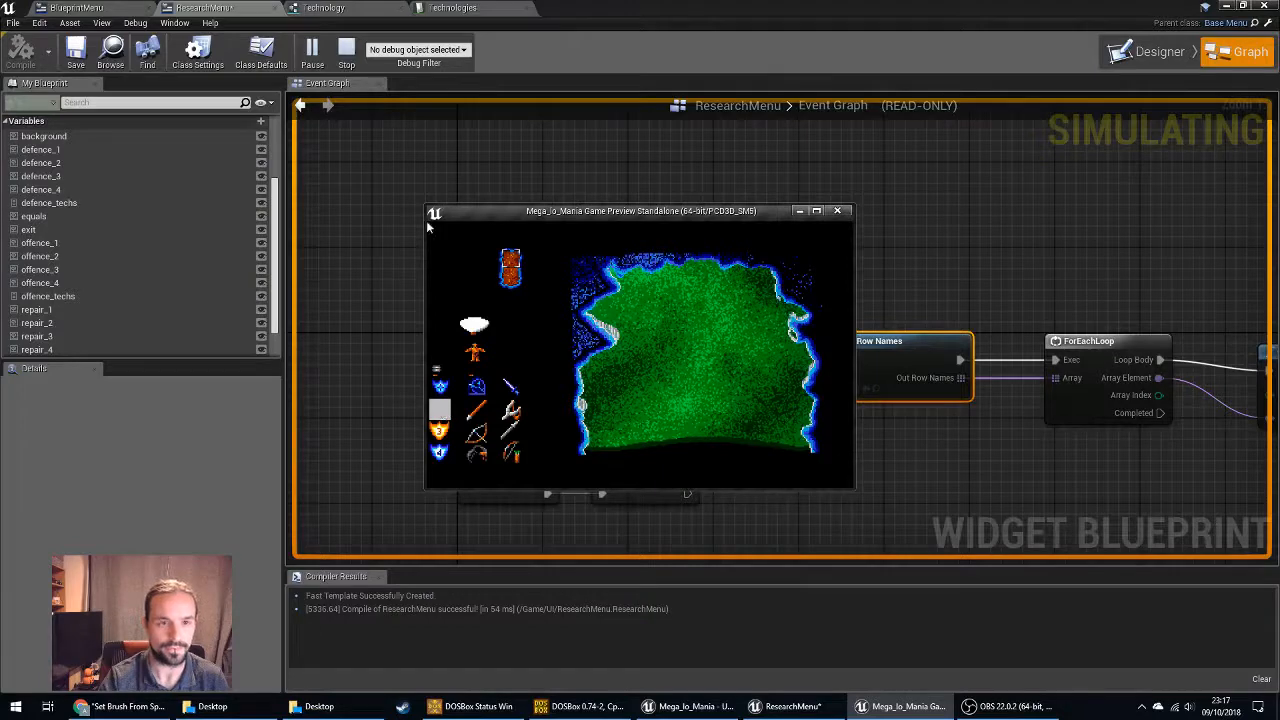
pyautogui.press('Escape')
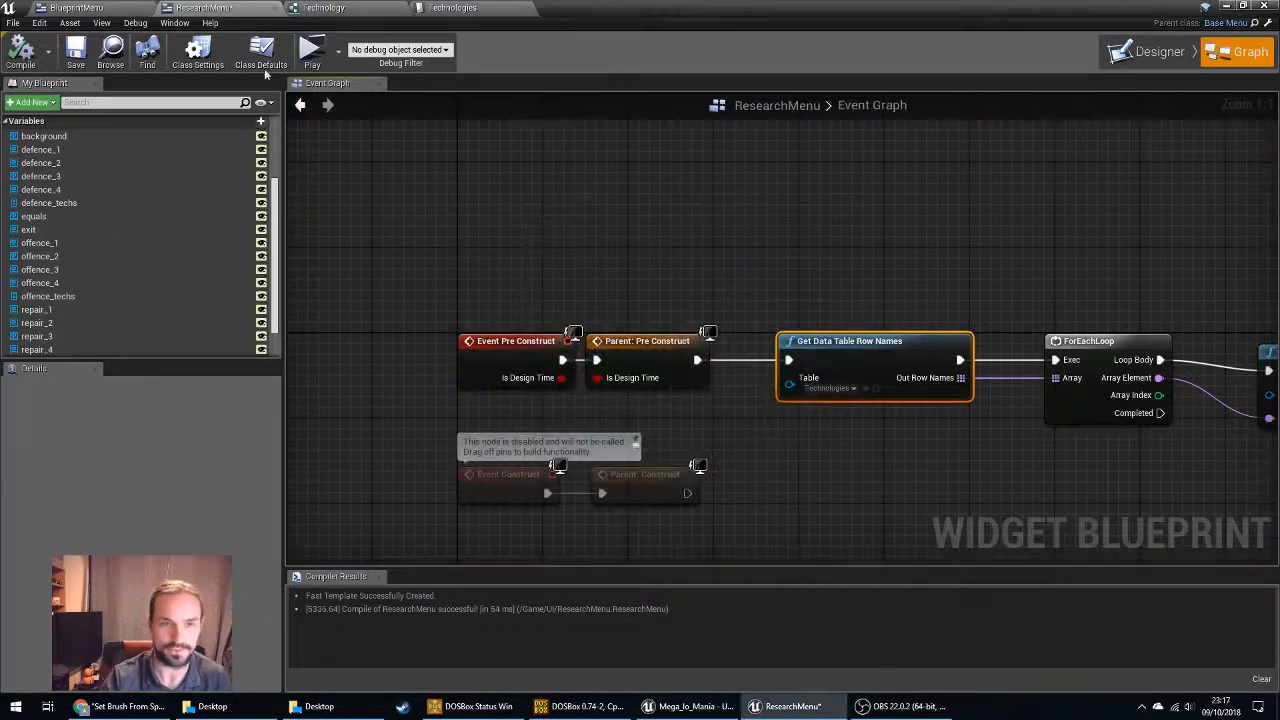
# Review the Technology structure and the sprites assigned to the Shield1, Stick and Rock rows of the Technologies data table.
pyautogui.click(118, 6)
pyautogui.click(200, 8)
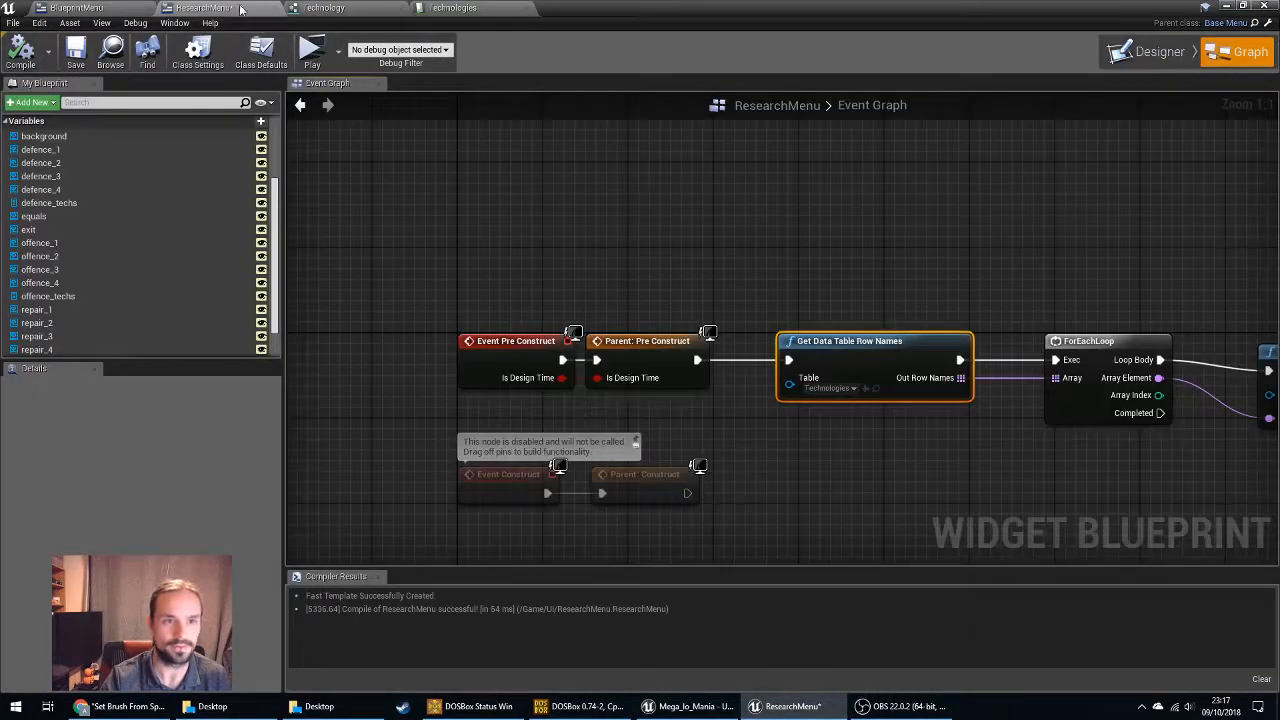
pyautogui.click(138, 12)
pyautogui.click(322, 8)
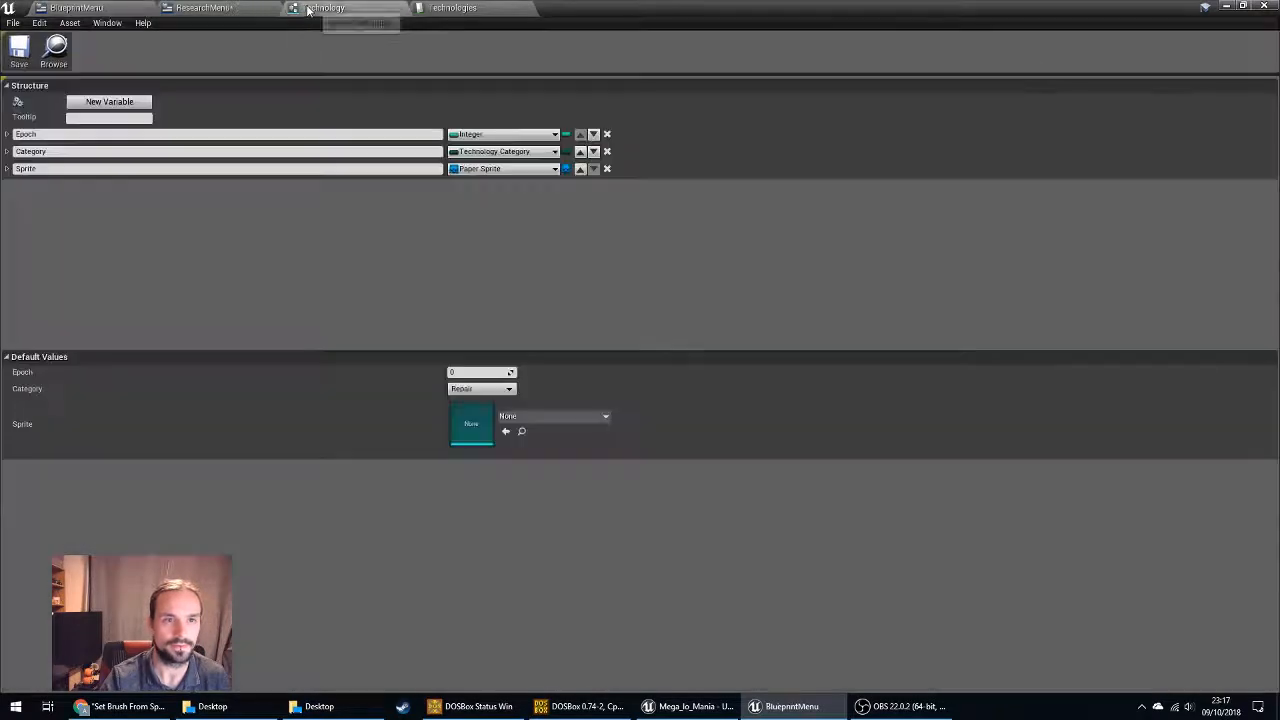
pyautogui.click(445, 8)
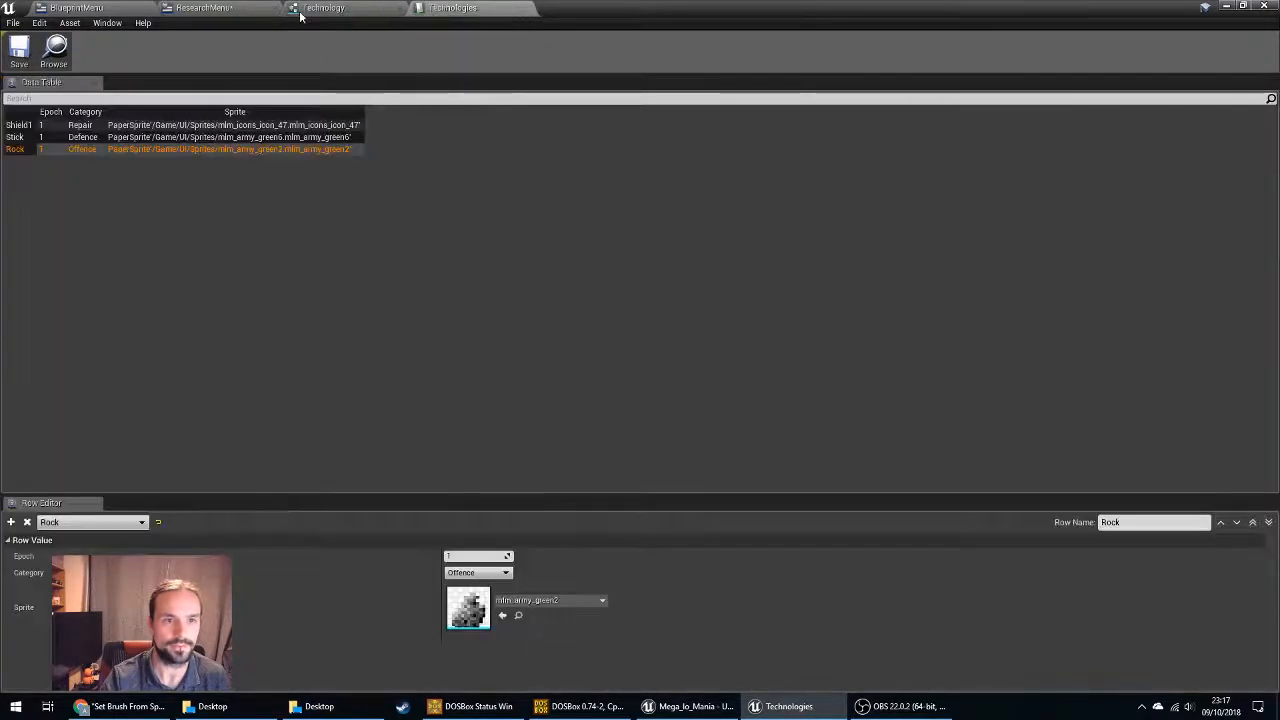
pyautogui.click(293, 126)
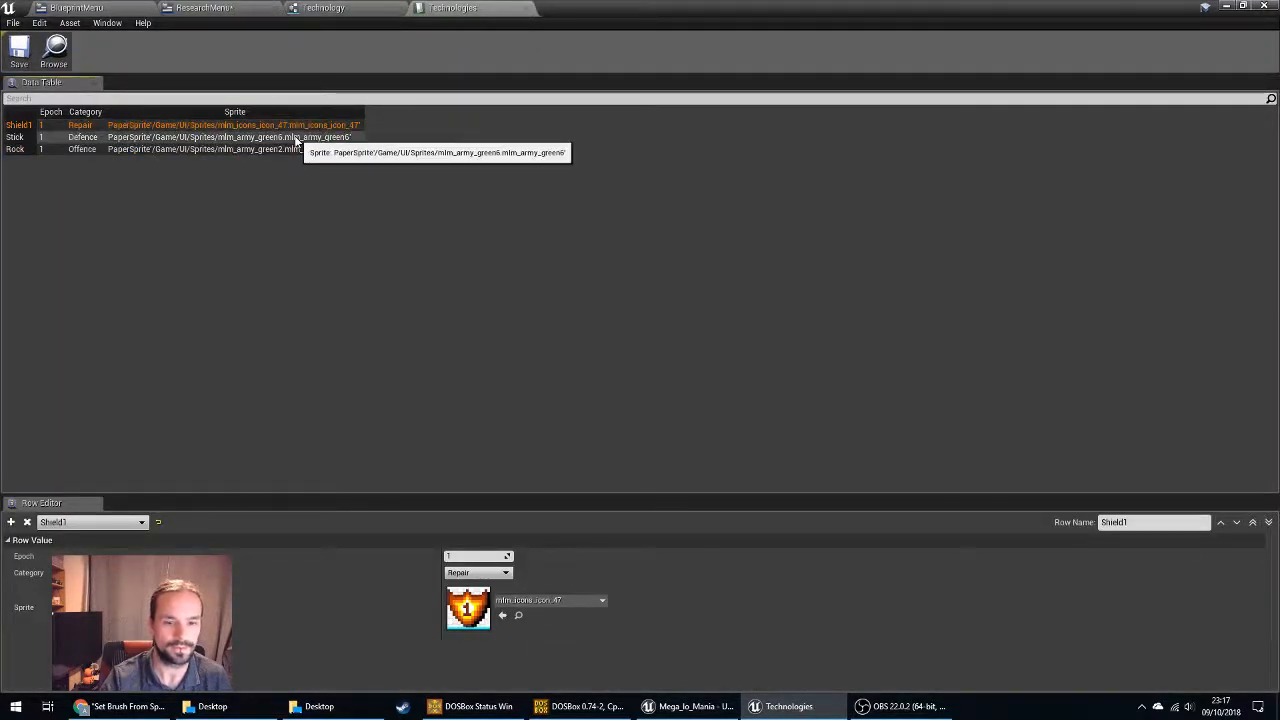
pyautogui.click(294, 137)
pyautogui.click(295, 149)
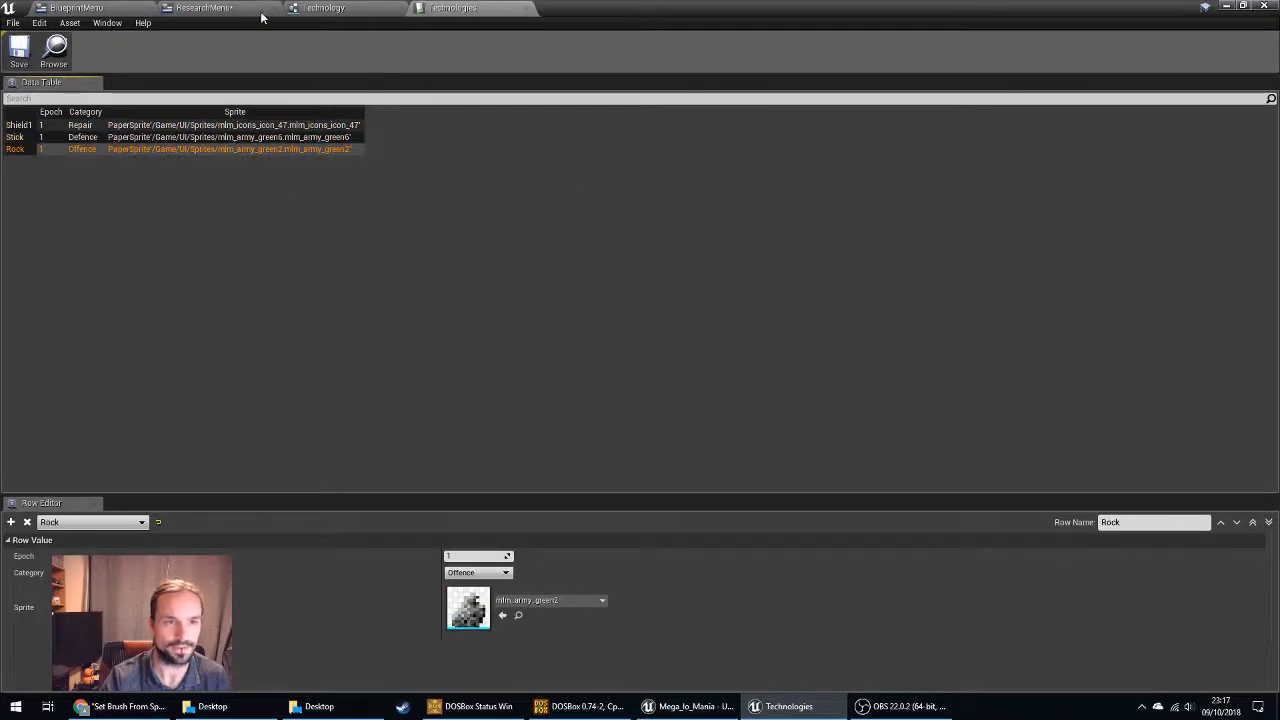
# Clear the brush images of defence_2 and offence_2 in ResearchMenu's designer.
pyautogui.click(215, 8)
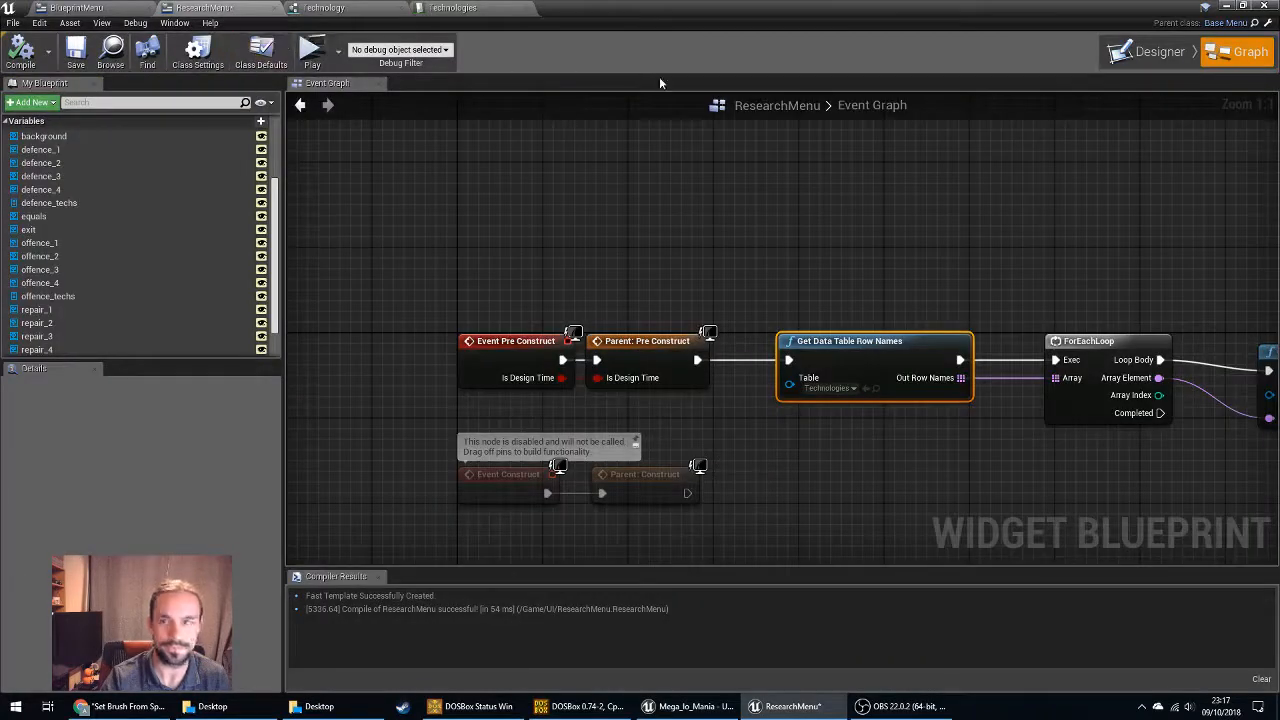
pyautogui.click(1148, 51)
pyautogui.scroll(5, 408, 300)
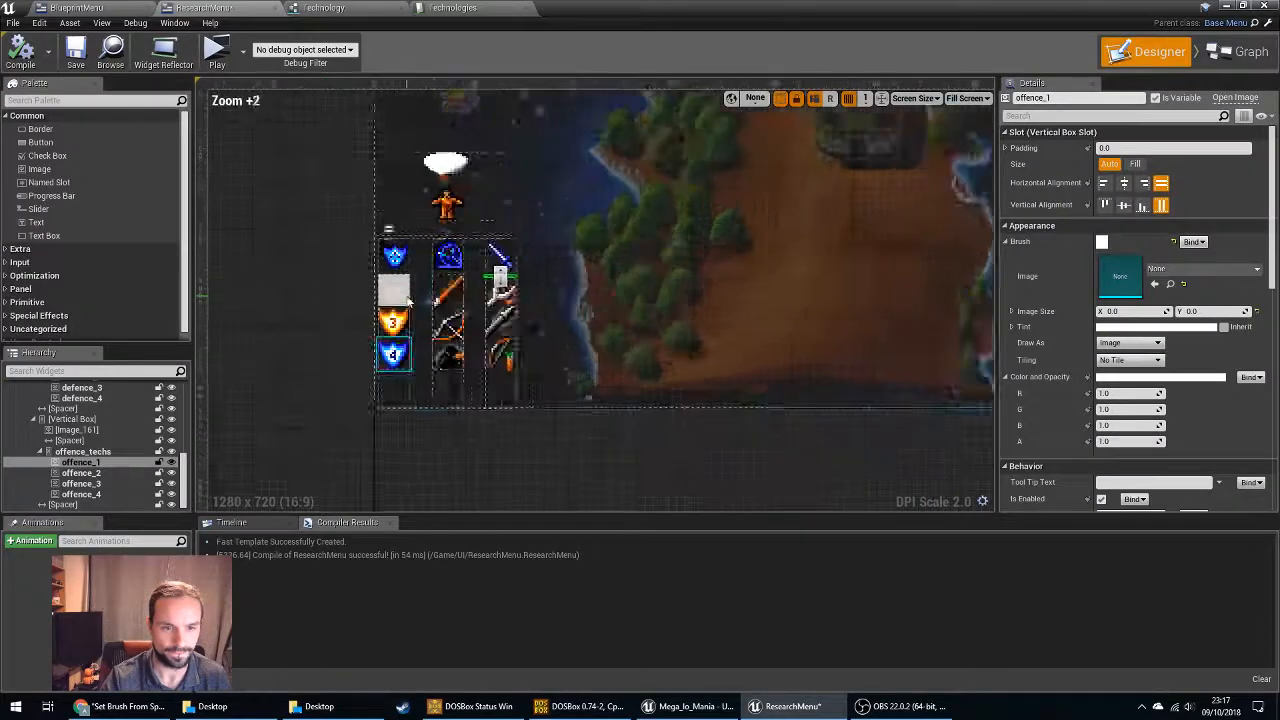
pyautogui.scroll(2, 408, 300)
pyautogui.click(458, 285)
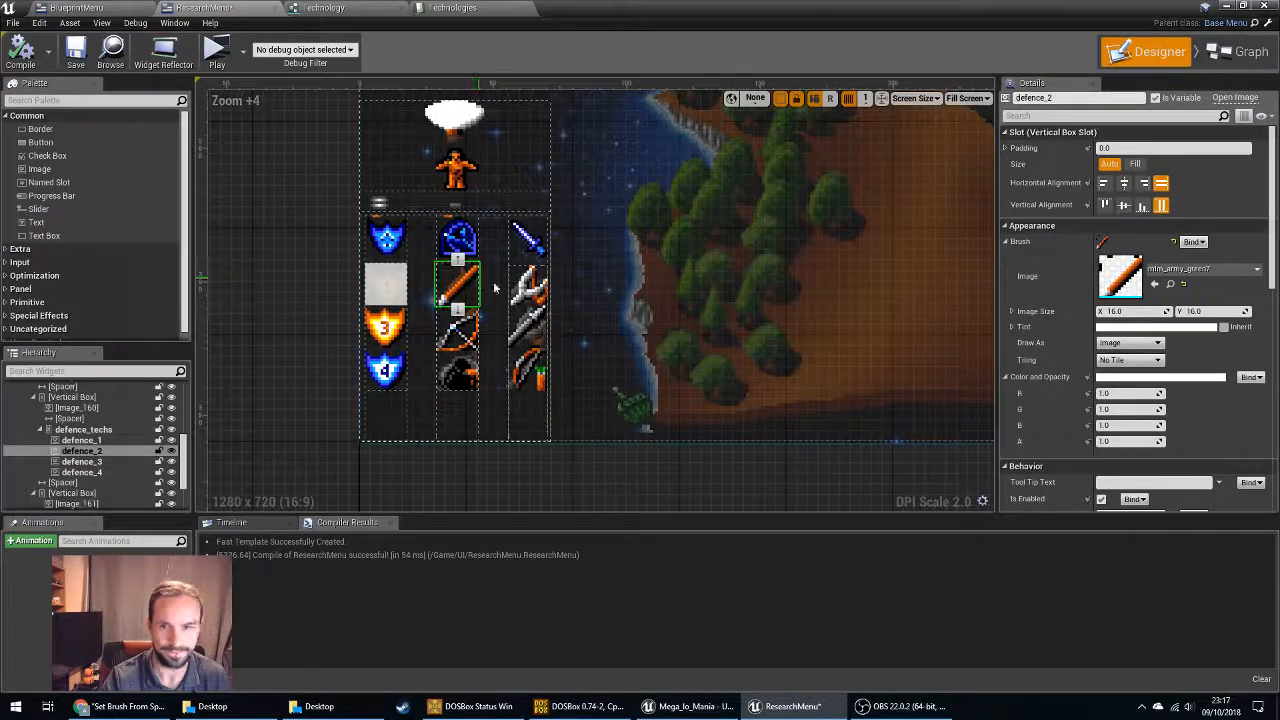
pyautogui.click(1210, 272)
pyautogui.click(1130, 450)
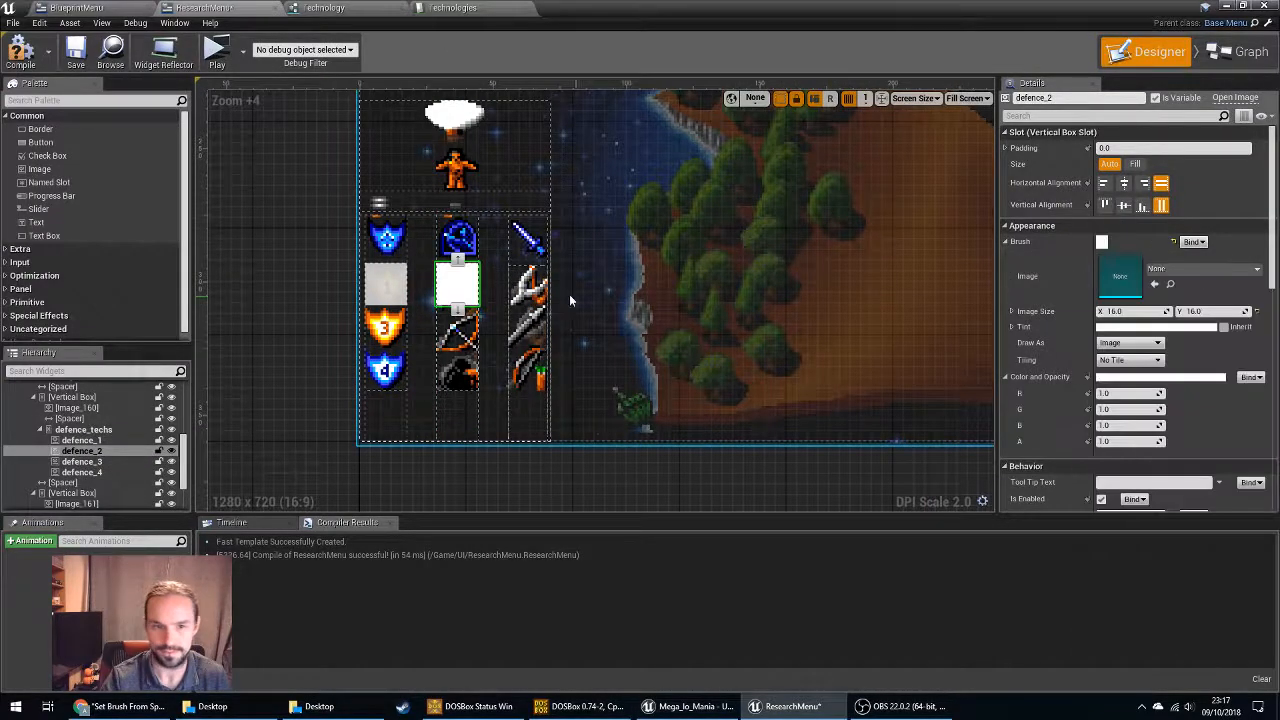
pyautogui.click(527, 285)
pyautogui.click(1205, 269)
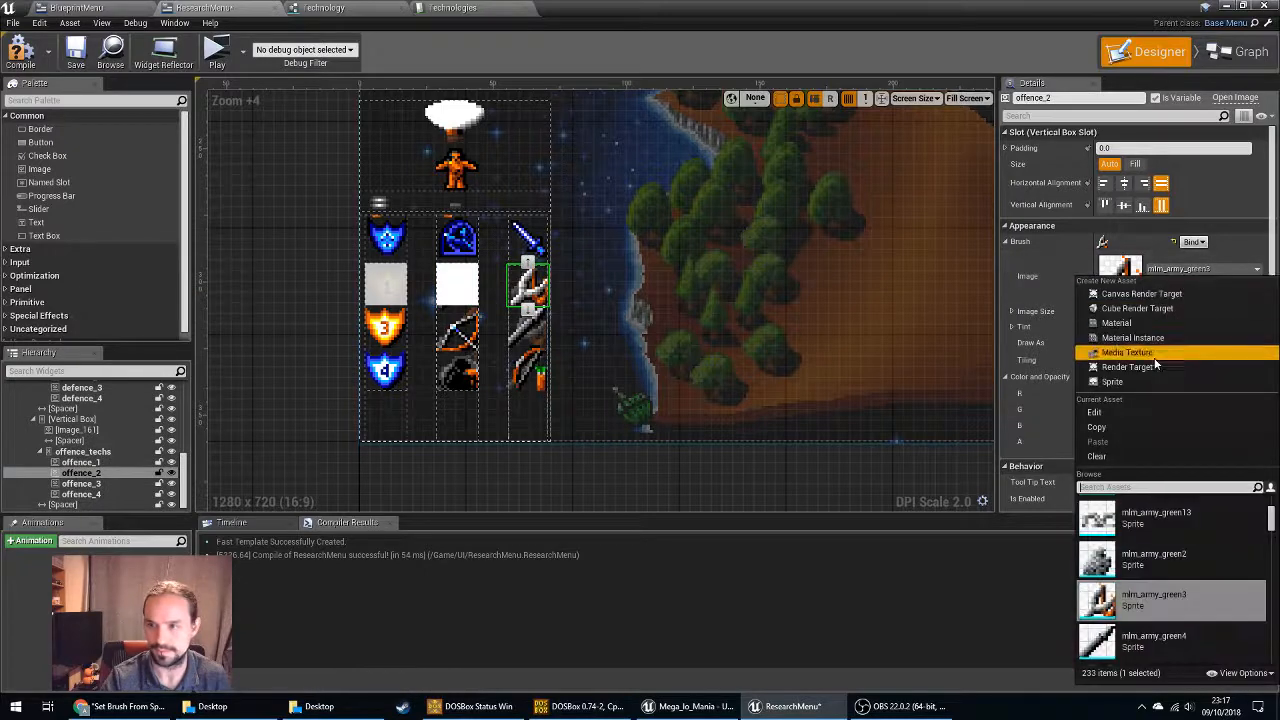
pyautogui.click(1098, 456)
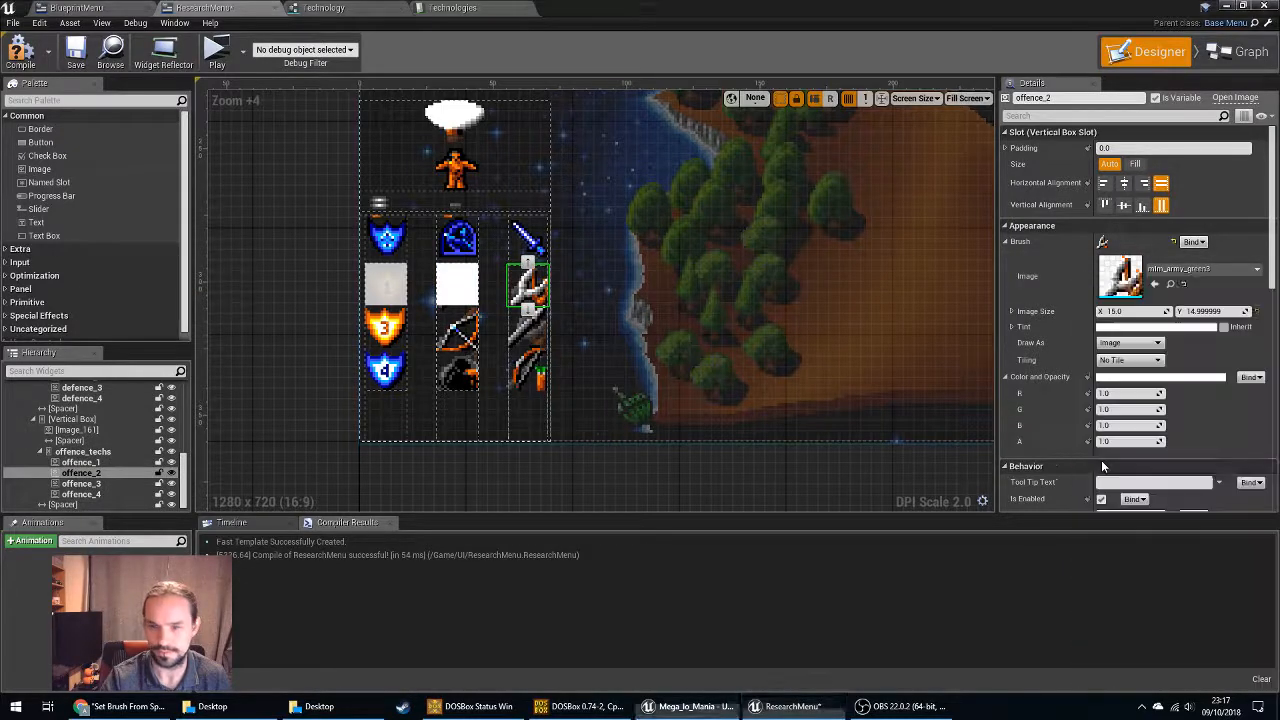
# Clear the brush images of repair_3 and repair_4 in the repair column.
pyautogui.click(386, 326)
pyautogui.click(80, 430)
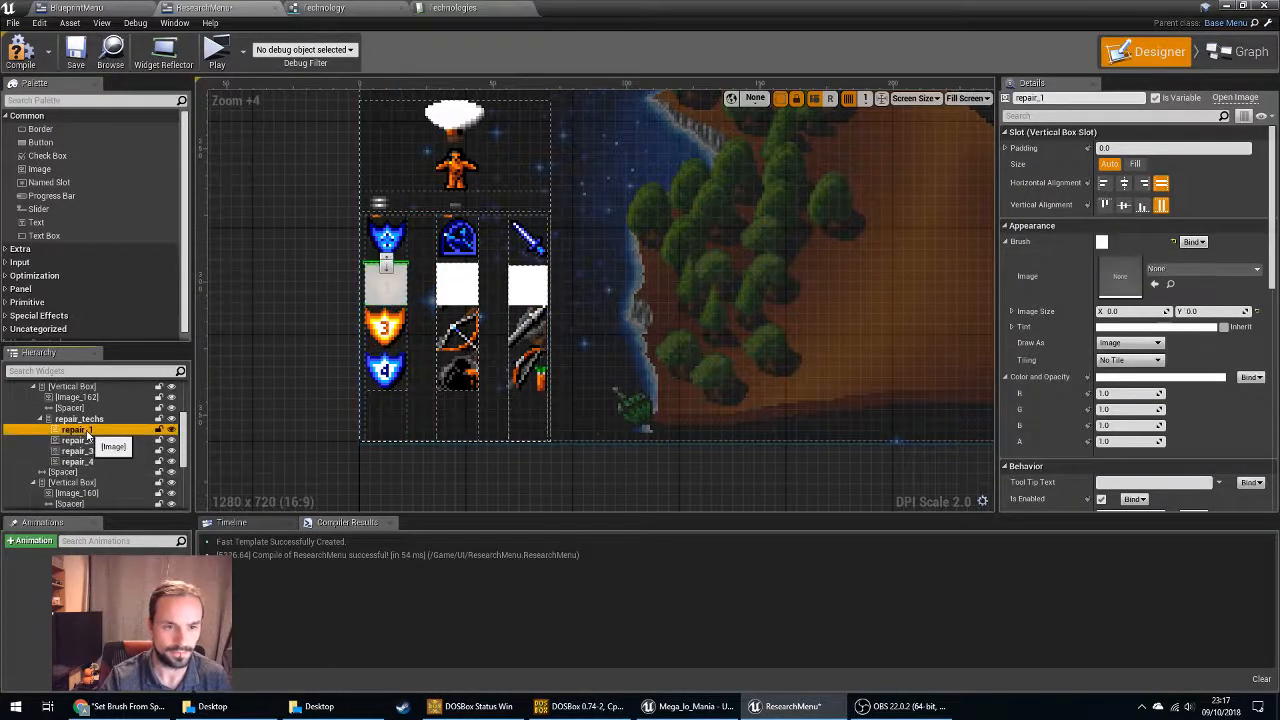
pyautogui.click(77, 440)
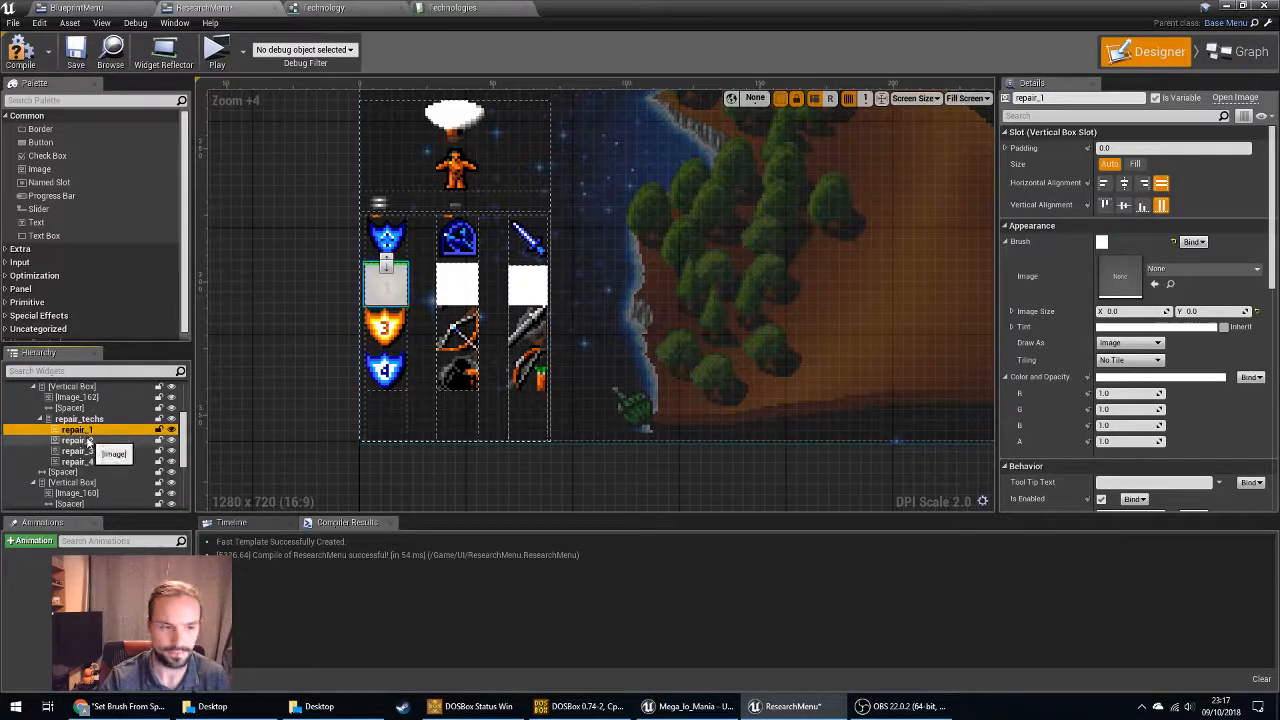
pyautogui.click(77, 451)
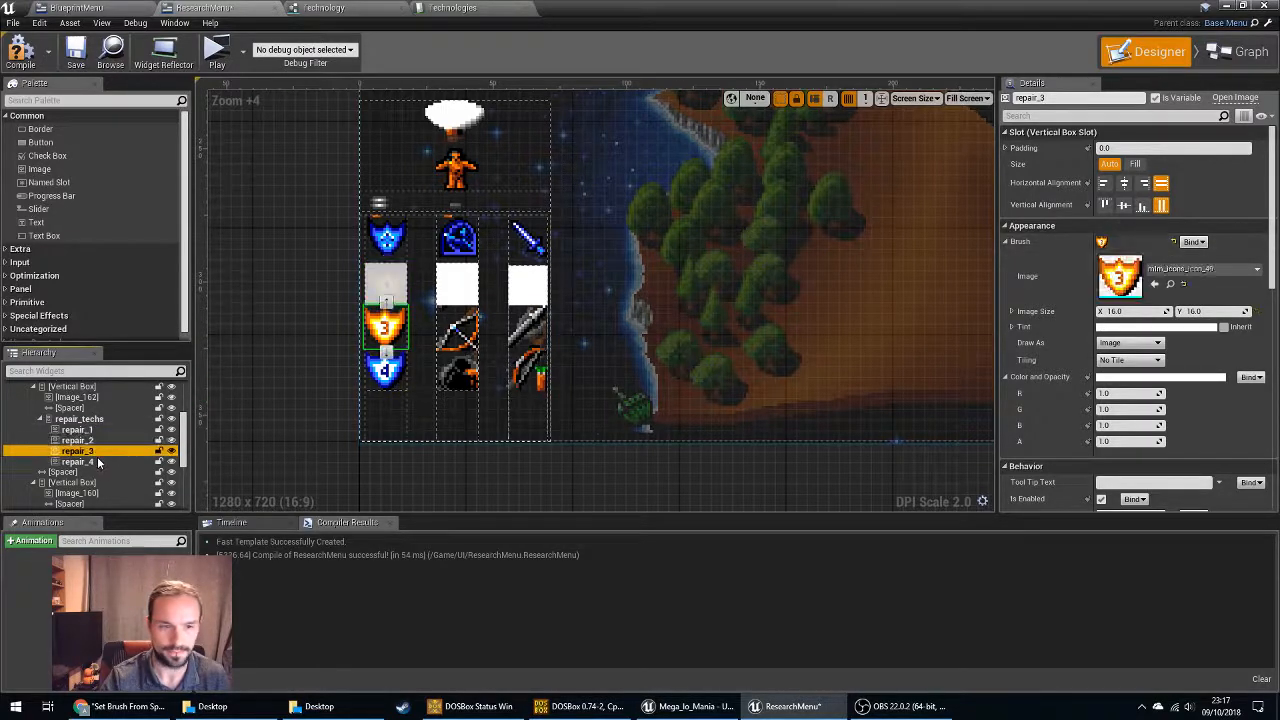
pyautogui.click(1195, 270)
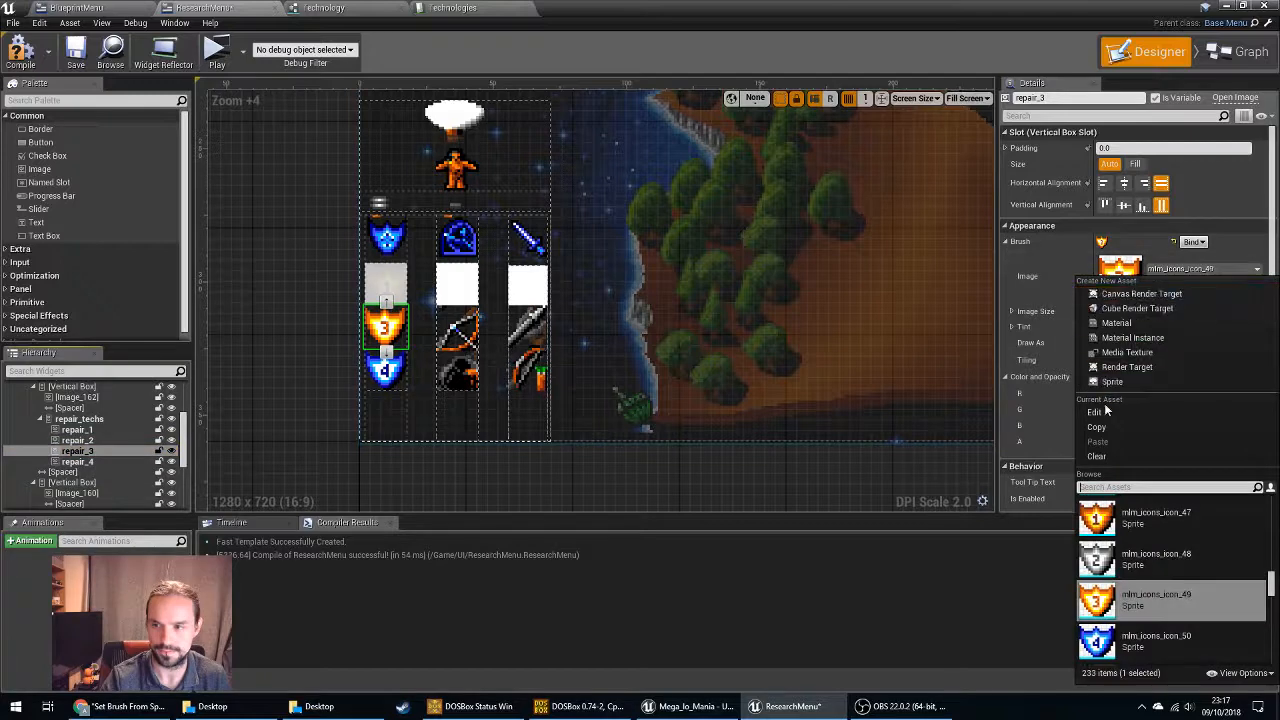
pyautogui.click(1110, 448)
pyautogui.click(77, 461)
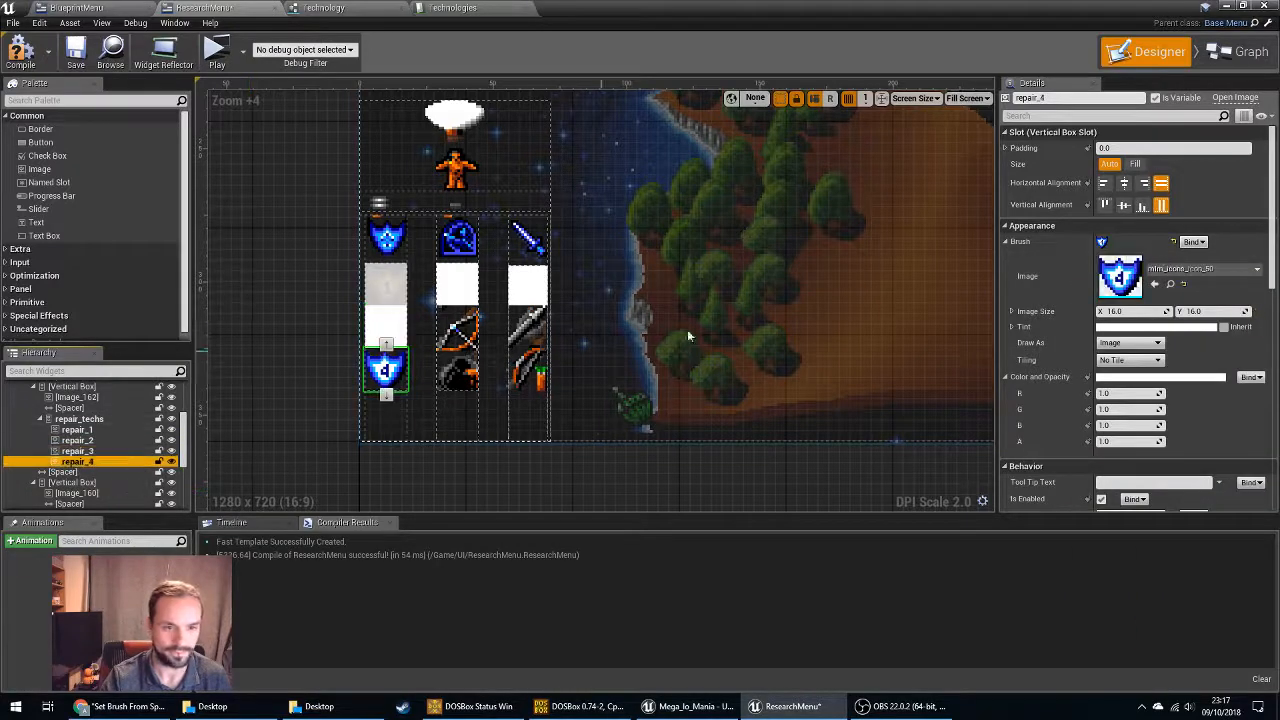
pyautogui.click(1200, 269)
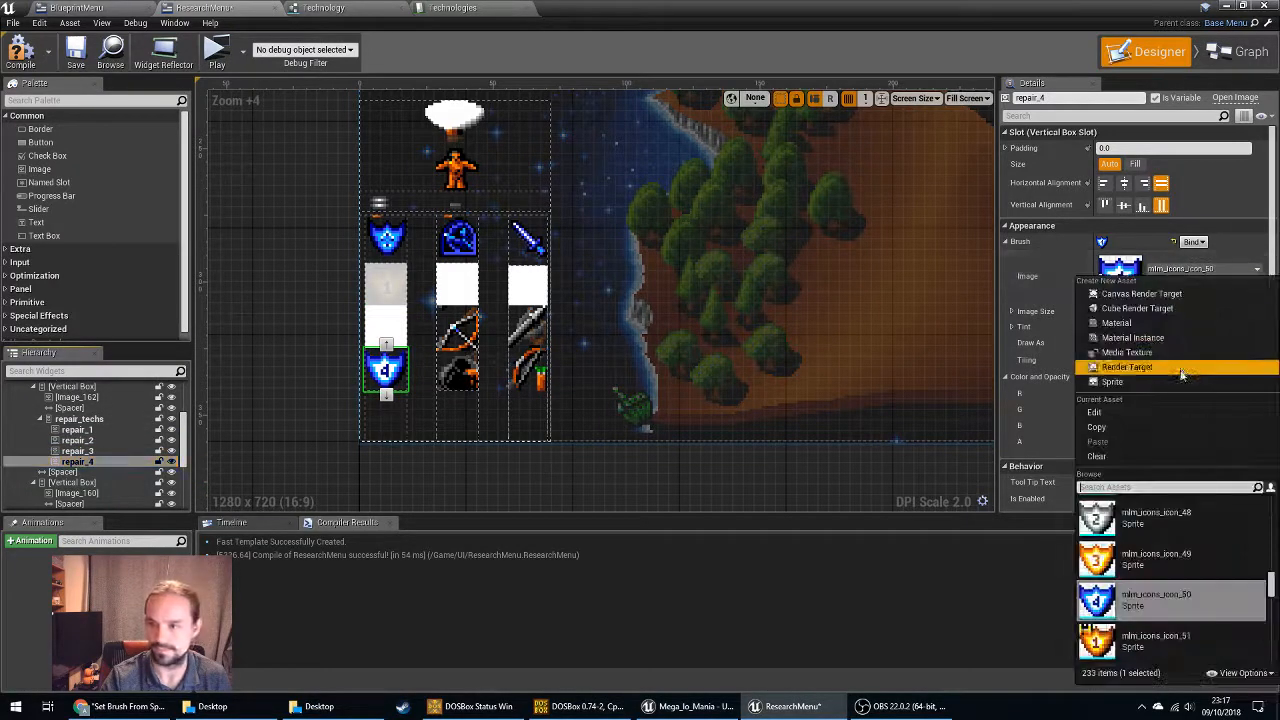
pyautogui.click(1110, 456)
# Clear the brush images of defence_3 and defence_4 in the defence column.
pyautogui.click(457, 330)
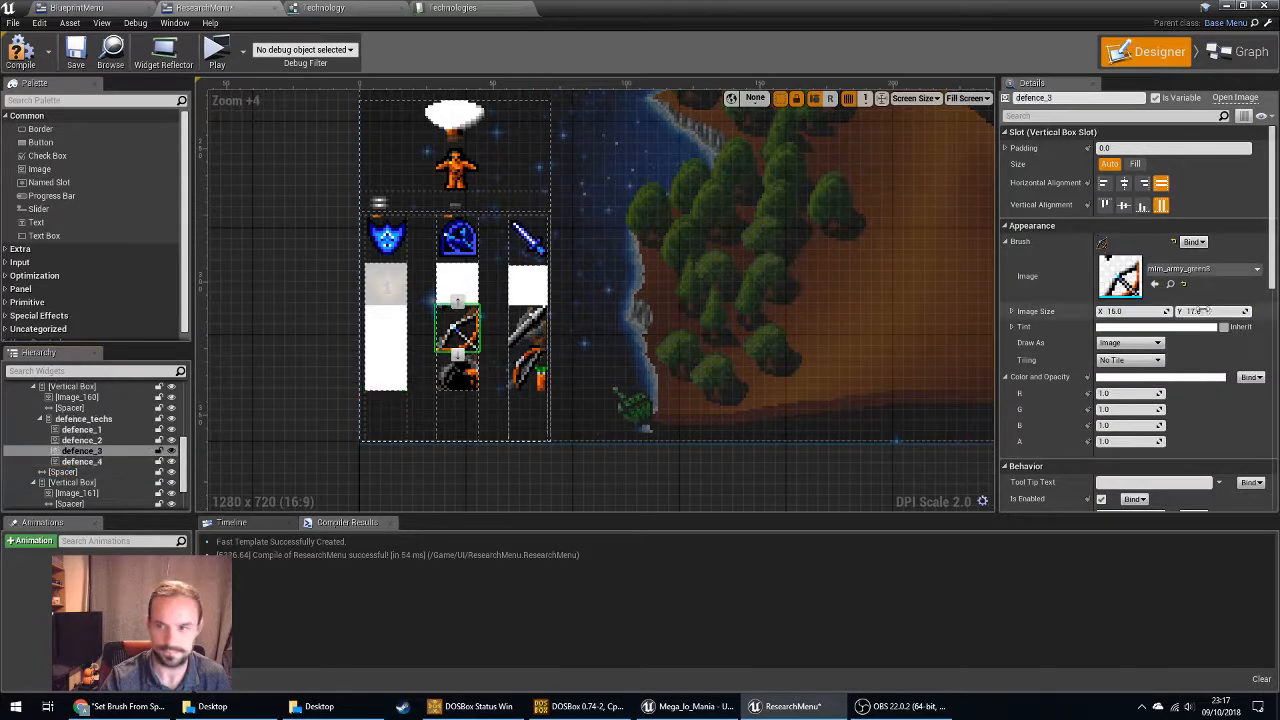
pyautogui.click(1200, 270)
pyautogui.click(1097, 456)
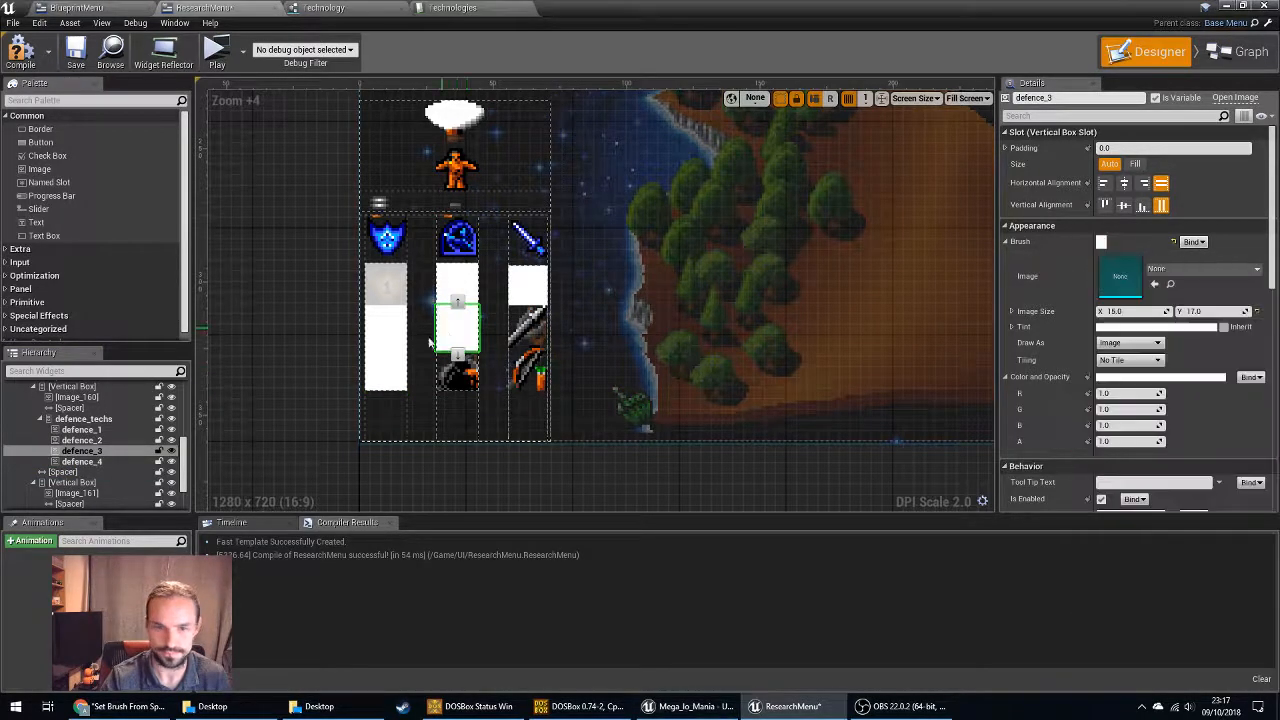
pyautogui.click(457, 372)
pyautogui.click(1200, 269)
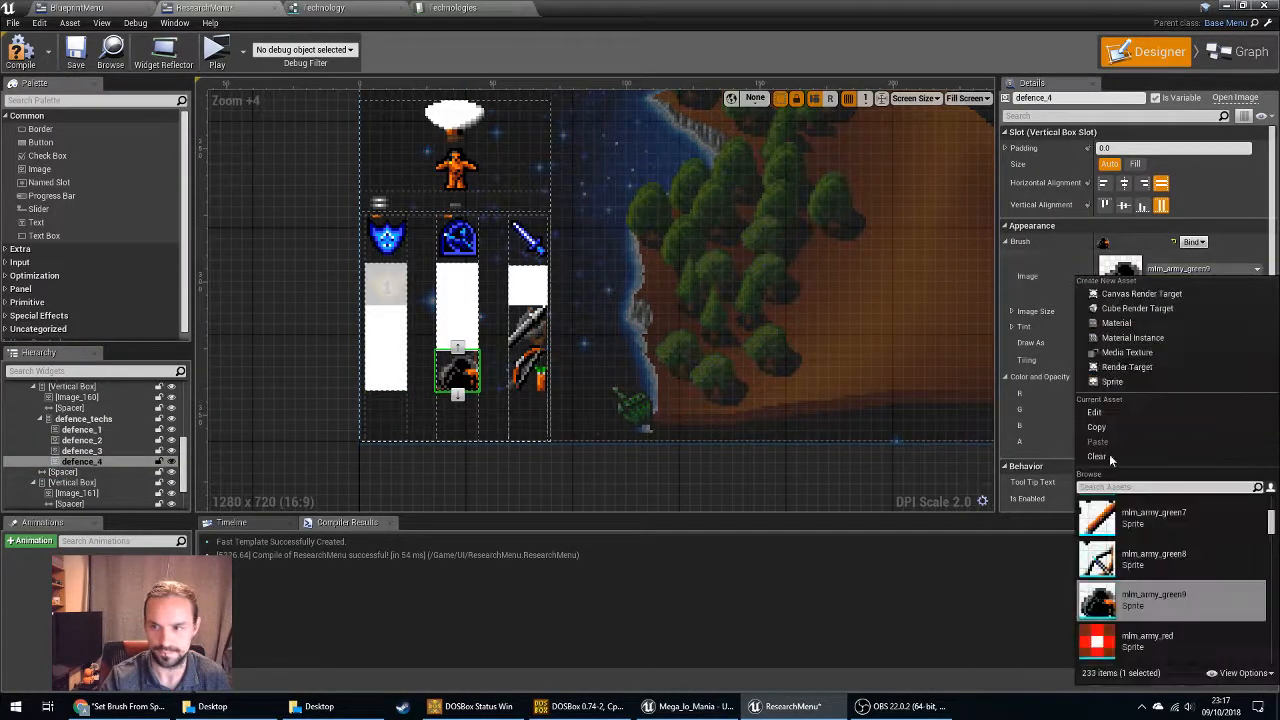
pyautogui.click(1100, 456)
# Clear the brush images of offence_3 and offence_4 in the offence column.
pyautogui.click(540, 322)
pyautogui.click(1200, 269)
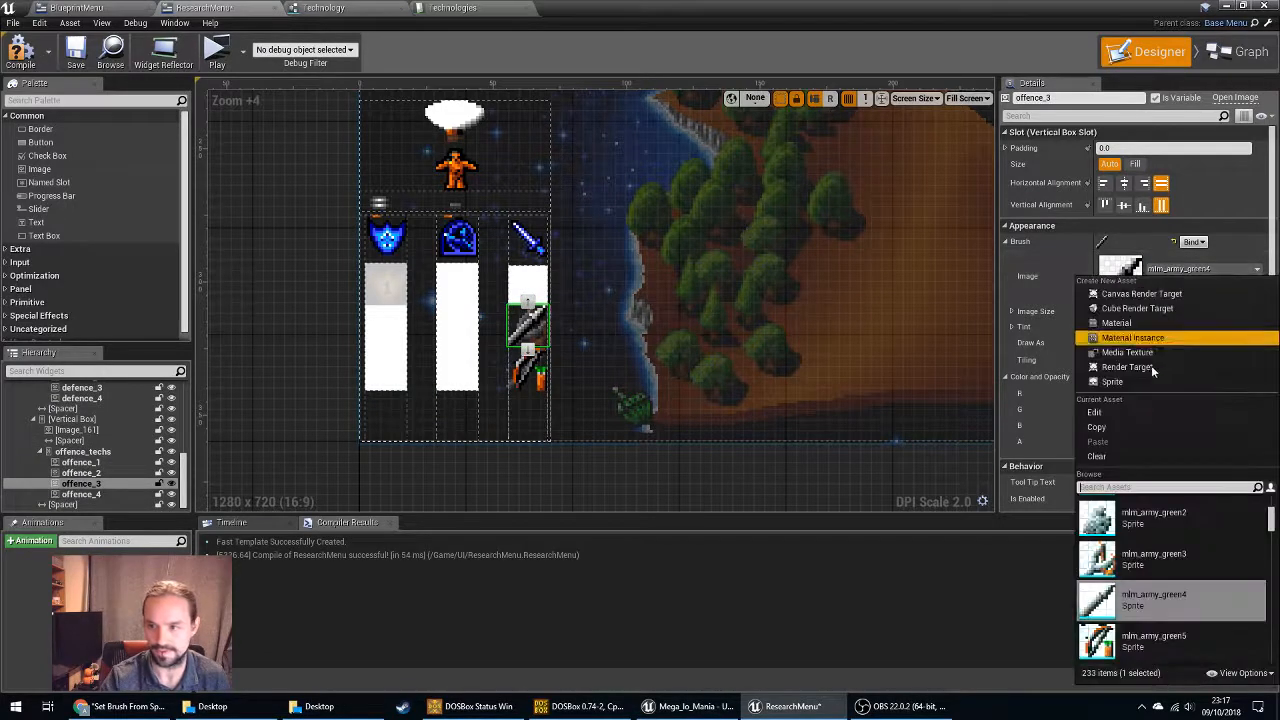
pyautogui.click(1140, 334)
pyautogui.press('Escape')
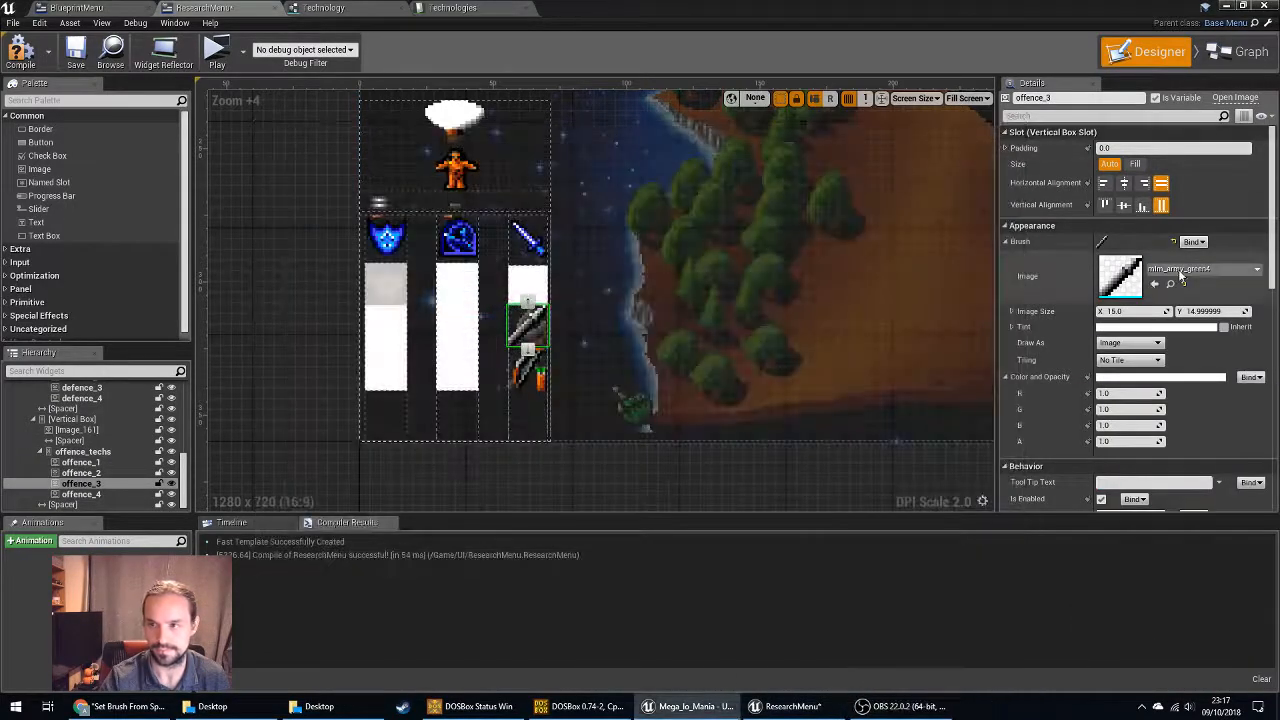
pyautogui.click(1200, 269)
pyautogui.click(1100, 456)
pyautogui.click(527, 370)
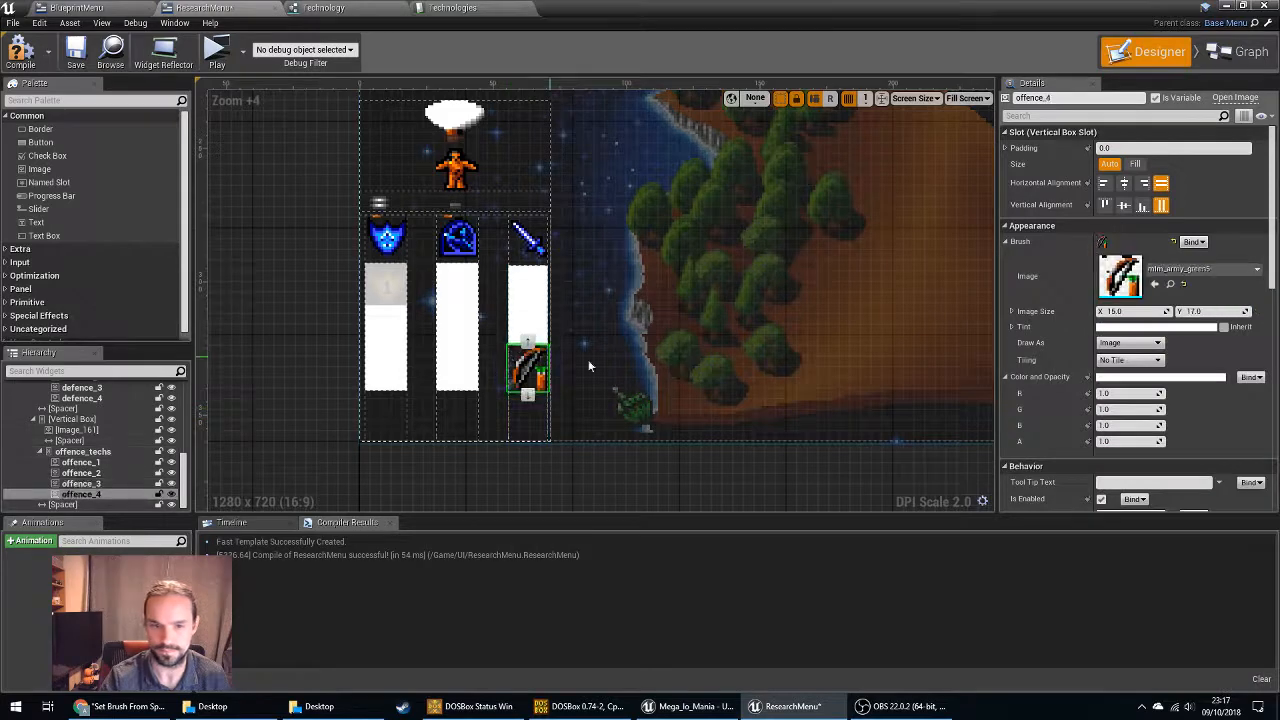
pyautogui.click(1200, 269)
pyautogui.click(1096, 456)
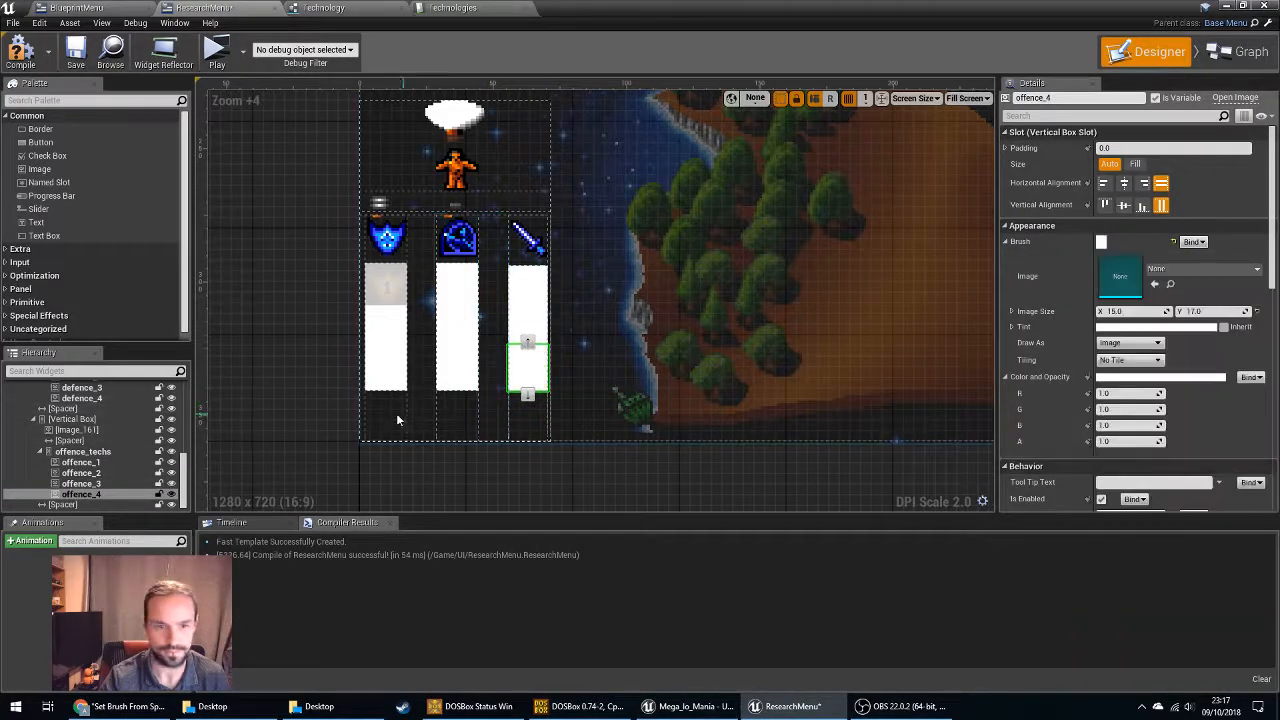
# Clear the brush image of repair_2 in the repair column.
pyautogui.scroll(5, 115, 440)
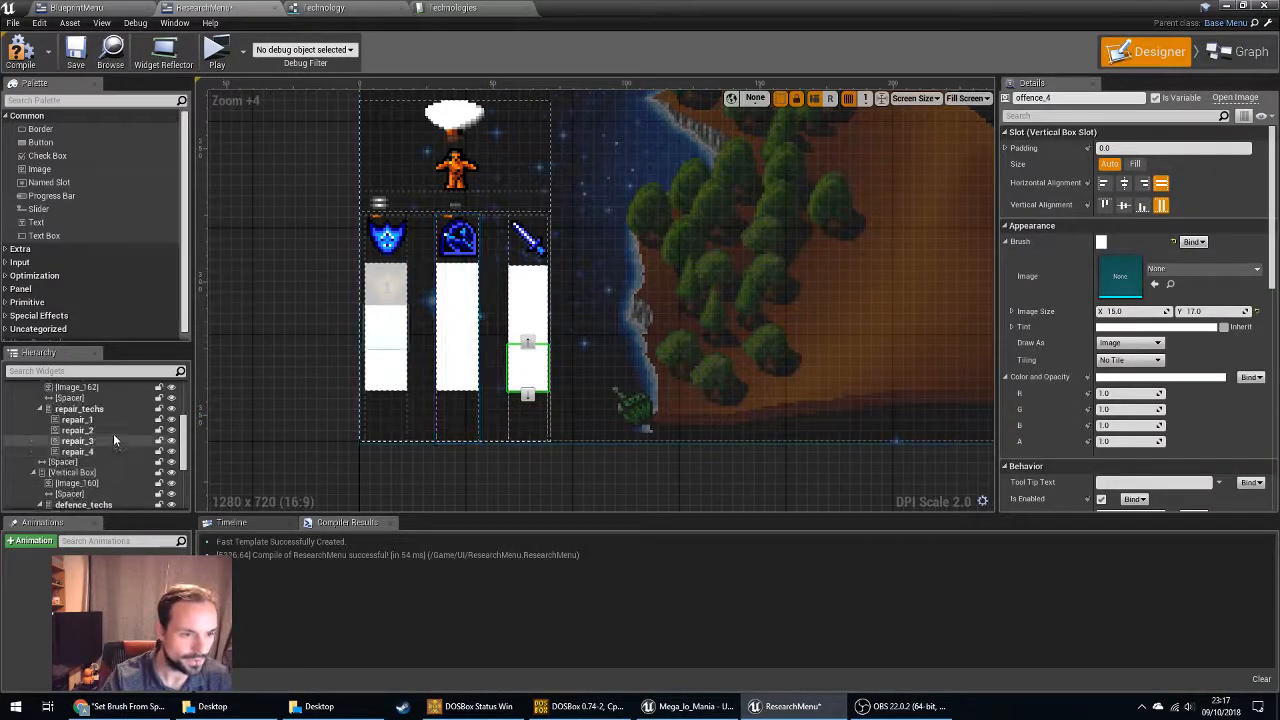
pyautogui.click(100, 421)
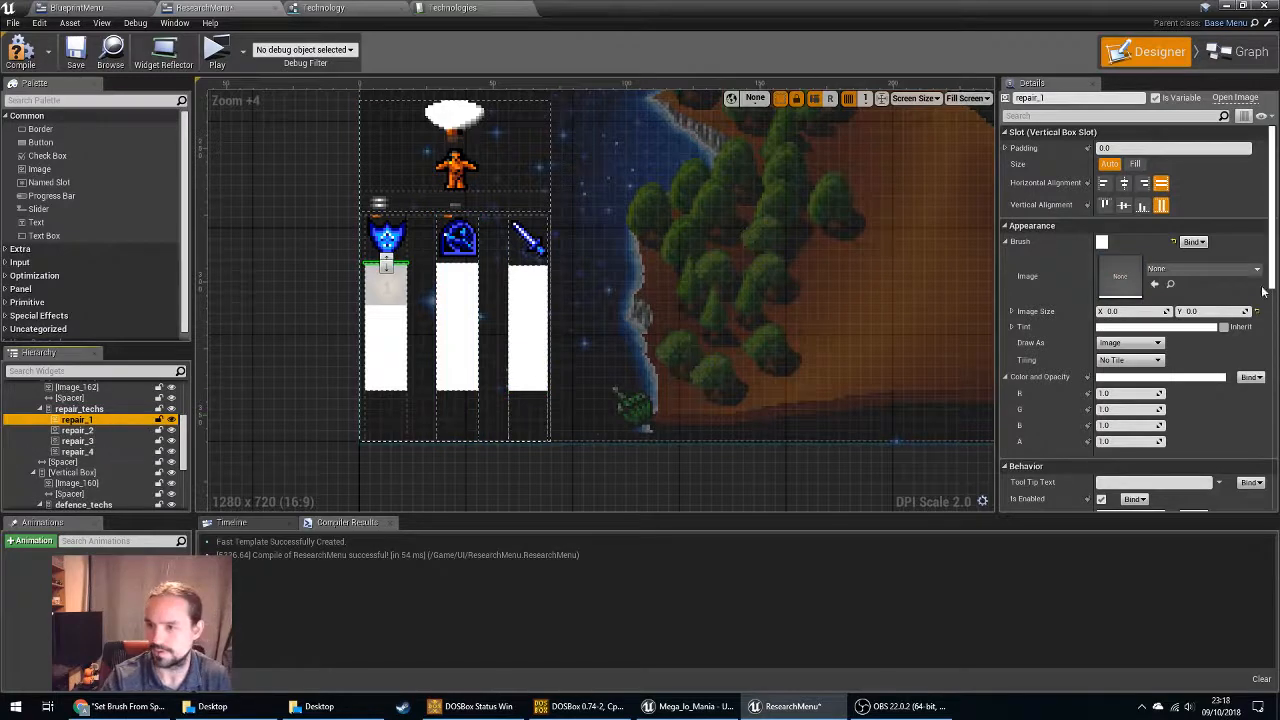
pyautogui.click(80, 430)
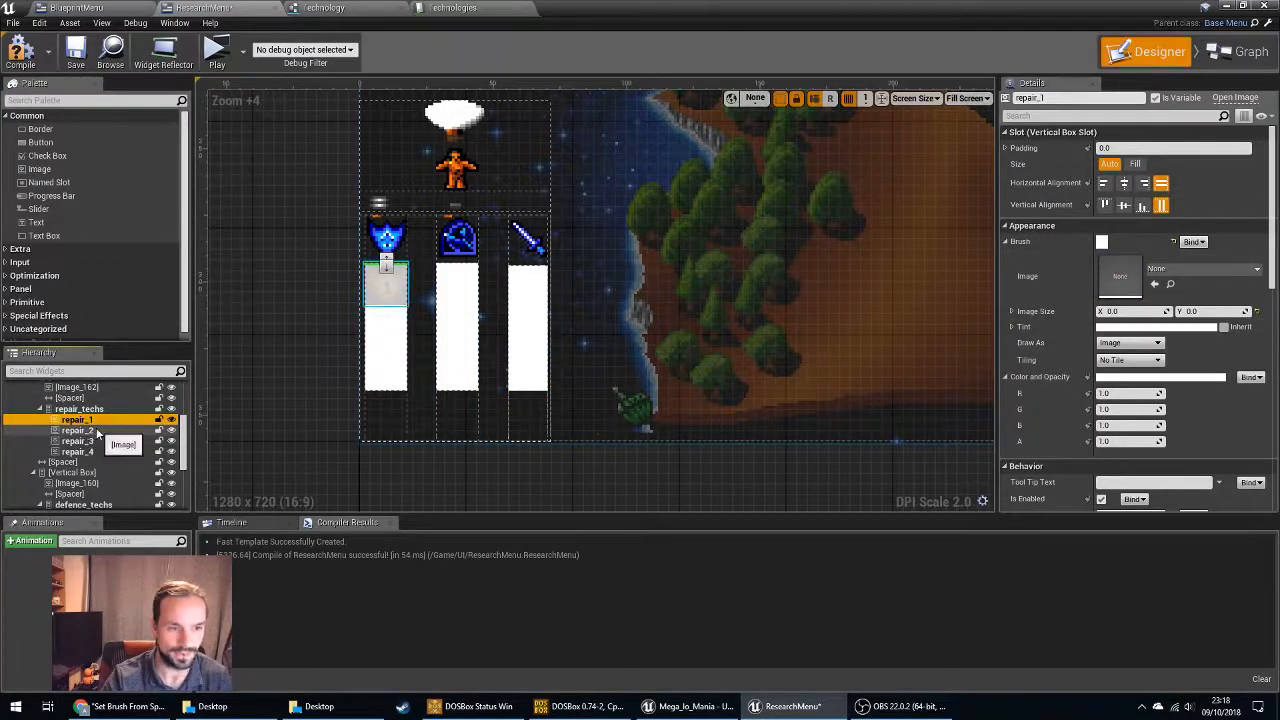
pyautogui.click(1194, 270)
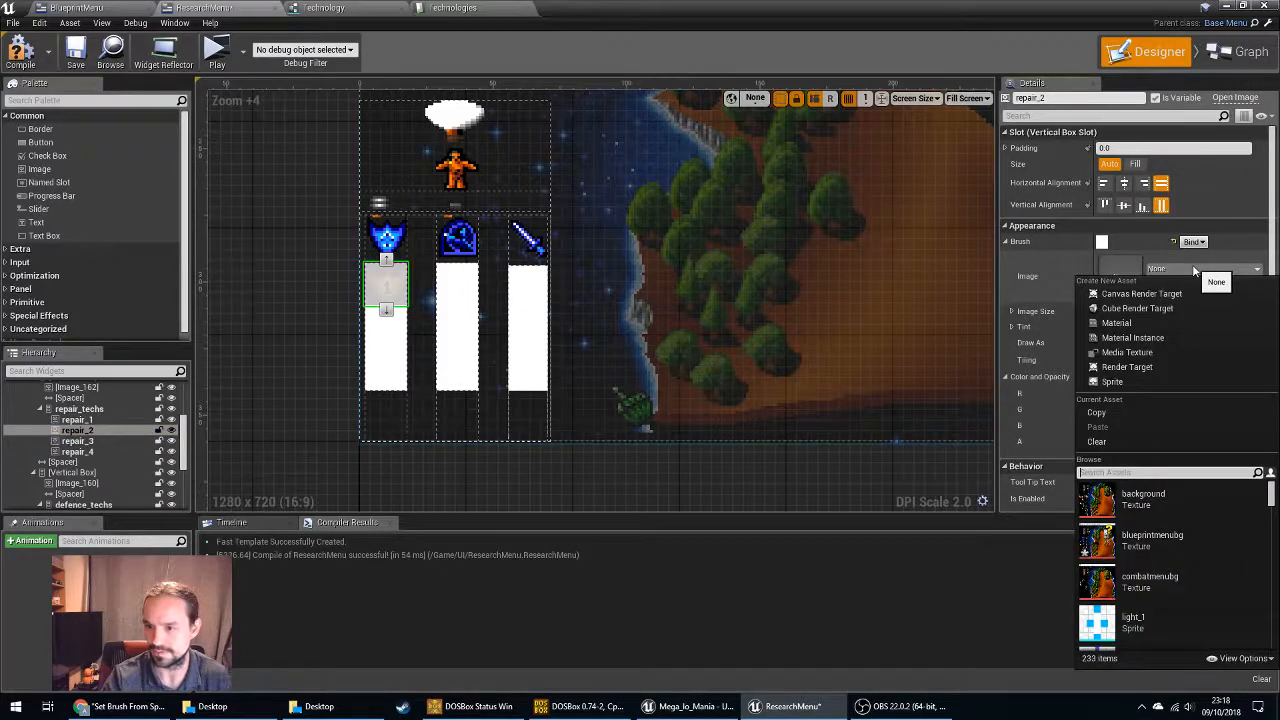
pyautogui.click(1125, 441)
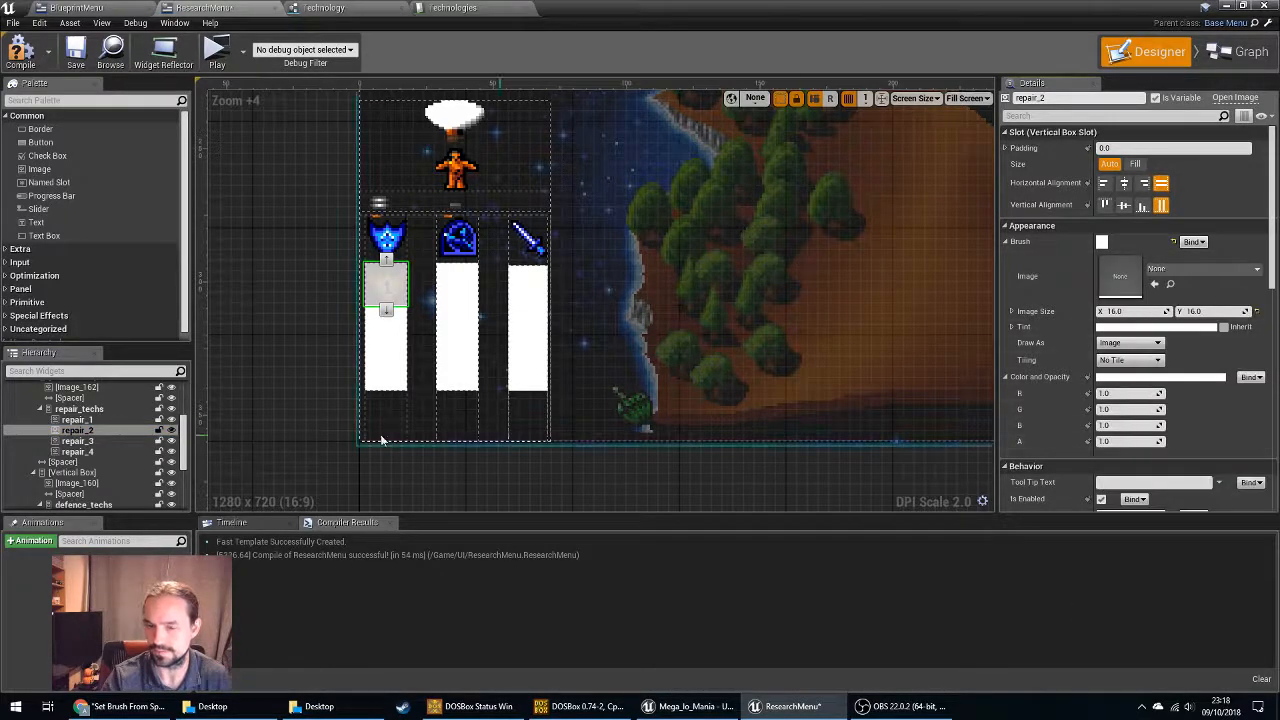
# Open repair_1's image width for editing and recompile ResearchMenu.
pyautogui.click(77, 419)
pyautogui.click(1141, 311)
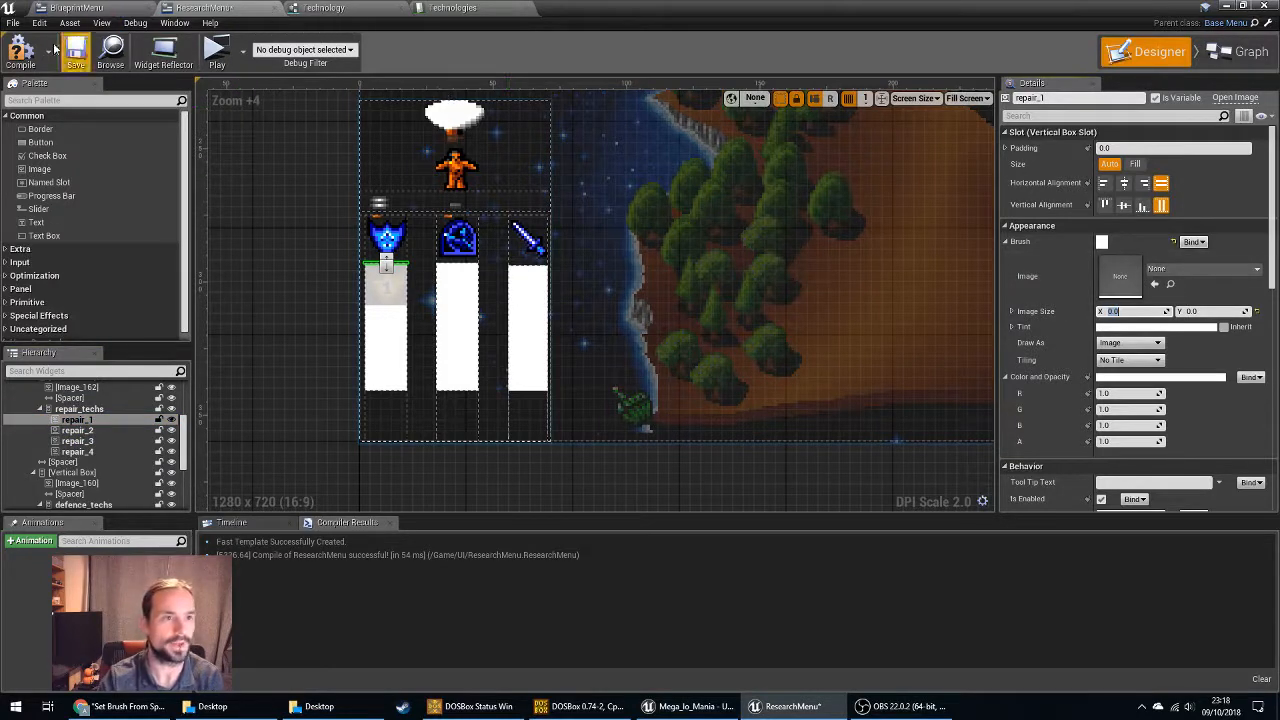
pyautogui.click(22, 57)
pyautogui.click(455, 9)
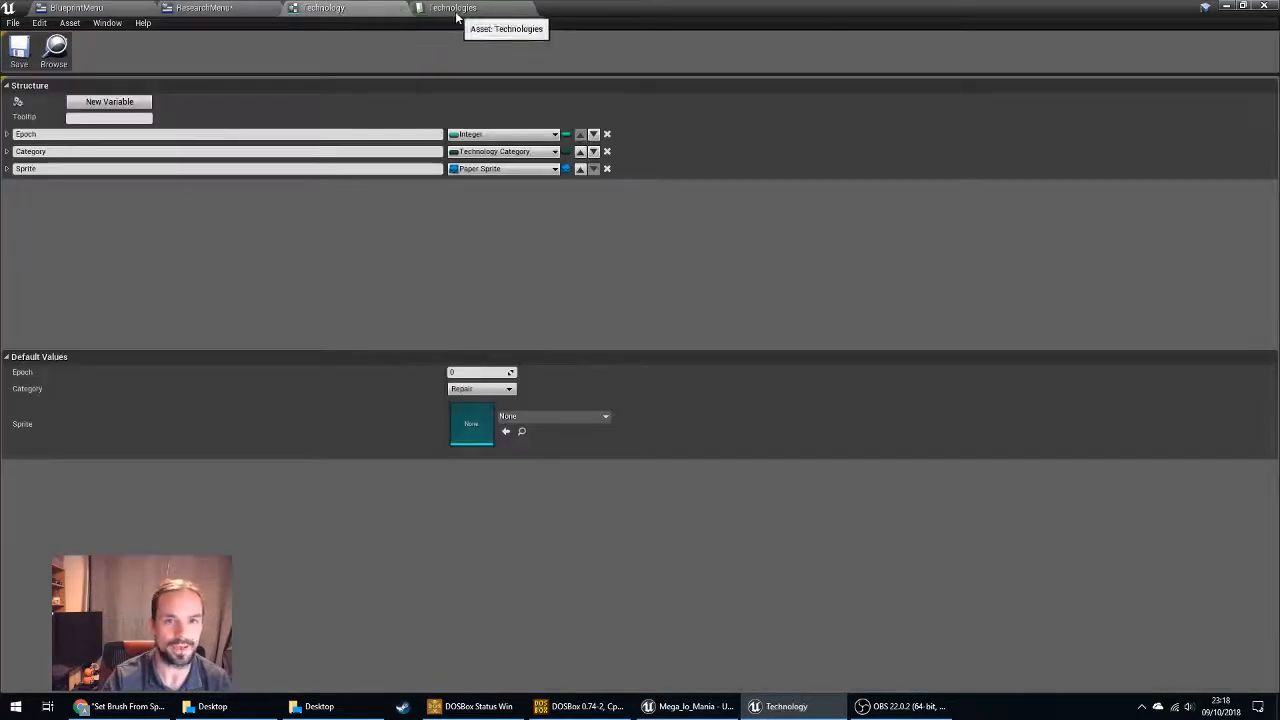
pyautogui.click(200, 8)
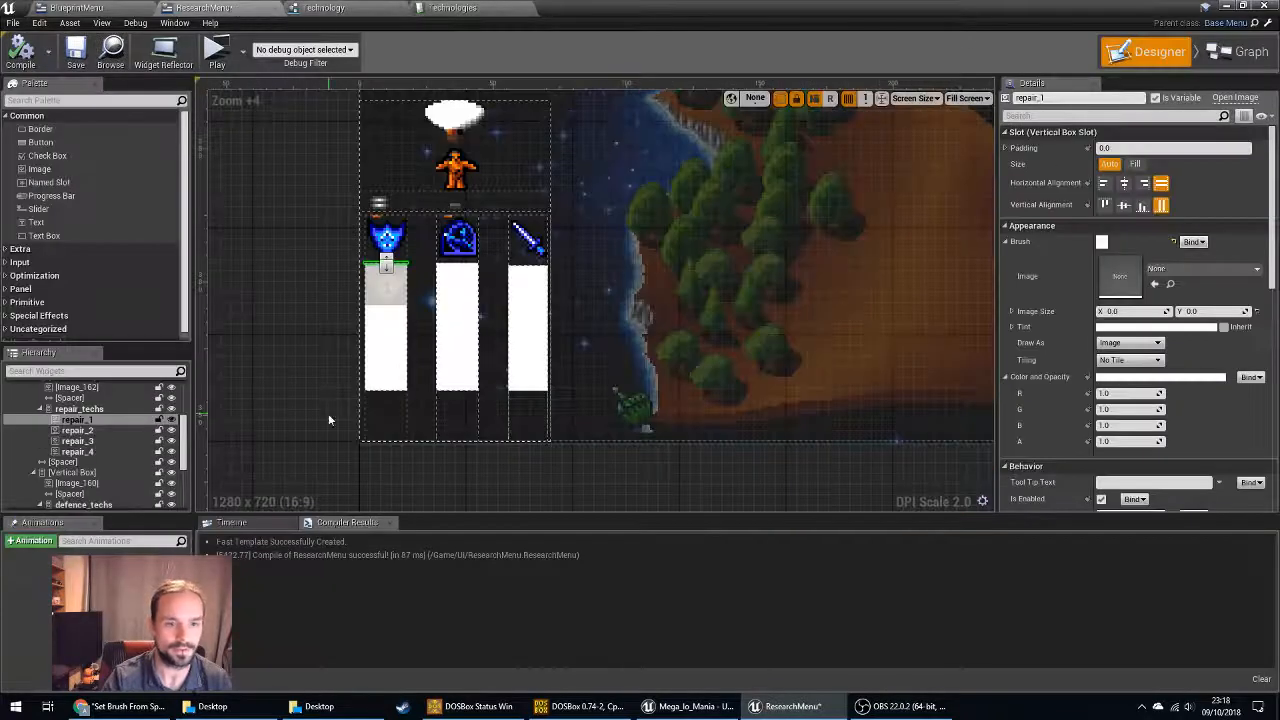
# Turn off Match Size on the Set Brush from Texture node in the event graph and recompile ResearchMenu.
pyautogui.click(1240, 51)
pyautogui.moveTo(1000, 440)
pyautogui.mouseDown(button='right')
pyautogui.moveTo(849, 443)
pyautogui.moveTo(513, 359)
pyautogui.moveTo(388, 350)
pyautogui.mouseUp(button='right')
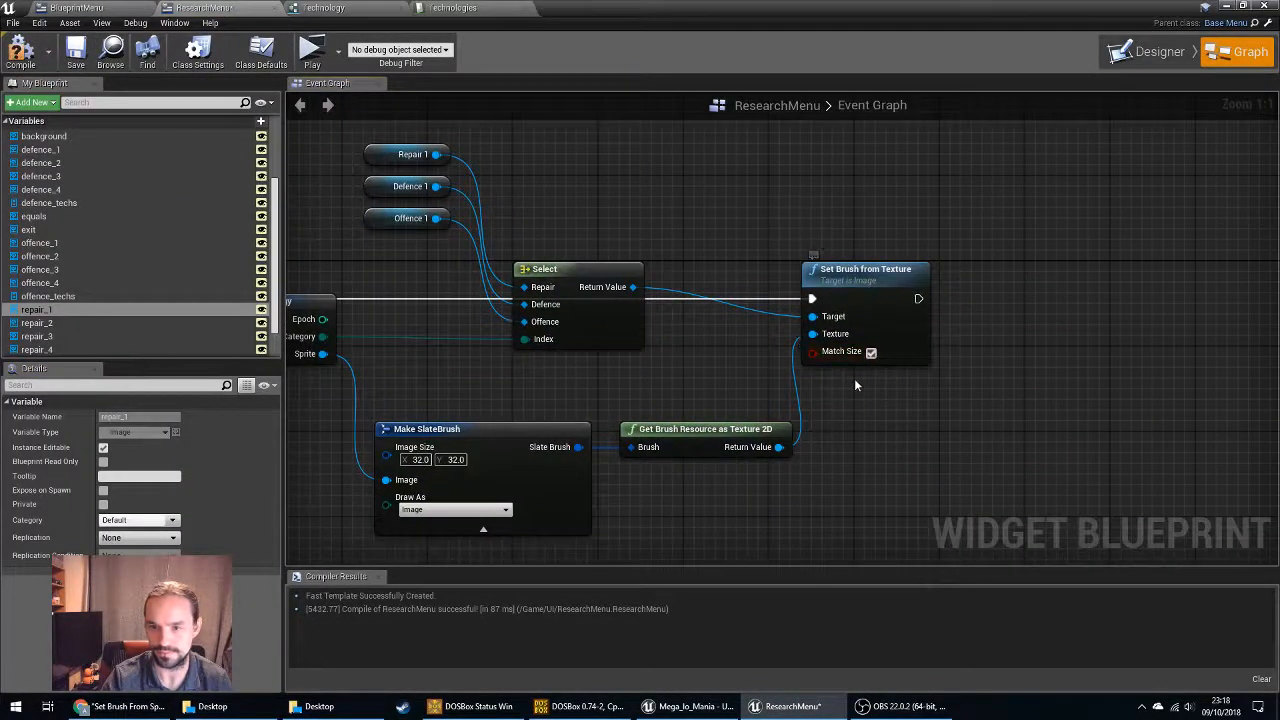
pyautogui.moveTo(866, 410); pyautogui.dragTo(1050, 373, button='right')
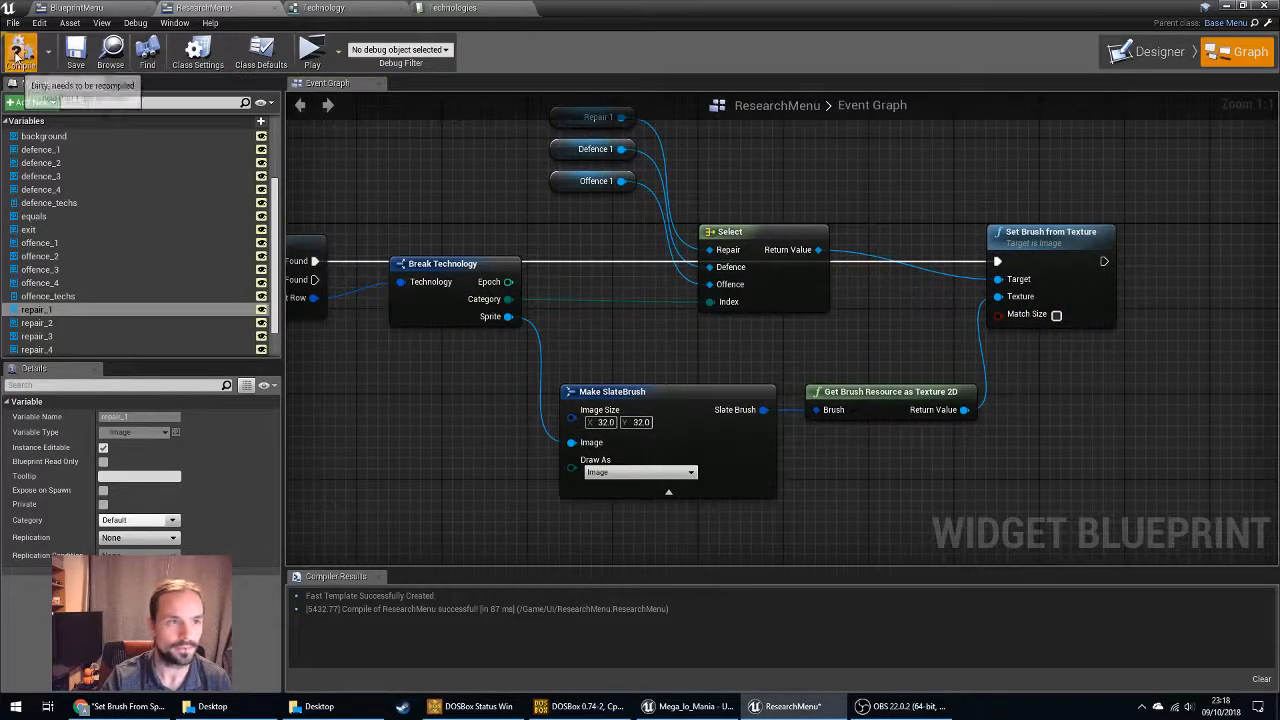
pyautogui.click(103, 8)
pyautogui.click(196, 8)
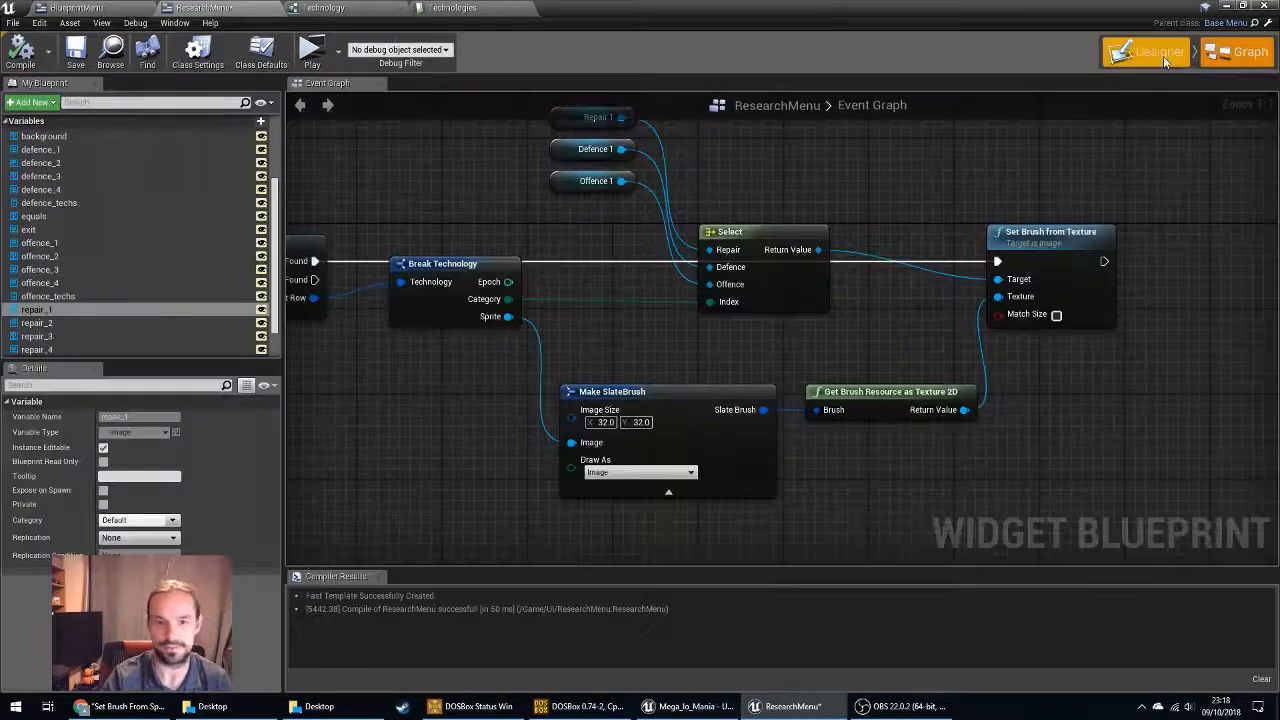
# Set the render opacity of repair_2 to 1.0 in ResearchMenu's designer.
pyautogui.click(1147, 51)
pyautogui.scroll(2, 424, 364)
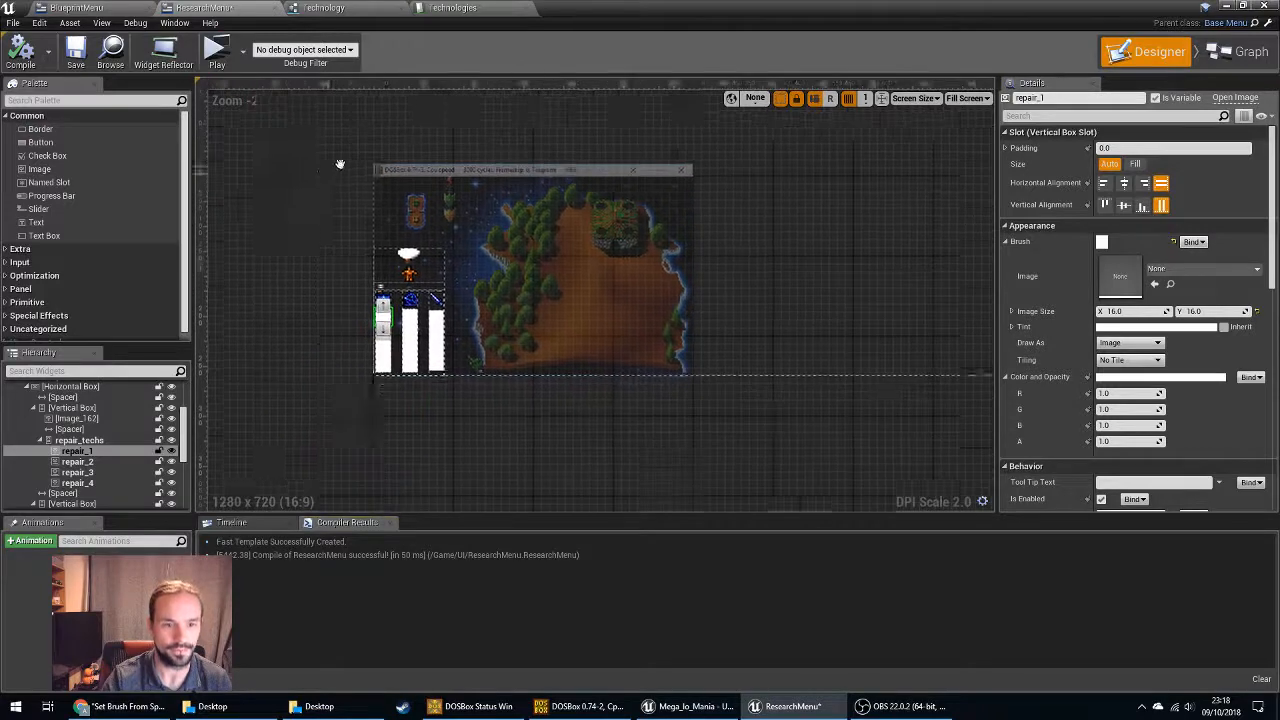
pyautogui.scroll(3, 424, 364)
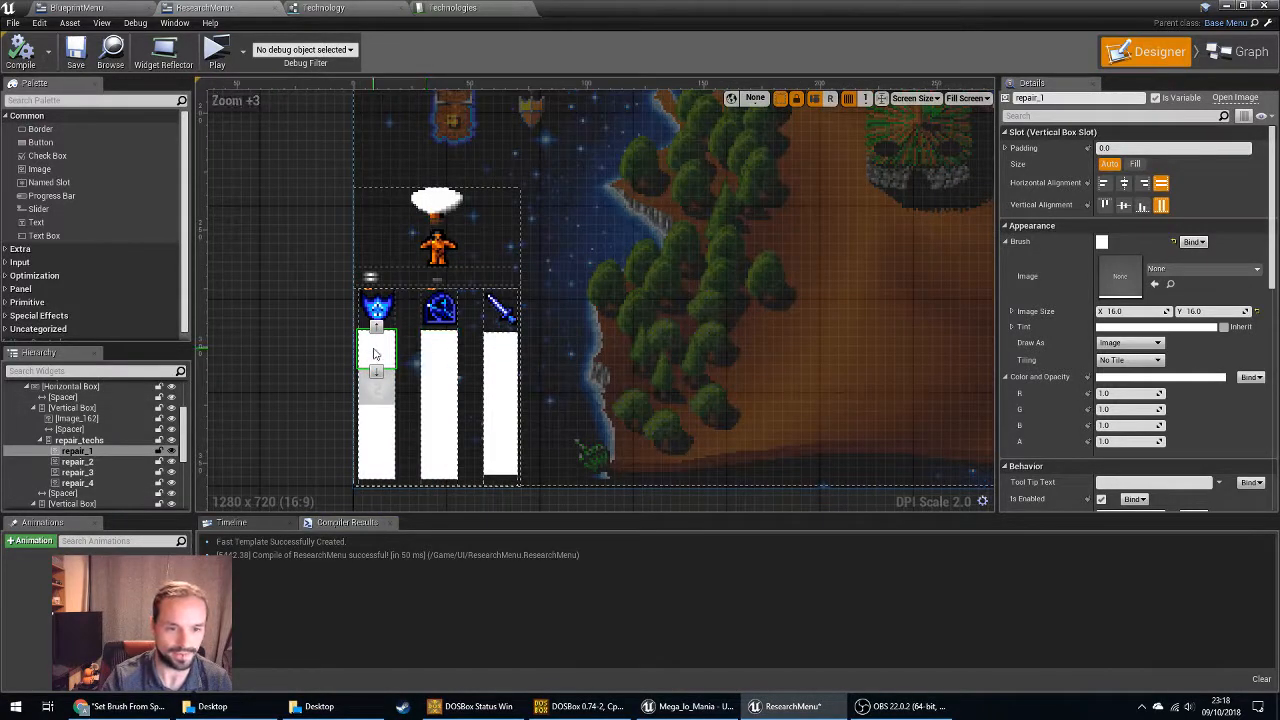
pyautogui.click(374, 386)
pyautogui.scroll(-4, 1185, 441)
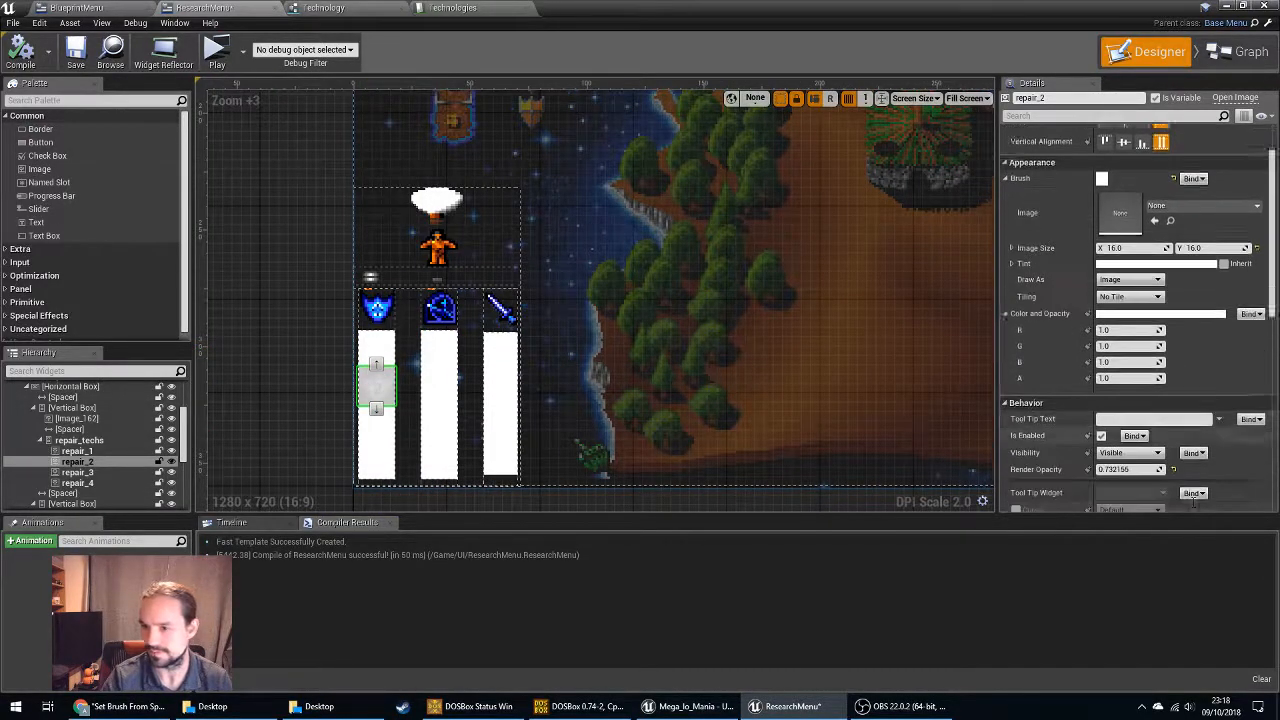
pyautogui.click(1138, 405)
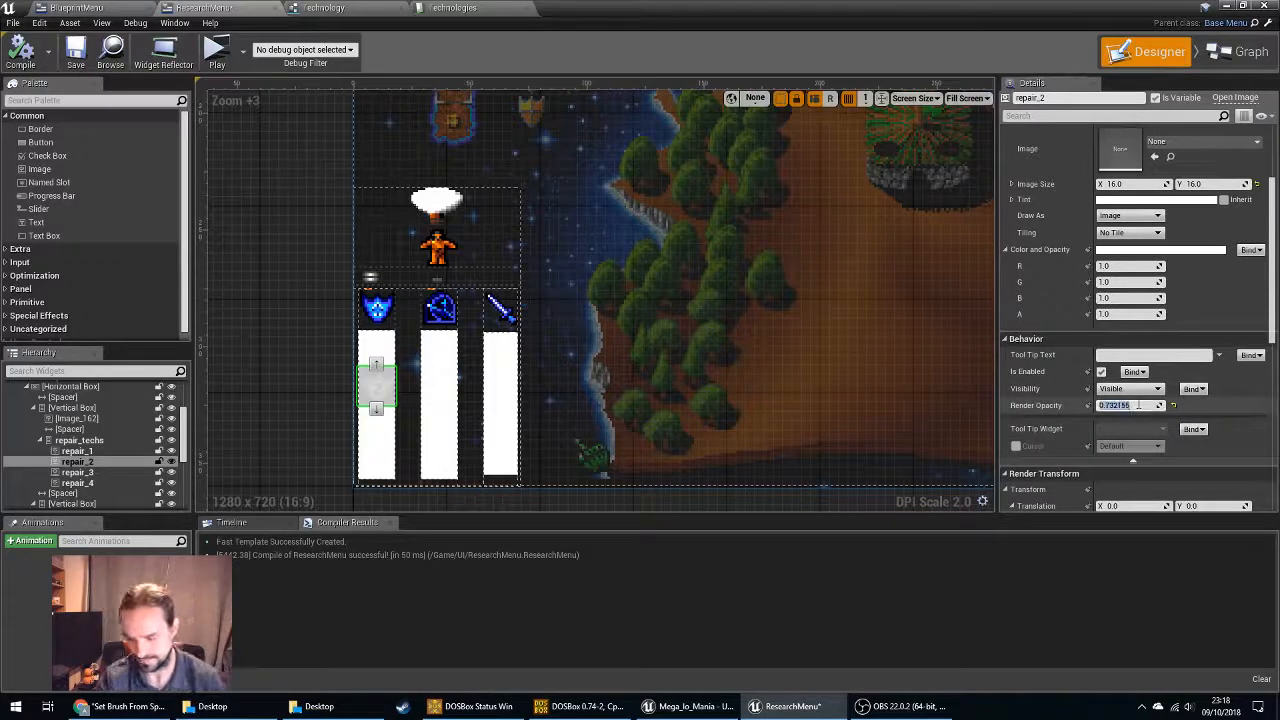
pyautogui.write('2')
pyautogui.click(710, 360)
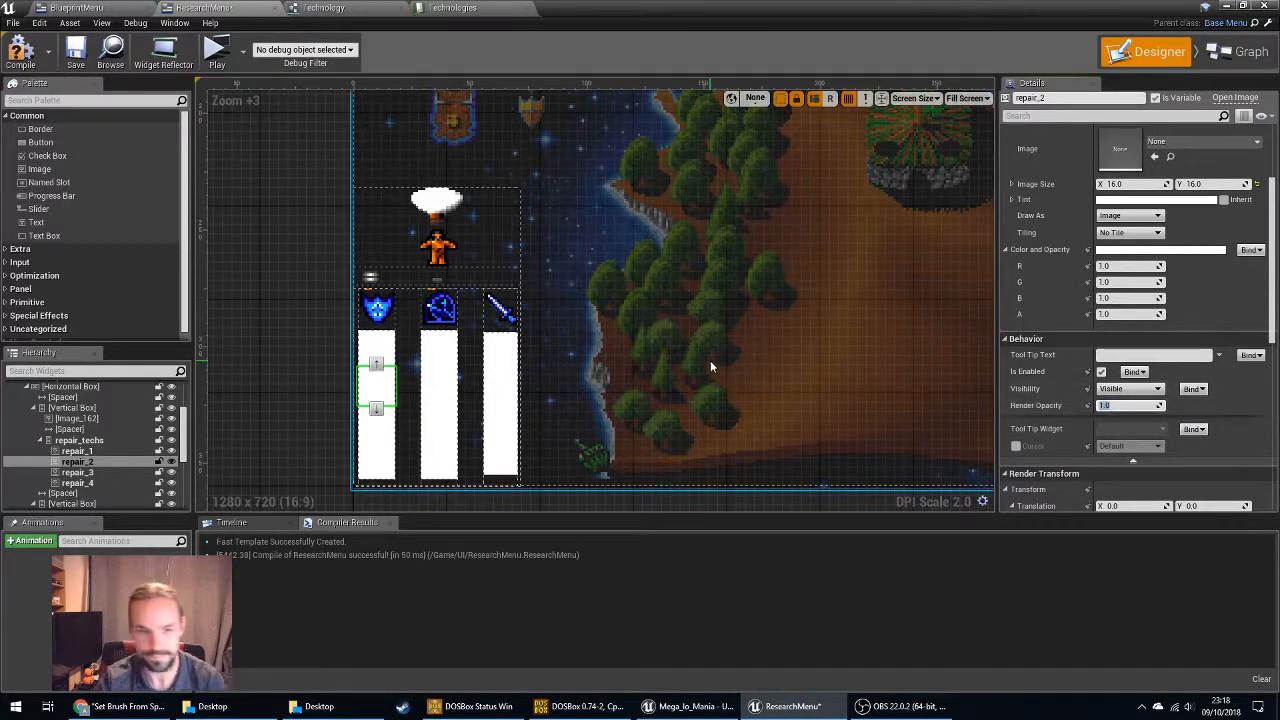
# Run the game preview to check the research menu's technology slots, and close it again.
pyautogui.click(216, 48)
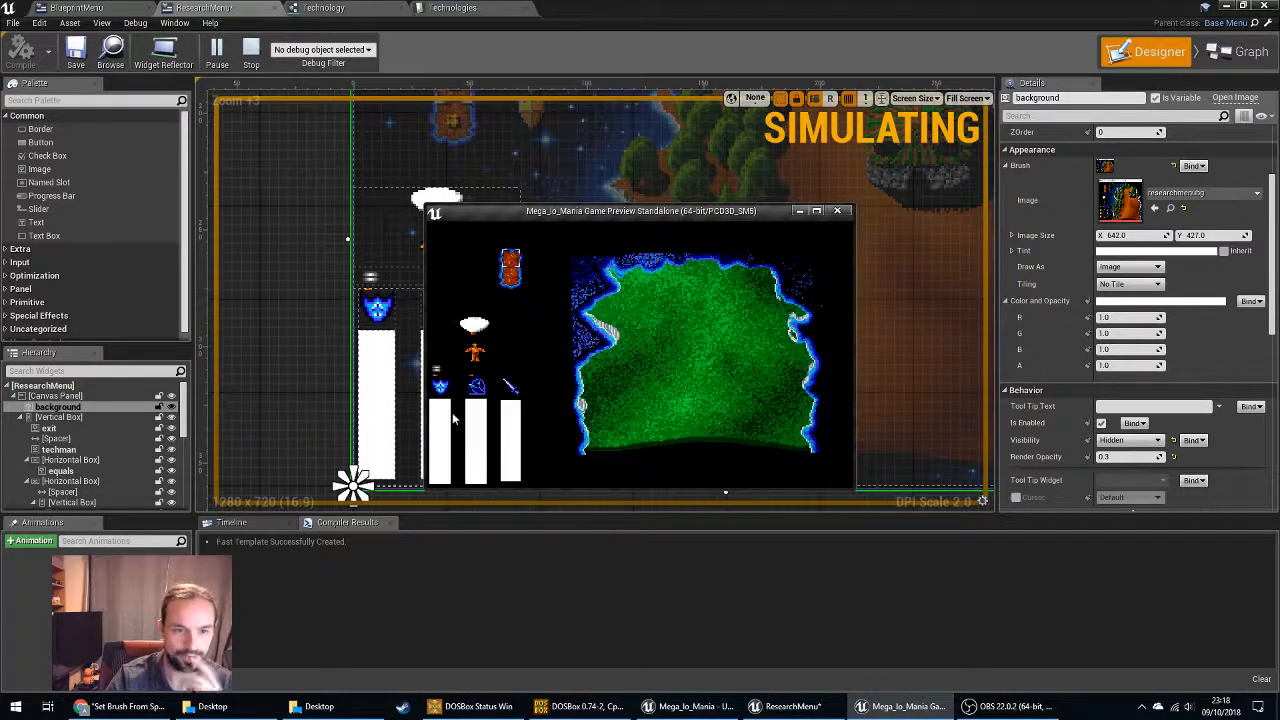
pyautogui.click(483, 329)
pyautogui.click(837, 211)
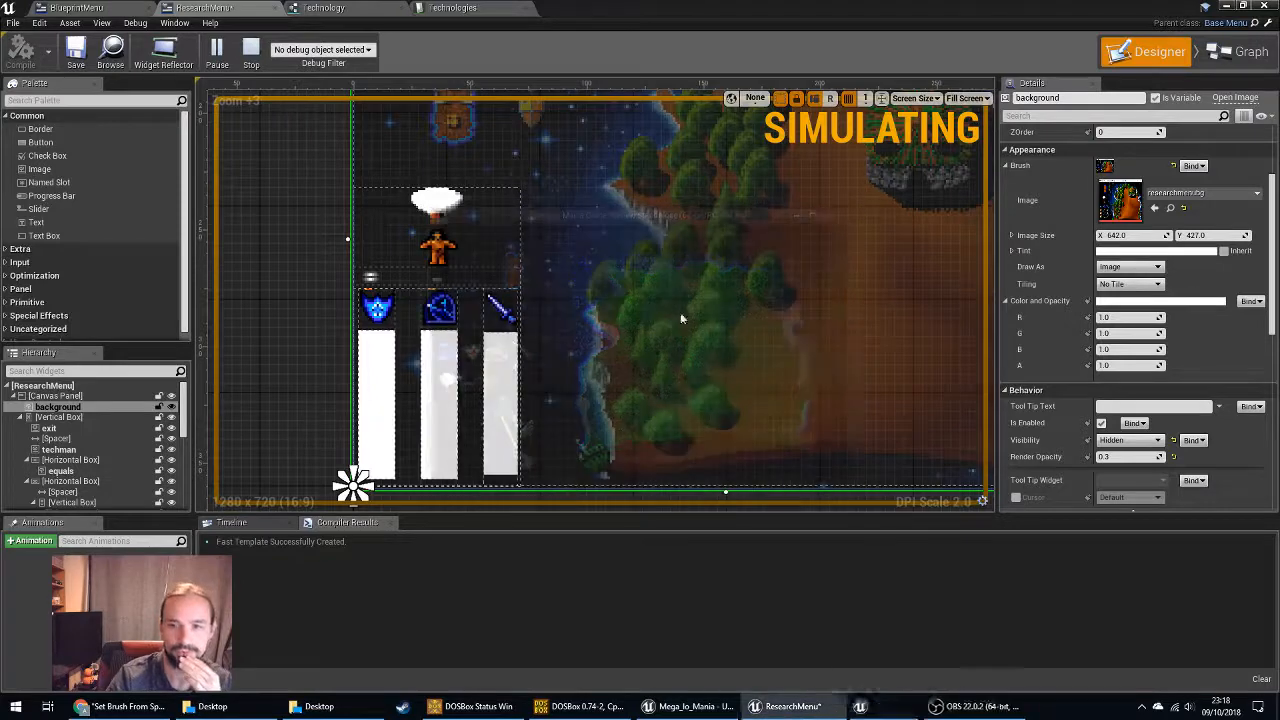
# Examine the Technologies table's sprites and trace the Sprite output through Make SlateBrush and Get Brush Resource as Texture 2D.
pyautogui.click(447, 8)
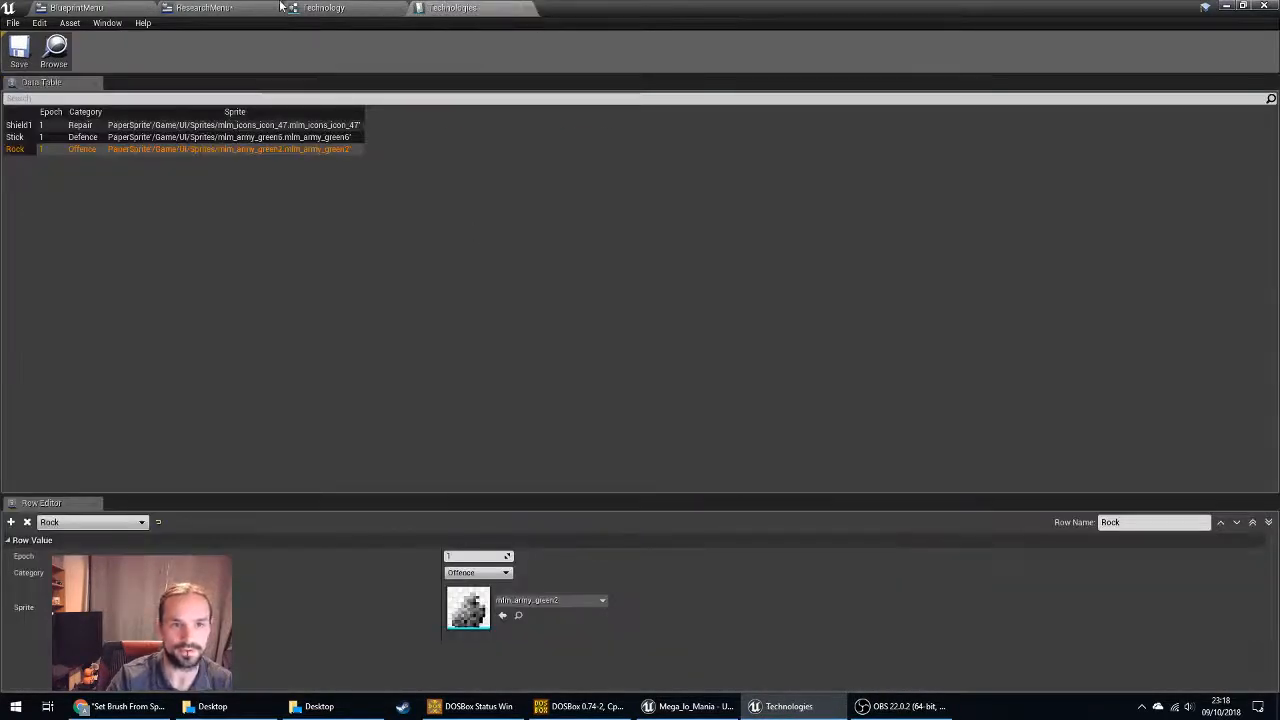
pyautogui.click(204, 8)
pyautogui.click(1237, 51)
pyautogui.moveTo(560, 345); pyautogui.dragTo(442, 323, button='right')
pyautogui.click(331, 251)
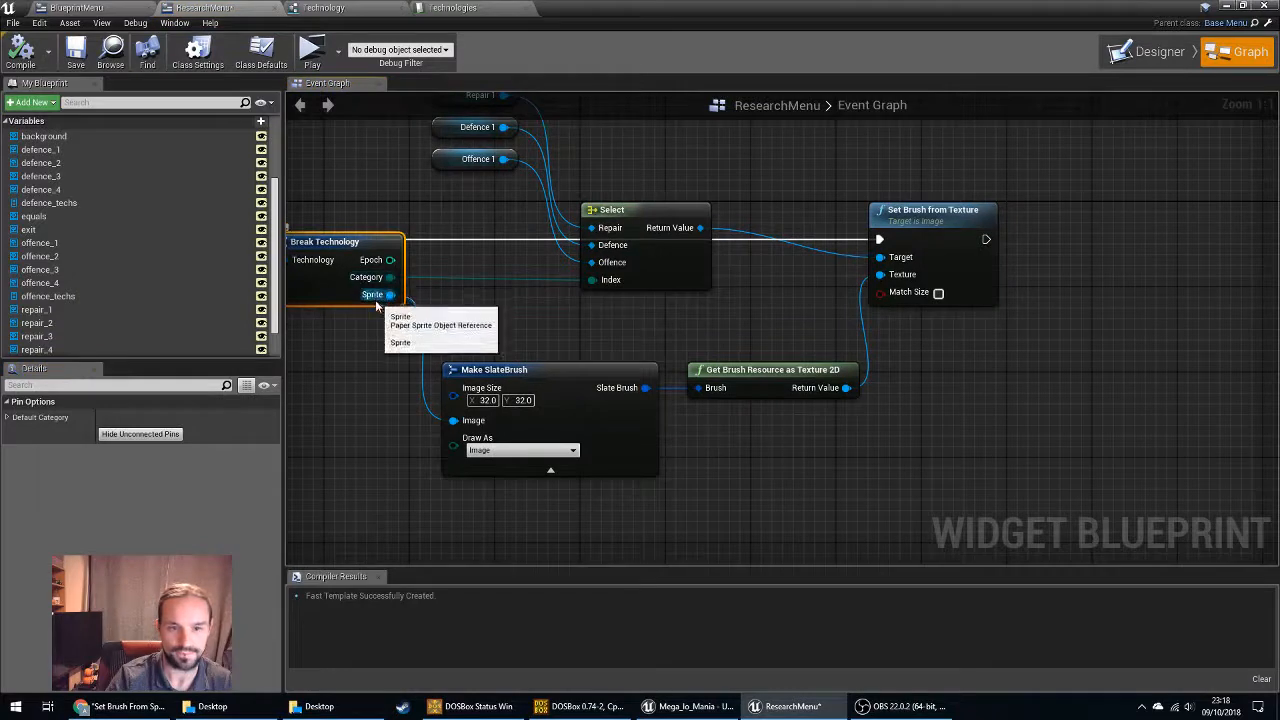
pyautogui.click(555, 375)
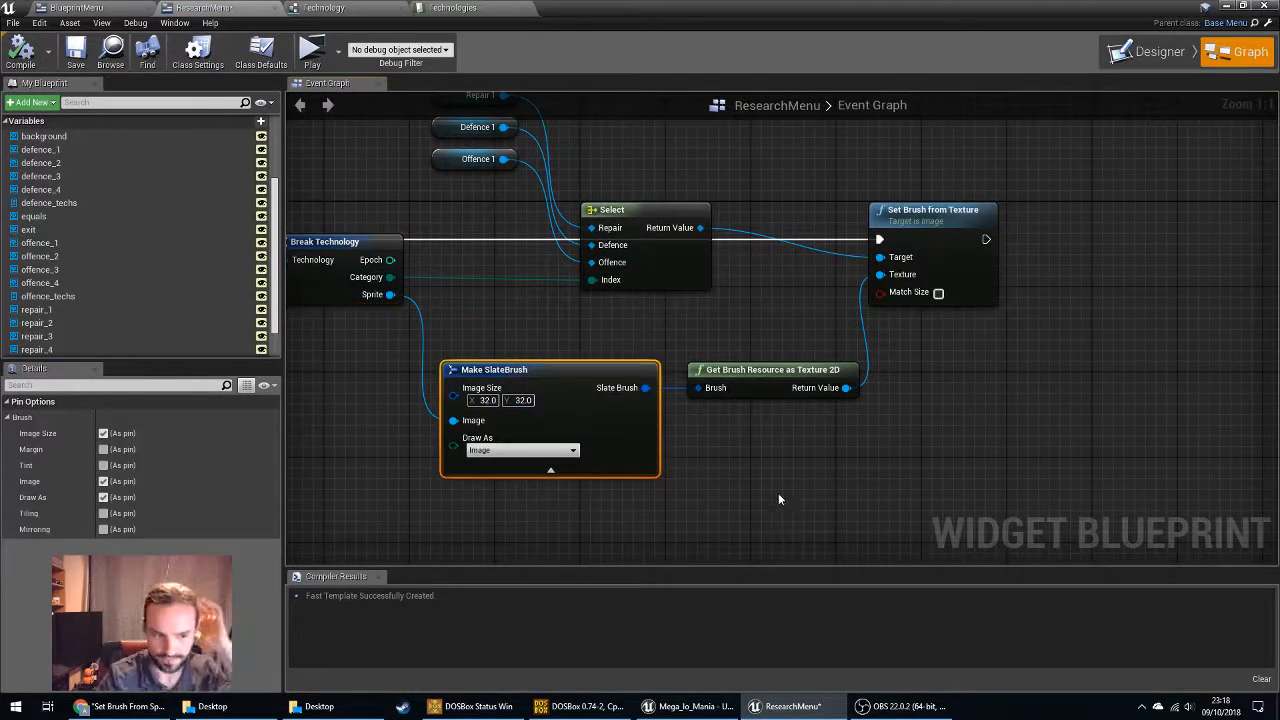
pyautogui.click(780, 389)
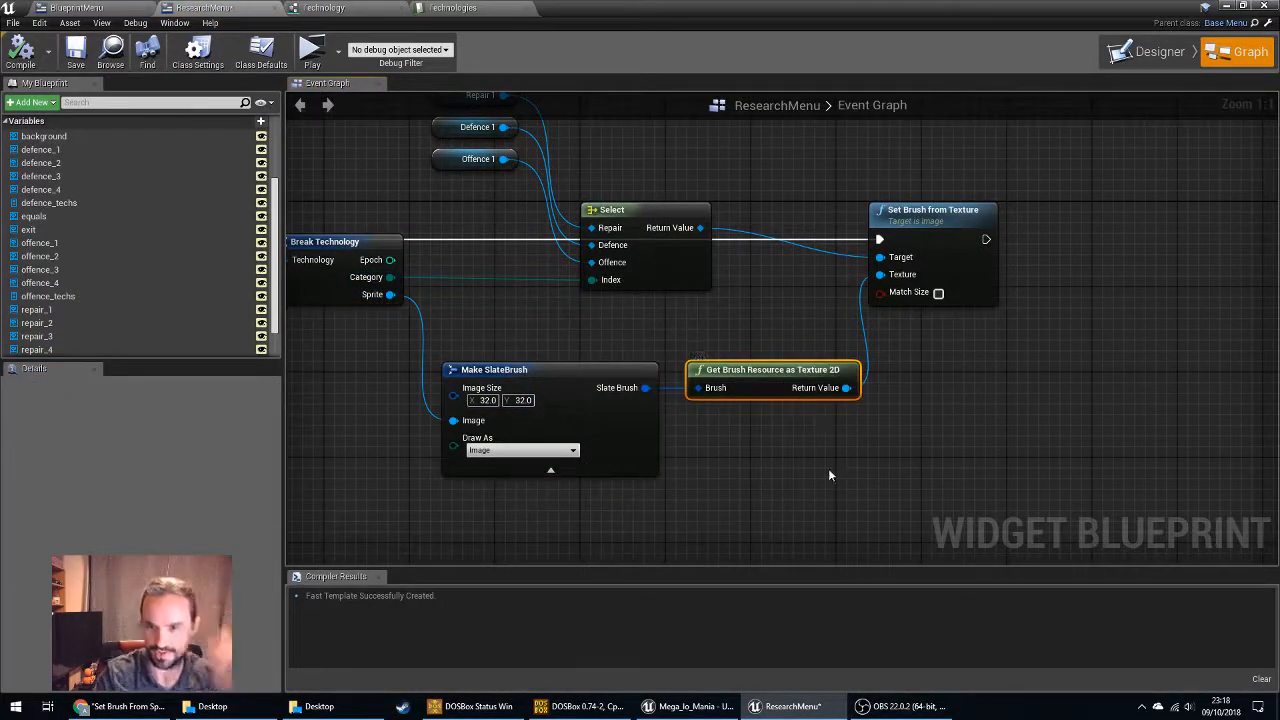
# Add a breakpoint to the Set Brush from Texture node and run the game up to it.
pyautogui.rightClick(920, 209)
pyautogui.click(984, 465)
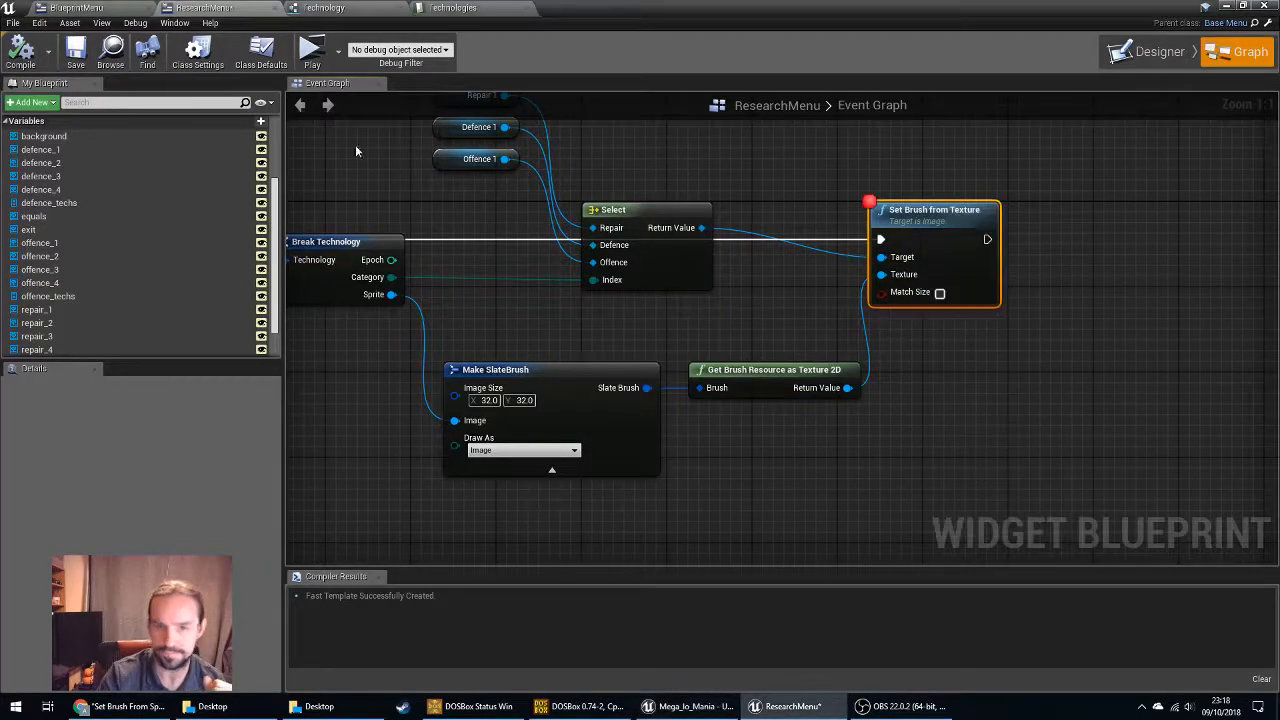
pyautogui.click(312, 52)
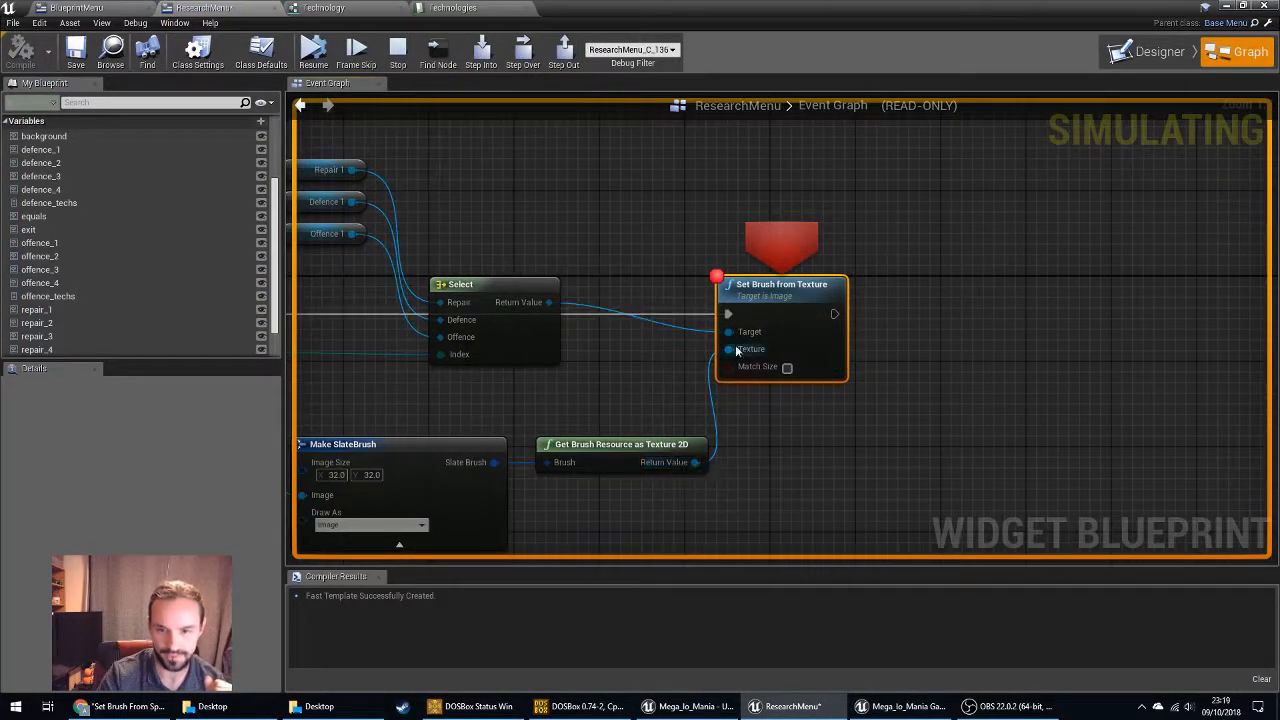
# Inspect the live values of the data table's Out Row and Break Technology's Sprite output, and stop the simulation.
pyautogui.moveTo(550, 387); pyautogui.dragTo(890, 282, button='right')
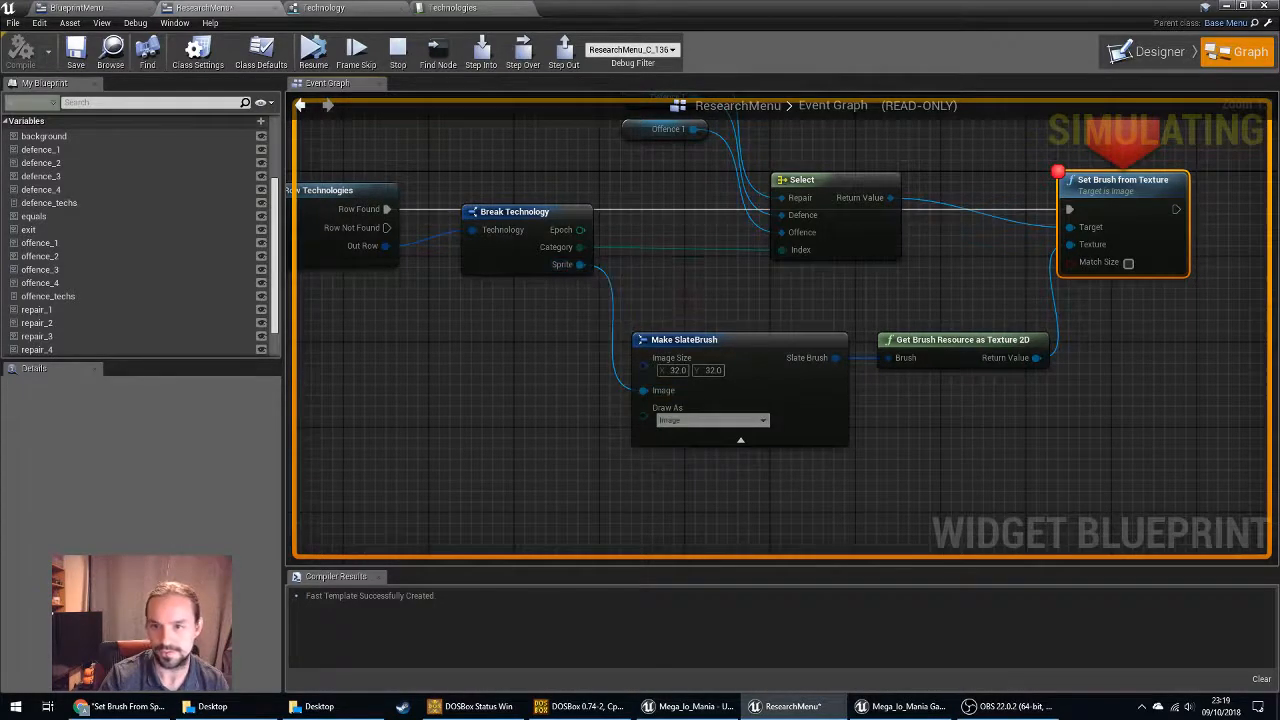
pyautogui.moveTo(673, 281); pyautogui.dragTo(916, 399, button='right')
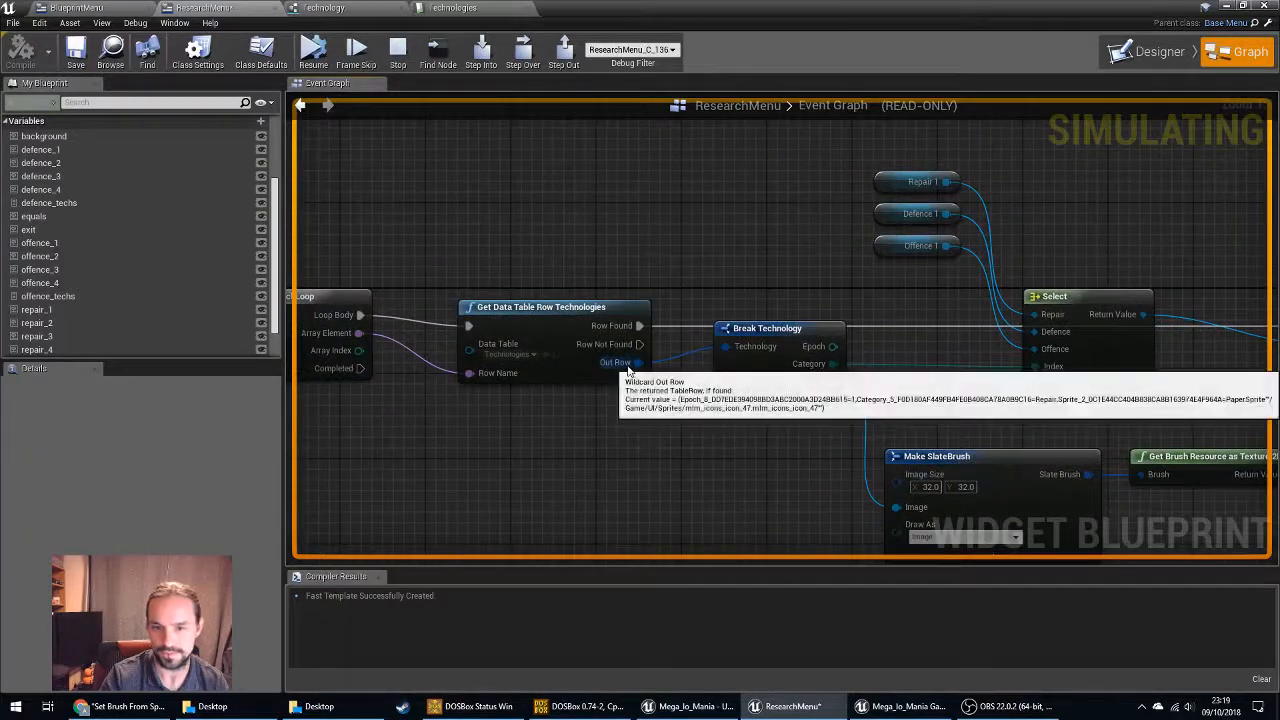
pyautogui.moveTo(616, 410); pyautogui.dragTo(368, 376, button='right')
pyautogui.moveTo(370, 333)
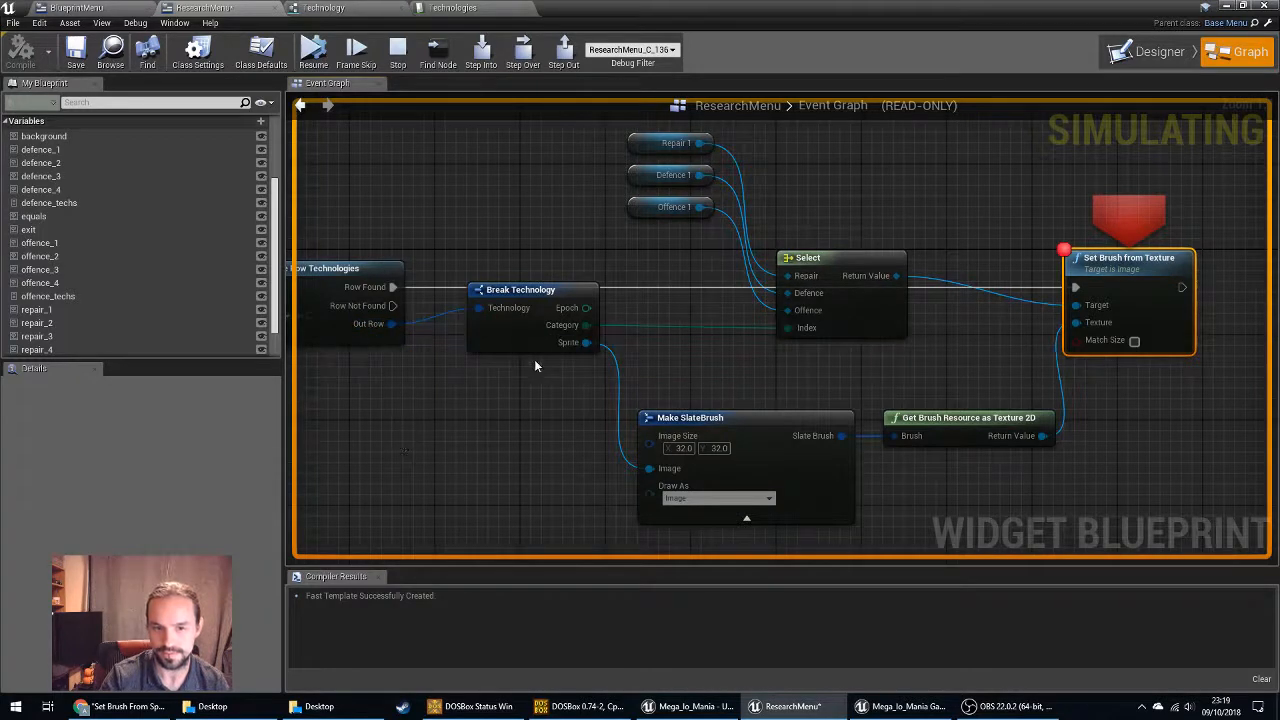
pyautogui.moveTo(570, 343)
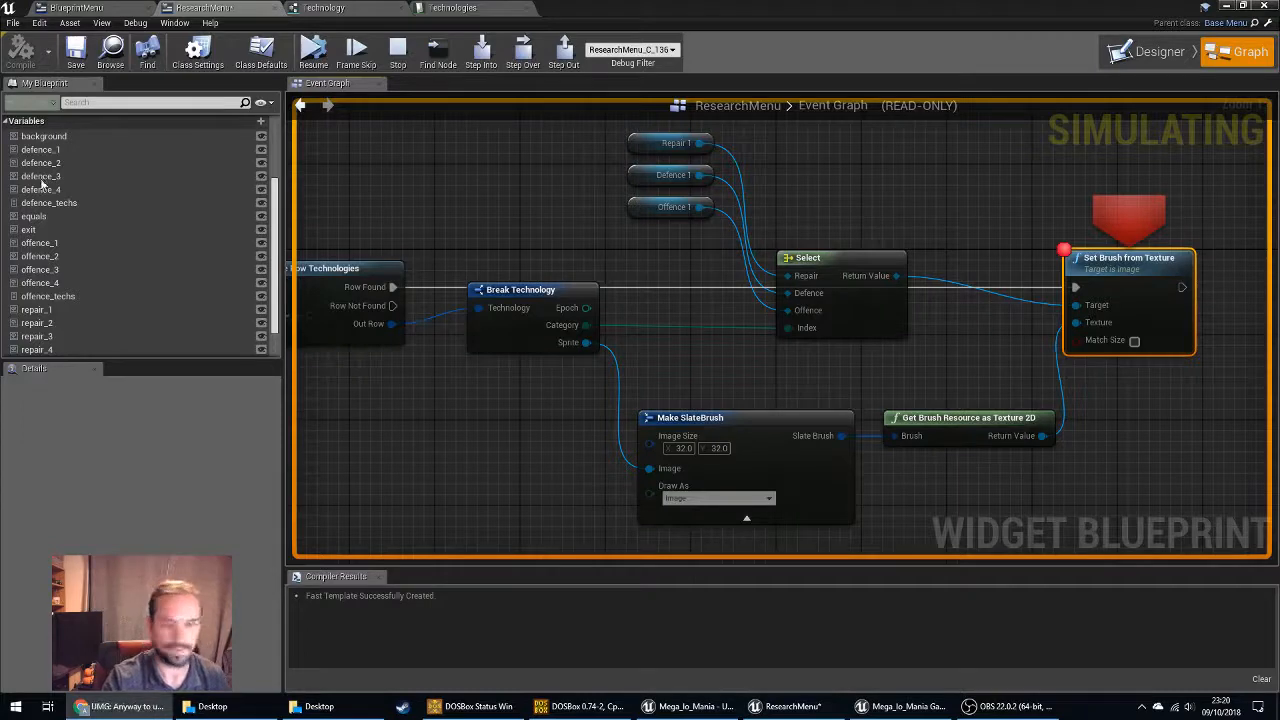
pyautogui.click(397, 50)
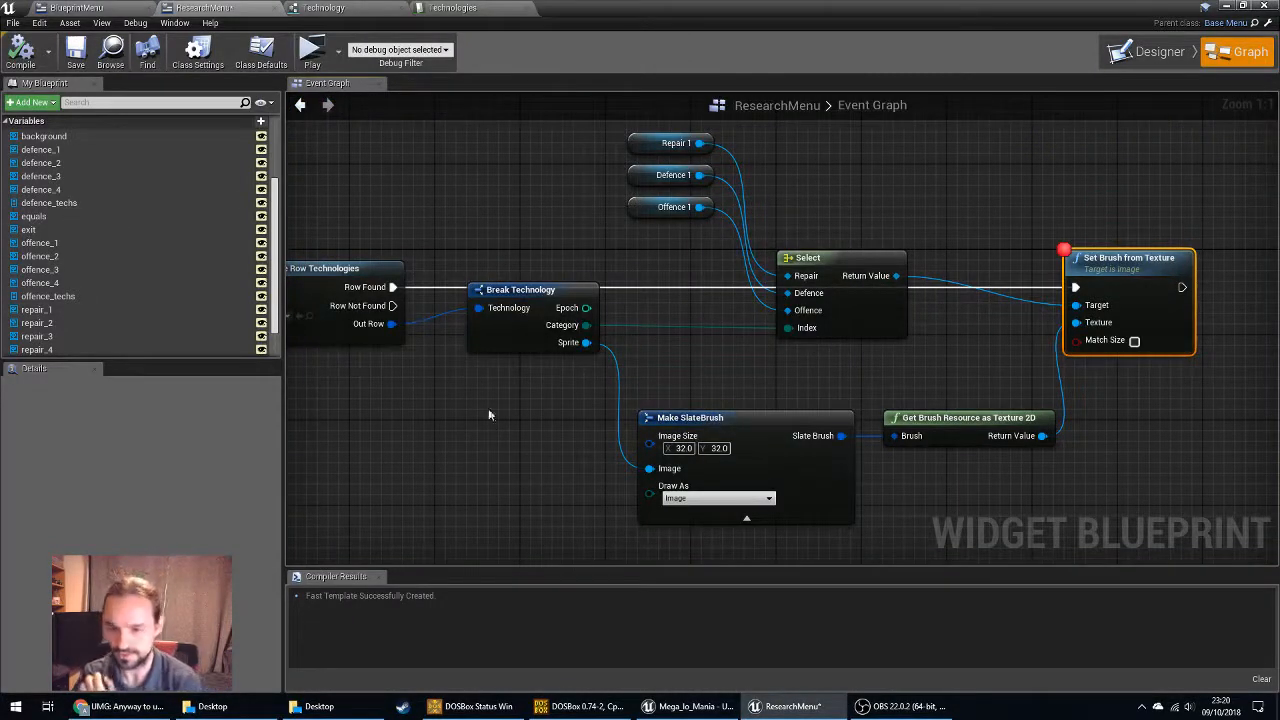
# Remove the breakpoint from the Set Brush from Texture node.
pyautogui.moveTo(468, 408); pyautogui.dragTo(656, 411, button='right')
pyautogui.scroll(-3, 737, 420)
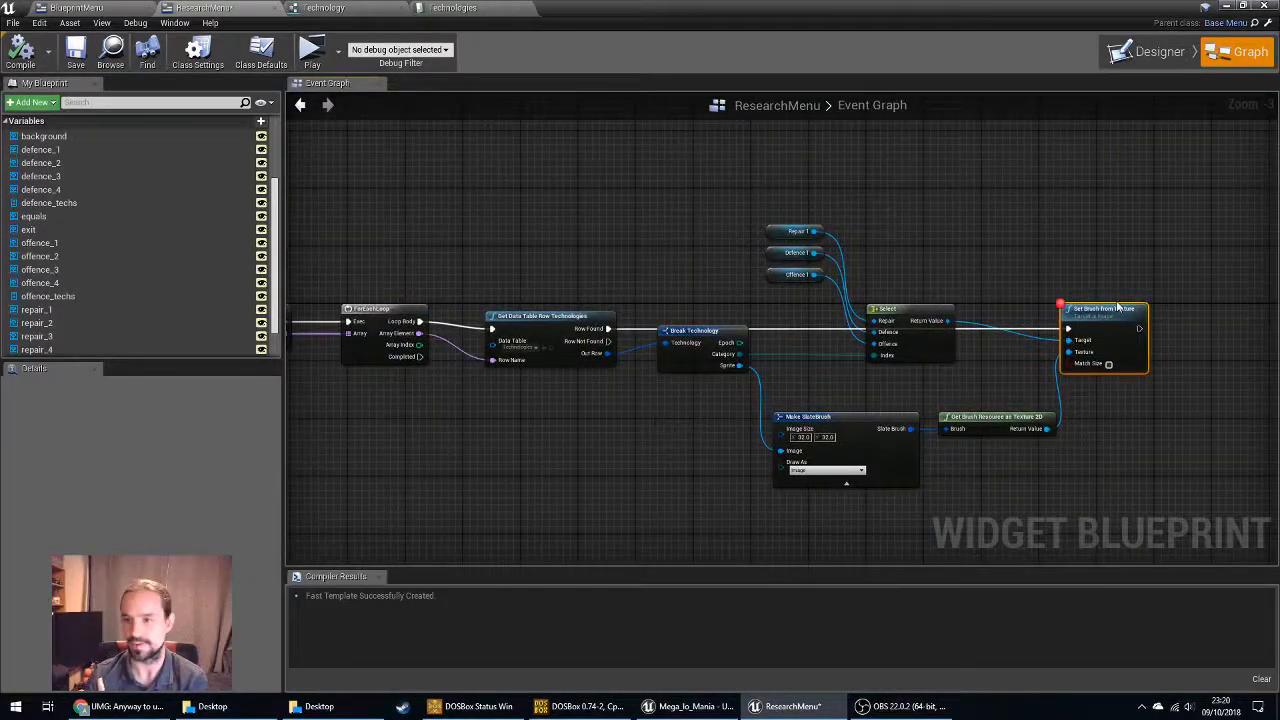
pyautogui.rightClick(1117, 302)
pyautogui.press('Escape')
pyautogui.rightClick(1102, 312)
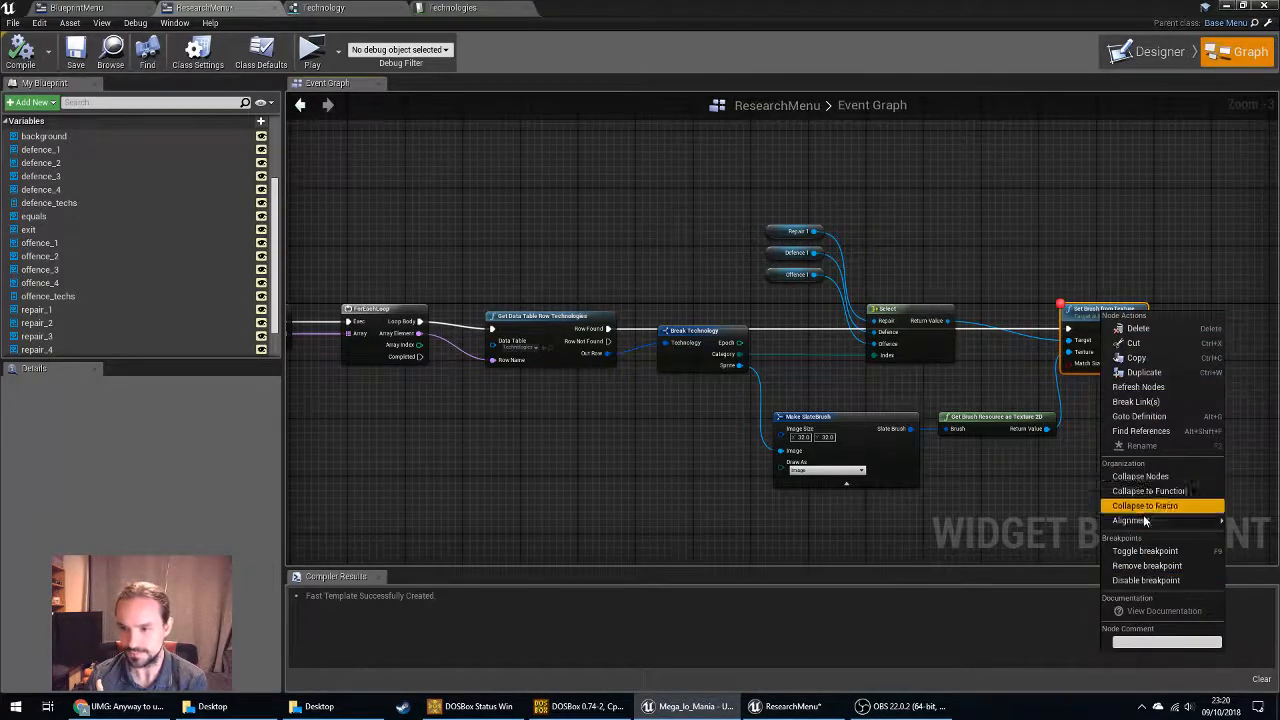
pyautogui.click(1148, 582)
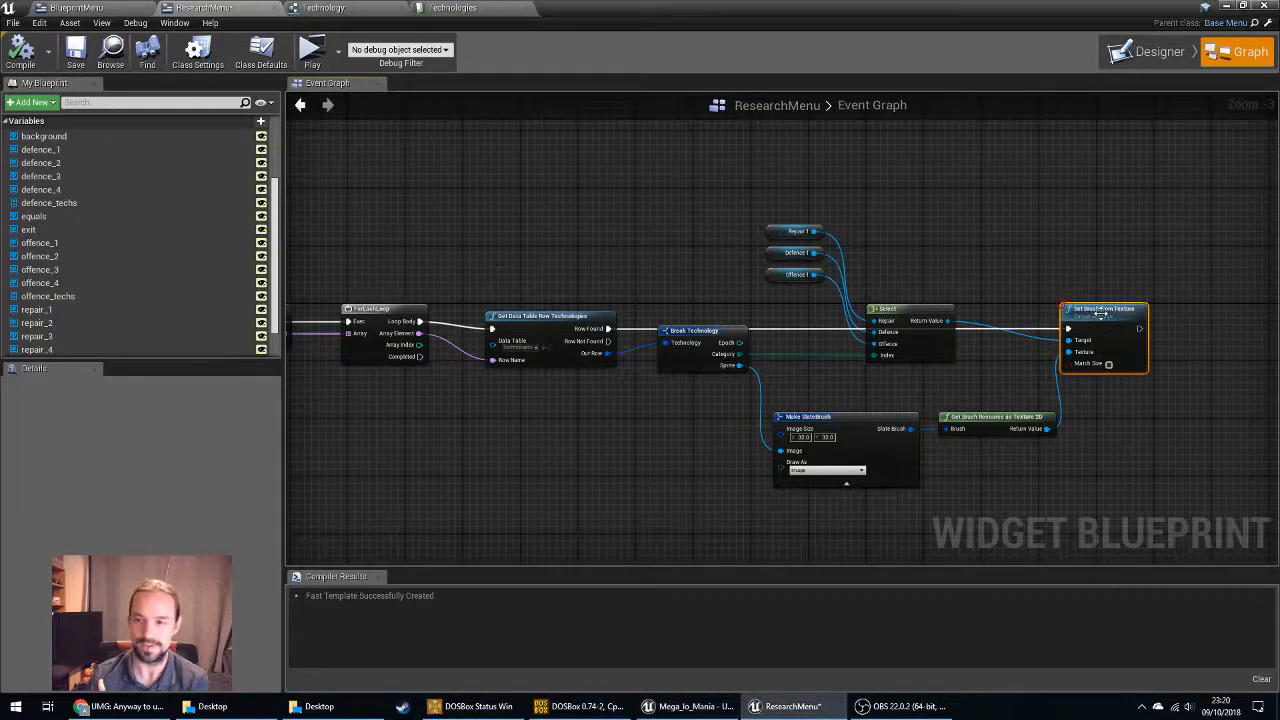
pyautogui.rightClick(1100, 313)
pyautogui.click(1140, 569)
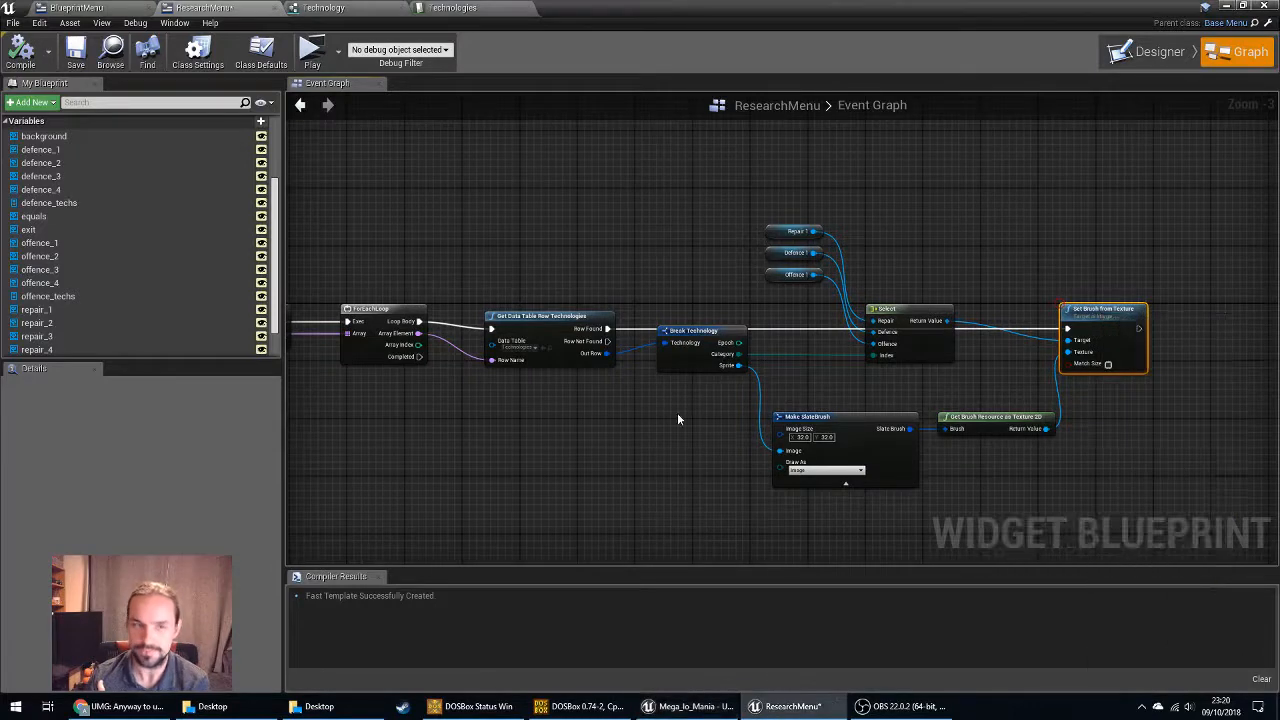
# Review BlueprintMenu's technology columns for comparison, and return to ResearchMenu's designer.
pyautogui.click(160, 7)
pyautogui.scroll(3, 280, 323)
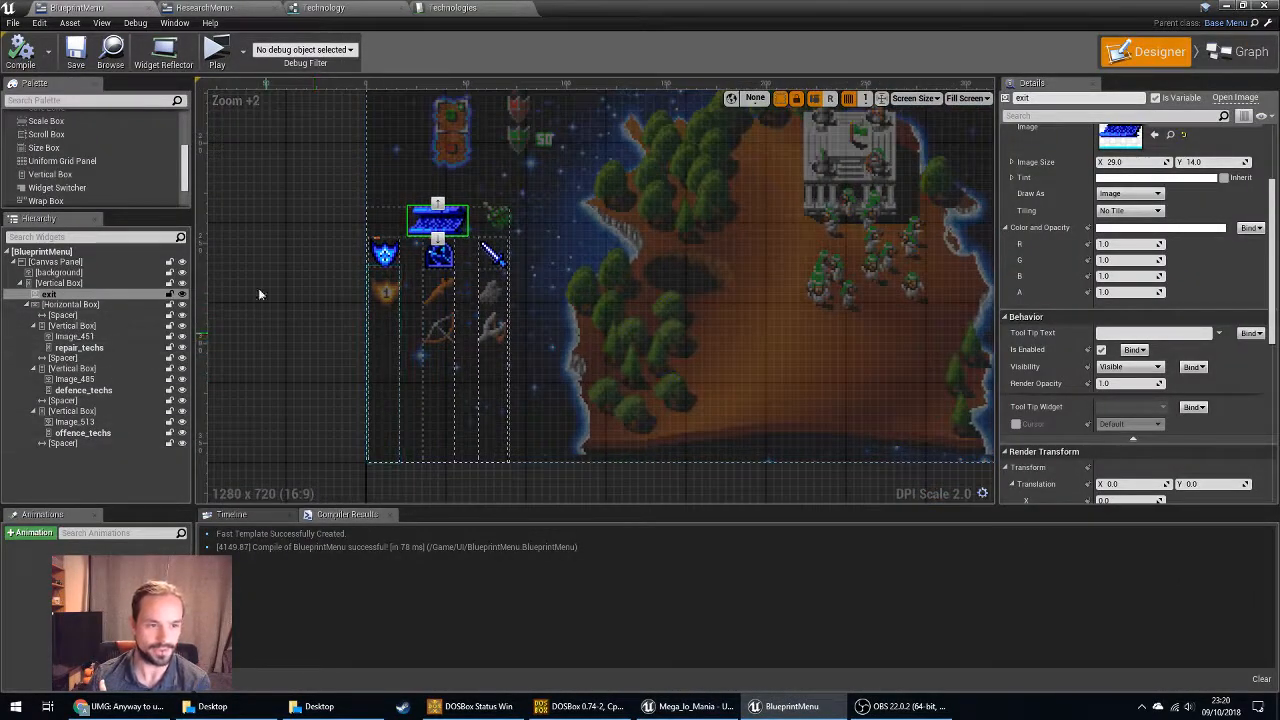
pyautogui.click(185, 7)
pyautogui.click(1148, 52)
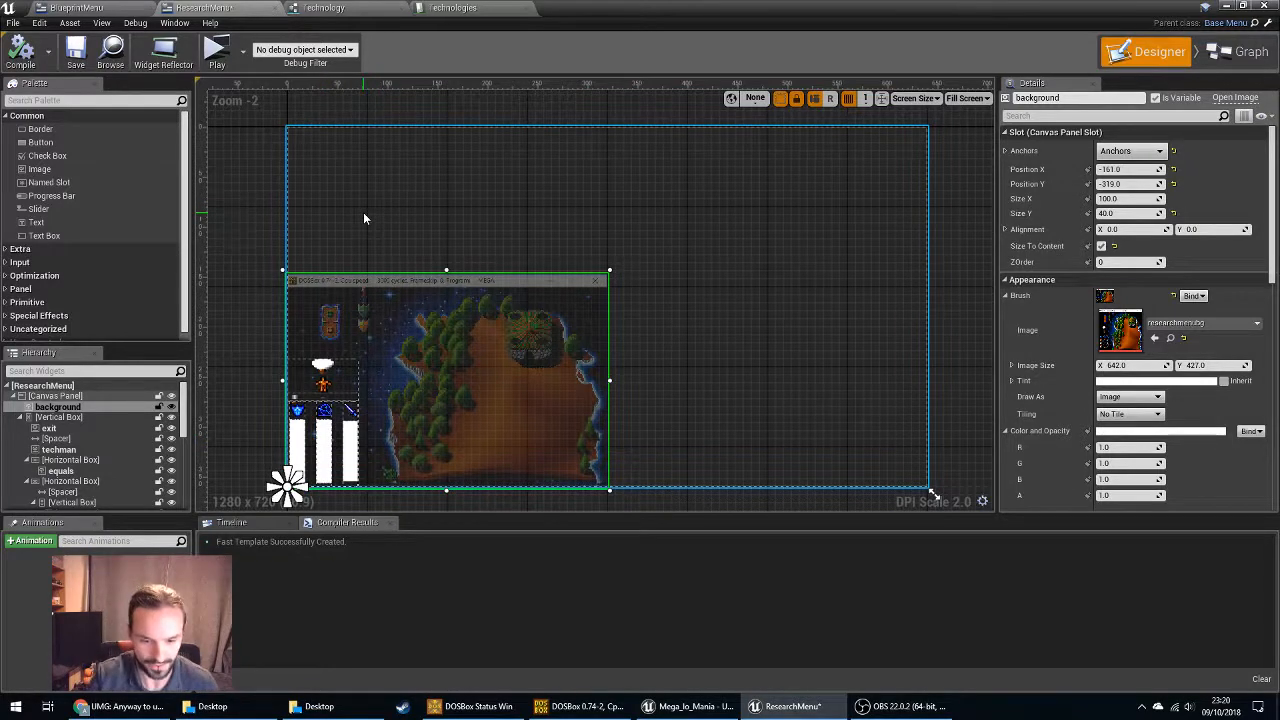
# Compare the DOSBox game's blueprint screen with the BlueprintMenu and ResearchMenu designer layouts.
pyautogui.click(572, 712)
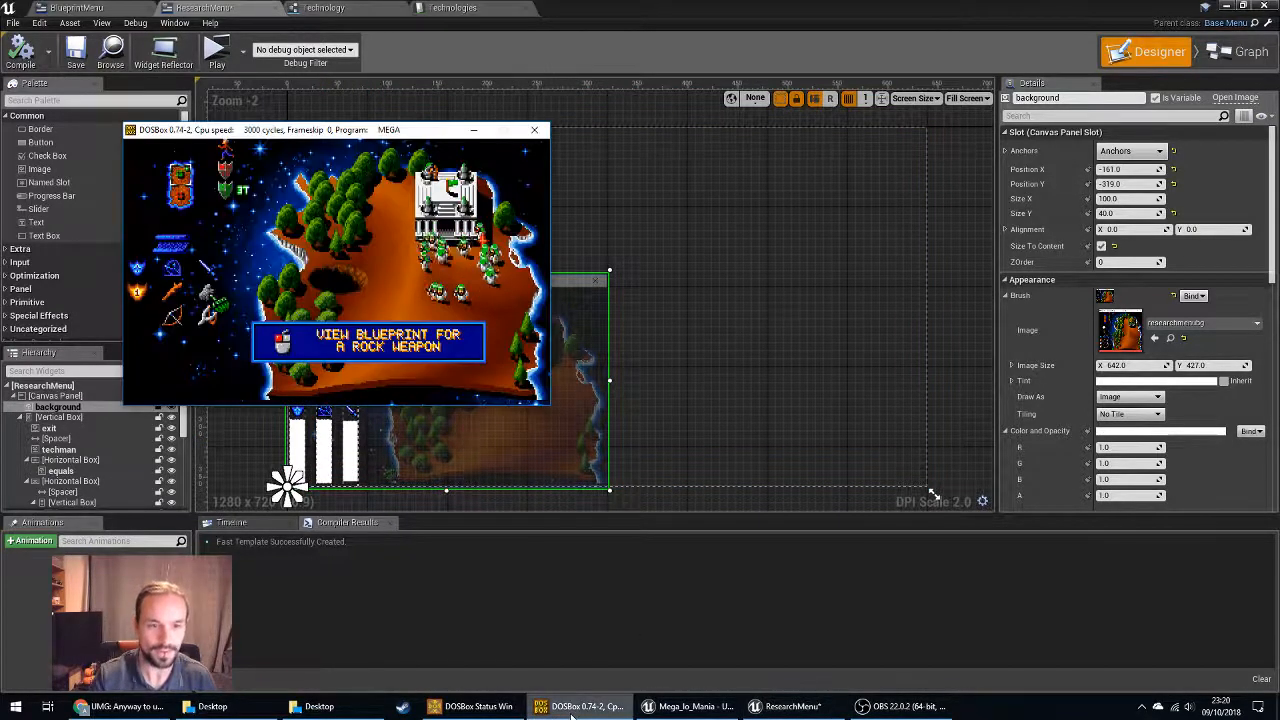
pyautogui.click(572, 712)
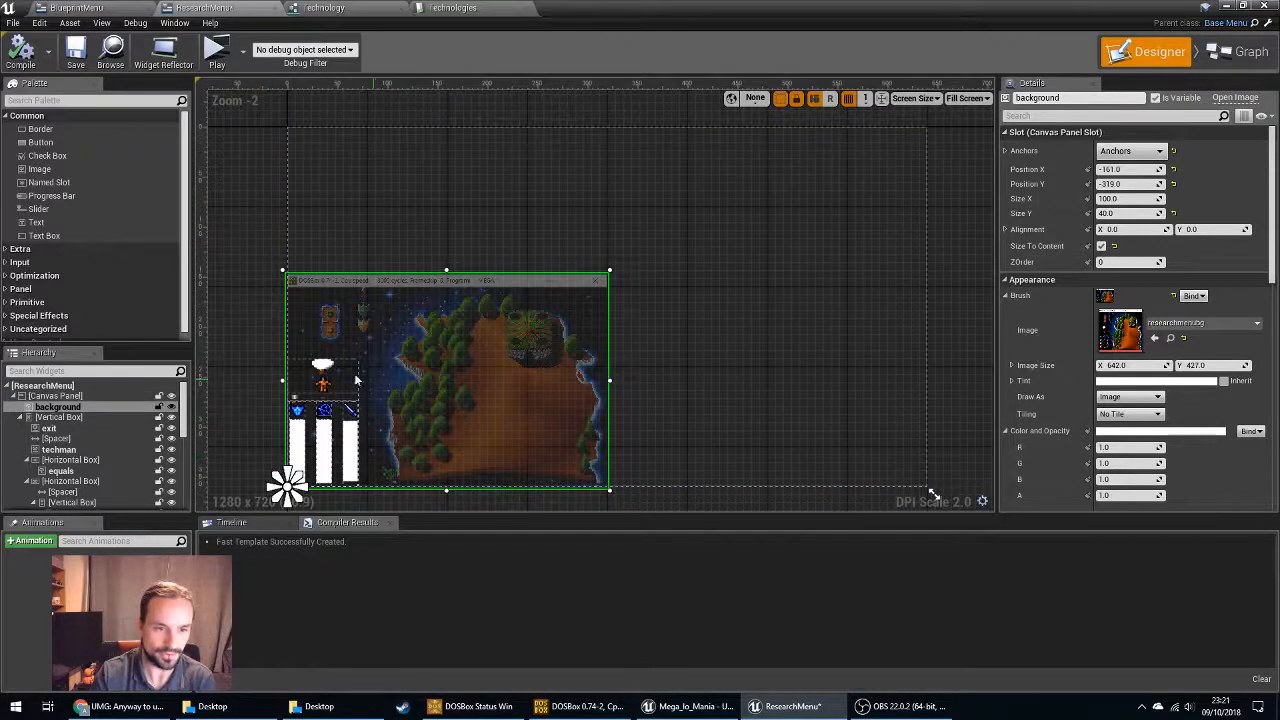
pyautogui.click(76, 8)
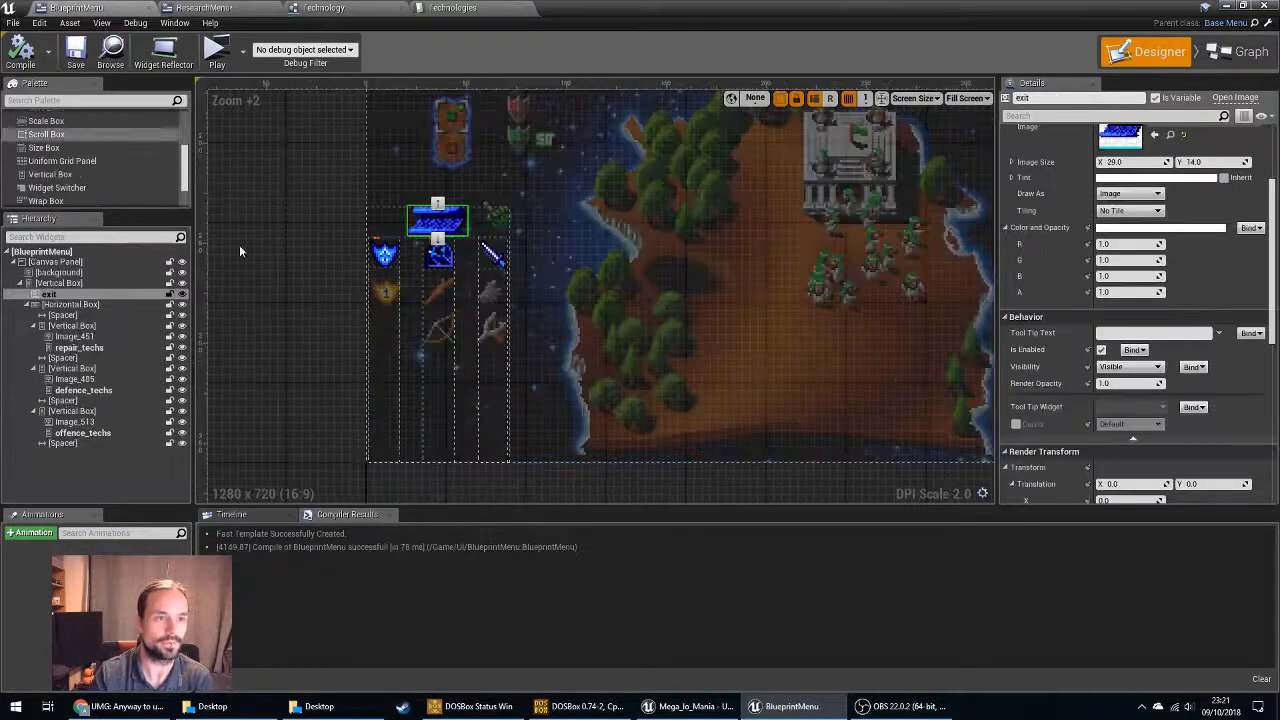
pyautogui.scroll(-3, 335, 321)
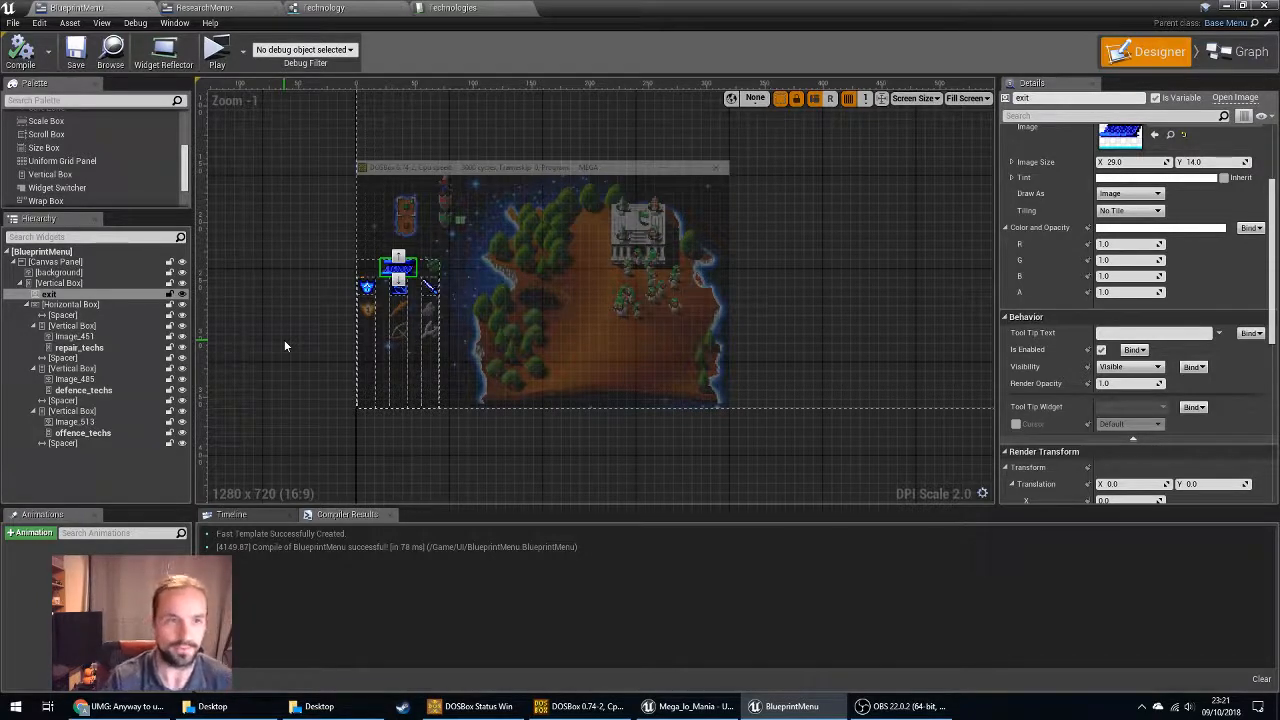
pyautogui.click(240, 10)
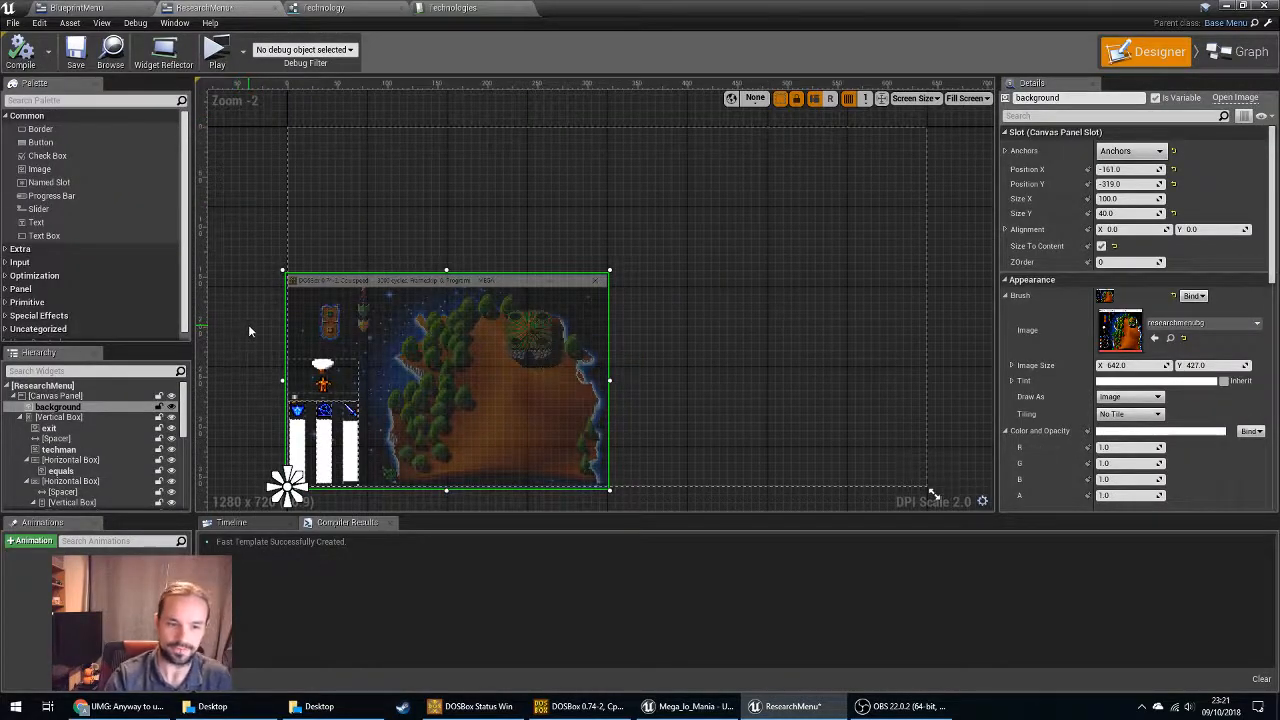
pyautogui.click(118, 8)
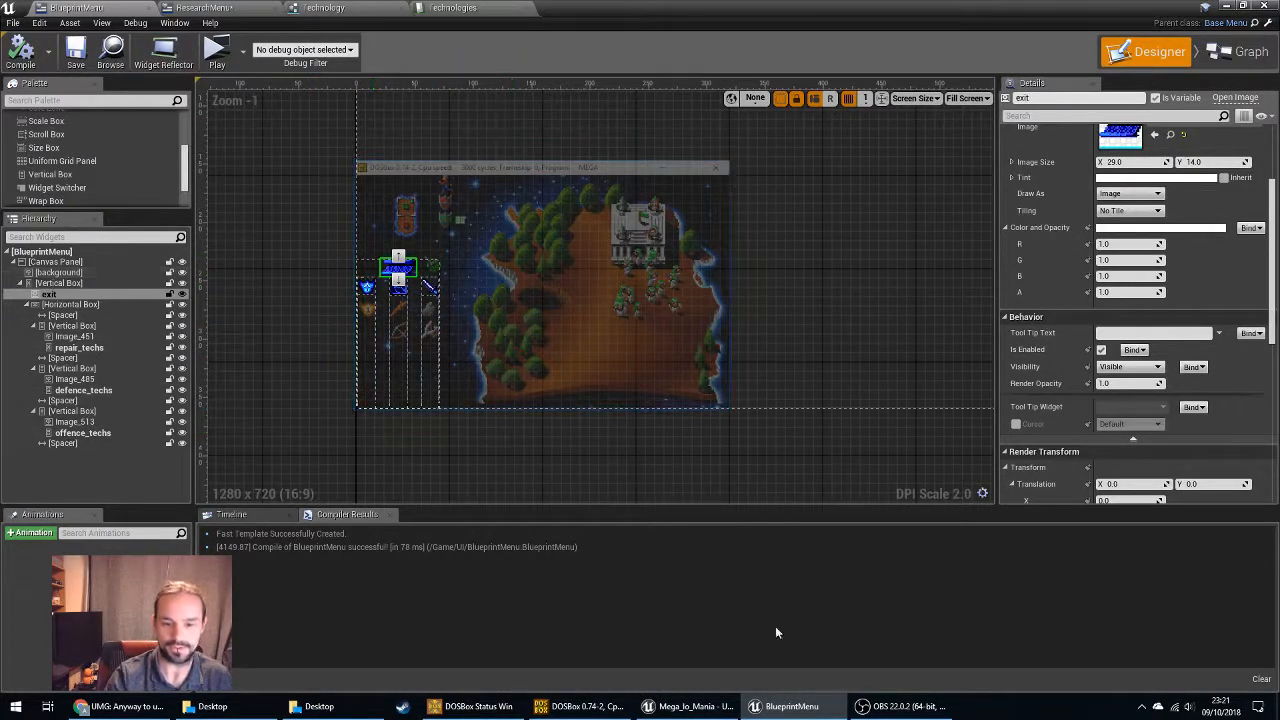
# Switch to the original game in DOSBox and examine its building repair, building weapon and army weapon screens, returning to sector control.
pyautogui.click(580, 706)
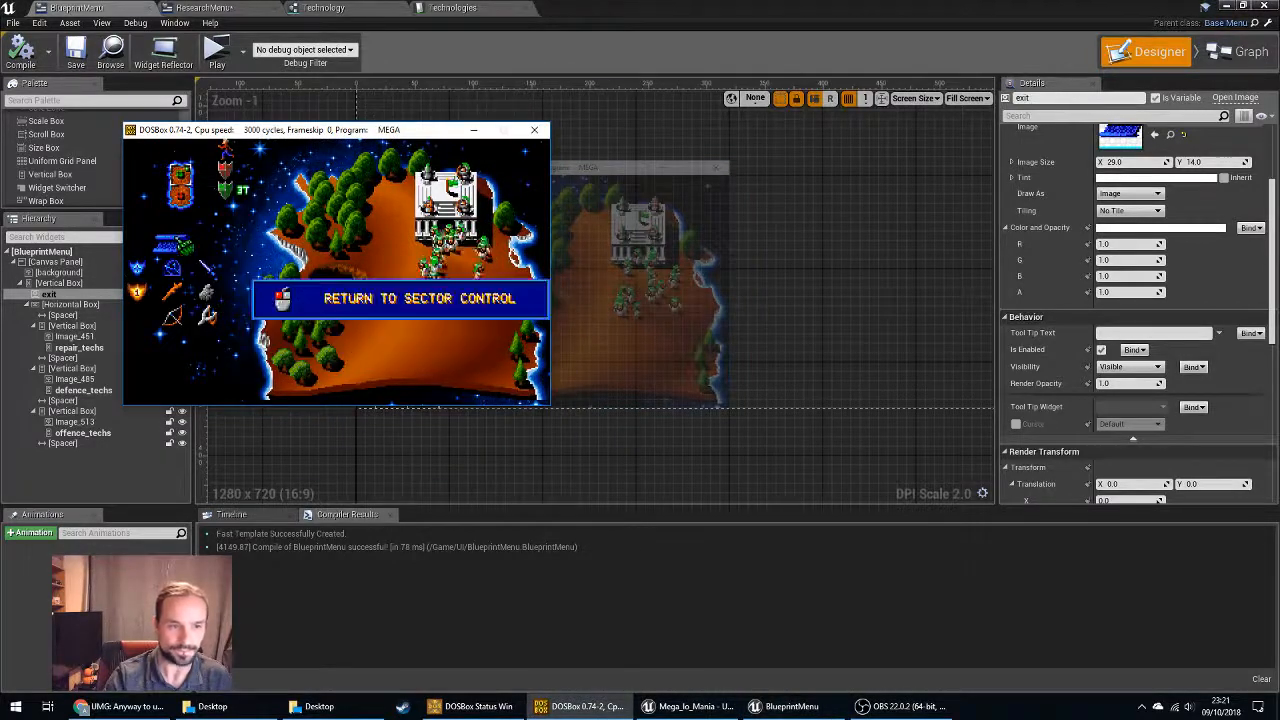
pyautogui.click(178, 242)
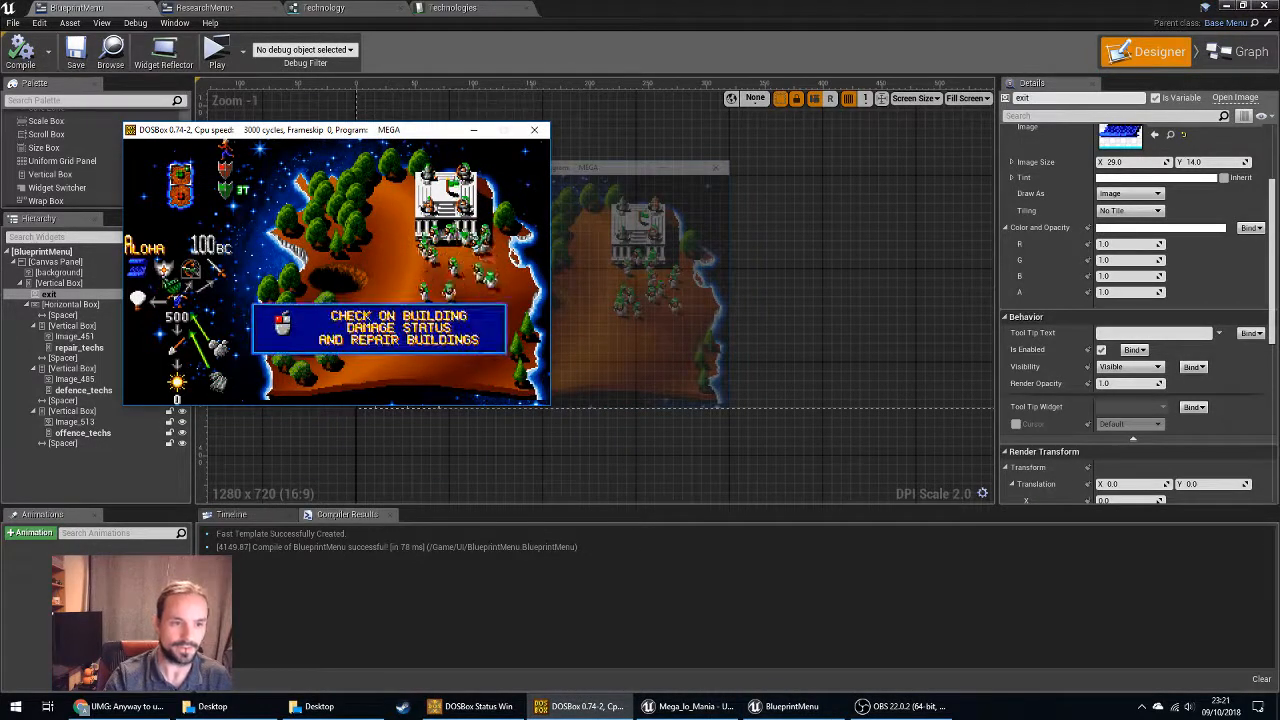
pyautogui.click(166, 272)
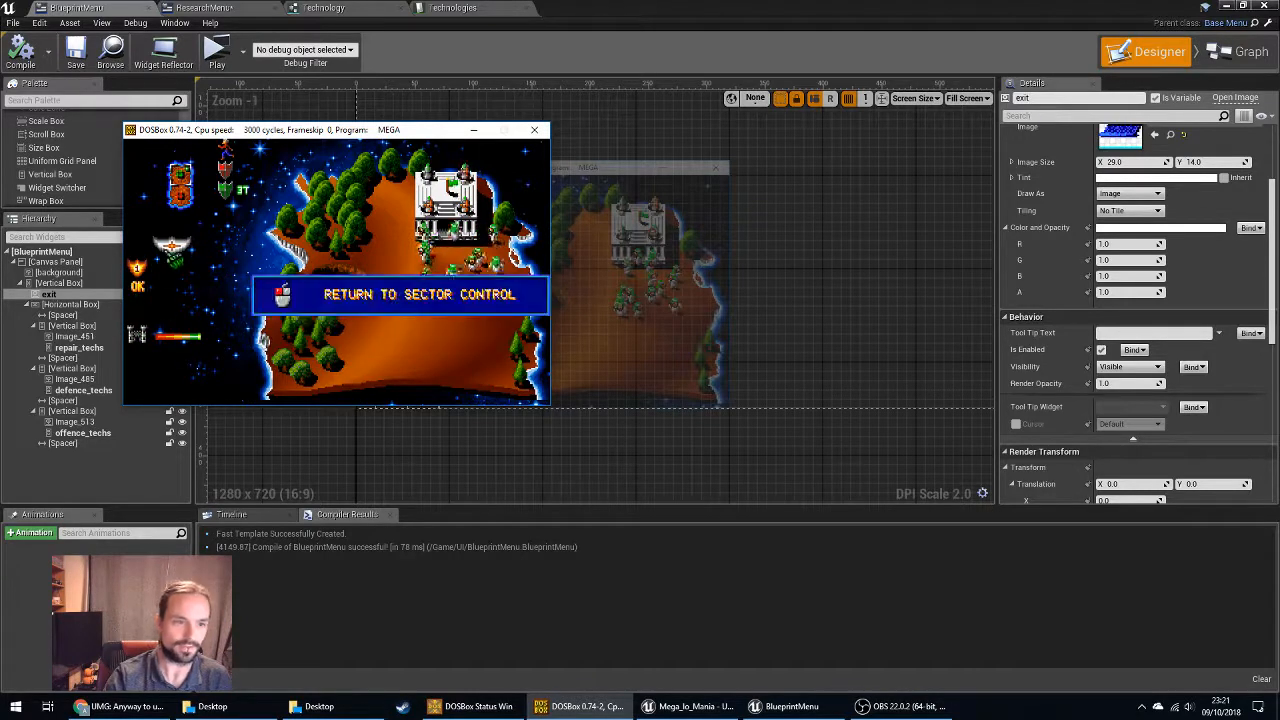
pyautogui.click(172, 242)
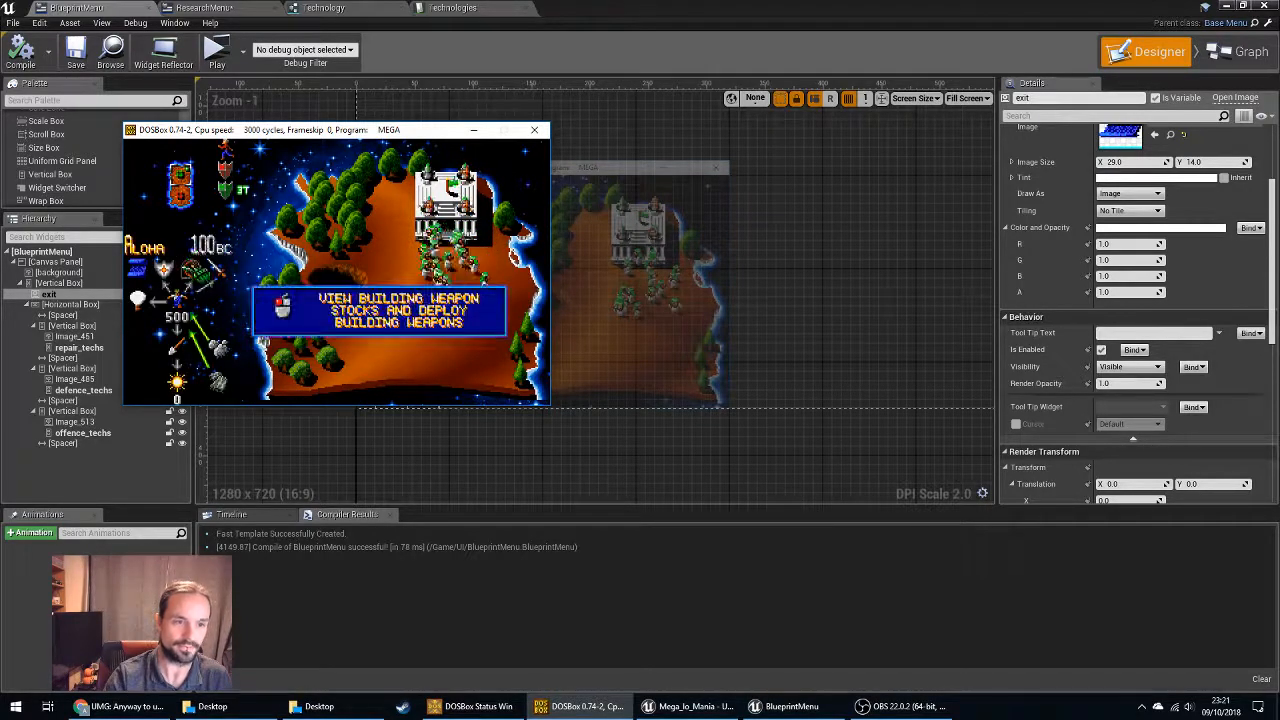
pyautogui.click(172, 244)
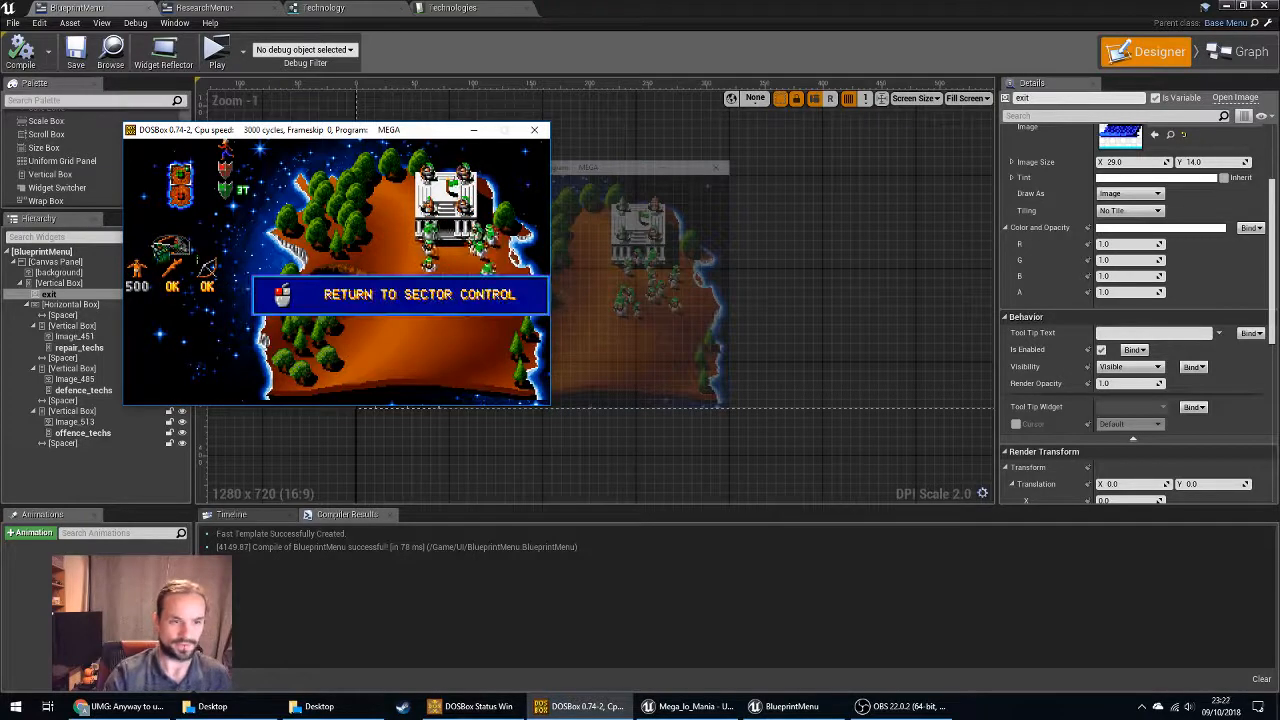
pyautogui.click(172, 246)
pyautogui.click(220, 272)
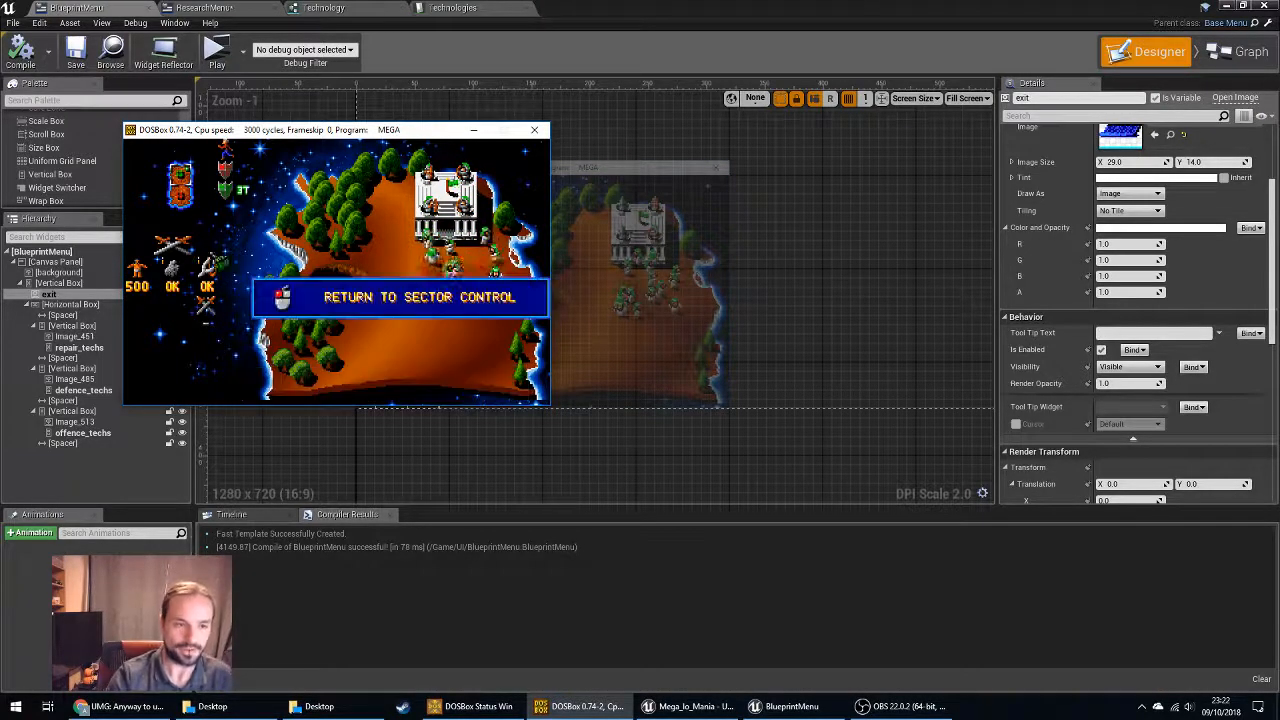
pyautogui.click(186, 246)
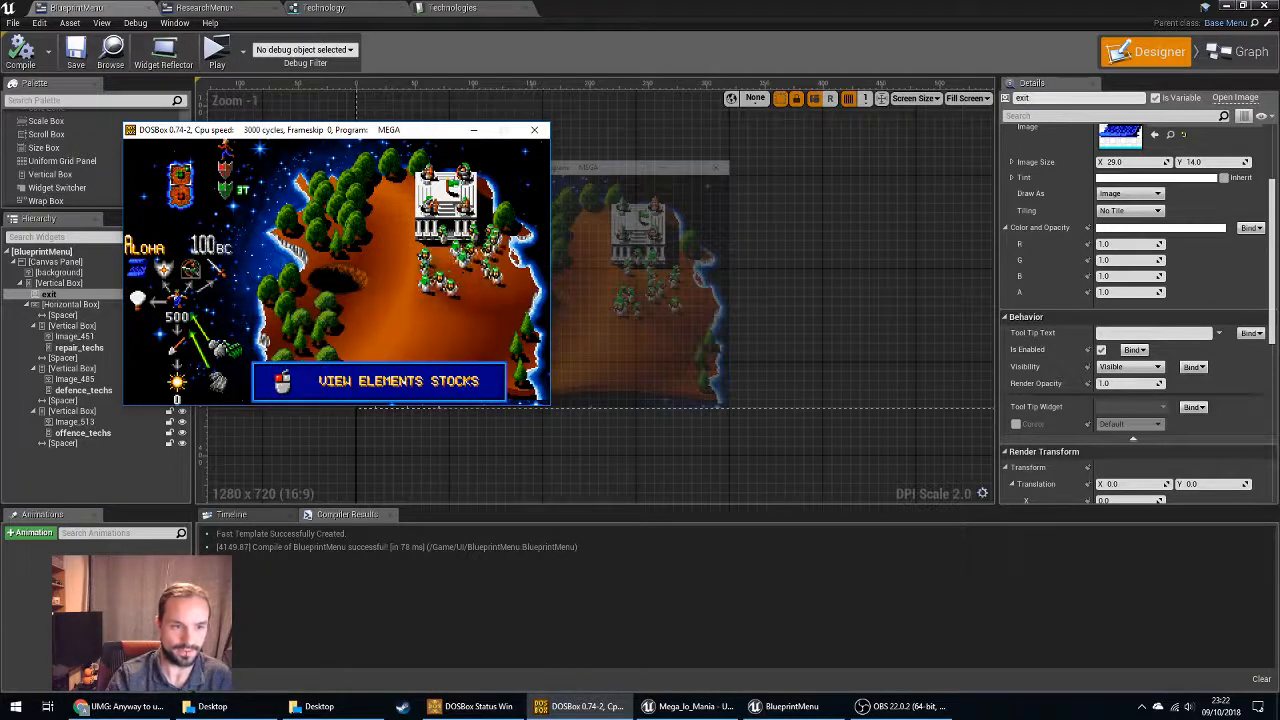
# Examine the game's element stocks and research screens, return to sector control, and switch away from DOSBox.
pyautogui.click(230, 350)
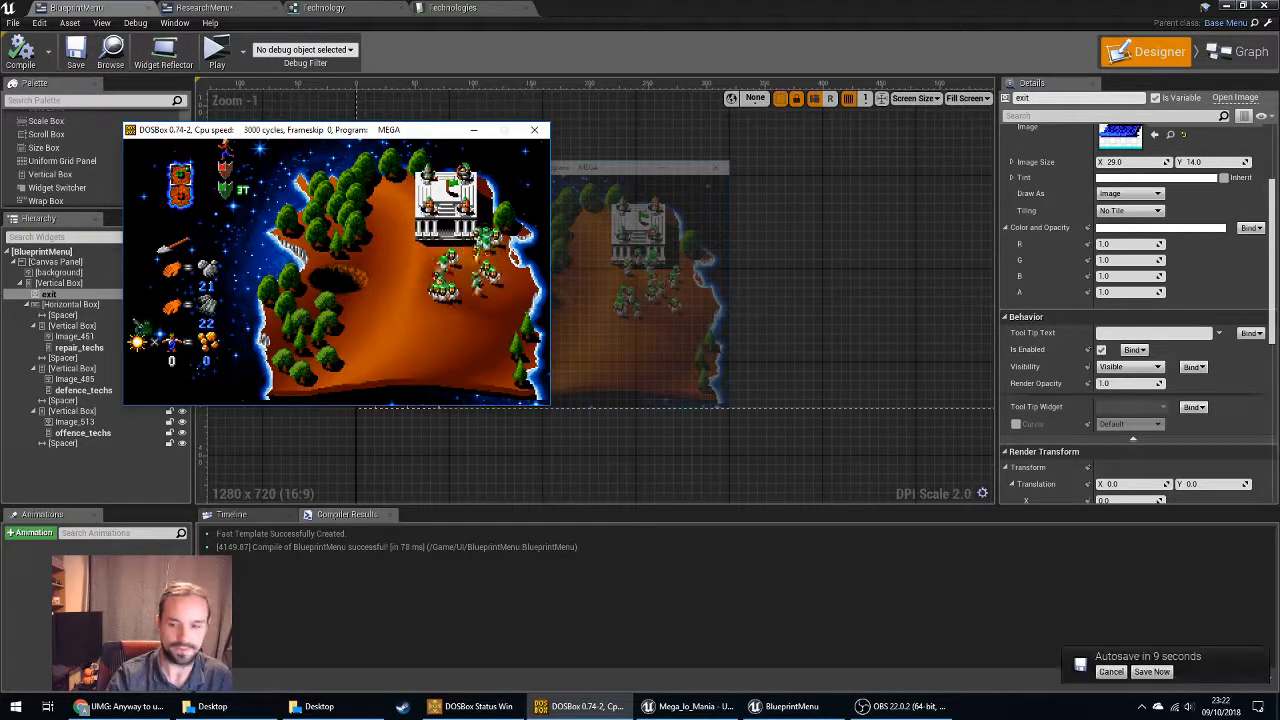
pyautogui.click(180, 264)
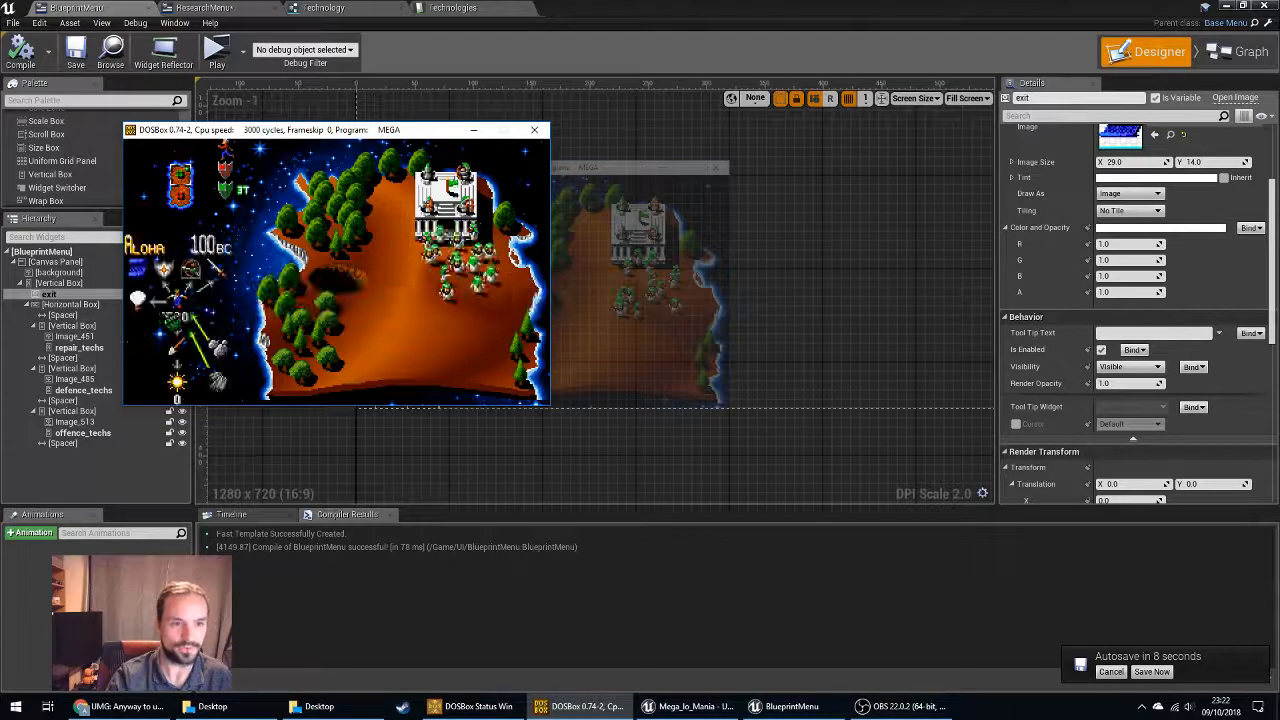
pyautogui.click(220, 350)
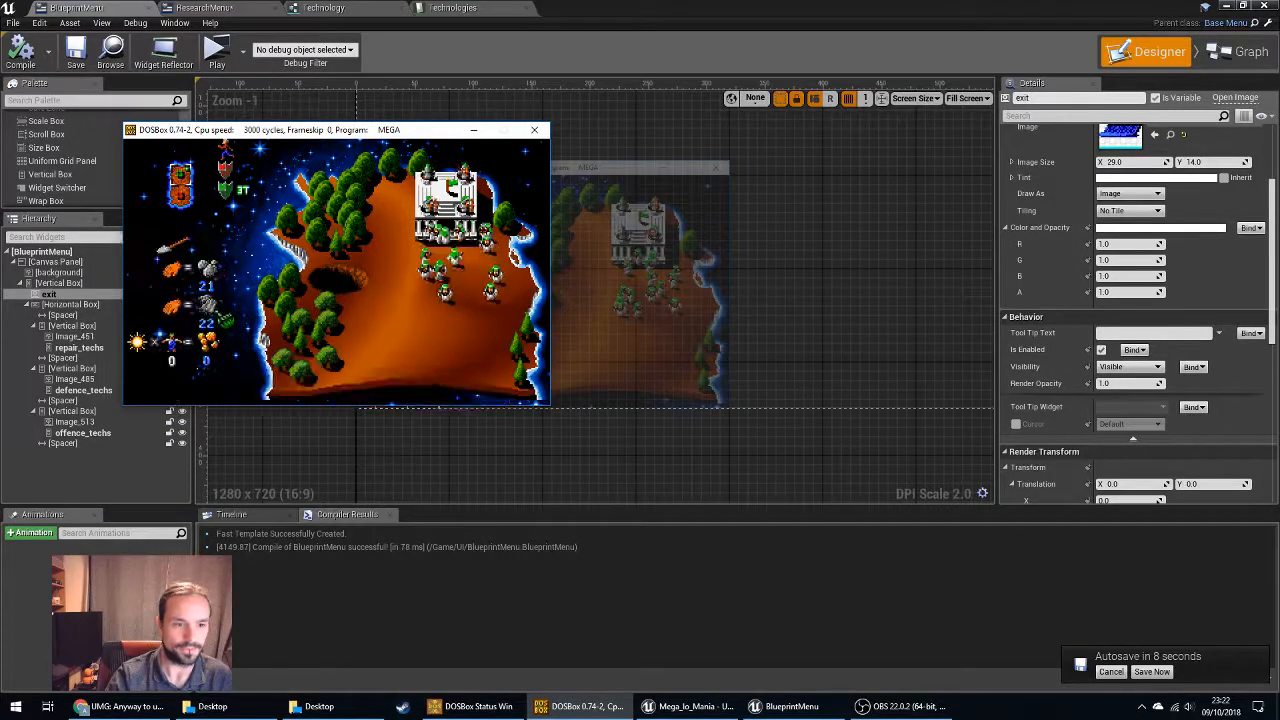
pyautogui.click(167, 266)
pyautogui.click(149, 310)
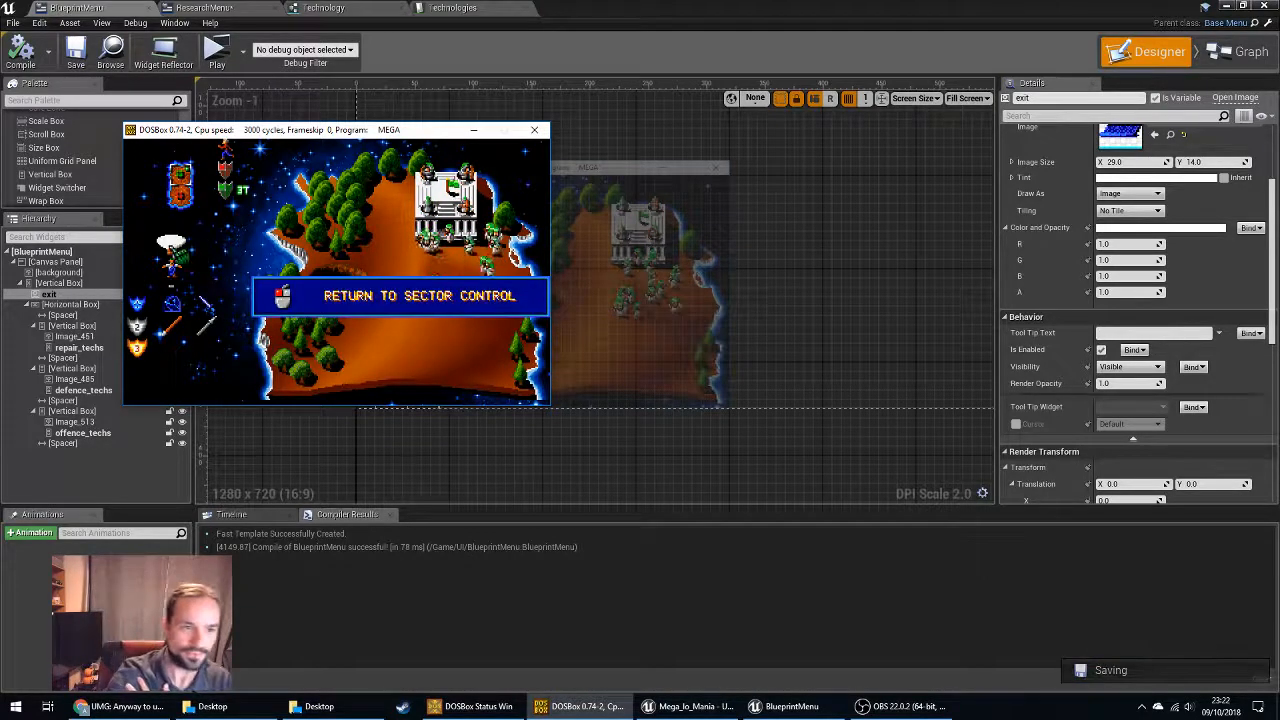
pyautogui.click(176, 256)
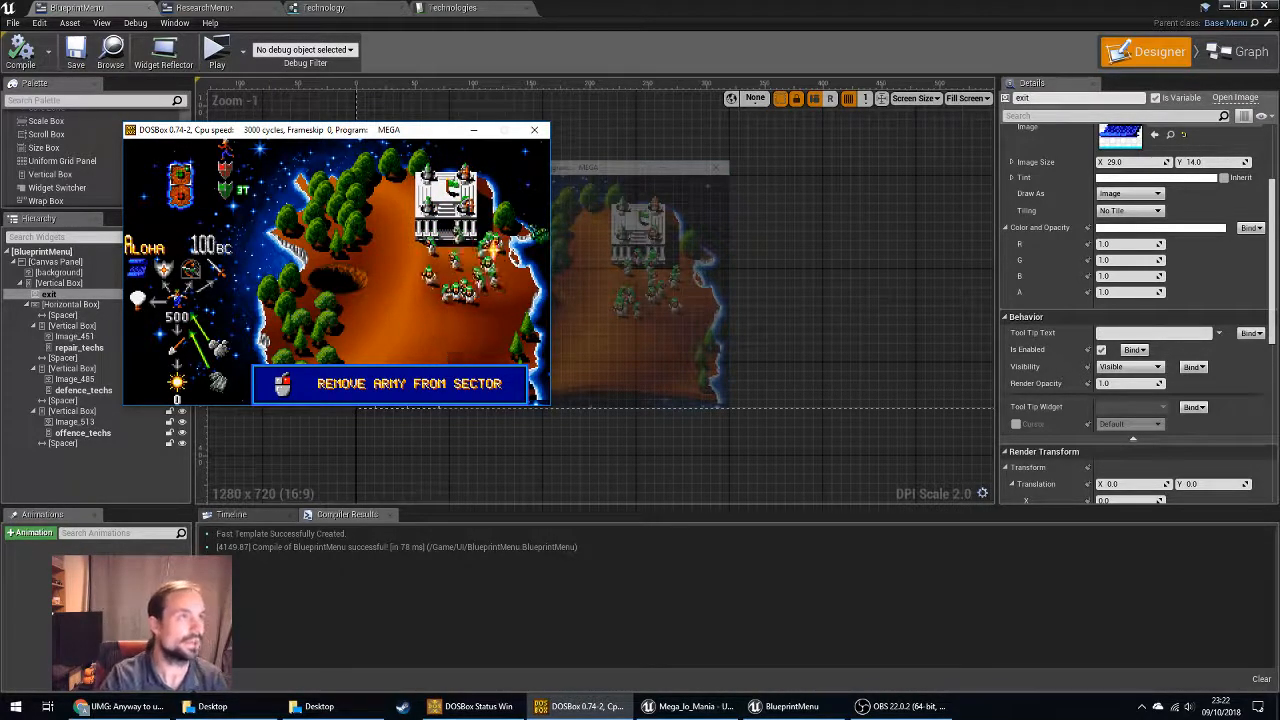
pyautogui.hotkey('alt', 'Tab')
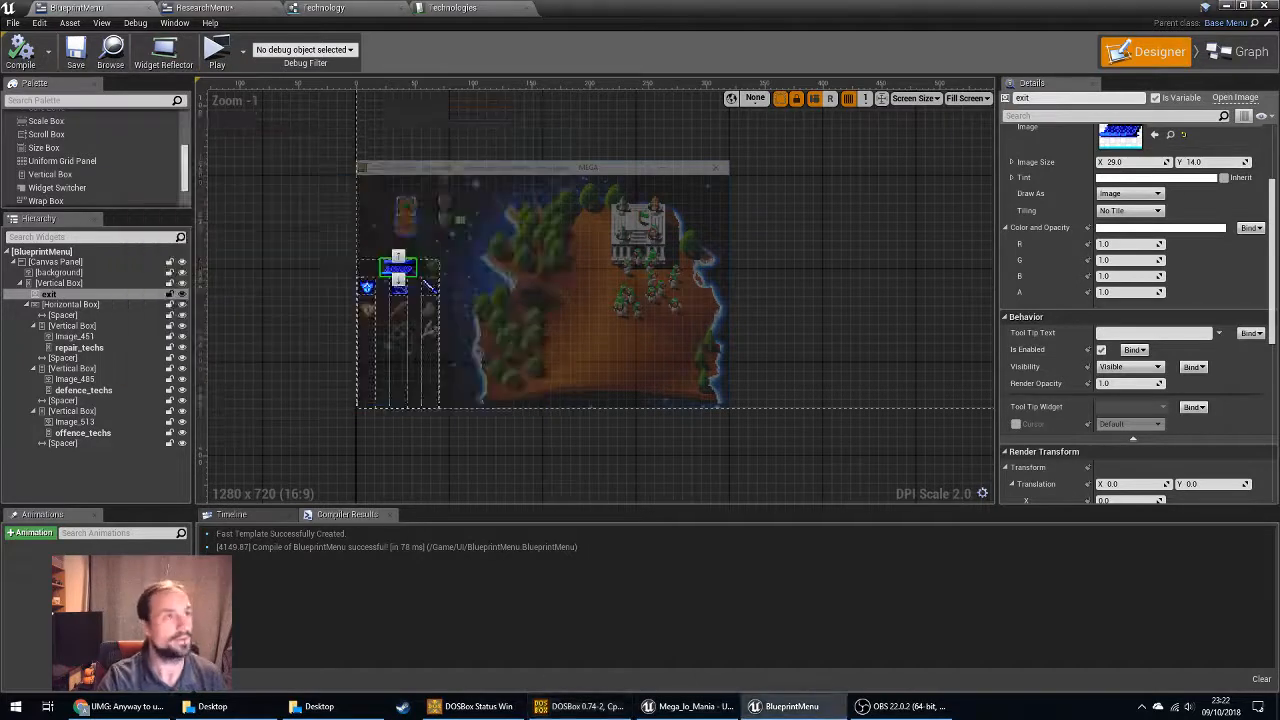
pyautogui.hotkey('alt', 'Tab')
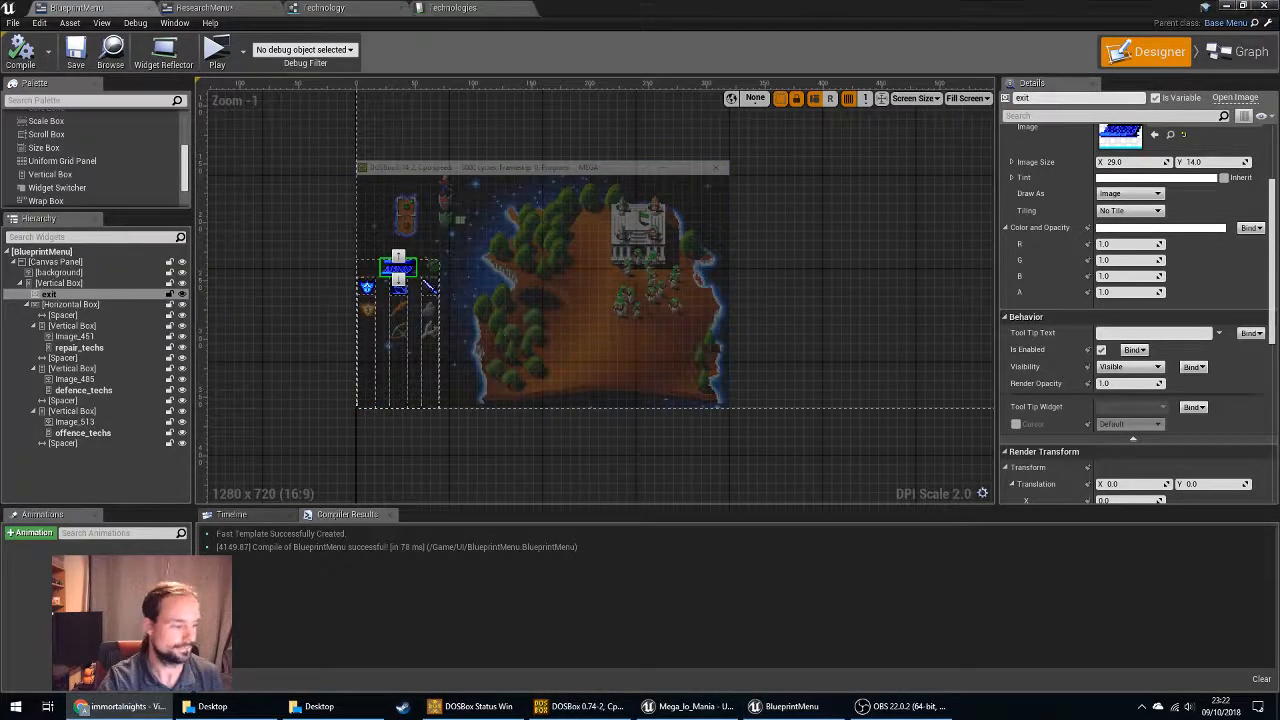